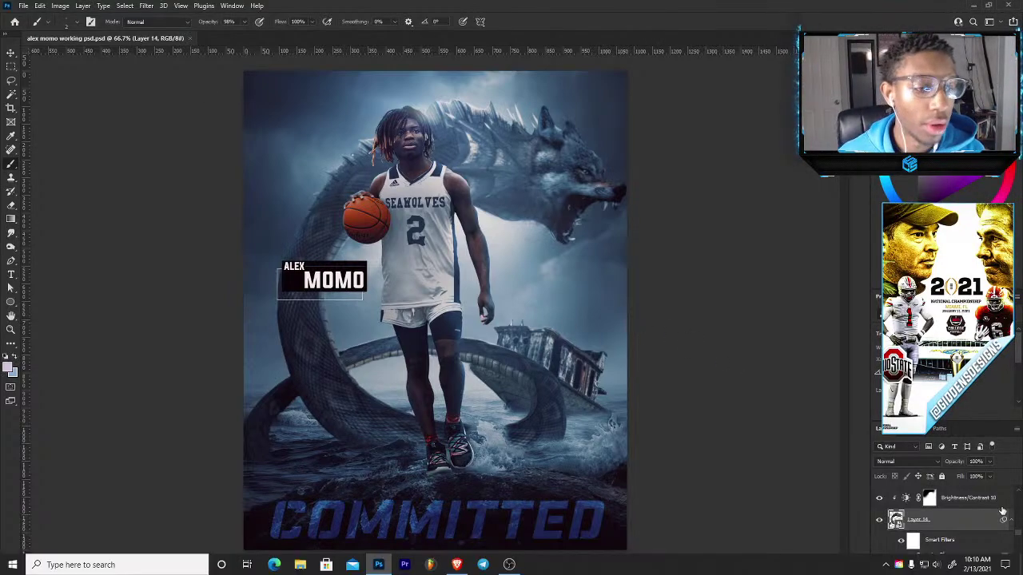
Group every layer above the Background layer and check the group by hiding and showing it again.
{"action": "scroll", "coordinate": [1018, 531], "scroll_direction": "down", "scroll_amount": 3}
{"action": "scroll", "coordinate": [1018, 531], "scroll_direction": "down", "scroll_amount": 5}
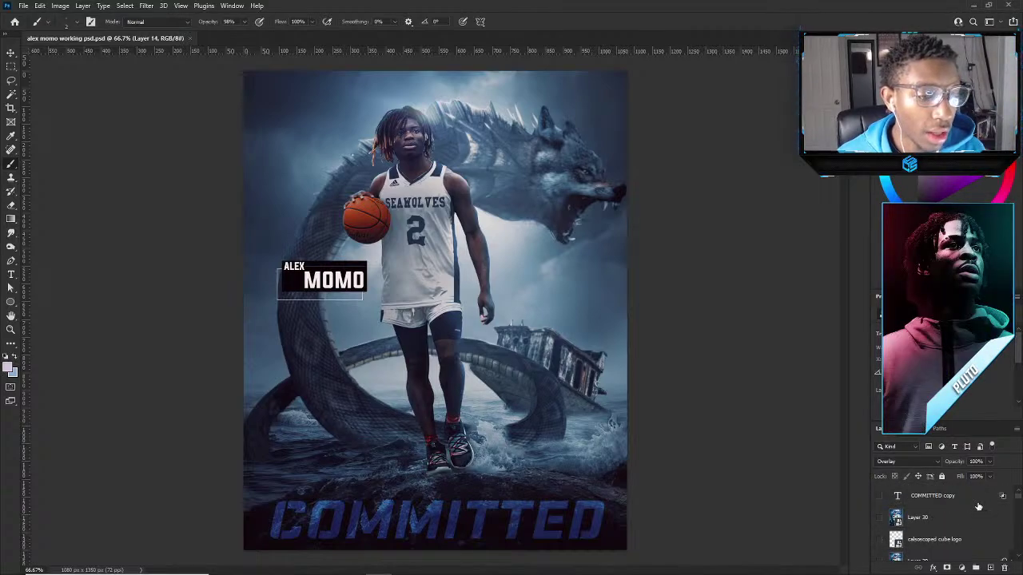
{"action": "left_click", "coordinate": [979, 506]}
{"action": "scroll", "coordinate": [978, 507], "scroll_direction": "down", "scroll_amount": 3}
{"action": "left_click_drag", "start_coordinate": [1019, 505], "coordinate": [1013, 565]}
{"action": "left_click", "coordinate": [950, 534]}
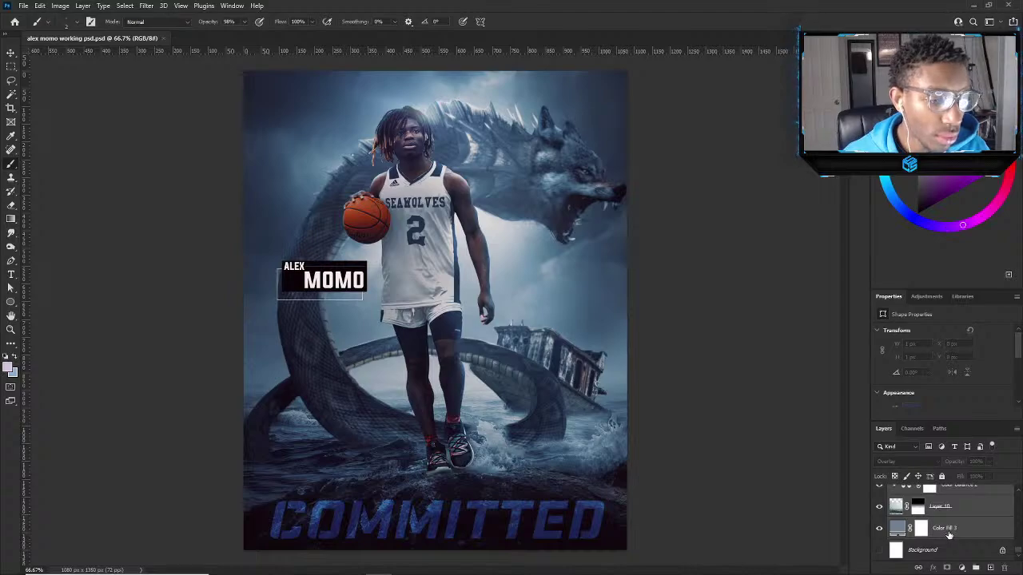
{"action": "key", "text": "ctrl+g"}
{"action": "left_click", "coordinate": [880, 492]}
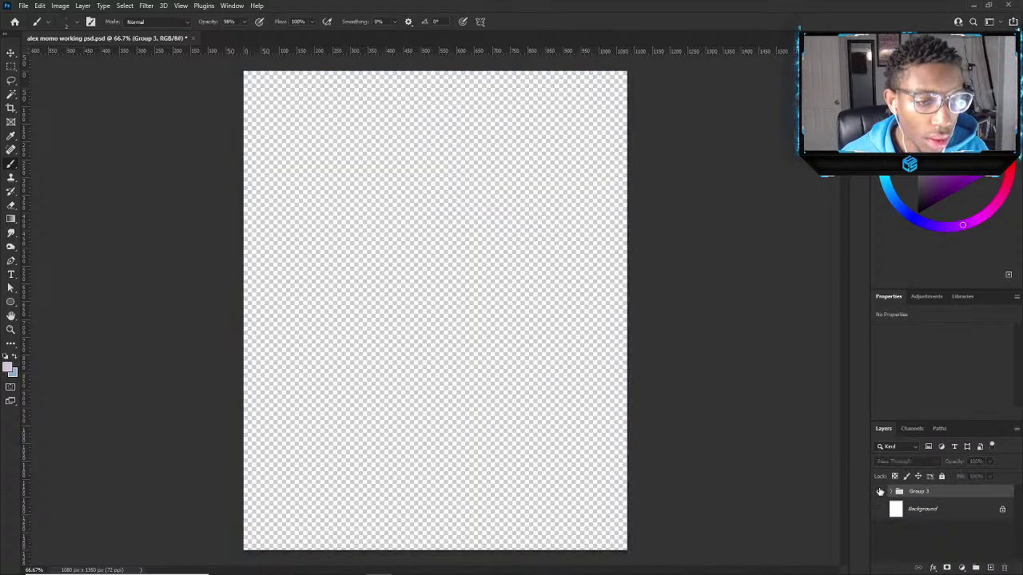
{"action": "left_click", "coordinate": [880, 492]}
{"action": "key", "text": "v"}
{"action": "scroll", "coordinate": [497, 286], "scroll_direction": "up", "scroll_amount": 2}
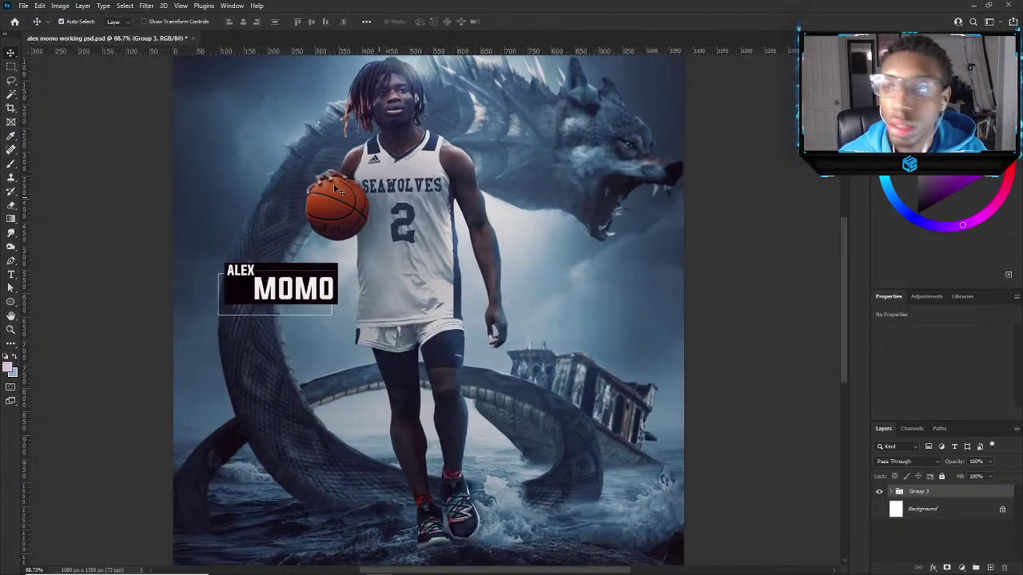
{"action": "left_click", "coordinate": [23, 6]}
{"action": "left_click", "coordinate": [81, 34]}
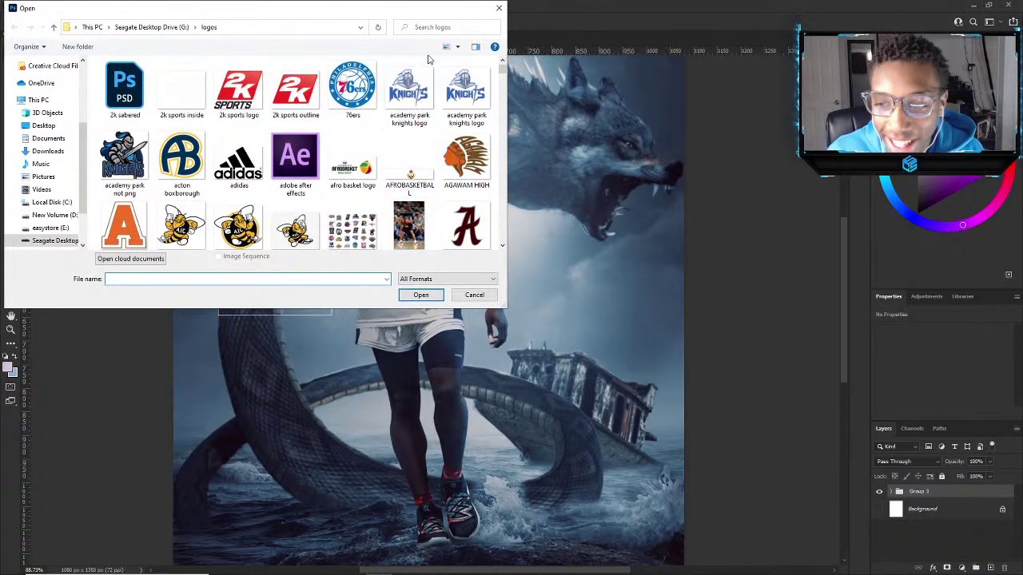
{"action": "scroll", "coordinate": [38, 136], "scroll_direction": "up", "scroll_amount": 1}
{"action": "scroll", "coordinate": [39, 140], "scroll_direction": "up", "scroll_amount": 3}
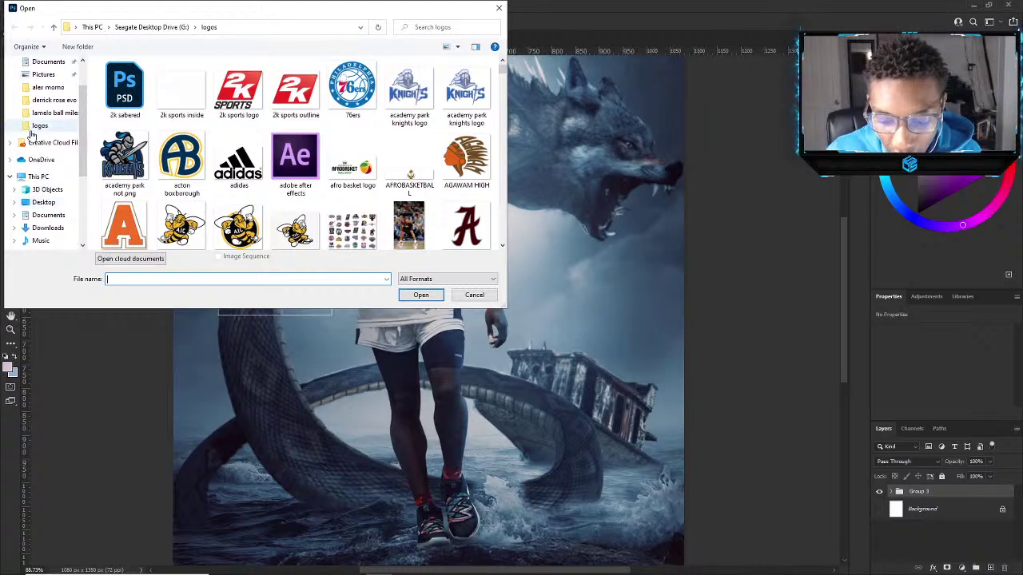
{"action": "left_click", "coordinate": [39, 160]}
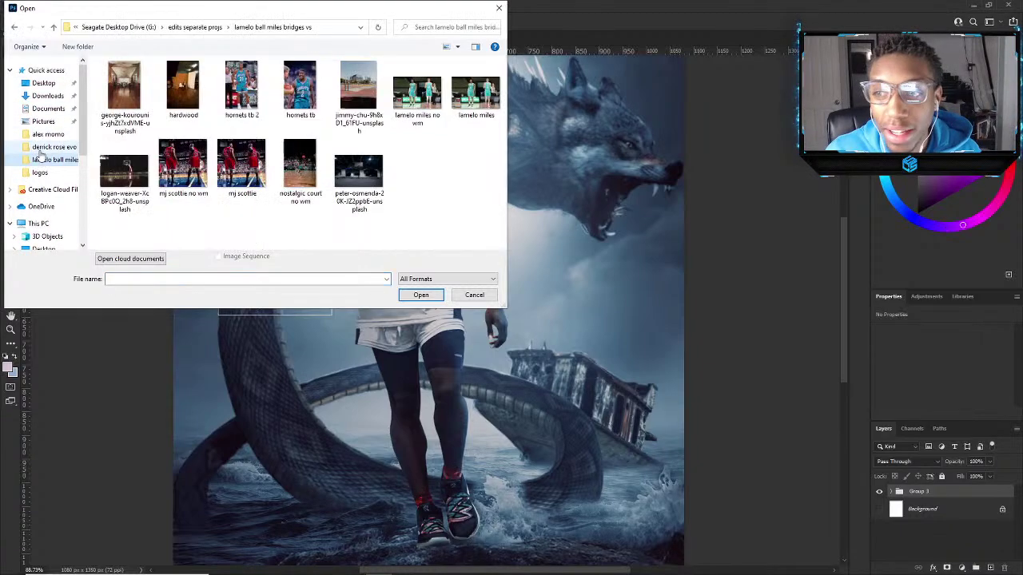
{"action": "left_click", "coordinate": [38, 147]}
{"action": "left_click", "coordinate": [39, 160]}
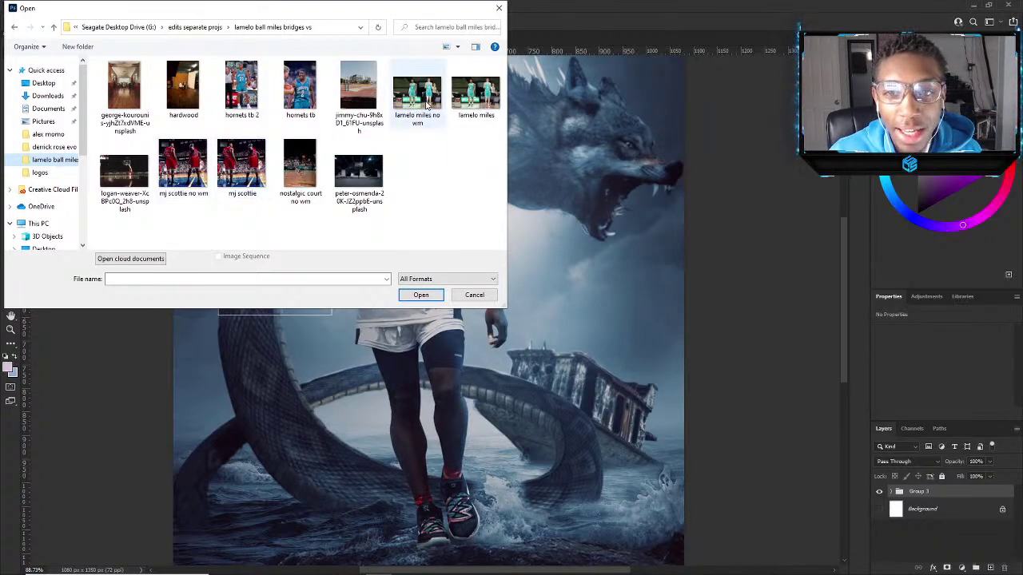
{"action": "left_click", "coordinate": [475, 296]}
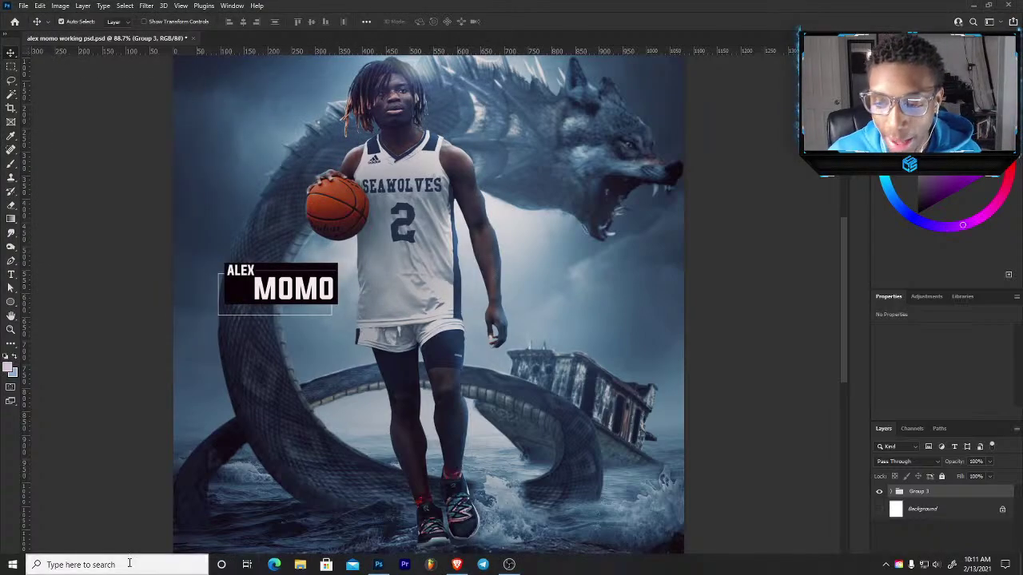
Launch Topaz Gigapixel AI by searching Windows for "gig".
{"action": "left_click", "coordinate": [139, 564]}
{"action": "type", "text": "gig"}
{"action": "key", "text": "Return"}
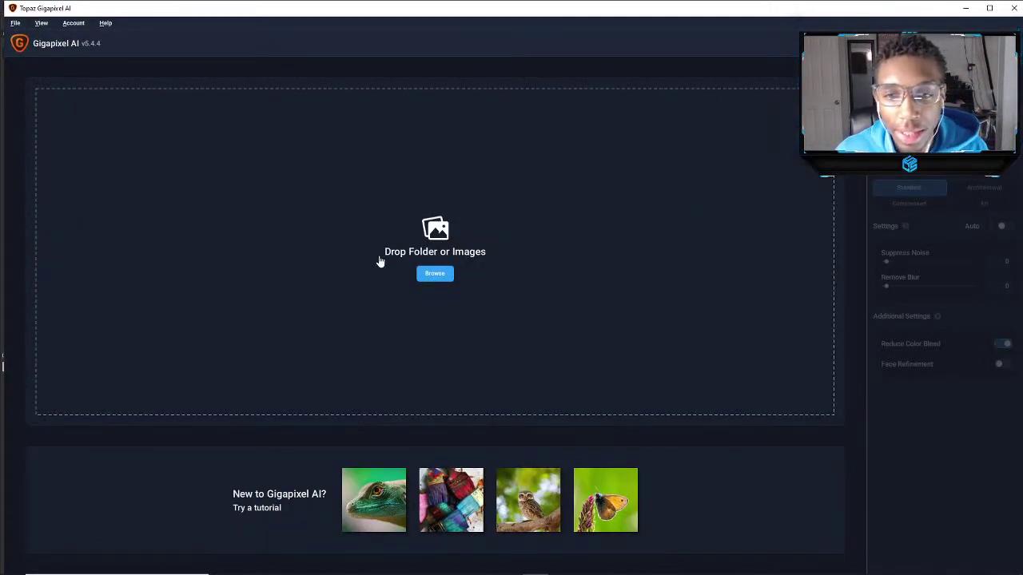
Load "lamelo miles no wm" and "mj scottie no wm" from the "lamelo ball miles bridges vs" folder into Gigapixel AI.
{"action": "left_click", "coordinate": [440, 274]}
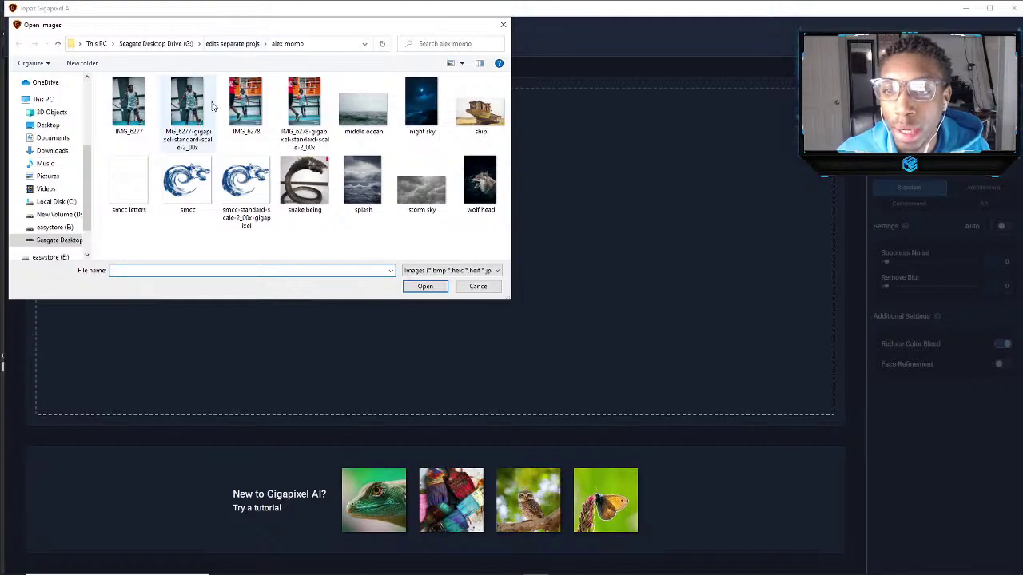
{"action": "scroll", "coordinate": [67, 136], "scroll_direction": "up", "scroll_amount": 4}
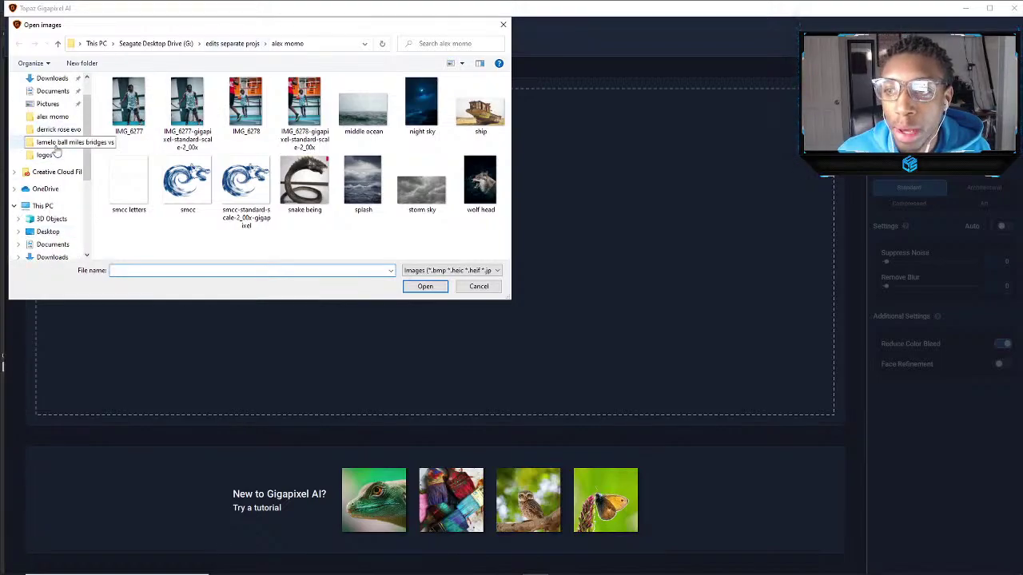
{"action": "left_click", "coordinate": [64, 142]}
{"action": "left_click", "coordinate": [245, 183]}
{"action": "left_click", "coordinate": [176, 188]}
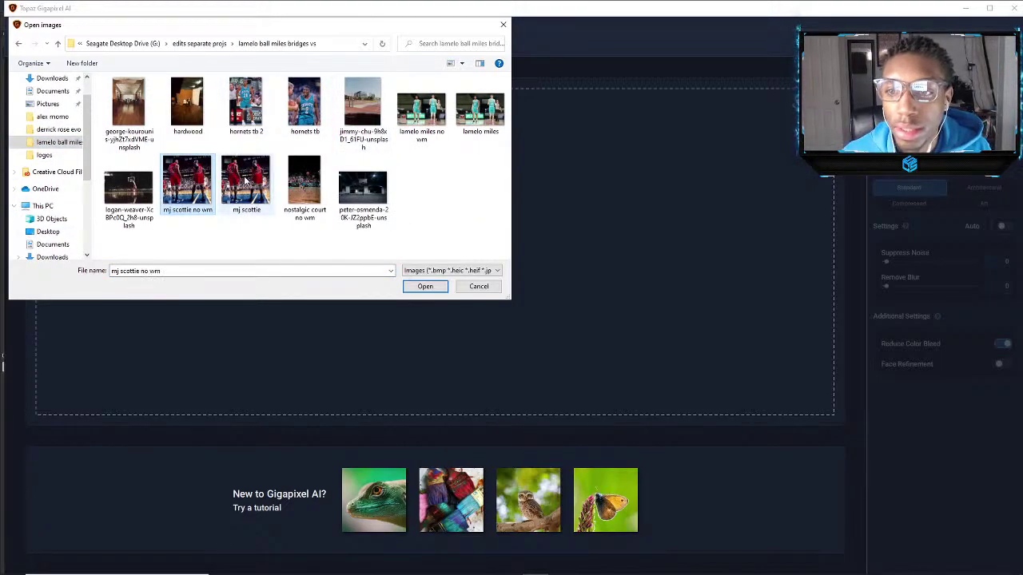
{"action": "left_click", "coordinate": [245, 183]}
{"action": "left_click", "coordinate": [187, 182]}
{"action": "left_click", "coordinate": [421, 110], "text": "ctrl"}
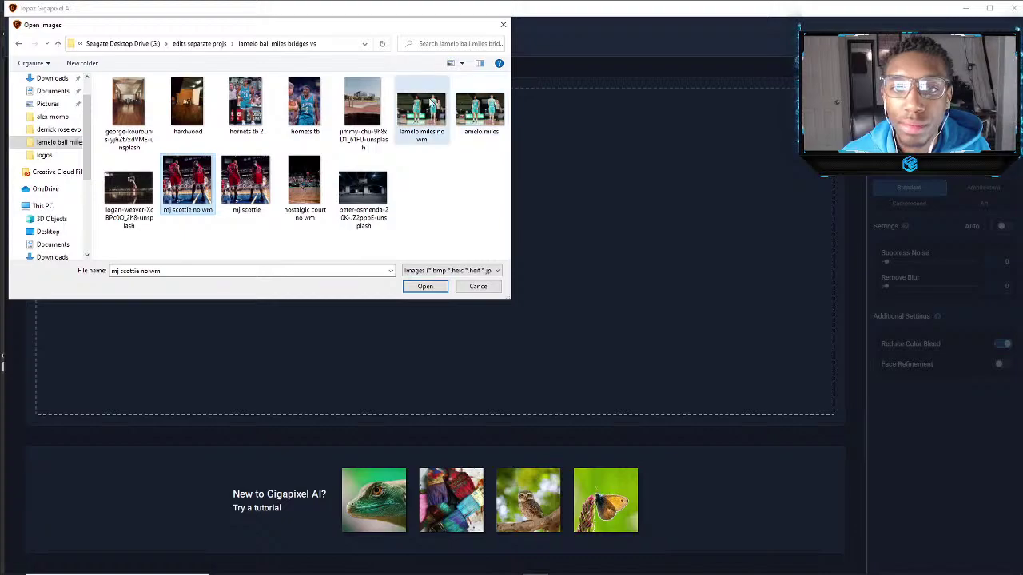
{"action": "left_click", "coordinate": [420, 287]}
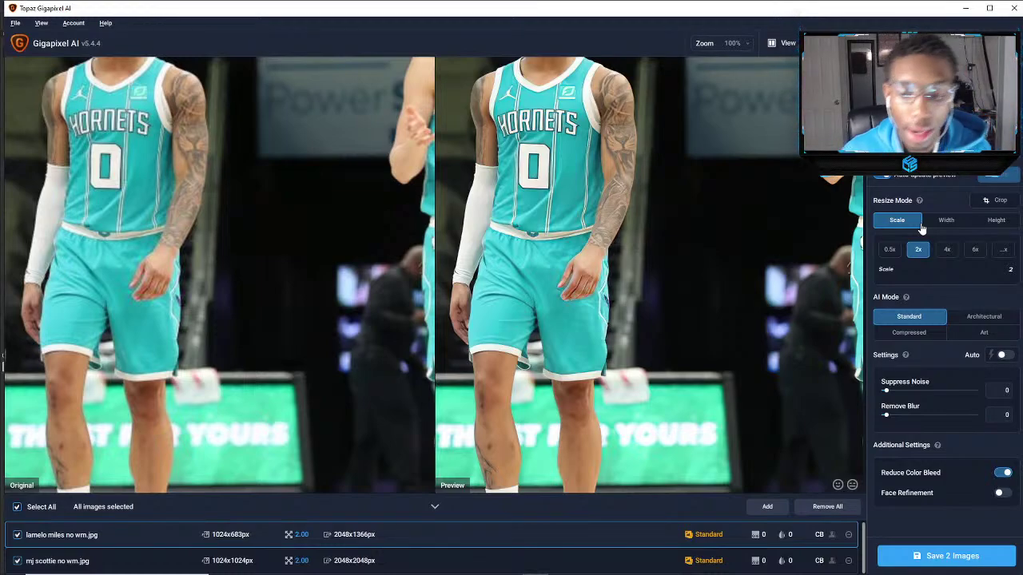
Save both loaded images upscaled at 2x in Standard mode and close Gigapixel AI.
{"action": "left_click", "coordinate": [951, 554]}
{"action": "left_click", "coordinate": [601, 416]}
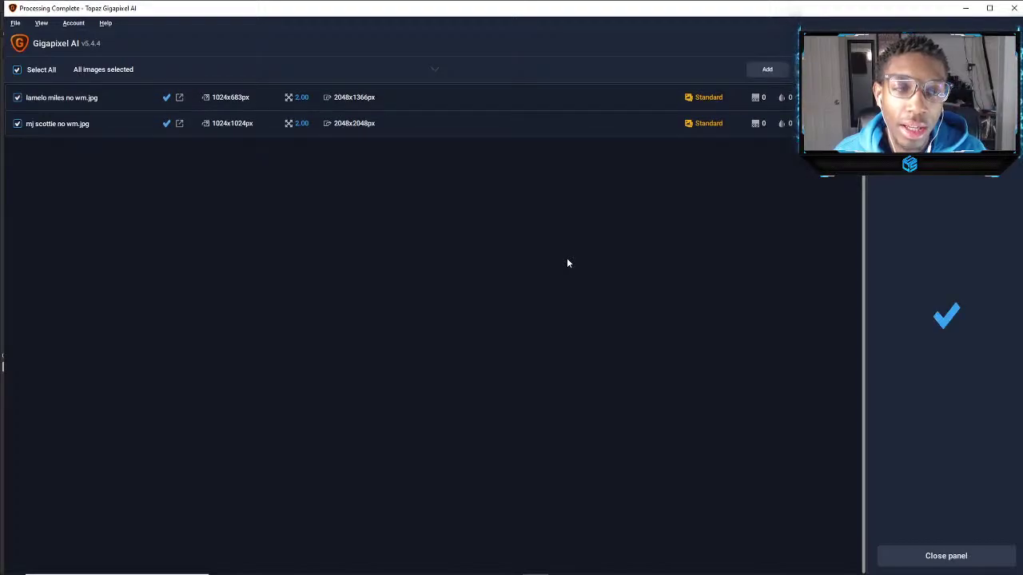
{"action": "left_click", "coordinate": [1015, 9]}
In Photoshop, open "lamelo miles", "mj scottie" and the two upscaled "no wm-gigapixel-standard-scale-2_00x" images from the "lamelo ball miles bridges vs" folder.
{"action": "left_click", "coordinate": [23, 6]}
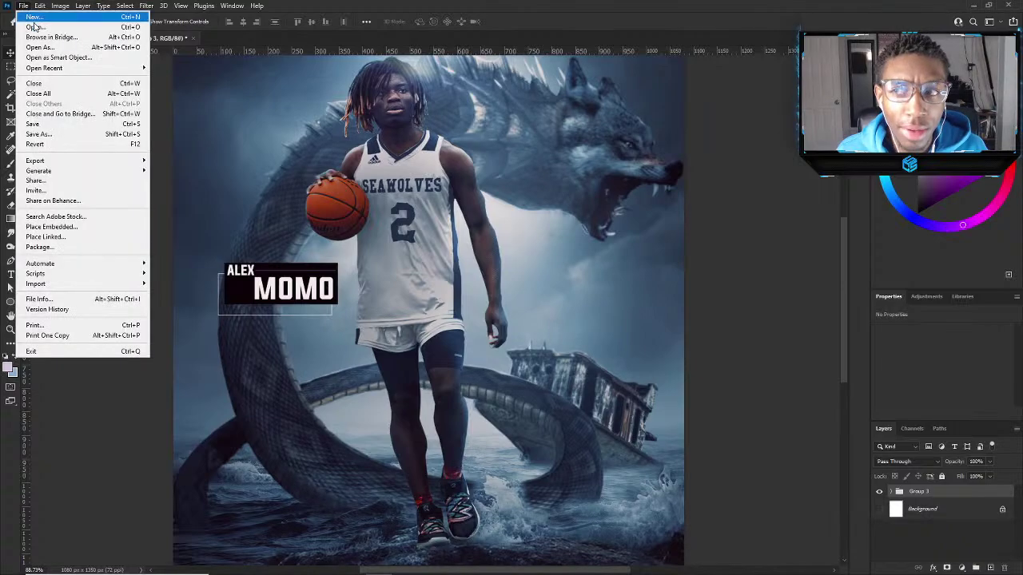
{"action": "left_click", "coordinate": [38, 29]}
{"action": "scroll", "coordinate": [48, 152], "scroll_direction": "up", "scroll_amount": 4}
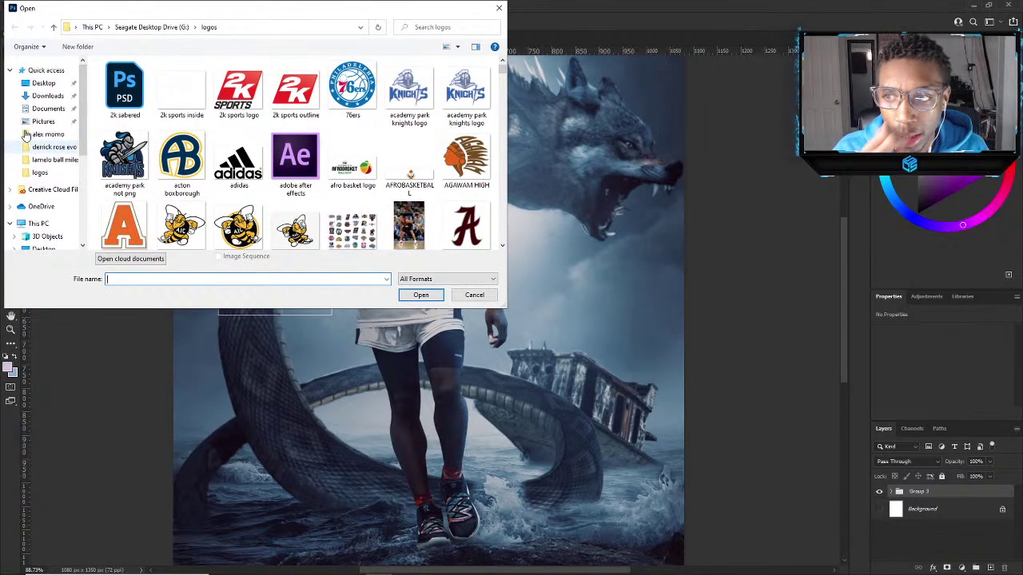
{"action": "left_click", "coordinate": [54, 160]}
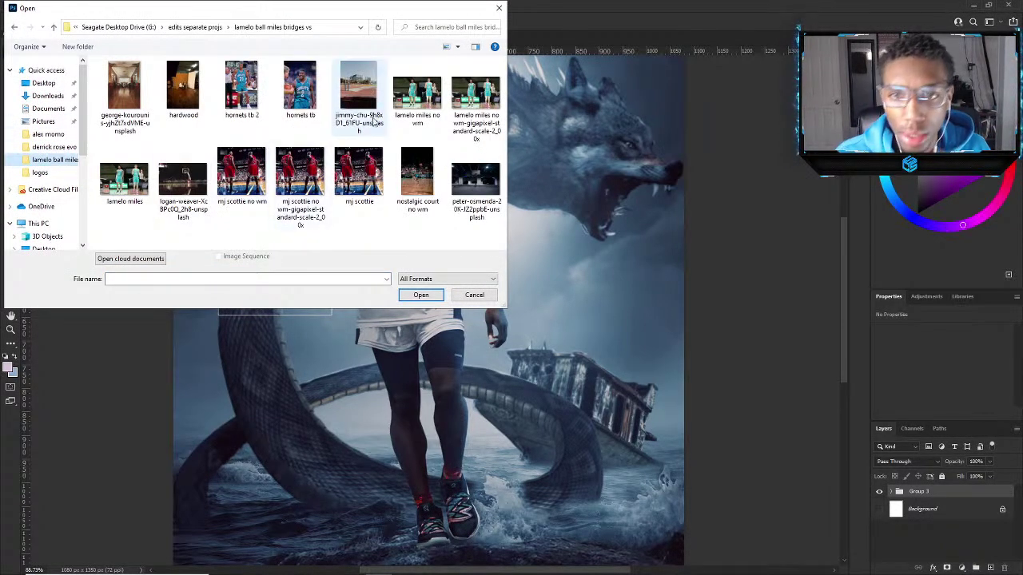
{"action": "left_click", "coordinate": [475, 104]}
{"action": "left_click", "coordinate": [300, 172], "text": "ctrl"}
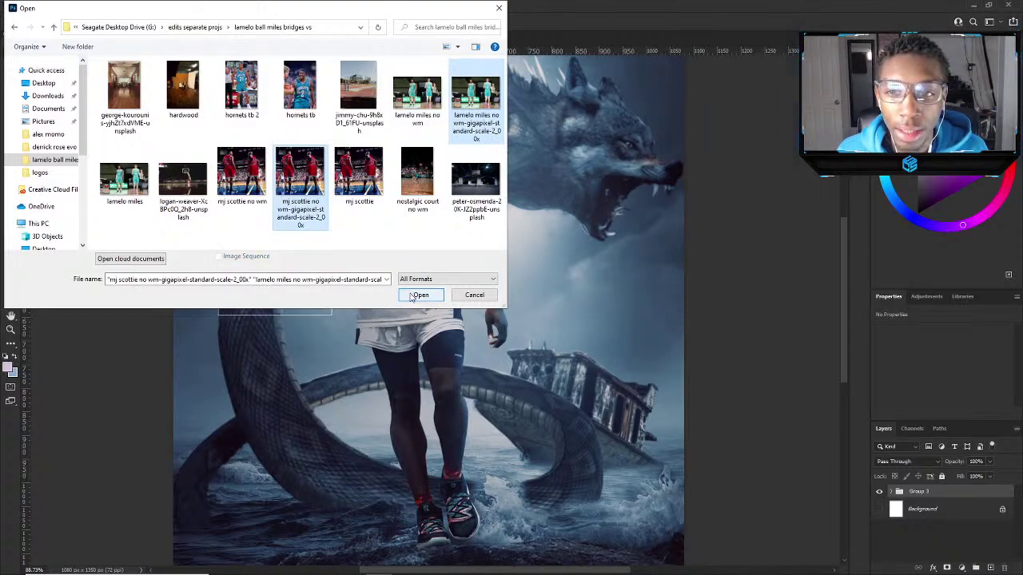
{"action": "left_click", "coordinate": [241, 172], "text": "ctrl"}
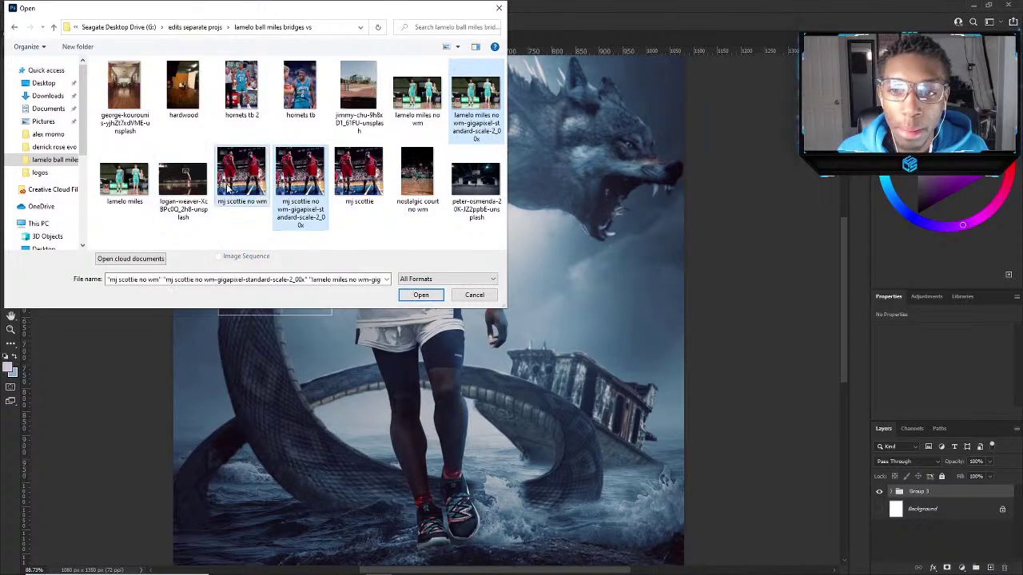
{"action": "left_click", "coordinate": [436, 109], "text": "ctrl"}
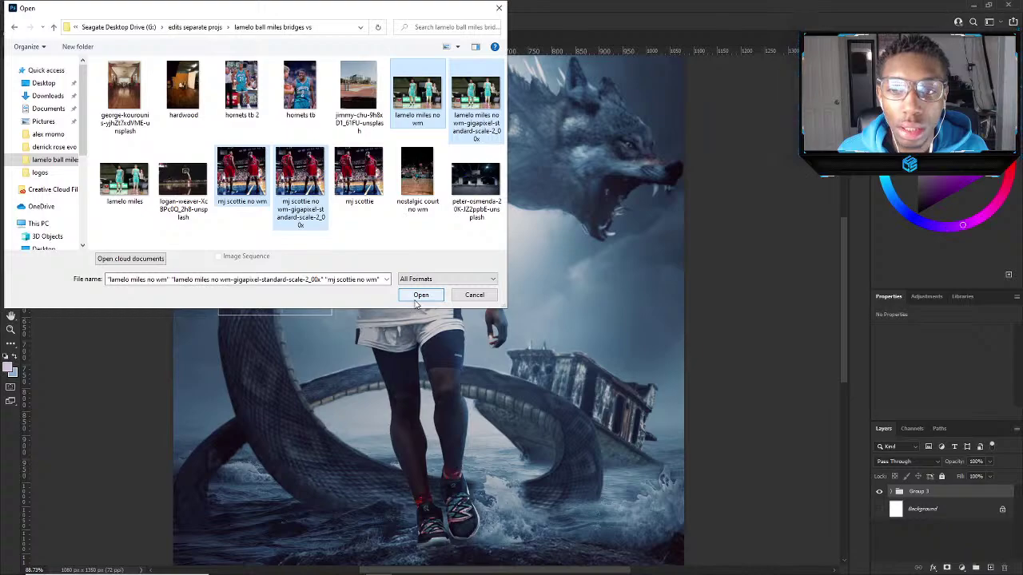
{"action": "left_click", "coordinate": [241, 172], "text": "ctrl"}
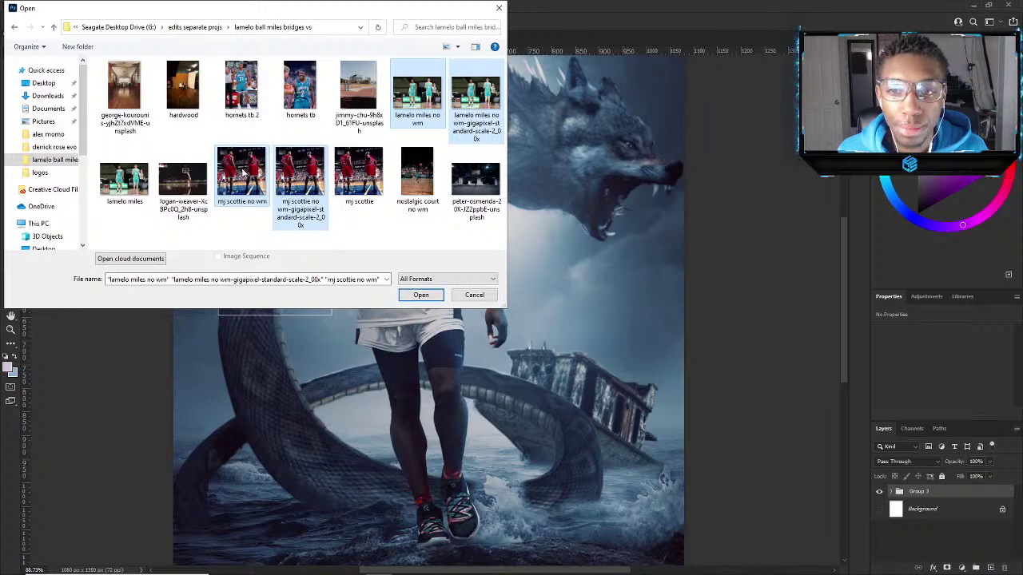
{"action": "left_click", "coordinate": [410, 82], "text": "ctrl"}
{"action": "left_click", "coordinate": [359, 172], "text": "ctrl"}
{"action": "left_click", "coordinate": [124, 179], "text": "ctrl"}
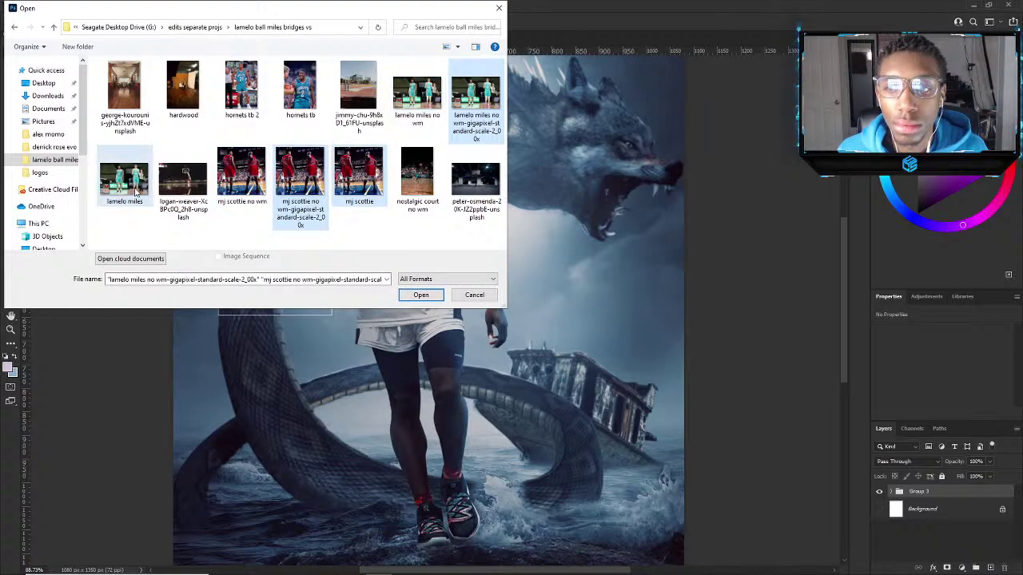
{"action": "left_click", "coordinate": [436, 296]}
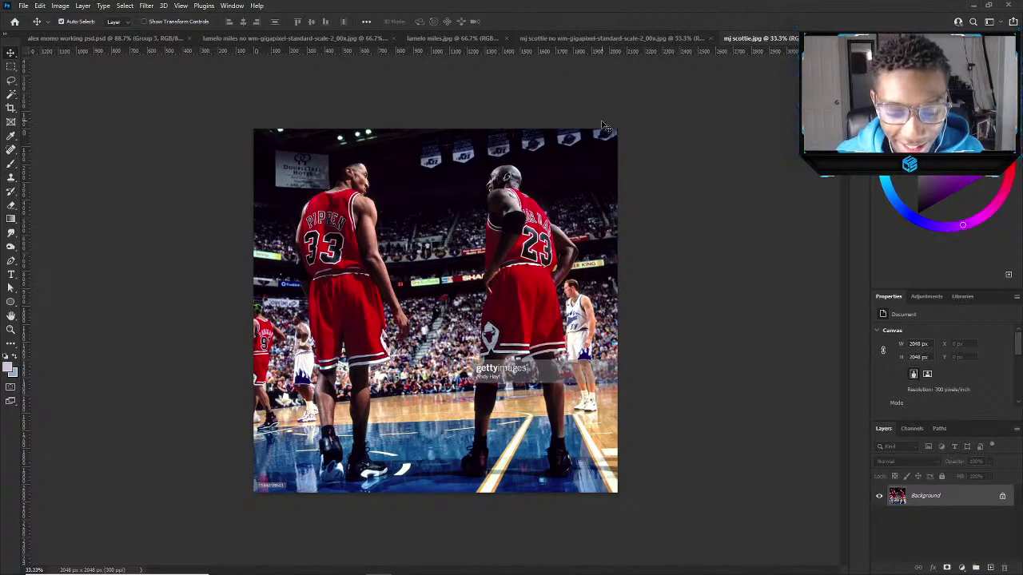
Compare mj scottie.jpg with its upscaled no-watermark version and unlock the Background layer of mj scottie.jpg.
{"action": "scroll", "coordinate": [489, 177], "scroll_direction": "up", "scroll_amount": 2}
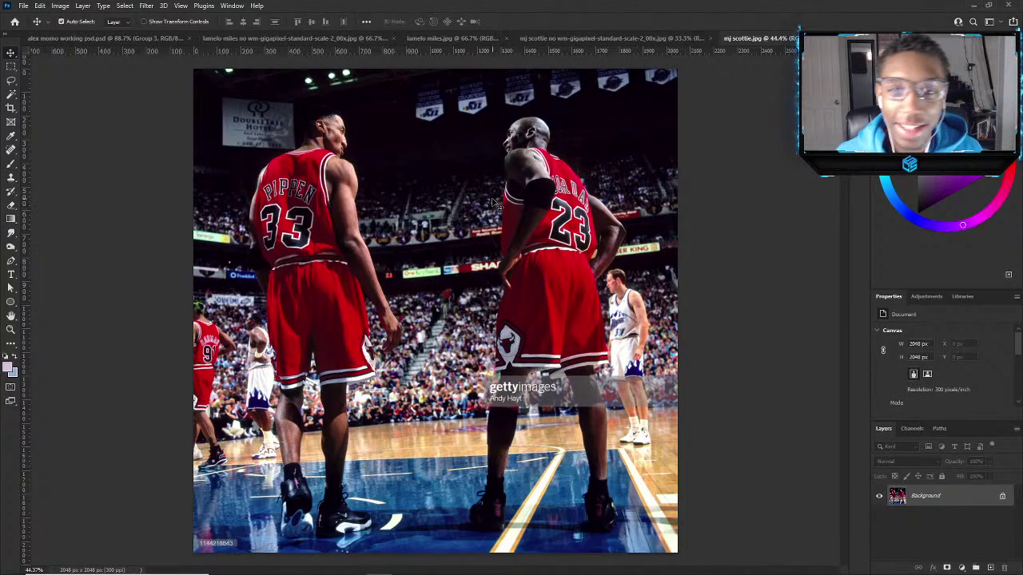
{"action": "scroll", "coordinate": [503, 134], "scroll_direction": "up", "scroll_amount": 1}
{"action": "left_click", "coordinate": [623, 37]}
{"action": "left_click", "coordinate": [759, 38]}
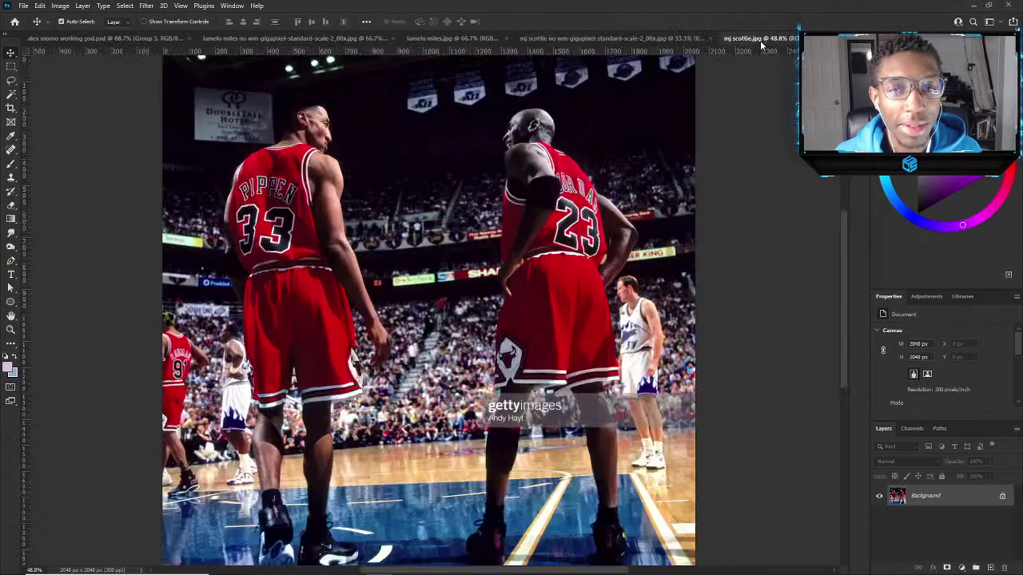
{"action": "left_click", "coordinate": [607, 40]}
{"action": "left_click", "coordinate": [755, 43]}
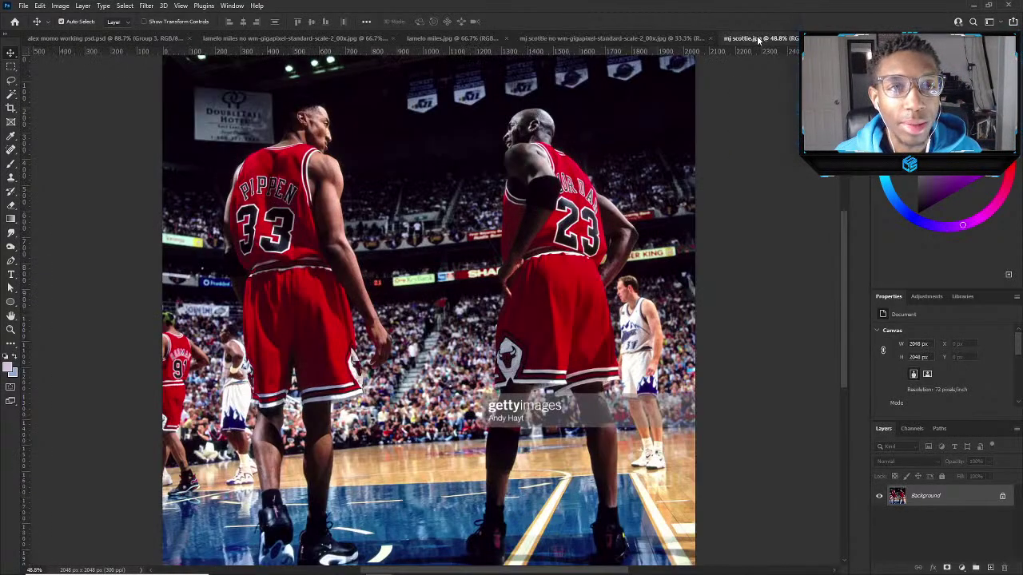
{"action": "left_click", "coordinate": [1002, 497]}
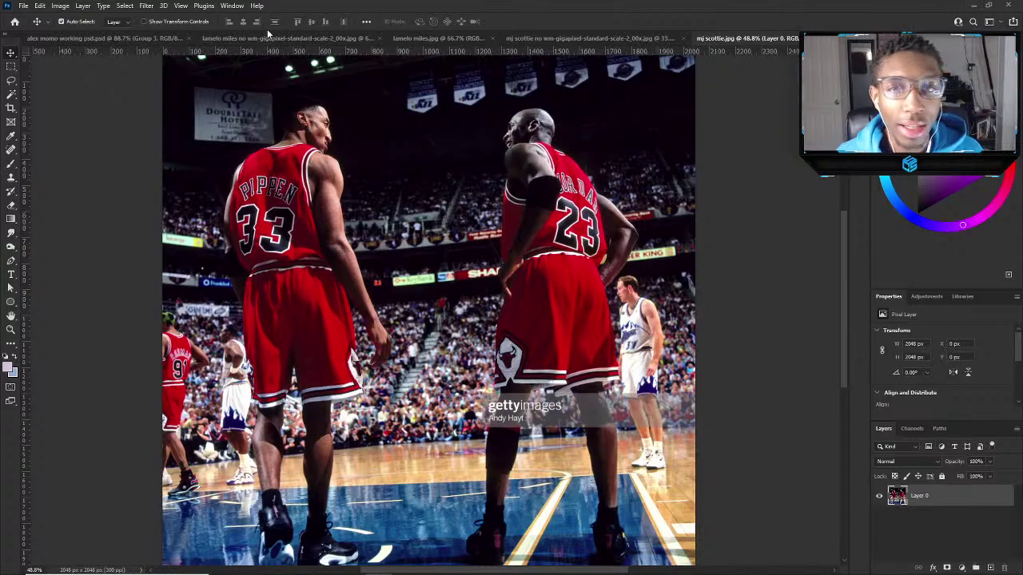
Examine the players and watermark in lamelo miles.jpg, and compare mj scottie.jpg with its upscaled no-watermark version once more.
{"action": "left_click", "coordinate": [395, 37]}
{"action": "scroll", "coordinate": [524, 156], "scroll_direction": "up", "scroll_amount": 2}
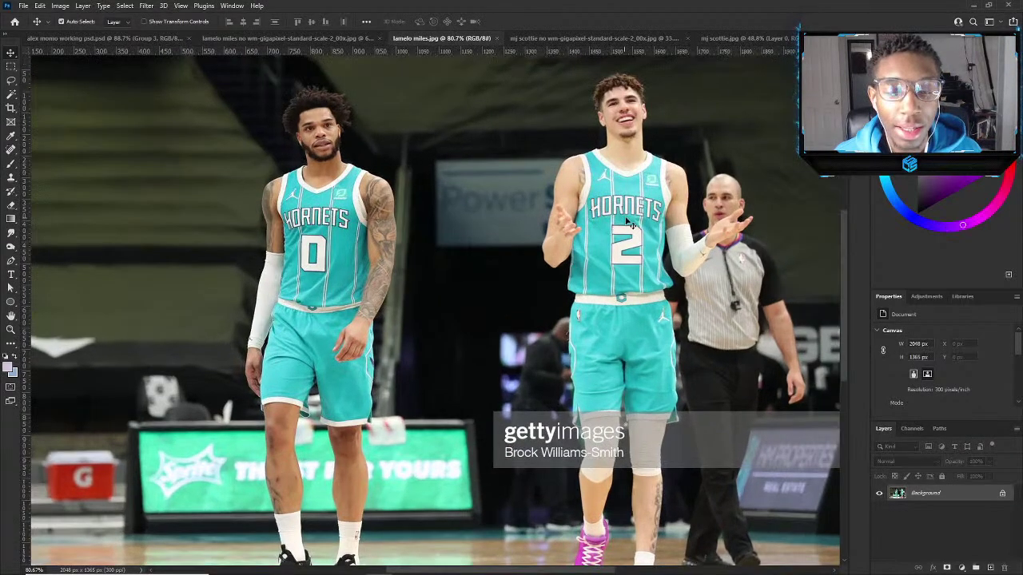
{"action": "scroll", "coordinate": [629, 258], "scroll_direction": "down", "scroll_amount": 3}
{"action": "scroll", "coordinate": [629, 258], "scroll_direction": "up", "scroll_amount": 4}
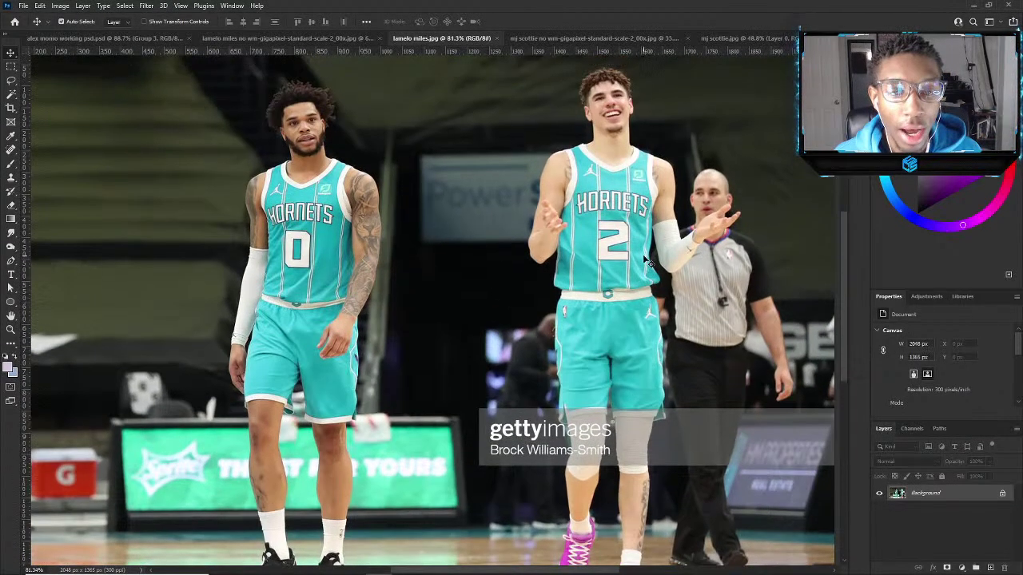
{"action": "scroll", "coordinate": [628, 266], "scroll_direction": "down", "scroll_amount": 1}
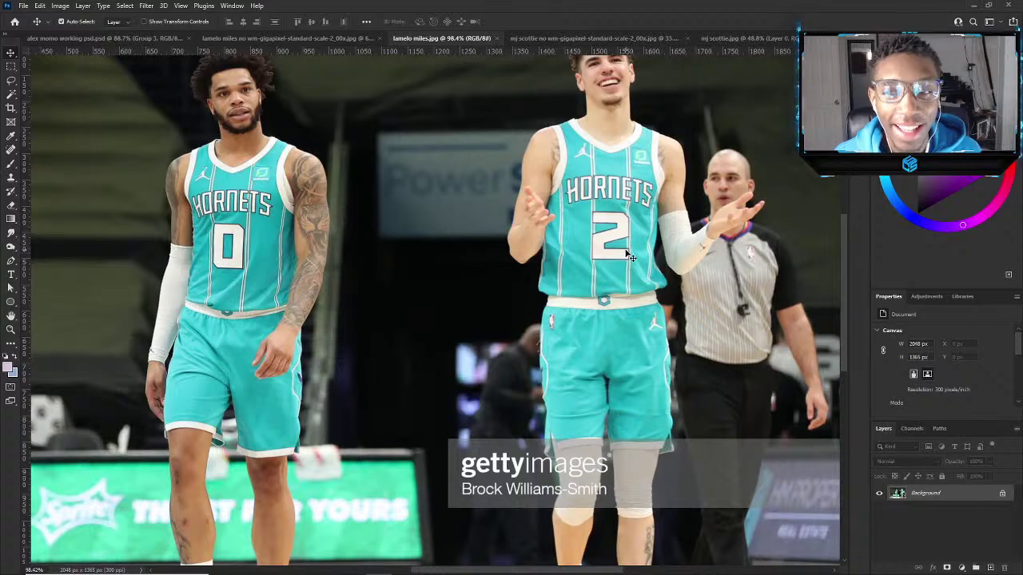
{"action": "scroll", "coordinate": [620, 249], "scroll_direction": "down", "scroll_amount": 1}
{"action": "scroll", "coordinate": [609, 243], "scroll_direction": "up", "scroll_amount": 2}
{"action": "scroll", "coordinate": [560, 224], "scroll_direction": "down", "scroll_amount": 1}
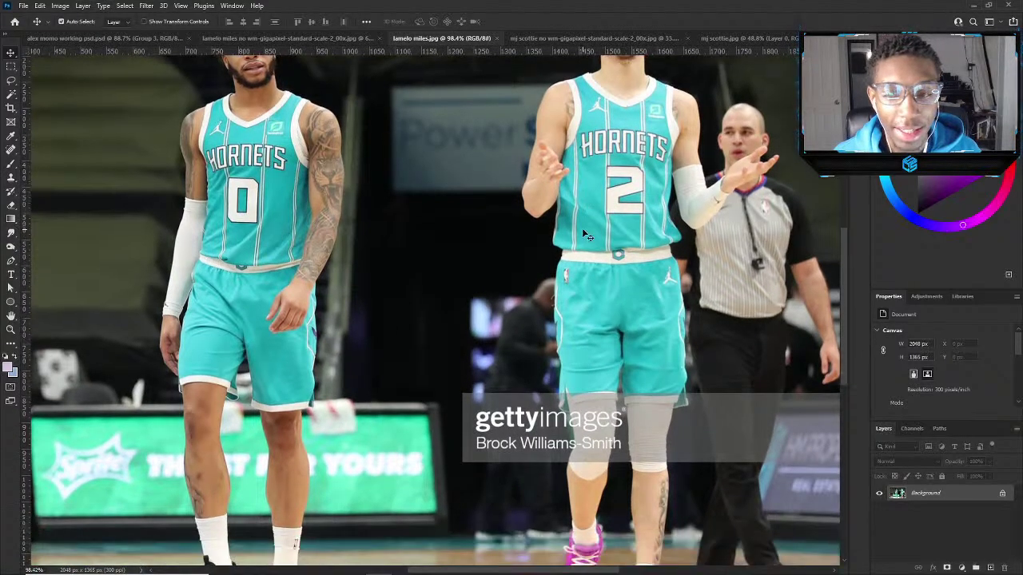
{"action": "scroll", "coordinate": [506, 196], "scroll_direction": "down", "scroll_amount": 1}
{"action": "left_click", "coordinate": [759, 39]}
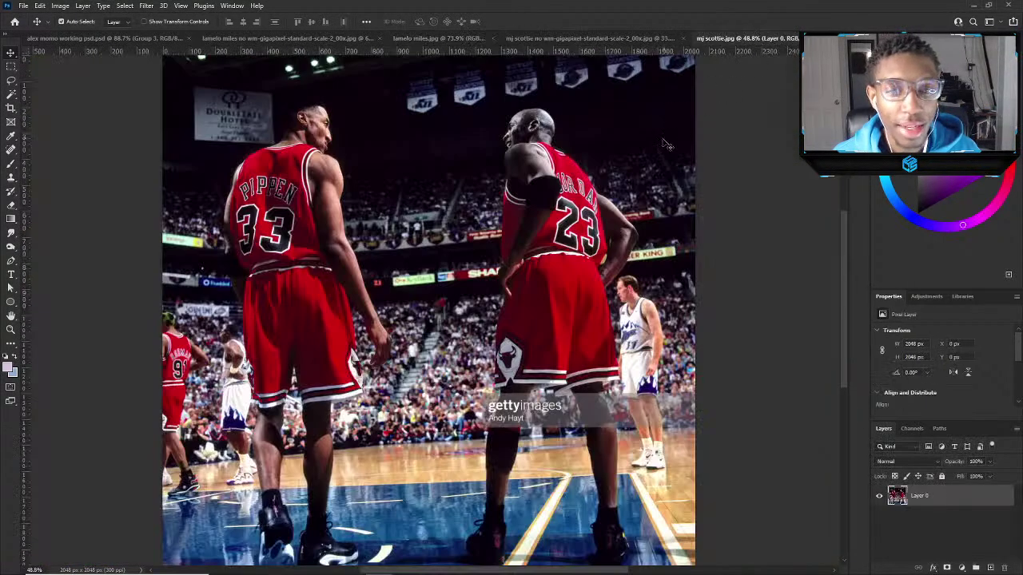
{"action": "left_click", "coordinate": [572, 38]}
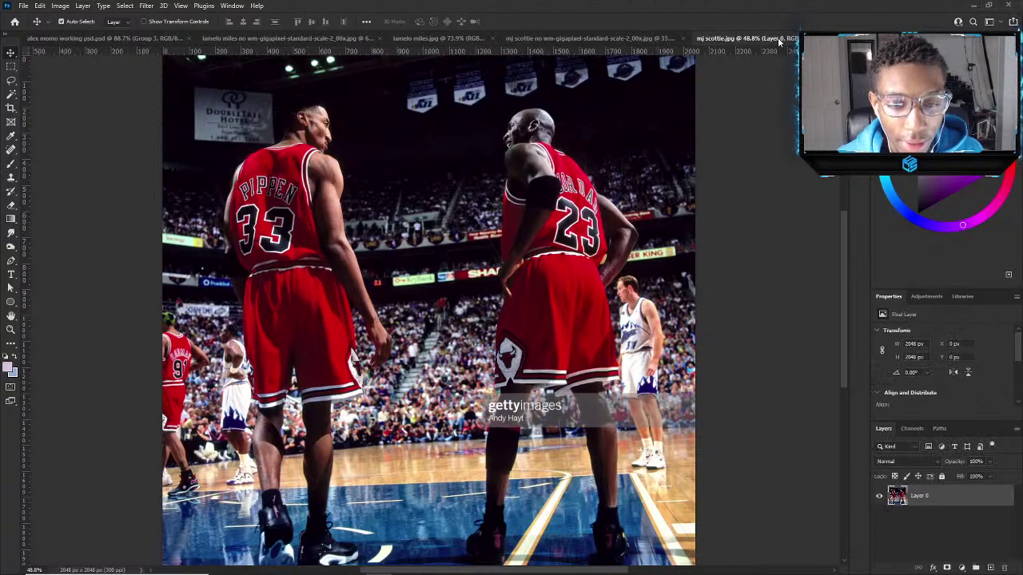
Copy the watermarked image from mj scottie.jpg into the upscaled no-watermark document as a layer covering the whole canvas.
{"action": "left_click", "coordinate": [631, 38]}
{"action": "left_click", "coordinate": [733, 37]}
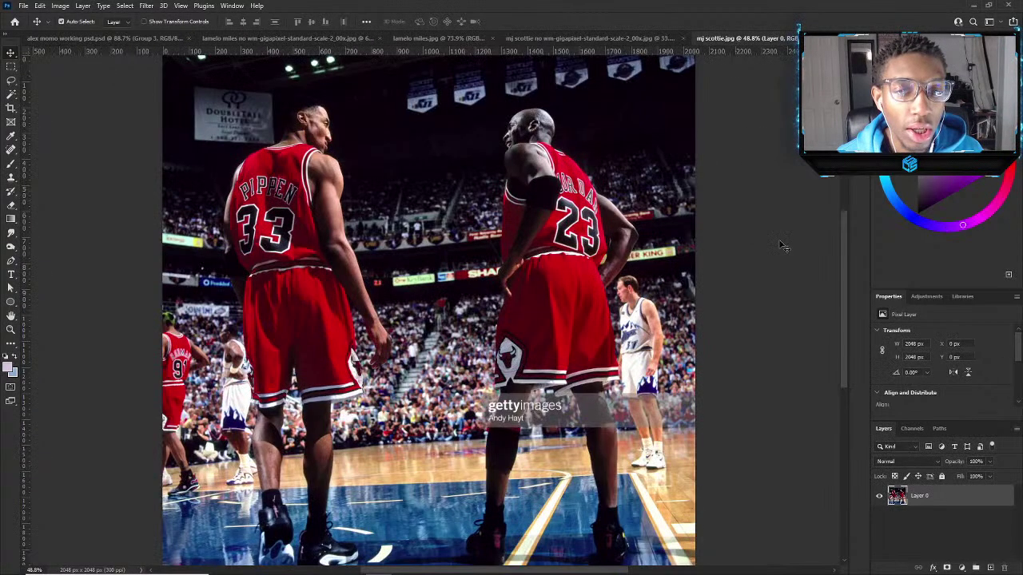
{"action": "left_click_drag", "start_coordinate": [678, 224], "coordinate": [516, 201]}
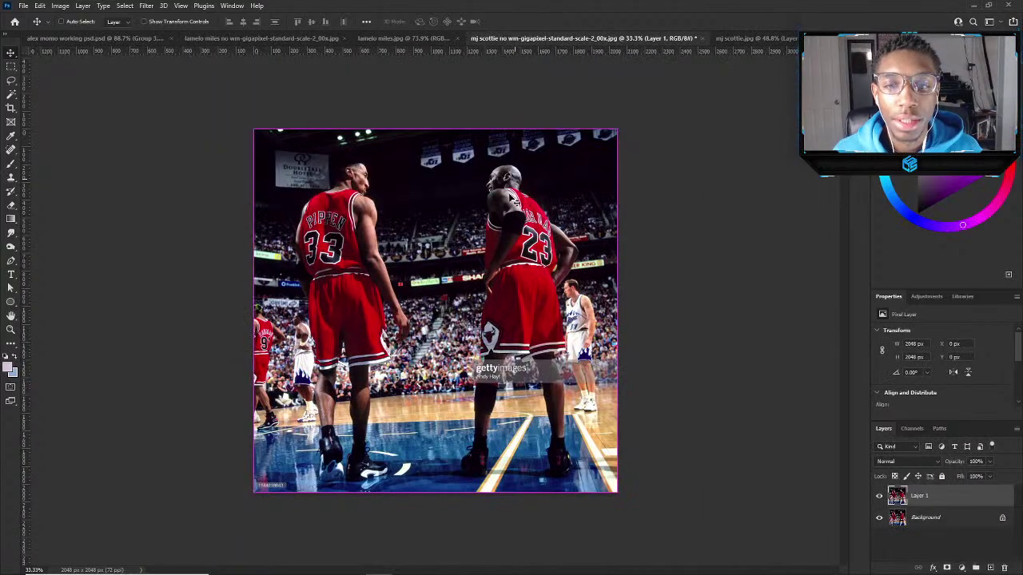
{"action": "left_click", "coordinate": [947, 567]}
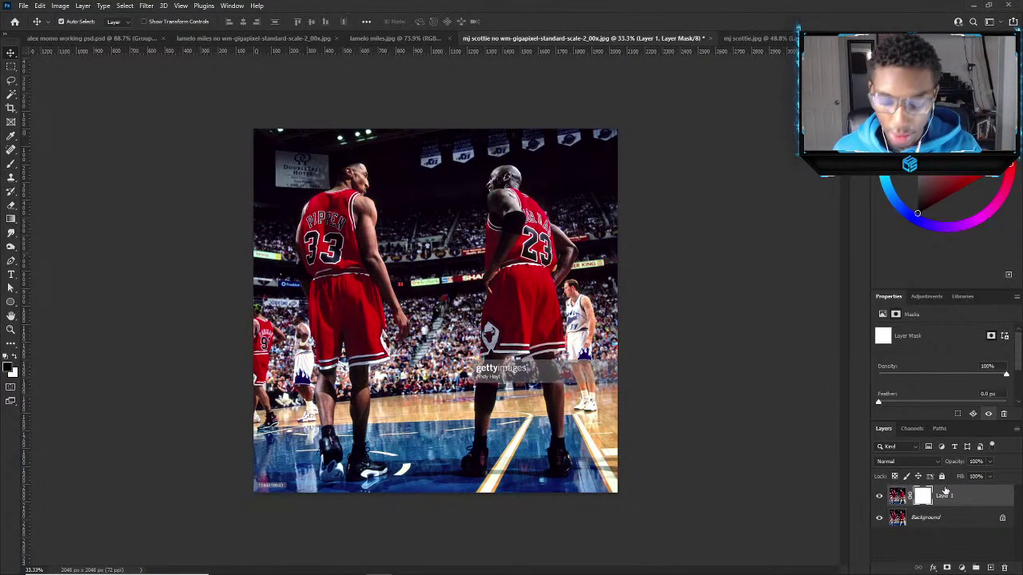
{"action": "key", "text": "ctrl+z"}
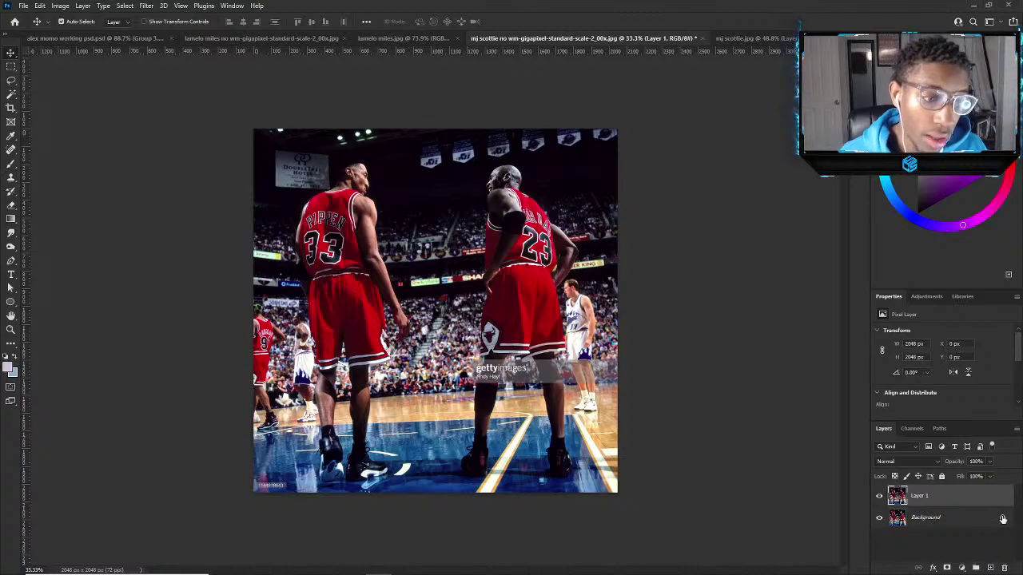
Unlock the upscaled Background layer, move it above the watermarked layer and give it an all-black layer mask.
{"action": "left_click", "coordinate": [1002, 518]}
{"action": "left_click_drag", "start_coordinate": [971, 521], "coordinate": [970, 490]}
{"action": "left_click", "coordinate": [948, 567]}
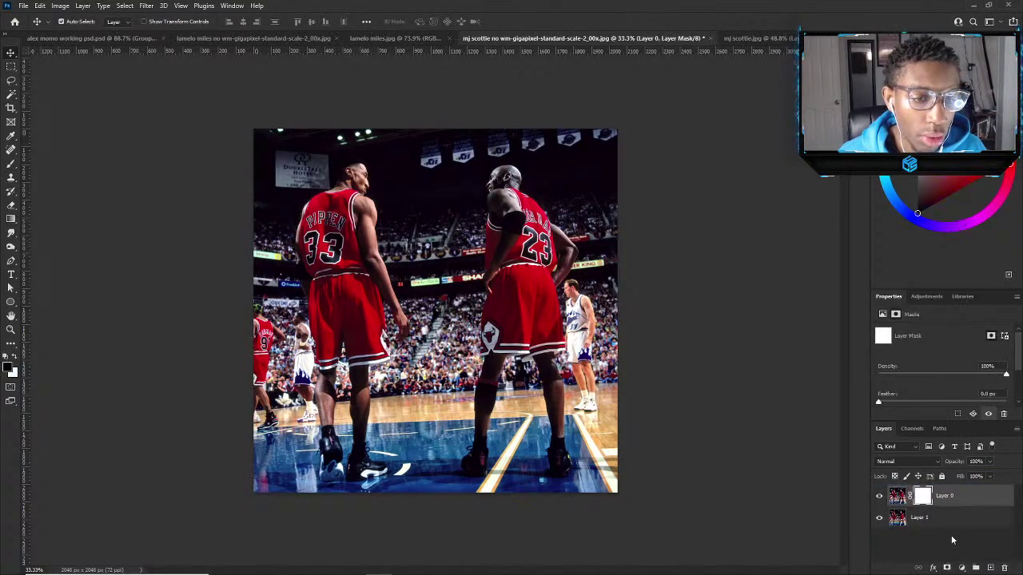
{"action": "key", "text": "ctrl+i"}
Paint white on the mask with a large soft brush over the Getty Images watermark and the image number in the lower corner.
{"action": "key", "text": "b"}
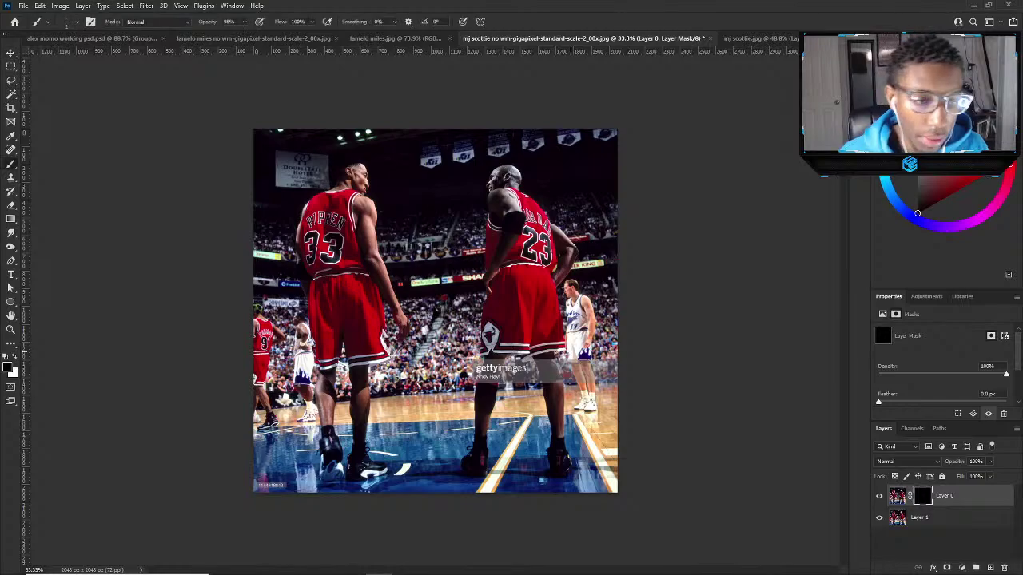
{"action": "scroll", "coordinate": [512, 352], "scroll_direction": "up", "scroll_amount": 6}
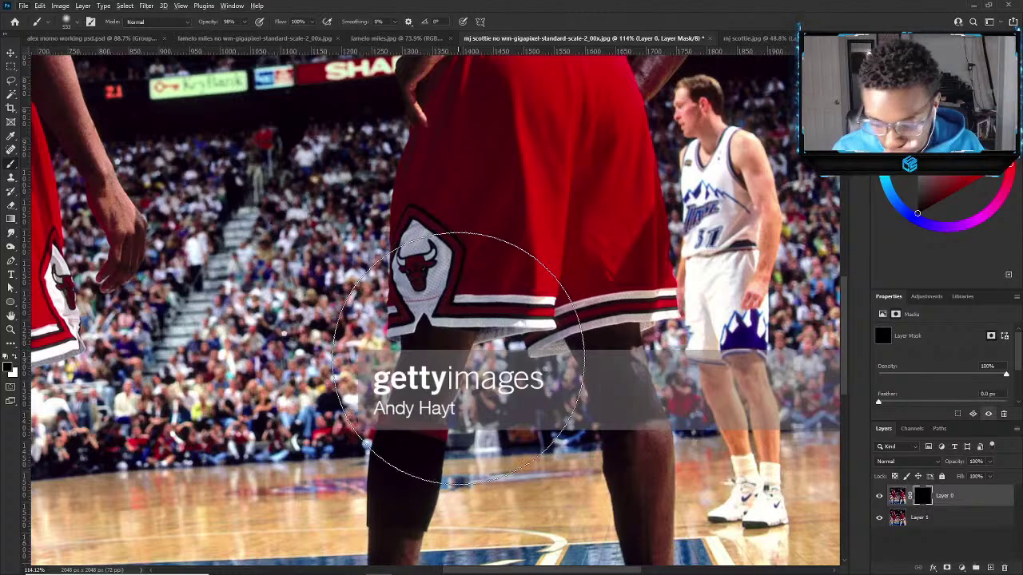
{"action": "right_click", "coordinate": [452, 365], "text": "alt"}
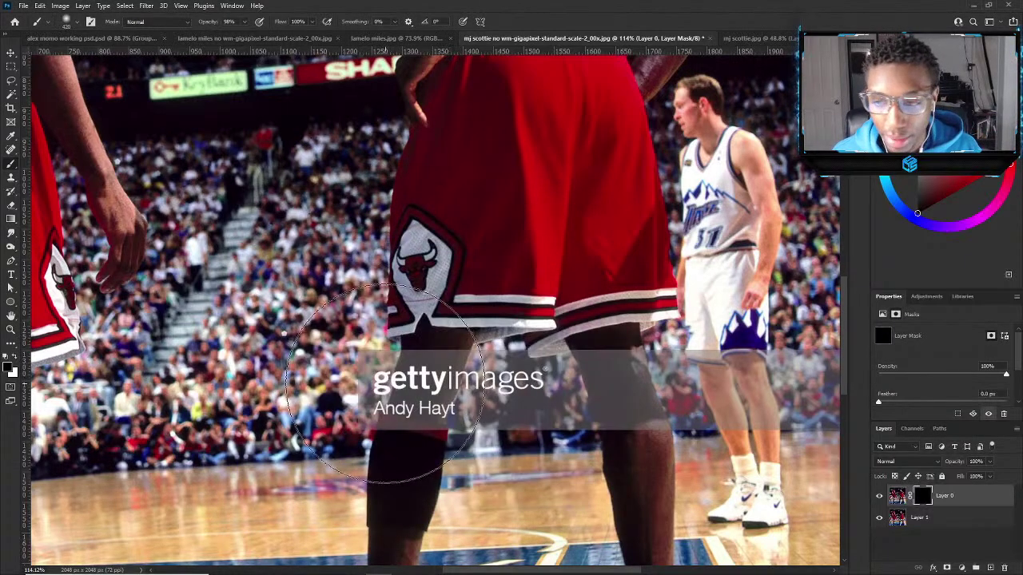
{"action": "mouse_move", "coordinate": [375, 392]}
{"action": "left_mouse_down"}
{"action": "mouse_move", "coordinate": [436, 448]}
{"action": "mouse_move", "coordinate": [448, 416]}
{"action": "mouse_move", "coordinate": [616, 407]}
{"action": "mouse_move", "coordinate": [704, 383]}
{"action": "left_mouse_up"}
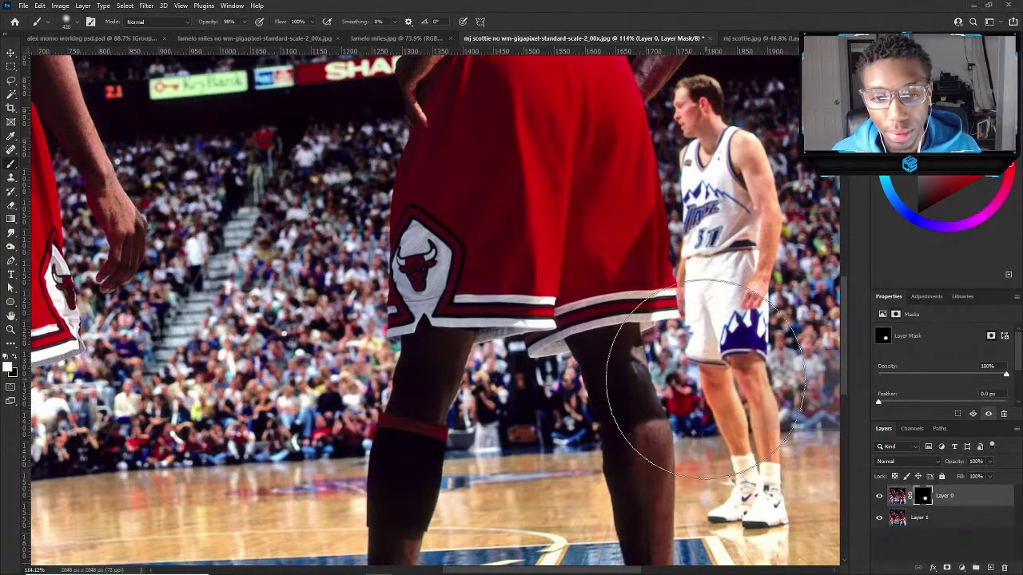
{"action": "scroll", "coordinate": [687, 383], "scroll_direction": "down", "scroll_amount": 10}
{"action": "scroll", "coordinate": [336, 344], "scroll_direction": "up", "scroll_amount": 5}
{"action": "scroll", "coordinate": [224, 416], "scroll_direction": "down", "scroll_amount": 3}
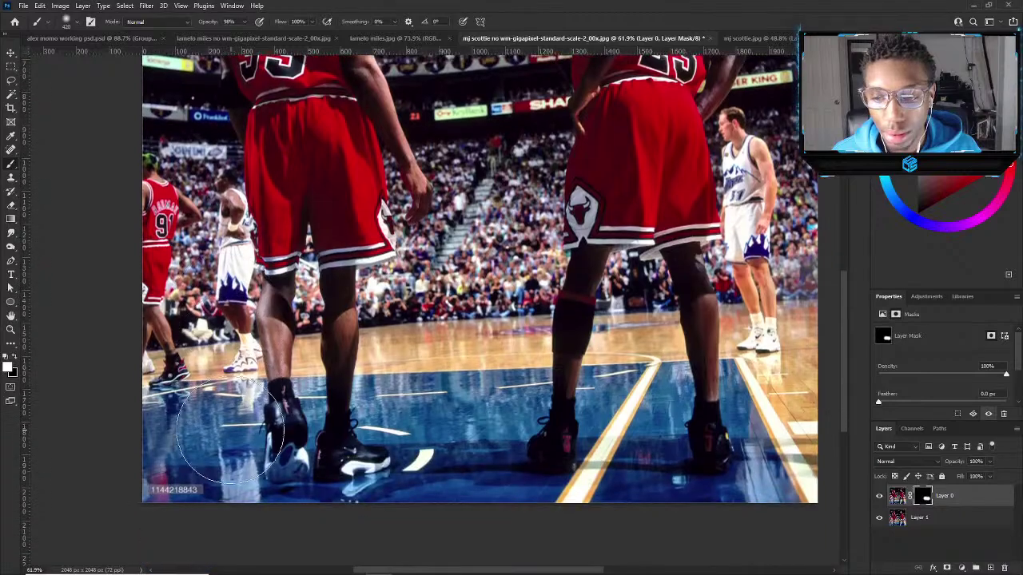
{"action": "scroll", "coordinate": [171, 503], "scroll_direction": "down", "scroll_amount": 3}
{"action": "key", "text": "v"}
{"action": "scroll", "coordinate": [426, 293], "scroll_direction": "up", "scroll_amount": 3}
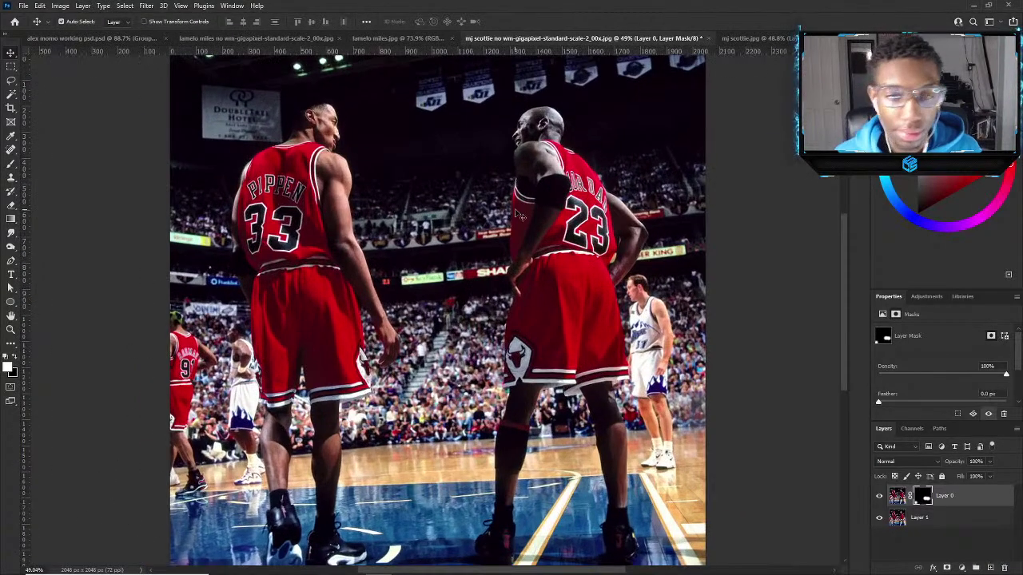
Stamp all visible layers into a new top layer and convert it to a smart object.
{"action": "left_click", "coordinate": [943, 520]}
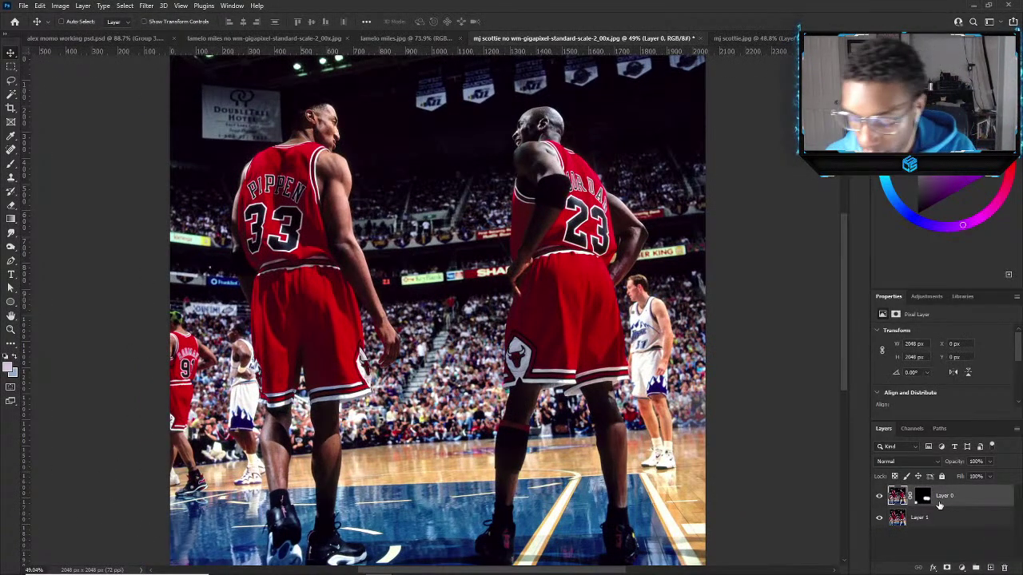
{"action": "left_click", "coordinate": [943, 497]}
{"action": "key", "text": "ctrl+alt+shift+e"}
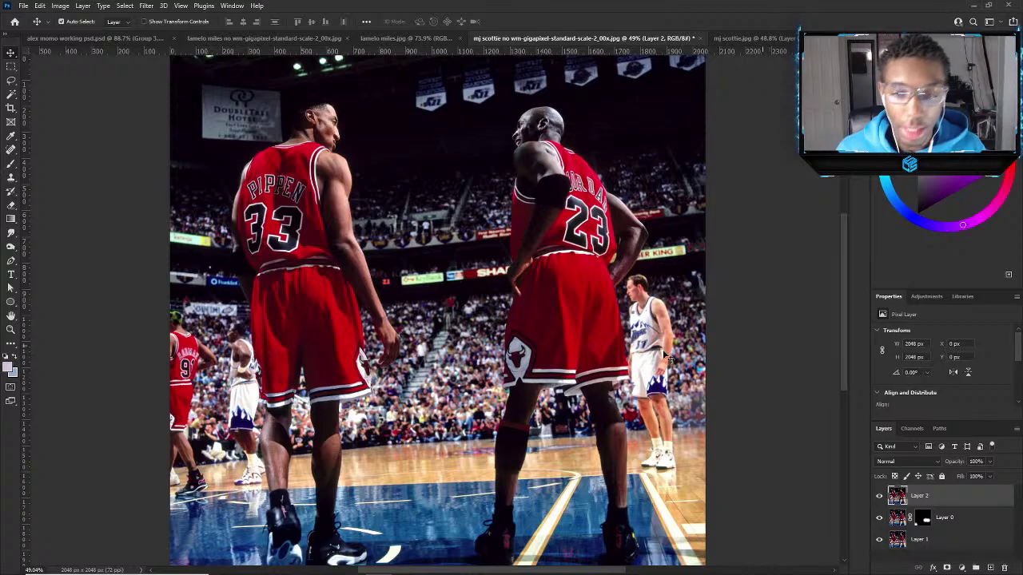
{"action": "scroll", "coordinate": [495, 196], "scroll_direction": "down", "scroll_amount": 2}
{"action": "scroll", "coordinate": [512, 174], "scroll_direction": "up", "scroll_amount": 3}
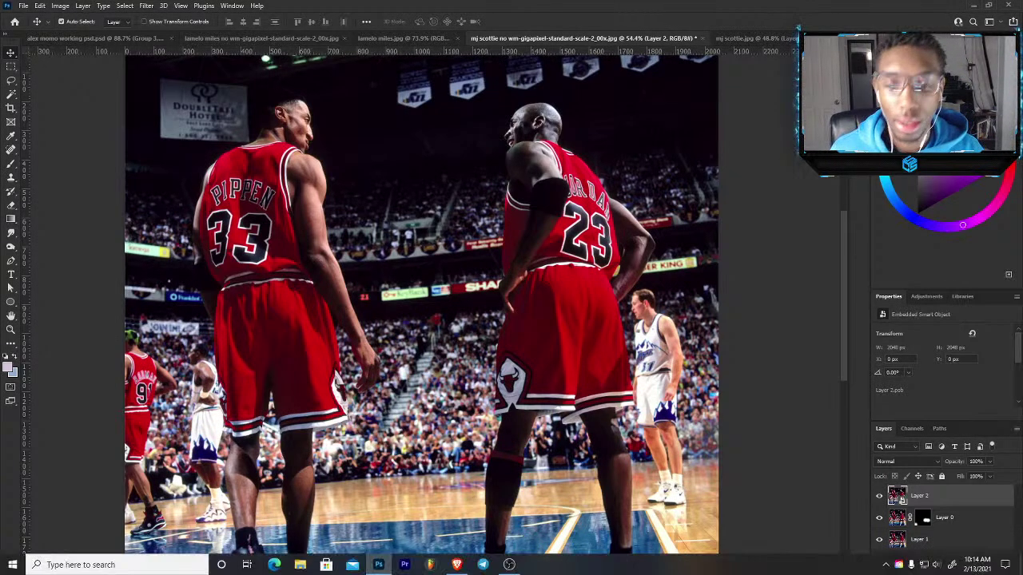
Switch to OBS to check the stream's audio mixer and return to Photoshop.
{"action": "left_click", "coordinate": [512, 564]}
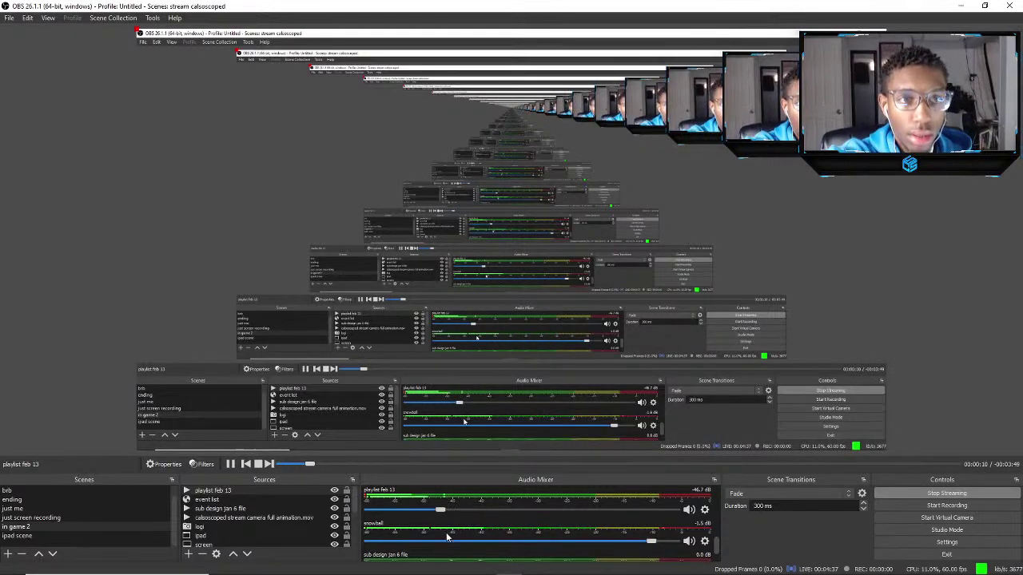
{"action": "mouse_move", "coordinate": [509, 564]}
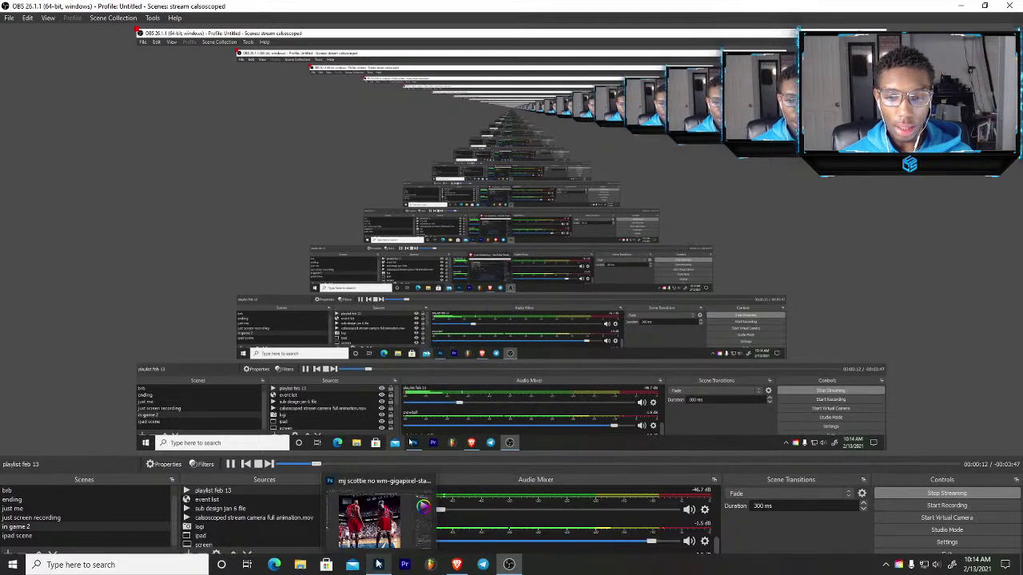
{"action": "left_click", "coordinate": [379, 564]}
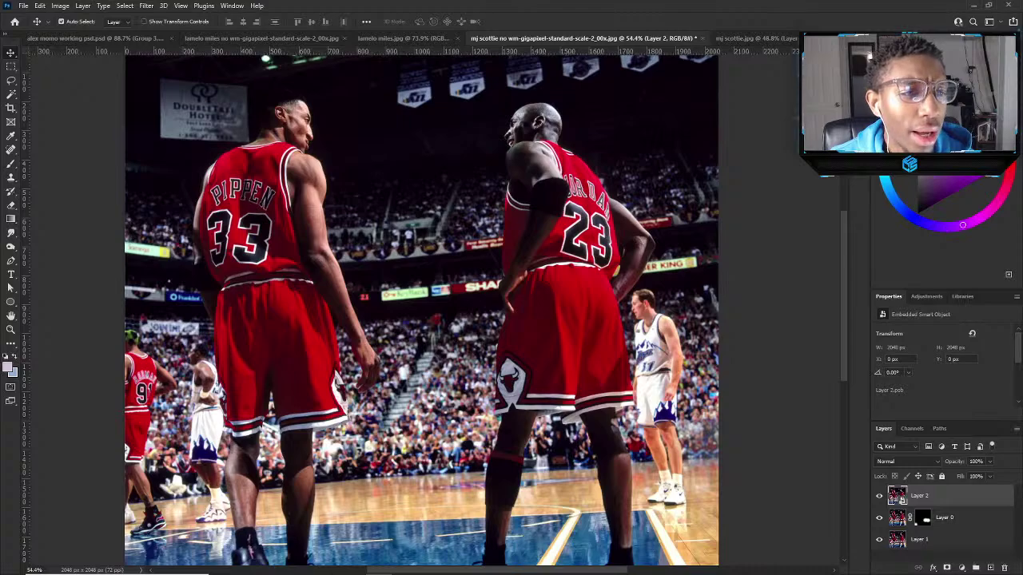
{"action": "left_click", "coordinate": [1009, 276]}
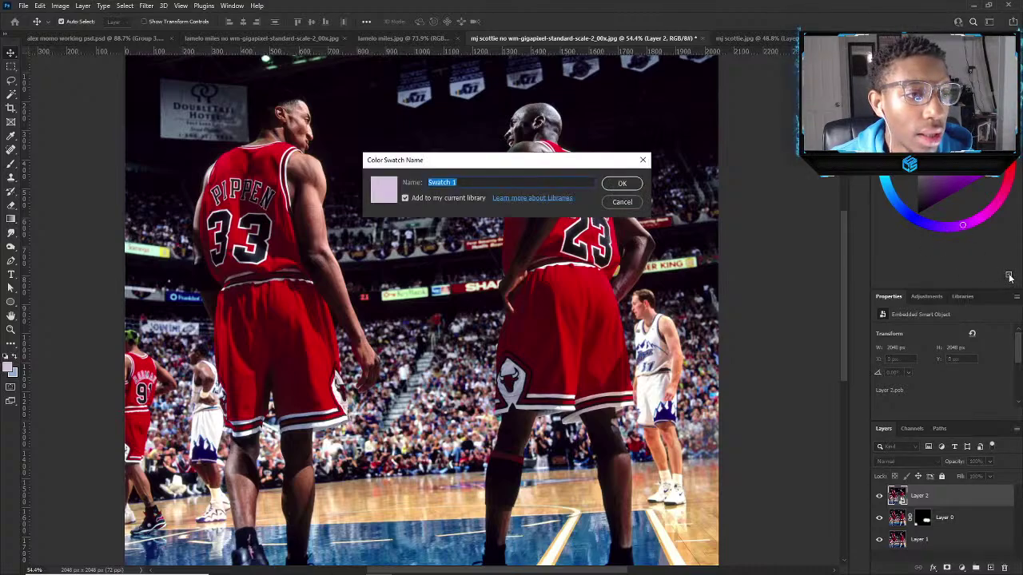
{"action": "left_click", "coordinate": [621, 202]}
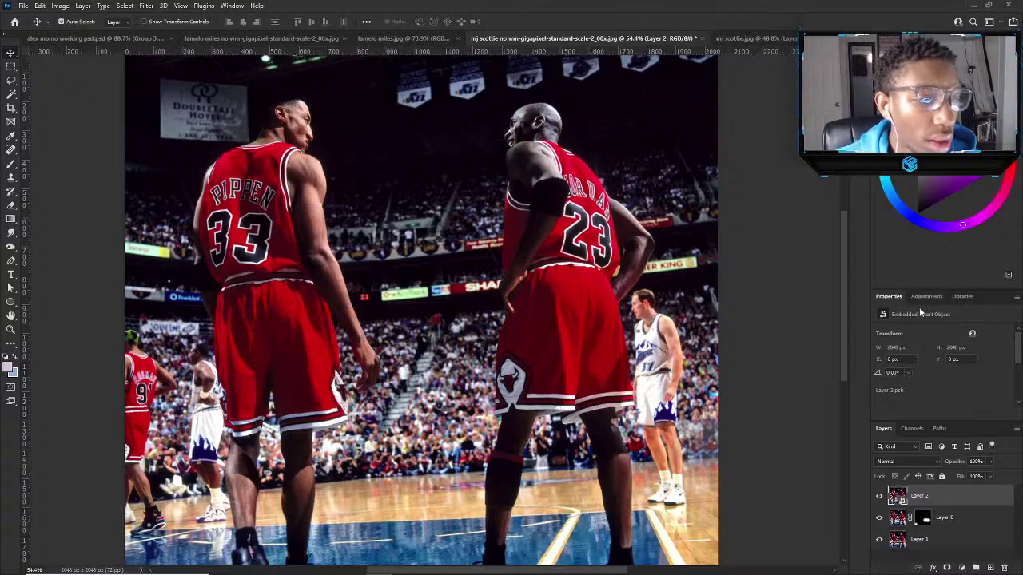
{"action": "left_click", "coordinate": [1017, 38]}
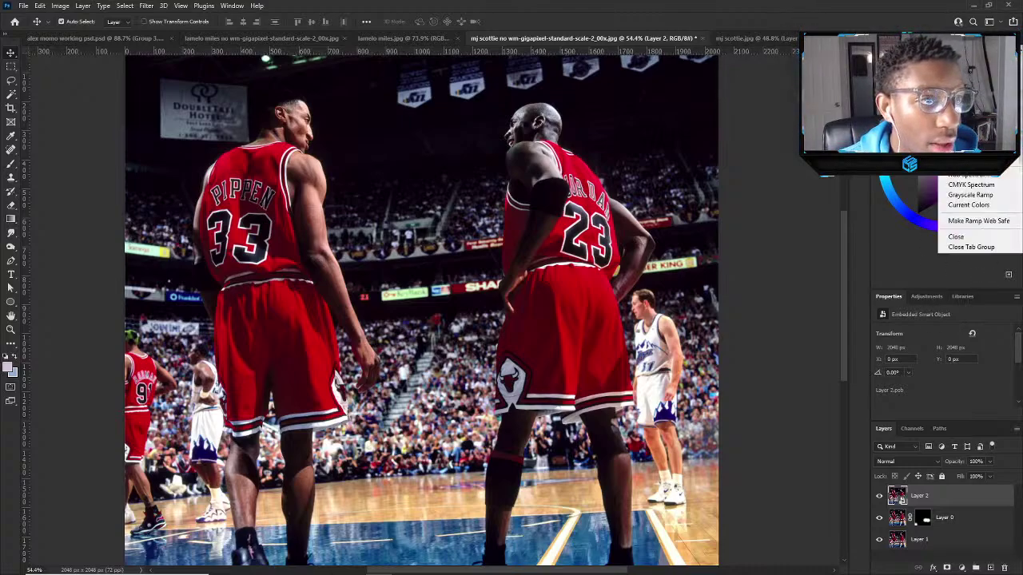
{"action": "key", "text": "Escape"}
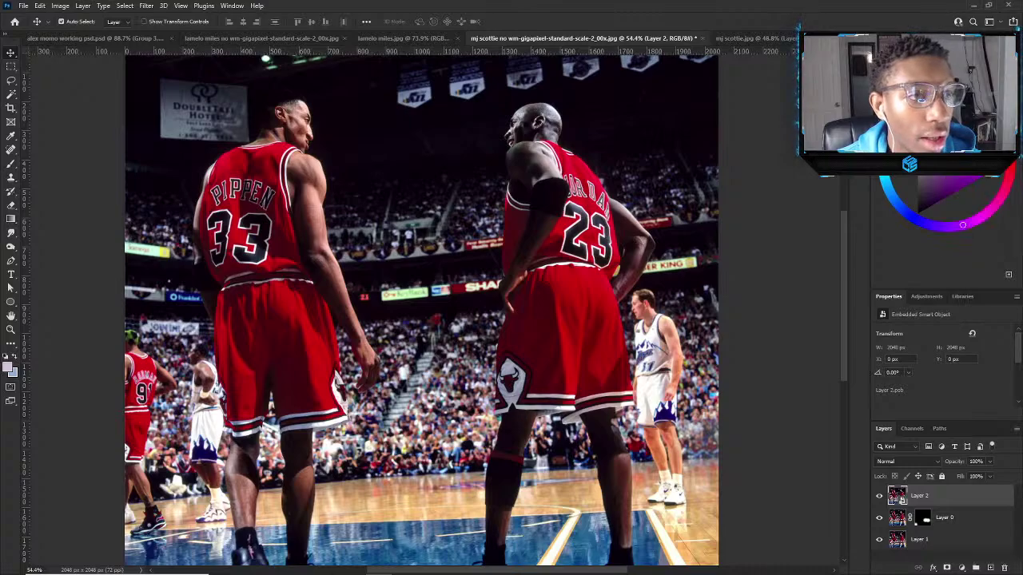
Try another Color panel display, restore the color wheel and set the foreground color to a deep blue.
{"action": "left_click", "coordinate": [1017, 39]}
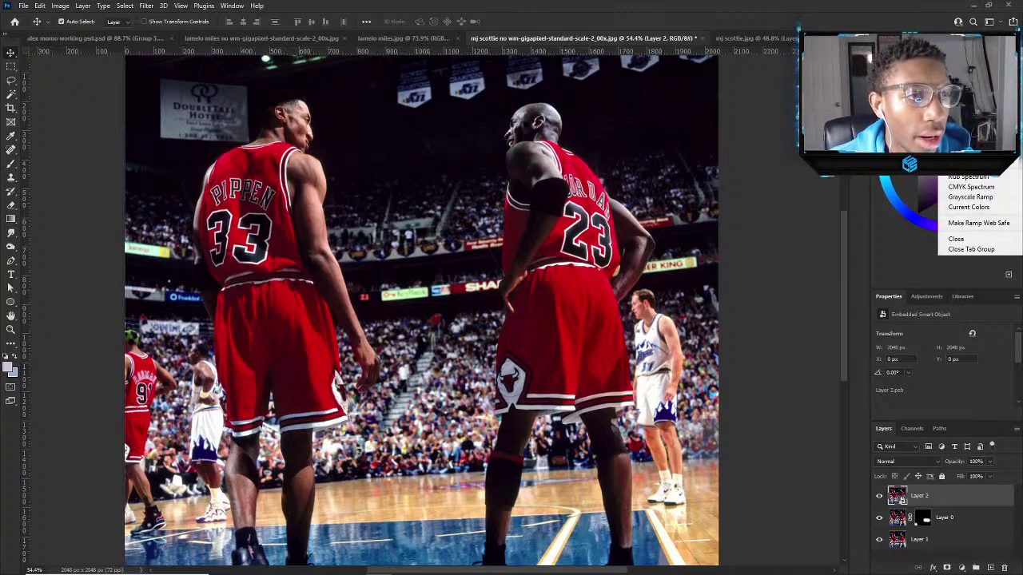
{"action": "left_click", "coordinate": [969, 64]}
{"action": "left_click", "coordinate": [1017, 34]}
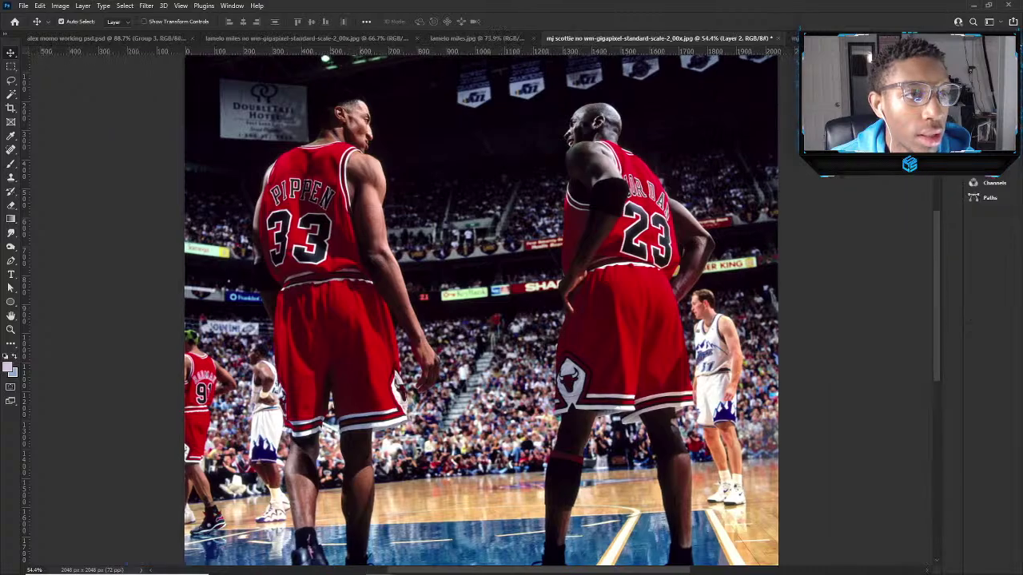
{"action": "left_click", "coordinate": [1018, 33]}
{"action": "left_click", "coordinate": [1020, 52]}
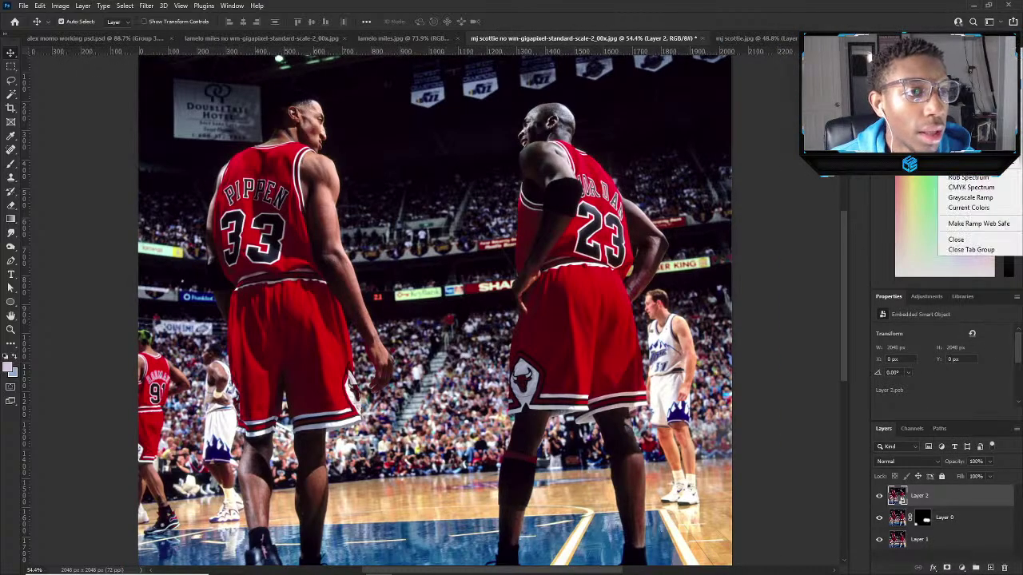
{"action": "left_click", "coordinate": [935, 218]}
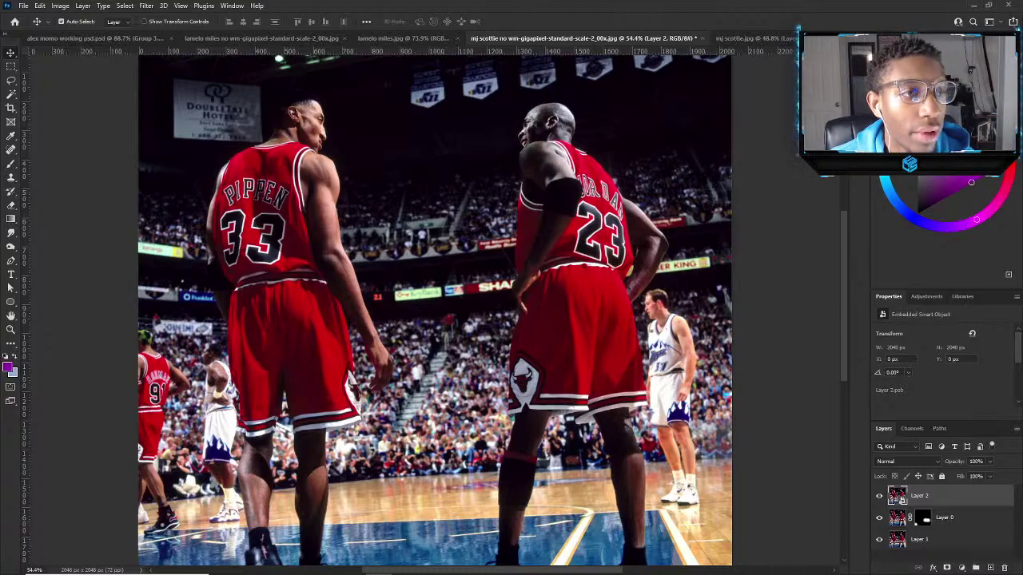
{"action": "mouse_move", "coordinate": [977, 219]}
{"action": "left_mouse_down"}
{"action": "mouse_move", "coordinate": [947, 229]}
{"action": "mouse_move", "coordinate": [915, 222]}
{"action": "mouse_move", "coordinate": [896, 202]}
{"action": "left_mouse_up"}
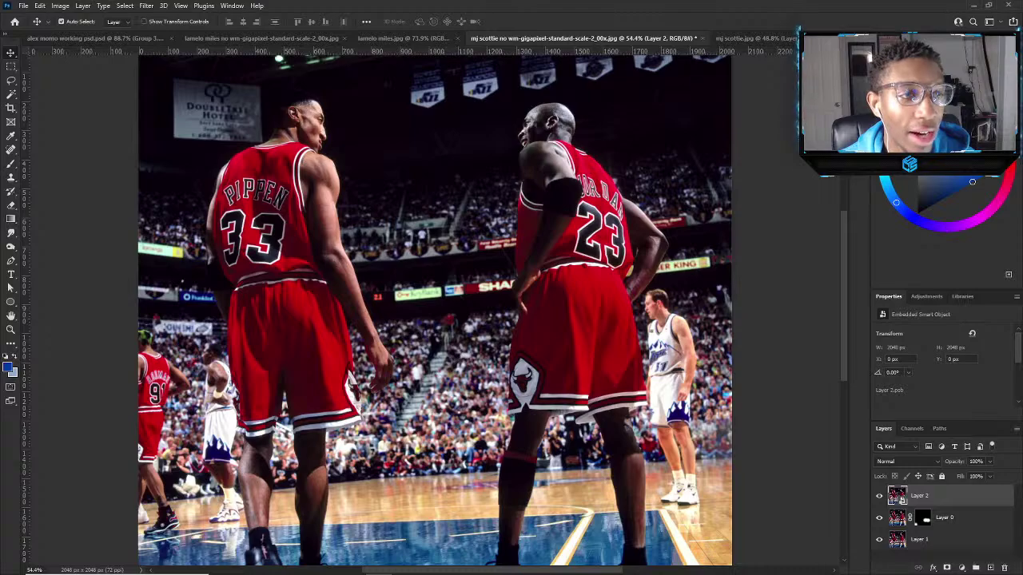
Select the two foreground players on the merged smart object layer with Select Subject.
{"action": "scroll", "coordinate": [617, 193], "scroll_direction": "down", "scroll_amount": 2}
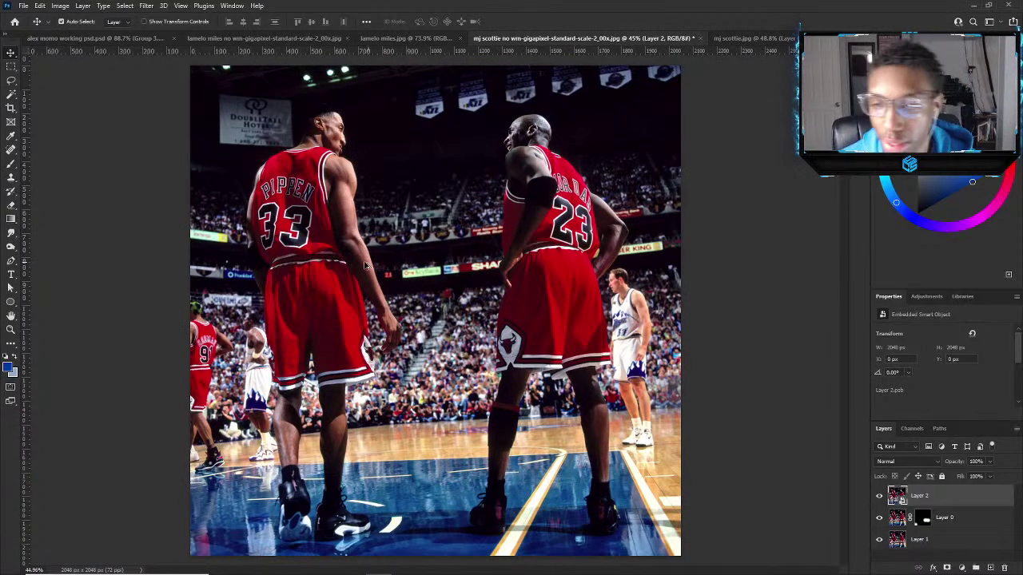
{"action": "scroll", "coordinate": [367, 264], "scroll_direction": "up", "scroll_amount": 1}
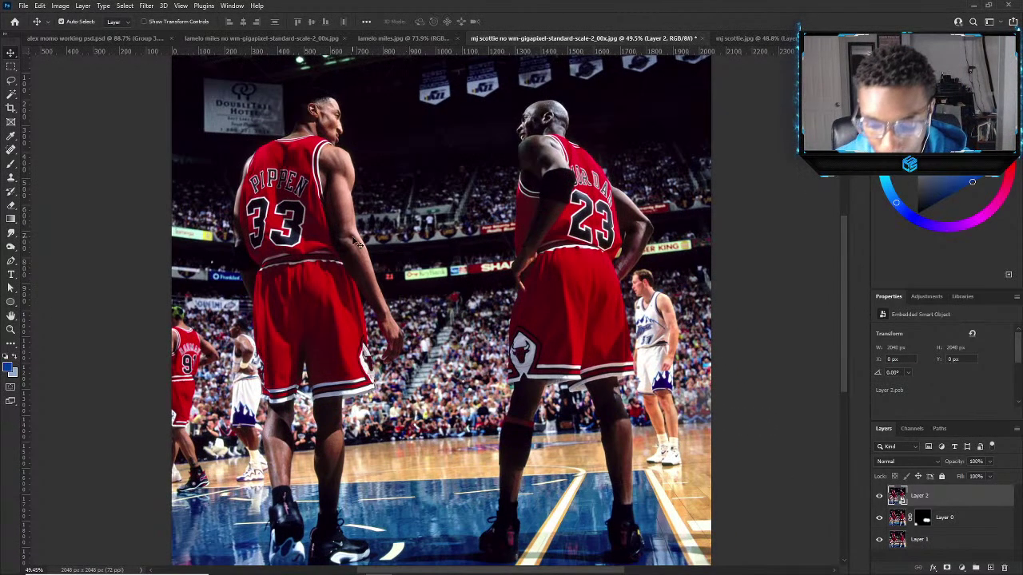
{"action": "right_click", "coordinate": [358, 264]}
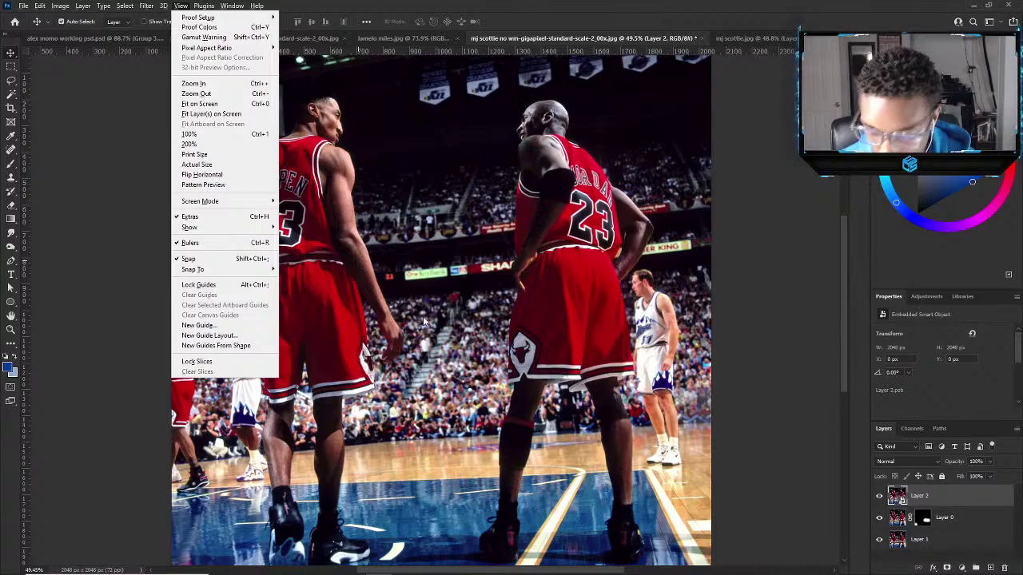
{"action": "left_click", "coordinate": [439, 298]}
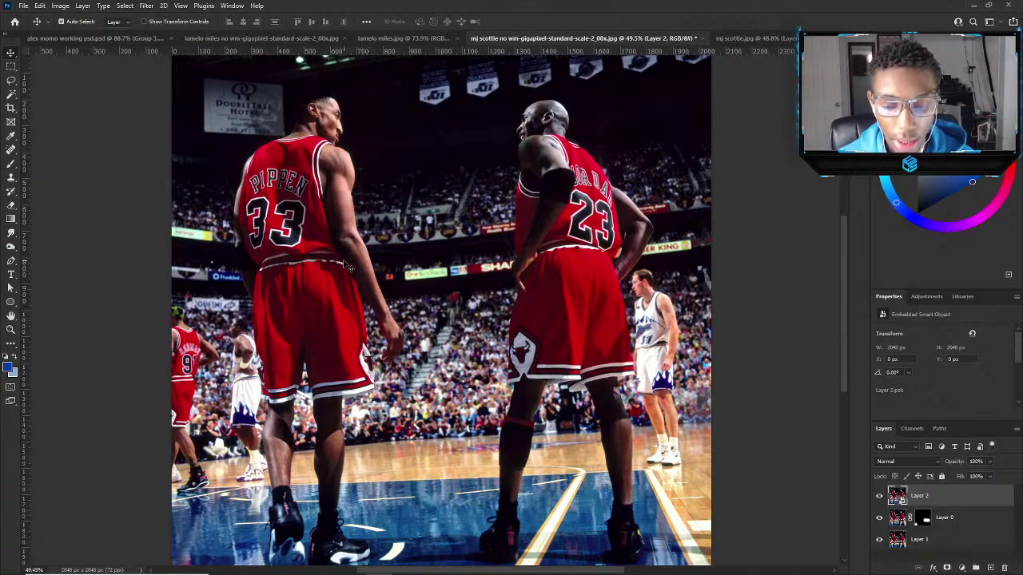
{"action": "left_click", "coordinate": [11, 261]}
{"action": "left_click", "coordinate": [125, 6]}
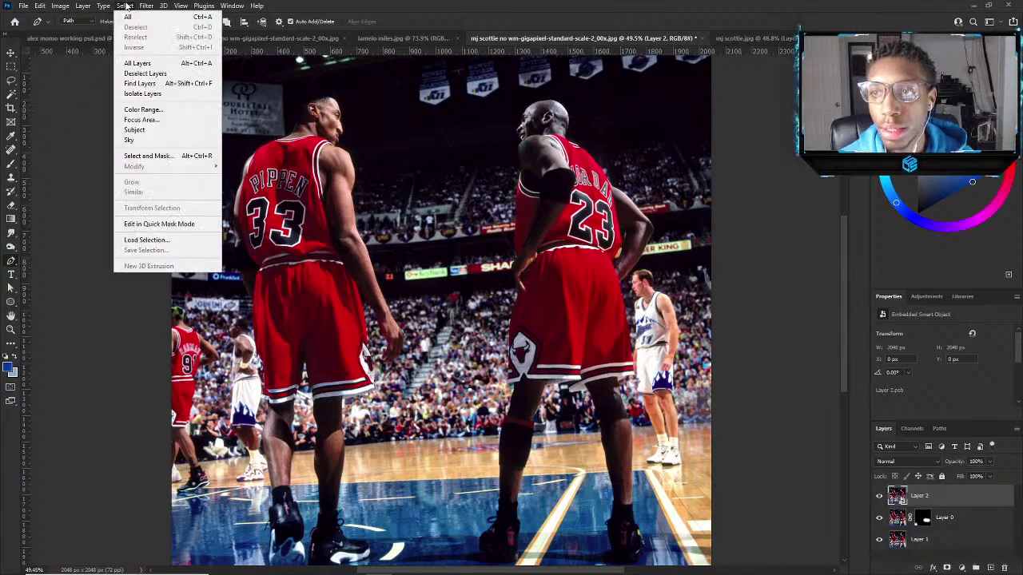
{"action": "left_click", "coordinate": [152, 131]}
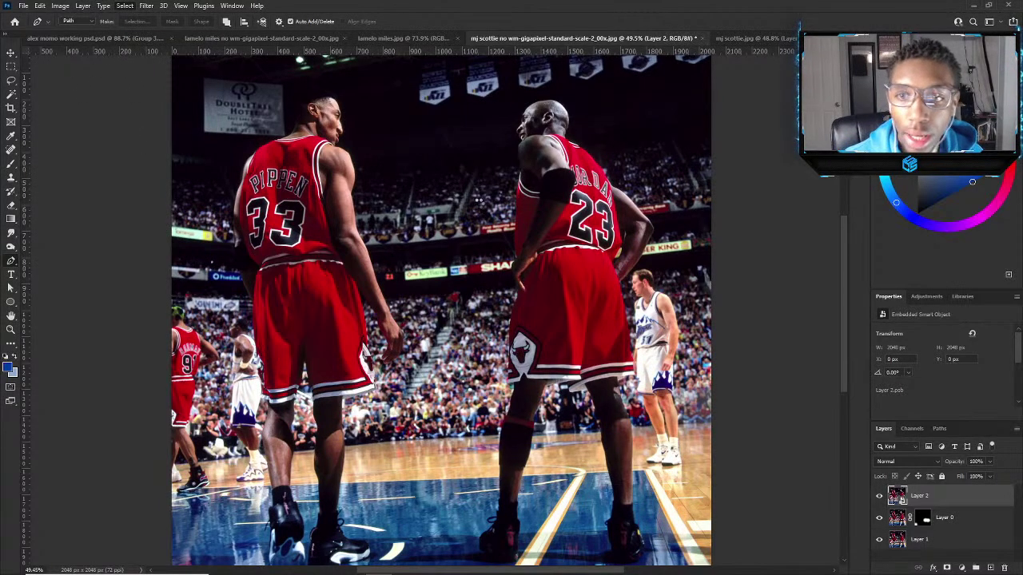
Refine the selection edge along the shoulder and armpit of the player in jersey 23 with the Lasso tool.
{"action": "scroll", "coordinate": [515, 150], "scroll_direction": "up", "scroll_amount": 5}
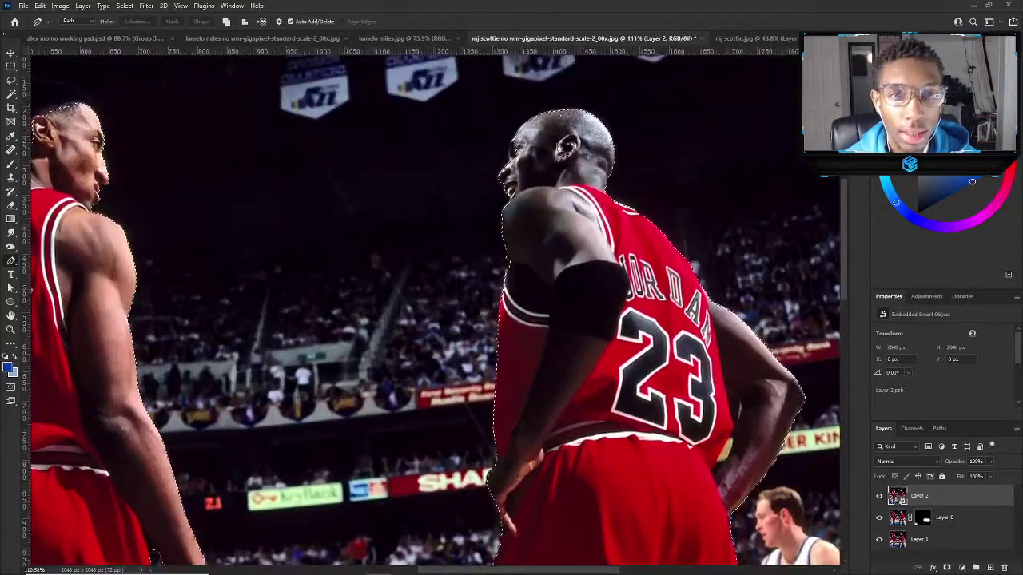
{"action": "key", "text": "l"}
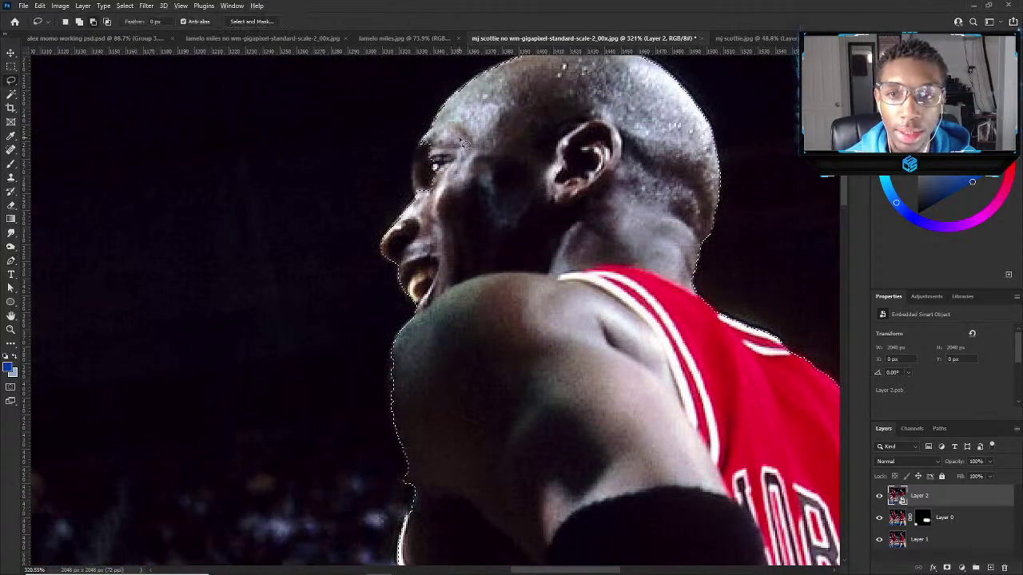
{"action": "scroll", "coordinate": [556, 178], "scroll_direction": "up", "scroll_amount": 3}
{"action": "mouse_move", "coordinate": [400, 141]}
{"action": "left_mouse_down"}
{"action": "mouse_move", "coordinate": [426, 137]}
{"action": "mouse_move", "coordinate": [483, 282]}
{"action": "left_mouse_up"}
{"action": "scroll", "coordinate": [484, 282], "scroll_direction": "down", "scroll_amount": 3}
{"action": "scroll", "coordinate": [483, 281], "scroll_direction": "down", "scroll_amount": 3}
{"action": "scroll", "coordinate": [429, 346], "scroll_direction": "up", "scroll_amount": 3}
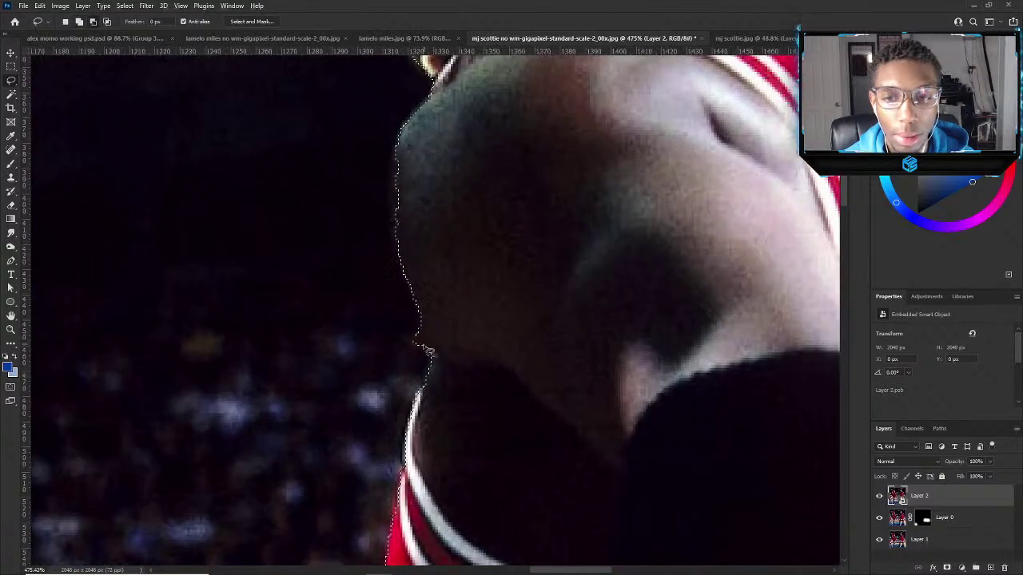
{"action": "left_click_drag", "start_coordinate": [418, 390], "coordinate": [419, 391]}
{"action": "scroll", "coordinate": [424, 376], "scroll_direction": "down", "scroll_amount": 2}
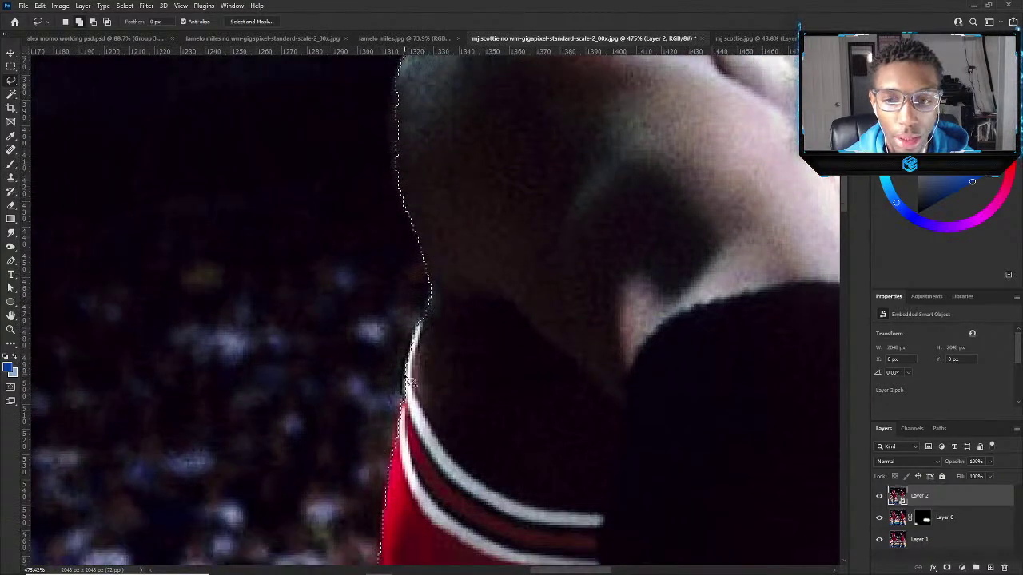
{"action": "scroll", "coordinate": [497, 285], "scroll_direction": "down", "scroll_amount": 6}
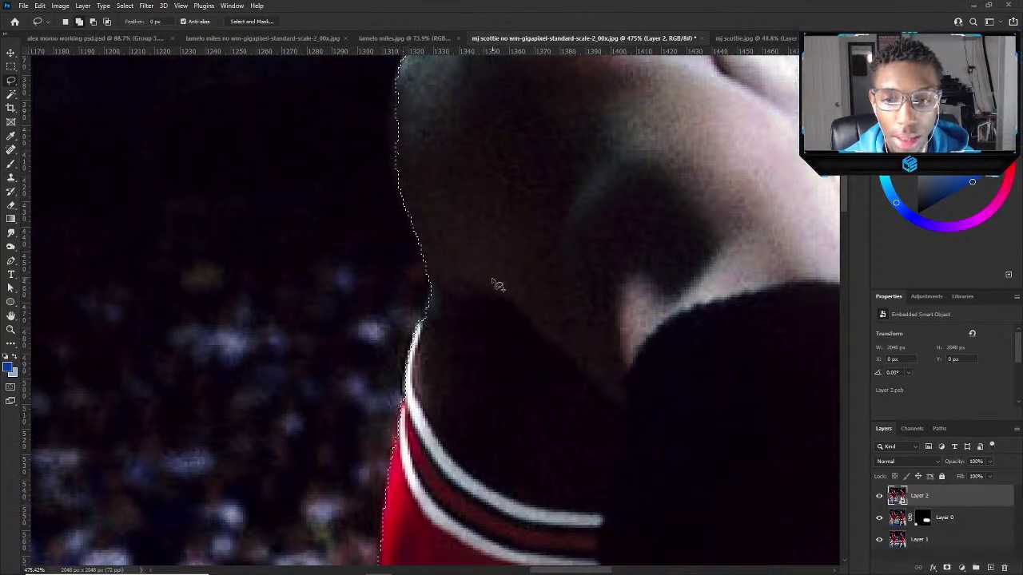
Add the missing outer edge of number 23's hand on his hip to the selection with the Lasso tool.
{"action": "scroll", "coordinate": [394, 316], "scroll_direction": "up", "scroll_amount": 5}
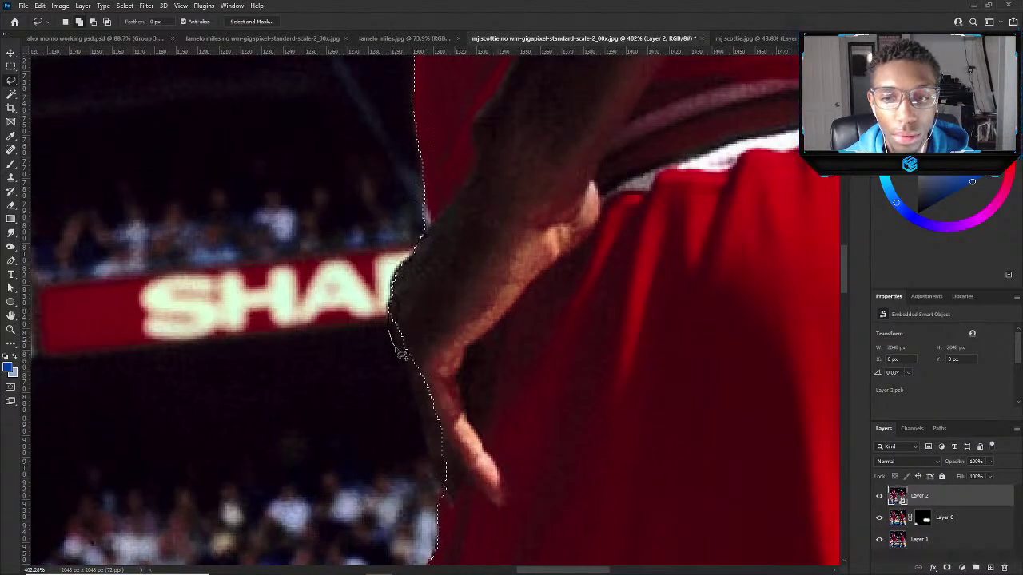
{"action": "scroll", "coordinate": [512, 424], "scroll_direction": "down", "scroll_amount": 7}
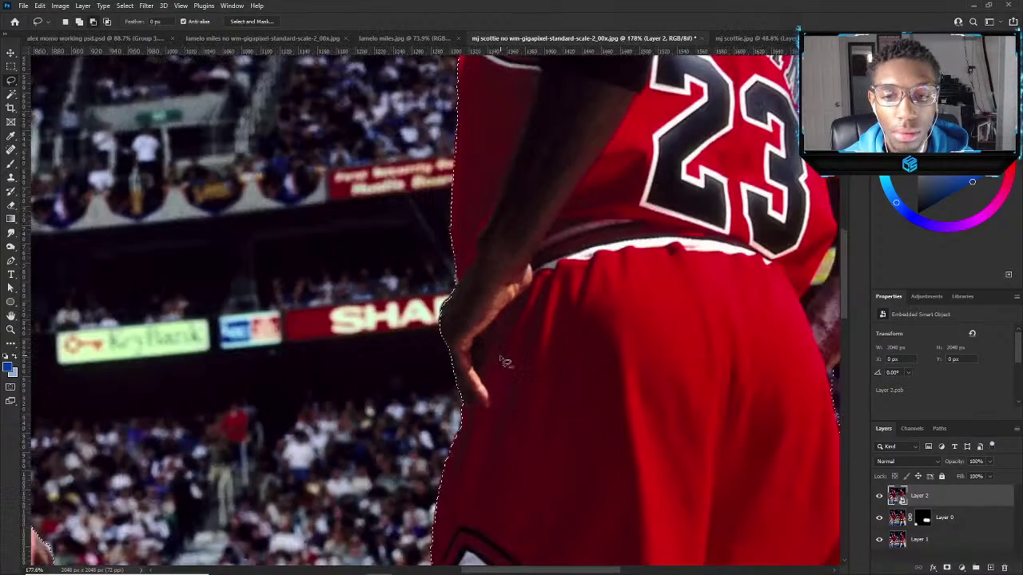
{"action": "scroll", "coordinate": [609, 231], "scroll_direction": "up", "scroll_amount": 3}
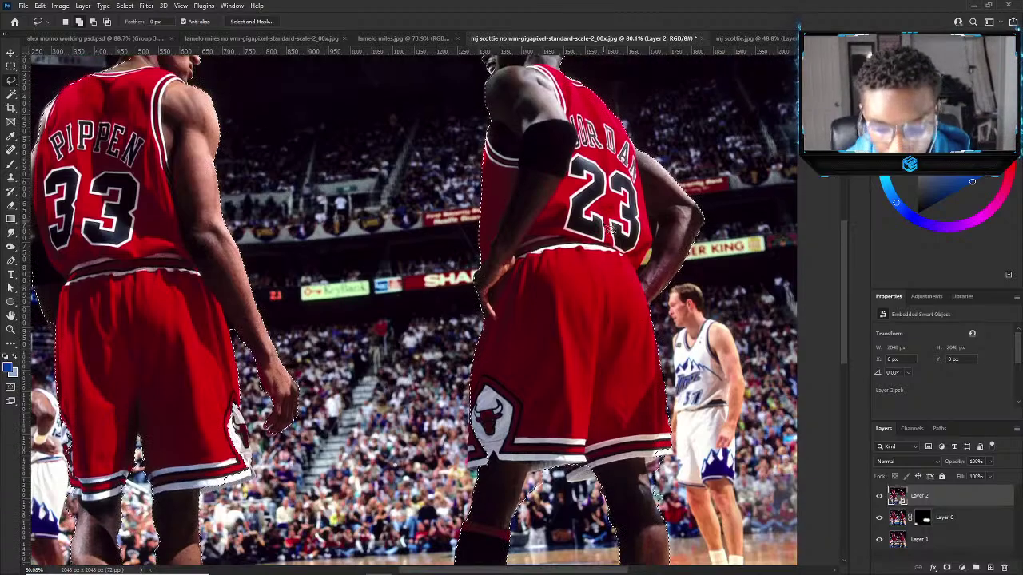
{"action": "scroll", "coordinate": [600, 267], "scroll_direction": "up", "scroll_amount": 2}
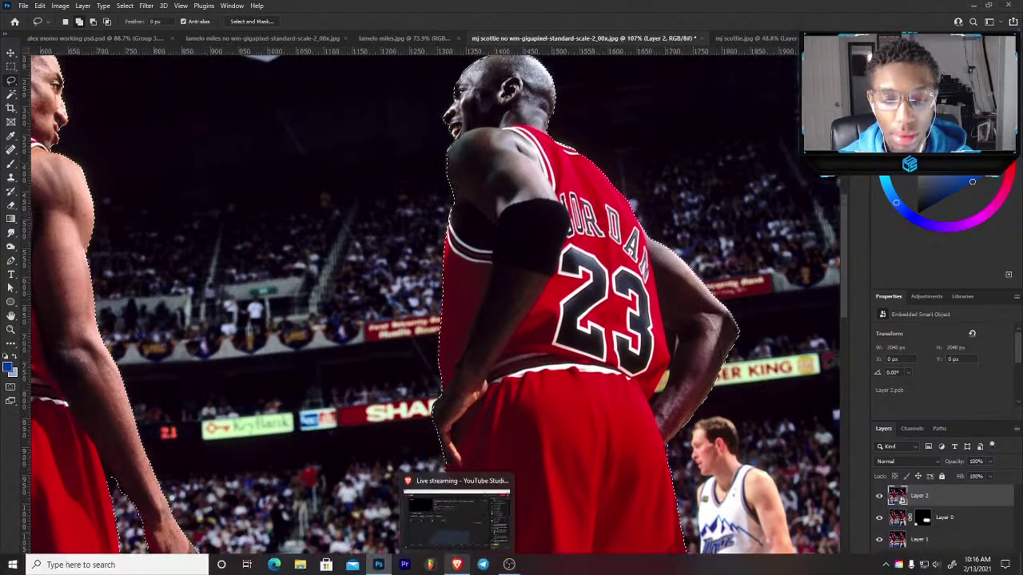
Switch to OBS, hide the webcam source and its animated frame in the current scene, and return to Photoshop.
{"action": "left_click", "coordinate": [509, 565]}
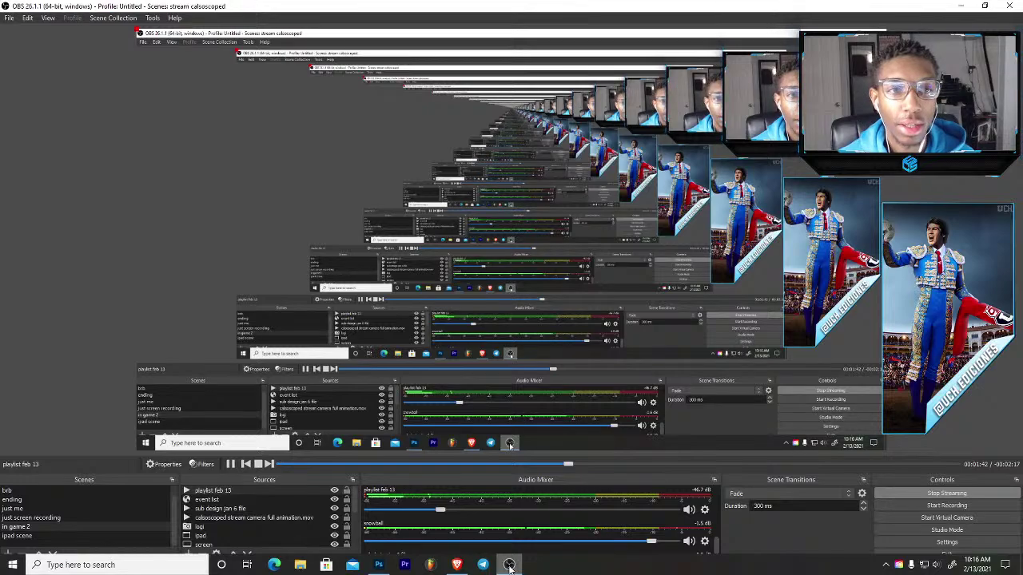
{"action": "left_click", "coordinate": [509, 565]}
{"action": "left_click", "coordinate": [509, 565]}
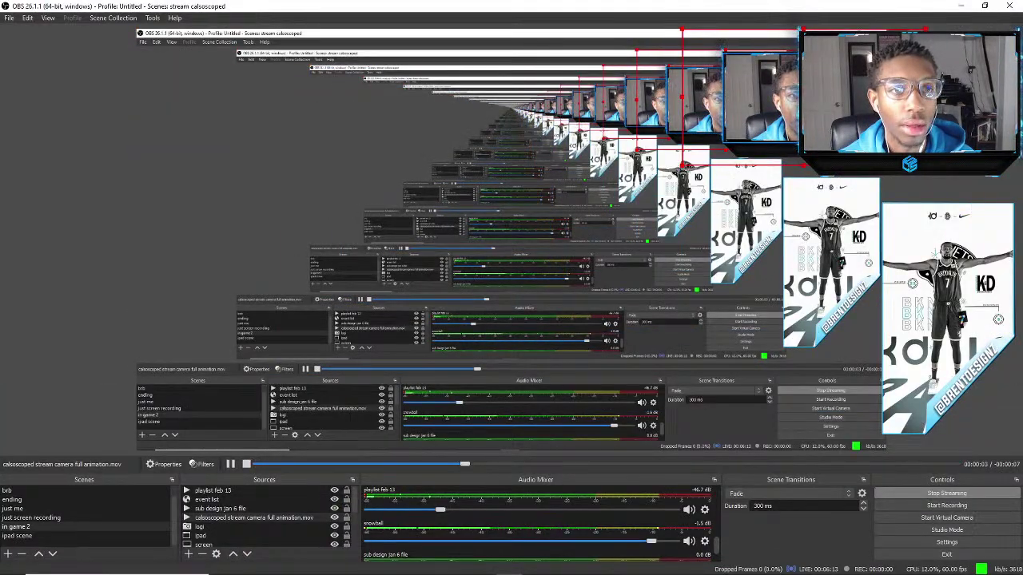
{"action": "left_click", "coordinate": [772, 83]}
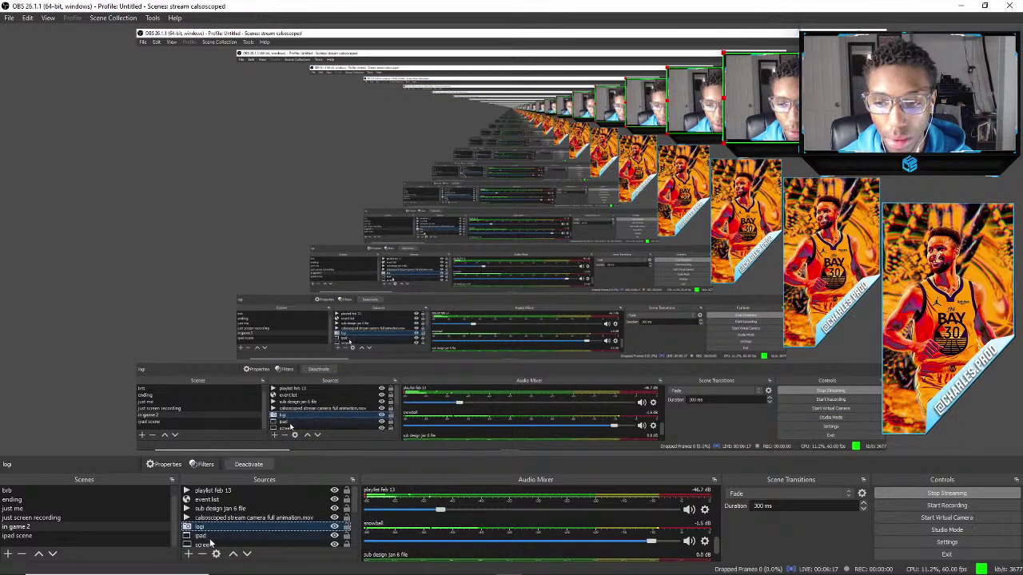
{"action": "left_click", "coordinate": [249, 518]}
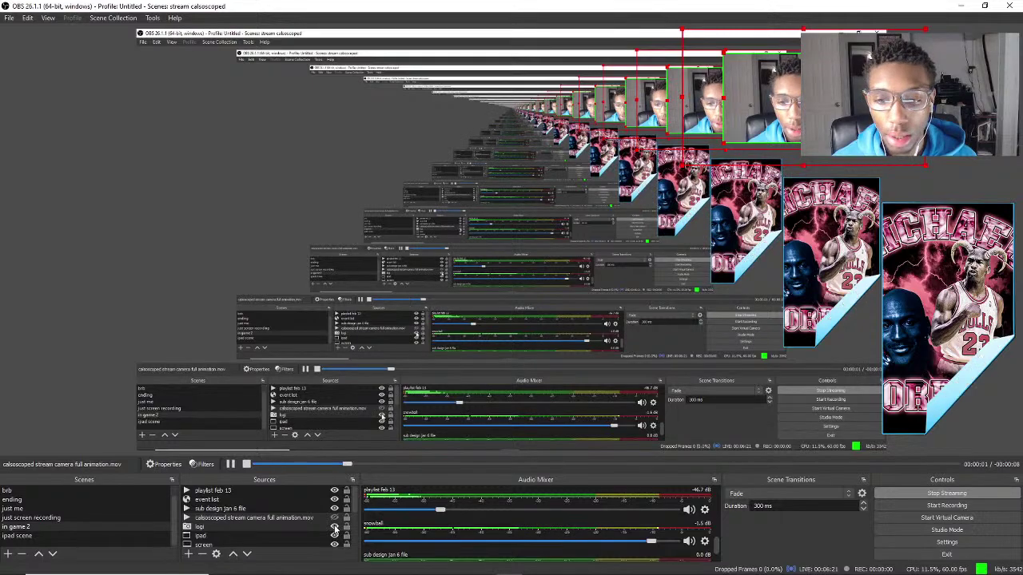
{"action": "left_click", "coordinate": [379, 565]}
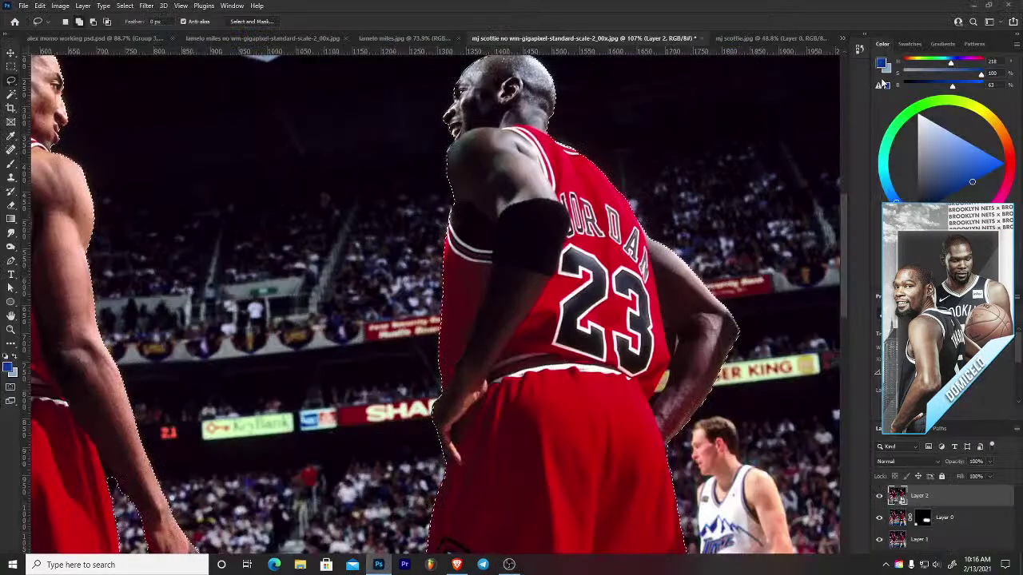
Show the Color panel's display options and keep the Color Wheel chosen.
{"action": "left_click", "coordinate": [900, 45]}
{"action": "left_click", "coordinate": [882, 44]}
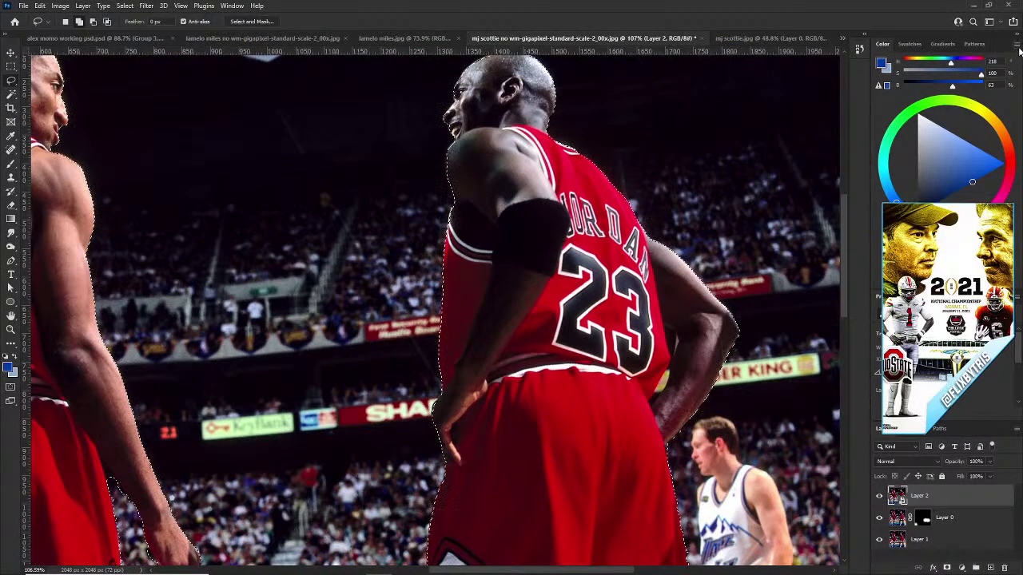
{"action": "left_click", "coordinate": [1016, 44]}
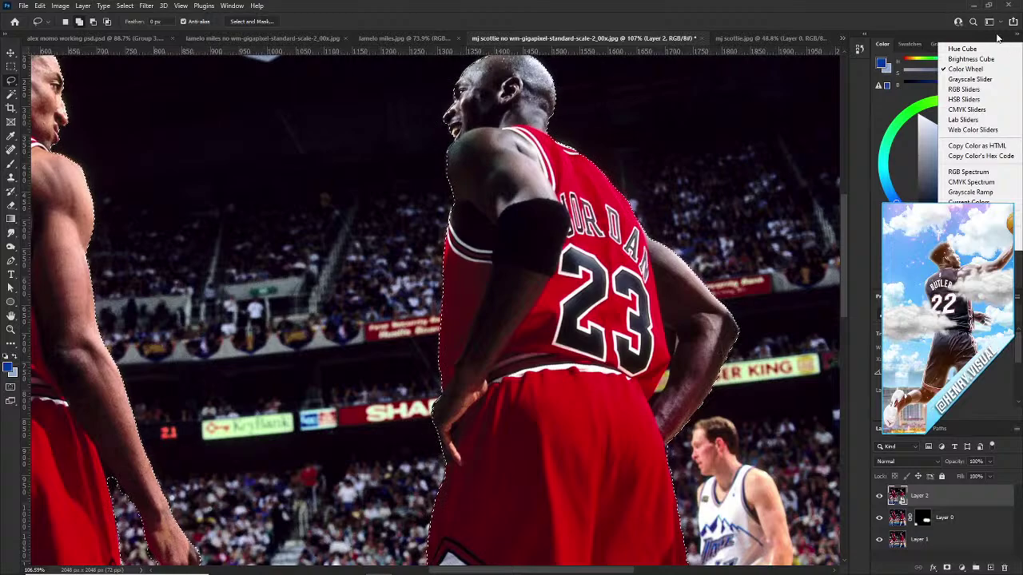
{"action": "left_click", "coordinate": [889, 48]}
{"action": "left_click", "coordinate": [1017, 44]}
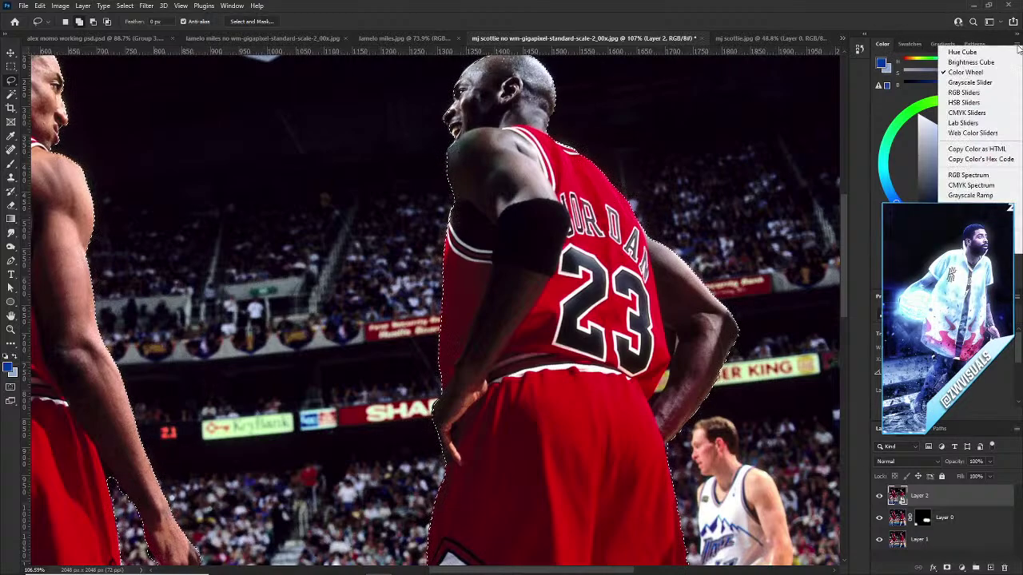
{"action": "left_click", "coordinate": [882, 46]}
{"action": "left_click", "coordinate": [1017, 44]}
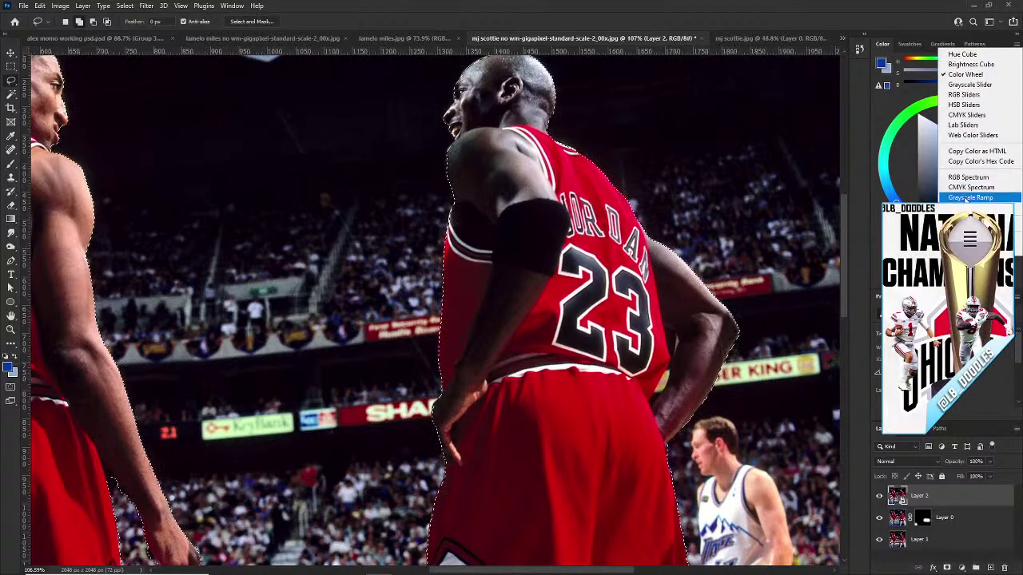
{"action": "left_click", "coordinate": [965, 75]}
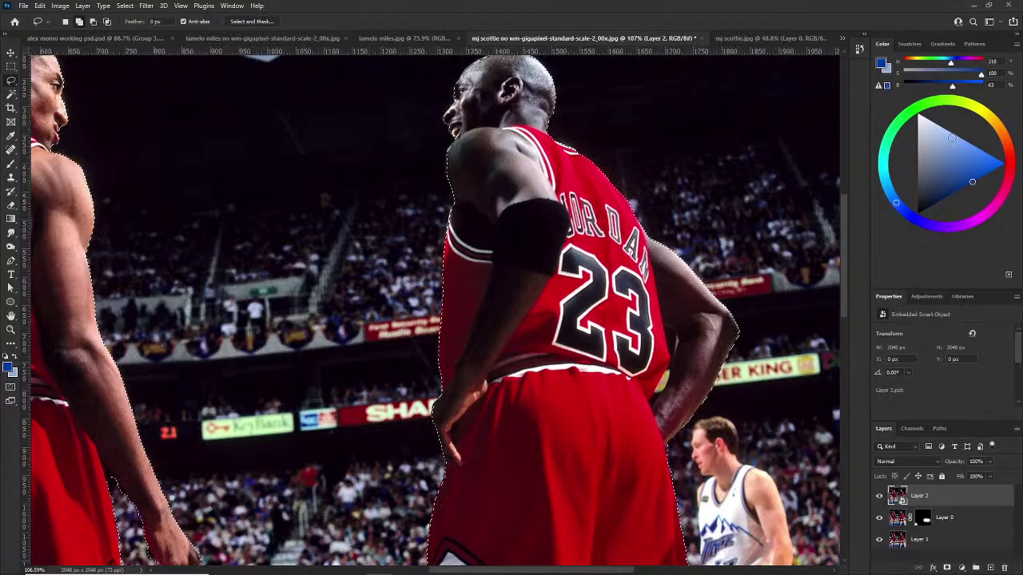
Try darker blues on the color wheel, set the foreground color to light gray with 84% brightness, and keep the Color Wheel display.
{"action": "mouse_move", "coordinate": [978, 79]}
{"action": "left_mouse_down"}
{"action": "mouse_move", "coordinate": [911, 67]}
{"action": "mouse_move", "coordinate": [979, 76]}
{"action": "mouse_move", "coordinate": [943, 94]}
{"action": "left_mouse_up"}
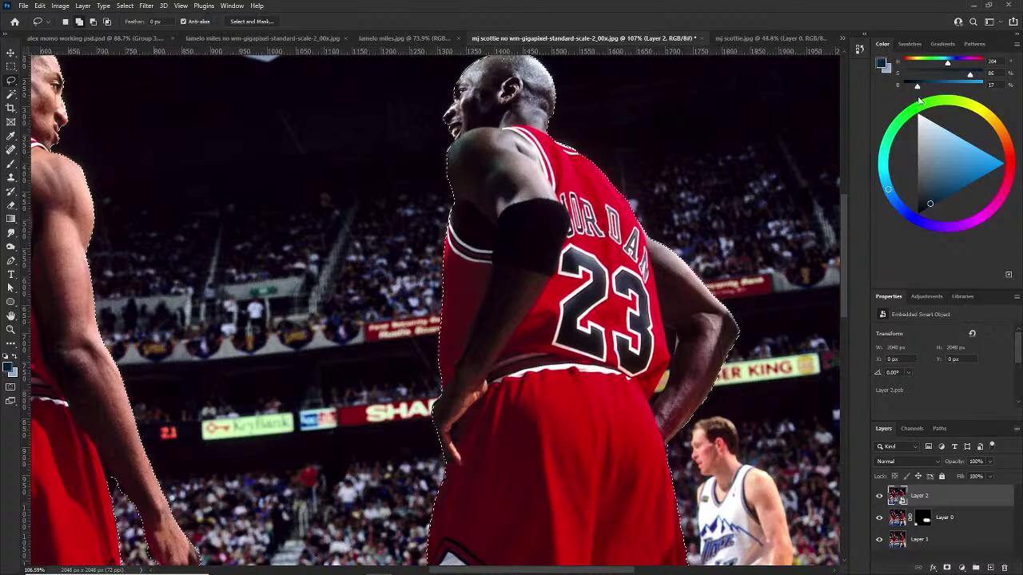
{"action": "left_click_drag", "start_coordinate": [950, 155], "coordinate": [906, 122]}
{"action": "left_click", "coordinate": [1016, 44]}
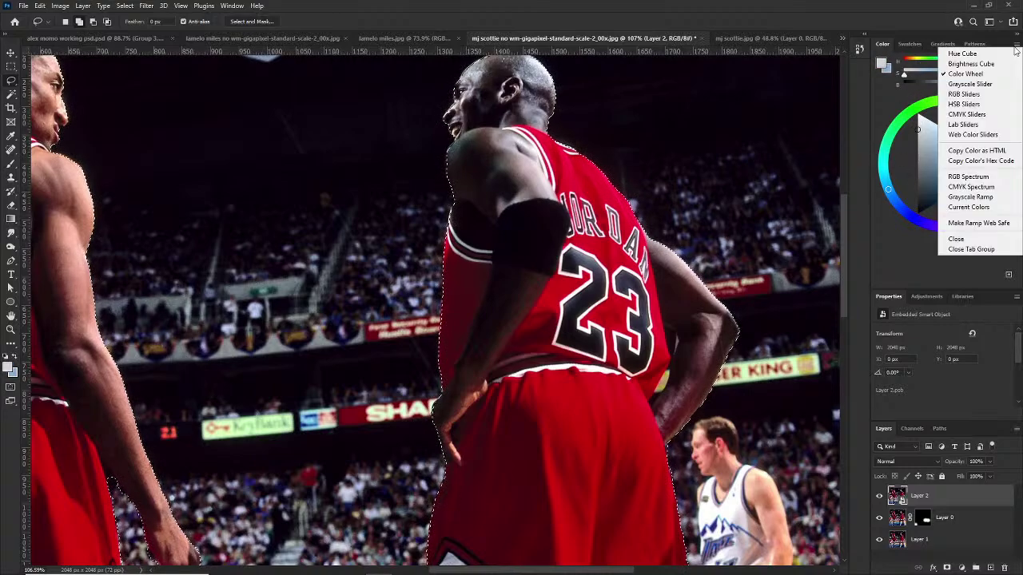
{"action": "left_click", "coordinate": [965, 73]}
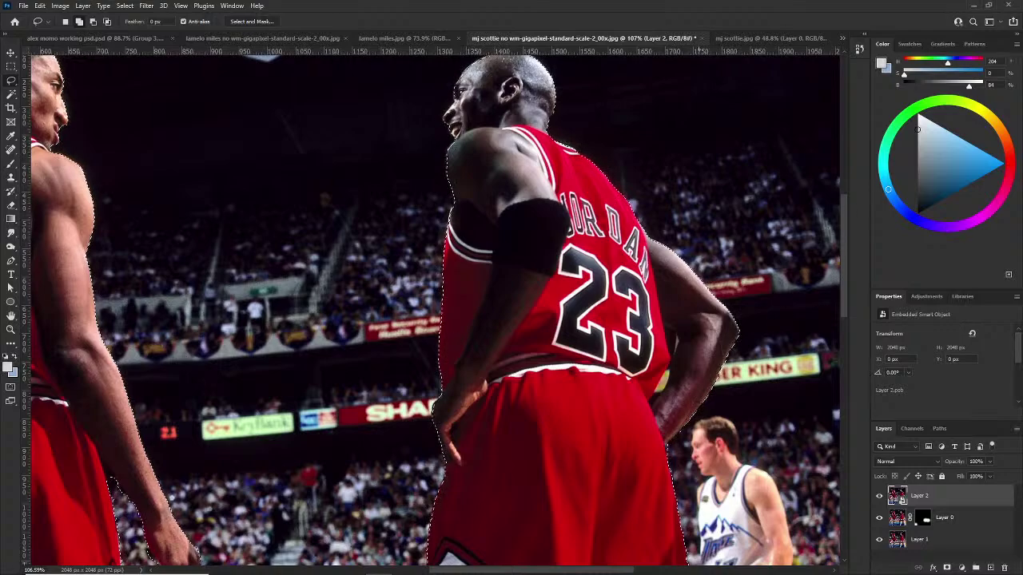
Switch to OBS, make the webcam source and its animated frame visible again, and return to Photoshop.
{"action": "left_click", "coordinate": [512, 565]}
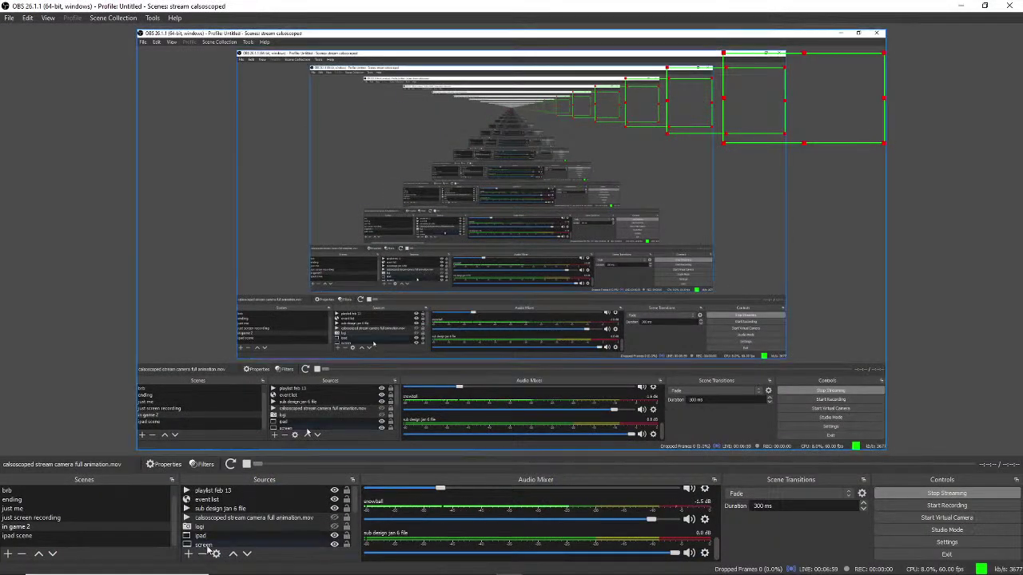
{"action": "left_click", "coordinate": [336, 527]}
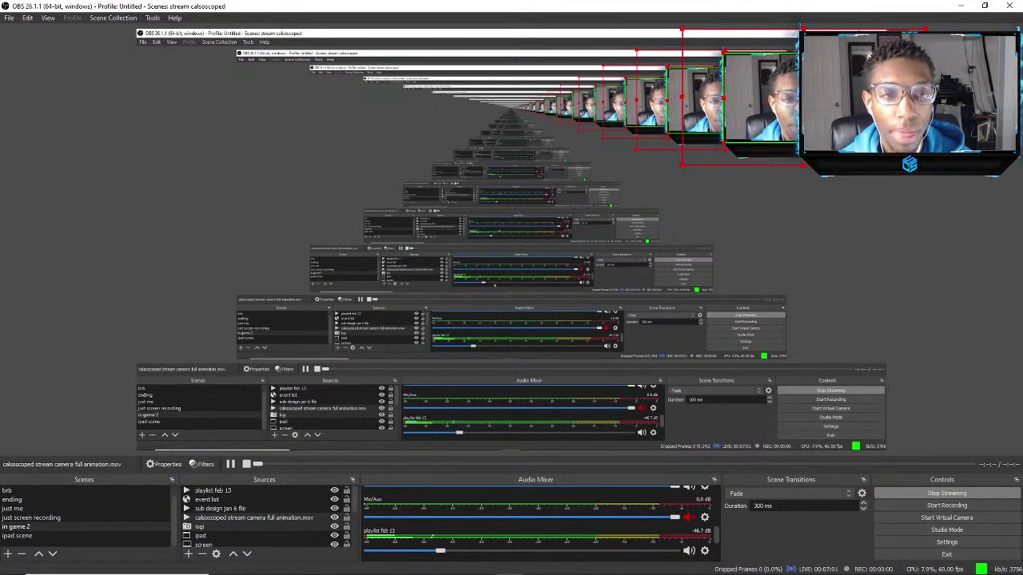
{"action": "mouse_move", "coordinate": [424, 559]}
{"action": "left_click", "coordinate": [420, 516]}
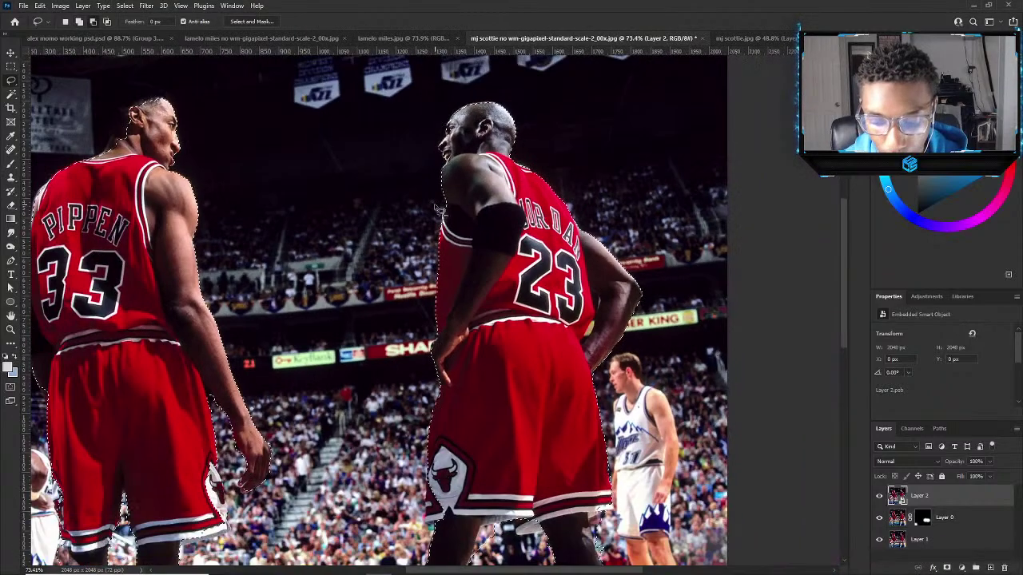
Examine the selection edge around the head, neck and shoulders of the player in jersey 23.
{"action": "scroll", "coordinate": [433, 181], "scroll_direction": "up", "scroll_amount": 2}
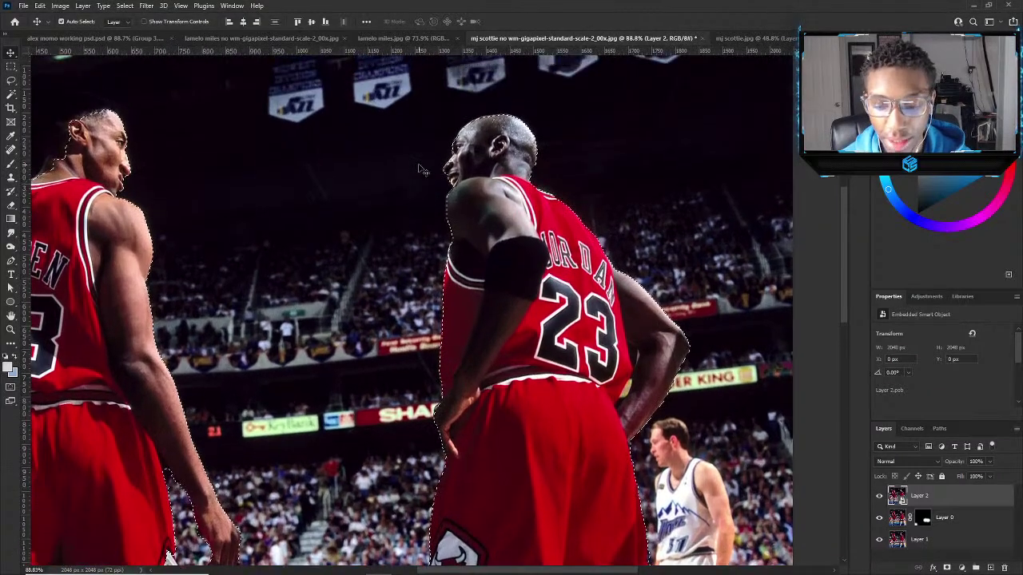
{"action": "scroll", "coordinate": [424, 158], "scroll_direction": "up", "scroll_amount": 1}
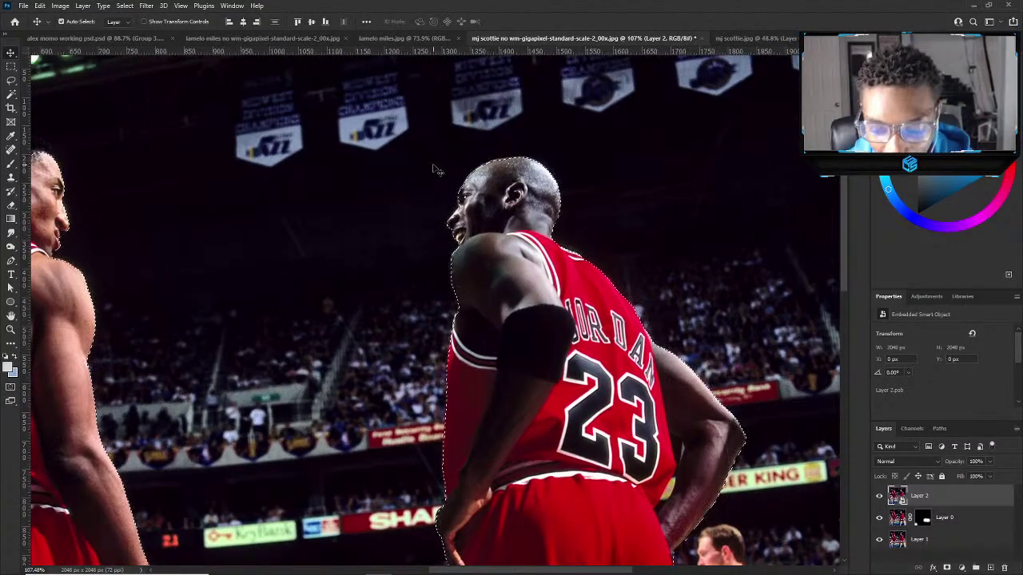
{"action": "scroll", "coordinate": [439, 174], "scroll_direction": "down", "scroll_amount": 2}
{"action": "scroll", "coordinate": [467, 209], "scroll_direction": "up", "scroll_amount": 5}
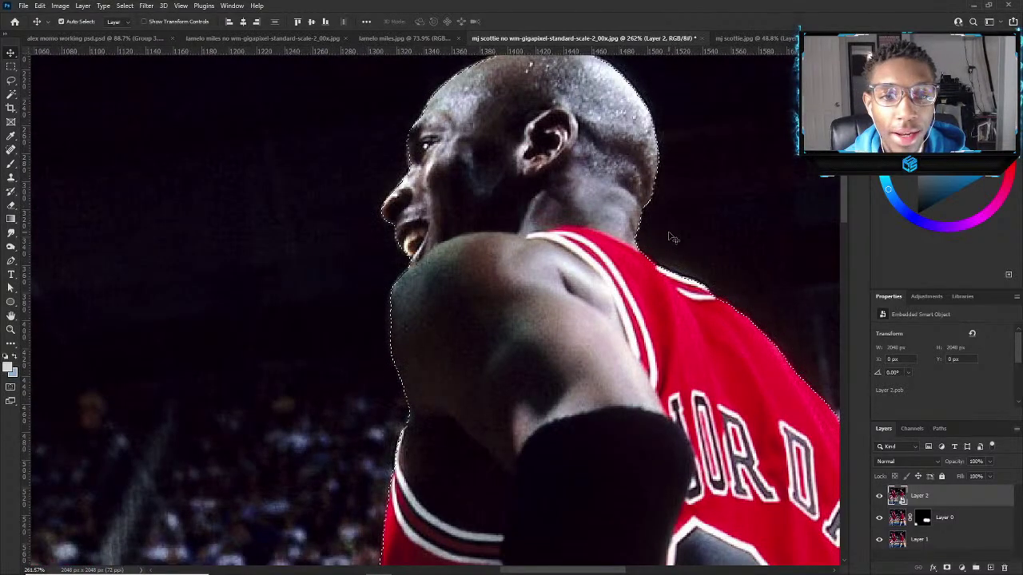
{"action": "key", "text": "space"}
{"action": "left_click_drag", "start_coordinate": [676, 231], "coordinate": [541, 184]}
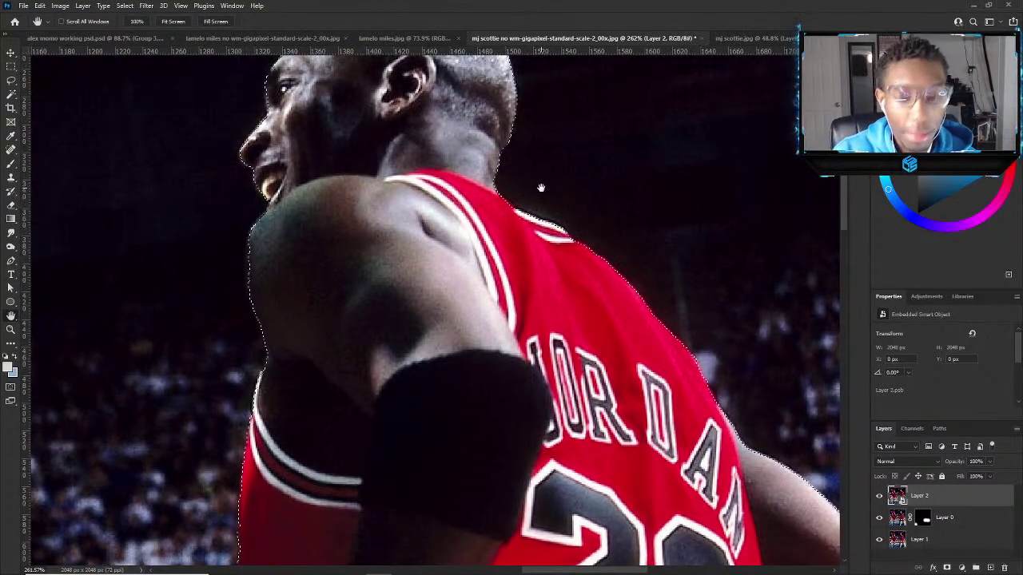
Trace the background gap between the jersey 23 player's torso and bent arm with the Pen tool.
{"action": "scroll", "coordinate": [421, 334], "scroll_direction": "down", "scroll_amount": 3}
{"action": "scroll", "coordinate": [637, 502], "scroll_direction": "up", "scroll_amount": 3}
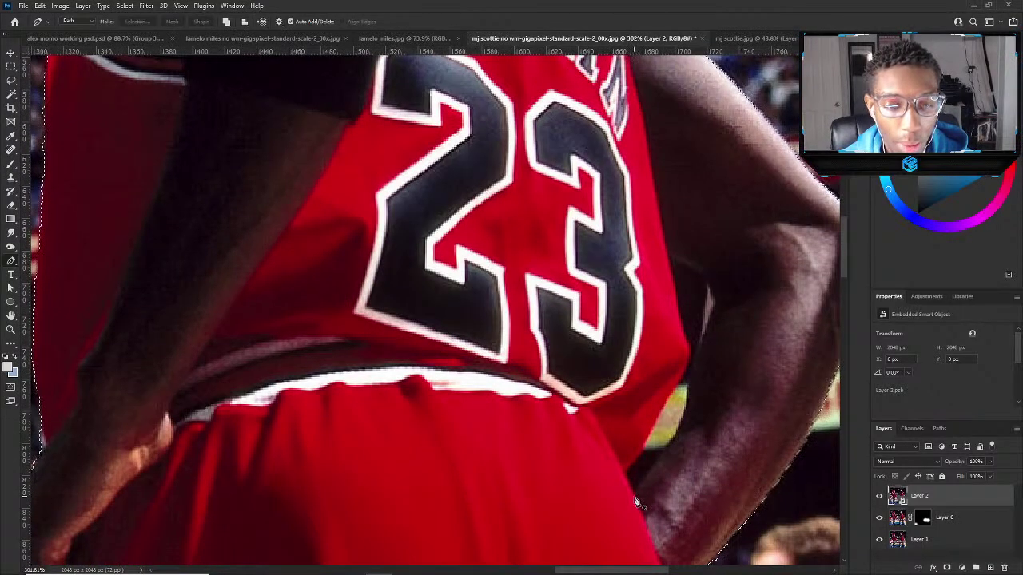
{"action": "left_click", "coordinate": [634, 497]}
{"action": "left_click", "coordinate": [687, 403]}
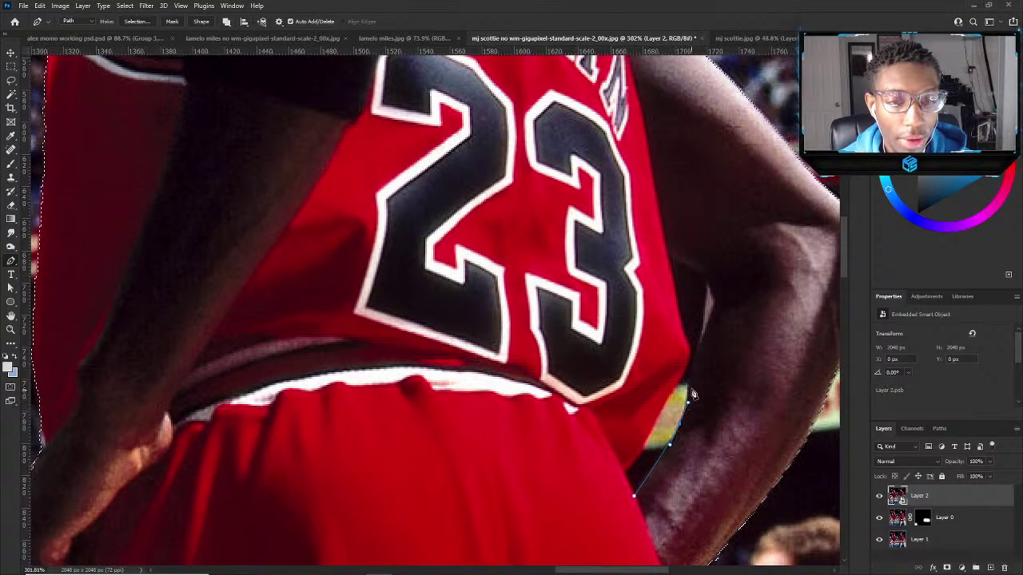
{"action": "left_click", "coordinate": [691, 369]}
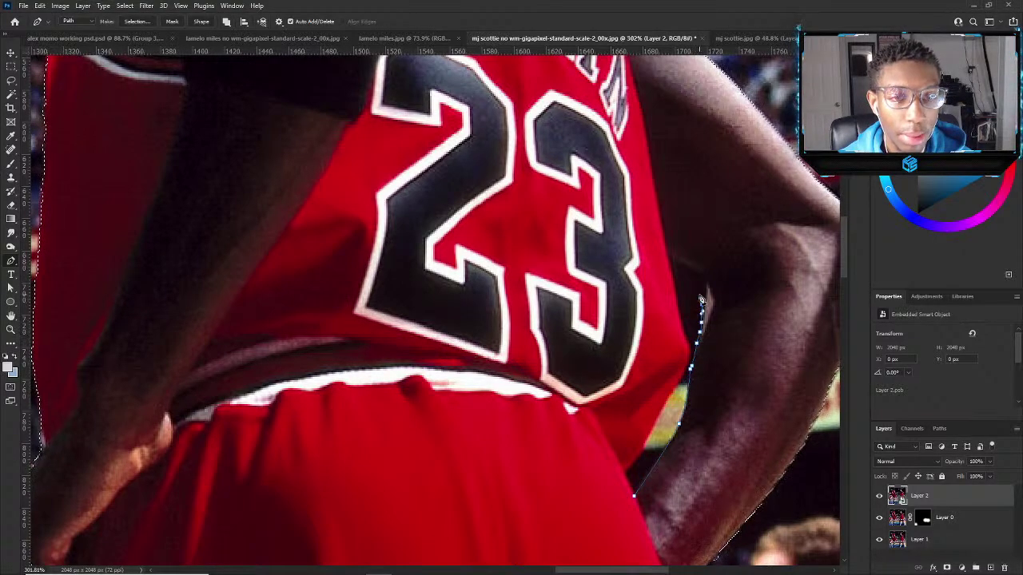
{"action": "scroll", "coordinate": [700, 316], "scroll_direction": "up", "scroll_amount": 2}
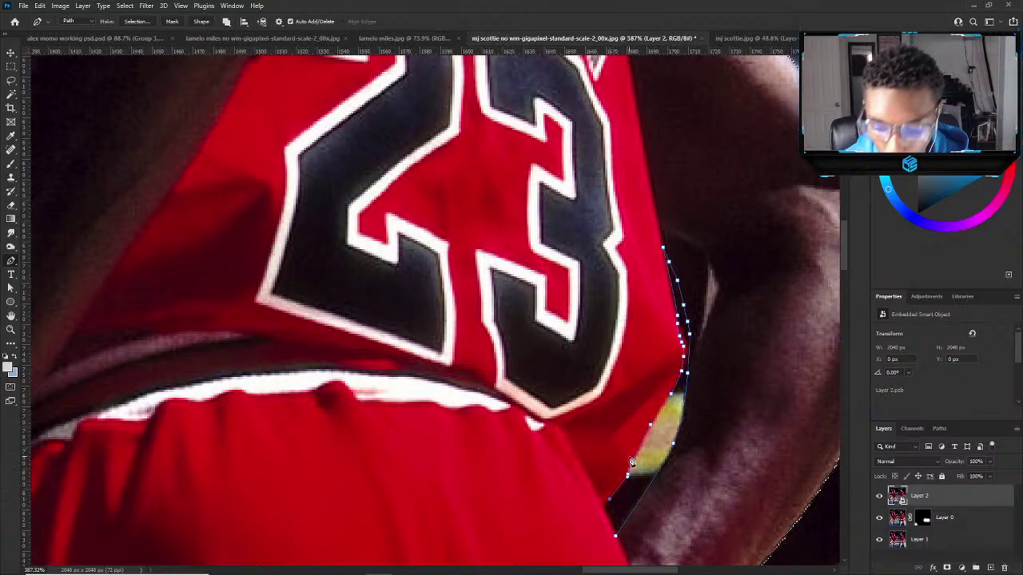
{"action": "scroll", "coordinate": [631, 462], "scroll_direction": "down", "scroll_amount": 1}
{"action": "scroll", "coordinate": [622, 462], "scroll_direction": "up", "scroll_amount": 1}
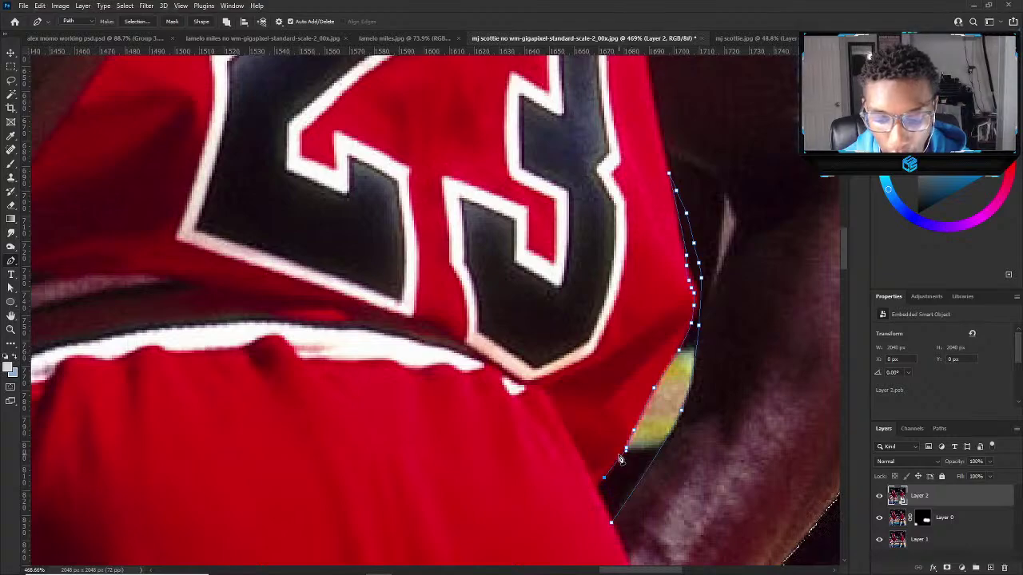
{"action": "scroll", "coordinate": [620, 460], "scroll_direction": "down", "scroll_amount": 1}
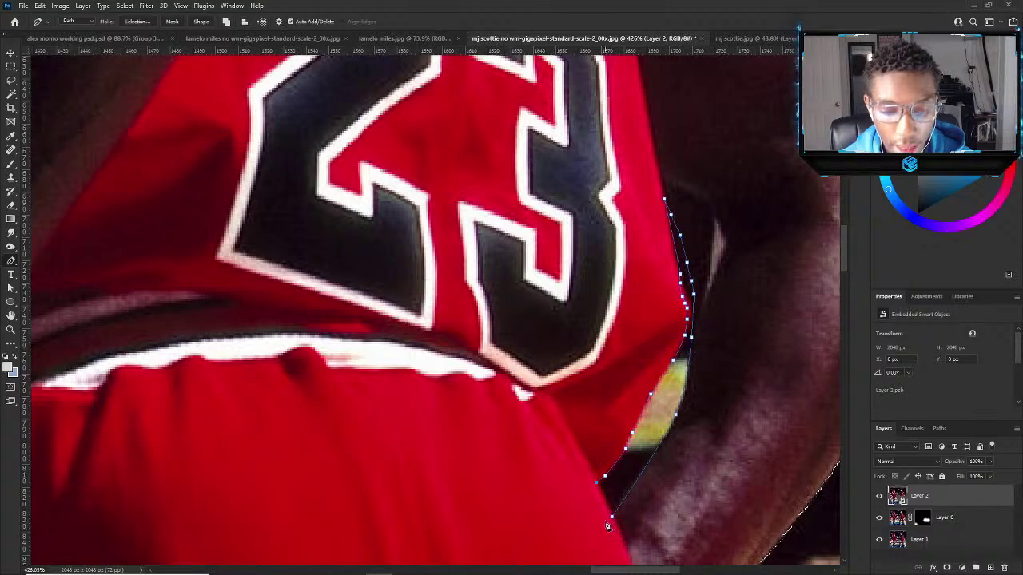
Make a selection from the arm-gap path with a 0-pixel feather and subtract it from the player selection.
{"action": "right_click", "coordinate": [611, 407]}
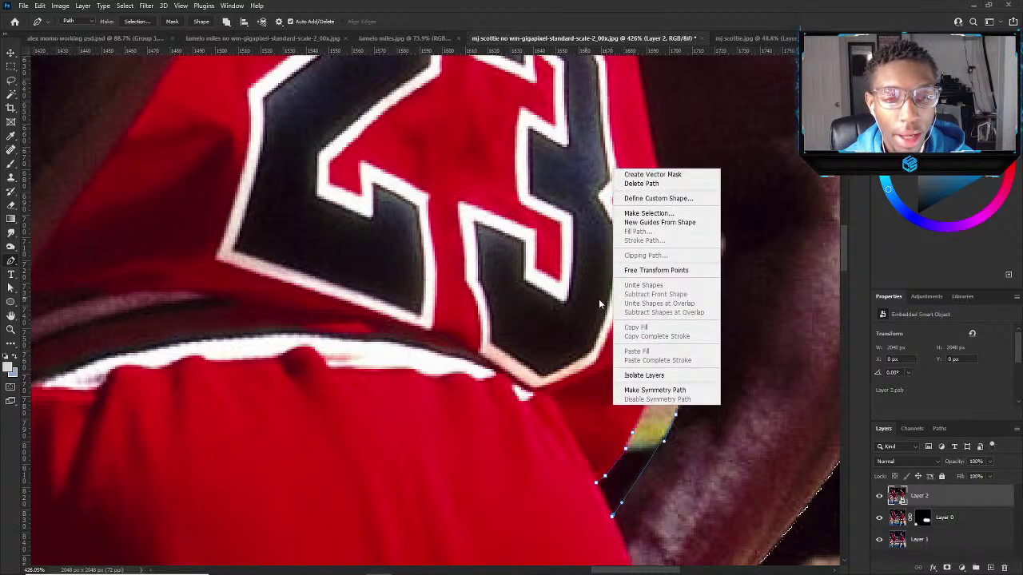
{"action": "left_click", "coordinate": [639, 212]}
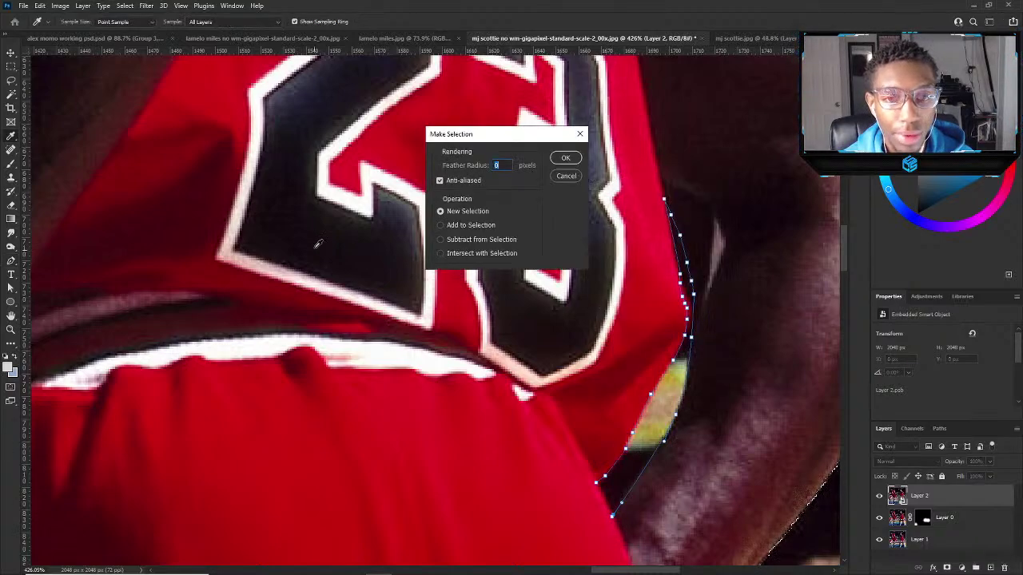
{"action": "left_click", "coordinate": [577, 157]}
Trace the unselected outer corner of the shorts beside the Bulls logo with the Pen tool, closing the path inside the leg.
{"action": "scroll", "coordinate": [345, 302], "scroll_direction": "down", "scroll_amount": 5}
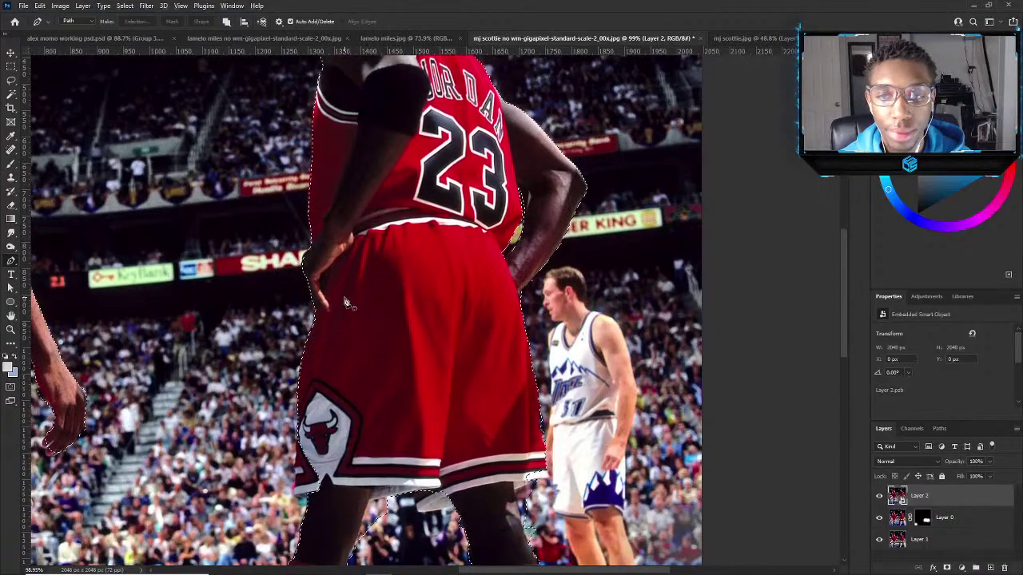
{"action": "scroll", "coordinate": [368, 471], "scroll_direction": "up", "scroll_amount": 8}
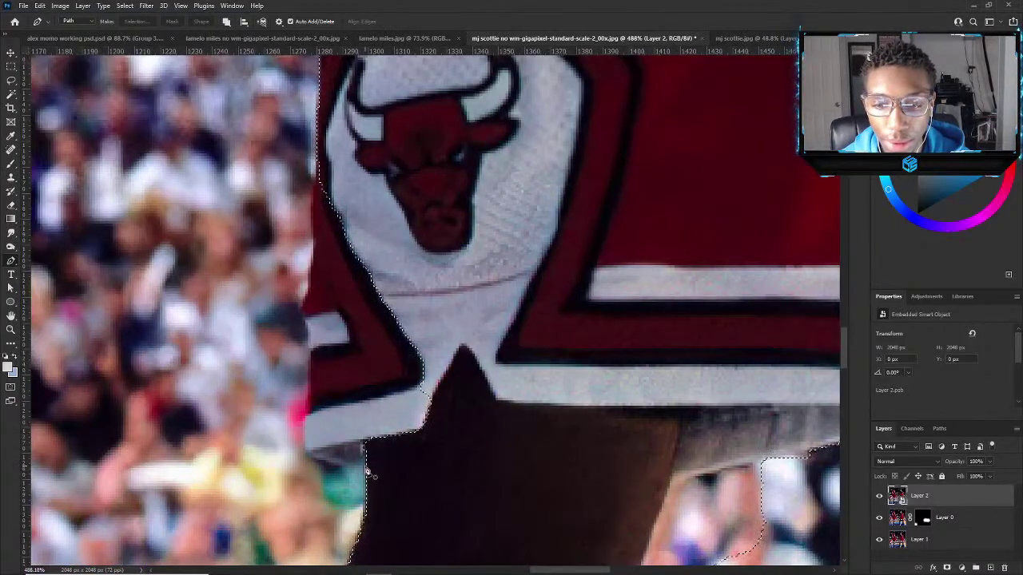
{"action": "left_click", "coordinate": [364, 465]}
{"action": "left_click", "coordinate": [337, 466]}
{"action": "left_click", "coordinate": [312, 461]}
{"action": "left_click", "coordinate": [304, 439]}
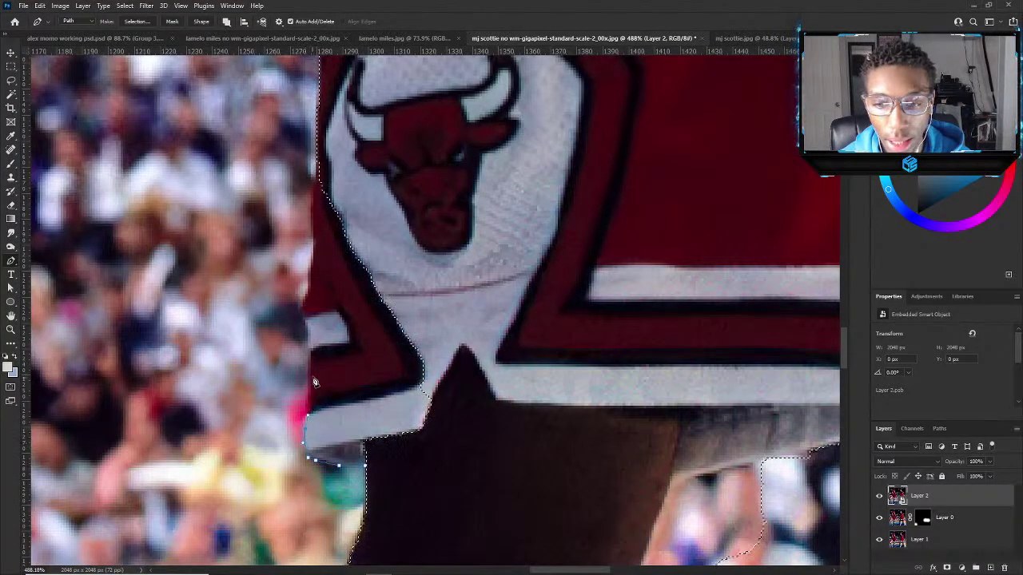
{"action": "left_click", "coordinate": [307, 320]}
{"action": "left_click", "coordinate": [305, 300]}
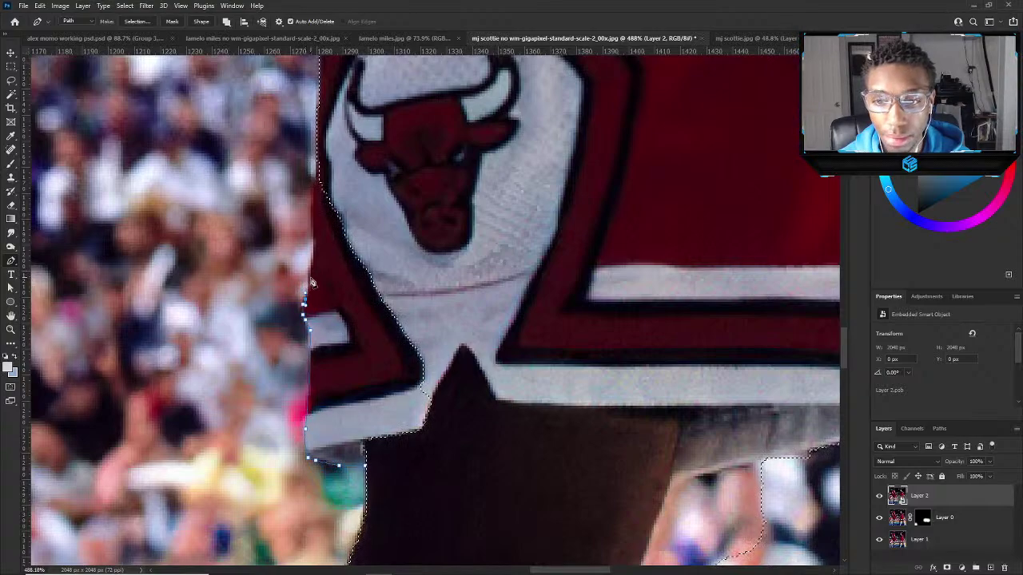
{"action": "left_click", "coordinate": [315, 241]}
{"action": "left_click", "coordinate": [313, 200]}
{"action": "left_click", "coordinate": [442, 277]}
{"action": "left_click", "coordinate": [448, 338]}
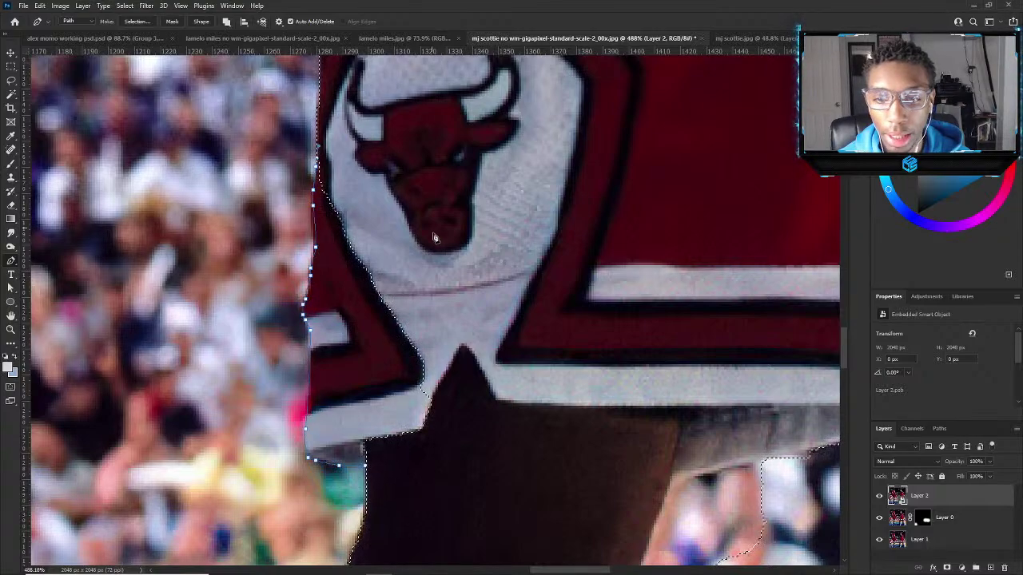
{"action": "left_click", "coordinate": [460, 409]}
{"action": "left_click", "coordinate": [464, 439]}
{"action": "left_click", "coordinate": [469, 470]}
{"action": "scroll", "coordinate": [469, 470], "scroll_direction": "down", "scroll_amount": 2}
Make a selection from the shorts-corner path and add it to the player selection.
{"action": "right_click", "coordinate": [505, 276]}
{"action": "left_click", "coordinate": [541, 321]}
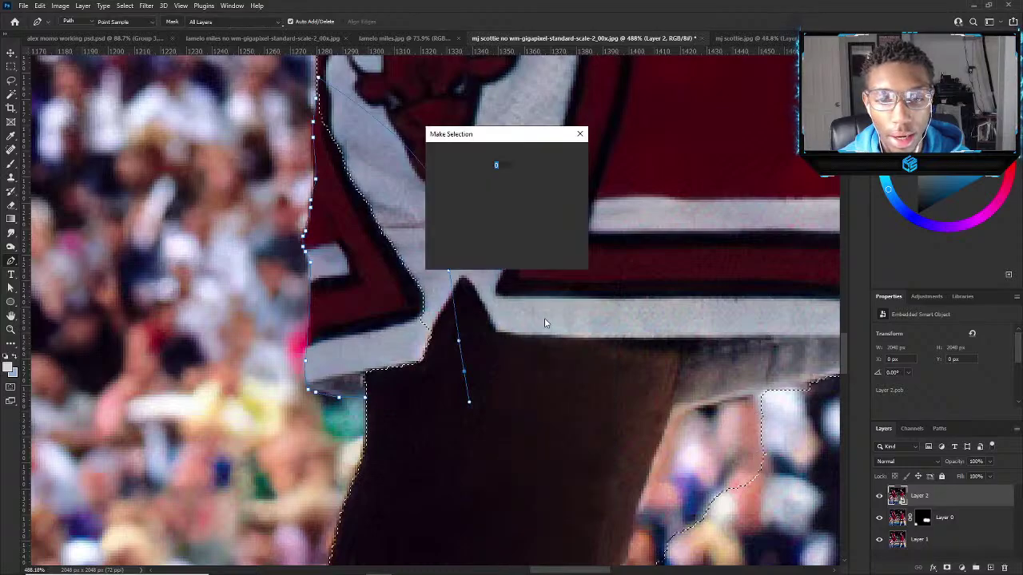
{"action": "left_click", "coordinate": [564, 159]}
Subtract the patch of crowd between the shorts hem and the banded leg's inner edge from the selection with the Lasso tool.
{"action": "scroll", "coordinate": [524, 277], "scroll_direction": "down", "scroll_amount": 3}
{"action": "scroll", "coordinate": [524, 277], "scroll_direction": "down", "scroll_amount": 2}
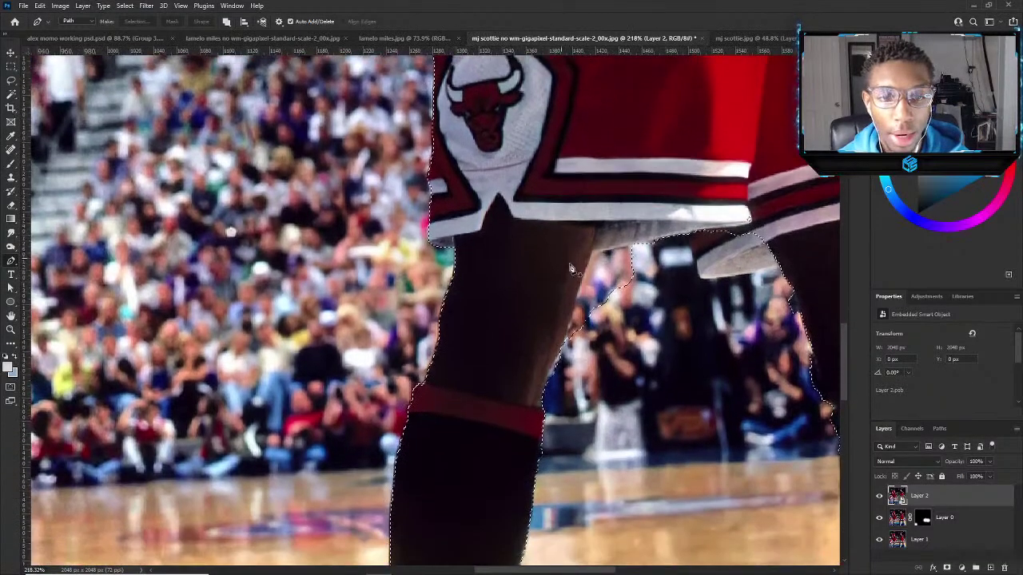
{"action": "scroll", "coordinate": [568, 265], "scroll_direction": "up", "scroll_amount": 3}
{"action": "left_click", "coordinate": [12, 81]}
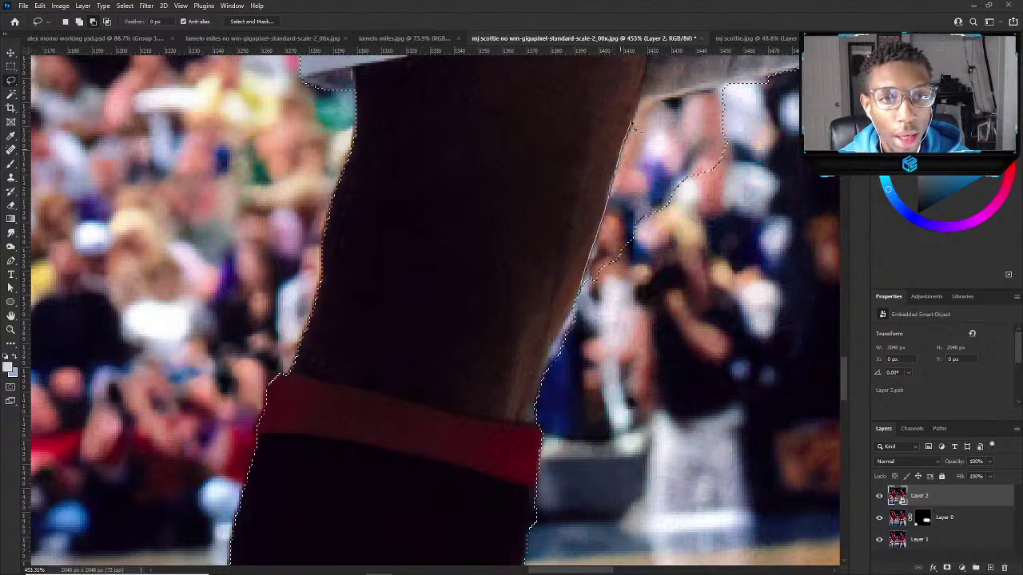
{"action": "left_click_drag", "start_coordinate": [742, 275], "coordinate": [743, 276]}
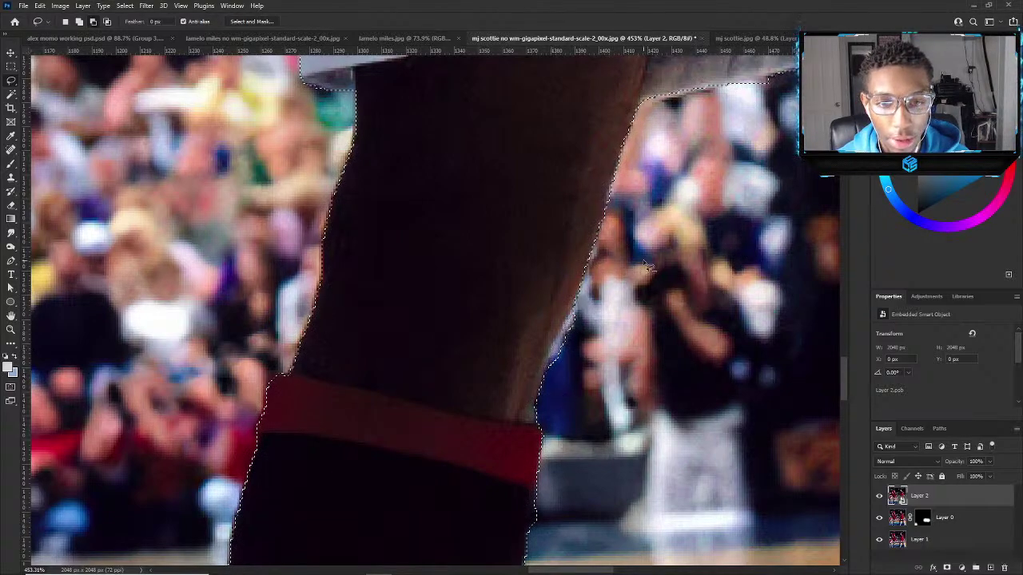
Add the loose shoelace loop on the sleeved leg's shoe to the selection with the Lasso tool, leaving its hollow centre out.
{"action": "scroll", "coordinate": [591, 320], "scroll_direction": "down", "scroll_amount": 2}
{"action": "scroll", "coordinate": [546, 365], "scroll_direction": "down", "scroll_amount": 2}
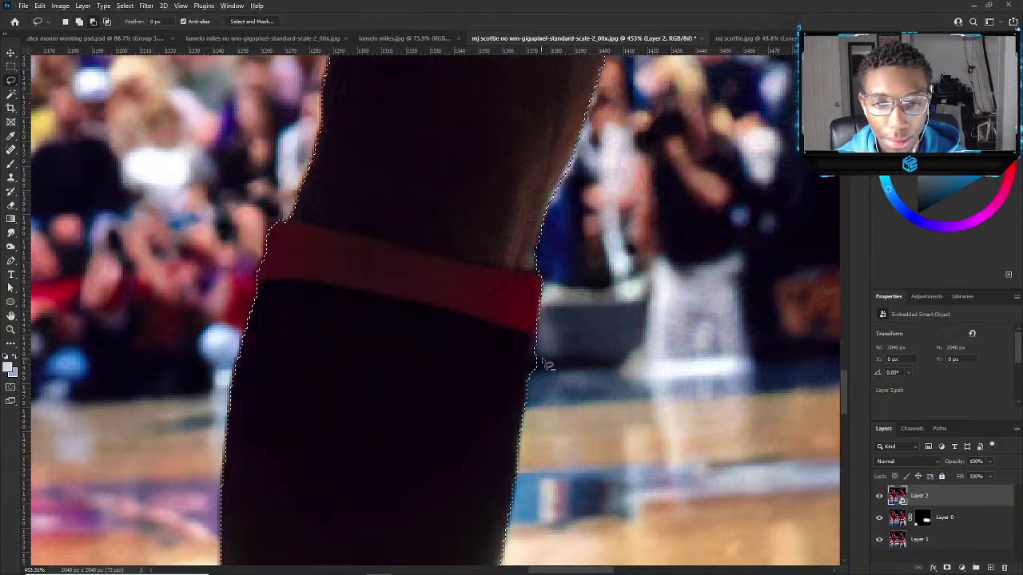
{"action": "scroll", "coordinate": [584, 330], "scroll_direction": "down", "scroll_amount": 4}
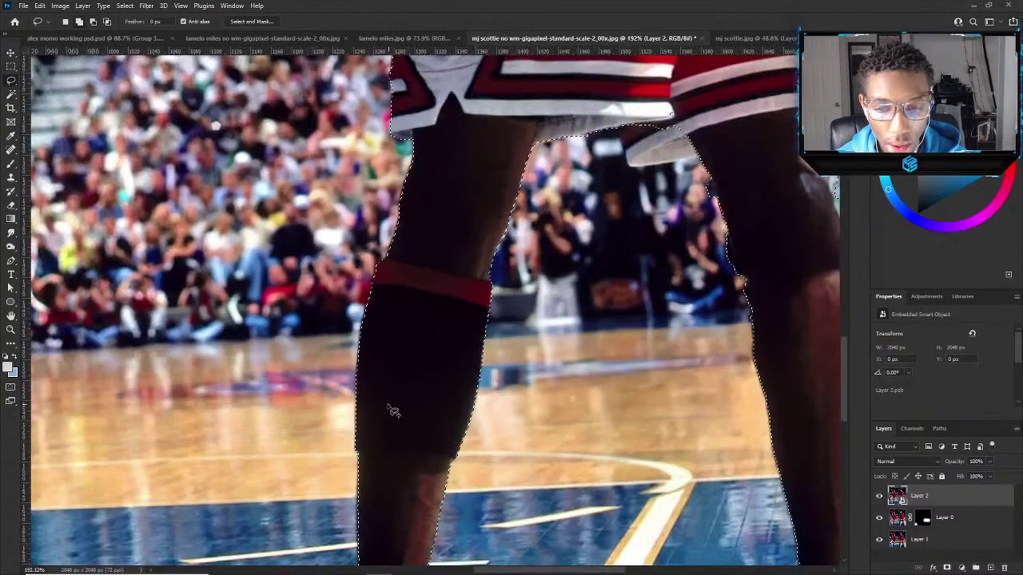
{"action": "scroll", "coordinate": [392, 411], "scroll_direction": "down", "scroll_amount": 2}
{"action": "scroll", "coordinate": [391, 415], "scroll_direction": "up", "scroll_amount": 2}
{"action": "scroll", "coordinate": [369, 448], "scroll_direction": "up", "scroll_amount": 4}
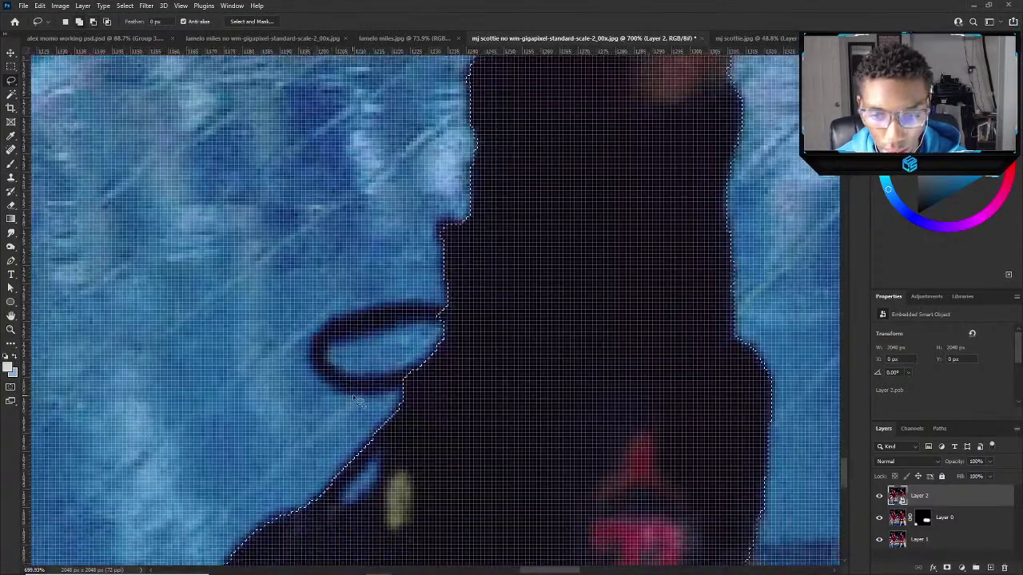
{"action": "scroll", "coordinate": [411, 377], "scroll_direction": "down", "scroll_amount": 1}
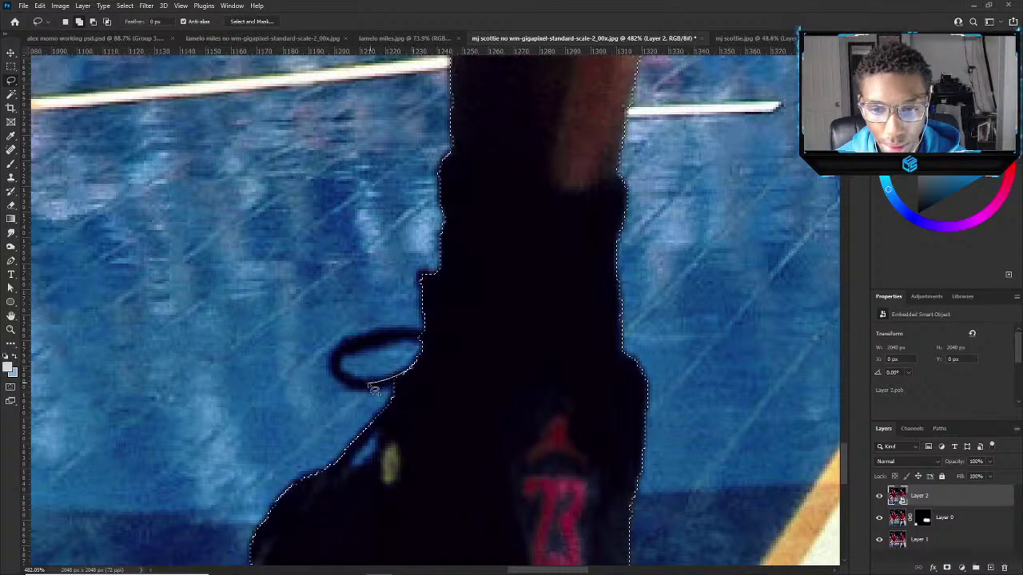
{"action": "mouse_move", "coordinate": [348, 378]}
{"action": "left_mouse_down"}
{"action": "mouse_move", "coordinate": [369, 348]}
{"action": "mouse_move", "coordinate": [421, 347]}
{"action": "left_mouse_up"}
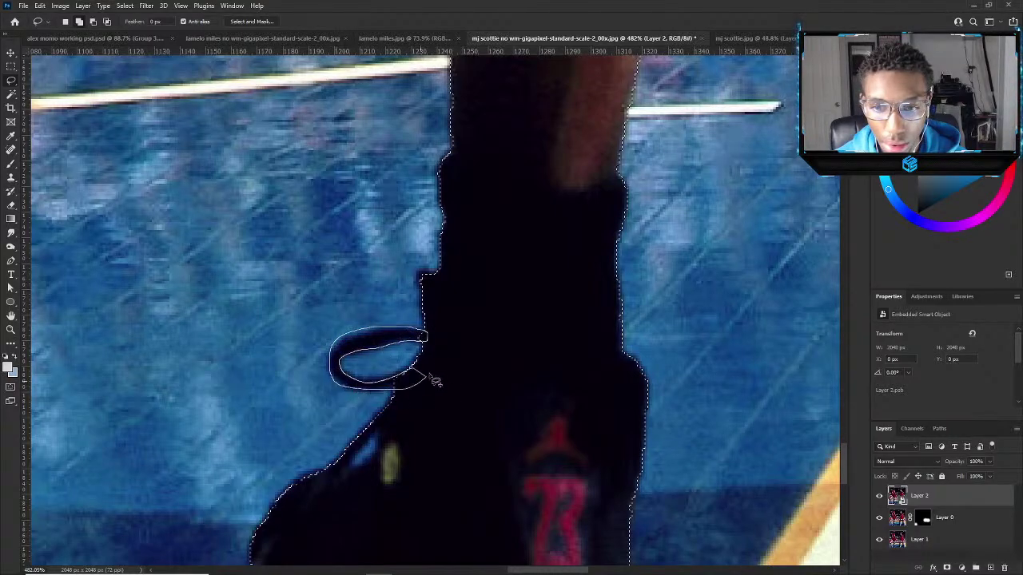
{"action": "left_click_drag", "start_coordinate": [434, 381], "coordinate": [432, 382]}
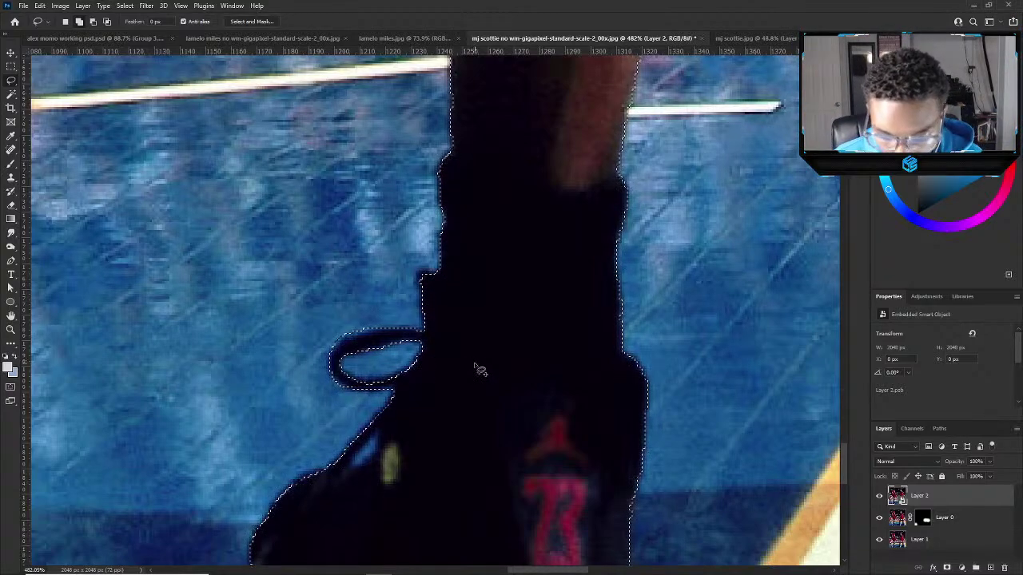
Add the missing sole and heel of the same shoe to the selection with the Lasso tool.
{"action": "scroll", "coordinate": [498, 361], "scroll_direction": "down", "scroll_amount": 4}
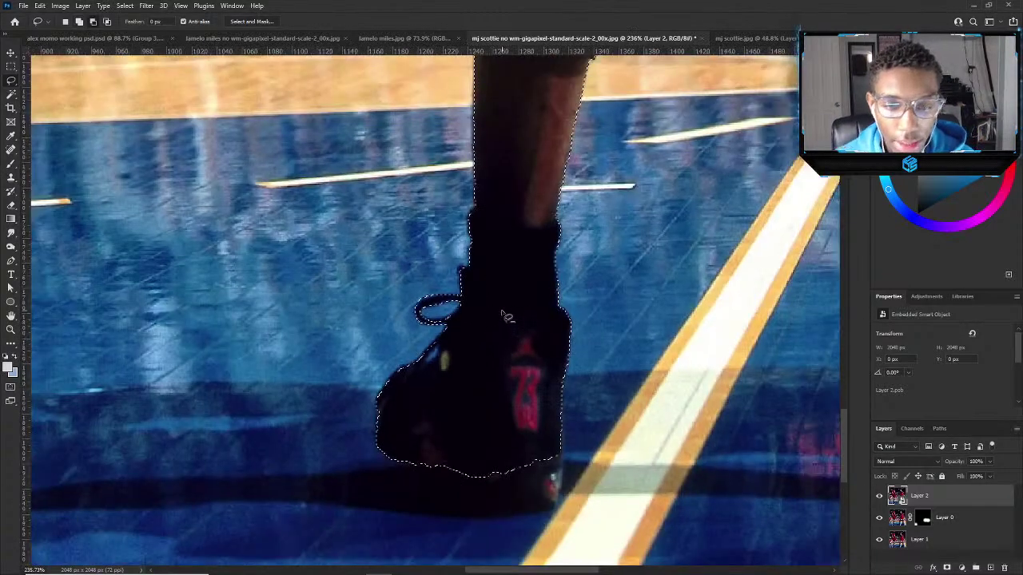
{"action": "scroll", "coordinate": [543, 400], "scroll_direction": "up", "scroll_amount": 3}
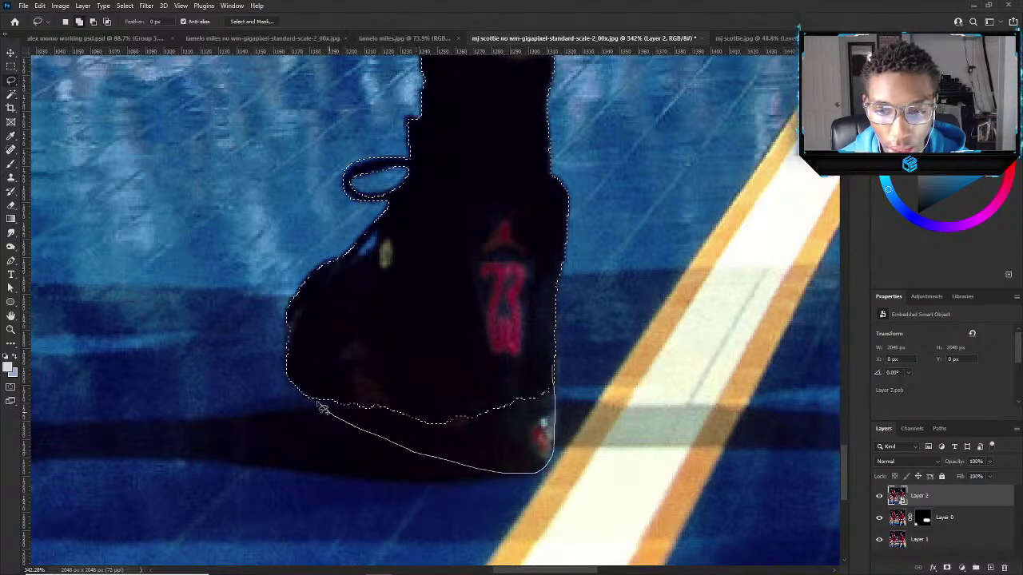
{"action": "left_click_drag", "start_coordinate": [370, 310], "coordinate": [352, 311]}
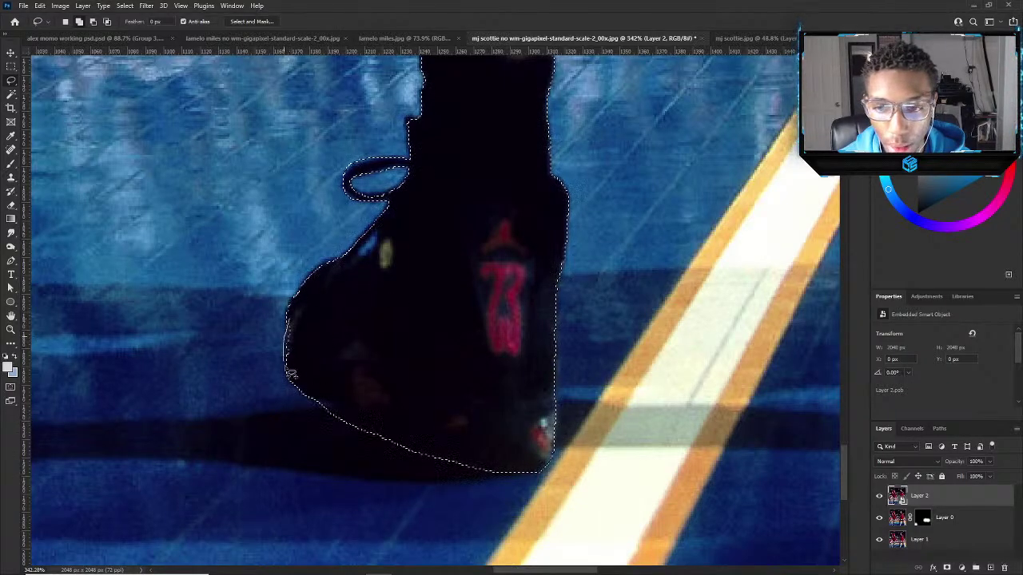
Examine the selection edges around both of the player's shoes and lower legs.
{"action": "scroll", "coordinate": [484, 325], "scroll_direction": "down", "scroll_amount": 3}
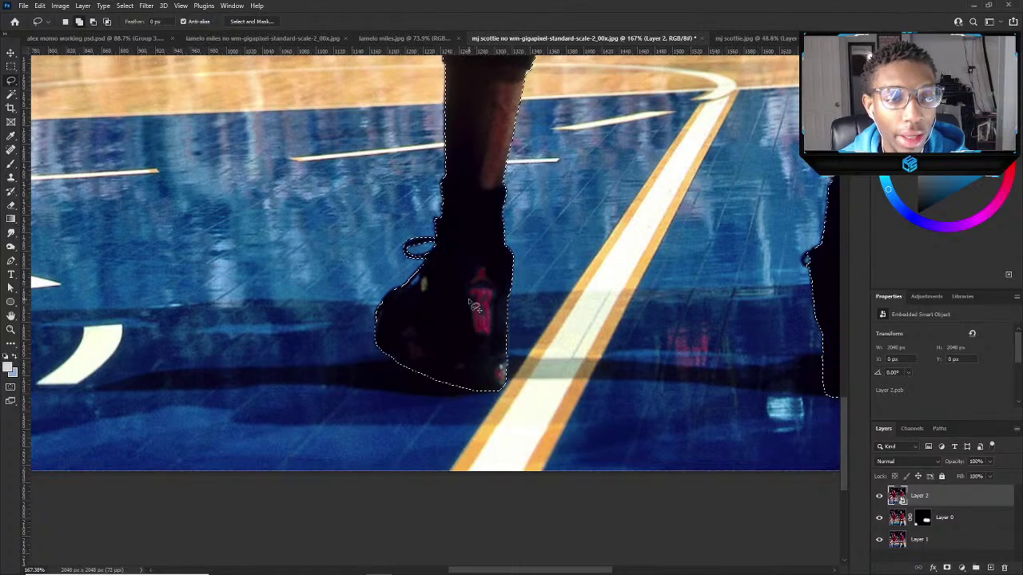
{"action": "scroll", "coordinate": [484, 307], "scroll_direction": "down", "scroll_amount": 1}
{"action": "scroll", "coordinate": [483, 301], "scroll_direction": "down", "scroll_amount": 2}
{"action": "scroll", "coordinate": [703, 282], "scroll_direction": "up", "scroll_amount": 4}
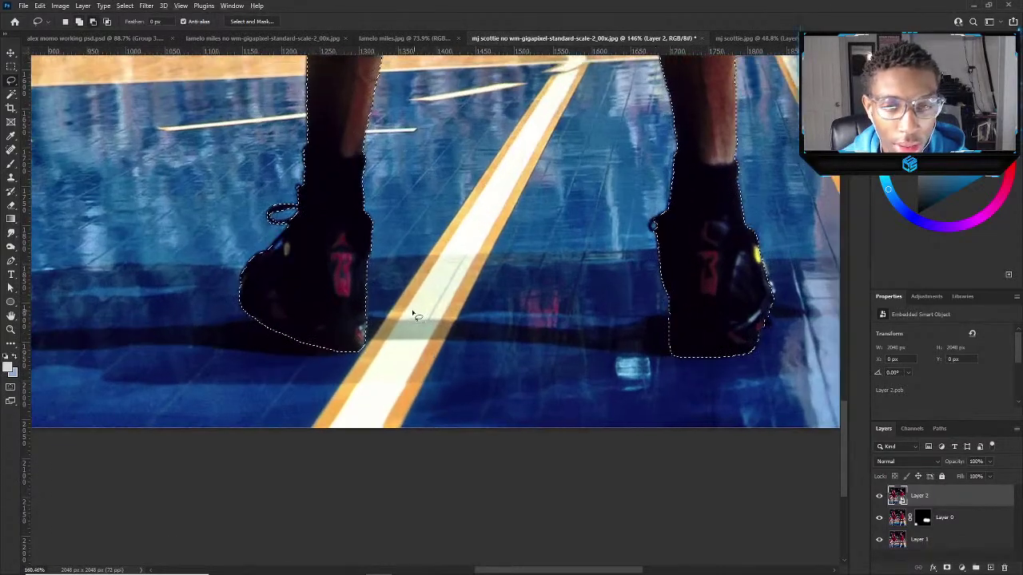
{"action": "scroll", "coordinate": [700, 281], "scroll_direction": "up", "scroll_amount": 4}
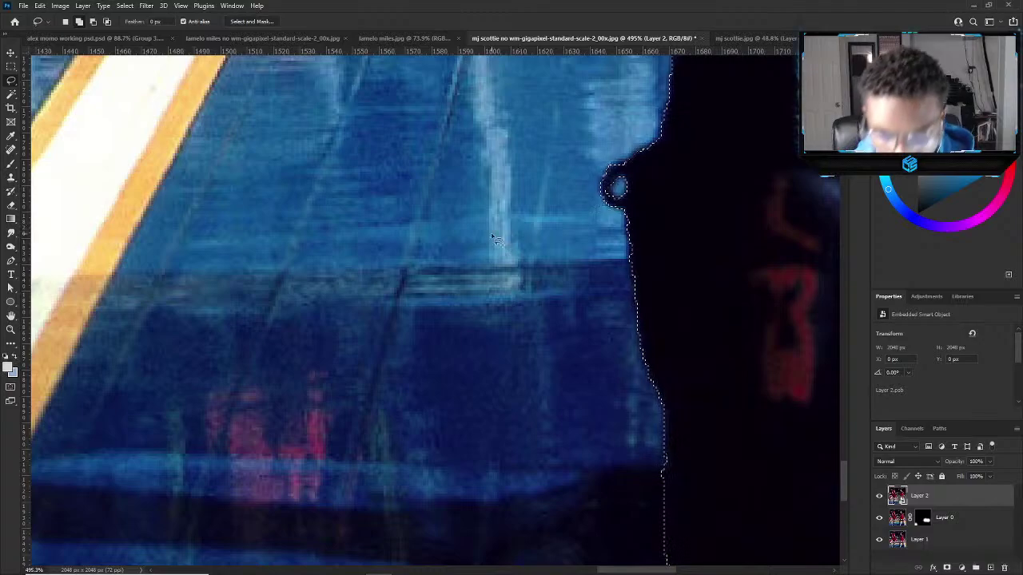
{"action": "scroll", "coordinate": [410, 266], "scroll_direction": "down", "scroll_amount": 6}
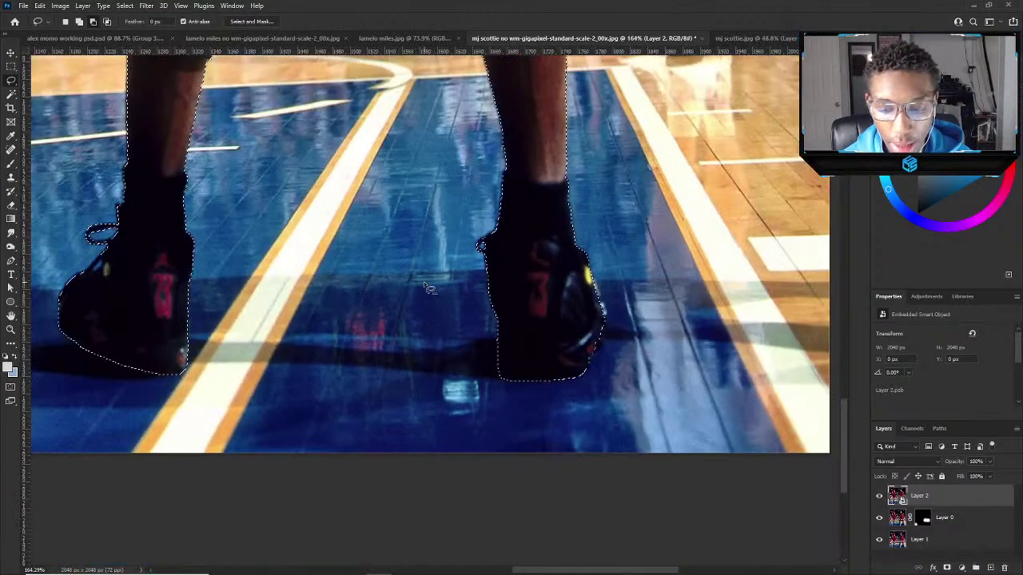
{"action": "scroll", "coordinate": [432, 293], "scroll_direction": "down", "scroll_amount": 2}
{"action": "scroll", "coordinate": [436, 287], "scroll_direction": "up", "scroll_amount": 2}
{"action": "key", "text": "v"}
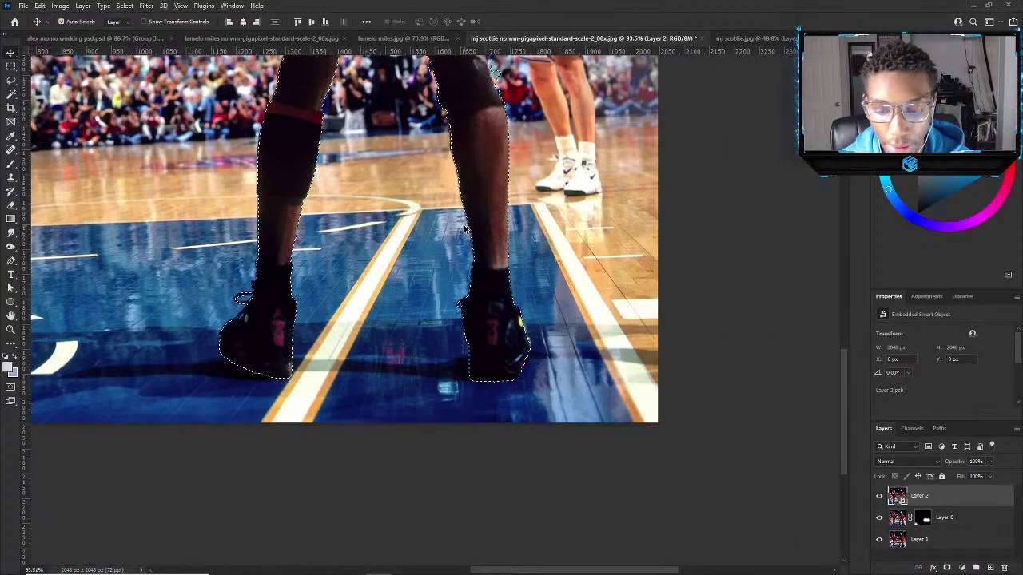
{"action": "scroll", "coordinate": [491, 222], "scroll_direction": "up", "scroll_amount": 2}
{"action": "scroll", "coordinate": [492, 222], "scroll_direction": "up", "scroll_amount": 2}
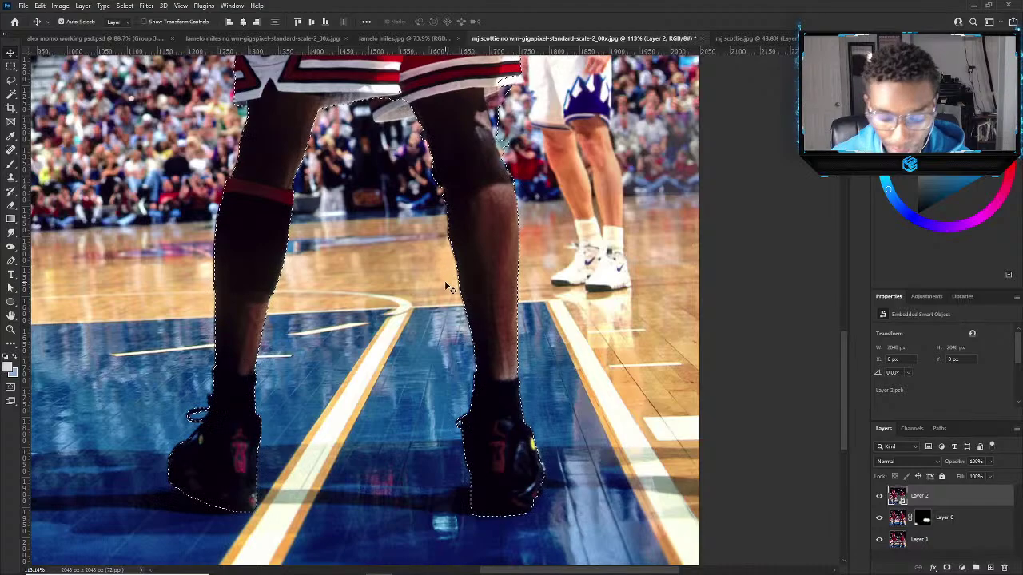
Add the inner flap of the shorts hanging between the legs to the selection with the Lasso tool.
{"action": "key", "text": "l"}
{"action": "scroll", "coordinate": [450, 329], "scroll_direction": "up", "scroll_amount": 3}
{"action": "scroll", "coordinate": [306, 511], "scroll_direction": "up", "scroll_amount": 5}
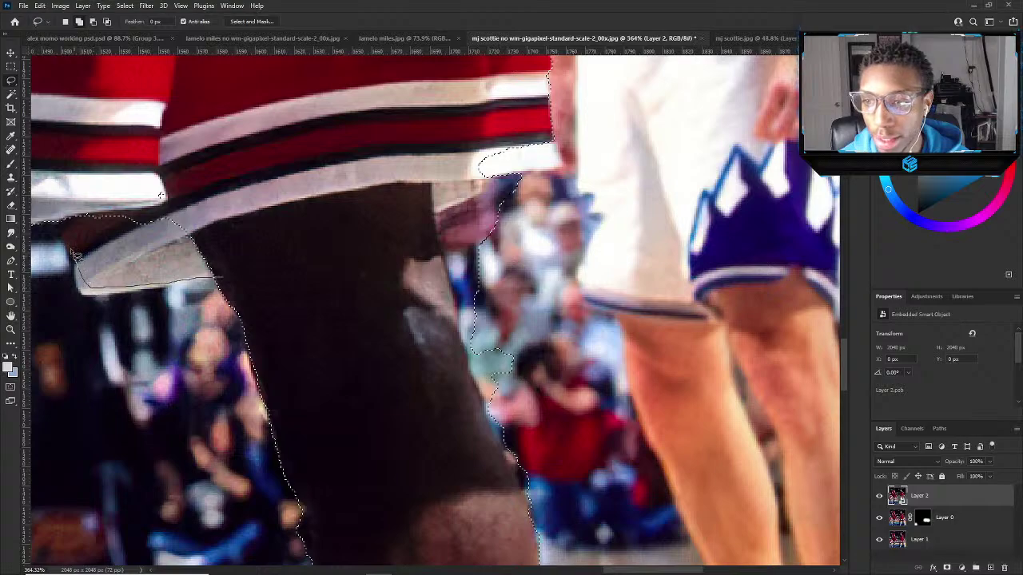
{"action": "left_click_drag", "start_coordinate": [118, 189], "coordinate": [128, 230]}
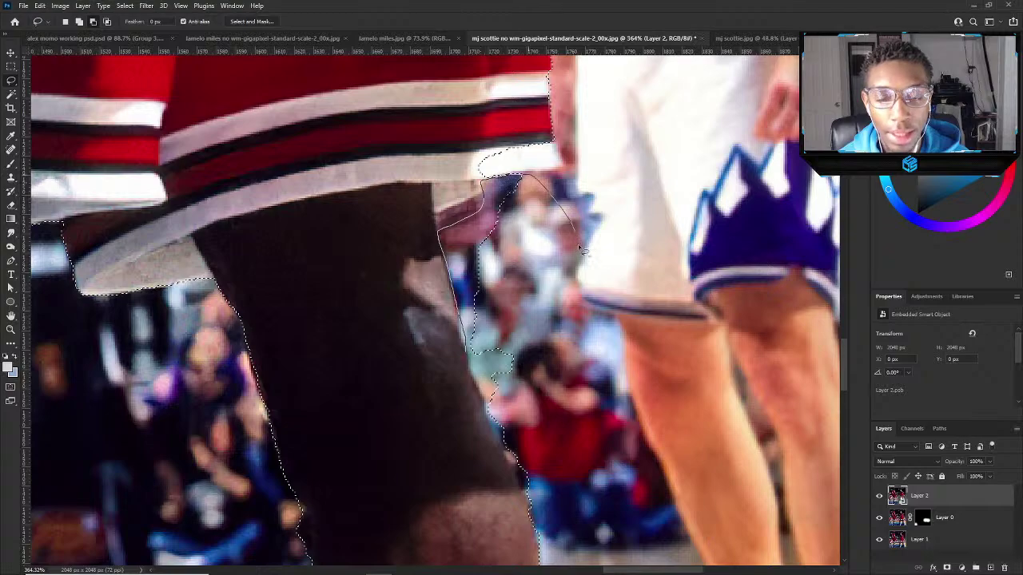
Subtract the crowd background along the outer edge of the other thigh and knee, below the shorts hem, with the Lasso tool.
{"action": "left_click_drag", "start_coordinate": [574, 436], "coordinate": [572, 433]}
{"action": "left_click_drag", "start_coordinate": [468, 344], "coordinate": [506, 459]}
{"action": "left_click_drag", "start_coordinate": [529, 497], "coordinate": [527, 502]}
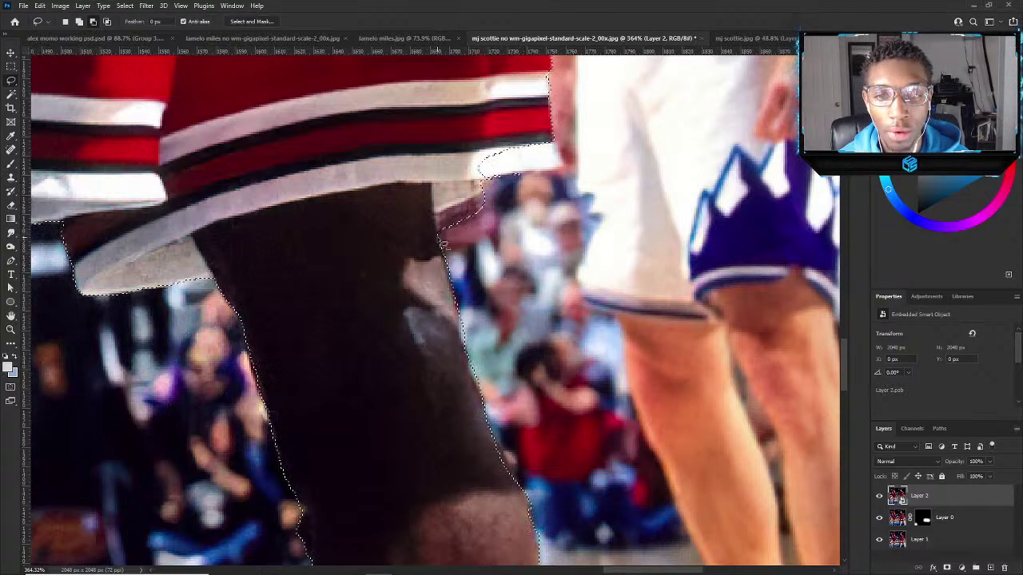
Subtract the crowd below the number 23 player's shorts flap and refine the outer knee edge with the Lasso tool.
{"action": "mouse_move", "coordinate": [497, 260]}
{"action": "left_mouse_down"}
{"action": "mouse_move", "coordinate": [485, 172]}
{"action": "mouse_move", "coordinate": [538, 178]}
{"action": "left_mouse_up"}
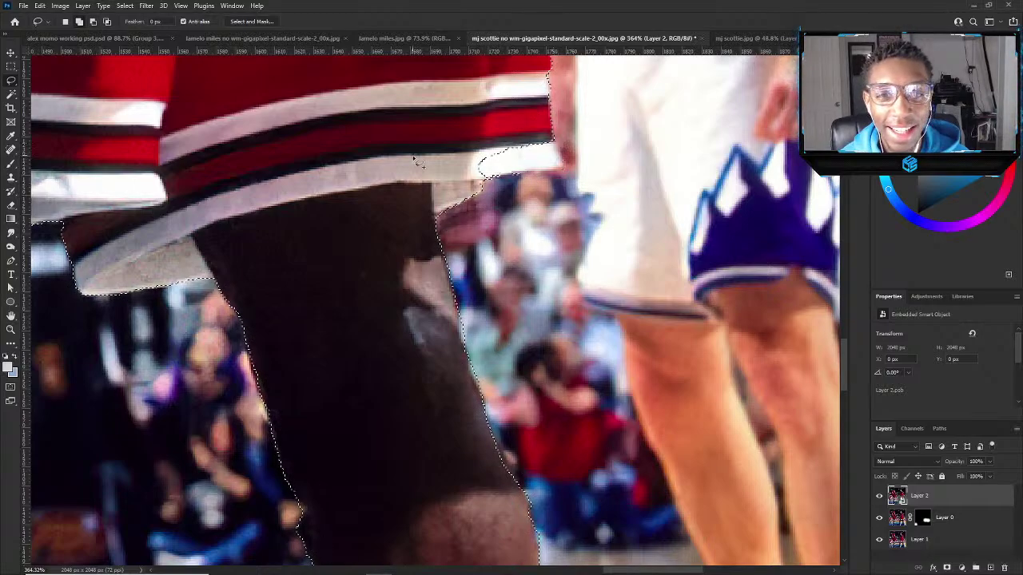
{"action": "scroll", "coordinate": [415, 163], "scroll_direction": "down", "scroll_amount": 5}
{"action": "scroll", "coordinate": [416, 163], "scroll_direction": "down", "scroll_amount": 2}
{"action": "scroll", "coordinate": [432, 218], "scroll_direction": "up", "scroll_amount": 6}
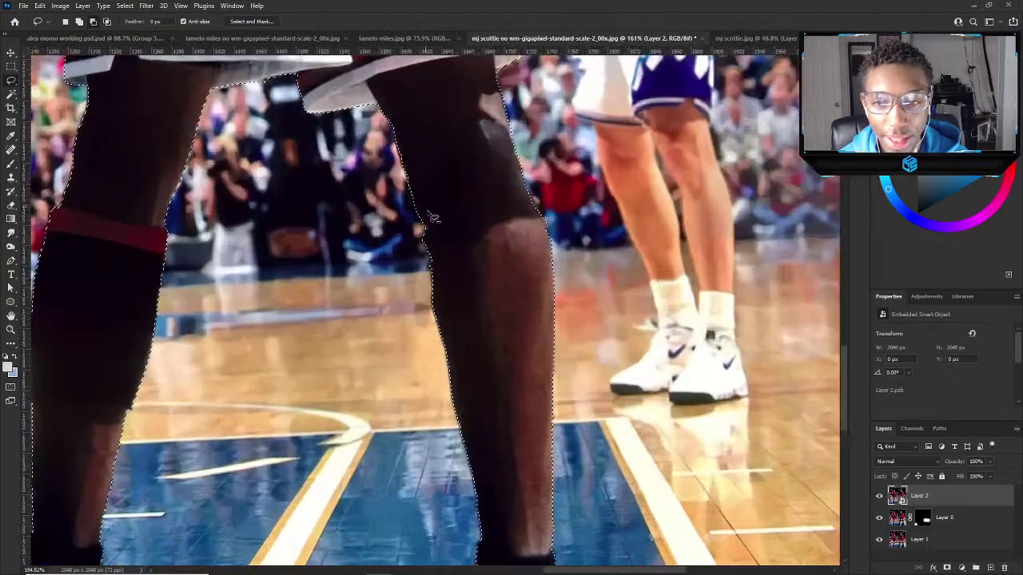
{"action": "scroll", "coordinate": [433, 217], "scroll_direction": "up", "scroll_amount": 3}
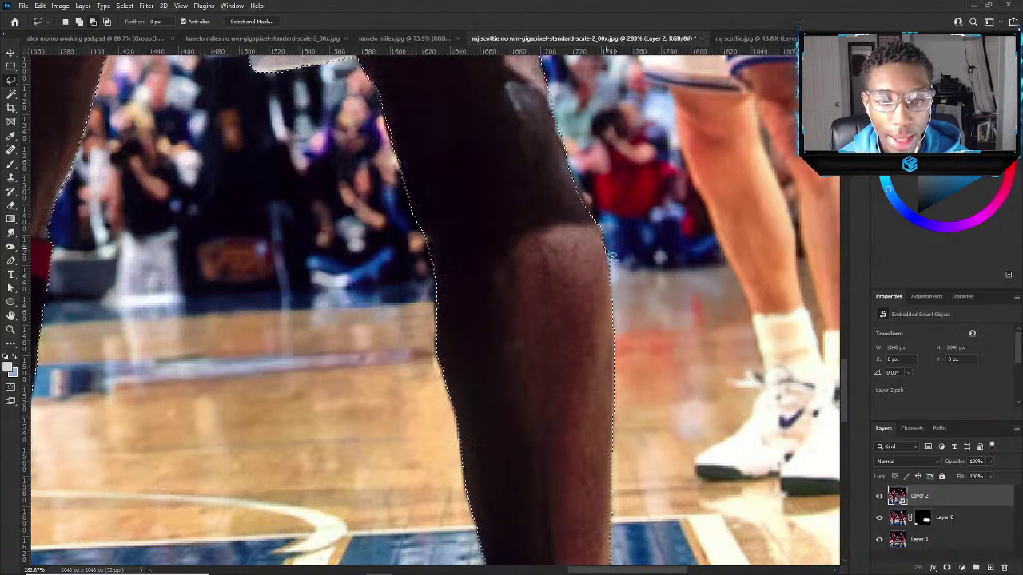
{"action": "left_click_drag", "start_coordinate": [596, 196], "coordinate": [630, 243]}
{"action": "scroll", "coordinate": [560, 255], "scroll_direction": "down", "scroll_amount": 10}
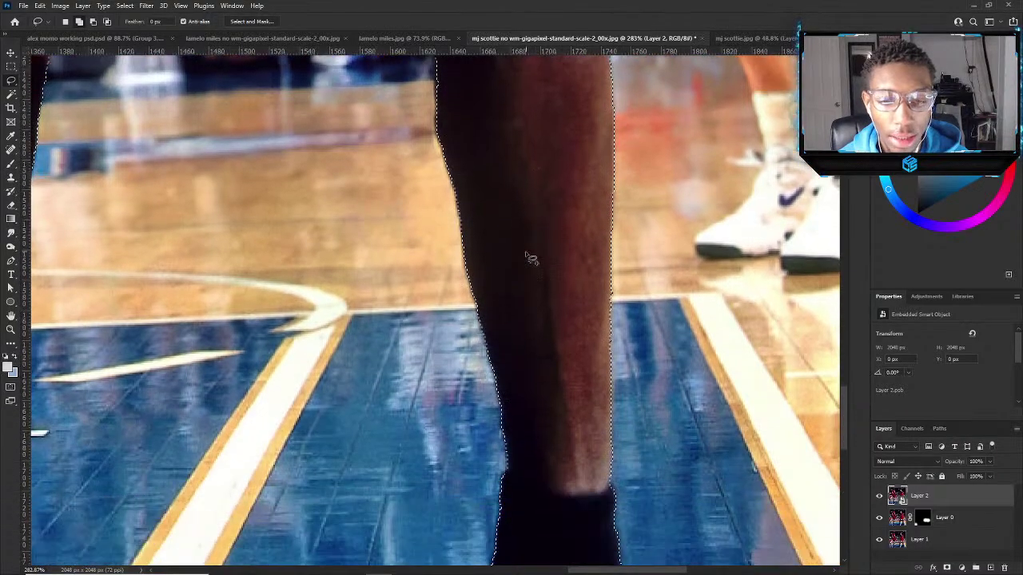
{"action": "scroll", "coordinate": [484, 268], "scroll_direction": "down", "scroll_amount": 6}
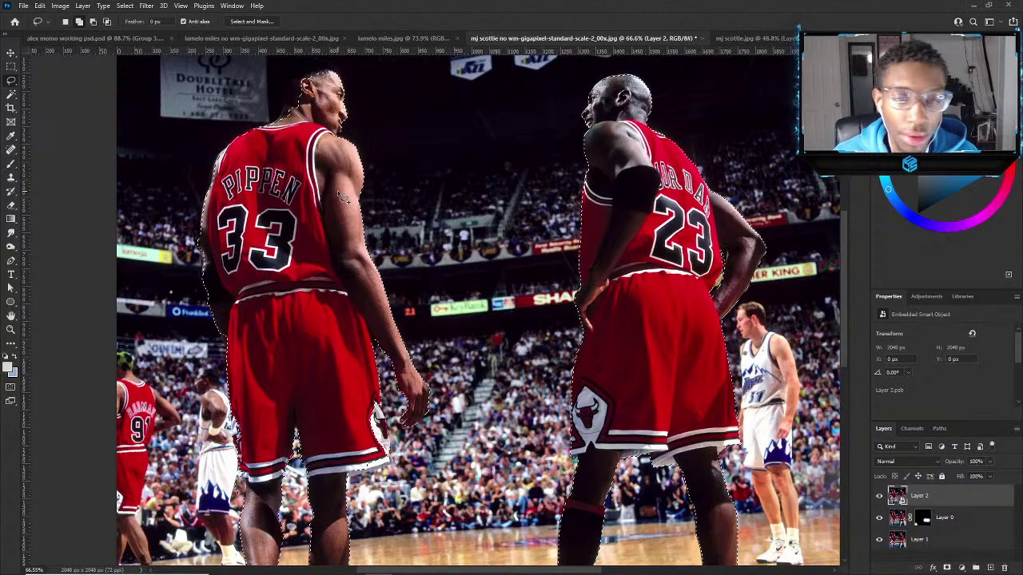
Subtract the background between the number 33 player's shorts and his forearm and hand with the Lasso tool.
{"action": "scroll", "coordinate": [380, 337], "scroll_direction": "up", "scroll_amount": 8, "text": "alt"}
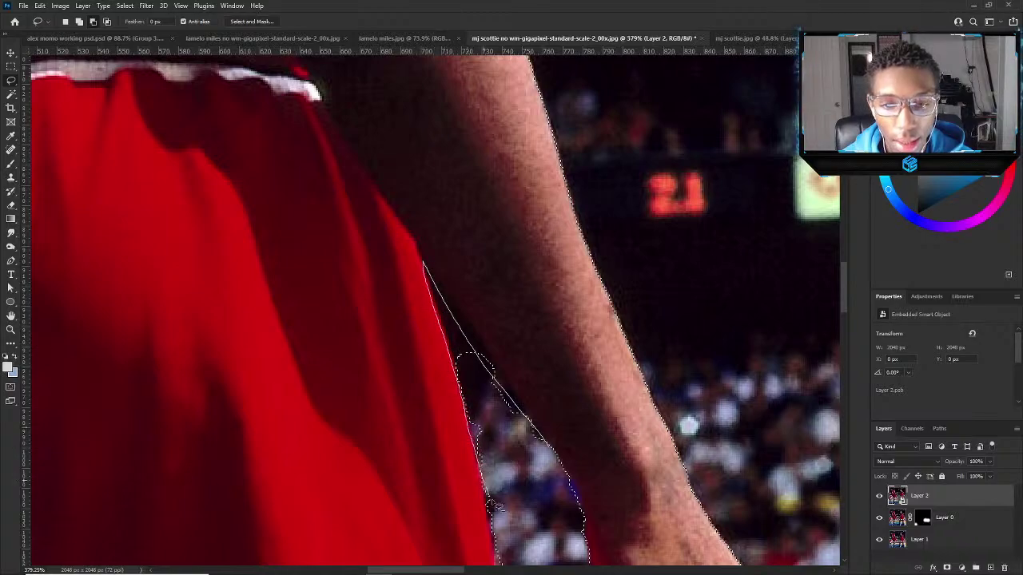
{"action": "mouse_move", "coordinate": [494, 505]}
{"action": "left_mouse_down"}
{"action": "mouse_move", "coordinate": [461, 297]}
{"action": "mouse_move", "coordinate": [480, 375]}
{"action": "mouse_move", "coordinate": [520, 404]}
{"action": "left_mouse_up"}
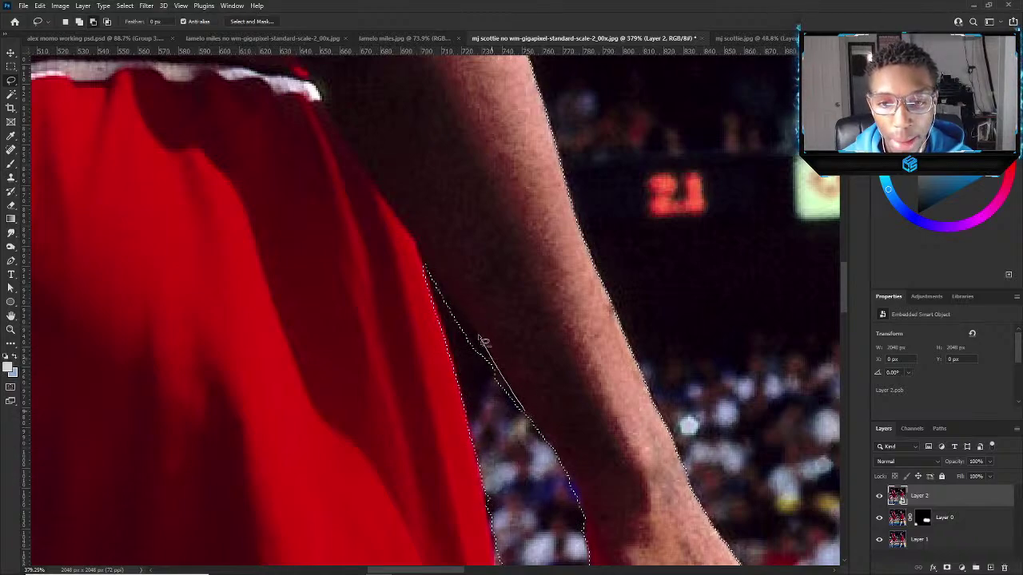
{"action": "left_click_drag", "start_coordinate": [468, 356], "coordinate": [468, 355]}
{"action": "scroll", "coordinate": [479, 360], "scroll_direction": "down", "scroll_amount": 3}
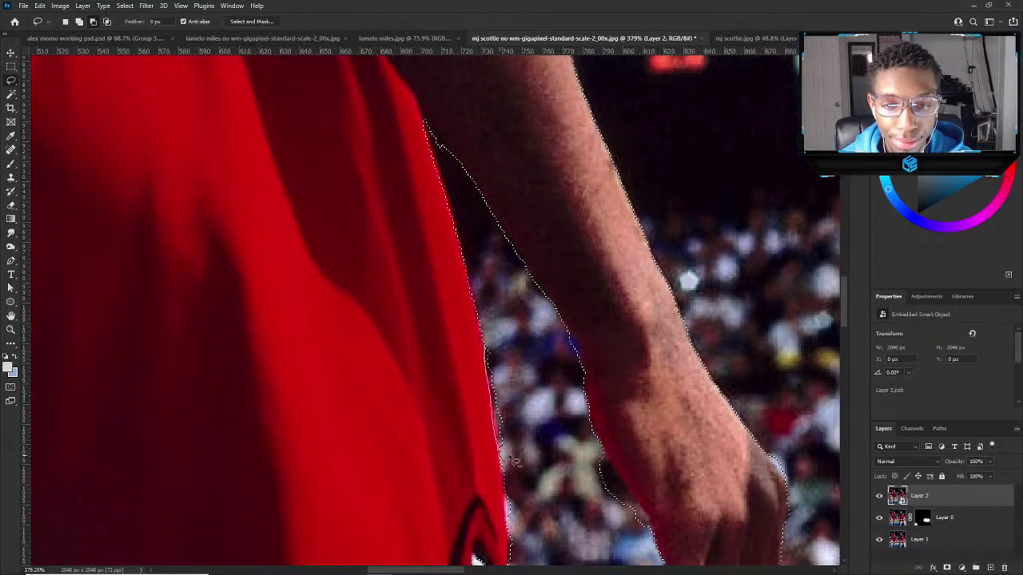
{"action": "scroll", "coordinate": [515, 462], "scroll_direction": "down", "scroll_amount": 2}
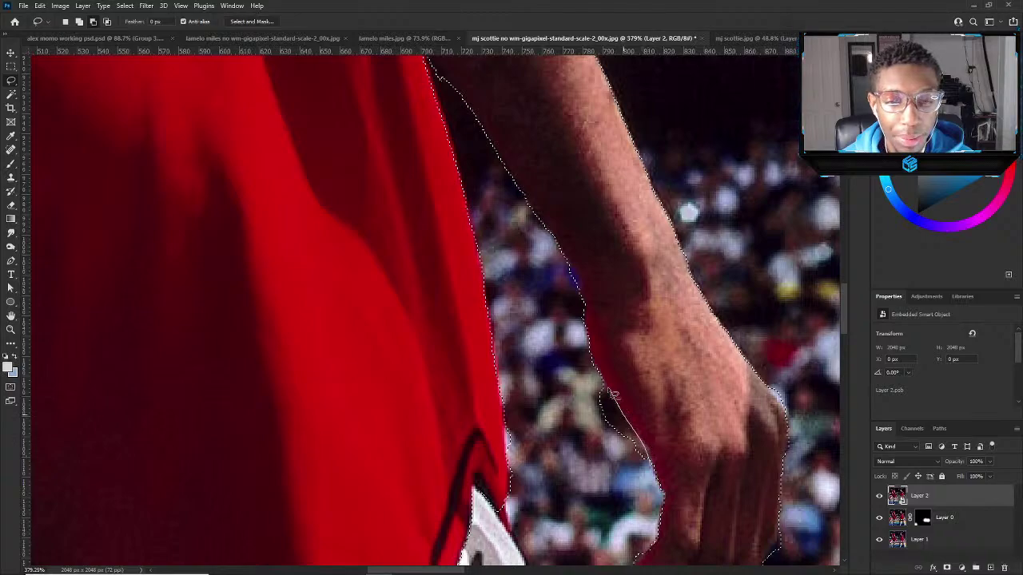
{"action": "left_click_drag", "start_coordinate": [566, 360], "coordinate": [566, 360]}
{"action": "scroll", "coordinate": [559, 367], "scroll_direction": "down", "scroll_amount": 2}
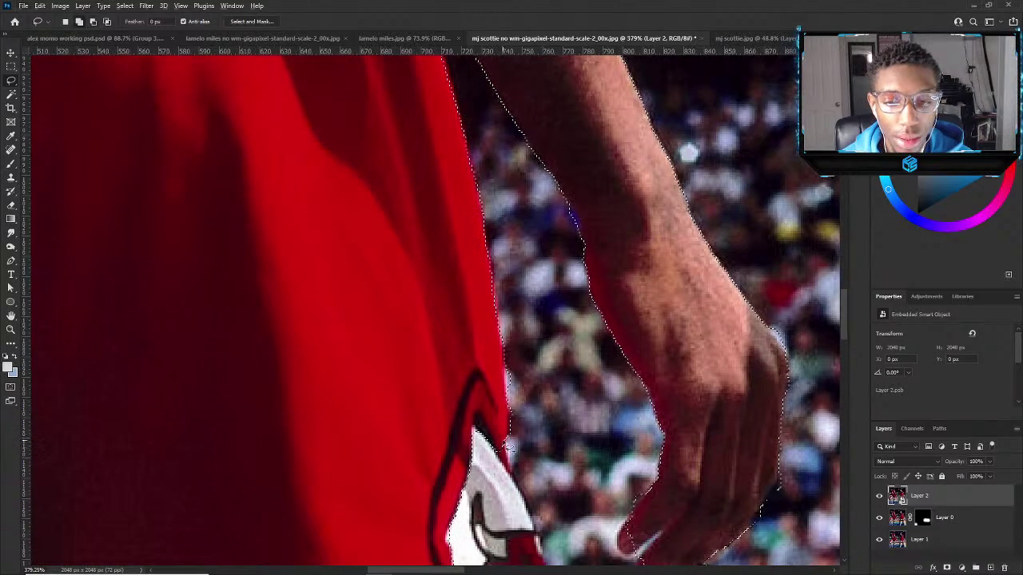
Add the white logo side panel and the lower hem lining of the number 33 player's shorts to the selection with the Lasso tool.
{"action": "scroll", "coordinate": [445, 553], "scroll_direction": "down", "scroll_amount": 4}
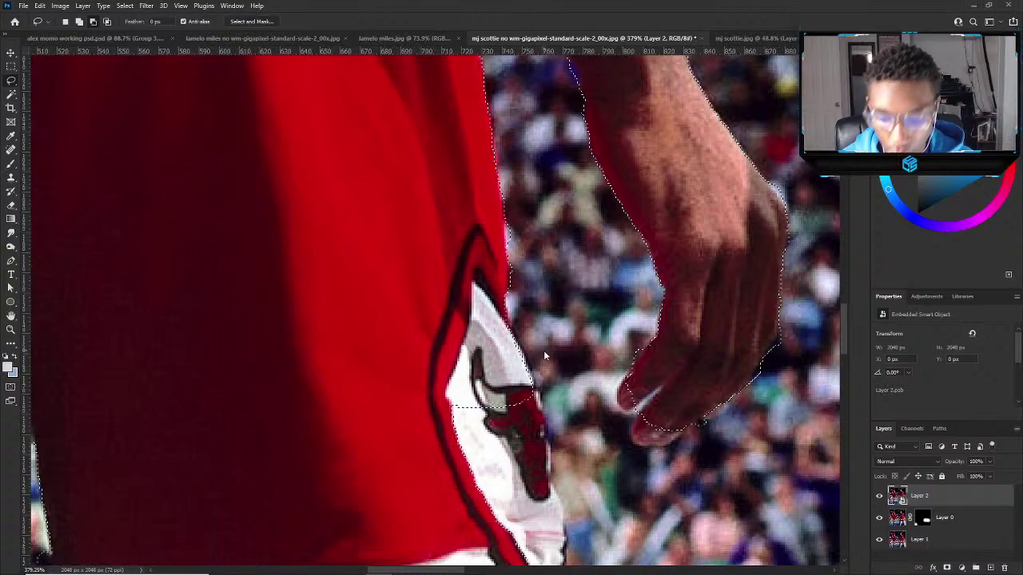
{"action": "scroll", "coordinate": [493, 267], "scroll_direction": "down", "scroll_amount": 3}
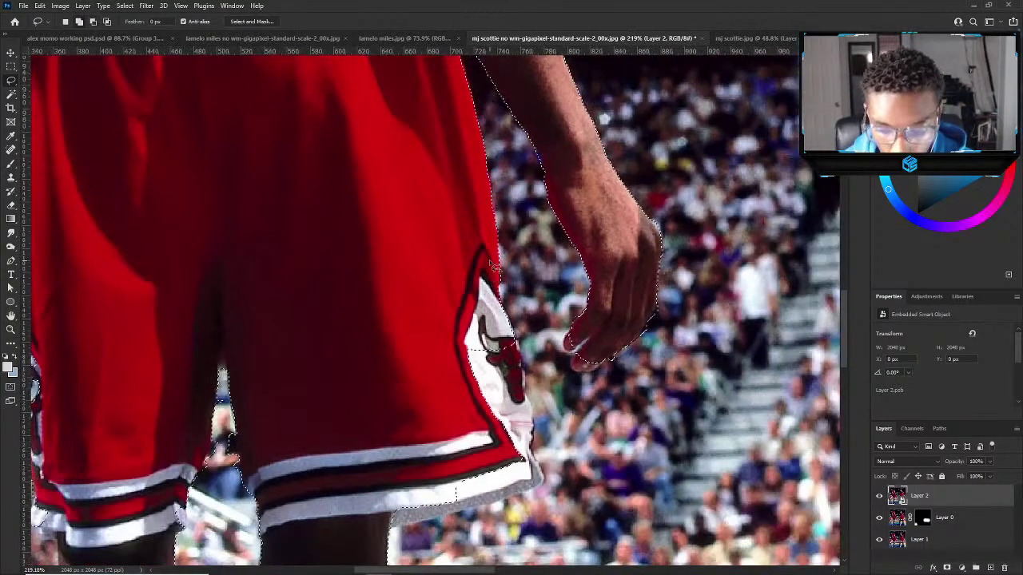
{"action": "scroll", "coordinate": [493, 268], "scroll_direction": "down", "scroll_amount": 4}
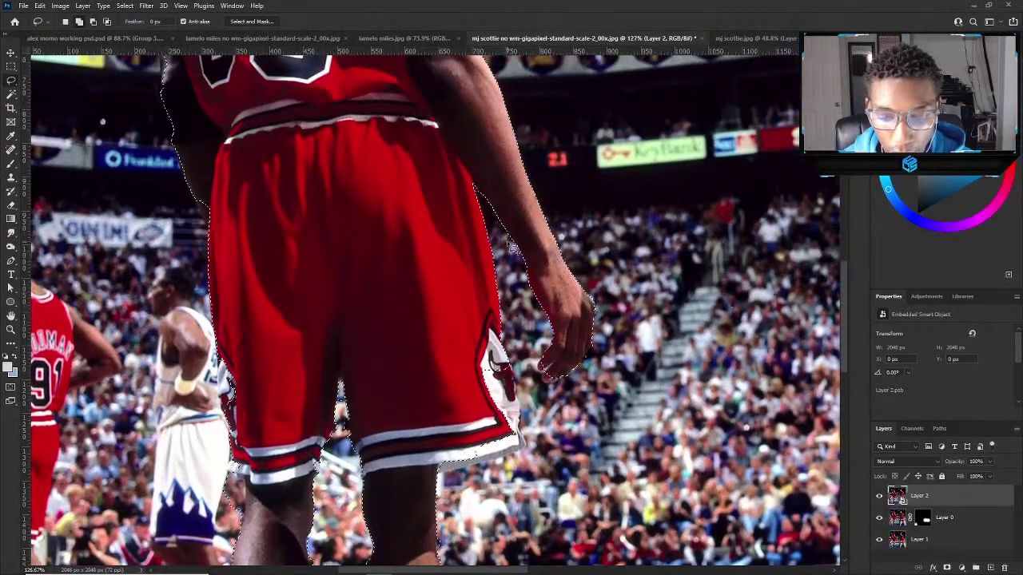
{"action": "scroll", "coordinate": [491, 279], "scroll_direction": "up", "scroll_amount": 2}
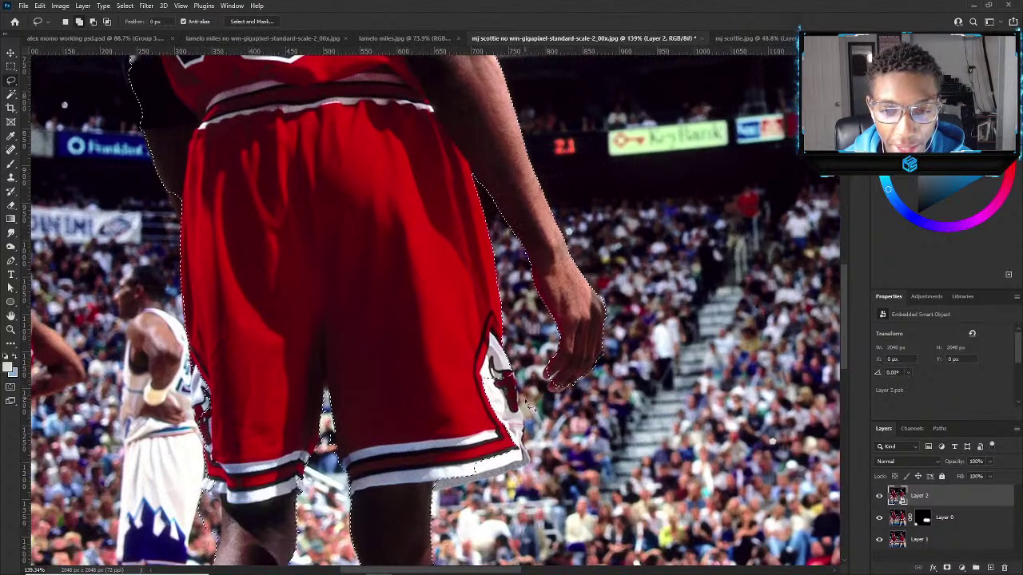
{"action": "scroll", "coordinate": [491, 279], "scroll_direction": "up", "scroll_amount": 4}
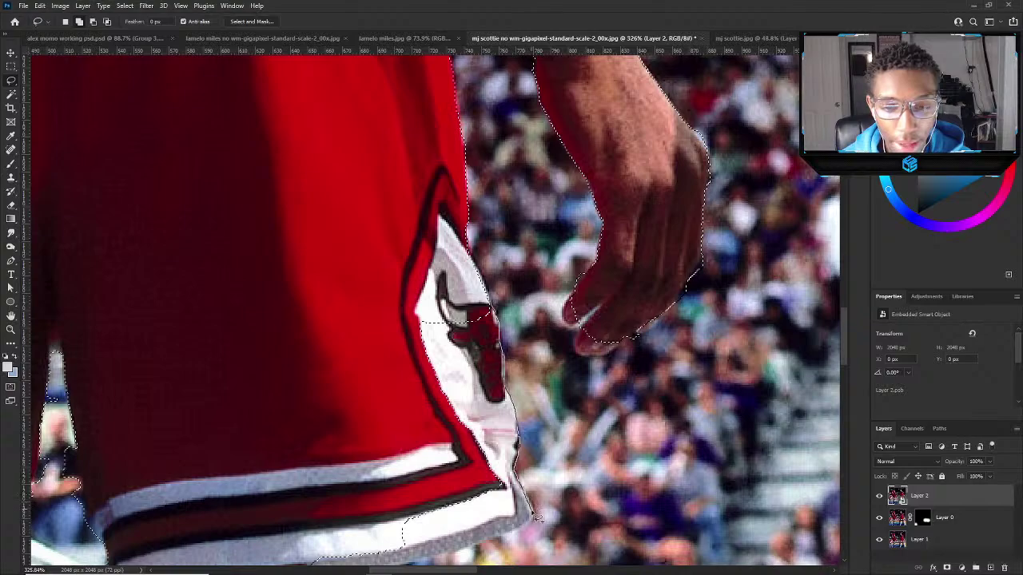
{"action": "scroll", "coordinate": [389, 199], "scroll_direction": "down", "scroll_amount": 2}
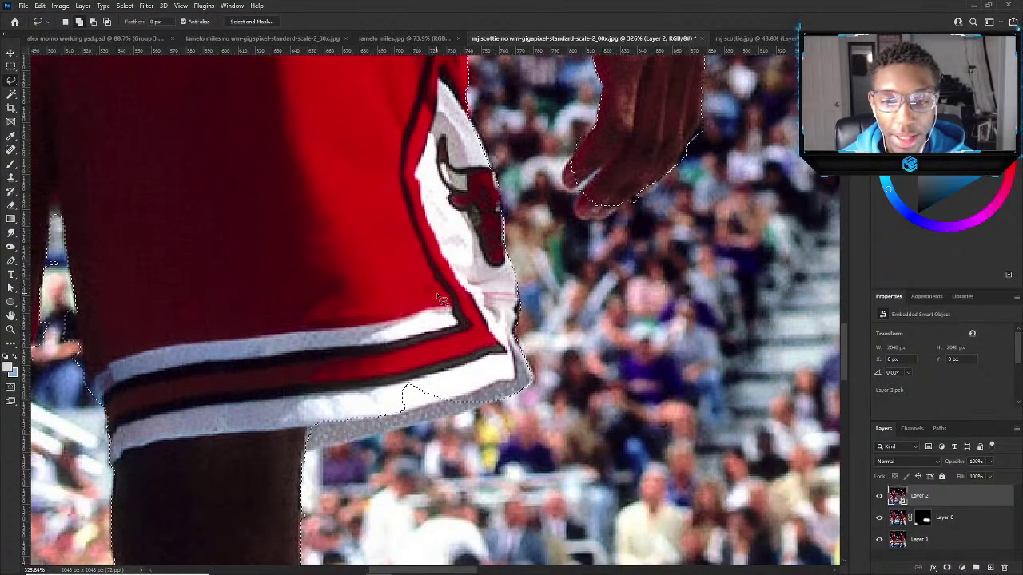
{"action": "scroll", "coordinate": [358, 426], "scroll_direction": "down", "scroll_amount": 1}
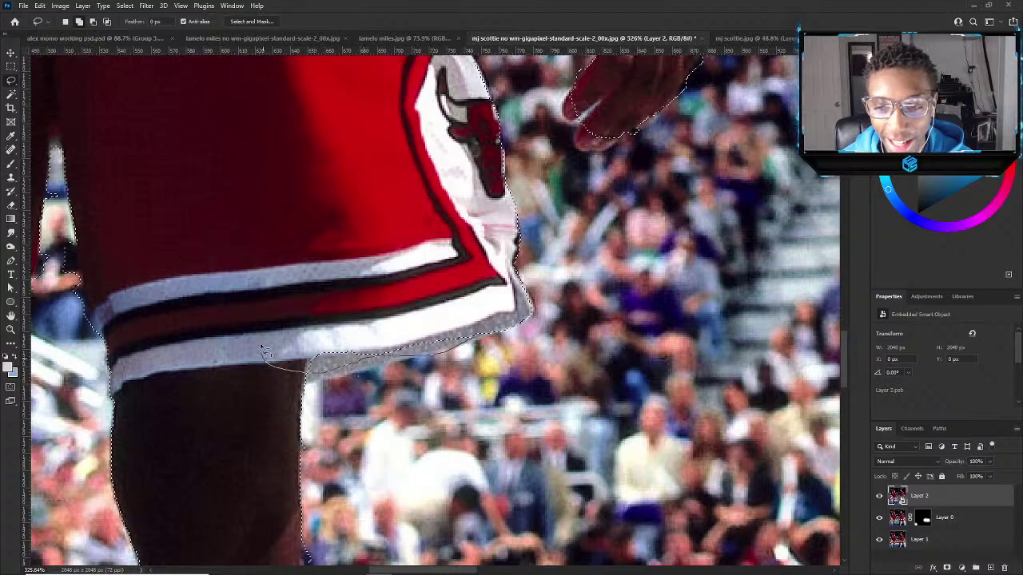
{"action": "left_click_drag", "start_coordinate": [264, 351], "coordinate": [265, 355]}
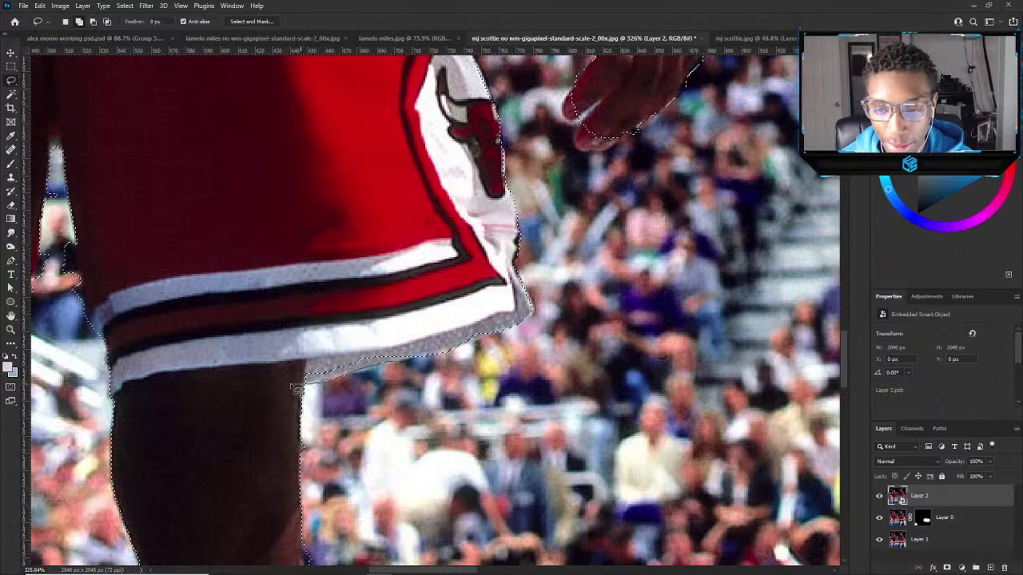
Subtract the crowd background along the inner edge of the shaded leg just below the knee with the Lasso tool.
{"action": "scroll", "coordinate": [294, 389], "scroll_direction": "down", "scroll_amount": 5}
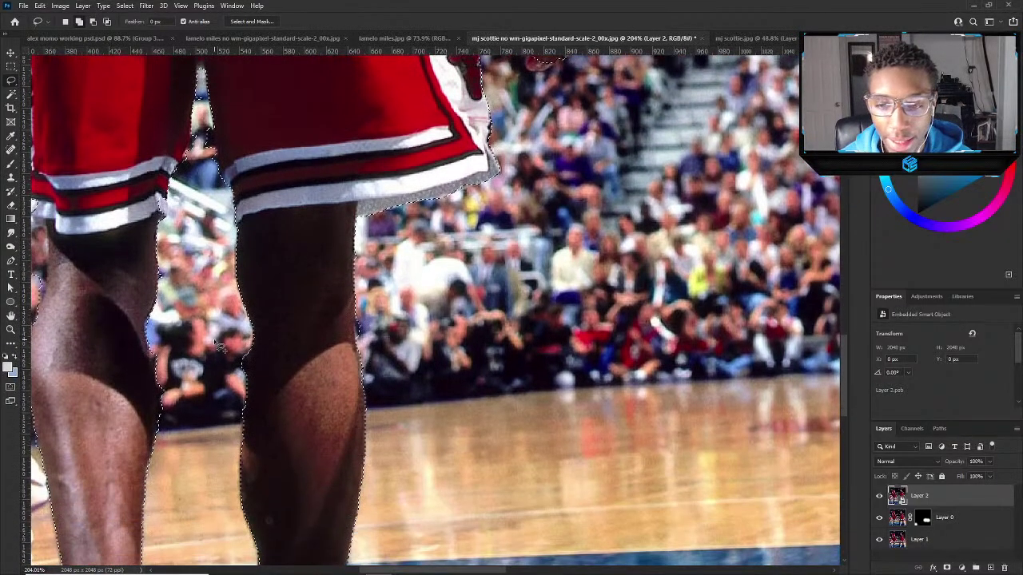
{"action": "scroll", "coordinate": [328, 364], "scroll_direction": "up", "scroll_amount": 4}
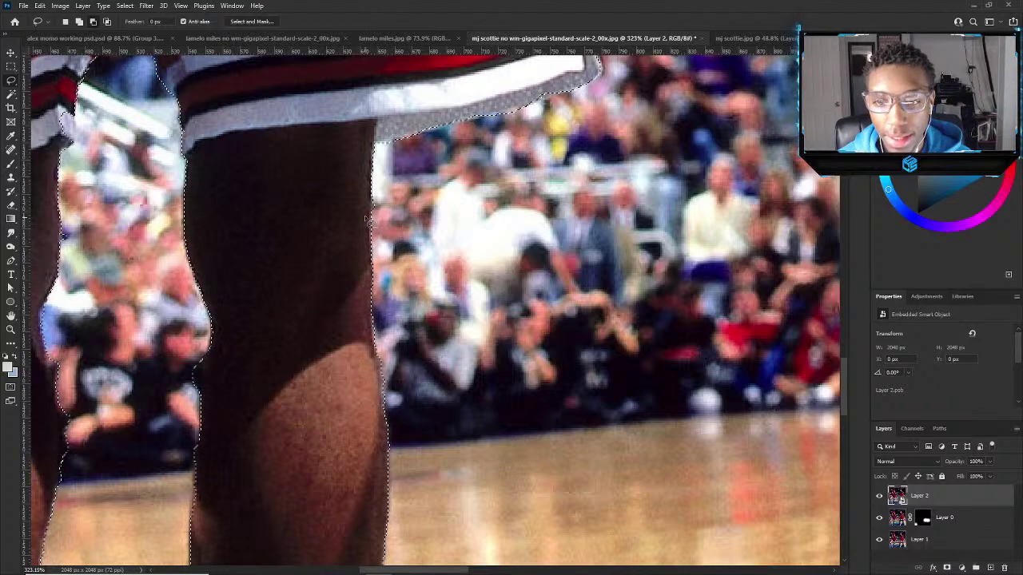
{"action": "scroll", "coordinate": [196, 323], "scroll_direction": "down", "scroll_amount": 1}
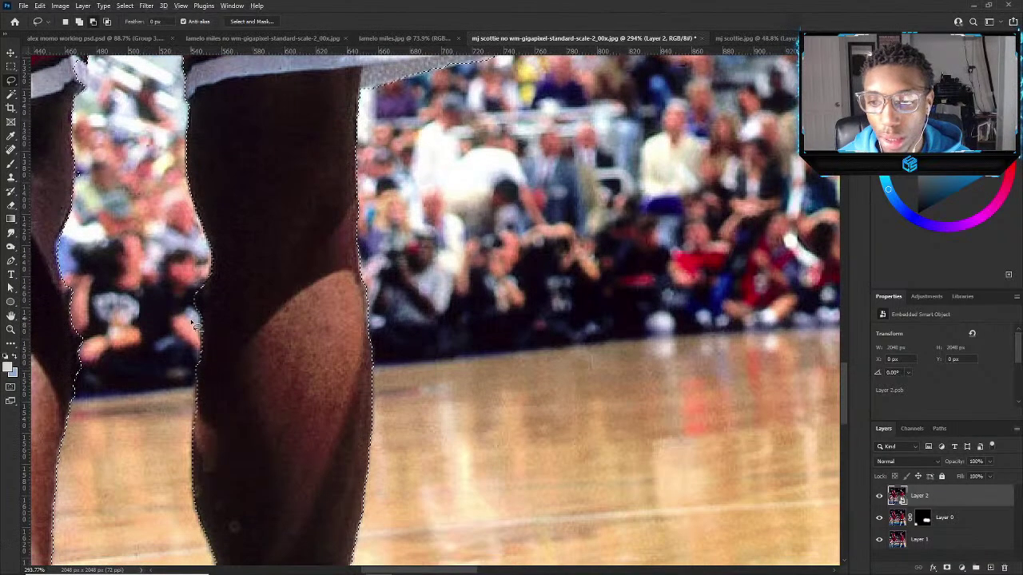
{"action": "left_click_drag", "start_coordinate": [194, 324], "coordinate": [209, 293]}
{"action": "left_click_drag", "start_coordinate": [181, 374], "coordinate": [182, 372]}
{"action": "scroll", "coordinate": [195, 356], "scroll_direction": "down", "scroll_amount": 2}
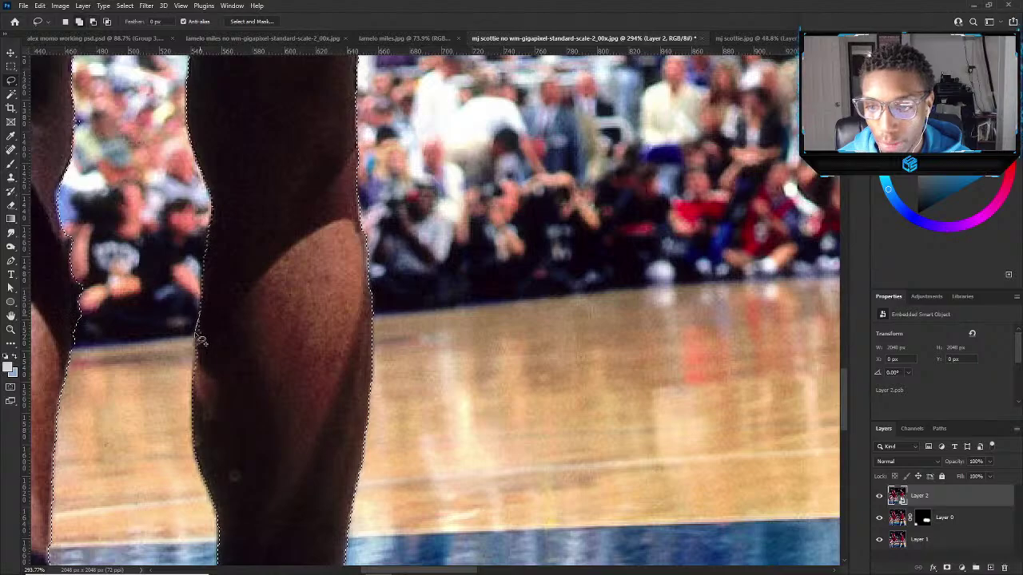
Trim the background from the selection along the inner knee and calf edge of the number 33 player's other leg.
{"action": "scroll", "coordinate": [234, 264], "scroll_direction": "down", "scroll_amount": 5}
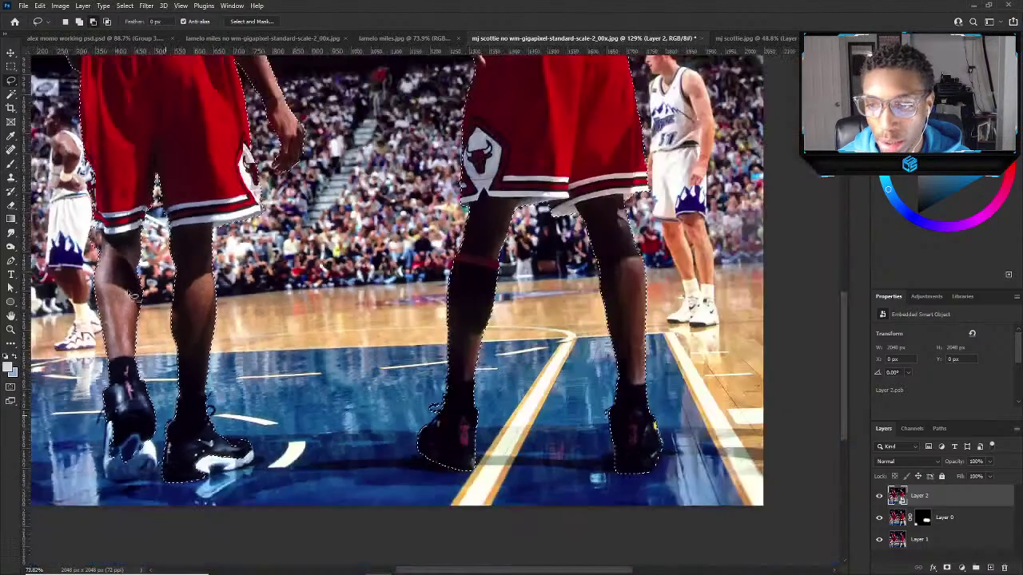
{"action": "scroll", "coordinate": [238, 316], "scroll_direction": "up", "scroll_amount": 7}
{"action": "scroll", "coordinate": [239, 316], "scroll_direction": "down", "scroll_amount": 3}
{"action": "scroll", "coordinate": [245, 369], "scroll_direction": "up", "scroll_amount": 3}
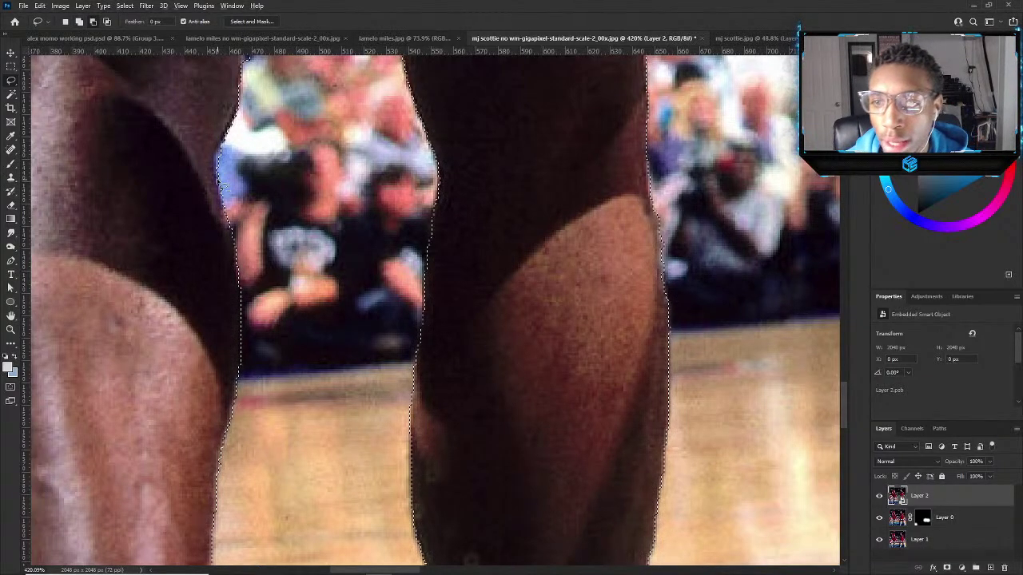
{"action": "scroll", "coordinate": [221, 164], "scroll_direction": "down", "scroll_amount": 2}
{"action": "scroll", "coordinate": [235, 267], "scroll_direction": "down", "scroll_amount": 3}
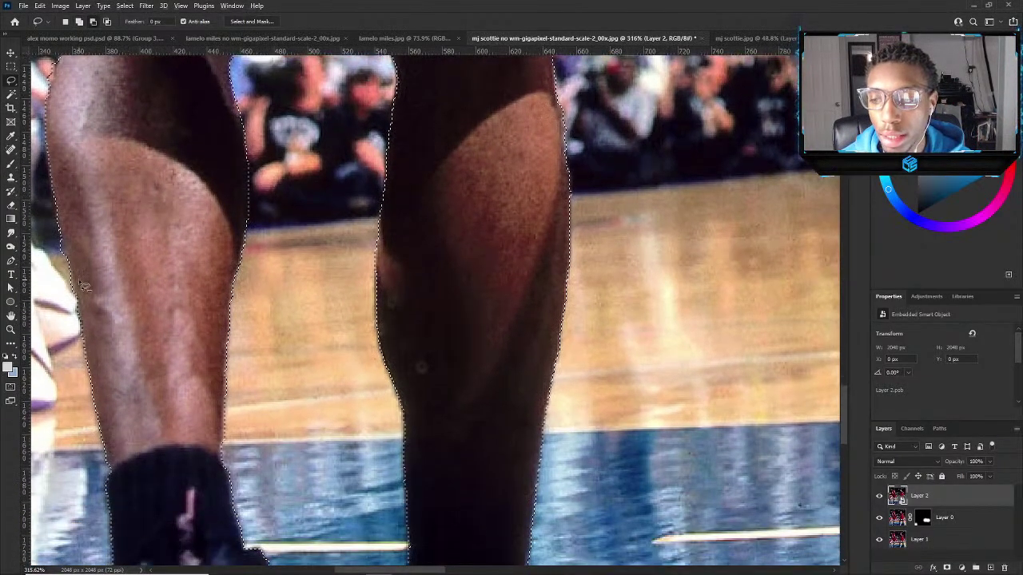
{"action": "scroll", "coordinate": [229, 326], "scroll_direction": "down", "scroll_amount": 2}
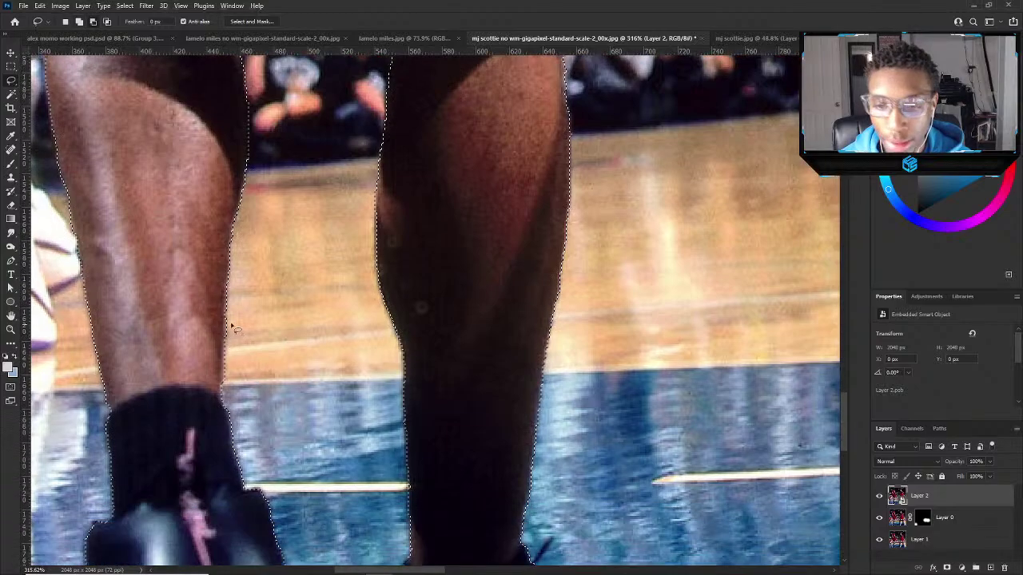
Add the looped shoelace and the loose lace end of the side-facing shoe to the selection with the Lasso tool.
{"action": "scroll", "coordinate": [276, 308], "scroll_direction": "down", "scroll_amount": 3}
{"action": "scroll", "coordinate": [427, 408], "scroll_direction": "up", "scroll_amount": 5}
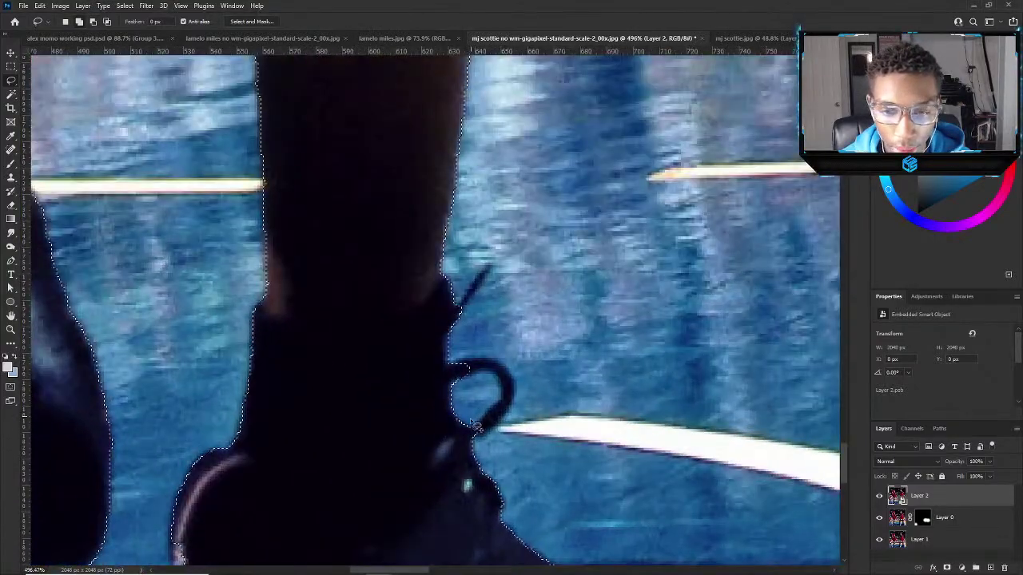
{"action": "mouse_move", "coordinate": [494, 418]}
{"action": "left_mouse_down"}
{"action": "mouse_move", "coordinate": [511, 390]}
{"action": "mouse_move", "coordinate": [516, 410]}
{"action": "mouse_move", "coordinate": [493, 421]}
{"action": "left_mouse_up"}
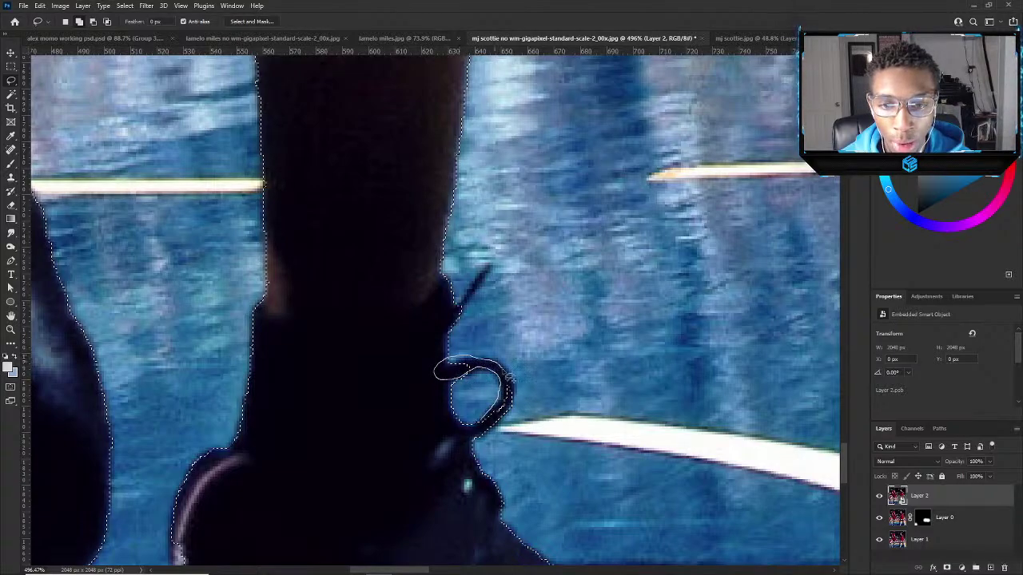
{"action": "left_click_drag", "start_coordinate": [518, 398], "coordinate": [477, 427]}
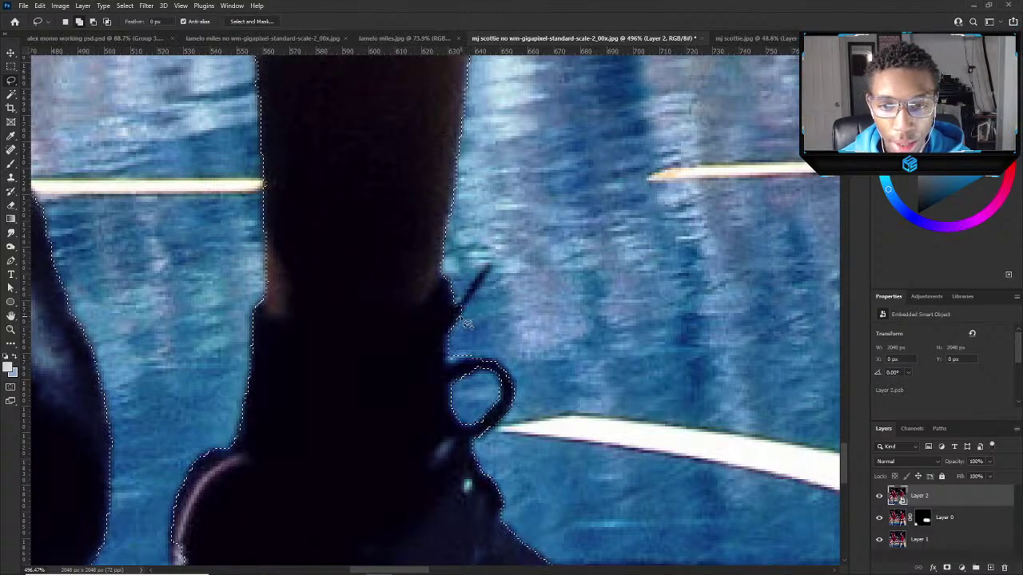
{"action": "left_click_drag", "start_coordinate": [490, 269], "coordinate": [399, 368]}
{"action": "scroll", "coordinate": [353, 386], "scroll_direction": "down", "scroll_amount": 6}
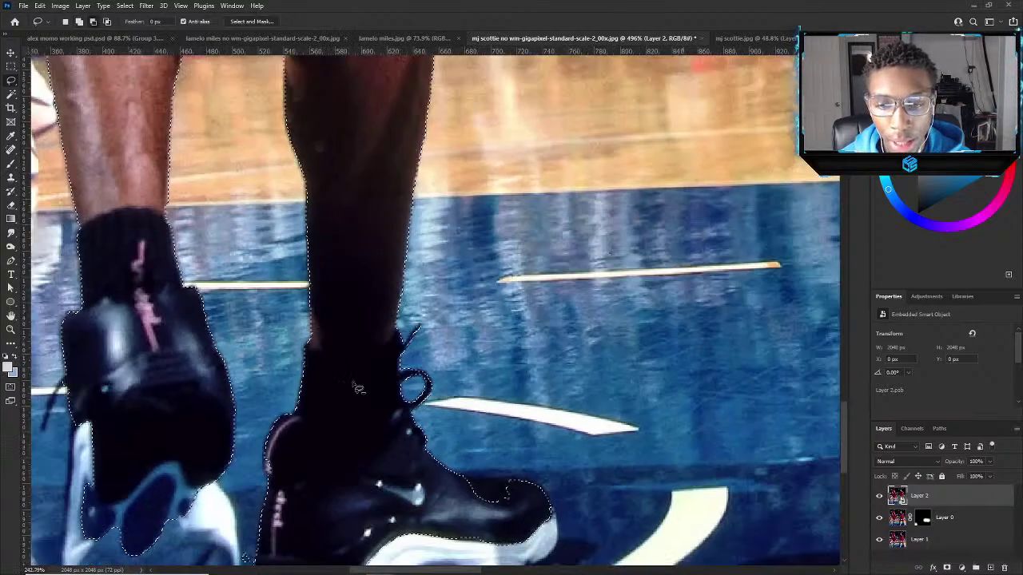
Add the missing top of the toe and the white sole of the side-facing shoe to the selection with the Lasso tool.
{"action": "scroll", "coordinate": [446, 322], "scroll_direction": "up", "scroll_amount": 3}
{"action": "scroll", "coordinate": [450, 326], "scroll_direction": "up", "scroll_amount": 3}
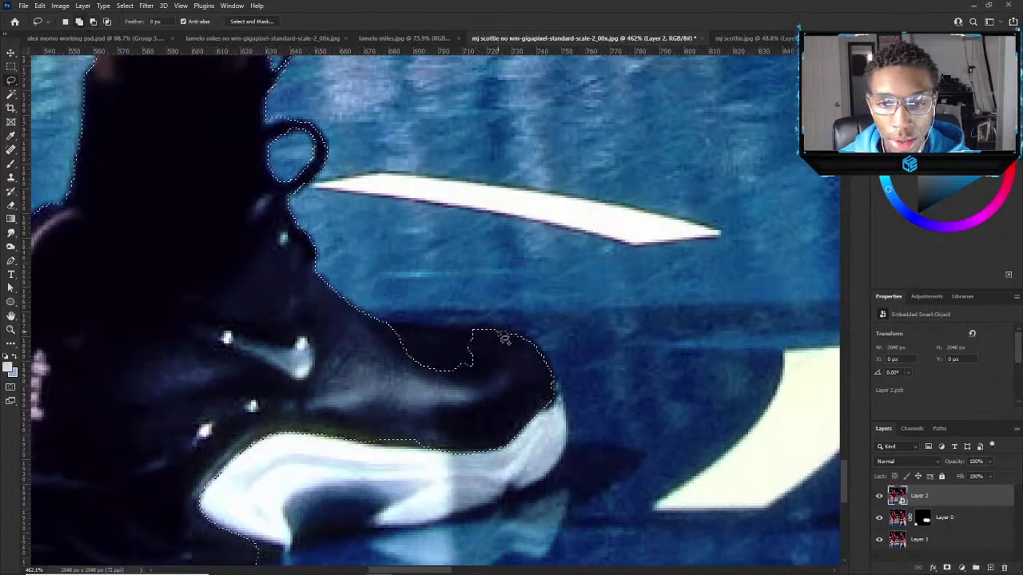
{"action": "left_click_drag", "start_coordinate": [377, 329], "coordinate": [379, 331]}
{"action": "scroll", "coordinate": [448, 344], "scroll_direction": "down", "scroll_amount": 3}
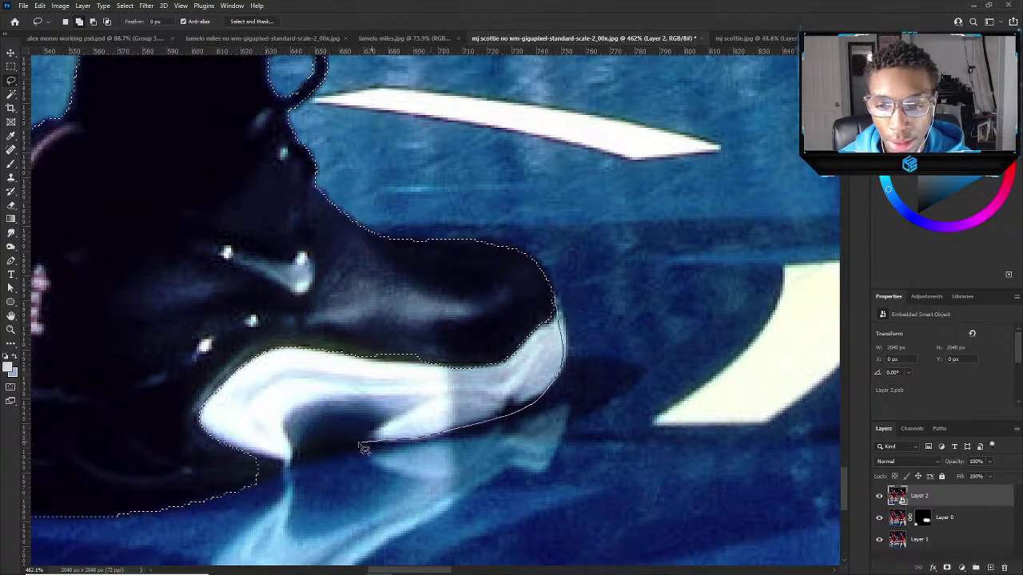
{"action": "left_click_drag", "start_coordinate": [237, 494], "coordinate": [144, 368]}
Add the outer edge and most of the sole of the number 33 player's heel-up shoe to the selection with the Lasso tool.
{"action": "scroll", "coordinate": [208, 313], "scroll_direction": "down", "scroll_amount": 3}
{"action": "scroll", "coordinate": [212, 315], "scroll_direction": "up", "scroll_amount": 3}
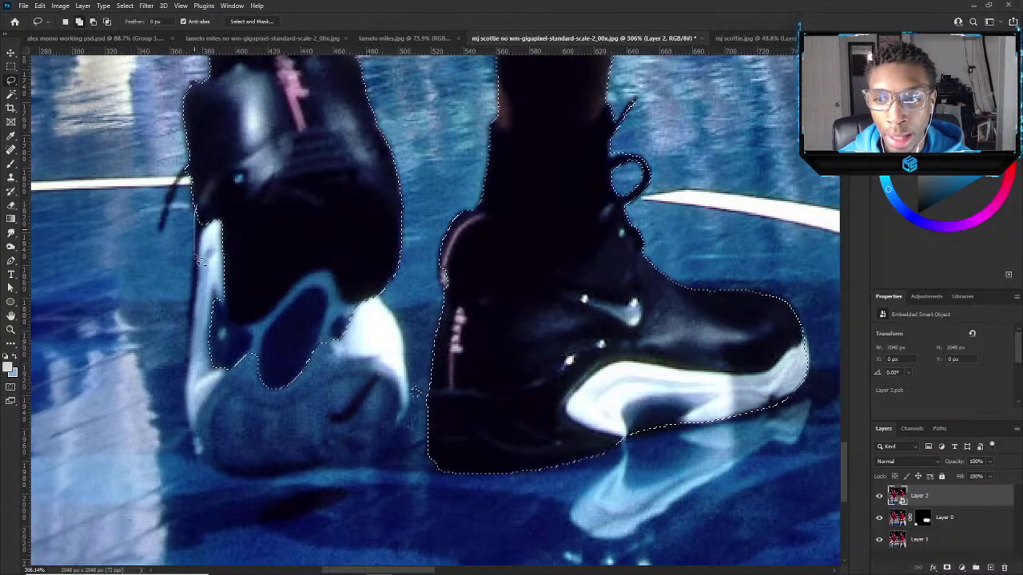
{"action": "left_click_drag", "start_coordinate": [292, 472], "coordinate": [288, 212]}
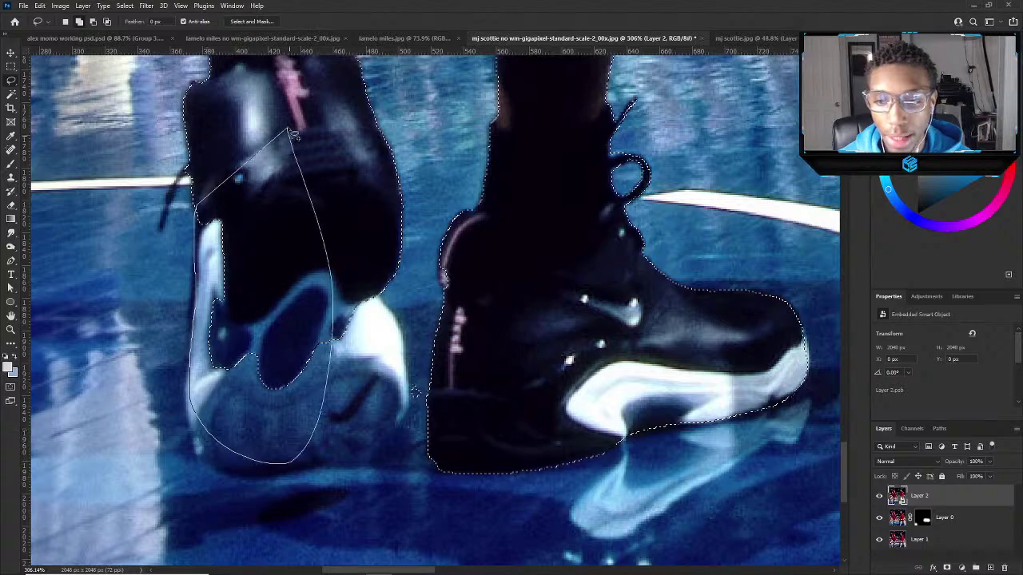
{"action": "scroll", "coordinate": [288, 211], "scroll_direction": "down", "scroll_amount": 2}
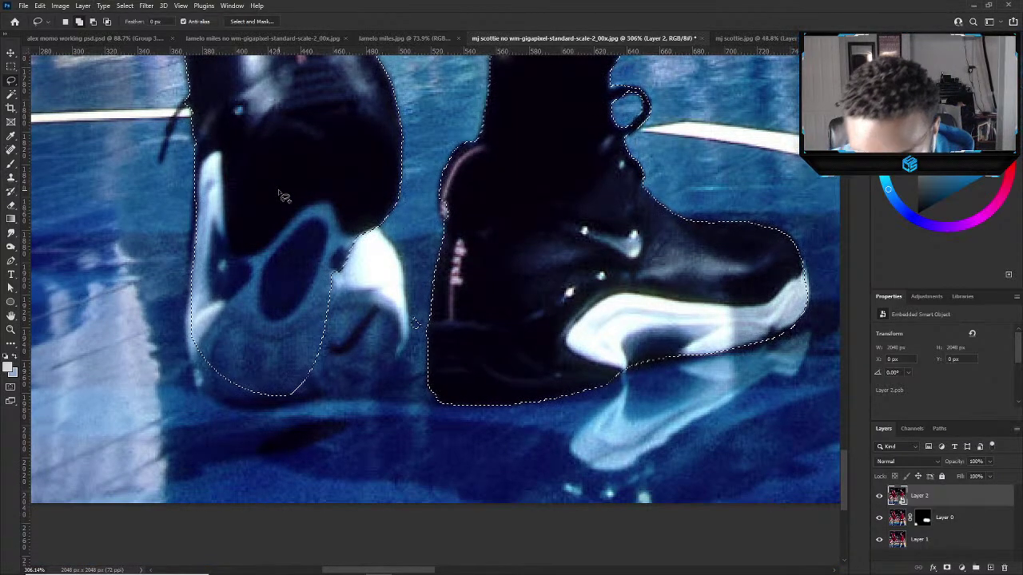
Examine the selection outline around both players' legs and shoes for missing or stray areas.
{"action": "scroll", "coordinate": [416, 324], "scroll_direction": "down", "scroll_amount": 5}
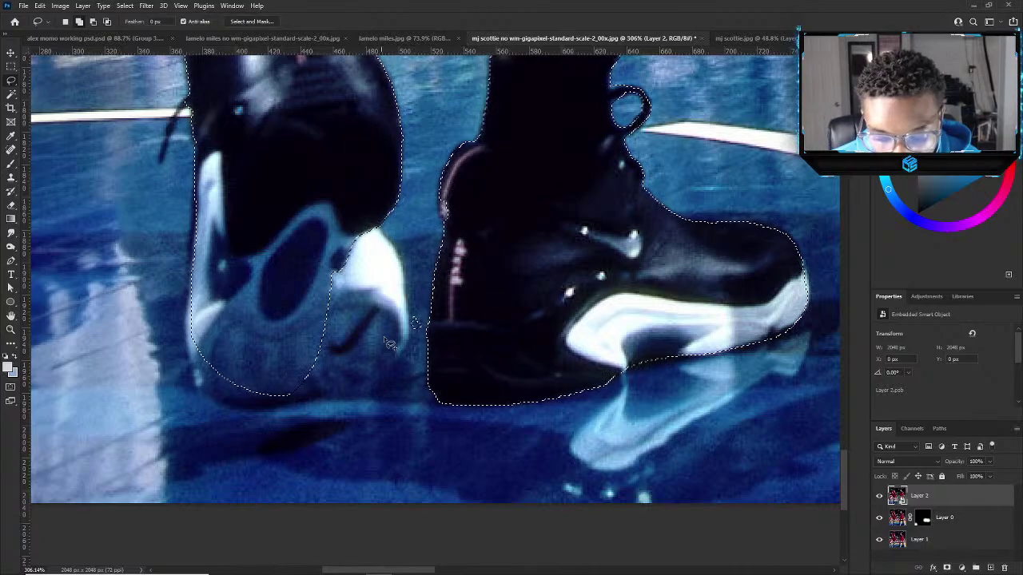
{"action": "scroll", "coordinate": [429, 316], "scroll_direction": "down", "scroll_amount": 5}
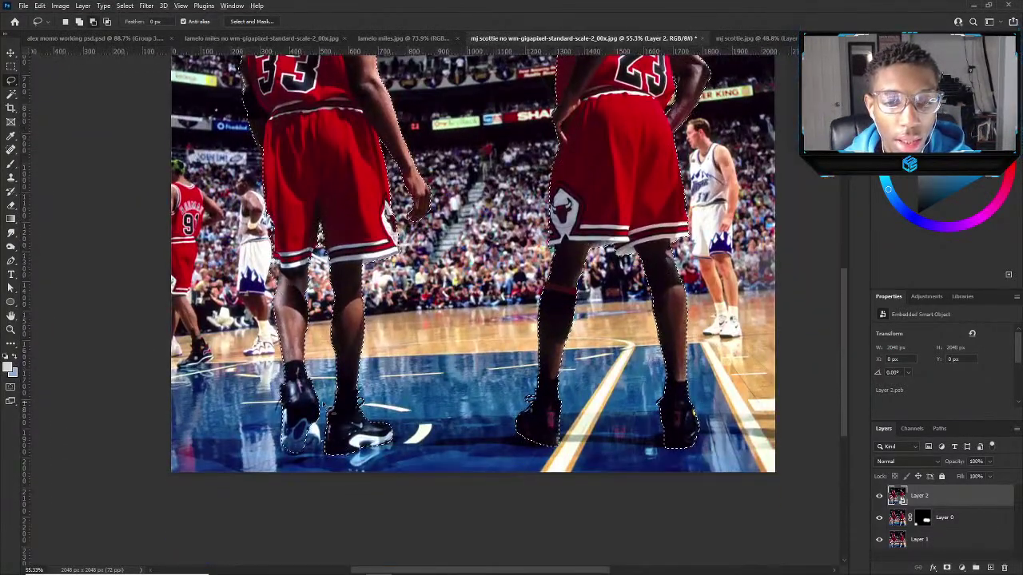
{"action": "scroll", "coordinate": [328, 370], "scroll_direction": "up", "scroll_amount": 1}
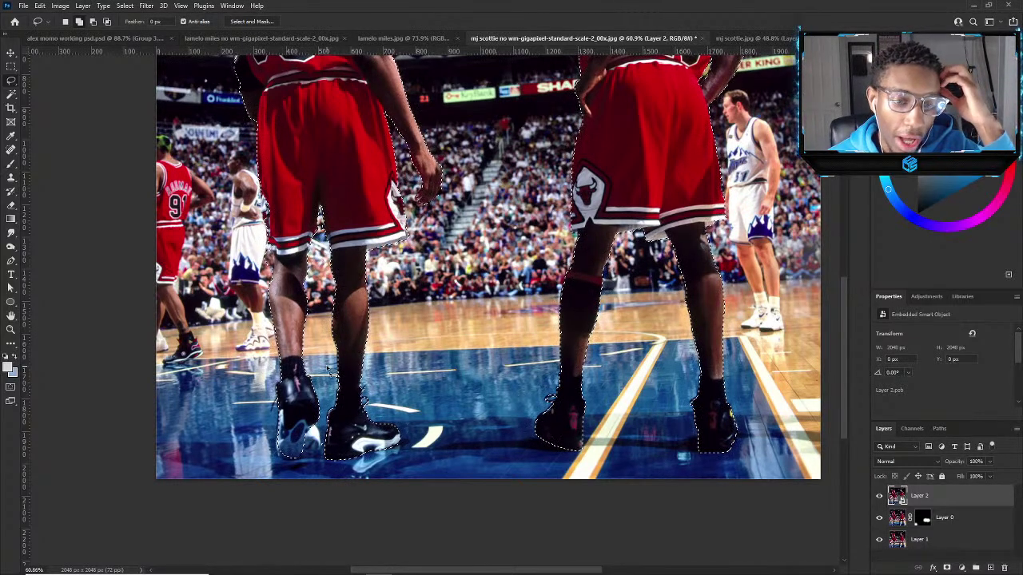
{"action": "scroll", "coordinate": [559, 444], "scroll_direction": "up", "scroll_amount": 10}
{"action": "scroll", "coordinate": [490, 404], "scroll_direction": "up", "scroll_amount": 2}
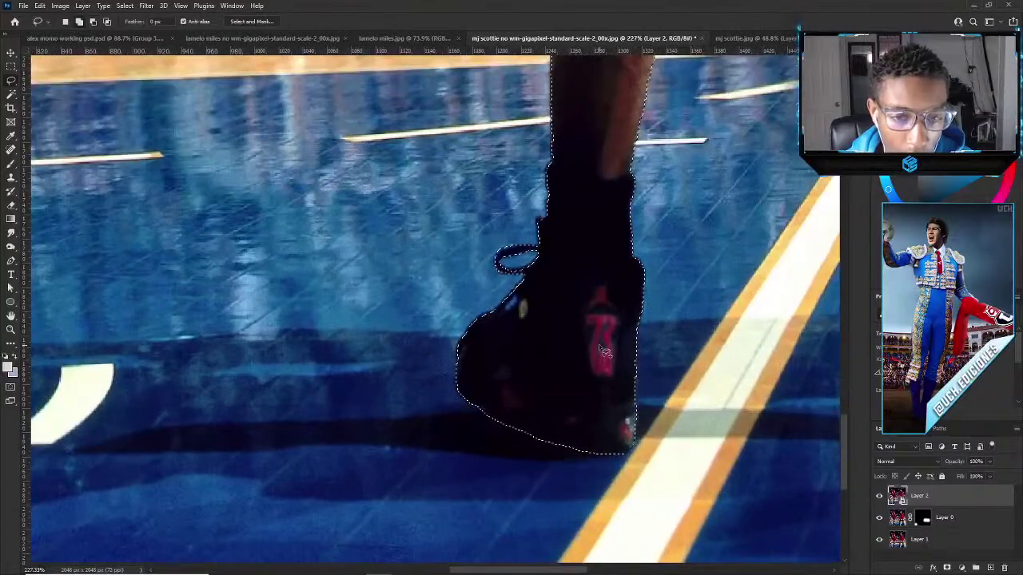
{"action": "scroll", "coordinate": [599, 352], "scroll_direction": "down", "scroll_amount": 8}
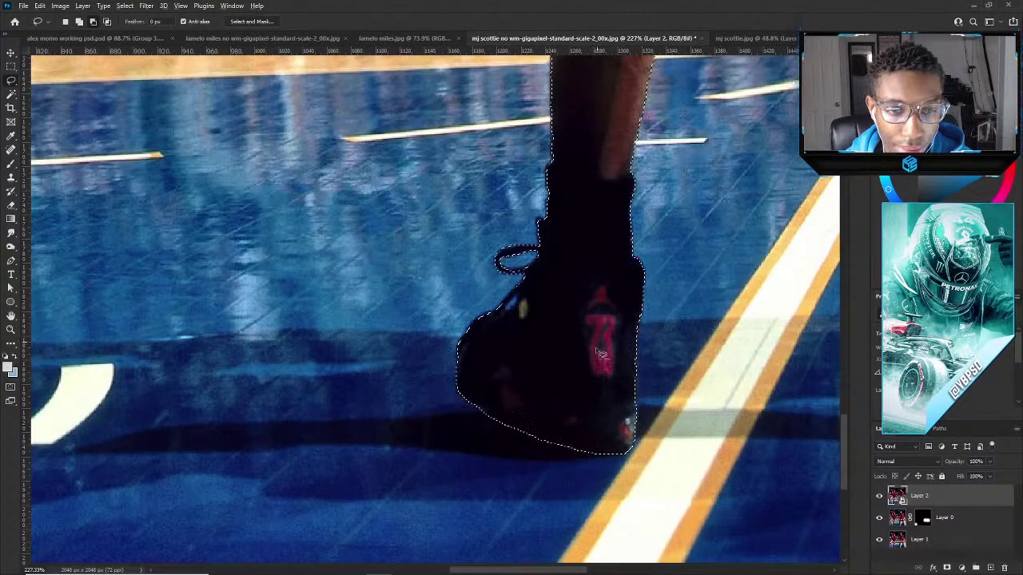
{"action": "scroll", "coordinate": [492, 447], "scroll_direction": "up", "scroll_amount": 10}
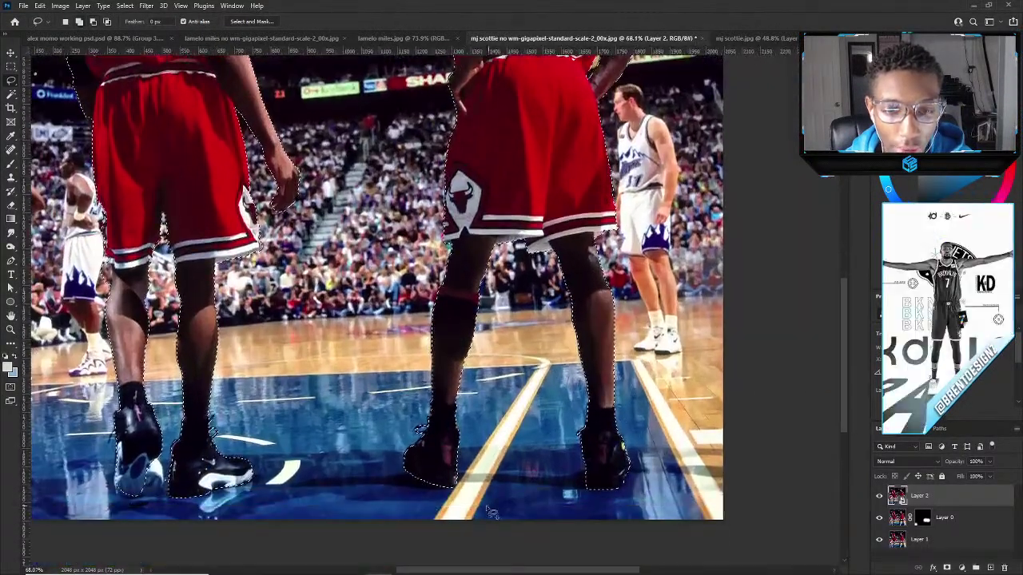
{"action": "scroll", "coordinate": [448, 406], "scroll_direction": "down", "scroll_amount": 6}
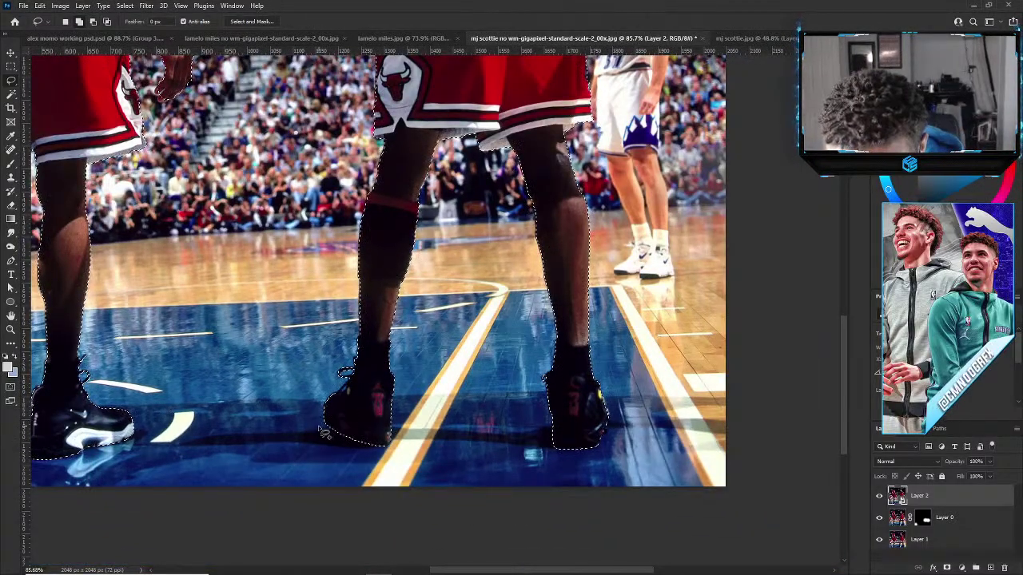
{"action": "left_click_drag", "start_coordinate": [320, 434], "coordinate": [675, 518]}
{"action": "key", "text": "l"}
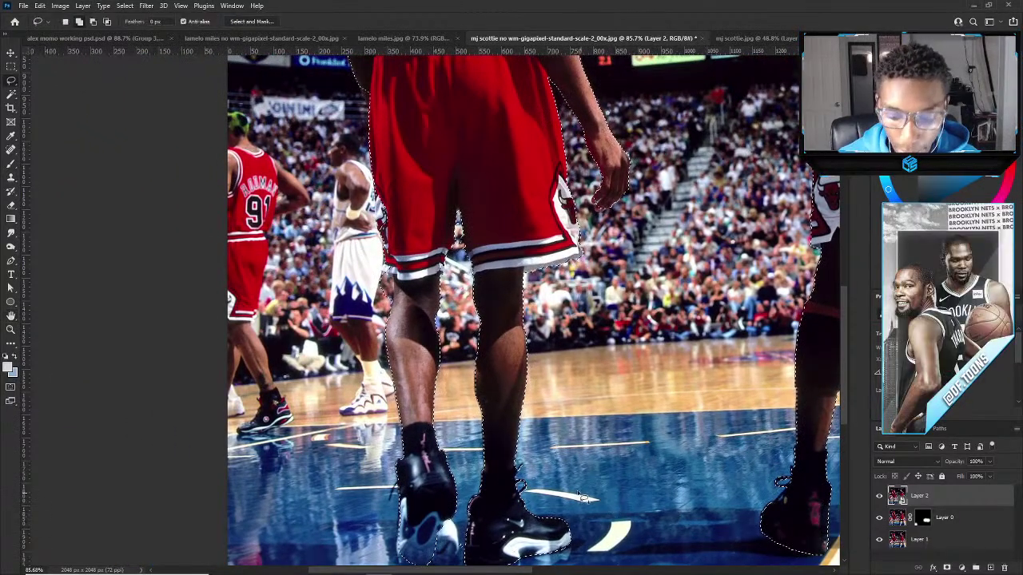
Add the rest of the sole, its white edge and the hanging lace of the number 33 player's heel-up shoe to the selection.
{"action": "scroll", "coordinate": [480, 508], "scroll_direction": "down", "scroll_amount": 3}
{"action": "scroll", "coordinate": [462, 504], "scroll_direction": "up", "scroll_amount": 2}
{"action": "scroll", "coordinate": [432, 448], "scroll_direction": "up", "scroll_amount": 6}
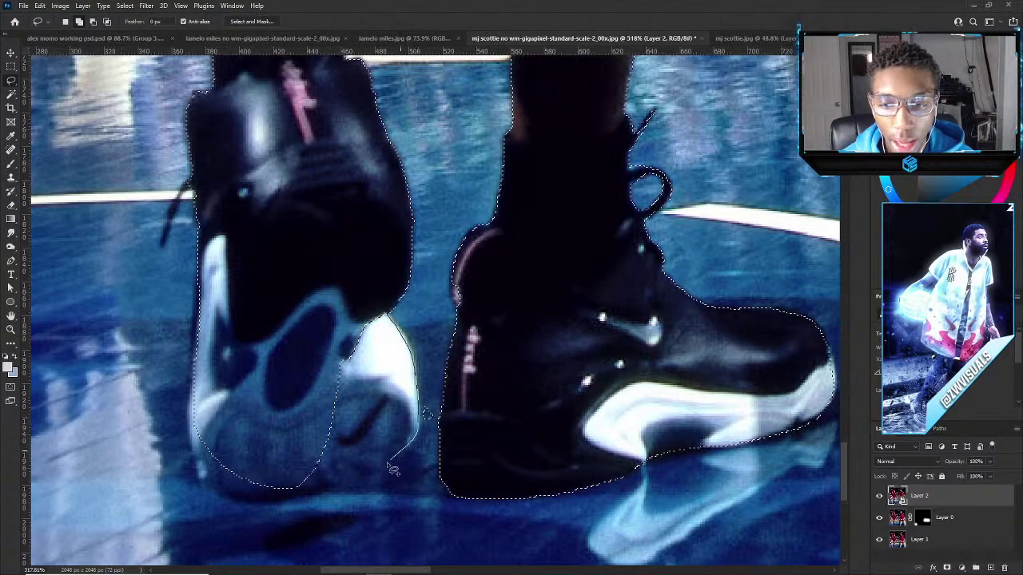
{"action": "left_click_drag", "start_coordinate": [326, 499], "coordinate": [257, 511]}
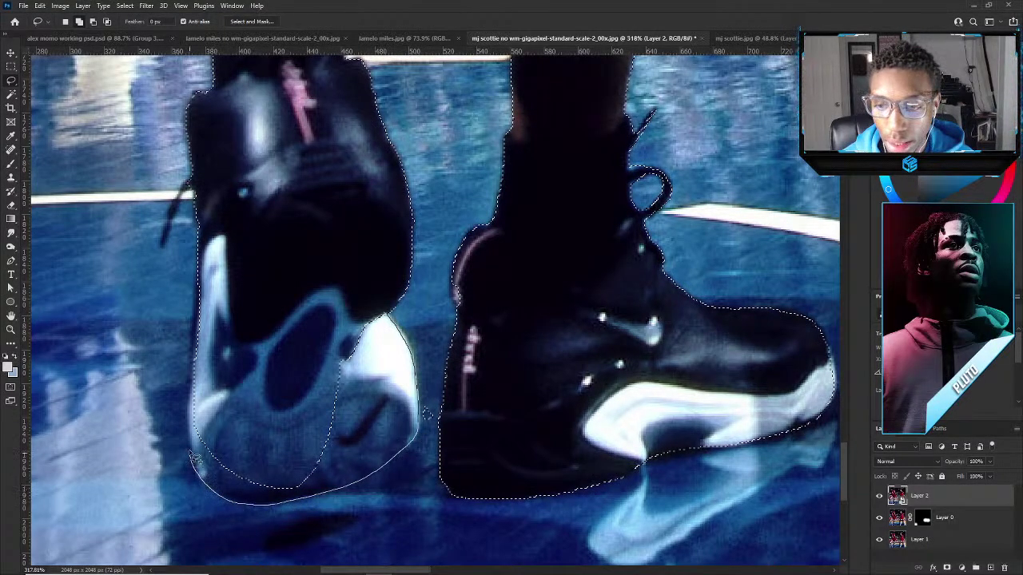
{"action": "left_click_drag", "start_coordinate": [195, 458], "coordinate": [194, 418]}
{"action": "left_click_drag", "start_coordinate": [204, 374], "coordinate": [363, 352]}
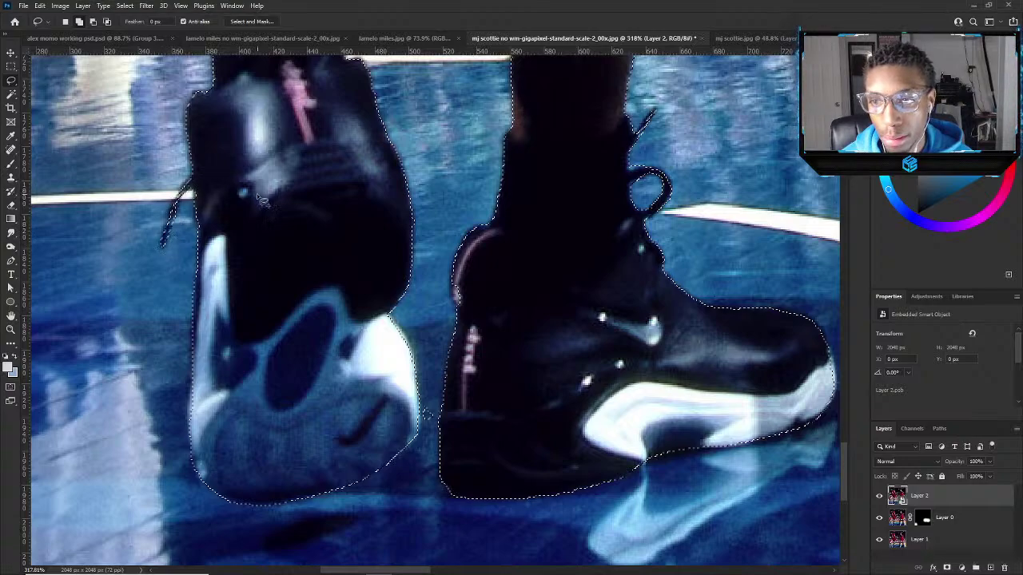
Check the selection outline around the number 33 player's shoes and across both full figures.
{"action": "scroll", "coordinate": [429, 328], "scroll_direction": "down", "scroll_amount": 5}
{"action": "scroll", "coordinate": [430, 328], "scroll_direction": "up", "scroll_amount": 5}
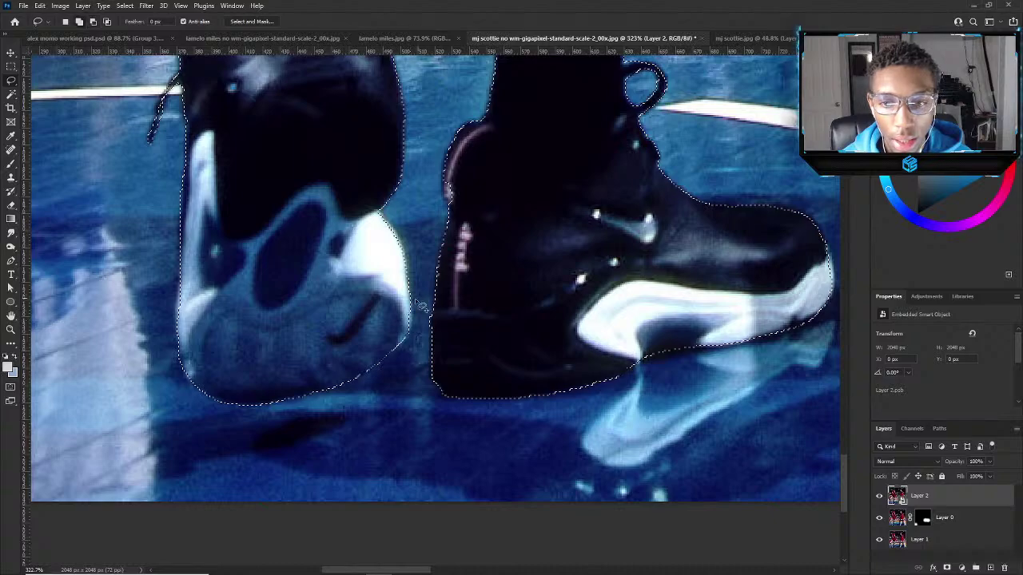
{"action": "scroll", "coordinate": [421, 308], "scroll_direction": "down", "scroll_amount": 3}
{"action": "scroll", "coordinate": [417, 330], "scroll_direction": "up", "scroll_amount": 3}
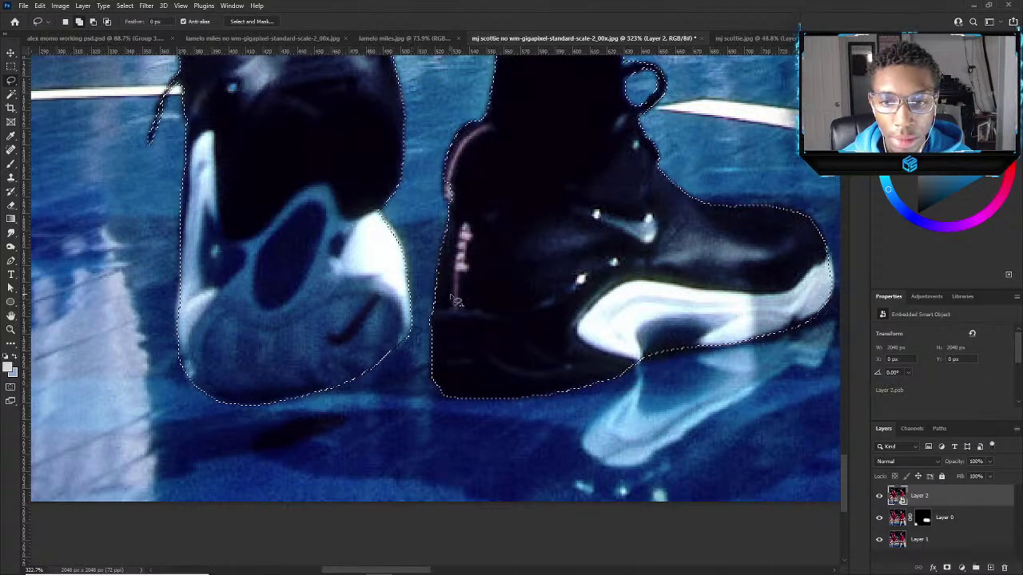
{"action": "scroll", "coordinate": [448, 176], "scroll_direction": "up", "scroll_amount": 2}
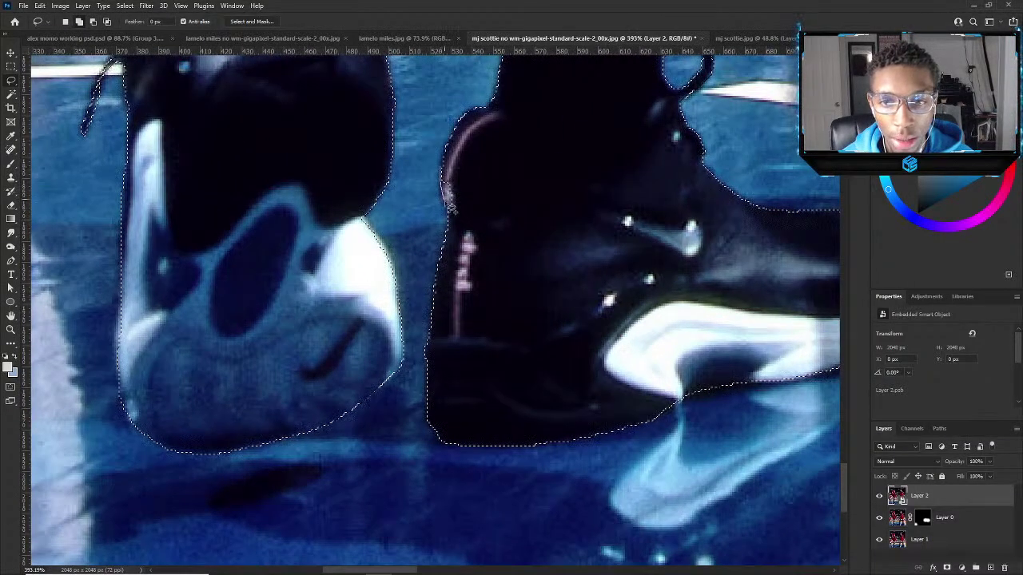
{"action": "scroll", "coordinate": [470, 181], "scroll_direction": "down", "scroll_amount": 8}
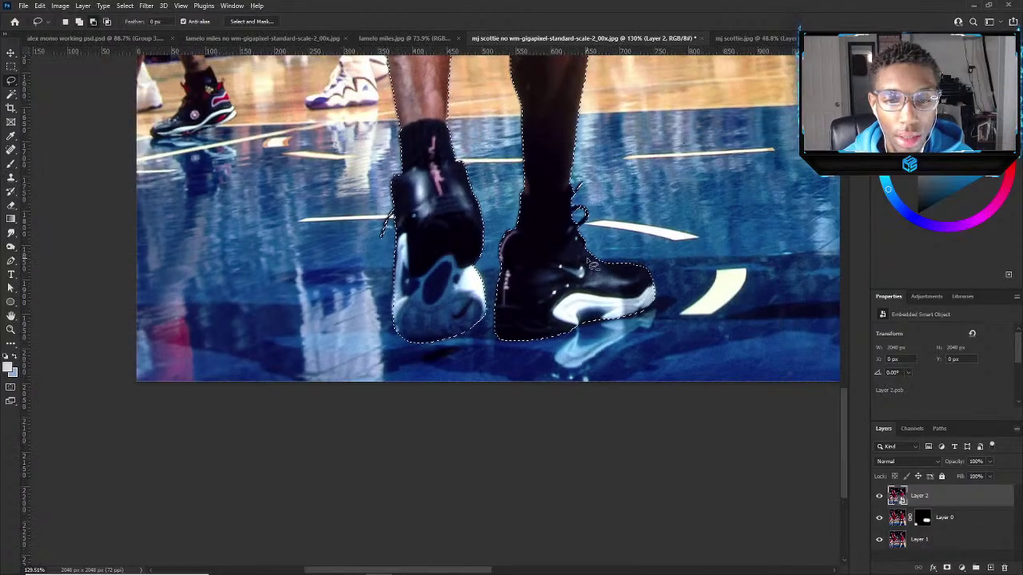
{"action": "scroll", "coordinate": [272, 185], "scroll_direction": "up", "scroll_amount": 4}
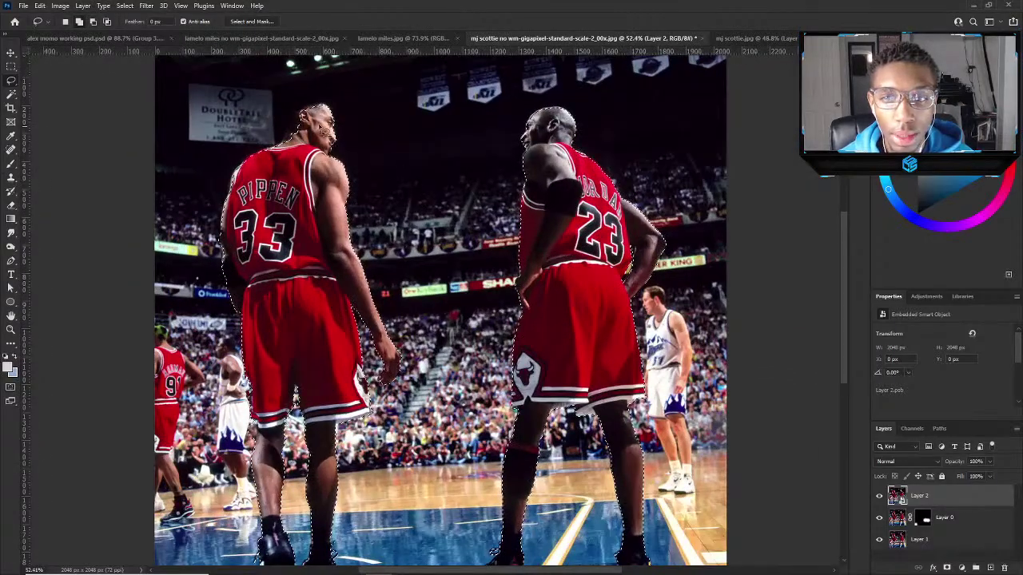
Add the missing edge of the number 33 player's far upper arm and the lower nape to the selection with the Lasso tool.
{"action": "scroll", "coordinate": [272, 185], "scroll_direction": "up", "scroll_amount": 4}
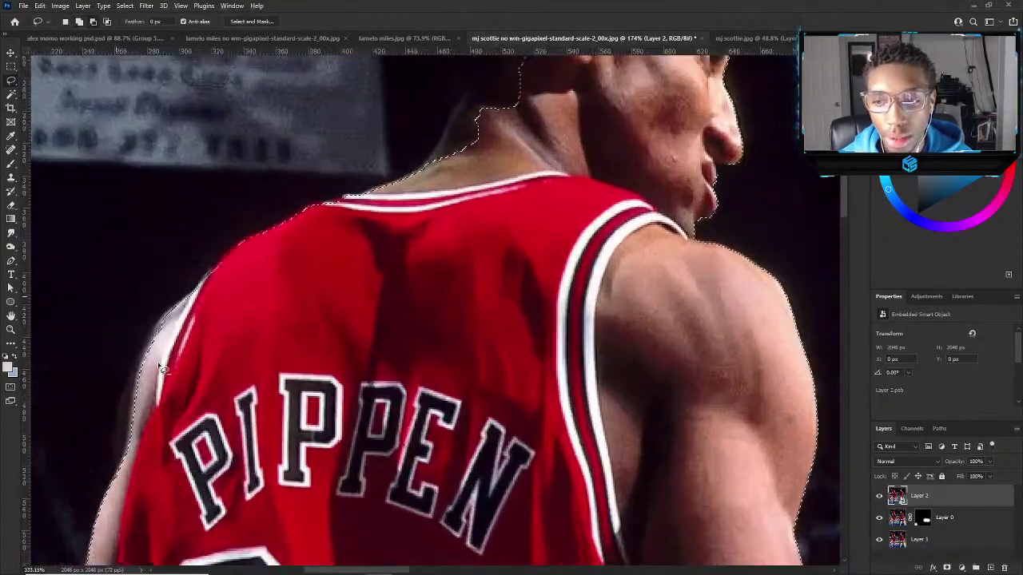
{"action": "scroll", "coordinate": [156, 360], "scroll_direction": "down", "scroll_amount": 4}
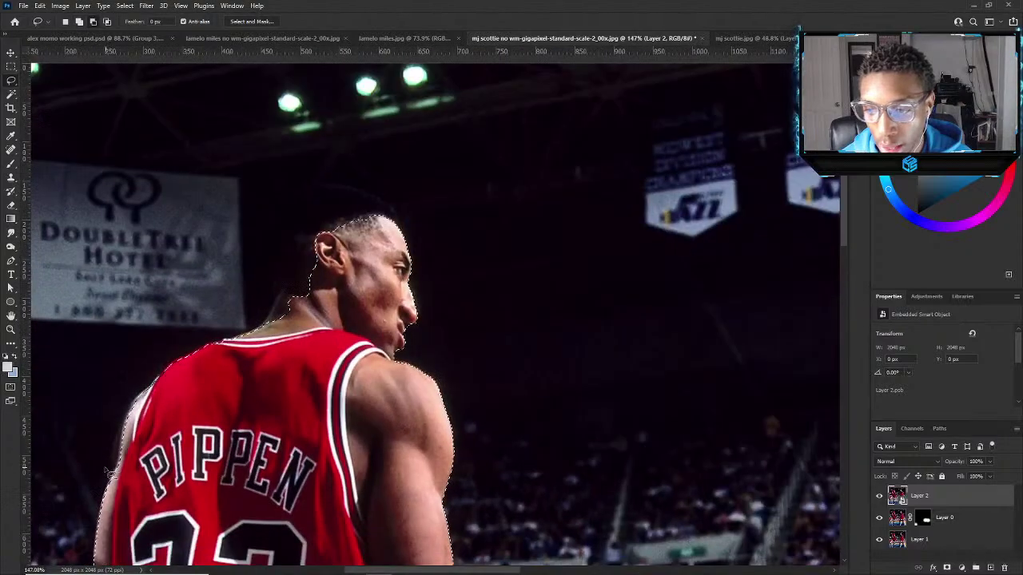
{"action": "scroll", "coordinate": [116, 469], "scroll_direction": "up", "scroll_amount": 3}
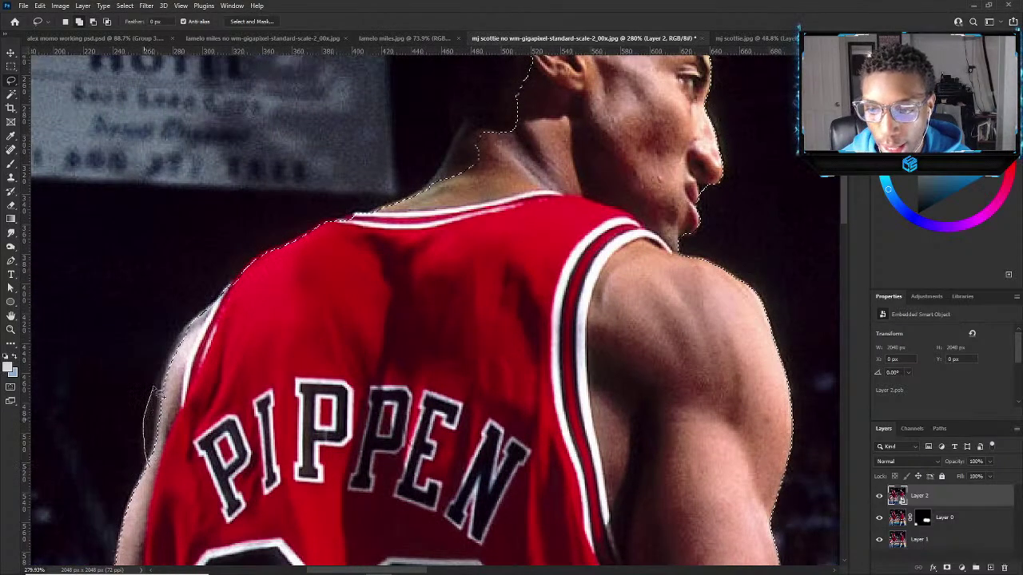
{"action": "left_click_drag", "start_coordinate": [323, 388], "coordinate": [324, 388]}
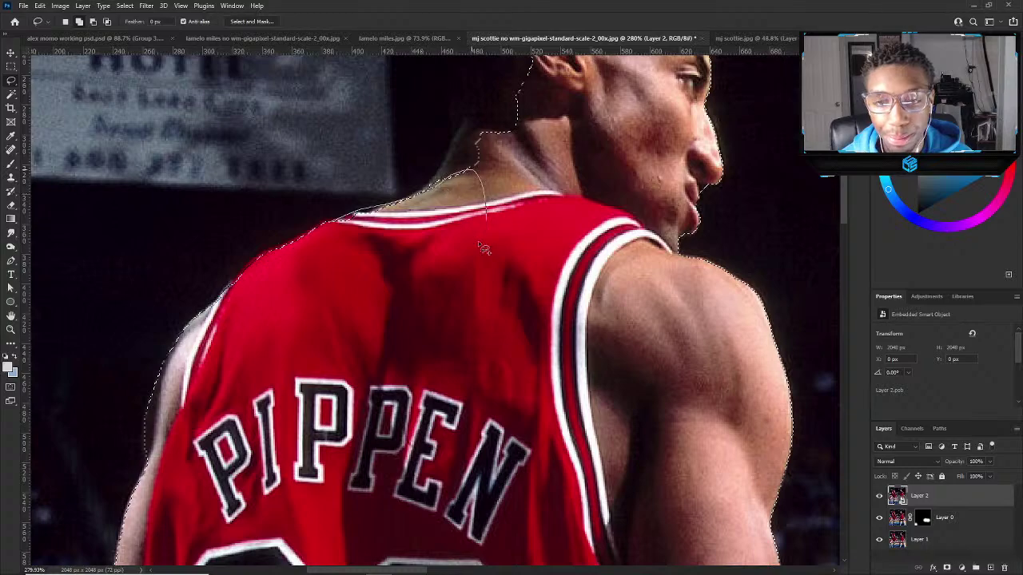
{"action": "scroll", "coordinate": [483, 247], "scroll_direction": "up", "scroll_amount": 2}
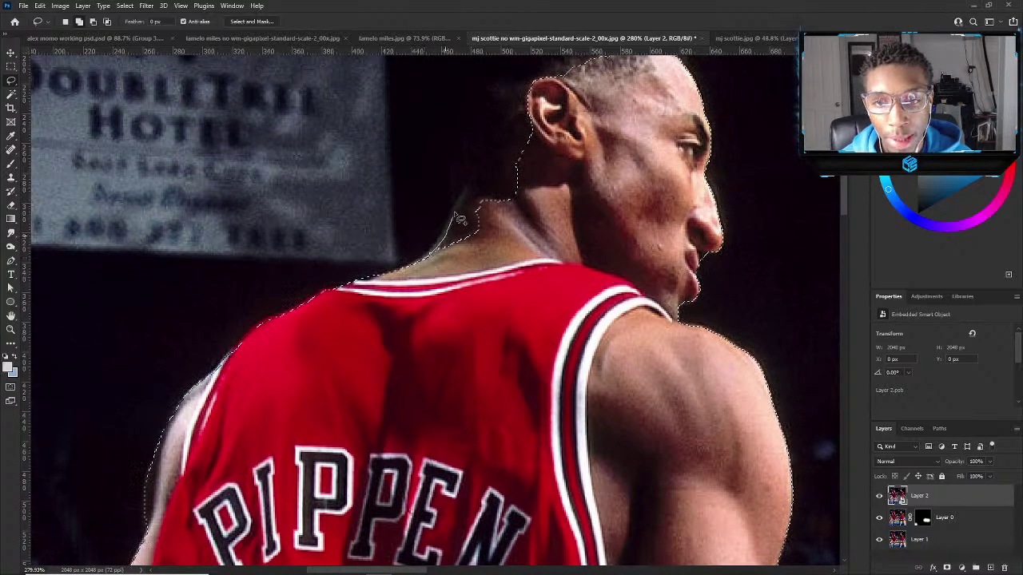
Add the nape, the dark hair and the back of the number 33 player's head to the selection, filling the gaps near the ear.
{"action": "mouse_move", "coordinate": [459, 220]}
{"action": "left_mouse_down"}
{"action": "mouse_move", "coordinate": [451, 389]}
{"action": "mouse_move", "coordinate": [432, 429]}
{"action": "left_mouse_up"}
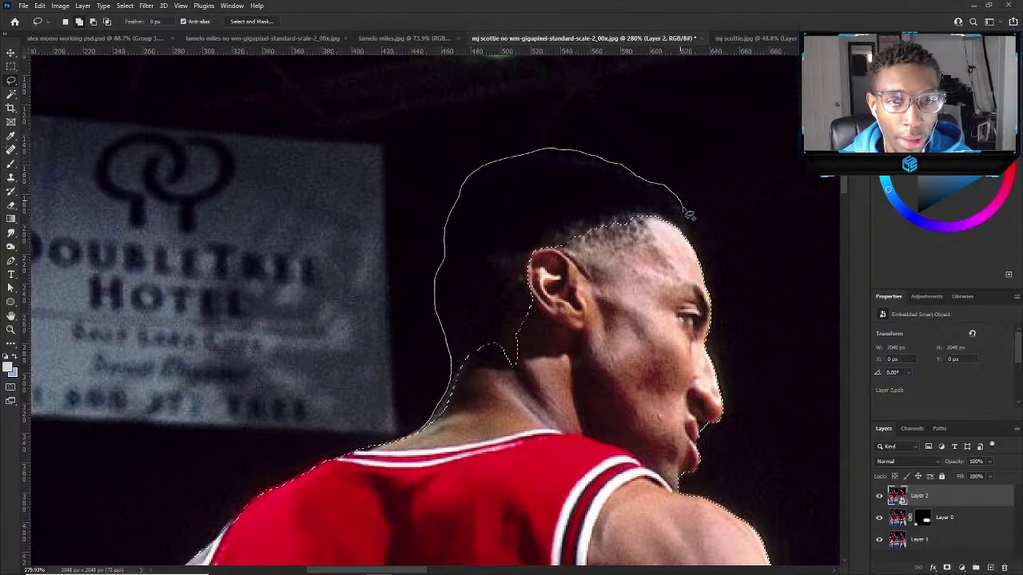
{"action": "left_click_drag", "start_coordinate": [694, 281], "coordinate": [692, 284]}
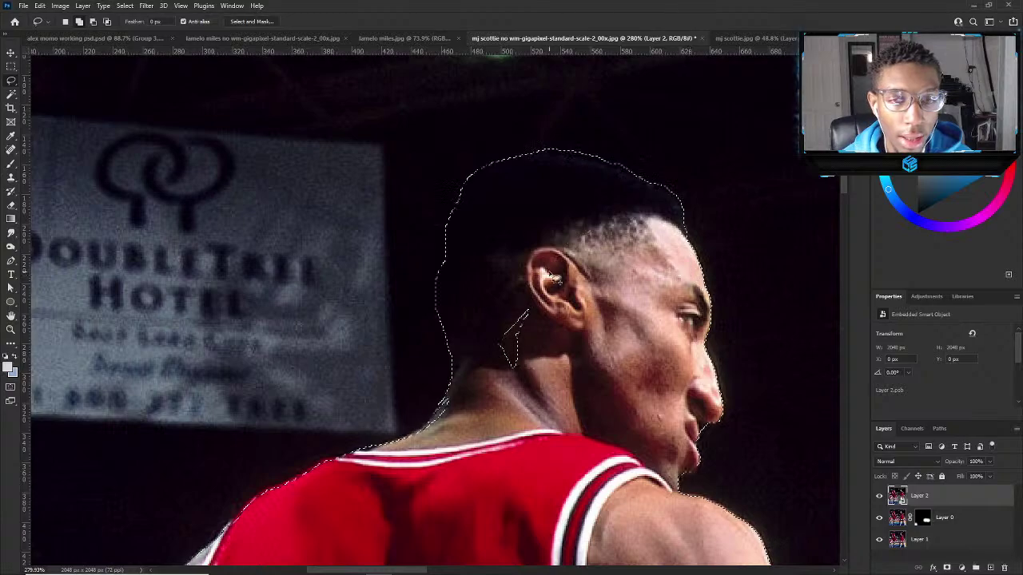
{"action": "left_click_drag", "start_coordinate": [440, 286], "coordinate": [435, 258]}
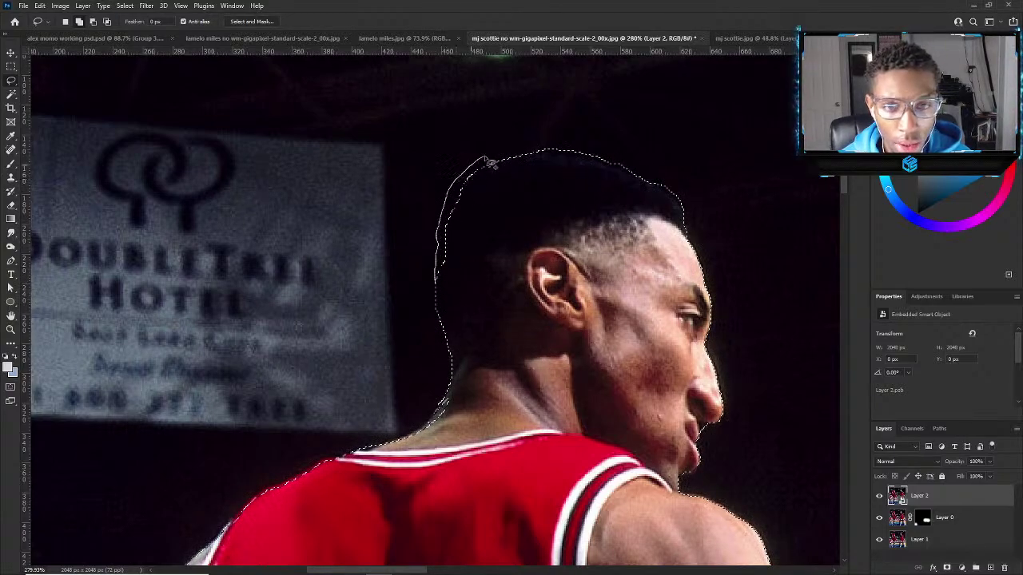
{"action": "left_click_drag", "start_coordinate": [541, 158], "coordinate": [567, 155]}
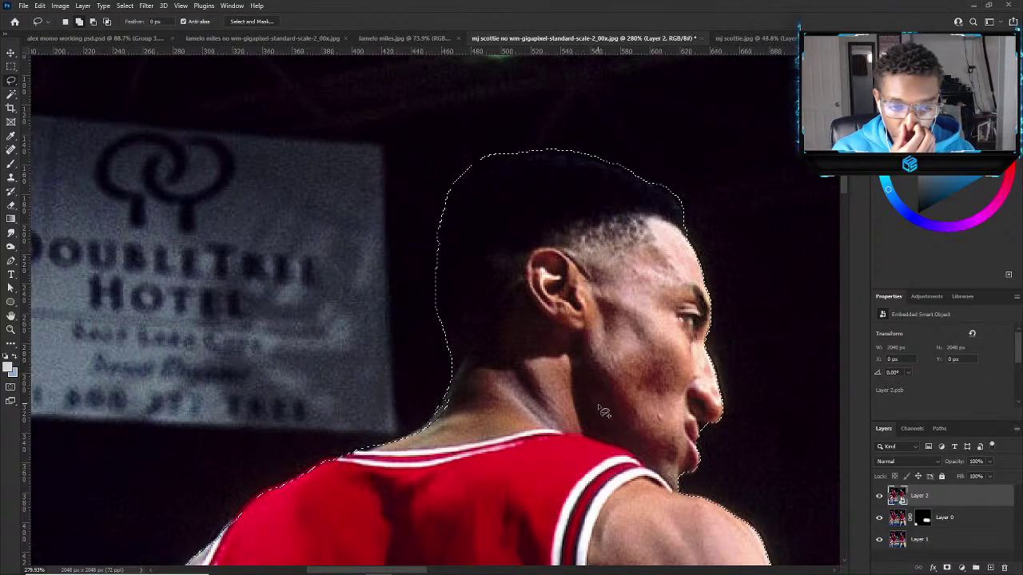
Trim the dark background from the selection between the number 33 player's nose and lips and around the chin.
{"action": "scroll", "coordinate": [711, 434], "scroll_direction": "up", "scroll_amount": 4}
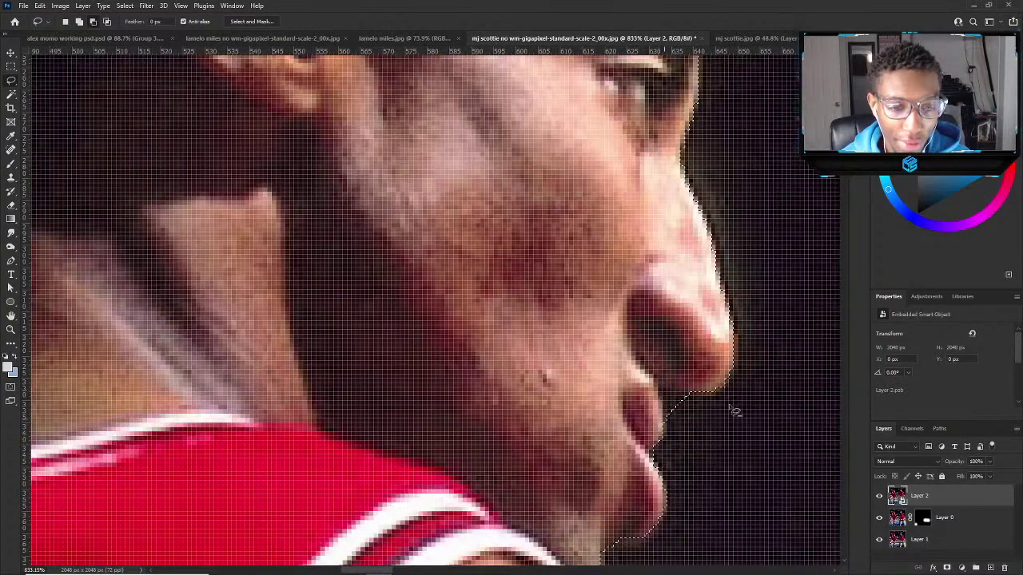
{"action": "scroll", "coordinate": [736, 411], "scroll_direction": "down", "scroll_amount": 3}
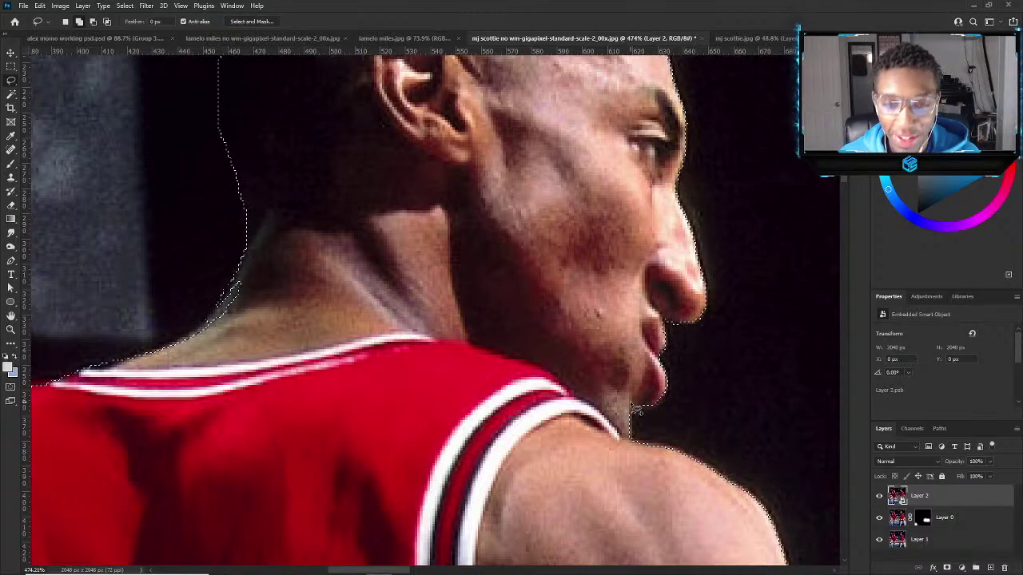
{"action": "scroll", "coordinate": [637, 410], "scroll_direction": "down", "scroll_amount": 3}
{"action": "scroll", "coordinate": [643, 390], "scroll_direction": "up", "scroll_amount": 5}
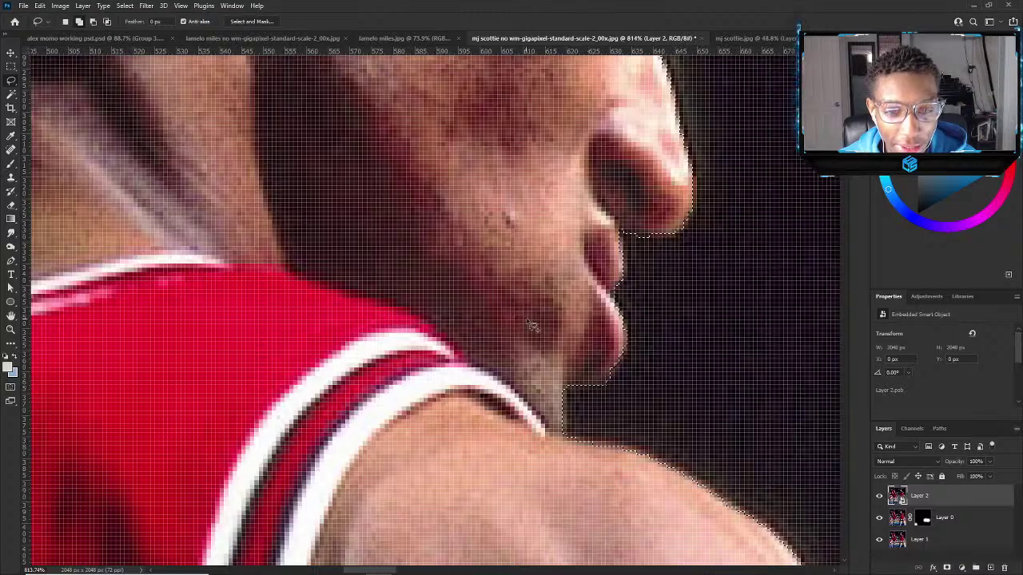
Subtract the stray crowd patch beside the number 33 player's far arm and add the missing edge of the black arm sleeve.
{"action": "scroll", "coordinate": [532, 326], "scroll_direction": "down", "scroll_amount": 6}
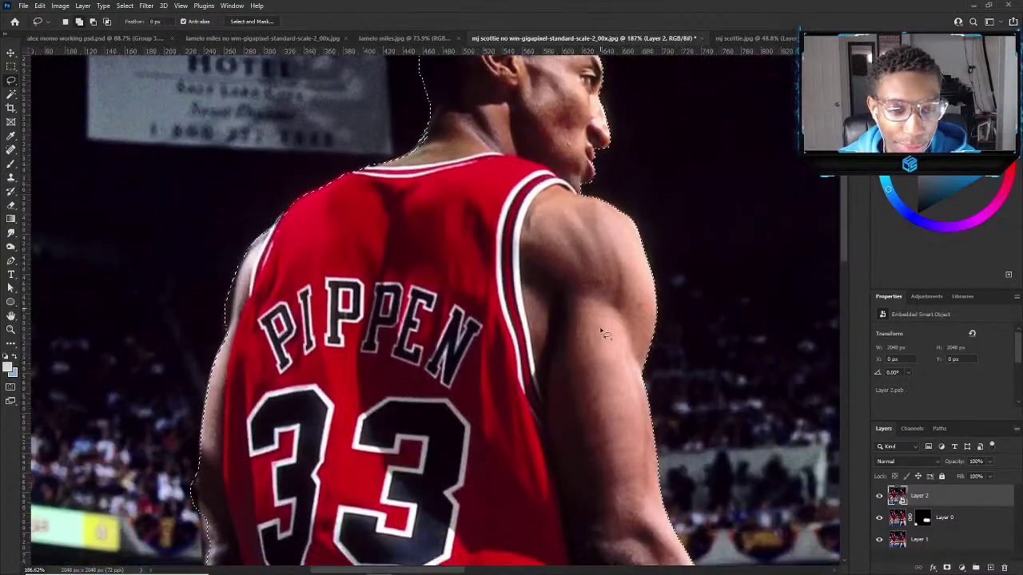
{"action": "scroll", "coordinate": [605, 334], "scroll_direction": "down", "scroll_amount": 4}
{"action": "scroll", "coordinate": [619, 356], "scroll_direction": "up", "scroll_amount": 5}
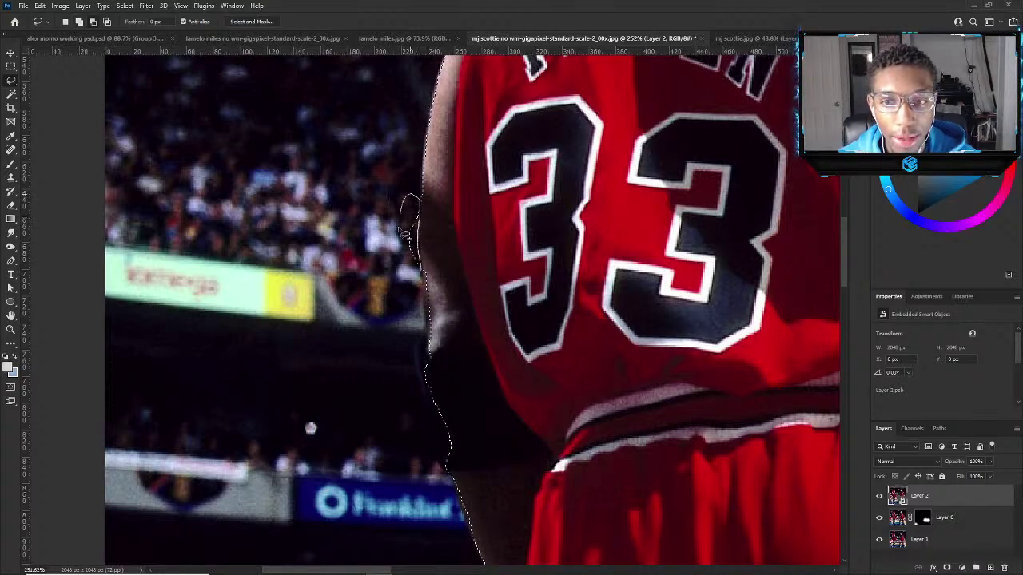
{"action": "left_click_drag", "start_coordinate": [405, 232], "coordinate": [430, 271]}
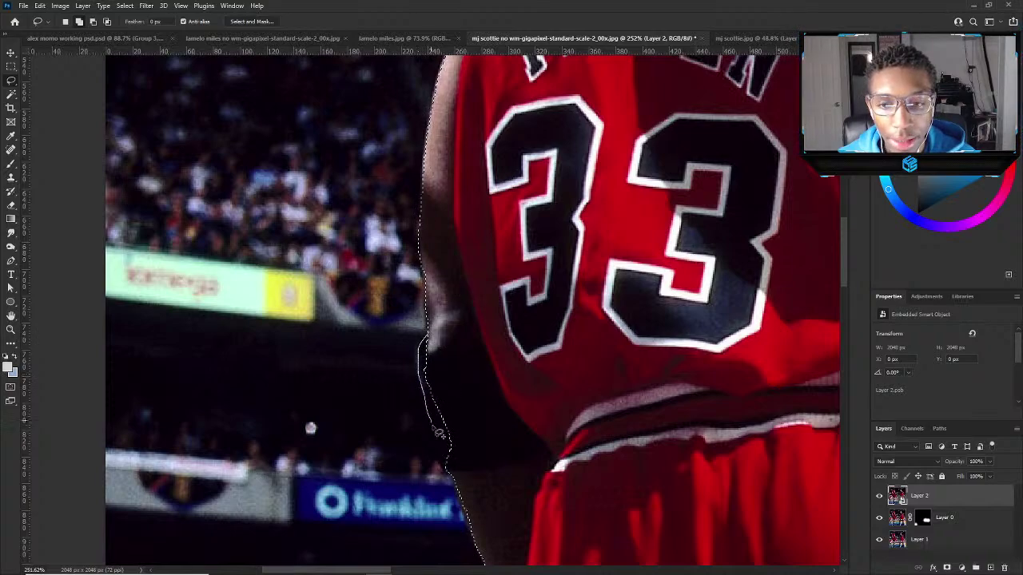
{"action": "scroll", "coordinate": [461, 480], "scroll_direction": "down", "scroll_amount": 4}
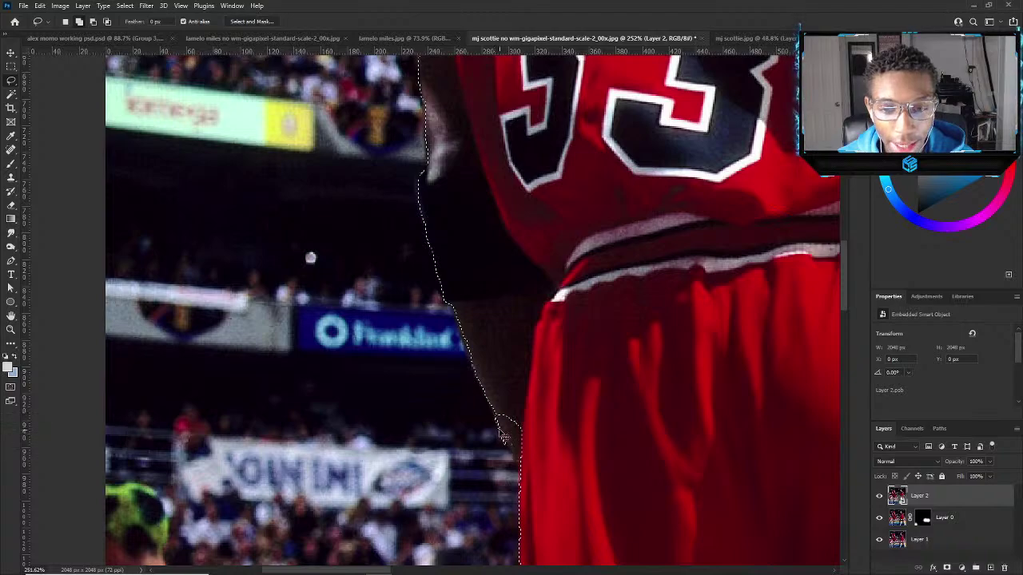
Add the missing edge of the number 33 player's far forearm, where it meets the shorts, to the selection.
{"action": "left_click_drag", "start_coordinate": [501, 418], "coordinate": [512, 442]}
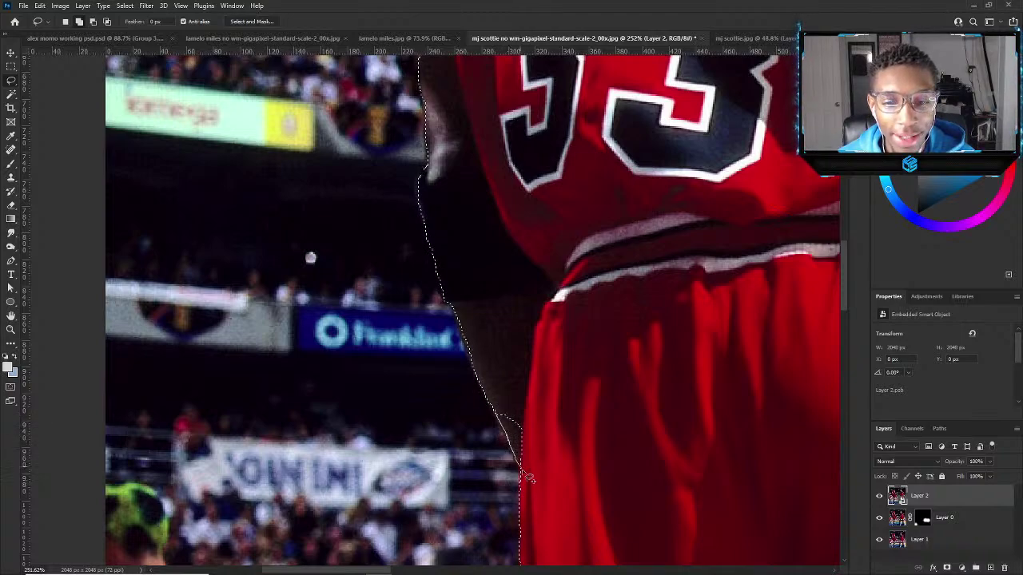
{"action": "scroll", "coordinate": [524, 369], "scroll_direction": "down", "scroll_amount": 7}
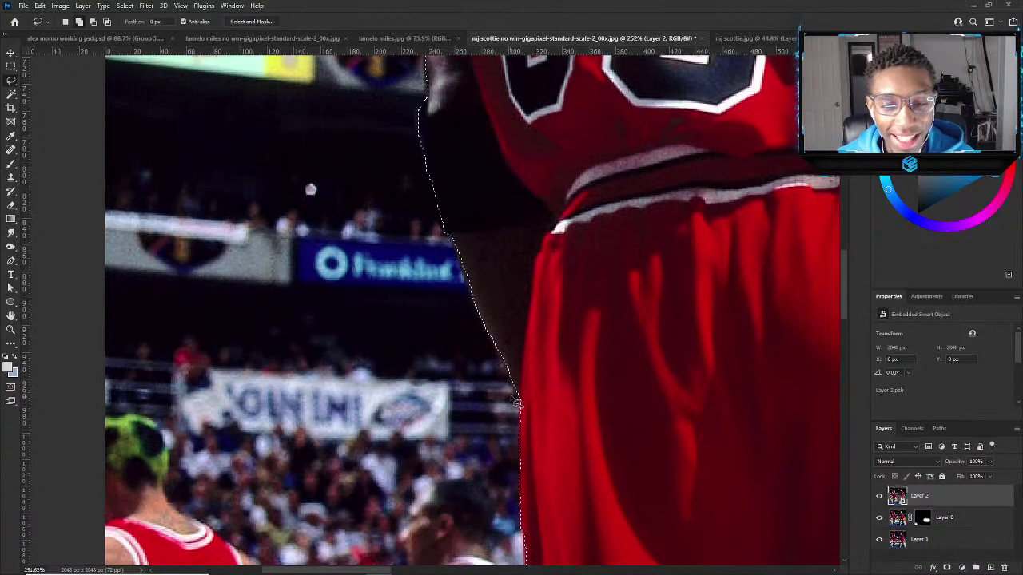
{"action": "scroll", "coordinate": [528, 404], "scroll_direction": "up", "scroll_amount": 8}
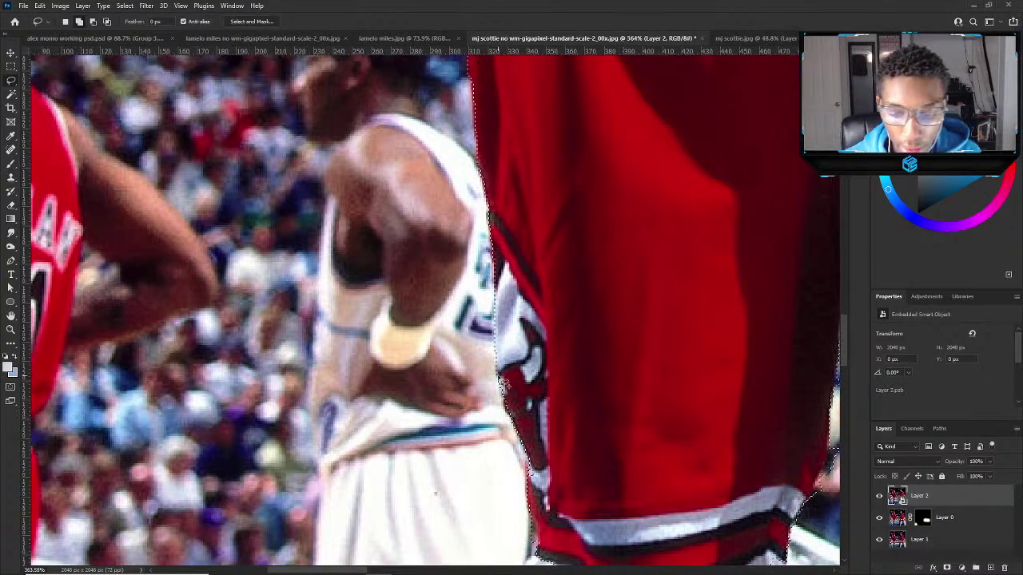
Subtract the leftover crowd areas in the narrow gap between the legs of the number 33 player's shorts from the selection.
{"action": "scroll", "coordinate": [627, 426], "scroll_direction": "down", "scroll_amount": 5}
{"action": "scroll", "coordinate": [499, 372], "scroll_direction": "down", "scroll_amount": 6}
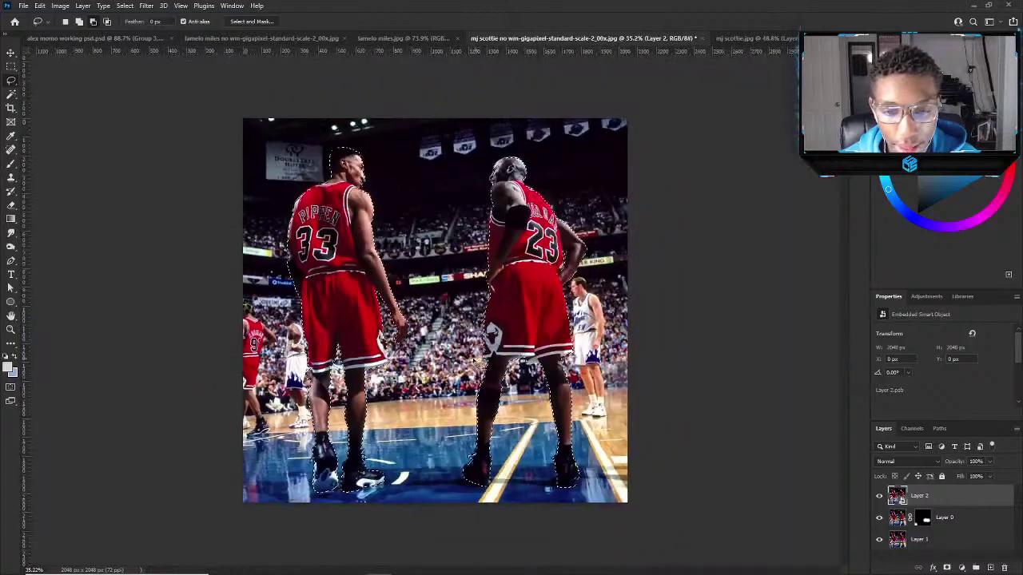
{"action": "scroll", "coordinate": [305, 355], "scroll_direction": "up", "scroll_amount": 6}
{"action": "scroll", "coordinate": [305, 355], "scroll_direction": "up", "scroll_amount": 5}
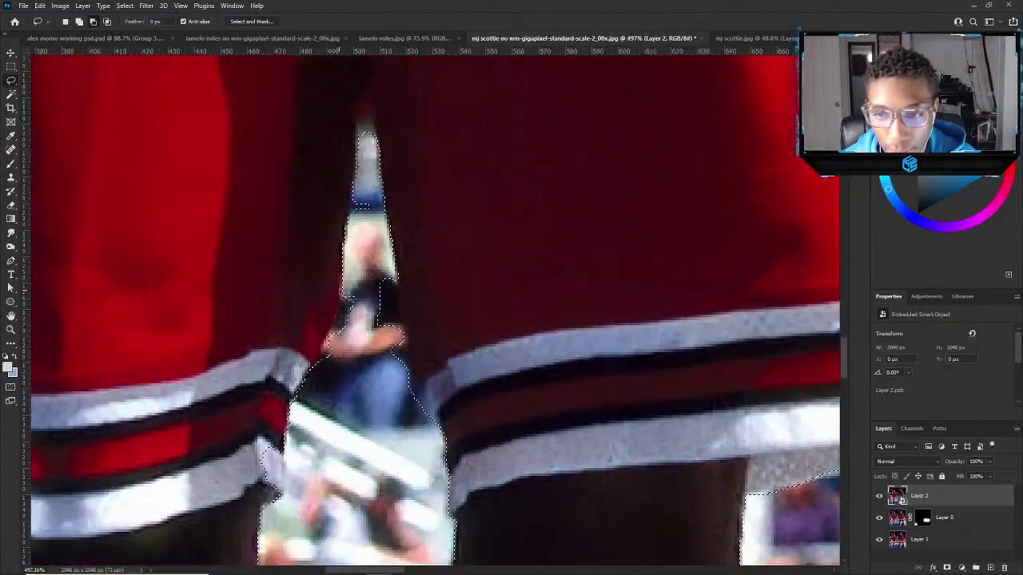
{"action": "left_click_drag", "start_coordinate": [364, 332], "coordinate": [396, 348]}
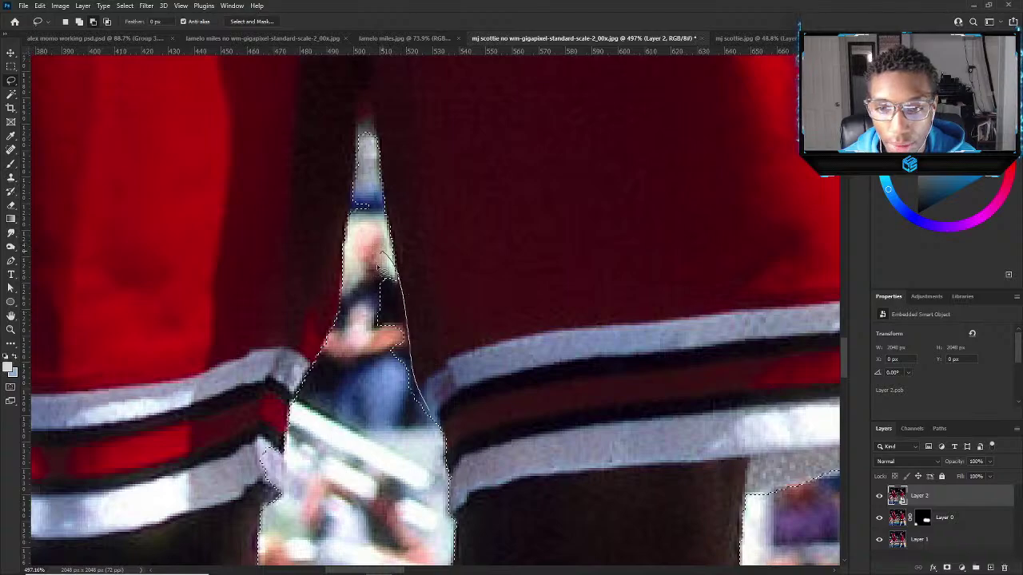
{"action": "mouse_move", "coordinate": [378, 266]}
{"action": "left_mouse_down"}
{"action": "mouse_move", "coordinate": [409, 406]}
{"action": "mouse_move", "coordinate": [434, 422]}
{"action": "left_mouse_up"}
{"action": "left_click_drag", "start_coordinate": [350, 214], "coordinate": [363, 183]}
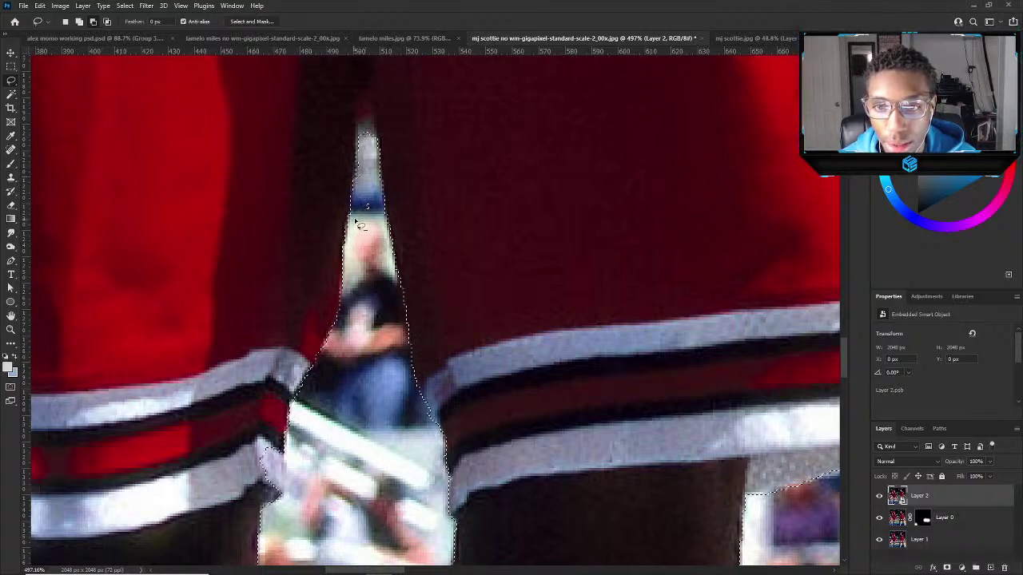
{"action": "mouse_move", "coordinate": [357, 224]}
{"action": "left_mouse_down"}
{"action": "mouse_move", "coordinate": [361, 193]}
{"action": "mouse_move", "coordinate": [367, 222]}
{"action": "left_mouse_up"}
{"action": "left_click_drag", "start_coordinate": [361, 158], "coordinate": [359, 130]}
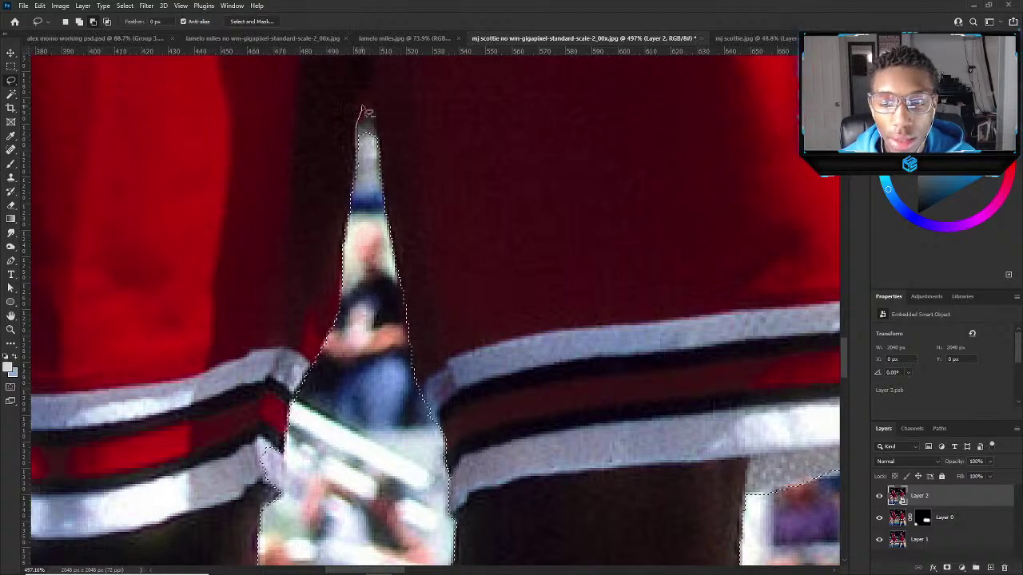
{"action": "left_click_drag", "start_coordinate": [369, 256], "coordinate": [369, 257]}
{"action": "scroll", "coordinate": [352, 303], "scroll_direction": "down", "scroll_amount": 3}
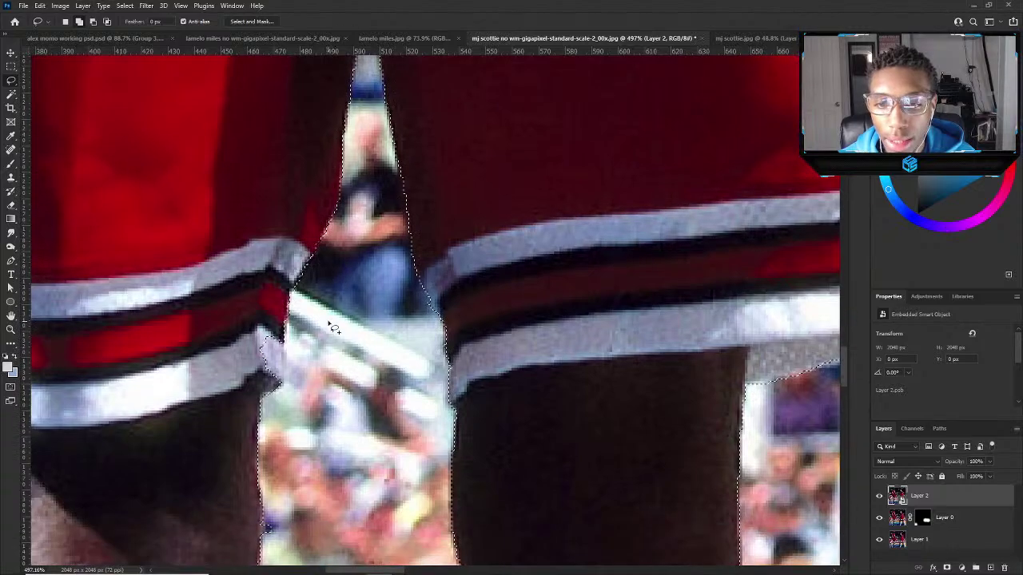
Add the missing inner hem corners on both legs of the number 33 player's shorts to the selection.
{"action": "left_click_drag", "start_coordinate": [286, 389], "coordinate": [293, 337]}
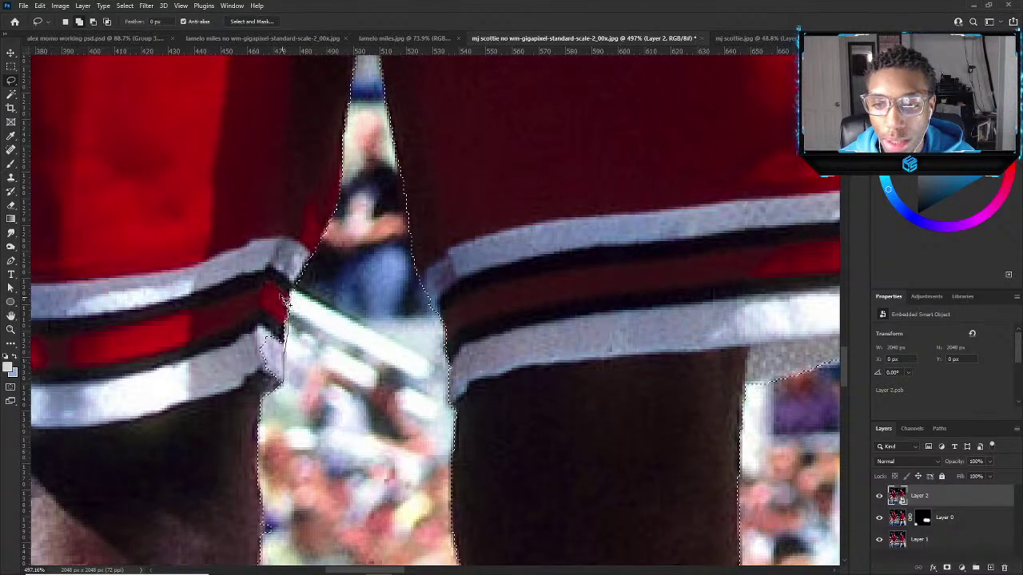
{"action": "left_click_drag", "start_coordinate": [285, 301], "coordinate": [262, 380]}
{"action": "scroll", "coordinate": [404, 272], "scroll_direction": "down", "scroll_amount": 2}
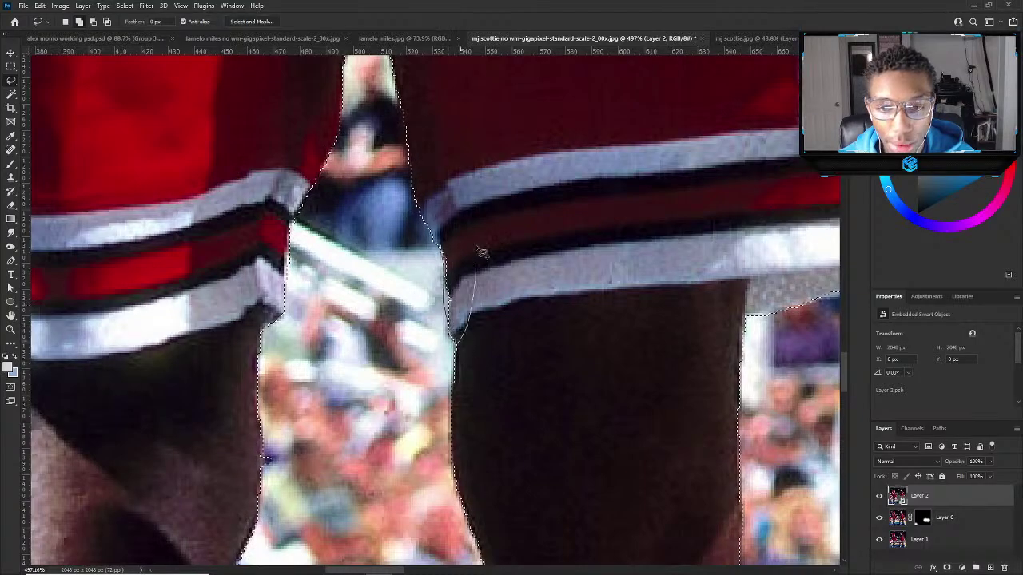
{"action": "left_click_drag", "start_coordinate": [480, 252], "coordinate": [478, 254]}
{"action": "scroll", "coordinate": [478, 254], "scroll_direction": "down", "scroll_amount": 2}
{"action": "scroll", "coordinate": [292, 427], "scroll_direction": "up", "scroll_amount": 1}
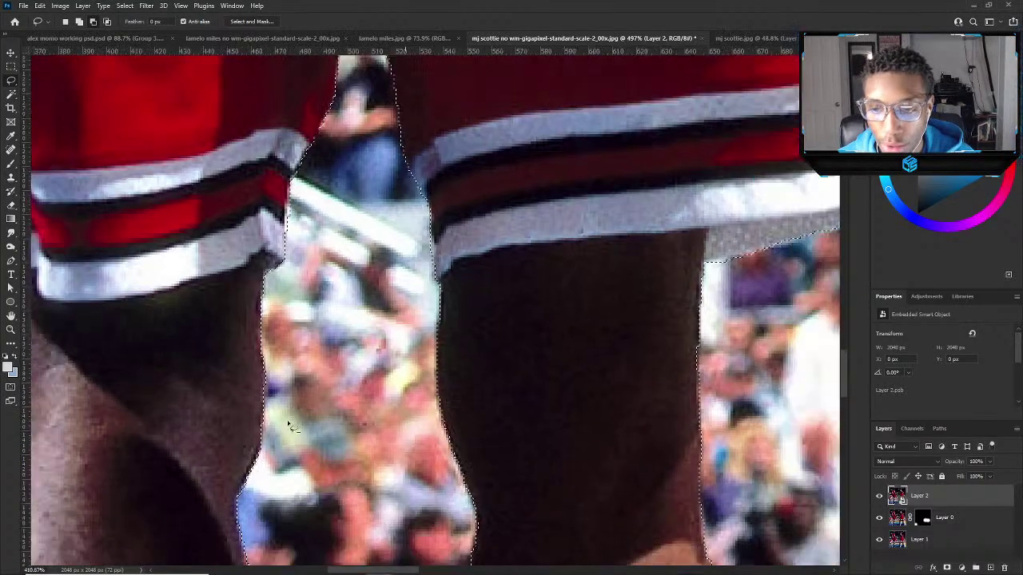
Subtract the crowd patch below the outer hem of the number 33 player's far shorts leg, beside the knee.
{"action": "scroll", "coordinate": [292, 428], "scroll_direction": "down", "scroll_amount": 3}
{"action": "scroll", "coordinate": [241, 510], "scroll_direction": "up", "scroll_amount": 3}
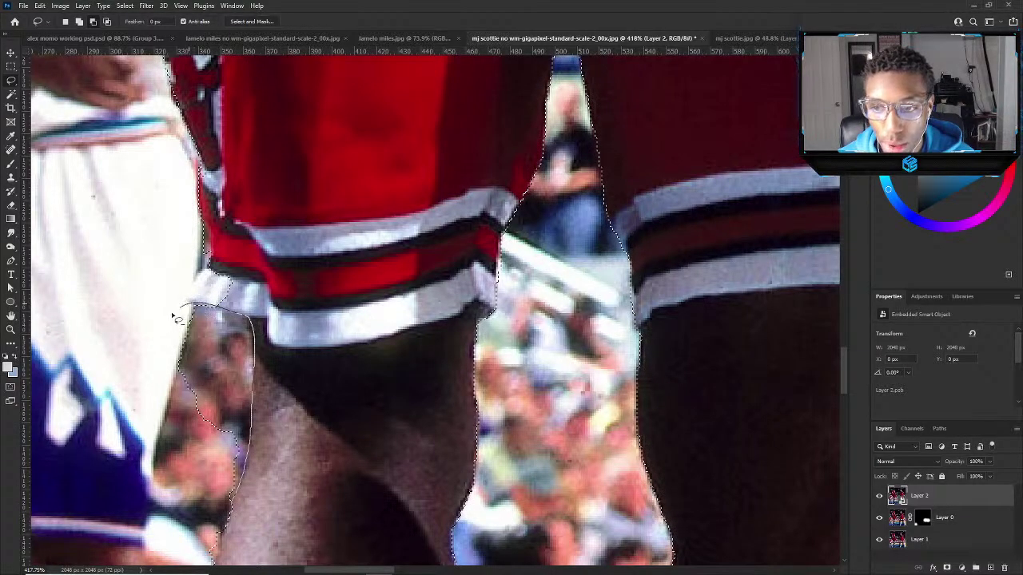
{"action": "scroll", "coordinate": [196, 342], "scroll_direction": "up", "scroll_amount": 2}
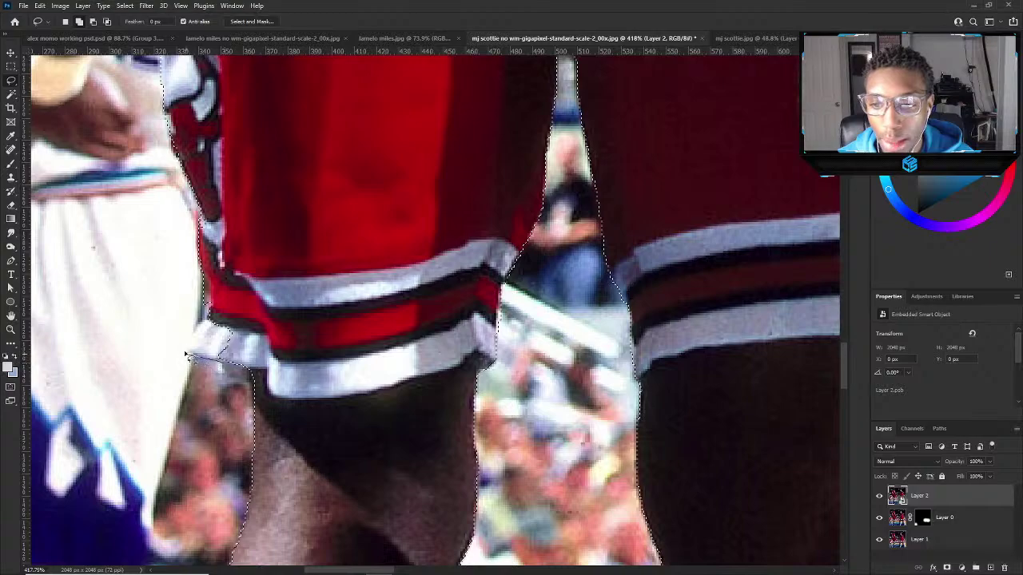
Add the flared outer hem corner and the missing side trim of the number 33 player's far shorts leg to the selection.
{"action": "left_click_drag", "start_coordinate": [245, 296], "coordinate": [196, 343]}
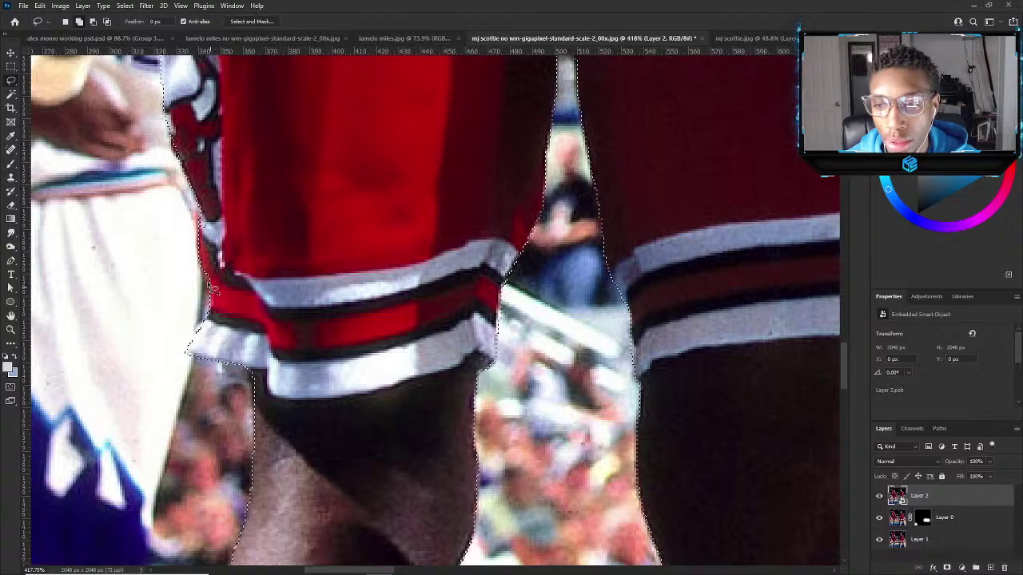
{"action": "mouse_move", "coordinate": [211, 288]}
{"action": "left_mouse_down"}
{"action": "mouse_move", "coordinate": [230, 257]}
{"action": "mouse_move", "coordinate": [227, 269]}
{"action": "left_mouse_up"}
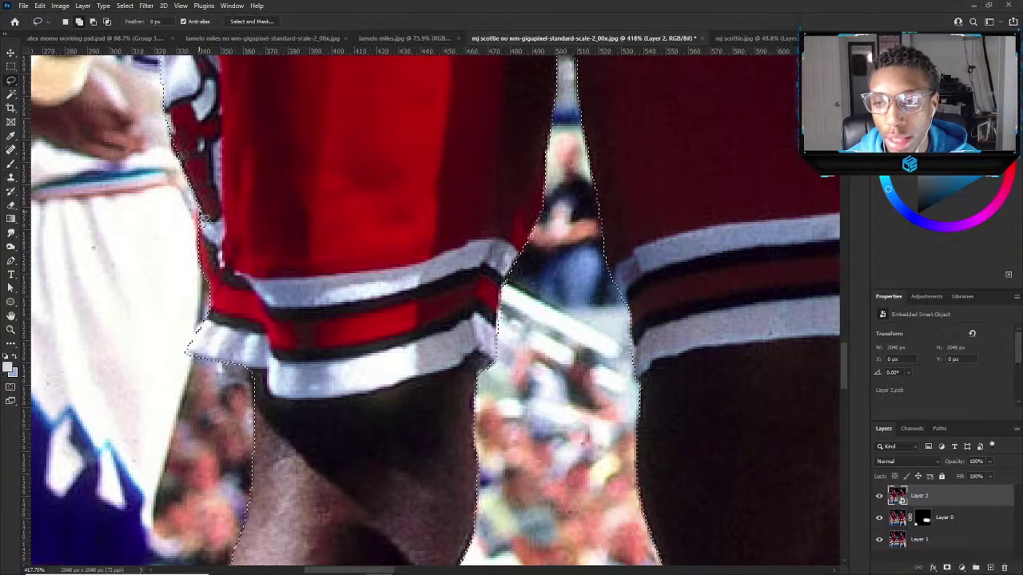
{"action": "left_click_drag", "start_coordinate": [204, 217], "coordinate": [229, 230]}
{"action": "scroll", "coordinate": [228, 200], "scroll_direction": "down", "scroll_amount": 5}
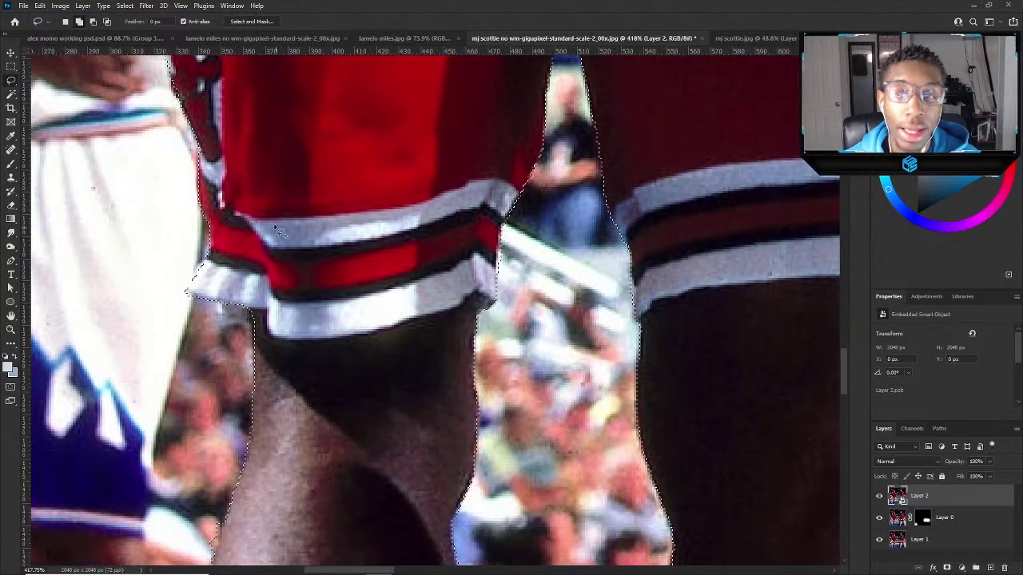
Add the missing fingertips of the number 33 player's near hand to the selection with the Lasso tool.
{"action": "scroll", "coordinate": [274, 178], "scroll_direction": "up", "scroll_amount": 3}
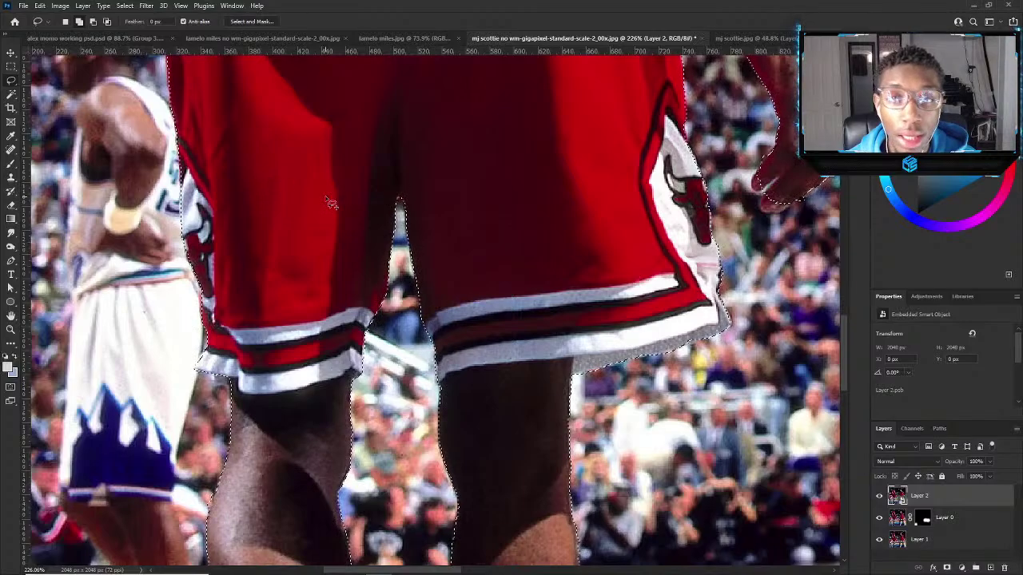
{"action": "scroll", "coordinate": [586, 320], "scroll_direction": "up", "scroll_amount": 1}
{"action": "scroll", "coordinate": [705, 204], "scroll_direction": "up", "scroll_amount": 5}
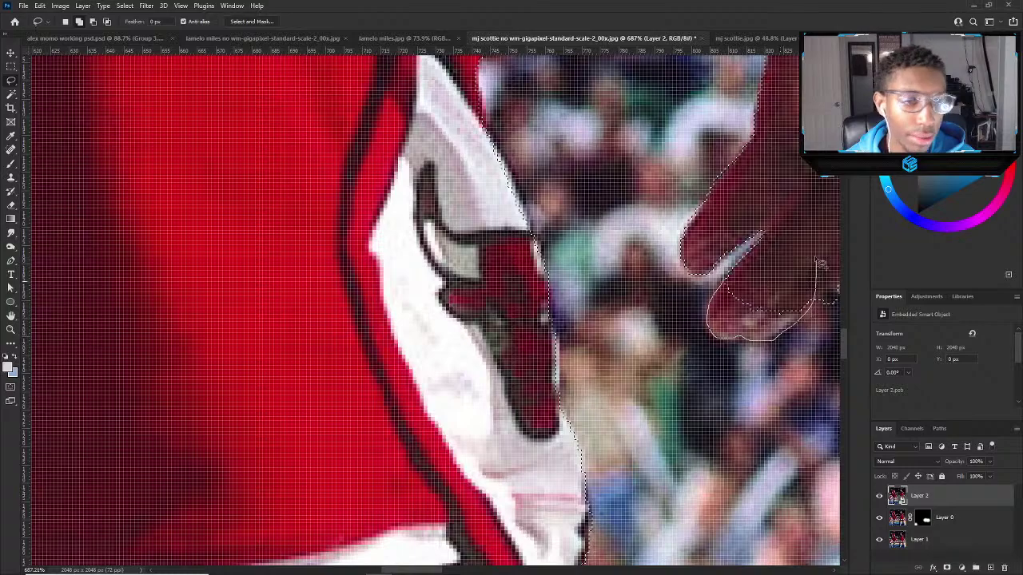
{"action": "scroll", "coordinate": [821, 263], "scroll_direction": "down", "scroll_amount": 5}
Trim the crowd background from the selection along the lower edge of the number 33 player's near hand.
{"action": "scroll", "coordinate": [752, 275], "scroll_direction": "up", "scroll_amount": 4}
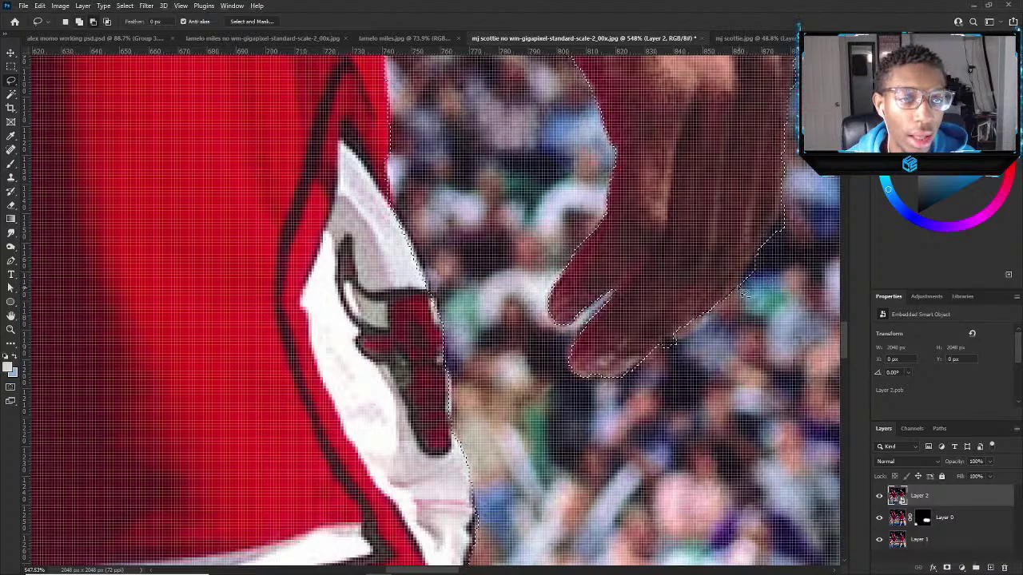
{"action": "left_click_drag", "start_coordinate": [736, 289], "coordinate": [748, 267]}
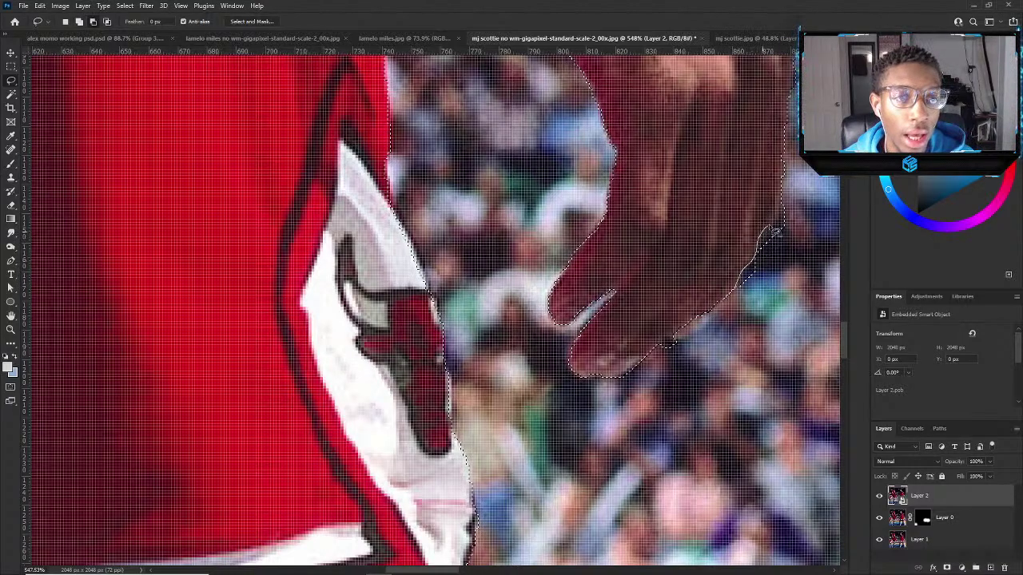
{"action": "mouse_move", "coordinate": [773, 337]}
{"action": "left_mouse_down"}
{"action": "mouse_move", "coordinate": [764, 313]}
{"action": "mouse_move", "coordinate": [678, 339]}
{"action": "left_mouse_up"}
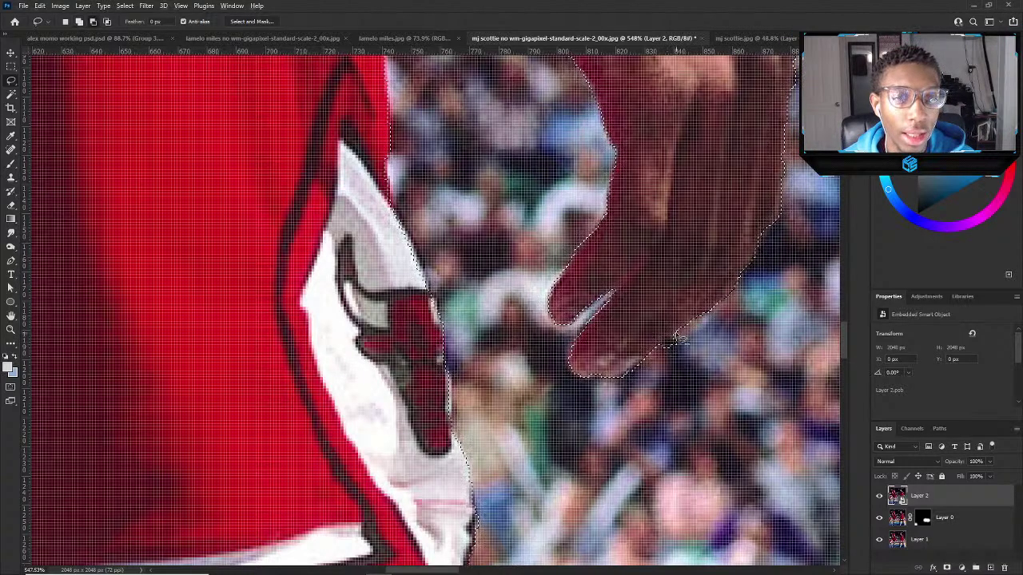
Subtract the bright crowd sliver beside the knuckles of the number 33 player's near hand.
{"action": "scroll", "coordinate": [697, 342], "scroll_direction": "down", "scroll_amount": 6}
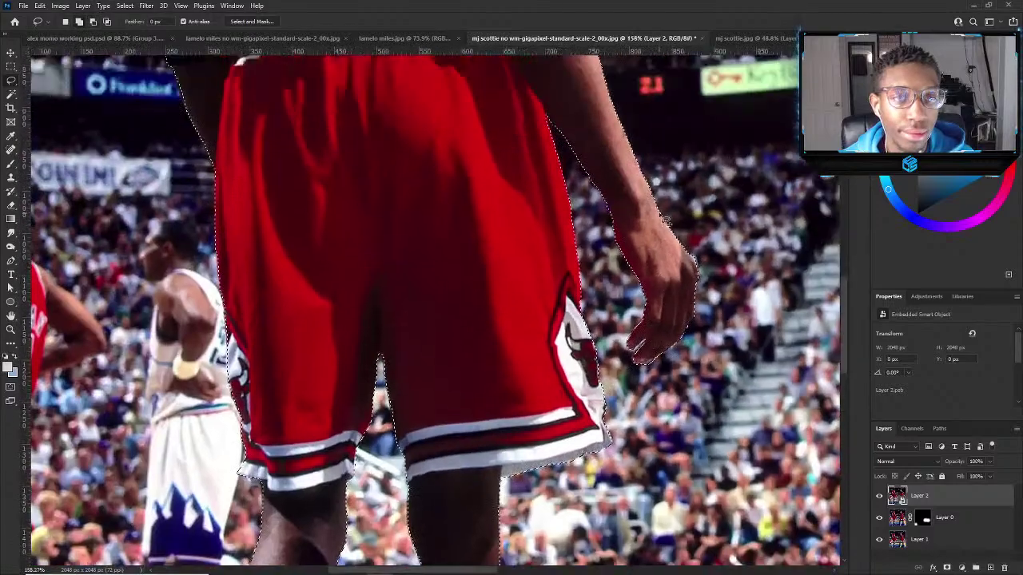
{"action": "scroll", "coordinate": [697, 350], "scroll_direction": "up", "scroll_amount": 4}
{"action": "scroll", "coordinate": [696, 349], "scroll_direction": "up", "scroll_amount": 2}
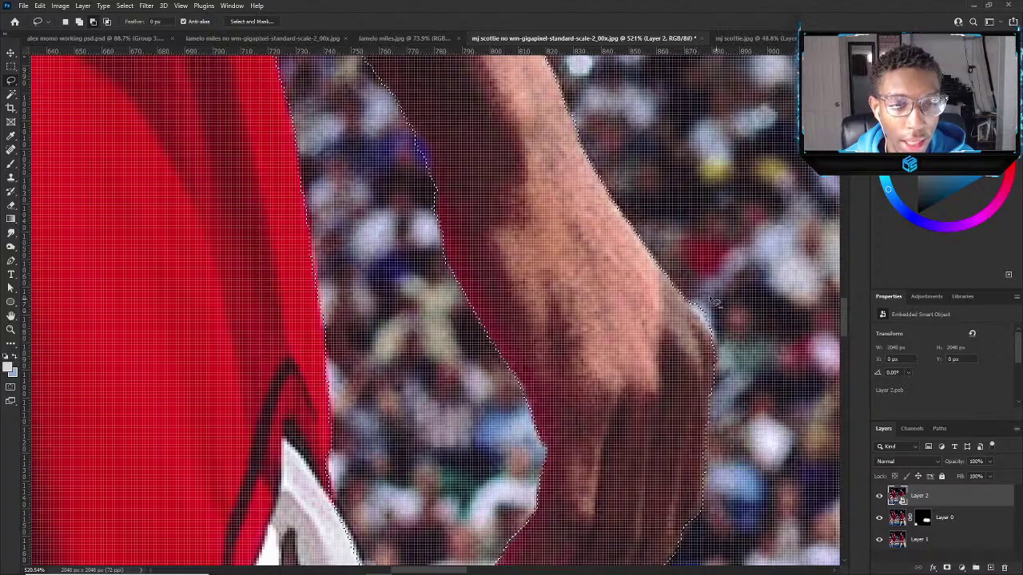
Trim the dark background from the selection where the number 33 player's near forearm meets the side of the shorts.
{"action": "scroll", "coordinate": [711, 299], "scroll_direction": "down", "scroll_amount": 6}
{"action": "scroll", "coordinate": [441, 156], "scroll_direction": "up", "scroll_amount": 5}
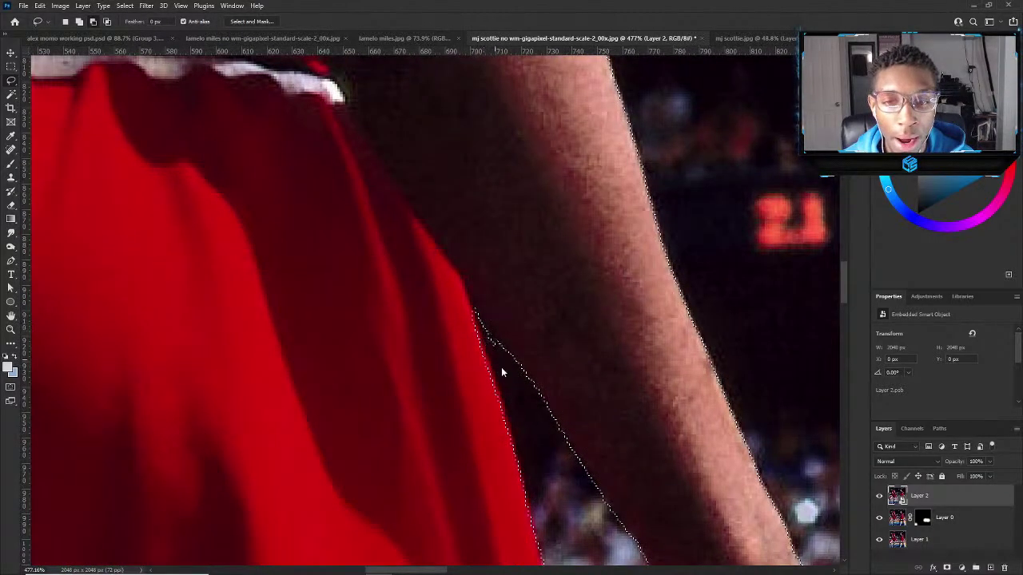
{"action": "scroll", "coordinate": [502, 372], "scroll_direction": "down", "scroll_amount": 8}
{"action": "scroll", "coordinate": [502, 371], "scroll_direction": "up", "scroll_amount": 3}
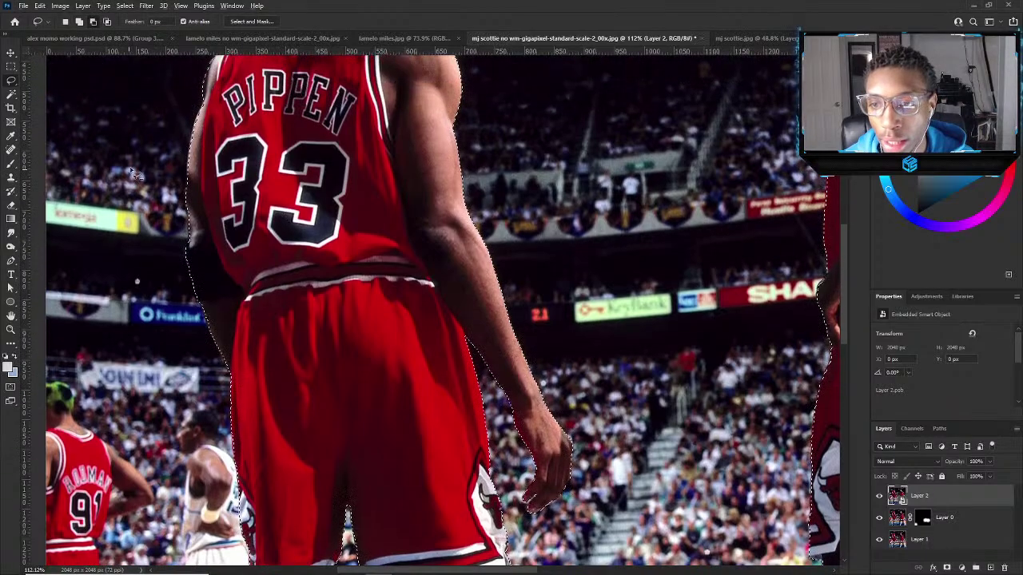
Add the missing edge of the number 33 player's lower neck above the jersey collar to the selection.
{"action": "scroll", "coordinate": [136, 175], "scroll_direction": "up", "scroll_amount": 5}
{"action": "scroll", "coordinate": [204, 284], "scroll_direction": "up", "scroll_amount": 3}
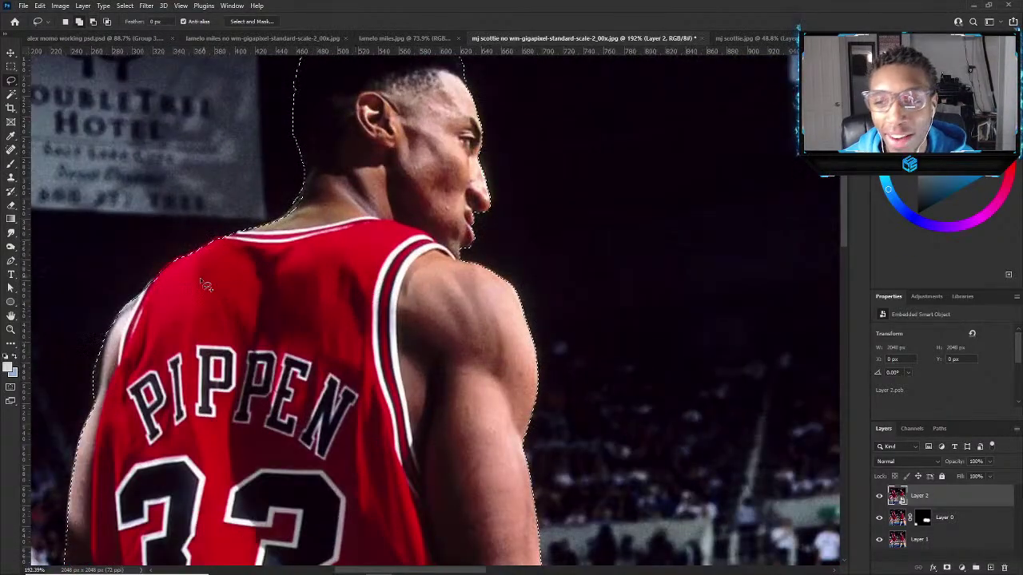
{"action": "scroll", "coordinate": [308, 209], "scroll_direction": "up", "scroll_amount": 3}
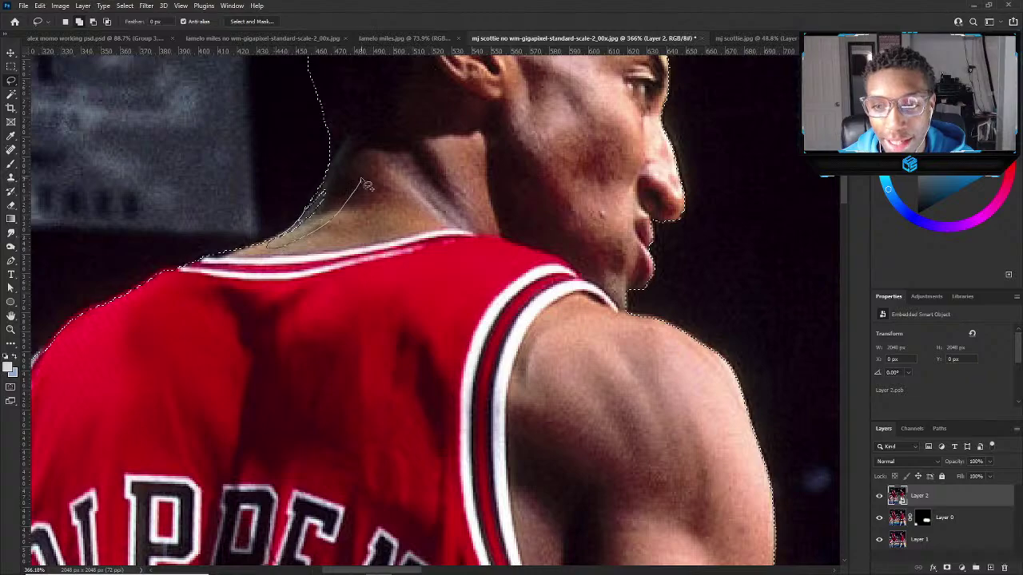
{"action": "scroll", "coordinate": [330, 233], "scroll_direction": "down", "scroll_amount": 3}
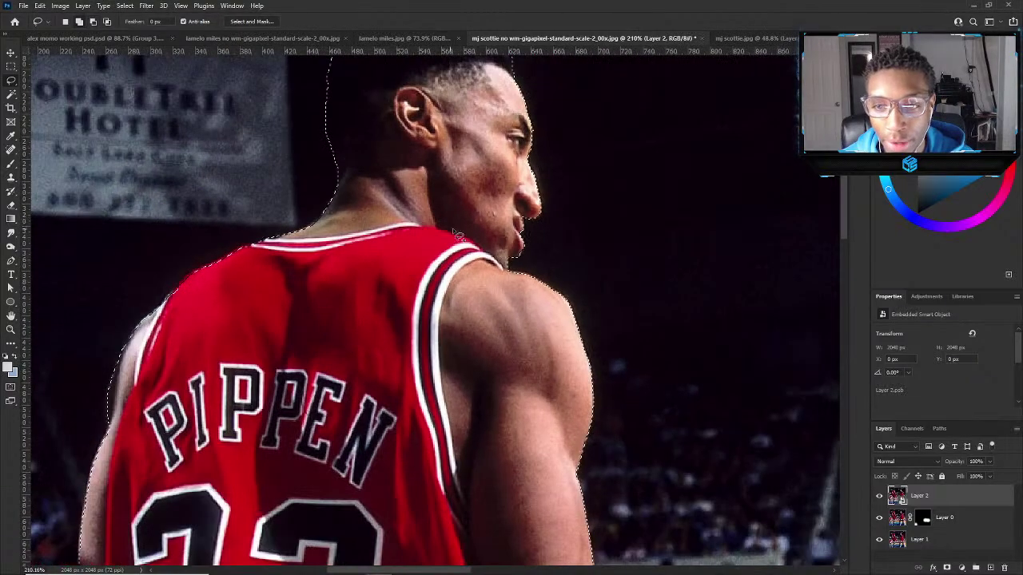
{"action": "scroll", "coordinate": [518, 174], "scroll_direction": "up", "scroll_amount": 3}
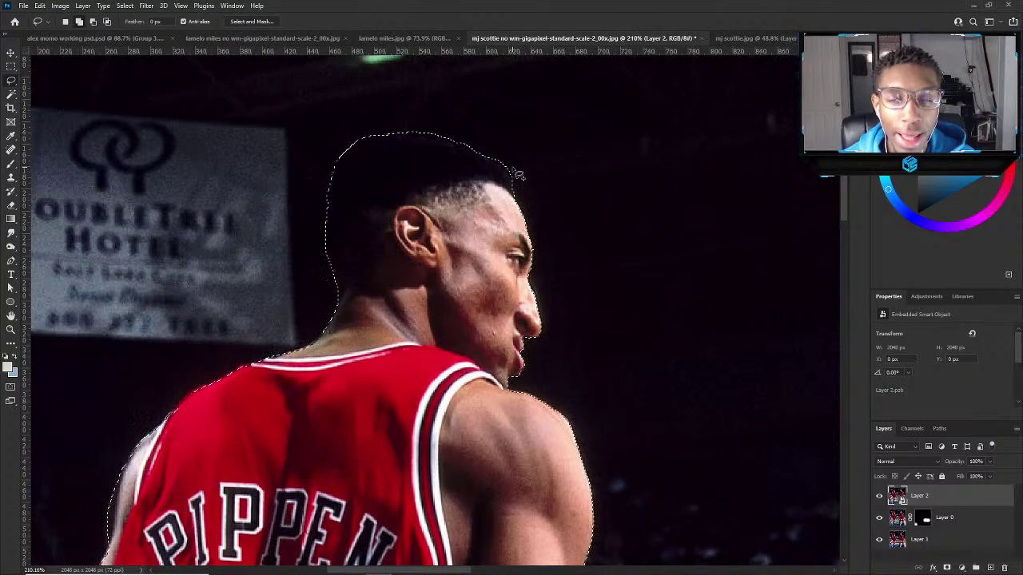
{"action": "scroll", "coordinate": [489, 250], "scroll_direction": "down", "scroll_amount": 3}
{"action": "scroll", "coordinate": [489, 249], "scroll_direction": "down", "scroll_amount": 6}
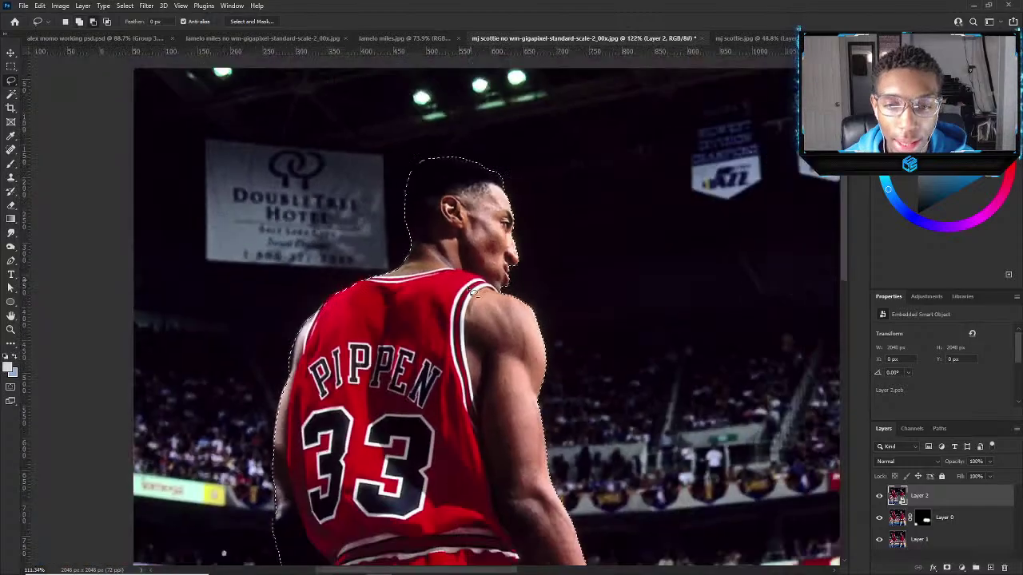
Check both players' selection in Quick Mask, and trim the dark background beside the number 33 player's far shoulder.
{"action": "key", "text": "q"}
{"action": "scroll", "coordinate": [421, 297], "scroll_direction": "down", "scroll_amount": 1}
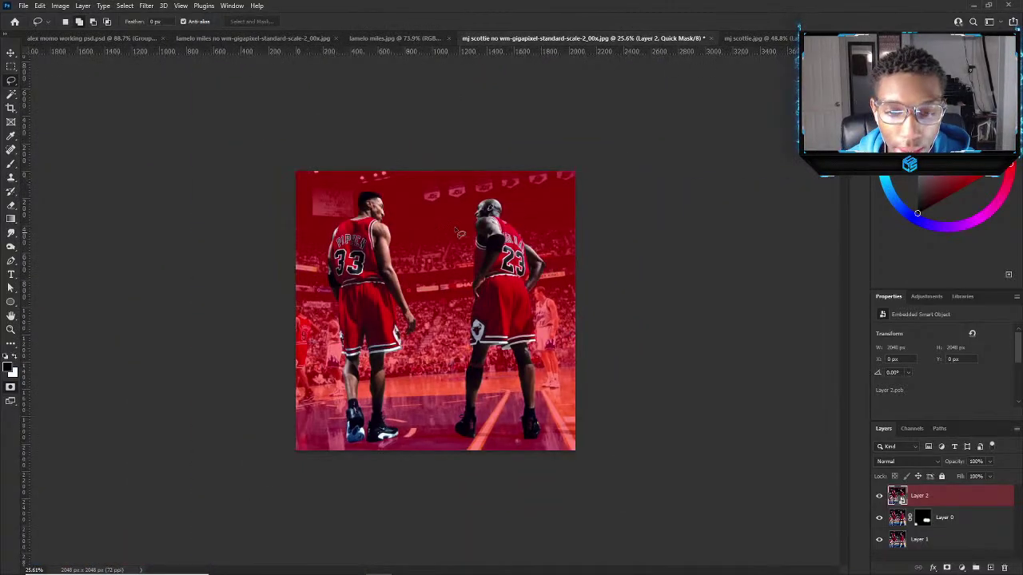
{"action": "scroll", "coordinate": [462, 208], "scroll_direction": "up", "scroll_amount": 2}
{"action": "scroll", "coordinate": [260, 212], "scroll_direction": "up", "scroll_amount": 6}
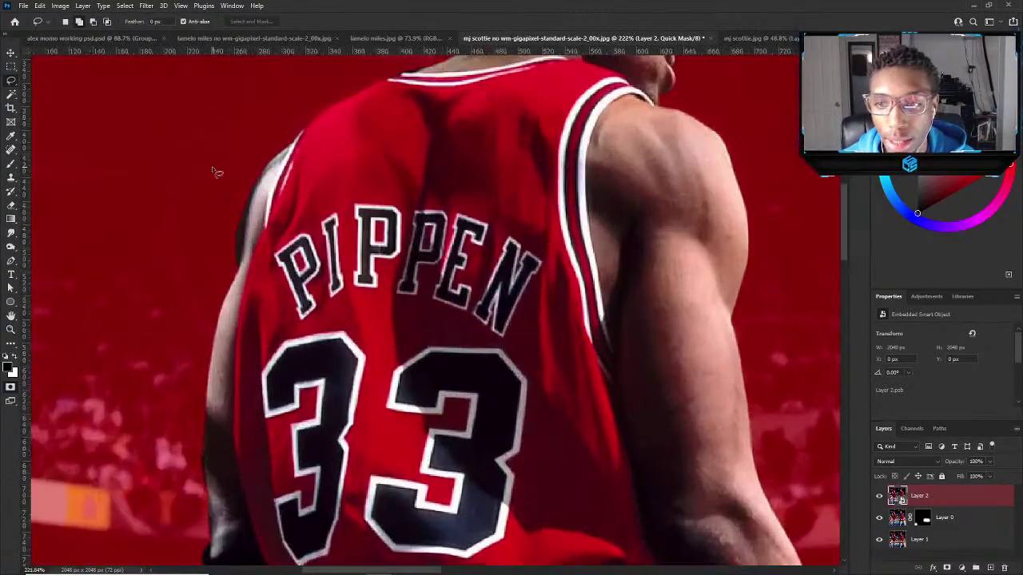
{"action": "scroll", "coordinate": [222, 185], "scroll_direction": "up", "scroll_amount": 2}
{"action": "key", "text": "q"}
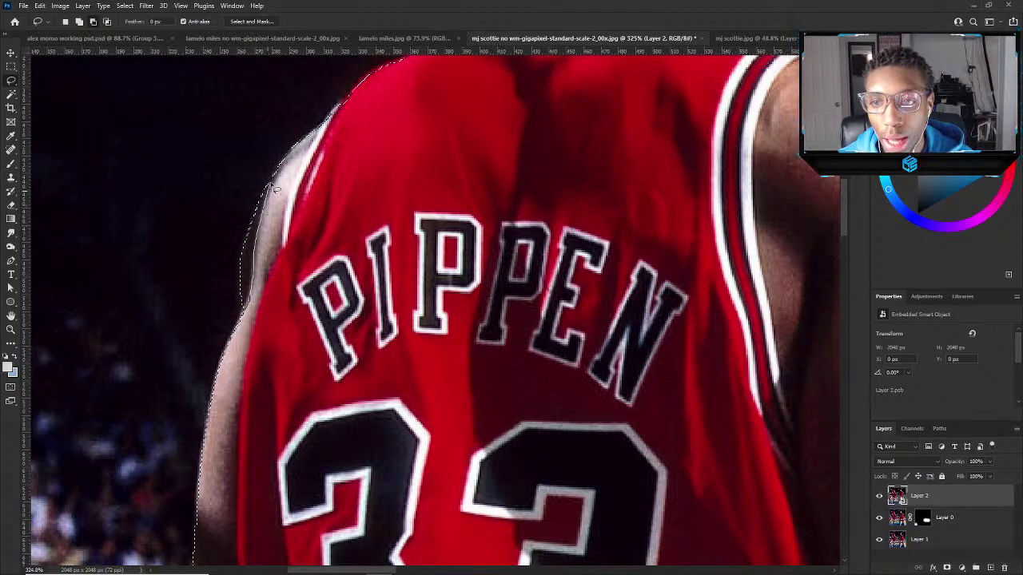
{"action": "scroll", "coordinate": [259, 219], "scroll_direction": "down", "scroll_amount": 5}
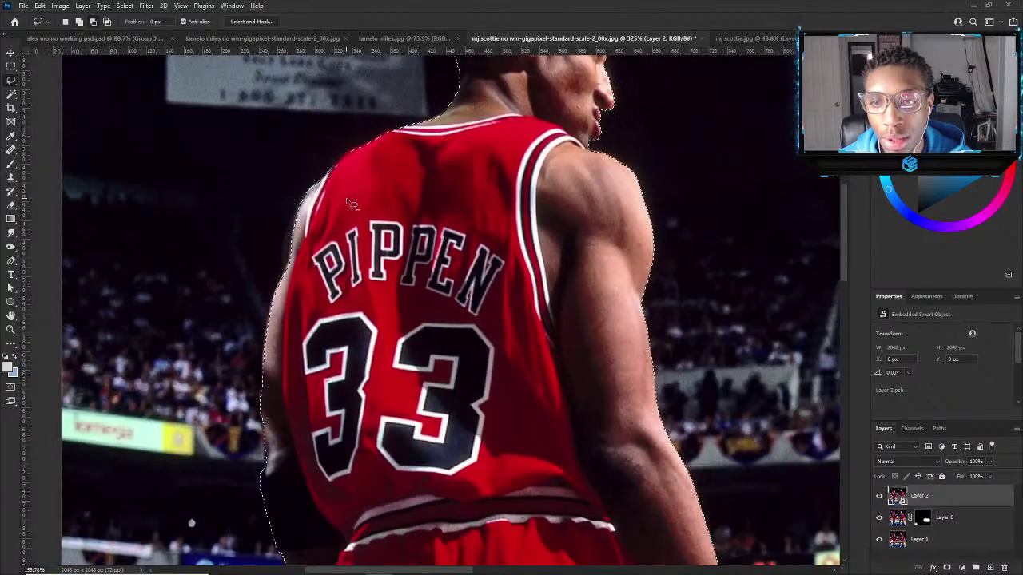
Examine both players' selection in Quick Mask and up close along the number 23 player's shorts hem and legs.
{"action": "key", "text": "q"}
{"action": "scroll", "coordinate": [430, 210], "scroll_direction": "down", "scroll_amount": 5}
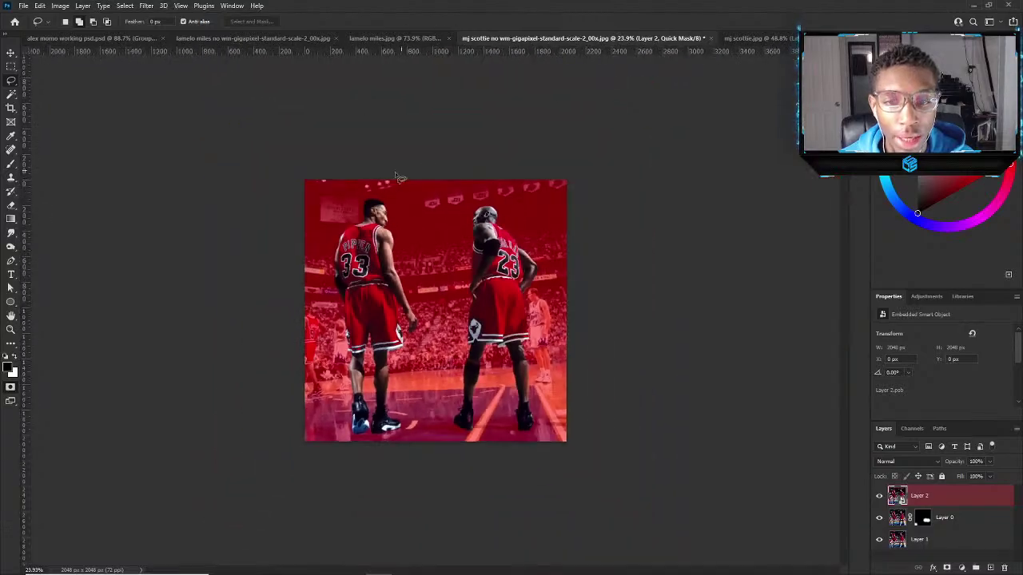
{"action": "key", "text": "q"}
{"action": "scroll", "coordinate": [391, 188], "scroll_direction": "up", "scroll_amount": 4}
{"action": "key", "text": "q"}
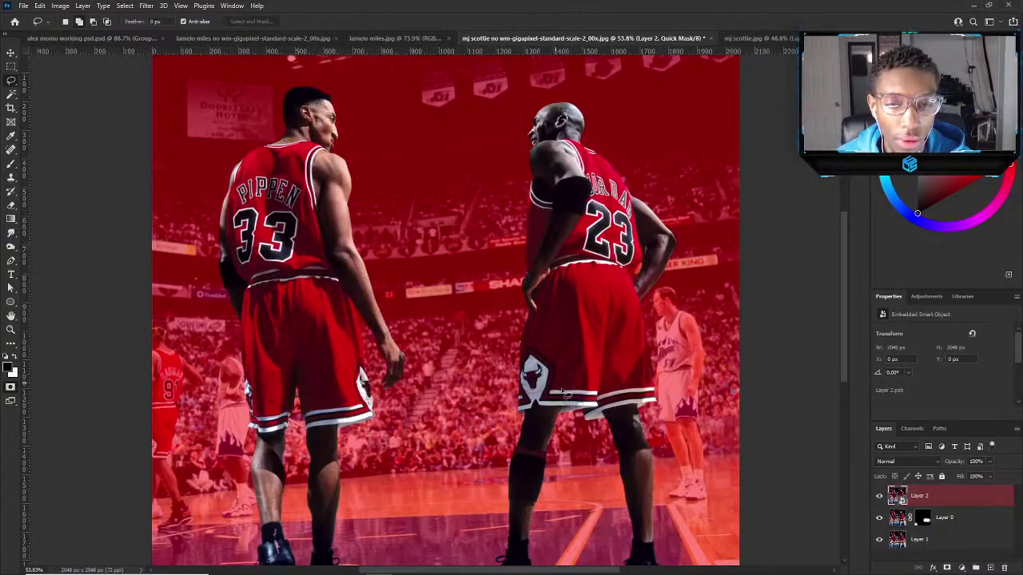
{"action": "scroll", "coordinate": [564, 393], "scroll_direction": "up", "scroll_amount": 10}
{"action": "key", "text": "q"}
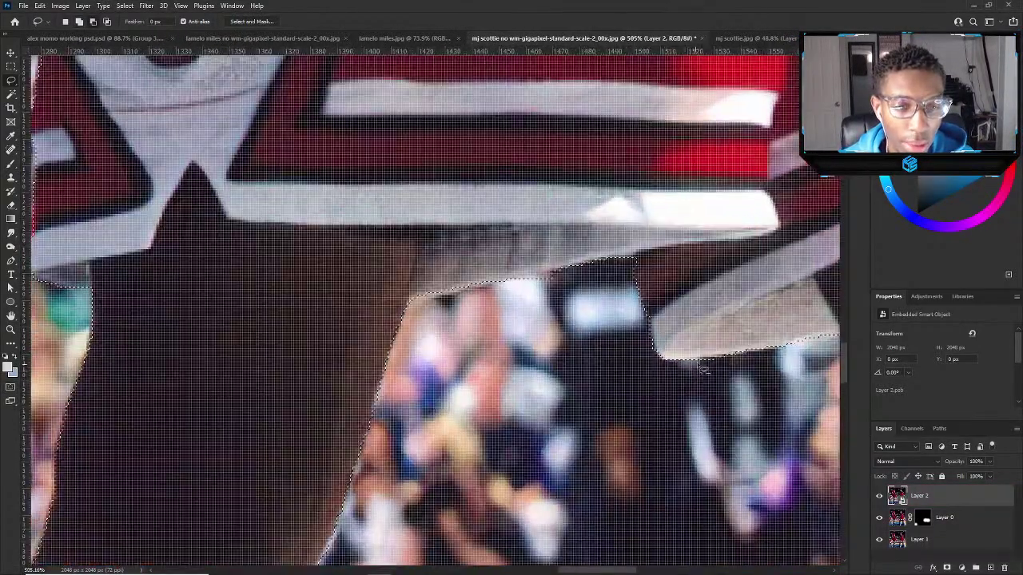
{"action": "scroll", "coordinate": [755, 372], "scroll_direction": "down", "scroll_amount": 10}
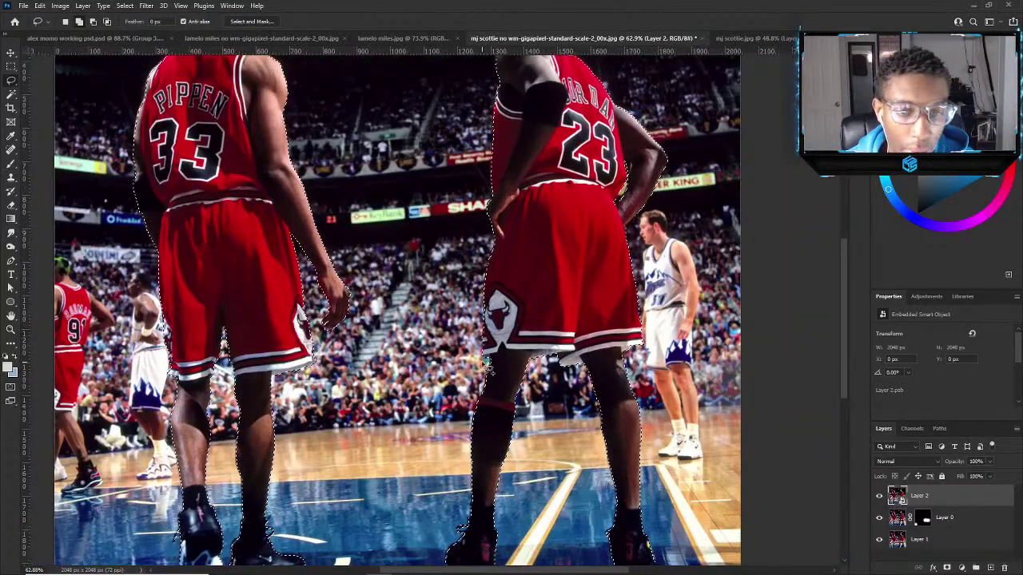
{"action": "scroll", "coordinate": [493, 360], "scroll_direction": "up", "scroll_amount": 10}
{"action": "scroll", "coordinate": [493, 361], "scroll_direction": "down", "scroll_amount": 10}
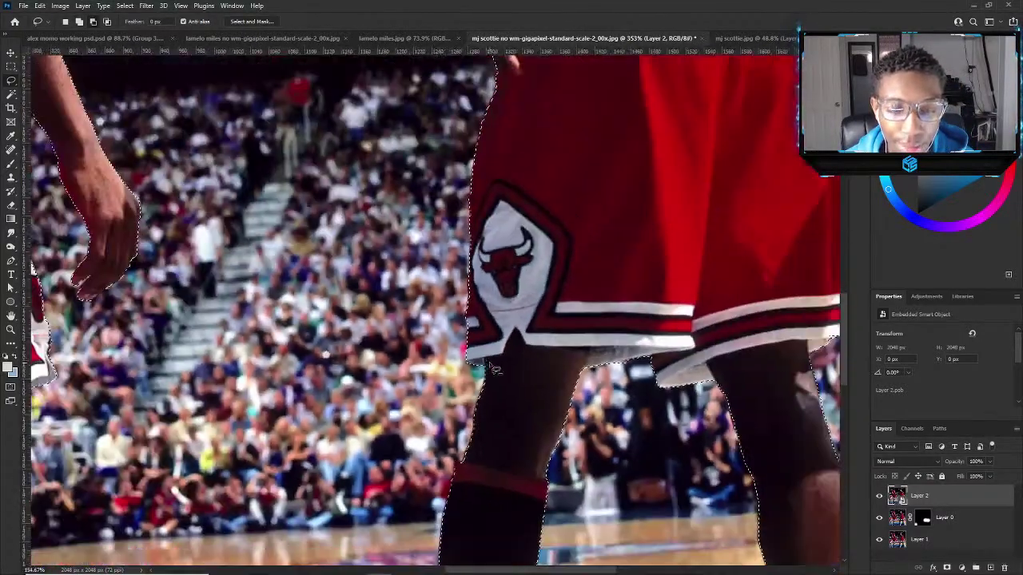
{"action": "scroll", "coordinate": [598, 407], "scroll_direction": "up", "scroll_amount": 5}
{"action": "scroll", "coordinate": [599, 406], "scroll_direction": "up", "scroll_amount": 3}
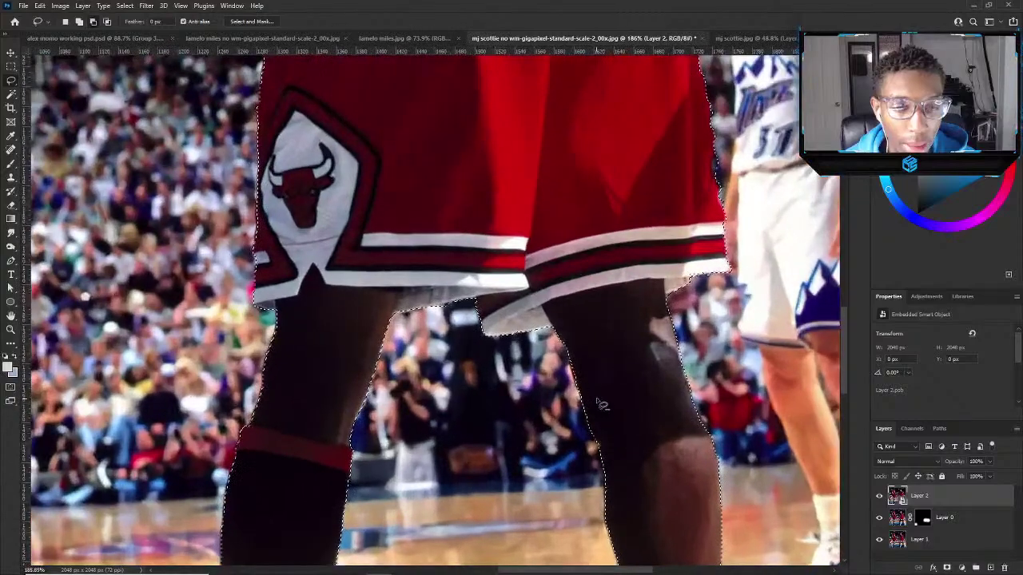
{"action": "scroll", "coordinate": [695, 284], "scroll_direction": "up", "scroll_amount": 1}
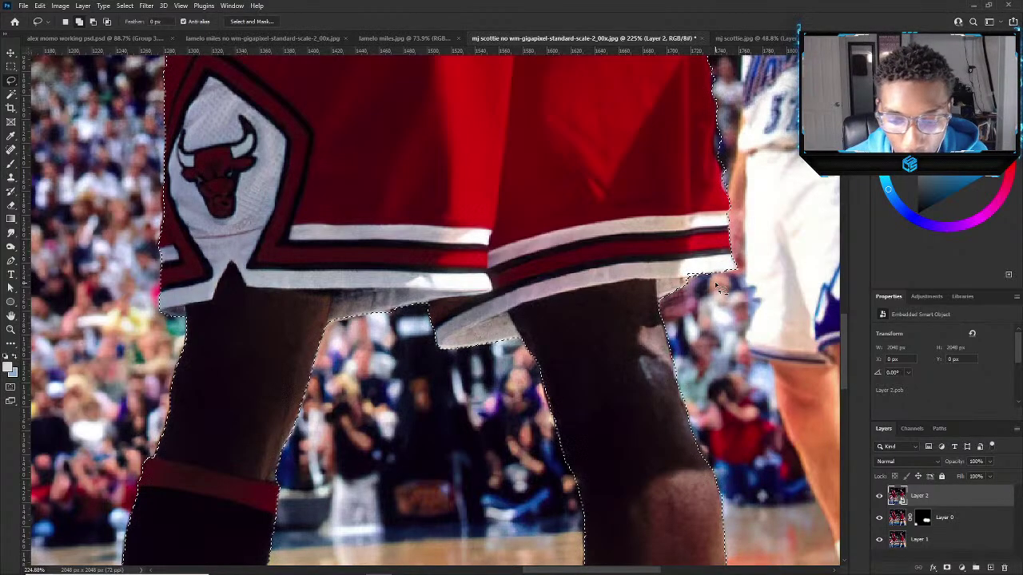
{"action": "scroll", "coordinate": [457, 234], "scroll_direction": "down", "scroll_amount": 3}
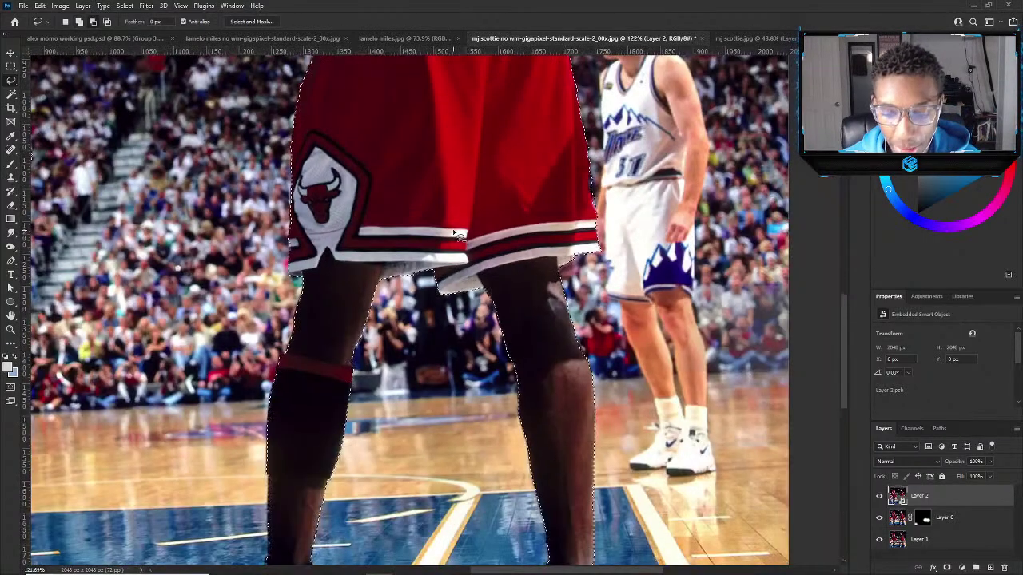
Turn the selection of both players into a layer mask on Layer 2.
{"action": "key", "text": "ctrl+minus"}
{"action": "key", "text": "ctrl+minus"}
{"action": "key", "text": "ctrl+minus"}
{"action": "key", "text": "ctrl+minus"}
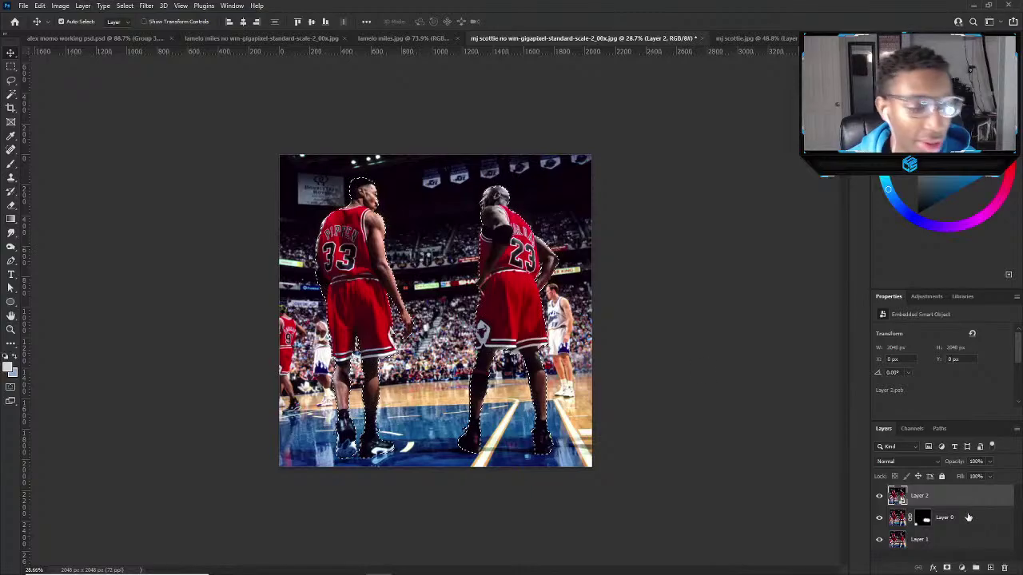
{"action": "left_click", "coordinate": [961, 568]}
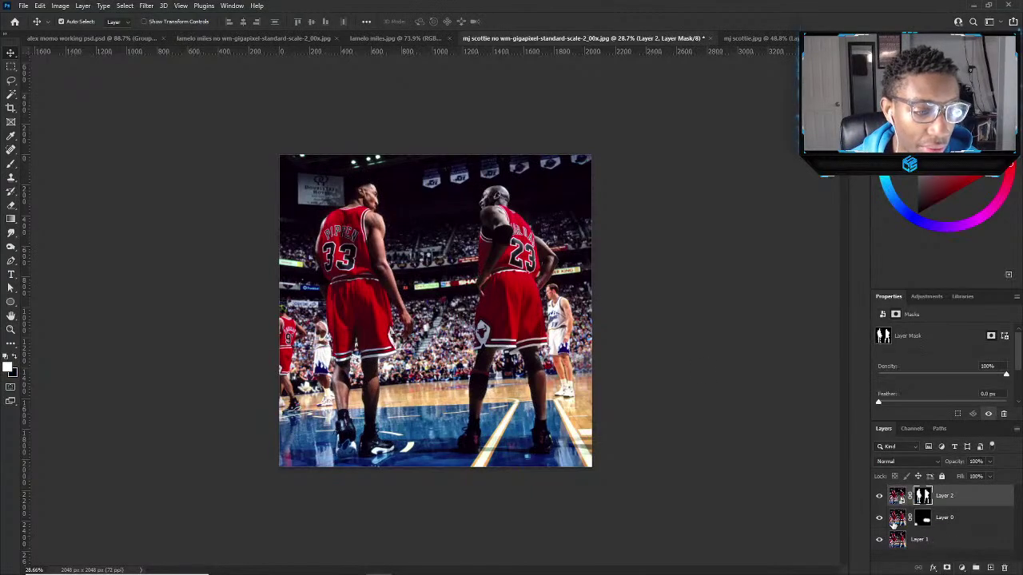
Add a dark grey Solid Color fill layer directly beneath the masked players.
{"action": "left_click", "coordinate": [990, 567]}
{"action": "left_click", "coordinate": [961, 568]}
{"action": "left_click", "coordinate": [952, 382]}
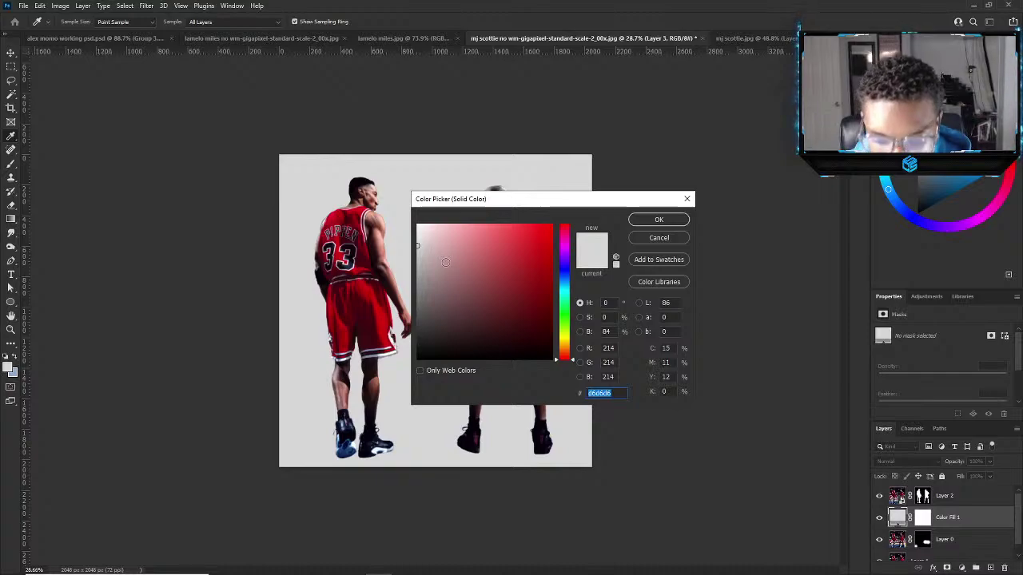
{"action": "left_click_drag", "start_coordinate": [445, 262], "coordinate": [460, 289]}
{"action": "left_click", "coordinate": [659, 219]}
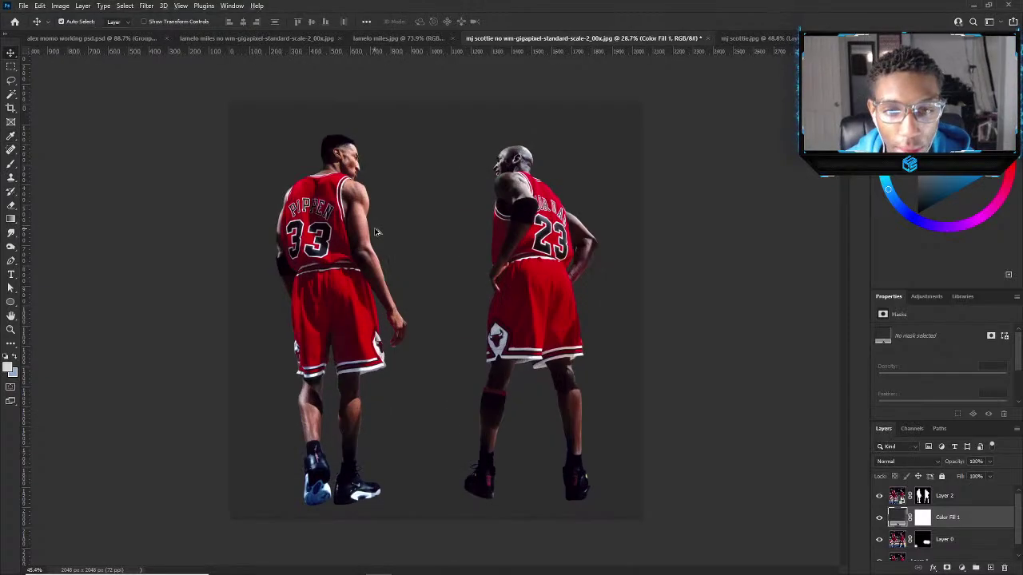
Paint black on Layer 2's mask with the Brush to trim the fringe along the back of the number 23 player's near hand.
{"action": "scroll", "coordinate": [375, 232], "scroll_direction": "up", "scroll_amount": 3}
{"action": "scroll", "coordinate": [382, 226], "scroll_direction": "down", "scroll_amount": 3}
{"action": "scroll", "coordinate": [344, 204], "scroll_direction": "up", "scroll_amount": 5}
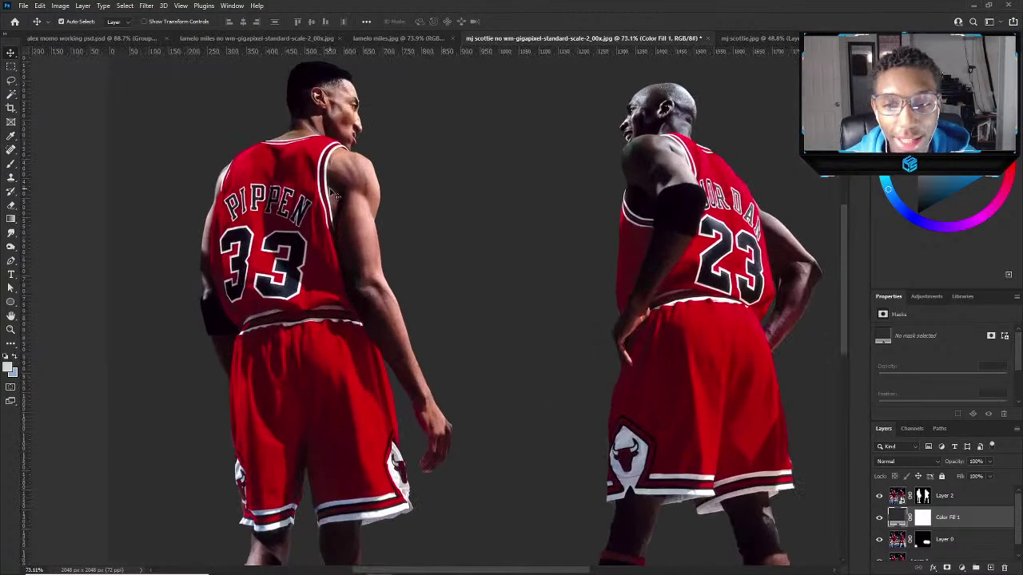
{"action": "scroll", "coordinate": [335, 196], "scroll_direction": "down", "scroll_amount": 3}
{"action": "scroll", "coordinate": [566, 215], "scroll_direction": "up", "scroll_amount": 5}
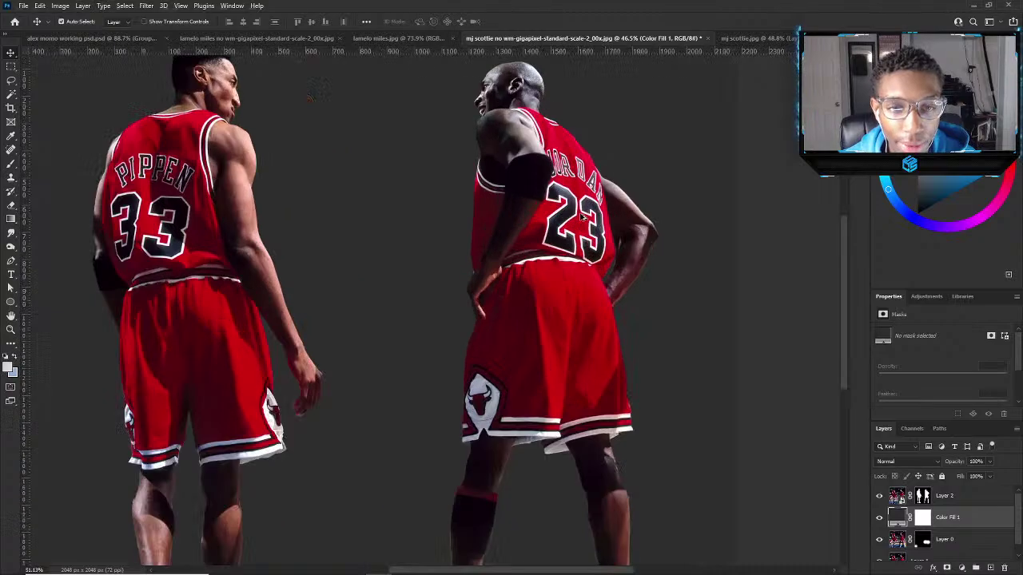
{"action": "left_click", "coordinate": [562, 274]}
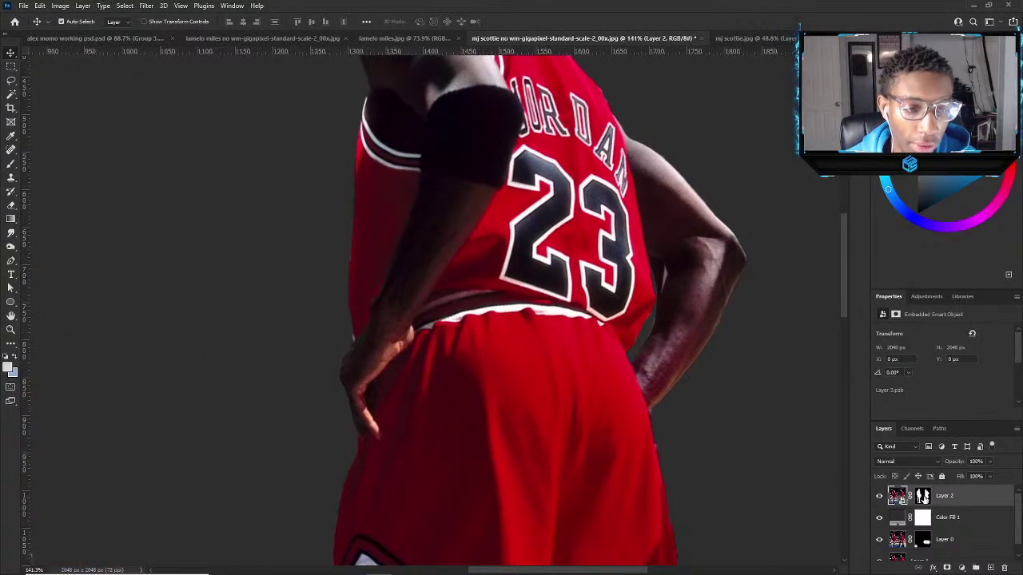
{"action": "left_click", "coordinate": [923, 496]}
{"action": "key", "text": "b"}
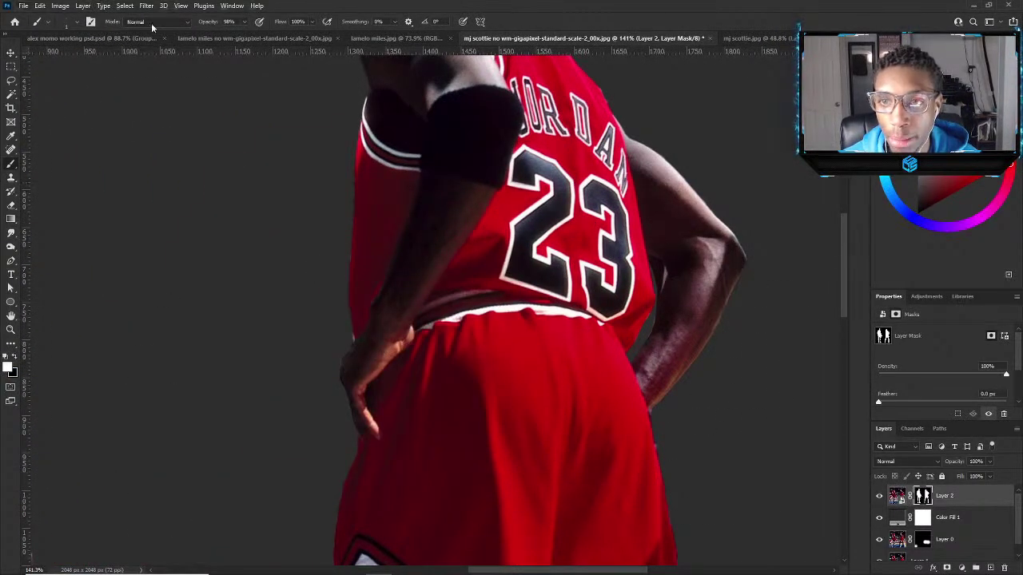
{"action": "scroll", "coordinate": [291, 359], "scroll_direction": "up", "scroll_amount": 8}
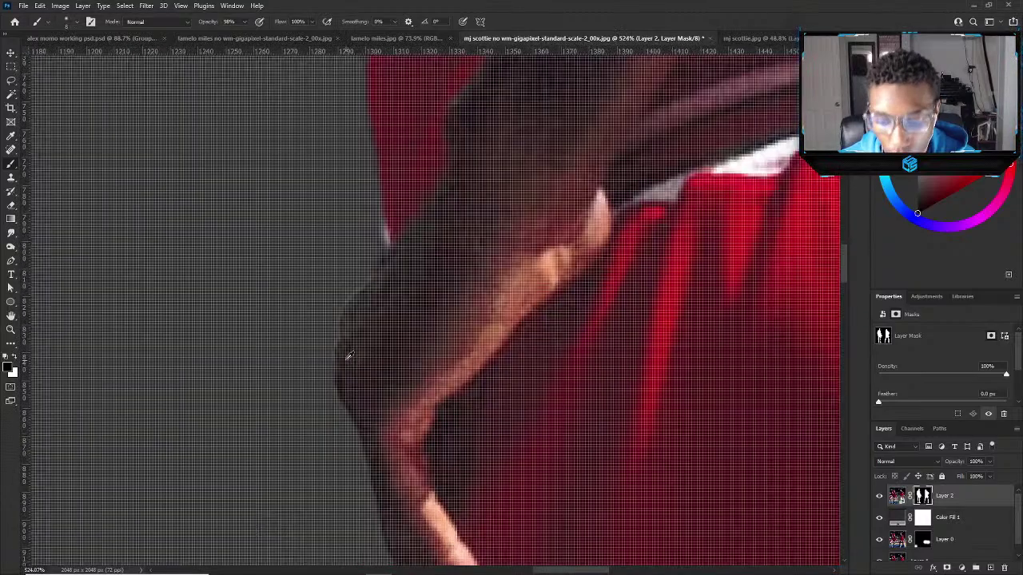
{"action": "left_click_drag", "start_coordinate": [349, 356], "coordinate": [317, 390]}
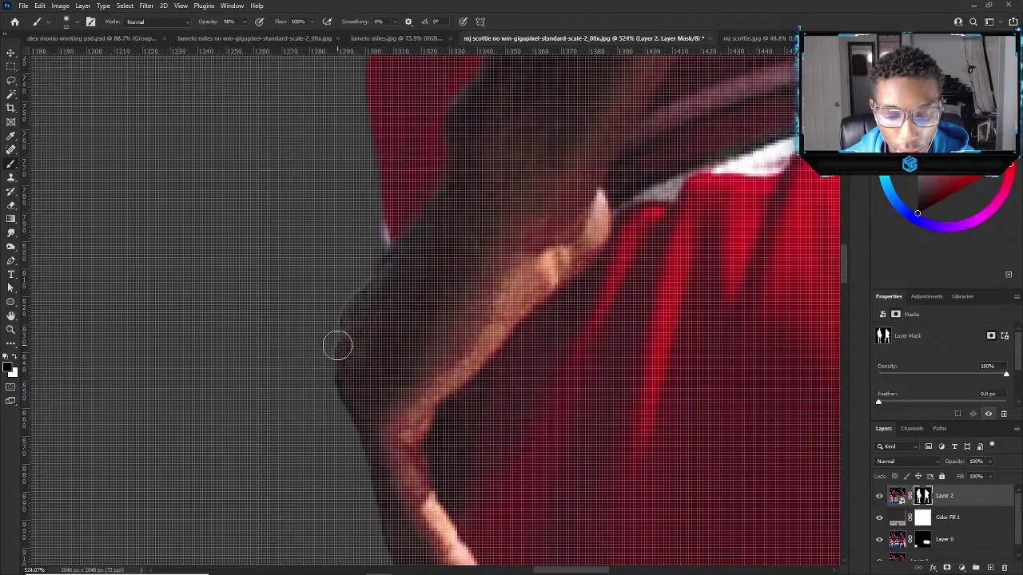
{"action": "mouse_move", "coordinate": [338, 345]}
{"action": "left_mouse_down"}
{"action": "mouse_move", "coordinate": [331, 336]}
{"action": "mouse_move", "coordinate": [321, 351]}
{"action": "left_mouse_up"}
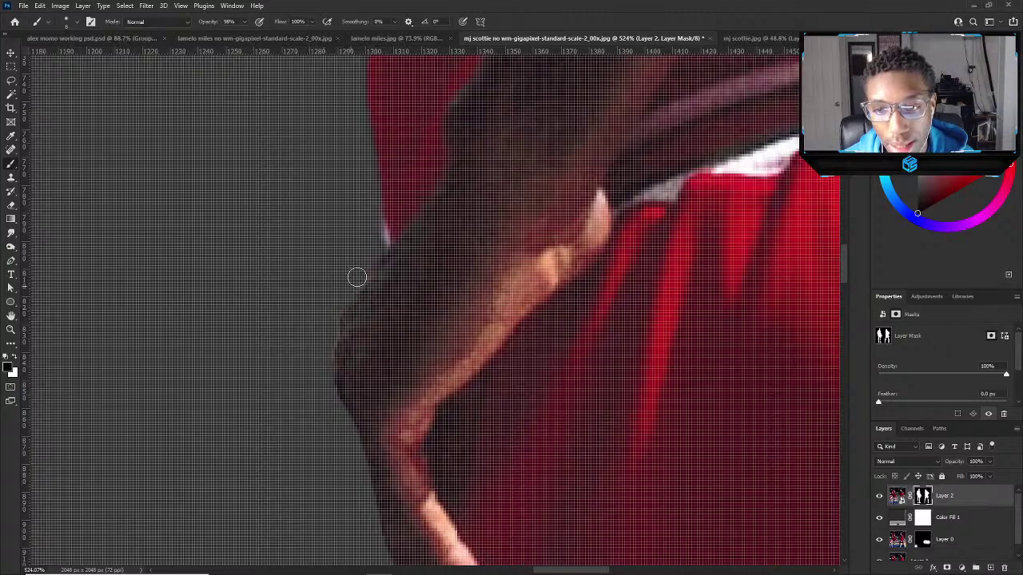
Mask out the background fringe along the inner edges of the number 33 player's legs, just below the shorts.
{"action": "scroll", "coordinate": [326, 365], "scroll_direction": "down", "scroll_amount": 5}
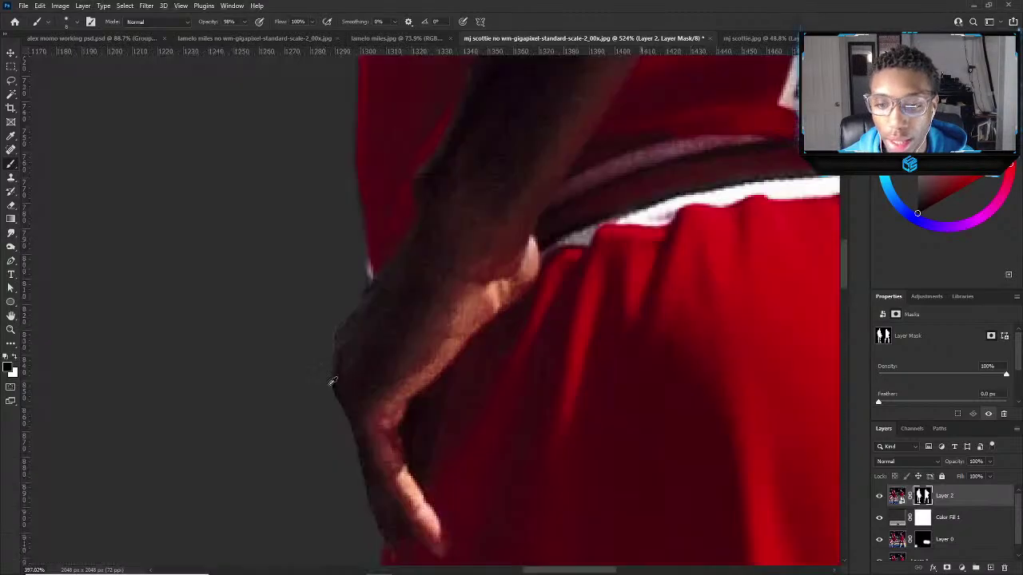
{"action": "scroll", "coordinate": [503, 346], "scroll_direction": "up", "scroll_amount": 5}
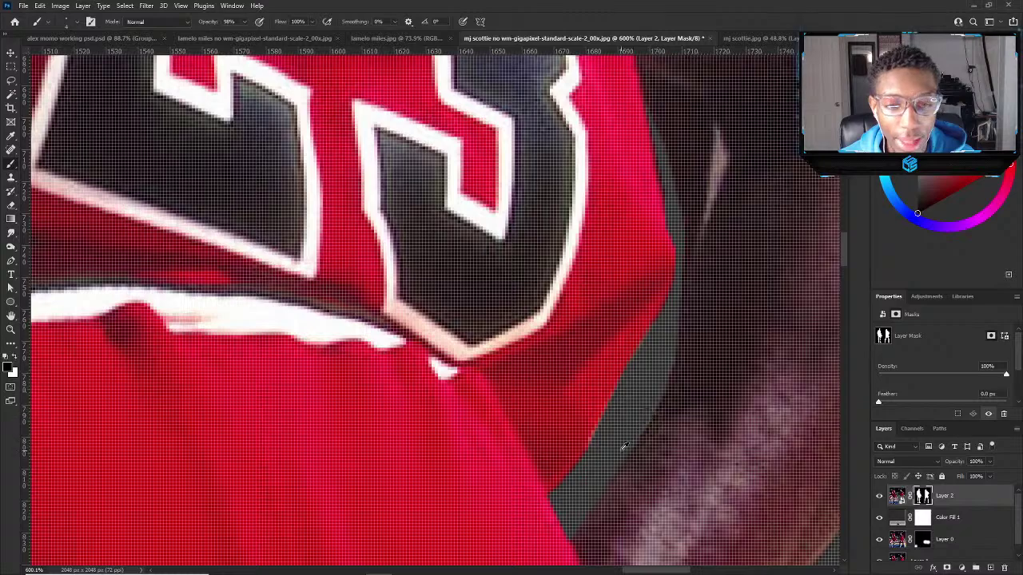
{"action": "scroll", "coordinate": [624, 446], "scroll_direction": "down", "scroll_amount": 10}
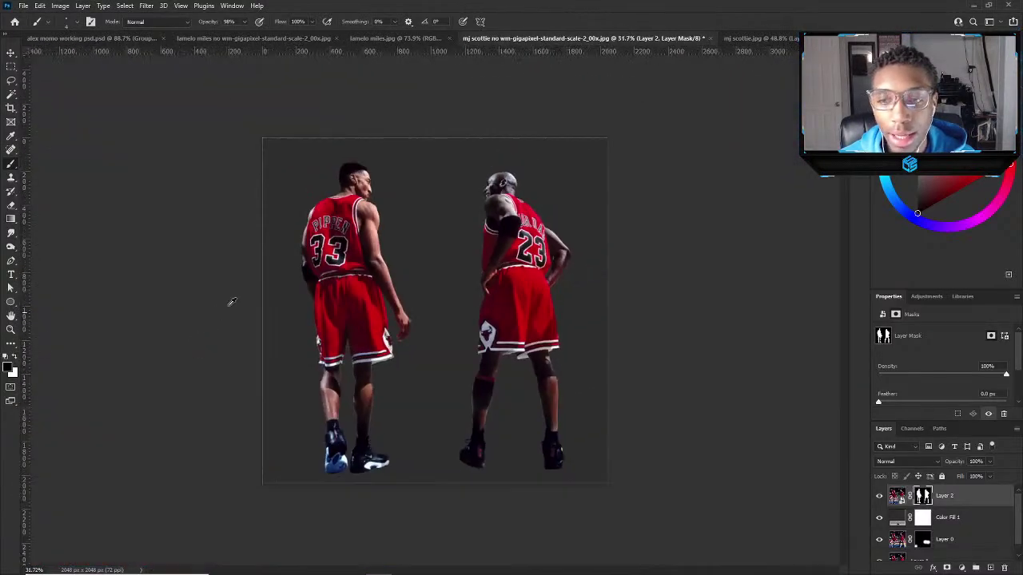
{"action": "scroll", "coordinate": [376, 294], "scroll_direction": "up", "scroll_amount": 4}
{"action": "scroll", "coordinate": [306, 470], "scroll_direction": "up", "scroll_amount": 5}
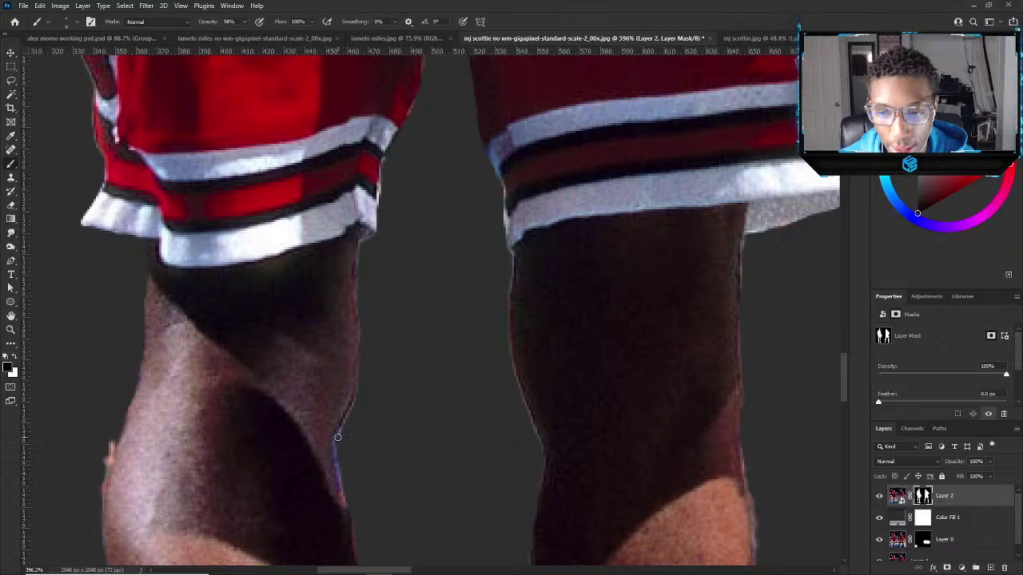
{"action": "left_click_drag", "start_coordinate": [340, 479], "coordinate": [361, 546]}
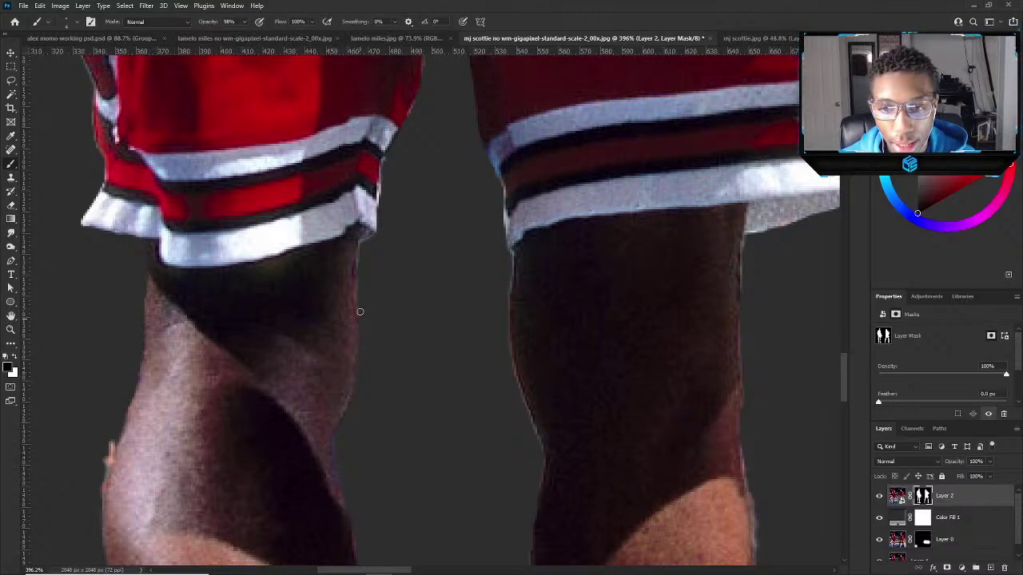
{"action": "left_click_drag", "start_coordinate": [502, 271], "coordinate": [511, 365]}
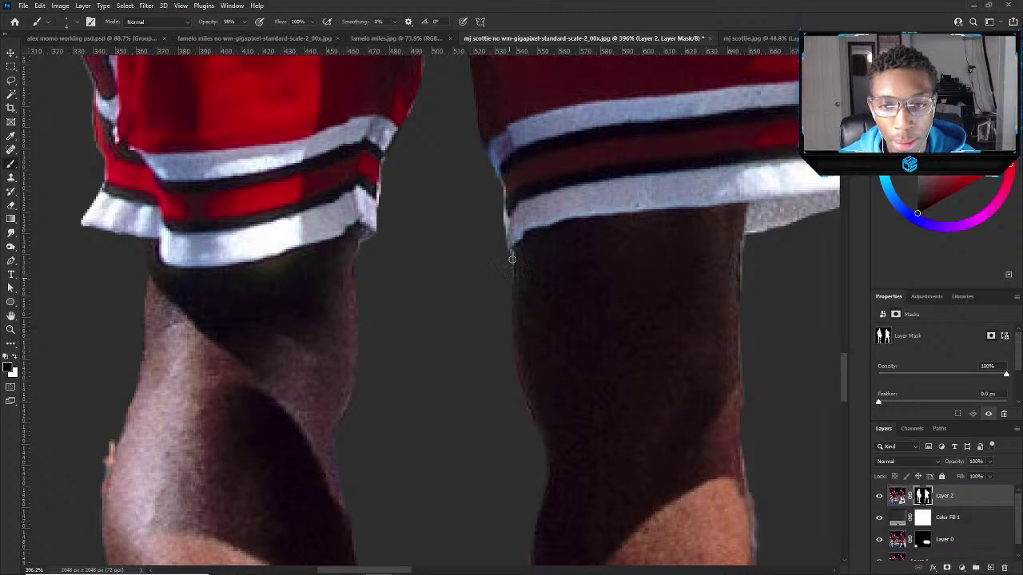
Mask out the thin fringe along the outer edge of the number 33 player's right leg around the knee.
{"action": "scroll", "coordinate": [465, 243], "scroll_direction": "down", "scroll_amount": 5}
{"action": "scroll", "coordinate": [671, 250], "scroll_direction": "up", "scroll_amount": 5}
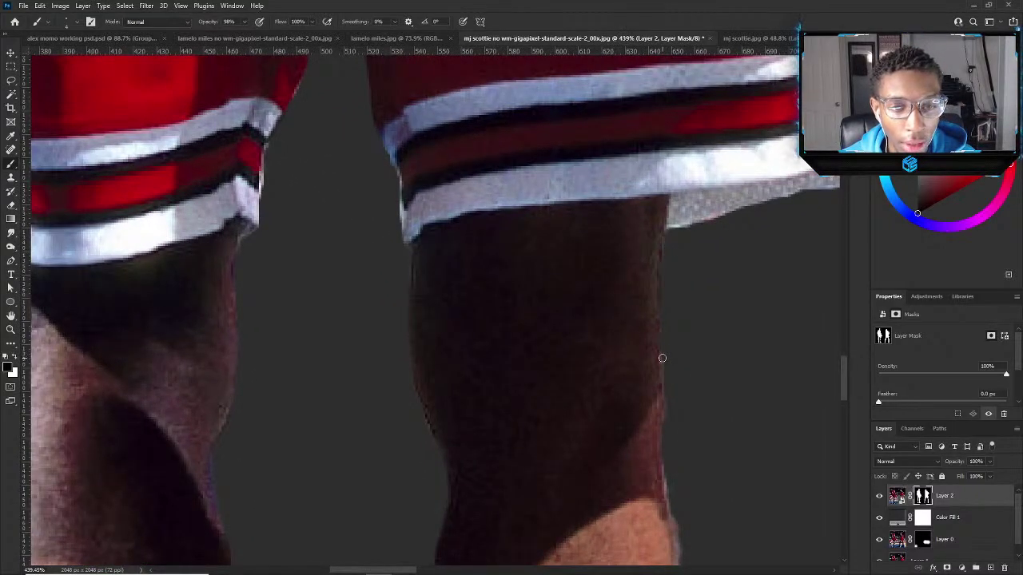
{"action": "mouse_move", "coordinate": [661, 358]}
{"action": "left_mouse_down"}
{"action": "mouse_move", "coordinate": [664, 491]}
{"action": "mouse_move", "coordinate": [681, 548]}
{"action": "left_mouse_up"}
{"action": "scroll", "coordinate": [666, 462], "scroll_direction": "down", "scroll_amount": 3}
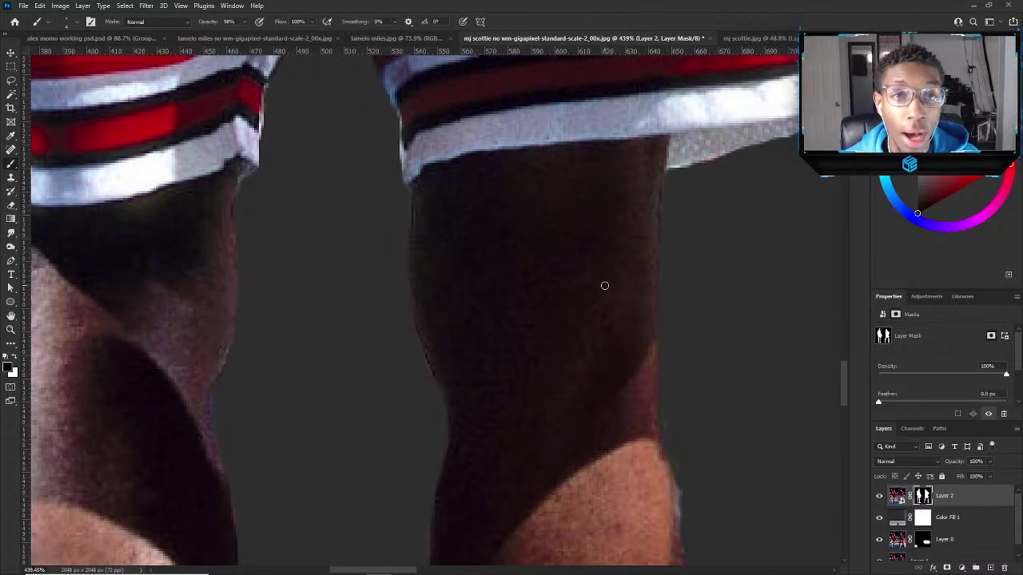
Mask out the pale fringe on the inner hem of the number 33 player's left shorts leg.
{"action": "scroll", "coordinate": [605, 286], "scroll_direction": "down", "scroll_amount": 8}
{"action": "scroll", "coordinate": [526, 94], "scroll_direction": "up", "scroll_amount": 1}
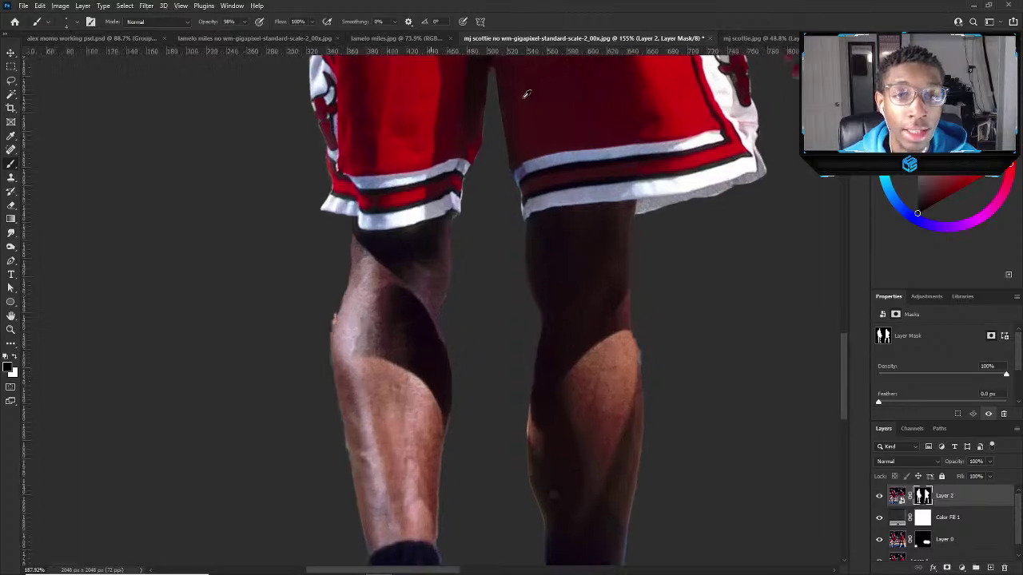
{"action": "scroll", "coordinate": [511, 216], "scroll_direction": "up", "scroll_amount": 6}
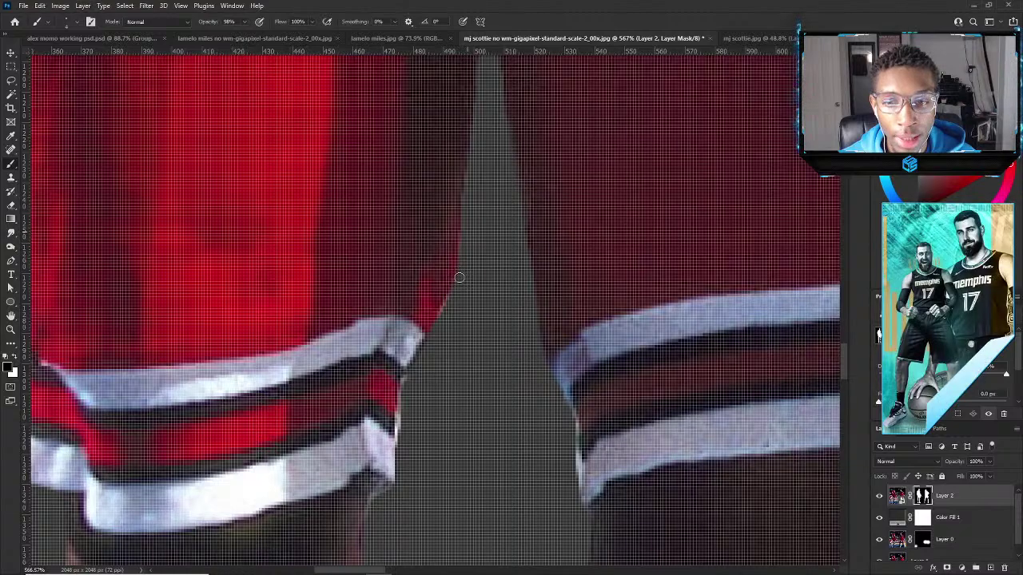
{"action": "left_click_drag", "start_coordinate": [397, 424], "coordinate": [398, 474]}
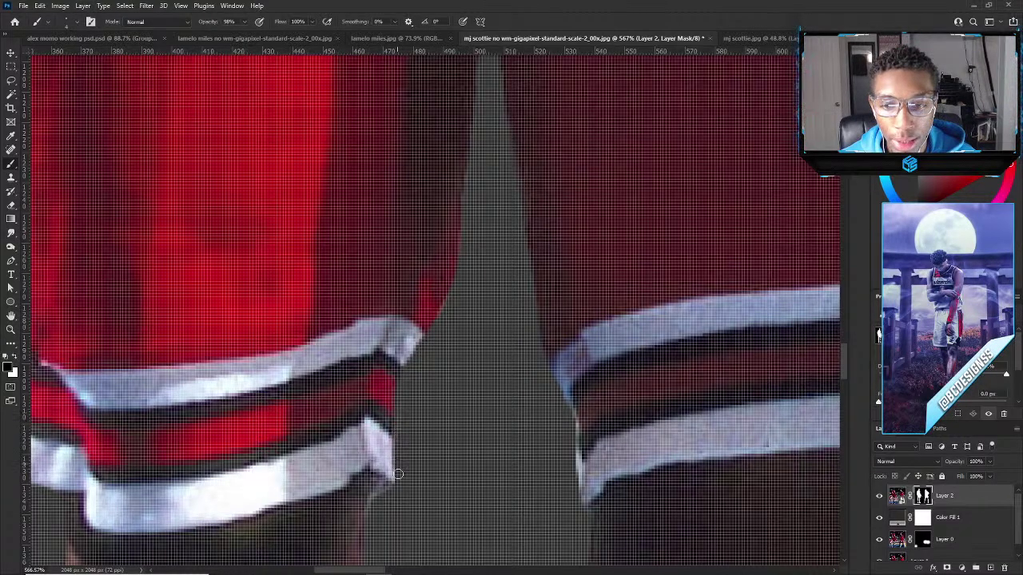
Mask out the thin fringe along the inner and outer edges of the number 33 player's left lower leg above the sock.
{"action": "scroll", "coordinate": [393, 490], "scroll_direction": "down", "scroll_amount": 5}
{"action": "scroll", "coordinate": [521, 393], "scroll_direction": "down", "scroll_amount": 3}
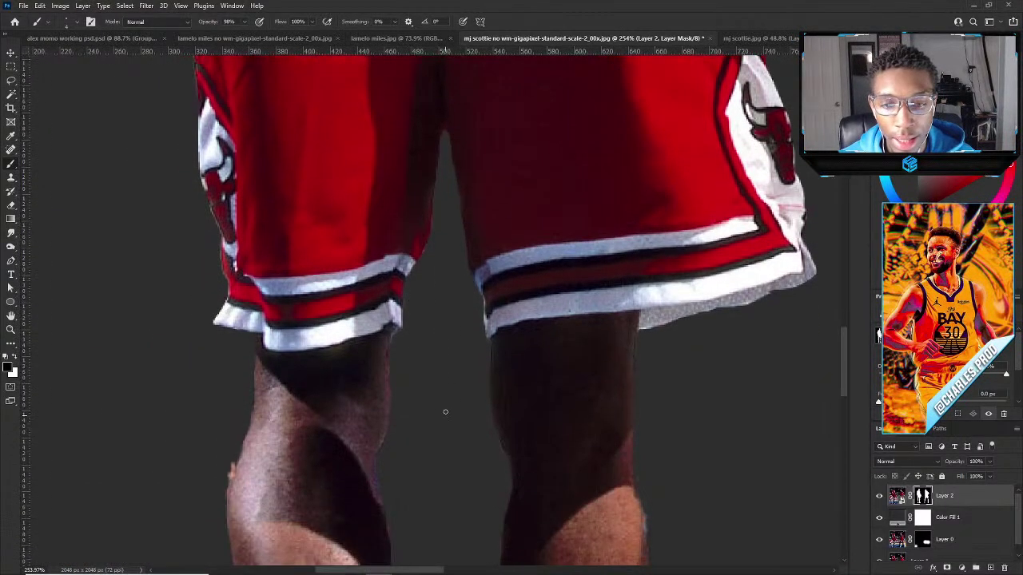
{"action": "scroll", "coordinate": [521, 394], "scroll_direction": "up", "scroll_amount": 4}
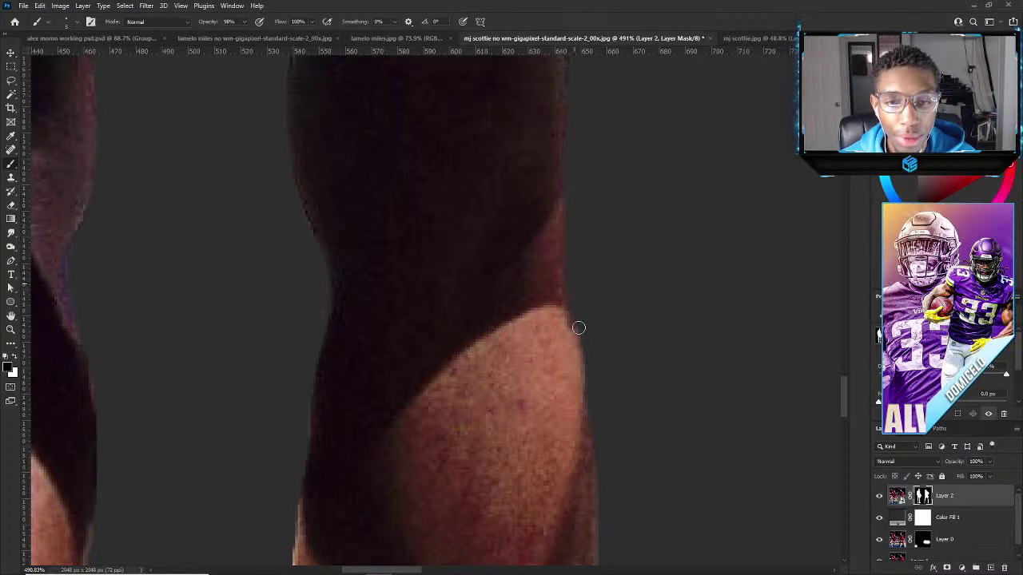
{"action": "scroll", "coordinate": [599, 479], "scroll_direction": "down", "scroll_amount": 3}
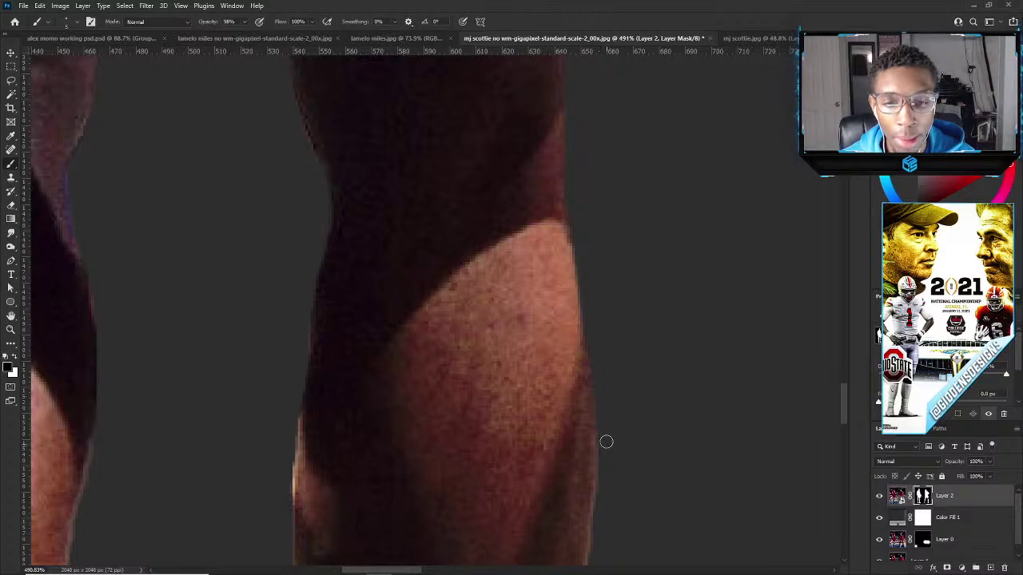
{"action": "scroll", "coordinate": [605, 440], "scroll_direction": "down", "scroll_amount": 3}
{"action": "scroll", "coordinate": [347, 400], "scroll_direction": "down", "scroll_amount": 4}
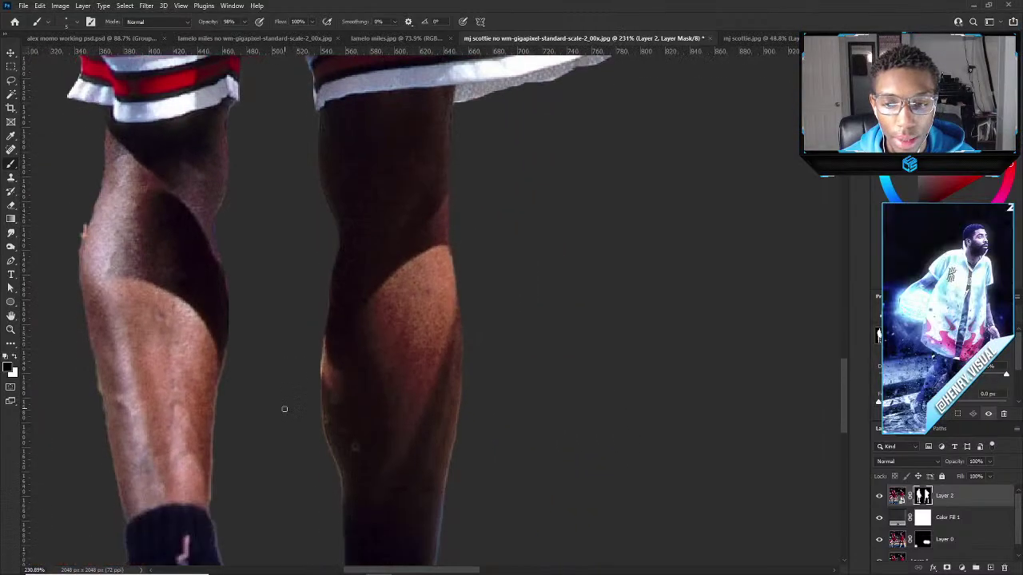
{"action": "scroll", "coordinate": [240, 404], "scroll_direction": "down", "scroll_amount": 3}
{"action": "scroll", "coordinate": [194, 412], "scroll_direction": "up", "scroll_amount": 4}
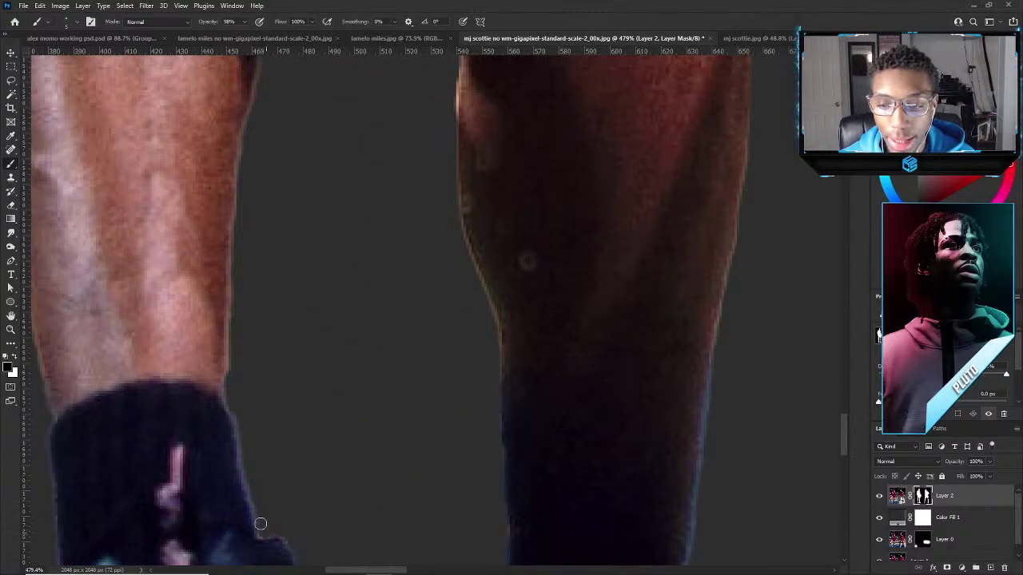
{"action": "mouse_move", "coordinate": [260, 524]}
{"action": "left_mouse_down"}
{"action": "mouse_move", "coordinate": [227, 392]}
{"action": "mouse_move", "coordinate": [239, 310]}
{"action": "left_mouse_up"}
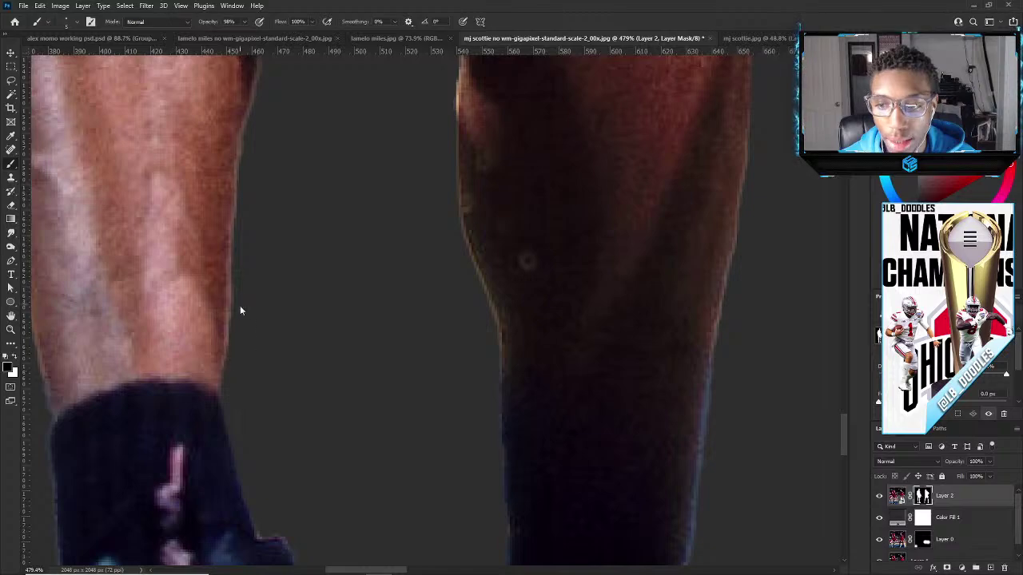
{"action": "scroll", "coordinate": [352, 240], "scroll_direction": "down", "scroll_amount": 3}
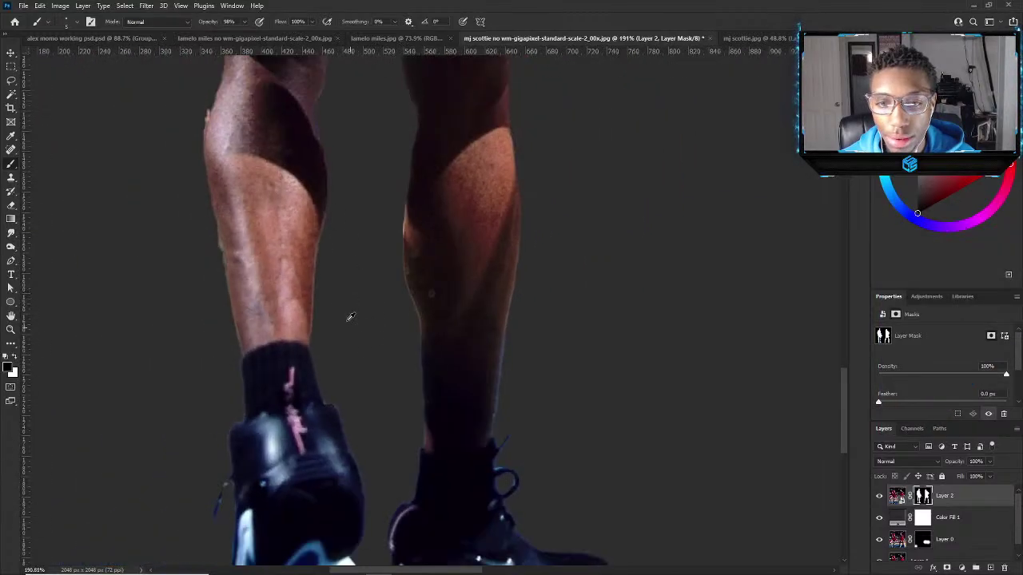
{"action": "scroll", "coordinate": [224, 208], "scroll_direction": "up", "scroll_amount": 3}
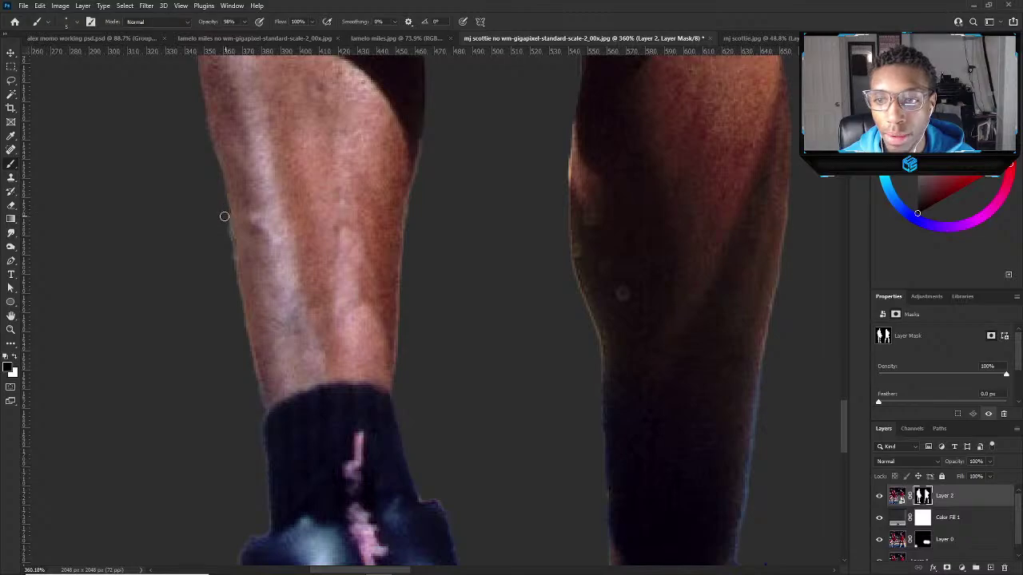
{"action": "scroll", "coordinate": [254, 431], "scroll_direction": "down", "scroll_amount": 5}
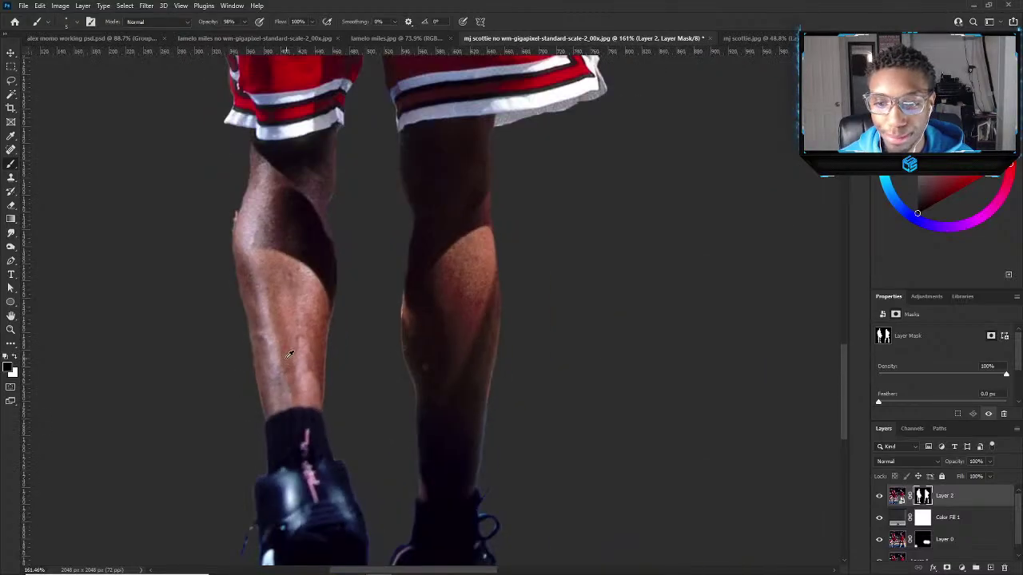
Mask out the dark and blue fringe along the inner edge of the number 33 player's right wrist and forearm.
{"action": "scroll", "coordinate": [382, 339], "scroll_direction": "up", "scroll_amount": 6}
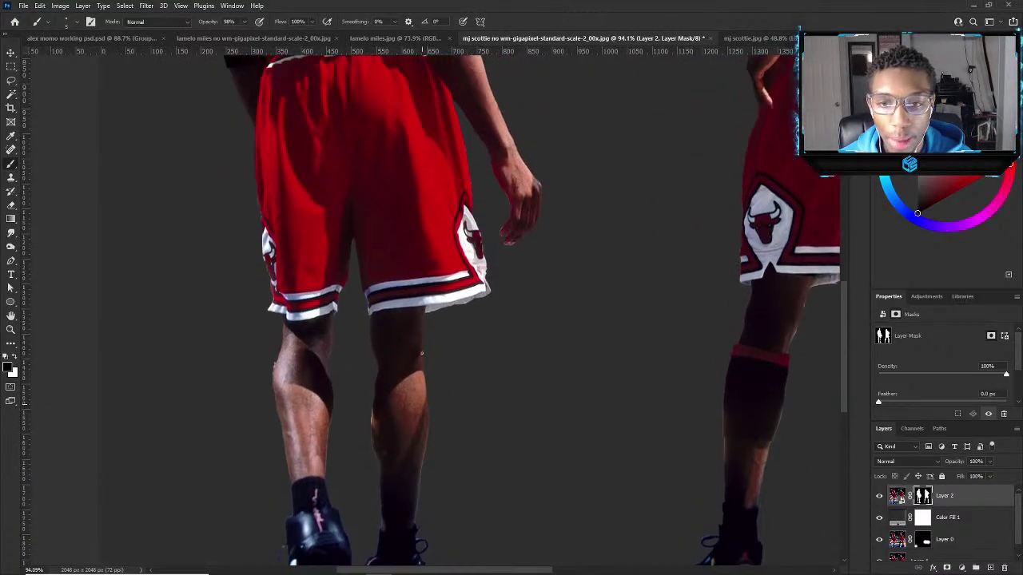
{"action": "scroll", "coordinate": [485, 306], "scroll_direction": "up", "scroll_amount": 4}
{"action": "scroll", "coordinate": [485, 306], "scroll_direction": "up", "scroll_amount": 2}
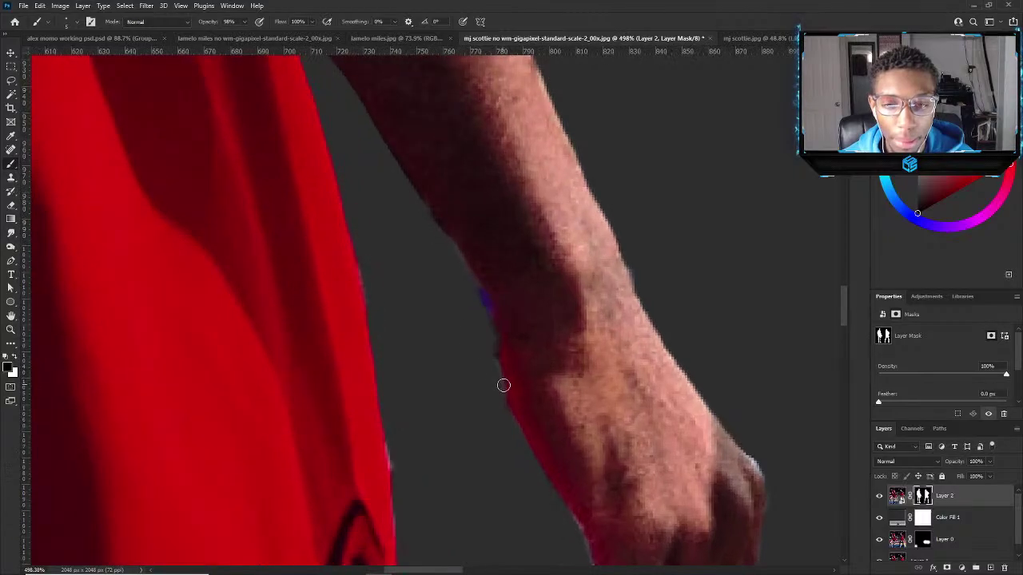
{"action": "mouse_move", "coordinate": [496, 385]}
{"action": "left_mouse_down"}
{"action": "mouse_move", "coordinate": [489, 310]}
{"action": "mouse_move", "coordinate": [470, 265]}
{"action": "mouse_move", "coordinate": [405, 192]}
{"action": "left_mouse_up"}
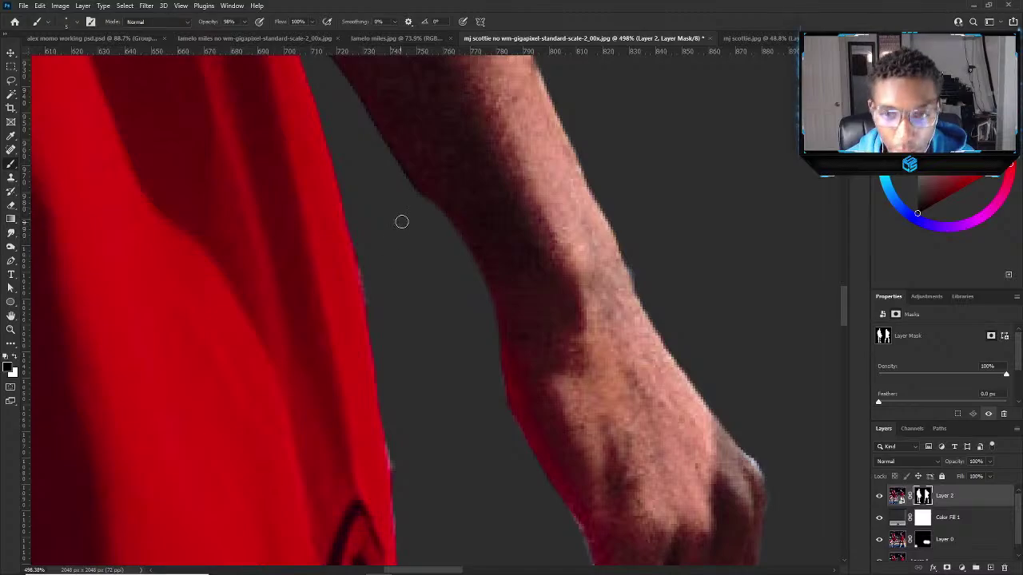
Restore the over-trimmed inner edge of the right forearm with white on the mask, and re-trim it with black to a straighter contour.
{"action": "key", "text": "x"}
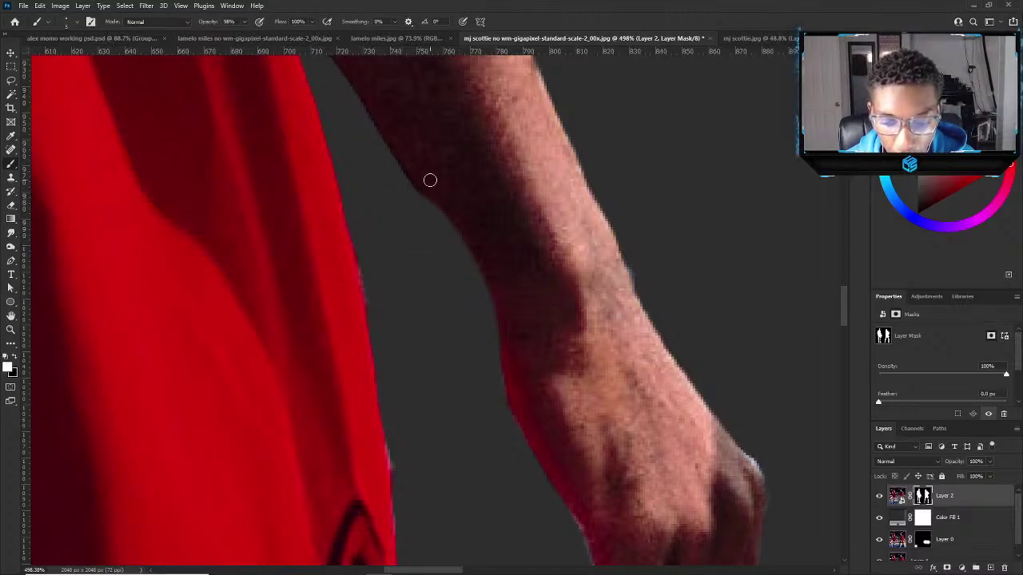
{"action": "left_click_drag", "start_coordinate": [434, 212], "coordinate": [495, 296]}
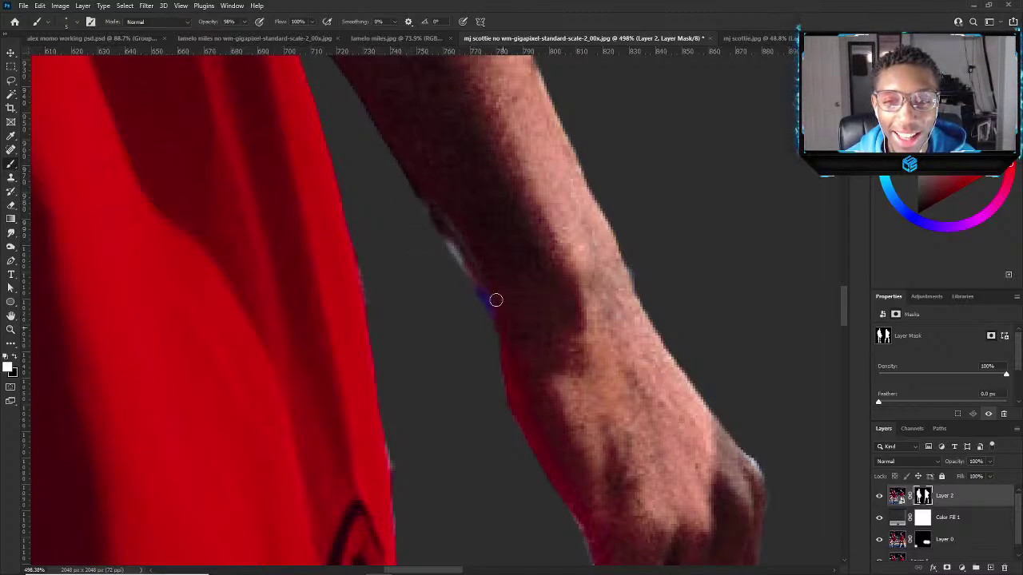
{"action": "key", "text": "x"}
{"action": "mouse_move", "coordinate": [488, 337]}
{"action": "left_mouse_down"}
{"action": "mouse_move", "coordinate": [432, 216]}
{"action": "mouse_move", "coordinate": [358, 113]}
{"action": "left_mouse_up"}
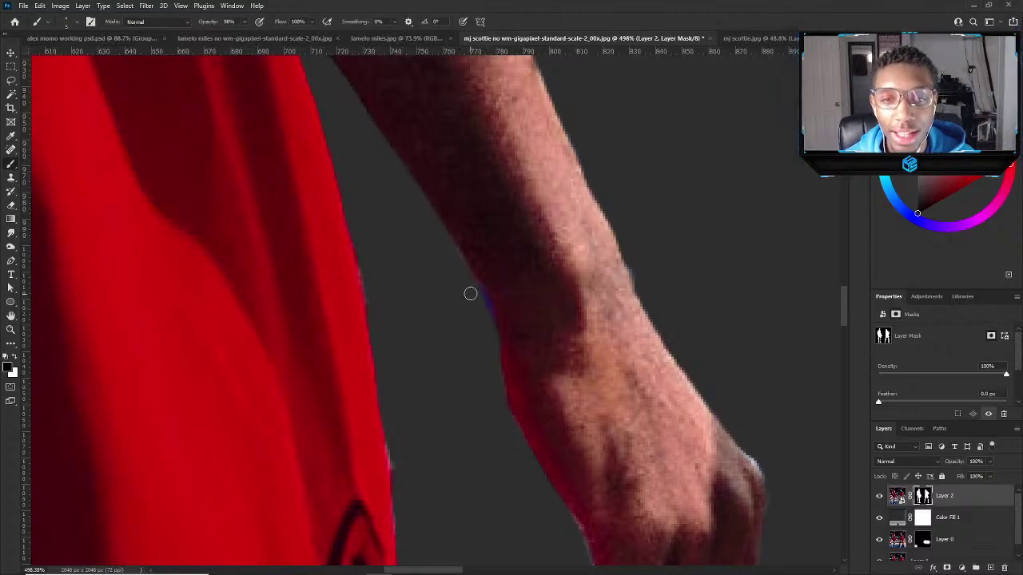
{"action": "scroll", "coordinate": [495, 413], "scroll_direction": "down", "scroll_amount": 4}
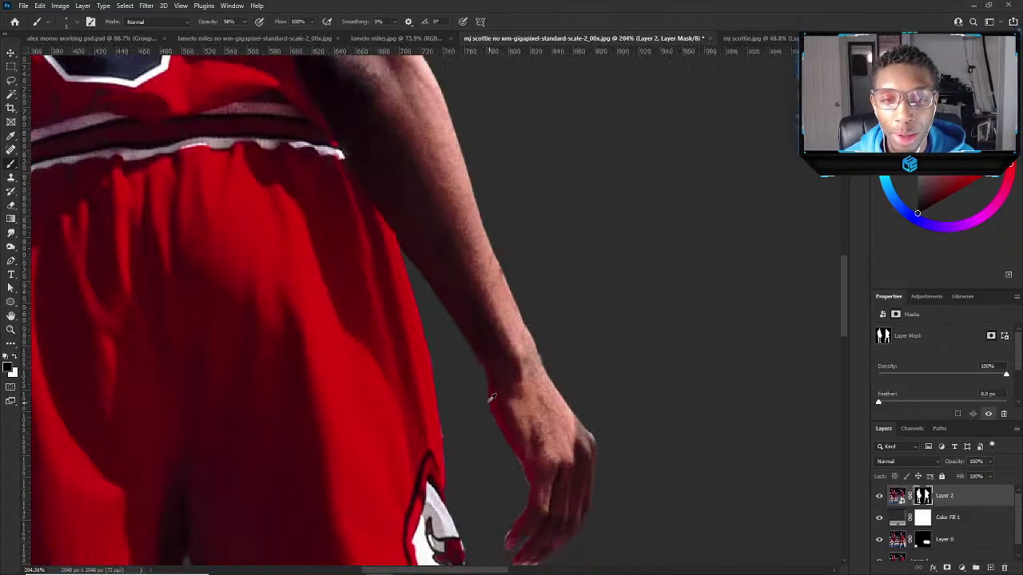
{"action": "scroll", "coordinate": [482, 364], "scroll_direction": "up", "scroll_amount": 1}
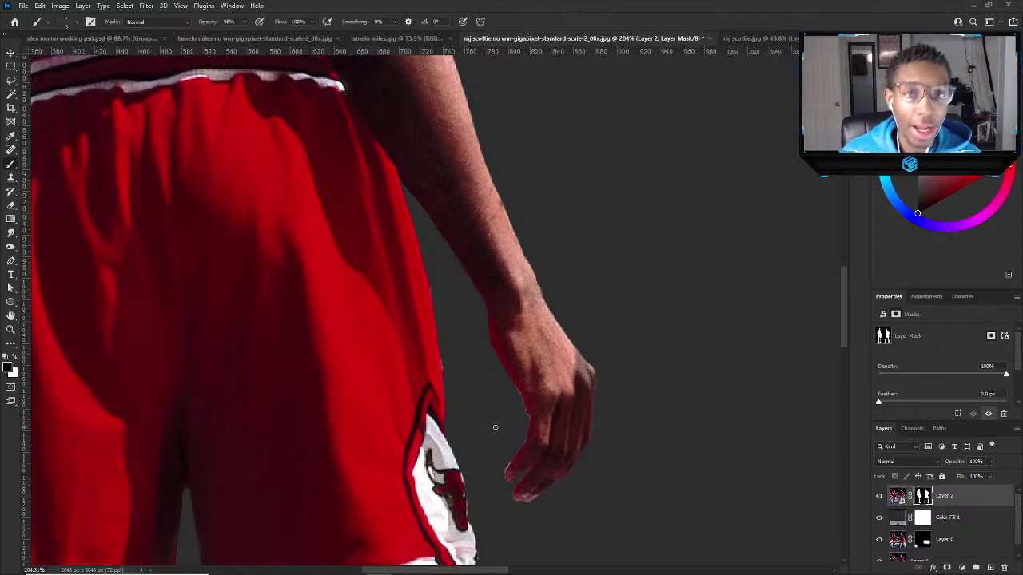
{"action": "scroll", "coordinate": [486, 400], "scroll_direction": "down", "scroll_amount": 5}
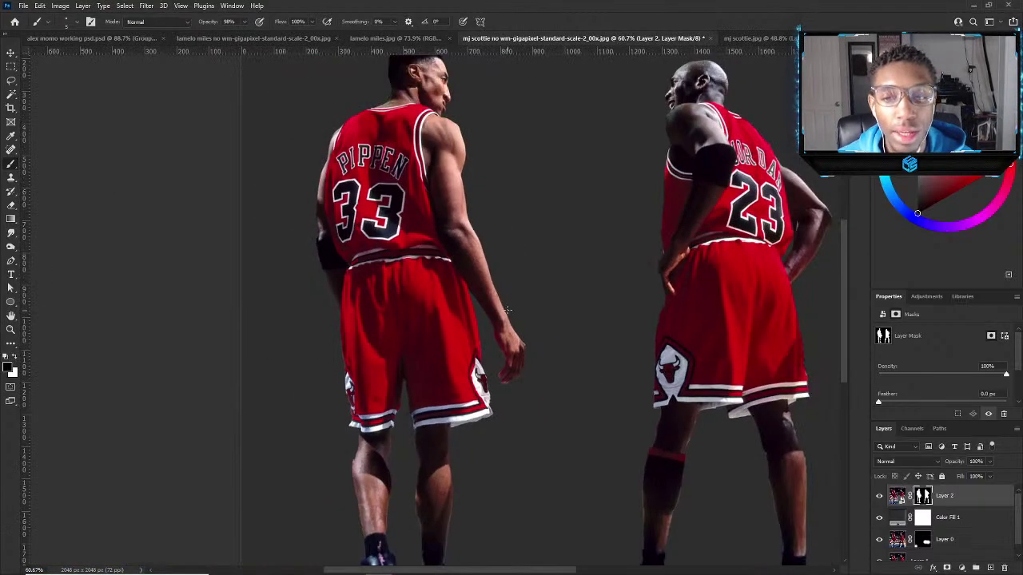
Mask out the small bump and fringe along the outer edge of the number 33 player's left knee with a 7 px brush.
{"action": "key", "text": "v"}
{"action": "scroll", "coordinate": [471, 277], "scroll_direction": "up", "scroll_amount": 3}
{"action": "scroll", "coordinate": [448, 303], "scroll_direction": "down", "scroll_amount": 5}
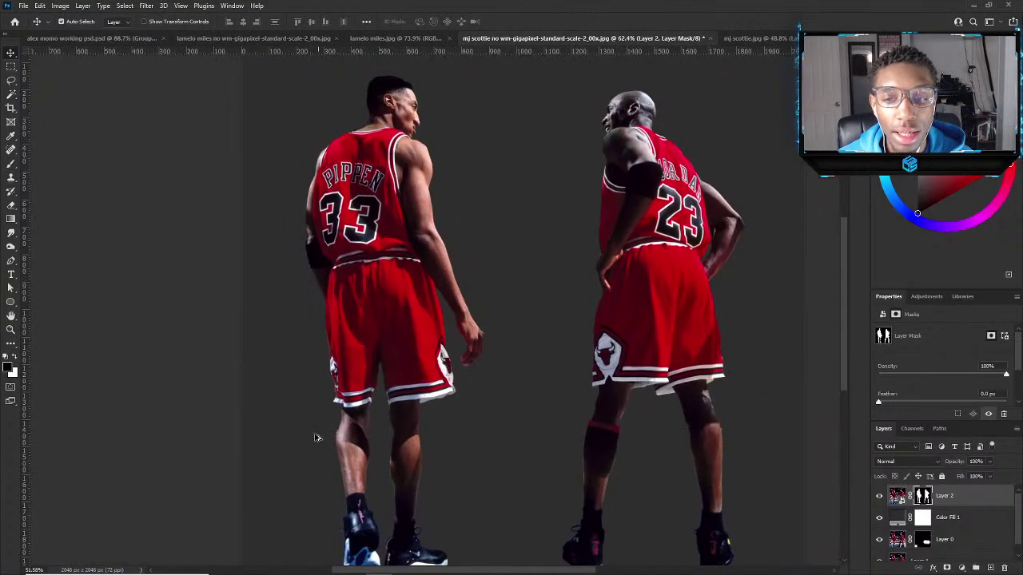
{"action": "scroll", "coordinate": [335, 437], "scroll_direction": "up", "scroll_amount": 4}
{"action": "key", "text": "b"}
{"action": "scroll", "coordinate": [398, 442], "scroll_direction": "up", "scroll_amount": 9}
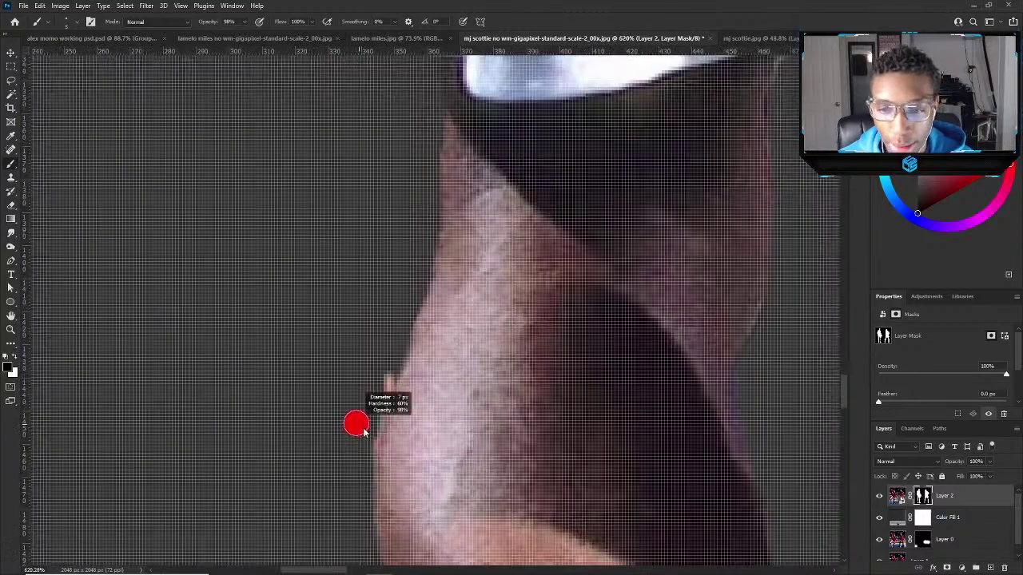
{"action": "left_click_drag", "start_coordinate": [386, 349], "coordinate": [365, 541]}
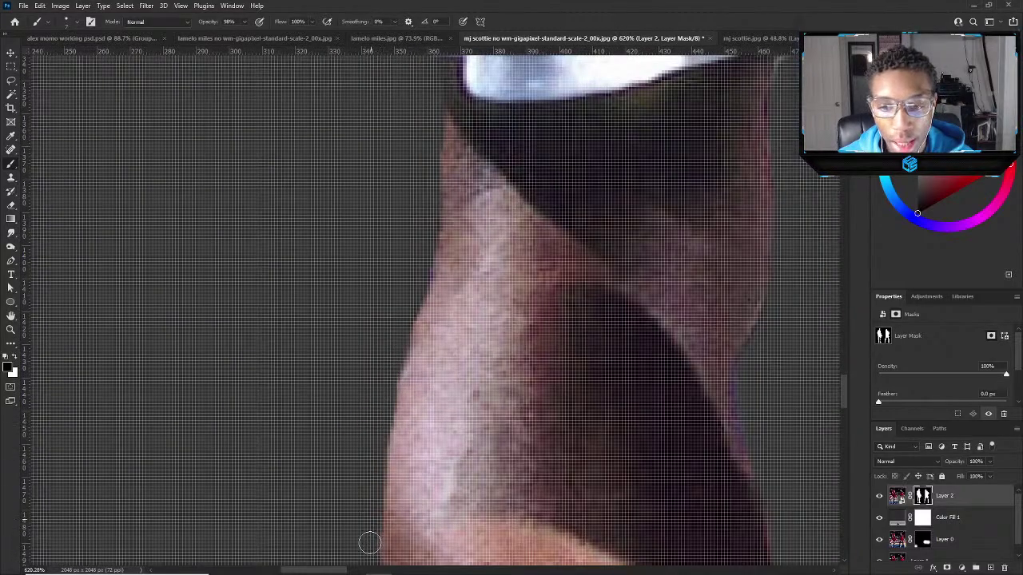
{"action": "scroll", "coordinate": [360, 525], "scroll_direction": "down", "scroll_amount": 5}
{"action": "scroll", "coordinate": [395, 465], "scroll_direction": "down", "scroll_amount": 6}
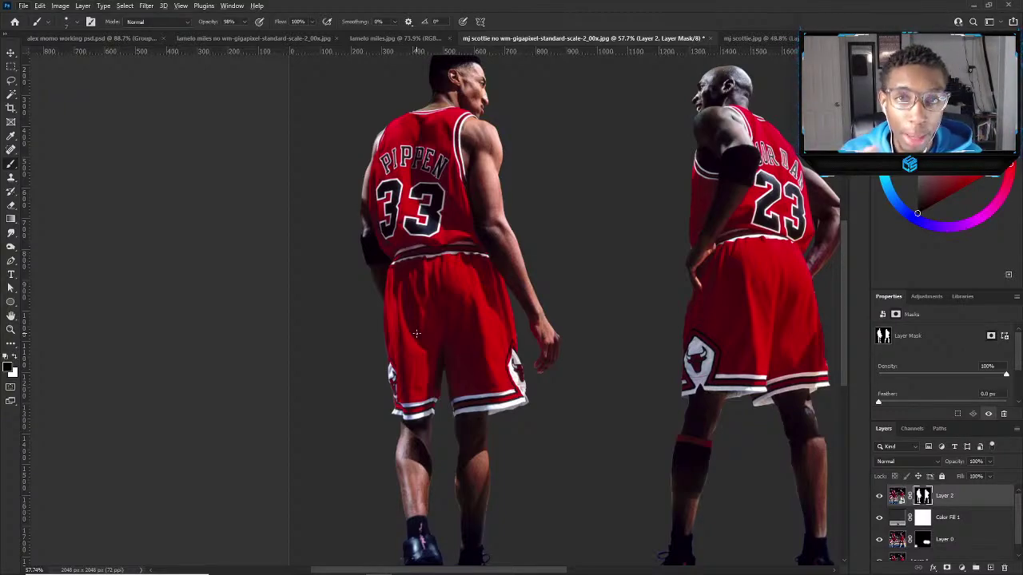
Examine the mask edges around the number 33 player's right hand, wrist and forearm and the gap beside the shorts.
{"action": "scroll", "coordinate": [549, 314], "scroll_direction": "up", "scroll_amount": 8}
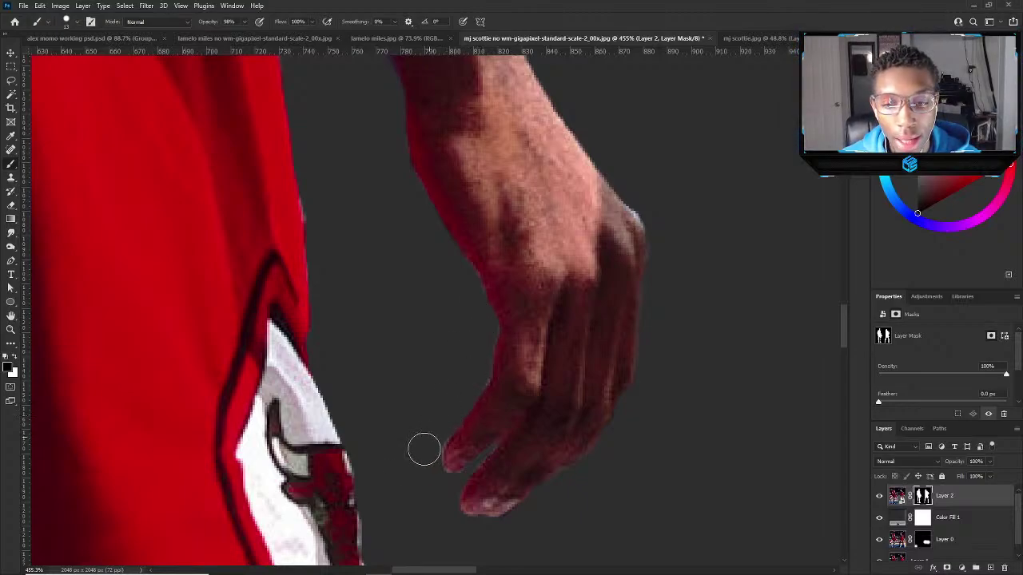
{"action": "scroll", "coordinate": [558, 256], "scroll_direction": "down", "scroll_amount": 5}
{"action": "scroll", "coordinate": [515, 217], "scroll_direction": "up", "scroll_amount": 4}
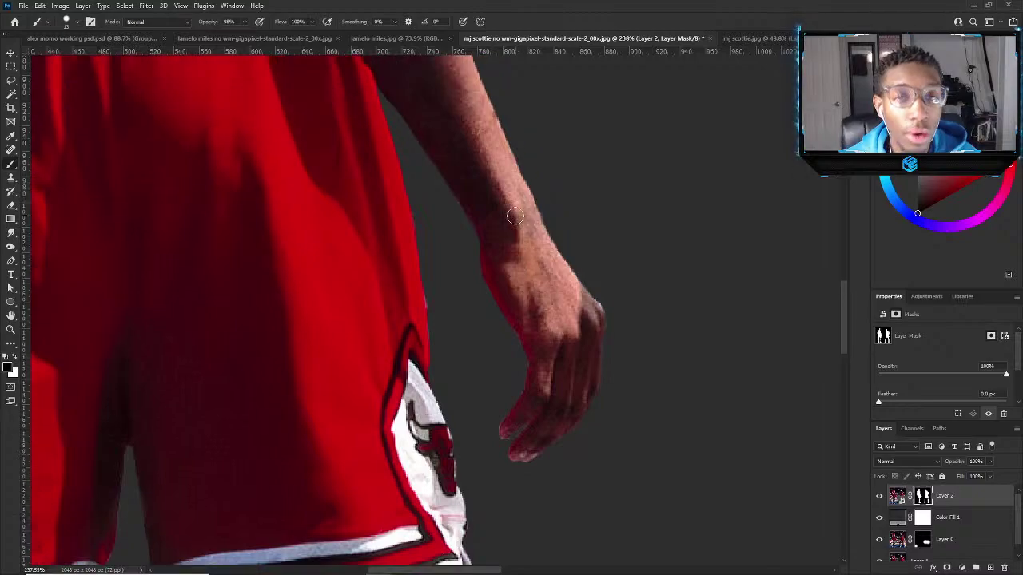
{"action": "scroll", "coordinate": [587, 342], "scroll_direction": "up", "scroll_amount": 2}
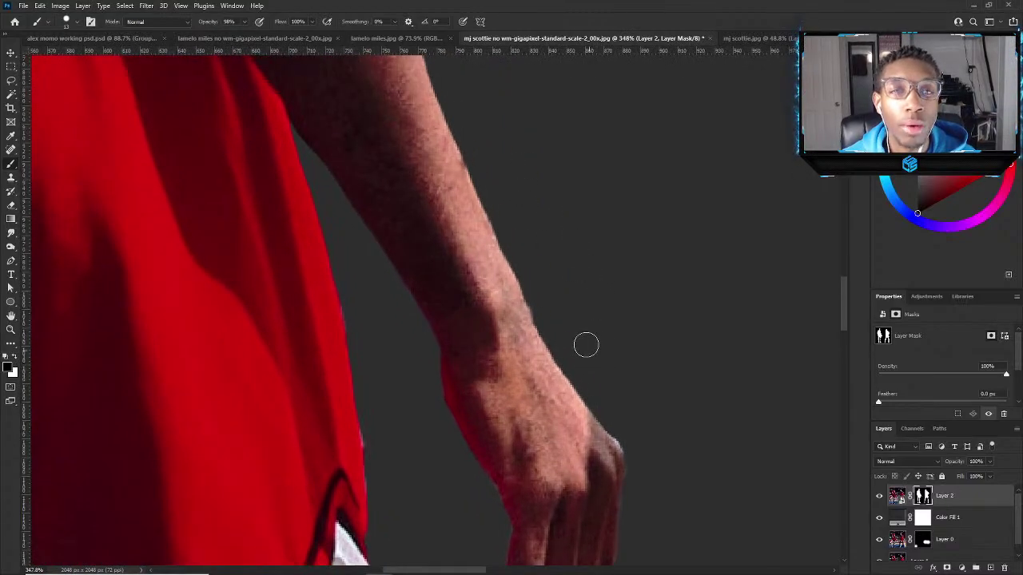
{"action": "scroll", "coordinate": [616, 427], "scroll_direction": "up", "scroll_amount": 3}
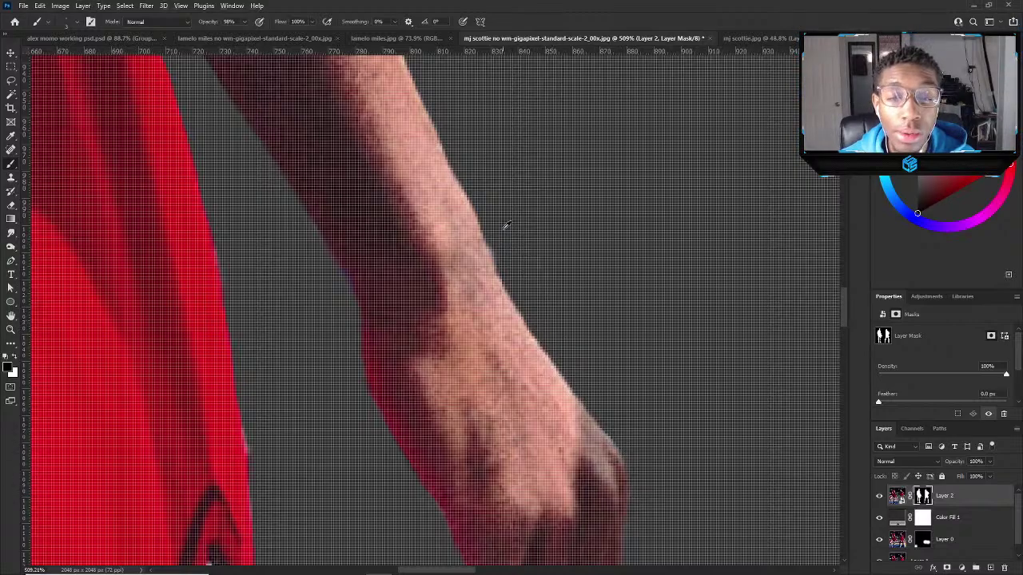
{"action": "scroll", "coordinate": [390, 272], "scroll_direction": "down", "scroll_amount": 6}
{"action": "scroll", "coordinate": [329, 215], "scroll_direction": "up", "scroll_amount": 5}
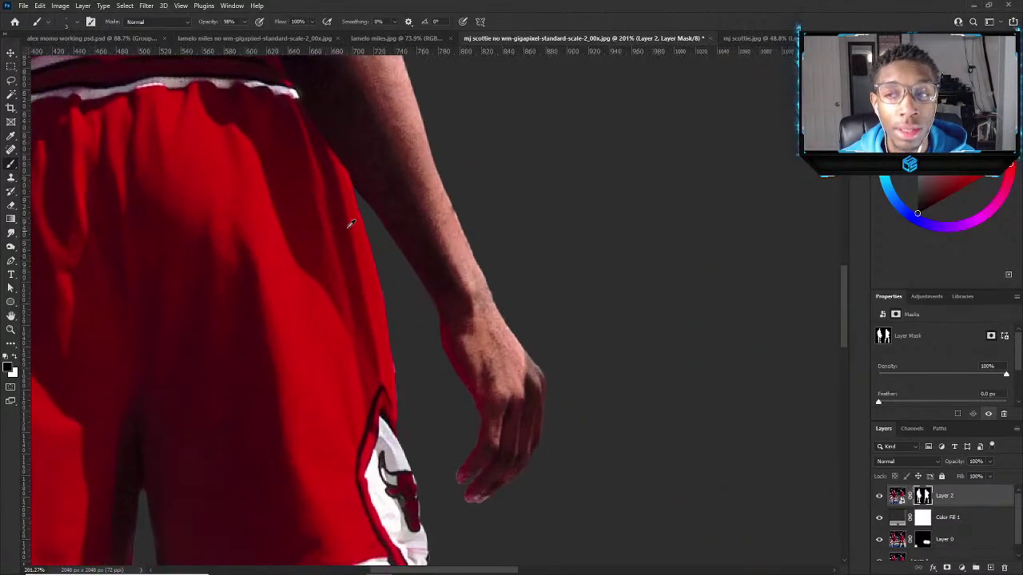
{"action": "scroll", "coordinate": [366, 187], "scroll_direction": "down", "scroll_amount": 3}
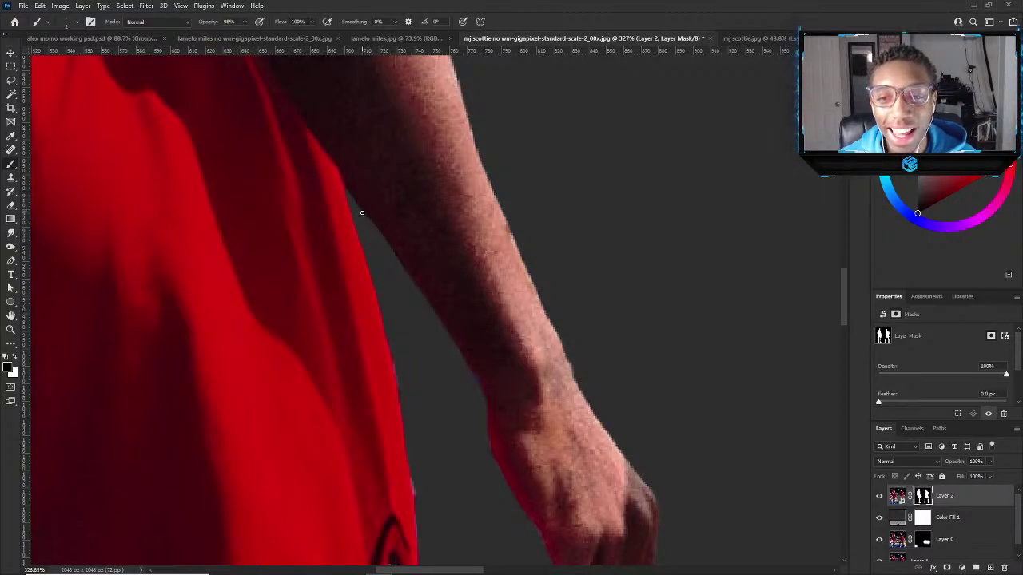
{"action": "scroll", "coordinate": [373, 194], "scroll_direction": "down", "scroll_amount": 8}
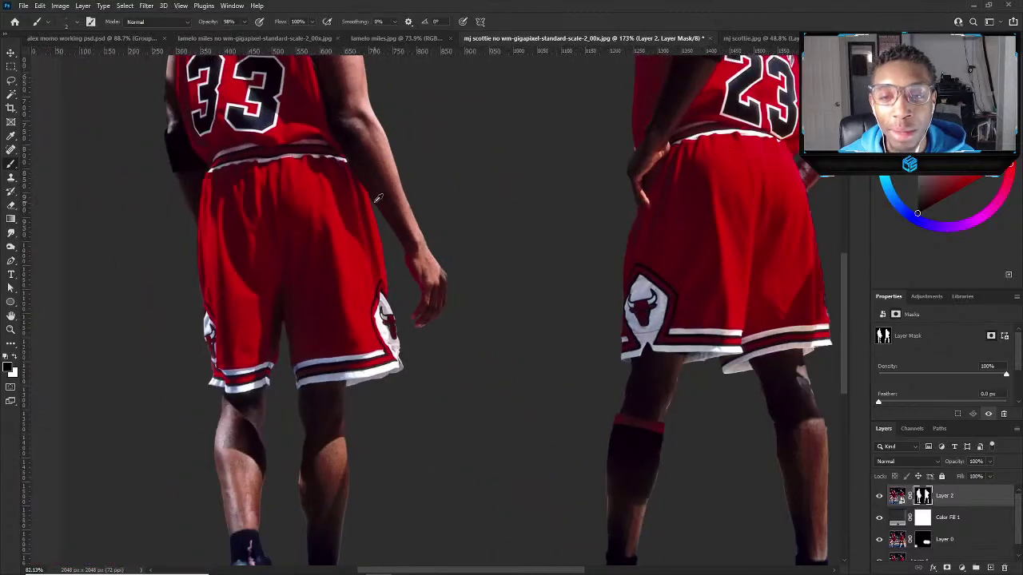
{"action": "scroll", "coordinate": [340, 252], "scroll_direction": "up", "scroll_amount": 3}
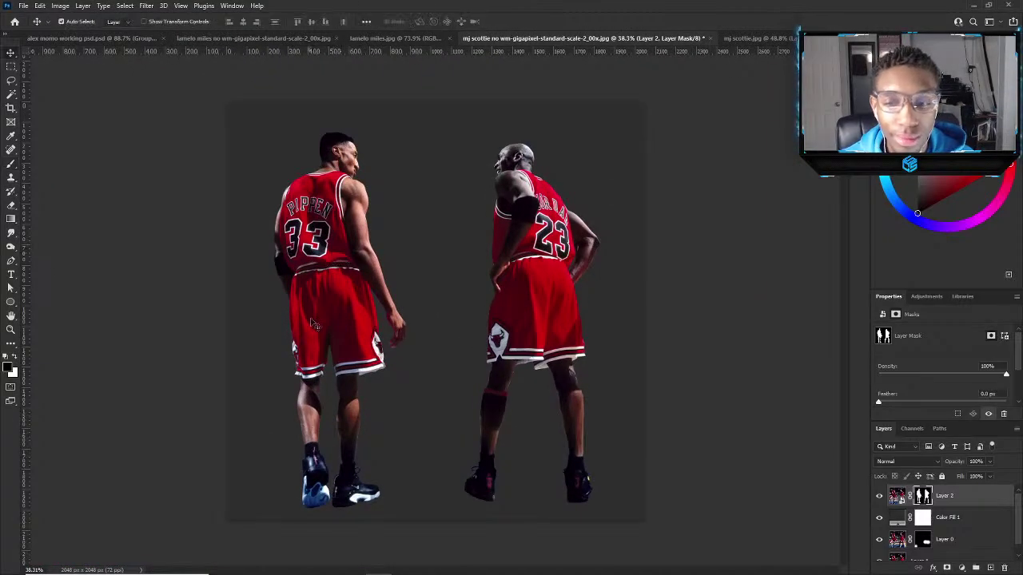
Mask out the light fringe along both edges of the number 33 player's right calf down to the ankle.
{"action": "scroll", "coordinate": [304, 432], "scroll_direction": "up", "scroll_amount": 4}
{"action": "scroll", "coordinate": [334, 457], "scroll_direction": "up", "scroll_amount": 2}
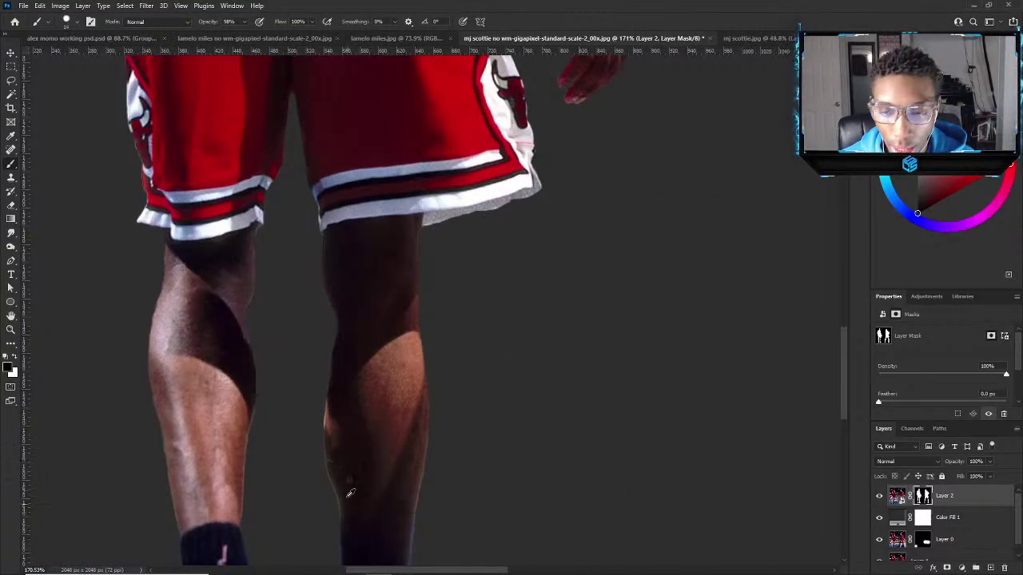
{"action": "scroll", "coordinate": [332, 455], "scroll_direction": "up", "scroll_amount": 3}
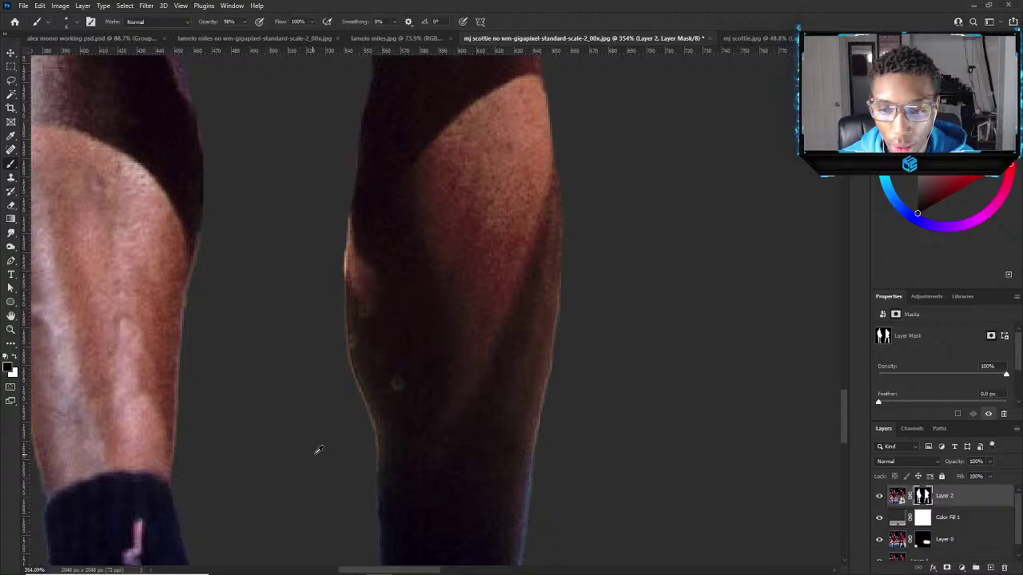
{"action": "left_click_drag", "start_coordinate": [365, 438], "coordinate": [368, 475]}
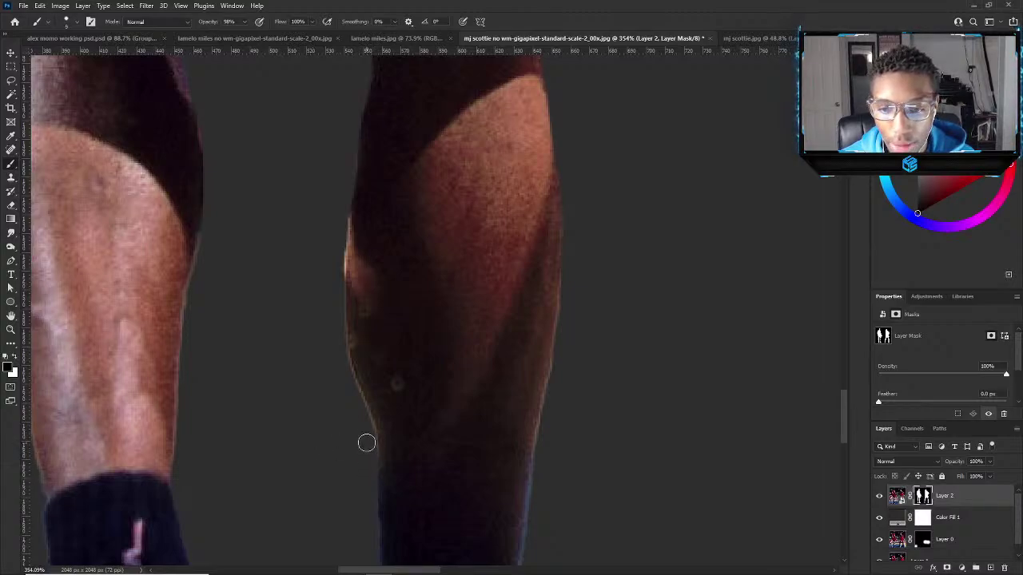
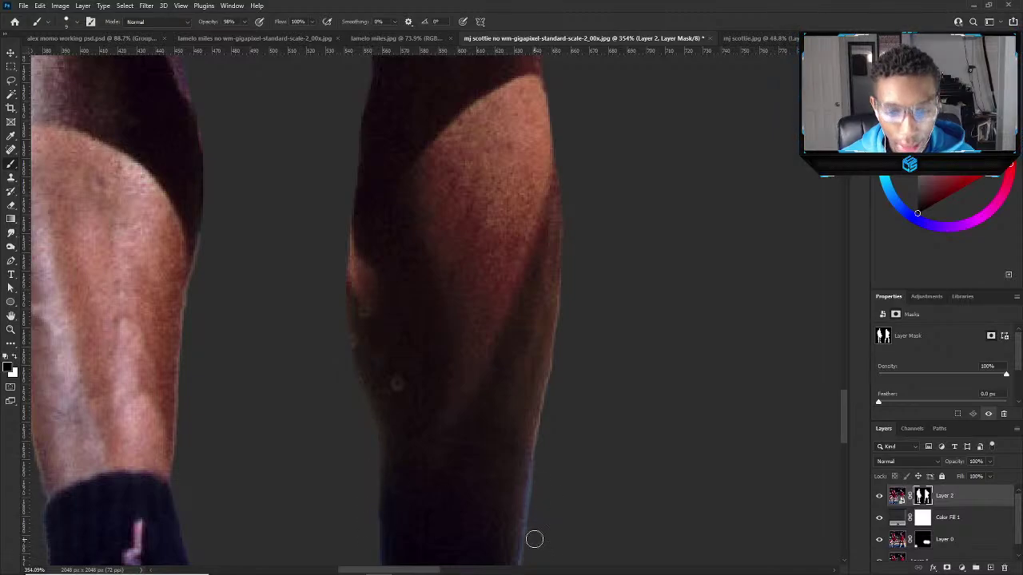
{"action": "mouse_move", "coordinate": [533, 535]}
{"action": "left_mouse_down"}
{"action": "mouse_move", "coordinate": [532, 452]}
{"action": "mouse_move", "coordinate": [559, 377]}
{"action": "mouse_move", "coordinate": [544, 432]}
{"action": "mouse_move", "coordinate": [572, 221]}
{"action": "left_mouse_up"}
{"action": "scroll", "coordinate": [572, 222], "scroll_direction": "down", "scroll_amount": 6}
{"action": "scroll", "coordinate": [311, 497], "scroll_direction": "up", "scroll_amount": 6}
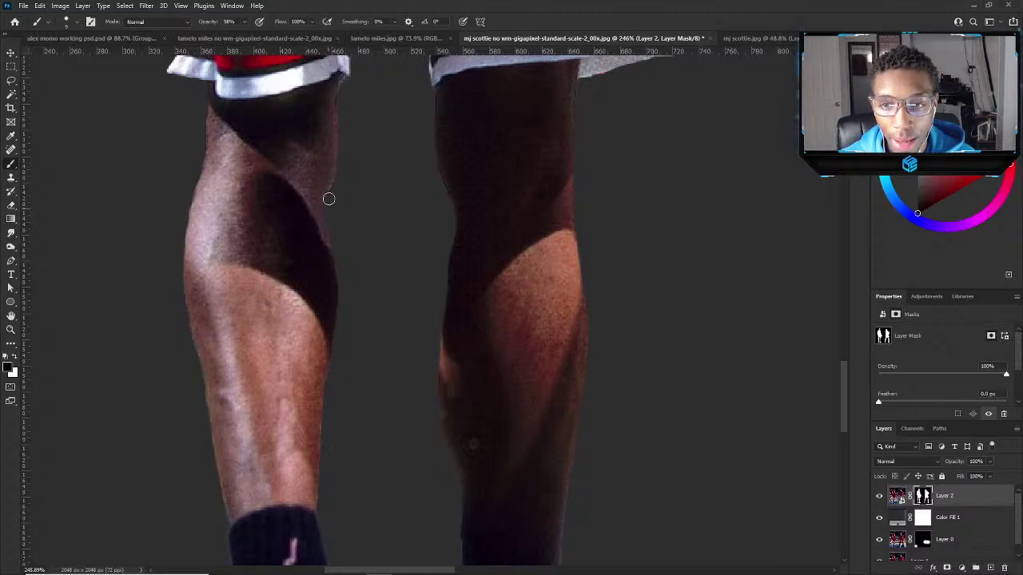
Mask out the light fringe along both edges of the number 23 player's left knee sleeve and upper calf with a 10 px brush.
{"action": "scroll", "coordinate": [345, 143], "scroll_direction": "down", "scroll_amount": 8}
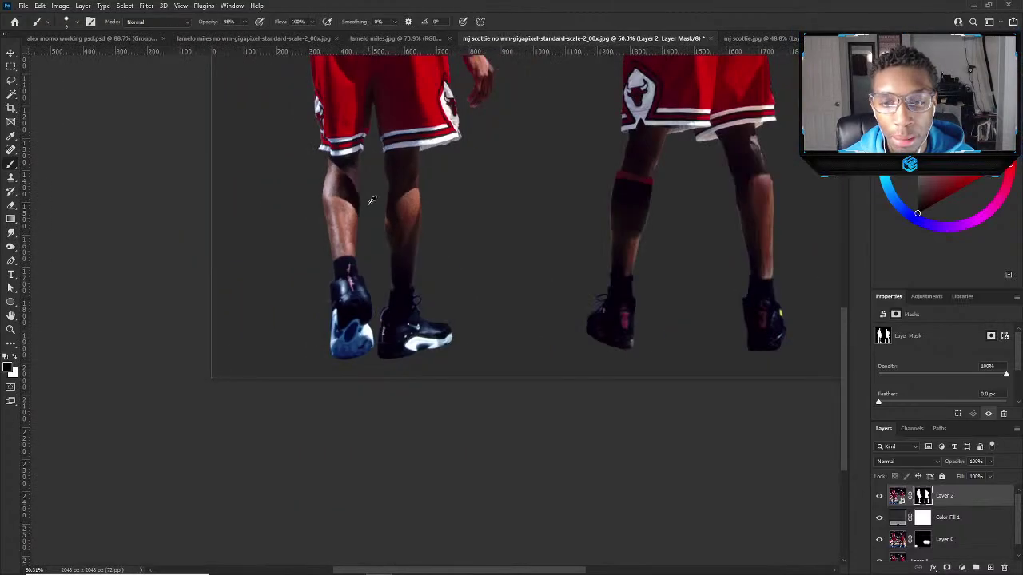
{"action": "key", "text": "v"}
{"action": "scroll", "coordinate": [495, 388], "scroll_direction": "up", "scroll_amount": 4}
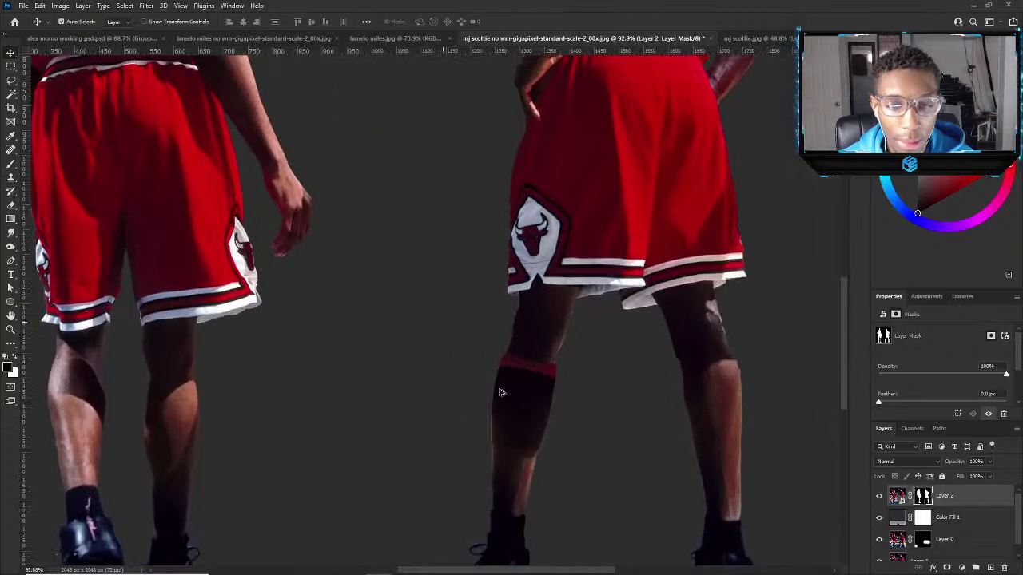
{"action": "key", "text": "b"}
{"action": "scroll", "coordinate": [486, 483], "scroll_direction": "up", "scroll_amount": 5}
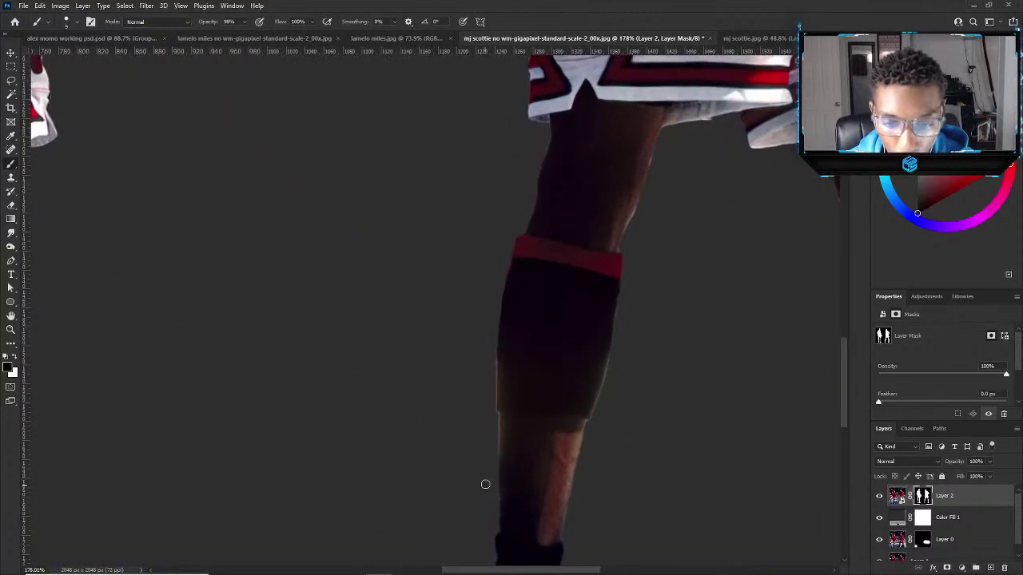
{"action": "key", "text": "bracketright"}
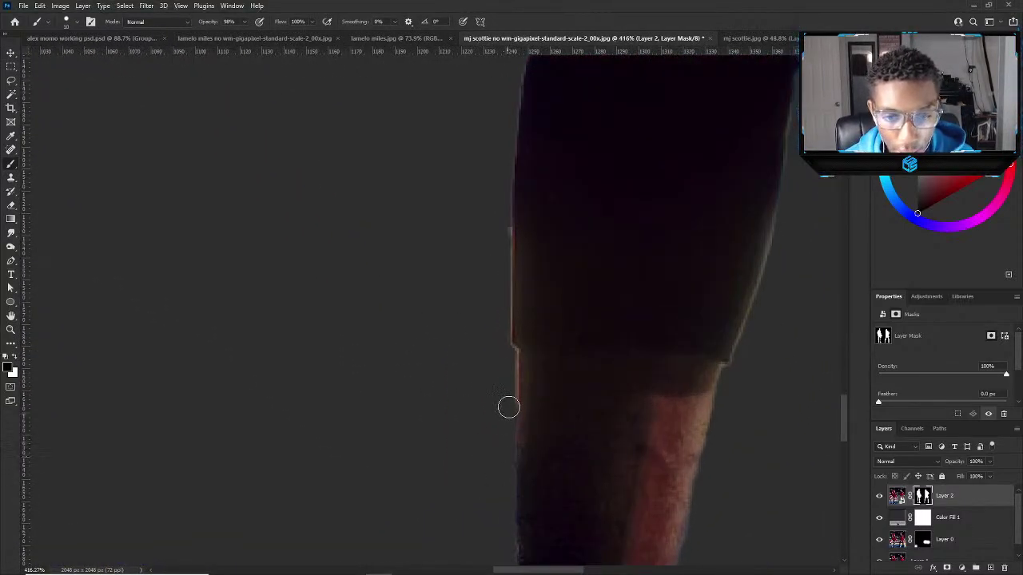
{"action": "left_click_drag", "start_coordinate": [511, 361], "coordinate": [509, 96]}
{"action": "mouse_move", "coordinate": [730, 372]}
{"action": "left_mouse_down"}
{"action": "mouse_move", "coordinate": [779, 240]}
{"action": "mouse_move", "coordinate": [795, 167]}
{"action": "mouse_move", "coordinate": [792, 104]}
{"action": "left_mouse_up"}
{"action": "scroll", "coordinate": [472, 411], "scroll_direction": "down", "scroll_amount": 5}
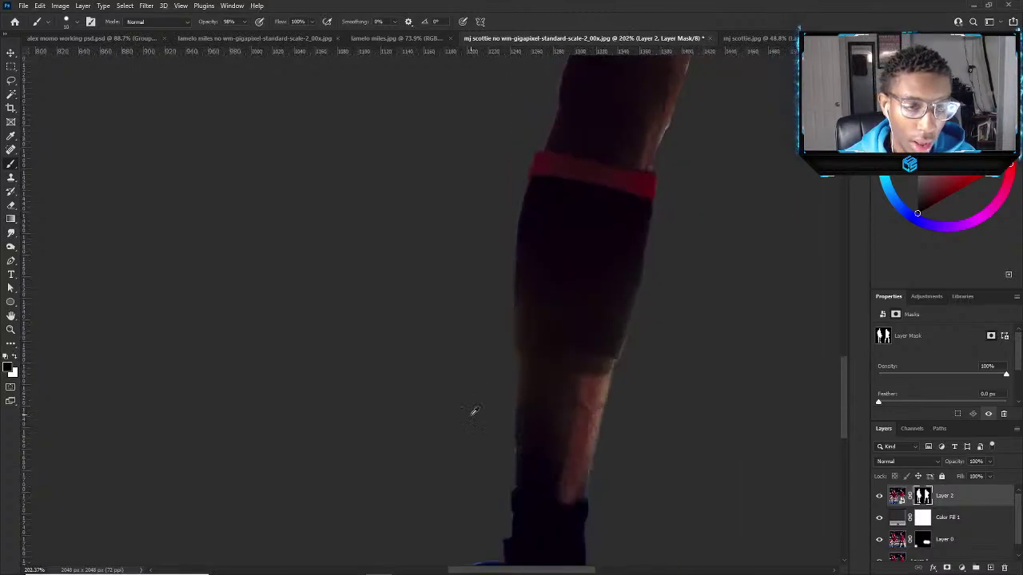
Mask out the remaining fringe along the inner and outer edges of the number 23 player's right calf.
{"action": "scroll", "coordinate": [483, 428], "scroll_direction": "down", "scroll_amount": 4}
{"action": "key", "text": "v"}
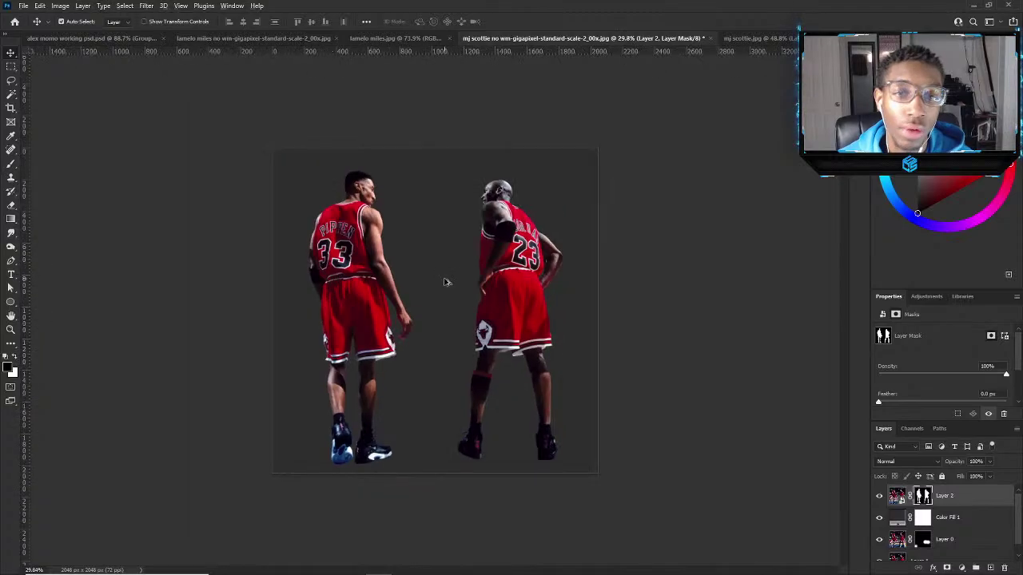
{"action": "scroll", "coordinate": [479, 295], "scroll_direction": "up", "scroll_amount": 2}
{"action": "scroll", "coordinate": [562, 254], "scroll_direction": "up", "scroll_amount": 6}
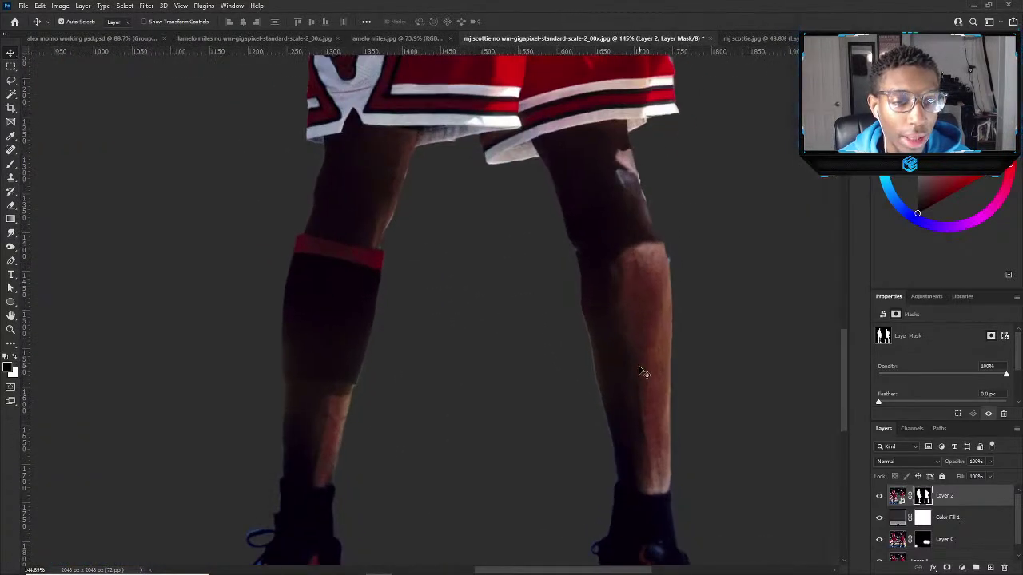
{"action": "key", "text": "b"}
{"action": "scroll", "coordinate": [620, 385], "scroll_direction": "up", "scroll_amount": 3}
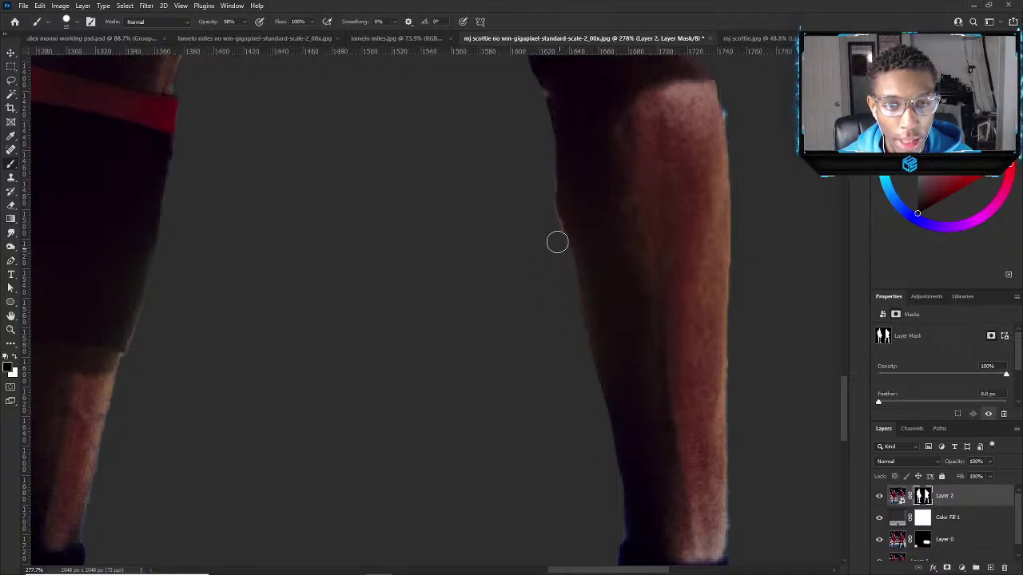
{"action": "left_click_drag", "start_coordinate": [727, 94], "coordinate": [738, 121]}
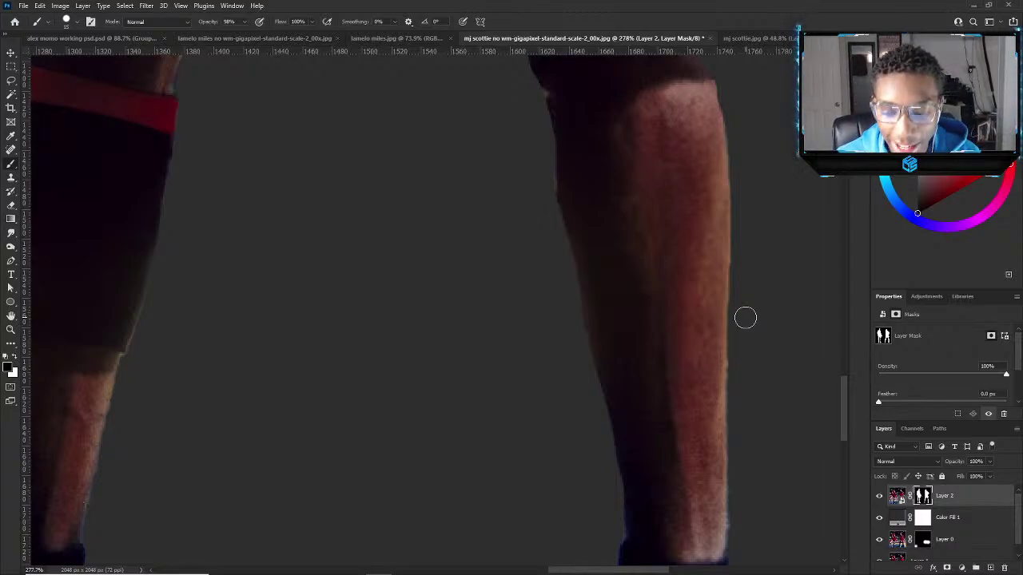
{"action": "scroll", "coordinate": [746, 317], "scroll_direction": "up", "scroll_amount": 1}
Trim the light fringe from the edges of the number 23 player's right thigh between the shorts and the knee.
{"action": "scroll", "coordinate": [589, 312], "scroll_direction": "down", "scroll_amount": 10}
{"action": "key", "text": "v"}
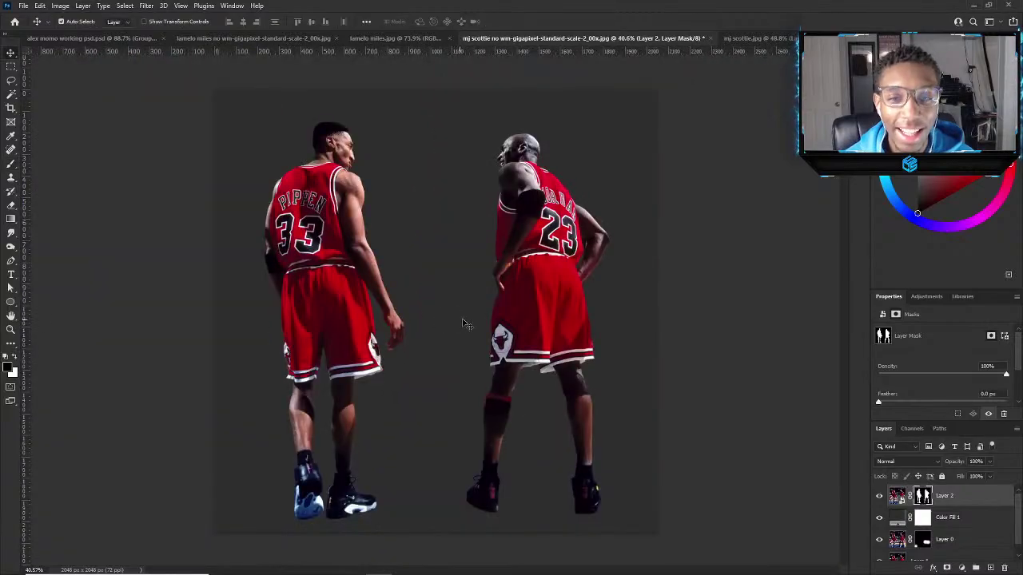
{"action": "scroll", "coordinate": [599, 388], "scroll_direction": "up", "scroll_amount": 4}
{"action": "scroll", "coordinate": [600, 392], "scroll_direction": "up", "scroll_amount": 4}
{"action": "key", "text": "b"}
{"action": "scroll", "coordinate": [589, 359], "scroll_direction": "up", "scroll_amount": 1}
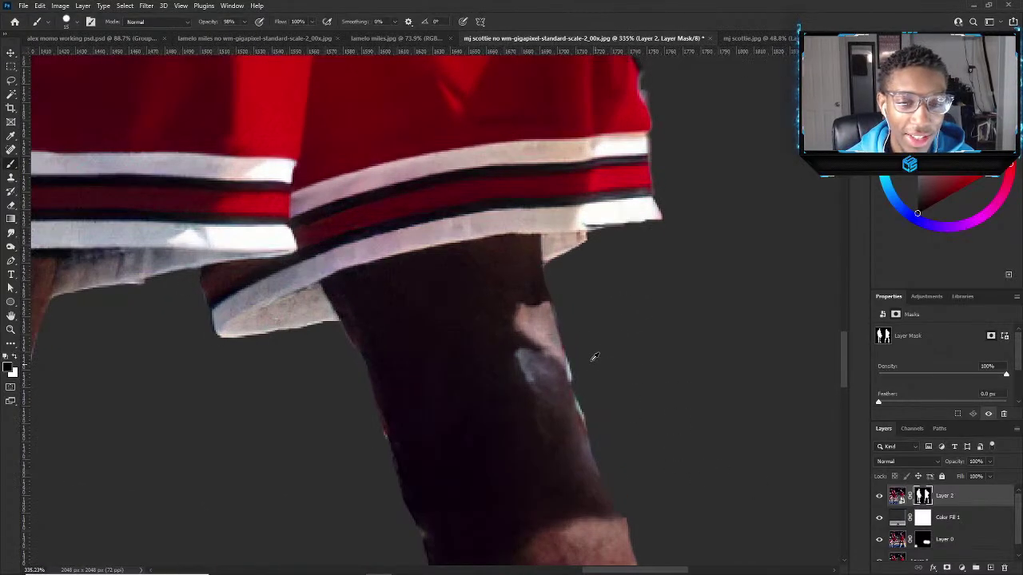
{"action": "left_click_drag", "start_coordinate": [577, 345], "coordinate": [602, 439]}
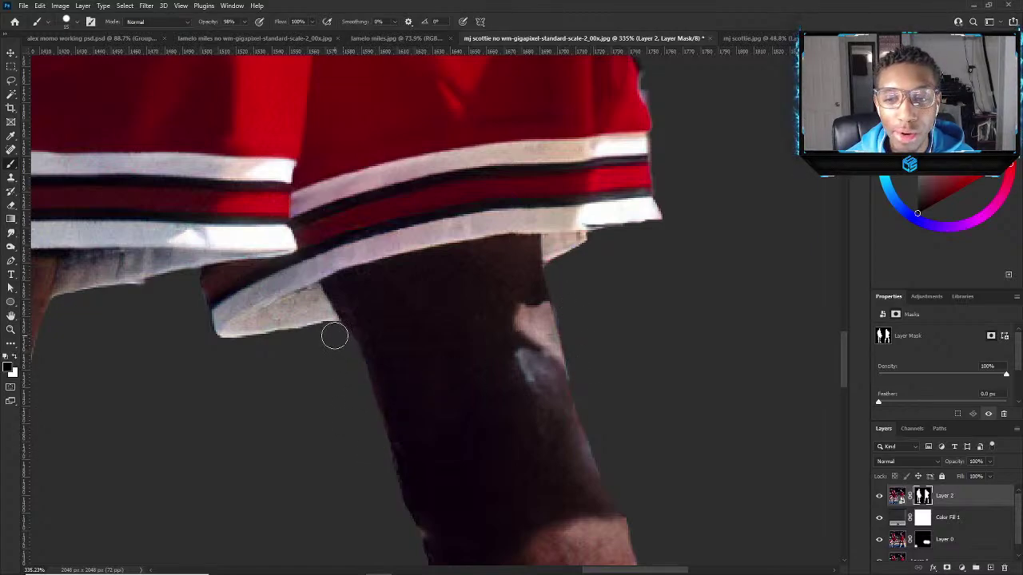
{"action": "scroll", "coordinate": [372, 440], "scroll_direction": "down", "scroll_amount": 2}
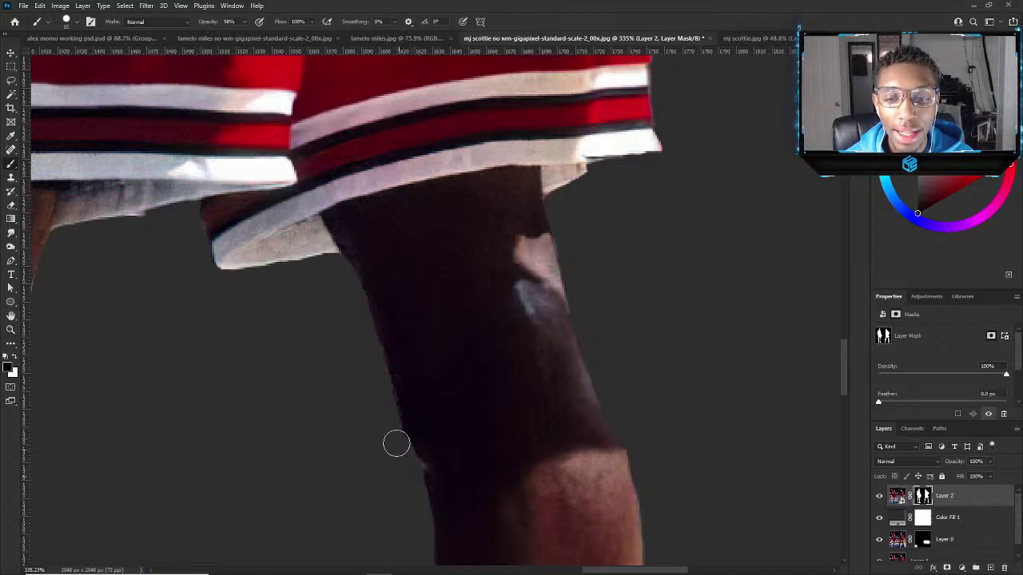
Mask out the bright rim along the inner edge of the number 23 player's left thigh, just above the red band.
{"action": "scroll", "coordinate": [463, 392], "scroll_direction": "down", "scroll_amount": 5}
{"action": "key", "text": "v"}
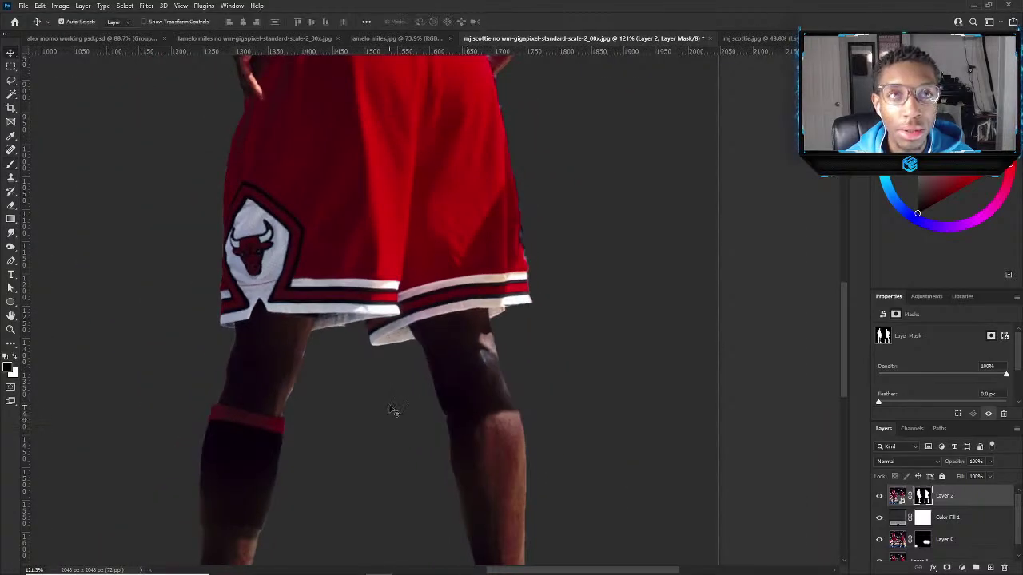
{"action": "scroll", "coordinate": [396, 404], "scroll_direction": "down", "scroll_amount": 4}
{"action": "scroll", "coordinate": [397, 420], "scroll_direction": "up", "scroll_amount": 4}
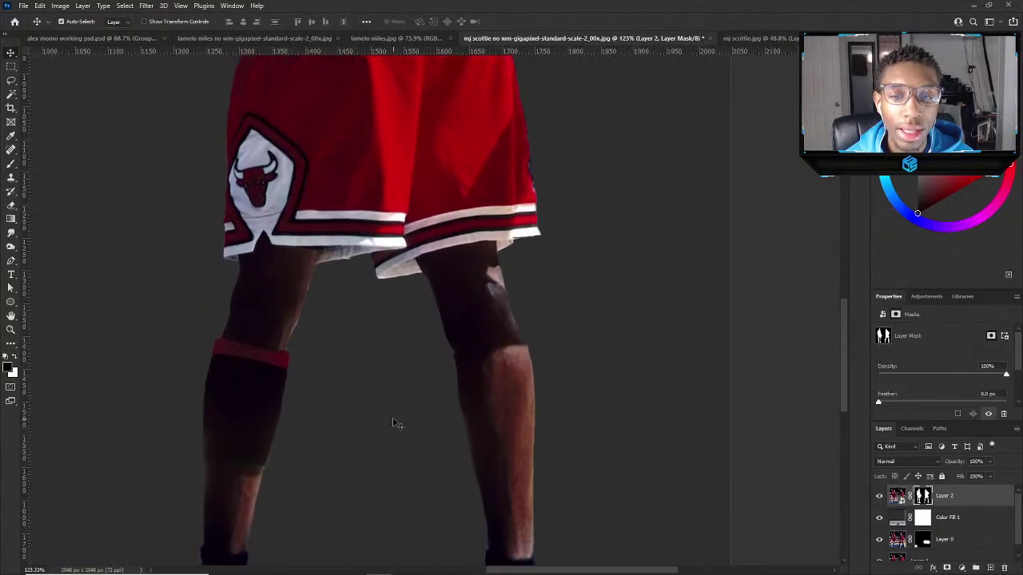
{"action": "scroll", "coordinate": [400, 432], "scroll_direction": "down", "scroll_amount": 6}
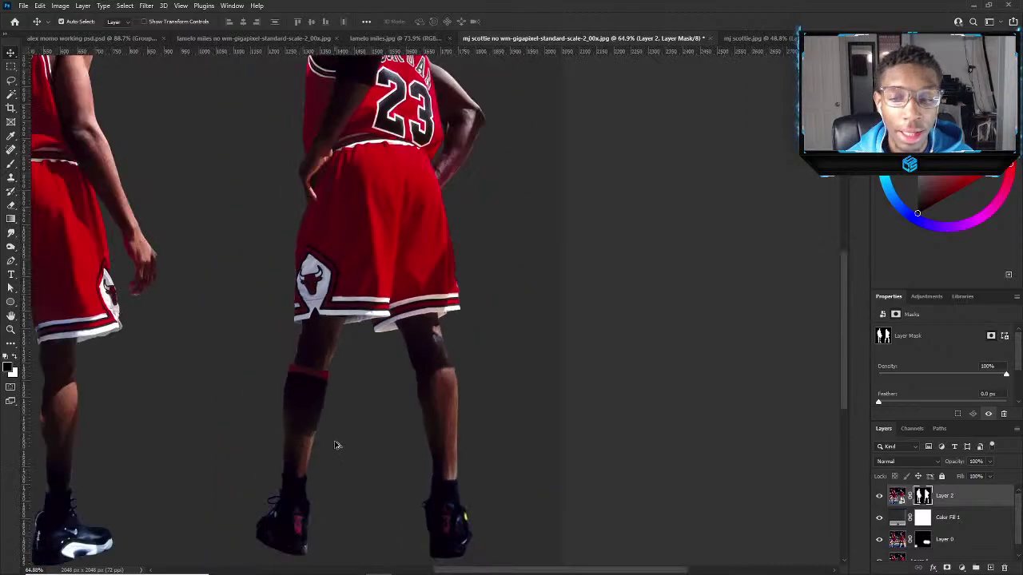
{"action": "scroll", "coordinate": [472, 377], "scroll_direction": "up", "scroll_amount": 3}
{"action": "scroll", "coordinate": [490, 381], "scroll_direction": "up", "scroll_amount": 5}
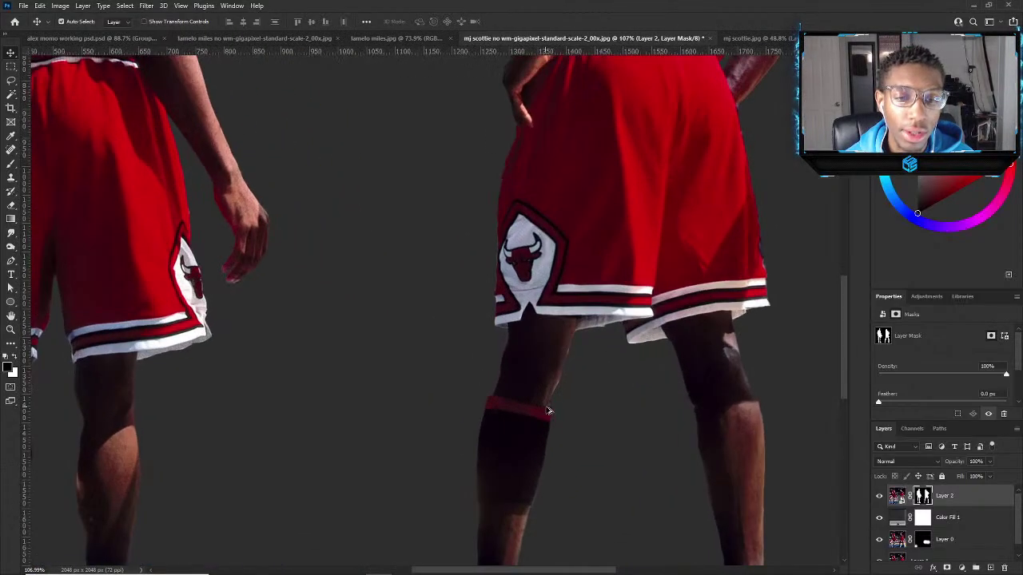
{"action": "key", "text": "b"}
{"action": "scroll", "coordinate": [575, 360], "scroll_direction": "up", "scroll_amount": 3}
{"action": "mouse_move", "coordinate": [564, 334]}
{"action": "left_mouse_down"}
{"action": "mouse_move", "coordinate": [540, 428]}
{"action": "mouse_move", "coordinate": [545, 477]}
{"action": "mouse_move", "coordinate": [544, 452]}
{"action": "left_mouse_up"}
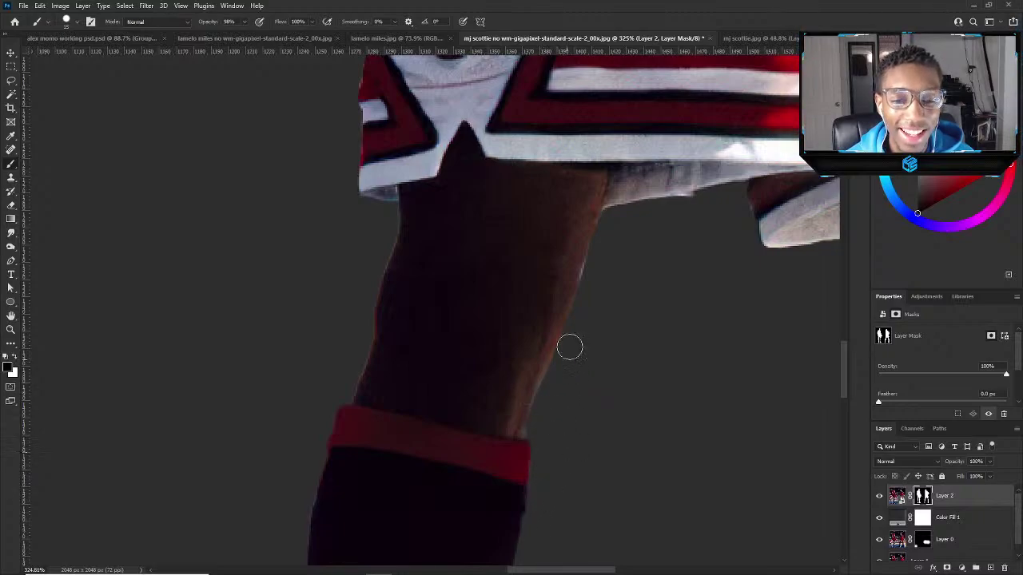
Clean the mask along the front edge of the number 23 player's jersey, above the hand resting on the hip.
{"action": "scroll", "coordinate": [467, 379], "scroll_direction": "down", "scroll_amount": 4}
{"action": "scroll", "coordinate": [399, 397], "scroll_direction": "down", "scroll_amount": 5}
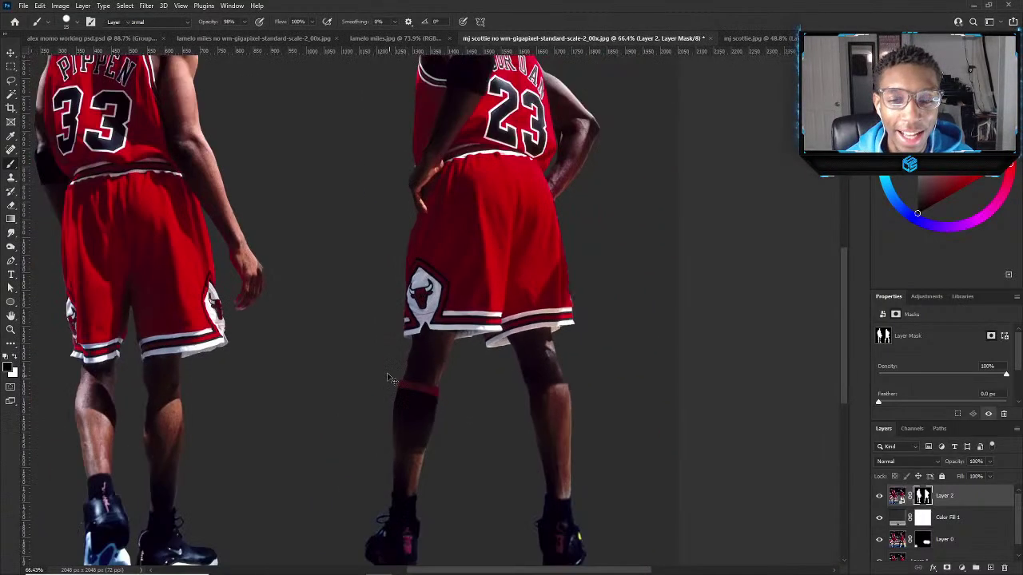
{"action": "key", "text": "v"}
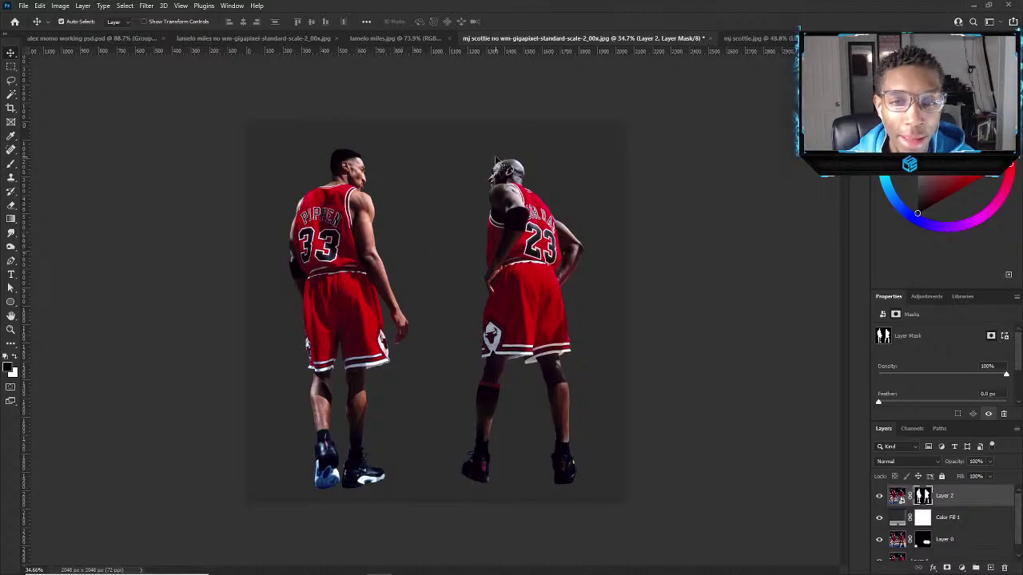
{"action": "scroll", "coordinate": [496, 160], "scroll_direction": "up", "scroll_amount": 5}
{"action": "scroll", "coordinate": [448, 304], "scroll_direction": "down", "scroll_amount": 2}
{"action": "scroll", "coordinate": [406, 368], "scroll_direction": "up", "scroll_amount": 2}
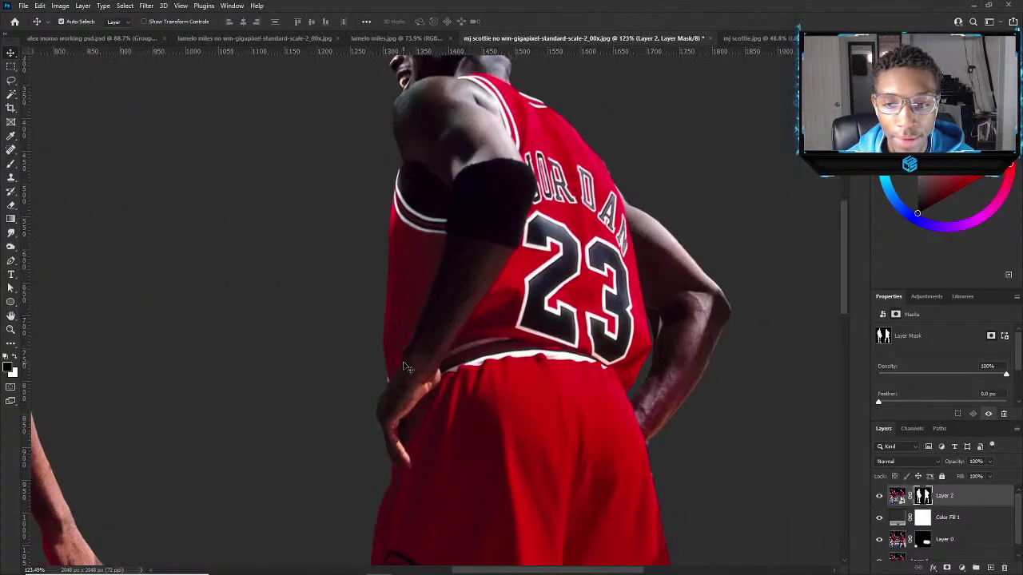
{"action": "key", "text": "b"}
{"action": "scroll", "coordinate": [289, 348], "scroll_direction": "up", "scroll_amount": 3}
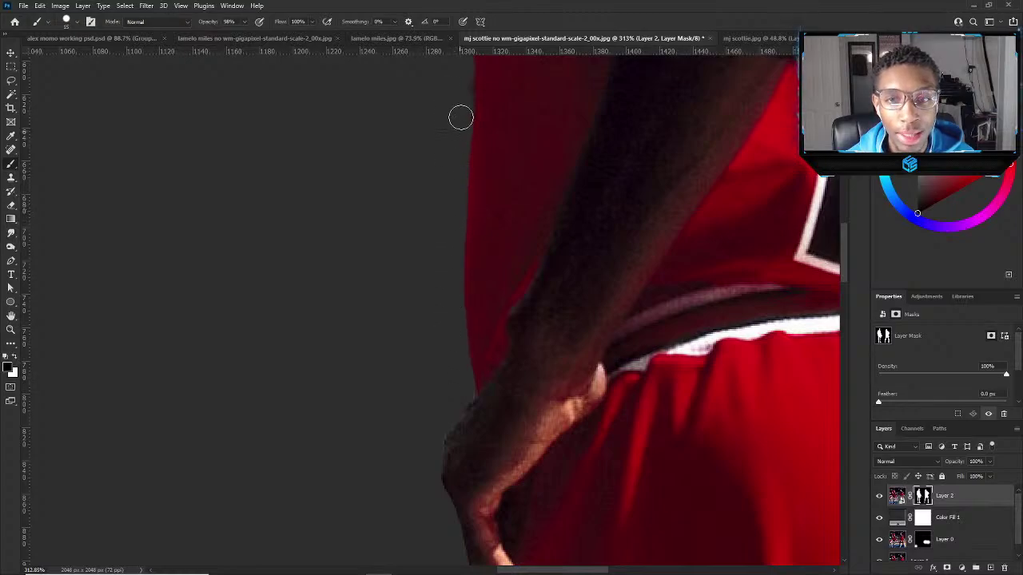
Check the number 23 player's shoulder edge, and trim the fringe behind the number 33 player's neck down to the collar.
{"action": "scroll", "coordinate": [358, 210], "scroll_direction": "down", "scroll_amount": 5}
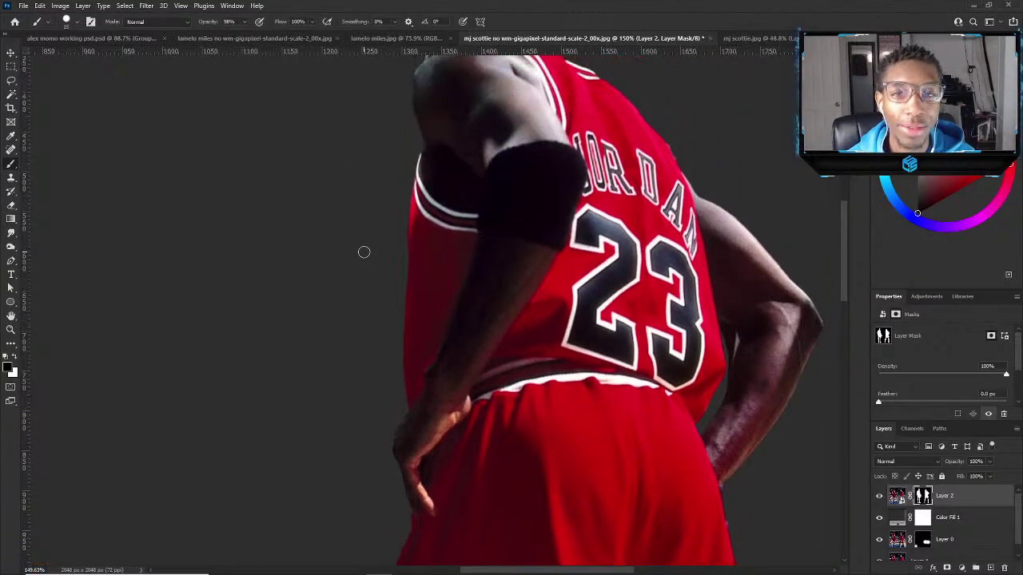
{"action": "scroll", "coordinate": [364, 252], "scroll_direction": "up", "scroll_amount": 2}
{"action": "scroll", "coordinate": [364, 252], "scroll_direction": "up", "scroll_amount": 7}
{"action": "scroll", "coordinate": [410, 303], "scroll_direction": "down", "scroll_amount": 11}
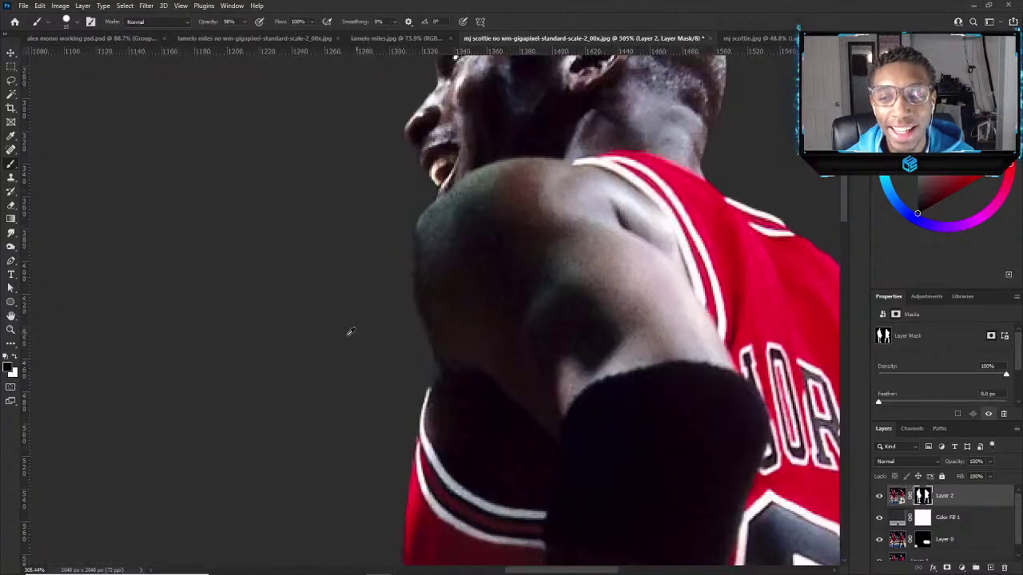
{"action": "scroll", "coordinate": [237, 196], "scroll_direction": "down", "scroll_amount": 2}
{"action": "scroll", "coordinate": [264, 199], "scroll_direction": "up", "scroll_amount": 8}
{"action": "key", "text": "v"}
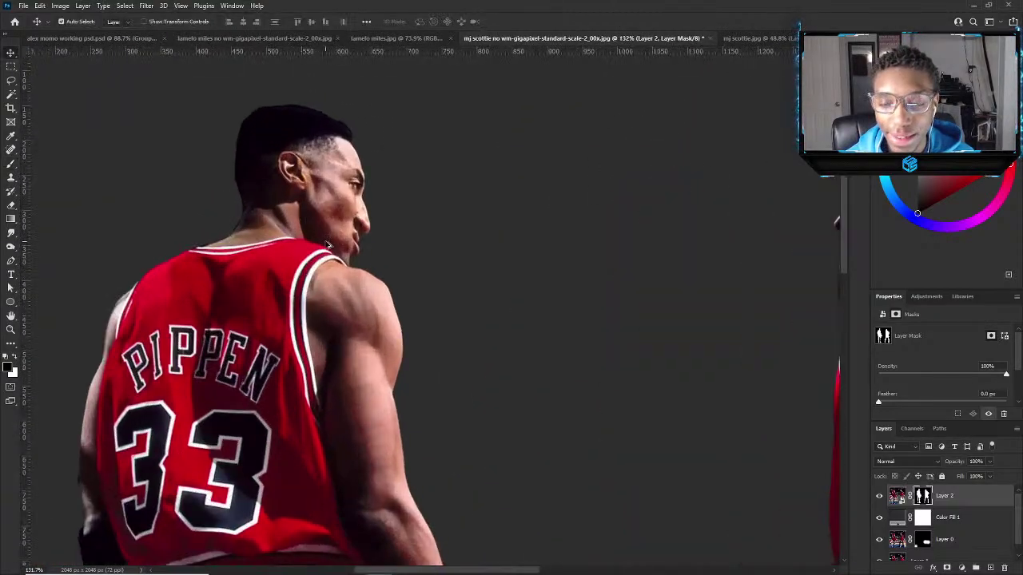
{"action": "key", "text": "b"}
{"action": "scroll", "coordinate": [264, 201], "scroll_direction": "up", "scroll_amount": 4}
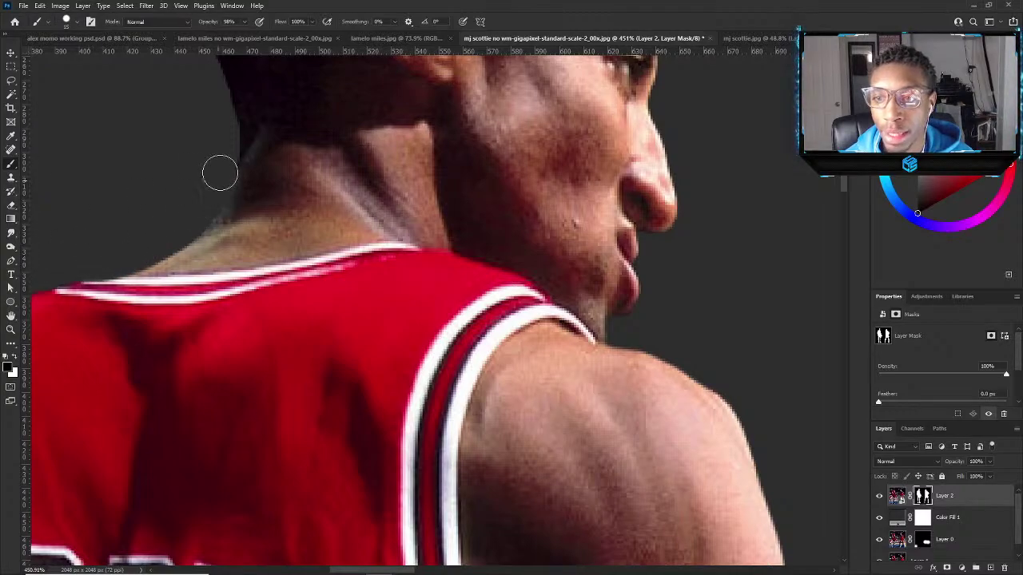
Mask out the fringe along the outer edge of the number 33 player's right lower leg, down to the ankle.
{"action": "scroll", "coordinate": [448, 243], "scroll_direction": "down", "scroll_amount": 11}
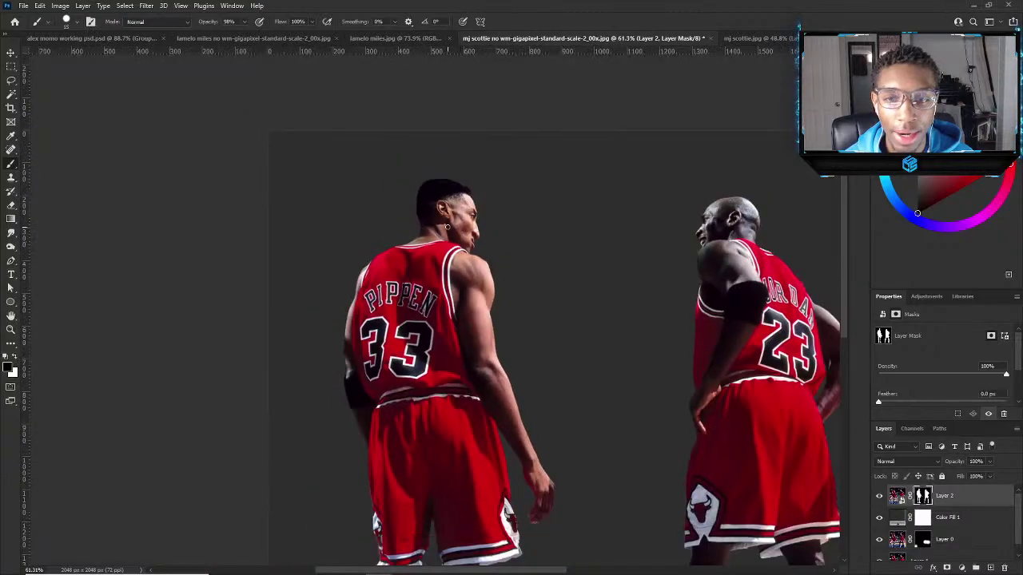
{"action": "scroll", "coordinate": [471, 311], "scroll_direction": "down", "scroll_amount": 1}
{"action": "key", "text": "v"}
{"action": "scroll", "coordinate": [413, 147], "scroll_direction": "down", "scroll_amount": 3}
{"action": "scroll", "coordinate": [343, 240], "scroll_direction": "up", "scroll_amount": 3}
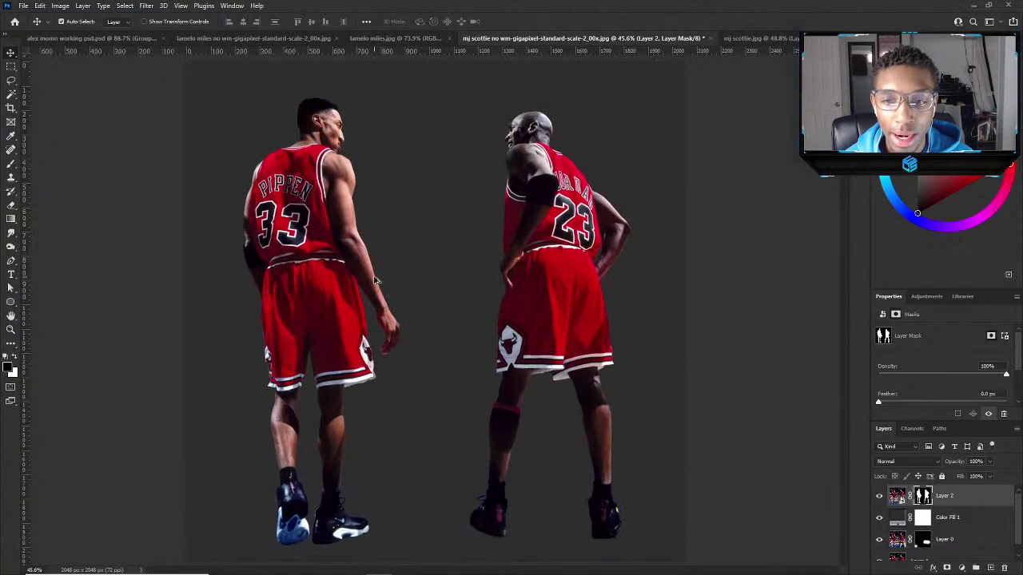
{"action": "scroll", "coordinate": [327, 480], "scroll_direction": "up", "scroll_amount": 2}
{"action": "scroll", "coordinate": [332, 440], "scroll_direction": "up", "scroll_amount": 3}
{"action": "key", "text": "b"}
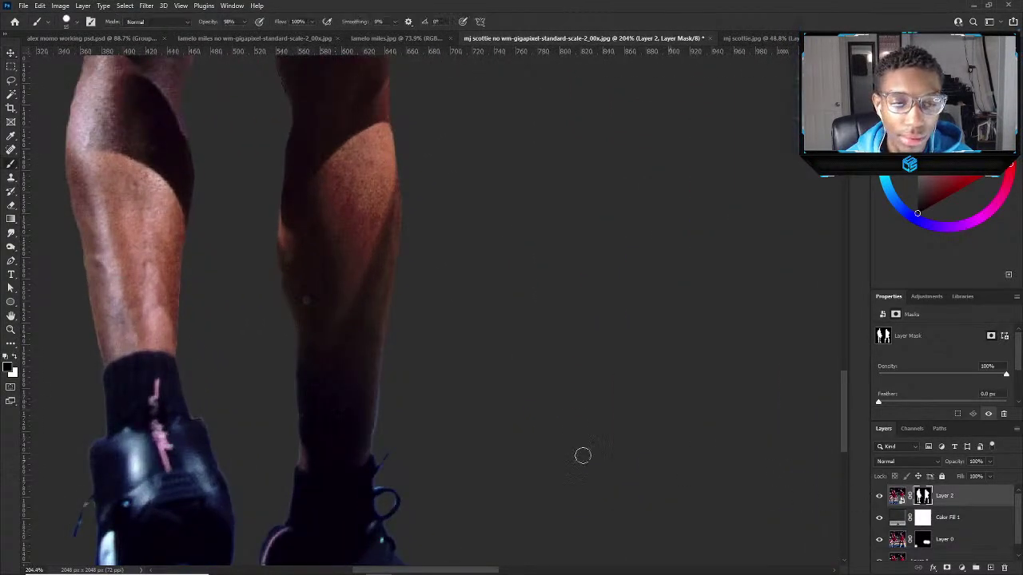
{"action": "scroll", "coordinate": [327, 402], "scroll_direction": "up", "scroll_amount": 5}
{"action": "left_click_drag", "start_coordinate": [433, 475], "coordinate": [439, 390]}
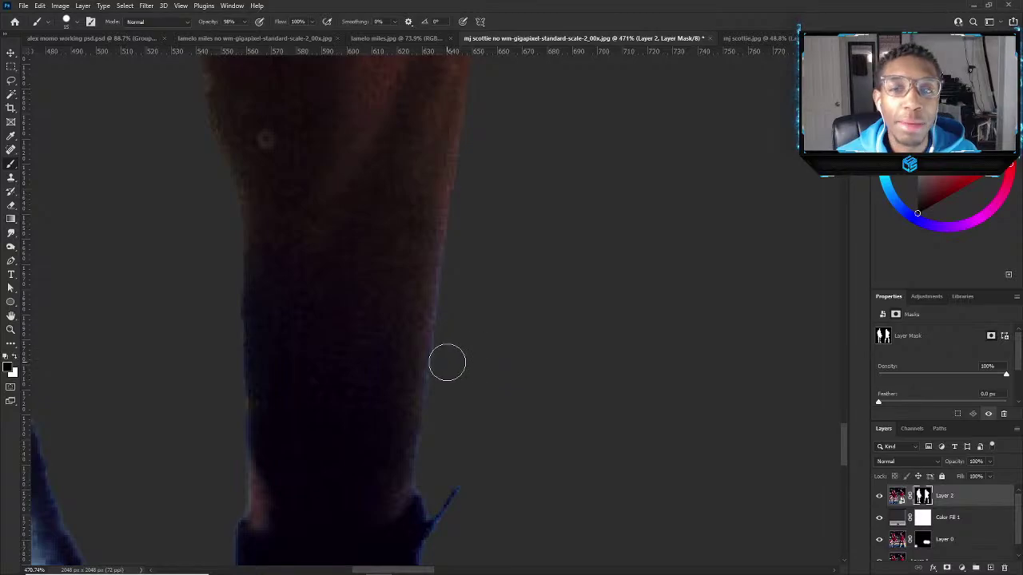
Clean the mask along the inner edge of the number 33 player's left sock and shoe heel, and check both shoes.
{"action": "scroll", "coordinate": [389, 221], "scroll_direction": "down", "scroll_amount": 3}
{"action": "scroll", "coordinate": [389, 224], "scroll_direction": "down", "scroll_amount": 2}
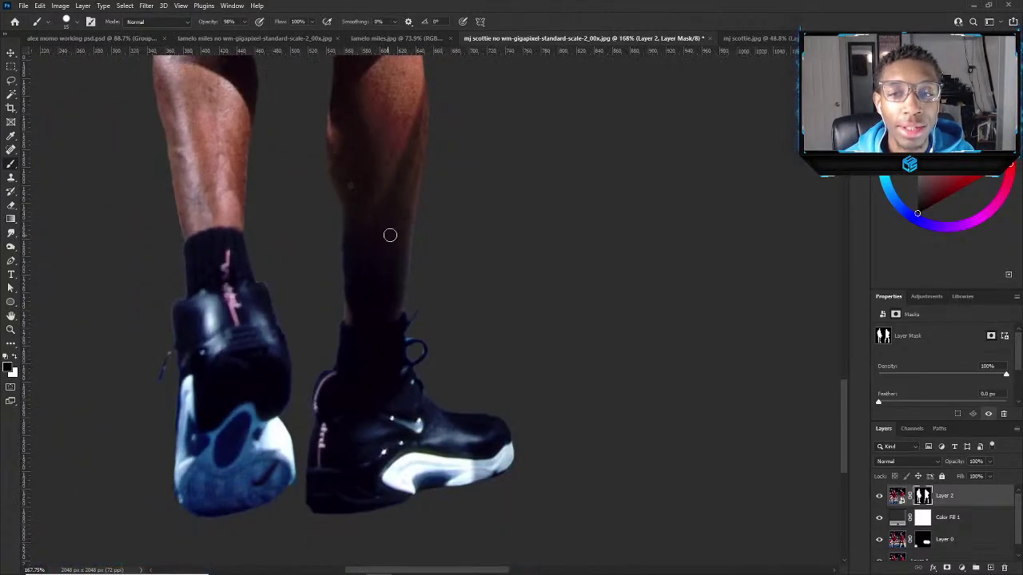
{"action": "scroll", "coordinate": [270, 270], "scroll_direction": "up", "scroll_amount": 3}
{"action": "scroll", "coordinate": [268, 266], "scroll_direction": "up", "scroll_amount": 3}
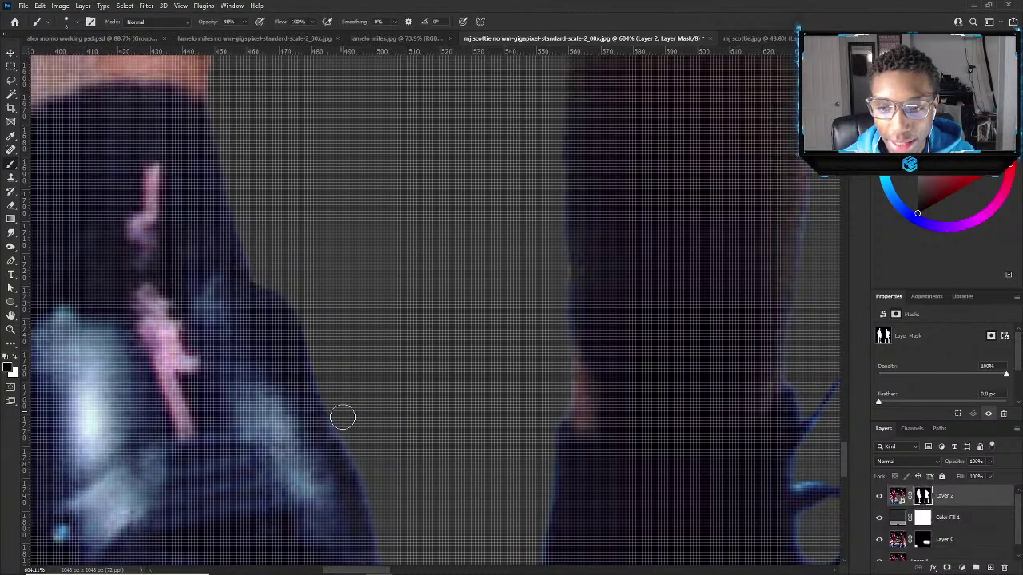
{"action": "scroll", "coordinate": [382, 494], "scroll_direction": "down", "scroll_amount": 5}
{"action": "scroll", "coordinate": [271, 471], "scroll_direction": "up", "scroll_amount": 4}
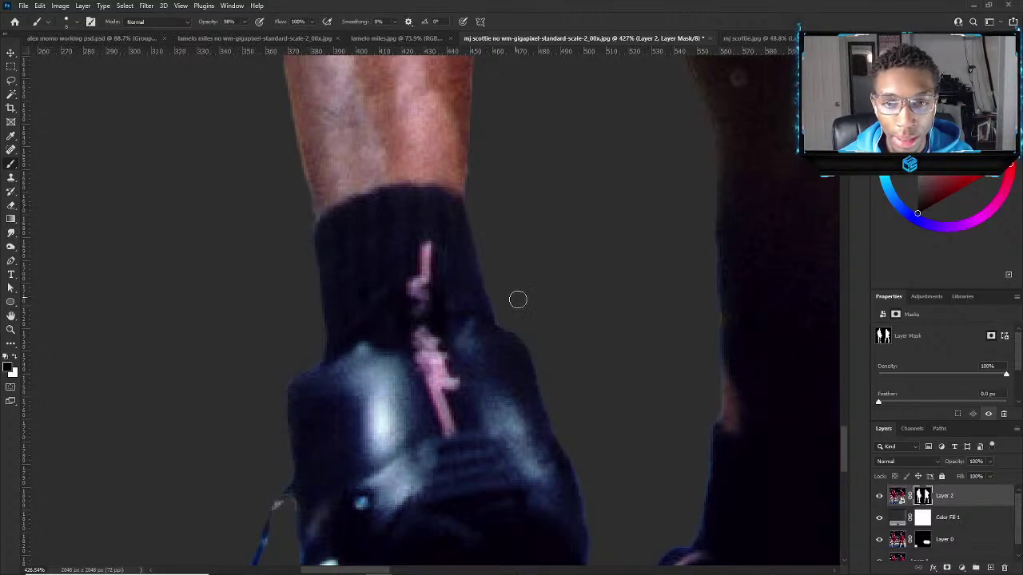
{"action": "scroll", "coordinate": [519, 299], "scroll_direction": "down", "scroll_amount": 6}
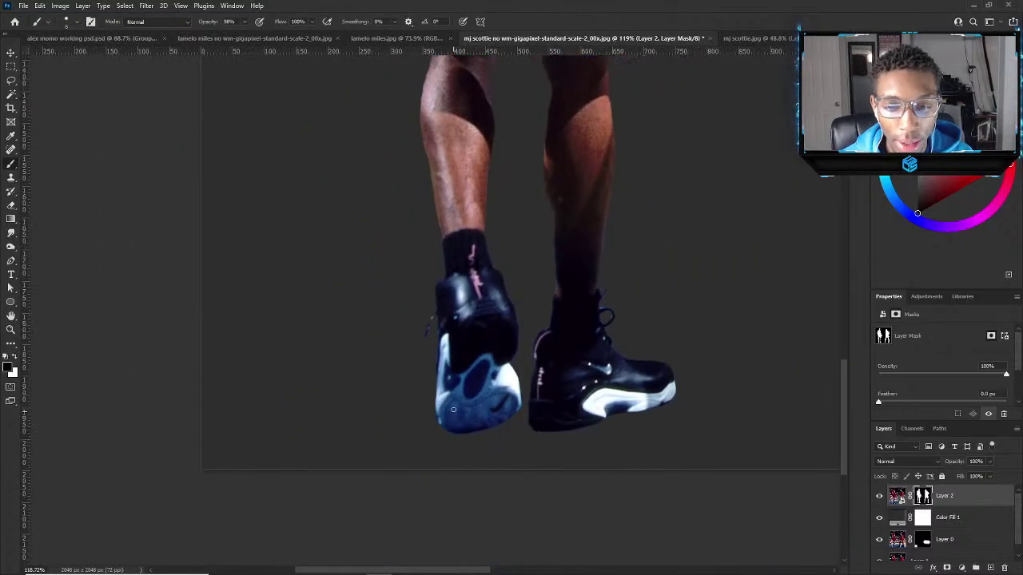
{"action": "key", "text": "v"}
{"action": "scroll", "coordinate": [566, 395], "scroll_direction": "up", "scroll_amount": 2}
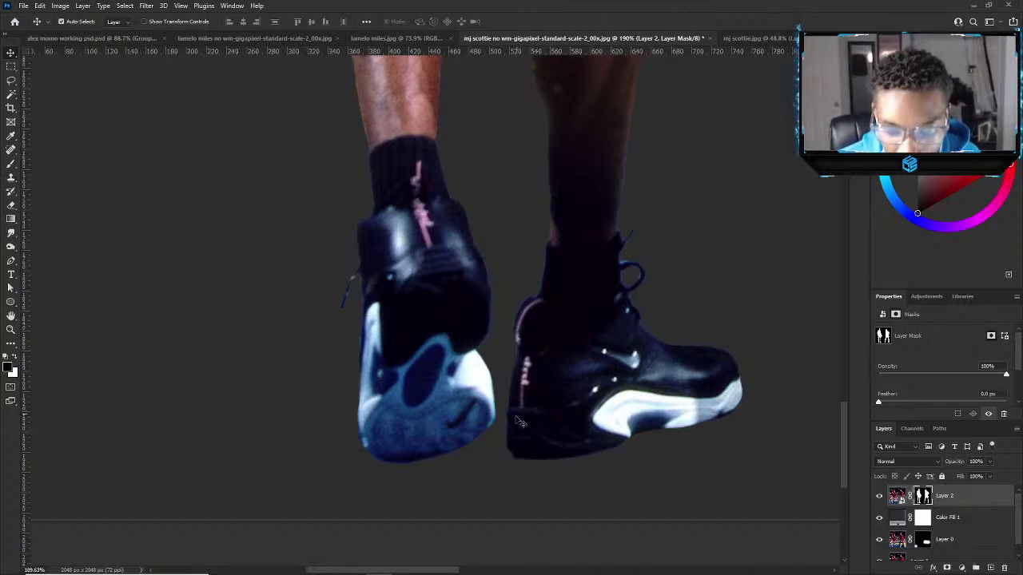
Examine the mask edges of the number 33 player's lower legs and shoes, and around the number 23 player's leg sleeve.
{"action": "scroll", "coordinate": [400, 459], "scroll_direction": "down", "scroll_amount": 3}
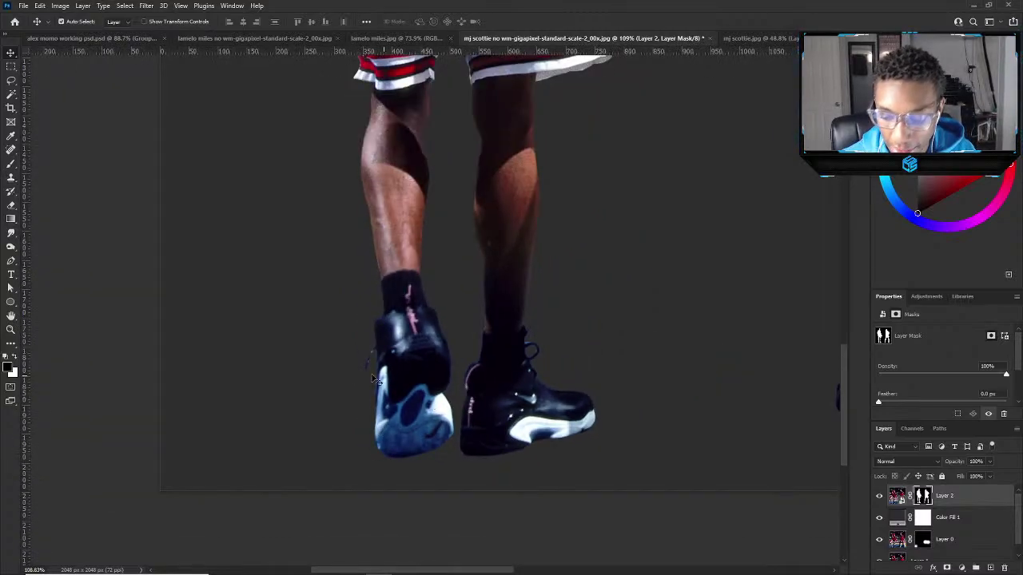
{"action": "scroll", "coordinate": [411, 235], "scroll_direction": "down", "scroll_amount": 2}
{"action": "scroll", "coordinate": [431, 303], "scroll_direction": "up", "scroll_amount": 5}
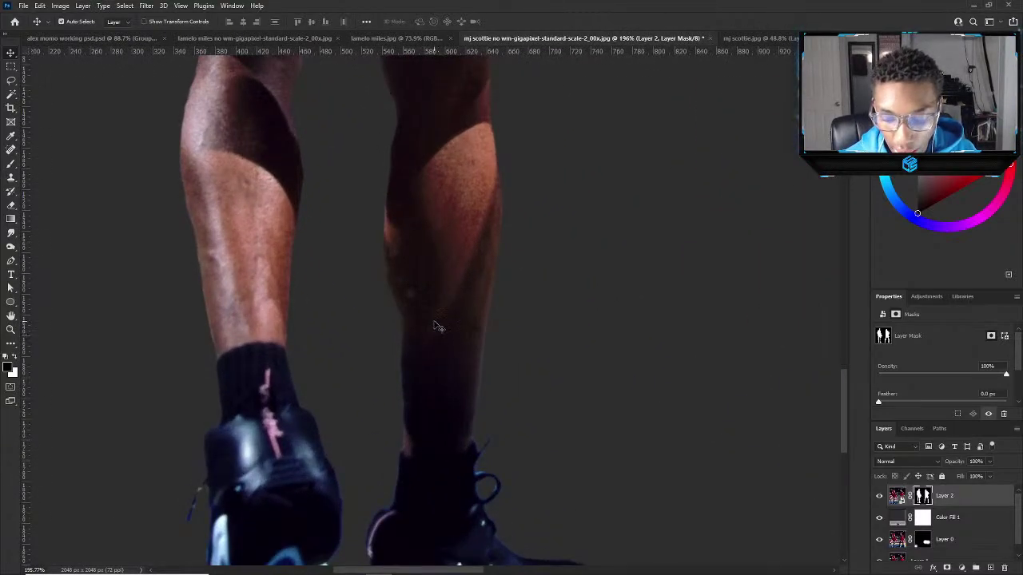
{"action": "scroll", "coordinate": [438, 326], "scroll_direction": "down", "scroll_amount": 5}
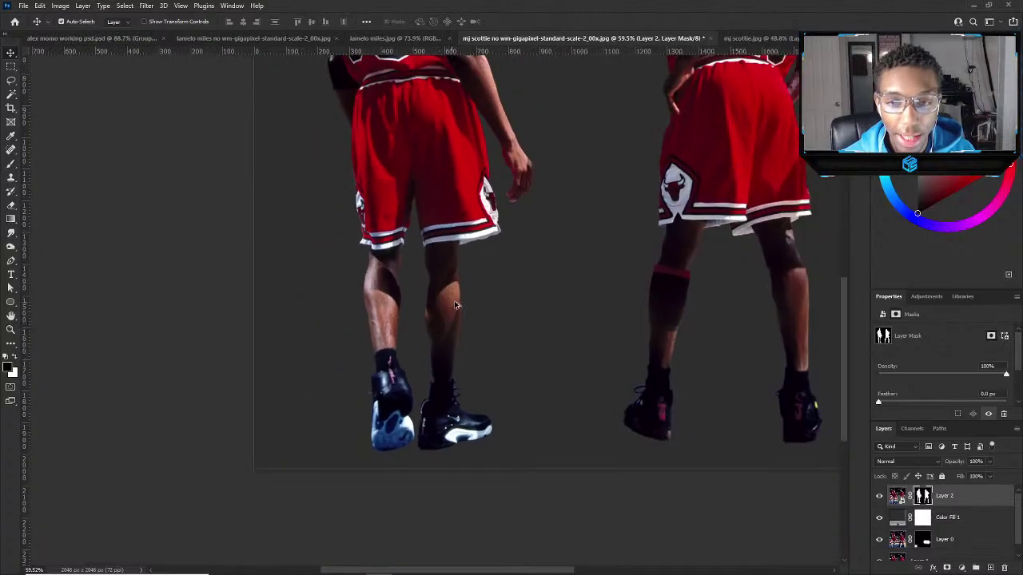
{"action": "scroll", "coordinate": [456, 304], "scroll_direction": "up", "scroll_amount": 2}
{"action": "scroll", "coordinate": [694, 371], "scroll_direction": "up", "scroll_amount": 2}
{"action": "scroll", "coordinate": [651, 357], "scroll_direction": "up", "scroll_amount": 2}
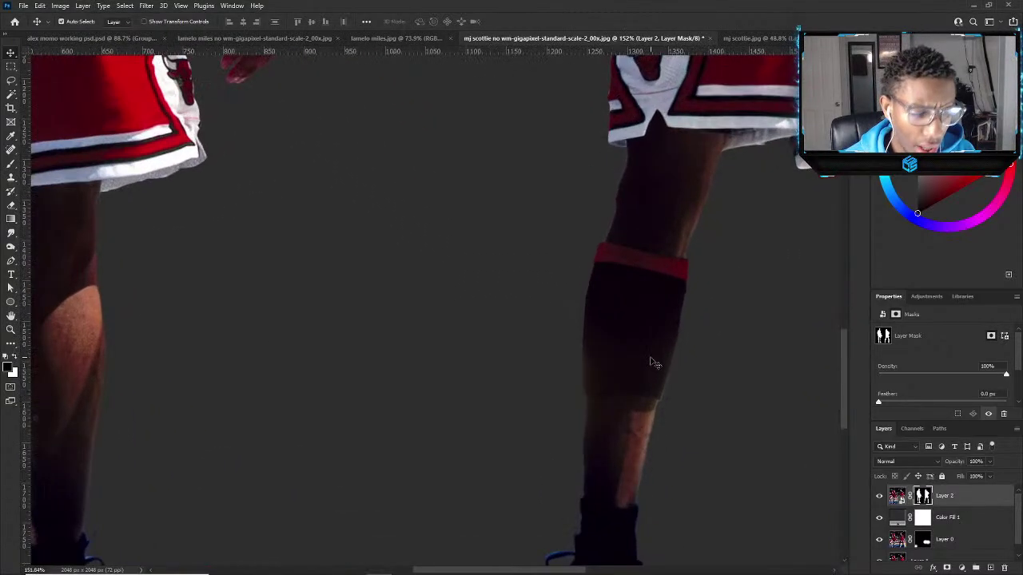
{"action": "key", "text": "b"}
{"action": "scroll", "coordinate": [654, 368], "scroll_direction": "up", "scroll_amount": 3}
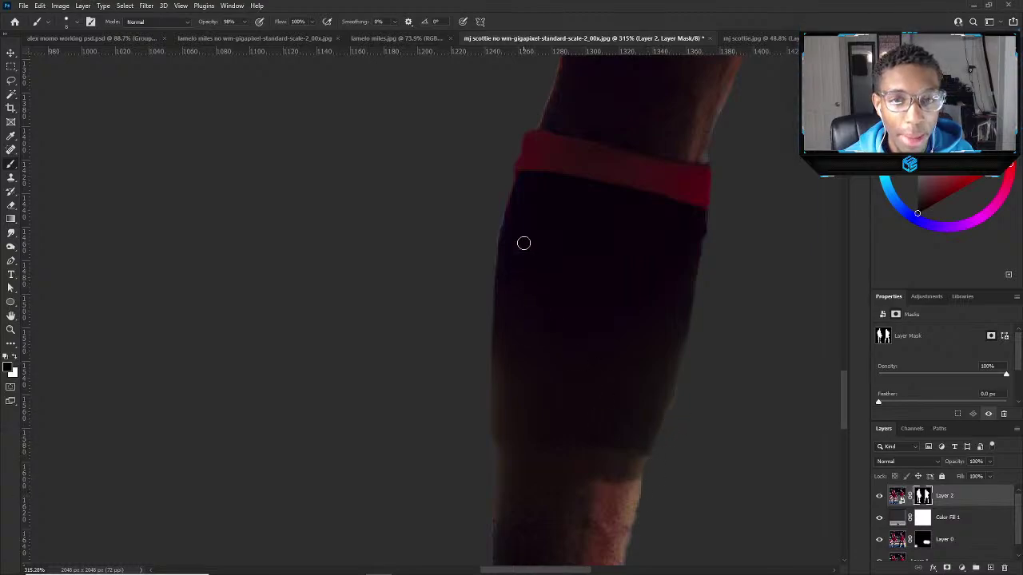
{"action": "scroll", "coordinate": [528, 227], "scroll_direction": "up", "scroll_amount": 2}
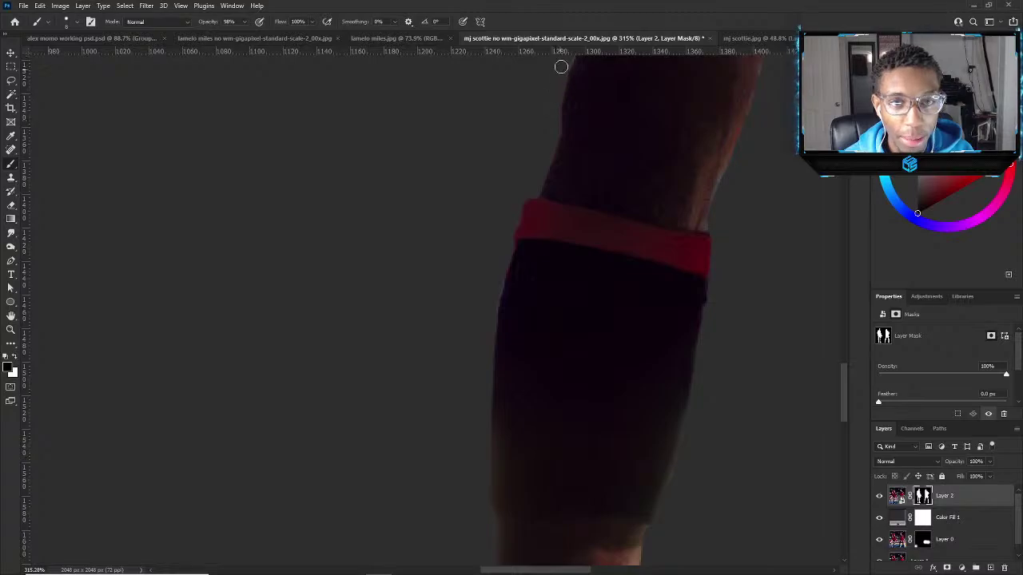
{"action": "scroll", "coordinate": [658, 155], "scroll_direction": "up", "scroll_amount": 4}
{"action": "scroll", "coordinate": [607, 224], "scroll_direction": "up", "scroll_amount": 1}
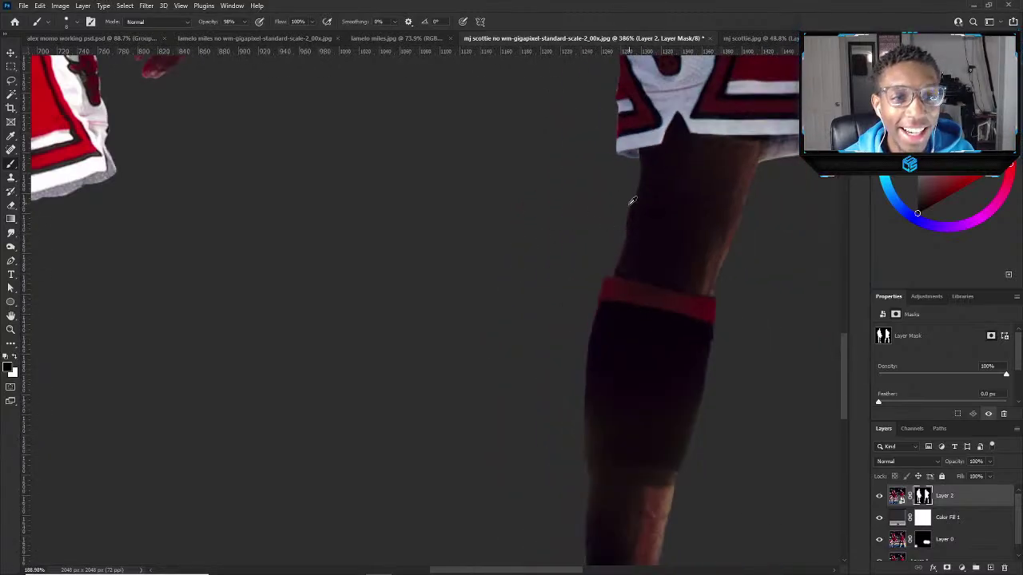
{"action": "scroll", "coordinate": [632, 200], "scroll_direction": "down", "scroll_amount": 3}
{"action": "scroll", "coordinate": [635, 212], "scroll_direction": "up", "scroll_amount": 2}
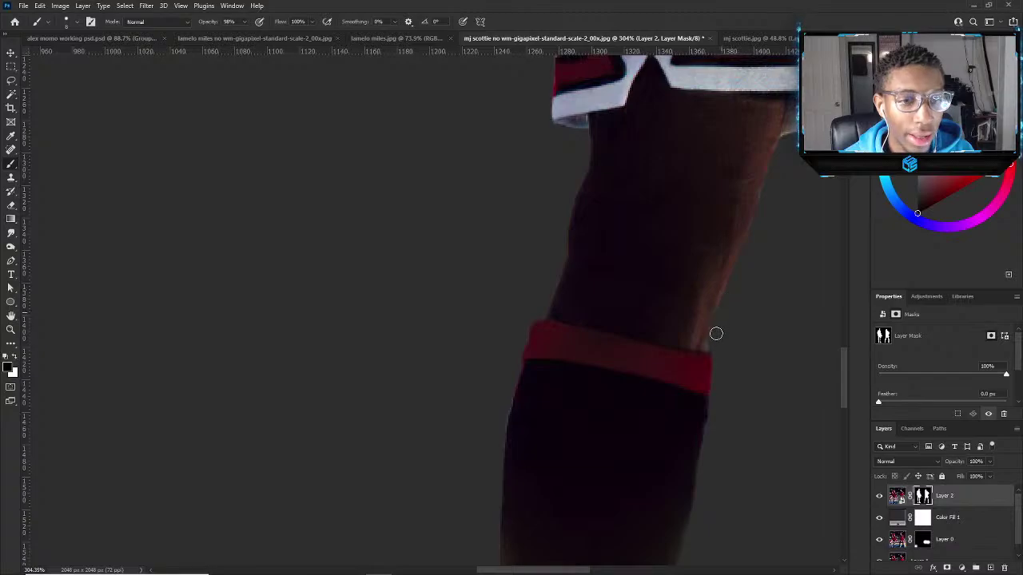
{"action": "scroll", "coordinate": [729, 375], "scroll_direction": "down", "scroll_amount": 8}
{"action": "key", "text": "v"}
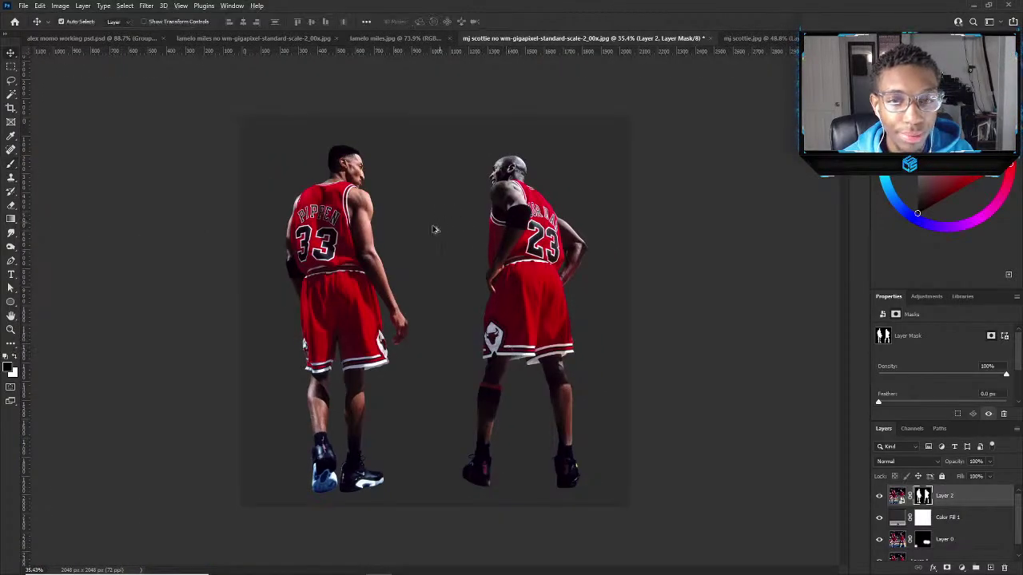
Duplicate the masked players layer and turn the copy into a plain pixel layer by converting it to a smart object and rasterizing it.
{"action": "scroll", "coordinate": [356, 235], "scroll_direction": "up", "scroll_amount": 2}
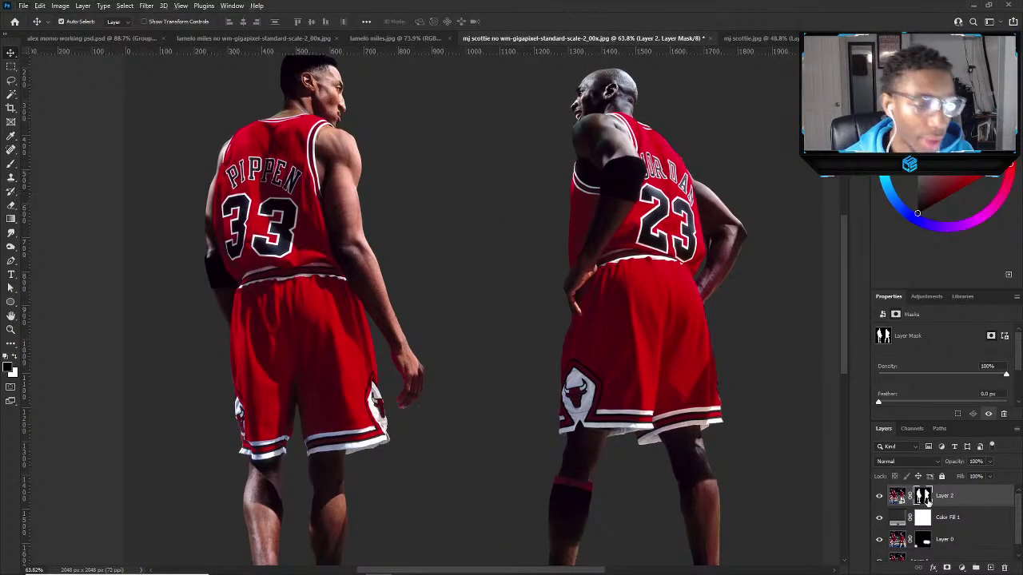
{"action": "right_click", "coordinate": [925, 497]}
{"action": "key", "text": "Escape"}
{"action": "key", "text": "ctrl+j"}
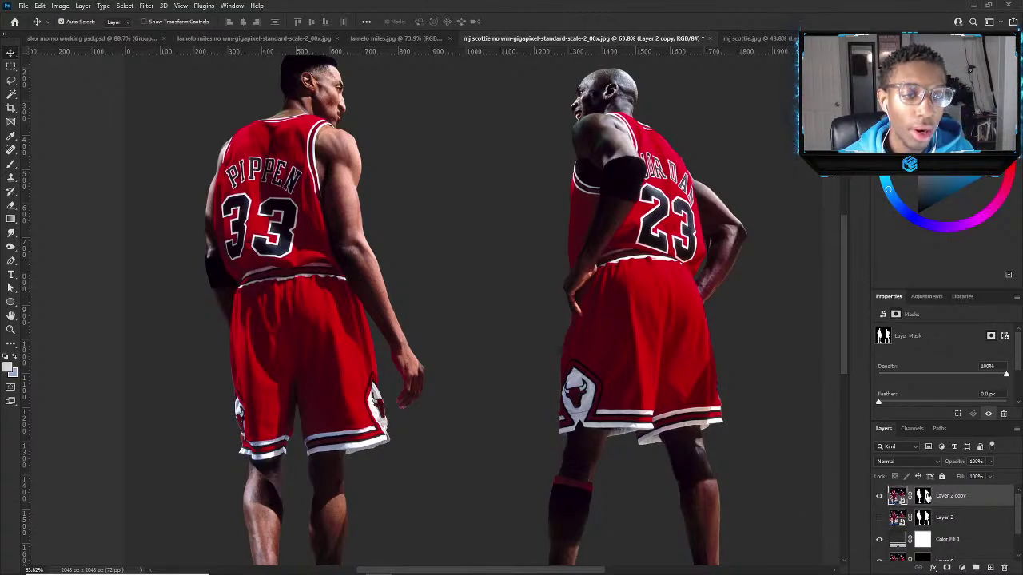
{"action": "right_click", "coordinate": [961, 494]}
{"action": "left_click", "coordinate": [911, 132]}
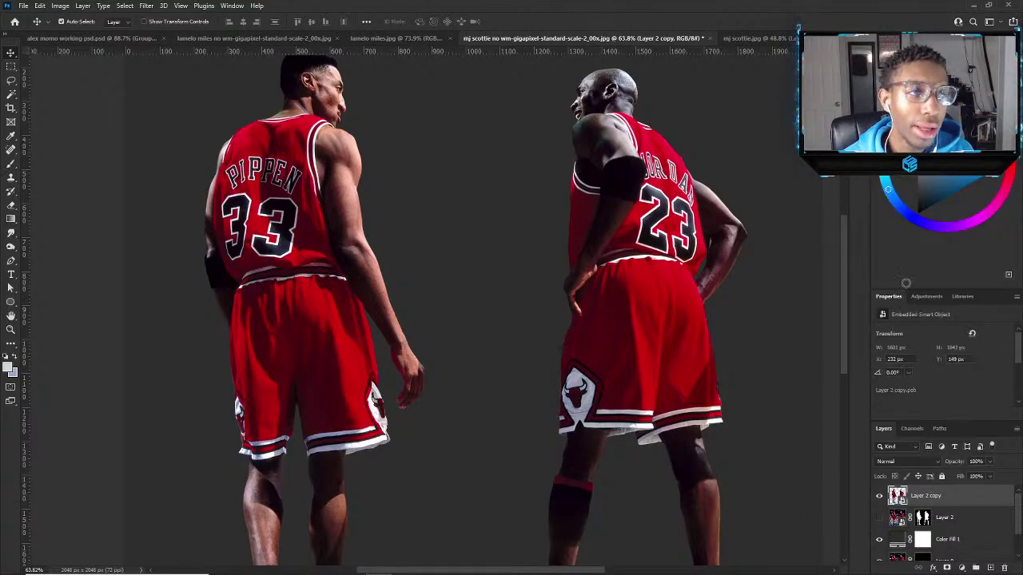
{"action": "right_click", "coordinate": [927, 497]}
{"action": "left_click", "coordinate": [911, 230]}
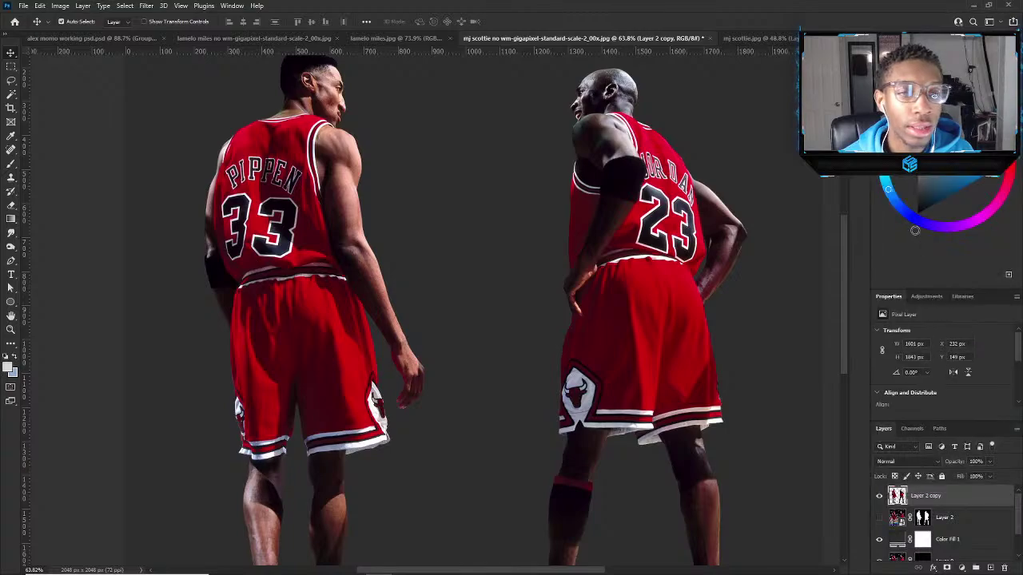
Cut the number 33 player out of the combined cutout with the Lasso and paste him onto his own layer.
{"action": "scroll", "coordinate": [407, 269], "scroll_direction": "down", "scroll_amount": 4}
{"action": "scroll", "coordinate": [406, 269], "scroll_direction": "up", "scroll_amount": 3}
{"action": "left_click", "coordinate": [9, 79]}
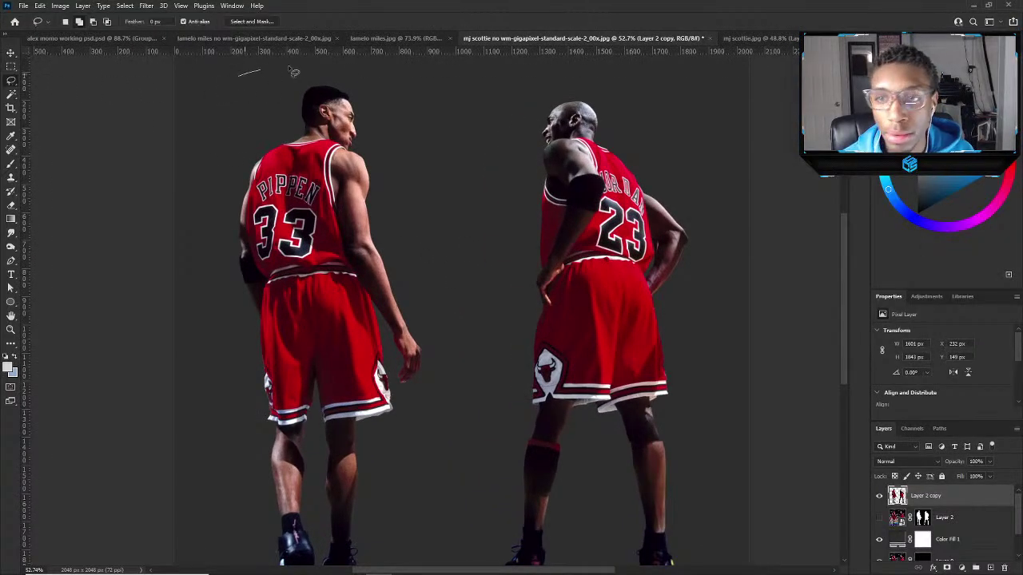
{"action": "mouse_move", "coordinate": [294, 72]}
{"action": "left_mouse_down"}
{"action": "mouse_move", "coordinate": [434, 208]}
{"action": "mouse_move", "coordinate": [440, 396]}
{"action": "mouse_move", "coordinate": [425, 559]}
{"action": "mouse_move", "coordinate": [170, 192]}
{"action": "left_mouse_up"}
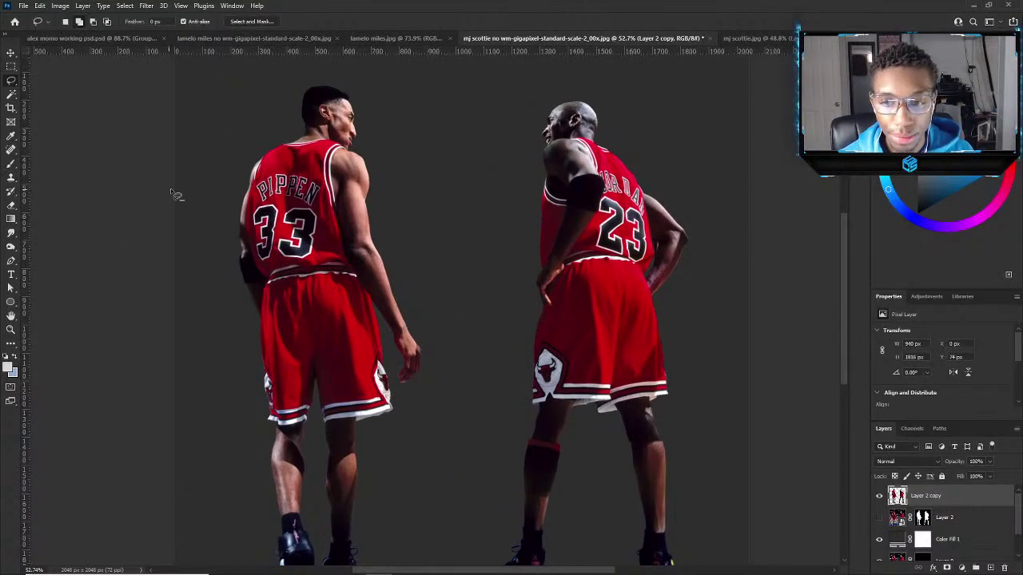
{"action": "scroll", "coordinate": [245, 271], "scroll_direction": "down", "scroll_amount": 4}
{"action": "mouse_move", "coordinate": [302, 362]}
{"action": "left_mouse_down"}
{"action": "mouse_move", "coordinate": [387, 484]}
{"action": "mouse_move", "coordinate": [303, 360]}
{"action": "left_mouse_up"}
{"action": "scroll", "coordinate": [356, 276], "scroll_direction": "up", "scroll_amount": 3}
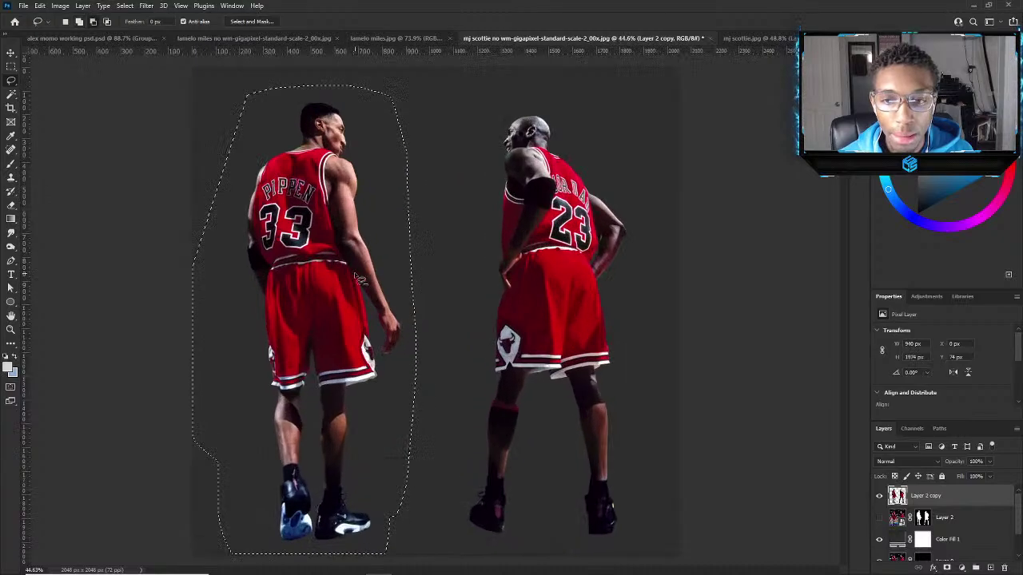
{"action": "key", "text": "Delete"}
{"action": "key", "text": "ctrl+d"}
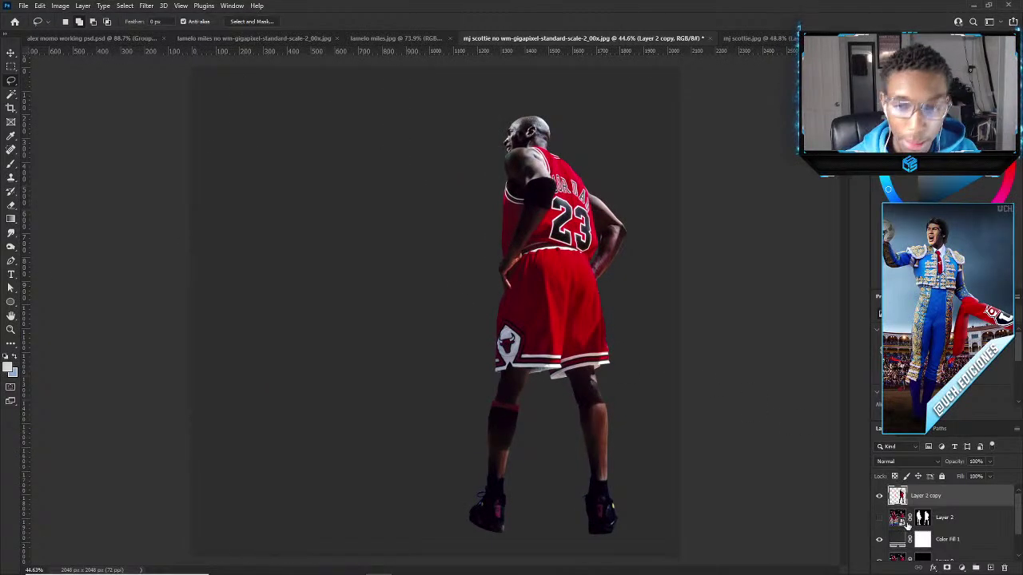
{"action": "key", "text": "ctrl+v"}
Reposition the number 33 player slightly down and toward the number 23 player, and check the layer's visibility.
{"action": "key", "text": "ctrl+t"}
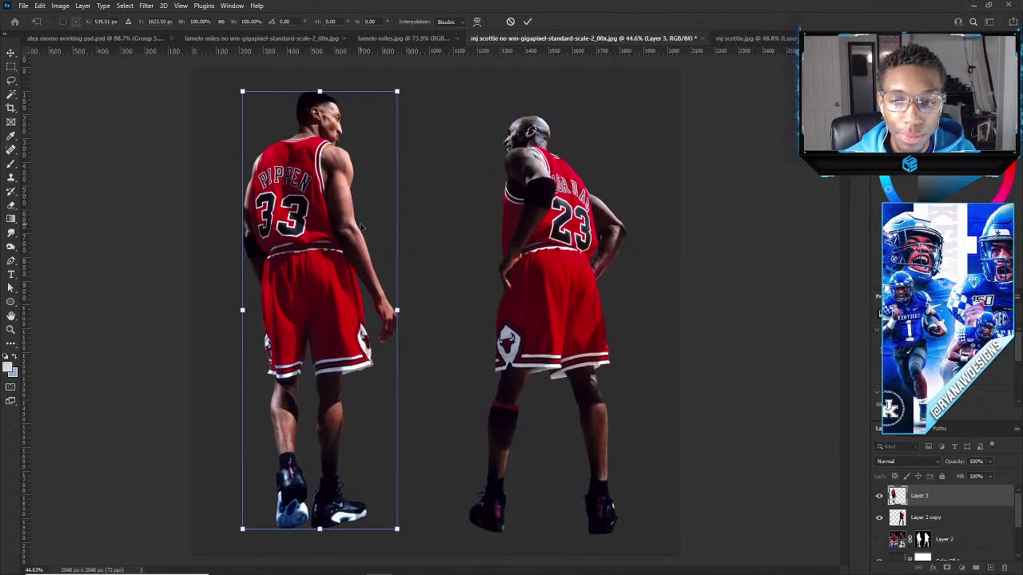
{"action": "left_click_drag", "start_coordinate": [361, 228], "coordinate": [377, 243]}
{"action": "key", "text": "Return"}
{"action": "left_click", "coordinate": [879, 496]}
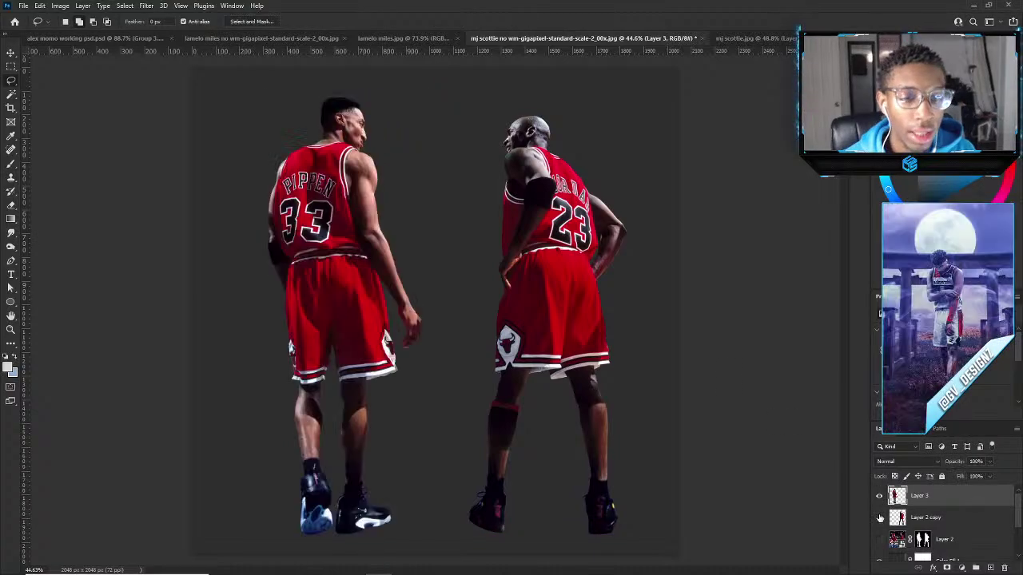
Run a reduced, small eraser along the outer hip edge of the number 23 player's shorts on his separated layer.
{"action": "left_click", "coordinate": [919, 518]}
{"action": "scroll", "coordinate": [453, 201], "scroll_direction": "up", "scroll_amount": 2}
{"action": "scroll", "coordinate": [453, 200], "scroll_direction": "up", "scroll_amount": 1}
{"action": "key", "text": "v"}
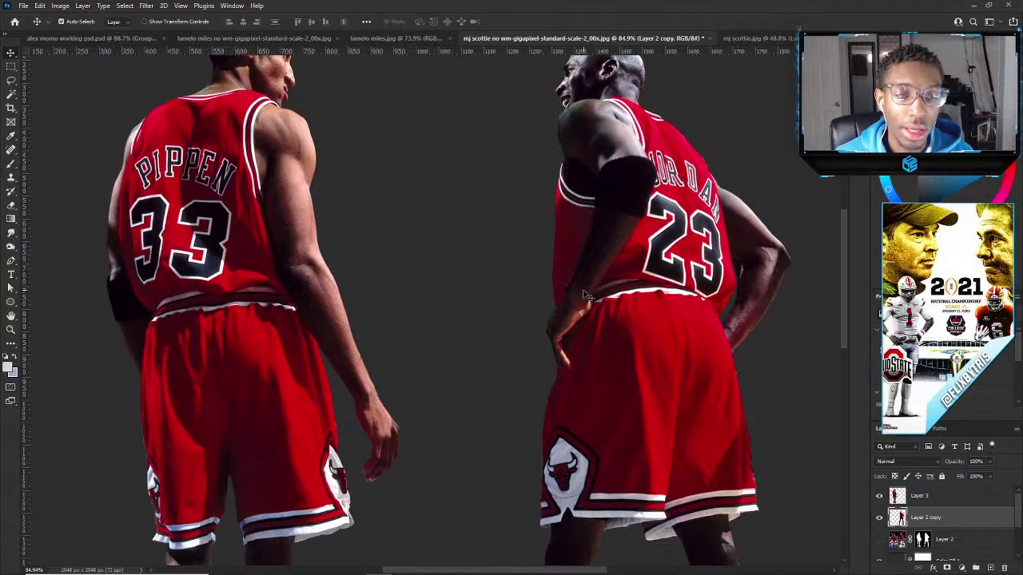
{"action": "scroll", "coordinate": [586, 296], "scroll_direction": "down", "scroll_amount": 2}
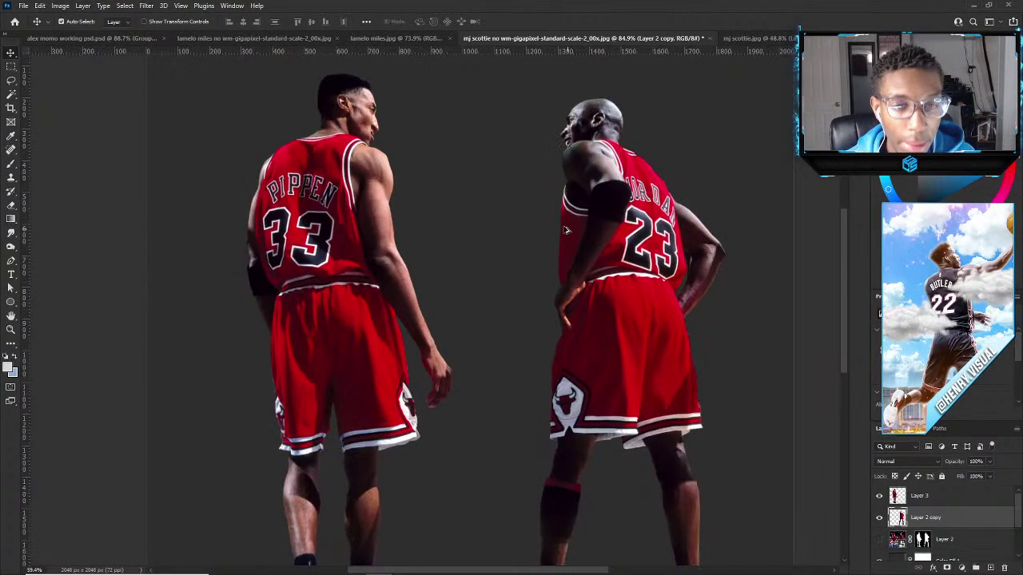
{"action": "scroll", "coordinate": [554, 171], "scroll_direction": "up", "scroll_amount": 3}
{"action": "scroll", "coordinate": [796, 393], "scroll_direction": "up", "scroll_amount": 5}
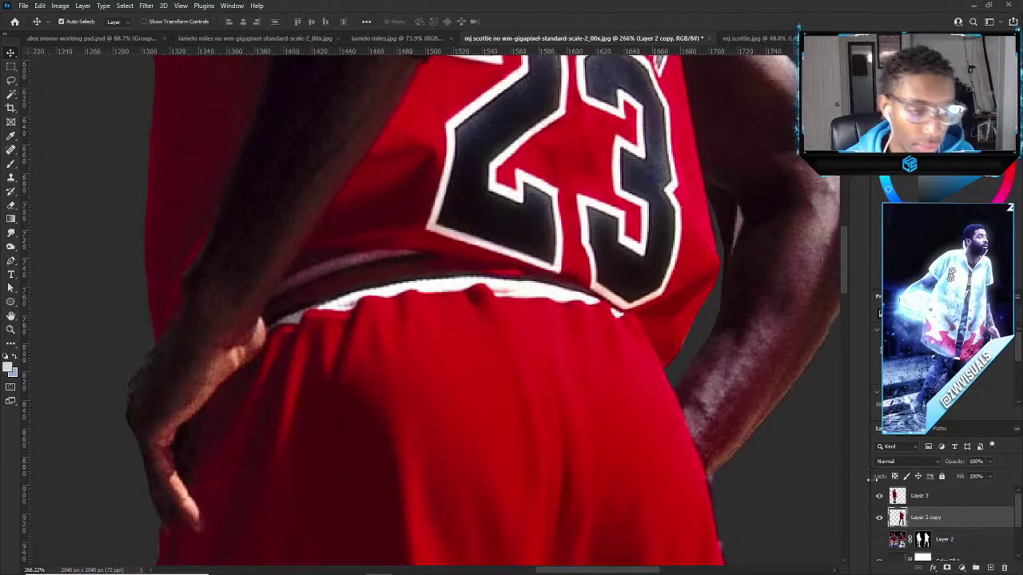
{"action": "key", "text": "e"}
{"action": "scroll", "coordinate": [616, 411], "scroll_direction": "down", "scroll_amount": 1}
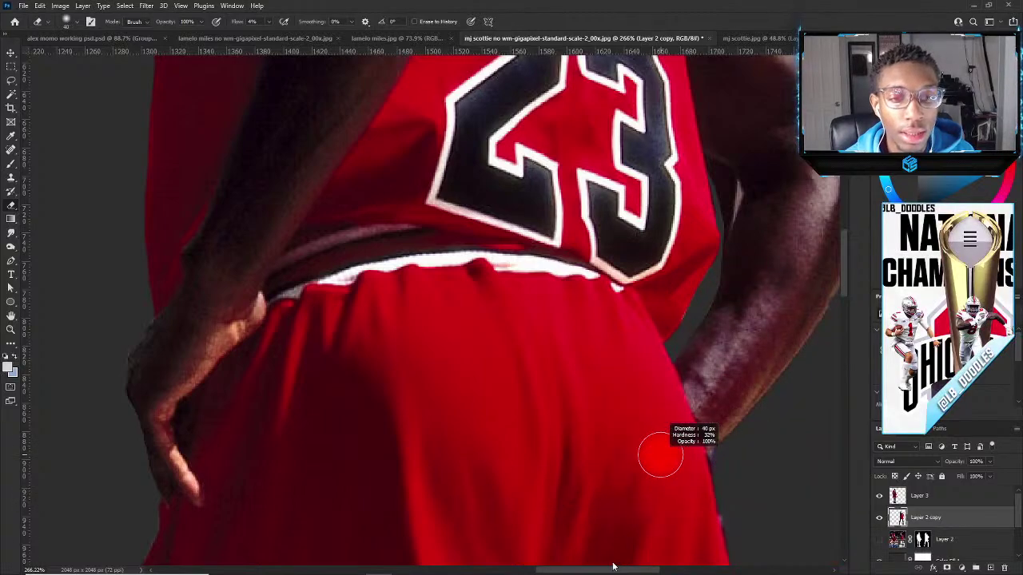
{"action": "left_click_drag", "start_coordinate": [705, 478], "coordinate": [646, 568]}
{"action": "left_click_drag", "start_coordinate": [726, 462], "coordinate": [722, 565]}
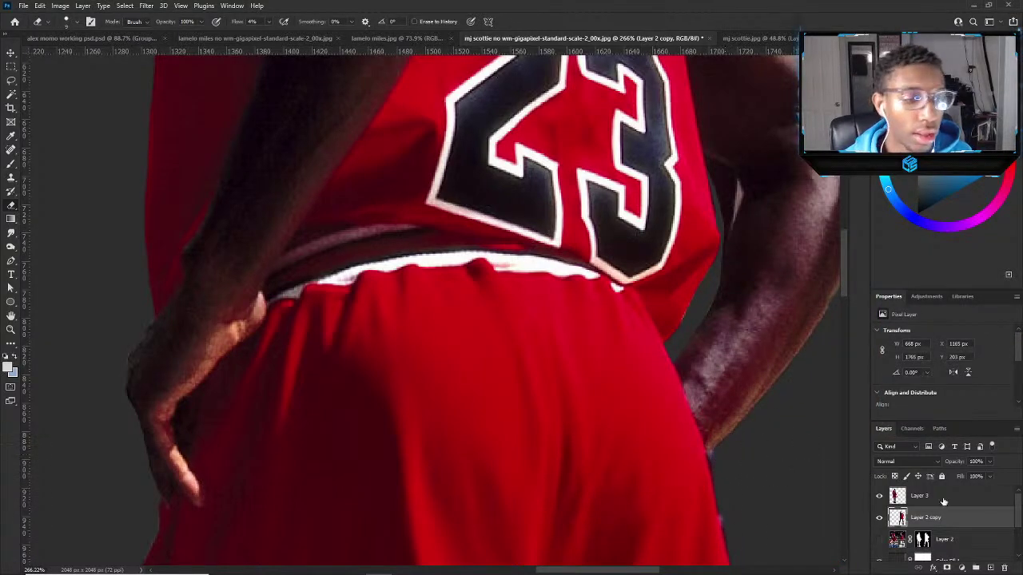
Select the number 33 player's layer and look over both separated cutouts in full.
{"action": "left_click", "coordinate": [944, 499]}
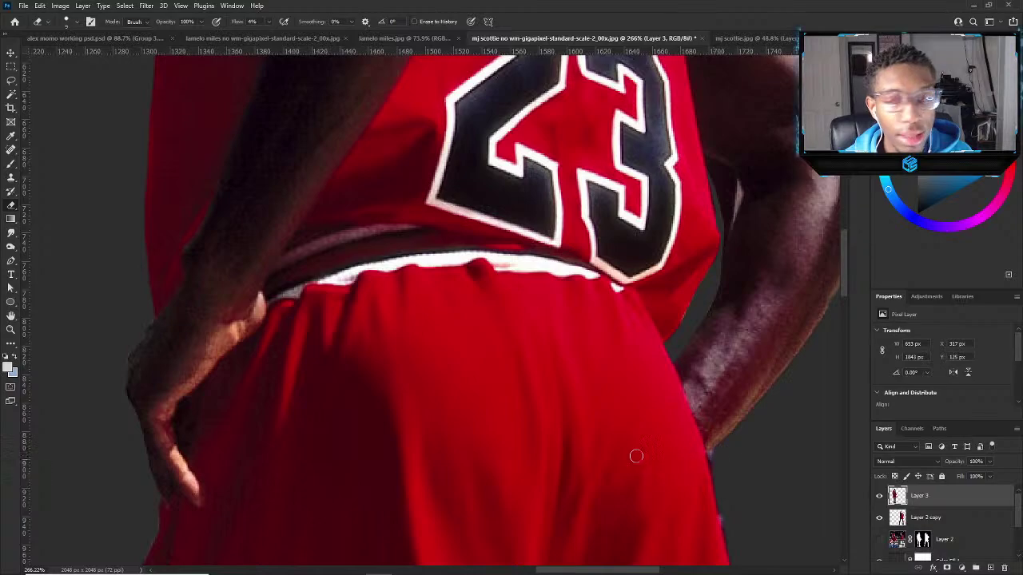
{"action": "scroll", "coordinate": [635, 456], "scroll_direction": "down", "scroll_amount": 3}
{"action": "key", "text": "v"}
{"action": "scroll", "coordinate": [302, 237], "scroll_direction": "down", "scroll_amount": 5}
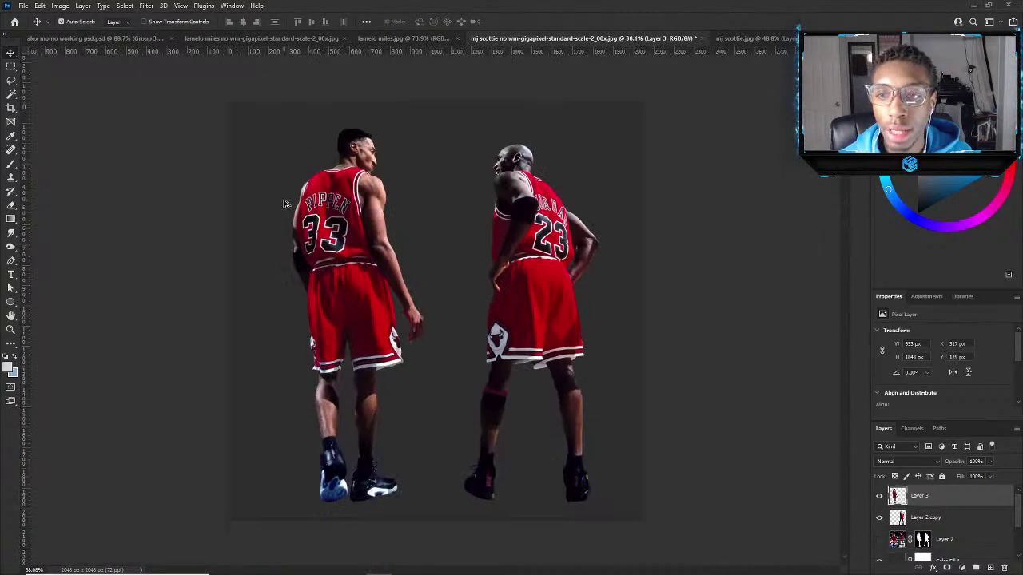
{"action": "scroll", "coordinate": [350, 197], "scroll_direction": "up", "scroll_amount": 3}
Unlock the background of lamelo miles.jpg and place the upscaled, watermark-free version over it as a new layer matched to the canvas.
{"action": "left_click", "coordinate": [403, 38]}
{"action": "left_click", "coordinate": [582, 39]}
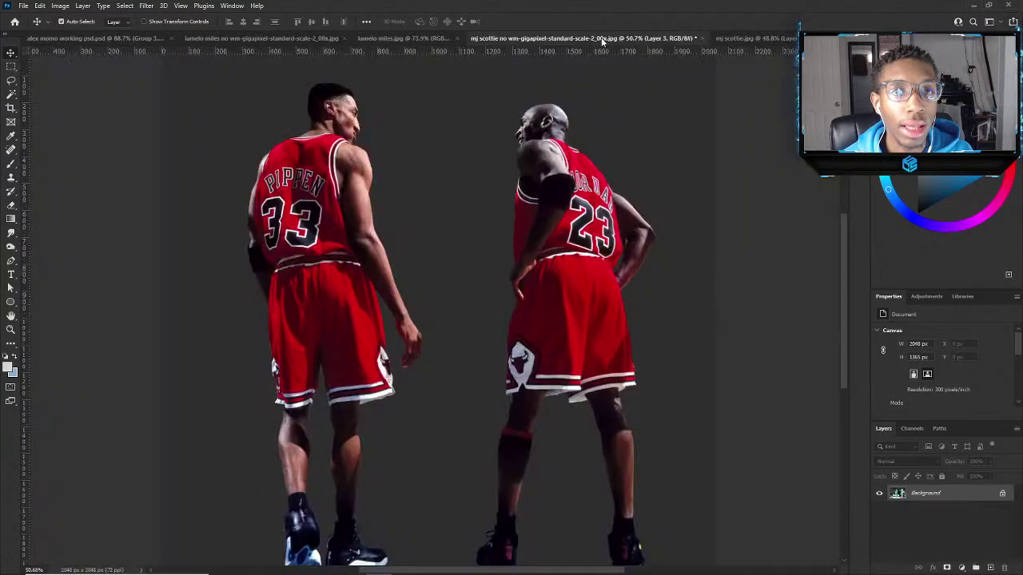
{"action": "left_click", "coordinate": [411, 38]}
{"action": "scroll", "coordinate": [315, 164], "scroll_direction": "up", "scroll_amount": 2}
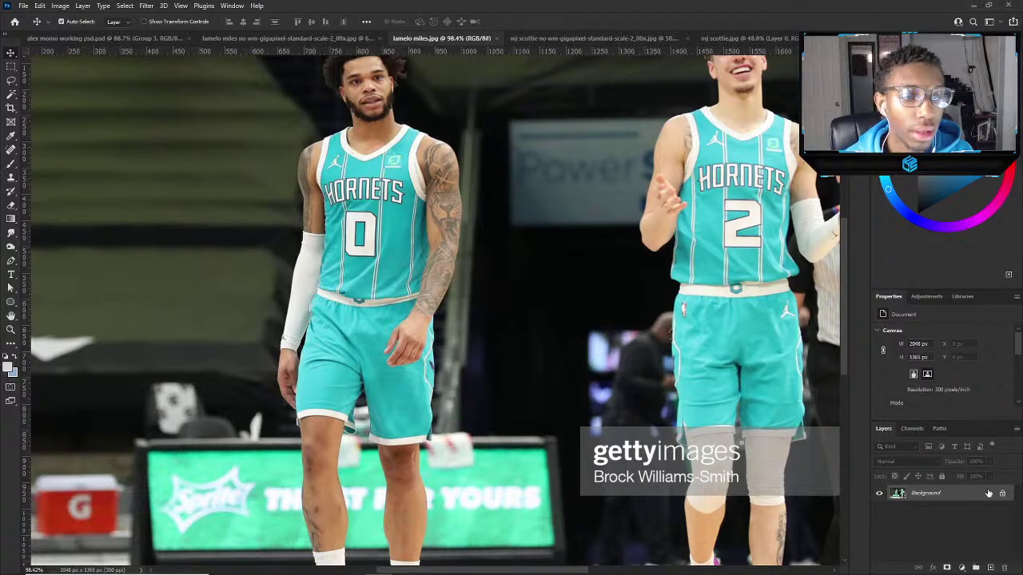
{"action": "left_click", "coordinate": [288, 39]}
{"action": "left_click", "coordinate": [1003, 493]}
{"action": "left_click_drag", "start_coordinate": [898, 493], "coordinate": [774, 428]}
{"action": "key", "text": "ctrl+t"}
{"action": "key", "text": "Return"}
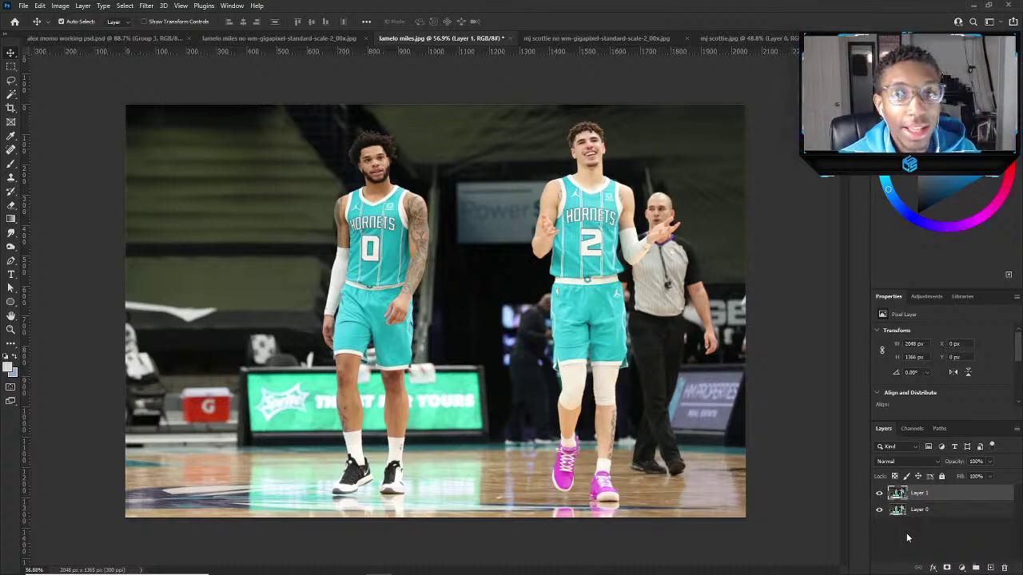
Hide the upscaled layer with a black mask, and paint it back in over the watermark on the number 2 player's legs.
{"action": "left_click", "coordinate": [948, 567]}
{"action": "key", "text": "ctrl+i"}
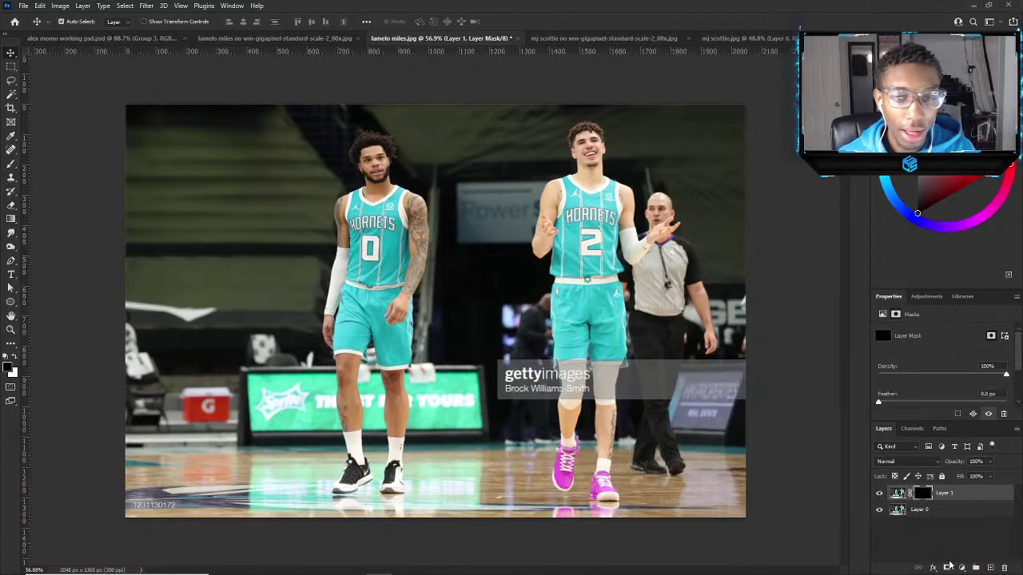
{"action": "key", "text": "b"}
{"action": "scroll", "coordinate": [609, 372], "scroll_direction": "up", "scroll_amount": 3}
{"action": "mouse_move", "coordinate": [530, 357]}
{"action": "left_mouse_down"}
{"action": "mouse_move", "coordinate": [536, 405]}
{"action": "mouse_move", "coordinate": [536, 383]}
{"action": "mouse_move", "coordinate": [595, 390]}
{"action": "mouse_move", "coordinate": [623, 347]}
{"action": "mouse_move", "coordinate": [640, 396]}
{"action": "left_mouse_up"}
{"action": "scroll", "coordinate": [229, 336], "scroll_direction": "down", "scroll_amount": 3}
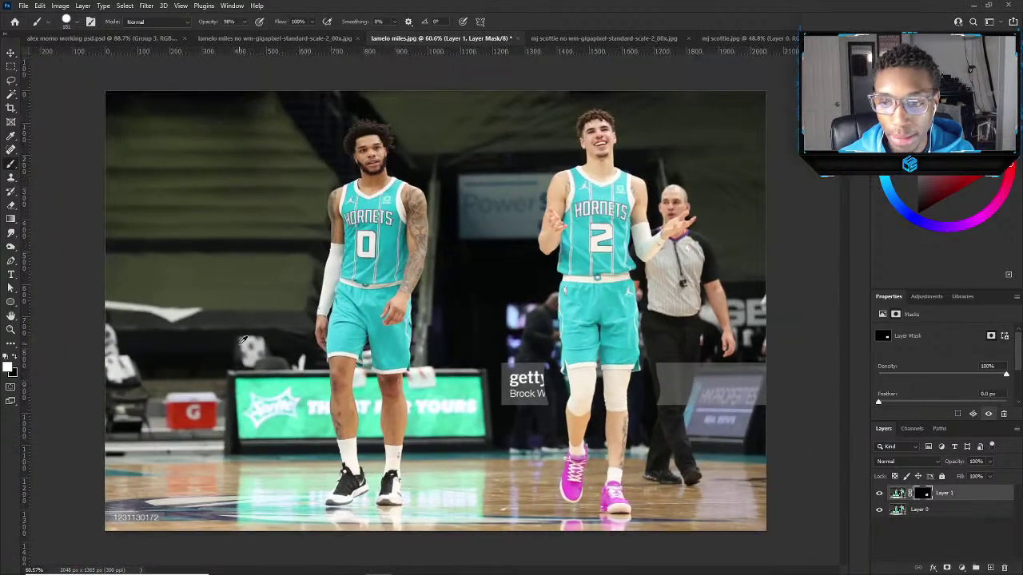
{"action": "scroll", "coordinate": [450, 319], "scroll_direction": "up", "scroll_amount": 1}
{"action": "key", "text": "v"}
Merge the visible layers into a new combined layer on top, and add a rasterized duplicate of it.
{"action": "left_click", "coordinate": [921, 510]}
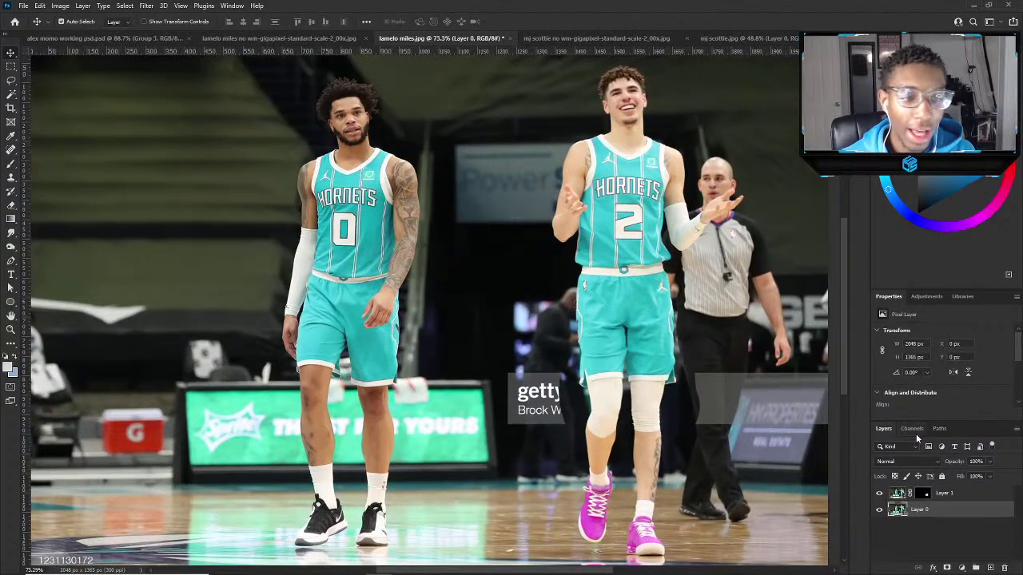
{"action": "left_click", "coordinate": [939, 494]}
{"action": "key", "text": "ctrl+alt+shift+e"}
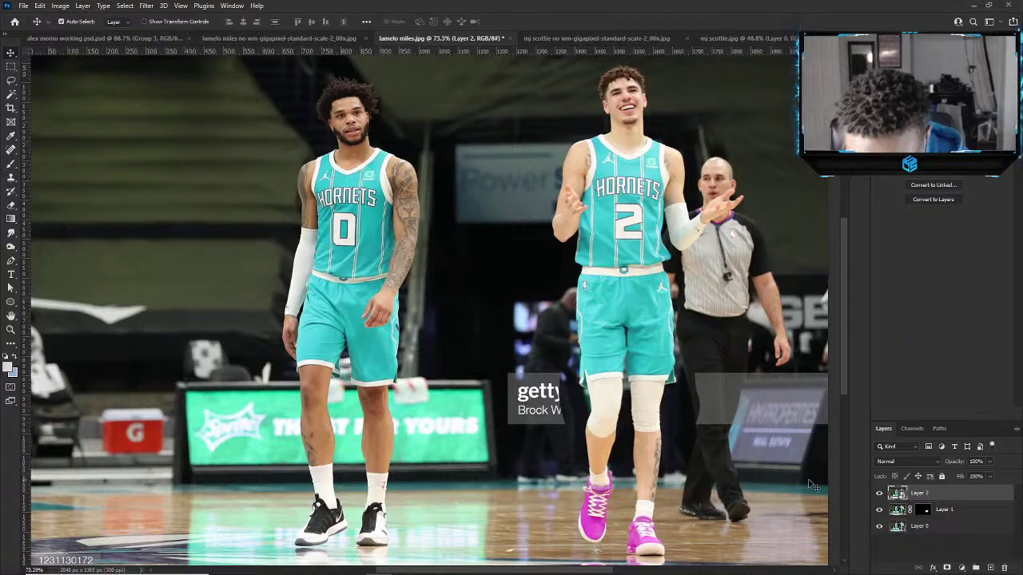
{"action": "key", "text": "ctrl+j"}
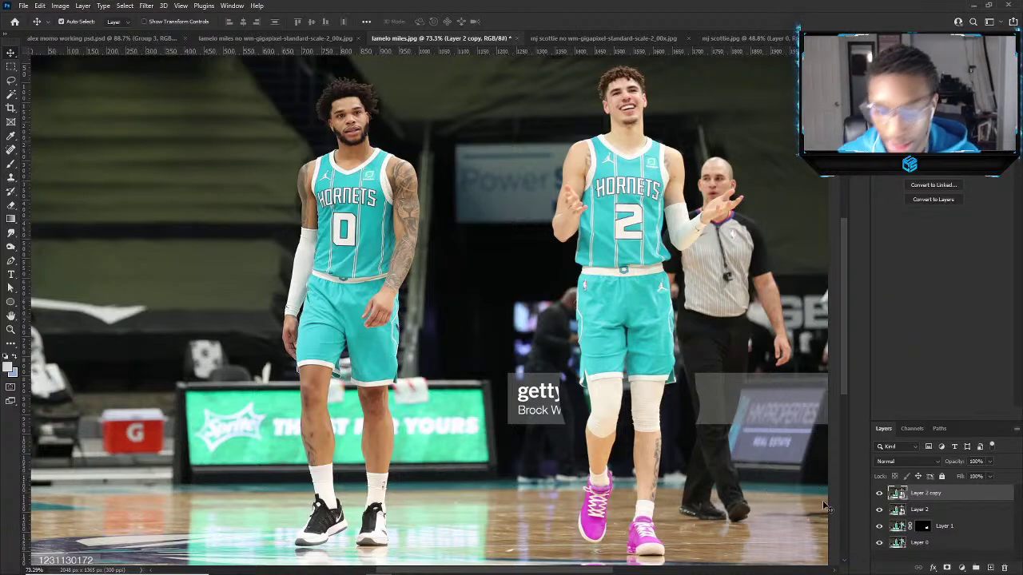
{"action": "right_click", "coordinate": [944, 496]}
{"action": "left_click", "coordinate": [895, 231]}
{"action": "scroll", "coordinate": [399, 185], "scroll_direction": "down", "scroll_amount": 4}
{"action": "scroll", "coordinate": [388, 264], "scroll_direction": "up", "scroll_amount": 5}
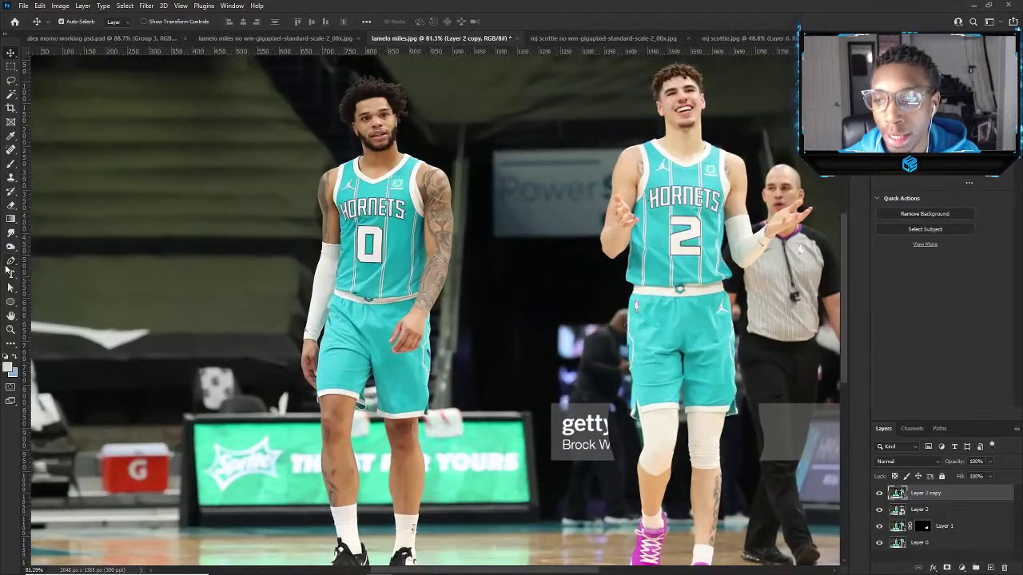
Select the players on the duplicate layer with Select Subject, and inspect the selection around the number 2 player's arms and the referee.
{"action": "left_click", "coordinate": [10, 264]}
{"action": "left_click", "coordinate": [125, 6]}
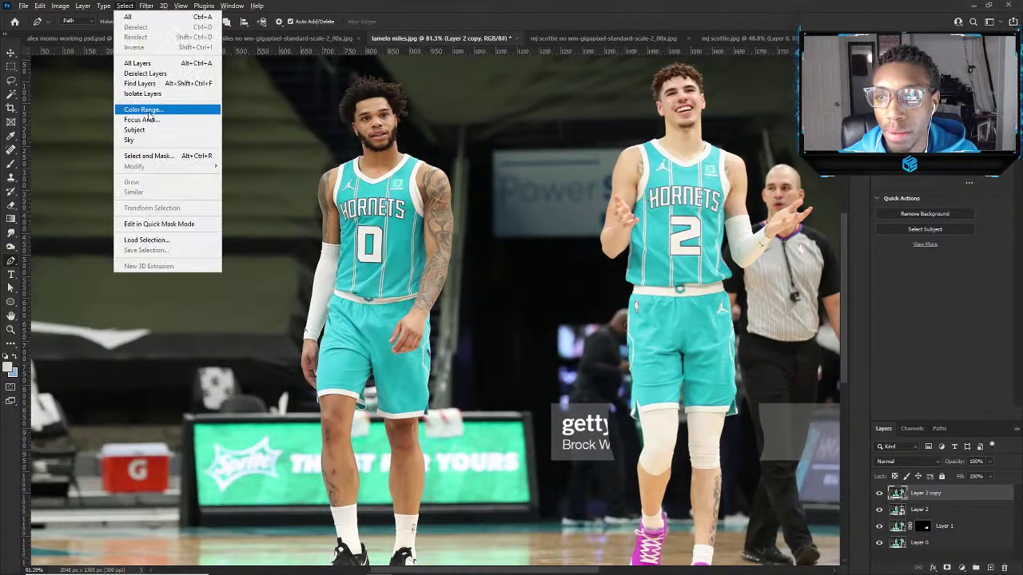
{"action": "left_click", "coordinate": [144, 131]}
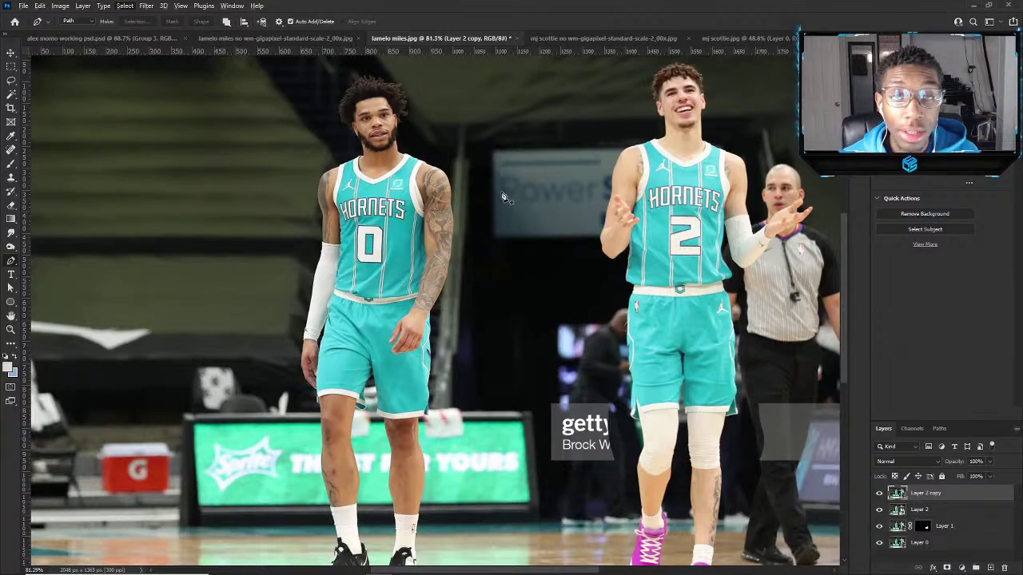
{"action": "scroll", "coordinate": [623, 104], "scroll_direction": "up", "scroll_amount": 5}
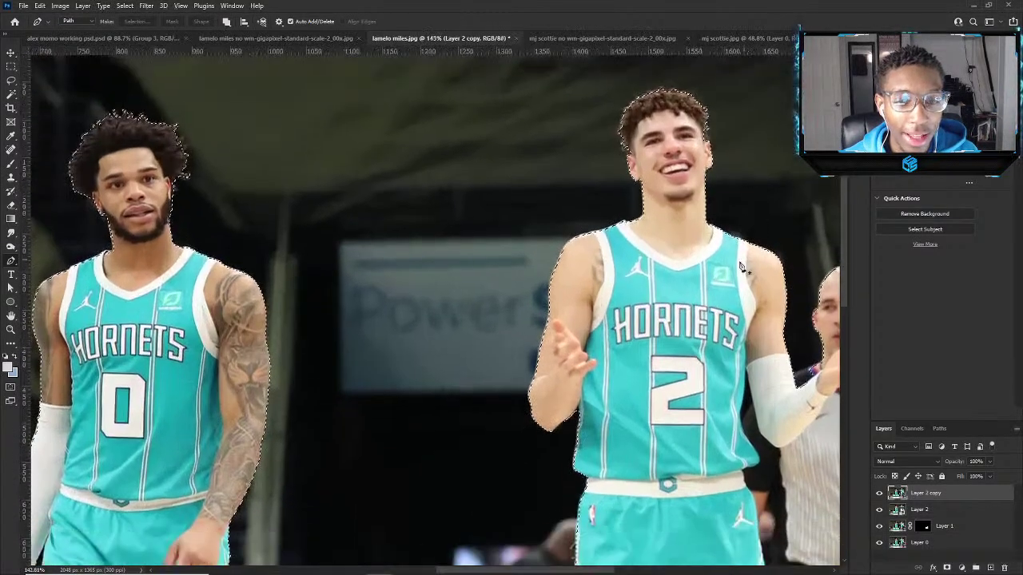
{"action": "scroll", "coordinate": [741, 267], "scroll_direction": "down", "scroll_amount": 5}
{"action": "scroll", "coordinate": [742, 267], "scroll_direction": "up", "scroll_amount": 7}
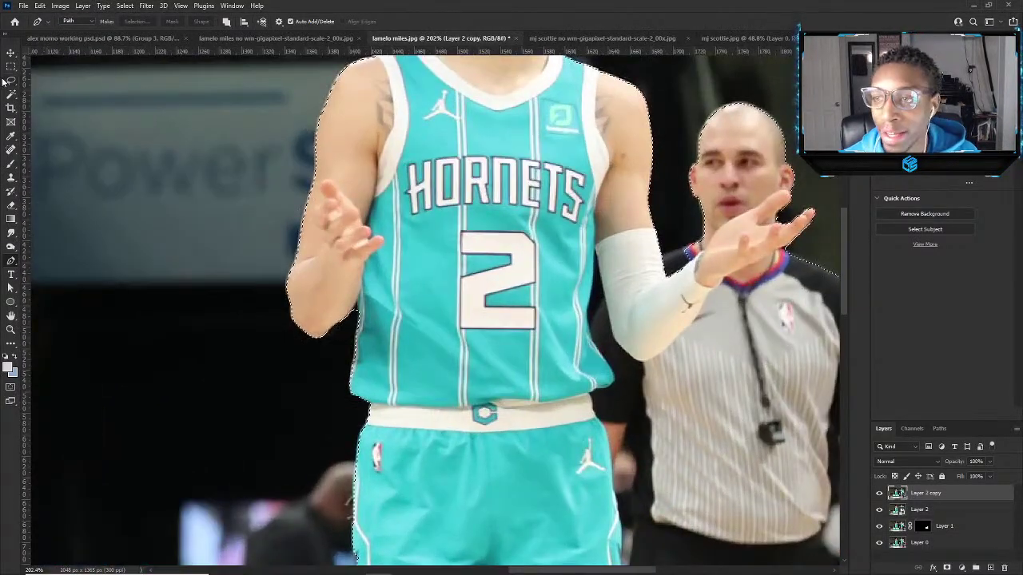
Subtract the dark gap between the number 2 jersey and the sleeved arm from the selection with the Lasso tool.
{"action": "left_click", "coordinate": [10, 81]}
{"action": "scroll", "coordinate": [629, 349], "scroll_direction": "up", "scroll_amount": 5}
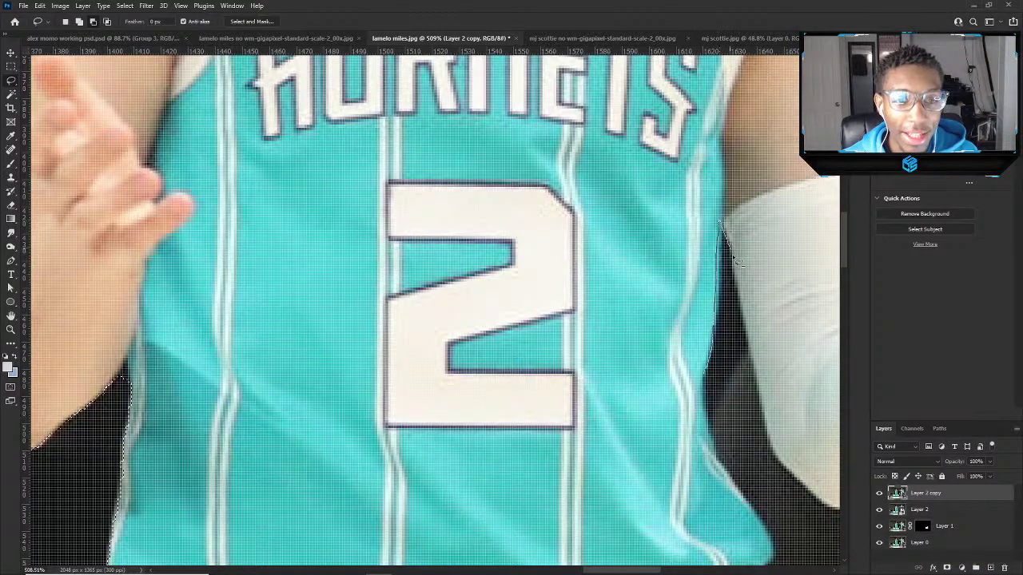
{"action": "mouse_move", "coordinate": [751, 436]}
{"action": "left_mouse_down"}
{"action": "mouse_move", "coordinate": [714, 390]}
{"action": "mouse_move", "coordinate": [719, 344]}
{"action": "left_mouse_up"}
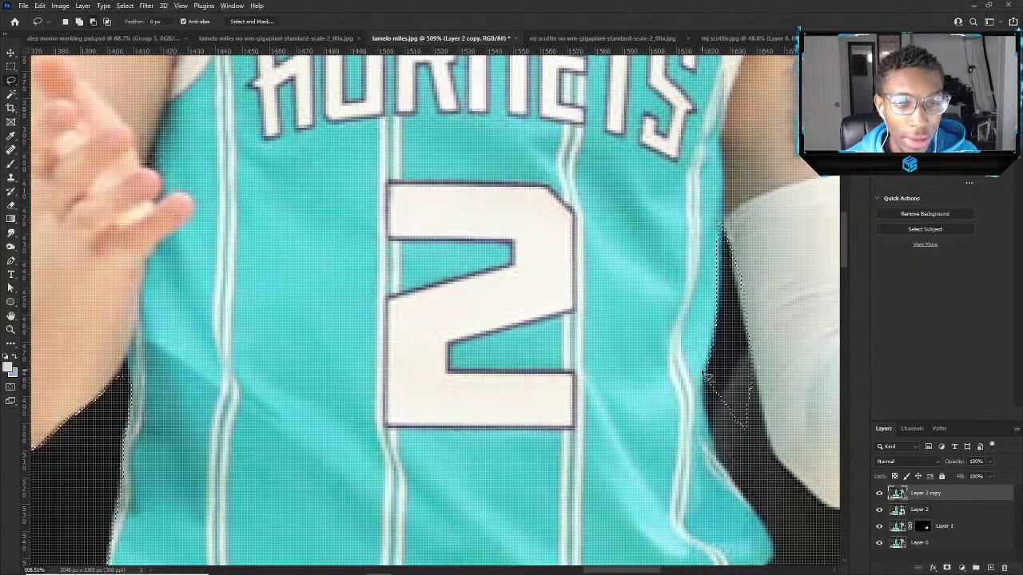
{"action": "scroll", "coordinate": [749, 367], "scroll_direction": "down", "scroll_amount": 3}
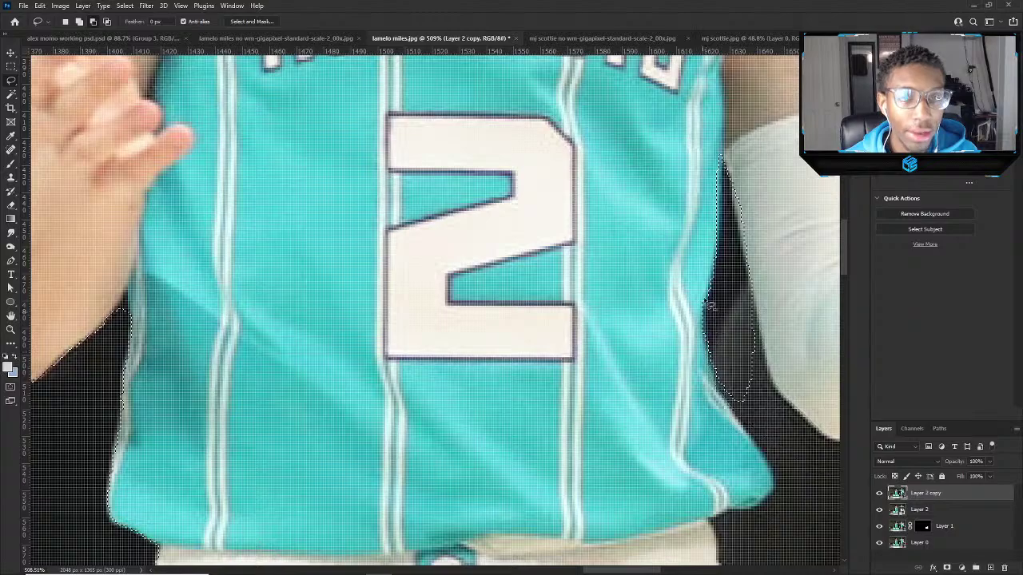
Subtract the referee area beneath the number 2 player's sleeved forearm, tracing the sleeve's underside and the jersey's lower edge.
{"action": "scroll", "coordinate": [709, 339], "scroll_direction": "down", "scroll_amount": 5}
{"action": "scroll", "coordinate": [719, 319], "scroll_direction": "up", "scroll_amount": 5}
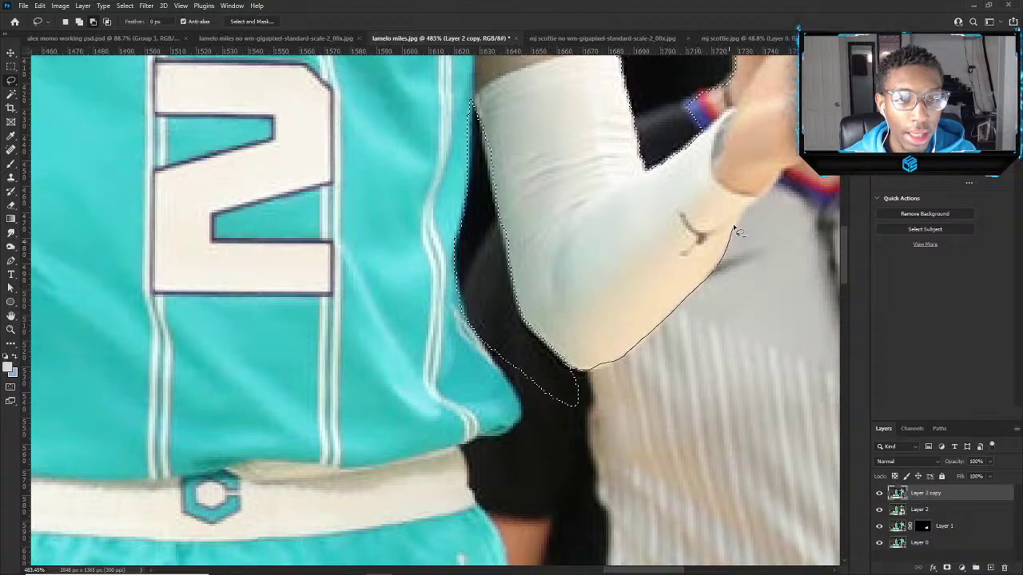
{"action": "mouse_move", "coordinate": [793, 174]}
{"action": "left_mouse_down"}
{"action": "mouse_move", "coordinate": [774, 370]}
{"action": "mouse_move", "coordinate": [606, 457]}
{"action": "left_mouse_up"}
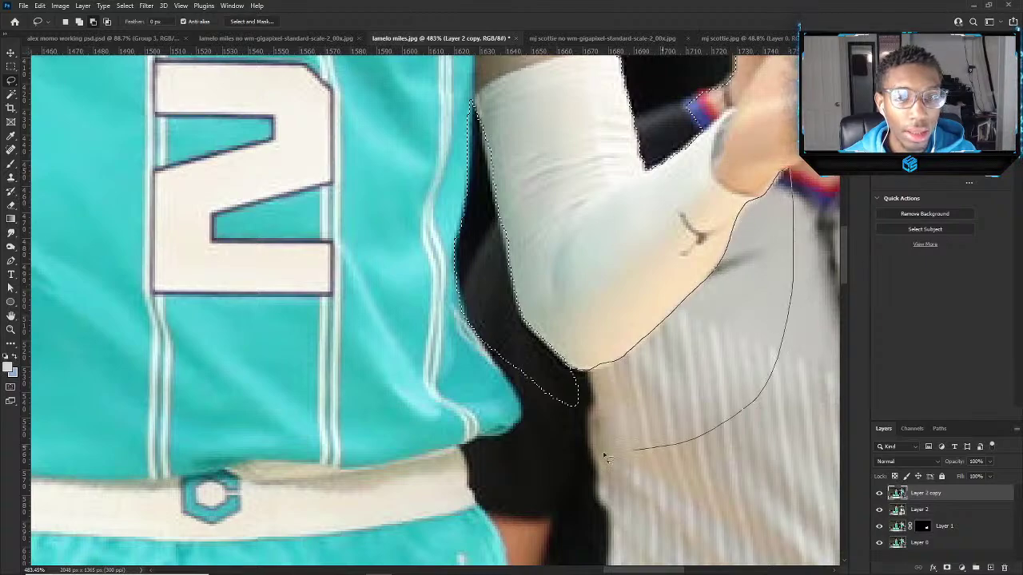
{"action": "left_click_drag", "start_coordinate": [489, 351], "coordinate": [497, 359]}
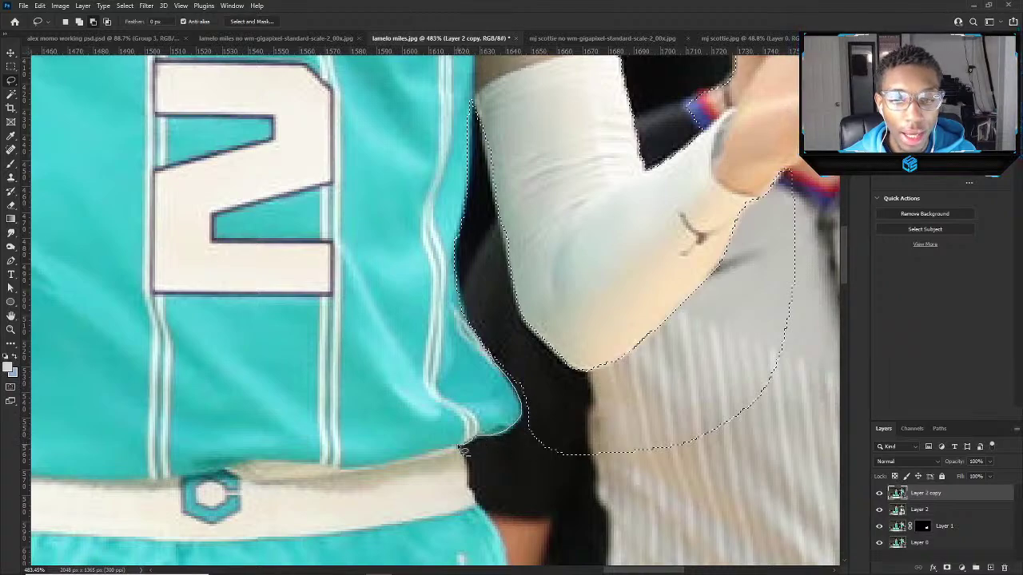
Subtract the background beside the number 2 player's waistband and the middle of the referee's striped shirt from the selection.
{"action": "scroll", "coordinate": [485, 516], "scroll_direction": "down", "scroll_amount": 5}
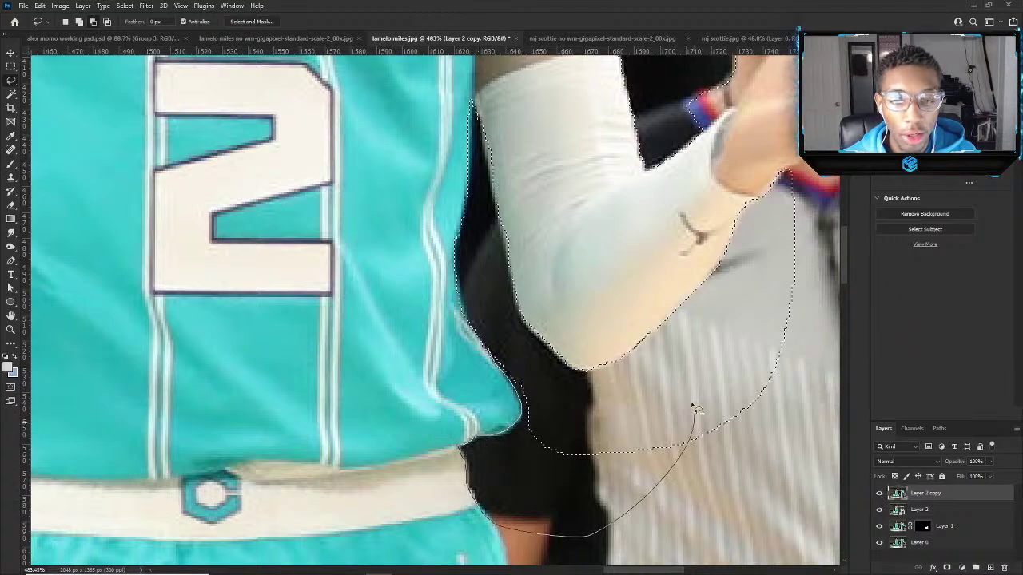
{"action": "scroll", "coordinate": [543, 337], "scroll_direction": "down", "scroll_amount": 5}
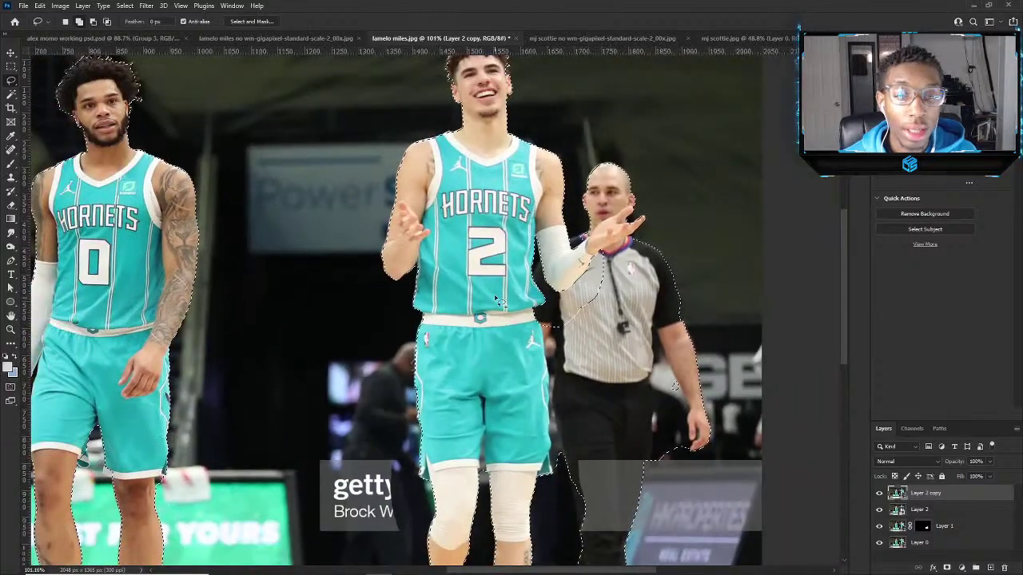
{"action": "scroll", "coordinate": [692, 305], "scroll_direction": "up", "scroll_amount": 3}
{"action": "mouse_move", "coordinate": [583, 356]}
{"action": "left_mouse_down"}
{"action": "mouse_move", "coordinate": [621, 312]}
{"action": "mouse_move", "coordinate": [559, 319]}
{"action": "mouse_move", "coordinate": [549, 370]}
{"action": "mouse_move", "coordinate": [674, 429]}
{"action": "left_mouse_up"}
{"action": "left_click_drag", "start_coordinate": [685, 312], "coordinate": [686, 314]}
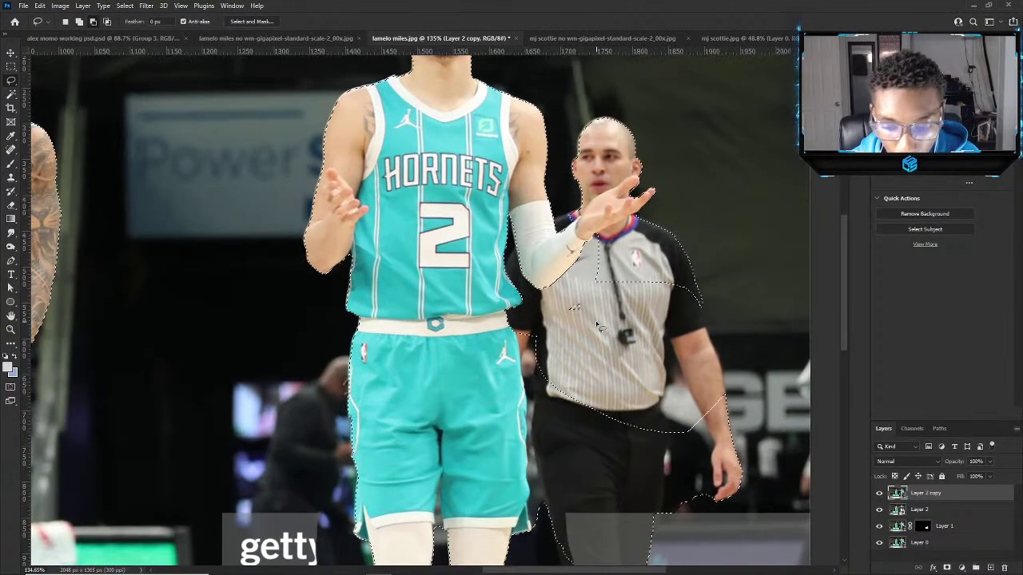
Subtract the referee's lower torso, hanging arm and trousers from the selection, undoing the stray lasso stroke.
{"action": "scroll", "coordinate": [544, 328], "scroll_direction": "down", "scroll_amount": 3}
{"action": "scroll", "coordinate": [560, 351], "scroll_direction": "up", "scroll_amount": 4}
{"action": "mouse_move", "coordinate": [560, 354]}
{"action": "left_mouse_down"}
{"action": "mouse_move", "coordinate": [678, 507]}
{"action": "mouse_move", "coordinate": [645, 339]}
{"action": "left_mouse_up"}
{"action": "mouse_move", "coordinate": [681, 423]}
{"action": "left_mouse_down"}
{"action": "mouse_move", "coordinate": [761, 439]}
{"action": "mouse_move", "coordinate": [631, 419]}
{"action": "left_mouse_up"}
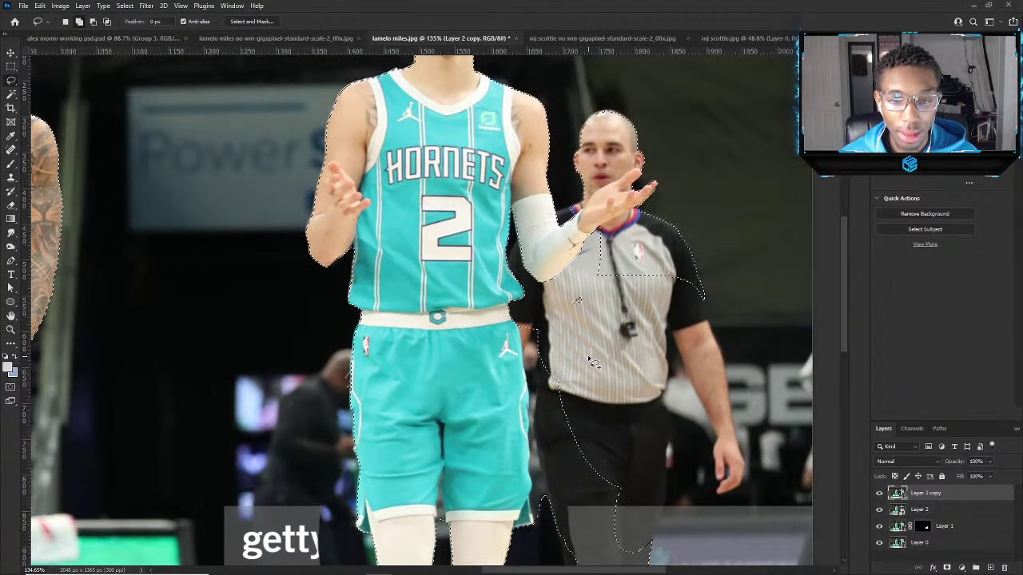
{"action": "scroll", "coordinate": [589, 362], "scroll_direction": "down", "scroll_amount": 1}
{"action": "mouse_move", "coordinate": [591, 321]}
{"action": "left_mouse_down"}
{"action": "mouse_move", "coordinate": [544, 454]}
{"action": "mouse_move", "coordinate": [588, 569]}
{"action": "mouse_move", "coordinate": [689, 365]}
{"action": "left_mouse_up"}
{"action": "scroll", "coordinate": [542, 473], "scroll_direction": "down", "scroll_amount": 1}
{"action": "key", "text": "ctrl+z"}
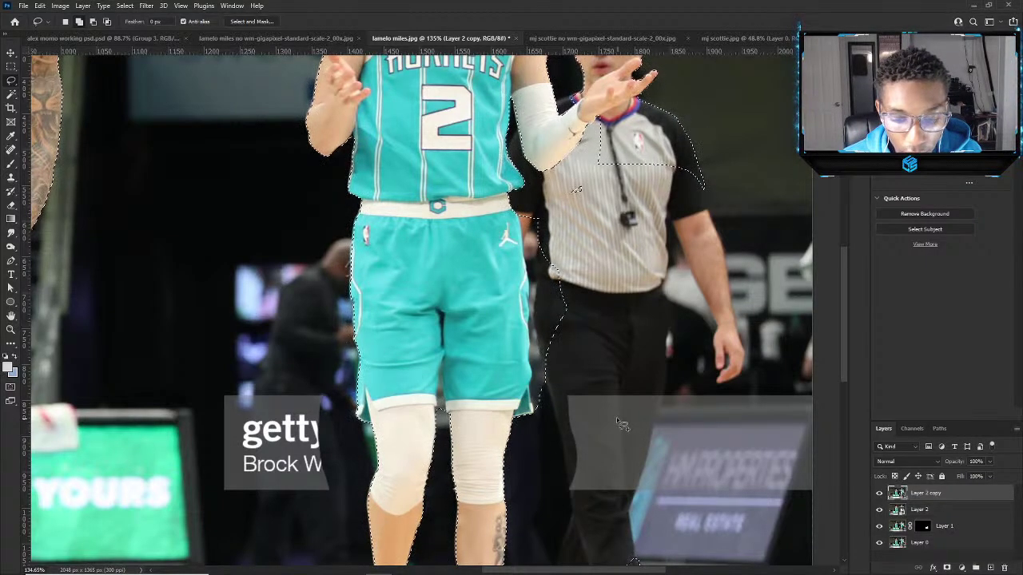
Subtract the referee's shoes and lower legs from the selection.
{"action": "scroll", "coordinate": [608, 409], "scroll_direction": "down", "scroll_amount": 3}
{"action": "scroll", "coordinate": [608, 410], "scroll_direction": "up", "scroll_amount": 2}
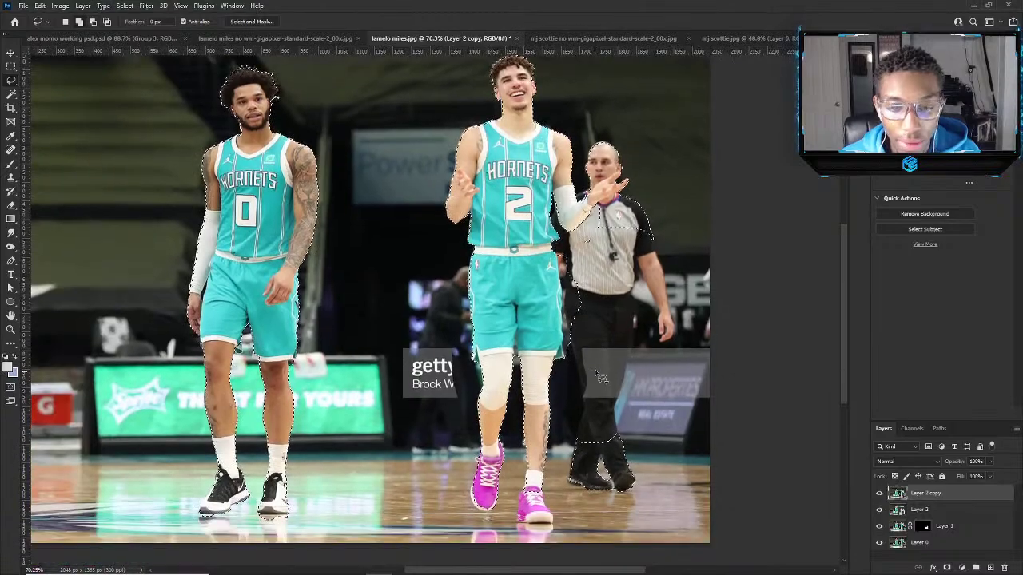
{"action": "mouse_move", "coordinate": [620, 438]}
{"action": "left_mouse_down"}
{"action": "mouse_move", "coordinate": [656, 481]}
{"action": "mouse_move", "coordinate": [621, 439]}
{"action": "left_mouse_up"}
Subtract the background along the referee-side edge of the number 2 player's shorts, from hem to waistband.
{"action": "scroll", "coordinate": [562, 369], "scroll_direction": "up", "scroll_amount": 6}
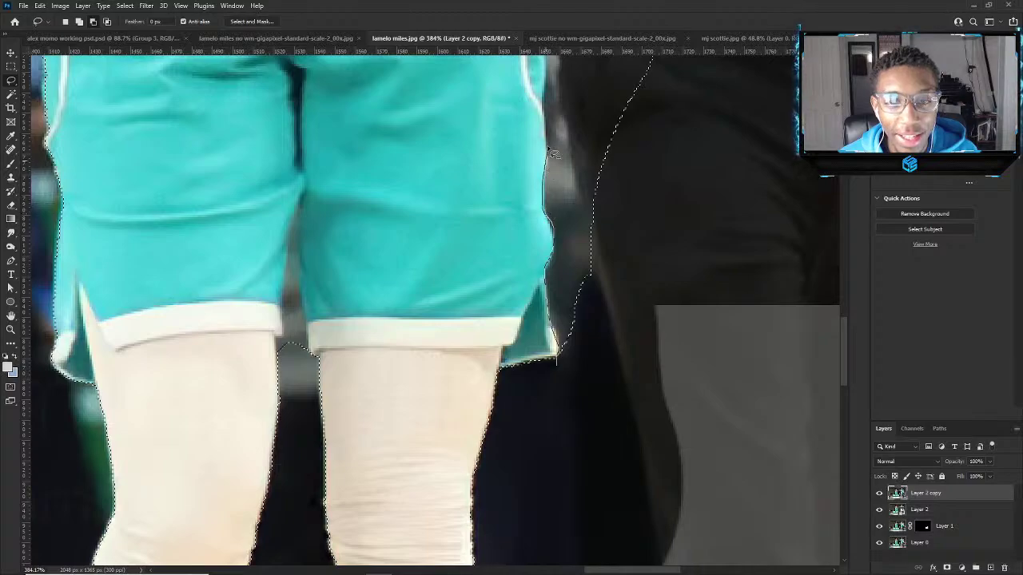
{"action": "left_click_drag", "start_coordinate": [551, 151], "coordinate": [685, 263]}
{"action": "scroll", "coordinate": [635, 309], "scroll_direction": "up", "scroll_amount": 5}
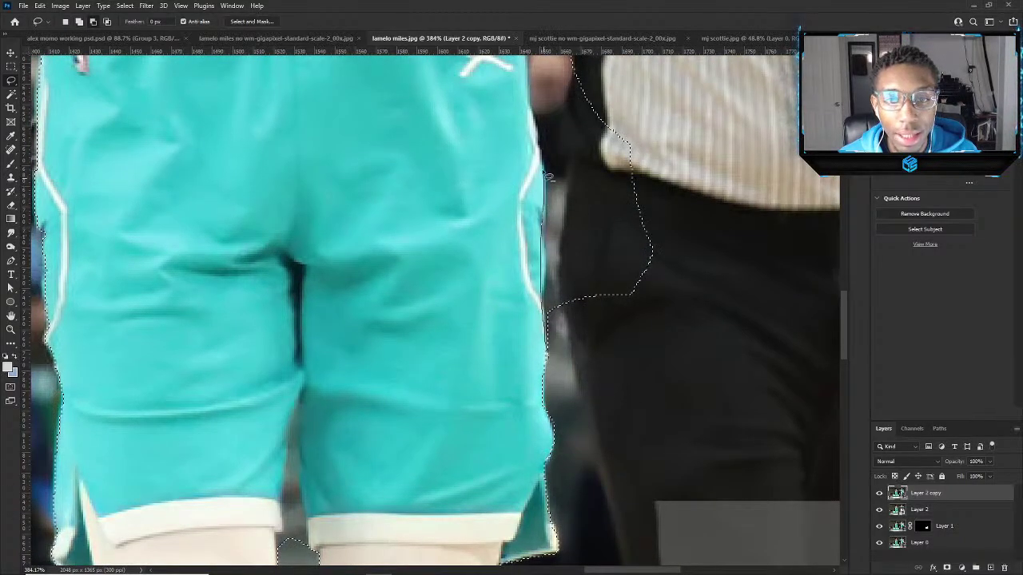
{"action": "left_click_drag", "start_coordinate": [550, 79], "coordinate": [548, 76]}
{"action": "scroll", "coordinate": [673, 347], "scroll_direction": "up", "scroll_amount": 3}
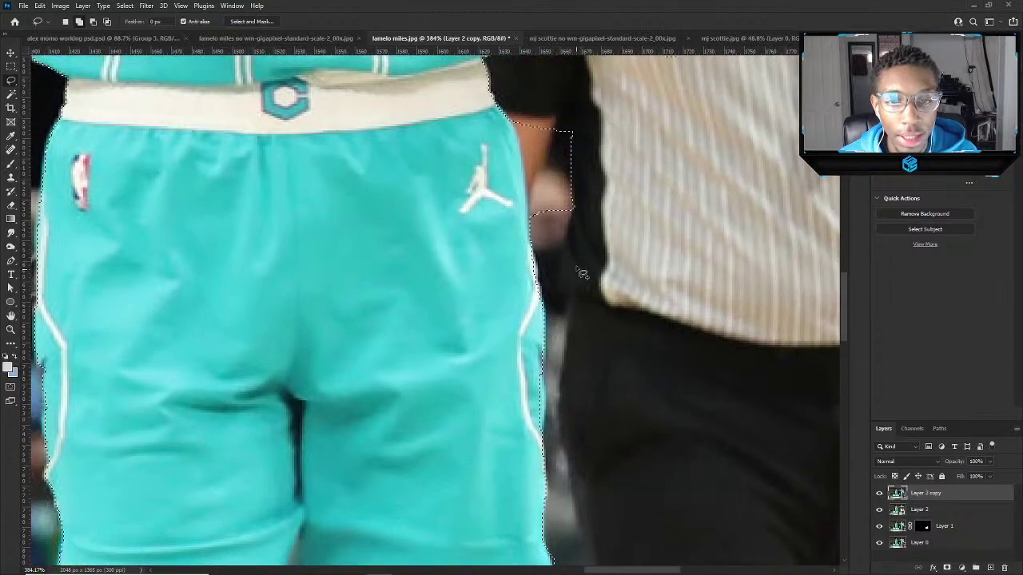
{"action": "left_click_drag", "start_coordinate": [512, 124], "coordinate": [533, 232]}
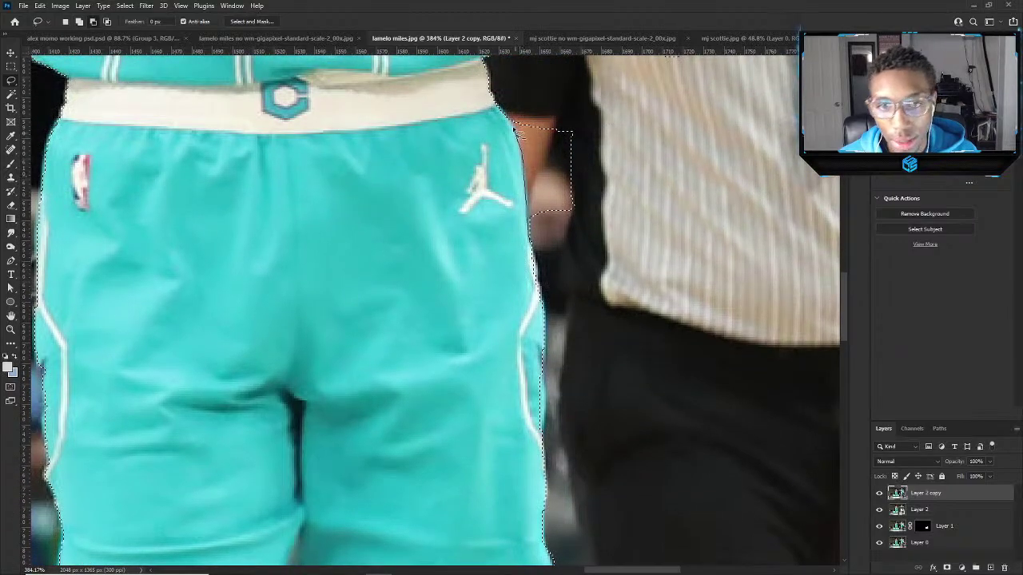
{"action": "left_click_drag", "start_coordinate": [615, 204], "coordinate": [585, 251]}
Subtract the leftover patches on the referee's striped shirt from the selection.
{"action": "scroll", "coordinate": [585, 251], "scroll_direction": "down", "scroll_amount": 3}
{"action": "scroll", "coordinate": [320, 357], "scroll_direction": "up", "scroll_amount": 6}
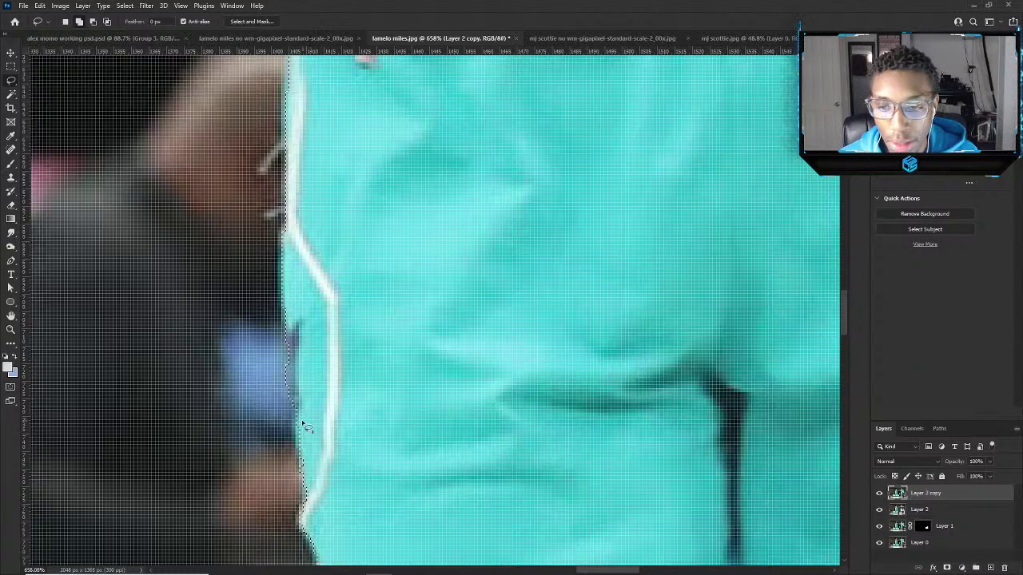
{"action": "scroll", "coordinate": [314, 499], "scroll_direction": "down", "scroll_amount": 6}
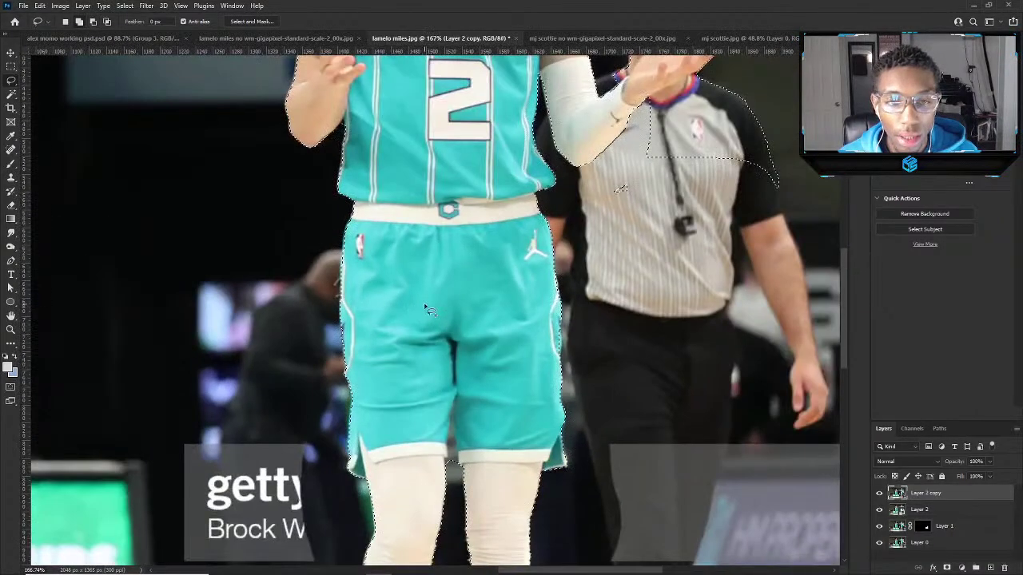
{"action": "scroll", "coordinate": [592, 312], "scroll_direction": "up", "scroll_amount": 1}
{"action": "mouse_move", "coordinate": [635, 286]}
{"action": "left_mouse_down"}
{"action": "mouse_move", "coordinate": [754, 286]}
{"action": "mouse_move", "coordinate": [631, 231]}
{"action": "left_mouse_up"}
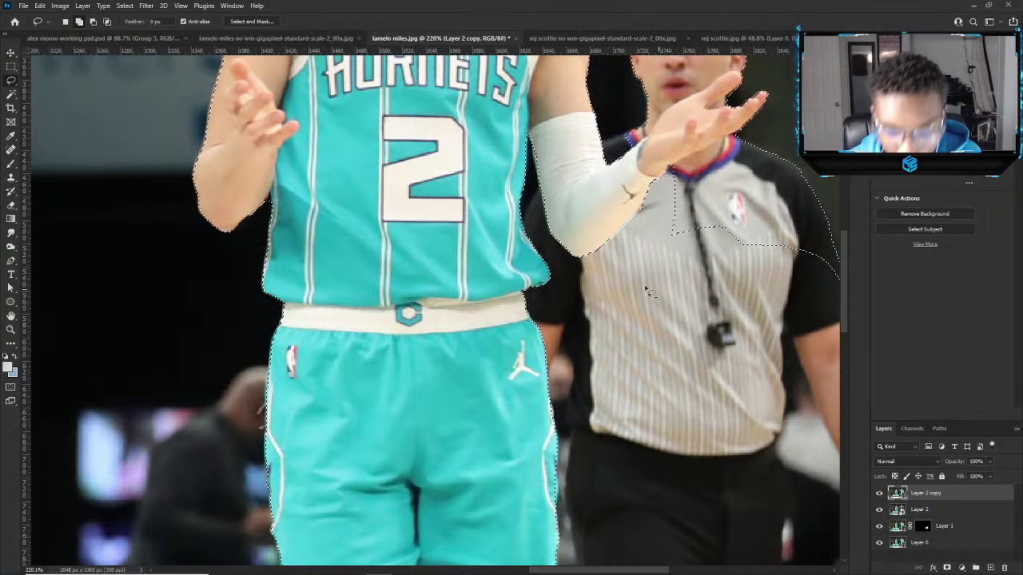
Subtract the referee's neck, collar and shoulder below the number 2 player's outstretched hand from the selection.
{"action": "scroll", "coordinate": [539, 253], "scroll_direction": "down", "scroll_amount": 5}
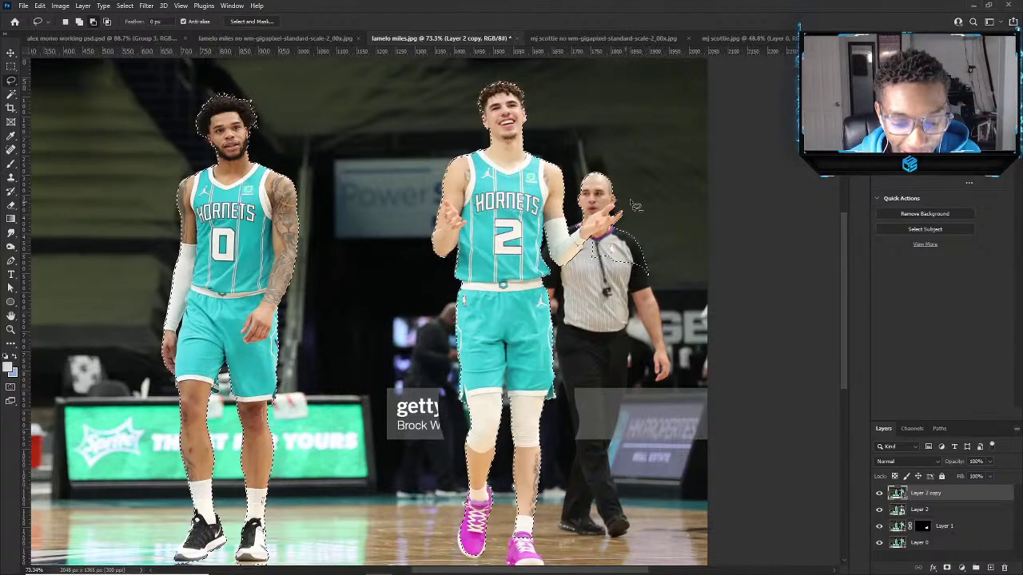
{"action": "scroll", "coordinate": [660, 199], "scroll_direction": "up", "scroll_amount": 2}
{"action": "scroll", "coordinate": [683, 194], "scroll_direction": "up", "scroll_amount": 2}
{"action": "scroll", "coordinate": [683, 194], "scroll_direction": "up", "scroll_amount": 3}
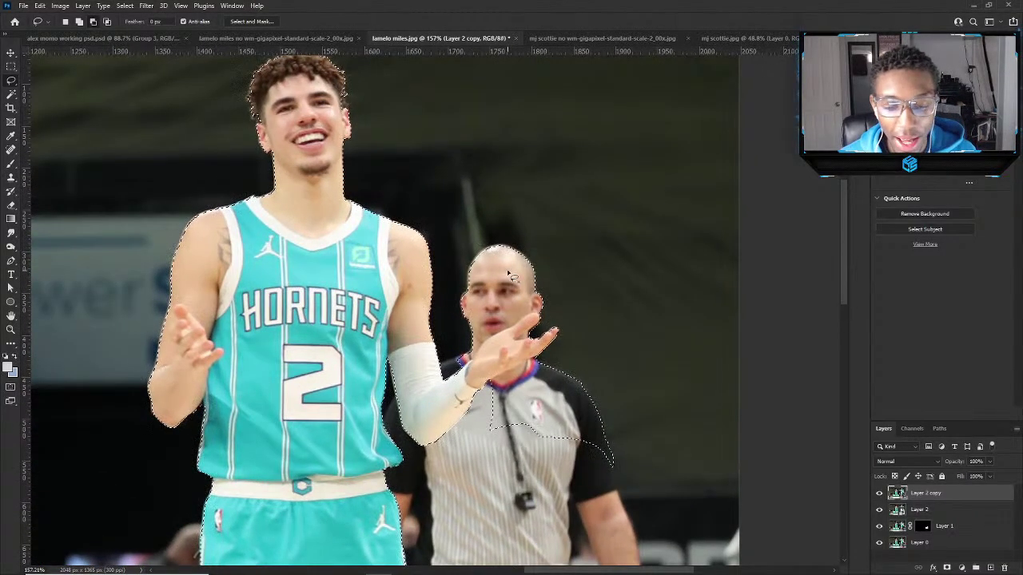
{"action": "scroll", "coordinate": [525, 234], "scroll_direction": "up", "scroll_amount": 1}
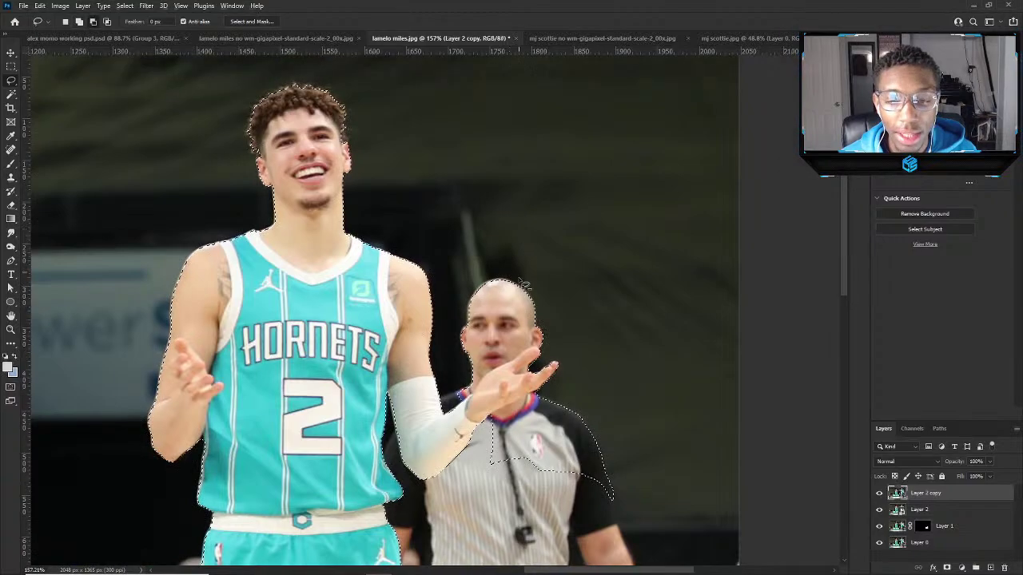
{"action": "scroll", "coordinate": [487, 360], "scroll_direction": "up", "scroll_amount": 5}
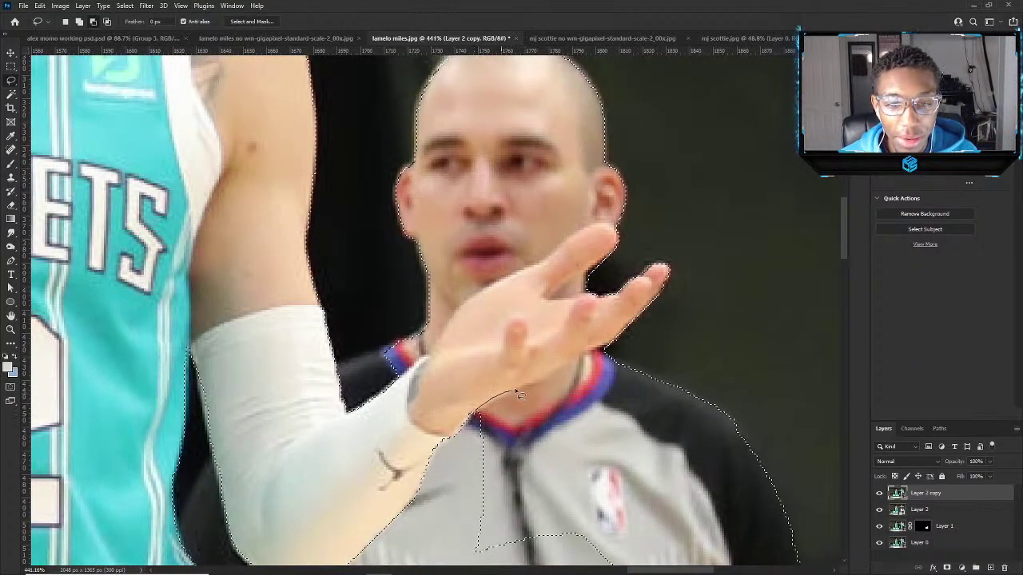
{"action": "mouse_move", "coordinate": [609, 352]}
{"action": "left_mouse_down"}
{"action": "mouse_move", "coordinate": [802, 385]}
{"action": "mouse_move", "coordinate": [780, 538]}
{"action": "mouse_move", "coordinate": [475, 546]}
{"action": "left_mouse_up"}
Subtract the referee's head from the selection, tracing the top edge of the number 2 player's outstretched hand.
{"action": "scroll", "coordinate": [463, 500], "scroll_direction": "down", "scroll_amount": 2}
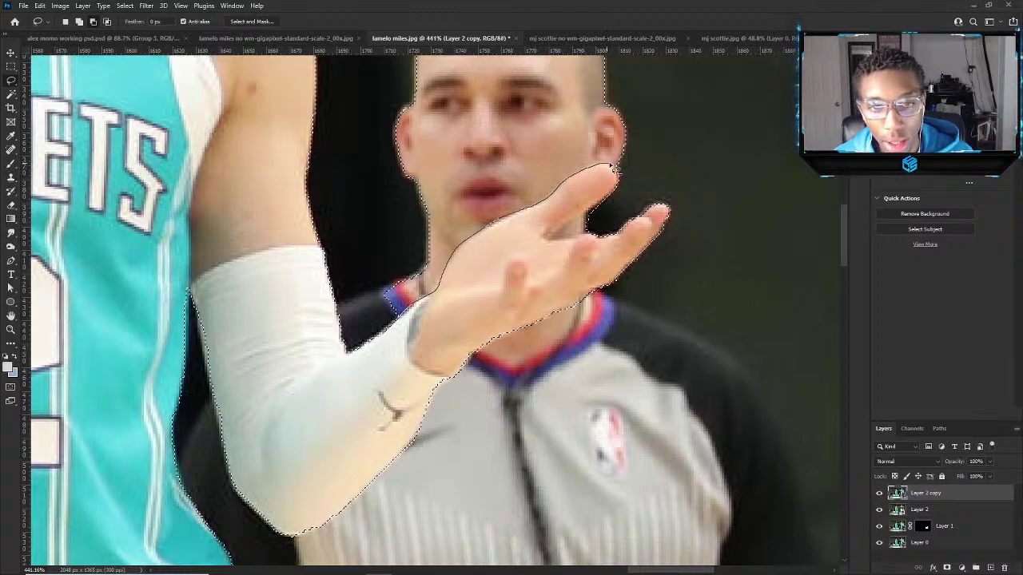
{"action": "mouse_move", "coordinate": [689, 138]}
{"action": "left_mouse_down"}
{"action": "mouse_move", "coordinate": [510, 61]}
{"action": "mouse_move", "coordinate": [388, 159]}
{"action": "mouse_move", "coordinate": [364, 256]}
{"action": "mouse_move", "coordinate": [366, 315]}
{"action": "left_mouse_up"}
{"action": "scroll", "coordinate": [366, 316], "scroll_direction": "down", "scroll_amount": 2}
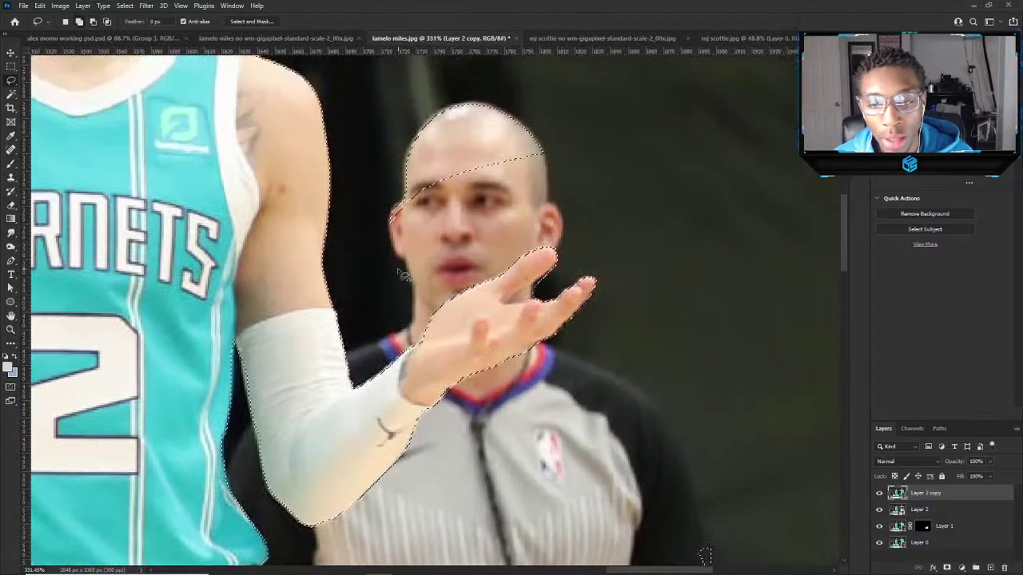
{"action": "mouse_move", "coordinate": [572, 226]}
{"action": "left_mouse_down"}
{"action": "mouse_move", "coordinate": [517, 97]}
{"action": "mouse_move", "coordinate": [385, 154]}
{"action": "mouse_move", "coordinate": [402, 257]}
{"action": "left_mouse_up"}
{"action": "scroll", "coordinate": [403, 257], "scroll_direction": "down", "scroll_amount": 2}
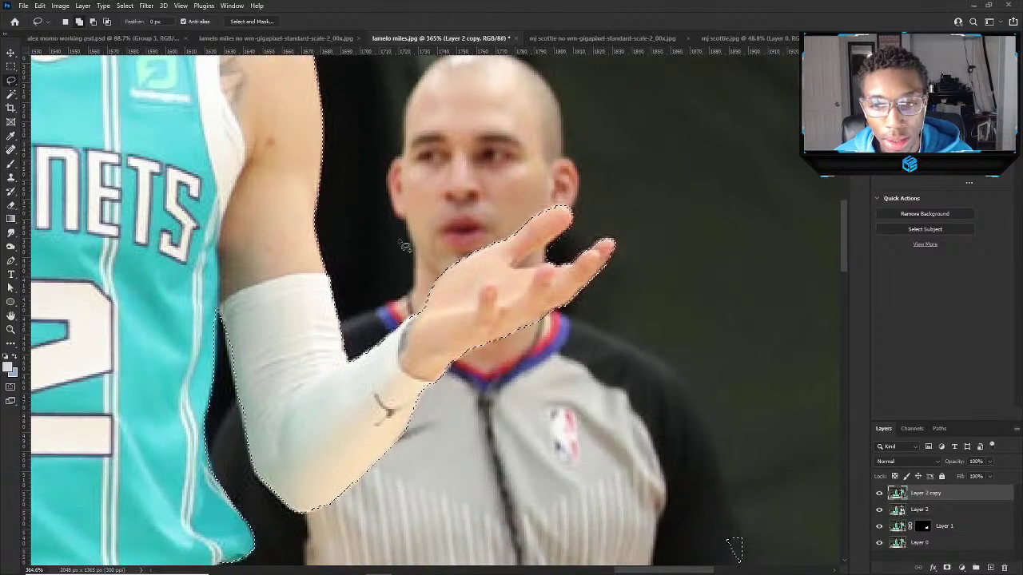
Subtract the gap between the thumb and fingers of the number 2 player's outstretched hand from the selection.
{"action": "scroll", "coordinate": [435, 369], "scroll_direction": "up", "scroll_amount": 2}
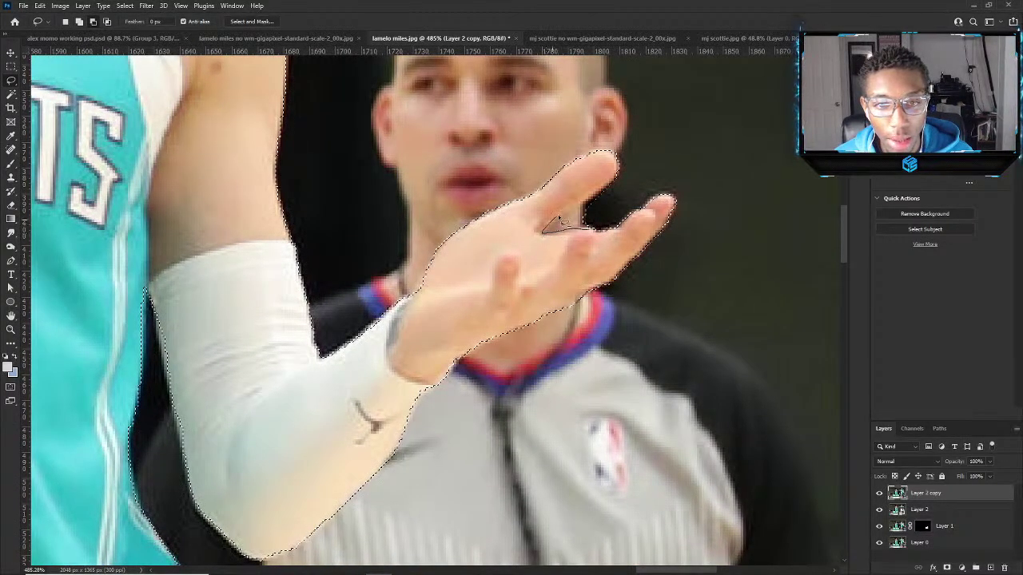
{"action": "left_click_drag", "start_coordinate": [677, 178], "coordinate": [680, 176]}
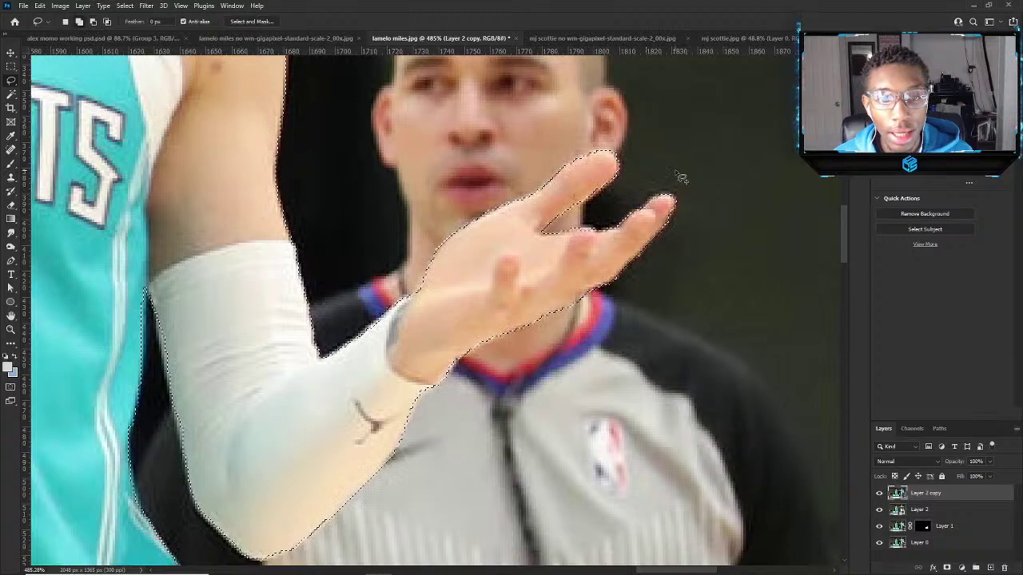
{"action": "scroll", "coordinate": [418, 297], "scroll_direction": "down", "scroll_amount": 6}
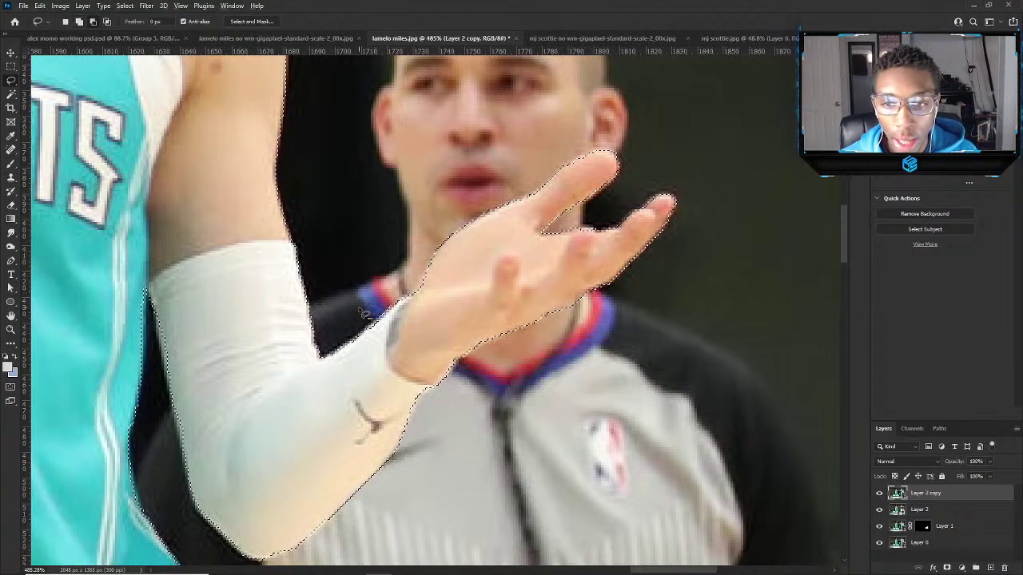
Examine the selection outline around both Hornets players for background areas still included.
{"action": "key", "text": "v"}
{"action": "scroll", "coordinate": [454, 270], "scroll_direction": "up", "scroll_amount": 5}
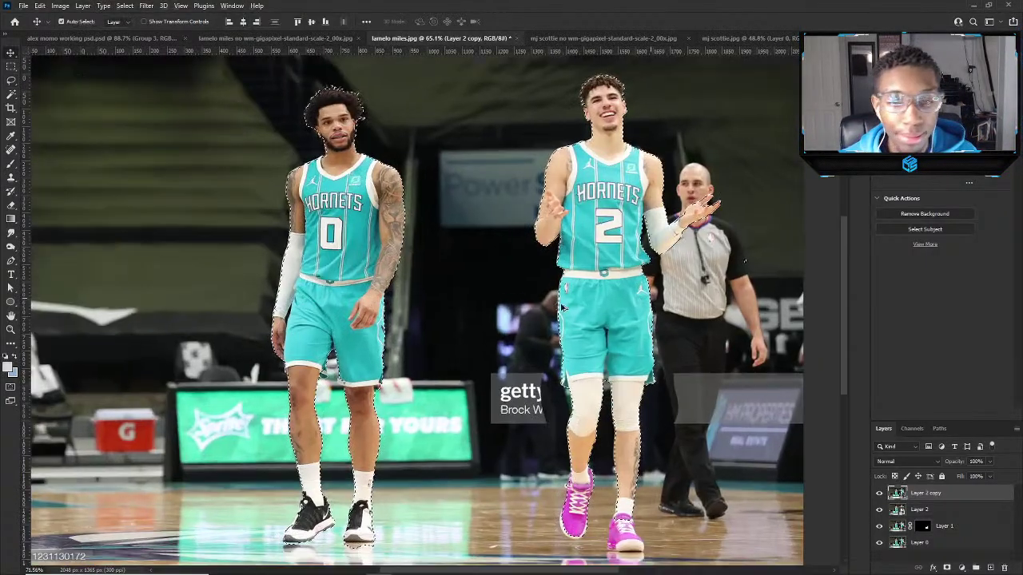
{"action": "scroll", "coordinate": [593, 209], "scroll_direction": "up", "scroll_amount": 2}
{"action": "key", "text": "l"}
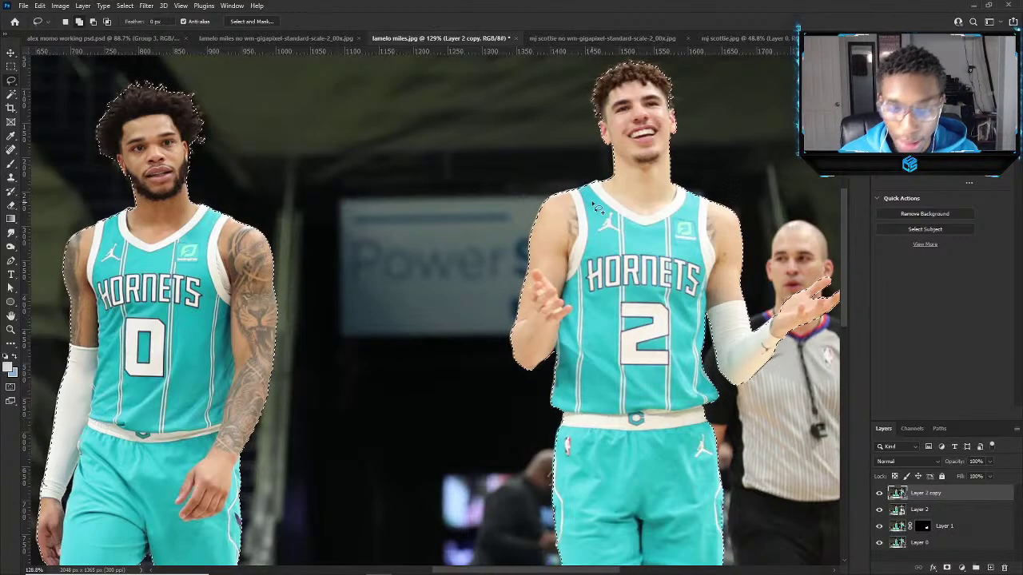
{"action": "scroll", "coordinate": [608, 213], "scroll_direction": "up", "scroll_amount": 3}
{"action": "scroll", "coordinate": [627, 218], "scroll_direction": "down", "scroll_amount": 4}
{"action": "scroll", "coordinate": [627, 218], "scroll_direction": "down", "scroll_amount": 3}
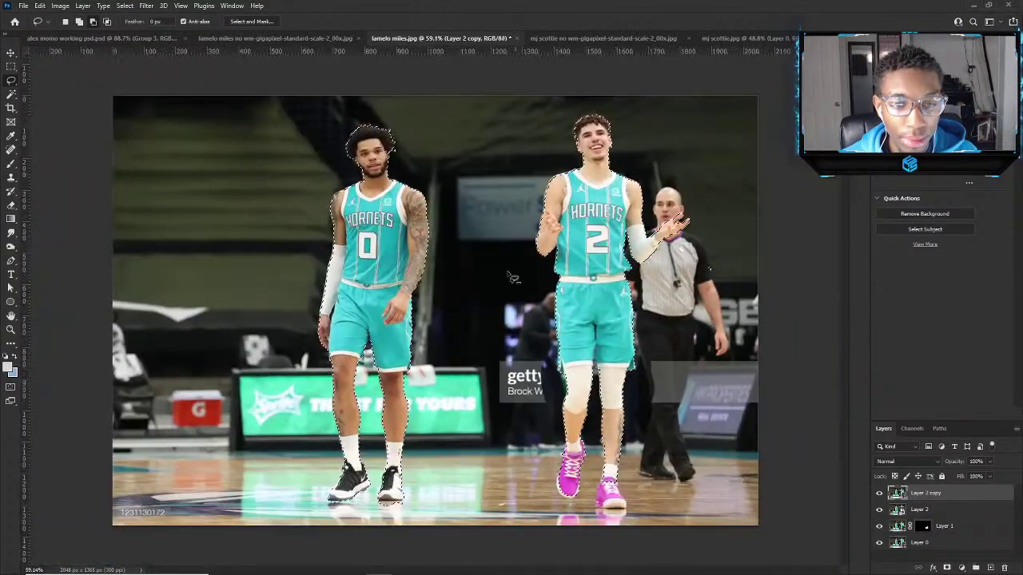
{"action": "scroll", "coordinate": [631, 224], "scroll_direction": "up", "scroll_amount": 3}
{"action": "scroll", "coordinate": [703, 280], "scroll_direction": "up", "scroll_amount": 2}
{"action": "scroll", "coordinate": [708, 281], "scroll_direction": "down", "scroll_amount": 3}
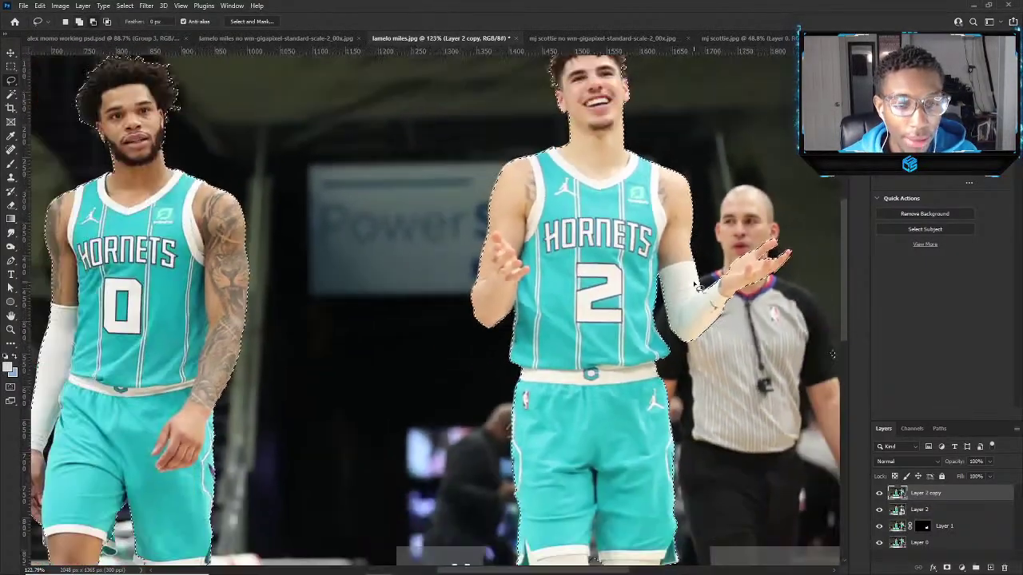
Subtract the background gap between the number 2 player's shorts legs and upper legs from the selection.
{"action": "scroll", "coordinate": [606, 330], "scroll_direction": "up", "scroll_amount": 6}
{"action": "scroll", "coordinate": [616, 360], "scroll_direction": "up", "scroll_amount": 1}
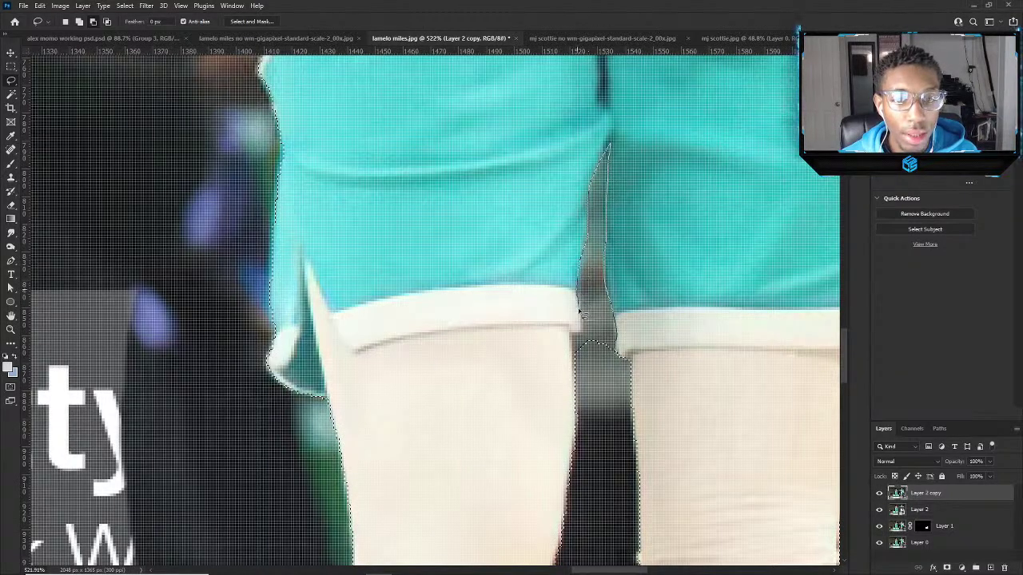
{"action": "left_click_drag", "start_coordinate": [608, 450], "coordinate": [601, 391]}
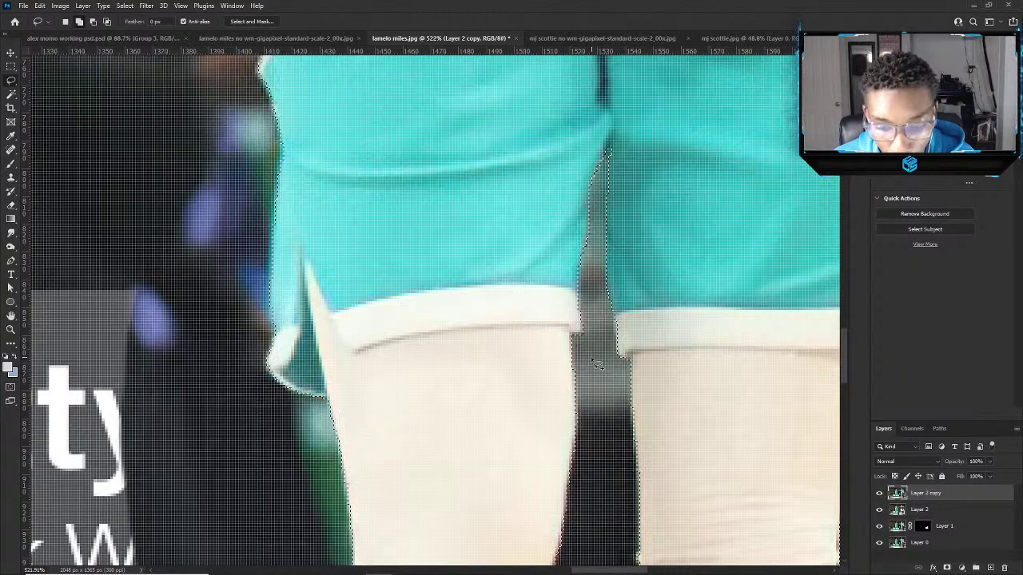
Add the back flap between the number 0 player's shorts legs and the inner white hem corner of the other leg to the selection.
{"action": "key", "text": "ctrl+0"}
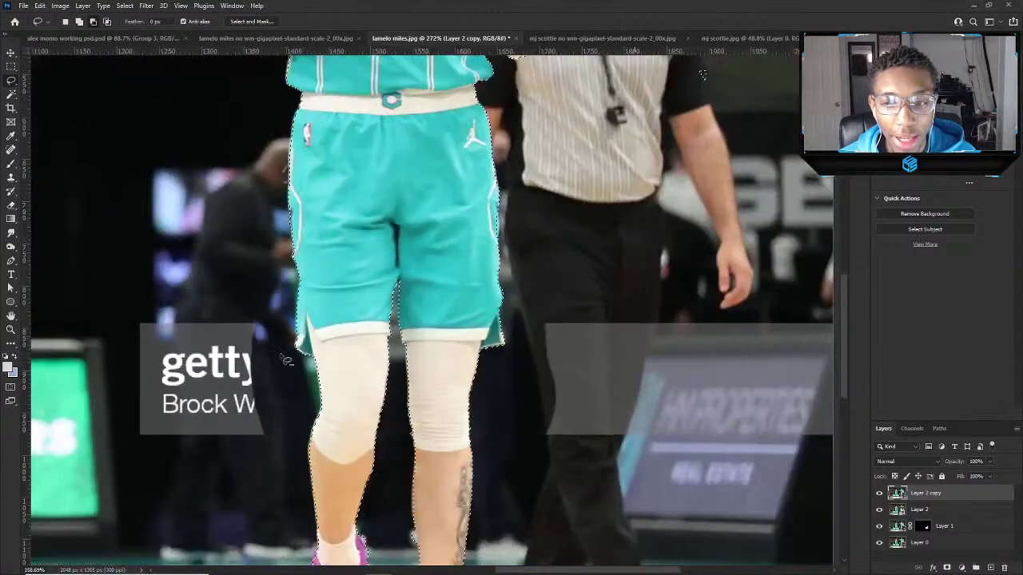
{"action": "scroll", "coordinate": [289, 330], "scroll_direction": "up", "scroll_amount": 10}
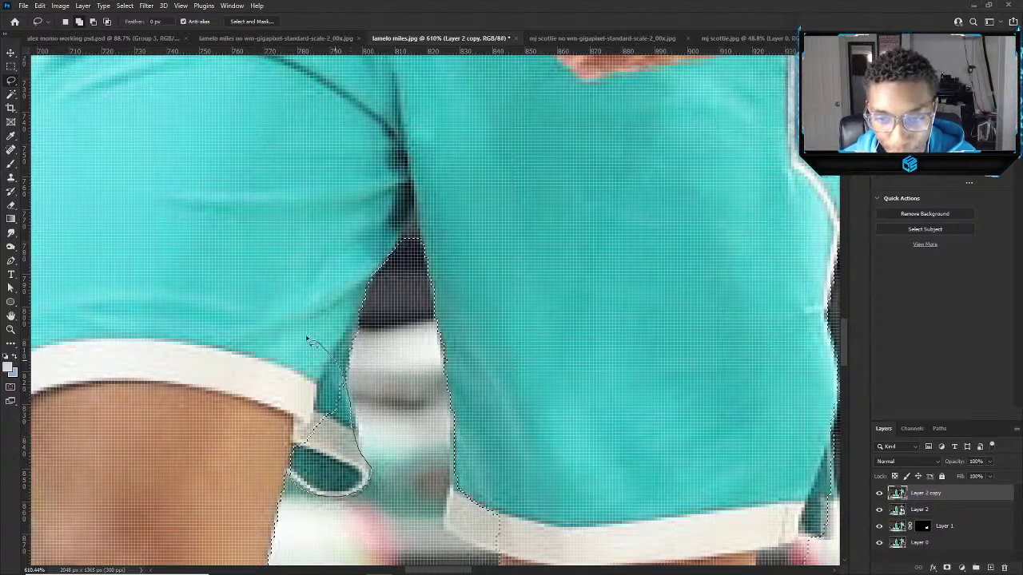
{"action": "mouse_move", "coordinate": [306, 339]}
{"action": "left_mouse_down"}
{"action": "mouse_move", "coordinate": [329, 432]}
{"action": "mouse_move", "coordinate": [364, 440]}
{"action": "left_mouse_up"}
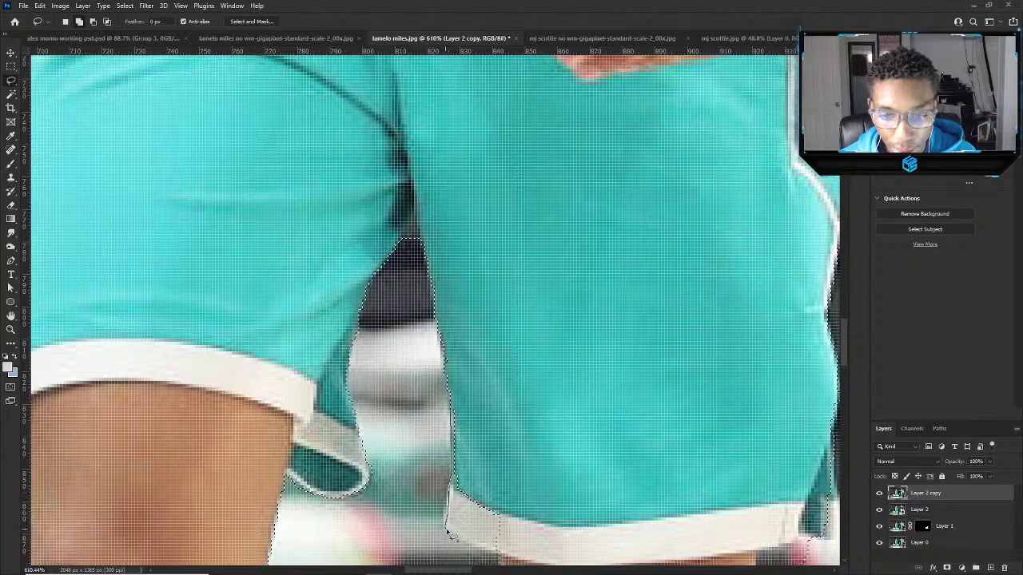
{"action": "scroll", "coordinate": [507, 456], "scroll_direction": "down", "scroll_amount": 5}
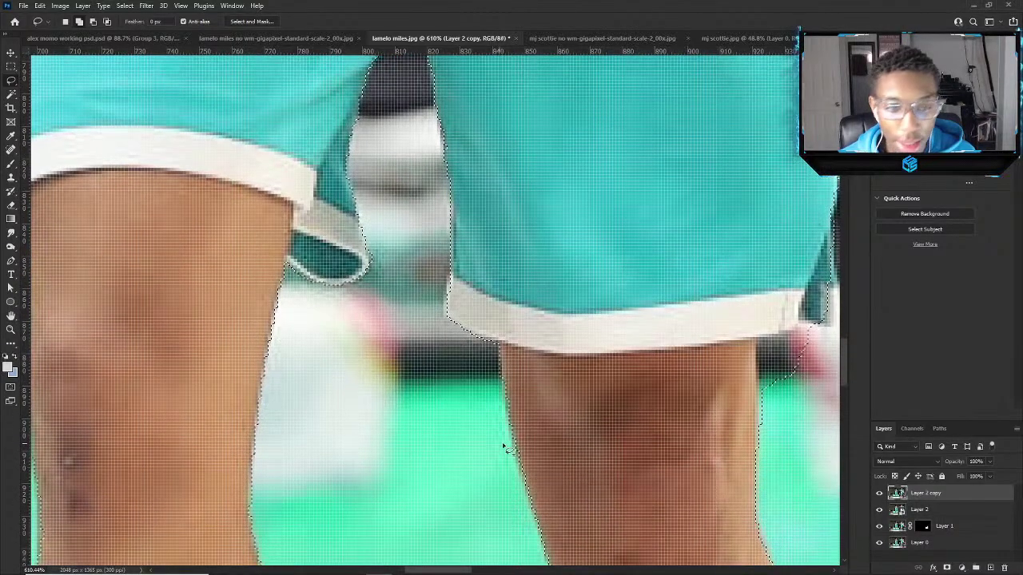
Subtract the background wedge below the number 0 player's outer shorts hem, tracing the edge of the leg.
{"action": "left_click_drag", "start_coordinate": [767, 407], "coordinate": [761, 427]}
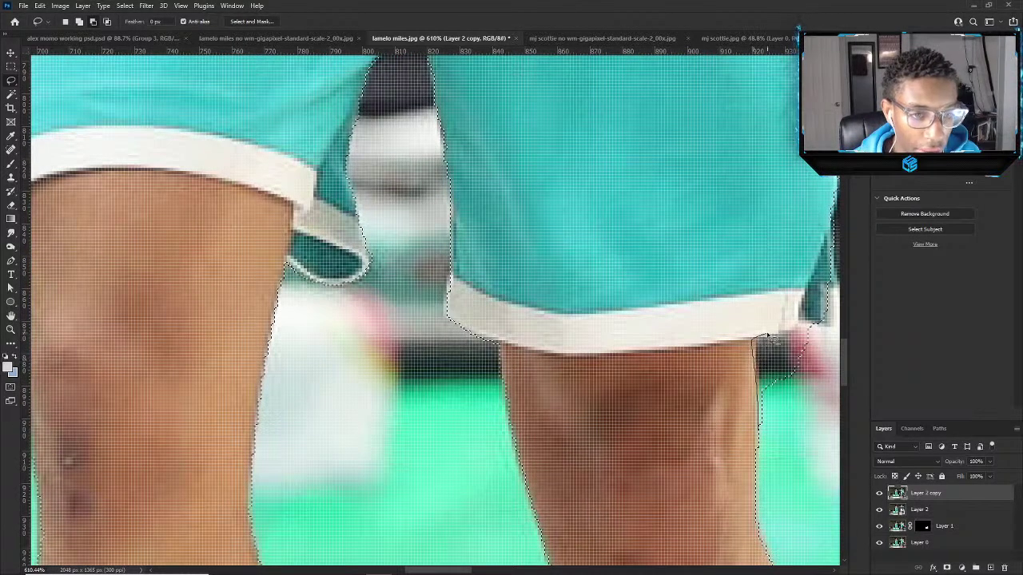
{"action": "left_click_drag", "start_coordinate": [819, 332], "coordinate": [819, 333]}
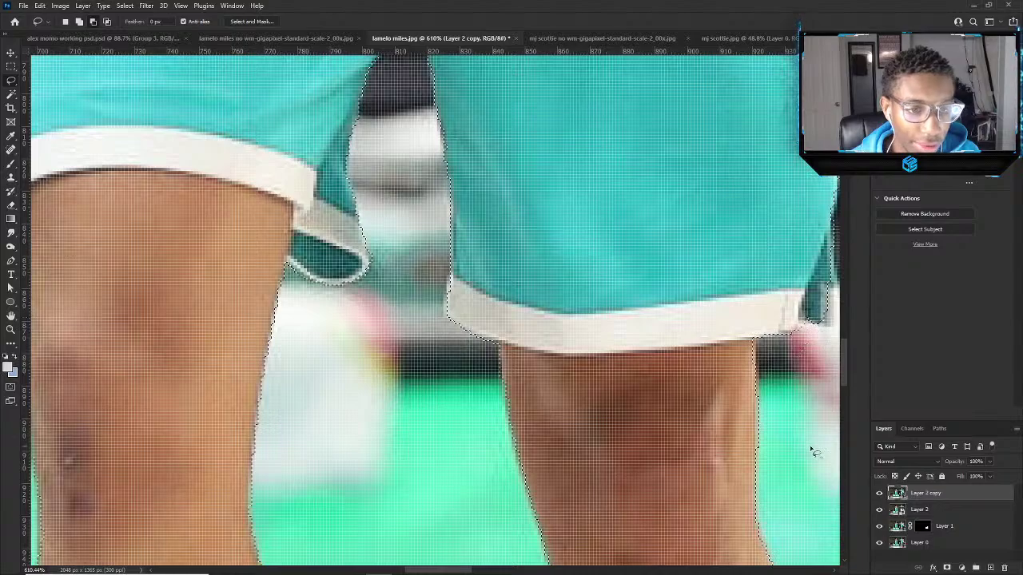
{"action": "key", "text": "v"}
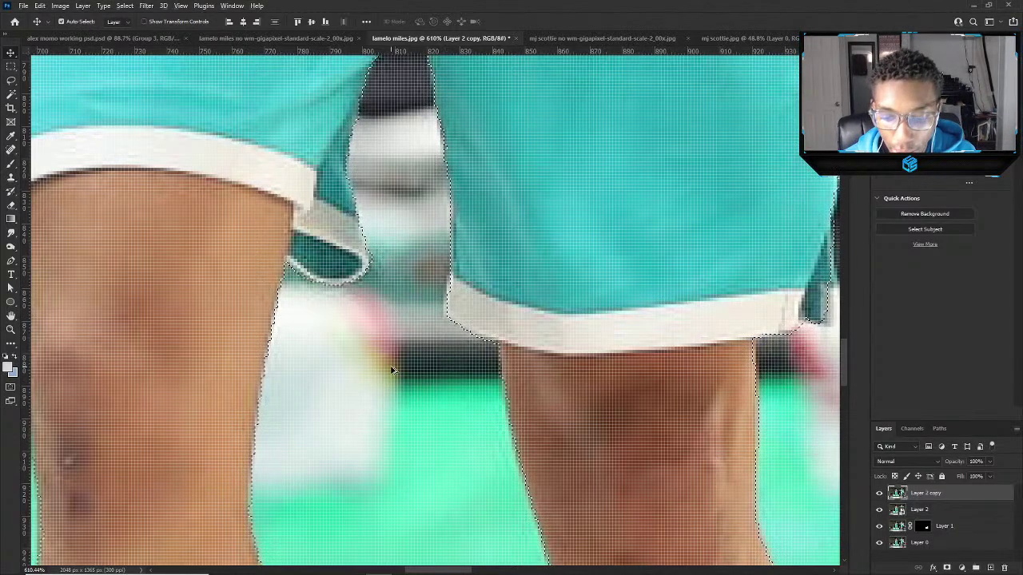
Examine the selection outline around the number 0 player from the hair down to the knees for remaining errors.
{"action": "scroll", "coordinate": [391, 369], "scroll_direction": "down", "scroll_amount": 12}
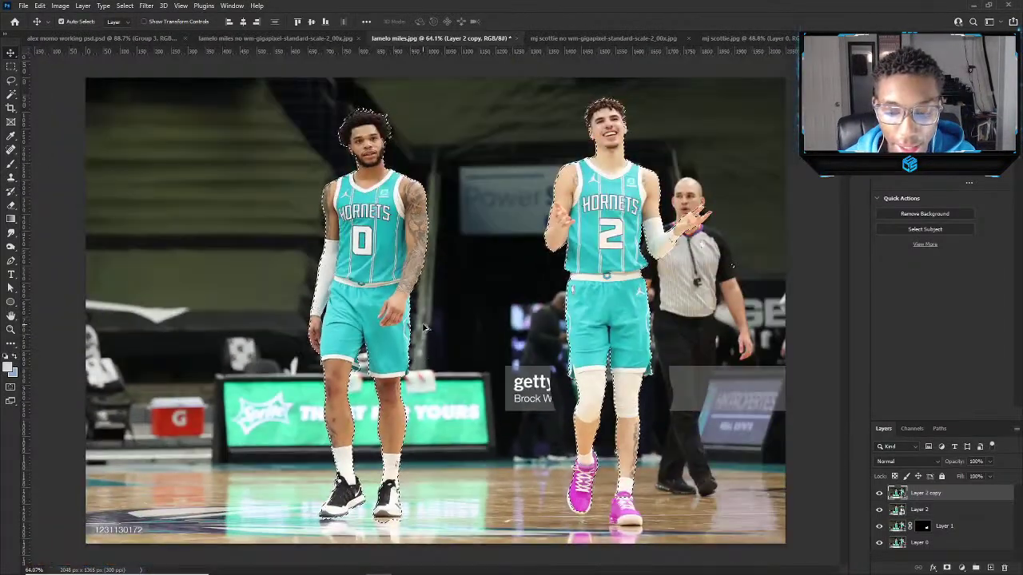
{"action": "scroll", "coordinate": [399, 308], "scroll_direction": "up", "scroll_amount": 5}
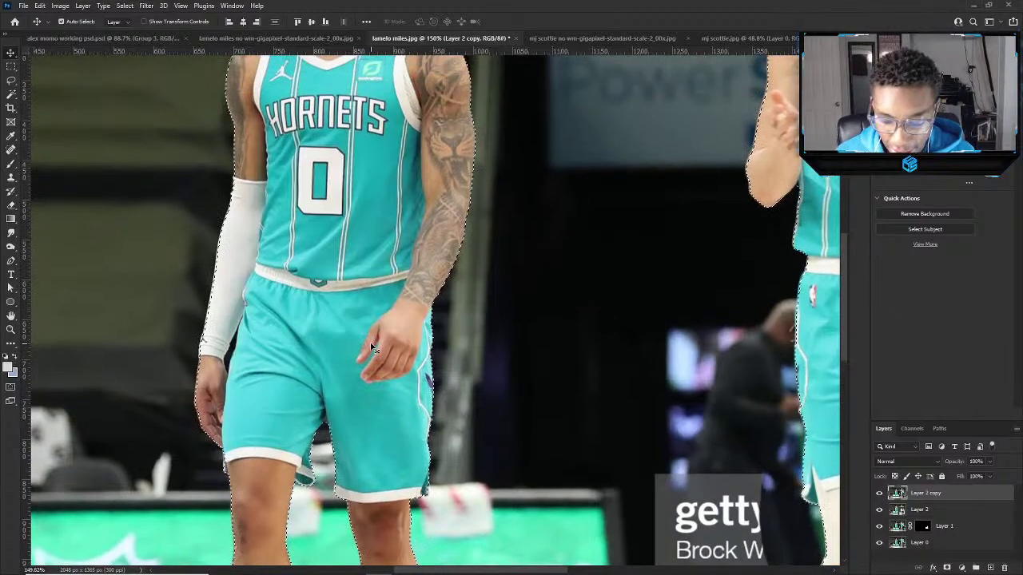
{"action": "key", "text": "l"}
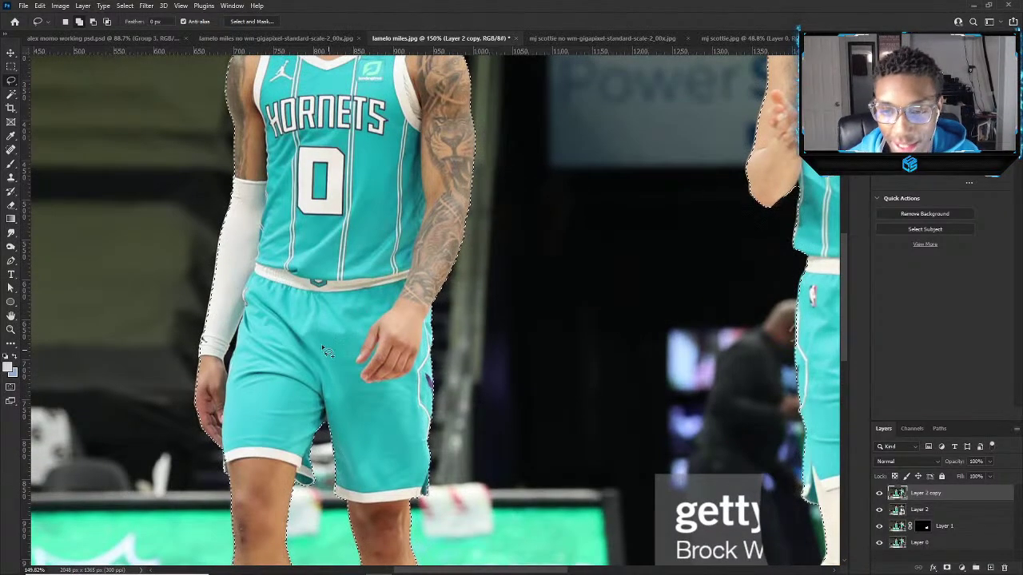
{"action": "scroll", "coordinate": [315, 339], "scroll_direction": "up", "scroll_amount": 8}
{"action": "scroll", "coordinate": [303, 320], "scroll_direction": "up", "scroll_amount": 1}
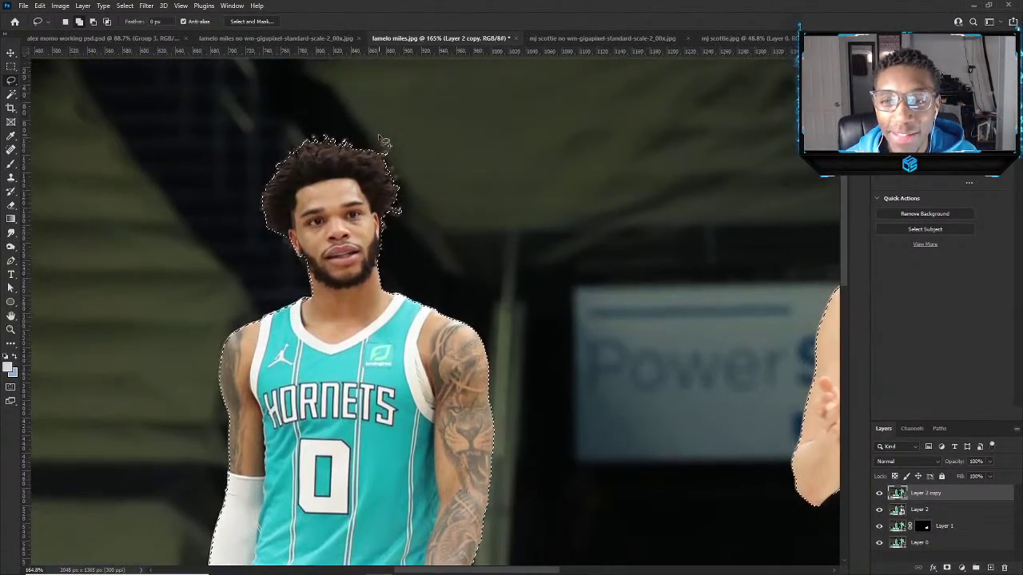
{"action": "scroll", "coordinate": [384, 142], "scroll_direction": "down", "scroll_amount": 6}
{"action": "scroll", "coordinate": [376, 470], "scroll_direction": "up", "scroll_amount": 7}
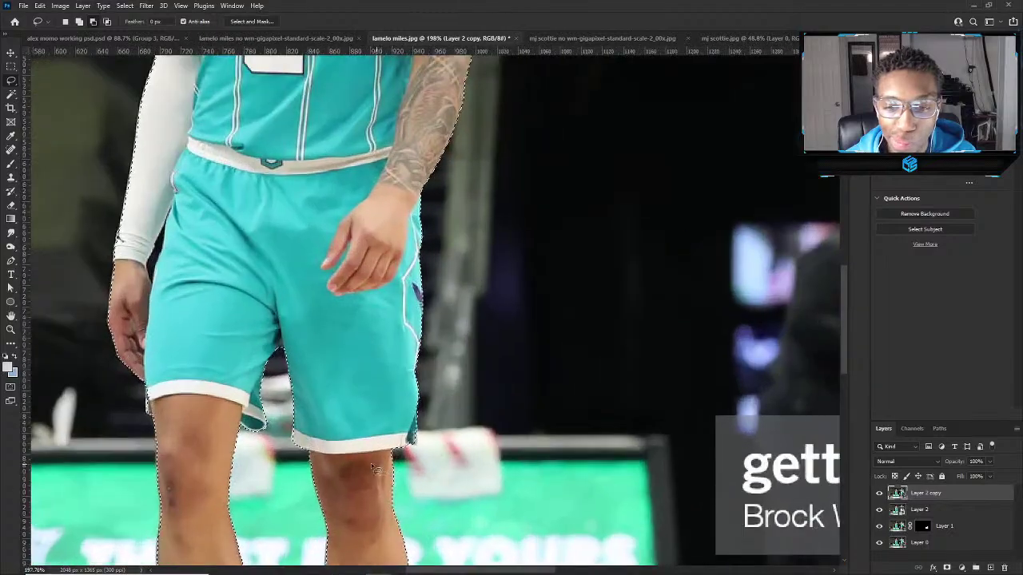
{"action": "scroll", "coordinate": [374, 468], "scroll_direction": "up", "scroll_amount": 6}
{"action": "scroll", "coordinate": [251, 434], "scroll_direction": "down", "scroll_amount": 7}
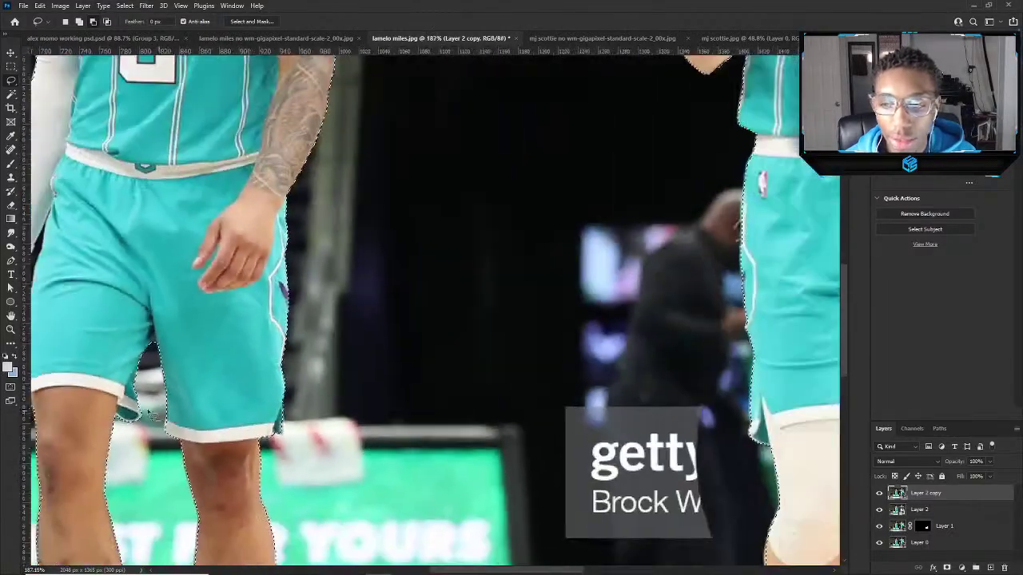
Subtract the small dark tip of the background gap between the number 0 player's shorts legs from the selection.
{"action": "scroll", "coordinate": [152, 416], "scroll_direction": "up", "scroll_amount": 3}
{"action": "scroll", "coordinate": [199, 332], "scroll_direction": "up", "scroll_amount": 8}
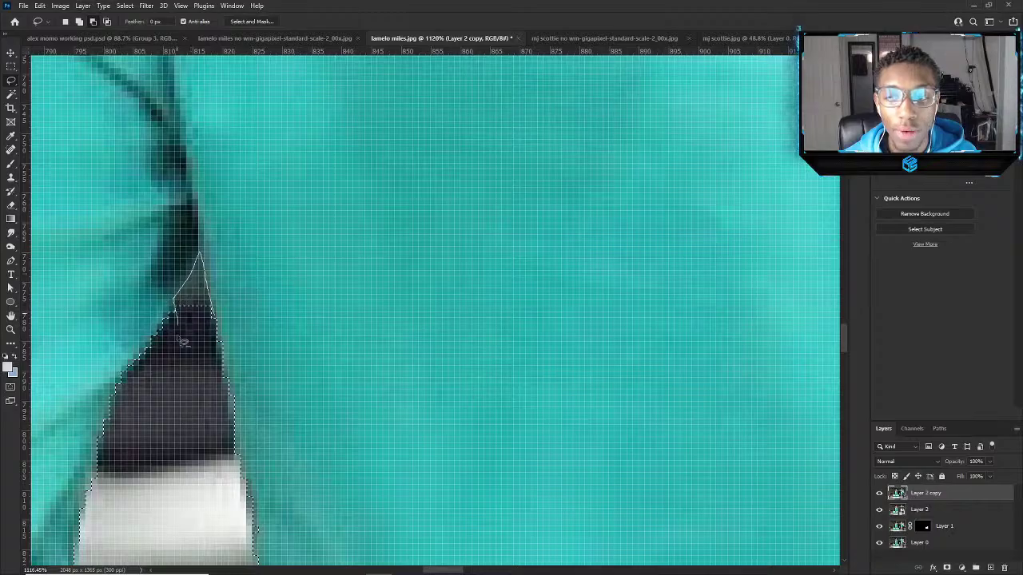
{"action": "scroll", "coordinate": [183, 342], "scroll_direction": "down", "scroll_amount": 15}
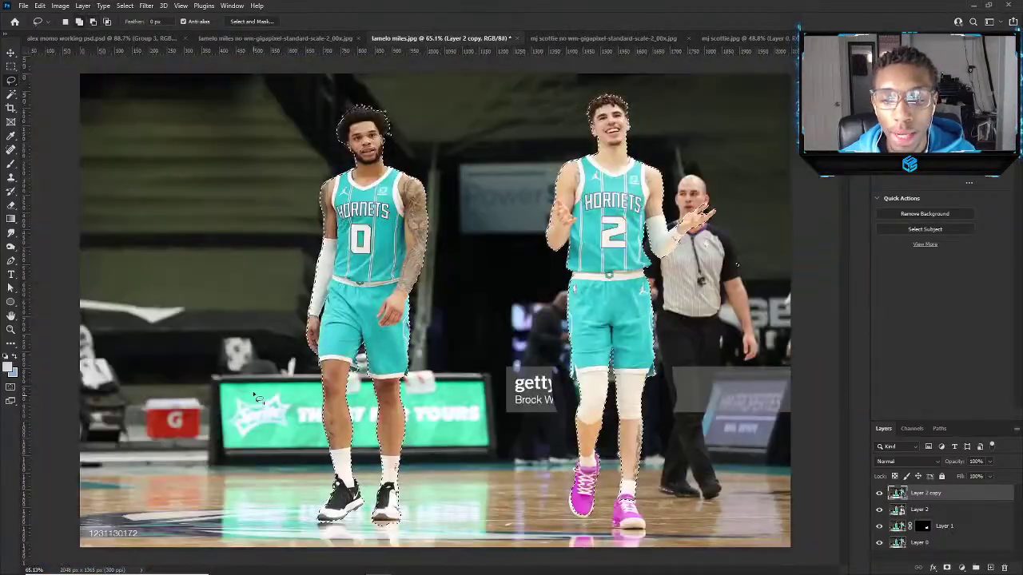
Examine the selection edges at the number 0 player's sleeved arm, the gap beside the shorts, and the knees.
{"action": "scroll", "coordinate": [313, 290], "scroll_direction": "up", "scroll_amount": 3}
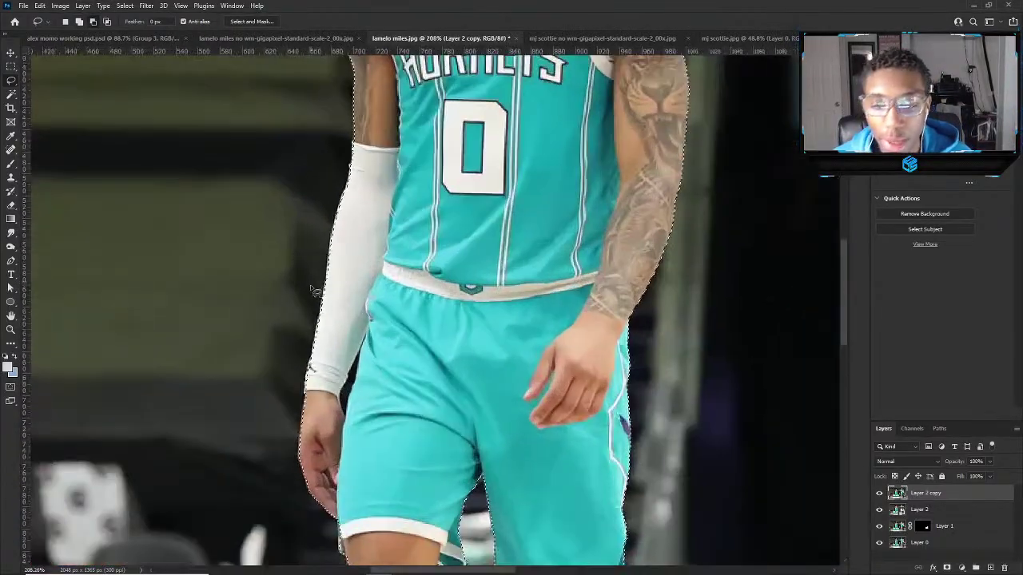
{"action": "scroll", "coordinate": [314, 289], "scroll_direction": "up", "scroll_amount": 4}
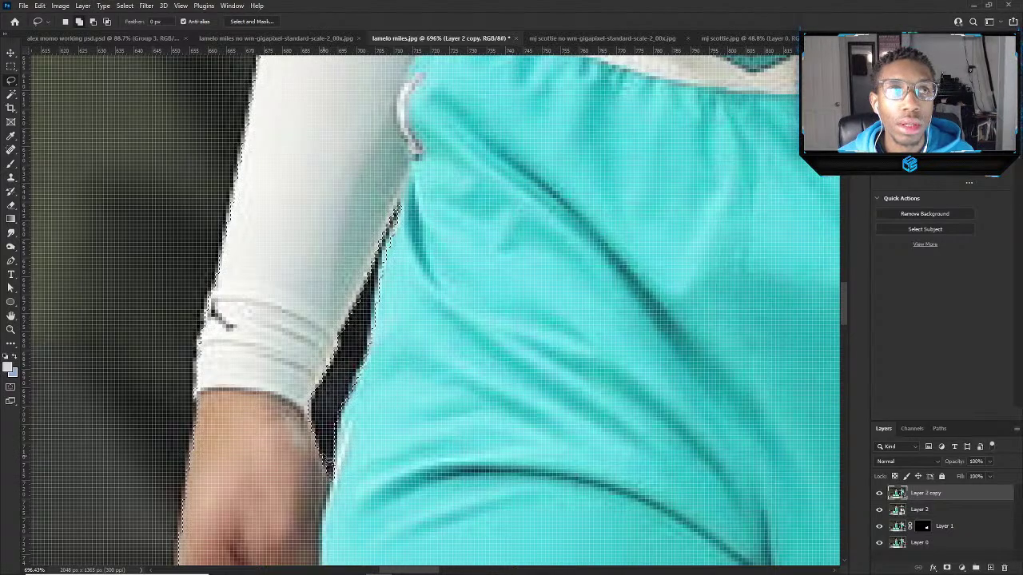
{"action": "scroll", "coordinate": [352, 369], "scroll_direction": "down", "scroll_amount": 5}
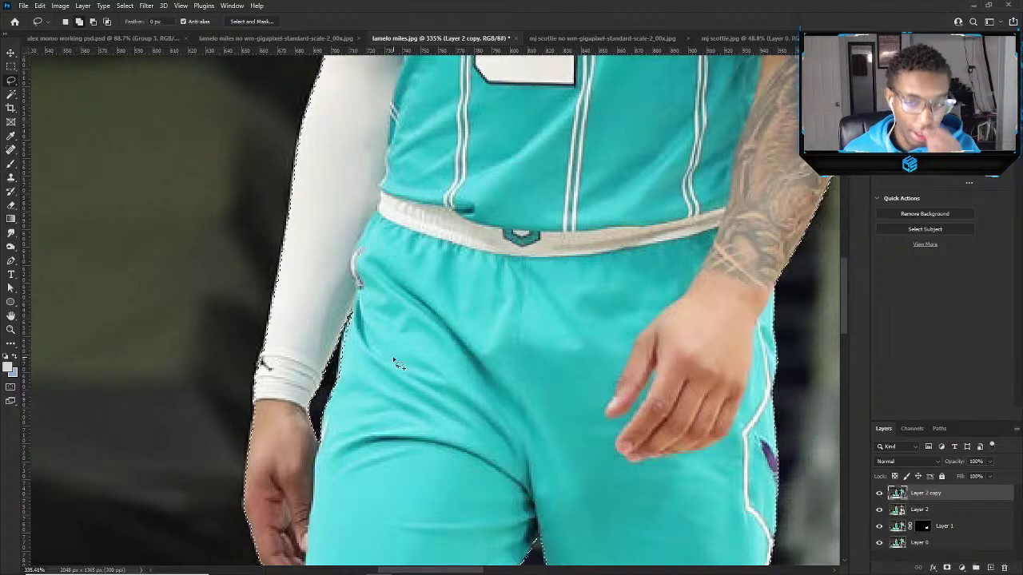
{"action": "scroll", "coordinate": [393, 360], "scroll_direction": "down", "scroll_amount": 6}
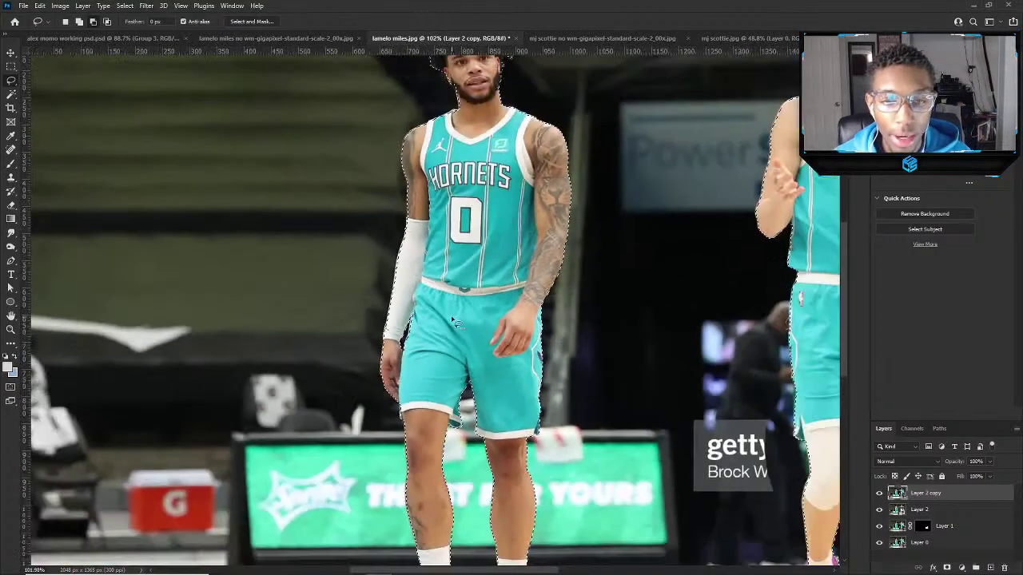
{"action": "scroll", "coordinate": [423, 410], "scroll_direction": "up", "scroll_amount": 6}
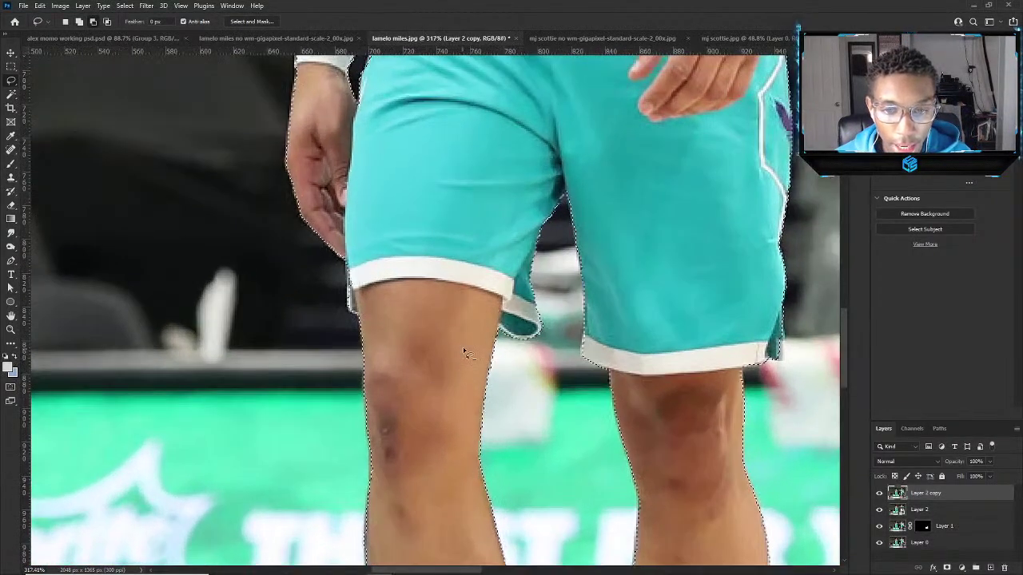
{"action": "scroll", "coordinate": [503, 393], "scroll_direction": "down", "scroll_amount": 7}
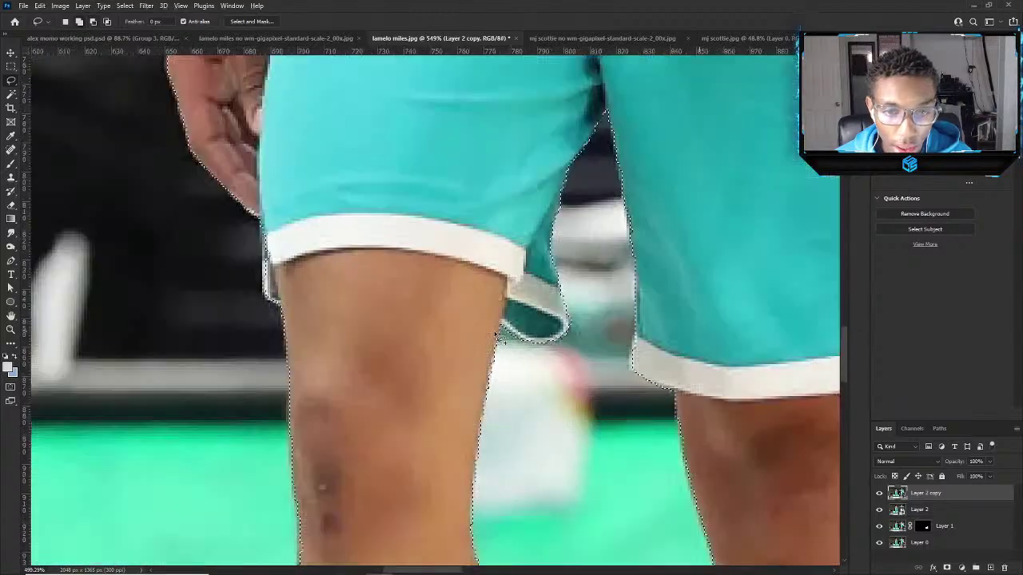
Examine the selection outline along the number 2 player's shorts, legs, socks and shoes.
{"action": "scroll", "coordinate": [477, 361], "scroll_direction": "up", "scroll_amount": 7}
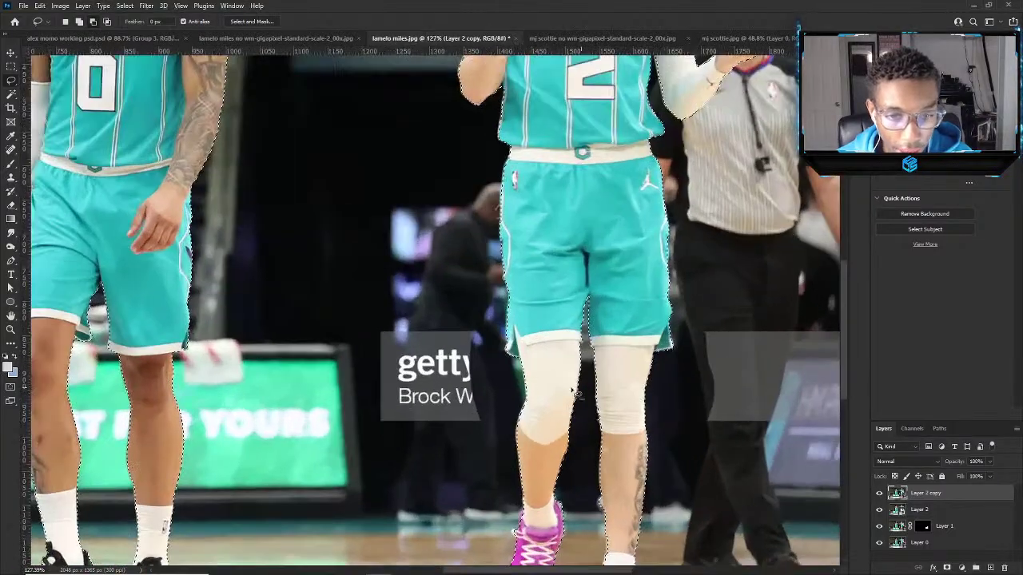
{"action": "scroll", "coordinate": [497, 386], "scroll_direction": "down", "scroll_amount": 2}
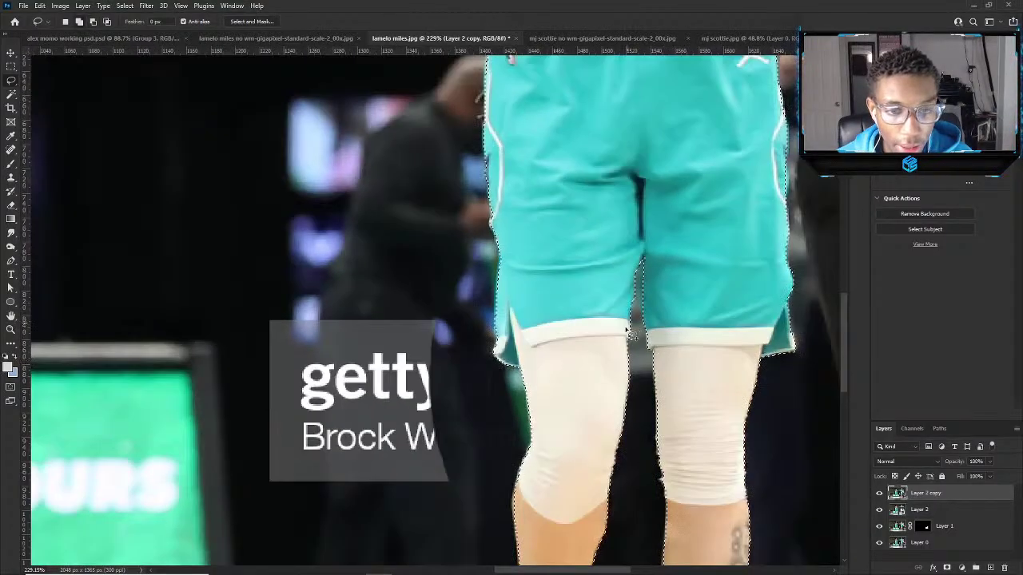
{"action": "scroll", "coordinate": [559, 376], "scroll_direction": "down", "scroll_amount": 2}
{"action": "scroll", "coordinate": [572, 390], "scroll_direction": "down", "scroll_amount": 2}
{"action": "scroll", "coordinate": [571, 400], "scroll_direction": "up", "scroll_amount": 5}
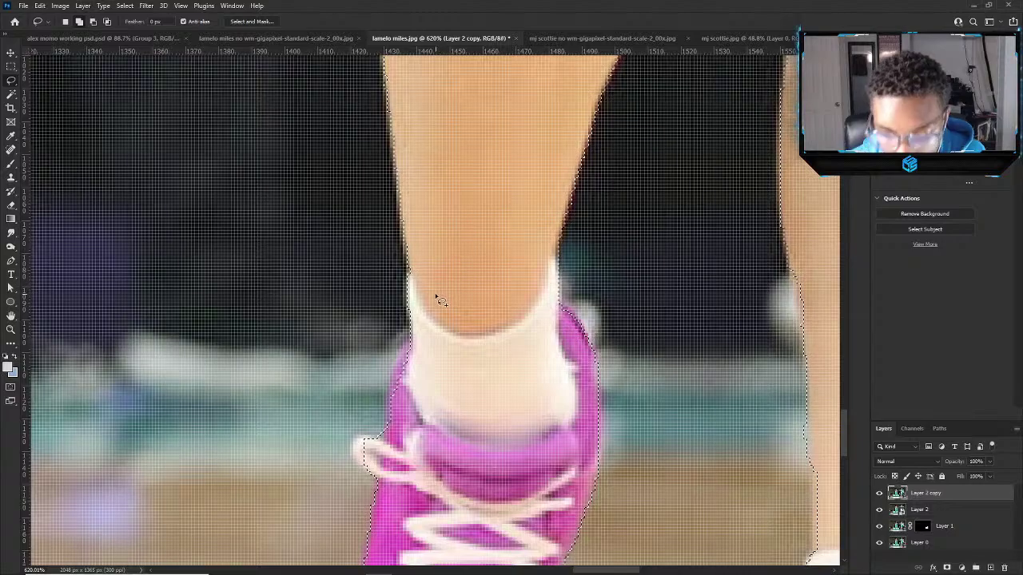
{"action": "scroll", "coordinate": [443, 296], "scroll_direction": "down", "scroll_amount": 5}
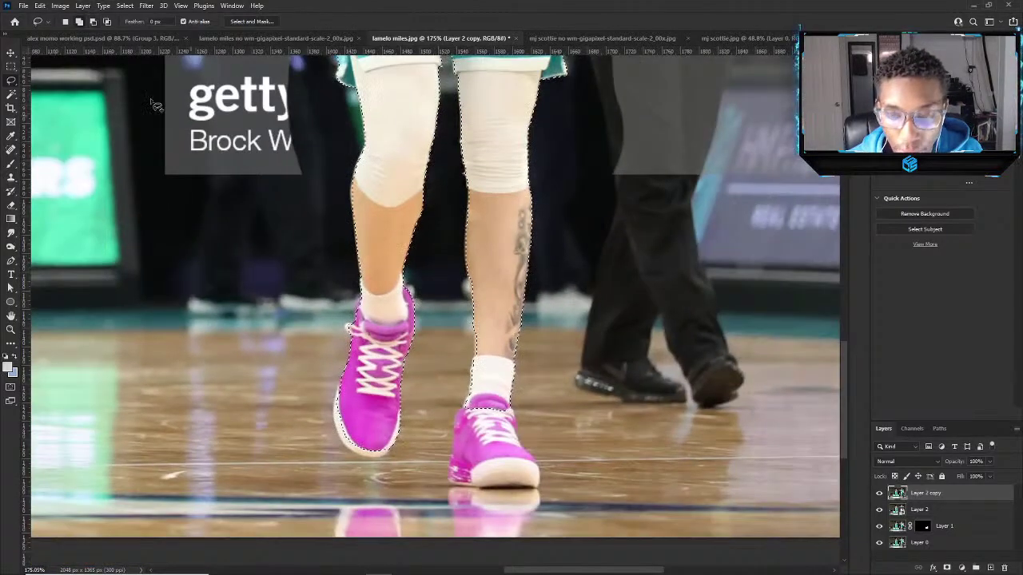
{"action": "scroll", "coordinate": [445, 172], "scroll_direction": "up", "scroll_amount": 2}
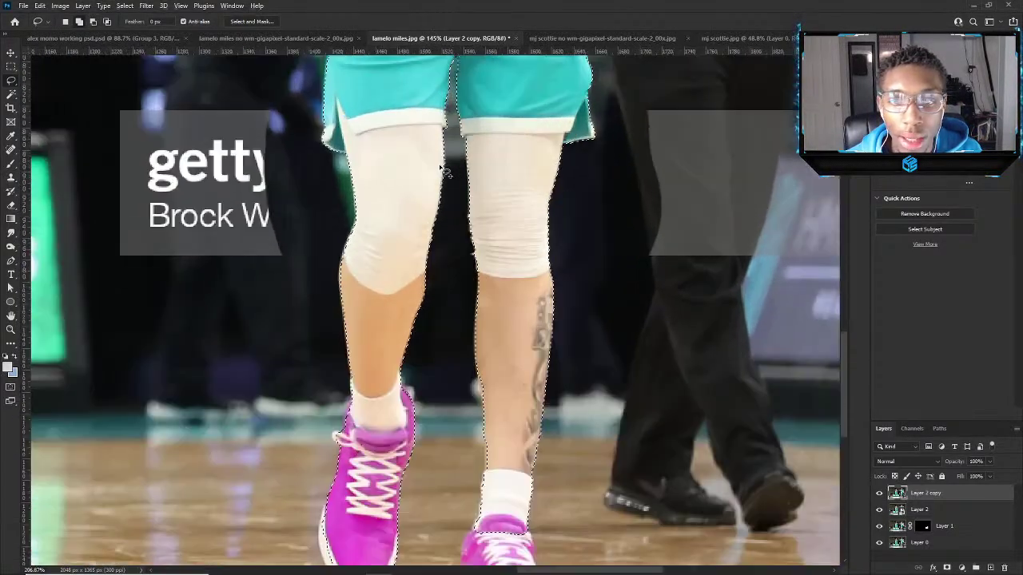
{"action": "scroll", "coordinate": [445, 171], "scroll_direction": "down", "scroll_amount": 2}
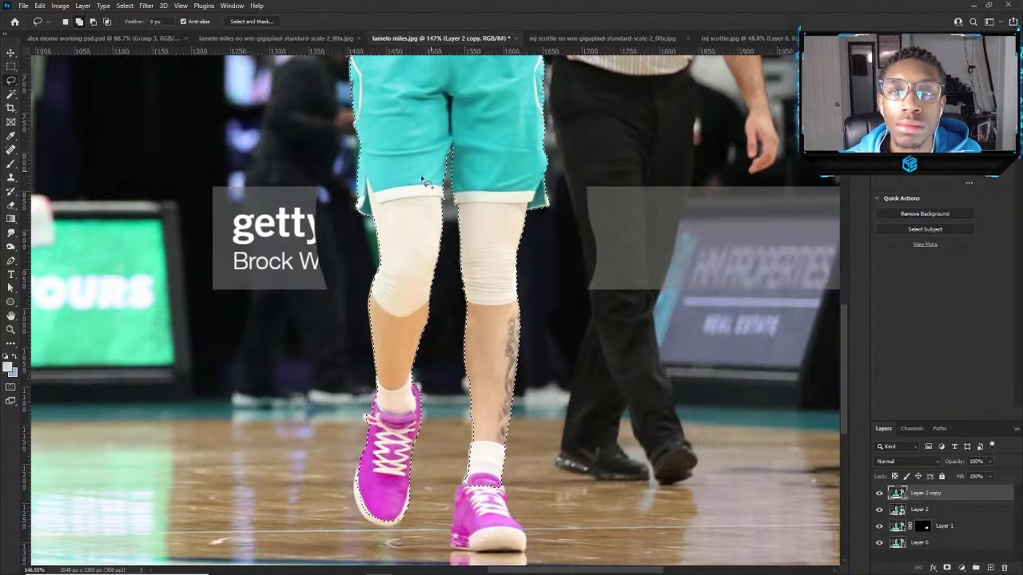
{"action": "scroll", "coordinate": [422, 180], "scroll_direction": "down", "scroll_amount": 2}
{"action": "scroll", "coordinate": [422, 180], "scroll_direction": "up", "scroll_amount": 3}
{"action": "right_click", "coordinate": [418, 154]}
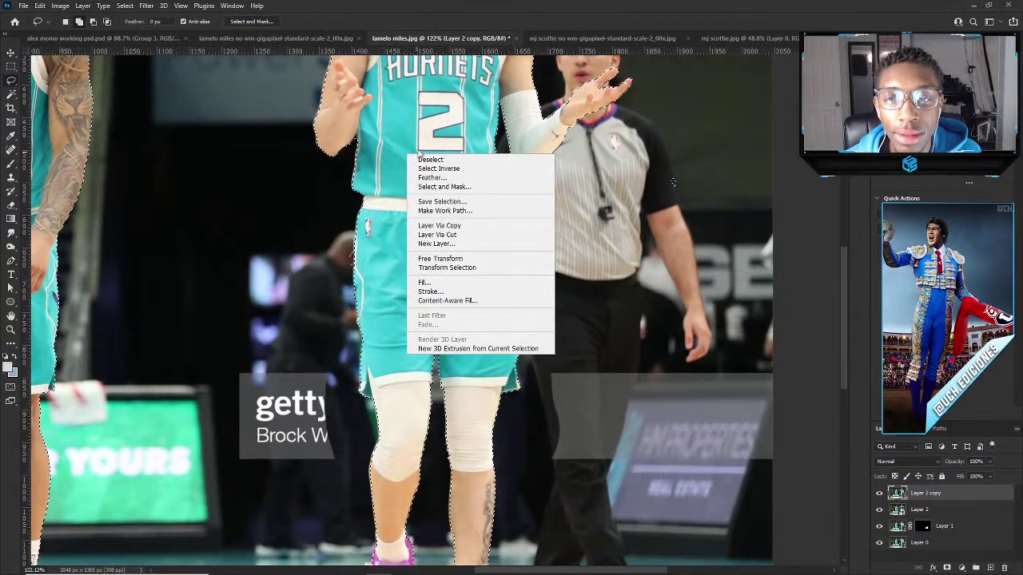
{"action": "left_click", "coordinate": [418, 129]}
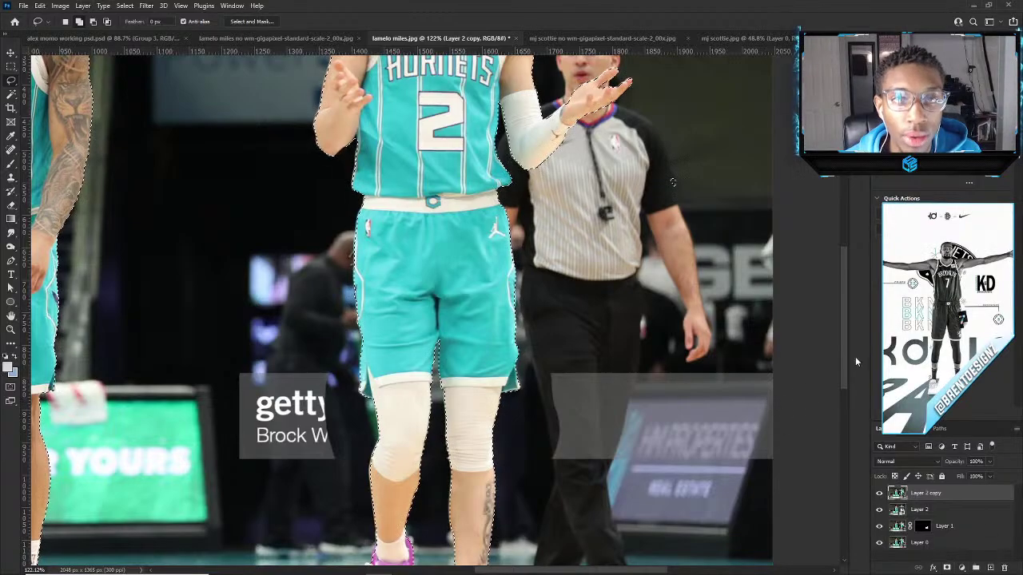
Examine the selection at the number 2 player's elbow and jersey edge, and around the number 0 player's hand and shorts.
{"action": "scroll", "coordinate": [444, 166], "scroll_direction": "up", "scroll_amount": 3}
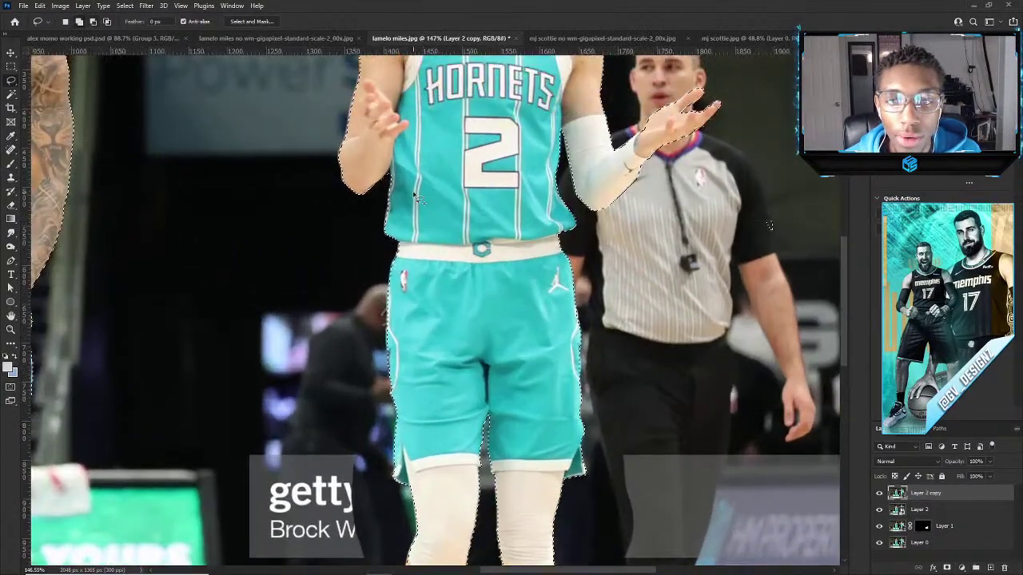
{"action": "scroll", "coordinate": [367, 204], "scroll_direction": "up", "scroll_amount": 8}
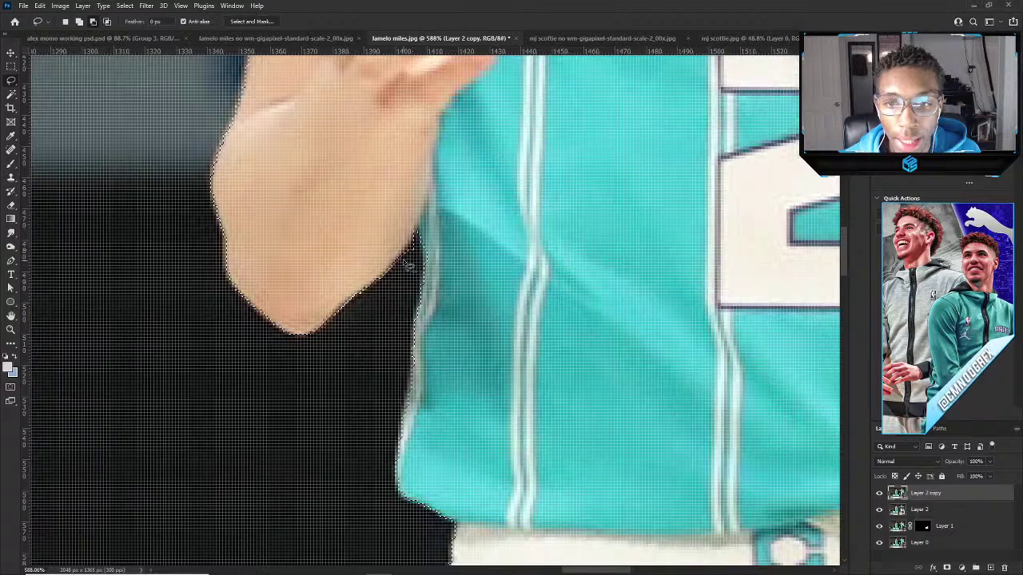
{"action": "scroll", "coordinate": [419, 283], "scroll_direction": "down", "scroll_amount": 10}
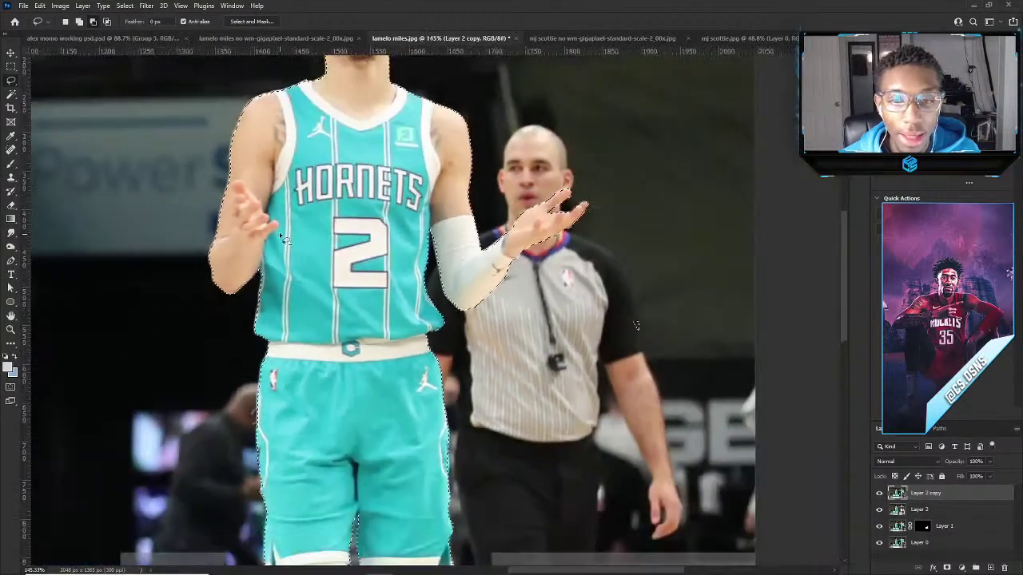
{"action": "scroll", "coordinate": [370, 315], "scroll_direction": "up", "scroll_amount": 4}
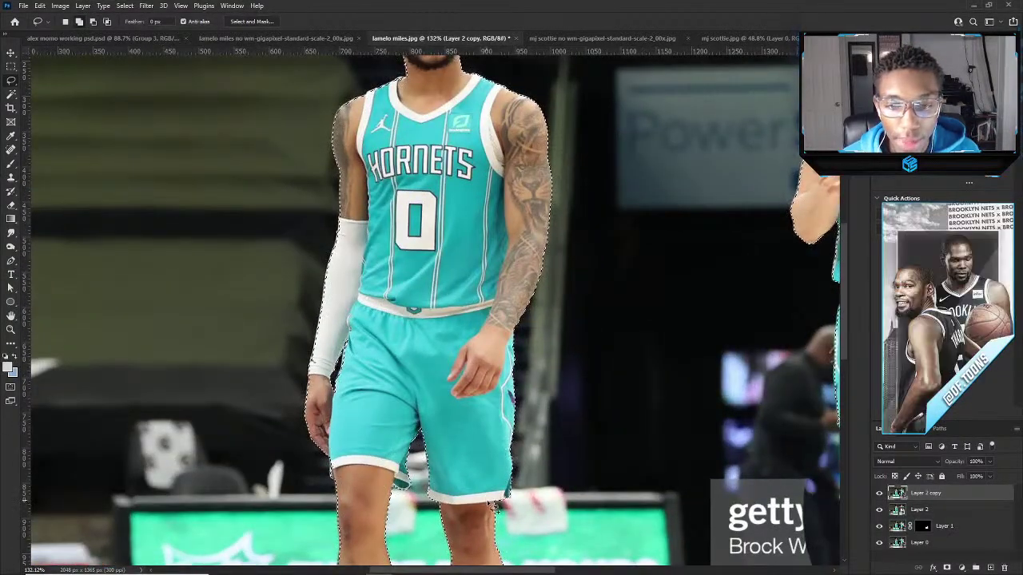
{"action": "scroll", "coordinate": [382, 421], "scroll_direction": "up", "scroll_amount": 5}
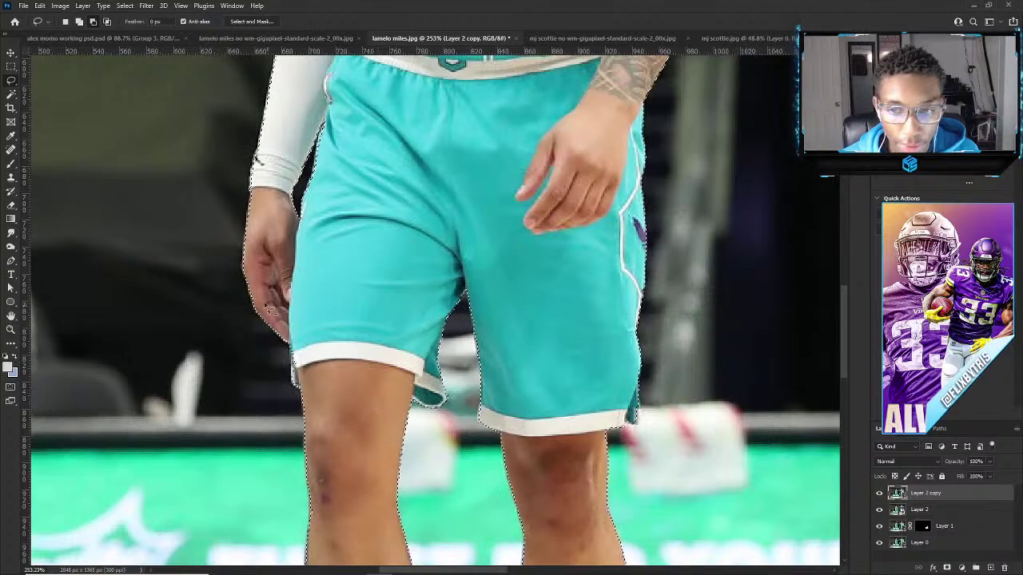
{"action": "scroll", "coordinate": [268, 280], "scroll_direction": "up", "scroll_amount": 2}
{"action": "scroll", "coordinate": [279, 271], "scroll_direction": "down", "scroll_amount": 5}
{"action": "scroll", "coordinate": [607, 254], "scroll_direction": "down", "scroll_amount": 10}
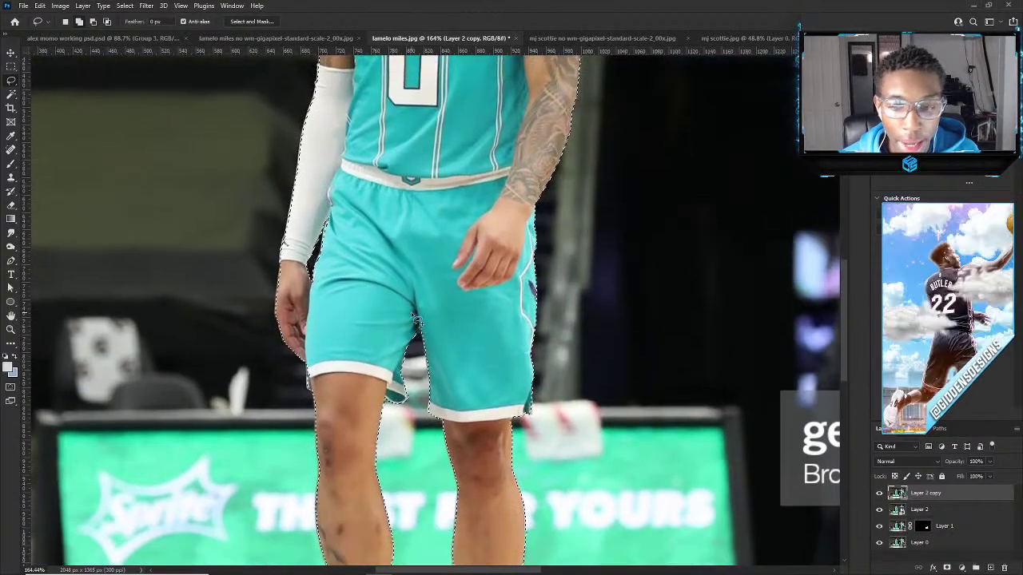
Bring the colour wheel and Properties panels back into view in the workspace.
{"action": "scroll", "coordinate": [320, 438], "scroll_direction": "up", "scroll_amount": 8}
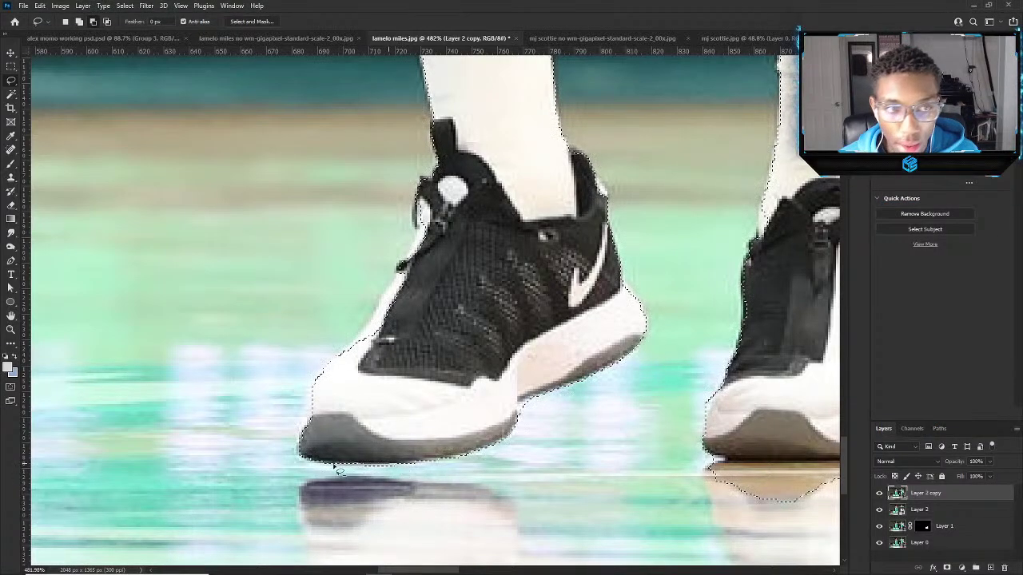
{"action": "scroll", "coordinate": [432, 312], "scroll_direction": "up", "scroll_amount": 3}
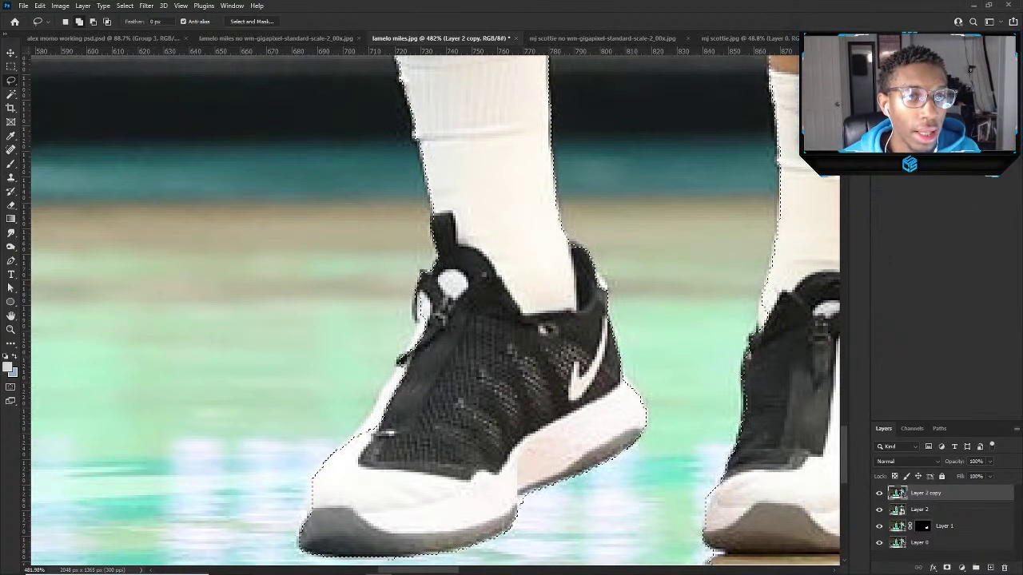
{"action": "left_click", "coordinate": [232, 6]}
{"action": "left_click", "coordinate": [256, 158]}
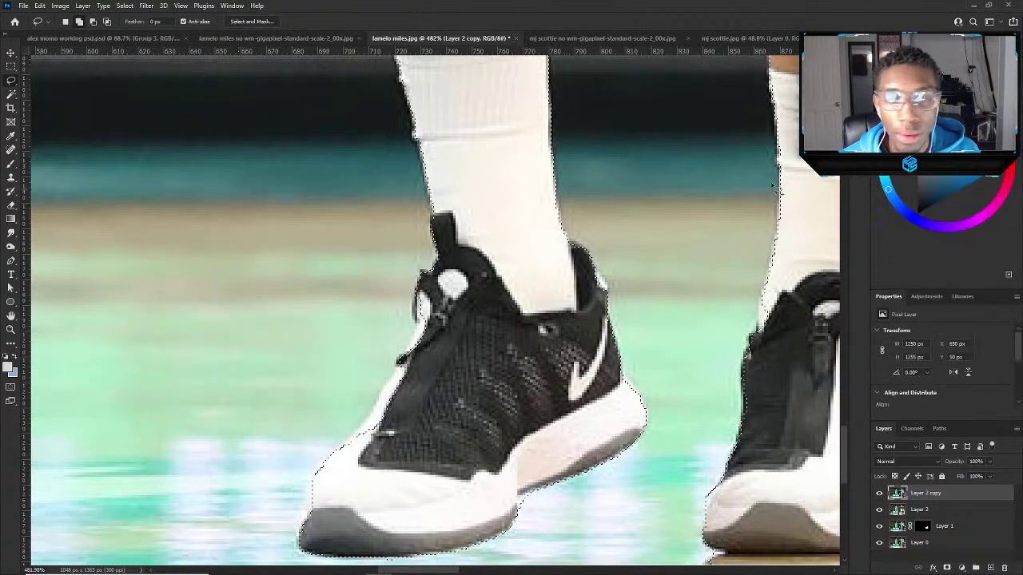
Add the missed lace and white toe edges of the number 0 player's raised shoe to the selection.
{"action": "scroll", "coordinate": [771, 171], "scroll_direction": "down", "scroll_amount": 5}
{"action": "scroll", "coordinate": [361, 423], "scroll_direction": "up", "scroll_amount": 8}
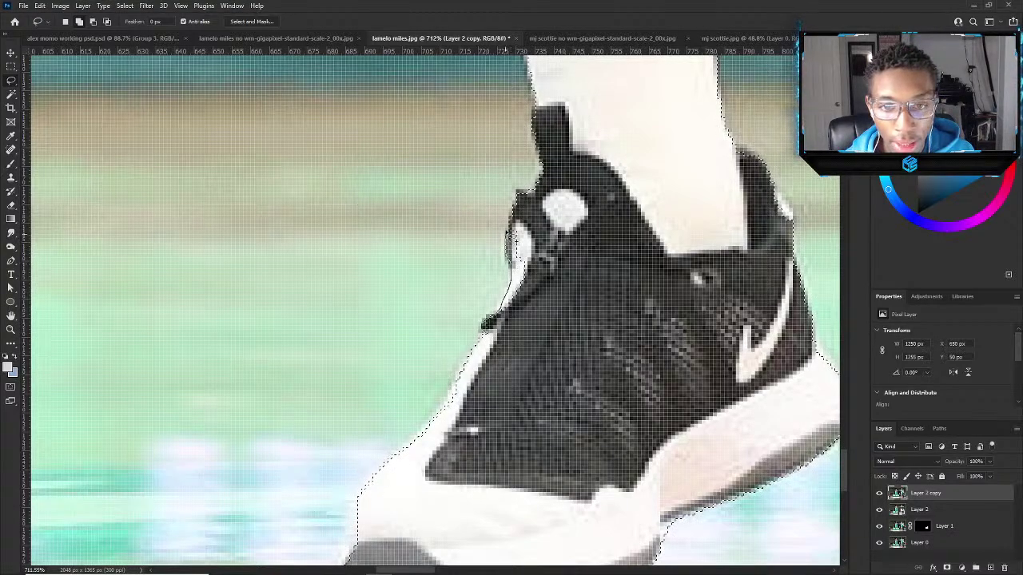
{"action": "scroll", "coordinate": [491, 213], "scroll_direction": "down", "scroll_amount": 5}
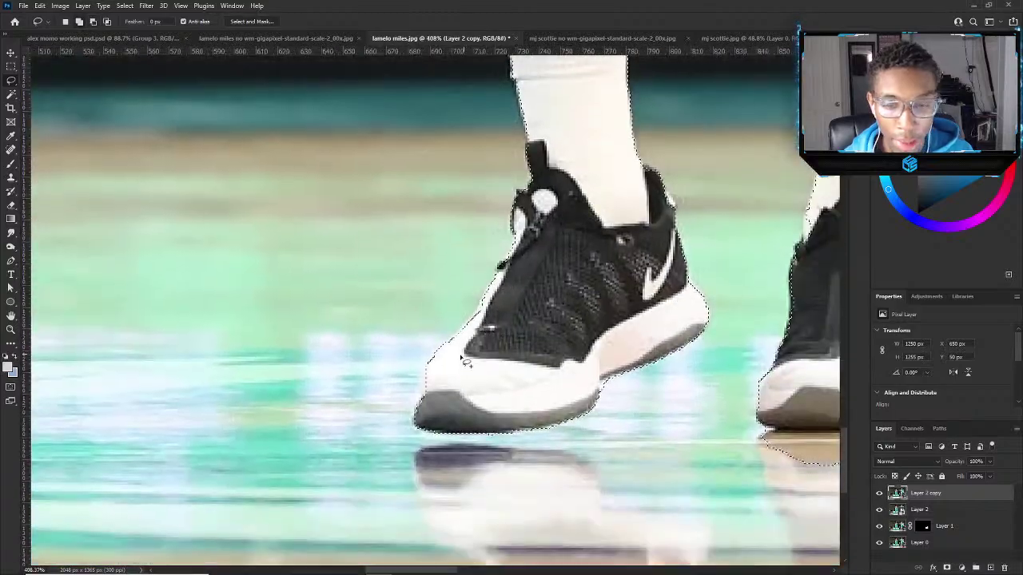
{"action": "scroll", "coordinate": [438, 348], "scroll_direction": "up", "scroll_amount": 5}
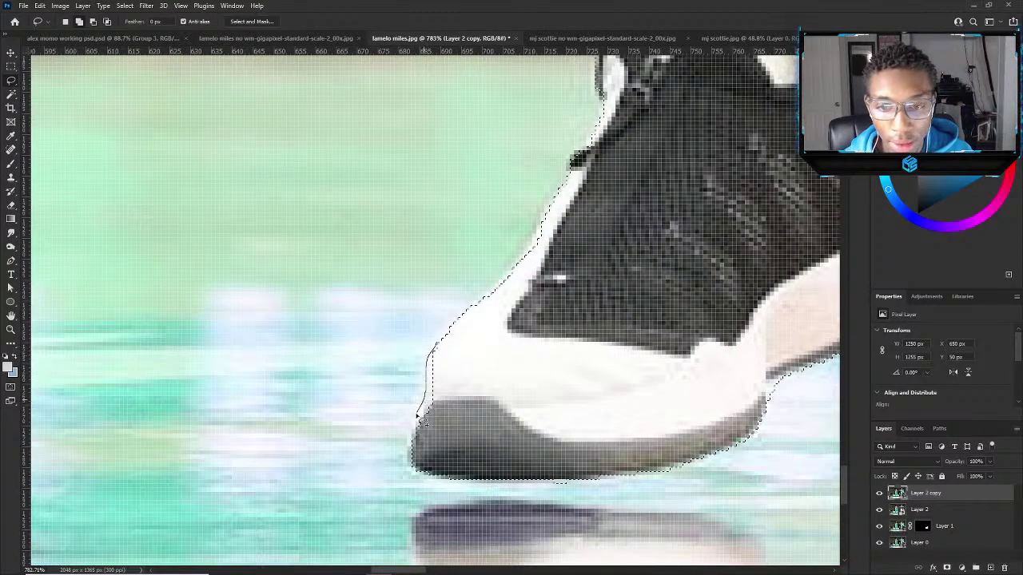
{"action": "scroll", "coordinate": [628, 389], "scroll_direction": "down", "scroll_amount": 5}
Trim leftover court background from the selection along the sole of the number 0 player's raised shoe.
{"action": "scroll", "coordinate": [702, 402], "scroll_direction": "up", "scroll_amount": 5}
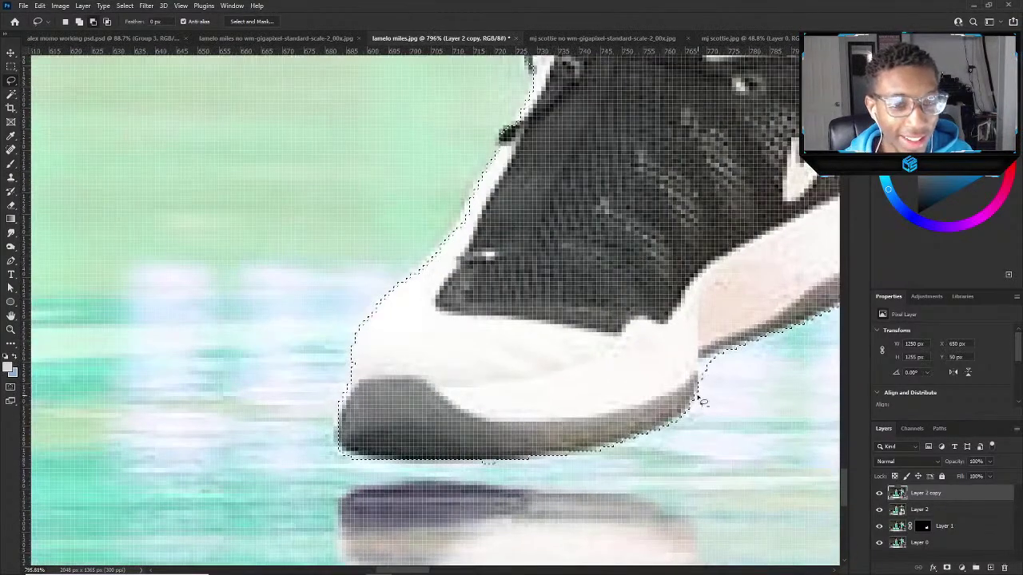
{"action": "scroll", "coordinate": [731, 383], "scroll_direction": "down", "scroll_amount": 5}
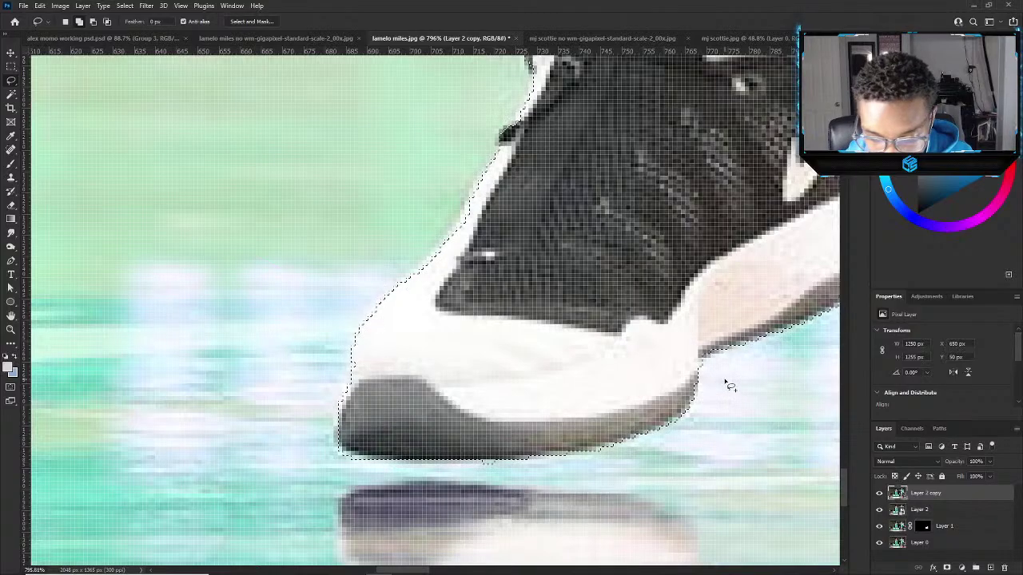
{"action": "scroll", "coordinate": [701, 392], "scroll_direction": "up", "scroll_amount": 5}
{"action": "scroll", "coordinate": [700, 392], "scroll_direction": "down", "scroll_amount": 5}
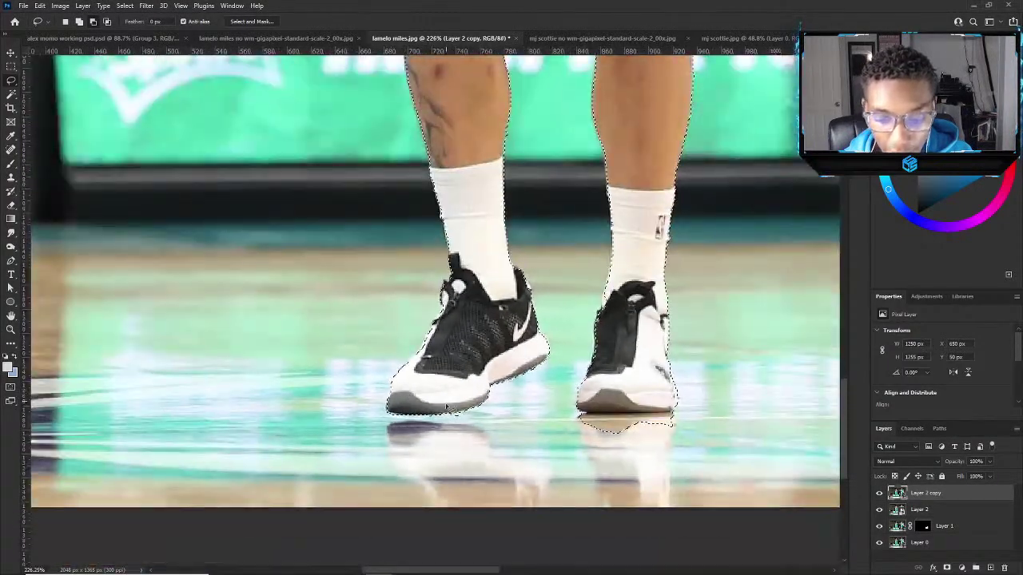
{"action": "scroll", "coordinate": [528, 385], "scroll_direction": "up", "scroll_amount": 2}
{"action": "scroll", "coordinate": [530, 375], "scroll_direction": "up", "scroll_amount": 1}
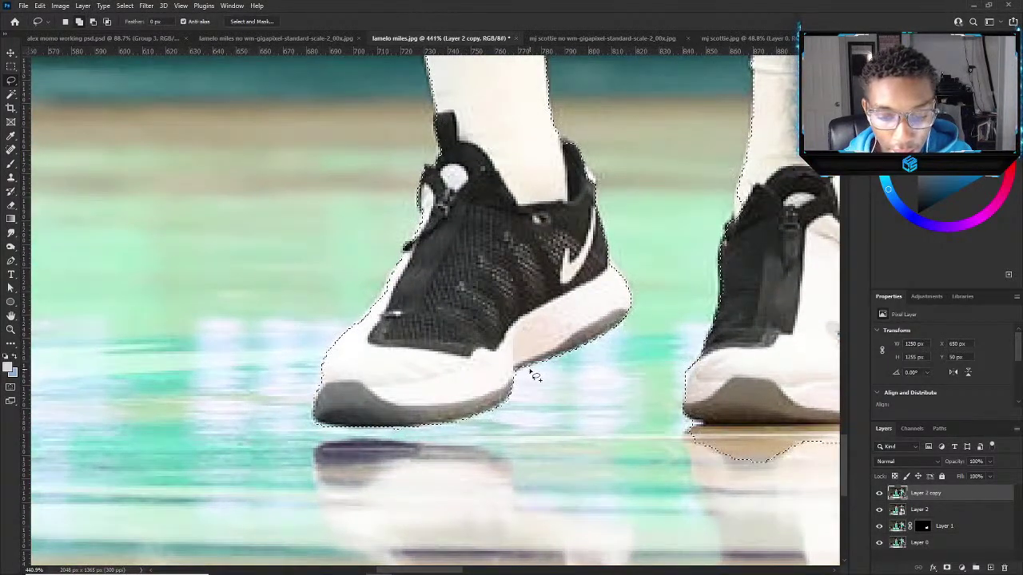
{"action": "scroll", "coordinate": [530, 368], "scroll_direction": "down", "scroll_amount": 2}
{"action": "scroll", "coordinate": [727, 392], "scroll_direction": "up", "scroll_amount": 2}
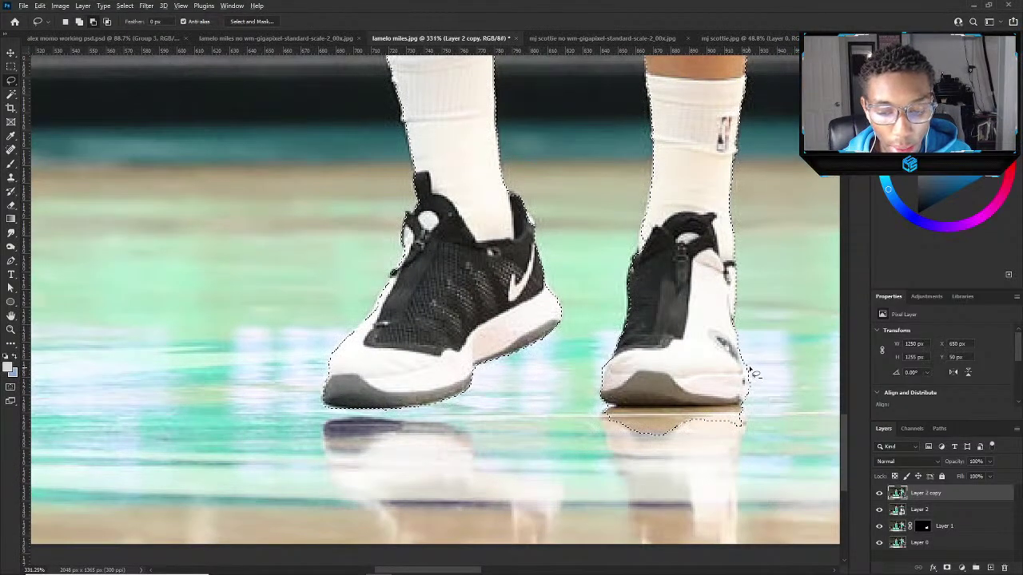
Subtract the floor reflection beneath the number 0 player's flat shoe from the selection and check both shoe outlines.
{"action": "scroll", "coordinate": [720, 394], "scroll_direction": "up", "scroll_amount": 2}
{"action": "scroll", "coordinate": [706, 397], "scroll_direction": "up", "scroll_amount": 2}
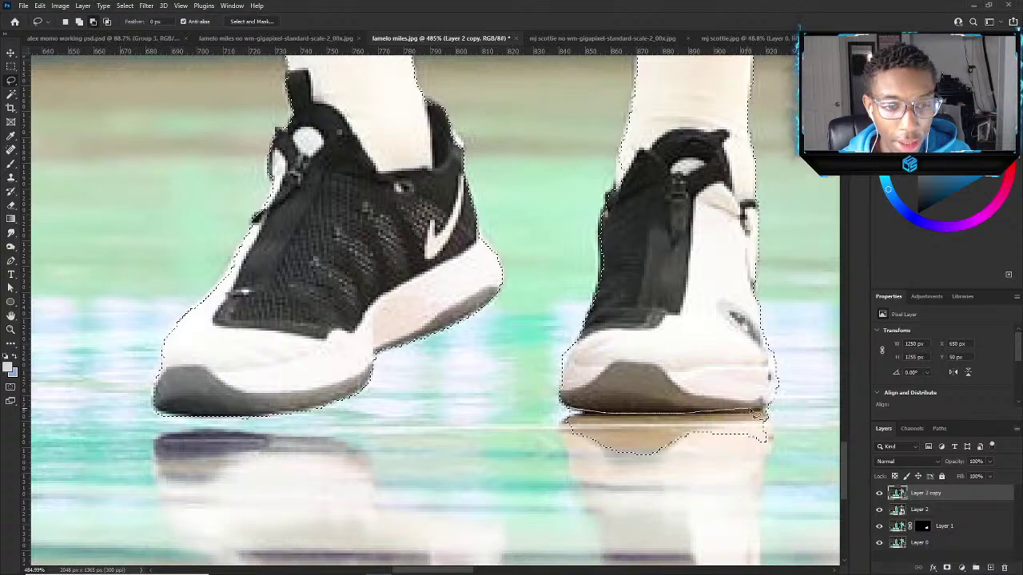
{"action": "scroll", "coordinate": [468, 452], "scroll_direction": "down", "scroll_amount": 8}
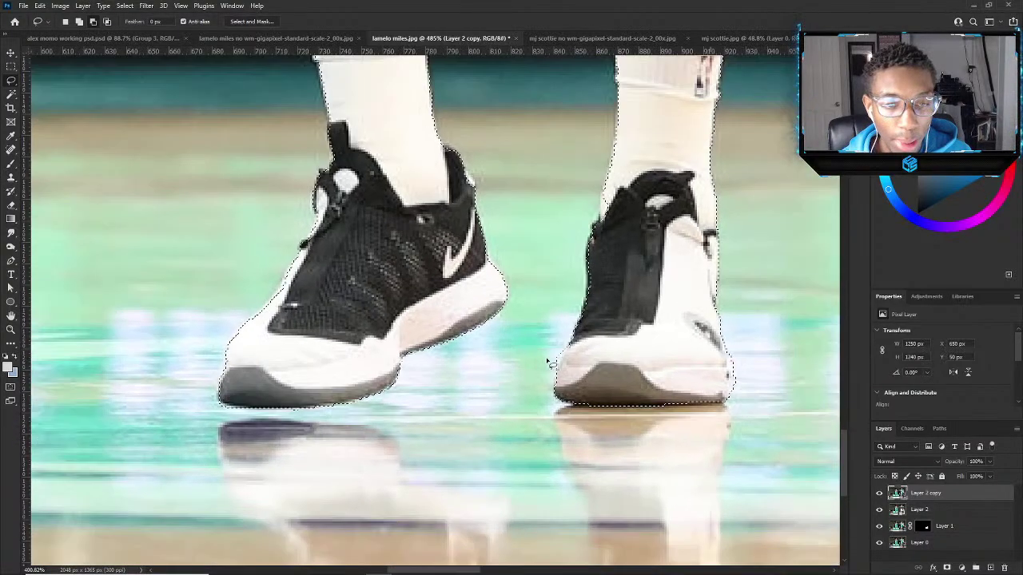
{"action": "scroll", "coordinate": [440, 299], "scroll_direction": "up", "scroll_amount": 8}
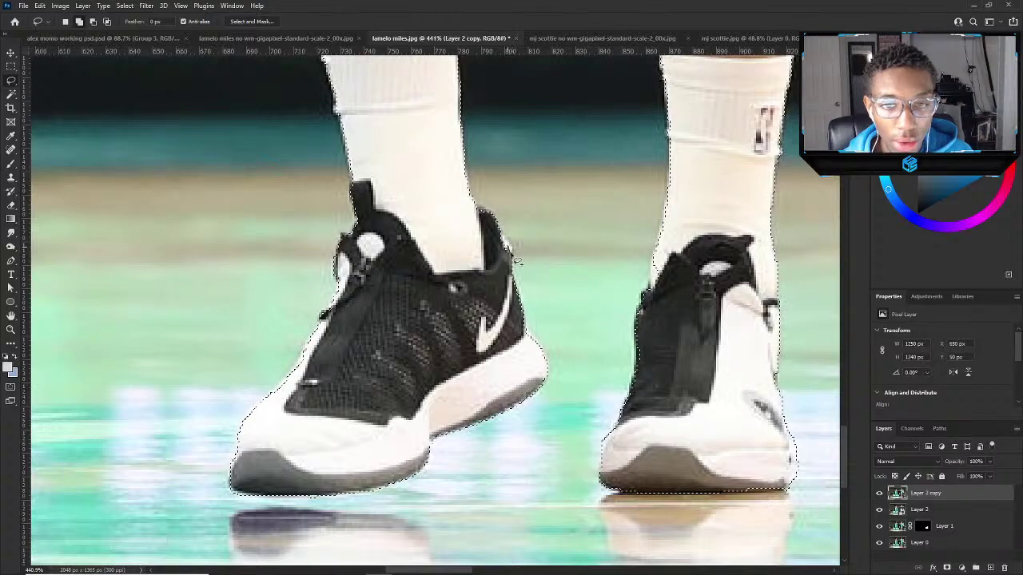
{"action": "scroll", "coordinate": [471, 256], "scroll_direction": "down", "scroll_amount": 8}
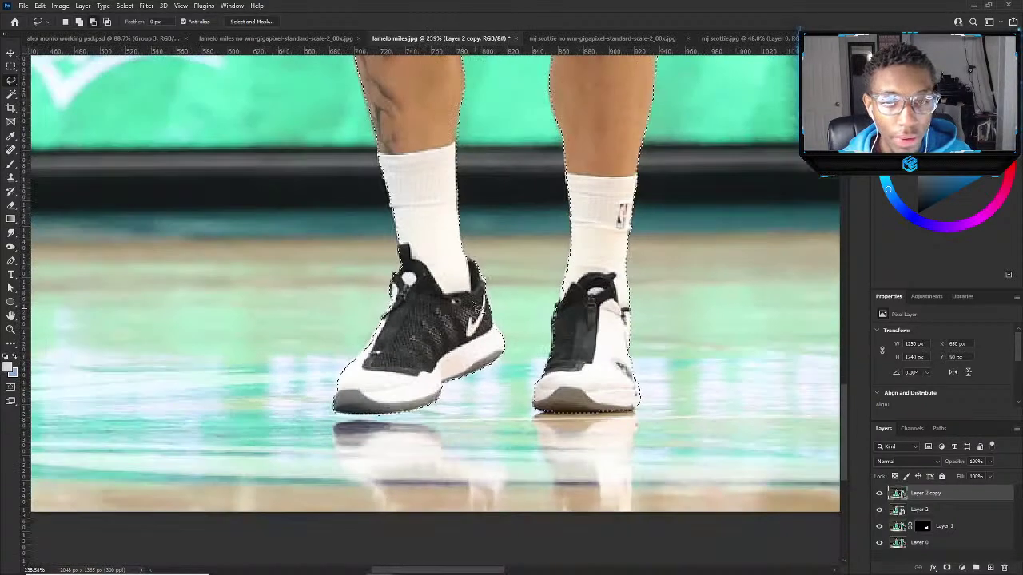
Add the missed curls beside the number 0 player's ear, on the side facing the number 2 player, to the selection.
{"action": "scroll", "coordinate": [481, 290], "scroll_direction": "up", "scroll_amount": 3}
{"action": "scroll", "coordinate": [481, 283], "scroll_direction": "up", "scroll_amount": 5}
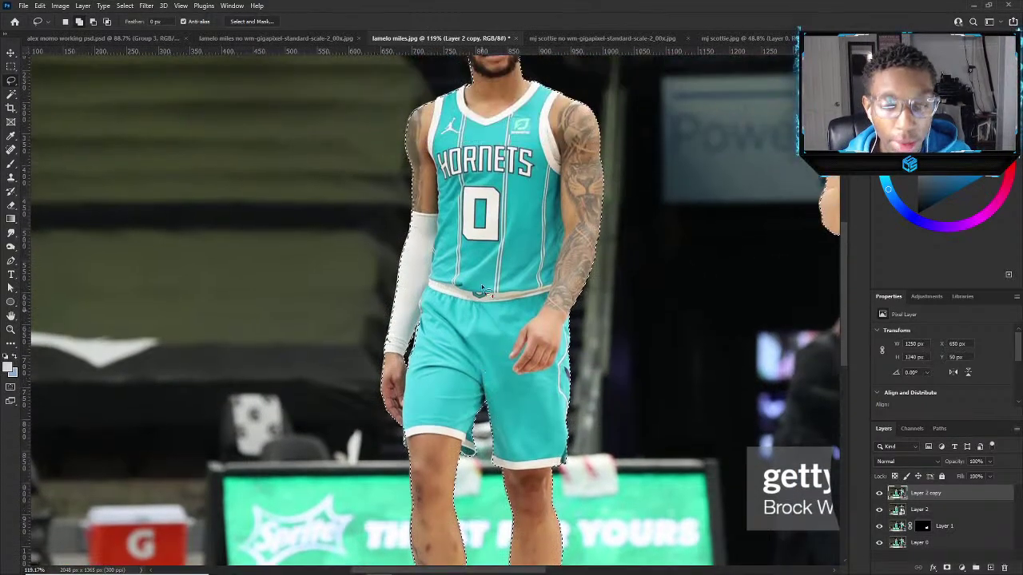
{"action": "scroll", "coordinate": [459, 300], "scroll_direction": "up", "scroll_amount": 4}
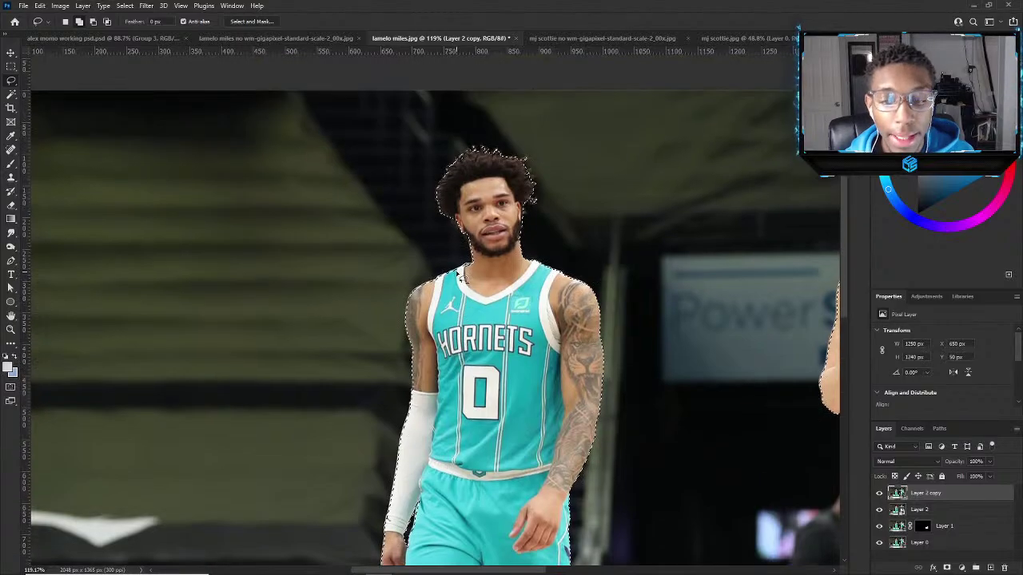
{"action": "scroll", "coordinate": [472, 295], "scroll_direction": "up", "scroll_amount": 3}
{"action": "scroll", "coordinate": [484, 290], "scroll_direction": "up", "scroll_amount": 2}
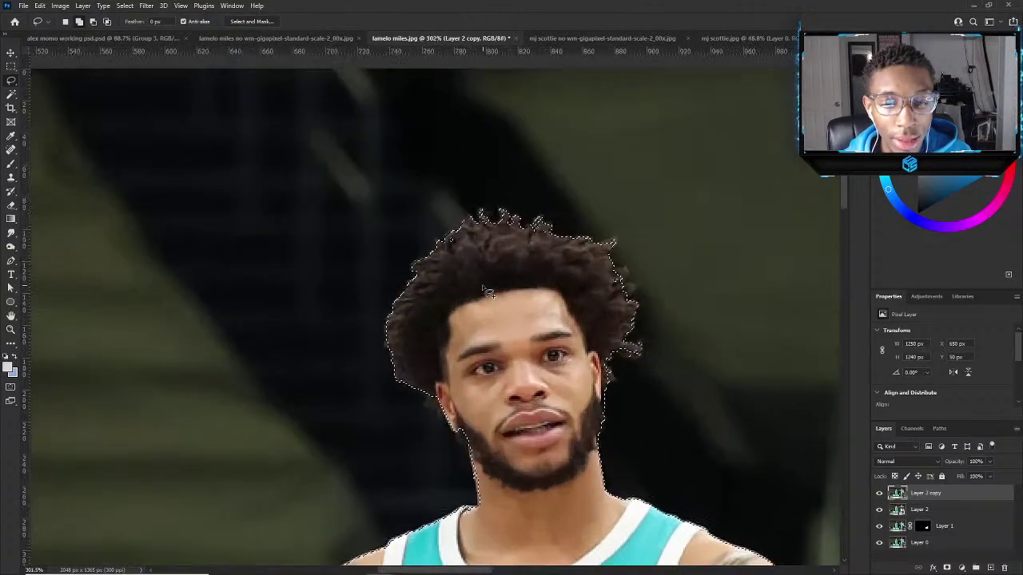
{"action": "scroll", "coordinate": [644, 371], "scroll_direction": "up", "scroll_amount": 2}
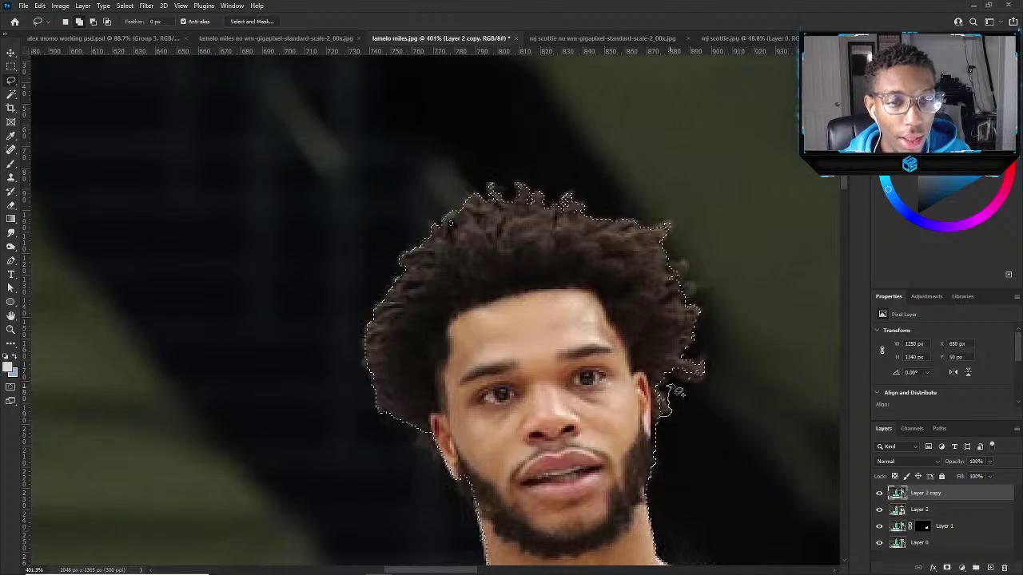
{"action": "mouse_move", "coordinate": [670, 376]}
{"action": "left_mouse_down"}
{"action": "mouse_move", "coordinate": [630, 370]}
{"action": "mouse_move", "coordinate": [695, 383]}
{"action": "mouse_move", "coordinate": [707, 376]}
{"action": "mouse_move", "coordinate": [703, 358]}
{"action": "mouse_move", "coordinate": [678, 356]}
{"action": "mouse_move", "coordinate": [673, 375]}
{"action": "left_mouse_up"}
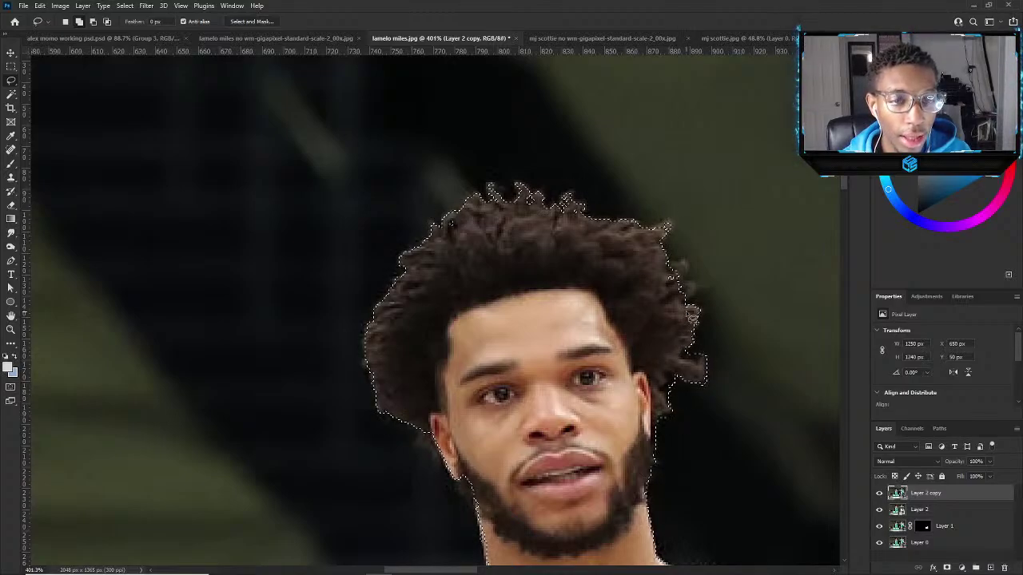
Add the missed curls along the crown and both sides of the number 0 player's hair to the selection.
{"action": "mouse_move", "coordinate": [700, 308]}
{"action": "left_mouse_down"}
{"action": "mouse_move", "coordinate": [684, 264]}
{"action": "mouse_move", "coordinate": [632, 253]}
{"action": "left_mouse_up"}
{"action": "mouse_move", "coordinate": [434, 232]}
{"action": "left_mouse_down"}
{"action": "mouse_move", "coordinate": [428, 243]}
{"action": "mouse_move", "coordinate": [491, 189]}
{"action": "mouse_move", "coordinate": [540, 190]}
{"action": "mouse_move", "coordinate": [567, 209]}
{"action": "mouse_move", "coordinate": [572, 200]}
{"action": "left_mouse_up"}
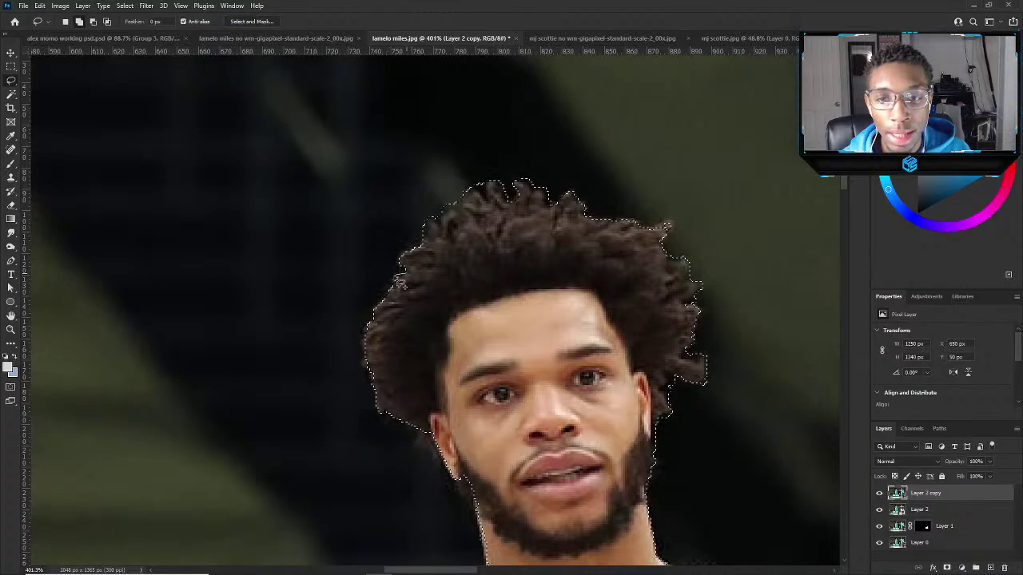
{"action": "mouse_move", "coordinate": [394, 281]}
{"action": "left_mouse_down"}
{"action": "mouse_move", "coordinate": [407, 303]}
{"action": "mouse_move", "coordinate": [369, 328]}
{"action": "mouse_move", "coordinate": [364, 361]}
{"action": "mouse_move", "coordinate": [415, 362]}
{"action": "mouse_move", "coordinate": [414, 439]}
{"action": "mouse_move", "coordinate": [435, 458]}
{"action": "mouse_move", "coordinate": [437, 371]}
{"action": "left_mouse_up"}
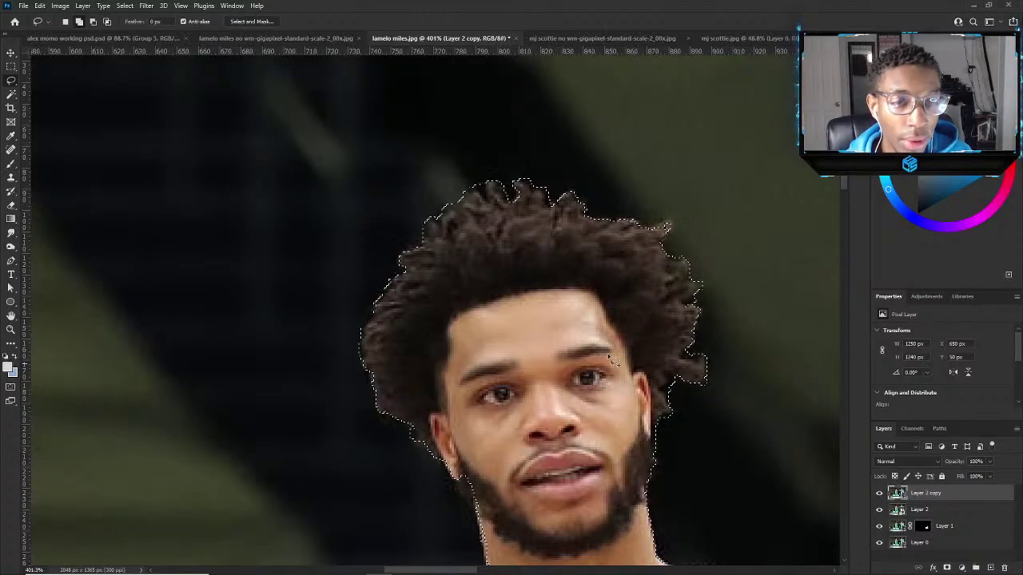
{"action": "scroll", "coordinate": [663, 276], "scroll_direction": "up", "scroll_amount": 3}
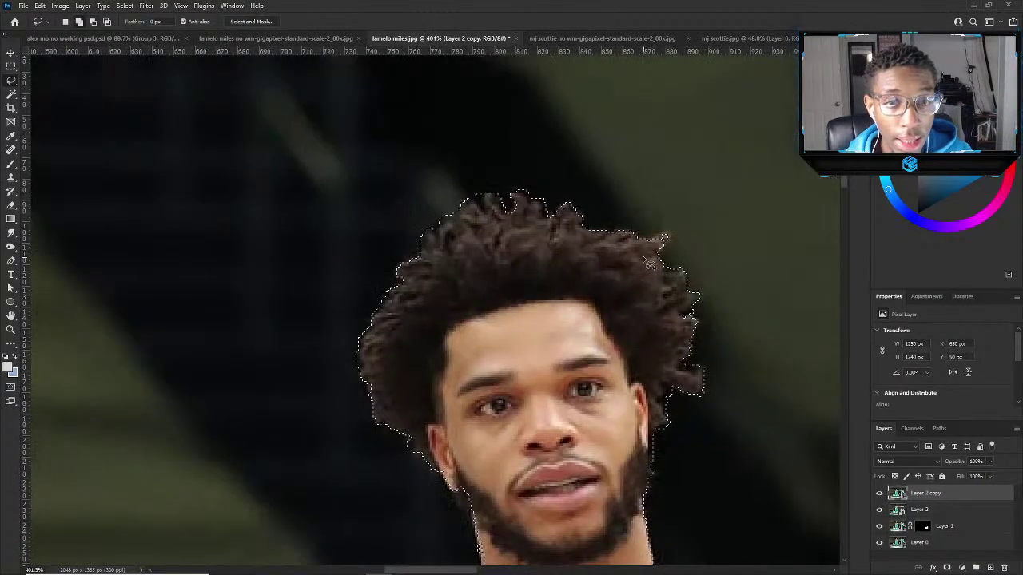
{"action": "scroll", "coordinate": [651, 248], "scroll_direction": "down", "scroll_amount": 2}
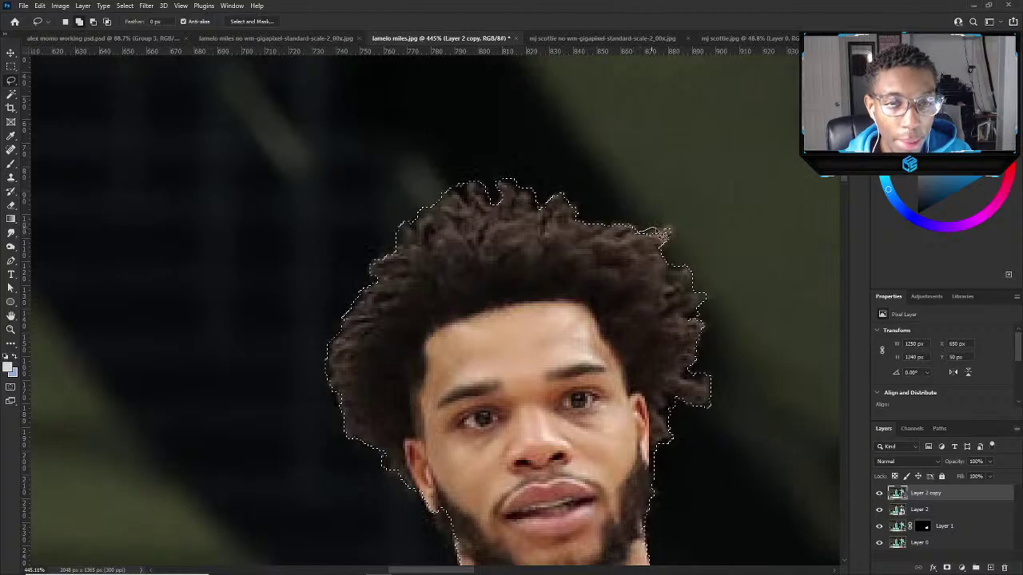
{"action": "left_click_drag", "start_coordinate": [649, 286], "coordinate": [649, 287]}
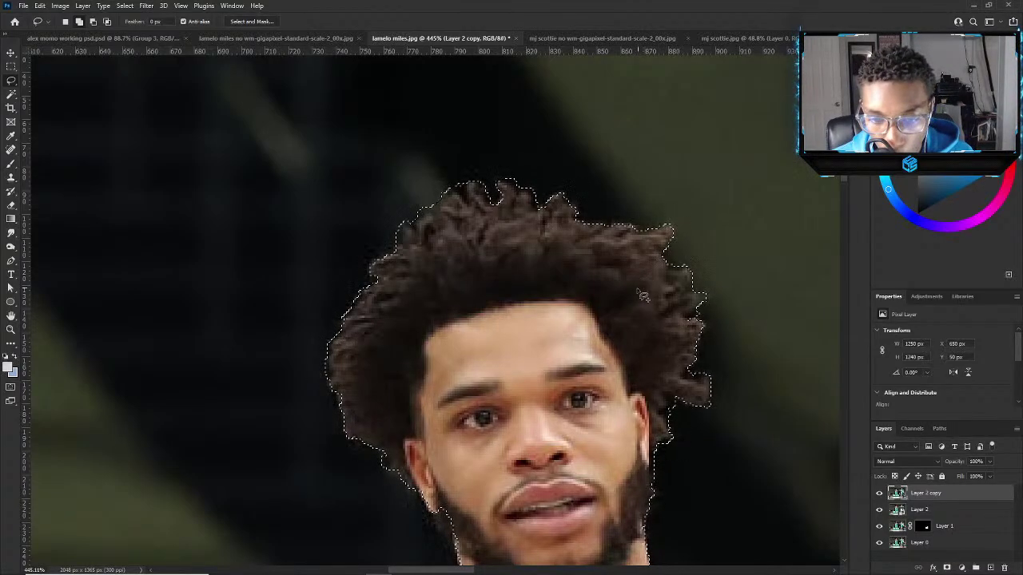
Examine the selection of both players with a Quick Mask overlay and return to the normal selection view.
{"action": "scroll", "coordinate": [450, 484], "scroll_direction": "down", "scroll_amount": 2}
{"action": "scroll", "coordinate": [450, 483], "scroll_direction": "down", "scroll_amount": 2}
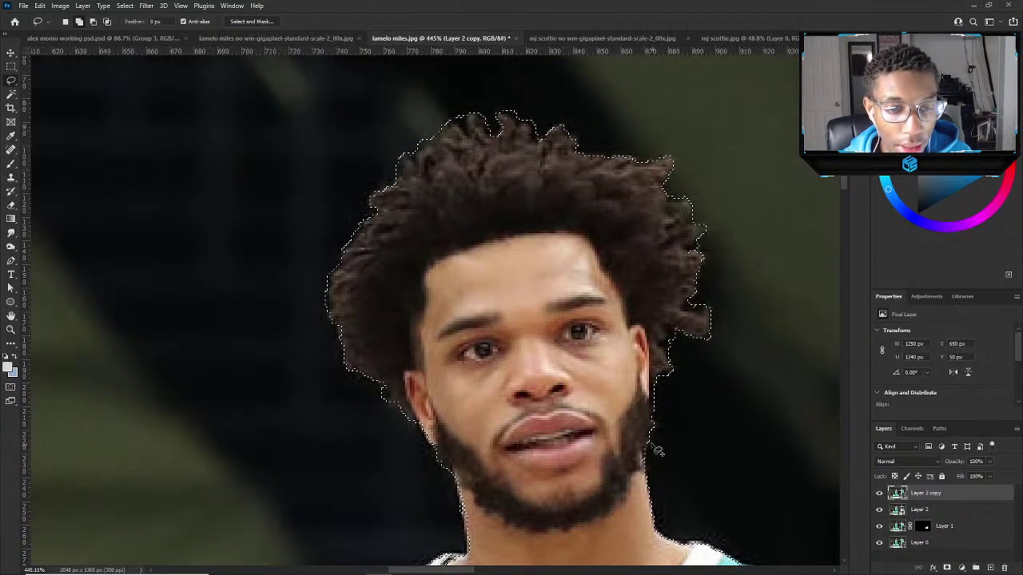
{"action": "scroll", "coordinate": [667, 389], "scroll_direction": "down", "scroll_amount": 10}
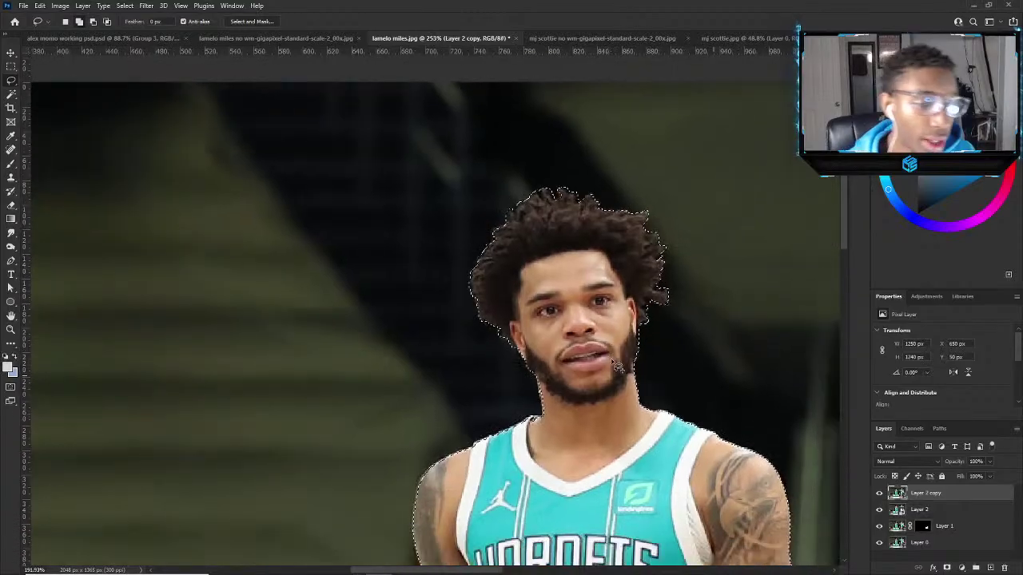
{"action": "scroll", "coordinate": [387, 209], "scroll_direction": "up", "scroll_amount": 4}
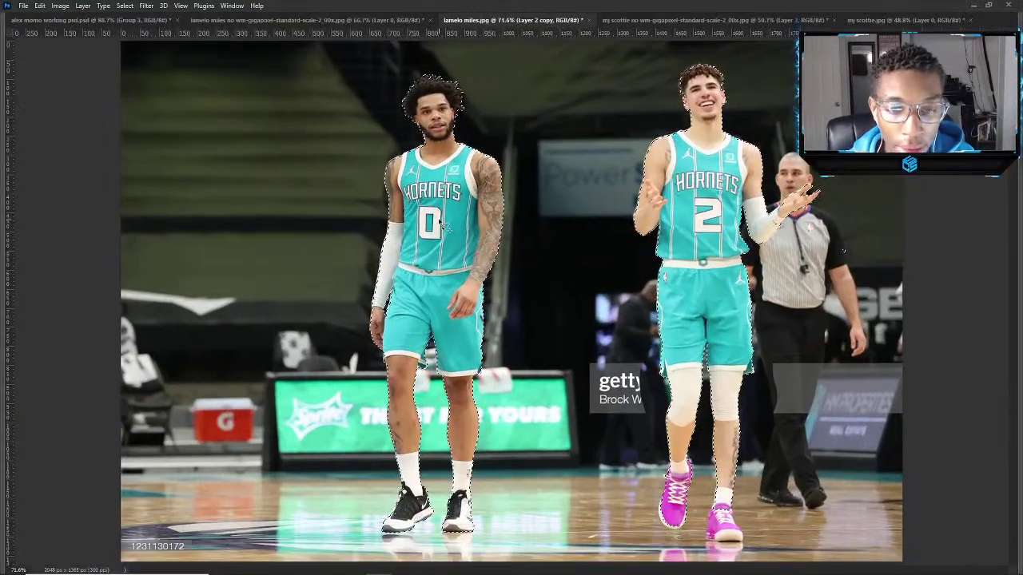
{"action": "key", "text": "q"}
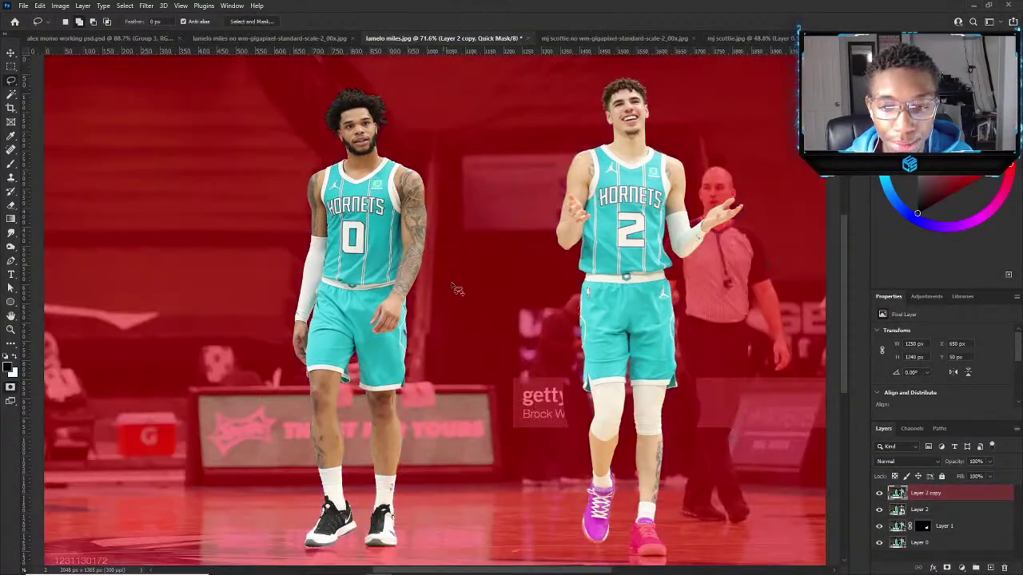
{"action": "key", "text": "q"}
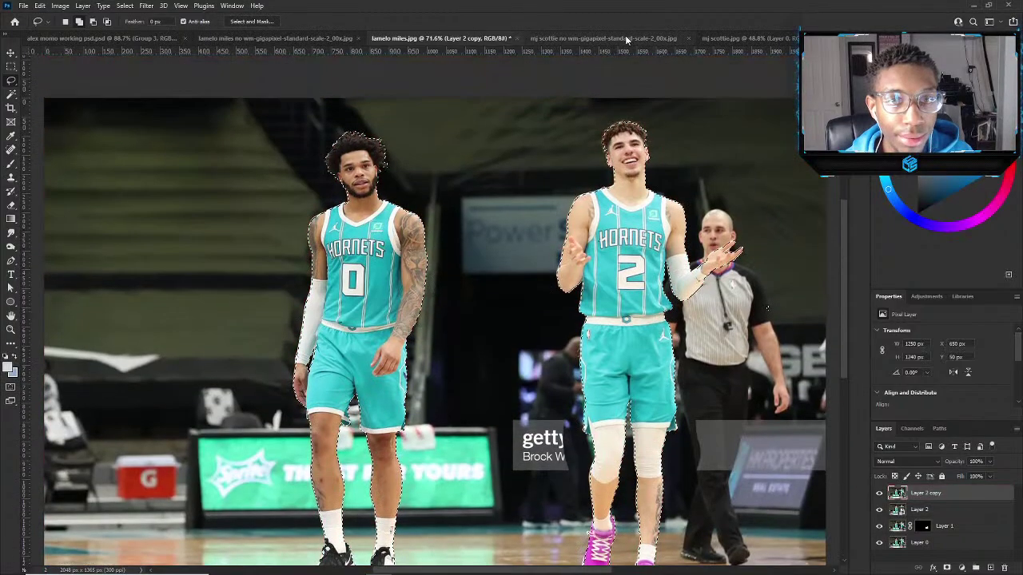
Add the missed curls over the crown and referee-facing side of the number 2 player's hair to the selection.
{"action": "scroll", "coordinate": [629, 124], "scroll_direction": "up", "scroll_amount": 5}
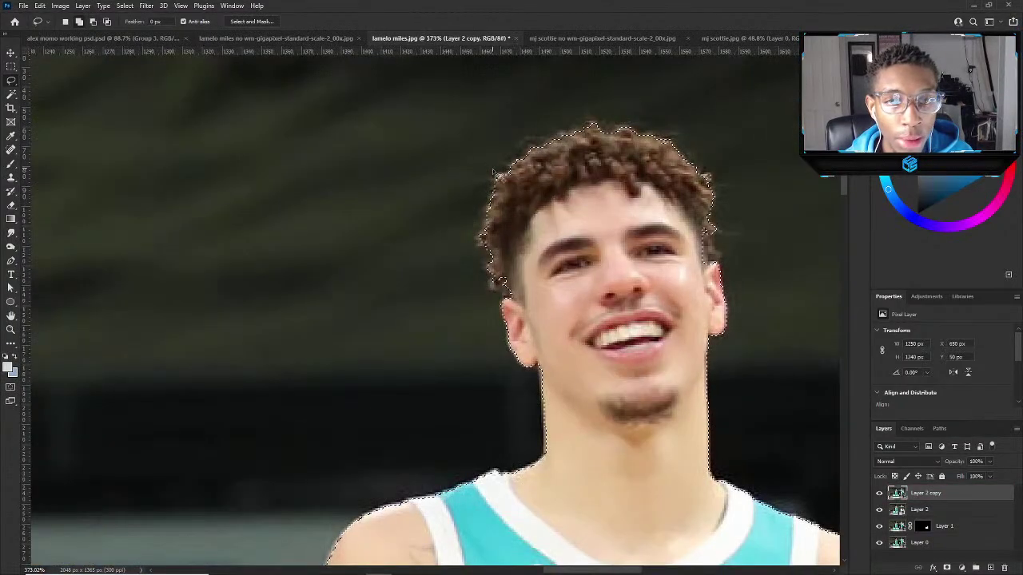
{"action": "scroll", "coordinate": [564, 148], "scroll_direction": "up", "scroll_amount": 3}
{"action": "mouse_move", "coordinate": [462, 276]}
{"action": "left_mouse_down"}
{"action": "mouse_move", "coordinate": [454, 232]}
{"action": "mouse_move", "coordinate": [477, 181]}
{"action": "mouse_move", "coordinate": [515, 204]}
{"action": "mouse_move", "coordinate": [497, 171]}
{"action": "left_mouse_up"}
{"action": "mouse_move", "coordinate": [497, 171]}
{"action": "left_mouse_down"}
{"action": "mouse_move", "coordinate": [566, 121]}
{"action": "mouse_move", "coordinate": [572, 189]}
{"action": "mouse_move", "coordinate": [578, 122]}
{"action": "mouse_move", "coordinate": [637, 104]}
{"action": "mouse_move", "coordinate": [647, 128]}
{"action": "mouse_move", "coordinate": [625, 137]}
{"action": "mouse_move", "coordinate": [633, 114]}
{"action": "mouse_move", "coordinate": [674, 105]}
{"action": "mouse_move", "coordinate": [742, 128]}
{"action": "mouse_move", "coordinate": [695, 170]}
{"action": "mouse_move", "coordinate": [758, 129]}
{"action": "mouse_move", "coordinate": [769, 140]}
{"action": "mouse_move", "coordinate": [709, 160]}
{"action": "mouse_move", "coordinate": [766, 187]}
{"action": "mouse_move", "coordinate": [790, 166]}
{"action": "left_mouse_up"}
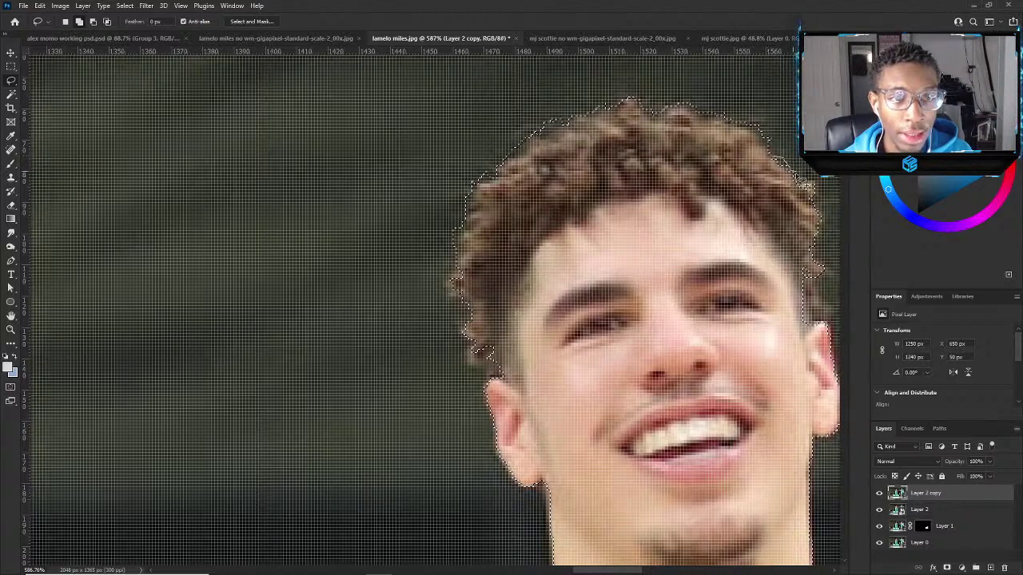
{"action": "mouse_move", "coordinate": [826, 196]}
{"action": "left_mouse_down"}
{"action": "mouse_move", "coordinate": [779, 228]}
{"action": "mouse_move", "coordinate": [797, 216]}
{"action": "mouse_move", "coordinate": [817, 240]}
{"action": "left_mouse_up"}
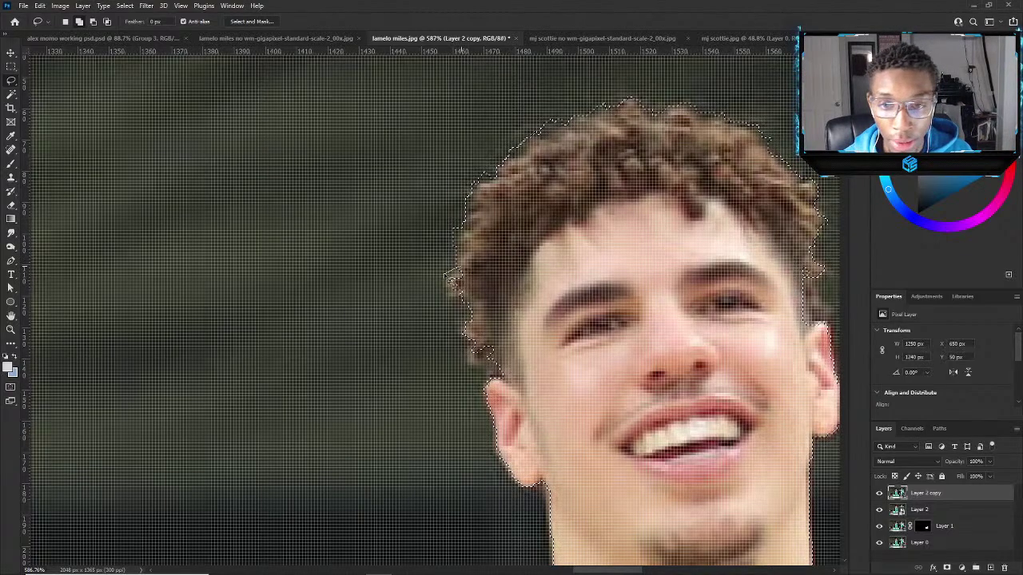
Add the missed hair above the number 2 player's ear, on the side facing the number 0 player, to the selection.
{"action": "mouse_move", "coordinate": [452, 284]}
{"action": "left_mouse_down"}
{"action": "mouse_move", "coordinate": [449, 298]}
{"action": "mouse_move", "coordinate": [480, 304]}
{"action": "mouse_move", "coordinate": [464, 330]}
{"action": "mouse_move", "coordinate": [473, 363]}
{"action": "mouse_move", "coordinate": [548, 280]}
{"action": "mouse_move", "coordinate": [489, 372]}
{"action": "mouse_move", "coordinate": [525, 343]}
{"action": "mouse_move", "coordinate": [482, 178]}
{"action": "left_mouse_up"}
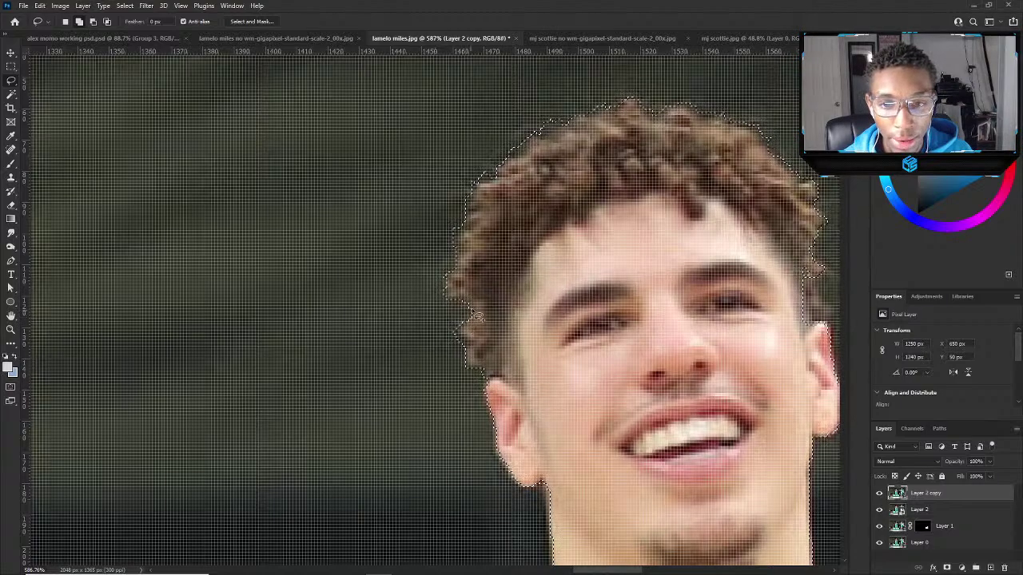
{"action": "scroll", "coordinate": [586, 345], "scroll_direction": "down", "scroll_amount": 3}
{"action": "scroll", "coordinate": [586, 345], "scroll_direction": "up", "scroll_amount": 3}
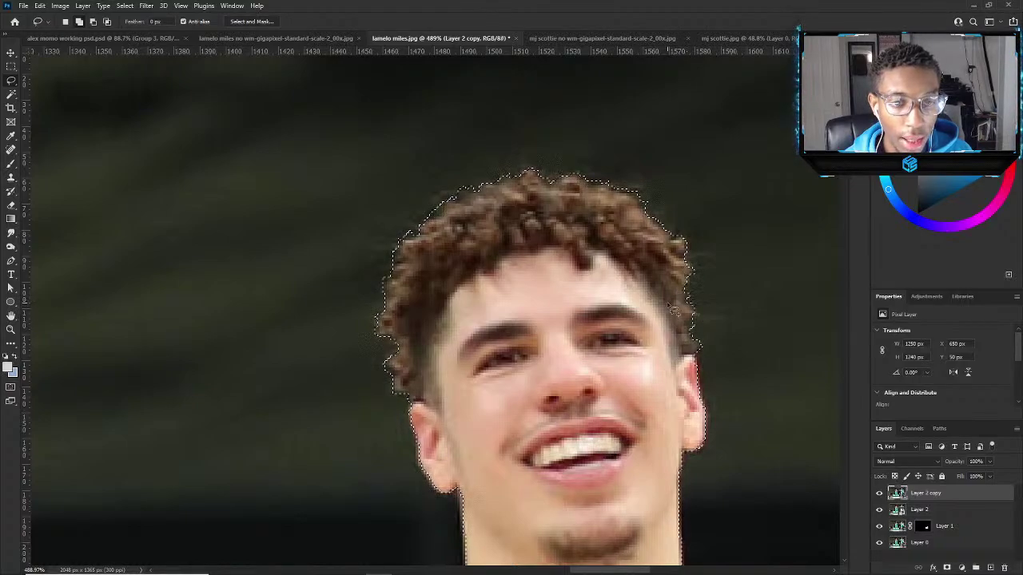
Mask Layer 2 copy with the finished selection of both players.
{"action": "scroll", "coordinate": [489, 361], "scroll_direction": "down", "scroll_amount": 5}
{"action": "scroll", "coordinate": [489, 361], "scroll_direction": "down", "scroll_amount": 3}
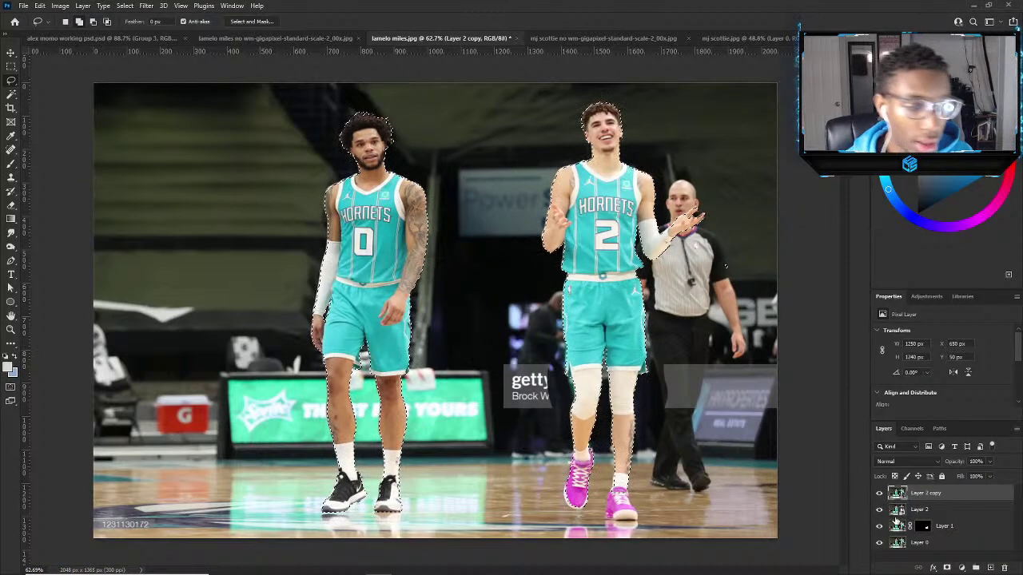
{"action": "key", "text": "ctrl+m"}
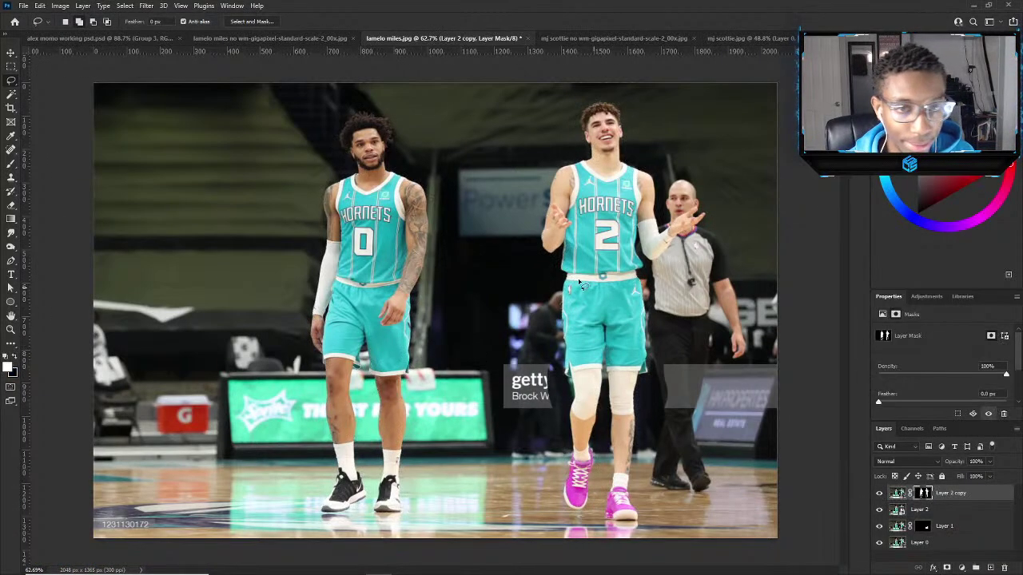
Add a mid-grey solid colour fill layer directly beneath the masked Layer 2 copy.
{"action": "left_click", "coordinate": [956, 510]}
{"action": "left_click", "coordinate": [961, 568]}
{"action": "left_click", "coordinate": [959, 380]}
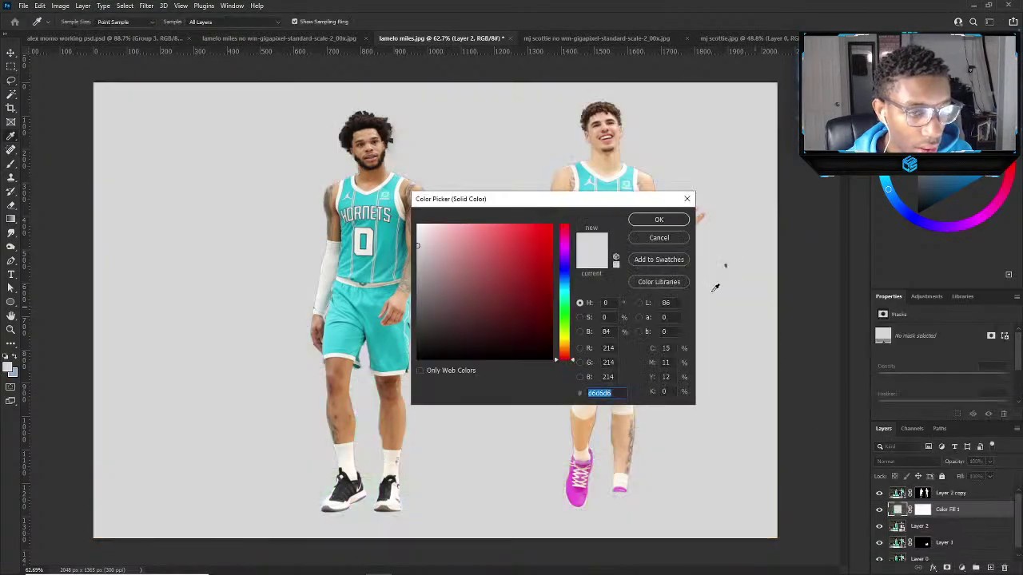
{"action": "left_click_drag", "start_coordinate": [484, 279], "coordinate": [417, 292]}
{"action": "left_click", "coordinate": [669, 221]}
{"action": "scroll", "coordinate": [399, 201], "scroll_direction": "down", "scroll_amount": 3}
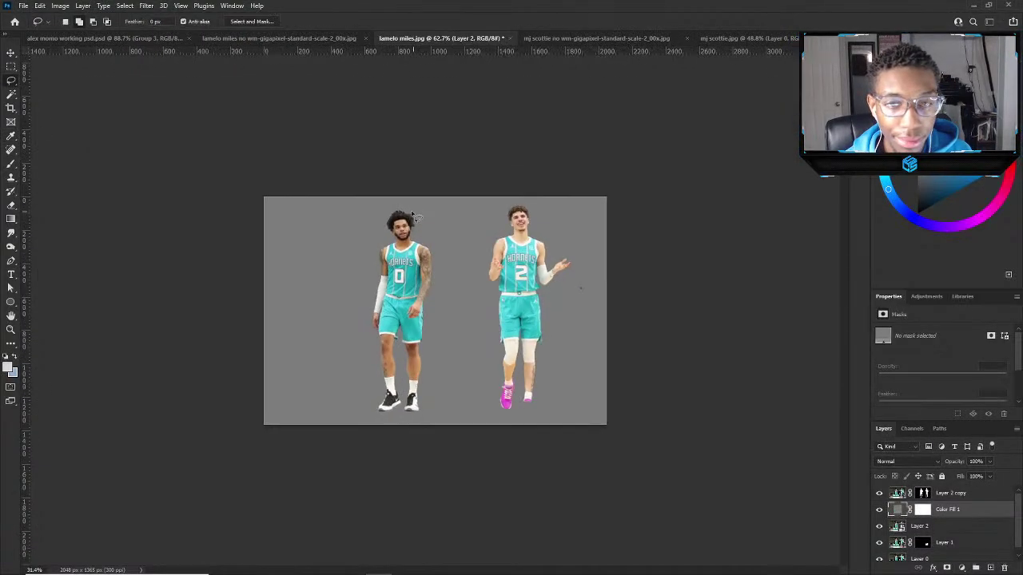
{"action": "scroll", "coordinate": [399, 201], "scroll_direction": "up", "scroll_amount": 3}
Compare the players' cutout with its layer mask off and on, and make that mask active for brushing.
{"action": "key", "text": "v"}
{"action": "scroll", "coordinate": [423, 240], "scroll_direction": "up", "scroll_amount": 2}
{"action": "left_click", "coordinate": [924, 494], "text": "shift"}
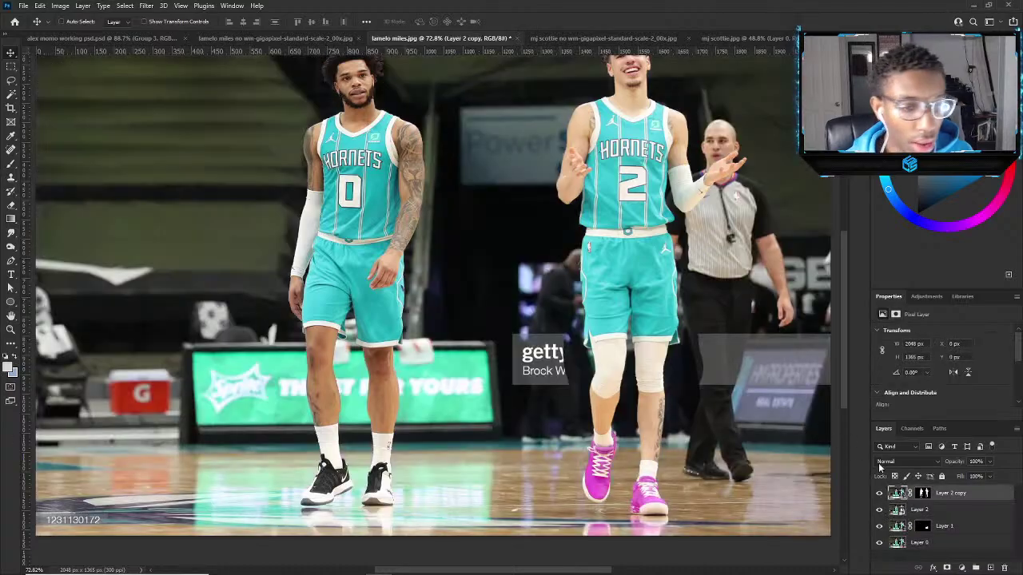
{"action": "left_click", "coordinate": [924, 493], "text": "shift"}
{"action": "left_click", "coordinate": [924, 493]}
{"action": "key", "text": "b"}
{"action": "scroll", "coordinate": [651, 468], "scroll_direction": "up", "scroll_amount": 5}
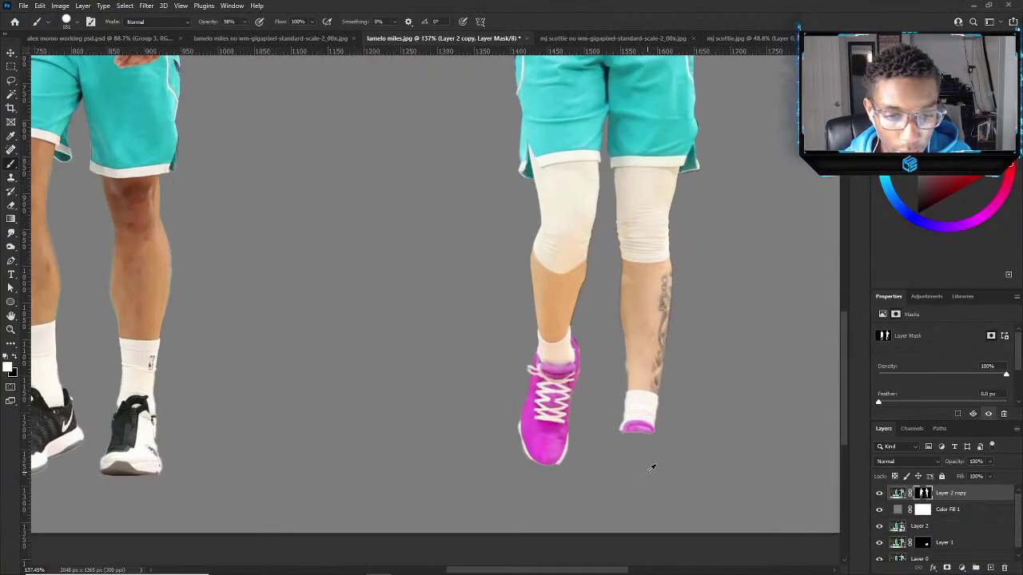
{"action": "left_click_drag", "start_coordinate": [596, 448], "coordinate": [577, 448]}
{"action": "mouse_move", "coordinate": [624, 438]}
{"action": "left_mouse_down"}
{"action": "mouse_move", "coordinate": [625, 484]}
{"action": "mouse_move", "coordinate": [626, 468]}
{"action": "mouse_move", "coordinate": [601, 475]}
{"action": "mouse_move", "coordinate": [625, 453]}
{"action": "left_mouse_up"}
{"action": "key", "text": "ctrl+z"}
{"action": "key", "text": "ctrl+z"}
Brush the number 2 player's missing front shoe back into the mask and hide the floor and reflection around it.
{"action": "left_click", "coordinate": [928, 493]}
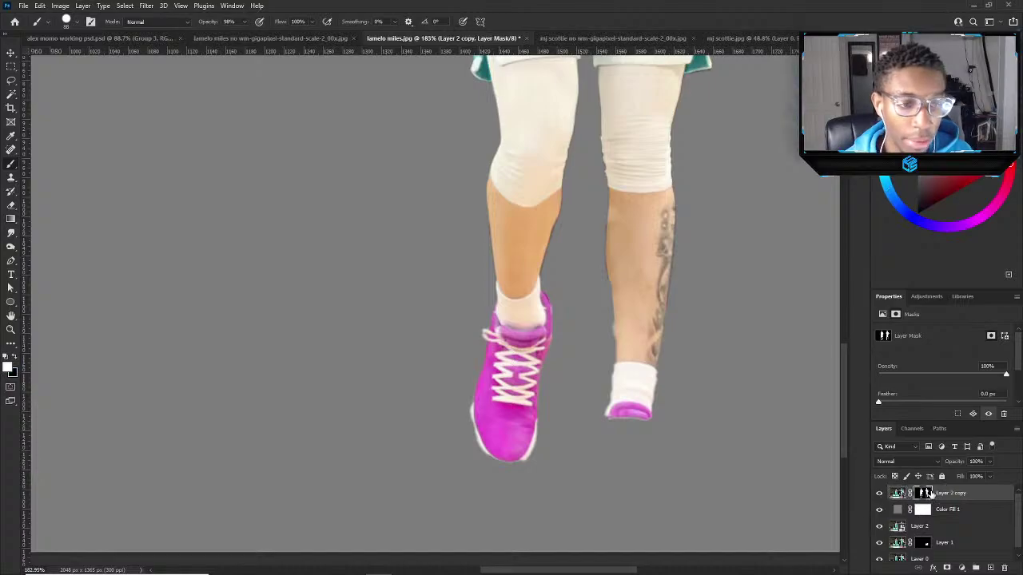
{"action": "mouse_move", "coordinate": [620, 412]}
{"action": "left_mouse_down"}
{"action": "mouse_move", "coordinate": [612, 424]}
{"action": "mouse_move", "coordinate": [621, 436]}
{"action": "mouse_move", "coordinate": [608, 448]}
{"action": "mouse_move", "coordinate": [689, 435]}
{"action": "mouse_move", "coordinate": [639, 424]}
{"action": "mouse_move", "coordinate": [671, 496]}
{"action": "left_mouse_up"}
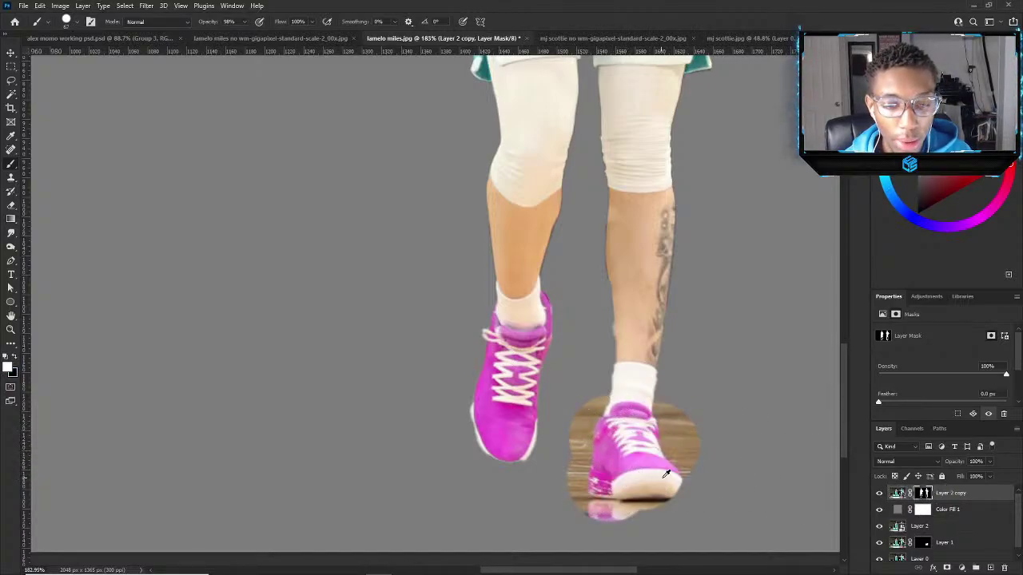
{"action": "scroll", "coordinate": [673, 499], "scroll_direction": "up", "scroll_amount": 1}
{"action": "key", "text": "bracketleft"}
{"action": "key", "text": "bracketleft"}
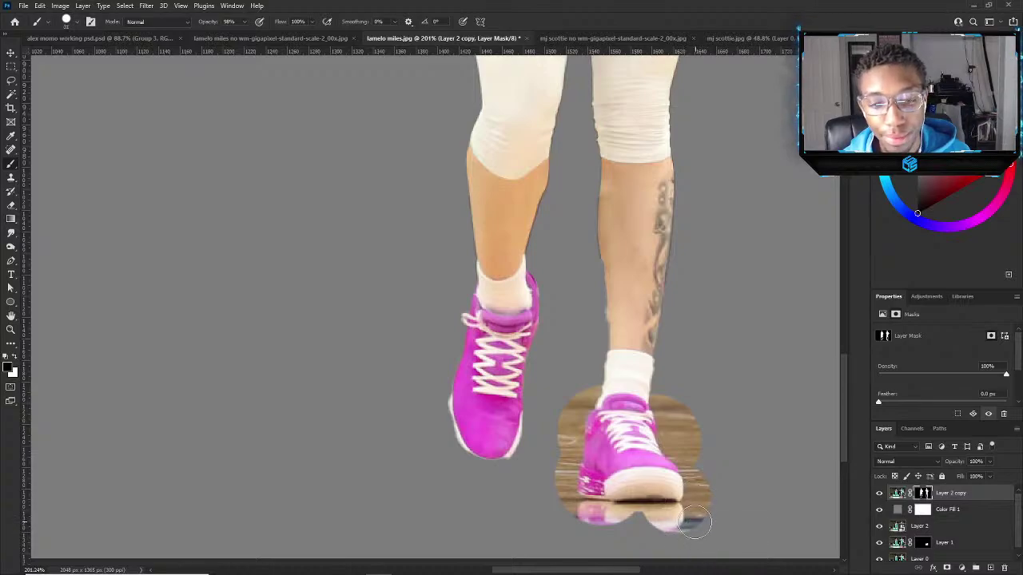
{"action": "scroll", "coordinate": [675, 495], "scroll_direction": "down", "scroll_amount": 1}
{"action": "mouse_move", "coordinate": [676, 494]}
{"action": "left_mouse_down"}
{"action": "mouse_move", "coordinate": [580, 471]}
{"action": "mouse_move", "coordinate": [559, 451]}
{"action": "mouse_move", "coordinate": [556, 425]}
{"action": "mouse_move", "coordinate": [557, 413]}
{"action": "mouse_move", "coordinate": [559, 439]}
{"action": "mouse_move", "coordinate": [563, 346]}
{"action": "mouse_move", "coordinate": [567, 366]}
{"action": "mouse_move", "coordinate": [573, 347]}
{"action": "mouse_move", "coordinate": [673, 354]}
{"action": "mouse_move", "coordinate": [703, 430]}
{"action": "mouse_move", "coordinate": [703, 465]}
{"action": "mouse_move", "coordinate": [703, 456]}
{"action": "mouse_move", "coordinate": [683, 479]}
{"action": "mouse_move", "coordinate": [579, 472]}
{"action": "mouse_move", "coordinate": [552, 413]}
{"action": "left_mouse_up"}
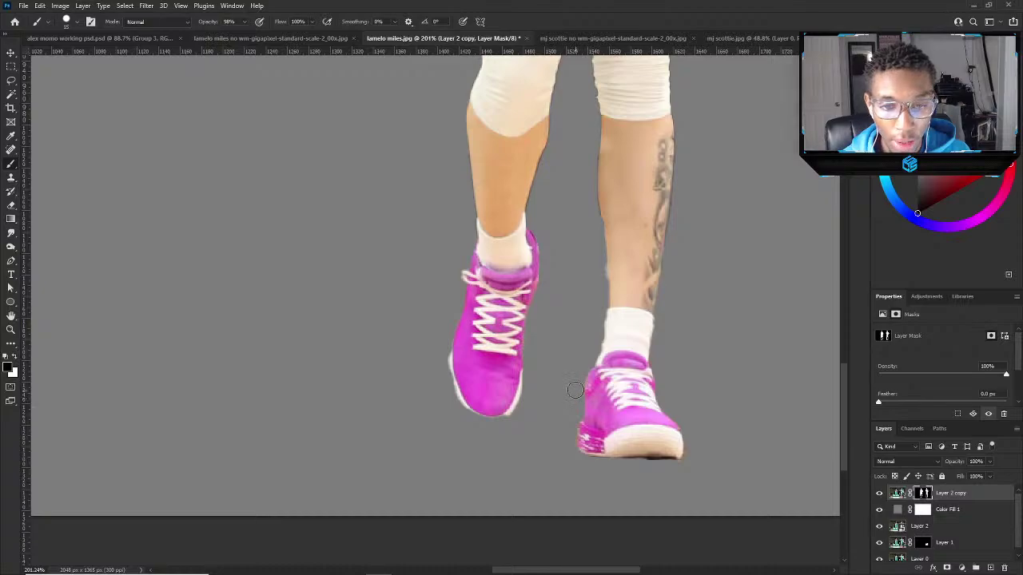
Brush the white sole edge of the number 2 player's other shoe back into the layer mask.
{"action": "mouse_move", "coordinate": [440, 363]}
{"action": "left_mouse_down"}
{"action": "mouse_move", "coordinate": [475, 413]}
{"action": "mouse_move", "coordinate": [499, 416]}
{"action": "mouse_move", "coordinate": [507, 402]}
{"action": "left_mouse_up"}
{"action": "scroll", "coordinate": [507, 402], "scroll_direction": "down", "scroll_amount": 2}
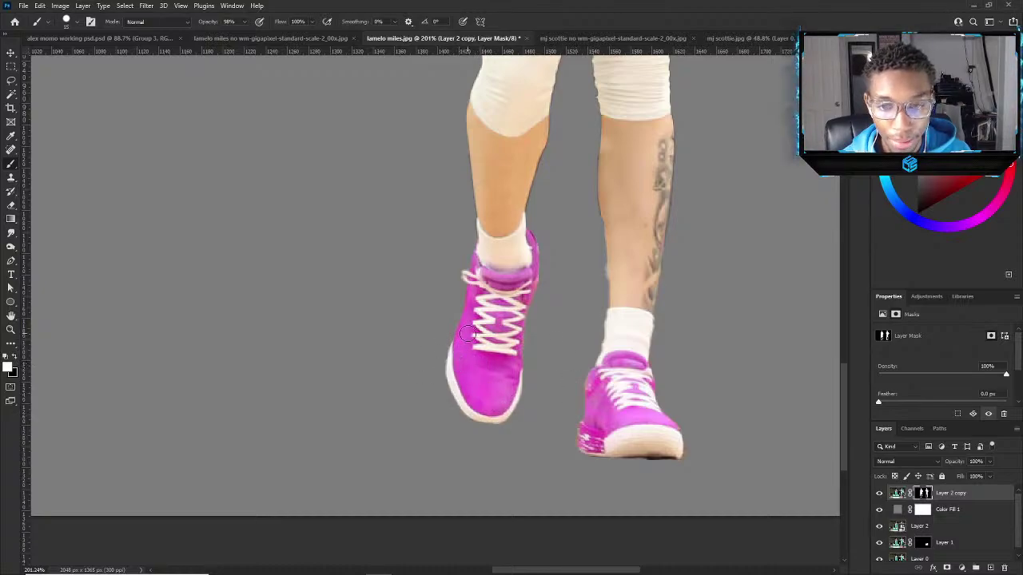
{"action": "scroll", "coordinate": [476, 320], "scroll_direction": "down", "scroll_amount": 3}
{"action": "scroll", "coordinate": [504, 342], "scroll_direction": "up", "scroll_amount": 2}
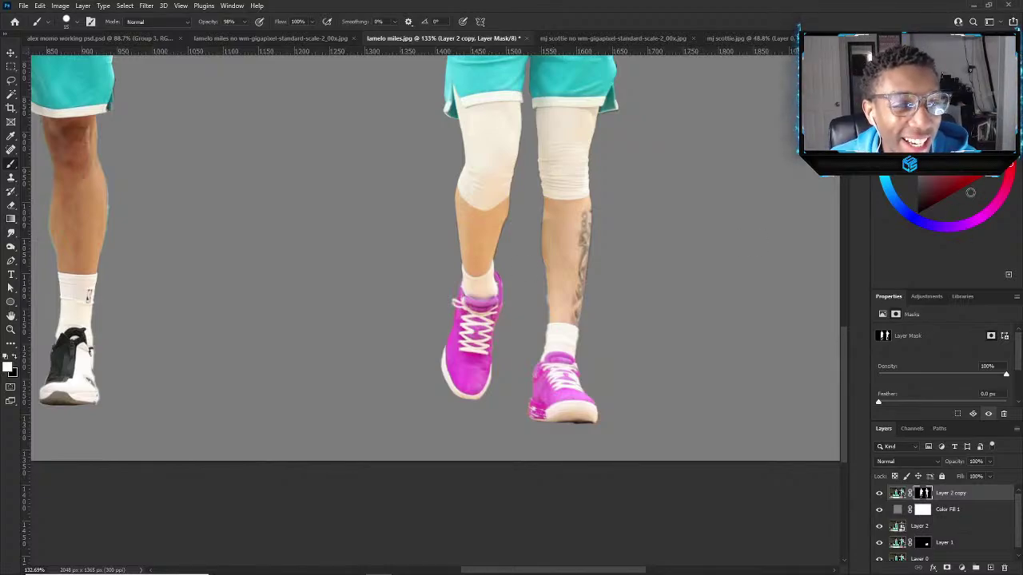
{"action": "left_click", "coordinate": [934, 185]}
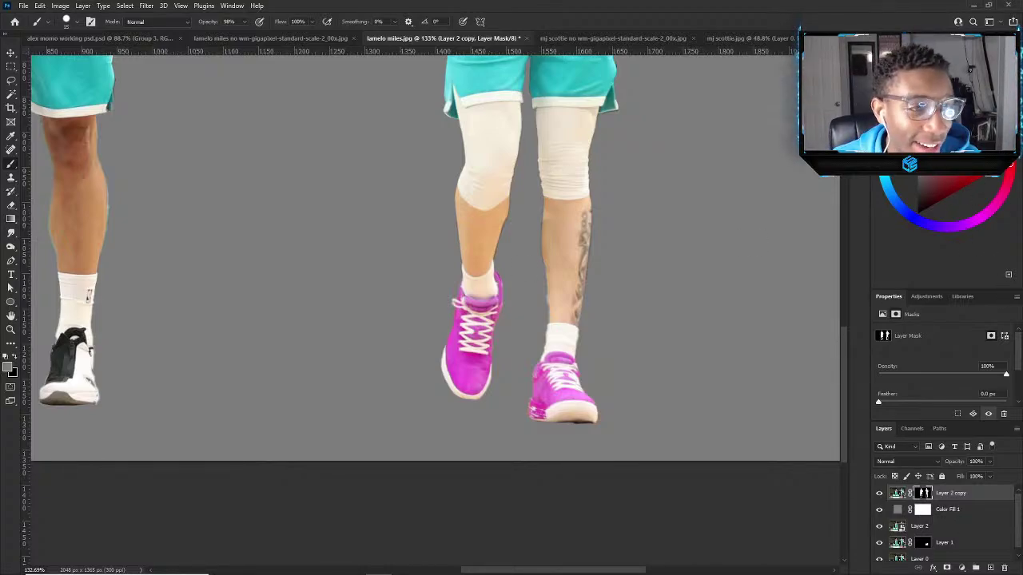
{"action": "left_click", "coordinate": [1017, 38]}
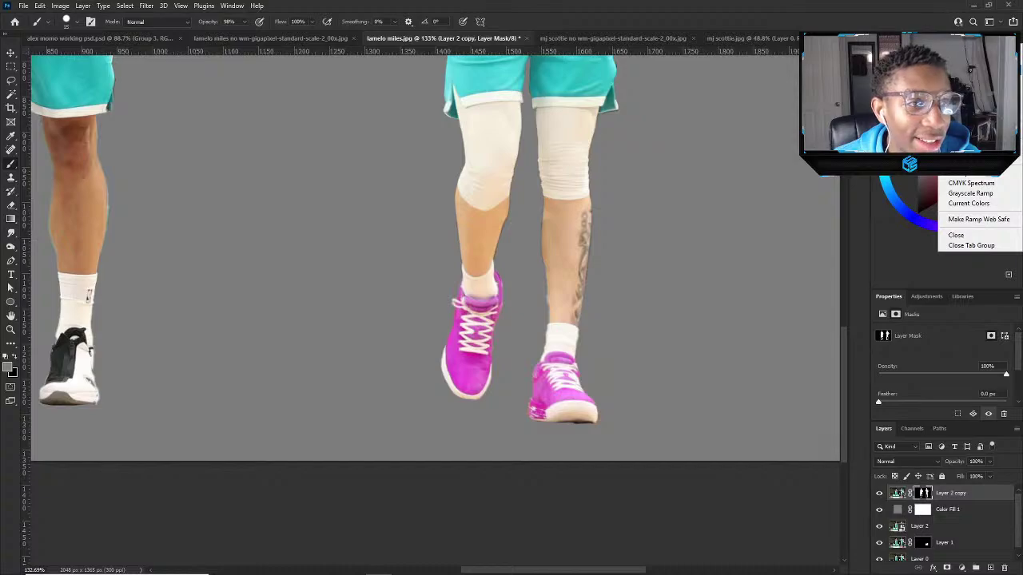
{"action": "key", "text": "Escape"}
{"action": "left_click", "coordinate": [1017, 39]}
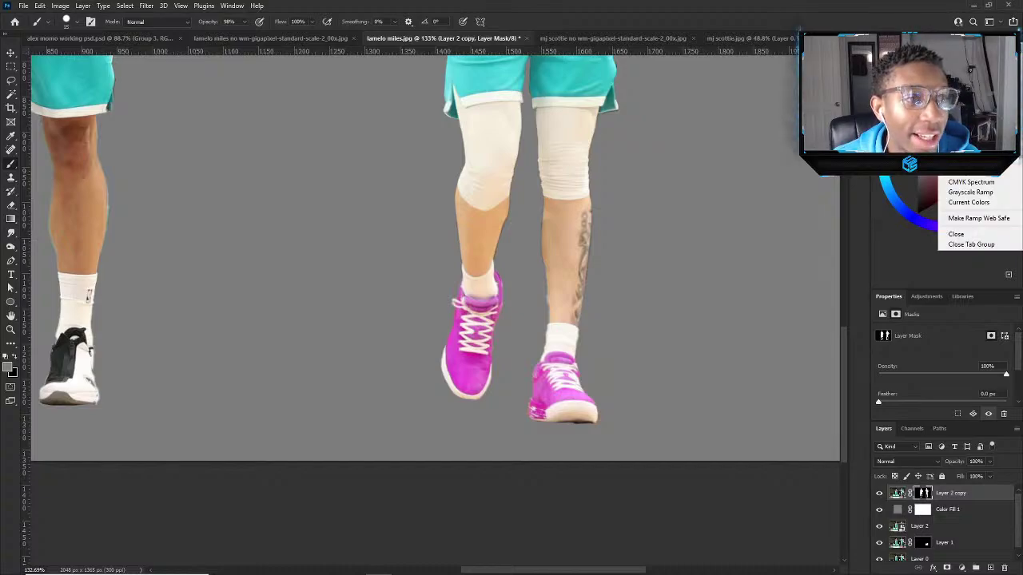
{"action": "key", "text": "Escape"}
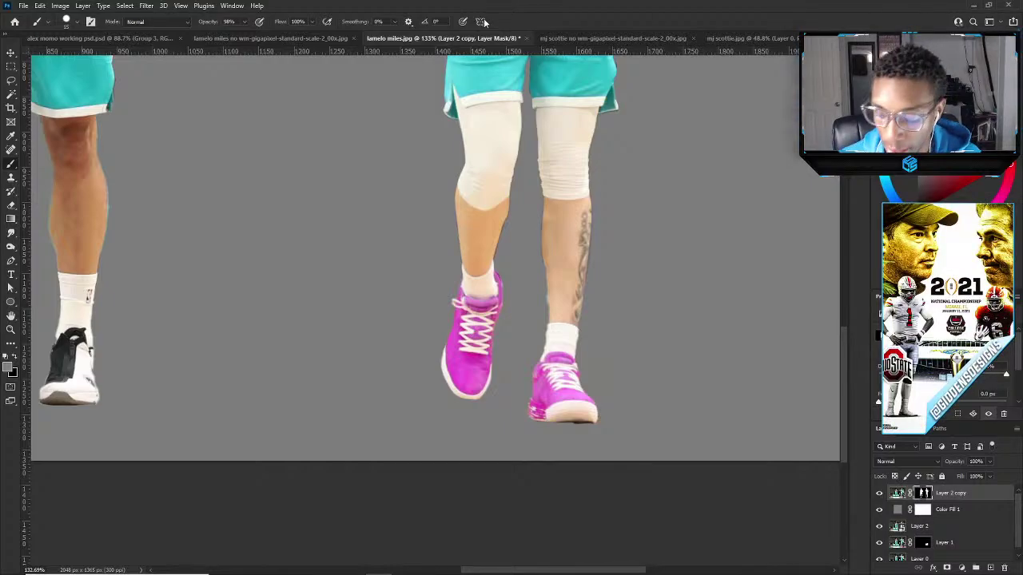
Examine the mask edges along the number 2 player's lower legs and shoes.
{"action": "scroll", "coordinate": [491, 336], "scroll_direction": "up", "scroll_amount": 3}
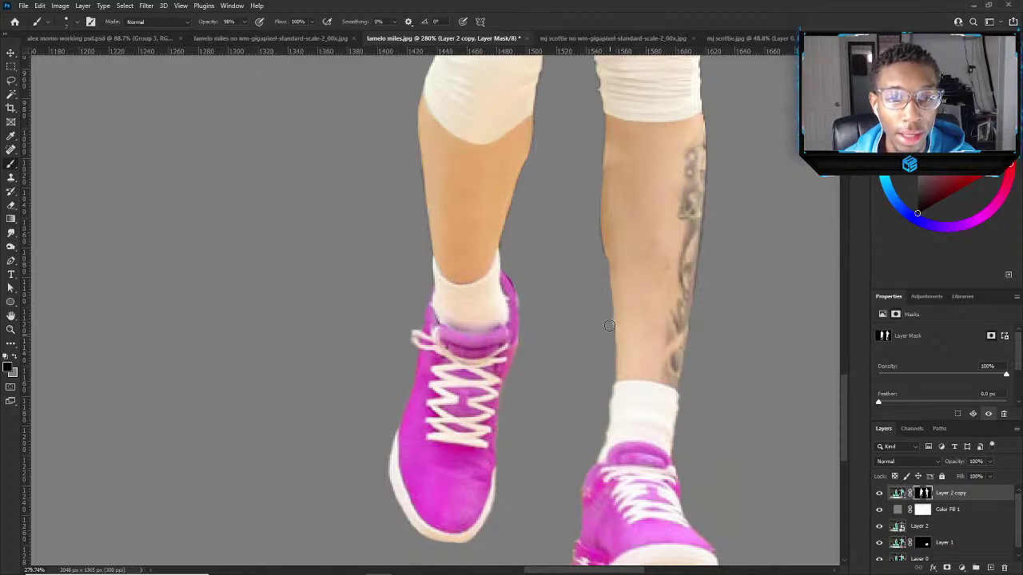
{"action": "scroll", "coordinate": [584, 276], "scroll_direction": "down", "scroll_amount": 1}
{"action": "key", "text": "v"}
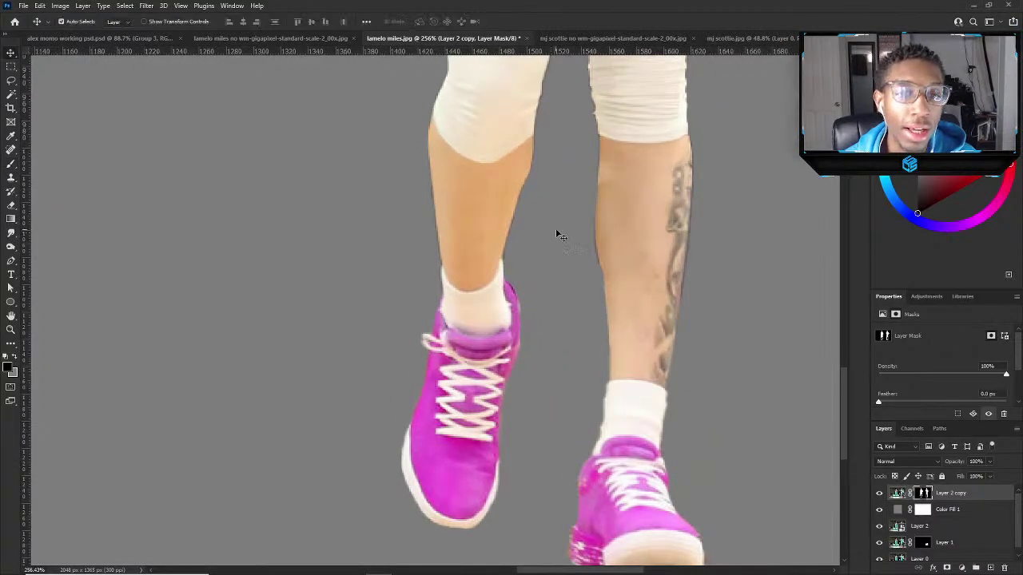
{"action": "scroll", "coordinate": [552, 258], "scroll_direction": "down", "scroll_amount": 3}
{"action": "scroll", "coordinate": [600, 240], "scroll_direction": "up", "scroll_amount": 2}
{"action": "key", "text": "b"}
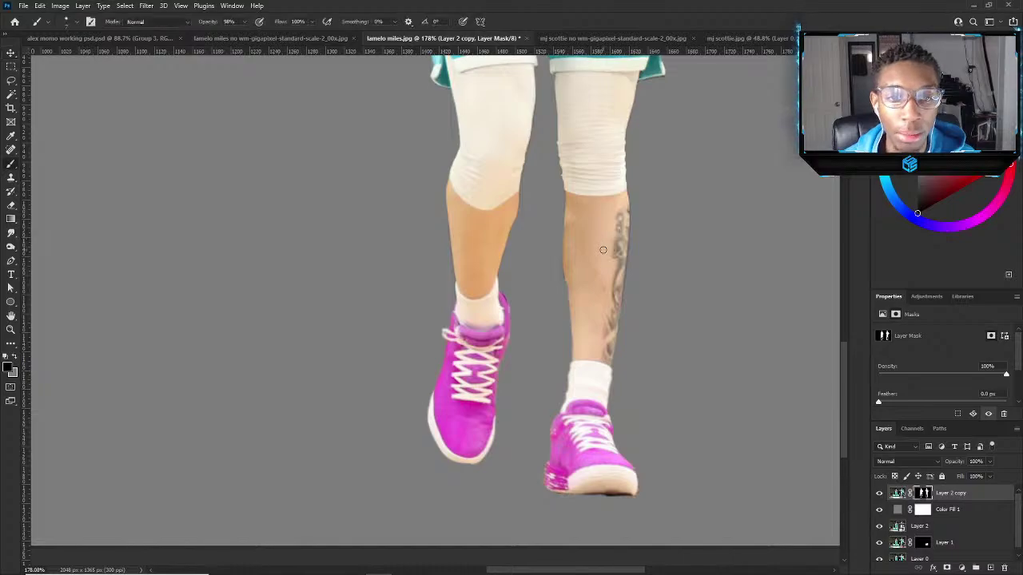
{"action": "scroll", "coordinate": [603, 250], "scroll_direction": "up", "scroll_amount": 3}
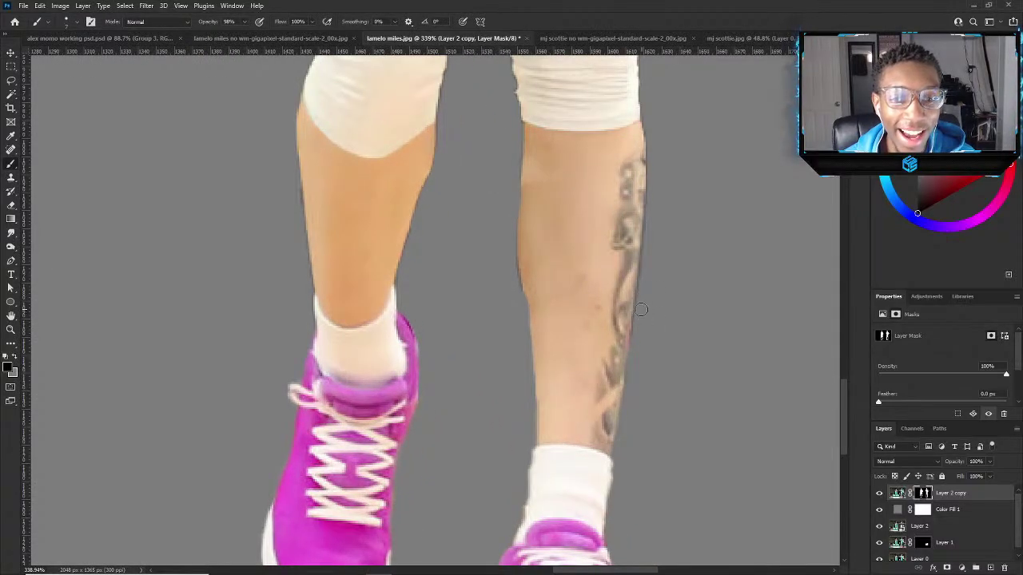
{"action": "scroll", "coordinate": [527, 223], "scroll_direction": "down", "scroll_amount": 3}
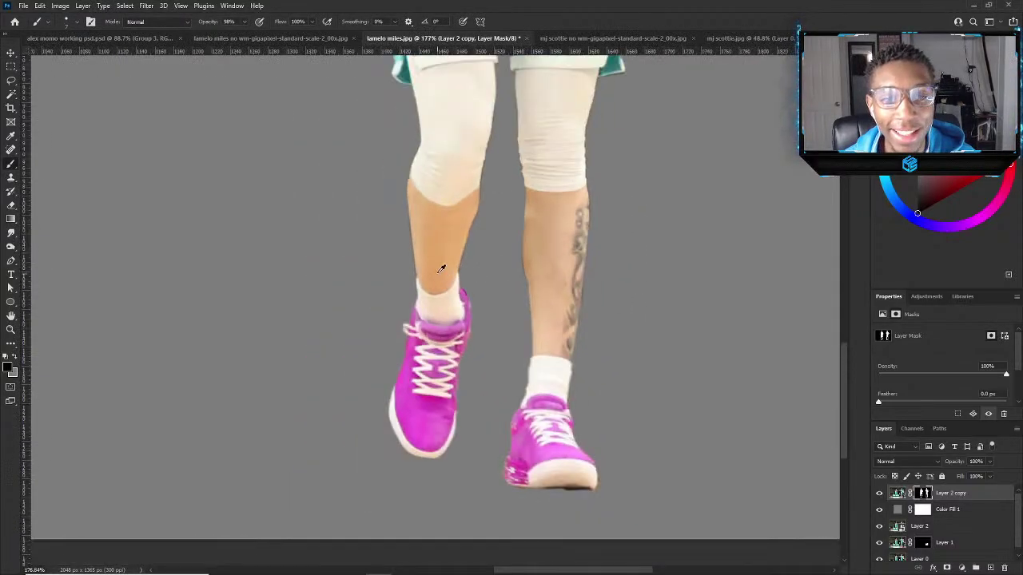
{"action": "scroll", "coordinate": [440, 269], "scroll_direction": "down", "scroll_amount": 4}
Examine the mask edges around the number 0 player's shorts and knees.
{"action": "key", "text": "v"}
{"action": "scroll", "coordinate": [434, 347], "scroll_direction": "up", "scroll_amount": 5}
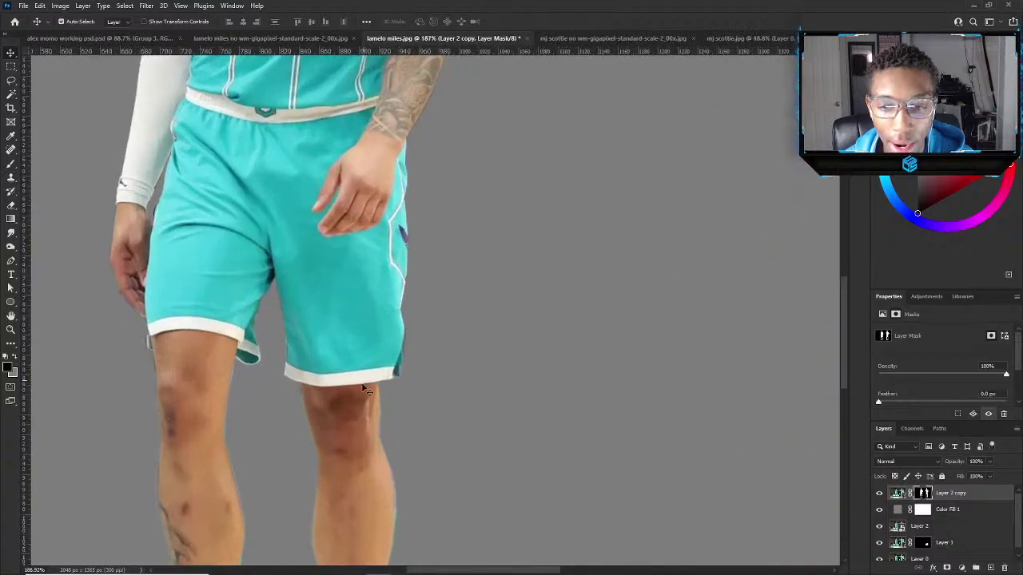
{"action": "scroll", "coordinate": [363, 389], "scroll_direction": "up", "scroll_amount": 4}
{"action": "key", "text": "b"}
{"action": "scroll", "coordinate": [336, 384], "scroll_direction": "up", "scroll_amount": 2}
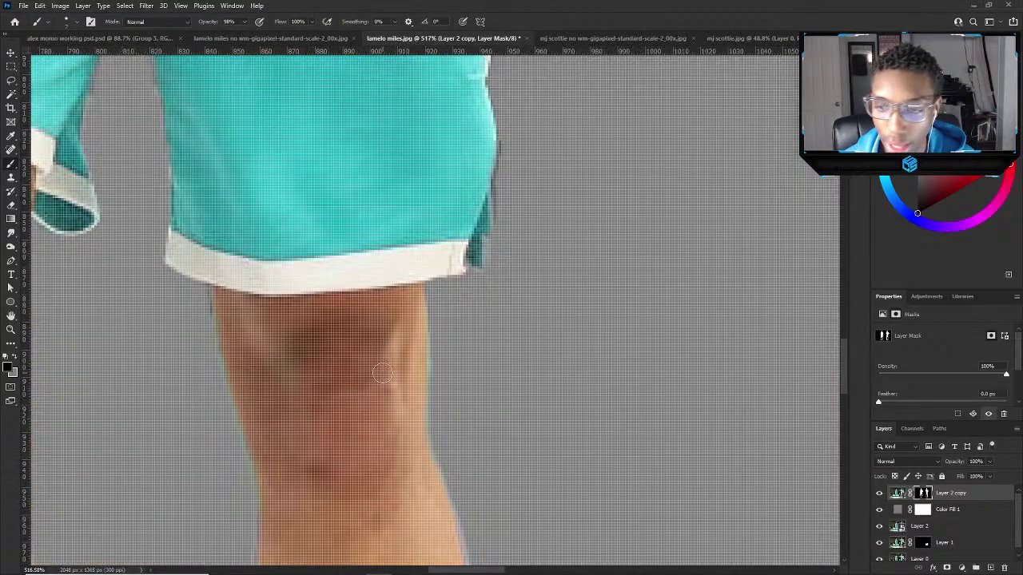
{"action": "scroll", "coordinate": [284, 448], "scroll_direction": "down", "scroll_amount": 2}
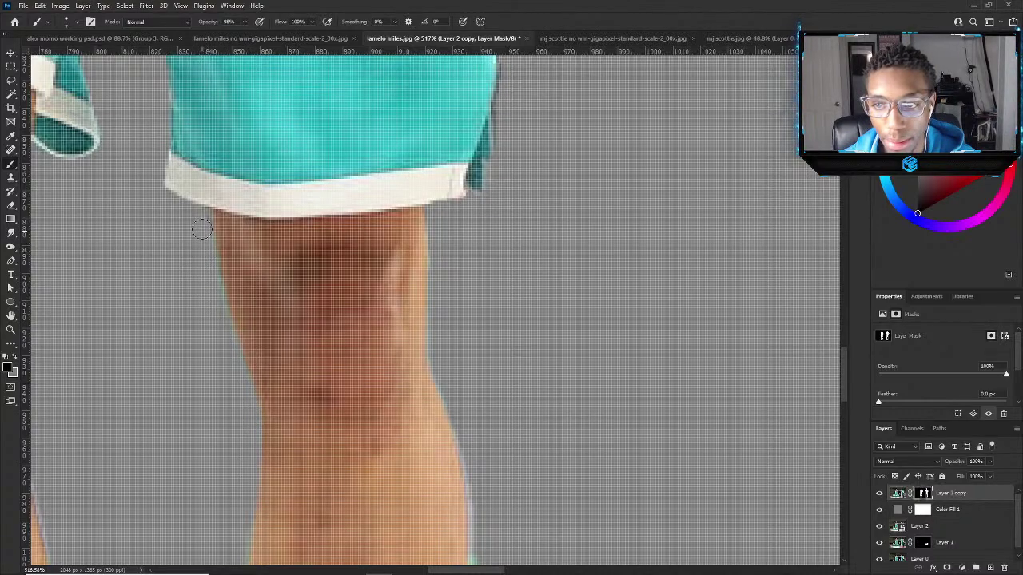
{"action": "scroll", "coordinate": [236, 376], "scroll_direction": "down", "scroll_amount": 3}
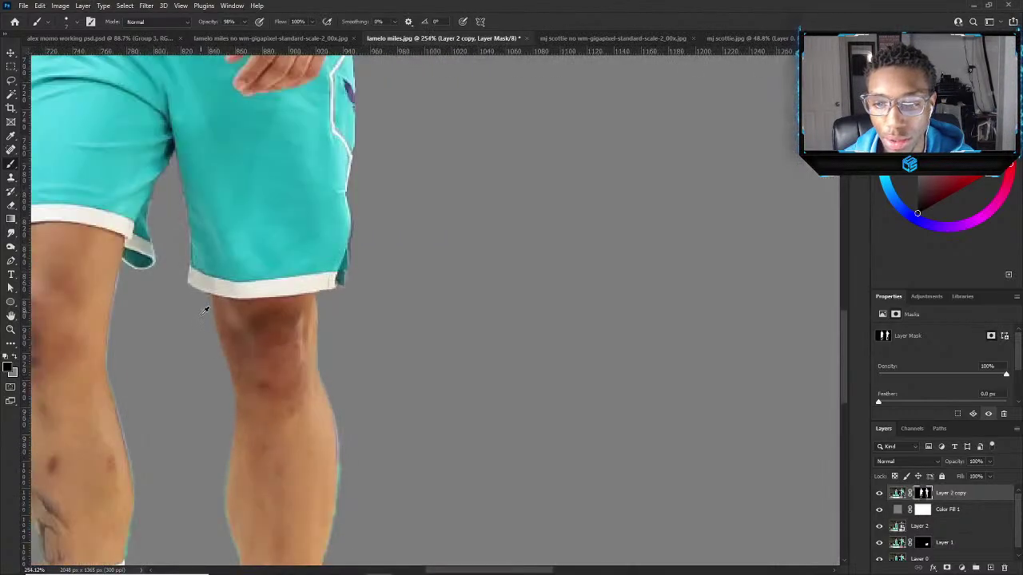
{"action": "scroll", "coordinate": [205, 310], "scroll_direction": "down", "scroll_amount": 5}
{"action": "key", "text": "v"}
{"action": "scroll", "coordinate": [461, 263], "scroll_direction": "up", "scroll_amount": 2}
{"action": "scroll", "coordinate": [643, 282], "scroll_direction": "down", "scroll_amount": 3}
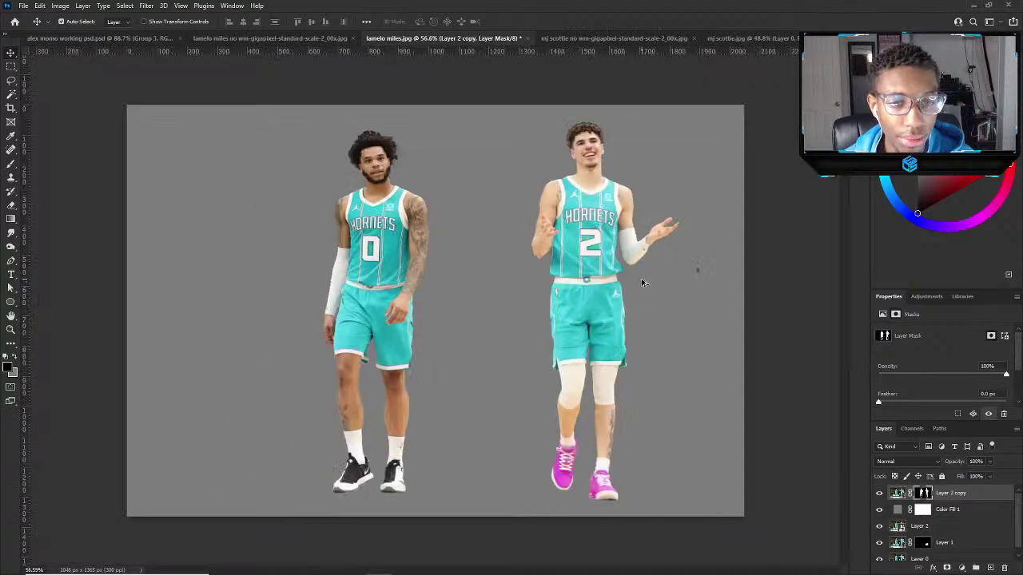
Examine the mask edges around the number 2 player's jersey and arms, and review both players' cutouts.
{"action": "scroll", "coordinate": [643, 282], "scroll_direction": "up", "scroll_amount": 6}
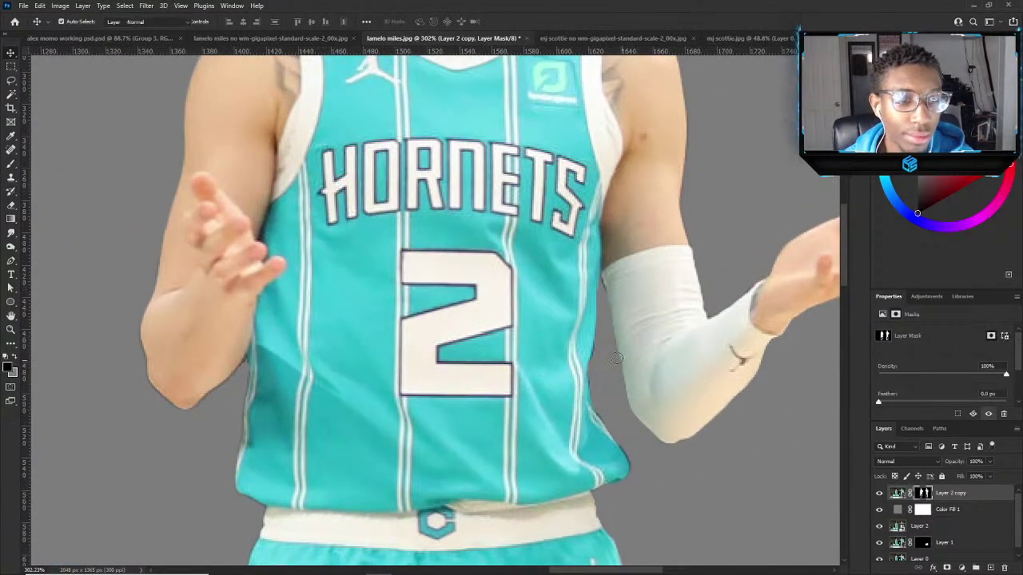
{"action": "key", "text": "b"}
{"action": "scroll", "coordinate": [615, 284], "scroll_direction": "up", "scroll_amount": 1}
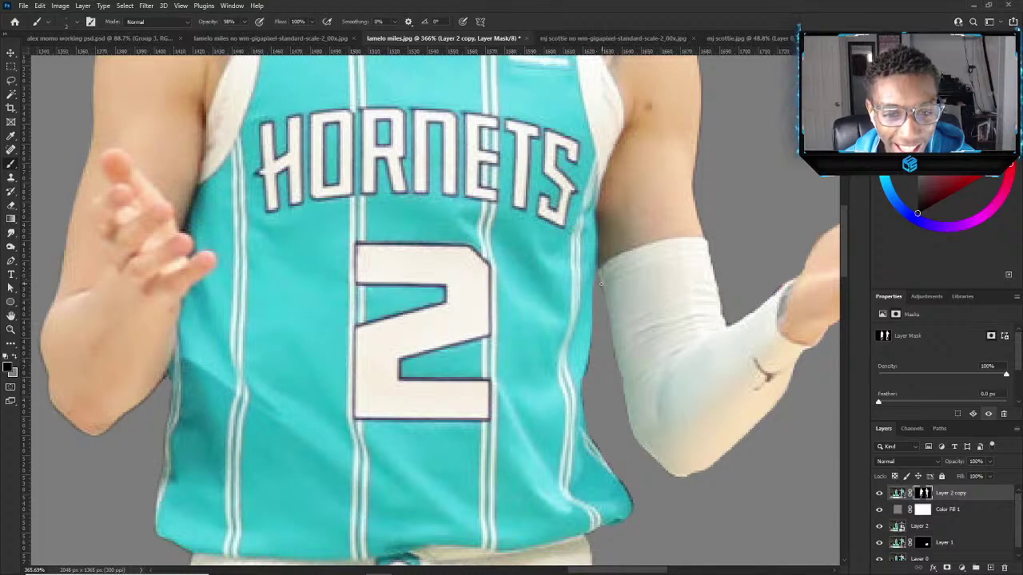
{"action": "scroll", "coordinate": [454, 292], "scroll_direction": "down", "scroll_amount": 4}
{"action": "key", "text": "v"}
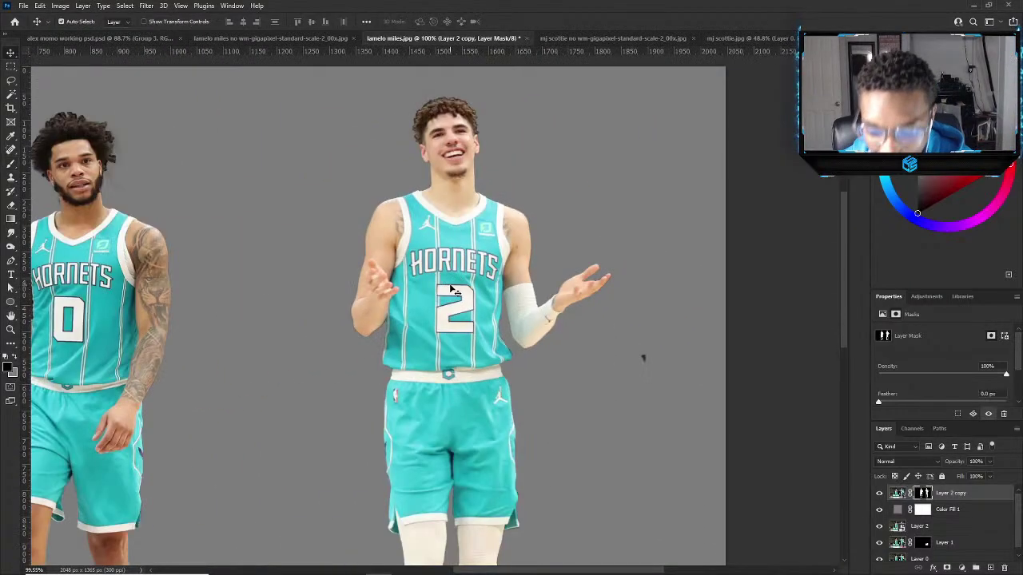
{"action": "scroll", "coordinate": [454, 292], "scroll_direction": "up", "scroll_amount": 2}
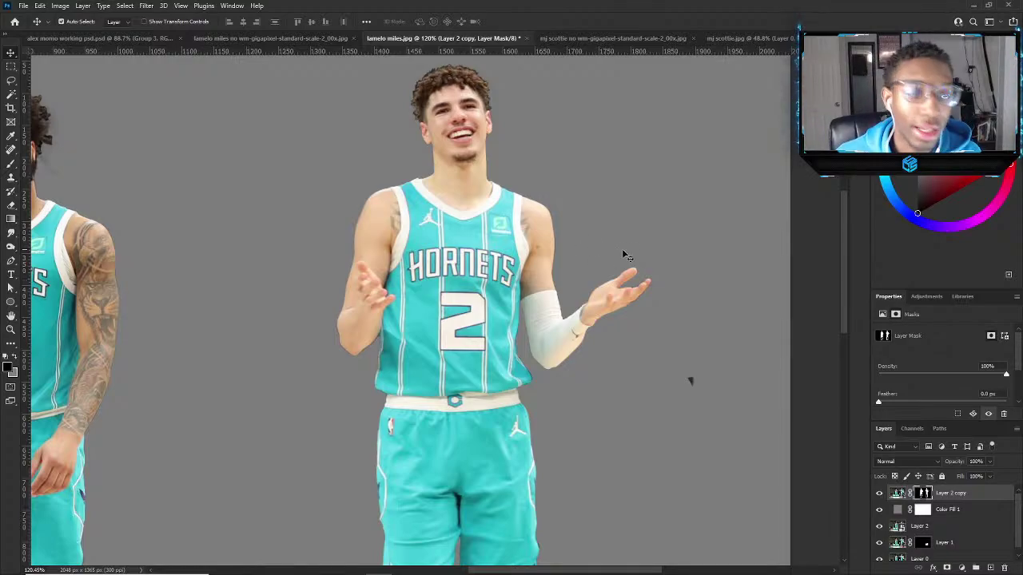
{"action": "scroll", "coordinate": [439, 259], "scroll_direction": "down", "scroll_amount": 3}
{"action": "scroll", "coordinate": [784, 356], "scroll_direction": "up", "scroll_amount": 1}
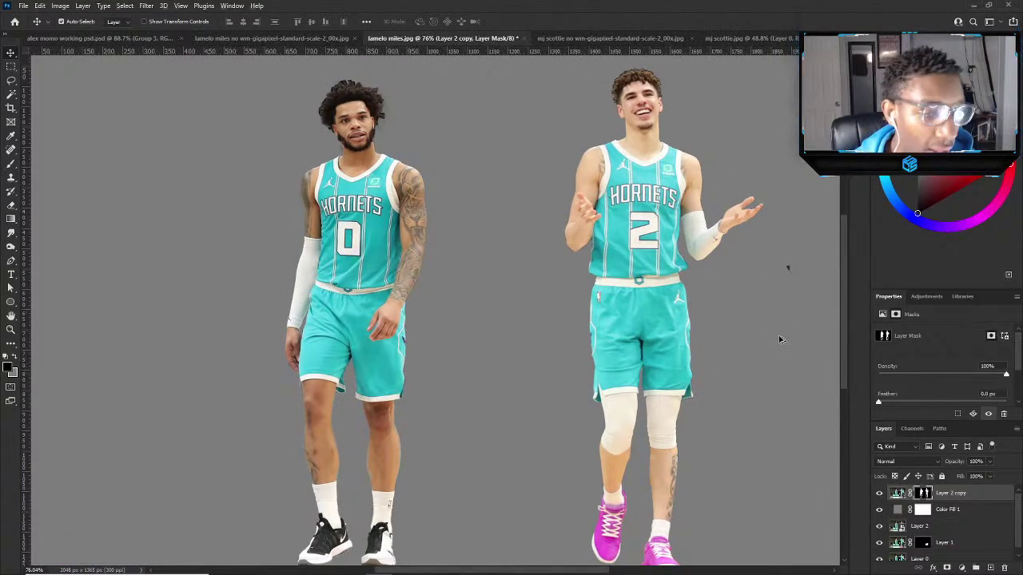
{"action": "scroll", "coordinate": [779, 360], "scroll_direction": "up", "scroll_amount": 2}
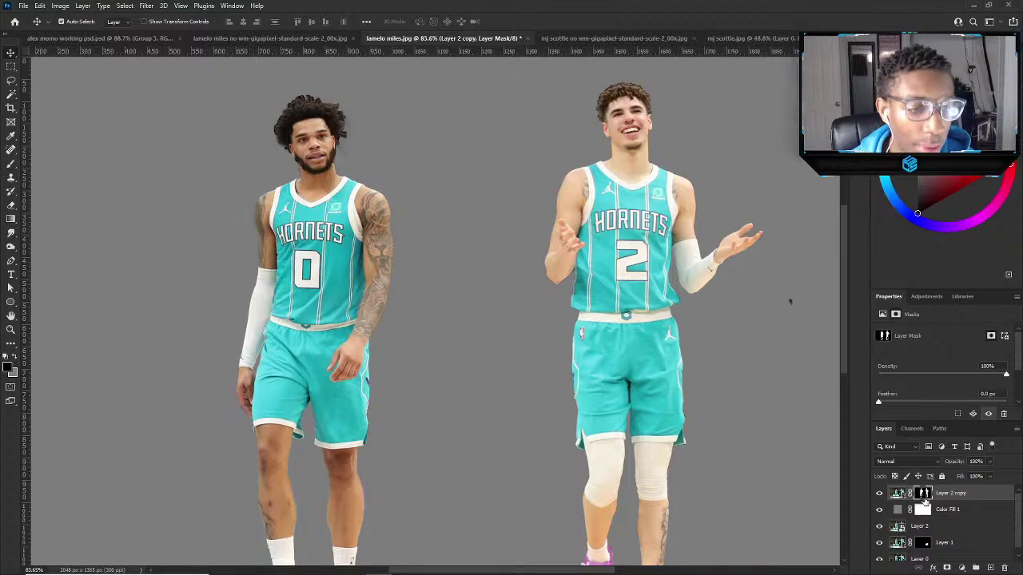
Open the players' layer mask in Select and Mask and refine the number 2 player's hair edge with the Refine Edge Brush.
{"action": "double_click", "coordinate": [925, 496]}
{"action": "scroll", "coordinate": [564, 112], "scroll_direction": "up", "scroll_amount": 6}
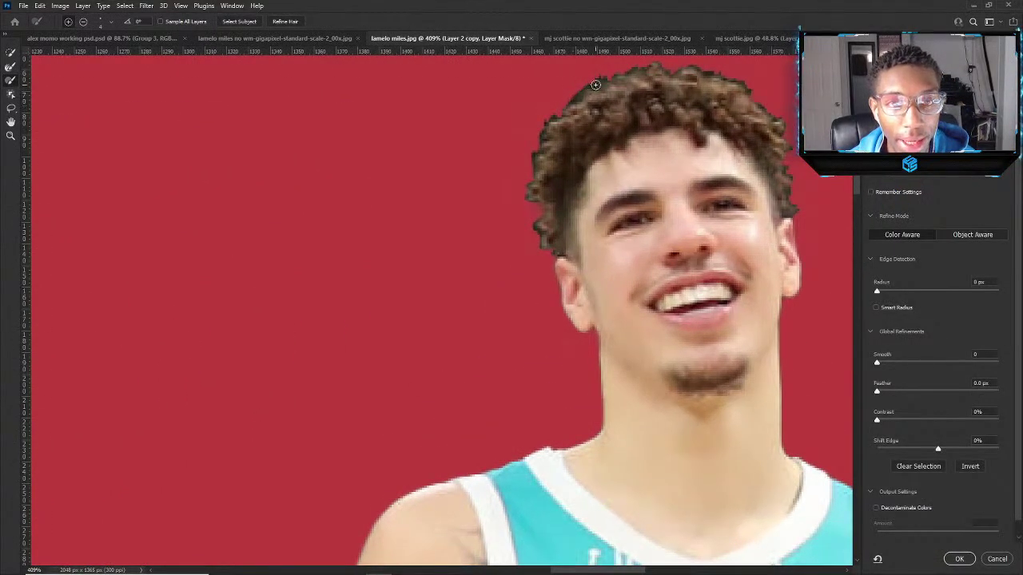
{"action": "left_click", "coordinate": [9, 68]}
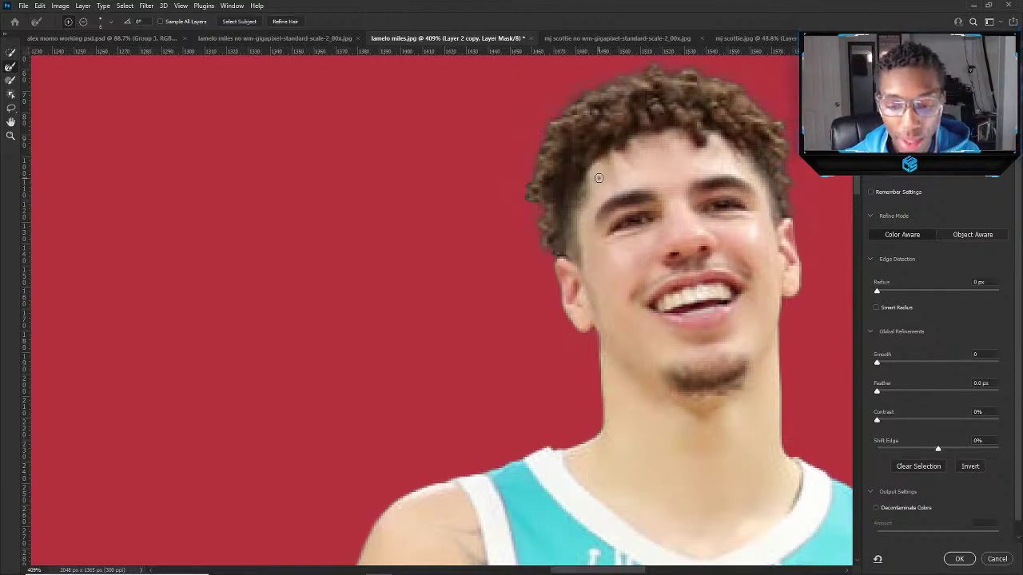
{"action": "scroll", "coordinate": [629, 300], "scroll_direction": "down", "scroll_amount": 1}
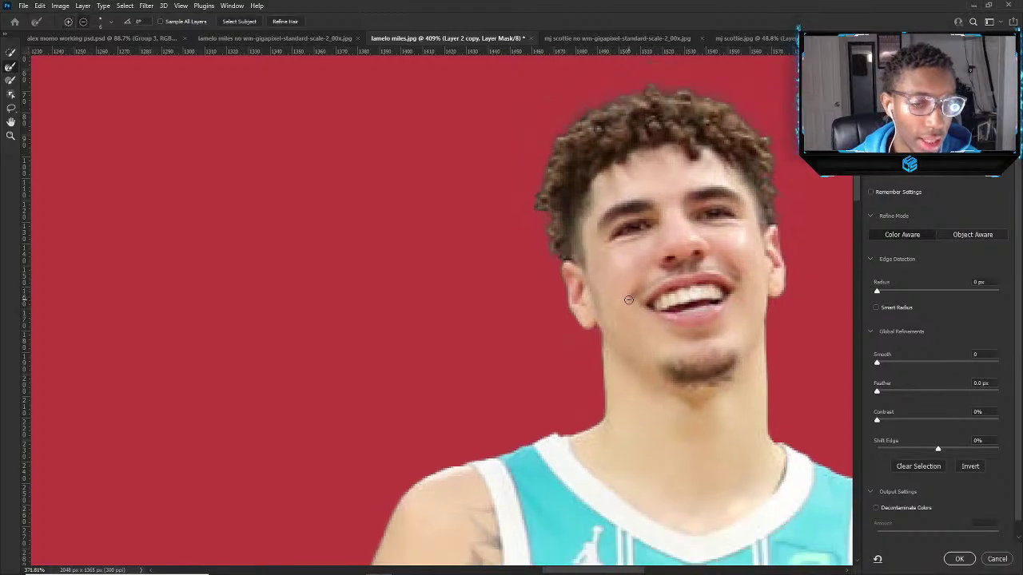
Accept the refined mask edge for the number 2 player's hair as a new masked layer copy.
{"action": "key", "text": "ctrl+0"}
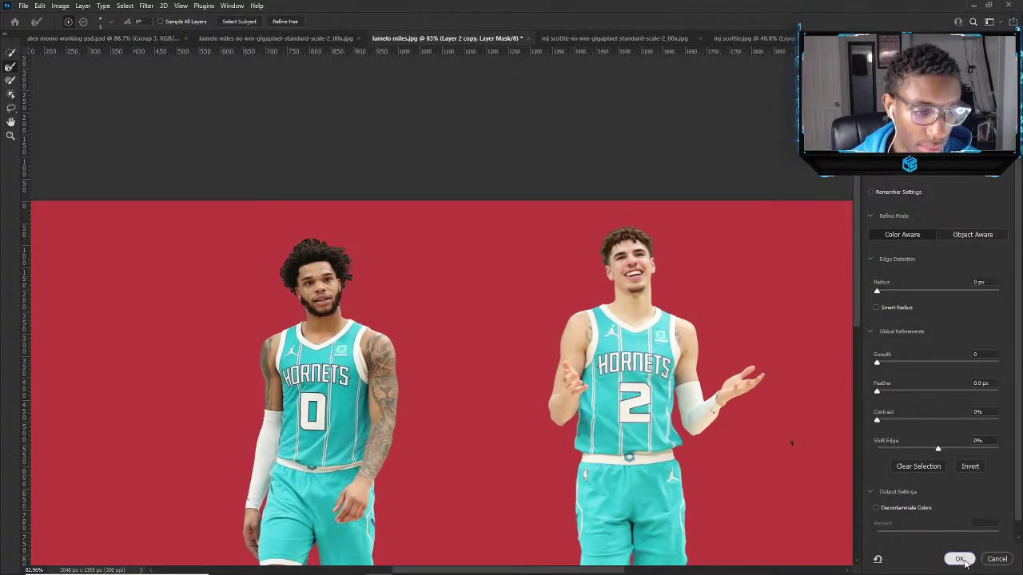
{"action": "left_click", "coordinate": [963, 560]}
Refine the number 0 player's hair edge with the Refine Edge Brush in Select and Mask.
{"action": "scroll", "coordinate": [293, 237], "scroll_direction": "up", "scroll_amount": 10}
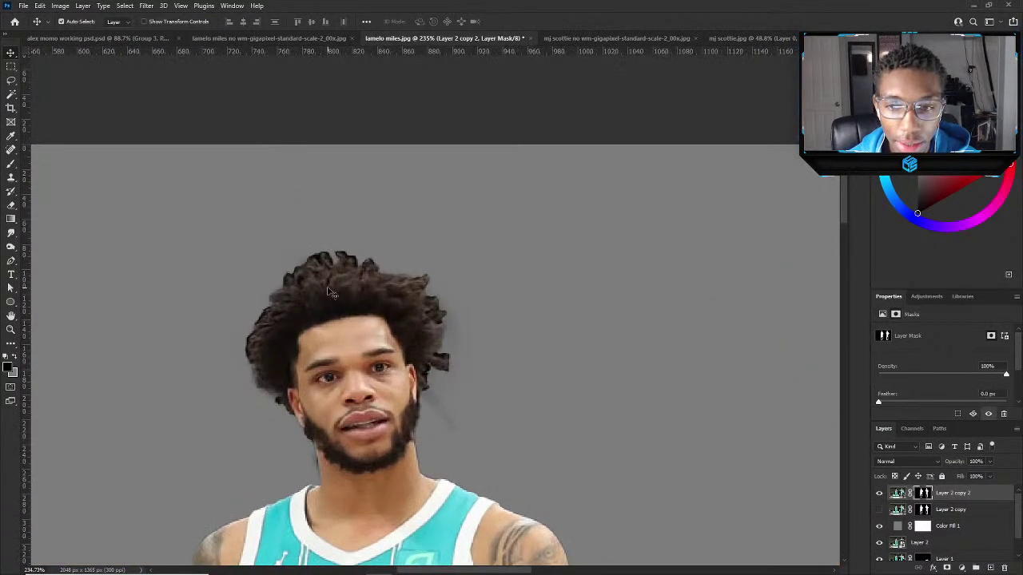
{"action": "double_click", "coordinate": [924, 493]}
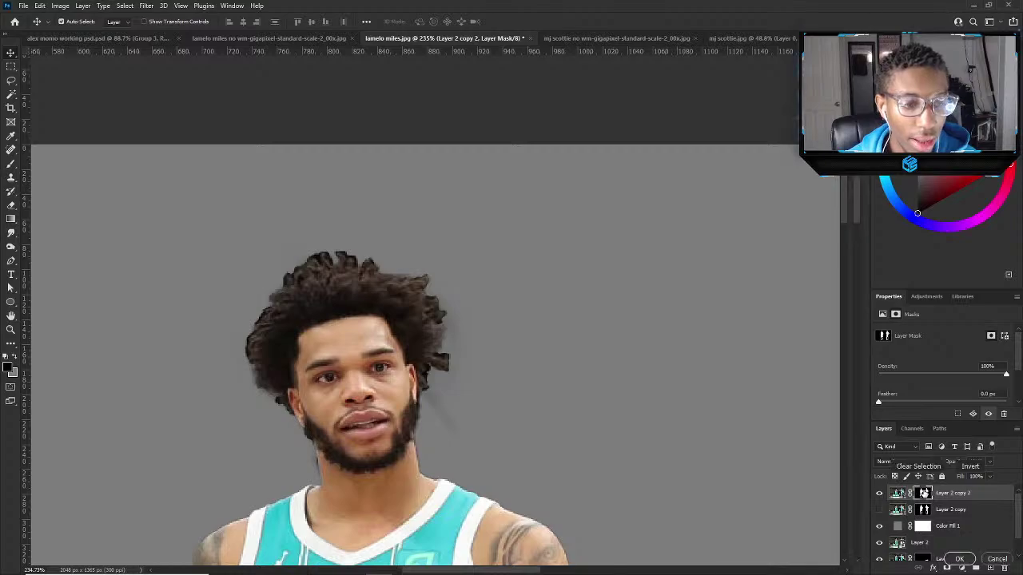
{"action": "scroll", "coordinate": [274, 377], "scroll_direction": "up", "scroll_amount": 5}
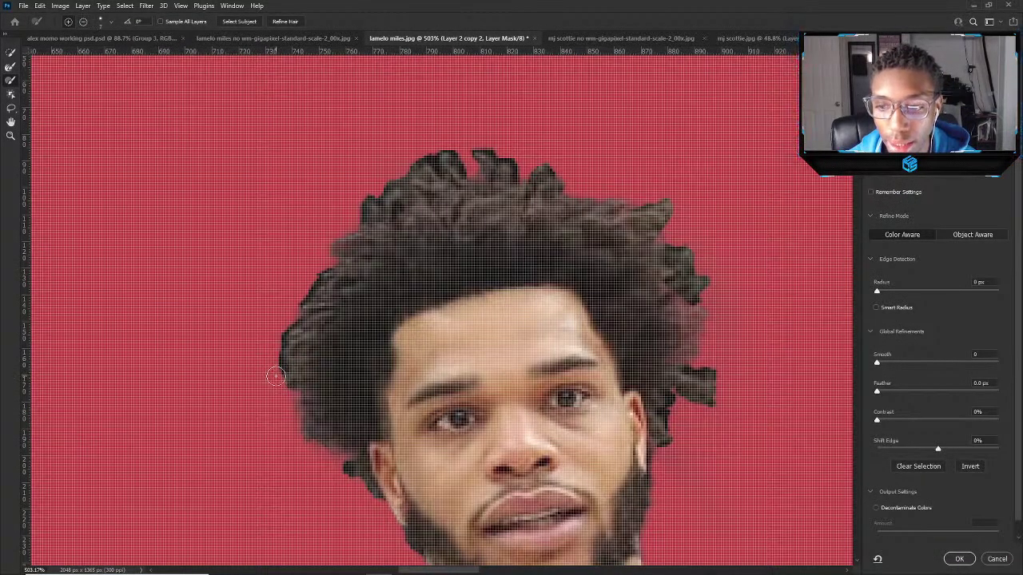
{"action": "left_click_drag", "start_coordinate": [276, 374], "coordinate": [277, 353]}
{"action": "key", "text": "ctrl+z"}
{"action": "left_click", "coordinate": [11, 68]}
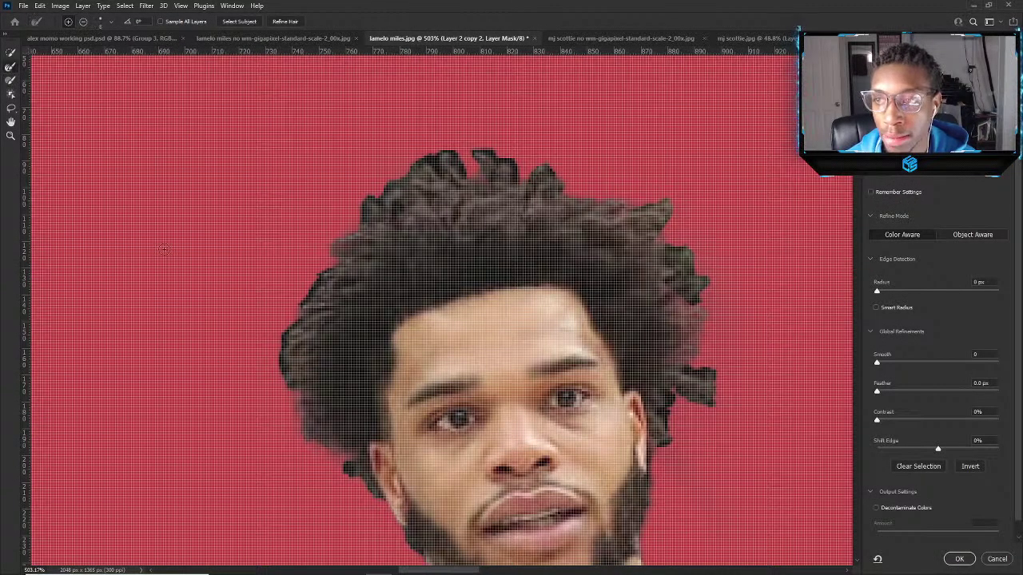
{"action": "mouse_move", "coordinate": [283, 366]}
{"action": "left_mouse_down"}
{"action": "mouse_move", "coordinate": [348, 248]}
{"action": "mouse_move", "coordinate": [329, 243]}
{"action": "mouse_move", "coordinate": [373, 197]}
{"action": "mouse_move", "coordinate": [421, 160]}
{"action": "mouse_move", "coordinate": [436, 168]}
{"action": "mouse_move", "coordinate": [446, 152]}
{"action": "mouse_move", "coordinate": [487, 153]}
{"action": "mouse_move", "coordinate": [522, 169]}
{"action": "mouse_move", "coordinate": [525, 183]}
{"action": "mouse_move", "coordinate": [547, 171]}
{"action": "mouse_move", "coordinate": [662, 247]}
{"action": "mouse_move", "coordinate": [688, 383]}
{"action": "mouse_move", "coordinate": [704, 368]}
{"action": "mouse_move", "coordinate": [693, 369]}
{"action": "mouse_move", "coordinate": [707, 374]}
{"action": "mouse_move", "coordinate": [686, 375]}
{"action": "mouse_move", "coordinate": [700, 374]}
{"action": "mouse_move", "coordinate": [658, 205]}
{"action": "mouse_move", "coordinate": [633, 212]}
{"action": "mouse_move", "coordinate": [690, 429]}
{"action": "mouse_move", "coordinate": [668, 397]}
{"action": "mouse_move", "coordinate": [664, 441]}
{"action": "left_mouse_up"}
{"action": "left_click_drag", "start_coordinate": [367, 491], "coordinate": [342, 466]}
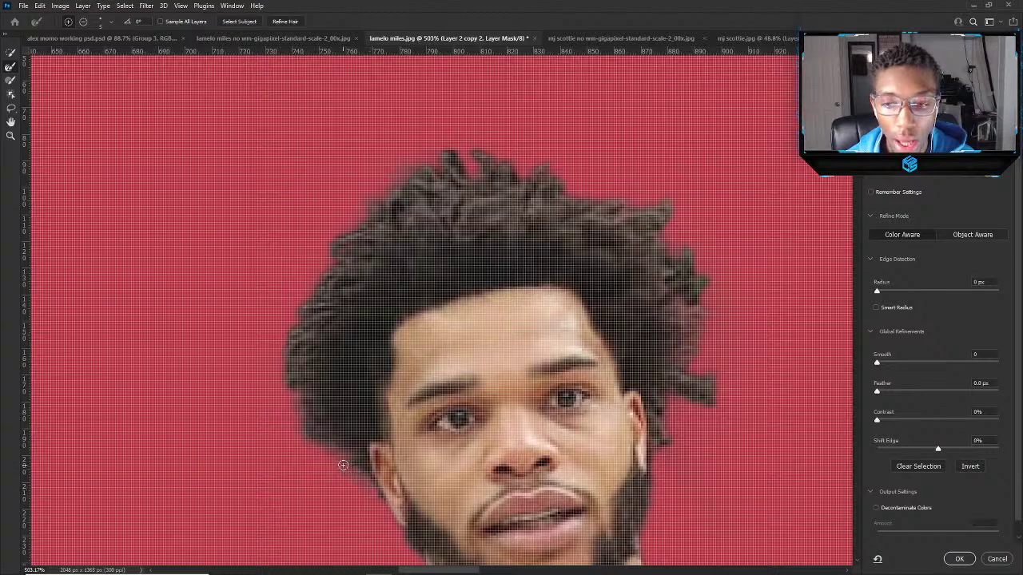
Enable Decontaminate Colors at 100% and output the refined cutout to a new masked layer.
{"action": "left_click", "coordinate": [908, 507]}
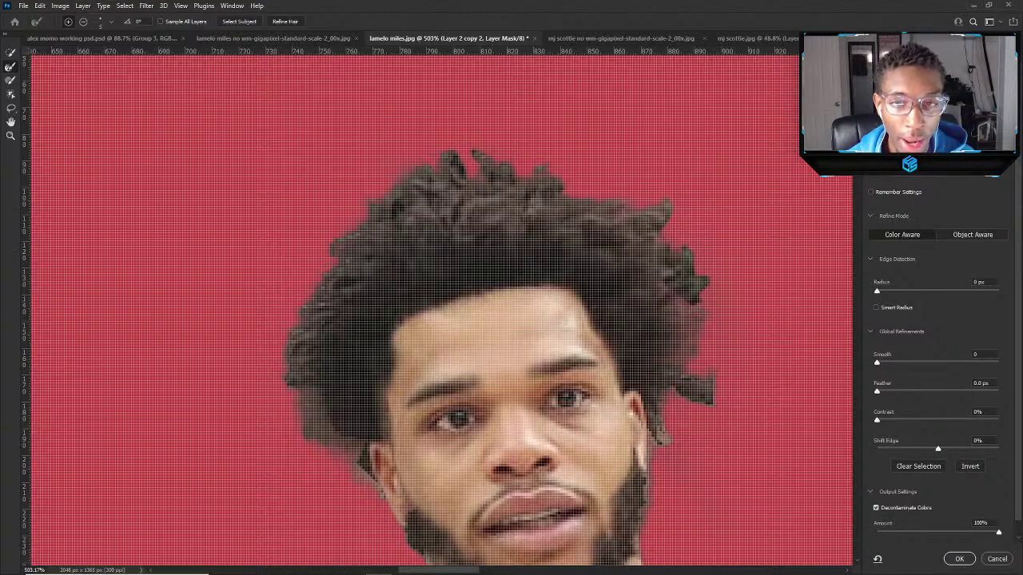
{"action": "scroll", "coordinate": [410, 162], "scroll_direction": "down", "scroll_amount": 5}
{"action": "scroll", "coordinate": [458, 295], "scroll_direction": "down", "scroll_amount": 3}
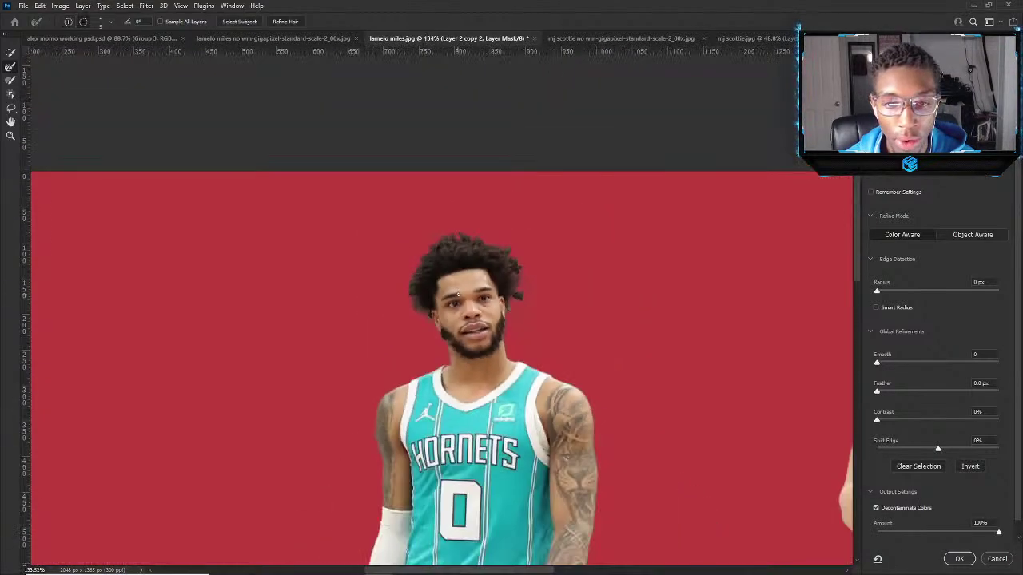
{"action": "left_click", "coordinate": [959, 559]}
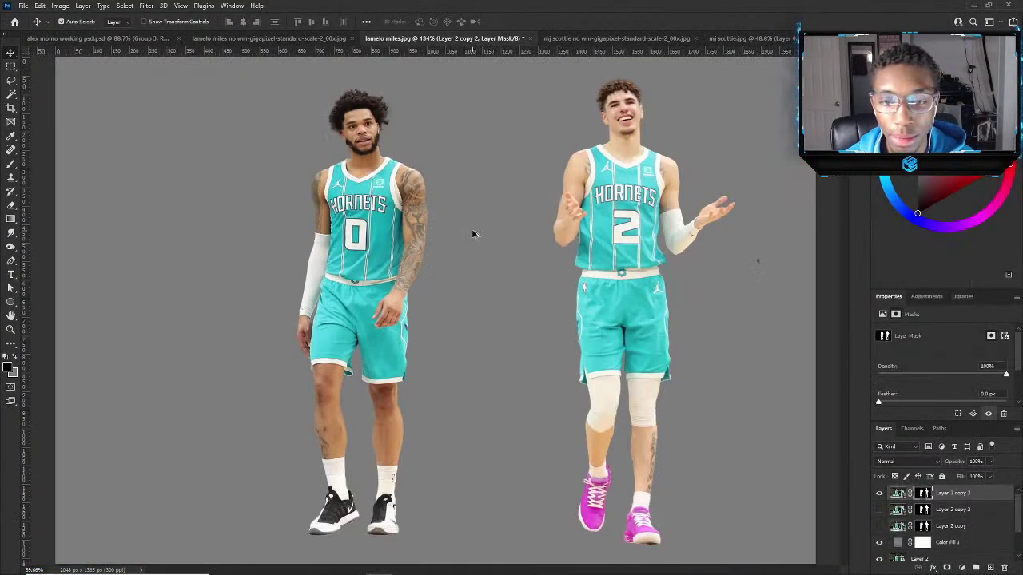
Examine the decontaminated cutout, especially the edges of the number 0 player's hair and beard, and check its layer mask.
{"action": "scroll", "coordinate": [341, 349], "scroll_direction": "down", "scroll_amount": 3}
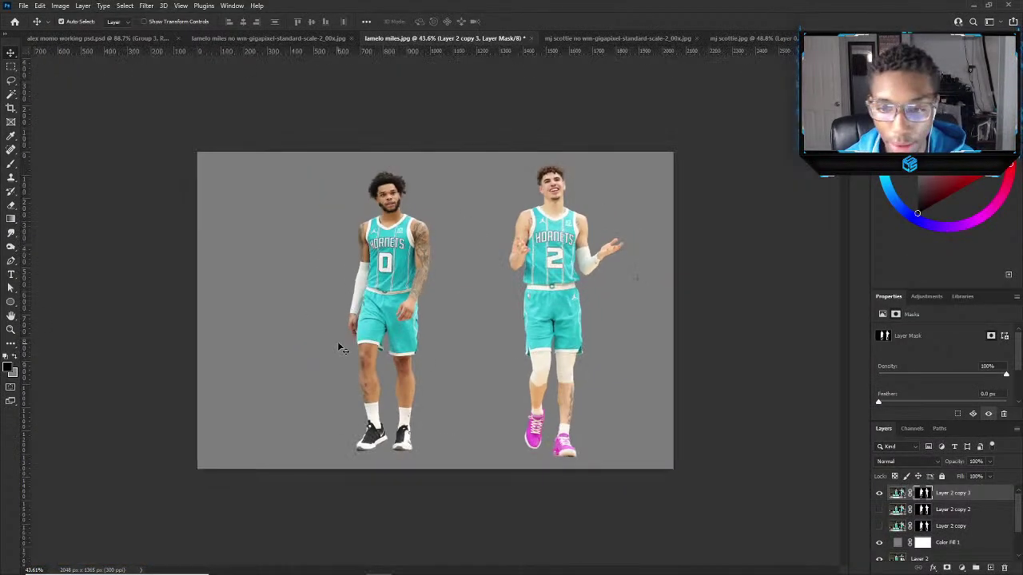
{"action": "scroll", "coordinate": [340, 349], "scroll_direction": "up", "scroll_amount": 3}
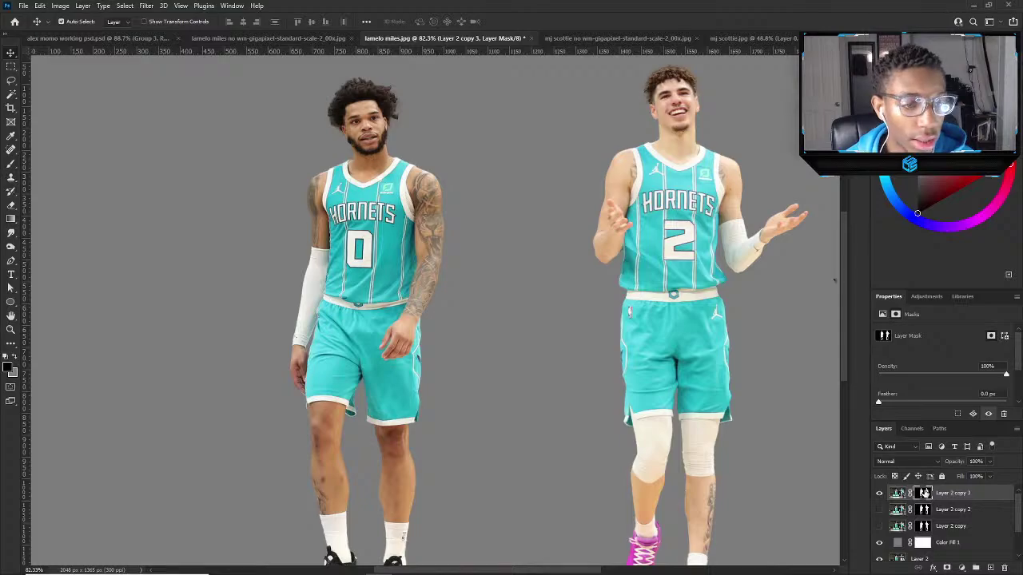
{"action": "right_click", "coordinate": [924, 502]}
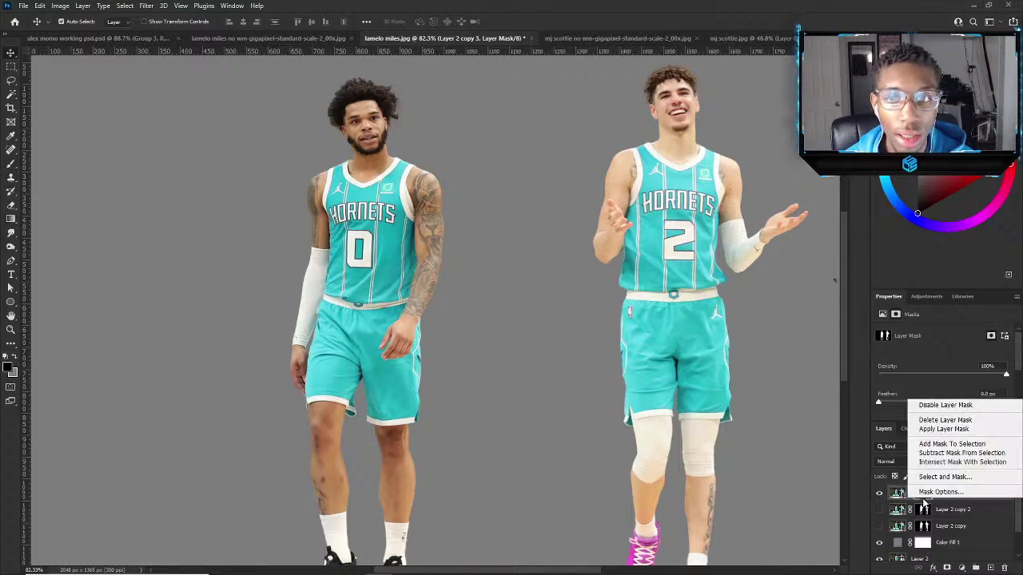
{"action": "key", "text": "Escape"}
{"action": "scroll", "coordinate": [303, 78], "scroll_direction": "up", "scroll_amount": 3}
{"action": "scroll", "coordinate": [354, 165], "scroll_direction": "up", "scroll_amount": 4}
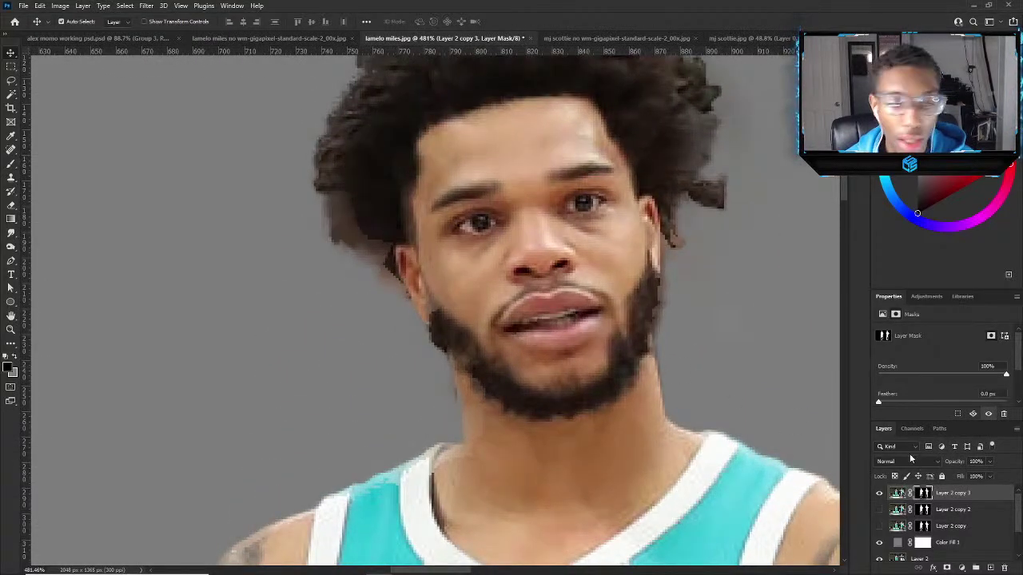
{"action": "left_click", "coordinate": [919, 493], "text": "shift"}
{"action": "left_click", "coordinate": [921, 495], "text": "shift"}
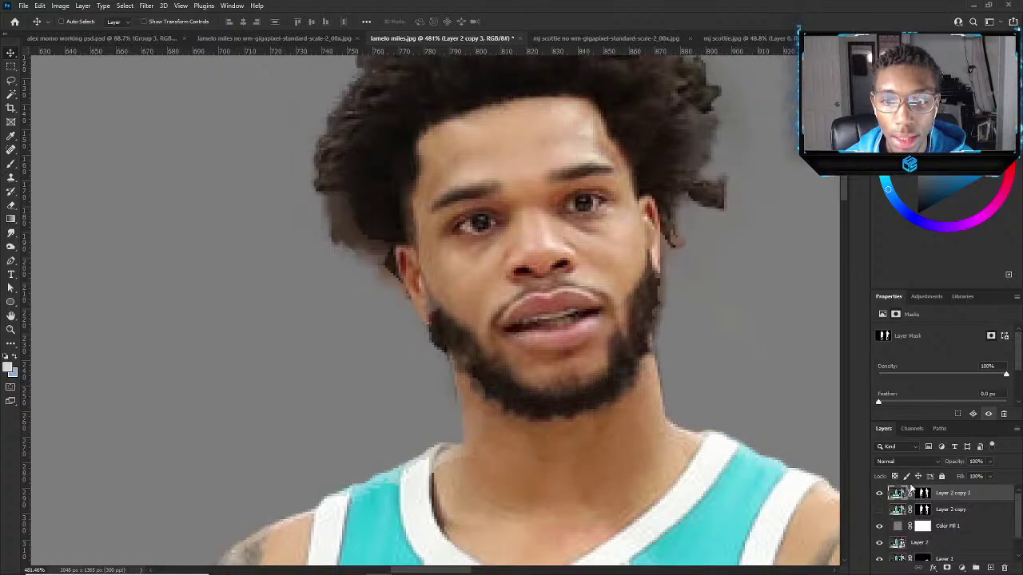
{"action": "left_click", "coordinate": [922, 498], "text": "shift"}
{"action": "left_click", "coordinate": [924, 501], "text": "shift"}
{"action": "scroll", "coordinate": [499, 268], "scroll_direction": "down", "scroll_amount": 3}
{"action": "scroll", "coordinate": [486, 255], "scroll_direction": "up", "scroll_amount": 1}
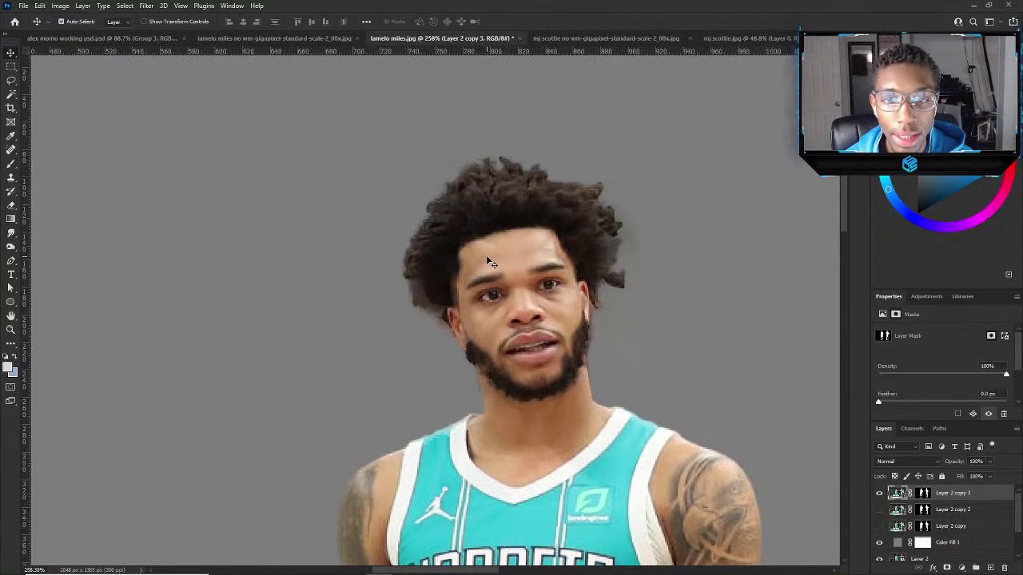
Try to paint the number 0 player's hair beside the ear back into the decontaminated layer's mask with a white brush.
{"action": "key", "text": "Delete"}
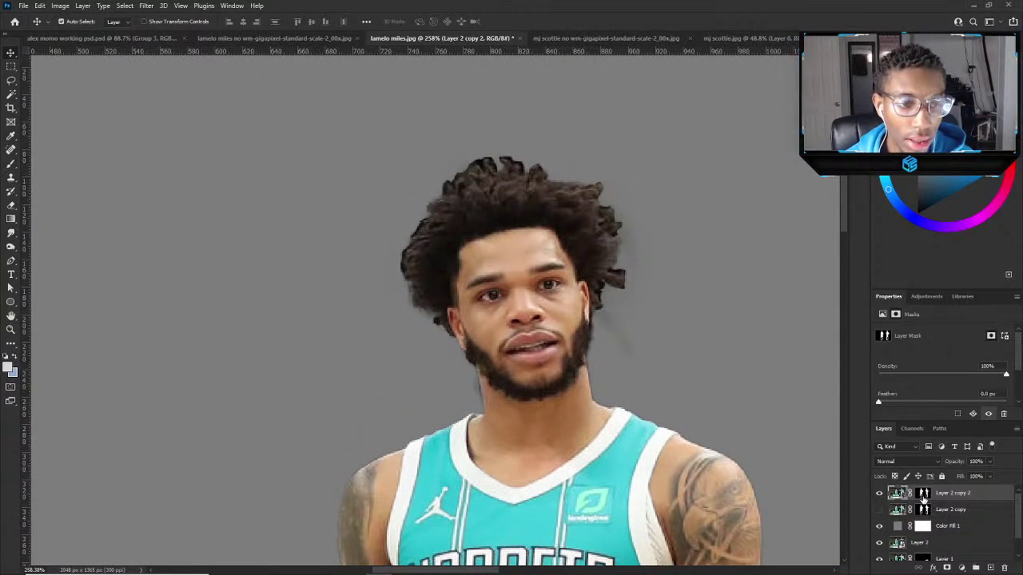
{"action": "key", "text": "ctrl+j"}
{"action": "scroll", "coordinate": [434, 306], "scroll_direction": "up", "scroll_amount": 3}
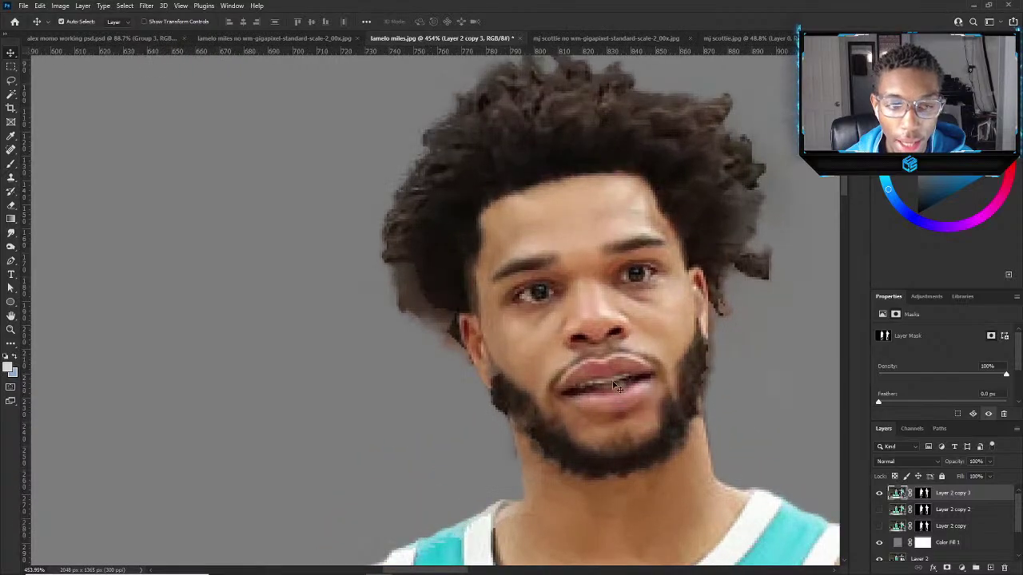
{"action": "left_click", "coordinate": [925, 493]}
{"action": "key", "text": "b"}
{"action": "scroll", "coordinate": [292, 309], "scroll_direction": "up", "scroll_amount": 1}
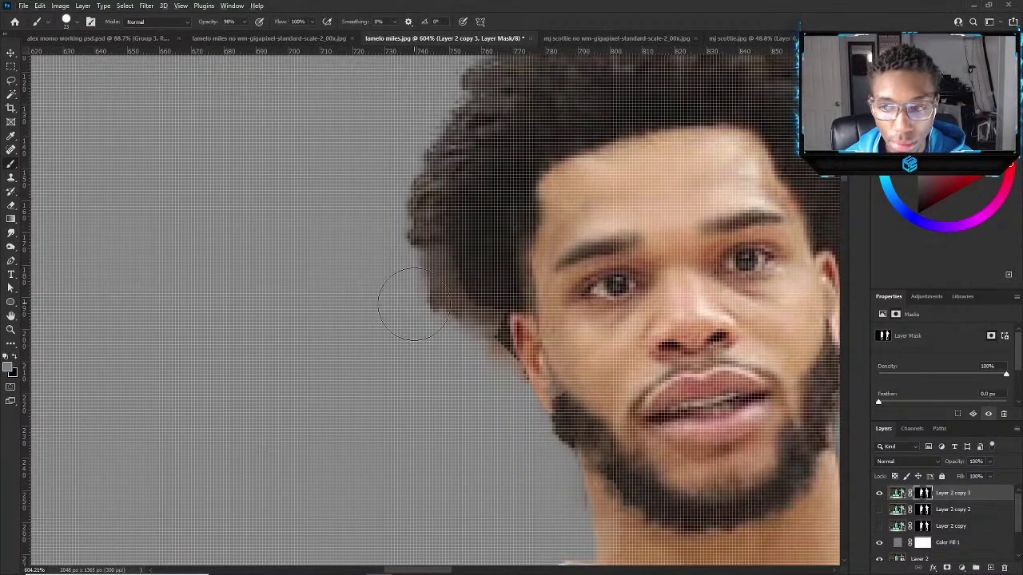
{"action": "left_click", "coordinate": [6, 360]}
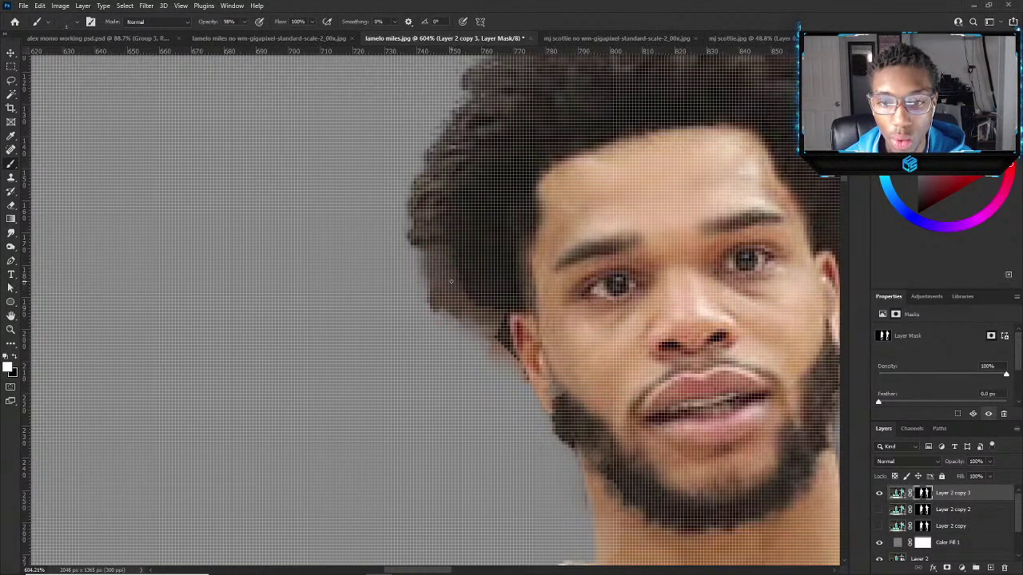
{"action": "left_click_drag", "start_coordinate": [456, 279], "coordinate": [457, 298]}
{"action": "key", "text": "ctrl+z"}
{"action": "scroll", "coordinate": [482, 295], "scroll_direction": "down", "scroll_amount": 2}
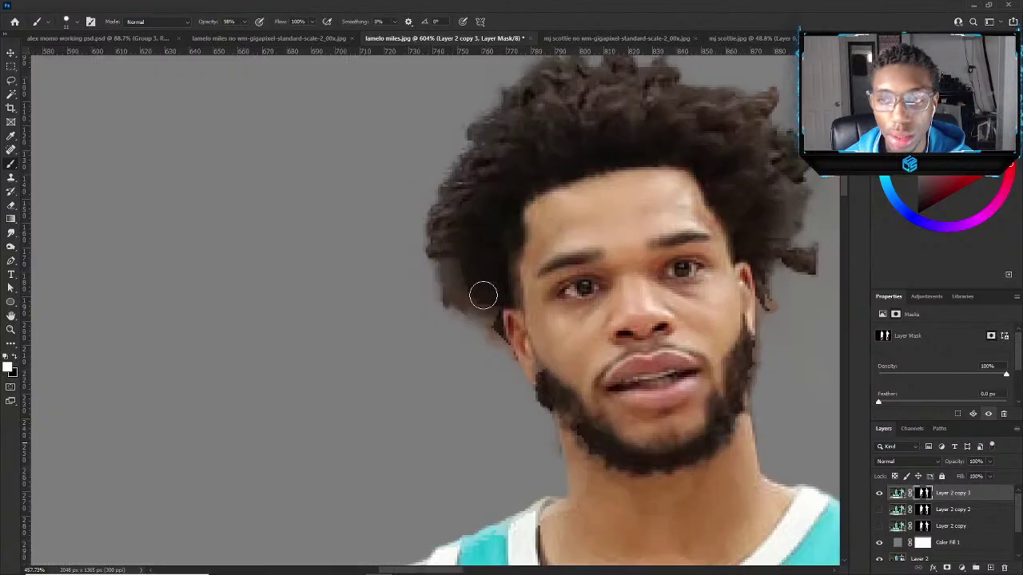
{"action": "key", "text": "ctrl+z"}
Refine the number 0 player's hair edge in Select and Mask with Decontaminate Colors off, and output it to a new masked layer.
{"action": "double_click", "coordinate": [924, 494]}
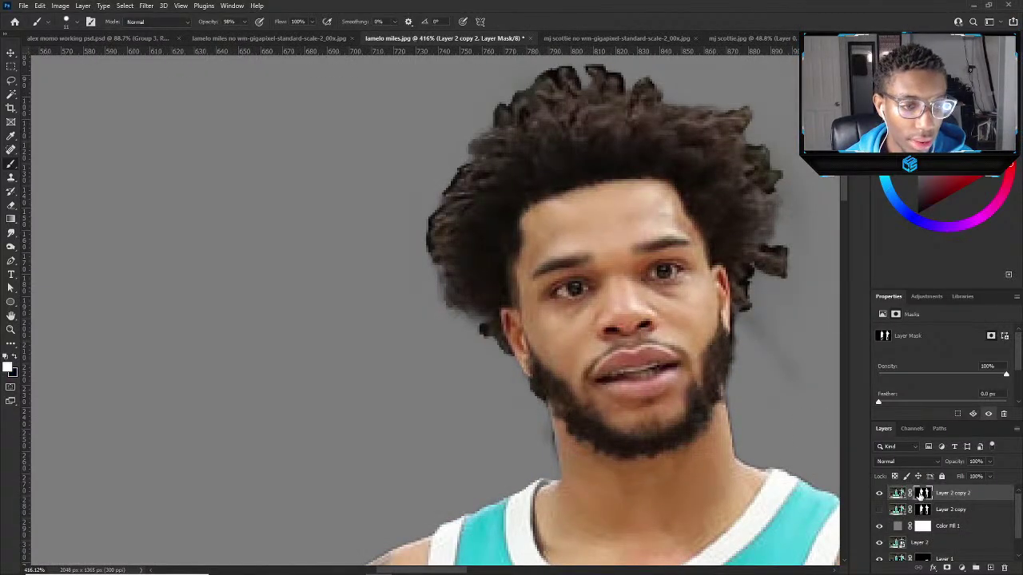
{"action": "mouse_move", "coordinate": [425, 249]}
{"action": "left_mouse_down"}
{"action": "mouse_move", "coordinate": [460, 172]}
{"action": "mouse_move", "coordinate": [541, 97]}
{"action": "mouse_move", "coordinate": [490, 112]}
{"action": "mouse_move", "coordinate": [493, 125]}
{"action": "mouse_move", "coordinate": [566, 61]}
{"action": "mouse_move", "coordinate": [580, 86]}
{"action": "mouse_move", "coordinate": [598, 66]}
{"action": "mouse_move", "coordinate": [624, 90]}
{"action": "mouse_move", "coordinate": [661, 95]}
{"action": "mouse_move", "coordinate": [700, 146]}
{"action": "mouse_move", "coordinate": [780, 158]}
{"action": "mouse_move", "coordinate": [769, 190]}
{"action": "mouse_move", "coordinate": [772, 269]}
{"action": "mouse_move", "coordinate": [761, 251]}
{"action": "mouse_move", "coordinate": [786, 271]}
{"action": "left_mouse_up"}
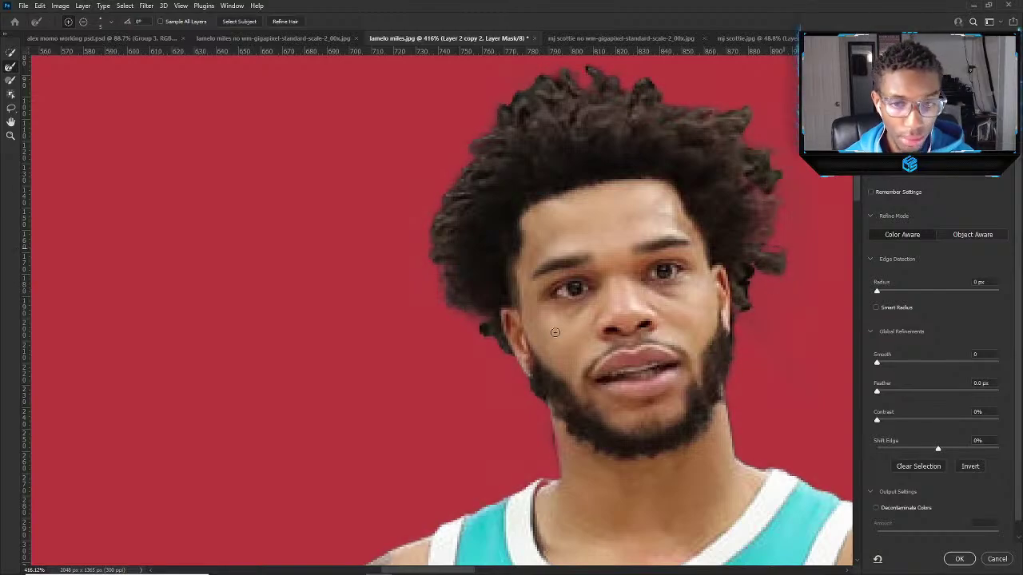
{"action": "left_click", "coordinate": [958, 559]}
{"action": "scroll", "coordinate": [651, 434], "scroll_direction": "down", "scroll_amount": 10}
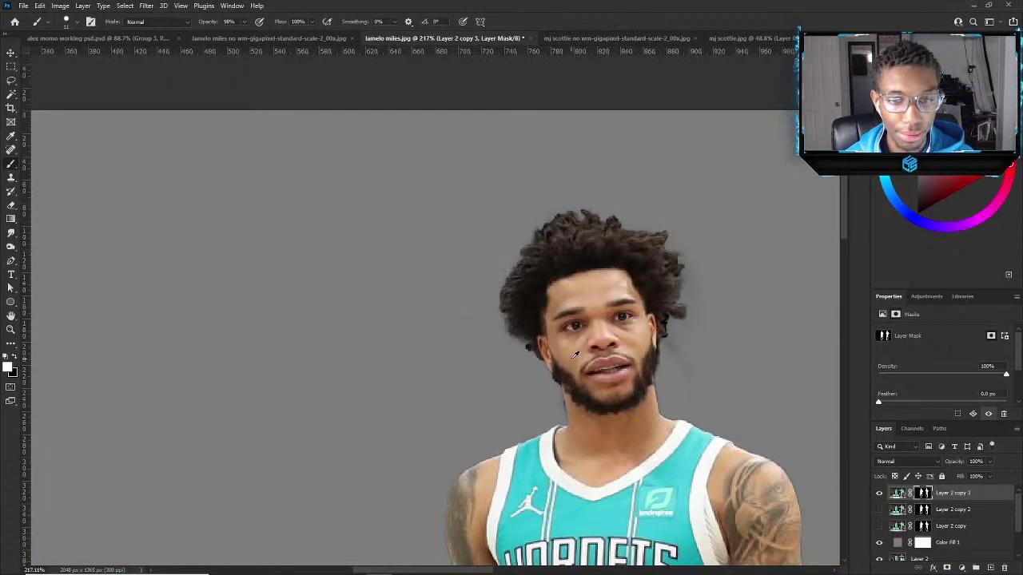
{"action": "scroll", "coordinate": [421, 146], "scroll_direction": "up", "scroll_amount": 5}
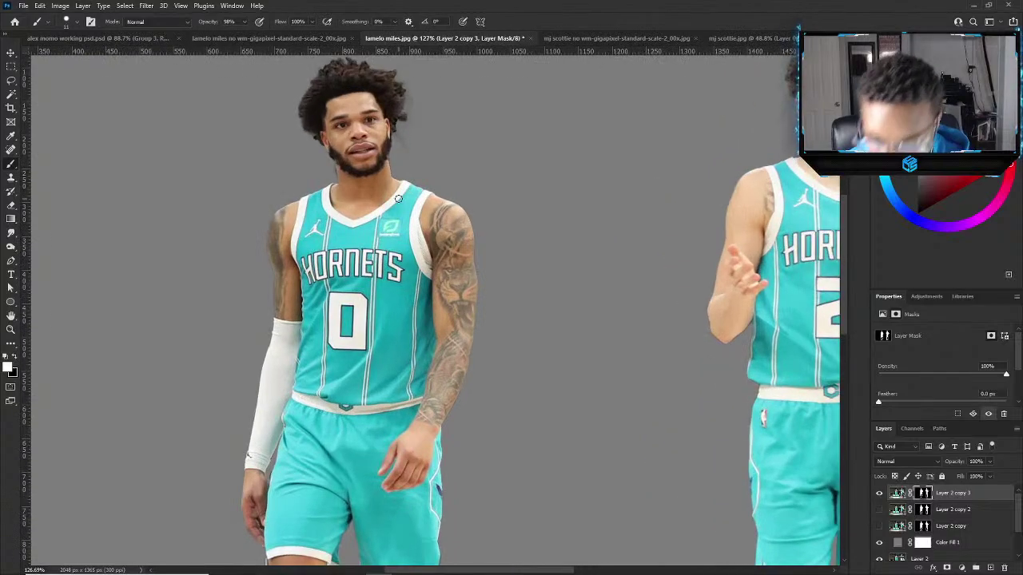
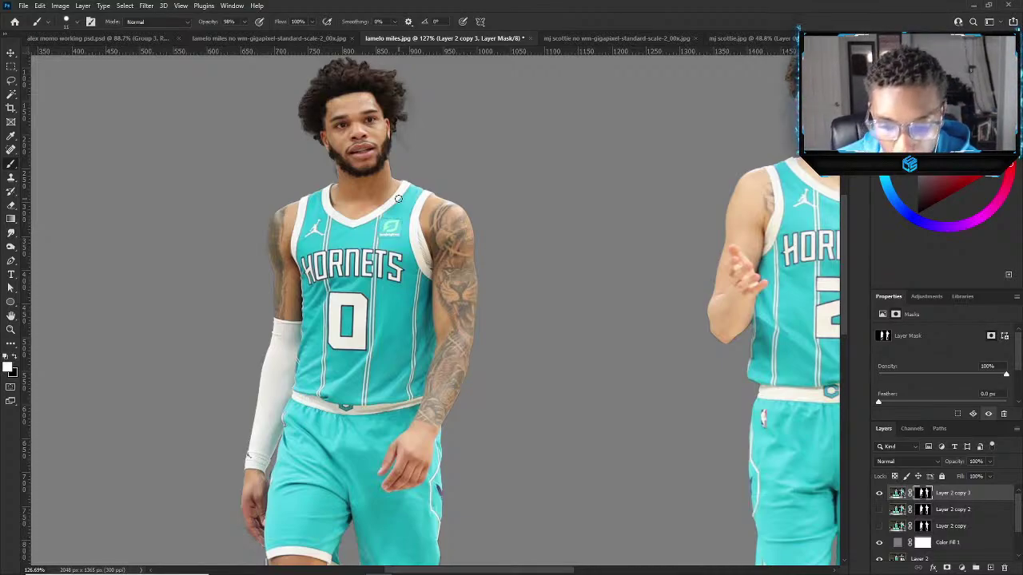
Apply the layer mask on the topmost cutout layer and convert that layer to a smart object.
{"action": "scroll", "coordinate": [494, 334], "scroll_direction": "up", "scroll_amount": 2}
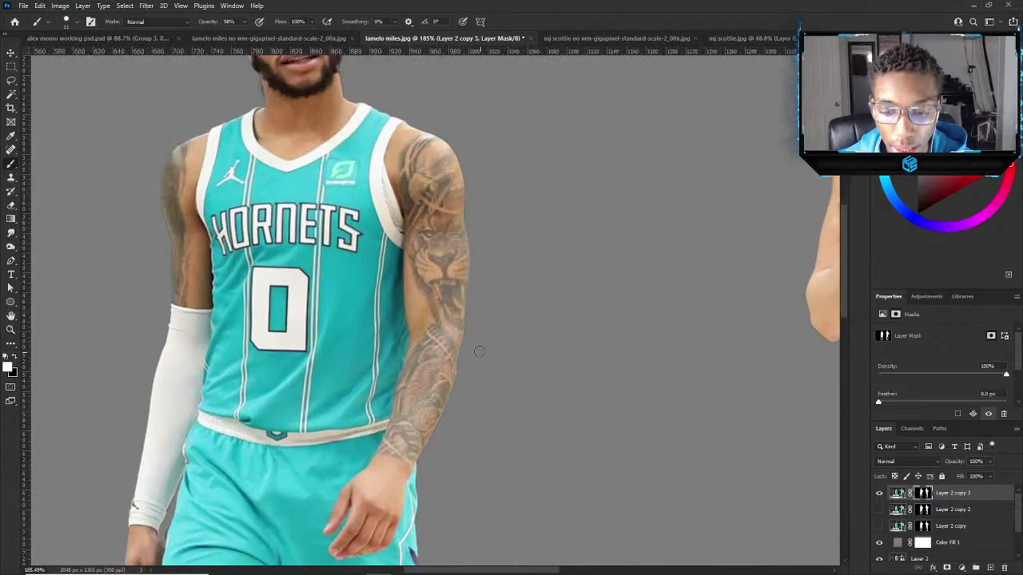
{"action": "scroll", "coordinate": [475, 347], "scroll_direction": "down", "scroll_amount": 2}
{"action": "key", "text": "v"}
{"action": "scroll", "coordinate": [451, 347], "scroll_direction": "down", "scroll_amount": 3}
{"action": "scroll", "coordinate": [452, 347], "scroll_direction": "up", "scroll_amount": 2}
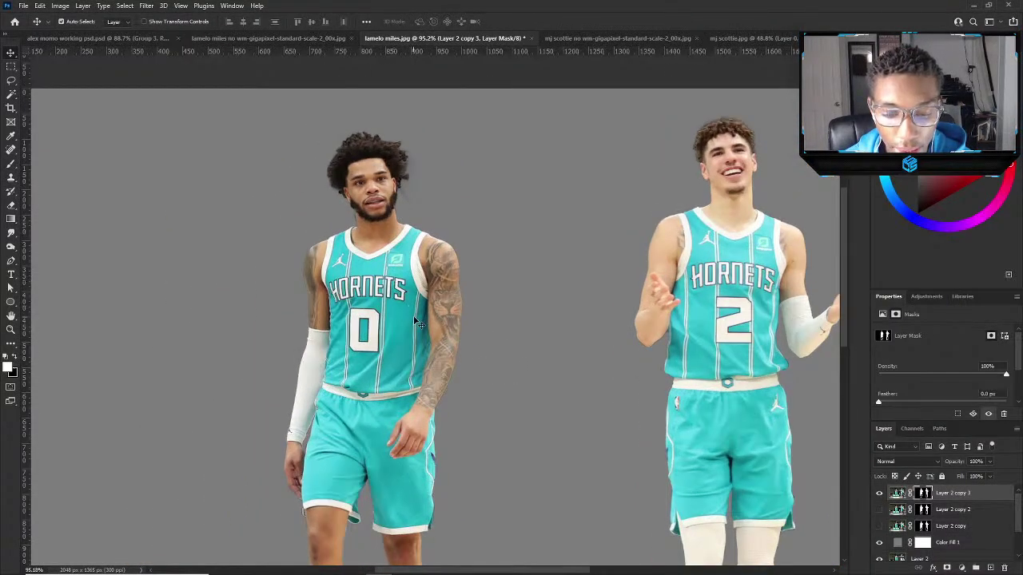
{"action": "right_click", "coordinate": [926, 493]}
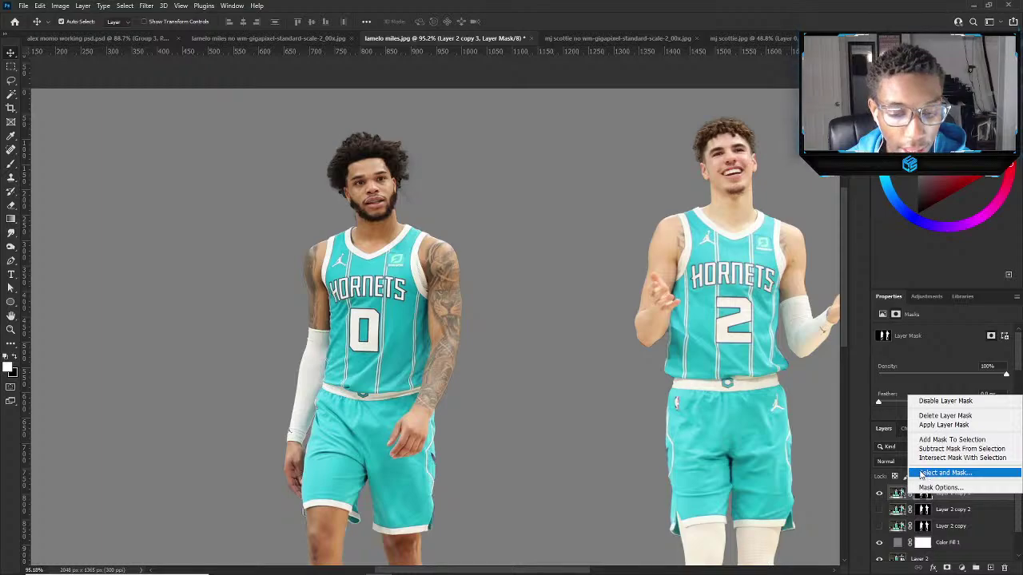
{"action": "left_click", "coordinate": [932, 425]}
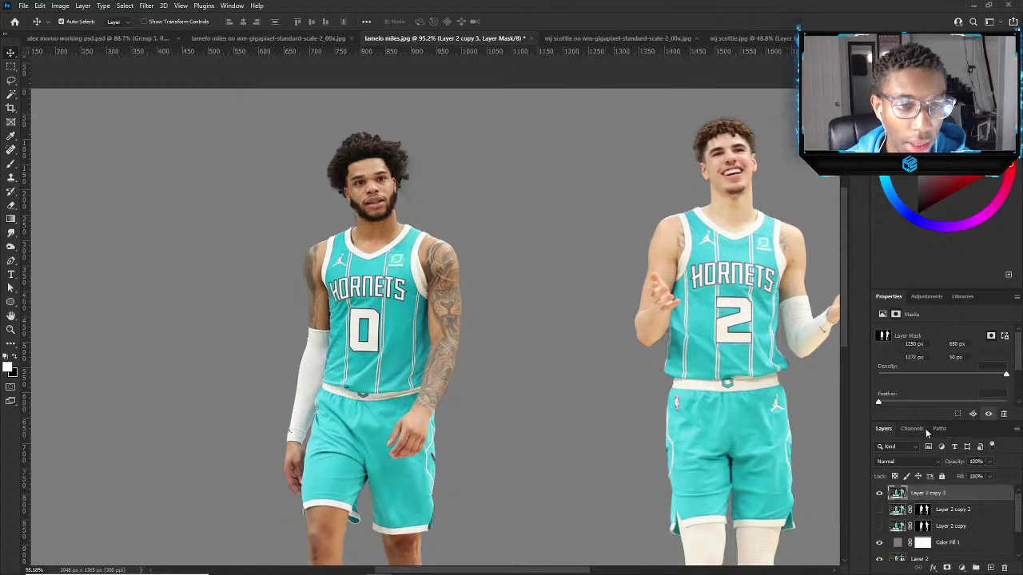
{"action": "key", "text": "ctrl+0"}
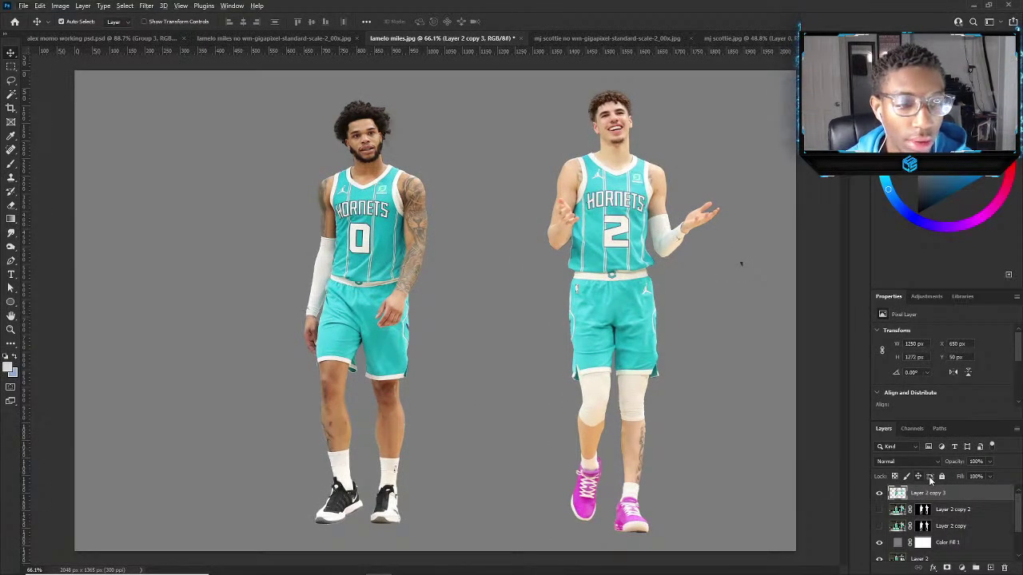
{"action": "right_click", "coordinate": [927, 499]}
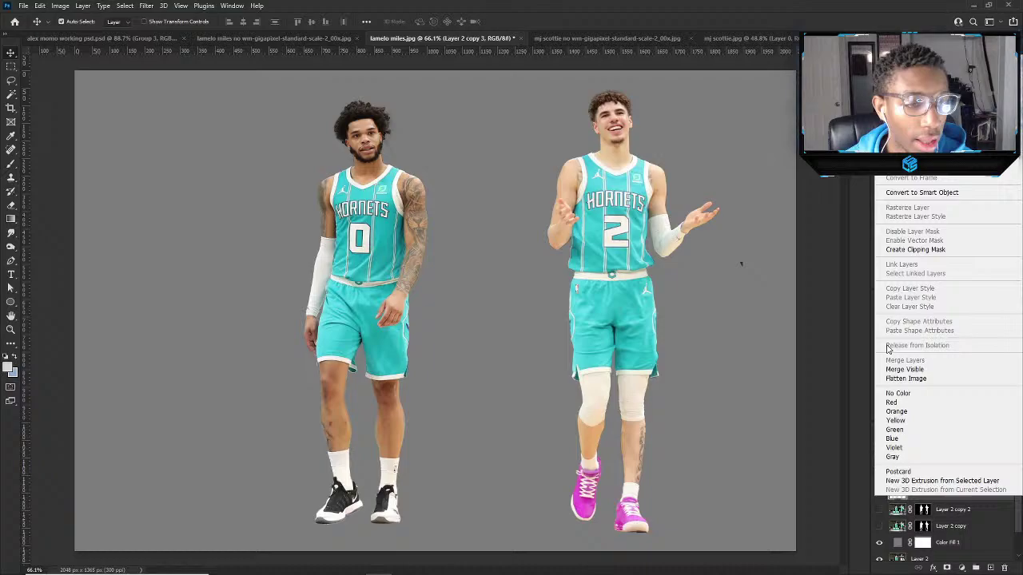
{"action": "left_click", "coordinate": [919, 195]}
Grade the cutout in Camera Raw with Contrast +26, Highlights -28, Shadows -22, Whites +3, Blacks -50, Clarity +17, Dehaze +13 and Vibrance +13.
{"action": "left_click", "coordinate": [146, 6]}
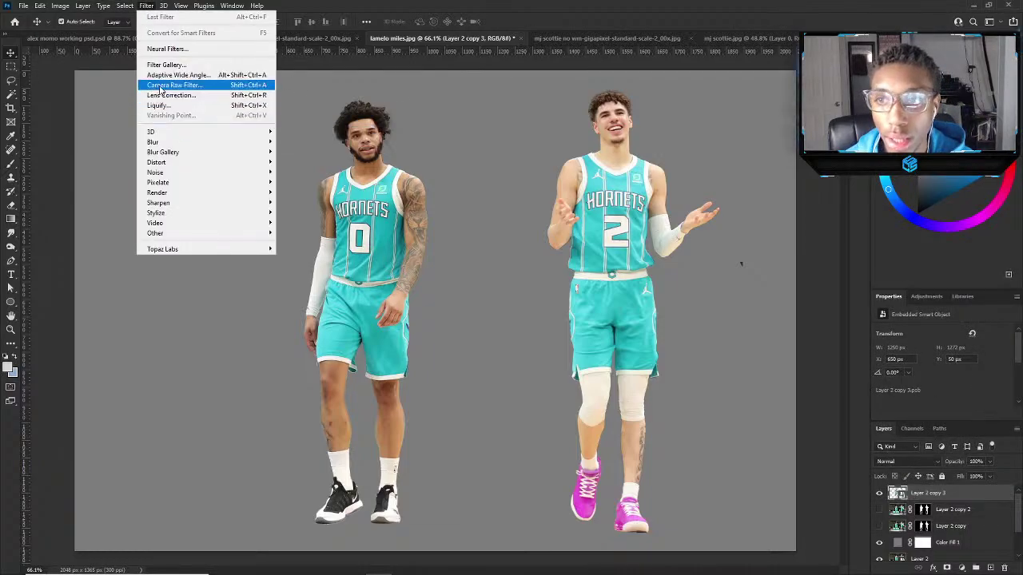
{"action": "left_click", "coordinate": [504, 185]}
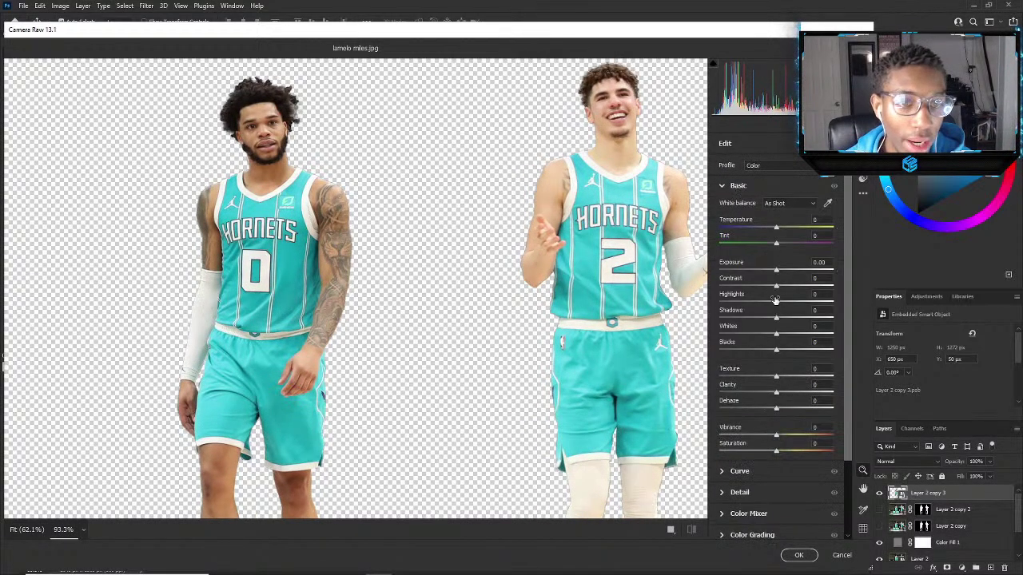
{"action": "left_click_drag", "start_coordinate": [783, 290], "coordinate": [801, 293]}
{"action": "left_click_drag", "start_coordinate": [776, 302], "coordinate": [750, 357]}
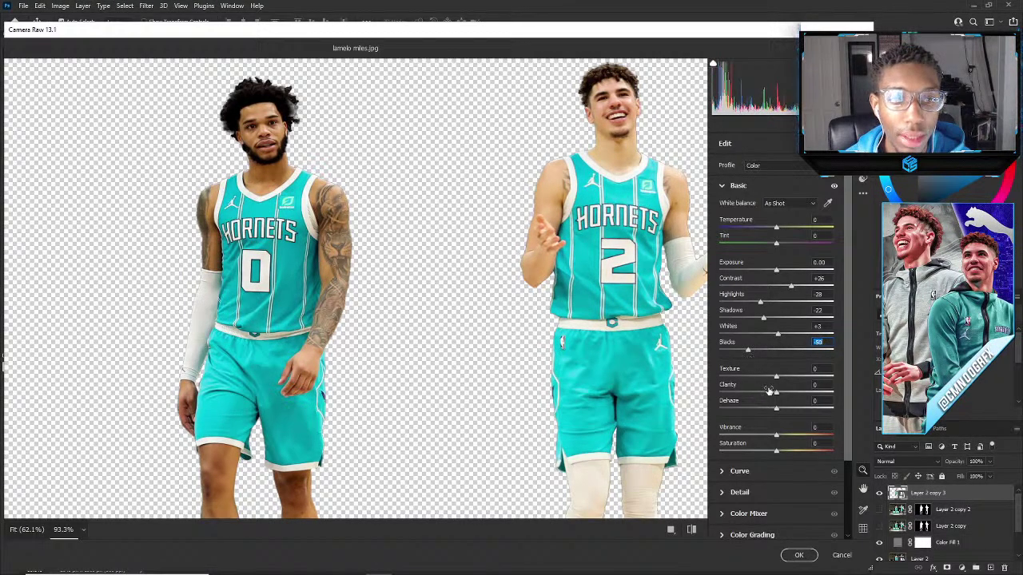
{"action": "left_click_drag", "start_coordinate": [769, 392], "coordinate": [784, 435]}
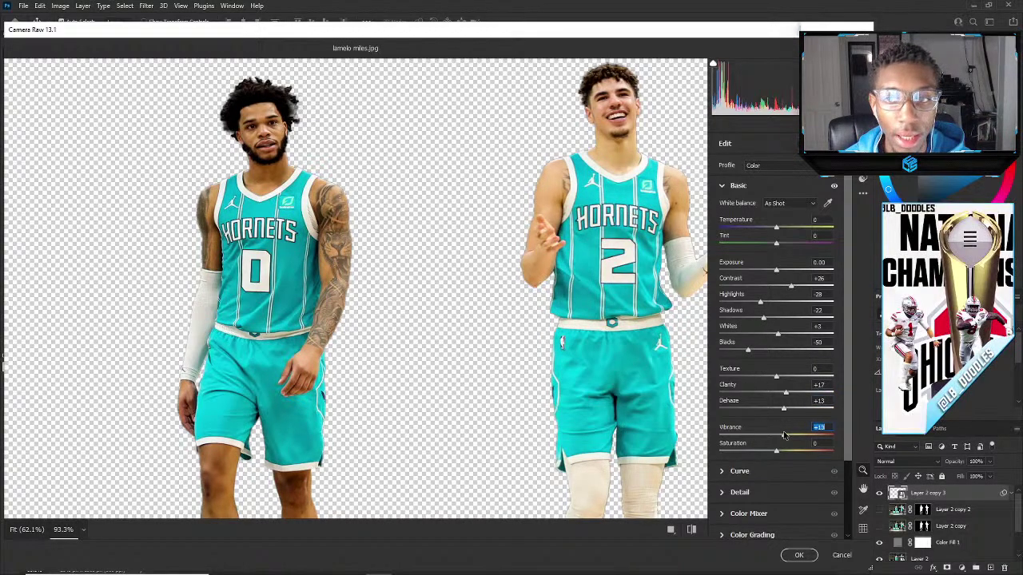
Shape the point curve with lifted shadows and an upper-midtone point at input 158, output 160, and apply the Camera Raw filter.
{"action": "left_click", "coordinate": [743, 471]}
{"action": "left_click_drag", "start_coordinate": [744, 324], "coordinate": [804, 258]}
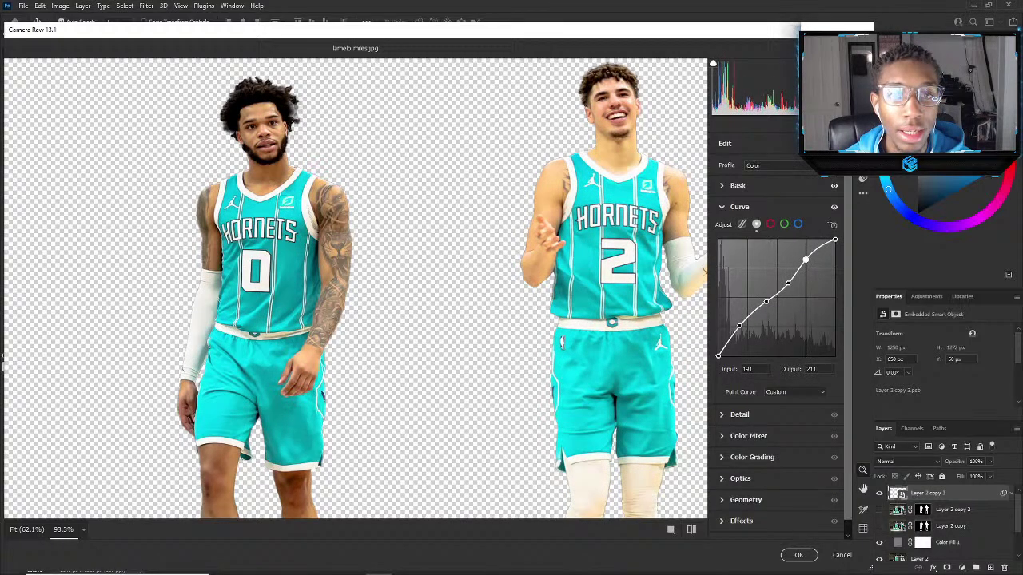
{"action": "key", "text": "ctrl+z"}
{"action": "left_click", "coordinate": [804, 268]}
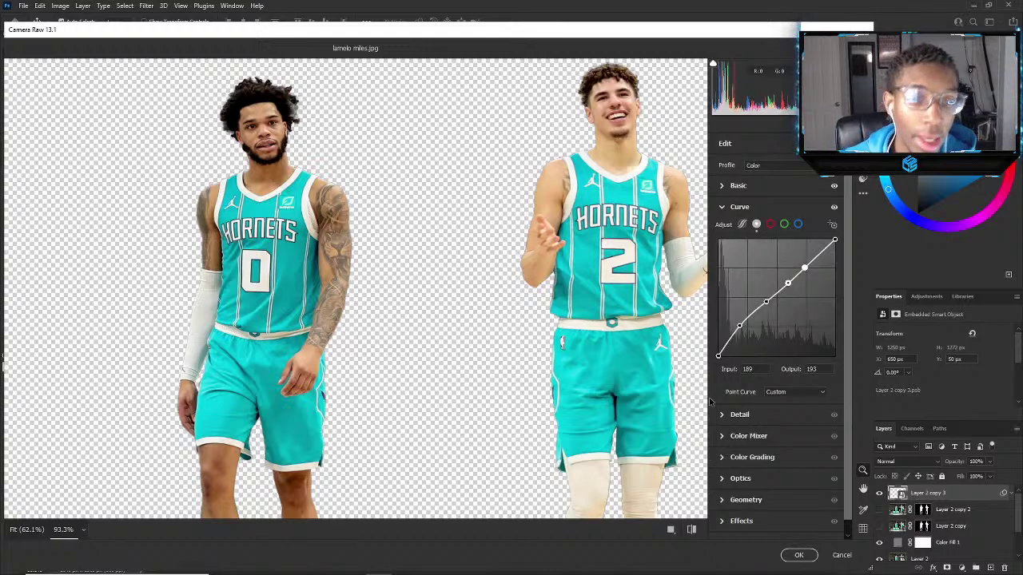
{"action": "mouse_move", "coordinate": [747, 319]}
{"action": "left_mouse_down"}
{"action": "mouse_move", "coordinate": [755, 323]}
{"action": "mouse_move", "coordinate": [753, 314]}
{"action": "left_mouse_up"}
{"action": "key", "text": "Delete"}
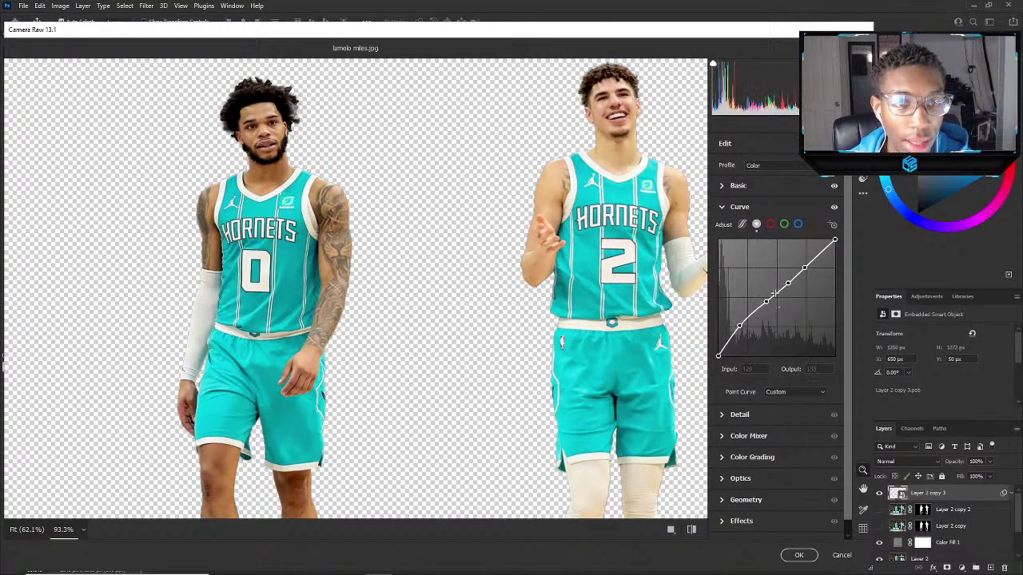
{"action": "mouse_move", "coordinate": [788, 285]}
{"action": "left_mouse_down"}
{"action": "mouse_move", "coordinate": [791, 300]}
{"action": "mouse_move", "coordinate": [790, 283]}
{"action": "left_mouse_up"}
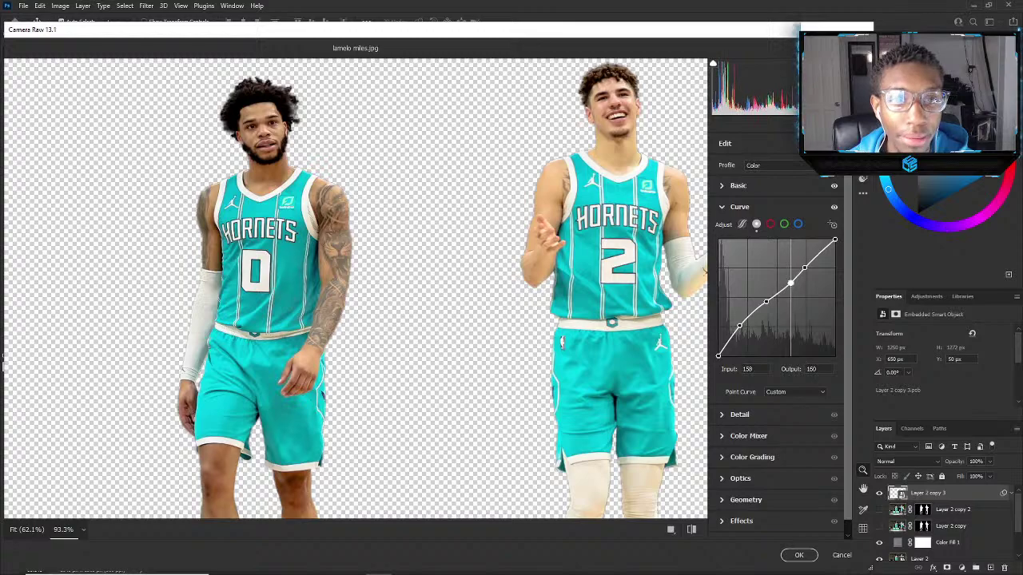
{"action": "scroll", "coordinate": [732, 200], "scroll_direction": "down", "scroll_amount": 1}
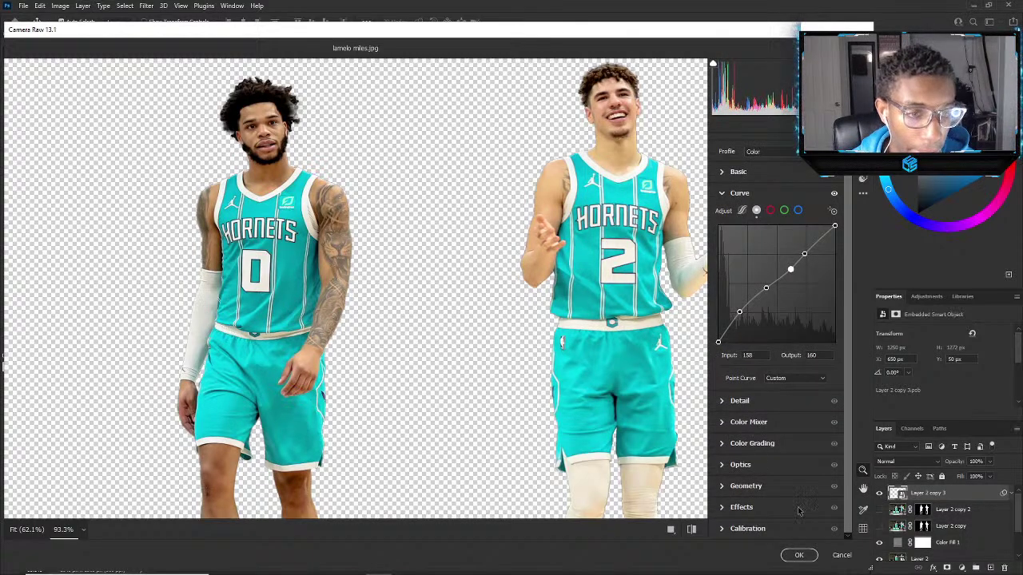
{"action": "left_click", "coordinate": [797, 554]}
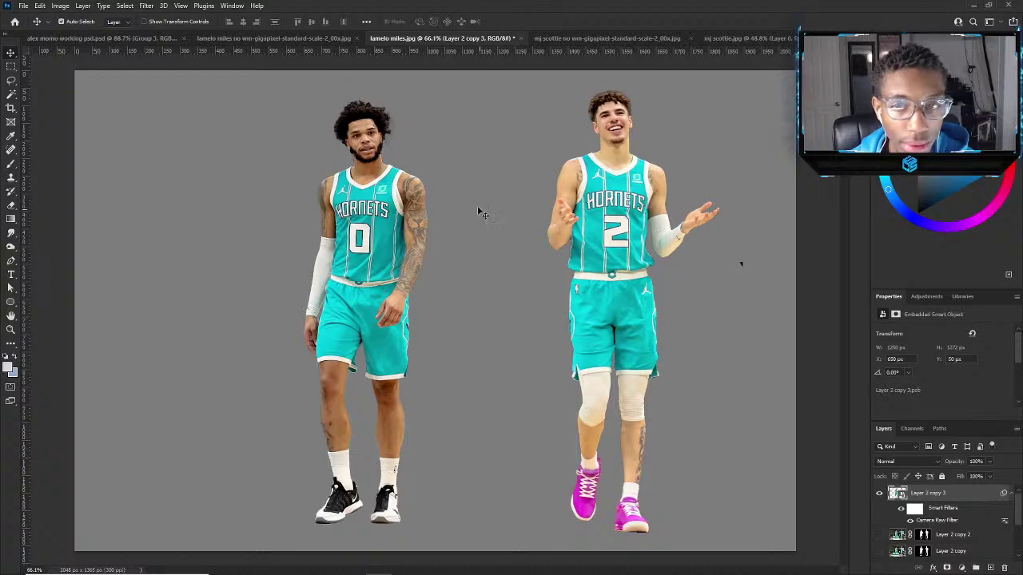
Examine the color-graded cutout of both players up close and as a whole.
{"action": "key", "text": "ctrl+minus"}
{"action": "scroll", "coordinate": [512, 123], "scroll_direction": "up", "scroll_amount": 6}
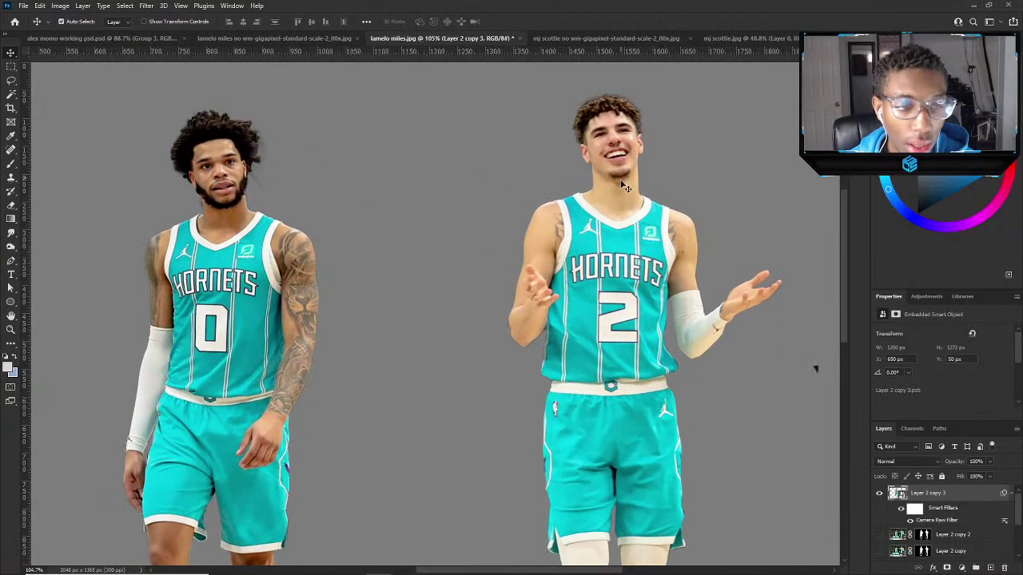
{"action": "left_click", "coordinate": [955, 551]}
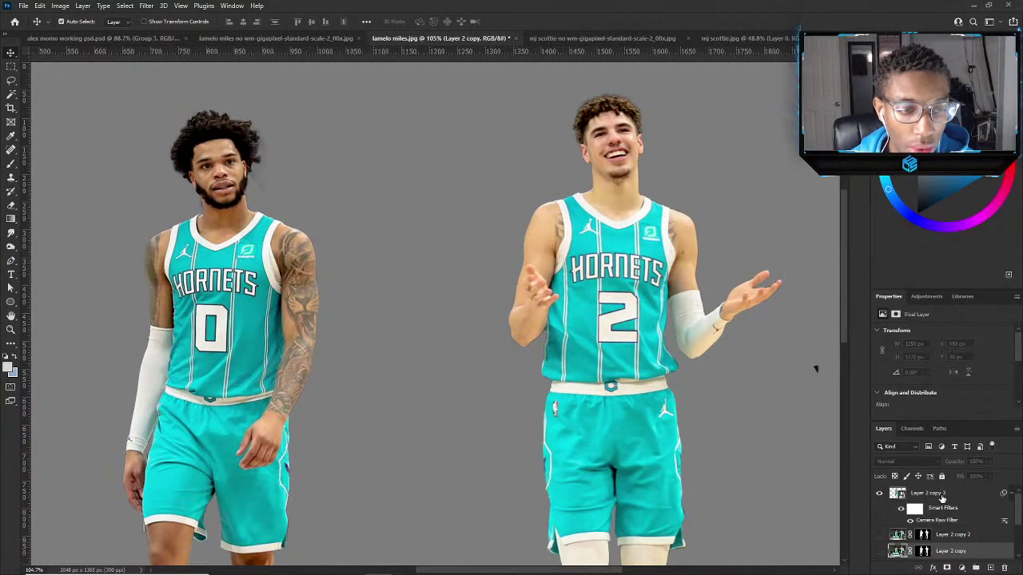
{"action": "left_click", "coordinate": [941, 493]}
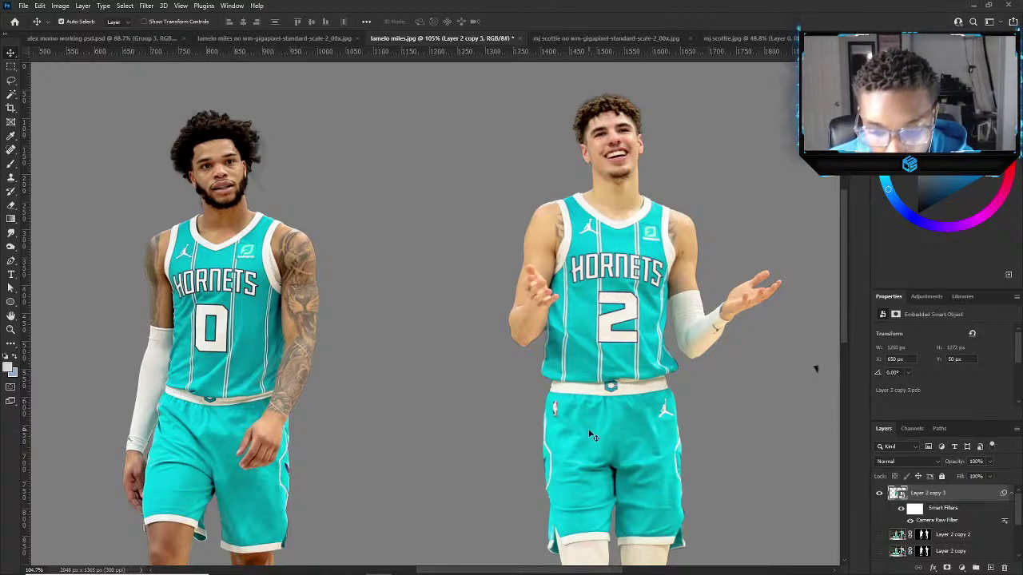
{"action": "scroll", "coordinate": [512, 460], "scroll_direction": "down", "scroll_amount": 3}
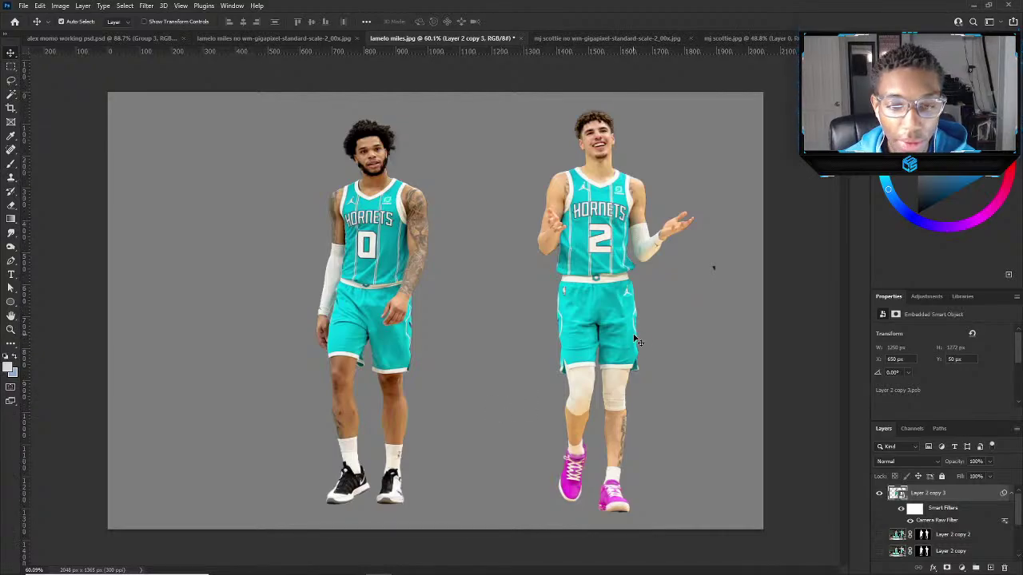
{"action": "scroll", "coordinate": [640, 340], "scroll_direction": "up", "scroll_amount": 3}
{"action": "scroll", "coordinate": [622, 325], "scroll_direction": "down", "scroll_amount": 3}
{"action": "scroll", "coordinate": [279, 309], "scroll_direction": "up", "scroll_amount": 5}
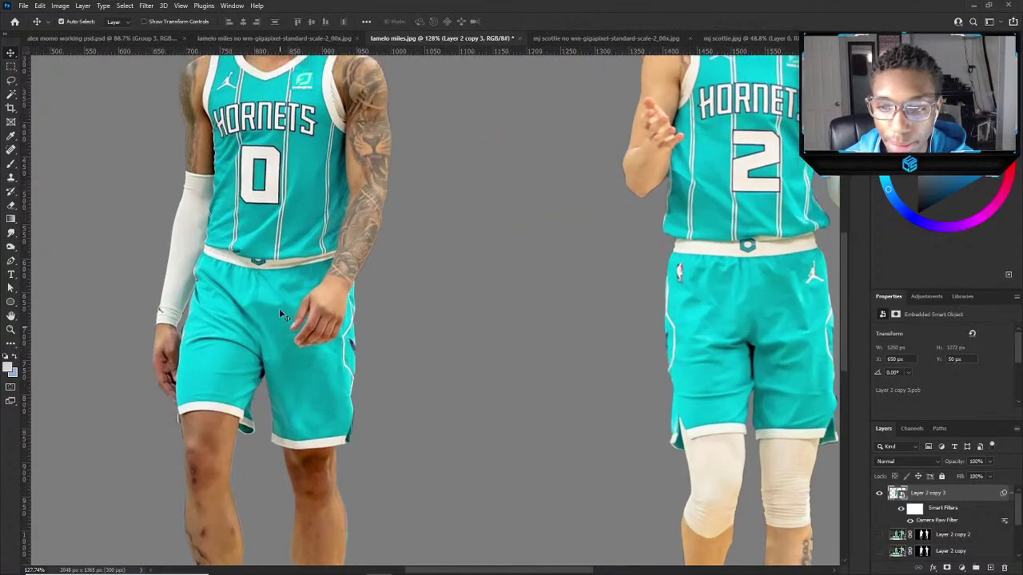
Add a layer mask to the graded cutout layer and ready a small black brush at the gap between the number 0 player's sleeve and shorts.
{"action": "scroll", "coordinate": [348, 391], "scroll_direction": "up", "scroll_amount": 2}
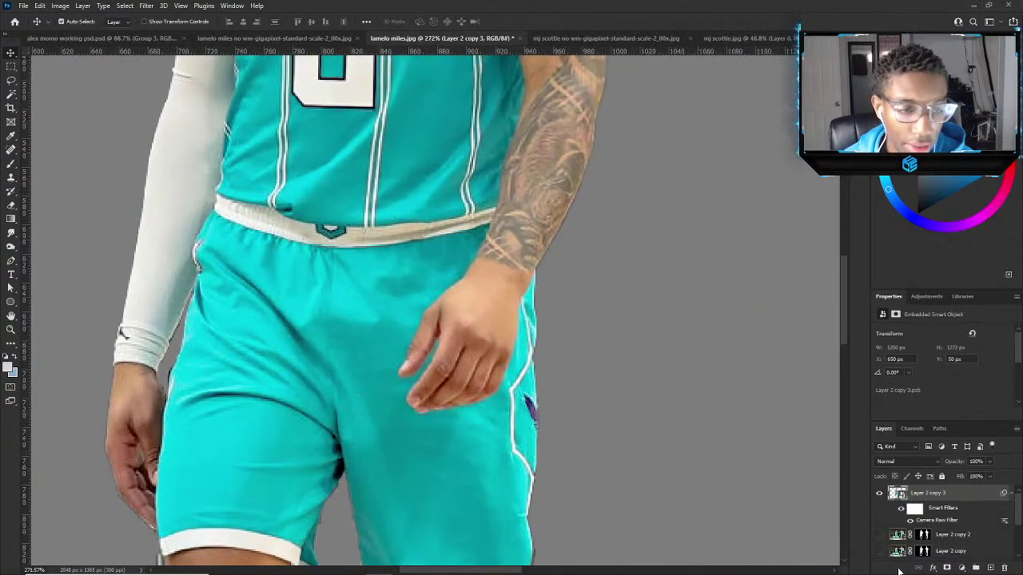
{"action": "left_click", "coordinate": [946, 569]}
{"action": "key", "text": "b"}
{"action": "scroll", "coordinate": [142, 331], "scroll_direction": "up", "scroll_amount": 2}
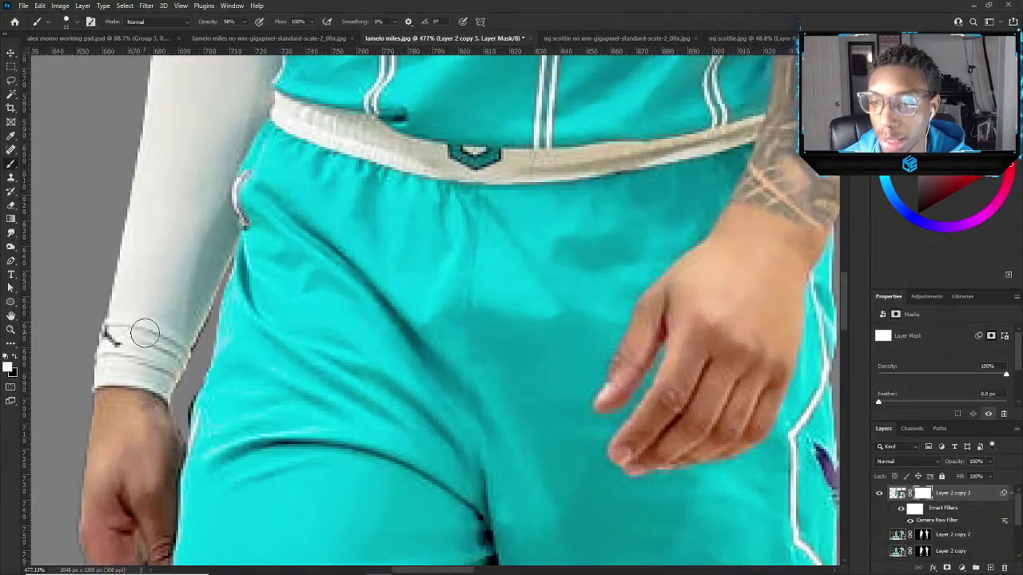
{"action": "key", "text": "x"}
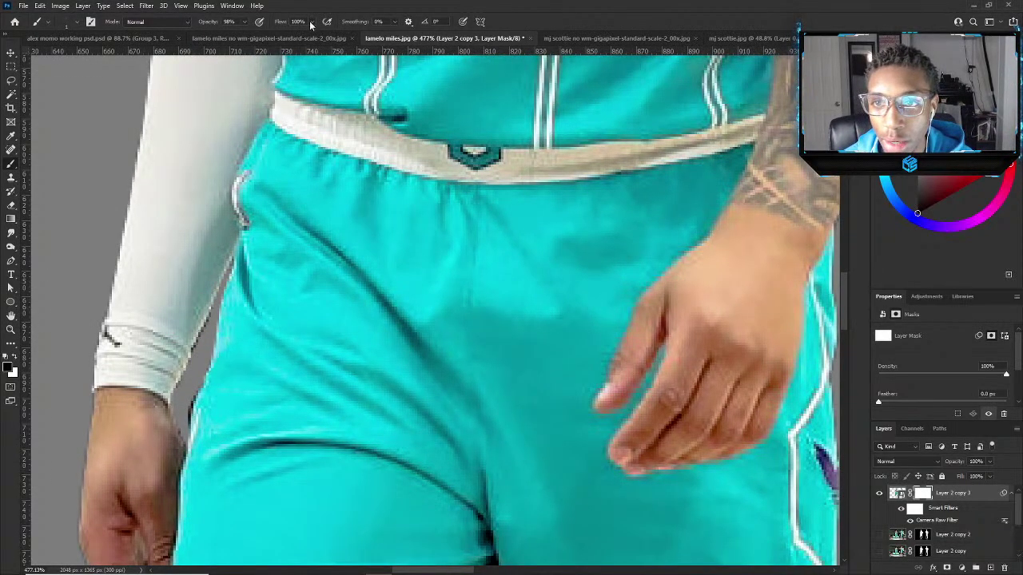
{"action": "scroll", "coordinate": [201, 207], "scroll_direction": "up", "scroll_amount": 1}
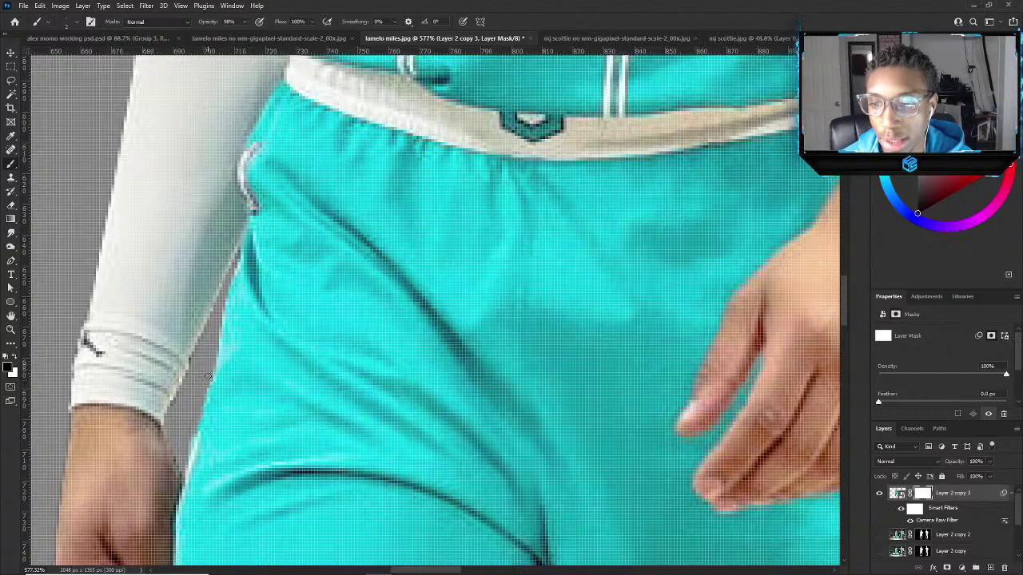
{"action": "scroll", "coordinate": [209, 361], "scroll_direction": "down", "scroll_amount": 10}
{"action": "key", "text": "v"}
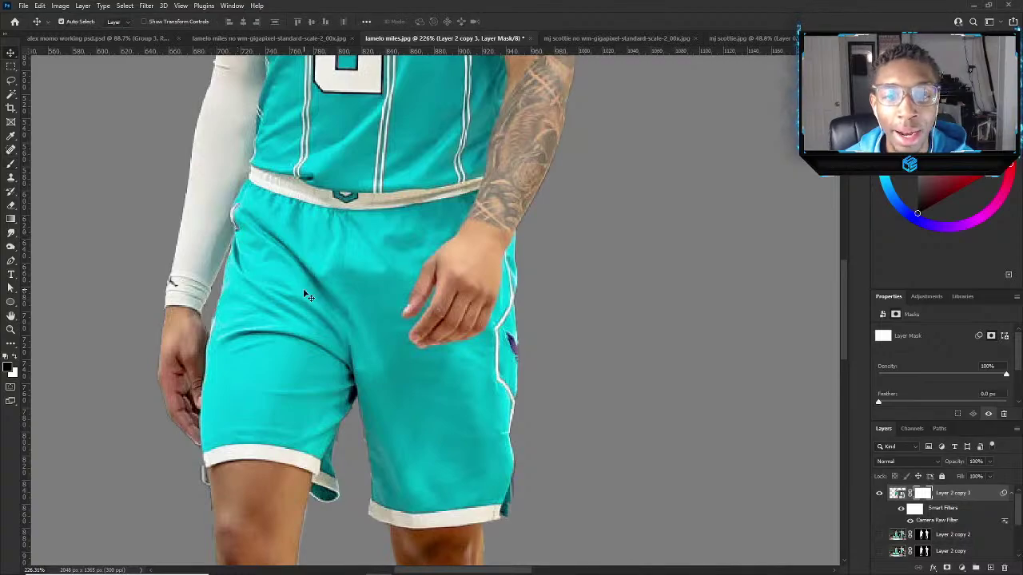
Mask out the dark fringe along the outer edge of the number 0 player's shorts above the hem with a small, hard black brush.
{"action": "scroll", "coordinate": [331, 291], "scroll_direction": "up", "scroll_amount": 5}
{"action": "key", "text": "b"}
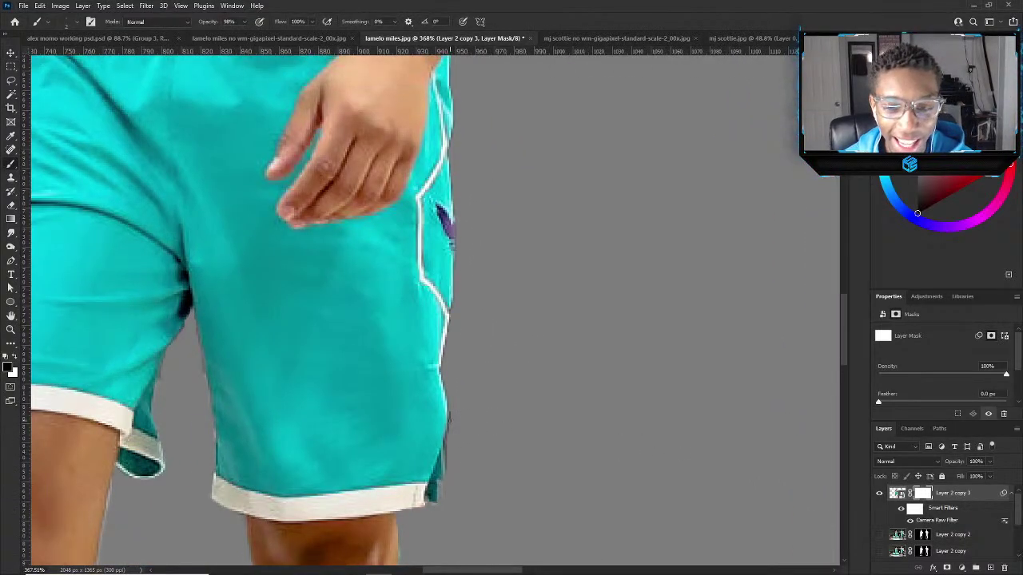
{"action": "scroll", "coordinate": [453, 411], "scroll_direction": "up", "scroll_amount": 1}
{"action": "right_click", "coordinate": [454, 411]}
{"action": "key", "text": "Escape"}
{"action": "scroll", "coordinate": [448, 411], "scroll_direction": "up", "scroll_amount": 2}
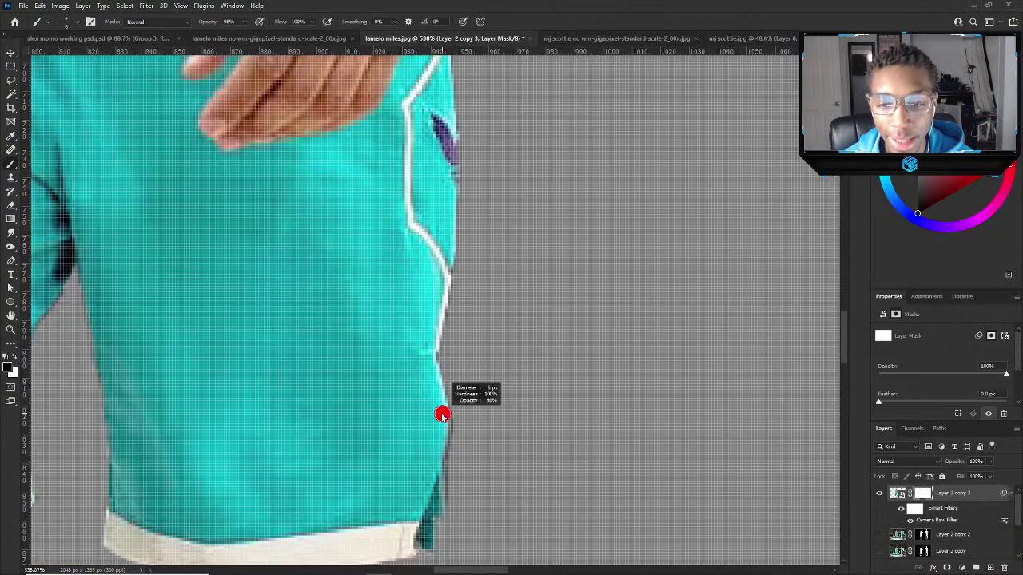
{"action": "mouse_move", "coordinate": [454, 405]}
{"action": "left_mouse_down"}
{"action": "mouse_move", "coordinate": [454, 509]}
{"action": "mouse_move", "coordinate": [446, 462]}
{"action": "left_mouse_up"}
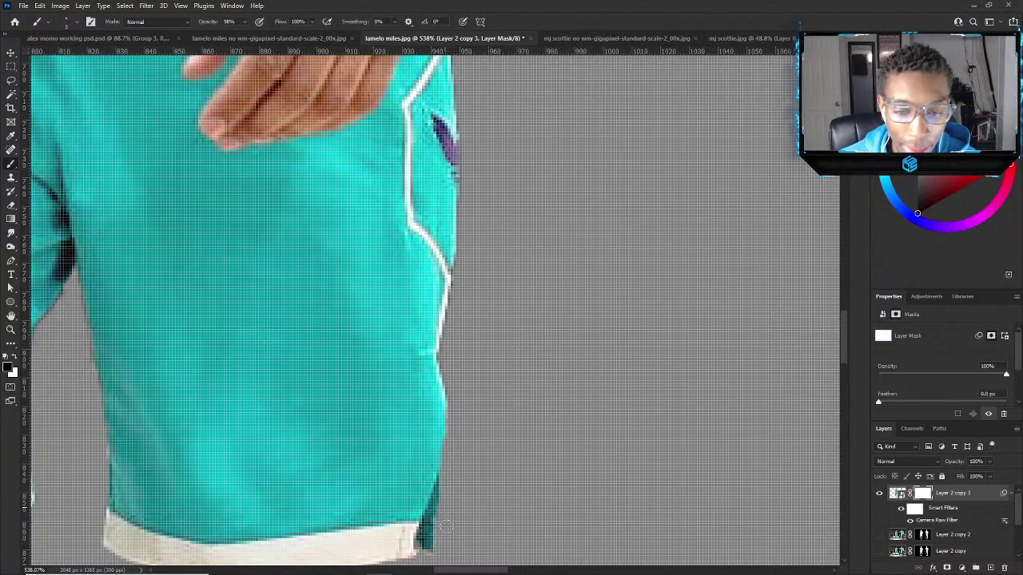
{"action": "scroll", "coordinate": [446, 526], "scroll_direction": "down", "scroll_amount": 6}
{"action": "key", "text": "v"}
Mask out the dark fringe along both sides of the number 0 player's neck, up to the beard, with the black brush.
{"action": "scroll", "coordinate": [565, 271], "scroll_direction": "up", "scroll_amount": 3}
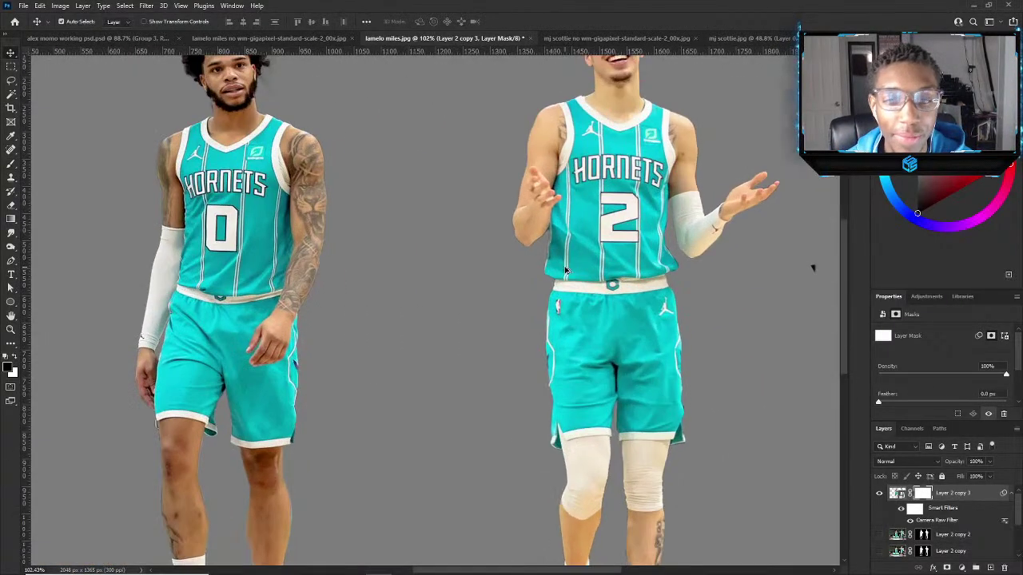
{"action": "scroll", "coordinate": [565, 271], "scroll_direction": "down", "scroll_amount": 2}
{"action": "scroll", "coordinate": [621, 463], "scroll_direction": "up", "scroll_amount": 4}
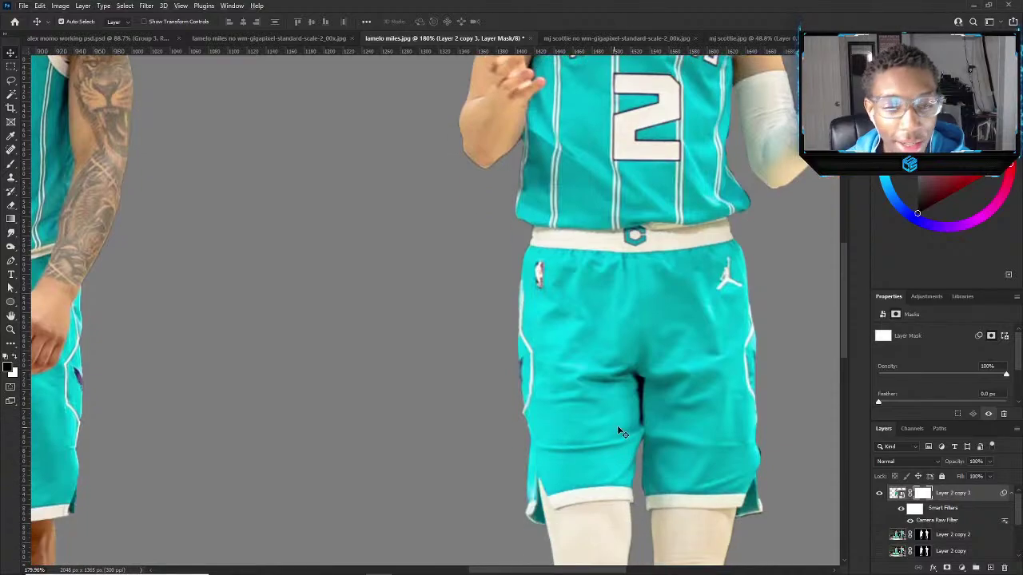
{"action": "scroll", "coordinate": [617, 432], "scroll_direction": "down", "scroll_amount": 4}
{"action": "scroll", "coordinate": [438, 173], "scroll_direction": "up", "scroll_amount": 4}
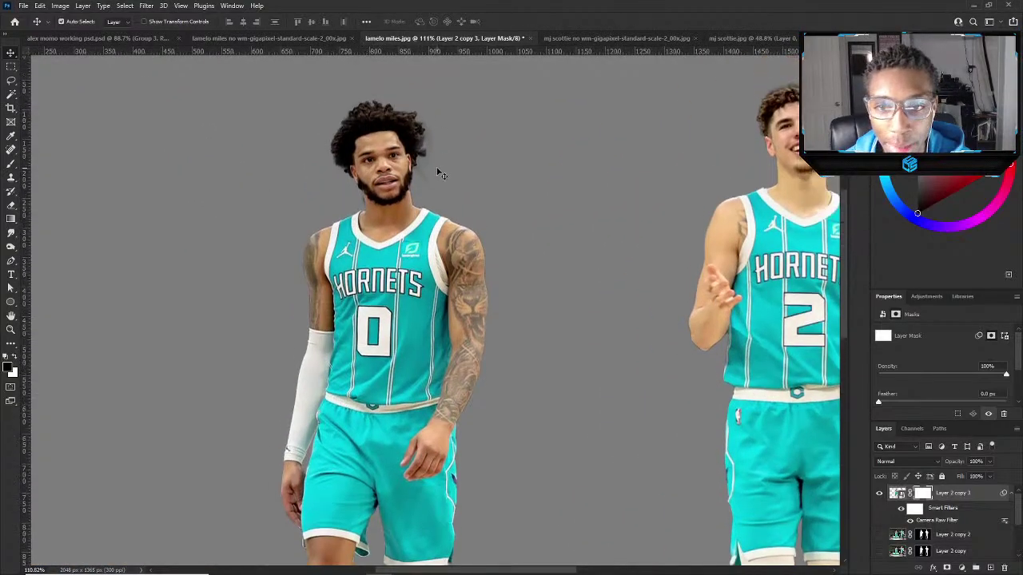
{"action": "scroll", "coordinate": [438, 173], "scroll_direction": "up", "scroll_amount": 4}
{"action": "key", "text": "b"}
{"action": "scroll", "coordinate": [446, 264], "scroll_direction": "up", "scroll_amount": 2}
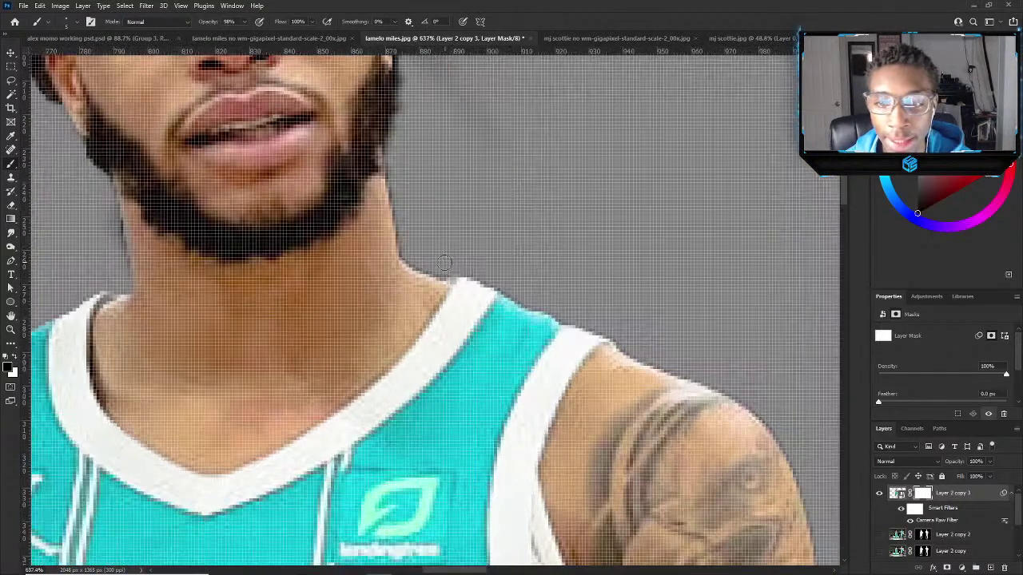
{"action": "mouse_move", "coordinate": [446, 263]}
{"action": "left_mouse_down"}
{"action": "mouse_move", "coordinate": [407, 252]}
{"action": "mouse_move", "coordinate": [393, 187]}
{"action": "mouse_move", "coordinate": [400, 140]}
{"action": "left_mouse_up"}
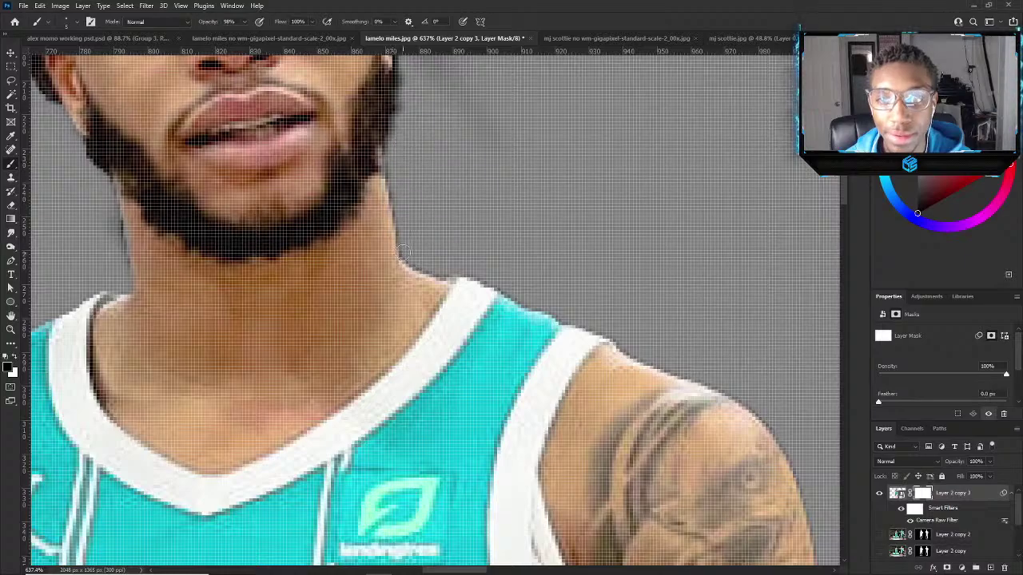
{"action": "left_click_drag", "start_coordinate": [404, 249], "coordinate": [396, 162]}
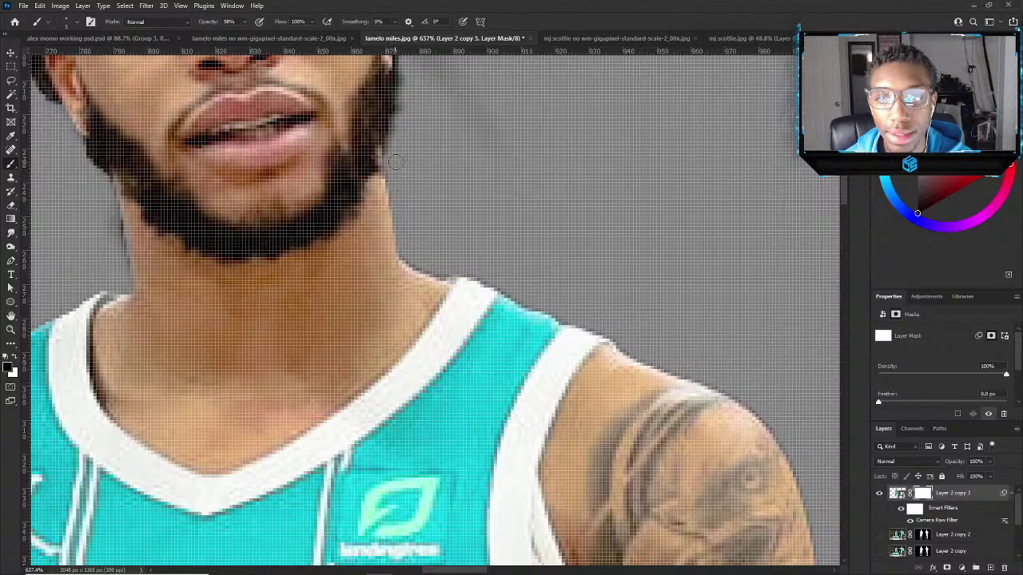
{"action": "mouse_move", "coordinate": [147, 255]}
{"action": "left_mouse_down"}
{"action": "mouse_move", "coordinate": [123, 272]}
{"action": "mouse_move", "coordinate": [110, 202]}
{"action": "left_mouse_up"}
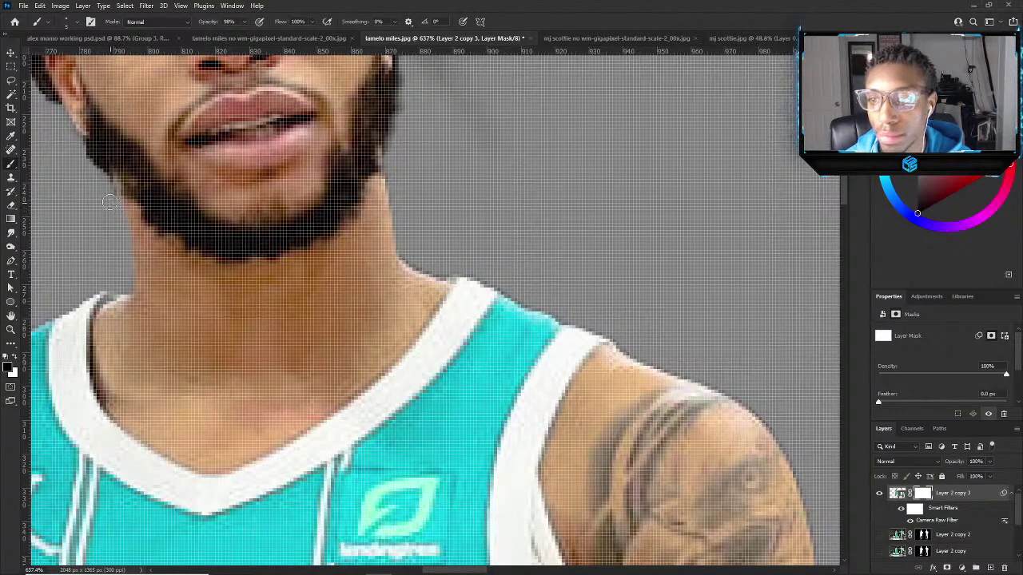
Clean the mask edge from the number 0 player's neck along the jersey strap to the tattooed shoulder with the black brush.
{"action": "scroll", "coordinate": [109, 202], "scroll_direction": "down", "scroll_amount": 2}
{"action": "scroll", "coordinate": [424, 256], "scroll_direction": "up", "scroll_amount": 3}
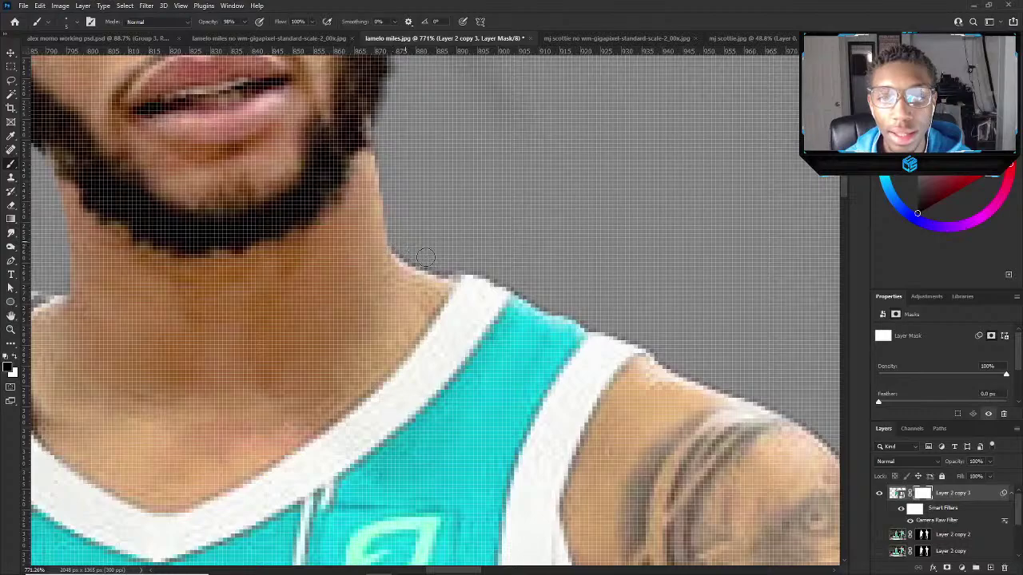
{"action": "mouse_move", "coordinate": [424, 256]}
{"action": "left_mouse_down"}
{"action": "mouse_move", "coordinate": [469, 264]}
{"action": "mouse_move", "coordinate": [579, 308]}
{"action": "mouse_move", "coordinate": [622, 299]}
{"action": "left_mouse_up"}
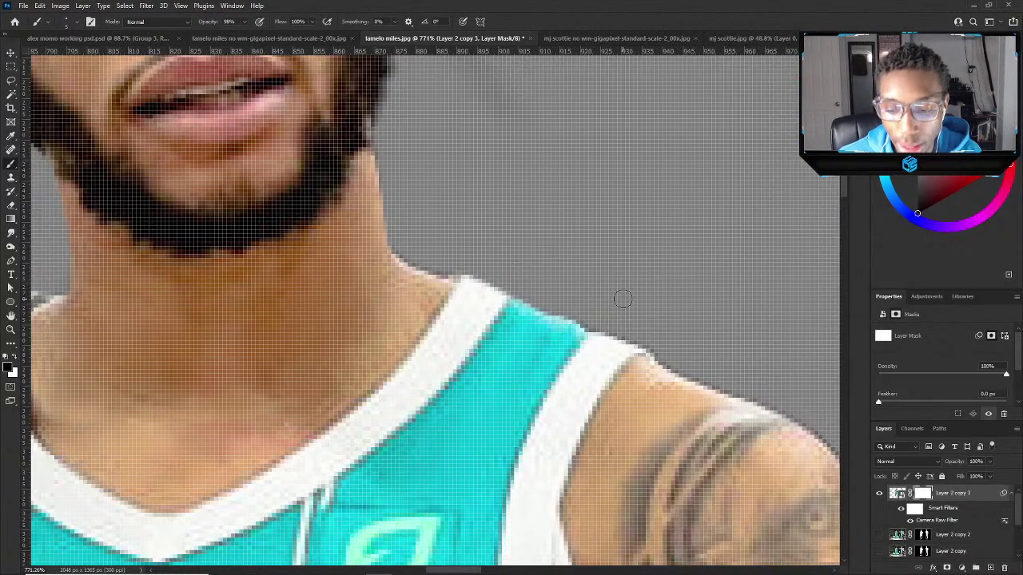
Add a Selective Color adjustment layer above the masked cutout layer.
{"action": "scroll", "coordinate": [522, 260], "scroll_direction": "down", "scroll_amount": 10}
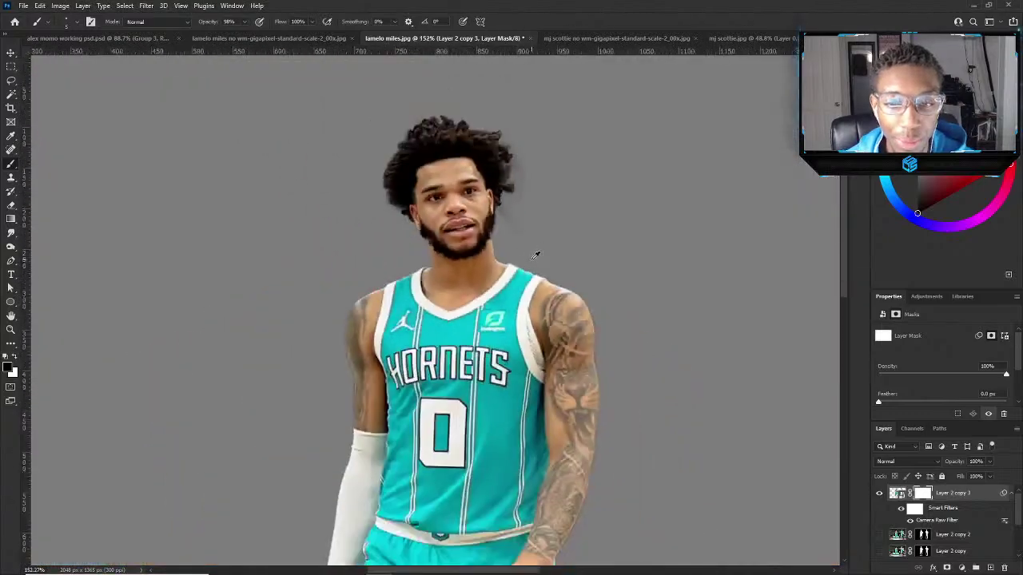
{"action": "key", "text": "v"}
{"action": "scroll", "coordinate": [595, 251], "scroll_direction": "up", "scroll_amount": 1}
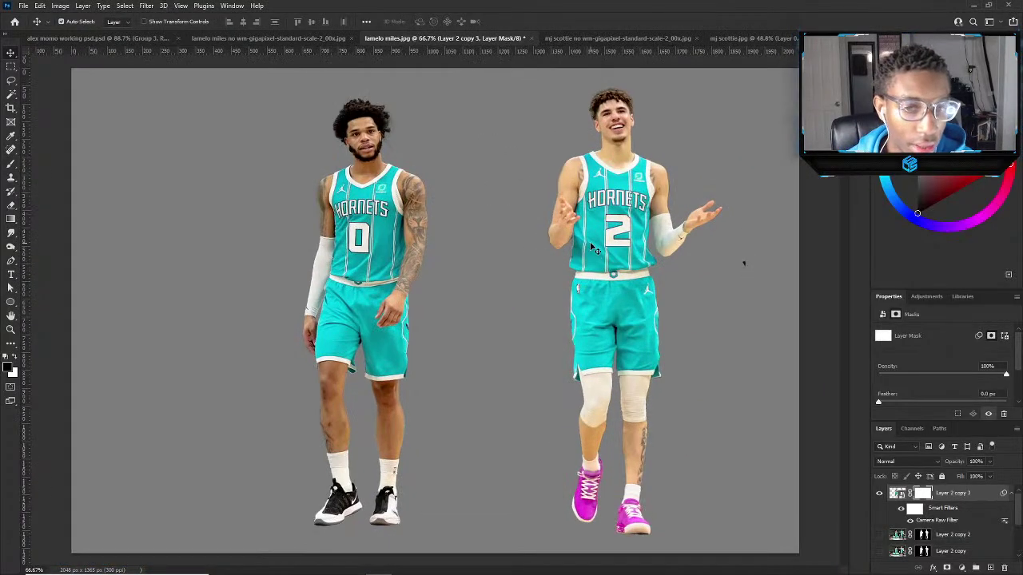
{"action": "left_click", "coordinate": [963, 568]}
{"action": "left_click", "coordinate": [959, 557]}
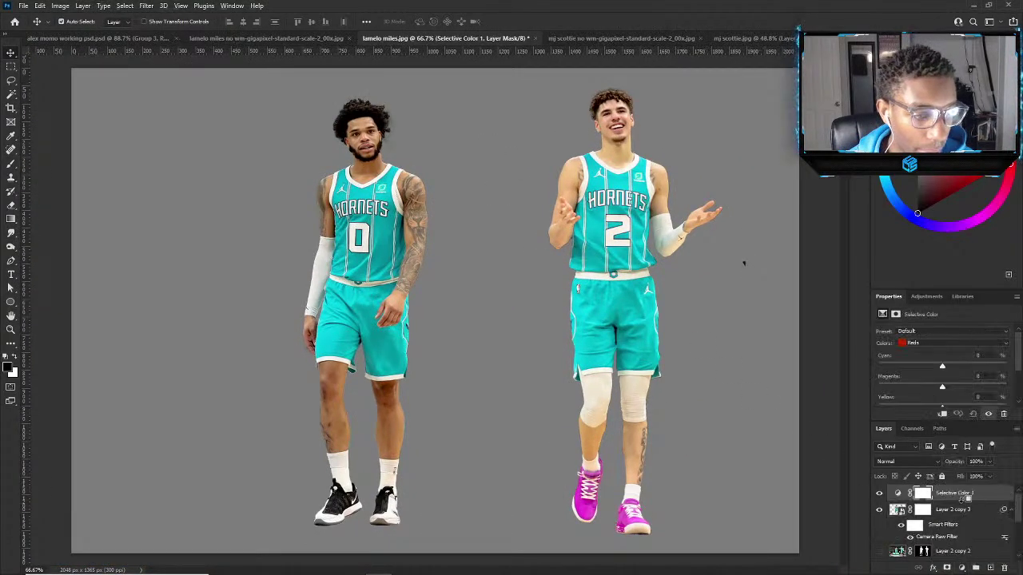
Clip the Selective Color layer to the cutout and set its Neutrals to Magenta +1, Yellow +7 and Black +3.
{"action": "left_click", "coordinate": [930, 343]}
{"action": "left_click", "coordinate": [924, 412]}
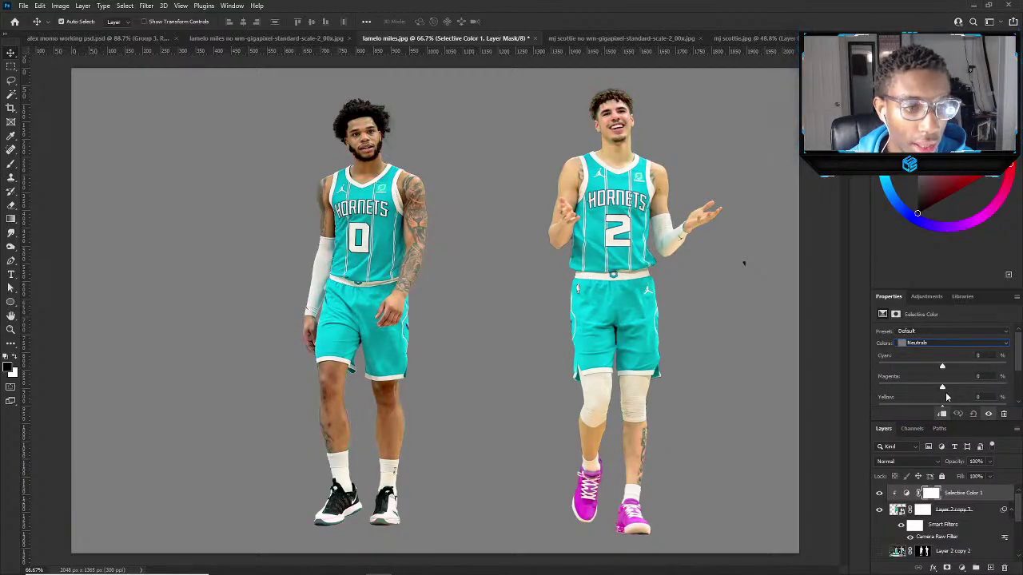
{"action": "scroll", "coordinate": [944, 391], "scroll_direction": "down", "scroll_amount": 2}
{"action": "left_click_drag", "start_coordinate": [933, 354], "coordinate": [945, 388]}
{"action": "scroll", "coordinate": [943, 355], "scroll_direction": "down", "scroll_amount": 1}
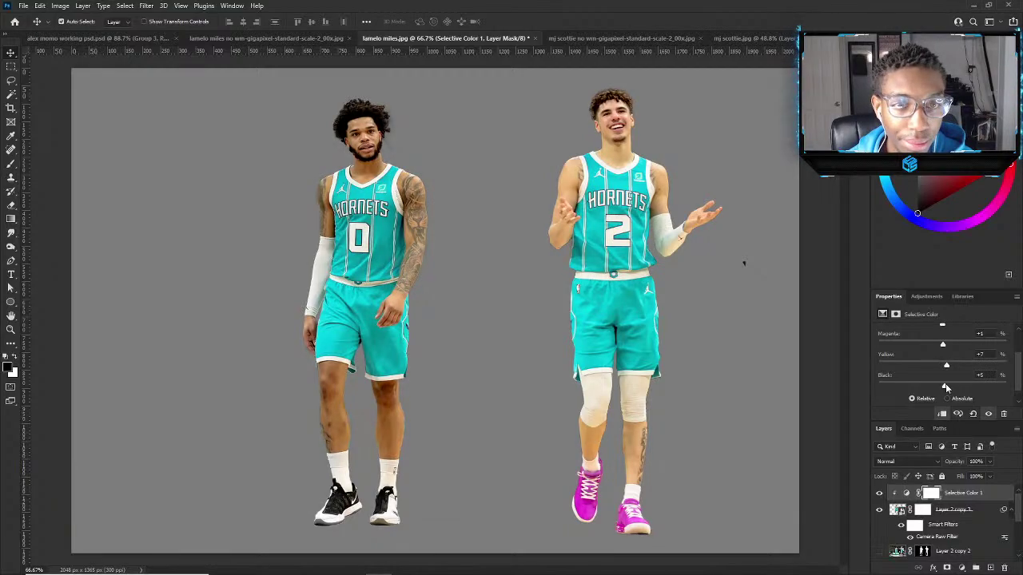
{"action": "scroll", "coordinate": [945, 387], "scroll_direction": "up", "scroll_amount": 1}
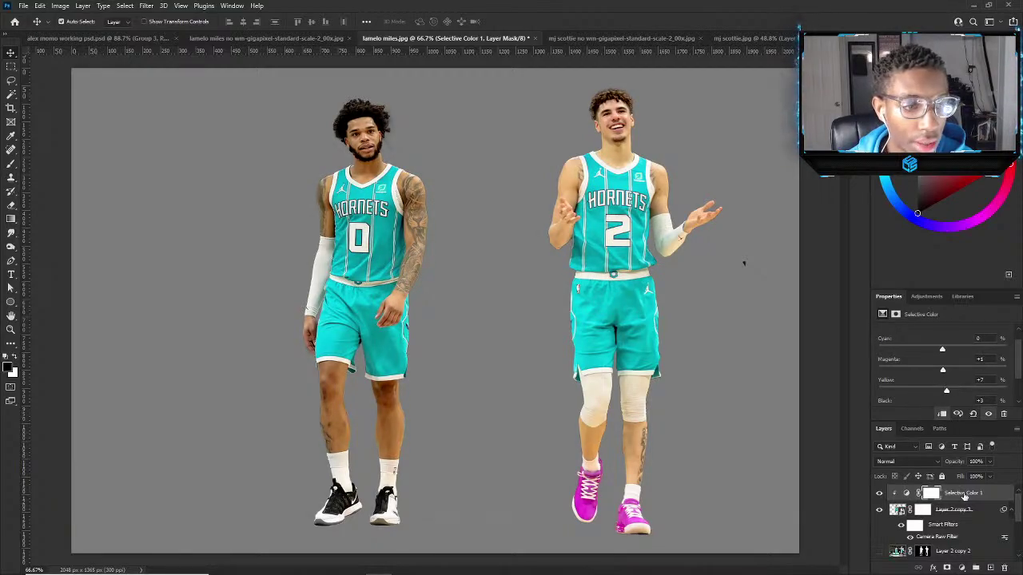
Add a Curves adjustment layer above the Selective Color layer and clip it to the cutout.
{"action": "left_click", "coordinate": [965, 495]}
{"action": "left_click", "coordinate": [961, 568]}
{"action": "left_click", "coordinate": [956, 426]}
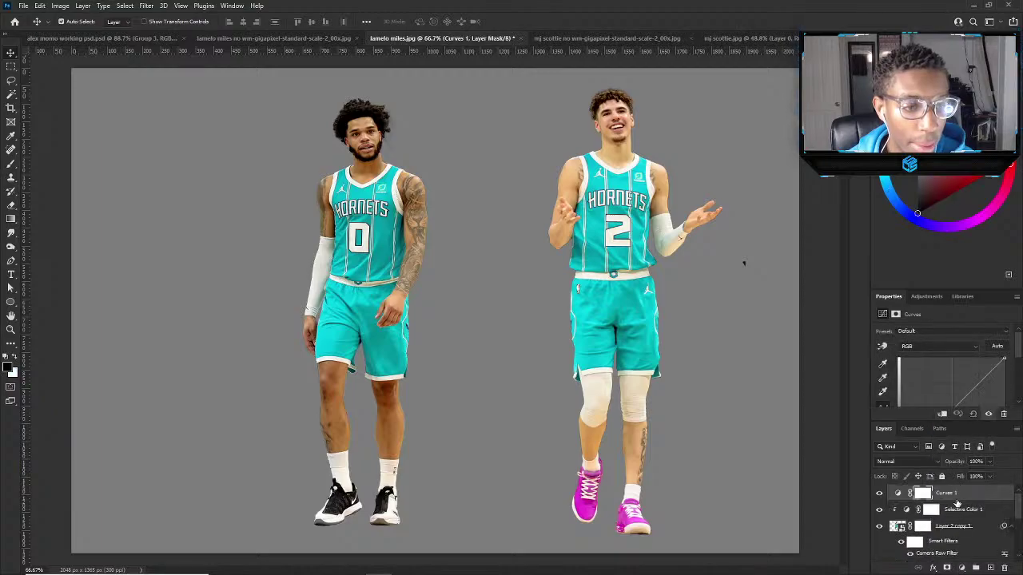
{"action": "left_click", "coordinate": [962, 296]}
{"action": "left_click", "coordinate": [888, 297]}
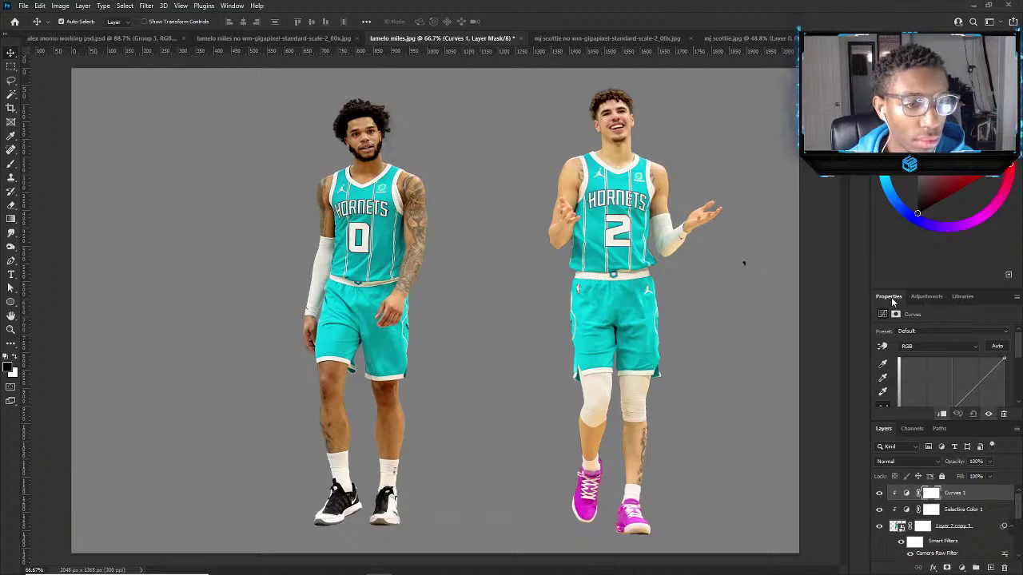
Close the Adjustments and Libraries panels and dock Properties as the first tab in the Layers group.
{"action": "left_click", "coordinate": [926, 297]}
{"action": "left_click", "coordinate": [888, 296]}
{"action": "left_click", "coordinate": [926, 297]}
{"action": "right_click", "coordinate": [925, 297]}
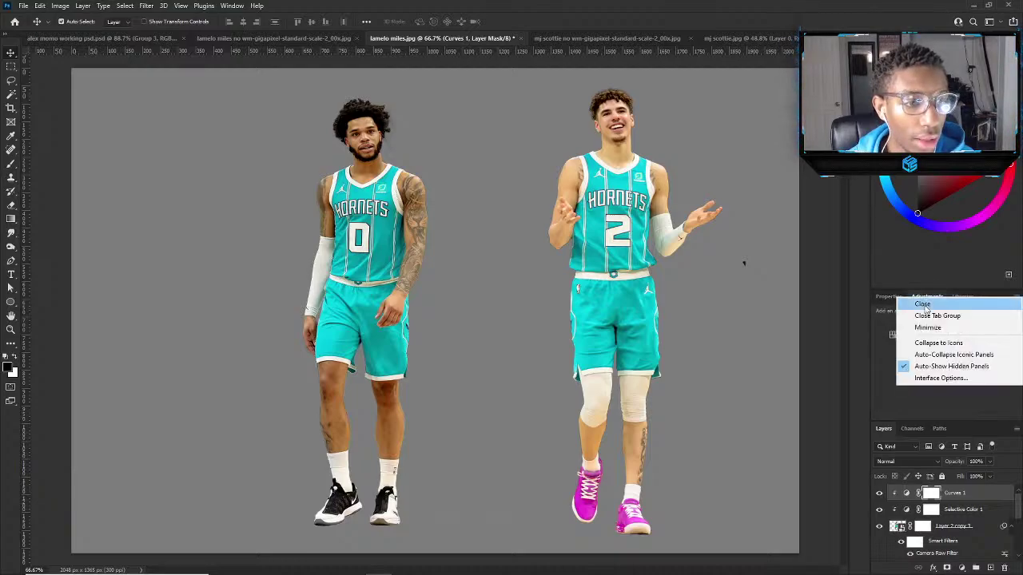
{"action": "left_click", "coordinate": [924, 305]}
{"action": "left_click", "coordinate": [922, 298]}
{"action": "right_click", "coordinate": [922, 298]}
{"action": "left_click", "coordinate": [922, 305]}
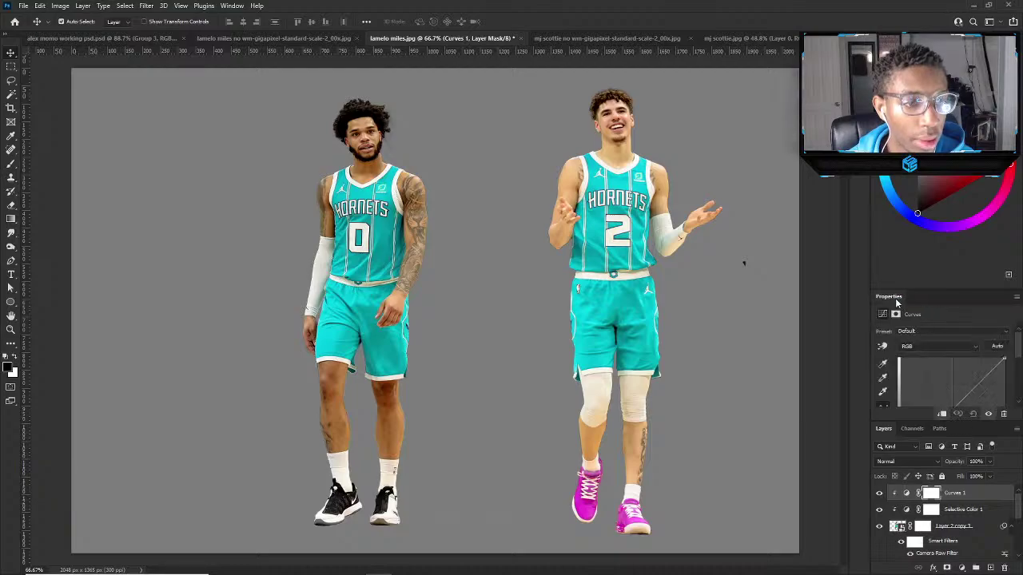
{"action": "left_click_drag", "start_coordinate": [897, 303], "coordinate": [959, 429]}
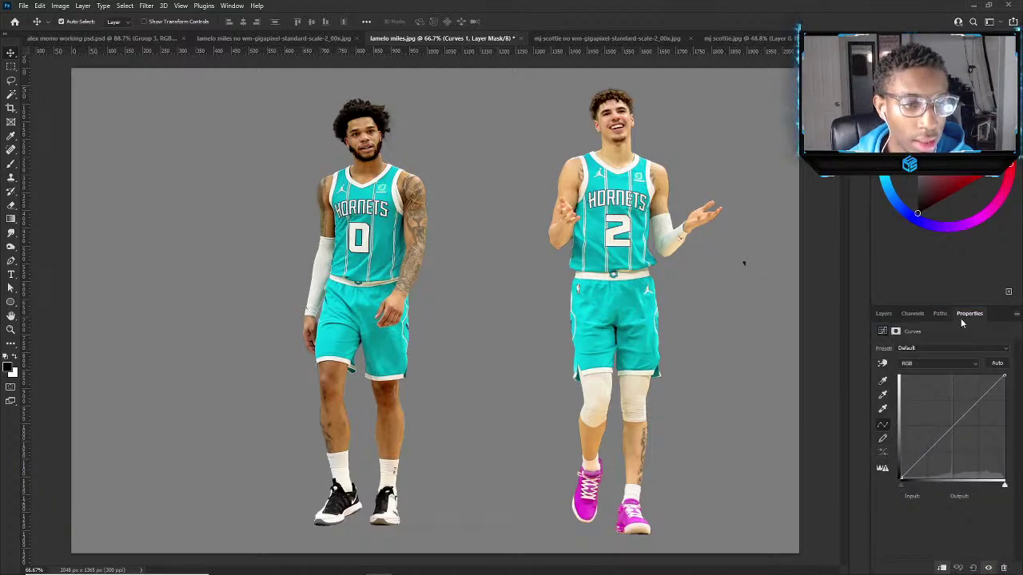
{"action": "left_click_drag", "start_coordinate": [960, 318], "coordinate": [892, 311]}
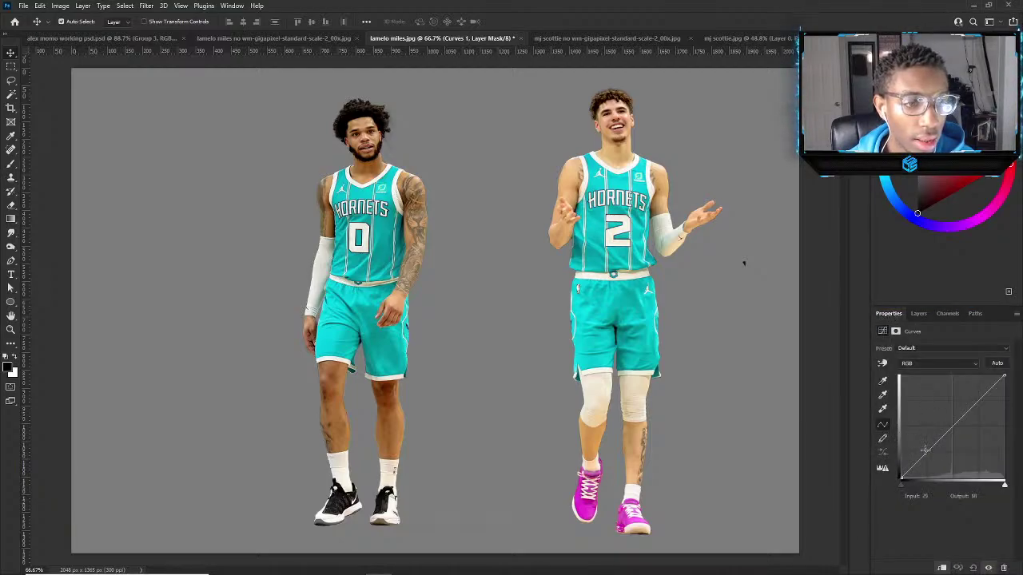
Shape the RGB curve with several points and lower the Red curve's midtones to output 113 at input 122.
{"action": "left_click_drag", "start_coordinate": [925, 450], "coordinate": [975, 407]}
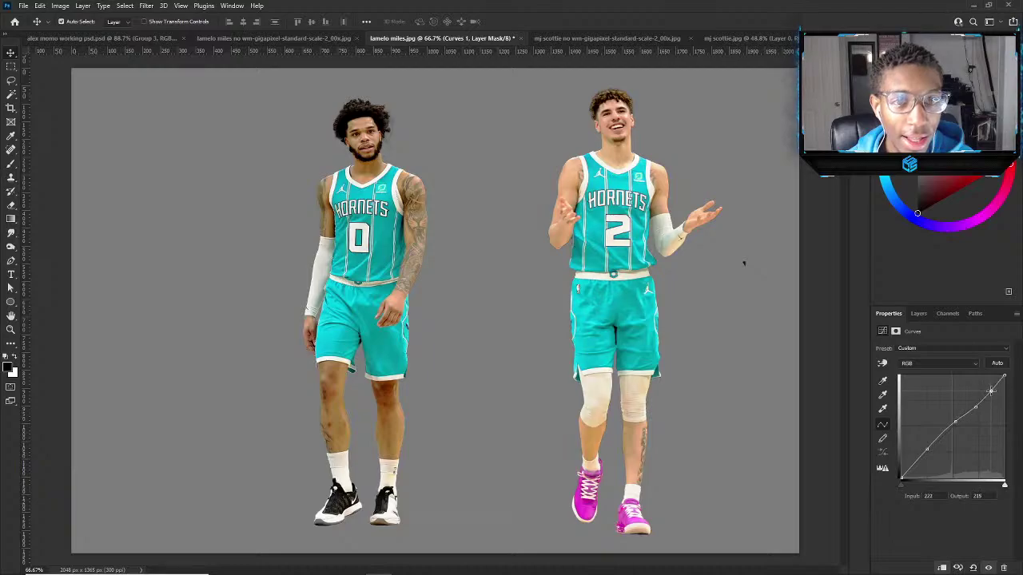
{"action": "left_click_drag", "start_coordinate": [973, 410], "coordinate": [973, 405]}
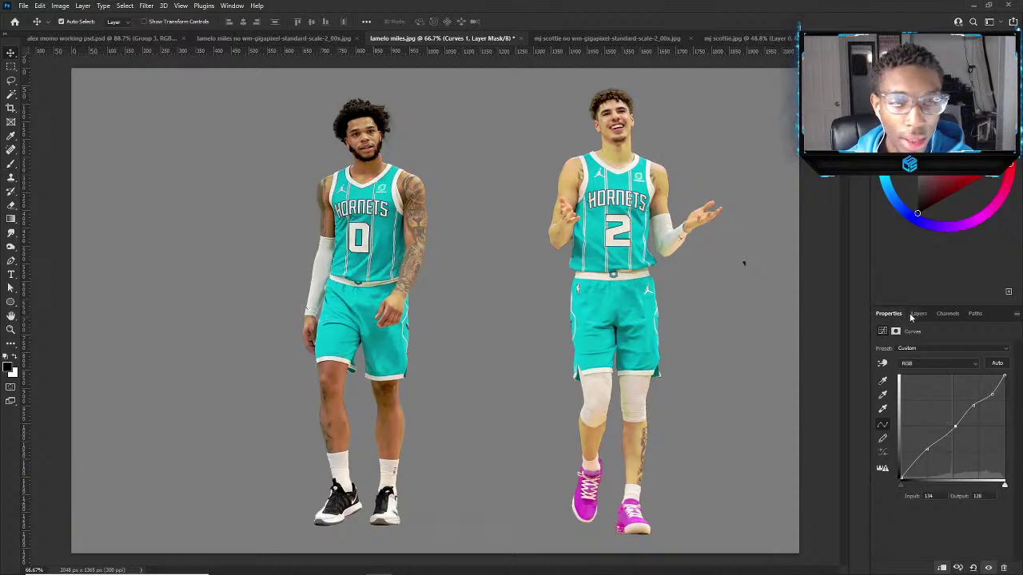
{"action": "left_click", "coordinate": [936, 363]}
{"action": "left_click", "coordinate": [936, 388]}
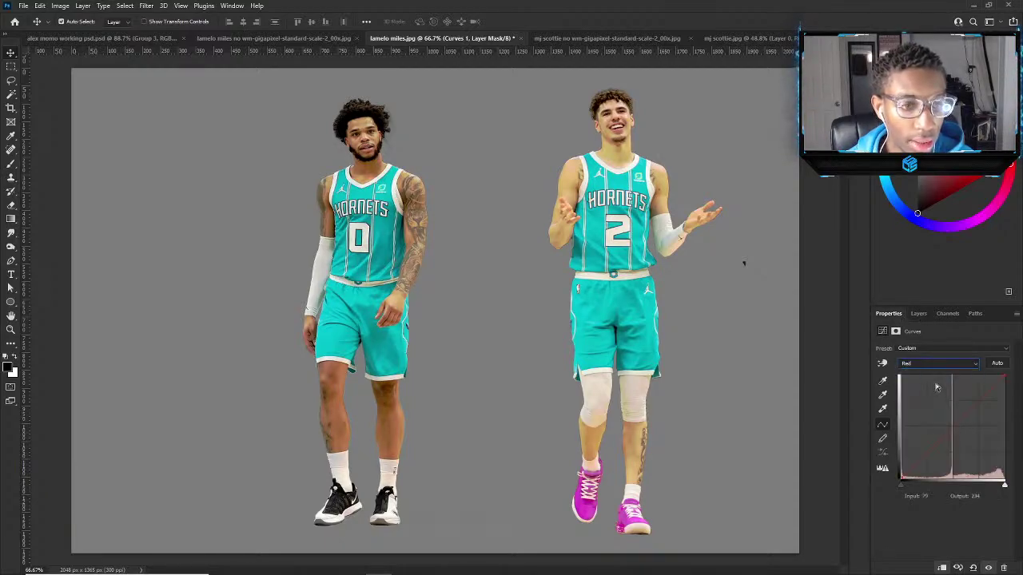
{"action": "left_click_drag", "start_coordinate": [942, 424], "coordinate": [950, 432]}
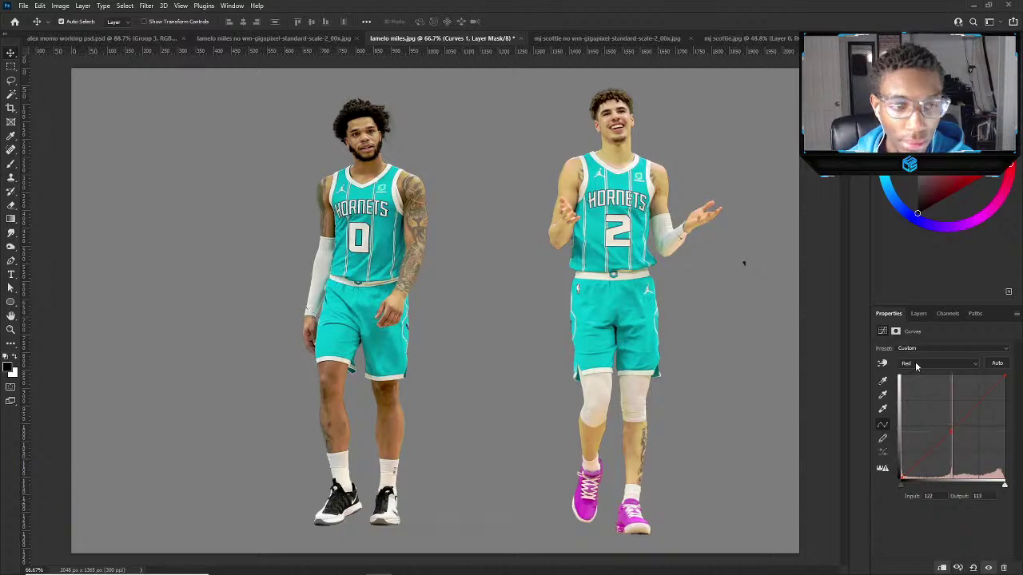
Compare the players with and without the Curves layer by toggling its visibility.
{"action": "left_click", "coordinate": [918, 314]}
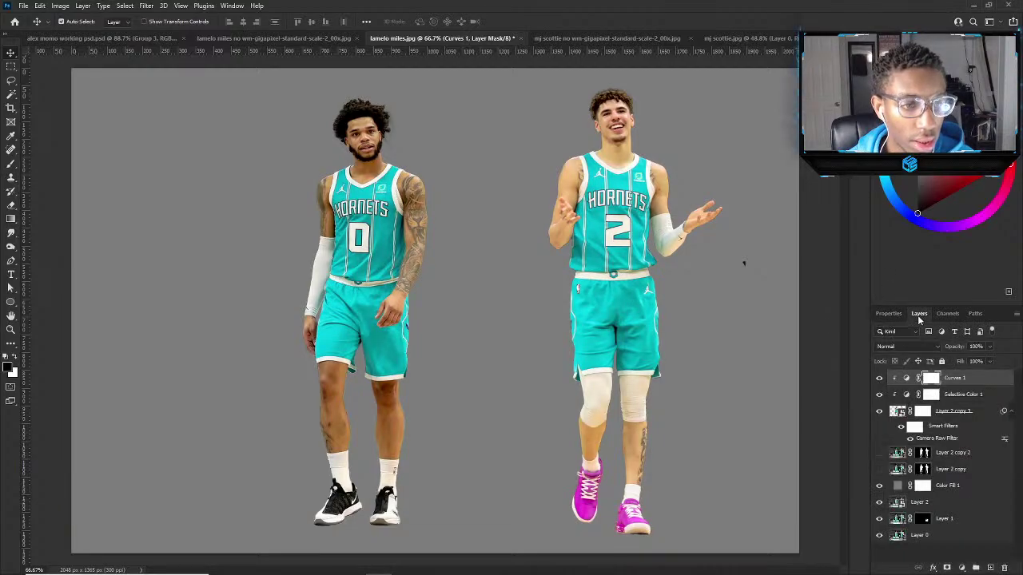
{"action": "left_click", "coordinate": [879, 379]}
{"action": "left_click", "coordinate": [879, 379]}
{"action": "left_click", "coordinate": [879, 379]}
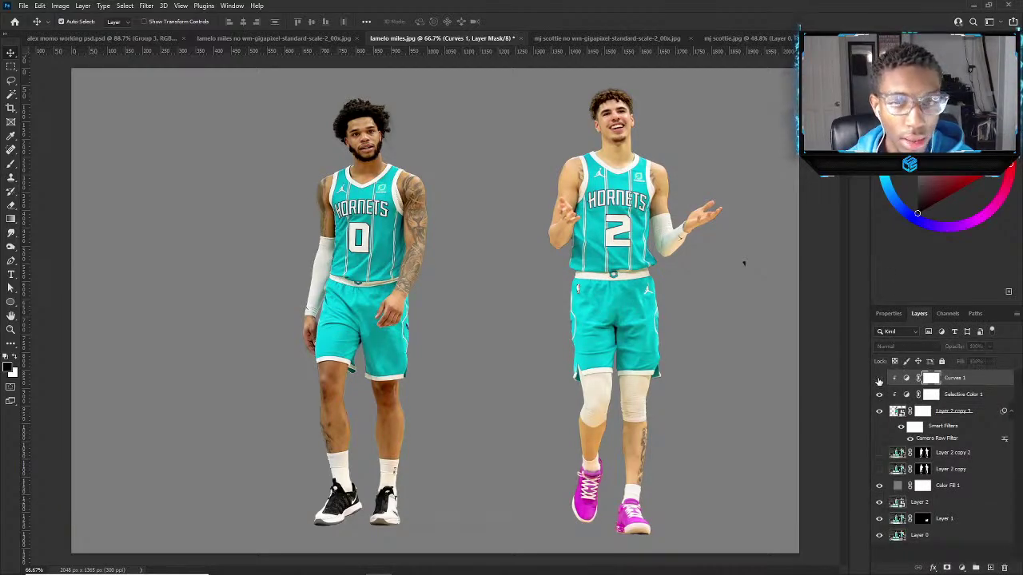
{"action": "left_click", "coordinate": [879, 379]}
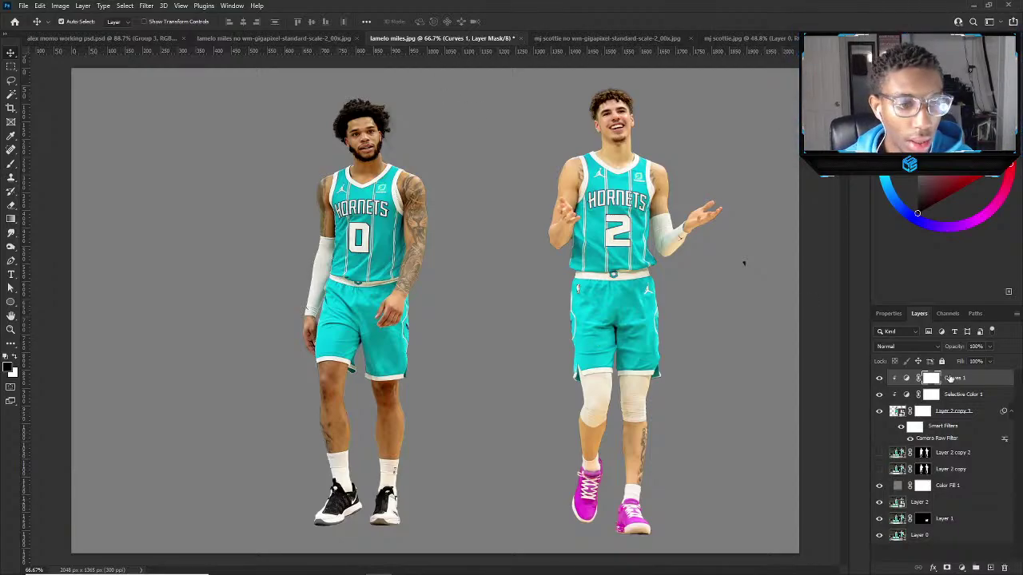
On the Layer 2 copy 3 mask, brush black along the inner edge of the number 0 player's right leg, from knee to sock, to remove the green fringe.
{"action": "left_click", "coordinate": [519, 378]}
{"action": "scroll", "coordinate": [315, 414], "scroll_direction": "up", "scroll_amount": 3}
{"action": "scroll", "coordinate": [315, 414], "scroll_direction": "up", "scroll_amount": 3}
{"action": "left_click", "coordinate": [911, 413]}
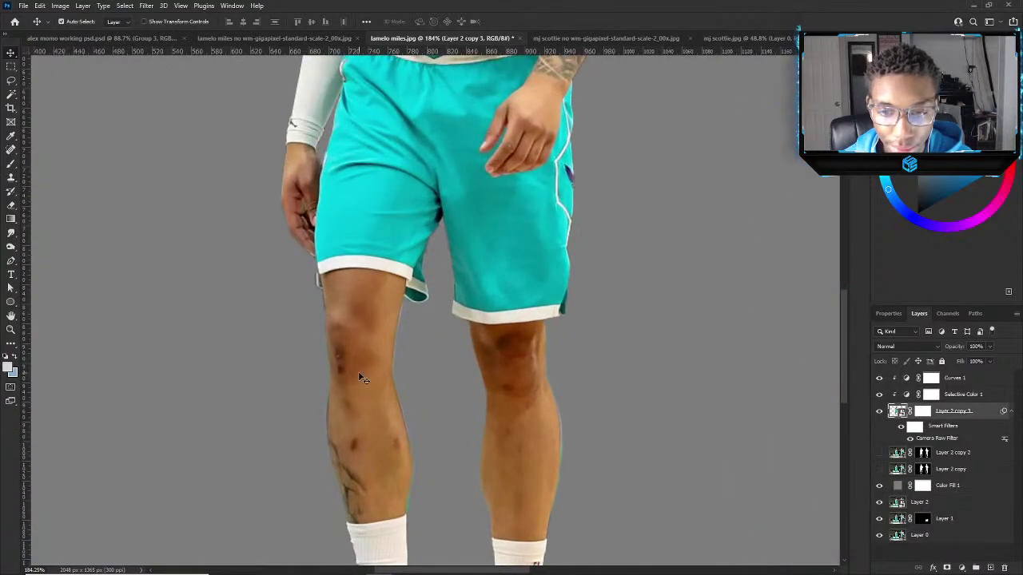
{"action": "left_click", "coordinate": [923, 411]}
{"action": "key", "text": "b"}
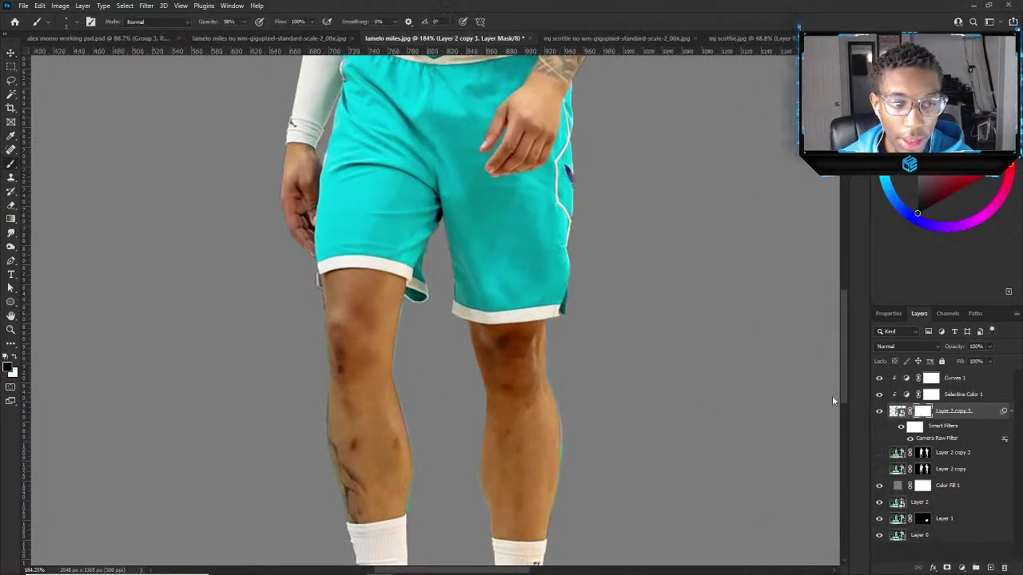
{"action": "scroll", "coordinate": [425, 362], "scroll_direction": "up", "scroll_amount": 3}
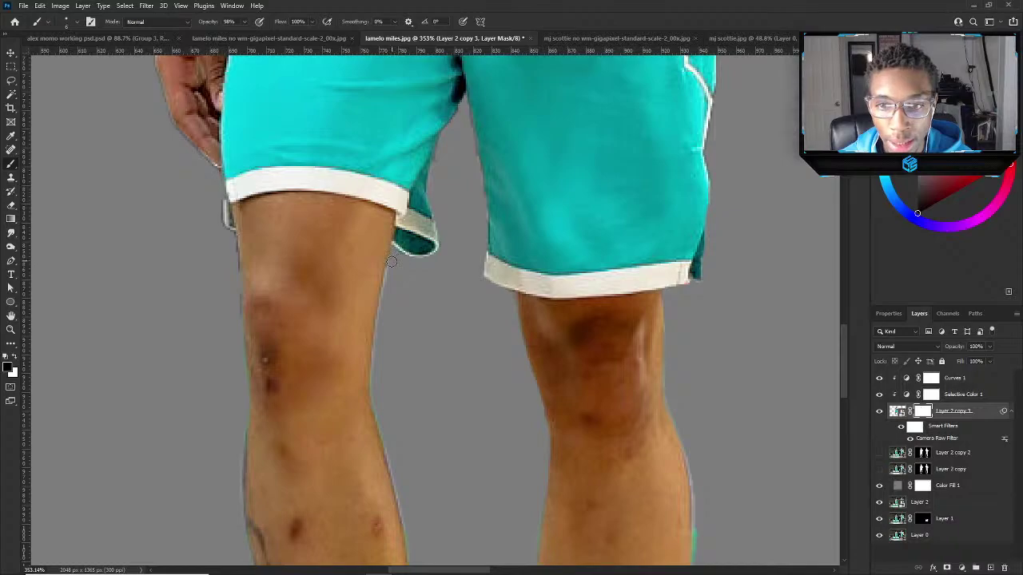
{"action": "left_click_drag", "start_coordinate": [374, 375], "coordinate": [411, 545]}
{"action": "scroll", "coordinate": [399, 420], "scroll_direction": "down", "scroll_amount": 2}
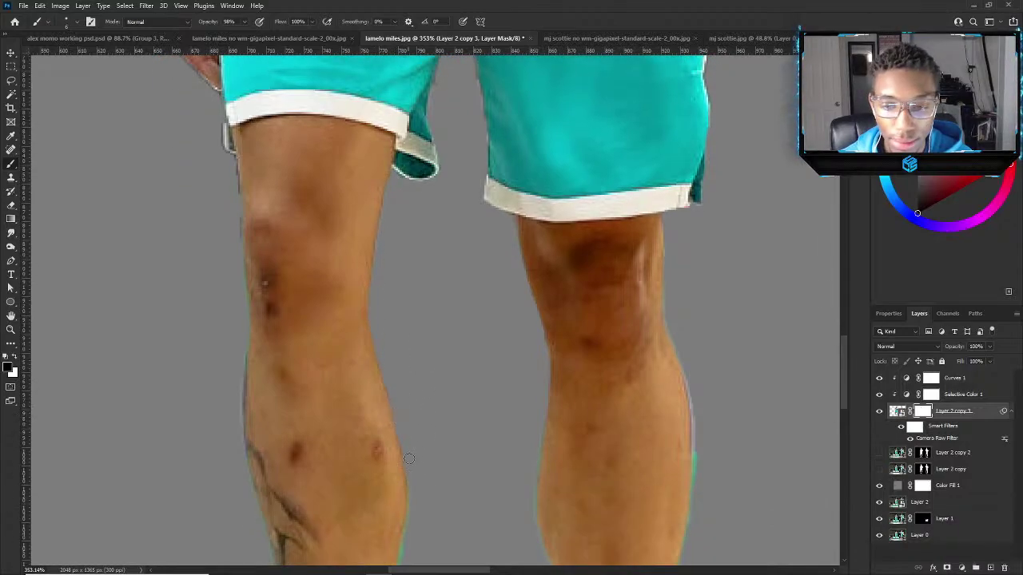
{"action": "scroll", "coordinate": [398, 404], "scroll_direction": "down", "scroll_amount": 2}
{"action": "mouse_move", "coordinate": [399, 400]}
{"action": "left_mouse_down"}
{"action": "mouse_move", "coordinate": [409, 419]}
{"action": "mouse_move", "coordinate": [404, 531]}
{"action": "left_mouse_up"}
{"action": "scroll", "coordinate": [403, 532], "scroll_direction": "down", "scroll_amount": 2}
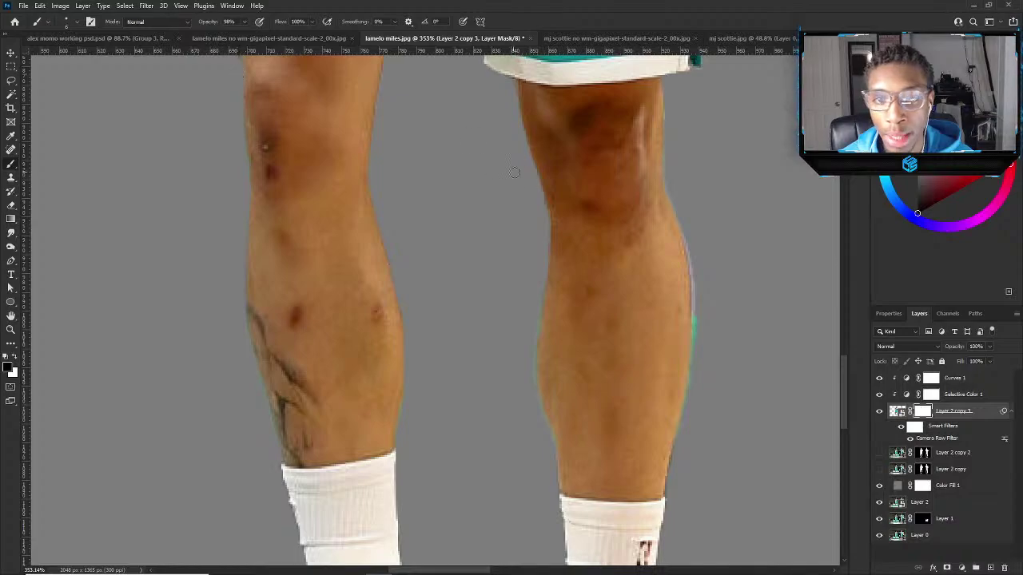
Mask out the colored fringe along the outer edge of the number 0 player's left leg, from shorts to sock, with the black brush.
{"action": "mouse_move", "coordinate": [680, 257]}
{"action": "left_mouse_down"}
{"action": "mouse_move", "coordinate": [701, 345]}
{"action": "mouse_move", "coordinate": [699, 317]}
{"action": "left_mouse_up"}
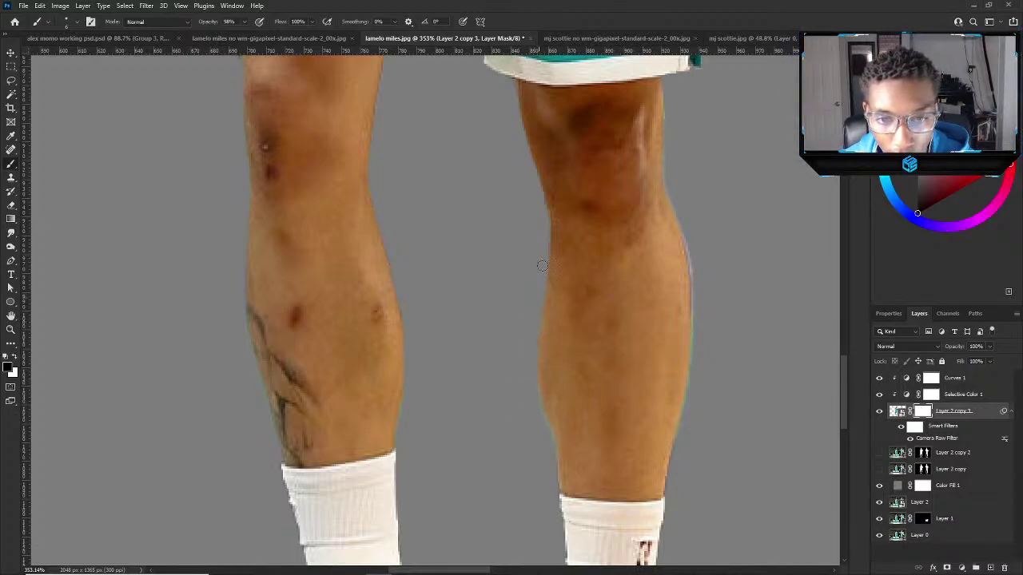
{"action": "mouse_move", "coordinate": [692, 241]}
{"action": "left_mouse_down"}
{"action": "mouse_move", "coordinate": [700, 335]}
{"action": "mouse_move", "coordinate": [686, 447]}
{"action": "left_mouse_up"}
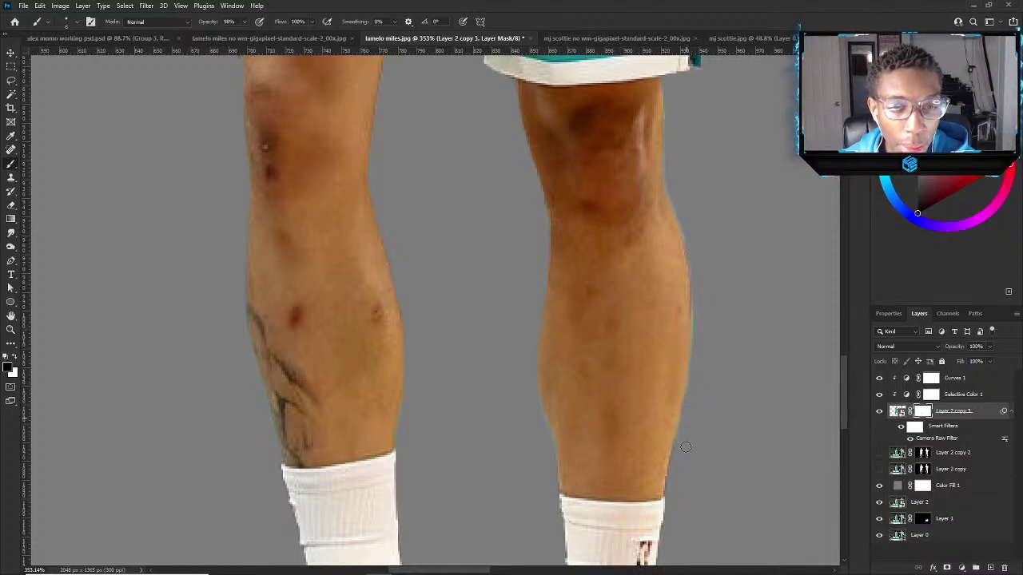
{"action": "mouse_move", "coordinate": [696, 286]}
{"action": "left_mouse_down"}
{"action": "mouse_move", "coordinate": [668, 180]}
{"action": "mouse_move", "coordinate": [668, 113]}
{"action": "mouse_move", "coordinate": [682, 79]}
{"action": "left_mouse_up"}
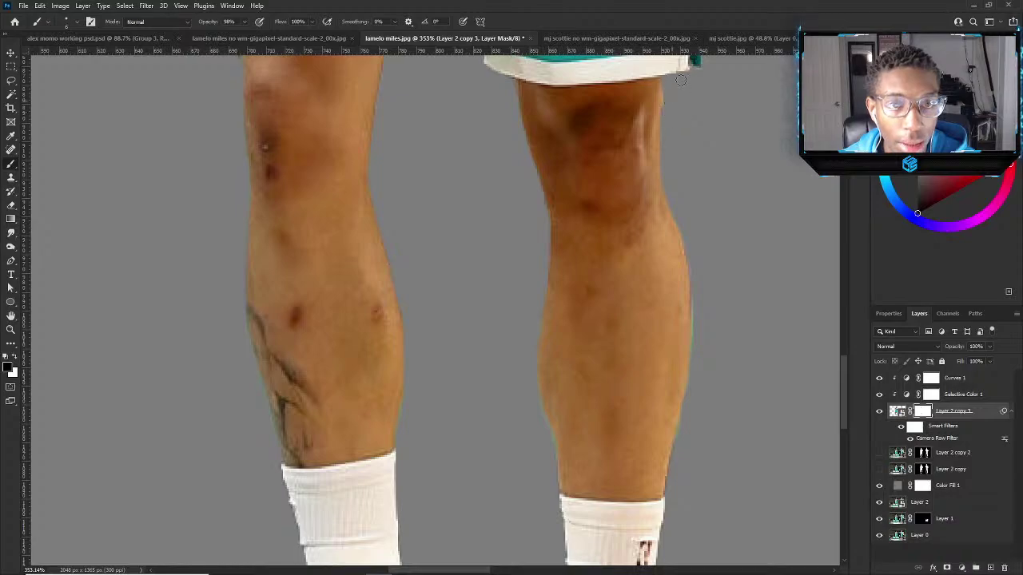
{"action": "key", "text": "x"}
{"action": "key", "text": "x"}
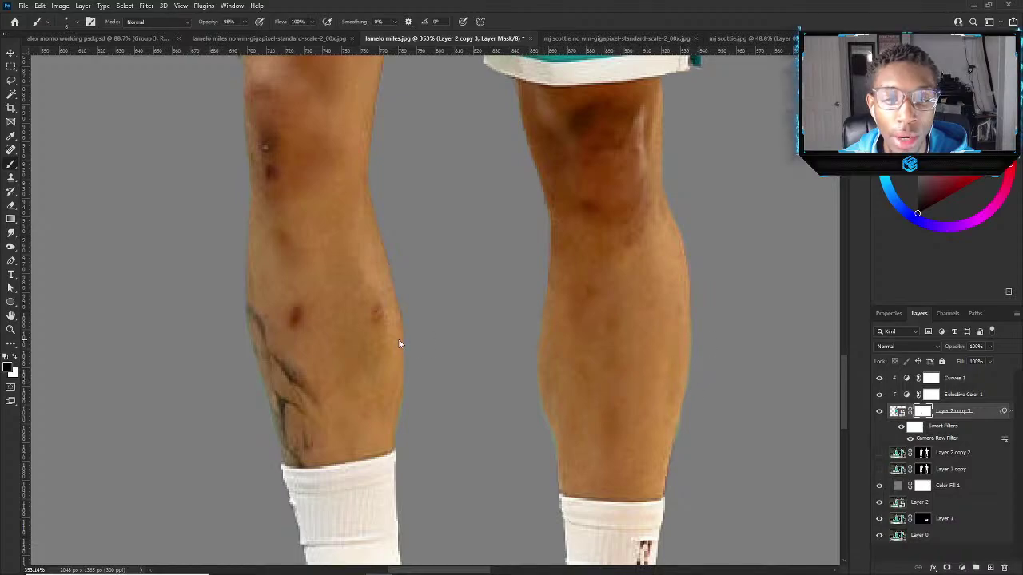
Clean the mask edge around the number 2 player's right elbow and lower forearm with a small, hard black brush.
{"action": "scroll", "coordinate": [398, 339], "scroll_direction": "down", "scroll_amount": 5}
{"action": "scroll", "coordinate": [398, 321], "scroll_direction": "down", "scroll_amount": 5}
{"action": "scroll", "coordinate": [479, 274], "scroll_direction": "up", "scroll_amount": 1}
{"action": "key", "text": "v"}
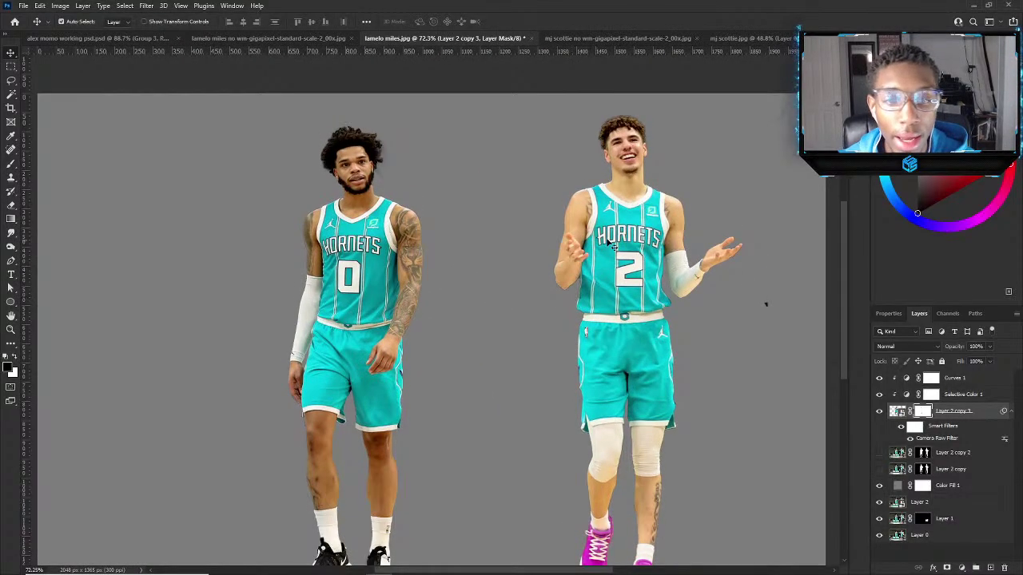
{"action": "scroll", "coordinate": [631, 244], "scroll_direction": "up", "scroll_amount": 5}
{"action": "key", "text": "b"}
{"action": "scroll", "coordinate": [663, 297], "scroll_direction": "up", "scroll_amount": 4}
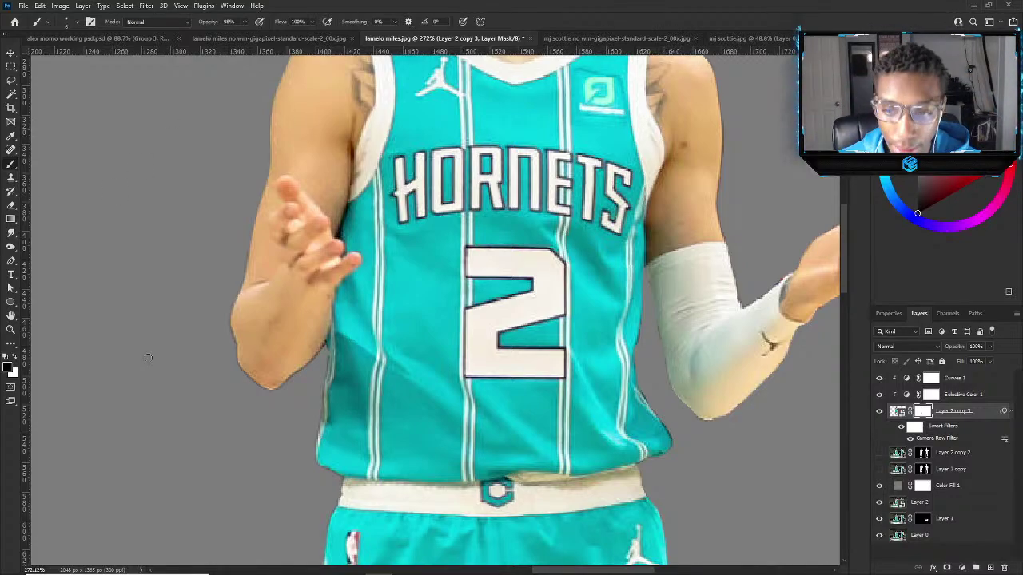
{"action": "scroll", "coordinate": [304, 399], "scroll_direction": "up", "scroll_amount": 5}
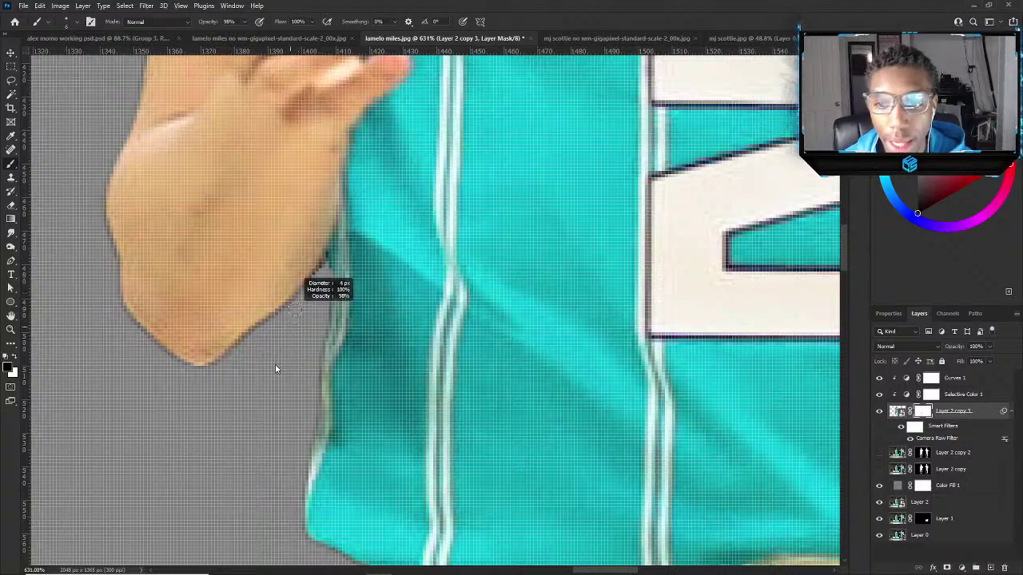
{"action": "left_click_drag", "start_coordinate": [279, 317], "coordinate": [197, 370]}
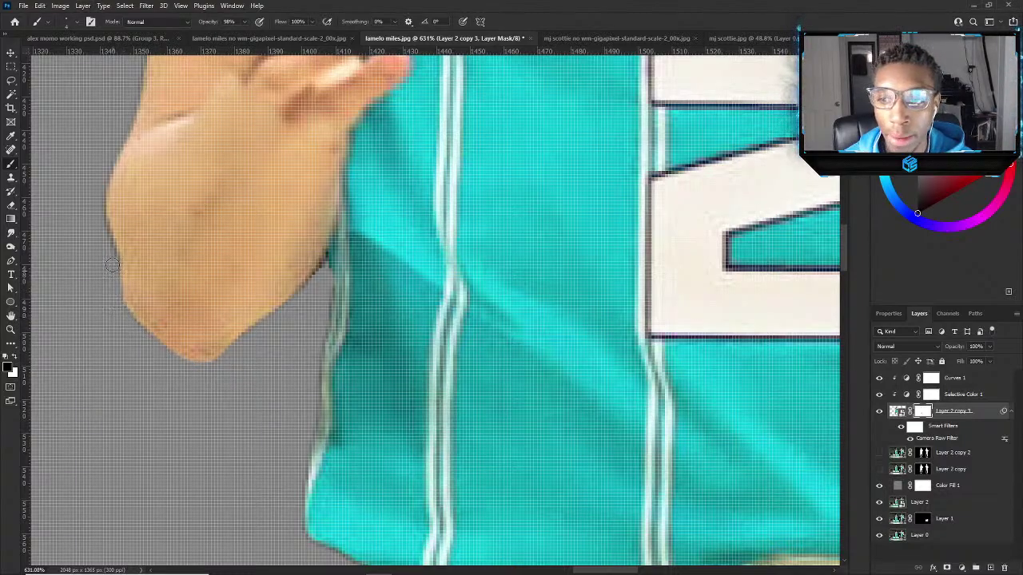
Mask out the dark remnant between the number 2 player's right forearm and jersey with a tiny black brush.
{"action": "scroll", "coordinate": [104, 241], "scroll_direction": "down", "scroll_amount": 3}
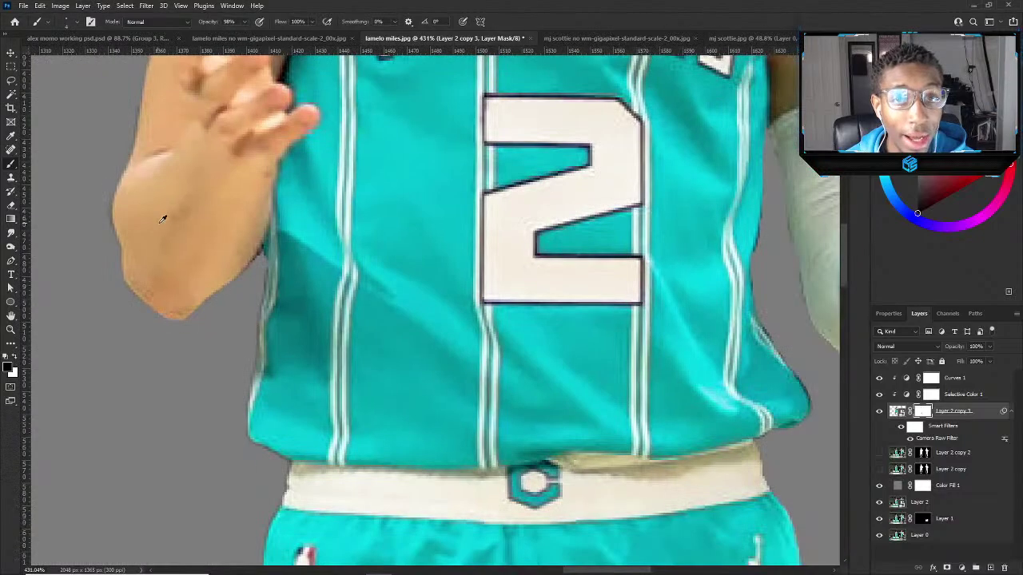
{"action": "scroll", "coordinate": [245, 290], "scroll_direction": "up", "scroll_amount": 4}
{"action": "right_click", "coordinate": [229, 312], "text": "alt"}
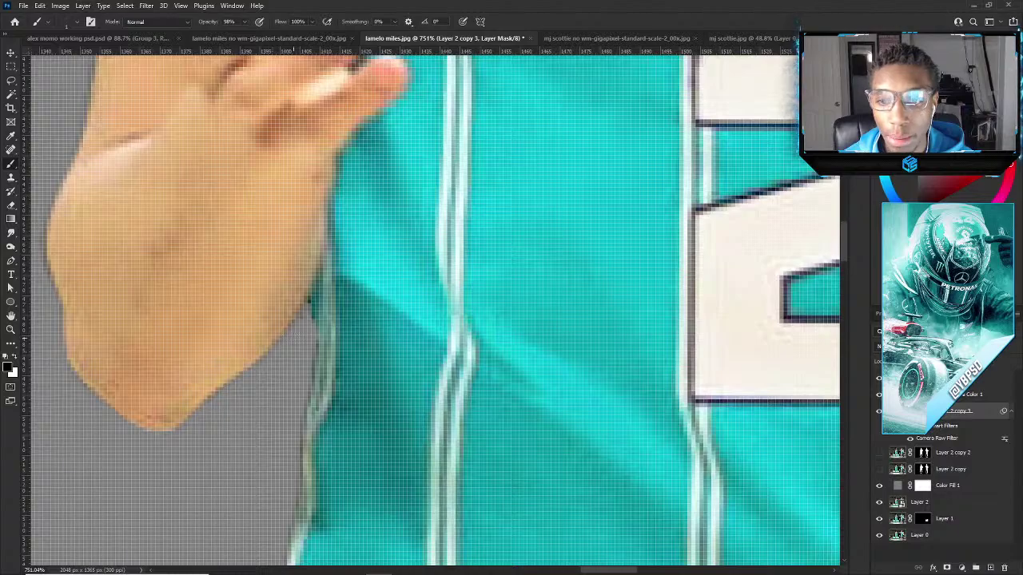
{"action": "scroll", "coordinate": [309, 318], "scroll_direction": "down", "scroll_amount": 2}
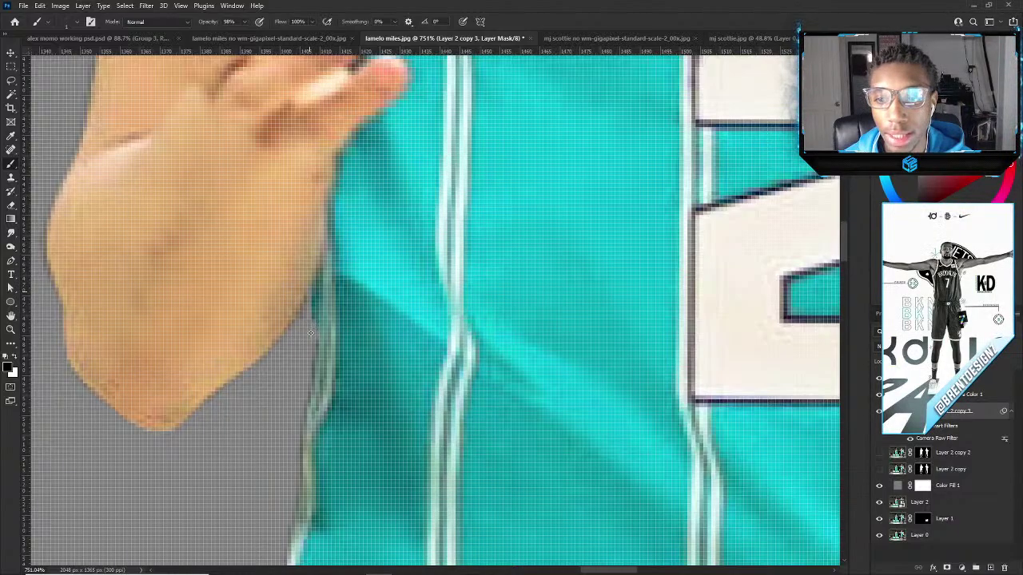
Mask out the stray dark speck in the gray background beside the number 2 player with a larger black brush.
{"action": "scroll", "coordinate": [369, 260], "scroll_direction": "down", "scroll_amount": 2}
{"action": "scroll", "coordinate": [369, 259], "scroll_direction": "down", "scroll_amount": 2}
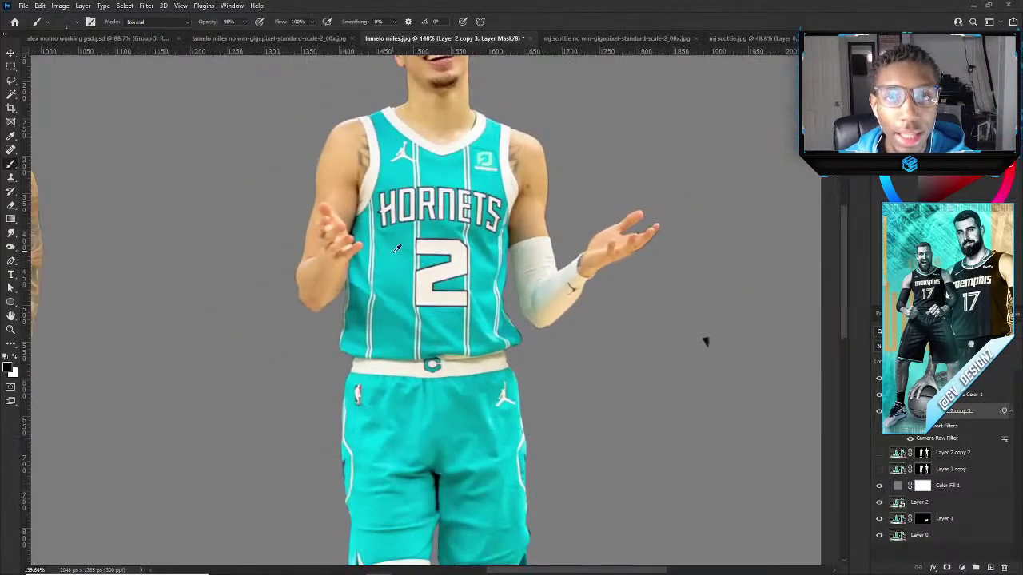
{"action": "left_click_drag", "start_coordinate": [729, 350], "coordinate": [735, 351]}
{"action": "left_click_drag", "start_coordinate": [731, 351], "coordinate": [713, 343]}
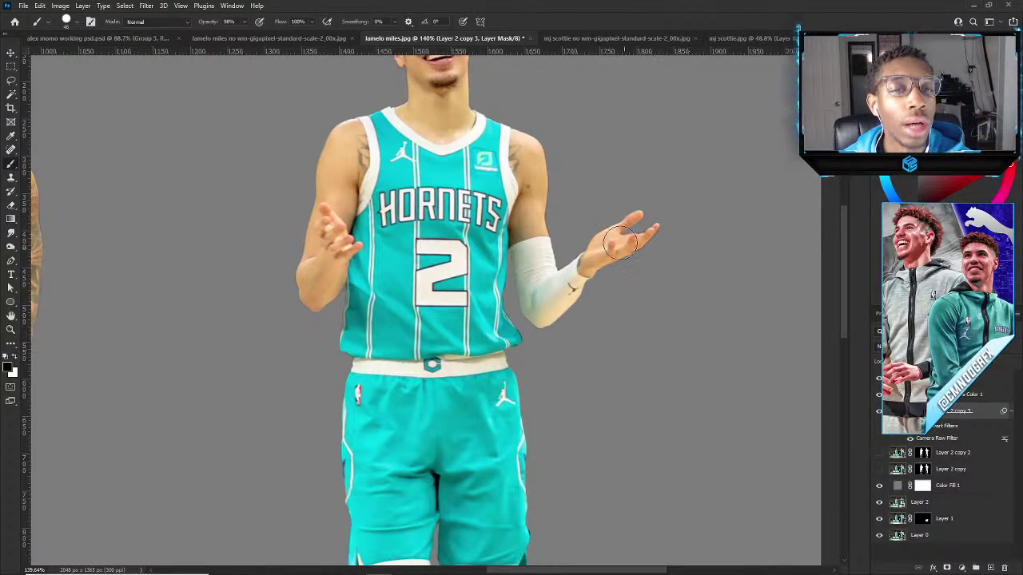
{"action": "scroll", "coordinate": [631, 228], "scroll_direction": "up", "scroll_amount": 2}
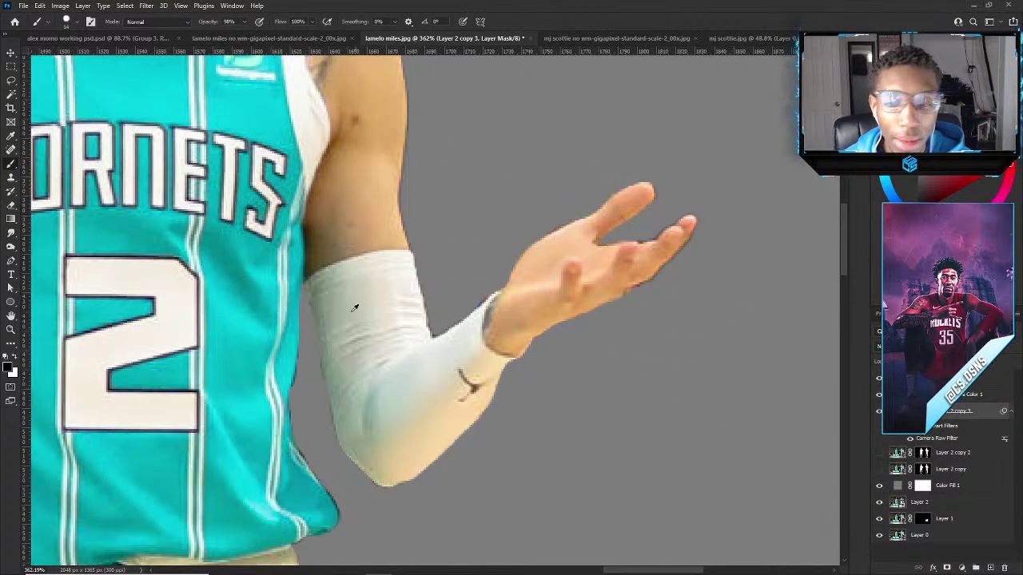
Mask out the leftover fringe between the number 2 player's white arm sleeve and jersey with a small black brush.
{"action": "scroll", "coordinate": [293, 428], "scroll_direction": "up", "scroll_amount": 1}
{"action": "left_click_drag", "start_coordinate": [304, 348], "coordinate": [302, 328]}
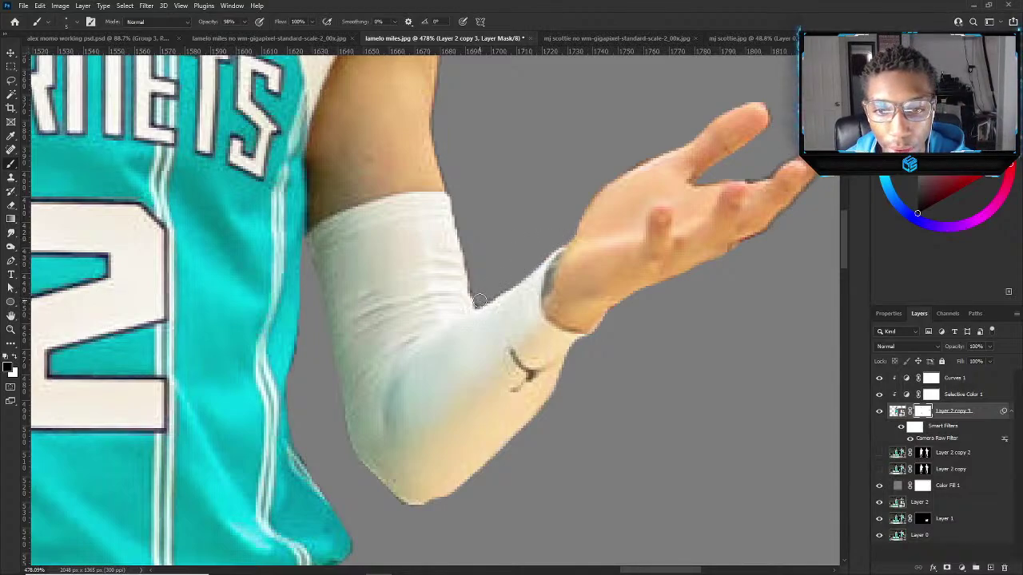
{"action": "scroll", "coordinate": [452, 181], "scroll_direction": "down", "scroll_amount": 8}
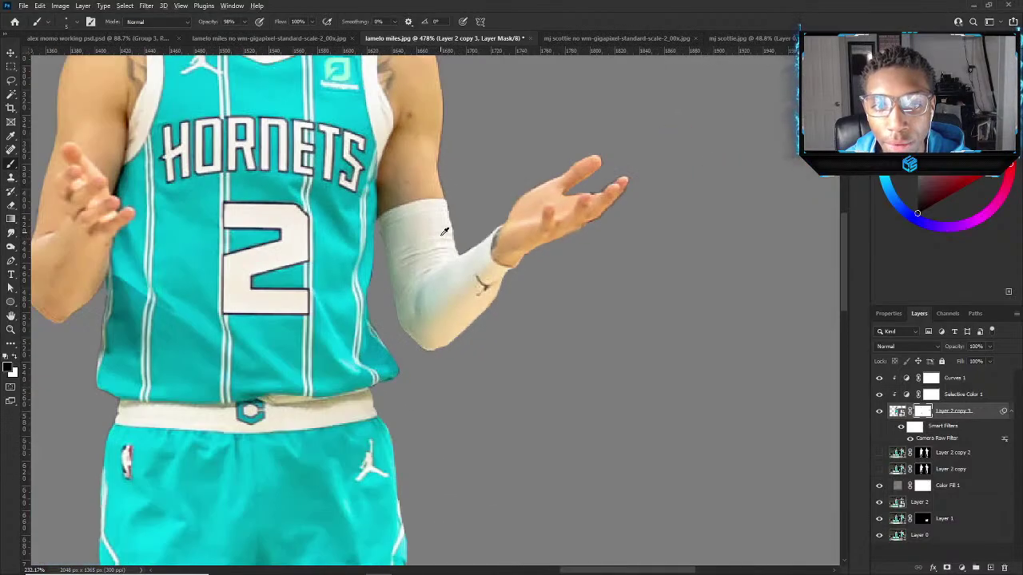
Inspect the cutout edges around the number 2 player's outstretched hand and fingers, and check both players at full view.
{"action": "scroll", "coordinate": [663, 140], "scroll_direction": "up", "scroll_amount": 6}
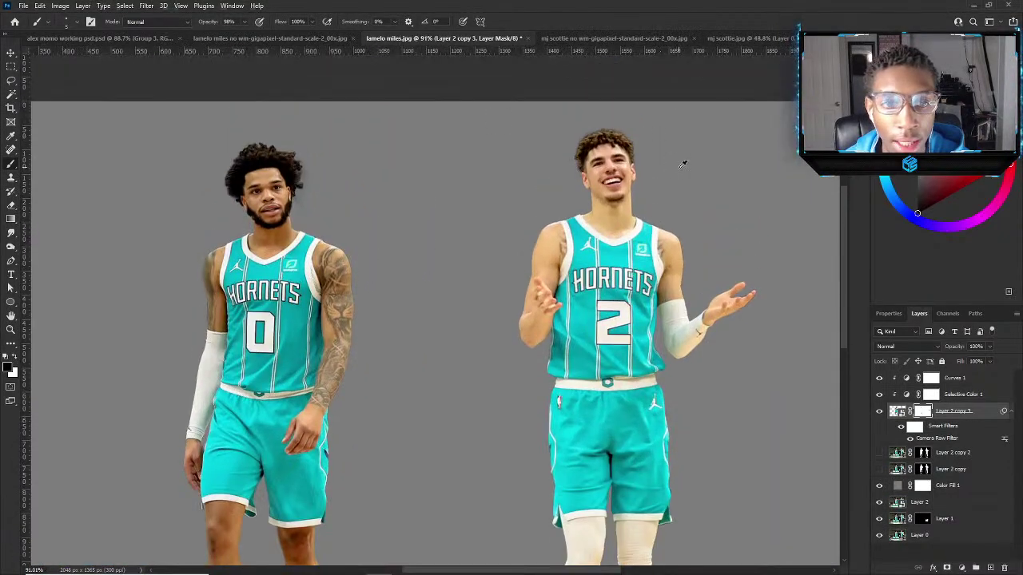
{"action": "scroll", "coordinate": [653, 331], "scroll_direction": "up", "scroll_amount": 7}
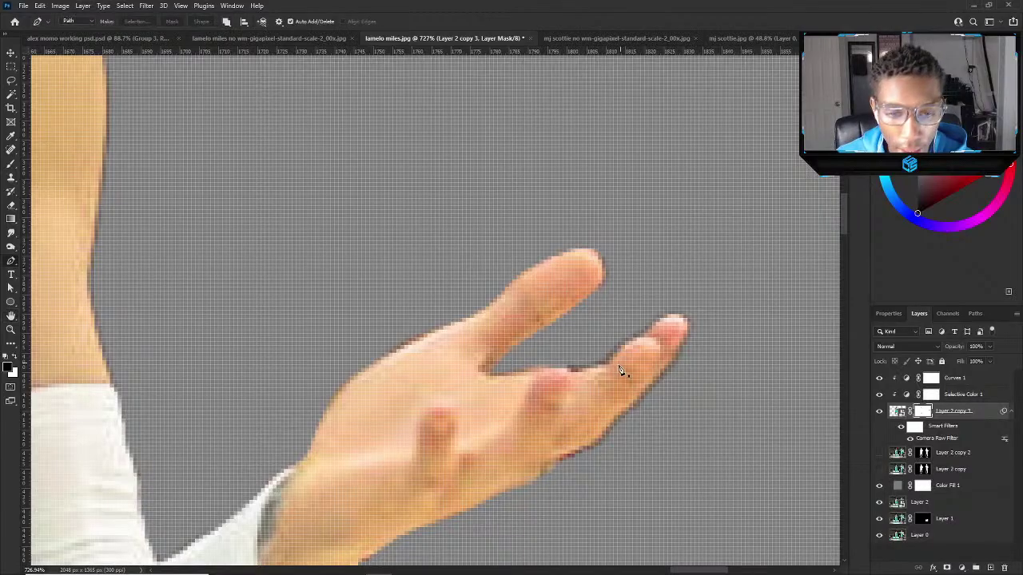
{"action": "scroll", "coordinate": [616, 364], "scroll_direction": "down", "scroll_amount": 2}
{"action": "key", "text": "b"}
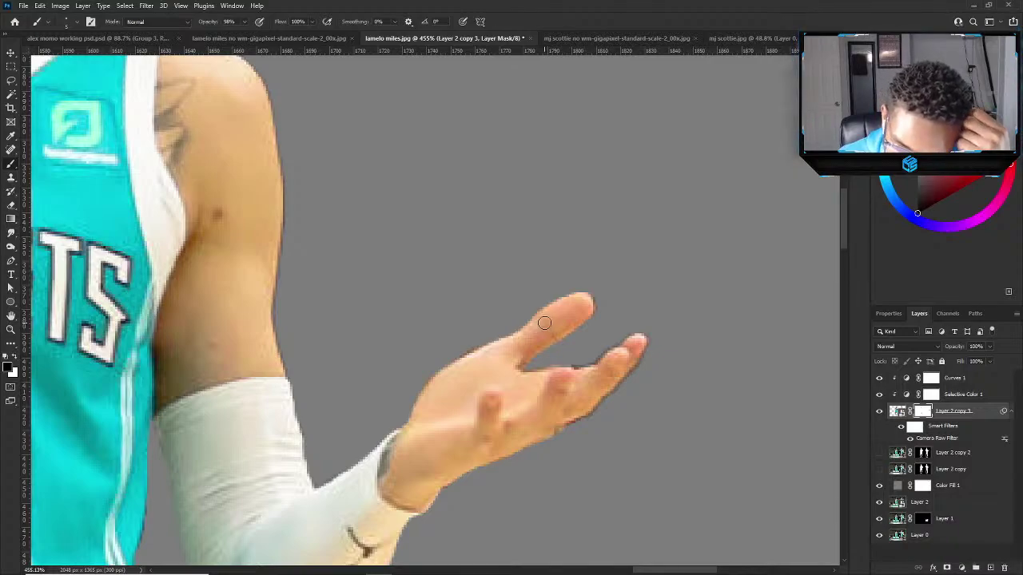
{"action": "scroll", "coordinate": [512, 288], "scroll_direction": "up", "scroll_amount": 1}
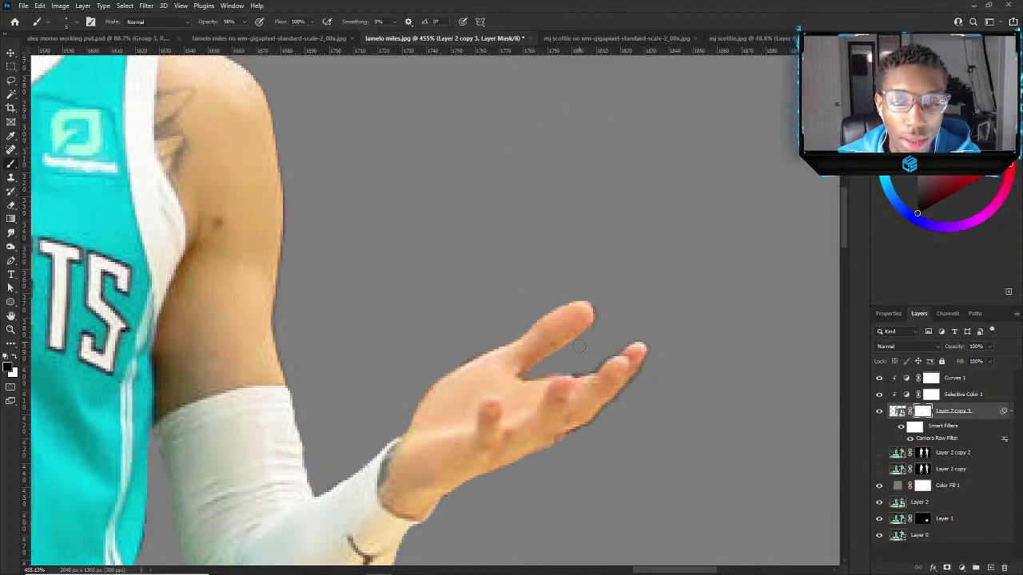
{"action": "scroll", "coordinate": [534, 266], "scroll_direction": "down", "scroll_amount": 1}
{"action": "scroll", "coordinate": [565, 298], "scroll_direction": "up", "scroll_amount": 3}
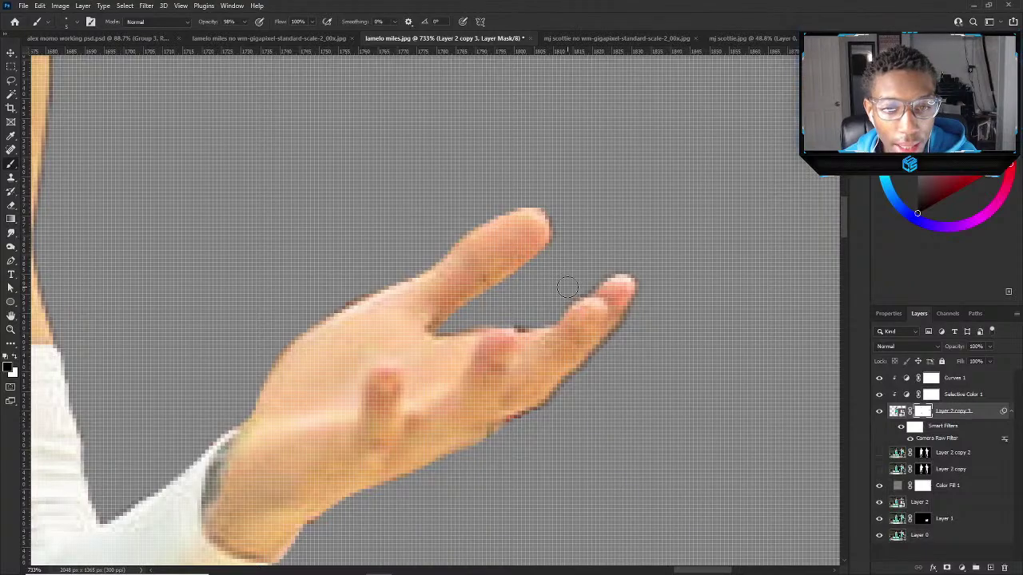
{"action": "scroll", "coordinate": [406, 320], "scroll_direction": "down", "scroll_amount": 10}
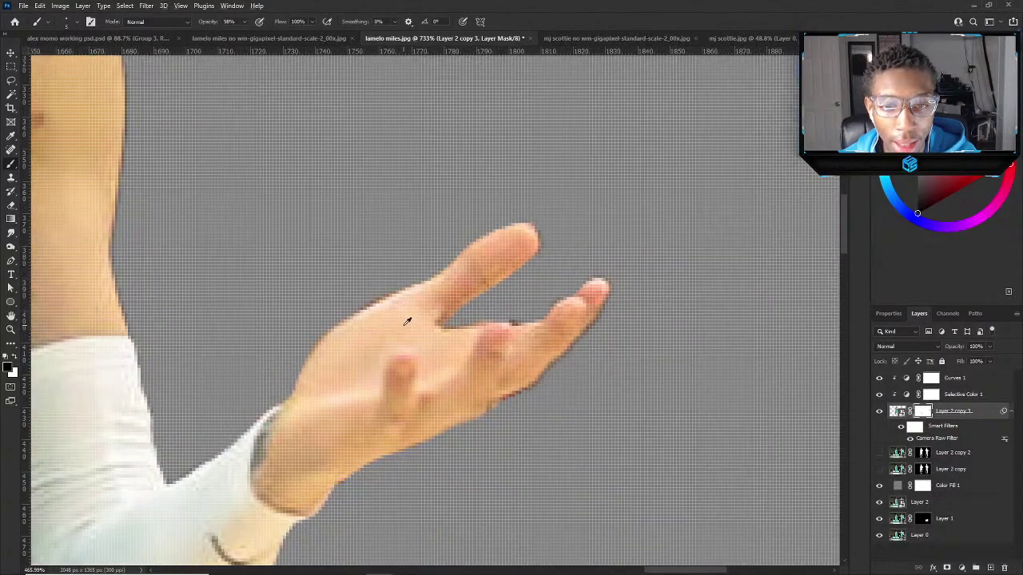
{"action": "key", "text": "v"}
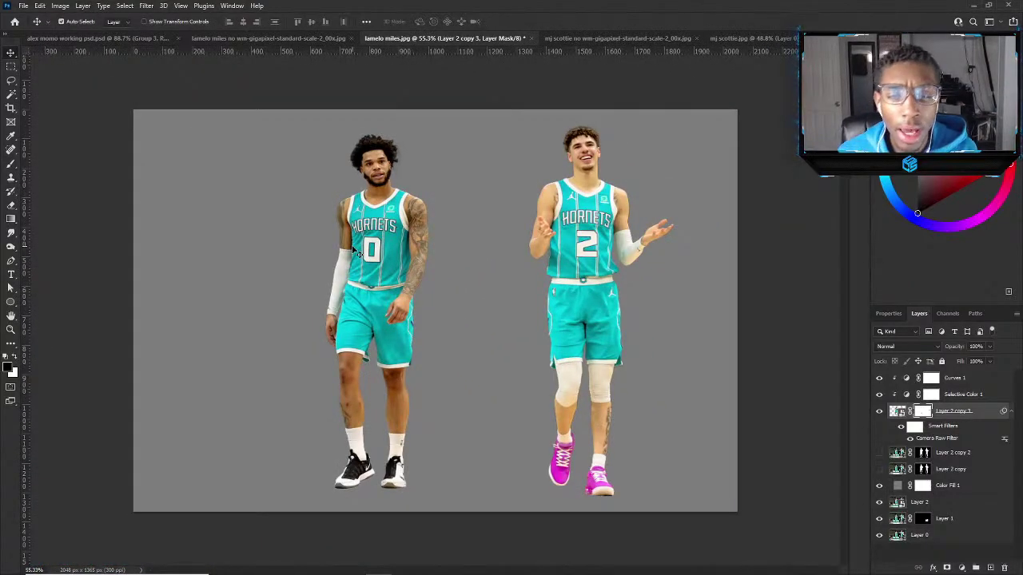
Switch to Discord and open the designs channel of the CalSoScoped Creative Community server.
{"action": "left_click", "coordinate": [167, 566]}
{"action": "type", "text": "dis"}
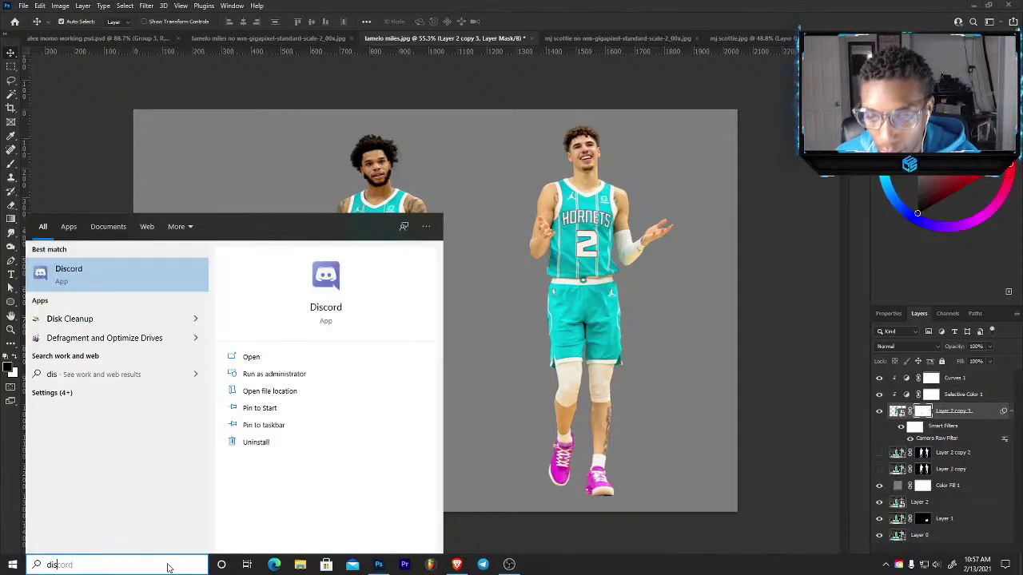
{"action": "key", "text": "Return"}
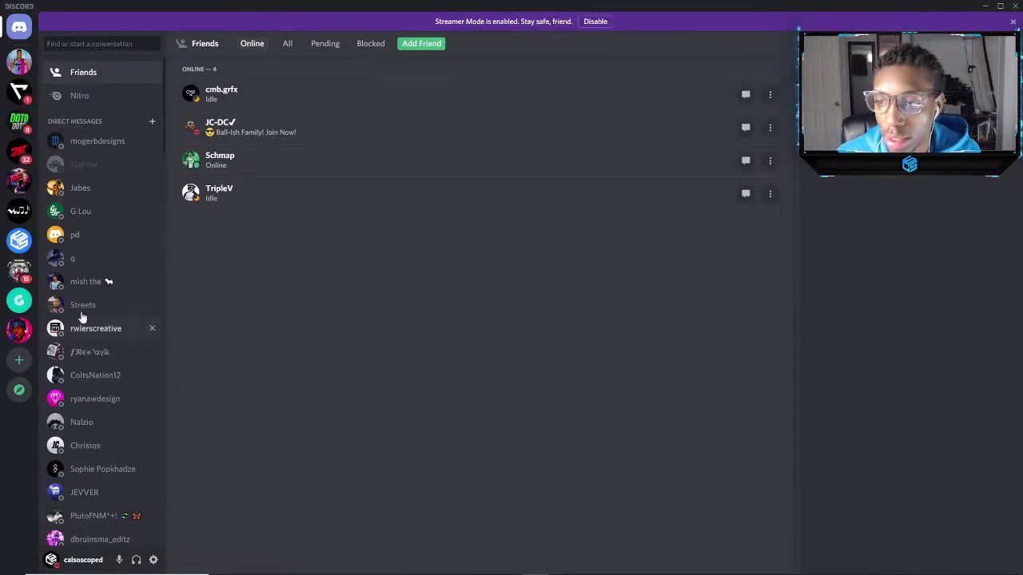
{"action": "left_click", "coordinate": [19, 240]}
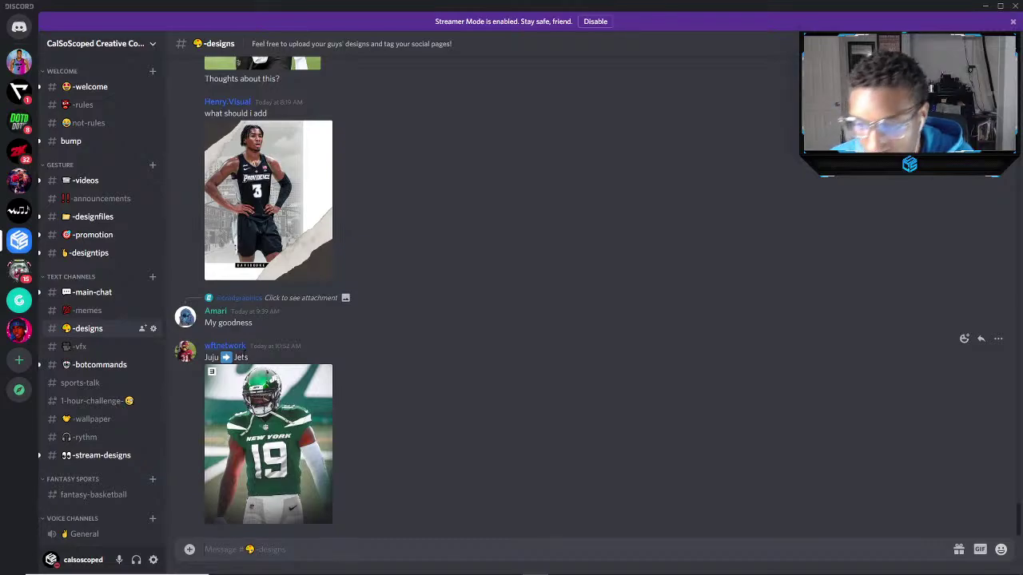
Look through the recently posted sports designs in the designs channel, leaving the channel's settings unchanged.
{"action": "scroll", "coordinate": [312, 345], "scroll_direction": "up", "scroll_amount": 5}
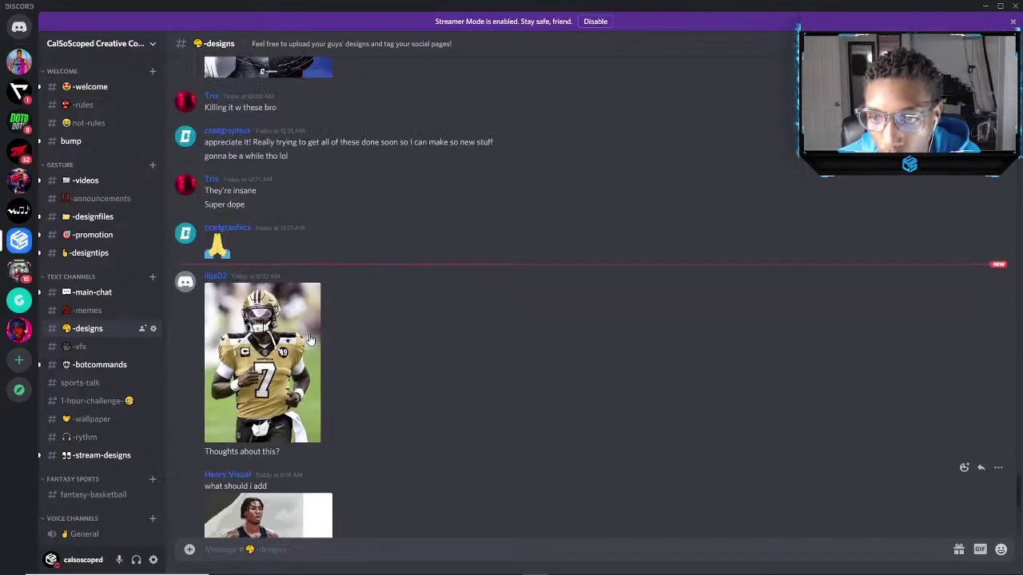
{"action": "scroll", "coordinate": [299, 349], "scroll_direction": "down", "scroll_amount": 1}
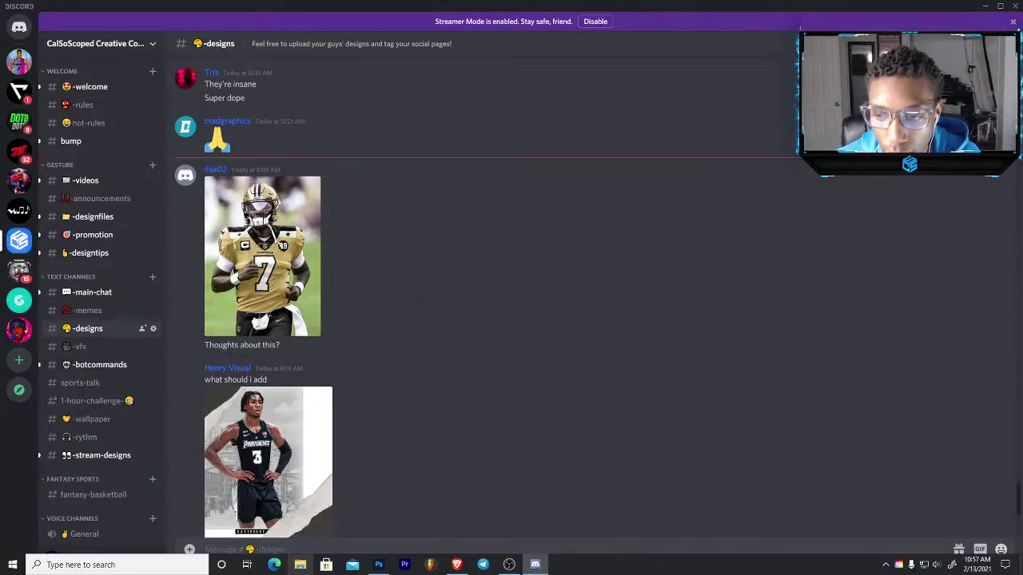
{"action": "scroll", "coordinate": [372, 482], "scroll_direction": "down", "scroll_amount": 3}
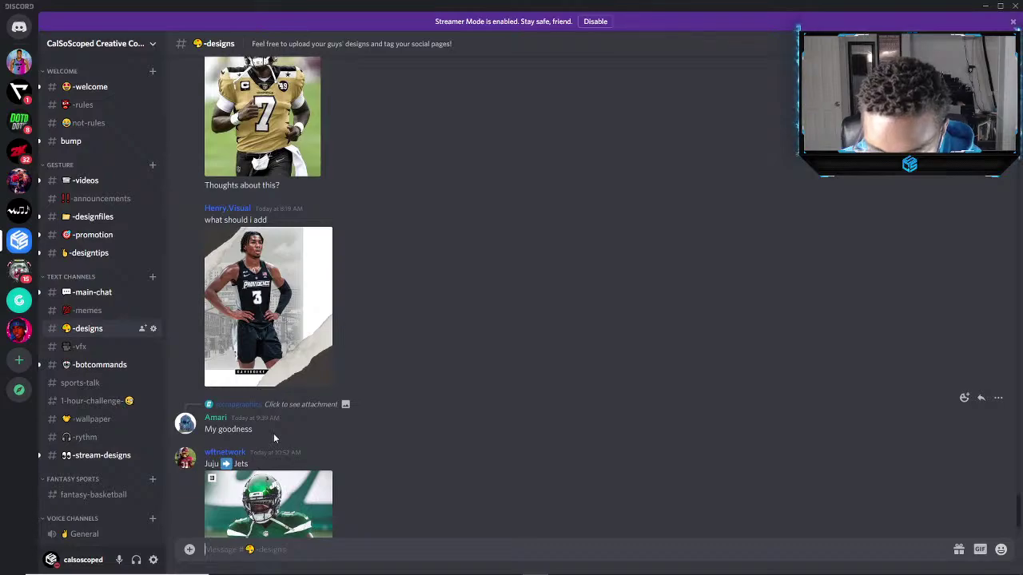
{"action": "scroll", "coordinate": [273, 437], "scroll_direction": "down", "scroll_amount": 1}
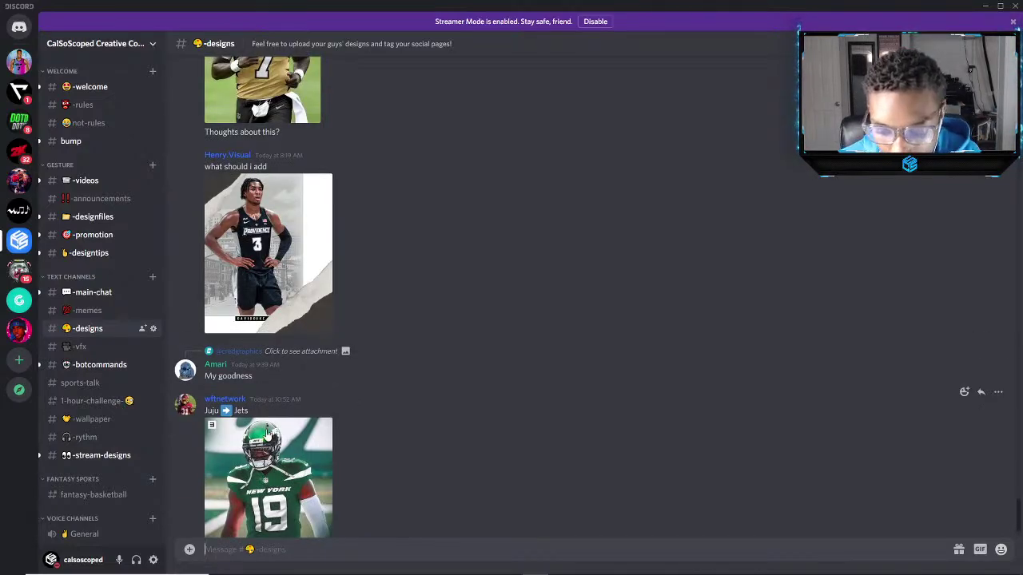
{"action": "scroll", "coordinate": [267, 431], "scroll_direction": "down", "scroll_amount": 1}
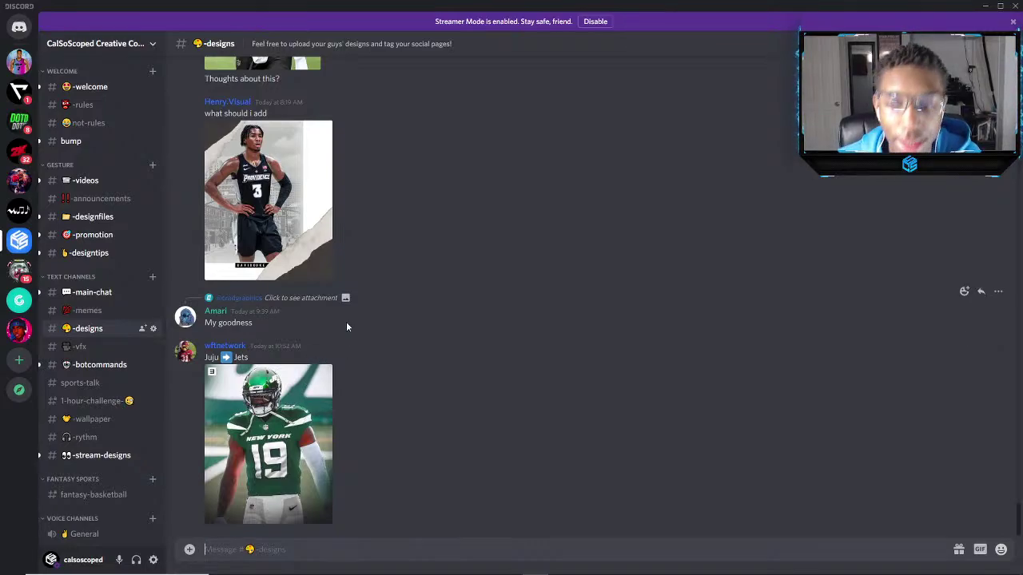
{"action": "left_click", "coordinate": [153, 329]}
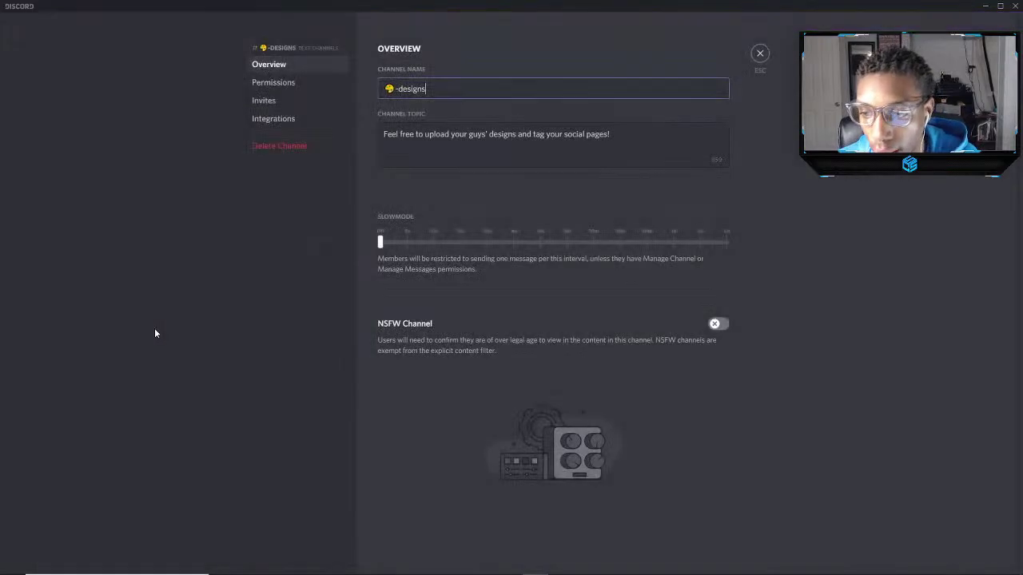
{"action": "left_click", "coordinate": [761, 52]}
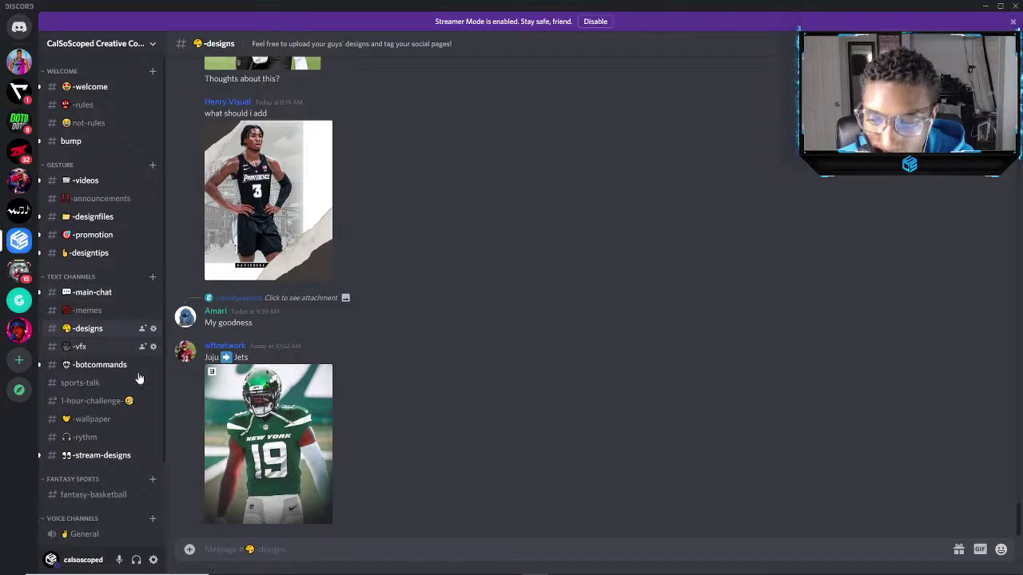
Open the original of the posted Jets number 19 design in the browser and examine its details up close and at full size.
{"action": "left_click", "coordinate": [272, 432]}
{"action": "left_click", "coordinate": [384, 482]}
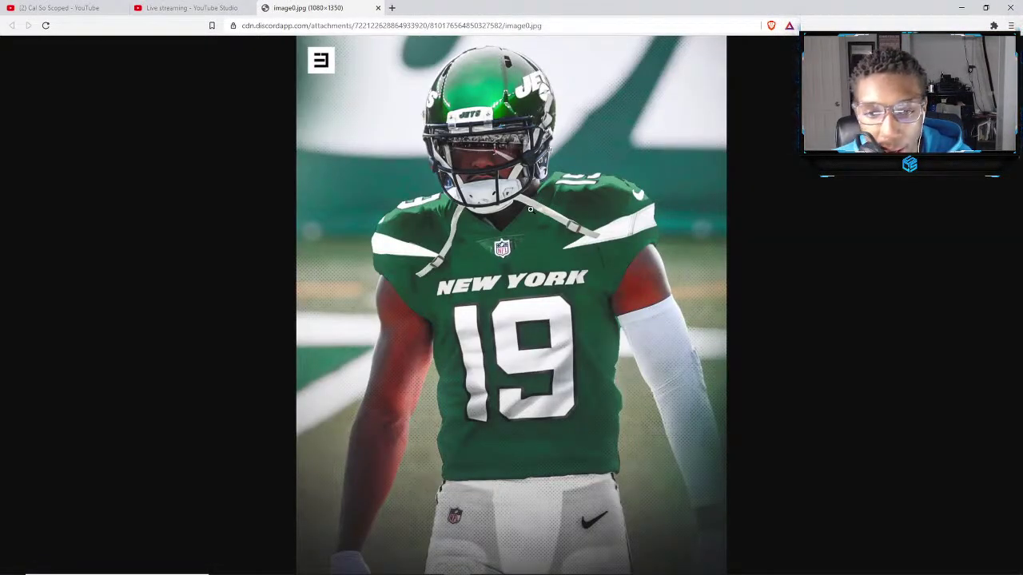
{"action": "left_click", "coordinate": [630, 227]}
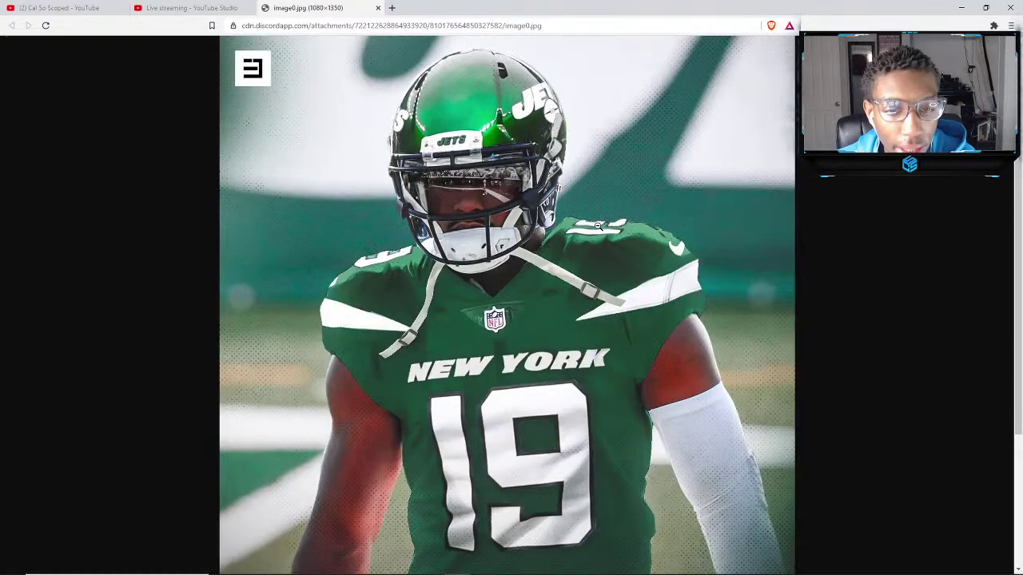
{"action": "scroll", "coordinate": [640, 232], "scroll_direction": "down", "scroll_amount": 1}
{"action": "scroll", "coordinate": [644, 229], "scroll_direction": "up", "scroll_amount": 1}
{"action": "left_click", "coordinate": [644, 229]}
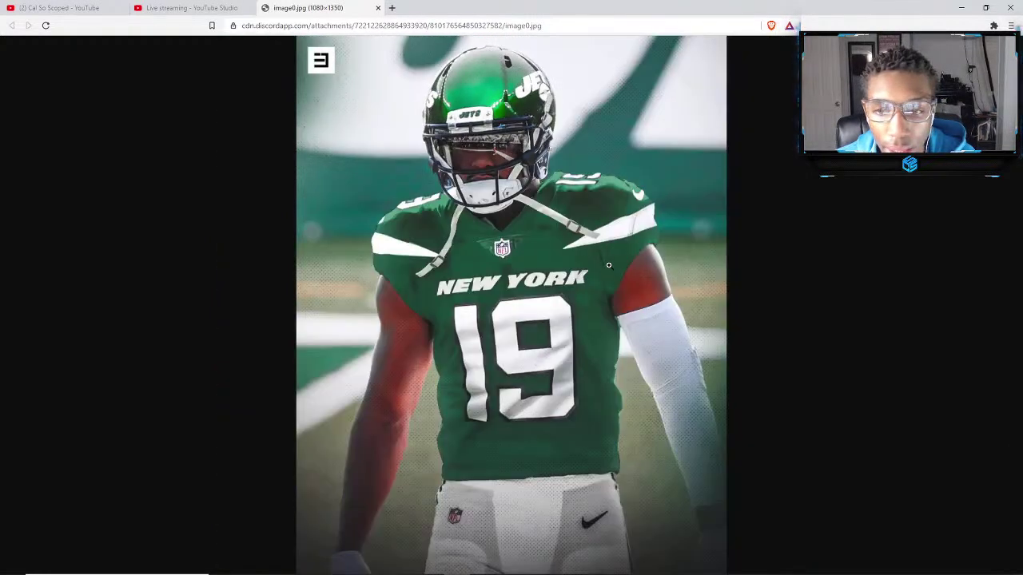
{"action": "left_click", "coordinate": [600, 229]}
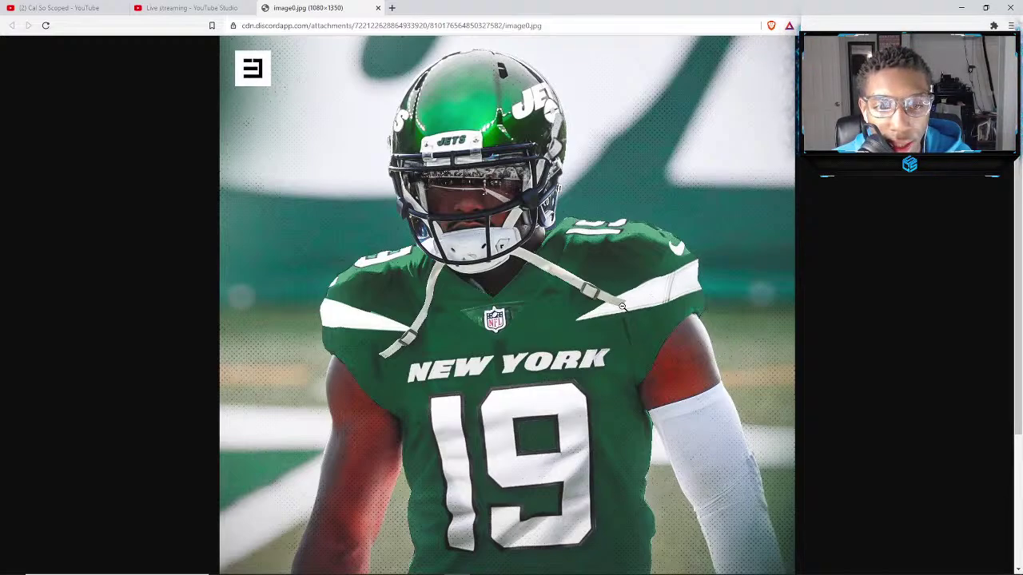
{"action": "left_click", "coordinate": [402, 315]}
{"action": "left_click", "coordinate": [403, 315]}
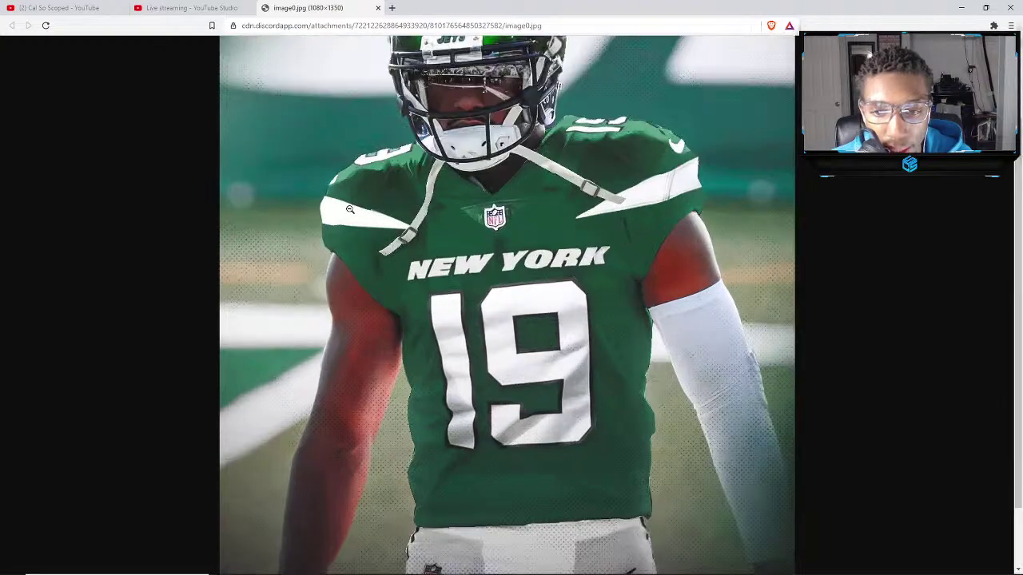
{"action": "scroll", "coordinate": [402, 327], "scroll_direction": "up", "scroll_amount": 1}
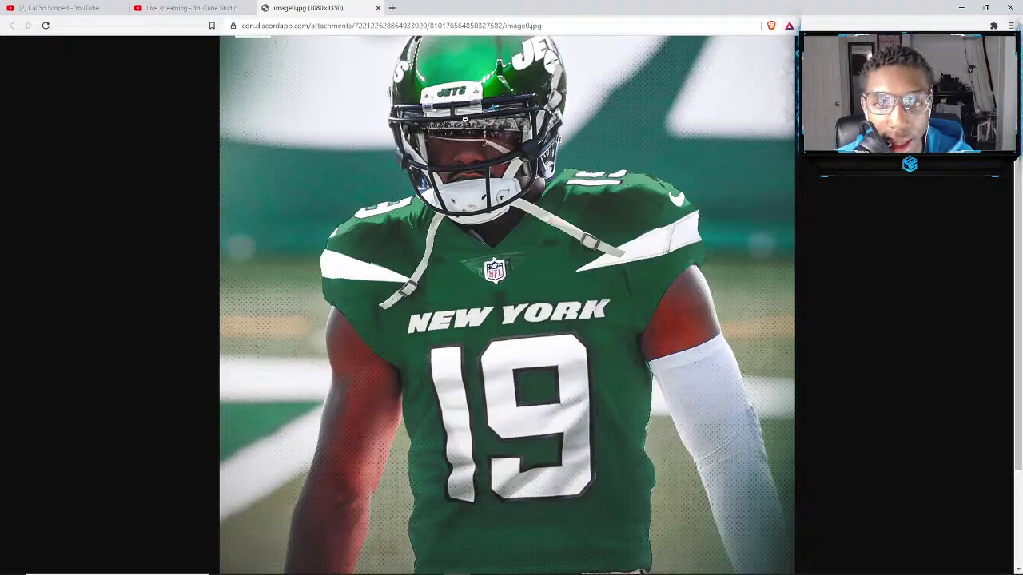
{"action": "scroll", "coordinate": [480, 120], "scroll_direction": "up", "scroll_amount": 1}
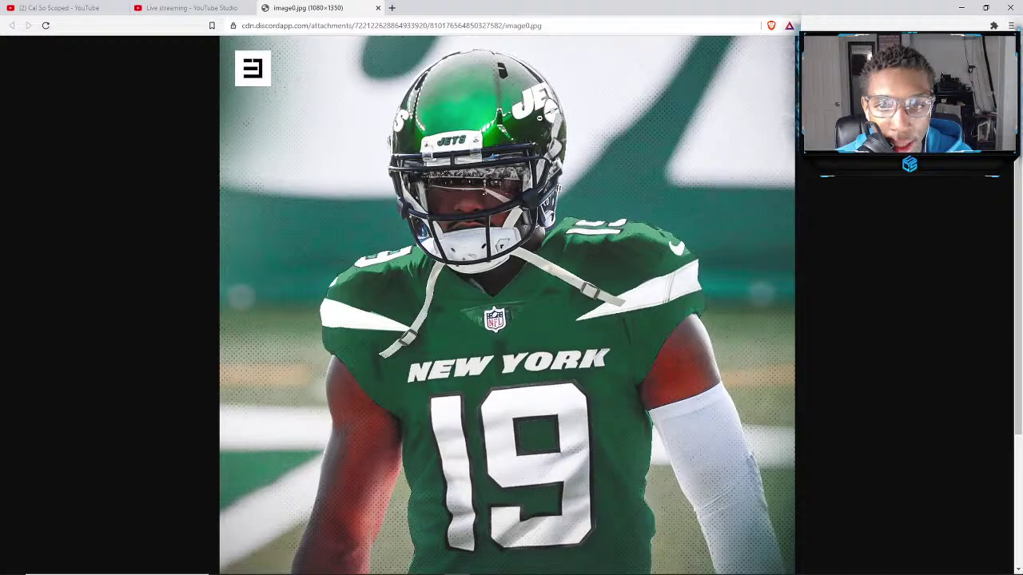
{"action": "left_click", "coordinate": [524, 324]}
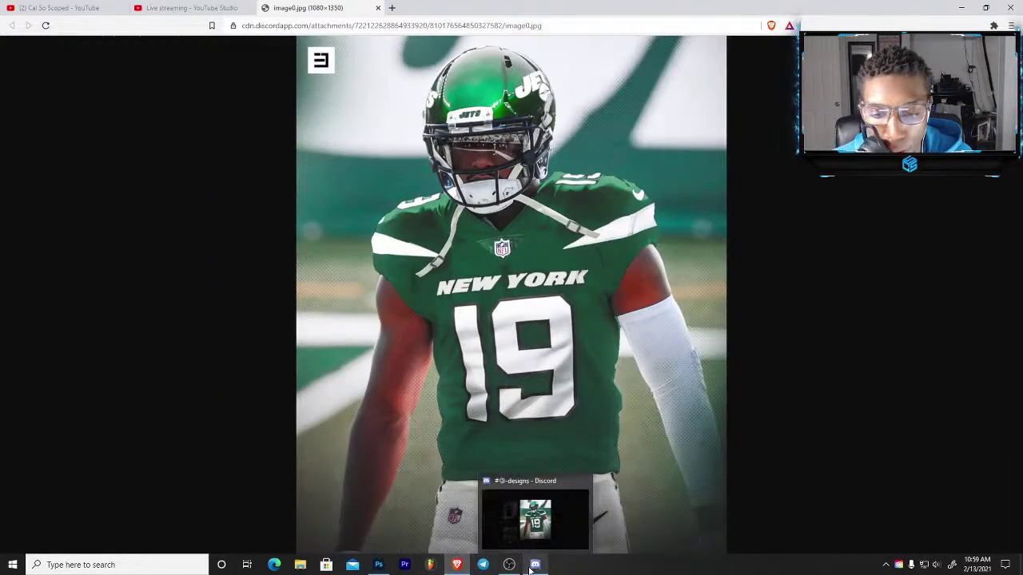
Return to Discord, close the image preview, and view the main-chat, designs and welcome channels.
{"action": "left_click", "coordinate": [531, 566]}
{"action": "left_click", "coordinate": [459, 510]}
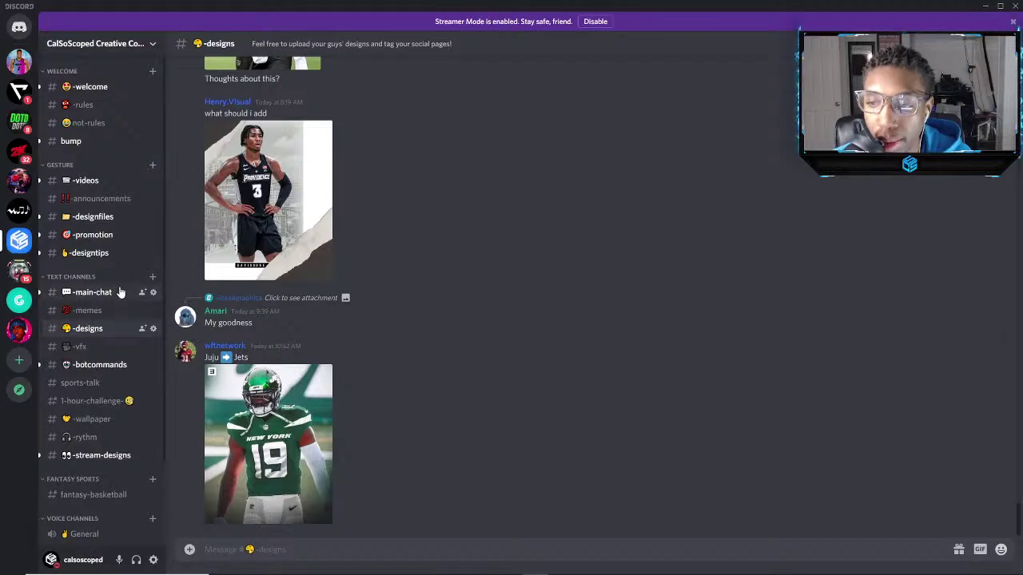
{"action": "left_click", "coordinate": [124, 292]}
{"action": "left_click", "coordinate": [91, 335]}
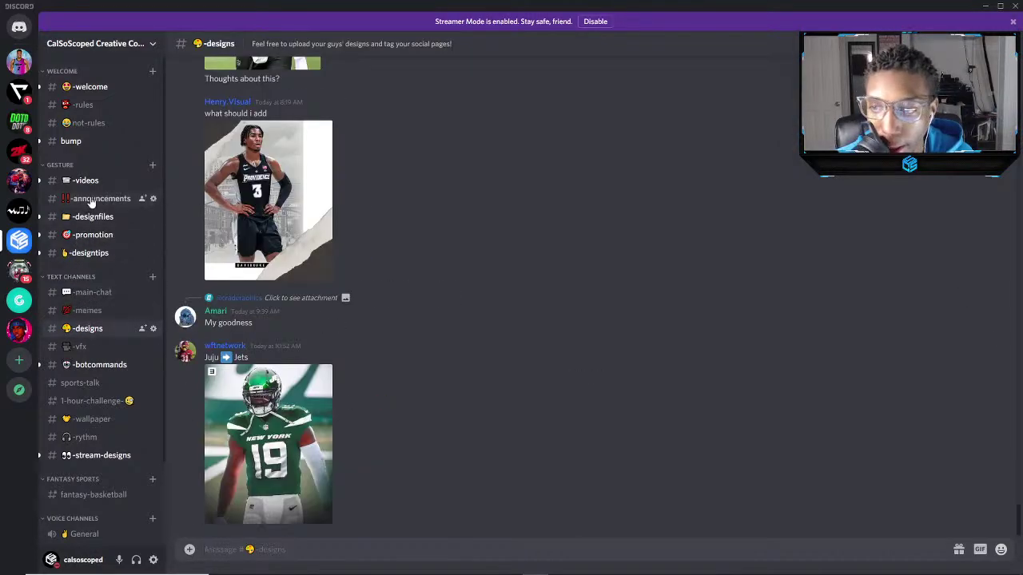
{"action": "left_click", "coordinate": [89, 88]}
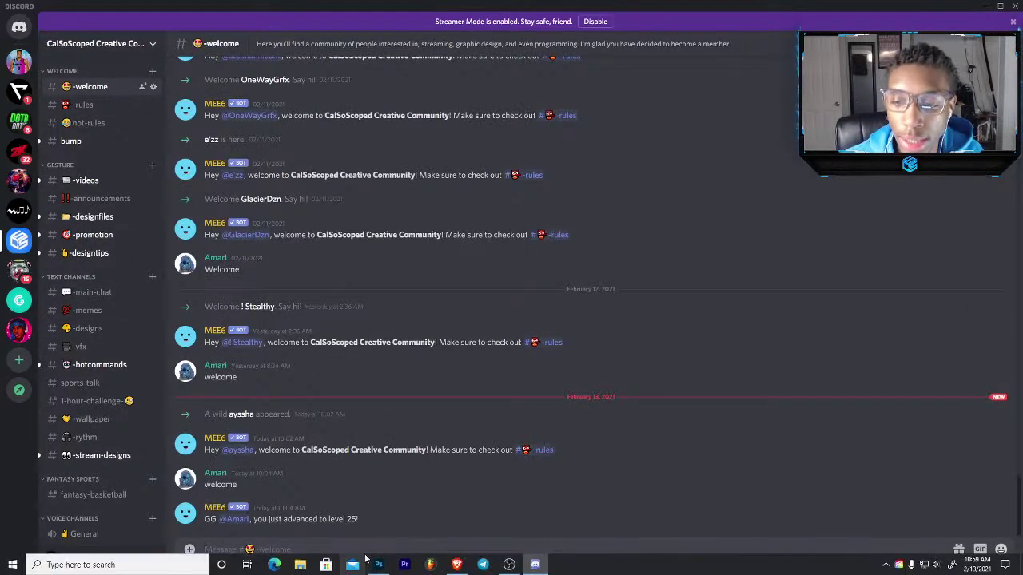
Switch to Photoshop, hide Color Fill 1, Layer 2, Layer 1 and Layer 0, and stamp the visible players onto a new layer above Curves 1.
{"action": "left_click", "coordinate": [374, 565]}
{"action": "scroll", "coordinate": [363, 297], "scroll_direction": "up", "scroll_amount": 3}
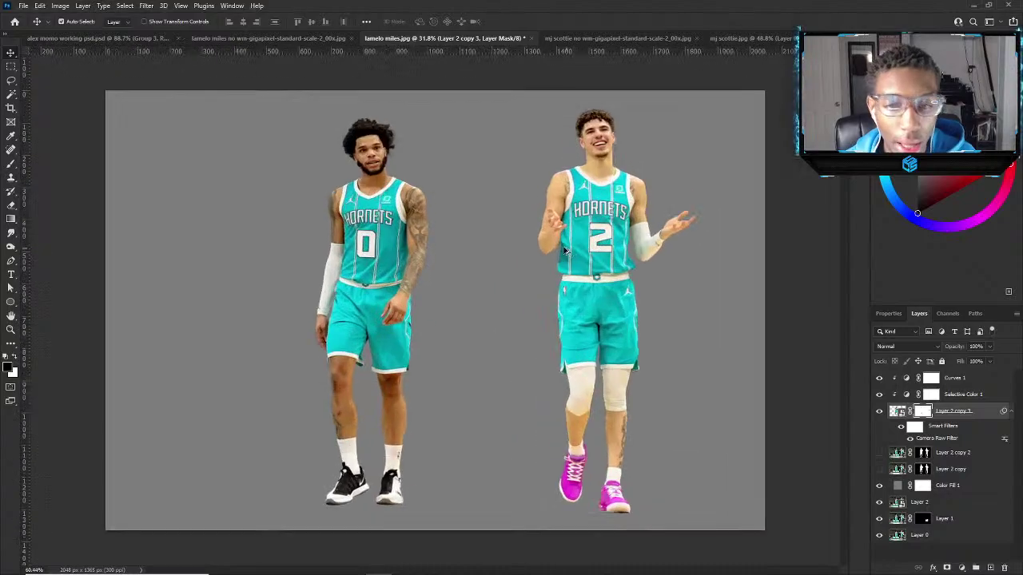
{"action": "left_click", "coordinate": [953, 383]}
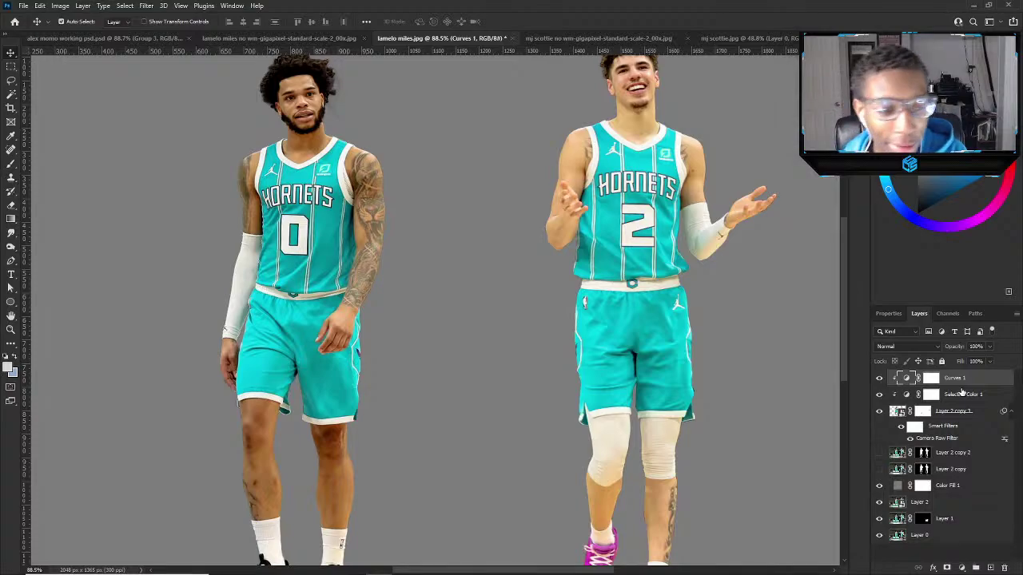
{"action": "left_click", "coordinate": [879, 486]}
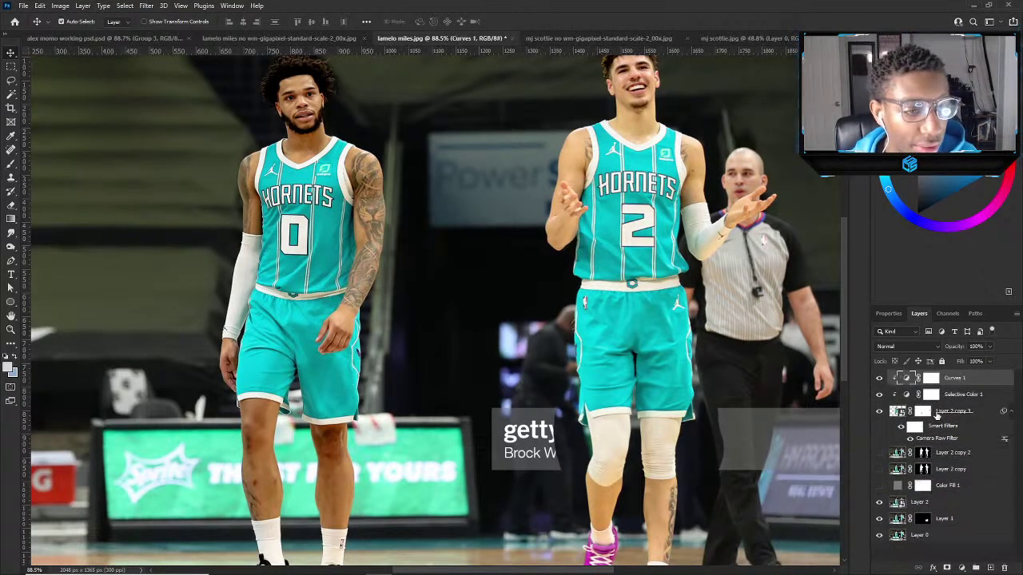
{"action": "left_click_drag", "start_coordinate": [879, 502], "coordinate": [879, 536]}
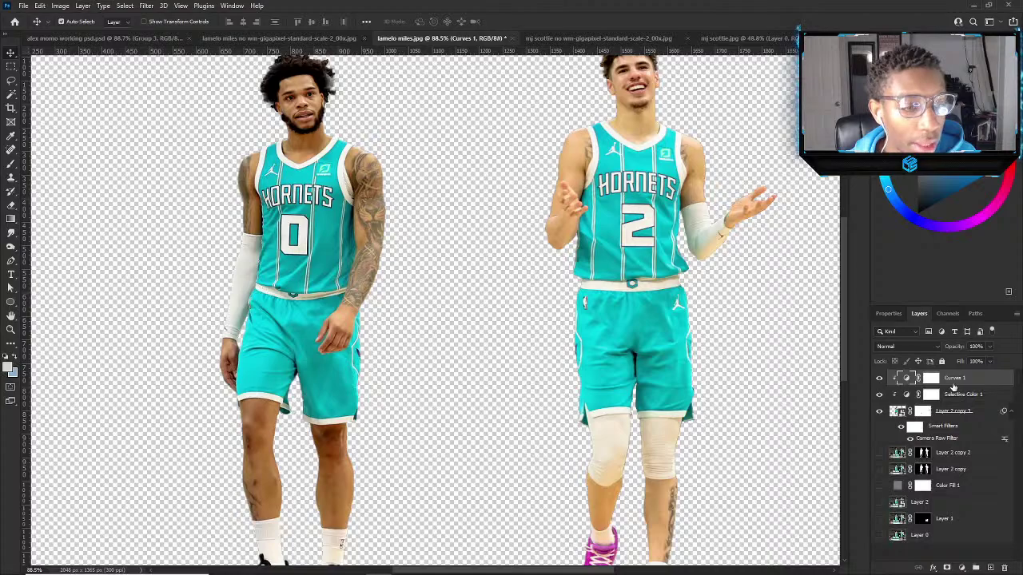
{"action": "key", "text": "ctrl+shift+alt+e"}
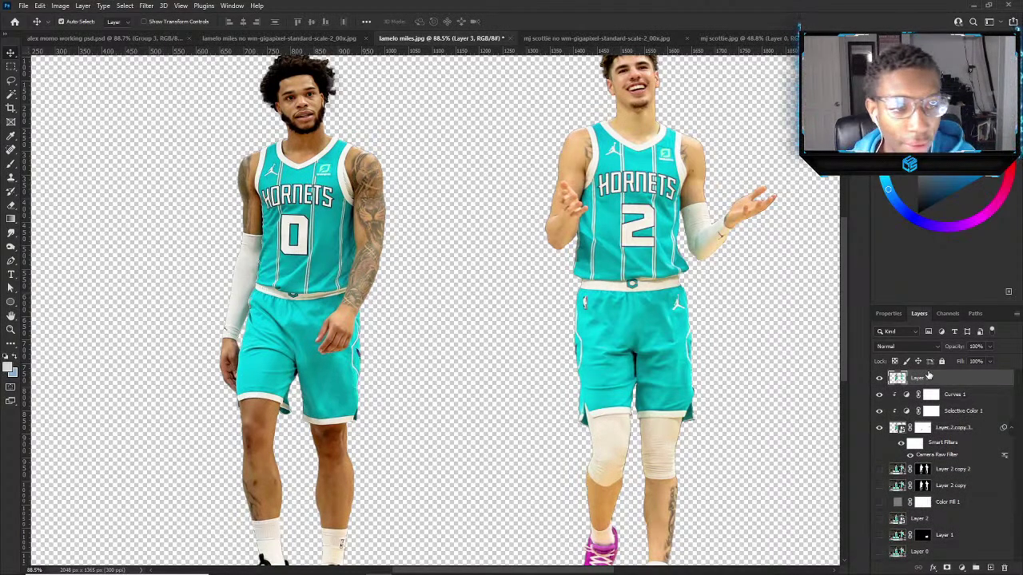
{"action": "scroll", "coordinate": [535, 167], "scroll_direction": "up", "scroll_amount": 2}
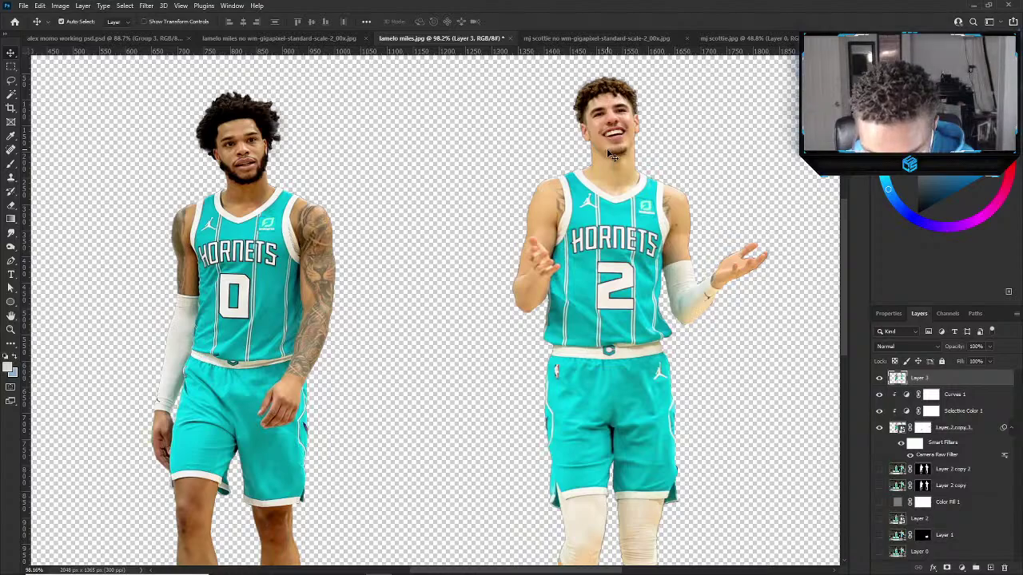
{"action": "scroll", "coordinate": [595, 192], "scroll_direction": "down", "scroll_amount": 2}
{"action": "scroll", "coordinate": [579, 200], "scroll_direction": "up", "scroll_amount": 1}
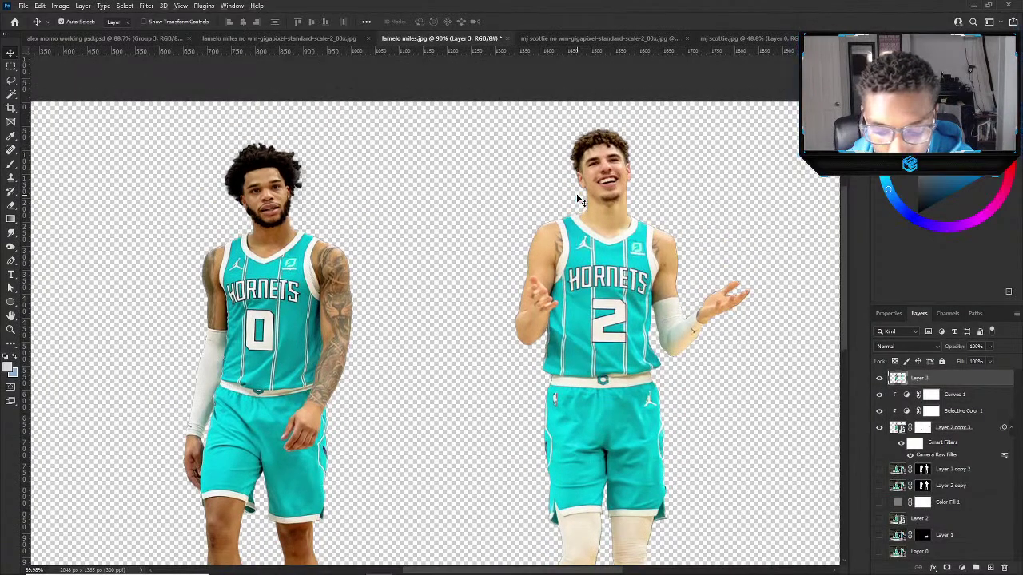
{"action": "scroll", "coordinate": [560, 200], "scroll_direction": "up", "scroll_amount": 2}
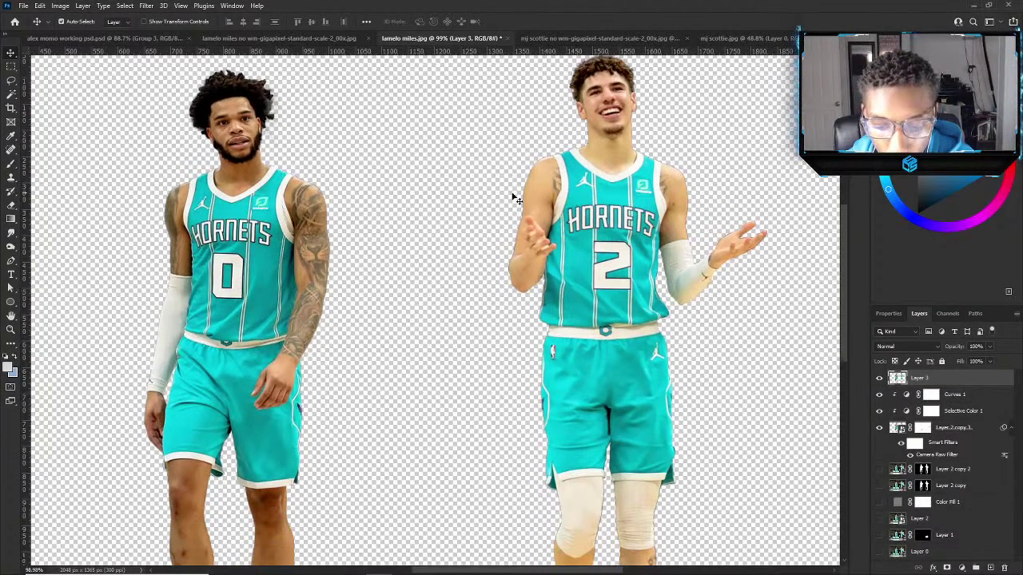
Switch to Discord, open the designs channel, and preview the posted football design with the gold number 7 jersey.
{"action": "left_click", "coordinate": [534, 564]}
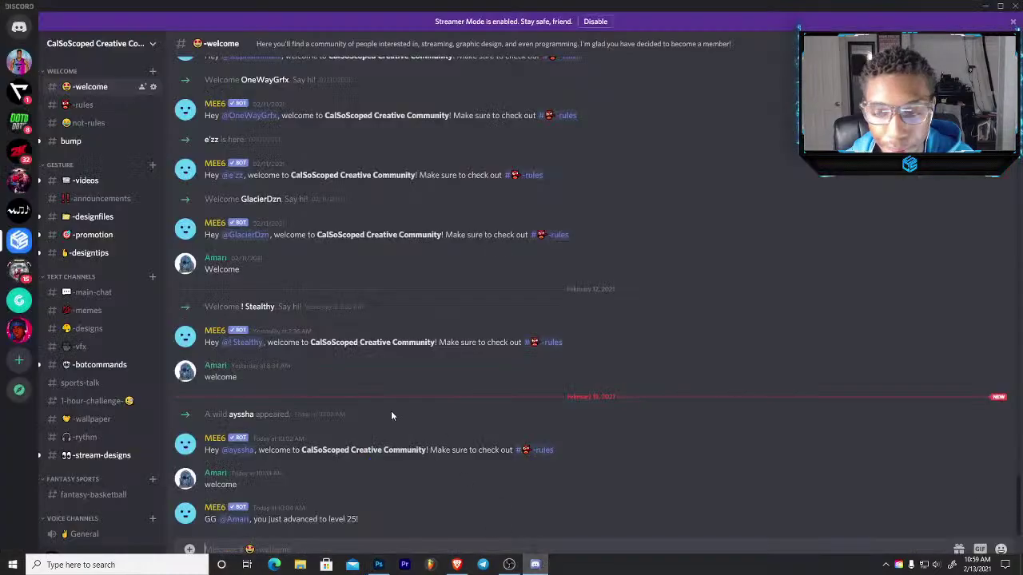
{"action": "left_click", "coordinate": [94, 328]}
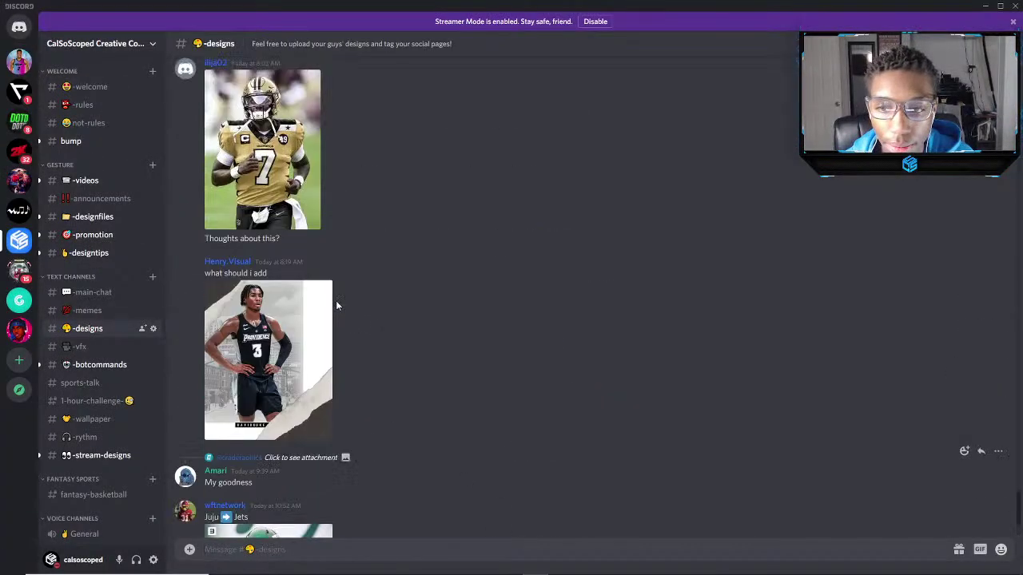
{"action": "scroll", "coordinate": [336, 300], "scroll_direction": "up", "scroll_amount": 1}
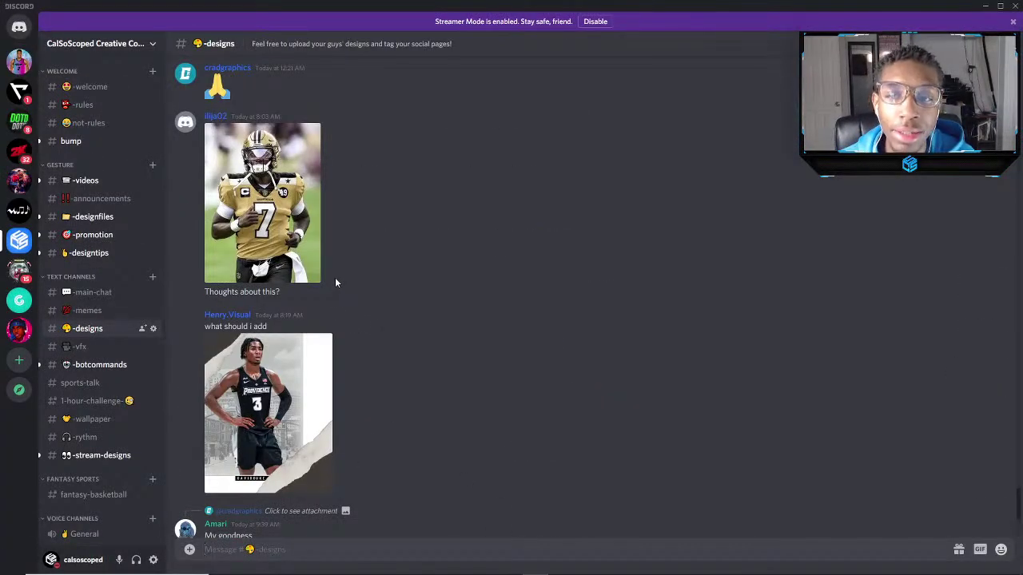
{"action": "left_click", "coordinate": [268, 248]}
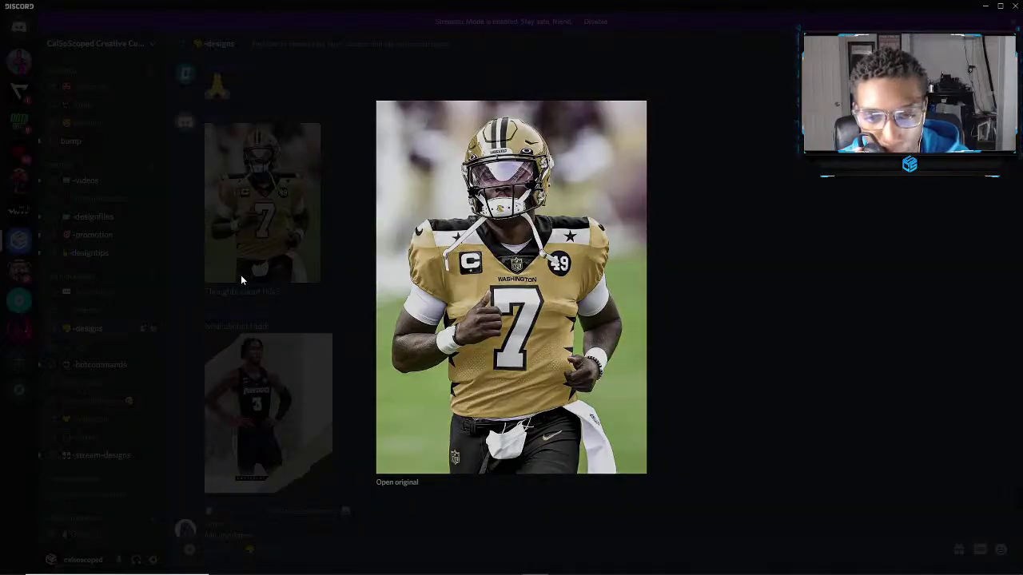
{"action": "left_click", "coordinate": [241, 277]}
{"action": "left_click", "coordinate": [241, 279]}
{"action": "left_click", "coordinate": [245, 272]}
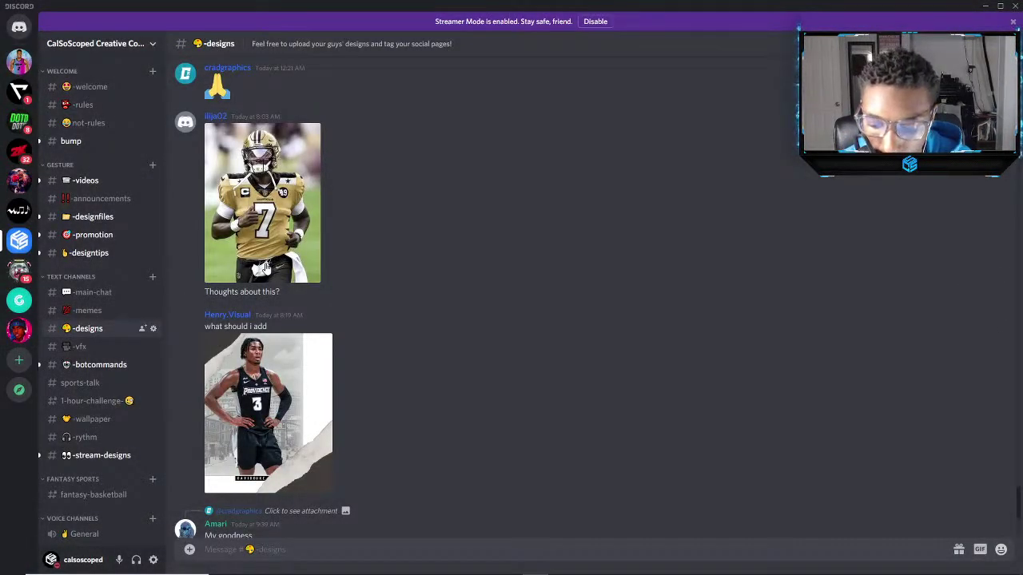
Add an emoji reaction to the post with the gold number 7 football jersey.
{"action": "right_click", "coordinate": [263, 265]}
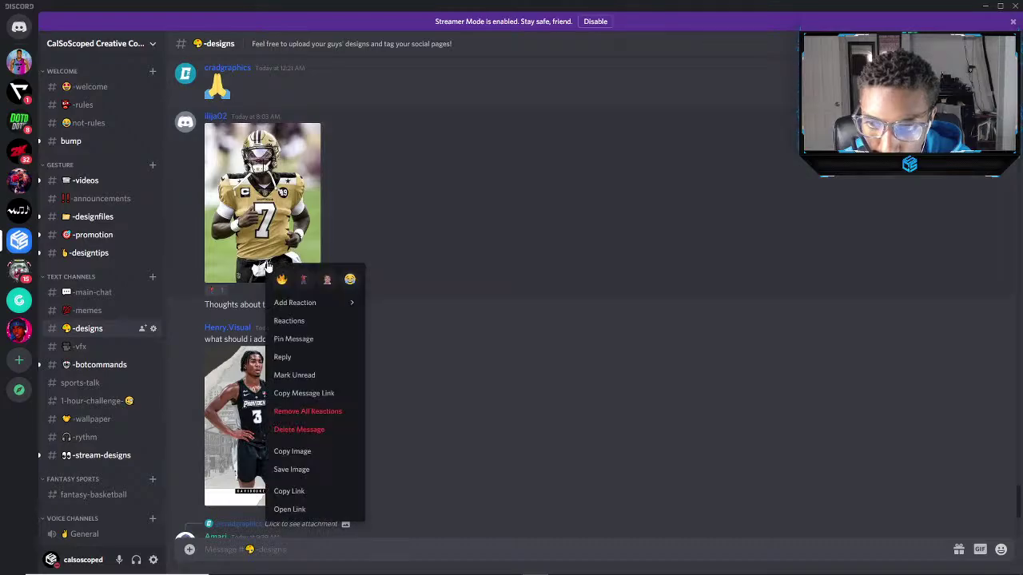
{"action": "left_click", "coordinate": [266, 211]}
{"action": "left_click", "coordinate": [267, 216]}
Look through the earlier posts in the designs channel and preview the gold number 7 jersey design again.
{"action": "scroll", "coordinate": [271, 232], "scroll_direction": "up", "scroll_amount": 5}
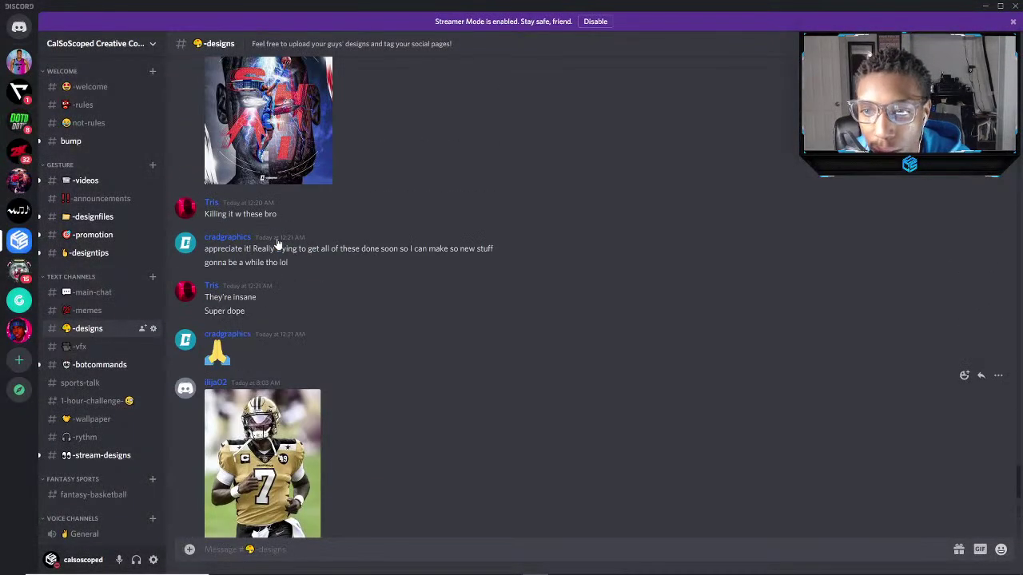
{"action": "scroll", "coordinate": [276, 238], "scroll_direction": "up", "scroll_amount": 5}
{"action": "scroll", "coordinate": [278, 250], "scroll_direction": "down", "scroll_amount": 9}
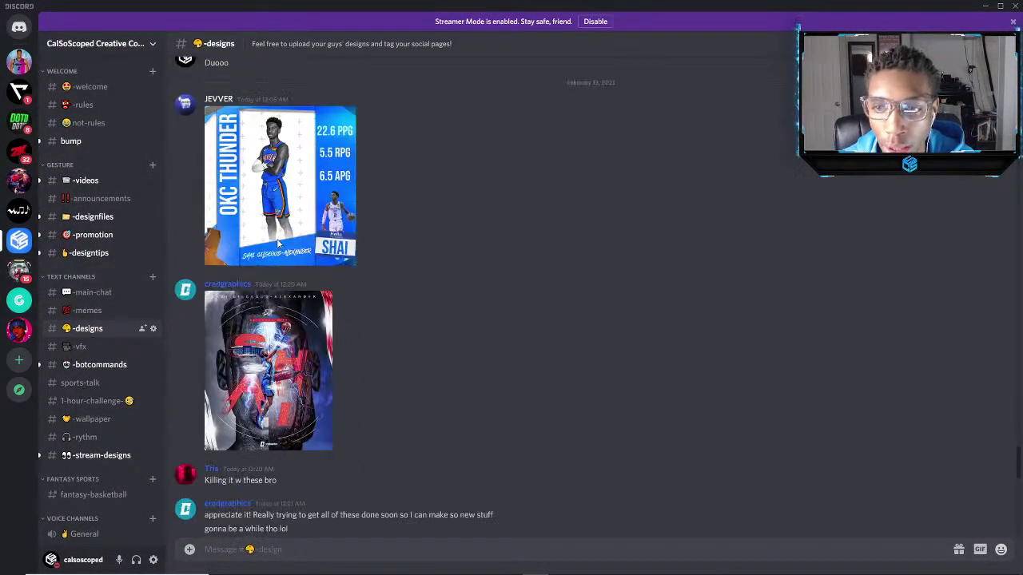
{"action": "scroll", "coordinate": [283, 248], "scroll_direction": "down", "scroll_amount": 6}
{"action": "scroll", "coordinate": [292, 246], "scroll_direction": "up", "scroll_amount": 3}
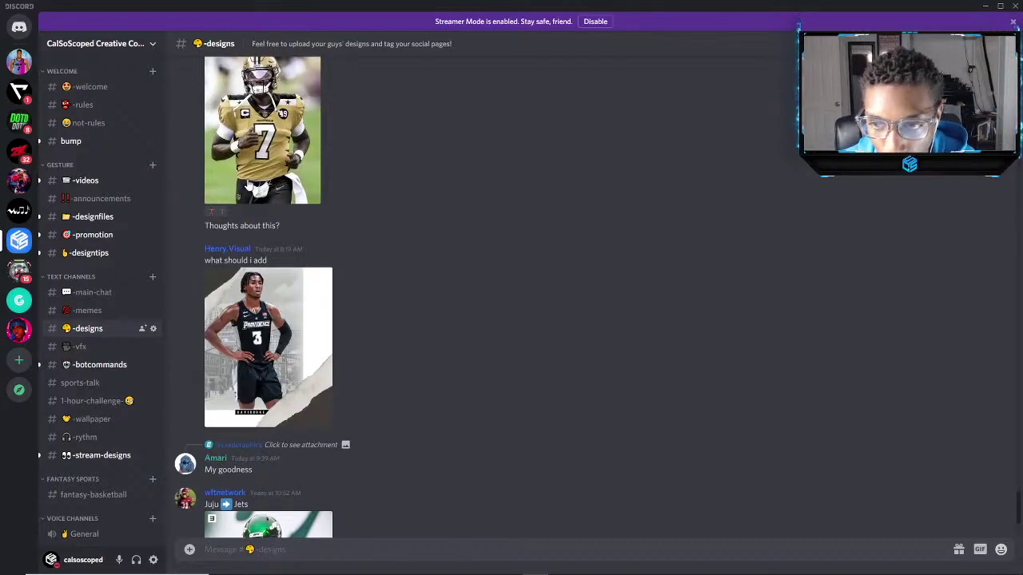
{"action": "left_click", "coordinate": [249, 184]}
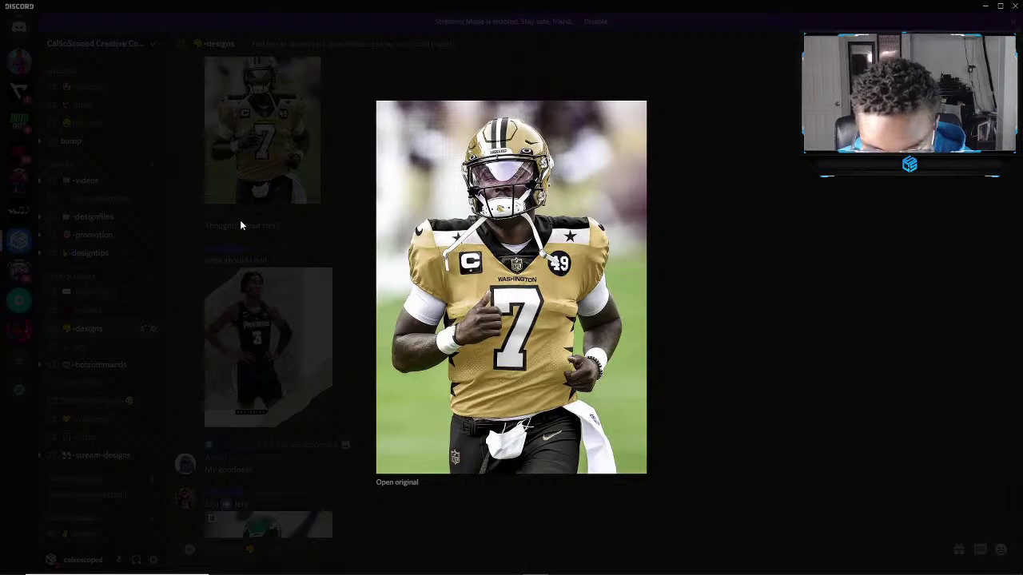
{"action": "left_click", "coordinate": [240, 221]}
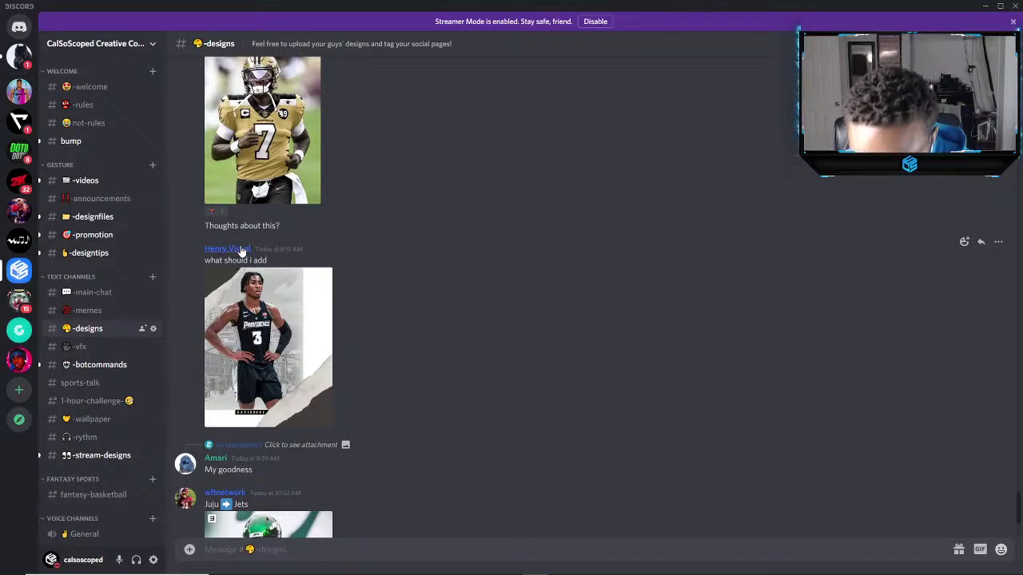
{"action": "left_click", "coordinate": [242, 251]}
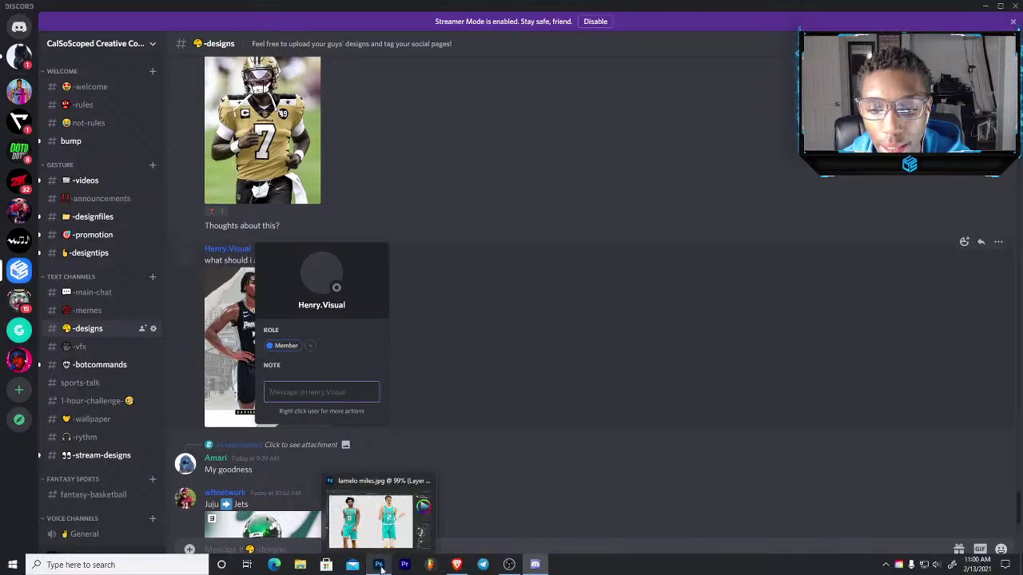
Switch to Photoshop and view the lamelo miles.jpg cutout, leaving its layers and channels unchanged.
{"action": "left_click", "coordinate": [394, 560]}
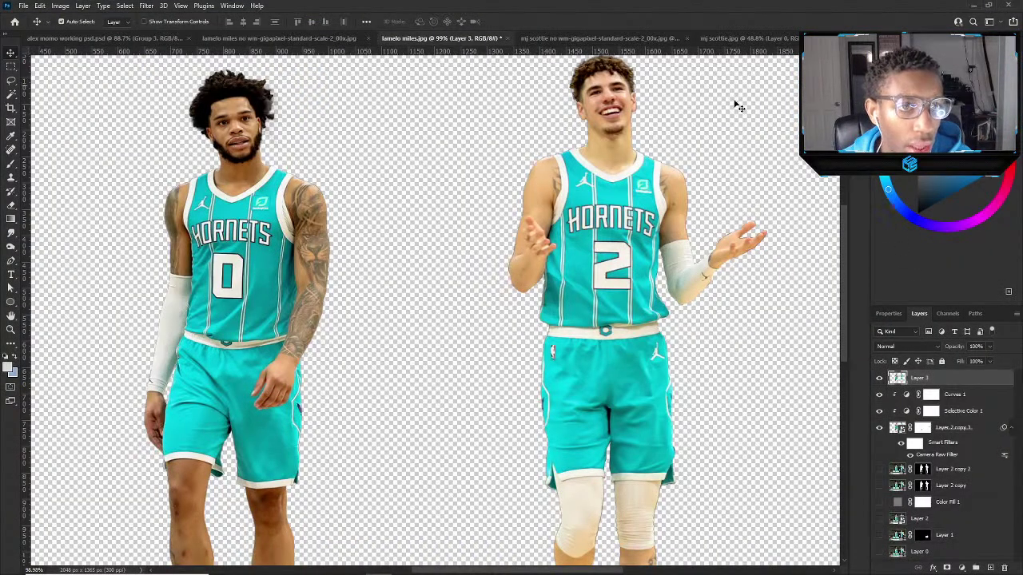
{"action": "left_click", "coordinate": [947, 314]}
{"action": "left_click", "coordinate": [915, 315]}
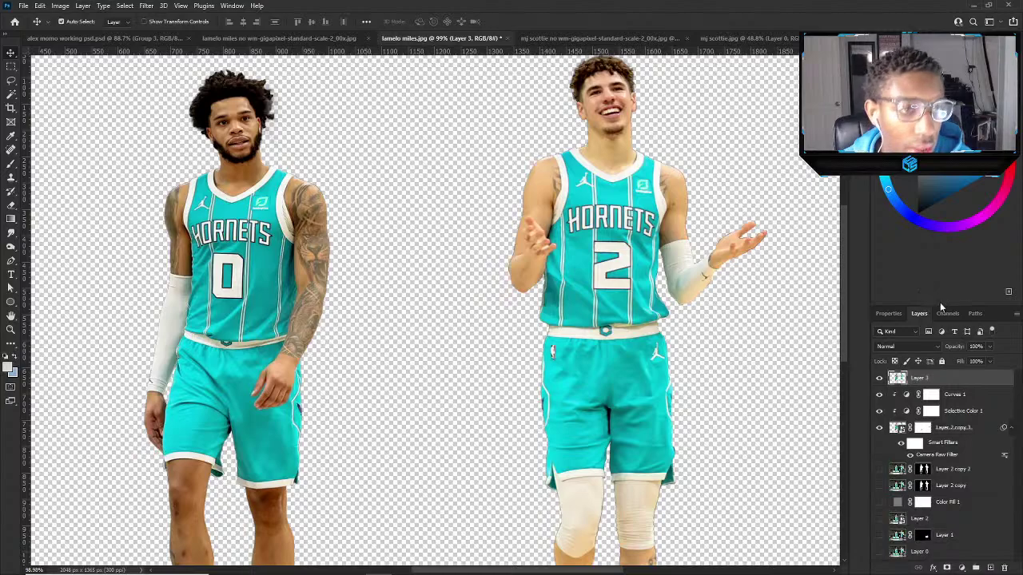
Switch to Discord, open the designtips channel, and preview the posted Cardinals number 48 jersey swap.
{"action": "left_click", "coordinate": [534, 564]}
{"action": "left_click", "coordinate": [454, 357]}
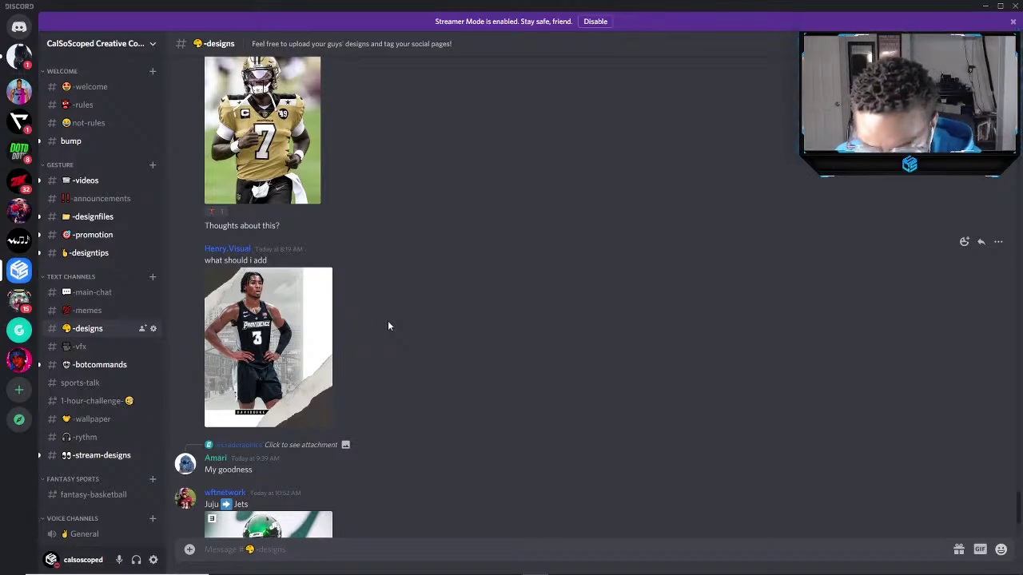
{"action": "left_click", "coordinate": [88, 252]}
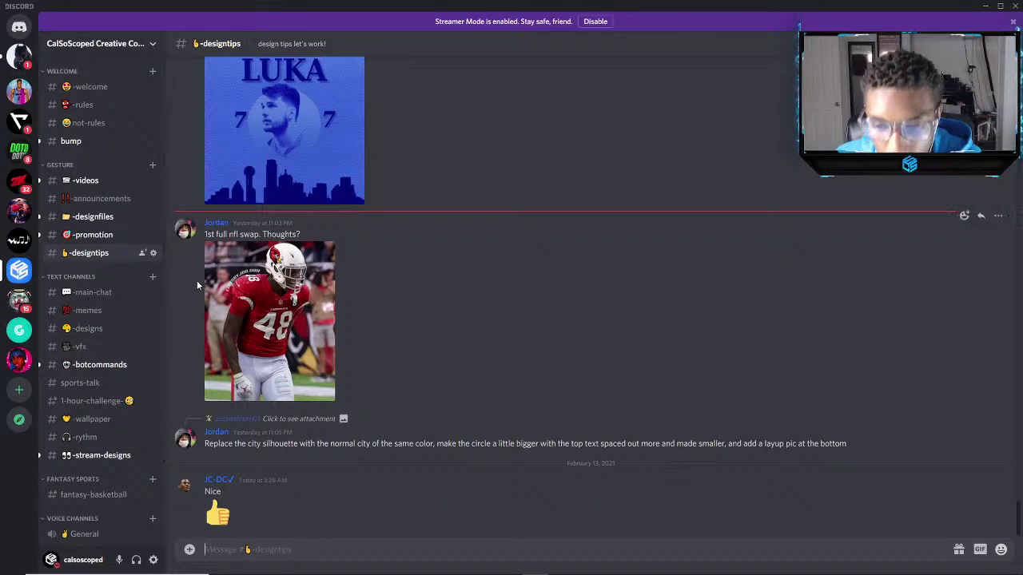
{"action": "left_click", "coordinate": [250, 280]}
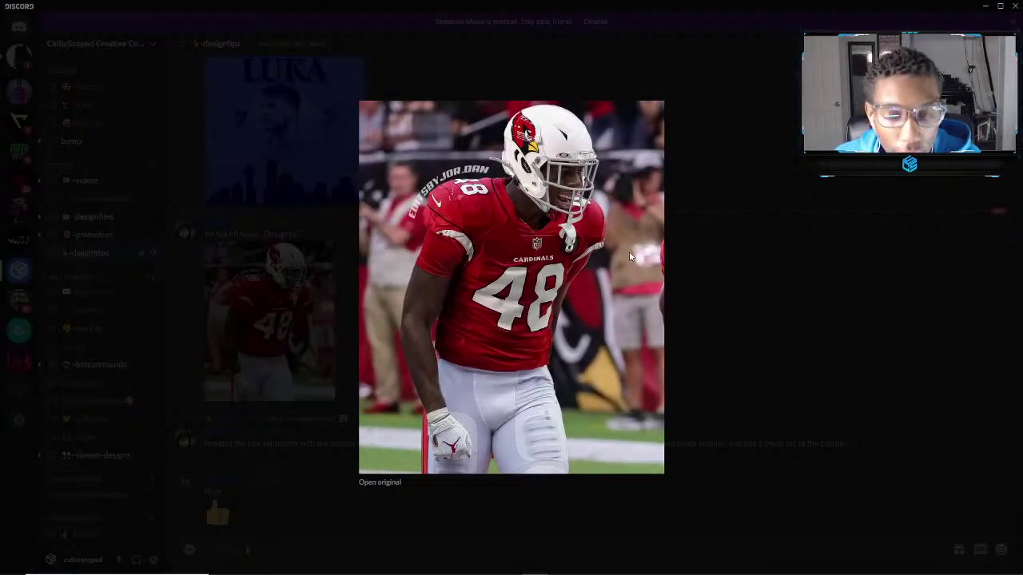
{"action": "left_click", "coordinate": [692, 251]}
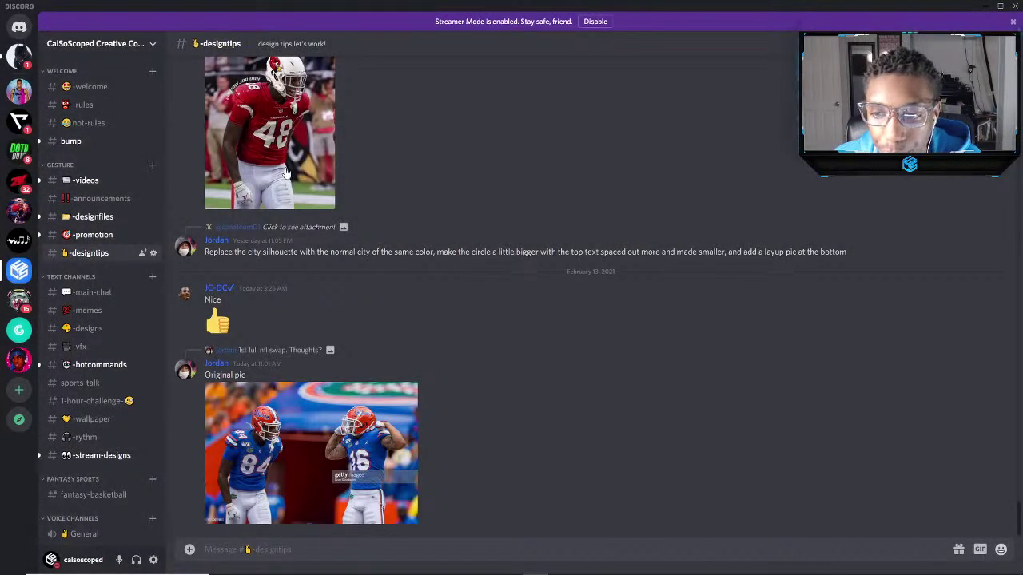
Compare the Cardinals number 48 jersey swap with the original Gators photo posted in reply.
{"action": "scroll", "coordinate": [286, 174], "scroll_direction": "up", "scroll_amount": 3}
{"action": "left_click", "coordinate": [277, 211]}
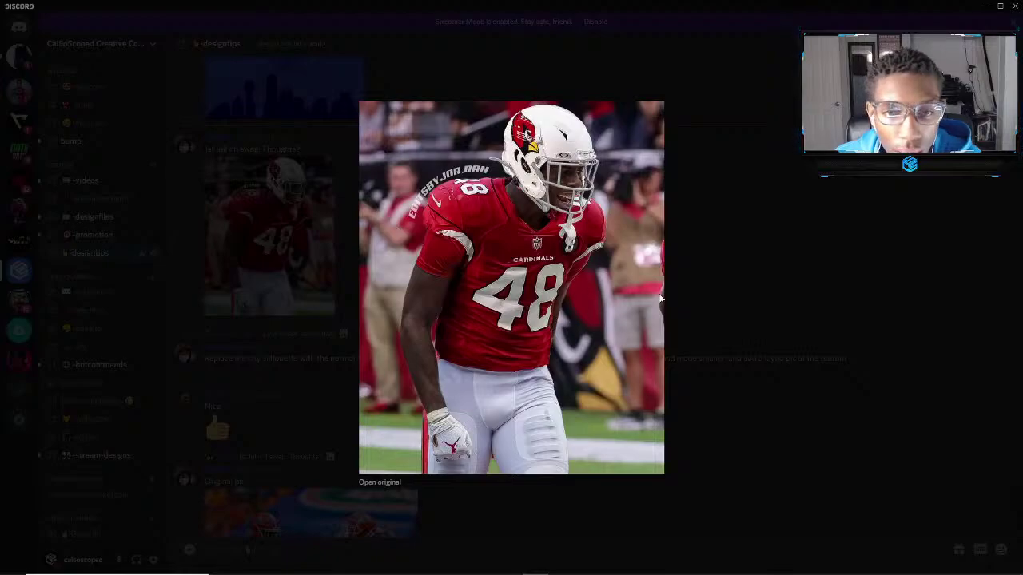
{"action": "left_click", "coordinate": [212, 540]}
{"action": "left_click", "coordinate": [286, 505]}
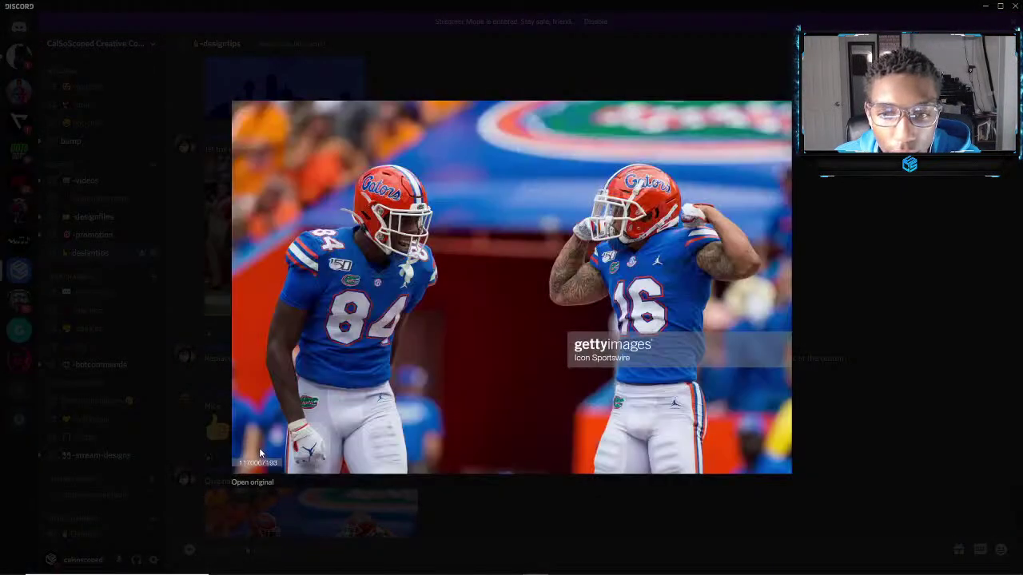
{"action": "left_click", "coordinate": [211, 409]}
{"action": "left_click", "coordinate": [250, 208]}
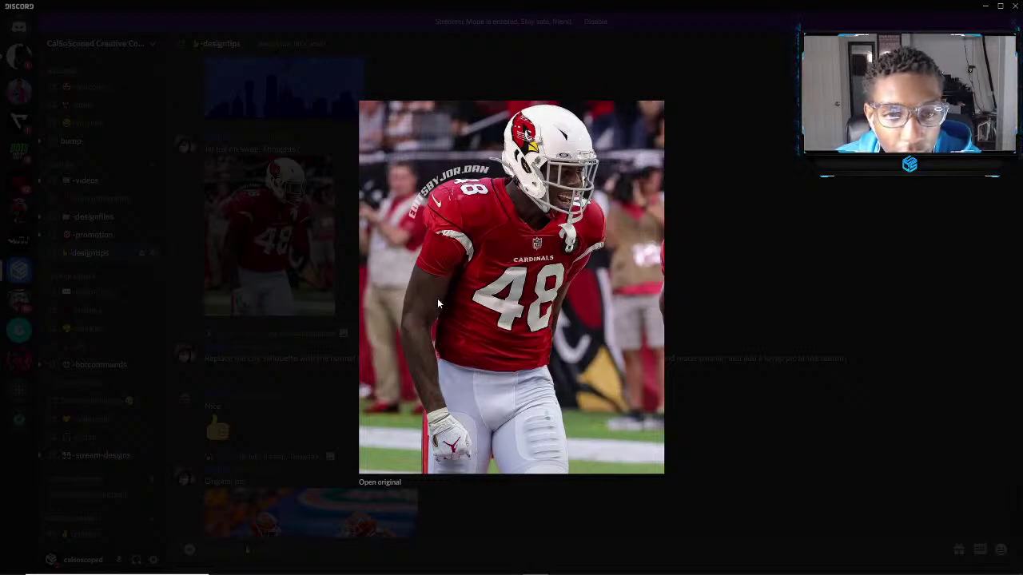
Open the original of the Cardinals number 48 image in the browser and examine the jersey and arm edges up close.
{"action": "left_click", "coordinate": [382, 483]}
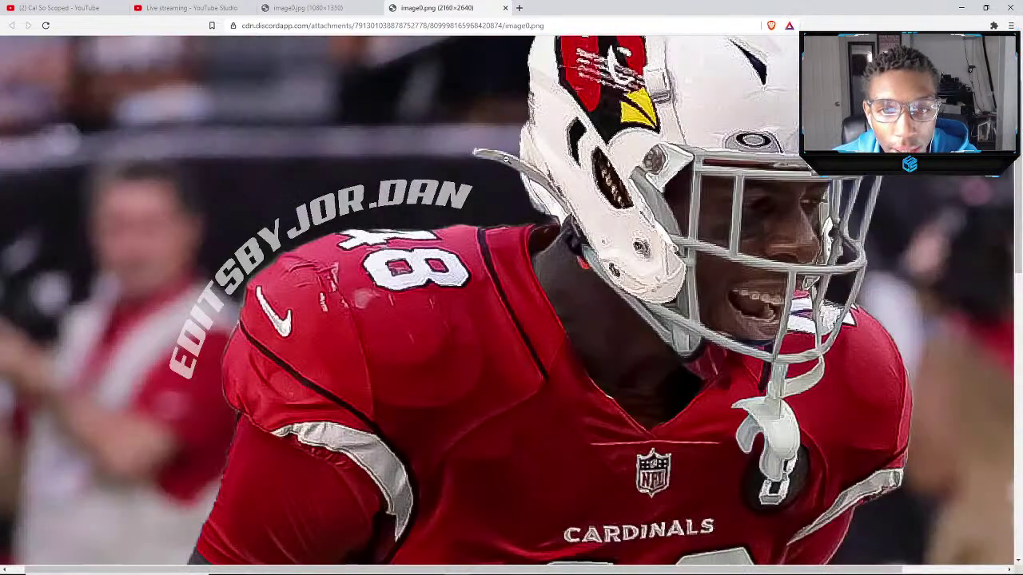
{"action": "left_click", "coordinate": [491, 174]}
{"action": "scroll", "coordinate": [524, 236], "scroll_direction": "down", "scroll_amount": 2}
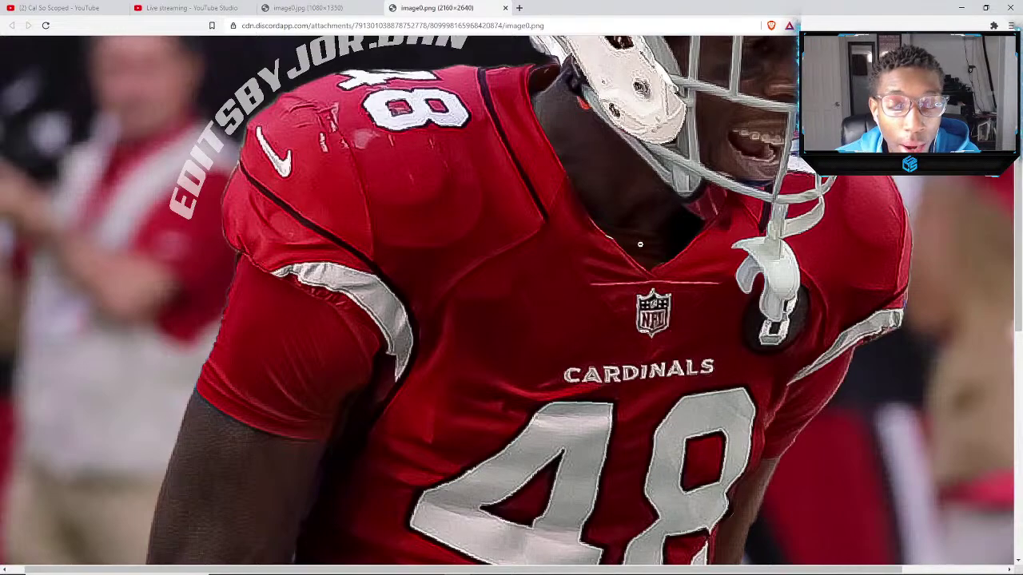
{"action": "scroll", "coordinate": [642, 271], "scroll_direction": "down", "scroll_amount": 3}
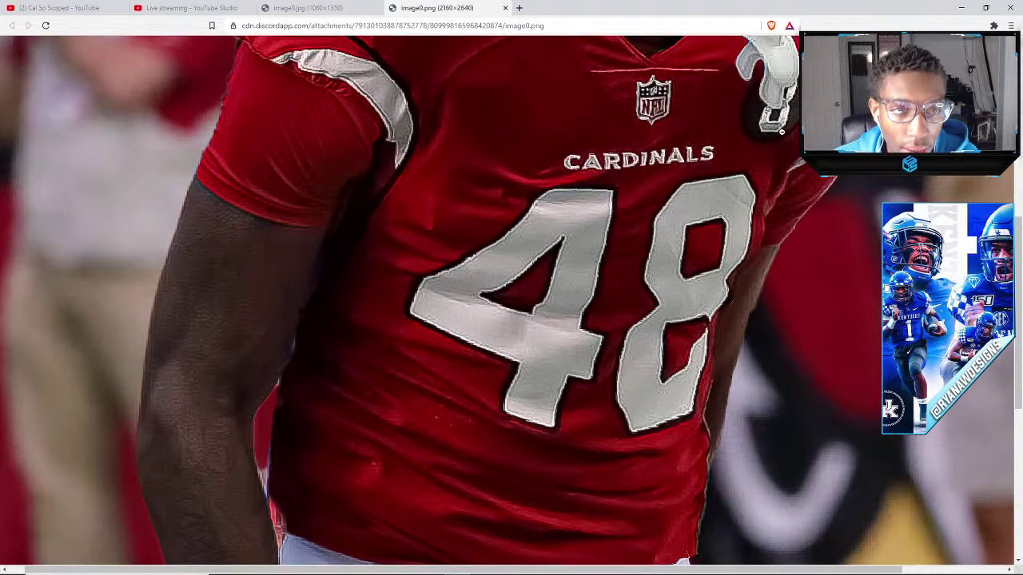
{"action": "scroll", "coordinate": [703, 246], "scroll_direction": "down", "scroll_amount": 2}
{"action": "scroll", "coordinate": [500, 335], "scroll_direction": "down", "scroll_amount": 2}
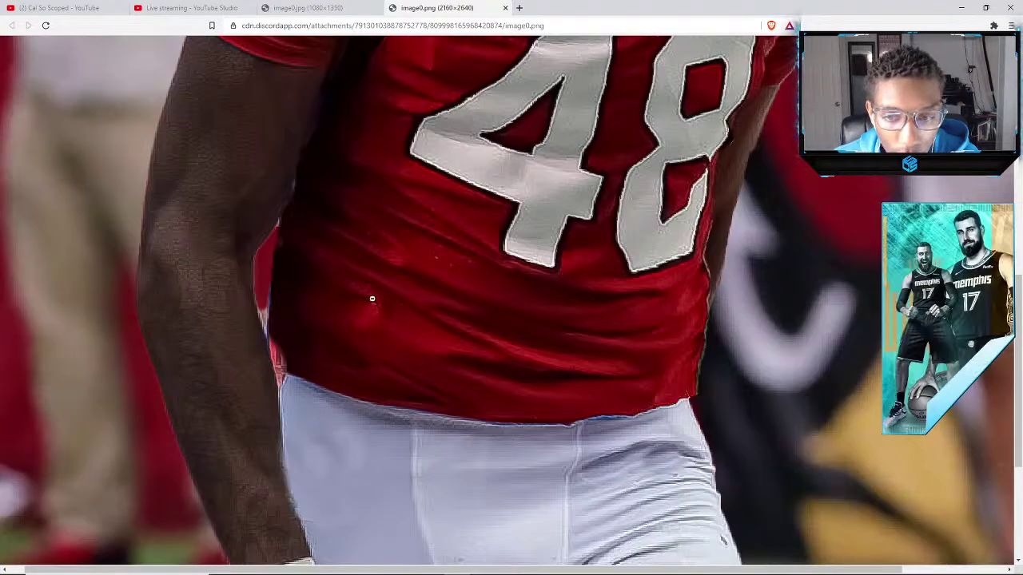
{"action": "scroll", "coordinate": [272, 344], "scroll_direction": "up", "scroll_amount": 4}
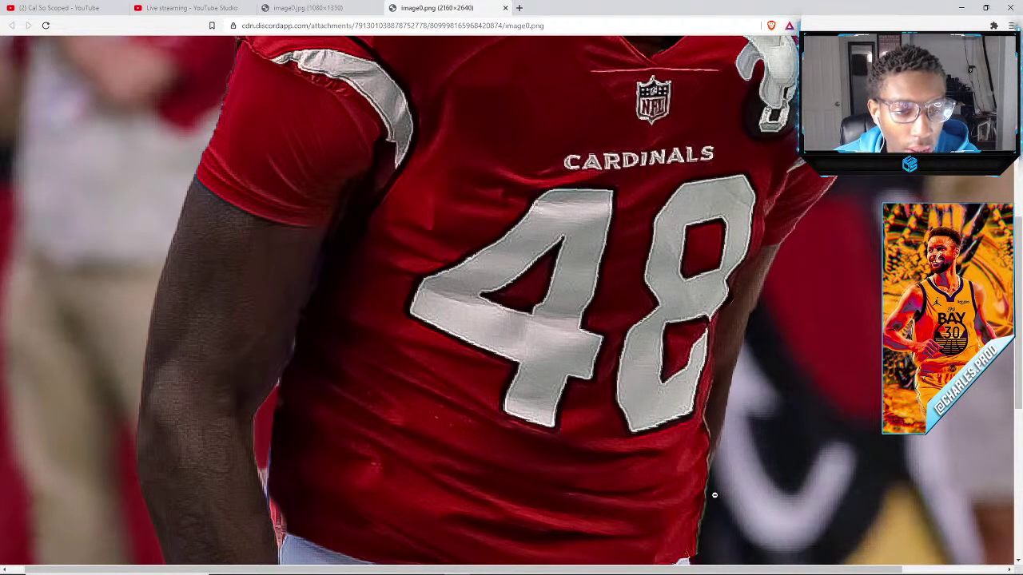
View the whole Cardinals image, examine its helmet and shoulders at full size, and close its browser tab.
{"action": "left_click", "coordinate": [816, 222]}
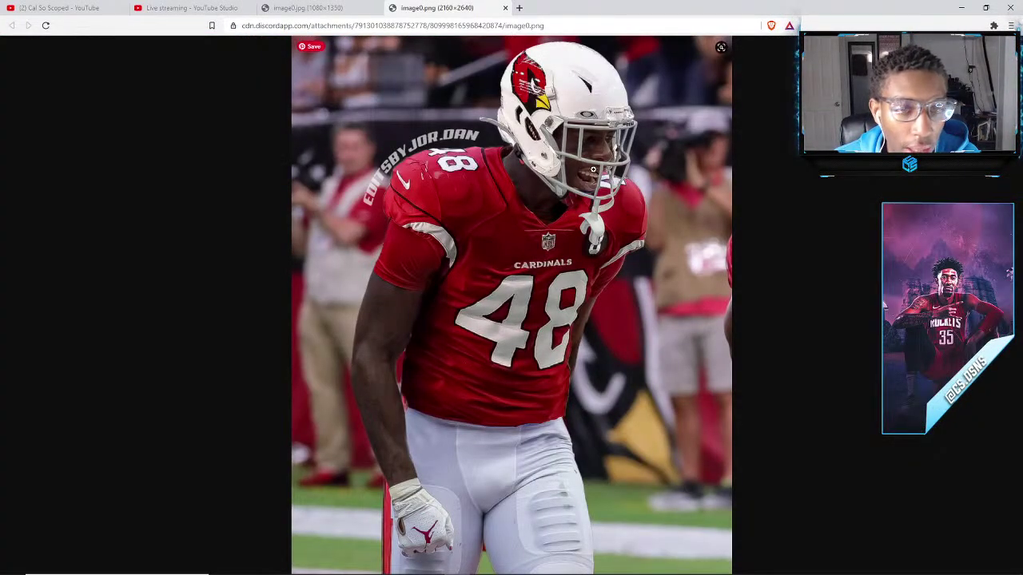
{"action": "left_click", "coordinate": [519, 153]}
{"action": "left_click", "coordinate": [581, 284]}
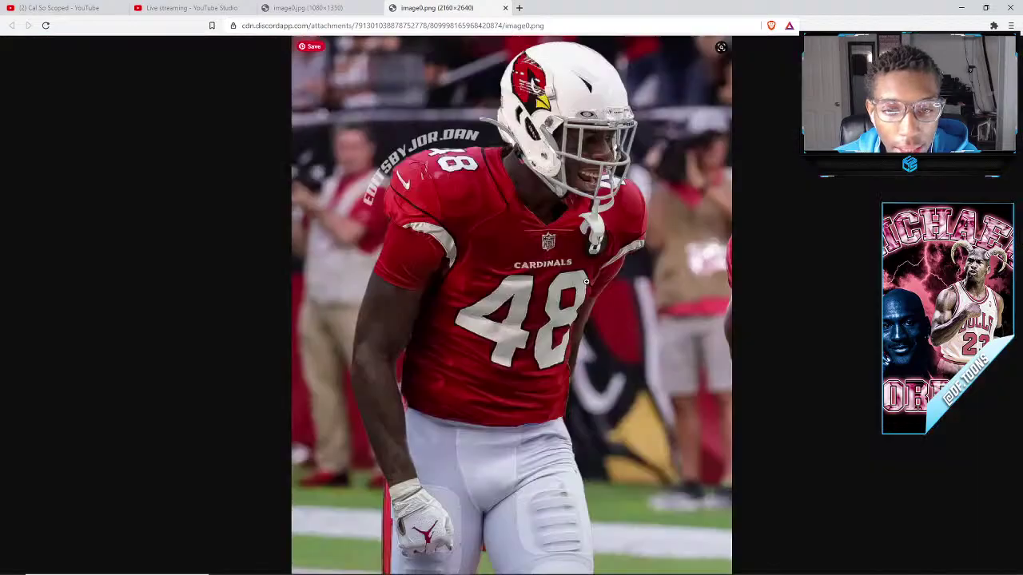
{"action": "left_click", "coordinate": [581, 284]}
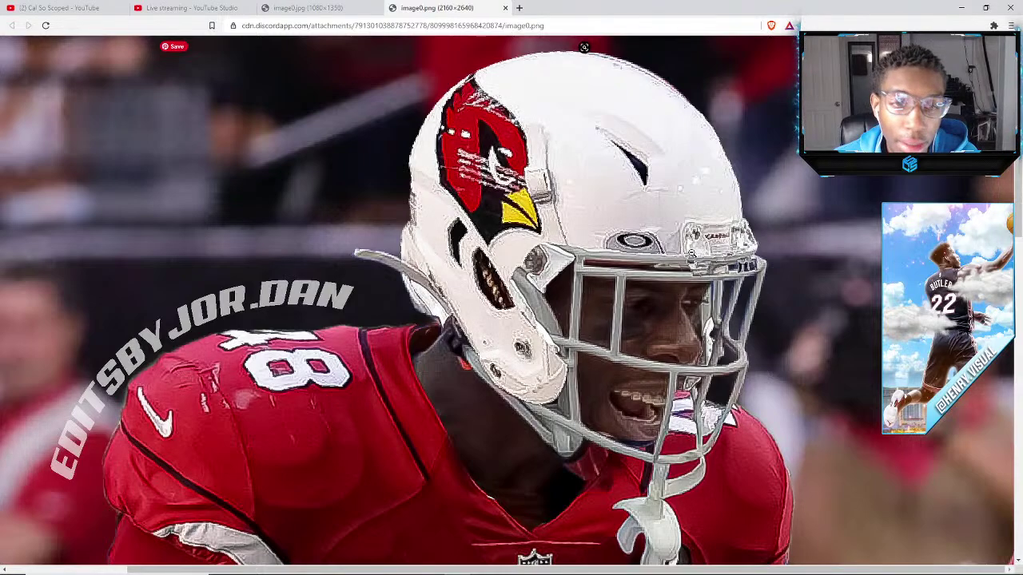
{"action": "scroll", "coordinate": [640, 351], "scroll_direction": "down", "scroll_amount": 1}
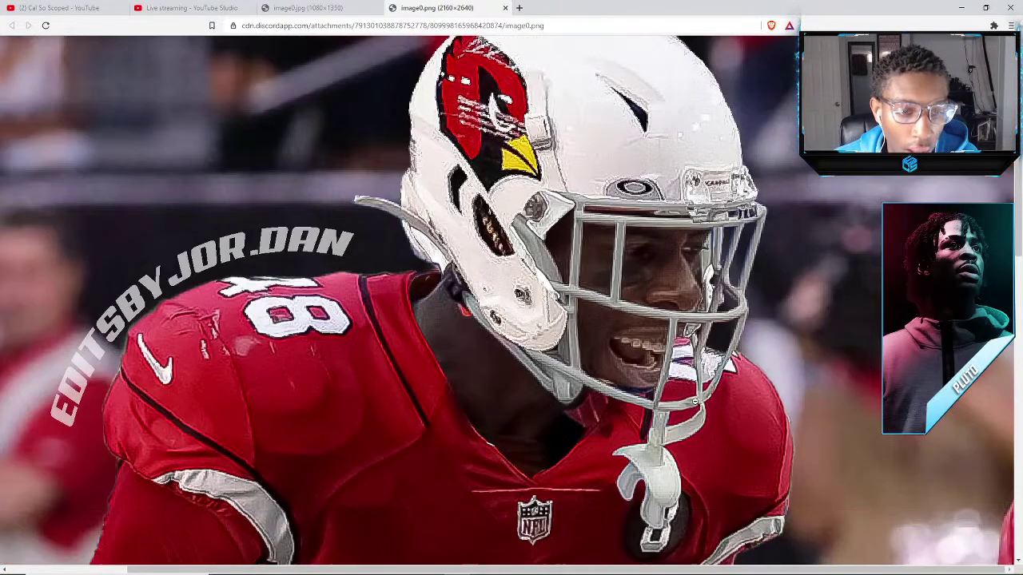
{"action": "left_click", "coordinate": [475, 284]}
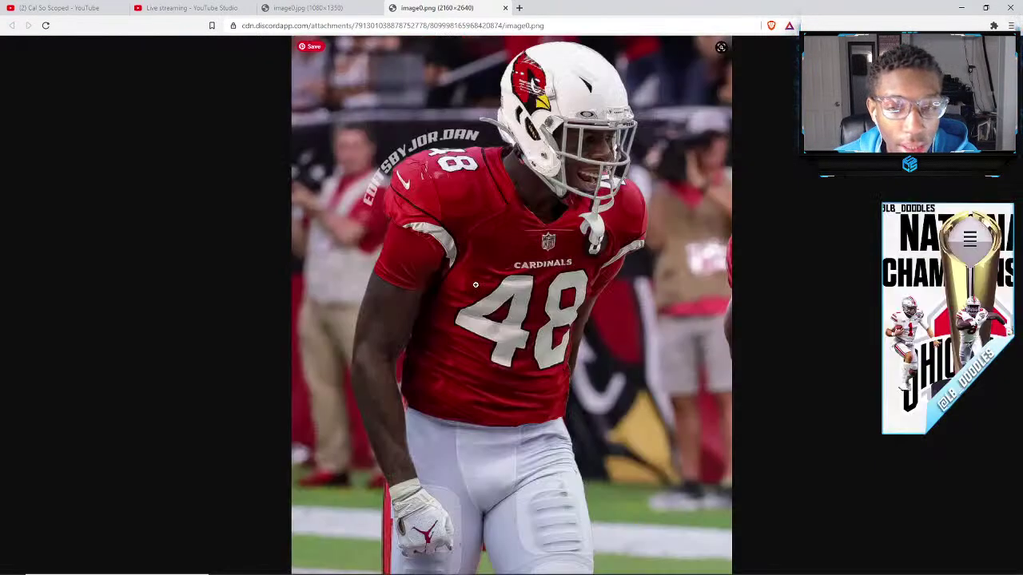
{"action": "left_click", "coordinate": [505, 8]}
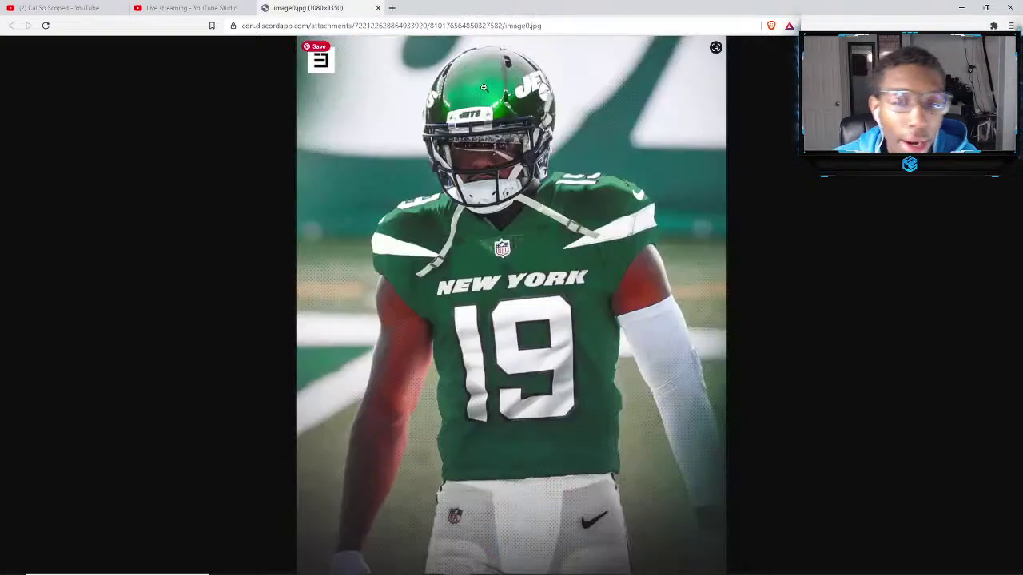
Switch to Photoshop and show the gray Color Fill 1 layer behind the two Hornets players.
{"action": "mouse_move", "coordinate": [537, 566]}
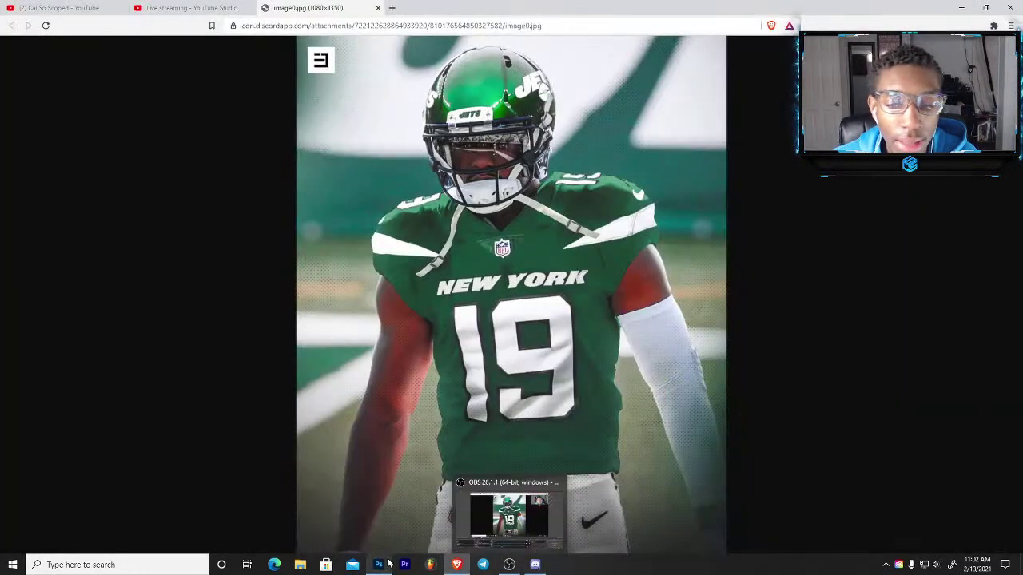
{"action": "left_click", "coordinate": [378, 564]}
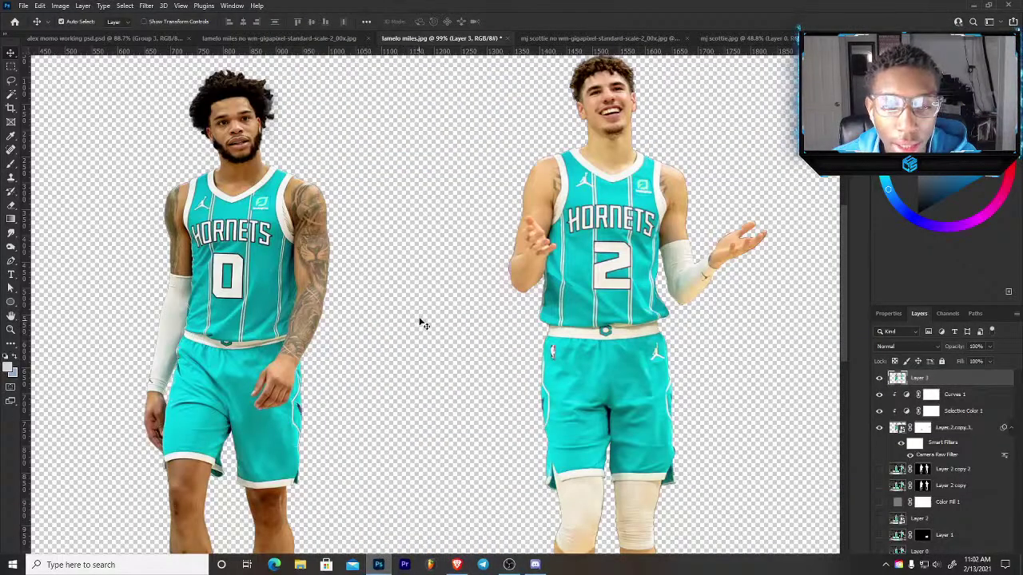
{"action": "scroll", "coordinate": [679, 224], "scroll_direction": "up", "scroll_amount": 2}
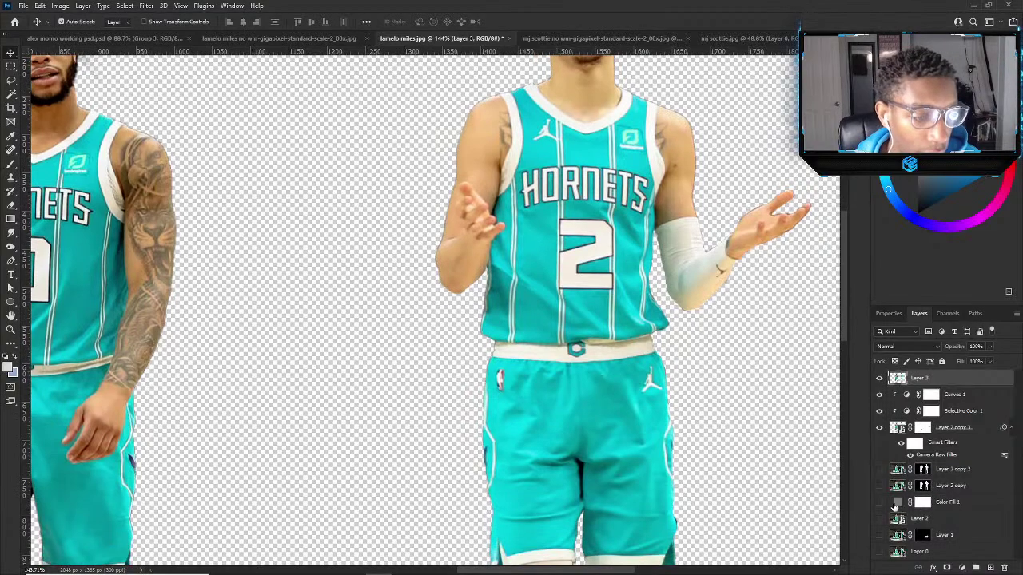
{"action": "left_click", "coordinate": [879, 502]}
{"action": "scroll", "coordinate": [593, 176], "scroll_direction": "down", "scroll_amount": 3}
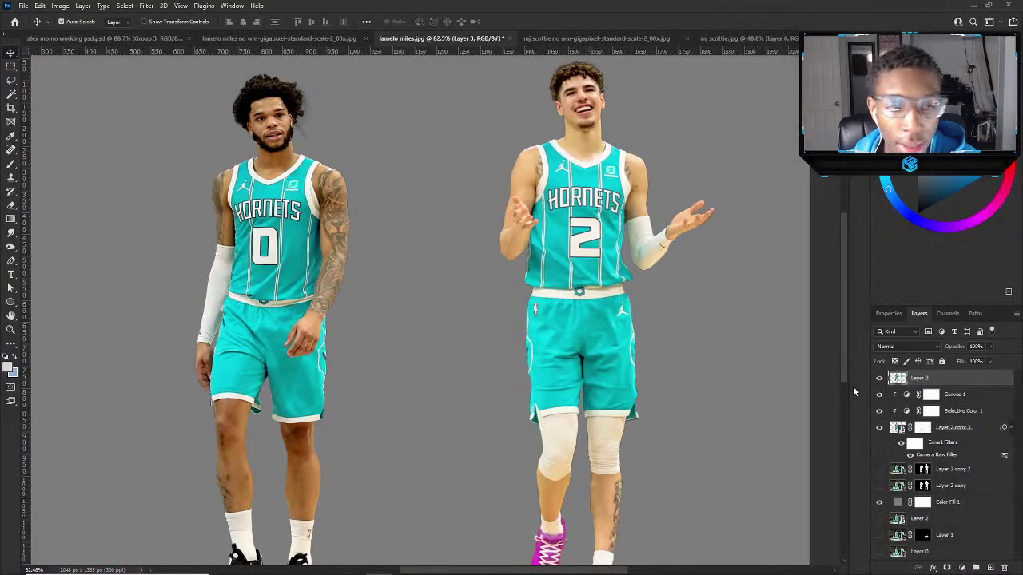
Create a new 1080 x 1350 px document at 72 ppi and undo the trial paste of the uncut player photo.
{"action": "left_click", "coordinate": [24, 6]}
{"action": "left_click", "coordinate": [33, 18]}
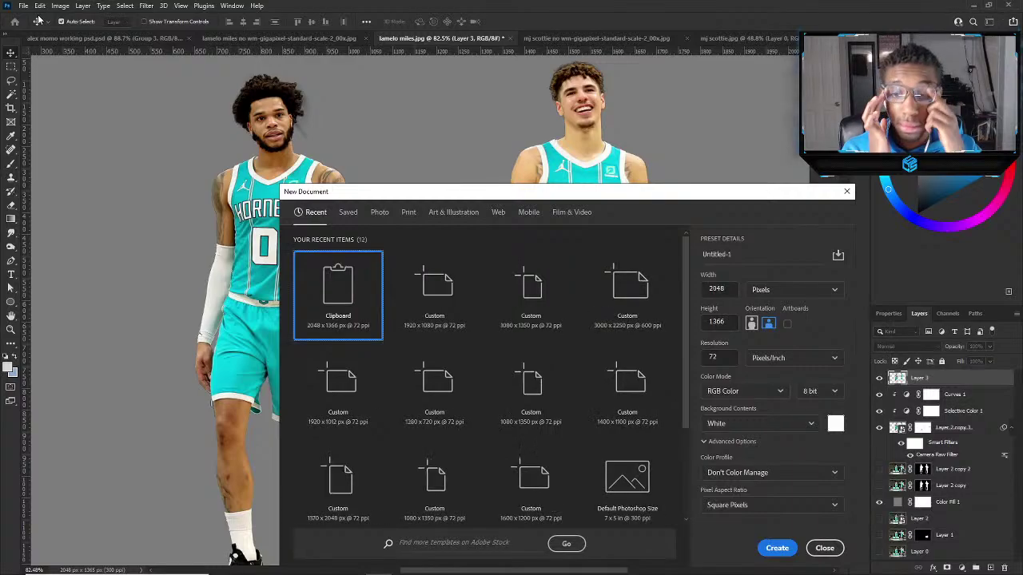
{"action": "double_click", "coordinate": [520, 304]}
{"action": "key", "text": "ctrl+v"}
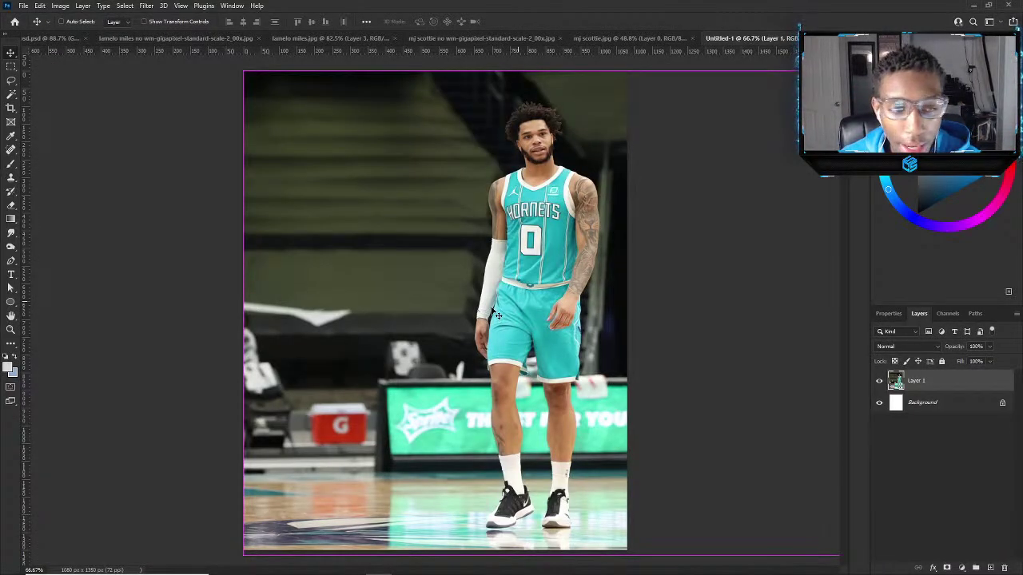
{"action": "key", "text": "ctrl+z"}
Copy the merged players layer from lamelo miles.jpg and paste it into the new document at its original size.
{"action": "left_click", "coordinate": [628, 38]}
{"action": "left_click", "coordinate": [504, 38]}
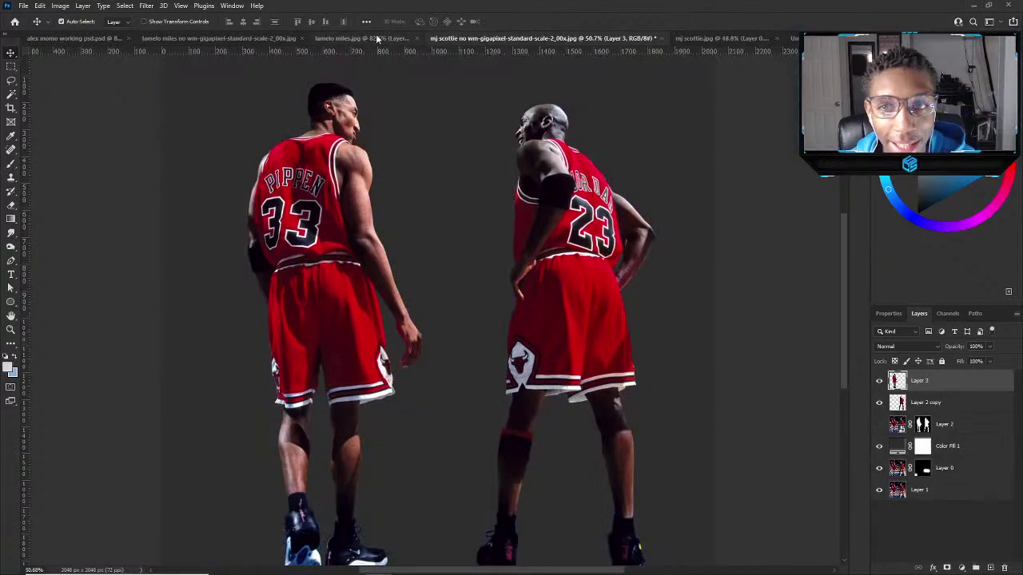
{"action": "left_click", "coordinate": [383, 38]}
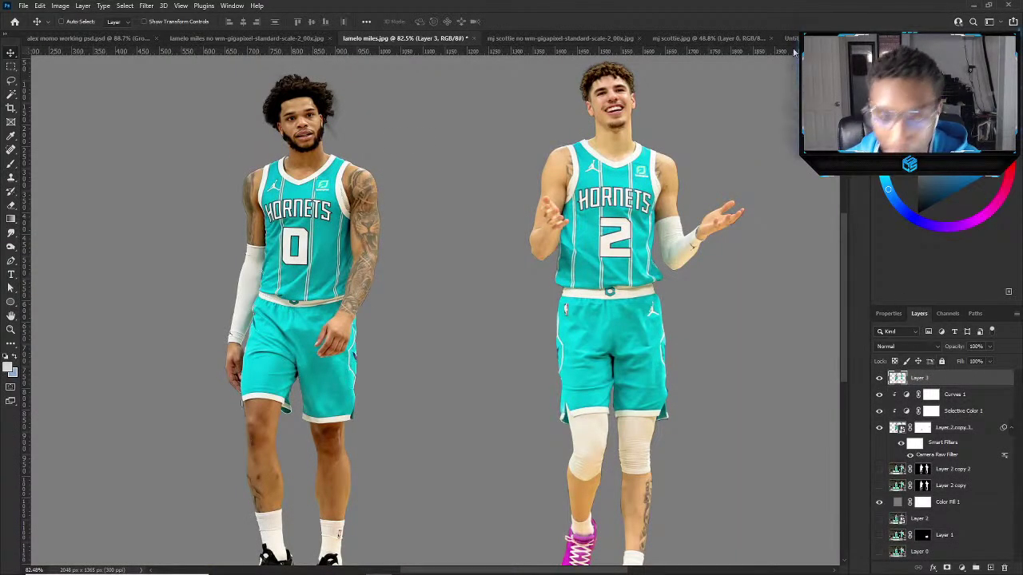
{"action": "left_click", "coordinate": [836, 38]}
{"action": "left_click", "coordinate": [686, 98]}
{"action": "key", "text": "ctrl+v"}
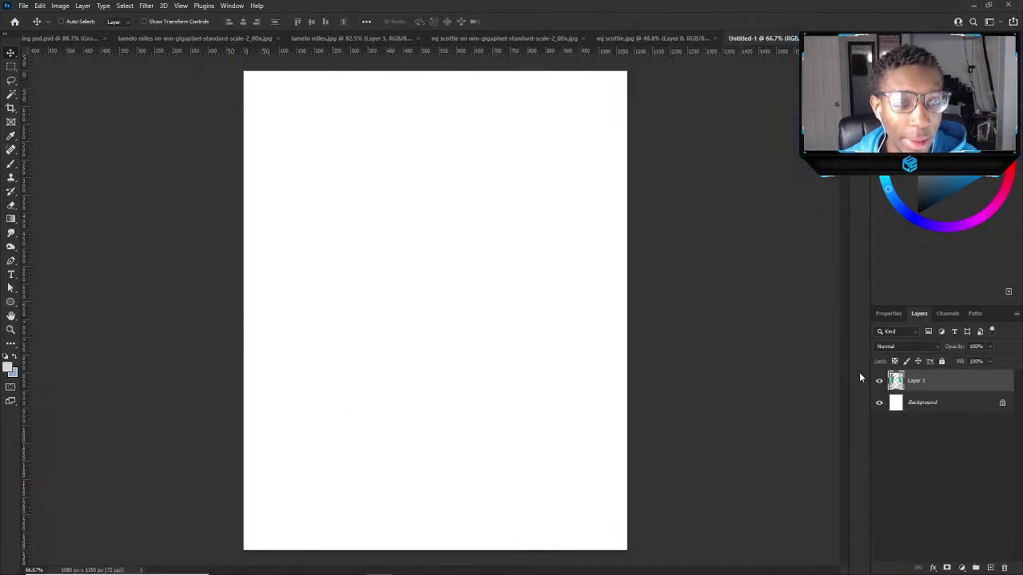
{"action": "key", "text": "ctrl+t"}
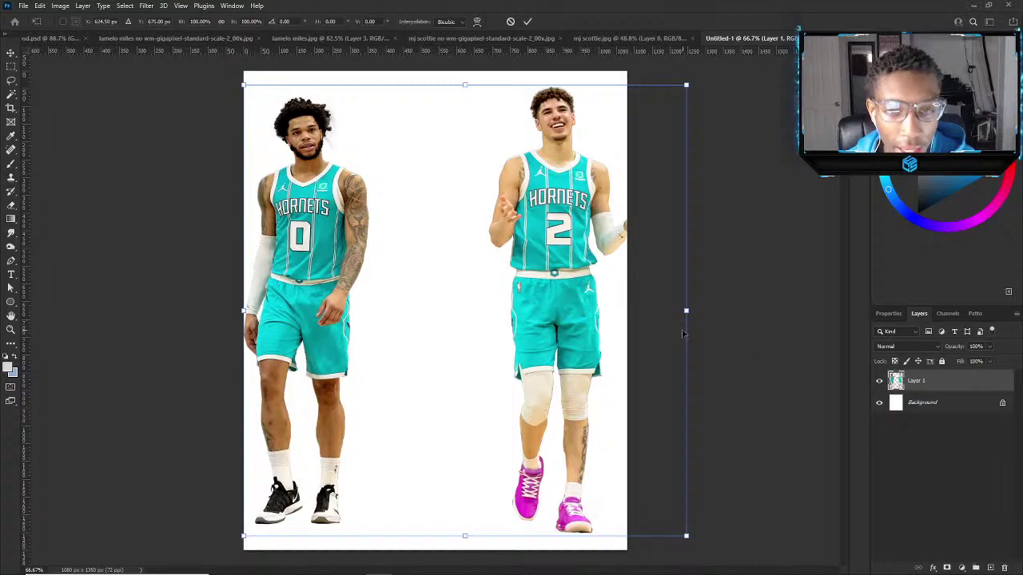
{"action": "key", "text": "Return"}
Set up the Eraser with a 6 px brush at 100% hardness and 100% flow at the number 2 player's legs.
{"action": "key", "text": "e"}
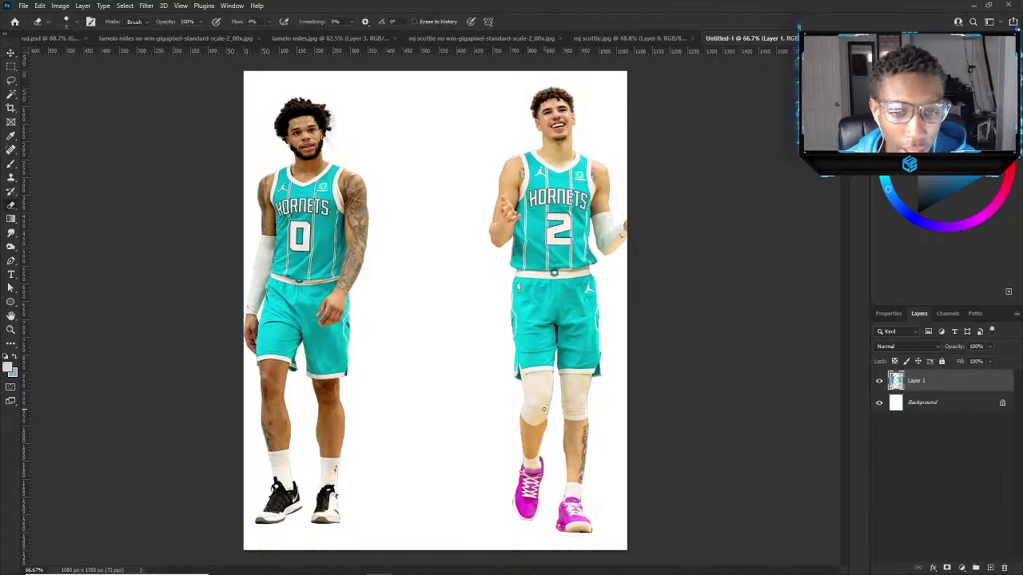
{"action": "scroll", "coordinate": [528, 440], "scroll_direction": "up", "scroll_amount": 3}
{"action": "scroll", "coordinate": [529, 441], "scroll_direction": "up", "scroll_amount": 4}
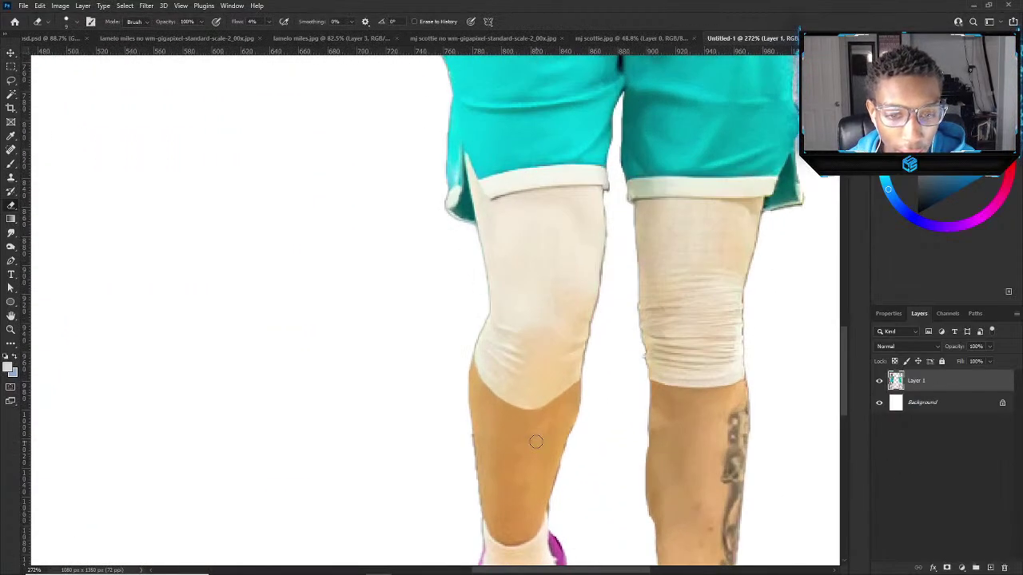
{"action": "right_click", "coordinate": [596, 386], "text": "alt"}
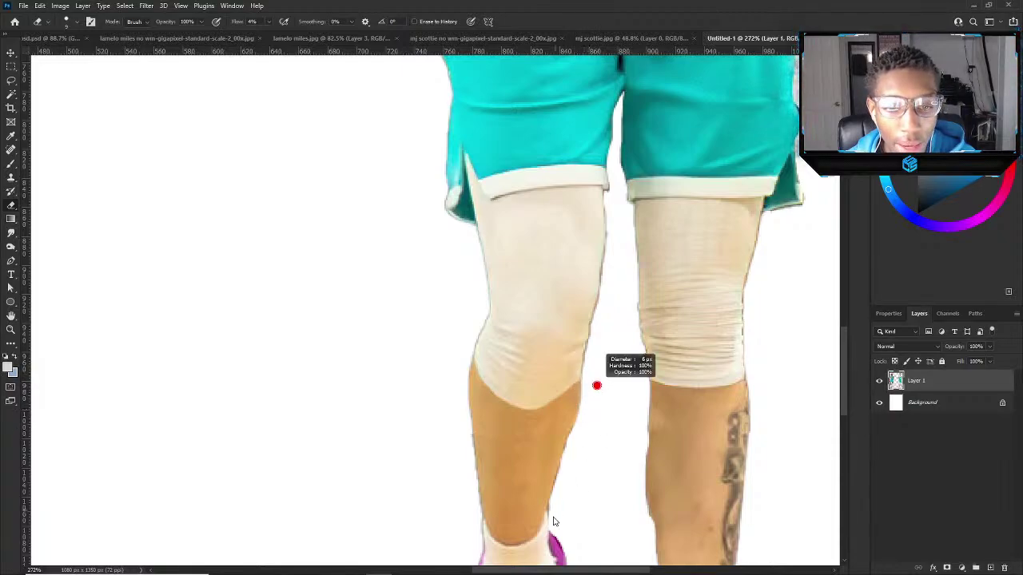
{"action": "left_click", "coordinate": [269, 22]}
{"action": "left_click_drag", "start_coordinate": [268, 31], "coordinate": [467, 73]}
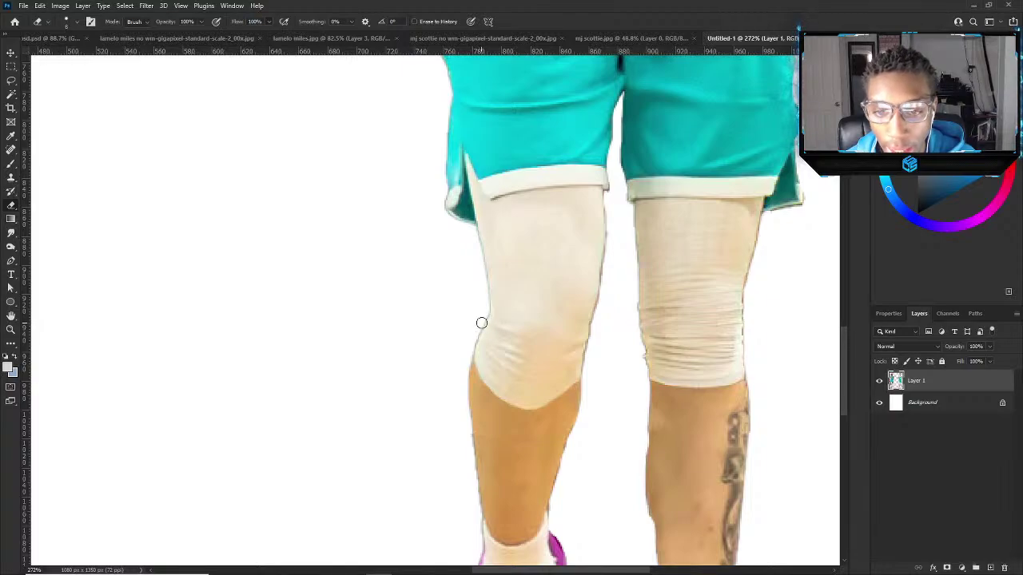
Erase the dark fringe along both edges of the number 2 player's bent leg, from the sock up to the shorts.
{"action": "scroll", "coordinate": [478, 320], "scroll_direction": "up", "scroll_amount": 1}
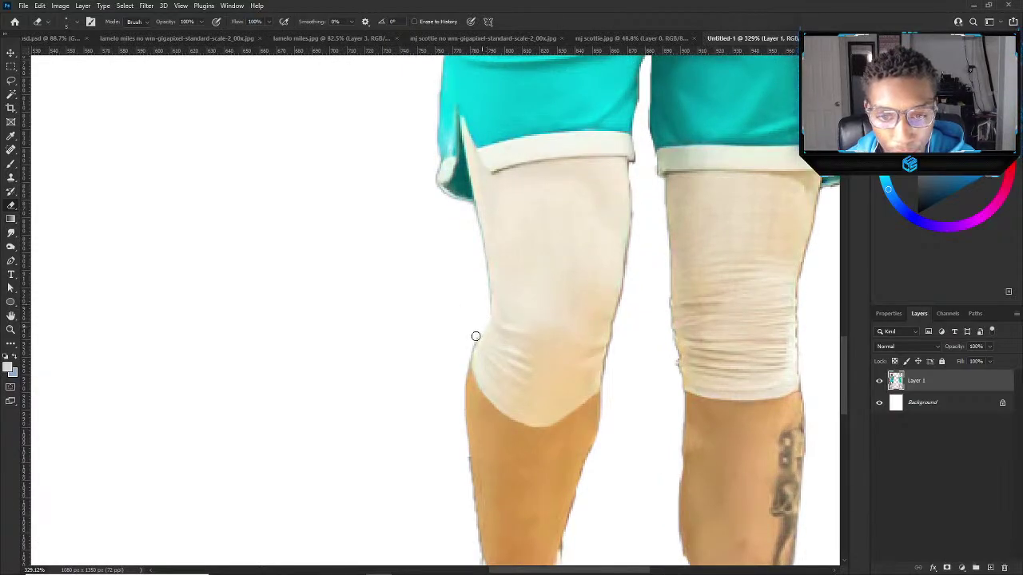
{"action": "scroll", "coordinate": [445, 439], "scroll_direction": "down", "scroll_amount": 2}
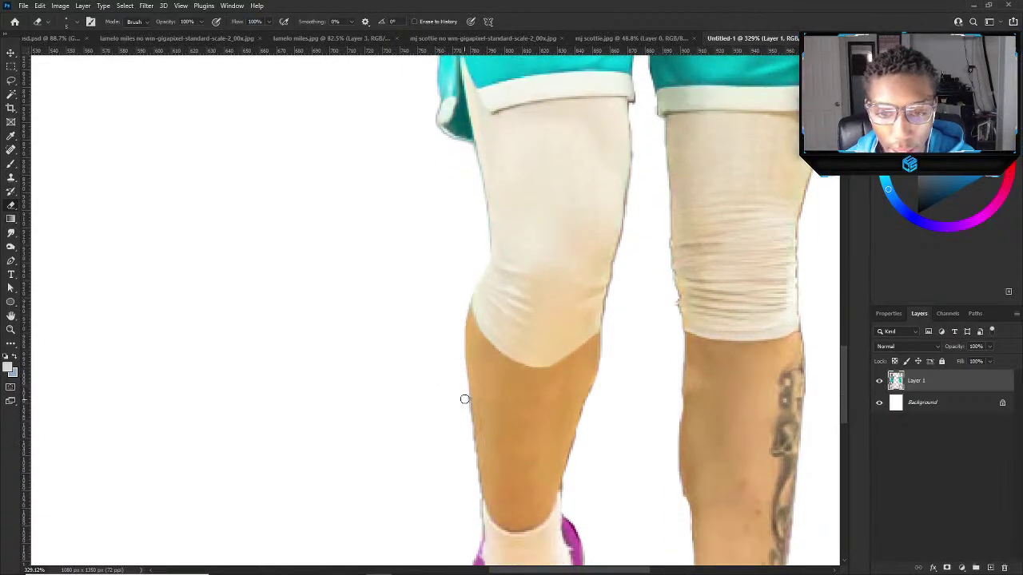
{"action": "left_click_drag", "start_coordinate": [469, 402], "coordinate": [475, 492]}
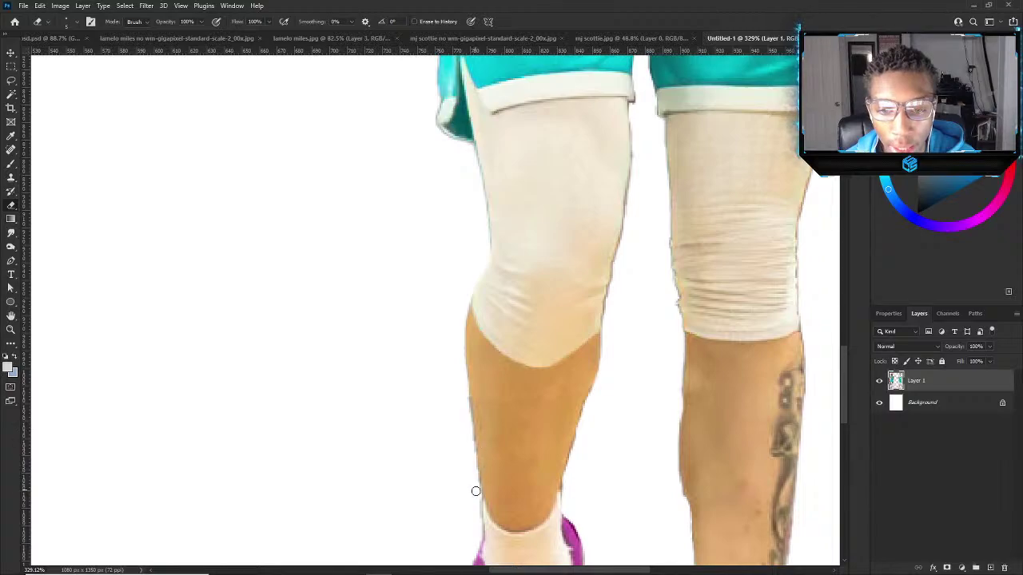
{"action": "left_click", "coordinate": [463, 397], "text": "shift"}
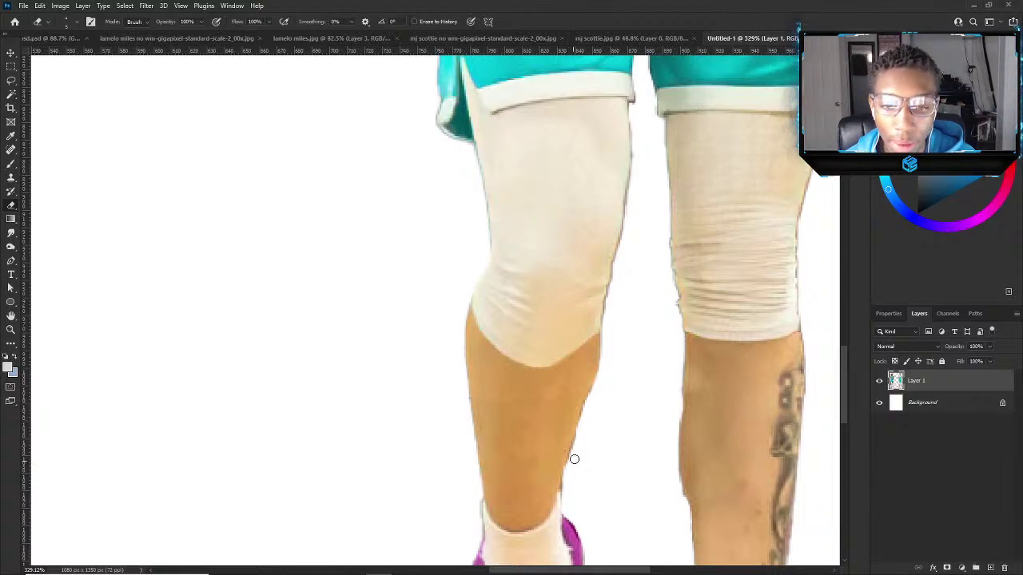
{"action": "mouse_move", "coordinate": [599, 382]}
{"action": "left_mouse_down"}
{"action": "mouse_move", "coordinate": [634, 119]}
{"action": "mouse_move", "coordinate": [653, 133]}
{"action": "mouse_move", "coordinate": [661, 127]}
{"action": "mouse_move", "coordinate": [665, 206]}
{"action": "left_mouse_up"}
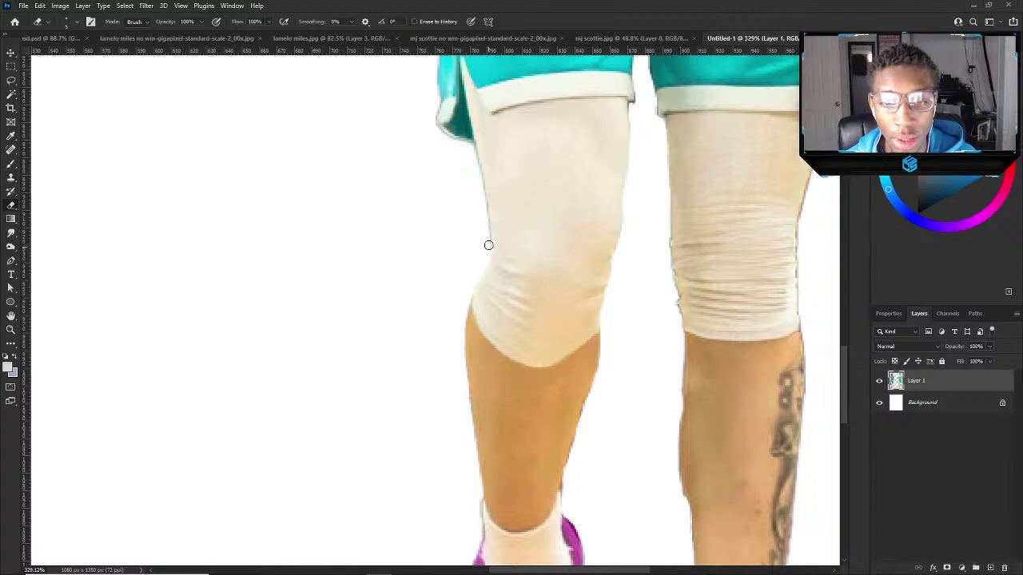
{"action": "mouse_move", "coordinate": [489, 246]}
{"action": "left_mouse_down"}
{"action": "mouse_move", "coordinate": [471, 148]}
{"action": "mouse_move", "coordinate": [483, 265]}
{"action": "mouse_move", "coordinate": [514, 247]}
{"action": "mouse_move", "coordinate": [528, 216]}
{"action": "mouse_move", "coordinate": [514, 256]}
{"action": "mouse_move", "coordinate": [541, 152]}
{"action": "mouse_move", "coordinate": [605, 139]}
{"action": "mouse_move", "coordinate": [541, 151]}
{"action": "left_mouse_up"}
Erase the leftover fringe along both edges of the number 2 player's tattooed leg and its knee sleeve.
{"action": "scroll", "coordinate": [483, 265], "scroll_direction": "down", "scroll_amount": 3}
{"action": "scroll", "coordinate": [539, 247], "scroll_direction": "up", "scroll_amount": 4}
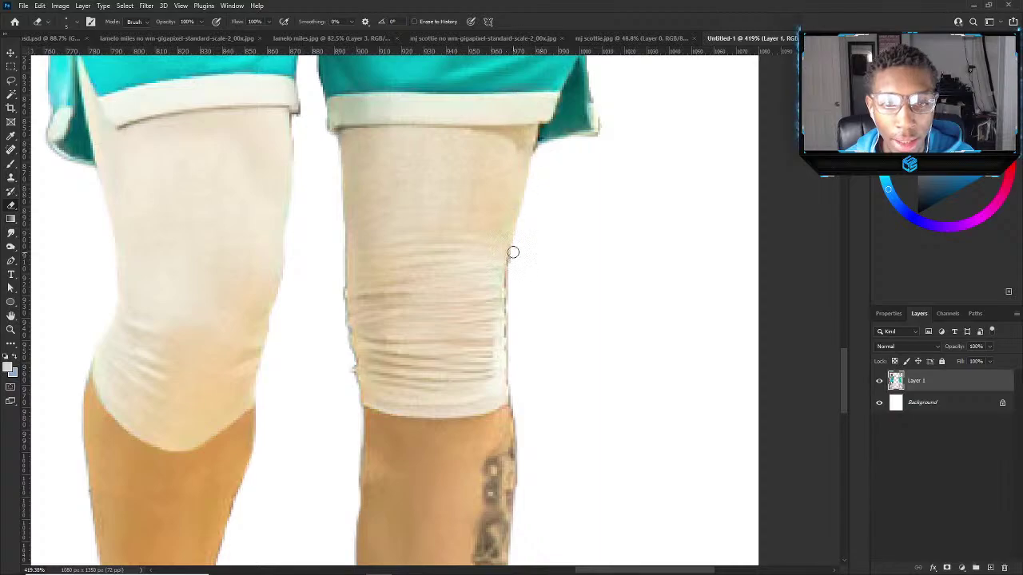
{"action": "mouse_move", "coordinate": [514, 252]}
{"action": "left_mouse_down"}
{"action": "mouse_move", "coordinate": [512, 399]}
{"action": "mouse_move", "coordinate": [526, 452]}
{"action": "left_mouse_up"}
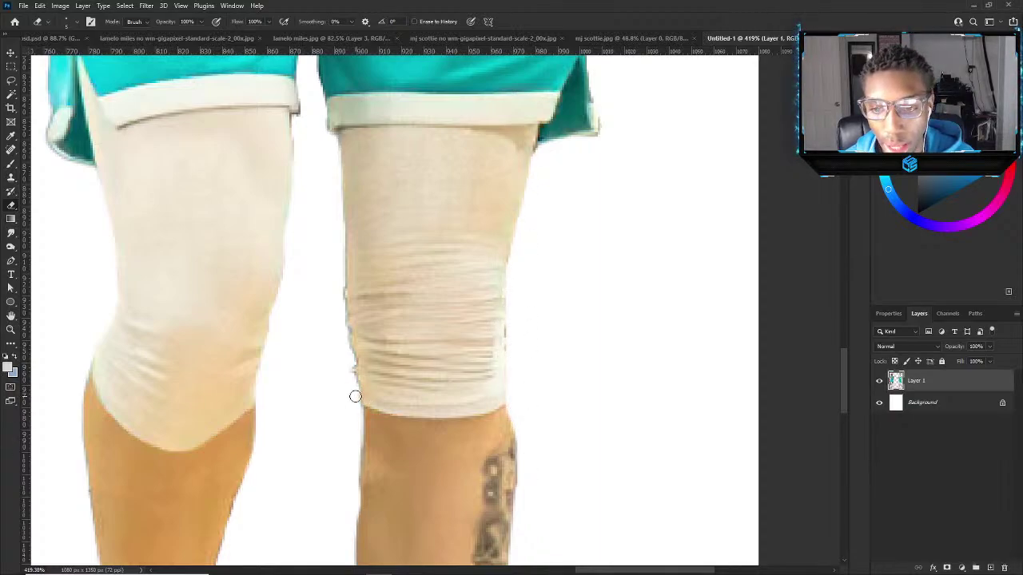
{"action": "left_click_drag", "start_coordinate": [355, 396], "coordinate": [329, 139]}
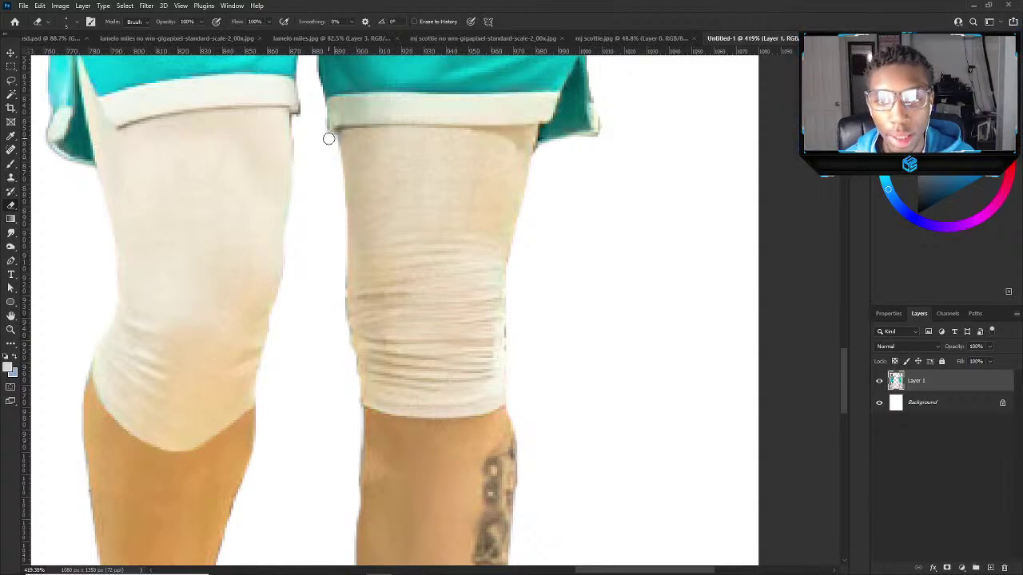
{"action": "scroll", "coordinate": [328, 139], "scroll_direction": "down", "scroll_amount": 5}
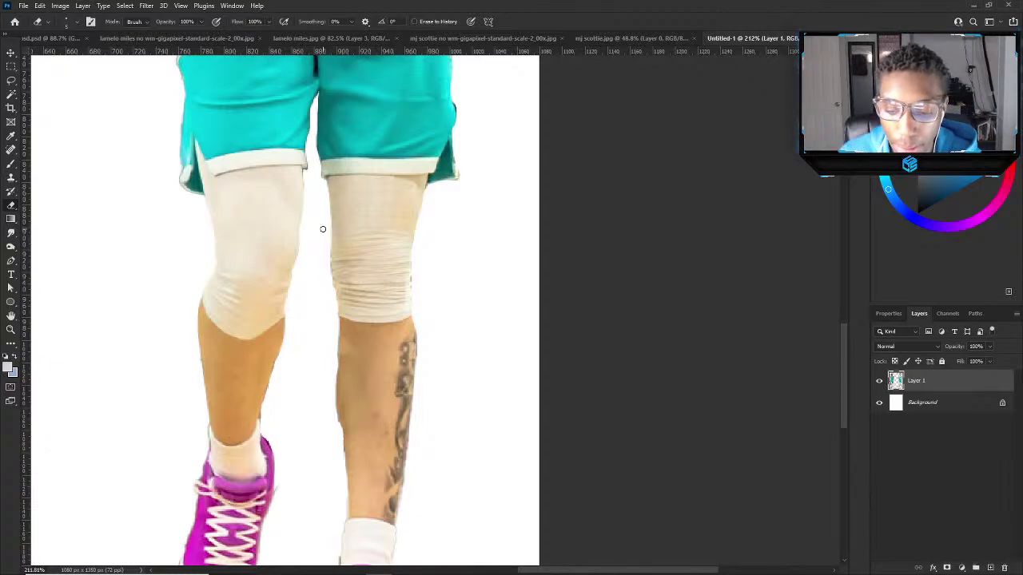
{"action": "scroll", "coordinate": [373, 370], "scroll_direction": "down", "scroll_amount": 3}
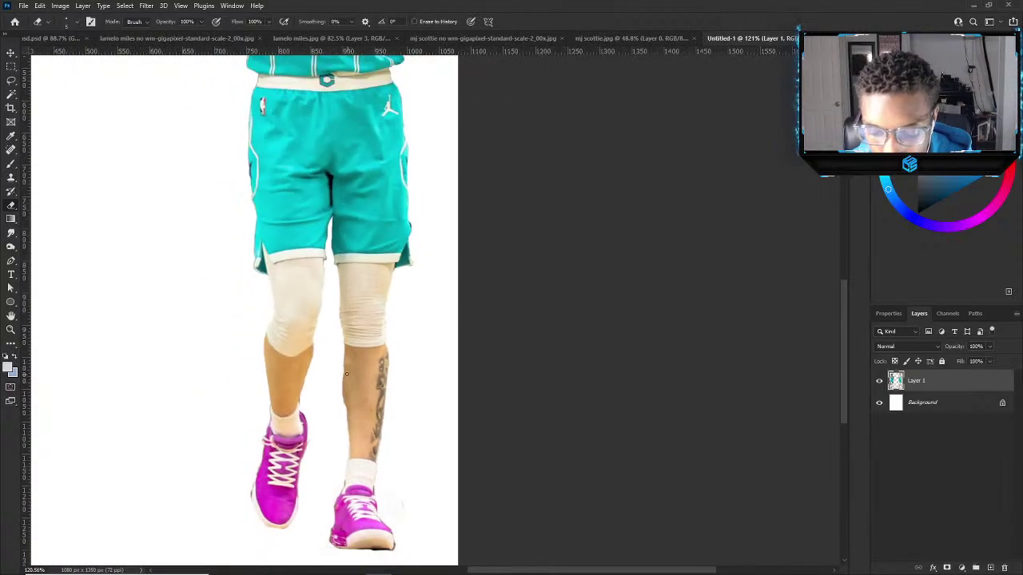
{"action": "scroll", "coordinate": [347, 373], "scroll_direction": "up", "scroll_amount": 2}
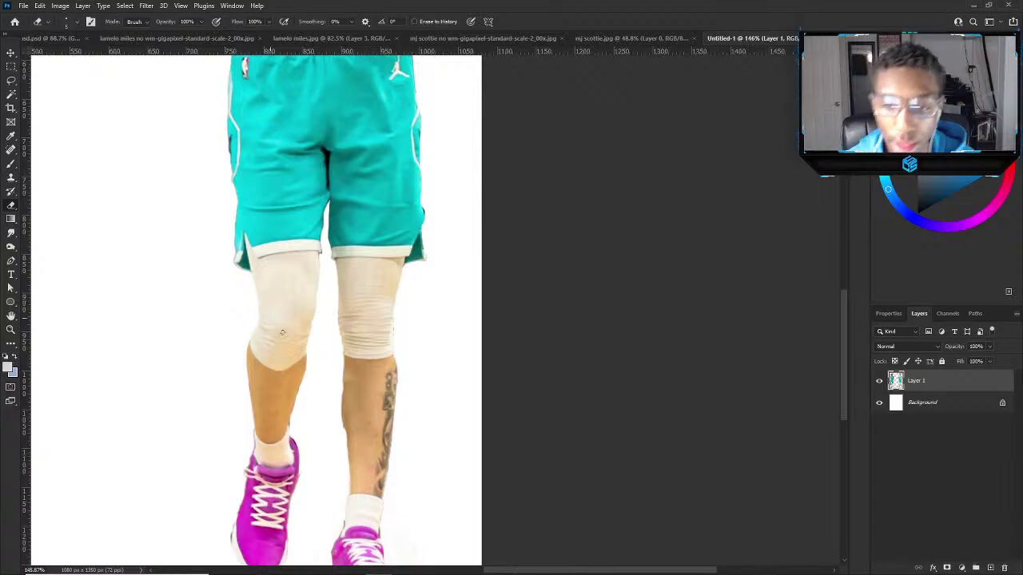
Add a black (000000) solid color fill layer directly above the white background.
{"action": "left_click", "coordinate": [902, 404]}
{"action": "left_click", "coordinate": [962, 568]}
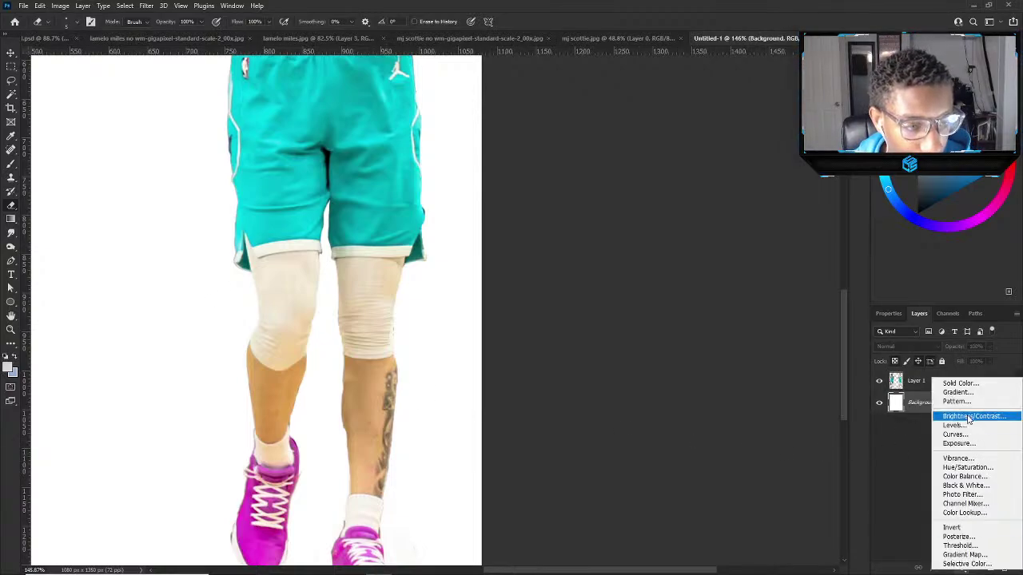
{"action": "left_click", "coordinate": [963, 385]}
{"action": "type", "text": "000000"}
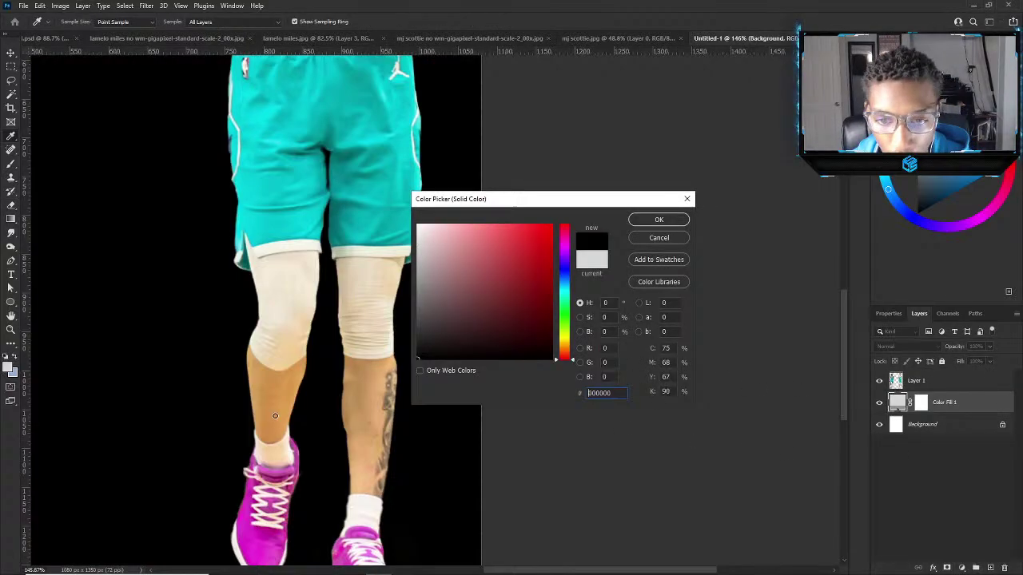
{"action": "left_click", "coordinate": [660, 219]}
{"action": "key", "text": "ctrl+0"}
{"action": "key", "text": "ctrl+minus"}
{"action": "key", "text": "ctrl+0"}
Lasso the number 0 player, cut and paste him onto his own layer, and place him in the canvas's left half.
{"action": "key", "text": "v"}
{"action": "left_click_drag", "start_coordinate": [534, 232], "coordinate": [540, 232]}
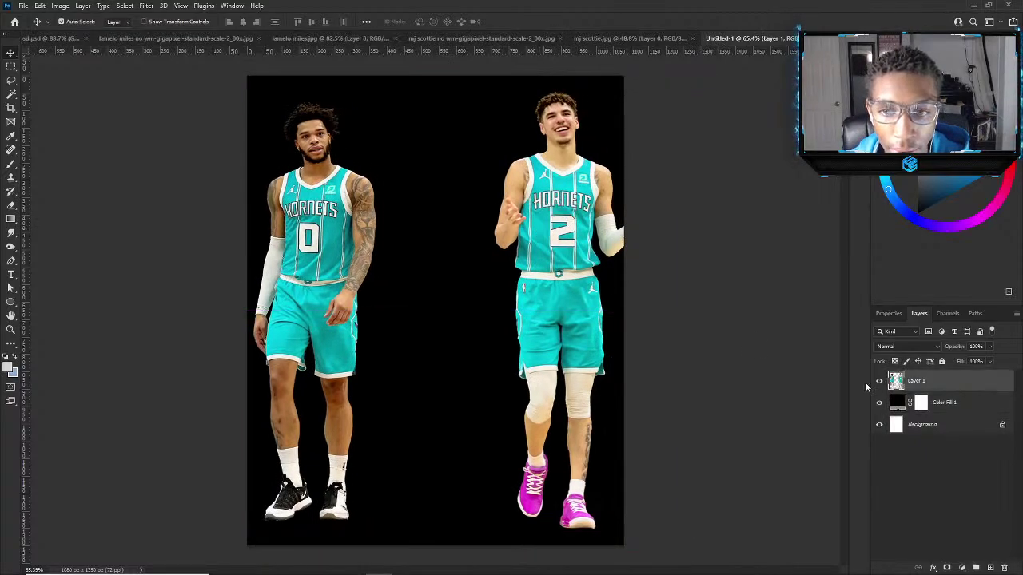
{"action": "left_click", "coordinate": [11, 80]}
{"action": "mouse_move", "coordinate": [293, 80]}
{"action": "left_mouse_down"}
{"action": "mouse_move", "coordinate": [468, 197]}
{"action": "mouse_move", "coordinate": [352, 571]}
{"action": "mouse_move", "coordinate": [207, 86]}
{"action": "left_mouse_up"}
{"action": "key", "text": "ctrl+x"}
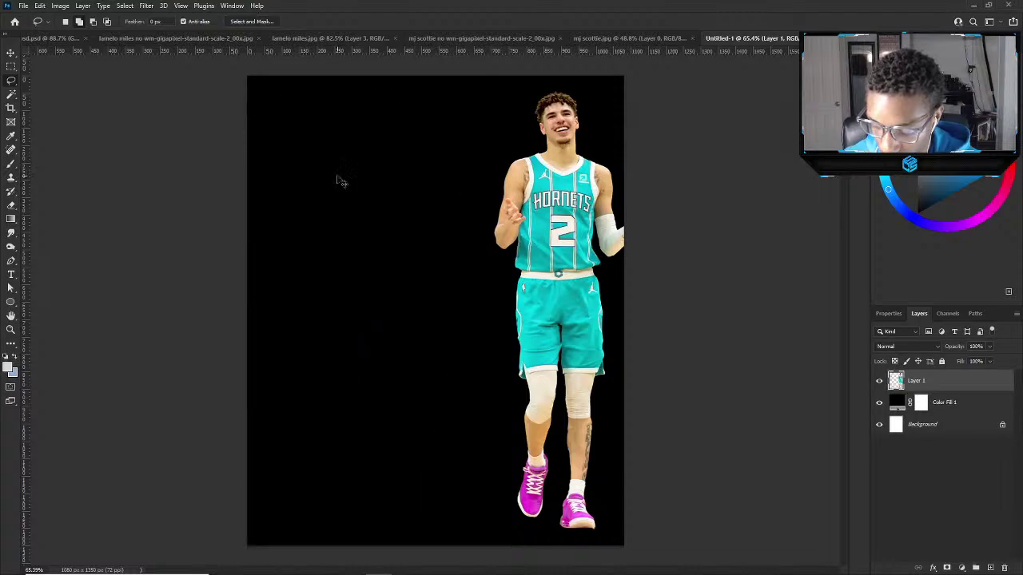
{"action": "key", "text": "ctrl+v"}
{"action": "left_click_drag", "start_coordinate": [369, 192], "coordinate": [294, 192]}
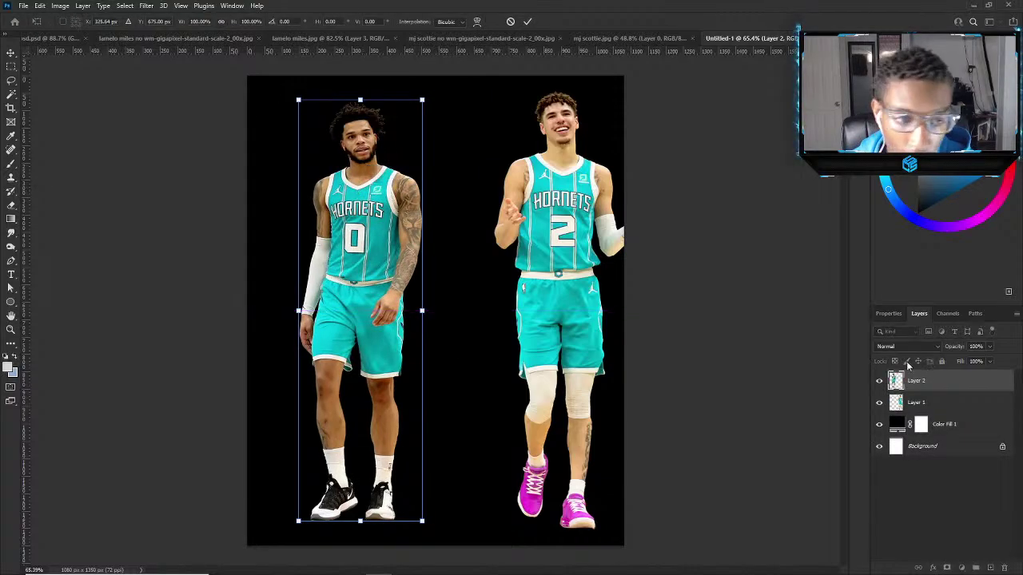
Move the number 2 player's layer inward so his whole outstretched arm fits on the canvas.
{"action": "left_click", "coordinate": [927, 402]}
{"action": "left_click_drag", "start_coordinate": [844, 380], "coordinate": [787, 359]}
{"action": "scroll", "coordinate": [482, 204], "scroll_direction": "up", "scroll_amount": 4}
{"action": "scroll", "coordinate": [370, 323], "scroll_direction": "down", "scroll_amount": 3}
{"action": "key", "text": "v"}
{"action": "scroll", "coordinate": [370, 322], "scroll_direction": "down", "scroll_amount": 2}
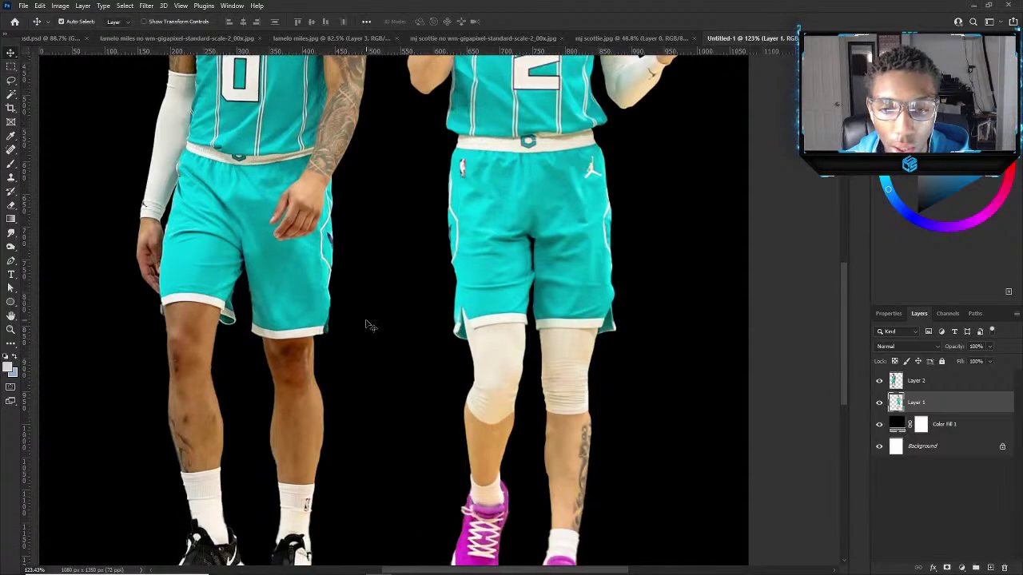
{"action": "key", "text": "ctrl+0"}
Add a Channel Mixer adjustment layer above the number 0 player and detach the Properties panel from the Layers group.
{"action": "scroll", "coordinate": [424, 229], "scroll_direction": "up", "scroll_amount": 3}
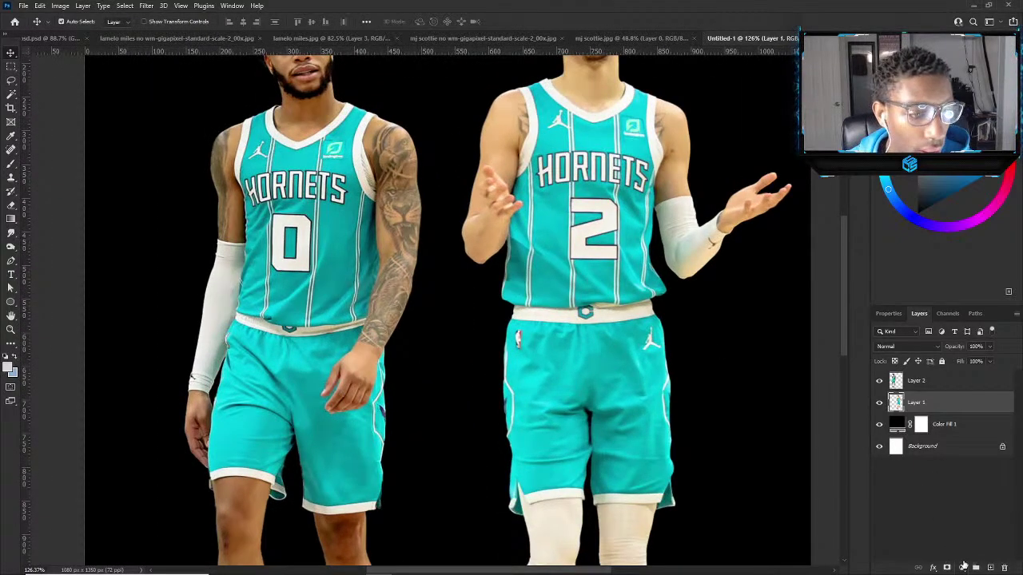
{"action": "left_click", "coordinate": [948, 383]}
{"action": "left_click", "coordinate": [962, 568]}
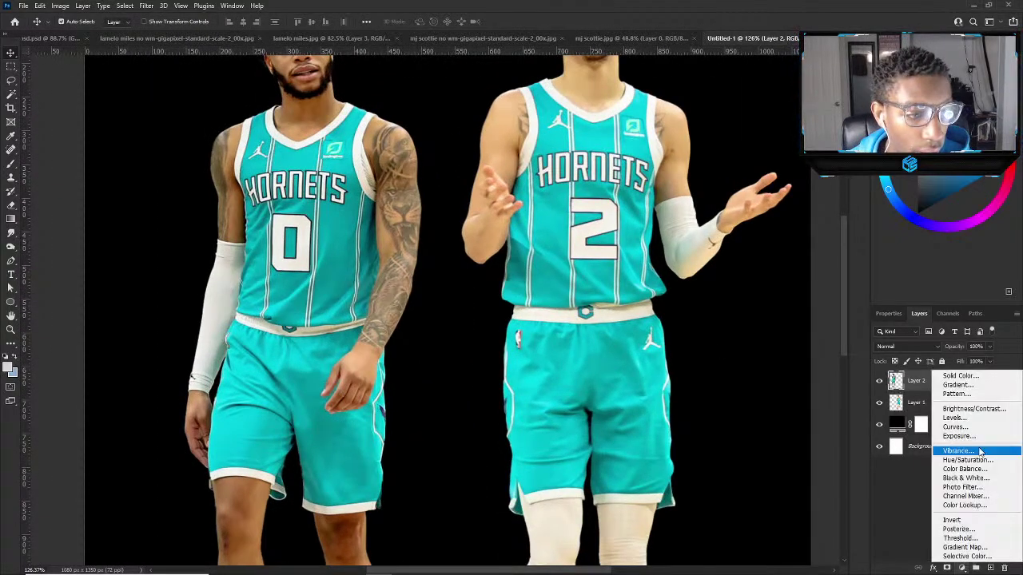
{"action": "left_click", "coordinate": [967, 496]}
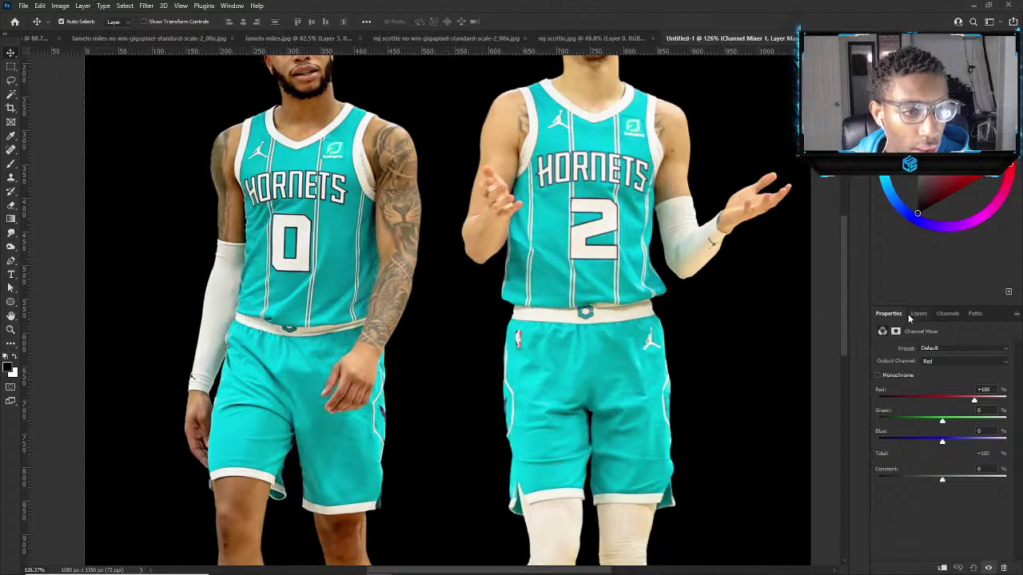
{"action": "left_click_drag", "start_coordinate": [891, 315], "coordinate": [903, 45]}
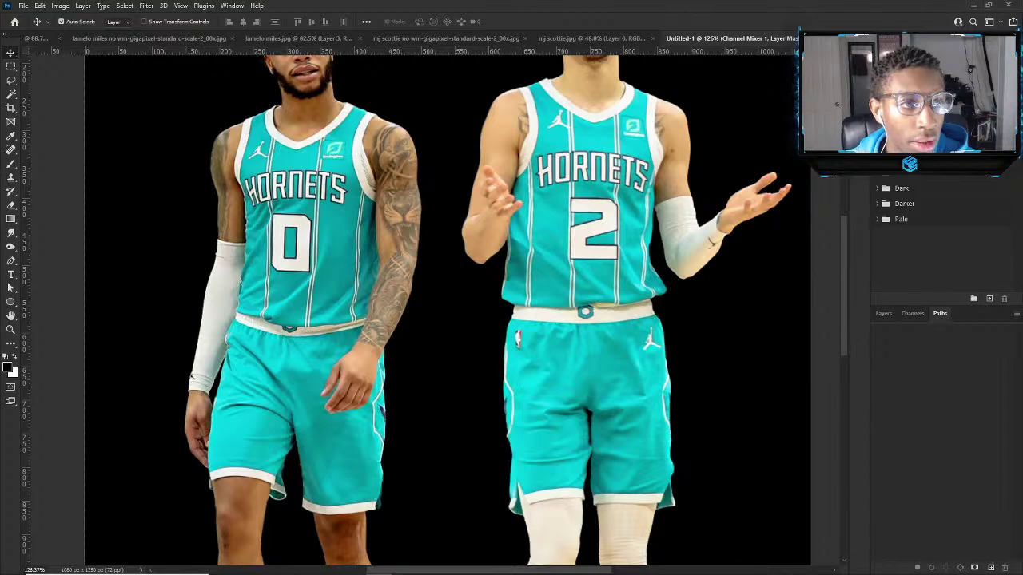
Try the Monochrome option on the Channel Mixer adjustment and reset the adjustment to its defaults.
{"action": "left_click_drag", "start_coordinate": [988, 44], "coordinate": [710, 126]}
{"action": "left_click", "coordinate": [876, 314]}
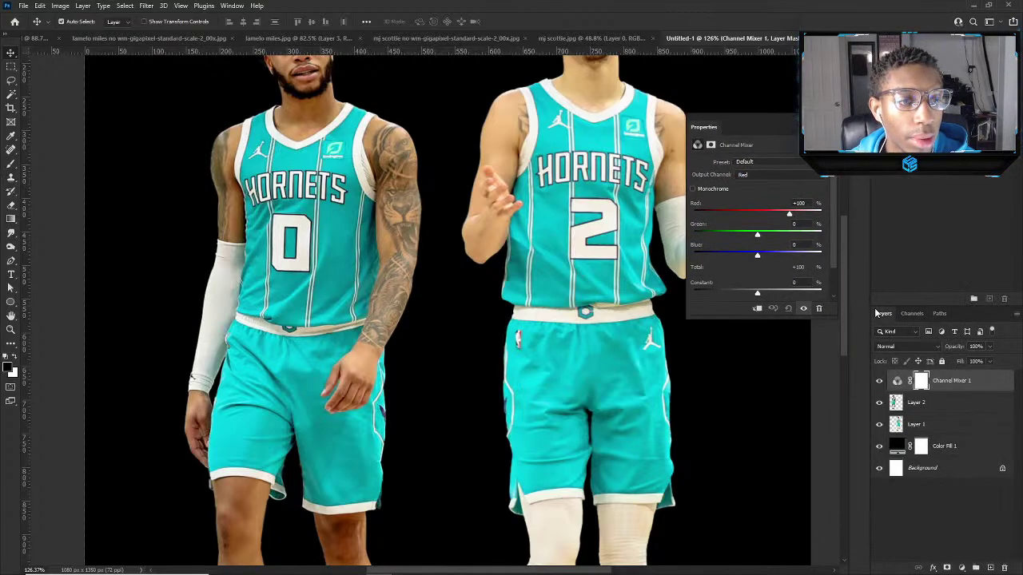
{"action": "left_click", "coordinate": [693, 188]}
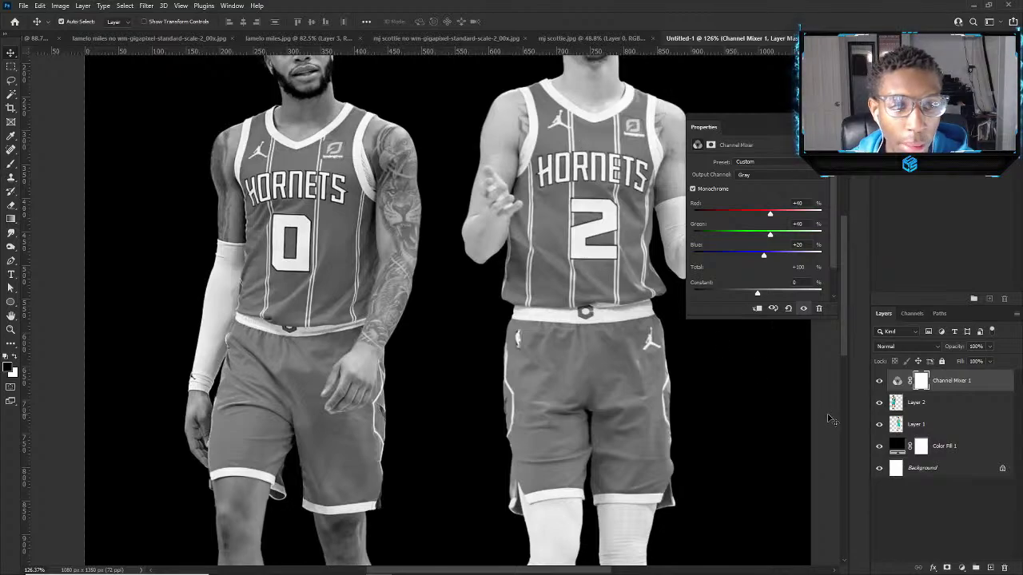
{"action": "left_click", "coordinate": [788, 308]}
{"action": "scroll", "coordinate": [560, 177], "scroll_direction": "down", "scroll_amount": 3}
{"action": "scroll", "coordinate": [547, 179], "scroll_direction": "up", "scroll_amount": 3}
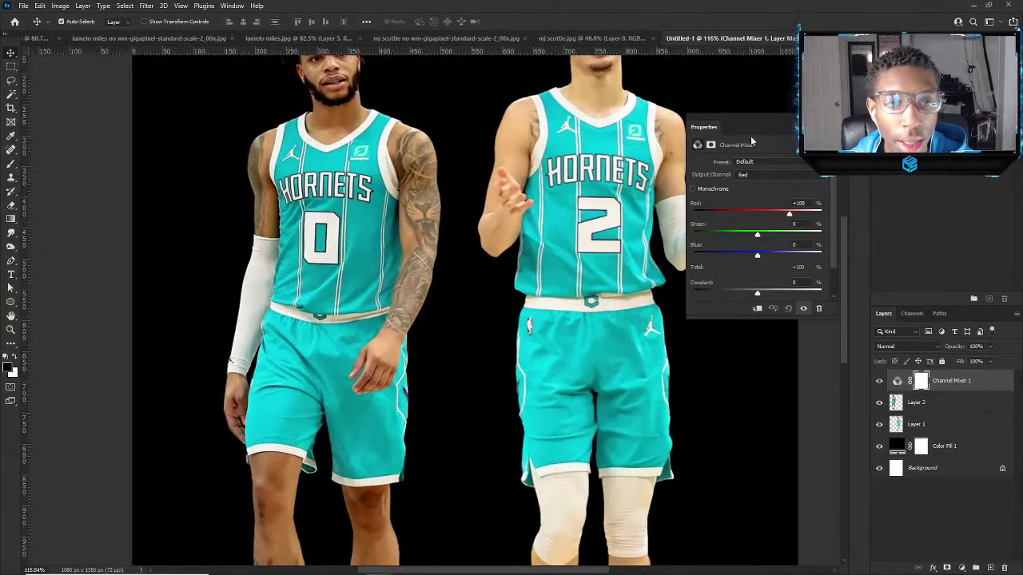
Preview the hornets tb 2 photo from the project's image folder and open it as a separate document in Photoshop.
{"action": "mouse_move", "coordinate": [421, 563]}
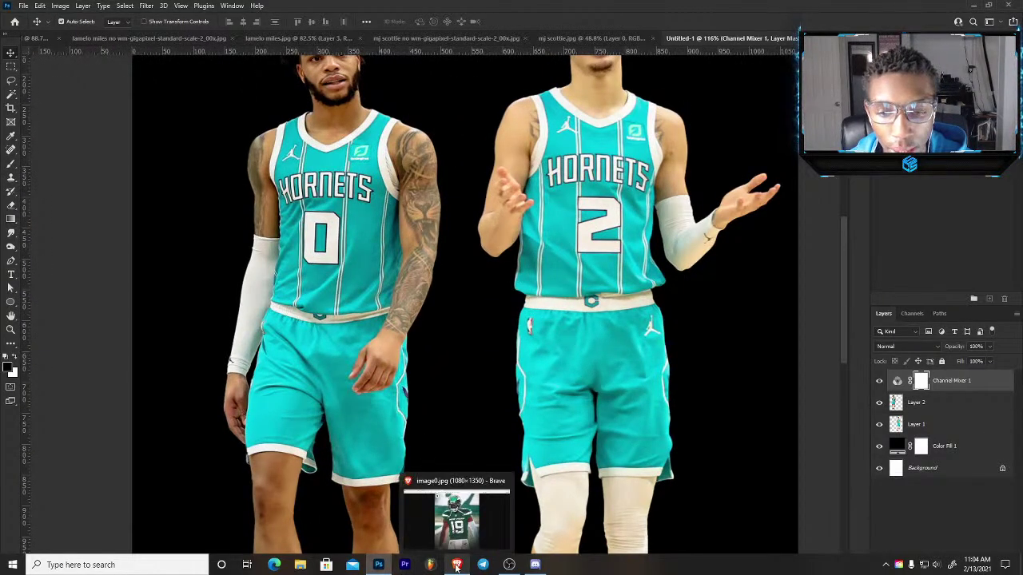
{"action": "left_click", "coordinate": [309, 565]}
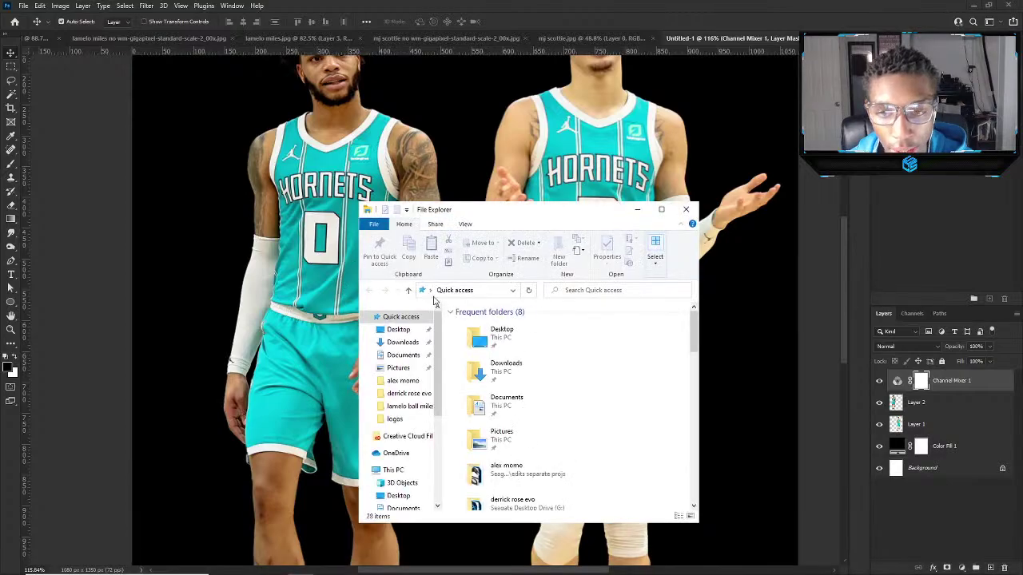
{"action": "left_click", "coordinate": [410, 404]}
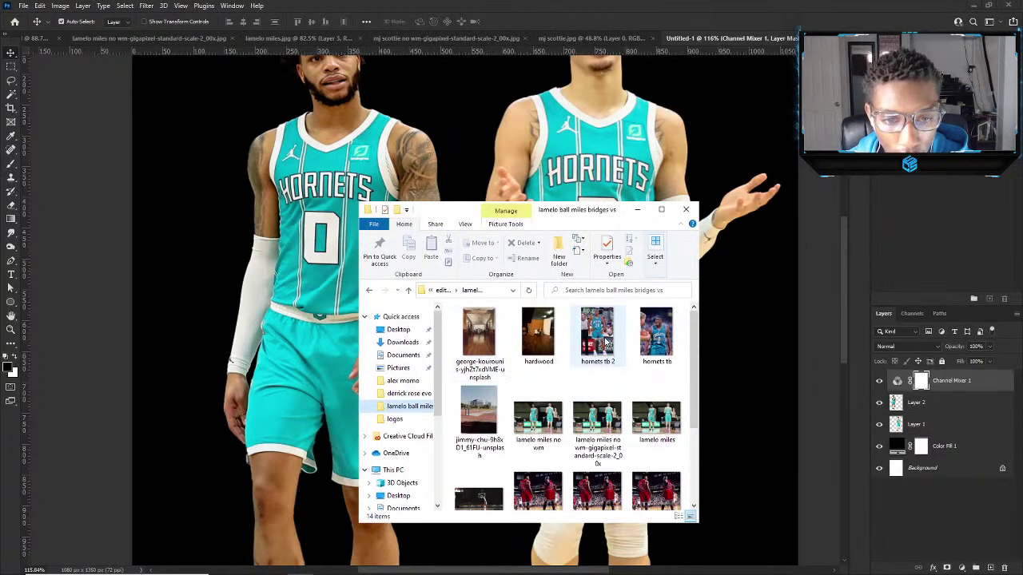
{"action": "left_click", "coordinate": [596, 340]}
{"action": "left_click_drag", "start_coordinate": [596, 340], "coordinate": [585, 337]}
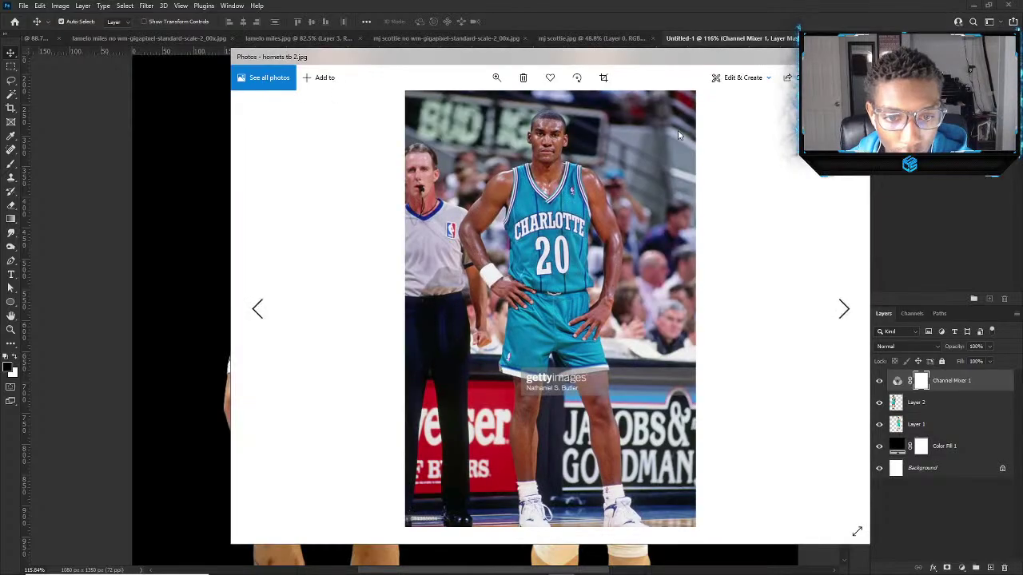
{"action": "left_click", "coordinate": [853, 62]}
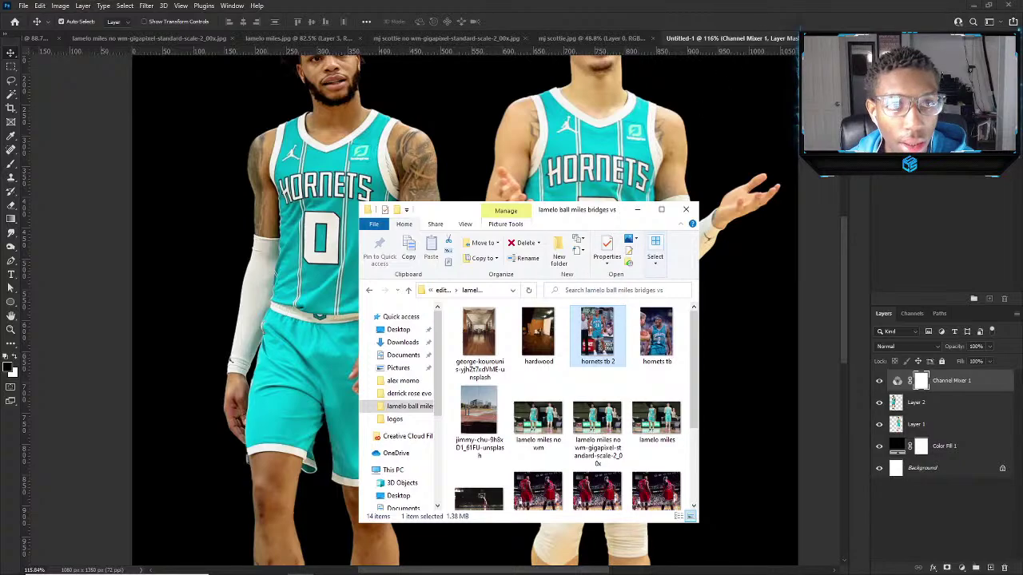
{"action": "left_click", "coordinate": [832, 11]}
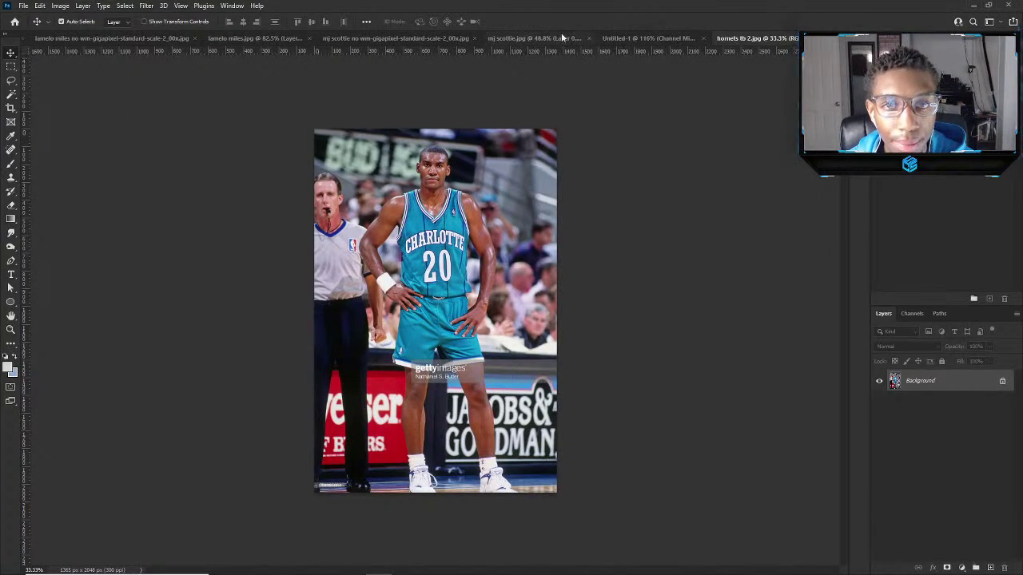
Look over the two open mj scottie documents and return to the Untitled-1 composition.
{"action": "left_click", "coordinate": [559, 37]}
{"action": "left_click", "coordinate": [365, 38]}
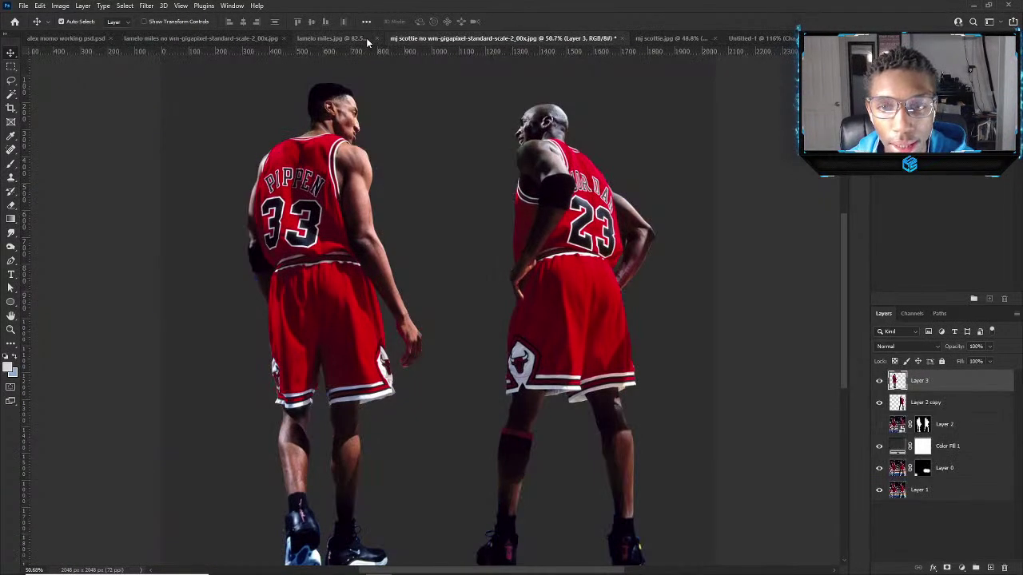
{"action": "left_click", "coordinate": [664, 38]}
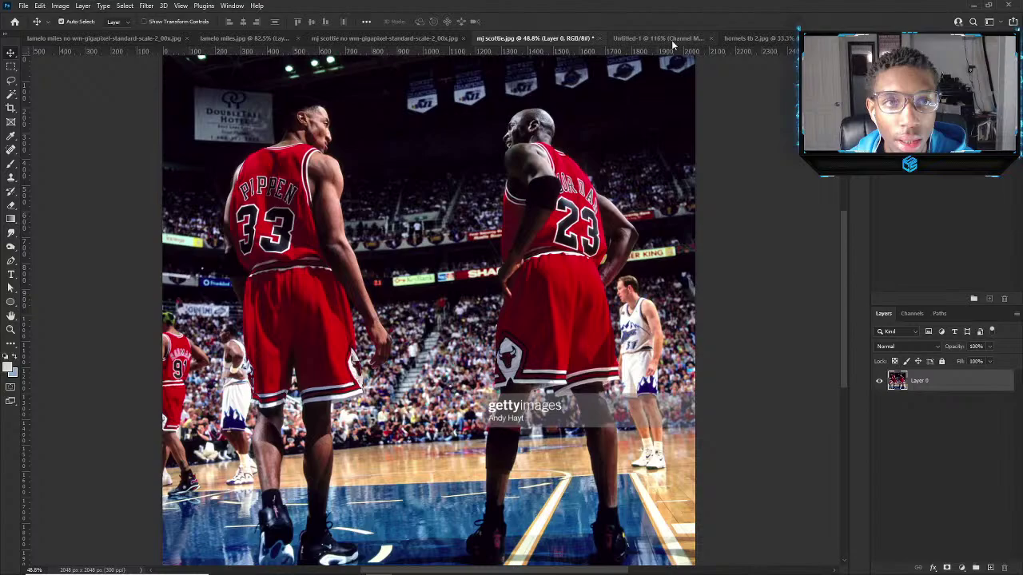
{"action": "left_click", "coordinate": [713, 39]}
{"action": "left_click", "coordinate": [553, 216]}
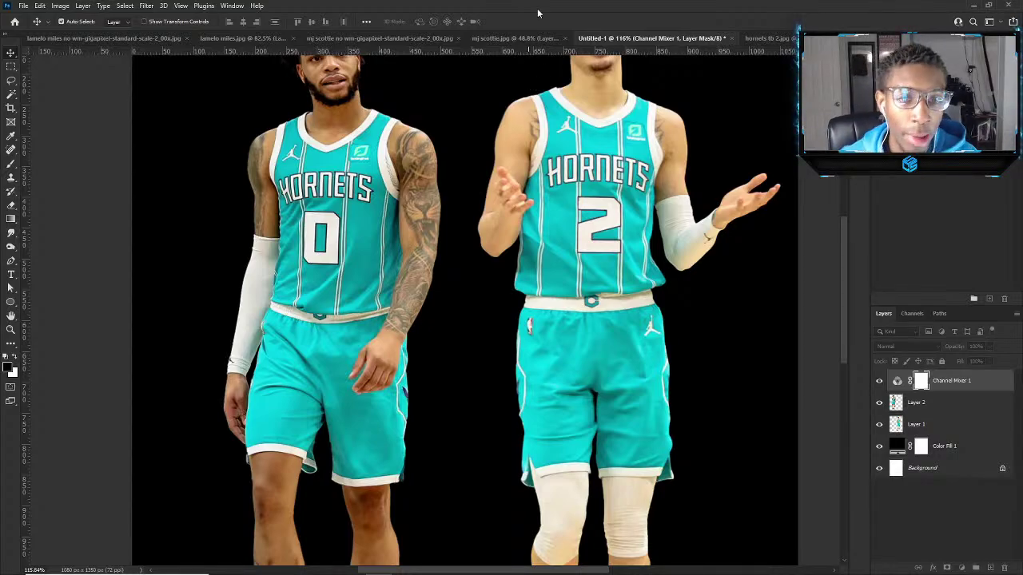
Compare the teal Charlotte number 20 uniform in hornets tb 2 with the two players' Hornets uniforms in Untitled-1.
{"action": "left_click", "coordinate": [755, 37]}
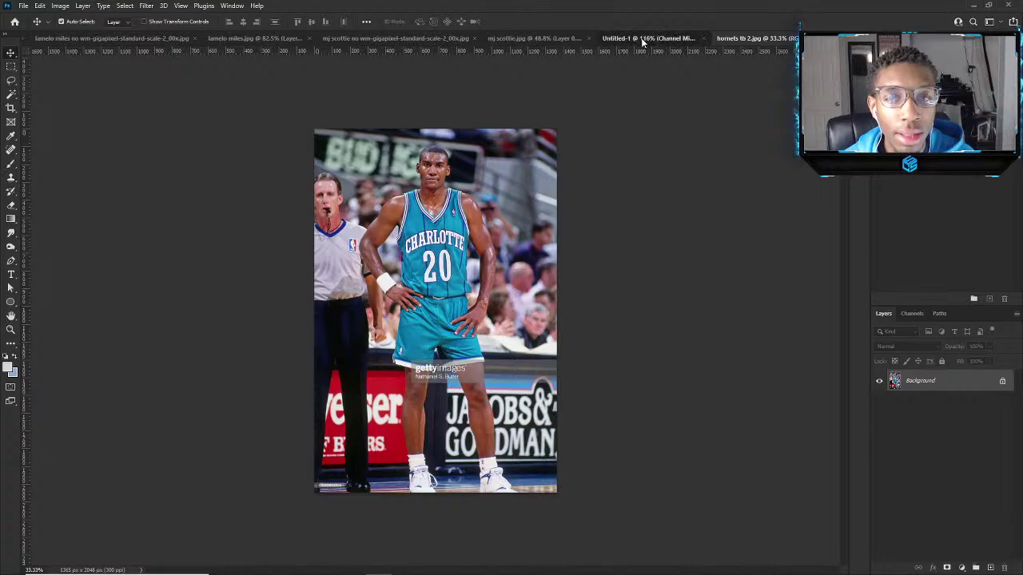
{"action": "left_click", "coordinate": [640, 38]}
{"action": "scroll", "coordinate": [629, 152], "scroll_direction": "up", "scroll_amount": 2}
{"action": "left_click", "coordinate": [755, 38]}
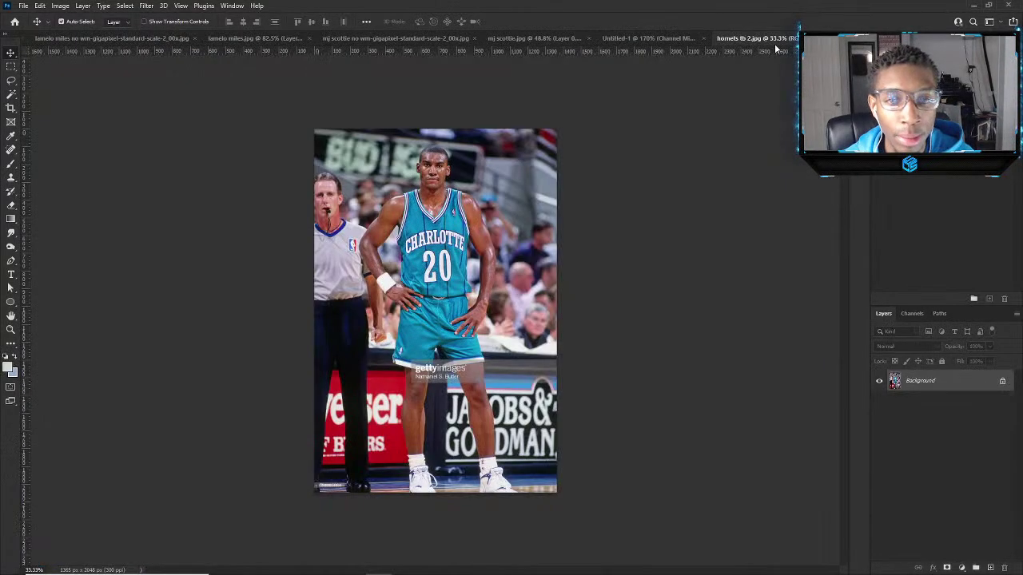
{"action": "scroll", "coordinate": [480, 188], "scroll_direction": "up", "scroll_amount": 4}
{"action": "left_click", "coordinate": [639, 37]}
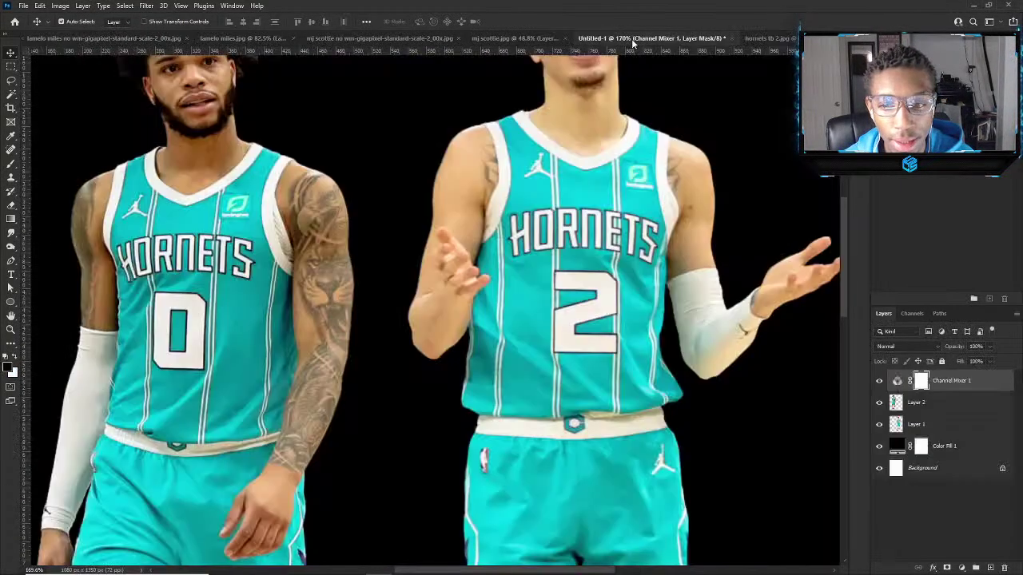
{"action": "scroll", "coordinate": [587, 198], "scroll_direction": "down", "scroll_amount": 3}
{"action": "scroll", "coordinate": [559, 264], "scroll_direction": "up", "scroll_amount": 4}
On Layer 1, lasso the letters "HO" of the number 2 player's HORNETS wordmark, fill them with matching jersey fabric, and deselect.
{"action": "left_click", "coordinate": [557, 269]}
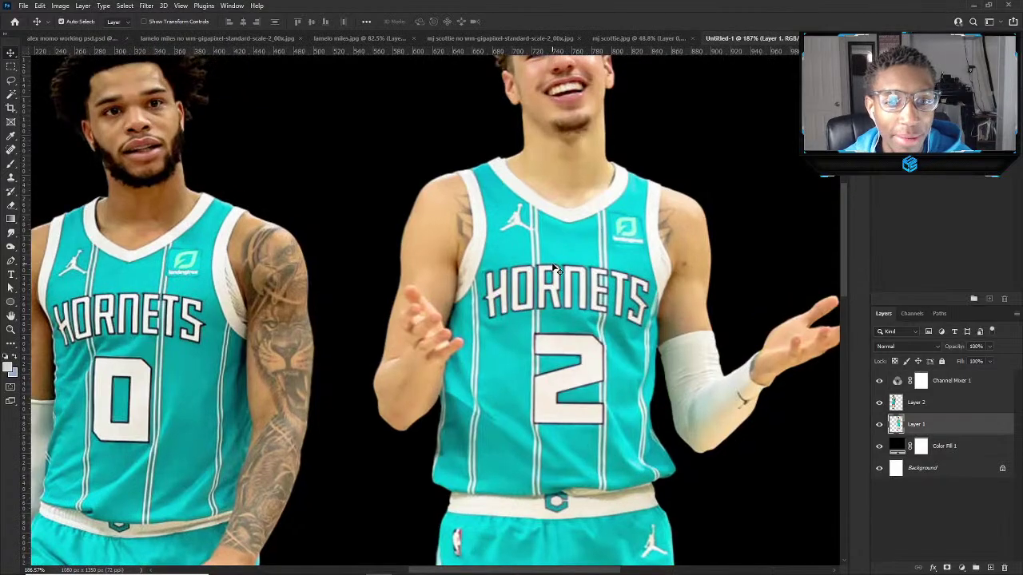
{"action": "scroll", "coordinate": [412, 299], "scroll_direction": "down", "scroll_amount": 3}
{"action": "scroll", "coordinate": [480, 304], "scroll_direction": "up", "scroll_amount": 1}
{"action": "scroll", "coordinate": [530, 309], "scroll_direction": "down", "scroll_amount": 1}
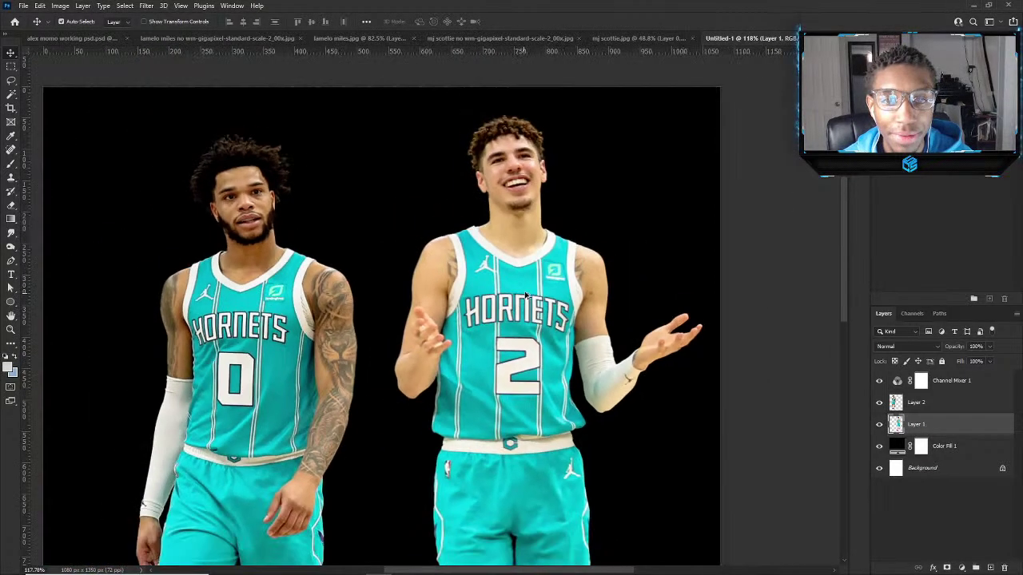
{"action": "scroll", "coordinate": [528, 292], "scroll_direction": "up", "scroll_amount": 4}
{"action": "scroll", "coordinate": [525, 285], "scroll_direction": "down", "scroll_amount": 1}
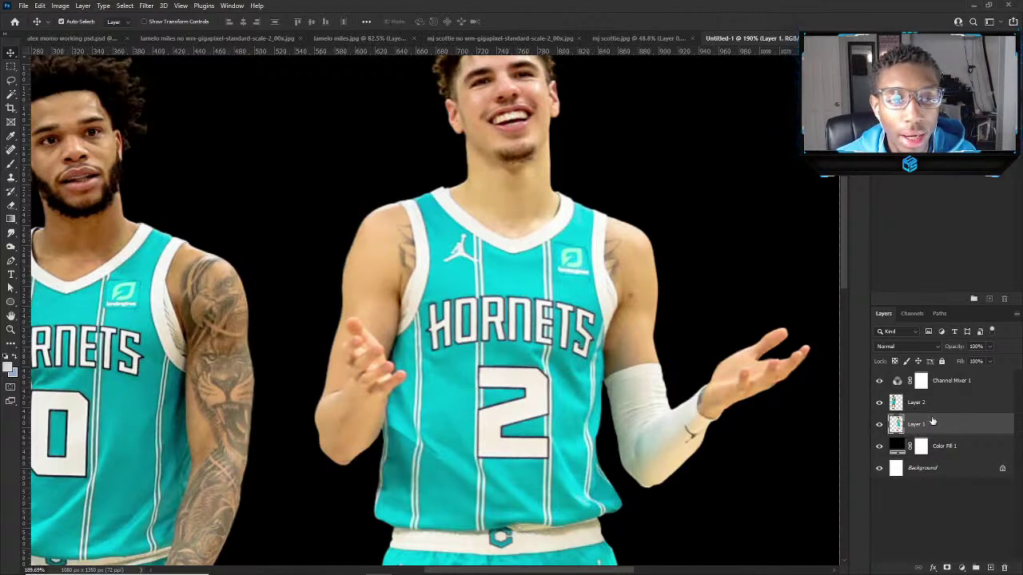
{"action": "left_click", "coordinate": [10, 81]}
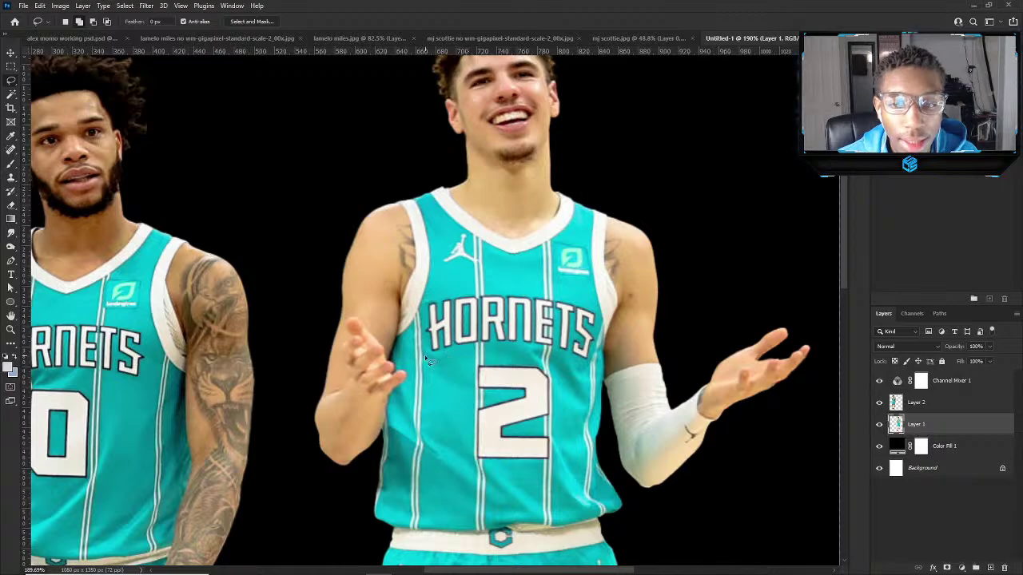
{"action": "mouse_move", "coordinate": [425, 354]}
{"action": "left_mouse_down"}
{"action": "mouse_move", "coordinate": [478, 343]}
{"action": "mouse_move", "coordinate": [482, 294]}
{"action": "mouse_move", "coordinate": [434, 299]}
{"action": "mouse_move", "coordinate": [419, 318]}
{"action": "mouse_move", "coordinate": [425, 353]}
{"action": "left_mouse_up"}
{"action": "key", "text": "shift+F5"}
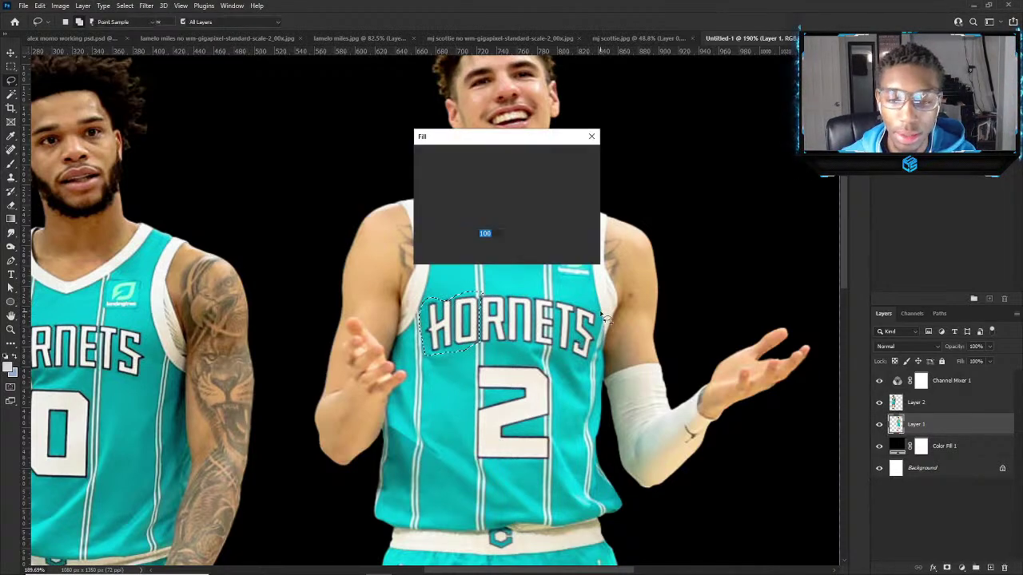
{"action": "key", "text": "Return"}
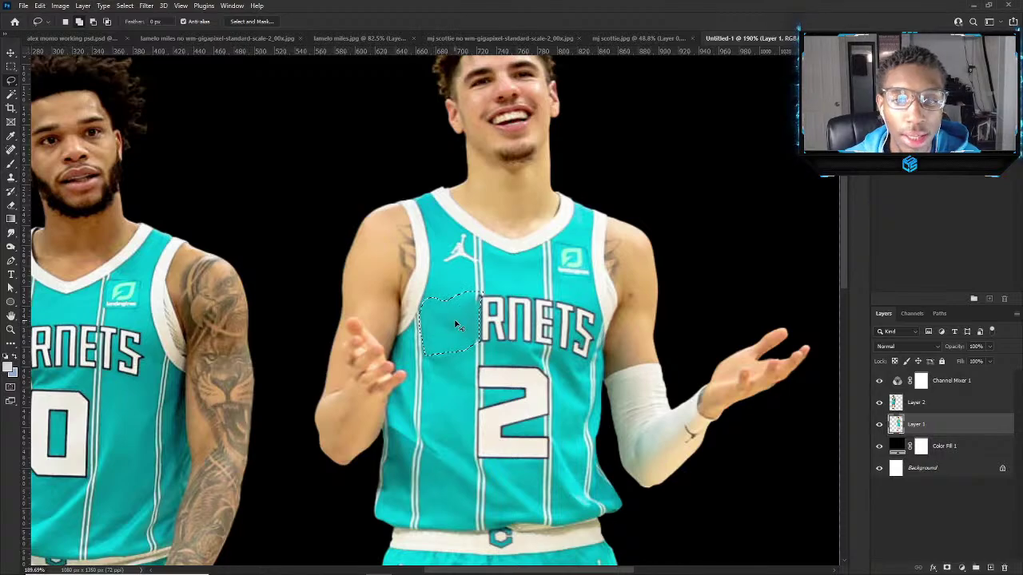
{"action": "key", "text": "ctrl+d"}
Duplicate the number 2 player's Layer 1 and hide the original beneath the copy.
{"action": "scroll", "coordinate": [504, 359], "scroll_direction": "down", "scroll_amount": 2}
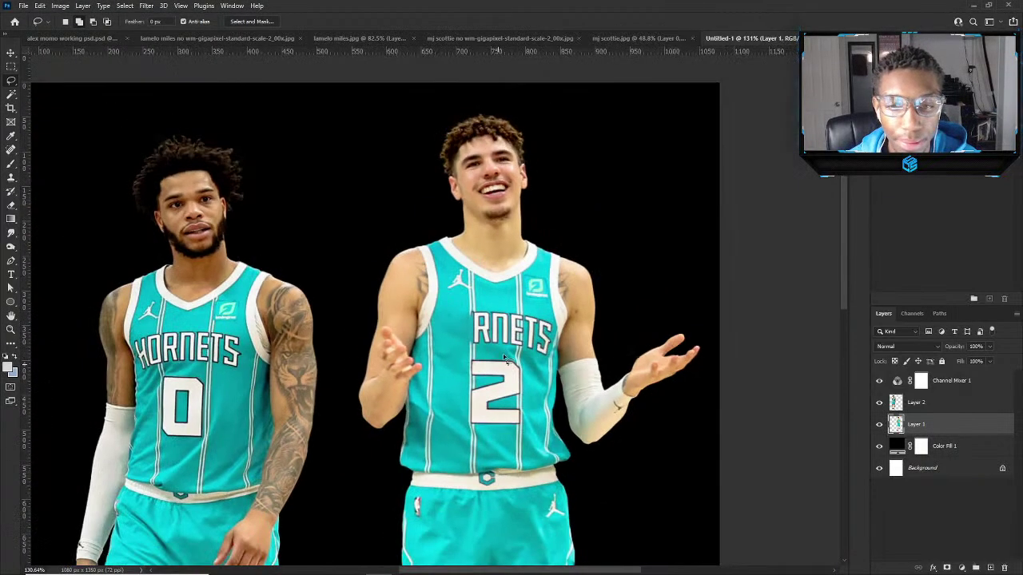
{"action": "scroll", "coordinate": [504, 360], "scroll_direction": "up", "scroll_amount": 3}
{"action": "scroll", "coordinate": [476, 356], "scroll_direction": "up", "scroll_amount": 2}
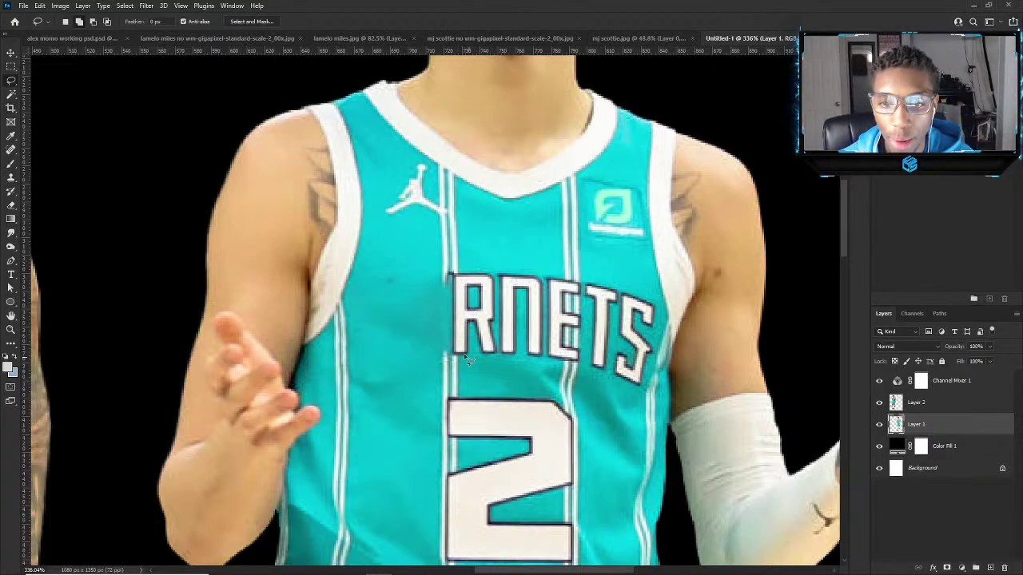
{"action": "scroll", "coordinate": [405, 266], "scroll_direction": "down", "scroll_amount": 1}
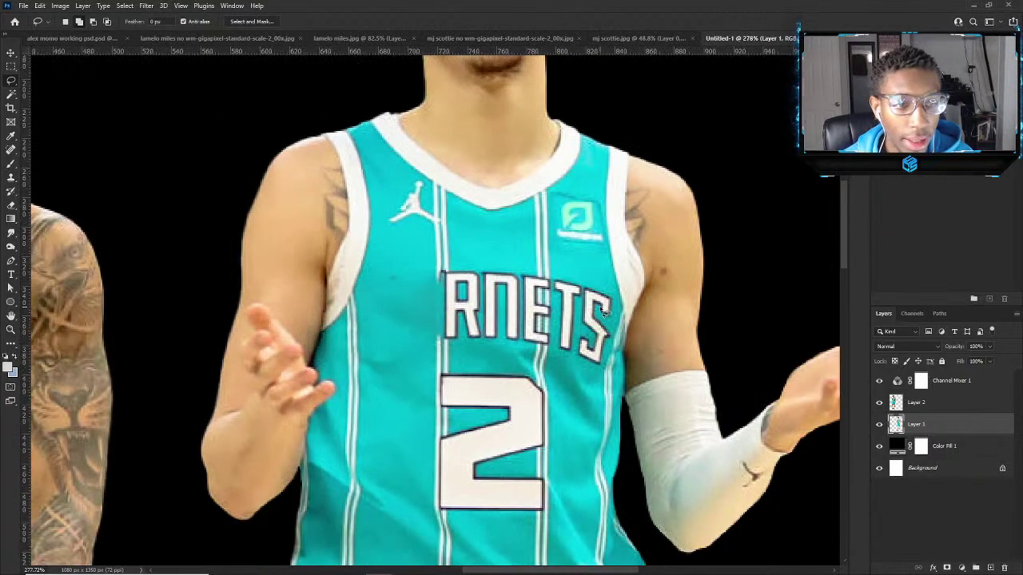
{"action": "key", "text": "ctrl+j"}
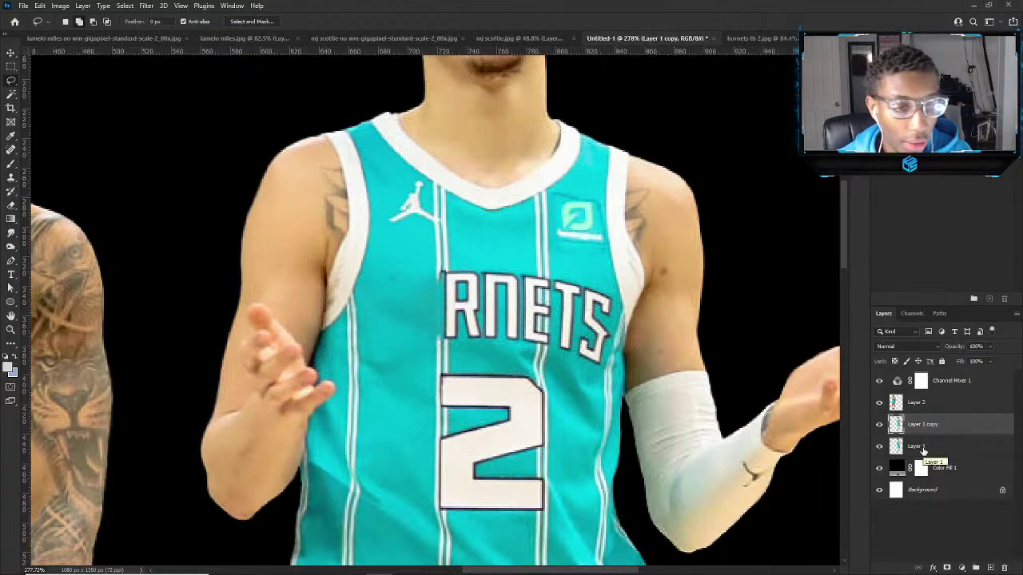
{"action": "left_click", "coordinate": [879, 446]}
{"action": "scroll", "coordinate": [504, 363], "scroll_direction": "down", "scroll_amount": 2}
{"action": "scroll", "coordinate": [503, 363], "scroll_direction": "up", "scroll_amount": 1}
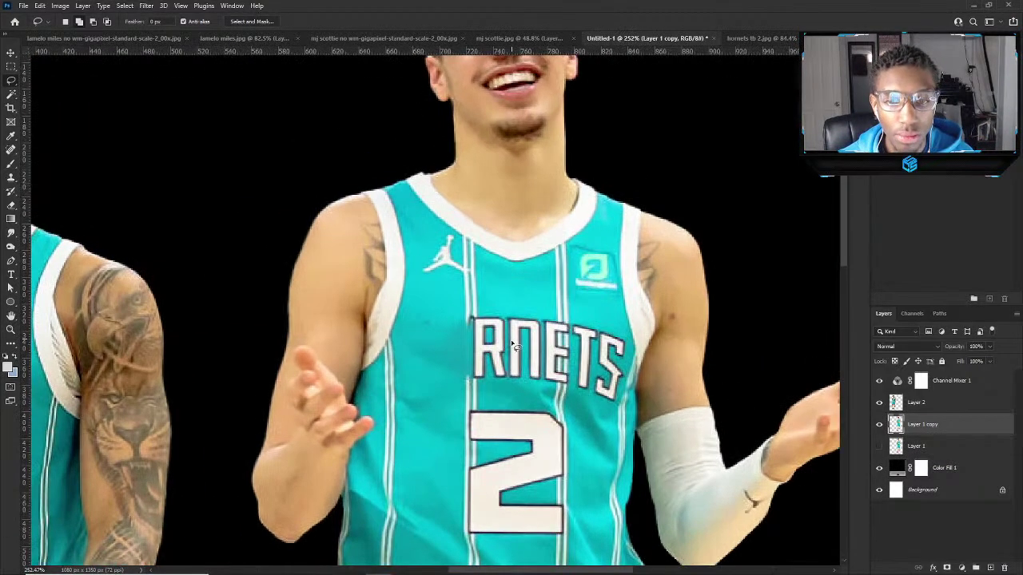
{"action": "scroll", "coordinate": [524, 427], "scroll_direction": "up", "scroll_amount": 2}
{"action": "scroll", "coordinate": [465, 323], "scroll_direction": "down", "scroll_amount": 2}
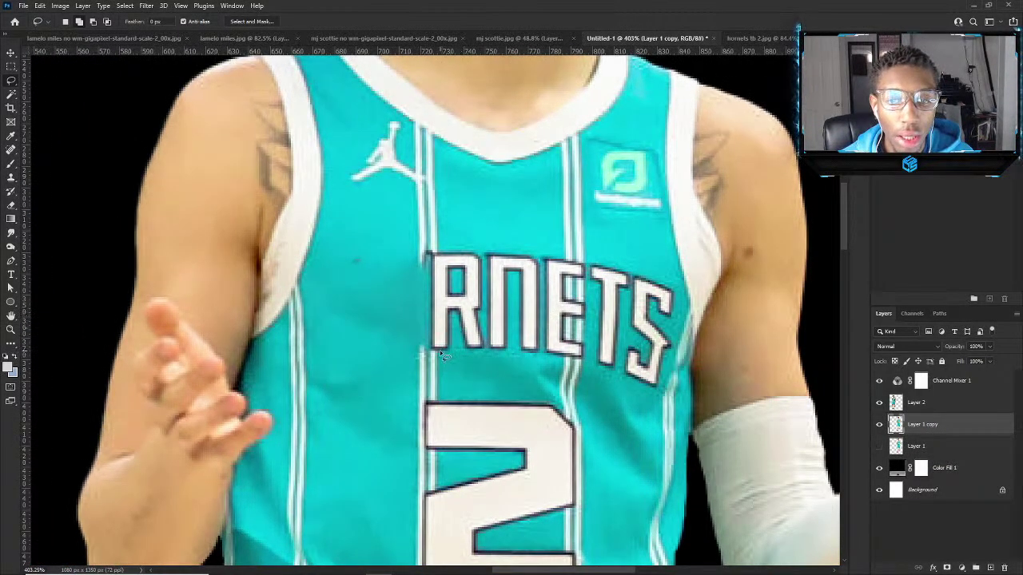
In hornets tb 2.jpg, lasso around the player in the Charlotte 20 jersey and copy the selection to a new layer.
{"action": "left_click", "coordinate": [743, 39]}
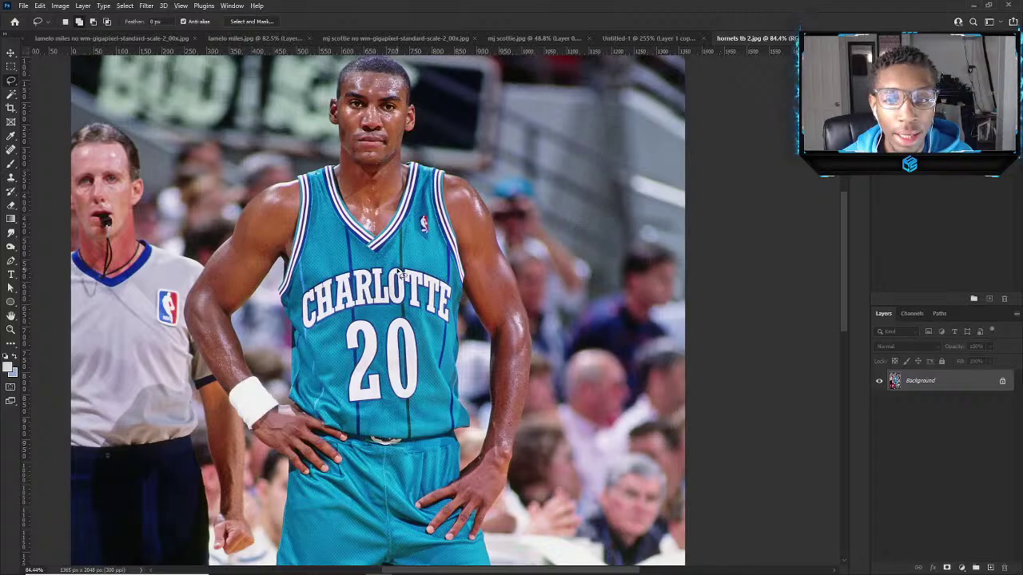
{"action": "scroll", "coordinate": [383, 318], "scroll_direction": "up", "scroll_amount": 1}
{"action": "key", "text": "v"}
{"action": "scroll", "coordinate": [384, 317], "scroll_direction": "down", "scroll_amount": 1}
{"action": "scroll", "coordinate": [384, 317], "scroll_direction": "up", "scroll_amount": 2}
{"action": "scroll", "coordinate": [384, 318], "scroll_direction": "down", "scroll_amount": 2}
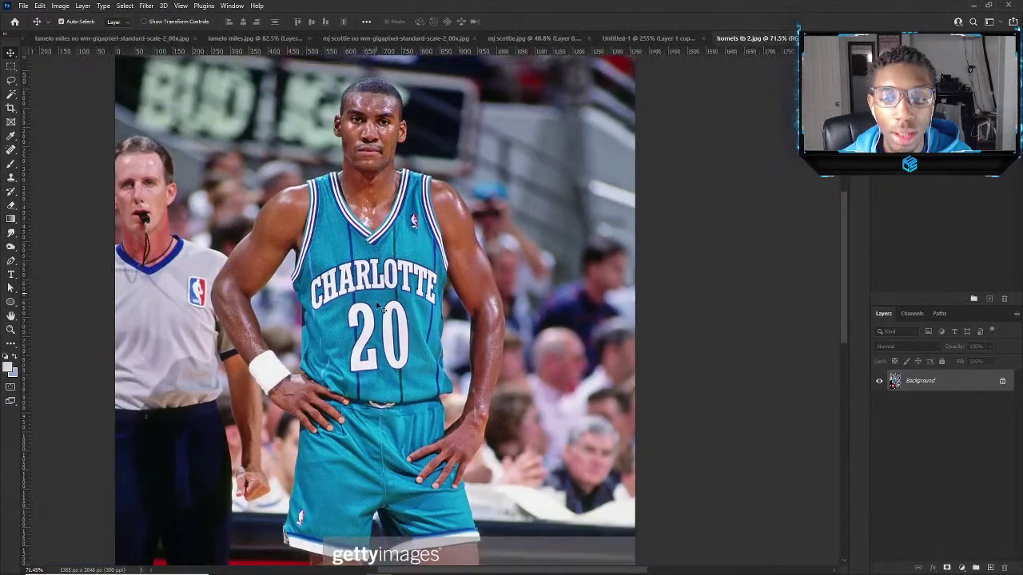
{"action": "scroll", "coordinate": [388, 271], "scroll_direction": "up", "scroll_amount": 1}
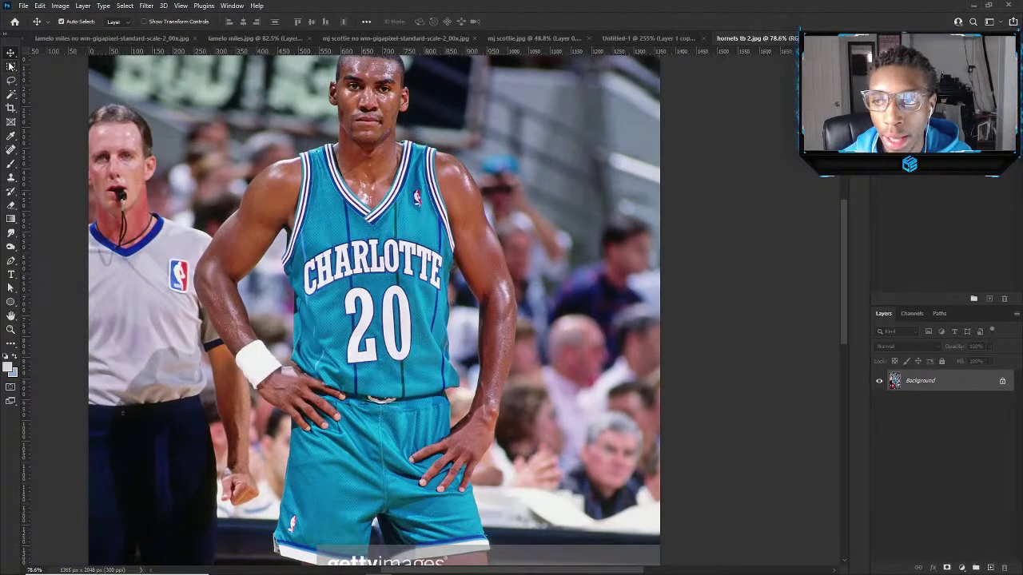
{"action": "left_click", "coordinate": [11, 80]}
{"action": "scroll", "coordinate": [214, 122], "scroll_direction": "down", "scroll_amount": 2}
{"action": "mouse_move", "coordinate": [214, 121]}
{"action": "left_mouse_down"}
{"action": "mouse_move", "coordinate": [189, 179]}
{"action": "mouse_move", "coordinate": [183, 234]}
{"action": "mouse_move", "coordinate": [200, 341]}
{"action": "mouse_move", "coordinate": [257, 412]}
{"action": "mouse_move", "coordinate": [386, 412]}
{"action": "mouse_move", "coordinate": [405, 376]}
{"action": "mouse_move", "coordinate": [414, 262]}
{"action": "mouse_move", "coordinate": [406, 185]}
{"action": "mouse_move", "coordinate": [334, 90]}
{"action": "mouse_move", "coordinate": [307, 83]}
{"action": "left_mouse_up"}
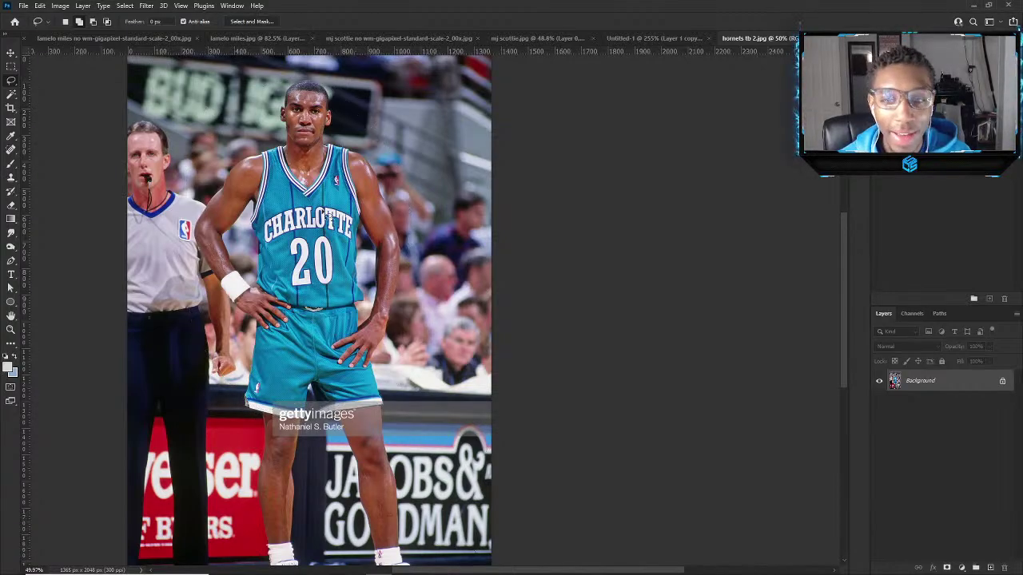
{"action": "key", "text": "ctrl+j"}
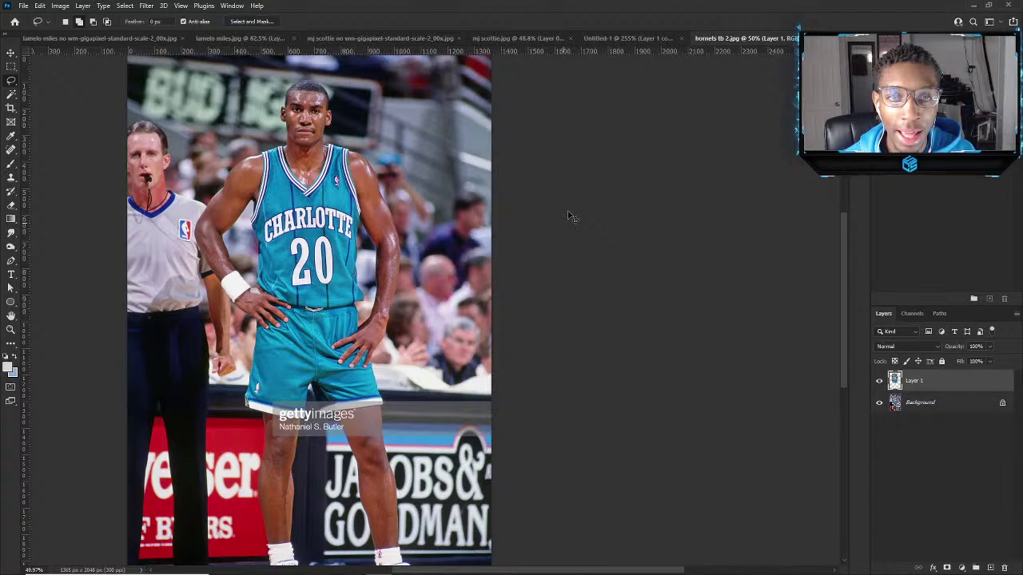
Paste the Charlotte 20 player cut-out into the Untitled-1 document as the topmost layer.
{"action": "left_click", "coordinate": [625, 37]}
{"action": "left_click", "coordinate": [930, 382]}
{"action": "key", "text": "ctrl+v"}
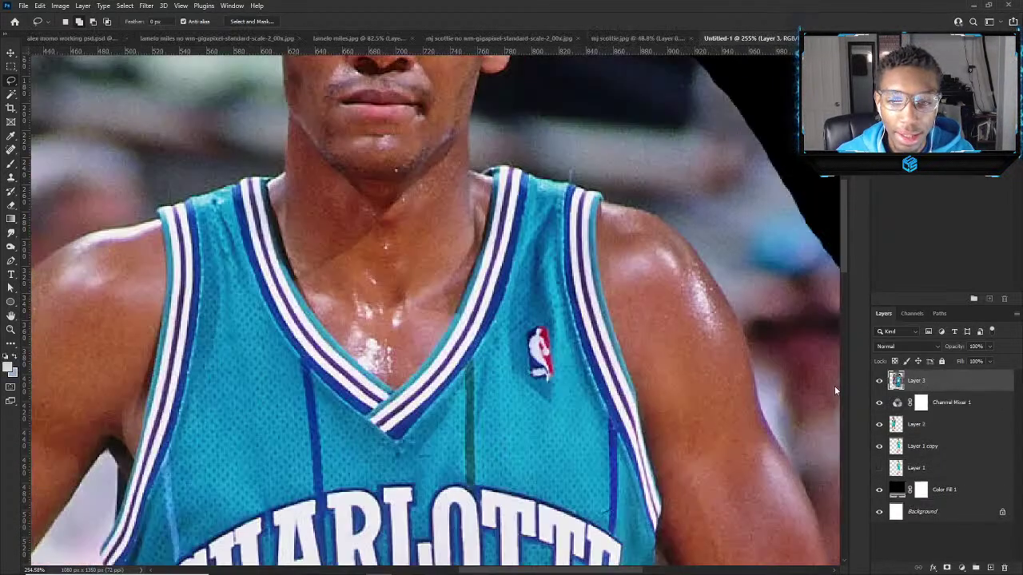
Scale down the pasted Charlotte player and place him beside the player in the teal number 2 jersey.
{"action": "scroll", "coordinate": [834, 386], "scroll_direction": "down", "scroll_amount": 4}
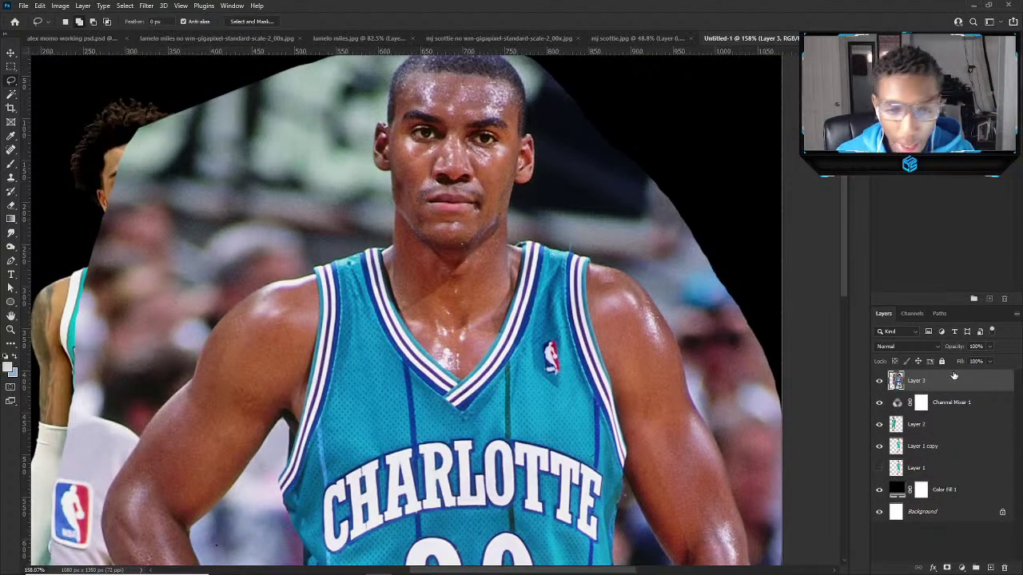
{"action": "key", "text": "ctrl+t"}
{"action": "left_click_drag", "start_coordinate": [788, 361], "coordinate": [402, 361]}
{"action": "left_click_drag", "start_coordinate": [368, 443], "coordinate": [403, 213]}
{"action": "key", "text": "Return"}
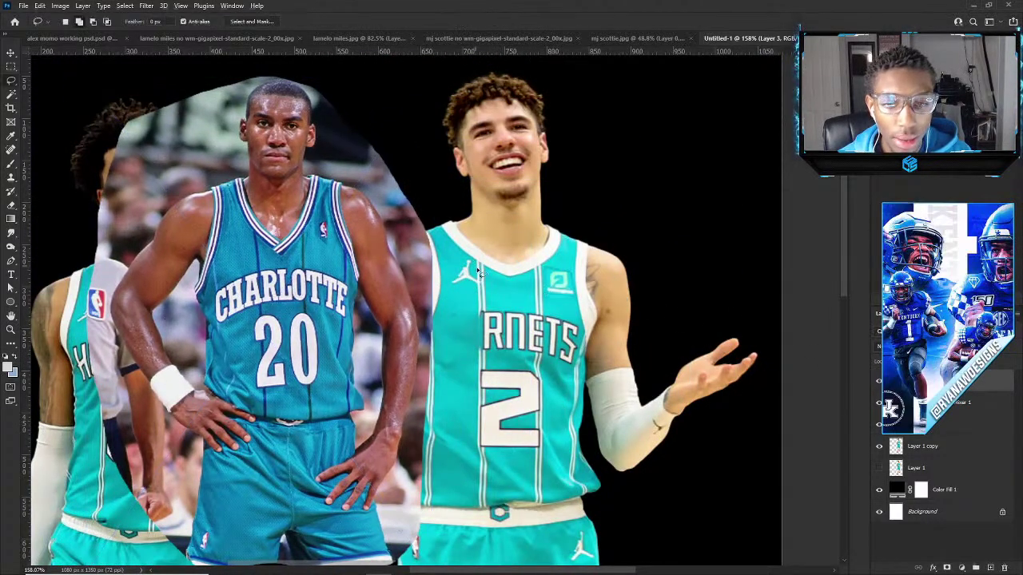
Make Layer 1 copy active with the Lasso tool ready, and hide and show it once to check its content.
{"action": "scroll", "coordinate": [476, 267], "scroll_direction": "up", "scroll_amount": 3}
{"action": "left_click", "coordinate": [503, 323]}
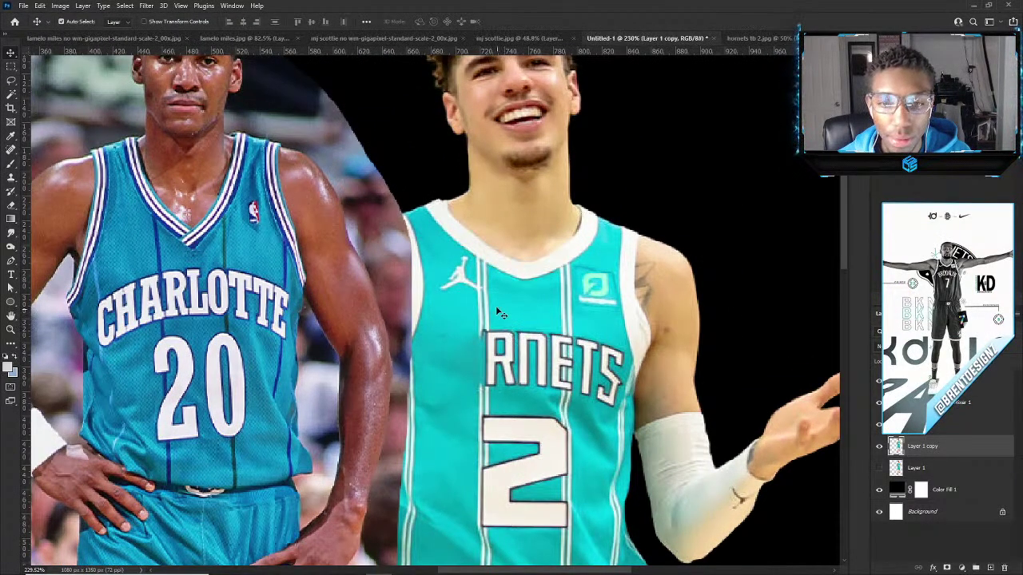
{"action": "left_click", "coordinate": [10, 79]}
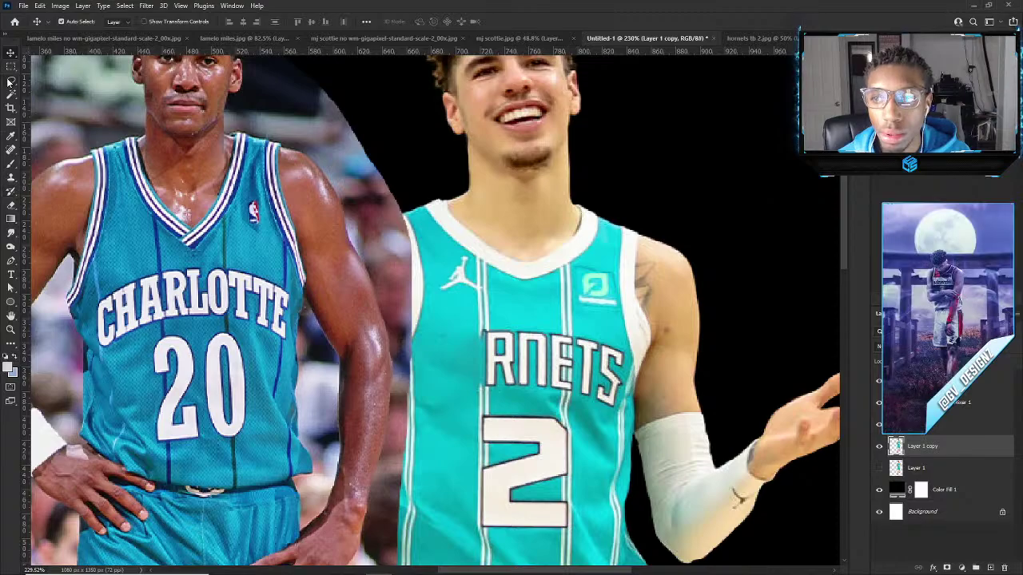
{"action": "scroll", "coordinate": [498, 339], "scroll_direction": "up", "scroll_amount": 2}
{"action": "scroll", "coordinate": [497, 337], "scroll_direction": "down", "scroll_amount": 3}
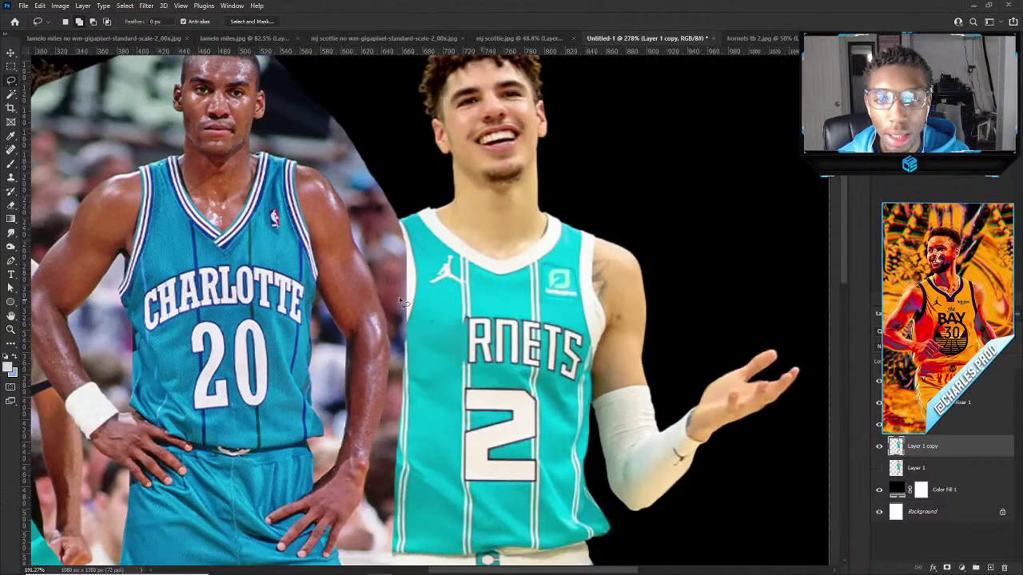
{"action": "scroll", "coordinate": [420, 343], "scroll_direction": "up", "scroll_amount": 2}
{"action": "scroll", "coordinate": [421, 343], "scroll_direction": "down", "scroll_amount": 3}
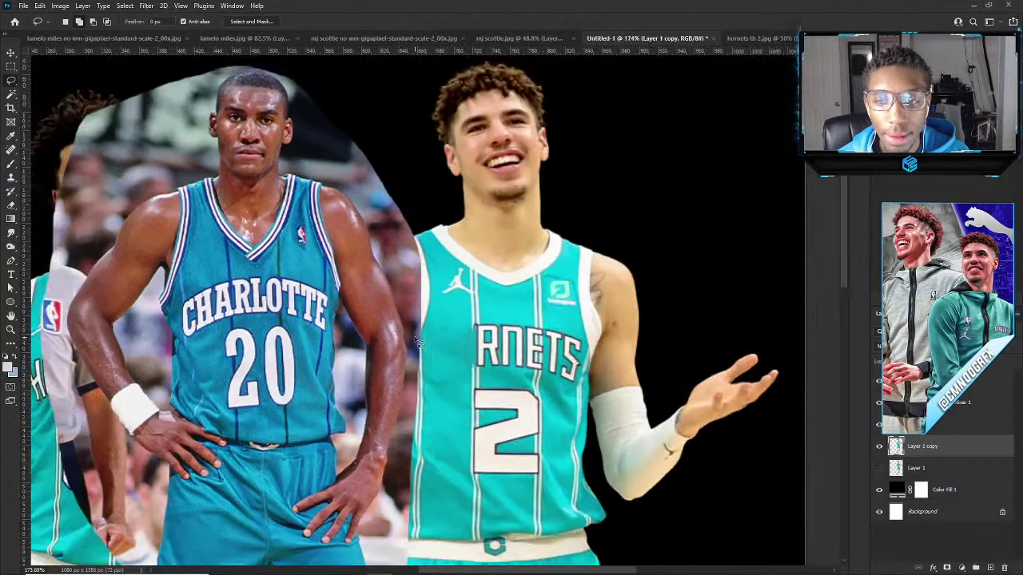
{"action": "scroll", "coordinate": [501, 381], "scroll_direction": "up", "scroll_amount": 1}
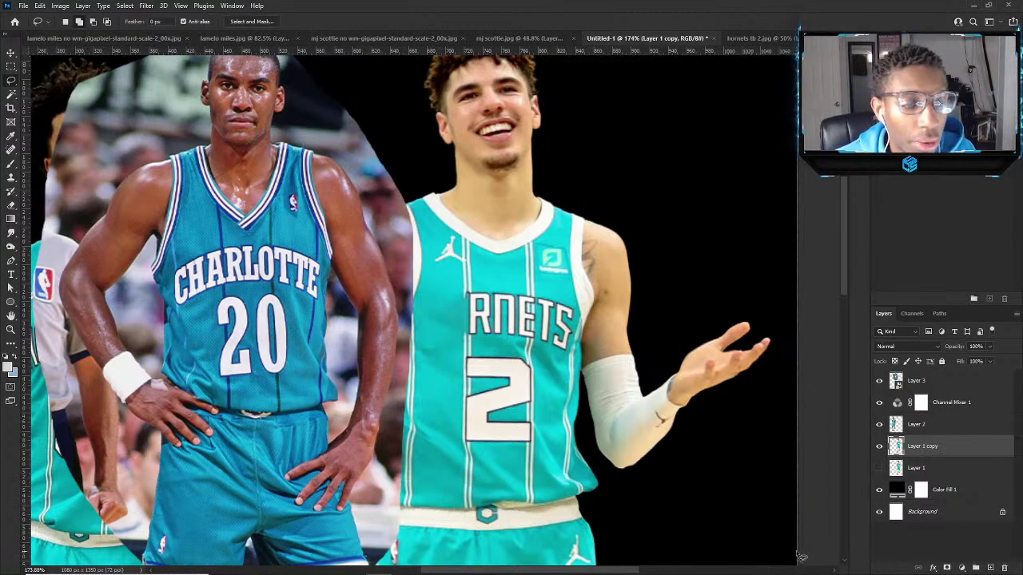
{"action": "left_click", "coordinate": [879, 448]}
{"action": "left_click", "coordinate": [879, 447]}
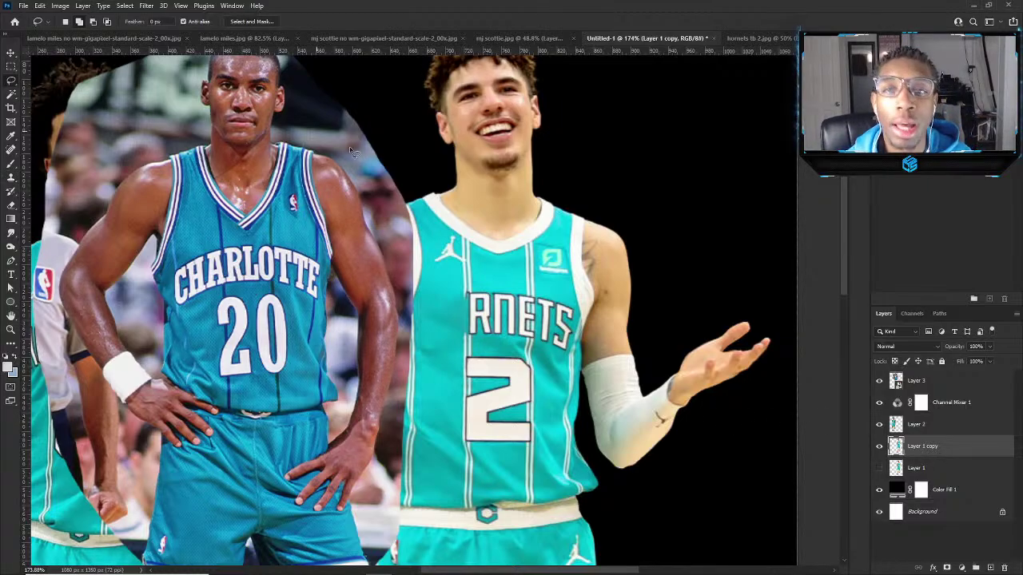
Lasso the letters R and N in the chest lettering, fill them with jersey fabric and clear the selection.
{"action": "scroll", "coordinate": [480, 288], "scroll_direction": "up", "scroll_amount": 5}
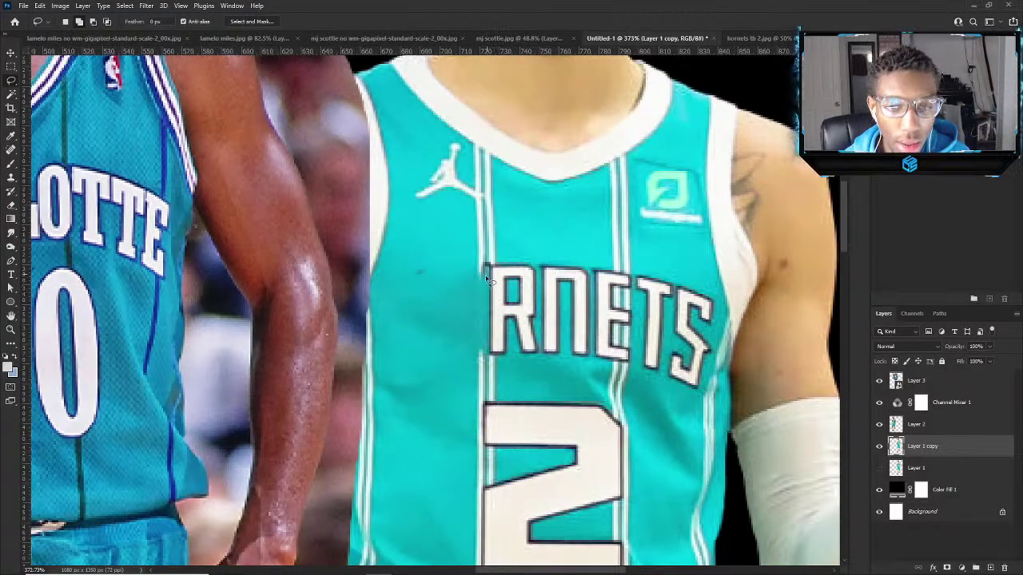
{"action": "mouse_move", "coordinate": [482, 275]}
{"action": "left_mouse_down"}
{"action": "mouse_move", "coordinate": [489, 259]}
{"action": "mouse_move", "coordinate": [518, 264]}
{"action": "left_mouse_up"}
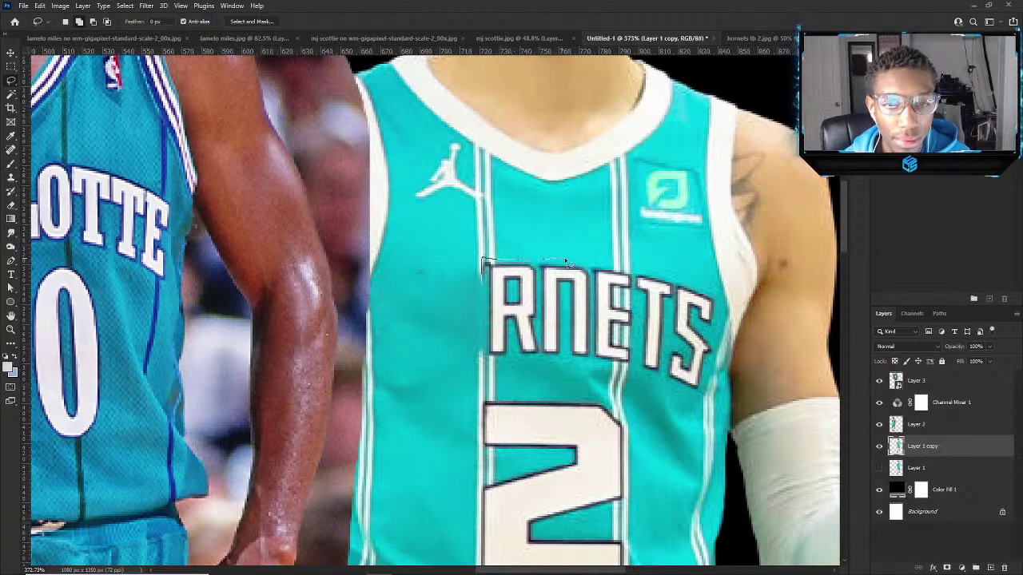
{"action": "mouse_move", "coordinate": [589, 268]}
{"action": "left_mouse_down"}
{"action": "mouse_move", "coordinate": [596, 361]}
{"action": "mouse_move", "coordinate": [563, 365]}
{"action": "mouse_move", "coordinate": [565, 292]}
{"action": "mouse_move", "coordinate": [551, 362]}
{"action": "mouse_move", "coordinate": [491, 361]}
{"action": "mouse_move", "coordinate": [484, 262]}
{"action": "left_mouse_up"}
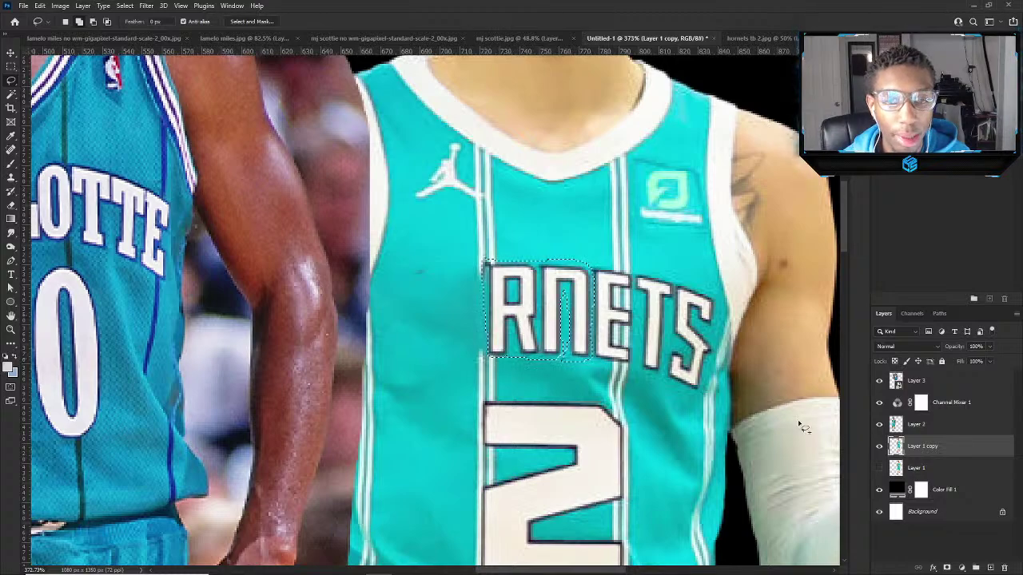
{"action": "key", "text": "shift+F5"}
{"action": "key", "text": "Return"}
{"action": "key", "text": "ctrl+d"}
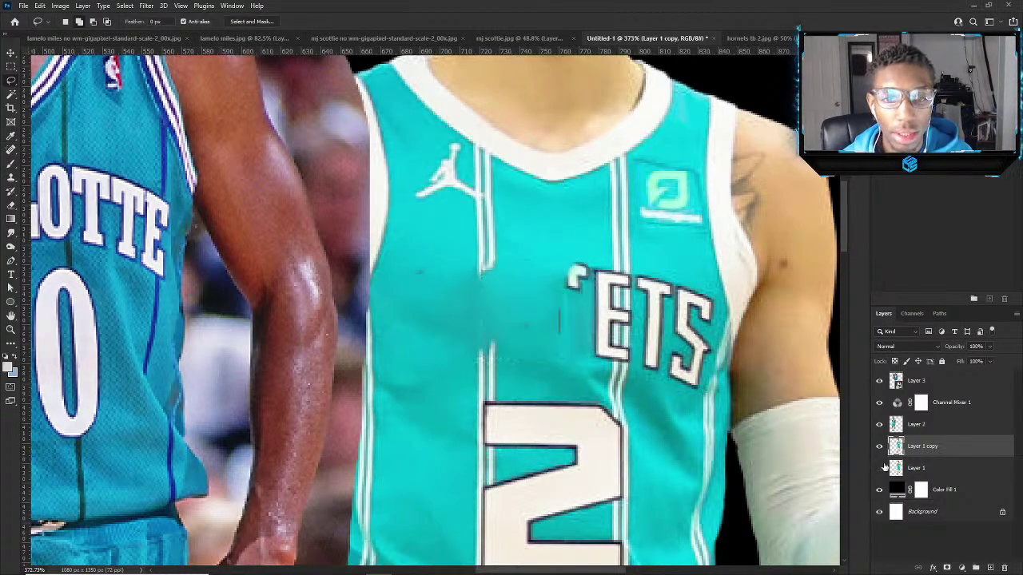
Lasso the leftover piece of the N together with the E and fill them with jersey fabric.
{"action": "scroll", "coordinate": [654, 357], "scroll_direction": "up", "scroll_amount": 2}
{"action": "scroll", "coordinate": [654, 357], "scroll_direction": "up", "scroll_amount": 1}
{"action": "mouse_move", "coordinate": [566, 356]}
{"action": "left_mouse_down"}
{"action": "mouse_move", "coordinate": [635, 377]}
{"action": "mouse_move", "coordinate": [634, 351]}
{"action": "mouse_move", "coordinate": [601, 323]}
{"action": "mouse_move", "coordinate": [628, 320]}
{"action": "mouse_move", "coordinate": [637, 294]}
{"action": "mouse_move", "coordinate": [603, 281]}
{"action": "mouse_move", "coordinate": [606, 267]}
{"action": "mouse_move", "coordinate": [630, 257]}
{"action": "mouse_move", "coordinate": [618, 233]}
{"action": "mouse_move", "coordinate": [537, 223]}
{"action": "mouse_move", "coordinate": [524, 253]}
{"action": "mouse_move", "coordinate": [534, 270]}
{"action": "mouse_move", "coordinate": [566, 254]}
{"action": "mouse_move", "coordinate": [570, 352]}
{"action": "mouse_move", "coordinate": [587, 378]}
{"action": "left_mouse_up"}
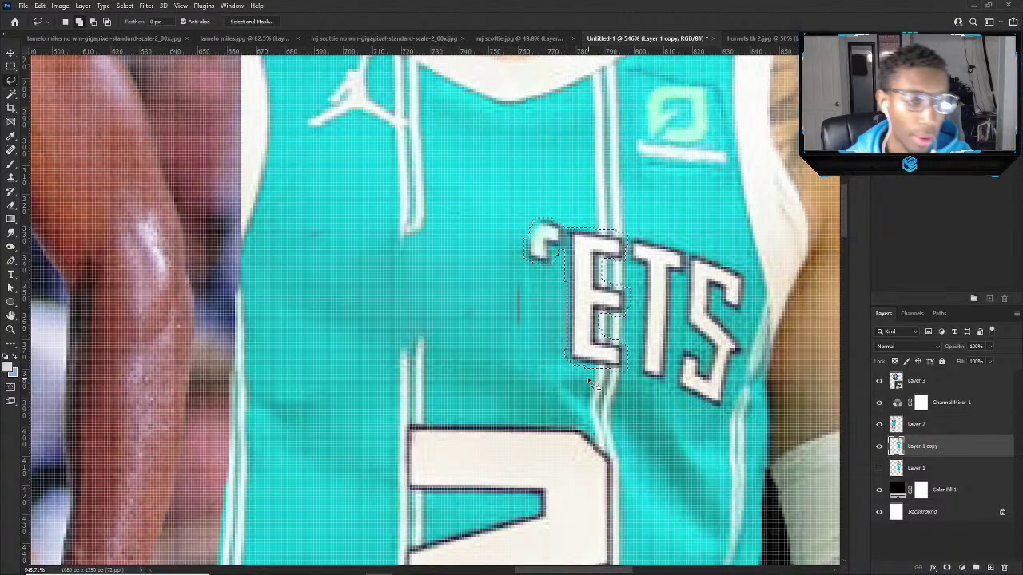
{"action": "key", "text": "shift+Delete"}
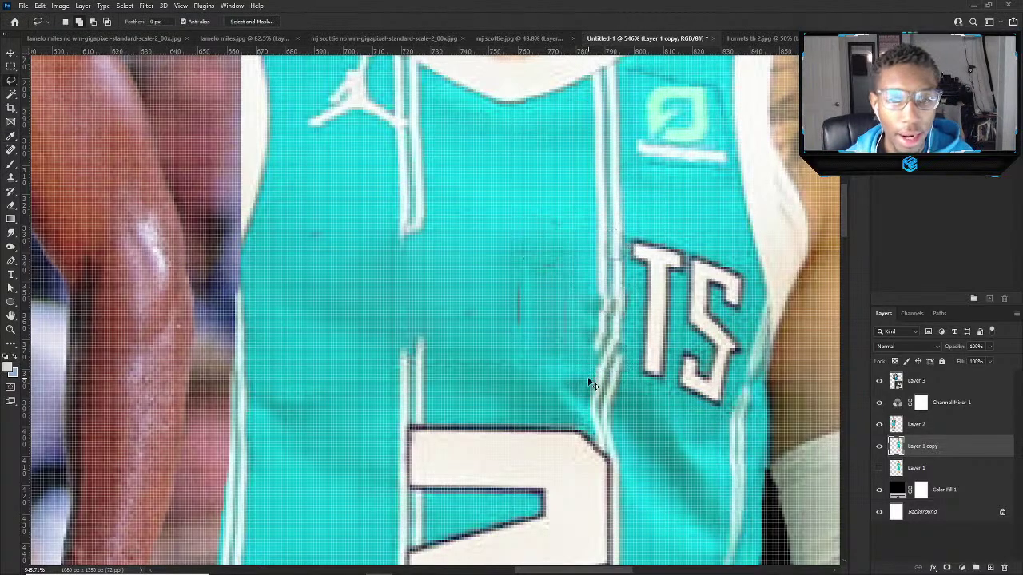
Lasso the letter T on the jersey and fill it with the surrounding teal fabric.
{"action": "scroll", "coordinate": [588, 378], "scroll_direction": "down", "scroll_amount": 4}
{"action": "scroll", "coordinate": [607, 308], "scroll_direction": "up", "scroll_amount": 4}
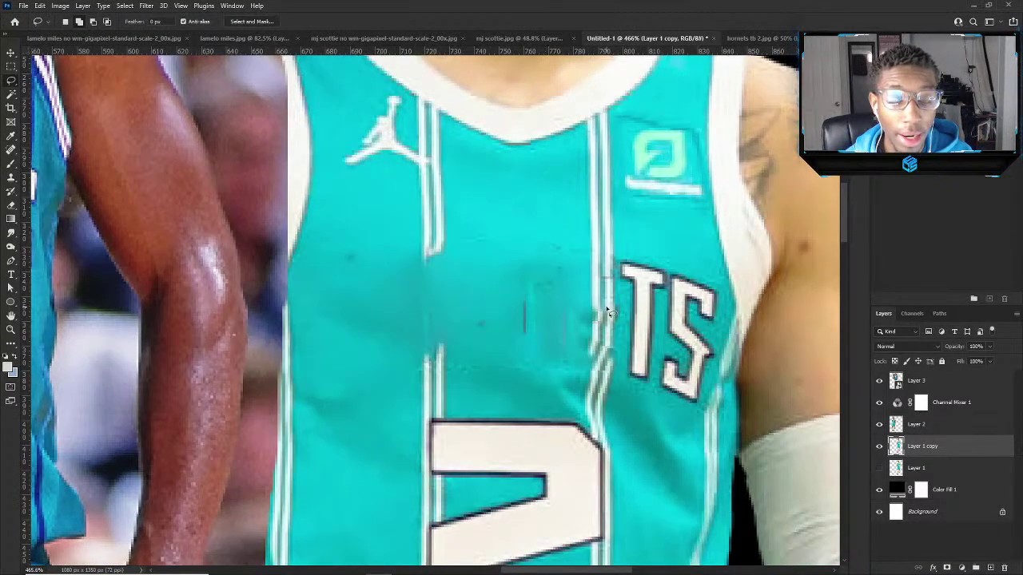
{"action": "scroll", "coordinate": [606, 307], "scroll_direction": "up", "scroll_amount": 3}
{"action": "mouse_move", "coordinate": [635, 227]}
{"action": "left_mouse_down"}
{"action": "mouse_move", "coordinate": [628, 264]}
{"action": "mouse_move", "coordinate": [645, 273]}
{"action": "mouse_move", "coordinate": [642, 416]}
{"action": "mouse_move", "coordinate": [676, 433]}
{"action": "mouse_move", "coordinate": [687, 284]}
{"action": "mouse_move", "coordinate": [699, 283]}
{"action": "mouse_move", "coordinate": [706, 253]}
{"action": "mouse_move", "coordinate": [630, 239]}
{"action": "left_mouse_up"}
{"action": "key", "text": "Return"}
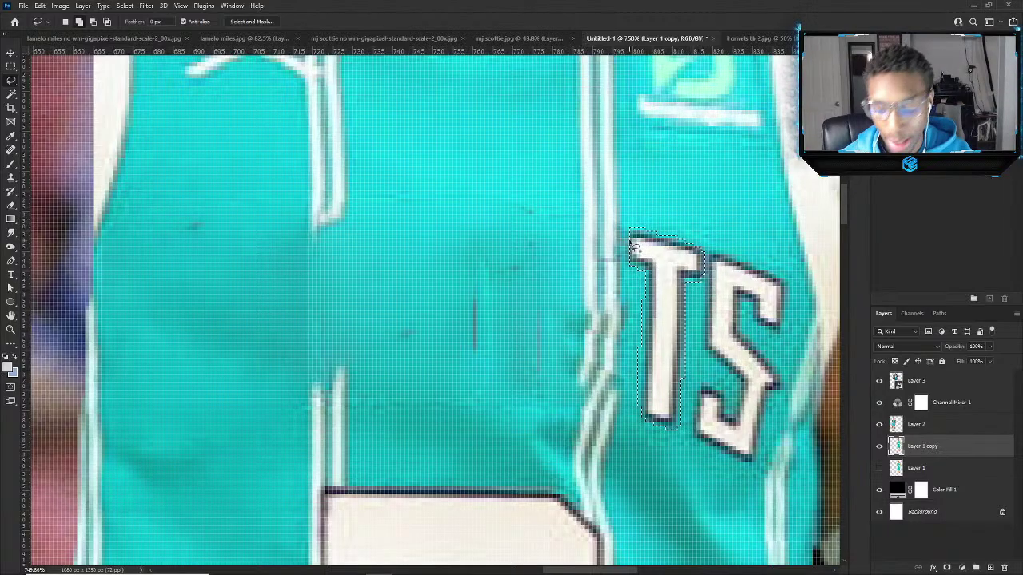
{"action": "key", "text": "shift+BackSpace"}
{"action": "key", "text": "Return"}
{"action": "scroll", "coordinate": [562, 307], "scroll_direction": "down", "scroll_amount": 3}
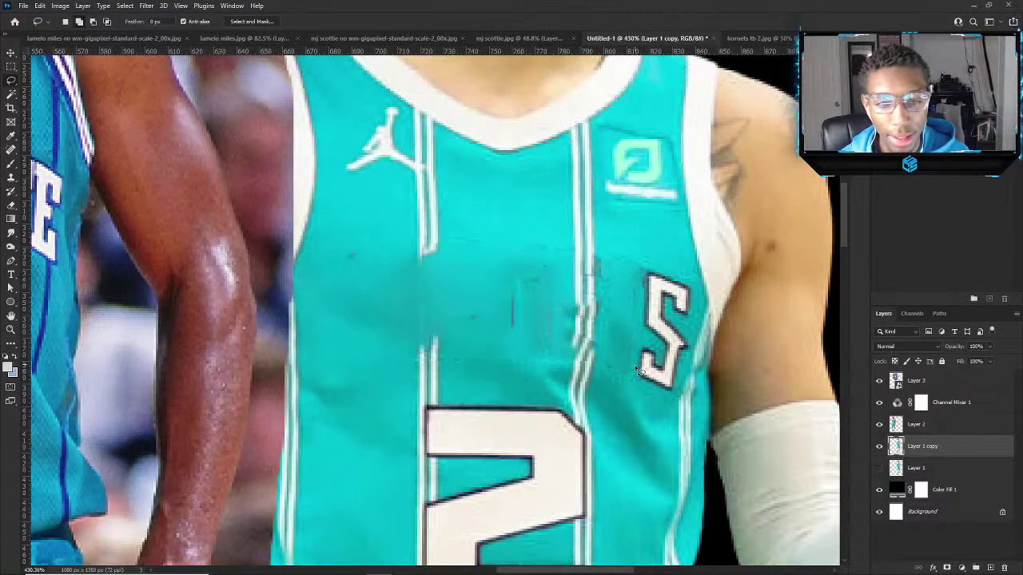
Outline the final letter S, fill it with the surrounding fabric and deselect.
{"action": "scroll", "coordinate": [638, 369], "scroll_direction": "up", "scroll_amount": 3}
{"action": "mouse_move", "coordinate": [645, 393]}
{"action": "left_mouse_down"}
{"action": "mouse_move", "coordinate": [705, 421]}
{"action": "mouse_move", "coordinate": [732, 329]}
{"action": "mouse_move", "coordinate": [692, 279]}
{"action": "mouse_move", "coordinate": [692, 261]}
{"action": "mouse_move", "coordinate": [693, 250]}
{"action": "mouse_move", "coordinate": [726, 287]}
{"action": "mouse_move", "coordinate": [735, 229]}
{"action": "mouse_move", "coordinate": [676, 202]}
{"action": "mouse_move", "coordinate": [657, 200]}
{"action": "mouse_move", "coordinate": [643, 215]}
{"action": "mouse_move", "coordinate": [642, 277]}
{"action": "mouse_move", "coordinate": [668, 329]}
{"action": "mouse_move", "coordinate": [647, 338]}
{"action": "mouse_move", "coordinate": [649, 374]}
{"action": "left_mouse_up"}
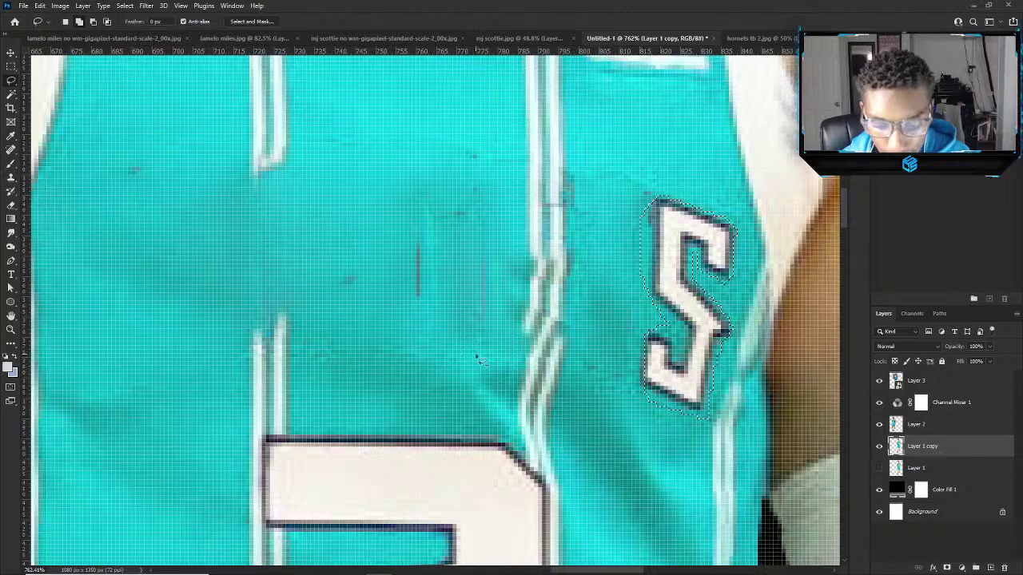
{"action": "key", "text": "shift+BackSpace"}
{"action": "key", "text": "Return"}
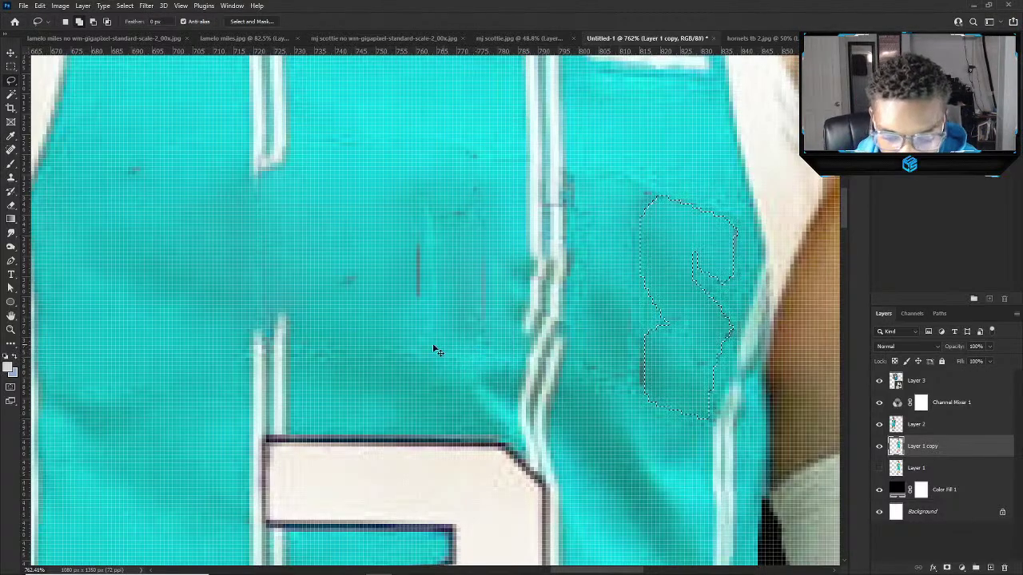
{"action": "key", "text": "ctrl+d"}
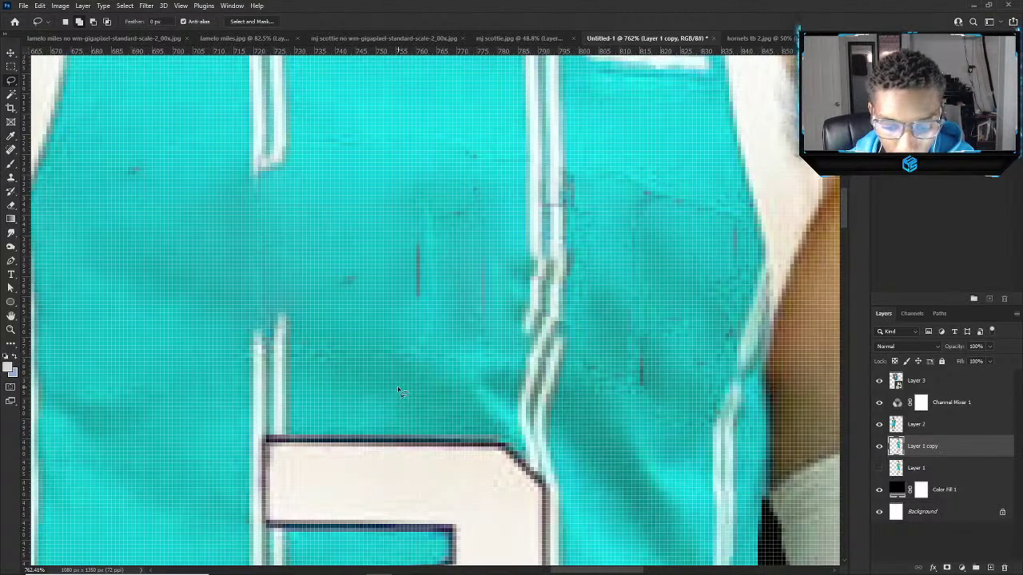
Use the content-aware Spot Healing Brush to clean up the fill marks in the centre panel between the two chest stripes.
{"action": "scroll", "coordinate": [399, 390], "scroll_direction": "down", "scroll_amount": 3}
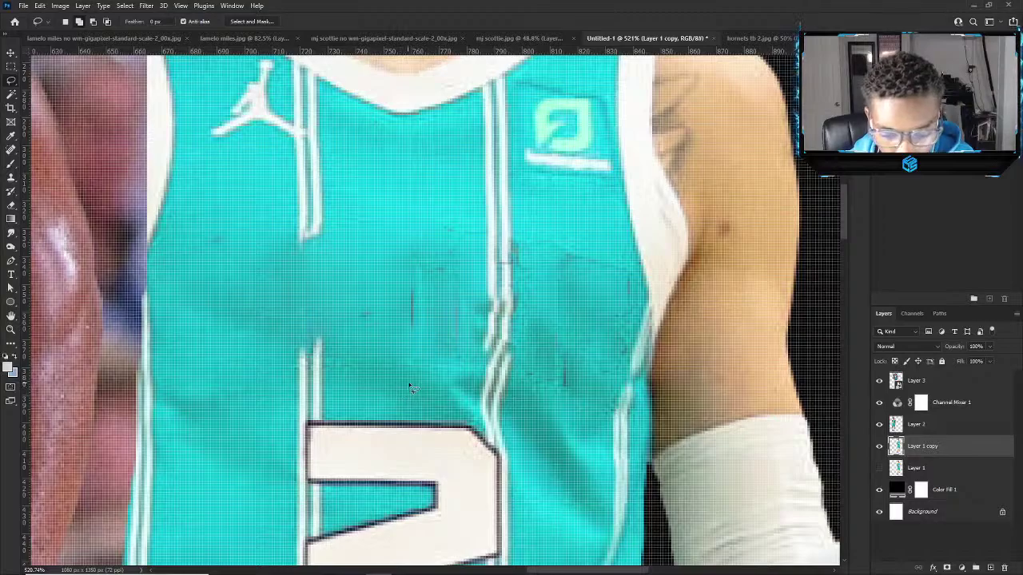
{"action": "scroll", "coordinate": [463, 432], "scroll_direction": "up", "scroll_amount": 2}
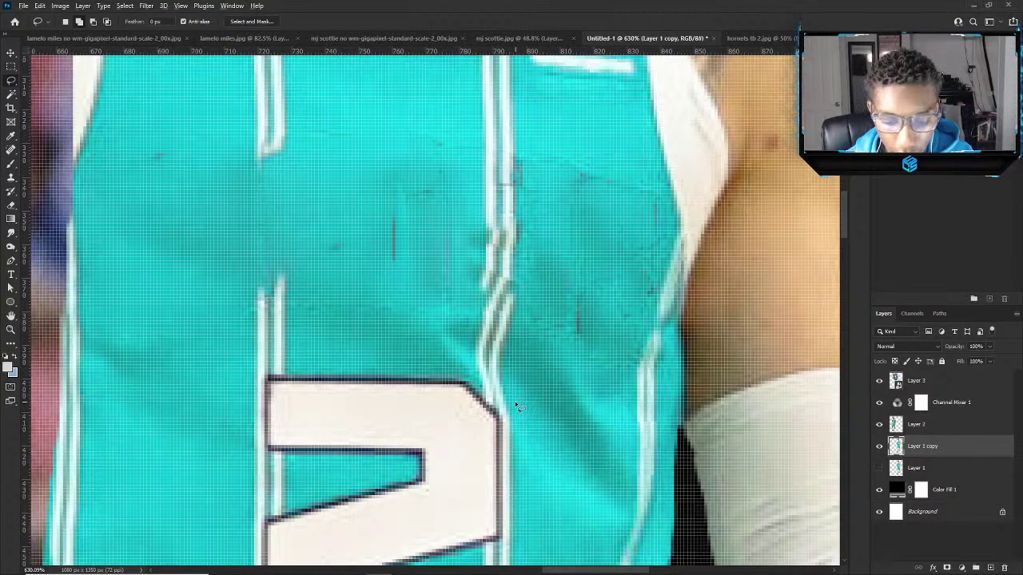
{"action": "scroll", "coordinate": [515, 401], "scroll_direction": "down", "scroll_amount": 5}
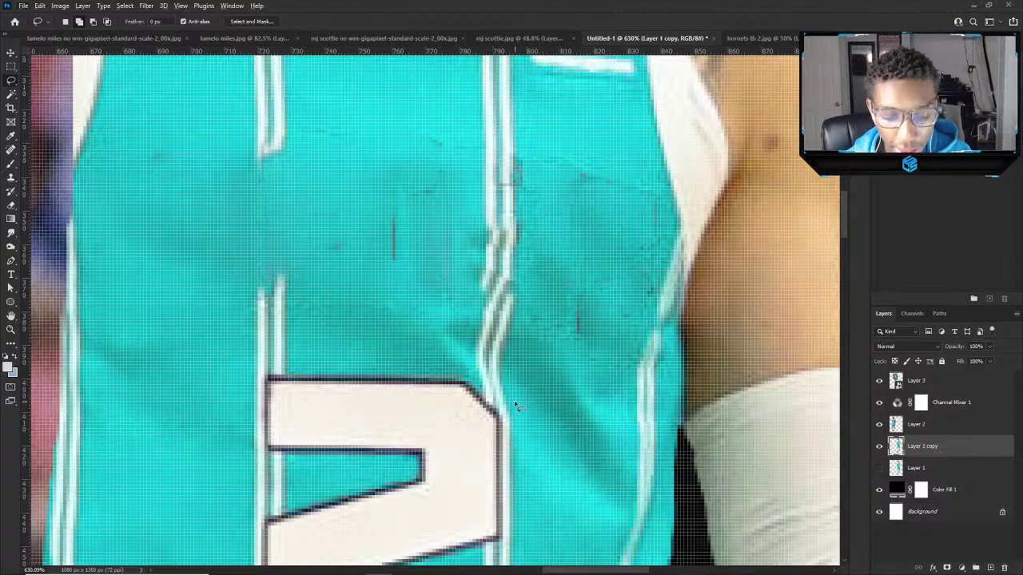
{"action": "key", "text": "b"}
{"action": "scroll", "coordinate": [481, 386], "scroll_direction": "up", "scroll_amount": 3}
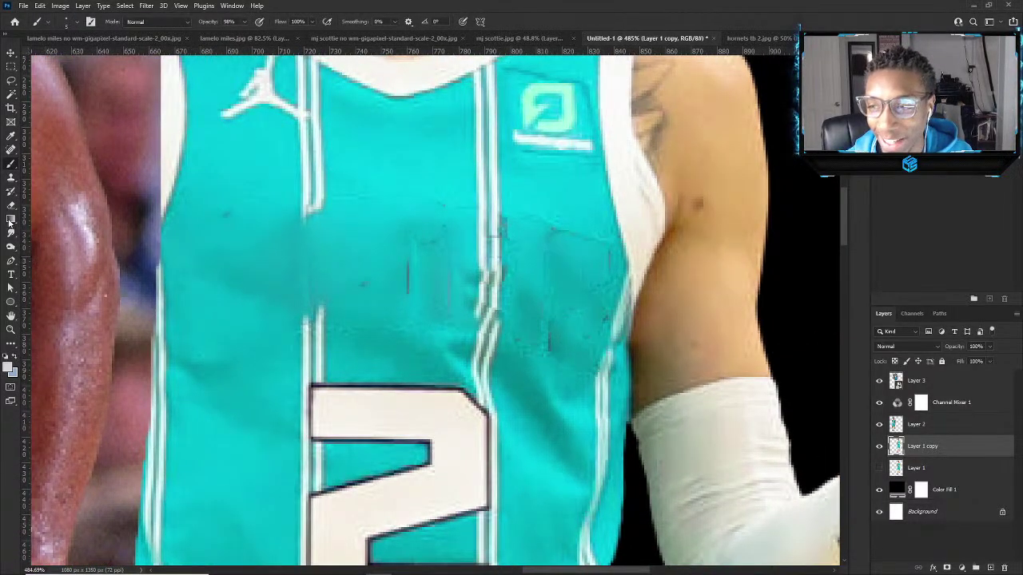
{"action": "left_click", "coordinate": [8, 150]}
{"action": "left_click_drag", "start_coordinate": [359, 250], "coordinate": [359, 308]}
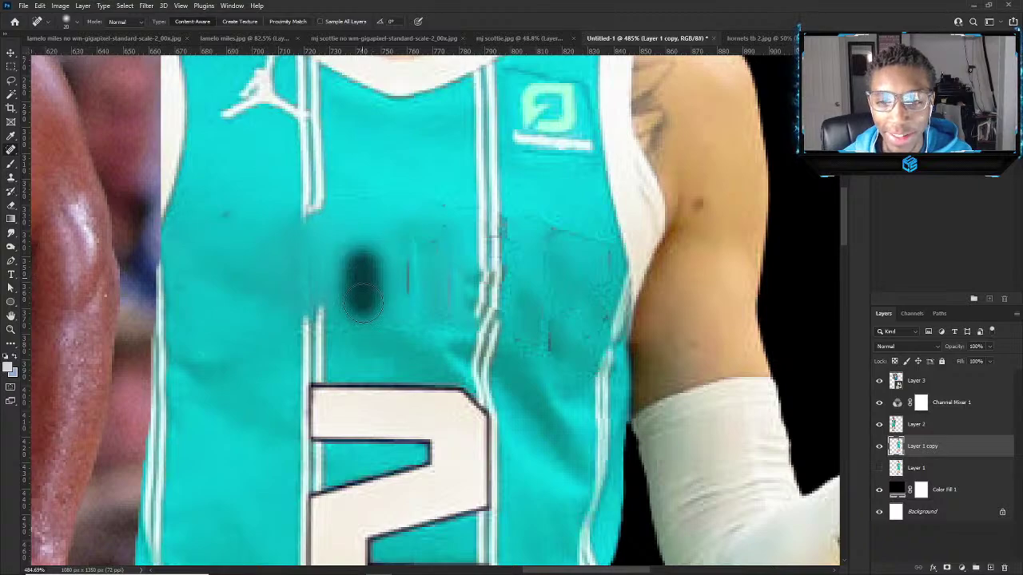
{"action": "left_click_drag", "start_coordinate": [383, 215], "coordinate": [396, 308]}
{"action": "mouse_move", "coordinate": [364, 232]}
{"action": "left_mouse_down"}
{"action": "mouse_move", "coordinate": [375, 264]}
{"action": "mouse_move", "coordinate": [448, 300]}
{"action": "left_mouse_up"}
{"action": "mouse_move", "coordinate": [432, 266]}
{"action": "left_mouse_down"}
{"action": "mouse_move", "coordinate": [488, 319]}
{"action": "mouse_move", "coordinate": [487, 292]}
{"action": "left_mouse_up"}
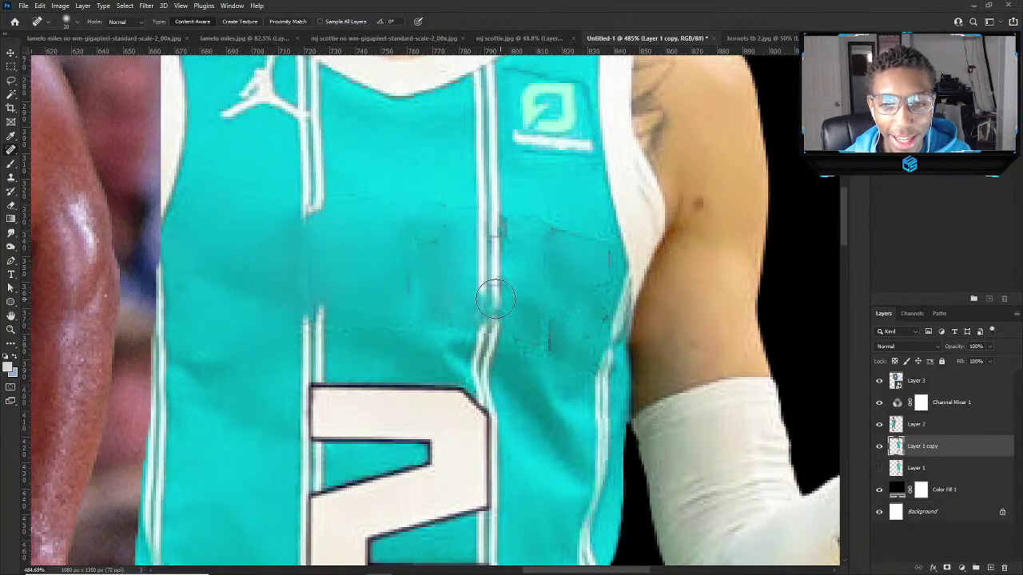
Spot-heal the blotchy fill marks in the centre chest panel and beside the right chest stripe.
{"action": "left_click_drag", "start_coordinate": [496, 224], "coordinate": [479, 264]}
{"action": "left_click_drag", "start_coordinate": [385, 231], "coordinate": [433, 198]}
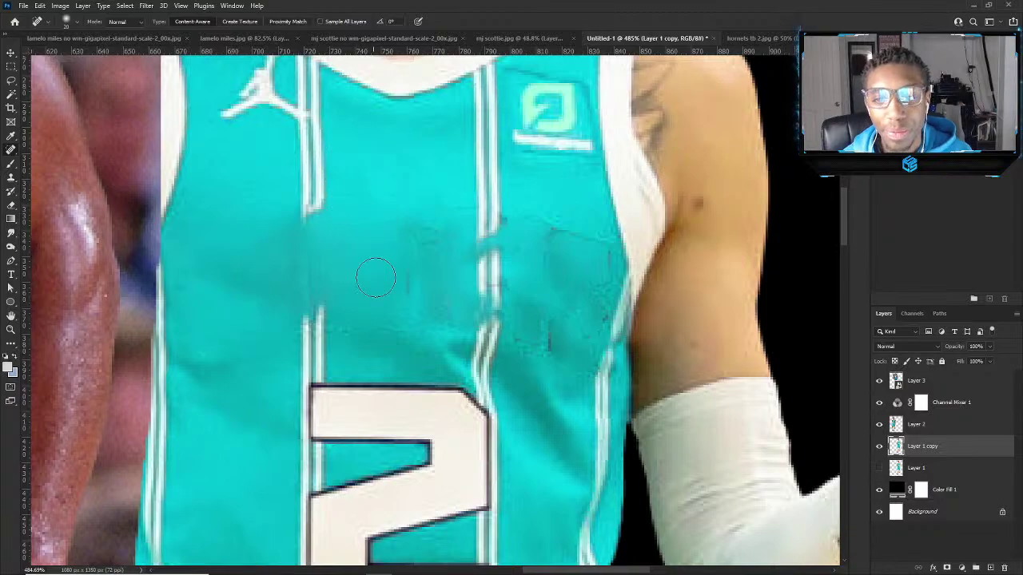
{"action": "scroll", "coordinate": [363, 200], "scroll_direction": "down", "scroll_amount": 2}
{"action": "left_click", "coordinate": [399, 271]}
{"action": "left_click_drag", "start_coordinate": [399, 235], "coordinate": [407, 135]}
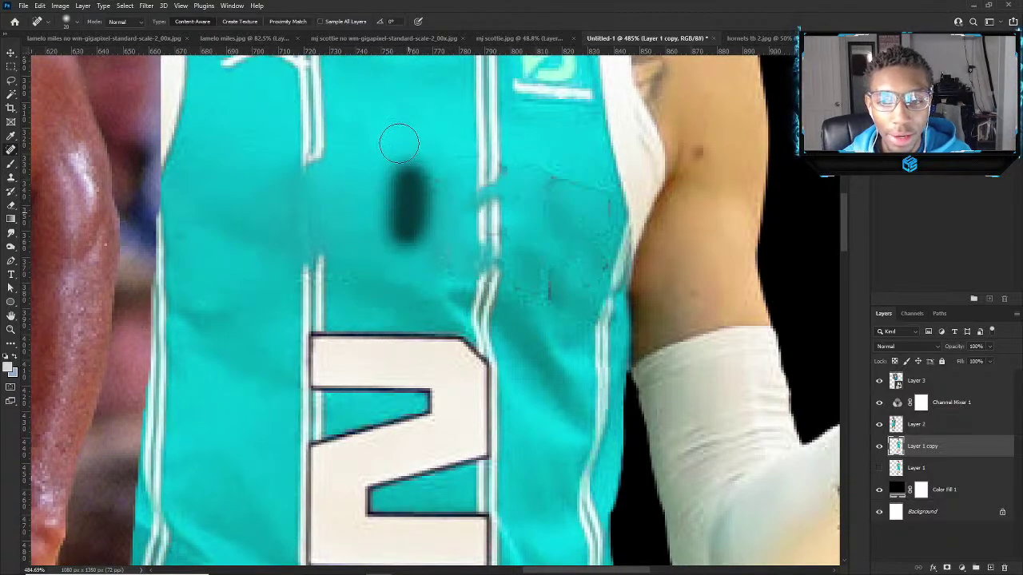
{"action": "mouse_move", "coordinate": [427, 217]}
{"action": "left_mouse_down"}
{"action": "mouse_move", "coordinate": [465, 202]}
{"action": "mouse_move", "coordinate": [477, 160]}
{"action": "left_mouse_up"}
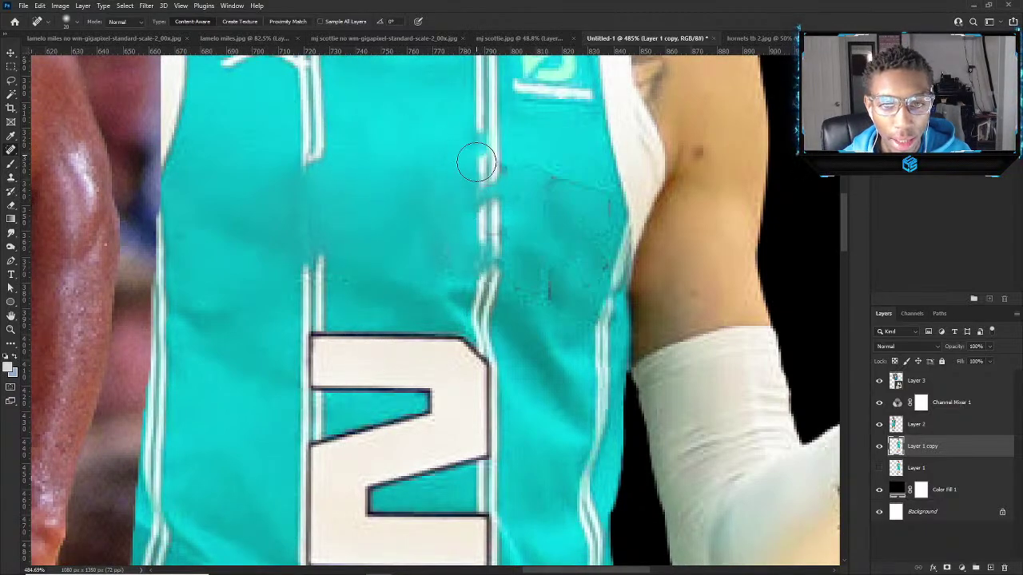
Paint out the broken middle section of the right chest stripe with the content-aware Spot Healing Brush.
{"action": "left_click_drag", "start_coordinate": [476, 240], "coordinate": [478, 149]}
{"action": "mouse_move", "coordinate": [474, 198]}
{"action": "left_mouse_down"}
{"action": "mouse_move", "coordinate": [508, 158]}
{"action": "mouse_move", "coordinate": [530, 284]}
{"action": "mouse_move", "coordinate": [548, 316]}
{"action": "left_mouse_up"}
{"action": "mouse_move", "coordinate": [480, 232]}
{"action": "left_mouse_down"}
{"action": "mouse_move", "coordinate": [418, 155]}
{"action": "mouse_move", "coordinate": [481, 231]}
{"action": "left_mouse_up"}
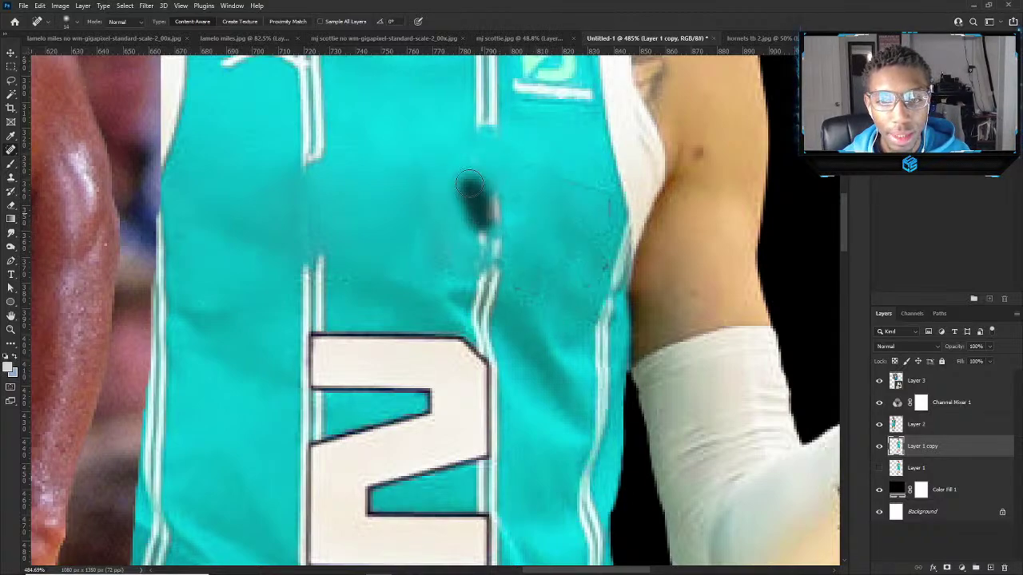
{"action": "left_click_drag", "start_coordinate": [471, 164], "coordinate": [483, 234]}
{"action": "mouse_move", "coordinate": [416, 216]}
{"action": "left_mouse_down"}
{"action": "mouse_move", "coordinate": [512, 227]}
{"action": "mouse_move", "coordinate": [478, 242]}
{"action": "mouse_move", "coordinate": [486, 278]}
{"action": "left_mouse_up"}
{"action": "left_click_drag", "start_coordinate": [500, 241], "coordinate": [491, 263]}
Heal the faint seam across the gap in the left chest stripe, just above the number 2.
{"action": "scroll", "coordinate": [447, 257], "scroll_direction": "down", "scroll_amount": 7}
{"action": "scroll", "coordinate": [392, 186], "scroll_direction": "up", "scroll_amount": 7}
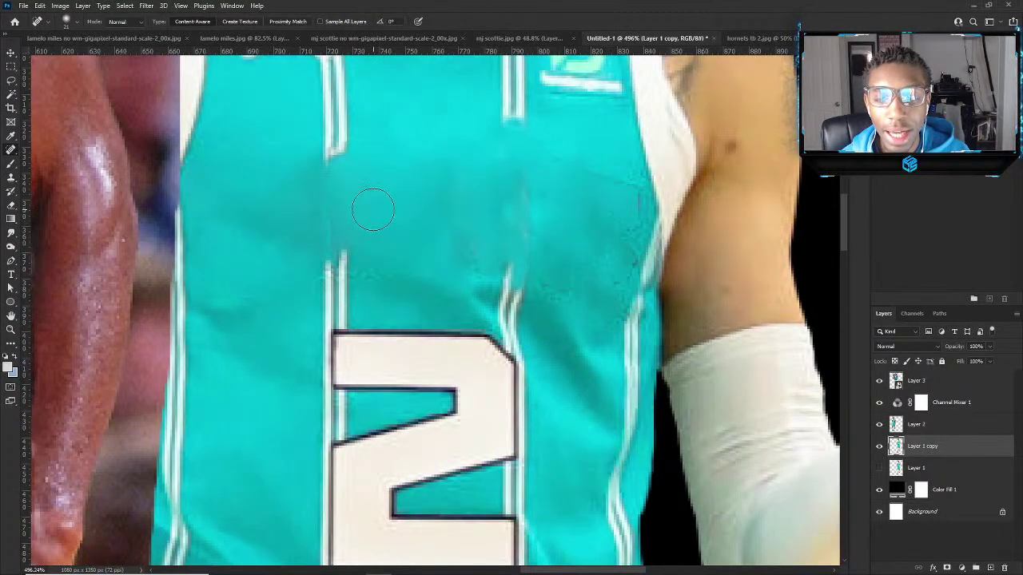
{"action": "left_click_drag", "start_coordinate": [373, 208], "coordinate": [314, 318]}
{"action": "left_click_drag", "start_coordinate": [360, 226], "coordinate": [323, 272]}
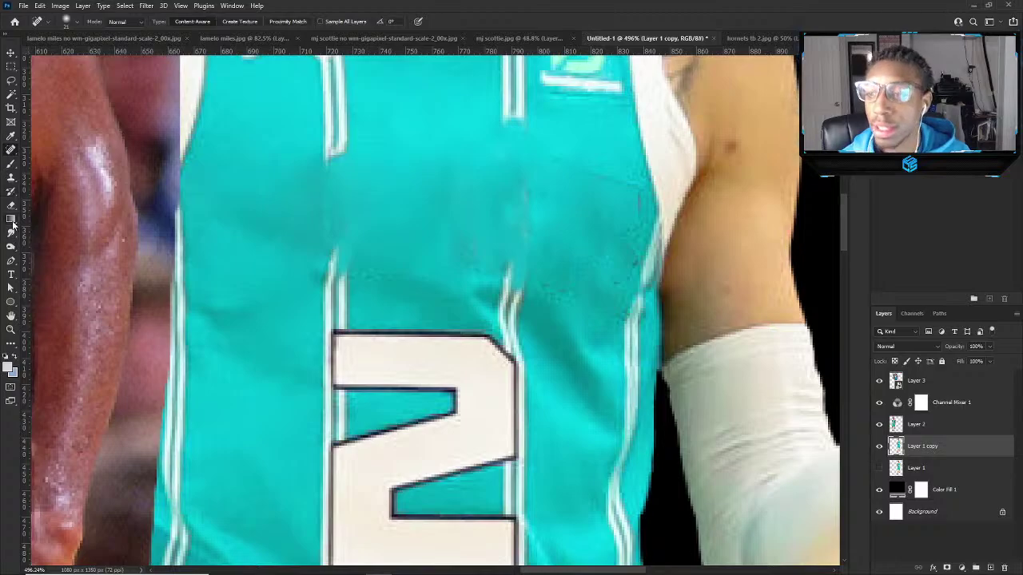
Lasso the remaining left stripe segment directly above the number 2, fill it with surrounding teal fabric and deselect.
{"action": "scroll", "coordinate": [484, 247], "scroll_direction": "down", "scroll_amount": 7}
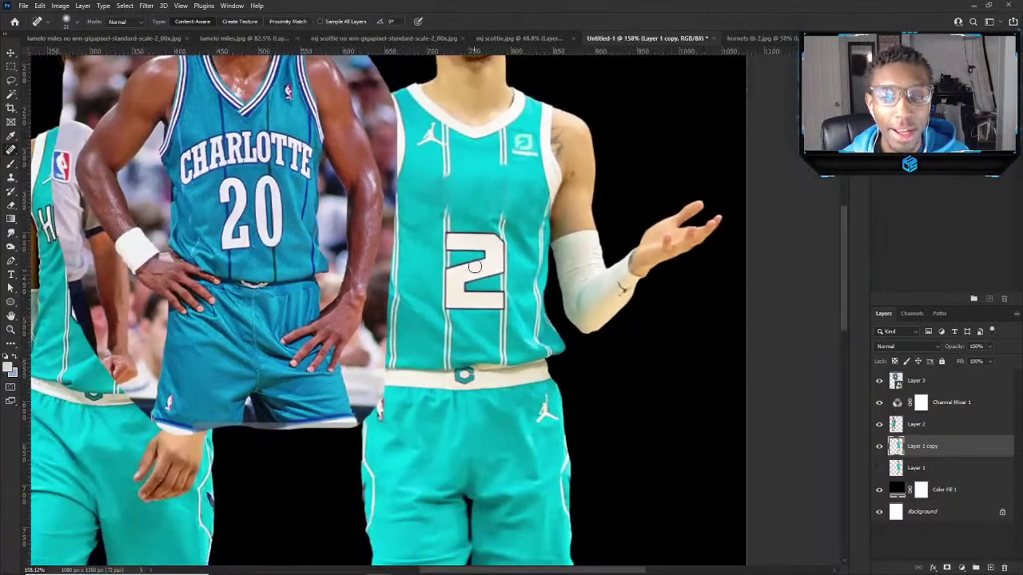
{"action": "scroll", "coordinate": [483, 177], "scroll_direction": "up", "scroll_amount": 1}
{"action": "scroll", "coordinate": [484, 177], "scroll_direction": "up", "scroll_amount": 3}
{"action": "key", "text": "l"}
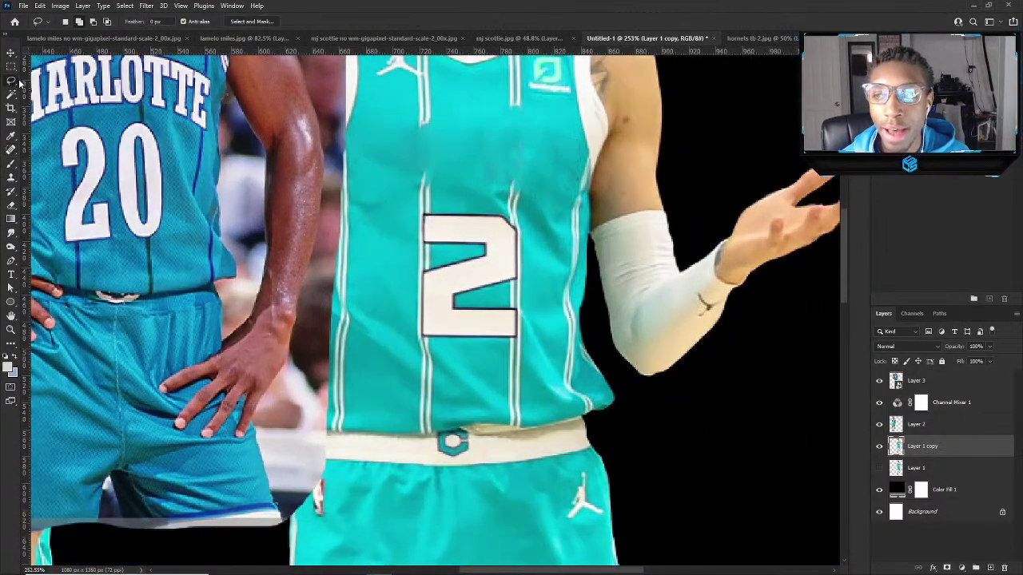
{"action": "scroll", "coordinate": [427, 178], "scroll_direction": "up", "scroll_amount": 1}
{"action": "scroll", "coordinate": [427, 178], "scroll_direction": "up", "scroll_amount": 4}
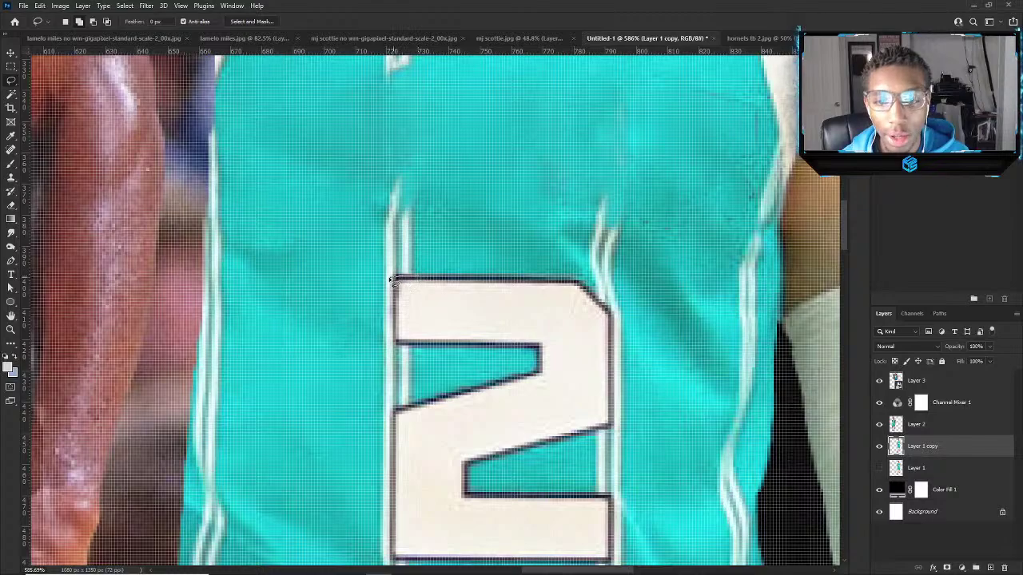
{"action": "left_click_drag", "start_coordinate": [387, 215], "coordinate": [402, 176]}
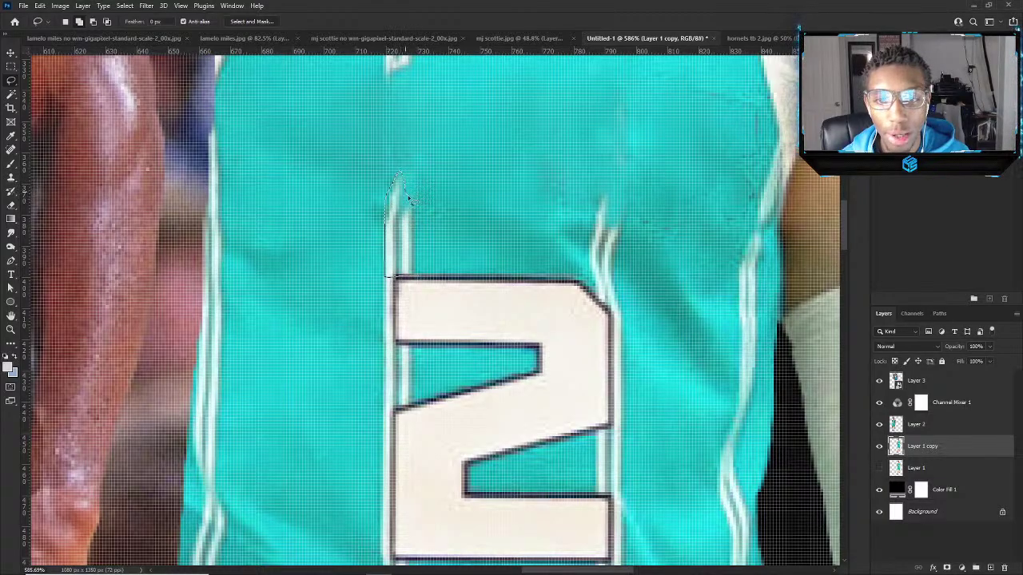
{"action": "left_click_drag", "start_coordinate": [421, 248], "coordinate": [428, 282]}
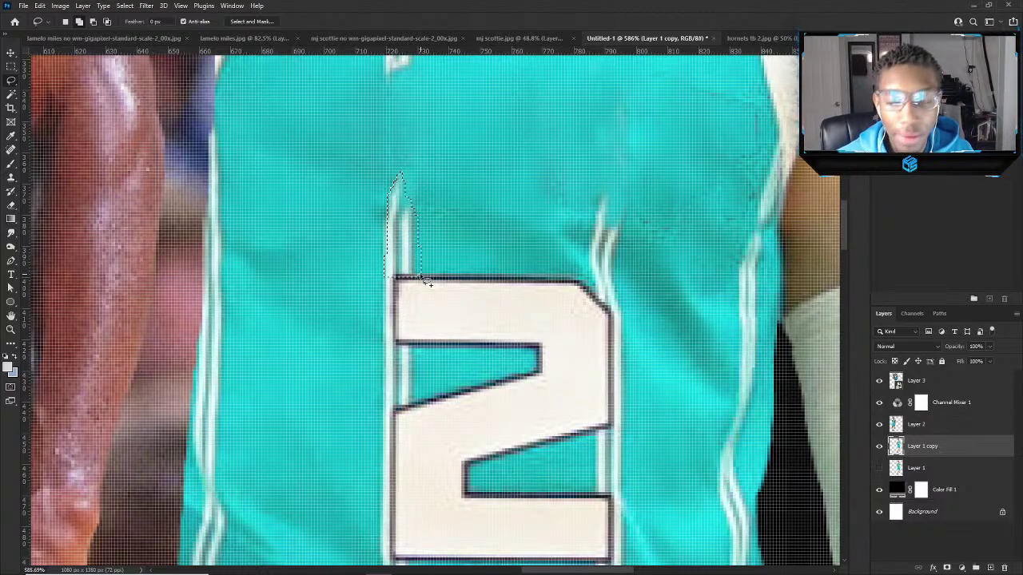
{"action": "key", "text": "shift+F5"}
{"action": "key", "text": "Return"}
{"action": "key", "text": "ctrl+d"}
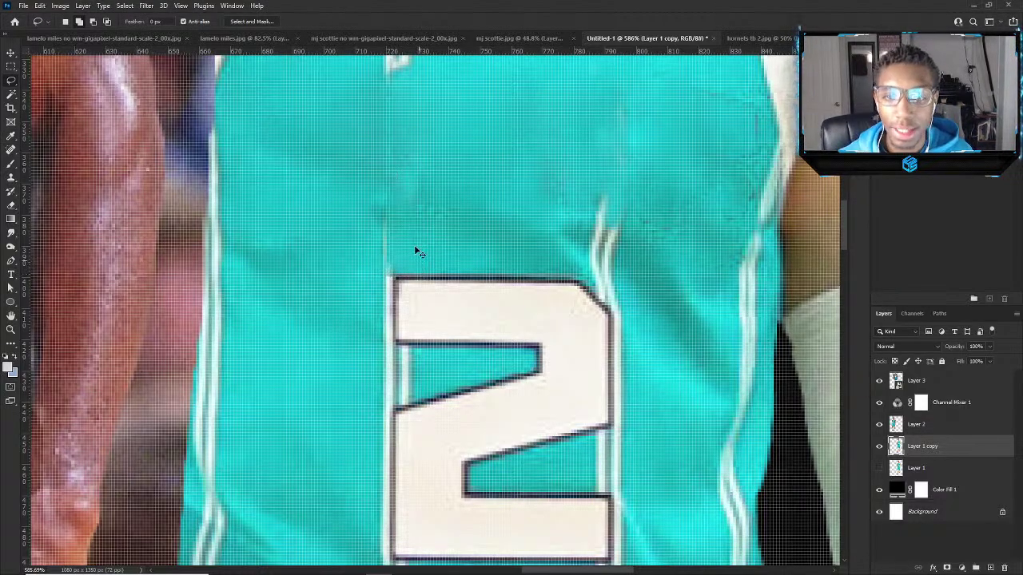
Clone teal fabric over the thin white line left above the number's upper-left corner.
{"action": "key", "text": "s"}
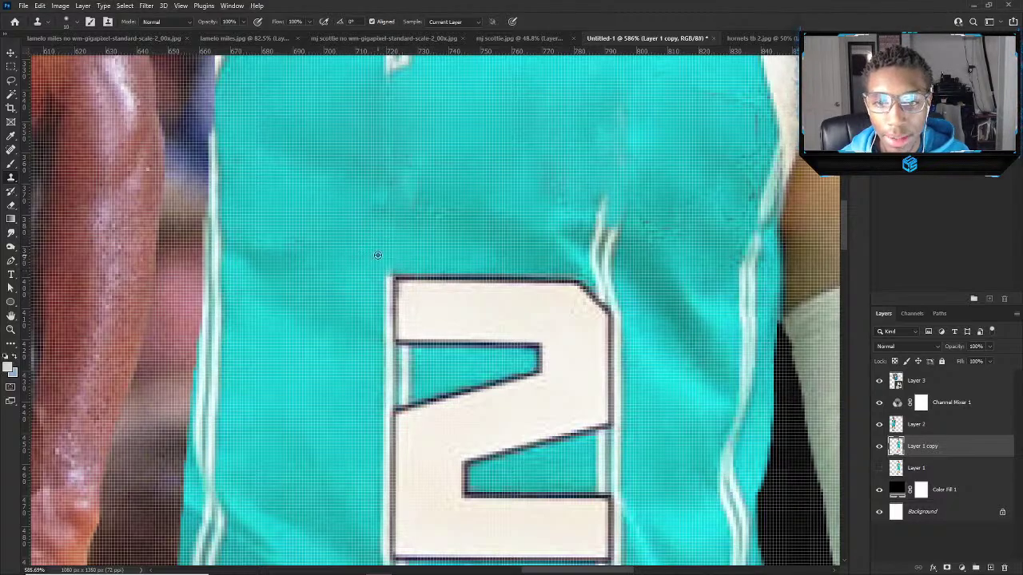
{"action": "scroll", "coordinate": [380, 271], "scroll_direction": "down", "scroll_amount": 3}
{"action": "scroll", "coordinate": [406, 309], "scroll_direction": "down", "scroll_amount": 1}
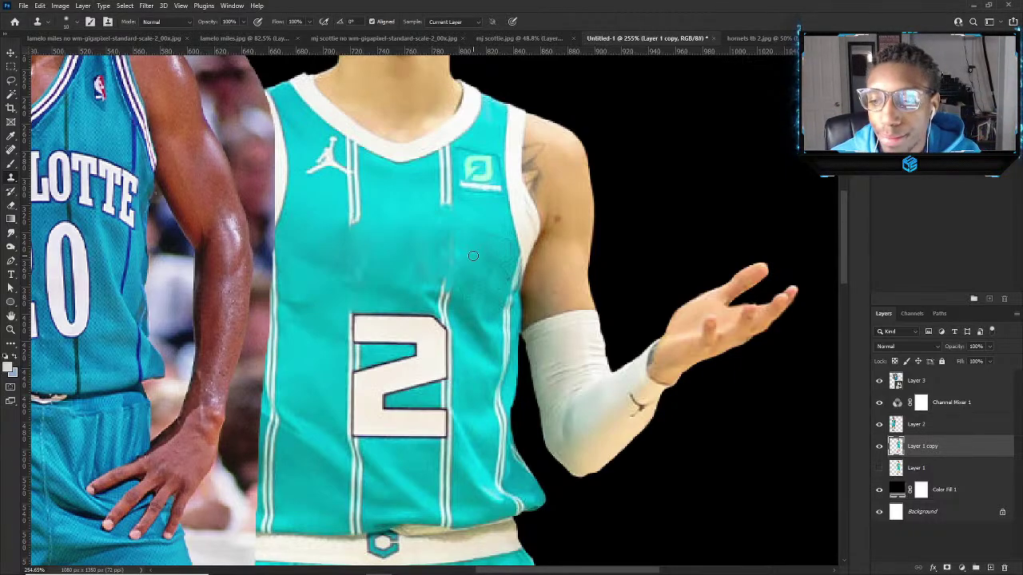
Clone-stamp nearby teal fabric over the right stripe segment above the number 2's upper-right corner.
{"action": "scroll", "coordinate": [473, 255], "scroll_direction": "down", "scroll_amount": 5}
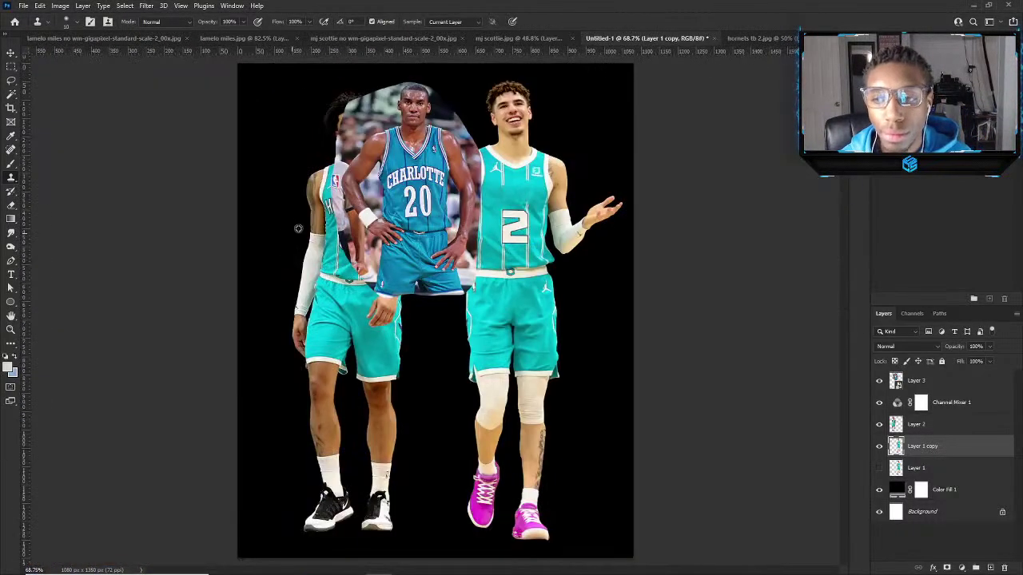
{"action": "scroll", "coordinate": [609, 216], "scroll_direction": "up", "scroll_amount": 4}
{"action": "scroll", "coordinate": [609, 216], "scroll_direction": "up", "scroll_amount": 5}
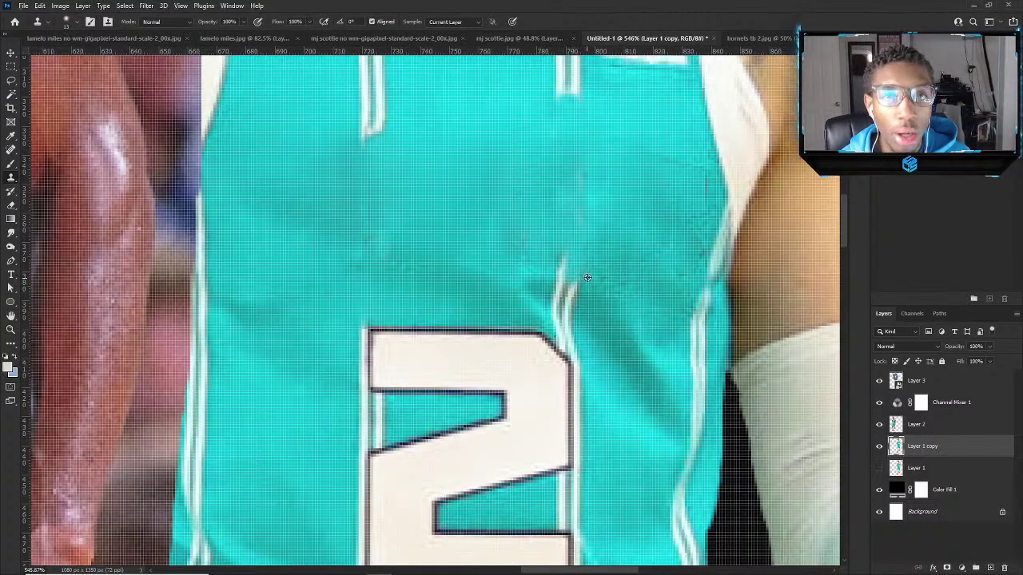
{"action": "left_click", "coordinate": [486, 271], "text": "alt"}
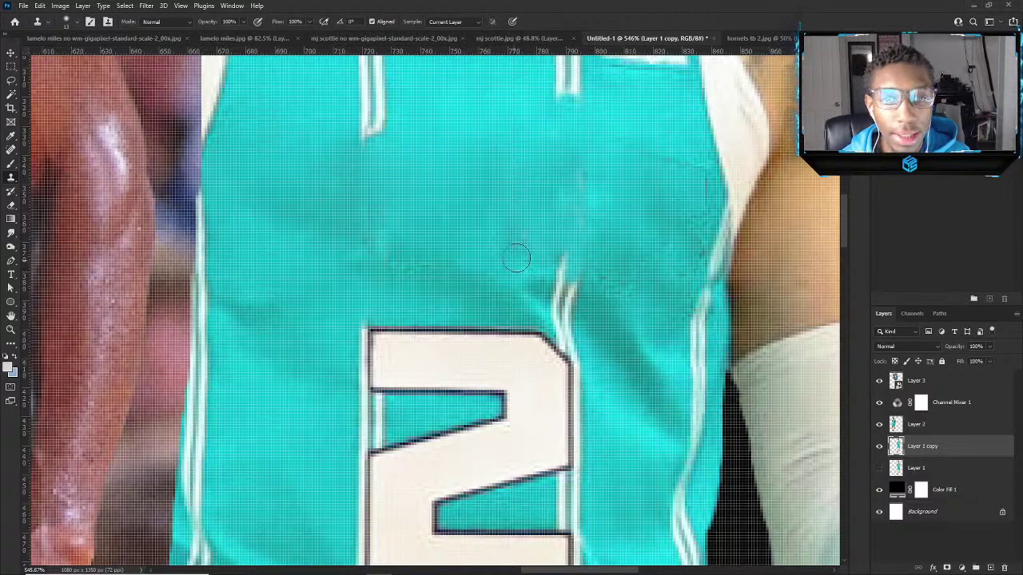
{"action": "mouse_move", "coordinate": [552, 247]}
{"action": "left_mouse_down"}
{"action": "mouse_move", "coordinate": [551, 291]}
{"action": "mouse_move", "coordinate": [559, 255]}
{"action": "mouse_move", "coordinate": [569, 315]}
{"action": "mouse_move", "coordinate": [576, 296]}
{"action": "mouse_move", "coordinate": [596, 382]}
{"action": "mouse_move", "coordinate": [566, 330]}
{"action": "left_mouse_up"}
{"action": "left_click", "coordinate": [563, 237], "text": "alt"}
{"action": "left_click", "coordinate": [591, 342], "text": "alt"}
{"action": "key", "text": "ctrl+z"}
{"action": "left_click", "coordinate": [598, 381], "text": "alt"}
{"action": "key", "text": "["}
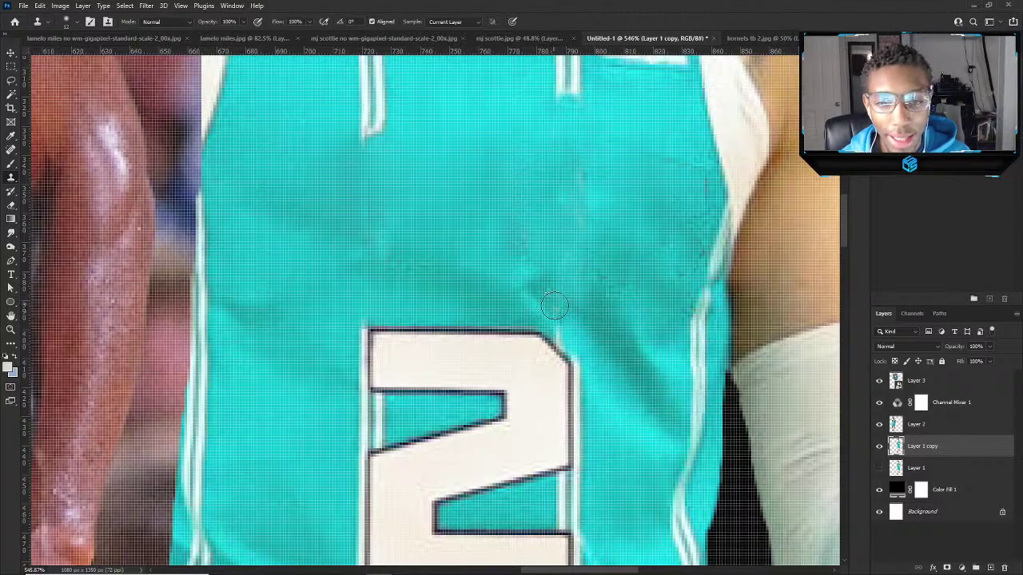
{"action": "scroll", "coordinate": [516, 192], "scroll_direction": "down", "scroll_amount": 2}
{"action": "scroll", "coordinate": [490, 187], "scroll_direction": "up", "scroll_amount": 1}
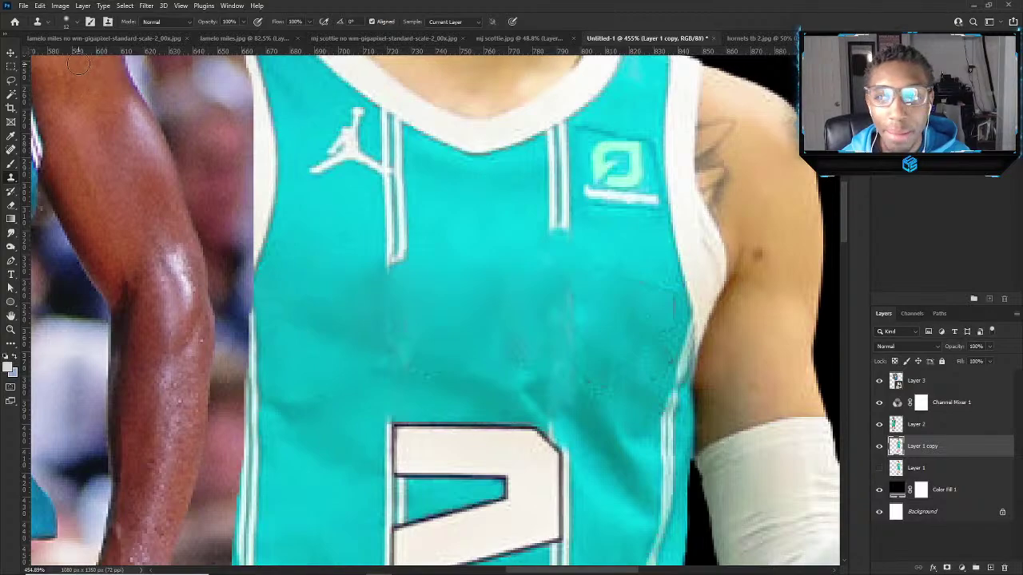
Outline the Jumpman logo together with the adjoining left stripe below the collar using the Polygonal Lasso.
{"action": "left_click_drag", "start_coordinate": [10, 81], "coordinate": [49, 90]}
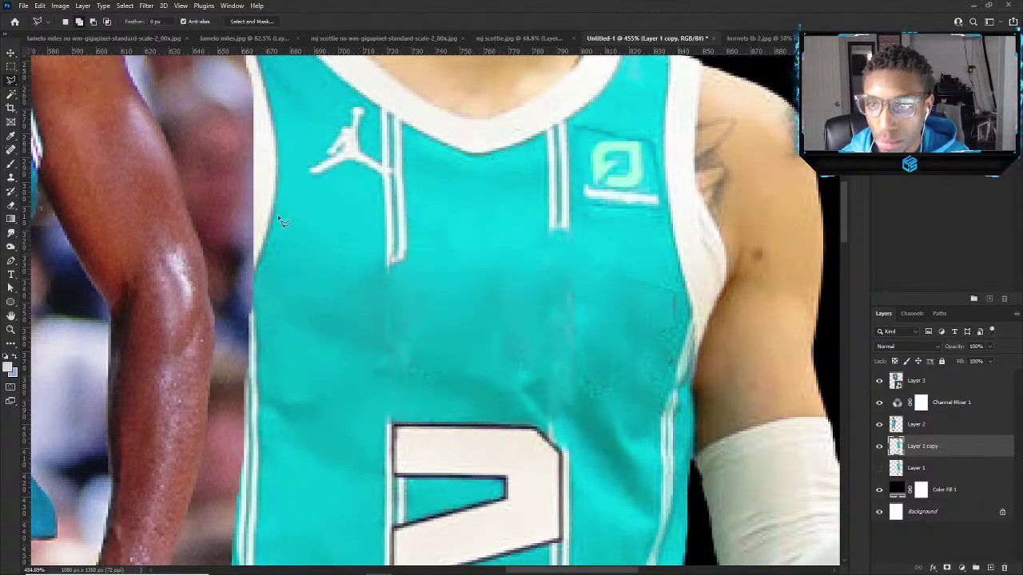
{"action": "left_click", "coordinate": [405, 125]}
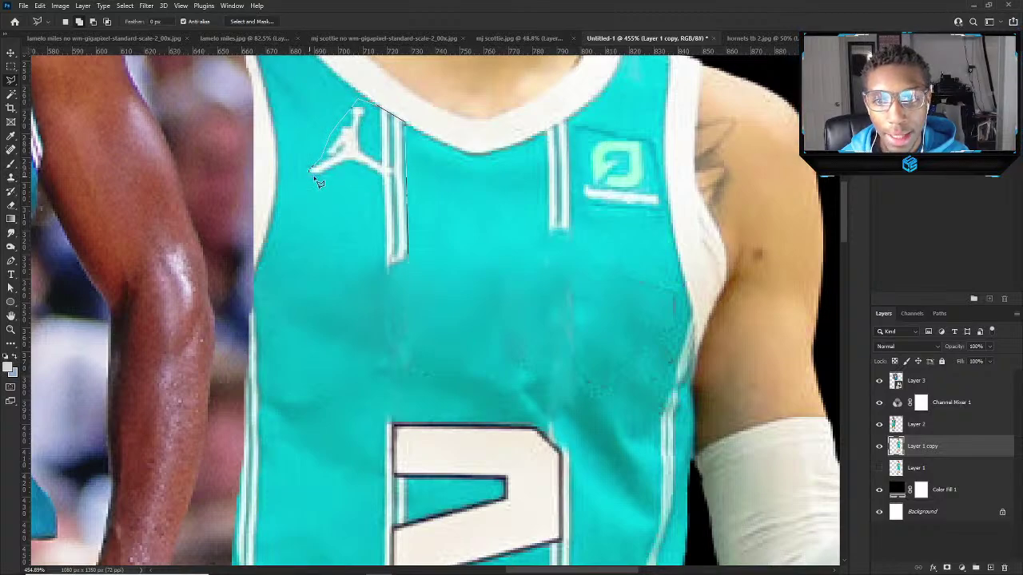
{"action": "left_click", "coordinate": [379, 179]}
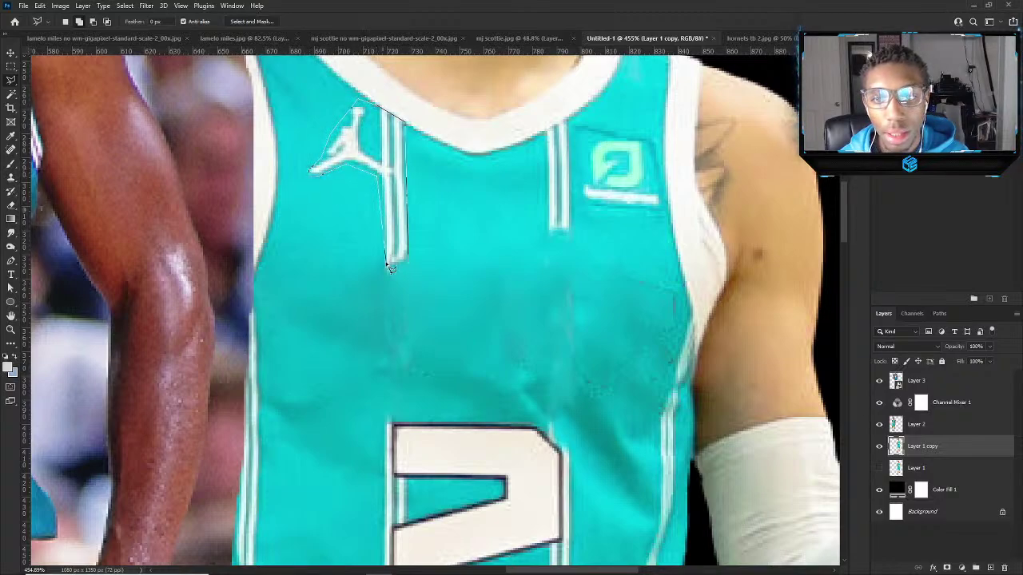
{"action": "left_click", "coordinate": [388, 270]}
{"action": "left_click", "coordinate": [408, 265]}
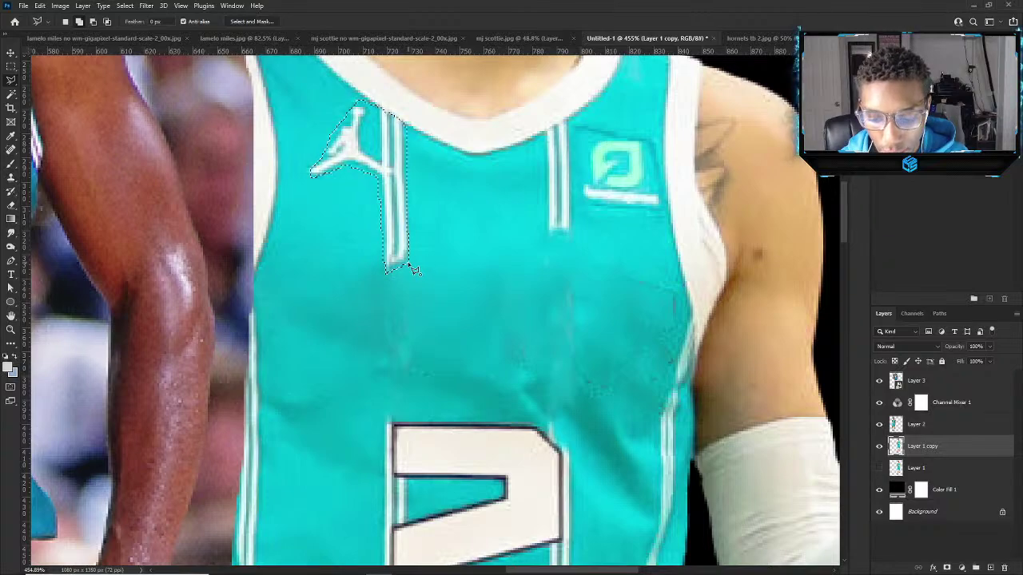
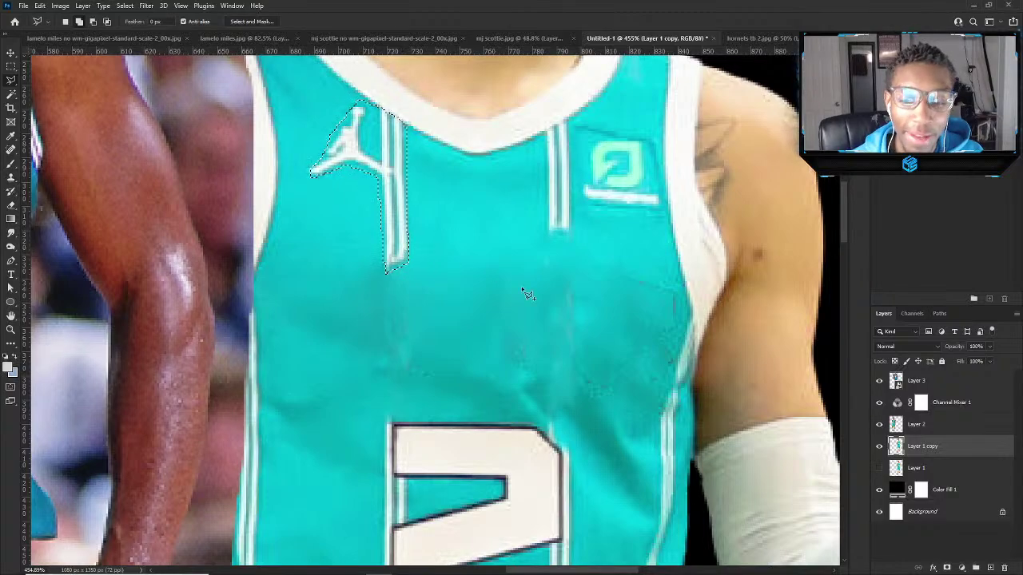
{"action": "left_click", "coordinate": [879, 446]}
{"action": "left_click", "coordinate": [879, 446]}
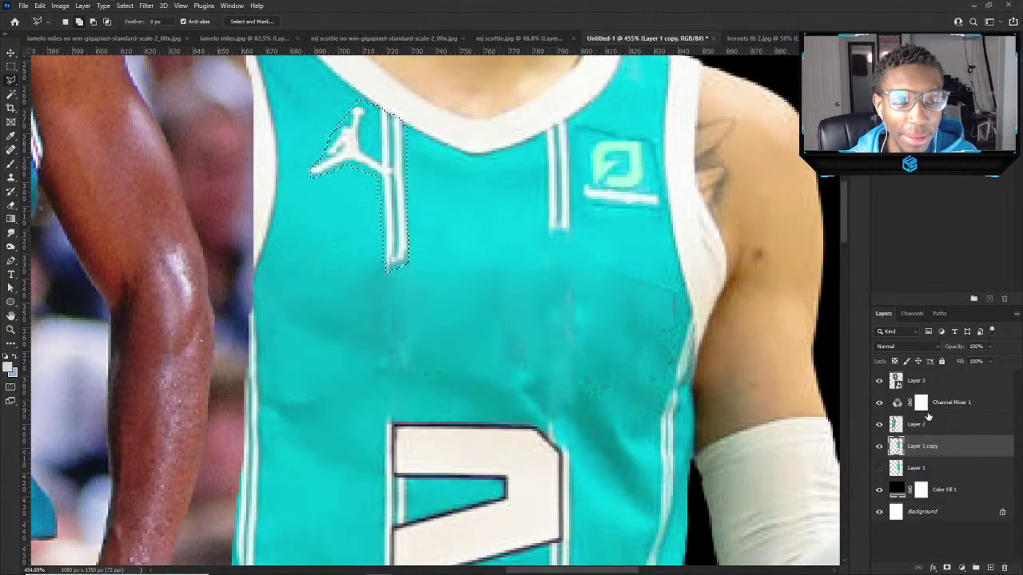
{"action": "key", "text": "shift+F5"}
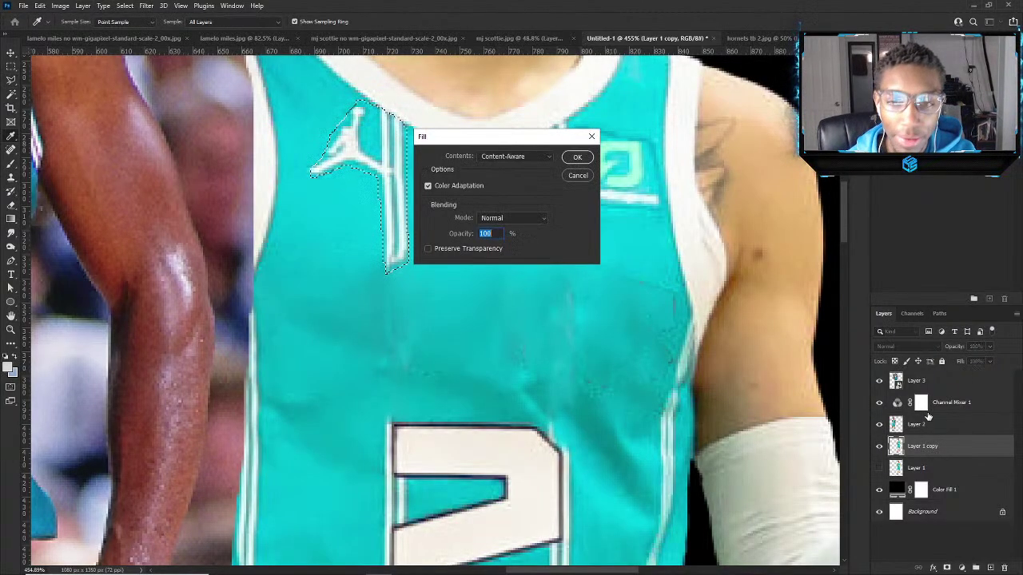
{"action": "left_click", "coordinate": [587, 177]}
{"action": "left_click", "coordinate": [879, 446]}
{"action": "left_click", "coordinate": [879, 446]}
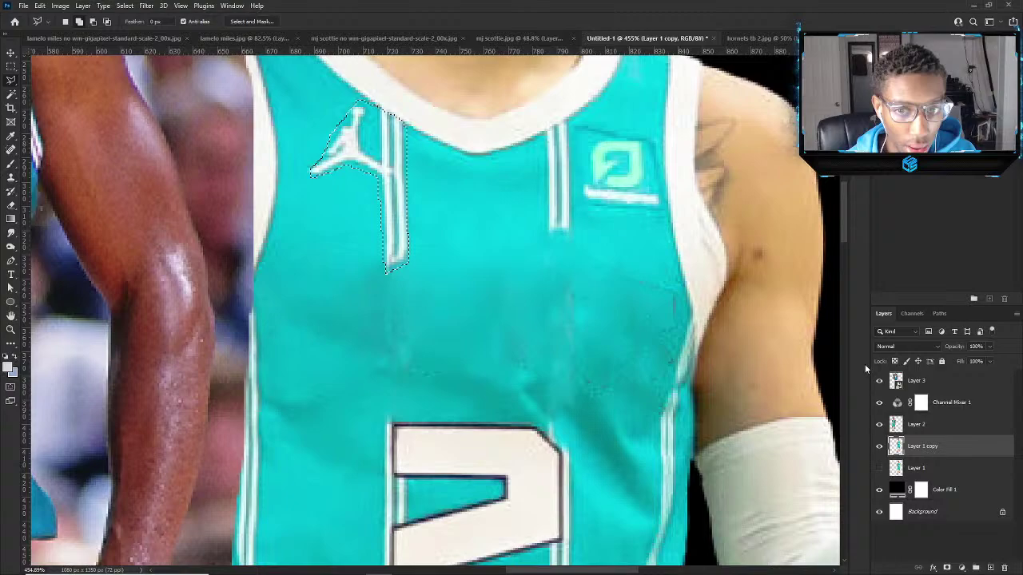
Try a content-aware fill of the logo and stripe selection on Layer 2, then undo it.
{"action": "key", "text": "ctrl+d"}
{"action": "left_click", "coordinate": [925, 429]}
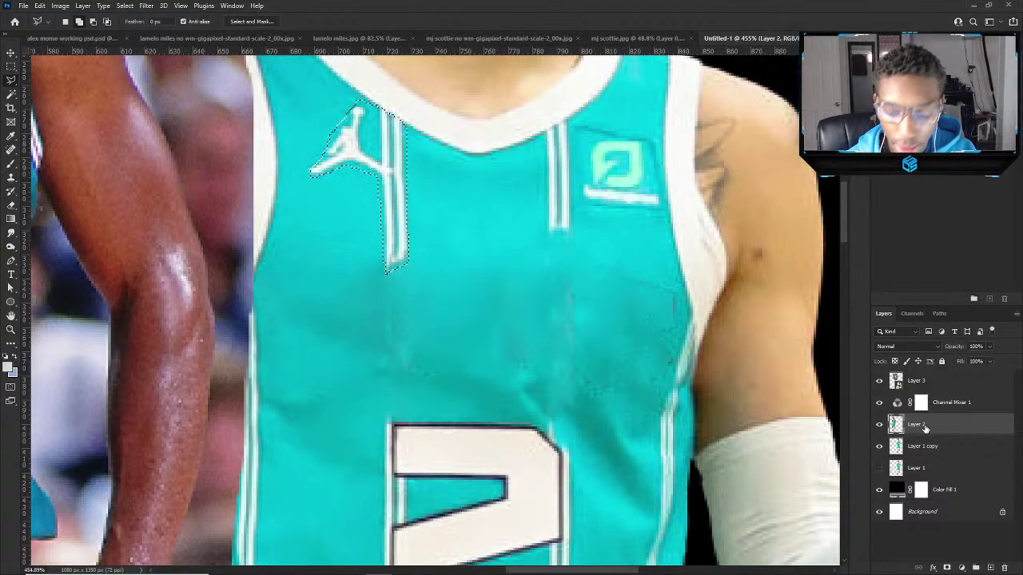
{"action": "key", "text": "Delete"}
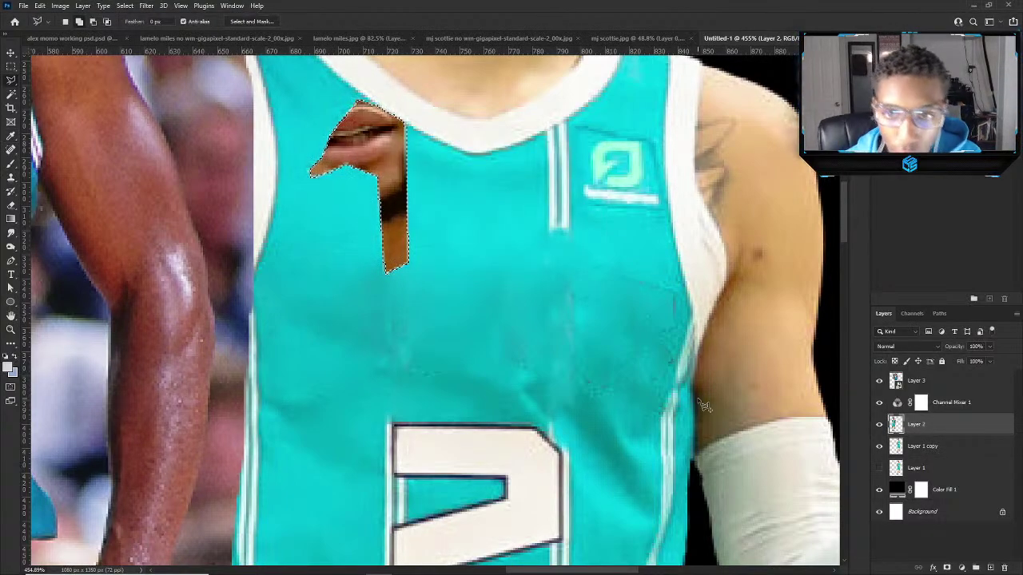
{"action": "key", "text": "shift+BackSpace"}
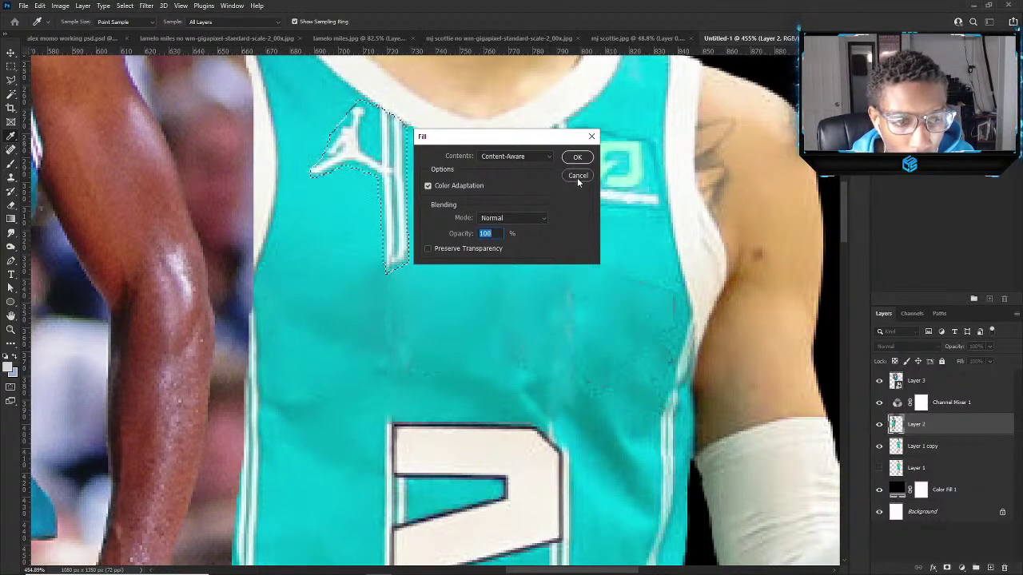
{"action": "left_click", "coordinate": [577, 156]}
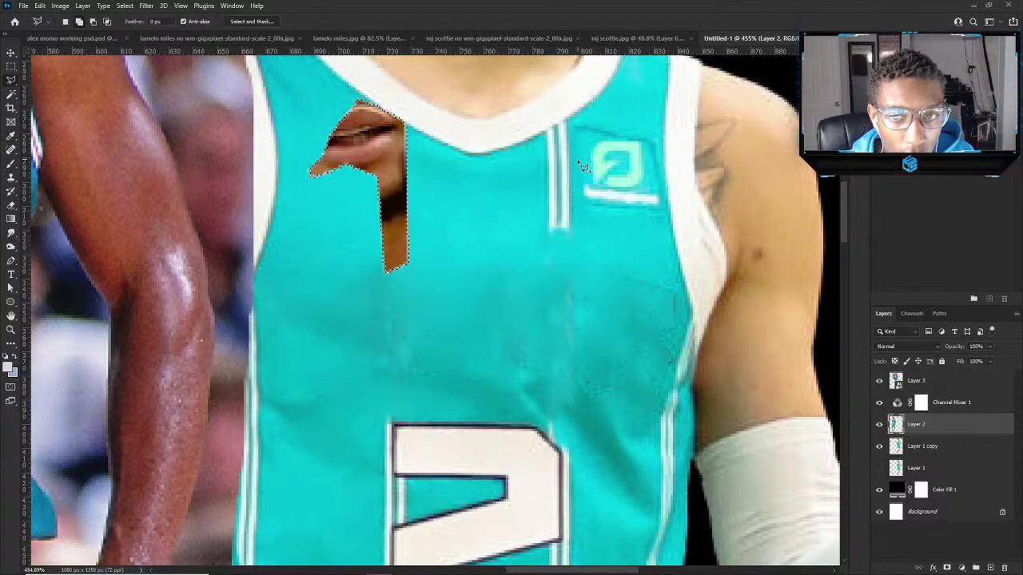
{"action": "key", "text": "l"}
{"action": "scroll", "coordinate": [290, 198], "scroll_direction": "down", "scroll_amount": 1}
{"action": "scroll", "coordinate": [290, 198], "scroll_direction": "down", "scroll_amount": 3}
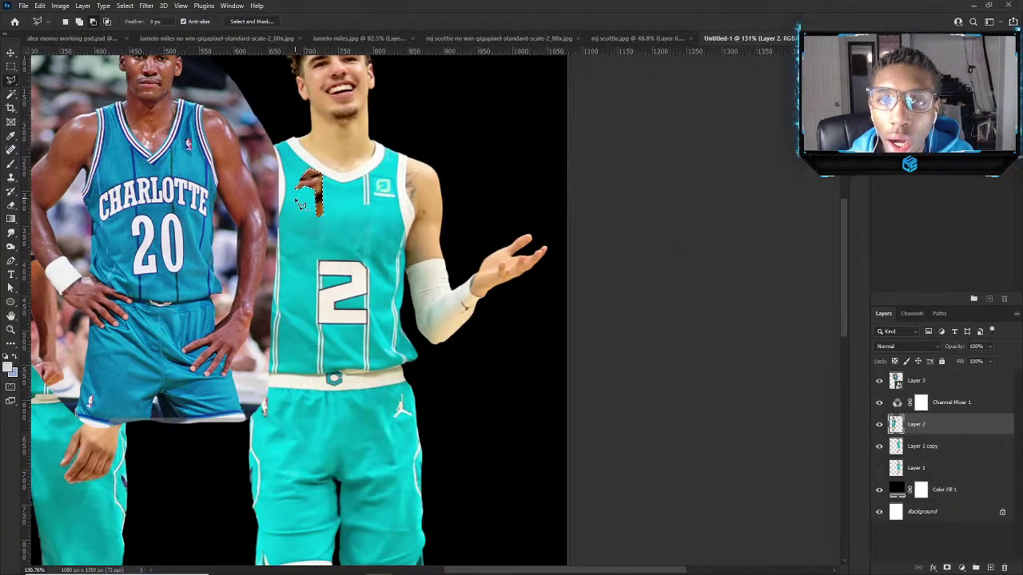
{"action": "scroll", "coordinate": [299, 204], "scroll_direction": "up", "scroll_amount": 4}
{"action": "key", "text": "ctrl+z"}
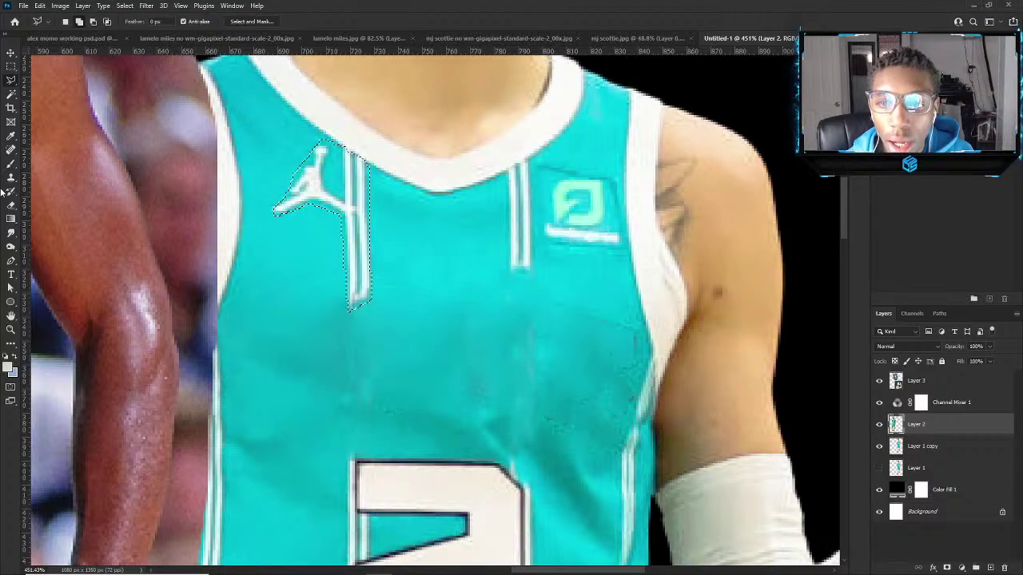
Switch to the Clone Stamp tool and hide Layer 2.
{"action": "key", "text": "s"}
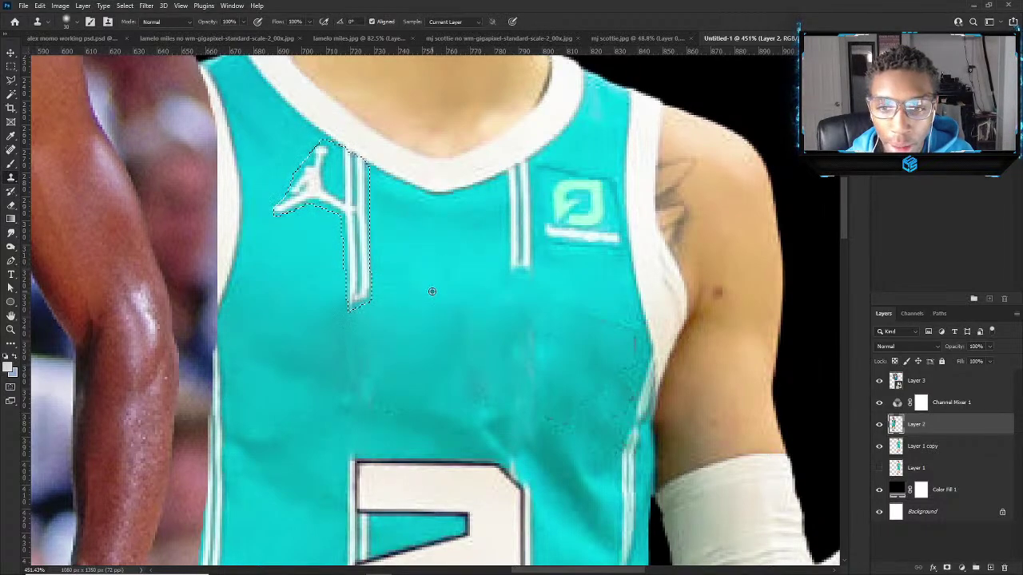
{"action": "left_click", "coordinate": [880, 423]}
{"action": "scroll", "coordinate": [624, 340], "scroll_direction": "down", "scroll_amount": 1}
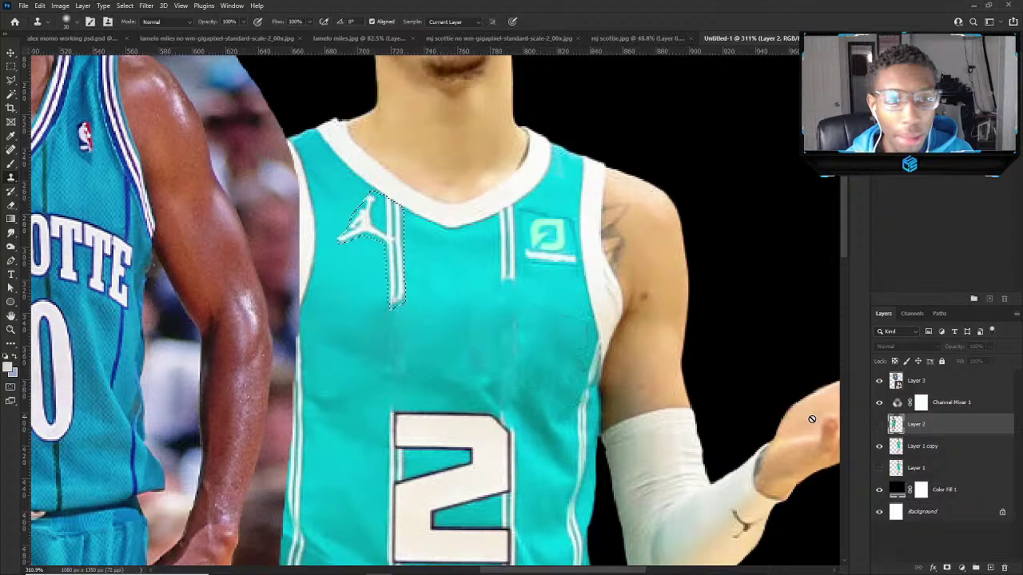
Content-aware fill the Jumpman logo and adjoining stripe selection on Layer 1 copy, then deselect.
{"action": "left_click", "coordinate": [880, 446]}
{"action": "left_click", "coordinate": [901, 445]}
{"action": "key", "text": "i"}
{"action": "key", "text": "shift+F5"}
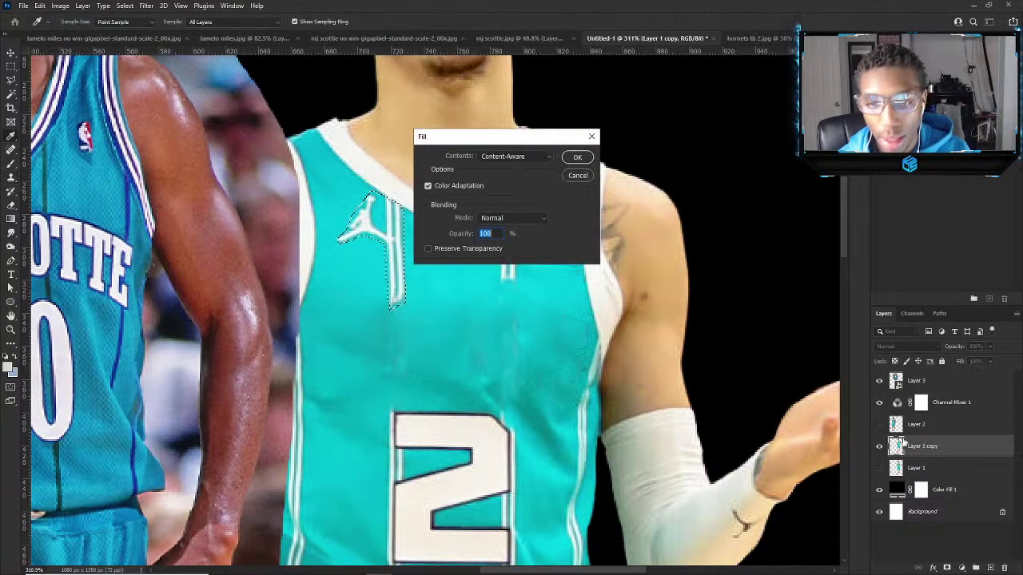
{"action": "key", "text": "Return"}
{"action": "key", "text": "s"}
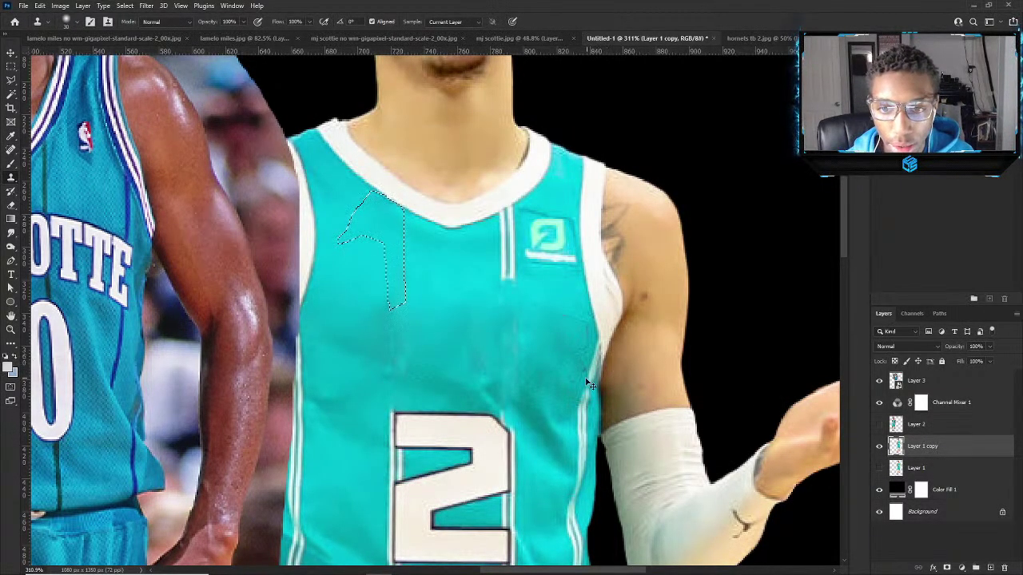
{"action": "key", "text": "ctrl+d"}
Clone-stamp teal fabric over the remaining double stripe running down from the collar beside the chest sponsor patch.
{"action": "scroll", "coordinate": [516, 290], "scroll_direction": "up", "scroll_amount": 1}
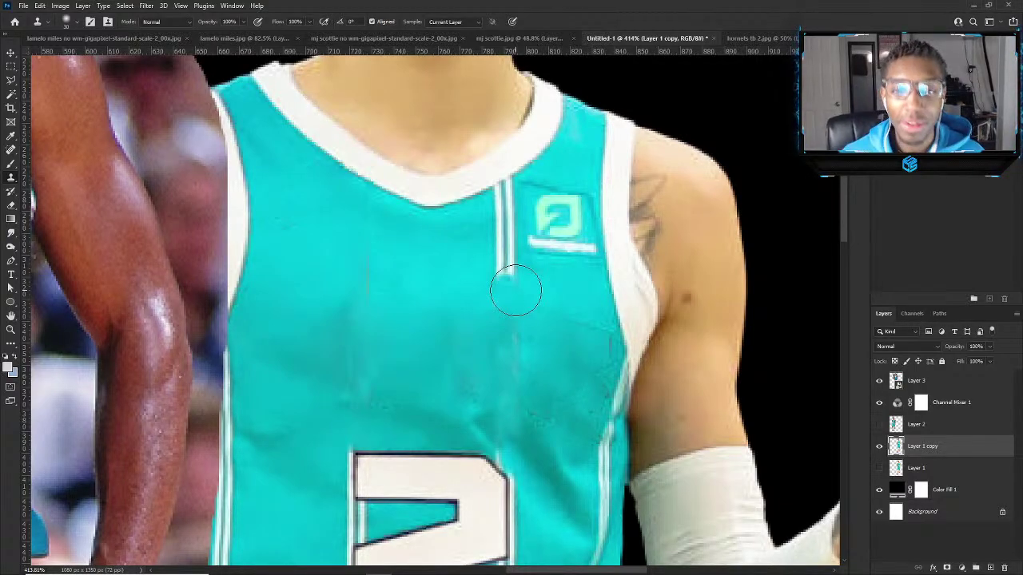
{"action": "left_click", "coordinate": [505, 240]}
{"action": "left_click", "coordinate": [552, 244]}
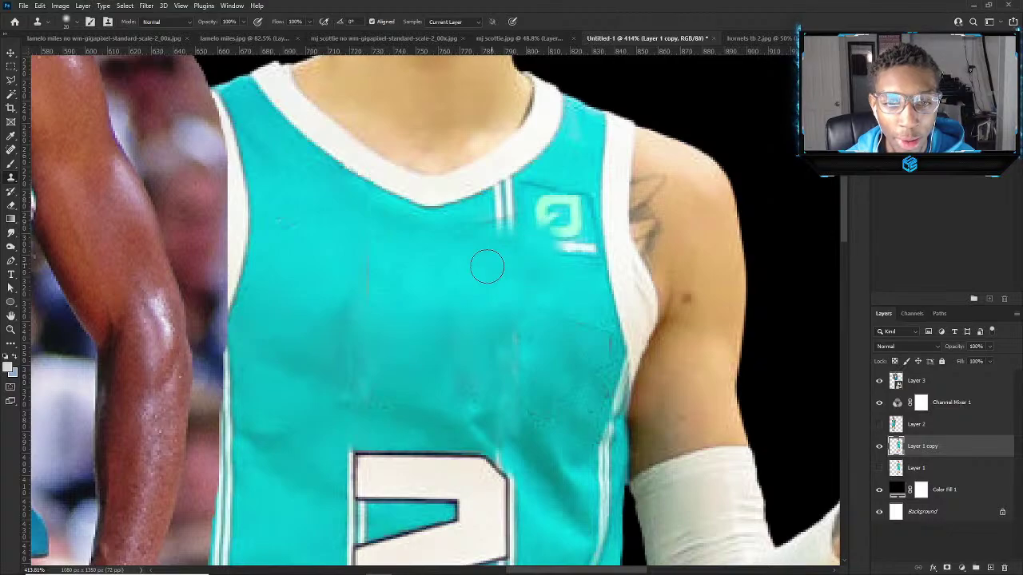
{"action": "scroll", "coordinate": [493, 209], "scroll_direction": "up", "scroll_amount": 3}
{"action": "left_click", "coordinate": [501, 190]}
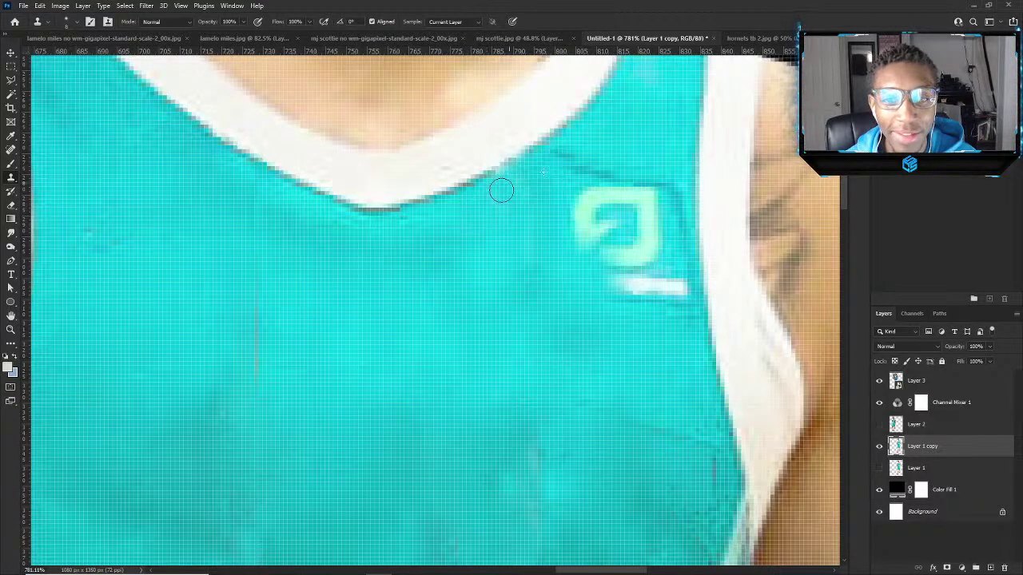
Clone-stamp clean teal fabric over the sponsor logo, its lettering and the patch outline on the chest.
{"action": "mouse_move", "coordinate": [596, 203]}
{"action": "left_mouse_down"}
{"action": "mouse_move", "coordinate": [570, 256]}
{"action": "mouse_move", "coordinate": [619, 240]}
{"action": "left_mouse_up"}
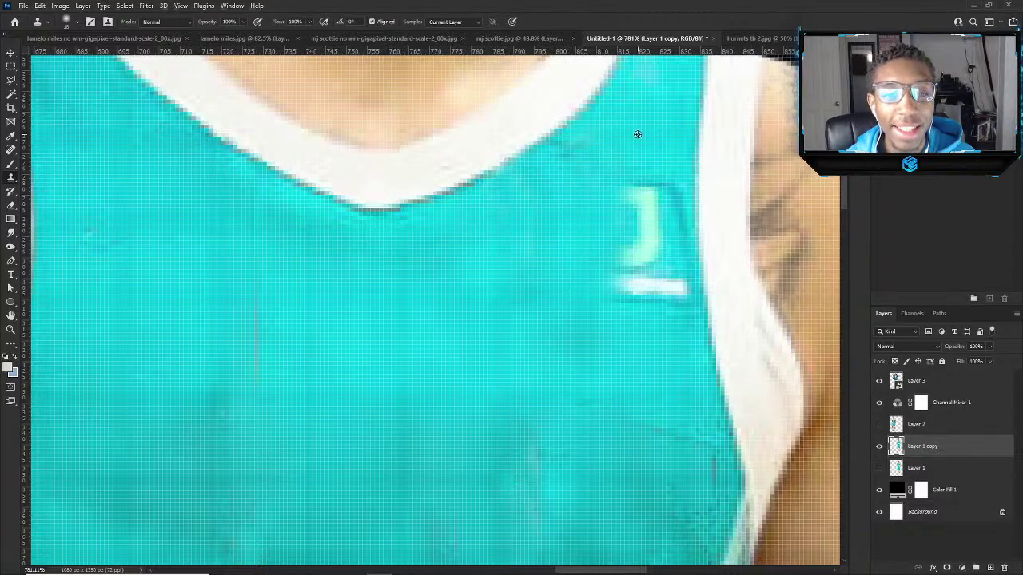
{"action": "left_click", "coordinate": [638, 134], "text": "alt"}
{"action": "mouse_move", "coordinate": [639, 192]}
{"action": "left_mouse_down"}
{"action": "mouse_move", "coordinate": [621, 274]}
{"action": "mouse_move", "coordinate": [630, 354]}
{"action": "mouse_move", "coordinate": [635, 282]}
{"action": "left_mouse_up"}
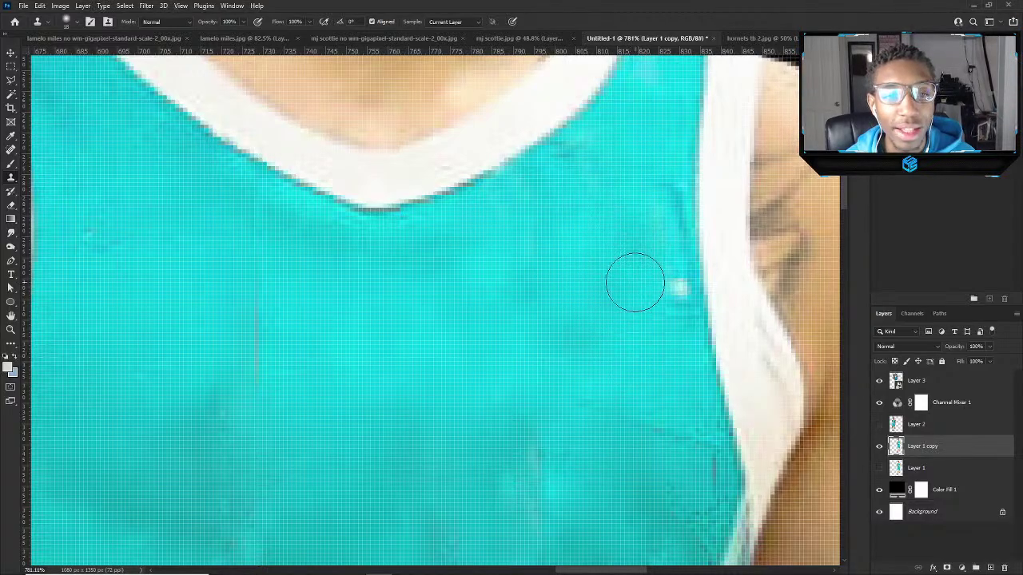
{"action": "left_click", "coordinate": [628, 329], "text": "alt"}
{"action": "mouse_move", "coordinate": [670, 317]}
{"action": "left_mouse_down"}
{"action": "mouse_move", "coordinate": [661, 171]}
{"action": "mouse_move", "coordinate": [647, 239]}
{"action": "left_mouse_up"}
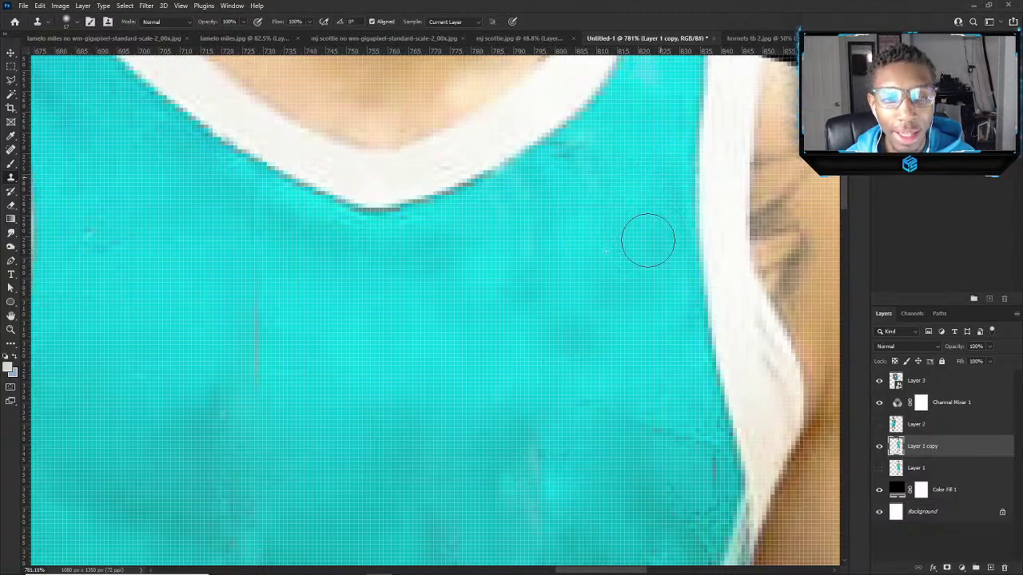
Heal the thin vertical line left on the chest below the collar with the Spot Healing Brush.
{"action": "scroll", "coordinate": [301, 279], "scroll_direction": "down", "scroll_amount": 5}
{"action": "scroll", "coordinate": [381, 335], "scroll_direction": "up", "scroll_amount": 5}
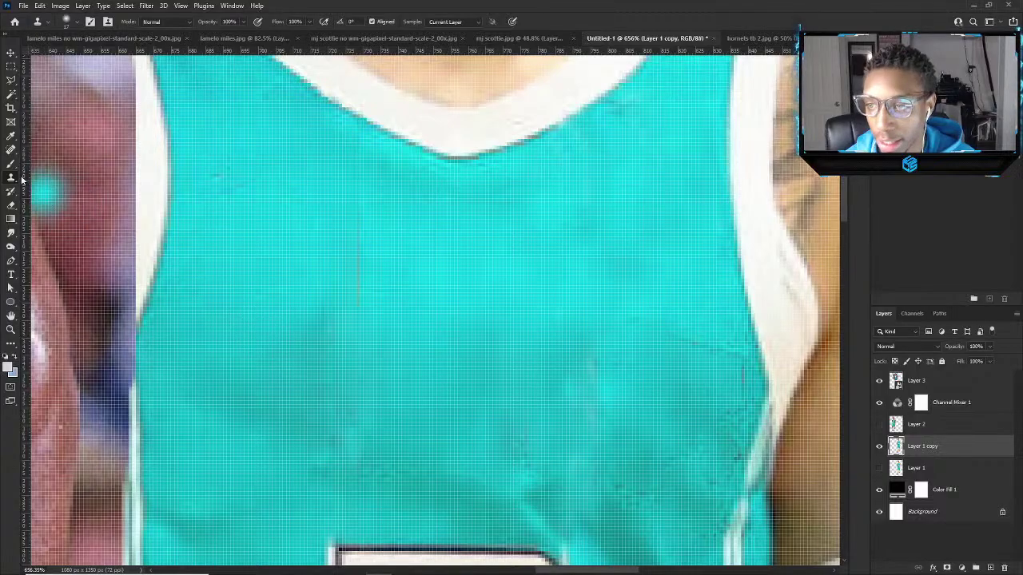
{"action": "left_click", "coordinate": [10, 149]}
{"action": "left_click_drag", "start_coordinate": [354, 312], "coordinate": [370, 244]}
{"action": "scroll", "coordinate": [413, 318], "scroll_direction": "down", "scroll_amount": 3}
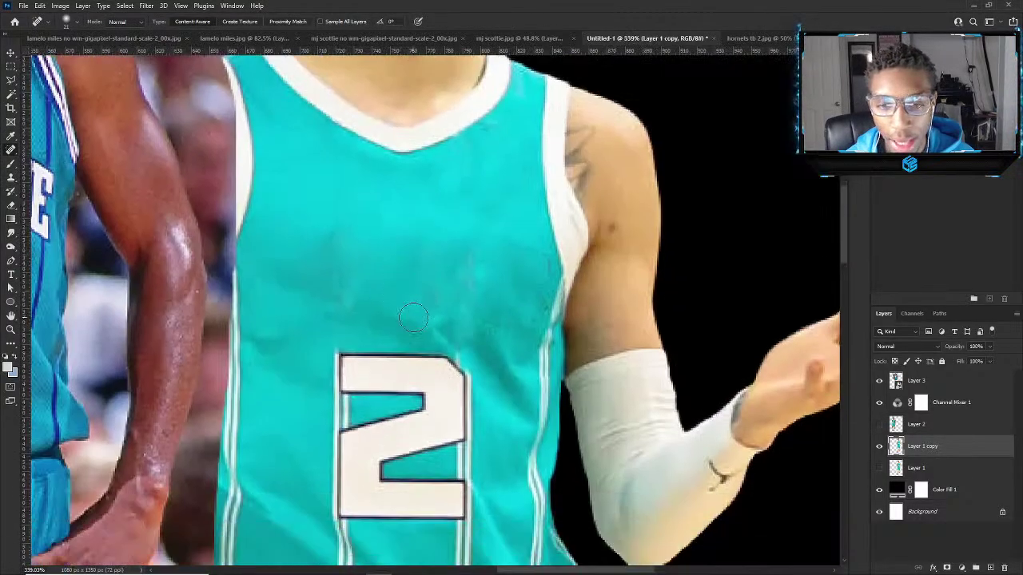
Outline the number 2 with the Polygonal Lasso and replace it with a content-aware fill, then deselect.
{"action": "scroll", "coordinate": [414, 318], "scroll_direction": "up", "scroll_amount": 3}
{"action": "key", "text": "l"}
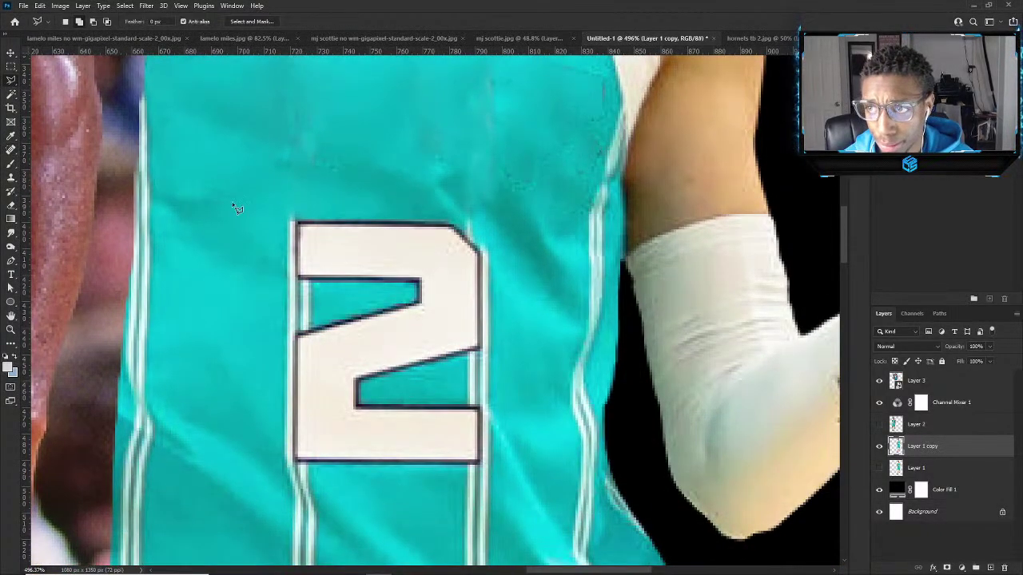
{"action": "mouse_move", "coordinate": [292, 214]}
{"action": "left_mouse_down"}
{"action": "mouse_move", "coordinate": [461, 208]}
{"action": "mouse_move", "coordinate": [470, 230]}
{"action": "left_mouse_up"}
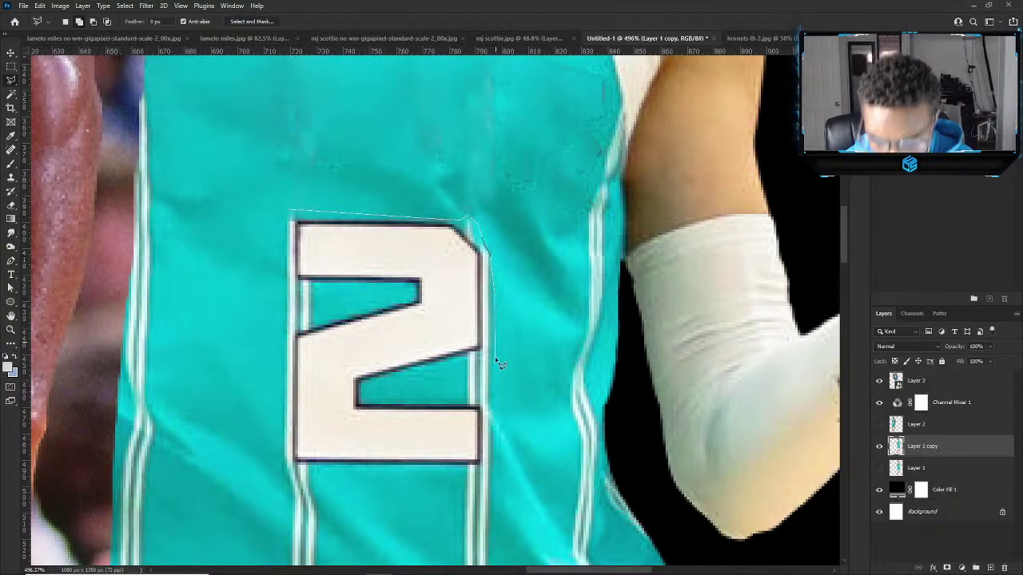
{"action": "mouse_move", "coordinate": [495, 363]}
{"action": "left_mouse_down"}
{"action": "mouse_move", "coordinate": [503, 435]}
{"action": "mouse_move", "coordinate": [496, 428]}
{"action": "left_mouse_up"}
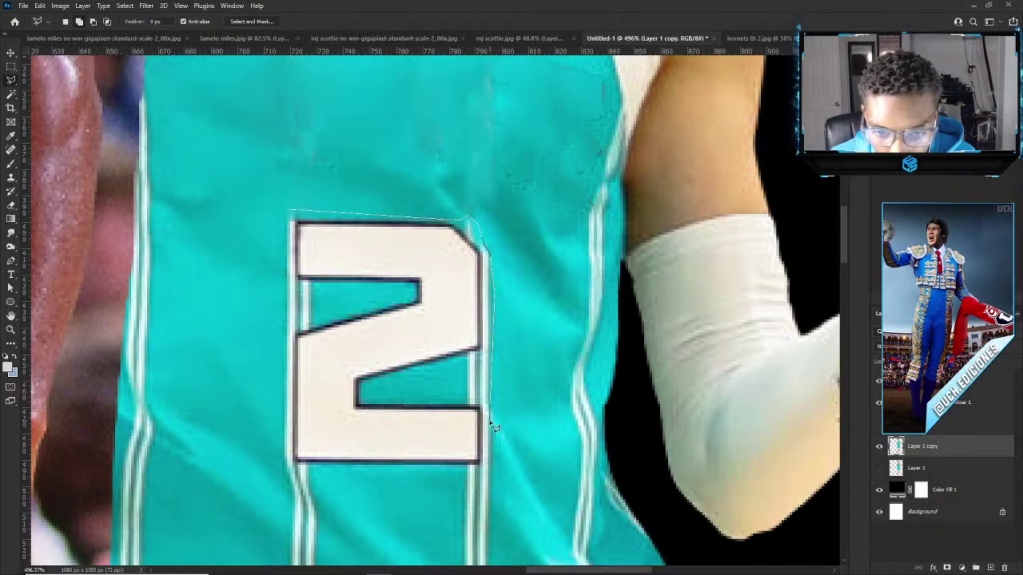
{"action": "mouse_move", "coordinate": [492, 485]}
{"action": "left_mouse_down"}
{"action": "mouse_move", "coordinate": [498, 523]}
{"action": "mouse_move", "coordinate": [490, 406]}
{"action": "mouse_move", "coordinate": [282, 404]}
{"action": "mouse_move", "coordinate": [271, 176]}
{"action": "mouse_move", "coordinate": [289, 150]}
{"action": "left_mouse_up"}
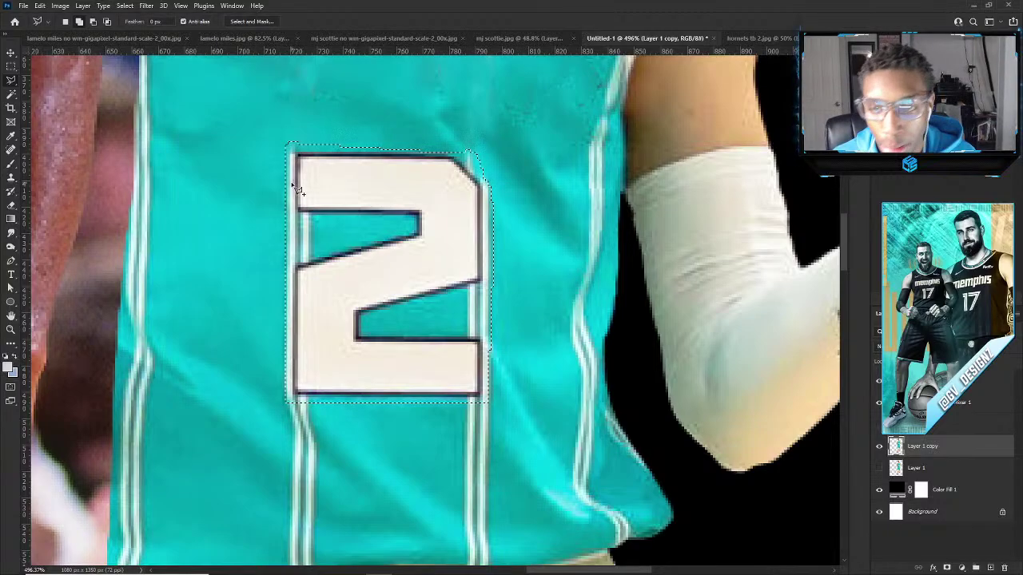
{"action": "key", "text": "shift+BackSpace"}
{"action": "key", "text": "Return"}
{"action": "key", "text": "ctrl+d"}
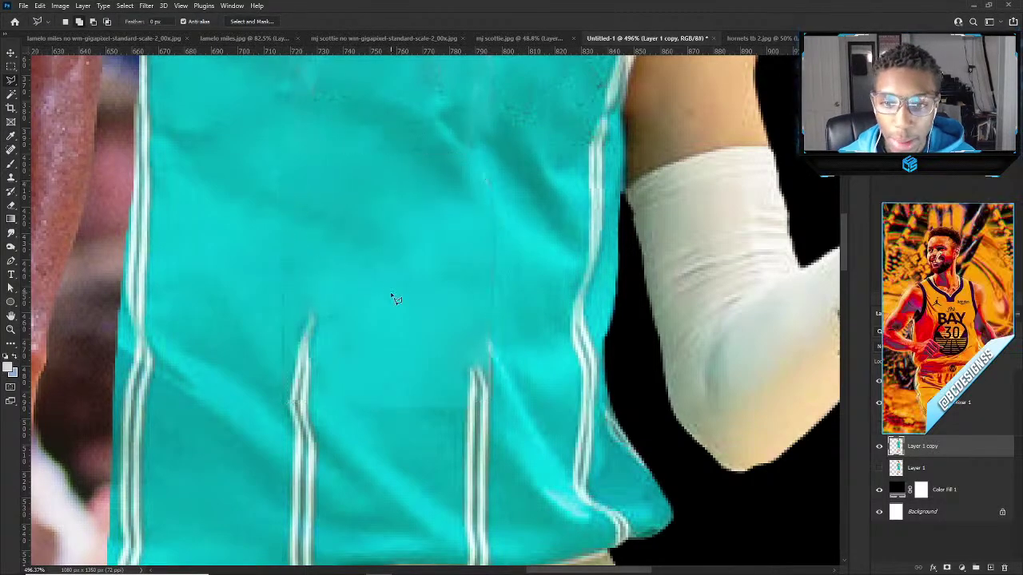
Outline the left inner stripe above the waistband with the Polygonal Lasso and content-aware fill it.
{"action": "scroll", "coordinate": [392, 296], "scroll_direction": "down", "scroll_amount": 6}
{"action": "scroll", "coordinate": [363, 292], "scroll_direction": "up", "scroll_amount": 6}
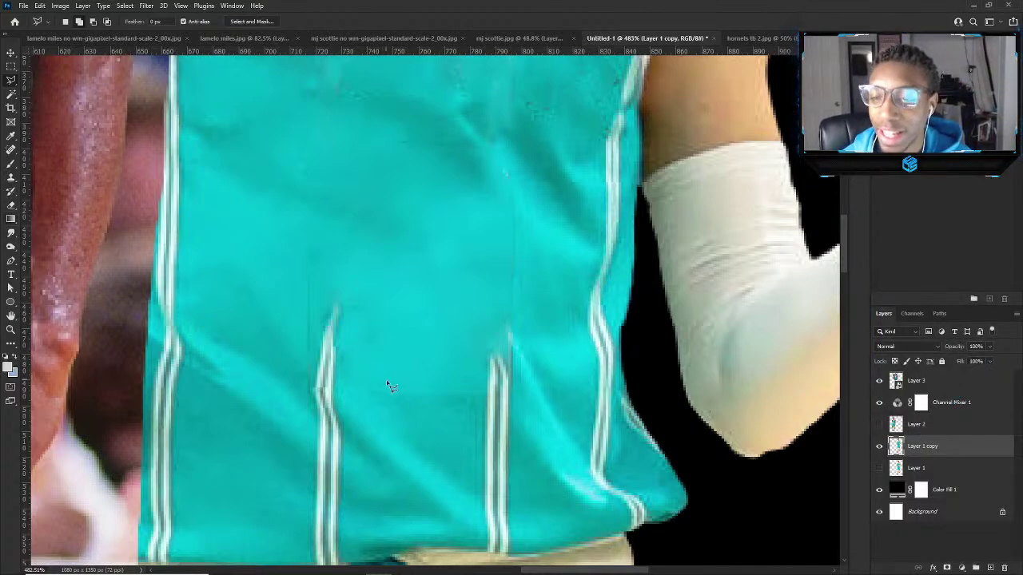
{"action": "scroll", "coordinate": [389, 387], "scroll_direction": "down", "scroll_amount": 2}
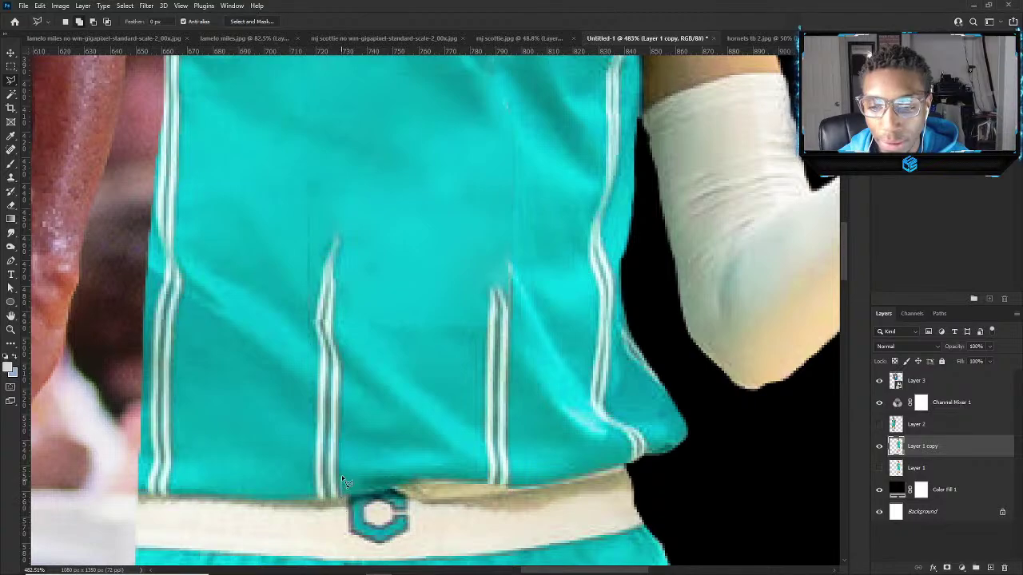
{"action": "left_click", "coordinate": [345, 366]}
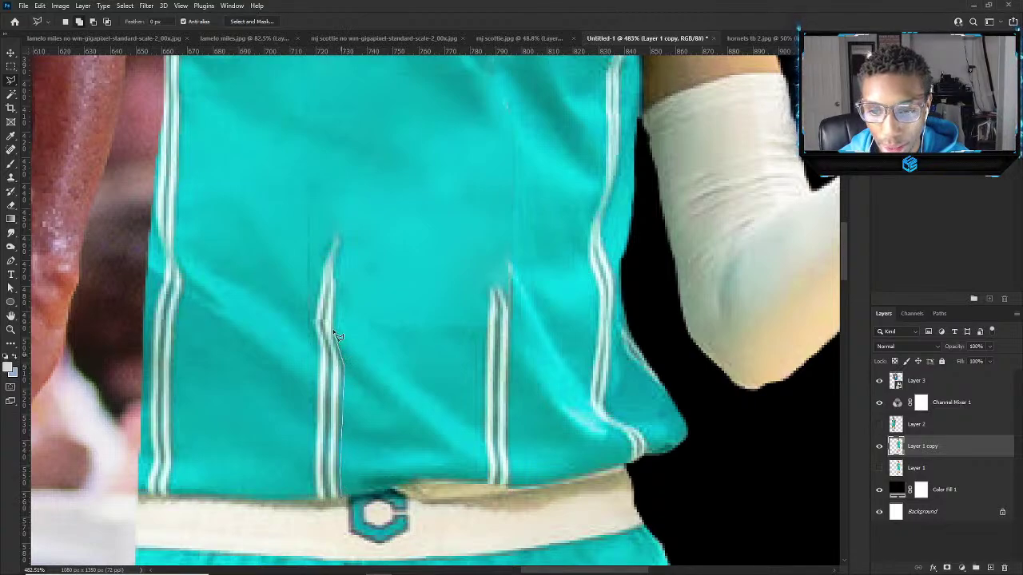
{"action": "left_click", "coordinate": [335, 320]}
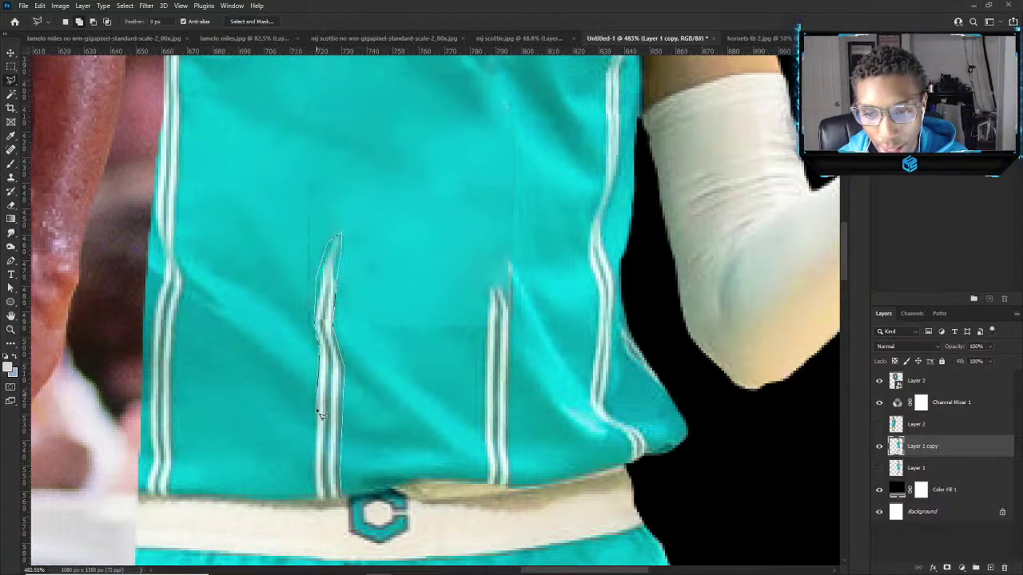
{"action": "double_click", "coordinate": [338, 506]}
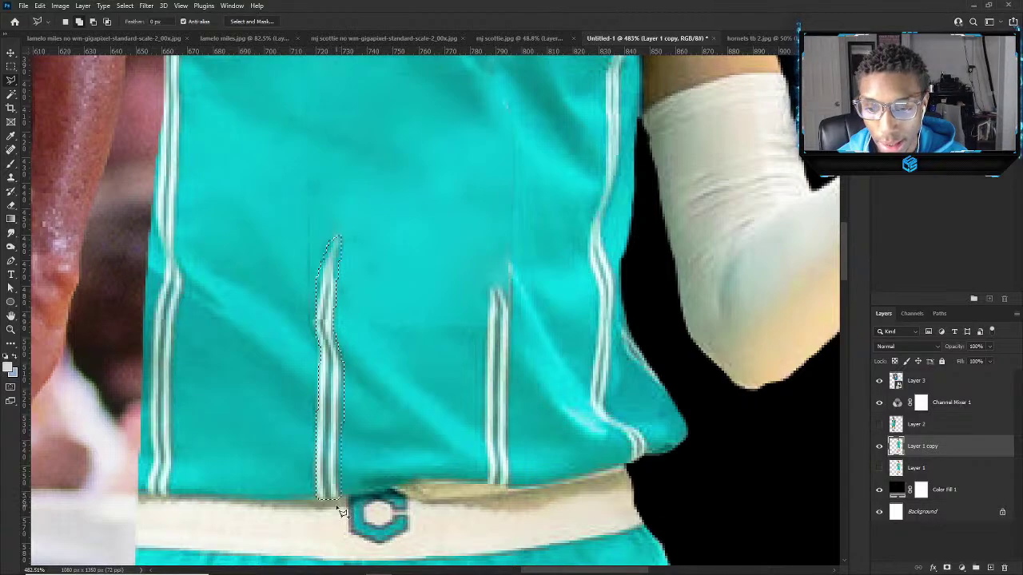
{"action": "key", "text": "shift+BackSpace"}
{"action": "key", "text": "Return"}
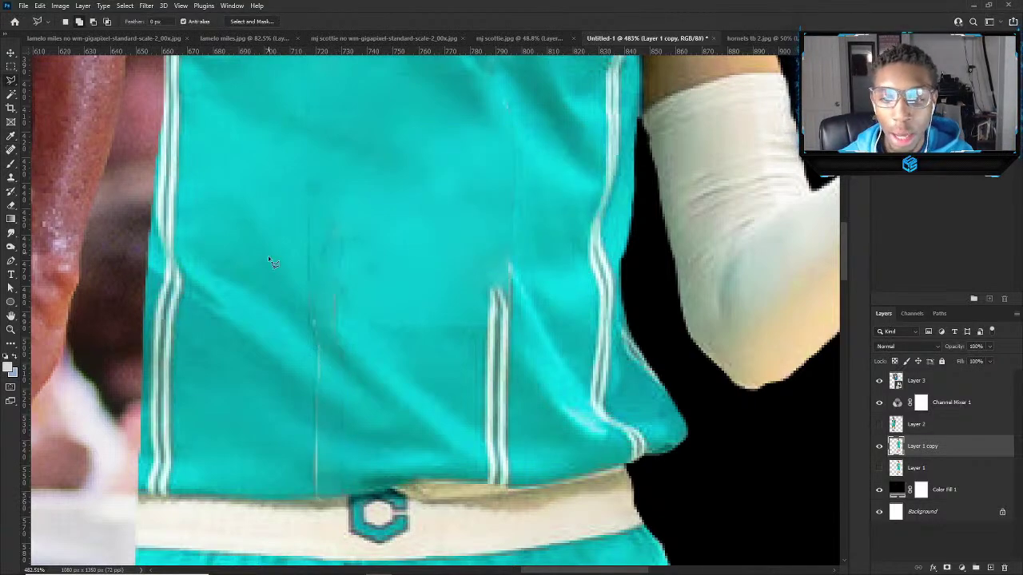
Trace the right inner stripe above the waistband with a closed Pen path and convert it to a selection.
{"action": "scroll", "coordinate": [269, 261], "scroll_direction": "down", "scroll_amount": 10}
{"action": "scroll", "coordinate": [311, 272], "scroll_direction": "up", "scroll_amount": 3}
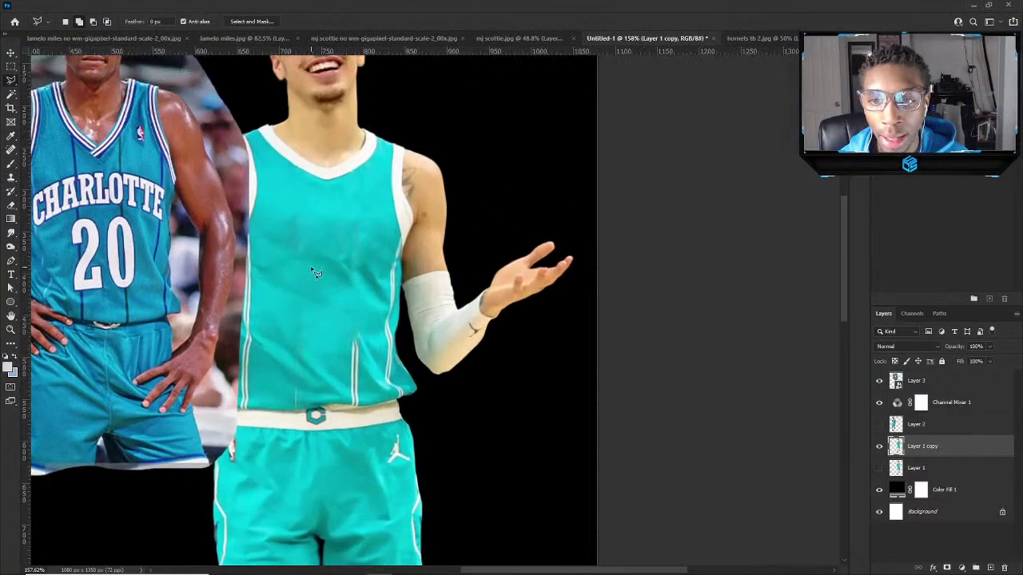
{"action": "scroll", "coordinate": [314, 272], "scroll_direction": "down", "scroll_amount": 2}
{"action": "scroll", "coordinate": [304, 271], "scroll_direction": "up", "scroll_amount": 6}
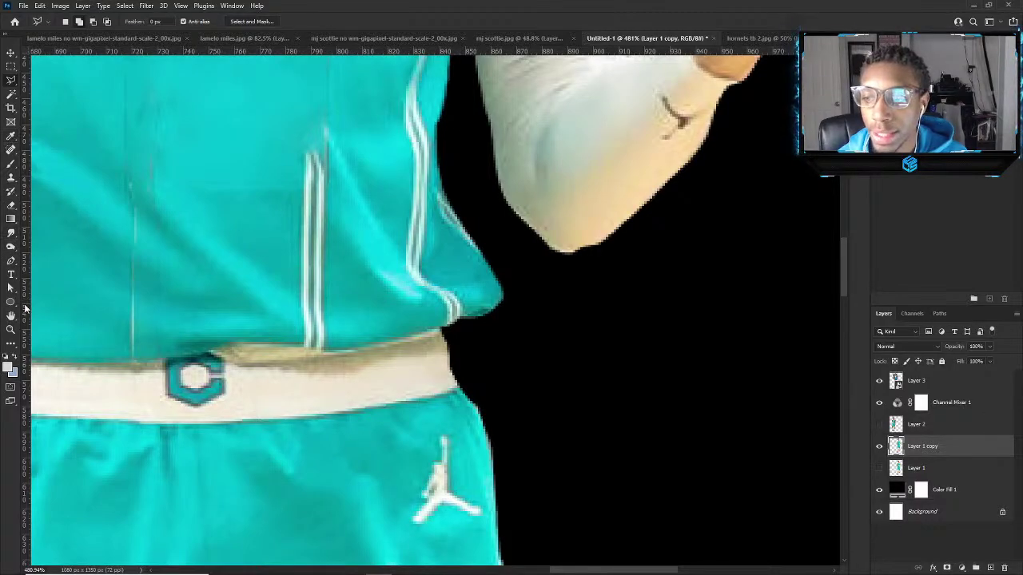
{"action": "left_click", "coordinate": [12, 261]}
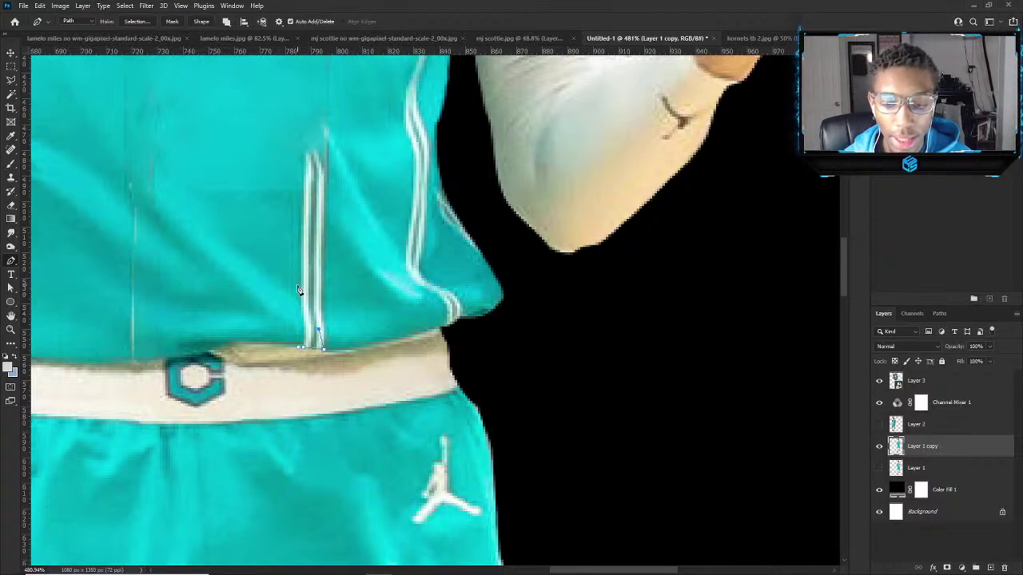
{"action": "scroll", "coordinate": [293, 265], "scroll_direction": "up", "scroll_amount": 4}
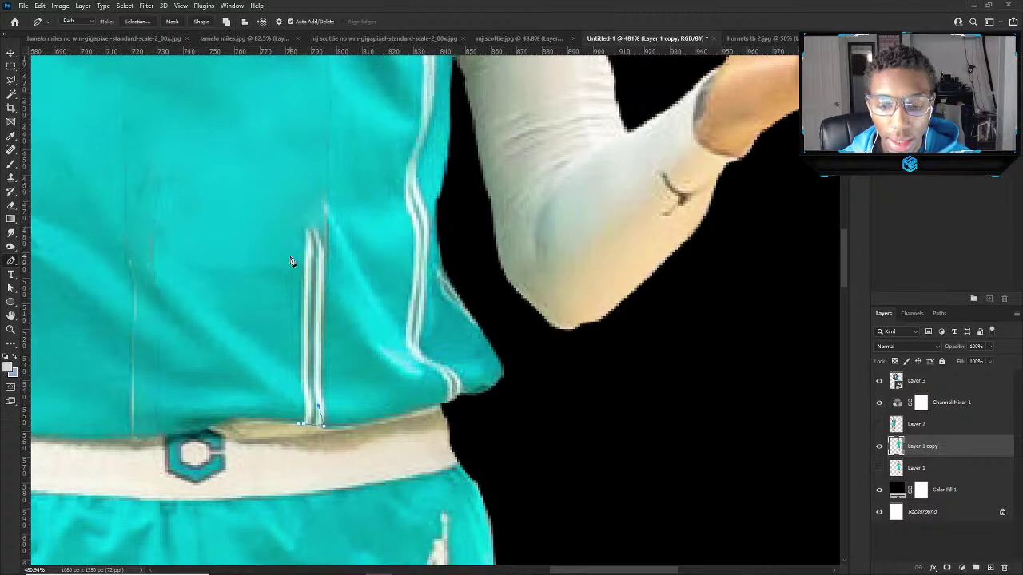
{"action": "scroll", "coordinate": [292, 266], "scroll_direction": "up", "scroll_amount": 3}
{"action": "scroll", "coordinate": [292, 320], "scroll_direction": "up", "scroll_amount": 1, "text": "alt"}
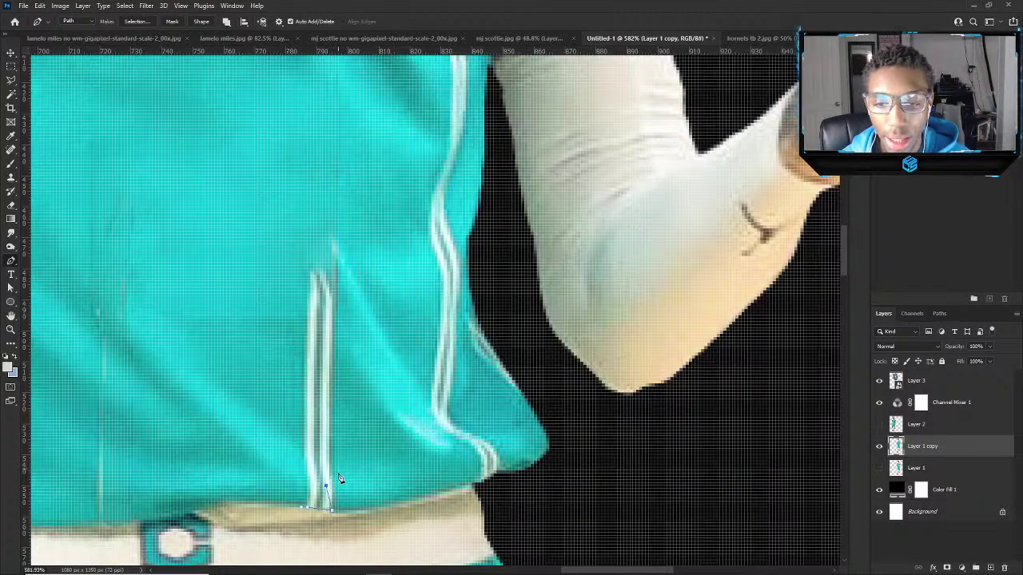
{"action": "left_click", "coordinate": [337, 510]}
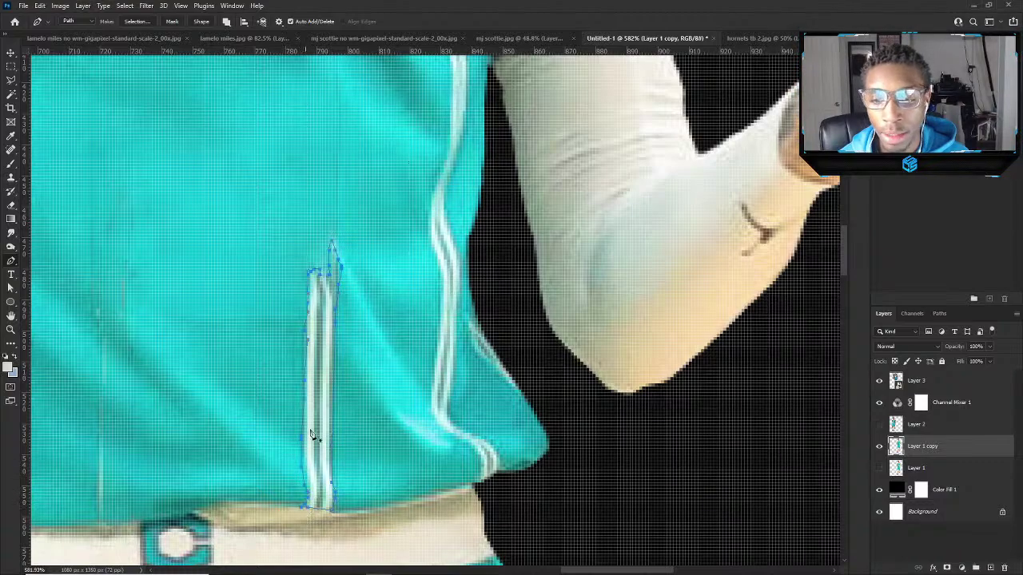
{"action": "right_click", "coordinate": [310, 382]}
{"action": "left_click", "coordinate": [352, 177]}
{"action": "key", "text": "Return"}
{"action": "key", "text": "b"}
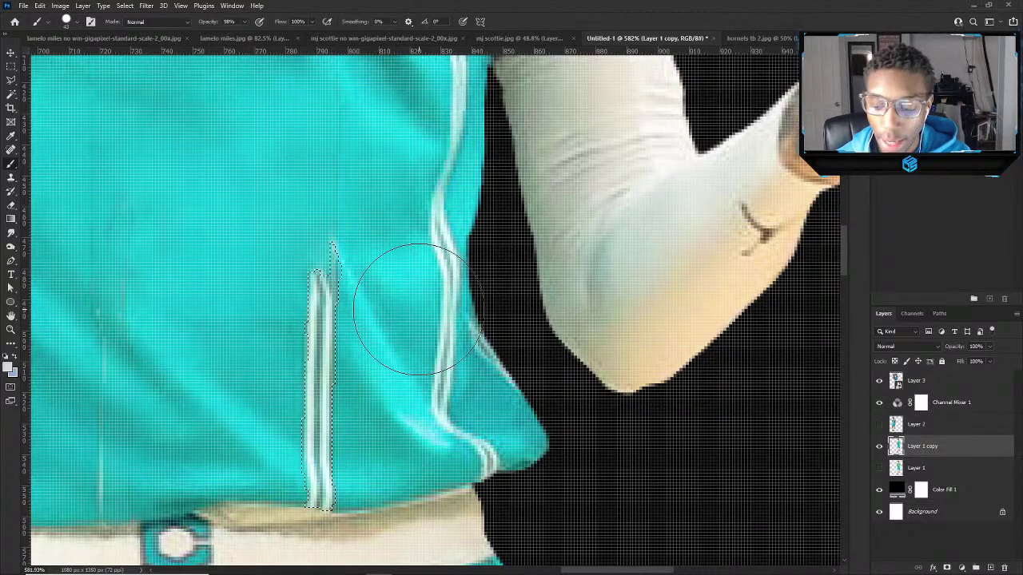
Content-aware fill the selected right inner stripe, then deselect.
{"action": "key", "text": "shift+BackSpace"}
{"action": "key", "text": "Return"}
{"action": "key", "text": "ctrl+d"}
{"action": "scroll", "coordinate": [405, 300], "scroll_direction": "down", "scroll_amount": 8}
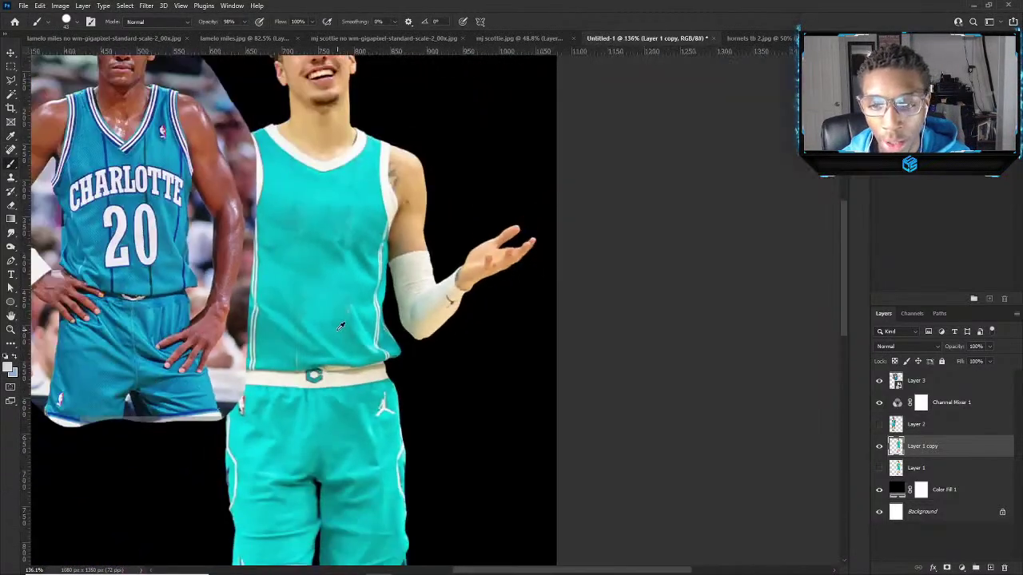
Clone-stamp teal fabric over part of the left side stripe's lower section, below its bend.
{"action": "scroll", "coordinate": [315, 304], "scroll_direction": "up", "scroll_amount": 8}
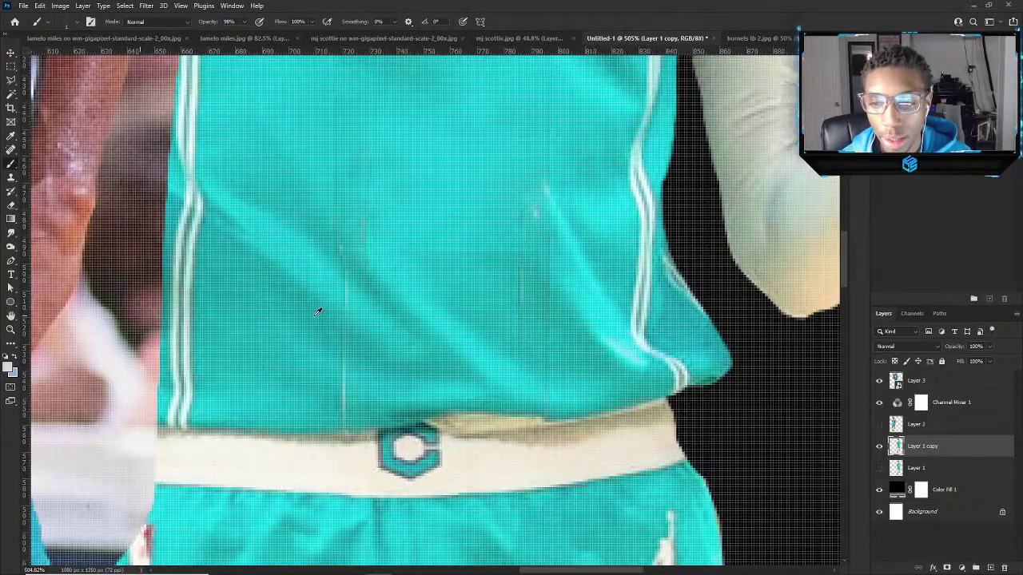
{"action": "left_click_drag", "start_coordinate": [318, 312], "coordinate": [352, 199]}
{"action": "scroll", "coordinate": [323, 284], "scroll_direction": "down", "scroll_amount": 2}
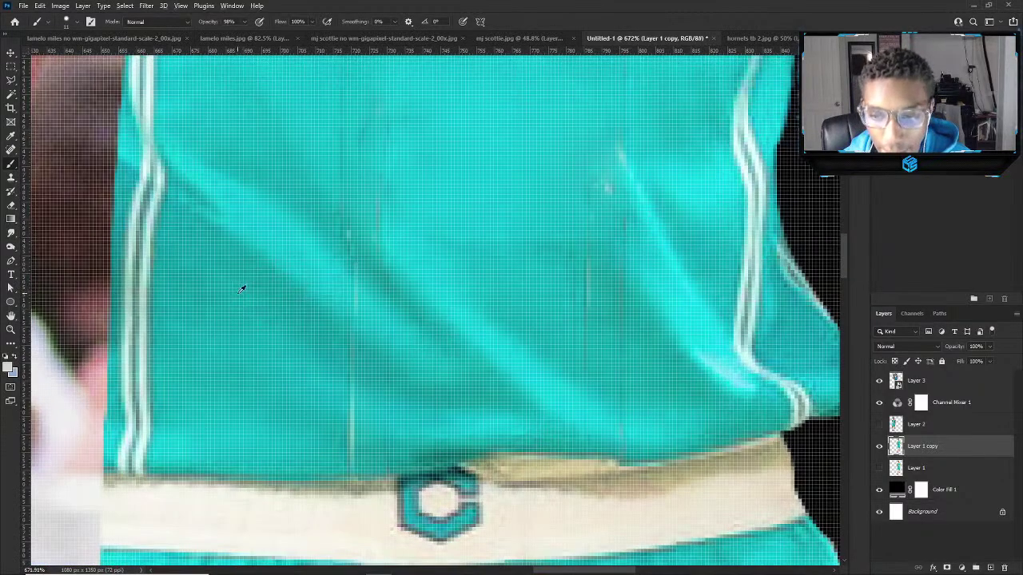
{"action": "left_click", "coordinate": [12, 177]}
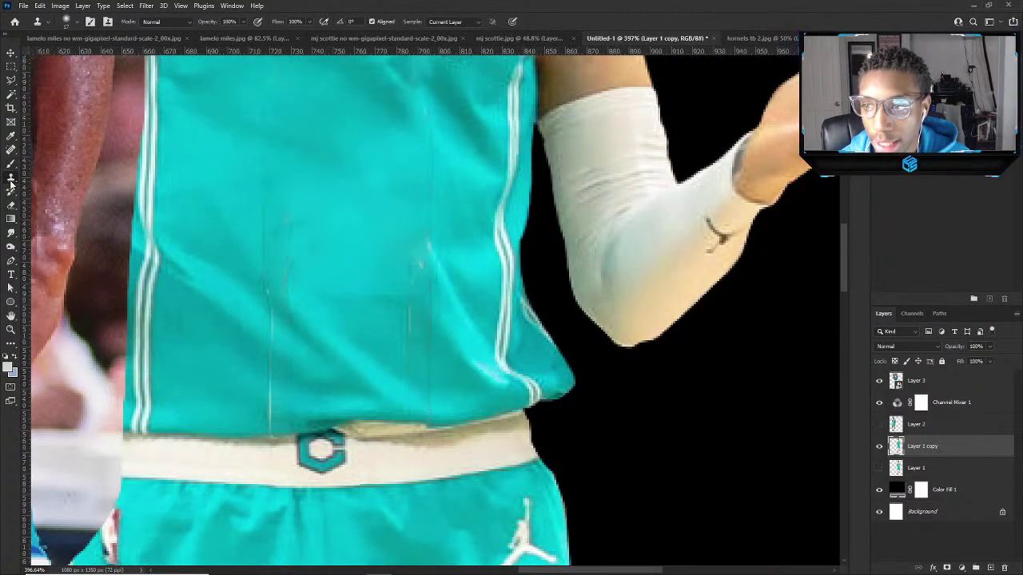
{"action": "mouse_move", "coordinate": [168, 327]}
{"action": "left_mouse_down"}
{"action": "mouse_move", "coordinate": [142, 322]}
{"action": "mouse_move", "coordinate": [164, 322]}
{"action": "mouse_move", "coordinate": [144, 300]}
{"action": "mouse_move", "coordinate": [148, 336]}
{"action": "mouse_move", "coordinate": [67, 301]}
{"action": "left_mouse_up"}
Move the retro jersey photo off the player's left-hand side of the jersey and reselect Layer 1 copy.
{"action": "scroll", "coordinate": [166, 331], "scroll_direction": "down", "scroll_amount": 3}
{"action": "scroll", "coordinate": [165, 331], "scroll_direction": "down", "scroll_amount": 4}
{"action": "scroll", "coordinate": [140, 278], "scroll_direction": "up", "scroll_amount": 3}
{"action": "key", "text": "v"}
{"action": "scroll", "coordinate": [127, 343], "scroll_direction": "up", "scroll_amount": 5}
{"action": "left_click", "coordinate": [158, 374]}
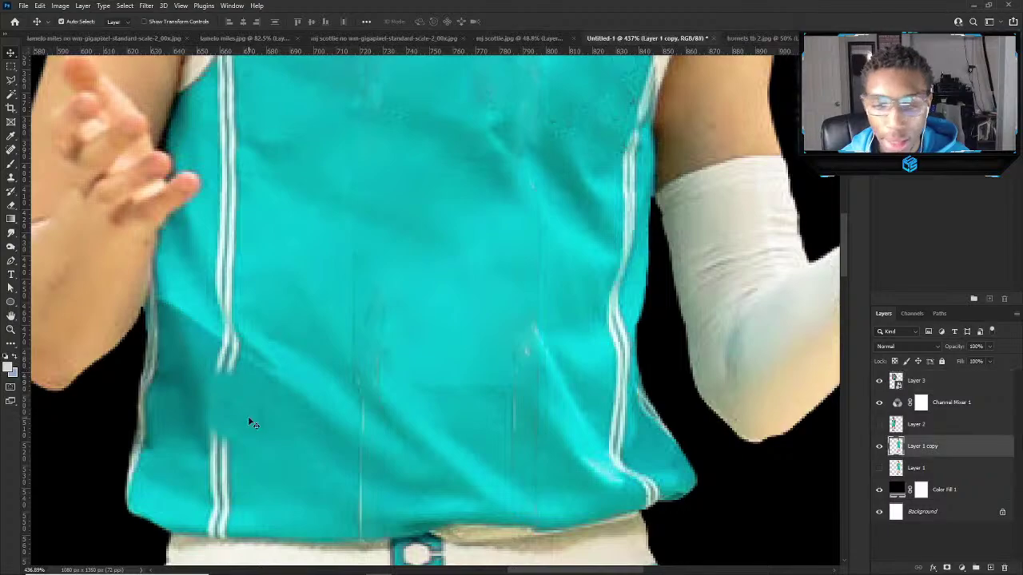
Clone-stamp nearby teal fabric over the left side stripe's bent segment at the diagonal fold.
{"action": "scroll", "coordinate": [253, 424], "scroll_direction": "up", "scroll_amount": 3}
{"action": "left_click", "coordinate": [11, 176]}
{"action": "left_click", "coordinate": [238, 371], "text": "alt"}
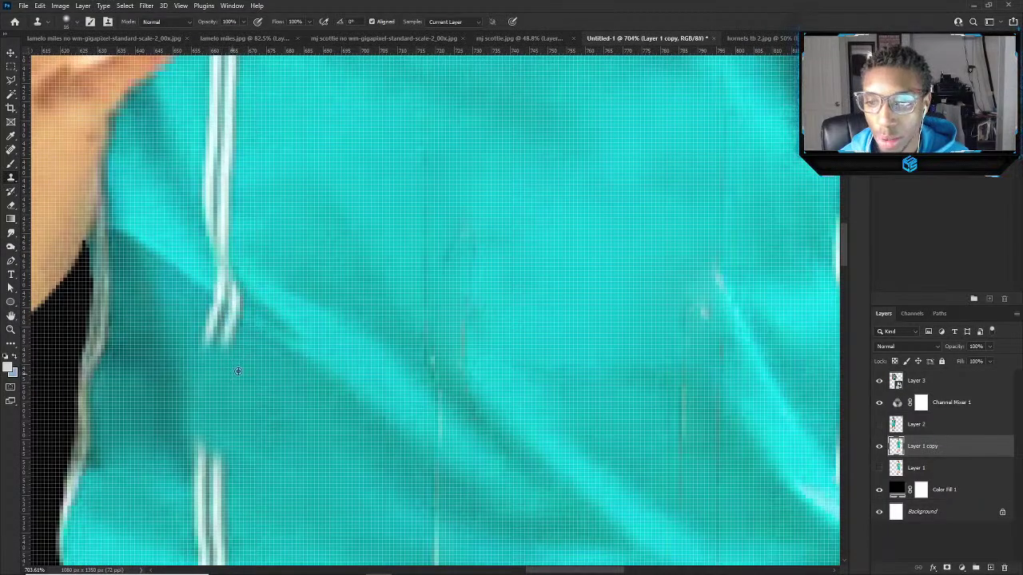
{"action": "mouse_move", "coordinate": [217, 343]}
{"action": "left_mouse_down"}
{"action": "mouse_move", "coordinate": [207, 326]}
{"action": "mouse_move", "coordinate": [227, 335]}
{"action": "mouse_move", "coordinate": [213, 290]}
{"action": "mouse_move", "coordinate": [191, 324]}
{"action": "mouse_move", "coordinate": [213, 285]}
{"action": "mouse_move", "coordinate": [268, 320]}
{"action": "left_mouse_up"}
{"action": "right_click", "coordinate": [217, 355], "text": "alt"}
{"action": "left_click", "coordinate": [214, 362], "text": "alt"}
{"action": "left_click", "coordinate": [275, 324], "text": "alt"}
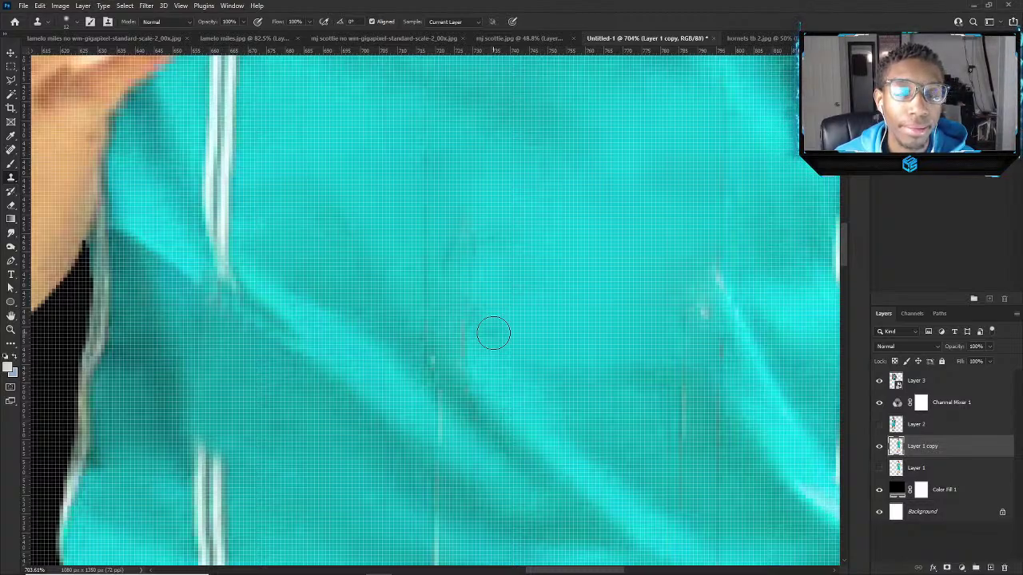
Clone-stamp clean teal fabric over the faint vertical seam lines around the diagonal fold at the jersey's lower centre.
{"action": "left_click", "coordinate": [510, 349], "text": "alt"}
{"action": "left_click_drag", "start_coordinate": [470, 324], "coordinate": [471, 340]}
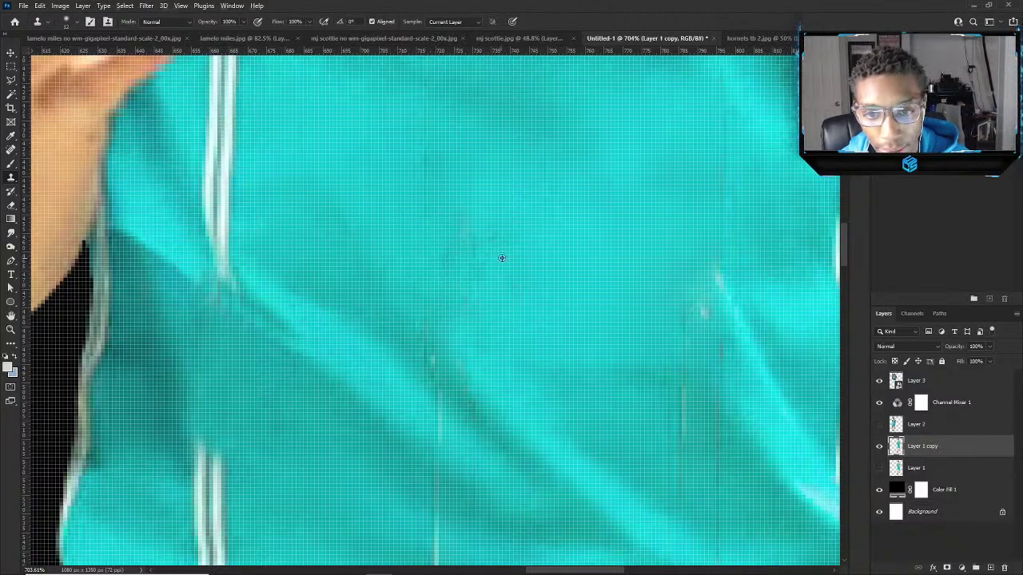
{"action": "scroll", "coordinate": [456, 299], "scroll_direction": "down", "scroll_amount": 3}
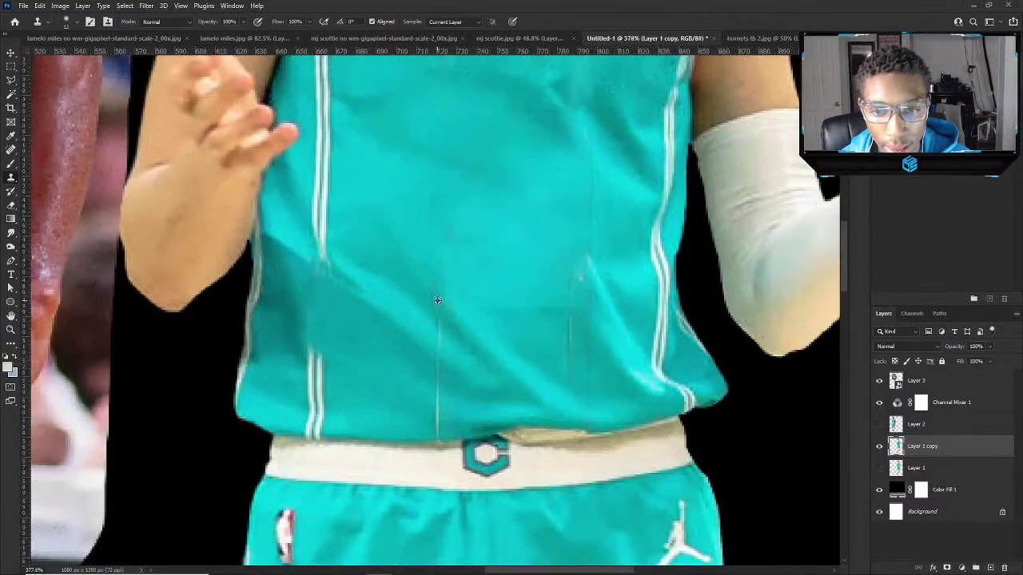
{"action": "scroll", "coordinate": [437, 300], "scroll_direction": "up", "scroll_amount": 3}
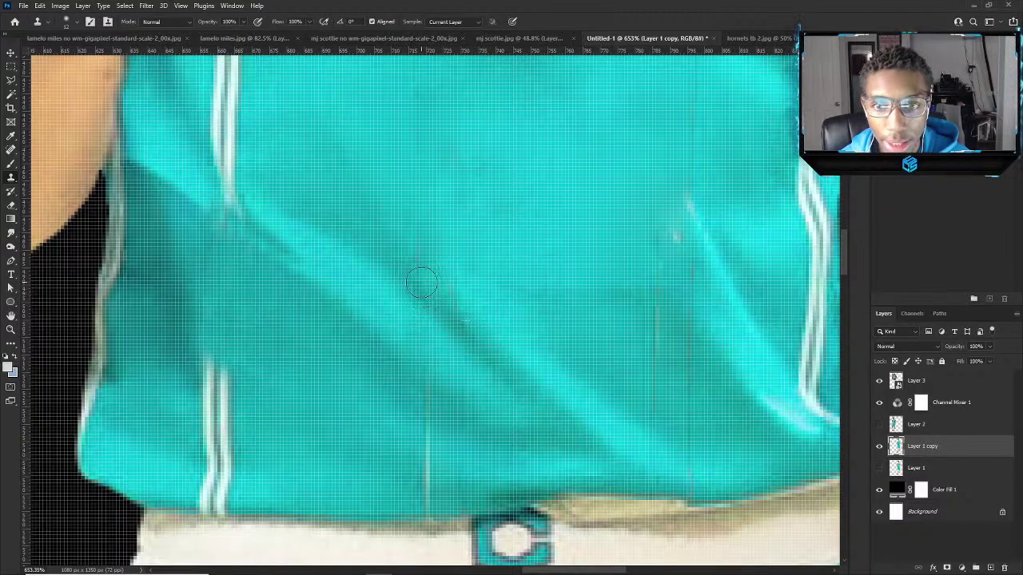
Clone-stamp teal fabric down the thin white vertical line between the central fold and the waistband.
{"action": "scroll", "coordinate": [486, 309], "scroll_direction": "down", "scroll_amount": 3}
{"action": "scroll", "coordinate": [445, 328], "scroll_direction": "up", "scroll_amount": 3}
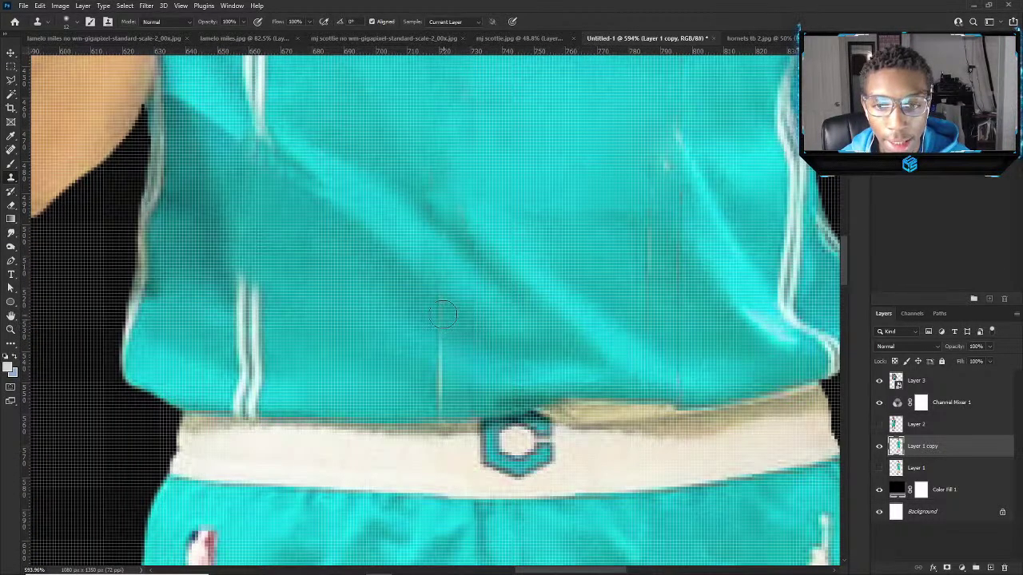
{"action": "scroll", "coordinate": [444, 314], "scroll_direction": "down", "scroll_amount": 3}
{"action": "scroll", "coordinate": [447, 348], "scroll_direction": "up", "scroll_amount": 3}
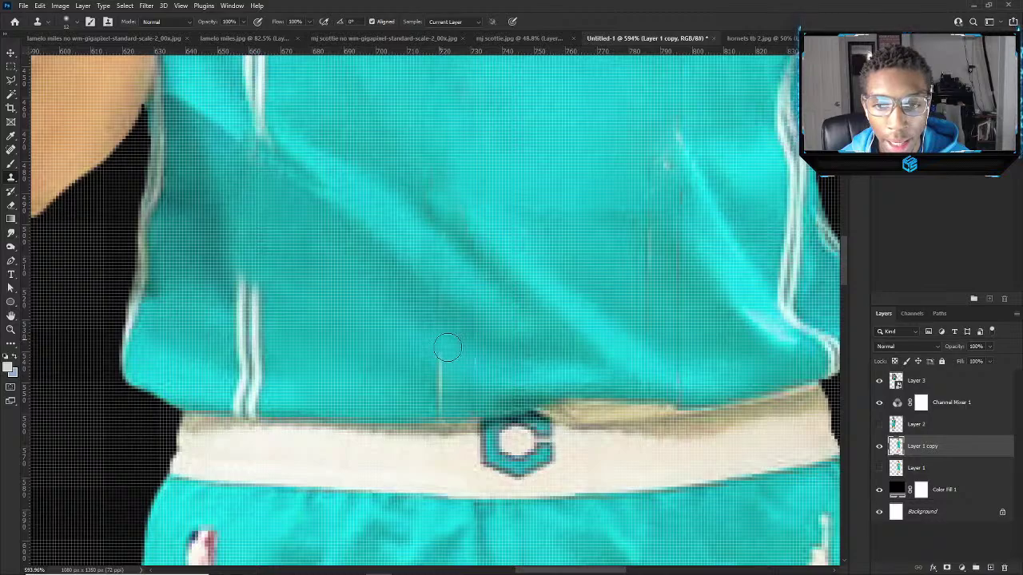
{"action": "scroll", "coordinate": [447, 348], "scroll_direction": "down", "scroll_amount": 3}
{"action": "scroll", "coordinate": [438, 389], "scroll_direction": "up", "scroll_amount": 3}
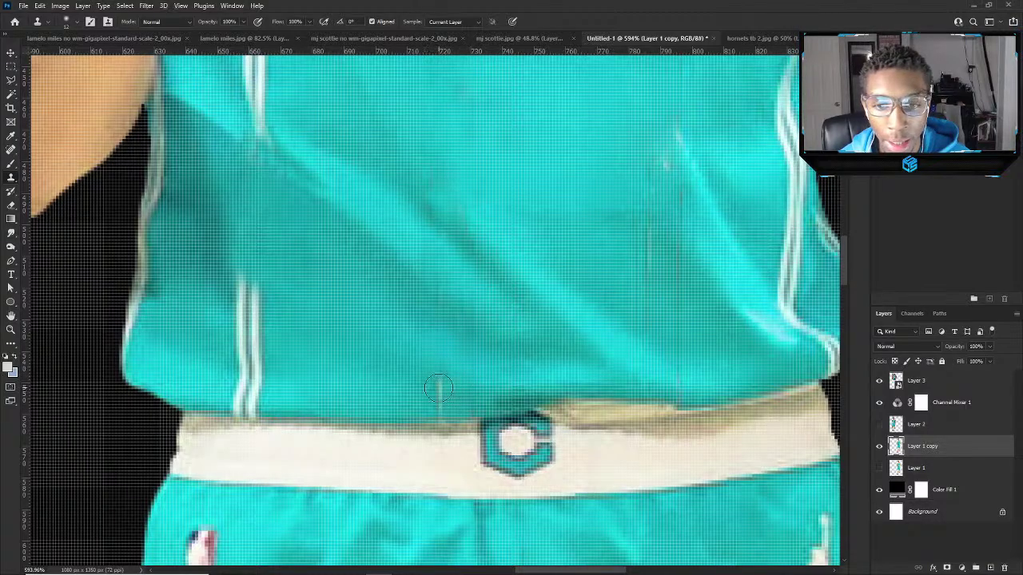
{"action": "scroll", "coordinate": [438, 389], "scroll_direction": "down", "scroll_amount": 3}
{"action": "scroll", "coordinate": [460, 395], "scroll_direction": "up", "scroll_amount": 3}
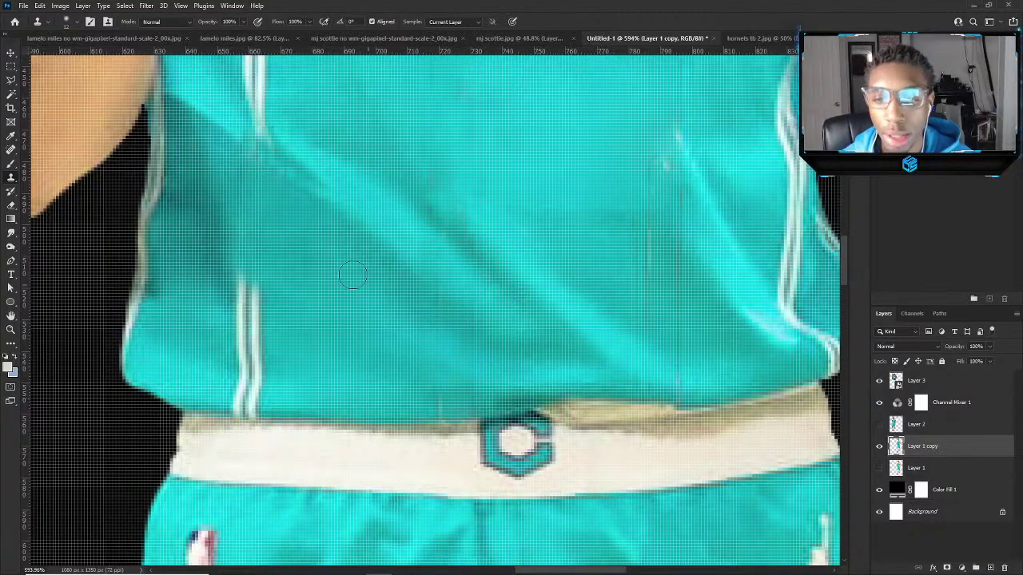
Resize the clone brush and paint teal fabric over the left side stripe's remaining lower section.
{"action": "scroll", "coordinate": [352, 276], "scroll_direction": "down", "scroll_amount": 3}
{"action": "scroll", "coordinate": [353, 276], "scroll_direction": "up", "scroll_amount": 3}
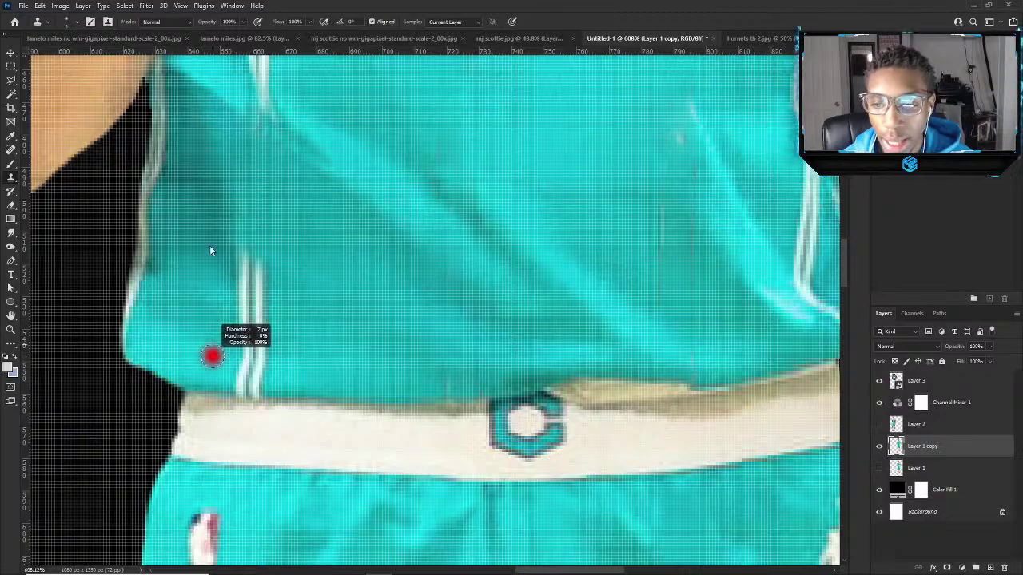
{"action": "scroll", "coordinate": [217, 343], "scroll_direction": "up", "scroll_amount": 2}
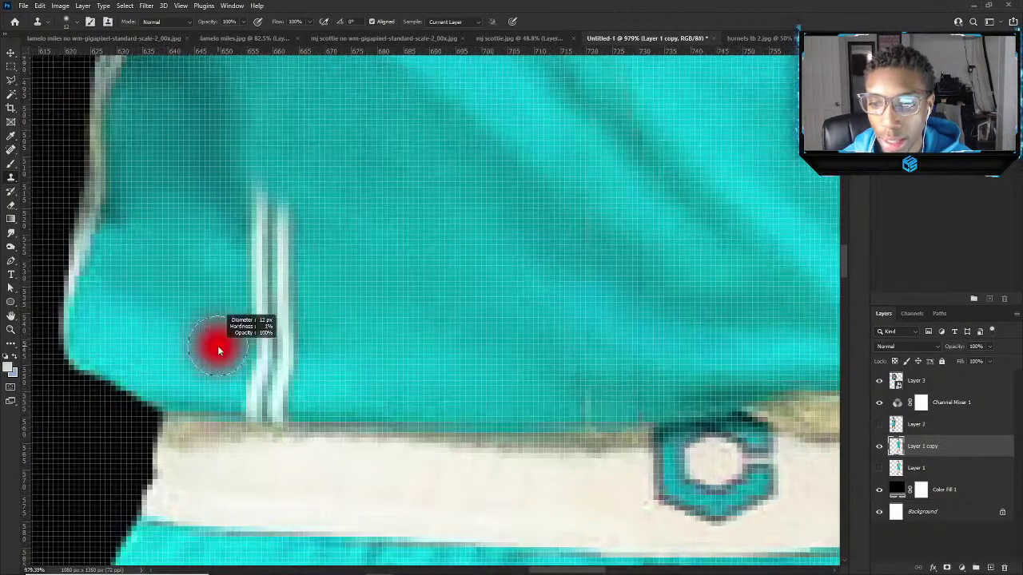
{"action": "mouse_move", "coordinate": [258, 385]}
{"action": "left_mouse_down"}
{"action": "mouse_move", "coordinate": [309, 377]}
{"action": "mouse_move", "coordinate": [256, 325]}
{"action": "mouse_move", "coordinate": [299, 332]}
{"action": "mouse_move", "coordinate": [312, 303]}
{"action": "mouse_move", "coordinate": [248, 296]}
{"action": "mouse_move", "coordinate": [329, 273]}
{"action": "mouse_move", "coordinate": [243, 264]}
{"action": "mouse_move", "coordinate": [254, 230]}
{"action": "mouse_move", "coordinate": [294, 250]}
{"action": "mouse_move", "coordinate": [257, 233]}
{"action": "mouse_move", "coordinate": [299, 236]}
{"action": "mouse_move", "coordinate": [286, 239]}
{"action": "mouse_move", "coordinate": [266, 204]}
{"action": "left_mouse_up"}
{"action": "scroll", "coordinate": [266, 204], "scroll_direction": "down", "scroll_amount": 5}
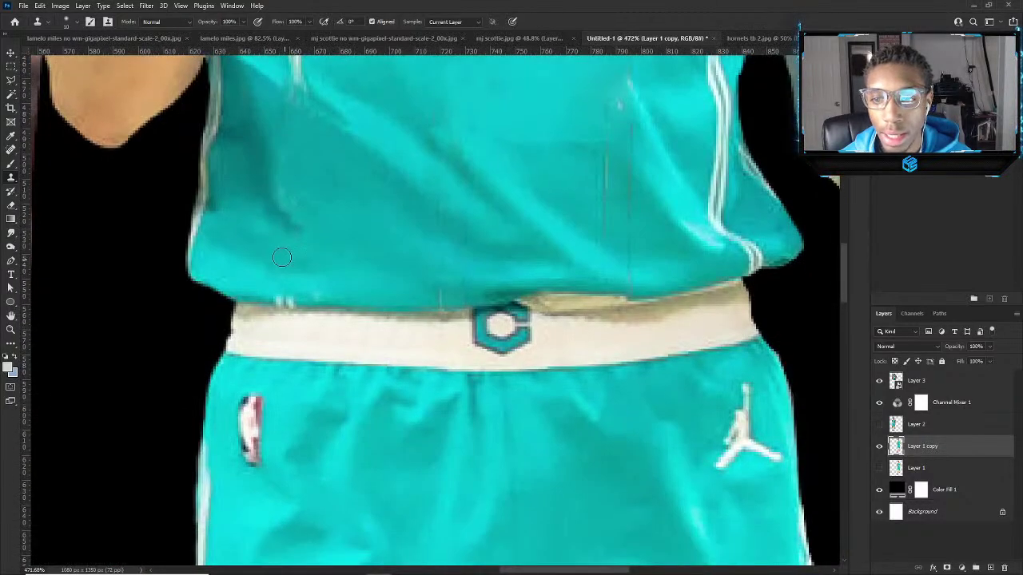
Clone-stamp teal fabric over the left stripe's leftover white ends at the hem, just above the waistband.
{"action": "scroll", "coordinate": [306, 218], "scroll_direction": "up", "scroll_amount": 4}
{"action": "scroll", "coordinate": [306, 219], "scroll_direction": "down", "scroll_amount": 4}
{"action": "scroll", "coordinate": [306, 218], "scroll_direction": "up", "scroll_amount": 4}
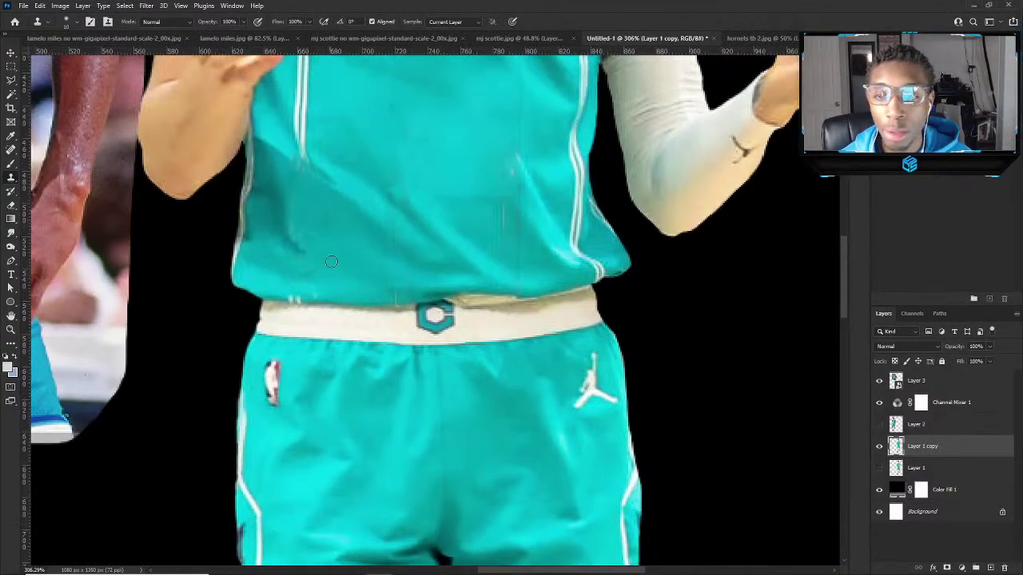
{"action": "scroll", "coordinate": [265, 305], "scroll_direction": "up", "scroll_amount": 1}
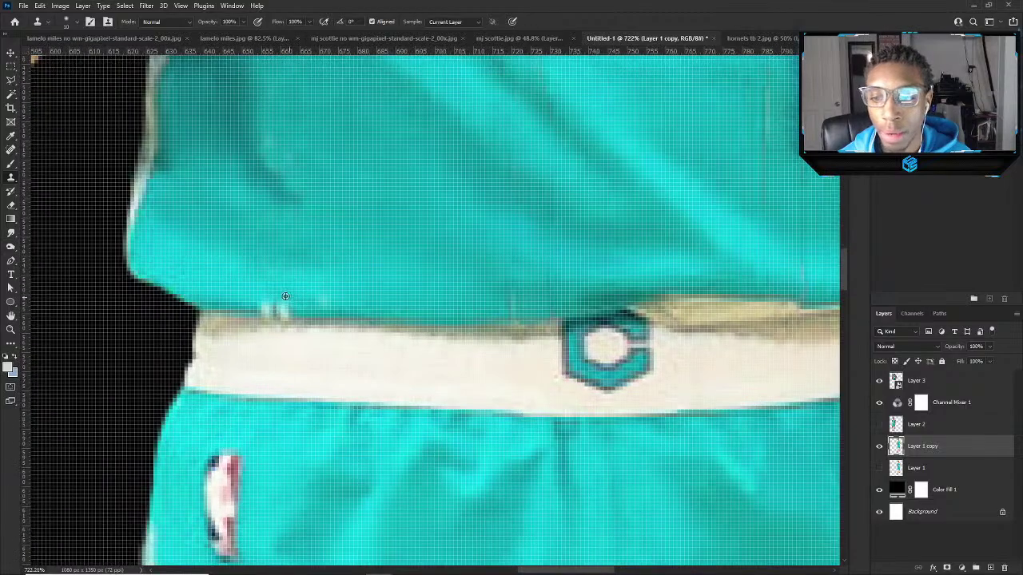
{"action": "scroll", "coordinate": [286, 310], "scroll_direction": "down", "scroll_amount": 3}
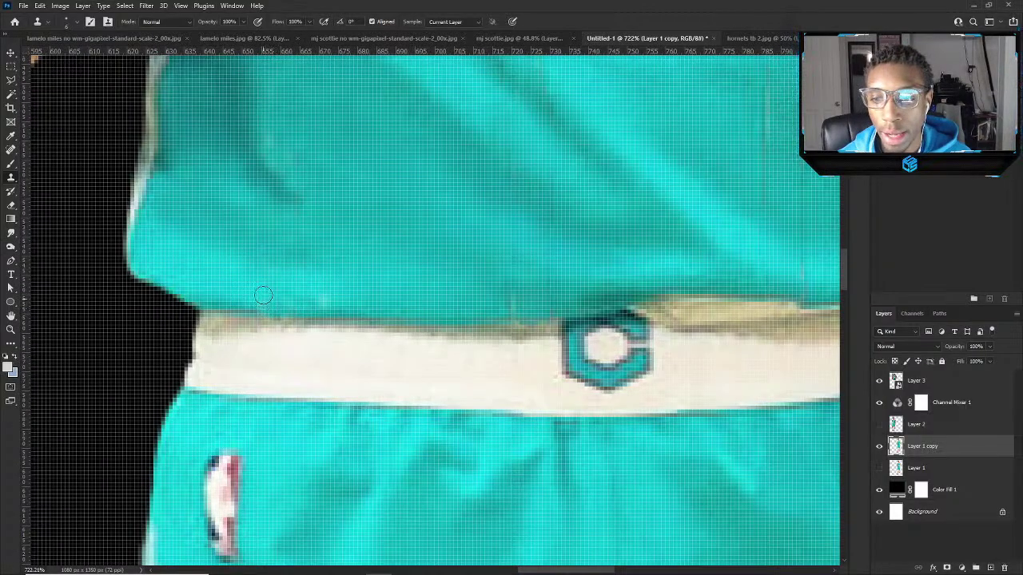
{"action": "scroll", "coordinate": [462, 238], "scroll_direction": "down", "scroll_amount": 3}
Adjust the clone brush size and stamp out the white specks at the upper end of the jersey's right-hand fold.
{"action": "scroll", "coordinate": [462, 239], "scroll_direction": "up", "scroll_amount": 5}
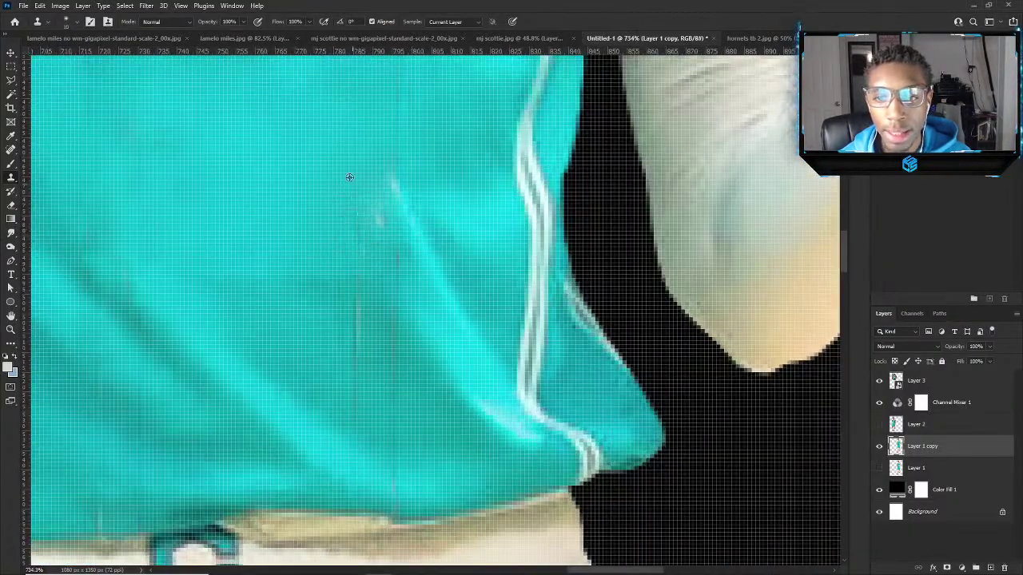
{"action": "right_click", "coordinate": [350, 177], "text": "alt"}
{"action": "right_click", "coordinate": [352, 177], "text": "alt"}
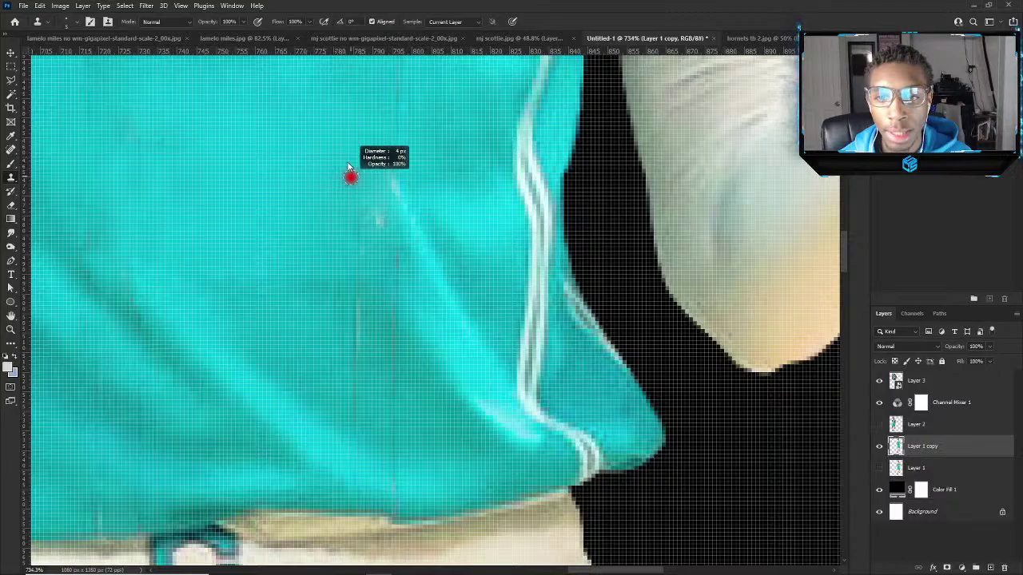
{"action": "left_click", "coordinate": [361, 204], "text": "alt"}
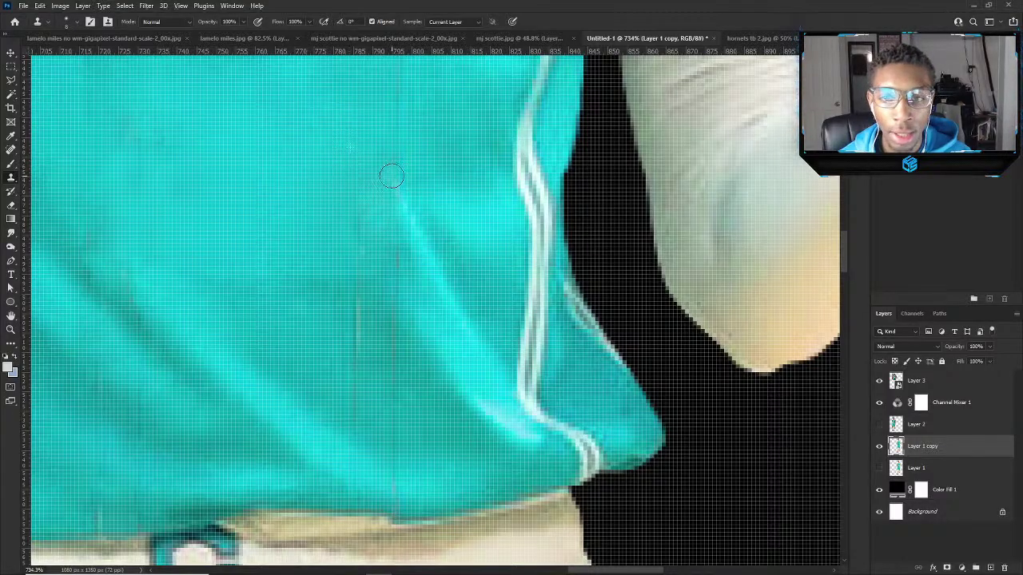
{"action": "scroll", "coordinate": [544, 206], "scroll_direction": "down", "scroll_amount": 2}
{"action": "scroll", "coordinate": [585, 230], "scroll_direction": "up", "scroll_amount": 2}
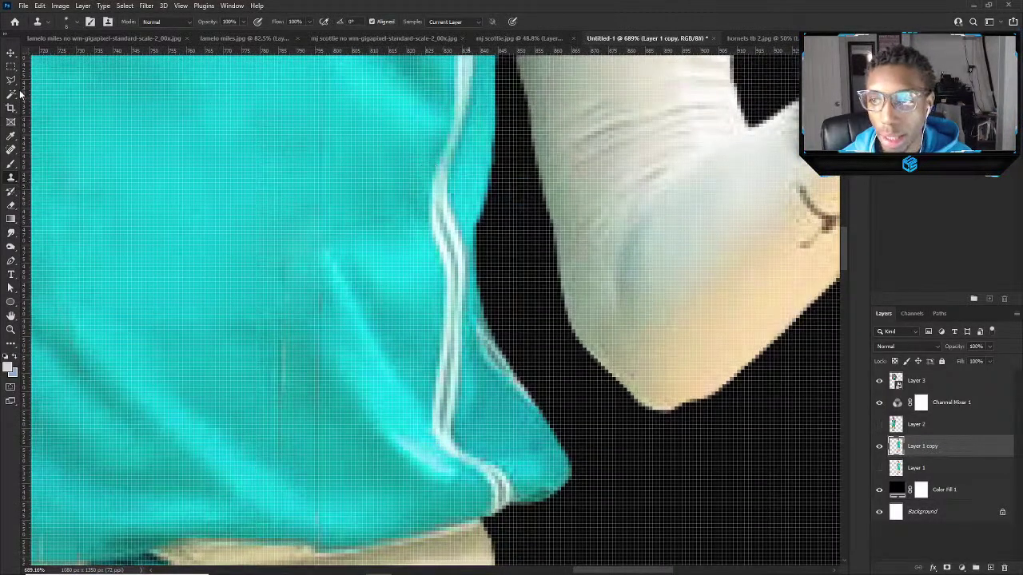
Lasso the right side stripe from beside the upper arm sleeve down to its bend near the hem.
{"action": "left_click_drag", "start_coordinate": [11, 80], "coordinate": [68, 86]}
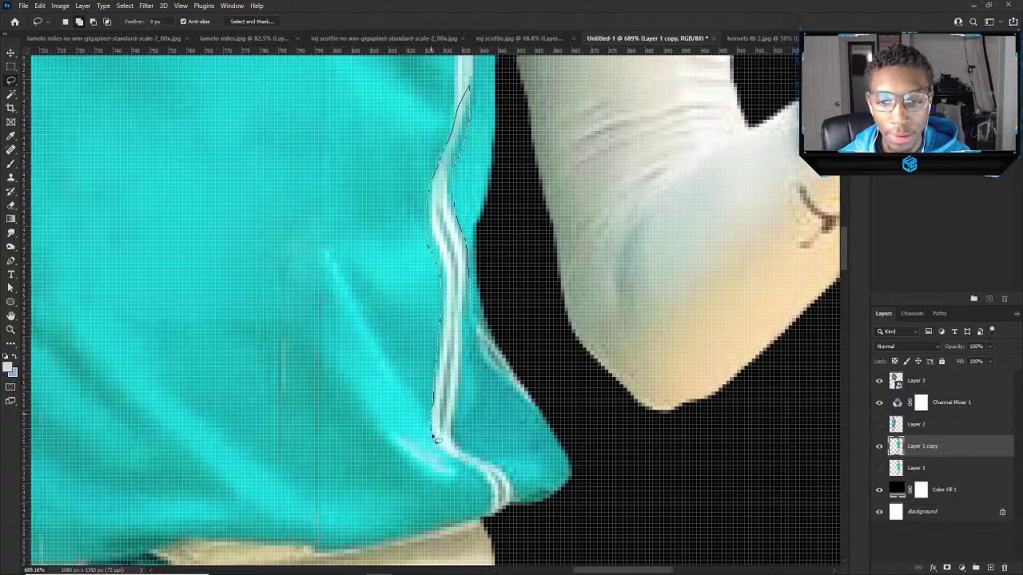
{"action": "left_click_drag", "start_coordinate": [461, 357], "coordinate": [477, 317]}
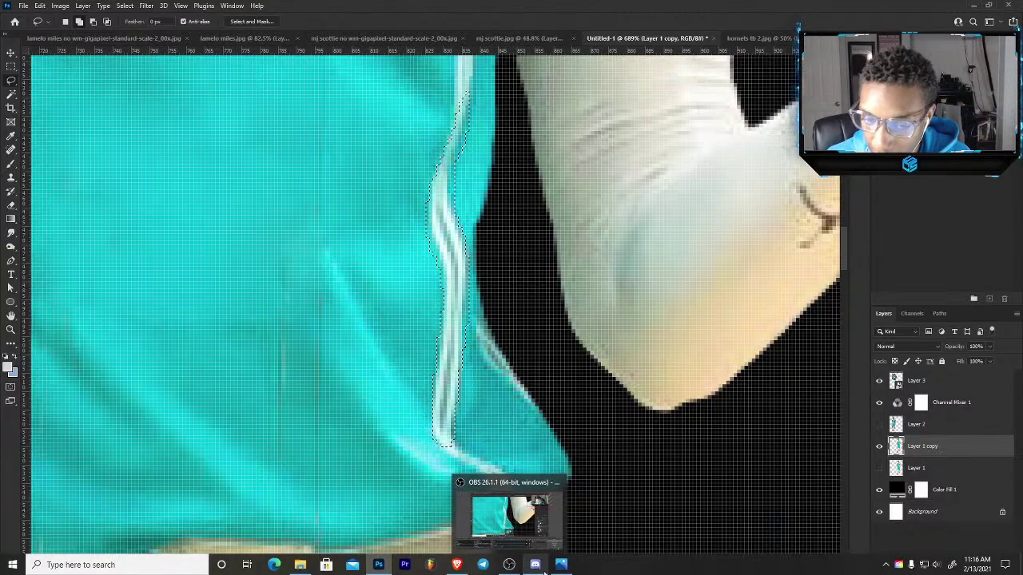
Switch to Discord, view the posted Atlanta number 11 design at full size in the browser, and return to Photoshop.
{"action": "left_click", "coordinate": [523, 564]}
{"action": "left_click", "coordinate": [272, 359]}
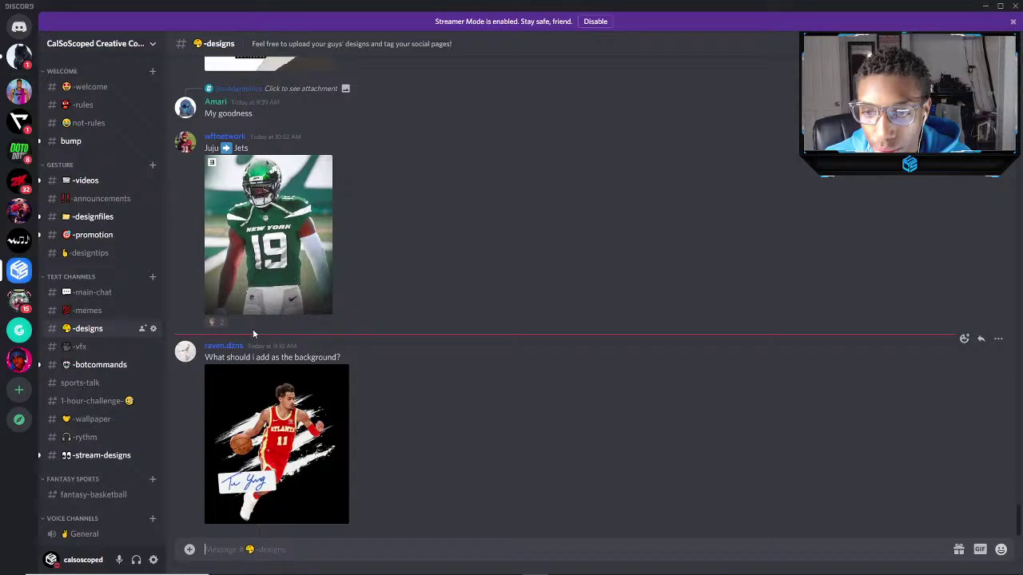
{"action": "left_click", "coordinate": [260, 450]}
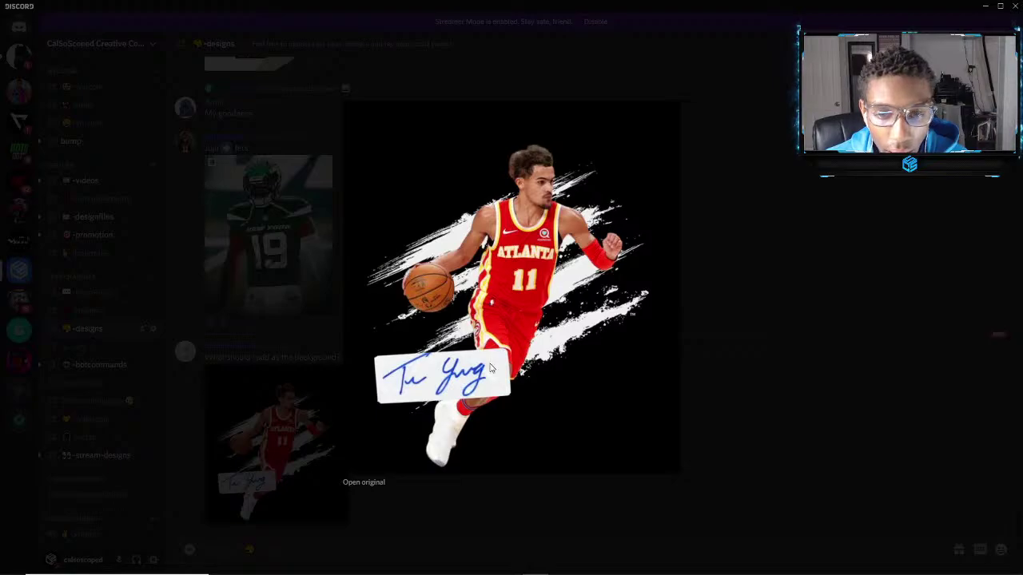
{"action": "left_click", "coordinate": [361, 482]}
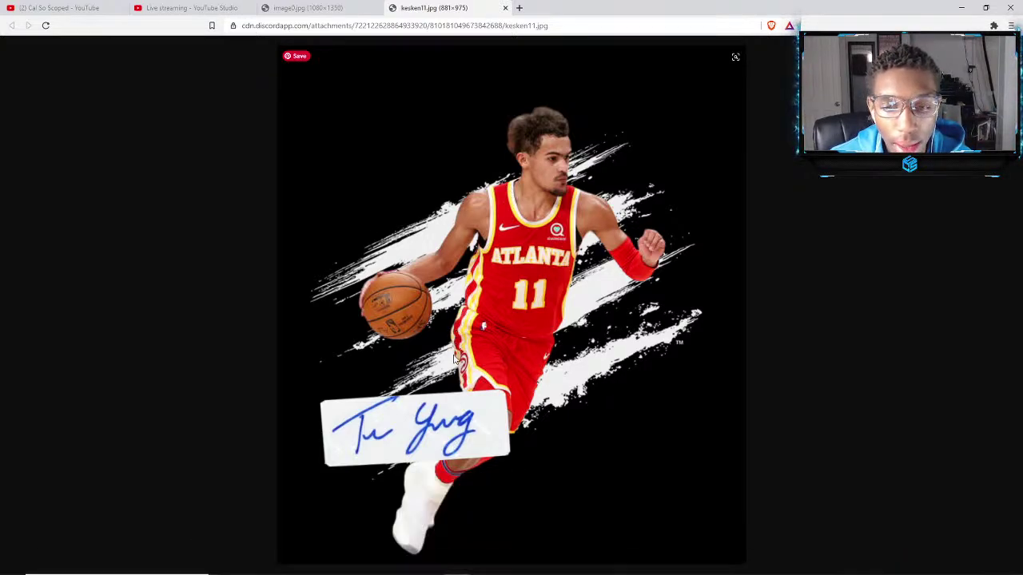
{"action": "left_click", "coordinate": [504, 8]}
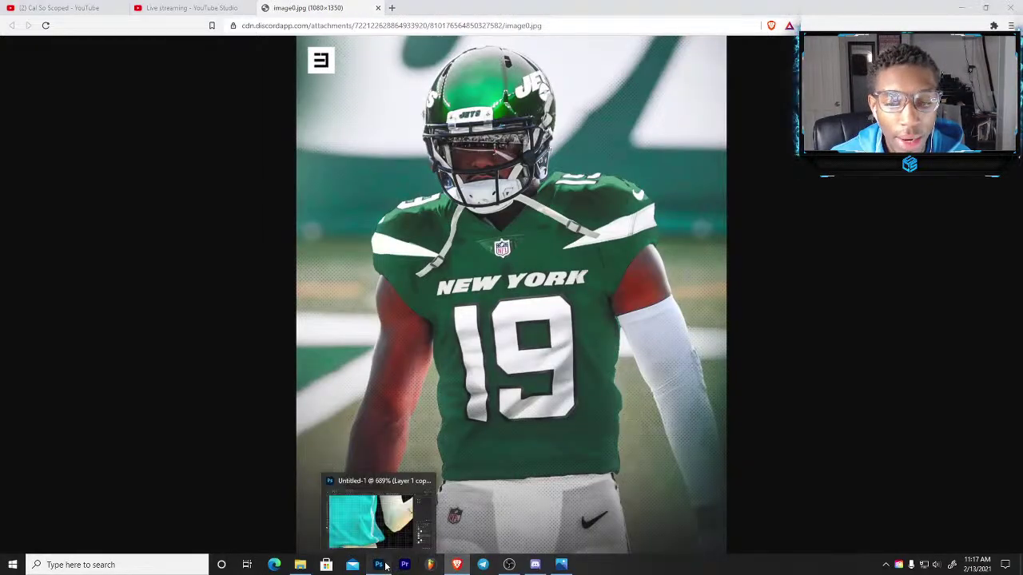
{"action": "left_click", "coordinate": [385, 566]}
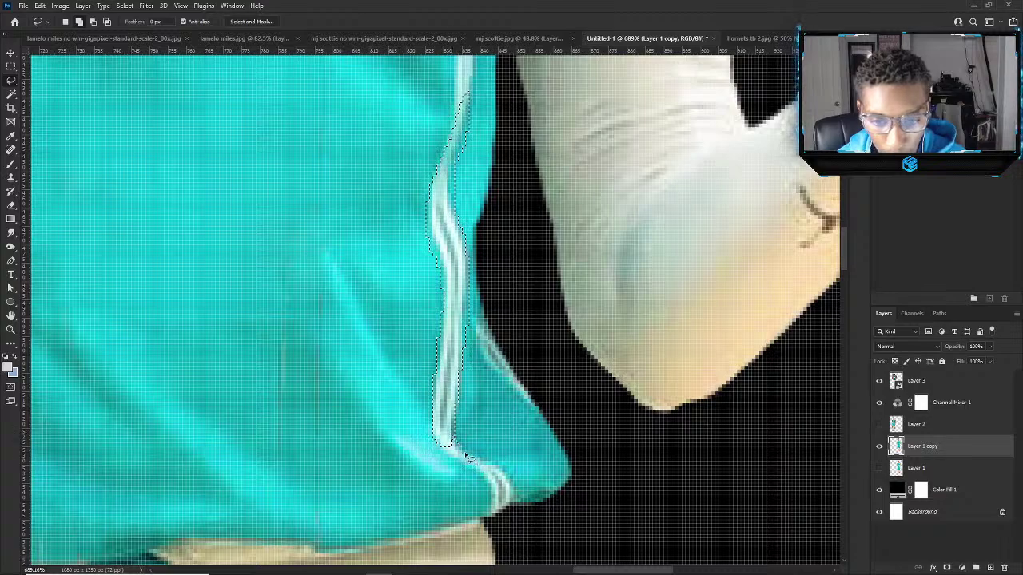
Extend the lasso selection along the right stripe's bend to the hem, content-aware fill it, and deselect.
{"action": "left_click", "coordinate": [500, 466]}
{"action": "left_click", "coordinate": [512, 481]}
{"action": "left_click", "coordinate": [513, 498]}
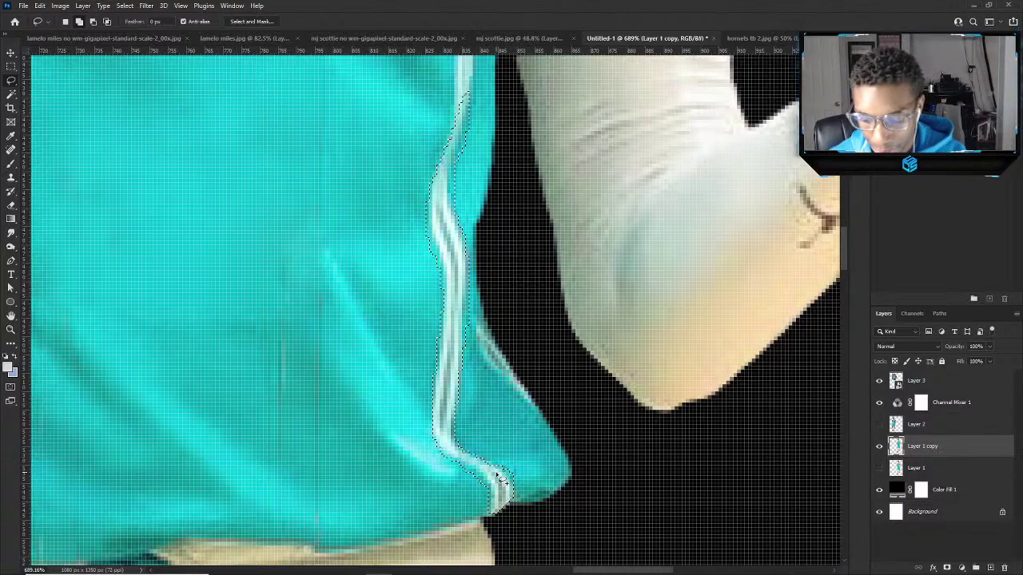
{"action": "key", "text": "ctrl+BackSpace"}
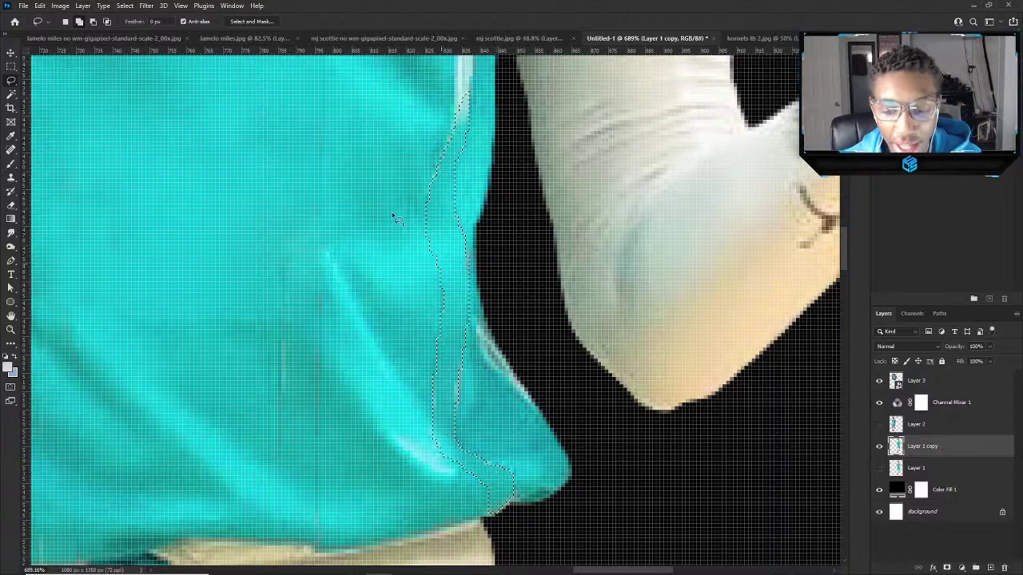
{"action": "scroll", "coordinate": [386, 373], "scroll_direction": "down", "scroll_amount": 1}
{"action": "scroll", "coordinate": [385, 373], "scroll_direction": "down", "scroll_amount": 8}
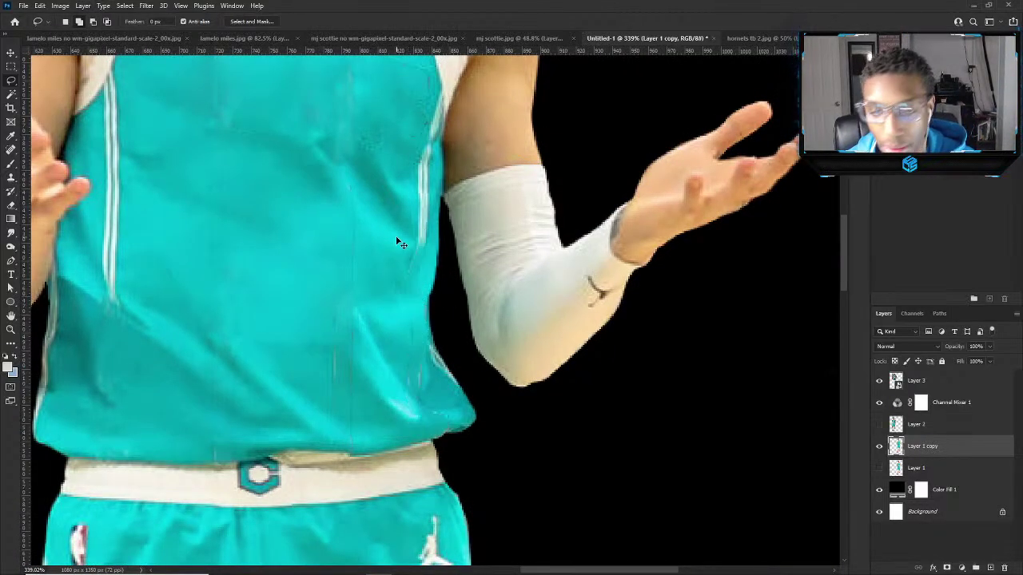
Lasso the right stripe's remaining segment below the armhole, content-aware fill it, and deselect.
{"action": "scroll", "coordinate": [408, 238], "scroll_direction": "up", "scroll_amount": 7}
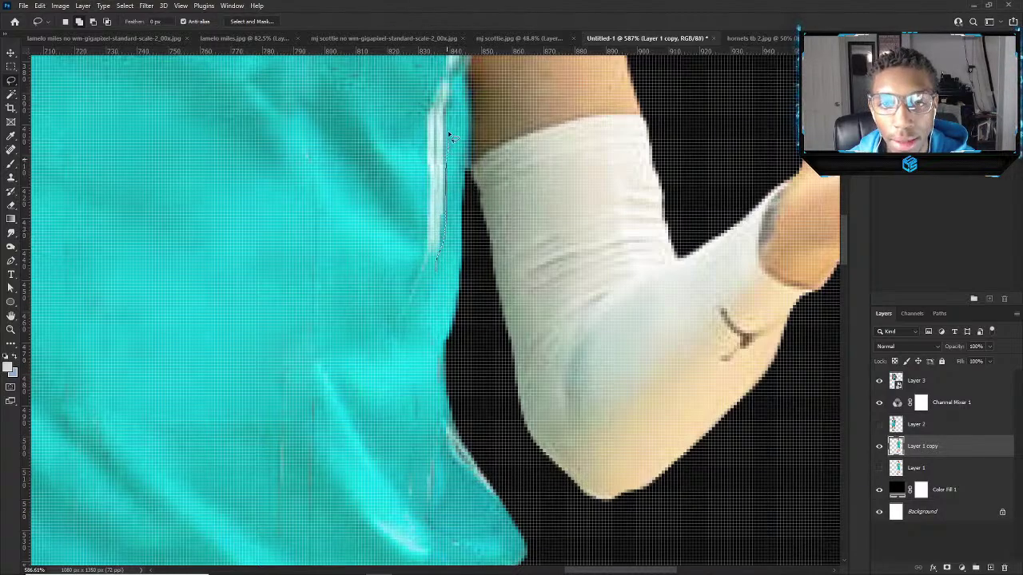
{"action": "left_click_drag", "start_coordinate": [439, 96], "coordinate": [423, 162]}
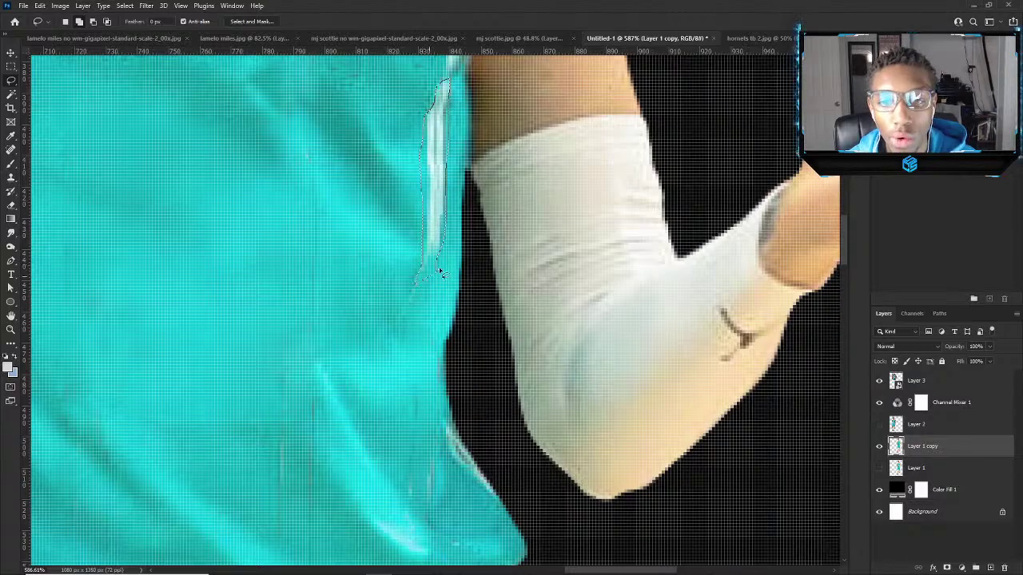
{"action": "key", "text": "shift+BackSpace"}
{"action": "key", "text": "Return"}
{"action": "key", "text": "ctrl+d"}
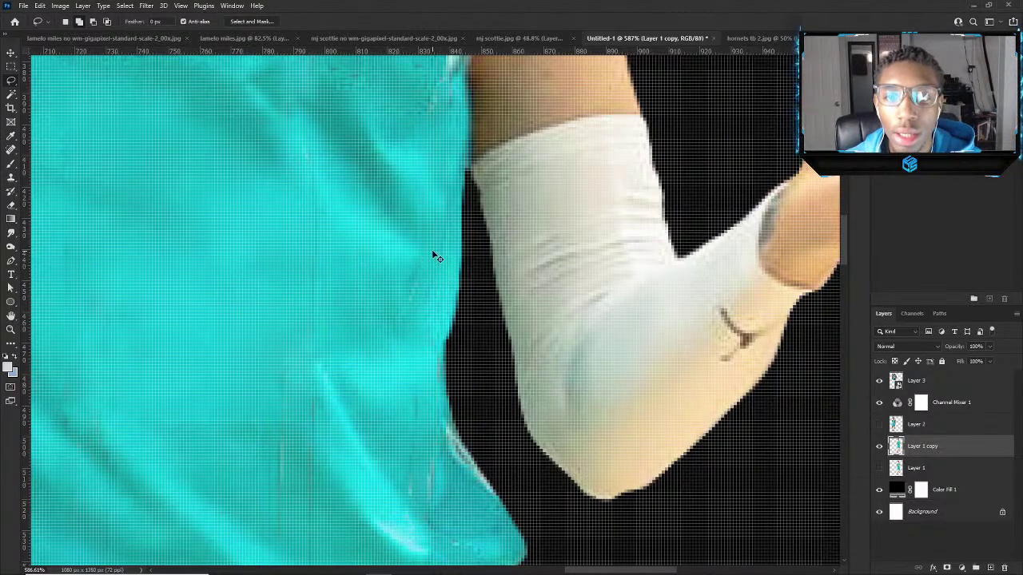
Lasso the left side stripe from the armhole down to the diagonal fold, content-aware fill it, and deselect.
{"action": "scroll", "coordinate": [439, 256], "scroll_direction": "down", "scroll_amount": 10}
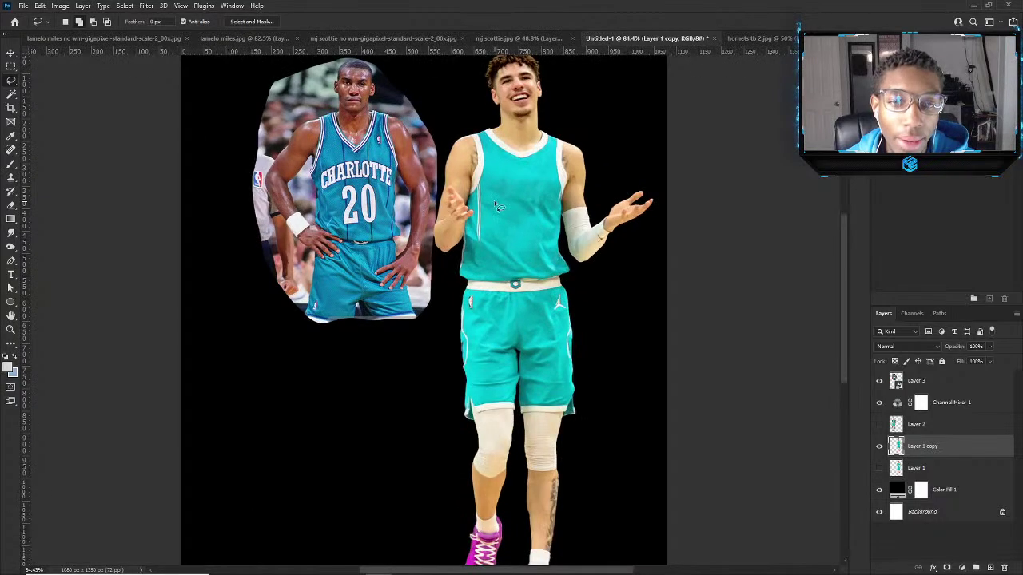
{"action": "scroll", "coordinate": [496, 206], "scroll_direction": "up", "scroll_amount": 8}
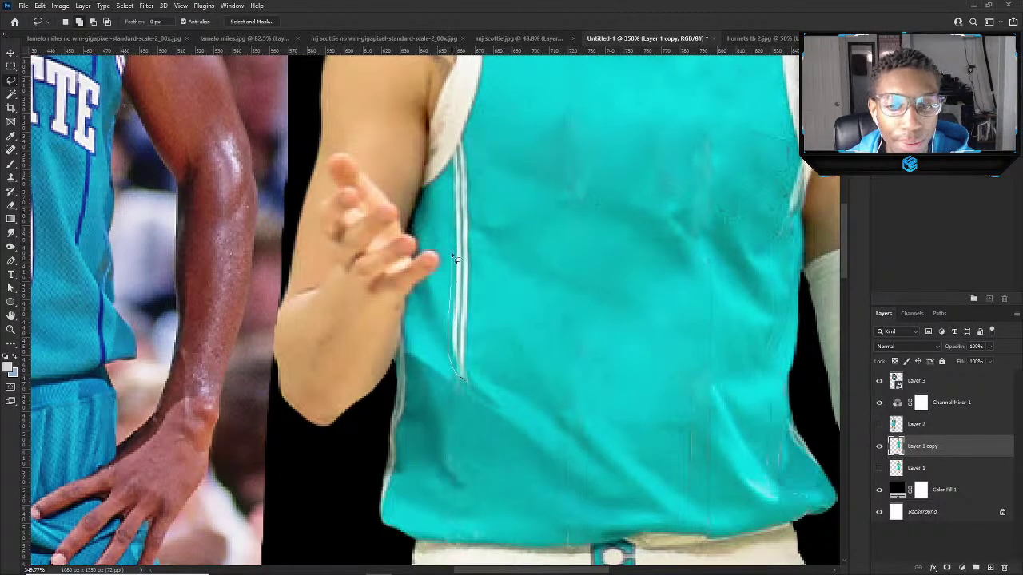
{"action": "left_click_drag", "start_coordinate": [457, 206], "coordinate": [460, 146]}
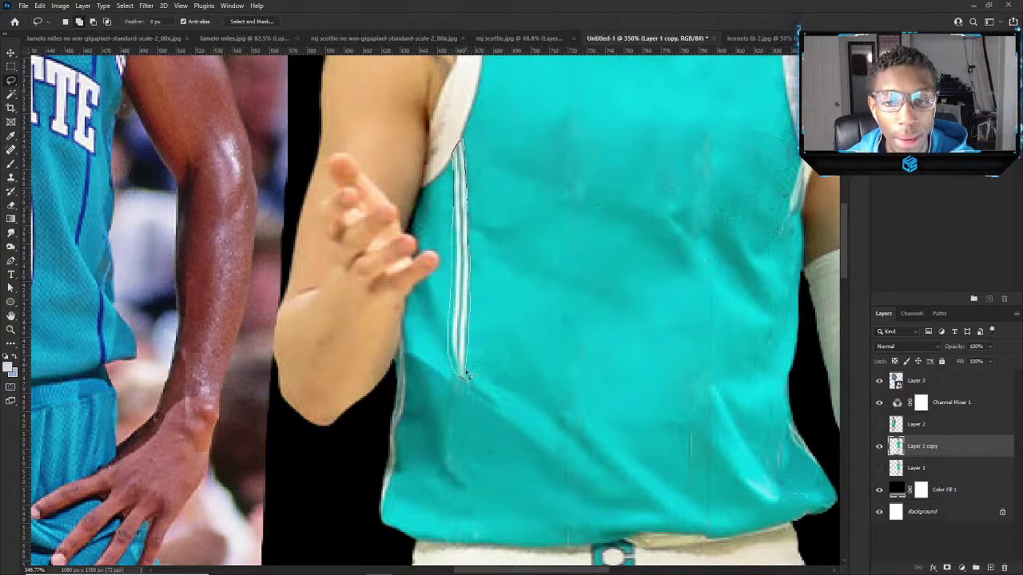
{"action": "left_click_drag", "start_coordinate": [467, 373], "coordinate": [467, 374]}
{"action": "key", "text": "shift+F5"}
{"action": "key", "text": "Return"}
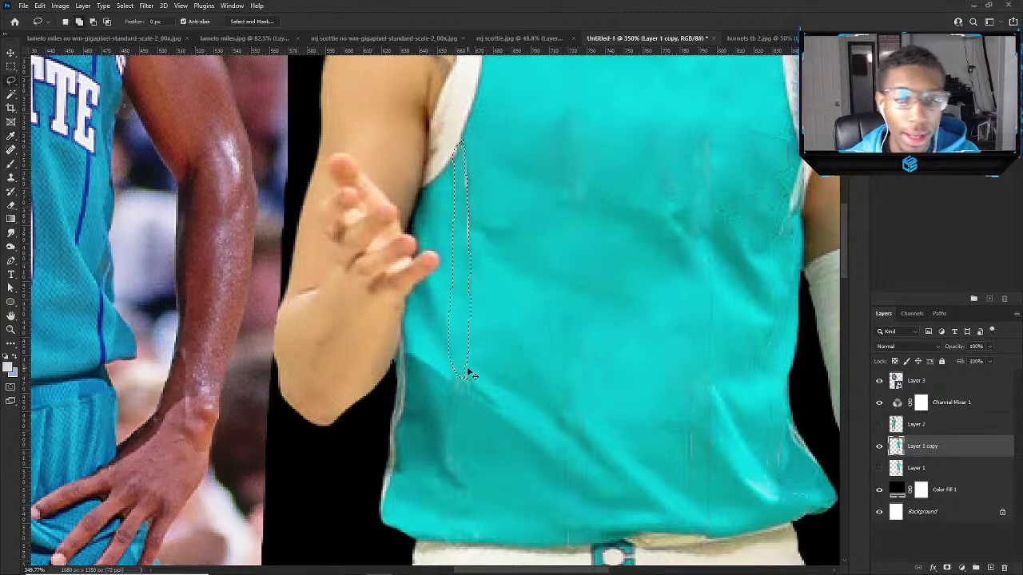
{"action": "scroll", "coordinate": [448, 320], "scroll_direction": "down", "scroll_amount": 6}
{"action": "scroll", "coordinate": [426, 270], "scroll_direction": "up", "scroll_amount": 3}
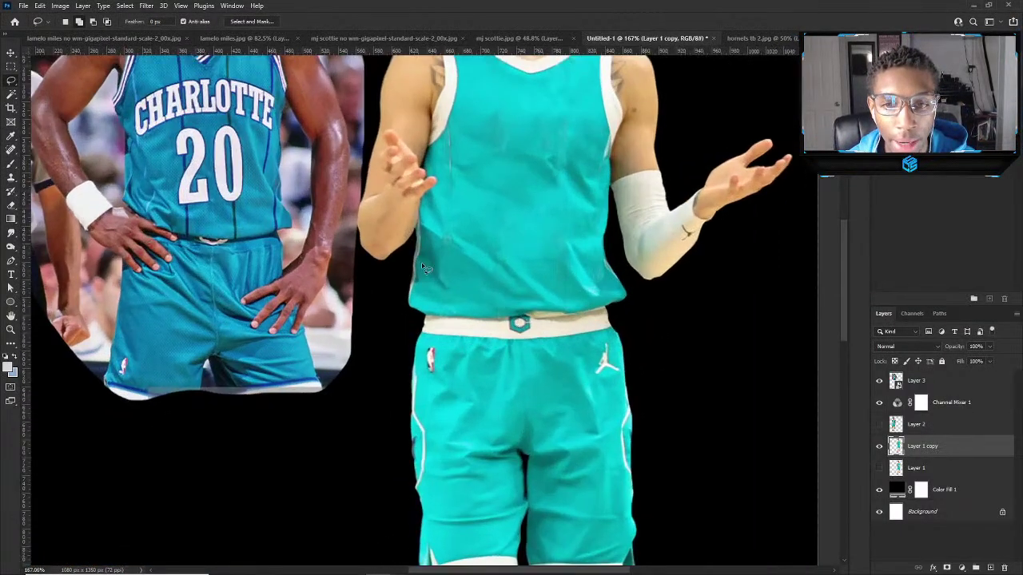
Load Layer 1 copy's outline as a selection and clone-stamp teal fabric over the light edge on the jersey's lower left side.
{"action": "scroll", "coordinate": [620, 381], "scroll_direction": "up", "scroll_amount": 5}
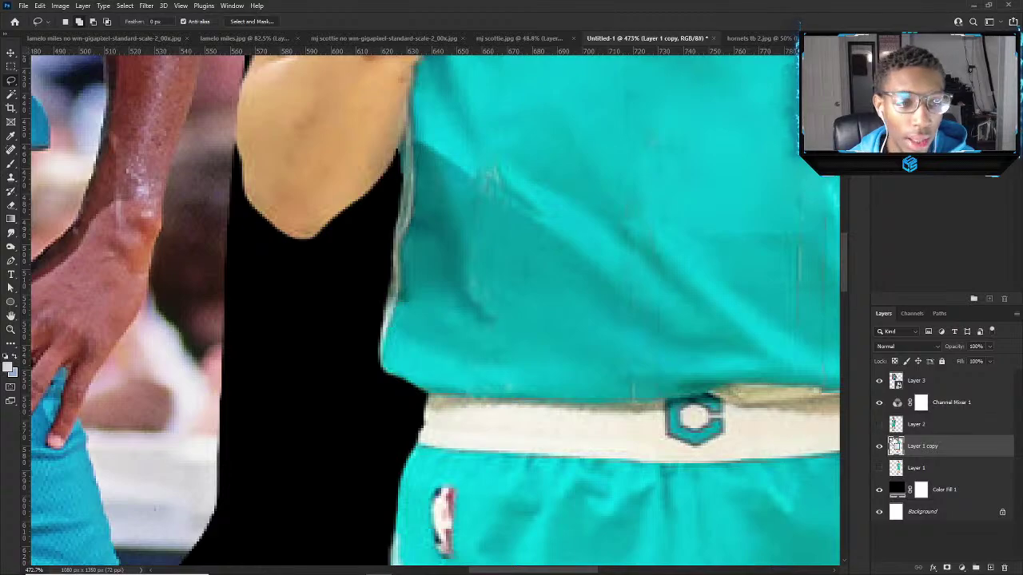
{"action": "left_click", "coordinate": [895, 446], "text": "ctrl"}
{"action": "scroll", "coordinate": [209, 230], "scroll_direction": "down", "scroll_amount": 5}
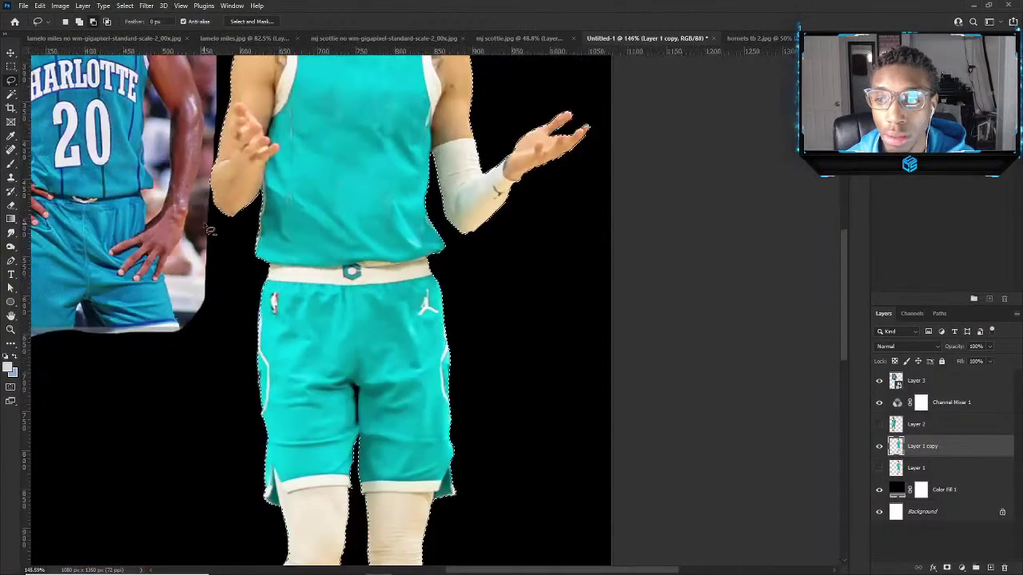
{"action": "scroll", "coordinate": [209, 230], "scroll_direction": "down", "scroll_amount": 2}
{"action": "scroll", "coordinate": [212, 256], "scroll_direction": "up", "scroll_amount": 5}
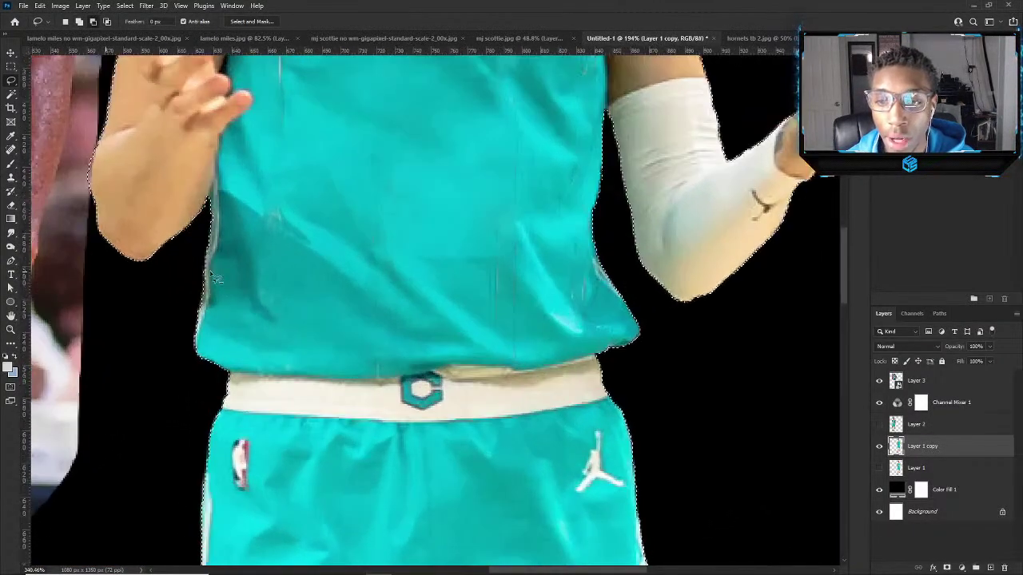
{"action": "scroll", "coordinate": [214, 277], "scroll_direction": "up", "scroll_amount": 3}
{"action": "left_click", "coordinate": [11, 177]}
{"action": "right_click", "coordinate": [219, 346], "text": "alt"}
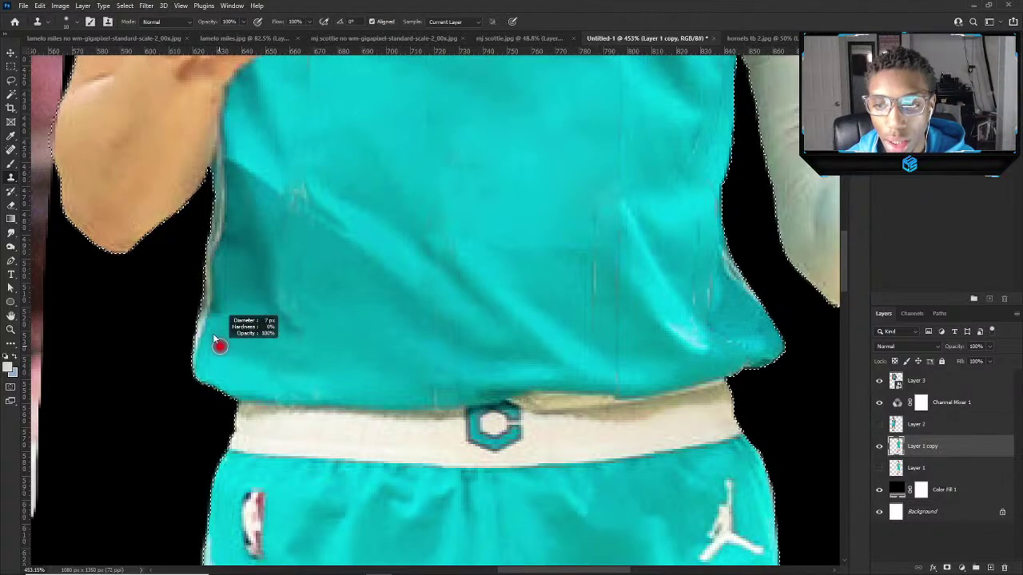
{"action": "right_click", "coordinate": [223, 331], "text": "alt"}
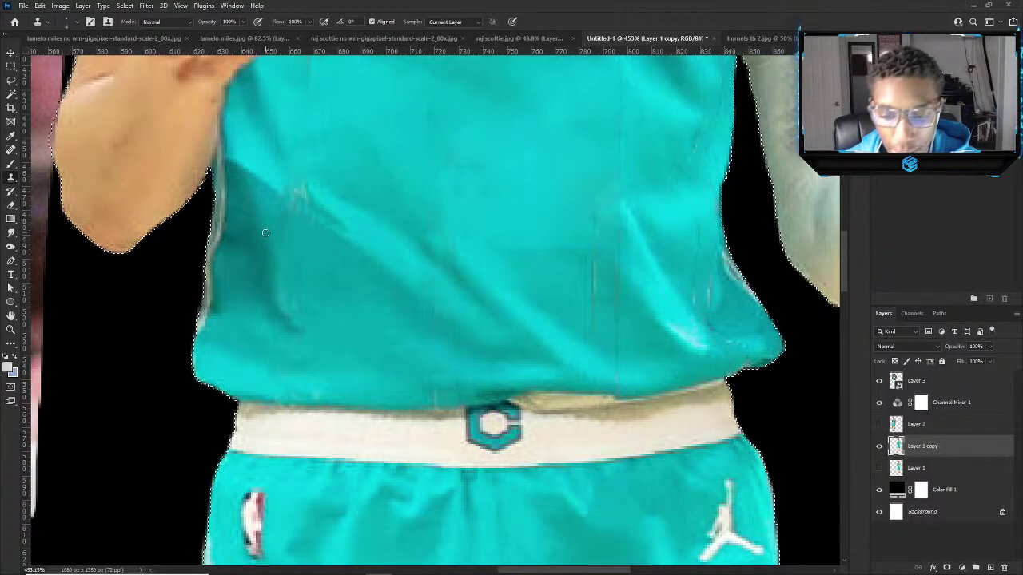
{"action": "scroll", "coordinate": [266, 234], "scroll_direction": "down", "scroll_amount": 1}
{"action": "scroll", "coordinate": [248, 248], "scroll_direction": "up", "scroll_amount": 1}
{"action": "left_click_drag", "start_coordinate": [251, 249], "coordinate": [265, 202]}
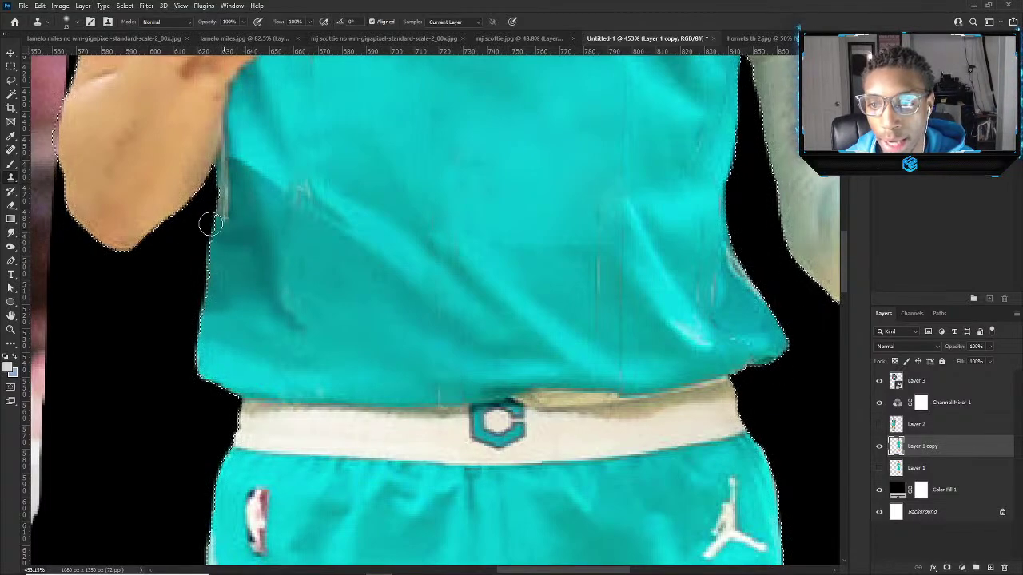
Clone-stamp the remaining light edge on the jersey's left side upward to the diagonal fold near the elbow, resampling nearby fabric.
{"action": "left_click", "coordinate": [246, 204], "text": "alt"}
{"action": "mouse_move", "coordinate": [224, 216]}
{"action": "left_mouse_down"}
{"action": "mouse_move", "coordinate": [224, 172]}
{"action": "mouse_move", "coordinate": [223, 189]}
{"action": "left_mouse_up"}
{"action": "left_click", "coordinate": [239, 200], "text": "alt"}
{"action": "right_click", "coordinate": [242, 144], "text": "alt"}
{"action": "left_click", "coordinate": [240, 131], "text": "alt"}
{"action": "right_click", "coordinate": [233, 163], "text": "alt"}
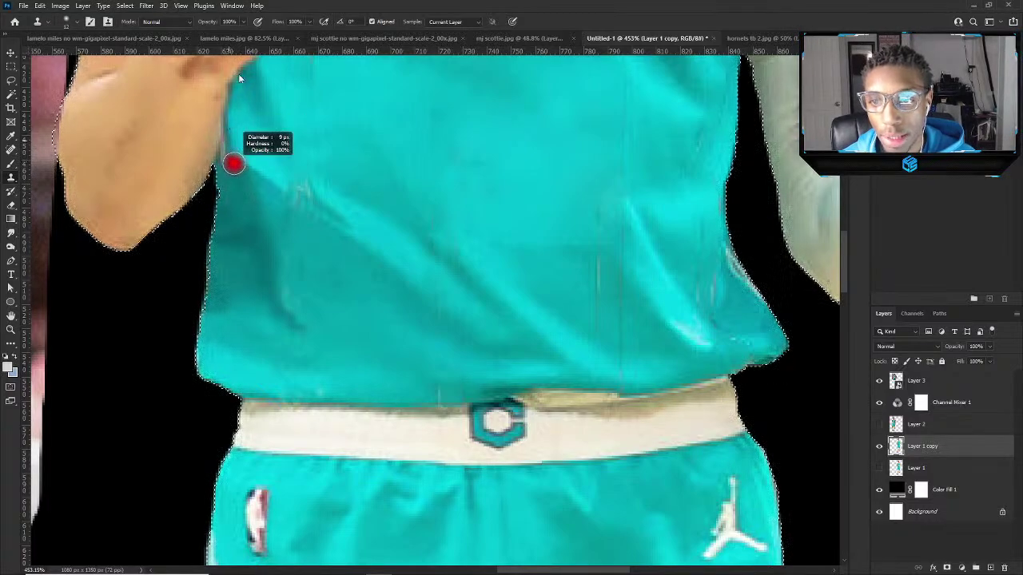
{"action": "left_click", "coordinate": [237, 163], "text": "alt"}
{"action": "mouse_move", "coordinate": [222, 164]}
{"action": "left_mouse_down"}
{"action": "mouse_move", "coordinate": [220, 174]}
{"action": "mouse_move", "coordinate": [222, 154]}
{"action": "mouse_move", "coordinate": [219, 176]}
{"action": "left_mouse_up"}
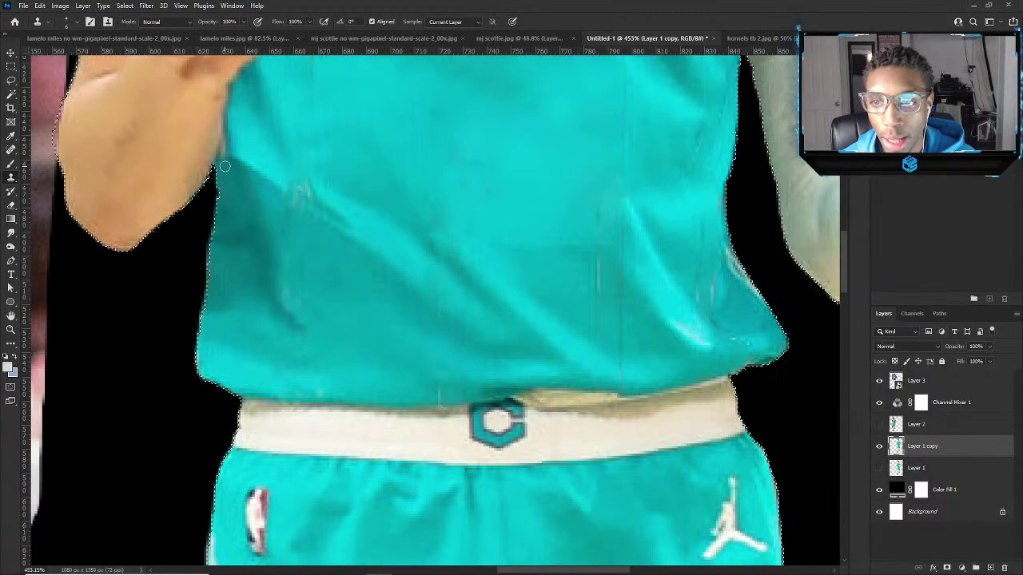
{"action": "scroll", "coordinate": [269, 214], "scroll_direction": "down", "scroll_amount": 2}
{"action": "scroll", "coordinate": [268, 216], "scroll_direction": "up", "scroll_amount": 2}
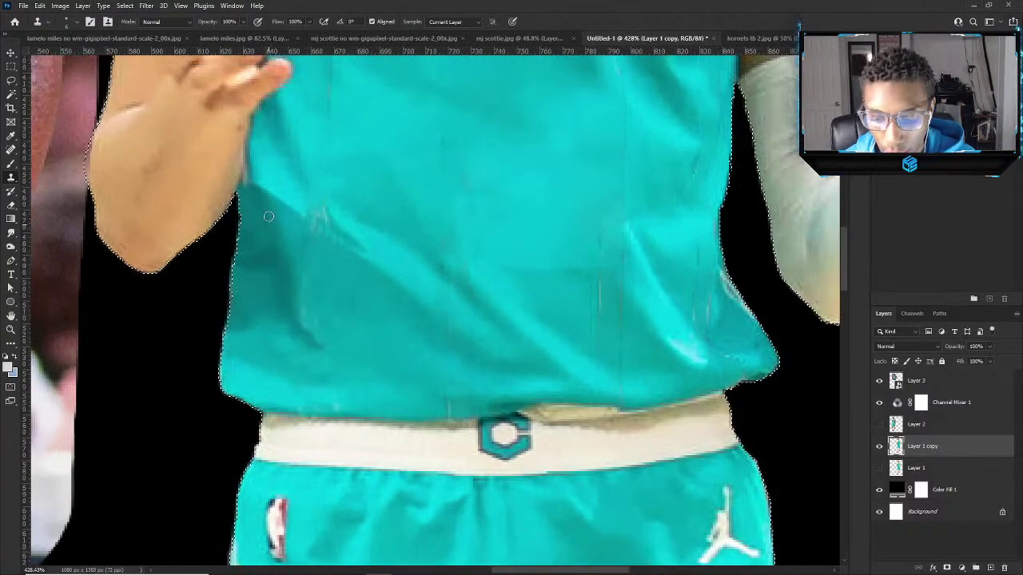
Touch up the light sliver where the jersey's left edge meets the elbow with a smaller clone-stamp brush.
{"action": "scroll", "coordinate": [269, 216], "scroll_direction": "up", "scroll_amount": 3}
{"action": "scroll", "coordinate": [256, 208], "scroll_direction": "up", "scroll_amount": 1}
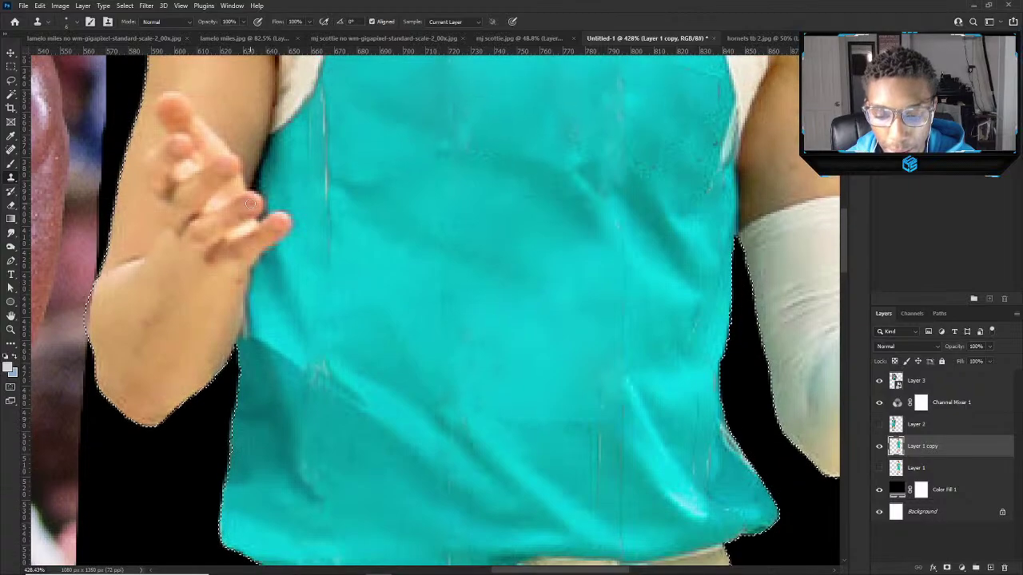
{"action": "scroll", "coordinate": [251, 204], "scroll_direction": "up", "scroll_amount": 3}
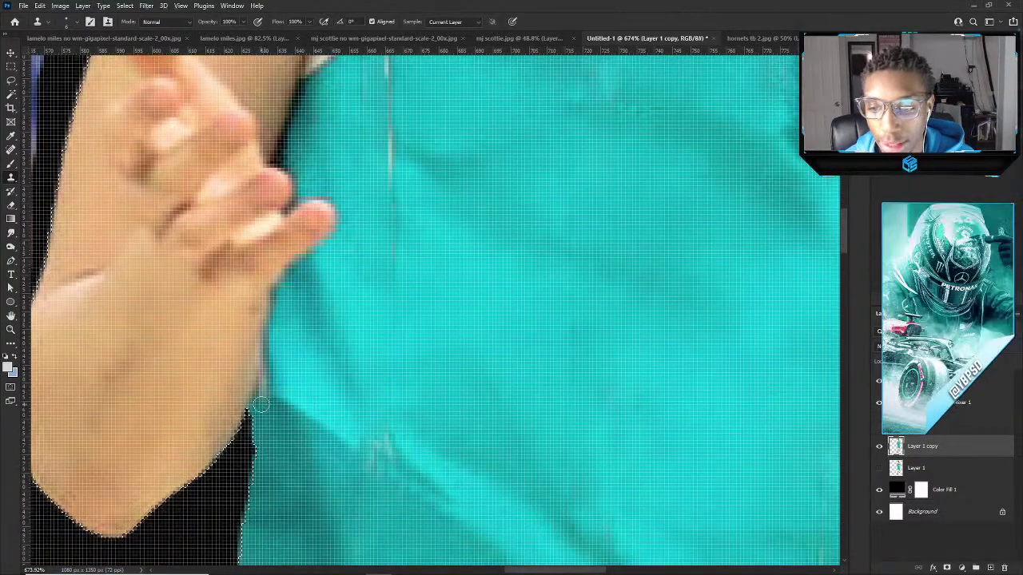
{"action": "right_click", "coordinate": [262, 405], "text": "alt"}
{"action": "right_click", "coordinate": [262, 406], "text": "alt"}
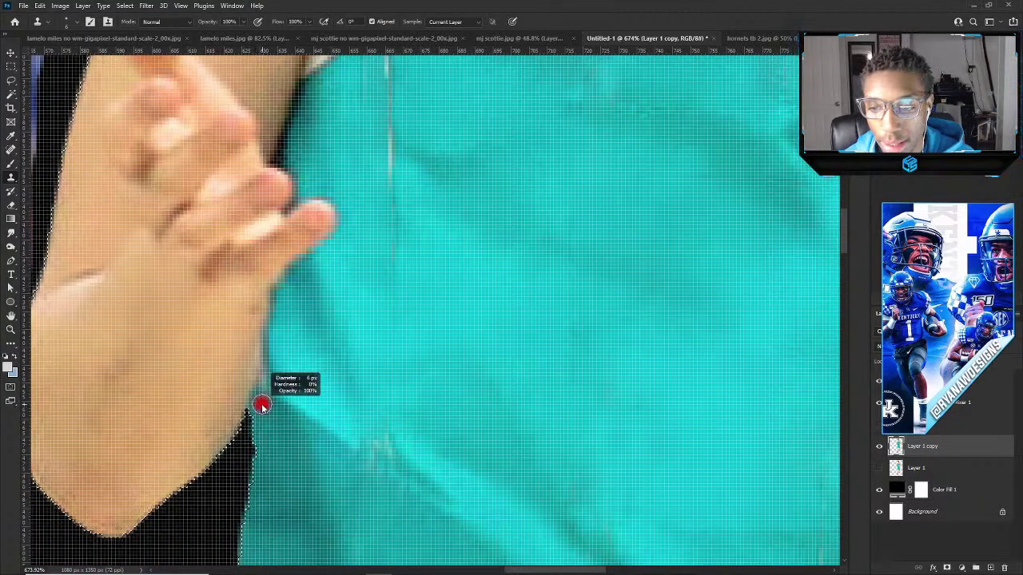
{"action": "scroll", "coordinate": [262, 394], "scroll_direction": "down", "scroll_amount": 2}
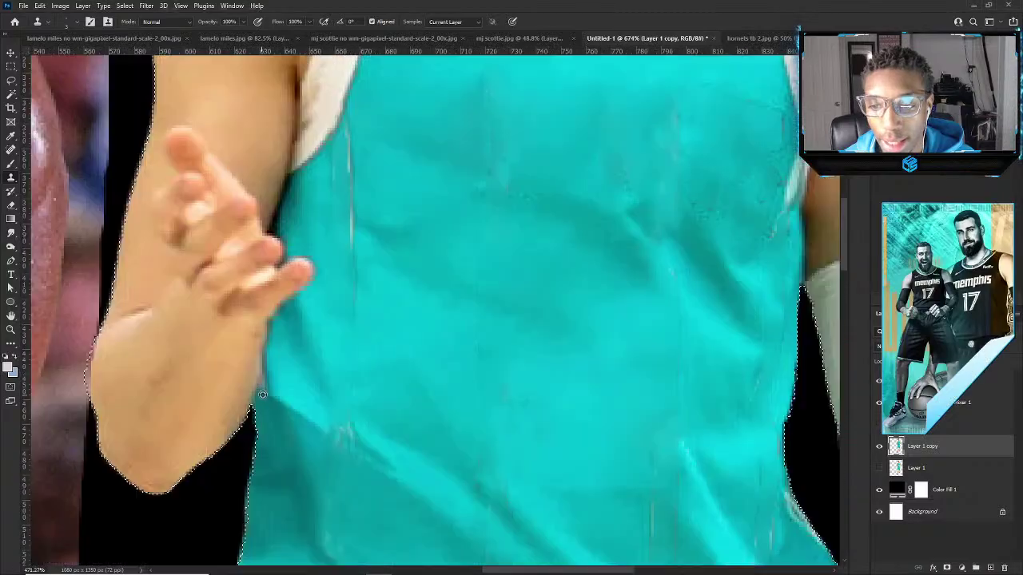
{"action": "scroll", "coordinate": [262, 394], "scroll_direction": "down", "scroll_amount": 6}
{"action": "scroll", "coordinate": [716, 270], "scroll_direction": "up", "scroll_amount": 2}
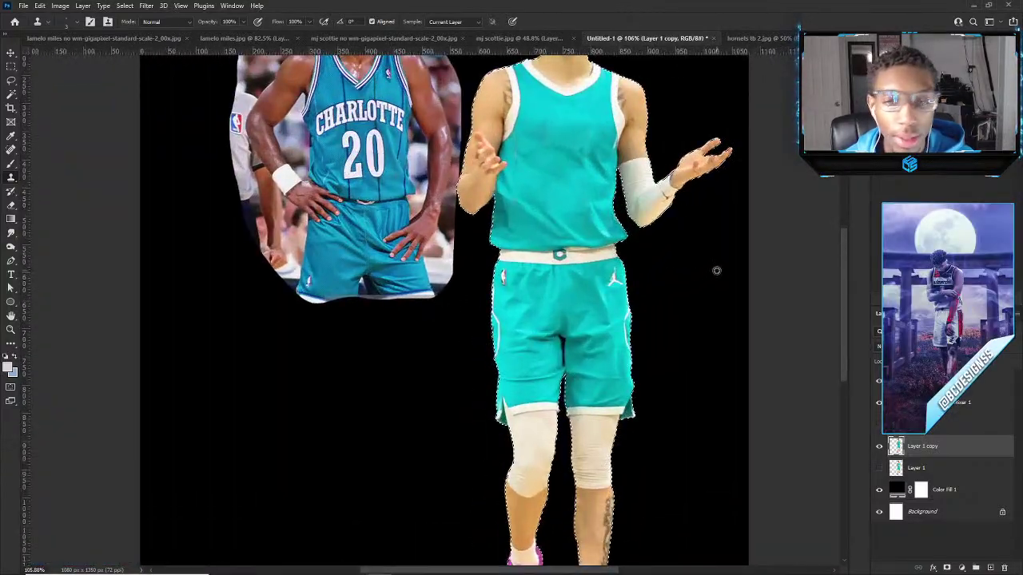
Clear the outline selection, lasso the Jordan logo on the shorts, content-aware fill it, and deselect.
{"action": "scroll", "coordinate": [716, 270], "scroll_direction": "up", "scroll_amount": 5}
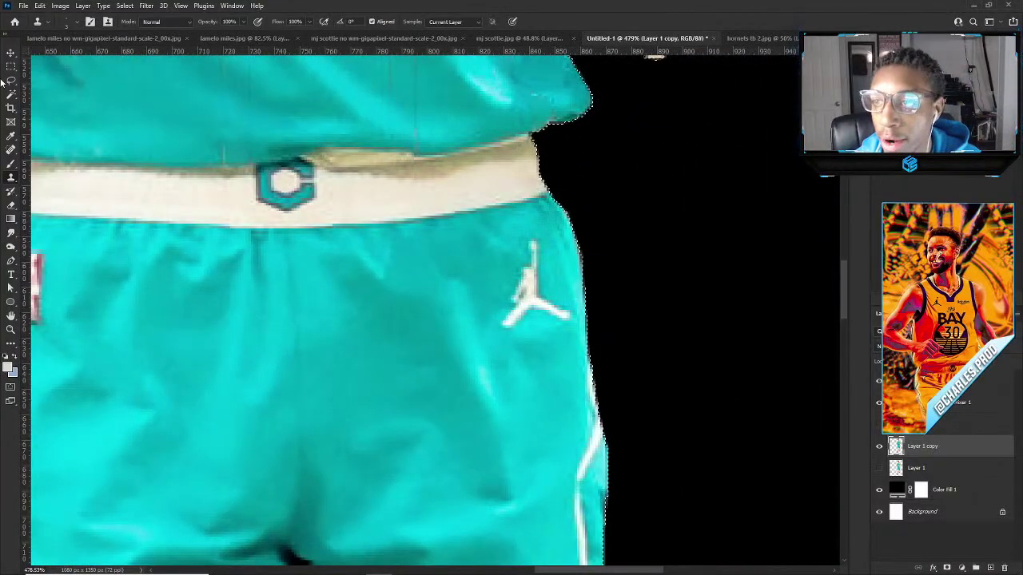
{"action": "left_click", "coordinate": [11, 81]}
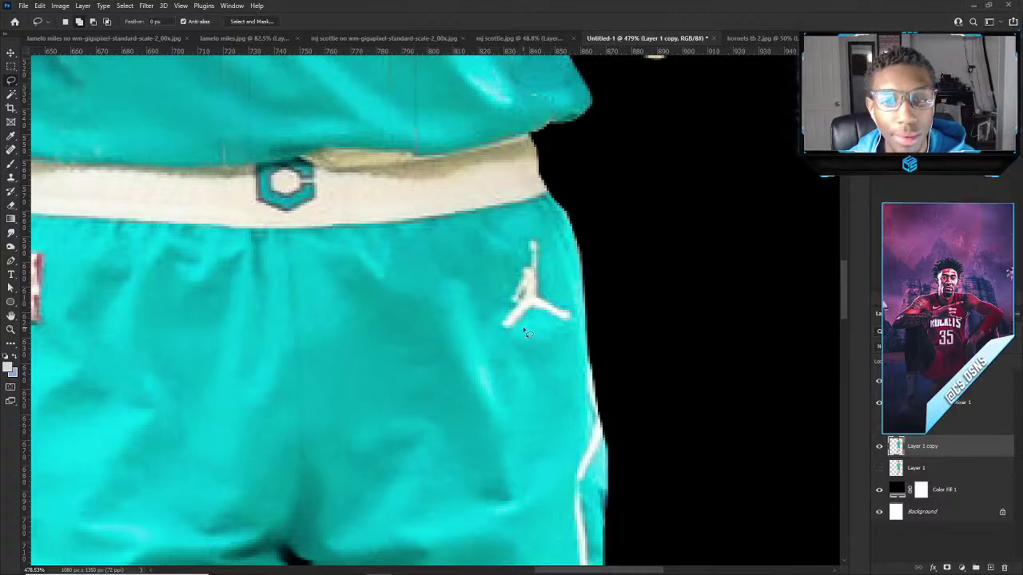
{"action": "mouse_move", "coordinate": [521, 329]}
{"action": "left_mouse_down"}
{"action": "mouse_move", "coordinate": [551, 319]}
{"action": "mouse_move", "coordinate": [569, 330]}
{"action": "mouse_move", "coordinate": [574, 317]}
{"action": "mouse_move", "coordinate": [543, 295]}
{"action": "mouse_move", "coordinate": [545, 248]}
{"action": "mouse_move", "coordinate": [532, 242]}
{"action": "mouse_move", "coordinate": [506, 336]}
{"action": "left_mouse_up"}
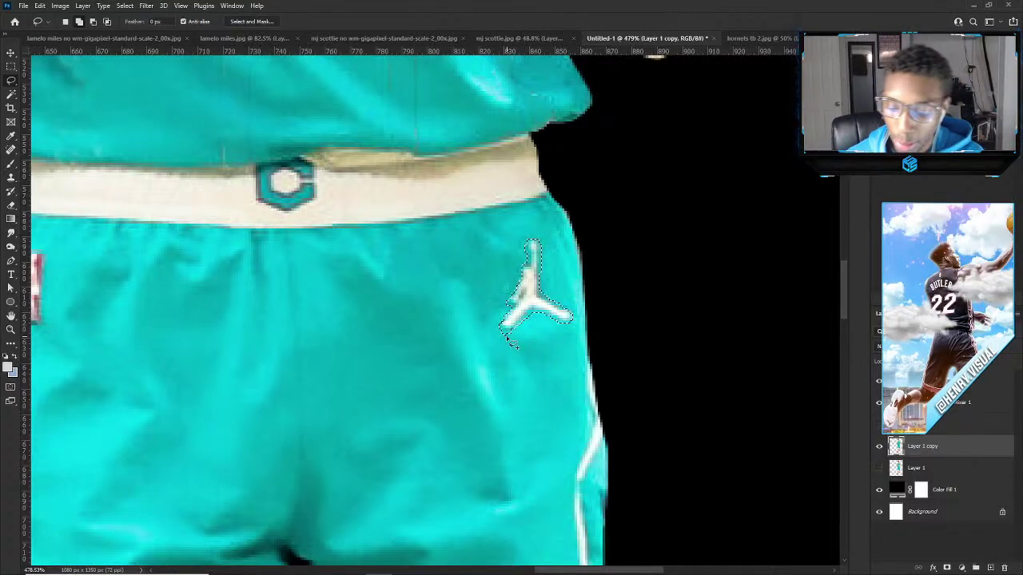
{"action": "key", "text": "shift+BackSpace"}
{"action": "key", "text": "Return"}
{"action": "key", "text": "ctrl+d"}
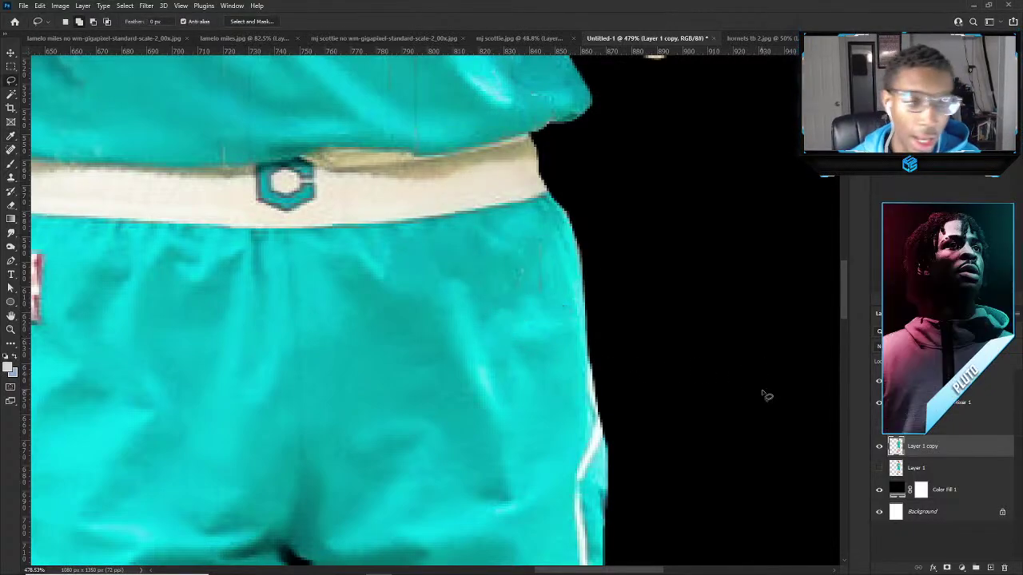
Lasso the NBA logo on the left leg of the shorts, content-aware fill it, and deselect.
{"action": "scroll", "coordinate": [271, 250], "scroll_direction": "down", "scroll_amount": 3}
{"action": "scroll", "coordinate": [272, 251], "scroll_direction": "down", "scroll_amount": 6}
{"action": "key", "text": "v"}
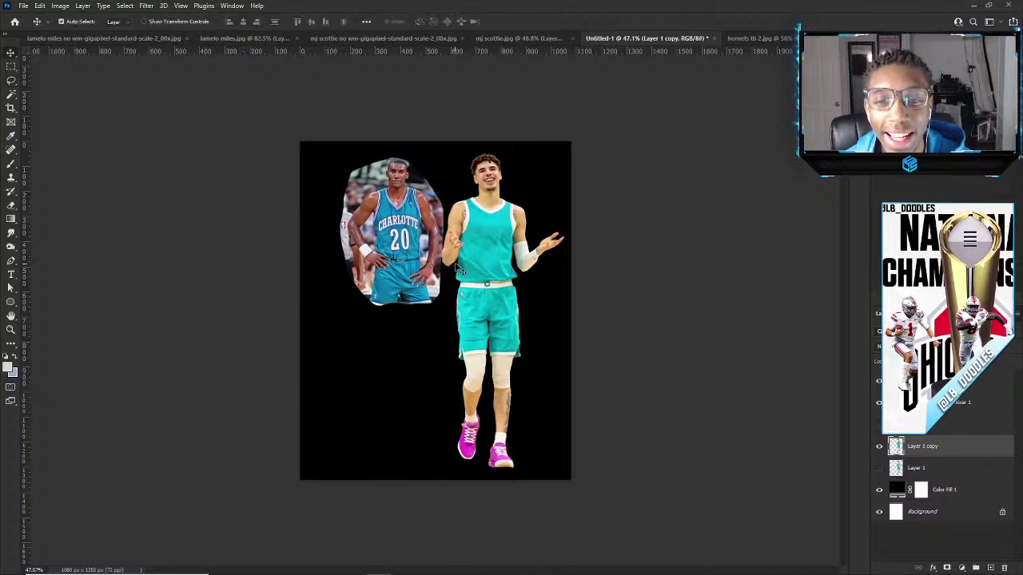
{"action": "scroll", "coordinate": [521, 330], "scroll_direction": "up", "scroll_amount": 2}
{"action": "scroll", "coordinate": [521, 330], "scroll_direction": "up", "scroll_amount": 8}
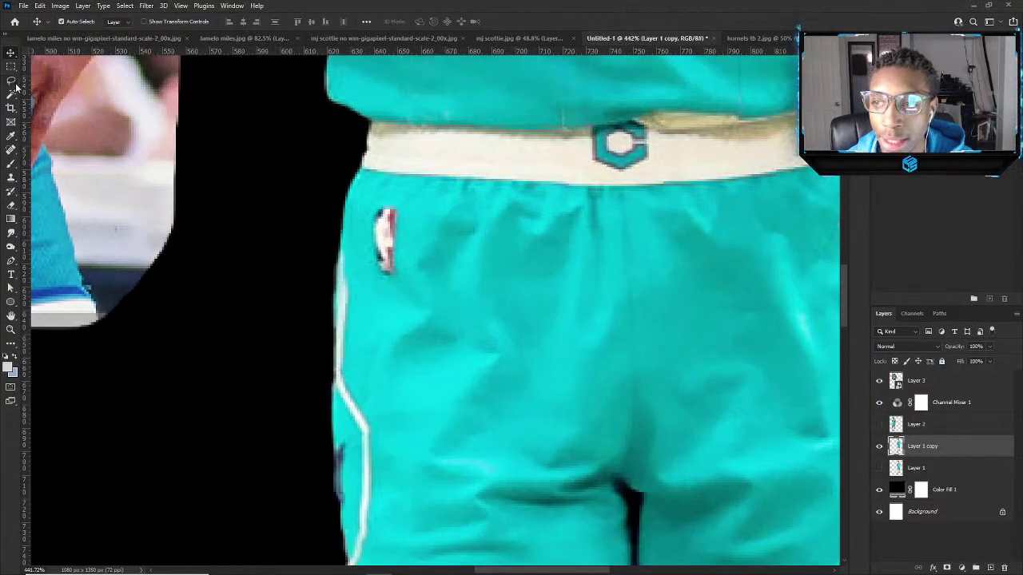
{"action": "left_click", "coordinate": [13, 82]}
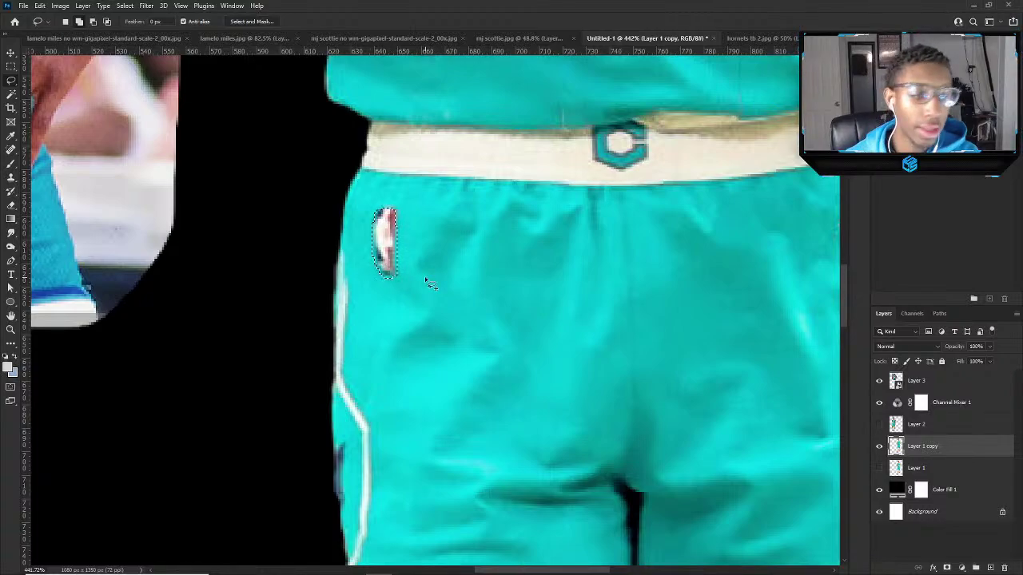
{"action": "key", "text": "shift+F5"}
{"action": "key", "text": "Return"}
{"action": "scroll", "coordinate": [381, 268], "scroll_direction": "down", "scroll_amount": 5}
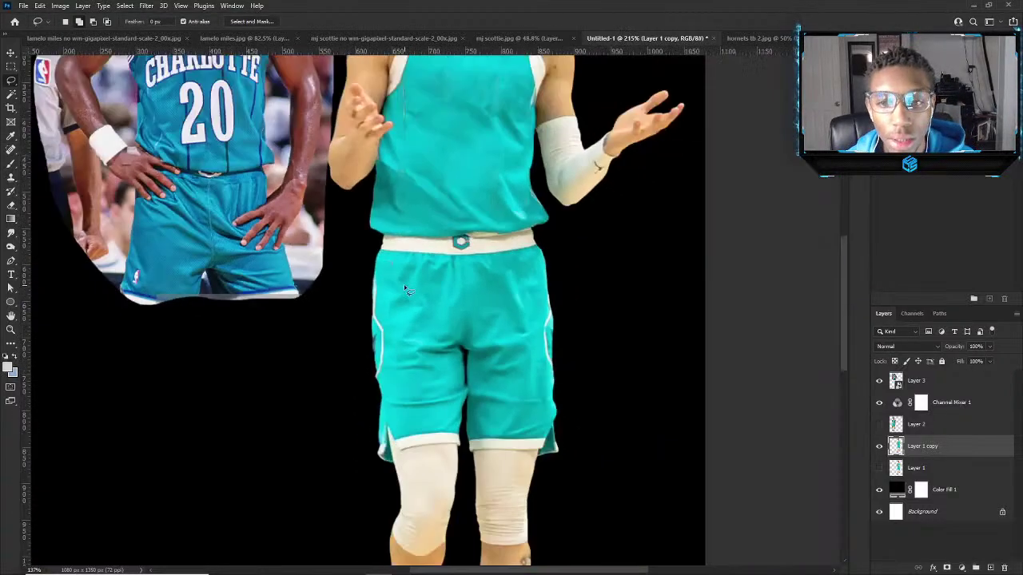
Clone-stamp clean teal fabric over the leftover marks where the NBA logo was on the shorts.
{"action": "scroll", "coordinate": [353, 185], "scroll_direction": "up", "scroll_amount": 4}
{"action": "left_click", "coordinate": [12, 177]}
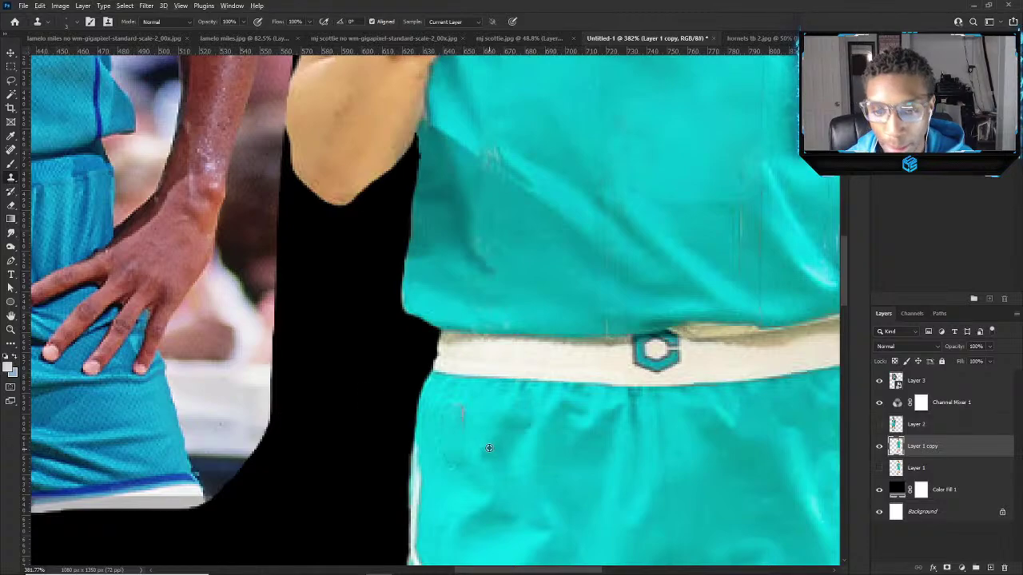
{"action": "right_click", "coordinate": [489, 416], "text": "alt"}
{"action": "left_click", "coordinate": [465, 425]}
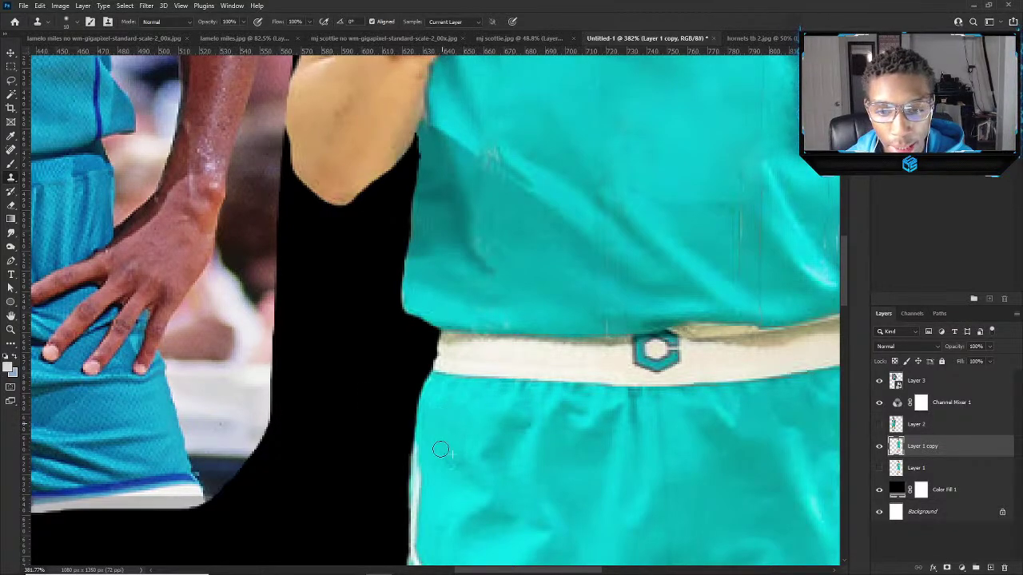
{"action": "scroll", "coordinate": [447, 460], "scroll_direction": "down", "scroll_amount": 2}
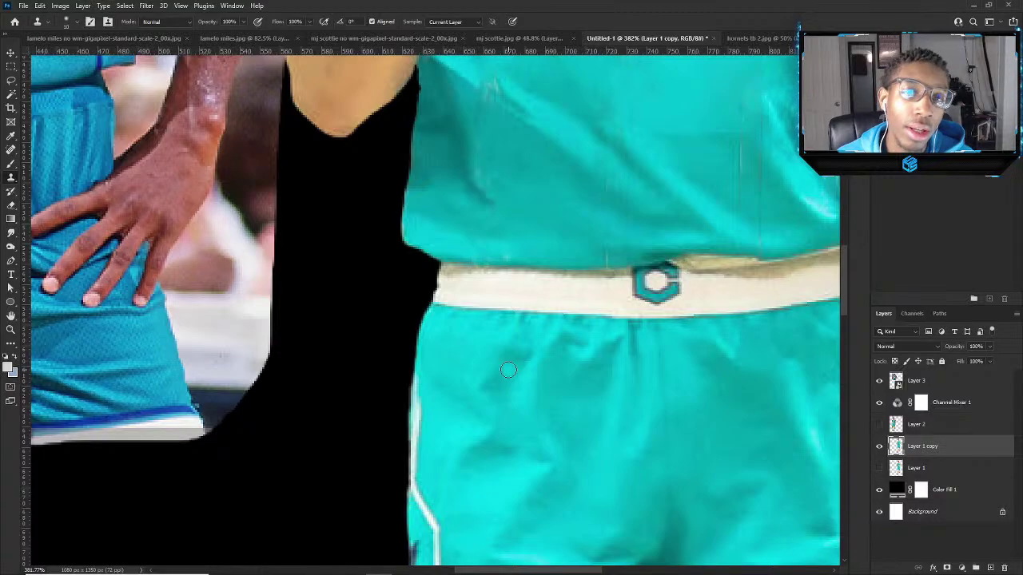
{"action": "key", "text": "ctrl+0"}
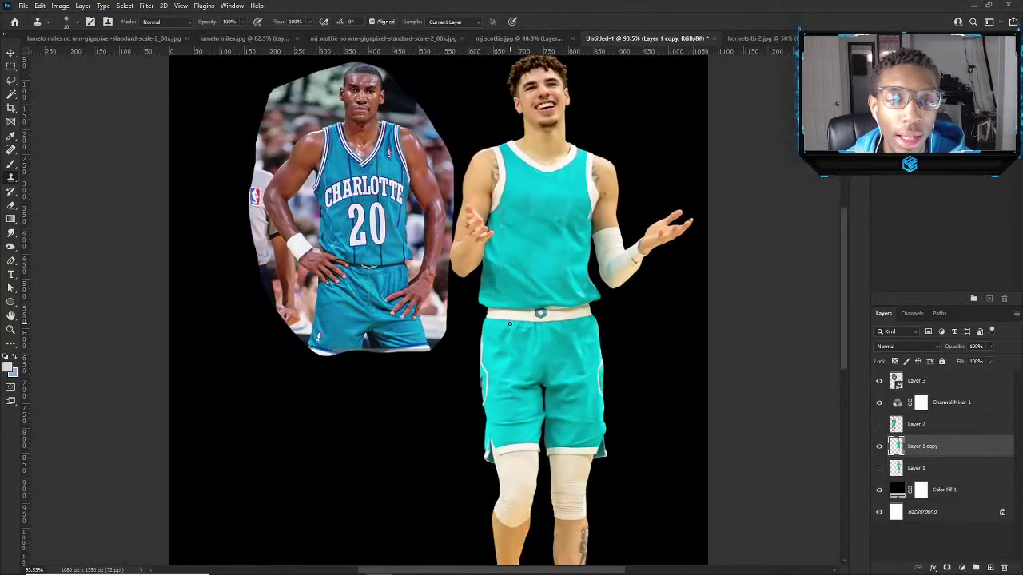
Lasso the white stripe and side panel on the shorts' left edge, content-aware fill the area, and deselect.
{"action": "key", "text": "v"}
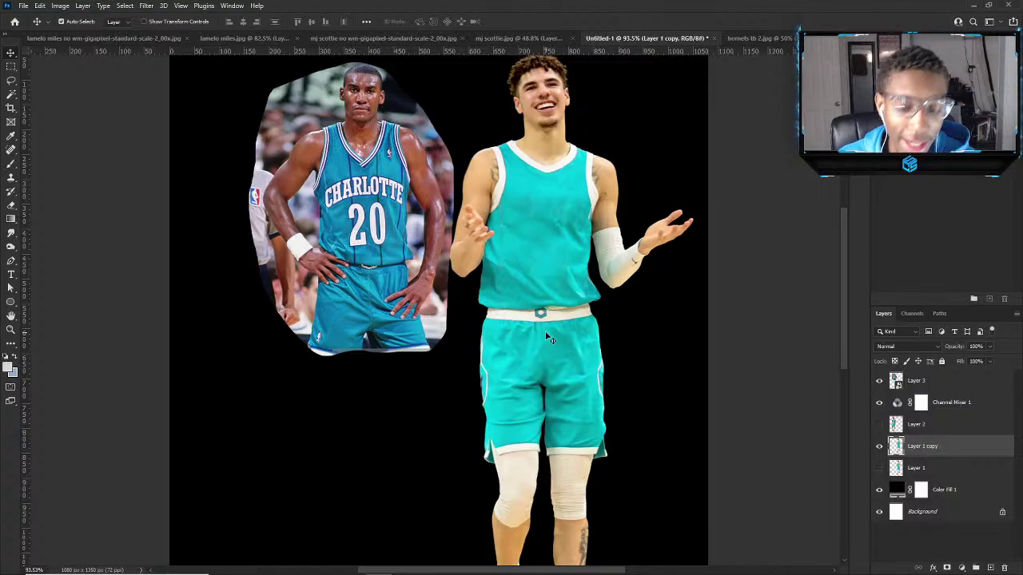
{"action": "scroll", "coordinate": [541, 341], "scroll_direction": "up", "scroll_amount": 5}
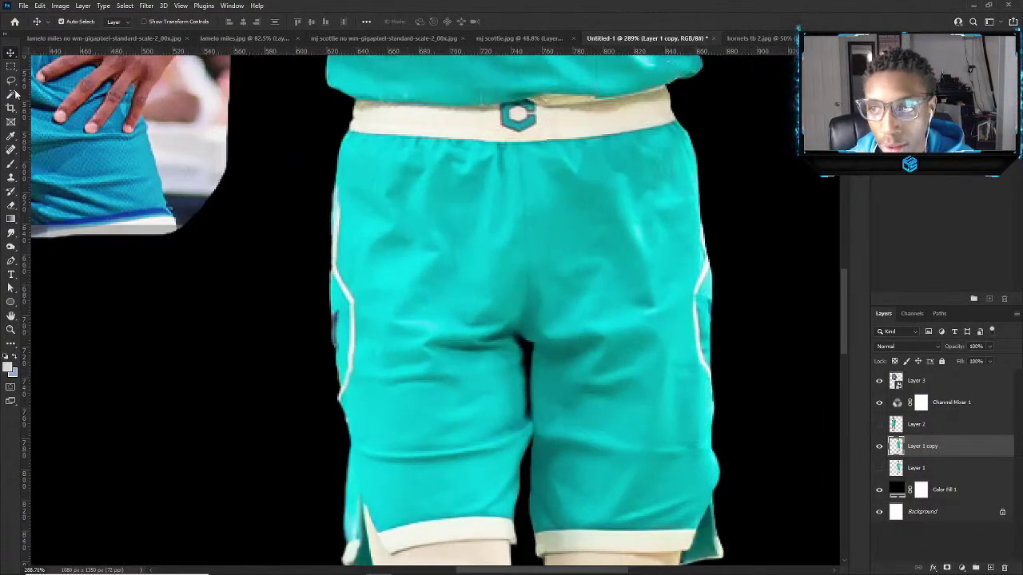
{"action": "left_click", "coordinate": [12, 81]}
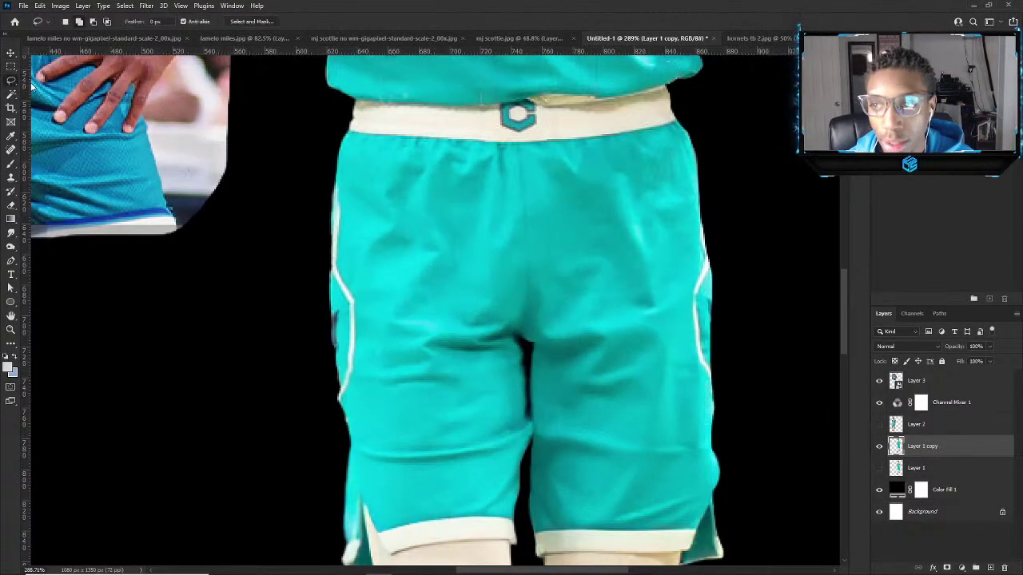
{"action": "scroll", "coordinate": [363, 358], "scroll_direction": "up", "scroll_amount": 2}
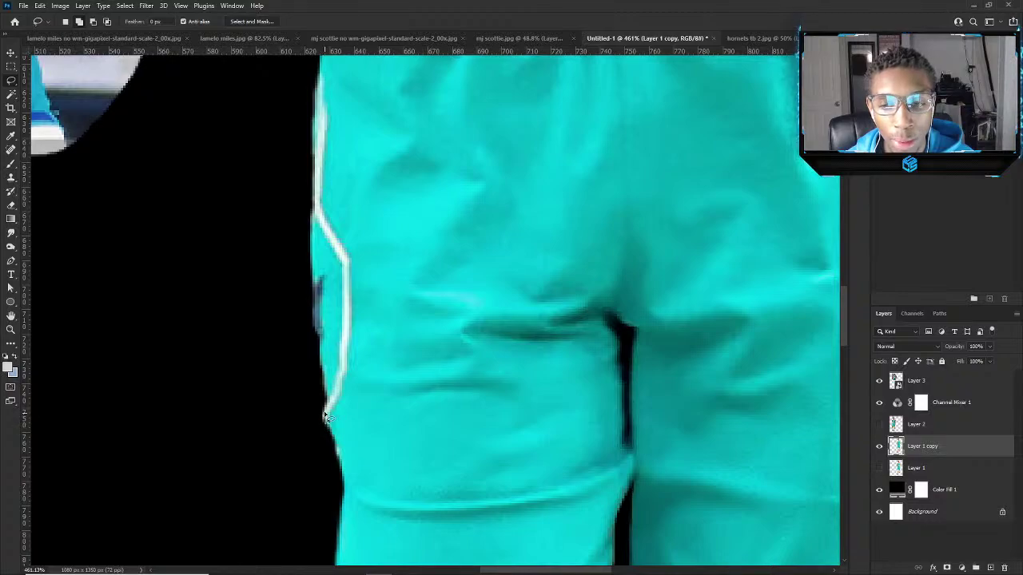
{"action": "left_click_drag", "start_coordinate": [326, 417], "coordinate": [319, 344]}
{"action": "left_click_drag", "start_coordinate": [316, 307], "coordinate": [316, 223]}
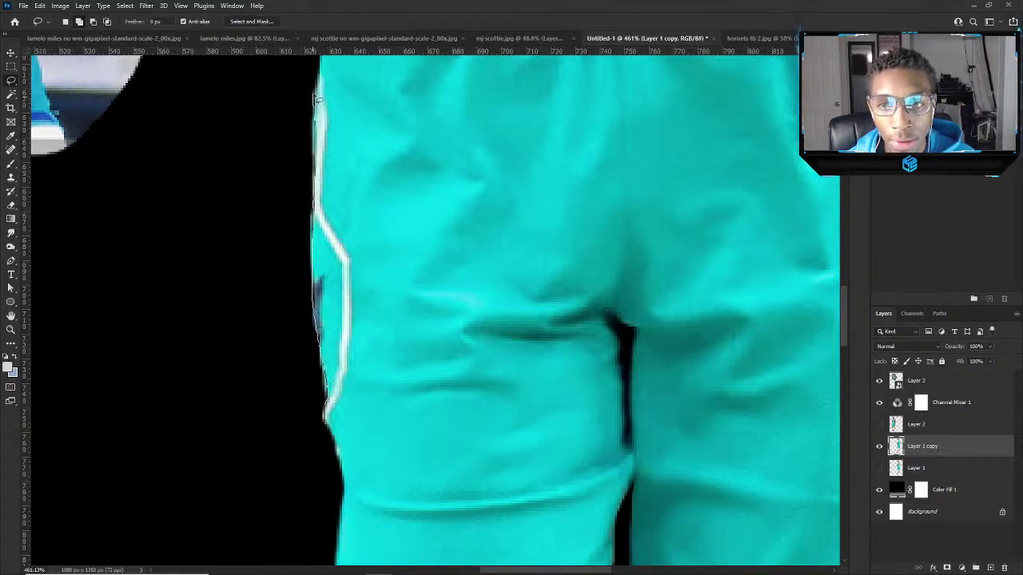
{"action": "left_click_drag", "start_coordinate": [326, 103], "coordinate": [328, 193]}
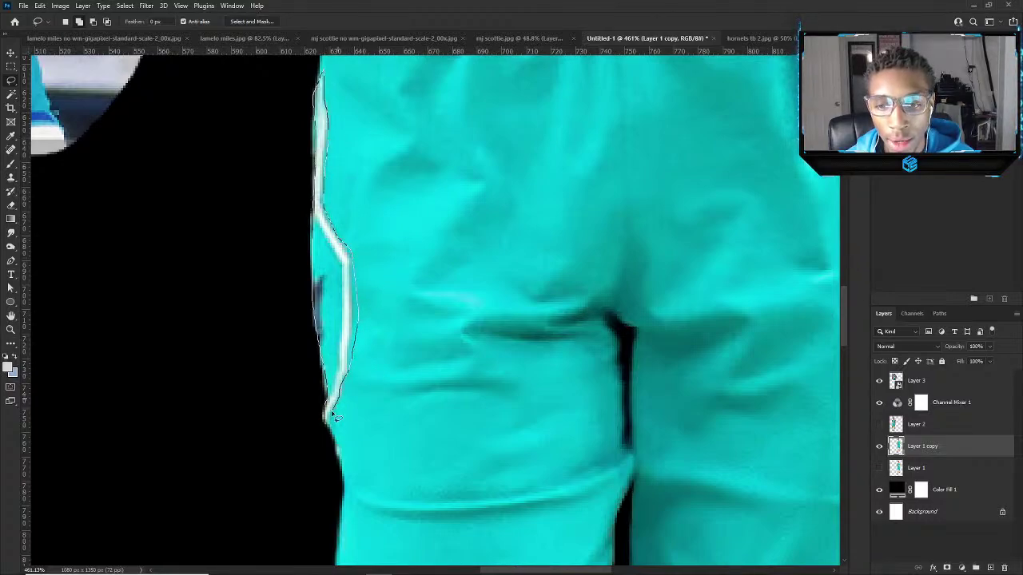
{"action": "mouse_move", "coordinate": [331, 428]}
{"action": "left_mouse_down"}
{"action": "mouse_move", "coordinate": [342, 392]}
{"action": "mouse_move", "coordinate": [328, 328]}
{"action": "left_mouse_up"}
{"action": "key", "text": "shift+F5"}
{"action": "key", "text": "Return"}
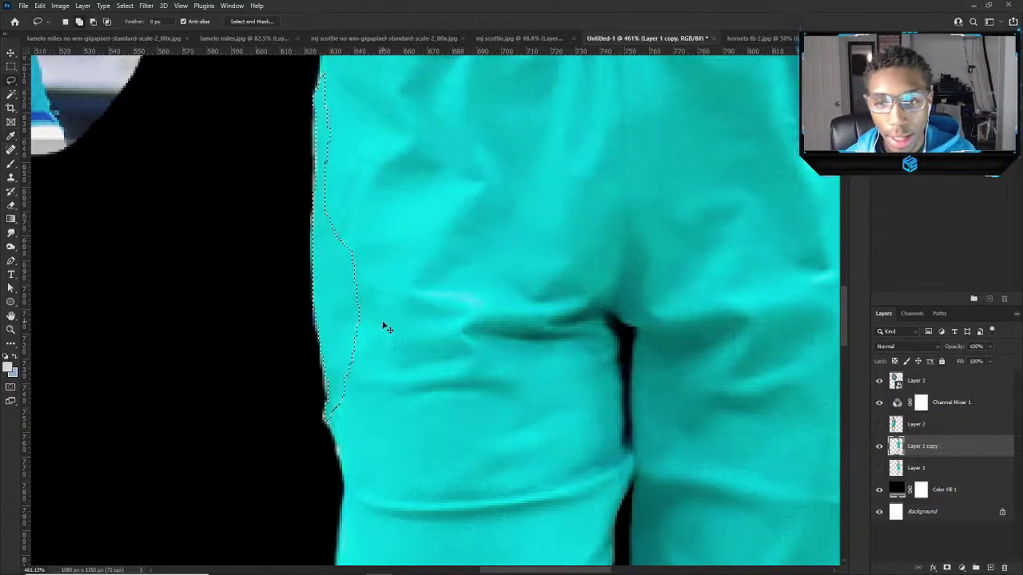
{"action": "scroll", "coordinate": [368, 320], "scroll_direction": "down", "scroll_amount": 8}
Lasso the white stripe on the shorts' right edge, content-aware fill the area, and deselect.
{"action": "scroll", "coordinate": [507, 296], "scroll_direction": "up", "scroll_amount": 8}
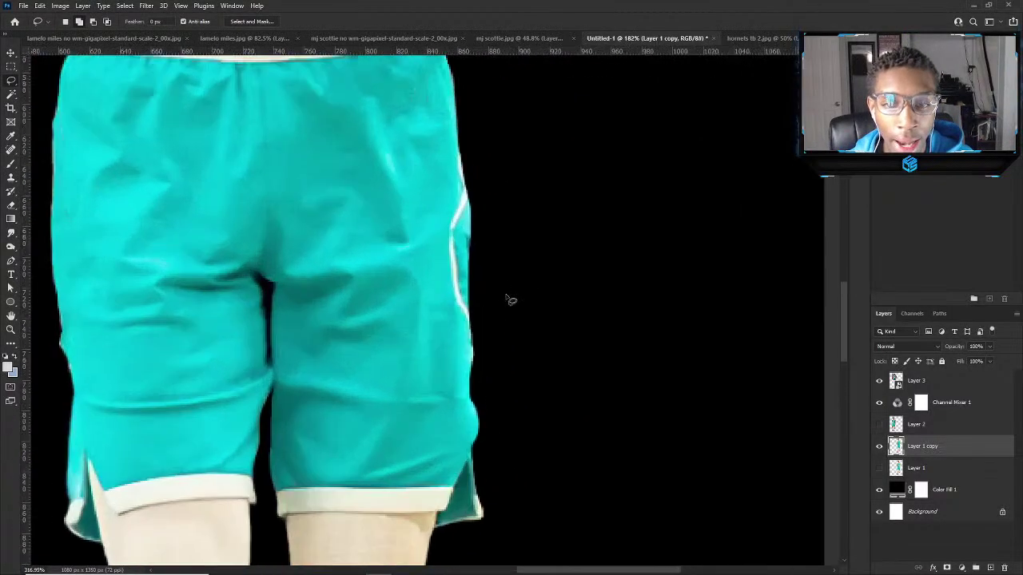
{"action": "mouse_move", "coordinate": [469, 330]}
{"action": "left_mouse_down"}
{"action": "mouse_move", "coordinate": [468, 214]}
{"action": "mouse_move", "coordinate": [453, 132]}
{"action": "mouse_move", "coordinate": [452, 146]}
{"action": "left_mouse_up"}
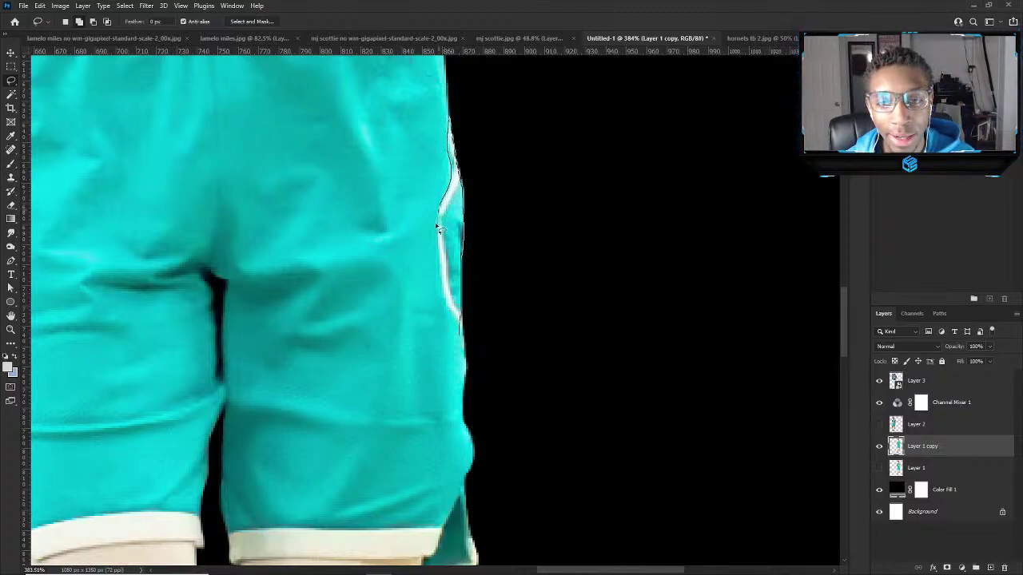
{"action": "left_click_drag", "start_coordinate": [459, 328], "coordinate": [462, 328]}
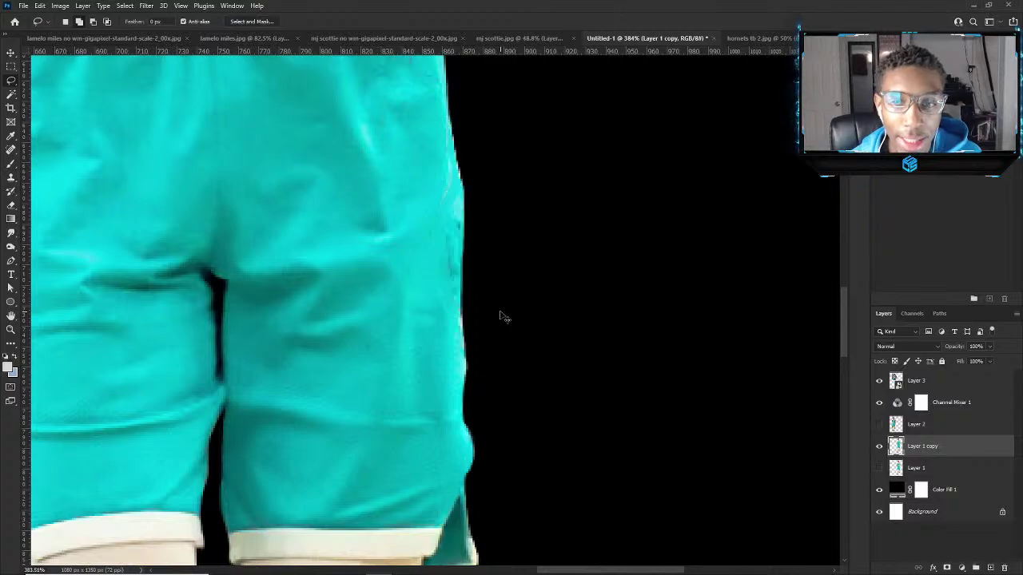
Spot-heal the thin vertical stripe remnants on the jersey below the left armhole.
{"action": "scroll", "coordinate": [500, 314], "scroll_direction": "down", "scroll_amount": 10}
{"action": "scroll", "coordinate": [452, 240], "scroll_direction": "up", "scroll_amount": 10}
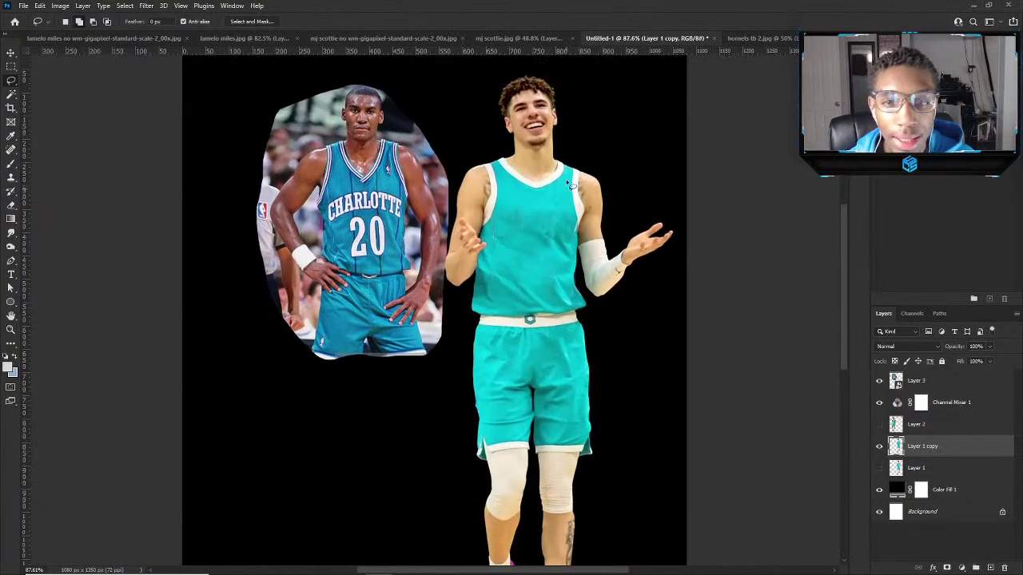
{"action": "key", "text": "v"}
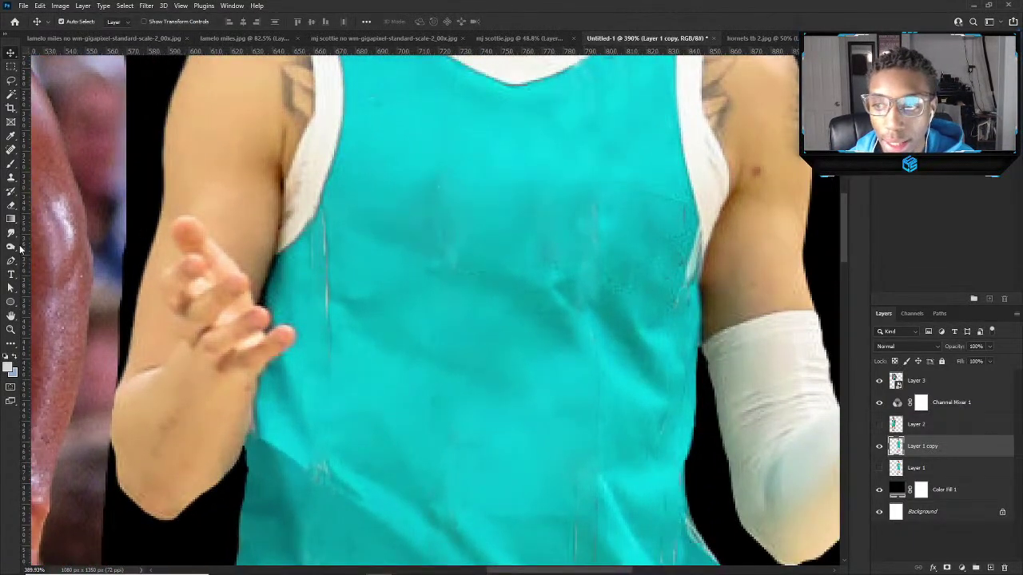
{"action": "left_click", "coordinate": [12, 150]}
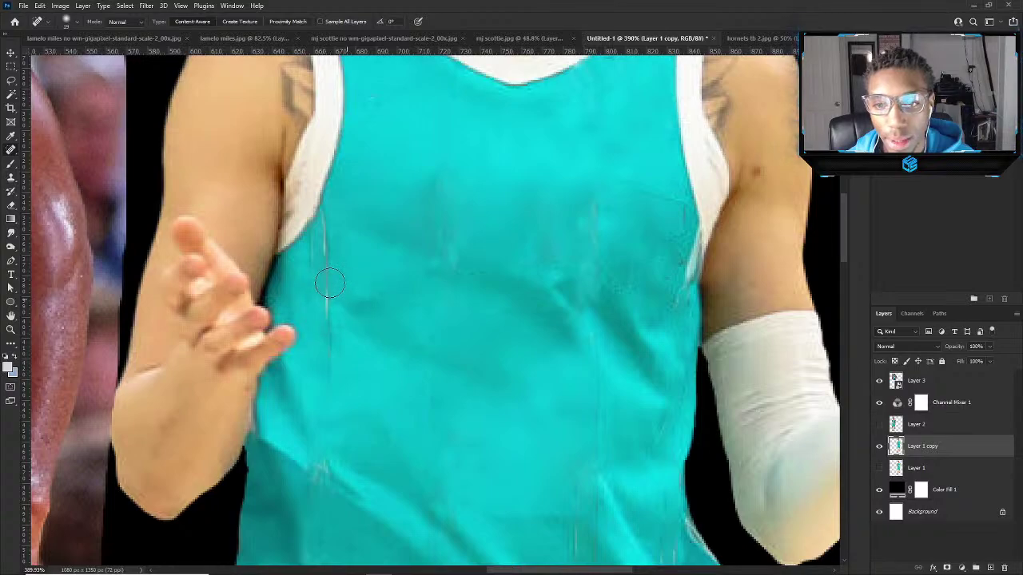
{"action": "left_click_drag", "start_coordinate": [359, 319], "coordinate": [335, 327]}
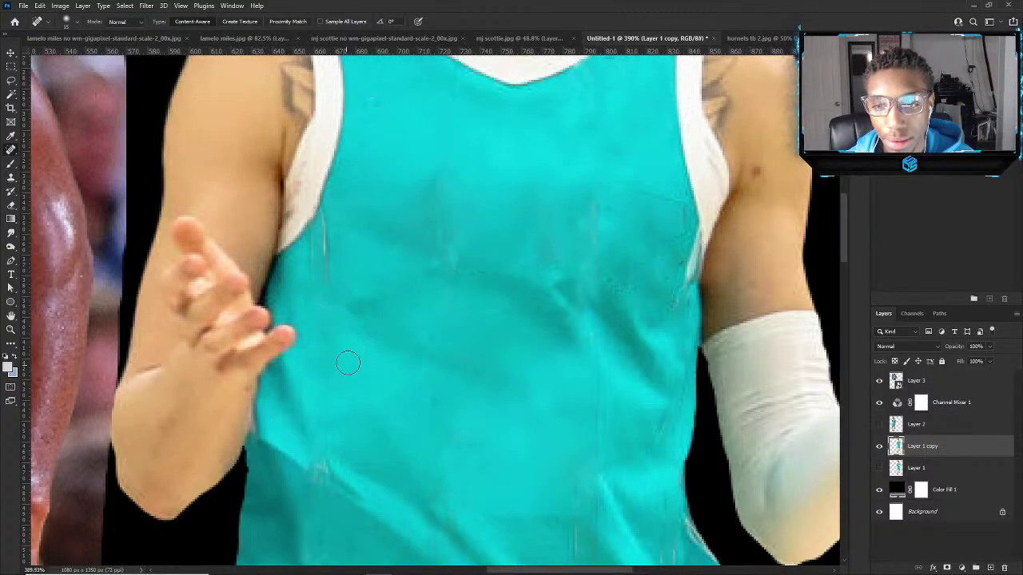
{"action": "mouse_move", "coordinate": [357, 280]}
{"action": "left_mouse_down"}
{"action": "mouse_move", "coordinate": [341, 278]}
{"action": "mouse_move", "coordinate": [331, 223]}
{"action": "left_mouse_up"}
{"action": "mouse_move", "coordinate": [315, 261]}
{"action": "left_mouse_down"}
{"action": "mouse_move", "coordinate": [330, 210]}
{"action": "mouse_move", "coordinate": [318, 217]}
{"action": "mouse_move", "coordinate": [357, 164]}
{"action": "left_mouse_up"}
{"action": "key", "text": "bracketright"}
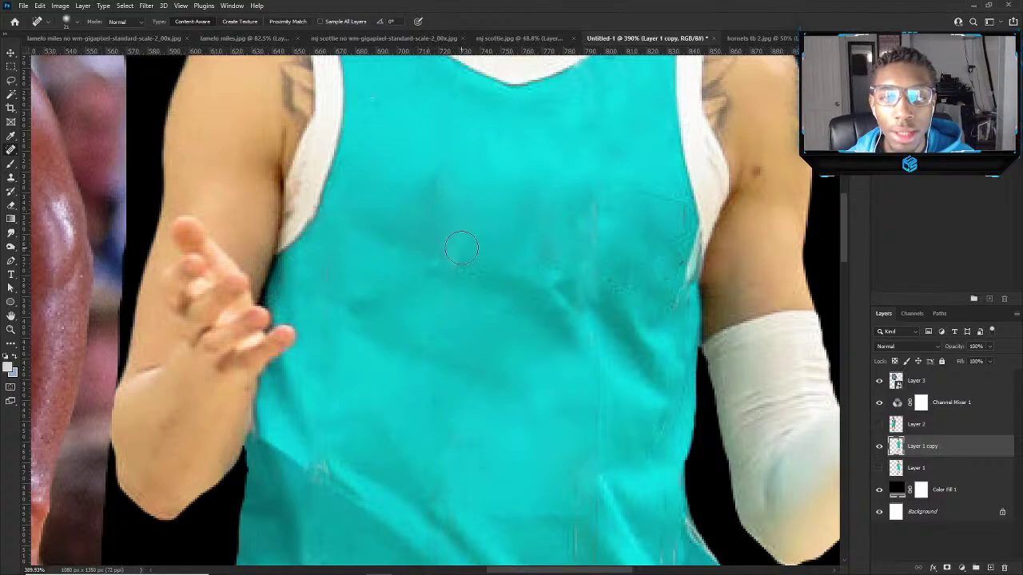
Spot-heal the leftover marks across the jersey's chest and the speckled patch beside the right armhole.
{"action": "mouse_move", "coordinate": [463, 254]}
{"action": "left_mouse_down"}
{"action": "mouse_move", "coordinate": [477, 270]}
{"action": "mouse_move", "coordinate": [560, 249]}
{"action": "left_mouse_up"}
{"action": "left_click", "coordinate": [614, 280]}
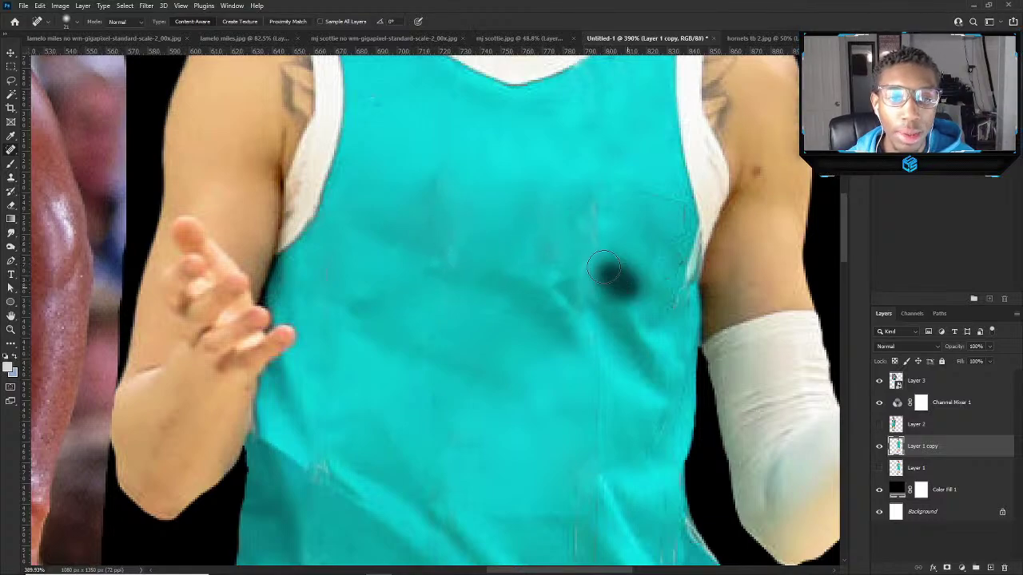
{"action": "left_click_drag", "start_coordinate": [642, 271], "coordinate": [645, 247]}
{"action": "left_click_drag", "start_coordinate": [669, 314], "coordinate": [673, 300]}
{"action": "key", "text": "bracketleft"}
{"action": "mouse_move", "coordinate": [675, 262]}
{"action": "left_mouse_down"}
{"action": "mouse_move", "coordinate": [674, 205]}
{"action": "mouse_move", "coordinate": [647, 189]}
{"action": "left_mouse_up"}
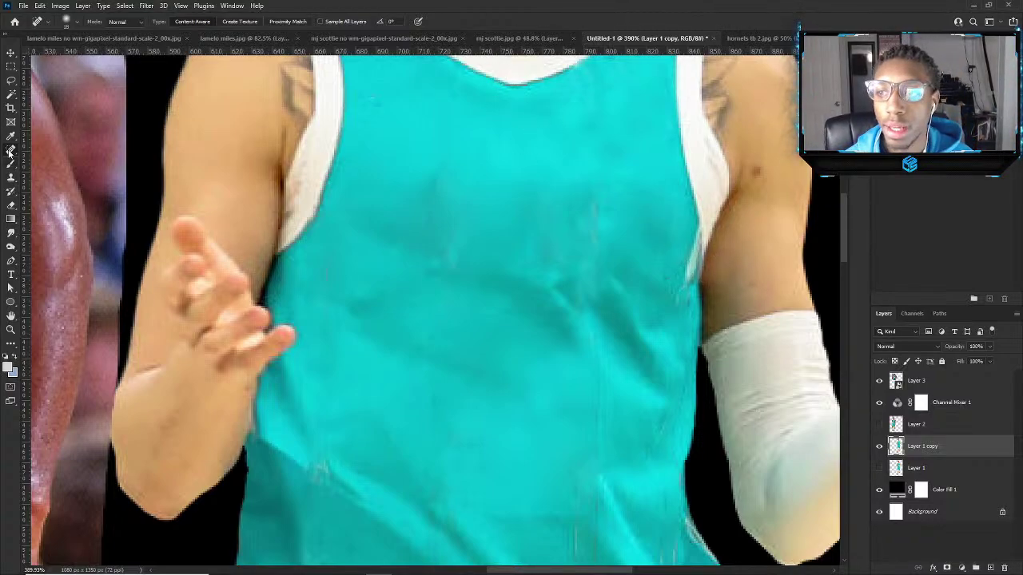
Lasso the stray white sliver at the base of the jersey's right armhole and content-aware fill it.
{"action": "left_click", "coordinate": [11, 80]}
{"action": "scroll", "coordinate": [814, 298], "scroll_direction": "up", "scroll_amount": 1}
{"action": "scroll", "coordinate": [741, 307], "scroll_direction": "up", "scroll_amount": 1}
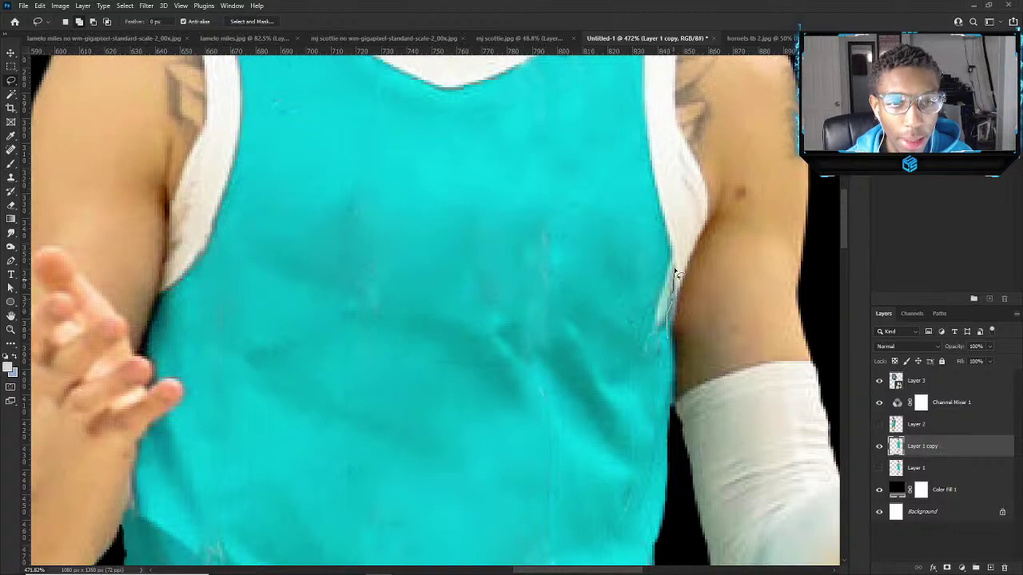
{"action": "mouse_move", "coordinate": [669, 263]}
{"action": "left_mouse_down"}
{"action": "mouse_move", "coordinate": [641, 294]}
{"action": "mouse_move", "coordinate": [641, 330]}
{"action": "left_mouse_up"}
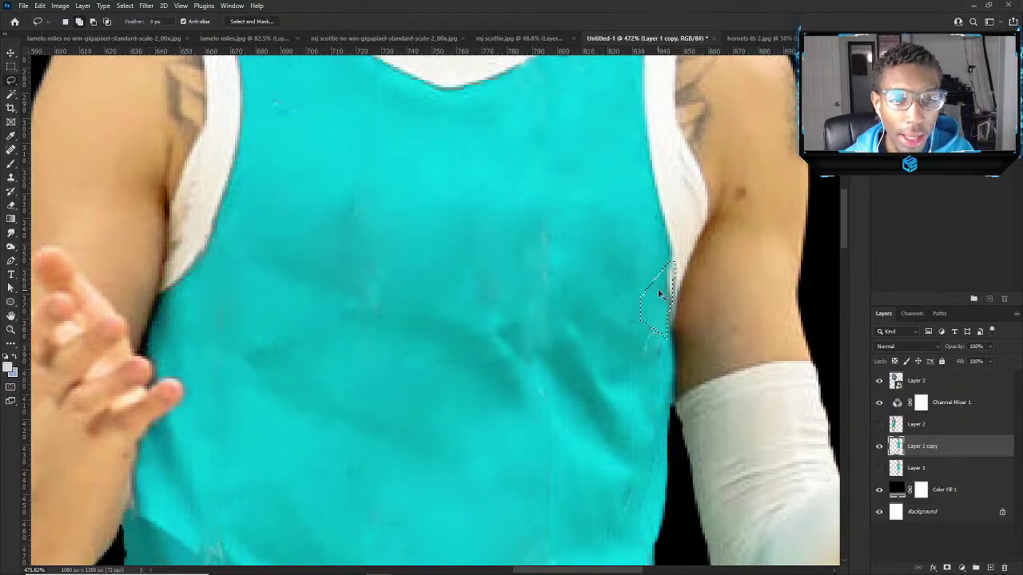
{"action": "scroll", "coordinate": [663, 292], "scroll_direction": "up", "scroll_amount": 1}
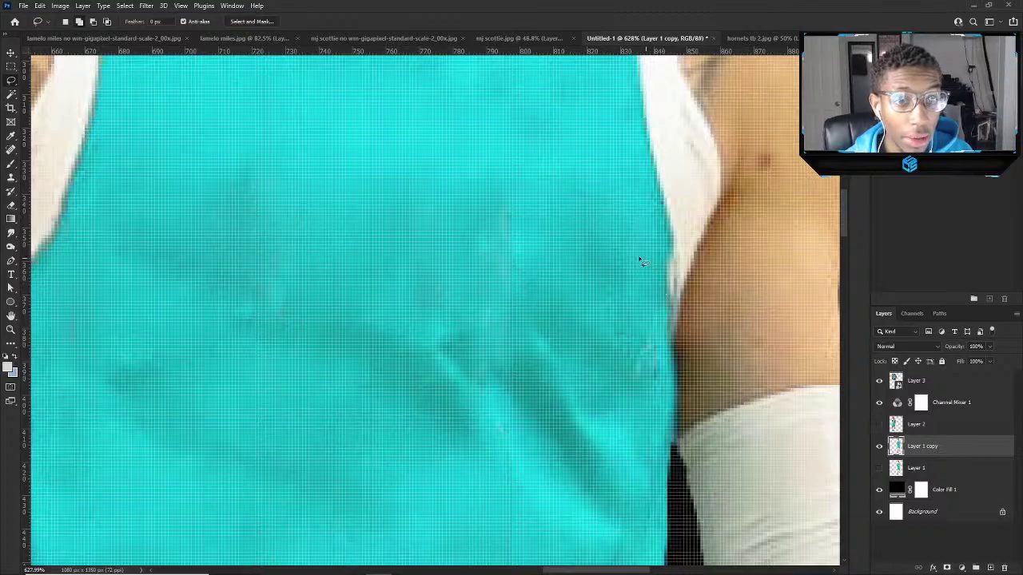
Lasso the remaining white edge below the right armhole, clone-stamp clean teal fabric over it, and deselect.
{"action": "mouse_move", "coordinate": [670, 314]}
{"action": "left_mouse_down"}
{"action": "mouse_move", "coordinate": [674, 246]}
{"action": "mouse_move", "coordinate": [639, 290]}
{"action": "left_mouse_up"}
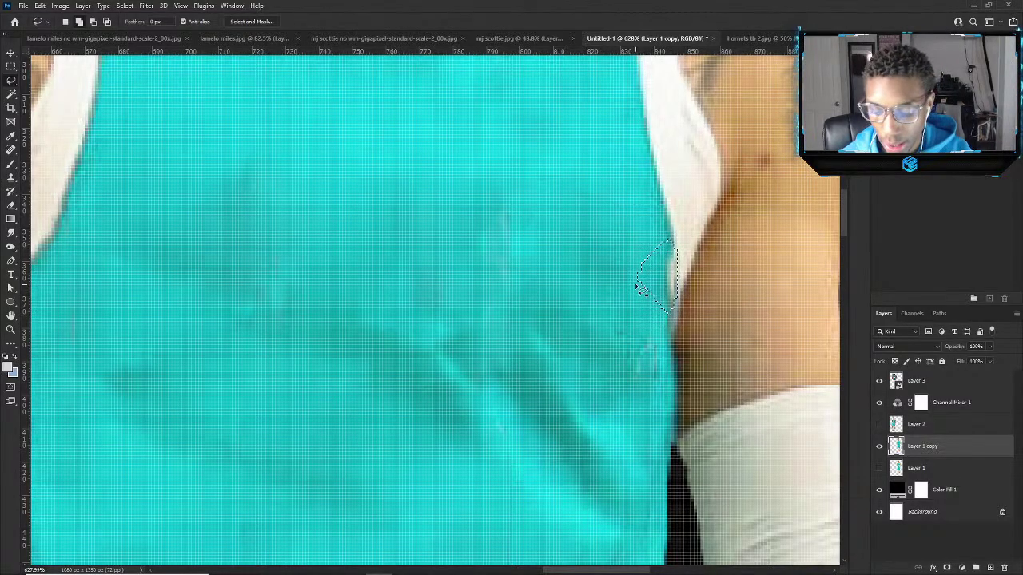
{"action": "left_click", "coordinate": [13, 178]}
{"action": "left_click_drag", "start_coordinate": [250, 173], "coordinate": [345, 175]}
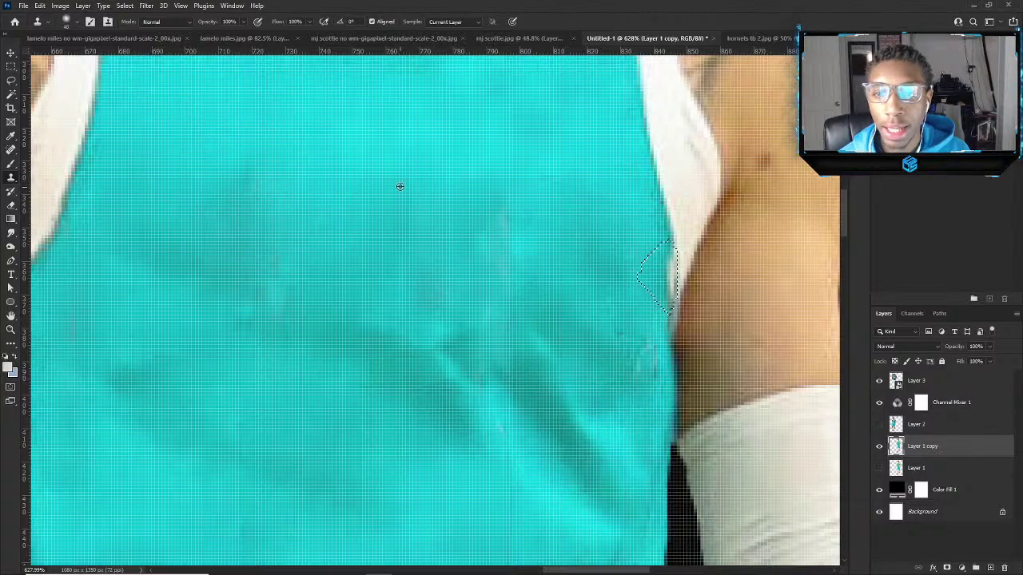
{"action": "left_click", "coordinate": [434, 182], "text": "alt"}
{"action": "left_click_drag", "start_coordinate": [647, 267], "coordinate": [648, 307]}
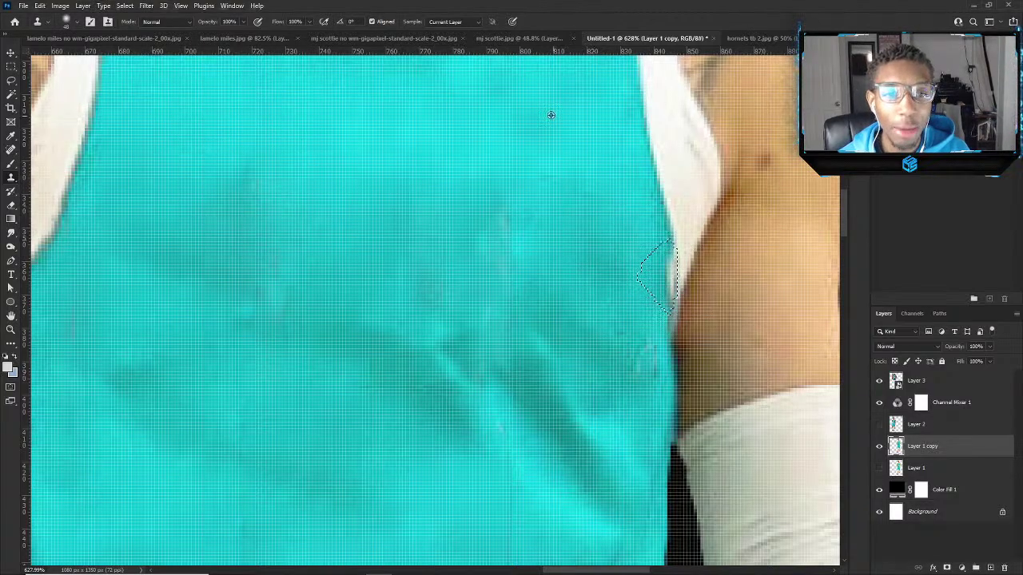
{"action": "left_click_drag", "start_coordinate": [583, 274], "coordinate": [608, 270]}
{"action": "key", "text": "ctrl+d"}
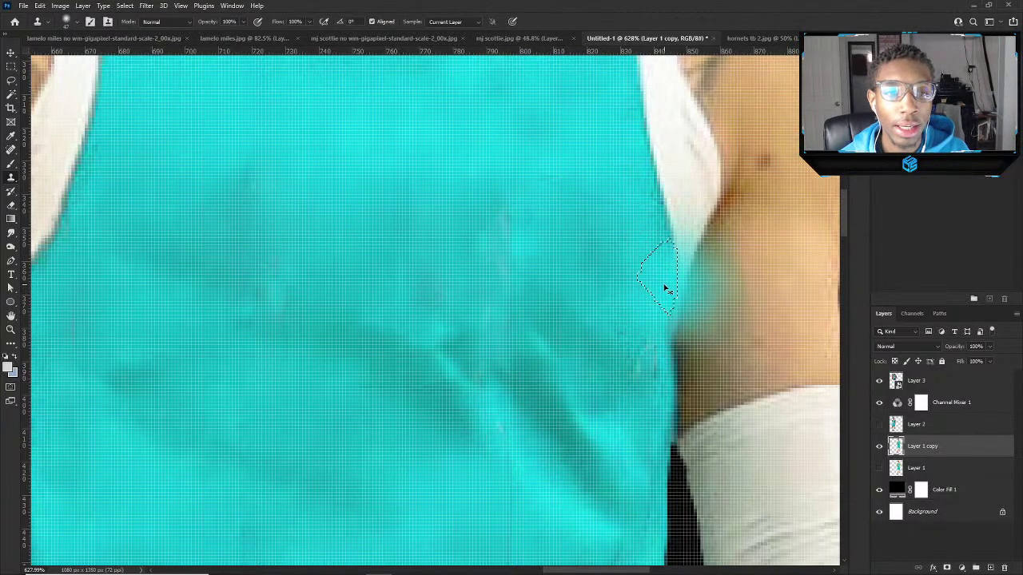
{"action": "key", "text": "bracketleft"}
{"action": "key", "text": "bracketleft"}
{"action": "key", "text": "bracketleft"}
{"action": "left_click_drag", "start_coordinate": [608, 268], "coordinate": [639, 313]}
Spot-heal the vertical stripe remnants on the lower front of the jersey, just above the waistband.
{"action": "key", "text": "j"}
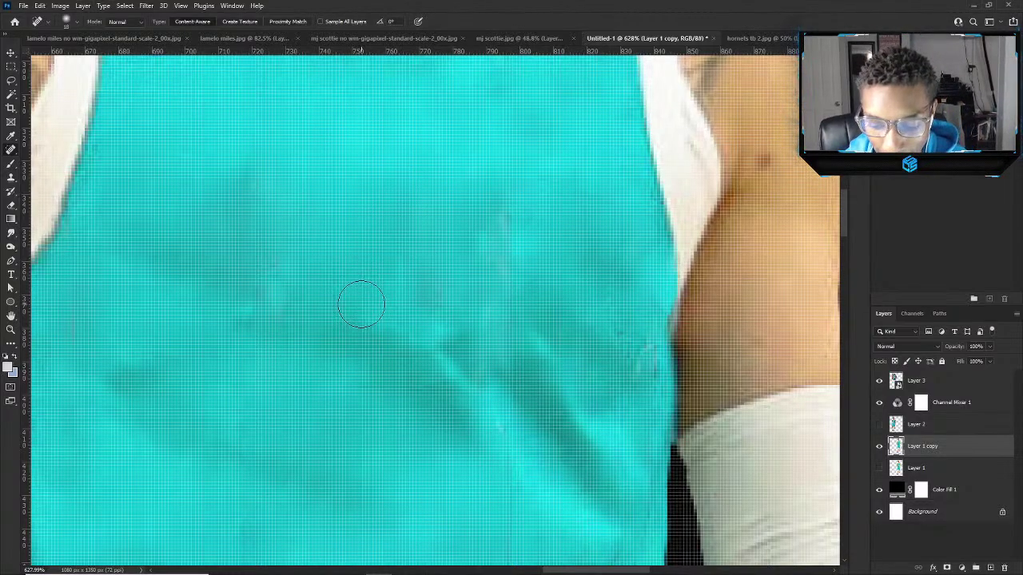
{"action": "key", "text": "v"}
{"action": "scroll", "coordinate": [411, 365], "scroll_direction": "down", "scroll_amount": 6}
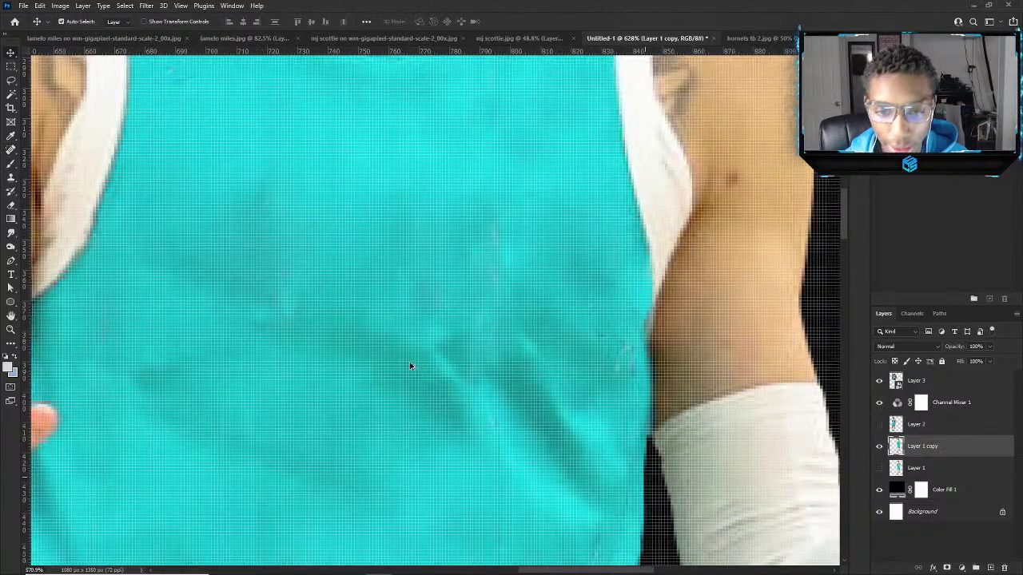
{"action": "scroll", "coordinate": [401, 287], "scroll_direction": "down", "scroll_amount": 2}
{"action": "scroll", "coordinate": [400, 352], "scroll_direction": "up", "scroll_amount": 5}
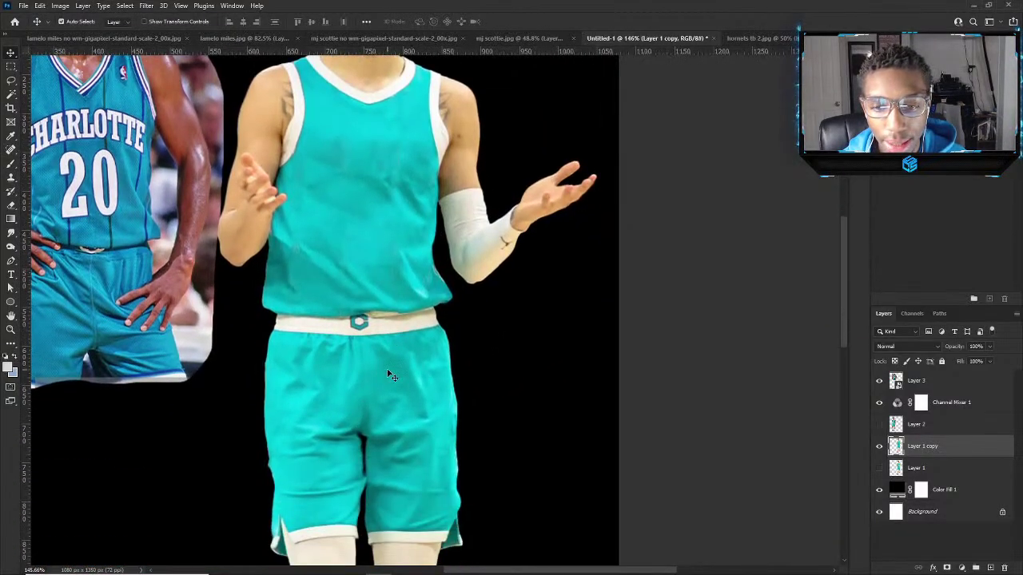
{"action": "scroll", "coordinate": [309, 338], "scroll_direction": "up", "scroll_amount": 5}
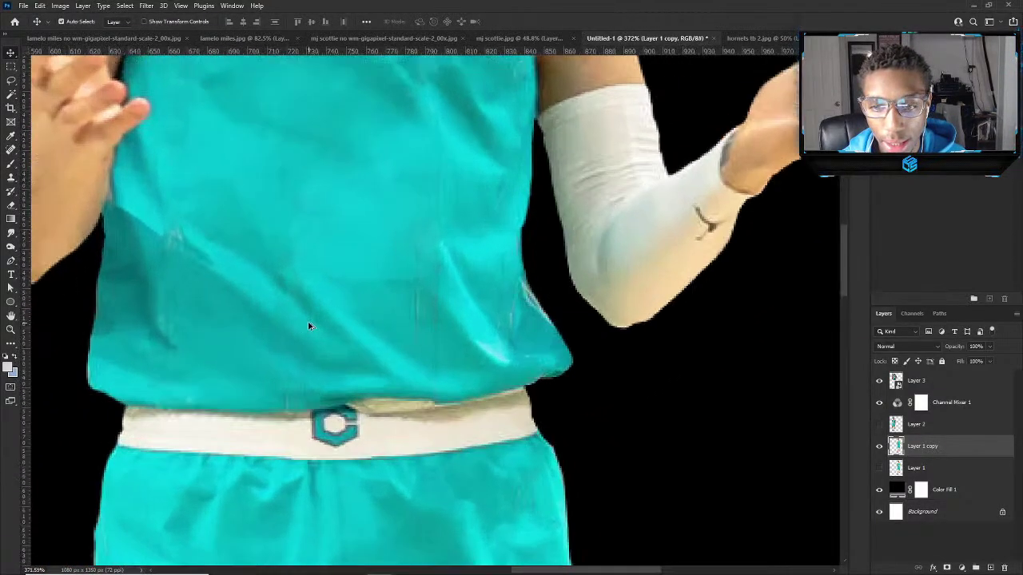
{"action": "scroll", "coordinate": [384, 284], "scroll_direction": "up", "scroll_amount": 3}
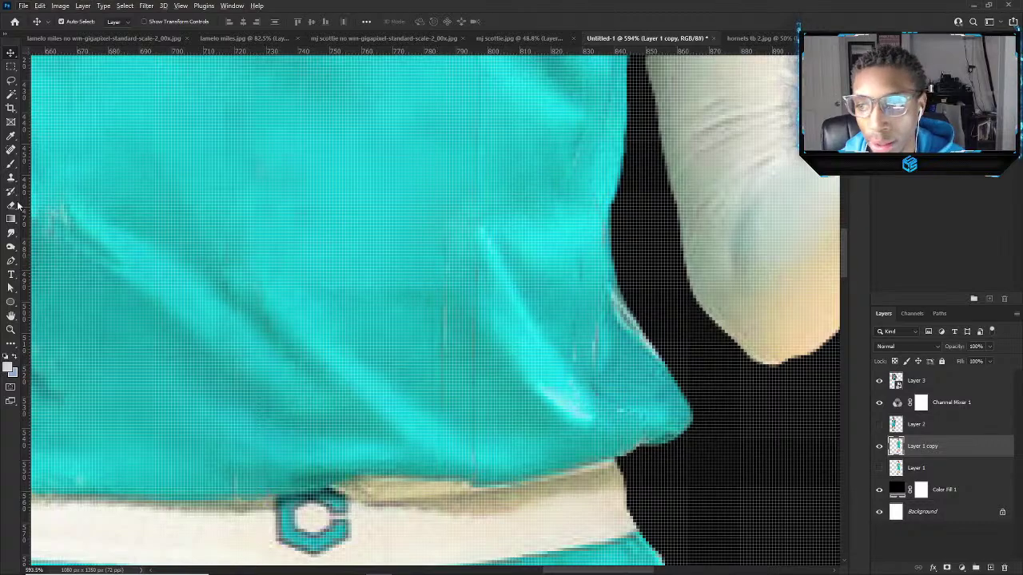
{"action": "left_click", "coordinate": [9, 150]}
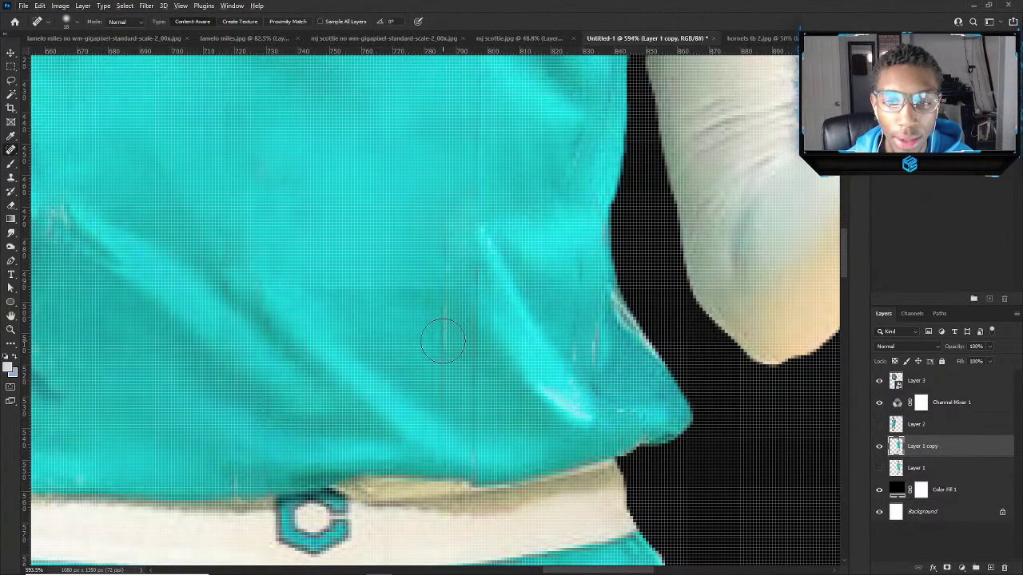
{"action": "left_click_drag", "start_coordinate": [445, 349], "coordinate": [445, 281]}
{"action": "mouse_move", "coordinate": [441, 321]}
{"action": "left_mouse_down"}
{"action": "mouse_move", "coordinate": [442, 348]}
{"action": "mouse_move", "coordinate": [420, 388]}
{"action": "left_mouse_up"}
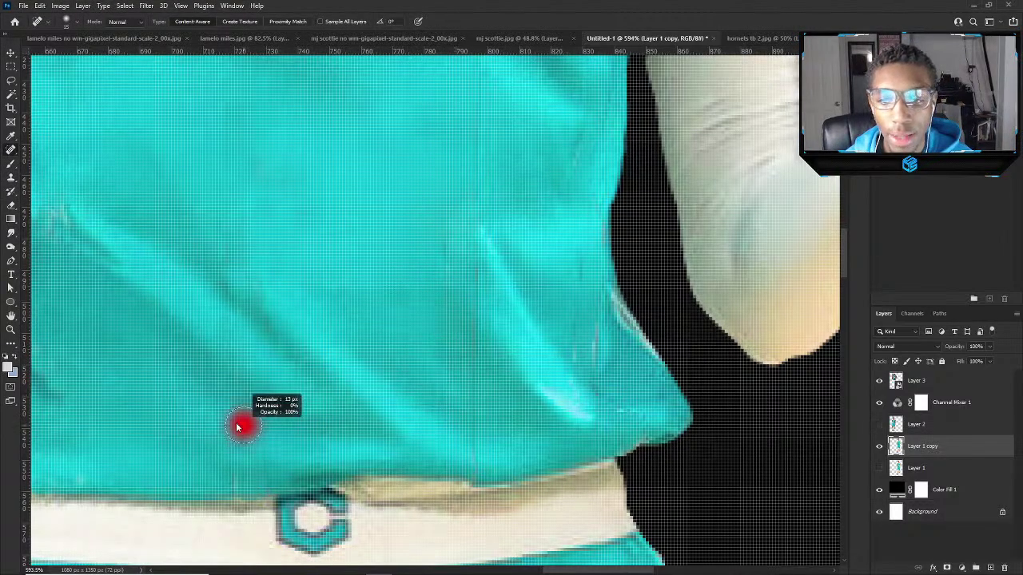
{"action": "left_click_drag", "start_coordinate": [249, 470], "coordinate": [206, 490]}
Spot-heal the faint vertical streaks along the jersey's lower right side, near the flared hem.
{"action": "left_click_drag", "start_coordinate": [586, 376], "coordinate": [569, 336]}
{"action": "mouse_move", "coordinate": [596, 364]}
{"action": "left_mouse_down"}
{"action": "mouse_move", "coordinate": [564, 306]}
{"action": "mouse_move", "coordinate": [586, 324]}
{"action": "left_mouse_up"}
{"action": "left_click_drag", "start_coordinate": [593, 361], "coordinate": [572, 240]}
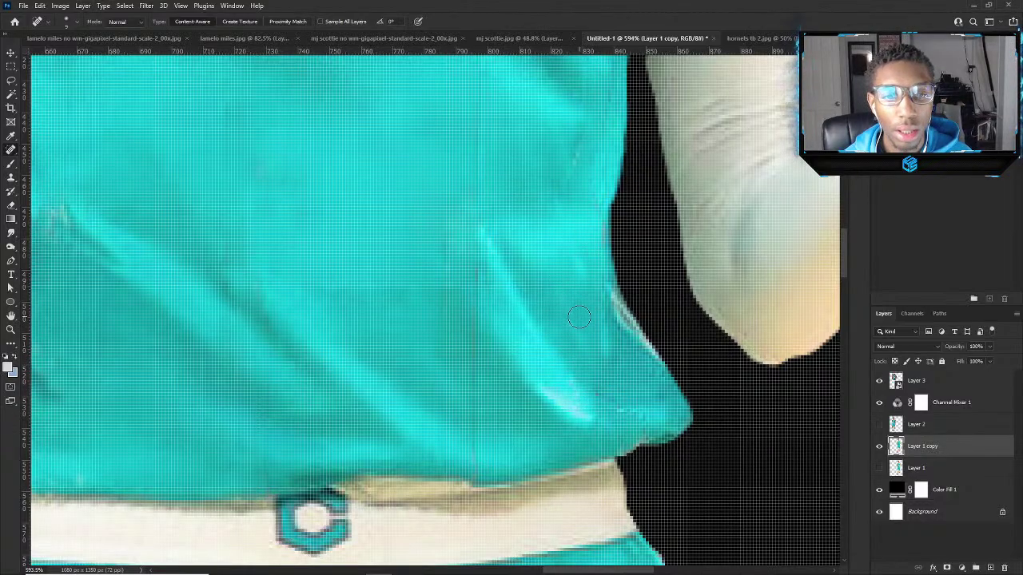
{"action": "mouse_move", "coordinate": [584, 338]}
{"action": "left_mouse_down"}
{"action": "mouse_move", "coordinate": [555, 276]}
{"action": "mouse_move", "coordinate": [551, 287]}
{"action": "left_mouse_up"}
{"action": "left_click_drag", "start_coordinate": [569, 191], "coordinate": [550, 260]}
Load the outline of Layer 1 copy as a selection and spot-heal the stripe remnants along the shorts' right edge.
{"action": "scroll", "coordinate": [200, 280], "scroll_direction": "down", "scroll_amount": 5}
{"action": "scroll", "coordinate": [140, 256], "scroll_direction": "down", "scroll_amount": 4}
{"action": "scroll", "coordinate": [650, 349], "scroll_direction": "up", "scroll_amount": 4}
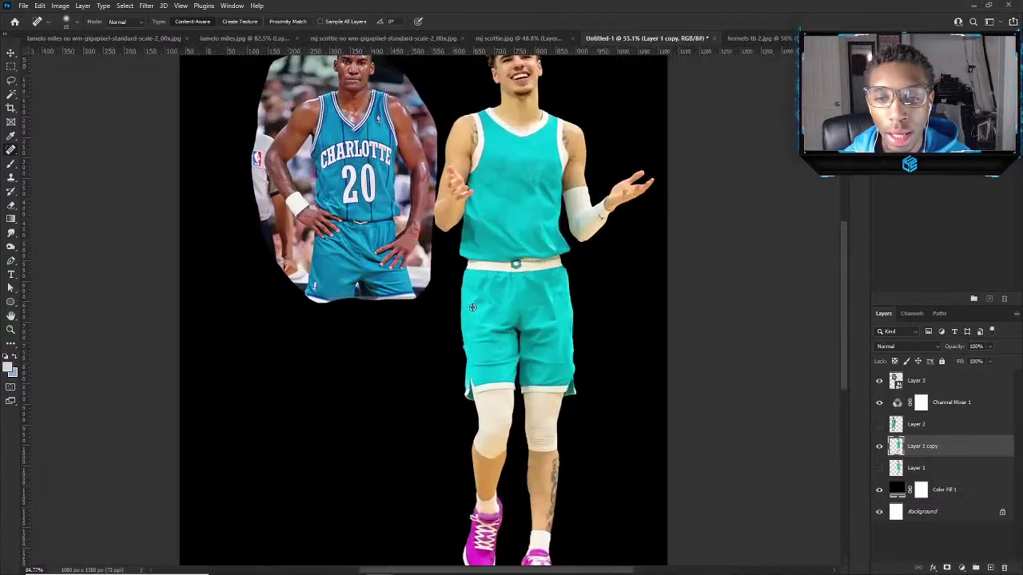
{"action": "scroll", "coordinate": [552, 318], "scroll_direction": "up", "scroll_amount": 3}
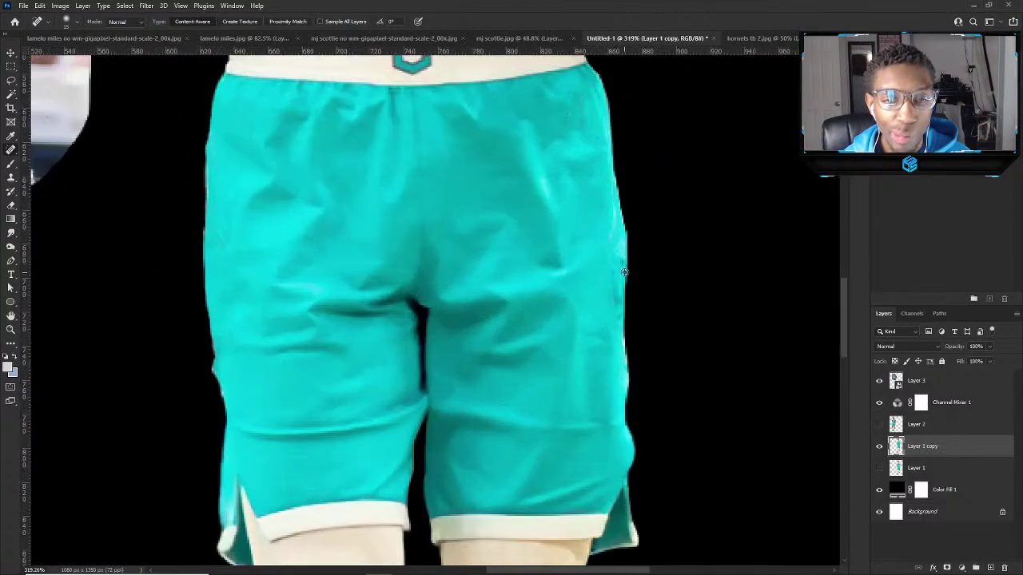
{"action": "scroll", "coordinate": [623, 285], "scroll_direction": "up", "scroll_amount": 1}
{"action": "left_click_drag", "start_coordinate": [612, 328], "coordinate": [601, 240]}
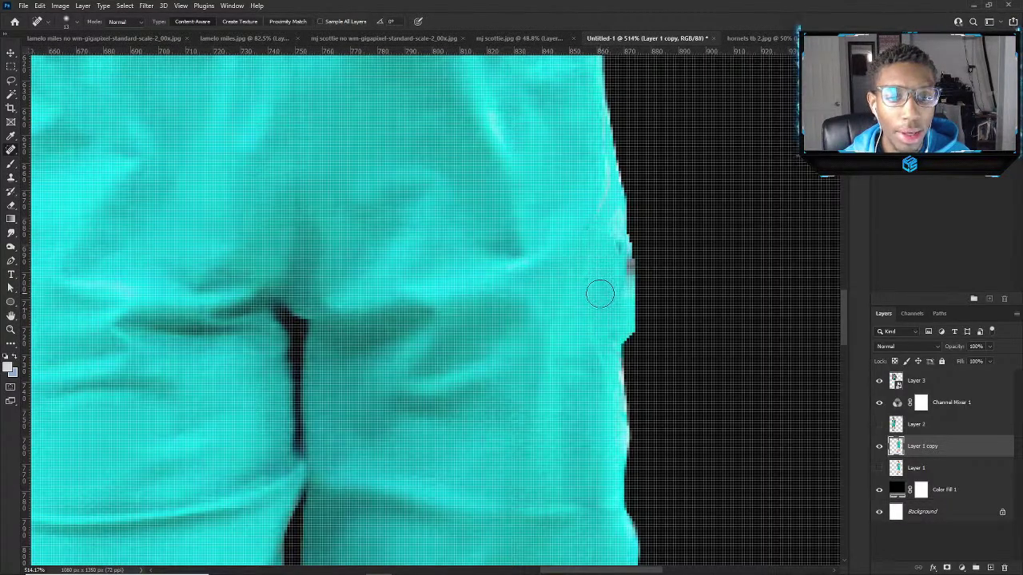
{"action": "left_click", "coordinate": [884, 448], "text": "ctrl"}
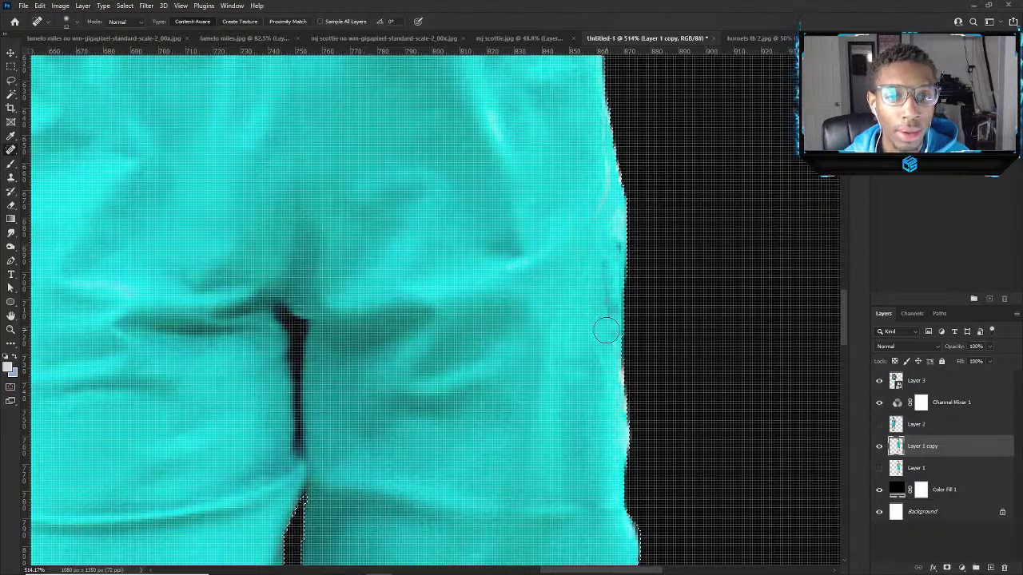
{"action": "left_click_drag", "start_coordinate": [604, 336], "coordinate": [599, 136]}
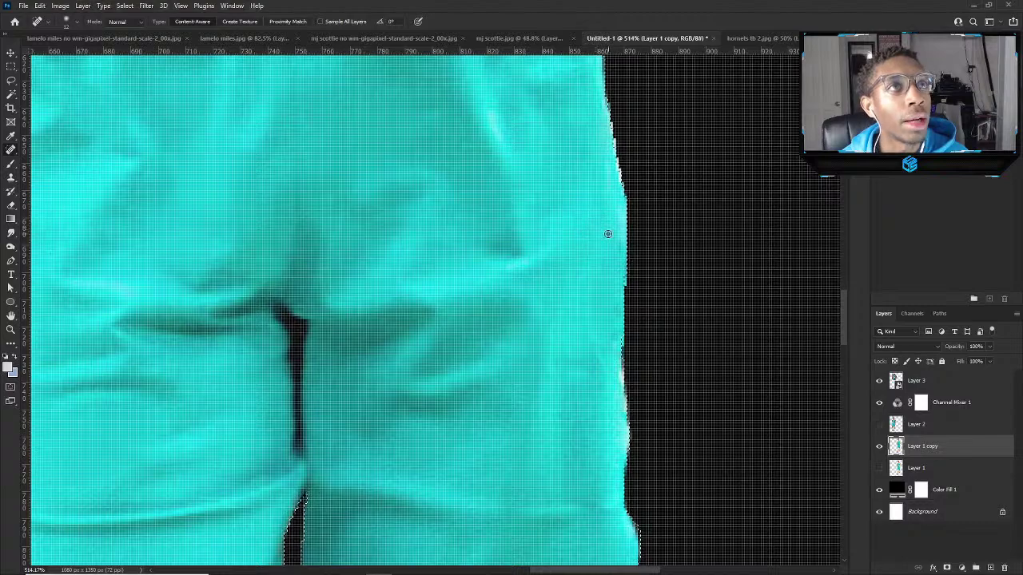
{"action": "scroll", "coordinate": [605, 229], "scroll_direction": "down", "scroll_amount": 2}
{"action": "scroll", "coordinate": [589, 237], "scroll_direction": "up", "scroll_amount": 1}
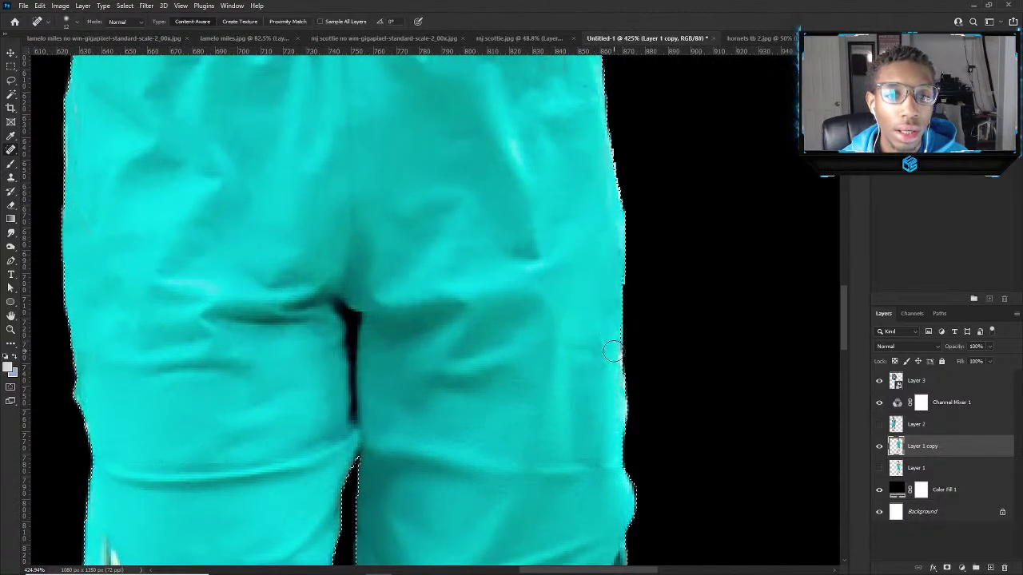
{"action": "left_click", "coordinate": [599, 309]}
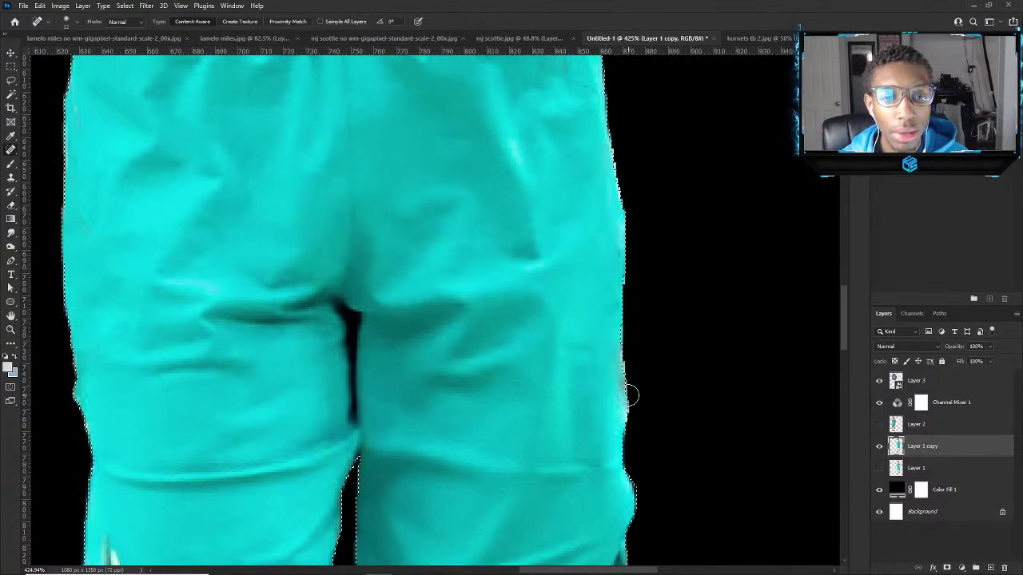
Look at the finished Seawolves poster in the other open working PSD, and return to the Untitled-1 document.
{"action": "left_click", "coordinate": [797, 38]}
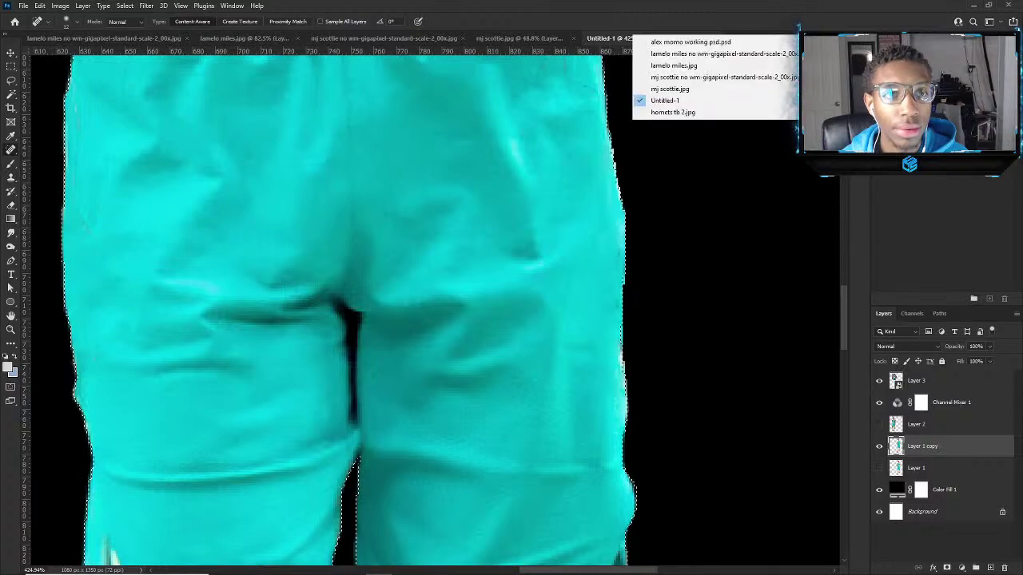
{"action": "left_click", "coordinate": [679, 40]}
{"action": "scroll", "coordinate": [447, 296], "scroll_direction": "up", "scroll_amount": 1}
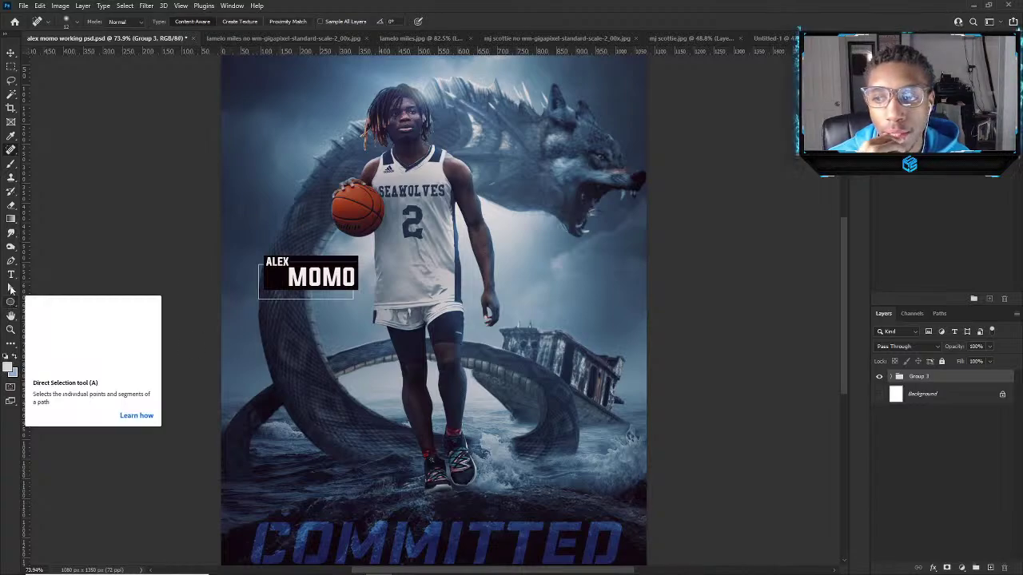
{"action": "left_click", "coordinate": [11, 248]}
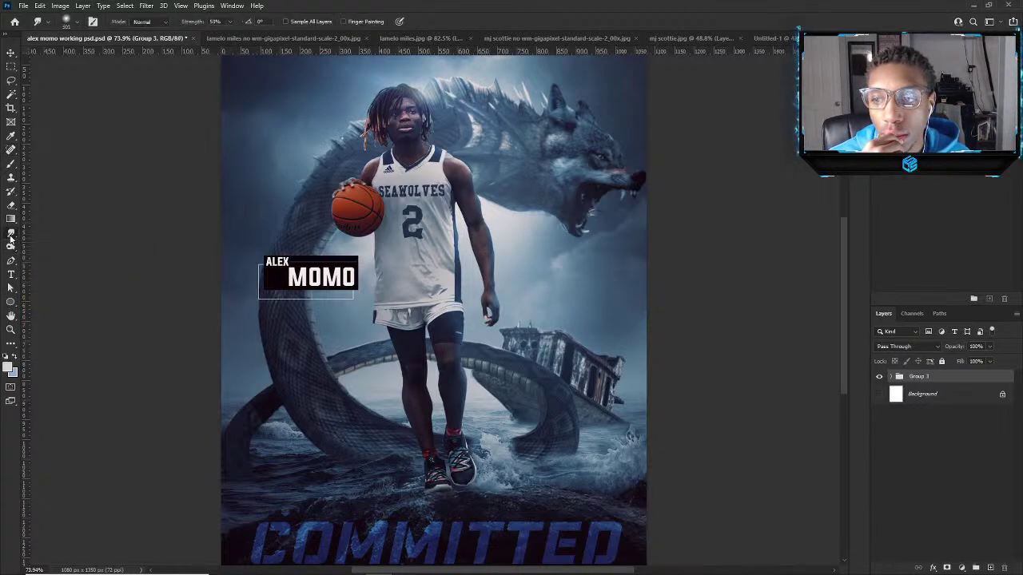
{"action": "left_click", "coordinate": [10, 221]}
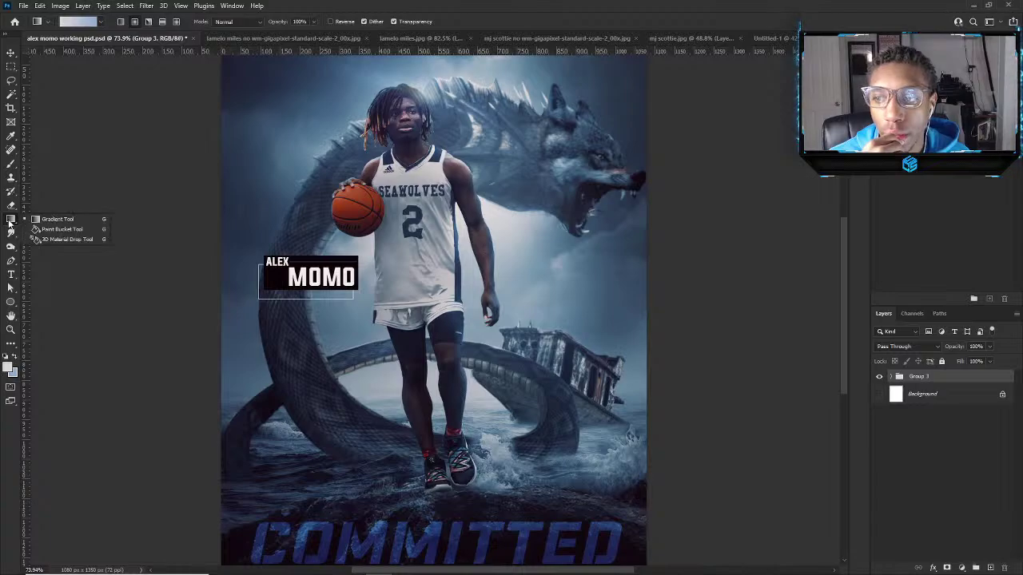
{"action": "left_click", "coordinate": [843, 38]}
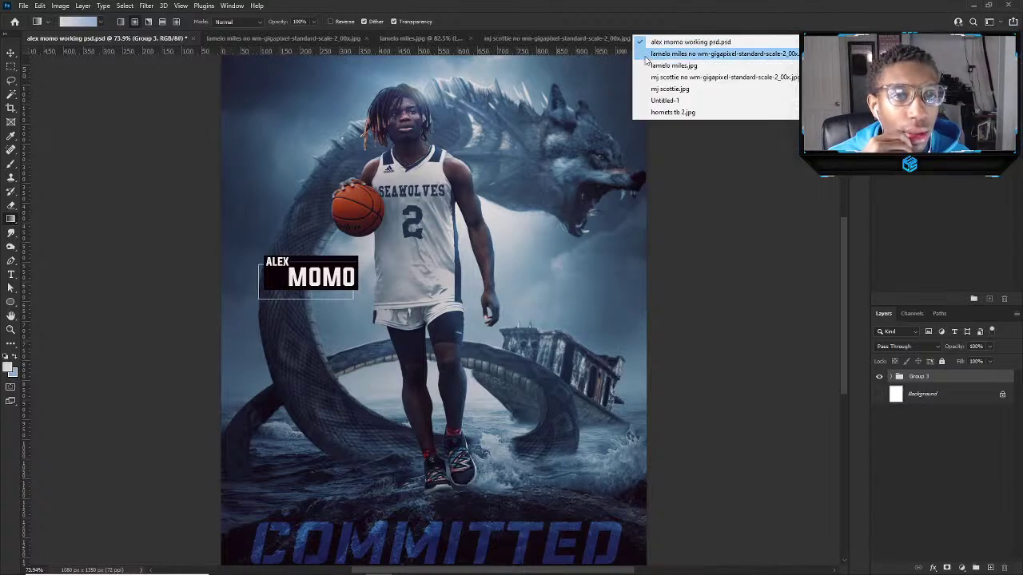
{"action": "left_click", "coordinate": [667, 100]}
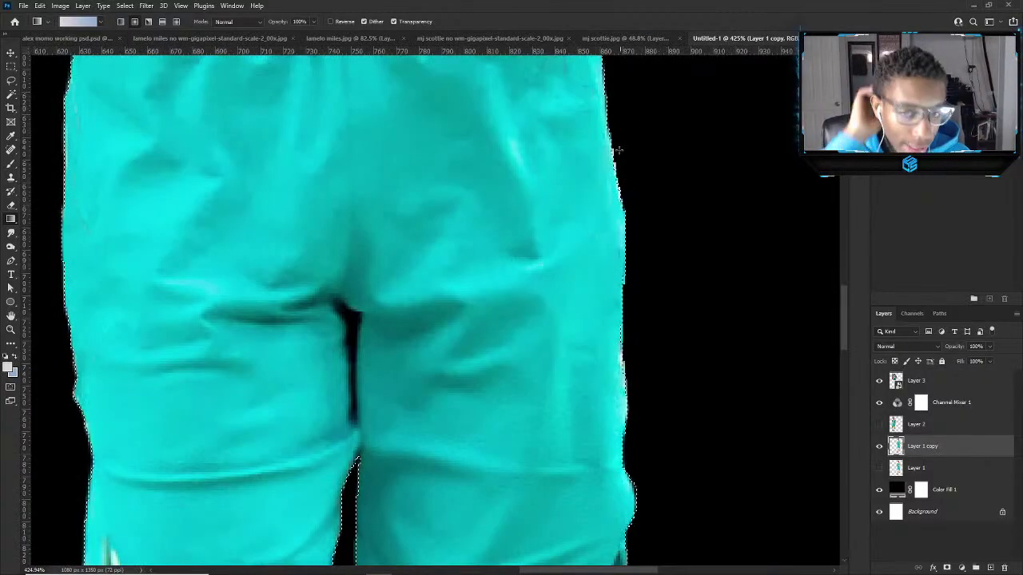
Deselect the layer outline and examine the cleaned teal uniform beside the retro Charlotte reference photo.
{"action": "scroll", "coordinate": [448, 338], "scroll_direction": "down", "scroll_amount": 3}
{"action": "scroll", "coordinate": [447, 339], "scroll_direction": "down", "scroll_amount": 8}
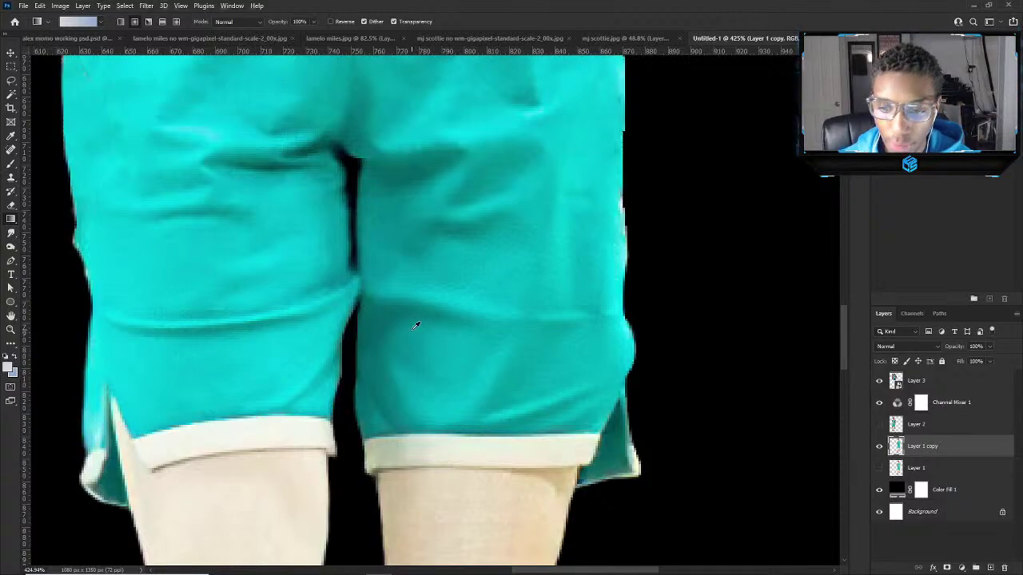
{"action": "key", "text": "v"}
{"action": "scroll", "coordinate": [395, 179], "scroll_direction": "down", "scroll_amount": 3}
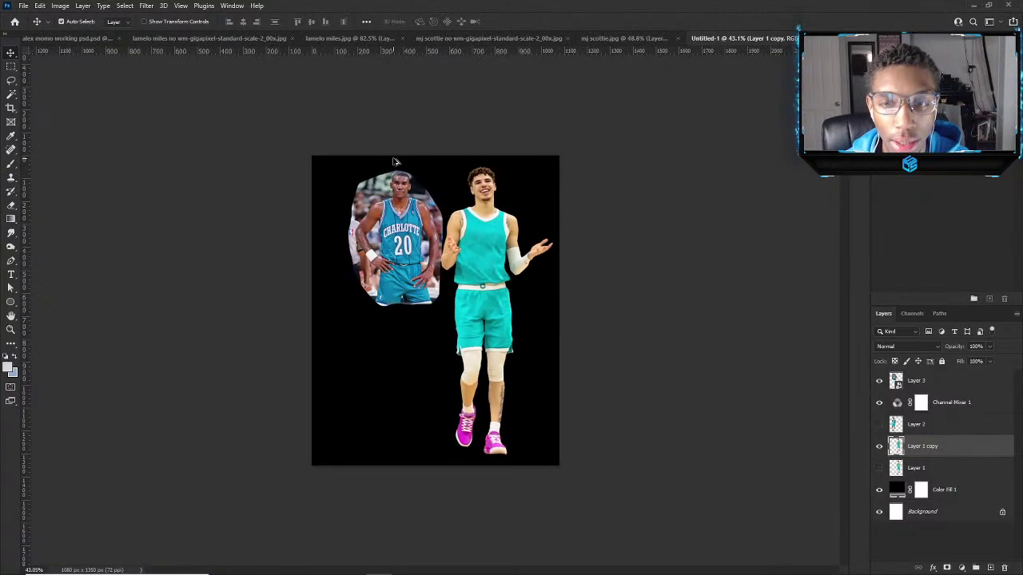
{"action": "scroll", "coordinate": [398, 164], "scroll_direction": "up", "scroll_amount": 4}
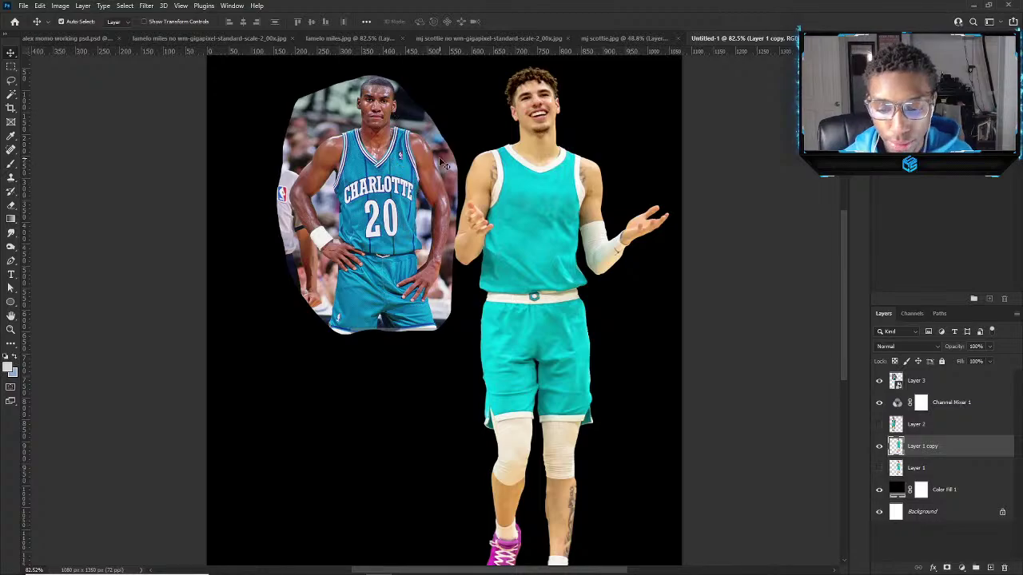
{"action": "scroll", "coordinate": [439, 157], "scroll_direction": "down", "scroll_amount": 1}
Erase the white fringe along the outer edge of the shorts' right leg with a small Eraser brush.
{"action": "scroll", "coordinate": [564, 355], "scroll_direction": "up", "scroll_amount": 3}
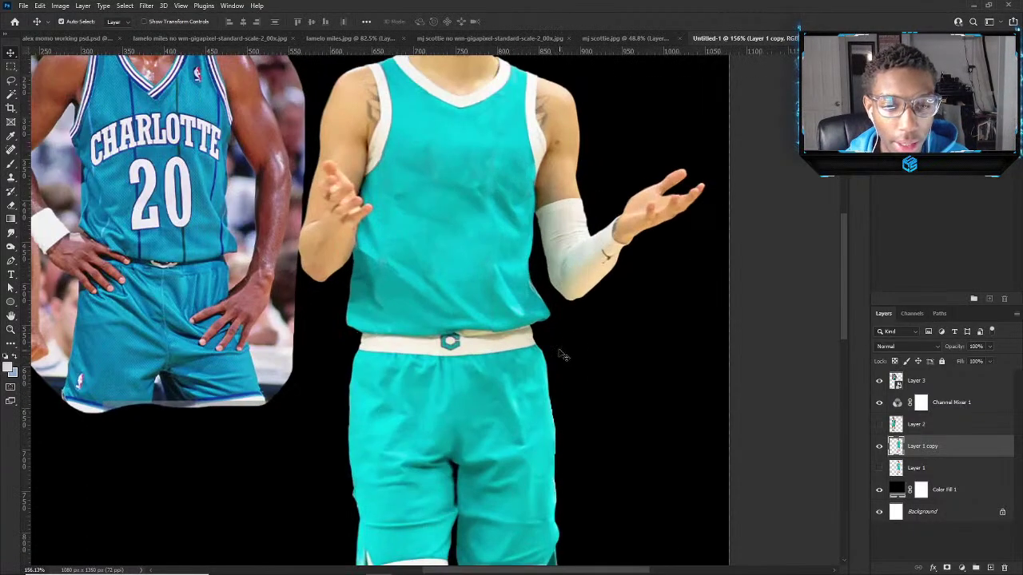
{"action": "scroll", "coordinate": [560, 358], "scroll_direction": "up", "scroll_amount": 5}
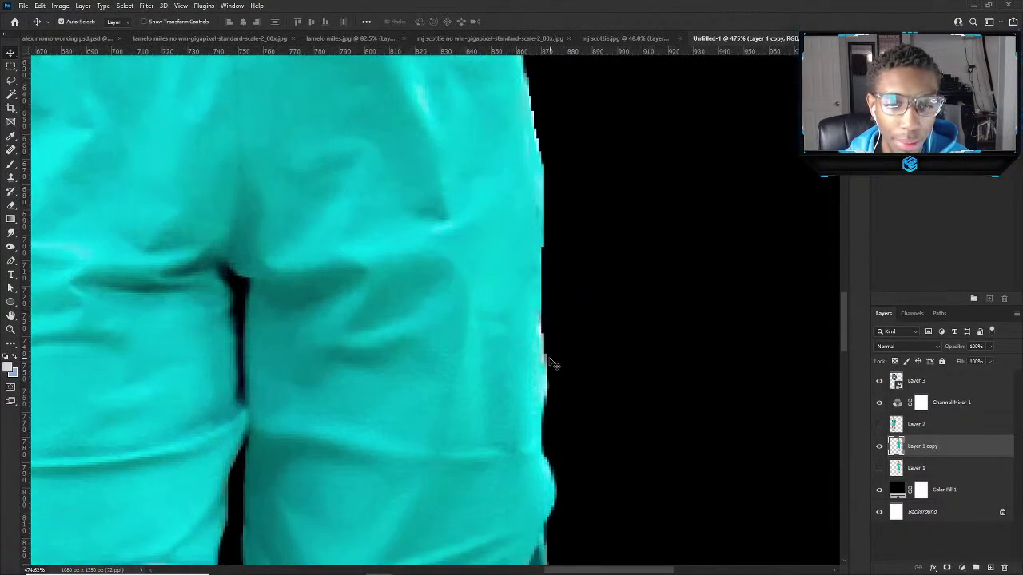
{"action": "key", "text": "e"}
{"action": "scroll", "coordinate": [547, 316], "scroll_direction": "up", "scroll_amount": 2}
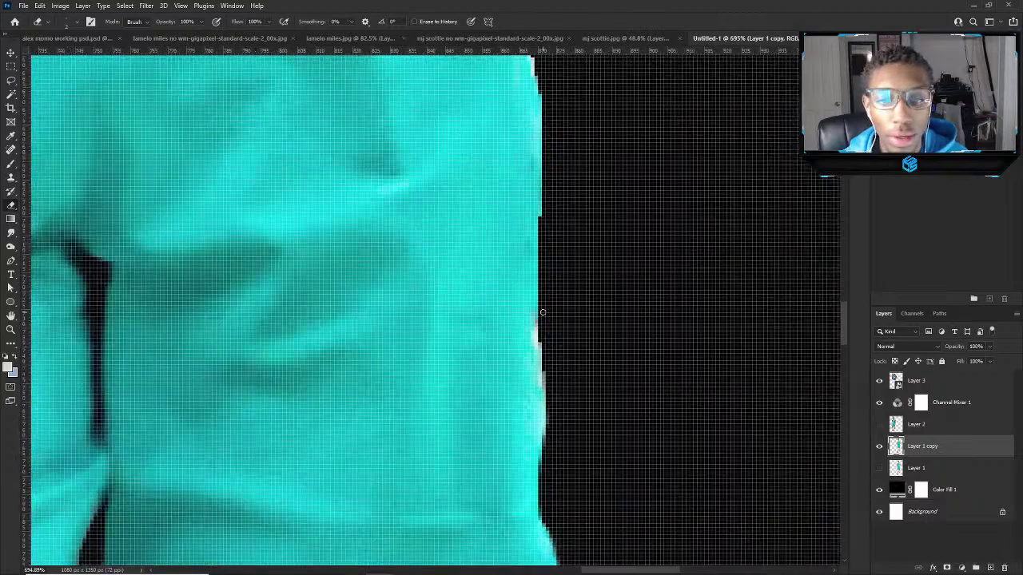
{"action": "left_click_drag", "start_coordinate": [539, 331], "coordinate": [547, 431]}
{"action": "left_click_drag", "start_coordinate": [545, 378], "coordinate": [545, 414]}
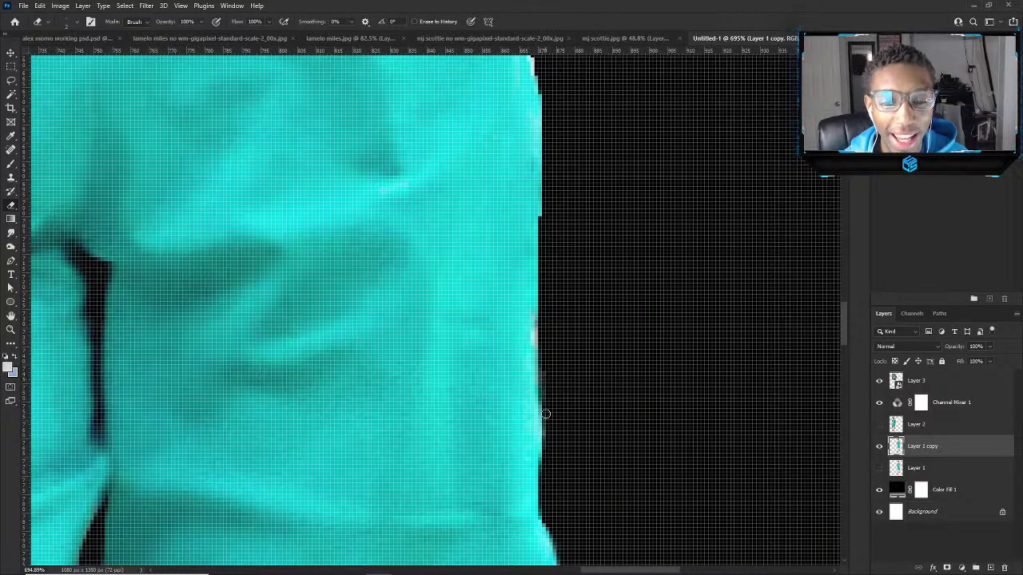
{"action": "left_click_drag", "start_coordinate": [540, 352], "coordinate": [543, 292]}
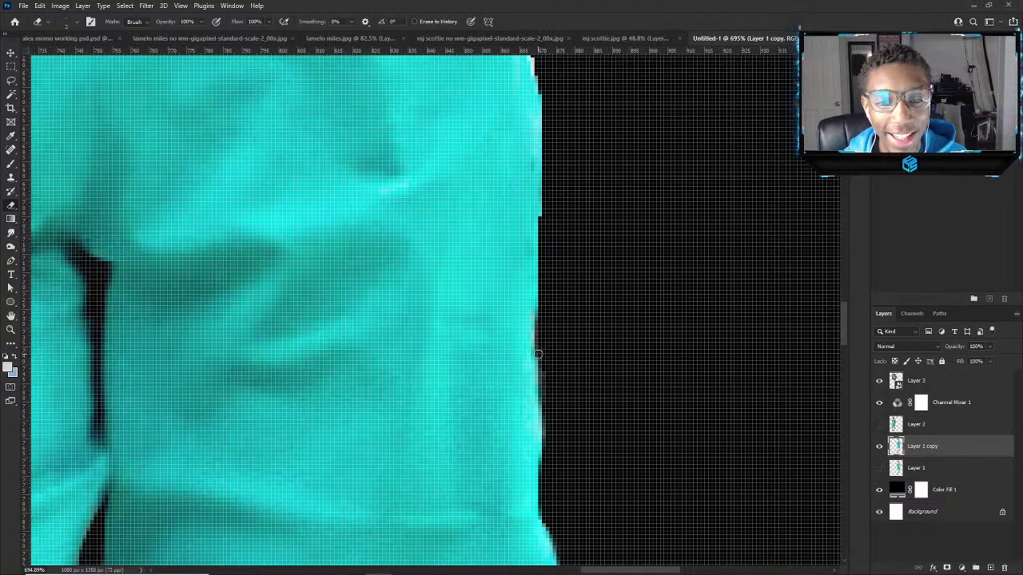
{"action": "mouse_move", "coordinate": [543, 341]}
{"action": "left_mouse_down"}
{"action": "mouse_move", "coordinate": [548, 155]}
{"action": "mouse_move", "coordinate": [553, 230]}
{"action": "mouse_move", "coordinate": [542, 112]}
{"action": "left_mouse_up"}
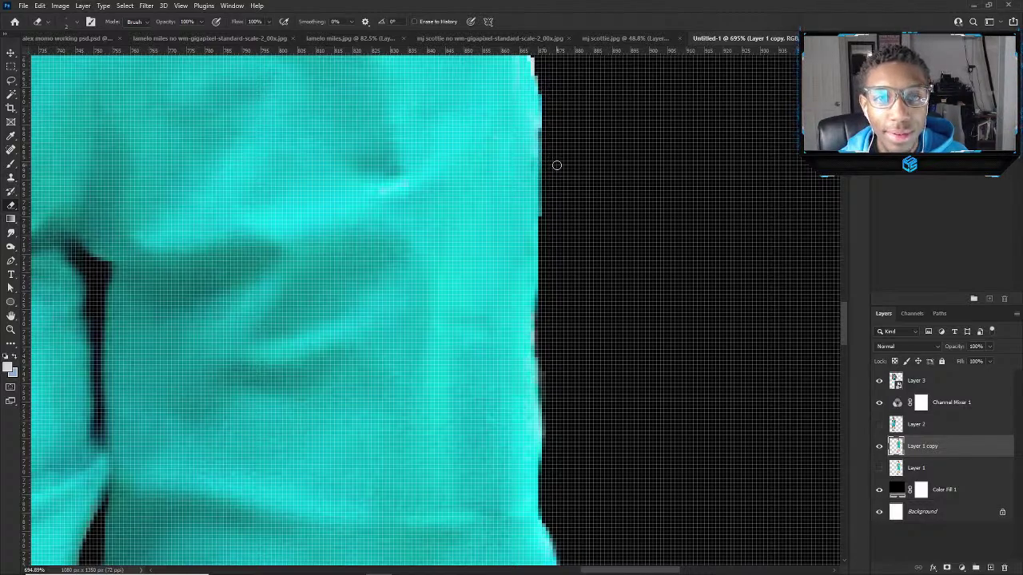
Erase the remaining light fringe higher up the shorts' right edge, toward the hip.
{"action": "scroll", "coordinate": [555, 164], "scroll_direction": "up", "scroll_amount": 1}
{"action": "scroll", "coordinate": [528, 172], "scroll_direction": "up", "scroll_amount": 2}
{"action": "mouse_move", "coordinate": [528, 170]}
{"action": "left_mouse_down"}
{"action": "mouse_move", "coordinate": [541, 238]}
{"action": "mouse_move", "coordinate": [513, 107]}
{"action": "mouse_move", "coordinate": [518, 56]}
{"action": "left_mouse_up"}
{"action": "mouse_move", "coordinate": [520, 185]}
{"action": "left_mouse_down"}
{"action": "mouse_move", "coordinate": [548, 331]}
{"action": "mouse_move", "coordinate": [549, 284]}
{"action": "left_mouse_up"}
{"action": "scroll", "coordinate": [548, 283], "scroll_direction": "up", "scroll_amount": 1}
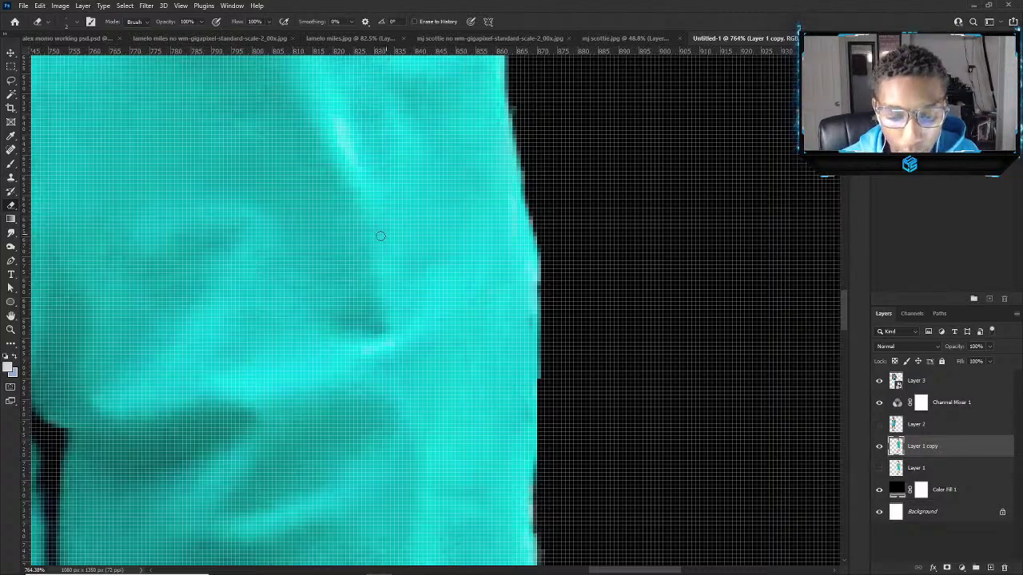
Compare the cleaned jersey's fabric with the mesh texture on the retro Charlotte reference jersey.
{"action": "scroll", "coordinate": [245, 279], "scroll_direction": "down", "scroll_amount": 3}
{"action": "scroll", "coordinate": [158, 345], "scroll_direction": "down", "scroll_amount": 8}
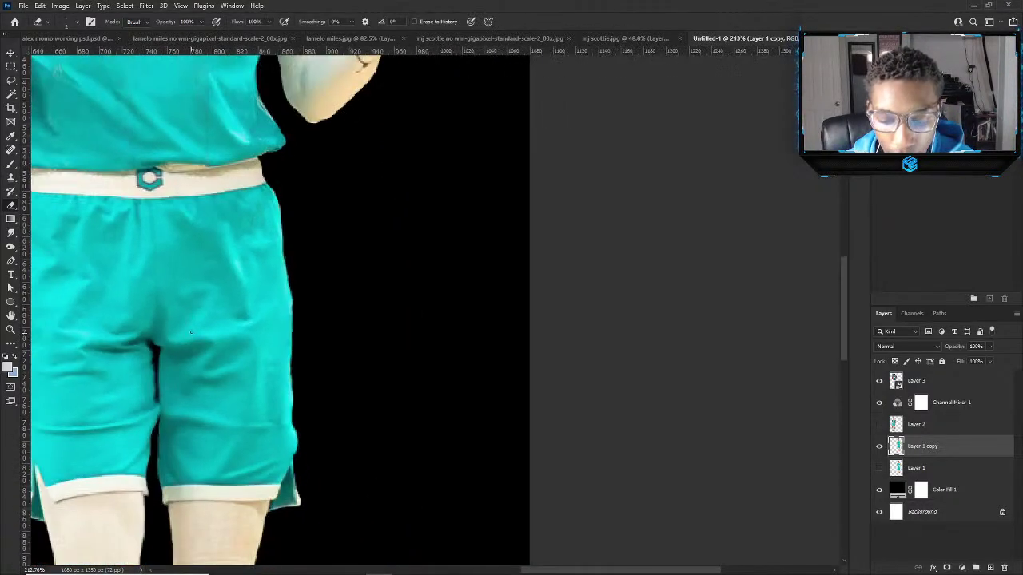
{"action": "key", "text": "v"}
{"action": "scroll", "coordinate": [631, 211], "scroll_direction": "up", "scroll_amount": 2}
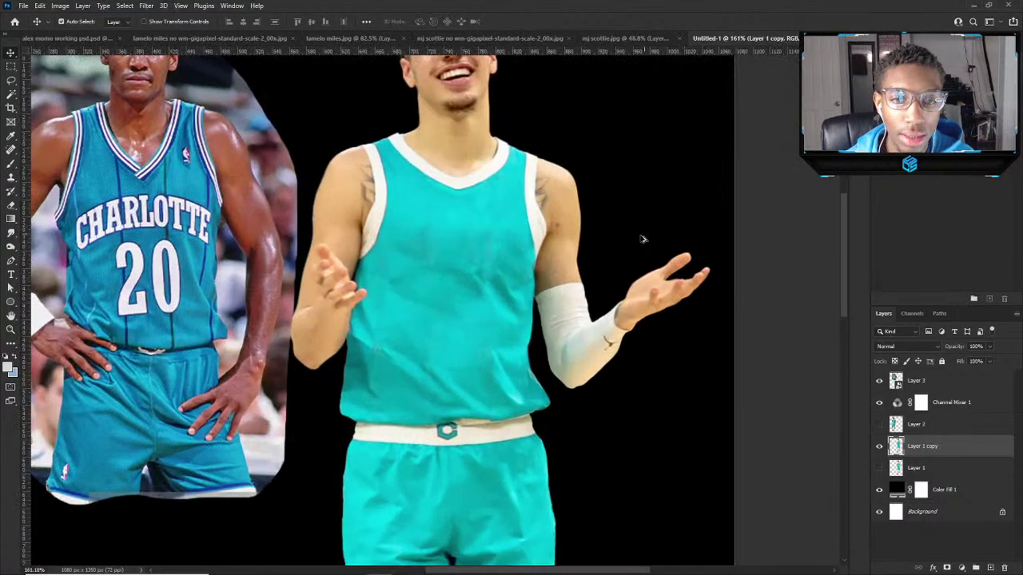
{"action": "scroll", "coordinate": [485, 269], "scroll_direction": "up", "scroll_amount": 2}
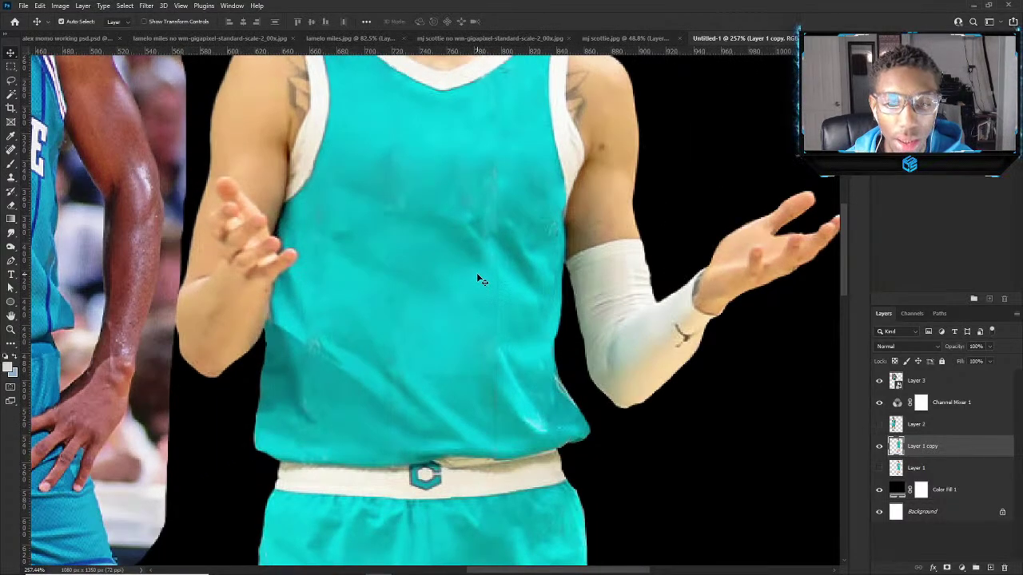
{"action": "scroll", "coordinate": [477, 279], "scroll_direction": "down", "scroll_amount": 4}
{"action": "left_click", "coordinate": [280, 293]}
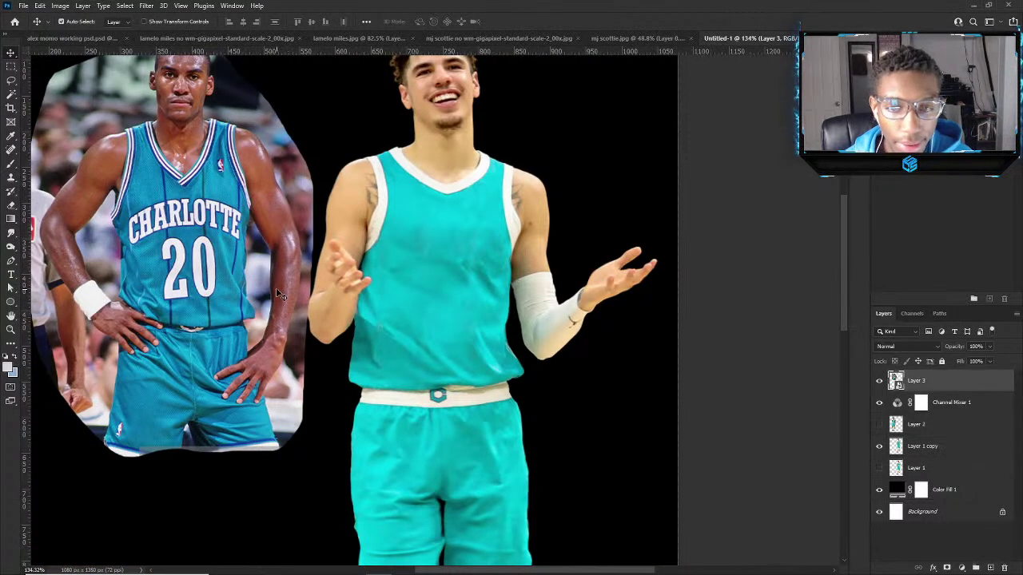
{"action": "left_click", "coordinate": [477, 276]}
{"action": "scroll", "coordinate": [479, 281], "scroll_direction": "up", "scroll_amount": 3}
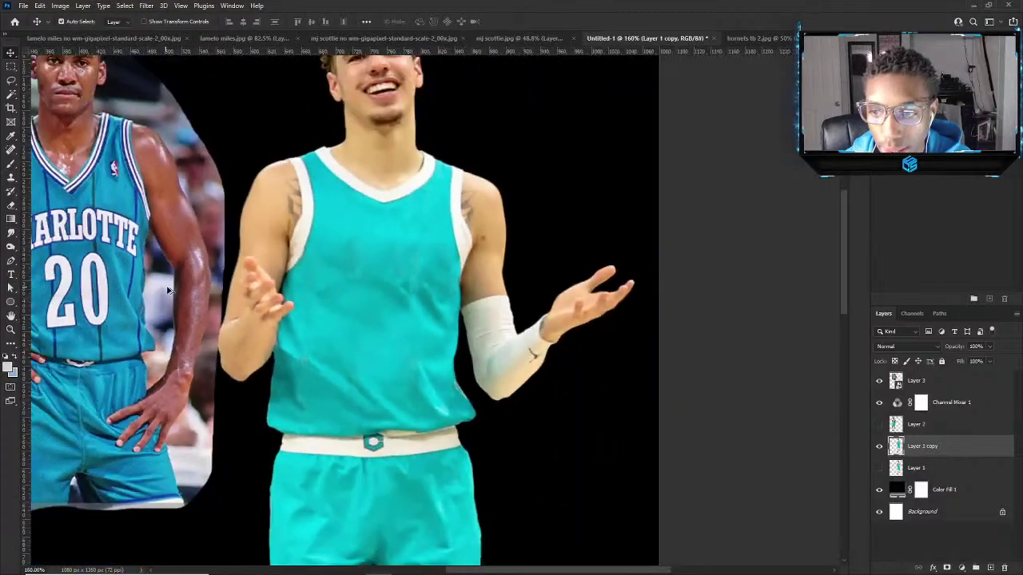
{"action": "scroll", "coordinate": [92, 285], "scroll_direction": "up", "scroll_amount": 4}
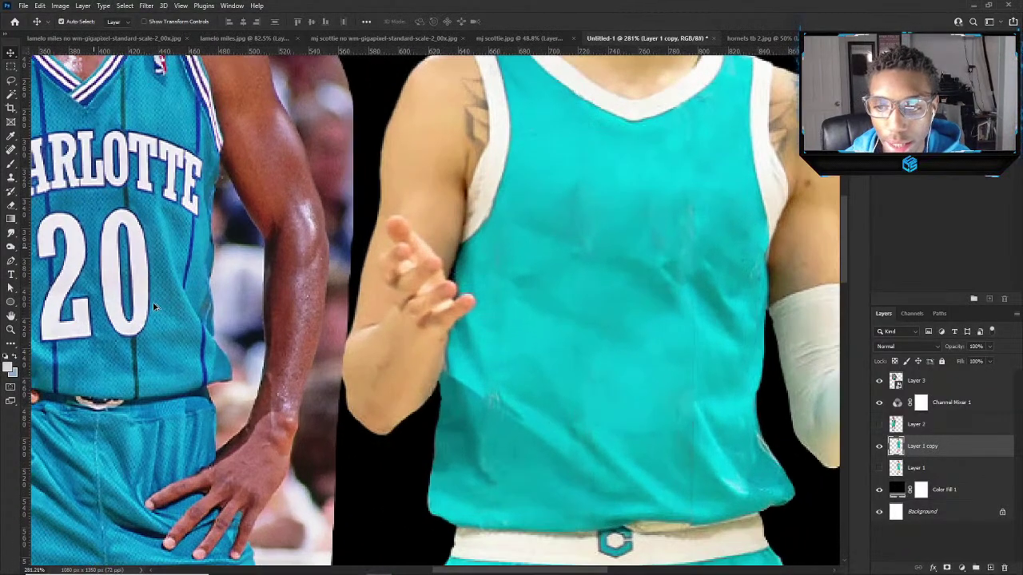
Switch to the Brave browser and run a Google image search for "jersey texture" in a new tab.
{"action": "left_click", "coordinate": [452, 566]}
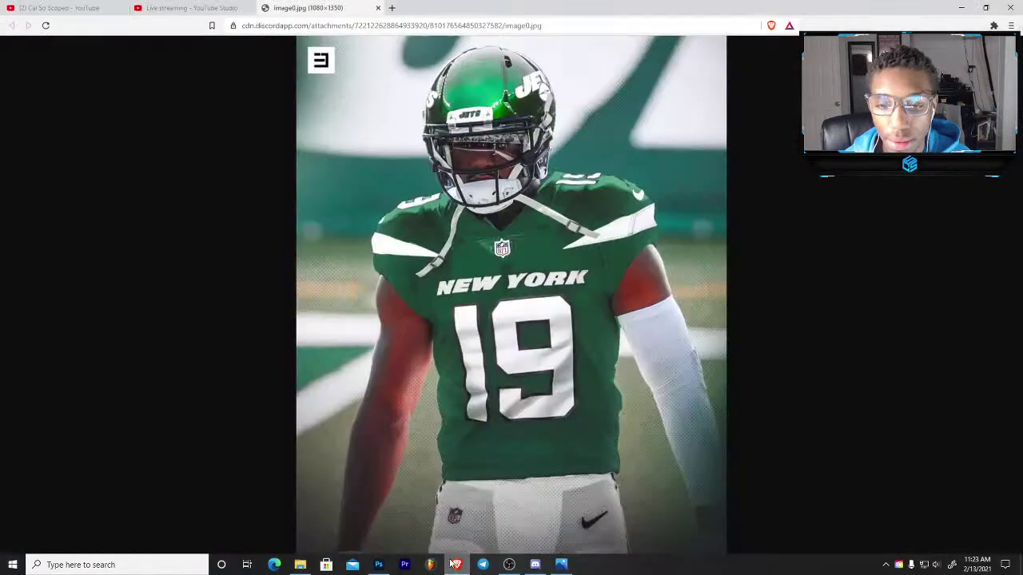
{"action": "left_click", "coordinate": [392, 8]}
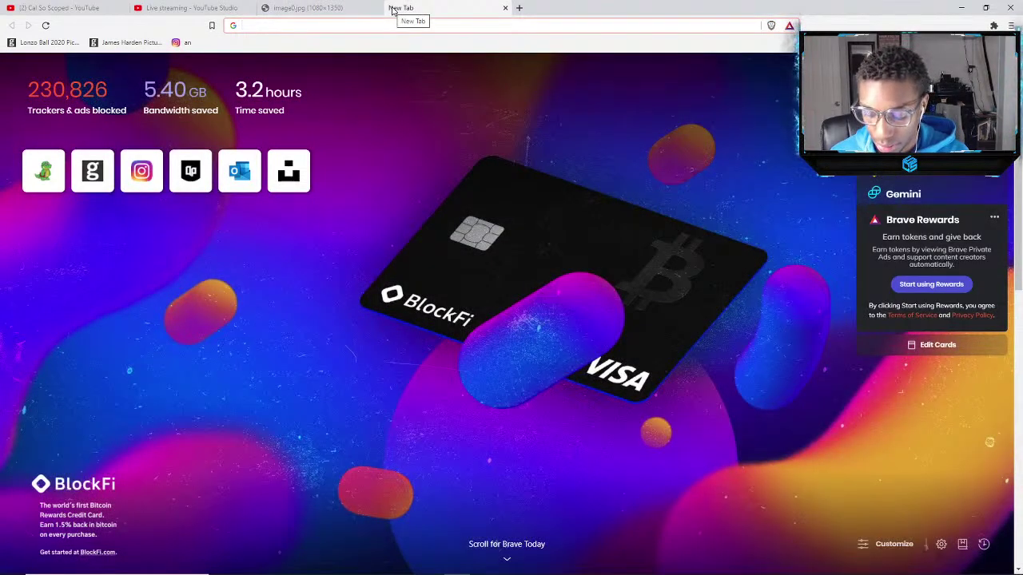
{"action": "type", "text": "jersey te"}
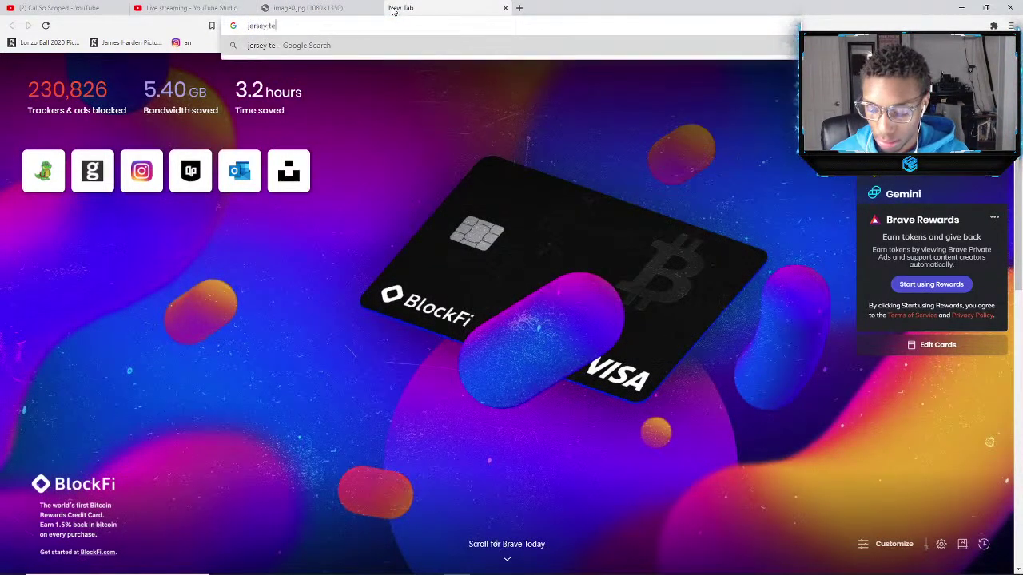
{"action": "type", "text": "xture"}
{"action": "key", "text": "Return"}
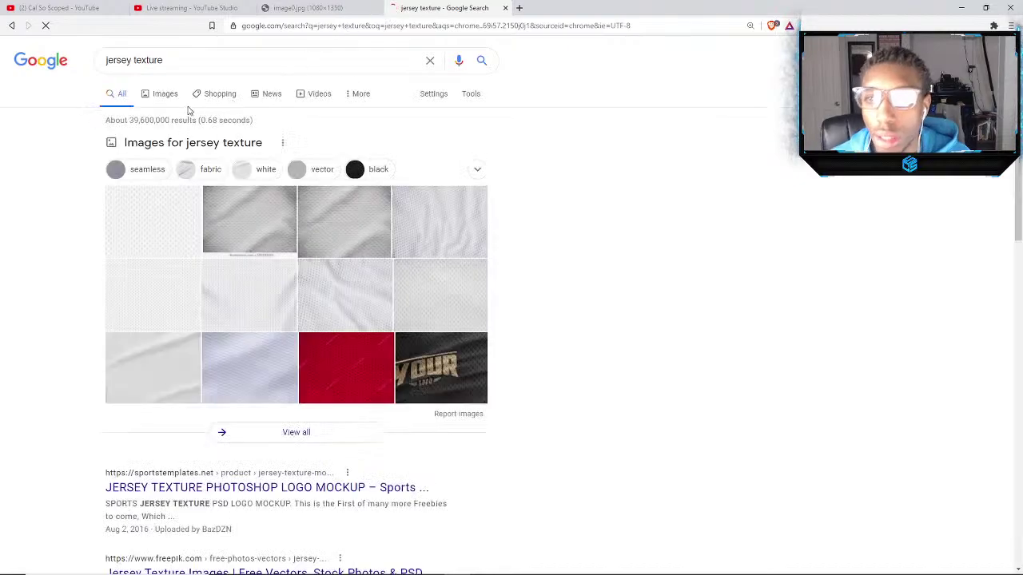
{"action": "left_click", "coordinate": [166, 96]}
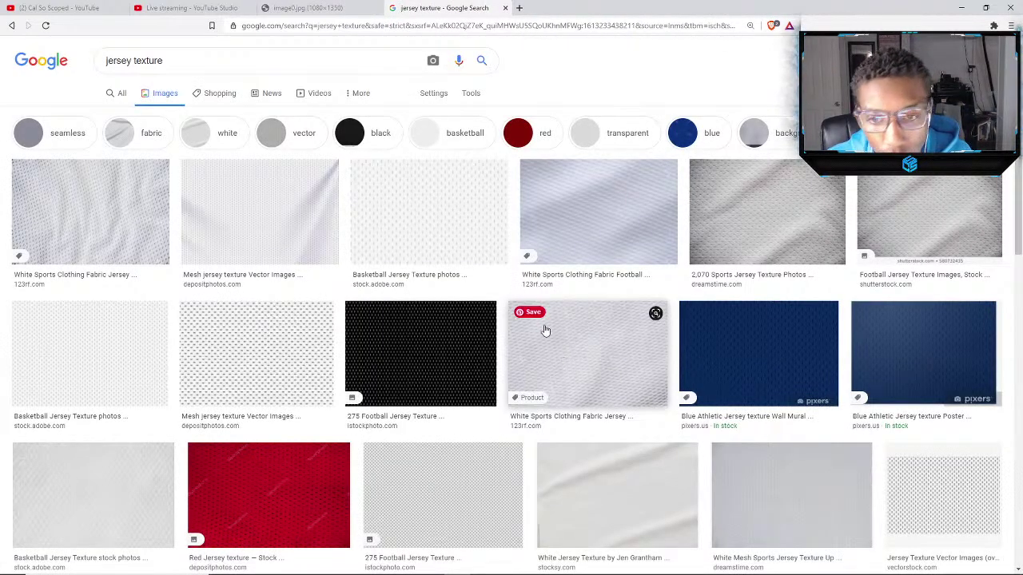
Copy the white sports clothing fabric jersey texture image from the 123RF result.
{"action": "left_click", "coordinate": [162, 221]}
{"action": "right_click", "coordinate": [914, 227]}
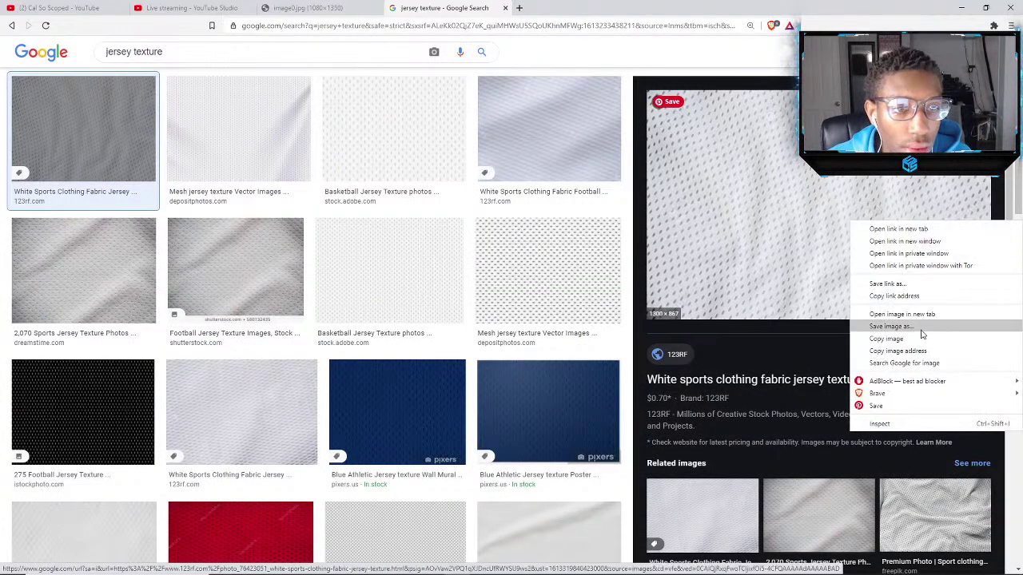
{"action": "left_click", "coordinate": [903, 336]}
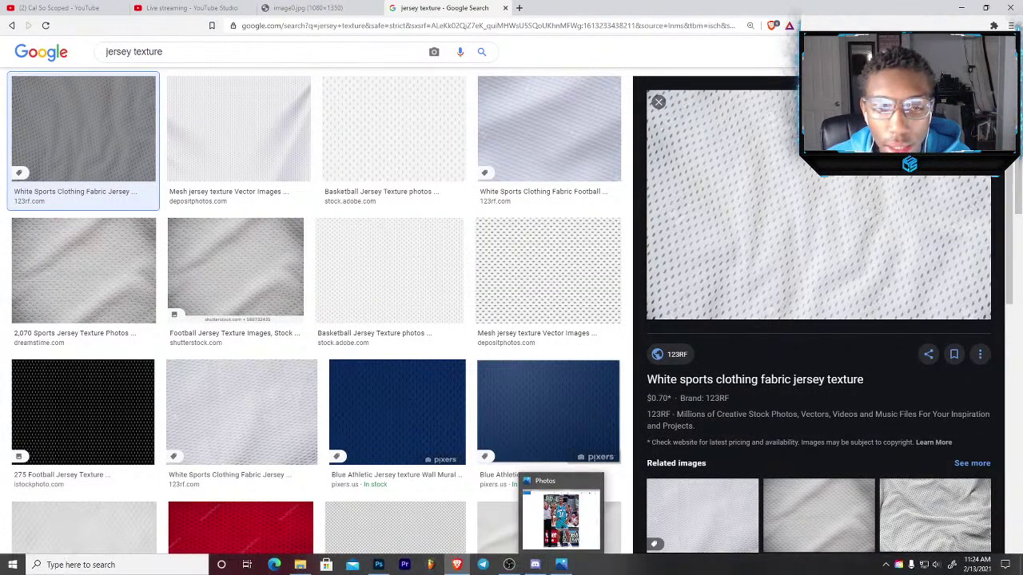
Copy the black football jersey texture image from the iStock result and paste it into Photoshop's Untitled-1 document above Layer 1 copy.
{"action": "scroll", "coordinate": [768, 215], "scroll_direction": "down", "scroll_amount": 1}
{"action": "scroll", "coordinate": [769, 216], "scroll_direction": "down", "scroll_amount": 3}
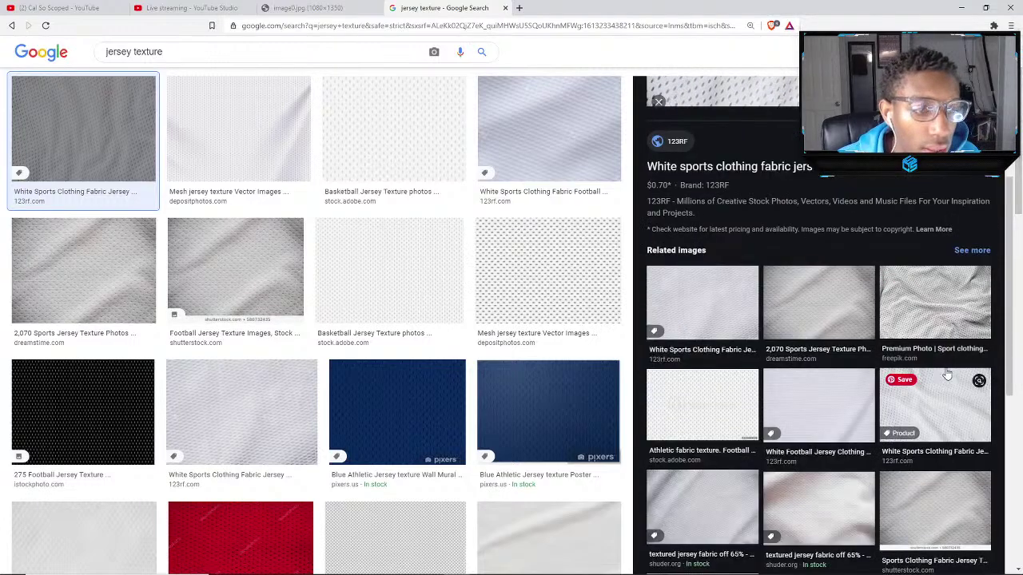
{"action": "left_click", "coordinate": [263, 393]}
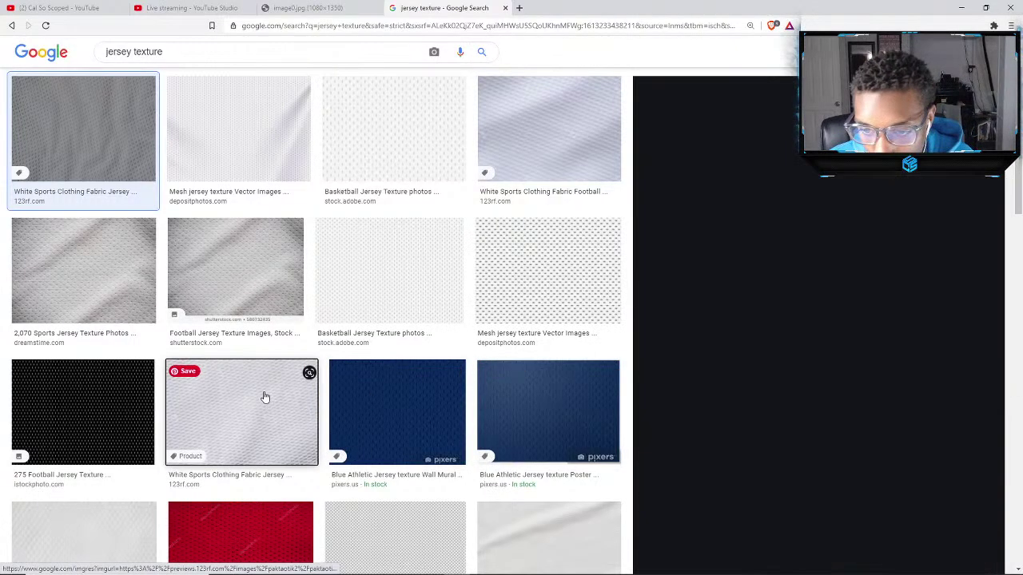
{"action": "left_click", "coordinate": [69, 400]}
{"action": "scroll", "coordinate": [354, 286], "scroll_direction": "down", "scroll_amount": 2}
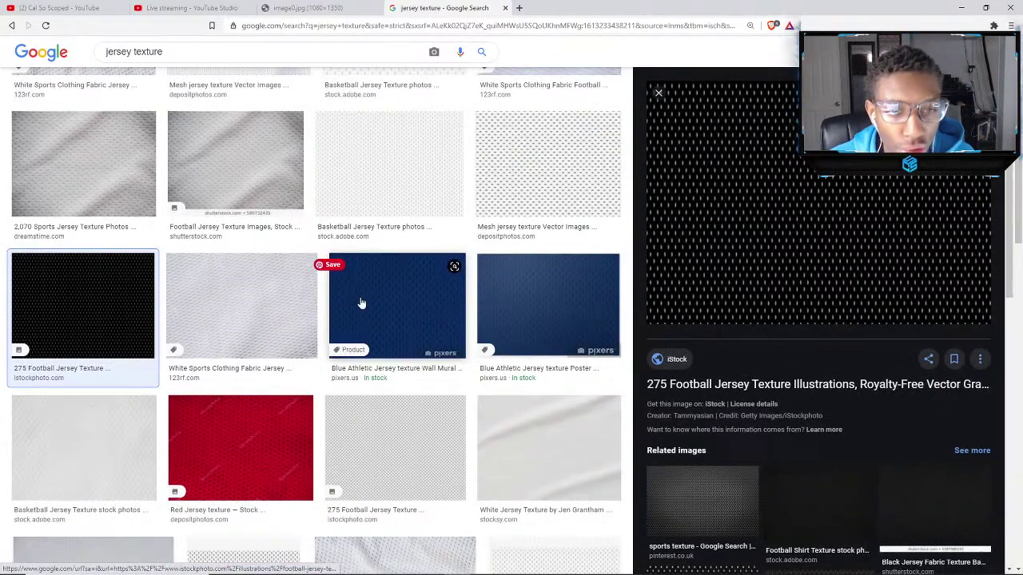
{"action": "right_click", "coordinate": [705, 209]}
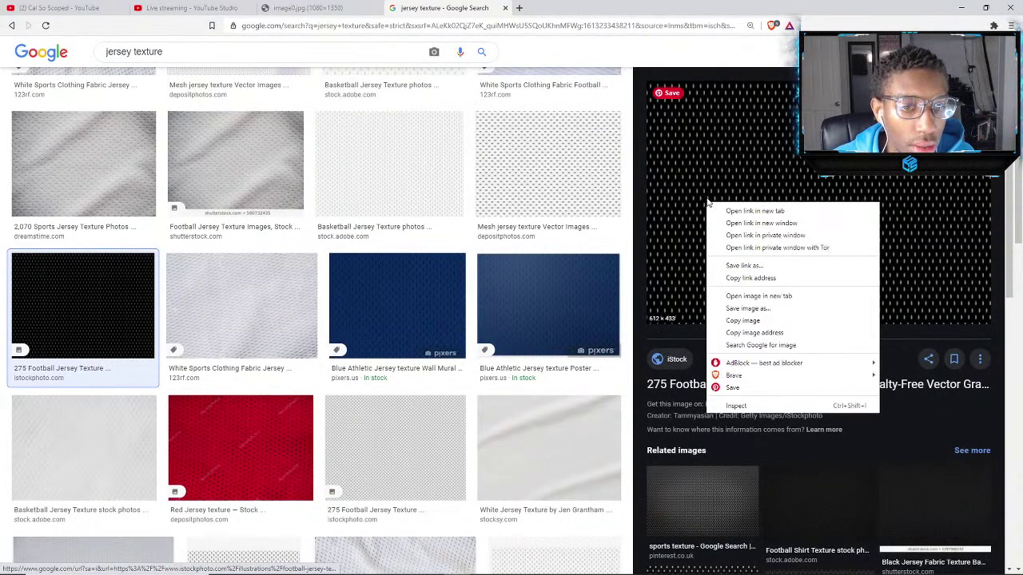
{"action": "left_click", "coordinate": [730, 323]}
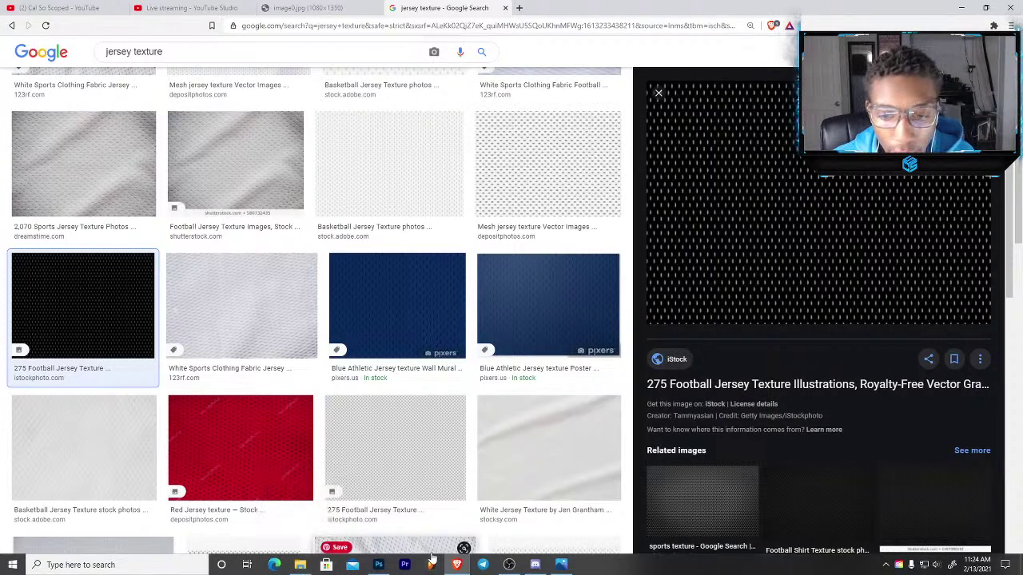
{"action": "left_click", "coordinate": [384, 565]}
{"action": "key", "text": "ctrl+v"}
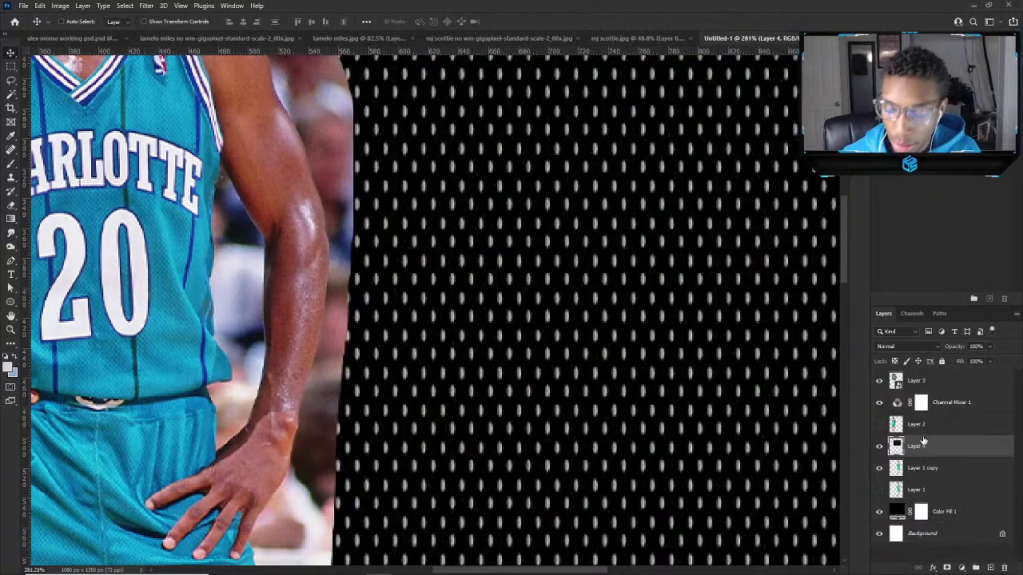
Convert the pasted black mesh texture layer, Layer 4, to a smart object.
{"action": "key", "text": "ctrl+t"}
{"action": "scroll", "coordinate": [503, 281], "scroll_direction": "down", "scroll_amount": 5}
{"action": "scroll", "coordinate": [503, 281], "scroll_direction": "up", "scroll_amount": 5}
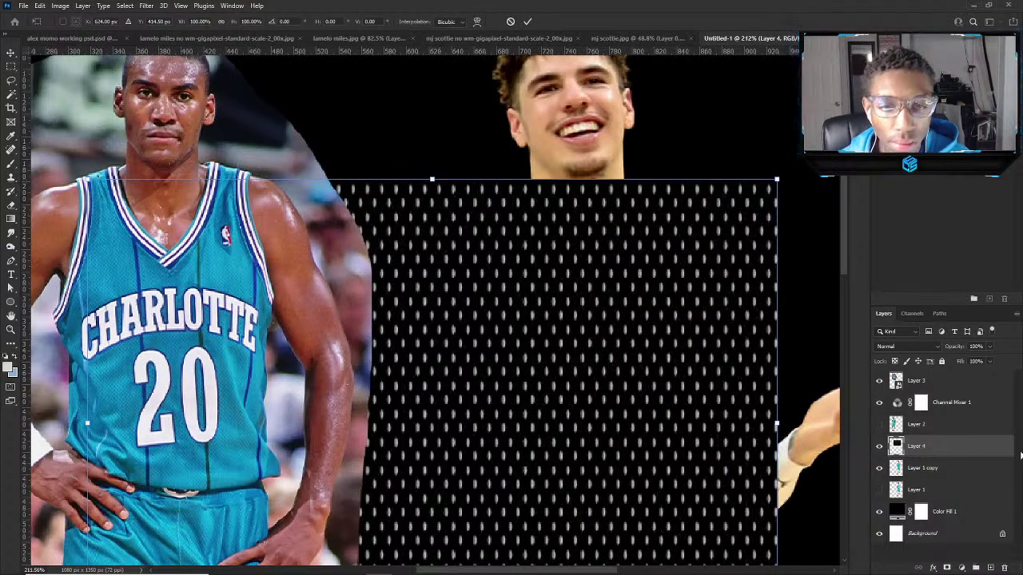
{"action": "key", "text": "Return"}
{"action": "right_click", "coordinate": [960, 449]}
{"action": "left_click", "coordinate": [906, 147]}
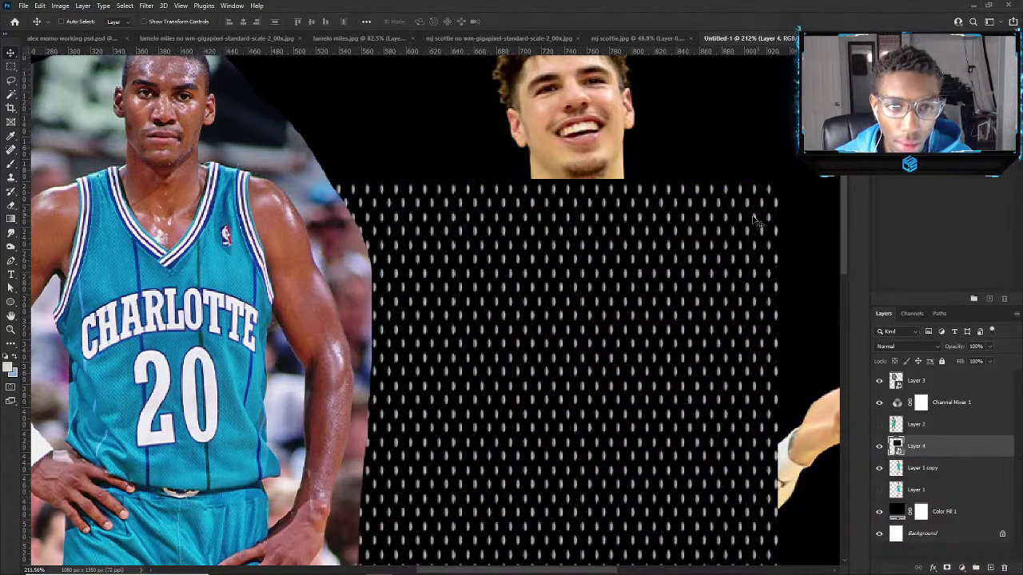
Scale the mesh texture to about 25.65%, rotate it about 6.1°, and place it over the player's jersey chest.
{"action": "key", "text": "ctrl+t"}
{"action": "left_click_drag", "start_coordinate": [432, 178], "coordinate": [489, 518]}
{"action": "left_click_drag", "start_coordinate": [448, 552], "coordinate": [573, 268]}
{"action": "left_click_drag", "start_coordinate": [626, 243], "coordinate": [634, 247]}
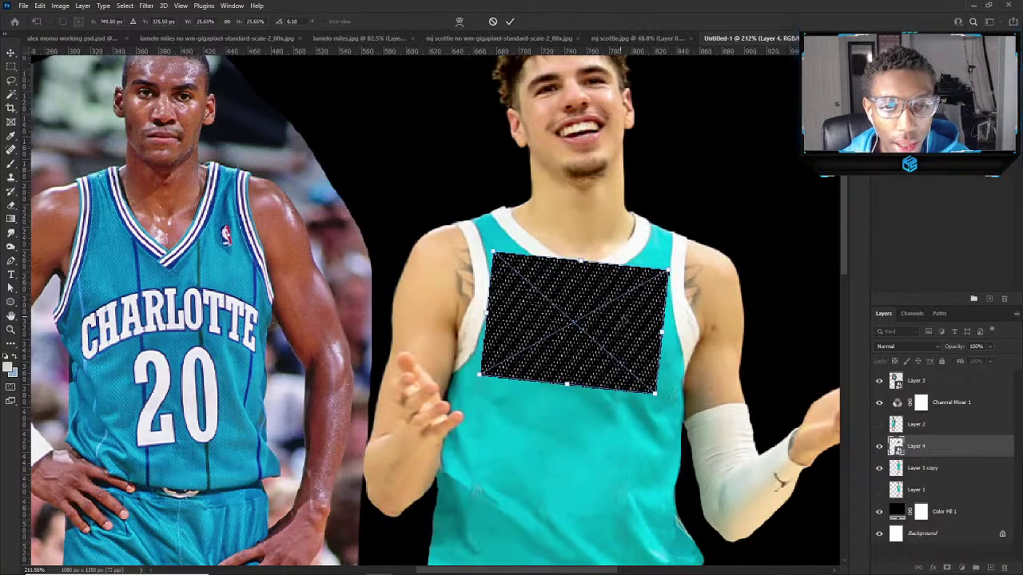
{"action": "key", "text": "Return"}
Invert the mesh texture and try the Soft Light and Multiply blend modes on it.
{"action": "key", "text": "ctrl+i"}
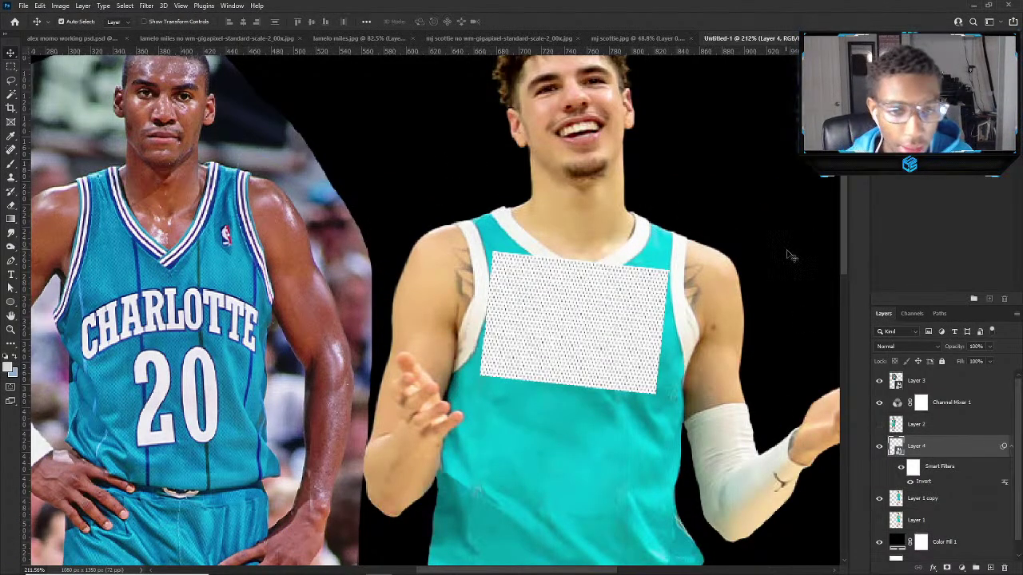
{"action": "left_click", "coordinate": [890, 331]}
{"action": "left_click", "coordinate": [905, 346]}
{"action": "left_click", "coordinate": [904, 346]}
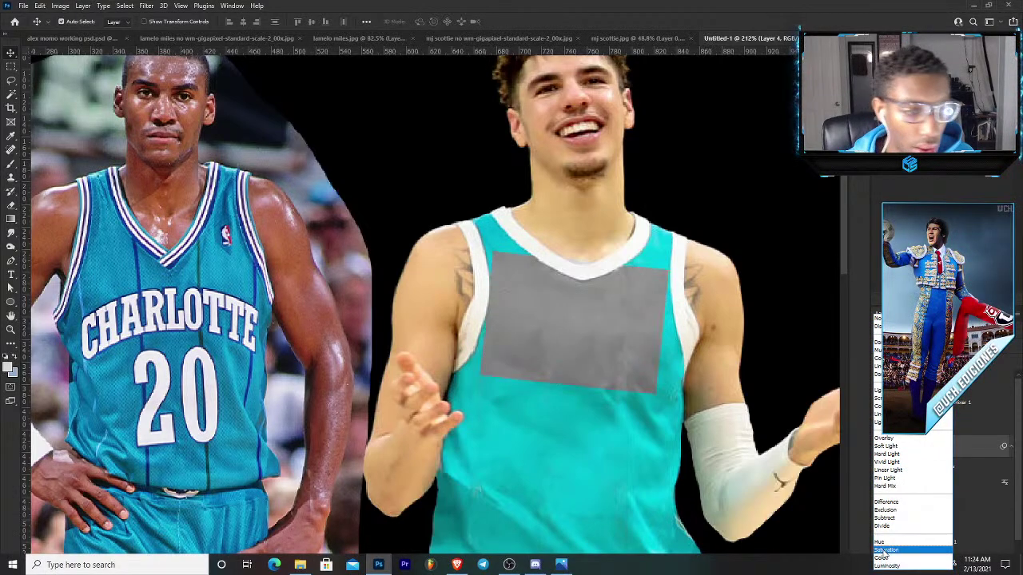
{"action": "left_click", "coordinate": [886, 447]}
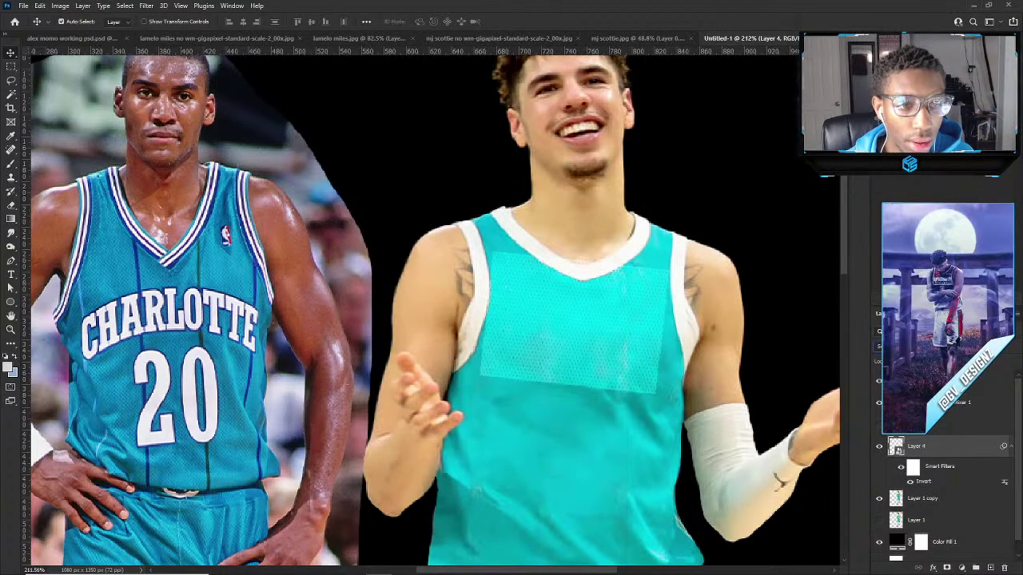
{"action": "left_click", "coordinate": [903, 347]}
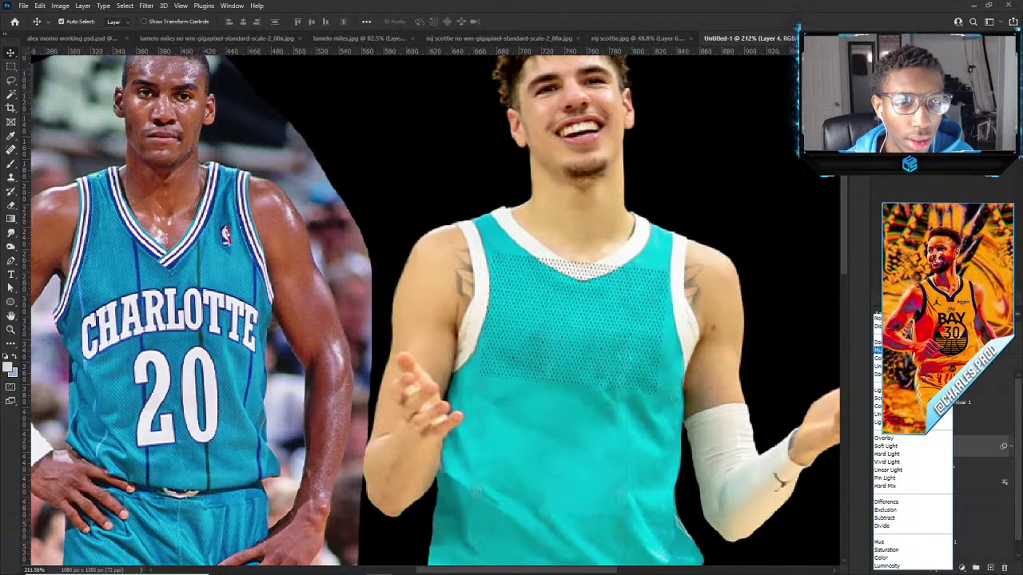
{"action": "left_click", "coordinate": [889, 350]}
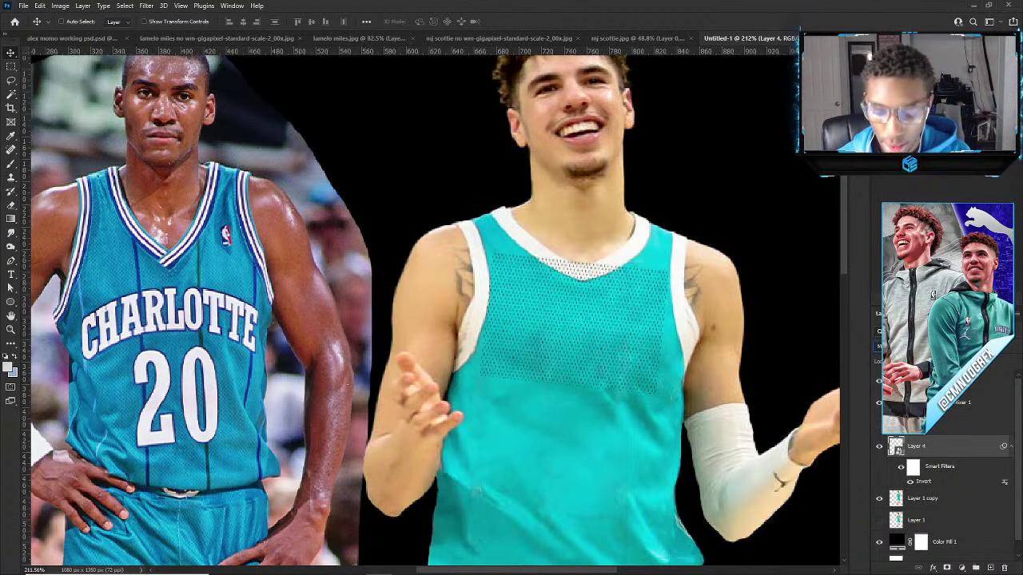
Apply the Invert filter to the mesh texture two more times and set its blend mode to Color Burn.
{"action": "key", "text": "ctrl+alt+f"}
{"action": "key", "text": "ctrl+alt+f"}
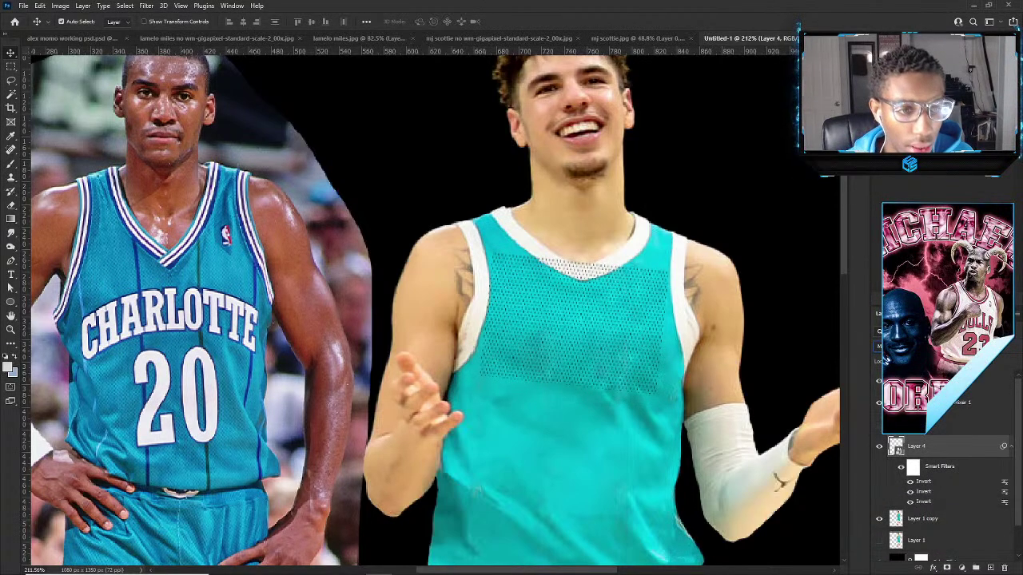
{"action": "left_click", "coordinate": [903, 347]}
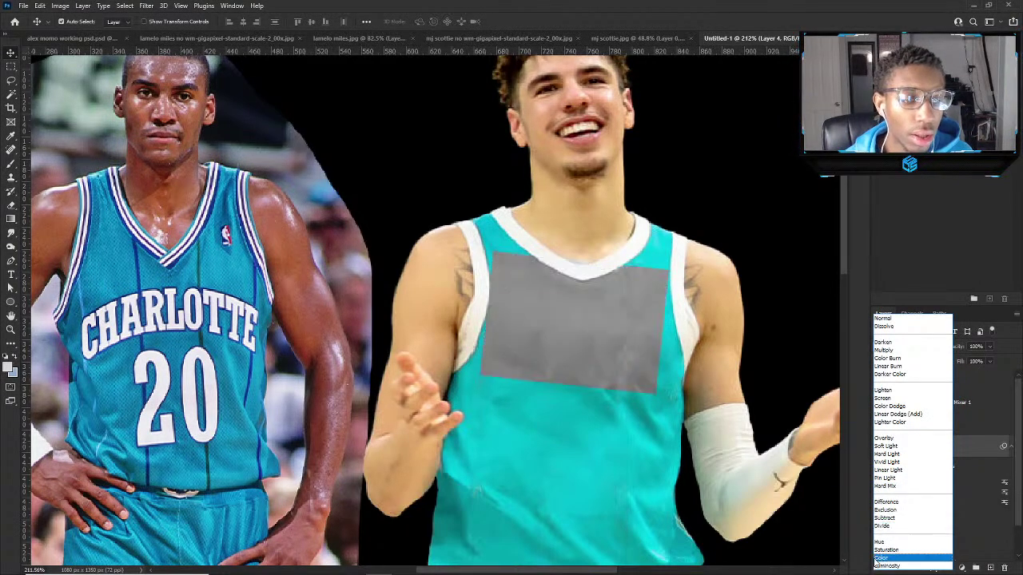
{"action": "left_click", "coordinate": [898, 361]}
Soften the mesh texture in Blending Options by splitting the Underlying Layer's black Blend If range to 0 / 148.
{"action": "right_click", "coordinate": [895, 454]}
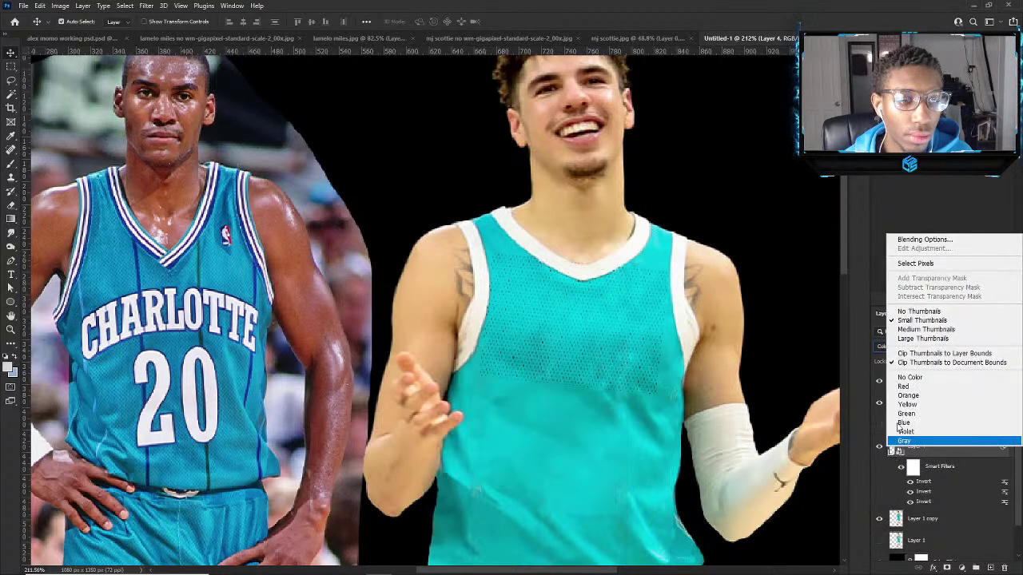
{"action": "left_click", "coordinate": [909, 240]}
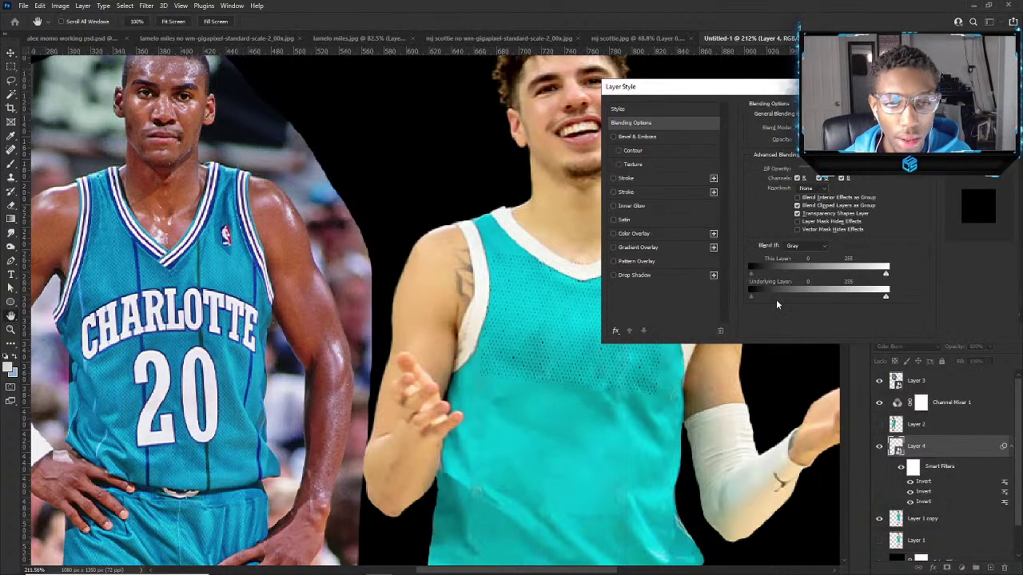
{"action": "left_click_drag", "start_coordinate": [781, 298], "coordinate": [853, 304]}
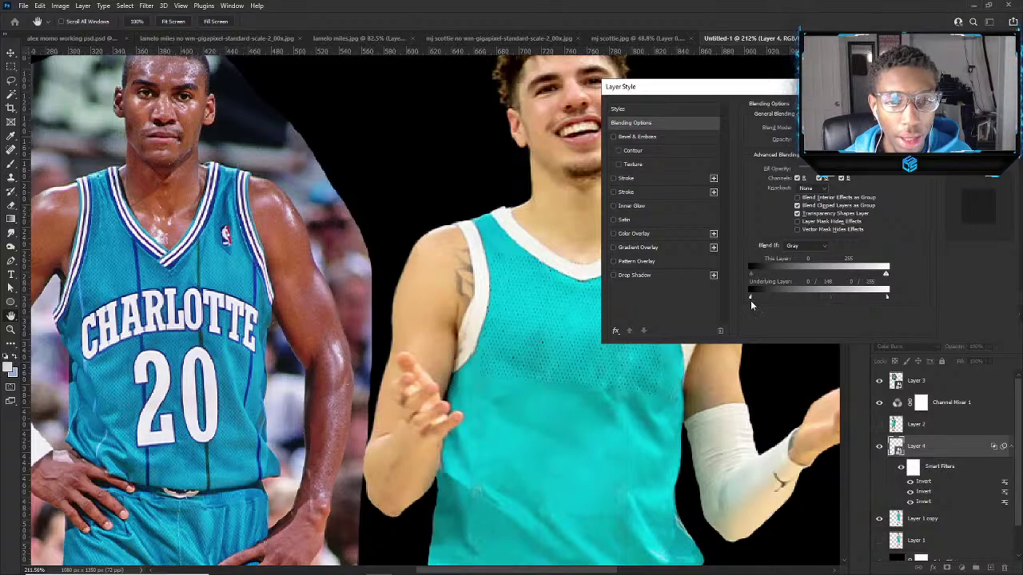
{"action": "key", "text": "Return"}
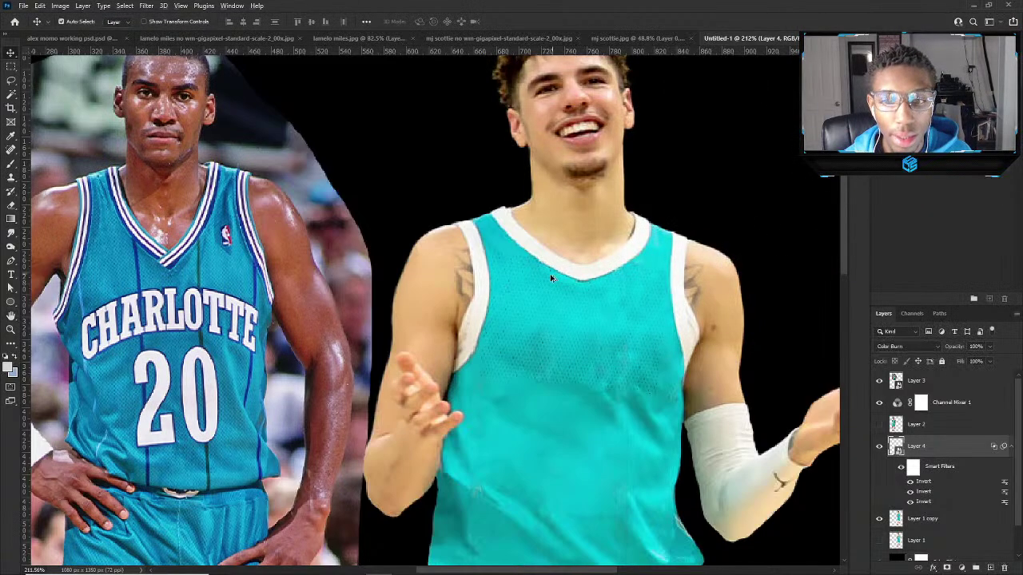
Move the mesh texture slightly lower on the front of the player's teal jersey.
{"action": "scroll", "coordinate": [578, 264], "scroll_direction": "down", "scroll_amount": 5}
{"action": "scroll", "coordinate": [578, 264], "scroll_direction": "up", "scroll_amount": 5}
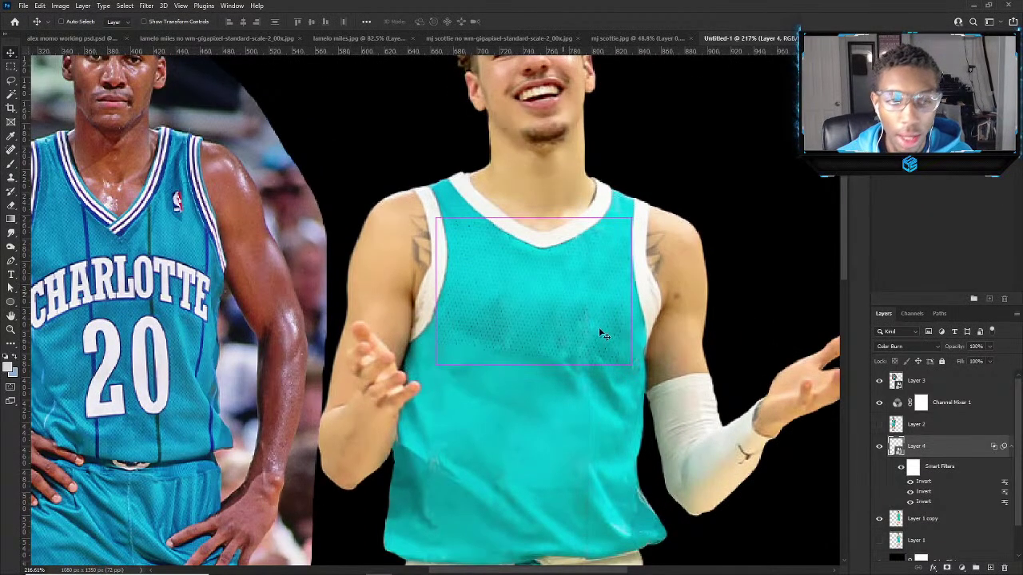
{"action": "key", "text": "ctrl+t"}
{"action": "key", "text": "Return"}
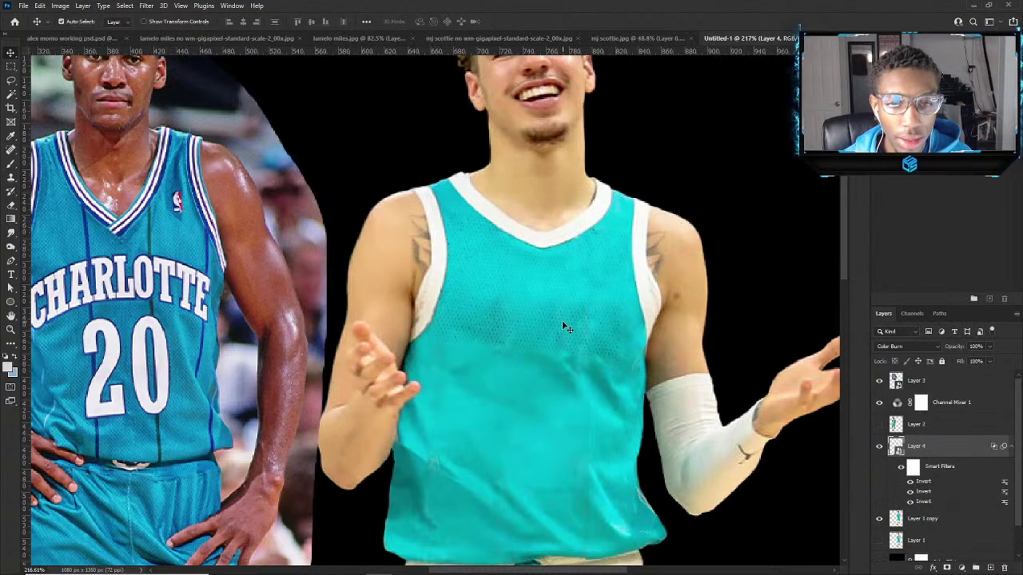
{"action": "left_click_drag", "start_coordinate": [556, 344], "coordinate": [571, 374]}
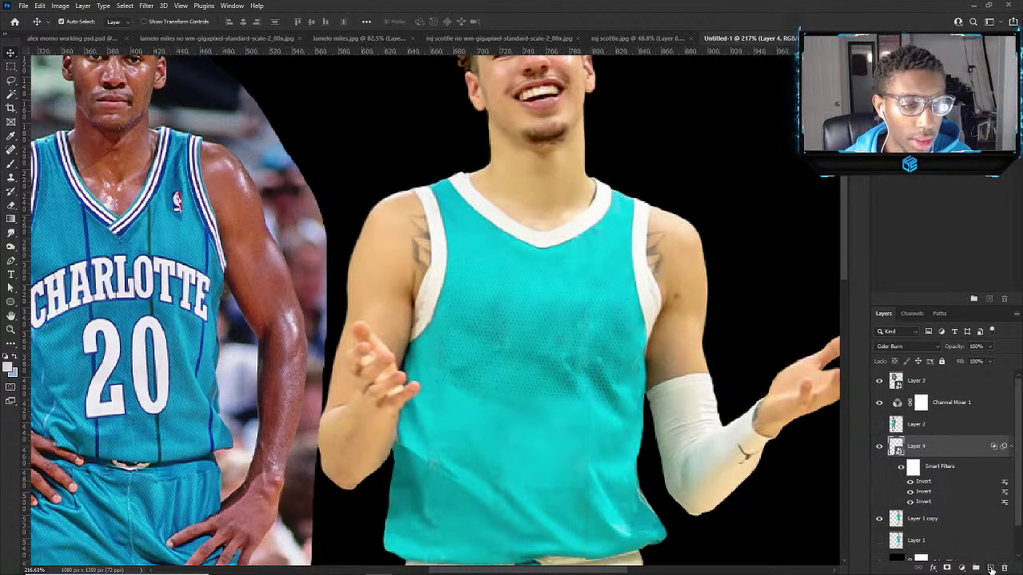
Change the Color Fill 1 background from black to a medium gray.
{"action": "scroll", "coordinate": [908, 541], "scroll_direction": "down", "scroll_amount": 1}
{"action": "left_click", "coordinate": [911, 529]}
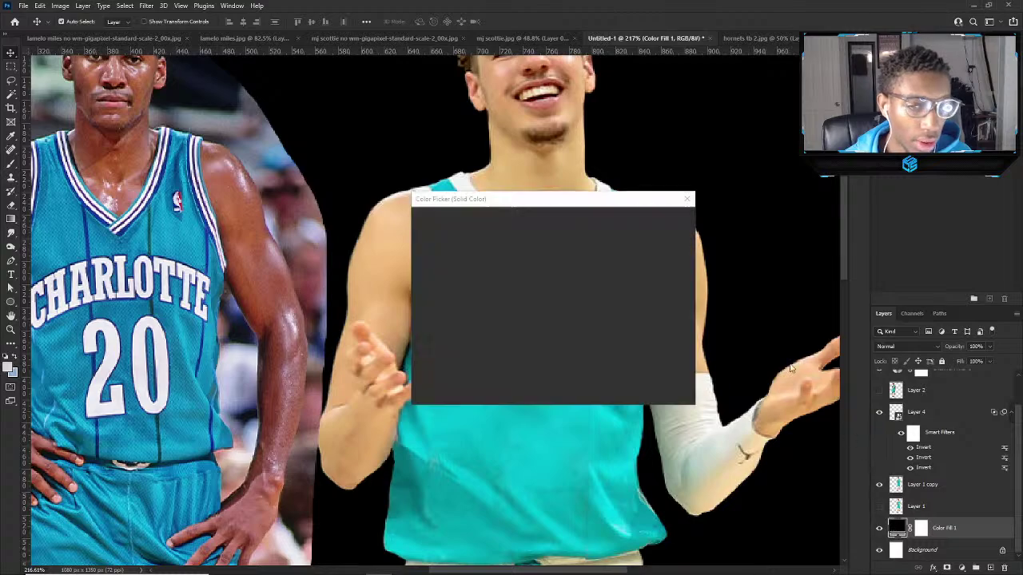
{"action": "left_click", "coordinate": [962, 567]}
{"action": "left_click_drag", "start_coordinate": [438, 274], "coordinate": [418, 294]}
{"action": "left_click", "coordinate": [658, 220]}
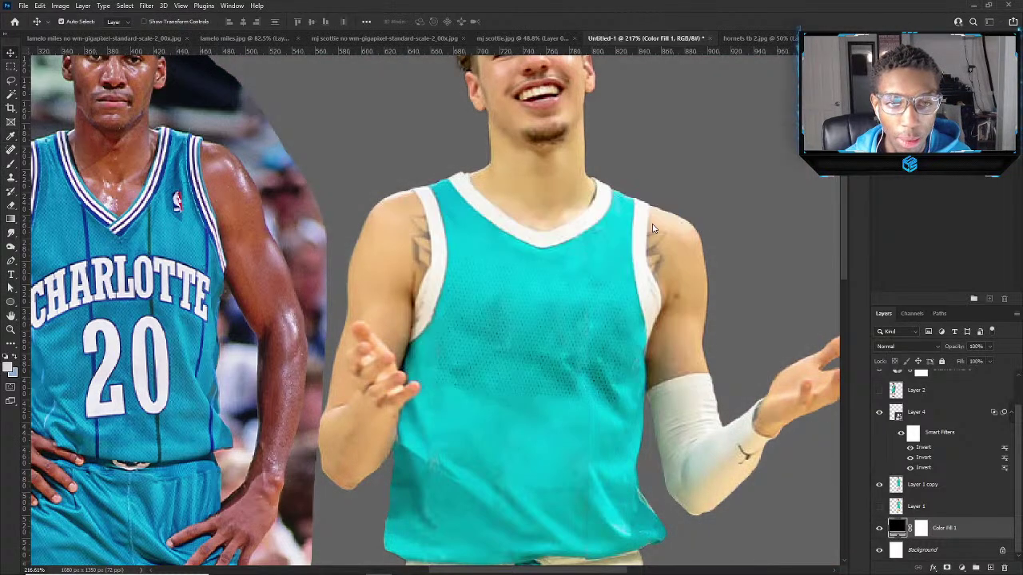
Move the mesh texture off the jersey onto the empty gray background beside the smiling player's head.
{"action": "key", "text": "ctrl+0"}
{"action": "left_click_drag", "start_coordinate": [538, 328], "coordinate": [633, 200]}
{"action": "scroll", "coordinate": [632, 201], "scroll_direction": "up", "scroll_amount": 2}
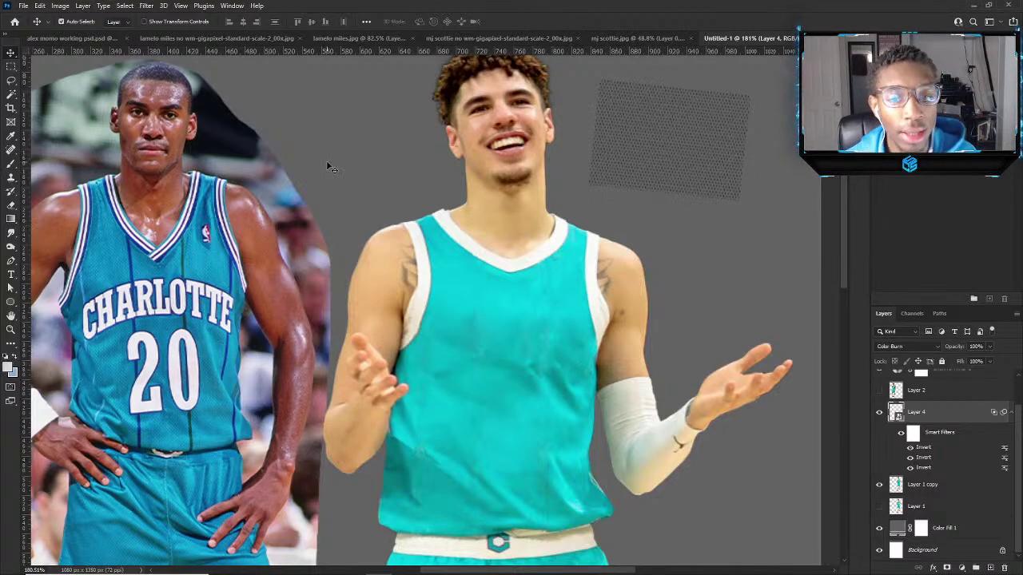
Add a monochrome Channel Mixer adjustment above Layer 1 copy and clip it to that player layer.
{"action": "scroll", "coordinate": [510, 392], "scroll_direction": "down", "scroll_amount": 2}
{"action": "left_click", "coordinate": [503, 372]}
{"action": "scroll", "coordinate": [502, 364], "scroll_direction": "down", "scroll_amount": 4}
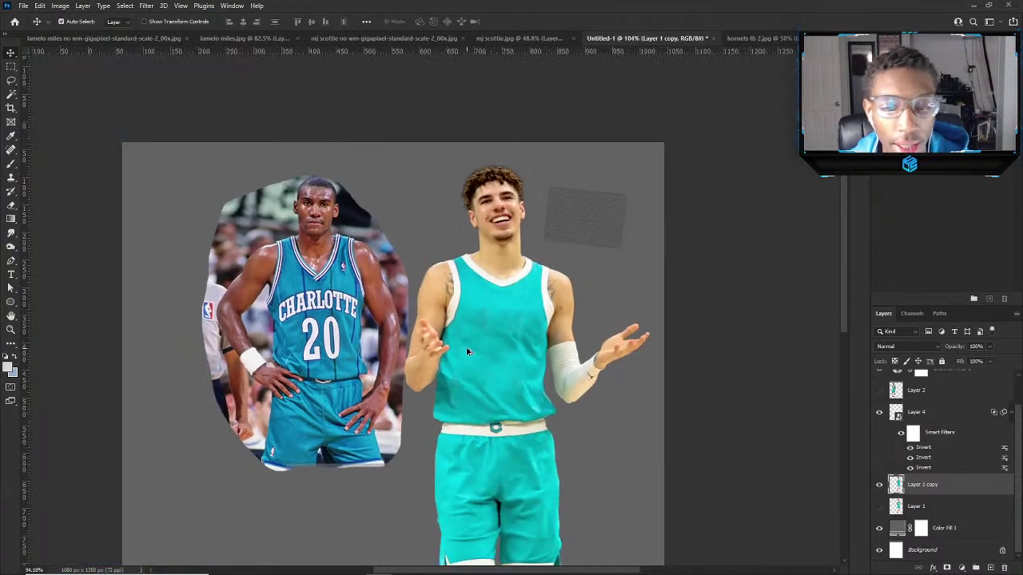
{"action": "scroll", "coordinate": [535, 402], "scroll_direction": "up", "scroll_amount": 3}
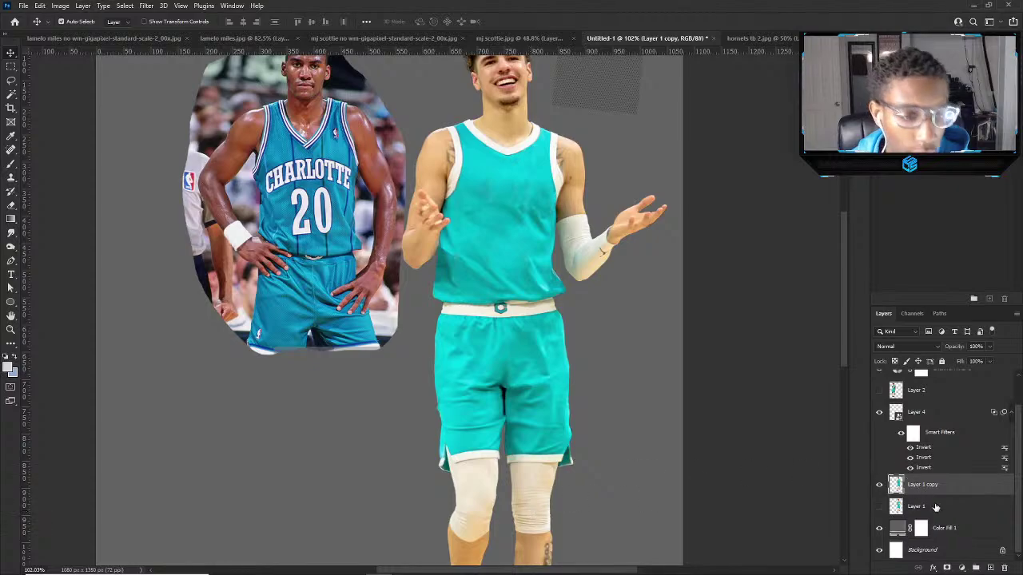
{"action": "scroll", "coordinate": [503, 322], "scroll_direction": "down", "scroll_amount": 3}
{"action": "scroll", "coordinate": [528, 263], "scroll_direction": "up", "scroll_amount": 3}
{"action": "scroll", "coordinate": [560, 224], "scroll_direction": "down", "scroll_amount": 3}
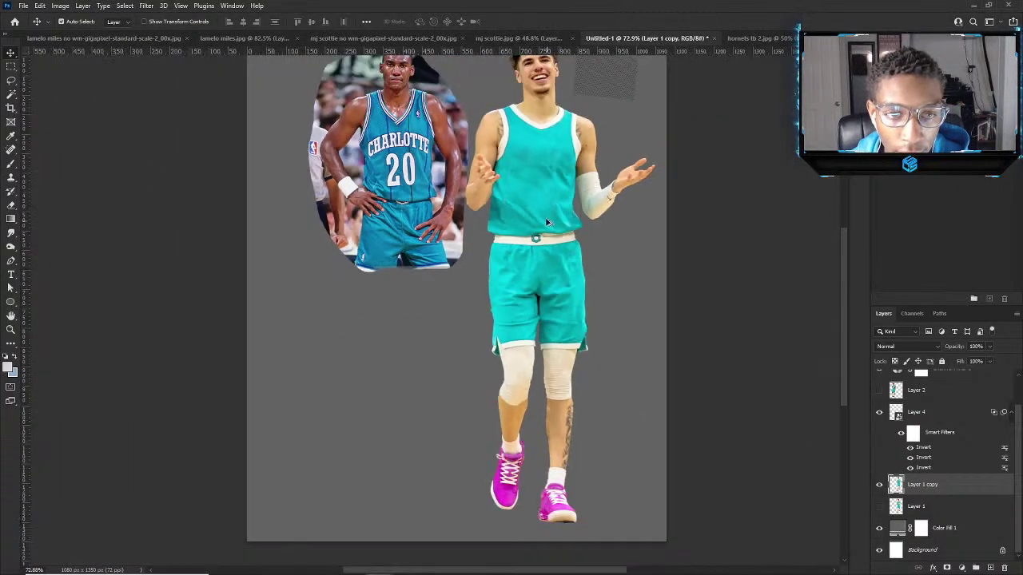
{"action": "scroll", "coordinate": [587, 182], "scroll_direction": "up", "scroll_amount": 3}
{"action": "scroll", "coordinate": [587, 200], "scroll_direction": "up", "scroll_amount": 2}
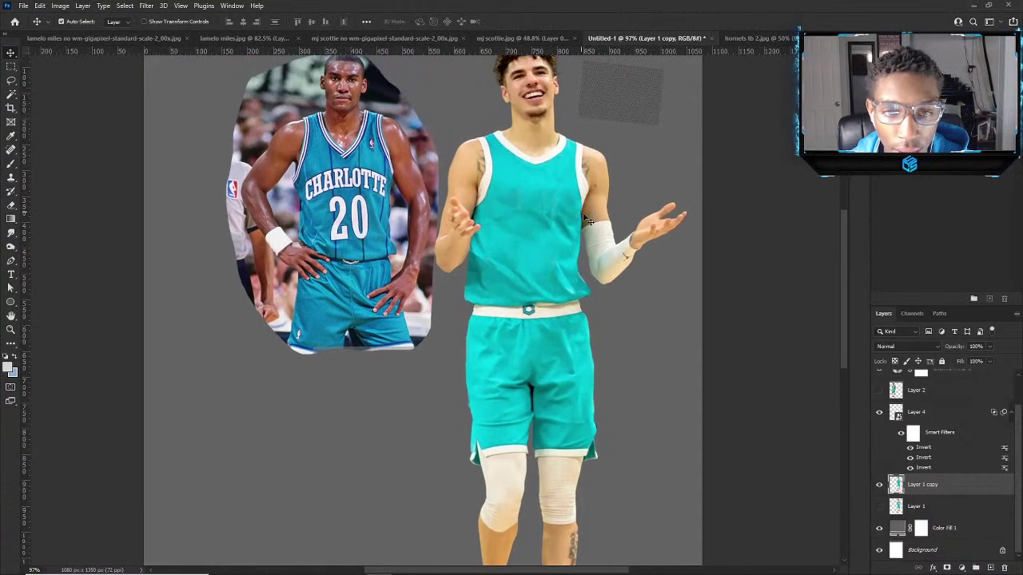
{"action": "left_click", "coordinate": [962, 567]}
{"action": "left_click", "coordinate": [963, 510]}
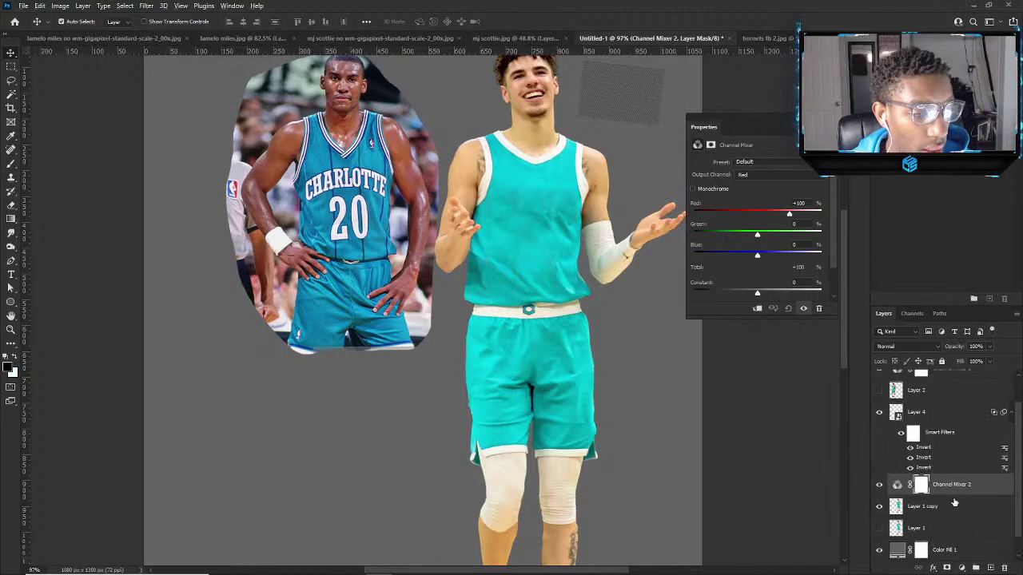
{"action": "left_click", "coordinate": [700, 189]}
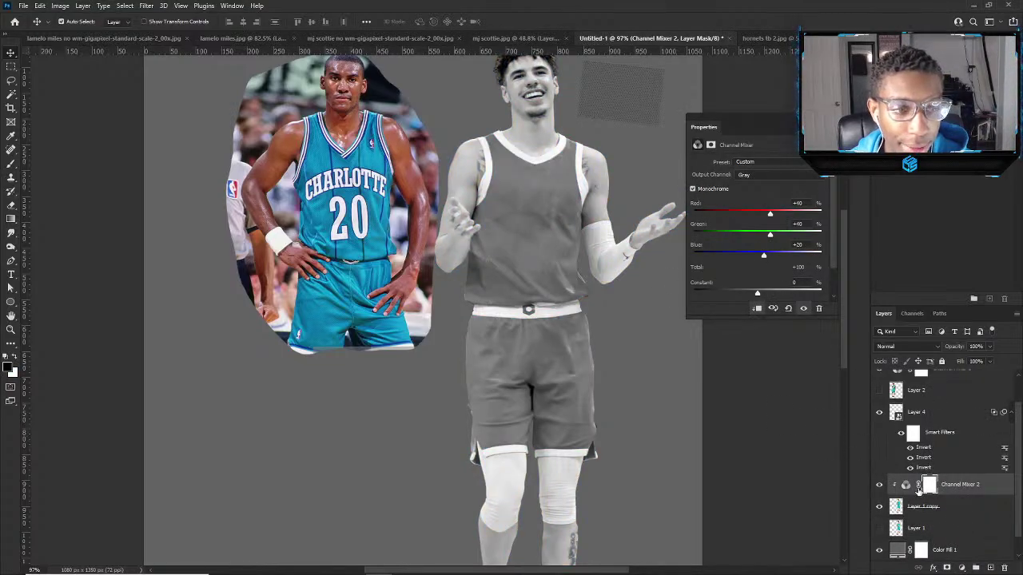
Invert the Channel Mixer 2 layer mask to black to hide the monochrome effect.
{"action": "left_click", "coordinate": [930, 492]}
{"action": "left_click", "coordinate": [961, 487]}
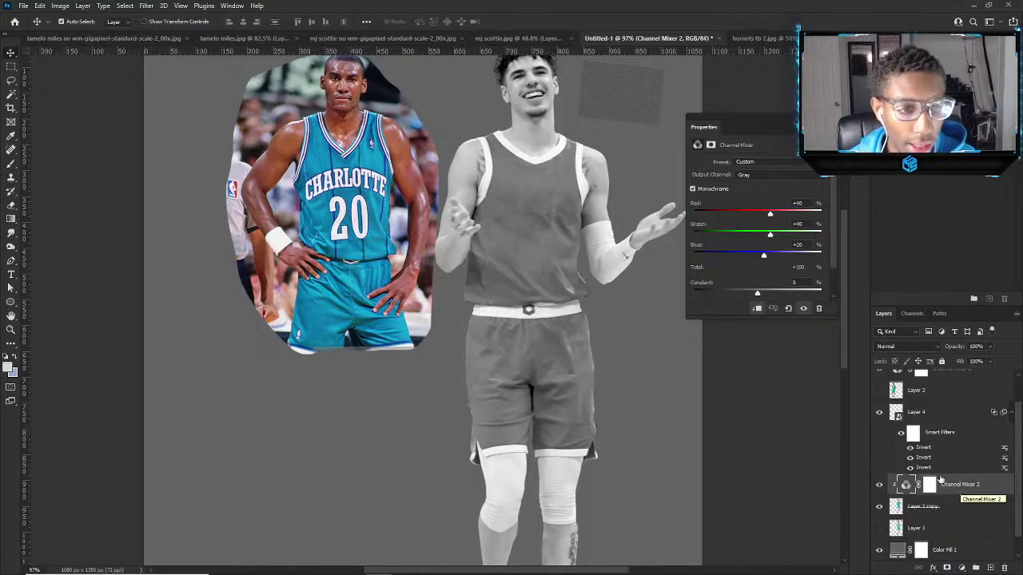
{"action": "left_click", "coordinate": [927, 487]}
{"action": "key", "text": "ctrl+i"}
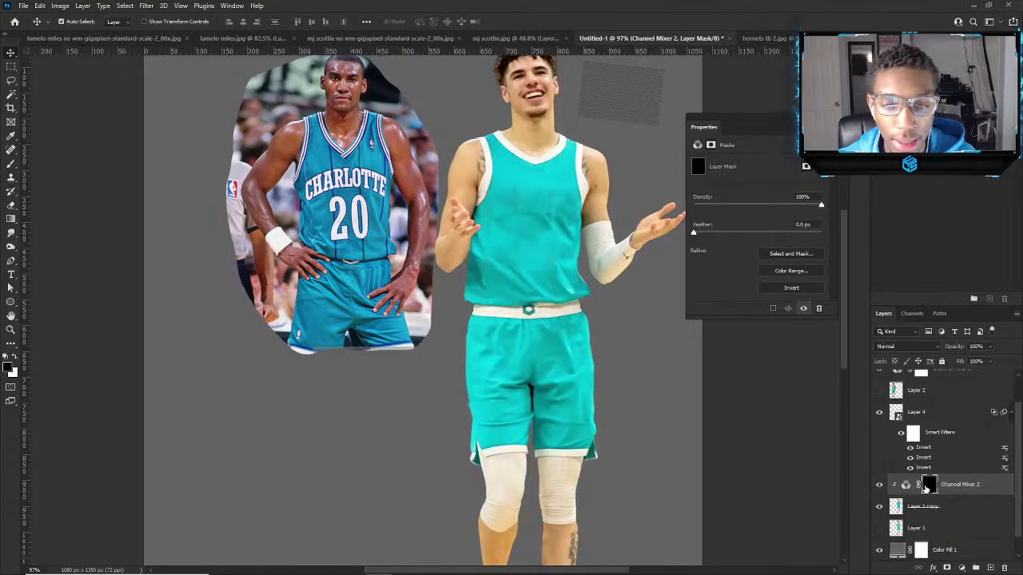
Paint white on the Channel Mixer 2 mask over the shorts' waistband and its logo to remove their color cast.
{"action": "key", "text": "b"}
{"action": "scroll", "coordinate": [520, 274], "scroll_direction": "up", "scroll_amount": 5}
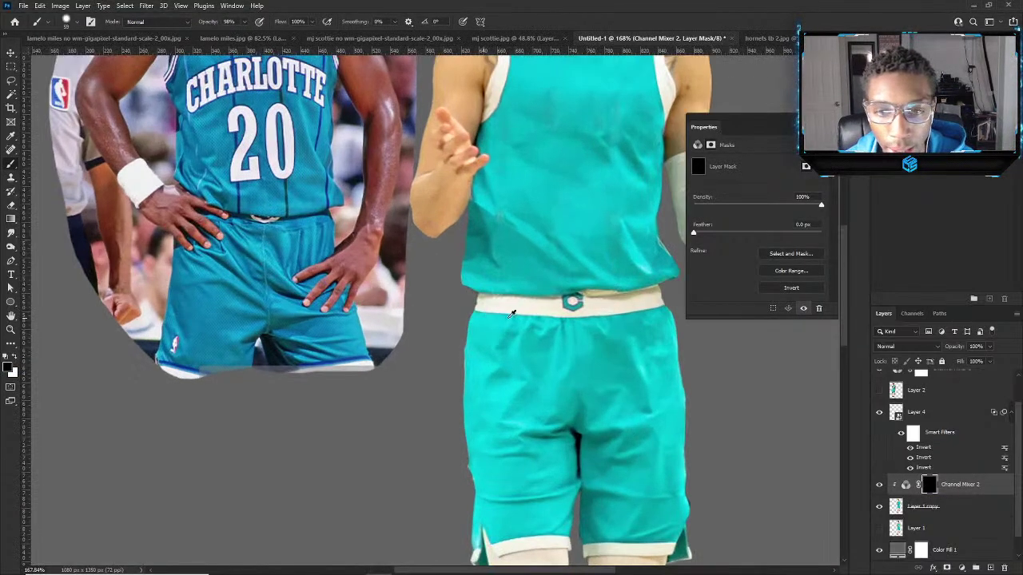
{"action": "scroll", "coordinate": [548, 276], "scroll_direction": "up", "scroll_amount": 3}
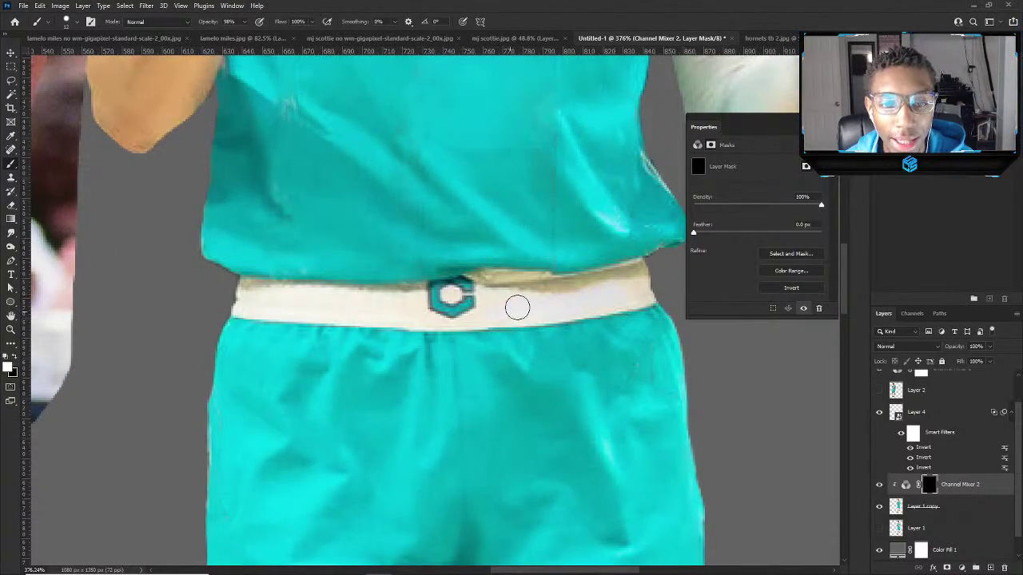
{"action": "left_click_drag", "start_coordinate": [511, 304], "coordinate": [452, 305]}
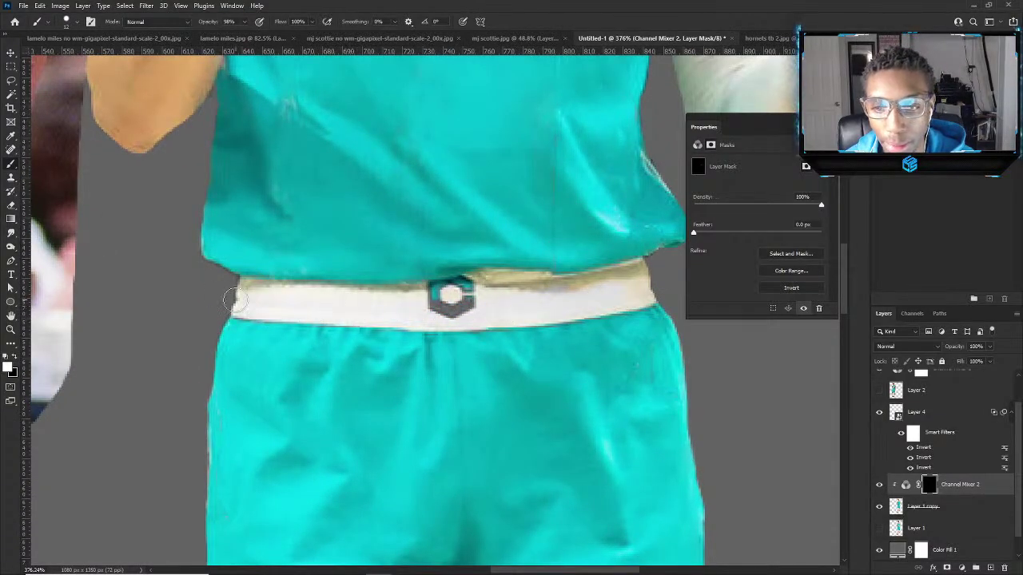
{"action": "key", "text": "x"}
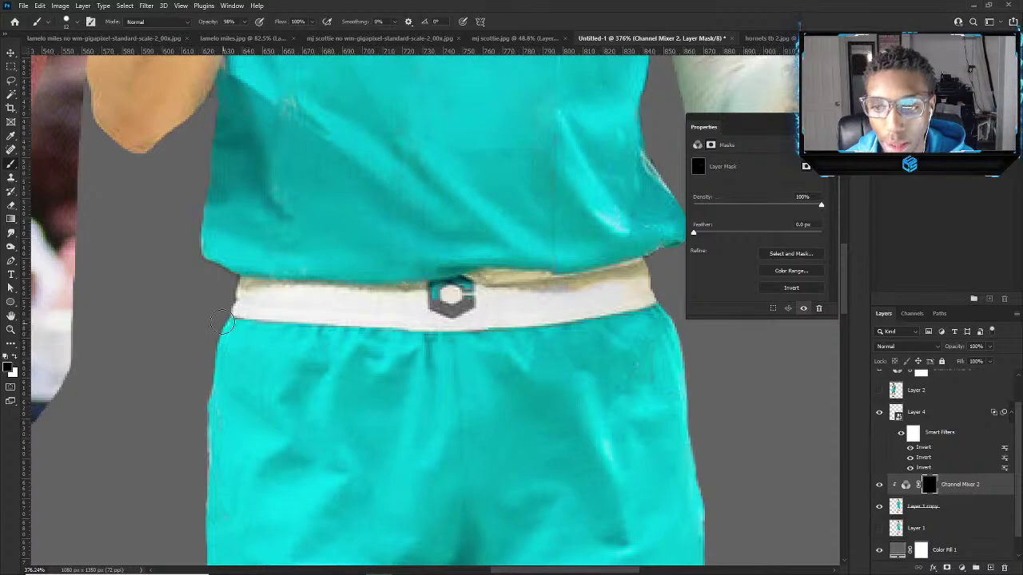
{"action": "key", "text": "x"}
{"action": "mouse_move", "coordinate": [398, 301]}
{"action": "left_mouse_down"}
{"action": "mouse_move", "coordinate": [456, 299]}
{"action": "mouse_move", "coordinate": [388, 301]}
{"action": "mouse_move", "coordinate": [549, 284]}
{"action": "left_mouse_up"}
{"action": "right_click", "coordinate": [549, 285], "text": "alt"}
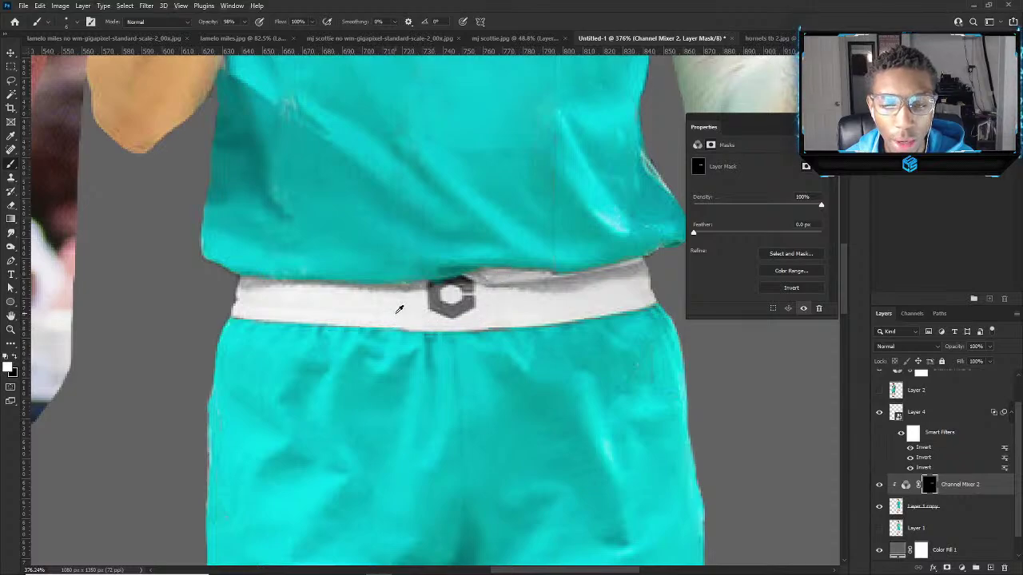
{"action": "scroll", "coordinate": [399, 310], "scroll_direction": "down", "scroll_amount": 8}
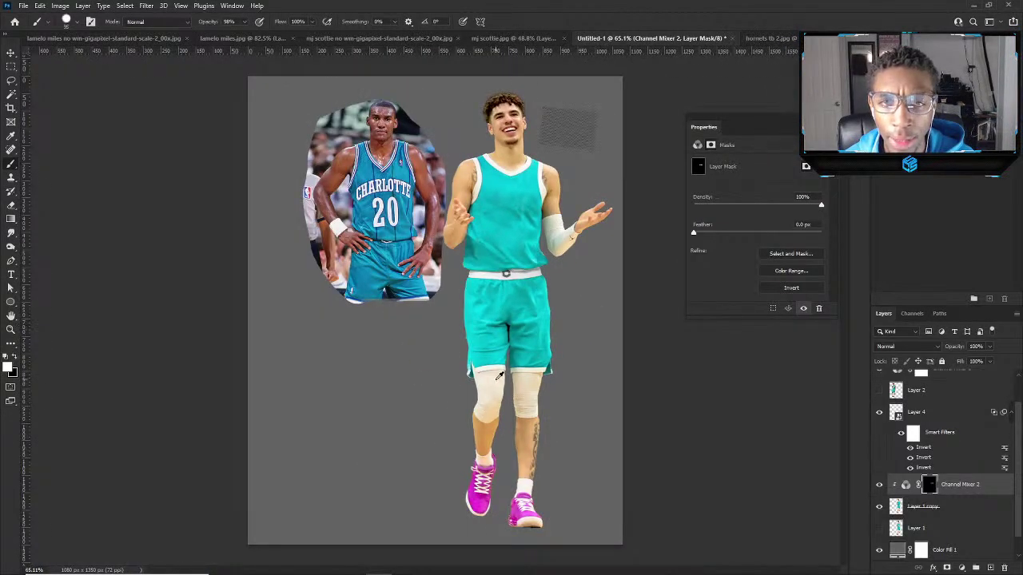
{"action": "scroll", "coordinate": [569, 233], "scroll_direction": "up", "scroll_amount": 7}
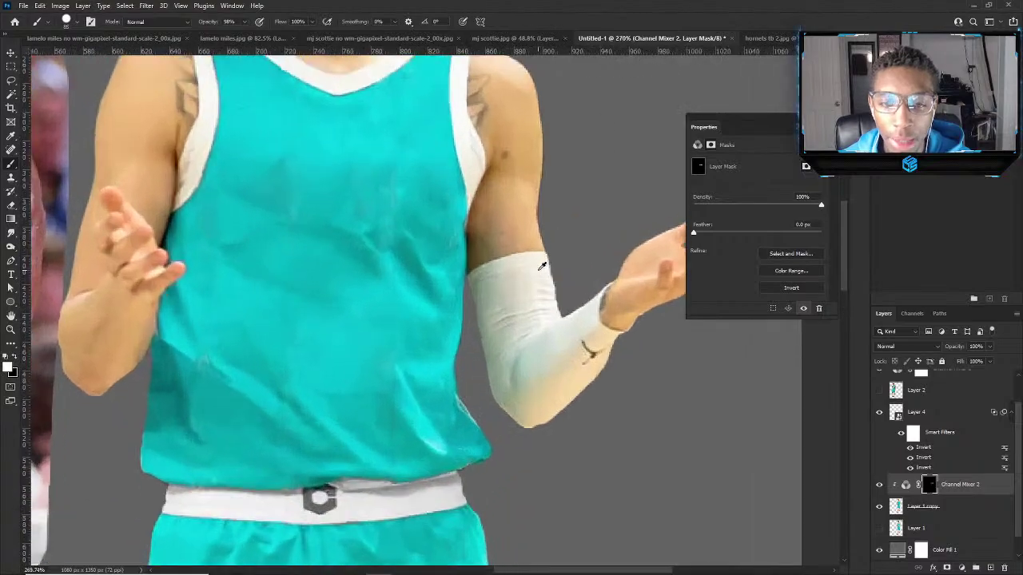
Undo the last stroke and paint white on the Channel Mixer 2 mask over the whole arm sleeve to neutralize its color cast.
{"action": "key", "text": "ctrl+z"}
{"action": "mouse_move", "coordinate": [532, 350]}
{"action": "left_mouse_down"}
{"action": "mouse_move", "coordinate": [520, 386]}
{"action": "mouse_move", "coordinate": [522, 367]}
{"action": "mouse_move", "coordinate": [555, 420]}
{"action": "mouse_move", "coordinate": [562, 386]}
{"action": "mouse_move", "coordinate": [567, 398]}
{"action": "mouse_move", "coordinate": [574, 390]}
{"action": "mouse_move", "coordinate": [570, 376]}
{"action": "mouse_move", "coordinate": [596, 389]}
{"action": "mouse_move", "coordinate": [572, 392]}
{"action": "mouse_move", "coordinate": [553, 368]}
{"action": "mouse_move", "coordinate": [552, 310]}
{"action": "mouse_move", "coordinate": [487, 334]}
{"action": "mouse_move", "coordinate": [503, 300]}
{"action": "mouse_move", "coordinate": [526, 292]}
{"action": "mouse_move", "coordinate": [486, 301]}
{"action": "mouse_move", "coordinate": [515, 288]}
{"action": "left_mouse_up"}
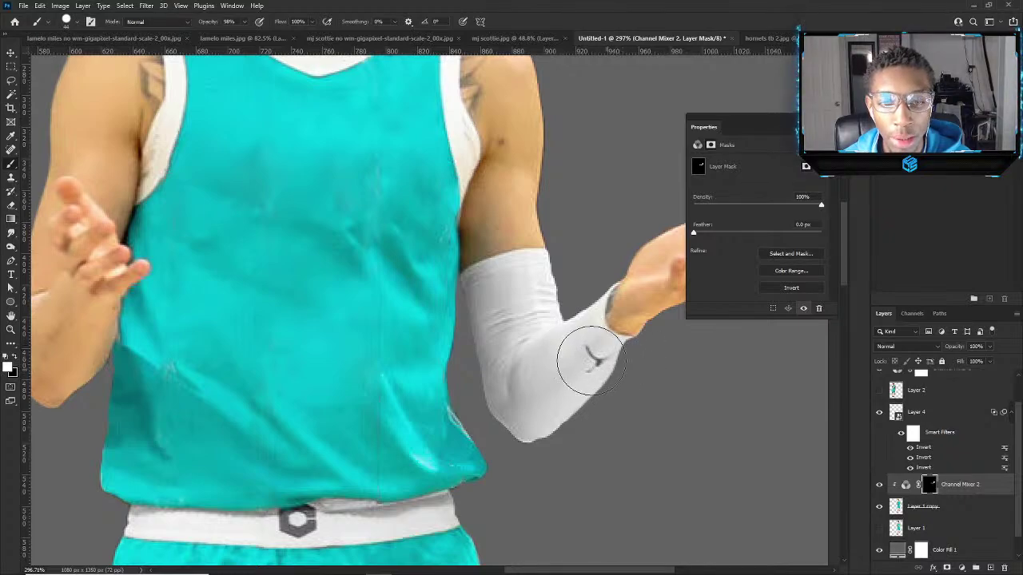
{"action": "scroll", "coordinate": [520, 298], "scroll_direction": "down", "scroll_amount": 3}
{"action": "scroll", "coordinate": [519, 298], "scroll_direction": "down", "scroll_amount": 3}
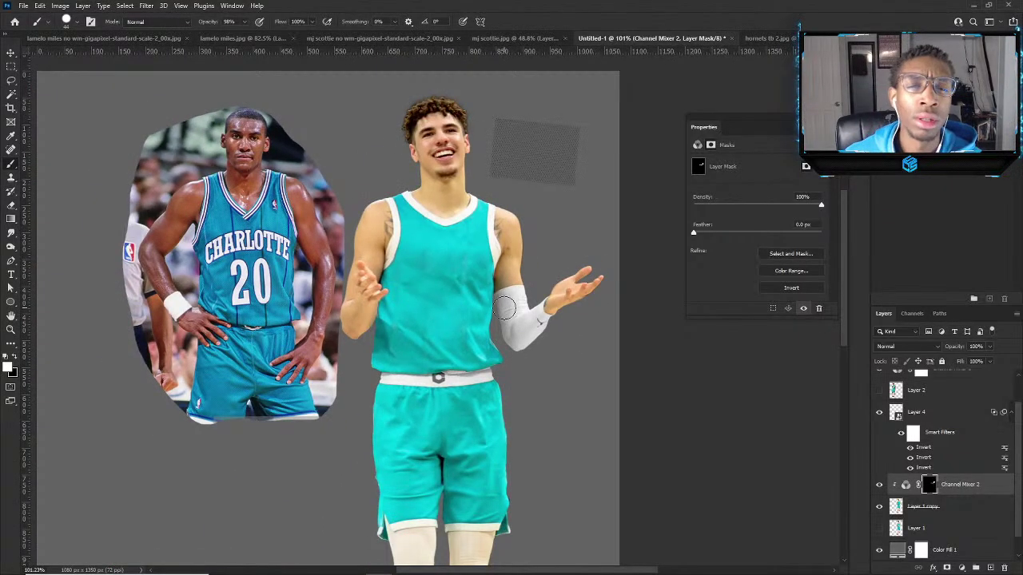
Paint white on the Channel Mixer 2 mask over the knee areas of both leg sleeves and up the tattooed leg's sleeve.
{"action": "scroll", "coordinate": [402, 211], "scroll_direction": "up", "scroll_amount": 5}
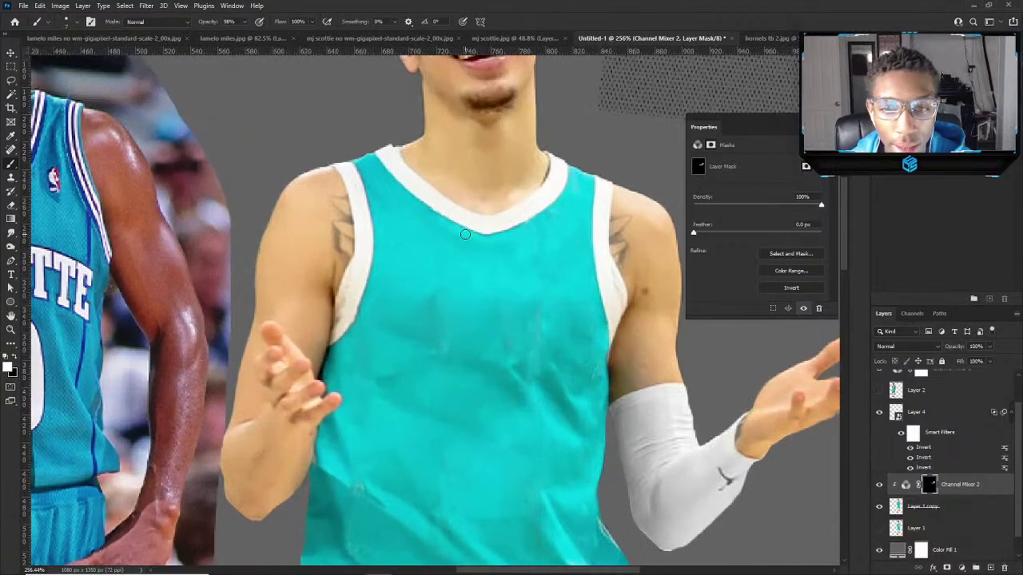
{"action": "scroll", "coordinate": [456, 211], "scroll_direction": "down", "scroll_amount": 4}
{"action": "scroll", "coordinate": [335, 238], "scroll_direction": "up", "scroll_amount": 2}
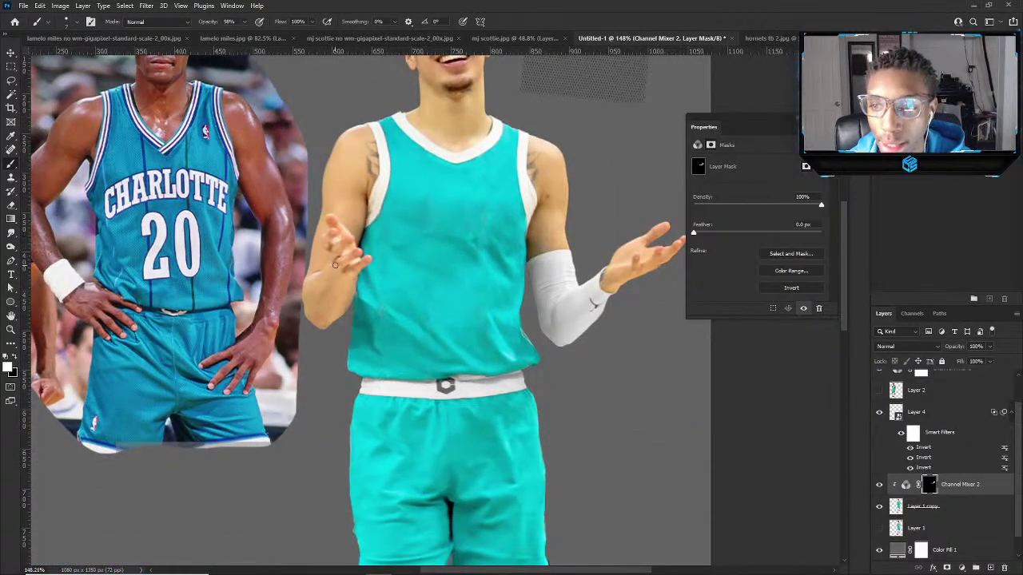
{"action": "scroll", "coordinate": [336, 264], "scroll_direction": "down", "scroll_amount": 5}
{"action": "scroll", "coordinate": [505, 387], "scroll_direction": "up", "scroll_amount": 4}
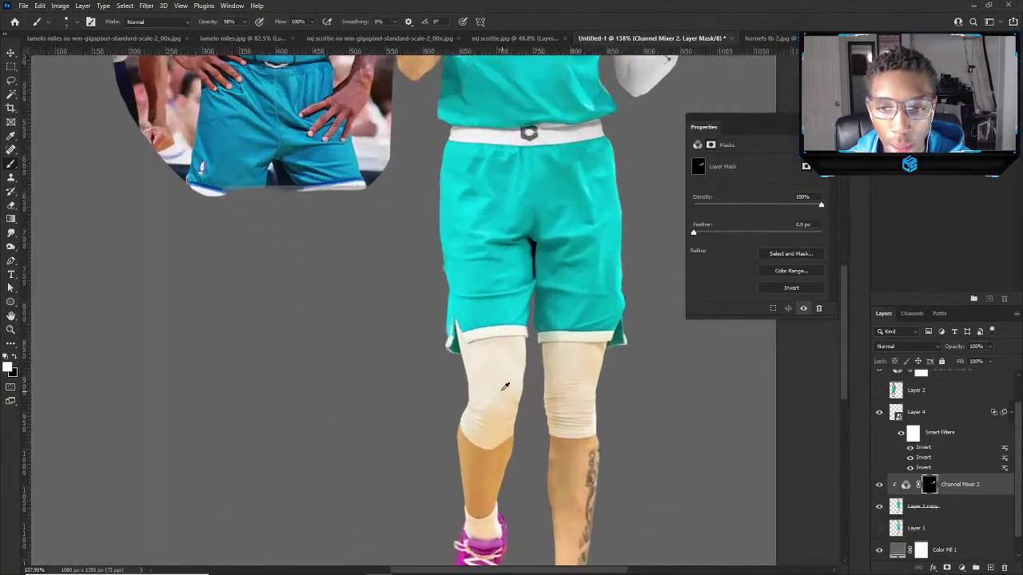
{"action": "scroll", "coordinate": [505, 387], "scroll_direction": "up", "scroll_amount": 3}
{"action": "mouse_move", "coordinate": [491, 383]}
{"action": "left_mouse_down"}
{"action": "mouse_move", "coordinate": [476, 409]}
{"action": "mouse_move", "coordinate": [507, 380]}
{"action": "mouse_move", "coordinate": [460, 377]}
{"action": "mouse_move", "coordinate": [657, 385]}
{"action": "mouse_move", "coordinate": [587, 400]}
{"action": "mouse_move", "coordinate": [629, 407]}
{"action": "mouse_move", "coordinate": [650, 373]}
{"action": "mouse_move", "coordinate": [624, 317]}
{"action": "mouse_move", "coordinate": [584, 339]}
{"action": "mouse_move", "coordinate": [580, 352]}
{"action": "mouse_move", "coordinate": [657, 339]}
{"action": "mouse_move", "coordinate": [583, 329]}
{"action": "mouse_move", "coordinate": [653, 327]}
{"action": "mouse_move", "coordinate": [592, 317]}
{"action": "left_mouse_up"}
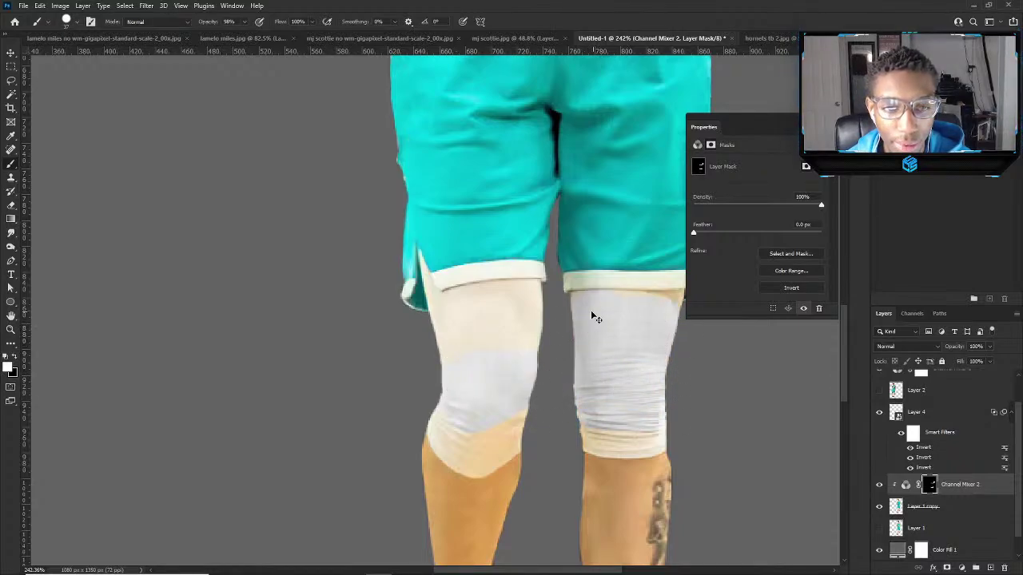
{"action": "scroll", "coordinate": [612, 313], "scroll_direction": "down", "scroll_amount": 3}
{"action": "scroll", "coordinate": [566, 312], "scroll_direction": "up", "scroll_amount": 4}
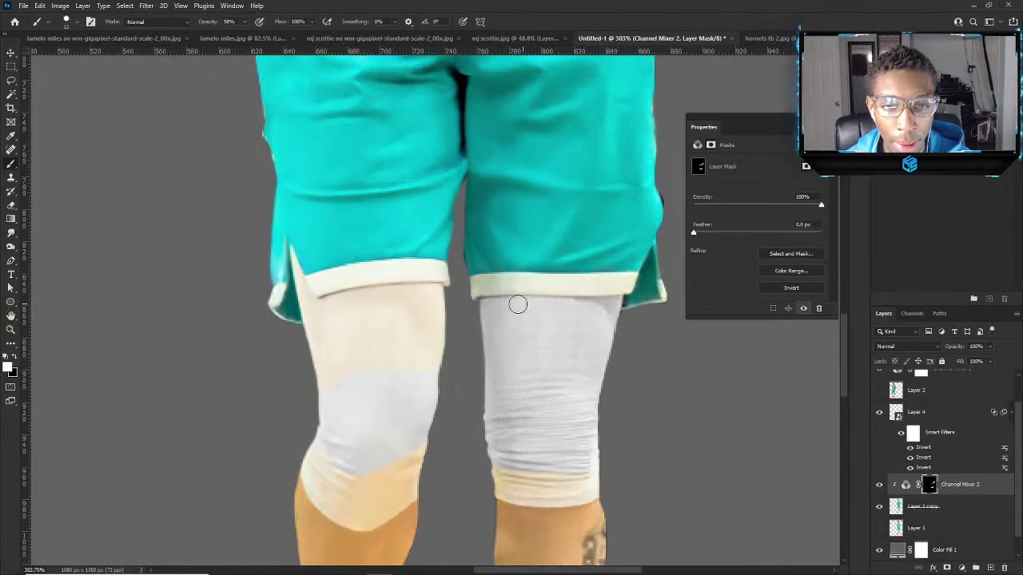
Extend the white mask painting over the untattooed leg's sleeve, from the thigh to its pointed lower edge.
{"action": "mouse_move", "coordinate": [406, 339]}
{"action": "left_mouse_down"}
{"action": "mouse_move", "coordinate": [394, 367]}
{"action": "mouse_move", "coordinate": [307, 392]}
{"action": "mouse_move", "coordinate": [331, 343]}
{"action": "mouse_move", "coordinate": [386, 334]}
{"action": "left_mouse_up"}
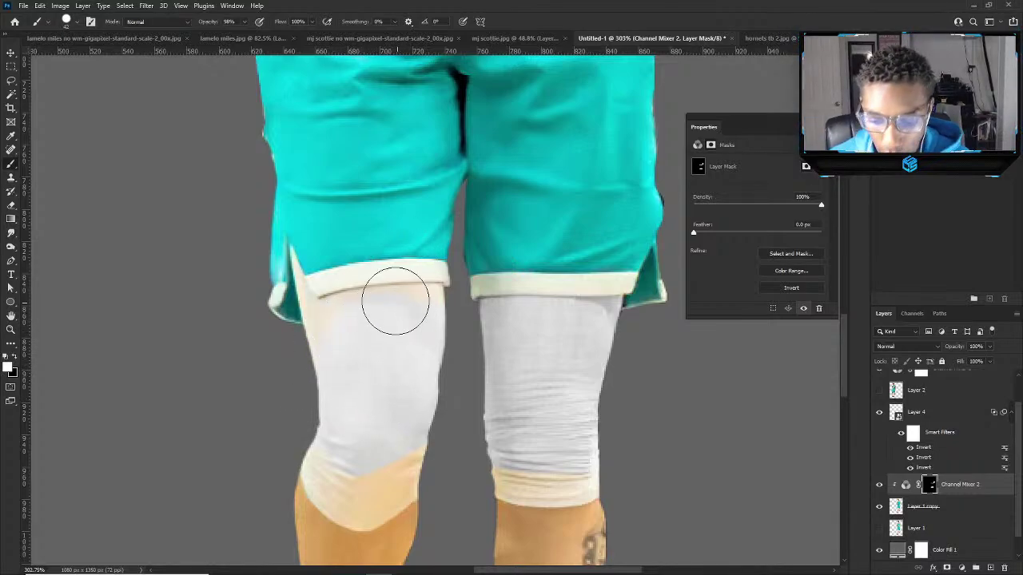
{"action": "scroll", "coordinate": [373, 358], "scroll_direction": "down", "scroll_amount": 3}
{"action": "scroll", "coordinate": [358, 327], "scroll_direction": "up", "scroll_amount": 2}
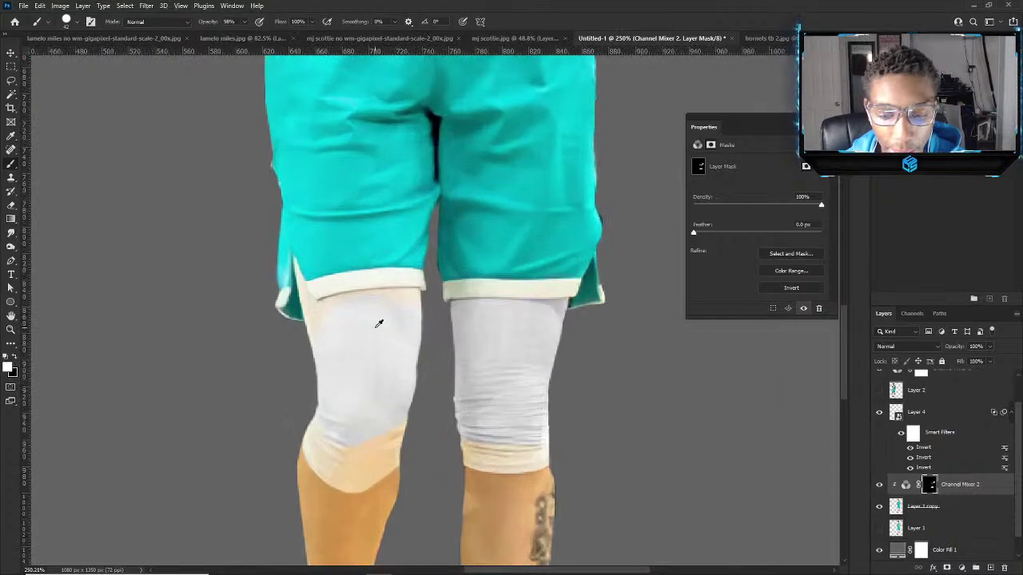
{"action": "right_click", "coordinate": [384, 354], "text": "alt"}
{"action": "scroll", "coordinate": [376, 308], "scroll_direction": "up", "scroll_amount": 3}
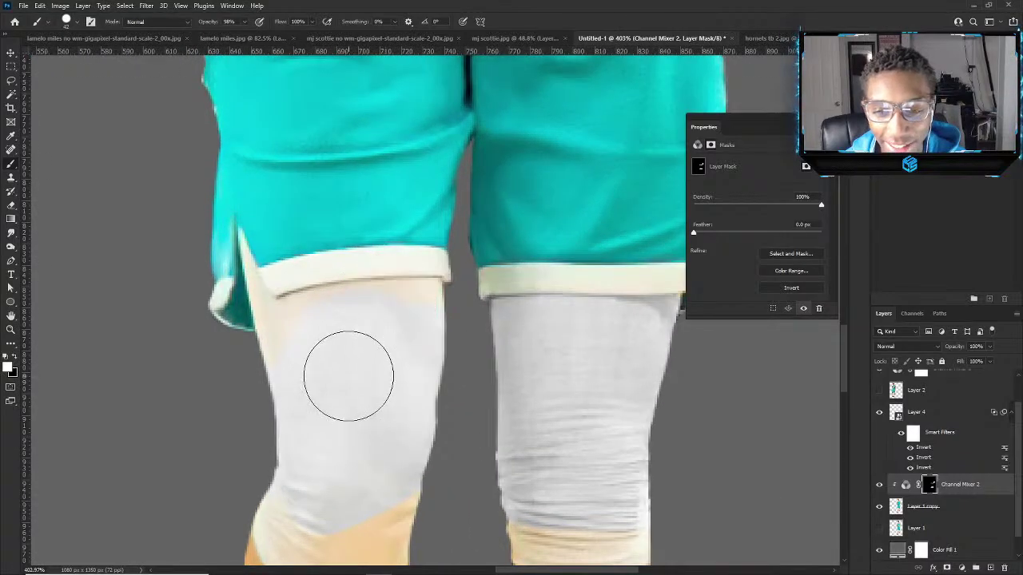
{"action": "mouse_move", "coordinate": [382, 479]}
{"action": "left_mouse_down"}
{"action": "mouse_move", "coordinate": [377, 456]}
{"action": "mouse_move", "coordinate": [338, 472]}
{"action": "mouse_move", "coordinate": [316, 463]}
{"action": "left_mouse_up"}
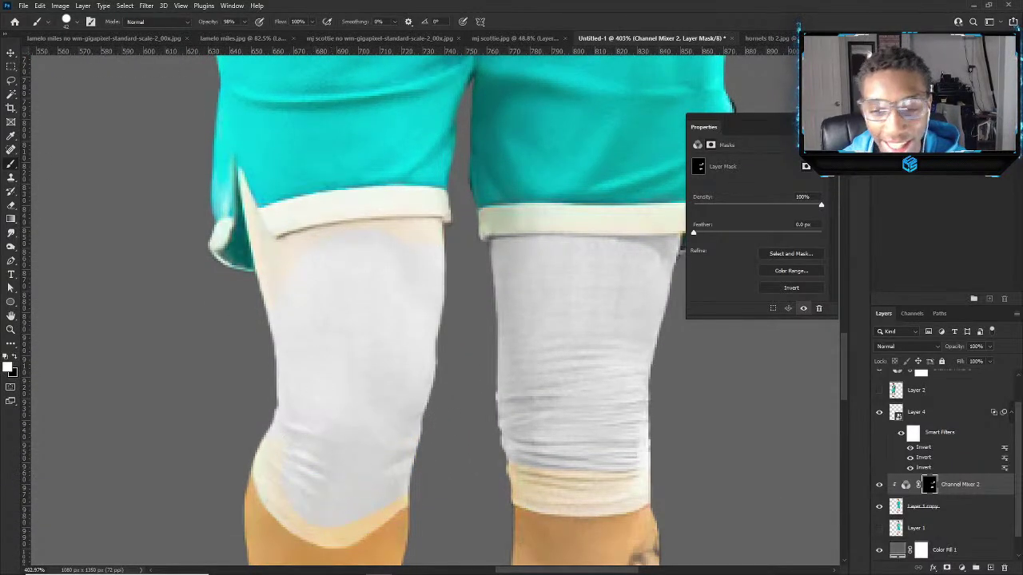
{"action": "mouse_move", "coordinate": [391, 405]}
{"action": "left_mouse_down"}
{"action": "mouse_move", "coordinate": [301, 456]}
{"action": "mouse_move", "coordinate": [295, 445]}
{"action": "mouse_move", "coordinate": [304, 479]}
{"action": "mouse_move", "coordinate": [327, 498]}
{"action": "left_mouse_up"}
{"action": "scroll", "coordinate": [320, 455], "scroll_direction": "down", "scroll_amount": 1}
{"action": "mouse_move", "coordinate": [321, 436]}
{"action": "left_mouse_down"}
{"action": "mouse_move", "coordinate": [327, 418]}
{"action": "mouse_move", "coordinate": [336, 463]}
{"action": "mouse_move", "coordinate": [304, 446]}
{"action": "mouse_move", "coordinate": [291, 414]}
{"action": "mouse_move", "coordinate": [322, 469]}
{"action": "mouse_move", "coordinate": [357, 468]}
{"action": "left_mouse_up"}
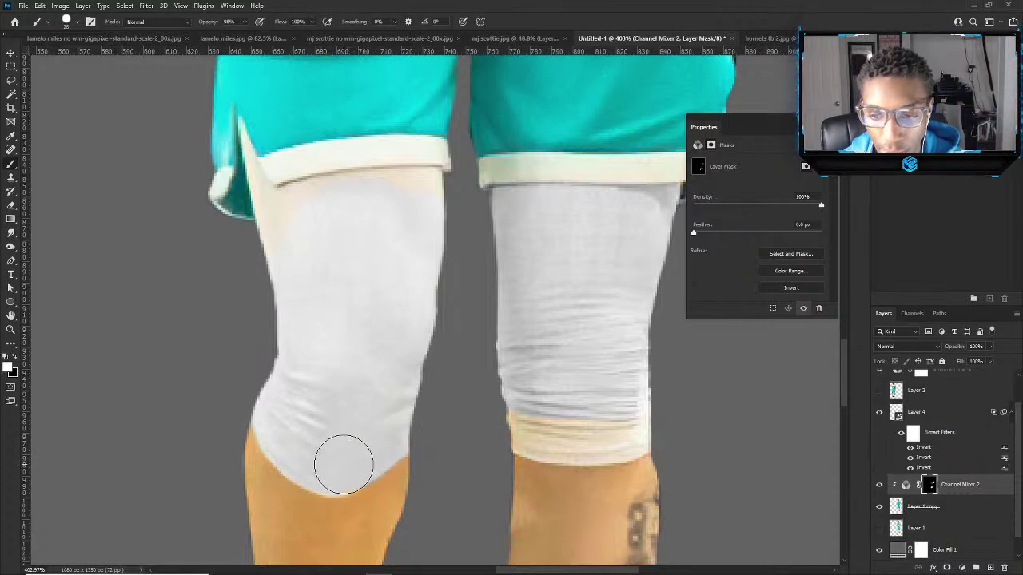
Paint white on the mask over the lower cuff and edges of the tattooed leg's sleeve to remove the remaining yellow cast.
{"action": "mouse_move", "coordinate": [534, 425]}
{"action": "left_mouse_down"}
{"action": "mouse_move", "coordinate": [635, 419]}
{"action": "mouse_move", "coordinate": [580, 427]}
{"action": "left_mouse_up"}
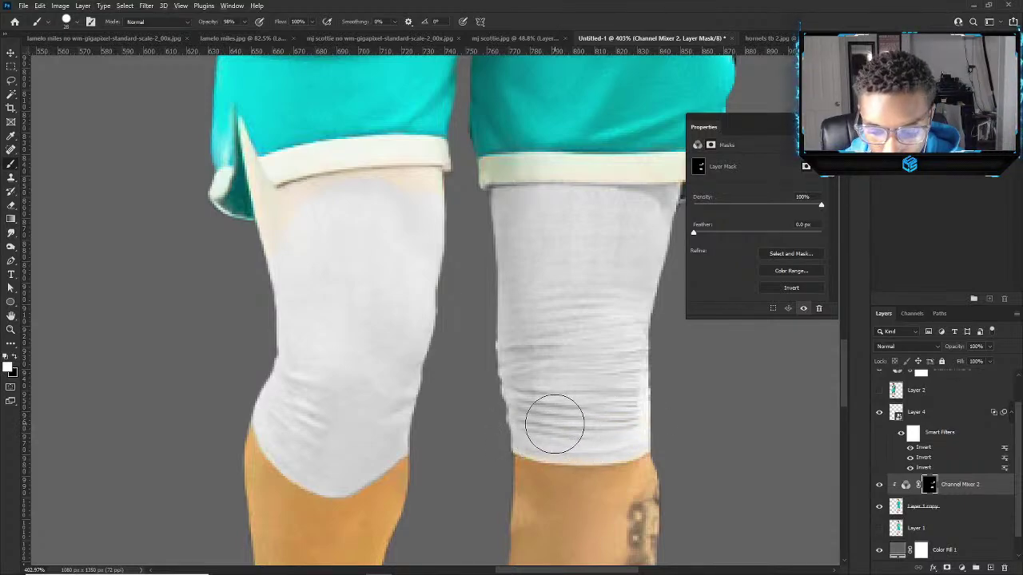
{"action": "scroll", "coordinate": [555, 425], "scroll_direction": "down", "scroll_amount": 2}
{"action": "scroll", "coordinate": [544, 419], "scroll_direction": "down", "scroll_amount": 1}
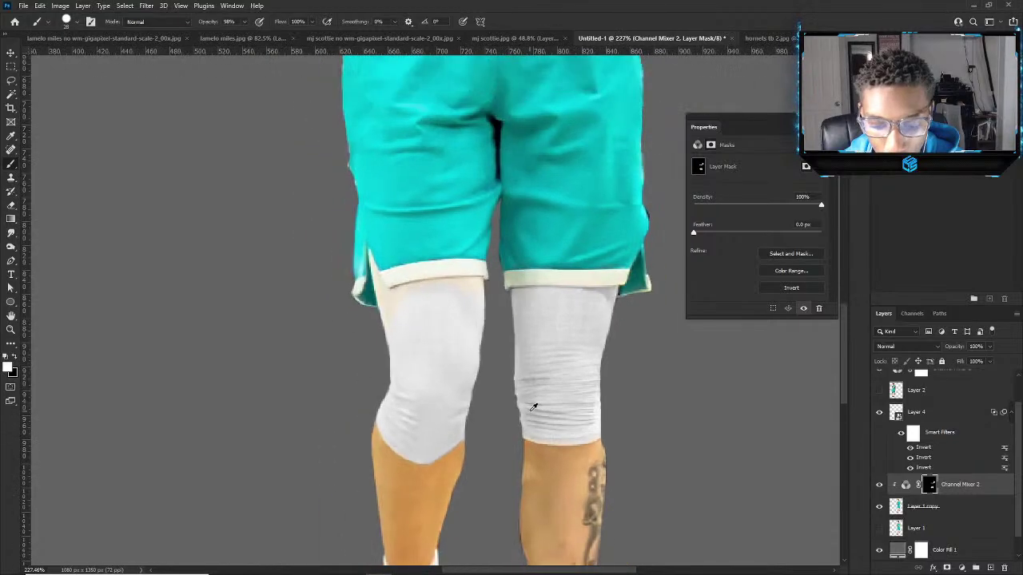
{"action": "scroll", "coordinate": [620, 413], "scroll_direction": "up", "scroll_amount": 2}
{"action": "scroll", "coordinate": [576, 421], "scroll_direction": "up", "scroll_amount": 1}
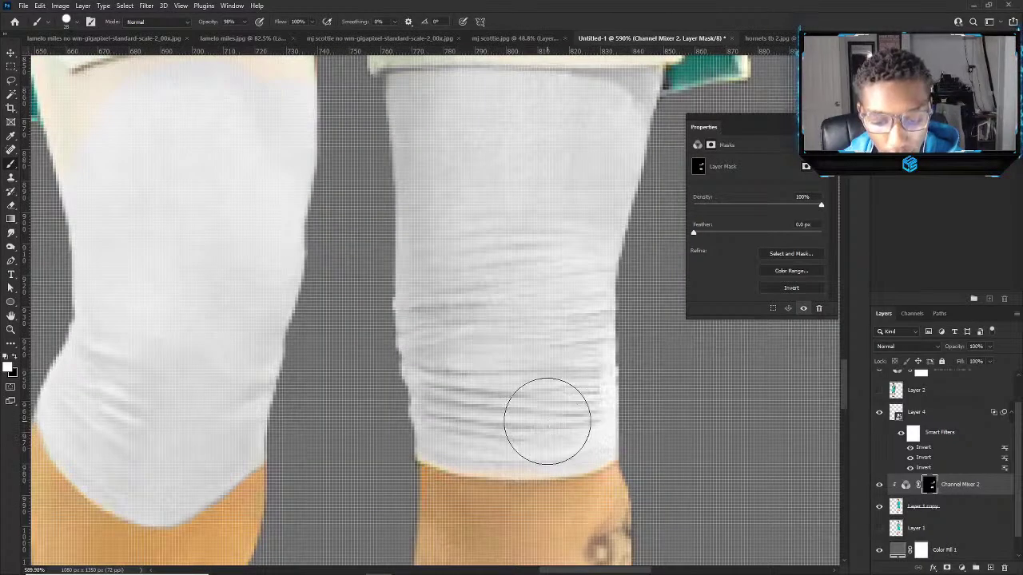
{"action": "left_click_drag", "start_coordinate": [522, 413], "coordinate": [495, 430]}
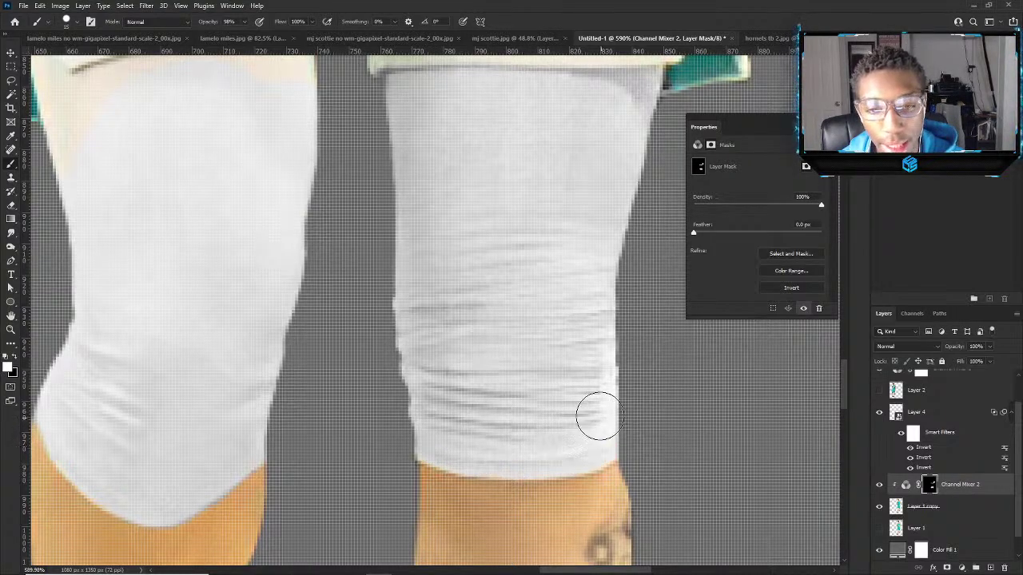
{"action": "scroll", "coordinate": [255, 365], "scroll_direction": "down", "scroll_amount": 5}
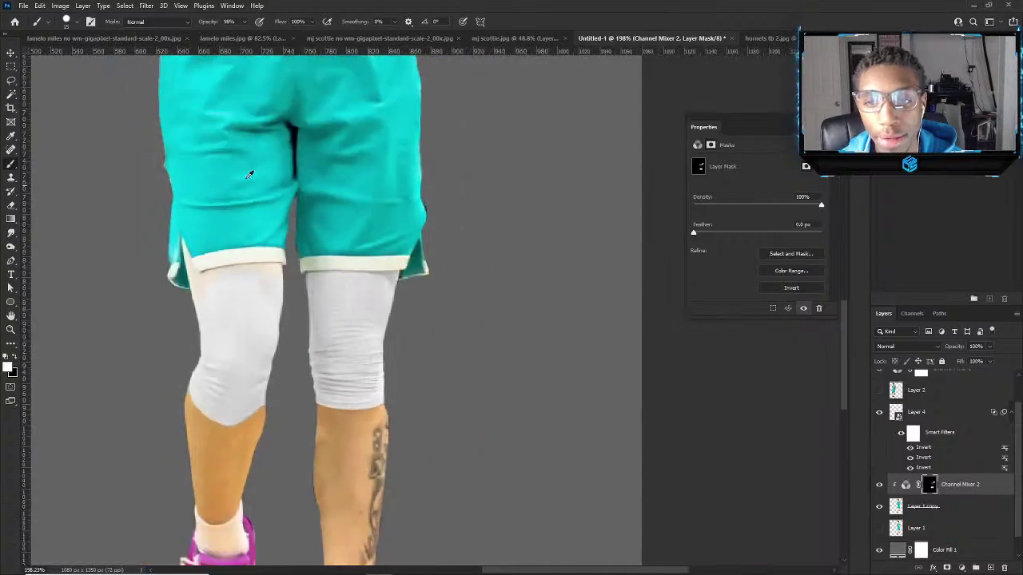
Touch up the mask at the top of the untattooed leg's sleeve, just beneath the shorts' hem.
{"action": "scroll", "coordinate": [289, 217], "scroll_direction": "up", "scroll_amount": 2}
{"action": "scroll", "coordinate": [273, 273], "scroll_direction": "up", "scroll_amount": 3}
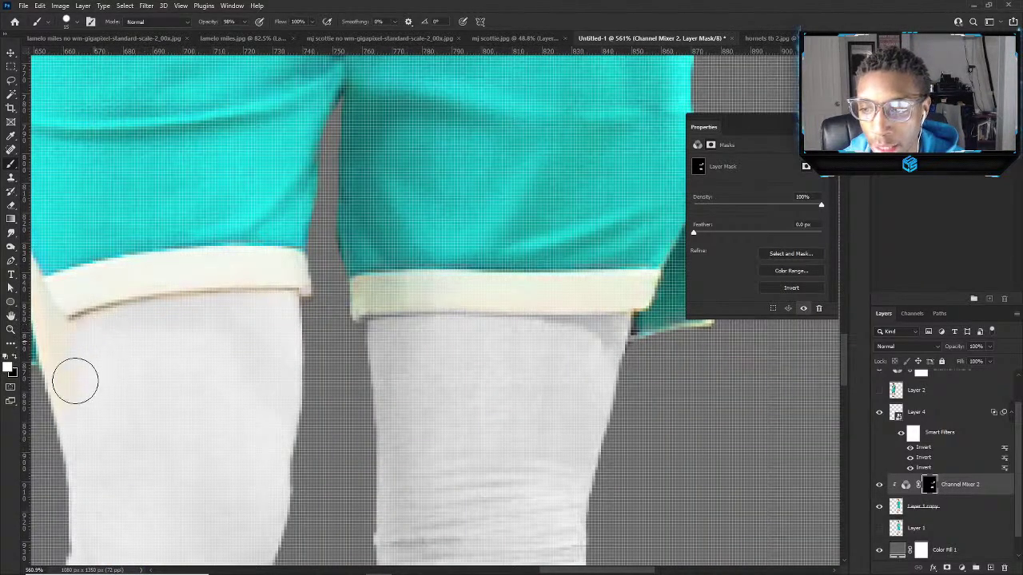
{"action": "scroll", "coordinate": [80, 379], "scroll_direction": "down", "scroll_amount": 5}
{"action": "scroll", "coordinate": [104, 308], "scroll_direction": "down", "scroll_amount": 3}
{"action": "scroll", "coordinate": [196, 310], "scroll_direction": "up", "scroll_amount": 2}
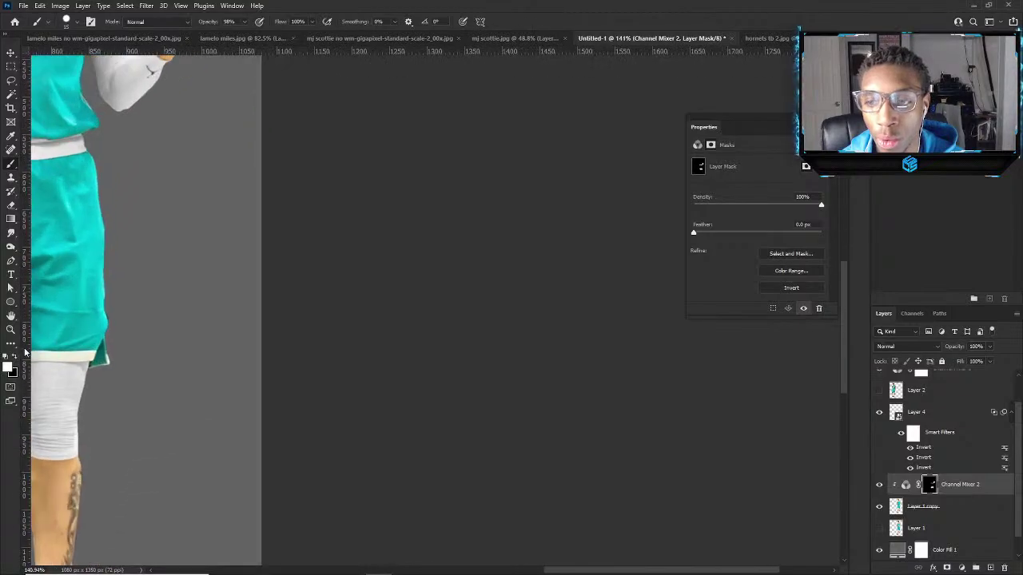
Check the original uniform's shorts in the hornets tb 2.jpg reference and return to the Untitled-1 document.
{"action": "left_click_drag", "start_coordinate": [204, 320], "coordinate": [573, 334]}
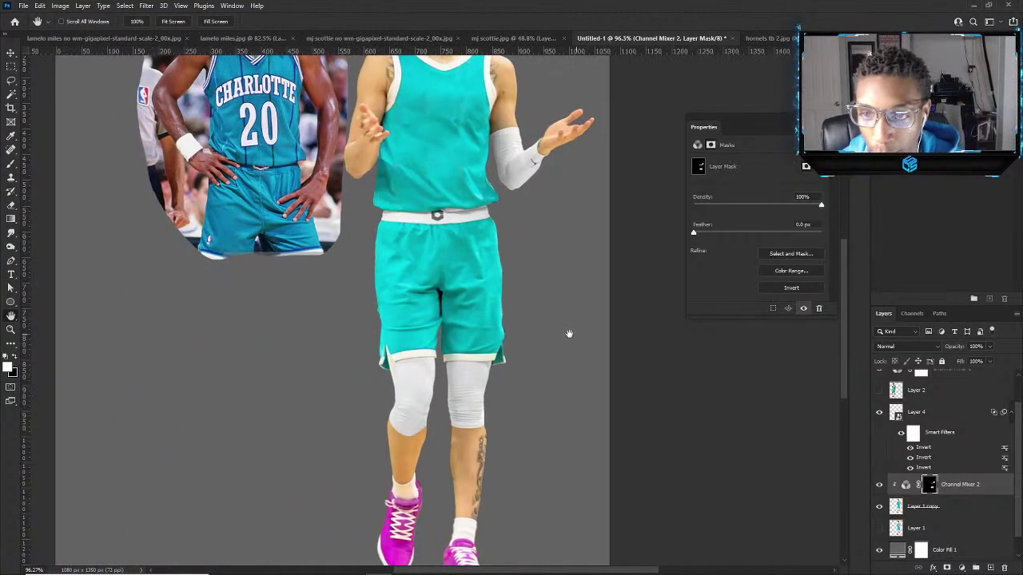
{"action": "scroll", "coordinate": [414, 364], "scroll_direction": "up", "scroll_amount": 3}
{"action": "key", "text": "v"}
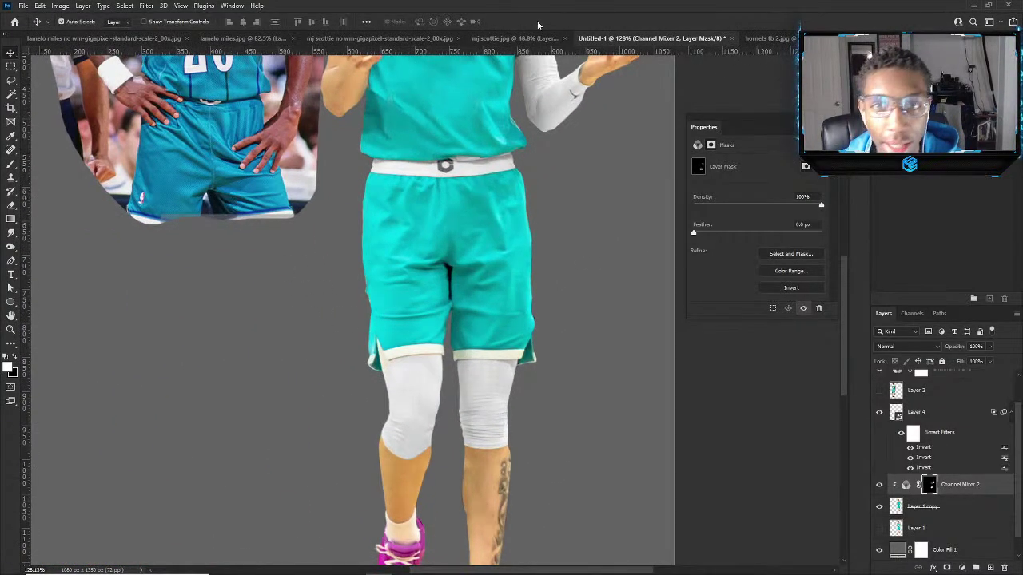
{"action": "left_click", "coordinate": [763, 38]}
{"action": "scroll", "coordinate": [416, 320], "scroll_direction": "up", "scroll_amount": 2}
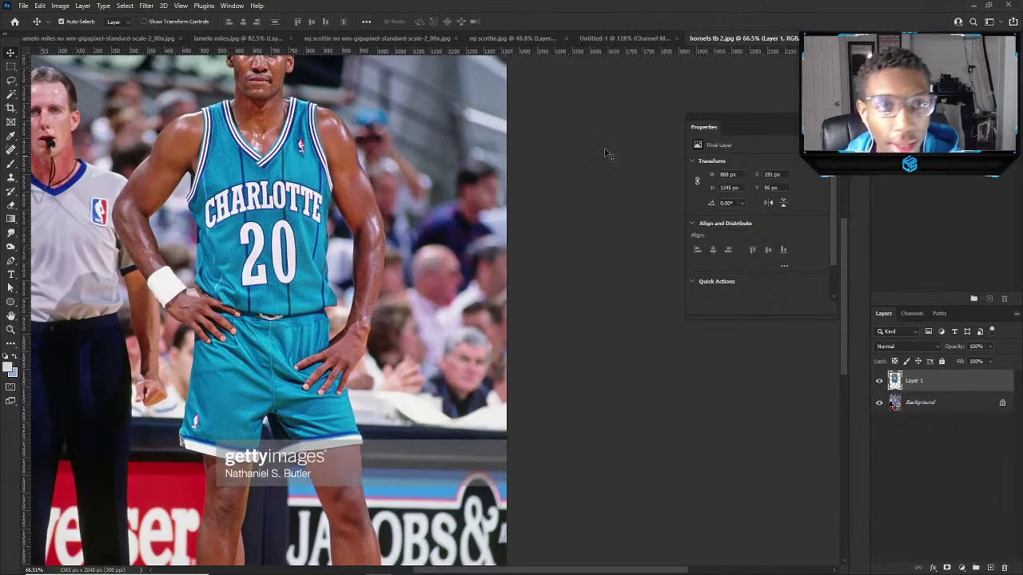
{"action": "left_click", "coordinate": [601, 40]}
Paint the Channel Mixer 2 mask over the untattooed leg's hem trim and side slit, using a smaller brush for the edges.
{"action": "scroll", "coordinate": [539, 389], "scroll_direction": "up", "scroll_amount": 3}
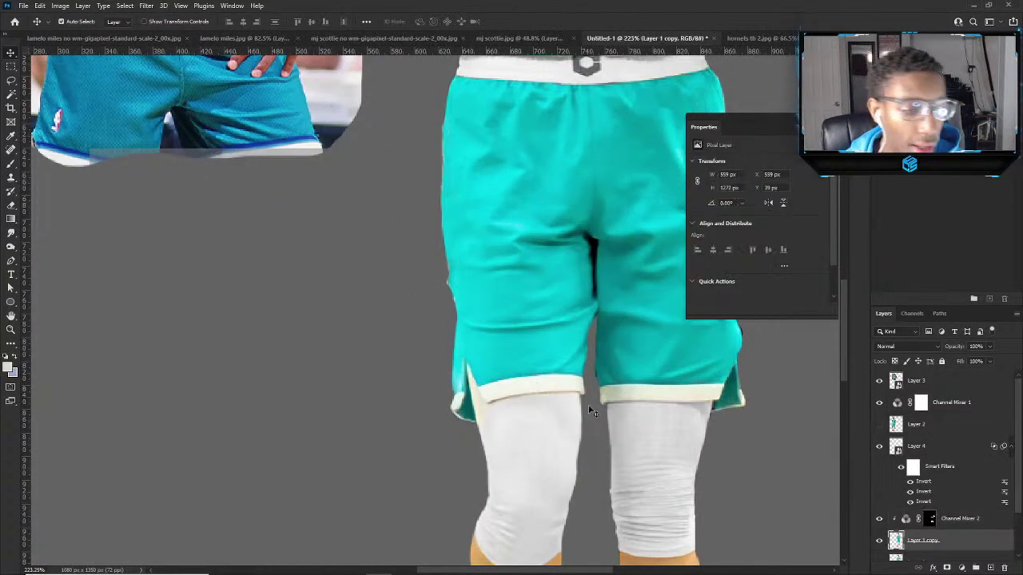
{"action": "left_click", "coordinate": [929, 520]}
{"action": "key", "text": "b"}
{"action": "scroll", "coordinate": [525, 400], "scroll_direction": "up", "scroll_amount": 3}
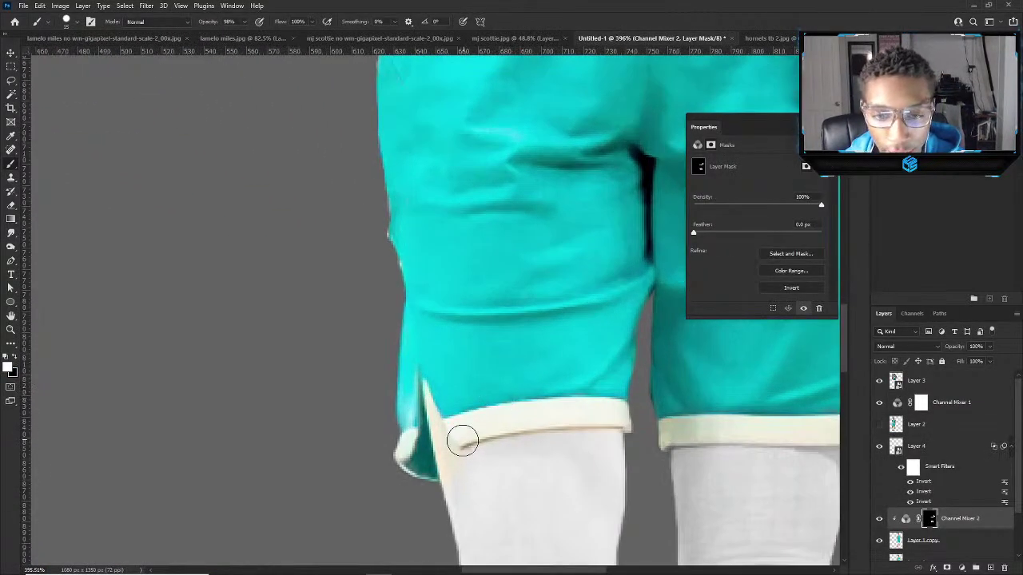
{"action": "mouse_move", "coordinate": [536, 424]}
{"action": "left_mouse_down"}
{"action": "mouse_move", "coordinate": [595, 425]}
{"action": "mouse_move", "coordinate": [601, 413]}
{"action": "mouse_move", "coordinate": [621, 428]}
{"action": "left_mouse_up"}
{"action": "key", "text": "bracketleft"}
{"action": "key", "text": "bracketleft"}
{"action": "key", "text": "bracketleft"}
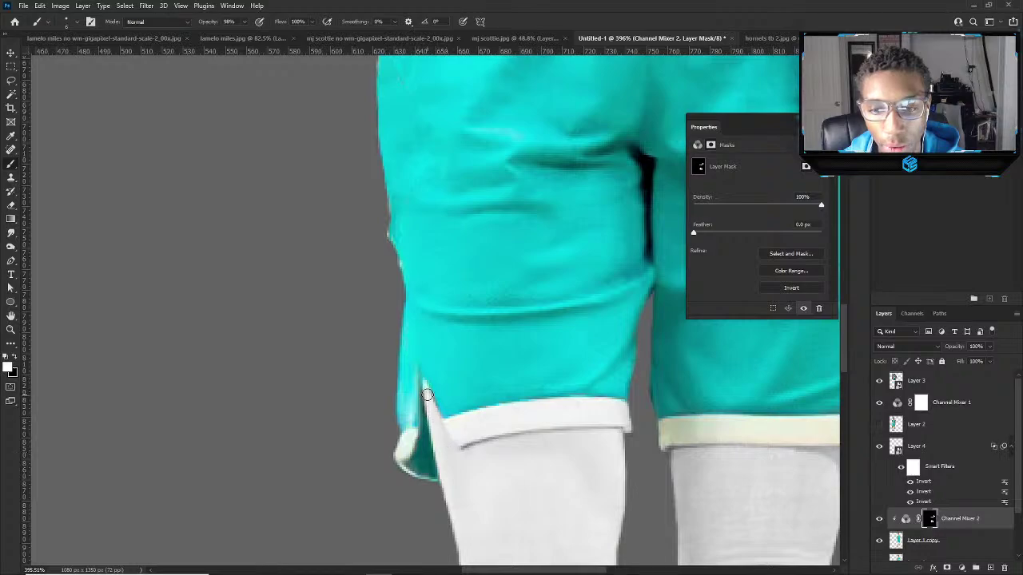
{"action": "key", "text": "x"}
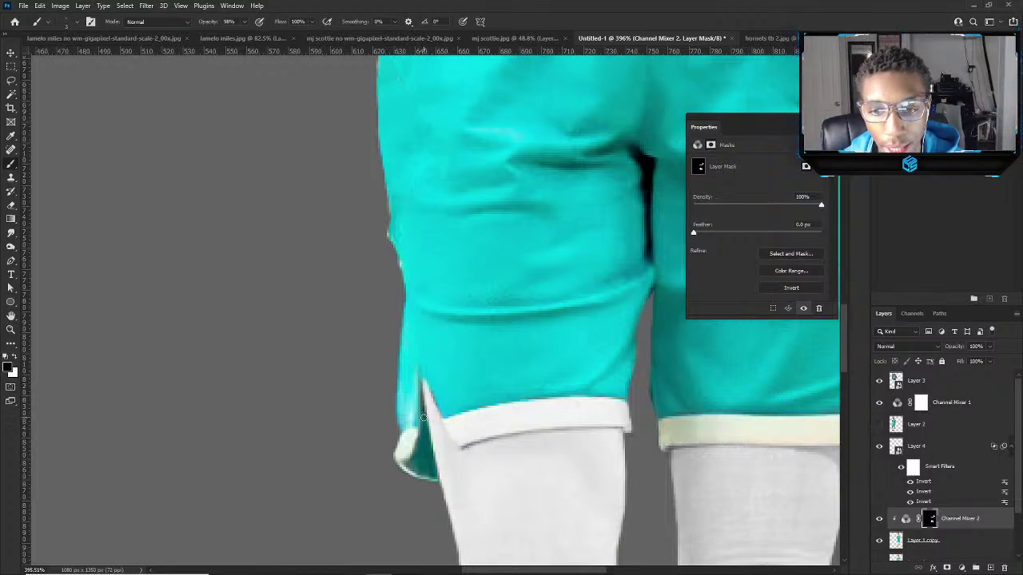
{"action": "key", "text": "x"}
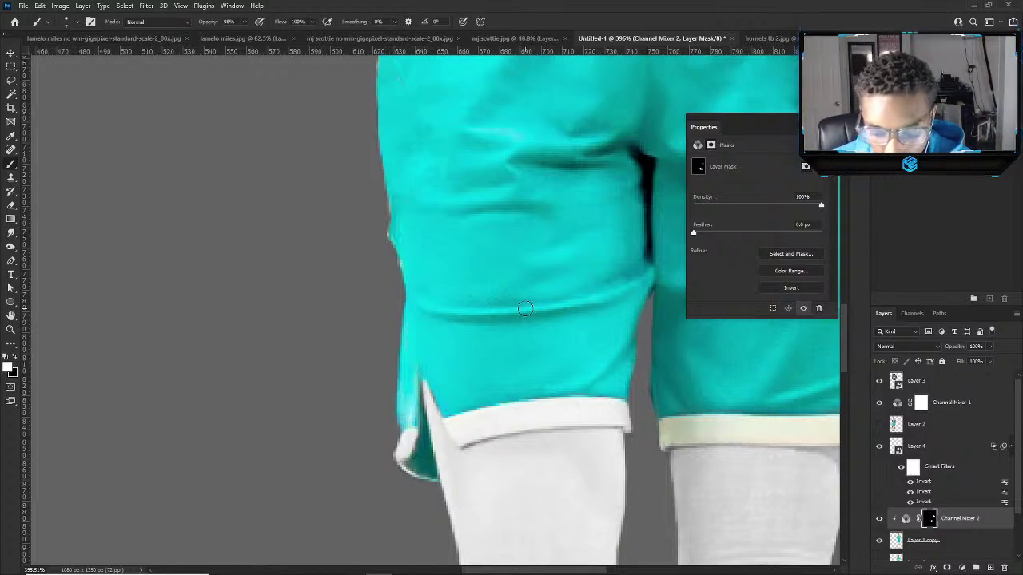
Paint white on the mask across the tattooed leg's shorts hem trim and close the mask properties covering the canvas.
{"action": "scroll", "coordinate": [430, 290], "scroll_direction": "down", "scroll_amount": 5}
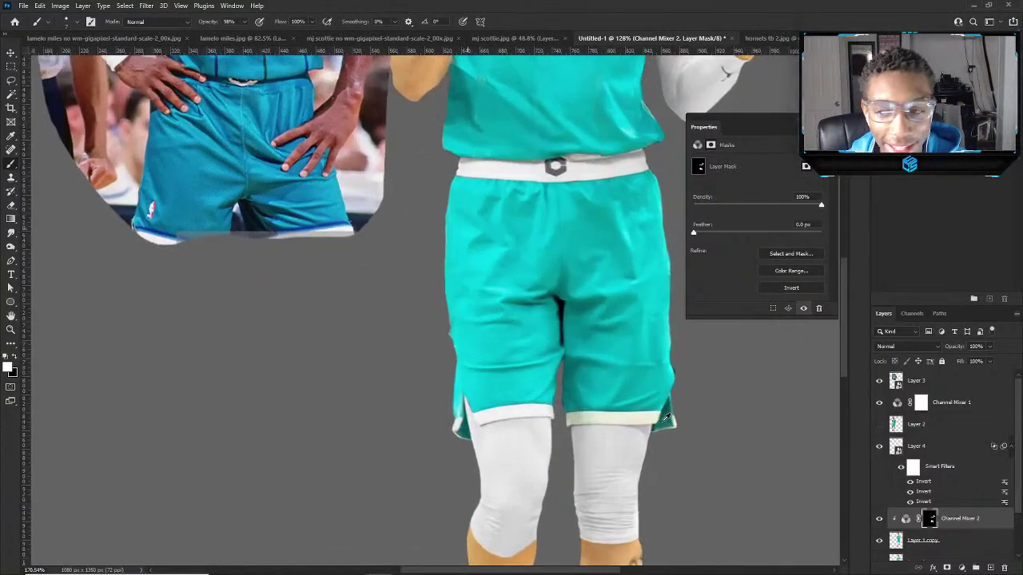
{"action": "scroll", "coordinate": [653, 421], "scroll_direction": "up", "scroll_amount": 5}
{"action": "scroll", "coordinate": [461, 430], "scroll_direction": "up", "scroll_amount": 2}
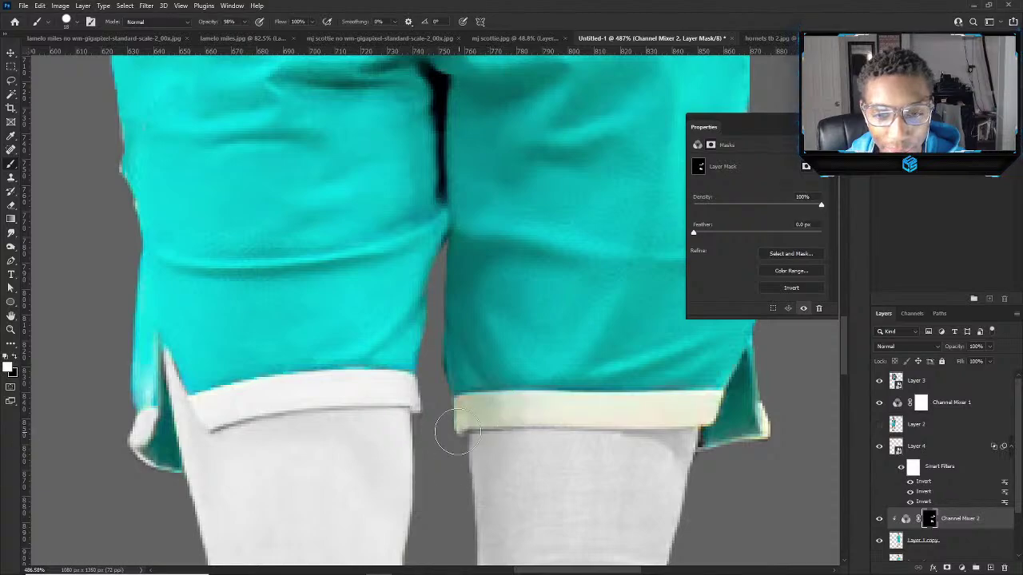
{"action": "left_click_drag", "start_coordinate": [450, 434], "coordinate": [689, 410]}
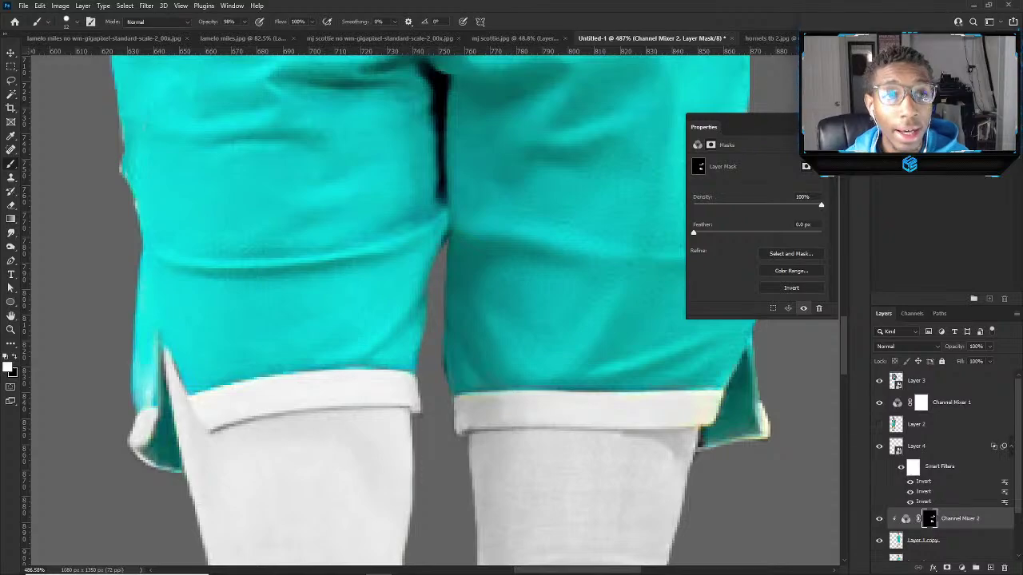
{"action": "left_click", "coordinate": [806, 166]}
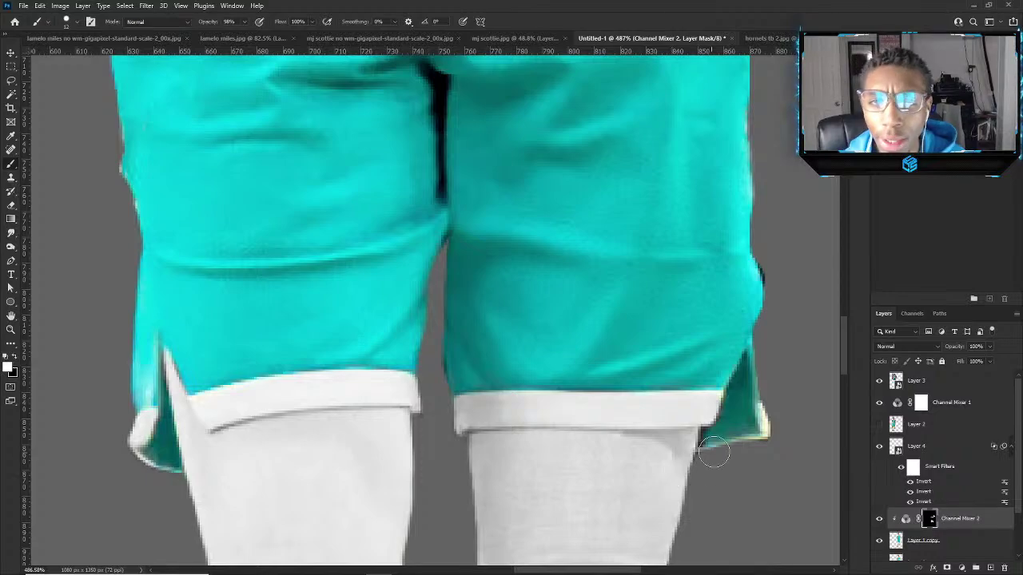
Paint white with a tiny brush on the mask along the thin slit trim beside the tattooed leg.
{"action": "scroll", "coordinate": [769, 428], "scroll_direction": "up", "scroll_amount": 2}
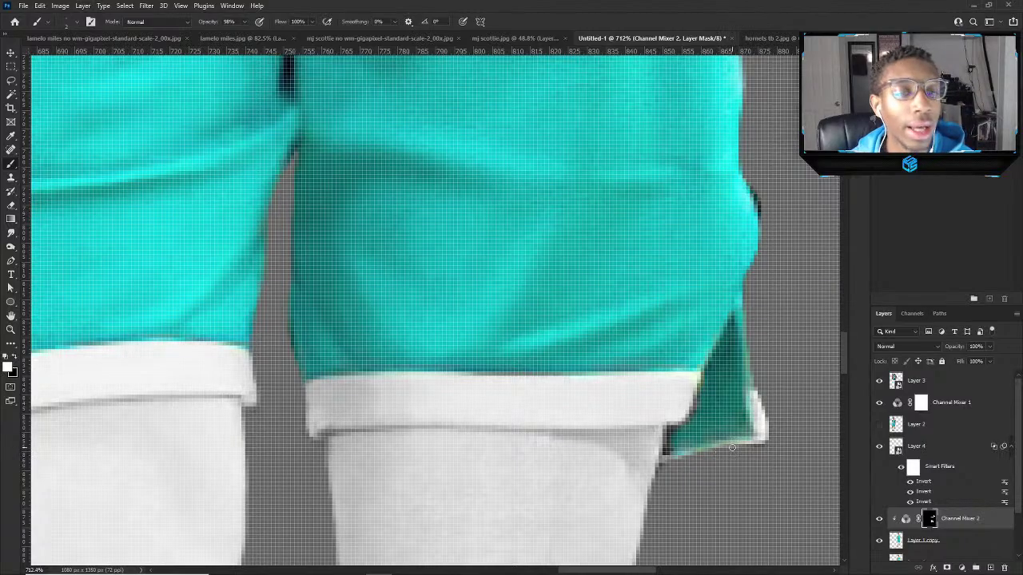
{"action": "scroll", "coordinate": [756, 436], "scroll_direction": "down", "scroll_amount": 3}
{"action": "scroll", "coordinate": [755, 406], "scroll_direction": "up", "scroll_amount": 2}
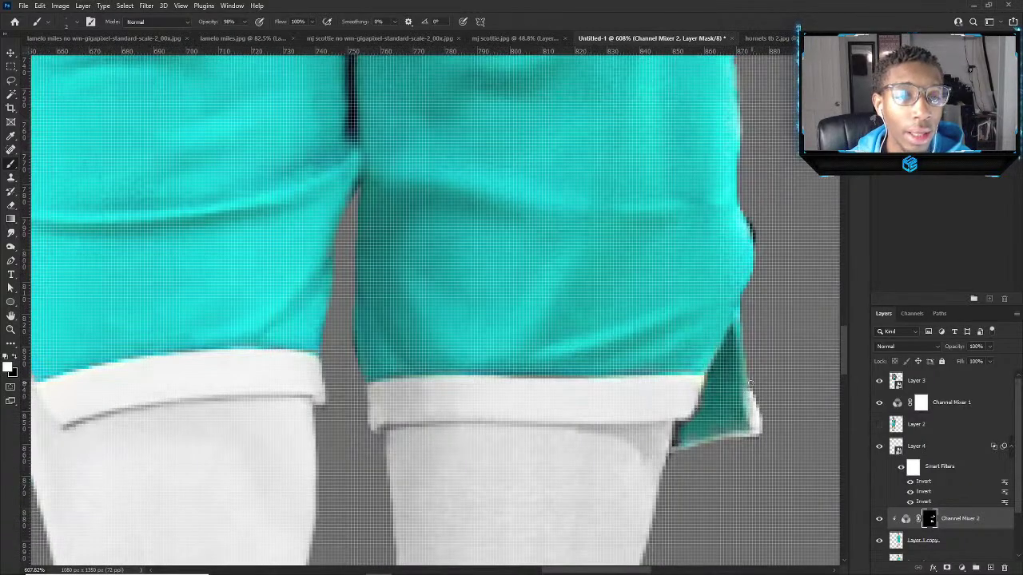
{"action": "scroll", "coordinate": [717, 361], "scroll_direction": "down", "scroll_amount": 3}
{"action": "scroll", "coordinate": [717, 360], "scroll_direction": "down", "scroll_amount": 5}
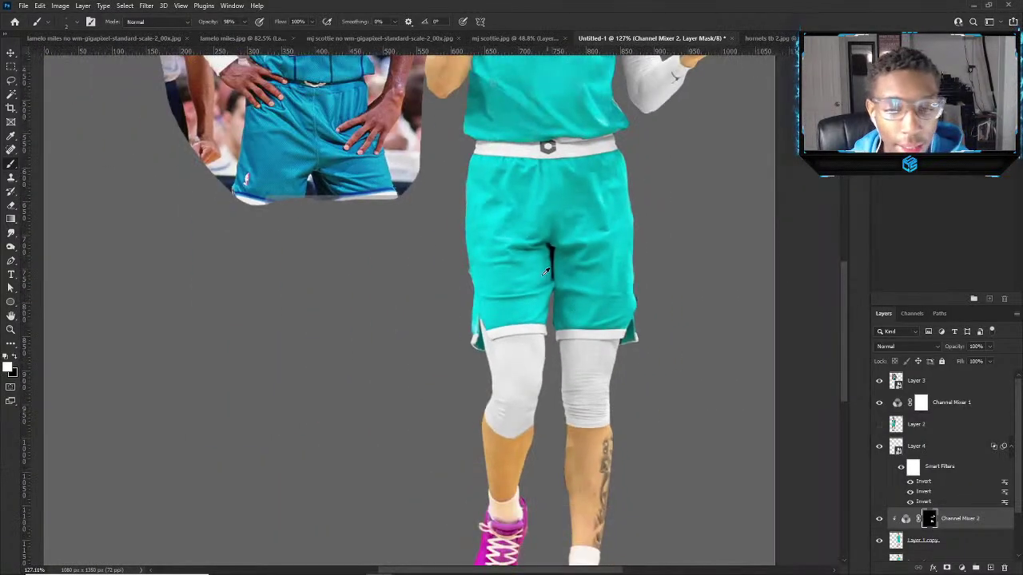
{"action": "scroll", "coordinate": [560, 279], "scroll_direction": "up", "scroll_amount": 2}
{"action": "scroll", "coordinate": [481, 267], "scroll_direction": "down", "scroll_amount": 2}
{"action": "scroll", "coordinate": [481, 267], "scroll_direction": "down", "scroll_amount": 2}
{"action": "scroll", "coordinate": [511, 400], "scroll_direction": "up", "scroll_amount": 4}
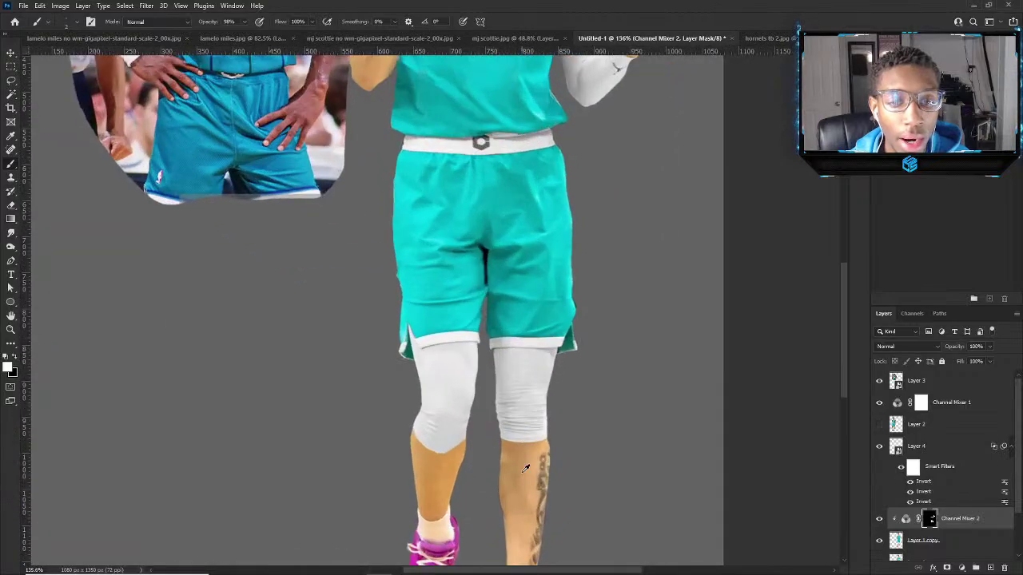
Paint white on the Channel Mixer 2 mask over the untattooed leg's sock to neutralize its cream cast, using a smaller brush near the edges.
{"action": "scroll", "coordinate": [520, 431], "scroll_direction": "up", "scroll_amount": 3}
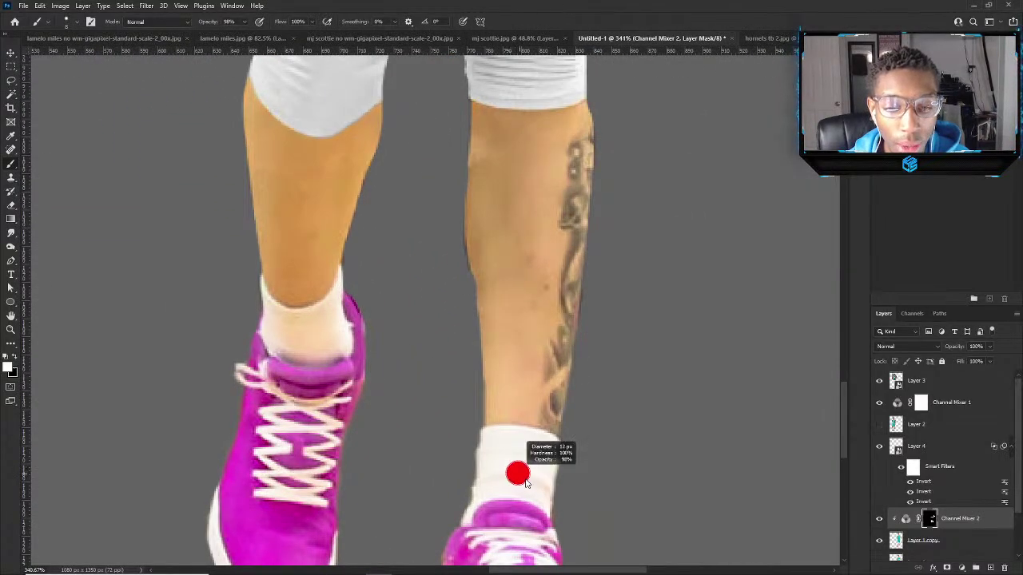
{"action": "scroll", "coordinate": [510, 466], "scroll_direction": "down", "scroll_amount": 1}
{"action": "scroll", "coordinate": [511, 463], "scroll_direction": "up", "scroll_amount": 2}
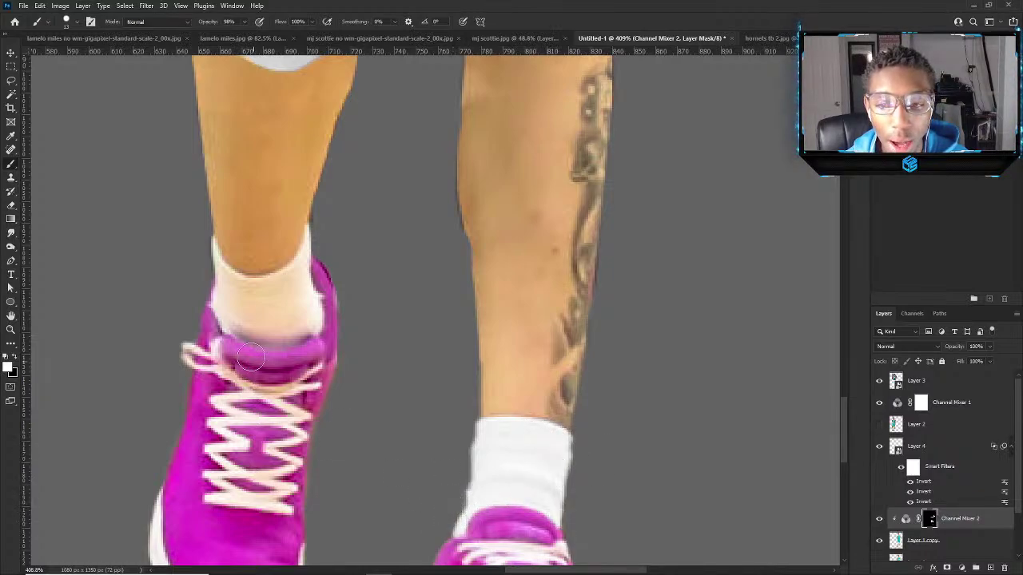
{"action": "mouse_move", "coordinate": [283, 318]}
{"action": "left_mouse_down"}
{"action": "mouse_move", "coordinate": [255, 317]}
{"action": "mouse_move", "coordinate": [191, 278]}
{"action": "mouse_move", "coordinate": [232, 307]}
{"action": "mouse_move", "coordinate": [200, 276]}
{"action": "mouse_move", "coordinate": [220, 291]}
{"action": "mouse_move", "coordinate": [201, 240]}
{"action": "left_mouse_up"}
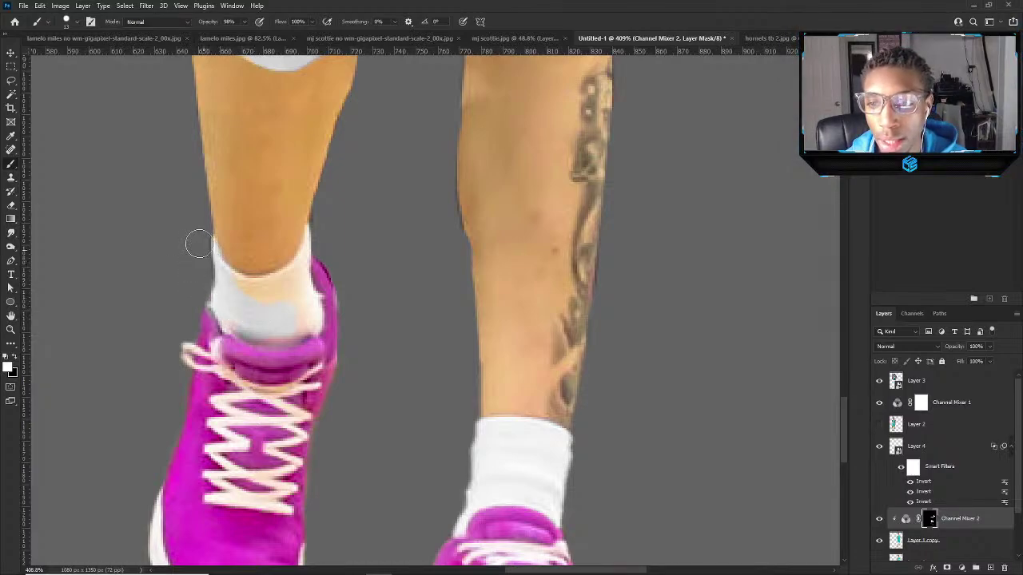
{"action": "mouse_move", "coordinate": [226, 287]}
{"action": "left_mouse_down"}
{"action": "mouse_move", "coordinate": [239, 297]}
{"action": "mouse_move", "coordinate": [231, 292]}
{"action": "mouse_move", "coordinate": [280, 288]}
{"action": "mouse_move", "coordinate": [251, 299]}
{"action": "left_mouse_up"}
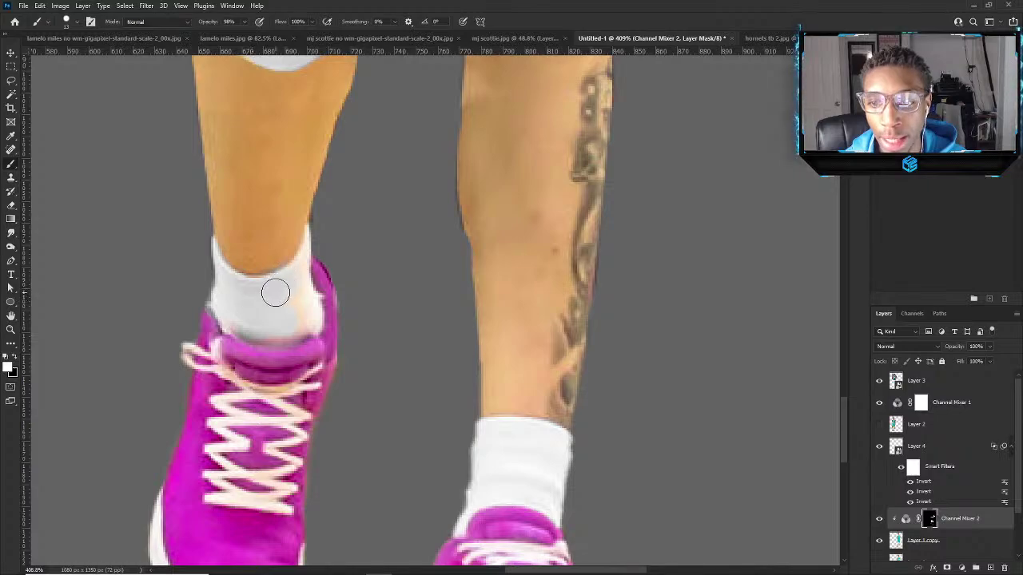
{"action": "right_click", "coordinate": [265, 295], "text": "alt"}
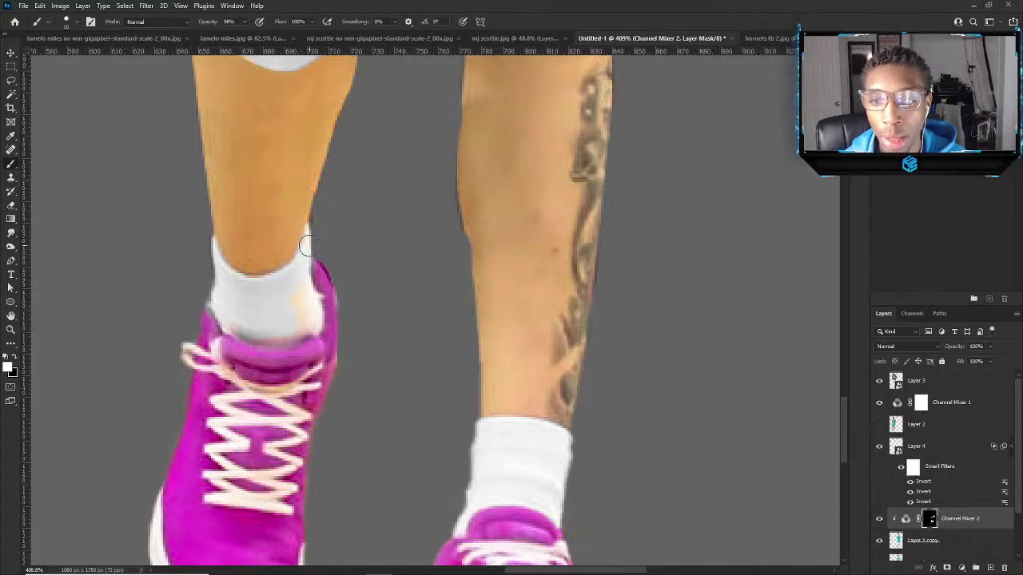
{"action": "key", "text": "x"}
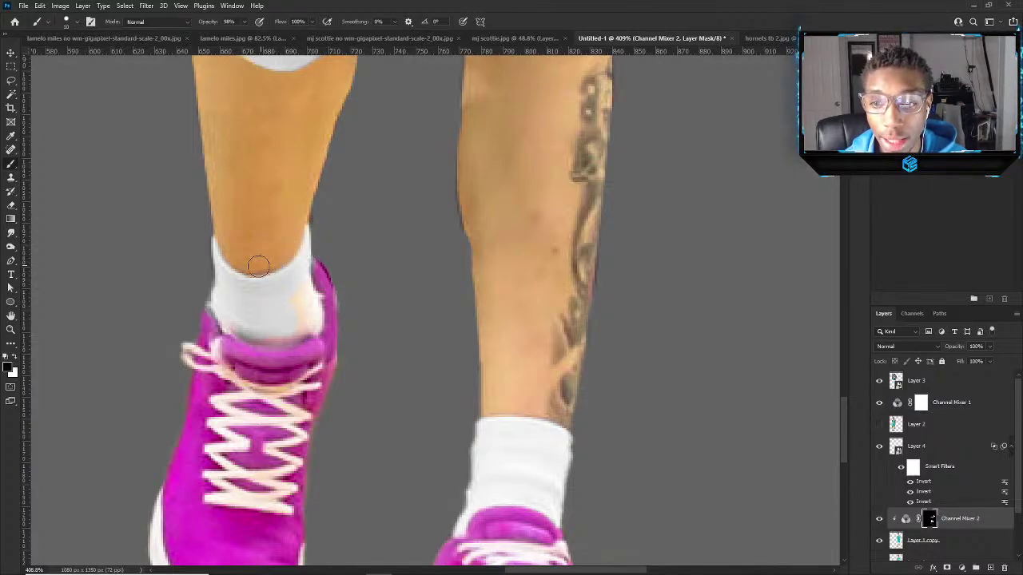
{"action": "key", "text": "x"}
{"action": "key", "text": "x"}
{"action": "key", "text": "x"}
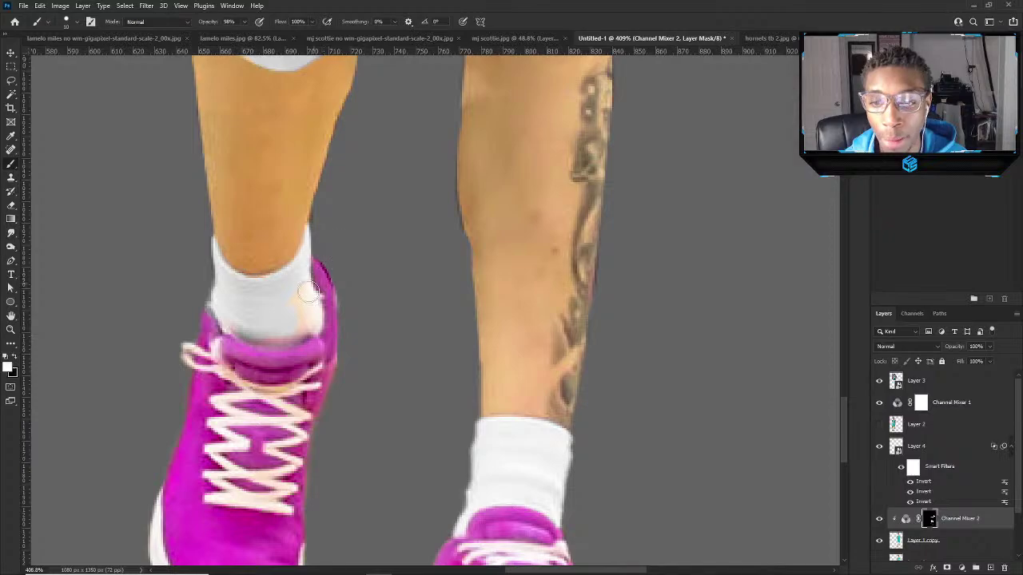
{"action": "mouse_move", "coordinate": [311, 325]}
{"action": "left_mouse_down"}
{"action": "mouse_move", "coordinate": [273, 335]}
{"action": "mouse_move", "coordinate": [228, 319]}
{"action": "left_mouse_up"}
Paint the mask along the laces of the untattooed leg's shoe with a tiny brush to neutralize their cream tint.
{"action": "scroll", "coordinate": [240, 351], "scroll_direction": "down", "scroll_amount": 3}
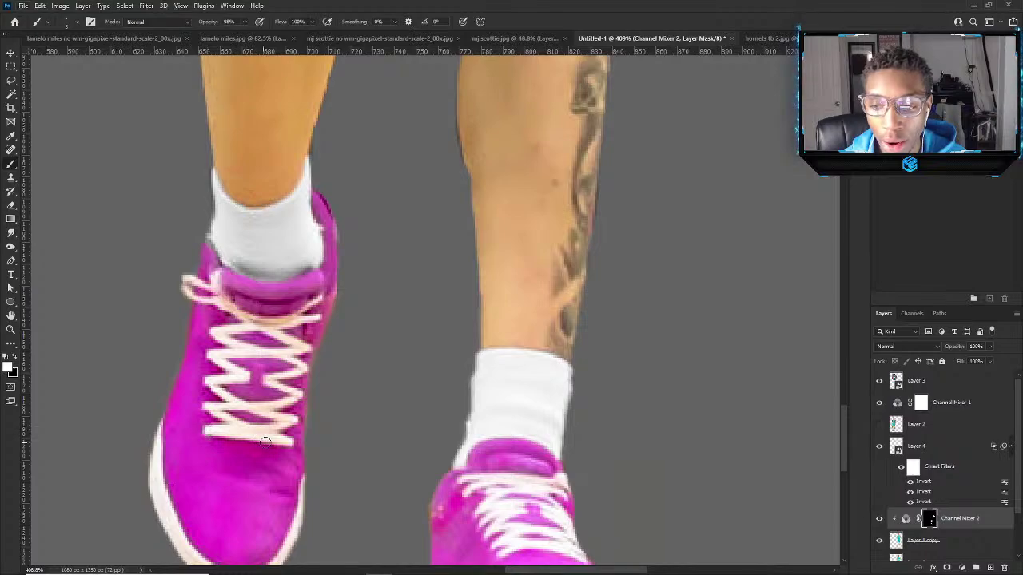
{"action": "left_click", "coordinate": [289, 442], "text": "shift"}
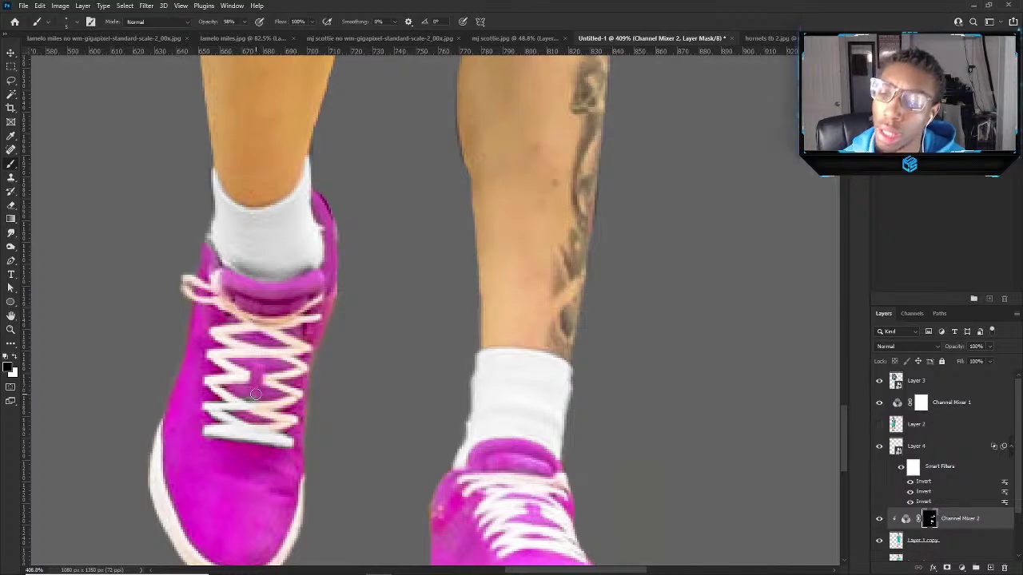
{"action": "key", "text": "x"}
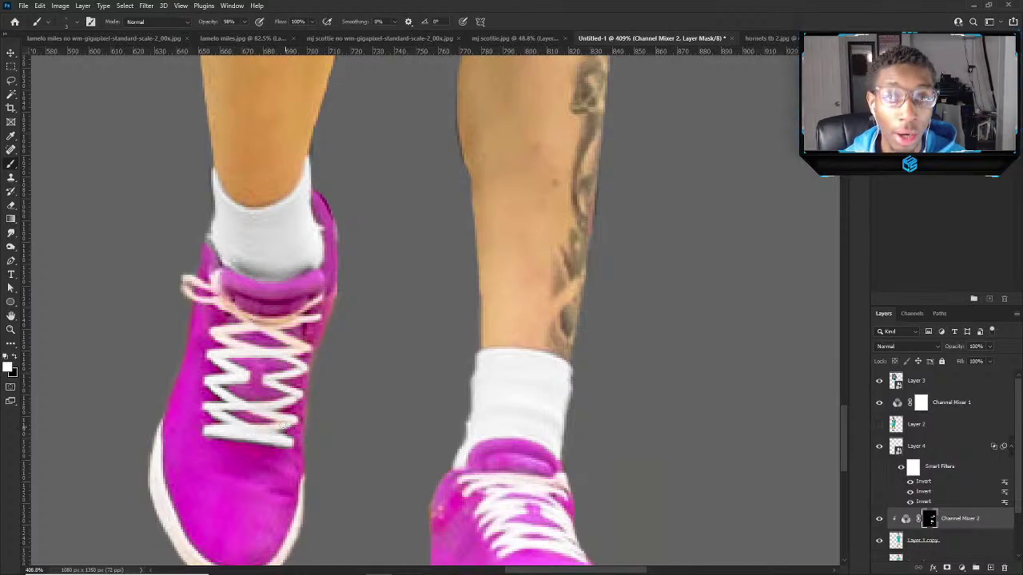
{"action": "scroll", "coordinate": [235, 321], "scroll_direction": "up", "scroll_amount": 3}
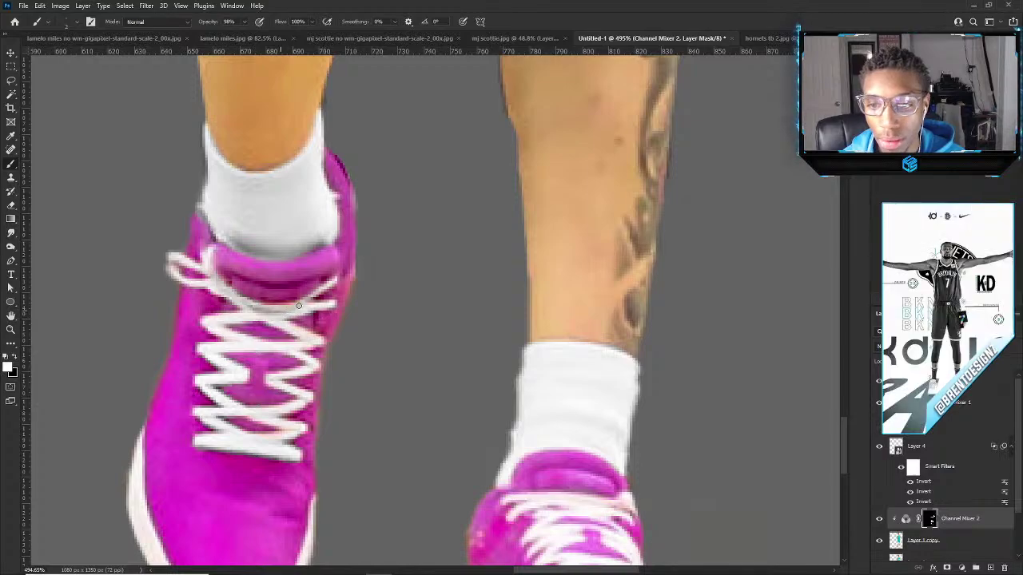
Paint white on the mask along the soles of both shoes, enlarging the brush for the tattooed leg's shoe.
{"action": "scroll", "coordinate": [282, 308], "scroll_direction": "down", "scroll_amount": 4}
{"action": "scroll", "coordinate": [380, 421], "scroll_direction": "up", "scroll_amount": 3}
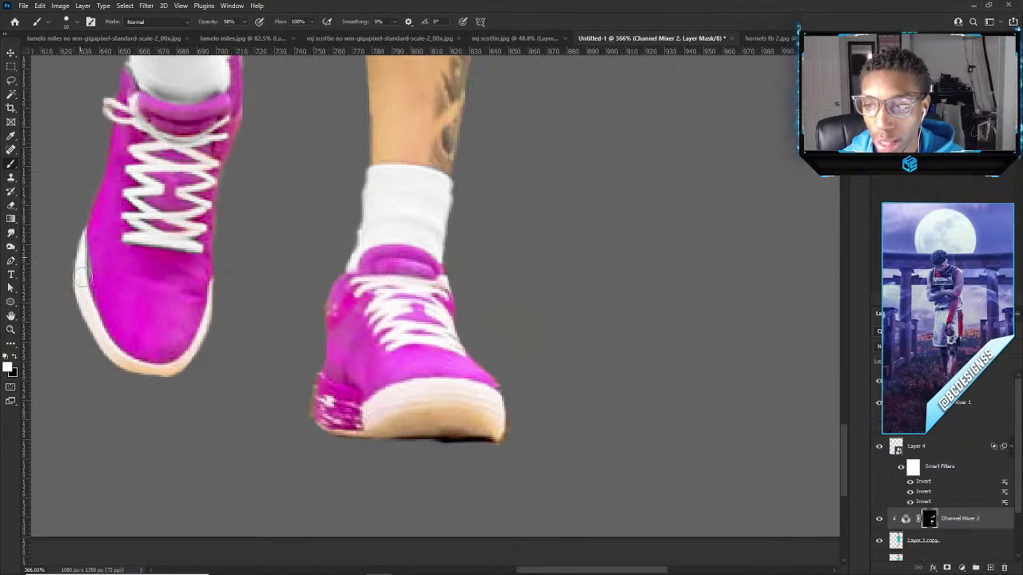
{"action": "left_click_drag", "start_coordinate": [82, 275], "coordinate": [72, 219]}
{"action": "mouse_move", "coordinate": [76, 261]}
{"action": "left_mouse_down"}
{"action": "mouse_move", "coordinate": [71, 228]}
{"action": "mouse_move", "coordinate": [74, 240]}
{"action": "left_mouse_up"}
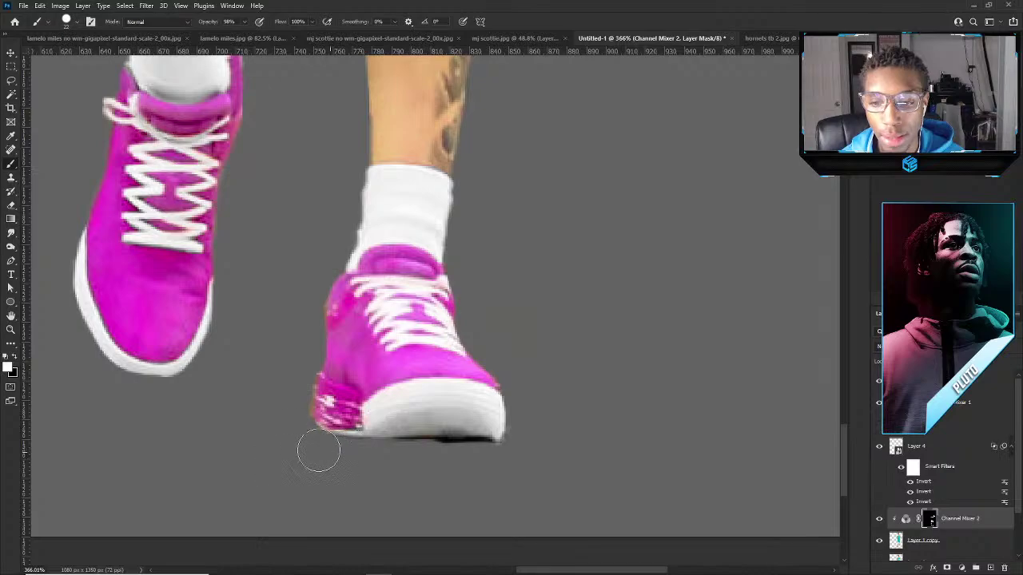
Select the Charlotte reference photo layer, toggle its visibility, and compare its uniform with the cleaned teal uniform.
{"action": "scroll", "coordinate": [319, 452], "scroll_direction": "down", "scroll_amount": 10}
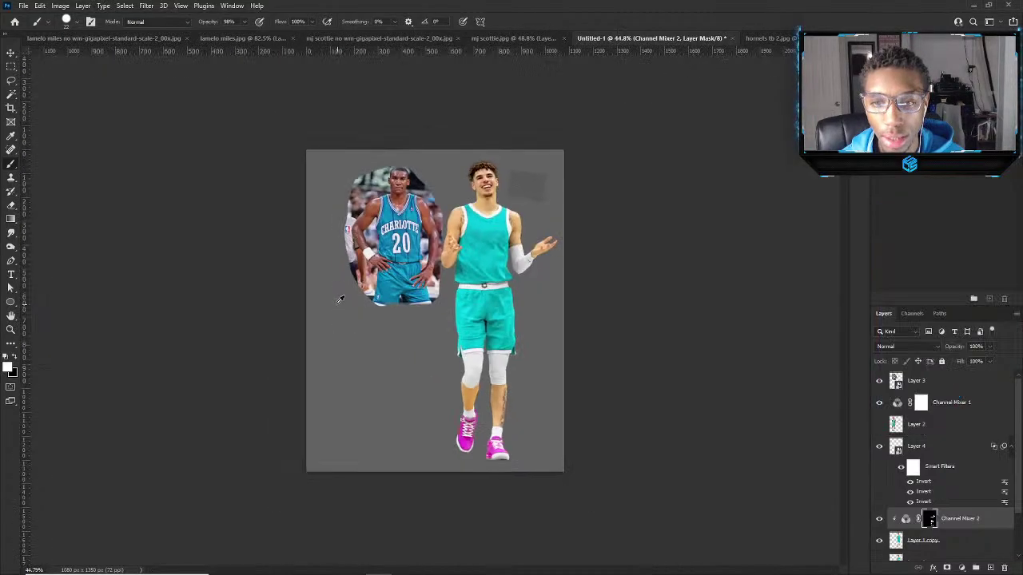
{"action": "key", "text": "v"}
{"action": "scroll", "coordinate": [510, 220], "scroll_direction": "up", "scroll_amount": 5}
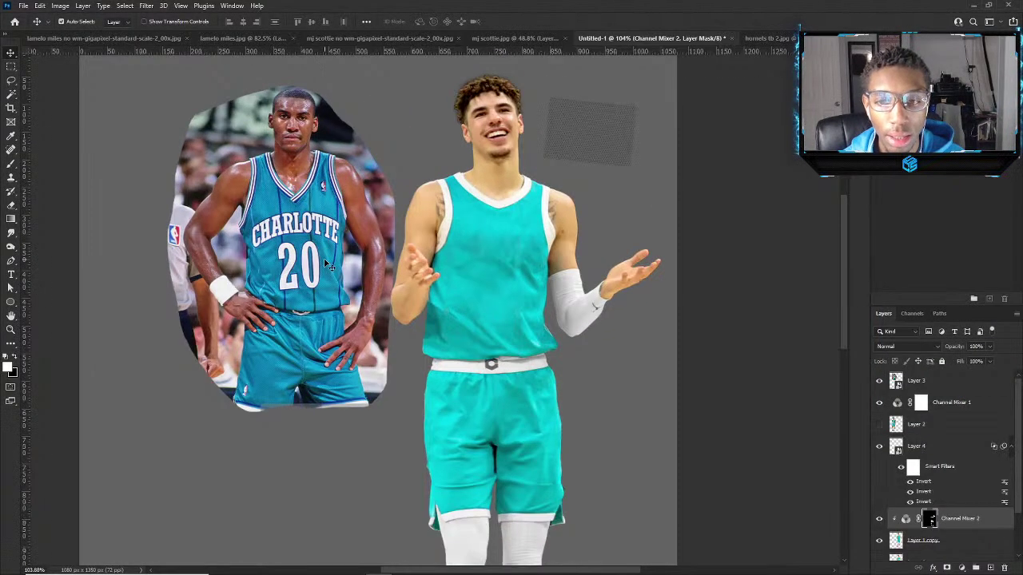
{"action": "left_click", "coordinate": [328, 266]}
{"action": "left_click", "coordinate": [880, 380]}
{"action": "left_click", "coordinate": [879, 380]}
{"action": "scroll", "coordinate": [342, 232], "scroll_direction": "down", "scroll_amount": 2}
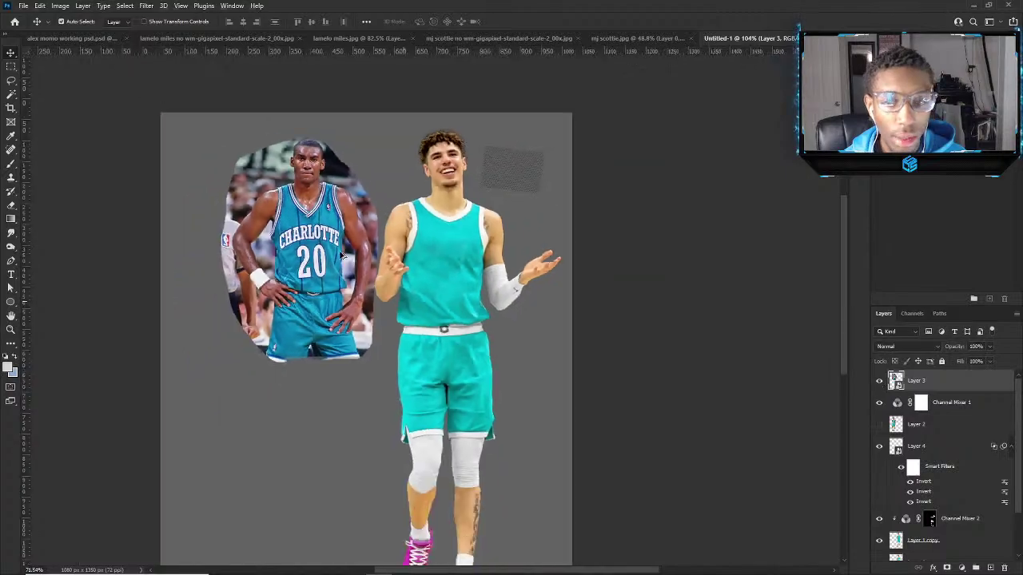
{"action": "scroll", "coordinate": [342, 232], "scroll_direction": "up", "scroll_amount": 2}
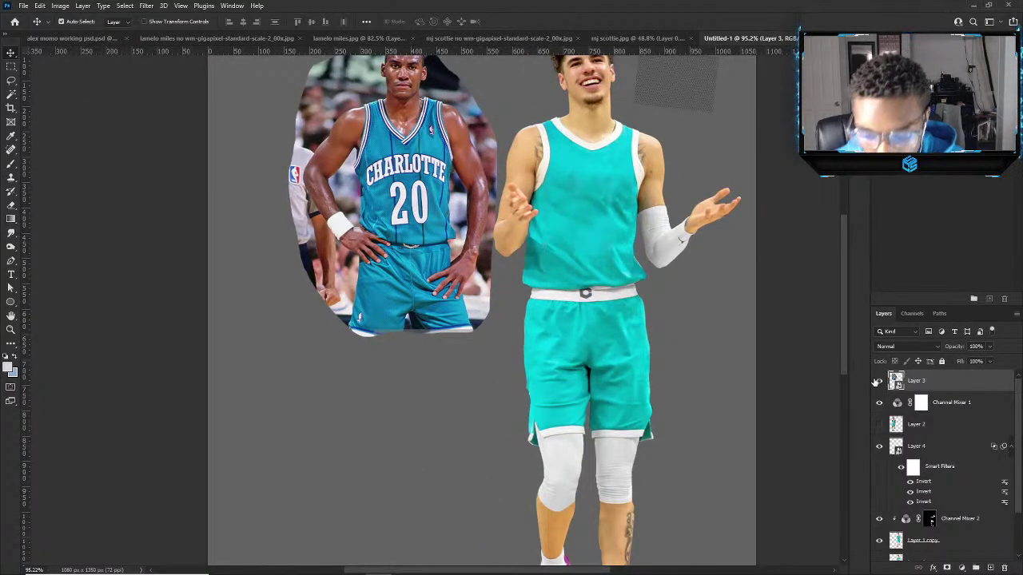
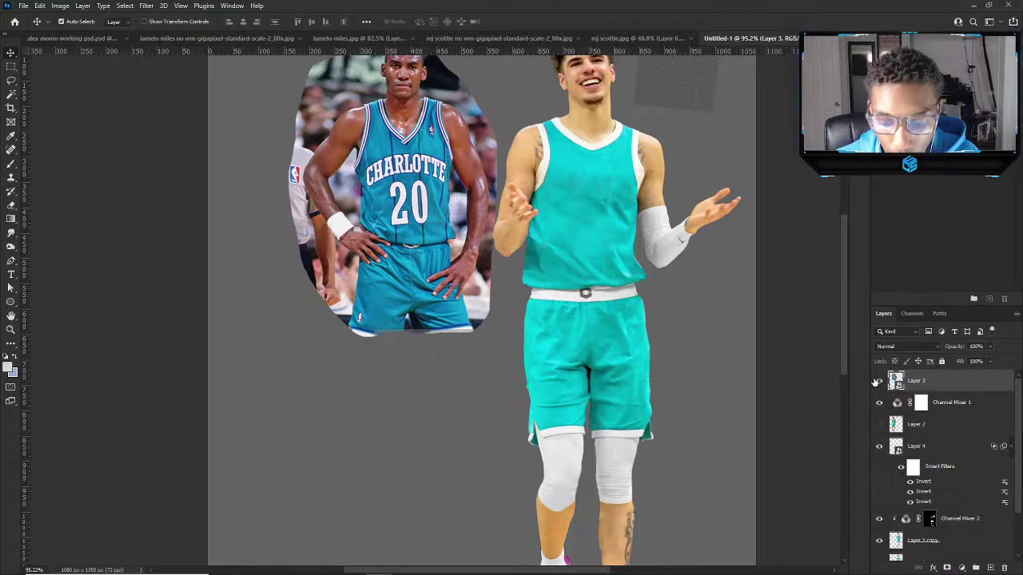
{"action": "scroll", "coordinate": [584, 236], "scroll_direction": "down", "scroll_amount": 3}
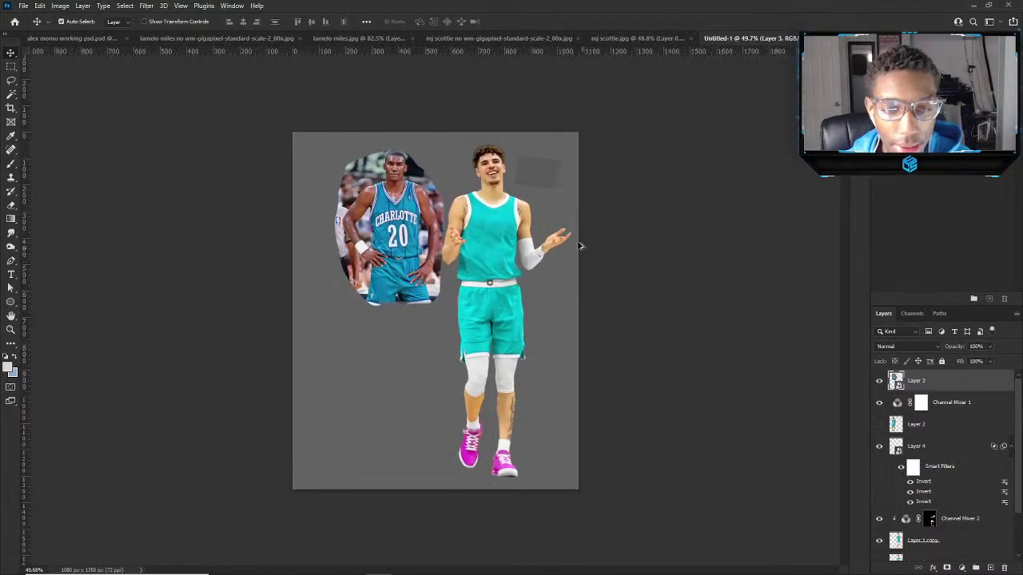
{"action": "scroll", "coordinate": [584, 231], "scroll_direction": "up", "scroll_amount": 4}
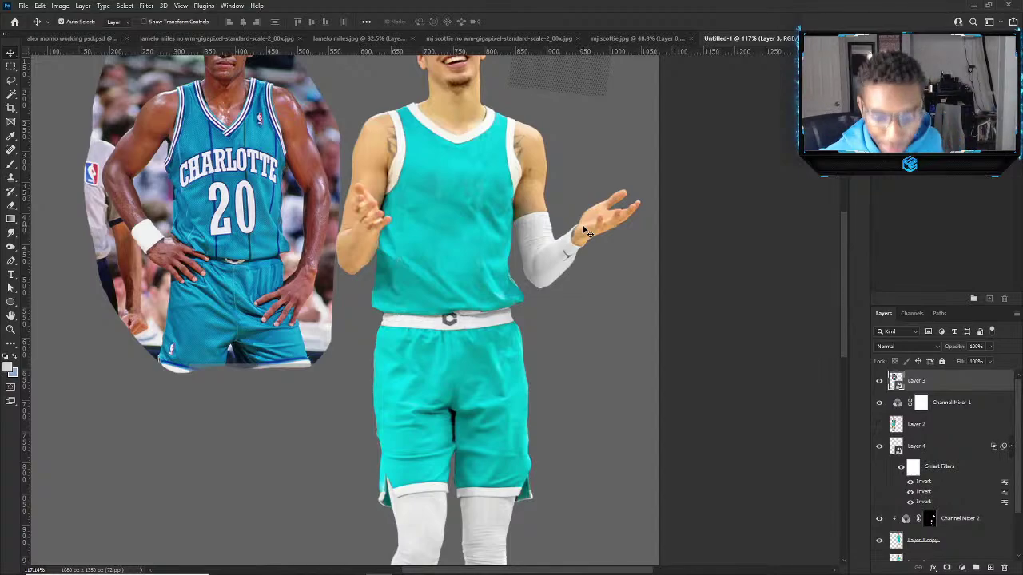
{"action": "left_click", "coordinate": [459, 564]}
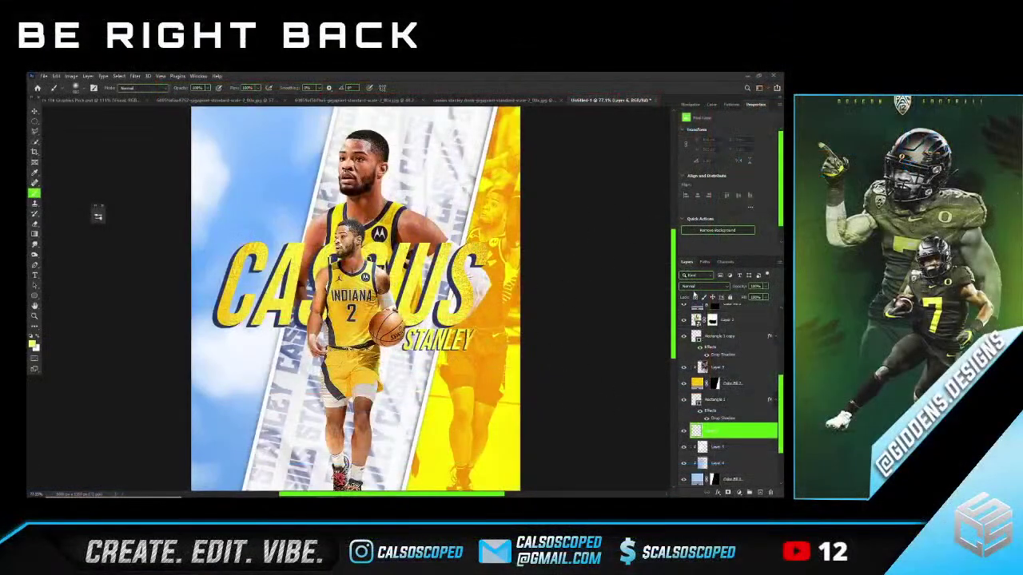
Set Layer 6 of the Cassius Stanley poster to Linear Dodge (Add) and the foreground colour to dark olive #6d6700.
{"action": "left_click", "coordinate": [704, 288]}
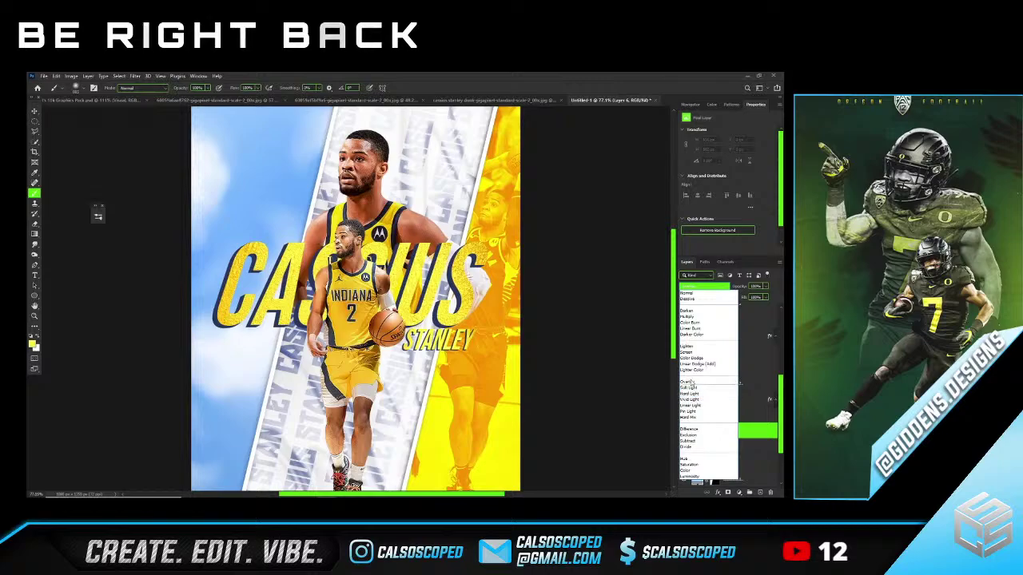
{"action": "left_click", "coordinate": [697, 364]}
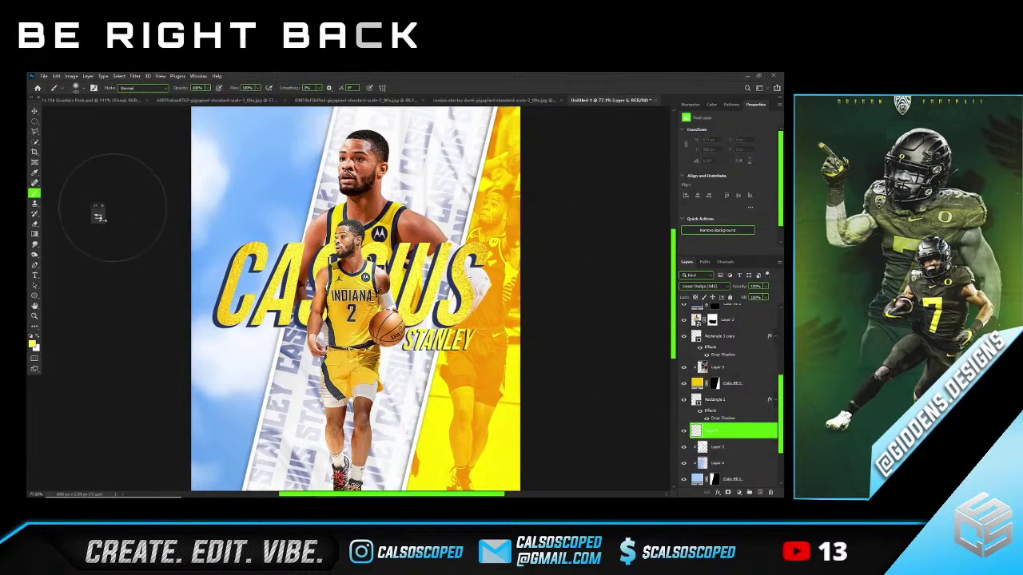
{"action": "left_click", "coordinate": [33, 342]}
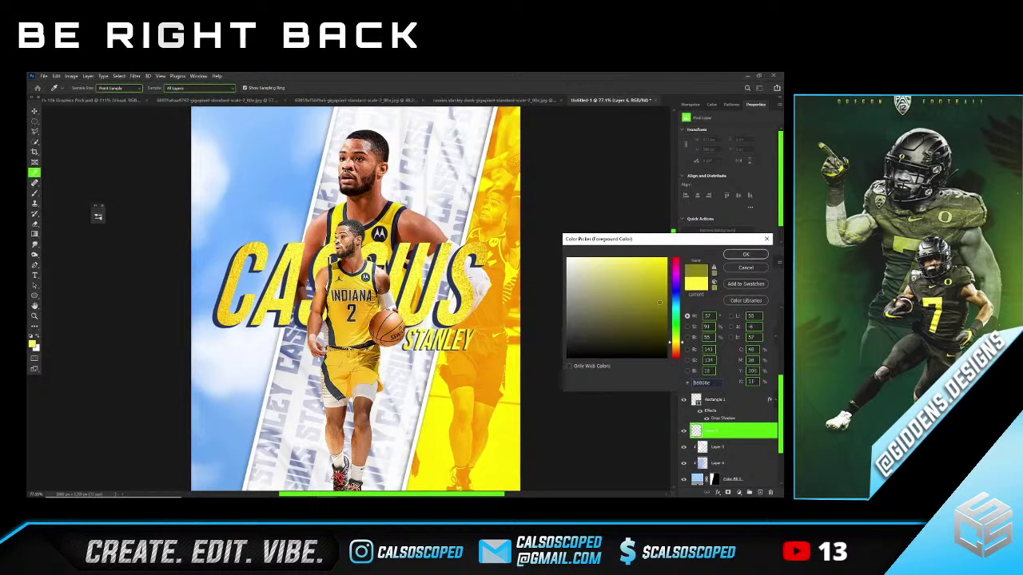
{"action": "left_click", "coordinate": [746, 254]}
Enlarge the soft brush and paint a single glow spot over the upper sky area of the poster.
{"action": "scroll", "coordinate": [266, 140], "scroll_direction": "up", "scroll_amount": 1}
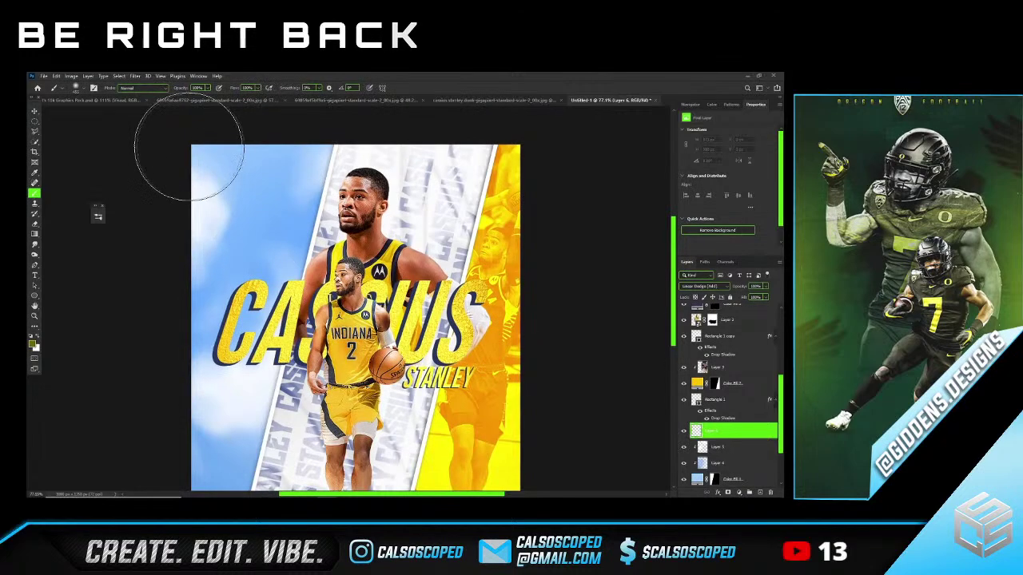
{"action": "key", "text": "bracketright"}
{"action": "key", "text": "bracketright"}
{"action": "key", "text": "bracketright"}
{"action": "left_click", "coordinate": [194, 177]}
{"action": "key", "text": "ctrl+z"}
{"action": "left_click", "coordinate": [229, 196]}
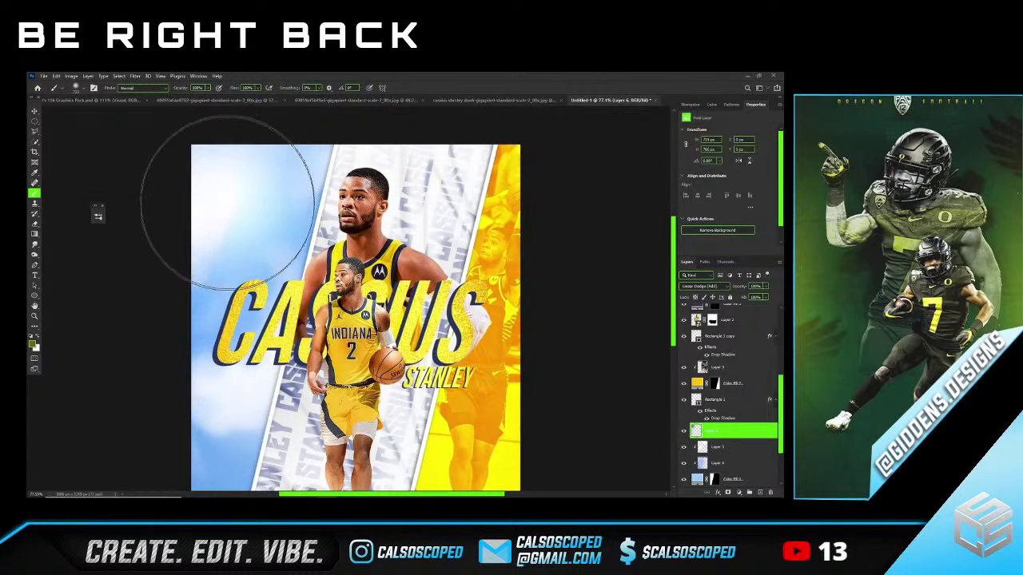
{"action": "key", "text": "v"}
{"action": "scroll", "coordinate": [325, 242], "scroll_direction": "down", "scroll_amount": 1}
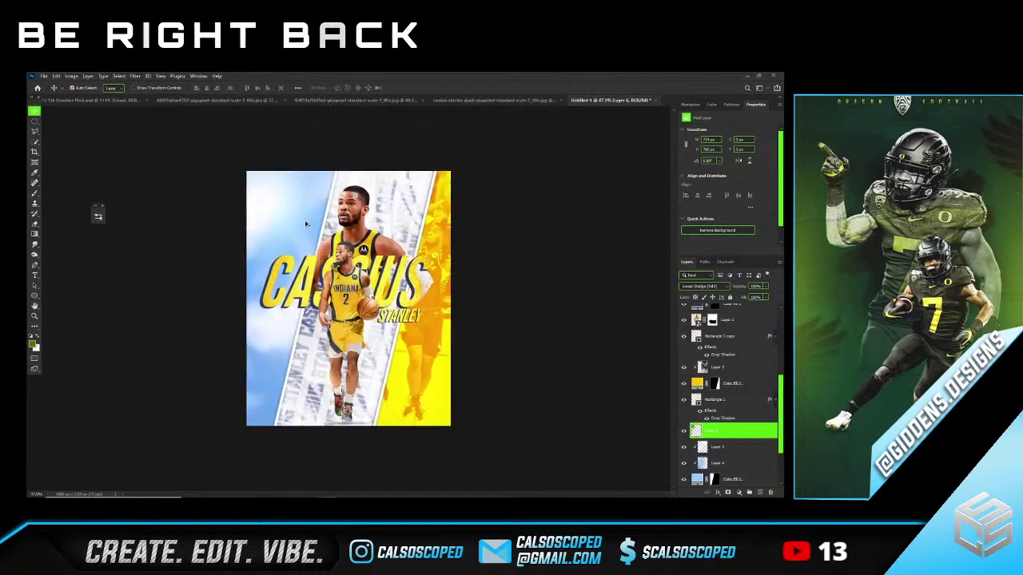
Add a muted blue solid colour fill layer above the topmost player layer.
{"action": "scroll", "coordinate": [732, 433], "scroll_direction": "up", "scroll_amount": 5}
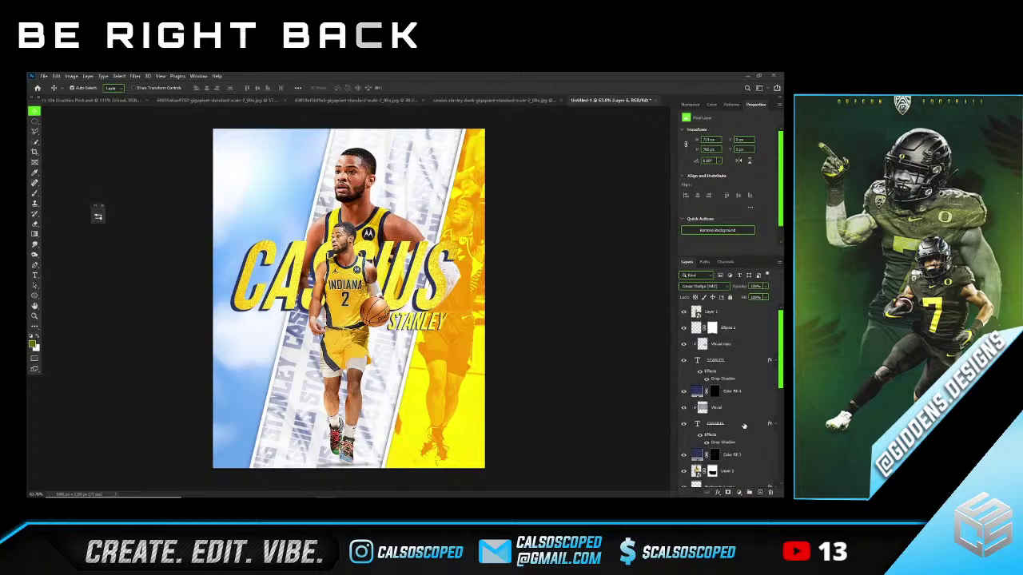
{"action": "left_click", "coordinate": [733, 330]}
{"action": "left_click", "coordinate": [735, 315]}
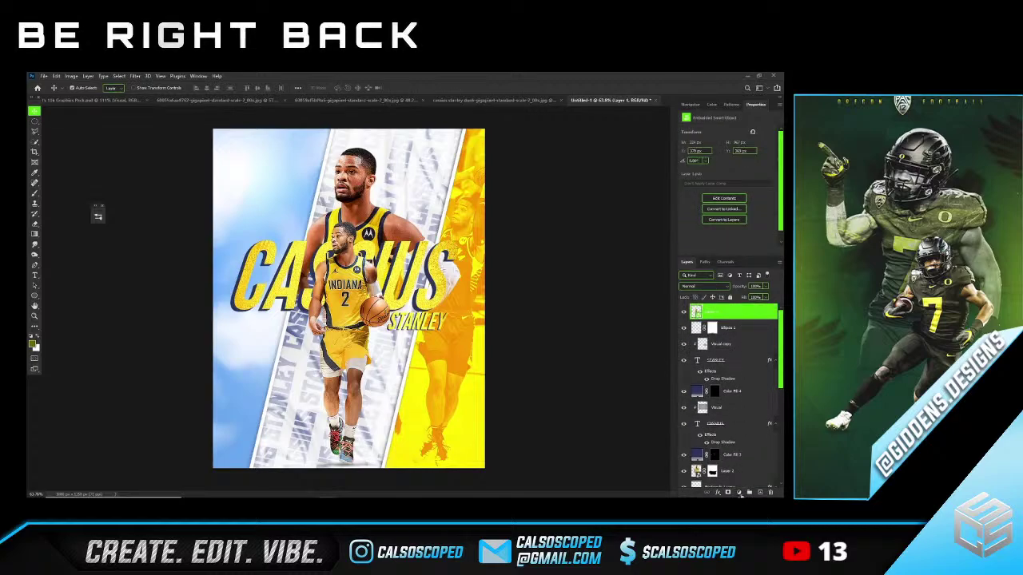
{"action": "left_click", "coordinate": [738, 492]}
{"action": "left_click", "coordinate": [744, 357]}
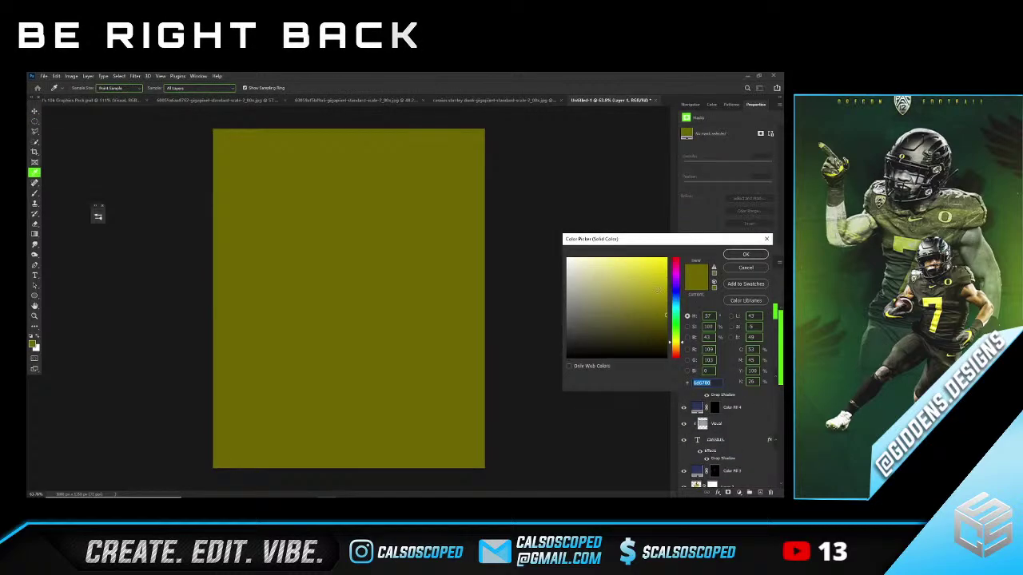
{"action": "left_click_drag", "start_coordinate": [677, 316], "coordinate": [678, 304]}
{"action": "left_click", "coordinate": [629, 258]}
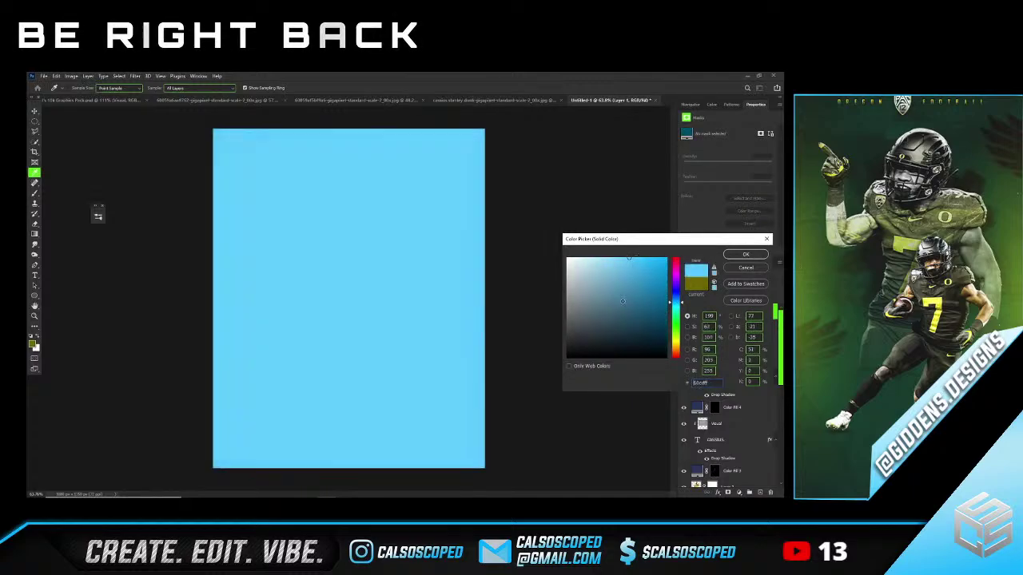
{"action": "left_click_drag", "start_coordinate": [629, 258], "coordinate": [640, 286]}
{"action": "left_click", "coordinate": [746, 254]}
Set the blue fill's blending mode to Color Dodge and draw a black-and-white linear gradient on its mask to confine it to the sky side.
{"action": "left_click", "coordinate": [703, 286]}
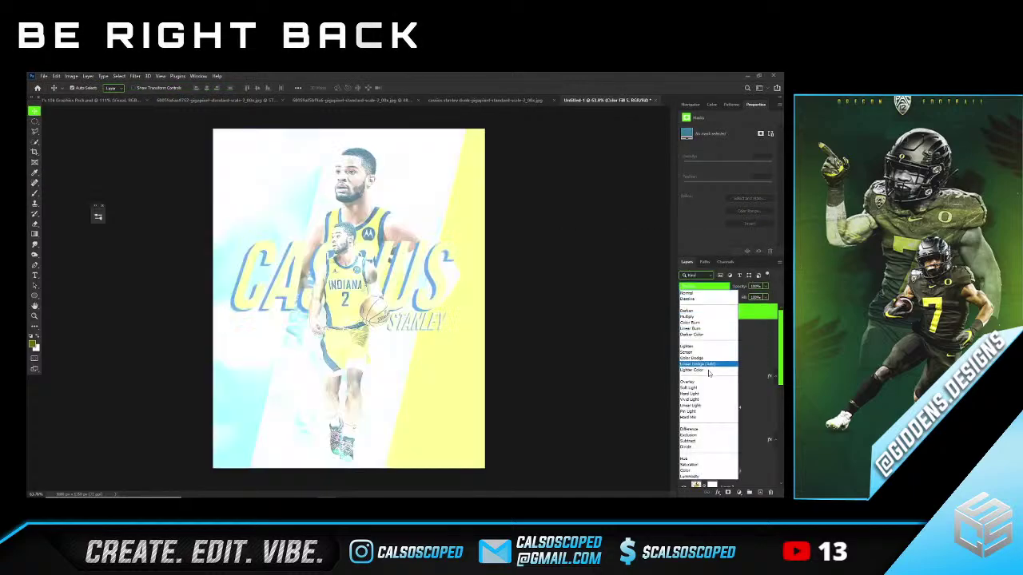
{"action": "left_click", "coordinate": [692, 358]}
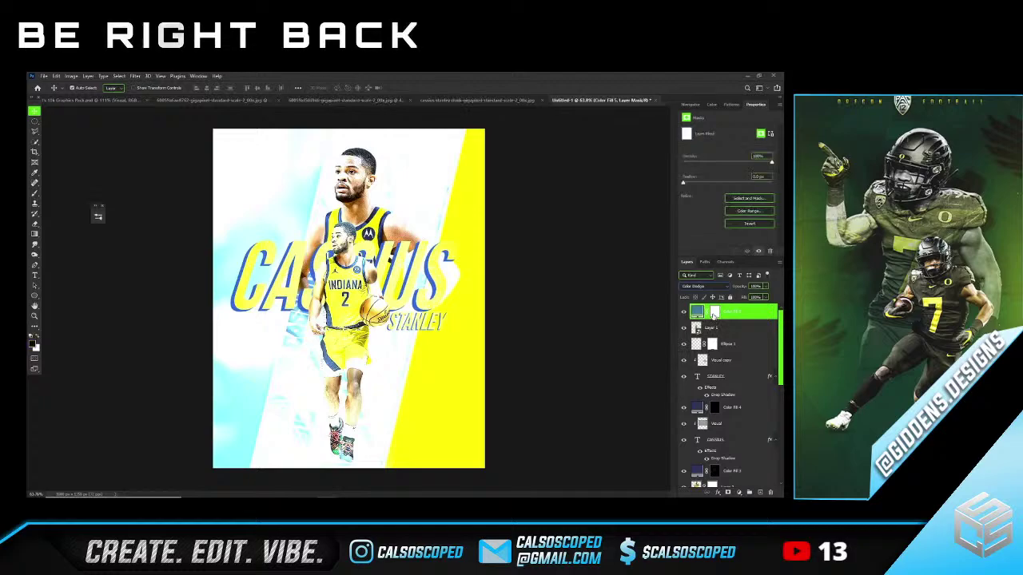
{"action": "key", "text": "g"}
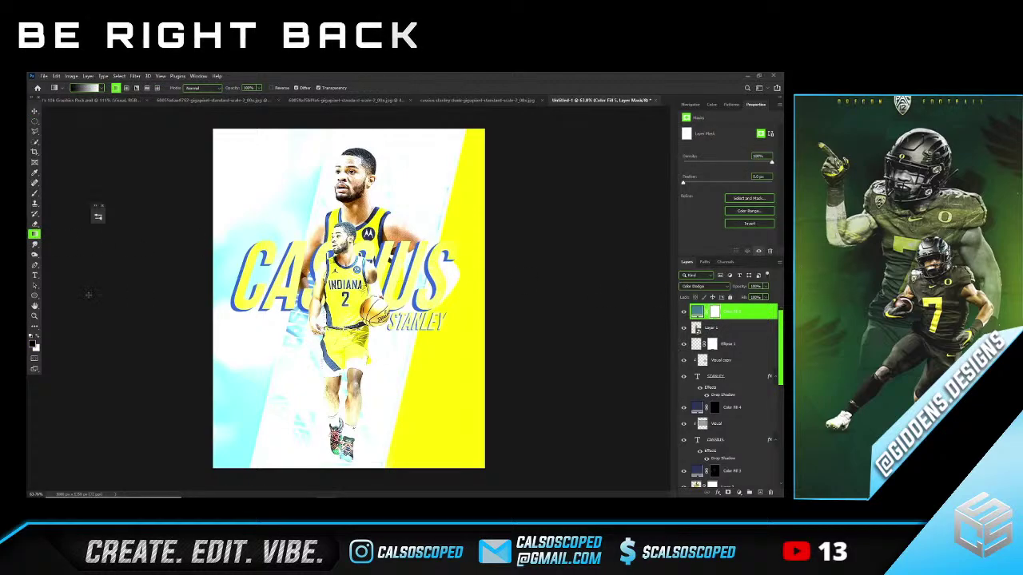
{"action": "left_click_drag", "start_coordinate": [88, 295], "coordinate": [367, 294]}
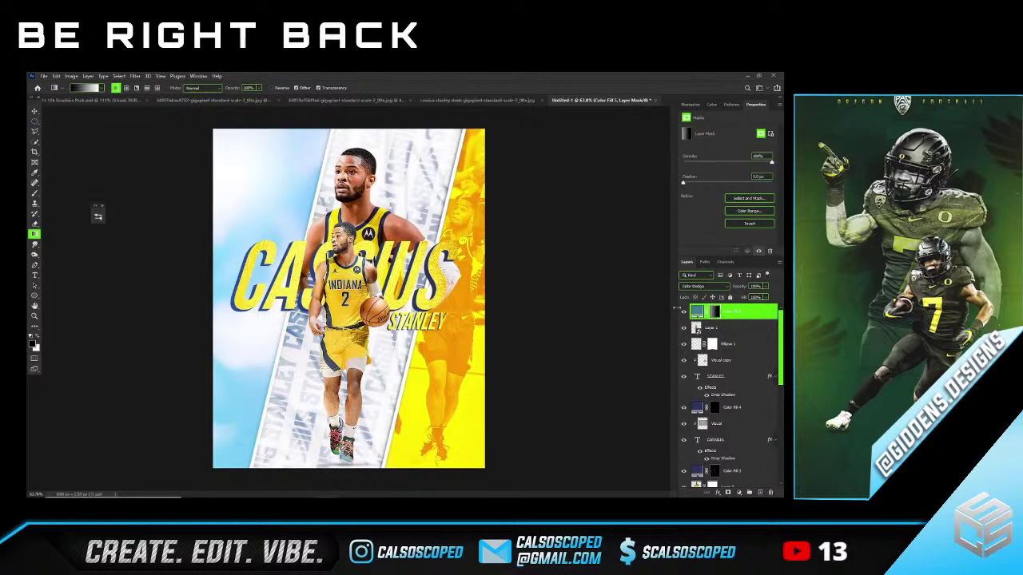
Compare the poster with and without the blue Color Dodge fill and view the whole composition.
{"action": "left_click", "coordinate": [683, 312]}
{"action": "left_click", "coordinate": [684, 311]}
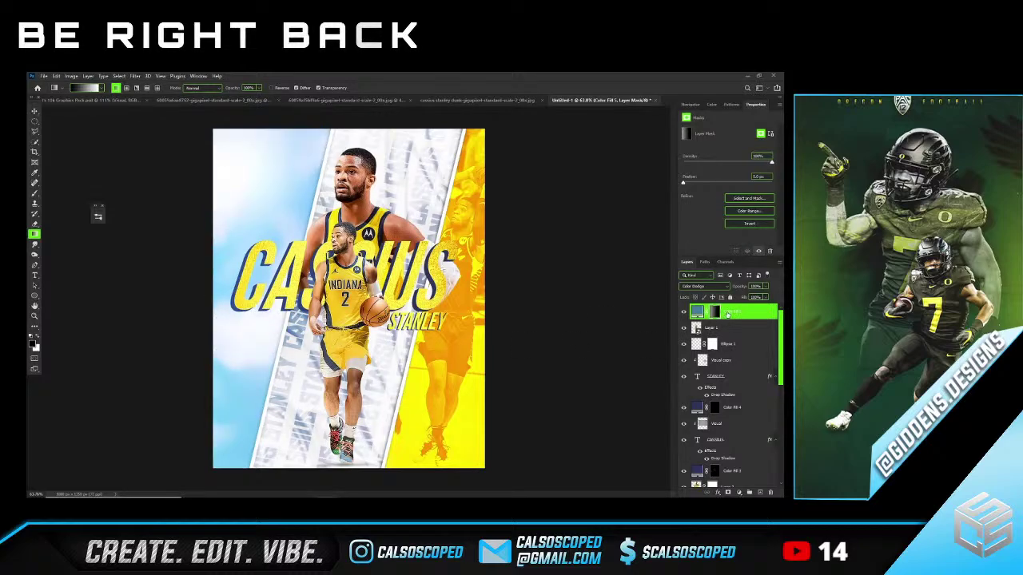
{"action": "key", "text": "ctrl+minus"}
{"action": "key", "text": "ctrl+0"}
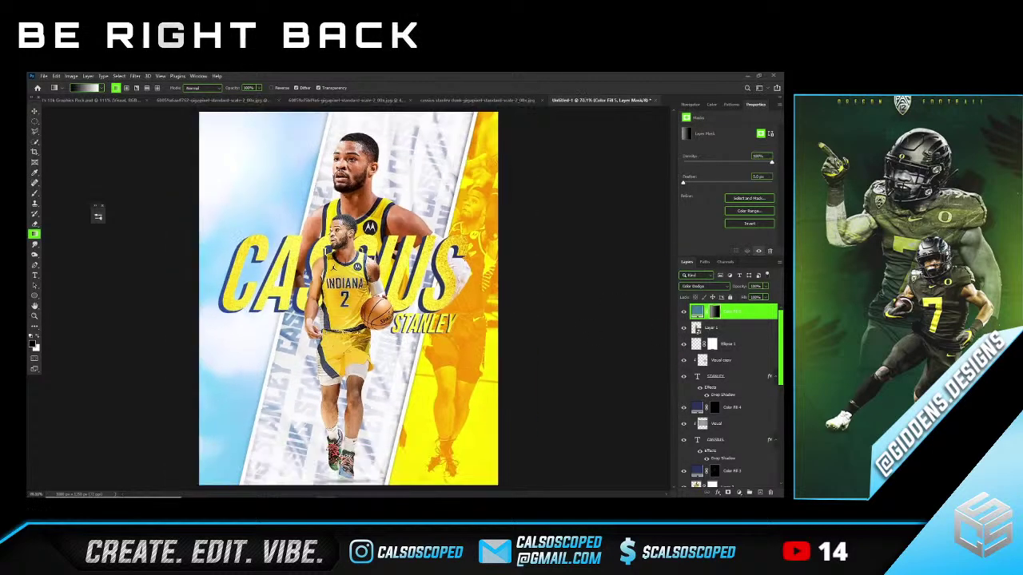
{"action": "key", "text": "b"}
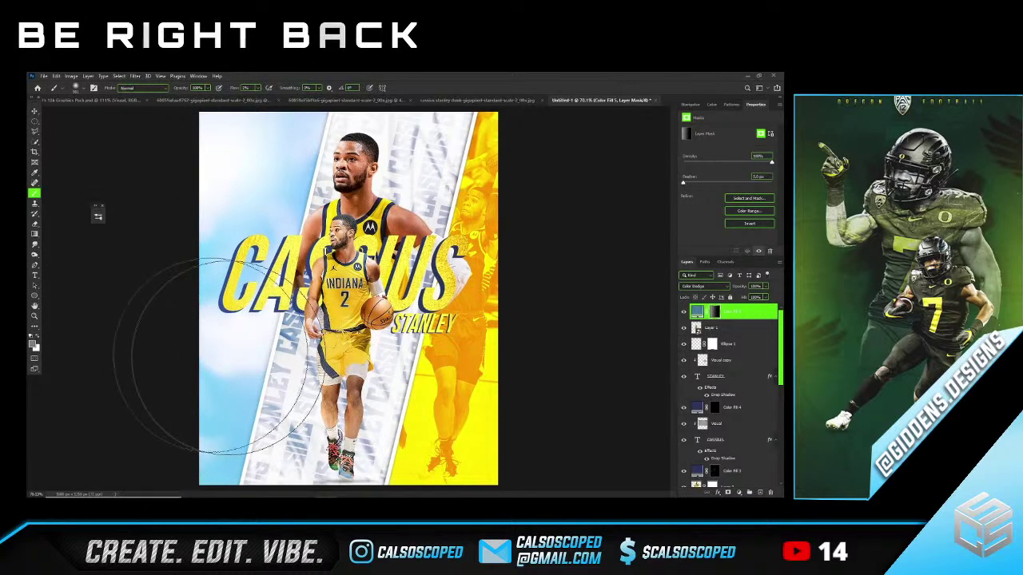
{"action": "left_click", "coordinate": [39, 336]}
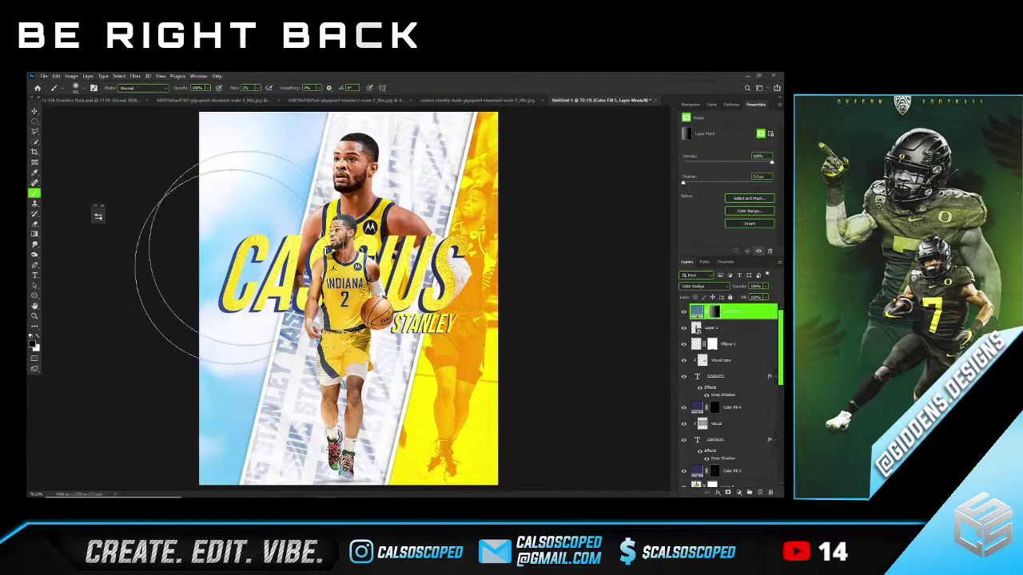
{"action": "scroll", "coordinate": [257, 428], "scroll_direction": "down", "scroll_amount": 5}
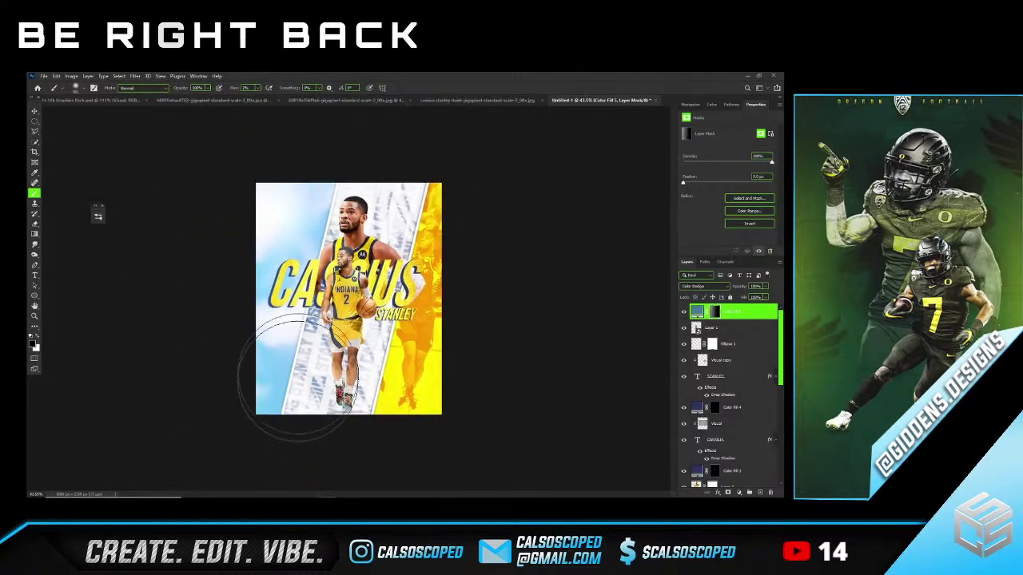
{"action": "scroll", "coordinate": [297, 348], "scroll_direction": "up", "scroll_amount": 5}
{"action": "key", "text": "v"}
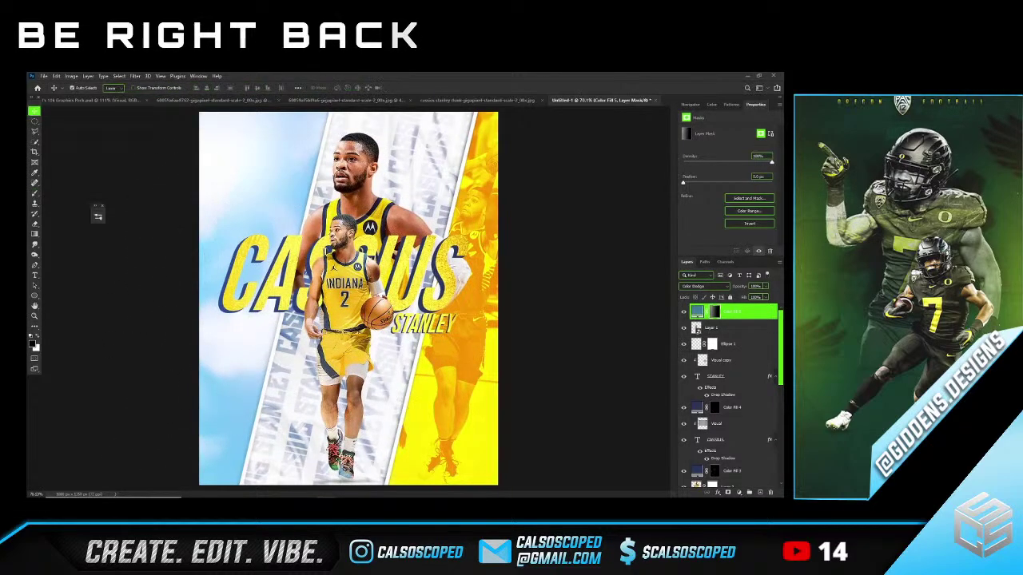
{"action": "scroll", "coordinate": [352, 360], "scroll_direction": "up", "scroll_amount": 3}
{"action": "scroll", "coordinate": [360, 391], "scroll_direction": "down", "scroll_amount": 5}
{"action": "scroll", "coordinate": [372, 431], "scroll_direction": "up", "scroll_amount": 4}
{"action": "scroll", "coordinate": [373, 431], "scroll_direction": "down", "scroll_amount": 1}
Paste the multicolour gradient image as the topmost layer, rotate it 90 degrees counterclockwise and scale it down to cover the poster.
{"action": "key", "text": "ctrl+v"}
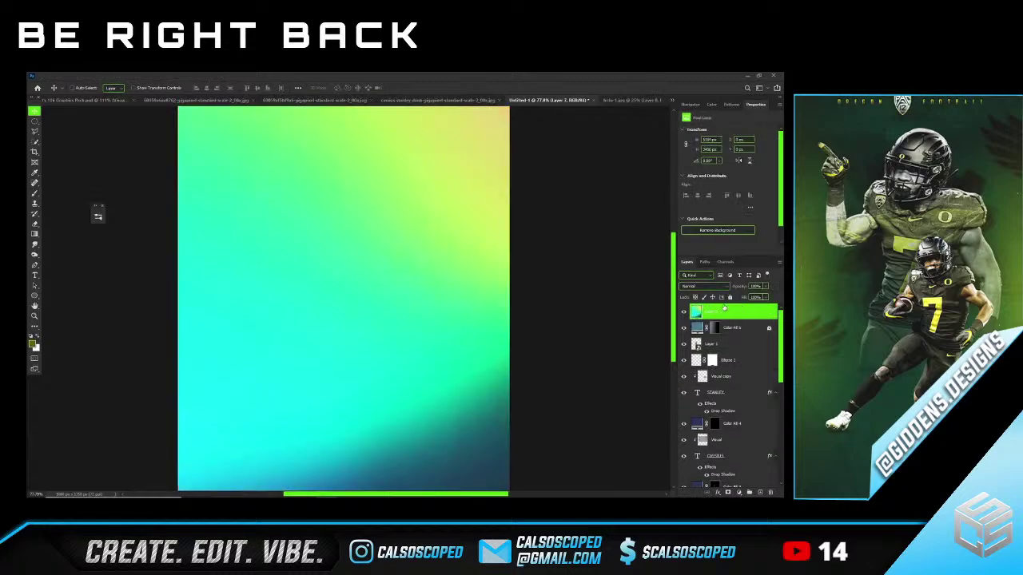
{"action": "key", "text": "ctrl+t"}
{"action": "scroll", "coordinate": [448, 286], "scroll_direction": "down", "scroll_amount": 3}
{"action": "scroll", "coordinate": [351, 295], "scroll_direction": "down", "scroll_amount": 2}
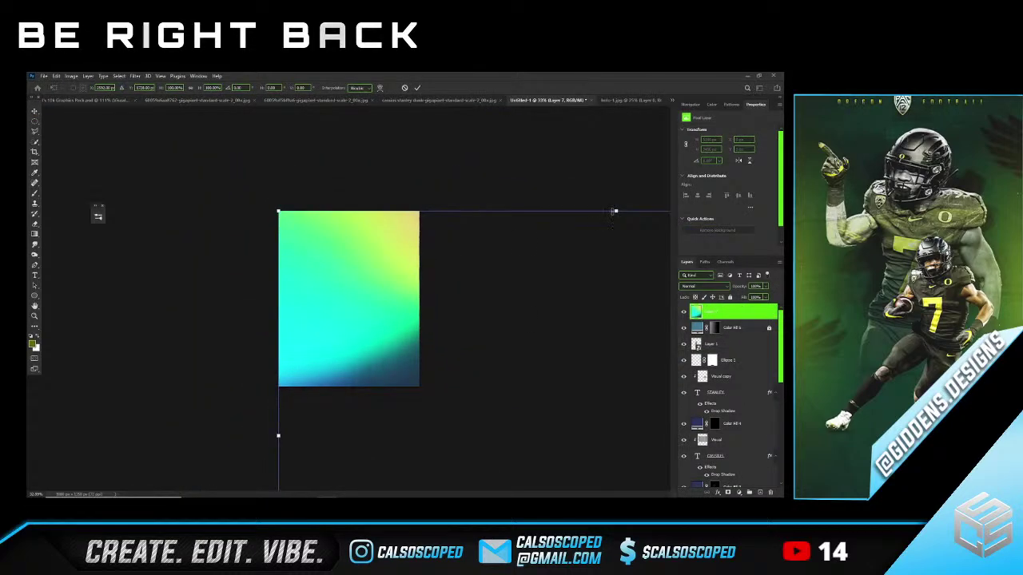
{"action": "left_click_drag", "start_coordinate": [408, 218], "coordinate": [343, 242]}
{"action": "left_click_drag", "start_coordinate": [534, 229], "coordinate": [264, 172]}
{"action": "left_click_drag", "start_coordinate": [354, 285], "coordinate": [351, 192]}
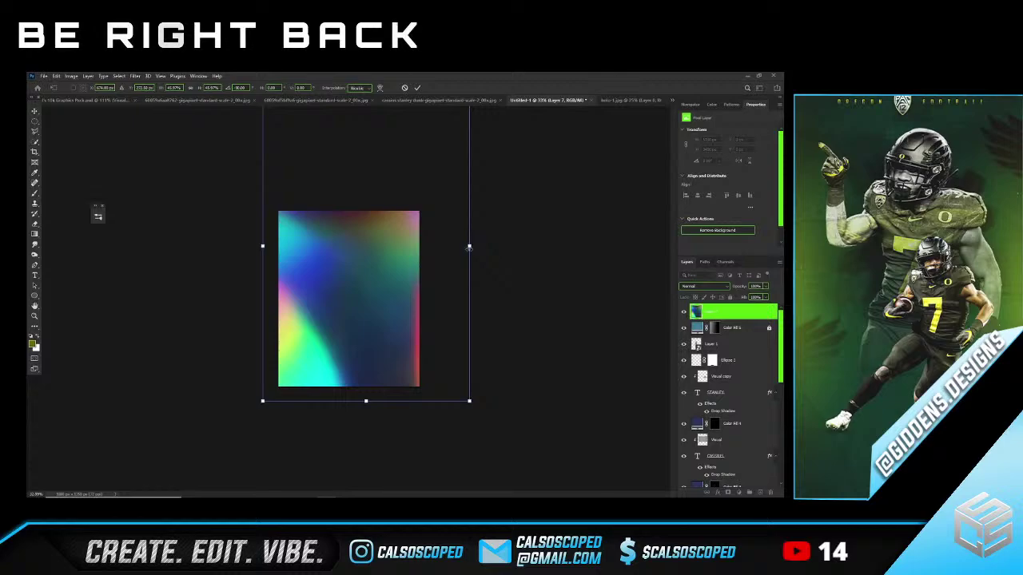
{"action": "left_click_drag", "start_coordinate": [469, 401], "coordinate": [392, 287]}
Set the multicolour gradient layer's blending mode to Lighten.
{"action": "left_click", "coordinate": [703, 287]}
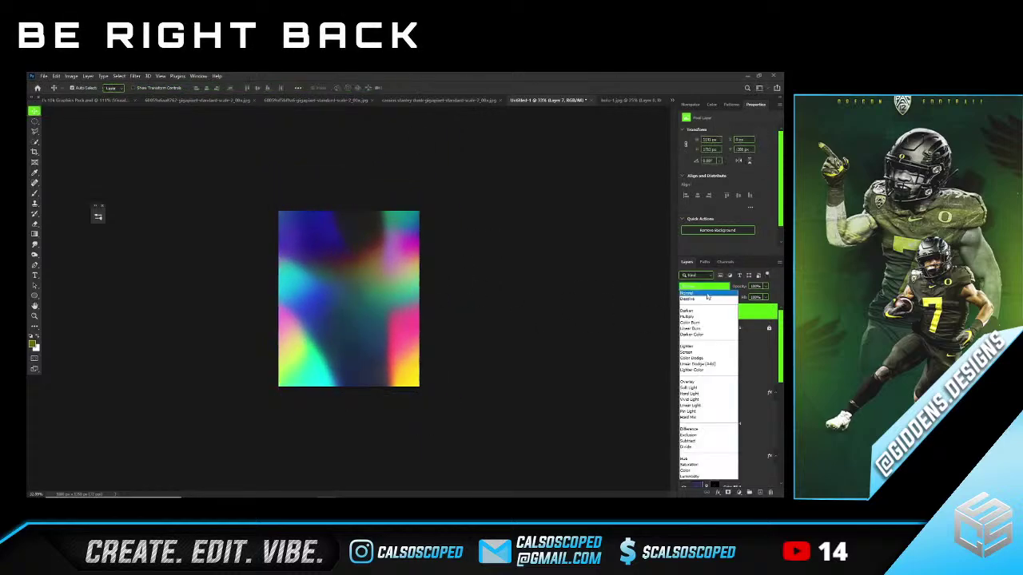
{"action": "left_click", "coordinate": [699, 345]}
{"action": "scroll", "coordinate": [361, 274], "scroll_direction": "up", "scroll_amount": 3}
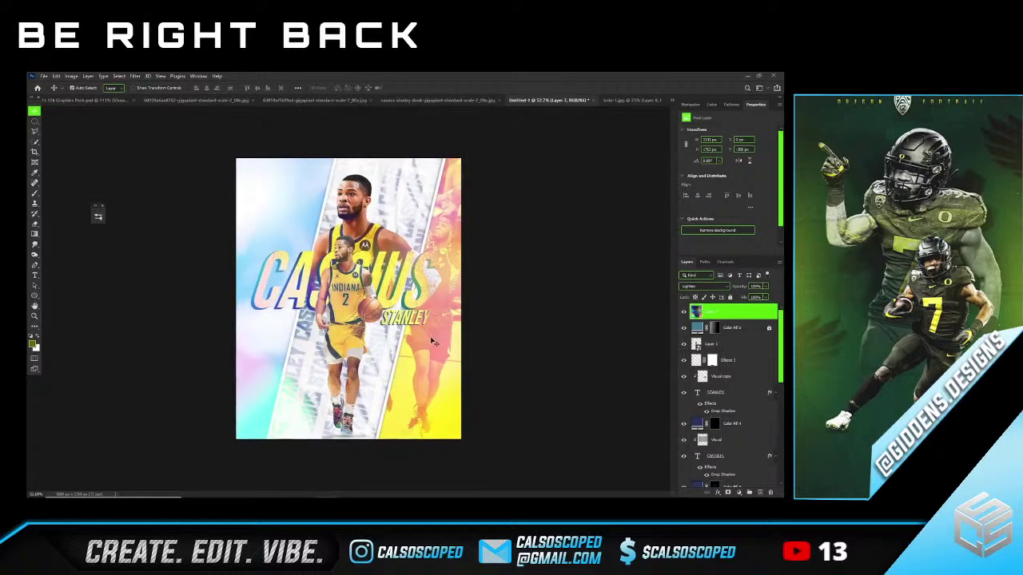
Adjust the gradient layer's Blend If range for the underlying layer, splitting its dark slider to keep colour off darker areas.
{"action": "right_click", "coordinate": [699, 316]}
{"action": "key", "text": "Escape"}
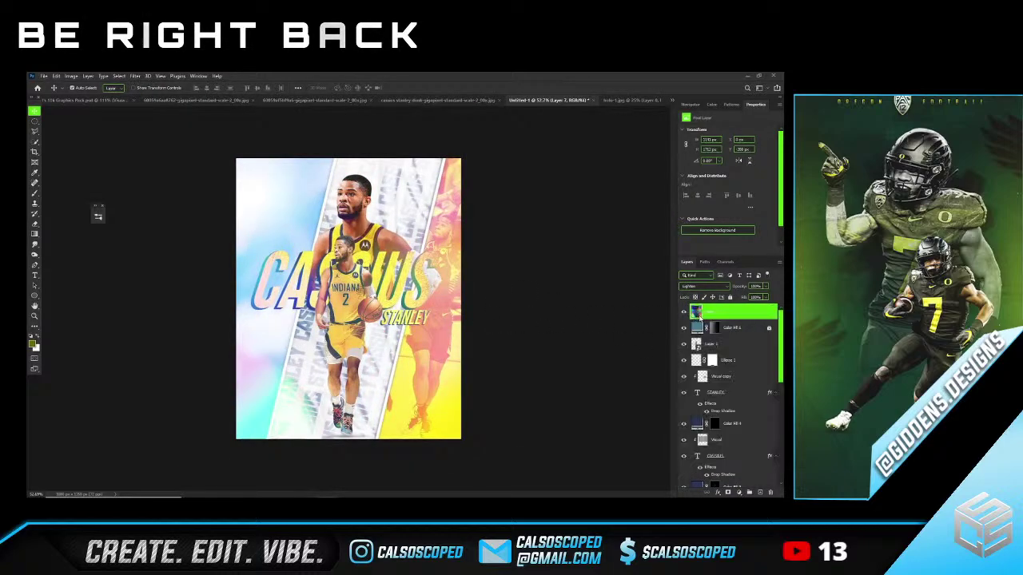
{"action": "double_click", "coordinate": [700, 317]}
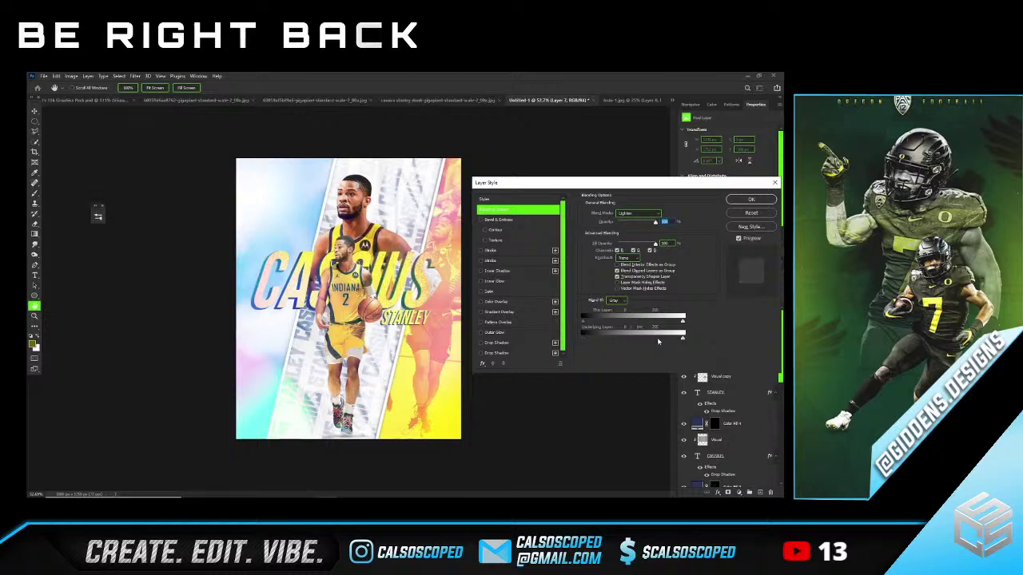
{"action": "left_click_drag", "start_coordinate": [658, 339], "coordinate": [652, 339]}
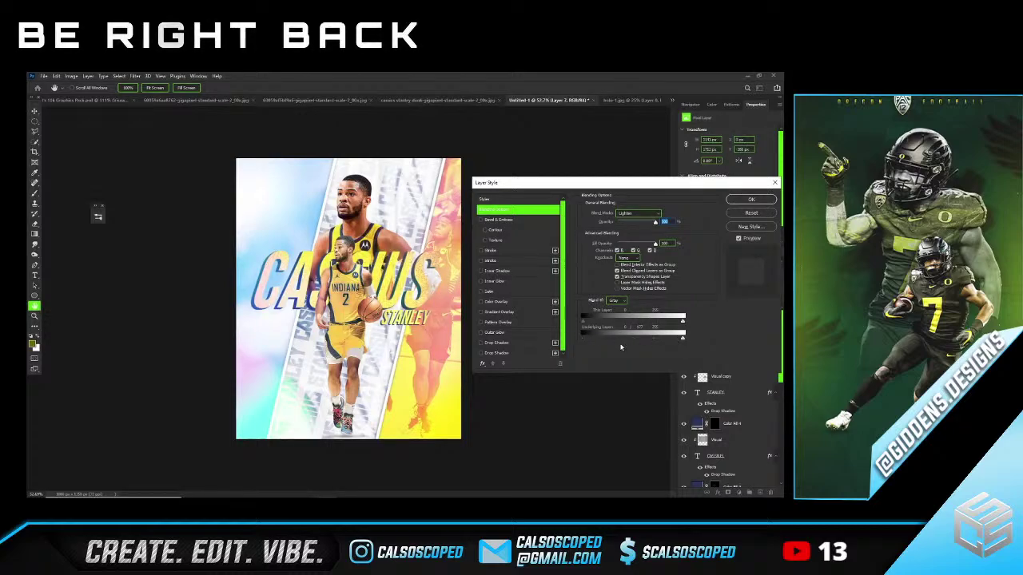
{"action": "left_click_drag", "start_coordinate": [682, 339], "coordinate": [656, 338]}
{"action": "left_click", "coordinate": [751, 200]}
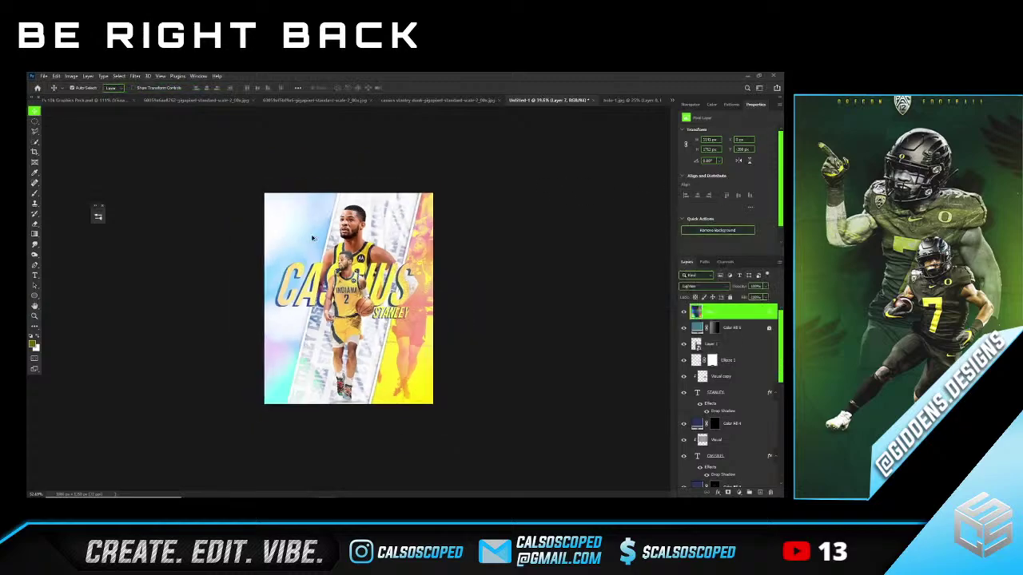
Examine the poster's new colour lighting on the sky, lettering and players, both overall and in close-up.
{"action": "key", "text": "ctrl+0"}
{"action": "key", "text": "v"}
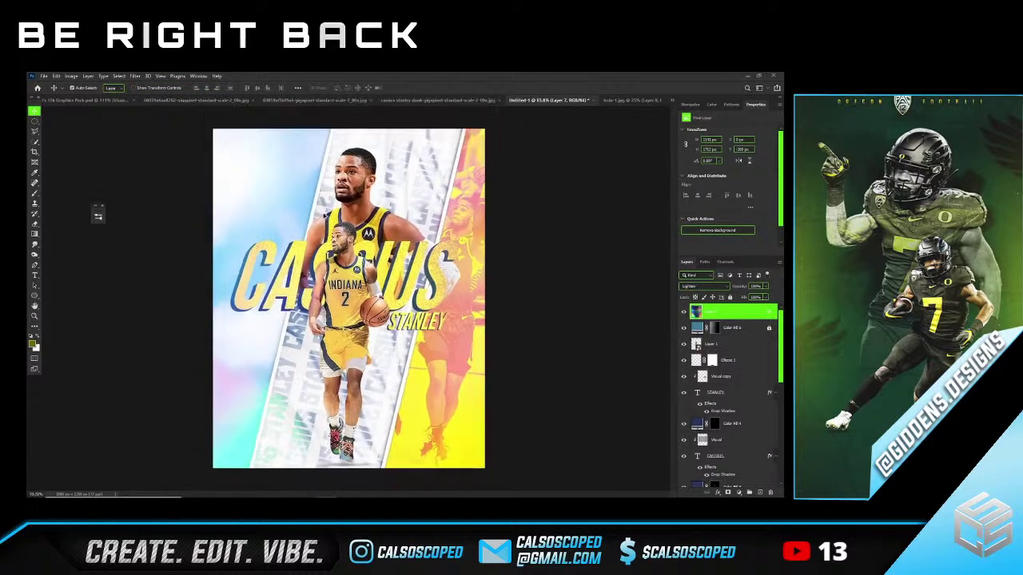
{"action": "scroll", "coordinate": [98, 216], "scroll_direction": "down", "scroll_amount": 1}
{"action": "scroll", "coordinate": [97, 216], "scroll_direction": "up", "scroll_amount": 4}
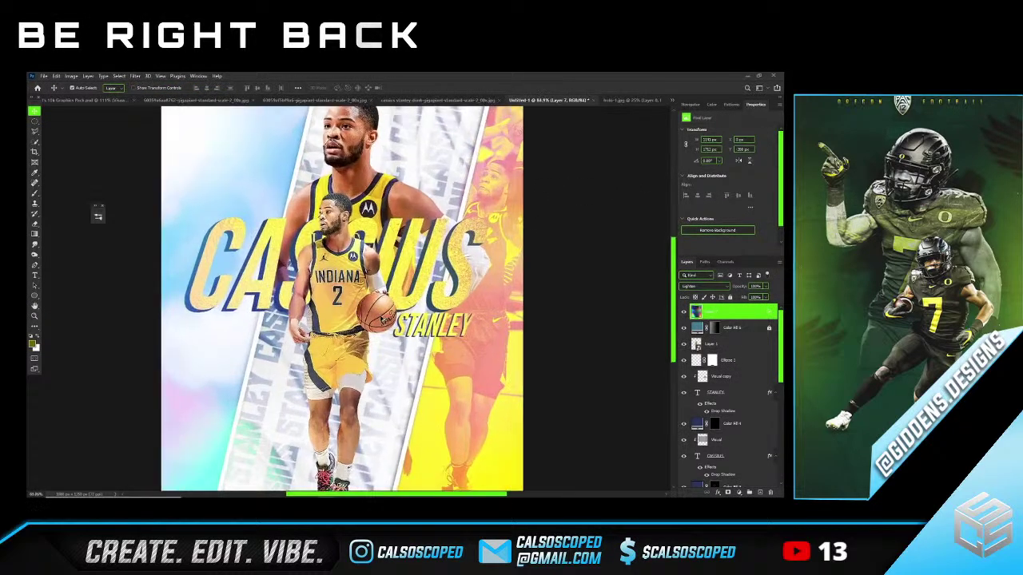
{"action": "scroll", "coordinate": [97, 216], "scroll_direction": "down", "scroll_amount": 3}
{"action": "scroll", "coordinate": [98, 216], "scroll_direction": "up", "scroll_amount": 1}
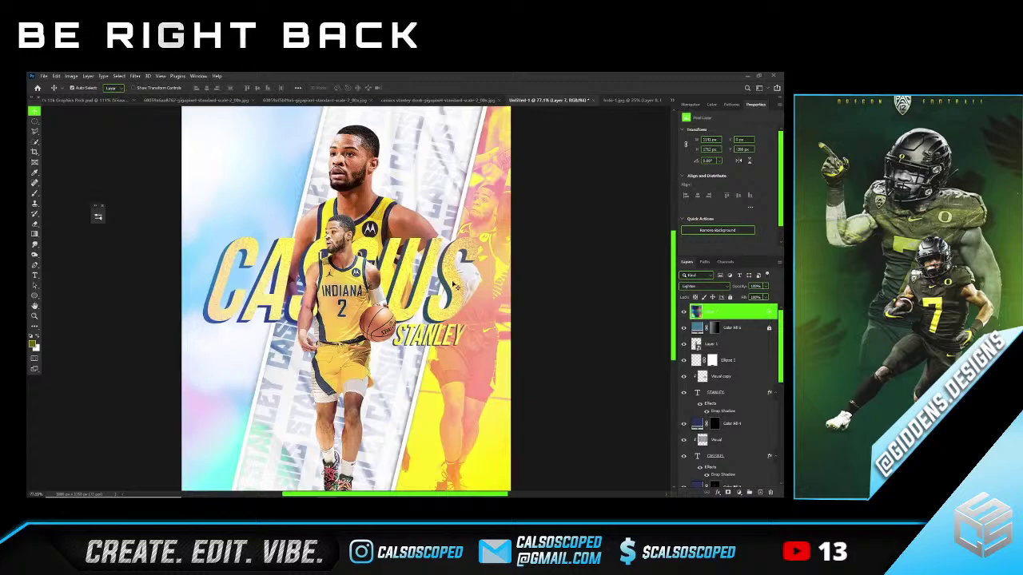
{"action": "scroll", "coordinate": [432, 268], "scroll_direction": "down", "scroll_amount": 1}
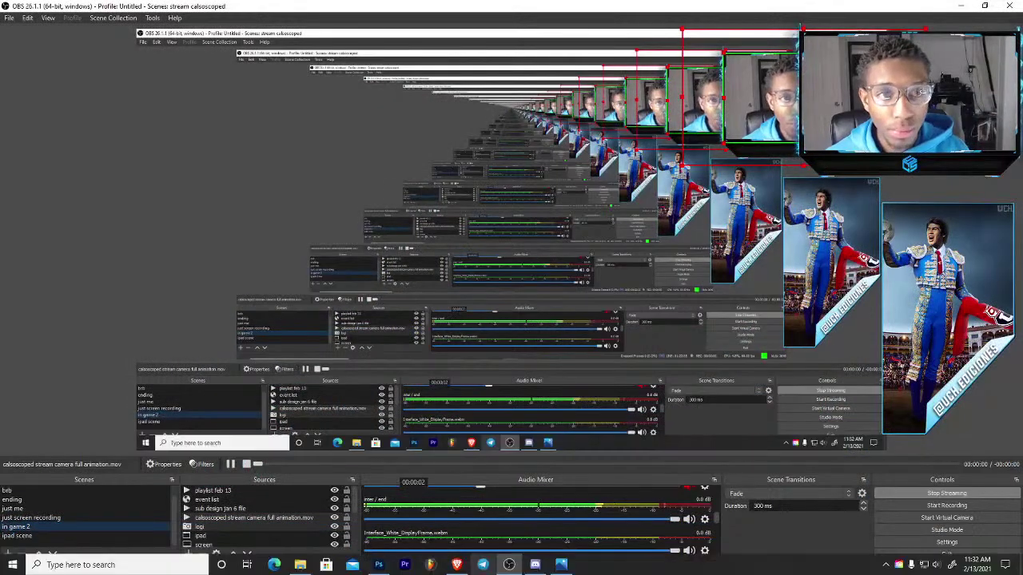
Switch to Photoshop and move the Charlotte 20 reference photo closer to the player so it overlaps his shoulder.
{"action": "left_click", "coordinate": [379, 565]}
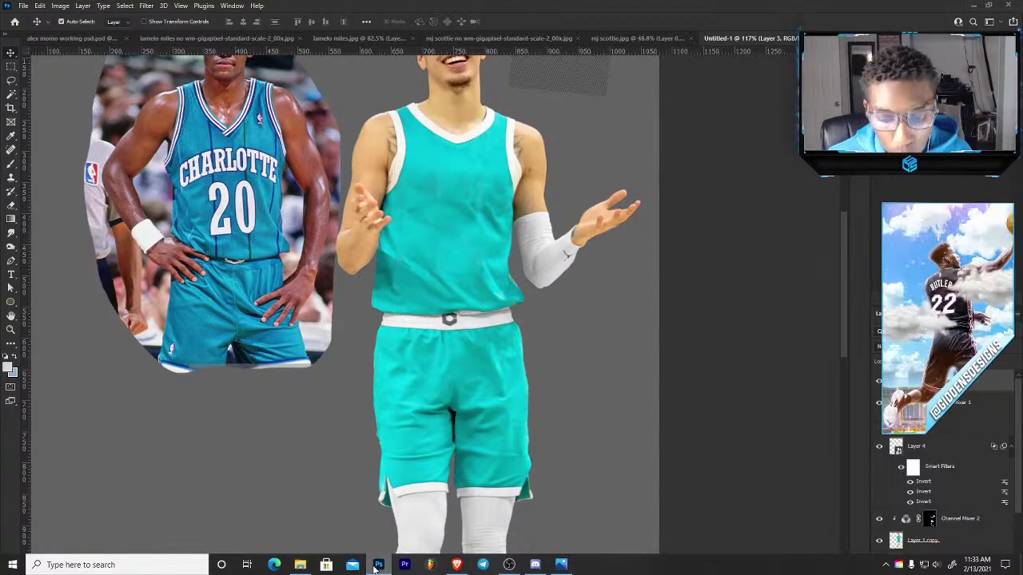
{"action": "scroll", "coordinate": [456, 216], "scroll_direction": "down", "scroll_amount": 5}
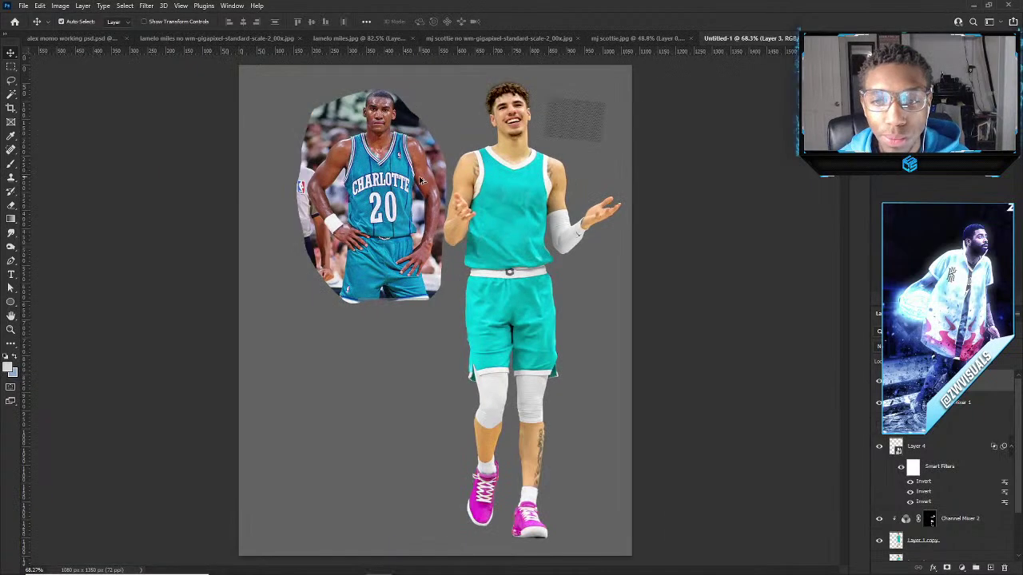
{"action": "scroll", "coordinate": [323, 217], "scroll_direction": "up", "scroll_amount": 5}
{"action": "scroll", "coordinate": [428, 204], "scroll_direction": "up", "scroll_amount": 2}
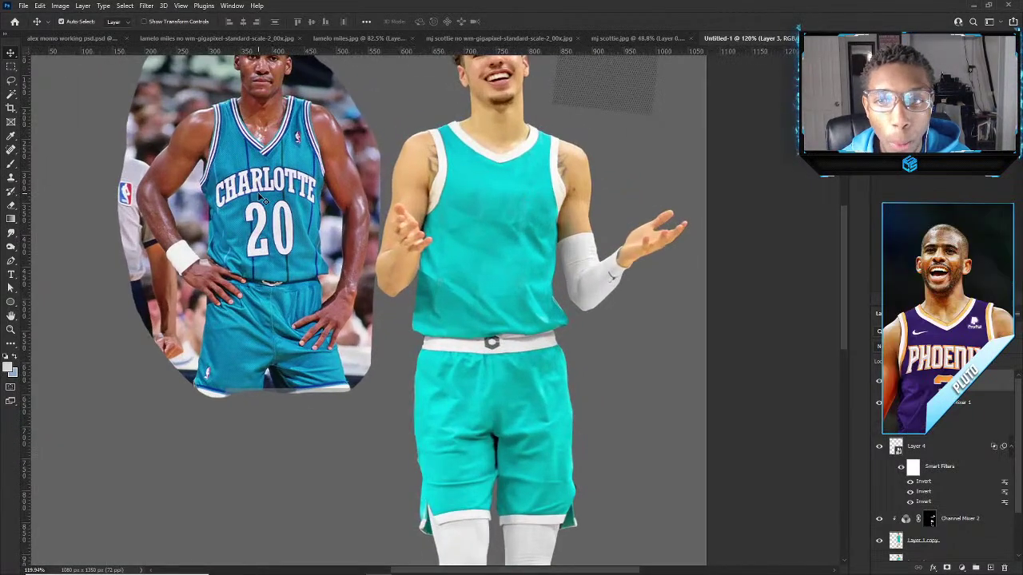
{"action": "scroll", "coordinate": [367, 172], "scroll_direction": "up", "scroll_amount": 2}
{"action": "scroll", "coordinate": [218, 185], "scroll_direction": "down", "scroll_amount": 5}
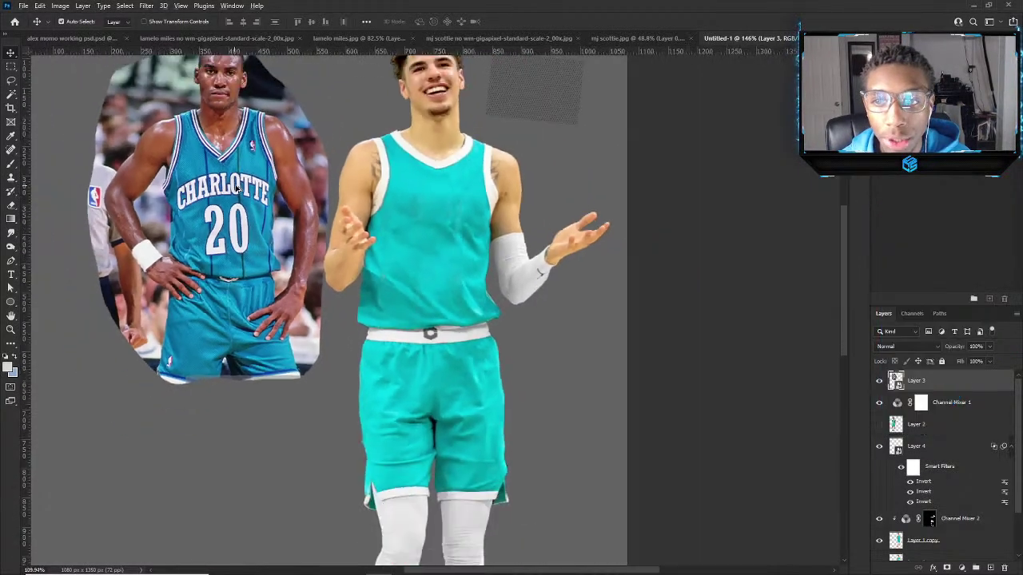
{"action": "scroll", "coordinate": [256, 179], "scroll_direction": "up", "scroll_amount": 5}
{"action": "left_click", "coordinate": [490, 239]}
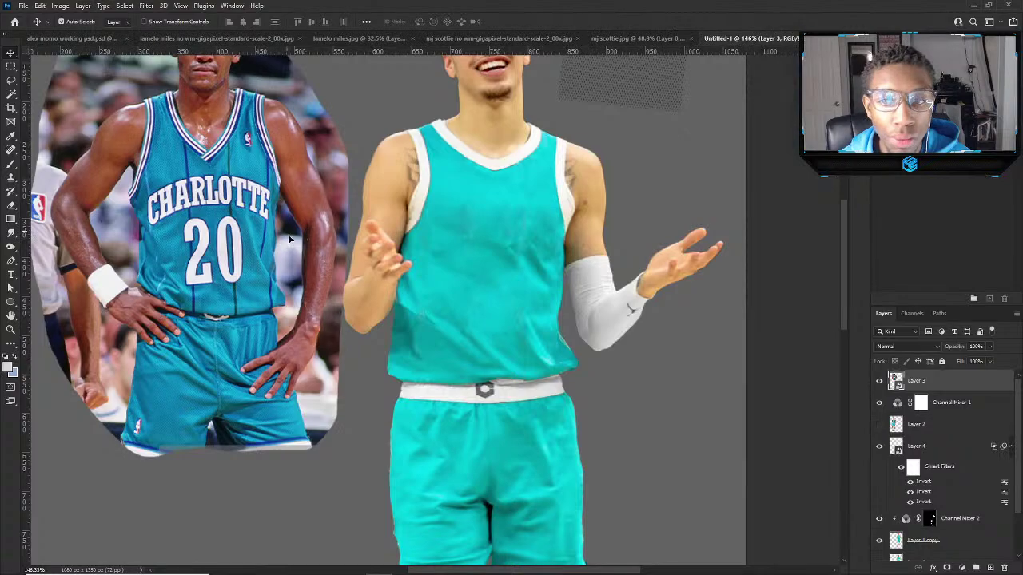
{"action": "left_click_drag", "start_coordinate": [308, 236], "coordinate": [371, 272]}
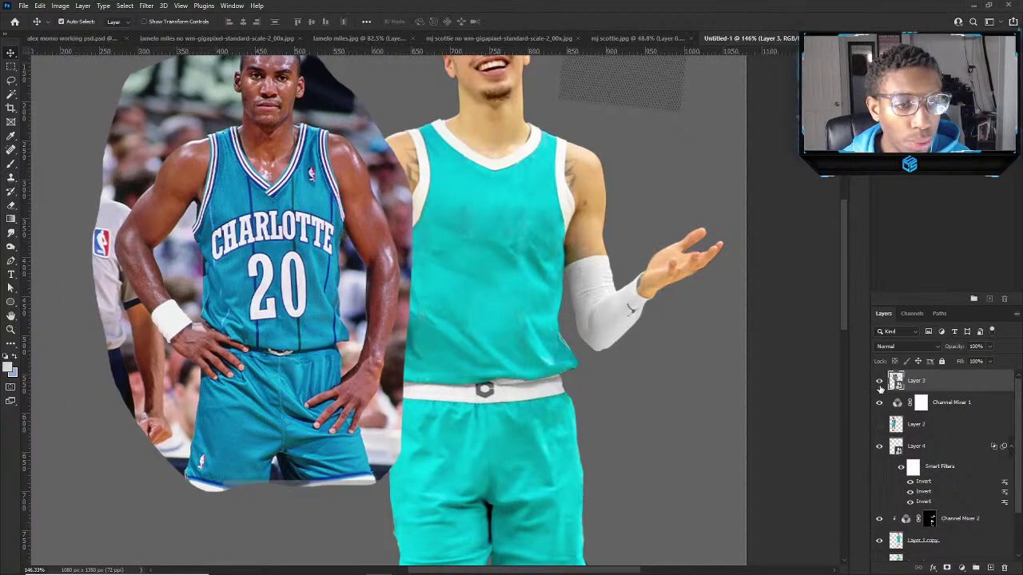
{"action": "double_click", "coordinate": [880, 382]}
Add a Channel Mixer adjustment layer directly above the Channel Mixer 2 layer to recolour the teal uniform.
{"action": "left_click", "coordinate": [526, 304]}
{"action": "left_click", "coordinate": [951, 520]}
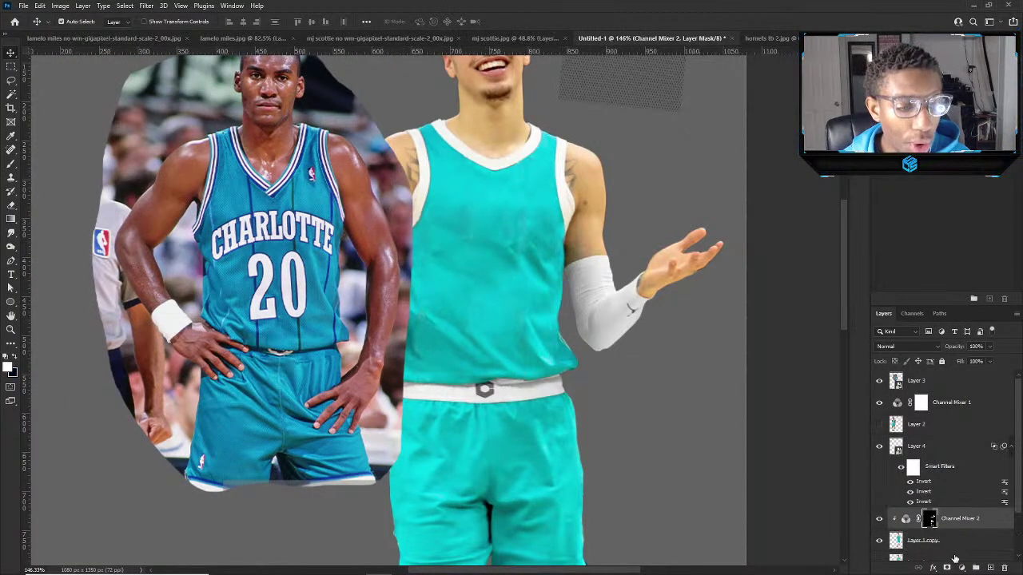
{"action": "left_click", "coordinate": [962, 567]}
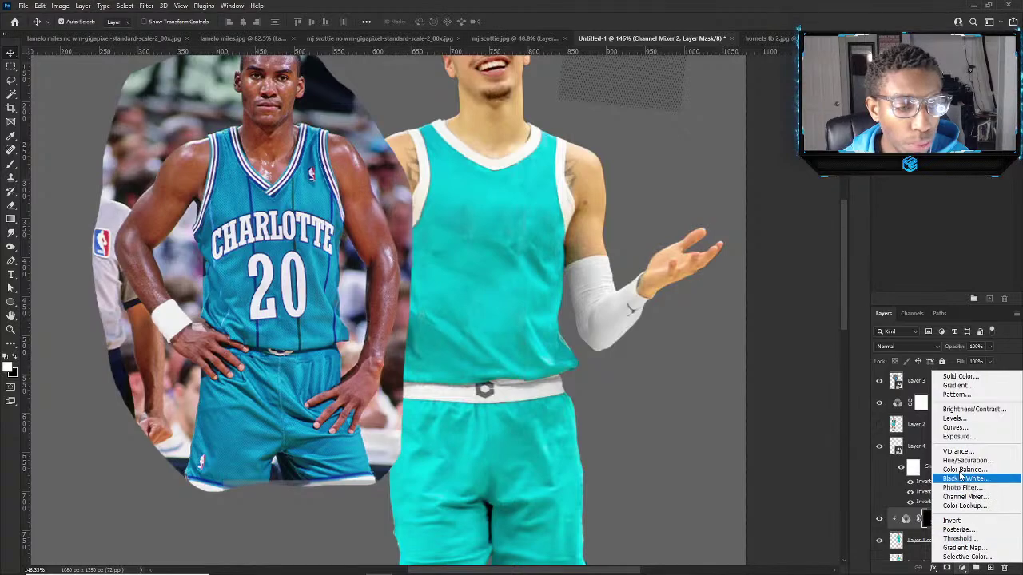
{"action": "left_click", "coordinate": [964, 496]}
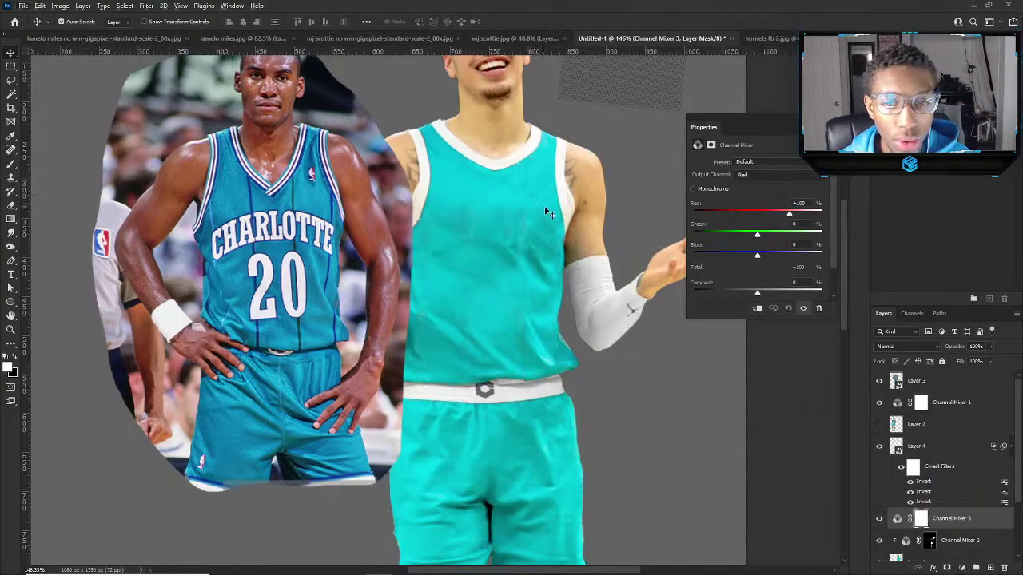
Select the player's uniform layer, Layer 1 copy, beneath the channel mixer adjustments.
{"action": "scroll", "coordinate": [480, 344], "scroll_direction": "down", "scroll_amount": 3}
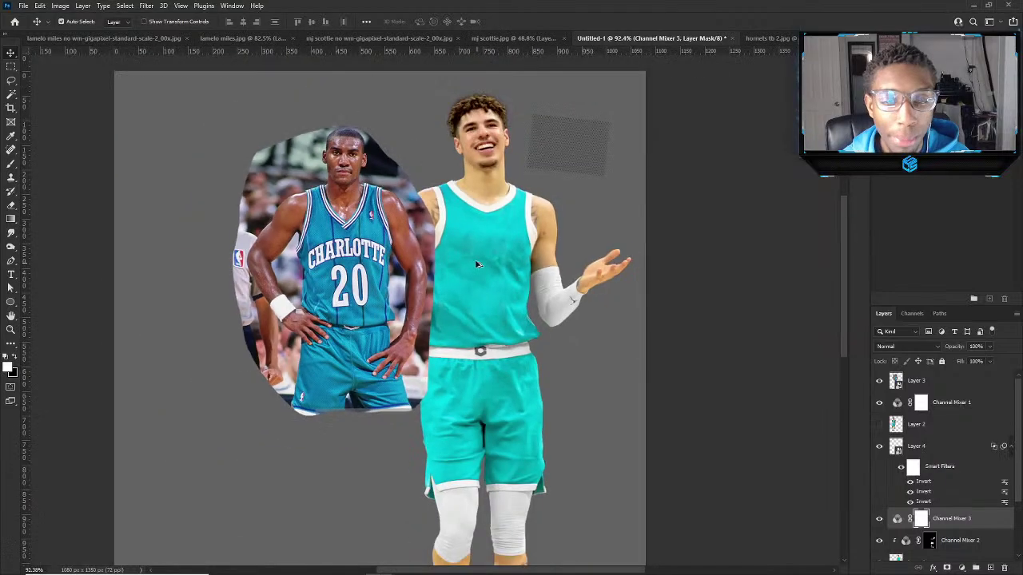
{"action": "scroll", "coordinate": [511, 346], "scroll_direction": "up", "scroll_amount": 2}
{"action": "left_click", "coordinate": [475, 337]}
{"action": "scroll", "coordinate": [499, 339], "scroll_direction": "up", "scroll_amount": 2}
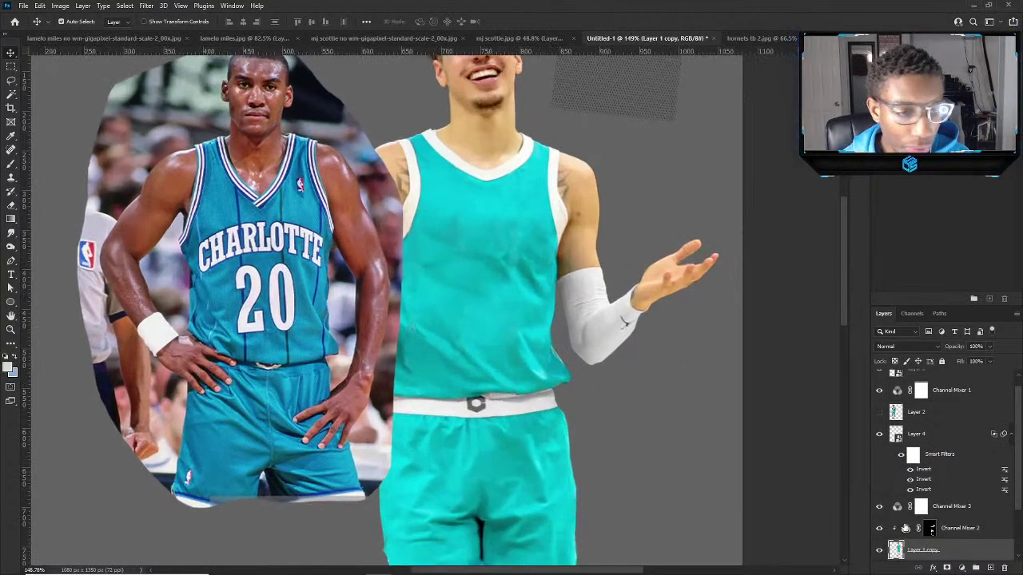
Erase the stray pale outline along the side edge of the blank teal jersey near its hem on Layer 1 copy.
{"action": "left_click", "coordinate": [923, 508]}
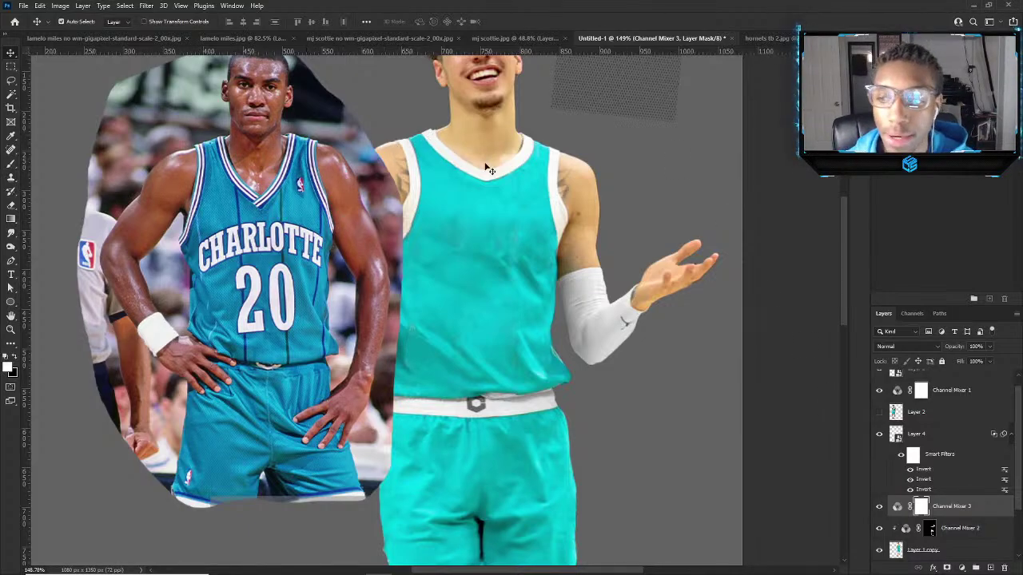
{"action": "scroll", "coordinate": [584, 303], "scroll_direction": "up", "scroll_amount": 2}
{"action": "scroll", "coordinate": [521, 289], "scroll_direction": "down", "scroll_amount": 2}
{"action": "scroll", "coordinate": [538, 319], "scroll_direction": "up", "scroll_amount": 5}
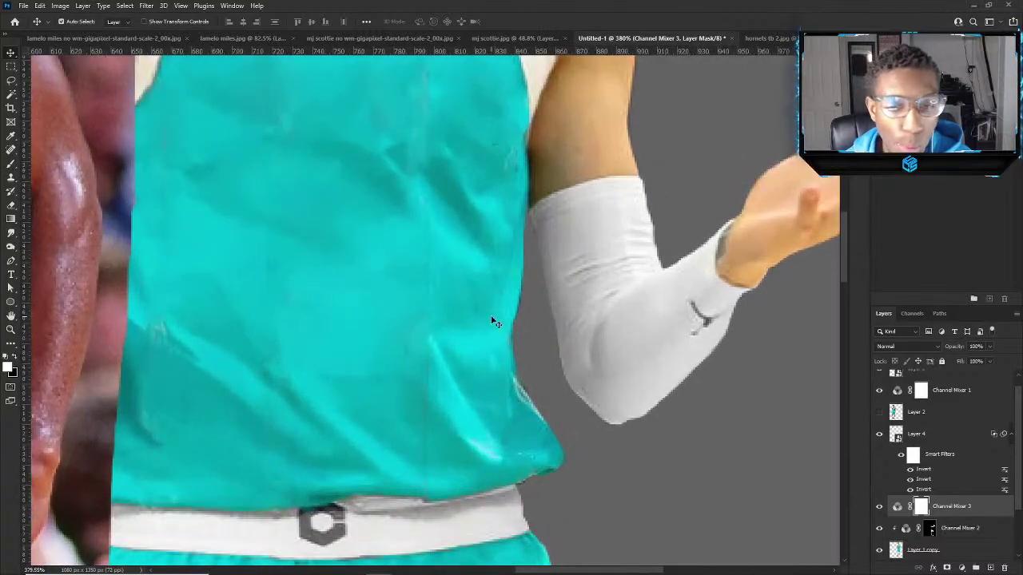
{"action": "left_click", "coordinate": [494, 321]}
{"action": "key", "text": "e"}
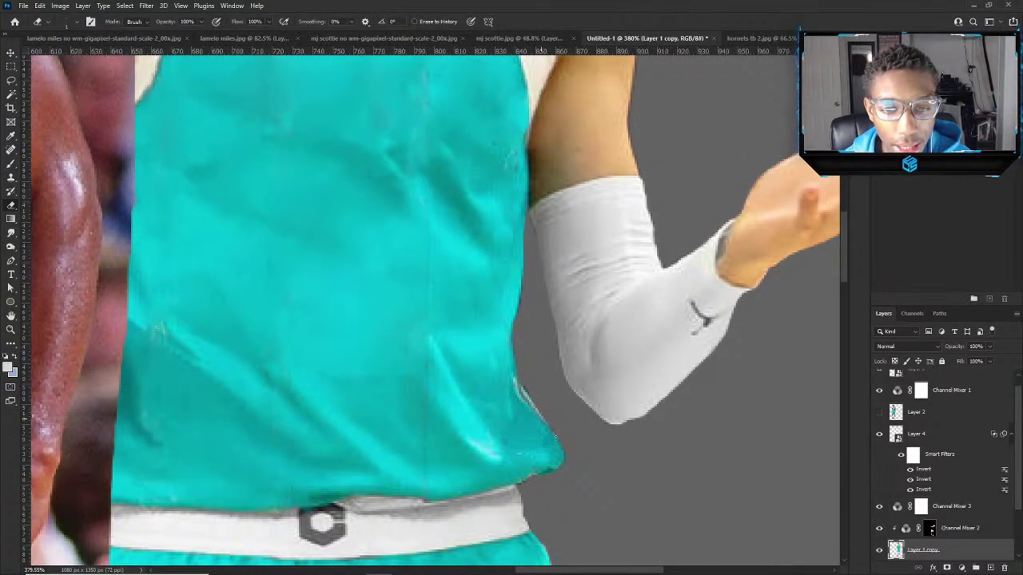
{"action": "left_click_drag", "start_coordinate": [522, 386], "coordinate": [543, 423]}
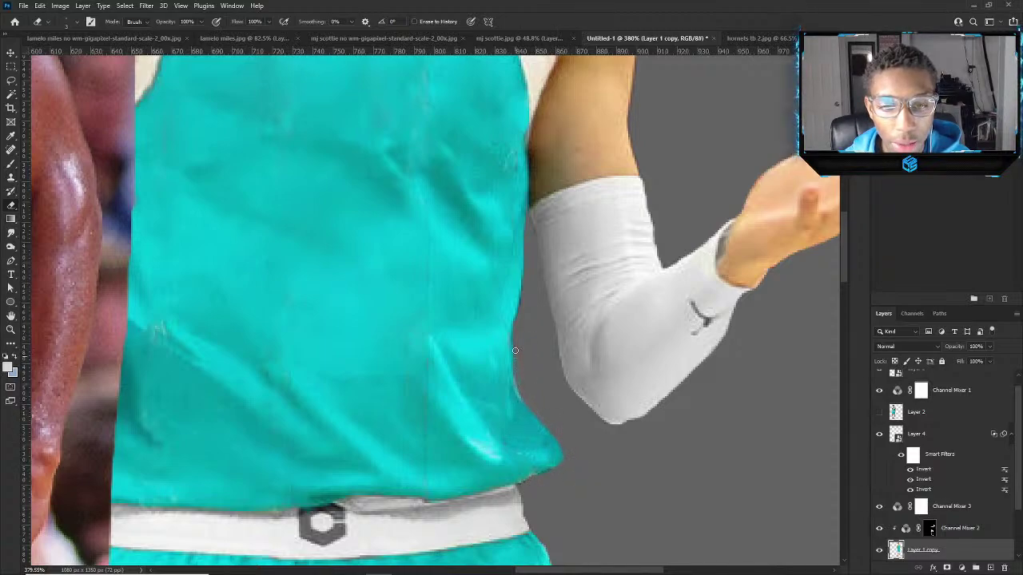
{"action": "scroll", "coordinate": [562, 419], "scroll_direction": "down", "scroll_amount": 8}
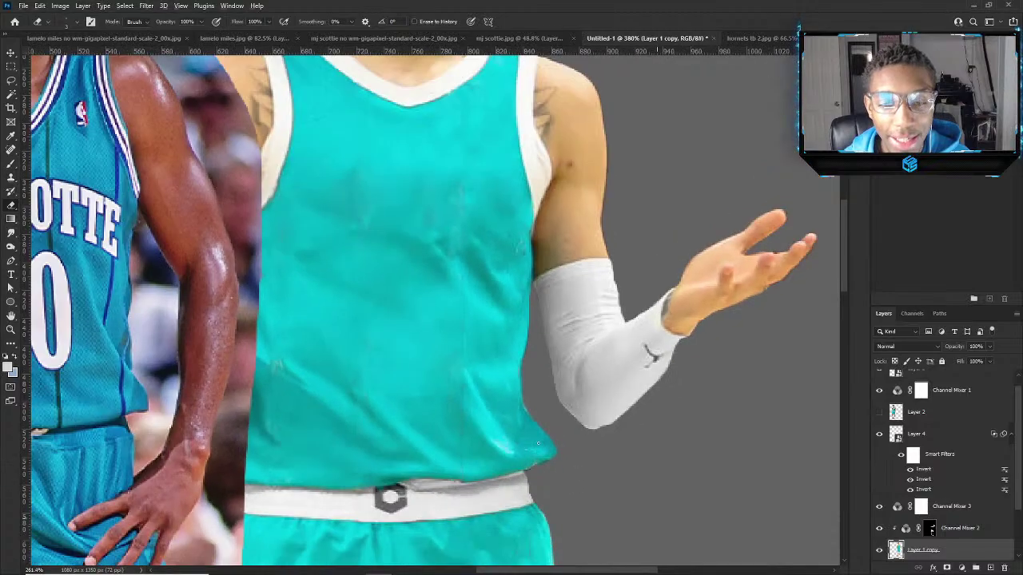
{"action": "key", "text": "v"}
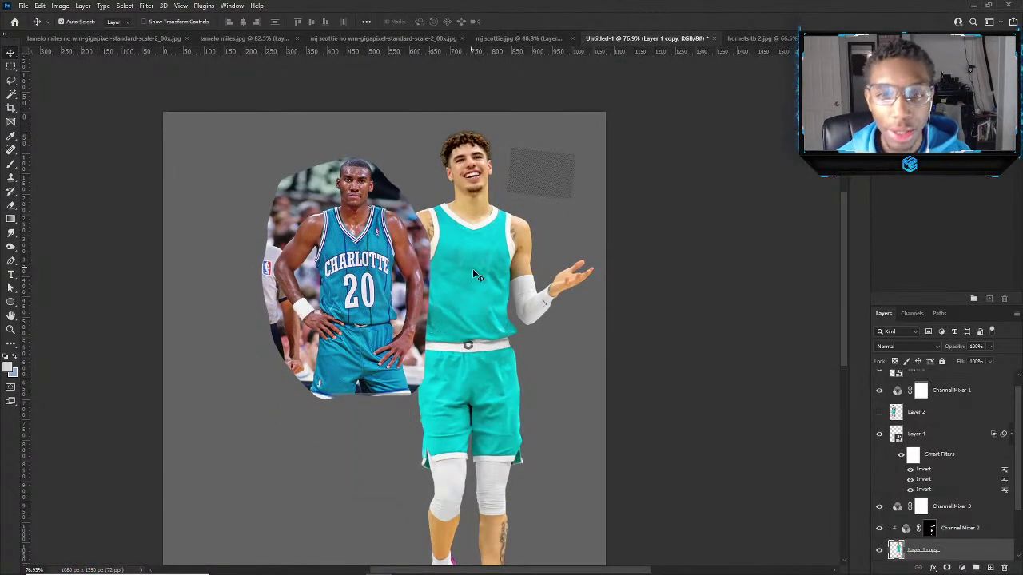
Show Layer 2 and move the CHARLOTTE 20 reference photo clear of that layer's player in the HORNETS jersey.
{"action": "left_click", "coordinate": [879, 412]}
{"action": "scroll", "coordinate": [354, 212], "scroll_direction": "up", "scroll_amount": 1}
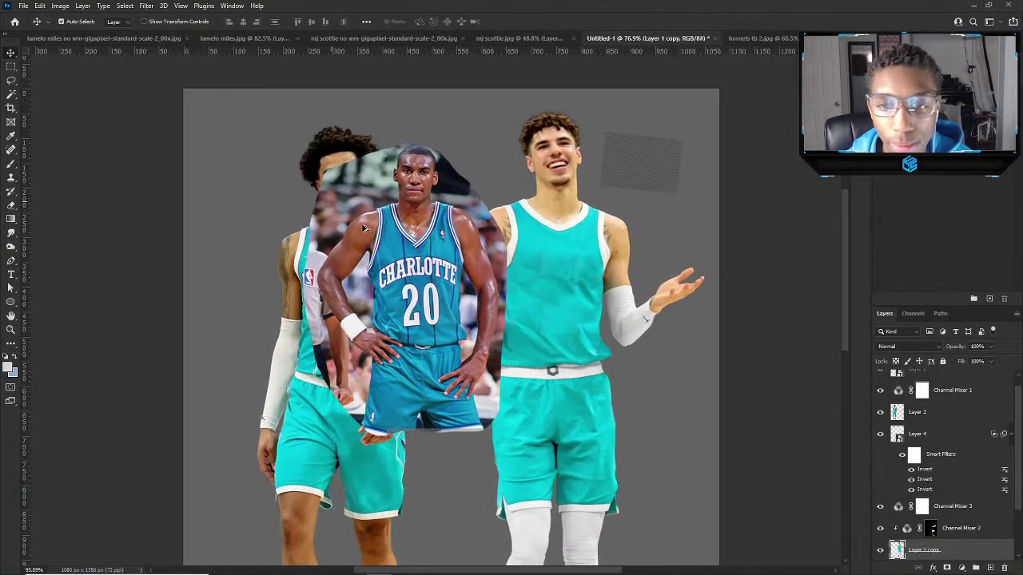
{"action": "left_click_drag", "start_coordinate": [353, 212], "coordinate": [442, 130]}
{"action": "left_click_drag", "start_coordinate": [375, 155], "coordinate": [414, 222]}
{"action": "scroll", "coordinate": [338, 244], "scroll_direction": "up", "scroll_amount": 3}
{"action": "left_click", "coordinate": [391, 364]}
{"action": "scroll", "coordinate": [384, 345], "scroll_direction": "up", "scroll_amount": 3}
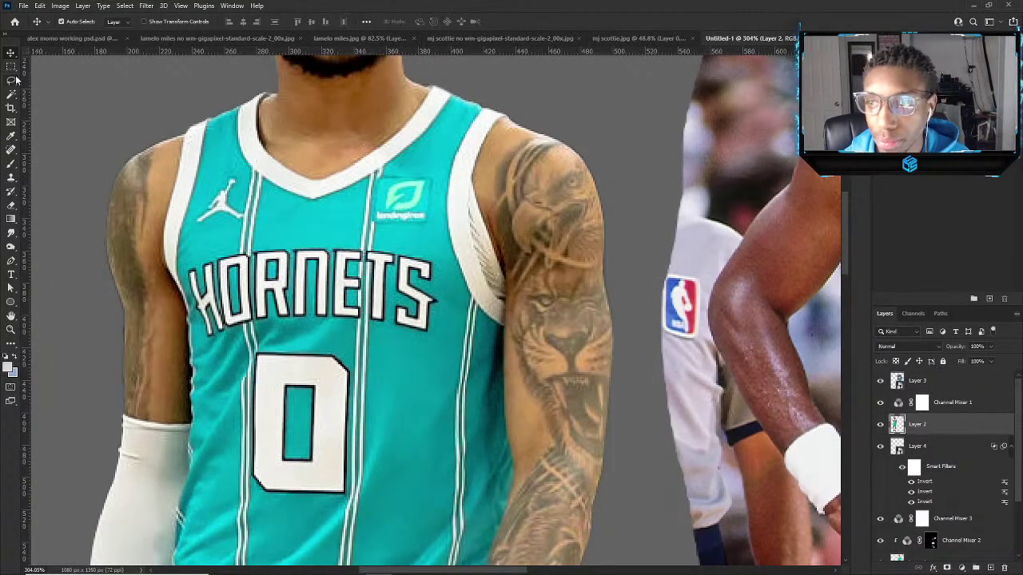
Outline the LendingTree sponsor logo on Layer 2's jersey with the Polygonal Lasso and remove it with a Content-Aware fill.
{"action": "left_click_drag", "start_coordinate": [12, 80], "coordinate": [56, 93]}
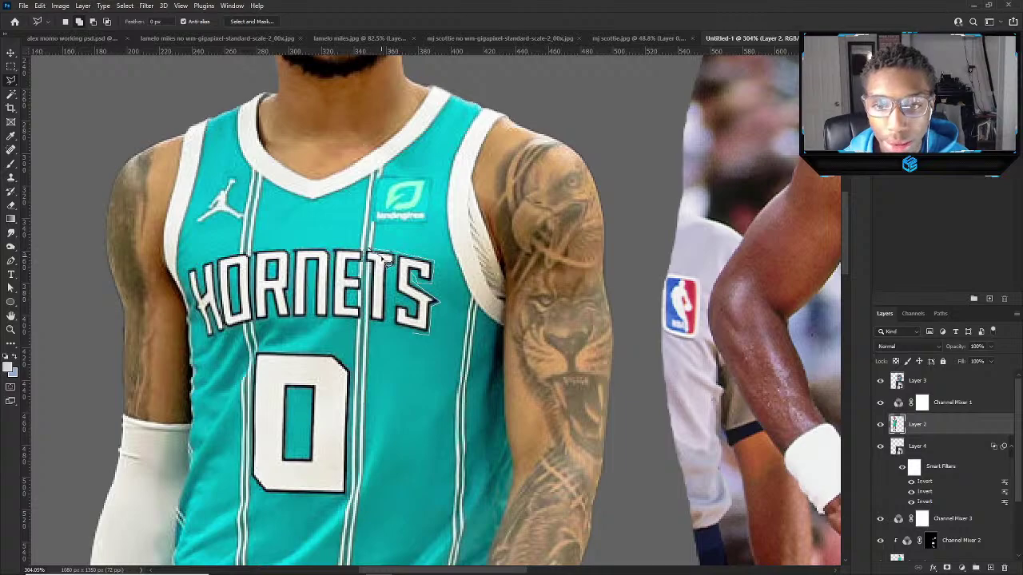
{"action": "double_click", "coordinate": [412, 333]}
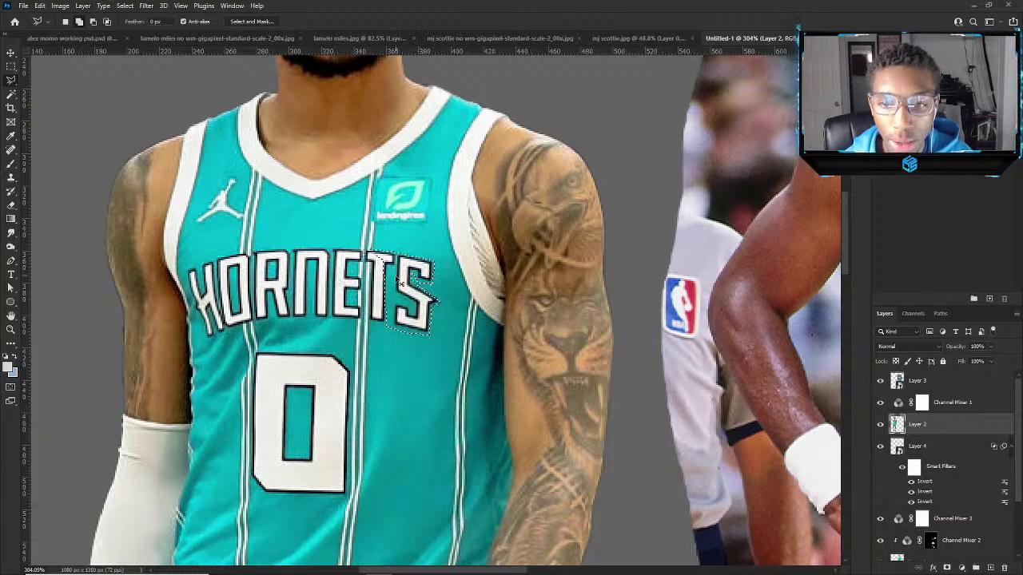
{"action": "key", "text": "ctrl+d"}
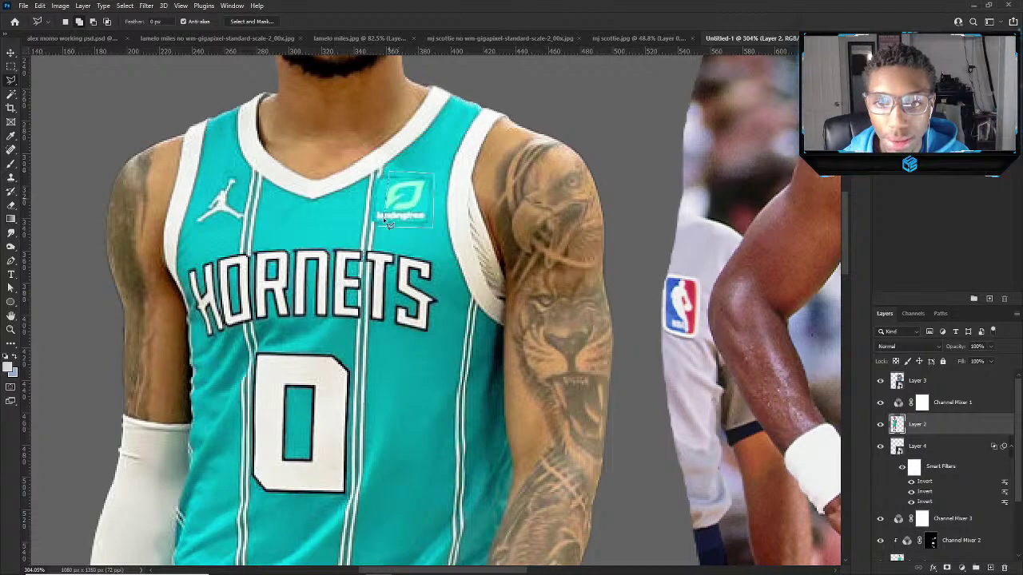
{"action": "left_click_drag", "start_coordinate": [382, 219], "coordinate": [385, 222]}
{"action": "key", "text": "shift+F5"}
{"action": "key", "text": "Return"}
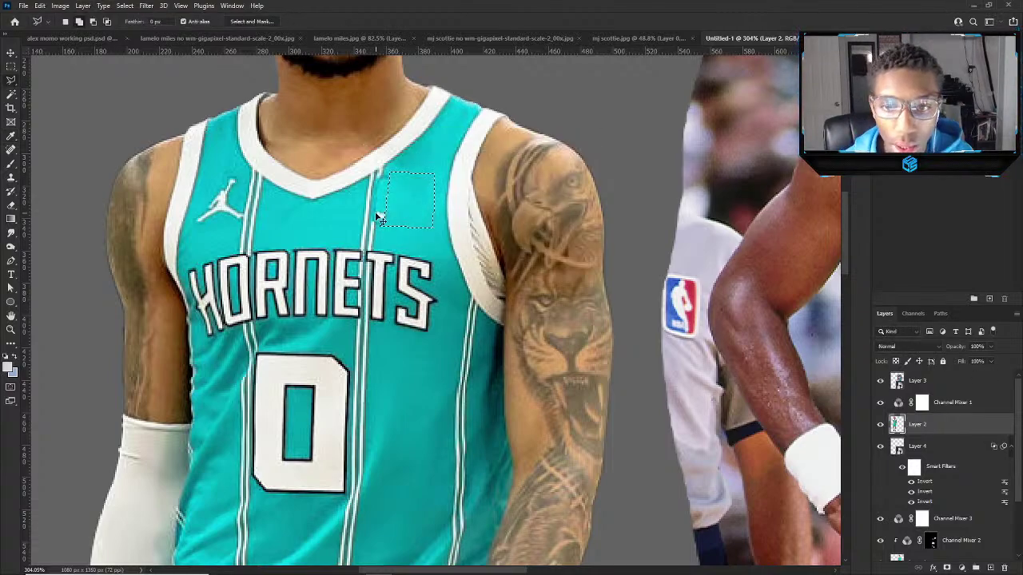
{"action": "key", "text": "ctrl+d"}
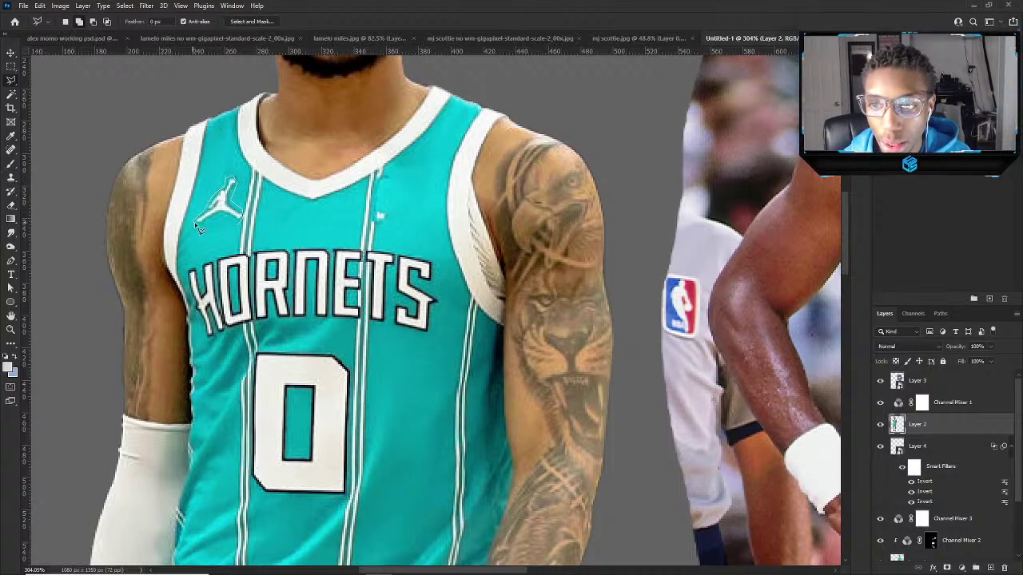
Outline the Jumpman logo on the HORNETS jersey and remove it with a Content-Aware fill at 100% opacity.
{"action": "left_click", "coordinate": [238, 217]}
{"action": "key", "text": "shift+F5"}
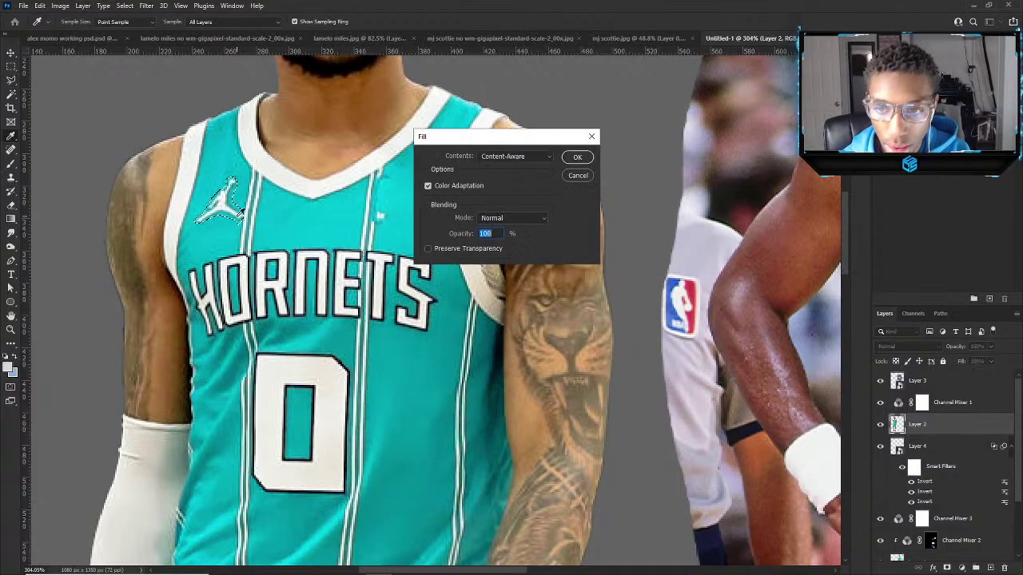
{"action": "key", "text": "Return"}
Try a single Content-Aware fill over the jersey front covering the lettering, number and stripes, and undo it.
{"action": "scroll", "coordinate": [274, 411], "scroll_direction": "down", "scroll_amount": 3}
{"action": "scroll", "coordinate": [377, 206], "scroll_direction": "up", "scroll_amount": 5}
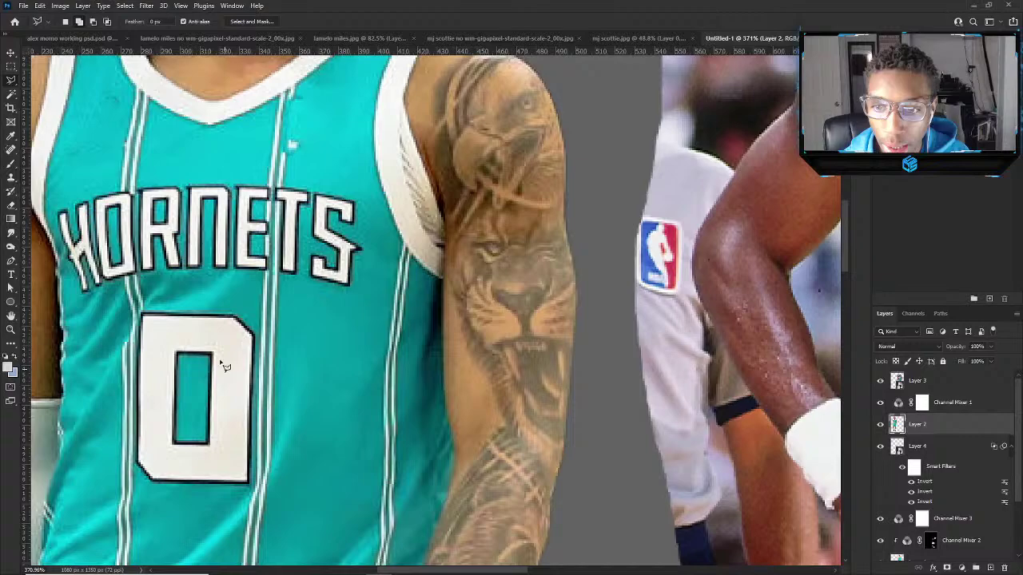
{"action": "left_click_drag", "start_coordinate": [220, 362], "coordinate": [217, 309]}
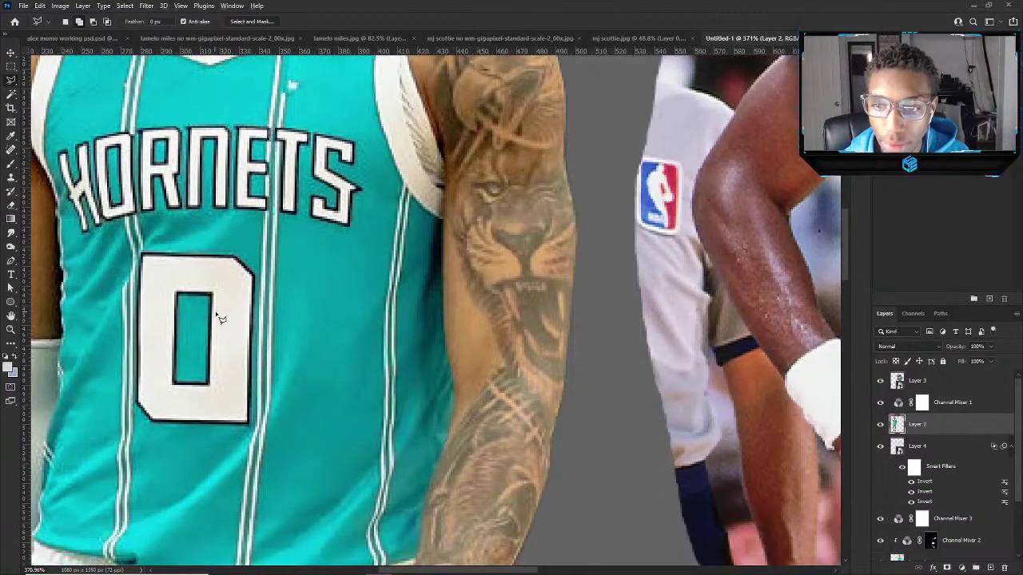
{"action": "scroll", "coordinate": [217, 313], "scroll_direction": "down", "scroll_amount": 5}
{"action": "left_click", "coordinate": [205, 463]}
{"action": "left_click", "coordinate": [284, 418]}
{"action": "left_click", "coordinate": [306, 242]}
{"action": "left_click", "coordinate": [240, 167]}
{"action": "left_click", "coordinate": [176, 178]}
{"action": "left_click", "coordinate": [118, 288]}
{"action": "left_click", "coordinate": [205, 463]}
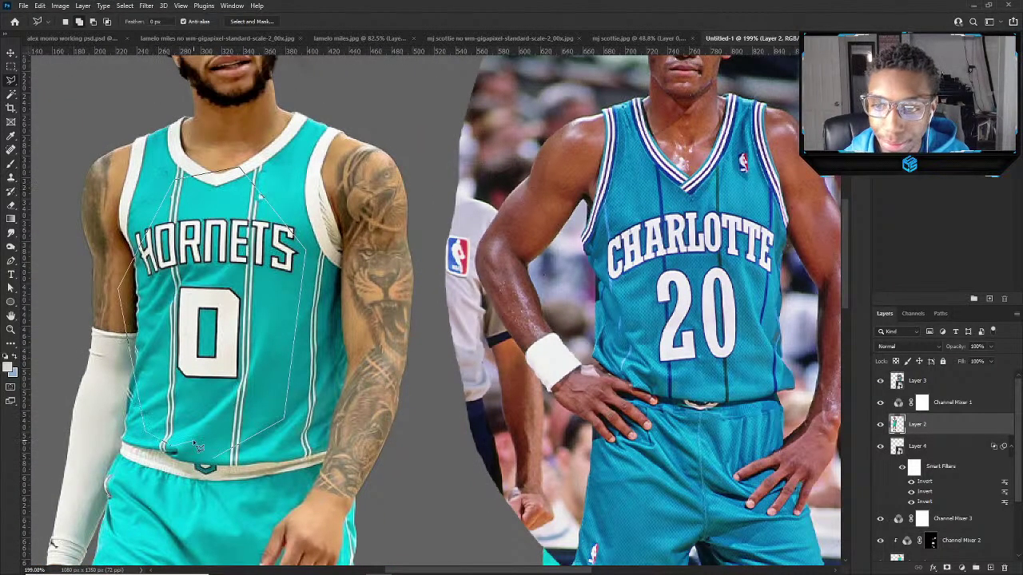
{"action": "key", "text": "shift+F5"}
{"action": "key", "text": "Return"}
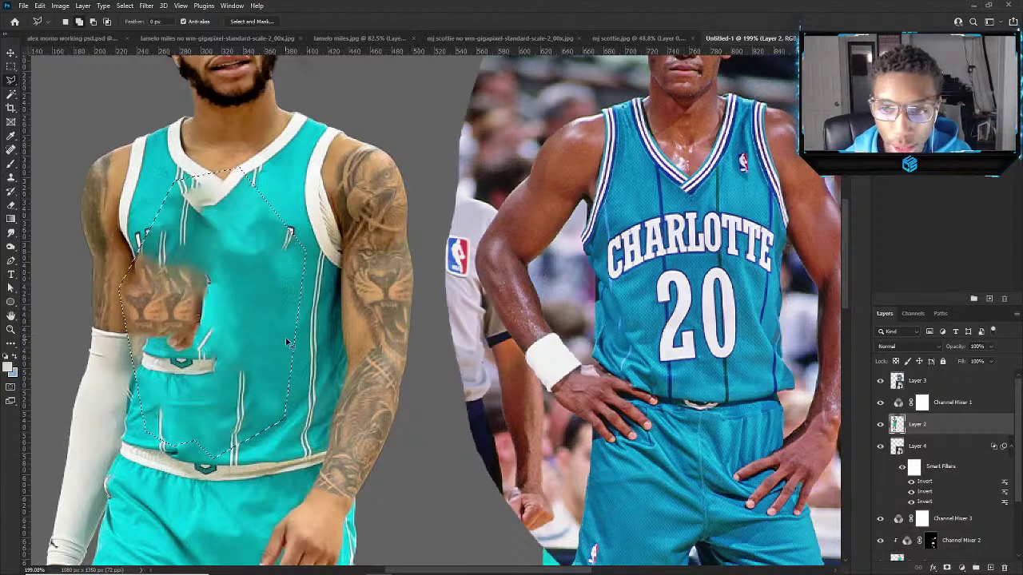
{"action": "key", "text": "ctrl+d"}
{"action": "key", "text": "ctrl+z"}
{"action": "key", "text": "ctrl+z"}
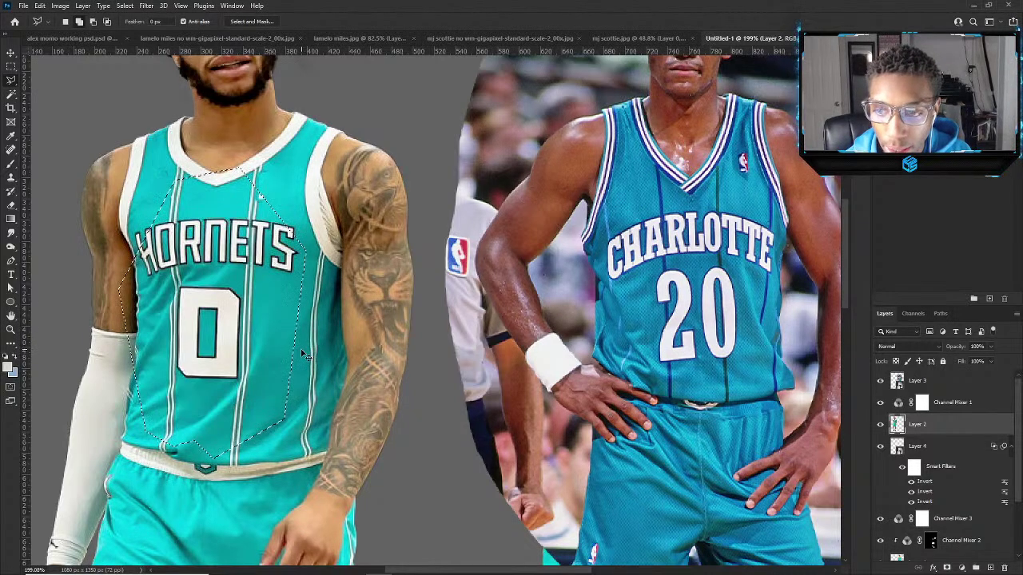
Heal the leftover sponsor logo specks beside the stripe above the T of HORNETS with the Spot Healing Brush.
{"action": "scroll", "coordinate": [207, 311], "scroll_direction": "up", "scroll_amount": 3}
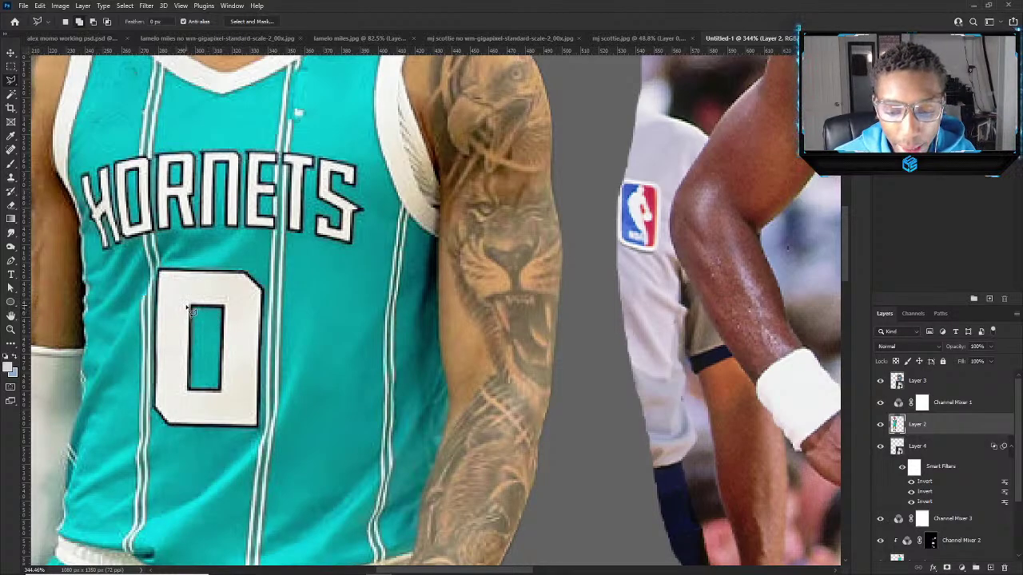
{"action": "scroll", "coordinate": [278, 395], "scroll_direction": "up", "scroll_amount": 2}
{"action": "scroll", "coordinate": [375, 281], "scroll_direction": "up", "scroll_amount": 3}
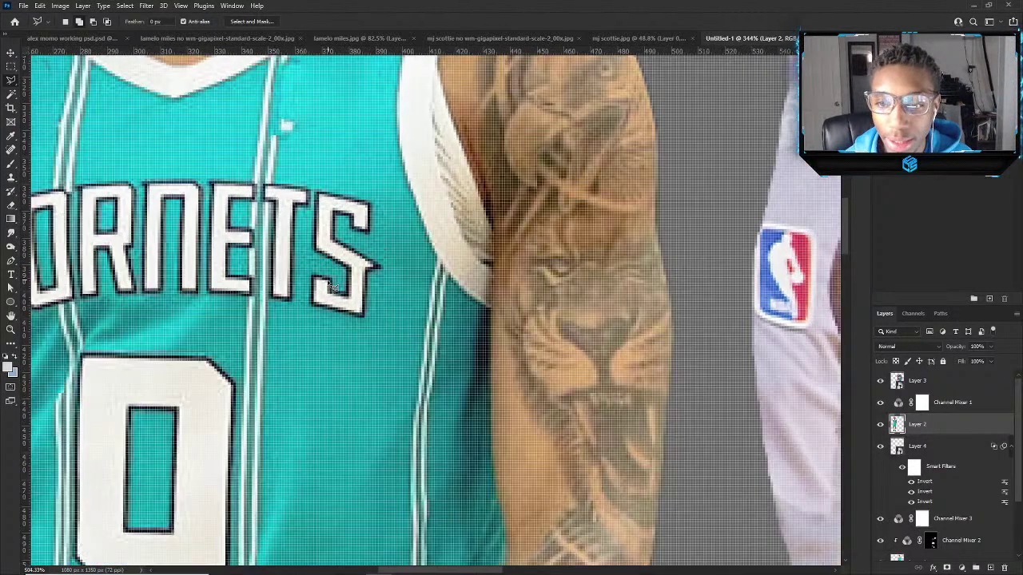
{"action": "scroll", "coordinate": [384, 256], "scroll_direction": "down", "scroll_amount": 2}
{"action": "scroll", "coordinate": [38, 116], "scroll_direction": "up", "scroll_amount": 2}
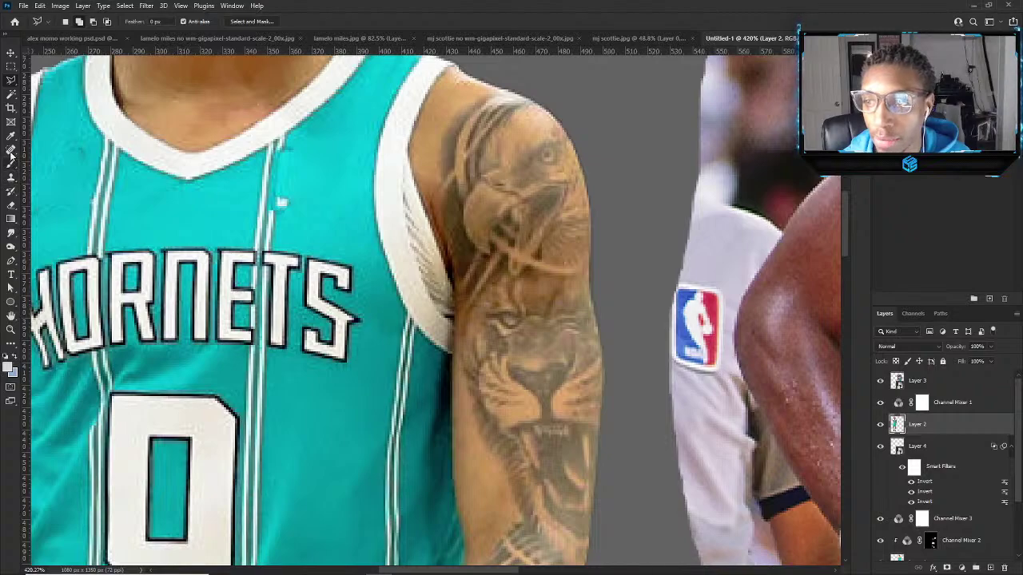
{"action": "left_click", "coordinate": [11, 151]}
{"action": "left_click", "coordinate": [276, 206]}
{"action": "left_click", "coordinate": [277, 206]}
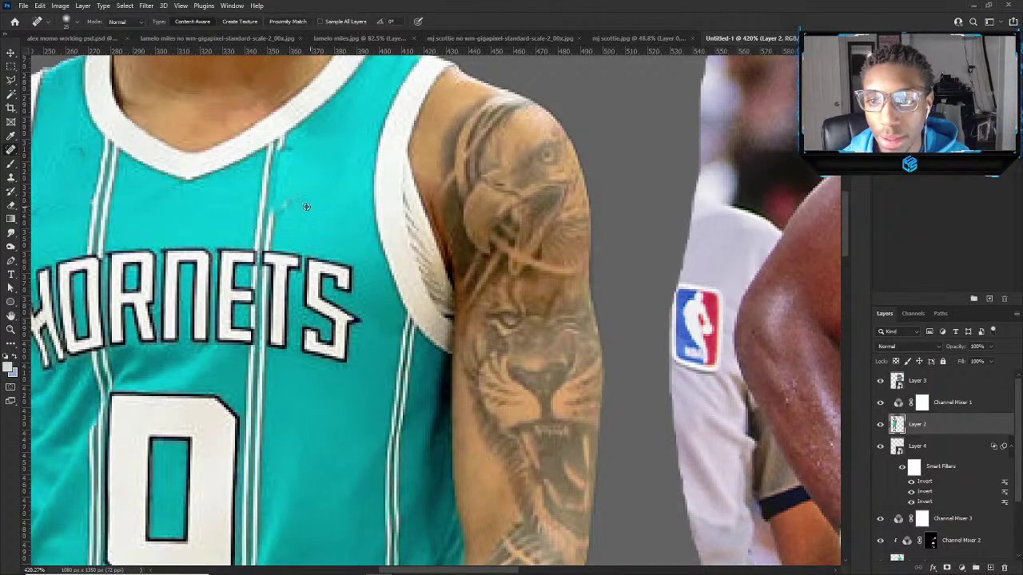
{"action": "key", "text": "bracketleft"}
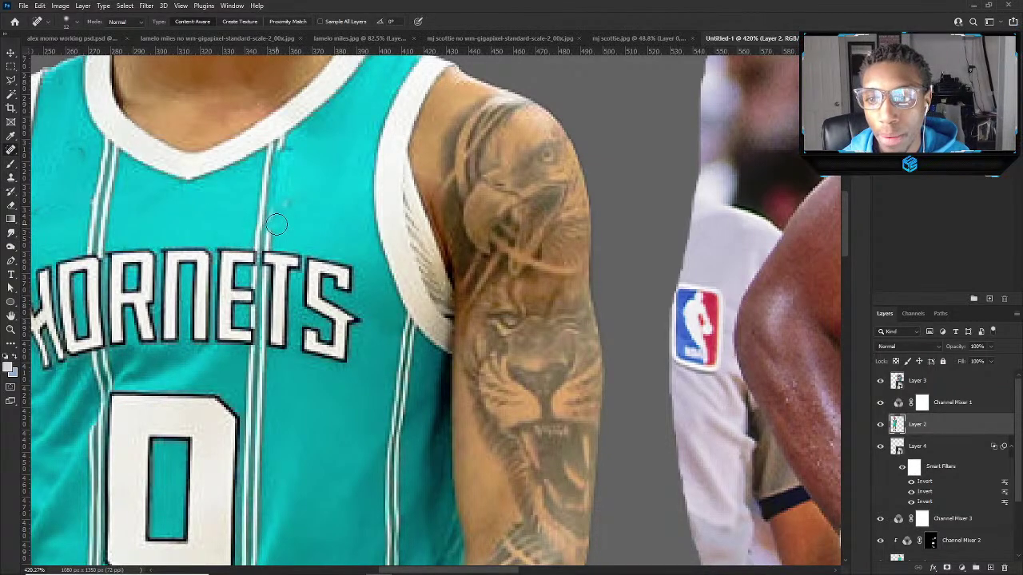
{"action": "left_click_drag", "start_coordinate": [292, 214], "coordinate": [269, 163]}
{"action": "left_click_drag", "start_coordinate": [281, 224], "coordinate": [286, 169]}
{"action": "left_click_drag", "start_coordinate": [289, 208], "coordinate": [288, 192]}
{"action": "left_click_drag", "start_coordinate": [280, 170], "coordinate": [295, 139]}
{"action": "scroll", "coordinate": [244, 202], "scroll_direction": "down", "scroll_amount": 4}
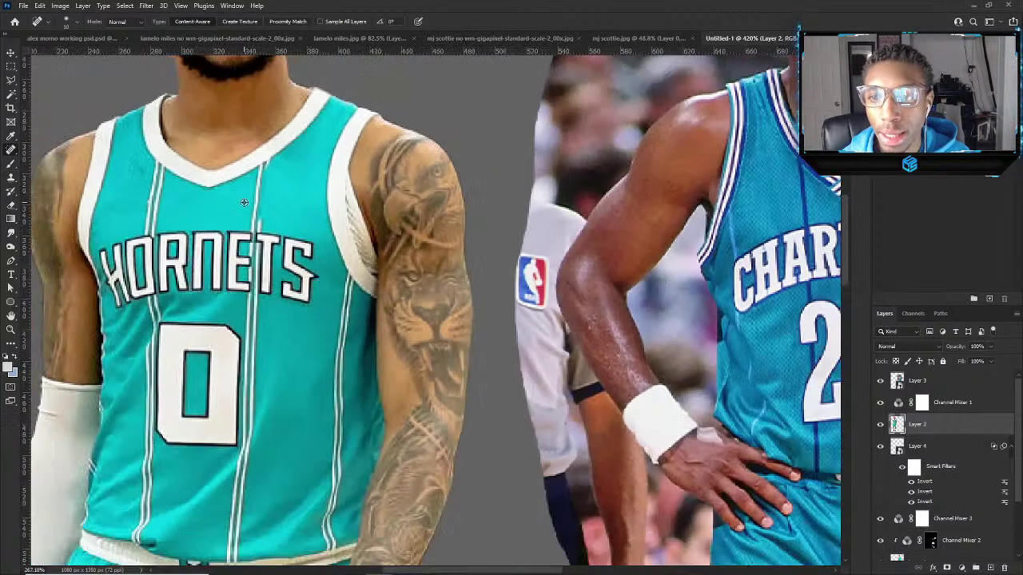
Cover the stripe between the neckline and the T of HORNETS with teal fabric using the Clone Stamp.
{"action": "scroll", "coordinate": [244, 202], "scroll_direction": "down", "scroll_amount": 5}
{"action": "scroll", "coordinate": [295, 204], "scroll_direction": "up", "scroll_amount": 5}
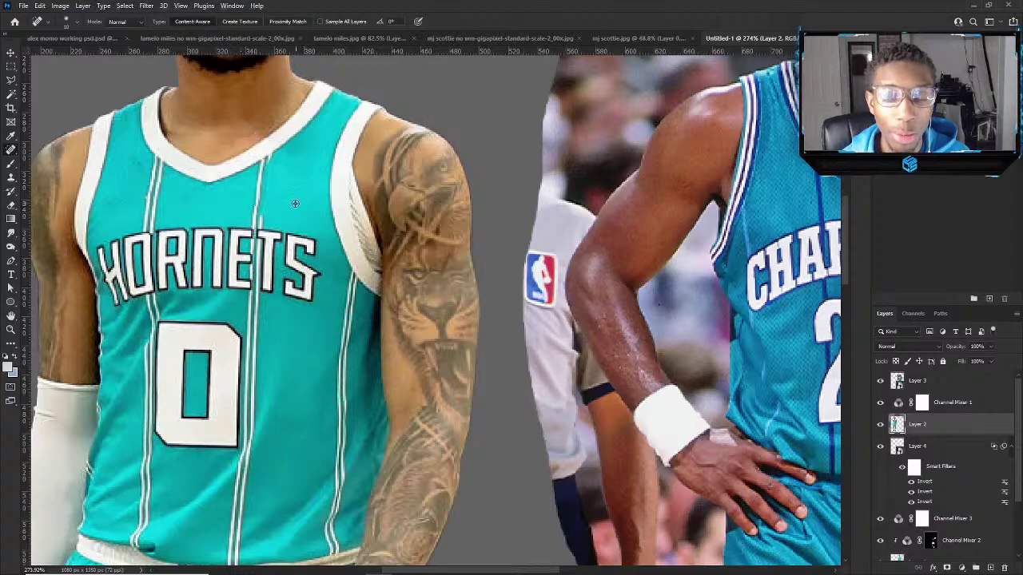
{"action": "scroll", "coordinate": [188, 199], "scroll_direction": "up", "scroll_amount": 3}
{"action": "left_click", "coordinate": [13, 178]}
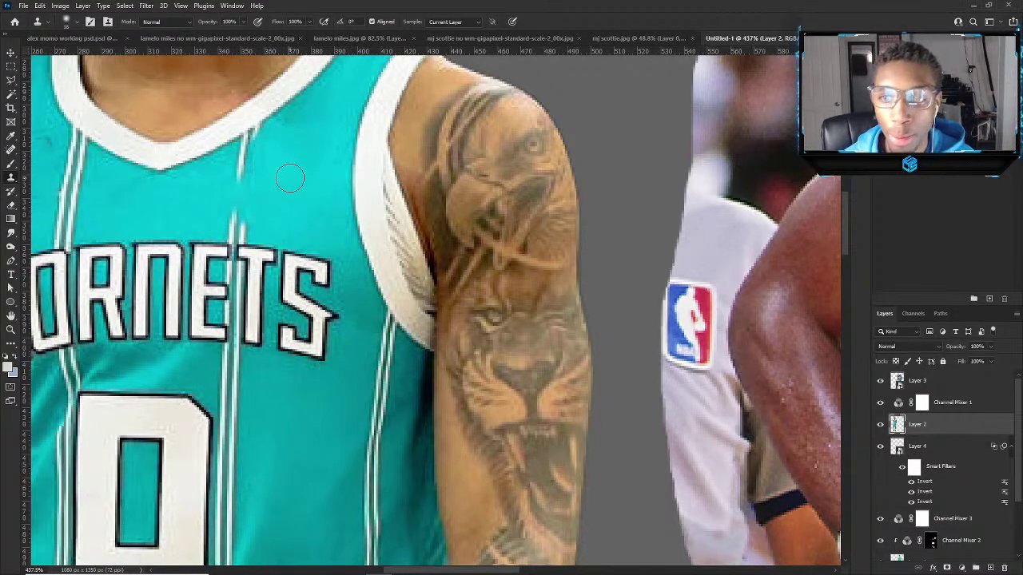
{"action": "scroll", "coordinate": [263, 156], "scroll_direction": "down", "scroll_amount": 5}
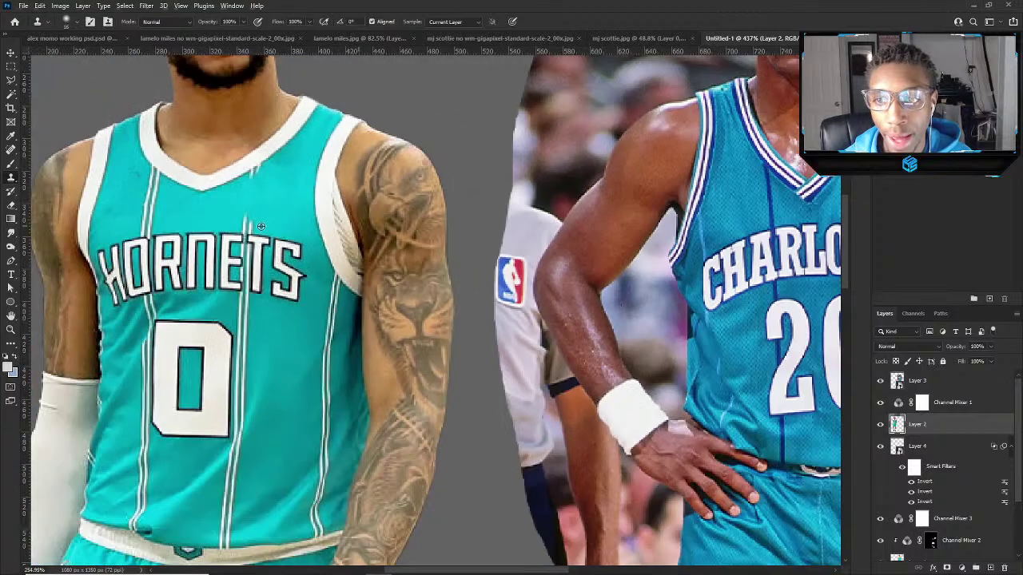
{"action": "scroll", "coordinate": [212, 222], "scroll_direction": "up", "scroll_amount": 5}
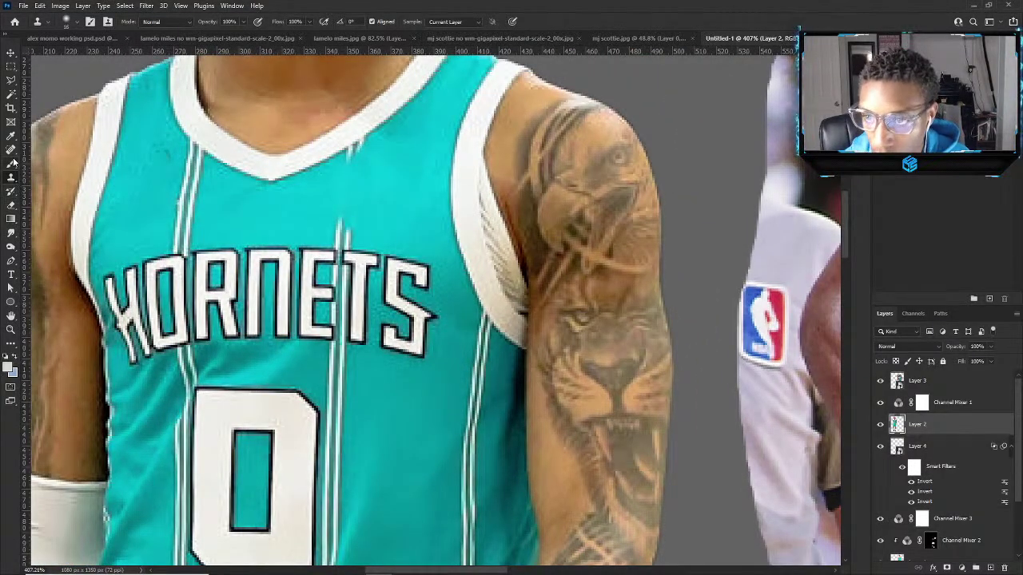
Outline the double stripe between the neckline and the O of HORNETS and remove it with a Content-Aware fill.
{"action": "left_click", "coordinate": [11, 83]}
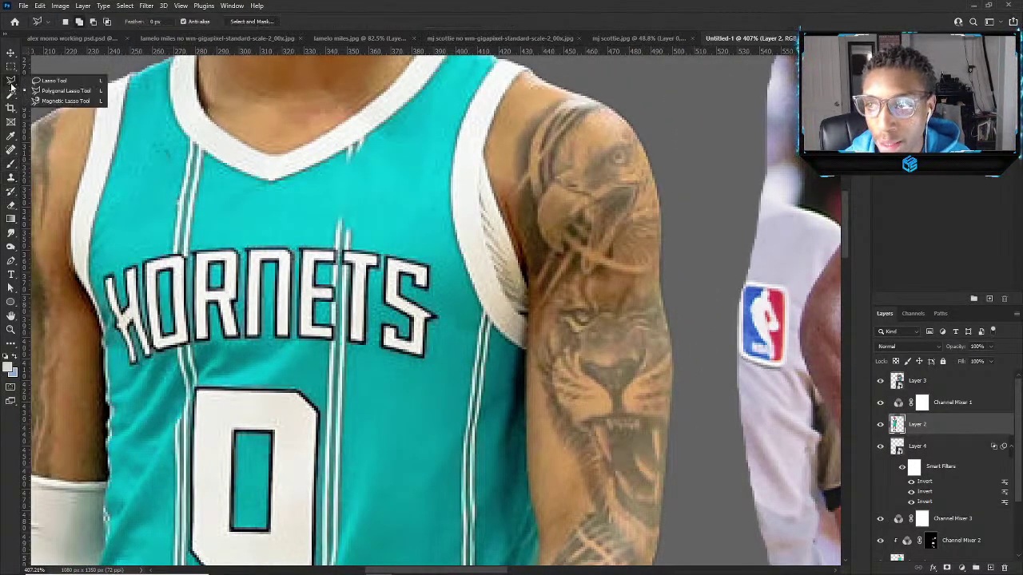
{"action": "left_click", "coordinate": [174, 244]}
{"action": "left_click", "coordinate": [190, 146]}
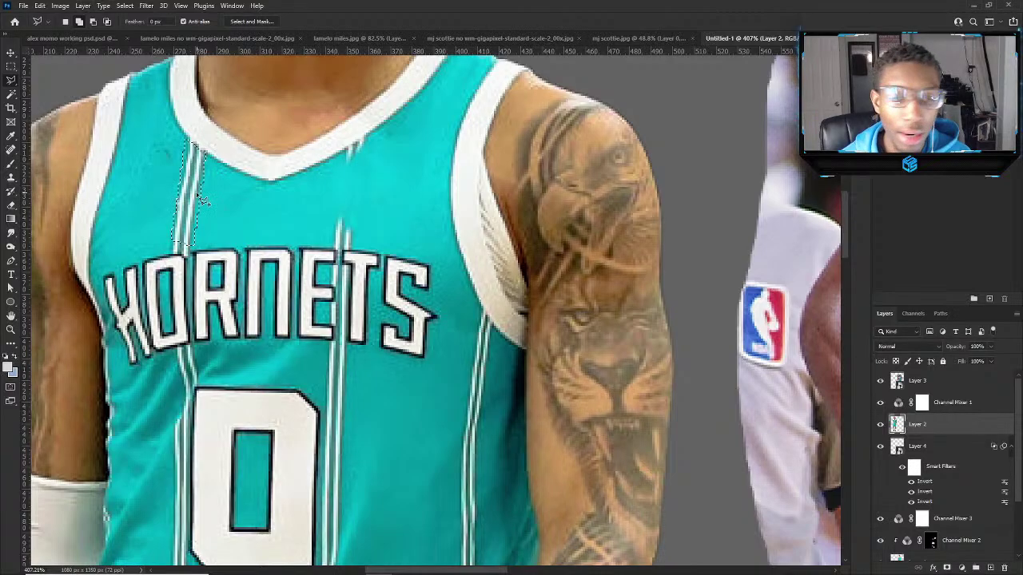
{"action": "key", "text": "shift+BackSpace"}
{"action": "key", "text": "Return"}
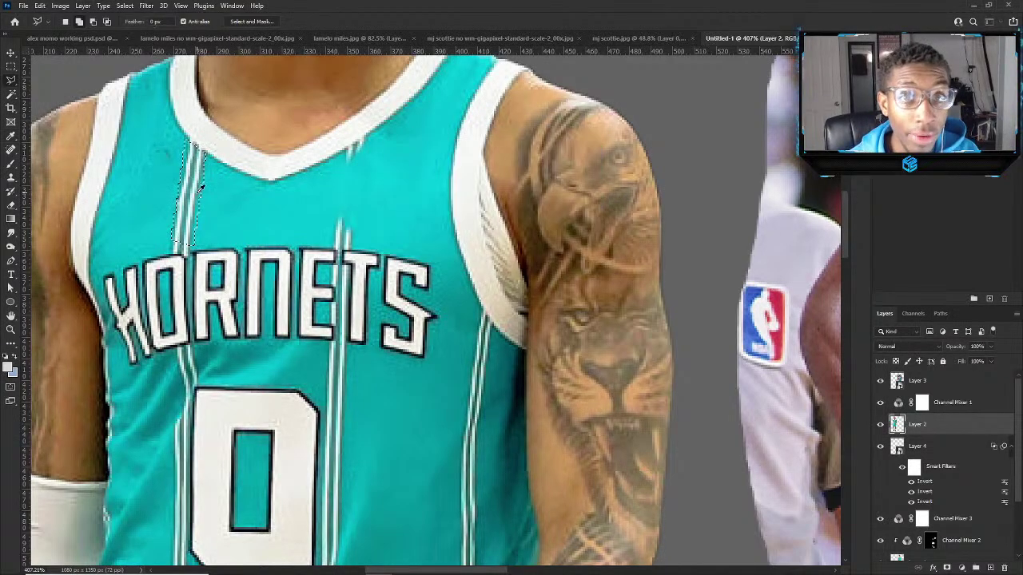
{"action": "key", "text": "ctrl+d"}
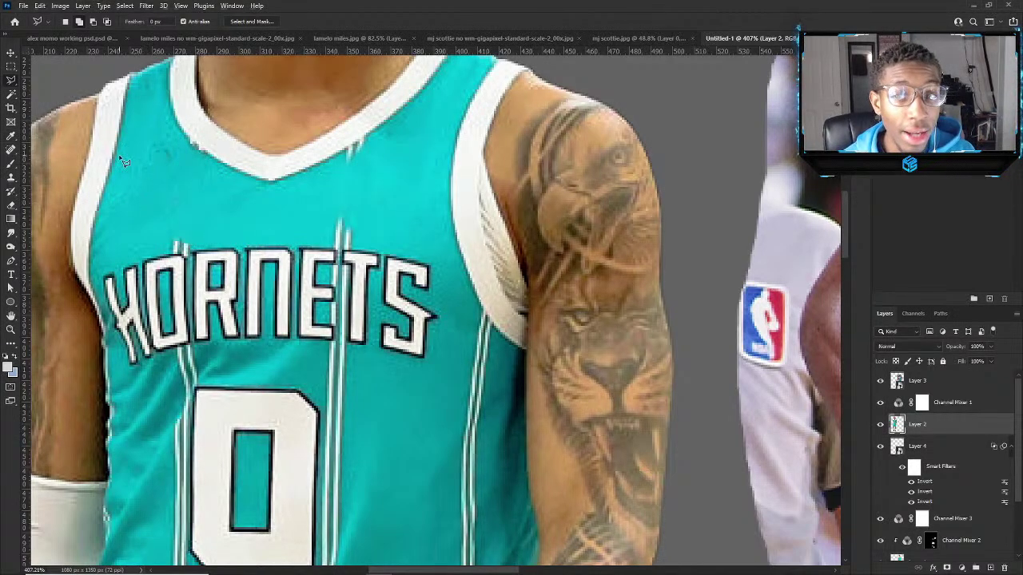
{"action": "scroll", "coordinate": [148, 171], "scroll_direction": "down", "scroll_amount": 2}
{"action": "scroll", "coordinate": [291, 244], "scroll_direction": "up", "scroll_amount": 2}
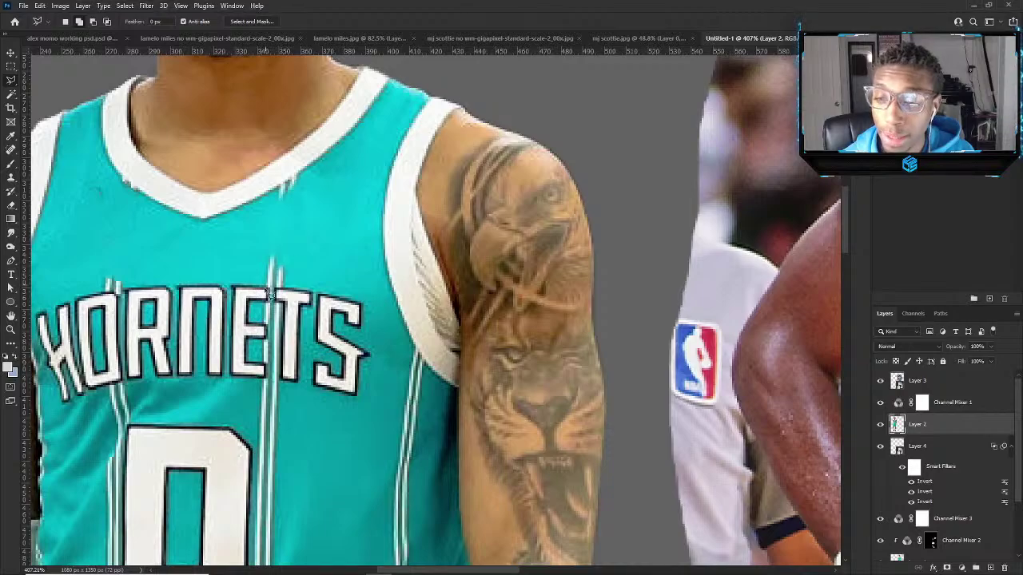
{"action": "scroll", "coordinate": [264, 289], "scroll_direction": "up", "scroll_amount": 1}
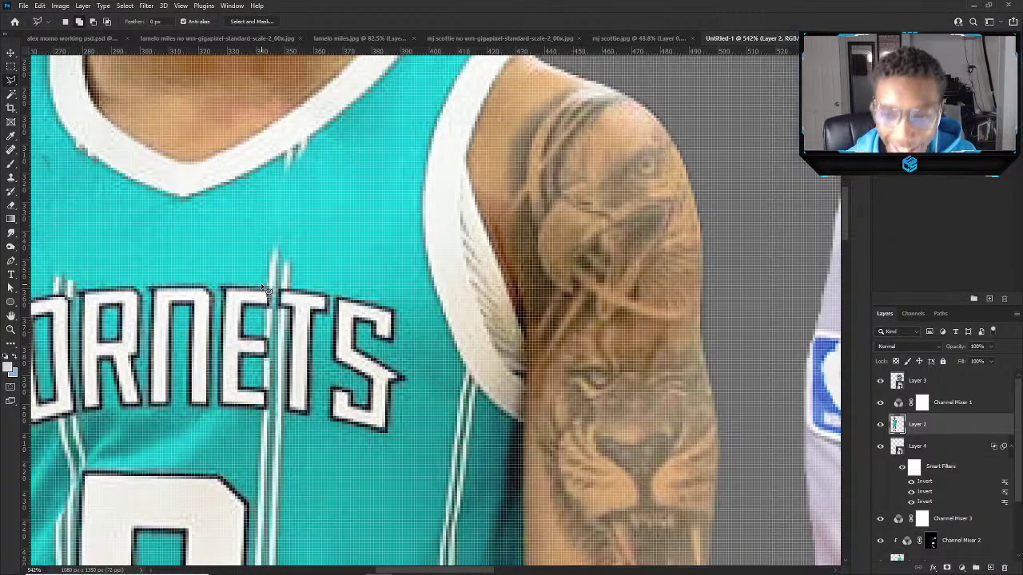
{"action": "scroll", "coordinate": [266, 289], "scroll_direction": "down", "scroll_amount": 5}
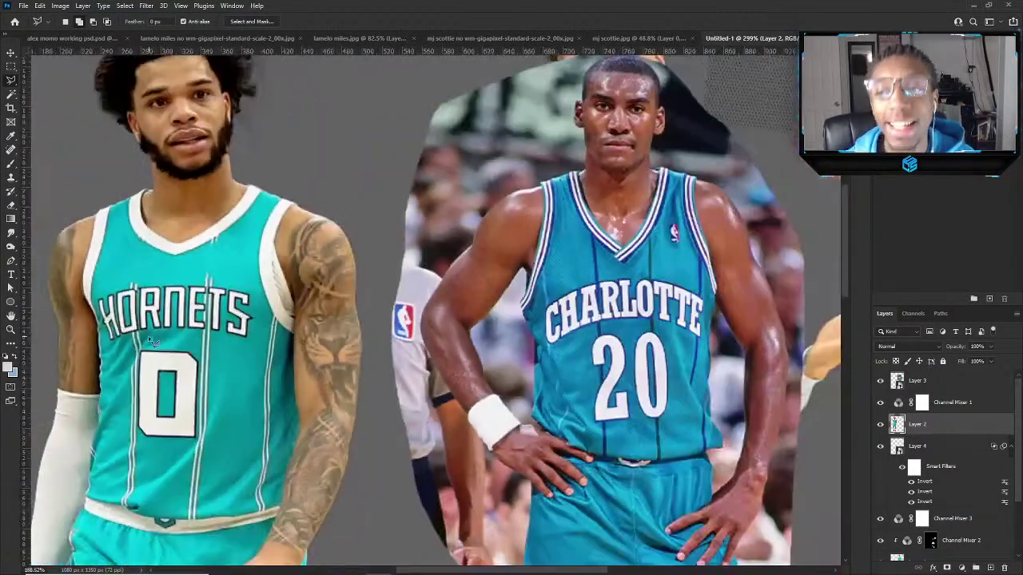
{"action": "scroll", "coordinate": [120, 378], "scroll_direction": "up", "scroll_amount": 4}
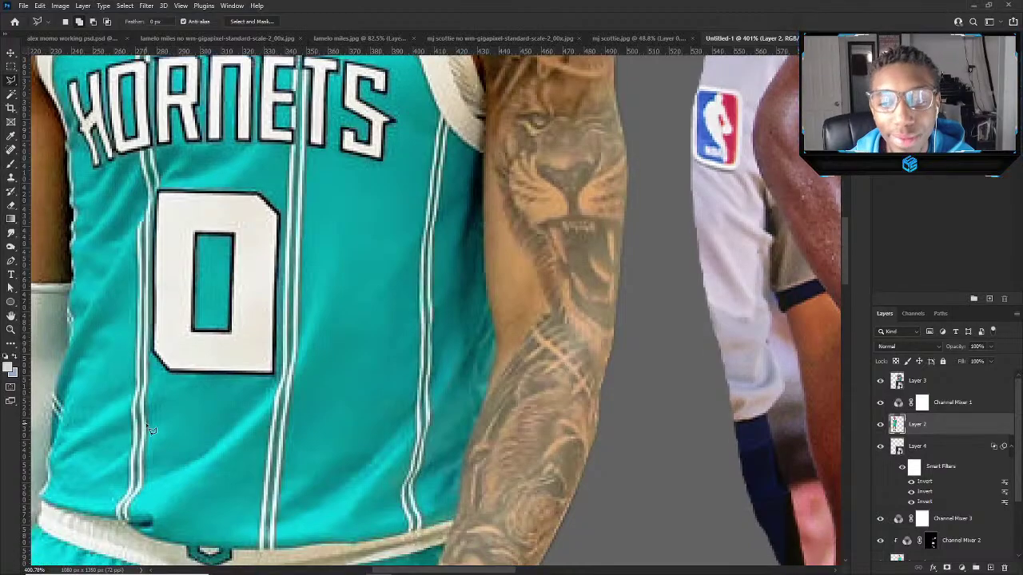
{"action": "left_click", "coordinate": [121, 427]}
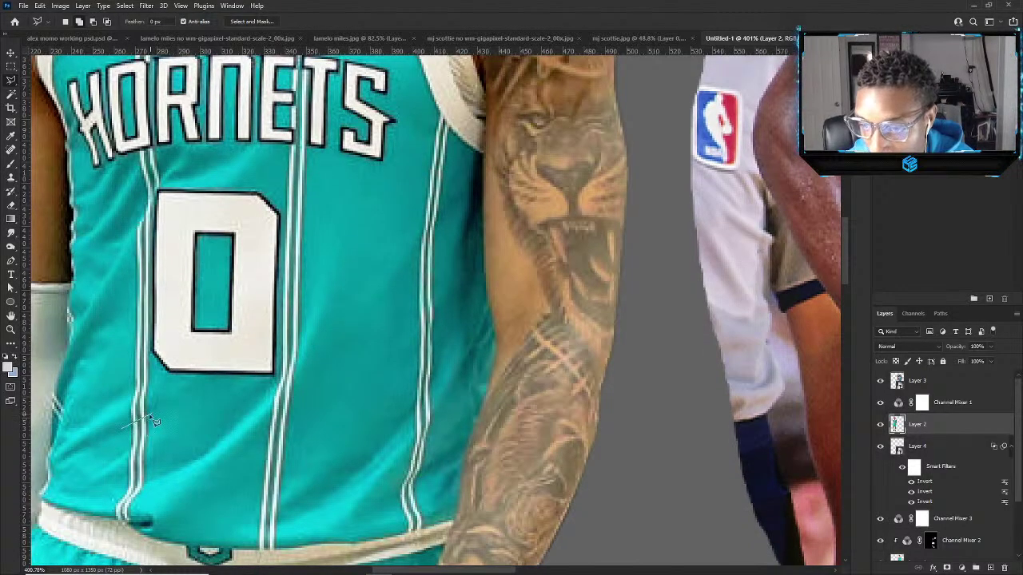
{"action": "left_click", "coordinate": [131, 427]}
{"action": "left_click", "coordinate": [483, 221]}
Examine the stripes and lettering on the Hornets jersey against the vintage Charlotte reference jersey.
{"action": "scroll", "coordinate": [296, 327], "scroll_direction": "down", "scroll_amount": 3}
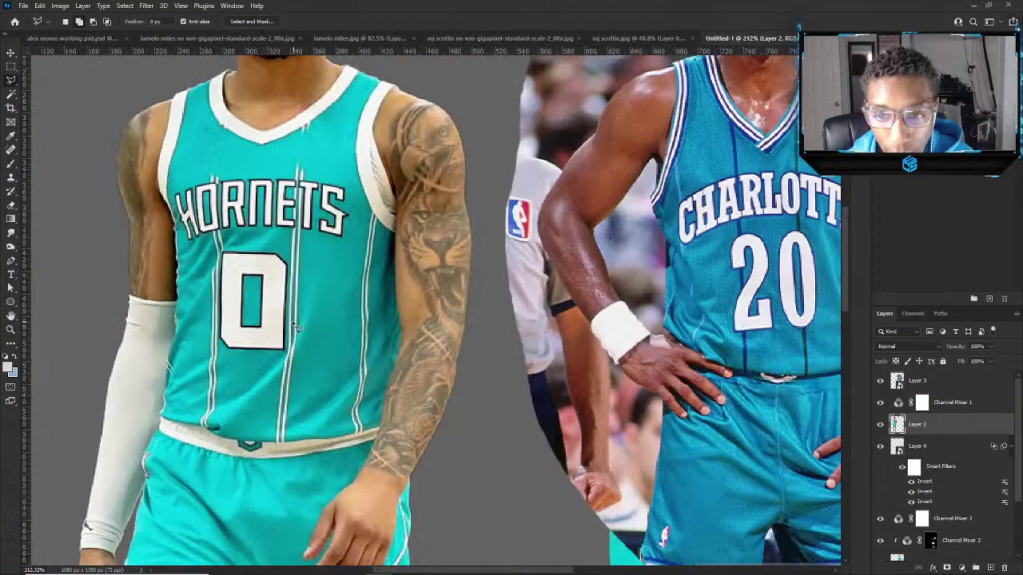
{"action": "scroll", "coordinate": [296, 328], "scroll_direction": "up", "scroll_amount": 2}
{"action": "scroll", "coordinate": [297, 315], "scroll_direction": "down", "scroll_amount": 3}
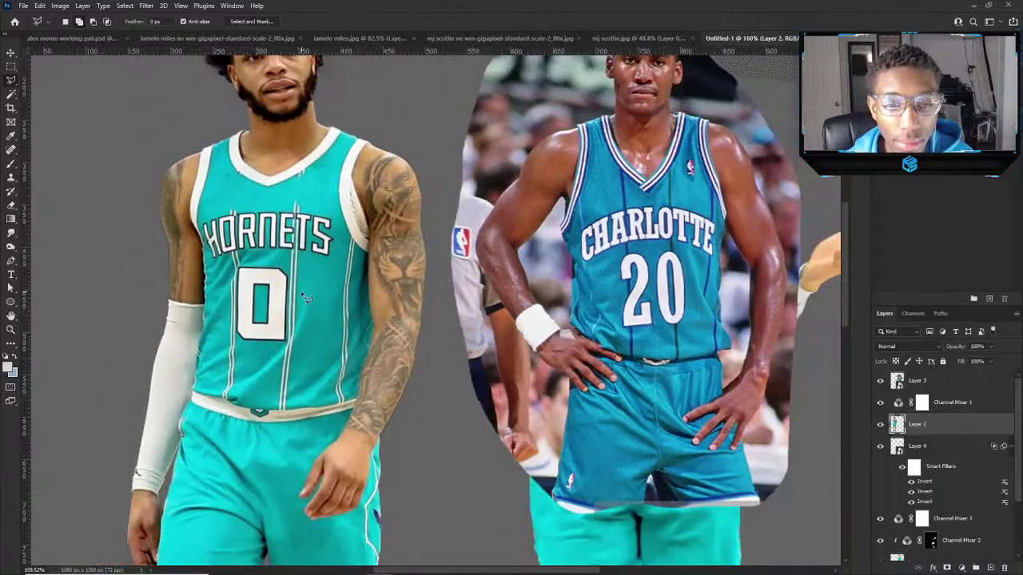
{"action": "scroll", "coordinate": [305, 296], "scroll_direction": "up", "scroll_amount": 2}
{"action": "scroll", "coordinate": [306, 289], "scroll_direction": "down", "scroll_amount": 2}
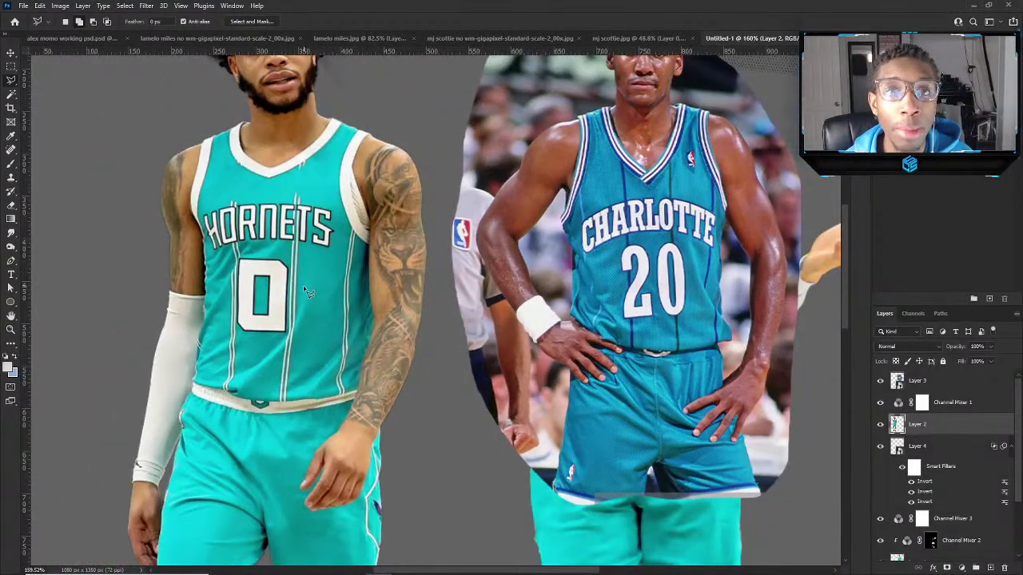
{"action": "scroll", "coordinate": [303, 285], "scroll_direction": "up", "scroll_amount": 2}
{"action": "scroll", "coordinate": [302, 288], "scroll_direction": "up", "scroll_amount": 2}
{"action": "scroll", "coordinate": [279, 229], "scroll_direction": "down", "scroll_amount": 2}
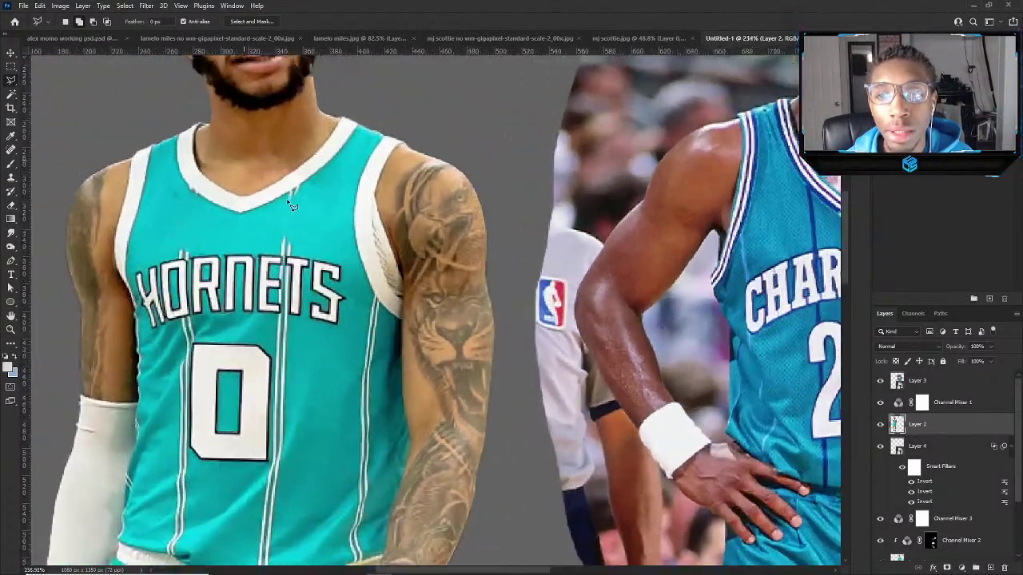
{"action": "scroll", "coordinate": [288, 230], "scroll_direction": "up", "scroll_amount": 2}
{"action": "scroll", "coordinate": [296, 230], "scroll_direction": "down", "scroll_amount": 2}
{"action": "scroll", "coordinate": [303, 230], "scroll_direction": "up", "scroll_amount": 2}
{"action": "scroll", "coordinate": [302, 230], "scroll_direction": "up", "scroll_amount": 2}
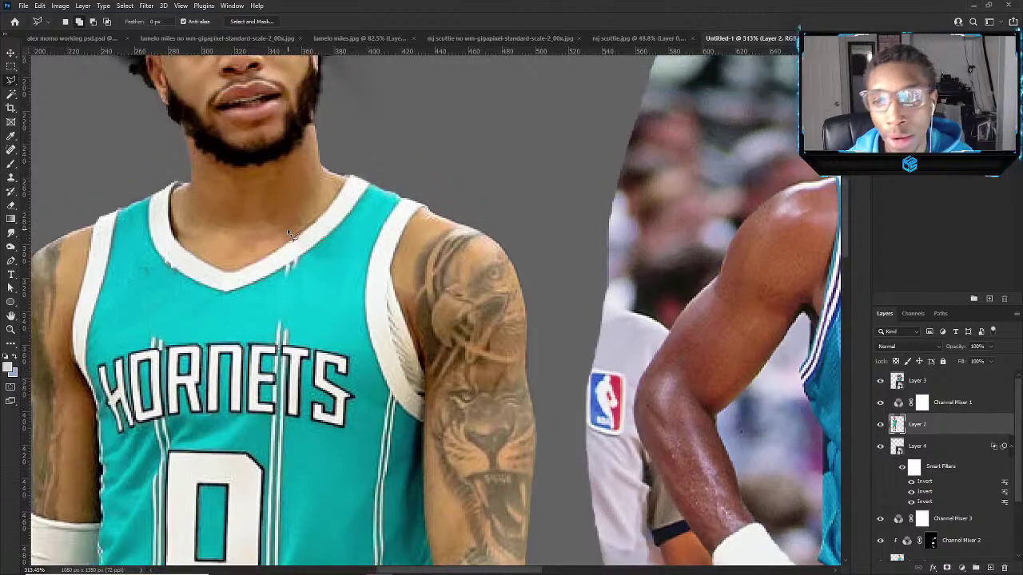
Outline the stripe remnants along the neckline's lower edge above the T and remove them with a Content-Aware fill.
{"action": "scroll", "coordinate": [215, 251], "scroll_direction": "up", "scroll_amount": 3}
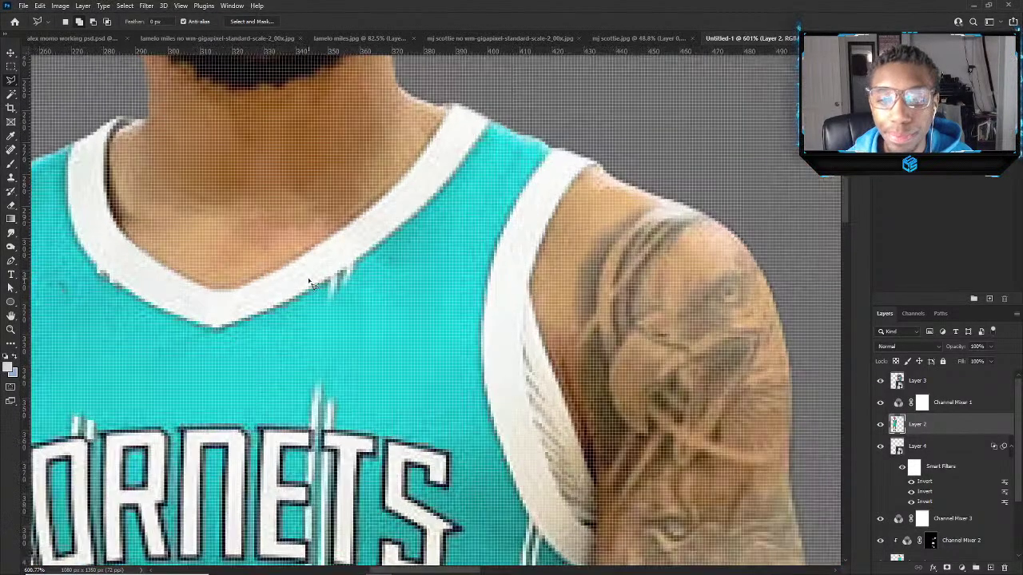
{"action": "left_click", "coordinate": [325, 286]}
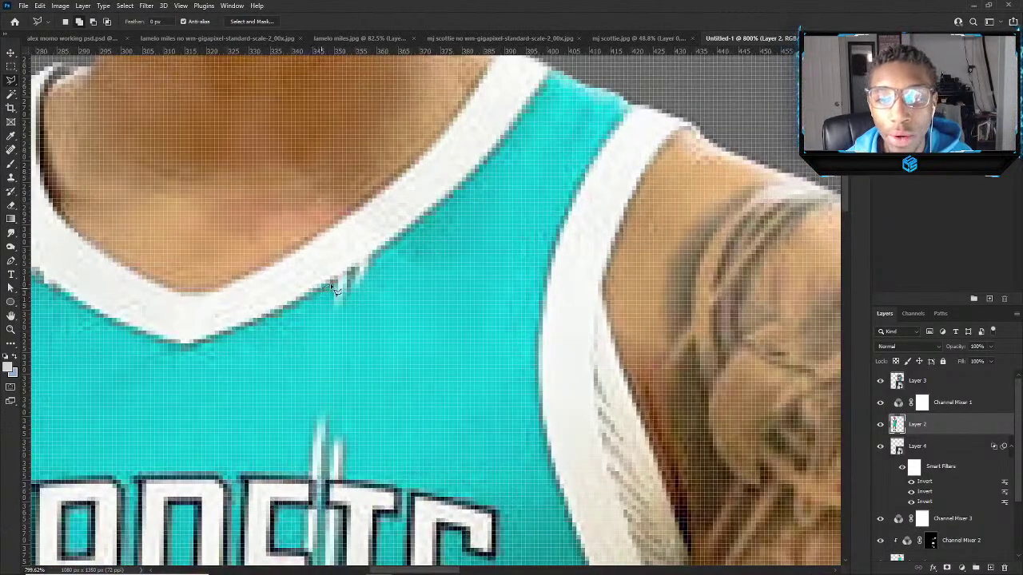
{"action": "left_click", "coordinate": [372, 259]}
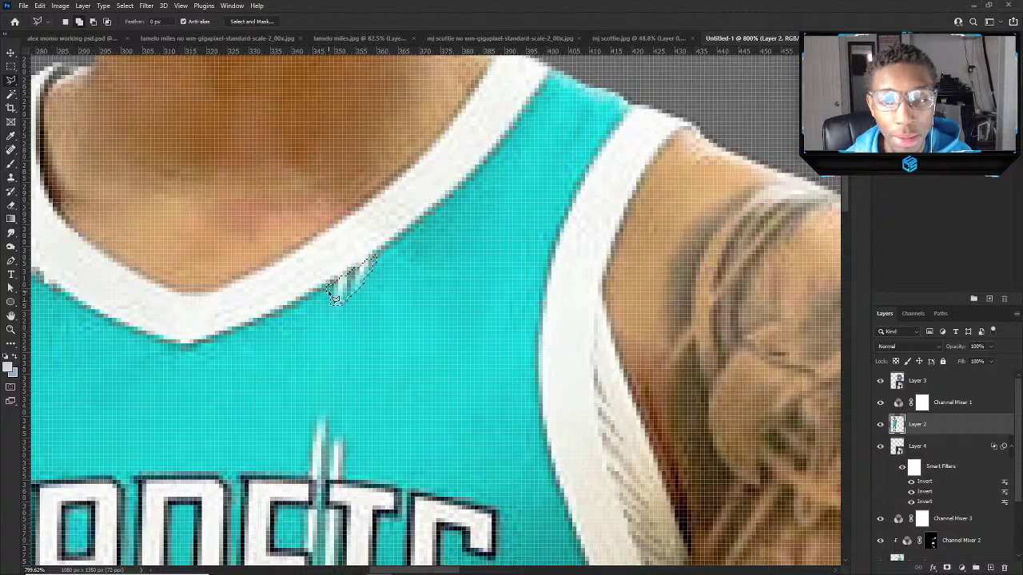
{"action": "key", "text": "Escape"}
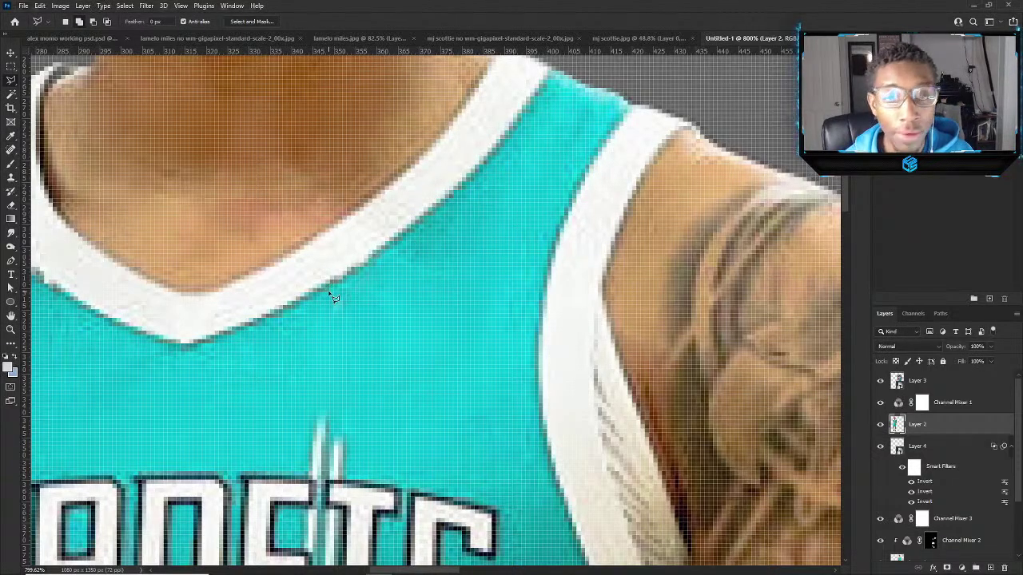
Outline the stripe ends protruding above the E and T of HORNETS and replace them with a Content-Aware fill.
{"action": "scroll", "coordinate": [285, 365], "scroll_direction": "down", "scroll_amount": 5}
{"action": "scroll", "coordinate": [292, 421], "scroll_direction": "up", "scroll_amount": 4}
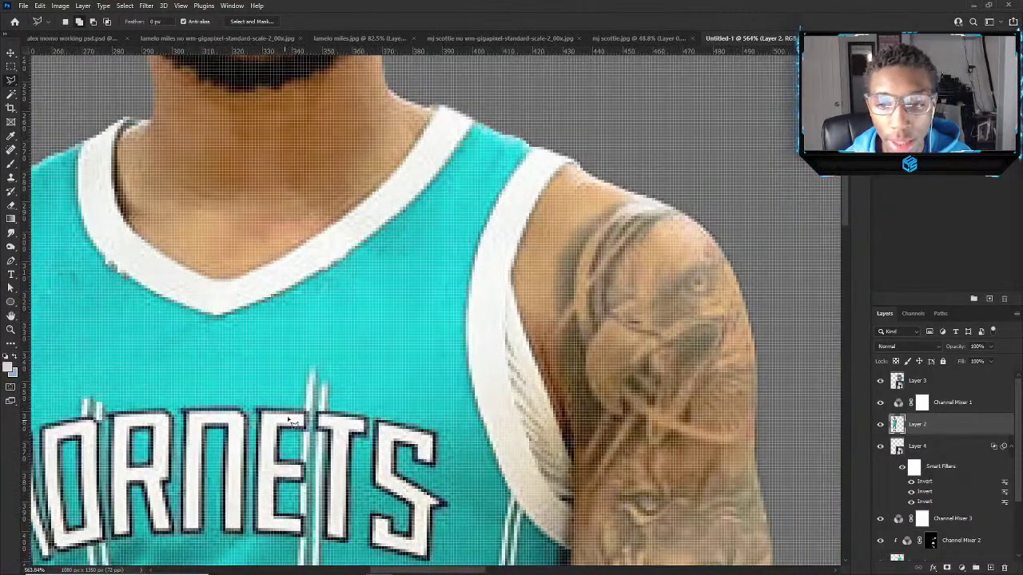
{"action": "left_click", "coordinate": [311, 357]}
{"action": "left_click", "coordinate": [301, 374]}
{"action": "left_click", "coordinate": [297, 407]}
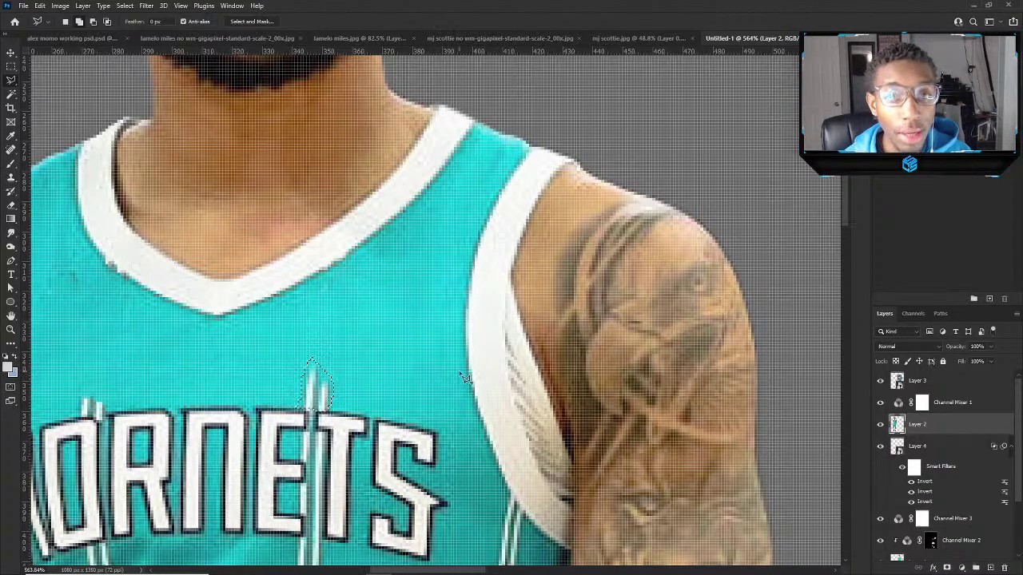
{"action": "key", "text": "shift+F5"}
{"action": "key", "text": "Return"}
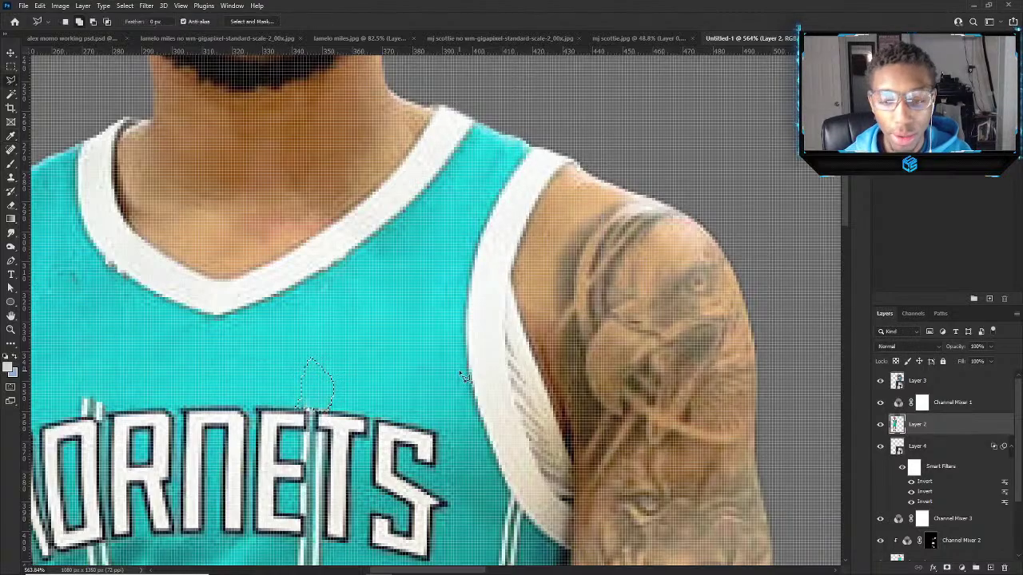
{"action": "key", "text": "ctrl+d"}
Outline the dark logo specks on the teal chest beside the neckline, above the O, and fill them with fabric.
{"action": "key", "text": "ctrl+0"}
{"action": "scroll", "coordinate": [263, 314], "scroll_direction": "up", "scroll_amount": 6}
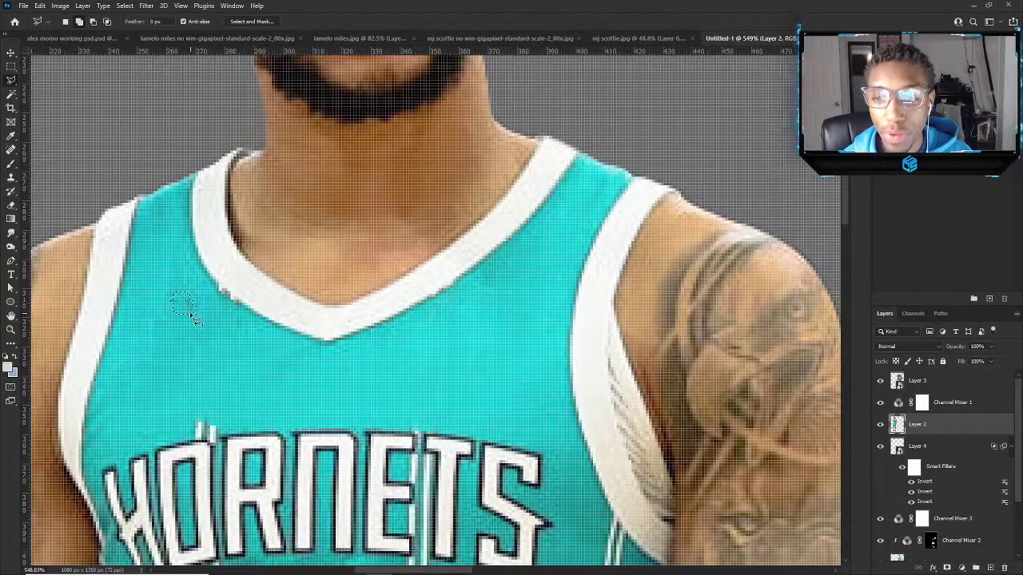
{"action": "scroll", "coordinate": [200, 311], "scroll_direction": "down", "scroll_amount": 2}
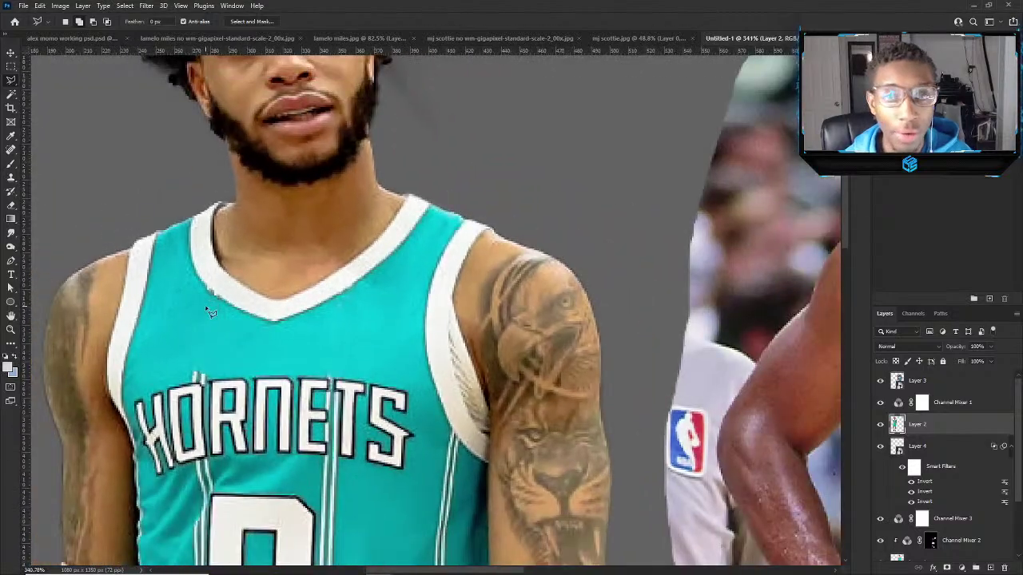
Outline the S of HORNETS with the Lasso and apply a Content-Aware fill in Normal mode at 100% opacity.
{"action": "left_click_drag", "start_coordinate": [12, 80], "coordinate": [56, 89]}
{"action": "scroll", "coordinate": [403, 422], "scroll_direction": "up", "scroll_amount": 2}
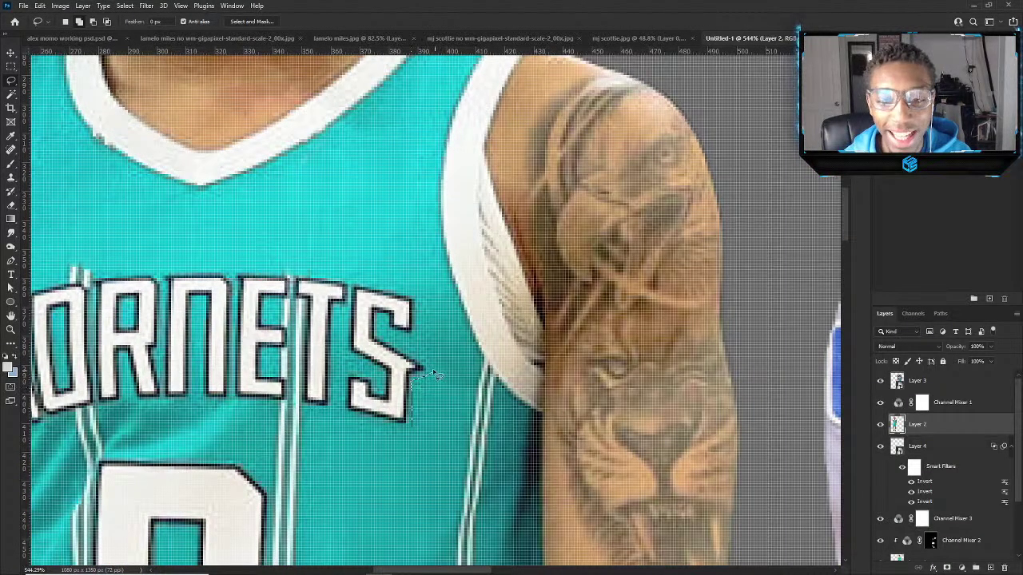
{"action": "mouse_move", "coordinate": [412, 386]}
{"action": "left_mouse_down"}
{"action": "mouse_move", "coordinate": [384, 324]}
{"action": "mouse_move", "coordinate": [349, 281]}
{"action": "mouse_move", "coordinate": [355, 330]}
{"action": "left_mouse_up"}
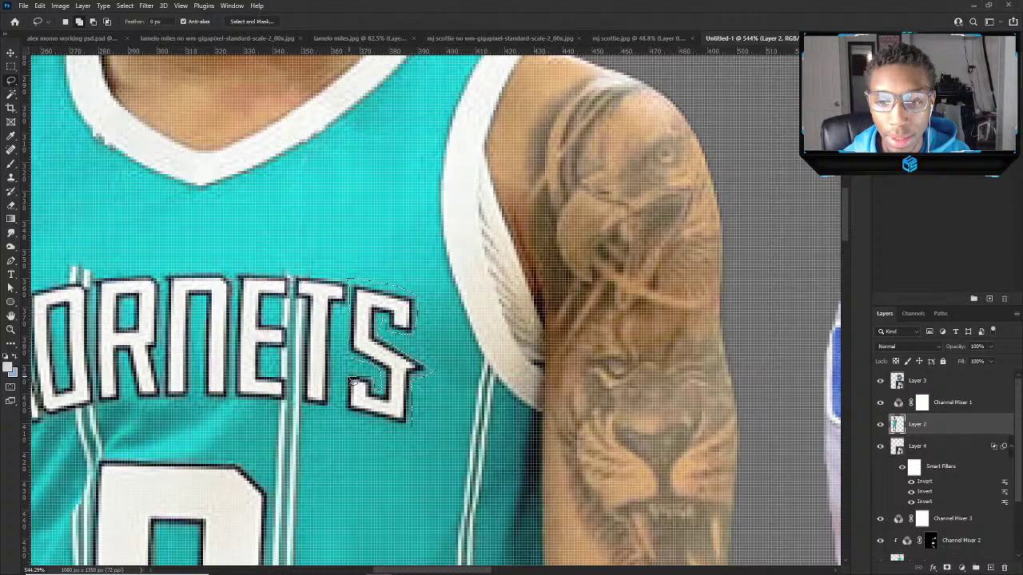
{"action": "left_click_drag", "start_coordinate": [352, 382], "coordinate": [352, 413]}
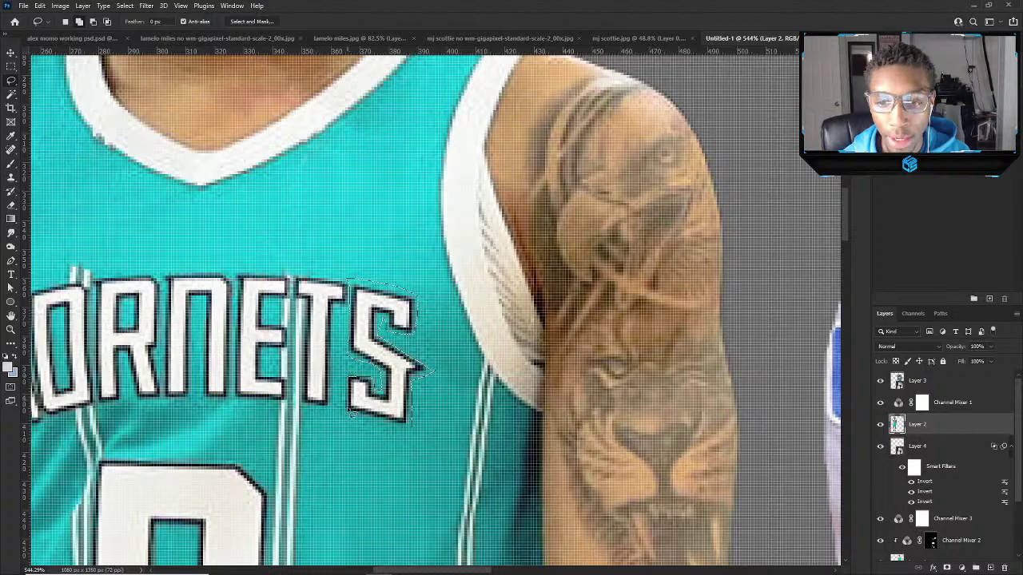
{"action": "left_click_drag", "start_coordinate": [372, 424], "coordinate": [415, 429]}
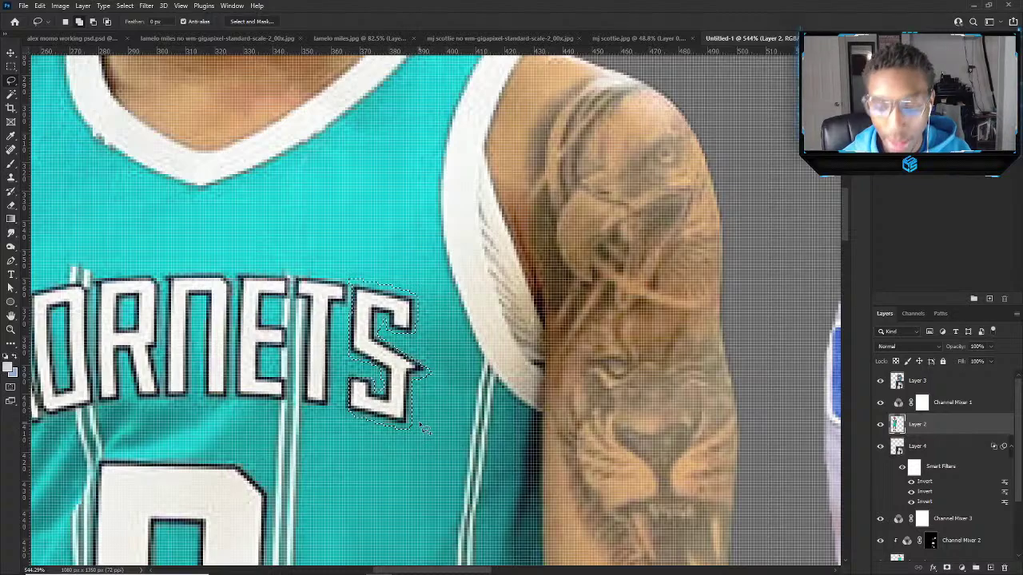
{"action": "key", "text": "shift+BackSpace"}
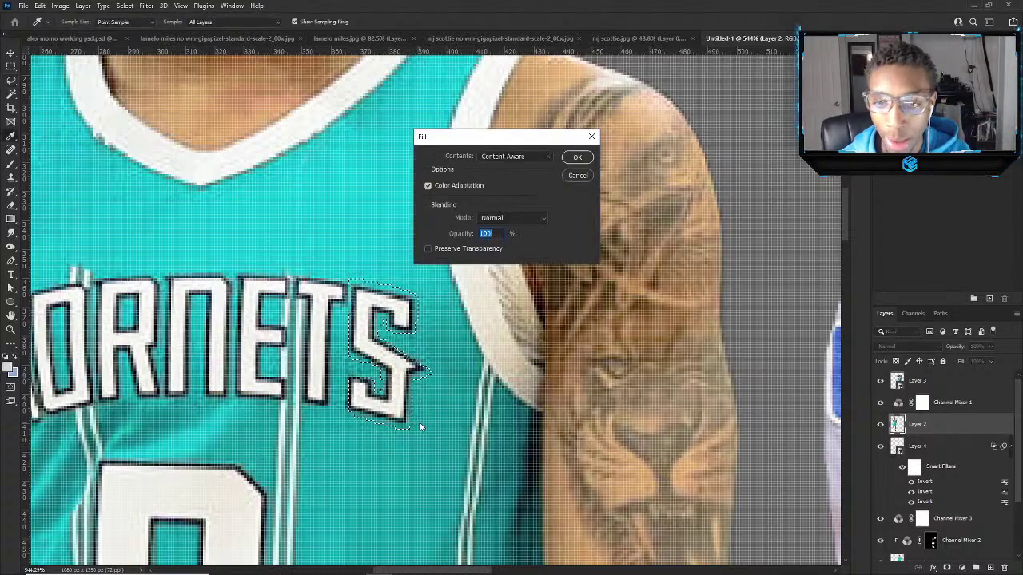
{"action": "key", "text": "Return"}
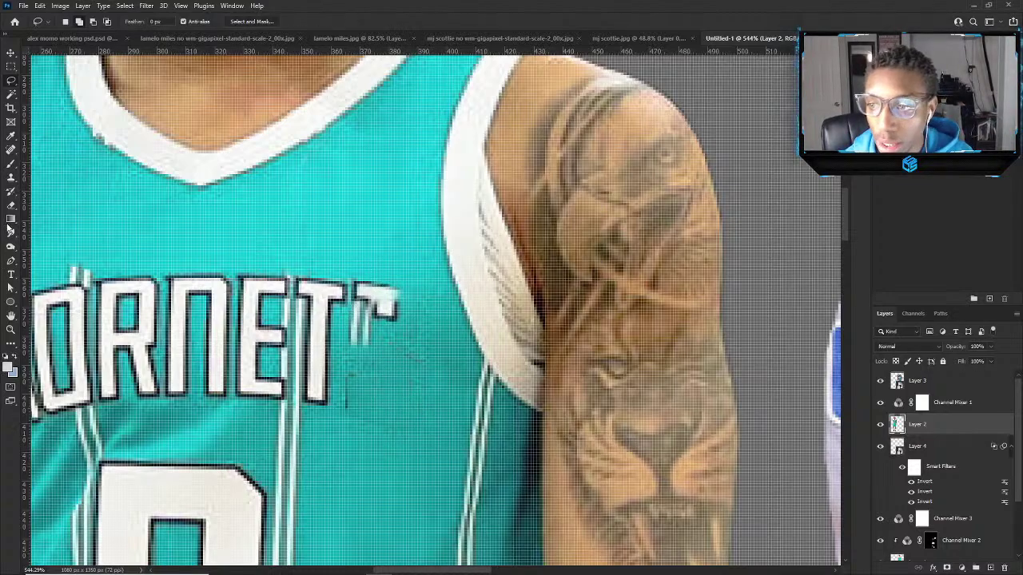
Deselect and cover the leftover fragments of the S with teal fabric using the Clone Stamp.
{"action": "key", "text": "ctrl+d"}
{"action": "key", "text": "s"}
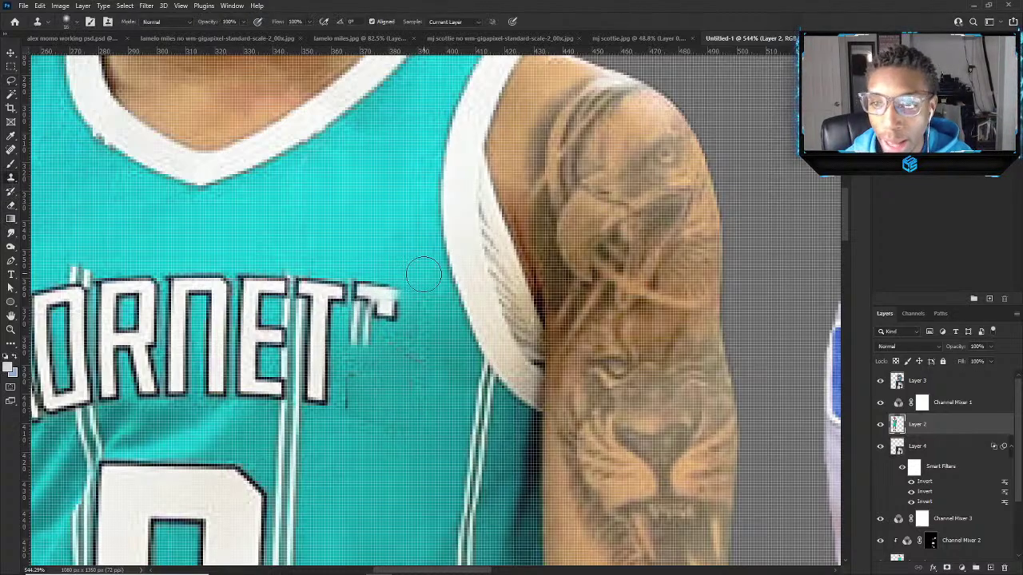
{"action": "mouse_move", "coordinate": [395, 297]}
{"action": "left_mouse_down"}
{"action": "mouse_move", "coordinate": [371, 255]}
{"action": "mouse_move", "coordinate": [372, 328]}
{"action": "mouse_move", "coordinate": [355, 320]}
{"action": "mouse_move", "coordinate": [379, 324]}
{"action": "left_mouse_up"}
{"action": "left_click_drag", "start_coordinate": [380, 402], "coordinate": [348, 399]}
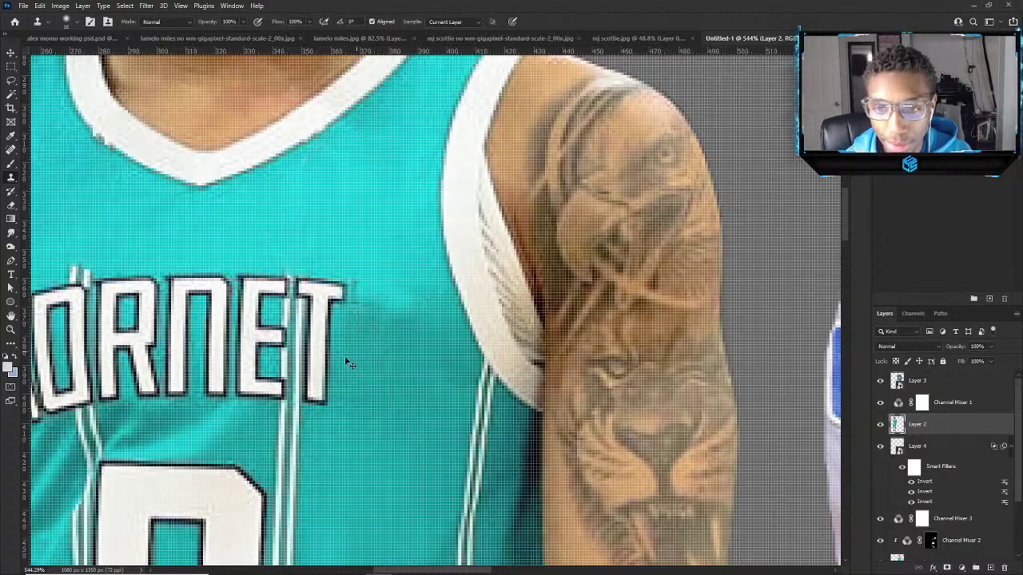
Check the remaining lettering and stripes on the Hornets jersey against the vintage Charlotte reference.
{"action": "scroll", "coordinate": [350, 363], "scroll_direction": "down", "scroll_amount": 5}
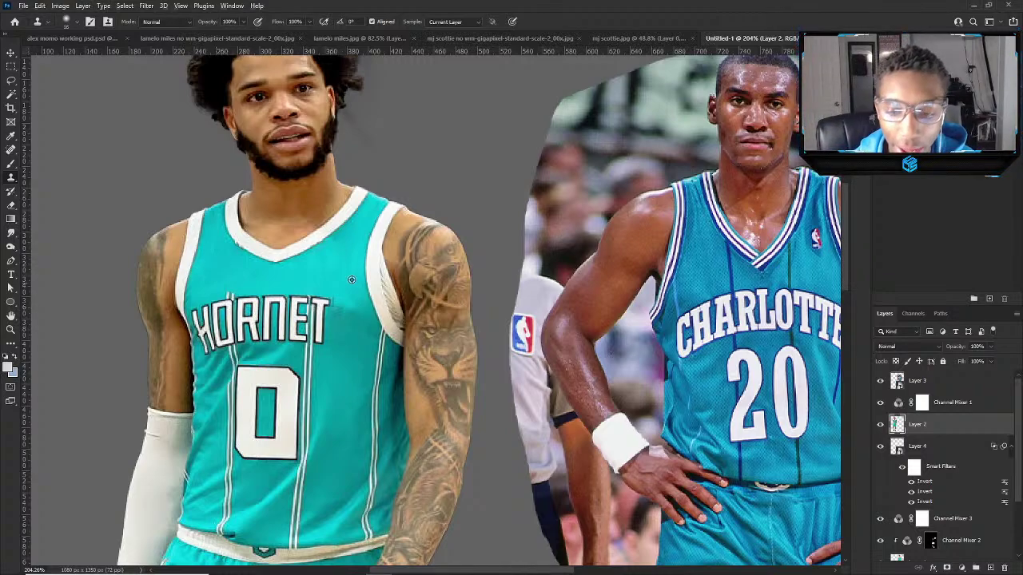
{"action": "scroll", "coordinate": [351, 280], "scroll_direction": "down", "scroll_amount": 1}
{"action": "scroll", "coordinate": [508, 269], "scroll_direction": "up", "scroll_amount": 1}
{"action": "key", "text": "v"}
{"action": "scroll", "coordinate": [436, 334], "scroll_direction": "up", "scroll_amount": 2}
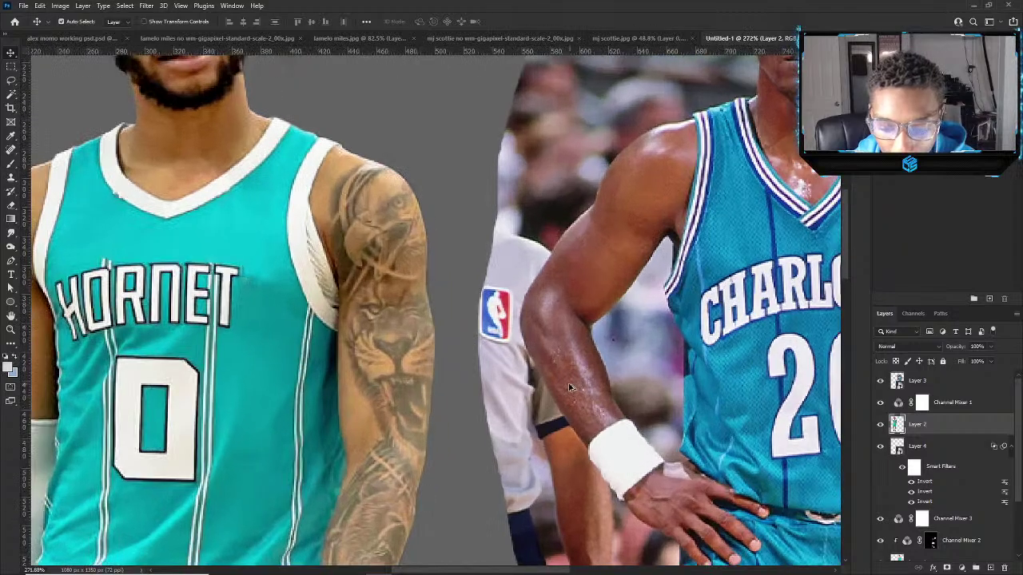
{"action": "scroll", "coordinate": [405, 342], "scroll_direction": "down", "scroll_amount": 2}
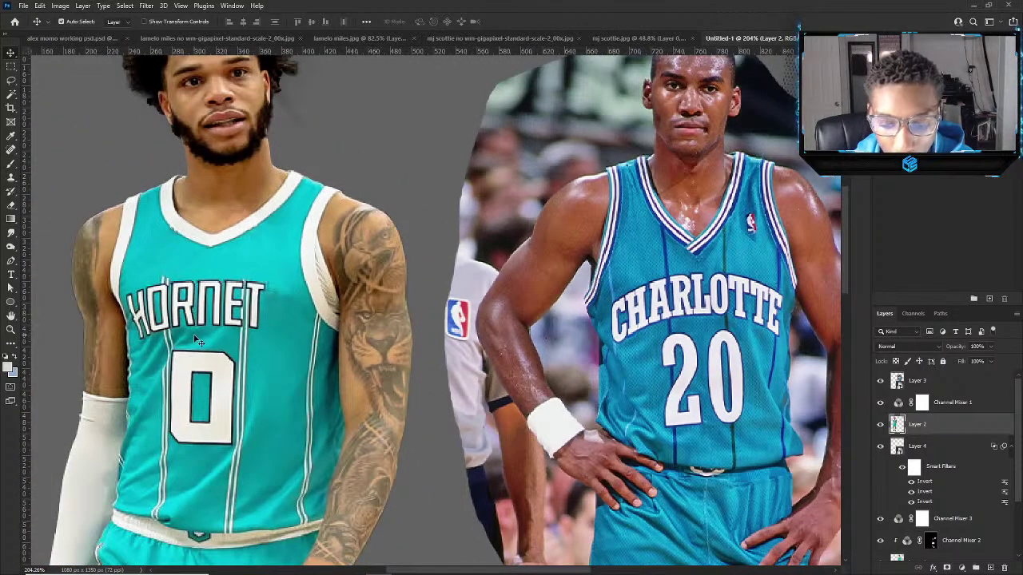
{"action": "scroll", "coordinate": [198, 342], "scroll_direction": "up", "scroll_amount": 1}
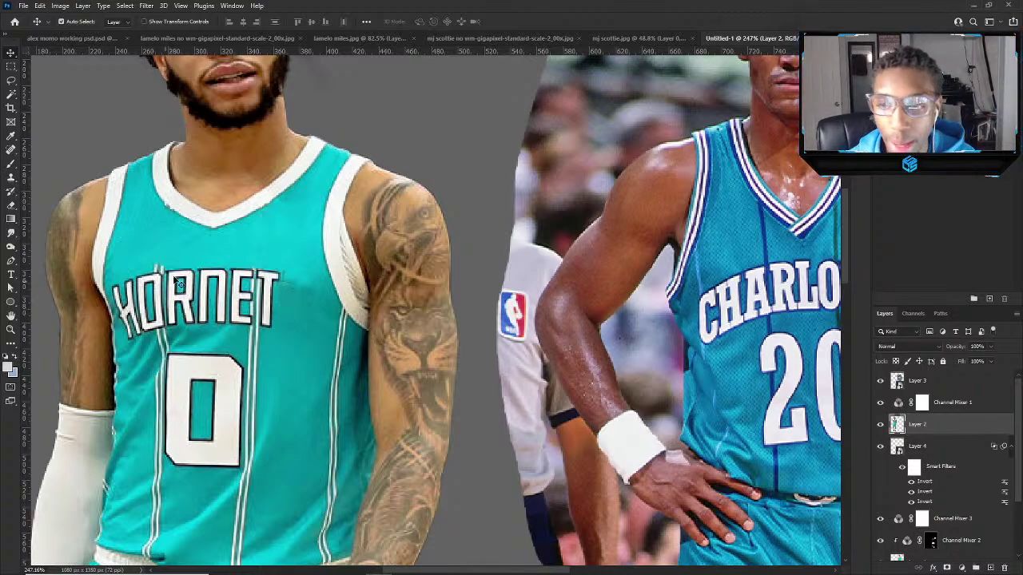
{"action": "scroll", "coordinate": [186, 282], "scroll_direction": "up", "scroll_amount": 2}
{"action": "scroll", "coordinate": [99, 255], "scroll_direction": "down", "scroll_amount": 2}
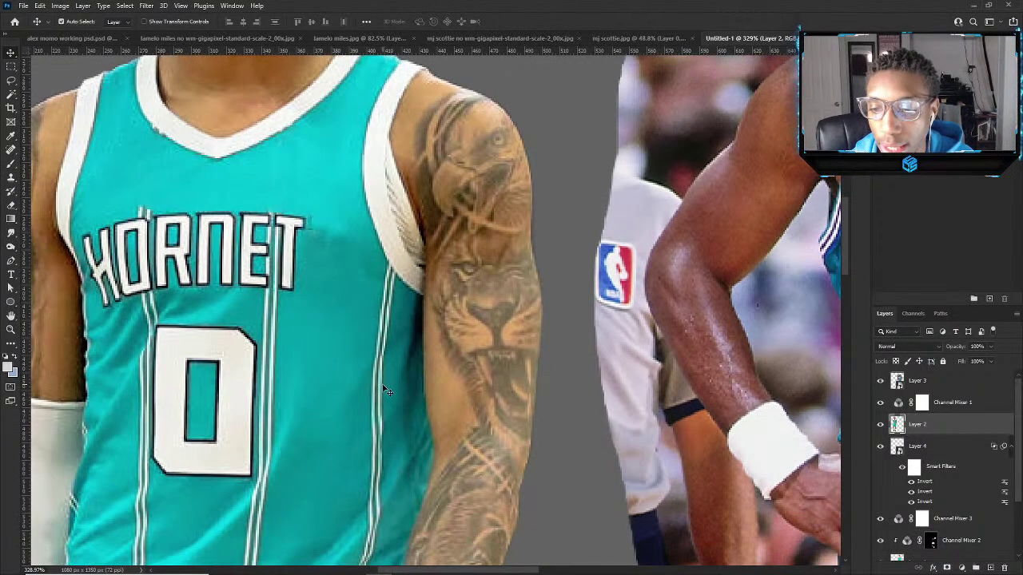
Outline the double stripe from the tattooed arm's armhole to the hem with the Polygonal Lasso and remove it with a Content-Aware fill.
{"action": "left_click", "coordinate": [9, 81]}
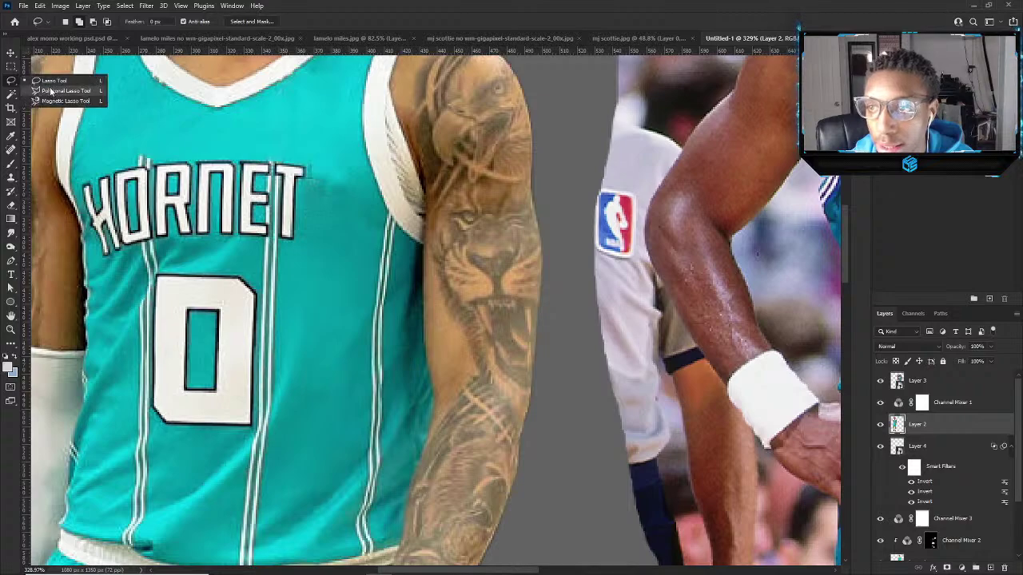
{"action": "left_click", "coordinate": [47, 89]}
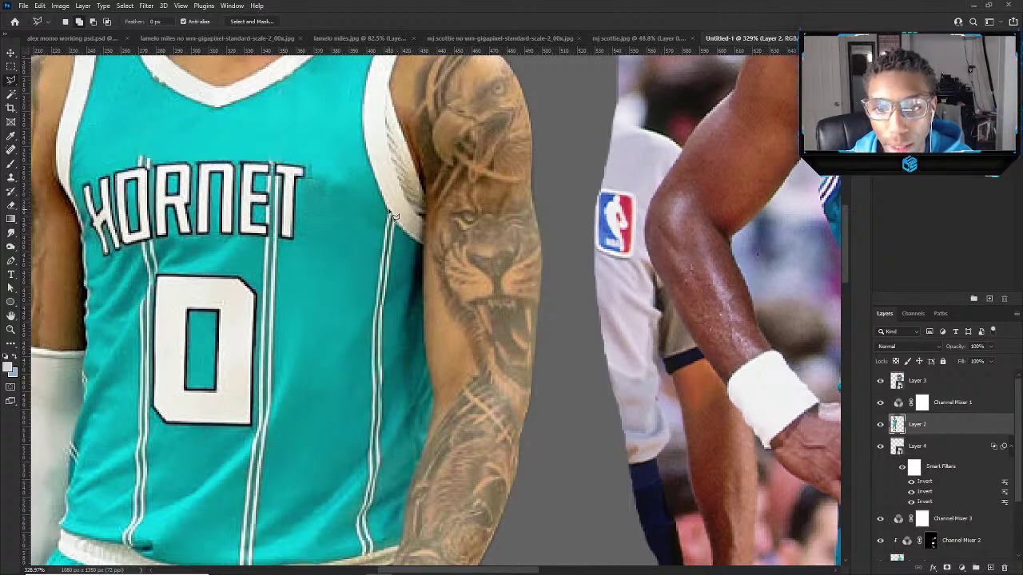
{"action": "left_click", "coordinate": [390, 214]}
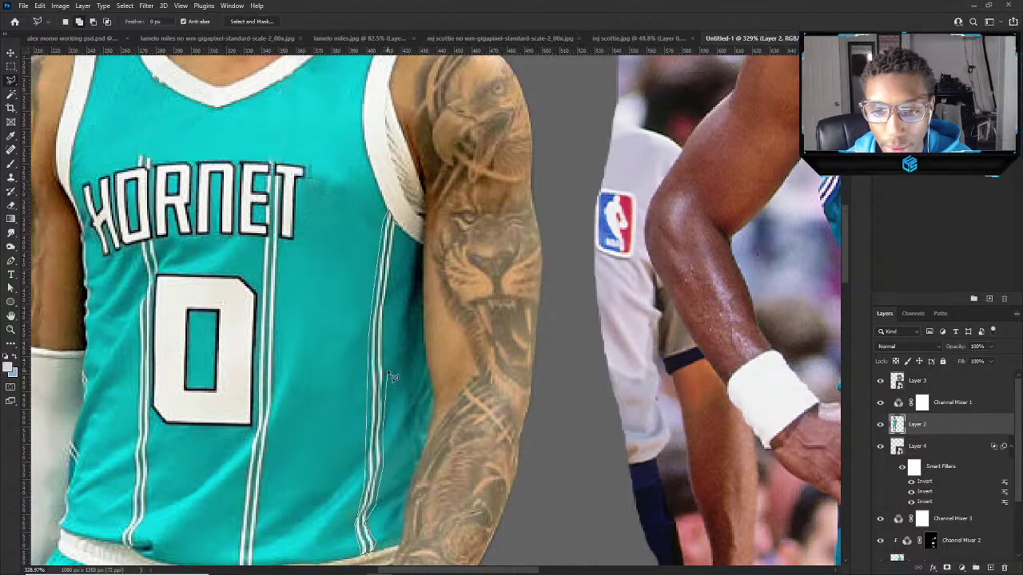
{"action": "double_click", "coordinate": [403, 239]}
{"action": "key", "text": "Delete"}
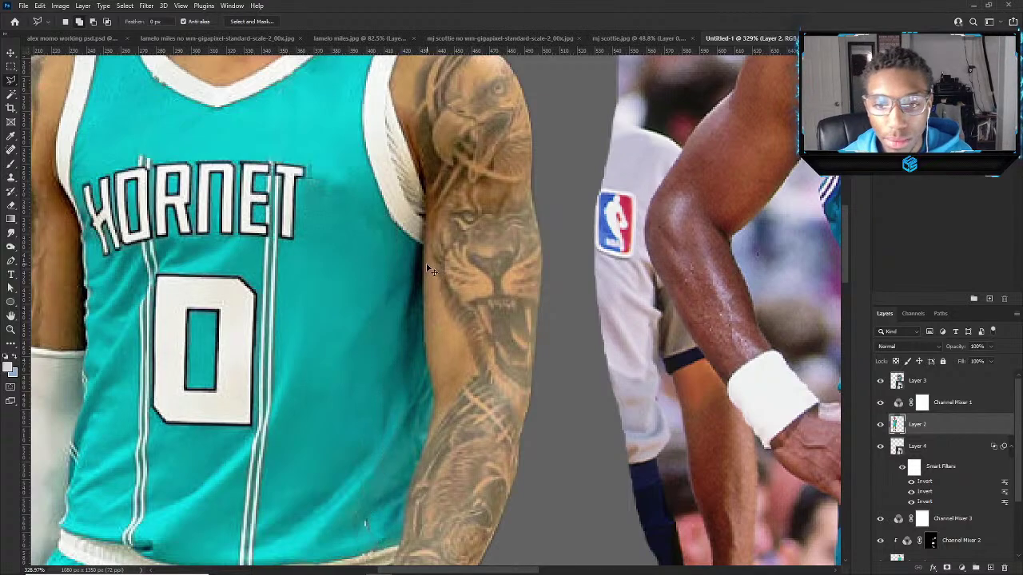
{"action": "scroll", "coordinate": [312, 294], "scroll_direction": "down", "scroll_amount": 5}
{"action": "scroll", "coordinate": [312, 294], "scroll_direction": "up", "scroll_amount": 5}
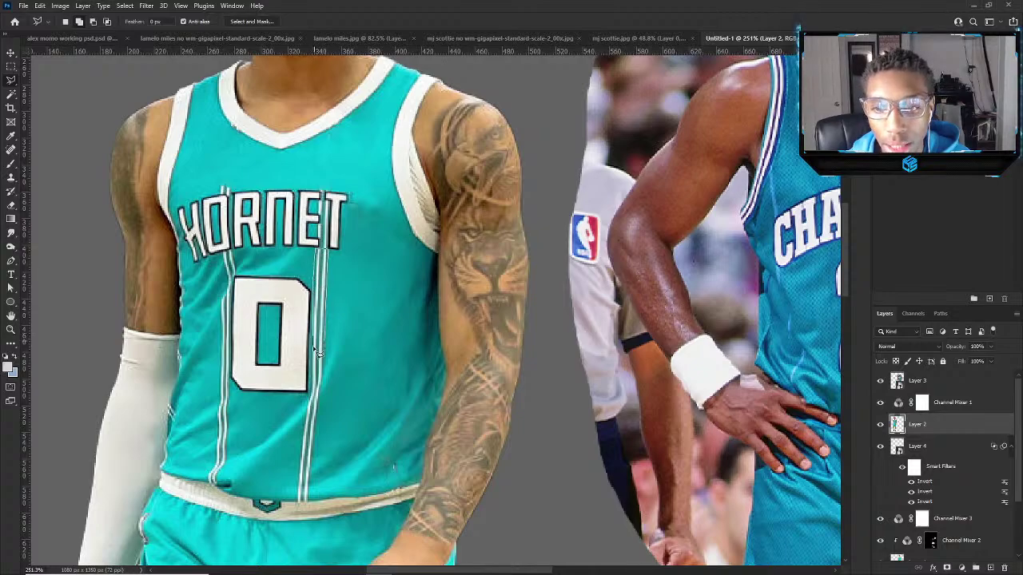
Select the double stripe section between the T and the side of the number 0 and remove it with a Content-Aware fill.
{"action": "mouse_move", "coordinate": [326, 339]}
{"action": "left_mouse_down"}
{"action": "mouse_move", "coordinate": [316, 250]}
{"action": "mouse_move", "coordinate": [326, 349]}
{"action": "left_mouse_up"}
{"action": "key", "text": "shift+F5"}
{"action": "key", "text": "Return"}
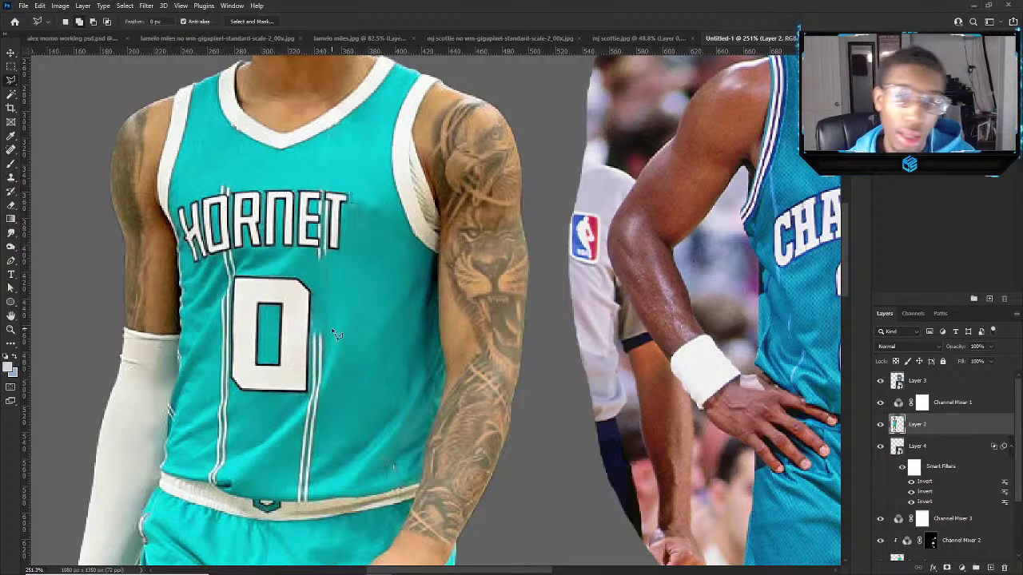
Outline the T of the HORNET lettering with the Polygonal Lasso and remove it with a Content-Aware fill.
{"action": "scroll", "coordinate": [343, 232], "scroll_direction": "up", "scroll_amount": 2}
{"action": "scroll", "coordinate": [200, 272], "scroll_direction": "up", "scroll_amount": 1}
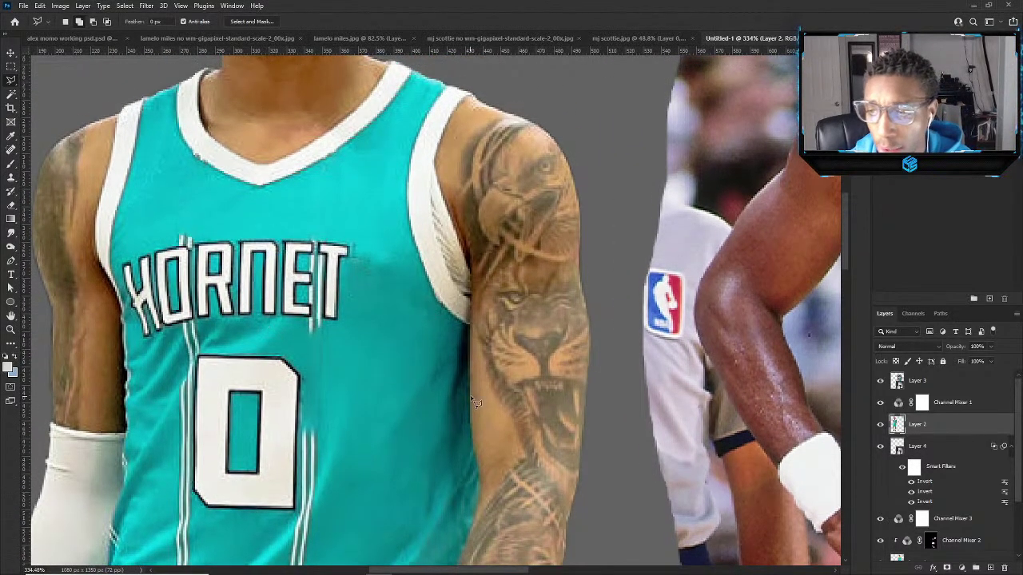
{"action": "scroll", "coordinate": [120, 239], "scroll_direction": "up", "scroll_amount": 1}
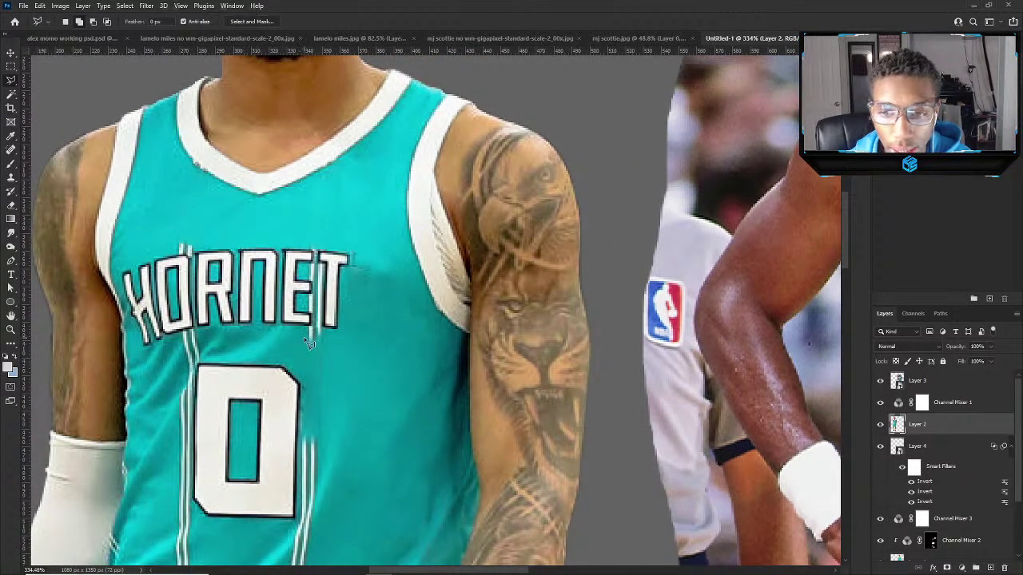
{"action": "scroll", "coordinate": [305, 340], "scroll_direction": "up", "scroll_amount": 1}
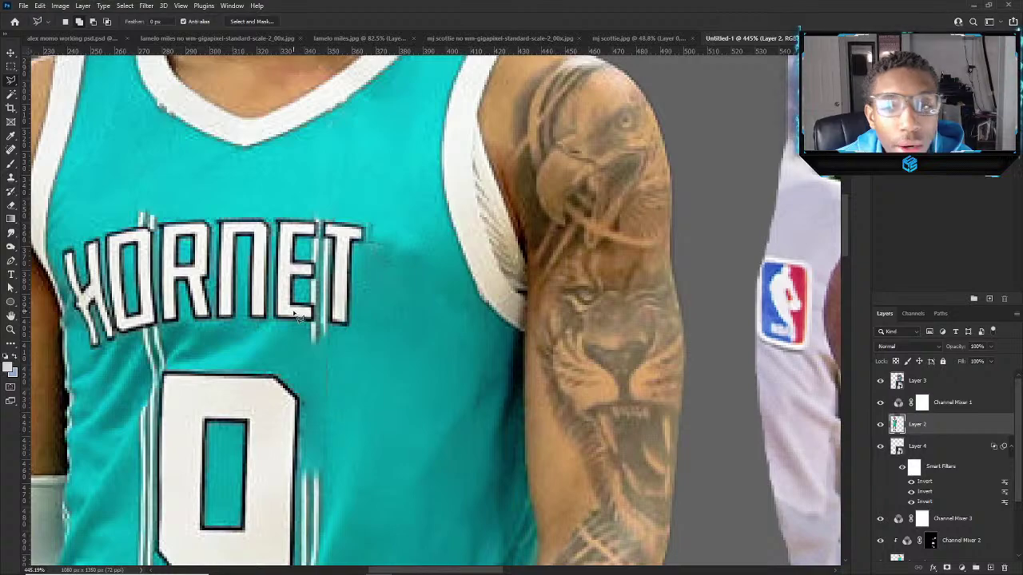
{"action": "left_click", "coordinate": [367, 225]}
{"action": "left_click", "coordinate": [321, 221]}
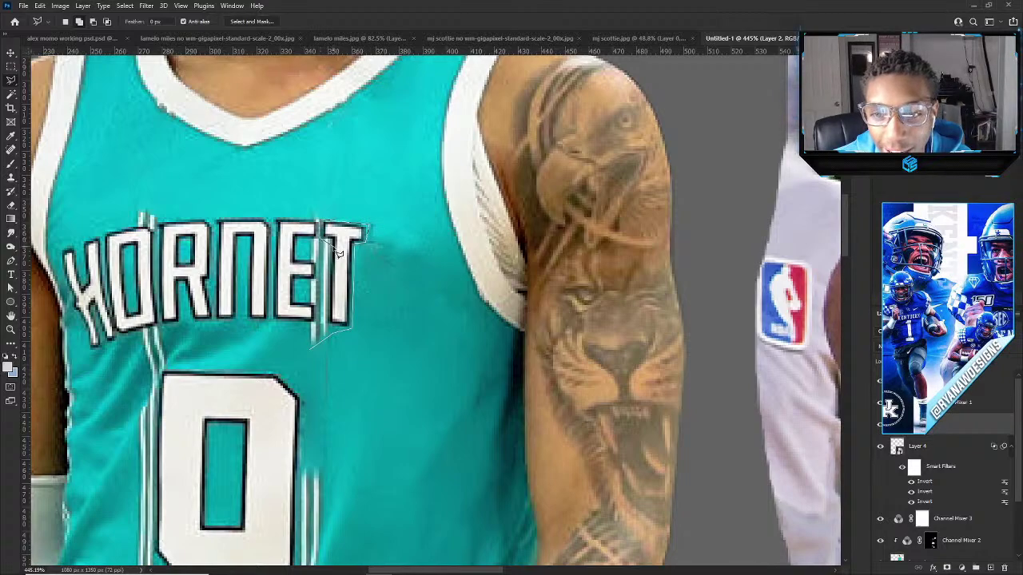
{"action": "double_click", "coordinate": [312, 345]}
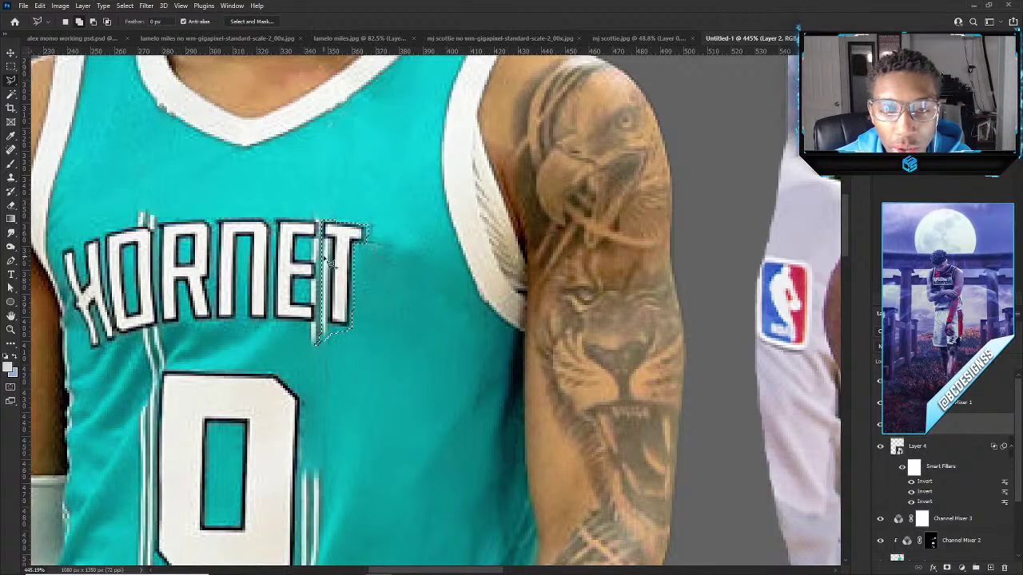
{"action": "key", "text": "shift+BackSpace"}
{"action": "key", "text": "Return"}
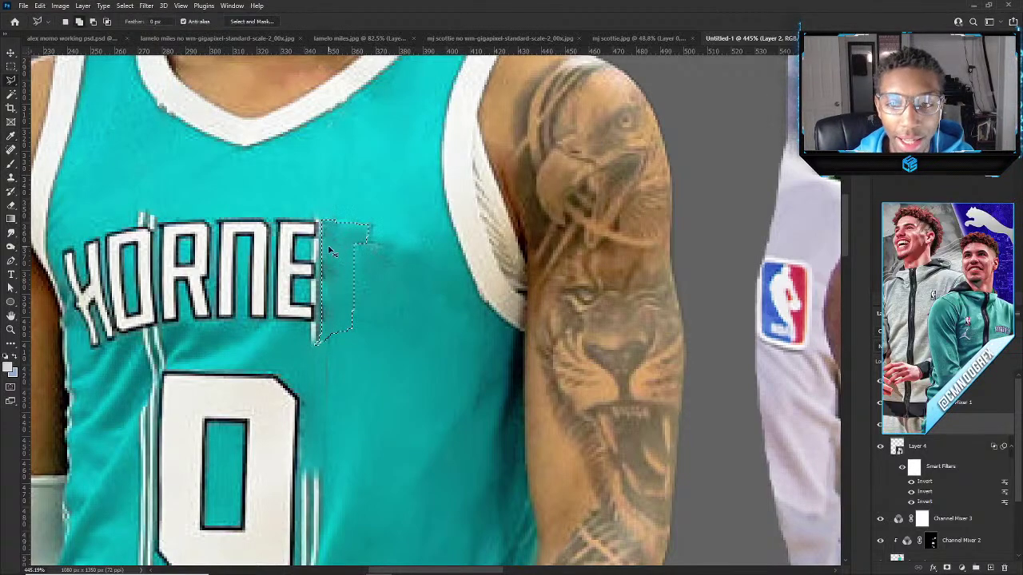
Outline the fabric fold crossing the stripe below the number 0 with the Lasso and apply a Content-Aware fill in Normal mode at 100% opacity.
{"action": "scroll", "coordinate": [290, 228], "scroll_direction": "down", "scroll_amount": 4}
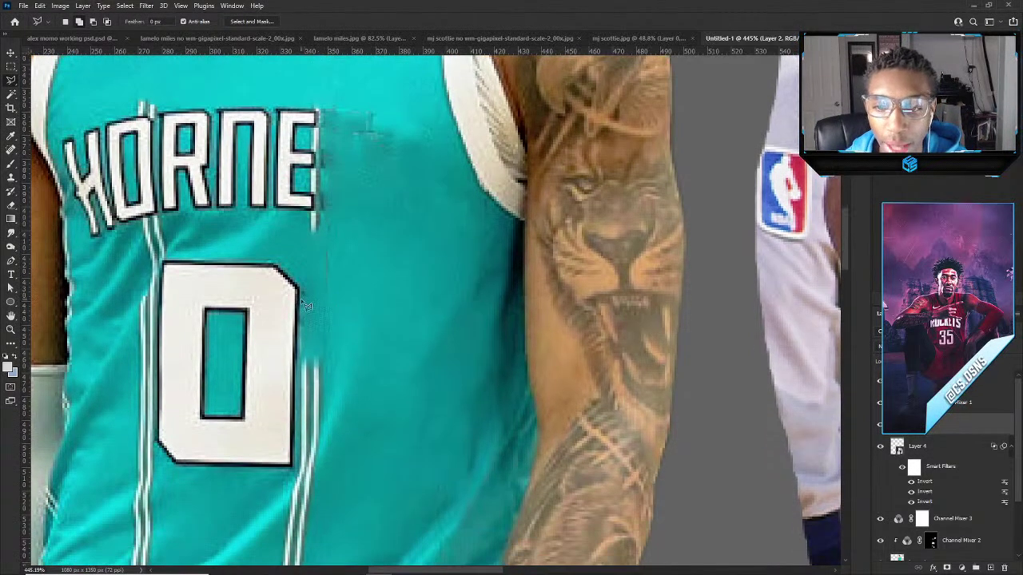
{"action": "right_click", "coordinate": [11, 80]}
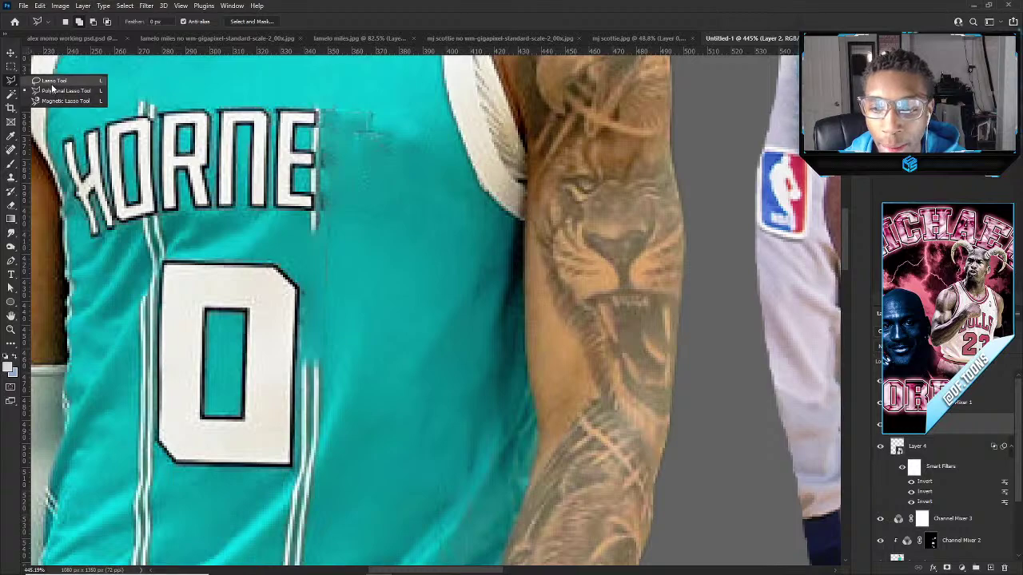
{"action": "left_click", "coordinate": [52, 82]}
{"action": "scroll", "coordinate": [277, 459], "scroll_direction": "down", "scroll_amount": 2}
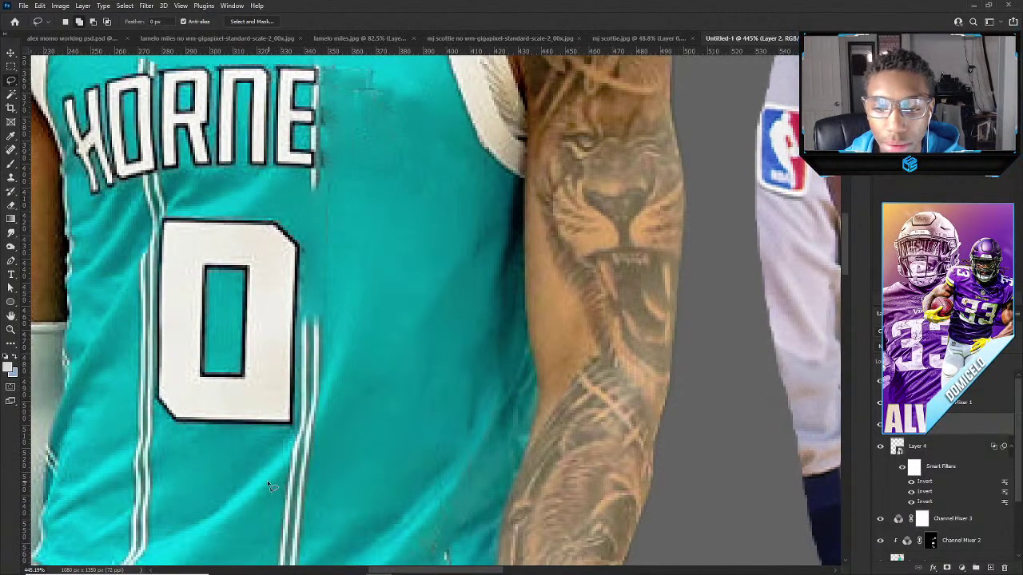
{"action": "mouse_move", "coordinate": [255, 476]}
{"action": "left_mouse_down"}
{"action": "mouse_move", "coordinate": [318, 409]}
{"action": "mouse_move", "coordinate": [302, 463]}
{"action": "mouse_move", "coordinate": [277, 473]}
{"action": "left_mouse_up"}
{"action": "key", "text": "shift+BackSpace"}
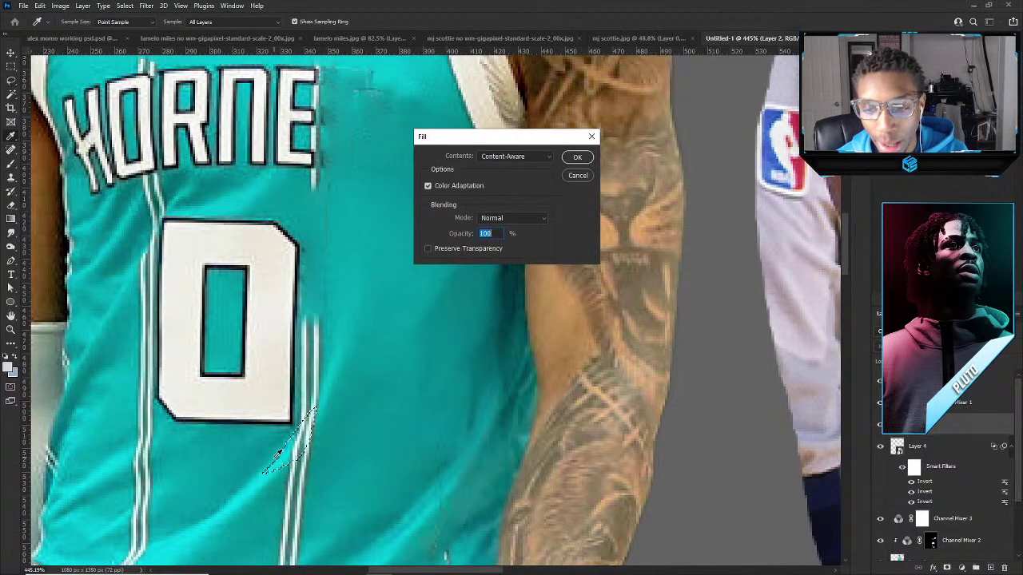
{"action": "key", "text": "Return"}
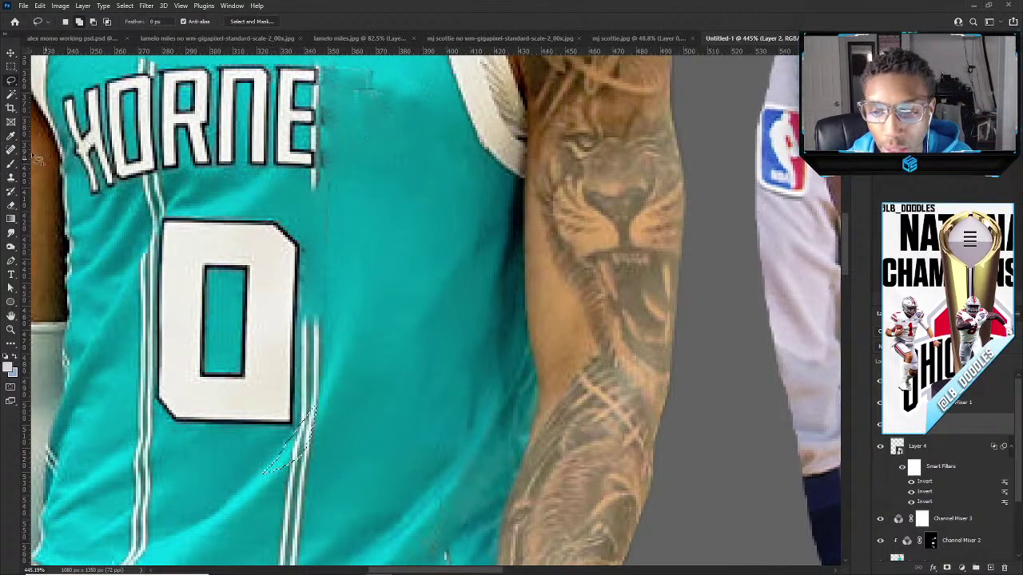
Clone the bright teal fold over the stripe inside the selection with the Clone Stamp, dismissing the save prompt without saving.
{"action": "left_click", "coordinate": [11, 177]}
{"action": "left_click", "coordinate": [247, 488], "text": "alt"}
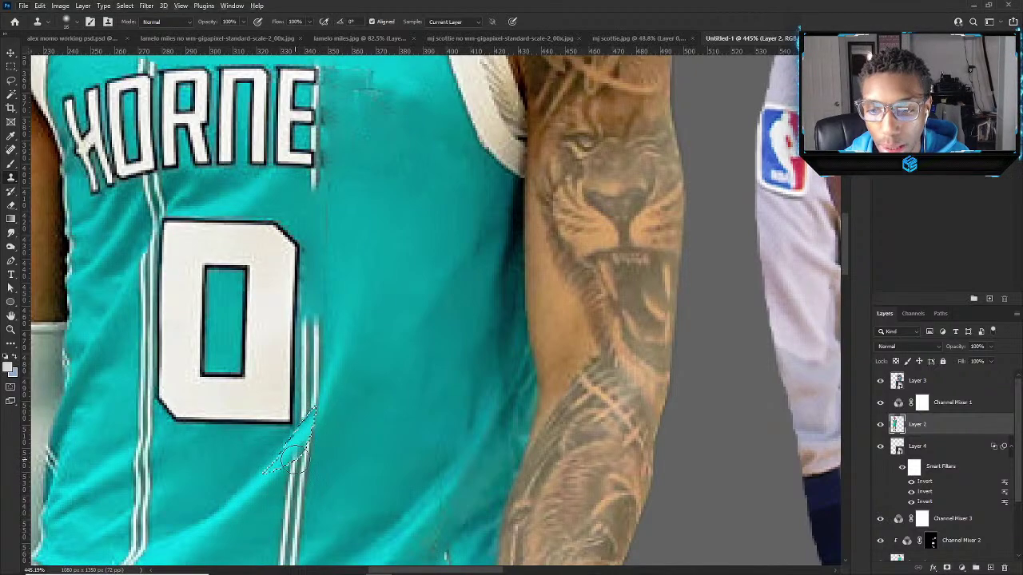
{"action": "key", "text": "ctrl+s"}
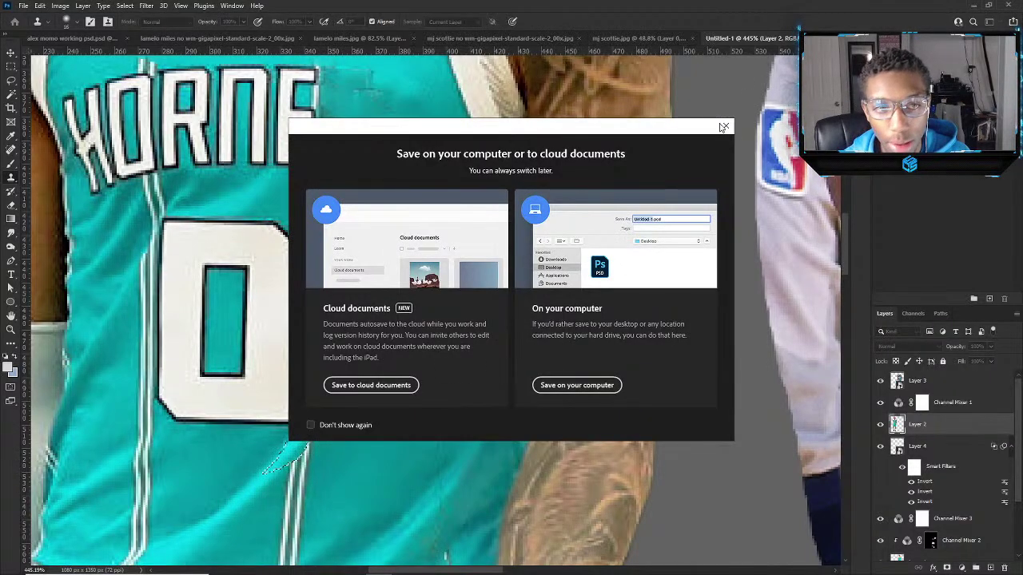
{"action": "left_click", "coordinate": [722, 126]}
{"action": "scroll", "coordinate": [312, 363], "scroll_direction": "up", "scroll_amount": 2}
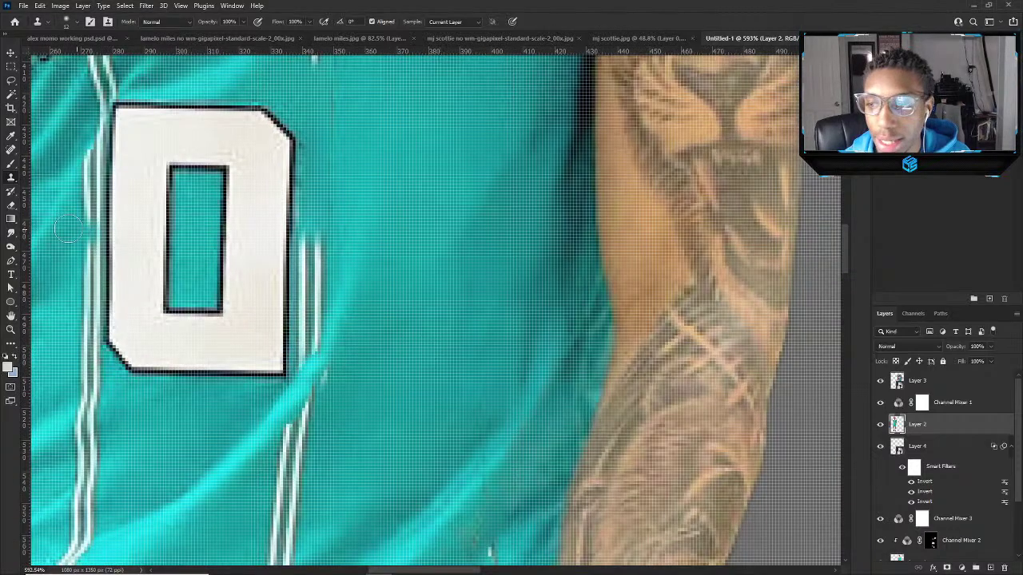
Outline the outer edge of the jersey number 0 with the Polygonal Lasso.
{"action": "scroll", "coordinate": [230, 319], "scroll_direction": "down", "scroll_amount": 4}
{"action": "scroll", "coordinate": [230, 319], "scroll_direction": "up", "scroll_amount": 2}
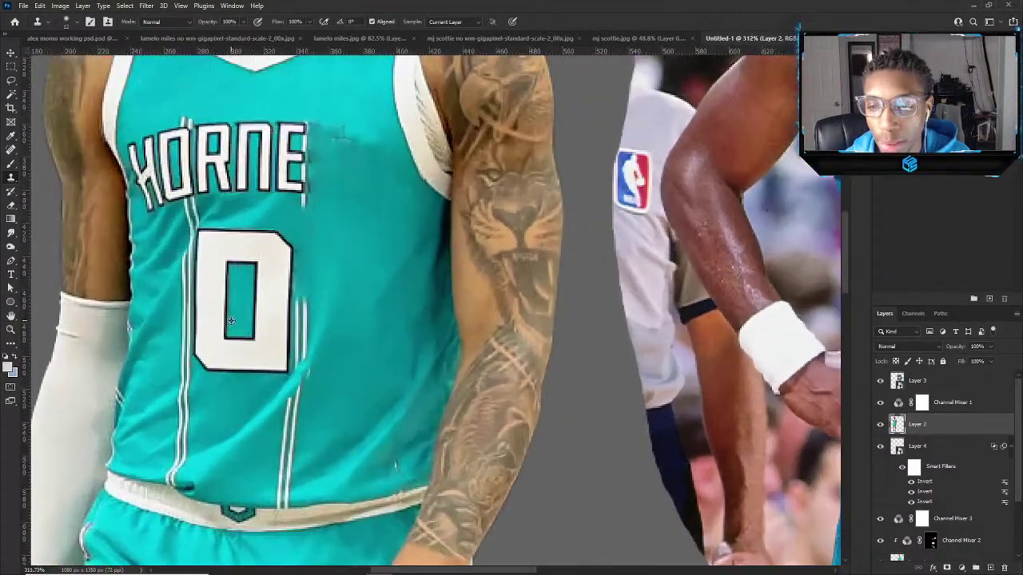
{"action": "left_click", "coordinate": [13, 81]}
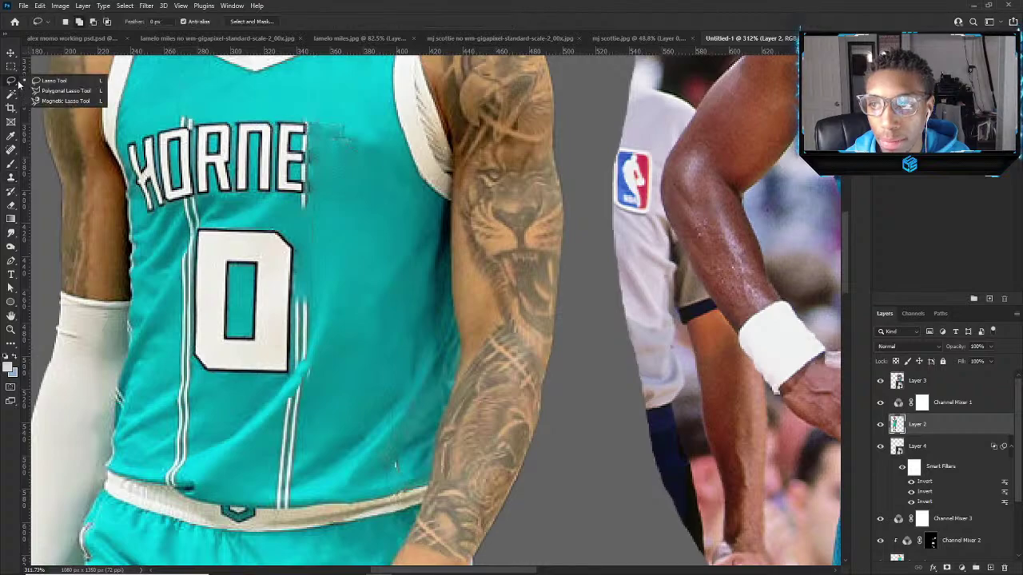
{"action": "scroll", "coordinate": [251, 385], "scroll_direction": "up", "scroll_amount": 2}
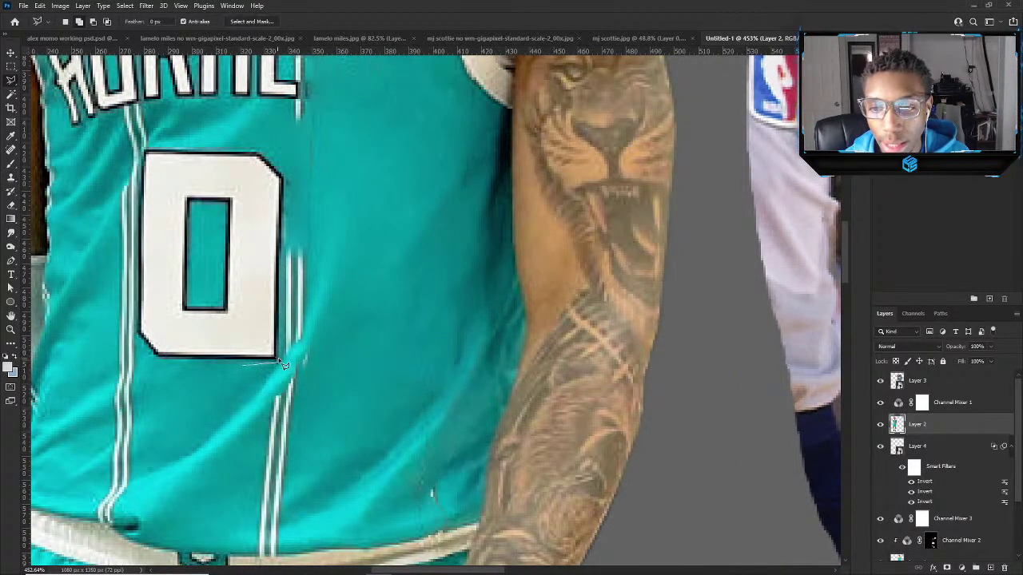
{"action": "left_click", "coordinate": [283, 365]}
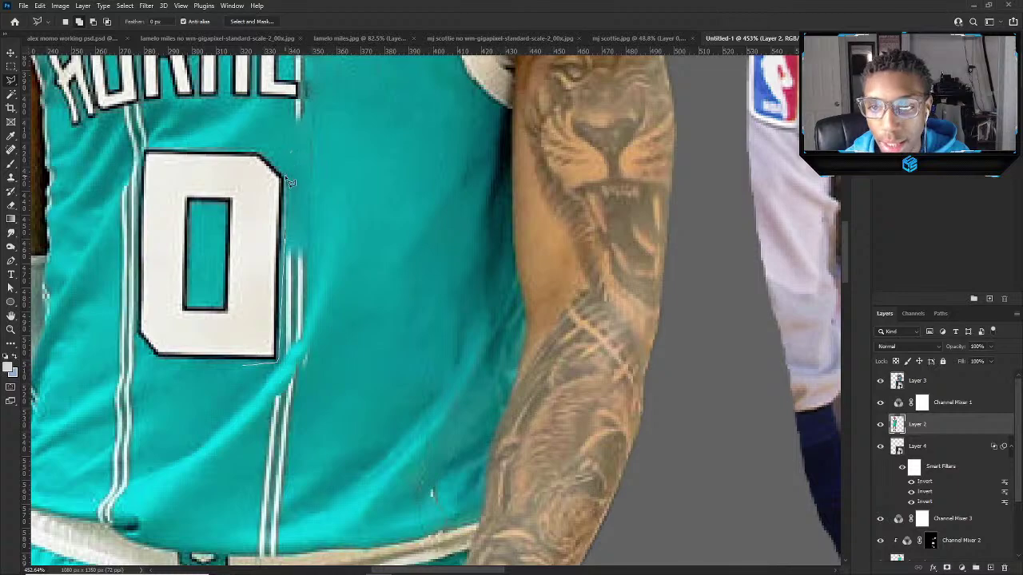
{"action": "left_click", "coordinate": [285, 170]}
{"action": "left_click", "coordinate": [262, 146]}
{"action": "left_click", "coordinate": [146, 151]}
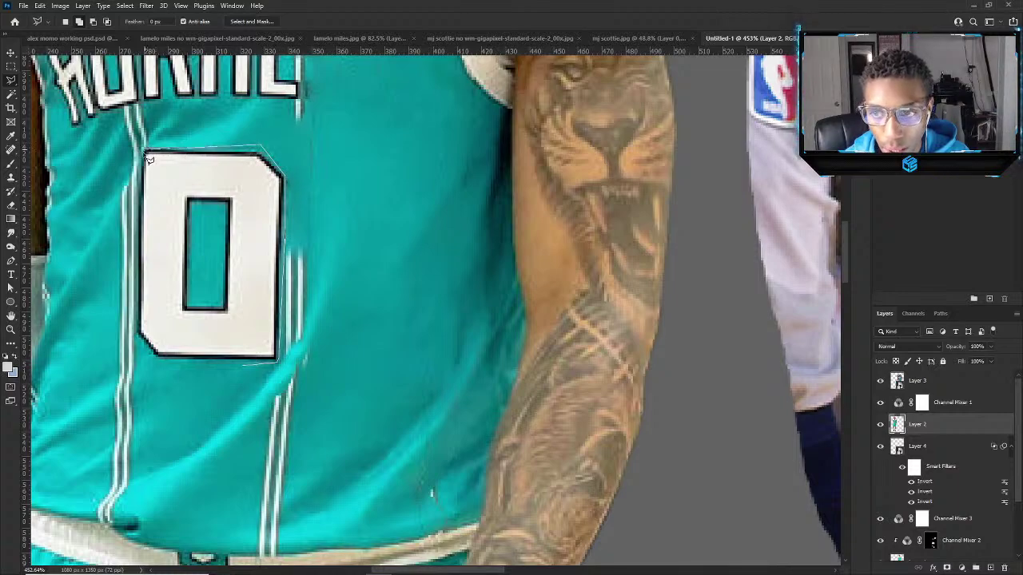
{"action": "left_click", "coordinate": [140, 337]}
{"action": "double_click", "coordinate": [217, 365]}
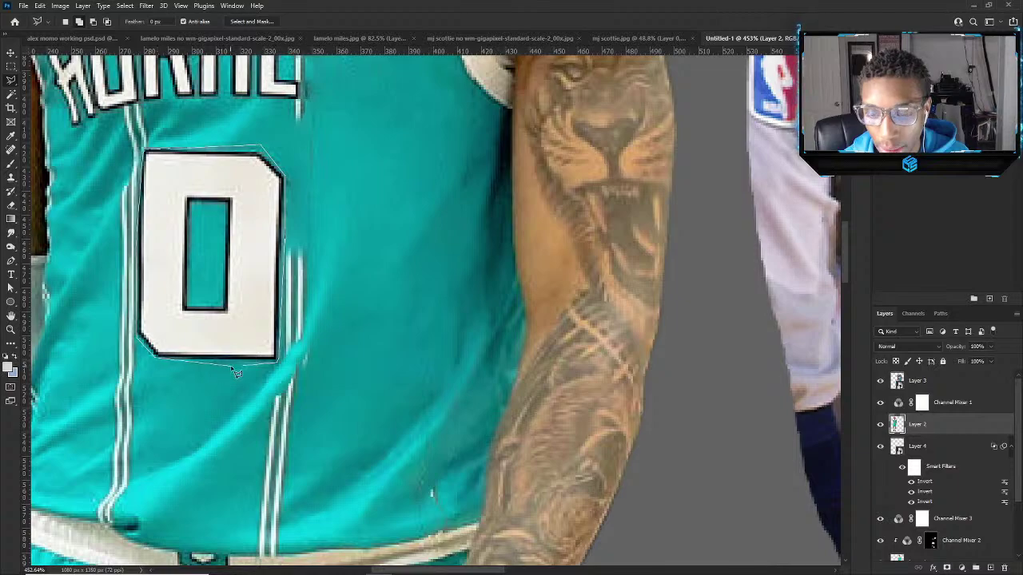
Subtract the teal centre of the 0 from the selection and remove the number with a Content-Aware fill.
{"action": "scroll", "coordinate": [345, 364], "scroll_direction": "up", "scroll_amount": 2}
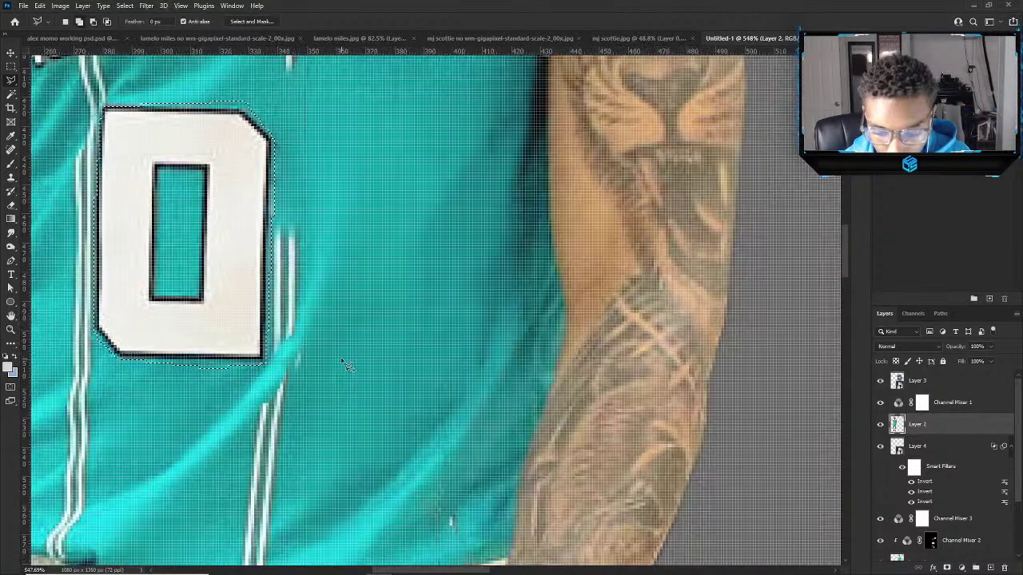
{"action": "scroll", "coordinate": [346, 364], "scroll_direction": "down", "scroll_amount": 3}
{"action": "scroll", "coordinate": [345, 364], "scroll_direction": "up", "scroll_amount": 2}
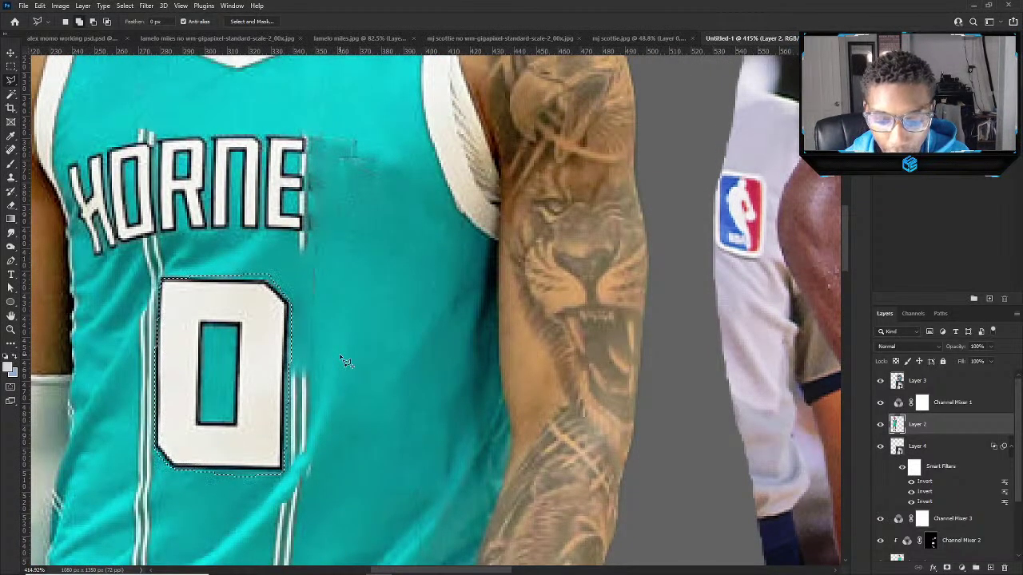
{"action": "scroll", "coordinate": [345, 361], "scroll_direction": "down", "scroll_amount": 1}
{"action": "scroll", "coordinate": [250, 401], "scroll_direction": "down", "scroll_amount": 1}
{"action": "scroll", "coordinate": [227, 401], "scroll_direction": "up", "scroll_amount": 3}
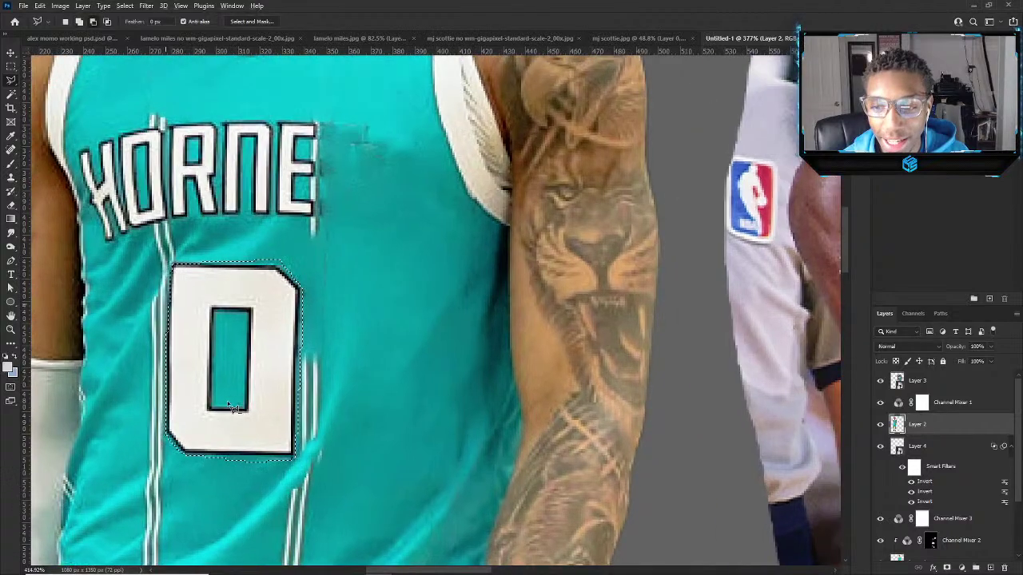
{"action": "left_click", "coordinate": [208, 275]}
{"action": "left_click", "coordinate": [261, 275]}
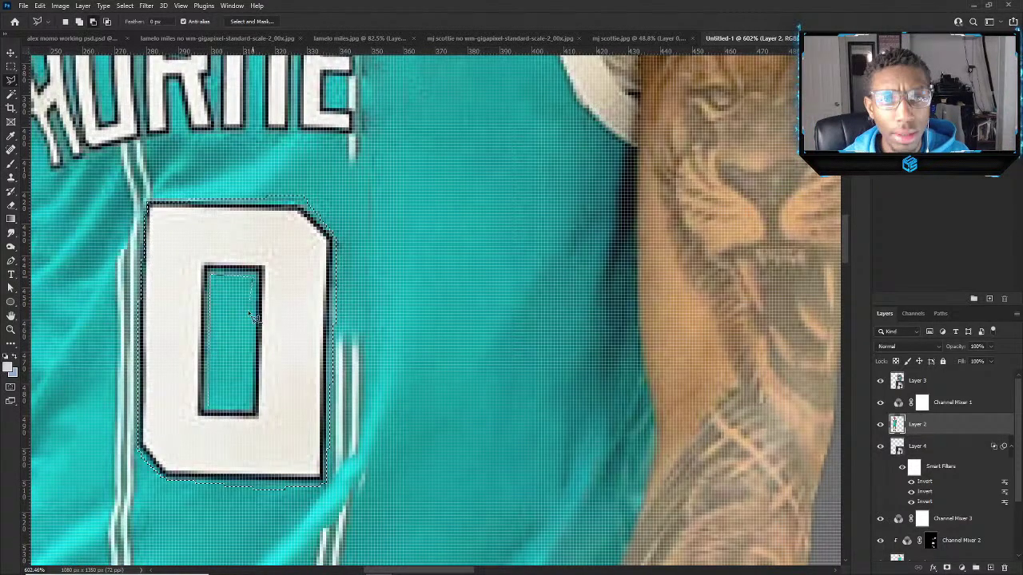
{"action": "left_click", "coordinate": [258, 411]}
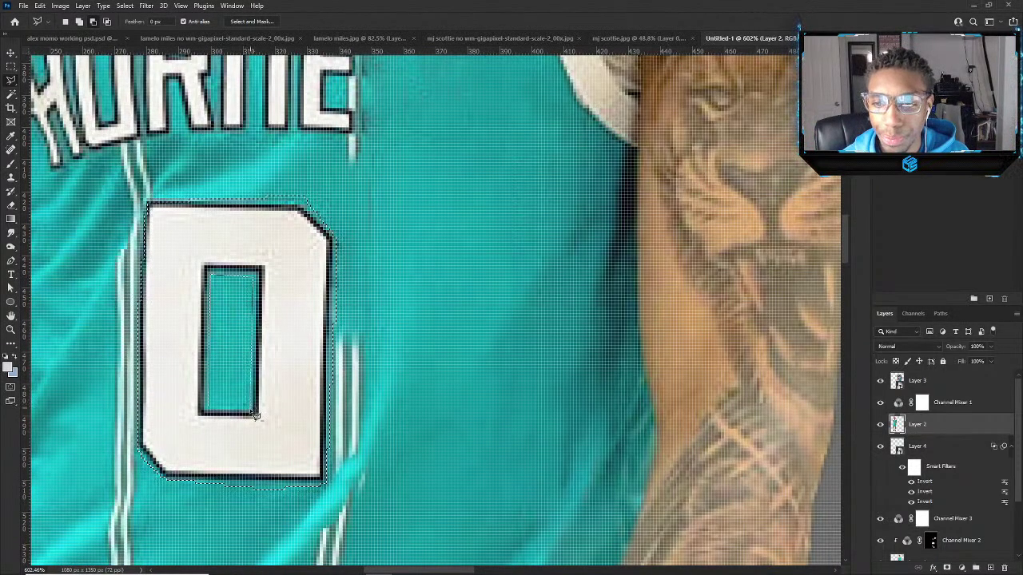
{"action": "double_click", "coordinate": [209, 409]}
{"action": "key", "text": "shift+F5"}
{"action": "key", "text": "Return"}
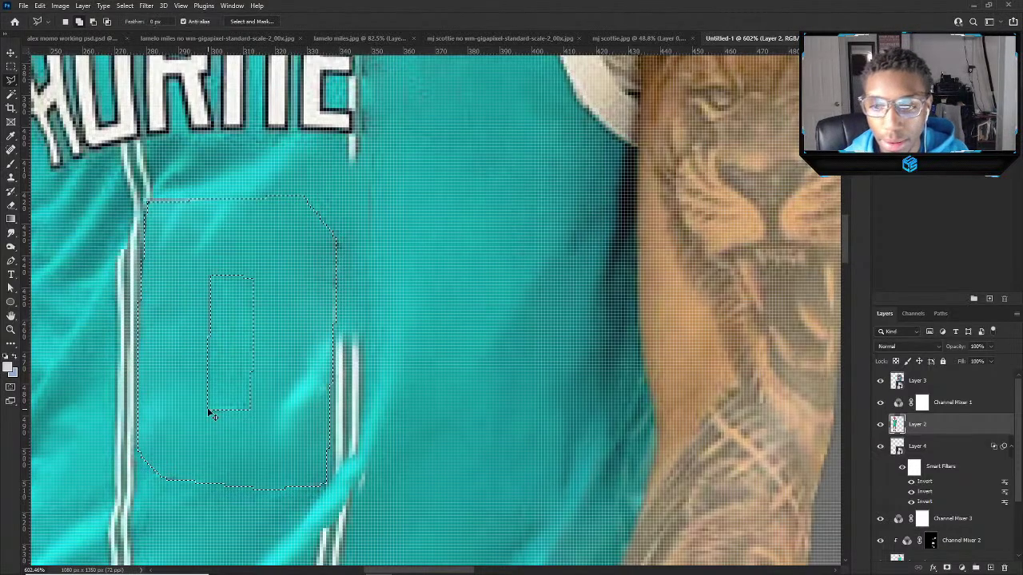
Outline the E of the lettering together with the stripe stub below it and apply a Content-Aware fill.
{"action": "scroll", "coordinate": [207, 407], "scroll_direction": "down", "scroll_amount": 5}
{"action": "scroll", "coordinate": [110, 346], "scroll_direction": "up", "scroll_amount": 3}
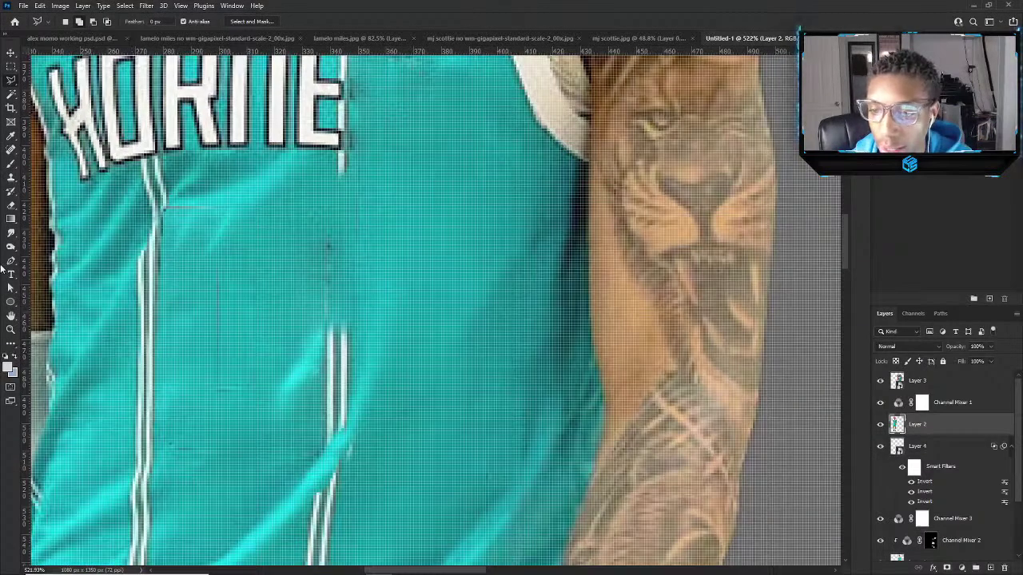
{"action": "scroll", "coordinate": [284, 336], "scroll_direction": "down", "scroll_amount": 3}
{"action": "scroll", "coordinate": [248, 343], "scroll_direction": "up", "scroll_amount": 2}
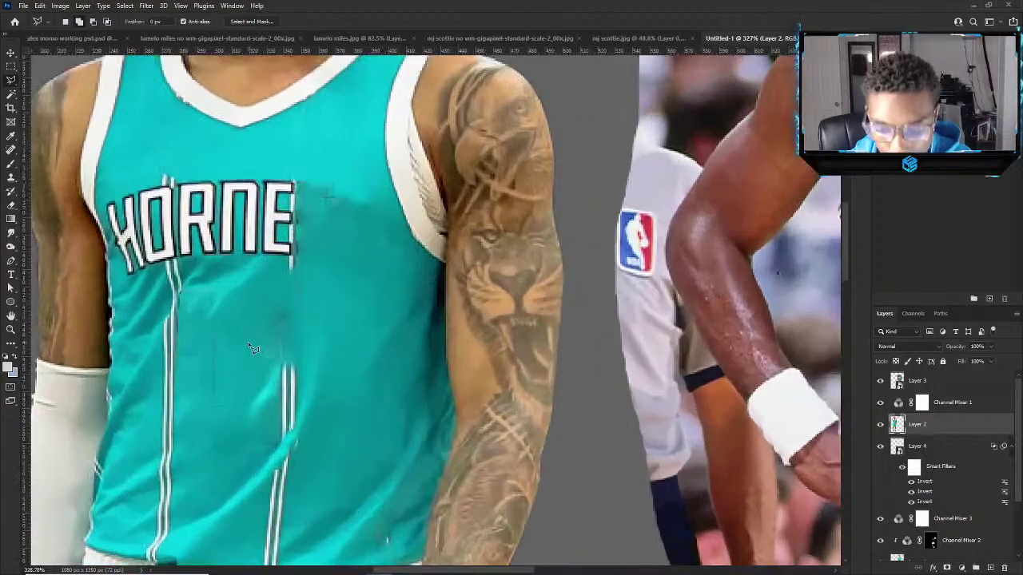
{"action": "scroll", "coordinate": [276, 344], "scroll_direction": "up", "scroll_amount": 2}
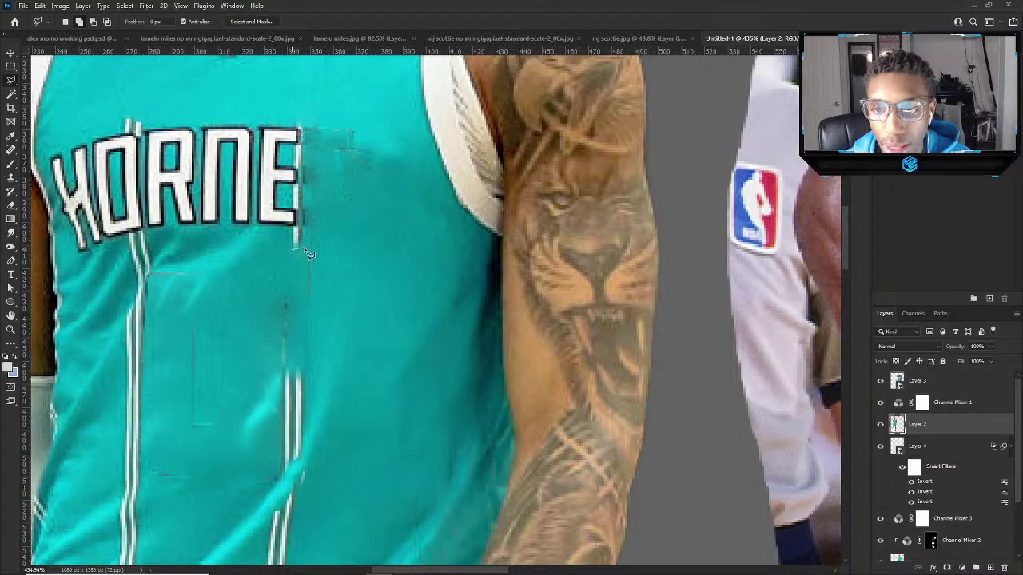
{"action": "mouse_move", "coordinate": [312, 137]}
{"action": "left_mouse_down"}
{"action": "mouse_move", "coordinate": [258, 128]}
{"action": "mouse_move", "coordinate": [258, 232]}
{"action": "mouse_move", "coordinate": [297, 245]}
{"action": "left_mouse_up"}
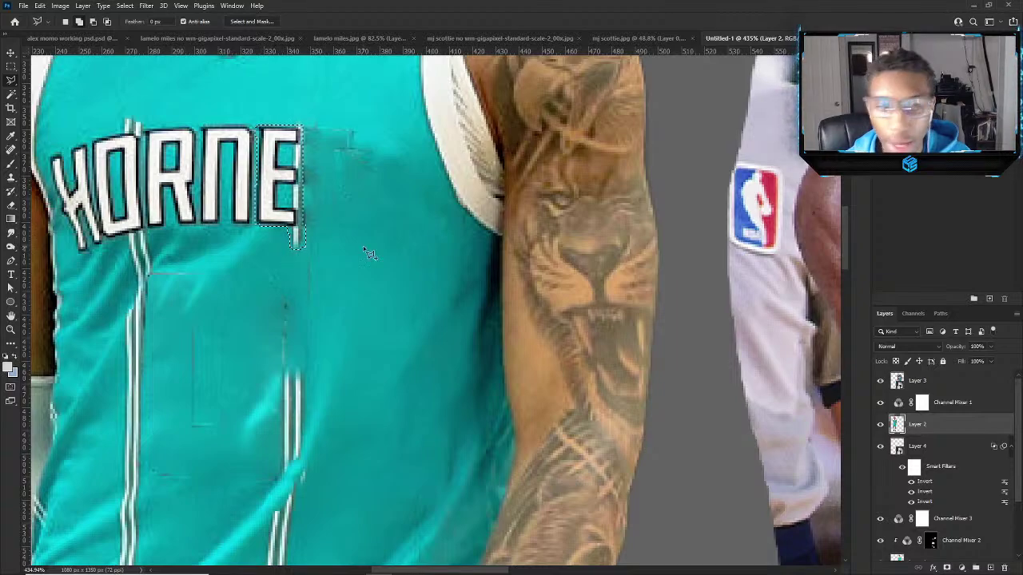
{"action": "key", "text": "shift+BackSpace"}
{"action": "key", "text": "Return"}
Cover the white remainder of the E with sampled teal fabric using the Clone Stamp, and deselect.
{"action": "scroll", "coordinate": [370, 220], "scroll_direction": "left", "scroll_amount": 1}
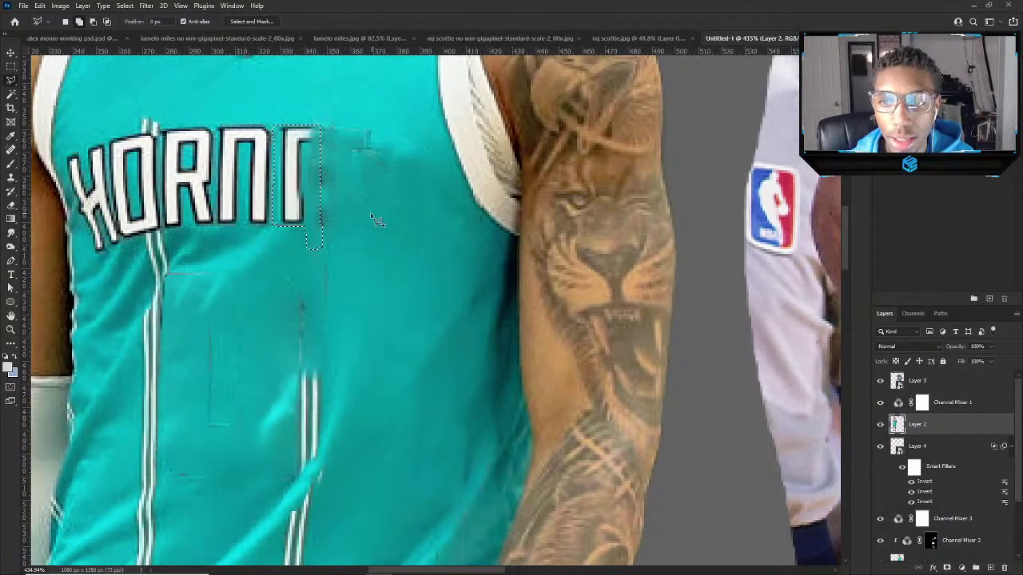
{"action": "key", "text": "s"}
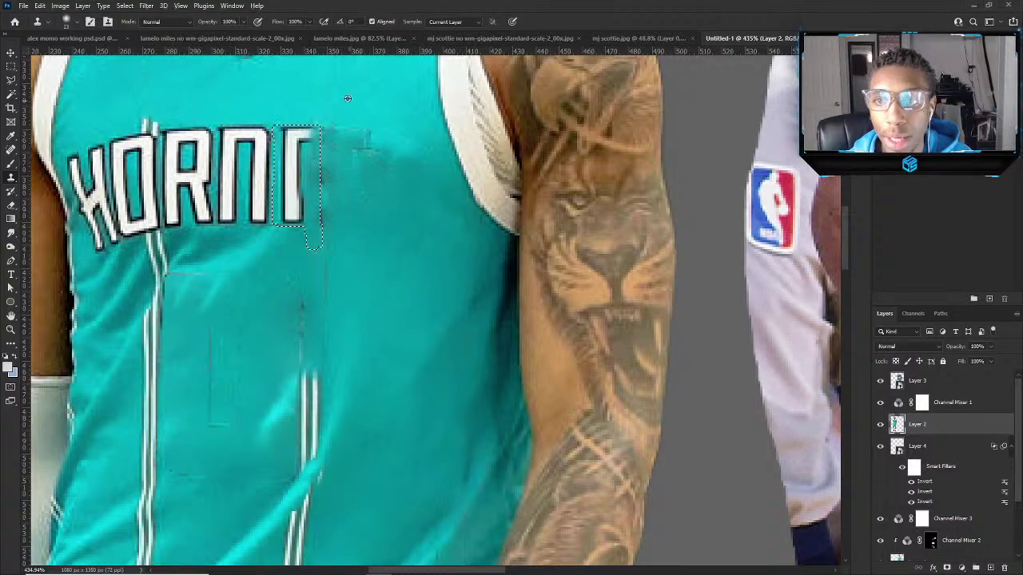
{"action": "left_click", "coordinate": [347, 98], "text": "alt"}
{"action": "mouse_move", "coordinate": [296, 144]}
{"action": "left_mouse_down"}
{"action": "mouse_move", "coordinate": [324, 116]}
{"action": "mouse_move", "coordinate": [318, 176]}
{"action": "mouse_move", "coordinate": [301, 211]}
{"action": "mouse_move", "coordinate": [289, 171]}
{"action": "mouse_move", "coordinate": [289, 181]}
{"action": "mouse_move", "coordinate": [328, 89]}
{"action": "mouse_move", "coordinate": [295, 175]}
{"action": "left_mouse_up"}
{"action": "right_click", "coordinate": [331, 96], "text": "alt"}
{"action": "left_click", "coordinate": [357, 158], "text": "alt"}
{"action": "key", "text": "ctrl+z"}
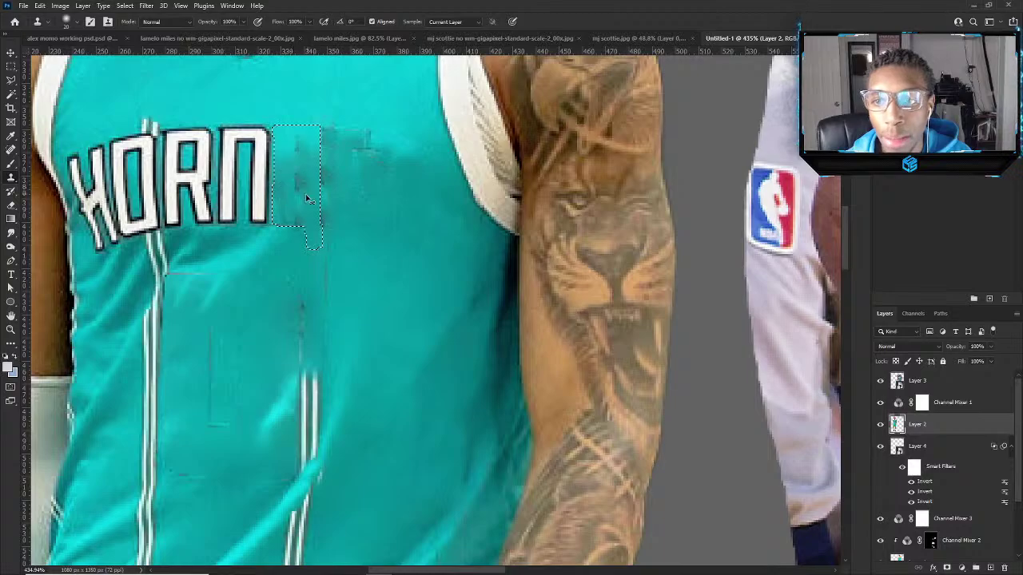
{"action": "key", "text": "ctrl+d"}
{"action": "scroll", "coordinate": [308, 199], "scroll_direction": "down", "scroll_amount": 6}
{"action": "scroll", "coordinate": [214, 182], "scroll_direction": "up", "scroll_amount": 6}
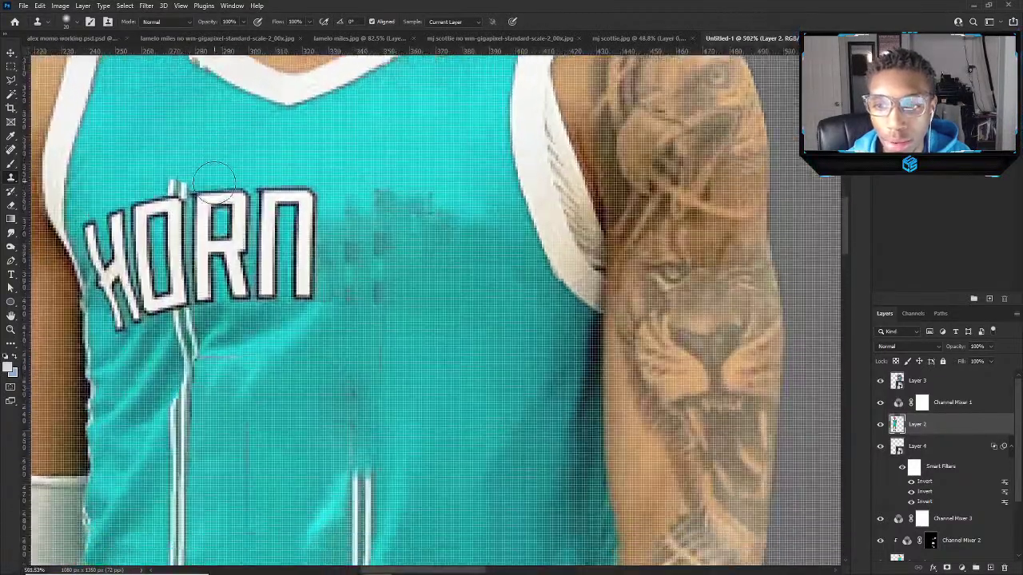
Outline the long section of the left double stripe on the lower jersey, remove it with a Content-Aware fill, and deselect.
{"action": "scroll", "coordinate": [214, 182], "scroll_direction": "down", "scroll_amount": 4}
{"action": "left_click", "coordinate": [11, 79]}
{"action": "scroll", "coordinate": [264, 370], "scroll_direction": "down", "scroll_amount": 2}
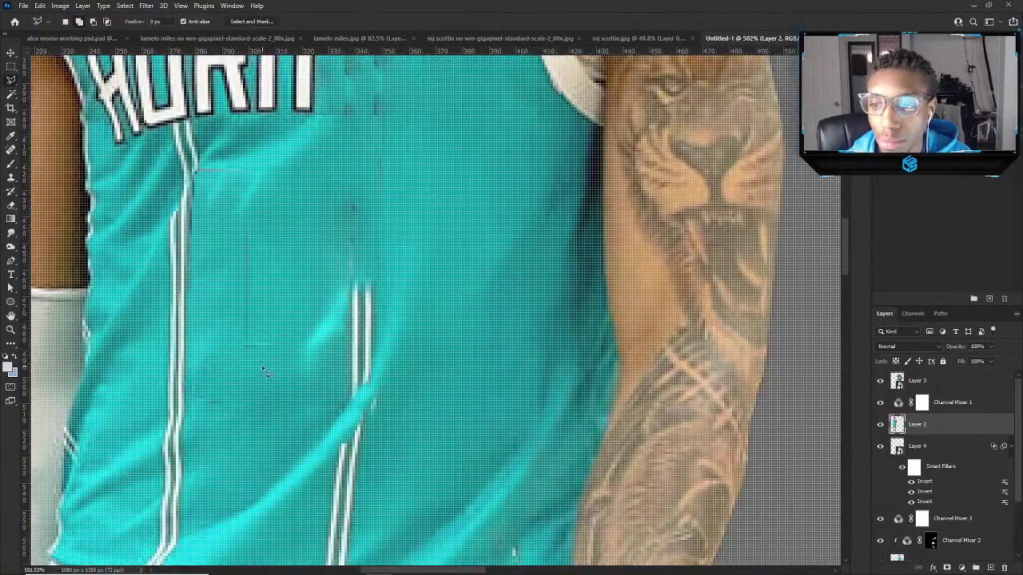
{"action": "mouse_move", "coordinate": [195, 411]}
{"action": "left_mouse_down"}
{"action": "mouse_move", "coordinate": [187, 201]}
{"action": "mouse_move", "coordinate": [171, 218]}
{"action": "mouse_move", "coordinate": [161, 460]}
{"action": "mouse_move", "coordinate": [173, 467]}
{"action": "mouse_move", "coordinate": [194, 454]}
{"action": "mouse_move", "coordinate": [192, 424]}
{"action": "left_mouse_up"}
{"action": "key", "text": "shift+BackSpace"}
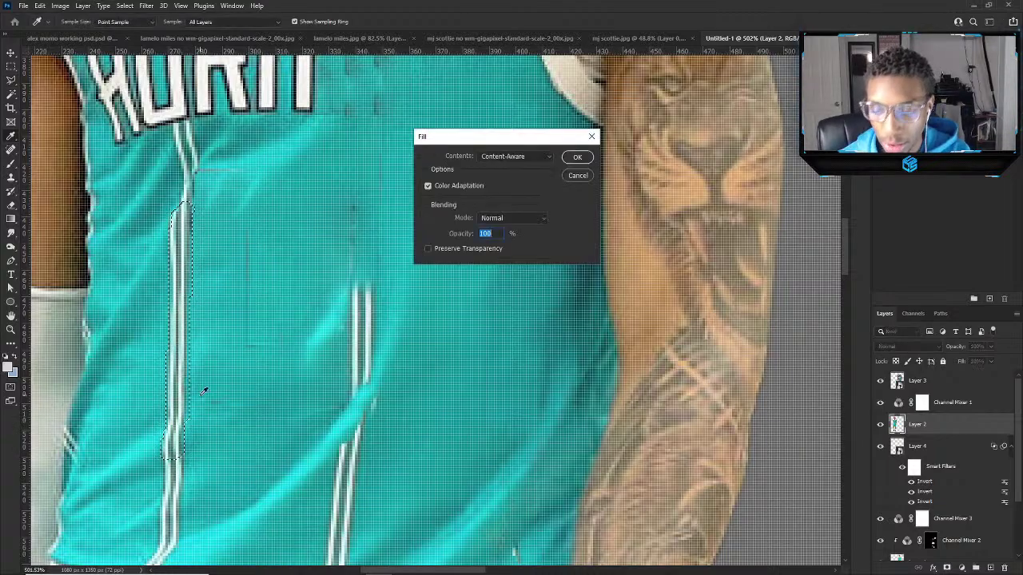
{"action": "key", "text": "Return"}
{"action": "key", "text": "ctrl+d"}
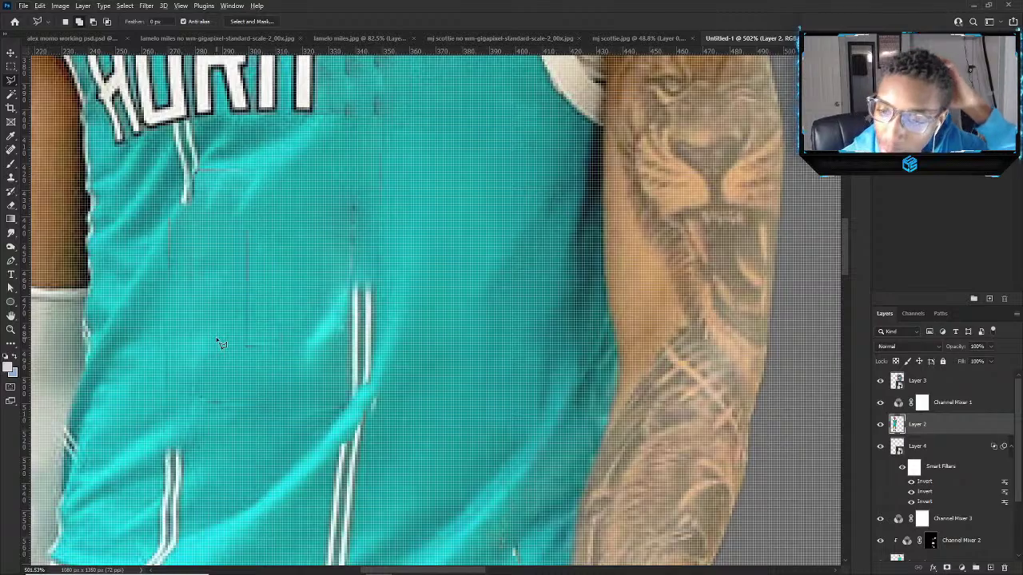
Clone sampled teal fabric over the upper part of the left stripe's remaining section near the jersey hem.
{"action": "scroll", "coordinate": [159, 262], "scroll_direction": "up", "scroll_amount": 2}
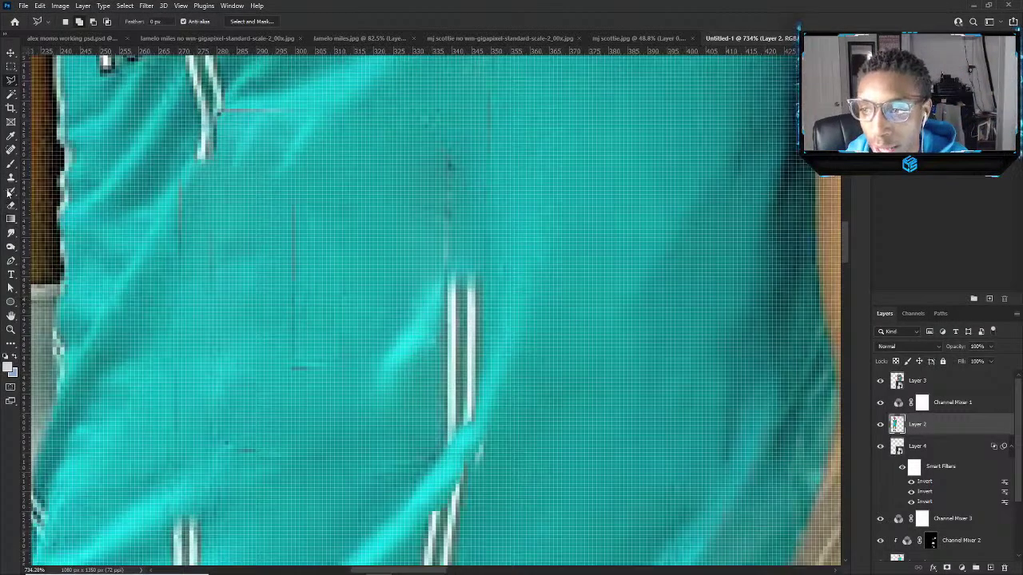
{"action": "left_click", "coordinate": [11, 177]}
{"action": "left_click", "coordinate": [171, 361], "text": "alt"}
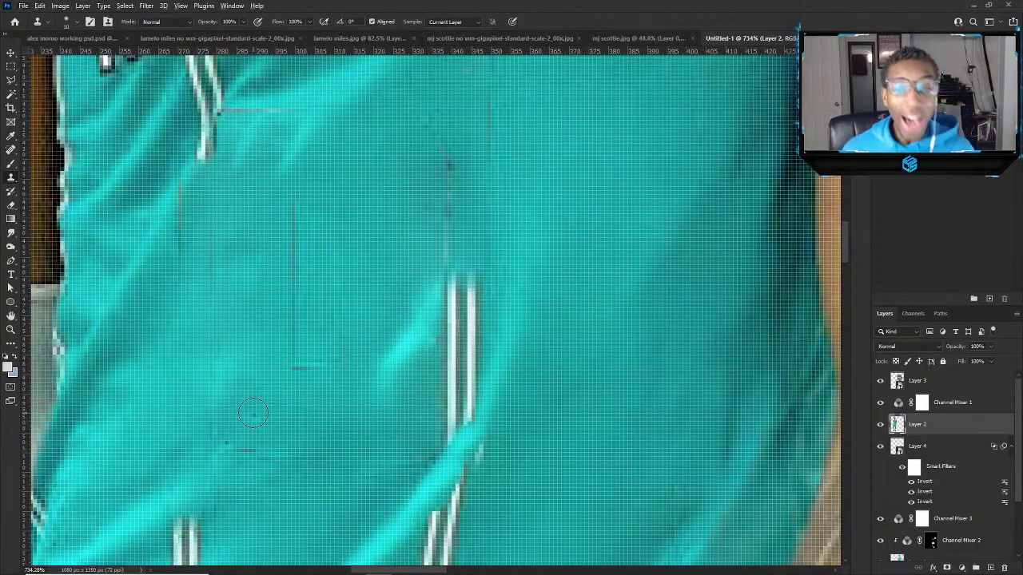
{"action": "scroll", "coordinate": [253, 413], "scroll_direction": "down", "scroll_amount": 1}
{"action": "mouse_move", "coordinate": [379, 565]}
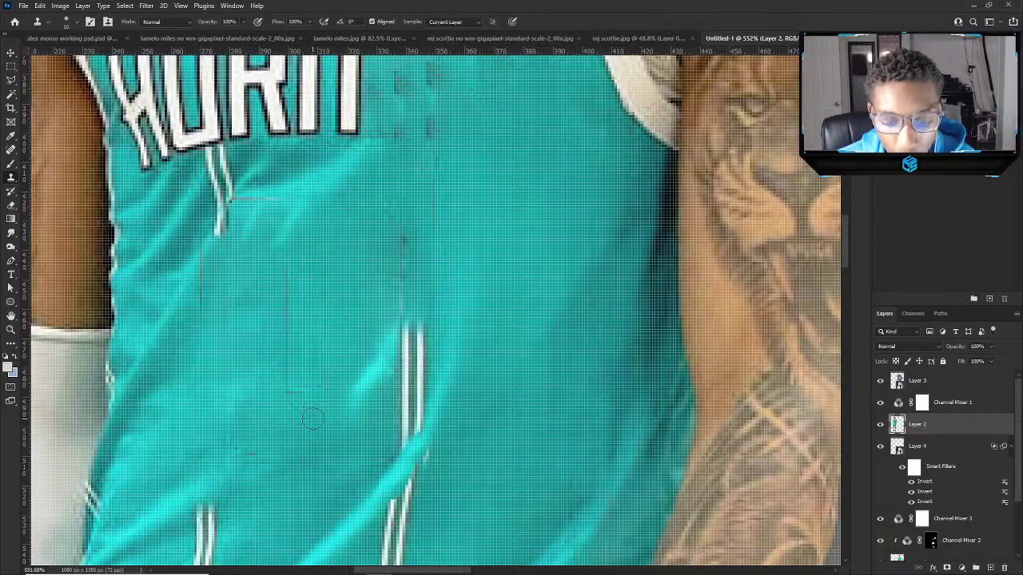
{"action": "scroll", "coordinate": [249, 475], "scroll_direction": "up", "scroll_amount": 1}
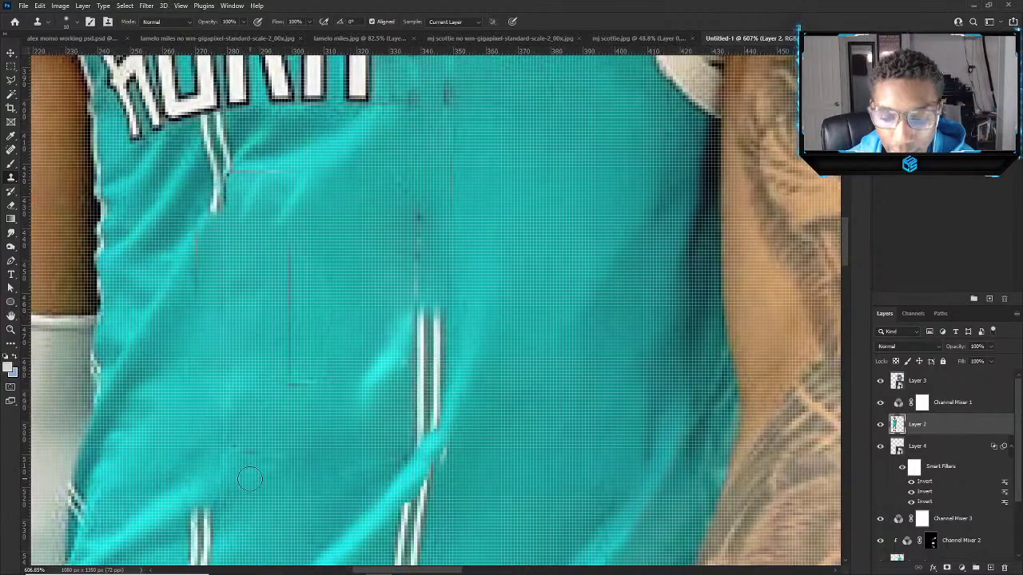
{"action": "scroll", "coordinate": [246, 480], "scroll_direction": "down", "scroll_amount": 1}
{"action": "scroll", "coordinate": [234, 489], "scroll_direction": "down", "scroll_amount": 4}
{"action": "scroll", "coordinate": [132, 503], "scroll_direction": "up", "scroll_amount": 3}
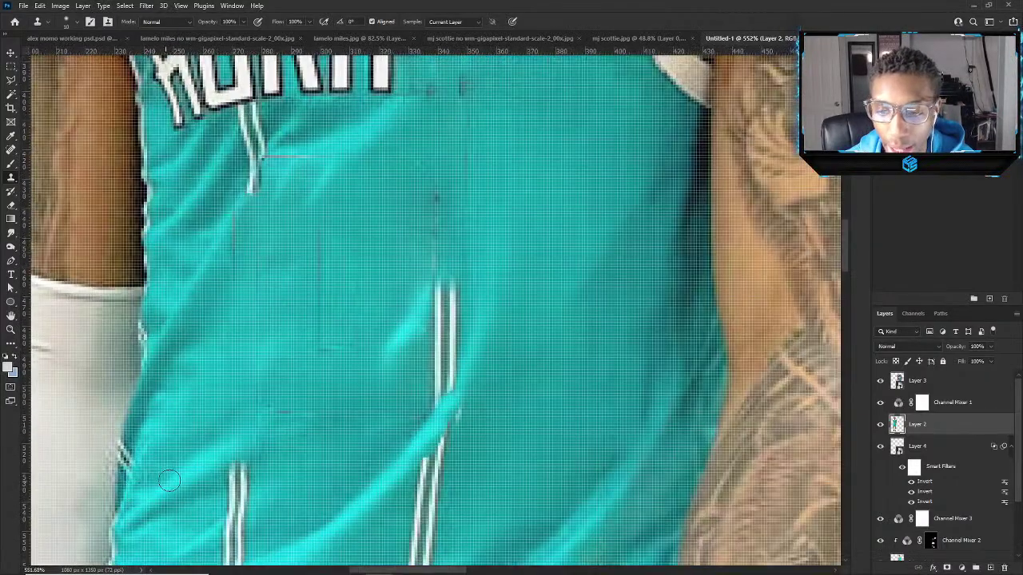
{"action": "scroll", "coordinate": [169, 479], "scroll_direction": "down", "scroll_amount": 1}
{"action": "scroll", "coordinate": [256, 476], "scroll_direction": "up", "scroll_amount": 3}
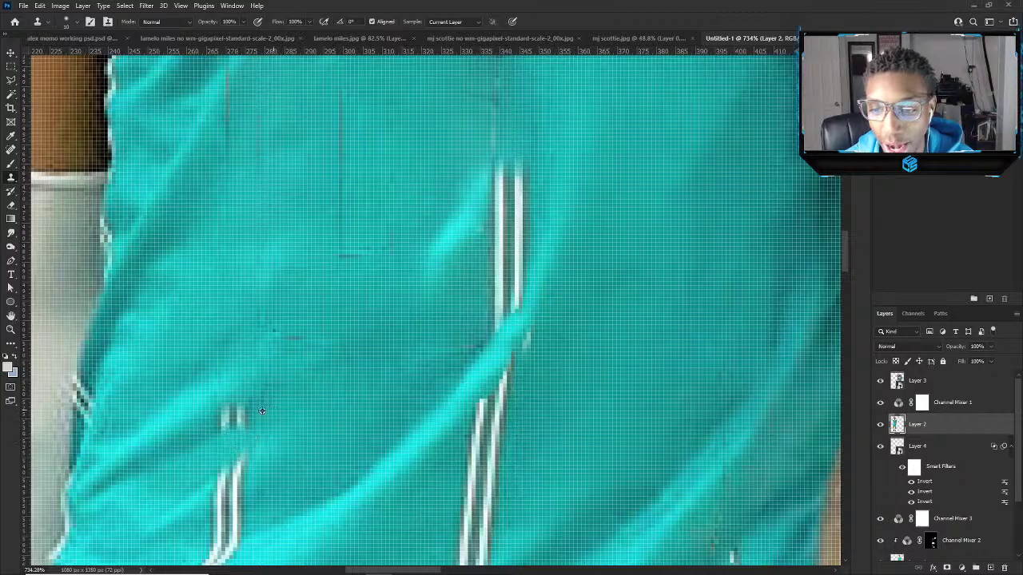
{"action": "mouse_move", "coordinate": [223, 421]}
{"action": "left_mouse_down"}
{"action": "mouse_move", "coordinate": [304, 400]}
{"action": "mouse_move", "coordinate": [263, 430]}
{"action": "mouse_move", "coordinate": [266, 472]}
{"action": "mouse_move", "coordinate": [256, 472]}
{"action": "mouse_move", "coordinate": [258, 451]}
{"action": "mouse_move", "coordinate": [236, 436]}
{"action": "left_mouse_up"}
{"action": "scroll", "coordinate": [258, 473], "scroll_direction": "down", "scroll_amount": 1}
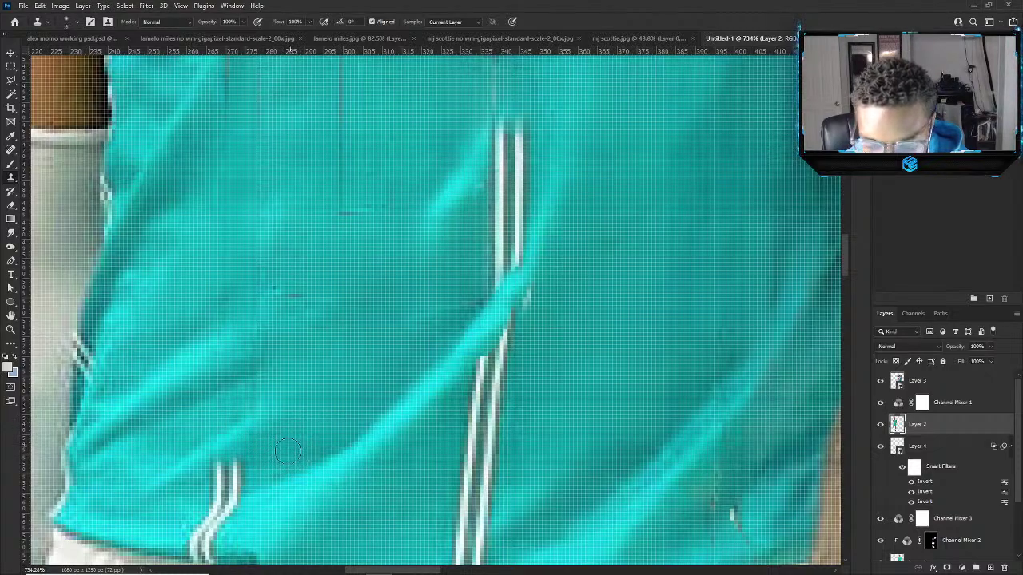
Cover the curved lower end of the left stripe down to the waistband with cloned teal fabric.
{"action": "mouse_move", "coordinate": [230, 509]}
{"action": "left_mouse_down"}
{"action": "mouse_move", "coordinate": [245, 484]}
{"action": "mouse_move", "coordinate": [212, 502]}
{"action": "mouse_move", "coordinate": [206, 484]}
{"action": "mouse_move", "coordinate": [238, 463]}
{"action": "mouse_move", "coordinate": [221, 479]}
{"action": "mouse_move", "coordinate": [234, 441]}
{"action": "mouse_move", "coordinate": [196, 477]}
{"action": "mouse_move", "coordinate": [155, 485]}
{"action": "mouse_move", "coordinate": [185, 485]}
{"action": "mouse_move", "coordinate": [186, 476]}
{"action": "mouse_move", "coordinate": [171, 489]}
{"action": "mouse_move", "coordinate": [214, 489]}
{"action": "left_mouse_up"}
{"action": "scroll", "coordinate": [220, 473], "scroll_direction": "down", "scroll_amount": 2}
{"action": "left_click", "coordinate": [155, 486], "text": "alt"}
{"action": "scroll", "coordinate": [251, 472], "scroll_direction": "down", "scroll_amount": 5}
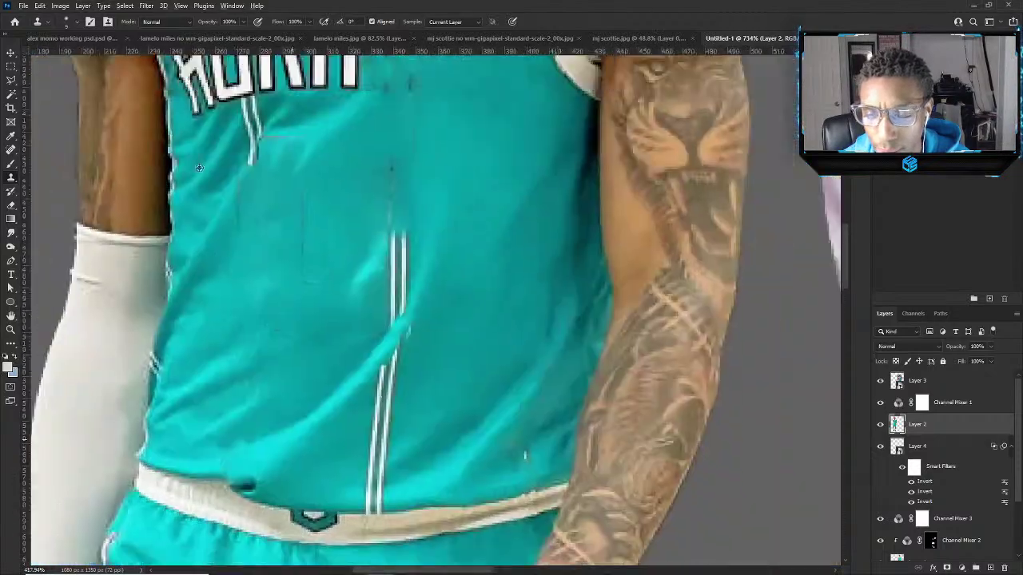
Clone teal fabric over the lower part of the central stripe's left line, just above the diagonal fold.
{"action": "scroll", "coordinate": [386, 395], "scroll_direction": "up", "scroll_amount": 6}
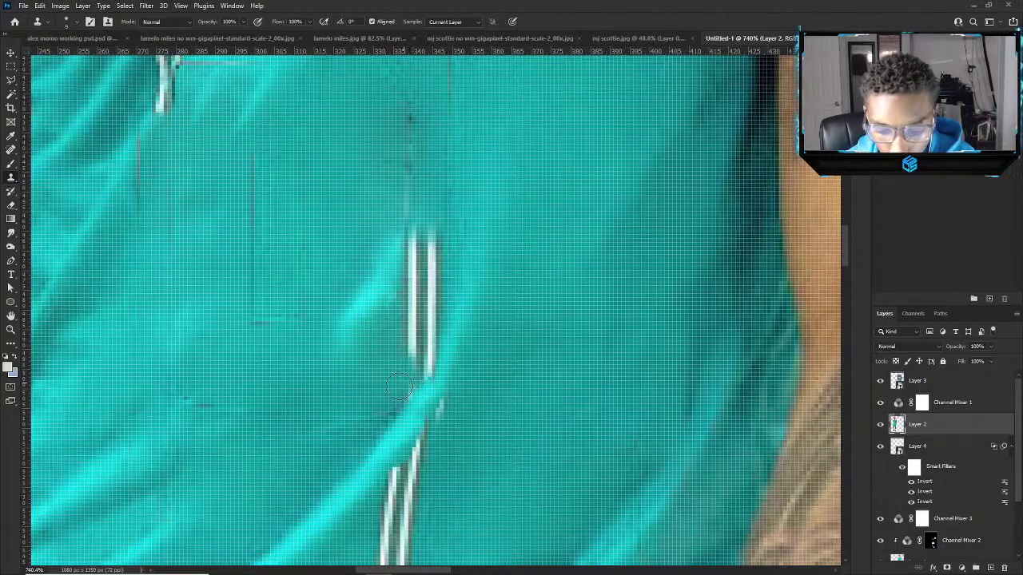
{"action": "scroll", "coordinate": [390, 433], "scroll_direction": "down", "scroll_amount": 1}
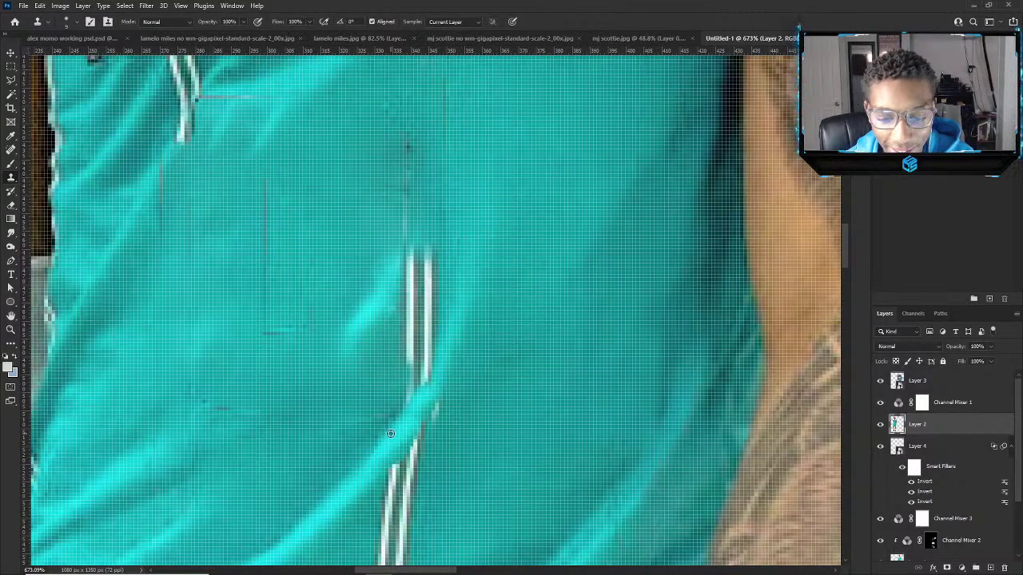
{"action": "scroll", "coordinate": [390, 433], "scroll_direction": "down", "scroll_amount": 2}
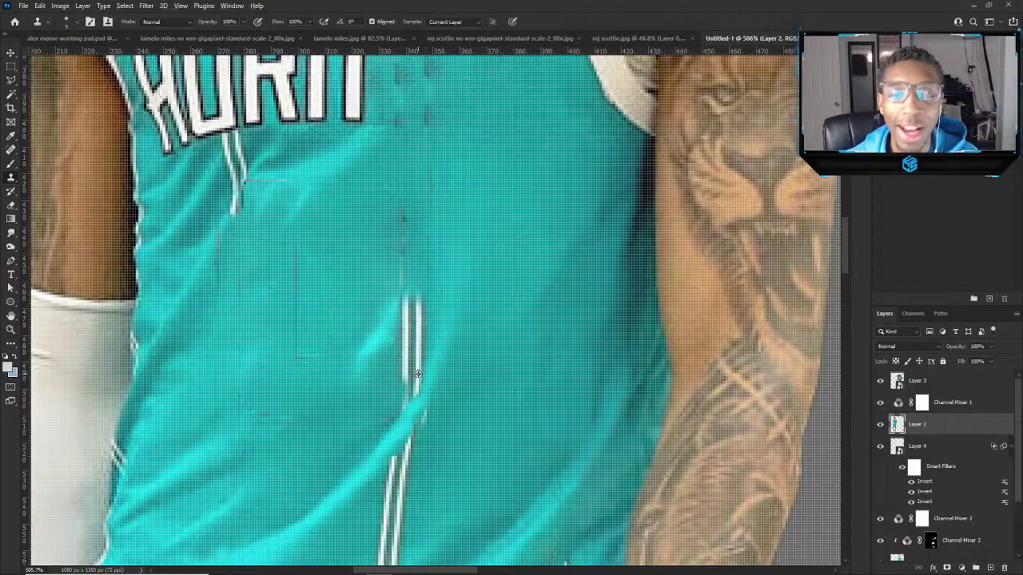
{"action": "scroll", "coordinate": [411, 356], "scroll_direction": "up", "scroll_amount": 3}
{"action": "scroll", "coordinate": [405, 243], "scroll_direction": "up", "scroll_amount": 3}
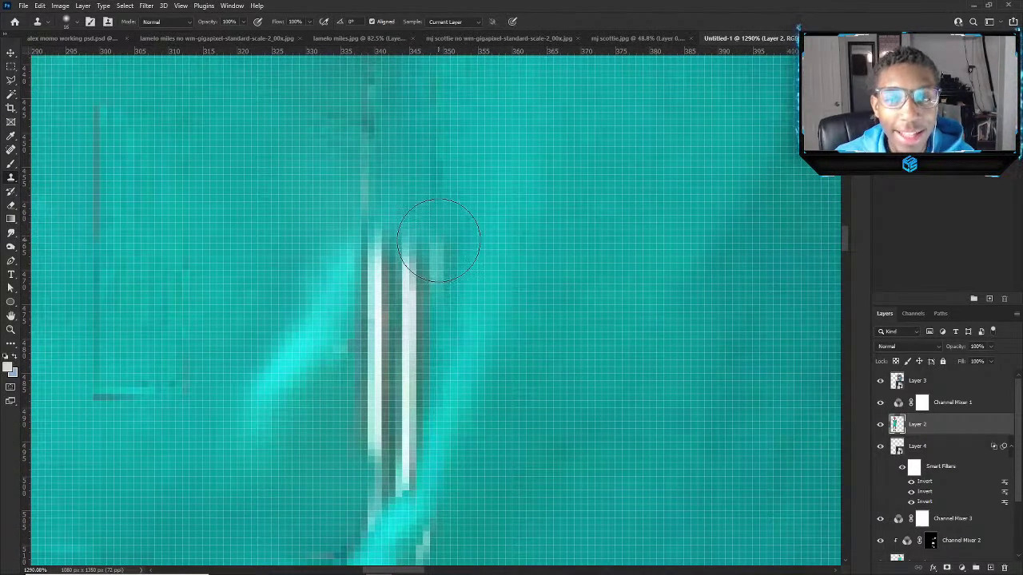
{"action": "mouse_move", "coordinate": [430, 250]}
{"action": "left_mouse_down"}
{"action": "mouse_move", "coordinate": [434, 228]}
{"action": "mouse_move", "coordinate": [441, 243]}
{"action": "left_mouse_up"}
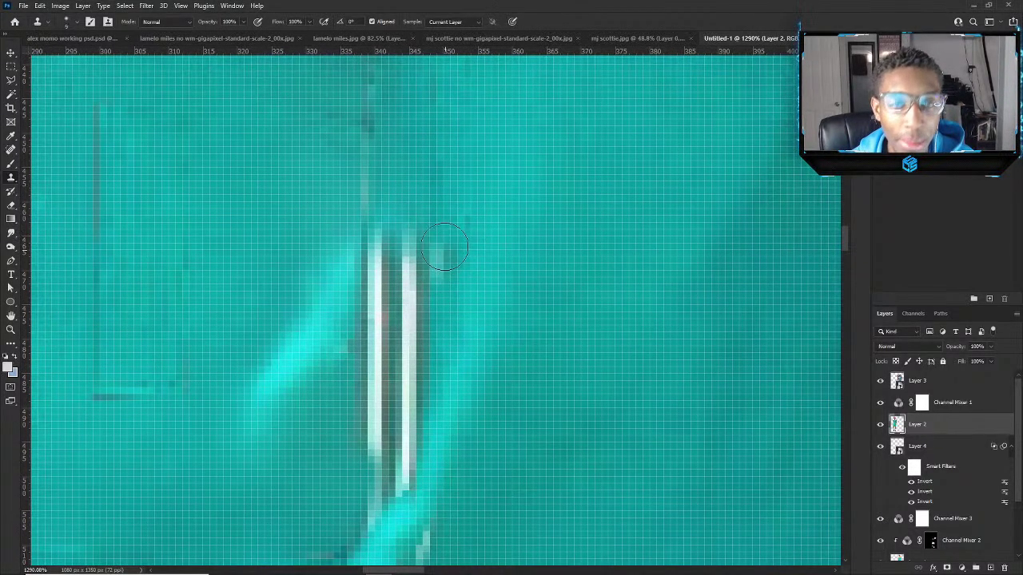
{"action": "left_click", "coordinate": [442, 243]}
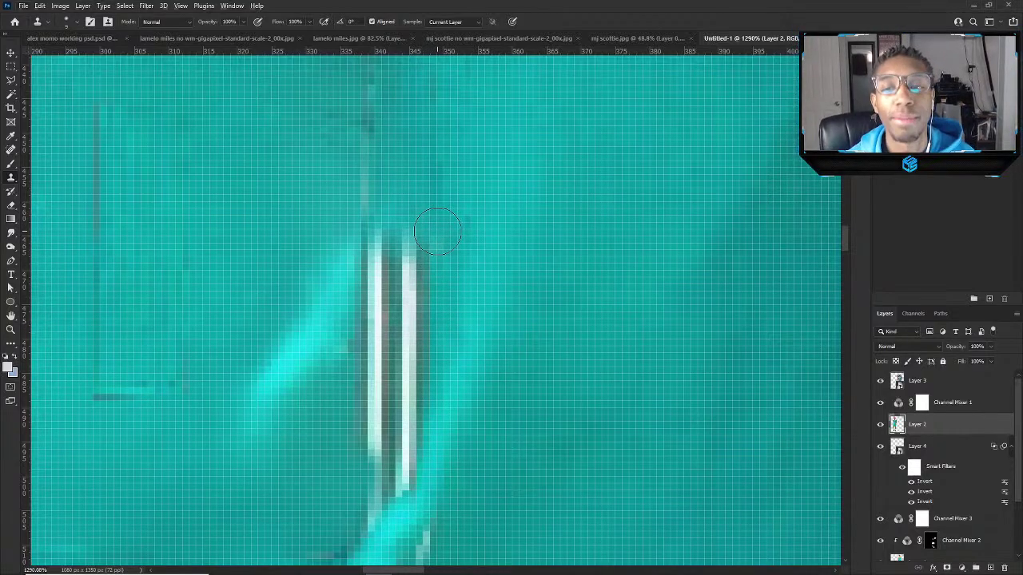
{"action": "scroll", "coordinate": [437, 240], "scroll_direction": "down", "scroll_amount": 4}
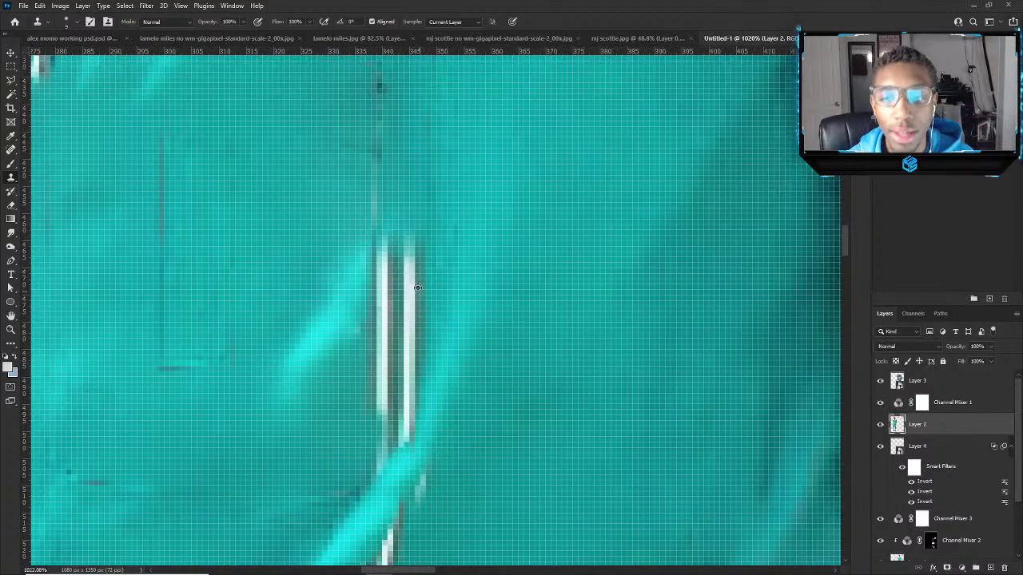
{"action": "scroll", "coordinate": [371, 332], "scroll_direction": "up", "scroll_amount": 2}
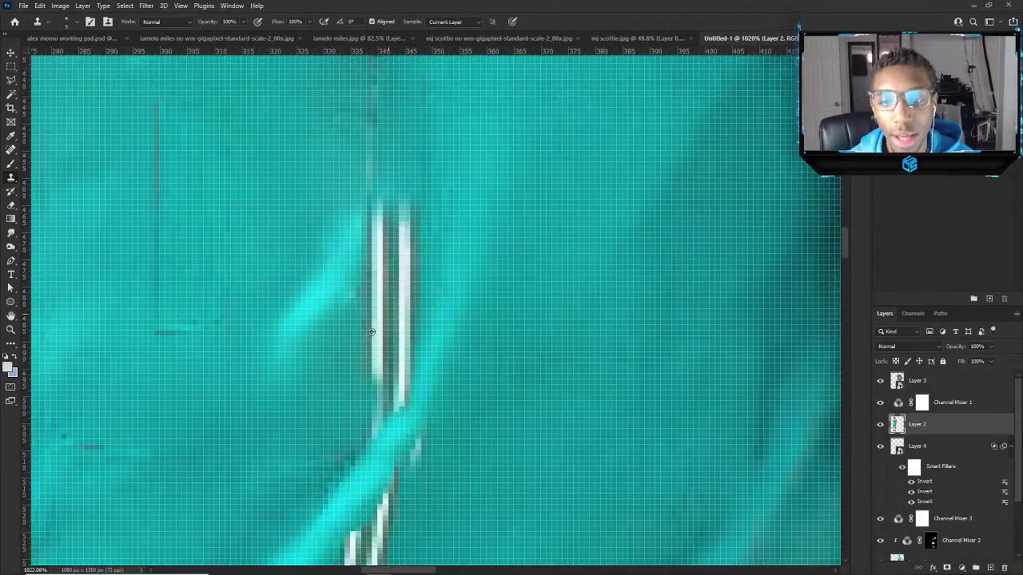
{"action": "mouse_move", "coordinate": [359, 402]}
{"action": "left_mouse_down"}
{"action": "mouse_move", "coordinate": [379, 338]}
{"action": "mouse_move", "coordinate": [379, 278]}
{"action": "left_mouse_up"}
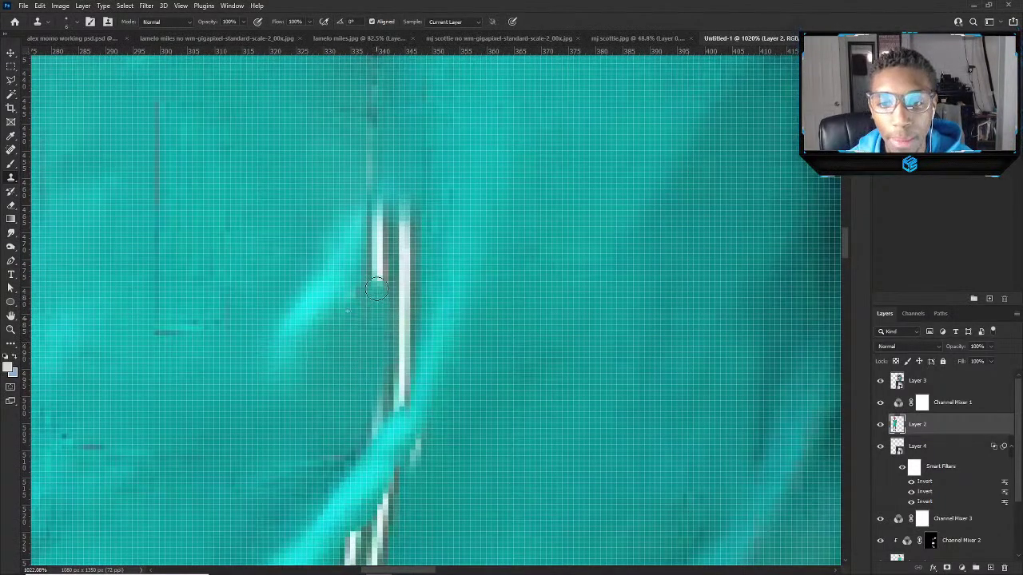
{"action": "right_click", "coordinate": [432, 205]}
{"action": "right_click", "coordinate": [418, 150], "text": "alt"}
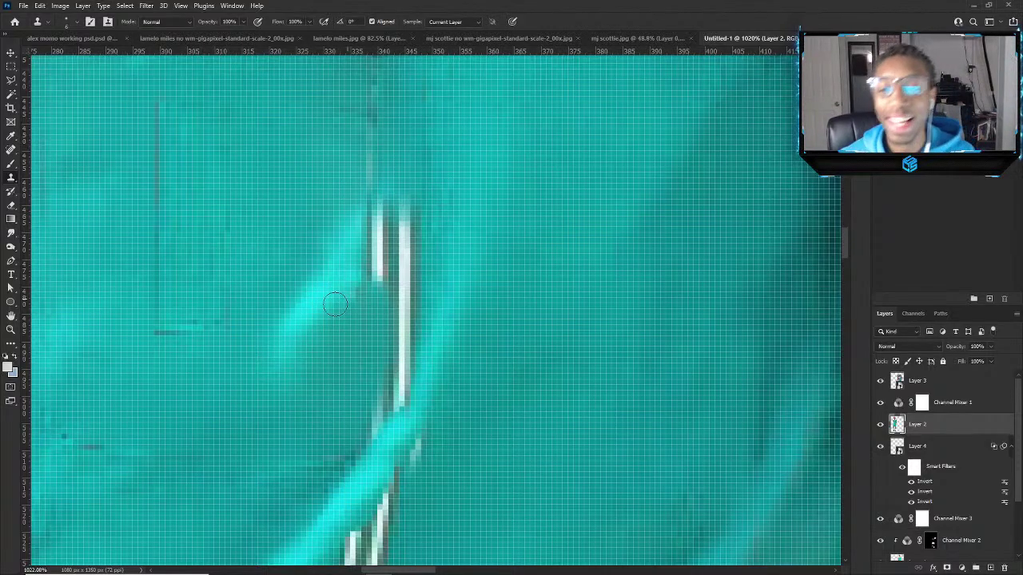
Remove the upper part of the central stripe's right line below the diagonal fold using sampled fabric and the Clone Stamp.
{"action": "scroll", "coordinate": [344, 296], "scroll_direction": "down", "scroll_amount": 5}
{"action": "scroll", "coordinate": [422, 336], "scroll_direction": "up", "scroll_amount": 2}
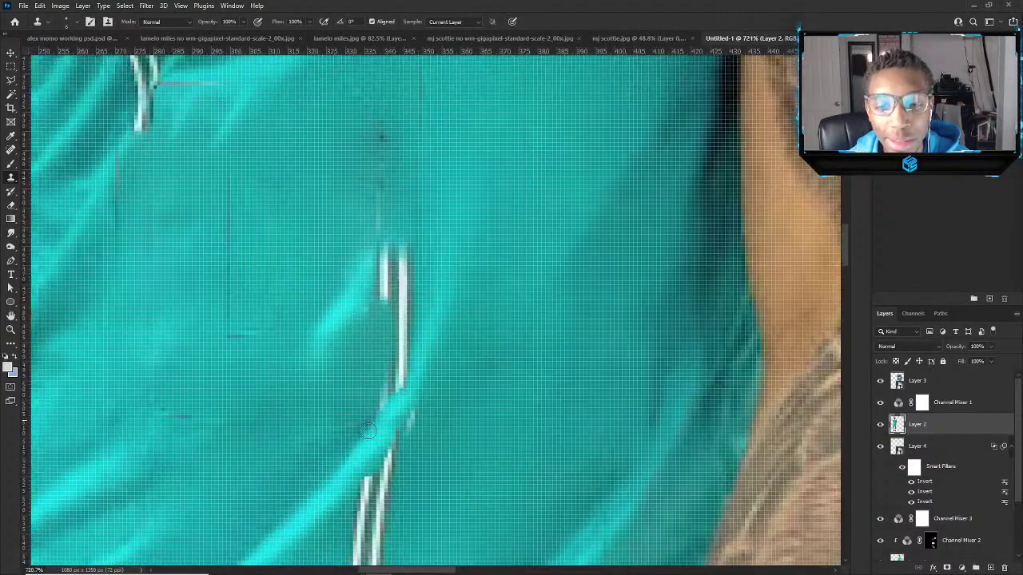
{"action": "left_click_drag", "start_coordinate": [383, 434], "coordinate": [410, 379]}
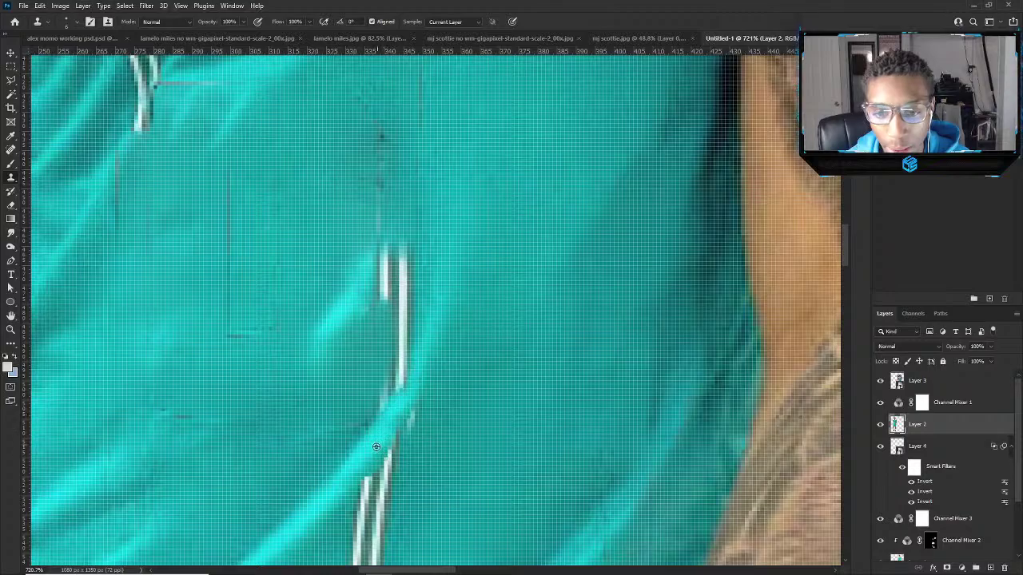
{"action": "scroll", "coordinate": [384, 447], "scroll_direction": "down", "scroll_amount": 2}
{"action": "mouse_move", "coordinate": [430, 379]}
{"action": "left_mouse_down"}
{"action": "mouse_move", "coordinate": [402, 376]}
{"action": "mouse_move", "coordinate": [383, 402]}
{"action": "mouse_move", "coordinate": [374, 428]}
{"action": "mouse_move", "coordinate": [416, 408]}
{"action": "mouse_move", "coordinate": [375, 481]}
{"action": "left_mouse_up"}
{"action": "left_click", "coordinate": [404, 389], "text": "alt"}
{"action": "scroll", "coordinate": [391, 447], "scroll_direction": "down", "scroll_amount": 2}
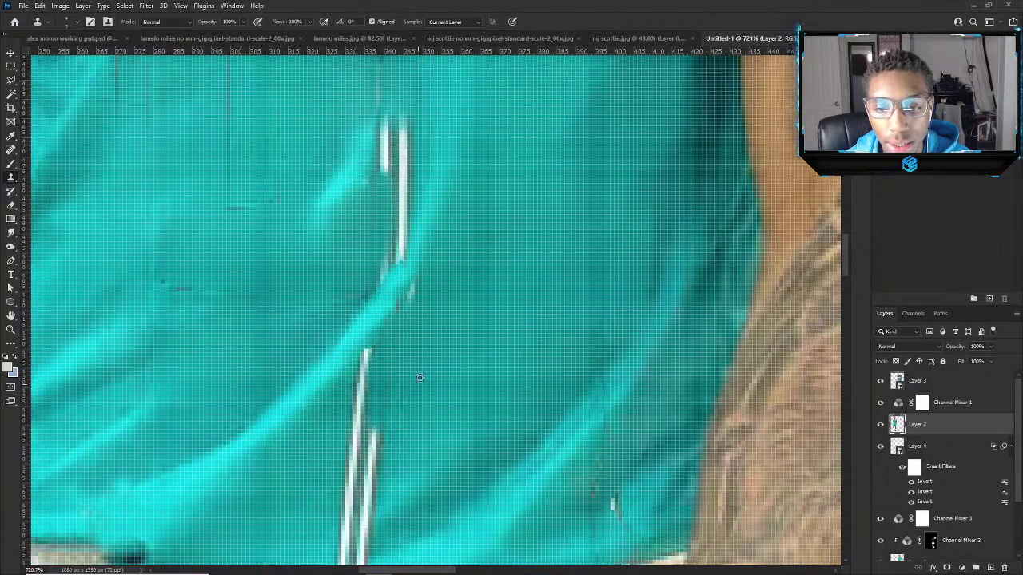
{"action": "left_click", "coordinate": [404, 380], "text": "alt"}
{"action": "left_click_drag", "start_coordinate": [377, 430], "coordinate": [373, 480]}
{"action": "scroll", "coordinate": [391, 400], "scroll_direction": "down", "scroll_amount": 1}
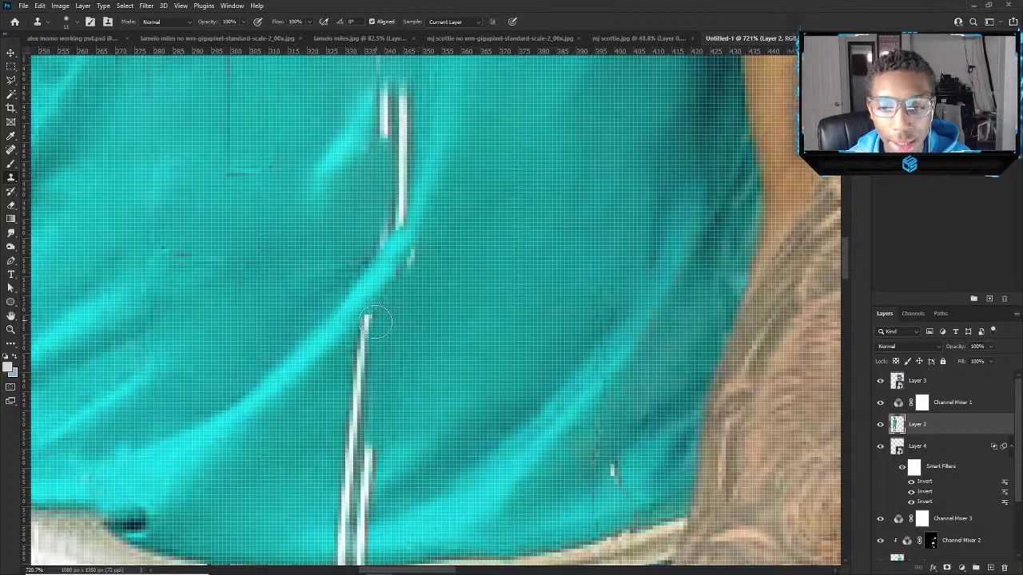
Clone over the rest of the central stripe down to the waistband, undoing the bad strokes and using a larger brush.
{"action": "mouse_move", "coordinate": [375, 323]}
{"action": "left_mouse_down"}
{"action": "mouse_move", "coordinate": [346, 427]}
{"action": "mouse_move", "coordinate": [369, 369]}
{"action": "mouse_move", "coordinate": [369, 325]}
{"action": "mouse_move", "coordinate": [368, 357]}
{"action": "mouse_move", "coordinate": [377, 353]}
{"action": "mouse_move", "coordinate": [336, 415]}
{"action": "mouse_move", "coordinate": [378, 303]}
{"action": "mouse_move", "coordinate": [354, 322]}
{"action": "mouse_move", "coordinate": [359, 386]}
{"action": "mouse_move", "coordinate": [343, 413]}
{"action": "left_mouse_up"}
{"action": "scroll", "coordinate": [370, 327], "scroll_direction": "down", "scroll_amount": 2}
{"action": "left_click", "coordinate": [374, 296], "text": "alt"}
{"action": "scroll", "coordinate": [343, 375], "scroll_direction": "down", "scroll_amount": 2}
{"action": "left_click", "coordinate": [400, 276], "text": "alt"}
{"action": "left_click", "coordinate": [322, 340], "text": "alt"}
{"action": "key", "text": "ctrl+z"}
{"action": "key", "text": "ctrl+z"}
{"action": "key", "text": "bracketright"}
{"action": "left_click", "coordinate": [383, 382], "text": "alt"}
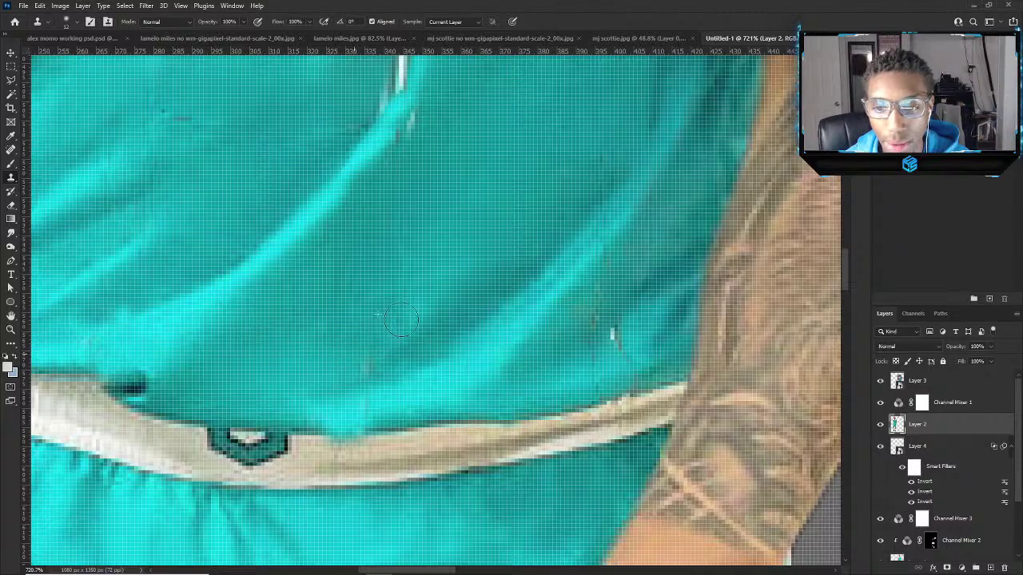
Reduce the remaining central stripe lines above the diagonal fold by painting over them with cloned teal fabric.
{"action": "scroll", "coordinate": [355, 297], "scroll_direction": "down", "scroll_amount": 7}
{"action": "scroll", "coordinate": [355, 298], "scroll_direction": "down", "scroll_amount": 2}
{"action": "scroll", "coordinate": [413, 266], "scroll_direction": "up", "scroll_amount": 4}
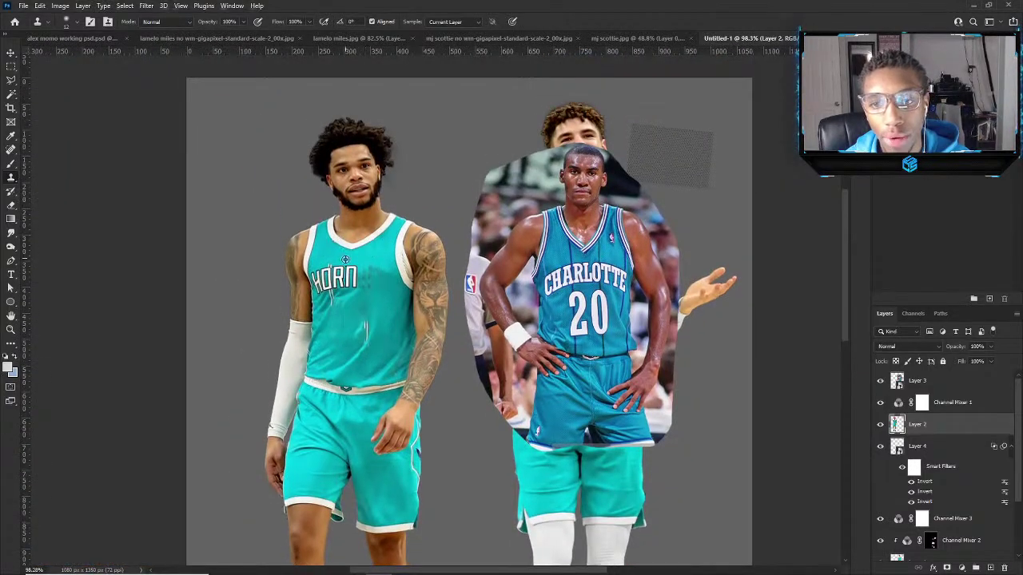
{"action": "scroll", "coordinate": [395, 435], "scroll_direction": "up", "scroll_amount": 2}
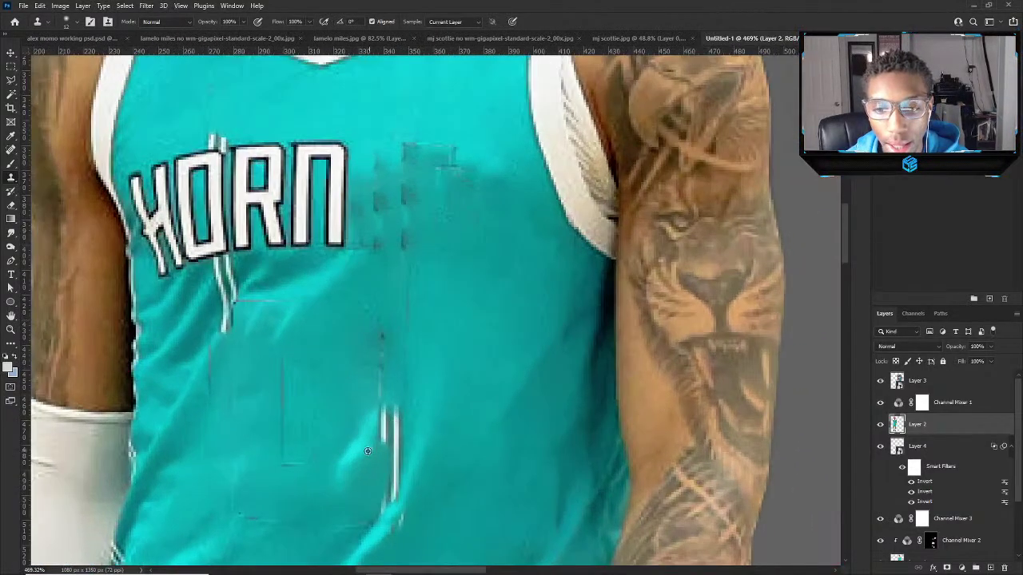
{"action": "right_click", "coordinate": [361, 435], "text": "alt"}
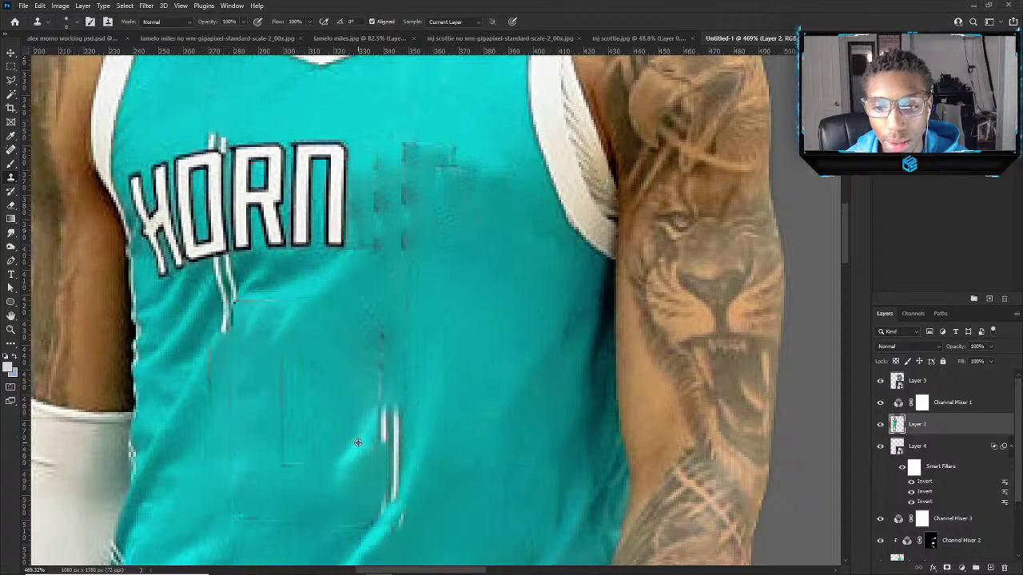
{"action": "left_click_drag", "start_coordinate": [377, 425], "coordinate": [382, 410]}
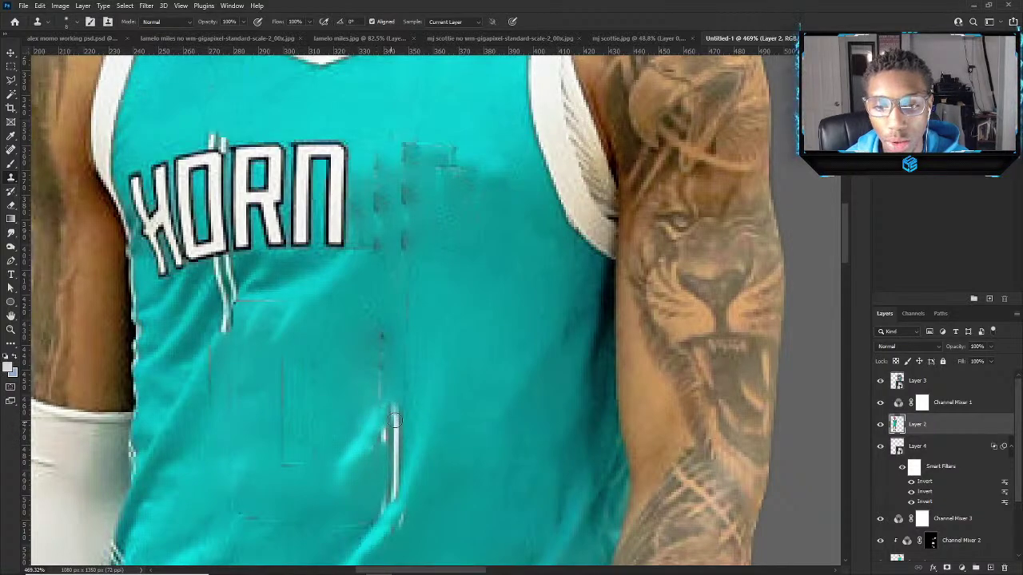
{"action": "mouse_move", "coordinate": [392, 483]}
{"action": "left_mouse_down"}
{"action": "mouse_move", "coordinate": [409, 451]}
{"action": "mouse_move", "coordinate": [364, 514]}
{"action": "mouse_move", "coordinate": [389, 484]}
{"action": "mouse_move", "coordinate": [395, 429]}
{"action": "mouse_move", "coordinate": [372, 438]}
{"action": "left_mouse_up"}
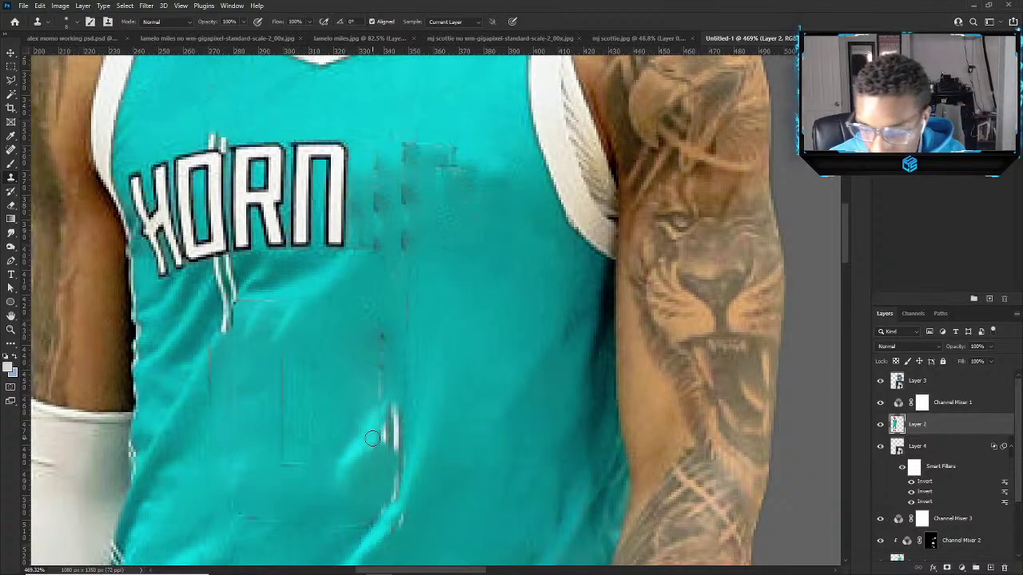
Outline the HORN lettering and the stripe stub above it with the Polygonal Lasso and apply a Content-Aware fill.
{"action": "scroll", "coordinate": [363, 415], "scroll_direction": "down", "scroll_amount": 5}
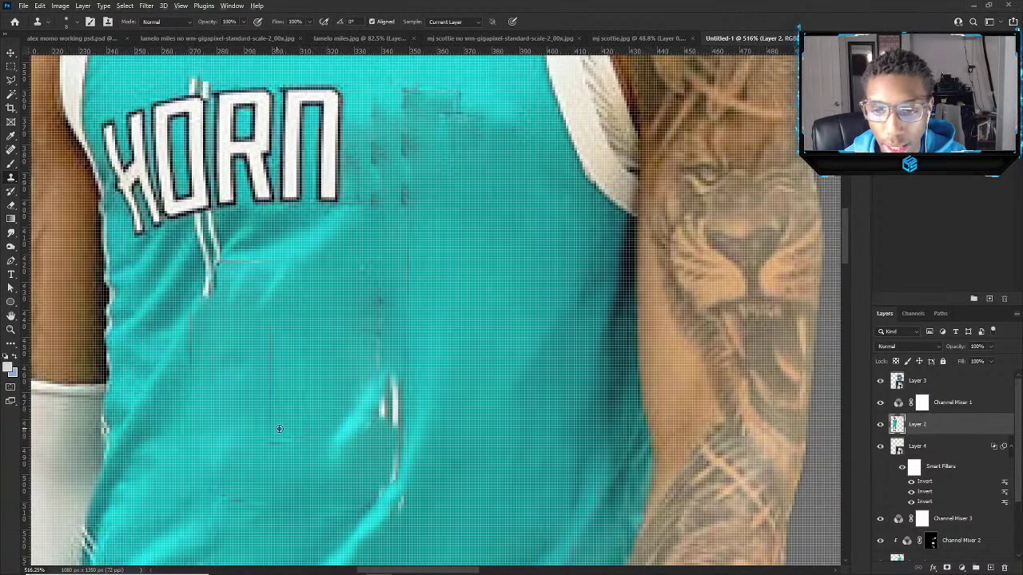
{"action": "scroll", "coordinate": [310, 341], "scroll_direction": "up", "scroll_amount": 4}
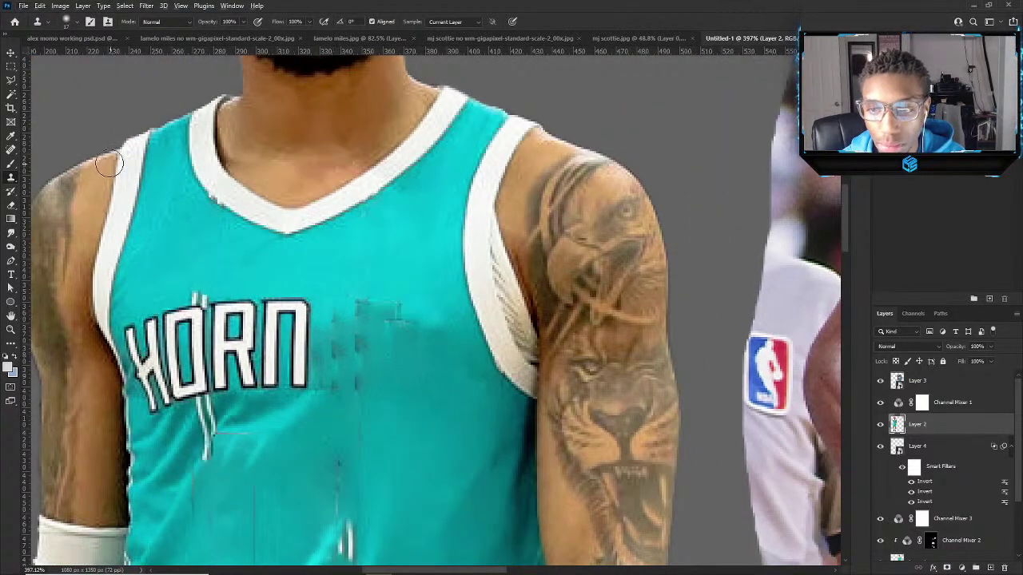
{"action": "left_click", "coordinate": [11, 80]}
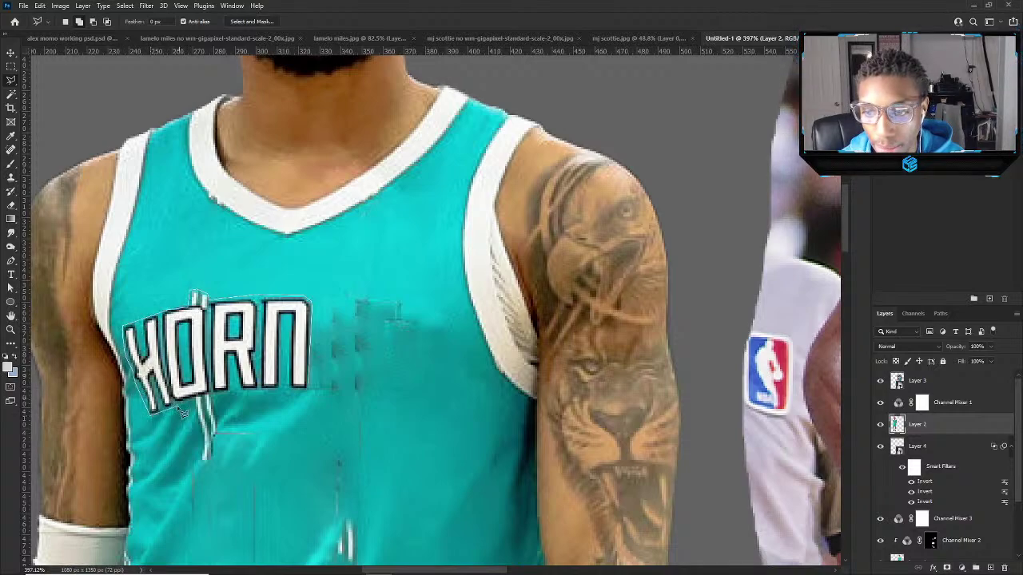
{"action": "left_click", "coordinate": [313, 389]}
{"action": "key", "text": "shift+BackSpace"}
{"action": "key", "text": "Return"}
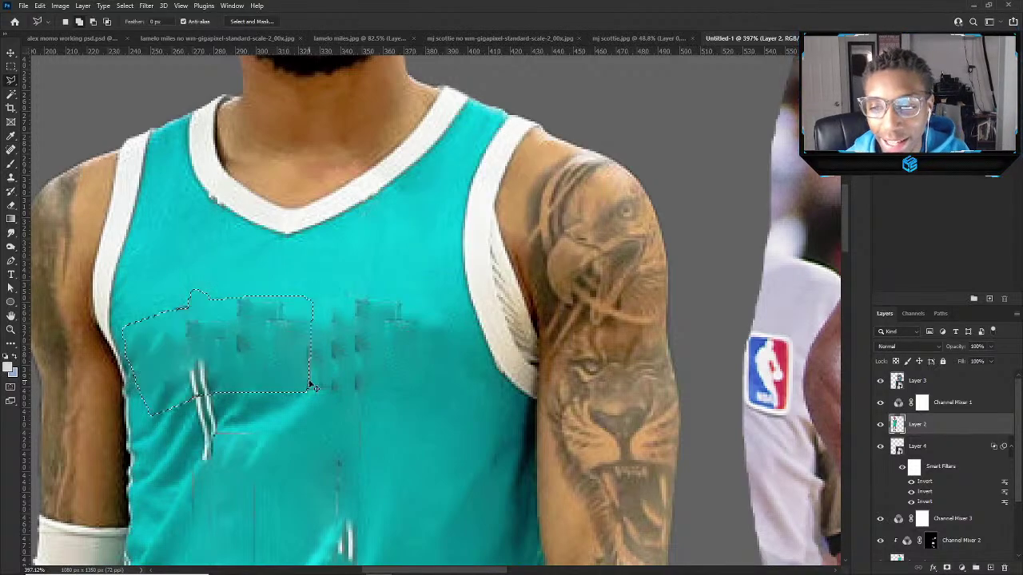
Deselect the filled HORN lettering area and inspect the fill on the chest.
{"action": "key", "text": "ctrl+d"}
{"action": "scroll", "coordinate": [313, 389], "scroll_direction": "down", "scroll_amount": 4}
{"action": "scroll", "coordinate": [306, 304], "scroll_direction": "down", "scroll_amount": 3}
{"action": "scroll", "coordinate": [229, 331], "scroll_direction": "up", "scroll_amount": 6}
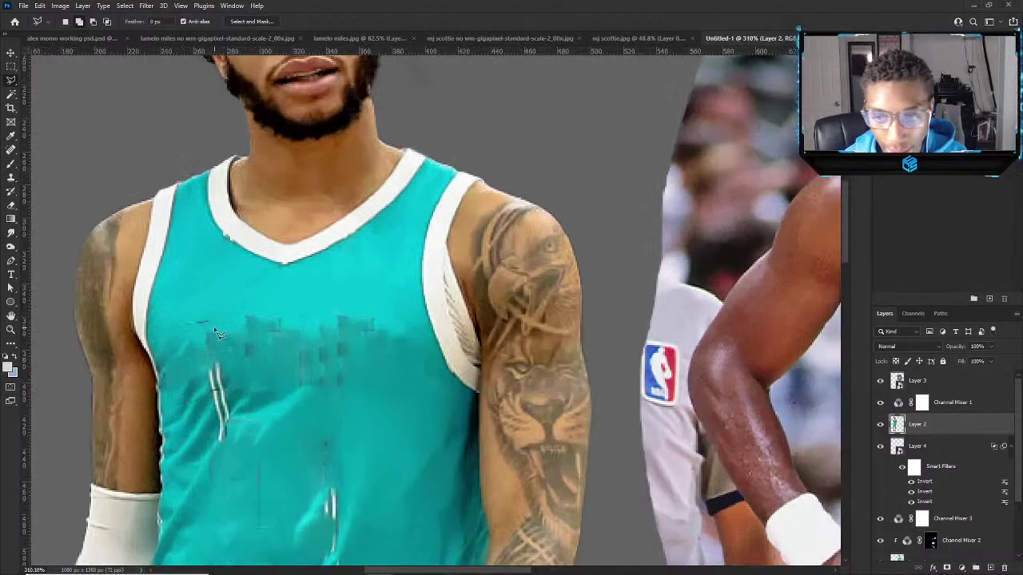
{"action": "scroll", "coordinate": [216, 332], "scroll_direction": "up", "scroll_amount": 1}
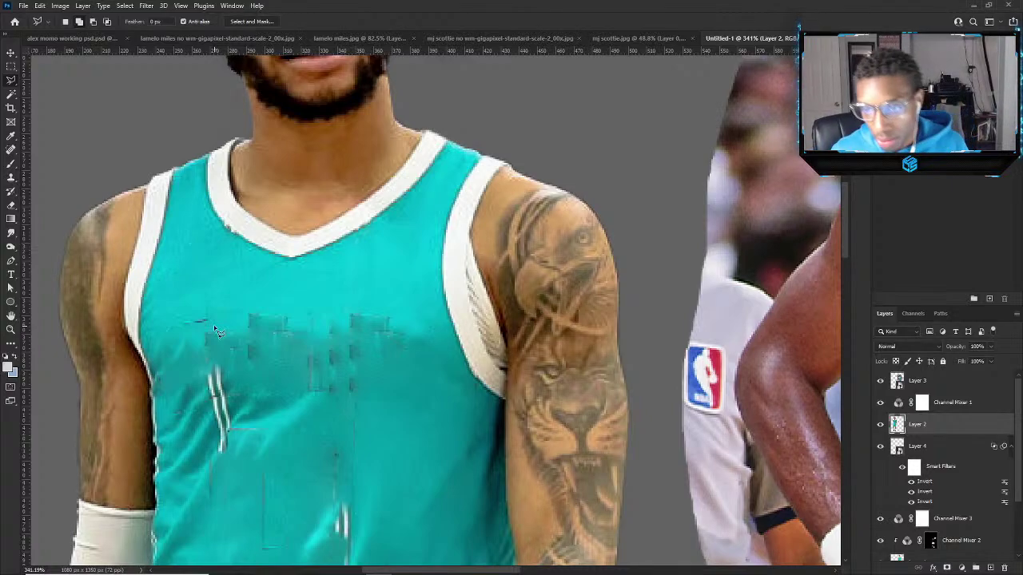
{"action": "scroll", "coordinate": [205, 334], "scroll_direction": "down", "scroll_amount": 6}
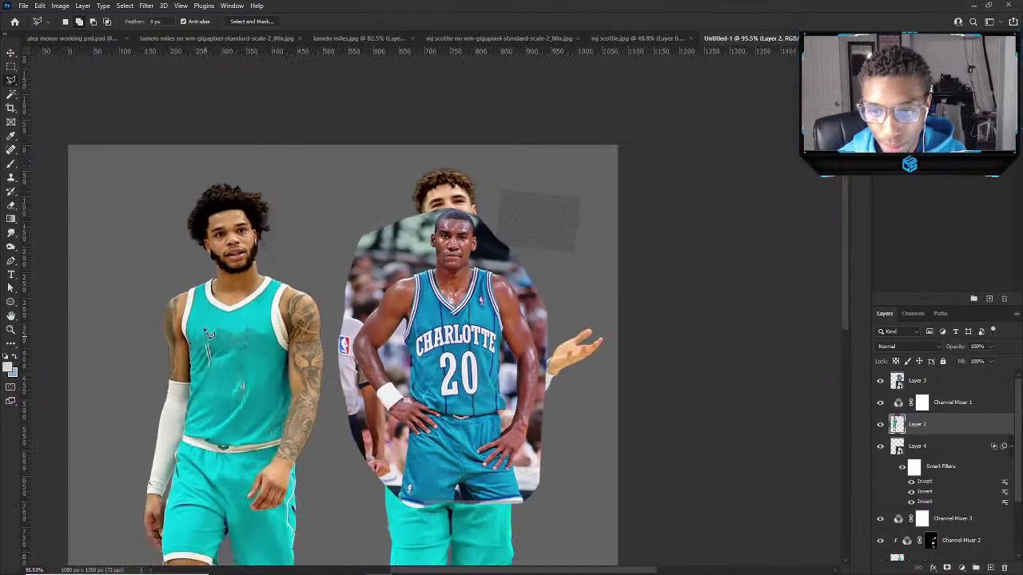
Remove the blocky fill seams at the right end of the former lettering area with the Spot Healing Brush.
{"action": "scroll", "coordinate": [222, 339], "scroll_direction": "up", "scroll_amount": 2}
{"action": "scroll", "coordinate": [222, 339], "scroll_direction": "up", "scroll_amount": 4}
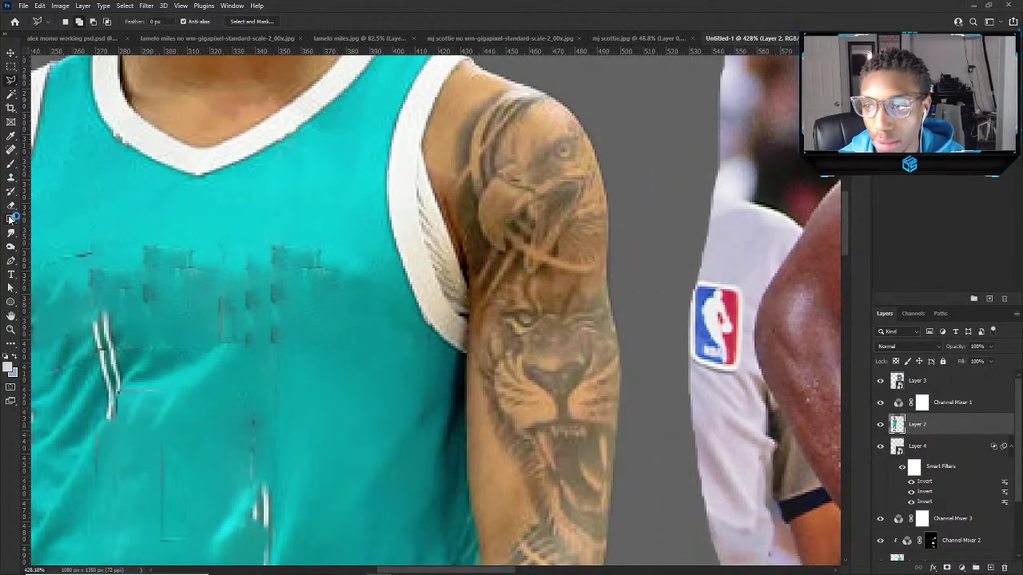
{"action": "left_click", "coordinate": [10, 149]}
{"action": "left_click_drag", "start_coordinate": [273, 269], "coordinate": [321, 290]}
{"action": "left_click_drag", "start_coordinate": [278, 348], "coordinate": [276, 324]}
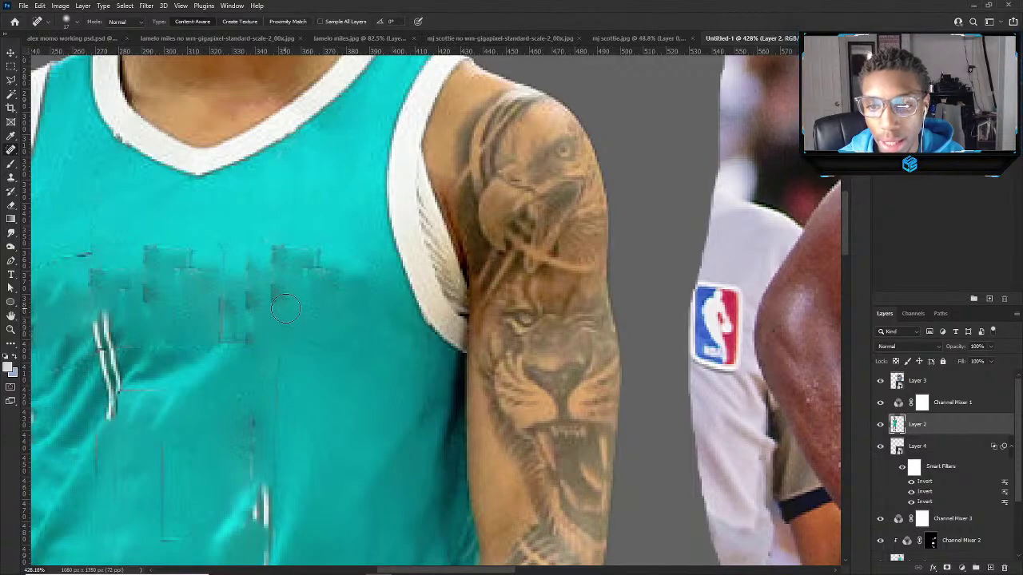
{"action": "left_click", "coordinate": [277, 296]}
{"action": "left_click_drag", "start_coordinate": [274, 220], "coordinate": [277, 286]}
{"action": "left_click", "coordinate": [274, 251]}
{"action": "left_click", "coordinate": [312, 267]}
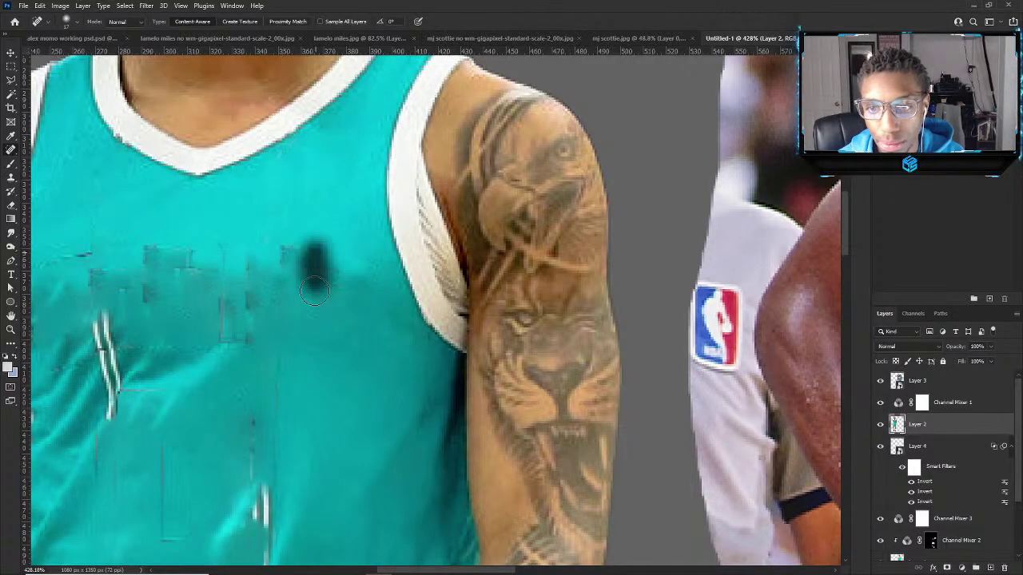
{"action": "left_click", "coordinate": [304, 259]}
{"action": "left_click", "coordinate": [279, 256]}
Heal the remaining blocky seams through the centre and left part of the former lettering area, adjusting the brush size.
{"action": "left_click", "coordinate": [240, 285]}
{"action": "left_click", "coordinate": [237, 285]}
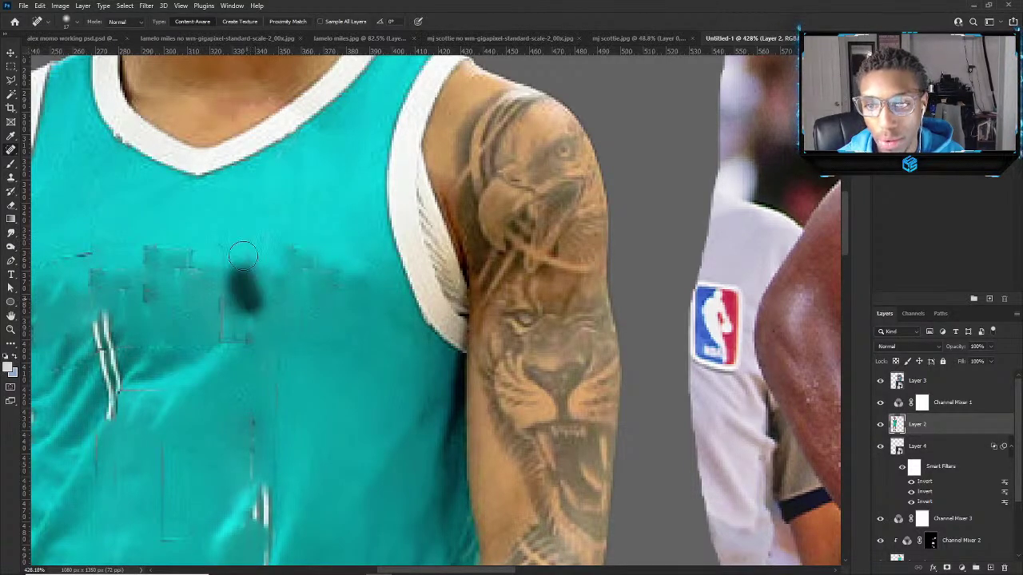
{"action": "left_click_drag", "start_coordinate": [246, 303], "coordinate": [235, 372]}
{"action": "left_click", "coordinate": [212, 355]}
{"action": "mouse_move", "coordinate": [240, 284]}
{"action": "left_mouse_down"}
{"action": "mouse_move", "coordinate": [204, 361]}
{"action": "mouse_move", "coordinate": [268, 302]}
{"action": "left_mouse_up"}
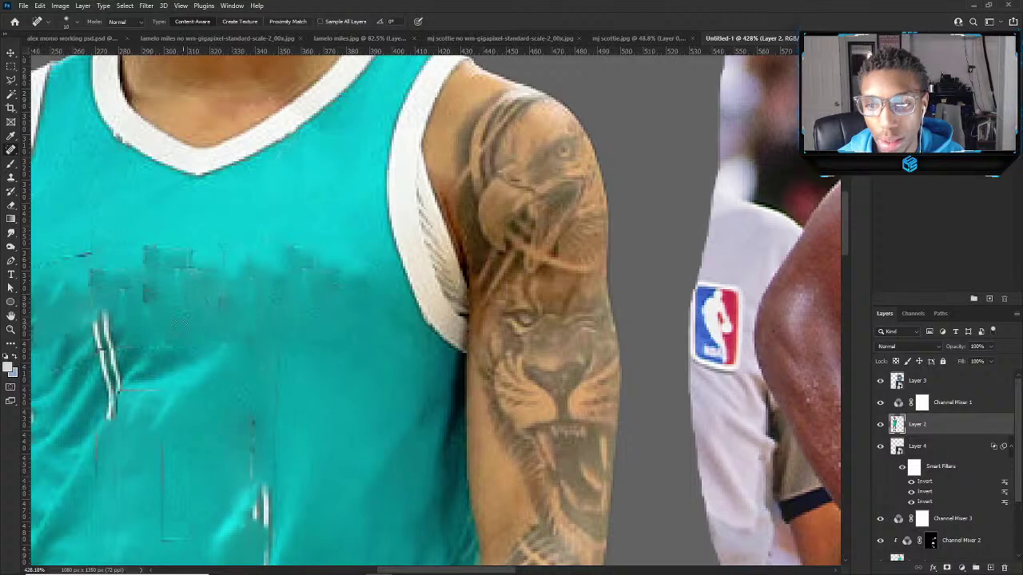
{"action": "left_click", "coordinate": [185, 276]}
{"action": "mouse_move", "coordinate": [178, 236]}
{"action": "left_mouse_down"}
{"action": "mouse_move", "coordinate": [184, 265]}
{"action": "mouse_move", "coordinate": [150, 298]}
{"action": "left_mouse_up"}
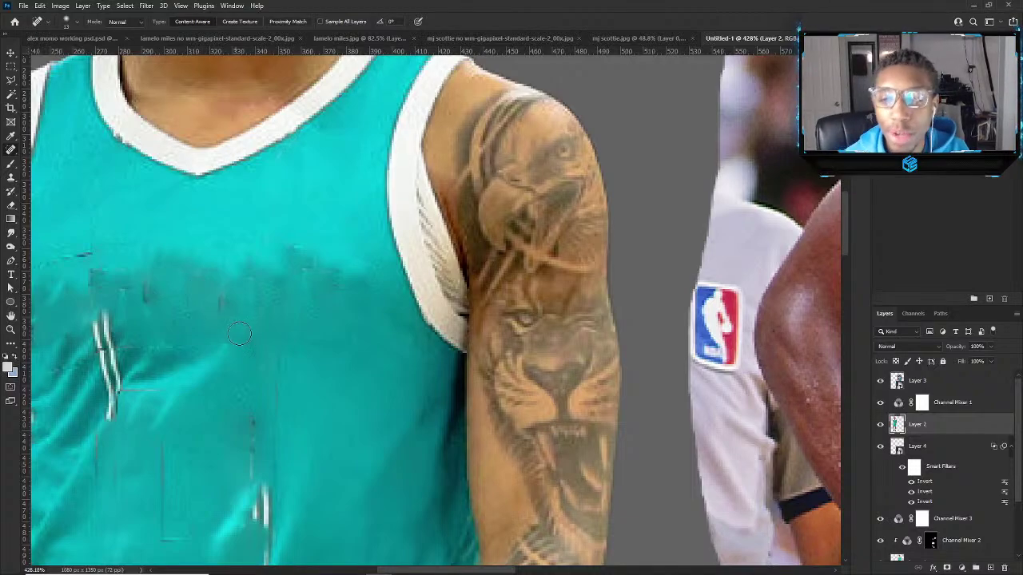
Smooth the patchy fabric across the chest's centre and right side with larger Spot Healing Brush strokes.
{"action": "scroll", "coordinate": [268, 349], "scroll_direction": "down", "scroll_amount": 1}
{"action": "scroll", "coordinate": [256, 345], "scroll_direction": "down", "scroll_amount": 5}
{"action": "scroll", "coordinate": [167, 257], "scroll_direction": "up", "scroll_amount": 6}
{"action": "left_click_drag", "start_coordinate": [224, 279], "coordinate": [258, 293]}
{"action": "left_click_drag", "start_coordinate": [290, 256], "coordinate": [273, 366]}
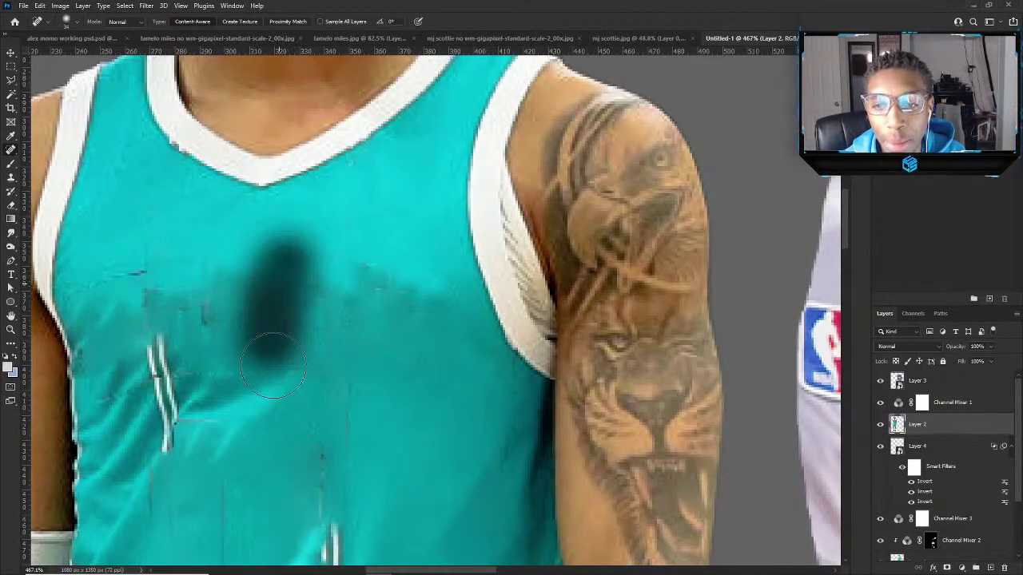
{"action": "left_click_drag", "start_coordinate": [376, 232], "coordinate": [372, 320]}
{"action": "left_click", "coordinate": [416, 372]}
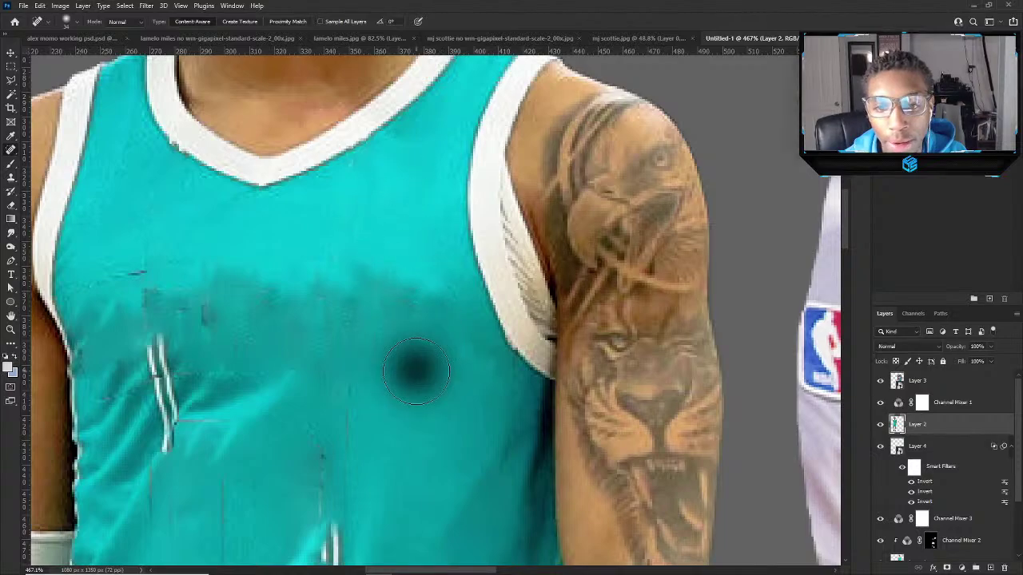
{"action": "left_click_drag", "start_coordinate": [380, 363], "coordinate": [344, 328]}
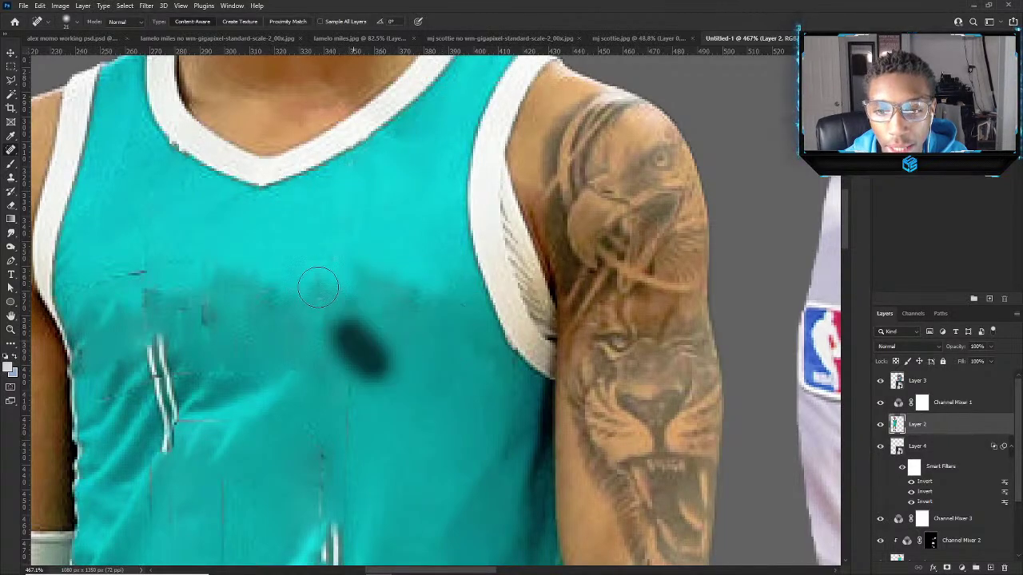
{"action": "left_click_drag", "start_coordinate": [342, 259], "coordinate": [348, 364]}
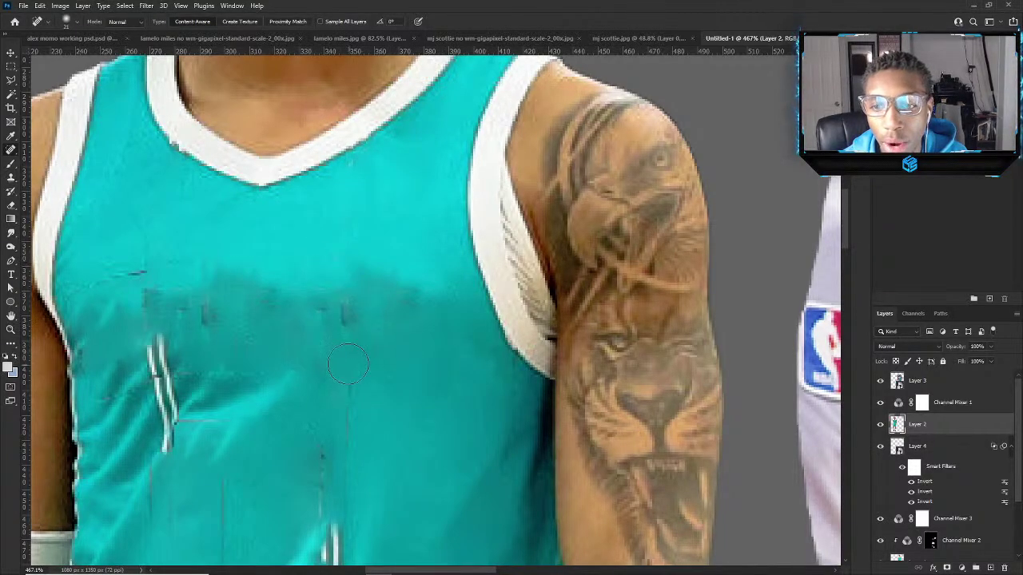
Set the Clone Stamp flow to 40% and cover the dark marks right of the chest's centre with sampled fabric.
{"action": "left_click", "coordinate": [11, 177]}
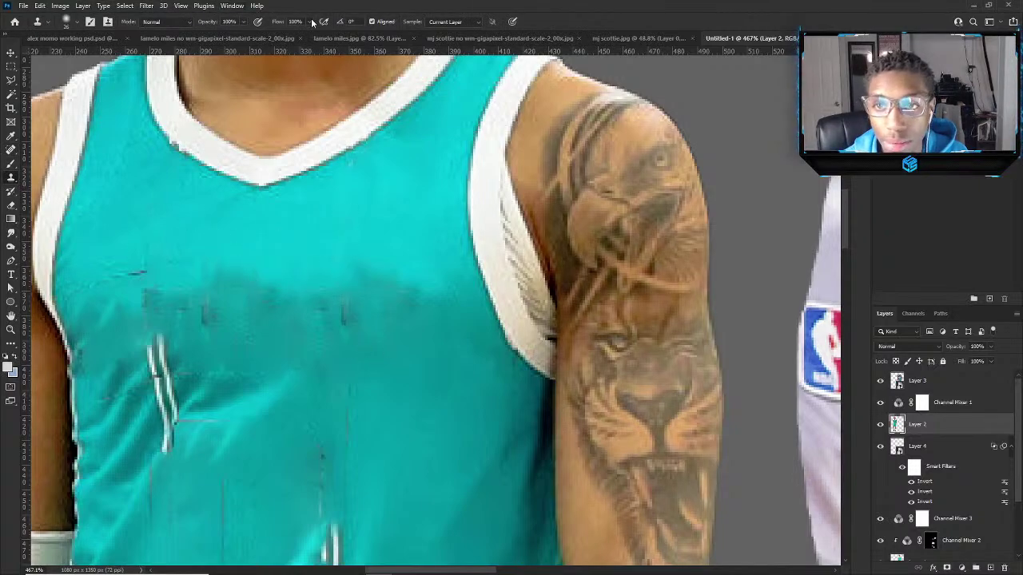
{"action": "left_click_drag", "start_coordinate": [310, 21], "coordinate": [284, 37]}
{"action": "left_click", "coordinate": [374, 417], "text": "alt"}
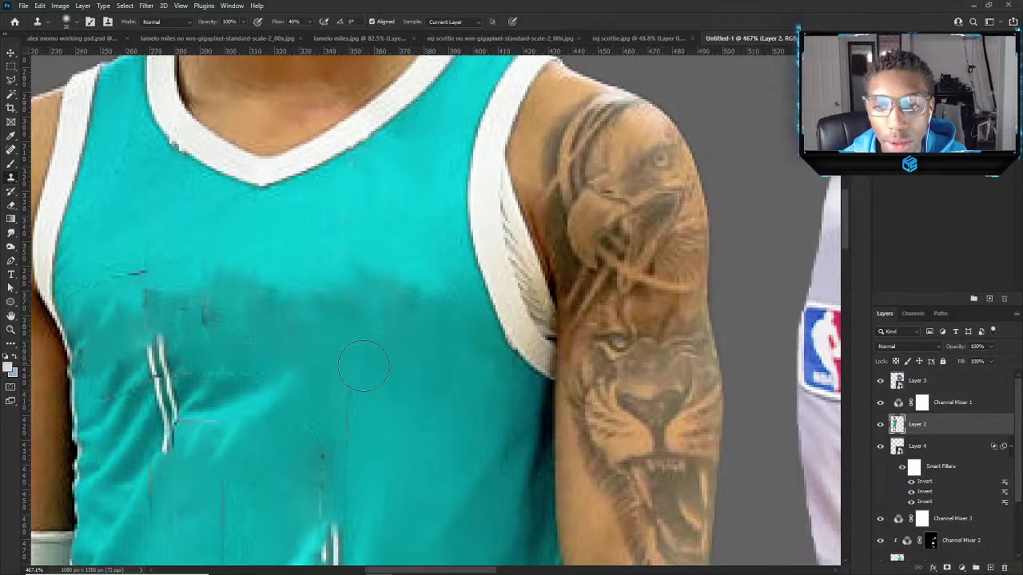
Clone teal fabric over the white stripe remnant just above the diagonal fold, using a smaller brush.
{"action": "scroll", "coordinate": [326, 383], "scroll_direction": "down", "scroll_amount": 4}
{"action": "scroll", "coordinate": [327, 410], "scroll_direction": "up", "scroll_amount": 3}
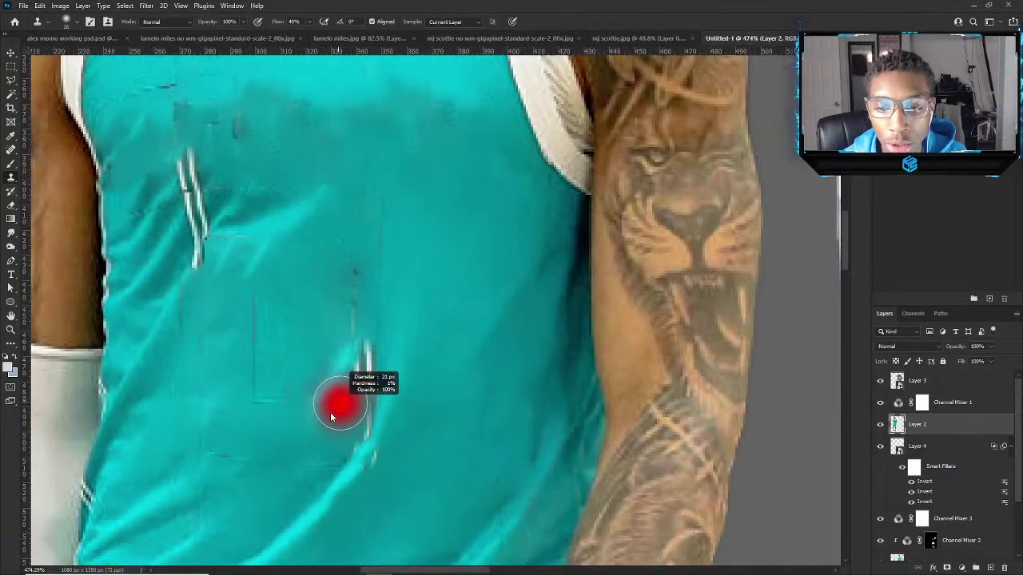
{"action": "left_click_drag", "start_coordinate": [366, 402], "coordinate": [373, 348]}
{"action": "right_click", "coordinate": [337, 415], "text": "alt"}
{"action": "left_click", "coordinate": [333, 429], "text": "alt"}
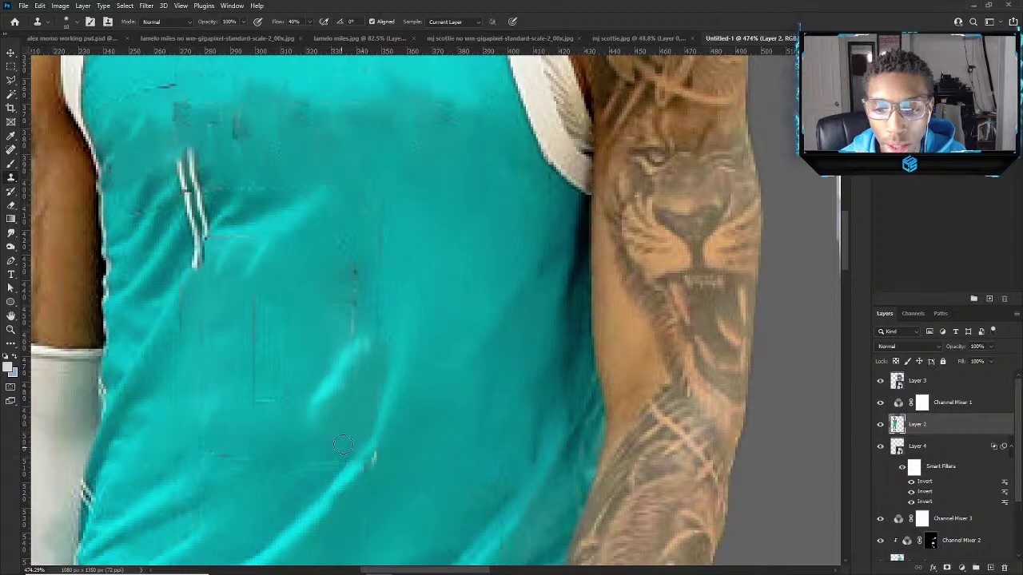
Clone over the middle of the left white stripe remnant and the dark vertical mark above it.
{"action": "scroll", "coordinate": [254, 435], "scroll_direction": "down", "scroll_amount": 5}
{"action": "scroll", "coordinate": [240, 301], "scroll_direction": "up", "scroll_amount": 4}
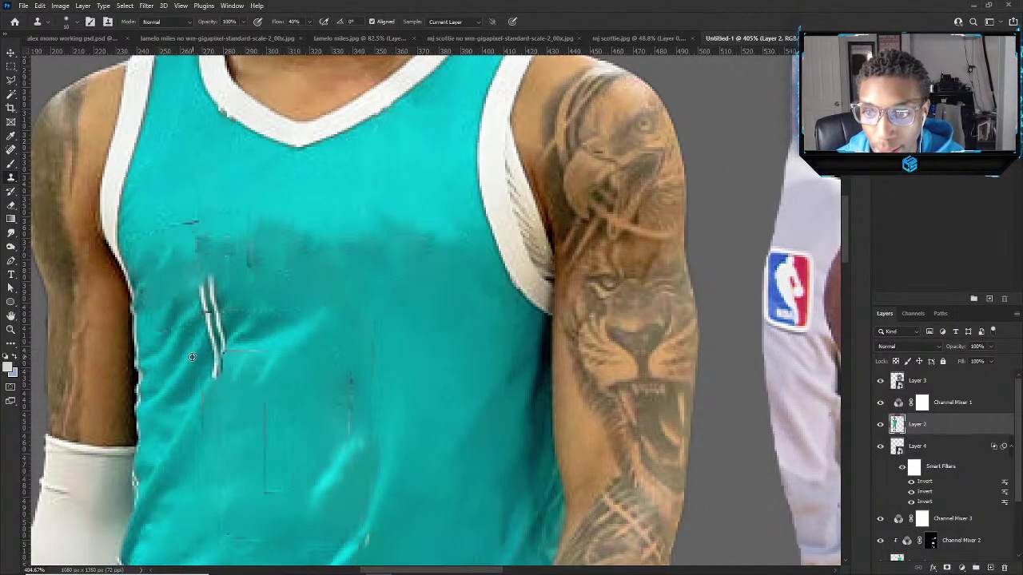
{"action": "left_click_drag", "start_coordinate": [193, 352], "coordinate": [219, 316]}
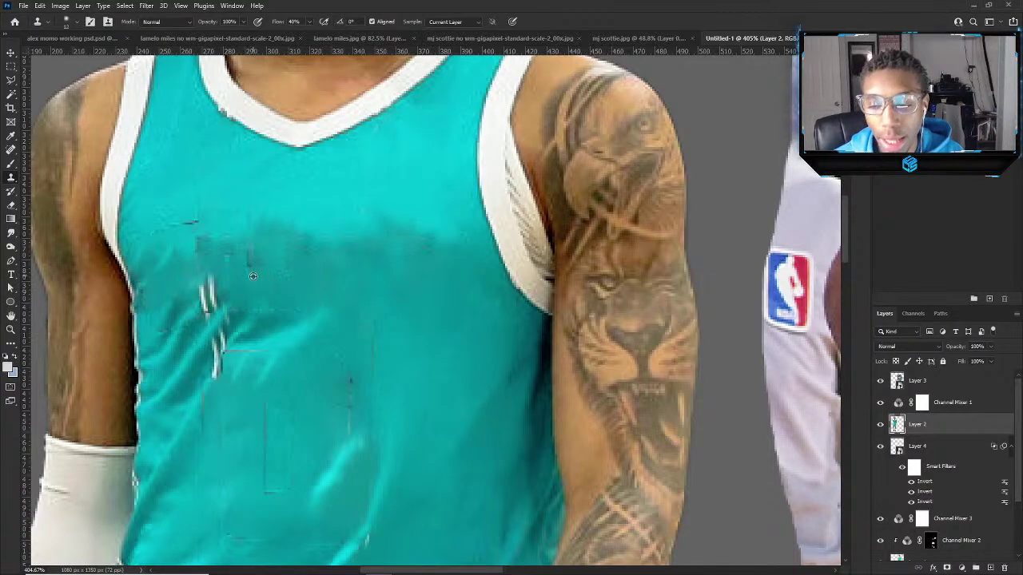
{"action": "left_click_drag", "start_coordinate": [261, 270], "coordinate": [251, 225]}
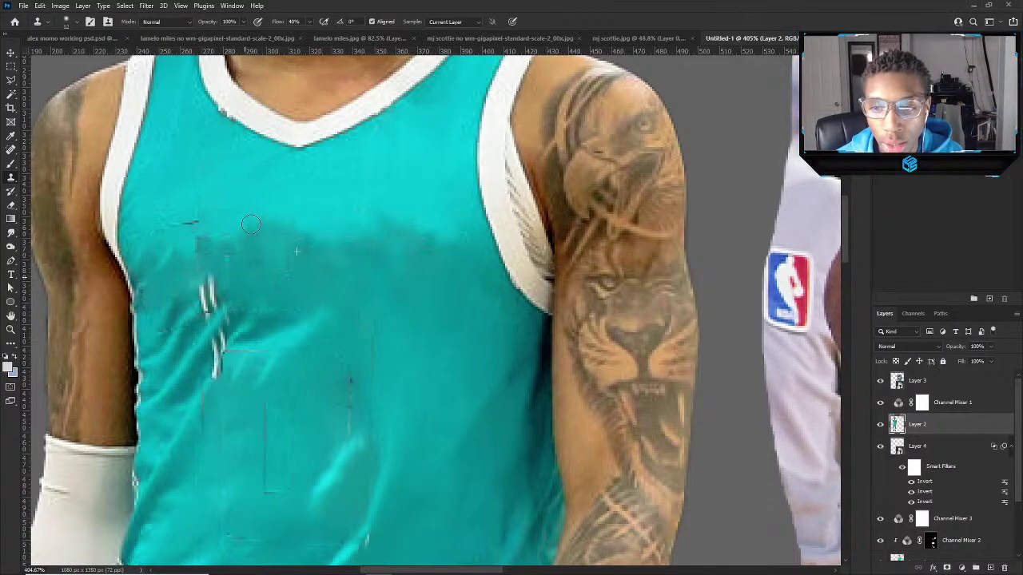
Cover the upper end of the left stripe remnant with cloned fabric and check the whole jersey.
{"action": "scroll", "coordinate": [245, 262], "scroll_direction": "down", "scroll_amount": 3}
{"action": "scroll", "coordinate": [247, 309], "scroll_direction": "up", "scroll_amount": 3}
{"action": "scroll", "coordinate": [185, 273], "scroll_direction": "up", "scroll_amount": 1}
{"action": "left_click_drag", "start_coordinate": [223, 255], "coordinate": [228, 255]}
{"action": "left_click", "coordinate": [251, 275], "text": "alt"}
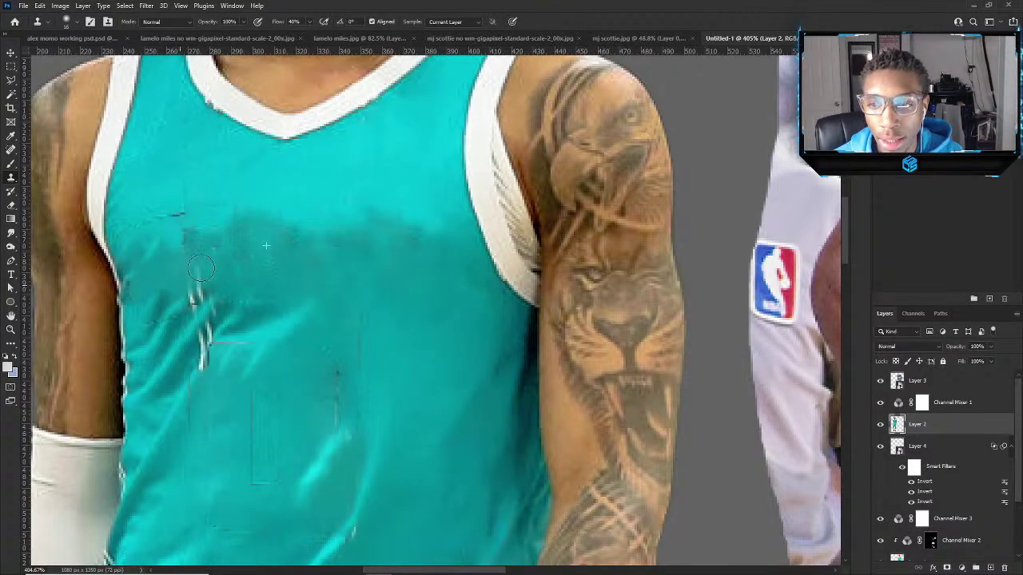
{"action": "scroll", "coordinate": [198, 248], "scroll_direction": "down", "scroll_amount": 5}
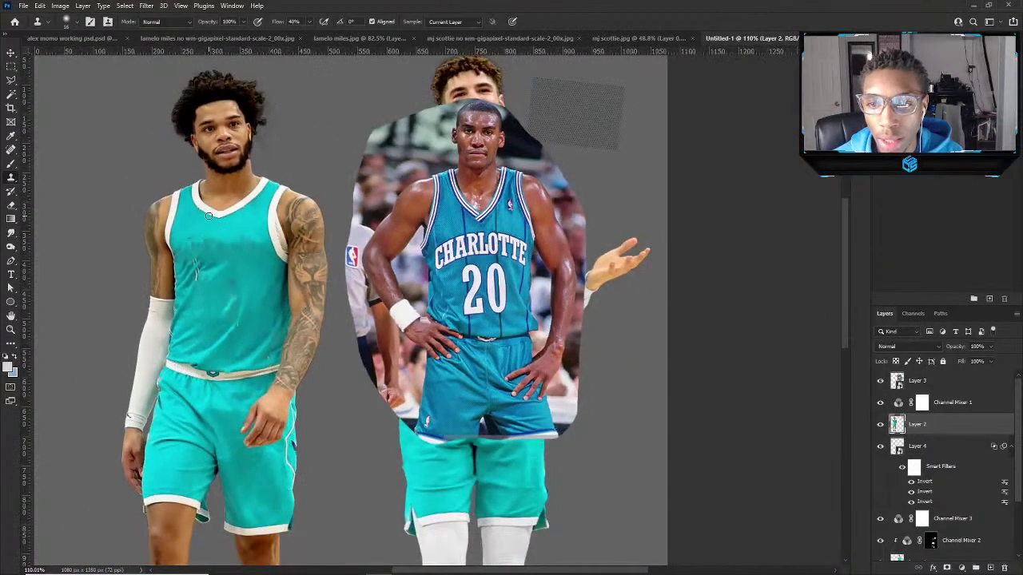
{"action": "scroll", "coordinate": [210, 224], "scroll_direction": "up", "scroll_amount": 4}
Heal the hard shading edge and leftover marks across the upper chest with broad Spot Healing Brush strokes.
{"action": "left_click", "coordinate": [11, 150]}
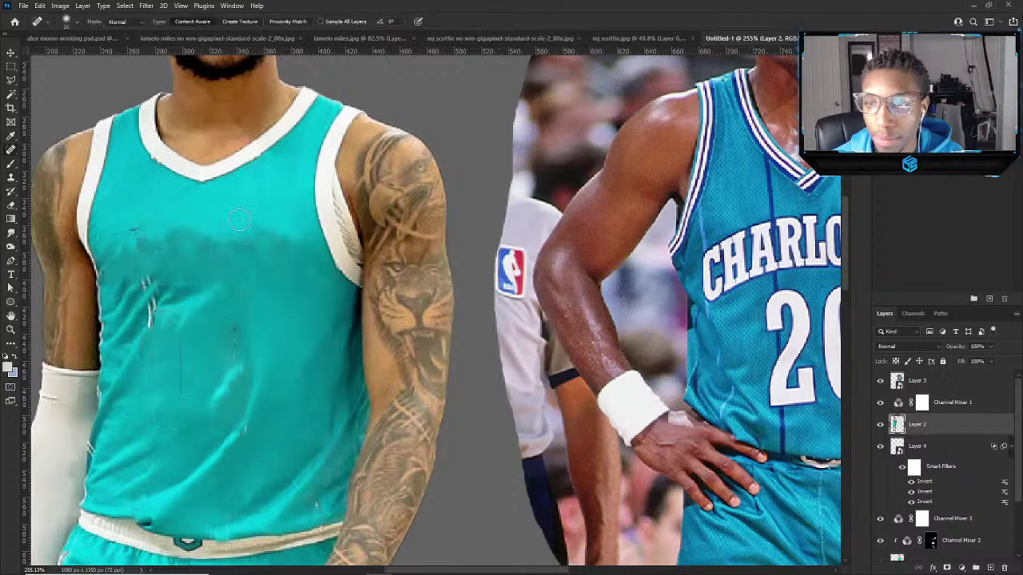
{"action": "mouse_move", "coordinate": [240, 199]}
{"action": "left_mouse_down"}
{"action": "mouse_move", "coordinate": [250, 225]}
{"action": "mouse_move", "coordinate": [239, 200]}
{"action": "mouse_move", "coordinate": [197, 214]}
{"action": "mouse_move", "coordinate": [137, 207]}
{"action": "mouse_move", "coordinate": [170, 234]}
{"action": "mouse_move", "coordinate": [140, 280]}
{"action": "left_mouse_up"}
{"action": "key", "text": "bracketleft"}
{"action": "key", "text": "bracketleft"}
{"action": "mouse_move", "coordinate": [148, 212]}
{"action": "left_mouse_down"}
{"action": "mouse_move", "coordinate": [133, 254]}
{"action": "mouse_move", "coordinate": [128, 218]}
{"action": "left_mouse_up"}
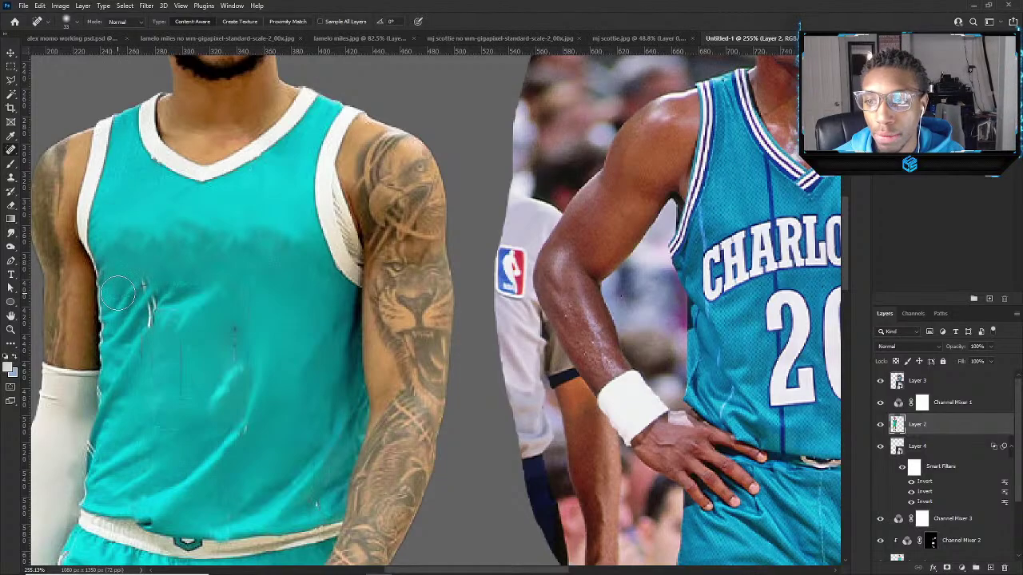
{"action": "left_click_drag", "start_coordinate": [236, 211], "coordinate": [206, 303]}
{"action": "left_click_drag", "start_coordinate": [276, 211], "coordinate": [286, 308]}
{"action": "scroll", "coordinate": [280, 271], "scroll_direction": "down", "scroll_amount": 10}
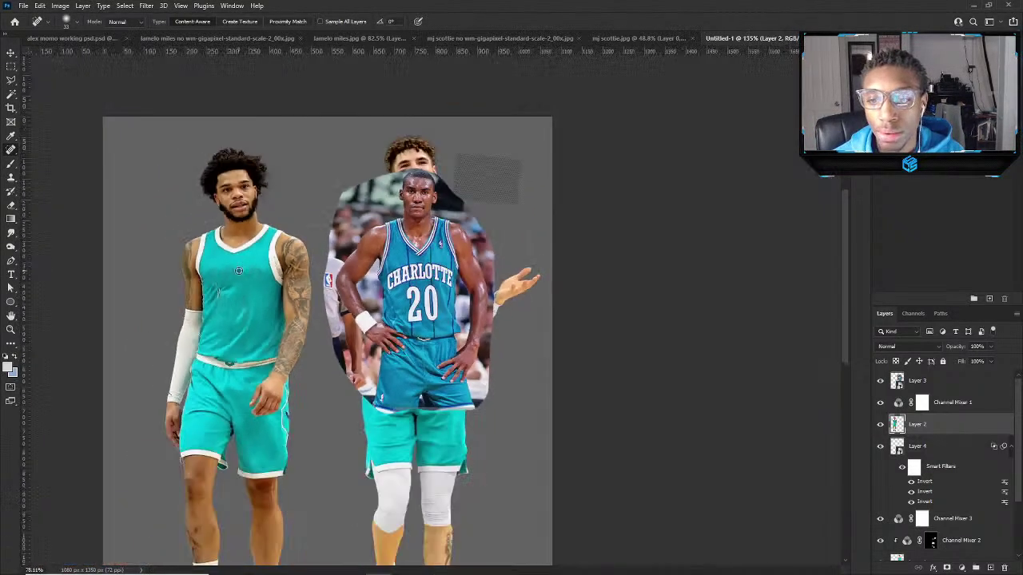
{"action": "scroll", "coordinate": [328, 225], "scroll_direction": "up", "scroll_amount": 10}
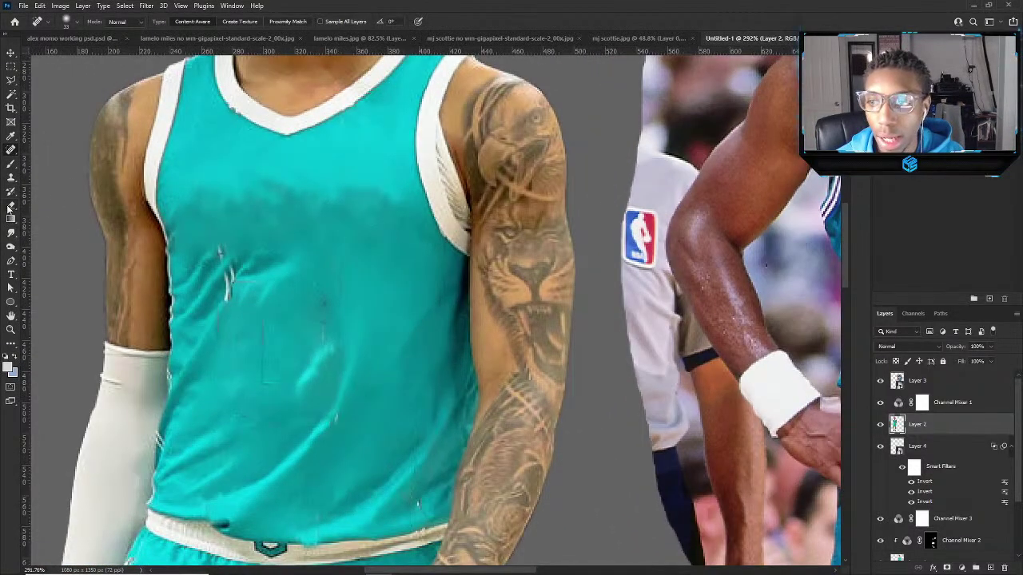
Set up the Mixer Brush with the soft round 30 px tip, turning off Transfer, Texture and Build-up.
{"action": "left_click", "coordinate": [10, 164]}
{"action": "left_click", "coordinate": [56, 194]}
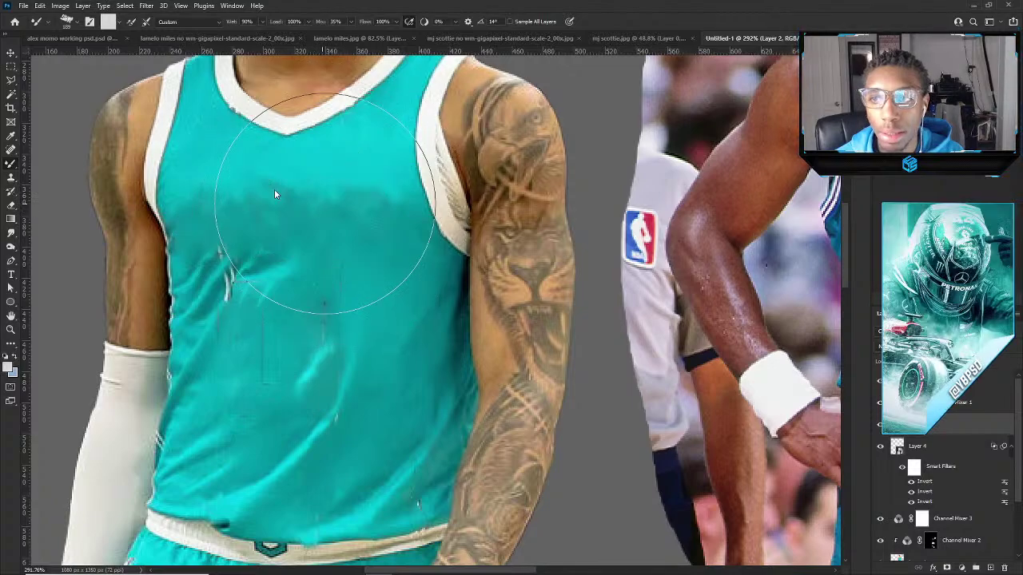
{"action": "left_click", "coordinate": [91, 22]}
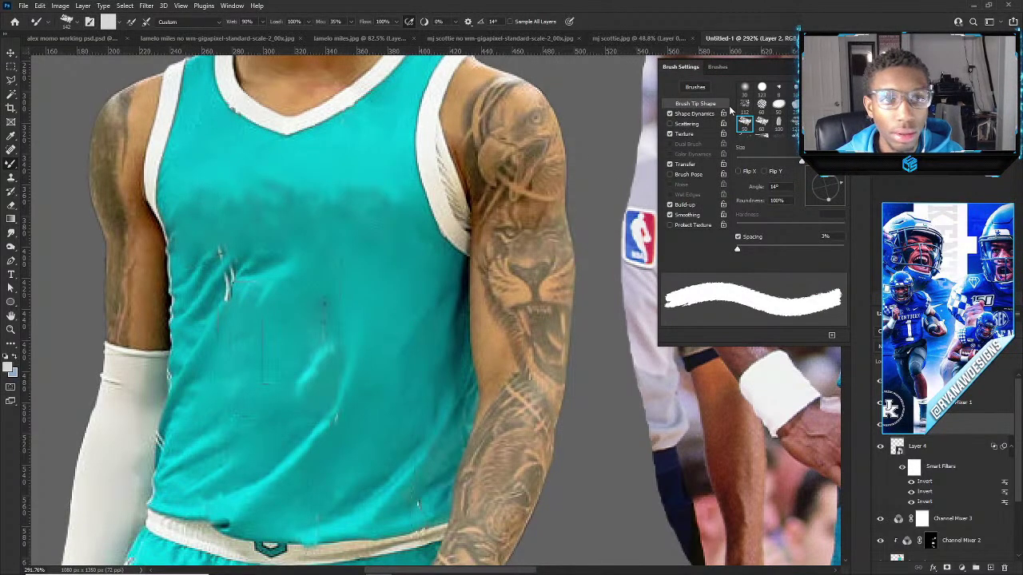
{"action": "left_click", "coordinate": [744, 89]}
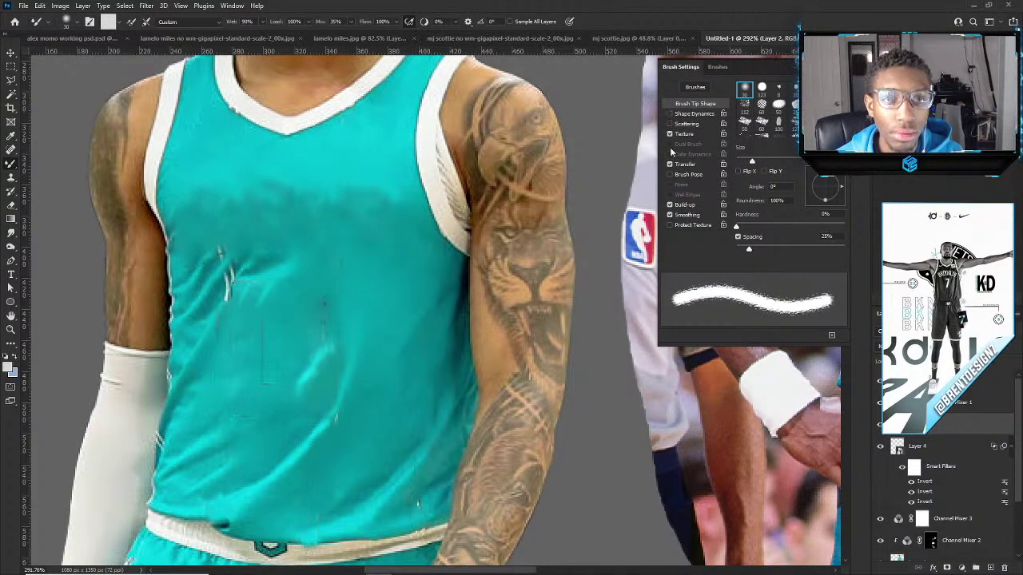
{"action": "left_click", "coordinate": [670, 164]}
{"action": "left_click", "coordinate": [670, 134]}
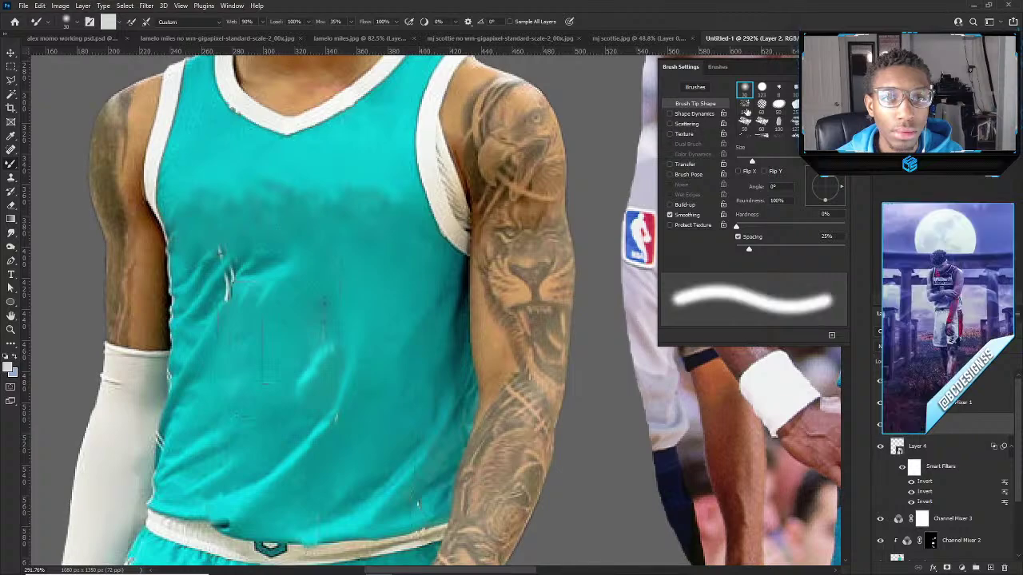
{"action": "key", "text": "F5"}
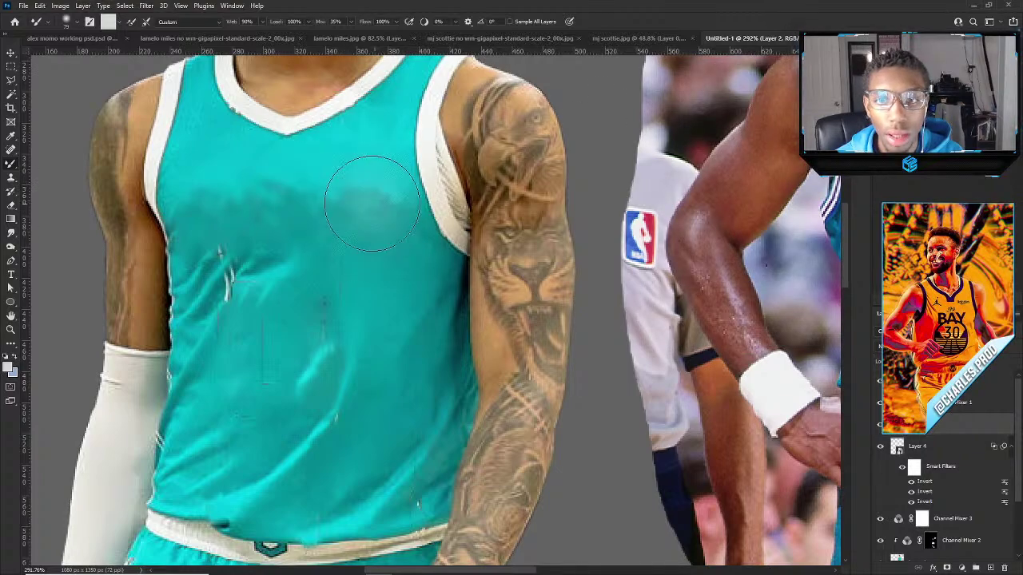
Load the Mixer Brush with the upper chest's teal and set its flow to 19% and wetness to 53%.
{"action": "left_click", "coordinate": [344, 161], "text": "alt"}
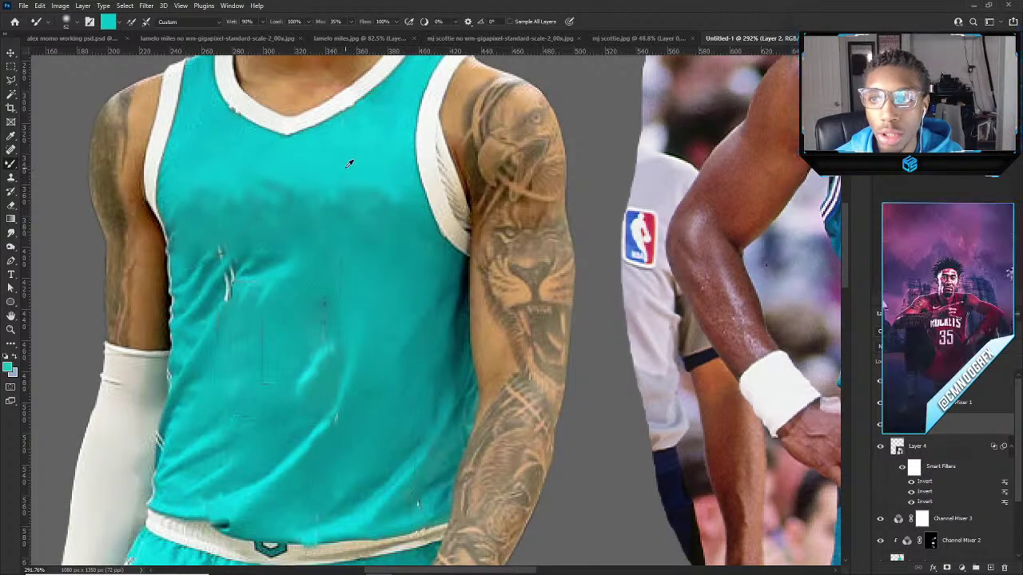
{"action": "scroll", "coordinate": [369, 190], "scroll_direction": "up", "scroll_amount": 2}
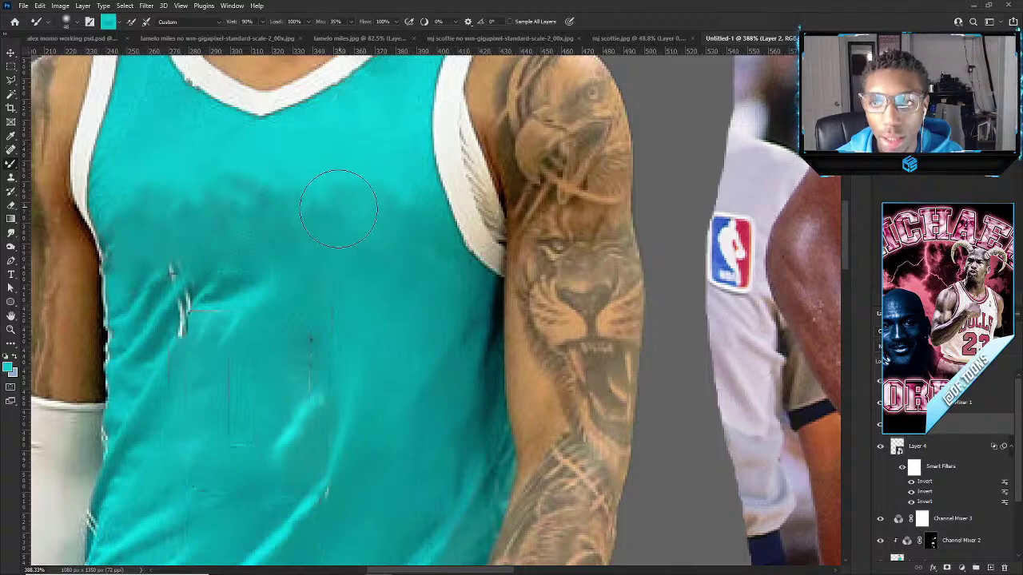
{"action": "left_click_drag", "start_coordinate": [393, 27], "coordinate": [358, 38]}
{"action": "left_click", "coordinate": [262, 22]}
{"action": "left_click_drag", "start_coordinate": [262, 33], "coordinate": [246, 34]}
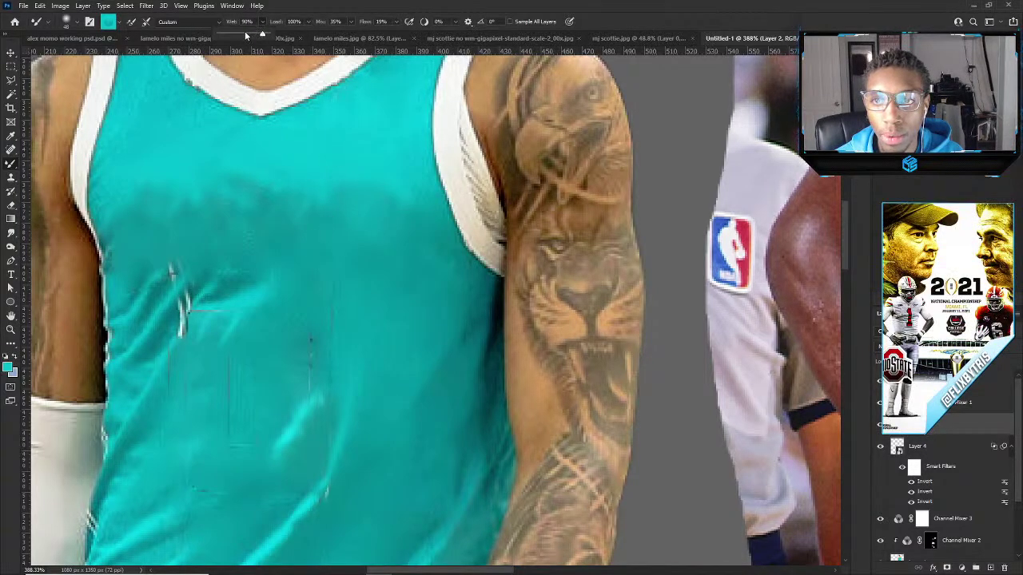
Blend the uneven shading across the jersey's upper chest using the Mixer Brush at 30 px.
{"action": "key", "text": "bracketleft"}
{"action": "mouse_move", "coordinate": [390, 231]}
{"action": "left_mouse_down"}
{"action": "mouse_move", "coordinate": [293, 206]}
{"action": "mouse_move", "coordinate": [309, 192]}
{"action": "mouse_move", "coordinate": [249, 208]}
{"action": "mouse_move", "coordinate": [241, 200]}
{"action": "left_mouse_up"}
{"action": "left_click_drag", "start_coordinate": [164, 206], "coordinate": [137, 180]}
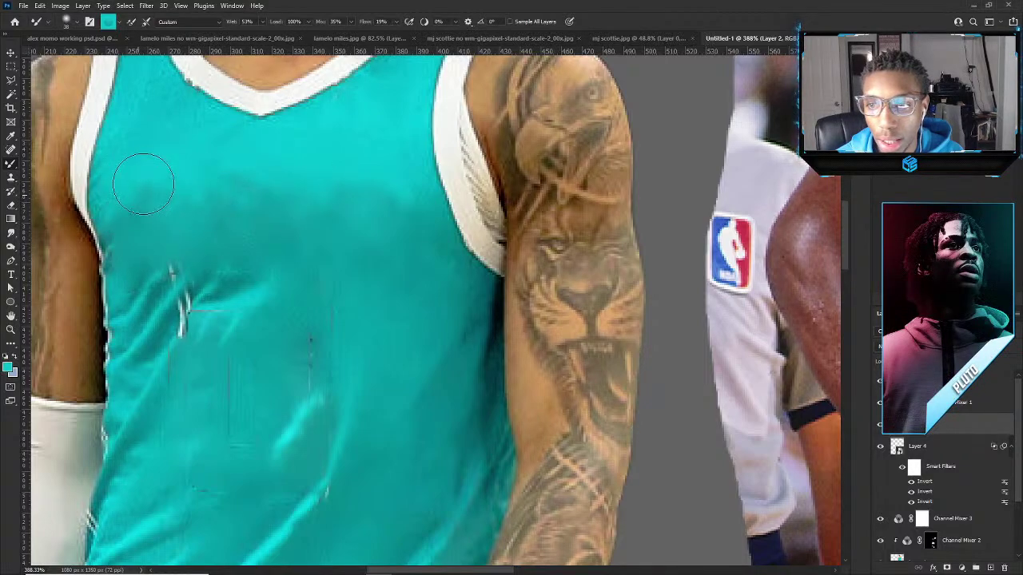
{"action": "scroll", "coordinate": [323, 226], "scroll_direction": "down", "scroll_amount": 5}
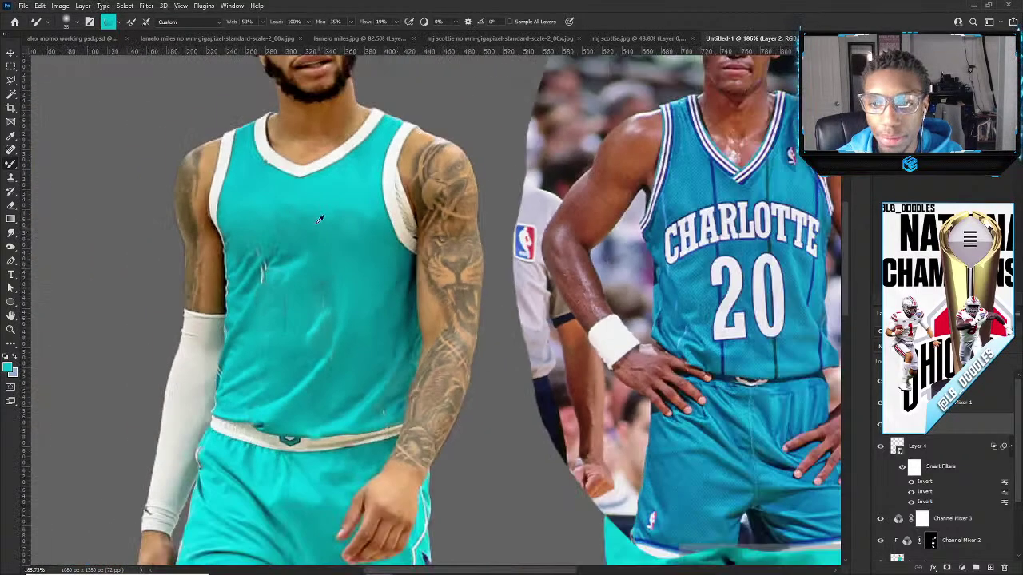
{"action": "scroll", "coordinate": [270, 179], "scroll_direction": "up", "scroll_amount": 5}
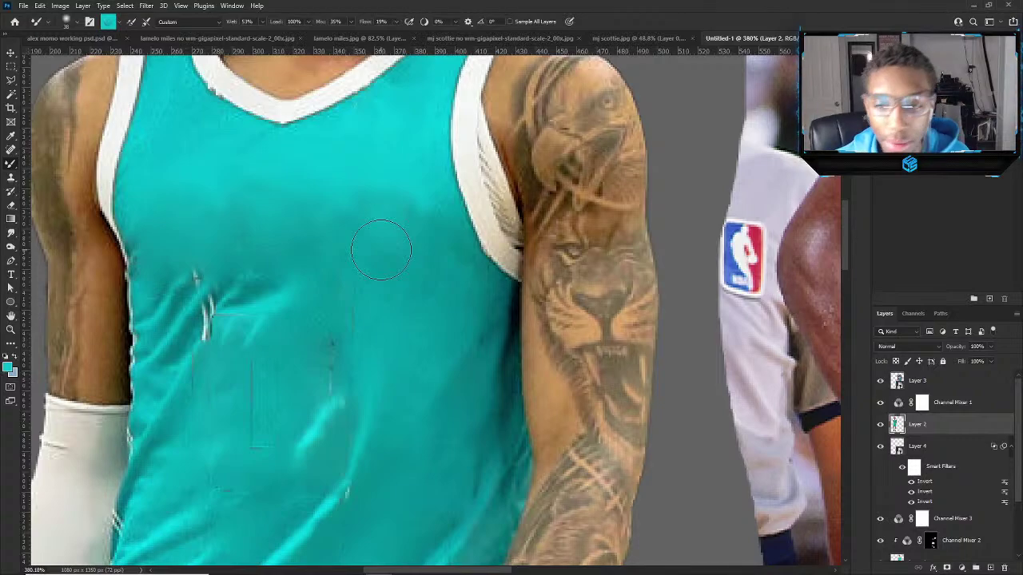
{"action": "scroll", "coordinate": [381, 250], "scroll_direction": "down", "scroll_amount": 4}
{"action": "scroll", "coordinate": [190, 262], "scroll_direction": "up", "scroll_amount": 3}
Blend away the white marks on the folds near the sleeved arm's armpit with a smaller Mixer Brush.
{"action": "mouse_move", "coordinate": [194, 279]}
{"action": "left_mouse_down"}
{"action": "mouse_move", "coordinate": [185, 324]}
{"action": "mouse_move", "coordinate": [186, 296]}
{"action": "left_mouse_up"}
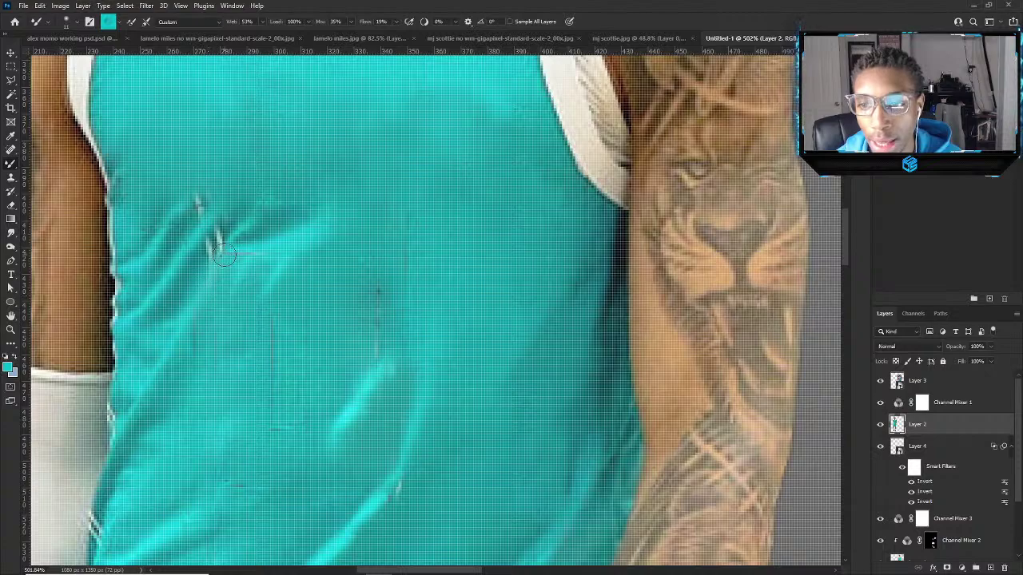
{"action": "left_click_drag", "start_coordinate": [228, 176], "coordinate": [230, 177]}
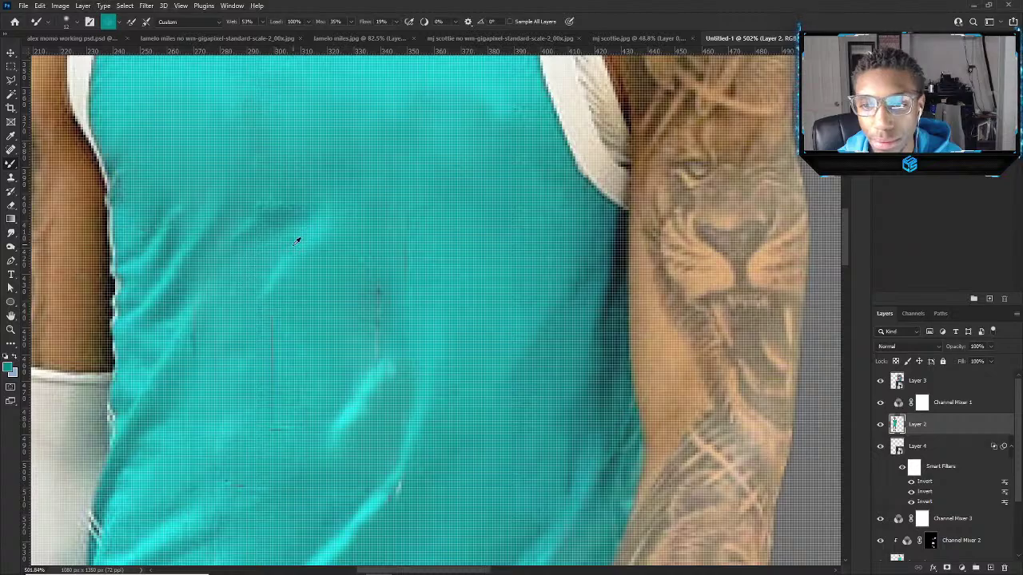
{"action": "scroll", "coordinate": [292, 269], "scroll_direction": "down", "scroll_amount": 5}
{"action": "scroll", "coordinate": [293, 270], "scroll_direction": "up", "scroll_amount": 5}
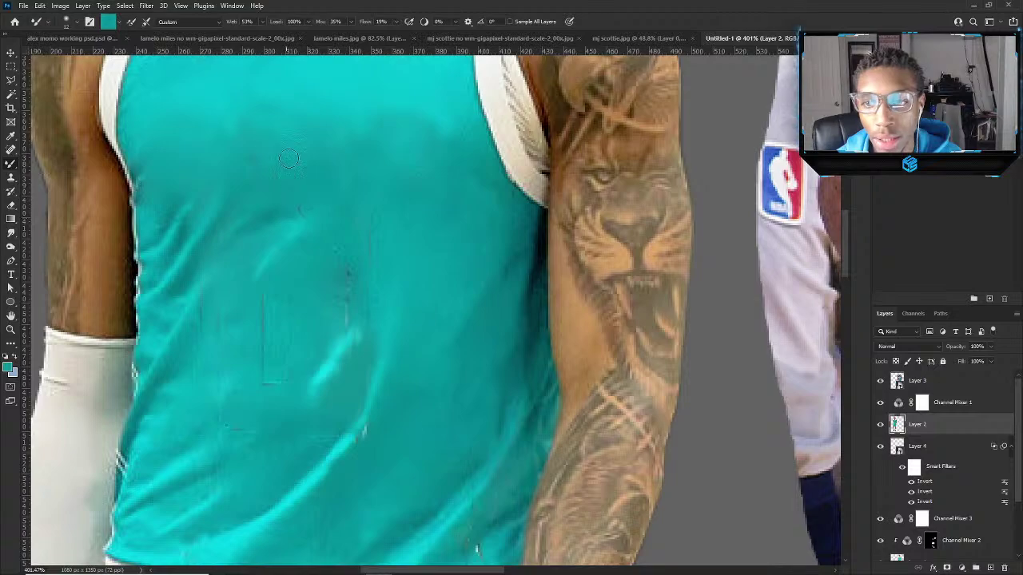
Smooth out the thin number-outline lines on the torso's sleeved-arm side with the Mixer Brush at 14 px.
{"action": "scroll", "coordinate": [327, 218], "scroll_direction": "down", "scroll_amount": 5}
{"action": "scroll", "coordinate": [345, 302], "scroll_direction": "up", "scroll_amount": 4}
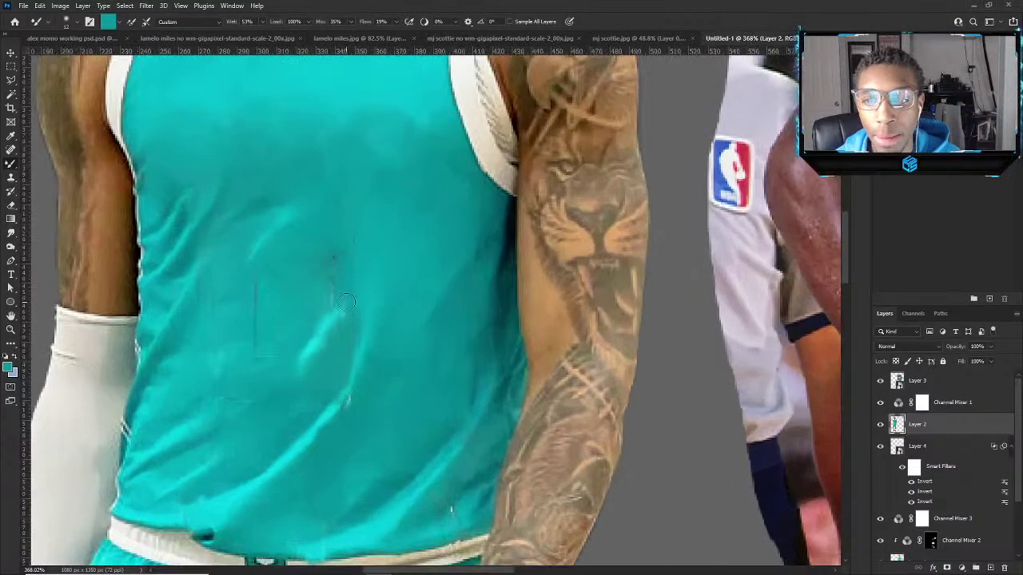
{"action": "scroll", "coordinate": [262, 316], "scroll_direction": "down", "scroll_amount": 4}
{"action": "scroll", "coordinate": [266, 342], "scroll_direction": "up", "scroll_amount": 4}
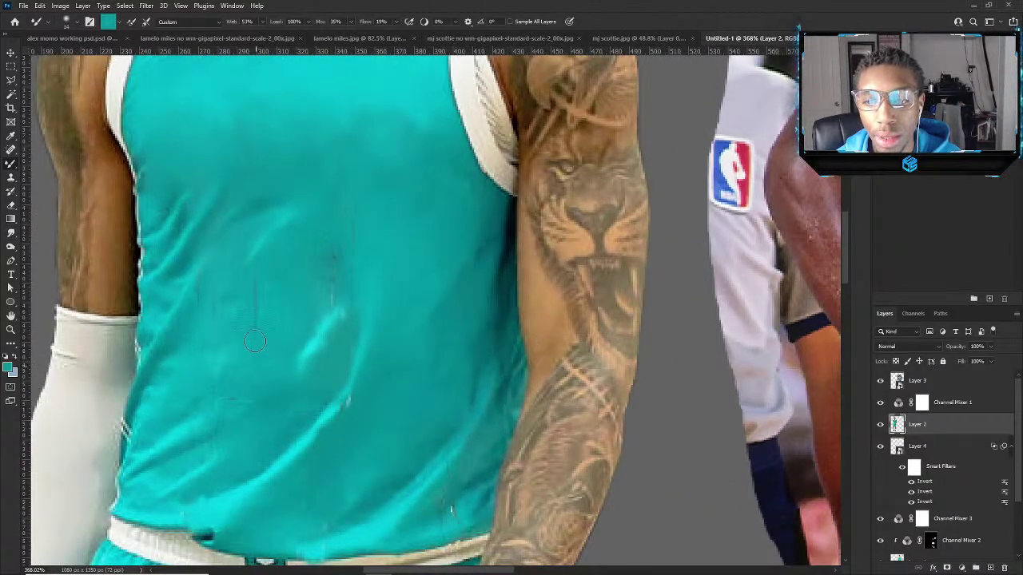
{"action": "scroll", "coordinate": [255, 341], "scroll_direction": "down", "scroll_amount": 4}
{"action": "scroll", "coordinate": [254, 344], "scroll_direction": "up", "scroll_amount": 4}
{"action": "scroll", "coordinate": [260, 260], "scroll_direction": "down", "scroll_amount": 4}
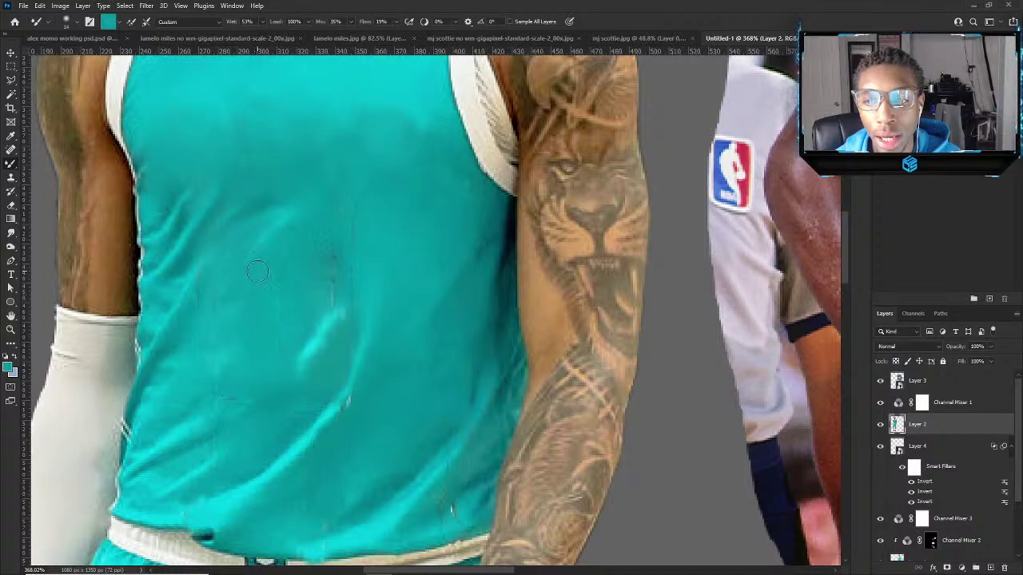
{"action": "scroll", "coordinate": [272, 280], "scroll_direction": "up", "scroll_amount": 4}
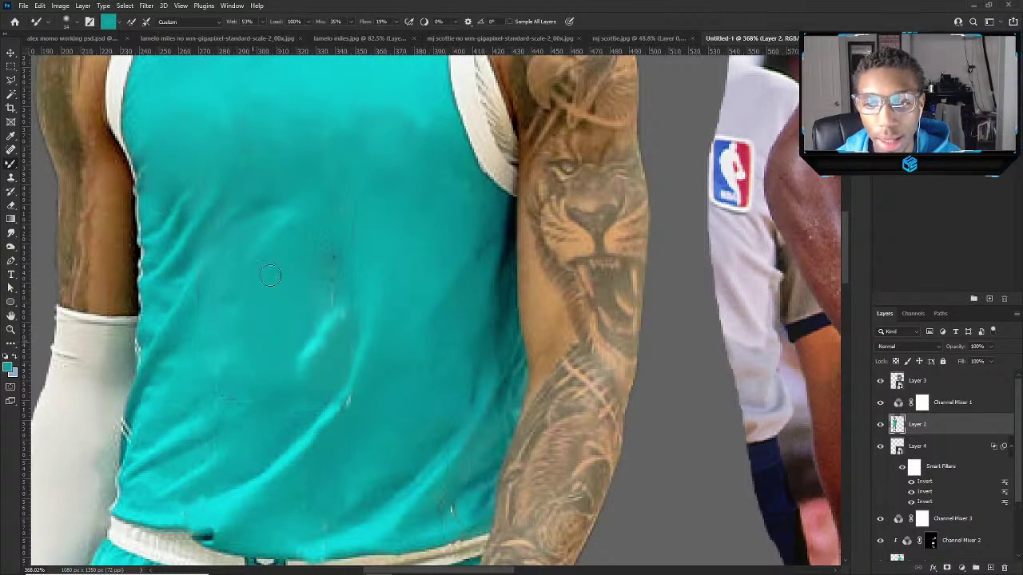
Blend the dark specks and leftover vertical number lines into the fabric at the middle of the torso.
{"action": "scroll", "coordinate": [324, 279], "scroll_direction": "down", "scroll_amount": 4}
{"action": "scroll", "coordinate": [334, 294], "scroll_direction": "up", "scroll_amount": 4}
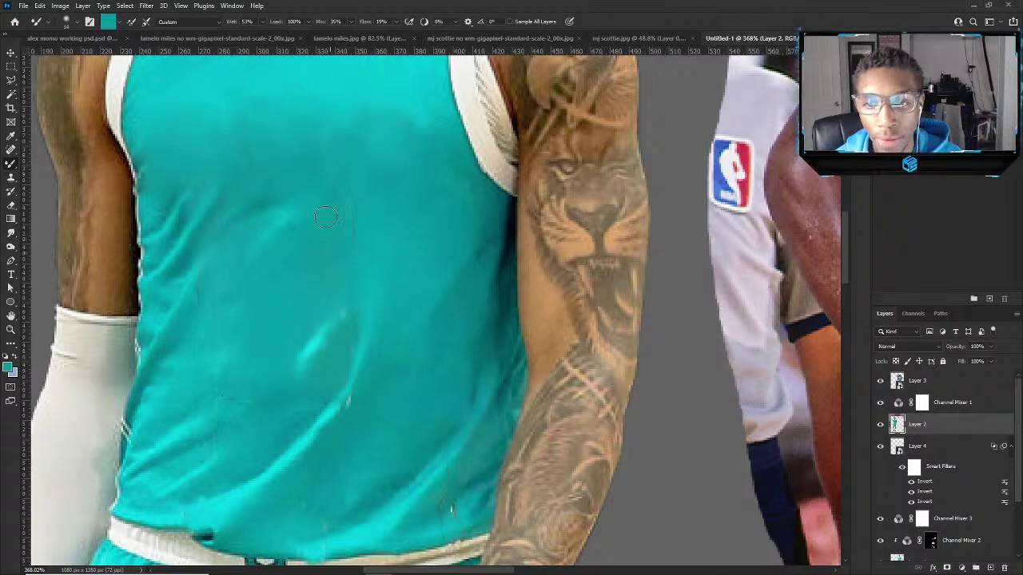
{"action": "scroll", "coordinate": [325, 217], "scroll_direction": "down", "scroll_amount": 4}
{"action": "scroll", "coordinate": [343, 301], "scroll_direction": "up", "scroll_amount": 4}
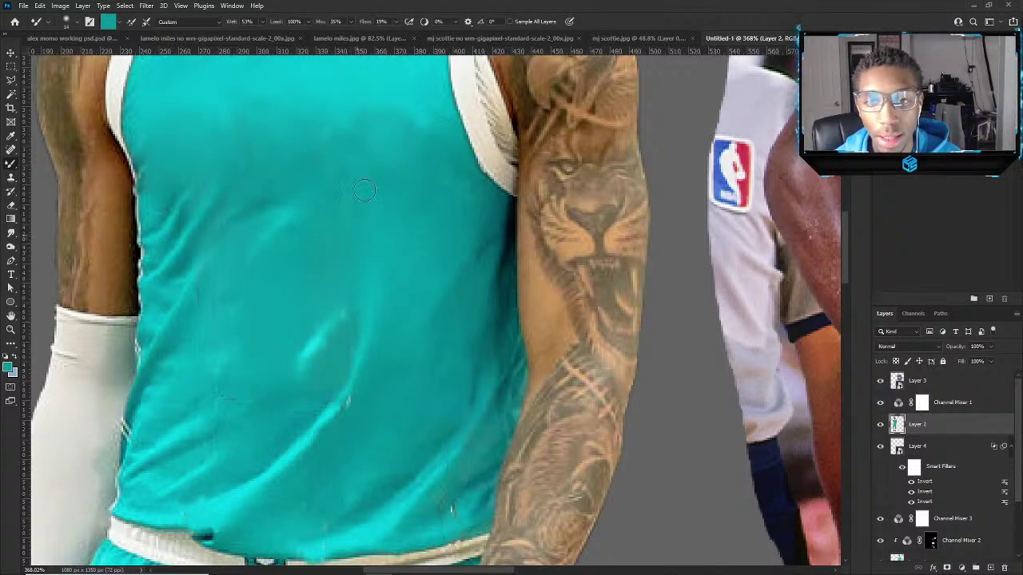
{"action": "scroll", "coordinate": [389, 236], "scroll_direction": "down", "scroll_amount": 4}
{"action": "scroll", "coordinate": [335, 228], "scroll_direction": "up", "scroll_amount": 5}
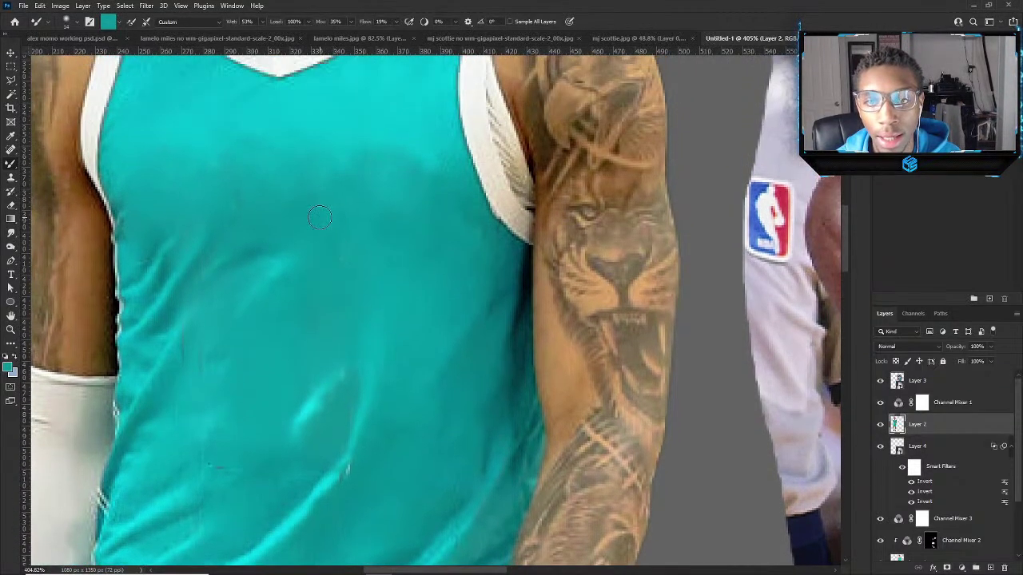
Enlarge the Mixer Brush to 40 px and soften the shading across the chest near the tattooed arm.
{"action": "right_click", "coordinate": [342, 118], "text": "alt"}
{"action": "left_click_drag", "start_coordinate": [350, 123], "coordinate": [384, 126]}
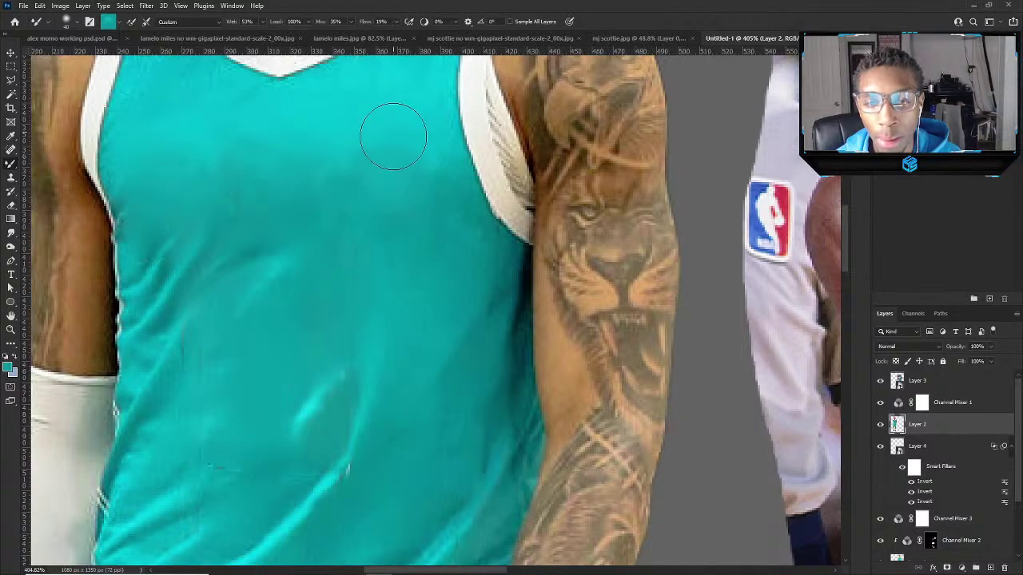
{"action": "scroll", "coordinate": [336, 297], "scroll_direction": "down", "scroll_amount": 5}
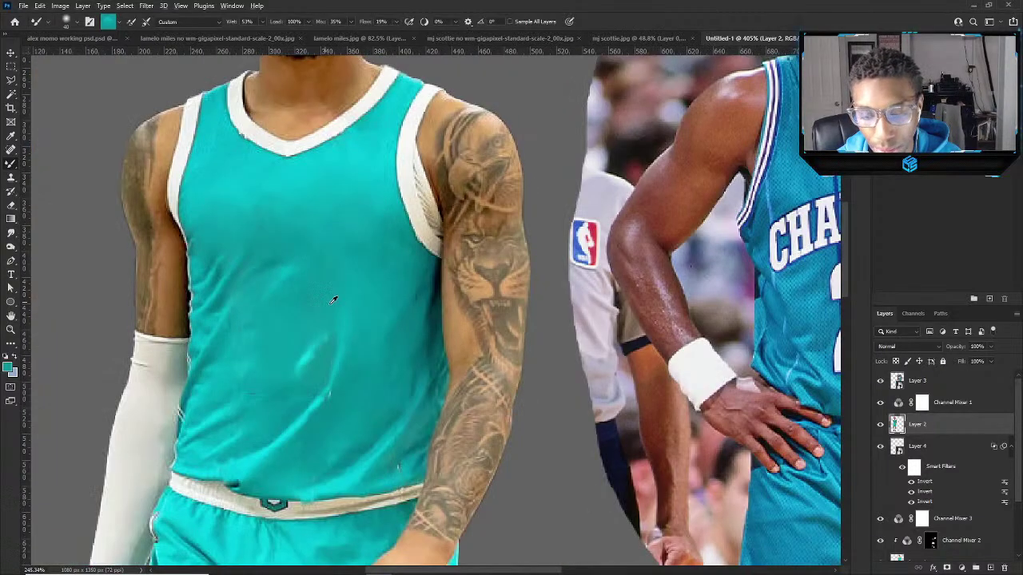
Shrink the Mixer Brush to 10 px and blend out the white mark on the long diagonal abdomen fold.
{"action": "scroll", "coordinate": [309, 362], "scroll_direction": "up", "scroll_amount": 4}
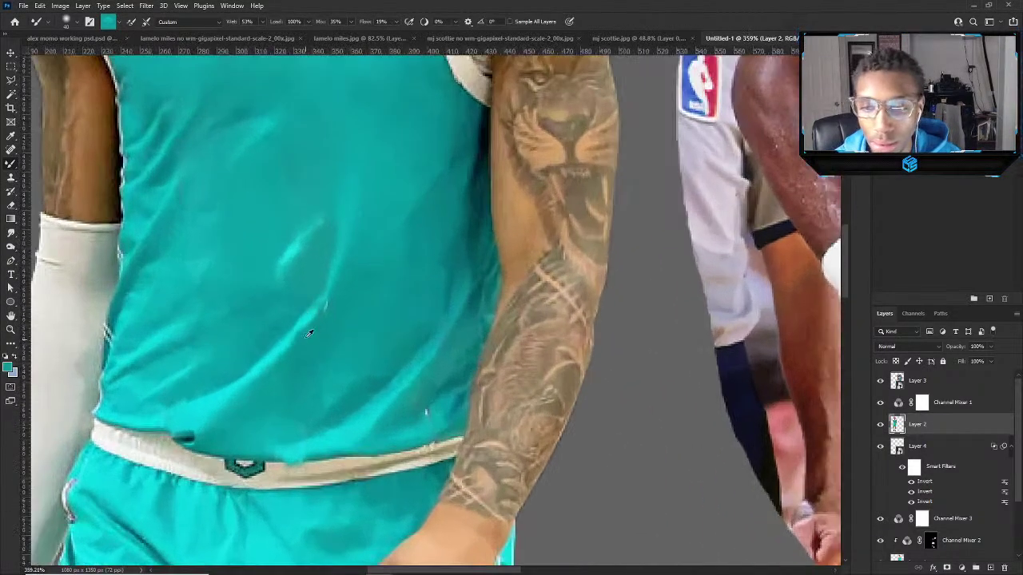
{"action": "right_click", "coordinate": [311, 324], "text": "alt"}
{"action": "left_click", "coordinate": [318, 339]}
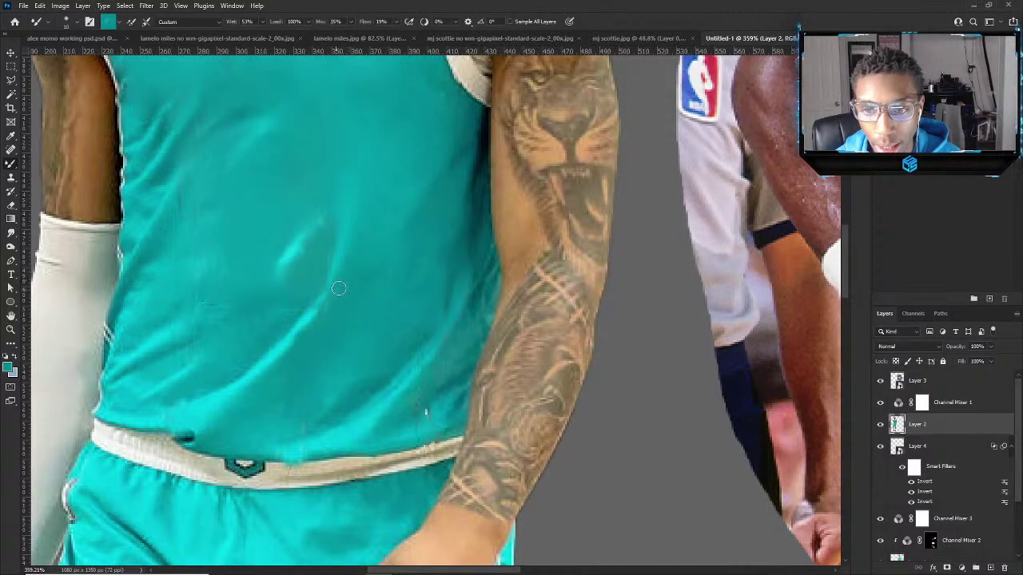
Blend away the remaining marks just above the jersey's hem, sampling the nearby teal.
{"action": "scroll", "coordinate": [263, 344], "scroll_direction": "down", "scroll_amount": 2}
{"action": "scroll", "coordinate": [432, 363], "scroll_direction": "down", "scroll_amount": 4}
{"action": "scroll", "coordinate": [401, 357], "scroll_direction": "up", "scroll_amount": 6}
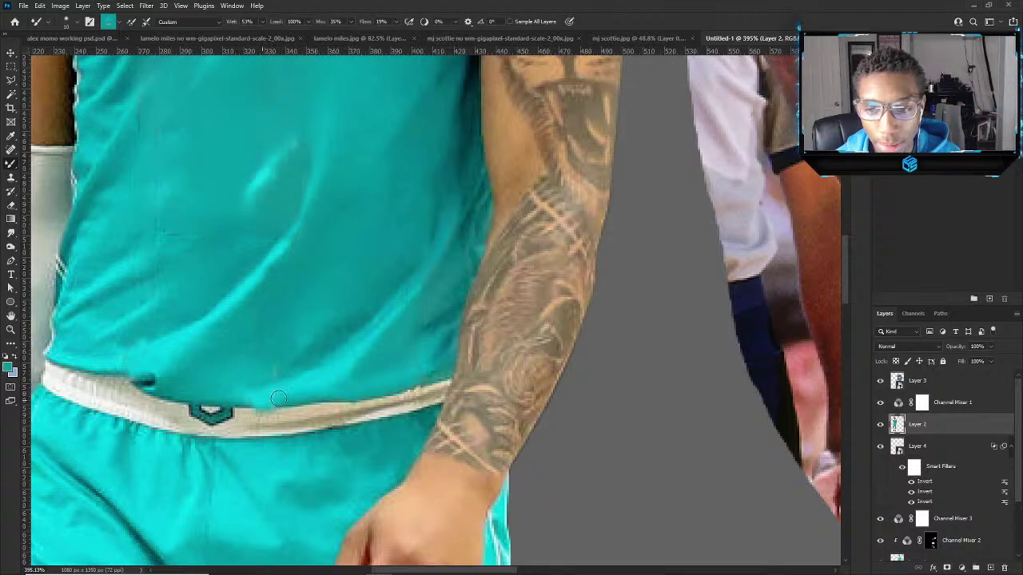
{"action": "left_click", "coordinate": [307, 379], "text": "alt"}
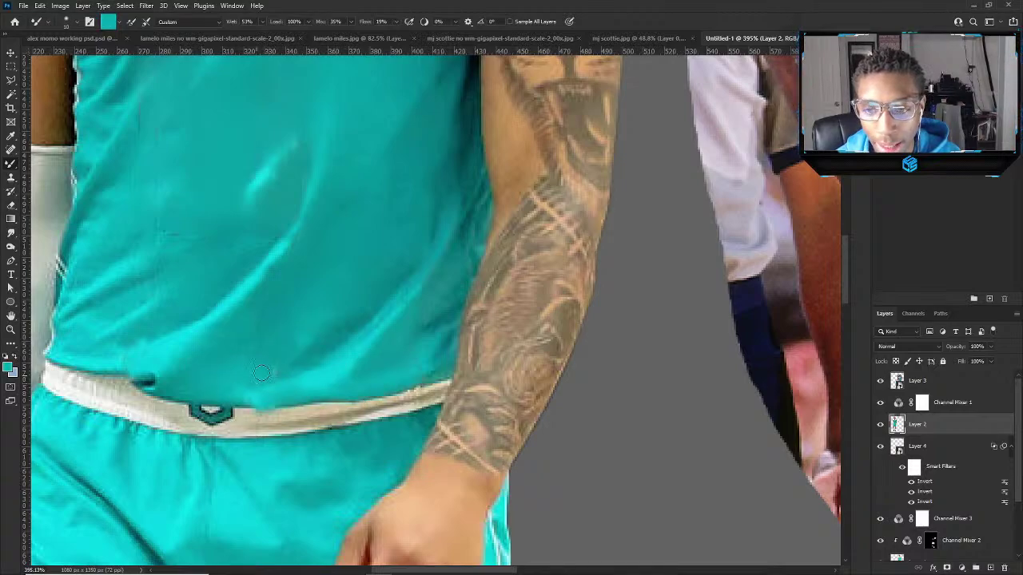
{"action": "scroll", "coordinate": [286, 325], "scroll_direction": "down", "scroll_amount": 10}
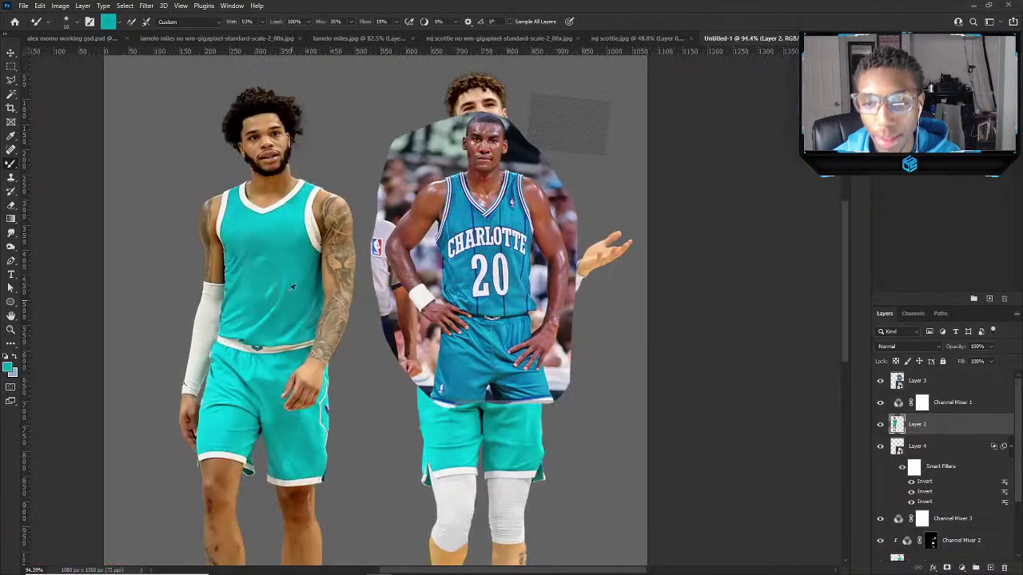
Outline the white side stripe on the shorts beside the hand with the Polygonal Lasso and remove it with a Content-Aware fill.
{"action": "key", "text": "v"}
{"action": "scroll", "coordinate": [414, 322], "scroll_direction": "up", "scroll_amount": 8}
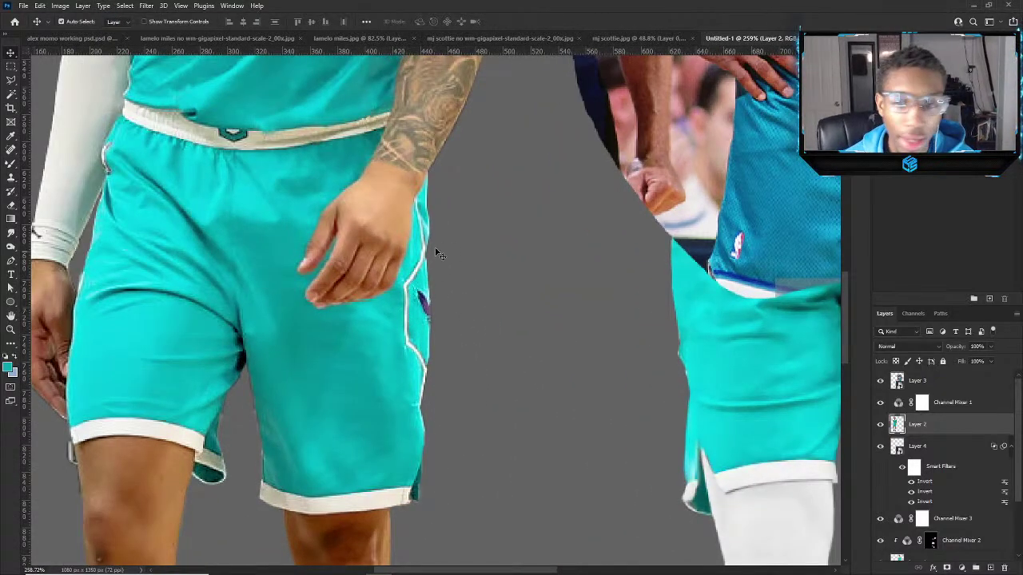
{"action": "left_click_drag", "start_coordinate": [7, 80], "coordinate": [46, 91]}
{"action": "scroll", "coordinate": [406, 398], "scroll_direction": "up", "scroll_amount": 3}
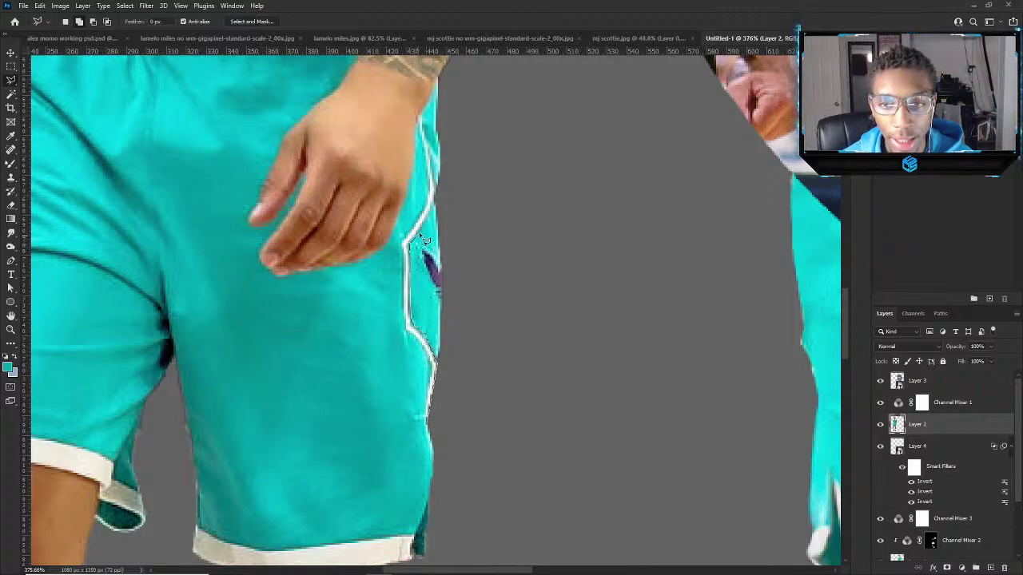
{"action": "left_click", "coordinate": [431, 144]}
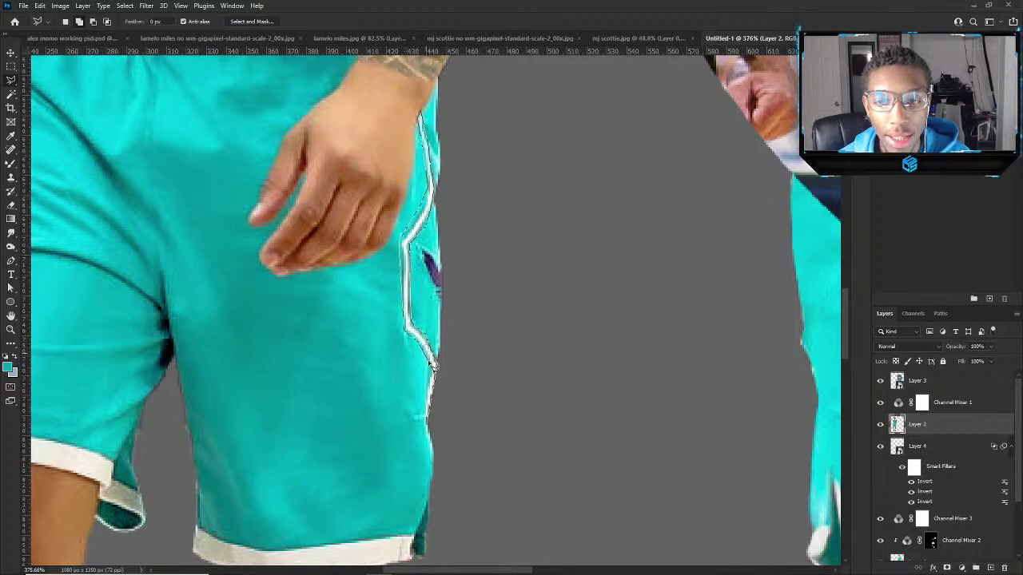
{"action": "left_click", "coordinate": [425, 425]}
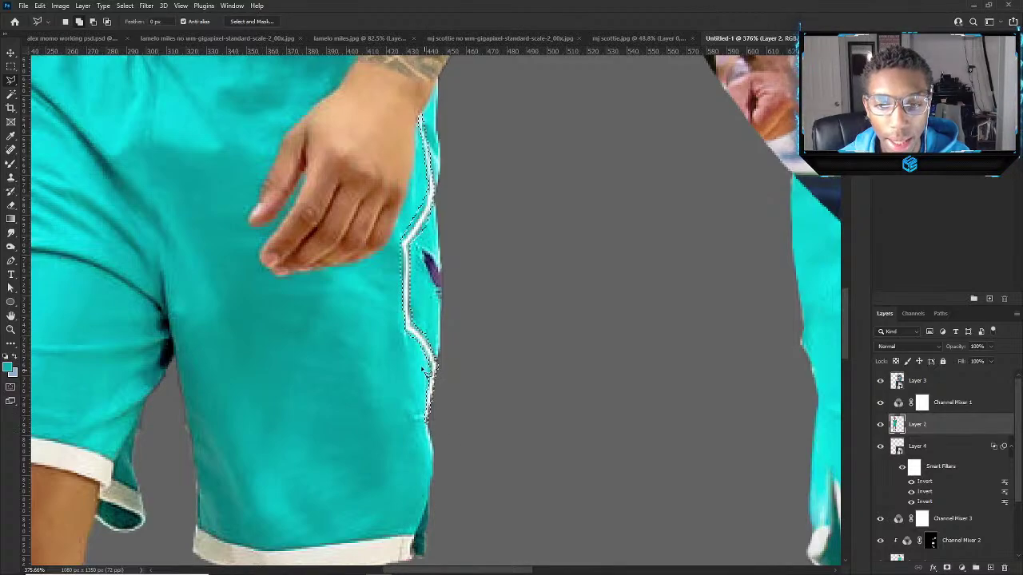
{"action": "key", "text": "shift+F5"}
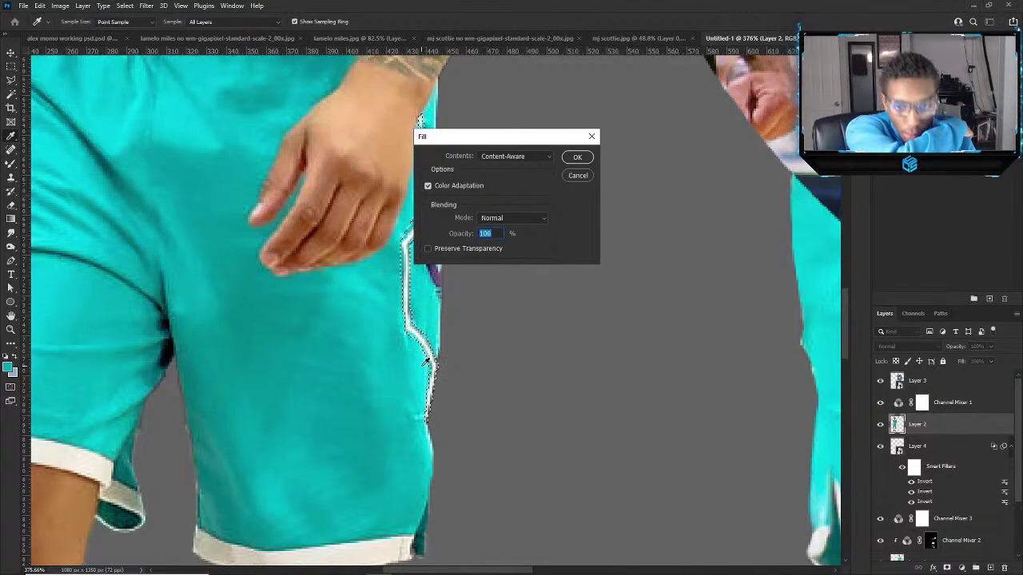
{"action": "key", "text": "Return"}
{"action": "key", "text": "ctrl+d"}
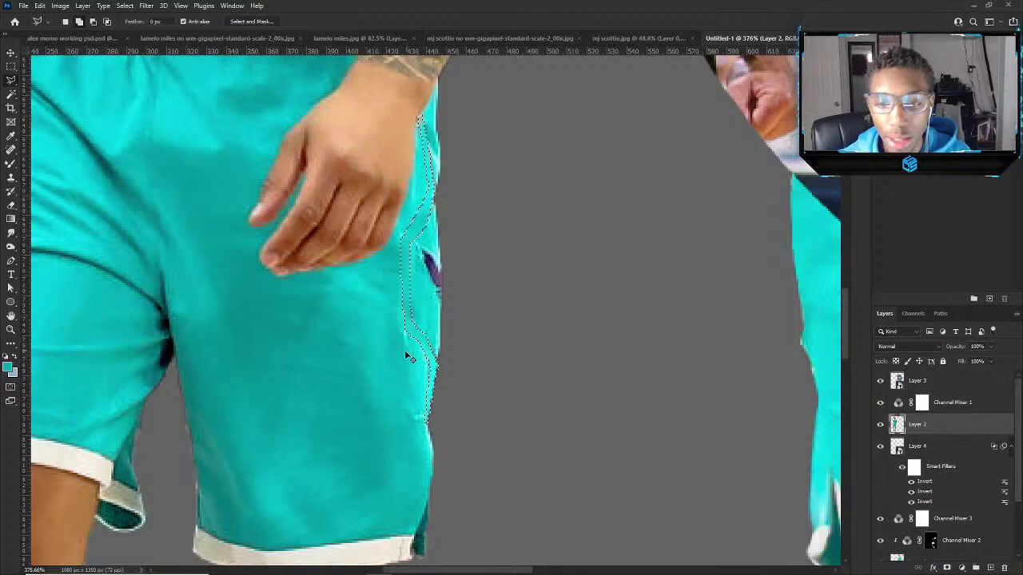
Load Layer 2's outline as a selection and cover the purple logo on the shorts' edge with Clone Stamp fabric.
{"action": "scroll", "coordinate": [400, 277], "scroll_direction": "down", "scroll_amount": 1}
{"action": "scroll", "coordinate": [431, 272], "scroll_direction": "up", "scroll_amount": 2}
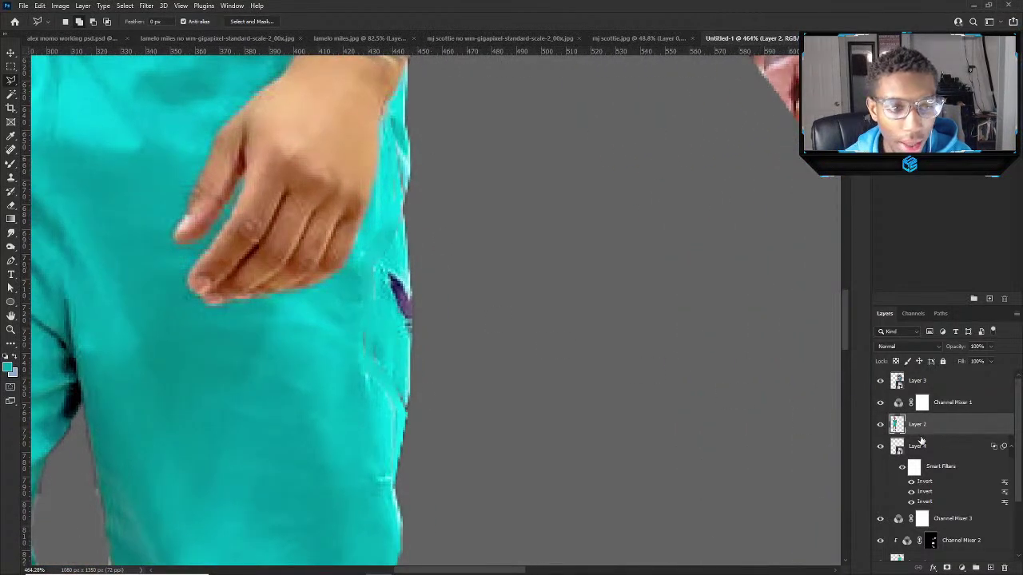
{"action": "left_click", "coordinate": [898, 424], "text": "ctrl"}
{"action": "key", "text": "s"}
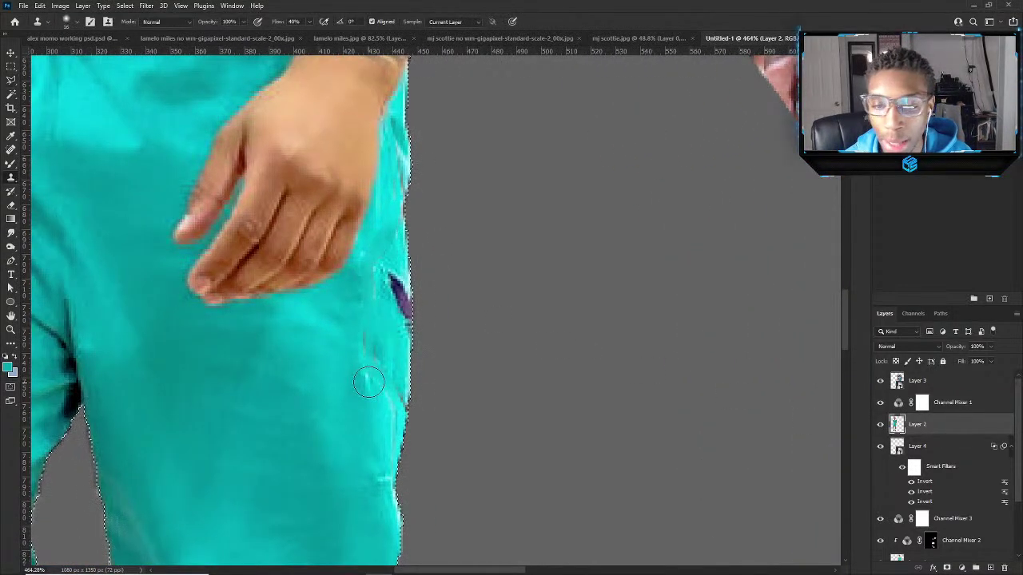
{"action": "left_click", "coordinate": [369, 382], "text": "alt"}
{"action": "mouse_move", "coordinate": [395, 336]}
{"action": "left_mouse_down"}
{"action": "mouse_move", "coordinate": [404, 305]}
{"action": "mouse_move", "coordinate": [407, 326]}
{"action": "mouse_move", "coordinate": [401, 340]}
{"action": "mouse_move", "coordinate": [406, 269]}
{"action": "mouse_move", "coordinate": [378, 351]}
{"action": "mouse_move", "coordinate": [396, 277]}
{"action": "mouse_move", "coordinate": [407, 273]}
{"action": "mouse_move", "coordinate": [365, 352]}
{"action": "mouse_move", "coordinate": [389, 328]}
{"action": "mouse_move", "coordinate": [383, 349]}
{"action": "mouse_move", "coordinate": [396, 342]}
{"action": "mouse_move", "coordinate": [392, 378]}
{"action": "left_mouse_up"}
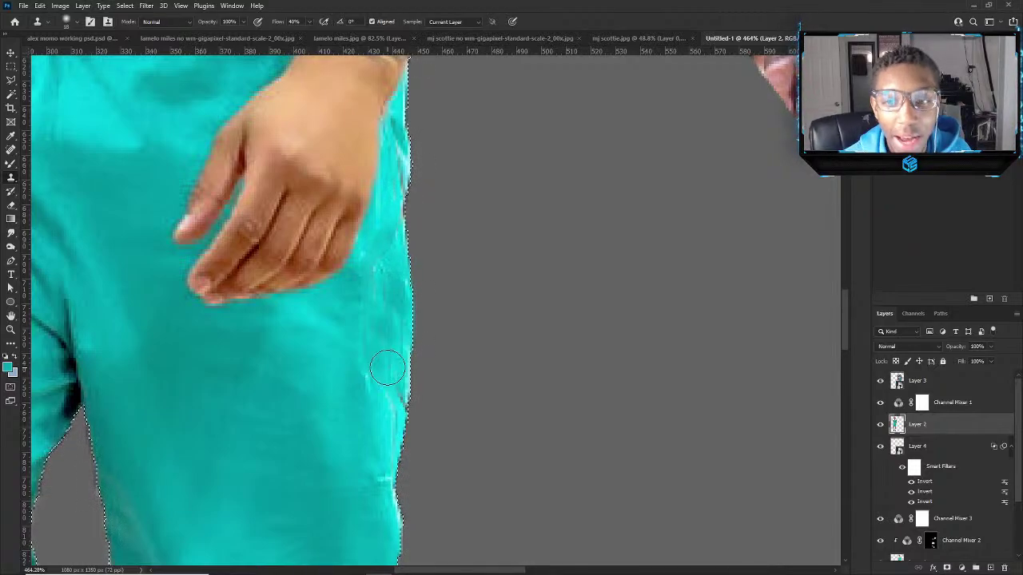
Raise the Clone Stamp flow and cover the leftover light marks along the shorts' outer edge below the hand, within Layer 2's outline.
{"action": "scroll", "coordinate": [292, 220], "scroll_direction": "down", "scroll_amount": 5}
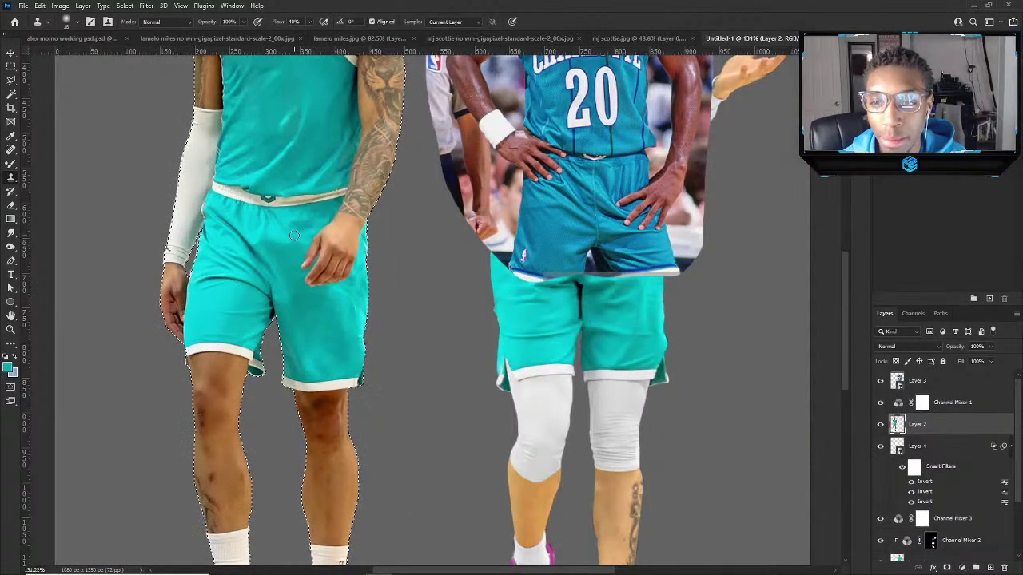
{"action": "scroll", "coordinate": [280, 224], "scroll_direction": "up", "scroll_amount": 3}
{"action": "scroll", "coordinate": [280, 224], "scroll_direction": "down", "scroll_amount": 4}
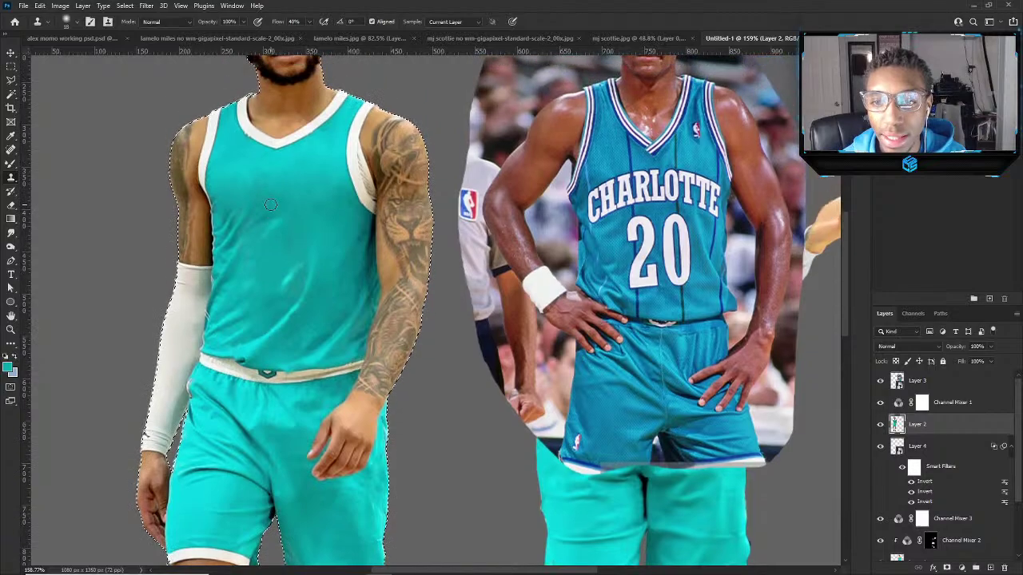
{"action": "scroll", "coordinate": [319, 286], "scroll_direction": "down", "scroll_amount": 2}
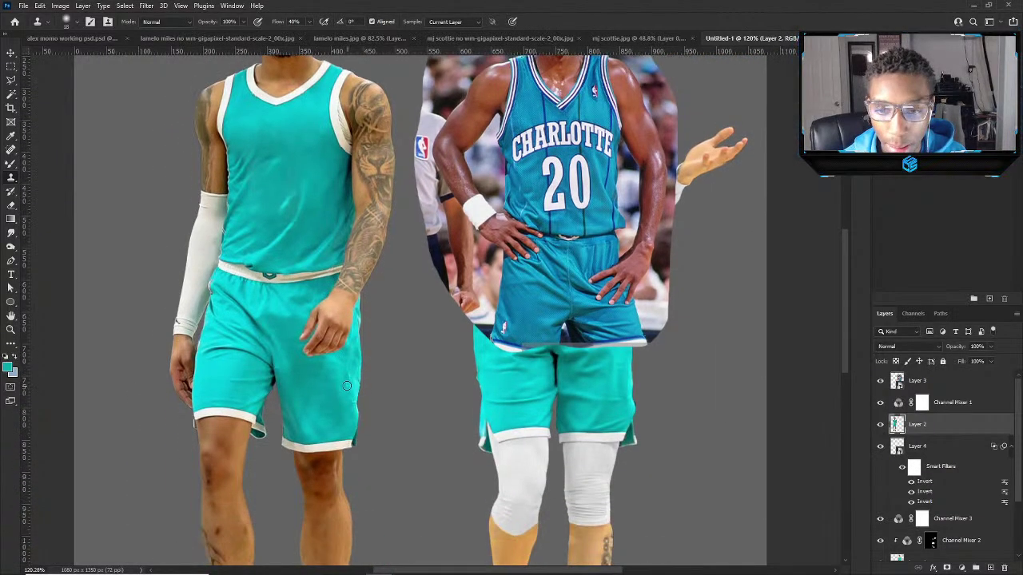
{"action": "scroll", "coordinate": [372, 352], "scroll_direction": "up", "scroll_amount": 5}
{"action": "left_click", "coordinate": [897, 424], "text": "ctrl"}
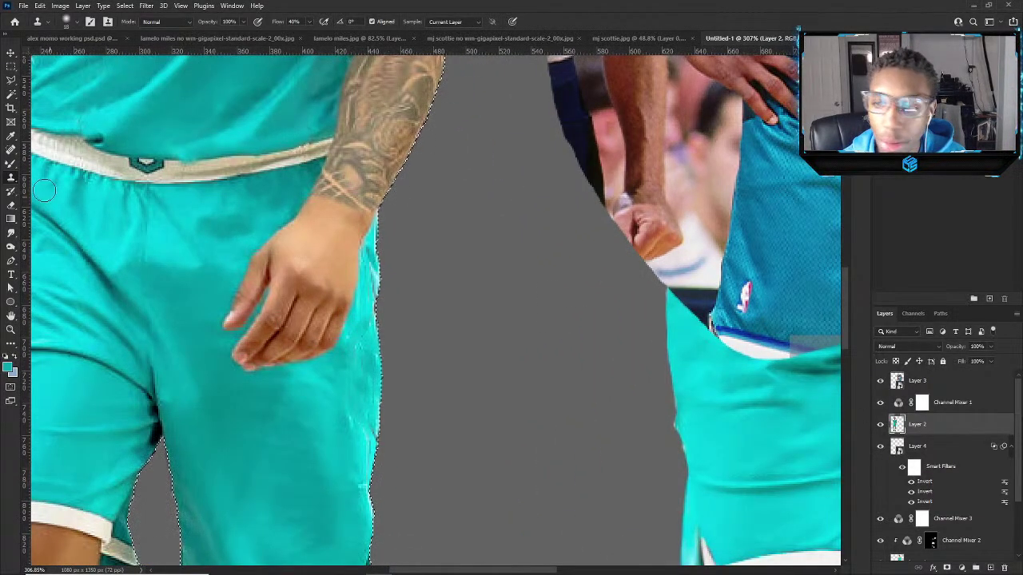
{"action": "left_click_drag", "start_coordinate": [312, 22], "coordinate": [323, 35]}
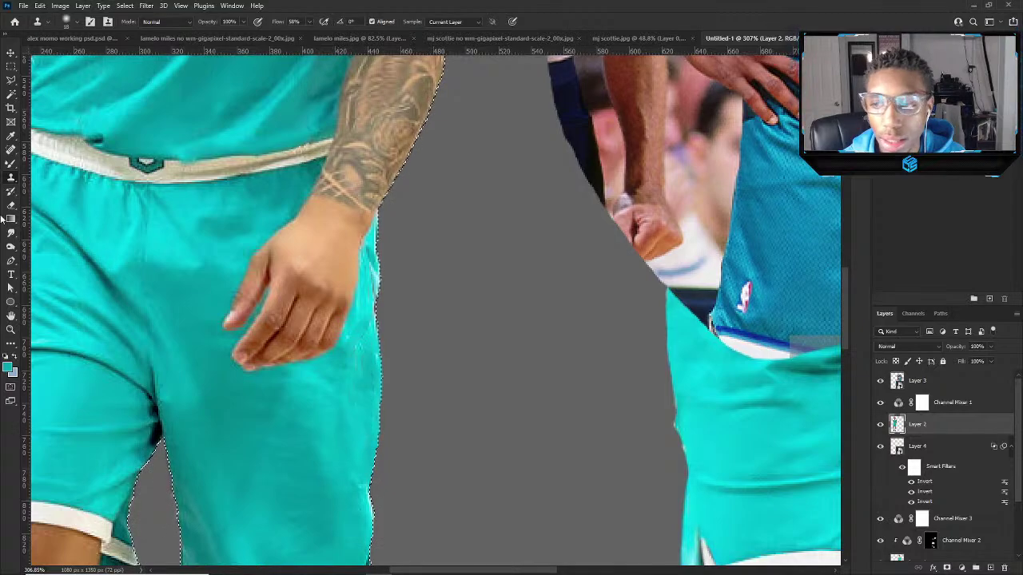
Blend the cloned patches along the shorts' outer edge beside the hand into the teal fabric with a small Mixer Brush.
{"action": "key", "text": "b"}
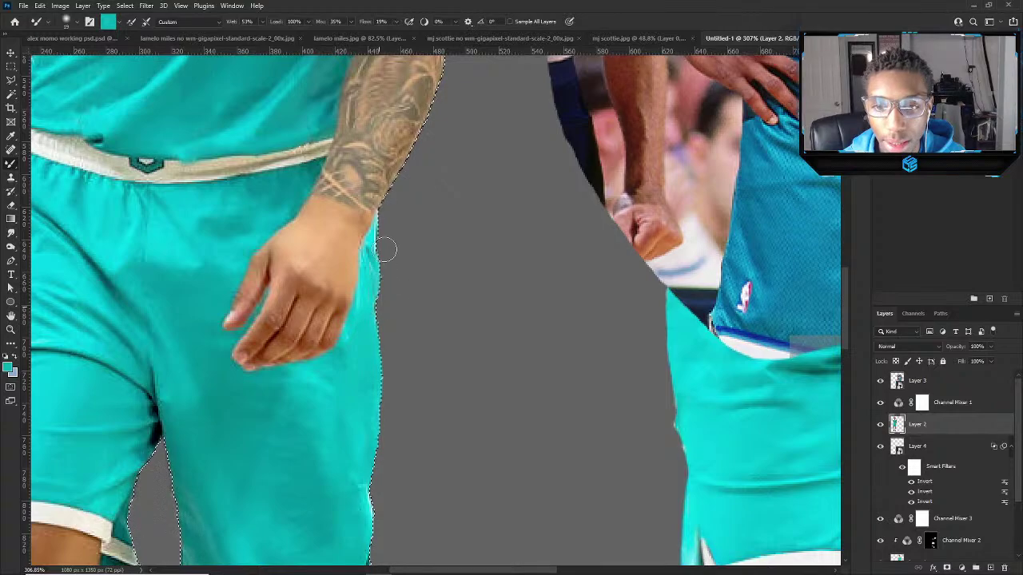
{"action": "scroll", "coordinate": [368, 315], "scroll_direction": "down", "scroll_amount": 2}
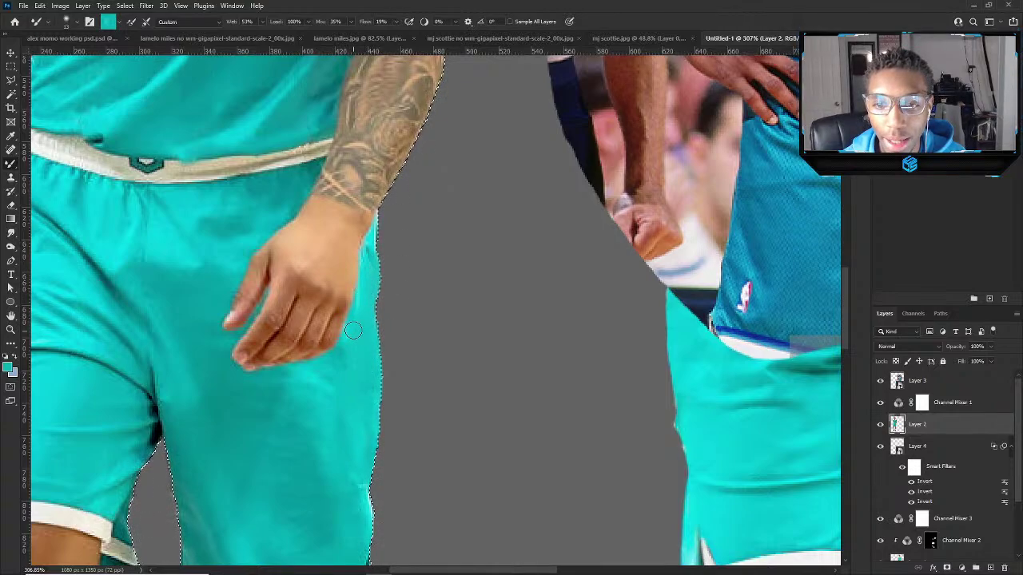
{"action": "scroll", "coordinate": [319, 368], "scroll_direction": "down", "scroll_amount": 2}
{"action": "scroll", "coordinate": [298, 345], "scroll_direction": "down", "scroll_amount": 4}
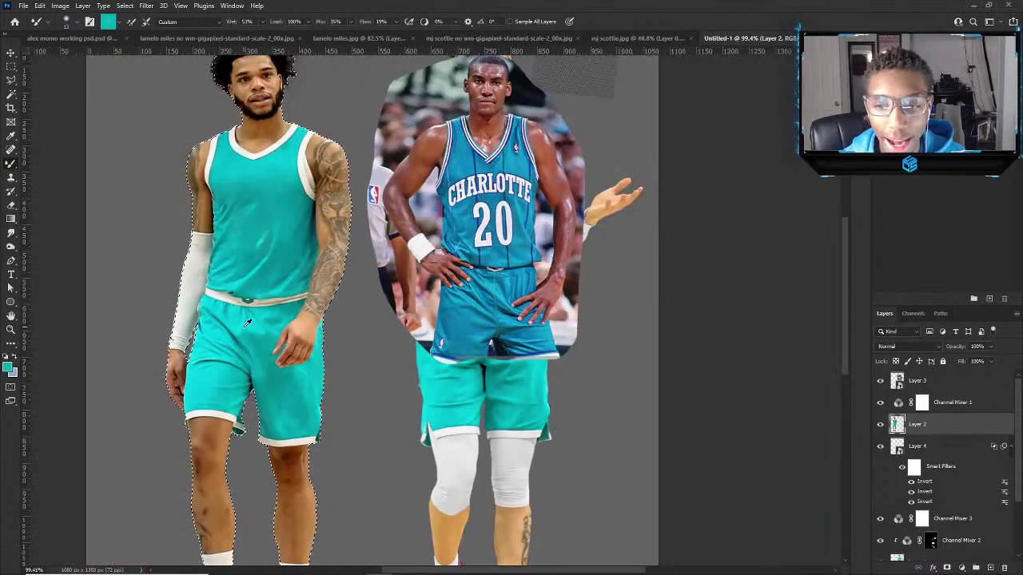
{"action": "scroll", "coordinate": [208, 312], "scroll_direction": "up", "scroll_amount": 6}
{"action": "scroll", "coordinate": [199, 306], "scroll_direction": "up", "scroll_amount": 3}
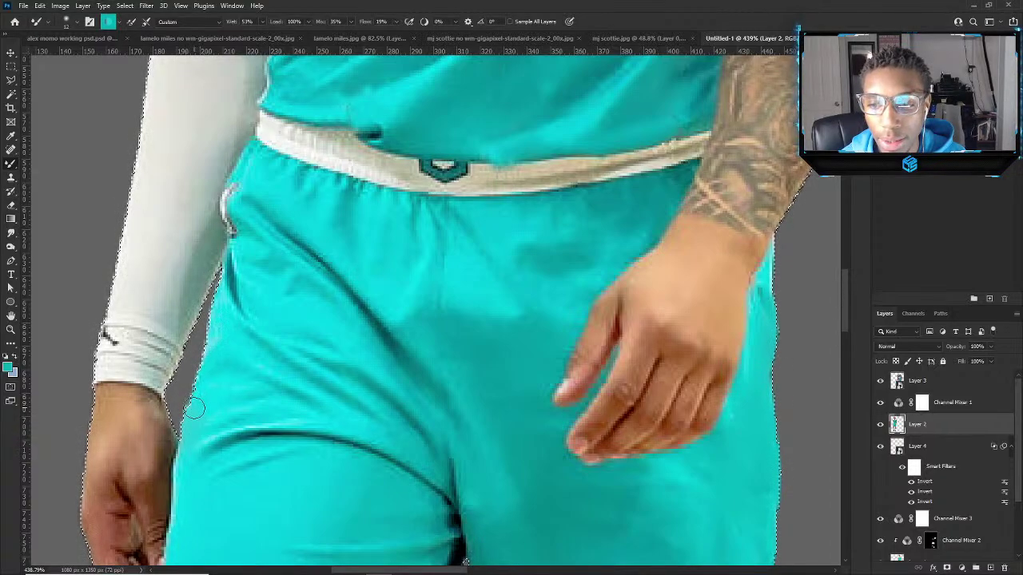
{"action": "scroll", "coordinate": [214, 368], "scroll_direction": "up", "scroll_amount": 2}
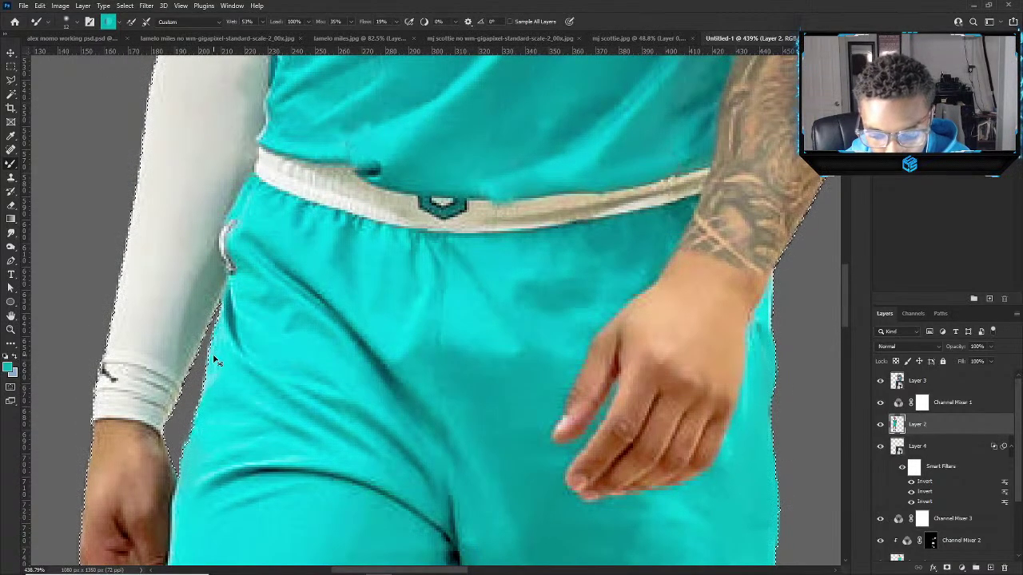
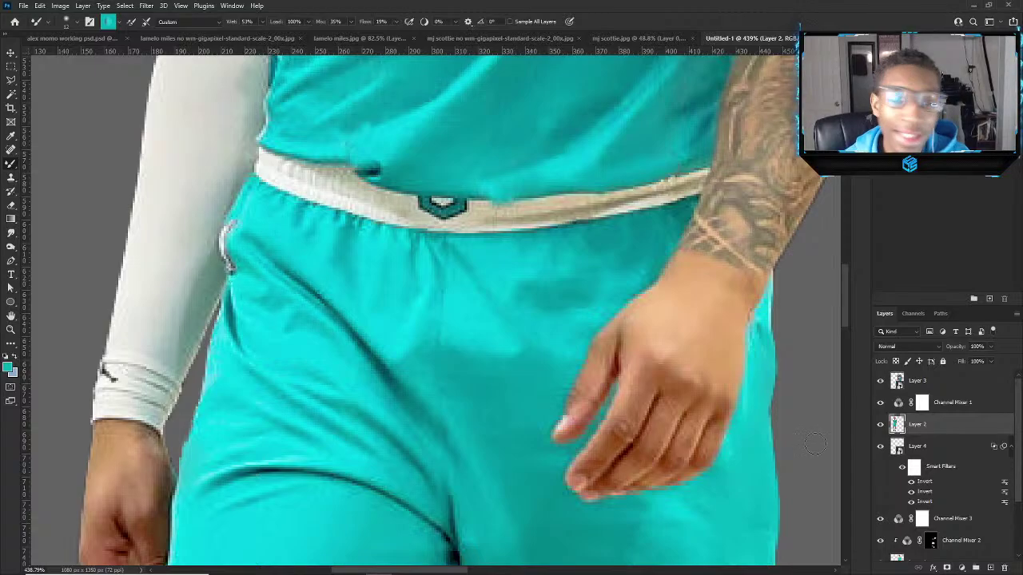
Review the cleaned jersey and shorts against the vintage Charlotte photo.
{"action": "left_click_drag", "start_coordinate": [11, 80], "coordinate": [36, 81]}
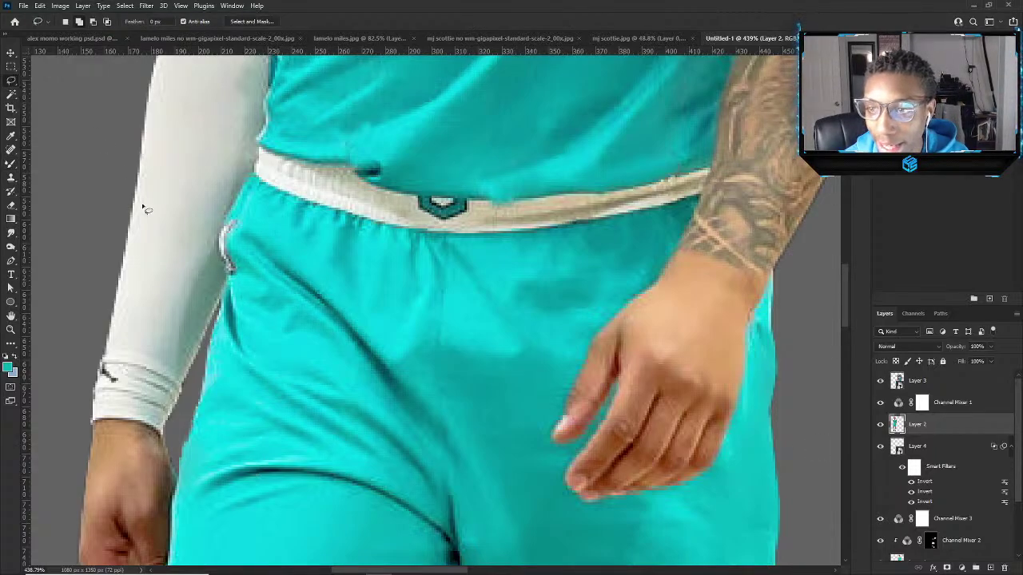
{"action": "scroll", "coordinate": [141, 205], "scroll_direction": "down", "scroll_amount": 3}
{"action": "scroll", "coordinate": [288, 256], "scroll_direction": "down", "scroll_amount": 5}
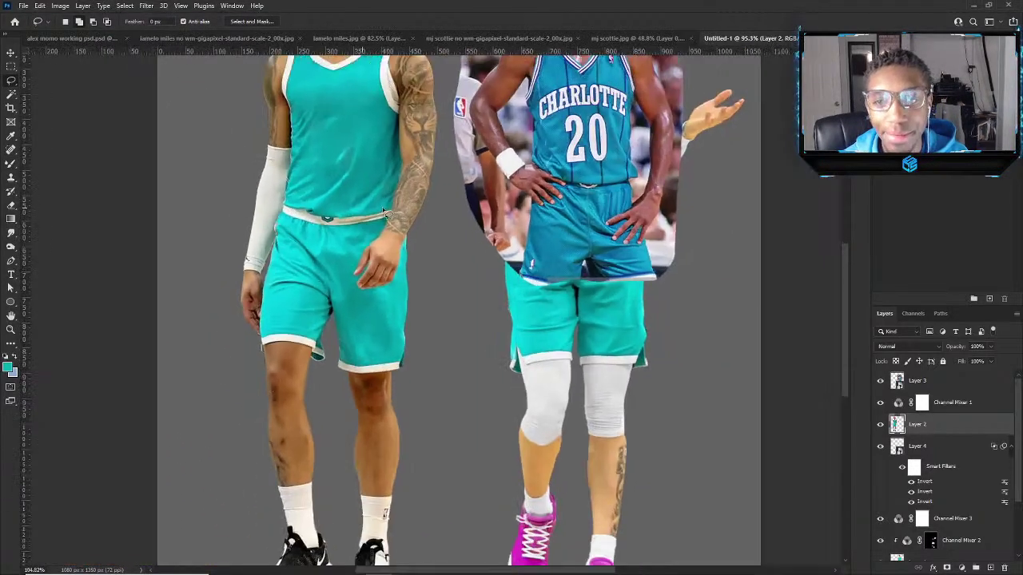
{"action": "scroll", "coordinate": [280, 288], "scroll_direction": "up", "scroll_amount": 3}
{"action": "scroll", "coordinate": [277, 294], "scroll_direction": "down", "scroll_amount": 3}
{"action": "scroll", "coordinate": [278, 294], "scroll_direction": "down", "scroll_amount": 2}
{"action": "scroll", "coordinate": [374, 342], "scroll_direction": "up", "scroll_amount": 3}
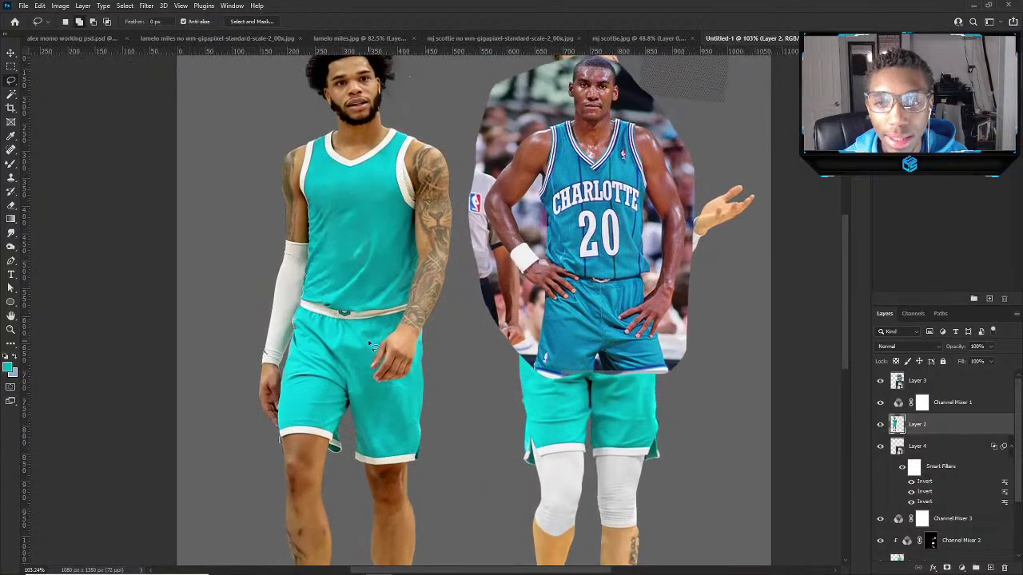
{"action": "key", "text": "v"}
{"action": "left_click_drag", "start_coordinate": [518, 345], "coordinate": [480, 307]}
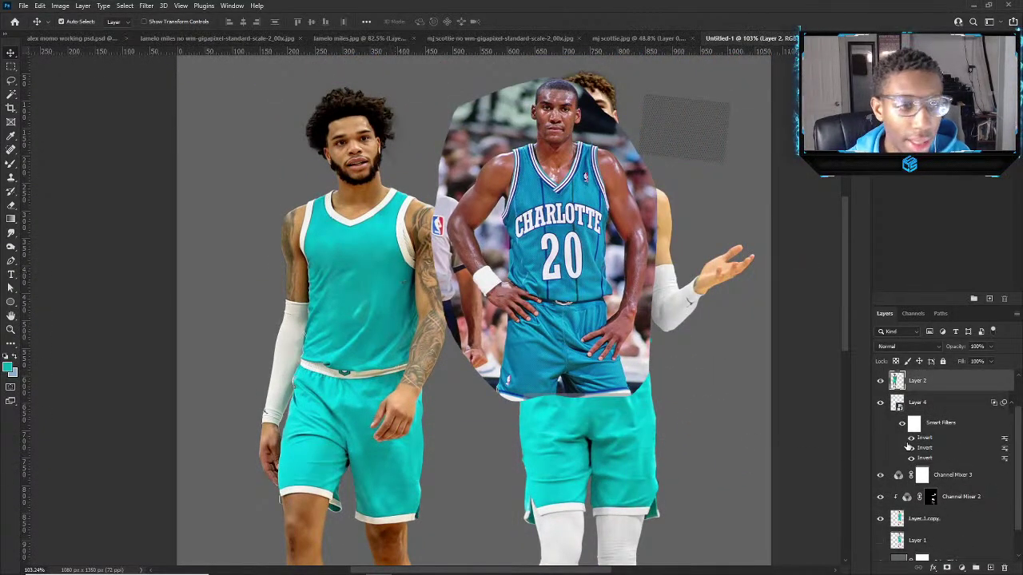
Clip the Channel Mixer 1 adjustment to Layer 2.
{"action": "left_click", "coordinate": [919, 425]}
{"action": "left_click", "coordinate": [951, 410]}
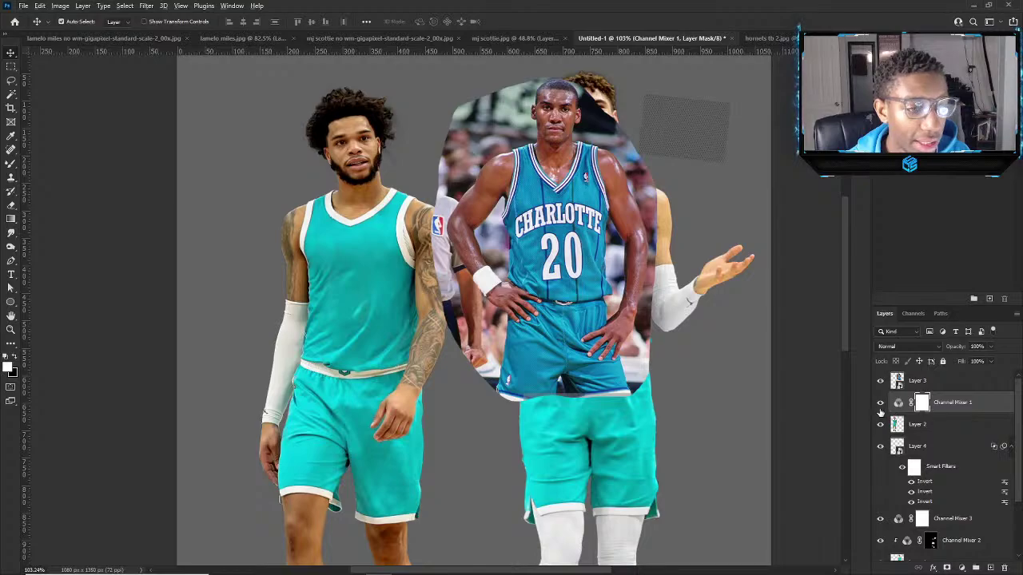
{"action": "key", "text": "ctrl+alt+g"}
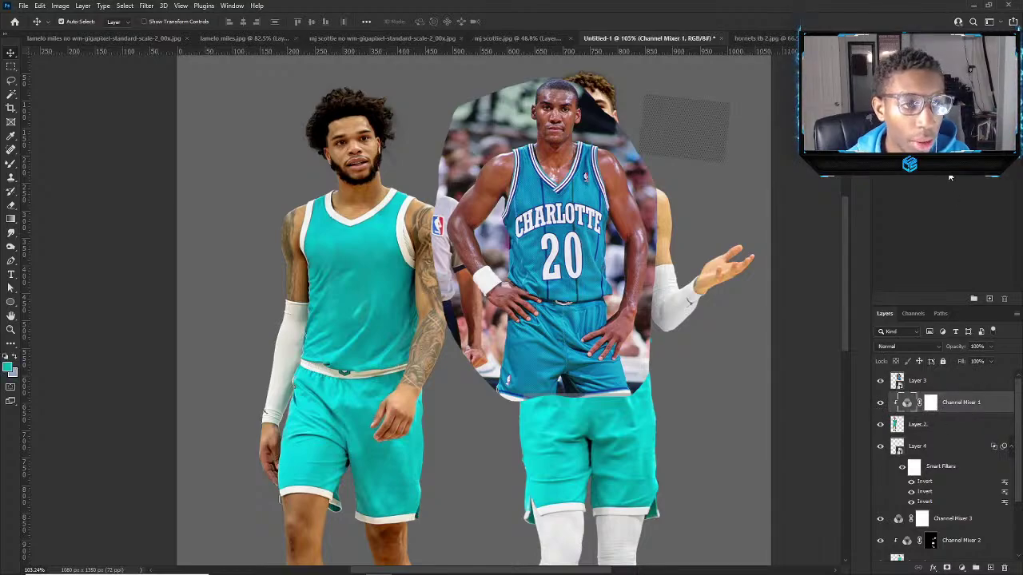
Show the properties of Channel Mixer 1 and turn on Monochrome.
{"action": "left_click", "coordinate": [907, 314]}
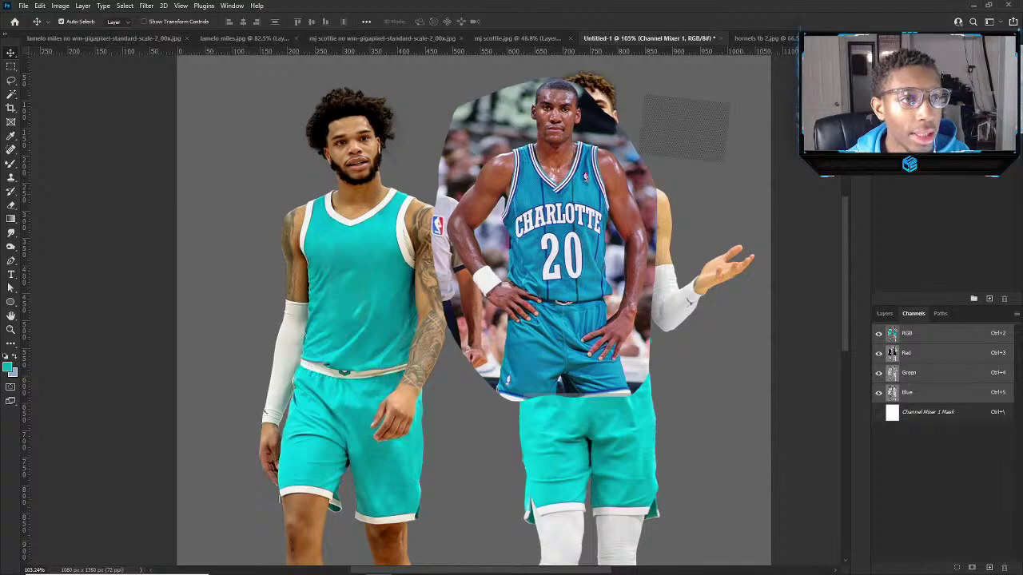
{"action": "left_click", "coordinate": [228, 8]}
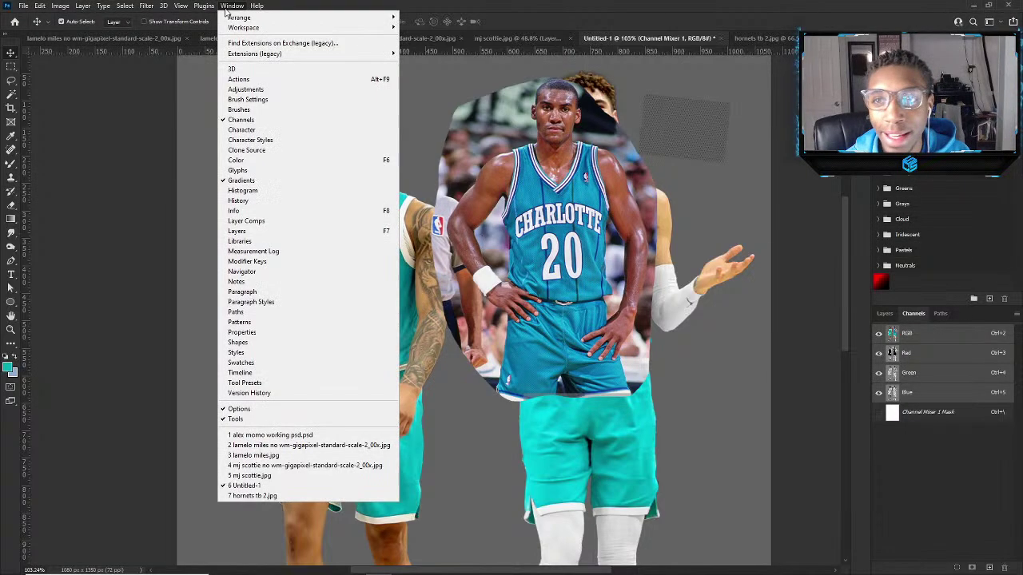
{"action": "left_click", "coordinate": [247, 332]}
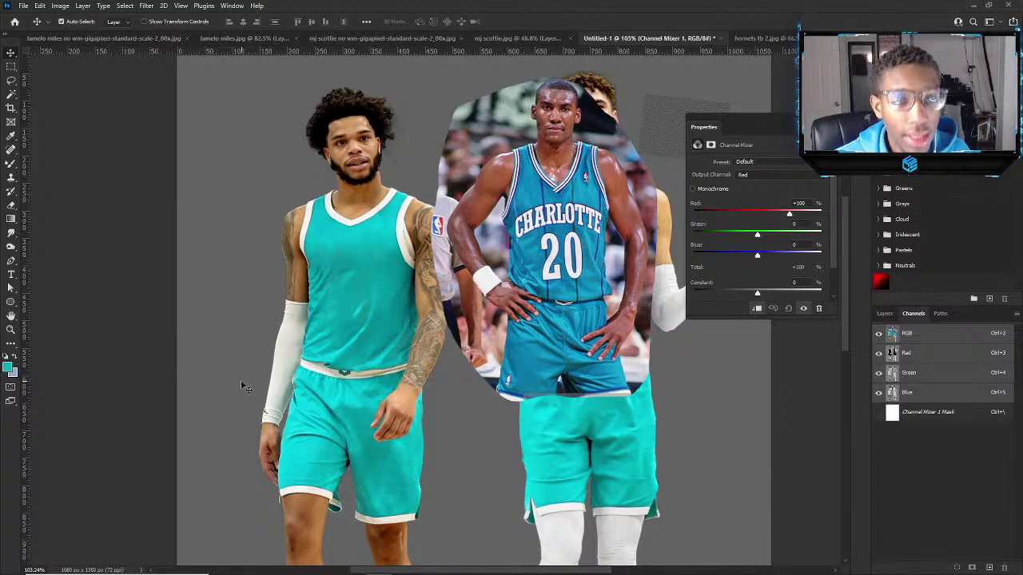
{"action": "scroll", "coordinate": [382, 250], "scroll_direction": "up", "scroll_amount": 4}
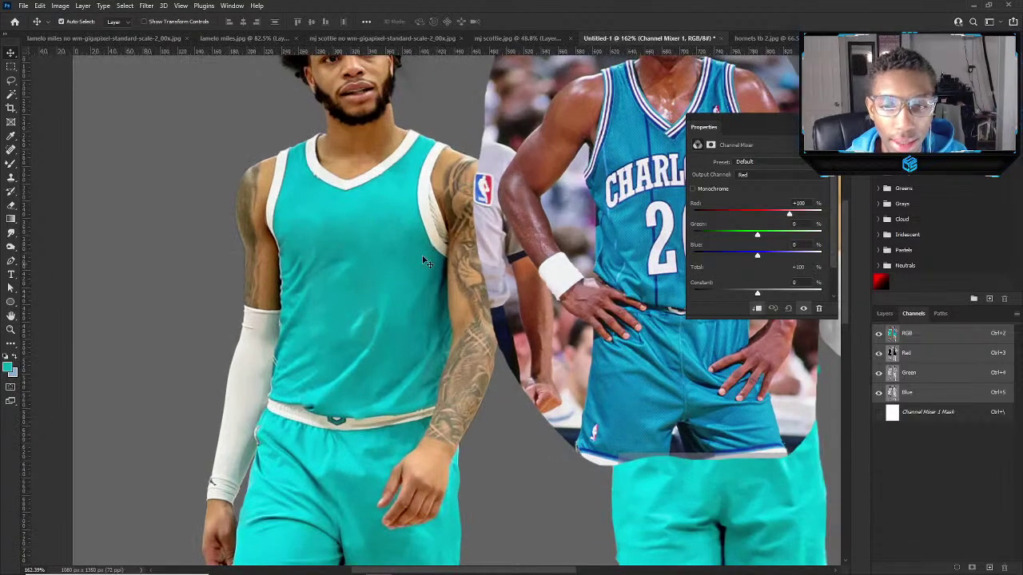
{"action": "left_click", "coordinate": [693, 189]}
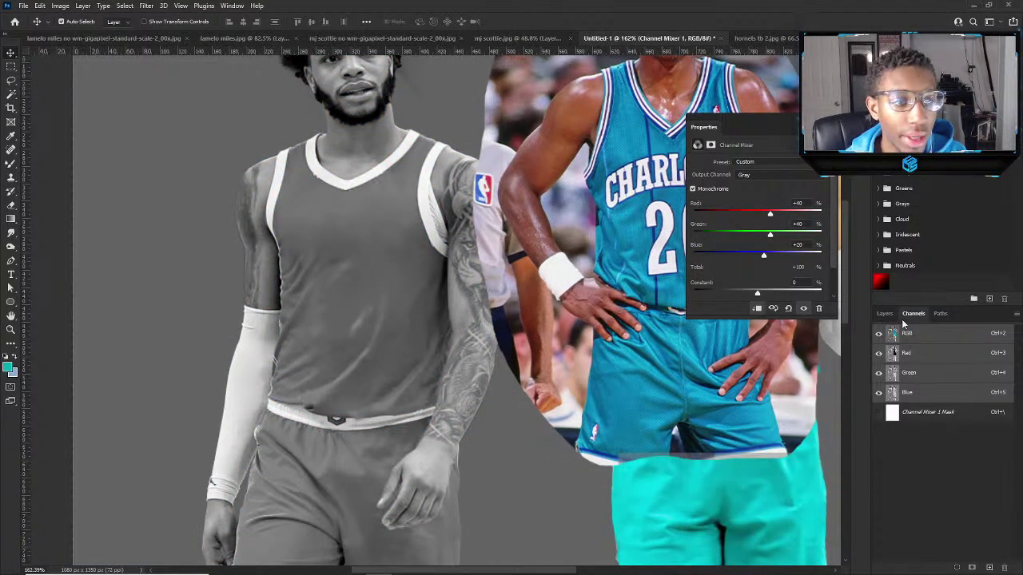
Invert the Channel Mixer 1 layer mask to hide the monochrome effect.
{"action": "left_click", "coordinate": [884, 314]}
{"action": "left_click", "coordinate": [932, 403]}
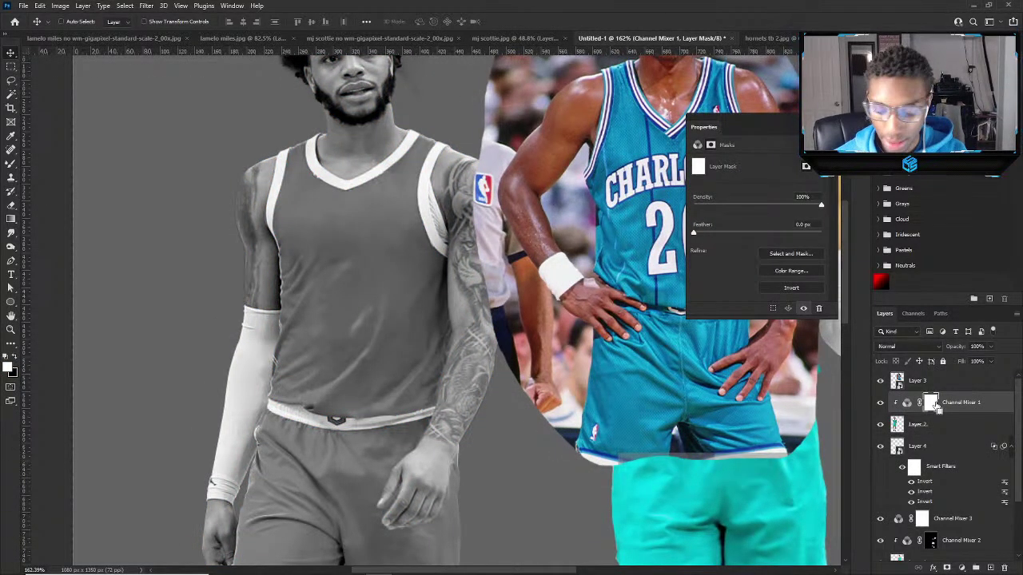
{"action": "key", "text": "ctrl+i"}
Paint white on the Channel Mixer 1 mask with the regular Brush over the arm sleeve to neutralize its colour cast.
{"action": "key", "text": "b"}
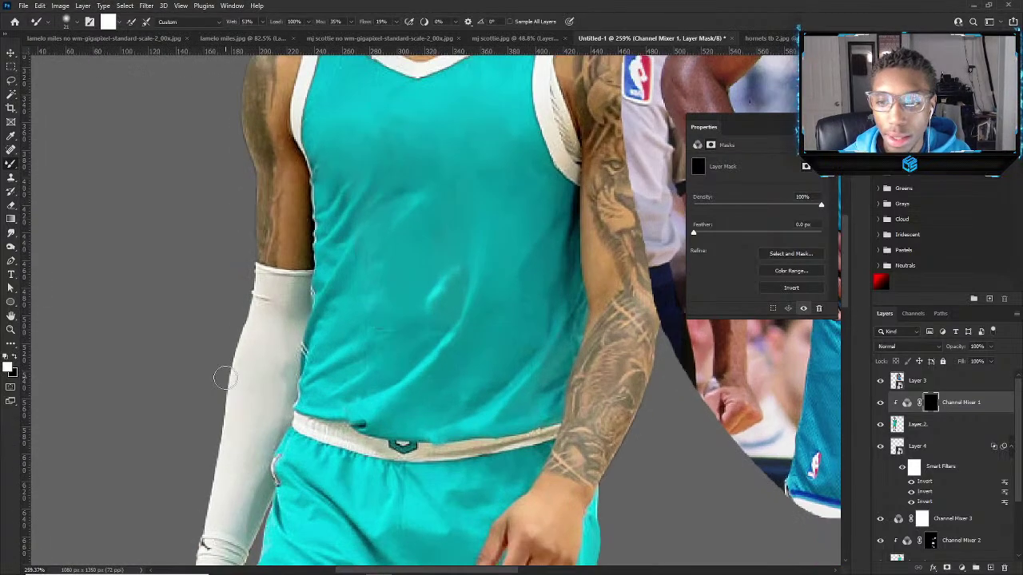
{"action": "scroll", "coordinate": [225, 376], "scroll_direction": "up", "scroll_amount": 3}
{"action": "left_click", "coordinate": [10, 164]}
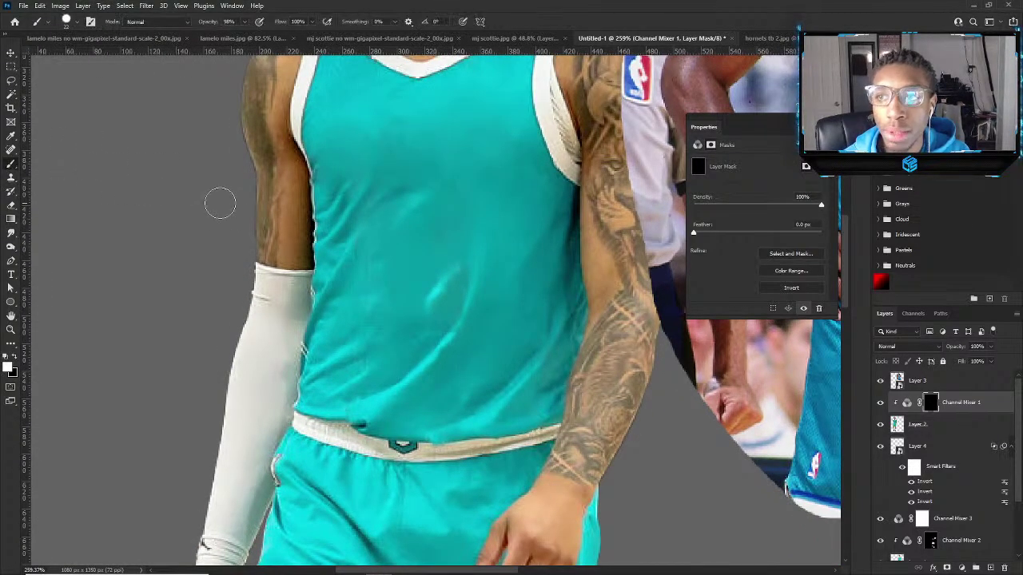
{"action": "left_click_drag", "start_coordinate": [258, 291], "coordinate": [260, 287]}
{"action": "right_click", "coordinate": [296, 287], "text": "alt"}
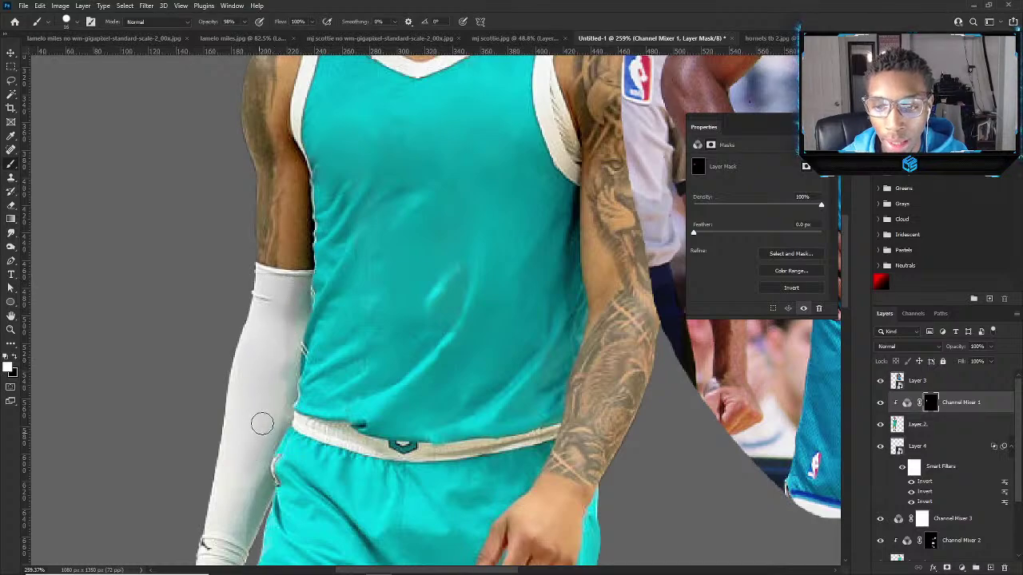
{"action": "scroll", "coordinate": [261, 422], "scroll_direction": "down", "scroll_amount": 3}
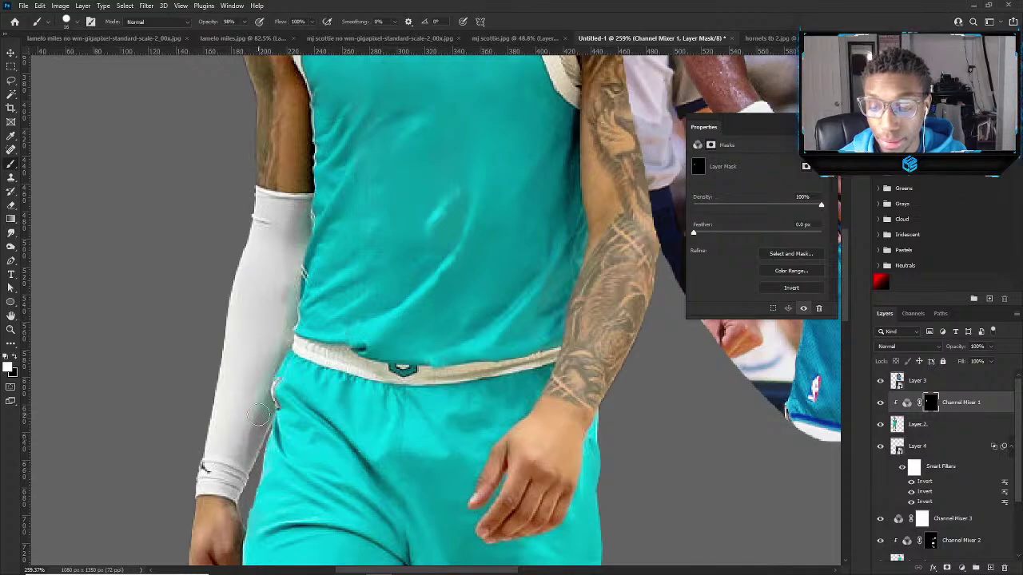
{"action": "scroll", "coordinate": [322, 359], "scroll_direction": "down", "scroll_amount": 5}
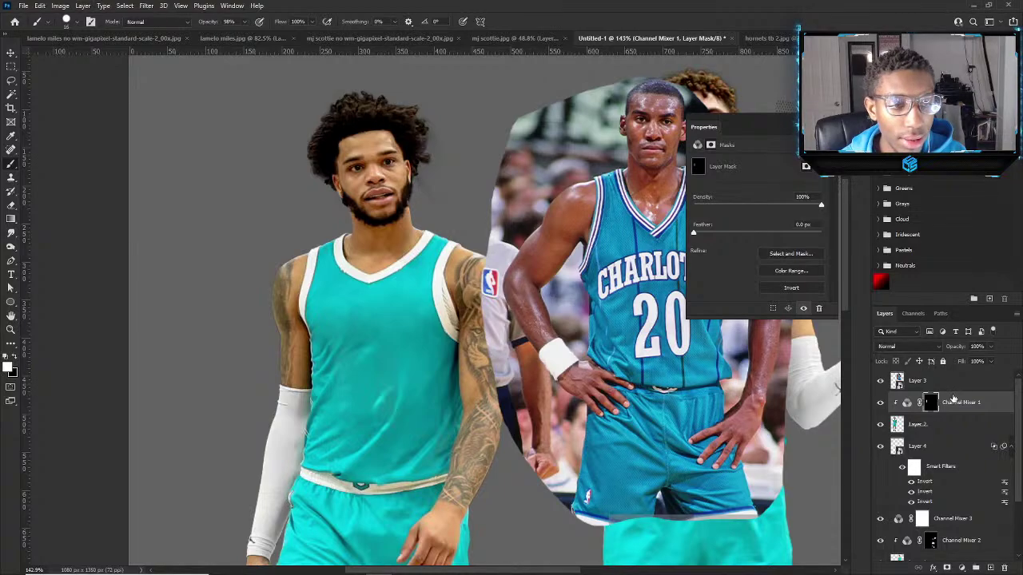
Paint the Channel Mixer 1 mask white along the collar and the armhole trim above the sleeved arm, undoing the stray stroke.
{"action": "left_click", "coordinate": [953, 401]}
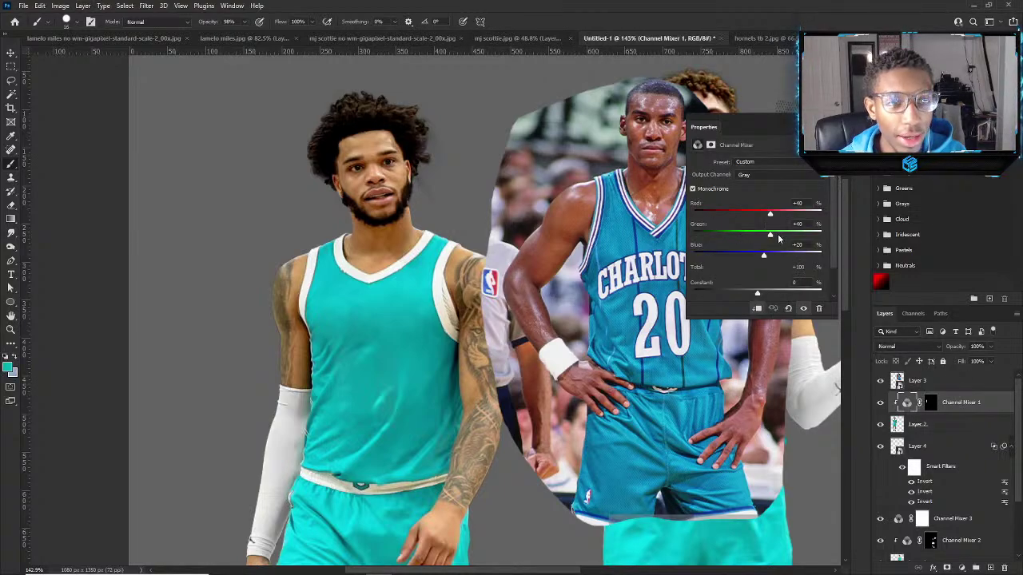
{"action": "left_click", "coordinate": [928, 405]}
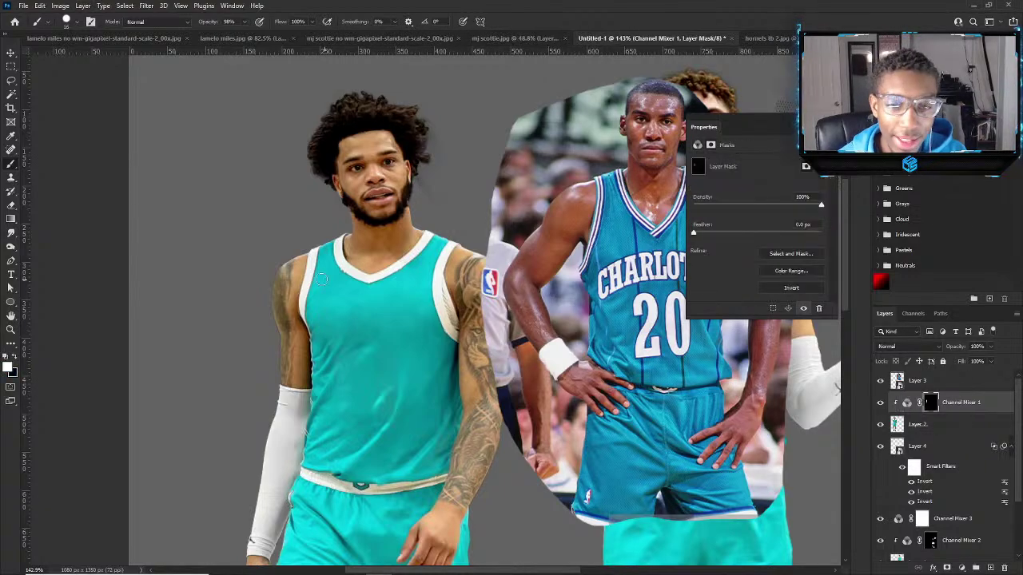
{"action": "scroll", "coordinate": [327, 285], "scroll_direction": "up", "scroll_amount": 5}
{"action": "left_click_drag", "start_coordinate": [340, 296], "coordinate": [366, 326]}
{"action": "mouse_move", "coordinate": [369, 336]}
{"action": "left_mouse_down"}
{"action": "mouse_move", "coordinate": [392, 450]}
{"action": "mouse_move", "coordinate": [387, 375]}
{"action": "left_mouse_up"}
{"action": "key", "text": "ctrl+z"}
{"action": "scroll", "coordinate": [382, 274], "scroll_direction": "up", "scroll_amount": 2}
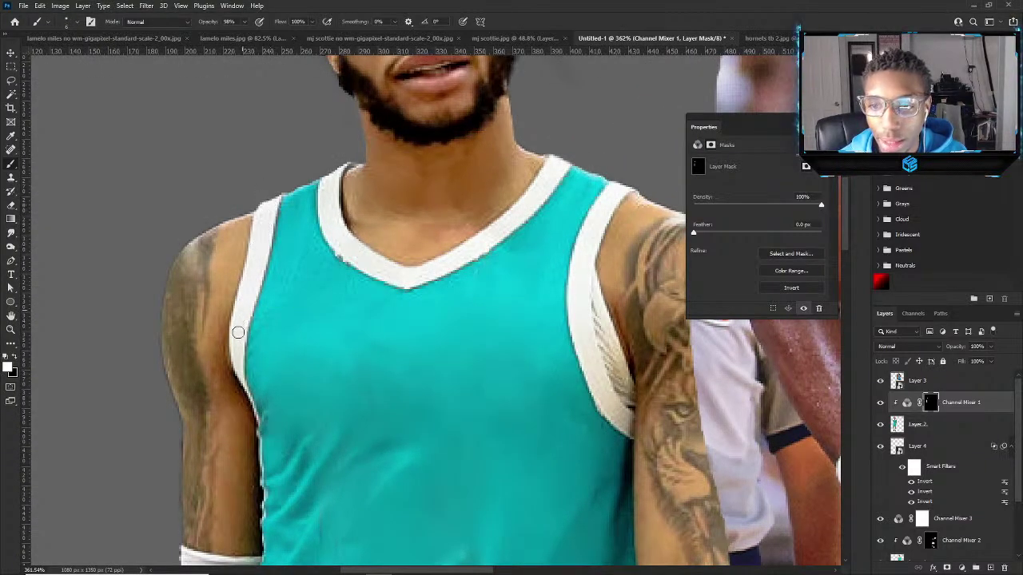
{"action": "key", "text": "bracketleft"}
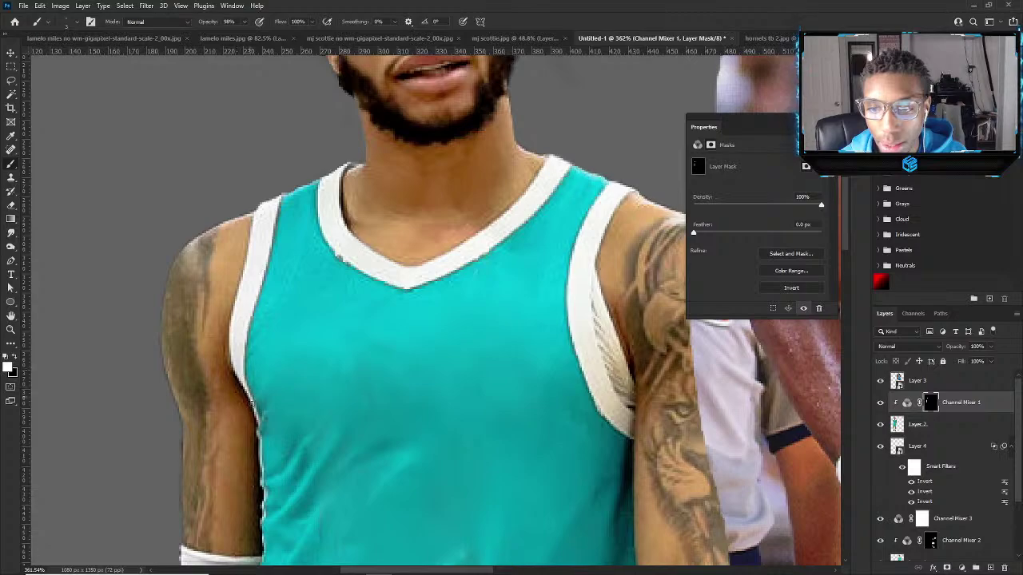
Paint the Channel Mixer 1 mask white over the lower armhole trim beside the first player's tattooed arm.
{"action": "key", "text": "x"}
{"action": "scroll", "coordinate": [317, 364], "scroll_direction": "down", "scroll_amount": 2}
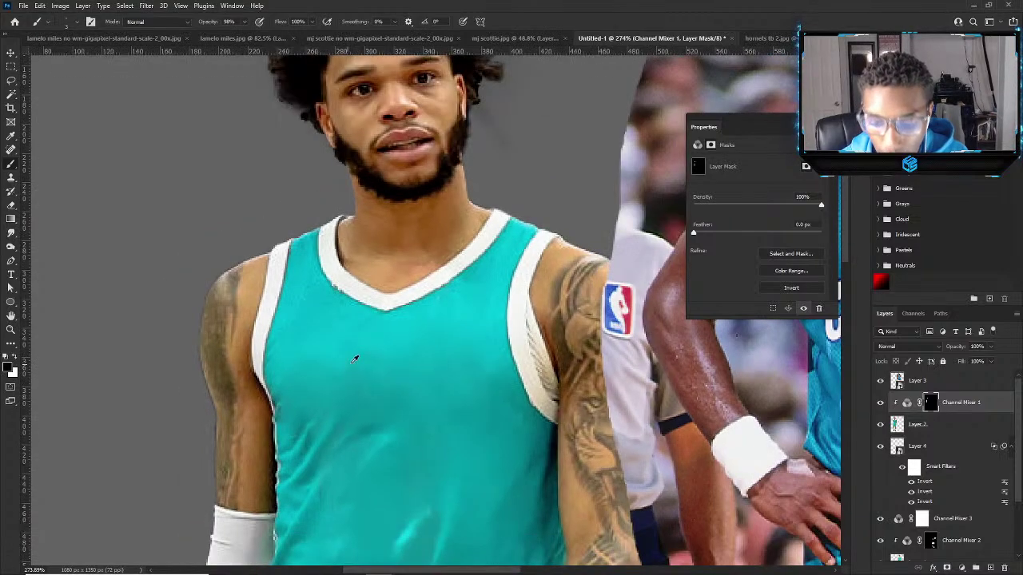
{"action": "scroll", "coordinate": [481, 320], "scroll_direction": "up", "scroll_amount": 1}
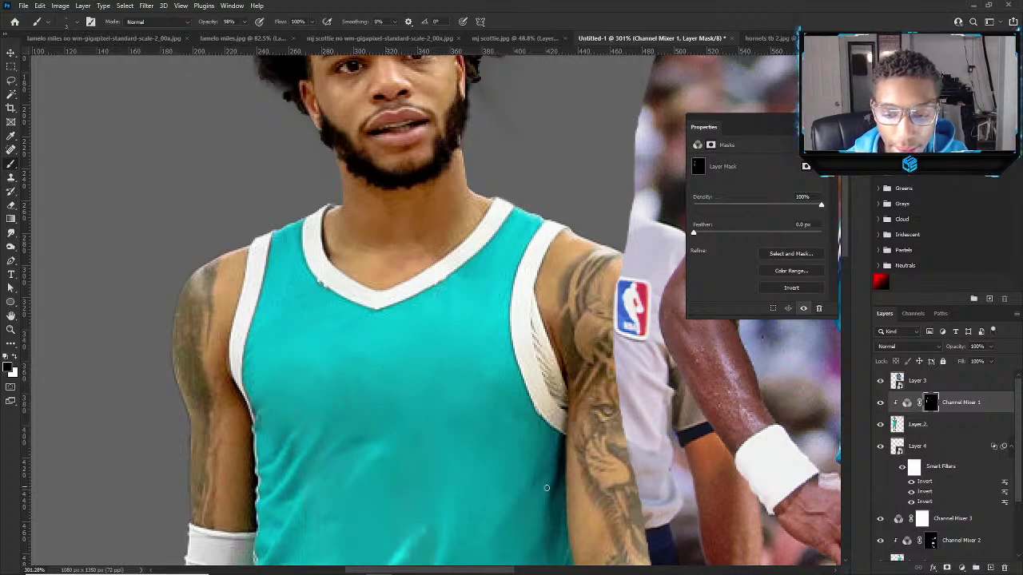
{"action": "right_click", "coordinate": [533, 361], "text": "alt"}
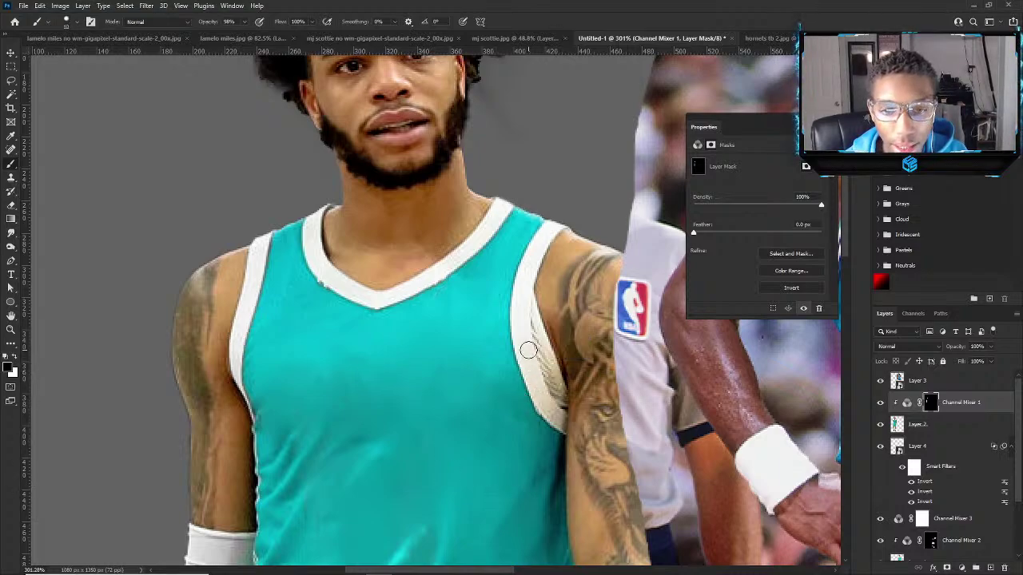
{"action": "mouse_move", "coordinate": [533, 376]}
{"action": "left_mouse_down"}
{"action": "mouse_move", "coordinate": [554, 397]}
{"action": "mouse_move", "coordinate": [556, 369]}
{"action": "mouse_move", "coordinate": [541, 357]}
{"action": "mouse_move", "coordinate": [550, 373]}
{"action": "mouse_move", "coordinate": [523, 303]}
{"action": "left_mouse_up"}
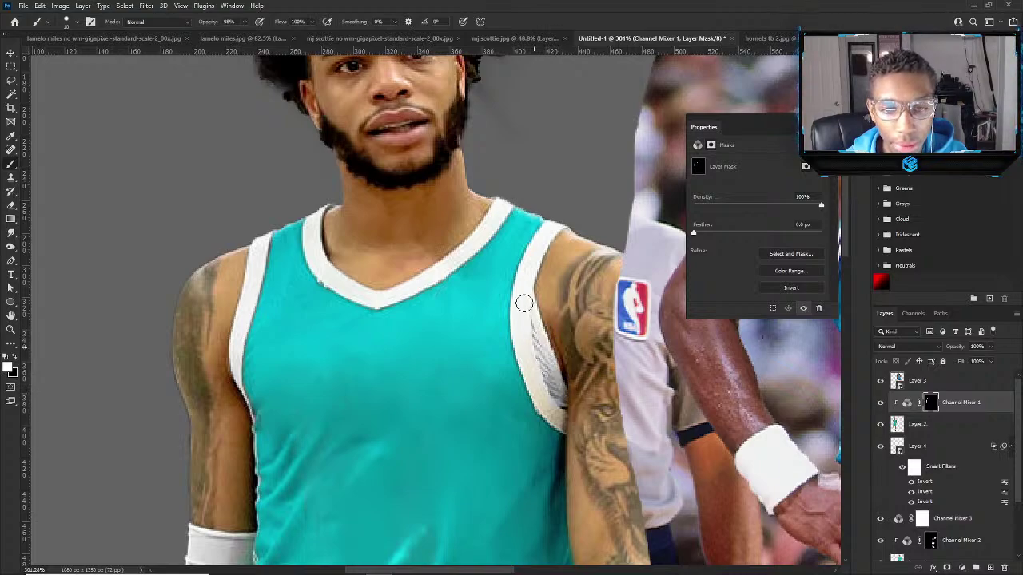
{"action": "right_click", "coordinate": [552, 419], "text": "alt"}
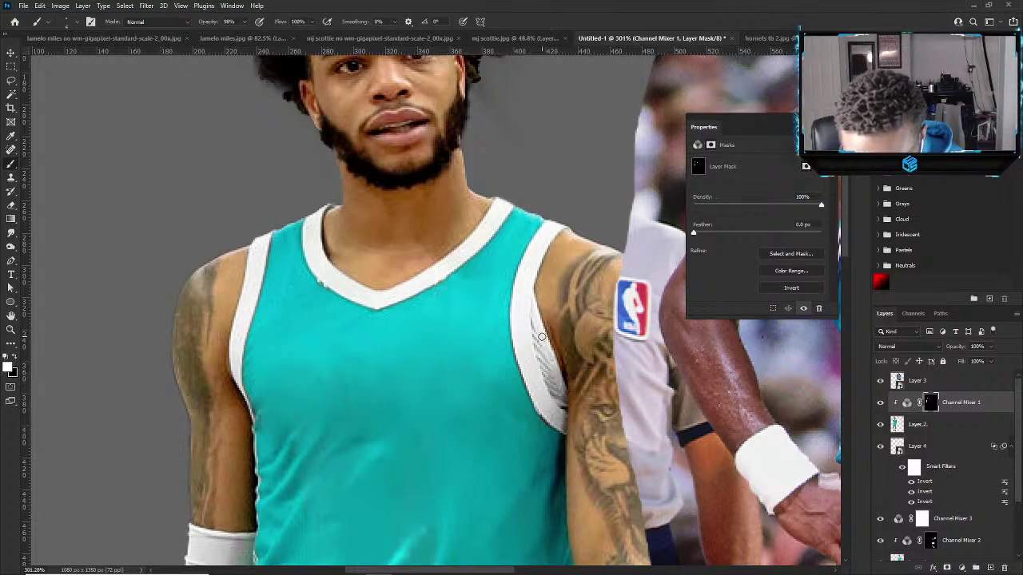
Paint the Channel Mixer 1 mask white with a small brush along the same armhole trim up to the shoulder.
{"action": "scroll", "coordinate": [527, 332], "scroll_direction": "down", "scroll_amount": 5}
{"action": "scroll", "coordinate": [528, 319], "scroll_direction": "up", "scroll_amount": 5}
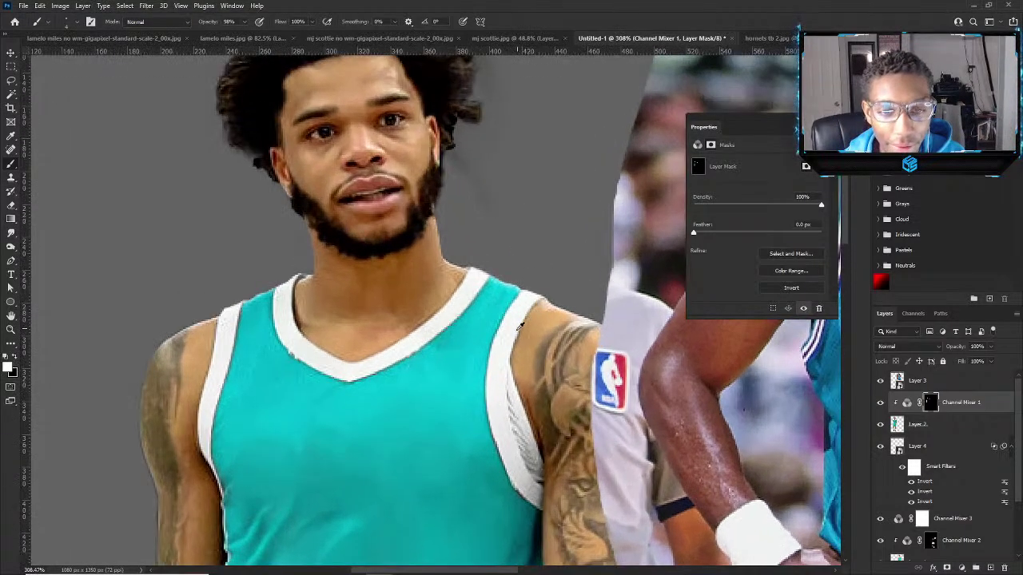
{"action": "right_click", "coordinate": [529, 314], "text": "alt"}
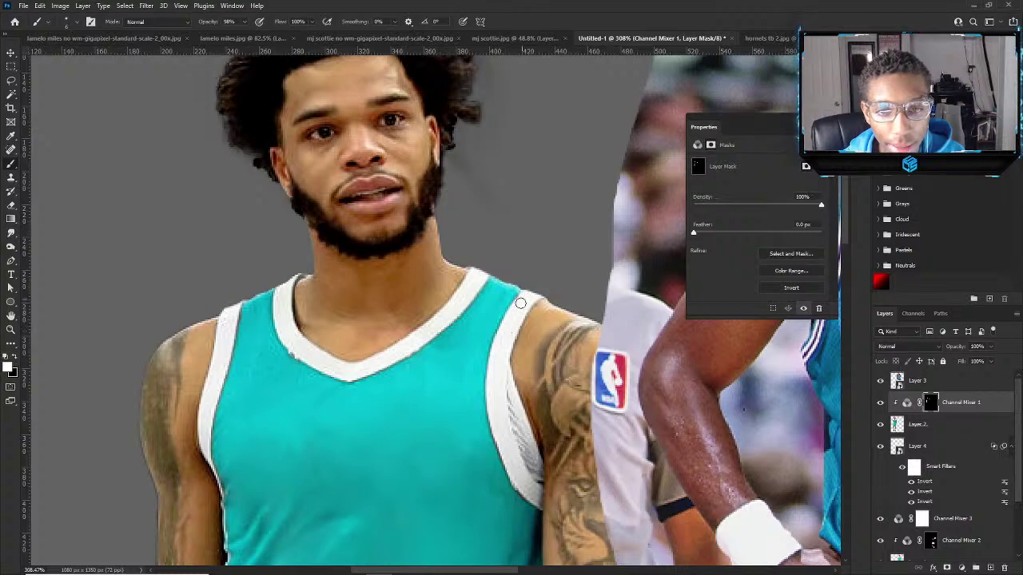
{"action": "key", "text": "x"}
{"action": "key", "text": "x"}
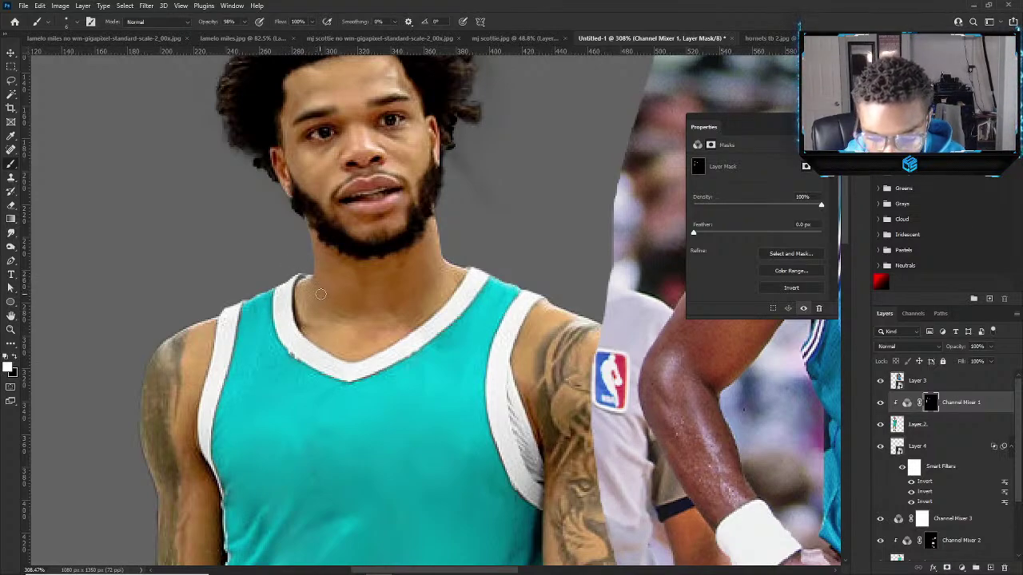
{"action": "scroll", "coordinate": [301, 414], "scroll_direction": "down", "scroll_amount": 3}
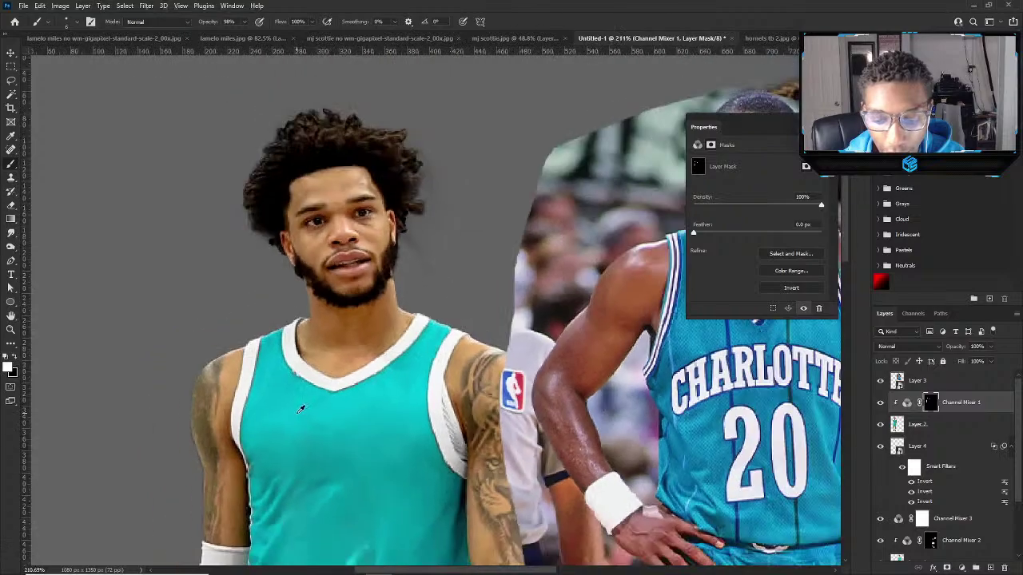
{"action": "scroll", "coordinate": [292, 427], "scroll_direction": "up", "scroll_amount": 2}
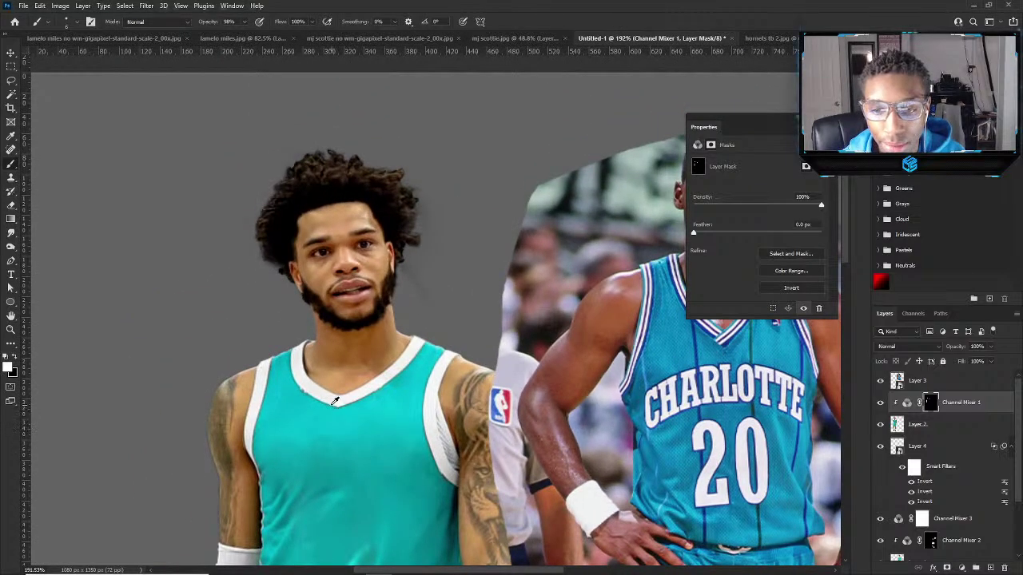
{"action": "scroll", "coordinate": [335, 402], "scroll_direction": "up", "scroll_amount": 3}
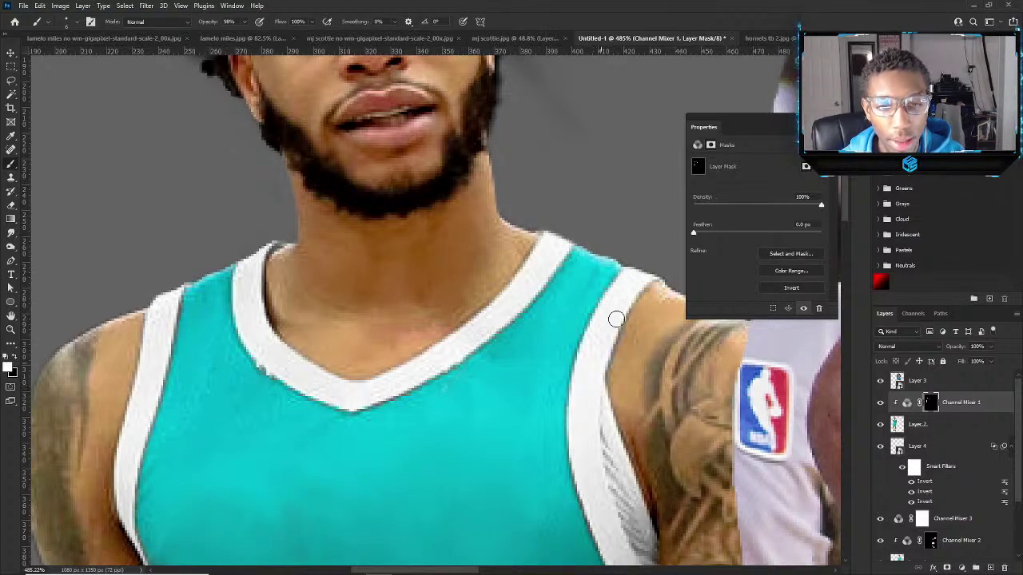
{"action": "scroll", "coordinate": [590, 385], "scroll_direction": "down", "scroll_amount": 4}
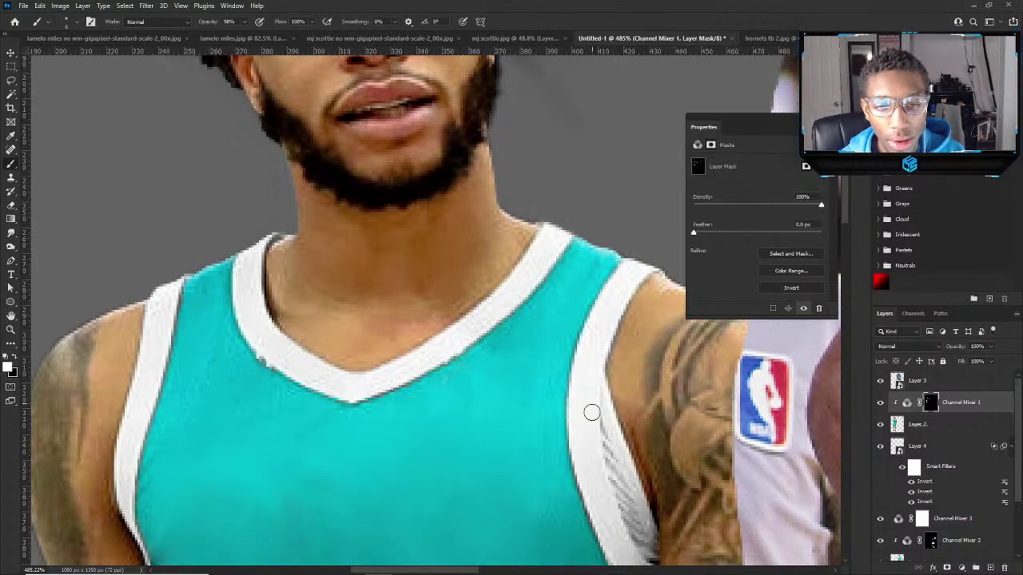
{"action": "scroll", "coordinate": [54, 374], "scroll_direction": "down", "scroll_amount": 4}
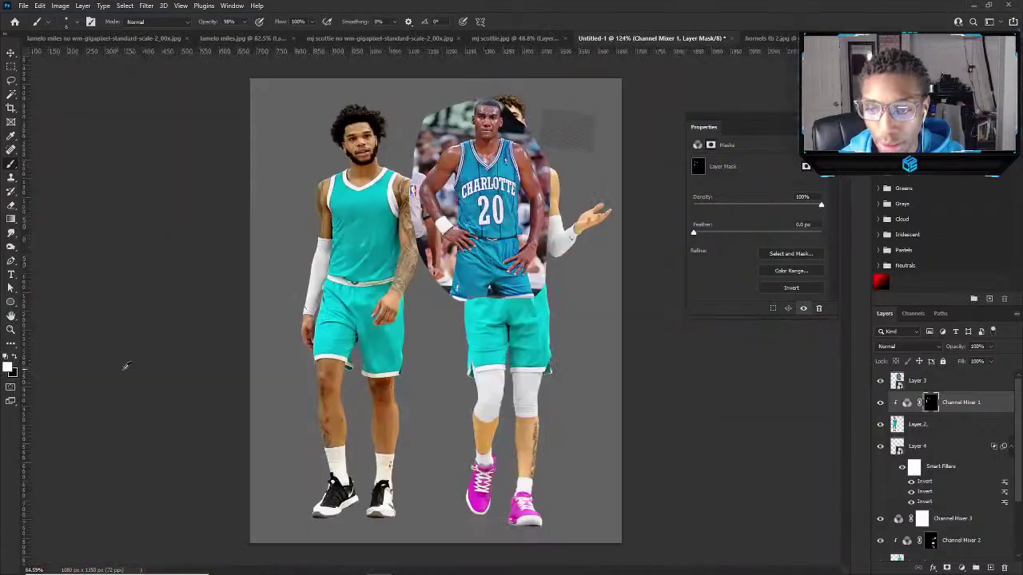
Paint the Channel Mixer 1 mask white over the first player's socks, reducing the brush size toward the shoe edges.
{"action": "scroll", "coordinate": [311, 434], "scroll_direction": "up", "scroll_amount": 4}
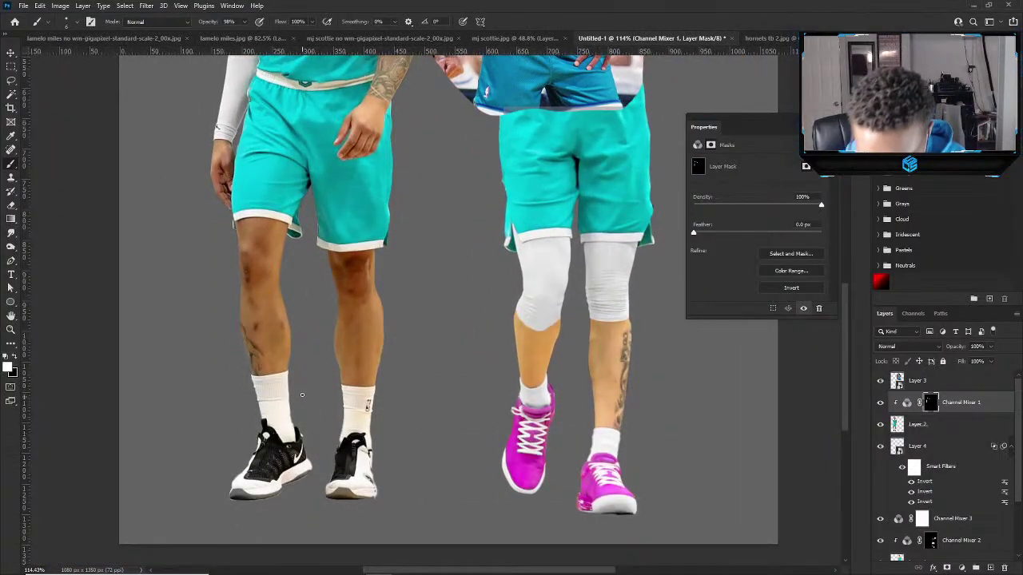
{"action": "scroll", "coordinate": [306, 374], "scroll_direction": "up", "scroll_amount": 3}
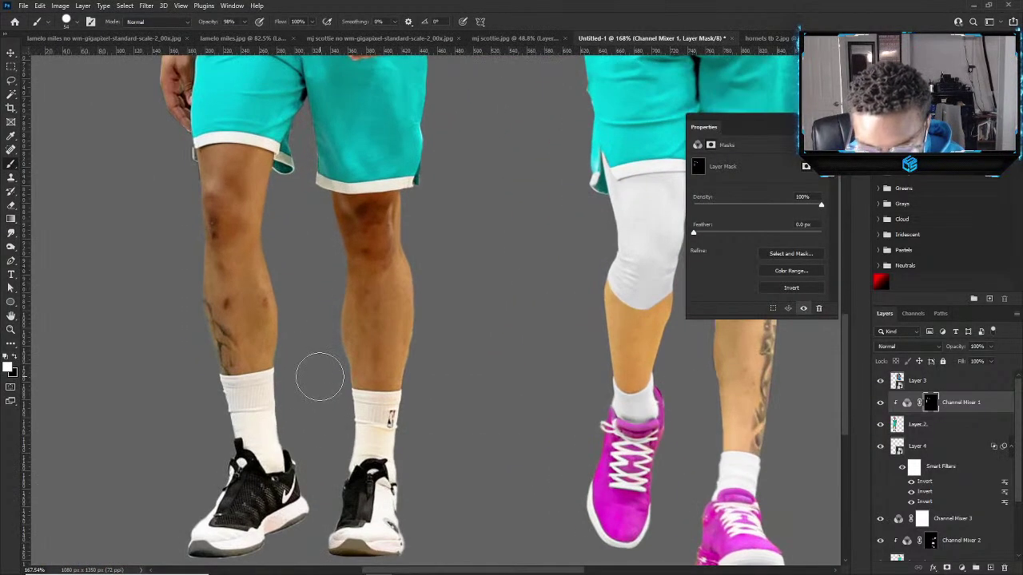
{"action": "scroll", "coordinate": [367, 391], "scroll_direction": "up", "scroll_amount": 3}
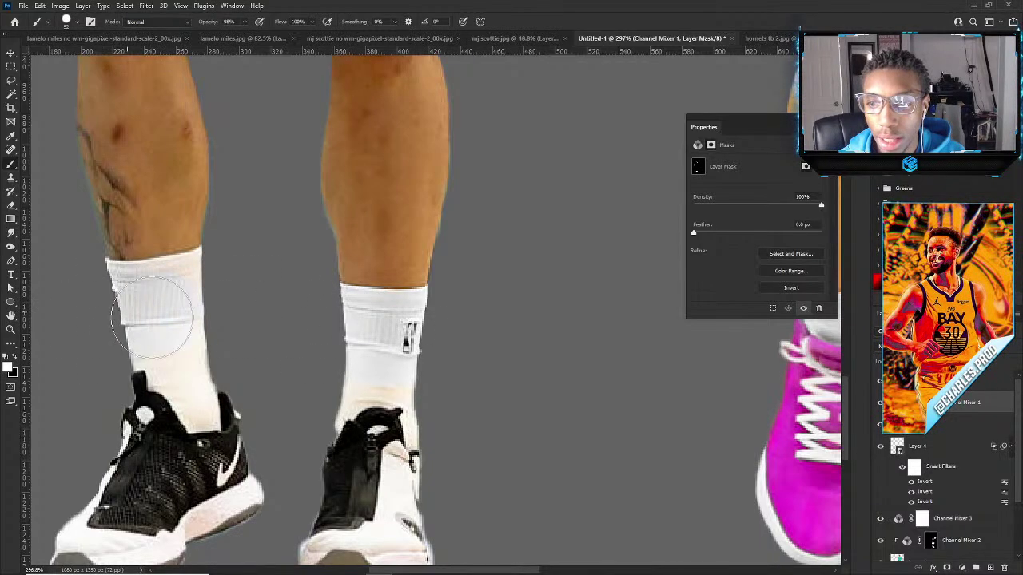
{"action": "key", "text": "bracketleft"}
{"action": "key", "text": "bracketleft"}
{"action": "key", "text": "bracketleft"}
{"action": "key", "text": "bracketleft"}
{"action": "key", "text": "bracketleft"}
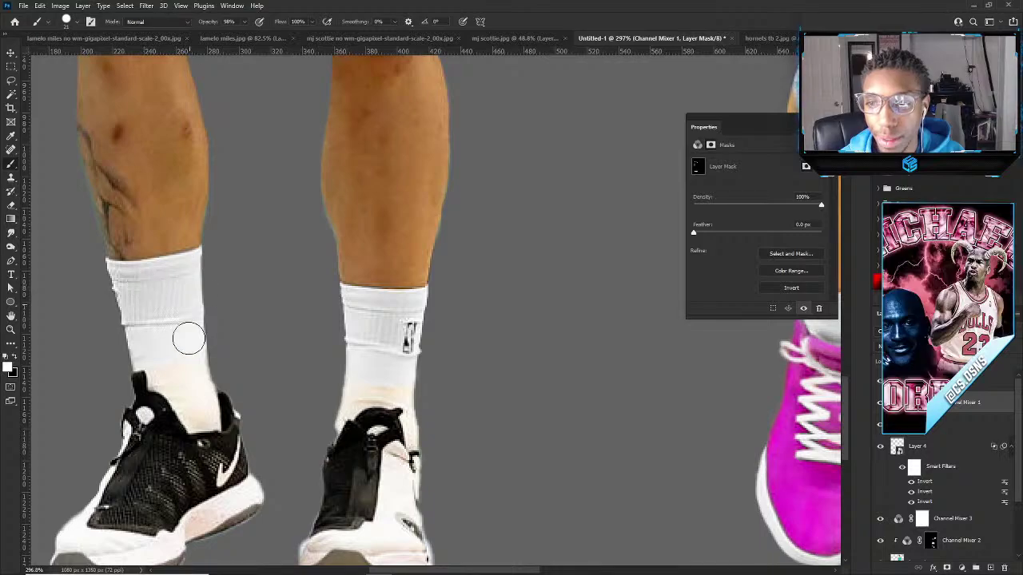
{"action": "key", "text": "bracketleft"}
{"action": "key", "text": "bracketleft"}
{"action": "key", "text": "bracketleft"}
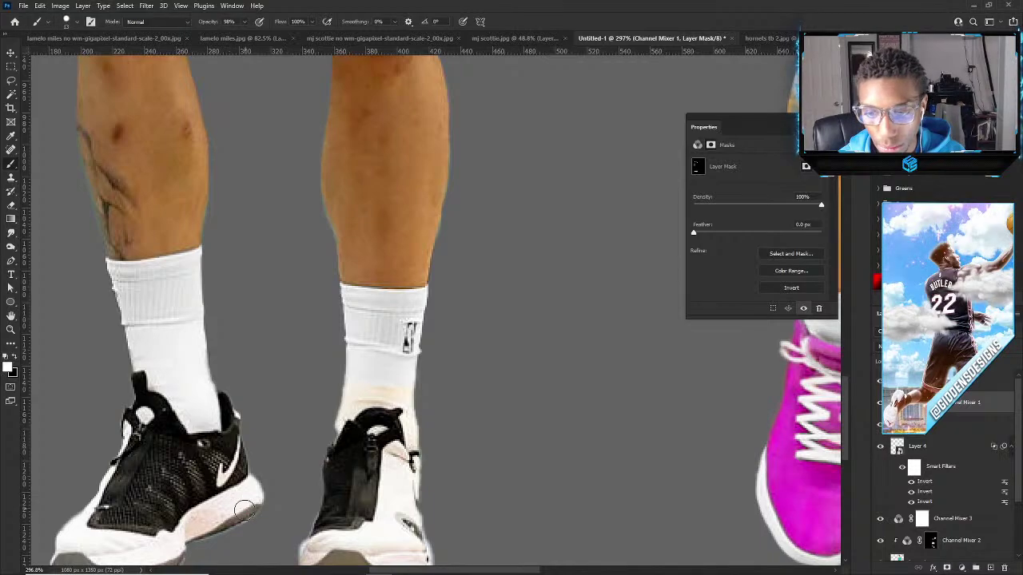
Paint the Channel Mixer 1 mask white over the midsole of the first player's angled shoe to neutralize its tint.
{"action": "scroll", "coordinate": [246, 489], "scroll_direction": "down", "scroll_amount": 1}
{"action": "scroll", "coordinate": [246, 479], "scroll_direction": "up", "scroll_amount": 1}
{"action": "right_click", "coordinate": [238, 471]}
{"action": "key", "text": "Escape"}
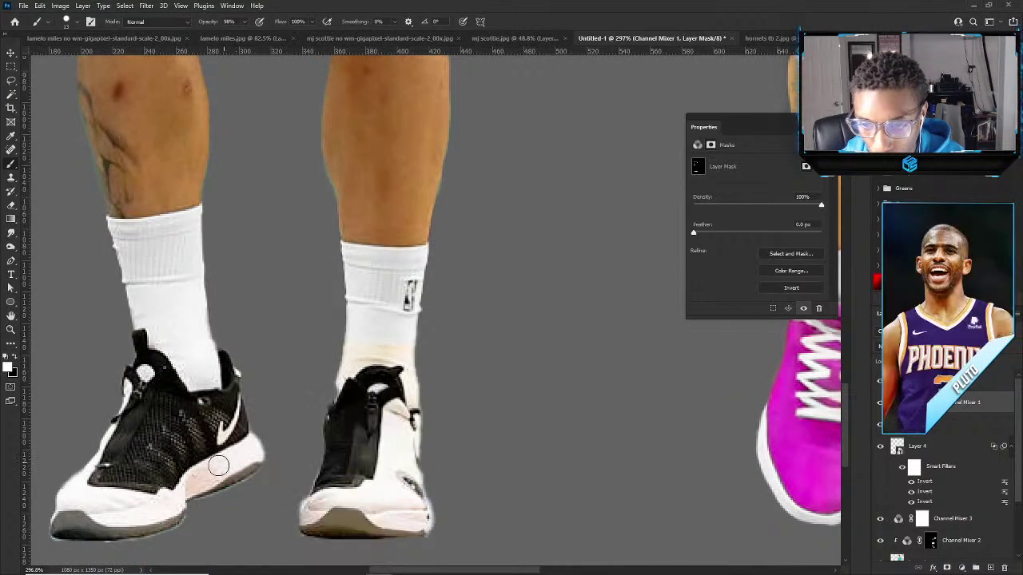
{"action": "scroll", "coordinate": [253, 450], "scroll_direction": "down", "scroll_amount": 10}
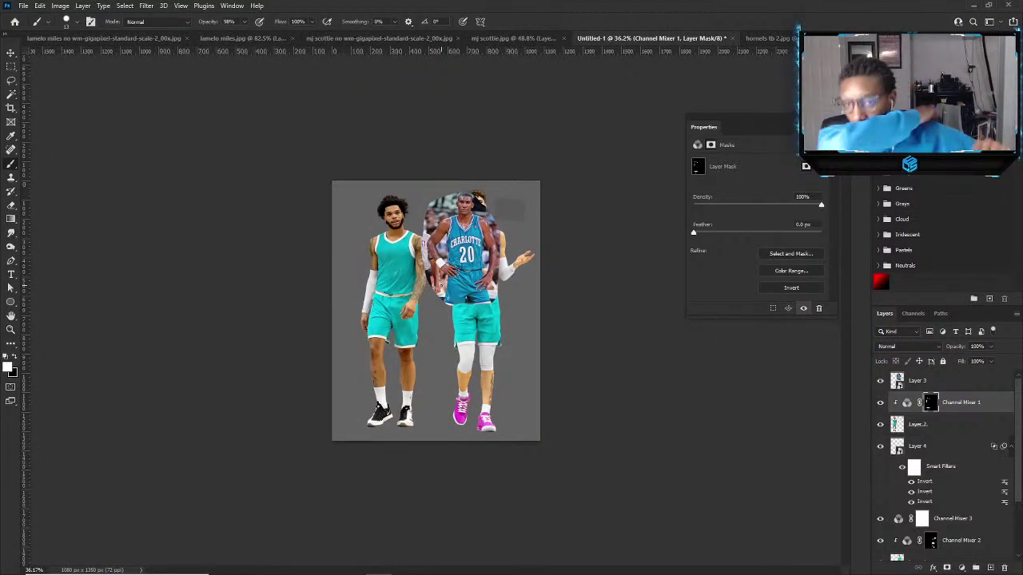
{"action": "scroll", "coordinate": [256, 179], "scroll_direction": "up", "scroll_amount": 4}
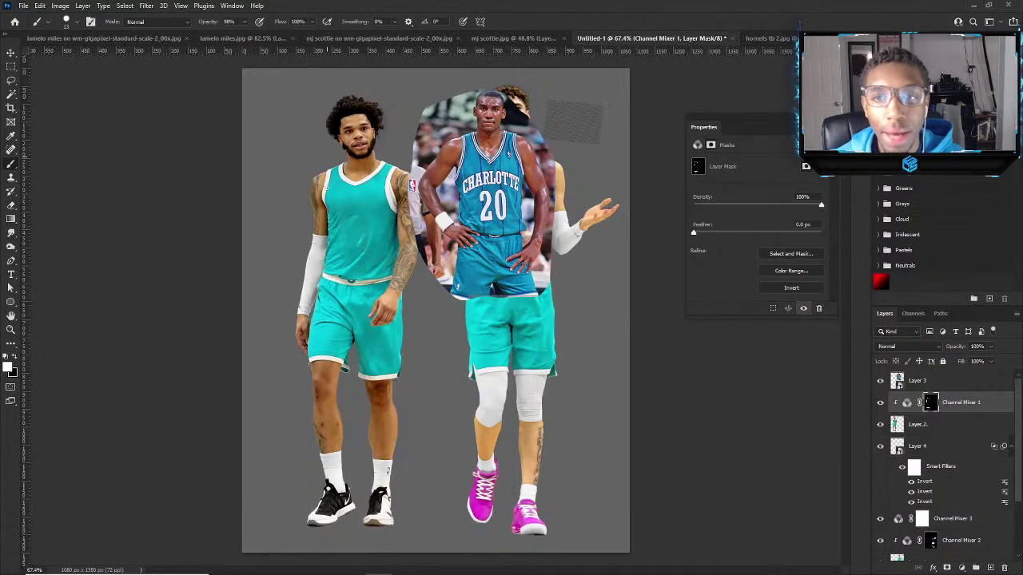
{"action": "scroll", "coordinate": [389, 425], "scroll_direction": "up", "scroll_amount": 3}
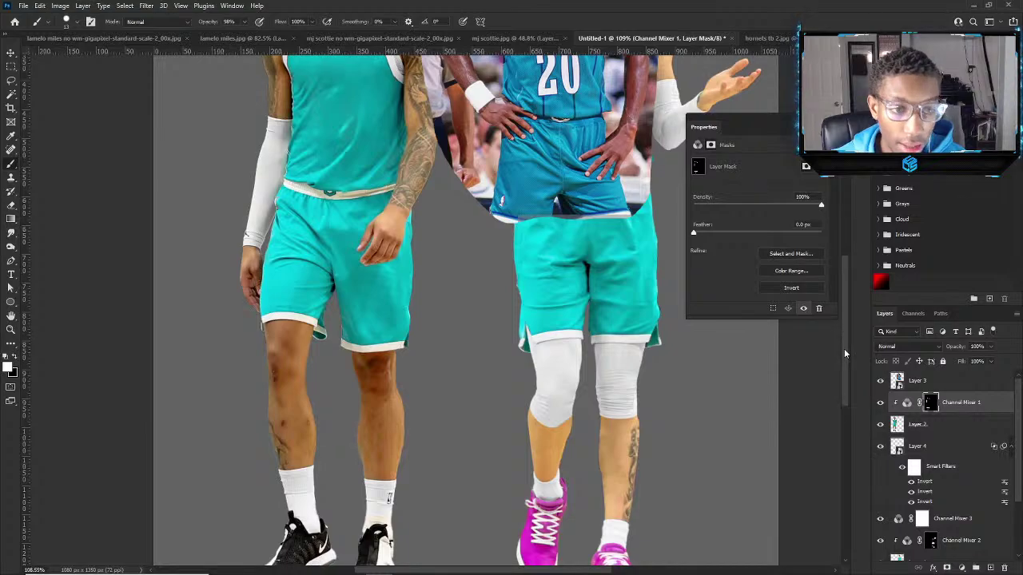
{"action": "scroll", "coordinate": [266, 414], "scroll_direction": "up", "scroll_amount": 7}
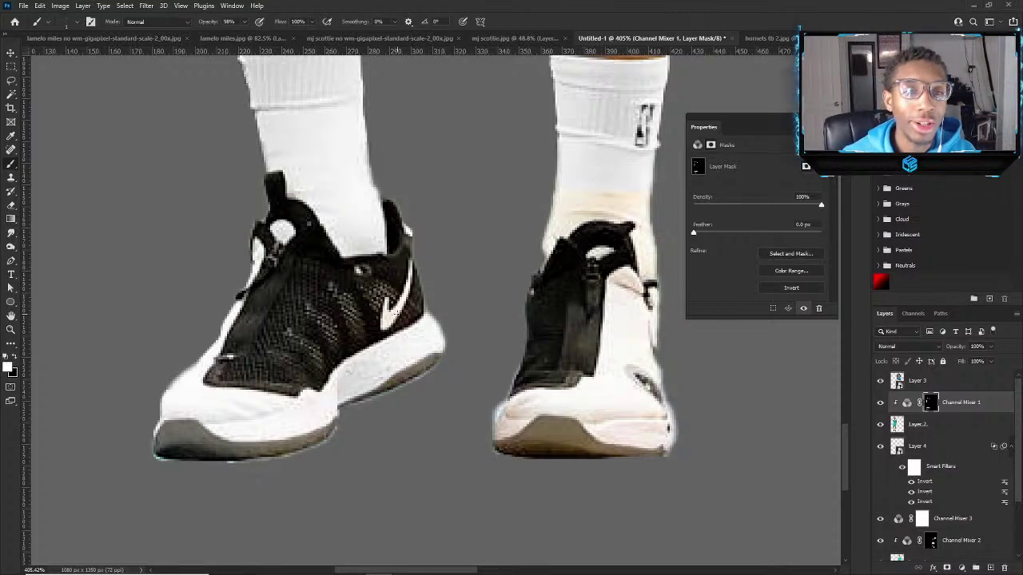
Paint the Channel Mixer 1 mask white over the lower sock and the white areas of the first player's front-facing shoe.
{"action": "mouse_move", "coordinate": [562, 224]}
{"action": "left_mouse_down"}
{"action": "mouse_move", "coordinate": [589, 211]}
{"action": "mouse_move", "coordinate": [584, 196]}
{"action": "mouse_move", "coordinate": [570, 199]}
{"action": "mouse_move", "coordinate": [649, 186]}
{"action": "left_mouse_up"}
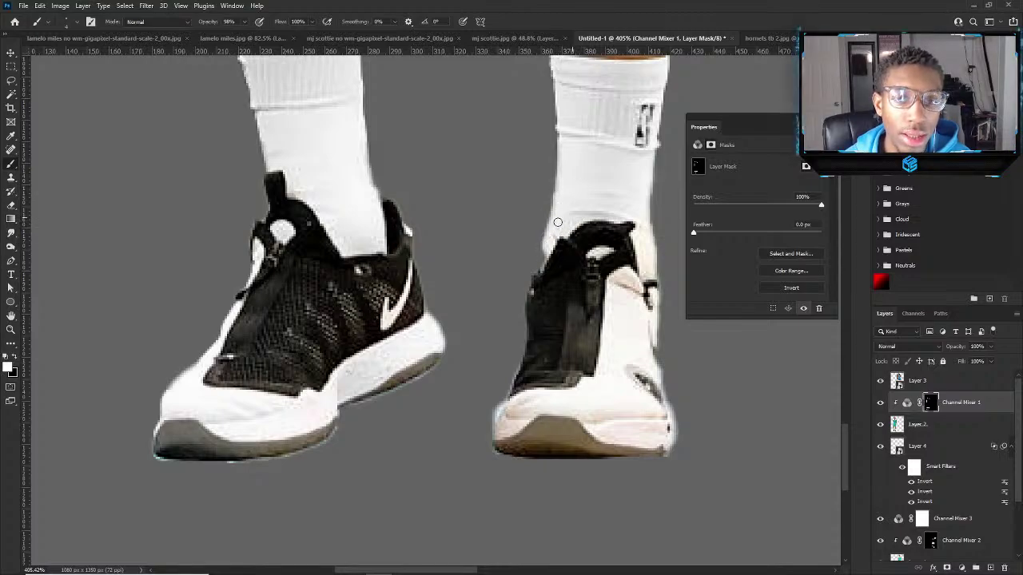
{"action": "scroll", "coordinate": [342, 294], "scroll_direction": "down", "scroll_amount": 4}
{"action": "scroll", "coordinate": [341, 316], "scroll_direction": "up", "scroll_amount": 4}
{"action": "scroll", "coordinate": [337, 335], "scroll_direction": "up", "scroll_amount": 1}
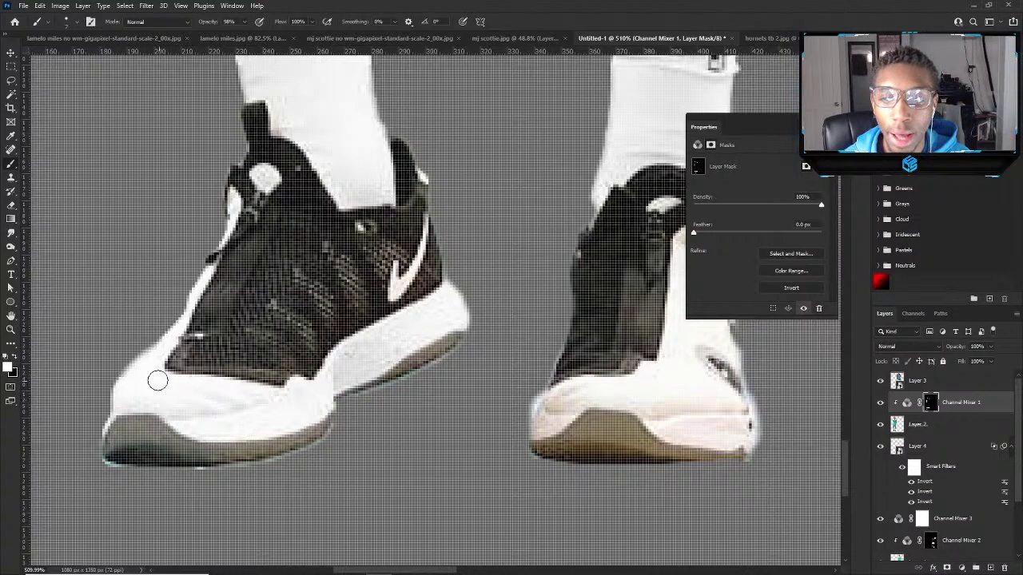
{"action": "scroll", "coordinate": [160, 372], "scroll_direction": "down", "scroll_amount": 3}
{"action": "scroll", "coordinate": [492, 379], "scroll_direction": "up", "scroll_amount": 3}
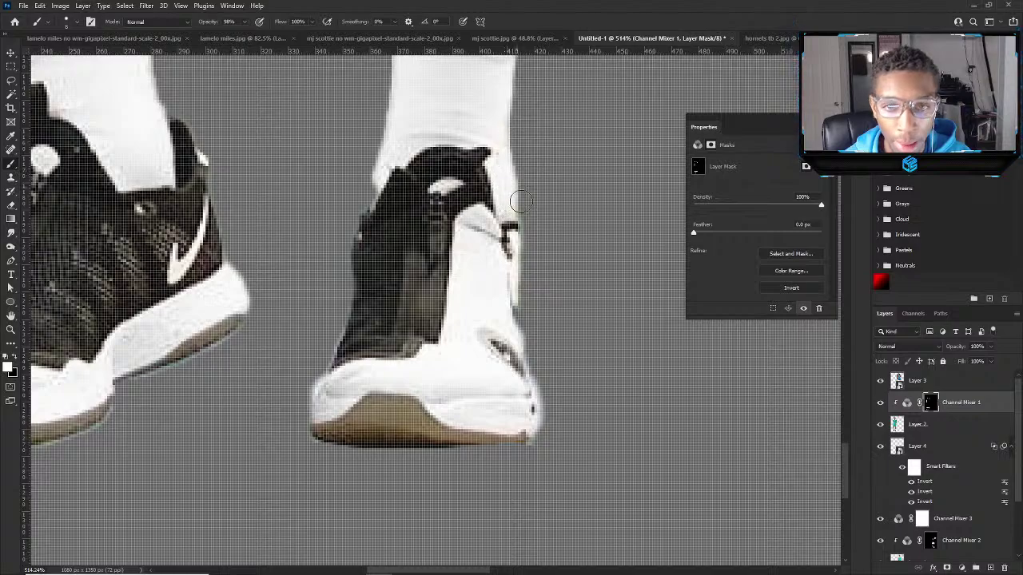
Touch up the Channel Mixer 1 mask with a tiny brush around the swoosh and heel of the angled shoe.
{"action": "scroll", "coordinate": [312, 307], "scroll_direction": "down", "scroll_amount": 12}
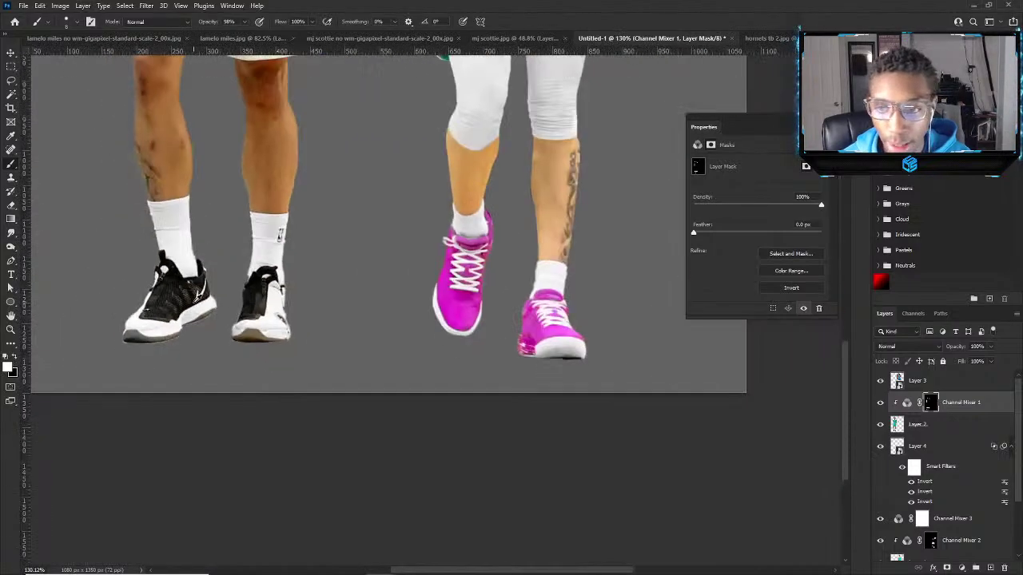
{"action": "scroll", "coordinate": [375, 448], "scroll_direction": "up", "scroll_amount": 5}
{"action": "scroll", "coordinate": [376, 464], "scroll_direction": "up", "scroll_amount": 8}
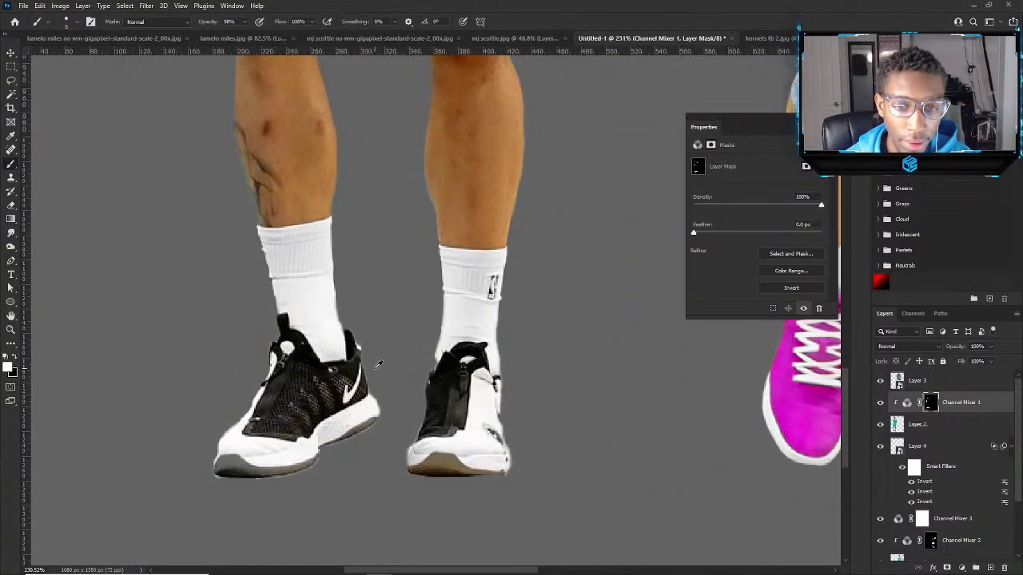
{"action": "scroll", "coordinate": [340, 413], "scroll_direction": "up", "scroll_amount": 2}
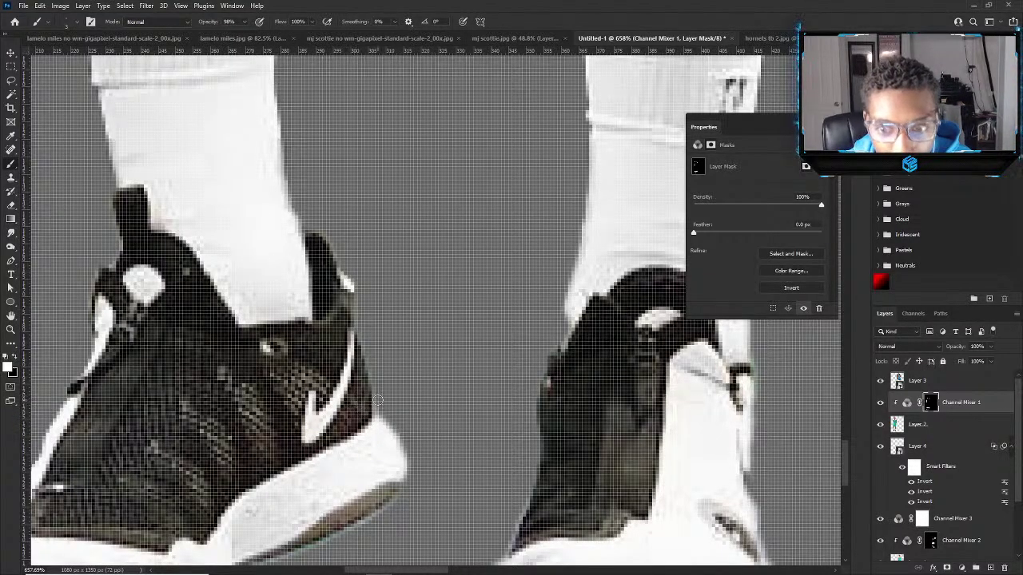
{"action": "scroll", "coordinate": [377, 399], "scroll_direction": "down", "scroll_amount": 8}
Move the vintage Charlotte photo on Layer 3 off the second player to between both players, at about X 326 px, Y 172 px.
{"action": "key", "text": "v"}
{"action": "scroll", "coordinate": [420, 342], "scroll_direction": "down", "scroll_amount": 2}
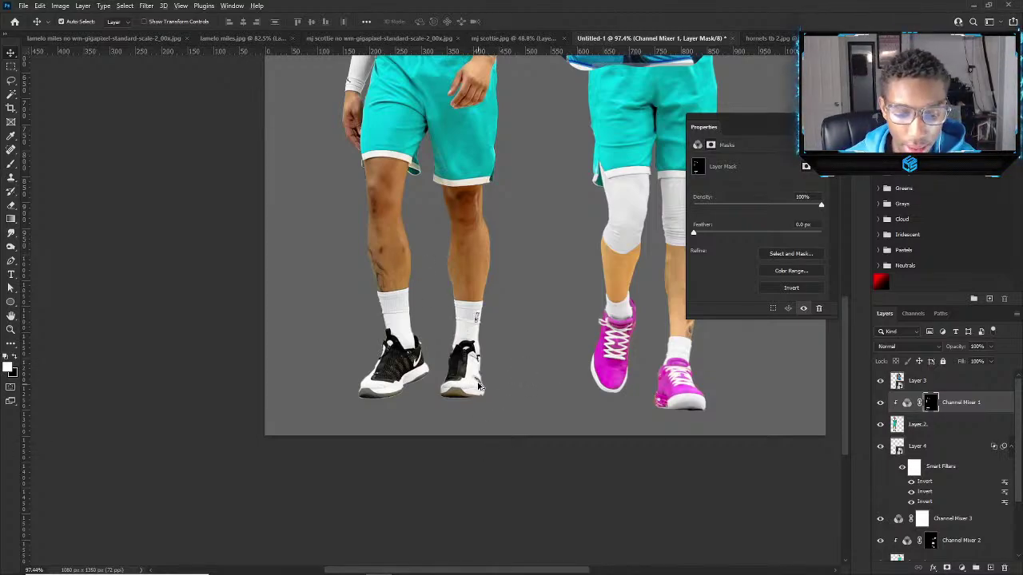
{"action": "scroll", "coordinate": [479, 387], "scroll_direction": "down", "scroll_amount": 5}
{"action": "scroll", "coordinate": [450, 366], "scroll_direction": "up", "scroll_amount": 4}
{"action": "left_click", "coordinate": [500, 394]}
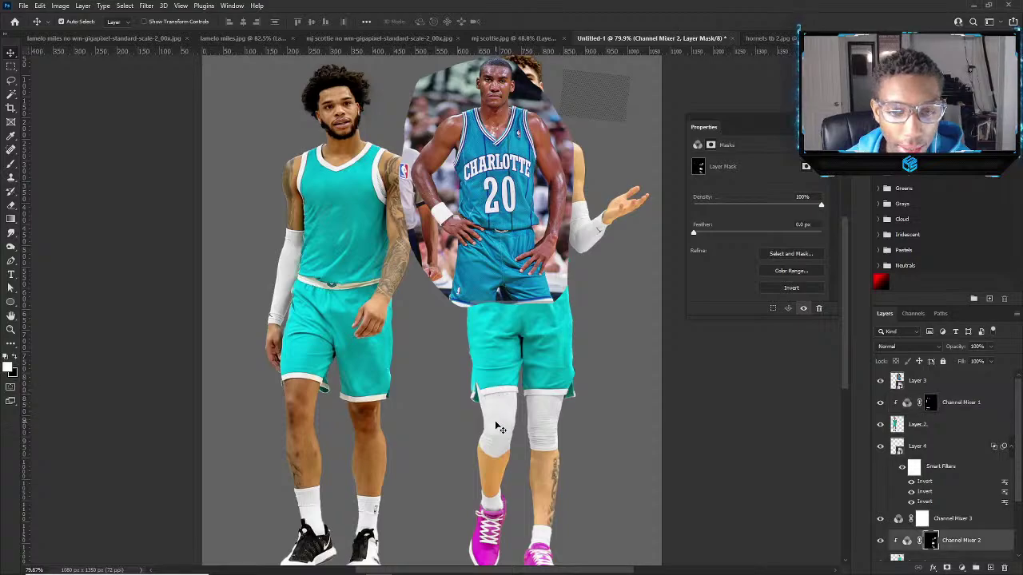
{"action": "scroll", "coordinate": [498, 422], "scroll_direction": "up", "scroll_amount": 3}
{"action": "left_click", "coordinate": [509, 216]}
{"action": "left_click_drag", "start_coordinate": [509, 216], "coordinate": [488, 479]}
{"action": "scroll", "coordinate": [483, 460], "scroll_direction": "down", "scroll_amount": 3}
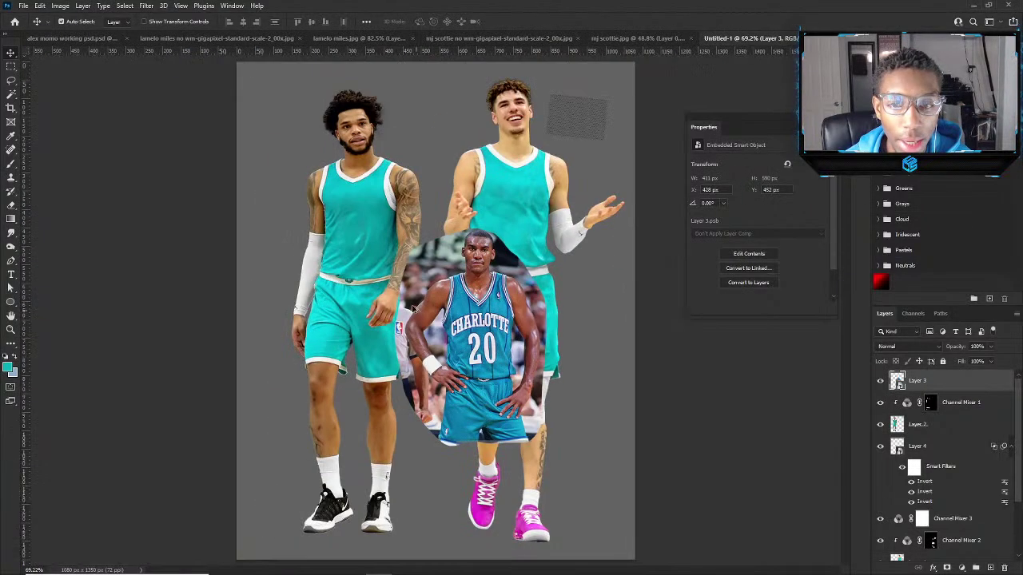
{"action": "scroll", "coordinate": [431, 298], "scroll_direction": "up", "scroll_amount": 2}
{"action": "left_click_drag", "start_coordinate": [406, 361], "coordinate": [394, 249]}
{"action": "scroll", "coordinate": [394, 249], "scroll_direction": "up", "scroll_amount": 2}
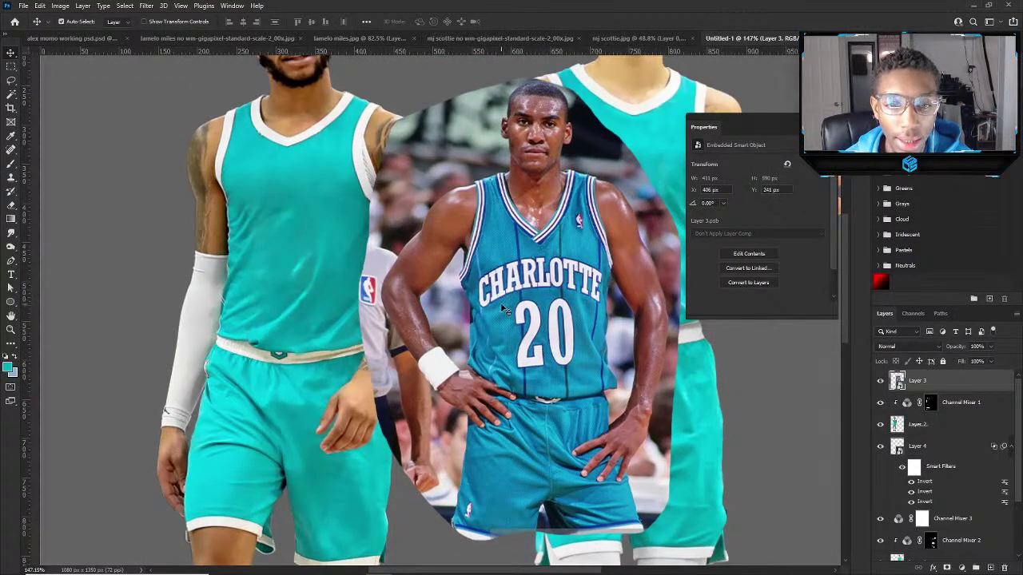
{"action": "scroll", "coordinate": [505, 310], "scroll_direction": "down", "scroll_amount": 2}
{"action": "left_click_drag", "start_coordinate": [549, 371], "coordinate": [501, 330]}
{"action": "scroll", "coordinate": [501, 330], "scroll_direction": "up", "scroll_amount": 2}
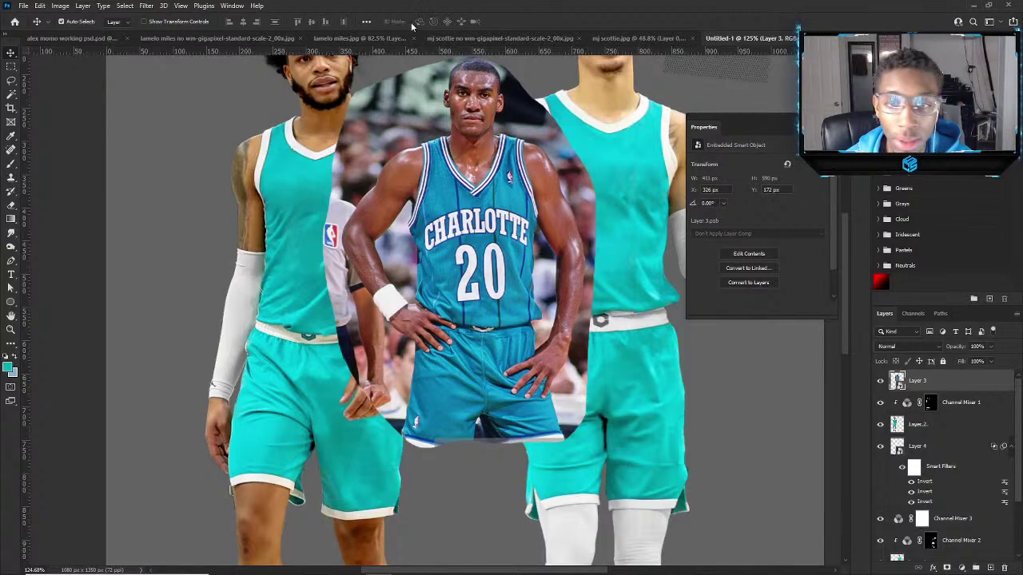
Switch through the open documents to view the mj scottie.jpg reference photo.
{"action": "left_click", "coordinate": [623, 38]}
{"action": "left_click", "coordinate": [416, 39]}
{"action": "left_click", "coordinate": [663, 39]}
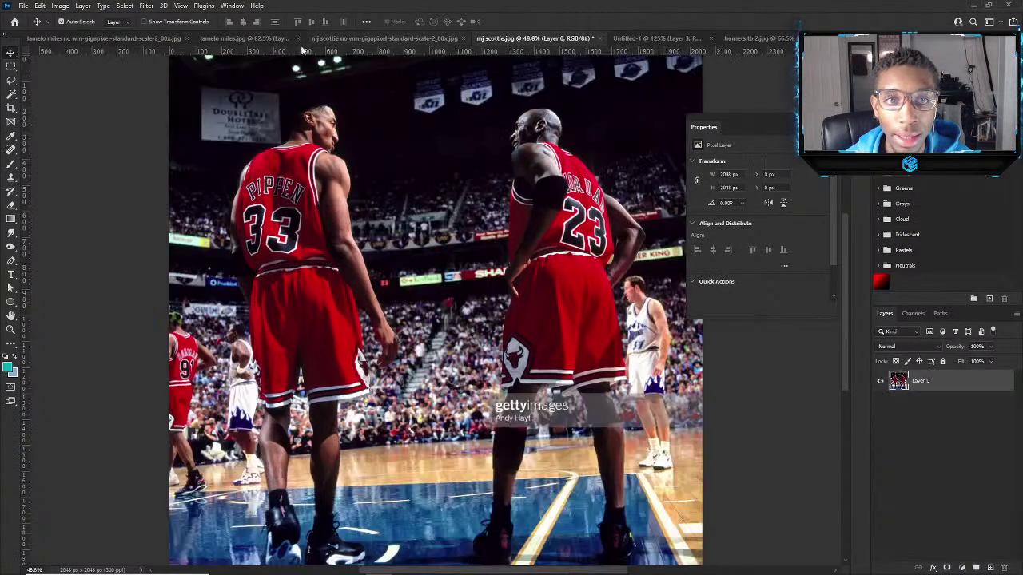
Look through the open documents for the original Hornets player cutouts in lamelo miles.jpg.
{"action": "left_click", "coordinate": [232, 38]}
{"action": "left_click", "coordinate": [138, 38]}
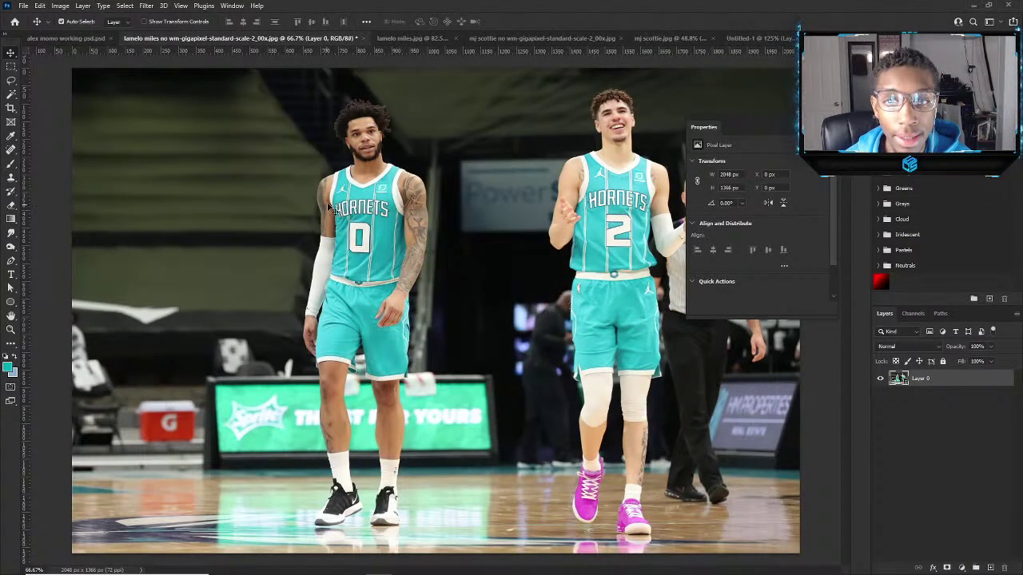
{"action": "left_click", "coordinate": [69, 40]}
{"action": "left_click", "coordinate": [261, 40]}
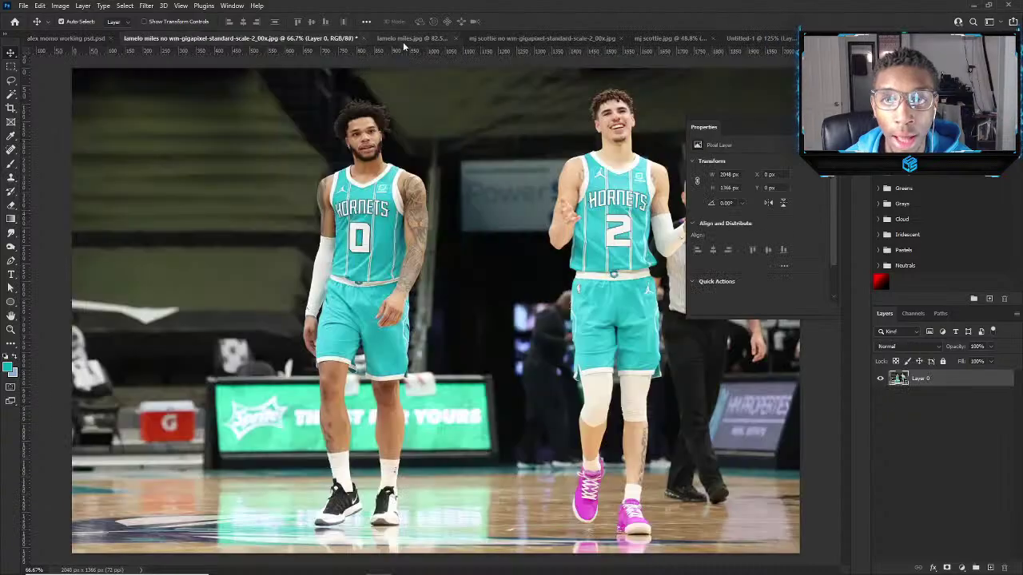
{"action": "left_click", "coordinate": [403, 40]}
{"action": "left_click", "coordinate": [508, 40]}
{"action": "left_click", "coordinate": [344, 37]}
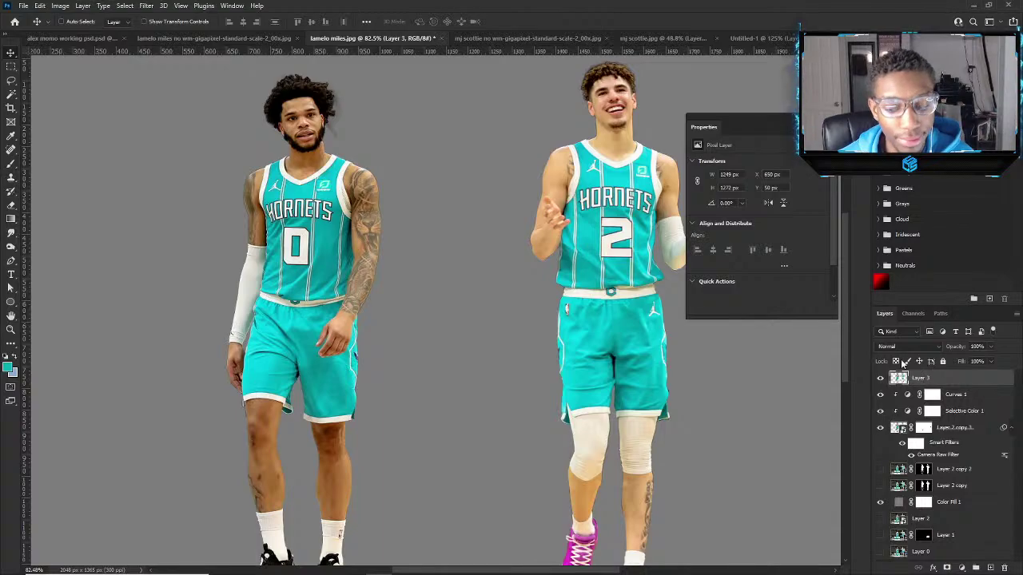
Paste the original two-player cutout from lamelo miles.jpg above the vintage photo in Untitled-1 at its original size.
{"action": "left_click", "coordinate": [780, 37]}
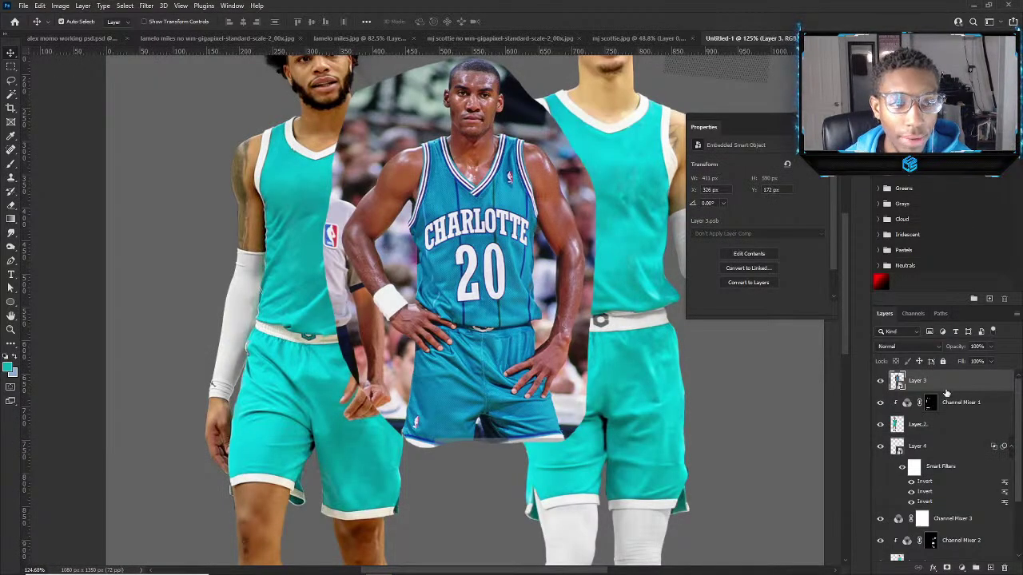
{"action": "key", "text": "ctrl+v"}
{"action": "key", "text": "ctrl+t"}
{"action": "scroll", "coordinate": [460, 273], "scroll_direction": "down", "scroll_amount": 3}
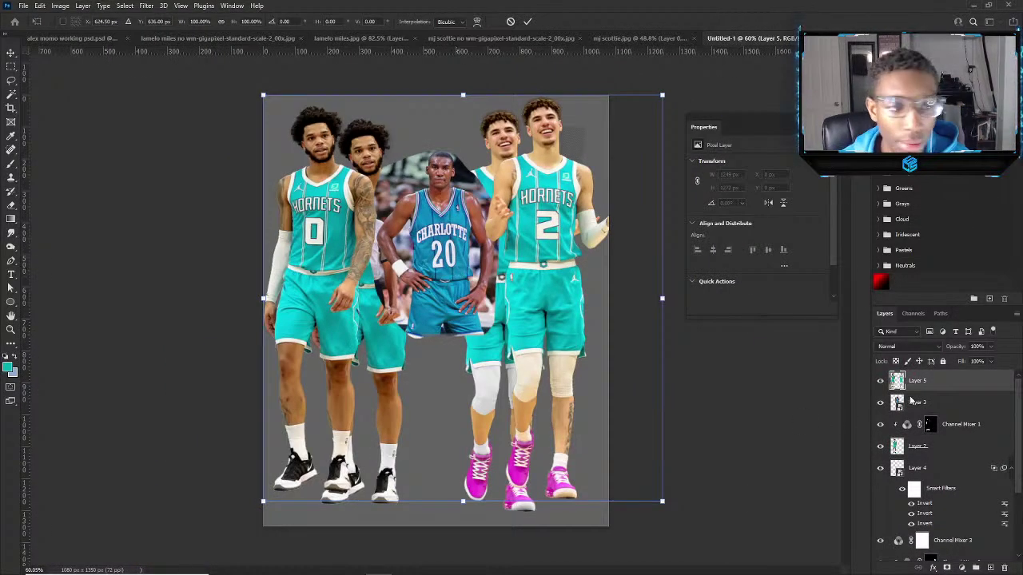
{"action": "key", "text": "Return"}
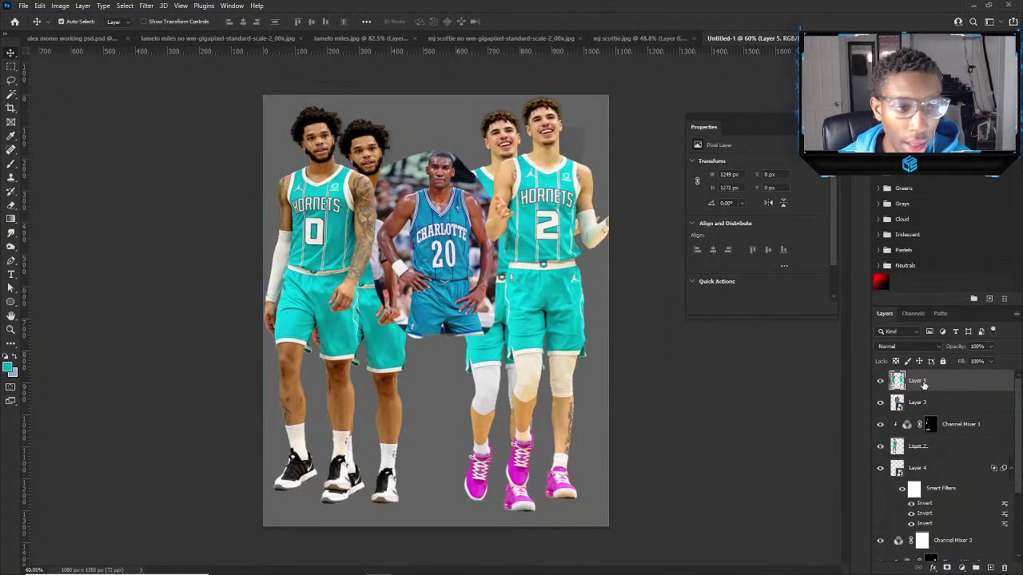
{"action": "left_click", "coordinate": [11, 80]}
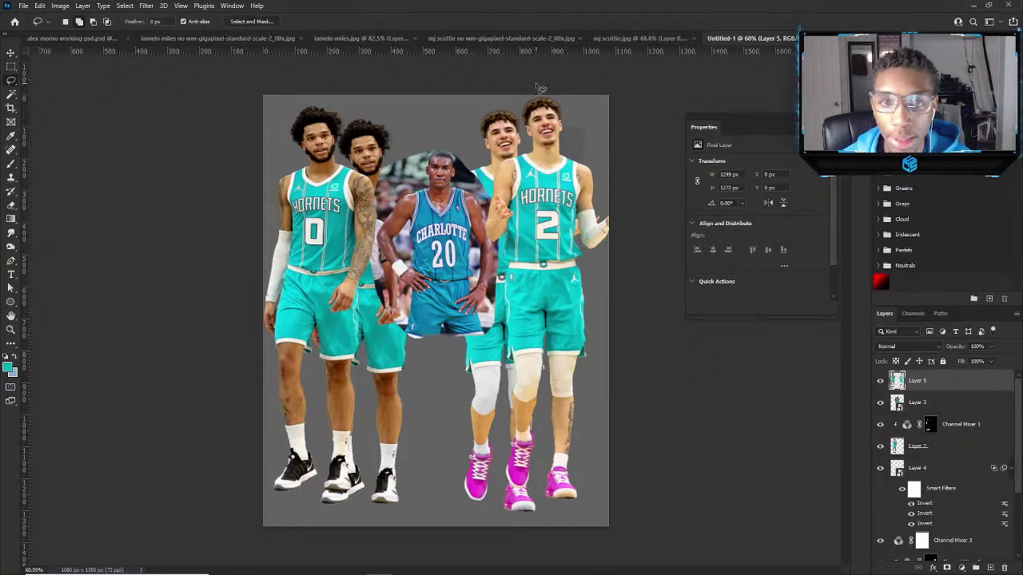
{"action": "mouse_move", "coordinate": [541, 88]}
{"action": "left_mouse_down"}
{"action": "mouse_move", "coordinate": [483, 455]}
{"action": "mouse_move", "coordinate": [637, 366]}
{"action": "left_mouse_up"}
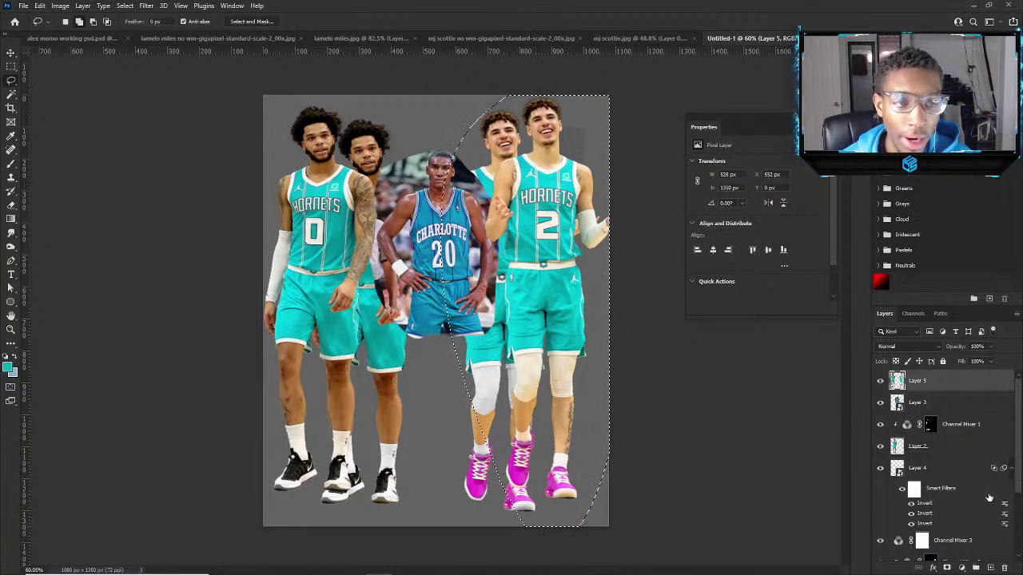
{"action": "key", "text": "ctrl+d"}
{"action": "key", "text": "v"}
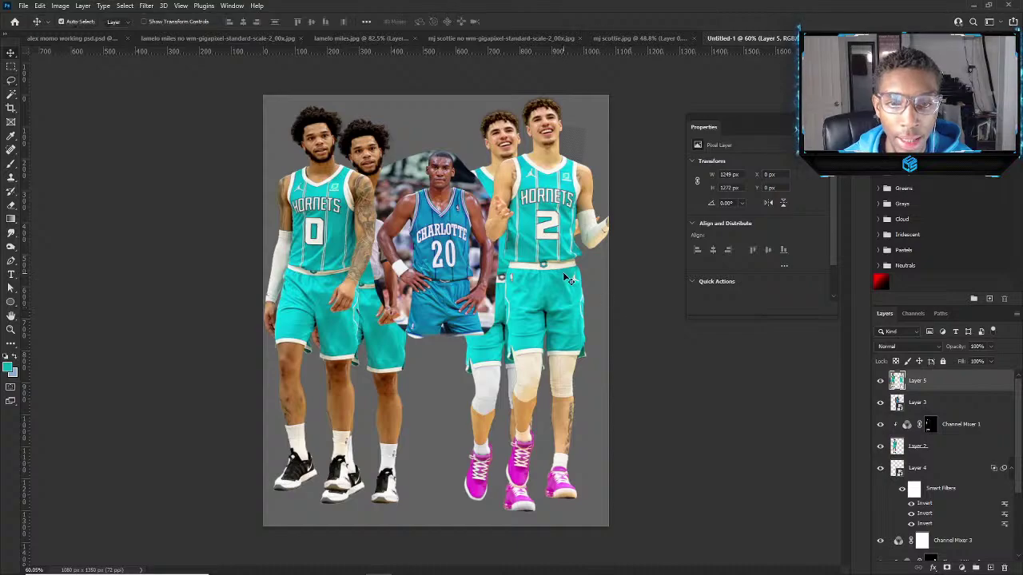
Shift the pasted cutout to about X -131 px, Y 24 px and cut the number 2 player onto a separate layer using the Lasso.
{"action": "left_click_drag", "start_coordinate": [560, 272], "coordinate": [505, 272]}
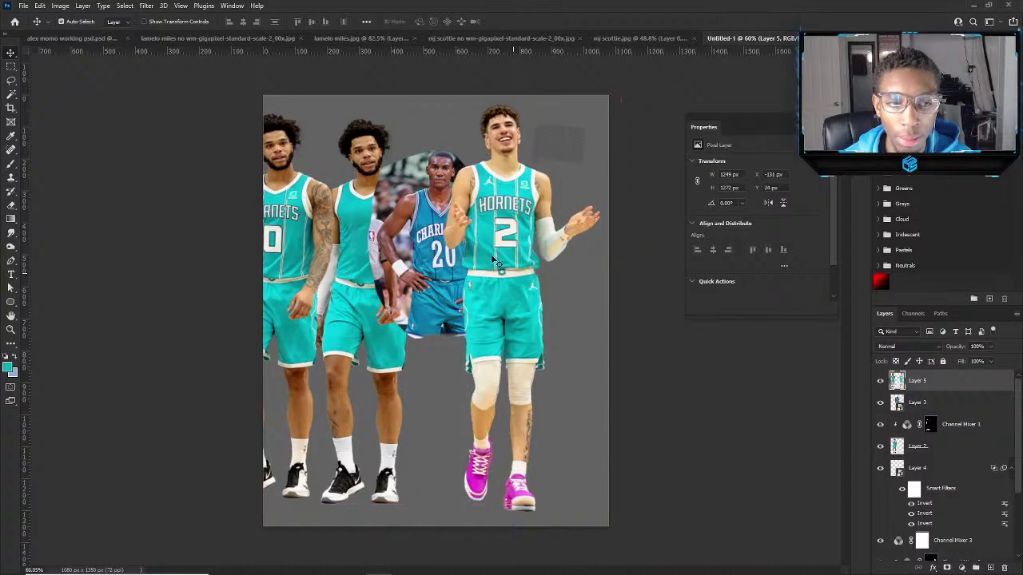
{"action": "left_click", "coordinate": [12, 80]}
{"action": "mouse_move", "coordinate": [462, 104]}
{"action": "left_mouse_down"}
{"action": "mouse_move", "coordinate": [504, 556]}
{"action": "mouse_move", "coordinate": [680, 159]}
{"action": "left_mouse_up"}
{"action": "key", "text": "Delete"}
{"action": "key", "text": "ctrl+v"}
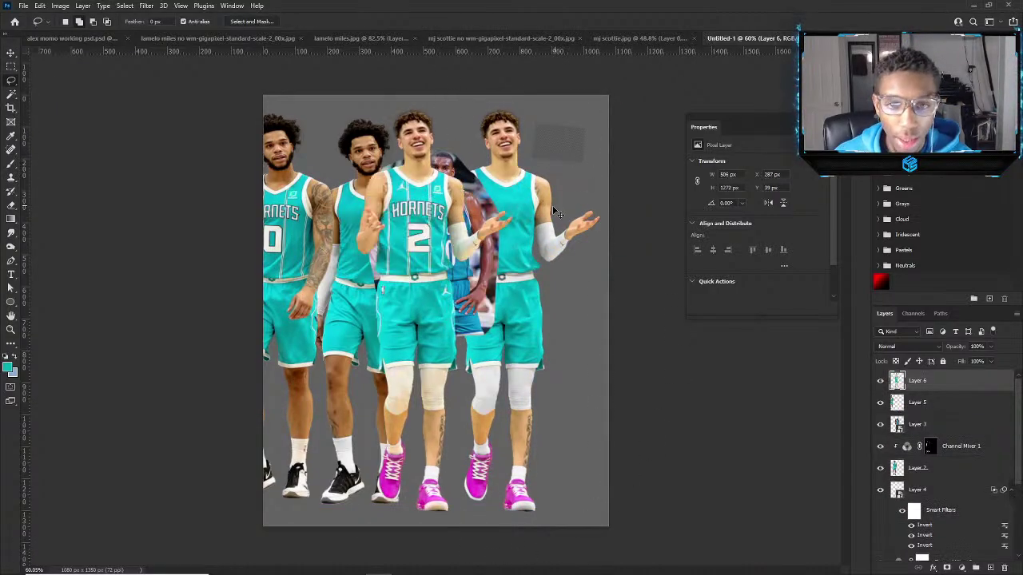
Move the separated number 2 player to about X 670 px, overlapping the cleaned second player.
{"action": "key", "text": "ctrl+t"}
{"action": "mouse_move", "coordinate": [440, 217]}
{"action": "left_mouse_down"}
{"action": "mouse_move", "coordinate": [571, 205]}
{"action": "mouse_move", "coordinate": [562, 253]}
{"action": "mouse_move", "coordinate": [562, 201]}
{"action": "left_mouse_up"}
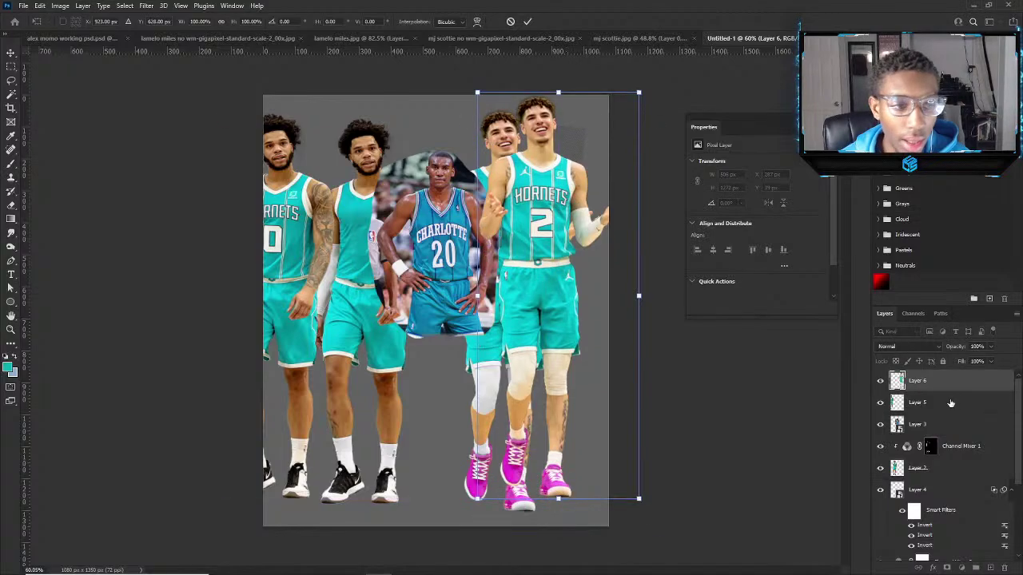
{"action": "key", "text": "Return"}
Convert Layer 6 and Layer 5, the two original player cutouts, into smart objects.
{"action": "right_click", "coordinate": [925, 383]}
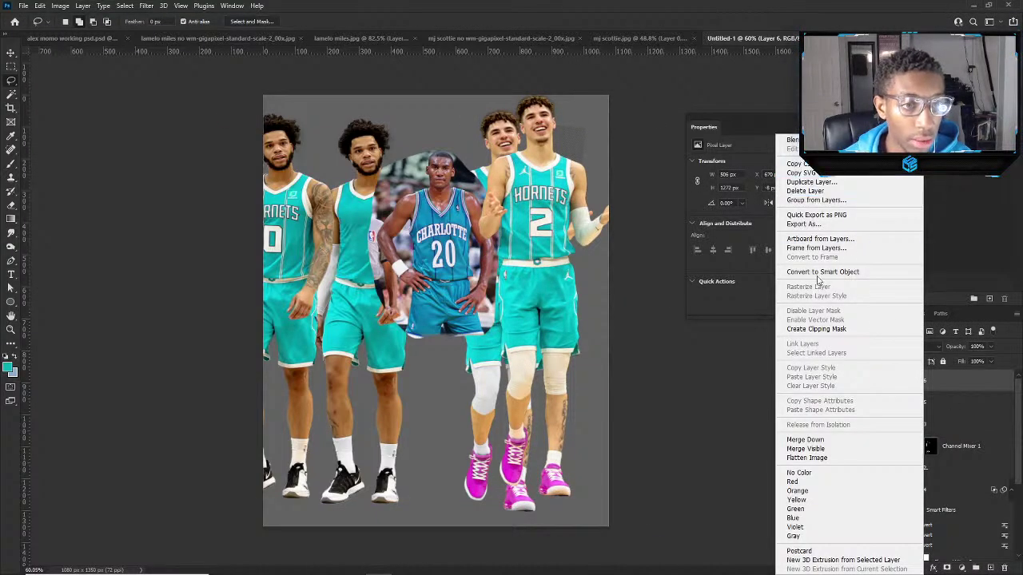
{"action": "left_click", "coordinate": [936, 402]}
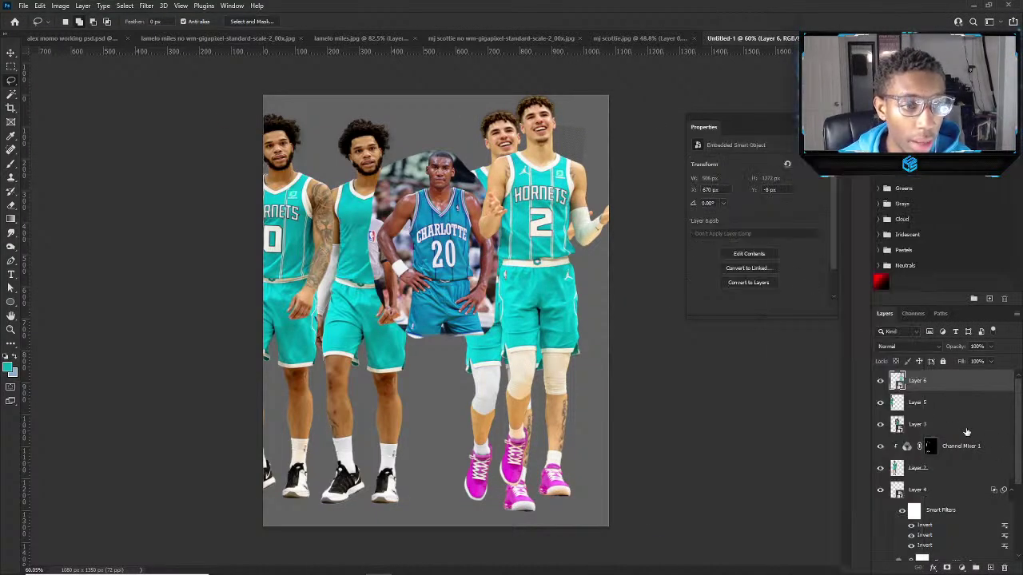
{"action": "right_click", "coordinate": [936, 402]}
{"action": "left_click", "coordinate": [867, 272]}
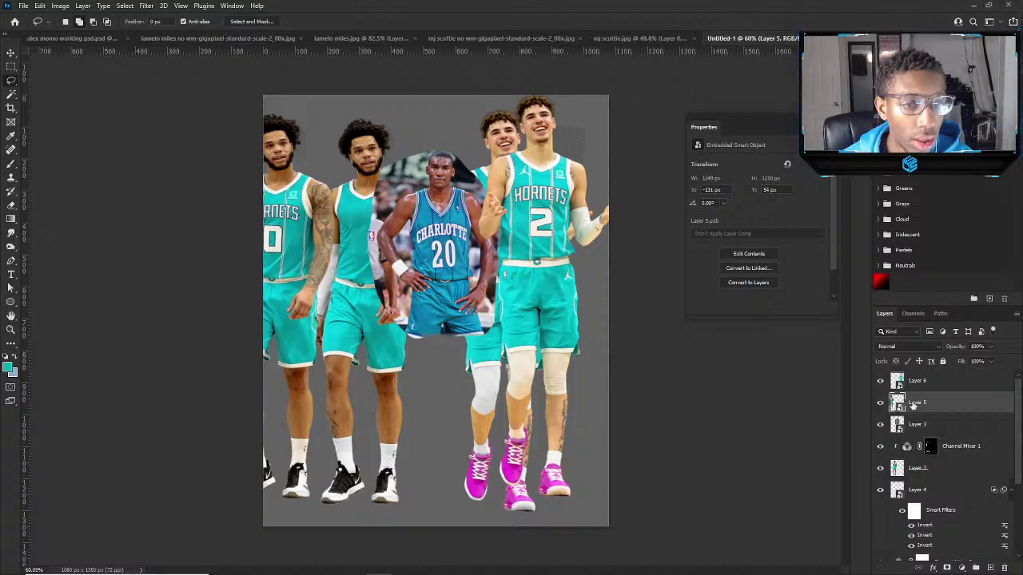
Scale both original player cutouts down together as small references over the lower part of the cleaned players.
{"action": "left_click", "coordinate": [936, 387], "text": "ctrl"}
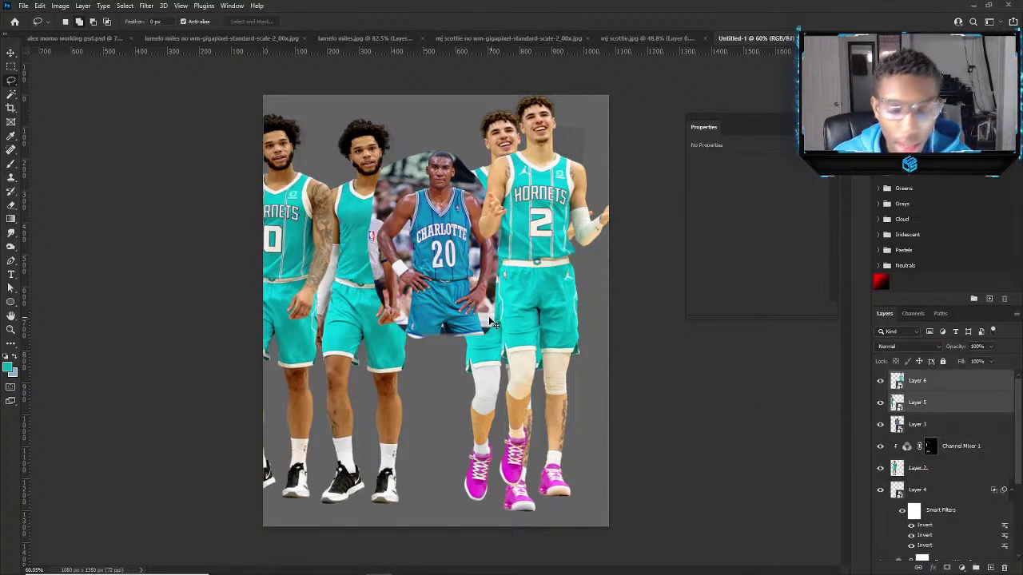
{"action": "key", "text": "ctrl+t"}
{"action": "left_click_drag", "start_coordinate": [430, 92], "coordinate": [447, 225]}
{"action": "key", "text": "Return"}
Reposition the vintage Charlotte photo between the cleaned players so that the first player's jersey is uncovered, and select Layer 2.
{"action": "scroll", "coordinate": [447, 216], "scroll_direction": "up", "scroll_amount": 3}
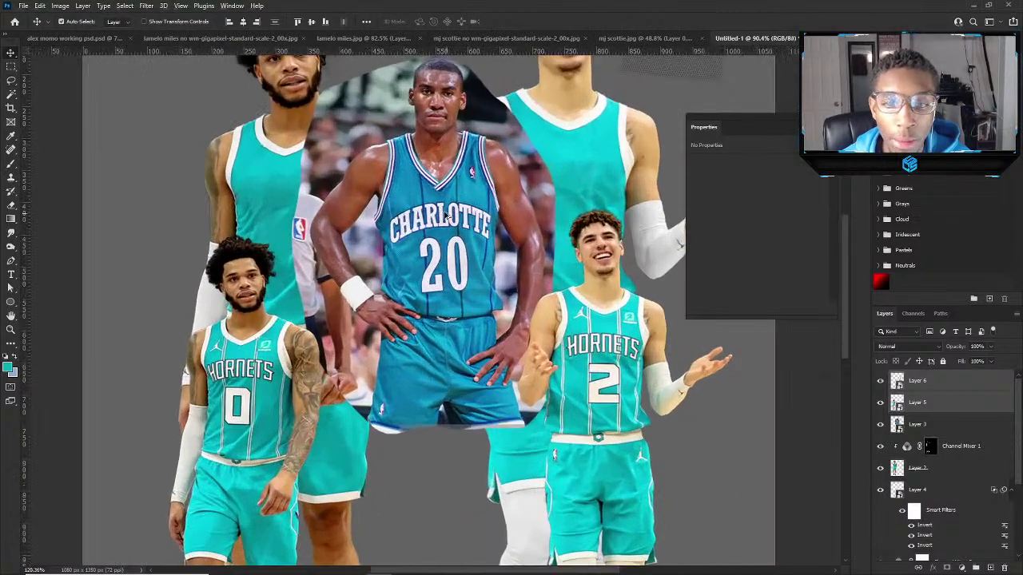
{"action": "left_click_drag", "start_coordinate": [447, 216], "coordinate": [504, 269]}
{"action": "scroll", "coordinate": [500, 300], "scroll_direction": "down", "scroll_amount": 3}
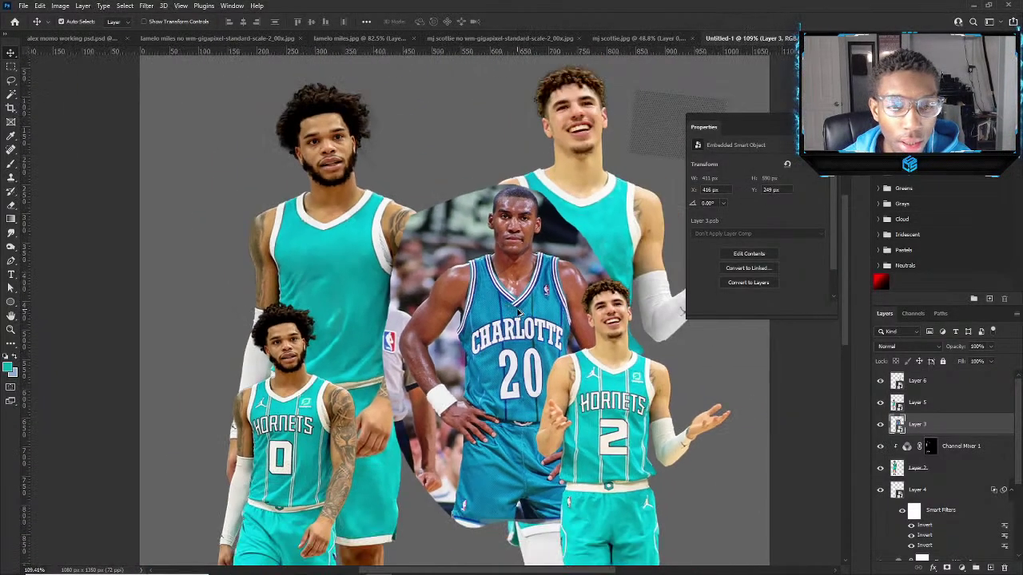
{"action": "scroll", "coordinate": [518, 312], "scroll_direction": "up", "scroll_amount": 2}
{"action": "left_click_drag", "start_coordinate": [517, 313], "coordinate": [479, 234]}
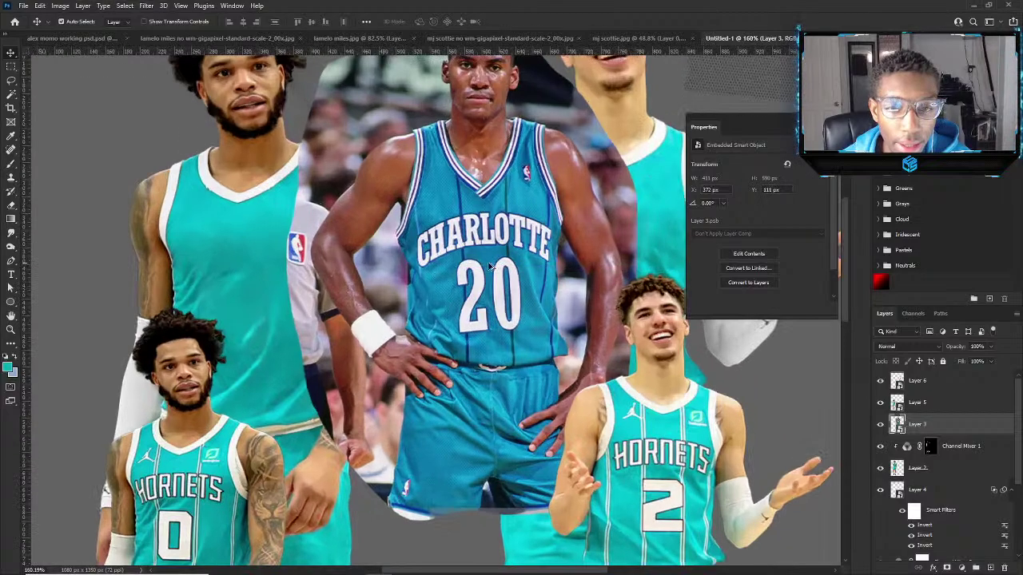
{"action": "scroll", "coordinate": [471, 264], "scroll_direction": "up", "scroll_amount": 2}
{"action": "left_click", "coordinate": [245, 260]}
{"action": "left_click_drag", "start_coordinate": [450, 277], "coordinate": [488, 251]}
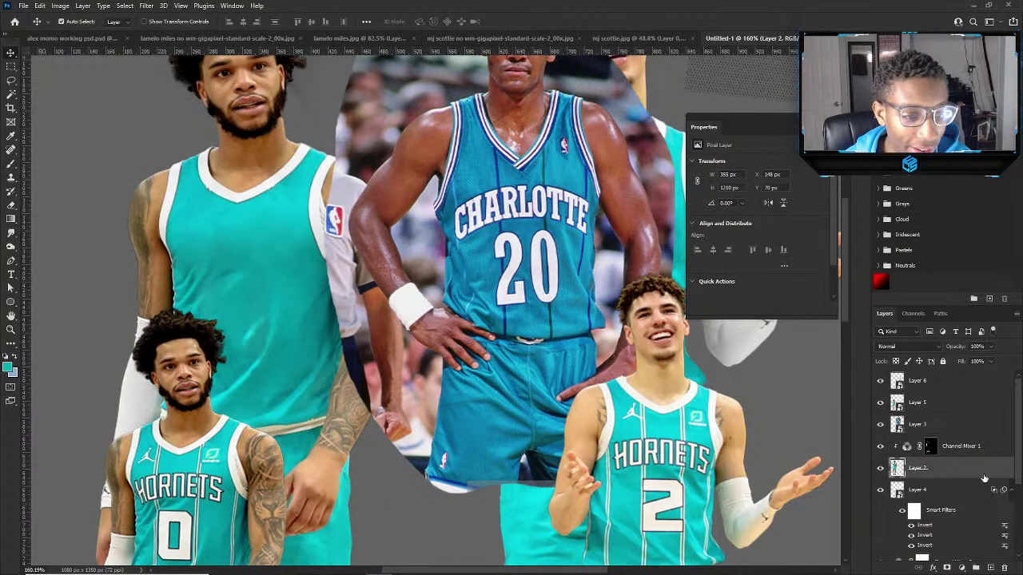
Add a Gradient Map adjustment above Channel Mixer 1 and clip it to the first player on Layer 2.
{"action": "left_click", "coordinate": [951, 446]}
{"action": "left_click", "coordinate": [962, 569]}
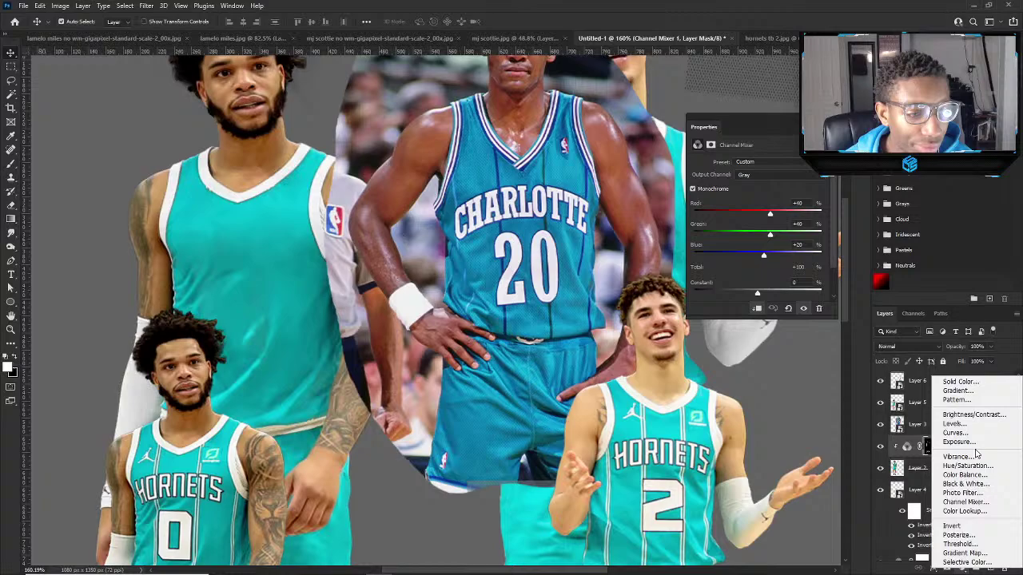
{"action": "left_click", "coordinate": [951, 548]}
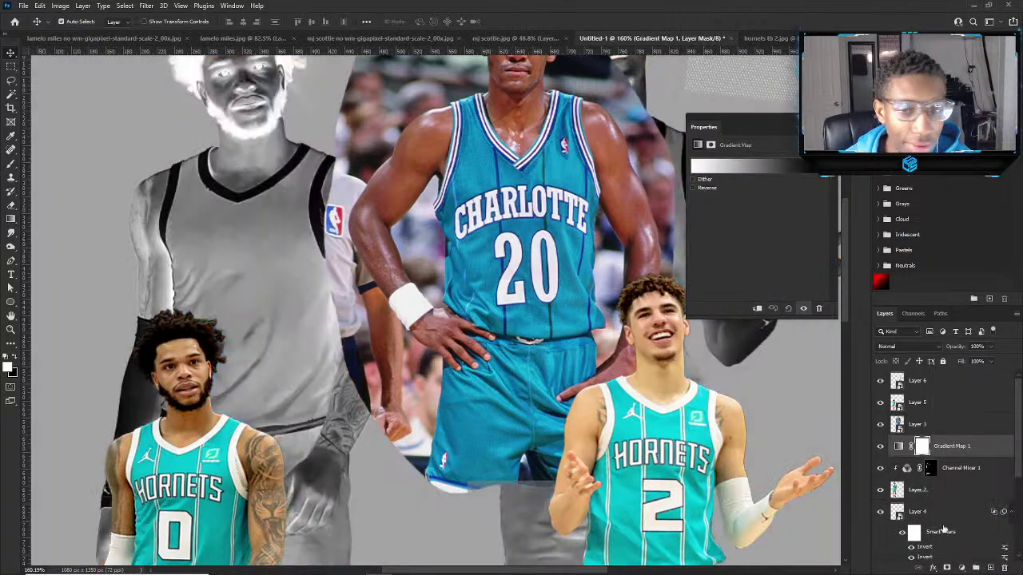
{"action": "left_click", "coordinate": [950, 452]}
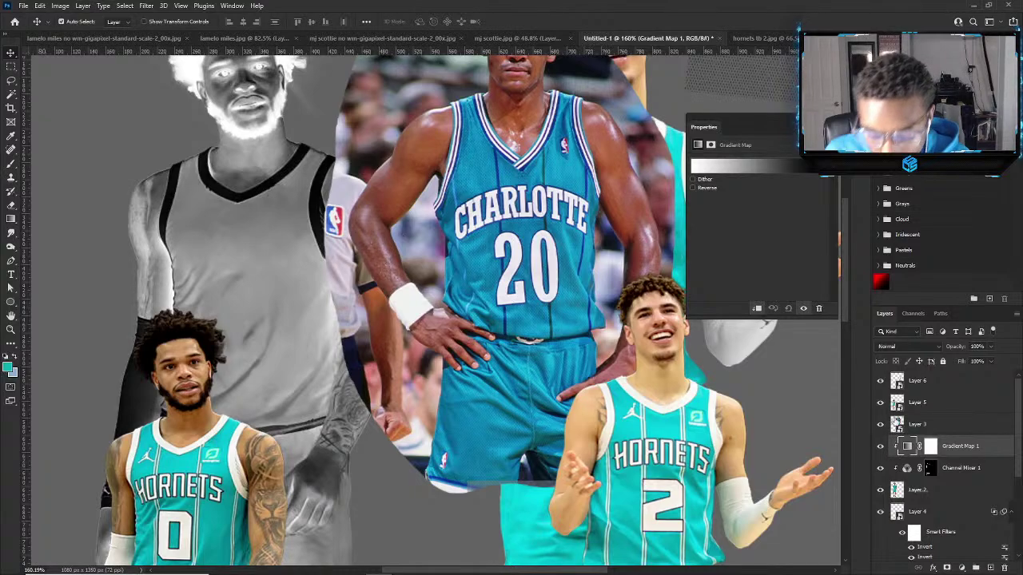
Edit the gradient of Gradient Map 1 and set its starting color stop to black 000000.
{"action": "scroll", "coordinate": [574, 211], "scroll_direction": "up", "scroll_amount": 3}
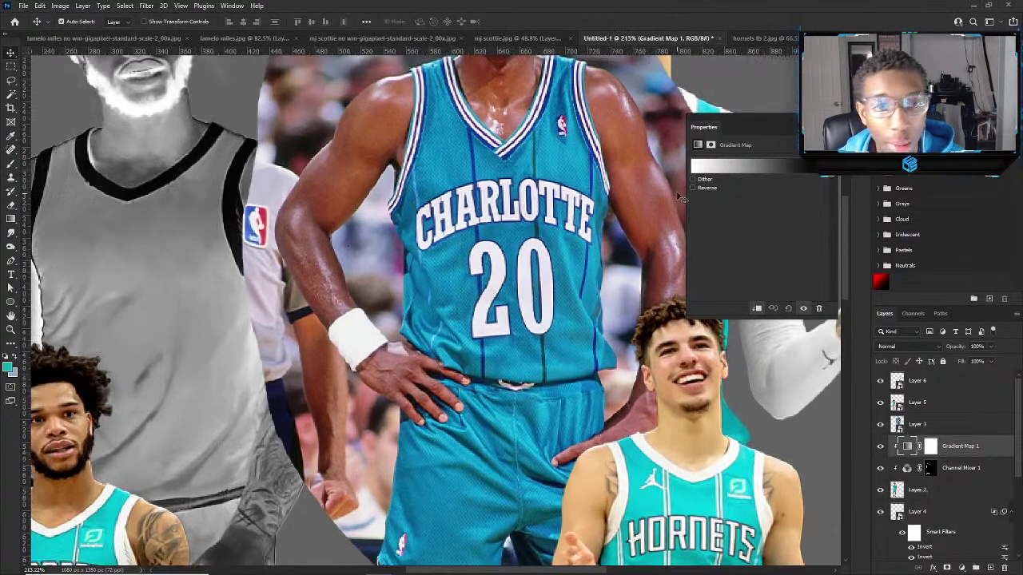
{"action": "left_click", "coordinate": [703, 166]}
{"action": "left_click", "coordinate": [759, 287]}
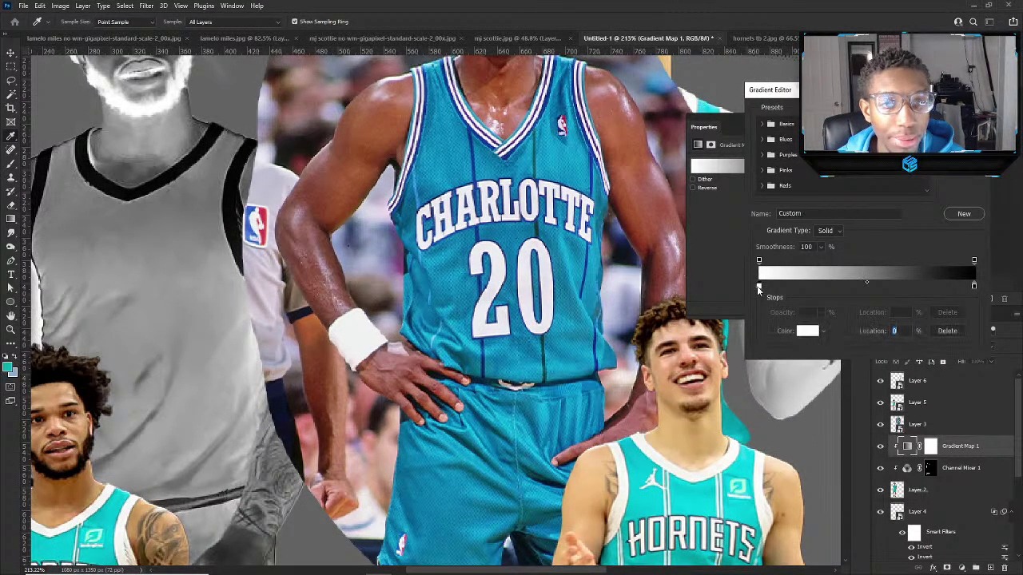
{"action": "double_click", "coordinate": [758, 286]}
{"action": "left_click", "coordinate": [448, 362]}
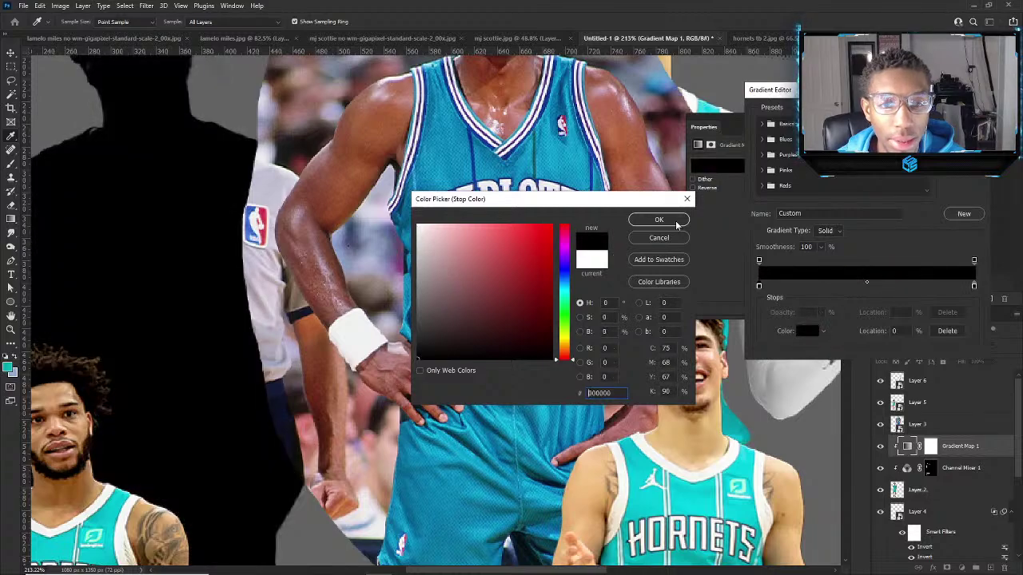
{"action": "left_click", "coordinate": [658, 219]}
Add a color stop at 24% in a dark blue sampled from the vintage Charlotte uniform and darkened slightly.
{"action": "left_click", "coordinate": [811, 287]}
{"action": "double_click", "coordinate": [812, 286]}
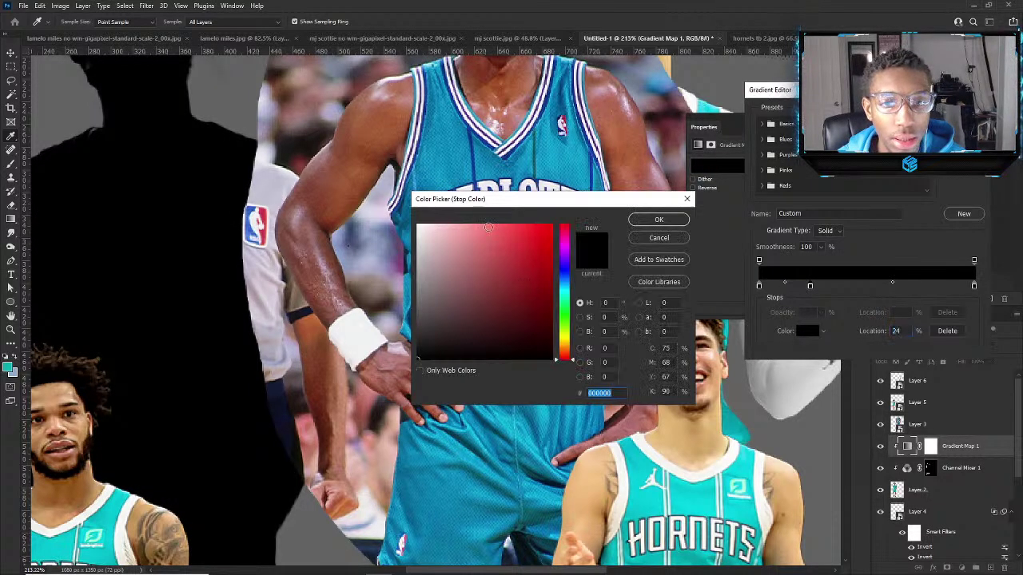
{"action": "left_click", "coordinate": [438, 308]}
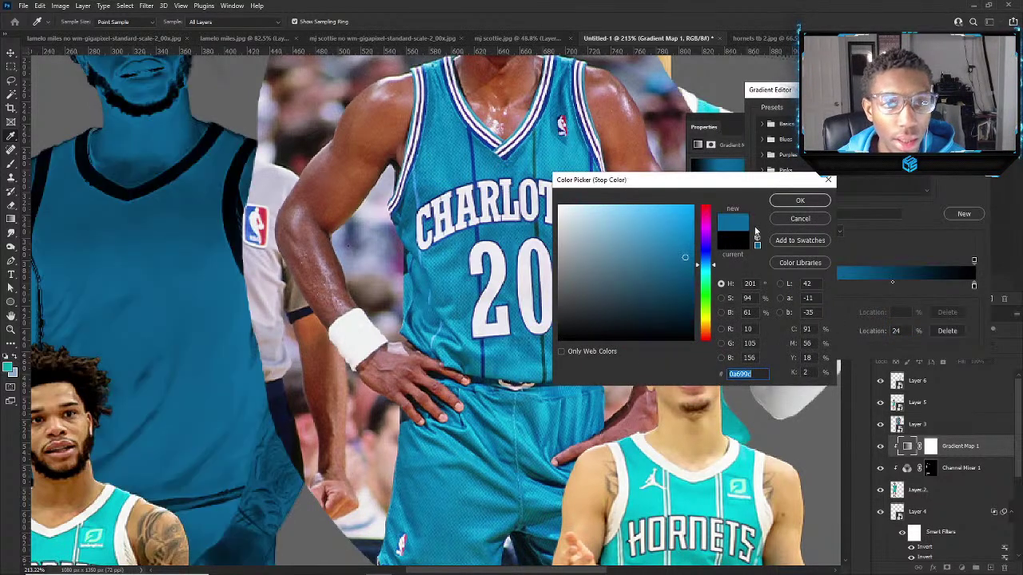
{"action": "mouse_move", "coordinate": [683, 257]}
{"action": "left_mouse_down"}
{"action": "mouse_move", "coordinate": [683, 283]}
{"action": "mouse_move", "coordinate": [686, 265]}
{"action": "left_mouse_up"}
{"action": "left_click", "coordinate": [798, 202]}
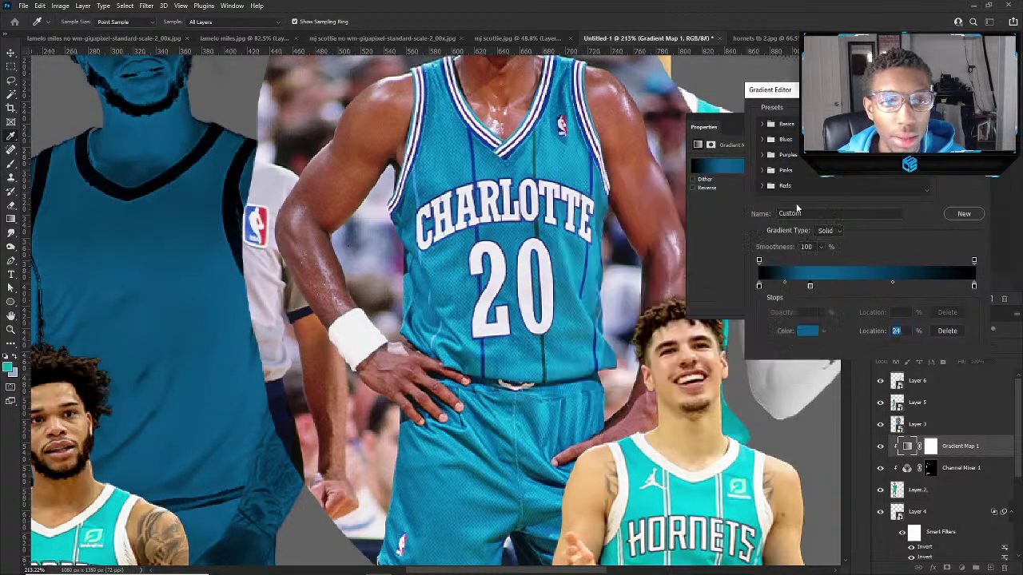
Set the gradient's end color stop at 100% to white.
{"action": "double_click", "coordinate": [974, 286]}
{"action": "left_click", "coordinate": [560, 206]}
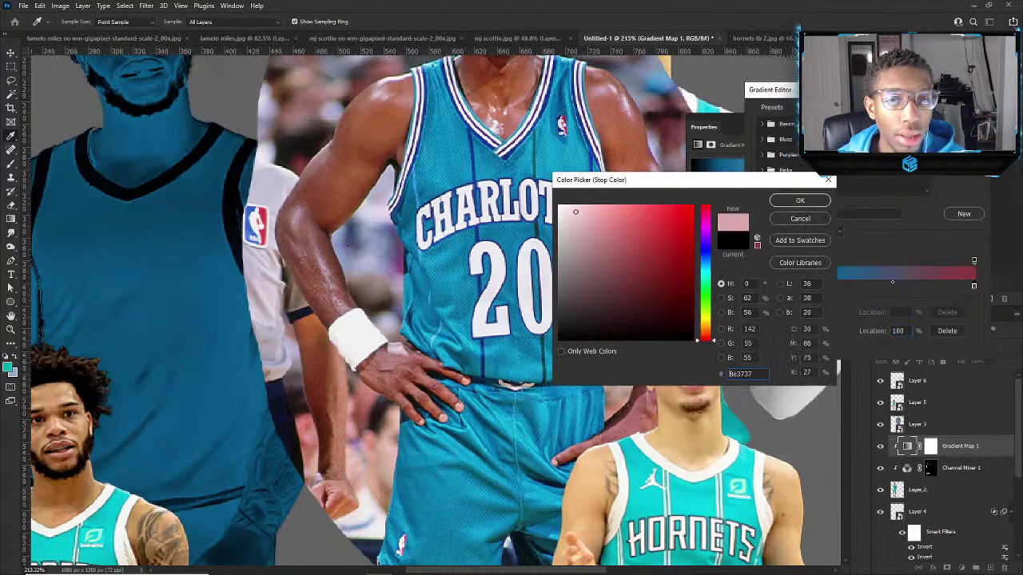
{"action": "left_click", "coordinate": [799, 201]}
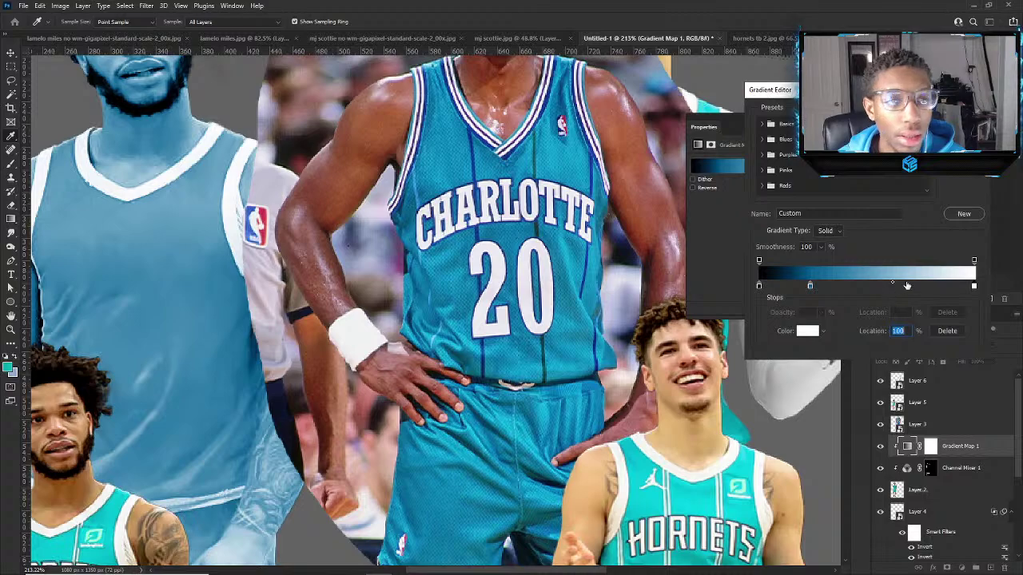
Add a color stop at 68% in the lighter jersey blue 1696c3 sampled from the vintage uniform, and accept the gradient.
{"action": "left_click", "coordinate": [906, 284]}
{"action": "double_click", "coordinate": [906, 284]}
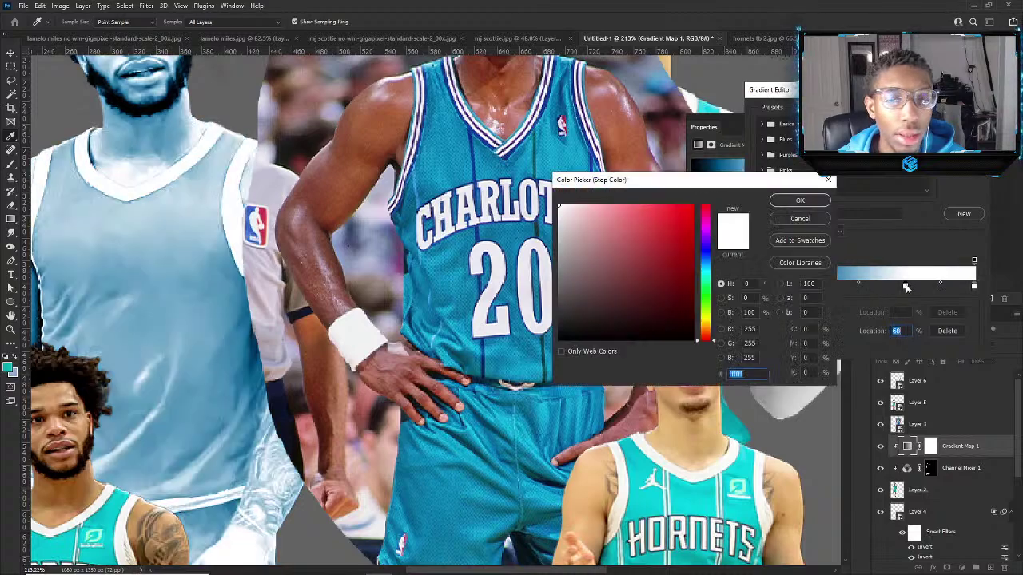
{"action": "left_click", "coordinate": [463, 337]}
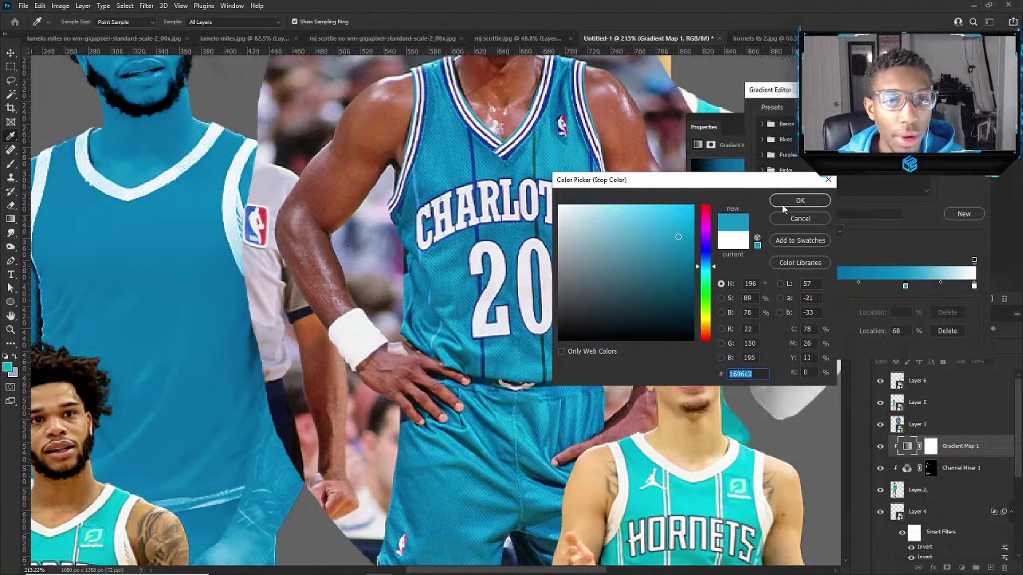
{"action": "left_click", "coordinate": [799, 201]}
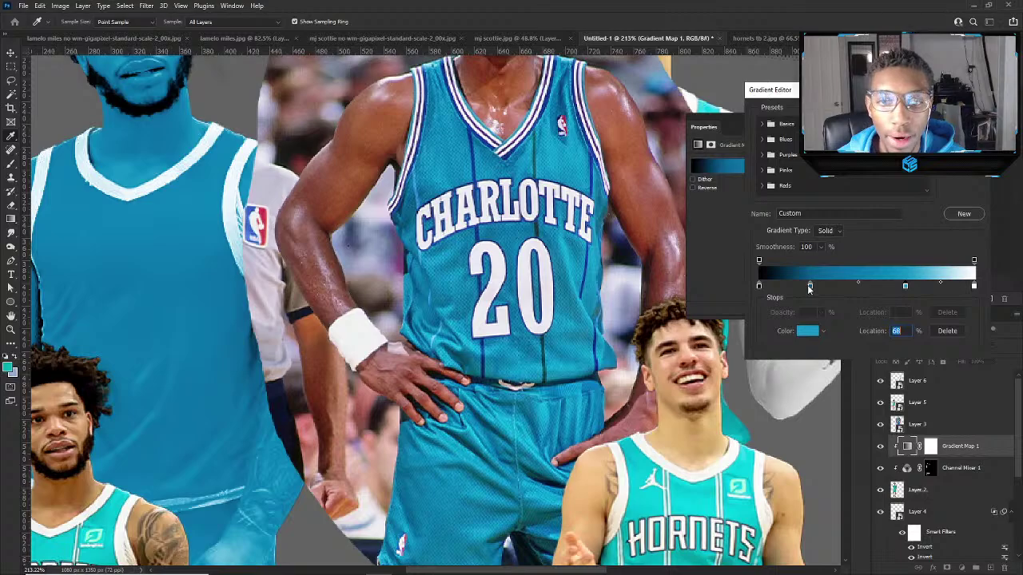
{"action": "key", "text": "Return"}
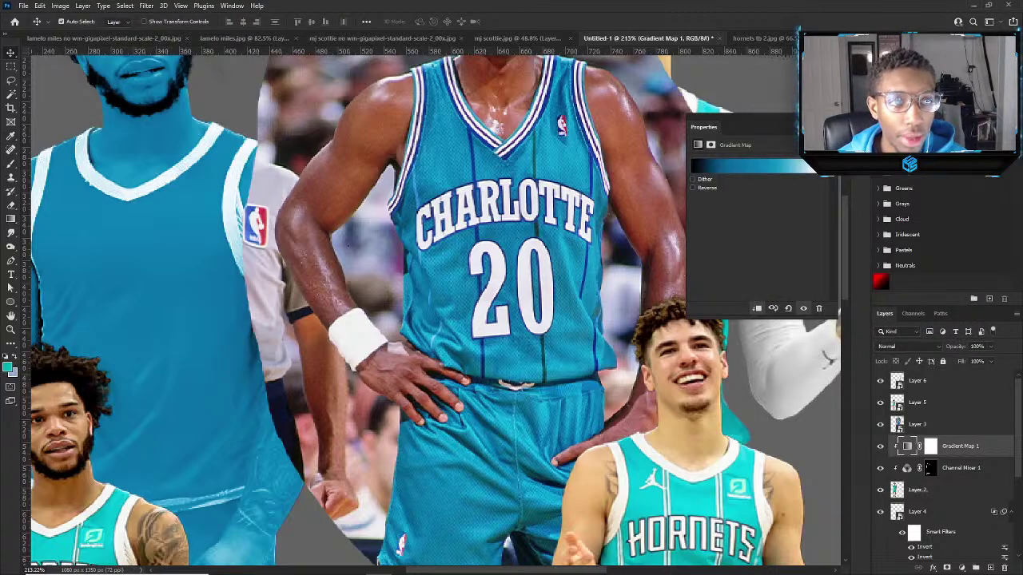
Hide the Gradient Map, Channel Mixer, vintage Charlotte photo and both small reference player layers, leaving only the two cleaned players.
{"action": "left_click", "coordinate": [827, 128]}
{"action": "scroll", "coordinate": [459, 171], "scroll_direction": "down", "scroll_amount": 6}
{"action": "scroll", "coordinate": [360, 209], "scroll_direction": "up", "scroll_amount": 3}
{"action": "scroll", "coordinate": [391, 208], "scroll_direction": "down", "scroll_amount": 3}
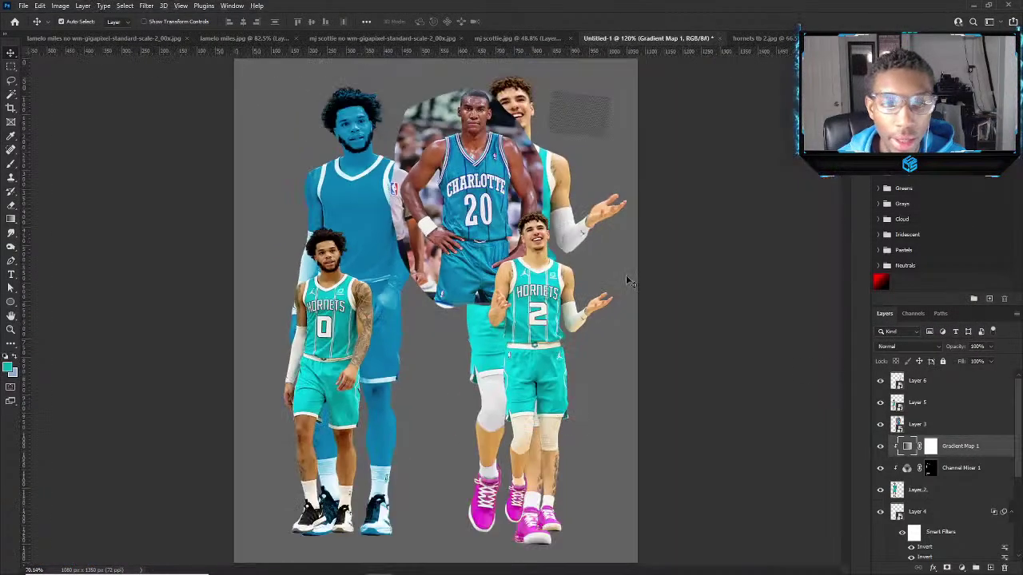
{"action": "left_click", "coordinate": [880, 446]}
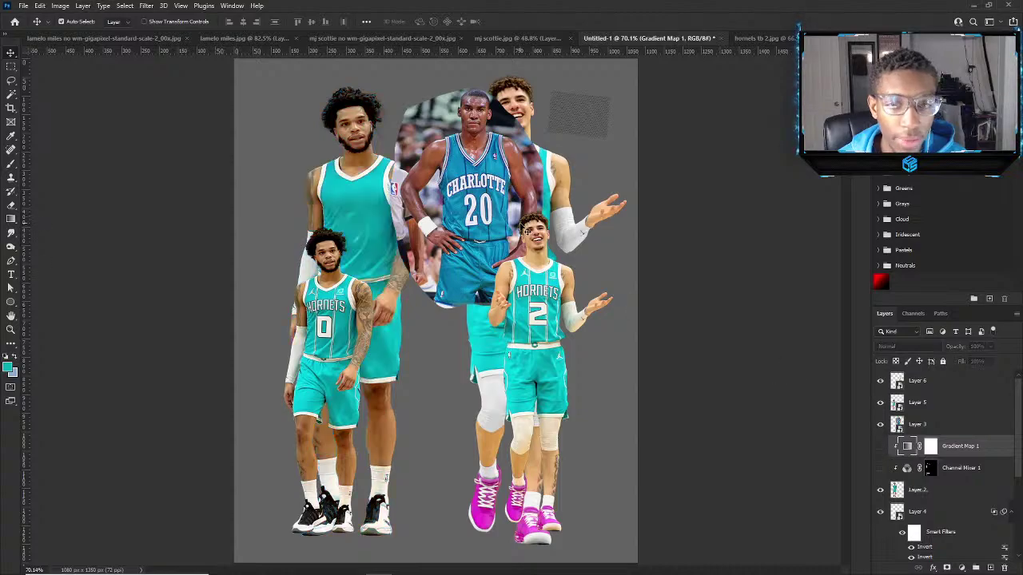
{"action": "left_click", "coordinate": [911, 424]}
{"action": "left_click", "coordinate": [882, 424]}
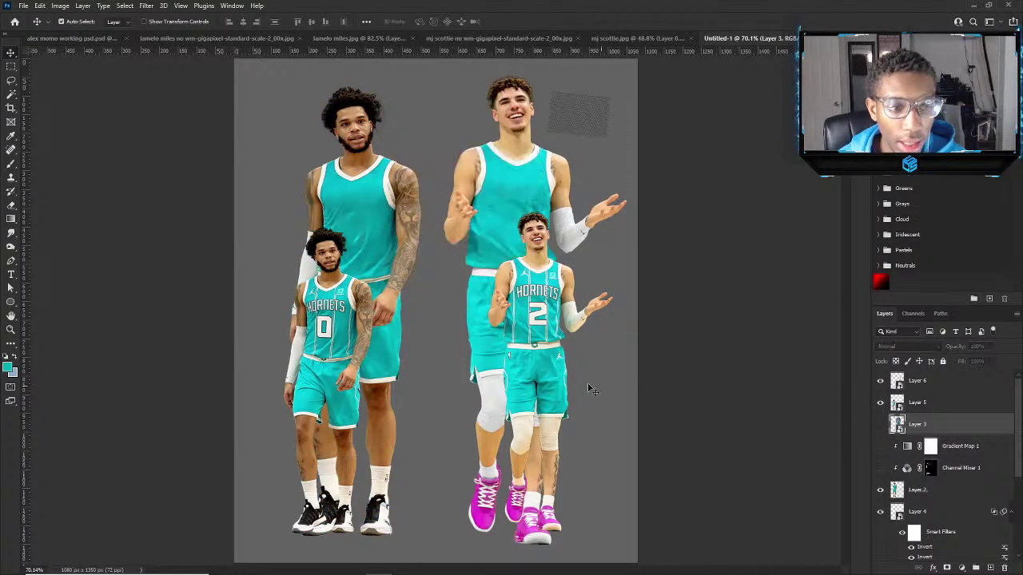
{"action": "left_click", "coordinate": [415, 332]}
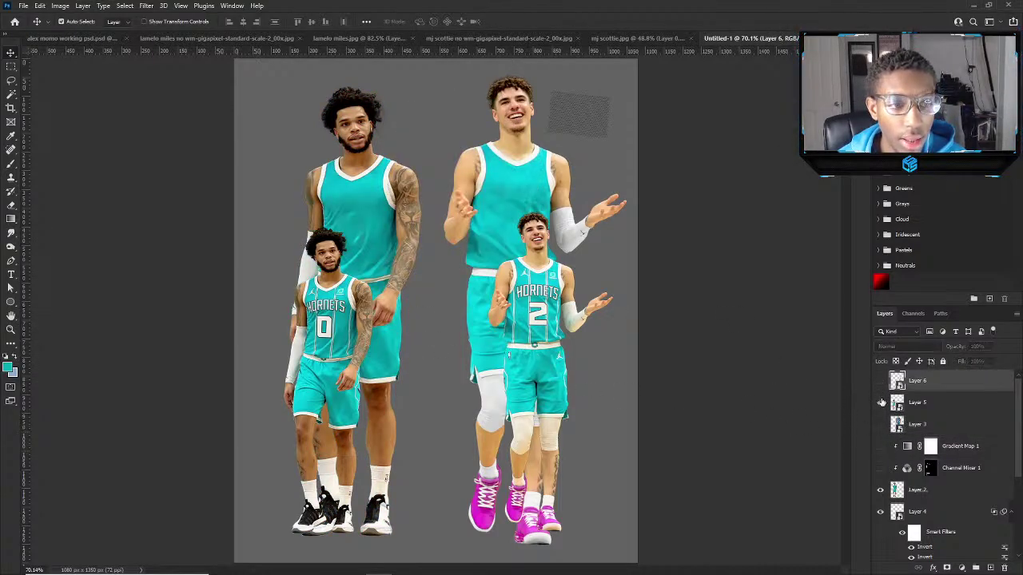
{"action": "left_click_drag", "start_coordinate": [880, 381], "coordinate": [880, 403]}
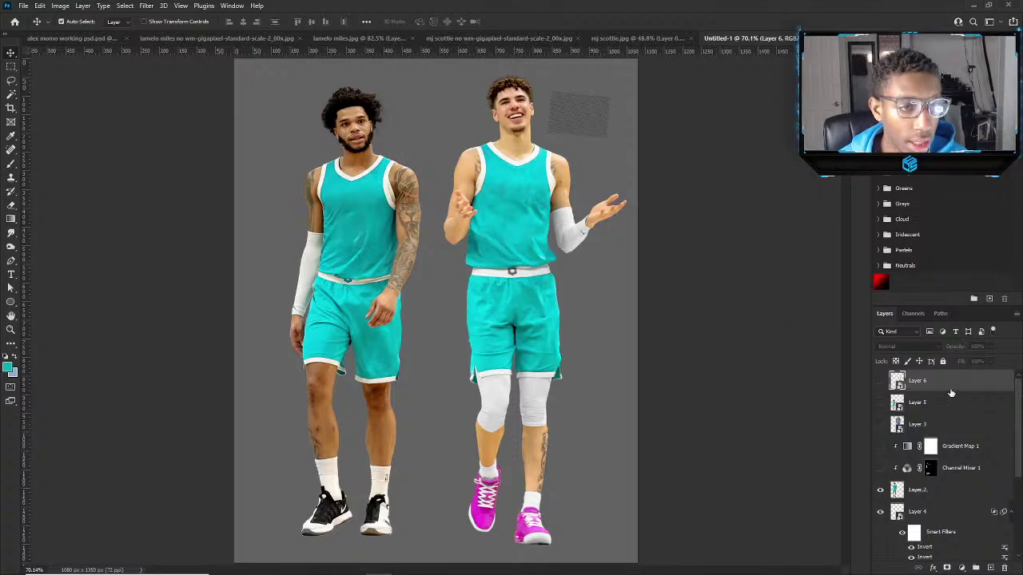
Stamp the visible layers into a new layer at the top of the stack and convert it to a Smart Object.
{"action": "left_click", "coordinate": [956, 448]}
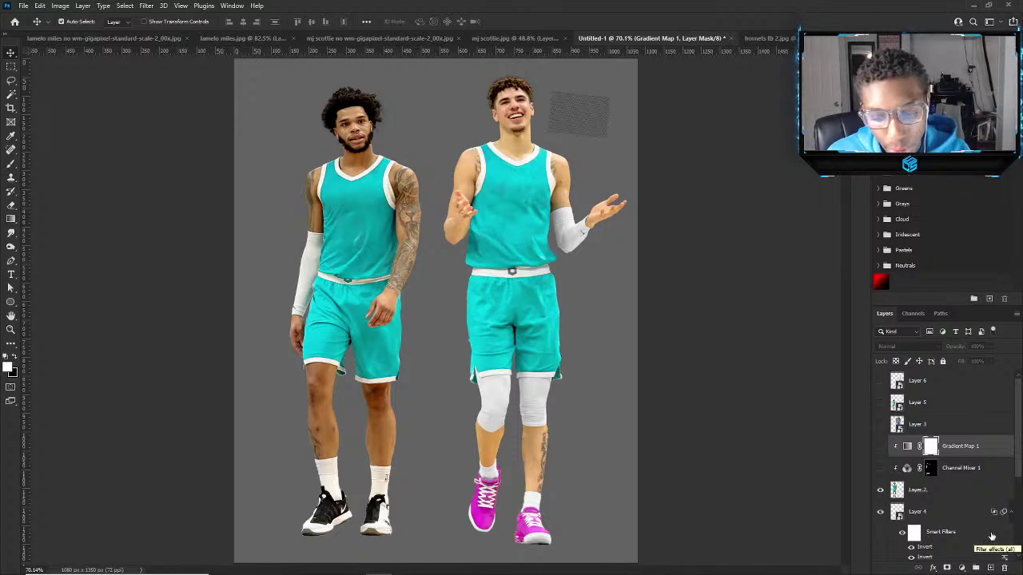
{"action": "scroll", "coordinate": [919, 516], "scroll_direction": "down", "scroll_amount": 1}
{"action": "left_click", "coordinate": [941, 500]}
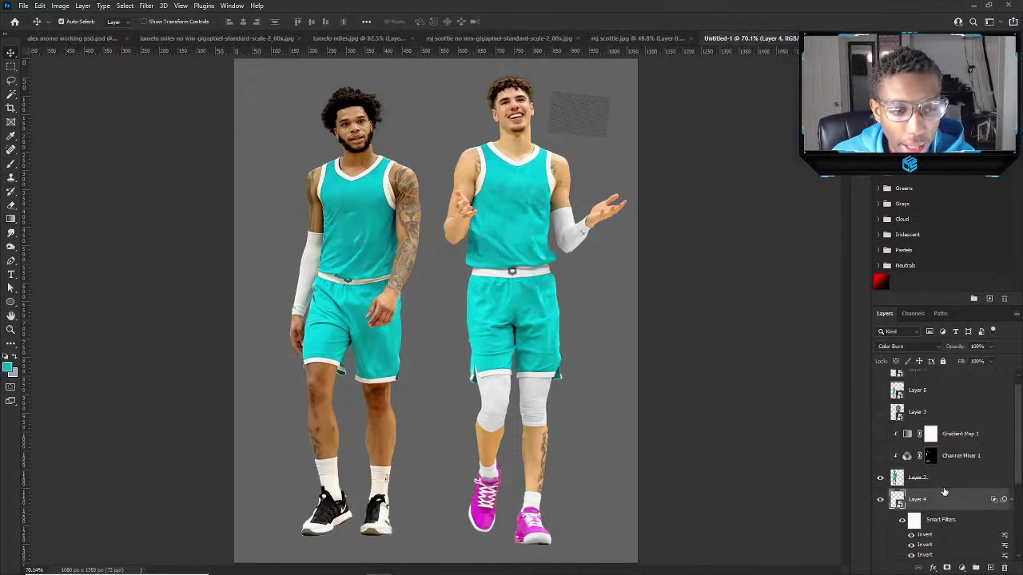
{"action": "key", "text": "ctrl+shift+alt+e"}
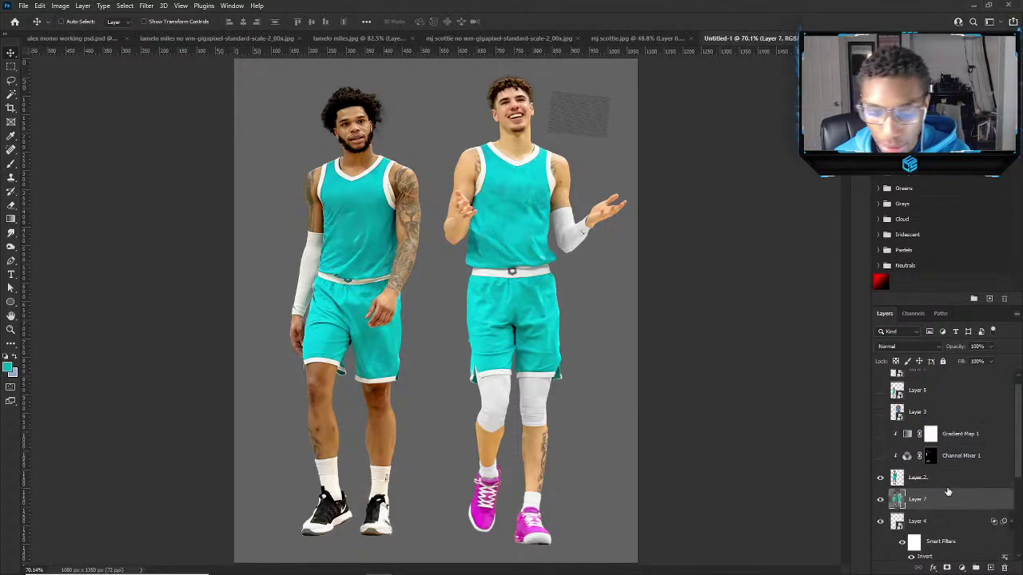
{"action": "scroll", "coordinate": [947, 376], "scroll_direction": "up", "scroll_amount": 1}
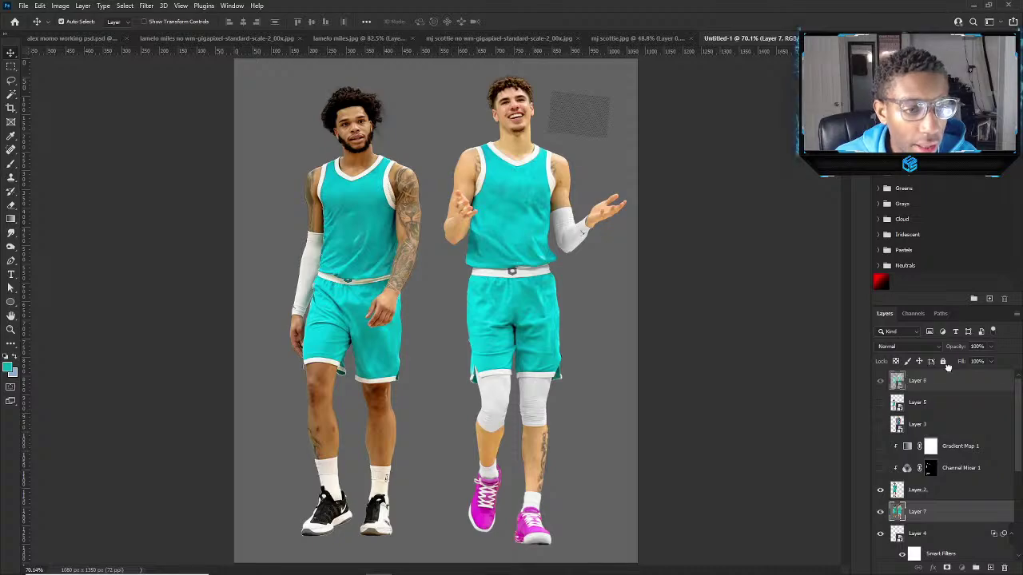
{"action": "key", "text": "ctrl+shift+bracketright"}
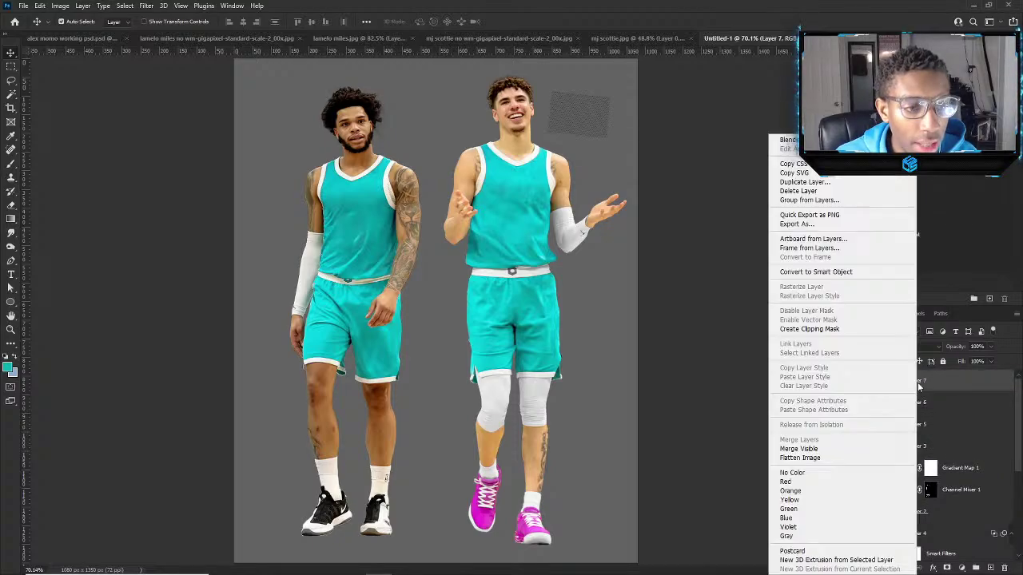
{"action": "left_click", "coordinate": [795, 272]}
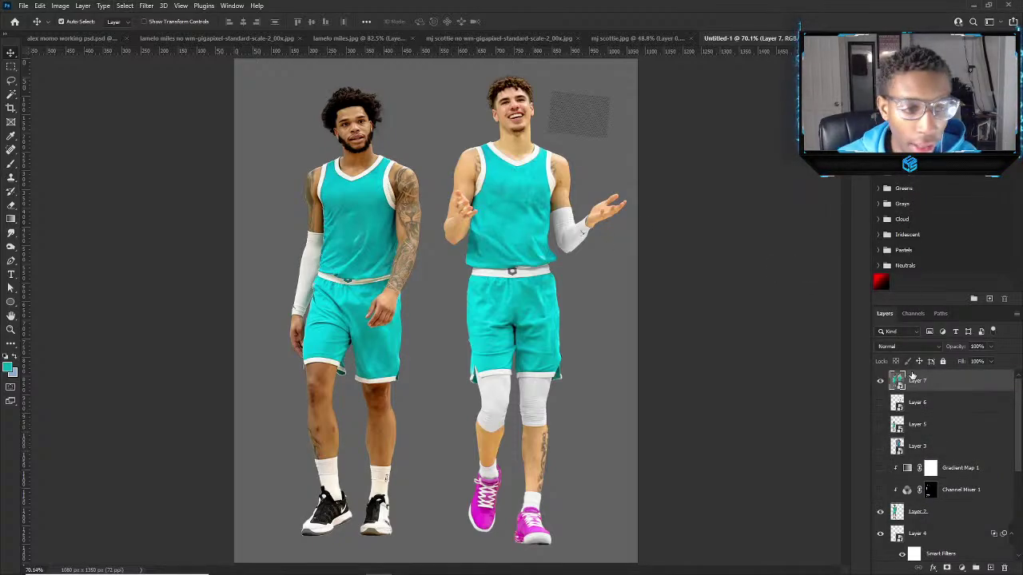
Fully desaturate the merged Layer 7 with a Hue/Saturation adjustment.
{"action": "key", "text": "ctrl+u"}
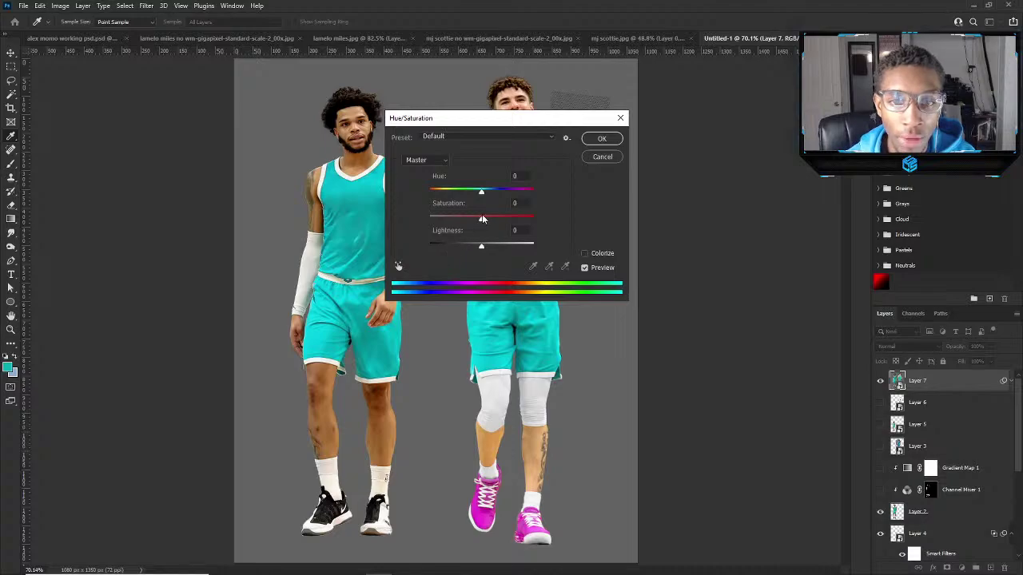
{"action": "left_click_drag", "start_coordinate": [482, 218], "coordinate": [419, 201]}
{"action": "left_click", "coordinate": [601, 139]}
{"action": "key", "text": "v"}
{"action": "scroll", "coordinate": [509, 224], "scroll_direction": "up", "scroll_amount": 5}
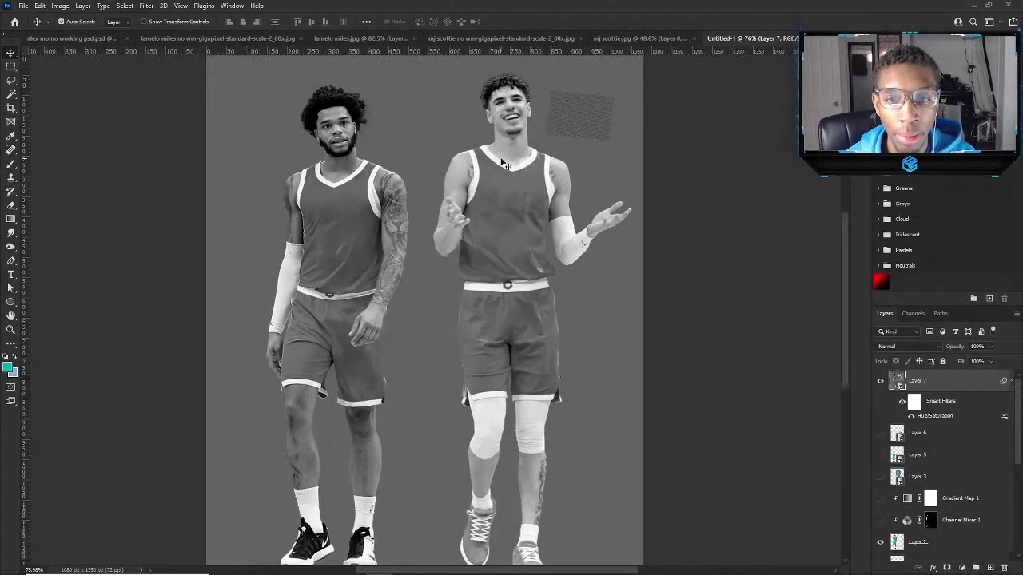
{"action": "scroll", "coordinate": [508, 224], "scroll_direction": "down", "scroll_amount": 3}
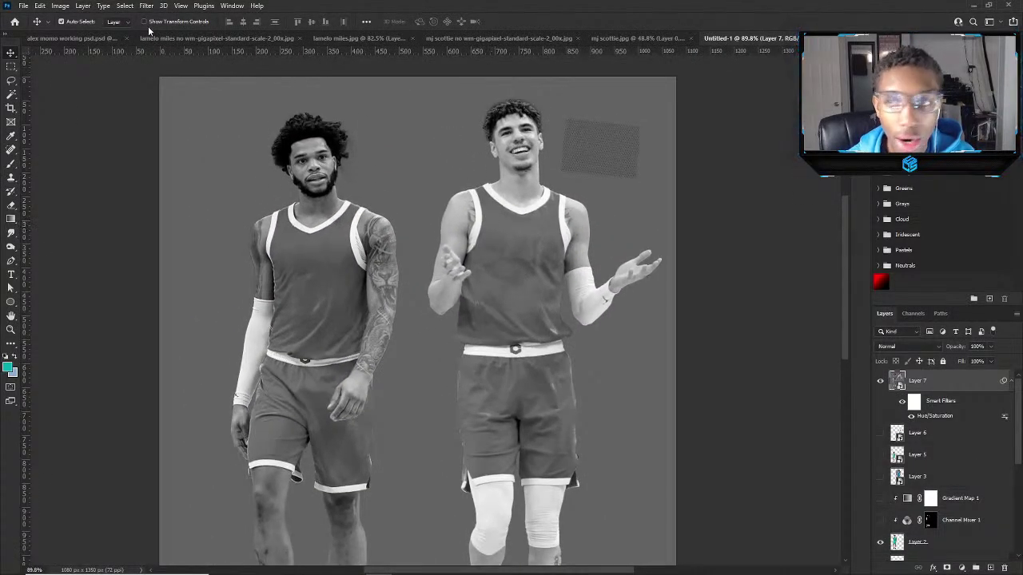
{"action": "left_click", "coordinate": [125, 5]}
{"action": "left_click", "coordinate": [145, 6]}
{"action": "left_click", "coordinate": [146, 5]}
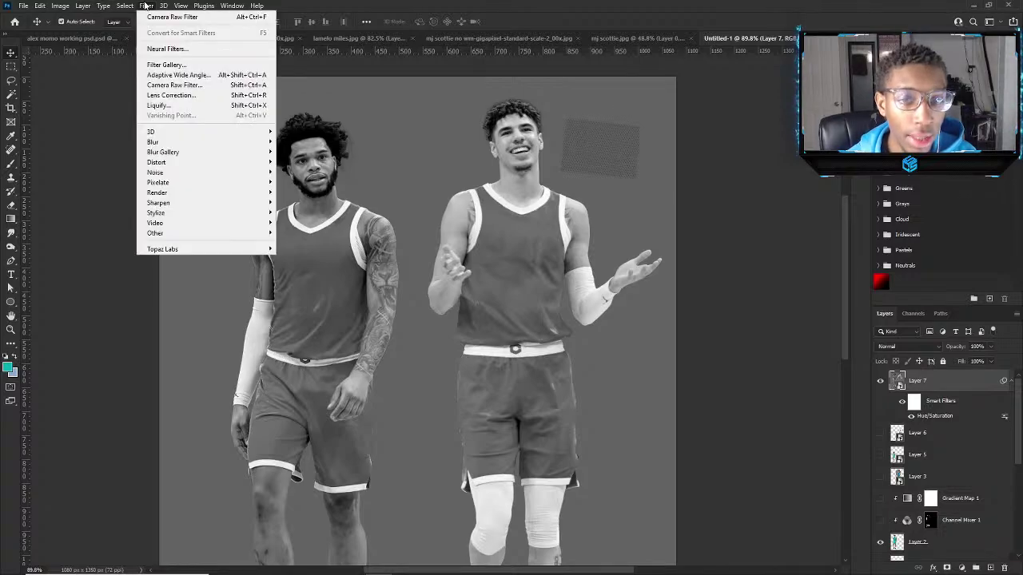
{"action": "left_click", "coordinate": [145, 6]}
{"action": "left_click", "coordinate": [145, 7]}
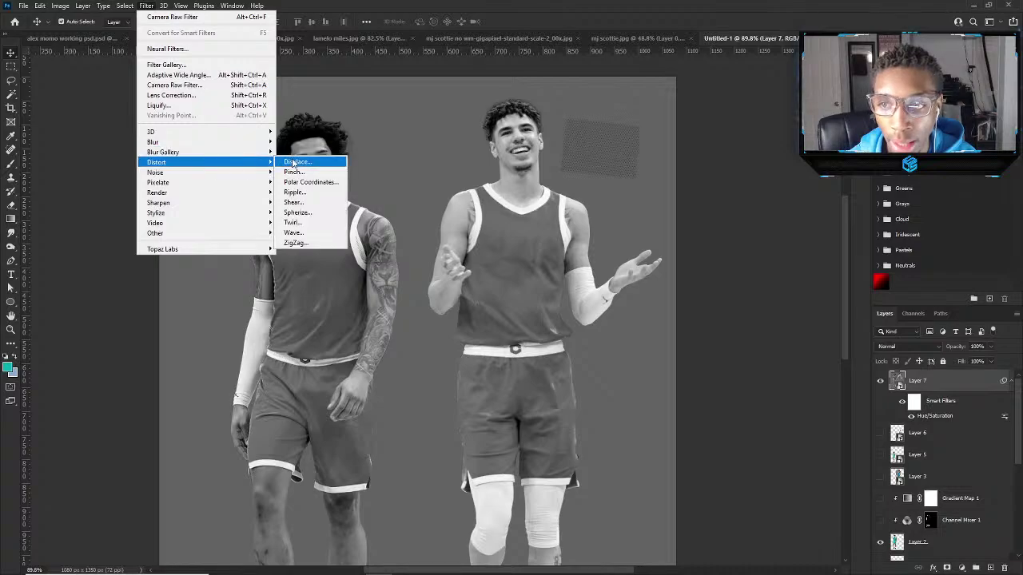
{"action": "left_click", "coordinate": [299, 163]}
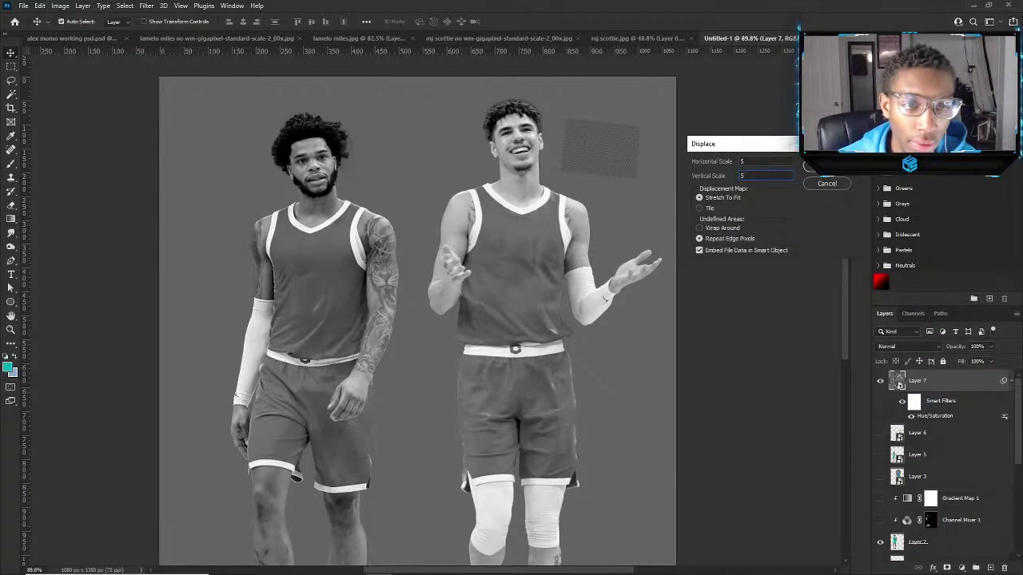
{"action": "key", "text": "Return"}
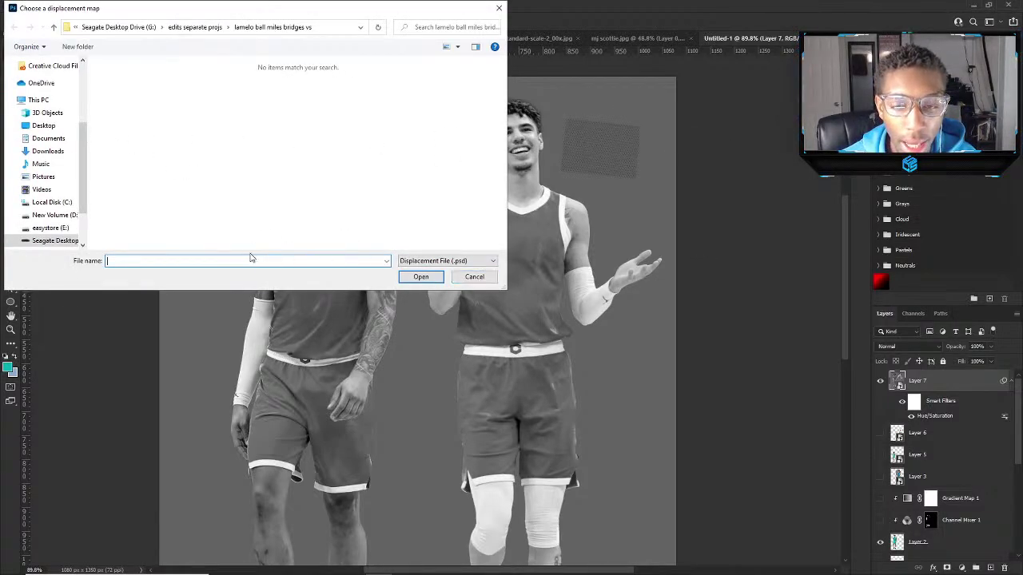
{"action": "left_click", "coordinate": [446, 261]}
{"action": "left_click", "coordinate": [446, 272]}
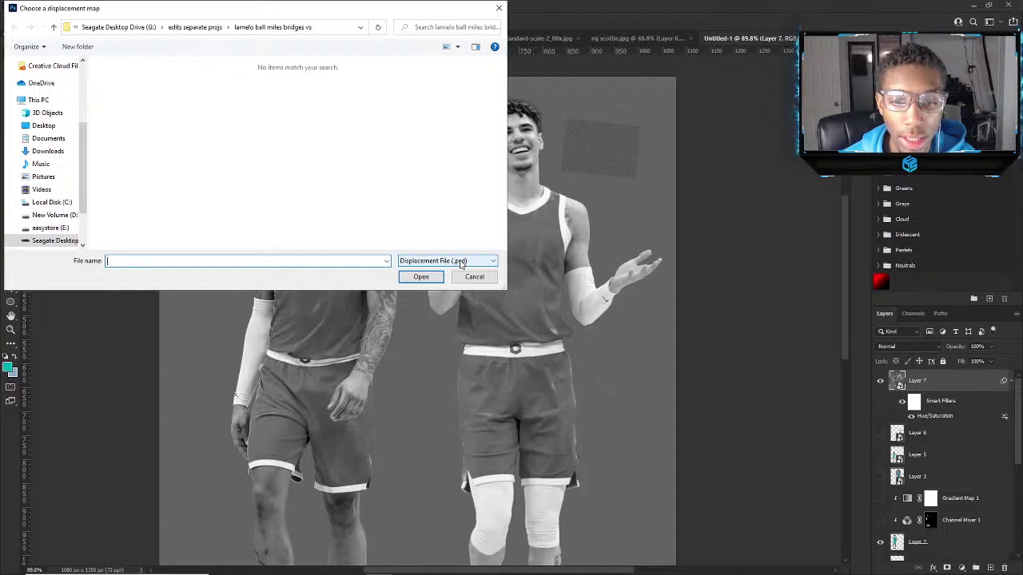
{"action": "type", "text": "ps"}
{"action": "key", "text": "BackSpace"}
{"action": "key", "text": "BackSpace"}
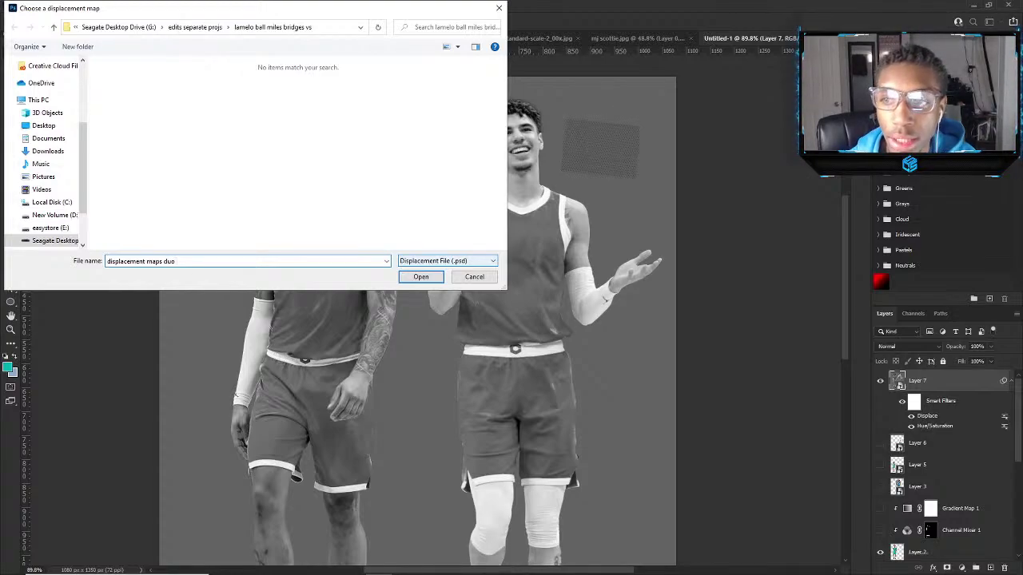
{"action": "left_click", "coordinate": [431, 279]}
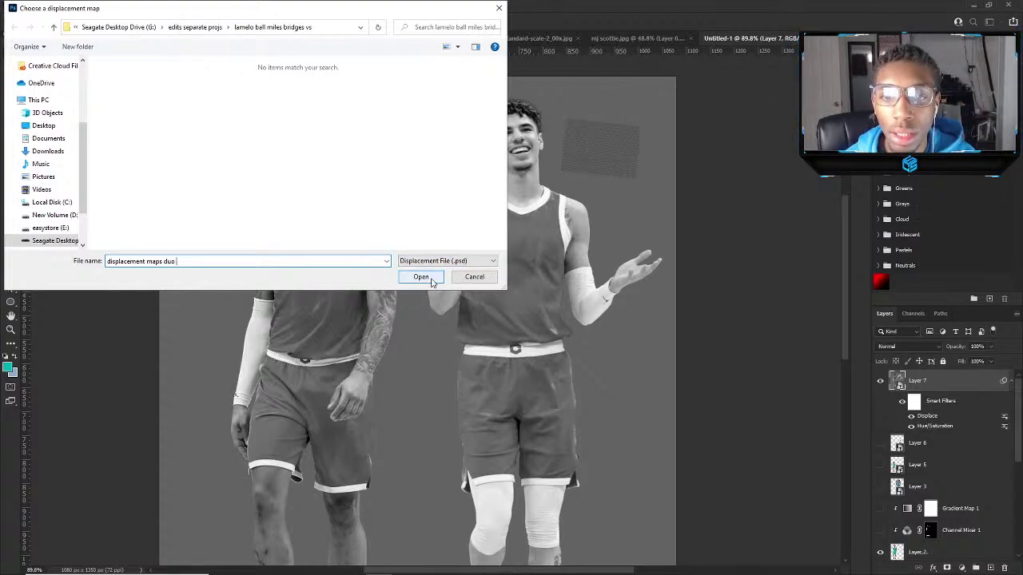
{"action": "left_click", "coordinate": [577, 296]}
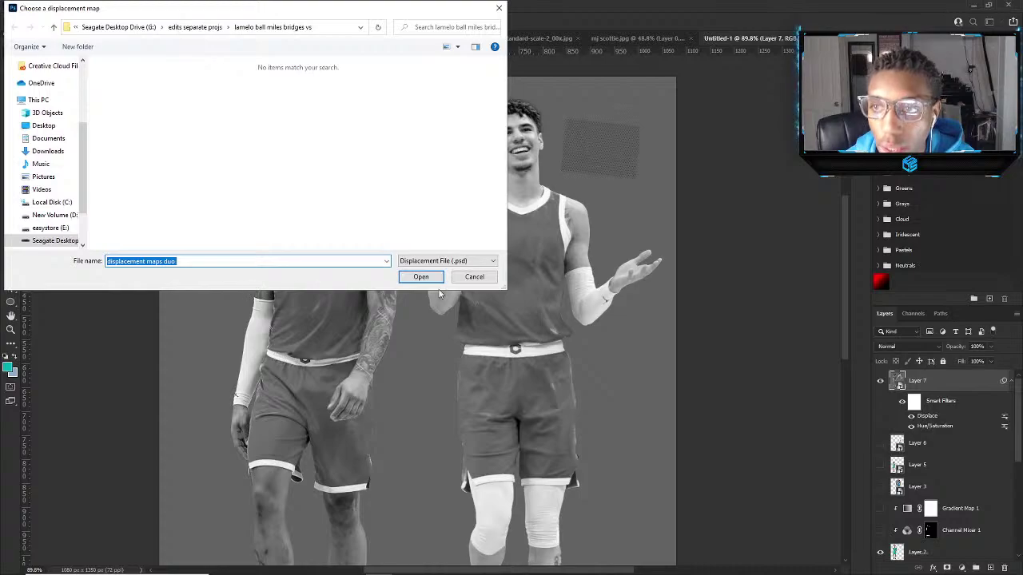
{"action": "left_click", "coordinate": [475, 277]}
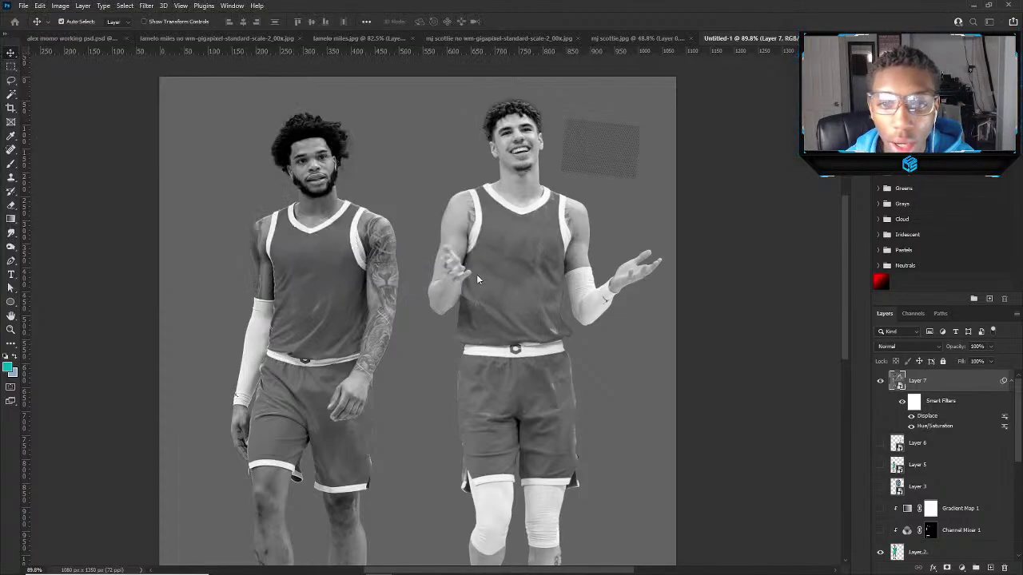
Save the document on the computer in Photoshop format as "displacement maps duo".
{"action": "left_click", "coordinate": [24, 6]}
{"action": "left_click", "coordinate": [36, 128]}
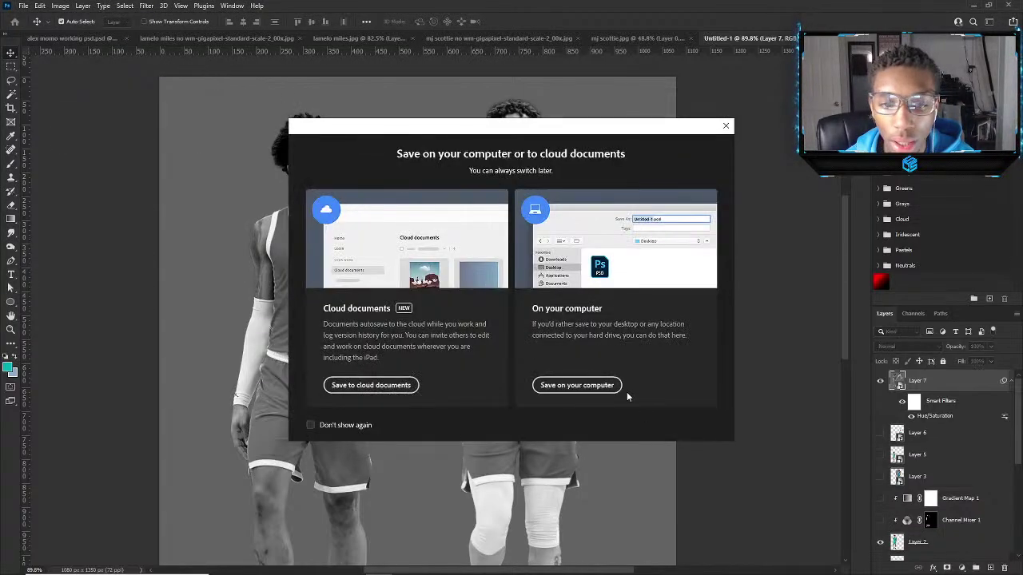
{"action": "left_click", "coordinate": [593, 385]}
{"action": "type", "text": "dis"}
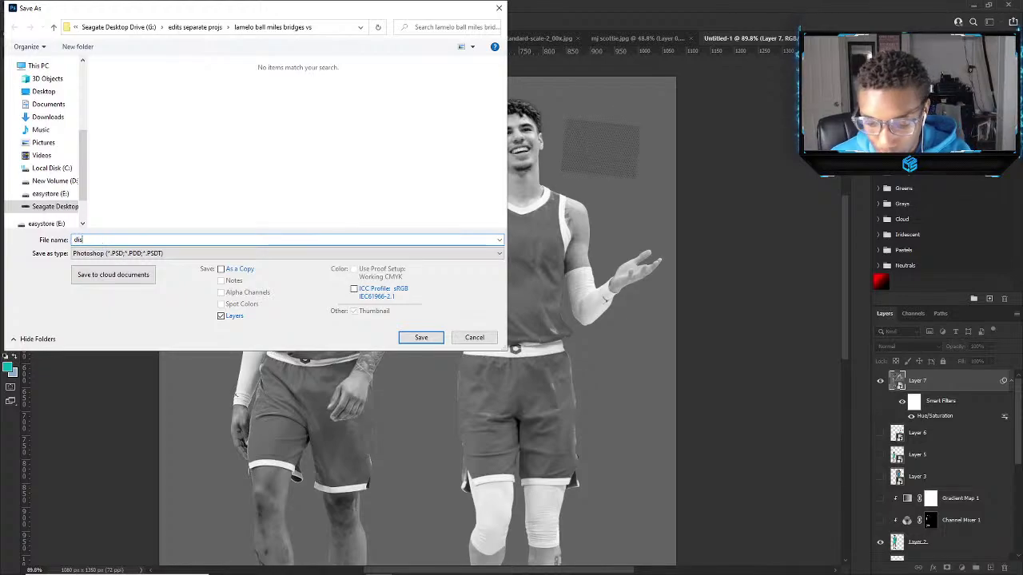
{"action": "type", "text": "placement maps duo"}
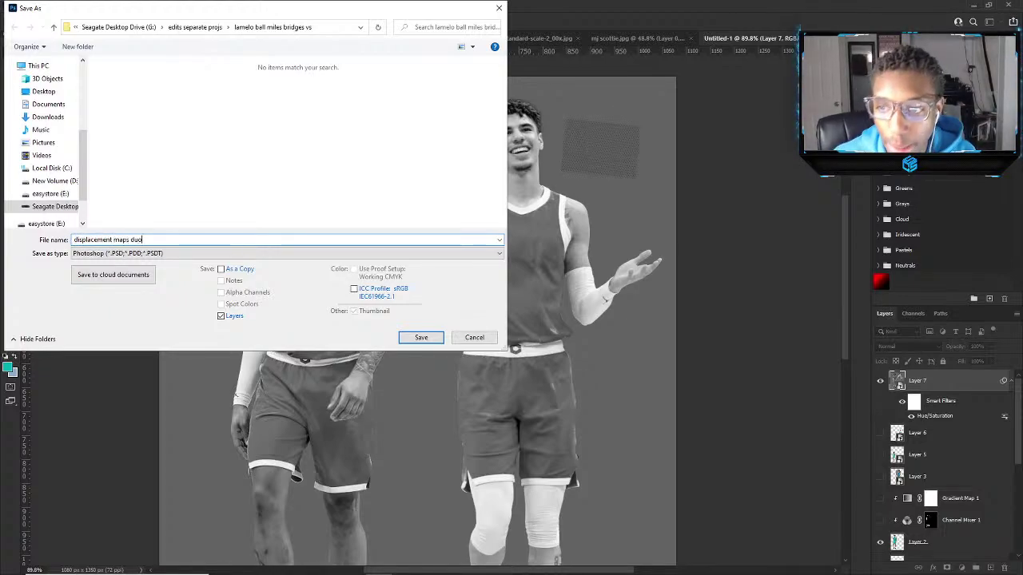
{"action": "key", "text": "Return"}
{"action": "key", "text": "Return"}
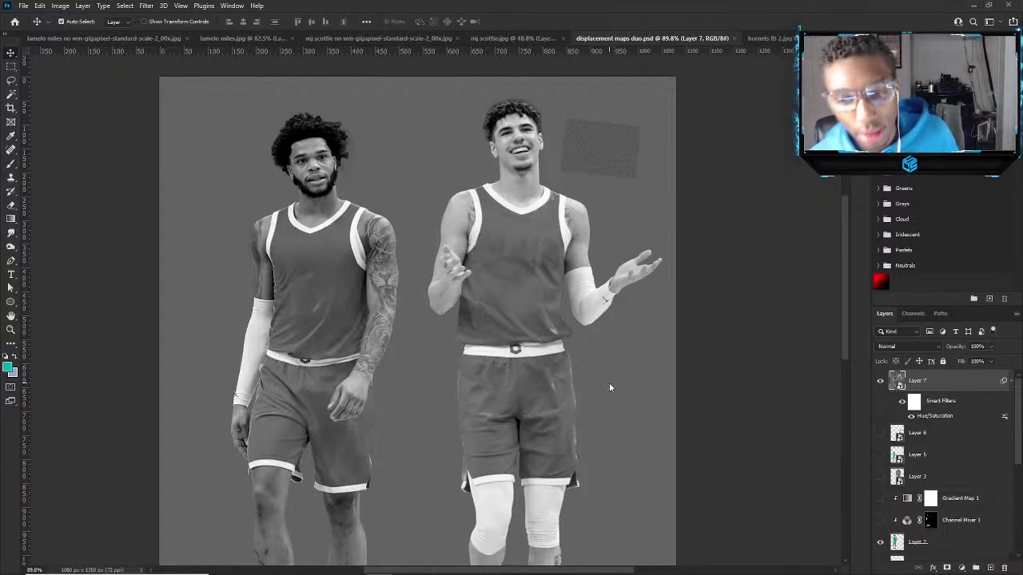
Hide the desaturated Layer 7 and show the Gradient Map 1 and Channel Mixer 1 adjustments again.
{"action": "left_click", "coordinate": [880, 380]}
{"action": "scroll", "coordinate": [849, 447], "scroll_direction": "down", "scroll_amount": 3}
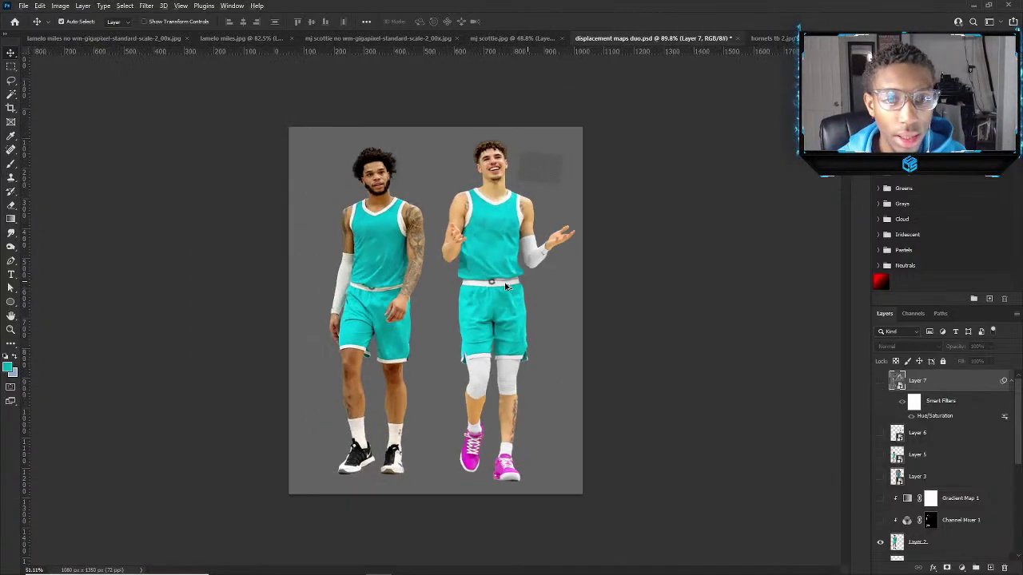
{"action": "left_click_drag", "start_coordinate": [880, 498], "coordinate": [880, 520]}
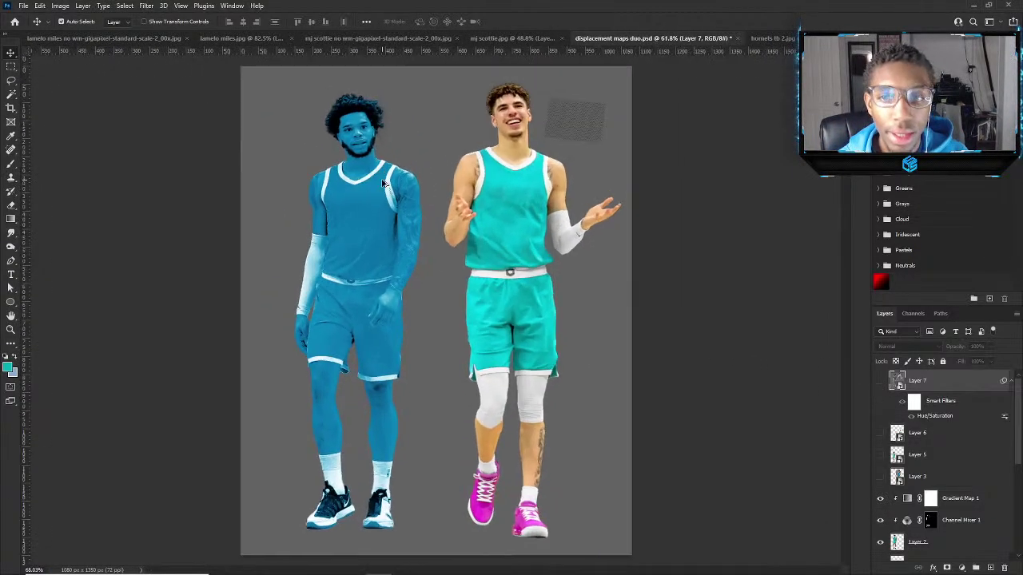
Invert the mask of Gradient Map 1 to black, with the Brush tool active.
{"action": "left_click", "coordinate": [930, 498]}
{"action": "key", "text": "b"}
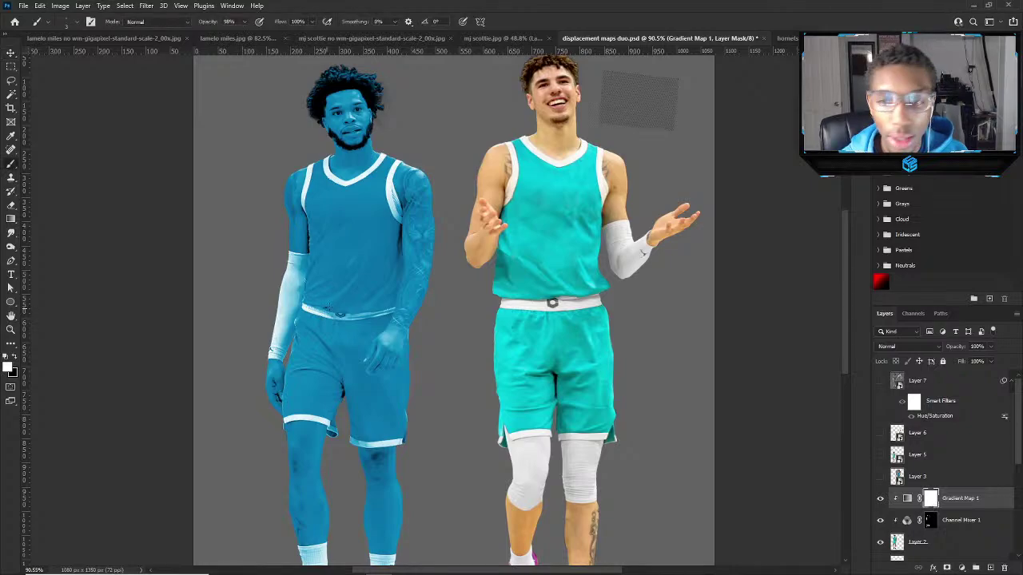
{"action": "key", "text": "ctrl+i"}
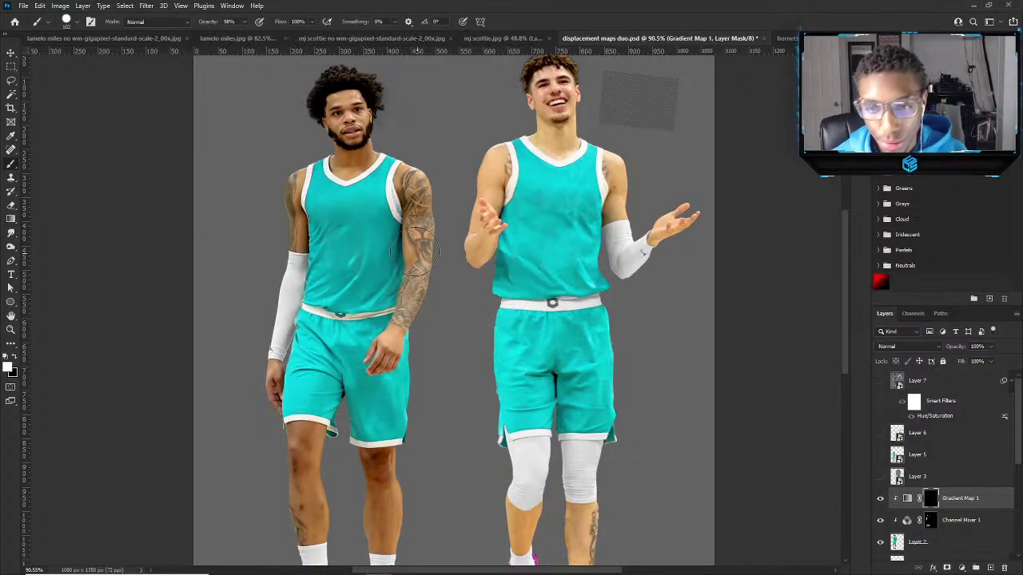
Paint white on the Gradient Map 1 mask over the middle of the first player's jersey.
{"action": "scroll", "coordinate": [303, 232], "scroll_direction": "up", "scroll_amount": 3}
{"action": "right_click", "coordinate": [301, 249], "text": "alt"}
{"action": "mouse_move", "coordinate": [363, 224]}
{"action": "left_mouse_down"}
{"action": "mouse_move", "coordinate": [357, 326]}
{"action": "mouse_move", "coordinate": [384, 255]}
{"action": "mouse_move", "coordinate": [407, 288]}
{"action": "mouse_move", "coordinate": [395, 244]}
{"action": "mouse_move", "coordinate": [384, 267]}
{"action": "left_mouse_up"}
{"action": "scroll", "coordinate": [489, 310], "scroll_direction": "down", "scroll_amount": 3}
{"action": "scroll", "coordinate": [491, 308], "scroll_direction": "up", "scroll_amount": 1}
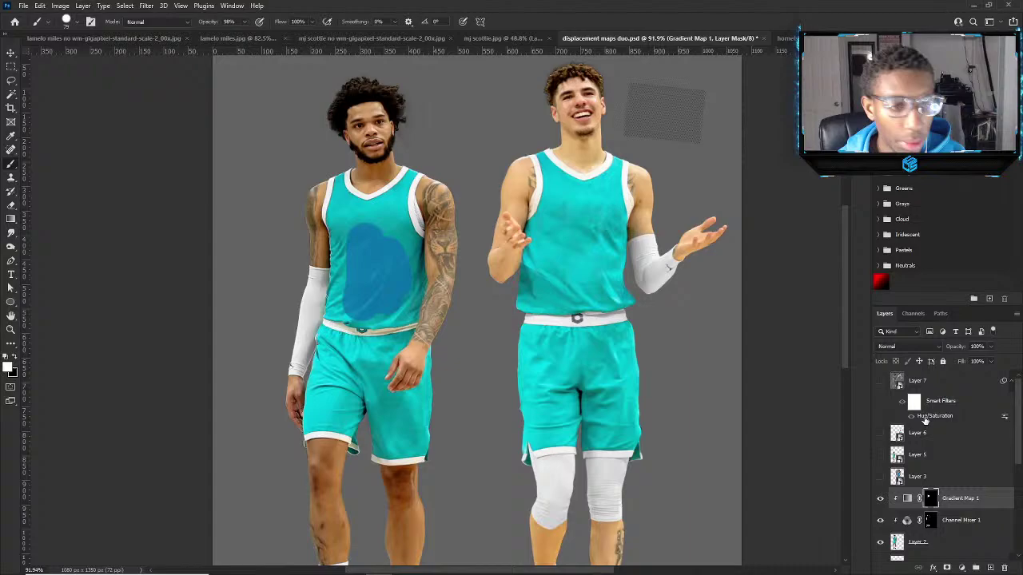
Show the vintage Charlotte photo beside the painted jersey and reduce the mask brush size.
{"action": "scroll", "coordinate": [890, 480], "scroll_direction": "down", "scroll_amount": 2}
{"action": "left_click", "coordinate": [881, 424]}
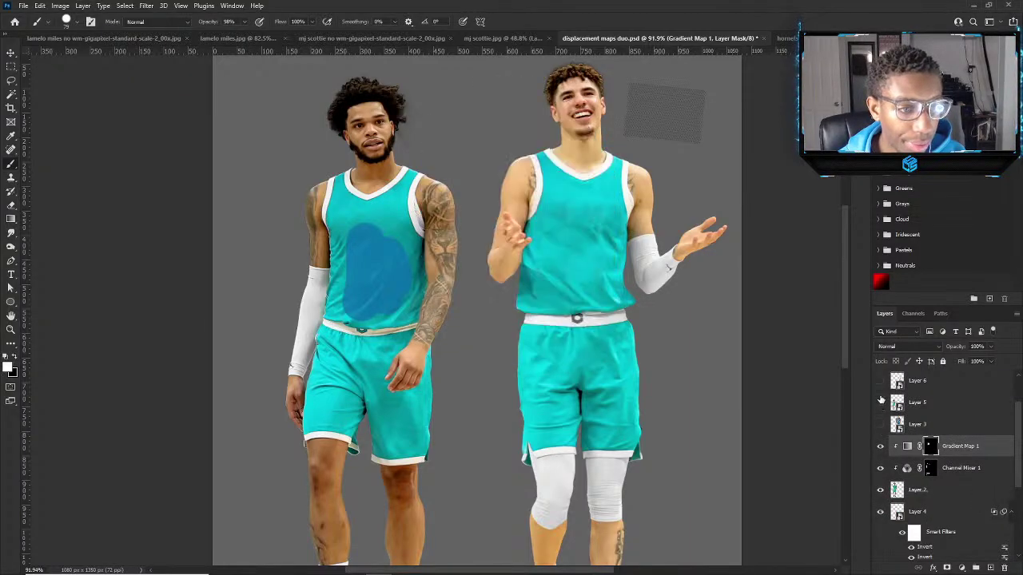
{"action": "left_click", "coordinate": [880, 426]}
{"action": "scroll", "coordinate": [365, 279], "scroll_direction": "up", "scroll_amount": 5}
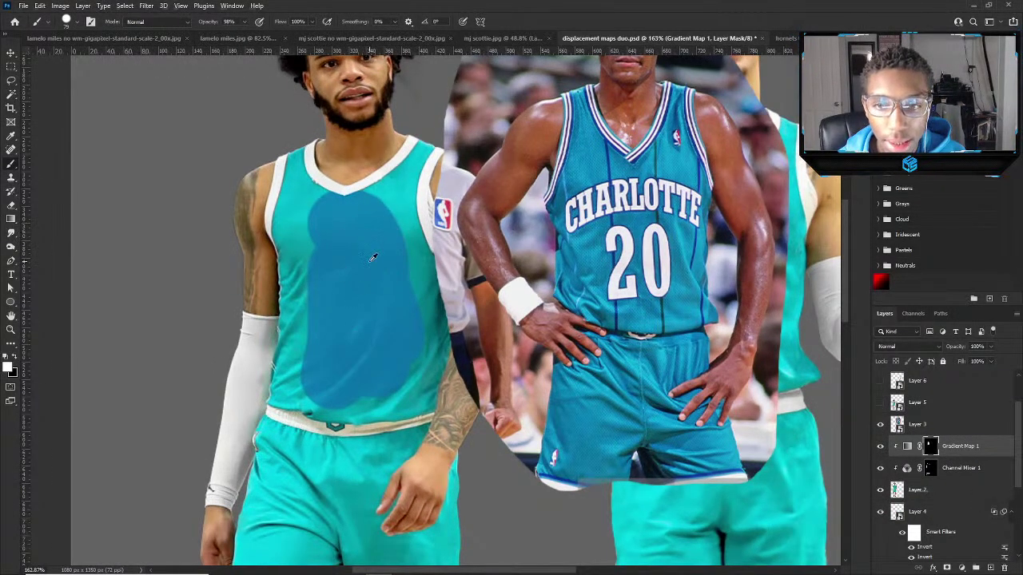
{"action": "mouse_move", "coordinate": [359, 256]}
{"action": "left_mouse_down"}
{"action": "mouse_move", "coordinate": [386, 202]}
{"action": "mouse_move", "coordinate": [376, 222]}
{"action": "left_mouse_up"}
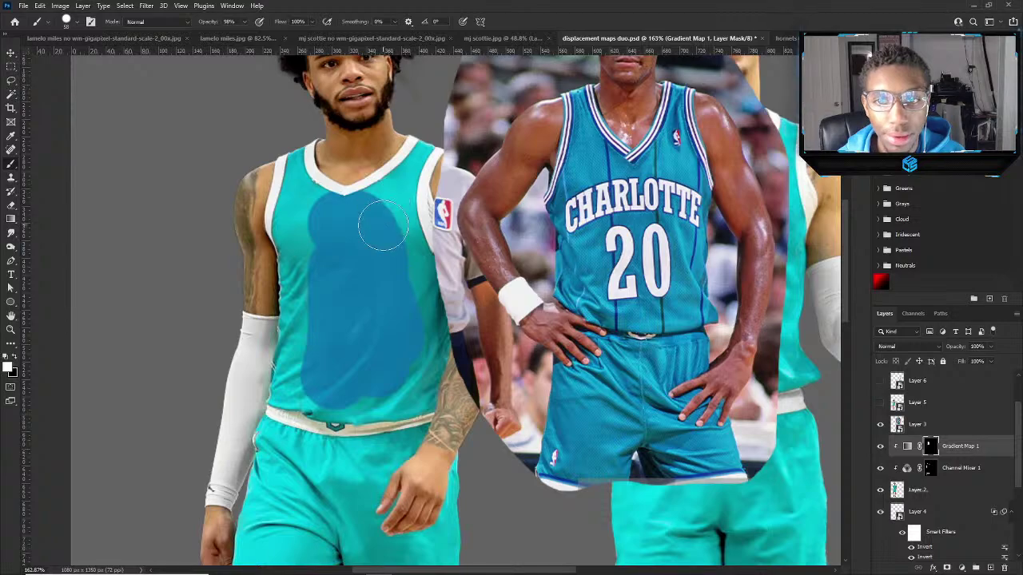
Extend the white paint on the Gradient Map 1 mask across the jersey's torso and up to the shoulder beside the NBA-logo sleeve.
{"action": "mouse_move", "coordinate": [403, 338]}
{"action": "left_mouse_down"}
{"action": "mouse_move", "coordinate": [326, 373]}
{"action": "mouse_move", "coordinate": [310, 336]}
{"action": "mouse_move", "coordinate": [316, 249]}
{"action": "mouse_move", "coordinate": [317, 293]}
{"action": "left_mouse_up"}
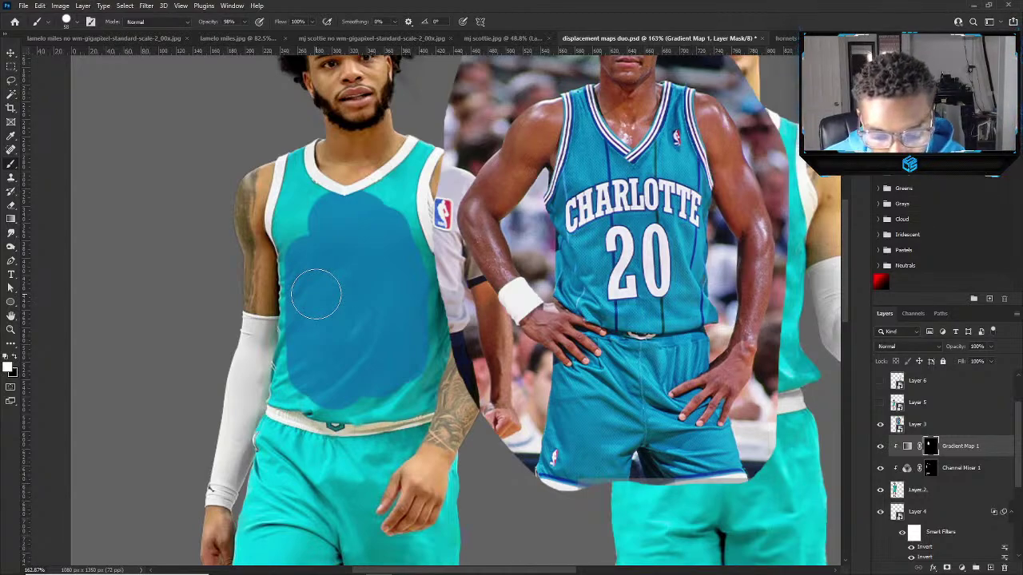
{"action": "right_click", "coordinate": [341, 272], "text": "alt"}
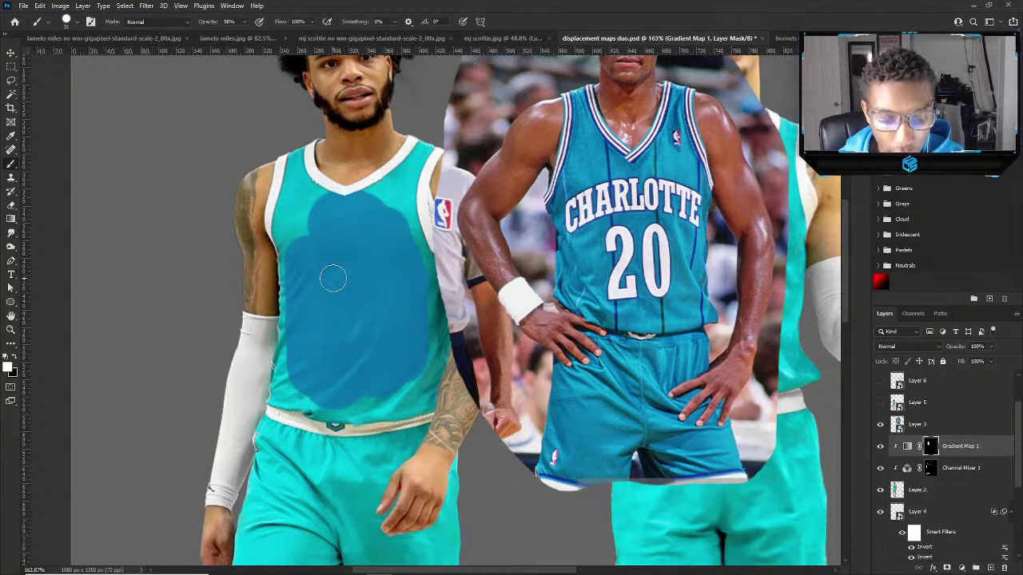
{"action": "scroll", "coordinate": [344, 279], "scroll_direction": "up", "scroll_amount": 1}
{"action": "scroll", "coordinate": [384, 240], "scroll_direction": "up", "scroll_amount": 2}
{"action": "mouse_move", "coordinate": [384, 240]}
{"action": "left_mouse_down"}
{"action": "mouse_move", "coordinate": [413, 207]}
{"action": "mouse_move", "coordinate": [404, 224]}
{"action": "mouse_move", "coordinate": [392, 221]}
{"action": "mouse_move", "coordinate": [460, 135]}
{"action": "mouse_move", "coordinate": [426, 190]}
{"action": "mouse_move", "coordinate": [454, 149]}
{"action": "mouse_move", "coordinate": [425, 209]}
{"action": "mouse_move", "coordinate": [431, 189]}
{"action": "mouse_move", "coordinate": [421, 314]}
{"action": "mouse_move", "coordinate": [411, 232]}
{"action": "mouse_move", "coordinate": [416, 304]}
{"action": "mouse_move", "coordinate": [417, 253]}
{"action": "mouse_move", "coordinate": [440, 315]}
{"action": "mouse_move", "coordinate": [424, 265]}
{"action": "mouse_move", "coordinate": [436, 300]}
{"action": "mouse_move", "coordinate": [430, 271]}
{"action": "mouse_move", "coordinate": [444, 307]}
{"action": "left_mouse_up"}
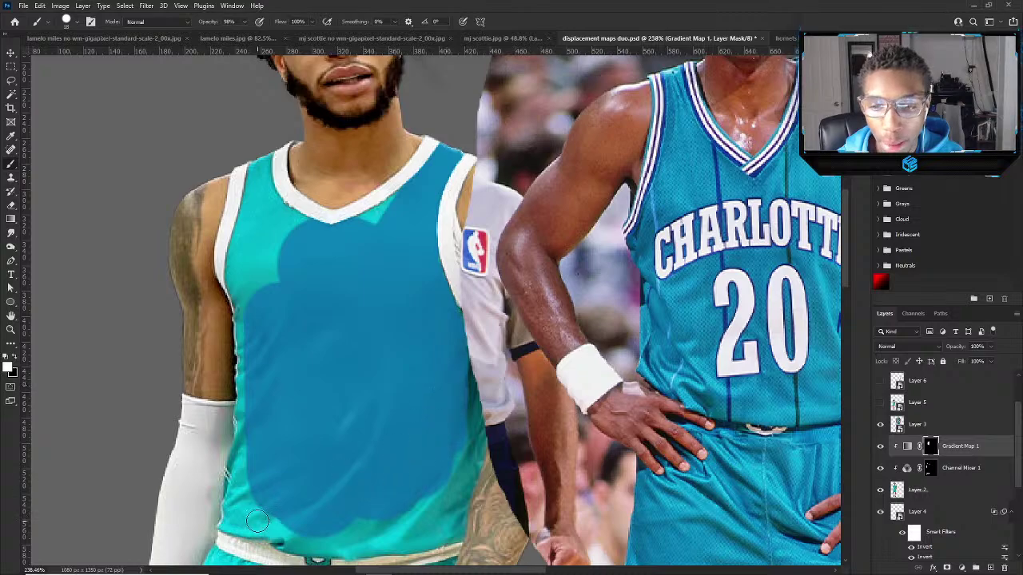
Paint white on the mask along the jersey side next to the white arm sleeve, including that shoulder and the lower corner.
{"action": "mouse_move", "coordinate": [258, 521]}
{"action": "left_mouse_down"}
{"action": "mouse_move", "coordinate": [256, 493]}
{"action": "mouse_move", "coordinate": [245, 506]}
{"action": "mouse_move", "coordinate": [254, 467]}
{"action": "mouse_move", "coordinate": [244, 465]}
{"action": "mouse_move", "coordinate": [249, 235]}
{"action": "mouse_move", "coordinate": [260, 277]}
{"action": "mouse_move", "coordinate": [253, 229]}
{"action": "mouse_move", "coordinate": [276, 277]}
{"action": "mouse_move", "coordinate": [261, 205]}
{"action": "mouse_move", "coordinate": [284, 240]}
{"action": "mouse_move", "coordinate": [277, 217]}
{"action": "mouse_move", "coordinate": [304, 231]}
{"action": "mouse_move", "coordinate": [268, 204]}
{"action": "mouse_move", "coordinate": [258, 165]}
{"action": "mouse_move", "coordinate": [237, 275]}
{"action": "mouse_move", "coordinate": [249, 358]}
{"action": "left_mouse_up"}
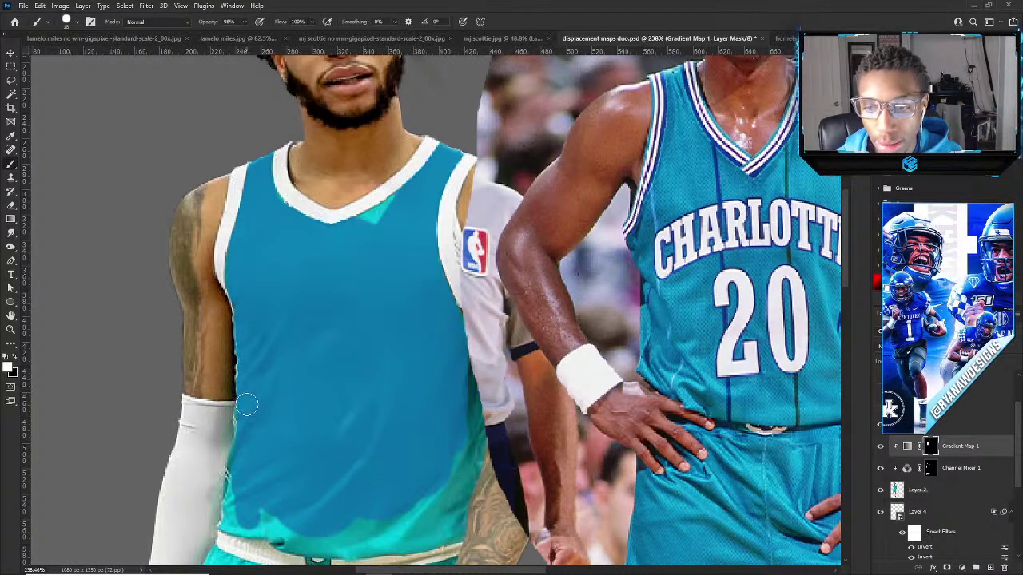
{"action": "left_click_drag", "start_coordinate": [247, 406], "coordinate": [245, 435]}
{"action": "scroll", "coordinate": [239, 460], "scroll_direction": "down", "scroll_amount": 2}
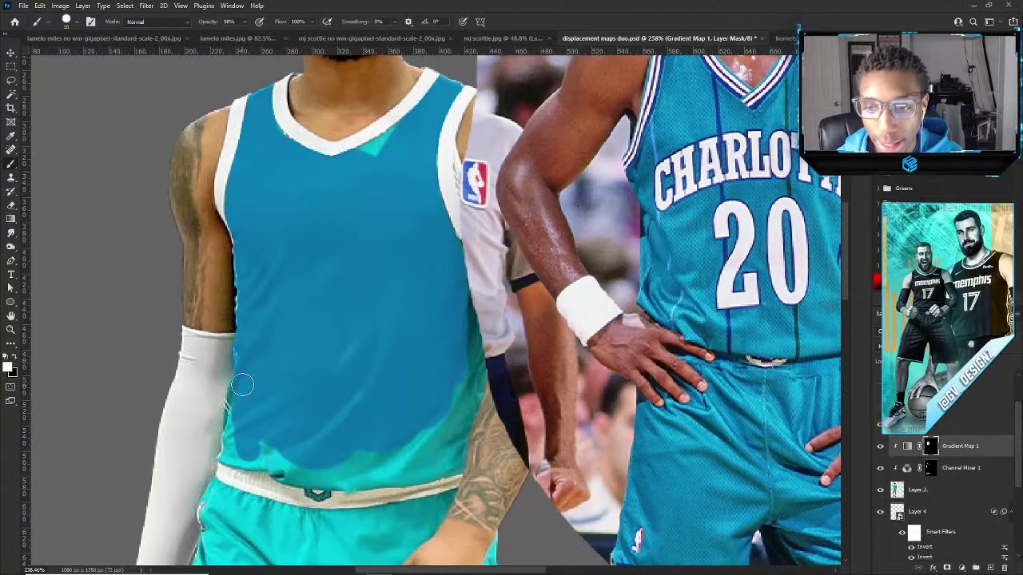
{"action": "mouse_move", "coordinate": [244, 372]}
{"action": "left_mouse_down"}
{"action": "mouse_move", "coordinate": [235, 439]}
{"action": "mouse_move", "coordinate": [282, 467]}
{"action": "mouse_move", "coordinate": [360, 465]}
{"action": "mouse_move", "coordinate": [245, 442]}
{"action": "mouse_move", "coordinate": [332, 463]}
{"action": "mouse_move", "coordinate": [406, 450]}
{"action": "left_mouse_up"}
Paint white on the mask just above the waistband and up the jersey side next to the tattooed forearm.
{"action": "scroll", "coordinate": [405, 450], "scroll_direction": "down", "scroll_amount": 6}
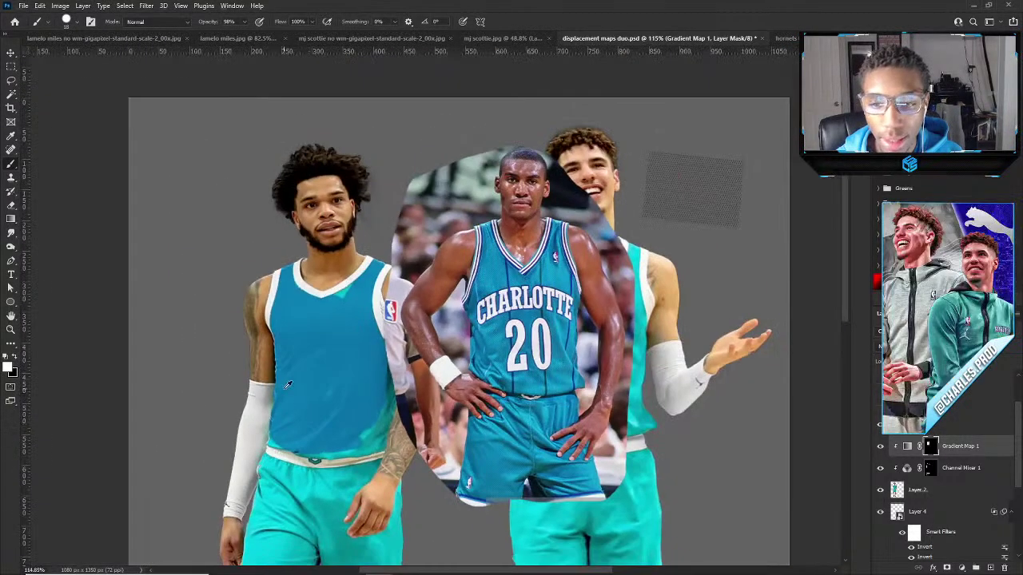
{"action": "scroll", "coordinate": [376, 300], "scroll_direction": "up", "scroll_amount": 2}
{"action": "scroll", "coordinate": [376, 301], "scroll_direction": "up", "scroll_amount": 4}
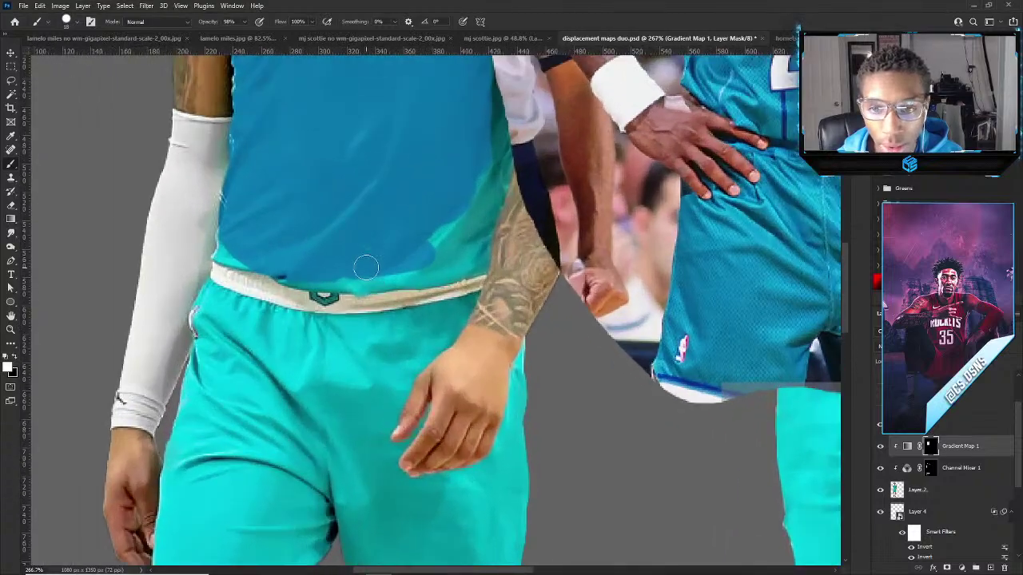
{"action": "mouse_move", "coordinate": [365, 258]}
{"action": "left_mouse_down"}
{"action": "mouse_move", "coordinate": [429, 250]}
{"action": "mouse_move", "coordinate": [478, 176]}
{"action": "mouse_move", "coordinate": [476, 206]}
{"action": "left_mouse_up"}
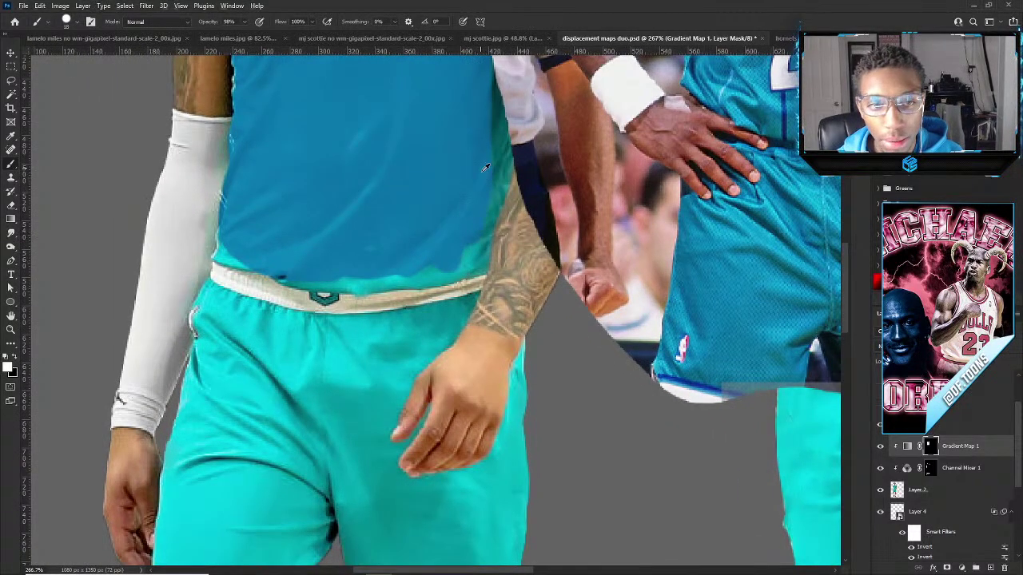
{"action": "scroll", "coordinate": [477, 206], "scroll_direction": "down", "scroll_amount": 3}
{"action": "scroll", "coordinate": [476, 303], "scroll_direction": "up", "scroll_amount": 3}
{"action": "left_click_drag", "start_coordinate": [476, 304], "coordinate": [479, 240]}
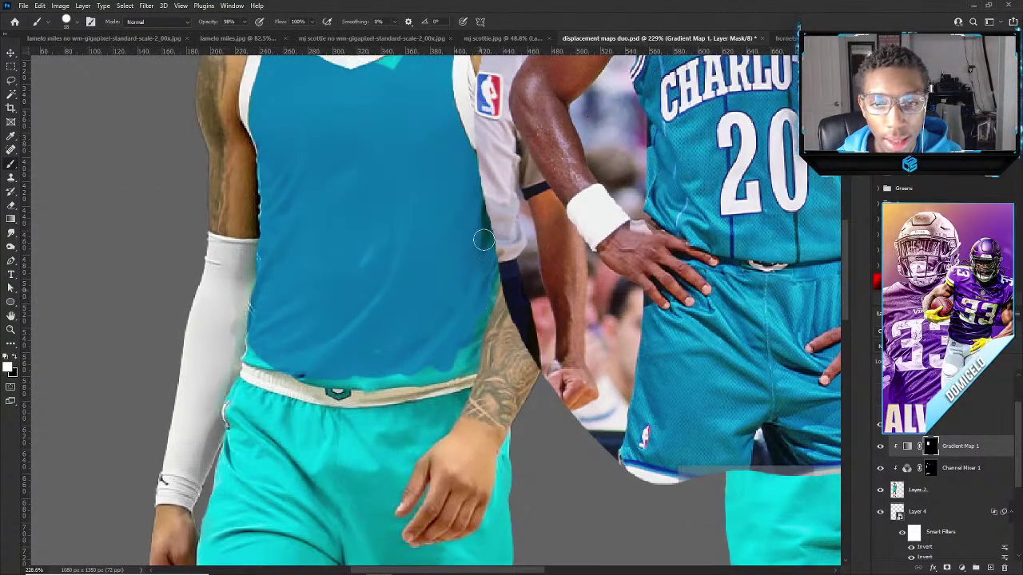
Paint white on the Gradient Map 1 mask with a larger brush over the middle and both legs of the first player's shorts.
{"action": "scroll", "coordinate": [416, 289], "scroll_direction": "down", "scroll_amount": 3}
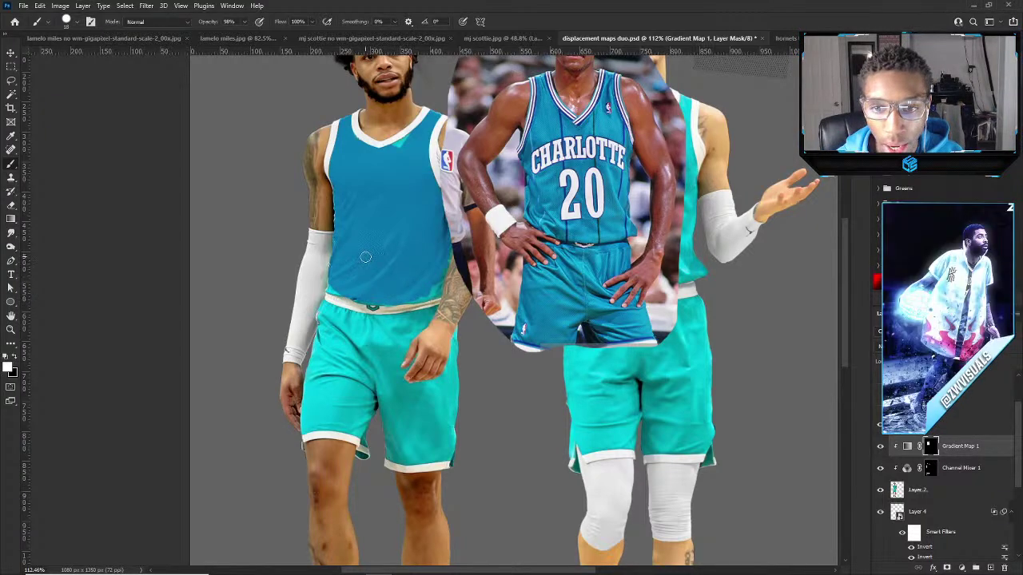
{"action": "scroll", "coordinate": [366, 311], "scroll_direction": "down", "scroll_amount": 2}
{"action": "mouse_move", "coordinate": [372, 329]}
{"action": "left_mouse_down"}
{"action": "mouse_move", "coordinate": [400, 385]}
{"action": "mouse_move", "coordinate": [357, 343]}
{"action": "mouse_move", "coordinate": [404, 378]}
{"action": "mouse_move", "coordinate": [410, 397]}
{"action": "mouse_move", "coordinate": [459, 353]}
{"action": "mouse_move", "coordinate": [406, 377]}
{"action": "mouse_move", "coordinate": [466, 319]}
{"action": "left_mouse_up"}
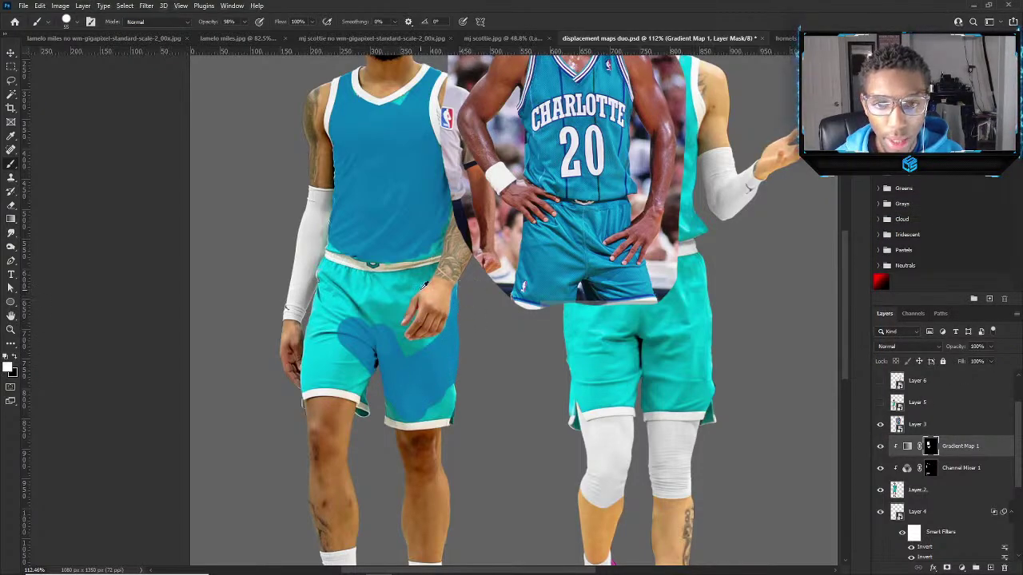
{"action": "scroll", "coordinate": [468, 297], "scroll_direction": "up", "scroll_amount": 3}
{"action": "mouse_move", "coordinate": [341, 298]}
{"action": "left_mouse_down"}
{"action": "mouse_move", "coordinate": [311, 330]}
{"action": "mouse_move", "coordinate": [326, 310]}
{"action": "mouse_move", "coordinate": [298, 390]}
{"action": "mouse_move", "coordinate": [312, 324]}
{"action": "mouse_move", "coordinate": [266, 433]}
{"action": "mouse_move", "coordinate": [278, 419]}
{"action": "mouse_move", "coordinate": [347, 416]}
{"action": "mouse_move", "coordinate": [348, 392]}
{"action": "mouse_move", "coordinate": [363, 432]}
{"action": "mouse_move", "coordinate": [350, 425]}
{"action": "mouse_move", "coordinate": [414, 411]}
{"action": "mouse_move", "coordinate": [389, 429]}
{"action": "left_mouse_up"}
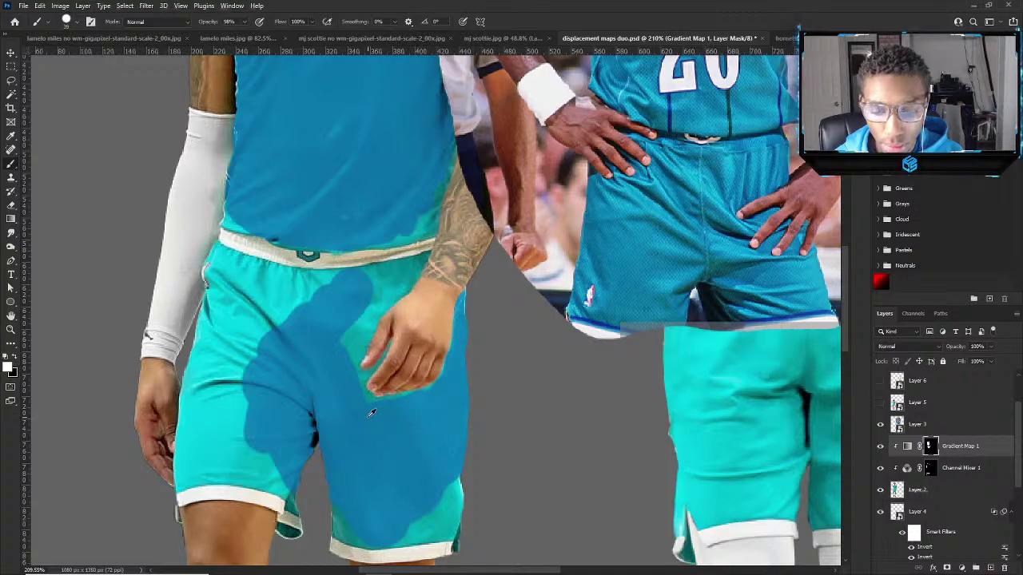
Paint white on the mask over the upper part of the shorts beneath the waistband.
{"action": "scroll", "coordinate": [368, 406], "scroll_direction": "up", "scroll_amount": 2}
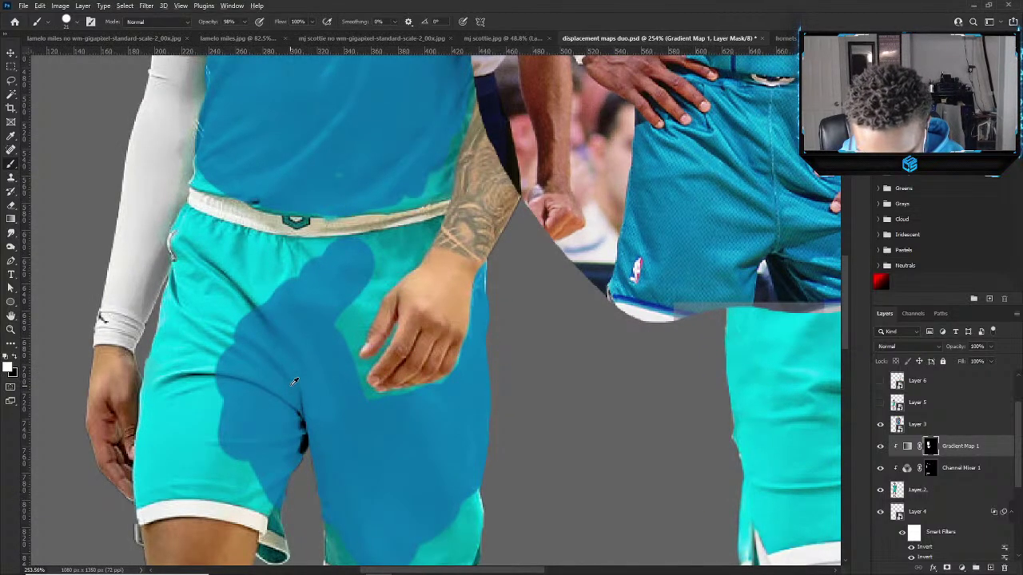
{"action": "scroll", "coordinate": [284, 348], "scroll_direction": "up", "scroll_amount": 1}
{"action": "scroll", "coordinate": [283, 349], "scroll_direction": "up", "scroll_amount": 3}
{"action": "mouse_move", "coordinate": [264, 388]}
{"action": "left_mouse_down"}
{"action": "mouse_move", "coordinate": [194, 337]}
{"action": "mouse_move", "coordinate": [242, 399]}
{"action": "mouse_move", "coordinate": [232, 360]}
{"action": "mouse_move", "coordinate": [302, 369]}
{"action": "mouse_move", "coordinate": [403, 344]}
{"action": "left_mouse_up"}
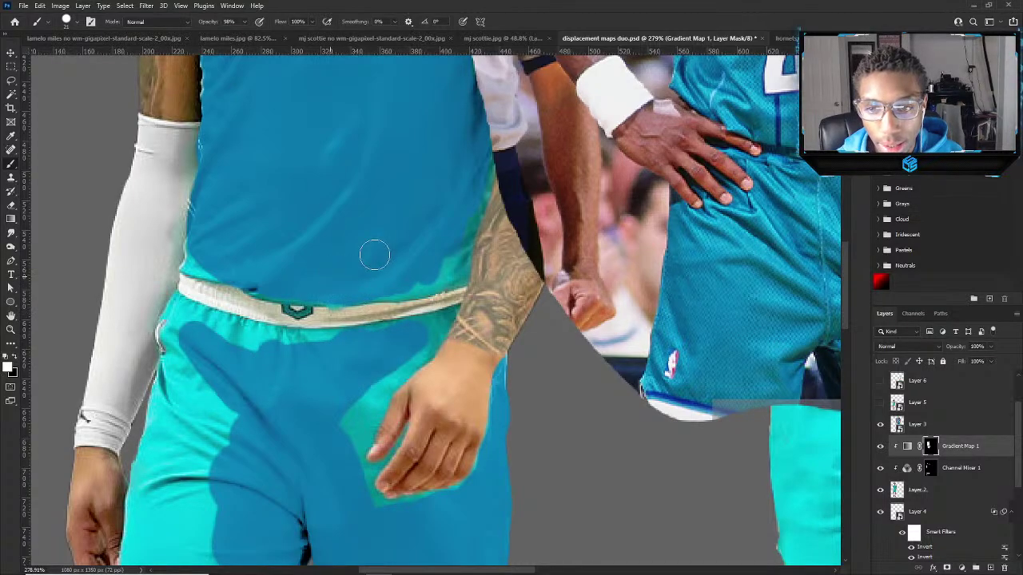
Cover the teal left along the jersey's hem and beside the tattooed forearm with white mask paint, reducing the brush size.
{"action": "mouse_move", "coordinate": [394, 280]}
{"action": "left_mouse_down"}
{"action": "mouse_move", "coordinate": [418, 274]}
{"action": "mouse_move", "coordinate": [376, 286]}
{"action": "mouse_move", "coordinate": [447, 272]}
{"action": "mouse_move", "coordinate": [480, 159]}
{"action": "mouse_move", "coordinate": [454, 170]}
{"action": "left_mouse_up"}
{"action": "key", "text": "bracketleft"}
{"action": "key", "text": "bracketleft"}
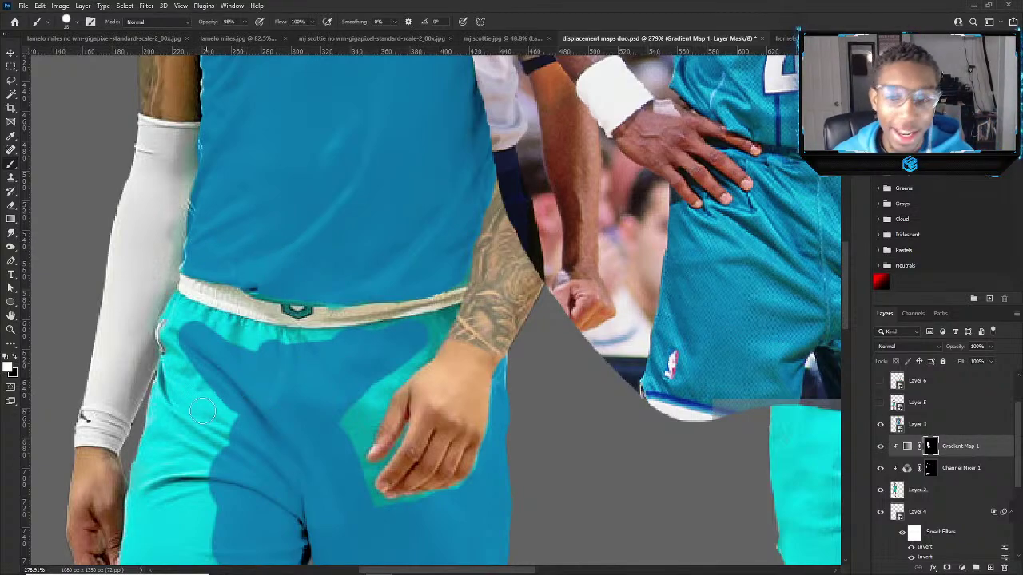
Paint white on the mask over the outer thigh and hip of the shorts on the white-sleeve side.
{"action": "left_click_drag", "start_coordinate": [200, 434], "coordinate": [218, 424]}
{"action": "scroll", "coordinate": [211, 479], "scroll_direction": "down", "scroll_amount": 2}
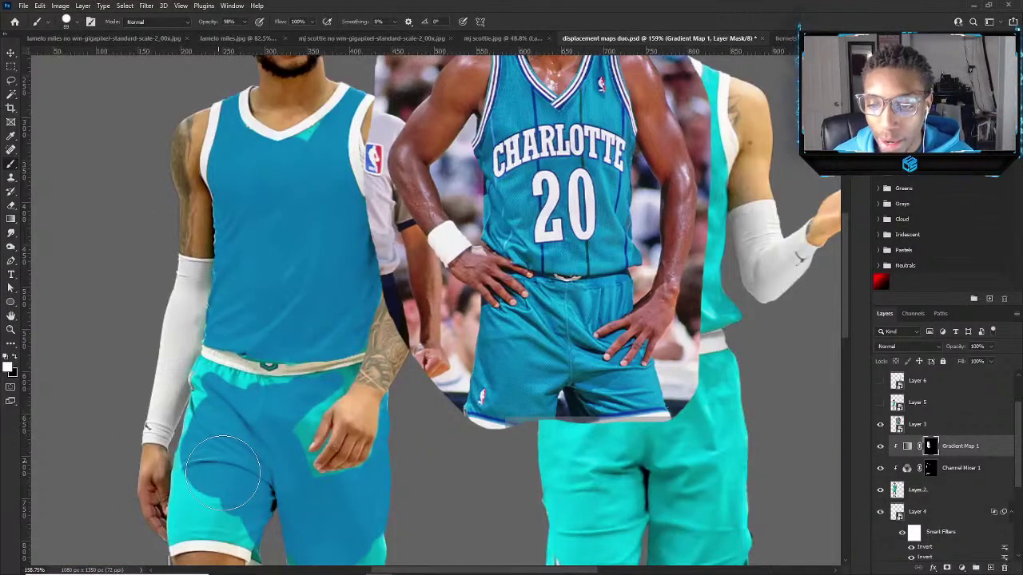
{"action": "mouse_move", "coordinate": [223, 473]}
{"action": "left_mouse_down"}
{"action": "mouse_move", "coordinate": [236, 498]}
{"action": "mouse_move", "coordinate": [183, 482]}
{"action": "left_mouse_up"}
{"action": "scroll", "coordinate": [196, 481], "scroll_direction": "up", "scroll_amount": 2}
{"action": "mouse_move", "coordinate": [170, 534]}
{"action": "left_mouse_down"}
{"action": "mouse_move", "coordinate": [178, 399]}
{"action": "mouse_move", "coordinate": [210, 330]}
{"action": "mouse_move", "coordinate": [332, 340]}
{"action": "mouse_move", "coordinate": [272, 318]}
{"action": "mouse_move", "coordinate": [346, 323]}
{"action": "mouse_move", "coordinate": [303, 329]}
{"action": "mouse_move", "coordinate": [297, 322]}
{"action": "mouse_move", "coordinate": [317, 321]}
{"action": "mouse_move", "coordinate": [217, 303]}
{"action": "left_mouse_up"}
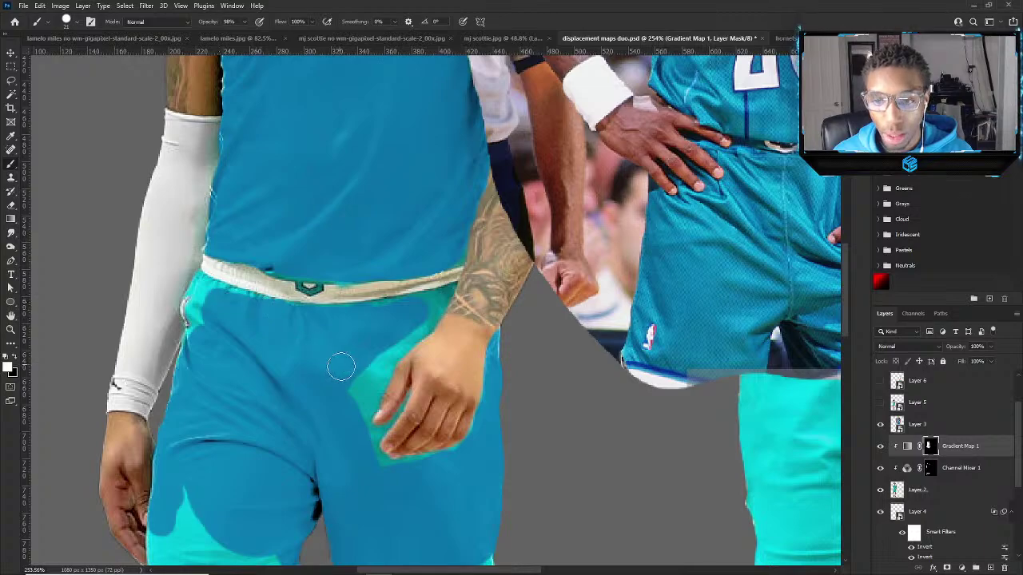
Paint white on the mask around the hand, between its fingers and up to the wrist, using progressively smaller brush sizes.
{"action": "mouse_move", "coordinate": [341, 367]}
{"action": "left_mouse_down"}
{"action": "mouse_move", "coordinate": [378, 371]}
{"action": "mouse_move", "coordinate": [347, 420]}
{"action": "mouse_move", "coordinate": [378, 368]}
{"action": "mouse_move", "coordinate": [358, 412]}
{"action": "mouse_move", "coordinate": [369, 480]}
{"action": "mouse_move", "coordinate": [419, 468]}
{"action": "mouse_move", "coordinate": [379, 474]}
{"action": "mouse_move", "coordinate": [402, 481]}
{"action": "mouse_move", "coordinate": [453, 472]}
{"action": "mouse_move", "coordinate": [468, 457]}
{"action": "mouse_move", "coordinate": [493, 416]}
{"action": "mouse_move", "coordinate": [495, 372]}
{"action": "left_mouse_up"}
{"action": "scroll", "coordinate": [441, 417], "scroll_direction": "up", "scroll_amount": 2}
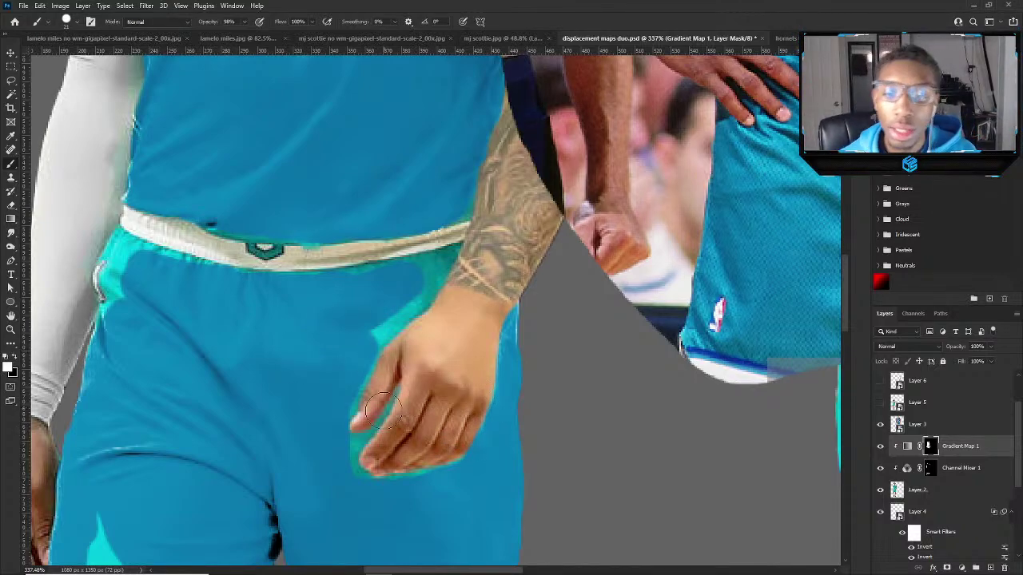
{"action": "left_click_drag", "start_coordinate": [389, 413], "coordinate": [385, 413]}
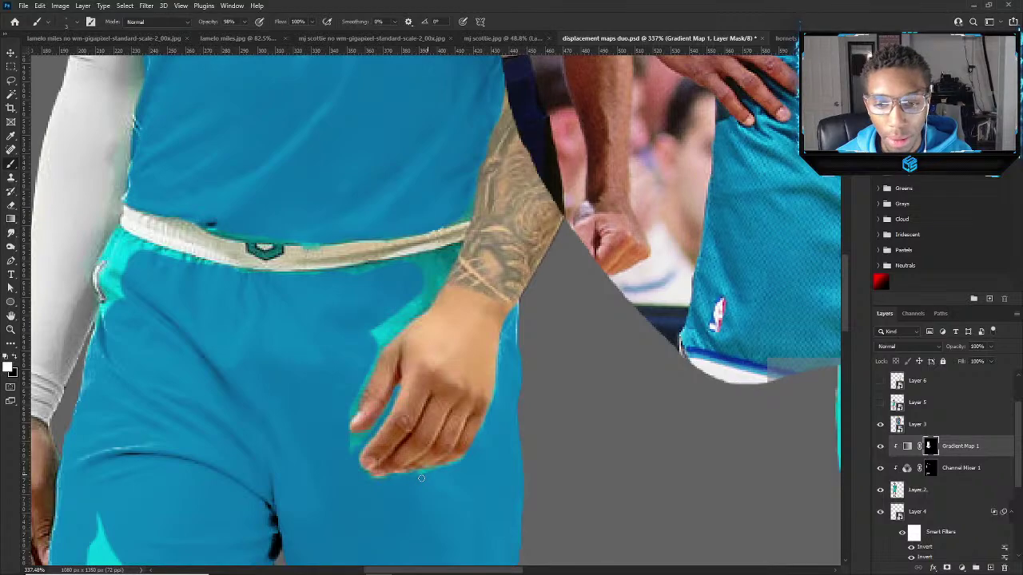
{"action": "scroll", "coordinate": [466, 460], "scroll_direction": "down", "scroll_amount": 3}
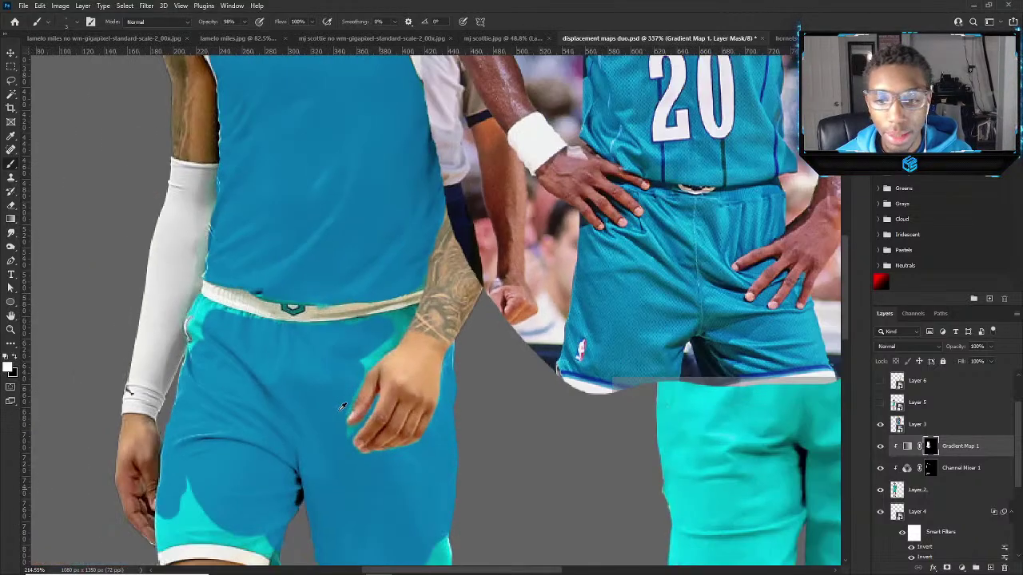
{"action": "scroll", "coordinate": [350, 456], "scroll_direction": "up", "scroll_amount": 4}
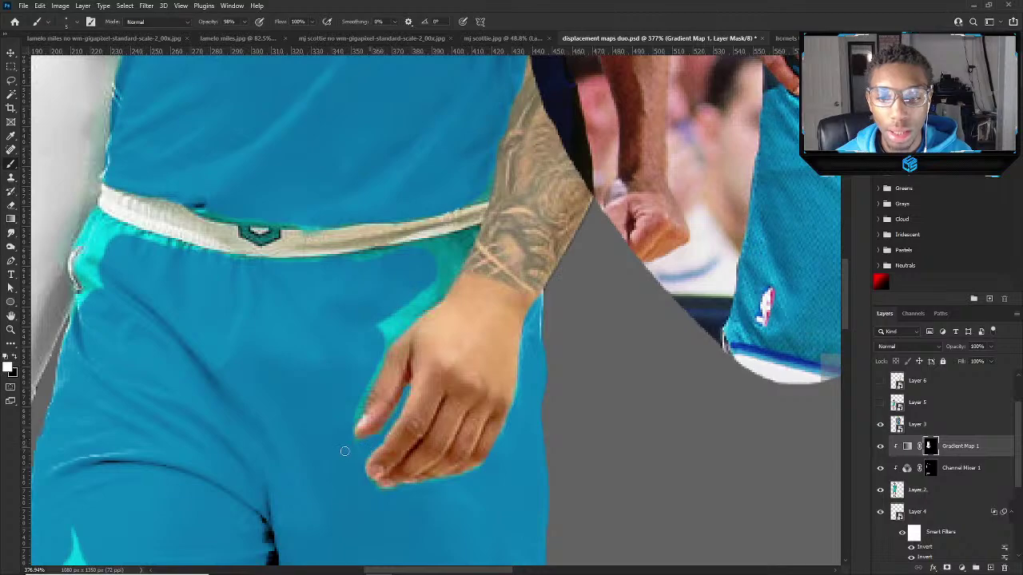
{"action": "mouse_move", "coordinate": [350, 424]}
{"action": "left_mouse_down"}
{"action": "mouse_move", "coordinate": [404, 325]}
{"action": "mouse_move", "coordinate": [391, 328]}
{"action": "mouse_move", "coordinate": [399, 306]}
{"action": "mouse_move", "coordinate": [376, 331]}
{"action": "mouse_move", "coordinate": [447, 289]}
{"action": "left_mouse_up"}
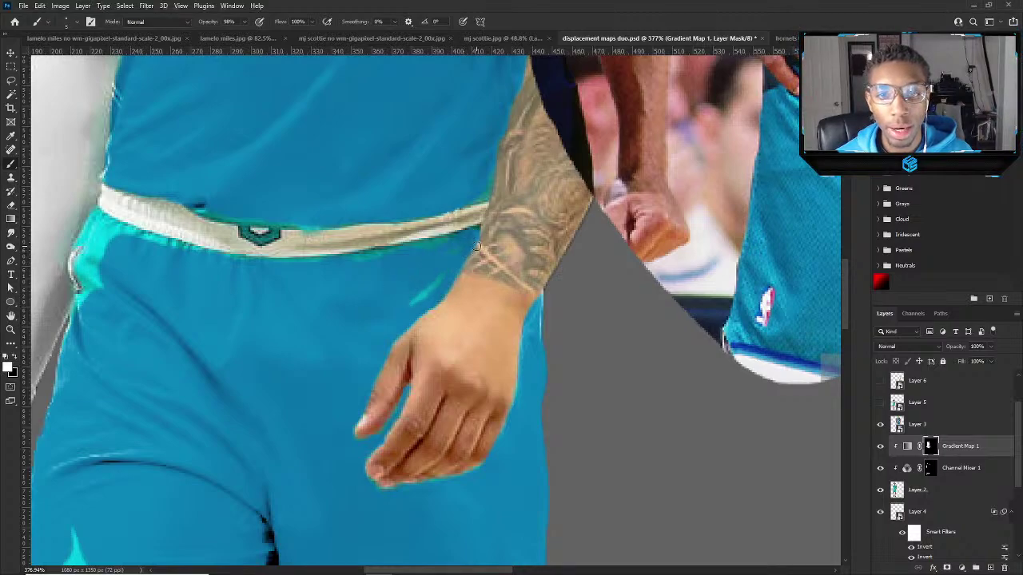
{"action": "key", "text": "x"}
{"action": "key", "text": "x"}
Cover the teal patch below the jersey's V-neck collar with white mask paint.
{"action": "scroll", "coordinate": [480, 243], "scroll_direction": "down", "scroll_amount": 10}
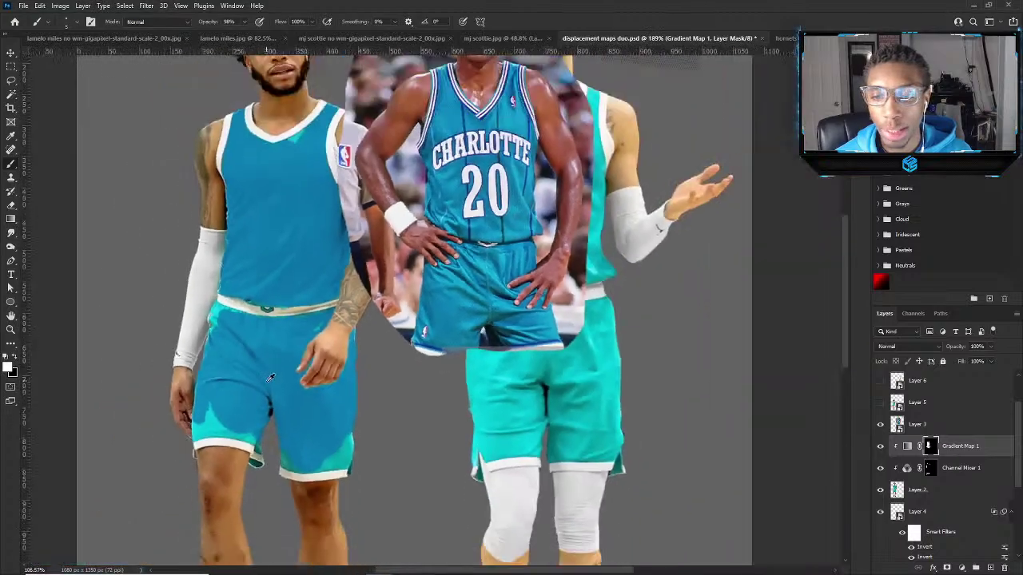
{"action": "scroll", "coordinate": [340, 173], "scroll_direction": "up", "scroll_amount": 3}
{"action": "scroll", "coordinate": [348, 210], "scroll_direction": "up", "scroll_amount": 10}
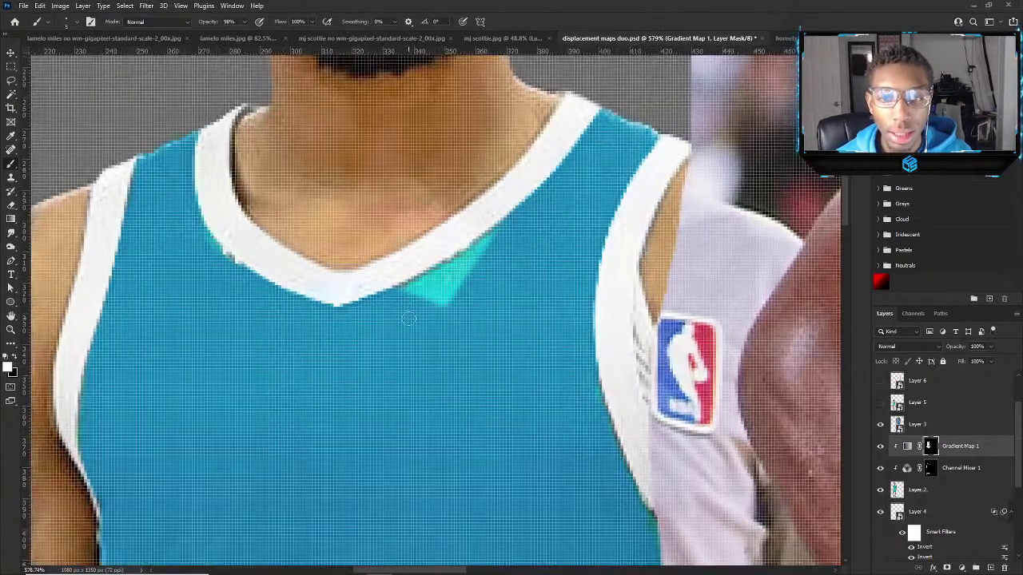
{"action": "mouse_move", "coordinate": [408, 319]}
{"action": "left_mouse_down"}
{"action": "mouse_move", "coordinate": [454, 273]}
{"action": "mouse_move", "coordinate": [397, 303]}
{"action": "mouse_move", "coordinate": [509, 231]}
{"action": "mouse_move", "coordinate": [418, 303]}
{"action": "mouse_move", "coordinate": [478, 271]}
{"action": "mouse_move", "coordinate": [453, 294]}
{"action": "left_mouse_up"}
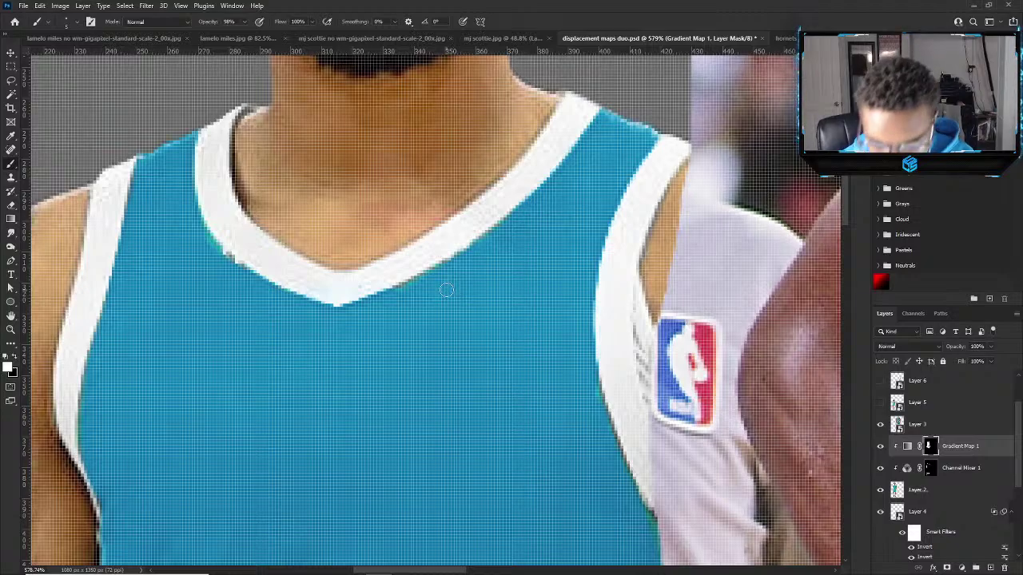
{"action": "scroll", "coordinate": [448, 284], "scroll_direction": "down", "scroll_amount": 5}
{"action": "scroll", "coordinate": [451, 281], "scroll_direction": "up", "scroll_amount": 5}
Paint white on the mask over the teal left on the shorts' thigh, at the hip corner and beneath the waistband.
{"action": "scroll", "coordinate": [443, 284], "scroll_direction": "down", "scroll_amount": 10}
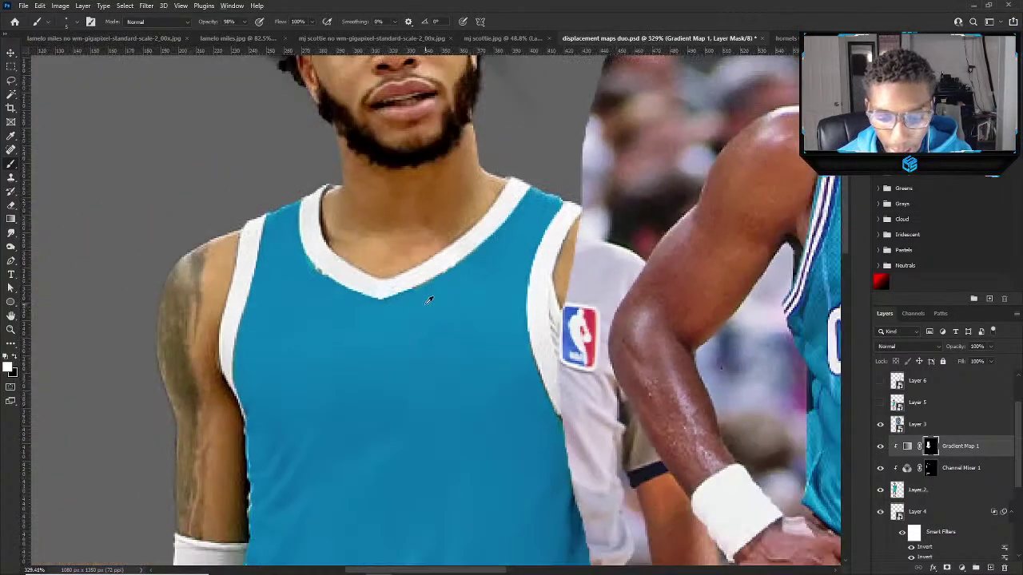
{"action": "scroll", "coordinate": [376, 423], "scroll_direction": "up", "scroll_amount": 8}
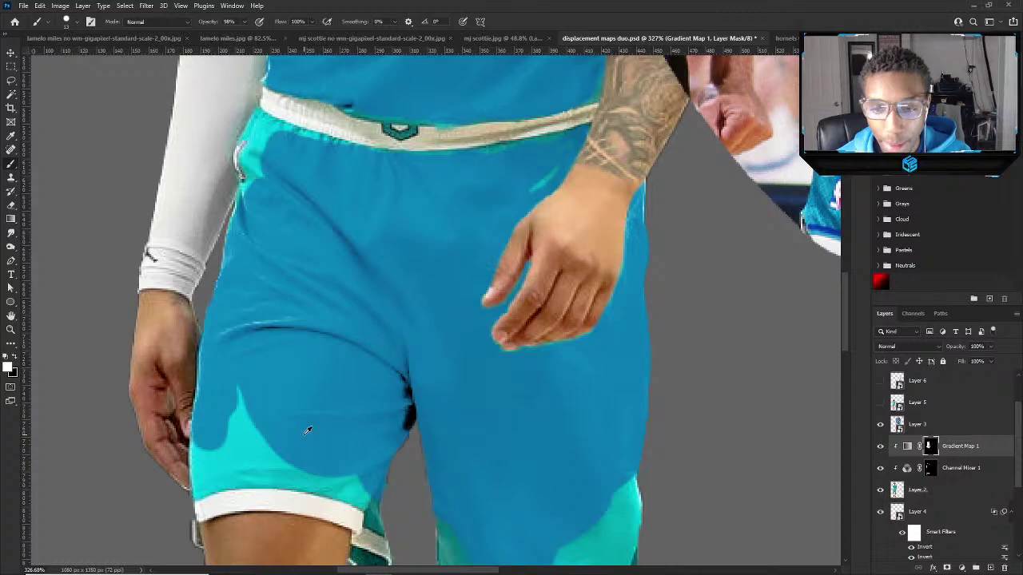
{"action": "mouse_move", "coordinate": [308, 430]}
{"action": "left_mouse_down"}
{"action": "mouse_move", "coordinate": [270, 438]}
{"action": "mouse_move", "coordinate": [235, 394]}
{"action": "mouse_move", "coordinate": [294, 408]}
{"action": "left_mouse_up"}
{"action": "mouse_move", "coordinate": [243, 211]}
{"action": "left_mouse_down"}
{"action": "mouse_move", "coordinate": [256, 142]}
{"action": "mouse_move", "coordinate": [252, 162]}
{"action": "mouse_move", "coordinate": [250, 150]}
{"action": "mouse_move", "coordinate": [252, 166]}
{"action": "mouse_move", "coordinate": [267, 125]}
{"action": "mouse_move", "coordinate": [259, 129]}
{"action": "mouse_move", "coordinate": [332, 174]}
{"action": "left_mouse_up"}
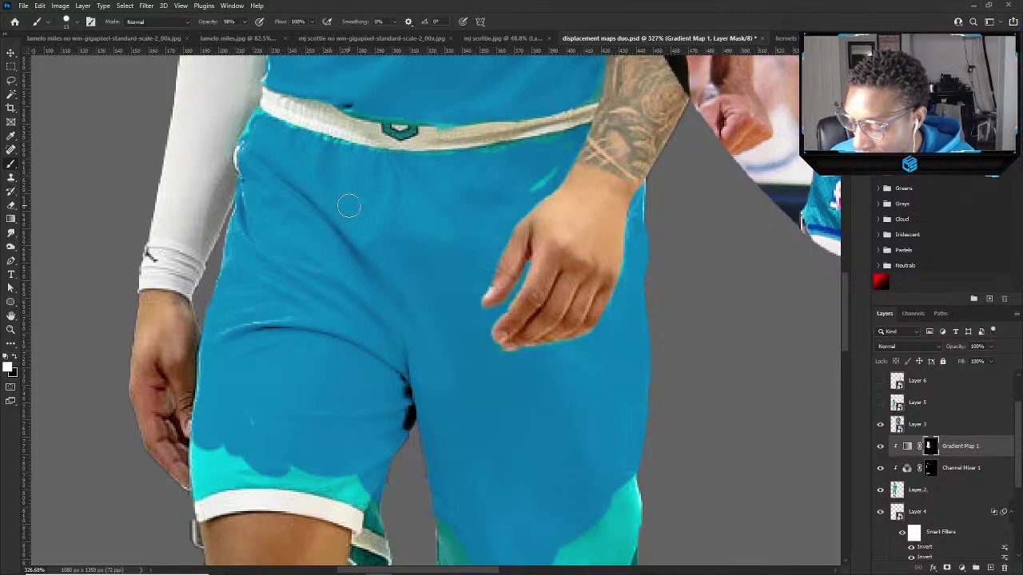
{"action": "mouse_move", "coordinate": [407, 183]}
{"action": "left_mouse_down"}
{"action": "mouse_move", "coordinate": [559, 166]}
{"action": "mouse_move", "coordinate": [565, 147]}
{"action": "left_mouse_up"}
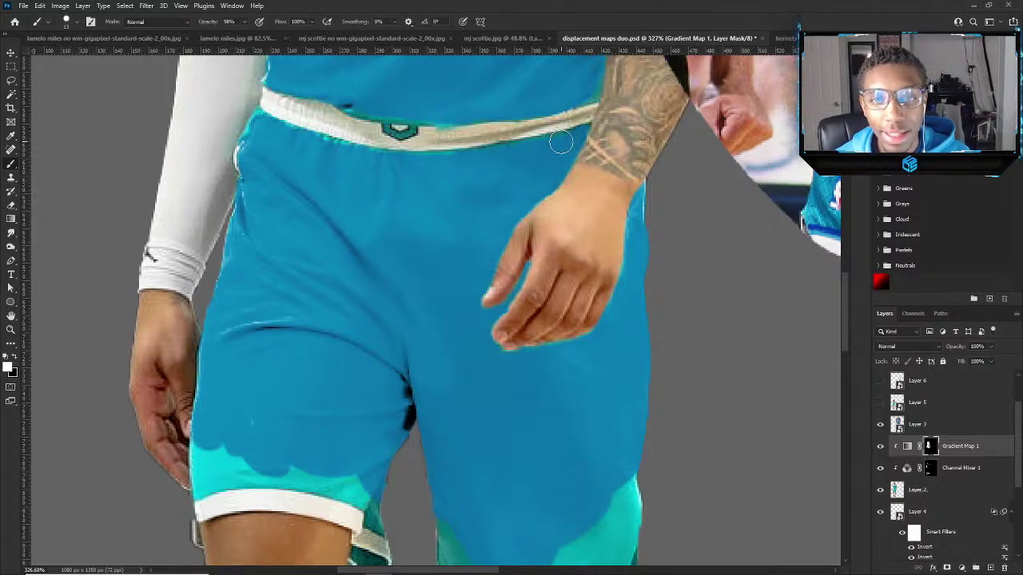
Paint white on the mask along the lower part of the shorts leg below the hand, down to its white hem.
{"action": "scroll", "coordinate": [431, 163], "scroll_direction": "down", "scroll_amount": 10}
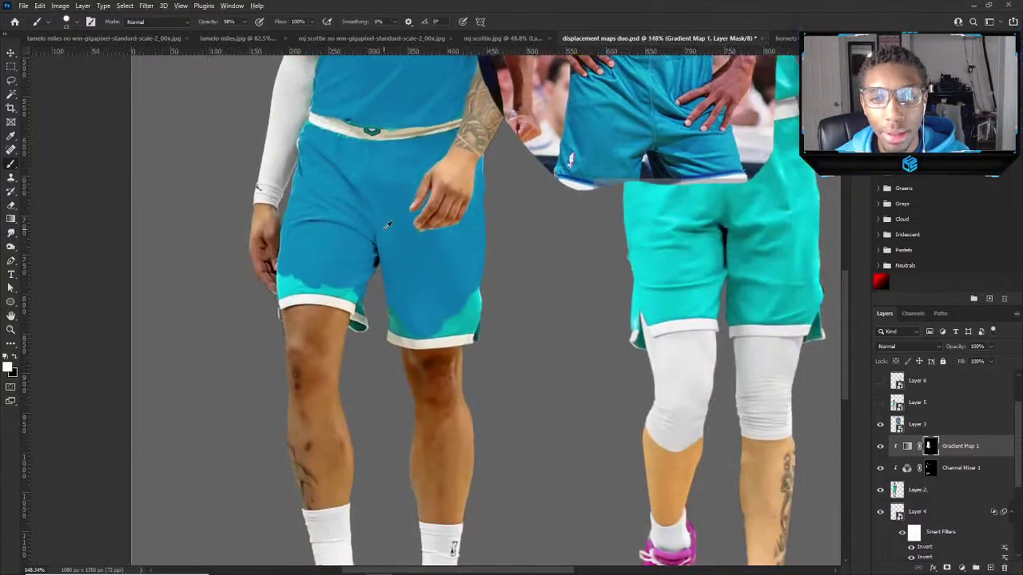
{"action": "scroll", "coordinate": [381, 250], "scroll_direction": "up", "scroll_amount": 10}
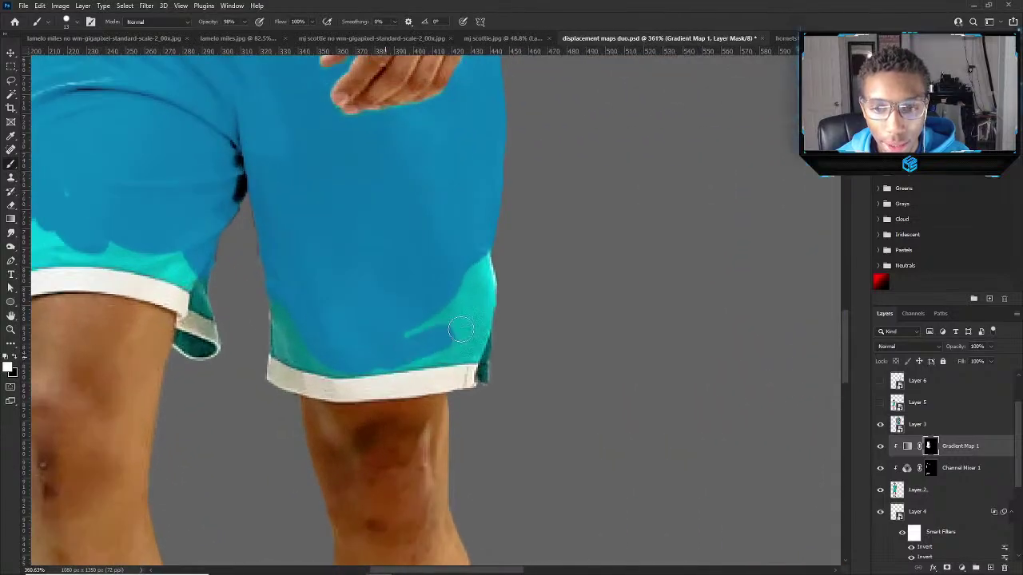
{"action": "mouse_move", "coordinate": [461, 329]}
{"action": "left_mouse_down"}
{"action": "mouse_move", "coordinate": [421, 341]}
{"action": "mouse_move", "coordinate": [484, 288]}
{"action": "mouse_move", "coordinate": [391, 338]}
{"action": "mouse_move", "coordinate": [445, 315]}
{"action": "mouse_move", "coordinate": [476, 255]}
{"action": "mouse_move", "coordinate": [473, 290]}
{"action": "mouse_move", "coordinate": [492, 265]}
{"action": "mouse_move", "coordinate": [466, 328]}
{"action": "mouse_move", "coordinate": [475, 338]}
{"action": "mouse_move", "coordinate": [283, 337]}
{"action": "left_mouse_up"}
{"action": "scroll", "coordinate": [578, 339], "scroll_direction": "down", "scroll_amount": 5}
{"action": "scroll", "coordinate": [578, 339], "scroll_direction": "down", "scroll_amount": 8}
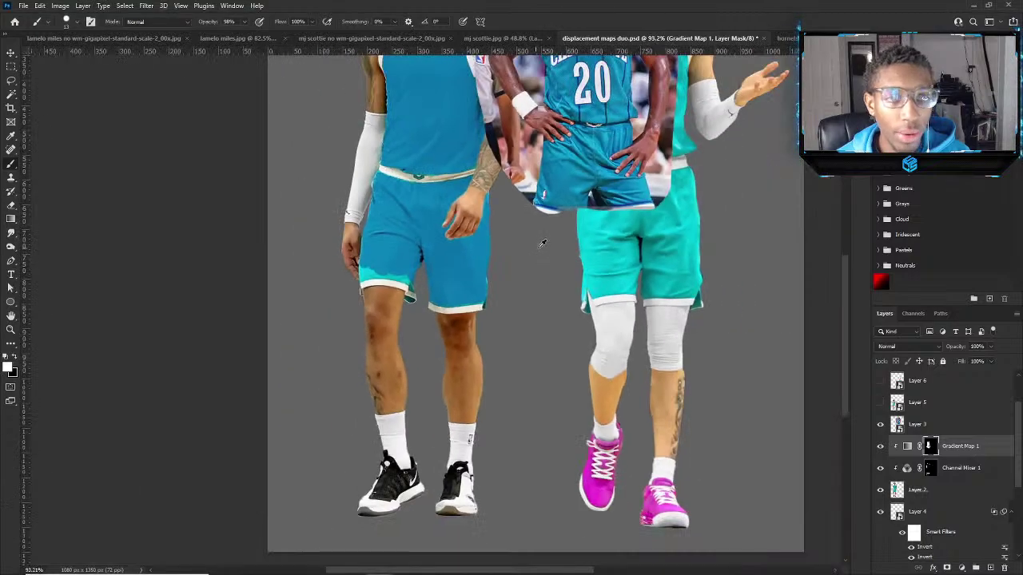
Paint white on the Gradient Map 1 mask along the green edge above the hem of the standing player's shorts leg, below his tattooed arm.
{"action": "scroll", "coordinate": [518, 123], "scroll_direction": "up", "scroll_amount": 5}
{"action": "scroll", "coordinate": [325, 366], "scroll_direction": "up", "scroll_amount": 7}
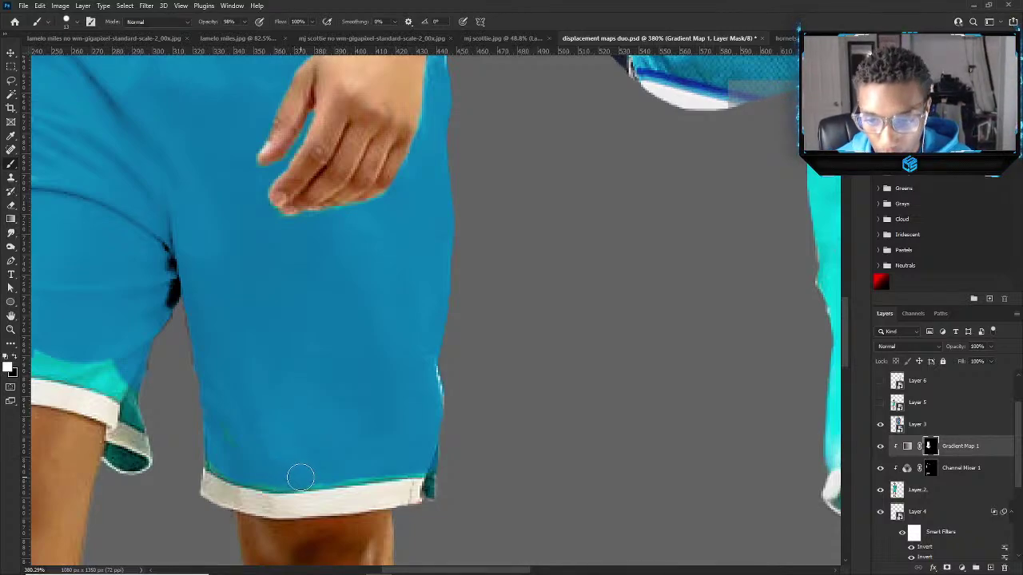
{"action": "mouse_move", "coordinate": [409, 467]}
{"action": "left_mouse_down"}
{"action": "mouse_move", "coordinate": [265, 480]}
{"action": "mouse_move", "coordinate": [220, 462]}
{"action": "mouse_move", "coordinate": [206, 443]}
{"action": "mouse_move", "coordinate": [219, 423]}
{"action": "mouse_move", "coordinate": [219, 465]}
{"action": "left_mouse_up"}
Paint the Gradient Map 1 mask over the teal strip above the hem on the shorts leg beside the sleeved arm.
{"action": "scroll", "coordinate": [192, 255], "scroll_direction": "down", "scroll_amount": 10}
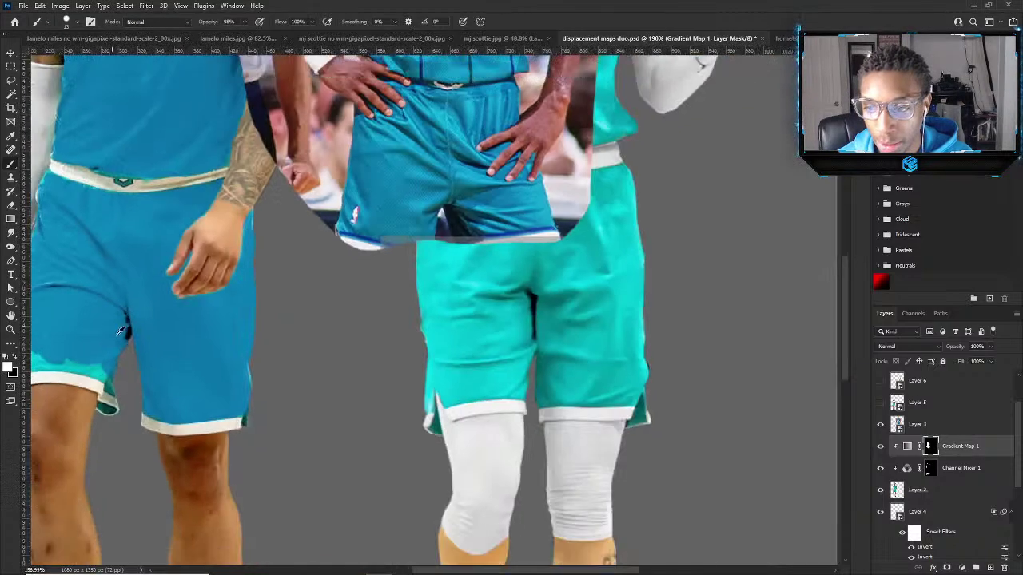
{"action": "scroll", "coordinate": [192, 256], "scroll_direction": "up", "scroll_amount": 2}
{"action": "scroll", "coordinate": [351, 335], "scroll_direction": "up", "scroll_amount": 8}
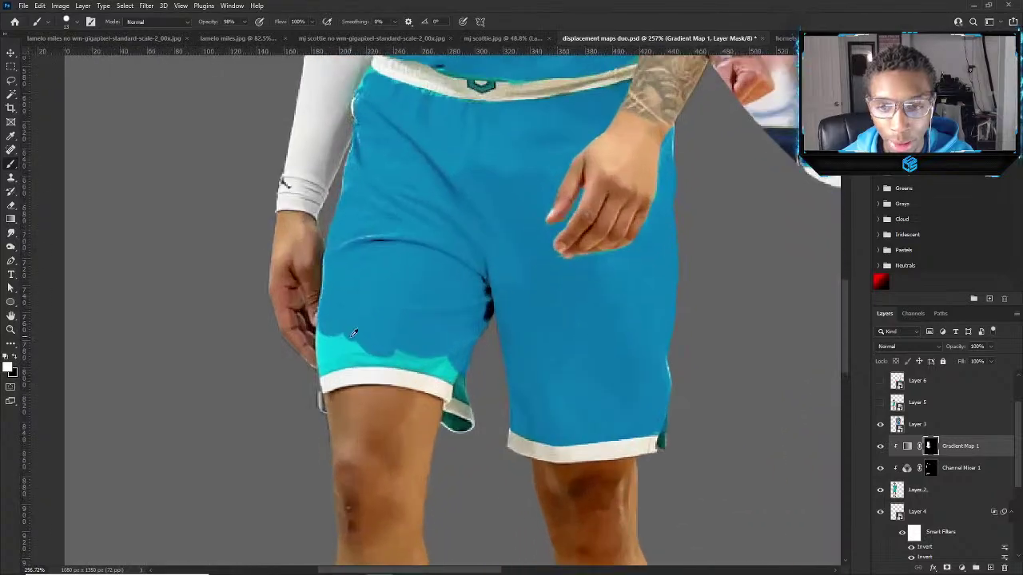
{"action": "scroll", "coordinate": [355, 324], "scroll_direction": "up", "scroll_amount": 2}
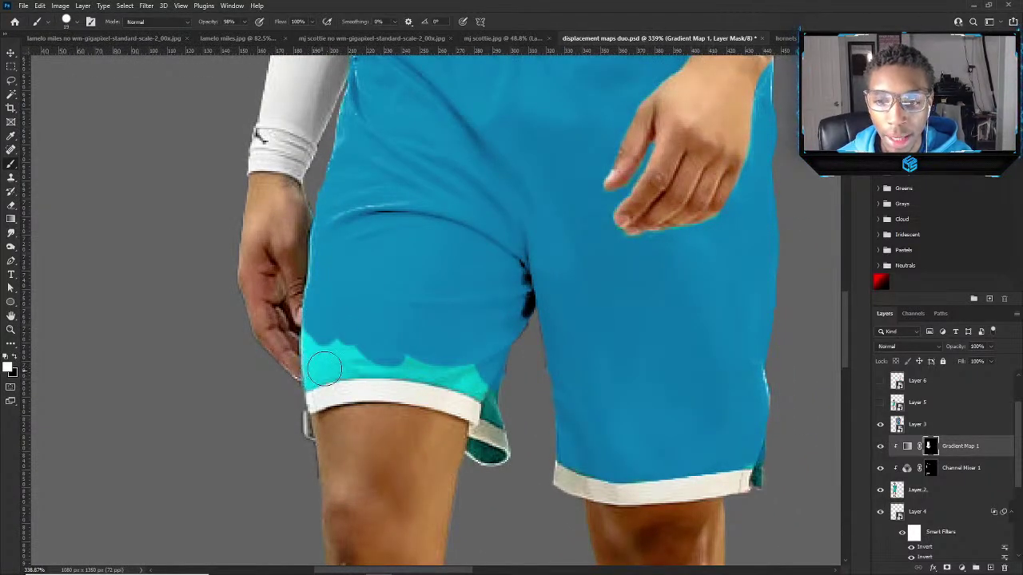
{"action": "mouse_move", "coordinate": [324, 361]}
{"action": "left_mouse_down"}
{"action": "mouse_move", "coordinate": [352, 358]}
{"action": "mouse_move", "coordinate": [451, 365]}
{"action": "mouse_move", "coordinate": [416, 367]}
{"action": "mouse_move", "coordinate": [497, 388]}
{"action": "left_mouse_up"}
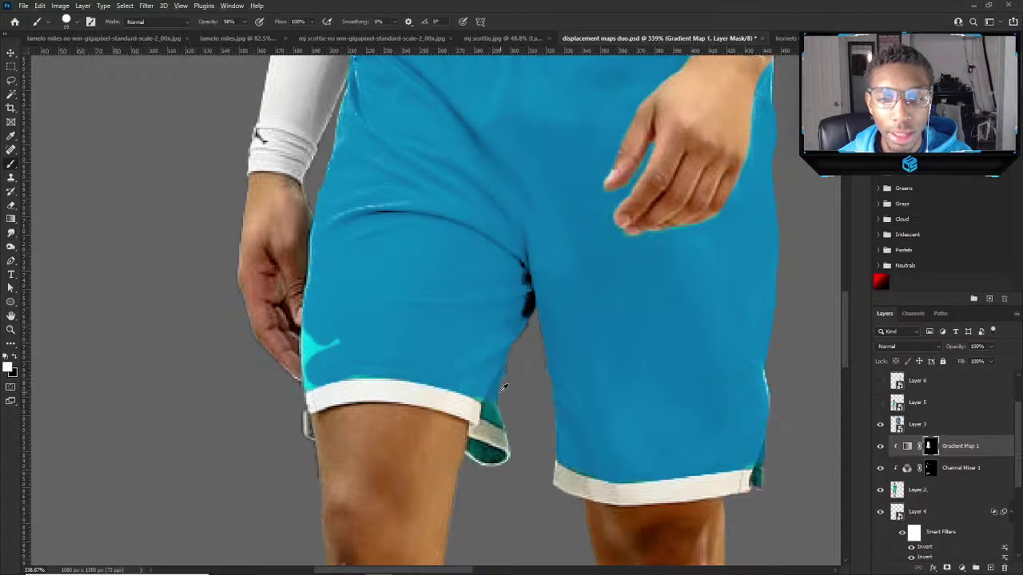
Shrink the brush and paint the mask over the green inner flap behind the hem of the same shorts leg.
{"action": "key", "text": "["}
{"action": "key", "text": "["}
{"action": "key", "text": "["}
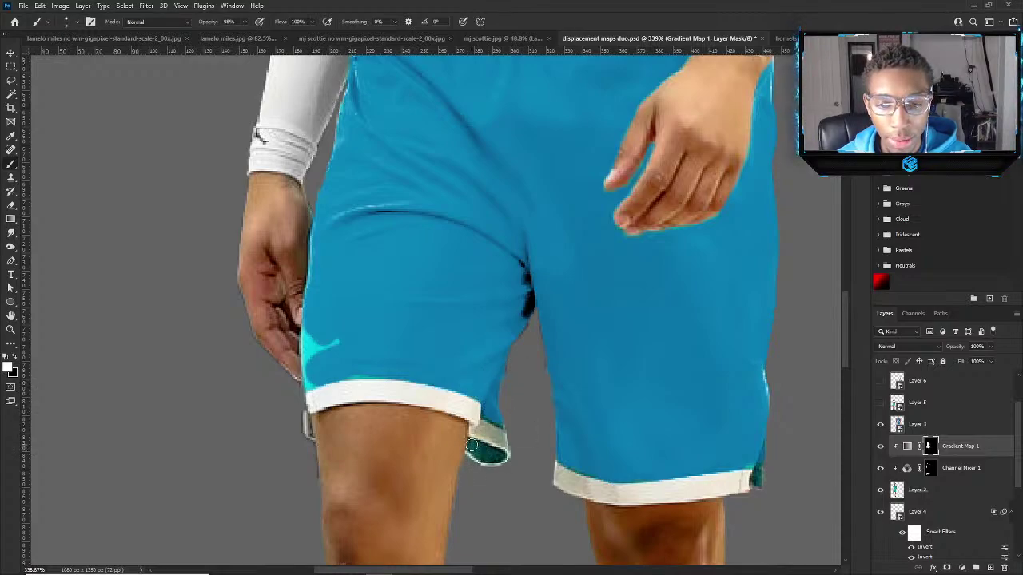
{"action": "mouse_move", "coordinate": [472, 445]}
{"action": "left_mouse_down"}
{"action": "mouse_move", "coordinate": [486, 454]}
{"action": "mouse_move", "coordinate": [466, 445]}
{"action": "left_mouse_up"}
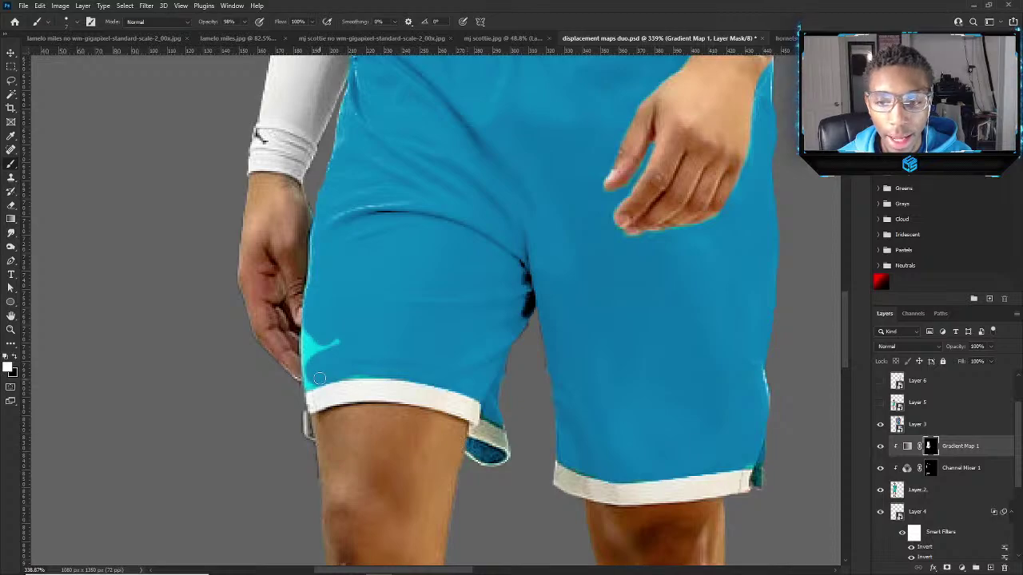
Paint the mask over the remaining teal along the shorts' outer edge and the small swoosh, adjusting the brush size for the corner.
{"action": "left_click_drag", "start_coordinate": [319, 378], "coordinate": [308, 335]}
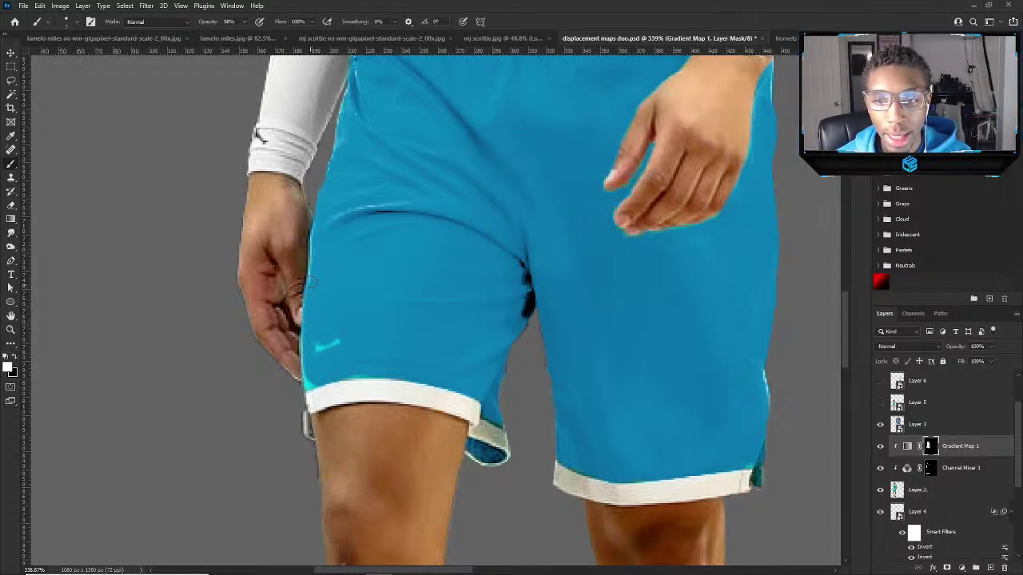
{"action": "key", "text": "x"}
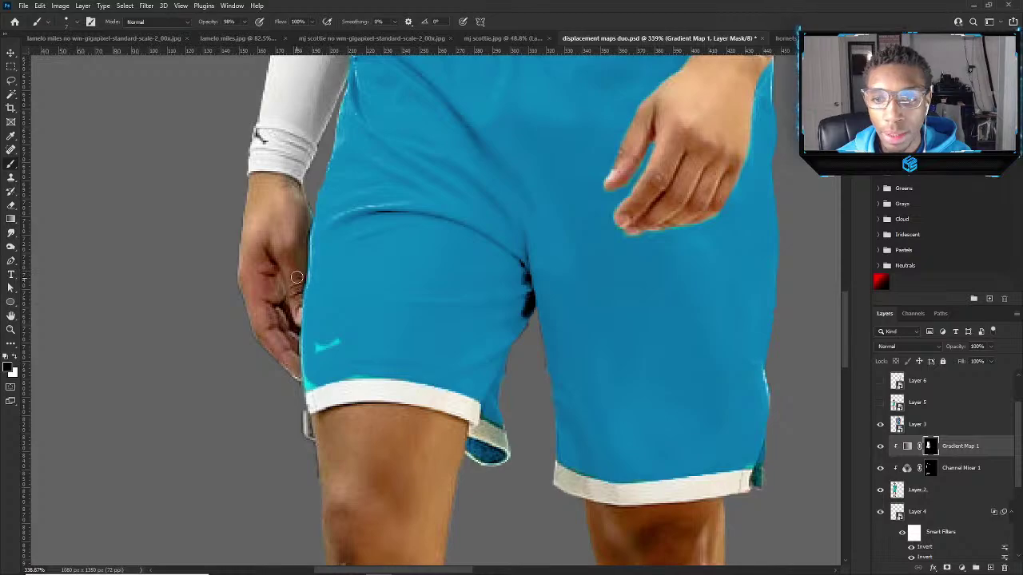
{"action": "key", "text": "x"}
{"action": "left_click_drag", "start_coordinate": [319, 346], "coordinate": [336, 344]}
{"action": "right_click", "coordinate": [318, 356], "text": "alt"}
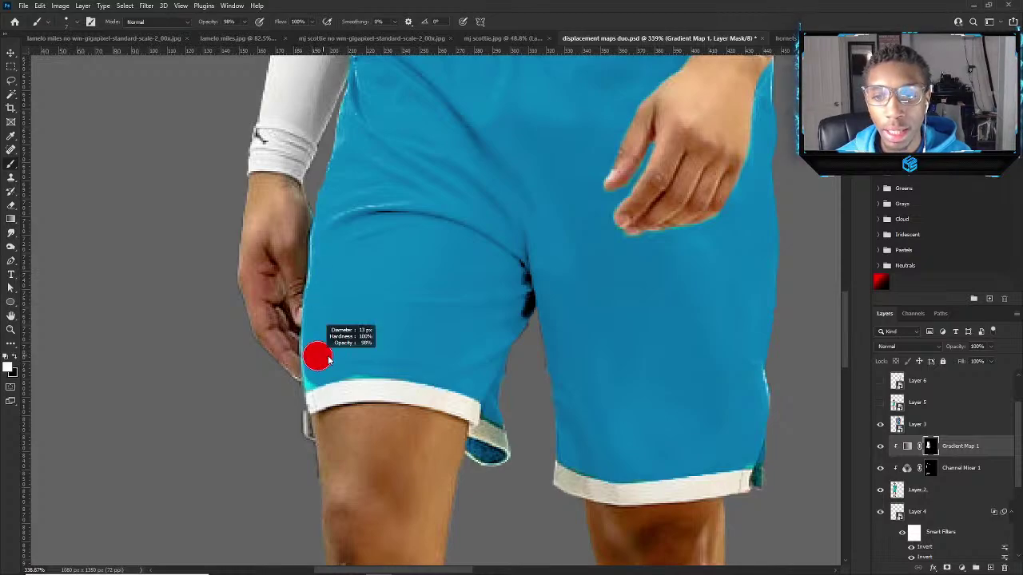
{"action": "right_click", "coordinate": [306, 373], "text": "alt"}
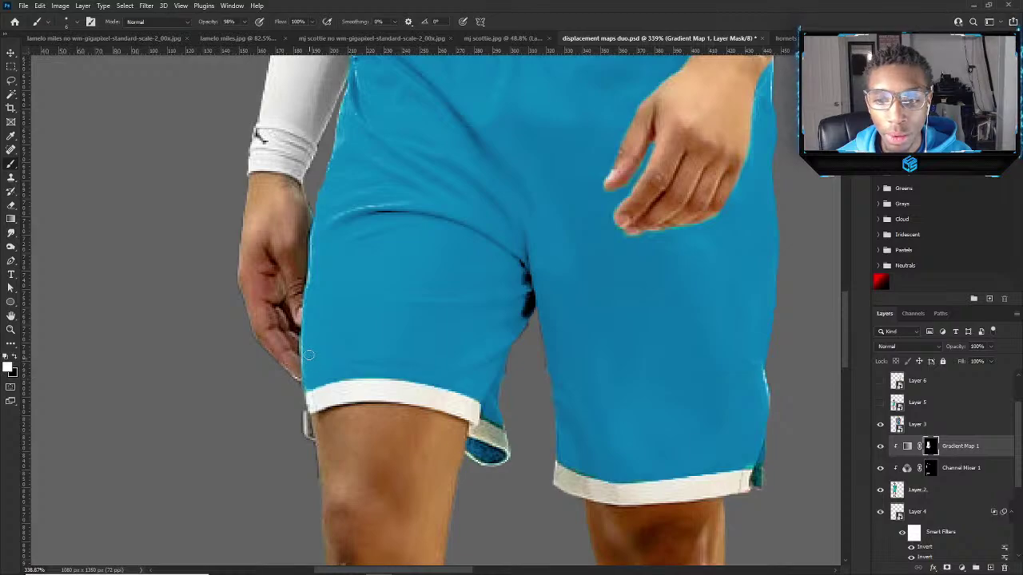
Paint the mask over the green side slit at the hem of the shorts leg below the tattooed arm.
{"action": "scroll", "coordinate": [358, 311], "scroll_direction": "down", "scroll_amount": 3}
{"action": "scroll", "coordinate": [624, 415], "scroll_direction": "up", "scroll_amount": 3}
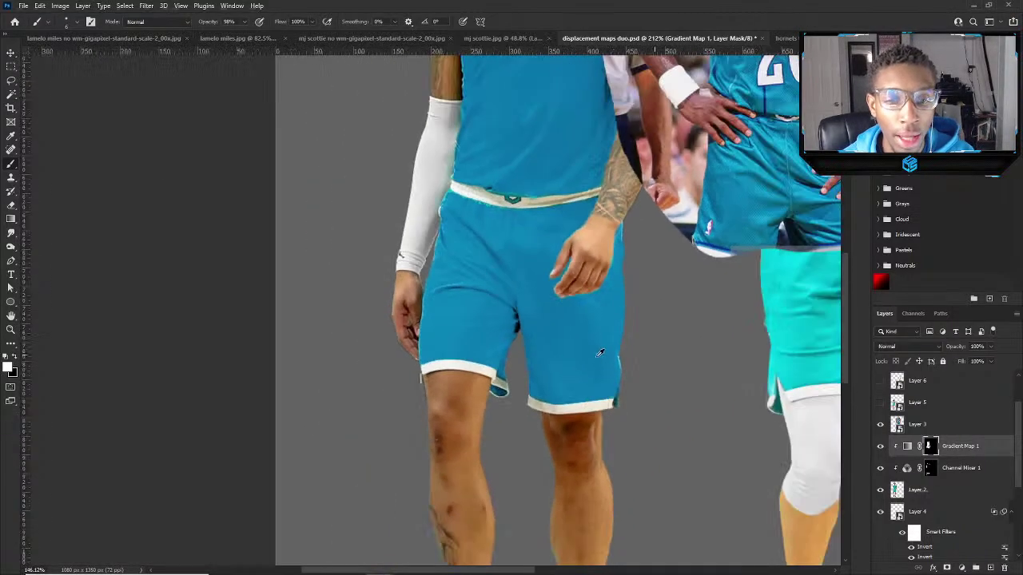
{"action": "scroll", "coordinate": [624, 414], "scroll_direction": "up", "scroll_amount": 4}
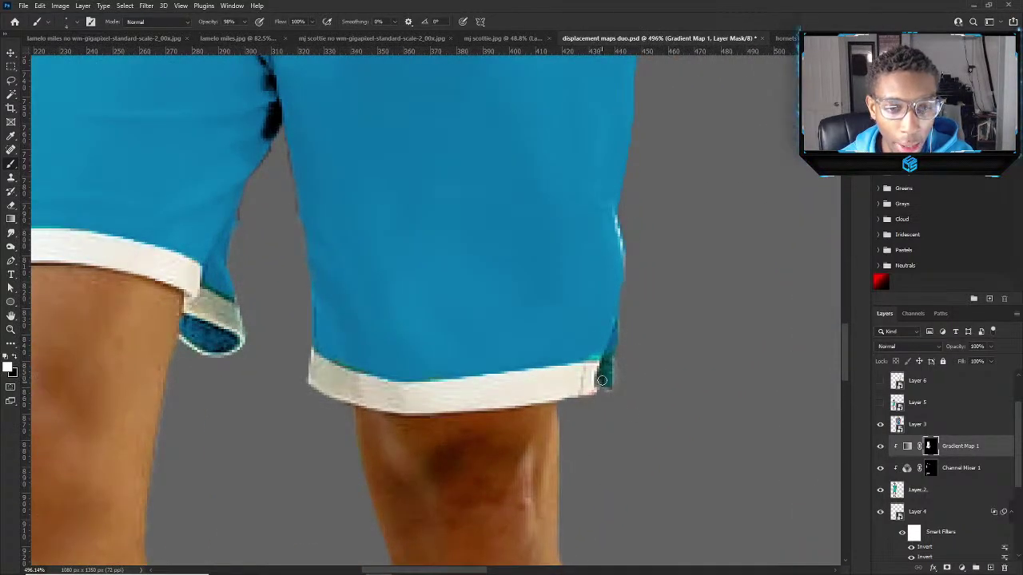
{"action": "mouse_move", "coordinate": [608, 383]}
{"action": "left_mouse_down"}
{"action": "mouse_move", "coordinate": [609, 342]}
{"action": "mouse_move", "coordinate": [585, 357]}
{"action": "left_mouse_up"}
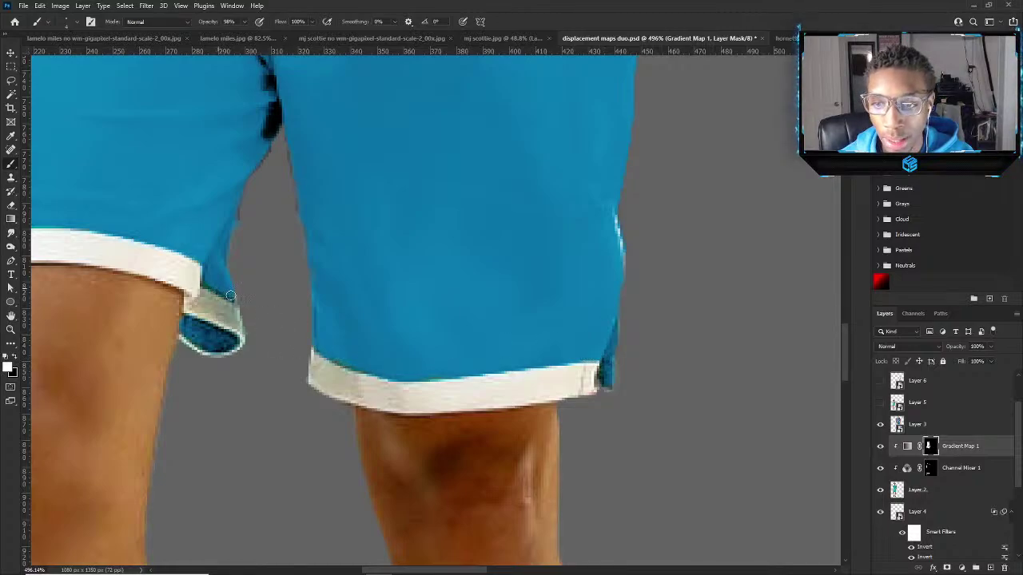
Paint the mask along the green jersey edge just above the waistband emblem.
{"action": "scroll", "coordinate": [516, 280], "scroll_direction": "down", "scroll_amount": 5}
{"action": "scroll", "coordinate": [311, 354], "scroll_direction": "up", "scroll_amount": 3}
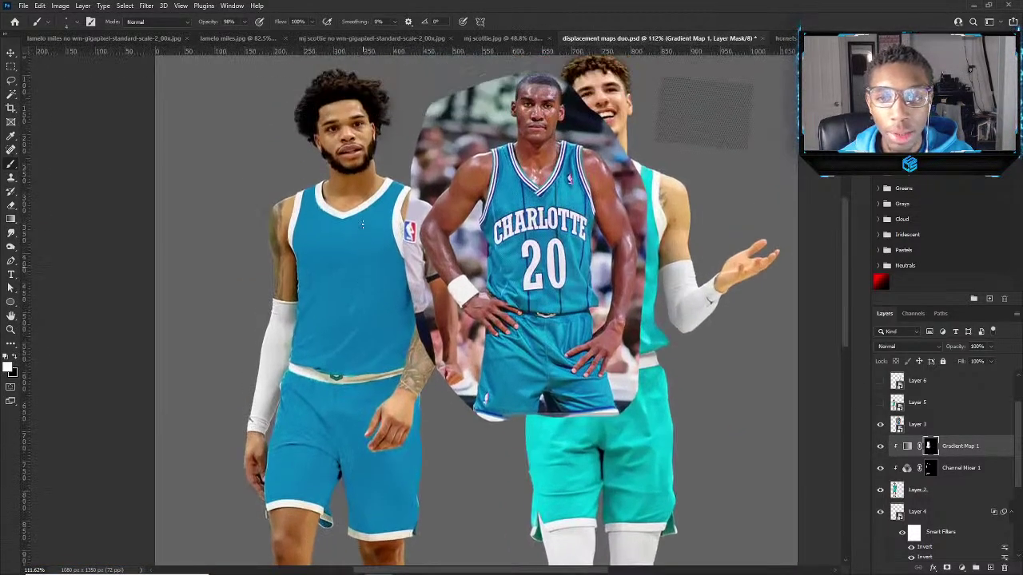
{"action": "scroll", "coordinate": [311, 354], "scroll_direction": "up", "scroll_amount": 4}
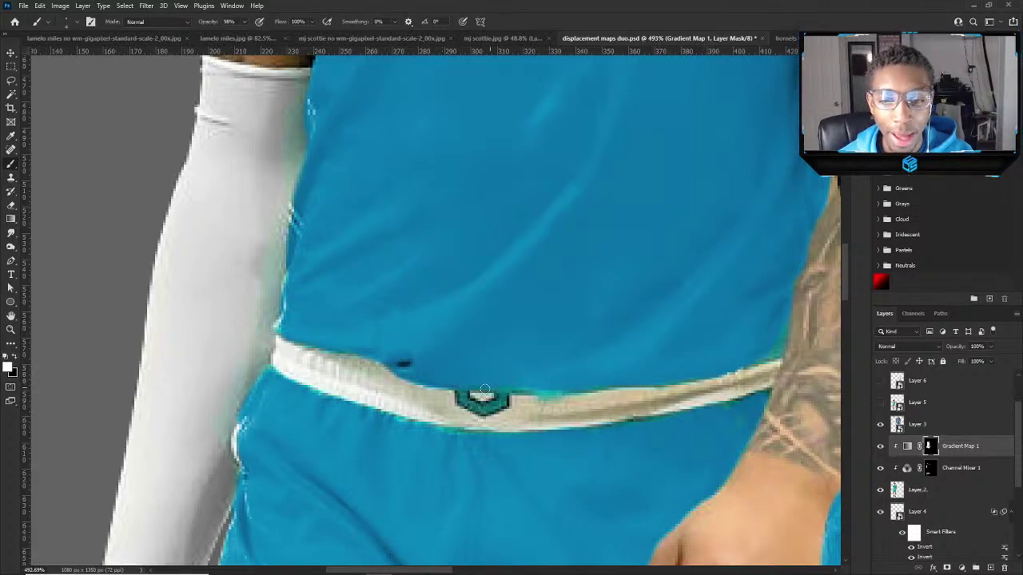
{"action": "mouse_move", "coordinate": [559, 383]}
{"action": "left_mouse_down"}
{"action": "mouse_move", "coordinate": [535, 392]}
{"action": "mouse_move", "coordinate": [594, 386]}
{"action": "left_mouse_up"}
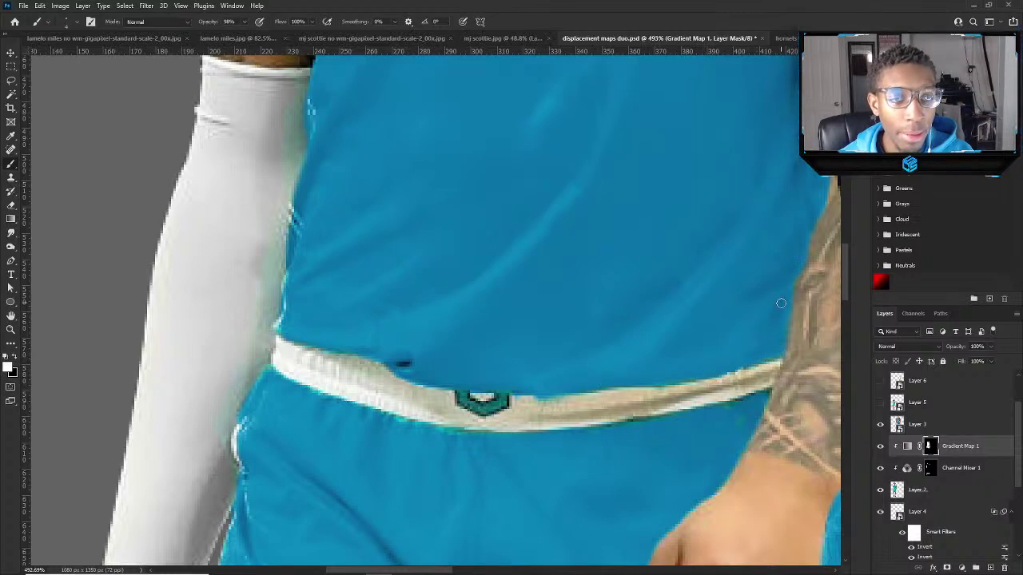
Paint the mask over the green fringe along the jersey's V-neck trim.
{"action": "scroll", "coordinate": [780, 303], "scroll_direction": "down", "scroll_amount": 8}
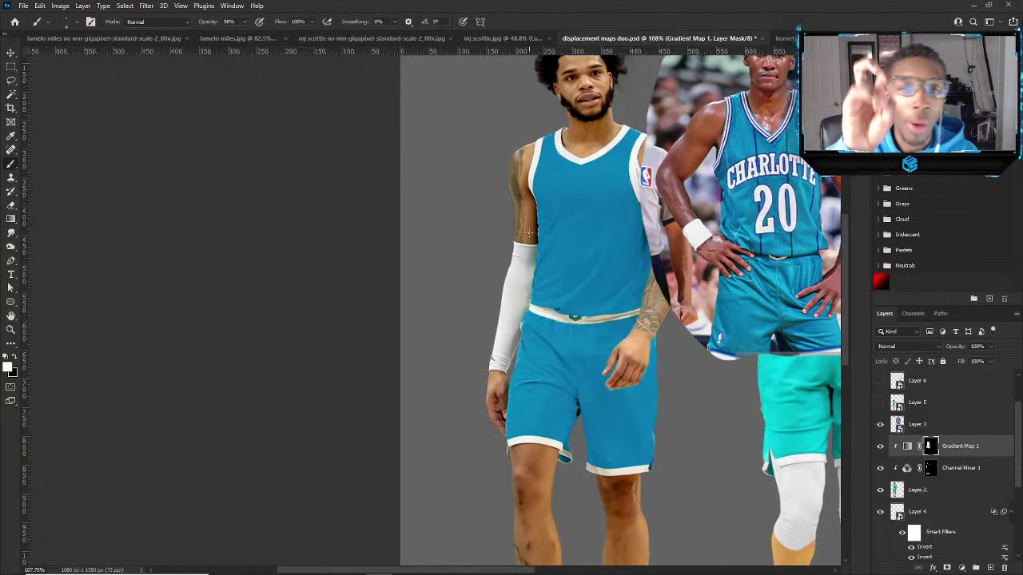
{"action": "scroll", "coordinate": [540, 232], "scroll_direction": "up", "scroll_amount": 7}
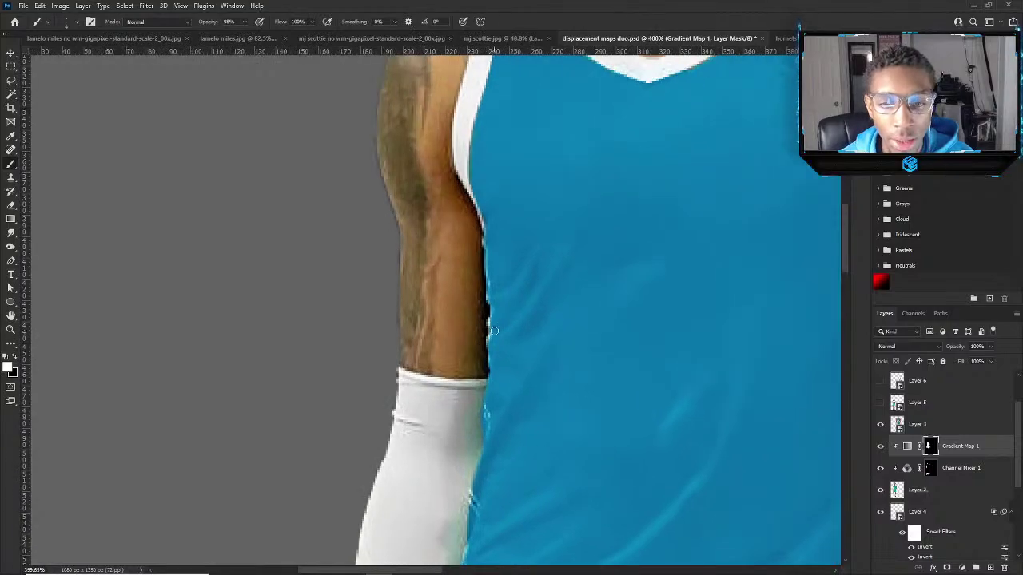
{"action": "scroll", "coordinate": [492, 346], "scroll_direction": "down", "scroll_amount": 7}
{"action": "scroll", "coordinate": [491, 359], "scroll_direction": "up", "scroll_amount": 7}
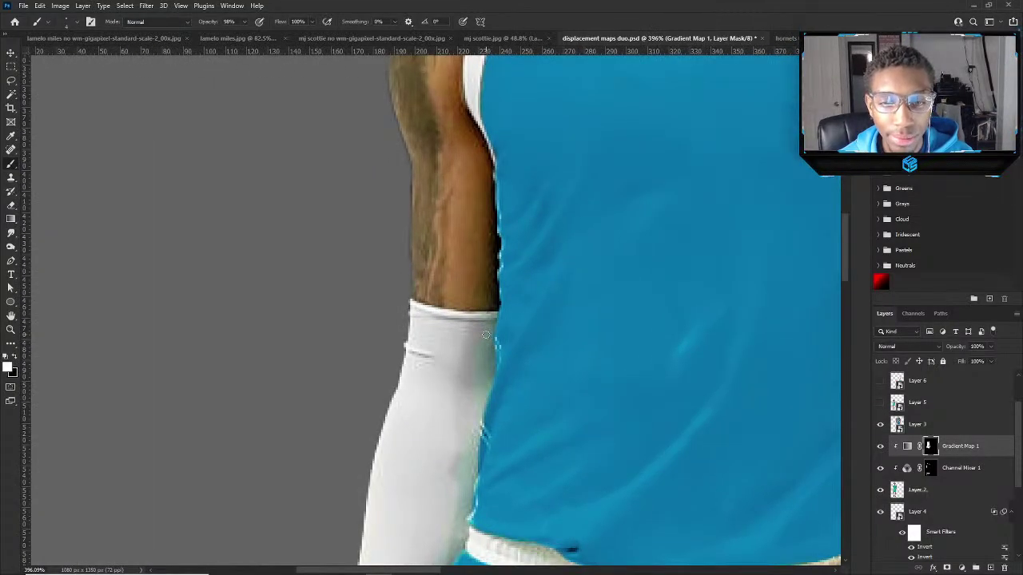
{"action": "scroll", "coordinate": [485, 334], "scroll_direction": "down", "scroll_amount": 8}
{"action": "scroll", "coordinate": [579, 245], "scroll_direction": "up", "scroll_amount": 4}
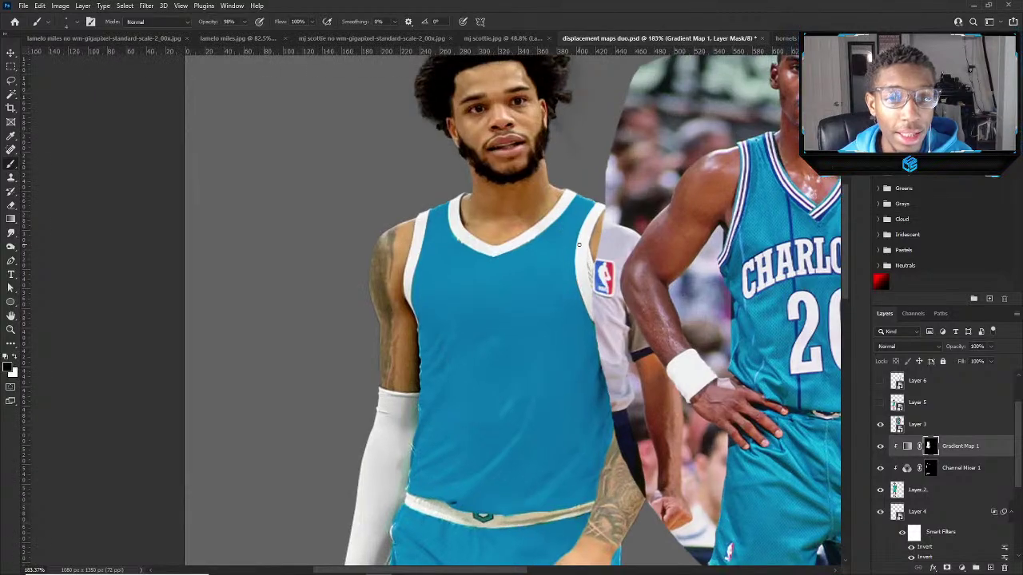
{"action": "scroll", "coordinate": [579, 245], "scroll_direction": "up", "scroll_amount": 4}
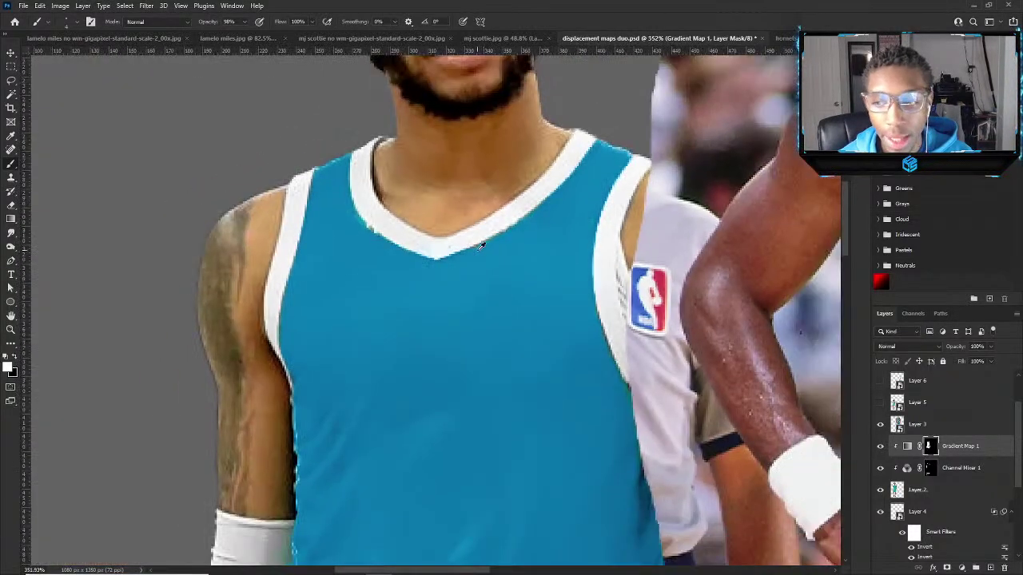
{"action": "scroll", "coordinate": [482, 248], "scroll_direction": "up", "scroll_amount": 2}
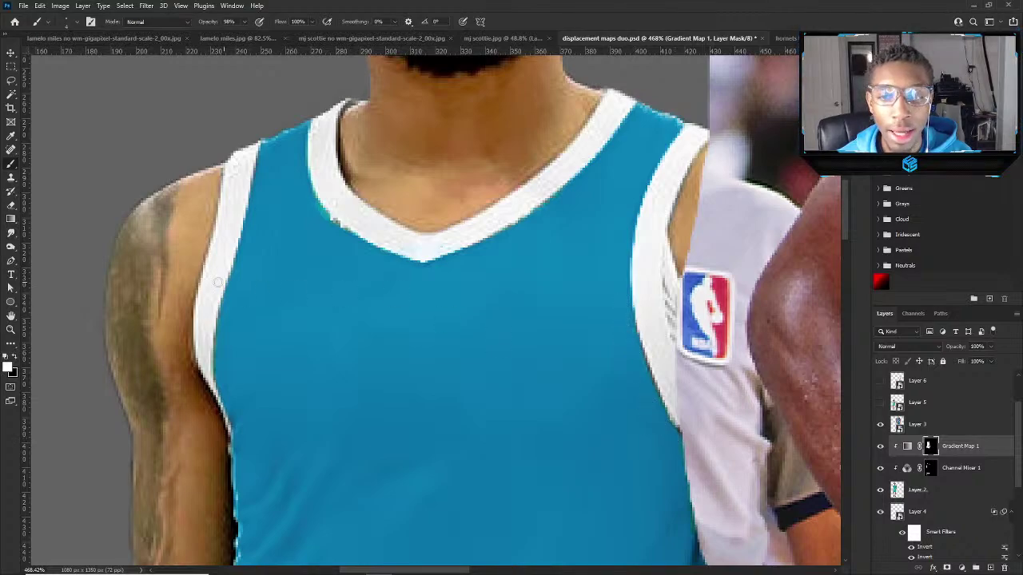
{"action": "left_click_drag", "start_coordinate": [348, 235], "coordinate": [320, 211]}
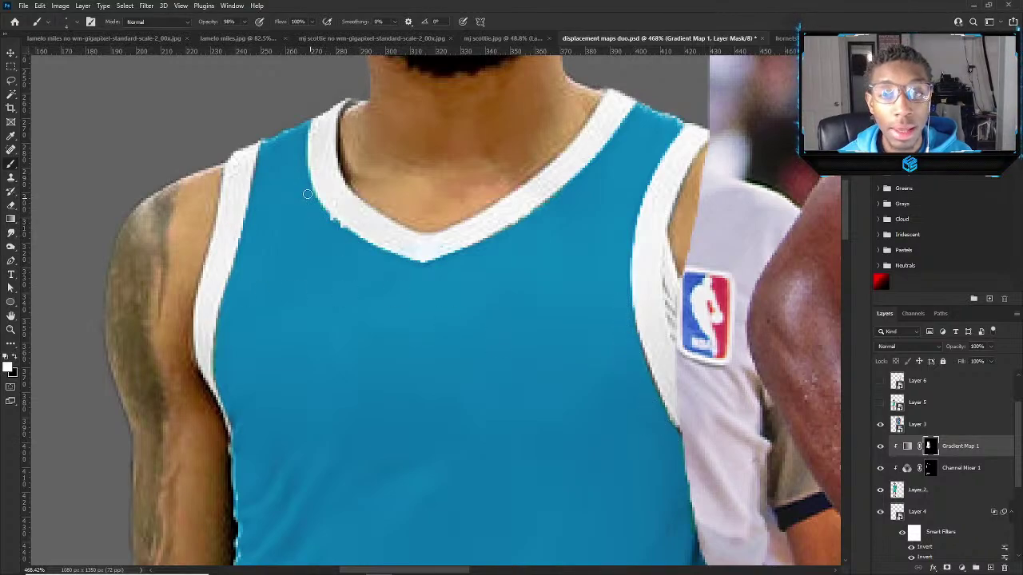
Toggle the Gradient Map 1 layer off and on to compare the jersey's original and recolored versions.
{"action": "scroll", "coordinate": [542, 151], "scroll_direction": "down", "scroll_amount": 2}
{"action": "scroll", "coordinate": [552, 200], "scroll_direction": "up", "scroll_amount": 2}
{"action": "scroll", "coordinate": [495, 240], "scroll_direction": "down", "scroll_amount": 2}
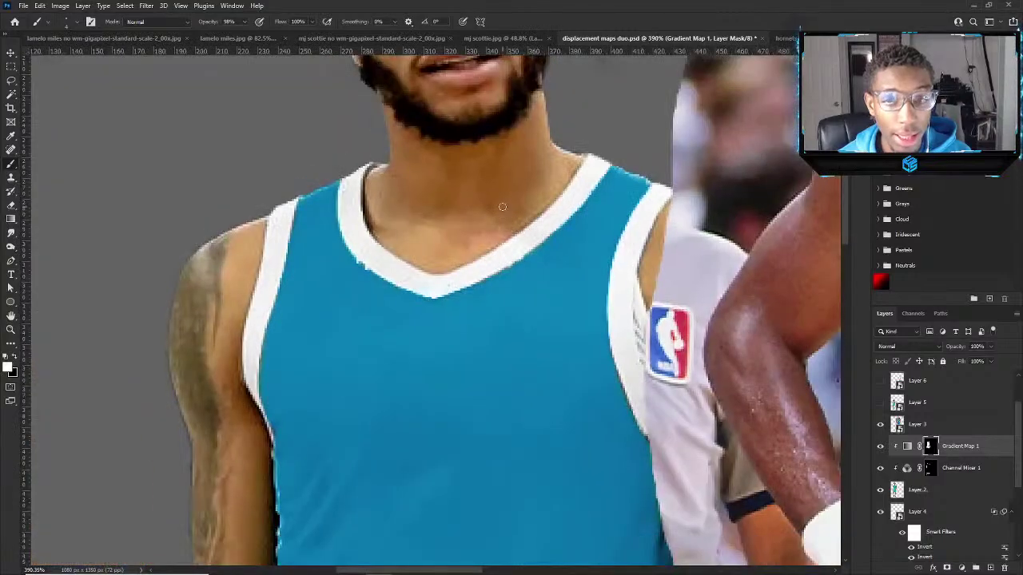
{"action": "key", "text": "v"}
{"action": "scroll", "coordinate": [412, 278], "scroll_direction": "down", "scroll_amount": 5}
{"action": "scroll", "coordinate": [392, 357], "scroll_direction": "up", "scroll_amount": 4}
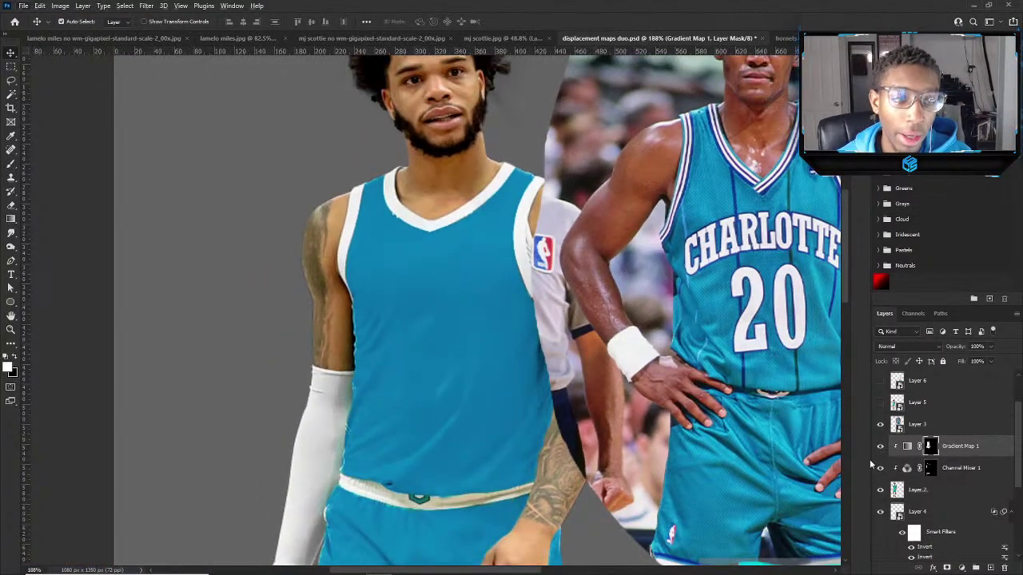
{"action": "left_click", "coordinate": [880, 446]}
{"action": "left_click", "coordinate": [880, 446]}
{"action": "scroll", "coordinate": [544, 311], "scroll_direction": "down", "scroll_amount": 2}
{"action": "scroll", "coordinate": [475, 307], "scroll_direction": "up", "scroll_amount": 1}
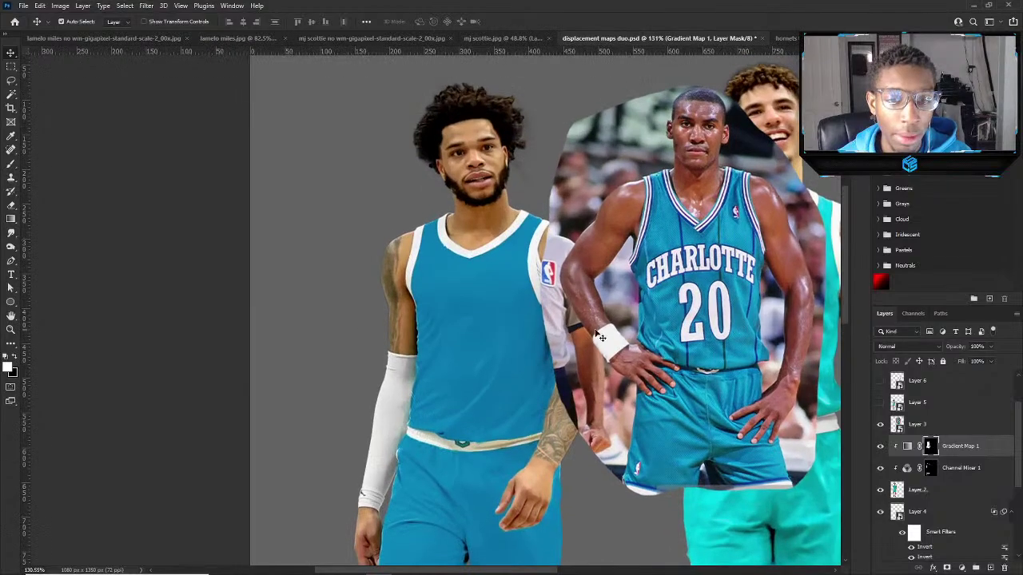
Move the number 20 Charlotte reference photo closer to the recolored jersey, overlapping its side.
{"action": "scroll", "coordinate": [599, 317], "scroll_direction": "down", "scroll_amount": 1}
{"action": "scroll", "coordinate": [599, 317], "scroll_direction": "up", "scroll_amount": 2}
{"action": "mouse_move", "coordinate": [703, 288]}
{"action": "left_mouse_down"}
{"action": "mouse_move", "coordinate": [347, 297]}
{"action": "mouse_move", "coordinate": [735, 290]}
{"action": "mouse_move", "coordinate": [677, 294]}
{"action": "mouse_move", "coordinate": [708, 297]}
{"action": "mouse_move", "coordinate": [700, 288]}
{"action": "left_mouse_up"}
{"action": "scroll", "coordinate": [670, 320], "scroll_direction": "down", "scroll_amount": 2}
{"action": "scroll", "coordinate": [690, 286], "scroll_direction": "up", "scroll_amount": 4}
{"action": "scroll", "coordinate": [483, 361], "scroll_direction": "up", "scroll_amount": 1}
{"action": "scroll", "coordinate": [484, 362], "scroll_direction": "up", "scroll_amount": 1}
Hide and show Gradient Map 1 again to compare the jersey's blue with the adjacent reference photo.
{"action": "left_click", "coordinate": [436, 388]}
{"action": "left_click", "coordinate": [880, 446]}
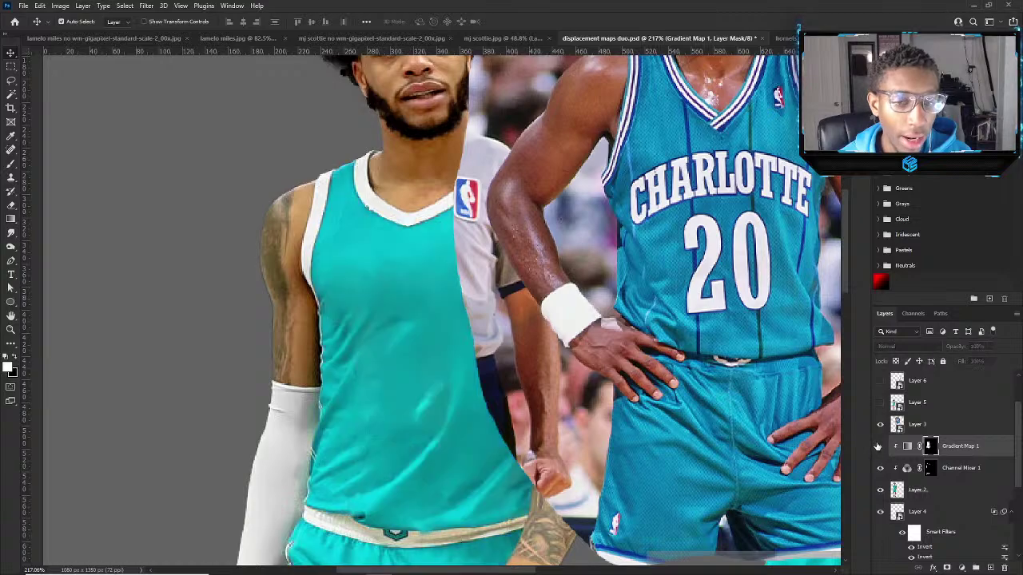
{"action": "left_click", "coordinate": [880, 446]}
{"action": "scroll", "coordinate": [677, 311], "scroll_direction": "up", "scroll_amount": 1}
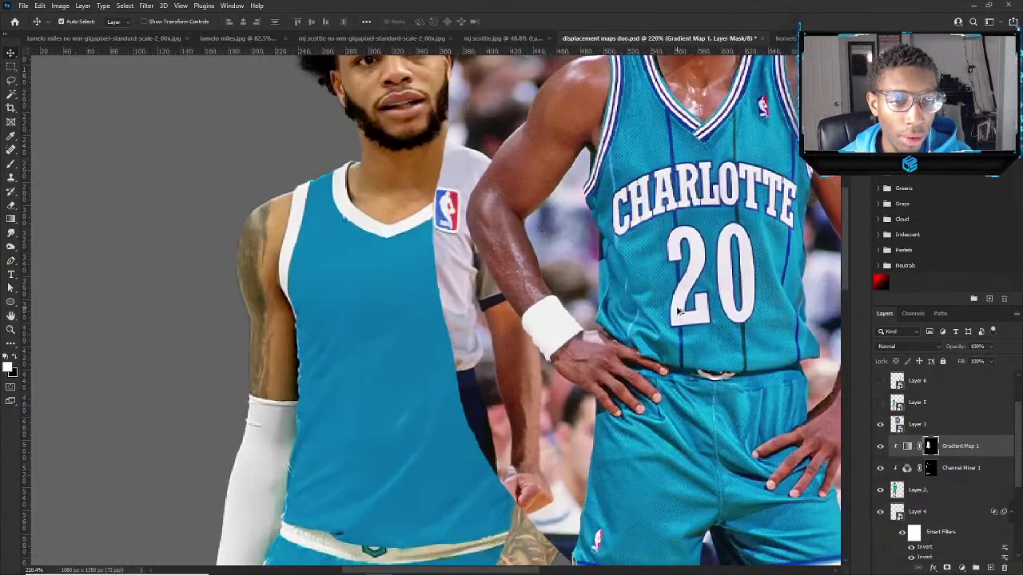
Open the gradient of the Gradient Map 1 adjustment for editing.
{"action": "left_click", "coordinate": [908, 446]}
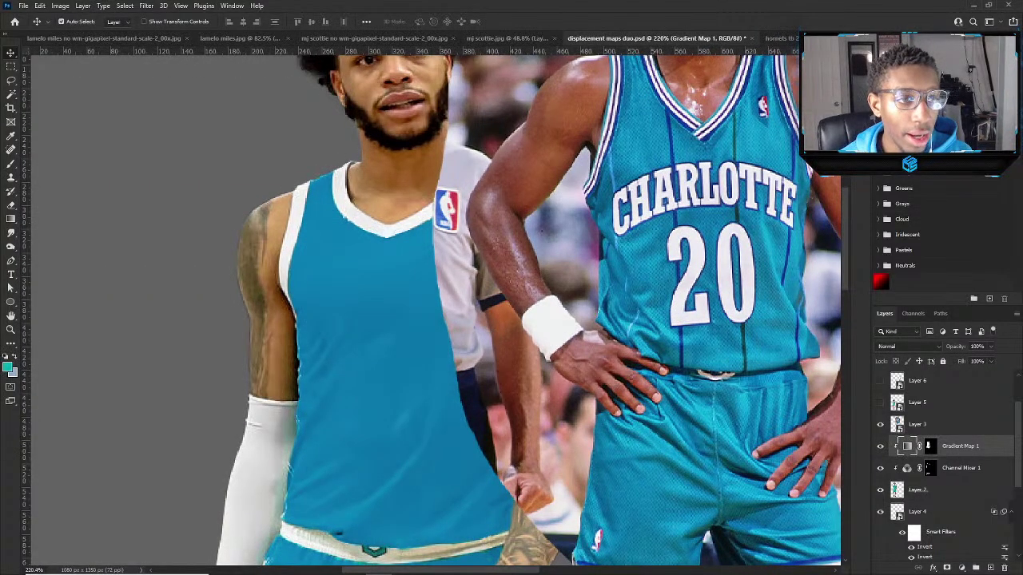
{"action": "double_click", "coordinate": [907, 446]}
{"action": "left_click", "coordinate": [702, 164]}
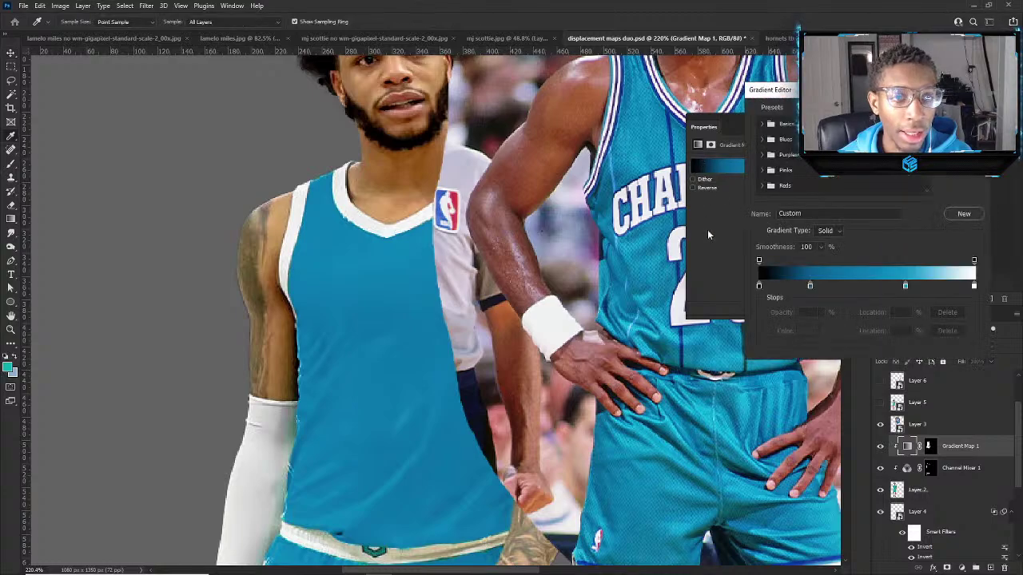
{"action": "double_click", "coordinate": [810, 287]}
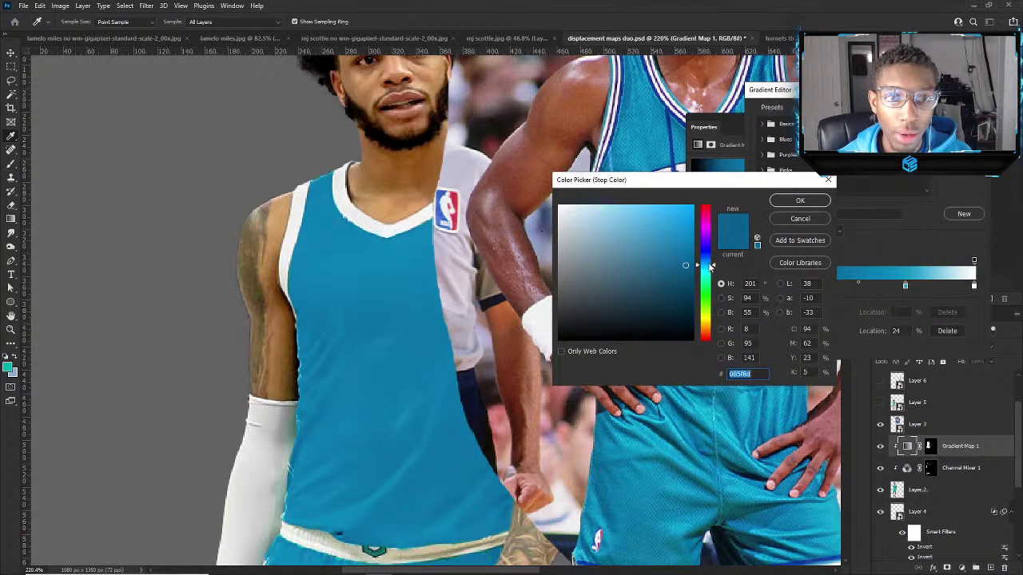
{"action": "mouse_move", "coordinate": [710, 266]}
{"action": "left_mouse_down"}
{"action": "mouse_move", "coordinate": [703, 278]}
{"action": "mouse_move", "coordinate": [707, 268]}
{"action": "left_mouse_up"}
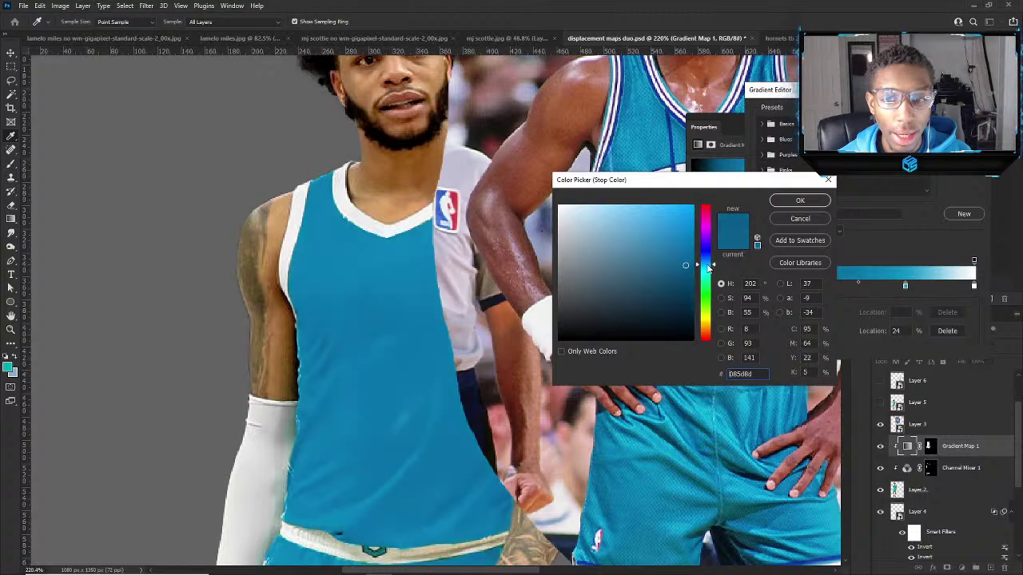
{"action": "left_click", "coordinate": [812, 223]}
Set the gradient's 68% color stop to #169cc3, apply the gradient and close its properties.
{"action": "left_click", "coordinate": [906, 286]}
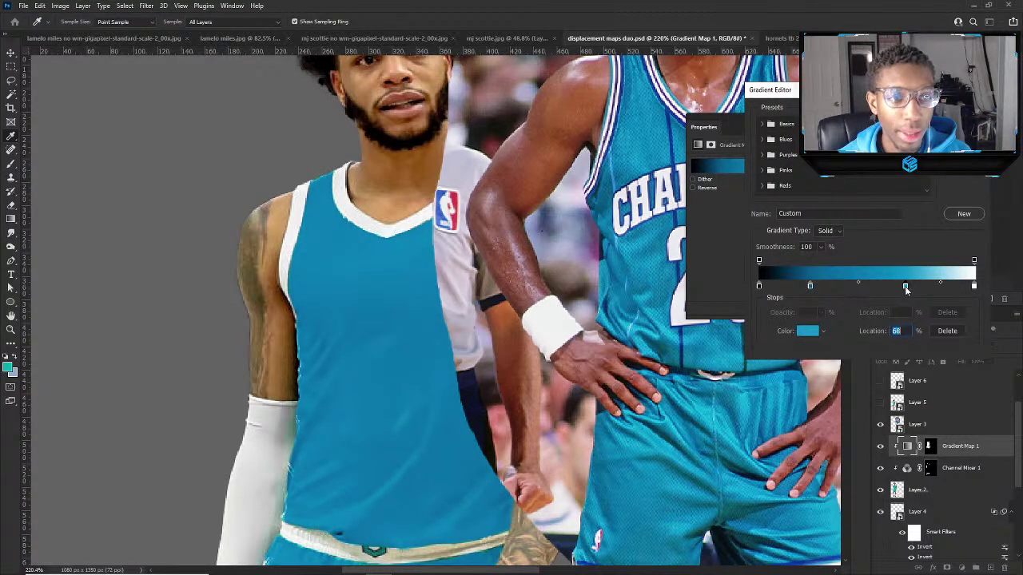
{"action": "double_click", "coordinate": [906, 286]}
{"action": "left_click", "coordinate": [707, 273]}
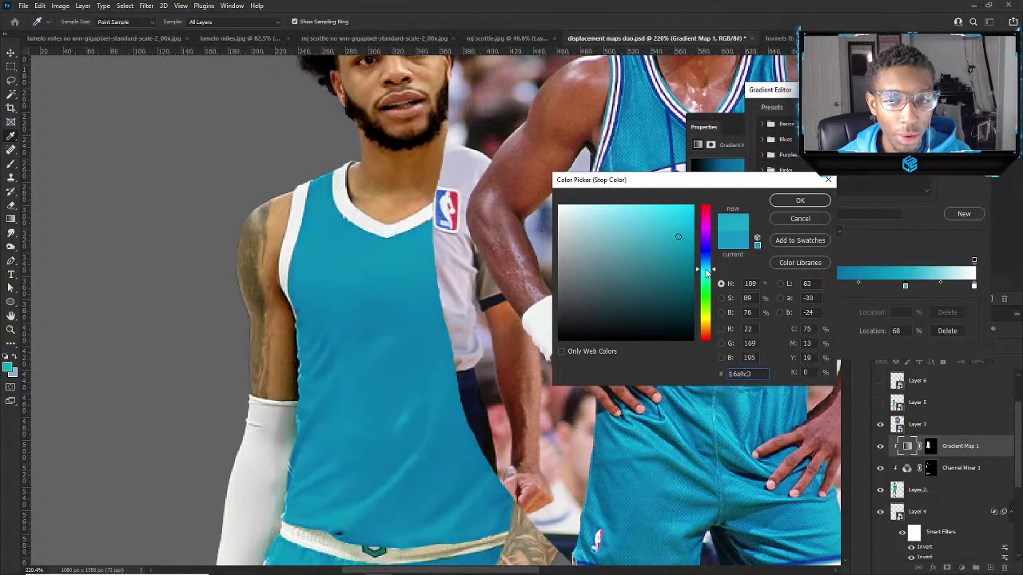
{"action": "left_click_drag", "start_coordinate": [707, 273], "coordinate": [707, 272]}
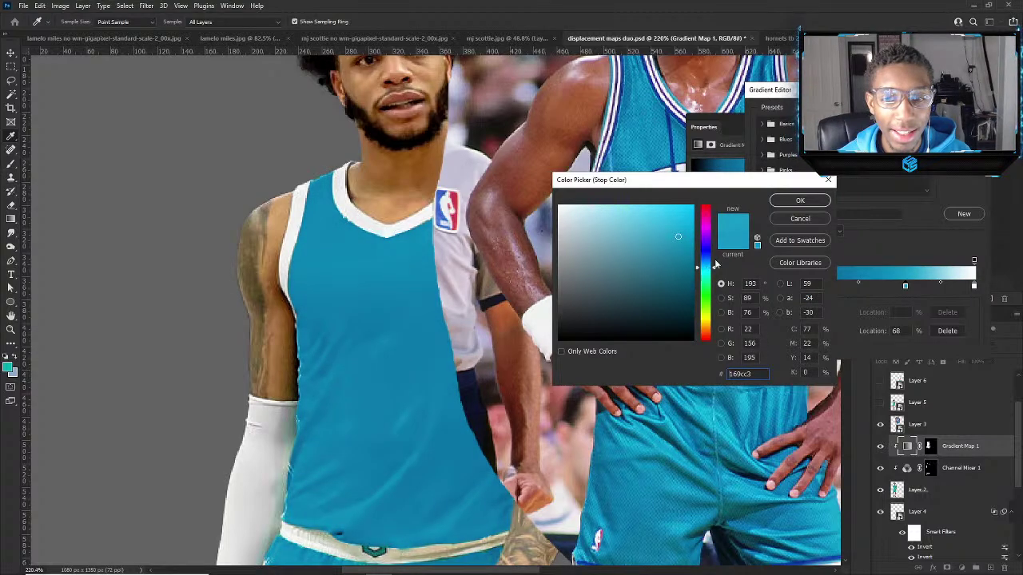
{"action": "left_click", "coordinate": [799, 200]}
{"action": "key", "text": "Return"}
{"action": "scroll", "coordinate": [432, 236], "scroll_direction": "down", "scroll_amount": 5}
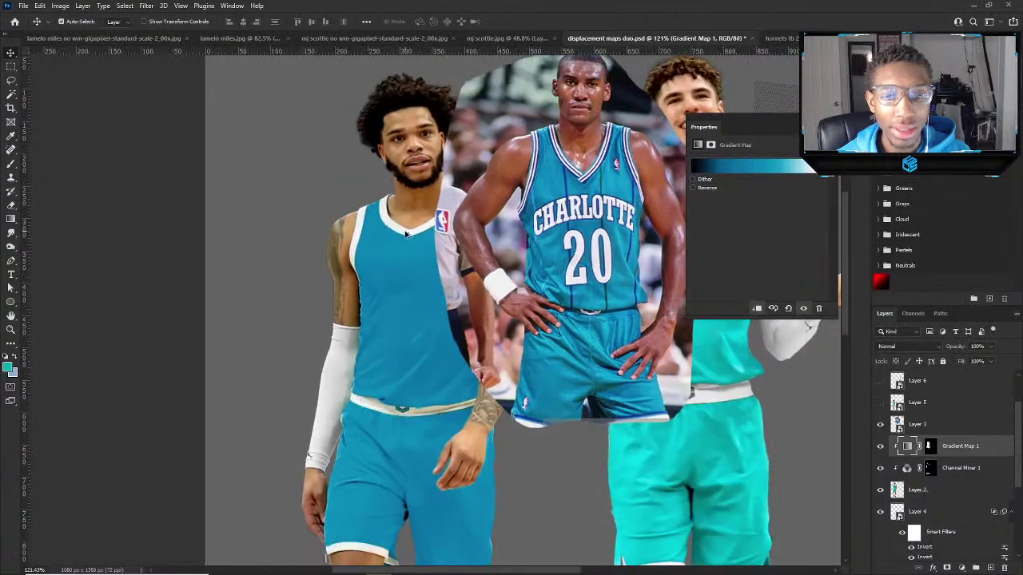
{"action": "scroll", "coordinate": [367, 184], "scroll_direction": "up", "scroll_amount": 2}
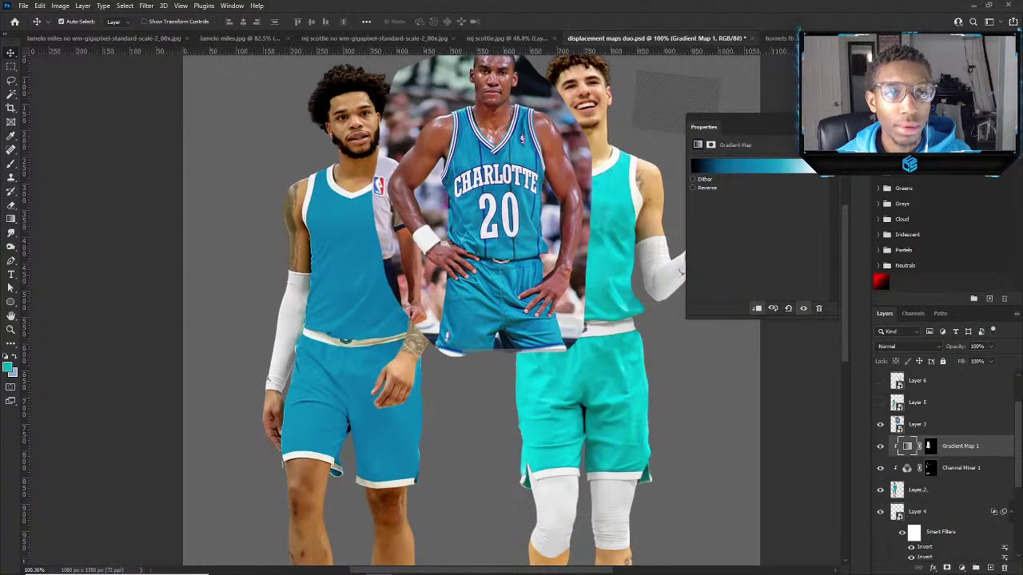
{"action": "left_click", "coordinate": [832, 117]}
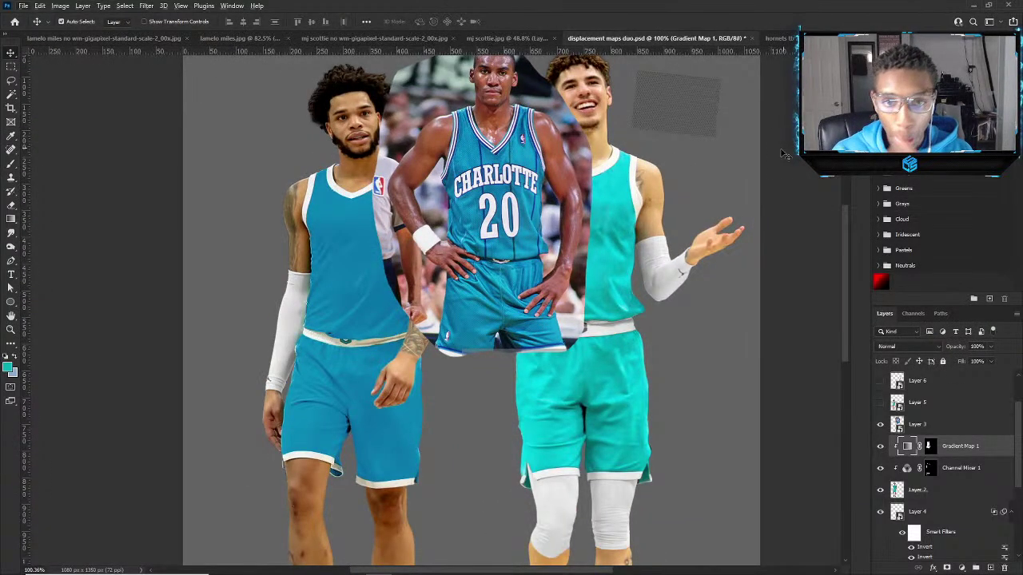
Move the number 20 Charlotte reference photo over the left player to compare its blue with the right player's teal uniform.
{"action": "scroll", "coordinate": [556, 250], "scroll_direction": "down", "scroll_amount": 3}
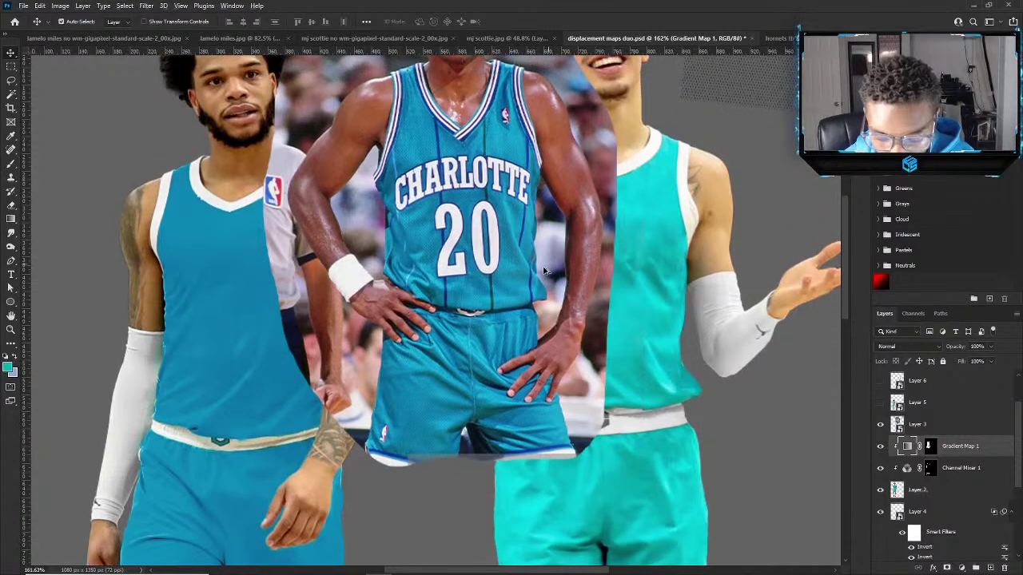
{"action": "scroll", "coordinate": [555, 250], "scroll_direction": "up", "scroll_amount": 3}
{"action": "scroll", "coordinate": [556, 250], "scroll_direction": "down", "scroll_amount": 2}
{"action": "left_click_drag", "start_coordinate": [586, 275], "coordinate": [402, 280]}
{"action": "scroll", "coordinate": [402, 280], "scroll_direction": "down", "scroll_amount": 5}
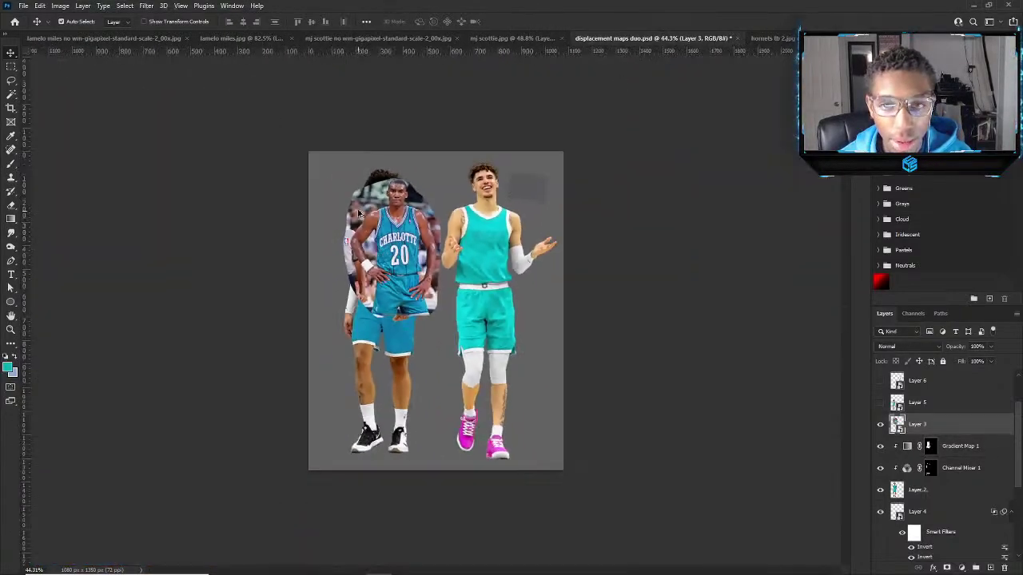
{"action": "scroll", "coordinate": [407, 226], "scroll_direction": "up", "scroll_amount": 5}
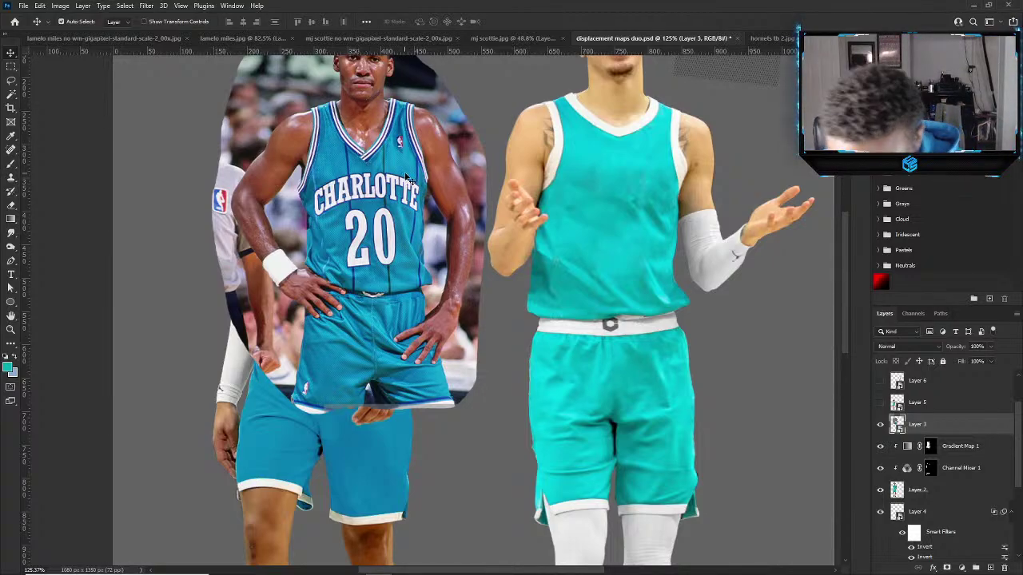
{"action": "scroll", "coordinate": [438, 197], "scroll_direction": "down", "scroll_amount": 4}
{"action": "scroll", "coordinate": [411, 220], "scroll_direction": "up", "scroll_amount": 4}
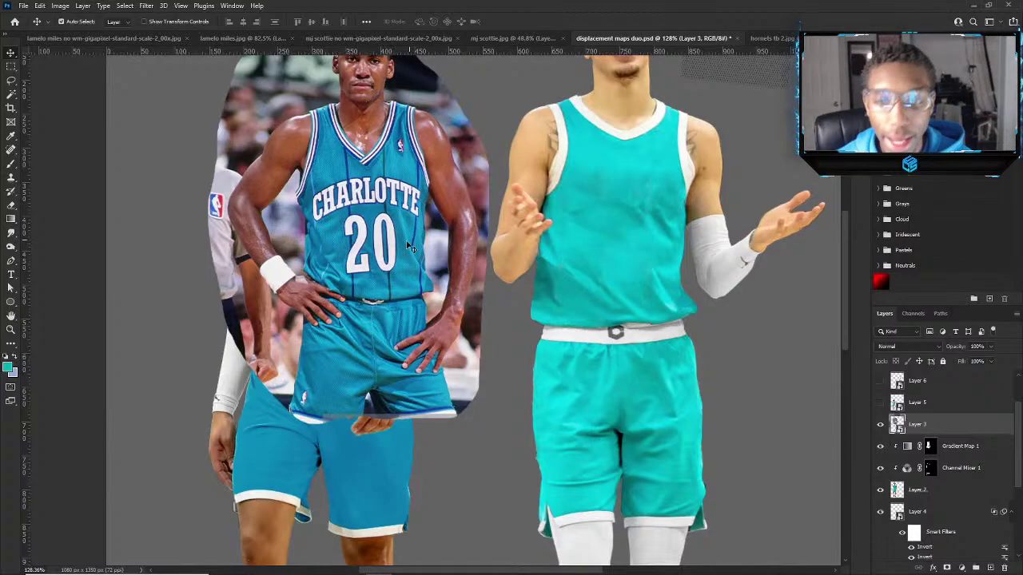
{"action": "scroll", "coordinate": [405, 246], "scroll_direction": "down", "scroll_amount": 4}
{"action": "left_click_drag", "start_coordinate": [392, 232], "coordinate": [450, 203]}
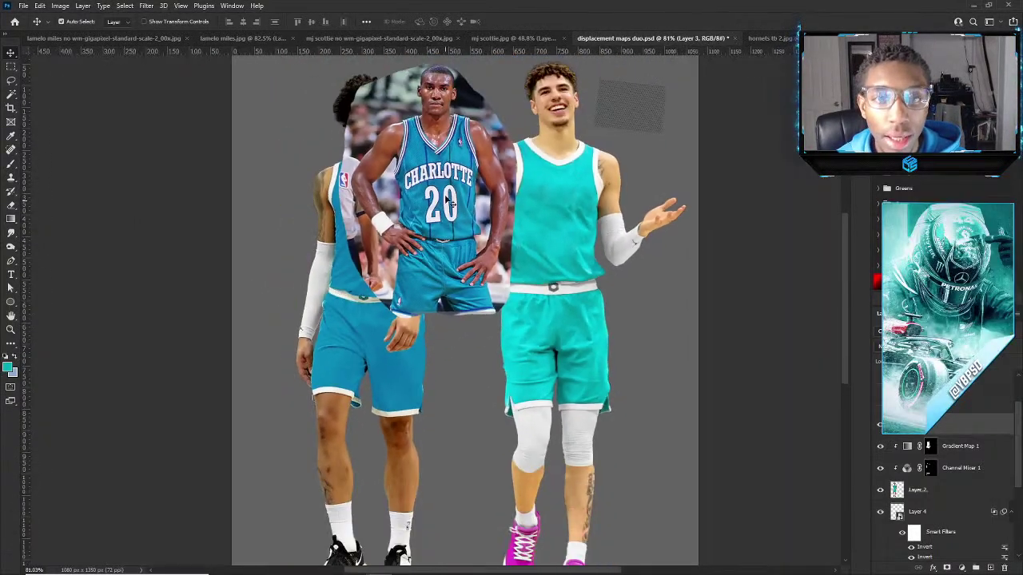
Look at the mj scottie.jpg photo of the red jerseys, and return to the displacement maps duo.psd document.
{"action": "left_click", "coordinate": [484, 38]}
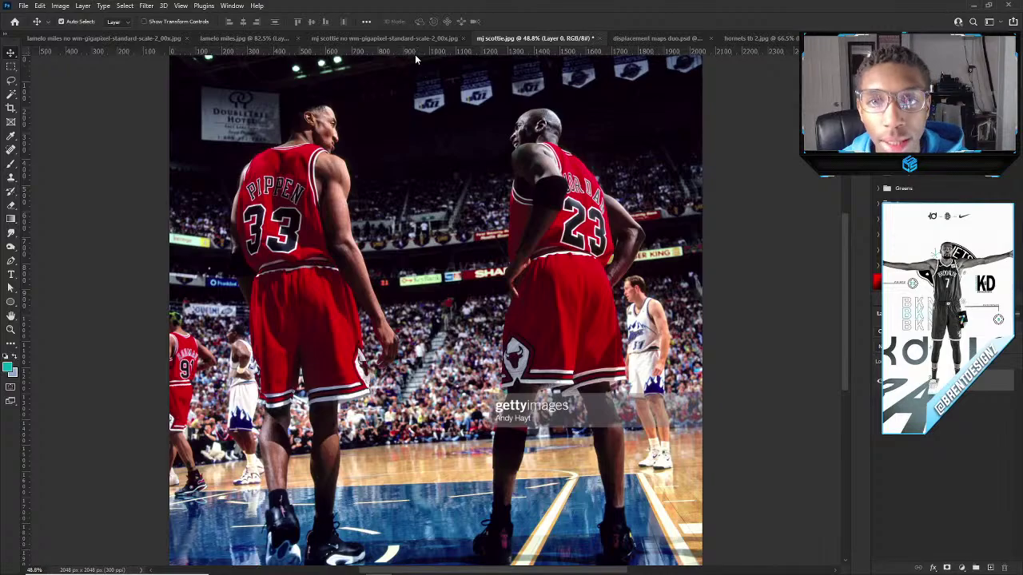
{"action": "left_click", "coordinate": [615, 39]}
{"action": "left_click", "coordinate": [527, 38]}
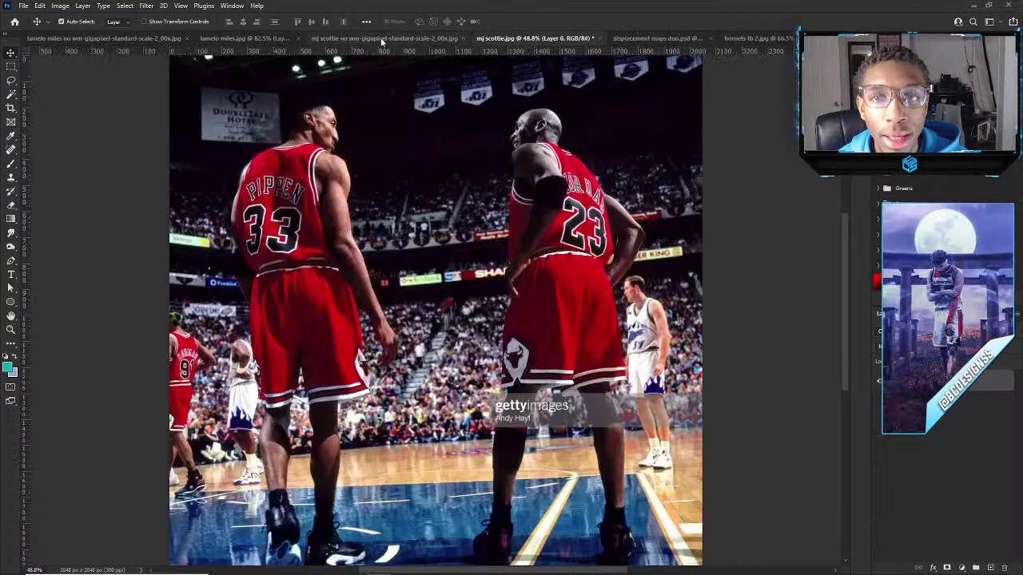
{"action": "scroll", "coordinate": [447, 346], "scroll_direction": "down", "scroll_amount": 1}
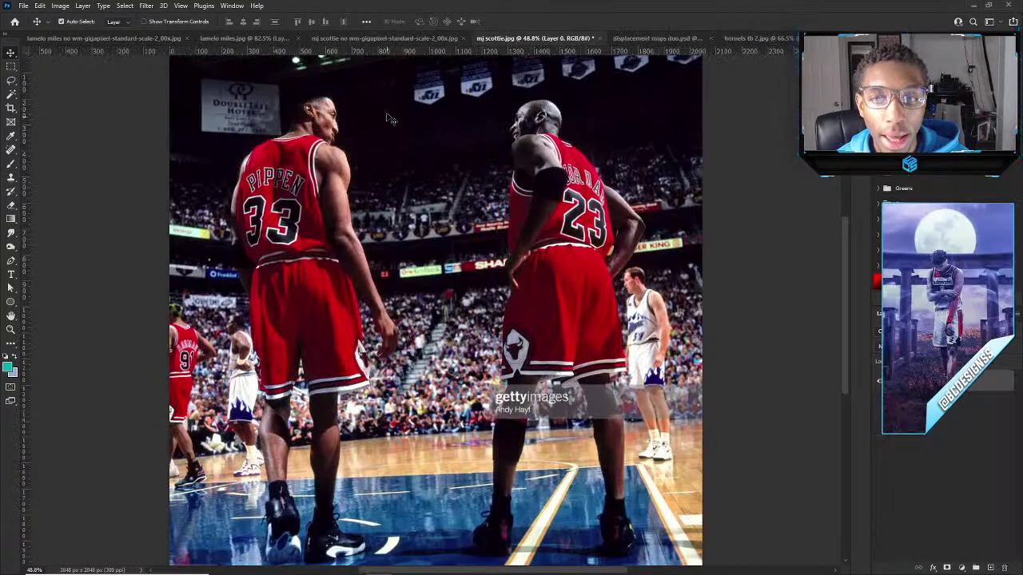
{"action": "left_click", "coordinate": [684, 39]}
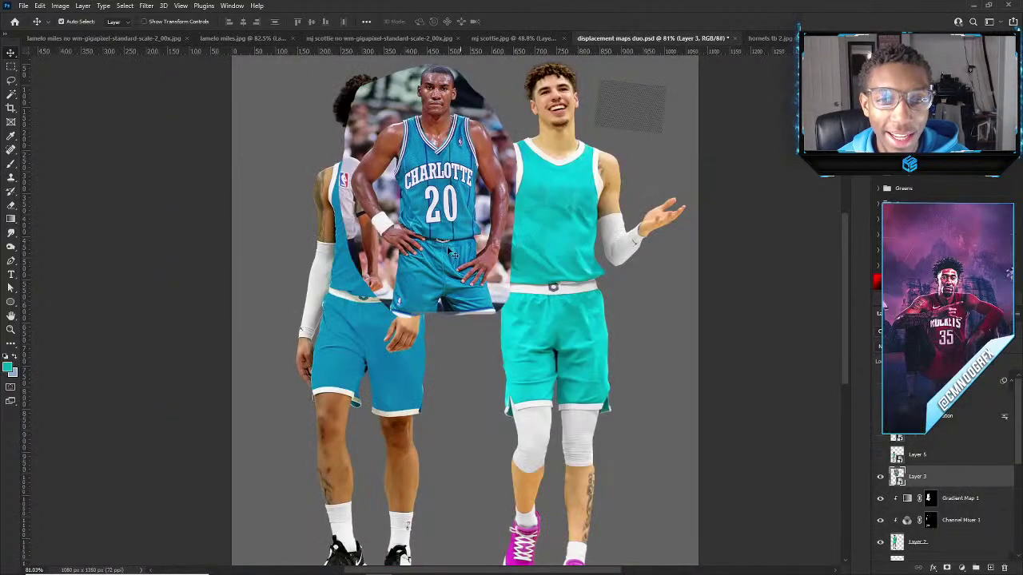
Move the Charlotte reference photo beside the left player and compare its blue with the masked Gradient Map 1 uniform.
{"action": "scroll", "coordinate": [551, 160], "scroll_direction": "up", "scroll_amount": 2}
{"action": "left_click_drag", "start_coordinate": [553, 100], "coordinate": [576, 216]}
{"action": "scroll", "coordinate": [576, 215], "scroll_direction": "up", "scroll_amount": 2}
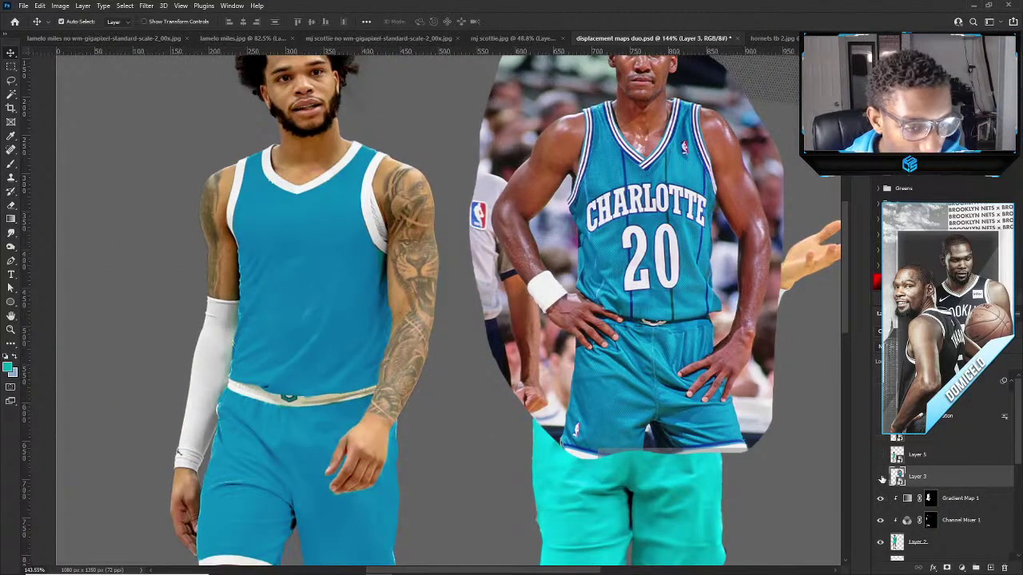
{"action": "left_click_drag", "start_coordinate": [563, 253], "coordinate": [510, 288]}
{"action": "left_click", "coordinate": [276, 279]}
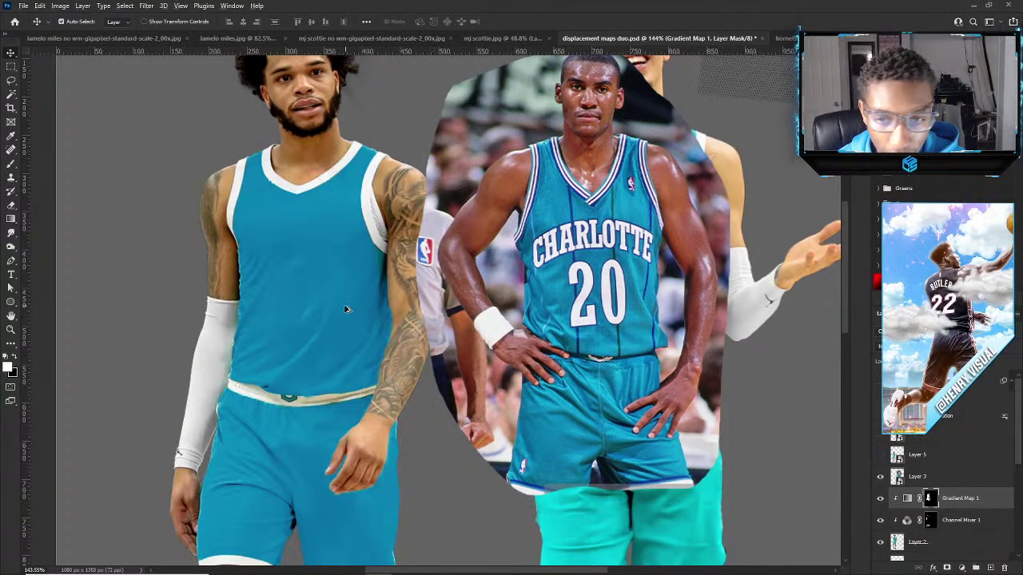
{"action": "scroll", "coordinate": [316, 307], "scroll_direction": "up", "scroll_amount": 1}
{"action": "scroll", "coordinate": [306, 359], "scroll_direction": "down", "scroll_amount": 2}
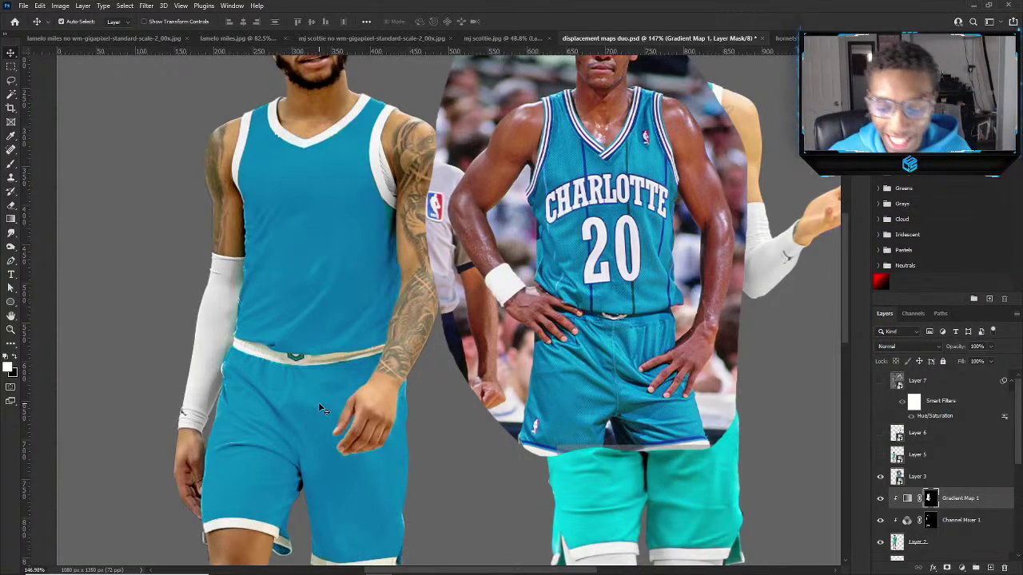
{"action": "scroll", "coordinate": [447, 328], "scroll_direction": "down", "scroll_amount": 1}
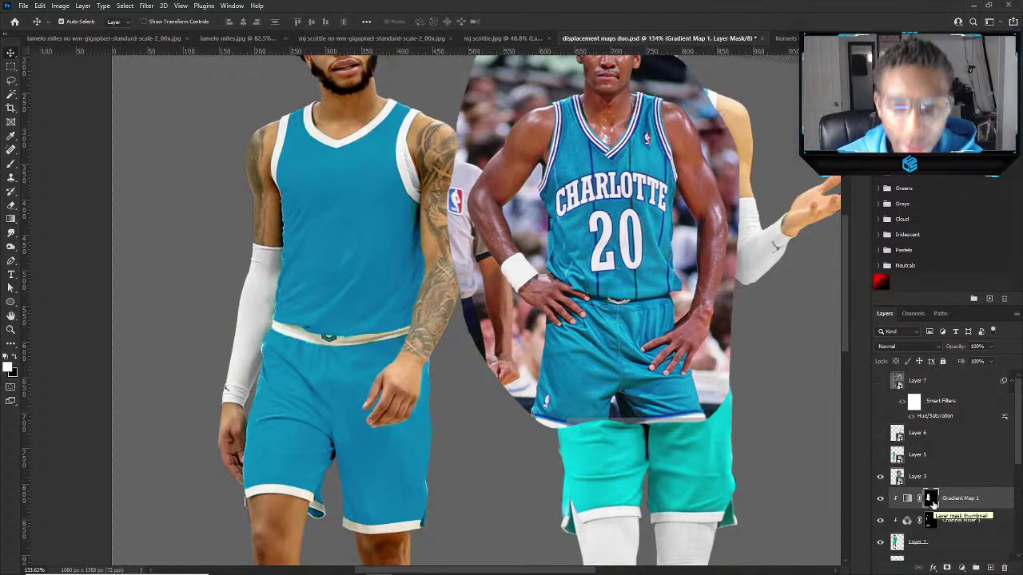
{"action": "scroll", "coordinate": [519, 292], "scroll_direction": "down", "scroll_amount": 2}
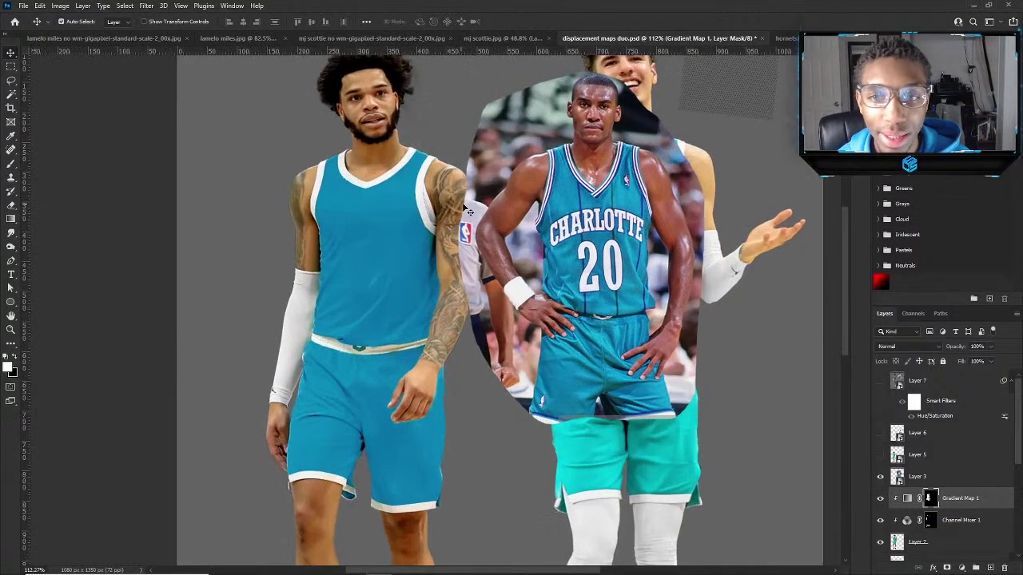
Move the Charlotte reference photo up and off the right player, leaving that player's whole uniform uncovered.
{"action": "left_click_drag", "start_coordinate": [566, 206], "coordinate": [386, 188]}
{"action": "left_click", "coordinate": [584, 193]}
{"action": "left_click_drag", "start_coordinate": [447, 224], "coordinate": [497, 122]}
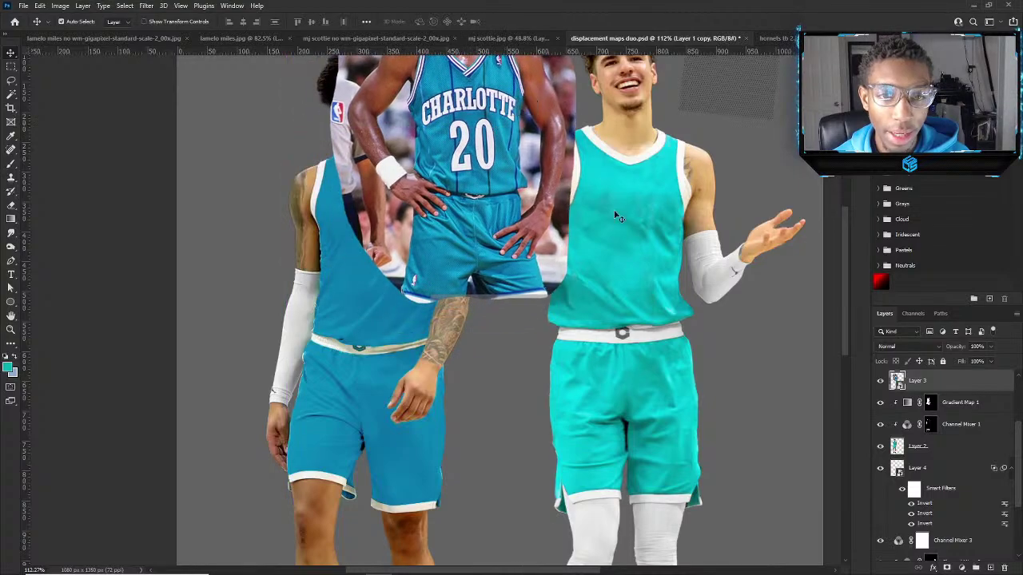
Duplicate Gradient Map 1 above Channel Mixer 2, clipped to the right player's Layer 1 copy.
{"action": "left_click", "coordinate": [615, 212]}
{"action": "left_click", "coordinate": [349, 379]}
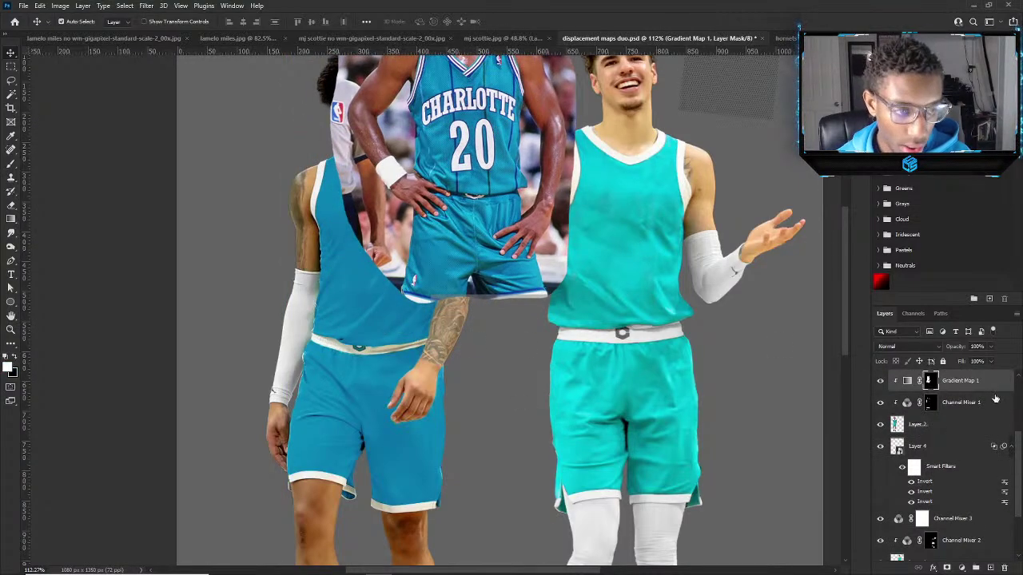
{"action": "left_click", "coordinate": [597, 222]}
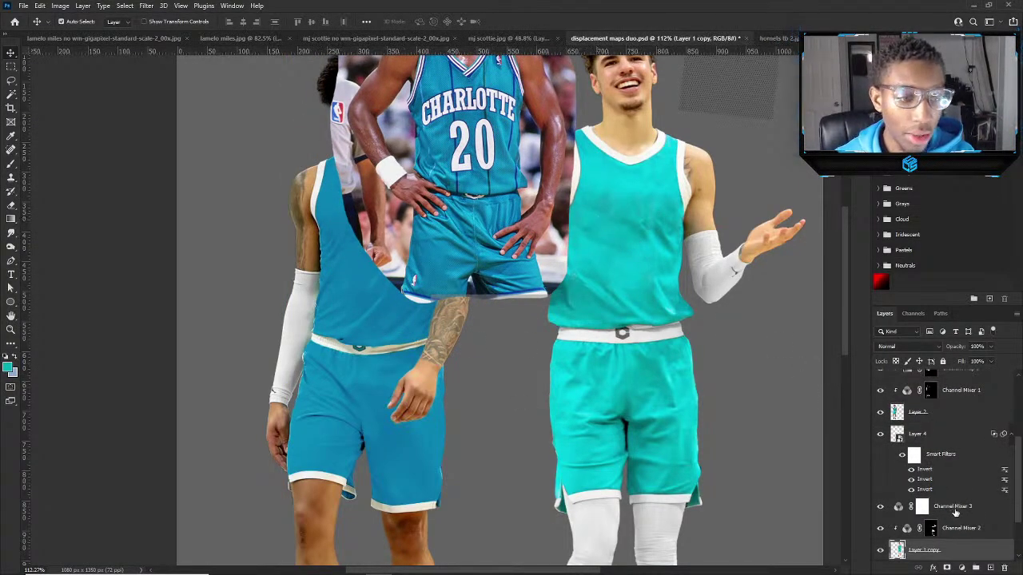
{"action": "left_click", "coordinate": [951, 534]}
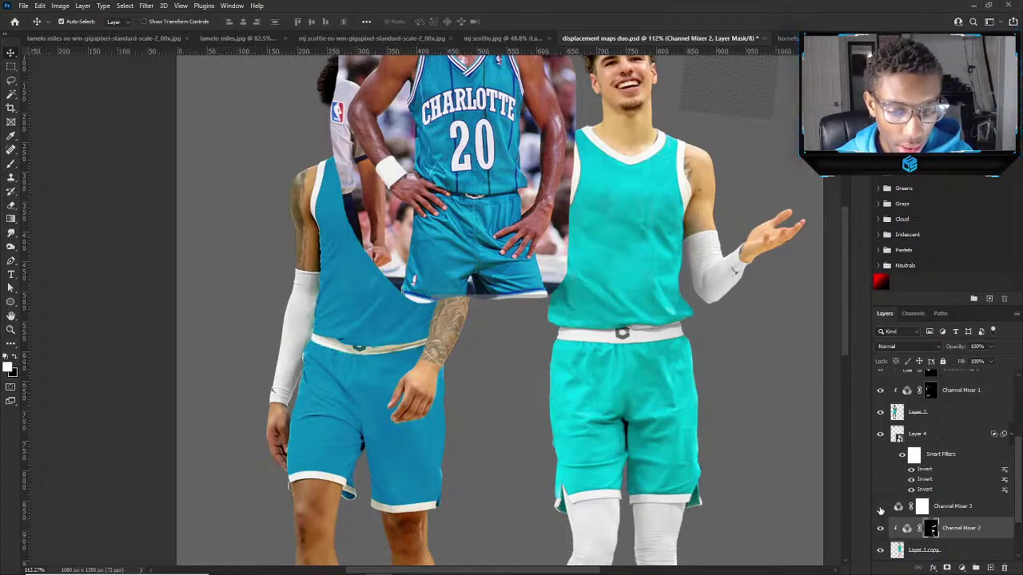
{"action": "left_click_drag", "start_coordinate": [991, 549], "coordinate": [975, 534]}
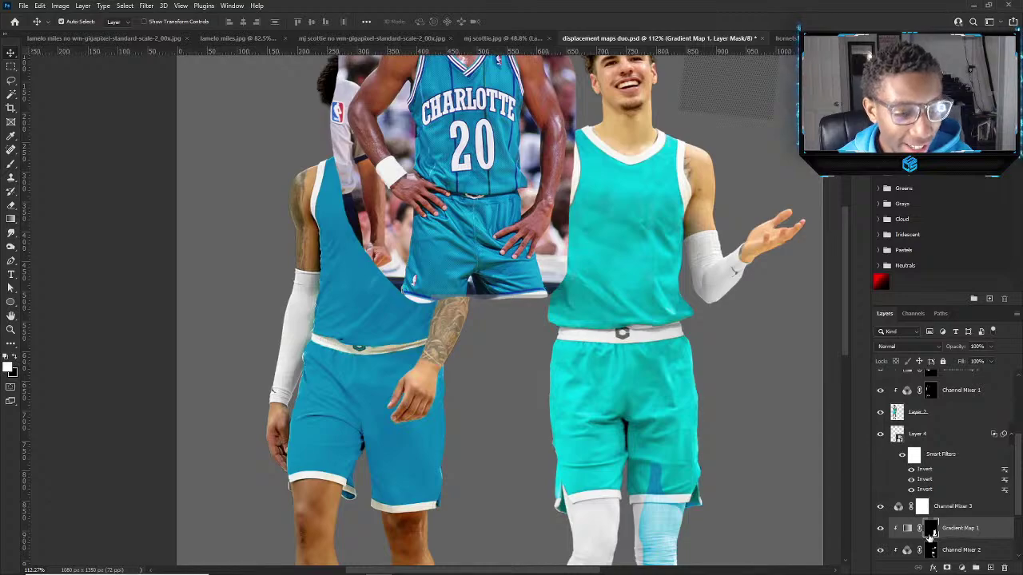
Delete the copied gradient map's layer mask and give the adjustment a new mask inverted to black.
{"action": "right_click", "coordinate": [928, 536]}
{"action": "left_click", "coordinate": [924, 456]}
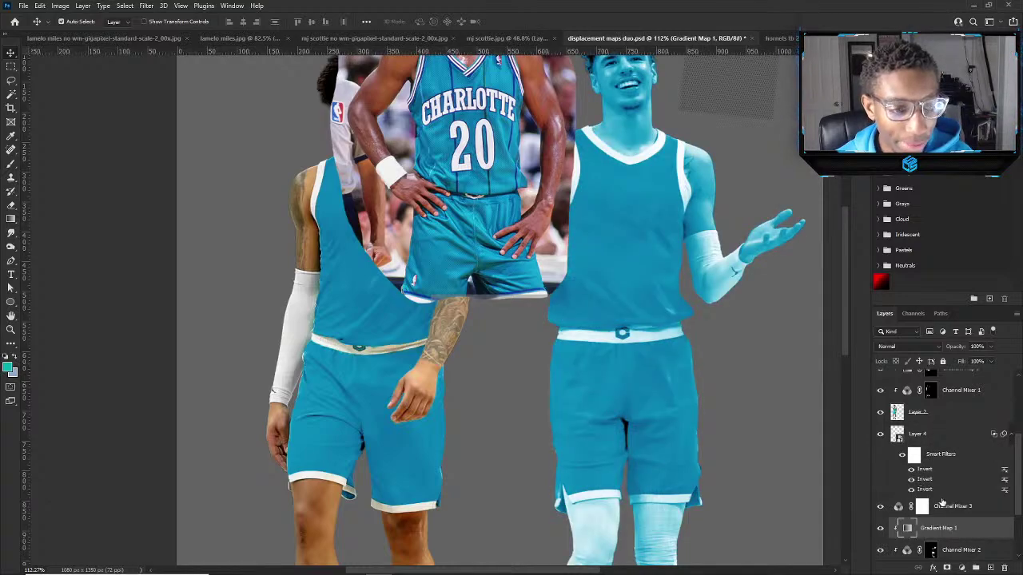
{"action": "left_click", "coordinate": [946, 566]}
{"action": "key", "text": "ctrl+i"}
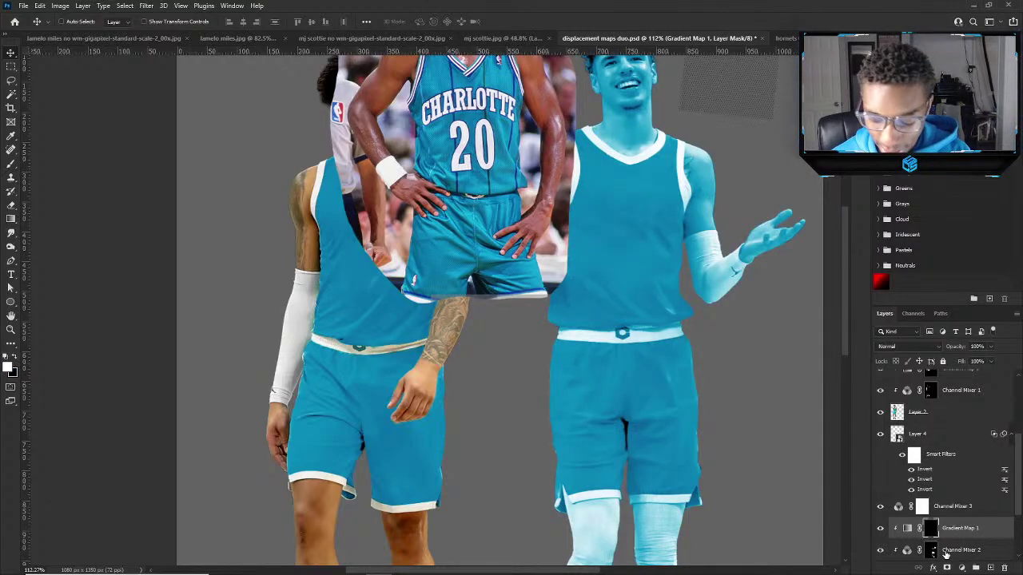
Brush white on the new gradient map's mask over the middle and lower part of the right player's jersey.
{"action": "key", "text": "b"}
{"action": "scroll", "coordinate": [660, 305], "scroll_direction": "up", "scroll_amount": 3}
{"action": "mouse_move", "coordinate": [612, 247]}
{"action": "left_mouse_down"}
{"action": "mouse_move", "coordinate": [580, 279]}
{"action": "mouse_move", "coordinate": [553, 208]}
{"action": "mouse_move", "coordinate": [587, 204]}
{"action": "mouse_move", "coordinate": [599, 289]}
{"action": "mouse_move", "coordinate": [609, 230]}
{"action": "mouse_move", "coordinate": [608, 275]}
{"action": "mouse_move", "coordinate": [619, 234]}
{"action": "mouse_move", "coordinate": [571, 297]}
{"action": "mouse_move", "coordinate": [567, 336]}
{"action": "mouse_move", "coordinate": [577, 334]}
{"action": "mouse_move", "coordinate": [565, 334]}
{"action": "mouse_move", "coordinate": [629, 329]}
{"action": "mouse_move", "coordinate": [527, 331]}
{"action": "mouse_move", "coordinate": [539, 326]}
{"action": "mouse_move", "coordinate": [520, 339]}
{"action": "mouse_move", "coordinate": [589, 336]}
{"action": "mouse_move", "coordinate": [595, 316]}
{"action": "mouse_move", "coordinate": [568, 290]}
{"action": "mouse_move", "coordinate": [585, 228]}
{"action": "mouse_move", "coordinate": [619, 300]}
{"action": "left_mouse_up"}
{"action": "scroll", "coordinate": [593, 231], "scroll_direction": "down", "scroll_amount": 2}
{"action": "scroll", "coordinate": [595, 241], "scroll_direction": "up", "scroll_amount": 2}
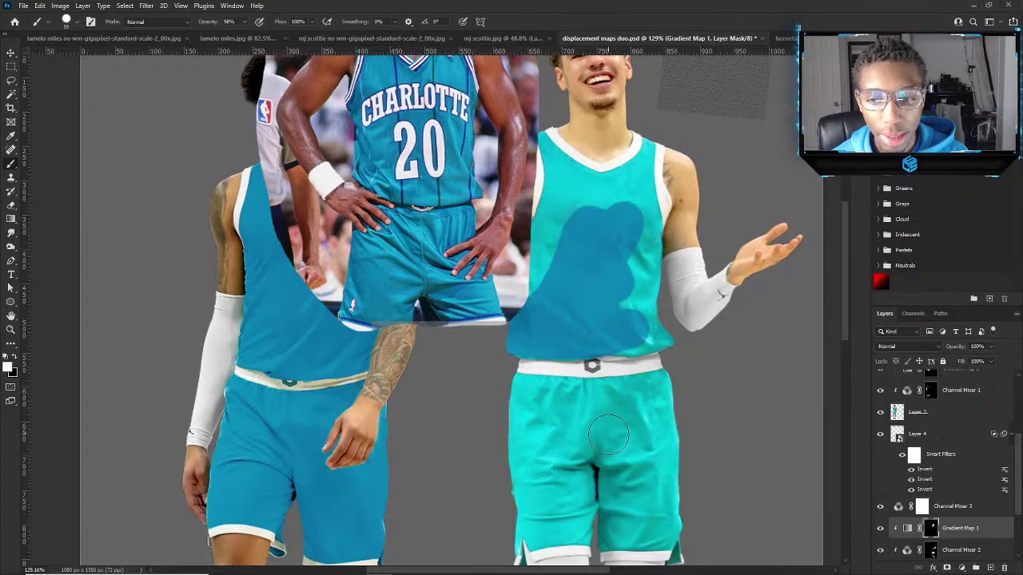
Brush white on the mask across the right player's shorts to reveal the blue gradient map there.
{"action": "mouse_move", "coordinate": [563, 423]}
{"action": "left_mouse_down"}
{"action": "mouse_move", "coordinate": [615, 444]}
{"action": "mouse_move", "coordinate": [539, 440]}
{"action": "mouse_move", "coordinate": [642, 429]}
{"action": "mouse_move", "coordinate": [526, 435]}
{"action": "mouse_move", "coordinate": [509, 415]}
{"action": "mouse_move", "coordinate": [674, 410]}
{"action": "mouse_move", "coordinate": [502, 406]}
{"action": "mouse_move", "coordinate": [513, 396]}
{"action": "mouse_move", "coordinate": [561, 401]}
{"action": "mouse_move", "coordinate": [531, 395]}
{"action": "mouse_move", "coordinate": [663, 405]}
{"action": "mouse_move", "coordinate": [582, 404]}
{"action": "mouse_move", "coordinate": [658, 401]}
{"action": "mouse_move", "coordinate": [665, 430]}
{"action": "mouse_move", "coordinate": [629, 442]}
{"action": "mouse_move", "coordinate": [610, 397]}
{"action": "mouse_move", "coordinate": [680, 404]}
{"action": "mouse_move", "coordinate": [577, 446]}
{"action": "mouse_move", "coordinate": [566, 433]}
{"action": "mouse_move", "coordinate": [510, 431]}
{"action": "mouse_move", "coordinate": [557, 447]}
{"action": "mouse_move", "coordinate": [571, 473]}
{"action": "mouse_move", "coordinate": [526, 463]}
{"action": "mouse_move", "coordinate": [516, 448]}
{"action": "mouse_move", "coordinate": [648, 464]}
{"action": "mouse_move", "coordinate": [611, 480]}
{"action": "mouse_move", "coordinate": [656, 449]}
{"action": "left_mouse_up"}
{"action": "scroll", "coordinate": [655, 399], "scroll_direction": "down", "scroll_amount": 2}
{"action": "mouse_move", "coordinate": [556, 363]}
{"action": "left_mouse_down"}
{"action": "mouse_move", "coordinate": [633, 365]}
{"action": "mouse_move", "coordinate": [664, 354]}
{"action": "mouse_move", "coordinate": [614, 376]}
{"action": "left_mouse_up"}
{"action": "scroll", "coordinate": [614, 375], "scroll_direction": "down", "scroll_amount": 5}
Extend the white mask painting over the right player's jersey across the chest, shoulder strap, armhole side and hem.
{"action": "scroll", "coordinate": [520, 285], "scroll_direction": "up", "scroll_amount": 8}
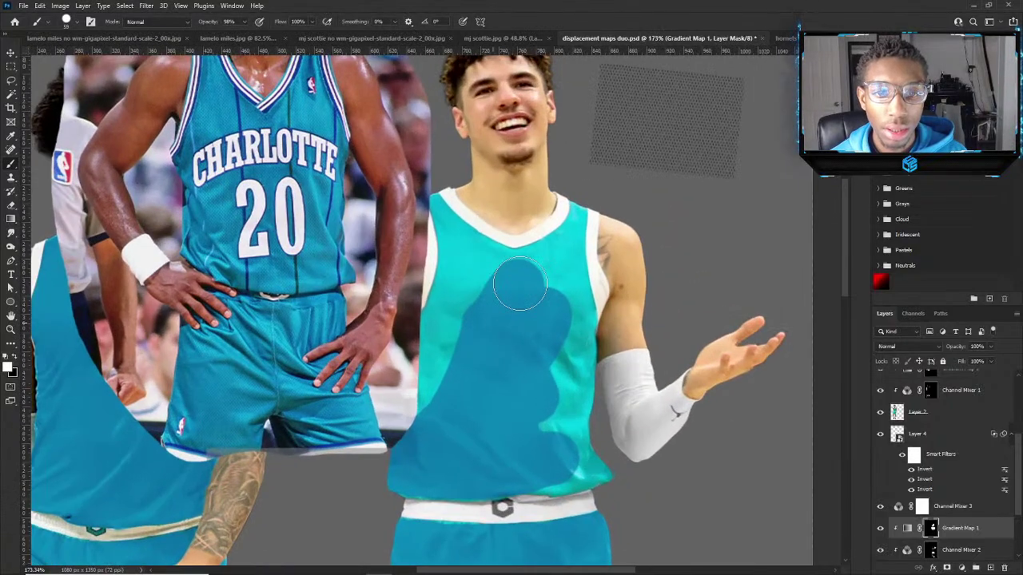
{"action": "mouse_move", "coordinate": [520, 286]}
{"action": "left_mouse_down"}
{"action": "mouse_move", "coordinate": [541, 273]}
{"action": "mouse_move", "coordinate": [528, 278]}
{"action": "mouse_move", "coordinate": [559, 280]}
{"action": "mouse_move", "coordinate": [536, 318]}
{"action": "mouse_move", "coordinate": [556, 327]}
{"action": "mouse_move", "coordinate": [558, 426]}
{"action": "mouse_move", "coordinate": [533, 438]}
{"action": "mouse_move", "coordinate": [581, 470]}
{"action": "mouse_move", "coordinate": [557, 464]}
{"action": "mouse_move", "coordinate": [600, 474]}
{"action": "mouse_move", "coordinate": [555, 380]}
{"action": "mouse_move", "coordinate": [555, 372]}
{"action": "mouse_move", "coordinate": [558, 395]}
{"action": "mouse_move", "coordinate": [583, 366]}
{"action": "mouse_move", "coordinate": [570, 380]}
{"action": "mouse_move", "coordinate": [573, 368]}
{"action": "mouse_move", "coordinate": [573, 412]}
{"action": "mouse_move", "coordinate": [588, 355]}
{"action": "mouse_move", "coordinate": [584, 399]}
{"action": "mouse_move", "coordinate": [553, 260]}
{"action": "mouse_move", "coordinate": [575, 216]}
{"action": "mouse_move", "coordinate": [576, 250]}
{"action": "mouse_move", "coordinate": [581, 216]}
{"action": "mouse_move", "coordinate": [564, 264]}
{"action": "left_mouse_up"}
{"action": "scroll", "coordinate": [558, 395], "scroll_direction": "up", "scroll_amount": 1}
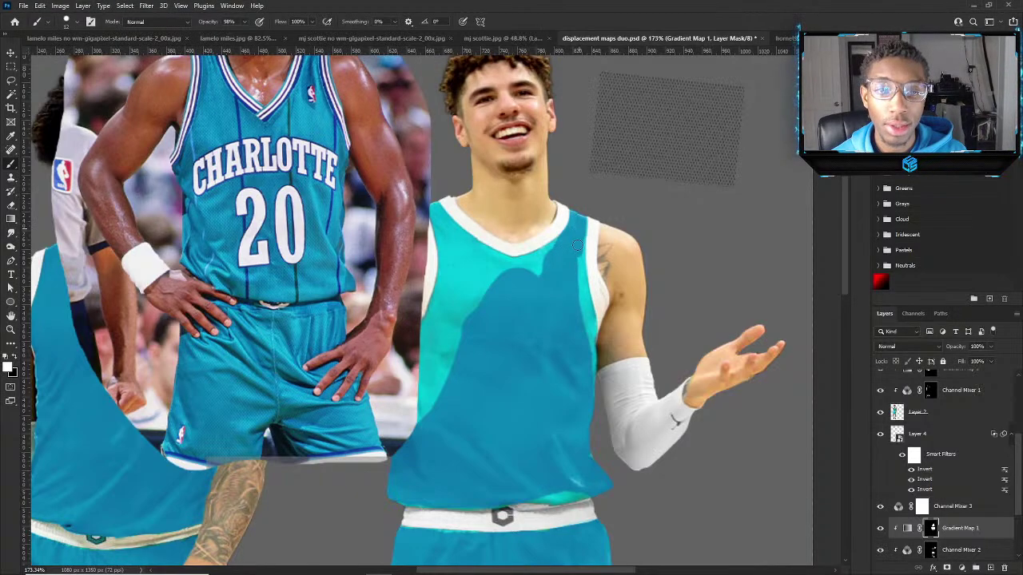
{"action": "left_click_drag", "start_coordinate": [580, 243], "coordinate": [590, 376]}
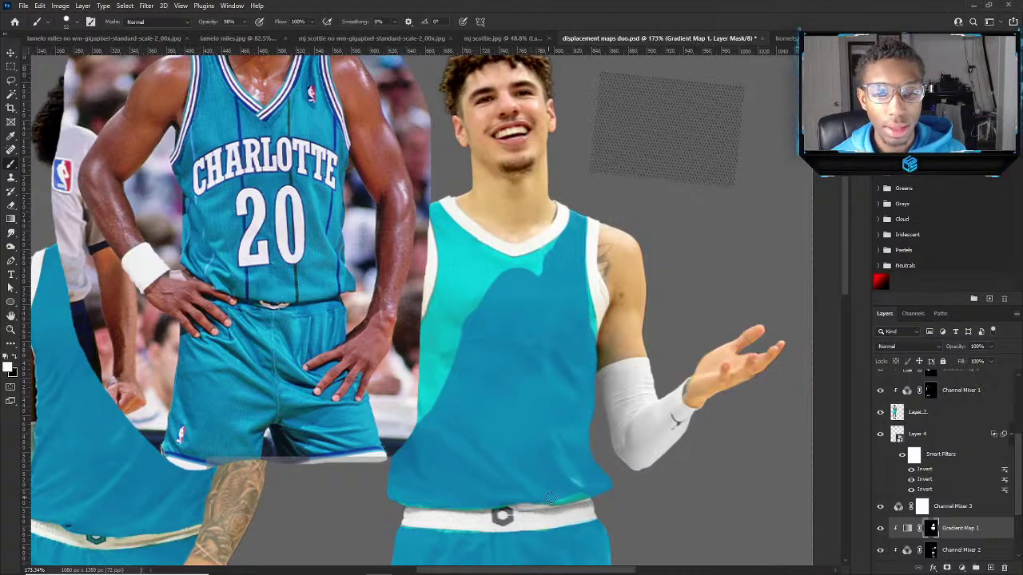
{"action": "mouse_move", "coordinate": [465, 407]}
{"action": "left_mouse_down"}
{"action": "mouse_move", "coordinate": [455, 322]}
{"action": "mouse_move", "coordinate": [472, 306]}
{"action": "mouse_move", "coordinate": [466, 279]}
{"action": "mouse_move", "coordinate": [458, 369]}
{"action": "mouse_move", "coordinate": [466, 276]}
{"action": "mouse_move", "coordinate": [503, 296]}
{"action": "mouse_move", "coordinate": [466, 254]}
{"action": "mouse_move", "coordinate": [511, 279]}
{"action": "mouse_move", "coordinate": [479, 269]}
{"action": "mouse_move", "coordinate": [539, 266]}
{"action": "left_mouse_up"}
{"action": "key", "text": "ctrl+z"}
{"action": "key", "text": "bracketright"}
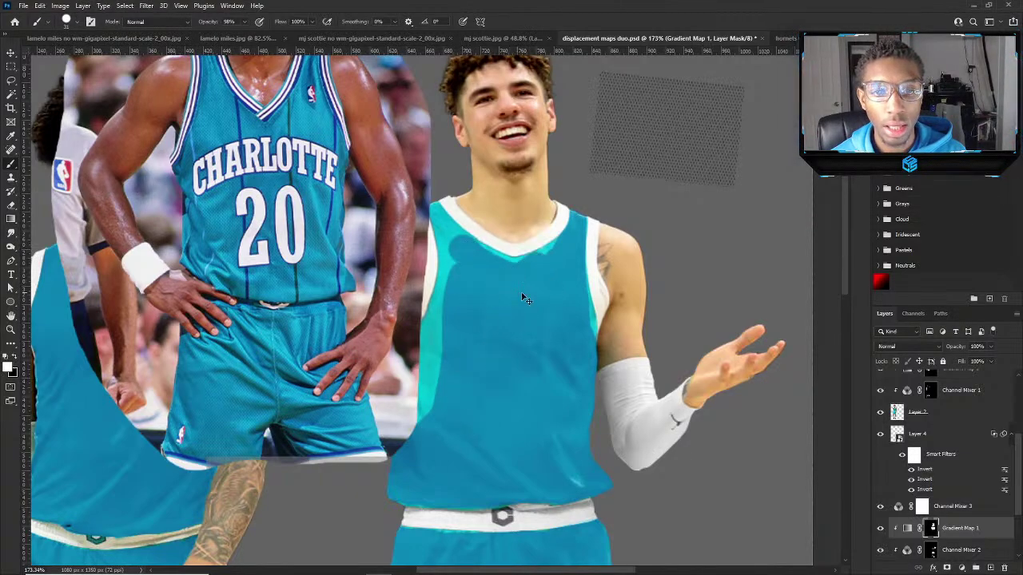
Paint white on the gradient map's mask along the edge of the right player's V-neck collar.
{"action": "scroll", "coordinate": [521, 297], "scroll_direction": "up", "scroll_amount": 1}
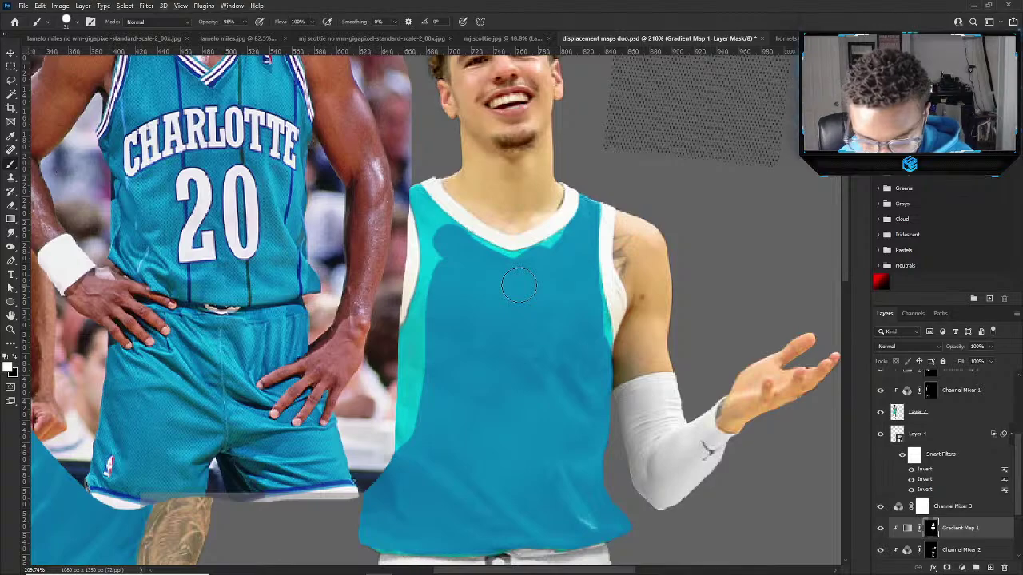
{"action": "scroll", "coordinate": [519, 286], "scroll_direction": "up", "scroll_amount": 1}
{"action": "scroll", "coordinate": [497, 278], "scroll_direction": "up", "scroll_amount": 1}
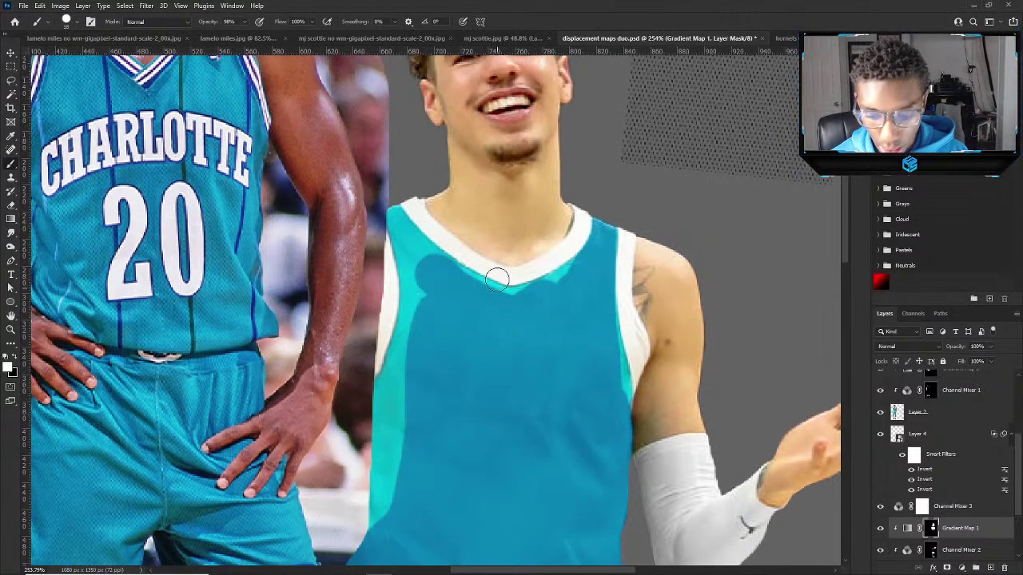
{"action": "scroll", "coordinate": [496, 278], "scroll_direction": "up", "scroll_amount": 1}
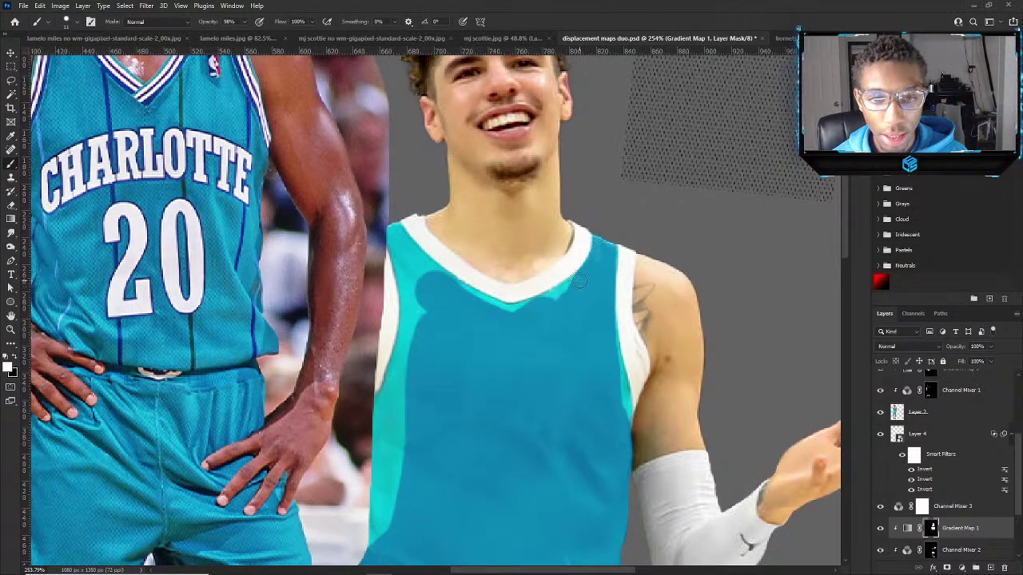
{"action": "mouse_move", "coordinate": [579, 281]}
{"action": "left_mouse_down"}
{"action": "mouse_move", "coordinate": [495, 318]}
{"action": "mouse_move", "coordinate": [510, 317]}
{"action": "mouse_move", "coordinate": [437, 281]}
{"action": "mouse_move", "coordinate": [418, 267]}
{"action": "mouse_move", "coordinate": [448, 286]}
{"action": "mouse_move", "coordinate": [407, 252]}
{"action": "left_mouse_up"}
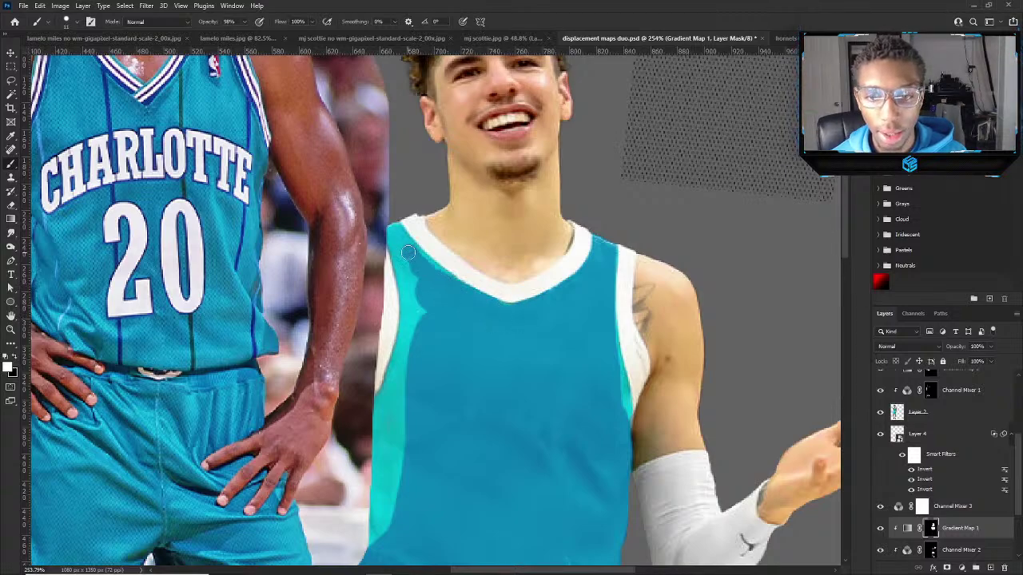
{"action": "scroll", "coordinate": [424, 268], "scroll_direction": "down", "scroll_amount": 1}
{"action": "left_click_drag", "start_coordinate": [445, 289], "coordinate": [506, 310]}
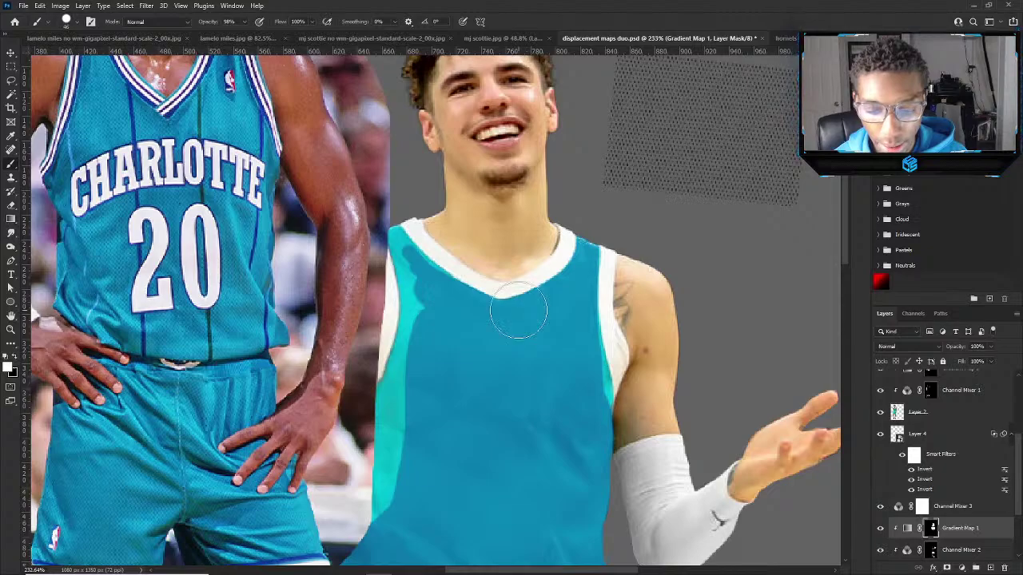
Brush white on the mask down the left side of the right player's jersey and along its right armhole edge.
{"action": "scroll", "coordinate": [519, 313], "scroll_direction": "down", "scroll_amount": 2}
{"action": "left_click_drag", "start_coordinate": [420, 320], "coordinate": [397, 429]}
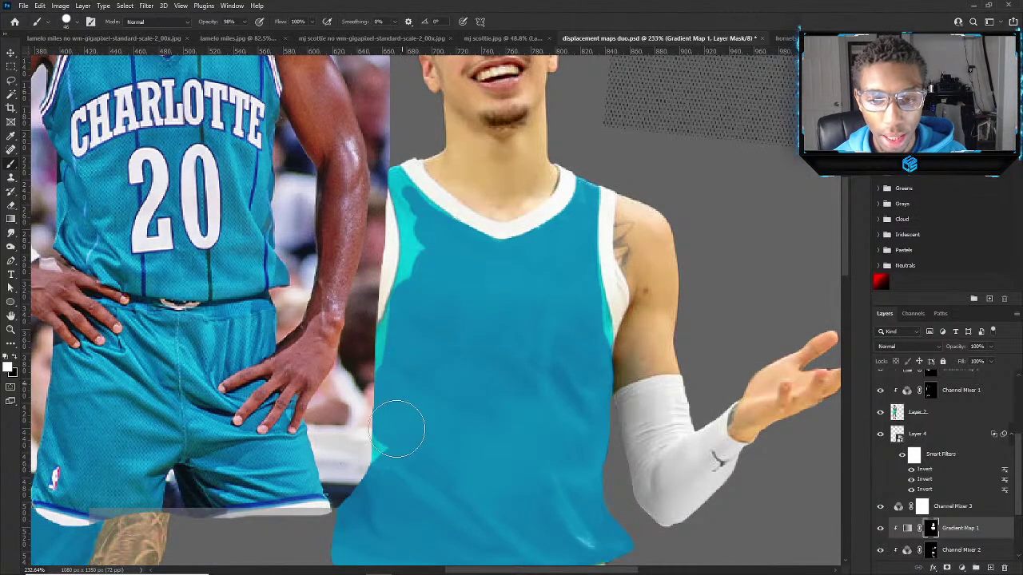
{"action": "scroll", "coordinate": [376, 514], "scroll_direction": "down", "scroll_amount": 5}
{"action": "scroll", "coordinate": [535, 447], "scroll_direction": "up", "scroll_amount": 4}
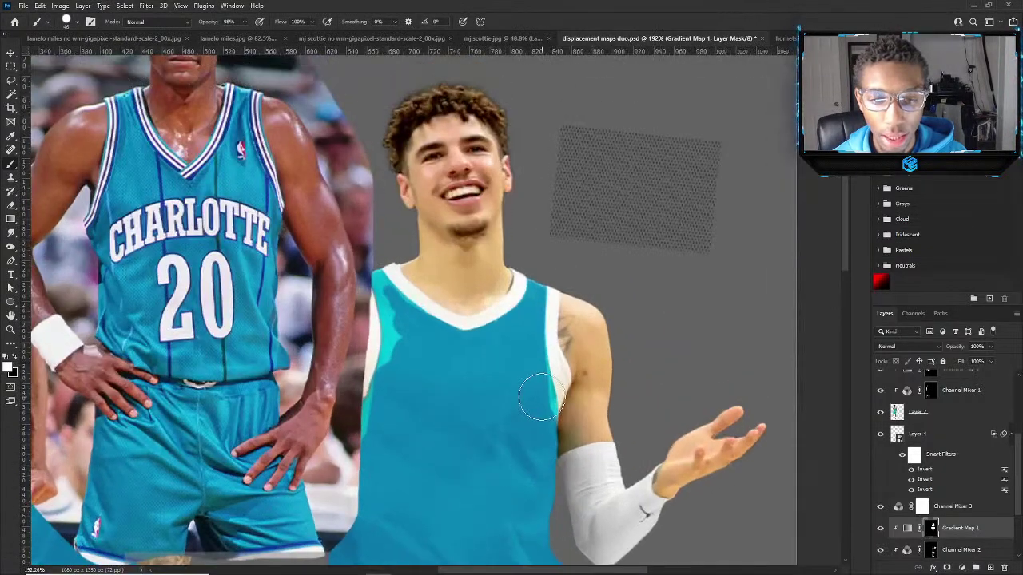
{"action": "scroll", "coordinate": [542, 397], "scroll_direction": "up", "scroll_amount": 3}
{"action": "mouse_move", "coordinate": [525, 400]}
{"action": "left_mouse_down"}
{"action": "mouse_move", "coordinate": [541, 411]}
{"action": "mouse_move", "coordinate": [537, 399]}
{"action": "left_mouse_up"}
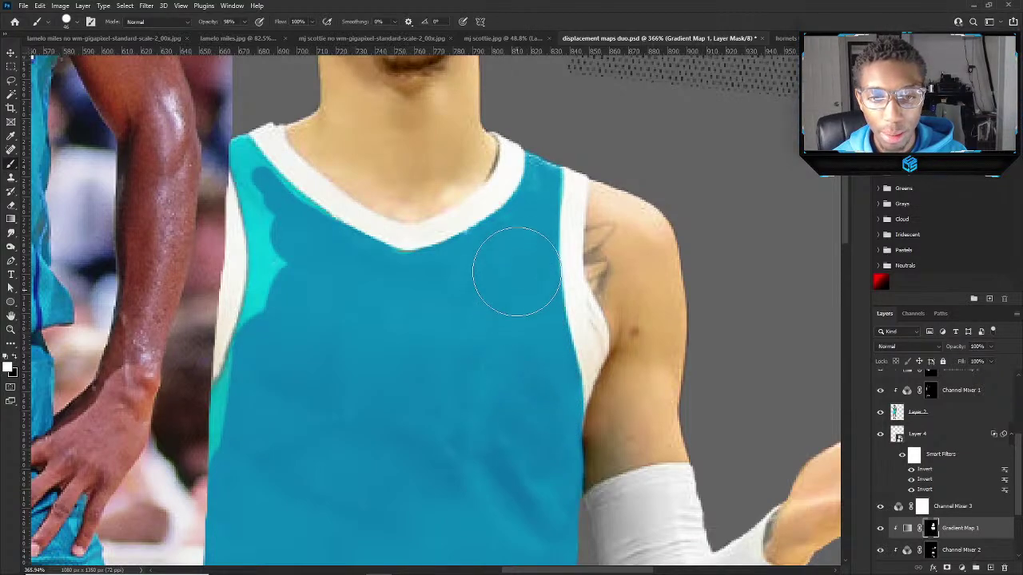
{"action": "mouse_move", "coordinate": [260, 304]}
{"action": "left_mouse_down"}
{"action": "mouse_move", "coordinate": [260, 256]}
{"action": "mouse_move", "coordinate": [275, 216]}
{"action": "mouse_move", "coordinate": [302, 308]}
{"action": "left_mouse_up"}
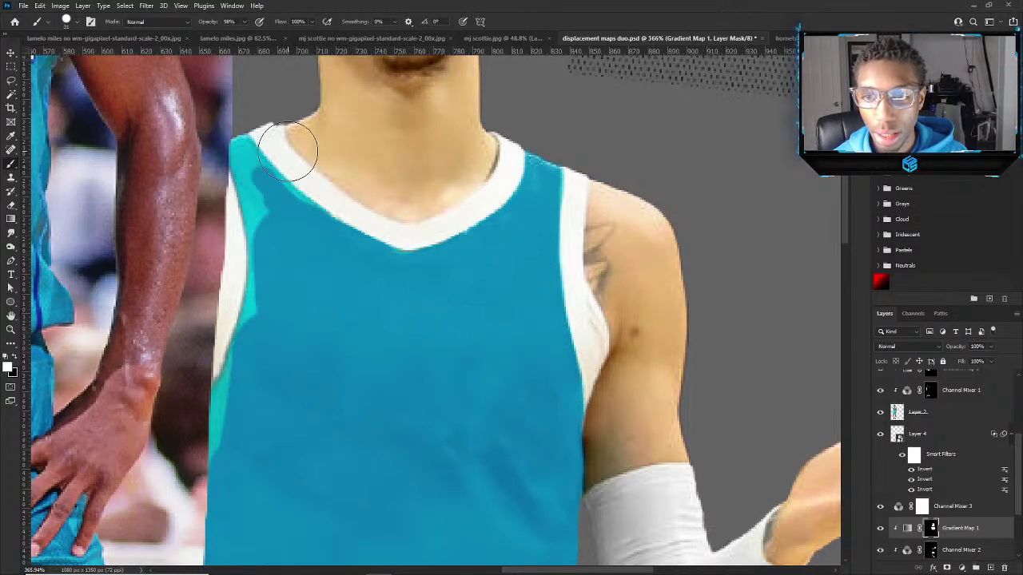
Refine the mask with a smaller white brush along the left edge of the jersey's V-neck trim.
{"action": "key", "text": "bracketleft"}
{"action": "key", "text": "bracketleft"}
{"action": "key", "text": "bracketleft"}
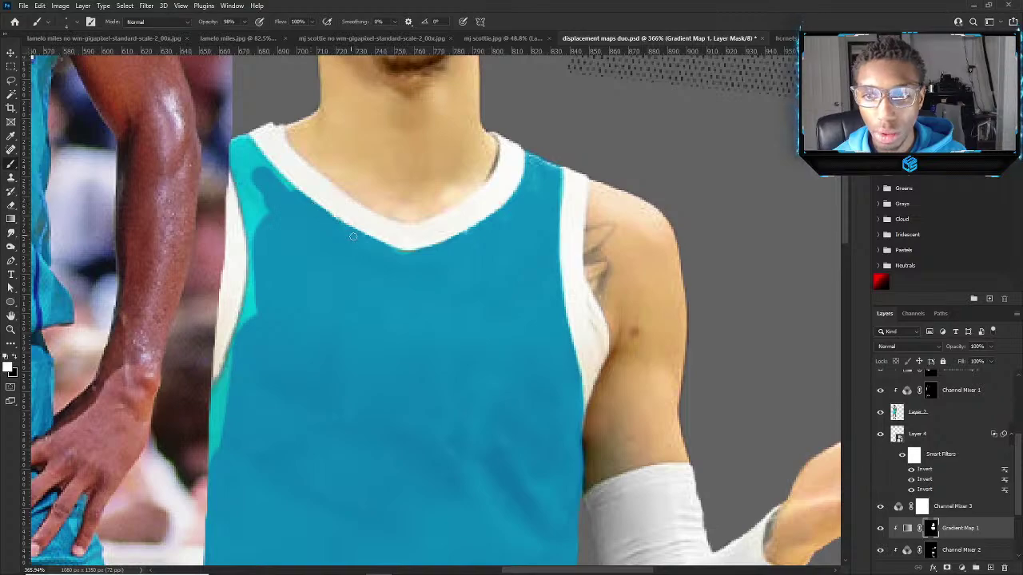
{"action": "scroll", "coordinate": [365, 250], "scroll_direction": "down", "scroll_amount": 3}
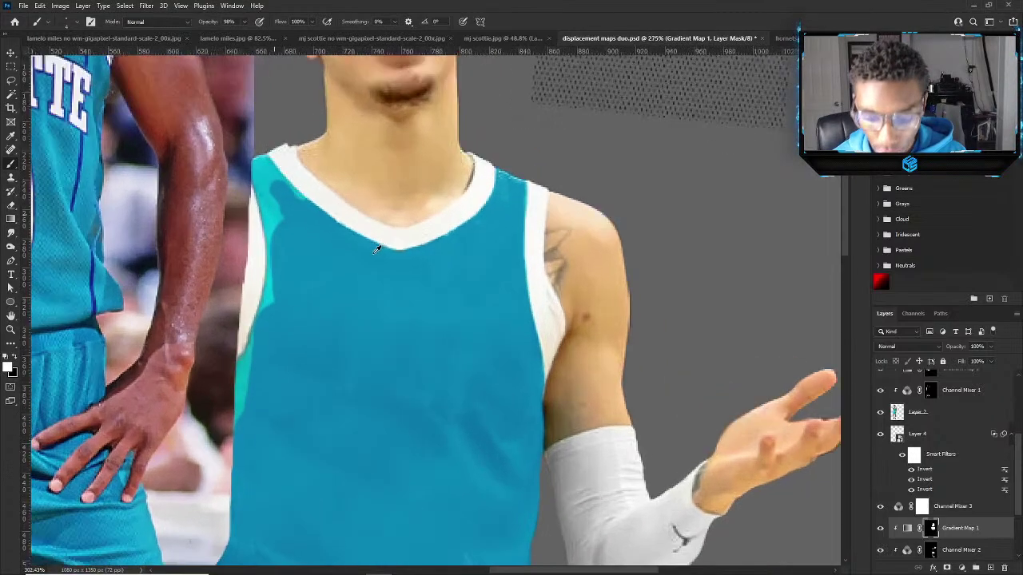
Paint white on the mask over the jersey's left shoulder strap and along the left armhole trim.
{"action": "scroll", "coordinate": [364, 249], "scroll_direction": "up", "scroll_amount": 4}
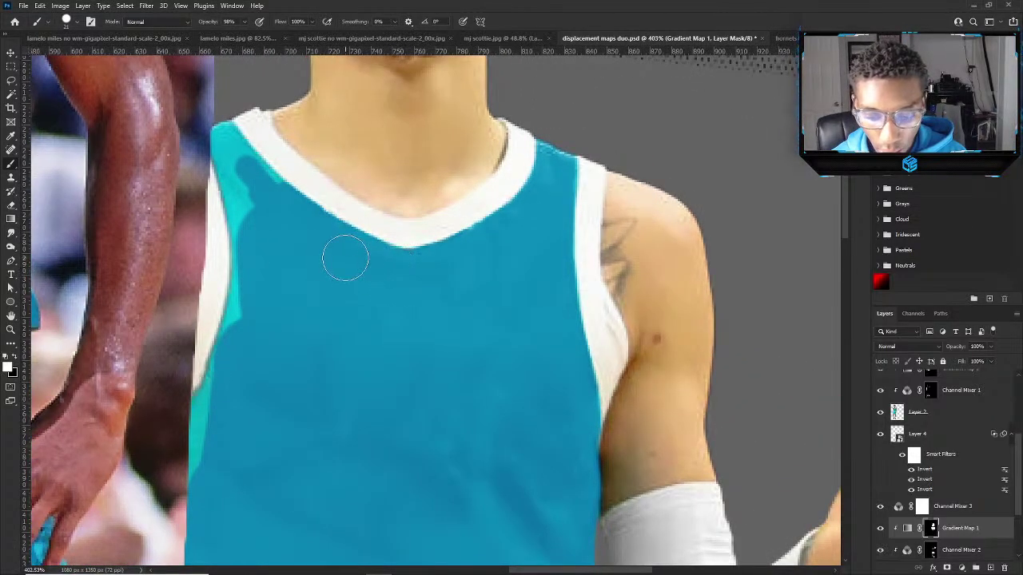
{"action": "scroll", "coordinate": [371, 233], "scroll_direction": "down", "scroll_amount": 2}
{"action": "scroll", "coordinate": [371, 237], "scroll_direction": "up", "scroll_amount": 3}
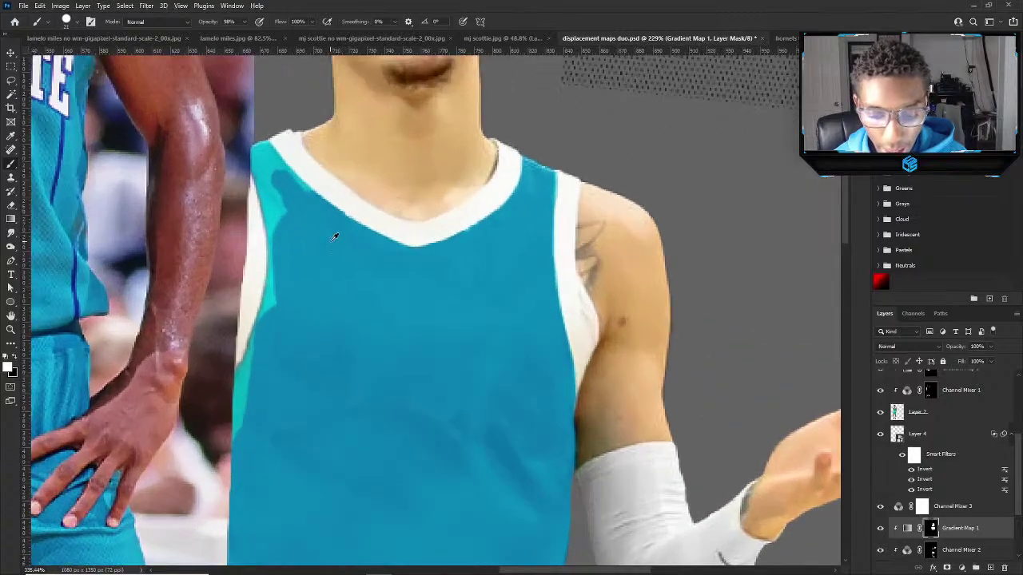
{"action": "mouse_move", "coordinate": [250, 192]}
{"action": "left_mouse_down"}
{"action": "mouse_move", "coordinate": [276, 244]}
{"action": "mouse_move", "coordinate": [260, 200]}
{"action": "left_mouse_up"}
{"action": "mouse_move", "coordinate": [315, 243]}
{"action": "left_mouse_down"}
{"action": "mouse_move", "coordinate": [248, 171]}
{"action": "mouse_move", "coordinate": [280, 217]}
{"action": "mouse_move", "coordinate": [251, 176]}
{"action": "mouse_move", "coordinate": [274, 243]}
{"action": "mouse_move", "coordinate": [243, 188]}
{"action": "mouse_move", "coordinate": [278, 286]}
{"action": "mouse_move", "coordinate": [262, 239]}
{"action": "left_mouse_up"}
{"action": "mouse_move", "coordinate": [276, 292]}
{"action": "left_mouse_down"}
{"action": "mouse_move", "coordinate": [262, 217]}
{"action": "mouse_move", "coordinate": [271, 351]}
{"action": "mouse_move", "coordinate": [272, 282]}
{"action": "left_mouse_up"}
{"action": "left_click_drag", "start_coordinate": [262, 382], "coordinate": [256, 371]}
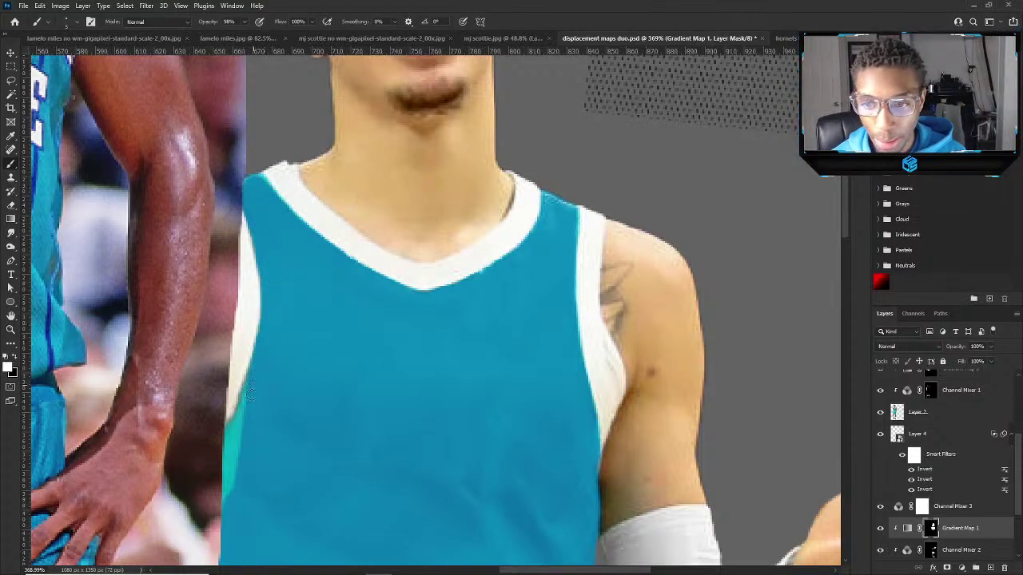
Move the vintage reference photo left to uncover the right player's arm and jersey side, and return to the Brush tool.
{"action": "scroll", "coordinate": [260, 392], "scroll_direction": "down", "scroll_amount": 8}
{"action": "scroll", "coordinate": [453, 177], "scroll_direction": "up", "scroll_amount": 2}
{"action": "mouse_move", "coordinate": [188, 415]}
{"action": "left_mouse_down"}
{"action": "mouse_move", "coordinate": [453, 177]}
{"action": "mouse_move", "coordinate": [373, 209]}
{"action": "left_mouse_up"}
{"action": "key", "text": "v"}
{"action": "scroll", "coordinate": [523, 182], "scroll_direction": "up", "scroll_amount": 2}
{"action": "scroll", "coordinate": [560, 206], "scroll_direction": "up", "scroll_amount": 2}
{"action": "key", "text": "b"}
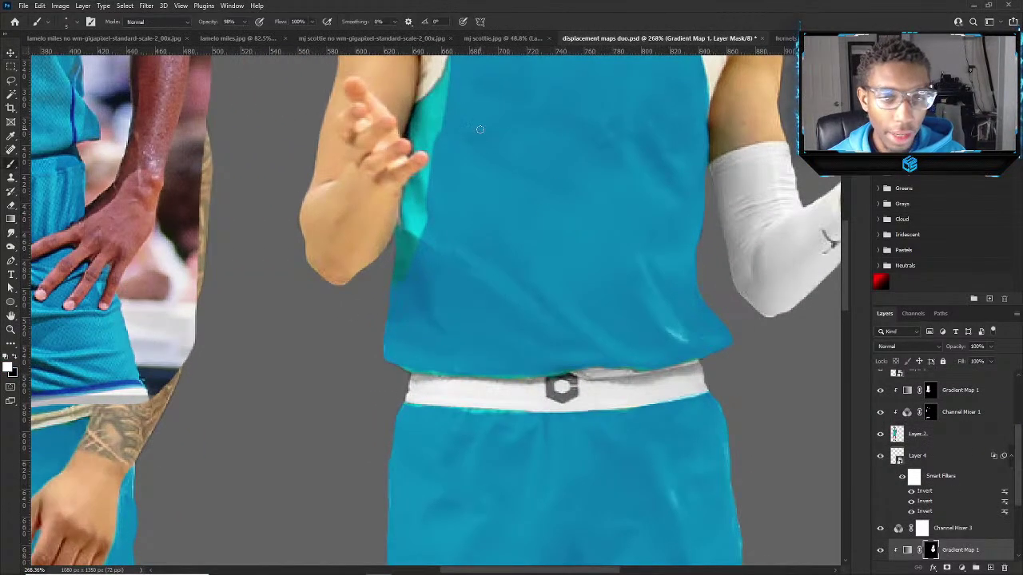
Brush white on the gradient map's mask over the jersey's left side, from below the armhole down around the fingers and elbow.
{"action": "scroll", "coordinate": [441, 183], "scroll_direction": "up", "scroll_amount": 2}
{"action": "scroll", "coordinate": [425, 201], "scroll_direction": "up", "scroll_amount": 3}
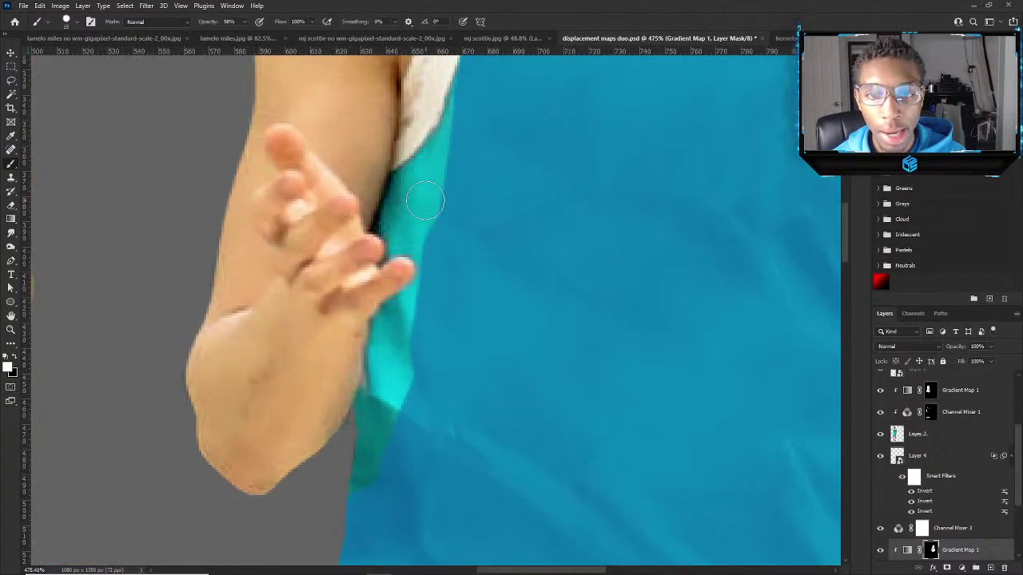
{"action": "mouse_move", "coordinate": [426, 201]}
{"action": "left_mouse_down"}
{"action": "mouse_move", "coordinate": [456, 140]}
{"action": "mouse_move", "coordinate": [441, 169]}
{"action": "mouse_move", "coordinate": [461, 107]}
{"action": "left_mouse_up"}
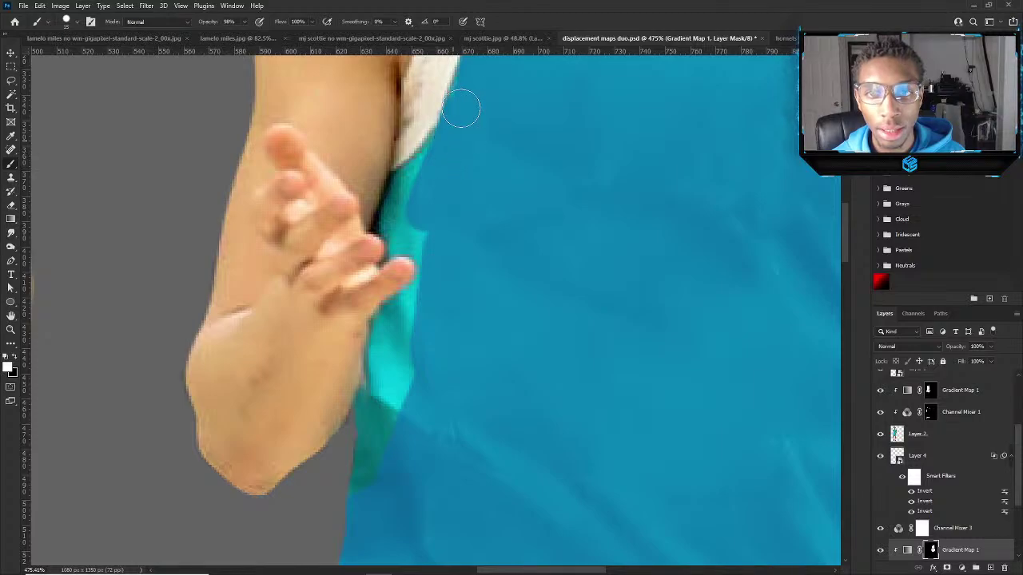
{"action": "mouse_move", "coordinate": [464, 144]}
{"action": "left_mouse_down"}
{"action": "mouse_move", "coordinate": [401, 213]}
{"action": "mouse_move", "coordinate": [440, 172]}
{"action": "mouse_move", "coordinate": [408, 188]}
{"action": "left_mouse_up"}
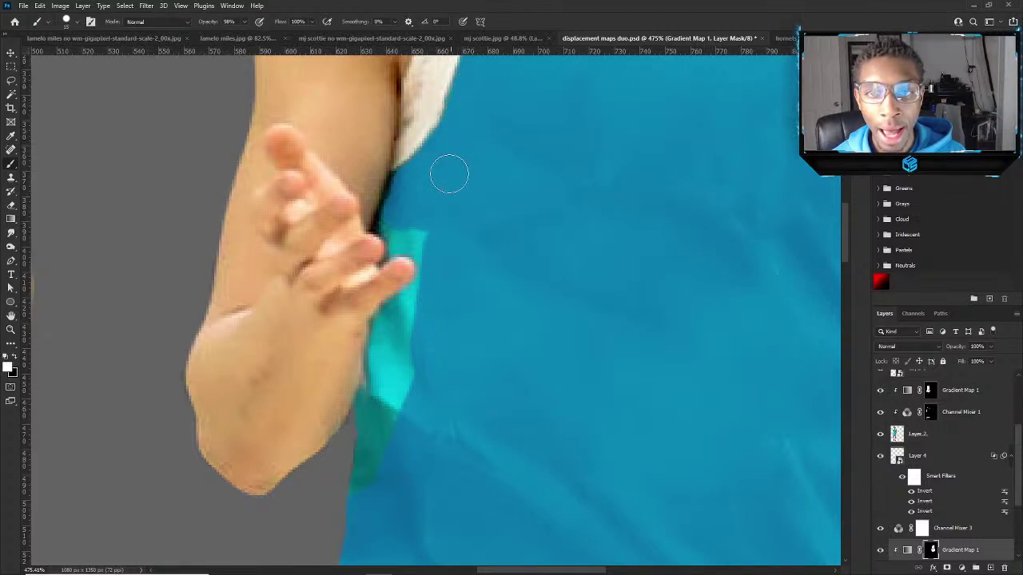
{"action": "right_click", "coordinate": [414, 216], "text": "alt"}
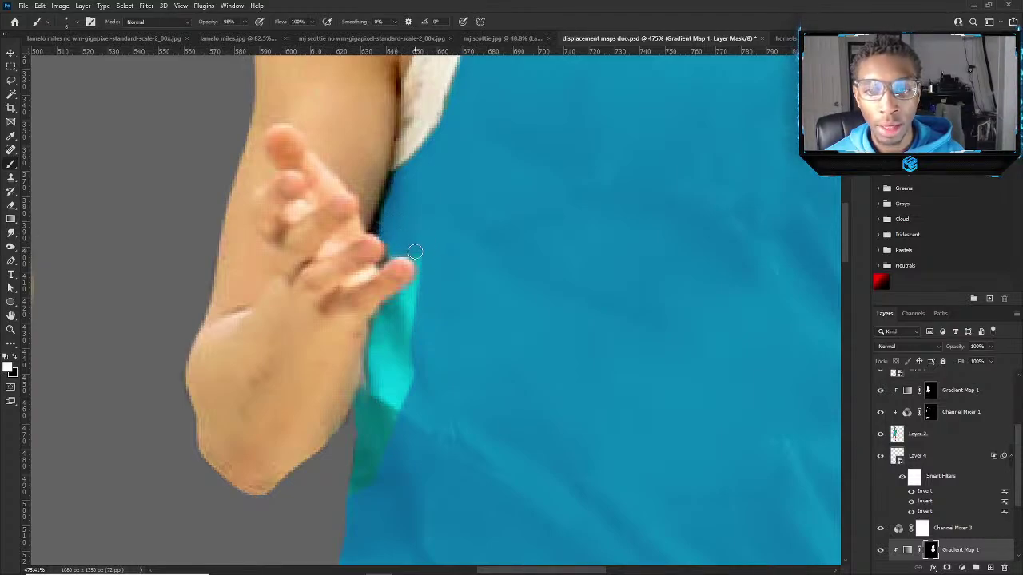
{"action": "mouse_move", "coordinate": [418, 280]}
{"action": "left_mouse_down"}
{"action": "mouse_move", "coordinate": [423, 317]}
{"action": "mouse_move", "coordinate": [416, 288]}
{"action": "mouse_move", "coordinate": [404, 370]}
{"action": "mouse_move", "coordinate": [413, 338]}
{"action": "mouse_move", "coordinate": [387, 424]}
{"action": "left_mouse_up"}
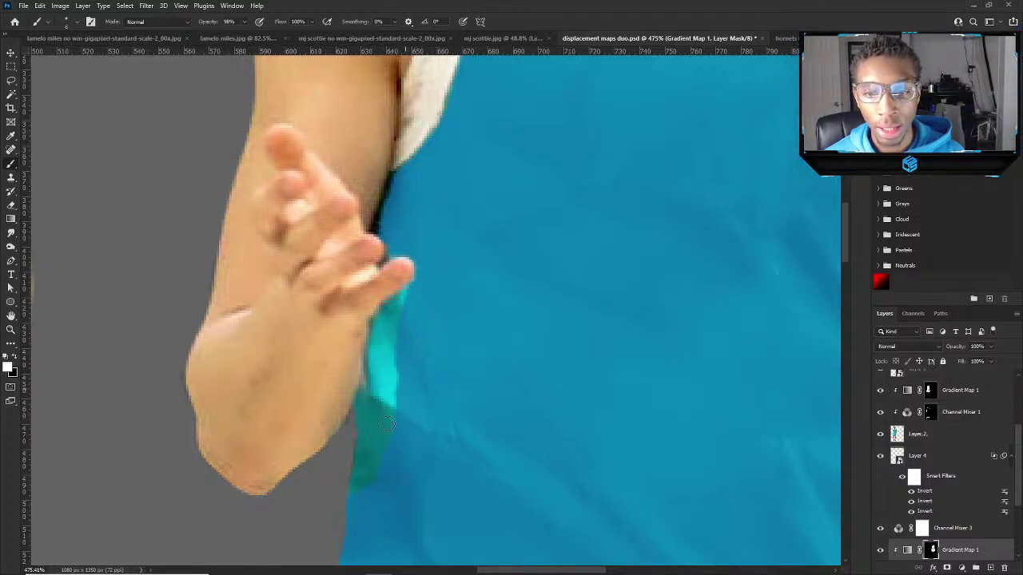
{"action": "mouse_move", "coordinate": [389, 374]}
{"action": "left_mouse_down"}
{"action": "mouse_move", "coordinate": [382, 423]}
{"action": "mouse_move", "coordinate": [404, 368]}
{"action": "mouse_move", "coordinate": [400, 431]}
{"action": "mouse_move", "coordinate": [367, 436]}
{"action": "mouse_move", "coordinate": [405, 310]}
{"action": "left_mouse_up"}
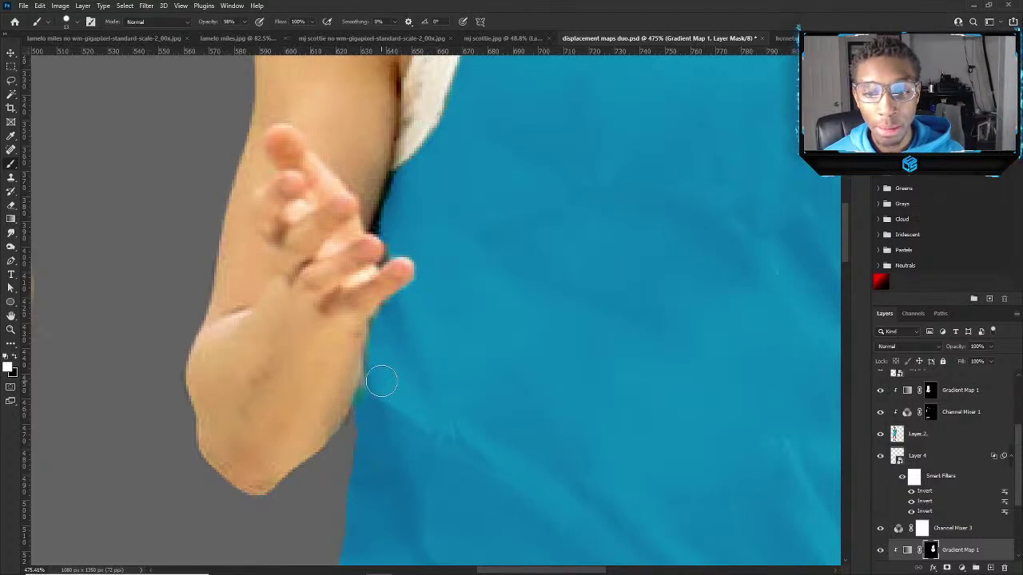
Paint white on the mask along the lower left leg of the right player's shorts, down to the white hem trim.
{"action": "scroll", "coordinate": [440, 369], "scroll_direction": "down", "scroll_amount": 1}
{"action": "scroll", "coordinate": [448, 336], "scroll_direction": "down", "scroll_amount": 1}
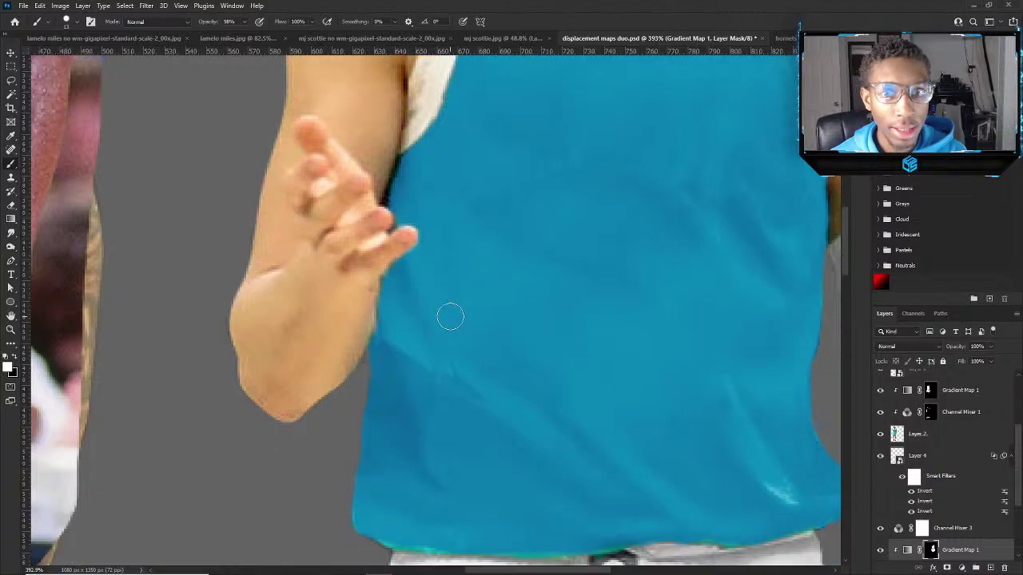
{"action": "scroll", "coordinate": [450, 316], "scroll_direction": "down", "scroll_amount": 2}
{"action": "scroll", "coordinate": [584, 254], "scroll_direction": "up", "scroll_amount": 1}
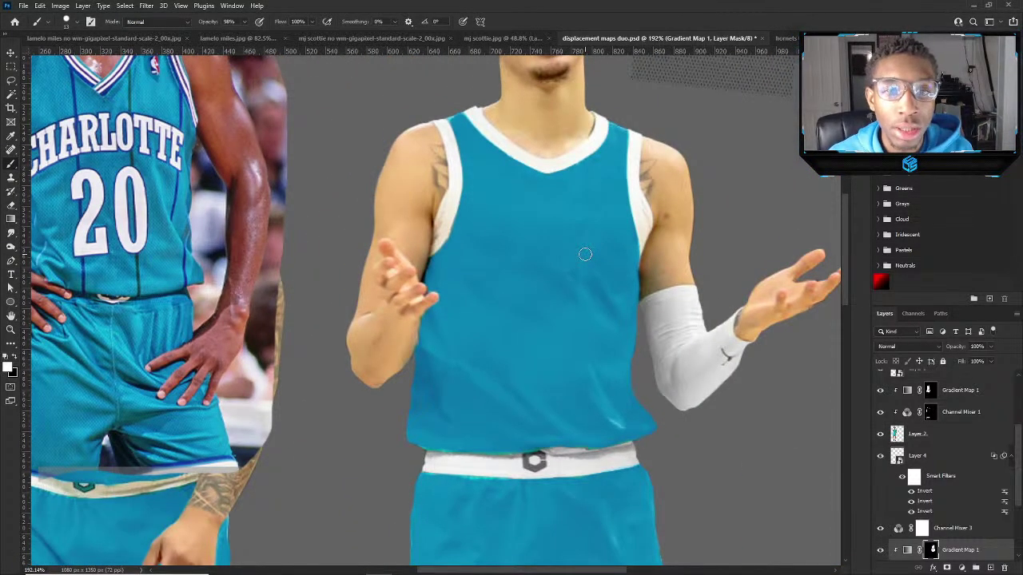
{"action": "scroll", "coordinate": [321, 274], "scroll_direction": "down", "scroll_amount": 5}
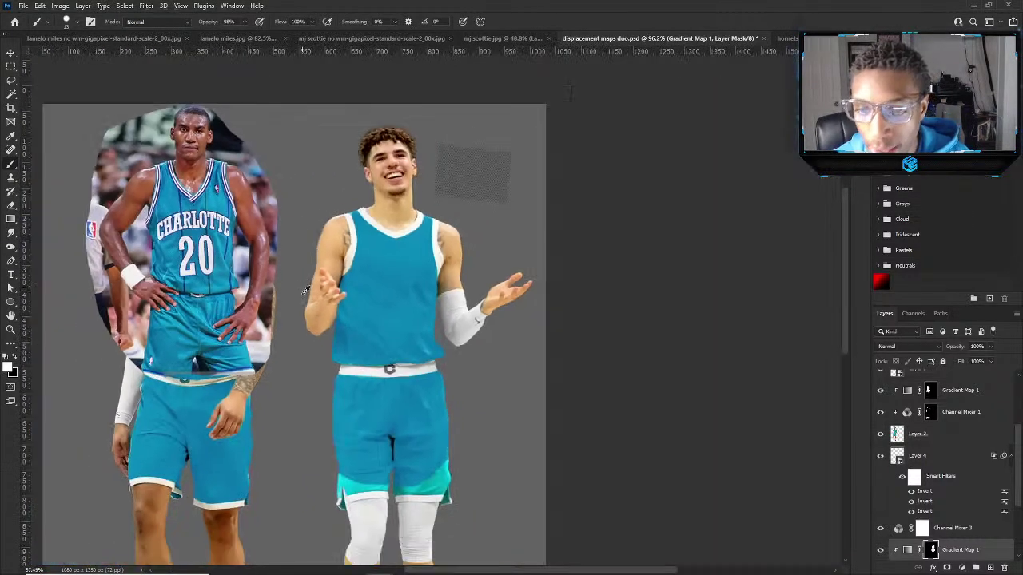
{"action": "scroll", "coordinate": [567, 367], "scroll_direction": "up", "scroll_amount": 4}
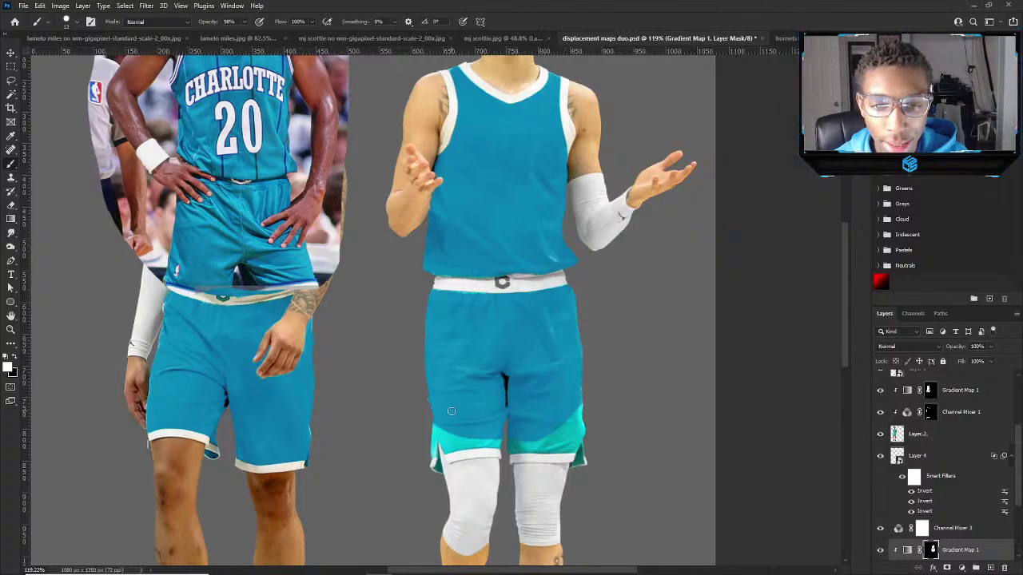
{"action": "scroll", "coordinate": [451, 410], "scroll_direction": "up", "scroll_amount": 2}
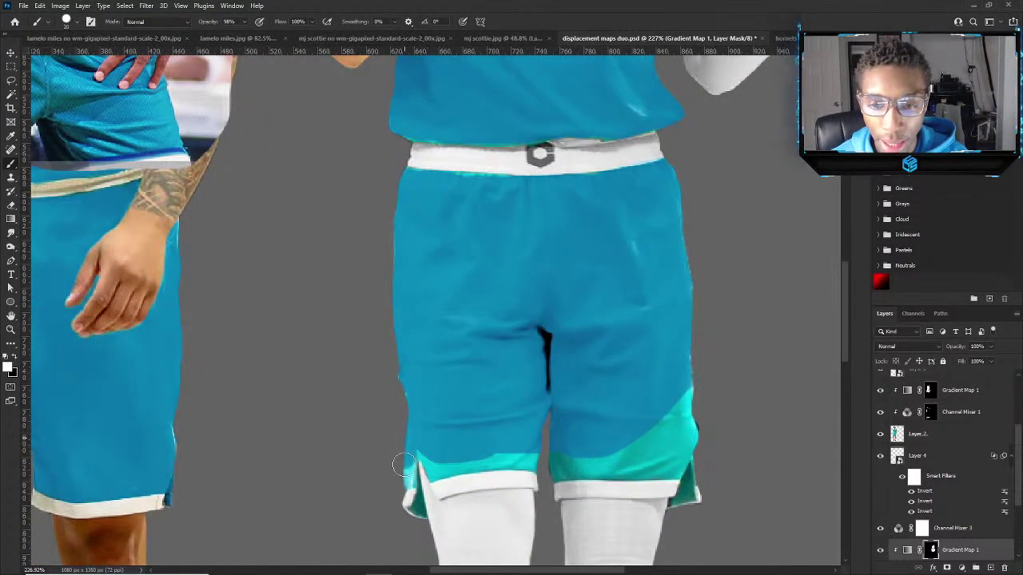
{"action": "mouse_move", "coordinate": [403, 477]}
{"action": "left_mouse_down"}
{"action": "mouse_move", "coordinate": [419, 444]}
{"action": "mouse_move", "coordinate": [436, 460]}
{"action": "mouse_move", "coordinate": [516, 443]}
{"action": "mouse_move", "coordinate": [503, 453]}
{"action": "mouse_move", "coordinate": [527, 455]}
{"action": "mouse_move", "coordinate": [444, 464]}
{"action": "left_mouse_up"}
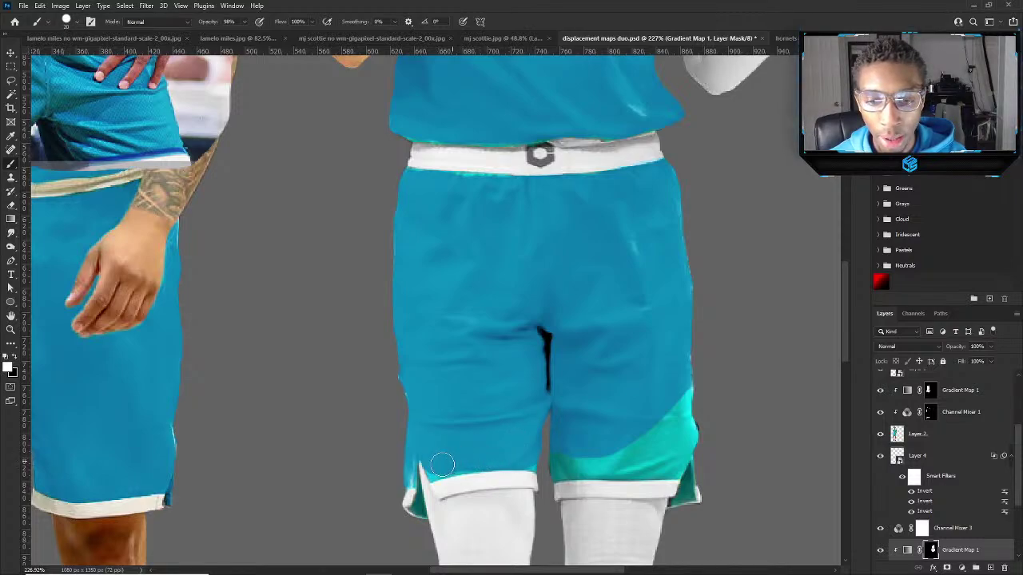
{"action": "right_click", "coordinate": [432, 465], "text": "alt"}
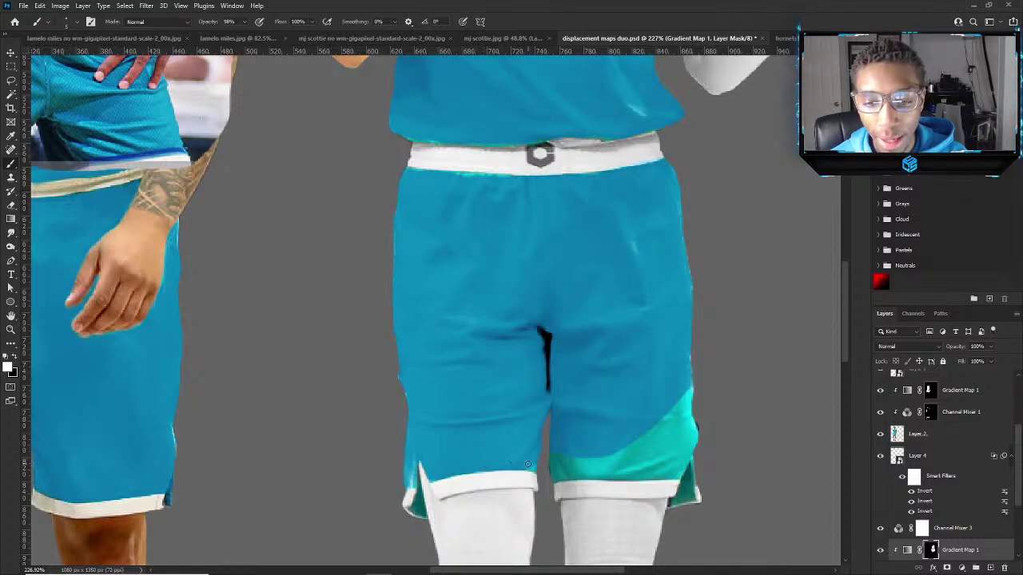
{"action": "right_click", "coordinate": [538, 470], "text": "alt"}
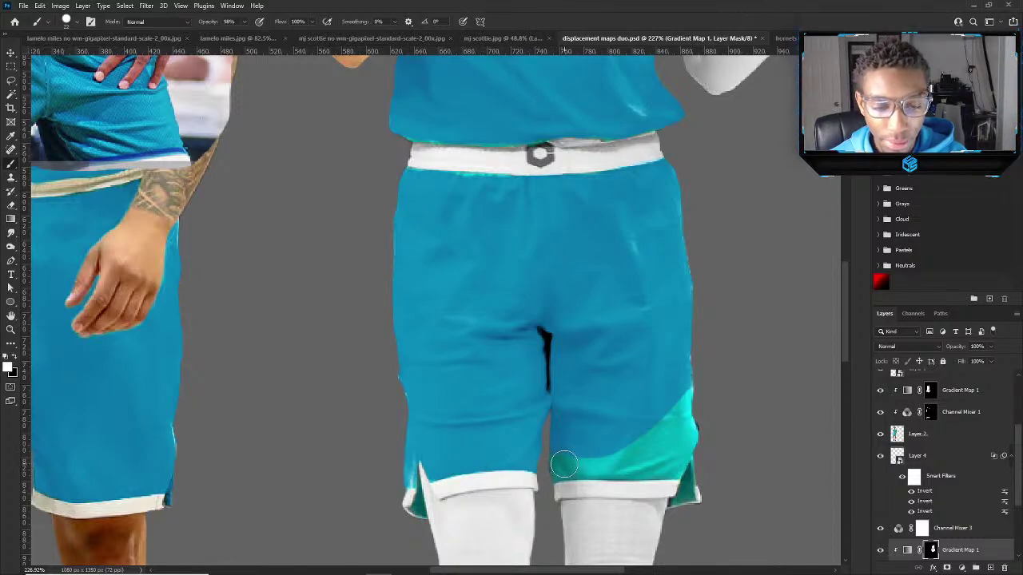
Paint white on the mask across the lower right leg of the shorts, including the side slit and the edge above the hem.
{"action": "mouse_move", "coordinate": [564, 466]}
{"action": "left_mouse_down"}
{"action": "mouse_move", "coordinate": [629, 453]}
{"action": "mouse_move", "coordinate": [722, 377]}
{"action": "mouse_move", "coordinate": [669, 433]}
{"action": "mouse_move", "coordinate": [707, 393]}
{"action": "mouse_move", "coordinate": [679, 455]}
{"action": "mouse_move", "coordinate": [627, 471]}
{"action": "mouse_move", "coordinate": [670, 462]}
{"action": "mouse_move", "coordinate": [558, 466]}
{"action": "left_mouse_up"}
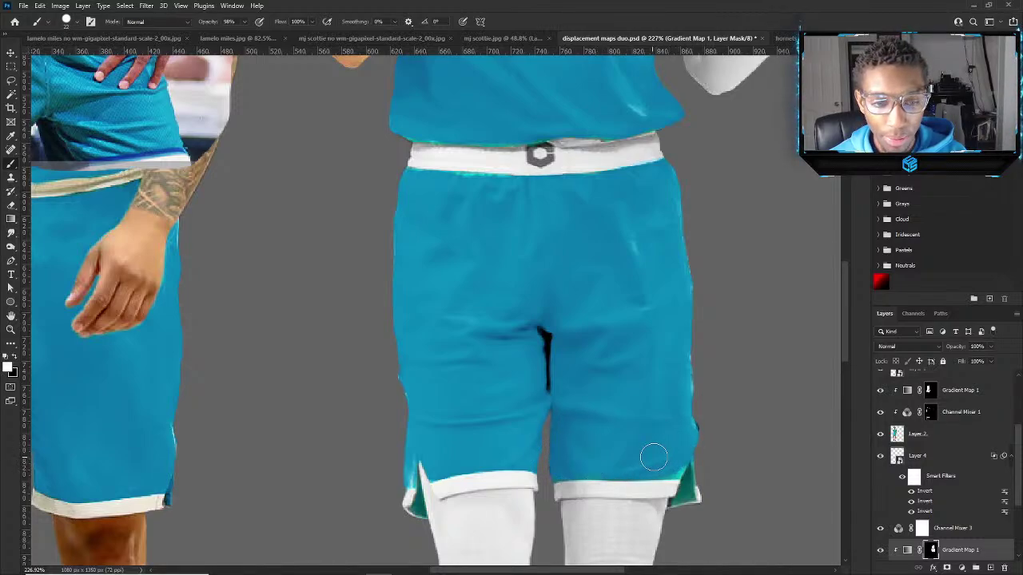
{"action": "left_click_drag", "start_coordinate": [693, 456], "coordinate": [683, 461]}
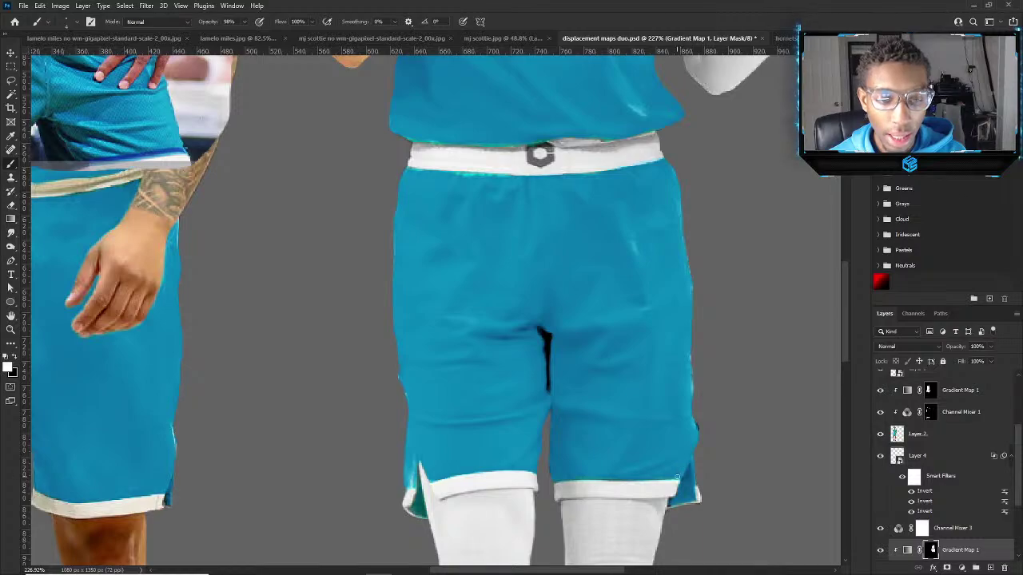
{"action": "left_click_drag", "start_coordinate": [677, 478], "coordinate": [594, 480]}
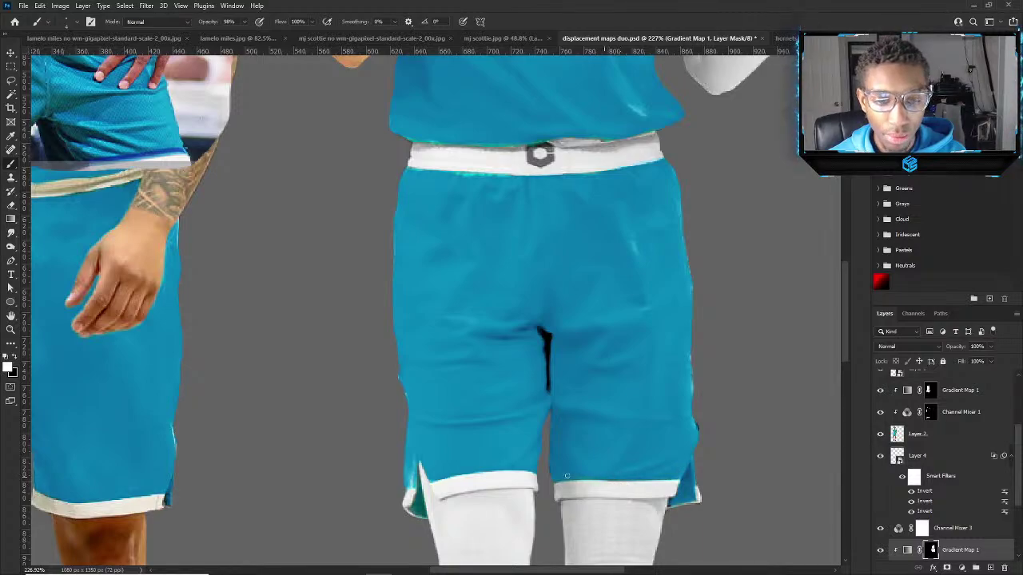
Touch up the mask at the left leg's side slit with a smaller brush, covering the remaining green beside the white trim.
{"action": "scroll", "coordinate": [432, 477], "scroll_direction": "down", "scroll_amount": 2}
{"action": "scroll", "coordinate": [431, 477], "scroll_direction": "up", "scroll_amount": 3}
{"action": "mouse_move", "coordinate": [416, 489]}
{"action": "left_mouse_down"}
{"action": "mouse_move", "coordinate": [432, 491]}
{"action": "mouse_move", "coordinate": [410, 489]}
{"action": "left_mouse_up"}
{"action": "key", "text": "["}
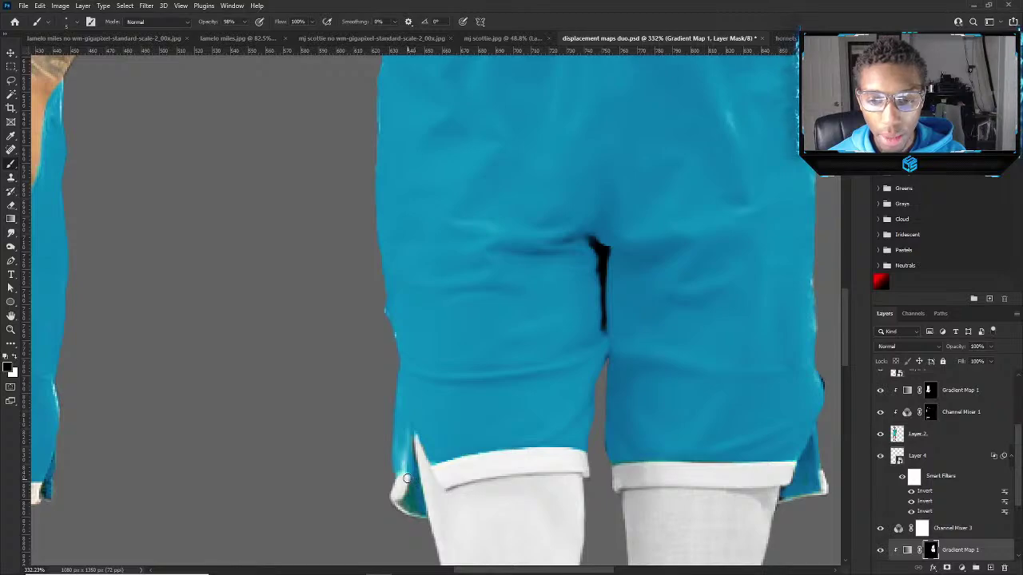
{"action": "key", "text": "x"}
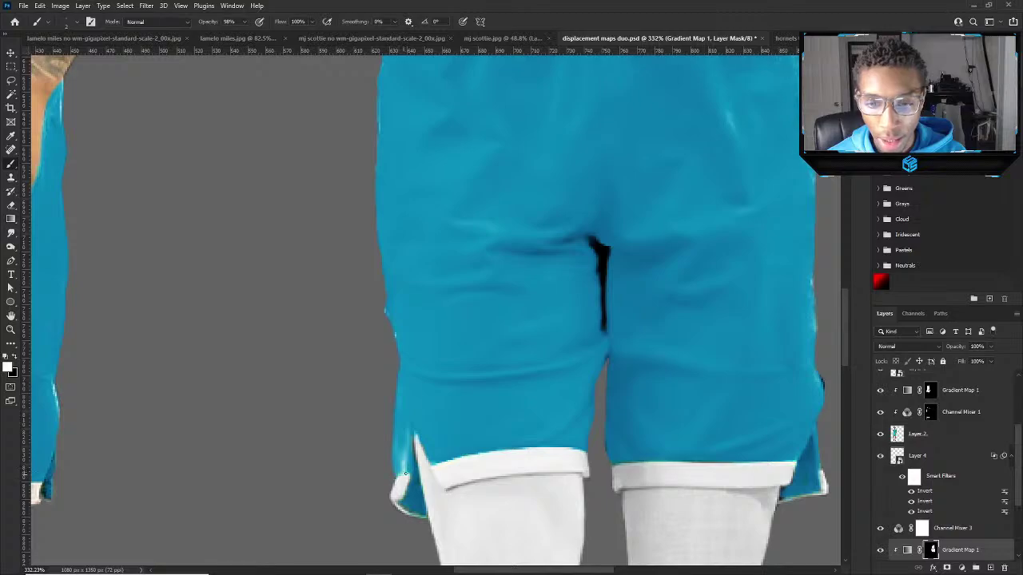
{"action": "scroll", "coordinate": [397, 472], "scroll_direction": "down", "scroll_amount": 5}
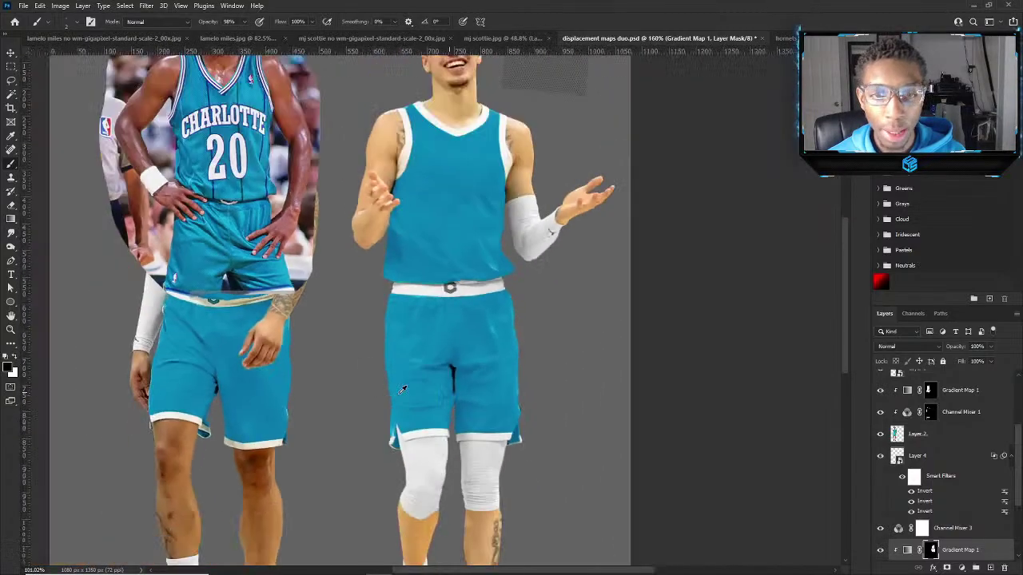
Add a Curves adjustment directly above the right player's gradient map and clip it to that player's layer.
{"action": "key", "text": "v"}
{"action": "scroll", "coordinate": [478, 247], "scroll_direction": "up", "scroll_amount": 2}
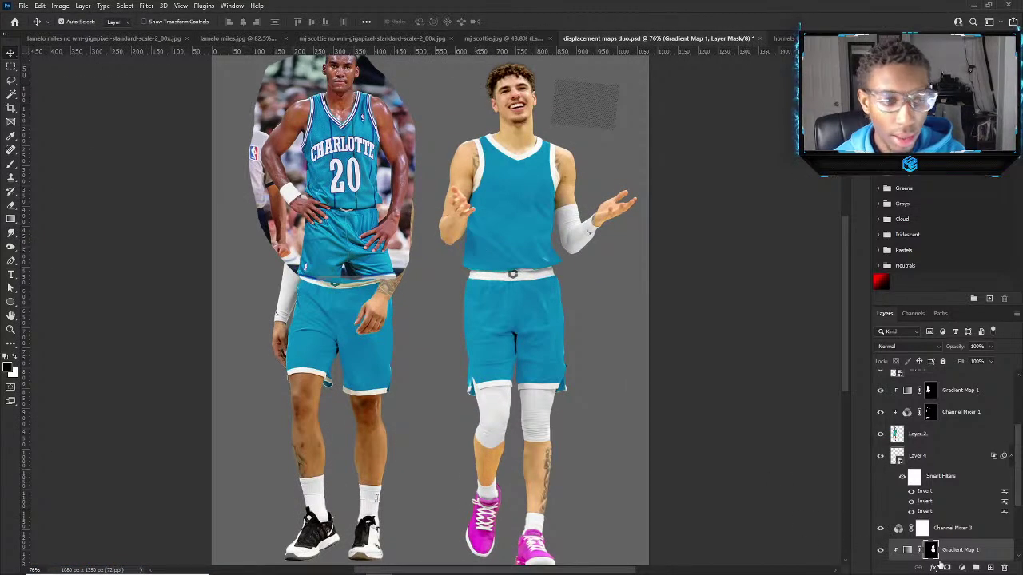
{"action": "left_click", "coordinate": [922, 528]}
{"action": "scroll", "coordinate": [382, 331], "scroll_direction": "up", "scroll_amount": 2}
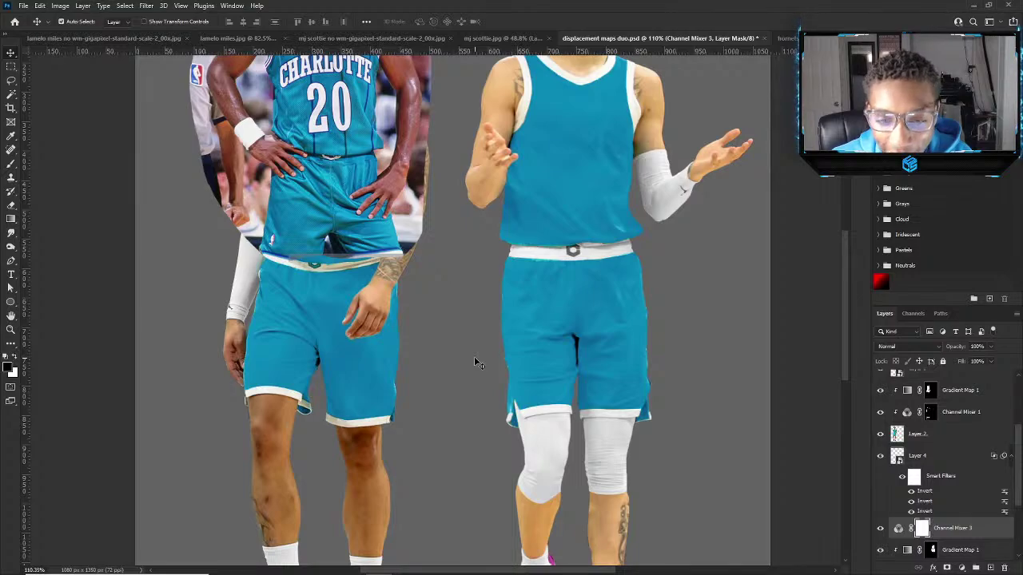
{"action": "scroll", "coordinate": [483, 372], "scroll_direction": "down", "scroll_amount": 5}
{"action": "scroll", "coordinate": [483, 372], "scroll_direction": "up", "scroll_amount": 5}
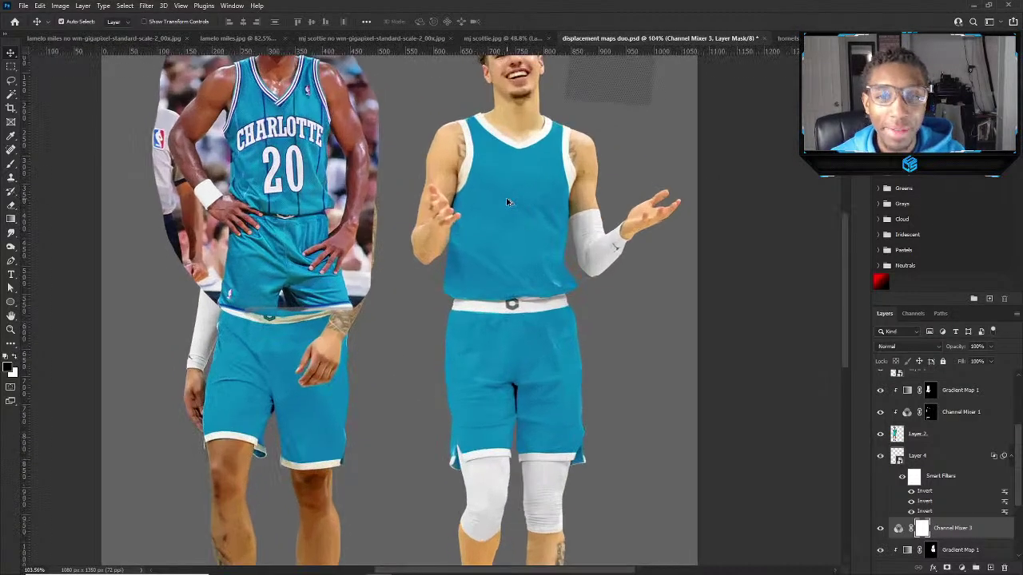
{"action": "key", "text": "alt+bracketleft"}
{"action": "key", "text": "ctrl+2"}
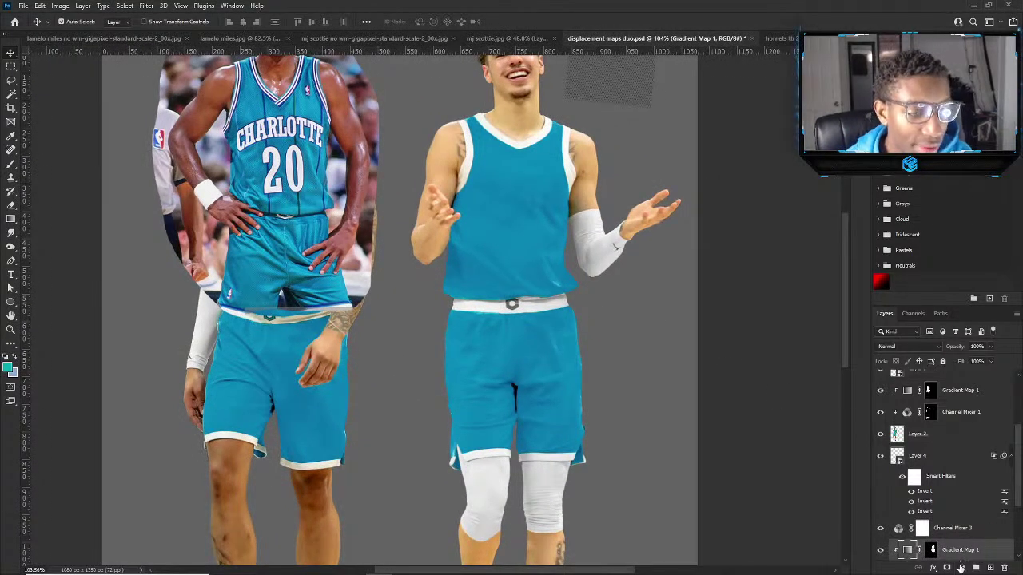
{"action": "left_click", "coordinate": [962, 567]}
{"action": "left_click", "coordinate": [959, 436]}
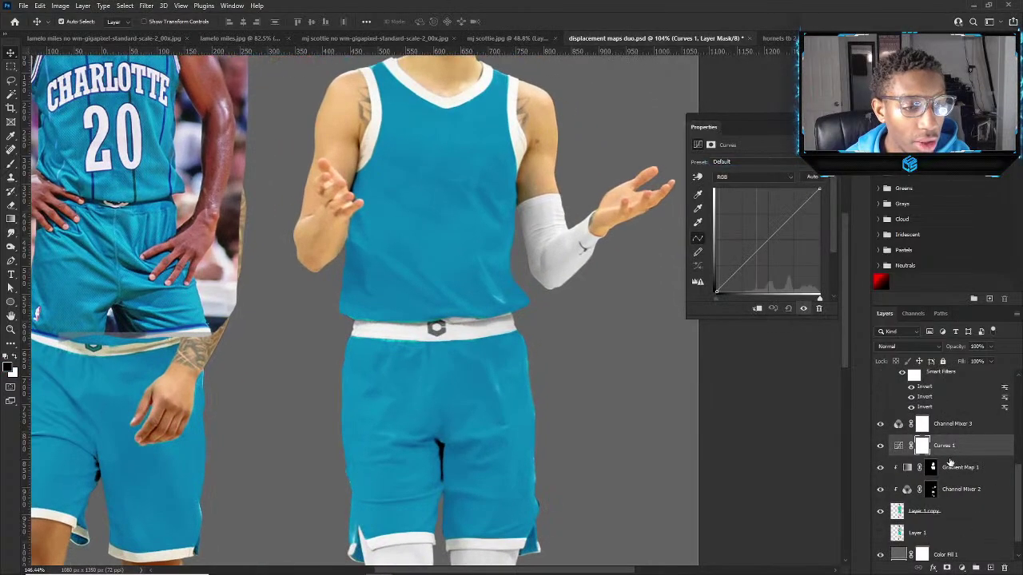
{"action": "left_click", "coordinate": [951, 457], "text": "alt"}
{"action": "scroll", "coordinate": [589, 311], "scroll_direction": "down", "scroll_amount": 2}
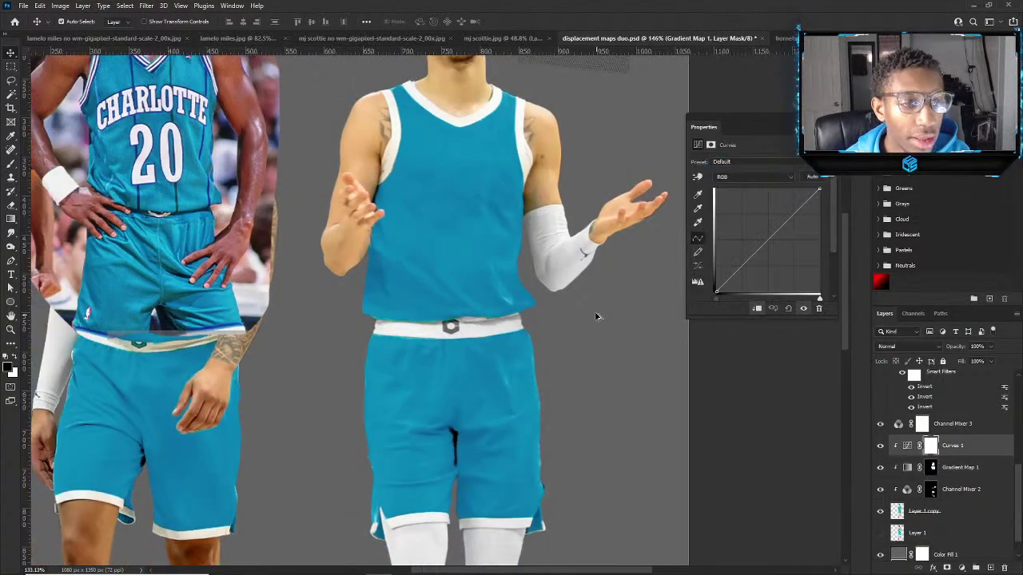
Try an S-shaped contrast curve on the right player's Curves layer at 59% opacity.
{"action": "left_click", "coordinate": [740, 266]}
{"action": "left_click_drag", "start_coordinate": [755, 253], "coordinate": [773, 214]}
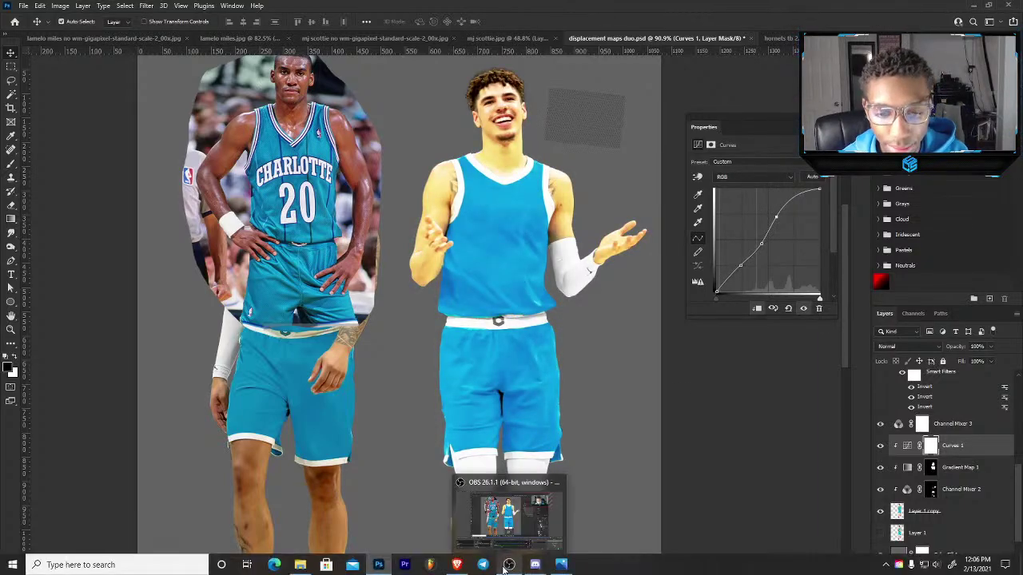
{"action": "left_click", "coordinate": [510, 565]}
{"action": "scroll", "coordinate": [687, 524], "scroll_direction": "down", "scroll_amount": 2}
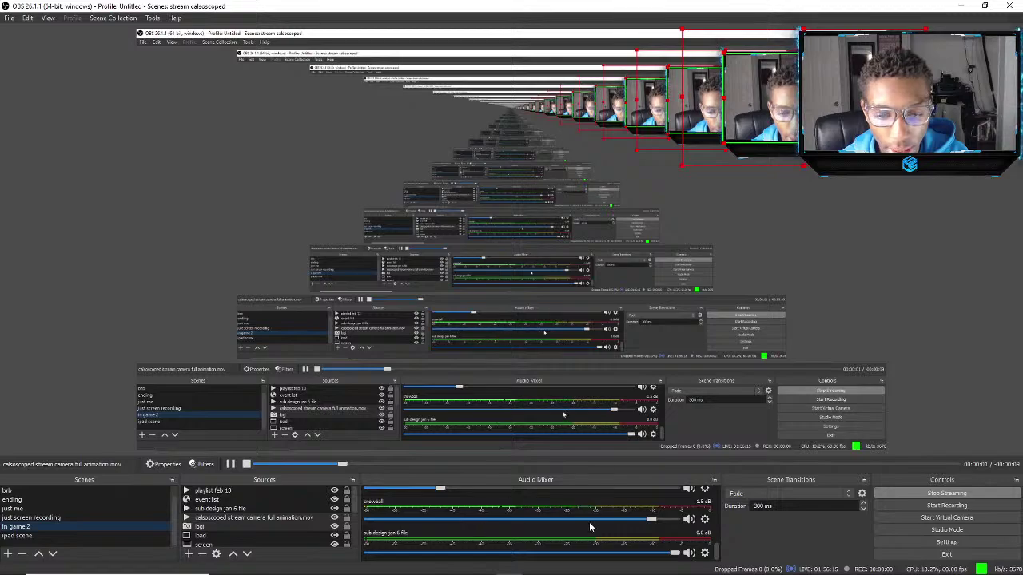
{"action": "left_click", "coordinate": [372, 565]}
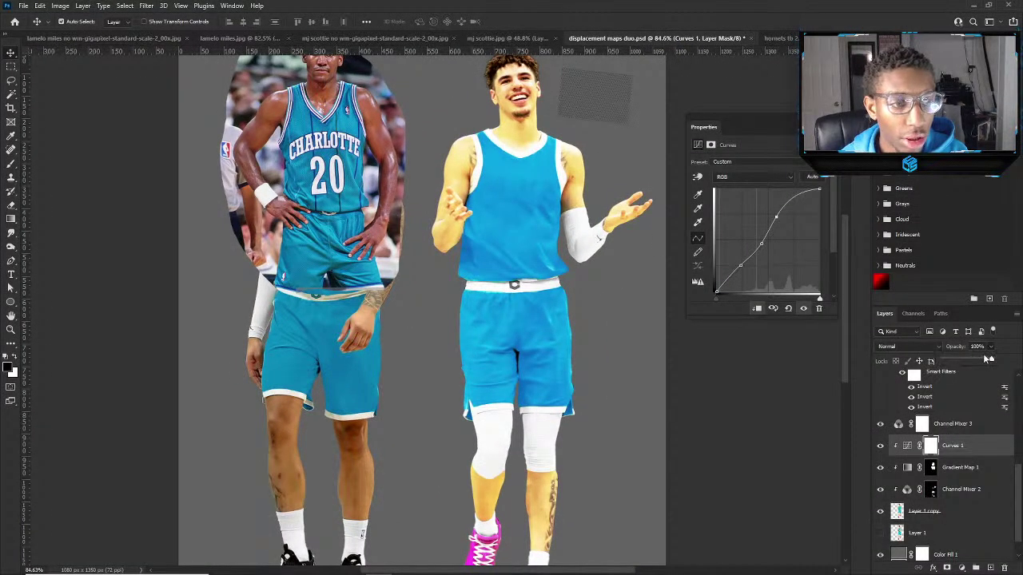
{"action": "left_click_drag", "start_coordinate": [973, 361], "coordinate": [962, 361]}
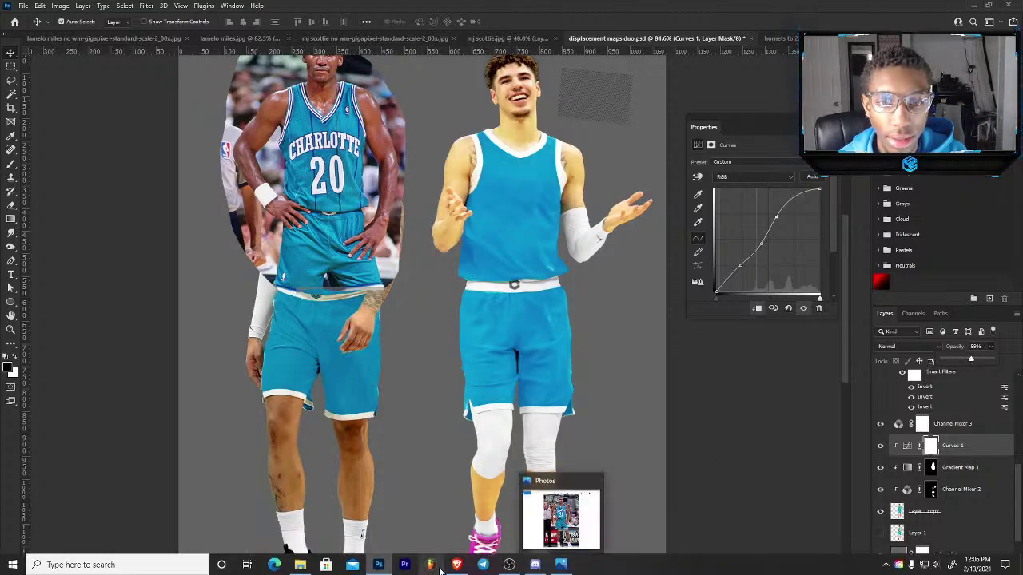
{"action": "left_click", "coordinate": [508, 565]}
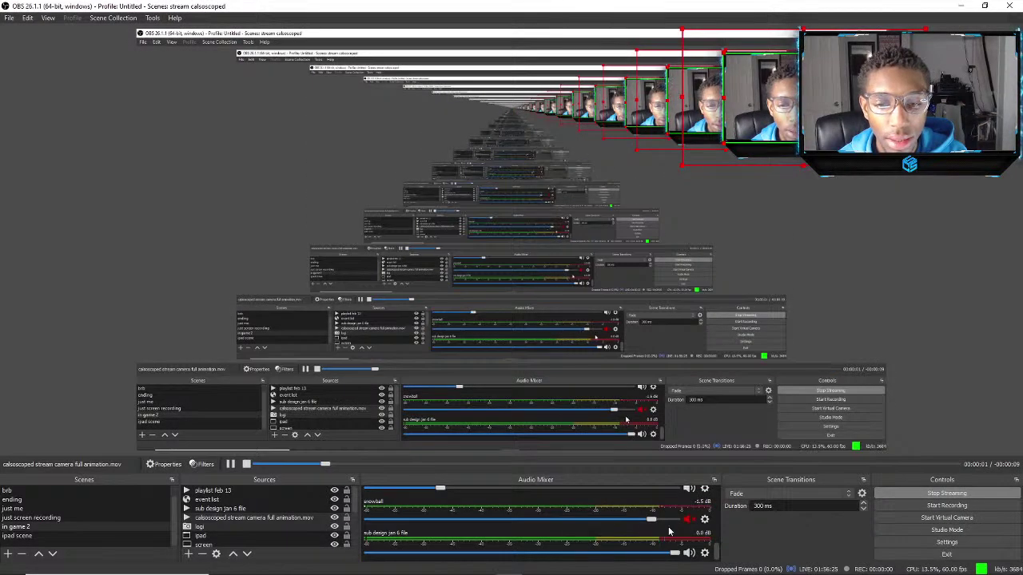
{"action": "left_click", "coordinate": [379, 565]}
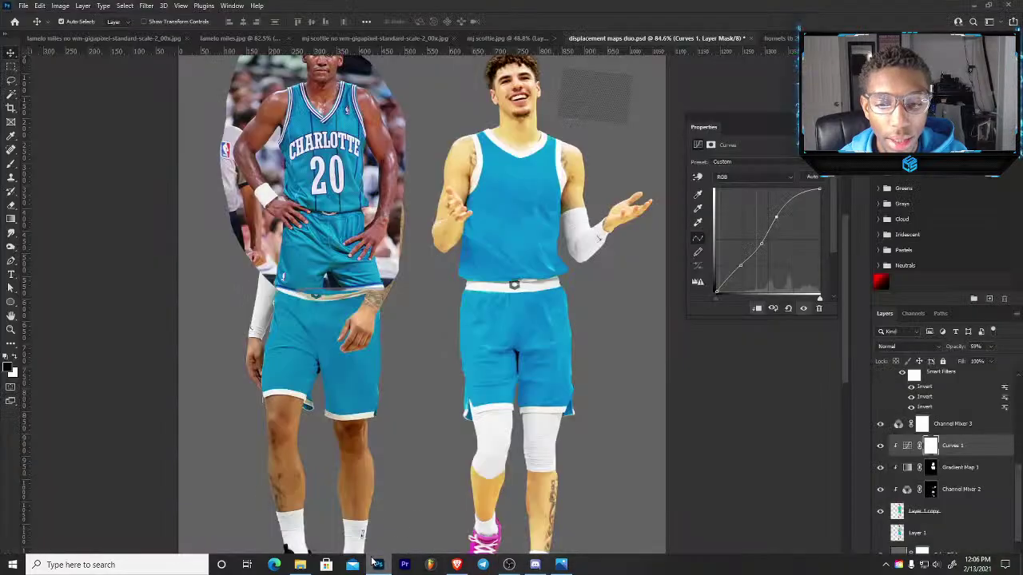
Replace the Curves layer's white mask with the right player's uniform mask from Gradient Map 1.
{"action": "left_click", "coordinate": [931, 449], "text": "alt"}
{"action": "left_click", "coordinate": [932, 451], "text": "alt"}
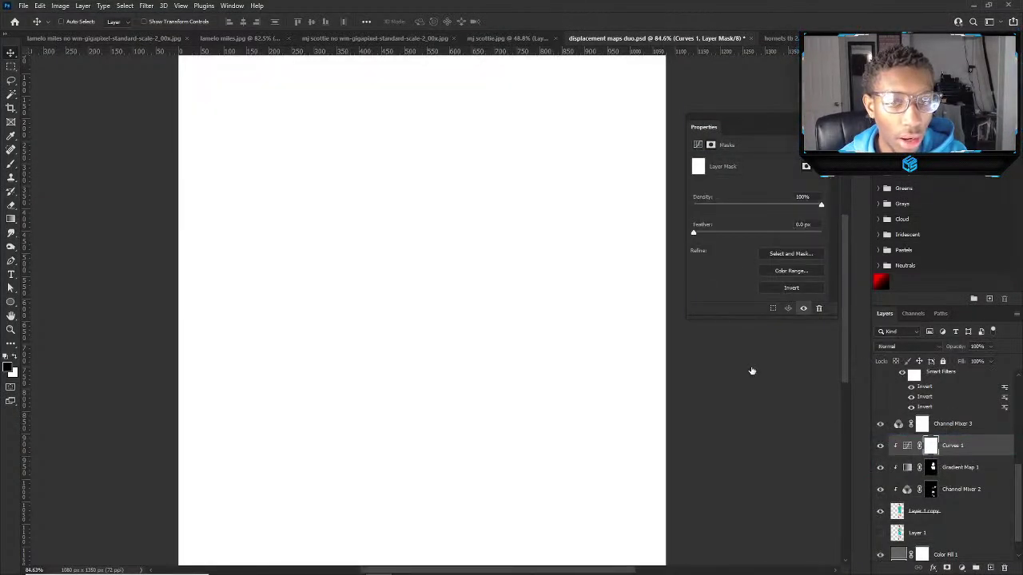
{"action": "left_click_drag", "start_coordinate": [931, 466], "coordinate": [931, 445]}
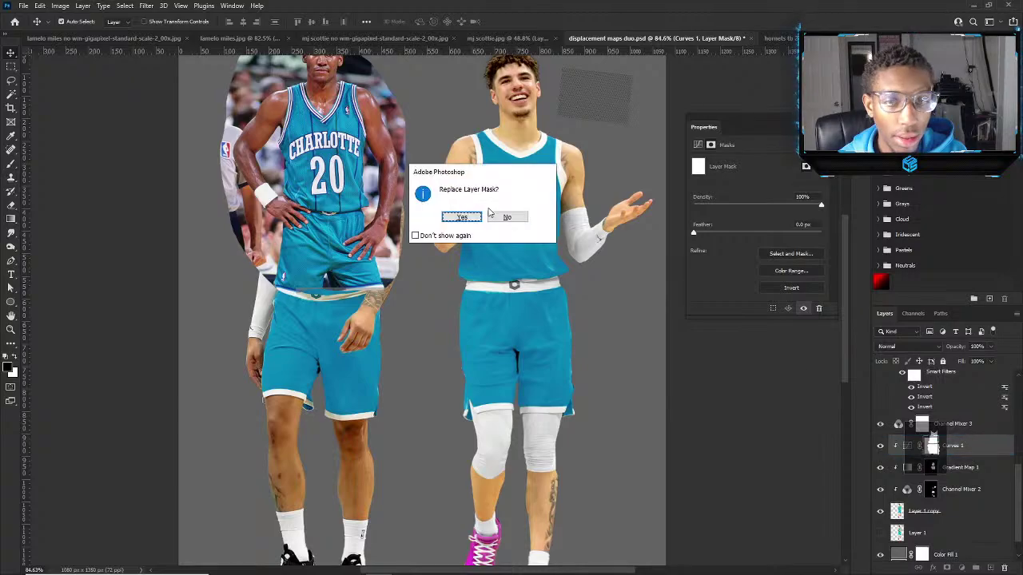
{"action": "left_click", "coordinate": [460, 217]}
{"action": "scroll", "coordinate": [470, 172], "scroll_direction": "down", "scroll_amount": 1}
{"action": "scroll", "coordinate": [470, 172], "scroll_direction": "down", "scroll_amount": 1}
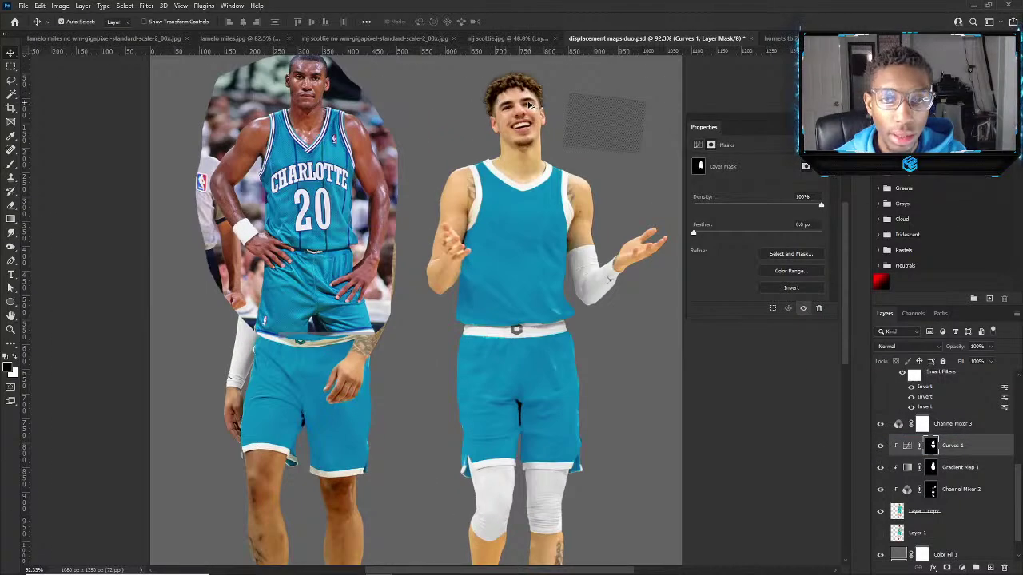
Move the Charlotte reference photo down between the two players, uncovering the left player's face.
{"action": "scroll", "coordinate": [472, 166], "scroll_direction": "up", "scroll_amount": 2}
{"action": "left_click", "coordinate": [472, 164]}
{"action": "scroll", "coordinate": [474, 159], "scroll_direction": "down", "scroll_amount": 1}
{"action": "scroll", "coordinate": [475, 161], "scroll_direction": "up", "scroll_amount": 2}
{"action": "left_click_drag", "start_coordinate": [359, 152], "coordinate": [424, 172]}
Add a Selective Color adjustment above the left player's gradient map and clip it to that player's layer.
{"action": "left_click", "coordinate": [319, 128]}
{"action": "scroll", "coordinate": [320, 127], "scroll_direction": "up", "scroll_amount": 1}
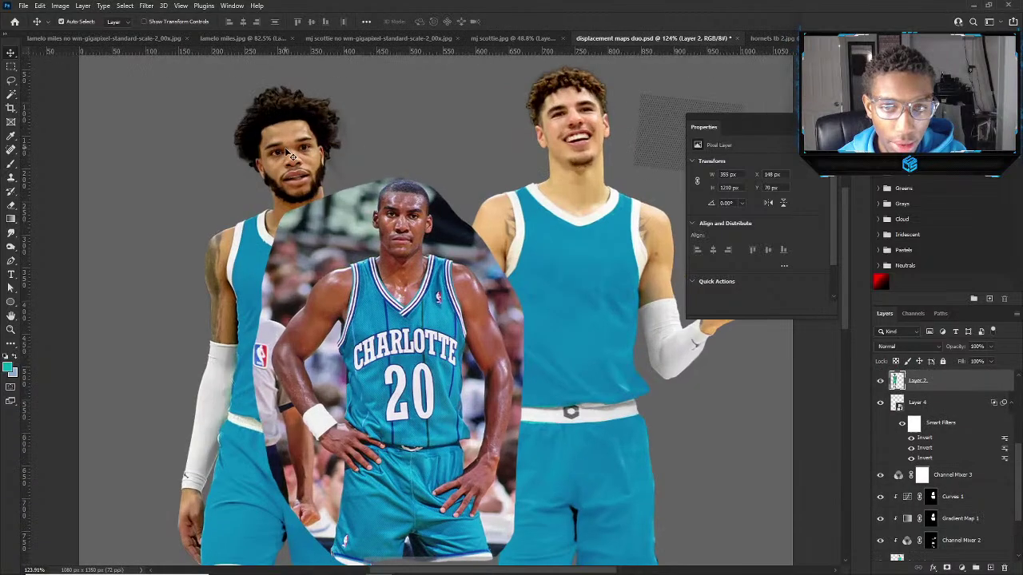
{"action": "scroll", "coordinate": [952, 479], "scroll_direction": "up", "scroll_amount": 1}
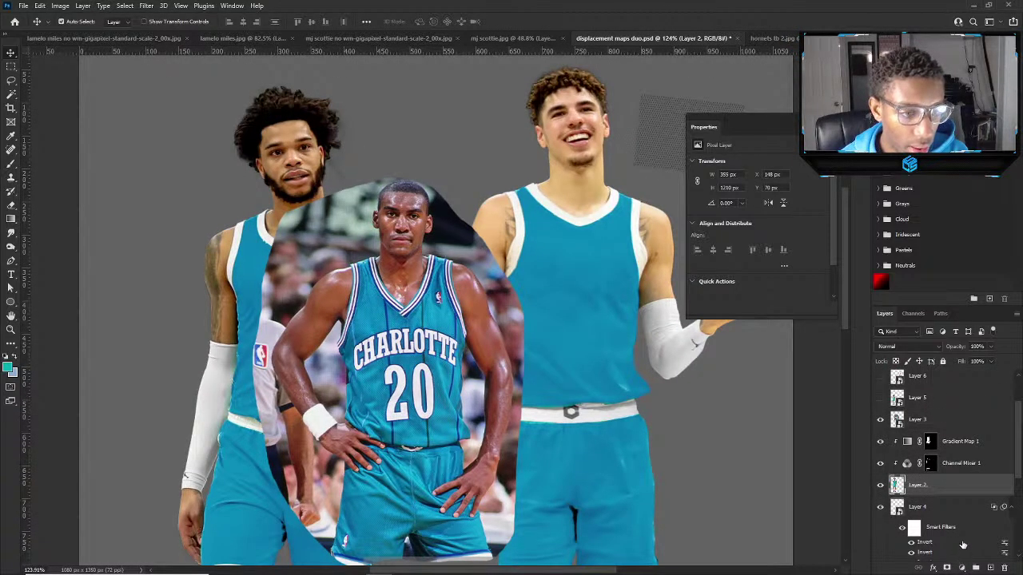
{"action": "left_click", "coordinate": [952, 452]}
{"action": "left_click", "coordinate": [962, 568]}
{"action": "left_click", "coordinate": [959, 562]}
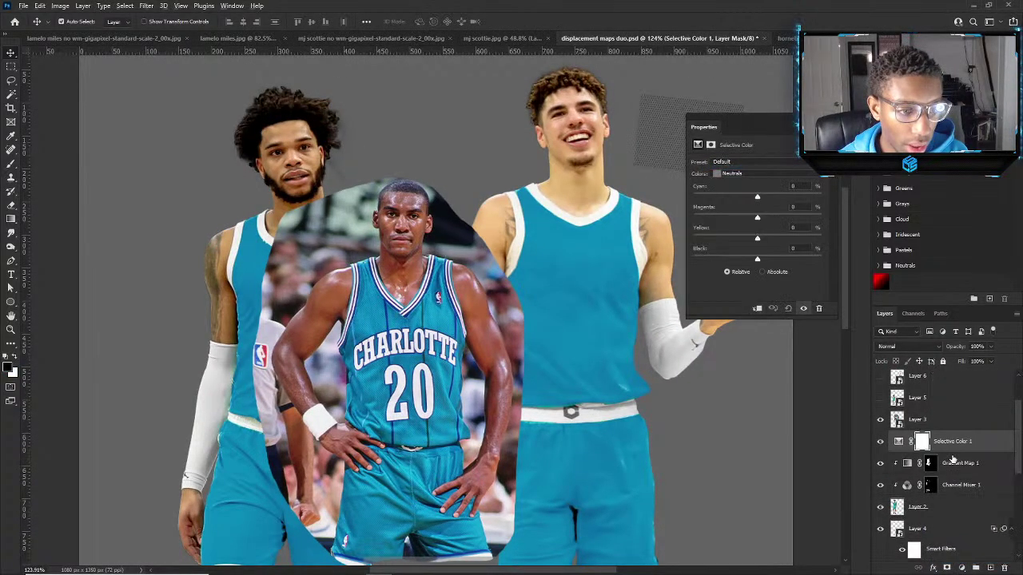
{"action": "left_click", "coordinate": [953, 454], "text": "alt"}
Adjust the left player's Yellows in Selective Color to cyan +15, magenta +17, yellow -22 and black -3.
{"action": "left_click", "coordinate": [744, 162]}
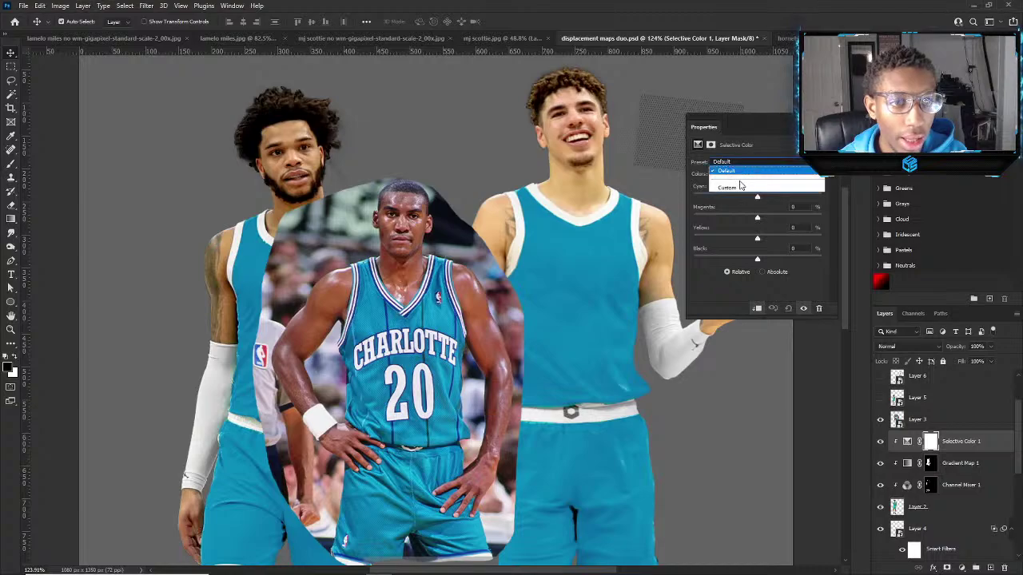
{"action": "left_click", "coordinate": [729, 171]}
{"action": "left_click", "coordinate": [733, 168]}
{"action": "left_click", "coordinate": [733, 173]}
{"action": "left_click", "coordinate": [732, 175]}
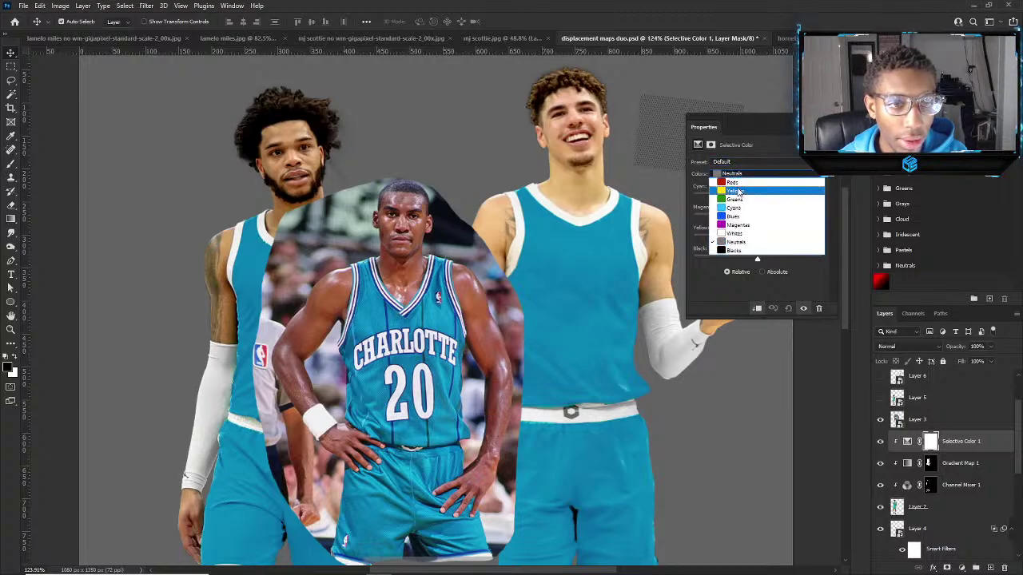
{"action": "left_click", "coordinate": [738, 191]}
{"action": "left_click_drag", "start_coordinate": [733, 195], "coordinate": [825, 195]}
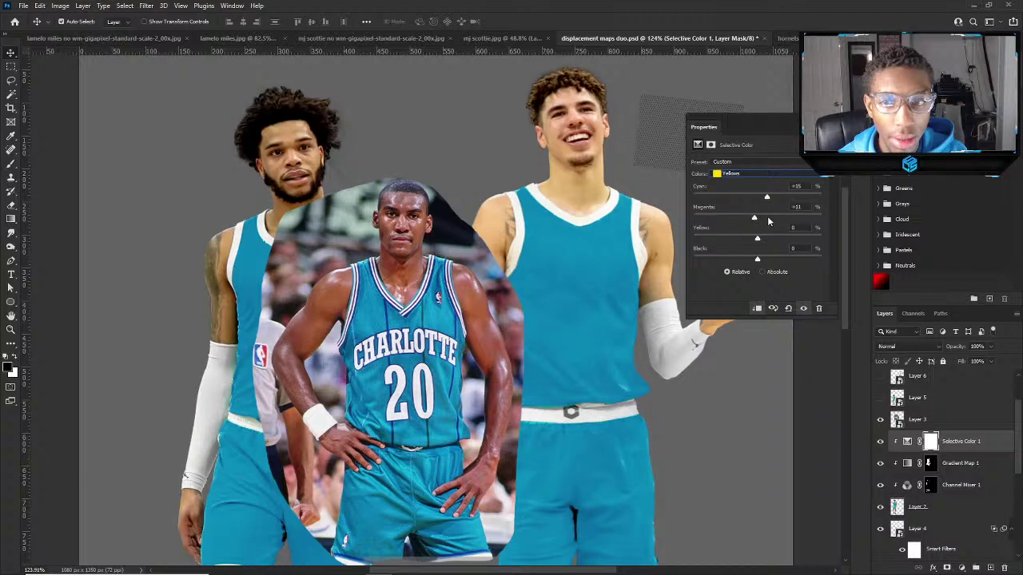
{"action": "left_click_drag", "start_coordinate": [759, 239], "coordinate": [755, 261]}
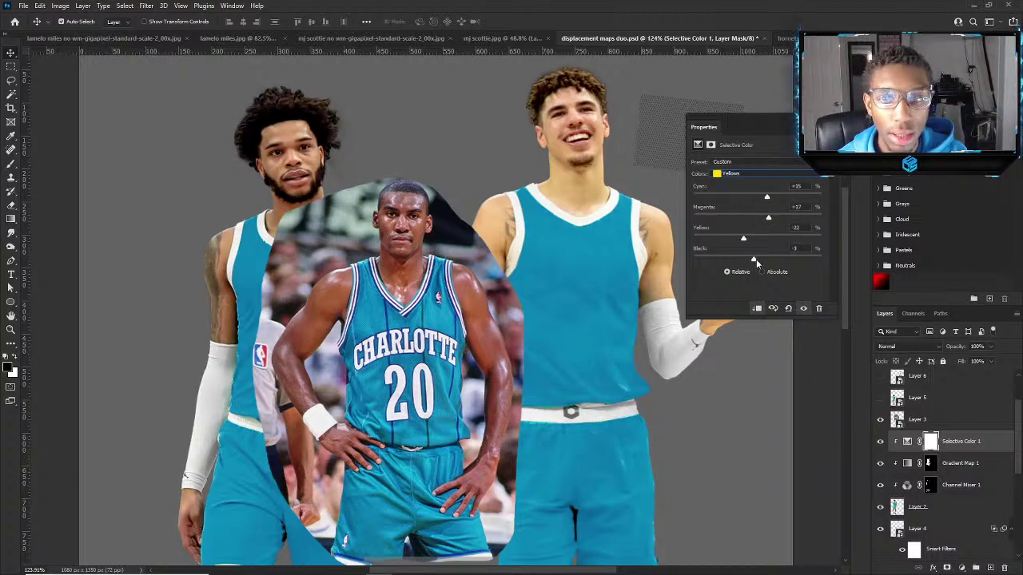
Add a Selective Color adjustment above the right player's Curves layer and clip it to that player's layer.
{"action": "scroll", "coordinate": [943, 448], "scroll_direction": "down", "scroll_amount": 3}
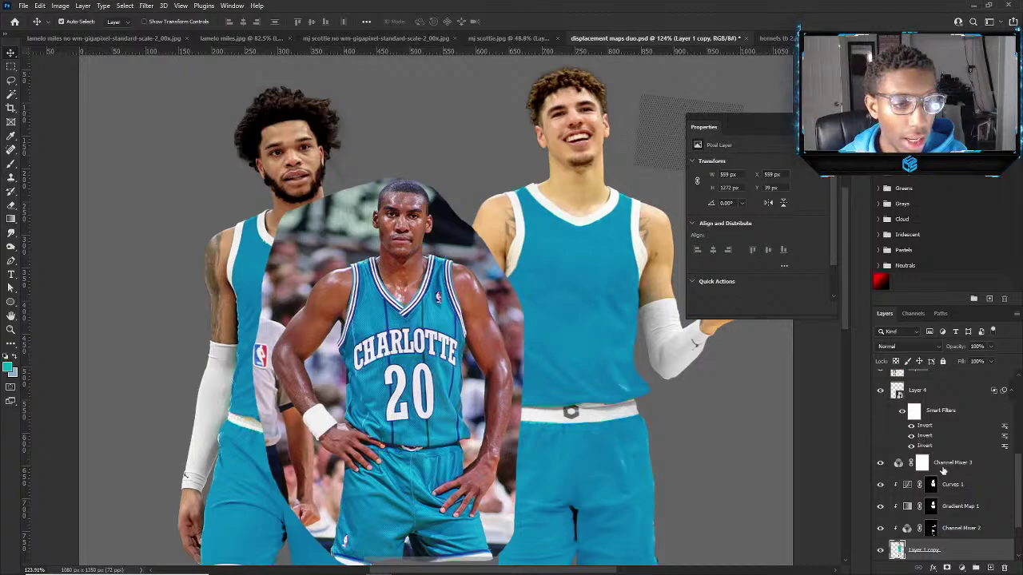
{"action": "left_click", "coordinate": [944, 466]}
{"action": "left_click", "coordinate": [948, 488]}
{"action": "left_click", "coordinate": [961, 569]}
{"action": "left_click", "coordinate": [959, 557]}
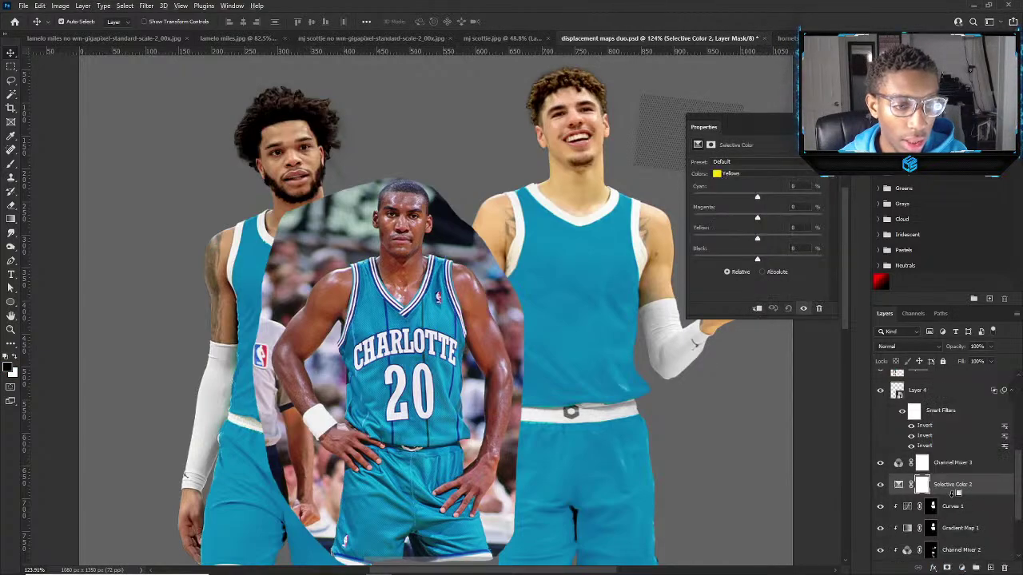
Adjust the right player's Yellows in Selective Color to cyan -22, magenta +22, yellow -5 and black +53.
{"action": "left_click_drag", "start_coordinate": [758, 198], "coordinate": [745, 240]}
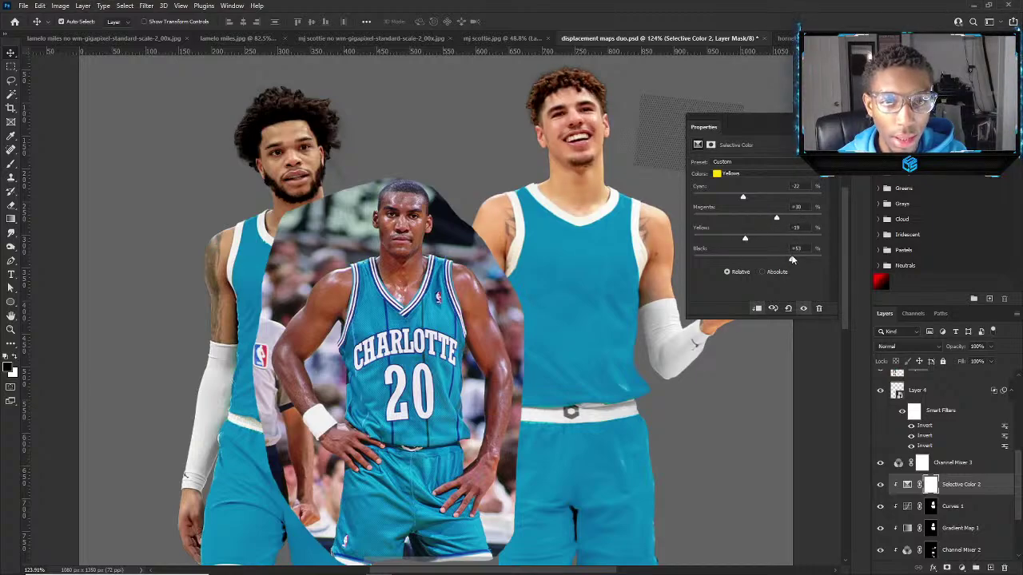
{"action": "left_click_drag", "start_coordinate": [745, 238], "coordinate": [771, 217]}
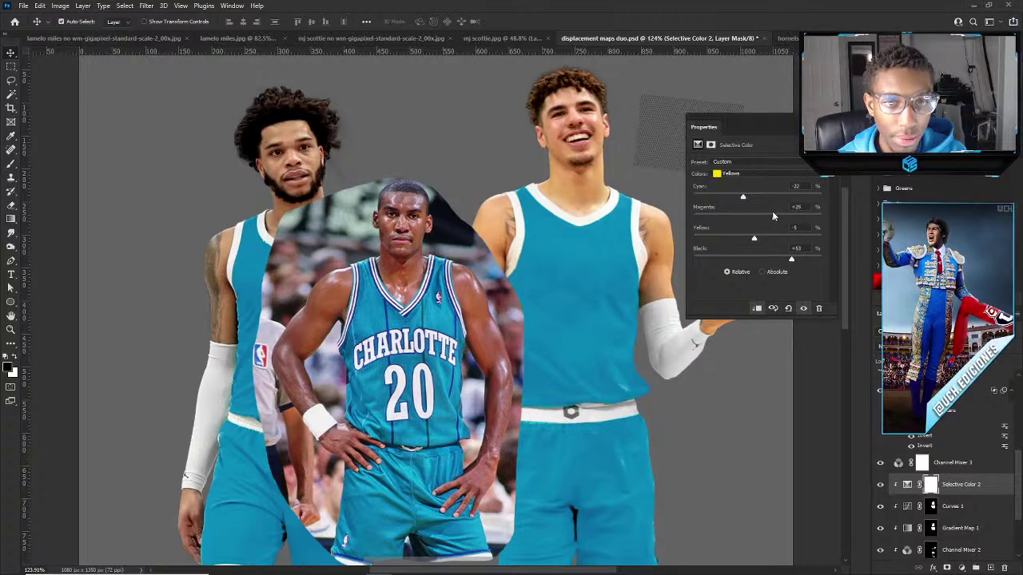
{"action": "key", "text": "b"}
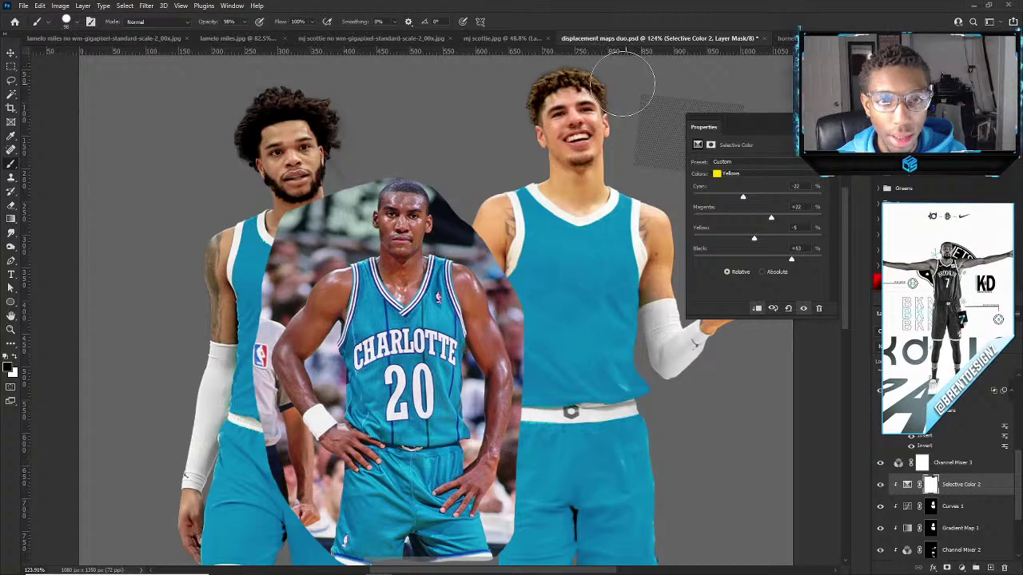
{"action": "scroll", "coordinate": [444, 124], "scroll_direction": "down", "scroll_amount": 5}
{"action": "key", "text": "v"}
Reposition the Charlotte reference photo between the players at X 310 px and Y 192 px.
{"action": "scroll", "coordinate": [452, 128], "scroll_direction": "up", "scroll_amount": 3}
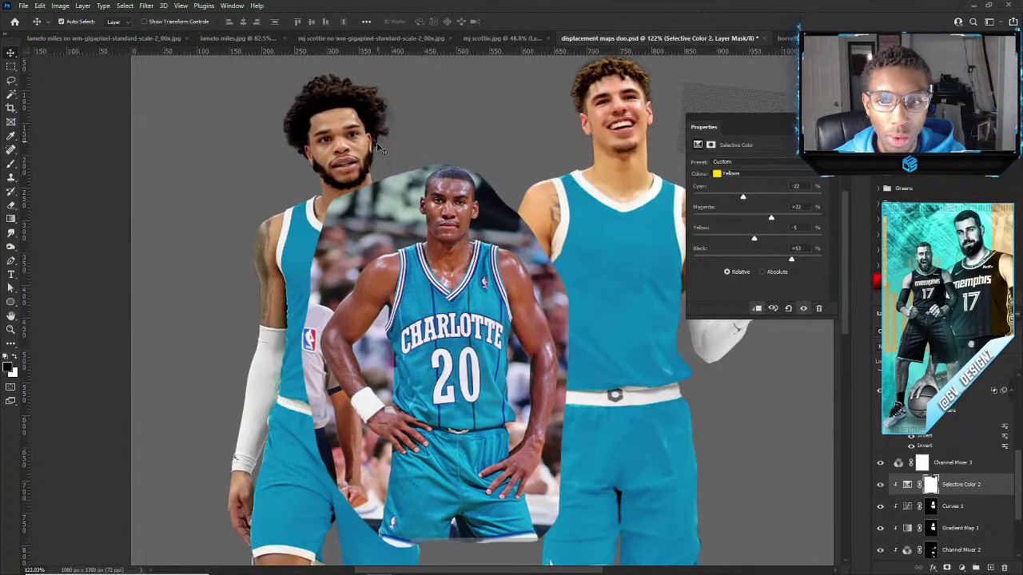
{"action": "scroll", "coordinate": [417, 361], "scroll_direction": "down", "scroll_amount": 2}
{"action": "scroll", "coordinate": [447, 324], "scroll_direction": "up", "scroll_amount": 3}
{"action": "left_click", "coordinate": [452, 319]}
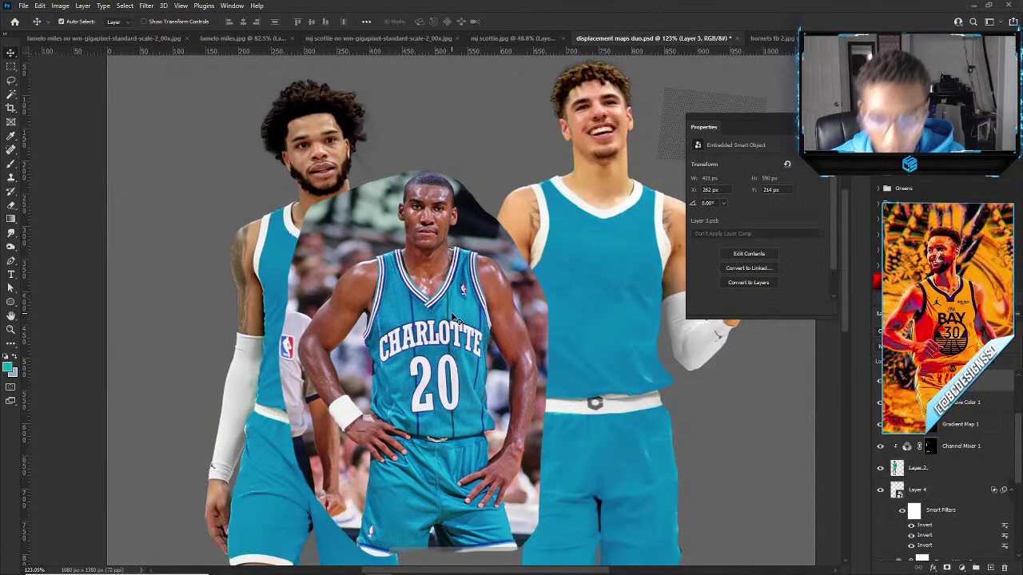
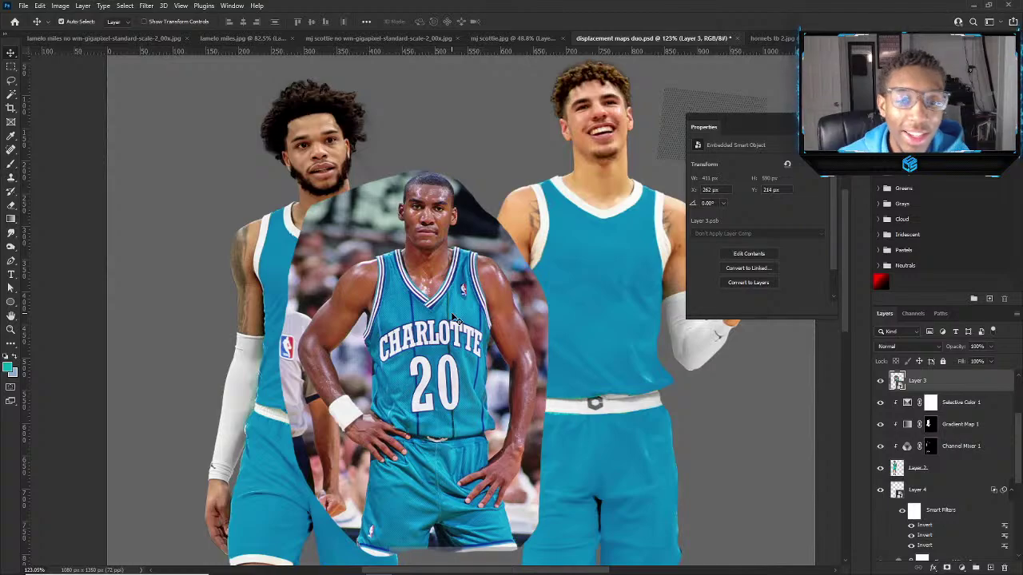
{"action": "scroll", "coordinate": [462, 327], "scroll_direction": "down", "scroll_amount": 3}
{"action": "scroll", "coordinate": [462, 327], "scroll_direction": "up", "scroll_amount": 3}
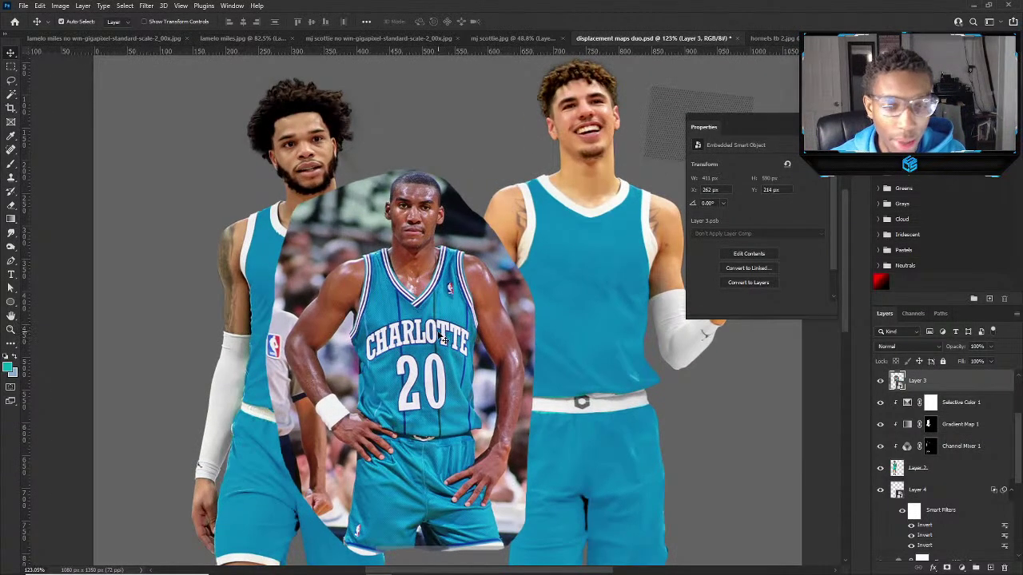
{"action": "scroll", "coordinate": [443, 339], "scroll_direction": "down", "scroll_amount": 3}
{"action": "left_click_drag", "start_coordinate": [444, 339], "coordinate": [462, 323]}
{"action": "scroll", "coordinate": [445, 327], "scroll_direction": "up", "scroll_amount": 3}
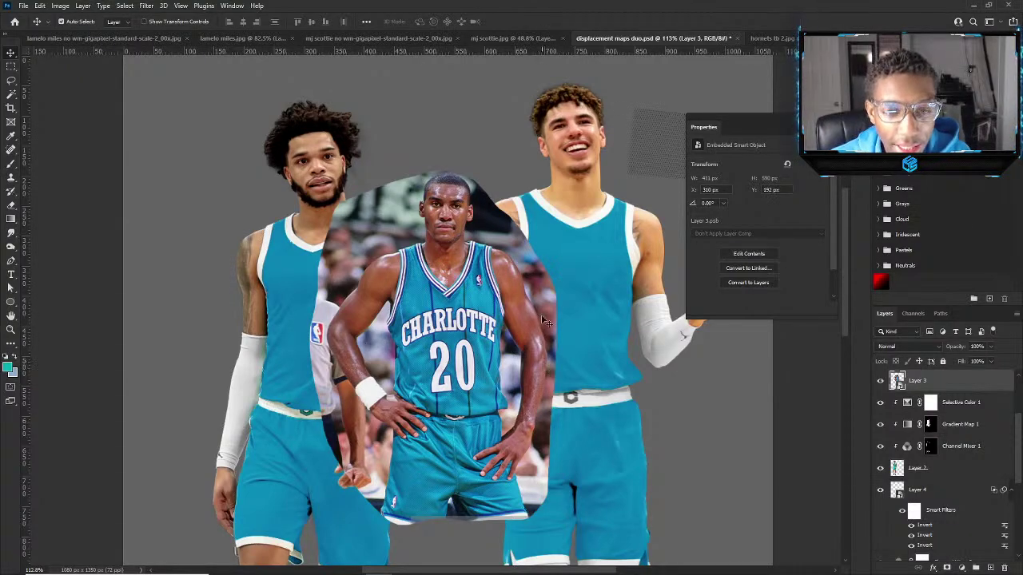
{"action": "left_click", "coordinate": [586, 275]}
{"action": "left_click", "coordinate": [505, 321]}
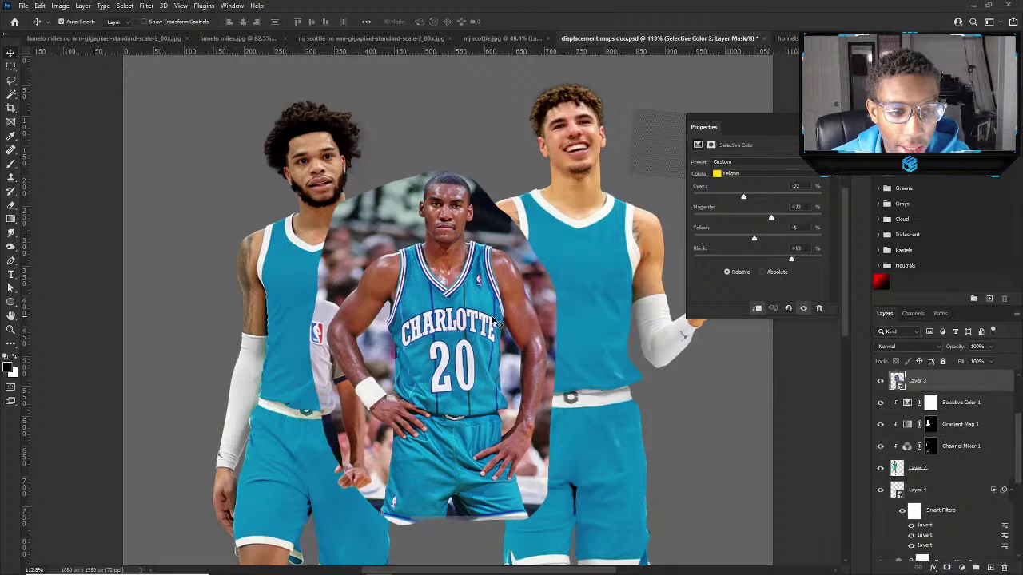
{"action": "left_click", "coordinate": [616, 290]}
{"action": "left_click", "coordinate": [502, 326]}
{"action": "left_click", "coordinate": [501, 328]}
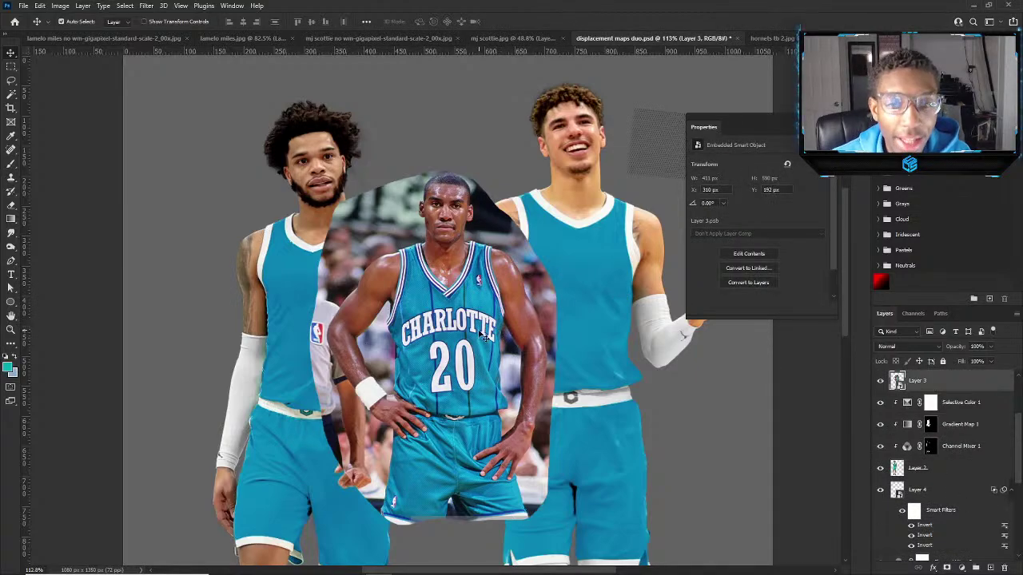
{"action": "scroll", "coordinate": [403, 284], "scroll_direction": "down", "scroll_amount": 1}
{"action": "scroll", "coordinate": [423, 236], "scroll_direction": "up", "scroll_amount": 2}
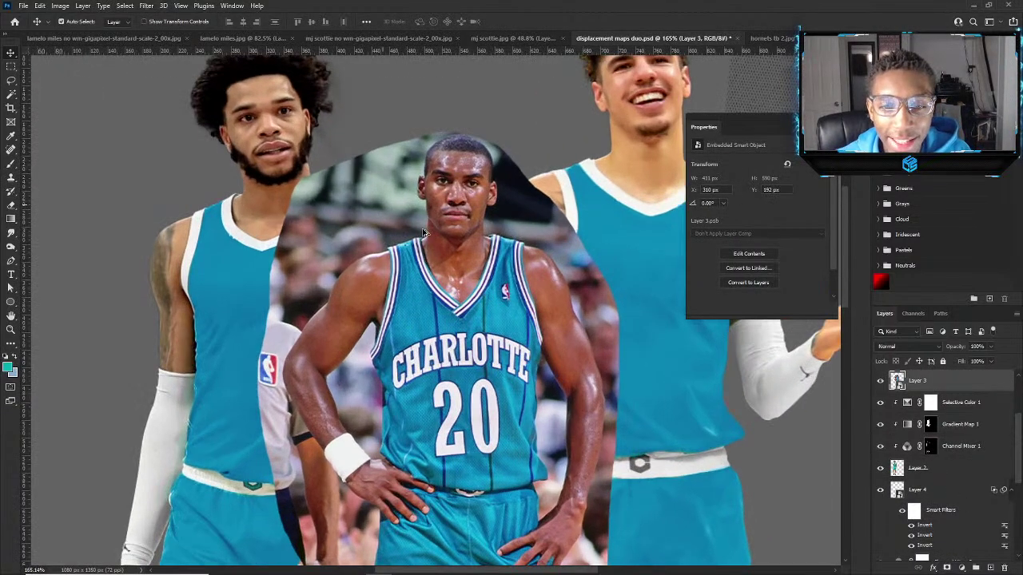
Reposition the Charlotte reference photo higher between the two players, setting its horizontal position to X 302 px.
{"action": "scroll", "coordinate": [468, 230], "scroll_direction": "down", "scroll_amount": 3}
{"action": "scroll", "coordinate": [587, 240], "scroll_direction": "up", "scroll_amount": 3}
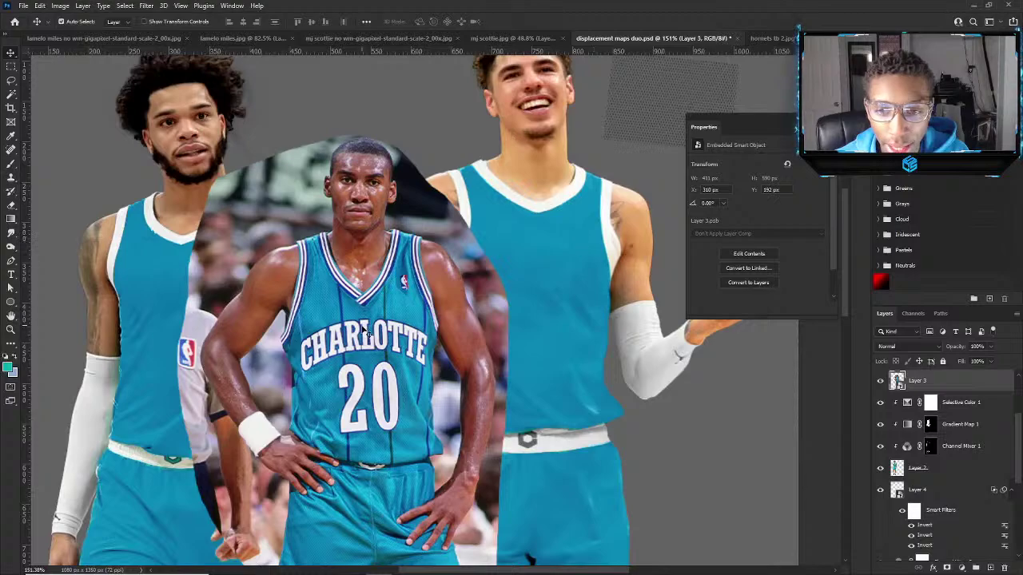
{"action": "scroll", "coordinate": [360, 326], "scroll_direction": "down", "scroll_amount": 1}
{"action": "scroll", "coordinate": [360, 326], "scroll_direction": "up", "scroll_amount": 1}
{"action": "left_click_drag", "start_coordinate": [360, 326], "coordinate": [441, 304]}
{"action": "scroll", "coordinate": [308, 298], "scroll_direction": "down", "scroll_amount": 2}
{"action": "scroll", "coordinate": [307, 298], "scroll_direction": "up", "scroll_amount": 2}
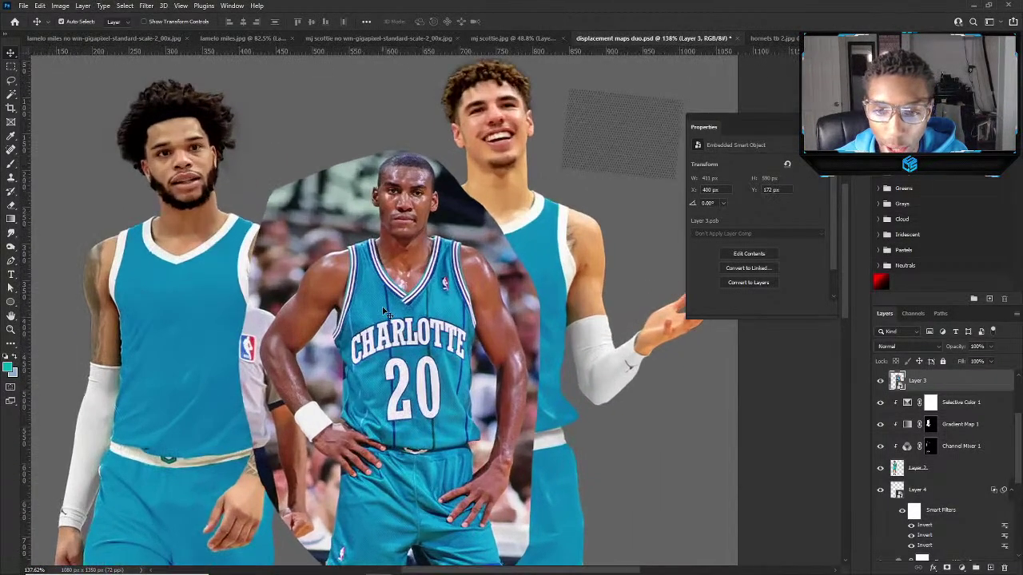
{"action": "left_click_drag", "start_coordinate": [308, 298], "coordinate": [286, 247]}
{"action": "scroll", "coordinate": [322, 361], "scroll_direction": "down", "scroll_amount": 1}
{"action": "scroll", "coordinate": [322, 361], "scroll_direction": "up", "scroll_amount": 1}
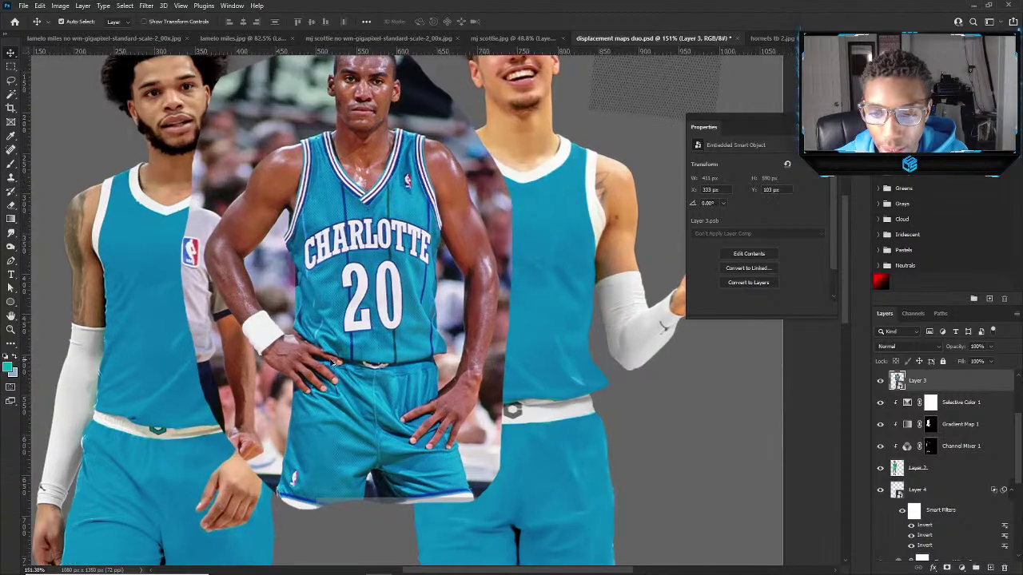
{"action": "left_click_drag", "start_coordinate": [351, 362], "coordinate": [311, 281]}
{"action": "left_click", "coordinate": [930, 402]}
{"action": "scroll", "coordinate": [351, 334], "scroll_direction": "down", "scroll_amount": 1}
{"action": "scroll", "coordinate": [488, 302], "scroll_direction": "up", "scroll_amount": 1}
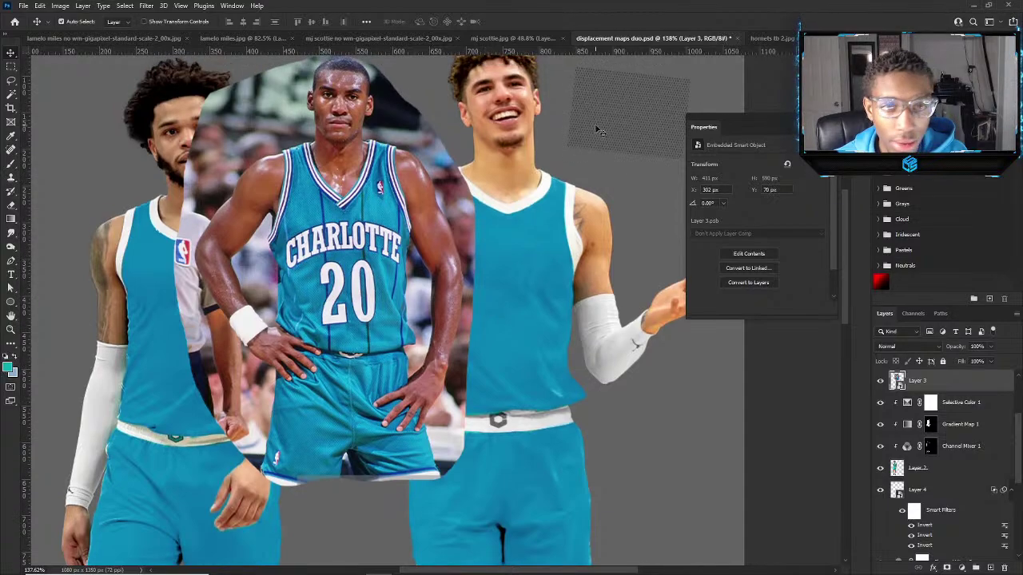
Move the mesh texture patch onto the right player's jersey shoulder at about X 755 px.
{"action": "left_click_drag", "start_coordinate": [598, 130], "coordinate": [569, 199]}
{"action": "key", "text": "ctrl+t"}
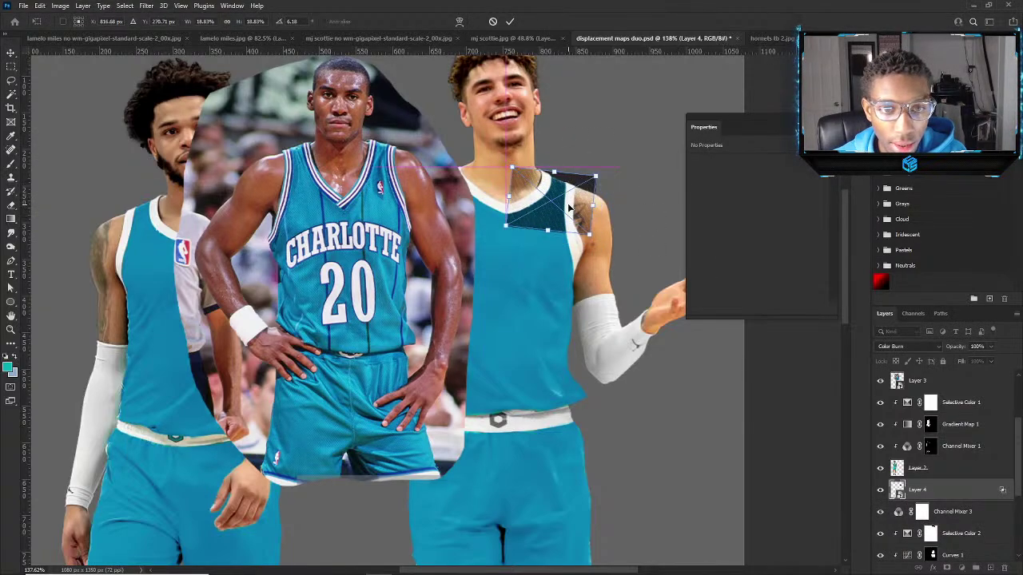
{"action": "left_click", "coordinate": [510, 21]}
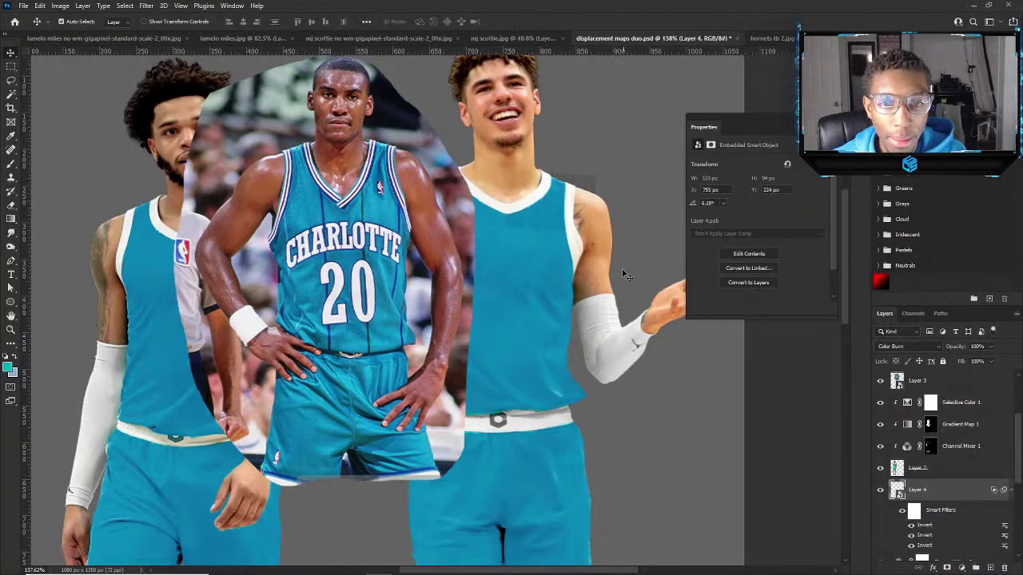
Duplicate the mesh patch and place the copy lower on the right player's chest at X 715 px, Y 317 px.
{"action": "key", "text": "ctrl+j"}
{"action": "key", "text": "ctrl+t"}
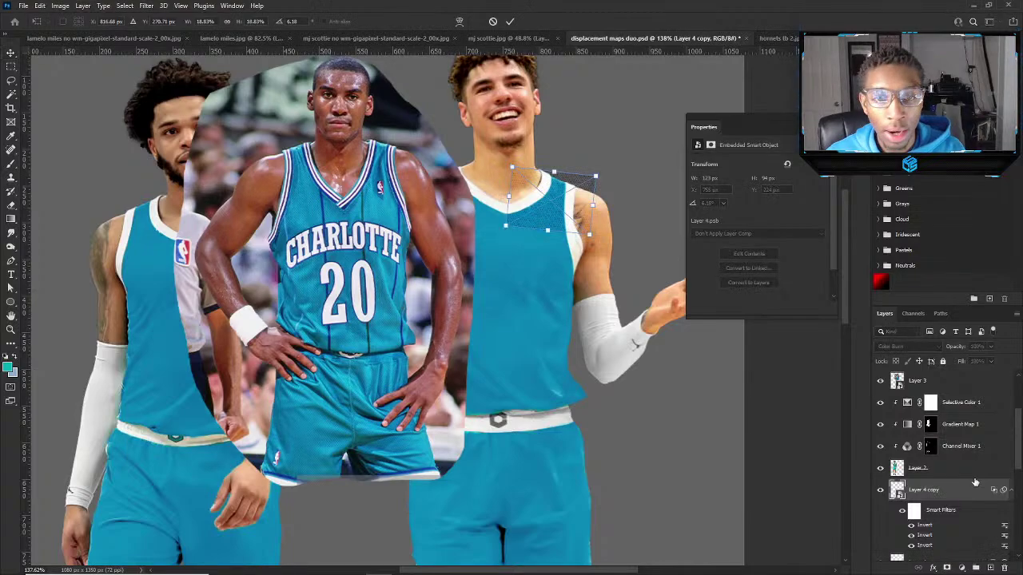
{"action": "left_click_drag", "start_coordinate": [562, 196], "coordinate": [553, 240]}
{"action": "key", "text": "Return"}
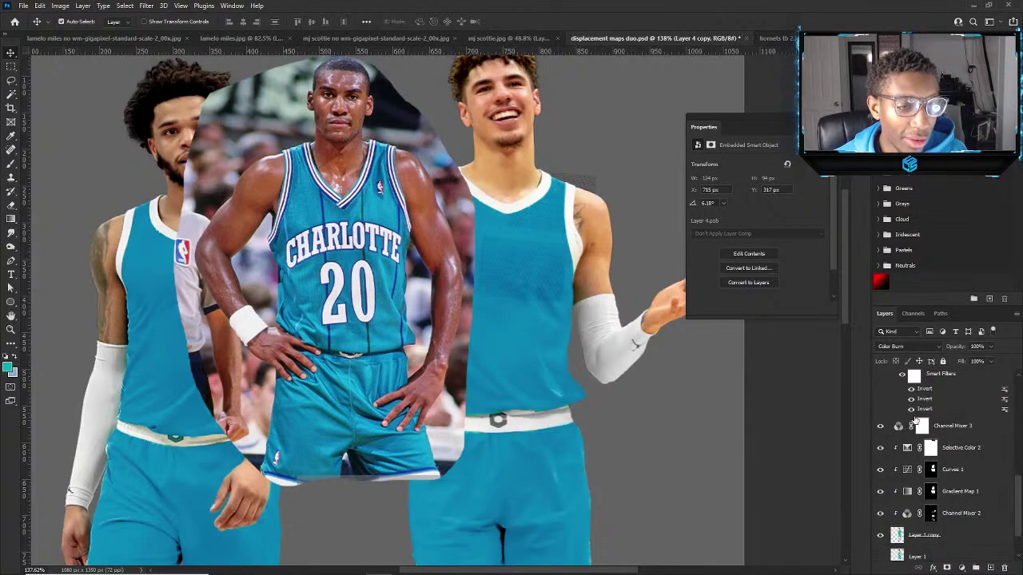
Select both mesh patches and rotate them together by about -10° so each sits at -3.81°.
{"action": "scroll", "coordinate": [927, 448], "scroll_direction": "down", "scroll_amount": 3}
{"action": "left_click", "coordinate": [929, 463], "text": "shift"}
{"action": "key", "text": "ctrl+t"}
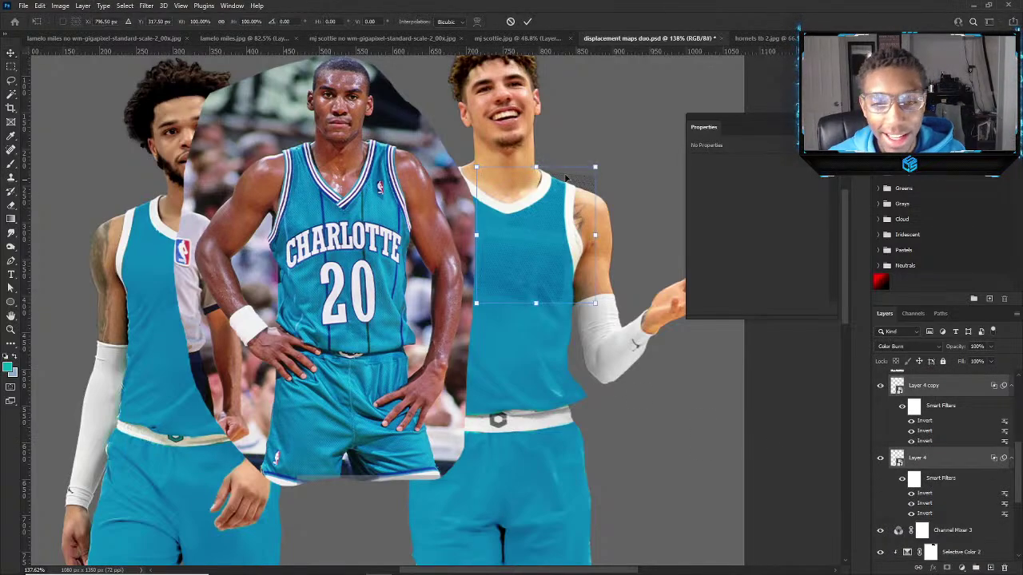
{"action": "key", "text": "Return"}
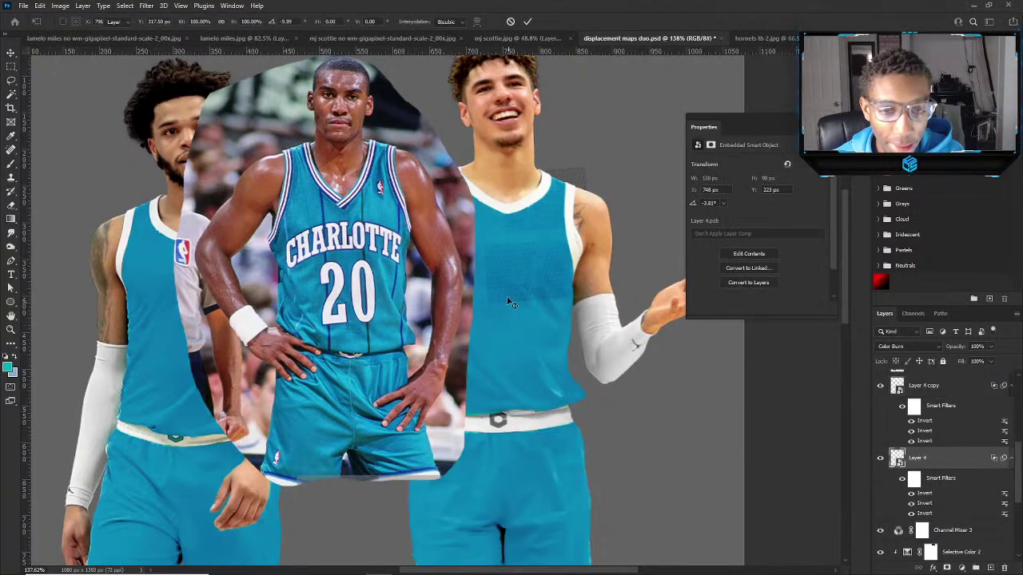
Align the lower mesh patch directly beneath the shoulder patch at about X 753 px, Y 304 px.
{"action": "left_click_drag", "start_coordinate": [521, 248], "coordinate": [533, 284]}
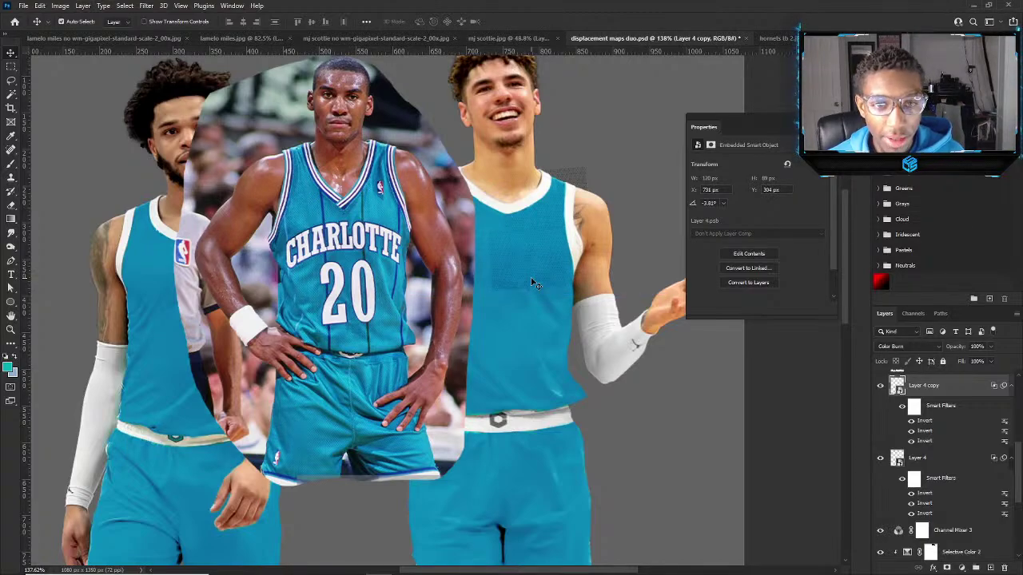
{"action": "scroll", "coordinate": [533, 284], "scroll_direction": "down", "scroll_amount": 3}
{"action": "scroll", "coordinate": [534, 283], "scroll_direction": "up", "scroll_amount": 5}
{"action": "mouse_move", "coordinate": [548, 172]}
{"action": "left_mouse_down"}
{"action": "mouse_move", "coordinate": [565, 171]}
{"action": "mouse_move", "coordinate": [552, 175]}
{"action": "left_mouse_up"}
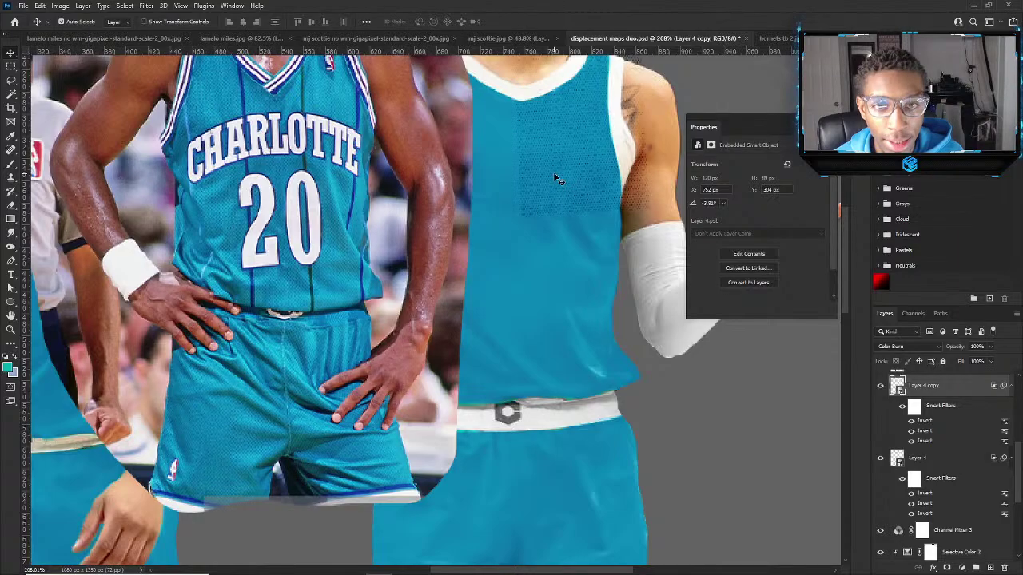
{"action": "scroll", "coordinate": [557, 179], "scroll_direction": "down", "scroll_amount": 4}
{"action": "scroll", "coordinate": [516, 162], "scroll_direction": "up", "scroll_amount": 4}
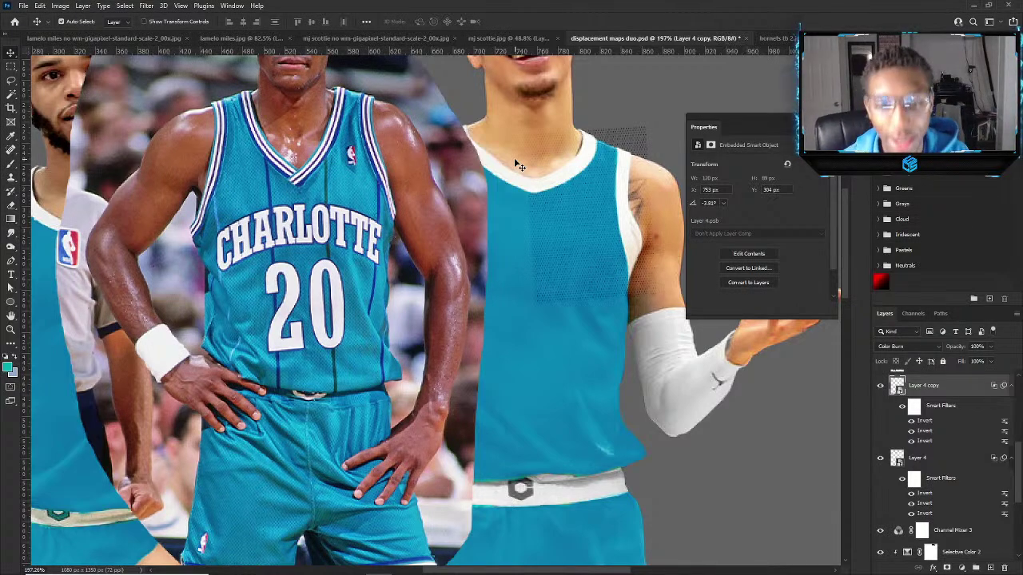
Move the Charlotte reference photo clear of the right player's jersey to X 201 px, Y 85 px.
{"action": "scroll", "coordinate": [514, 157], "scroll_direction": "down", "scroll_amount": 5}
{"action": "scroll", "coordinate": [480, 176], "scroll_direction": "up", "scroll_amount": 3}
{"action": "left_click_drag", "start_coordinate": [444, 230], "coordinate": [368, 235]}
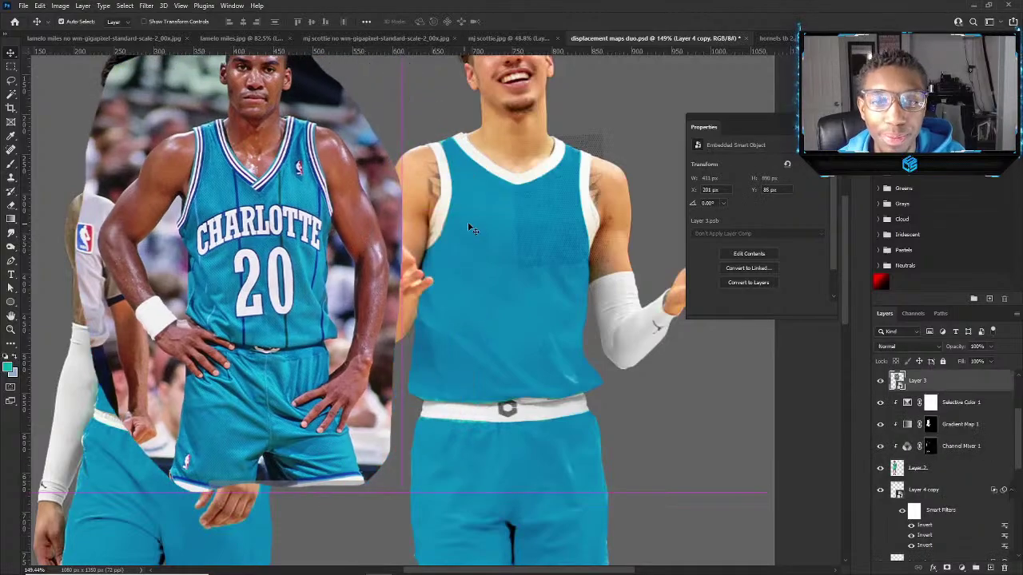
Duplicate the lower mesh patch and line the copy up beside it on the left half of the right player's chest.
{"action": "left_click", "coordinate": [526, 251]}
{"action": "key", "text": "ctrl+j"}
{"action": "key", "text": "ctrl+t"}
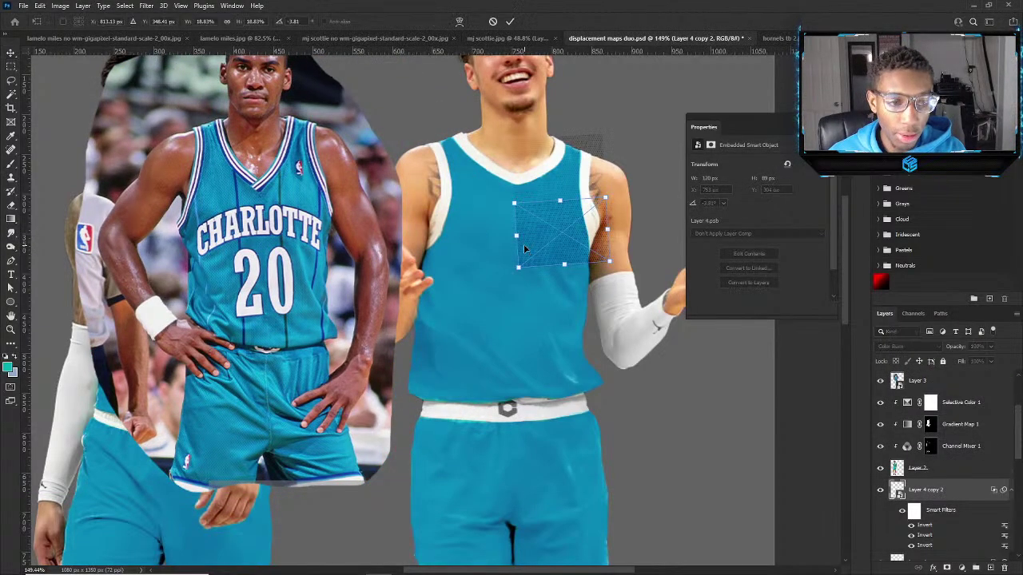
{"action": "left_click_drag", "start_coordinate": [552, 244], "coordinate": [461, 254]}
{"action": "key", "text": "Return"}
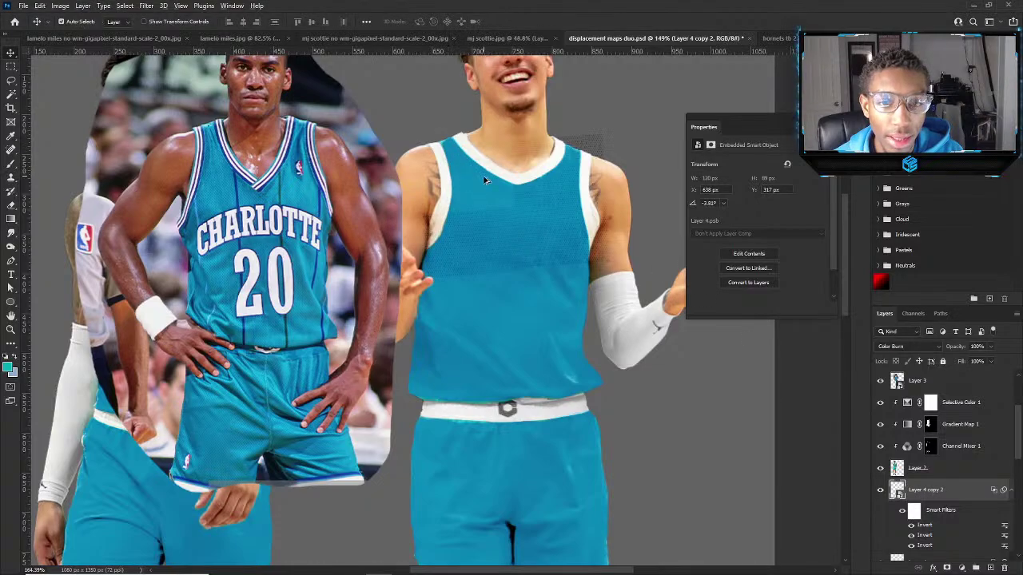
{"action": "scroll", "coordinate": [502, 330], "scroll_direction": "up", "scroll_amount": 3}
{"action": "left_click_drag", "start_coordinate": [502, 330], "coordinate": [500, 325]}
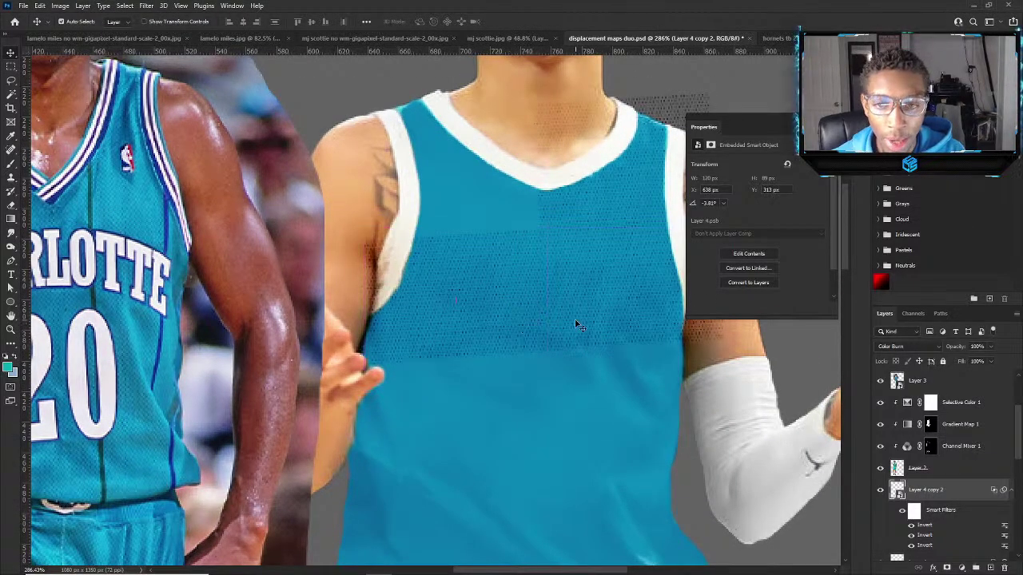
Duplicate the left chest mesh patch and place the copy directly above it at X 633 px, Y 232 px.
{"action": "key", "text": "ctrl+j"}
{"action": "key", "text": "ctrl+t"}
{"action": "left_click_drag", "start_coordinate": [494, 275], "coordinate": [485, 152]}
{"action": "key", "text": "Return"}
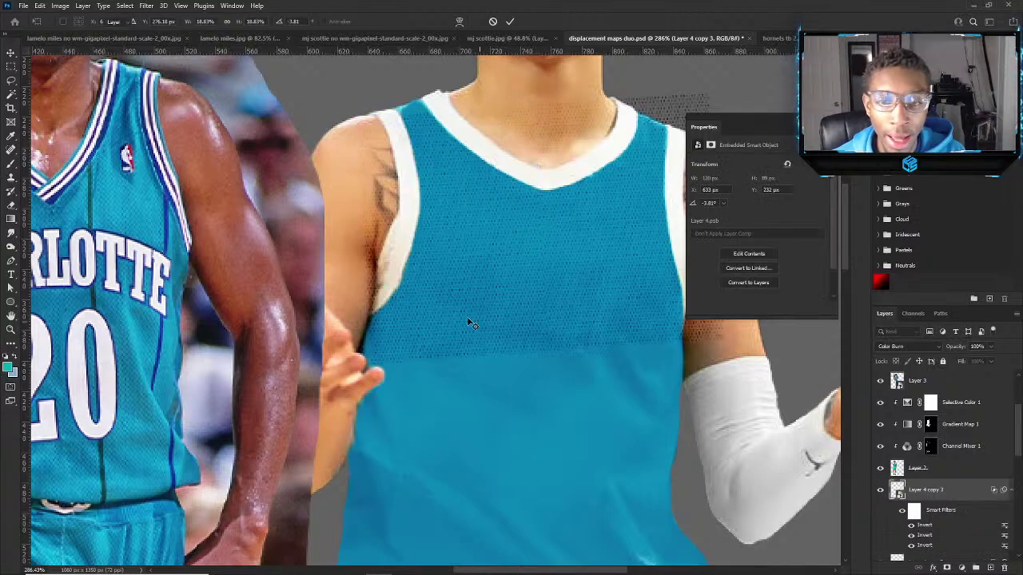
{"action": "scroll", "coordinate": [438, 297], "scroll_direction": "down", "scroll_amount": 3}
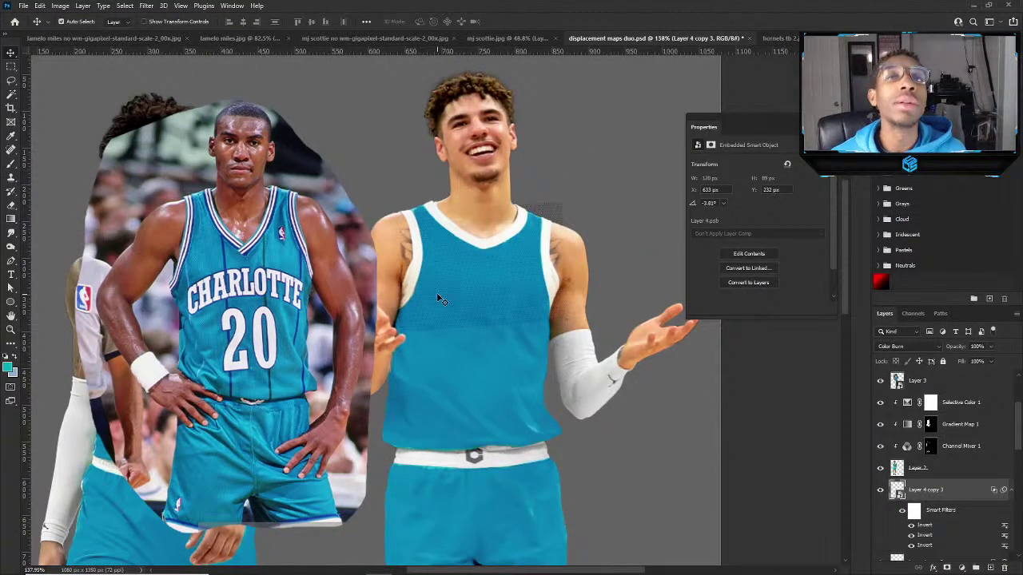
{"action": "scroll", "coordinate": [491, 343], "scroll_direction": "up", "scroll_amount": 3}
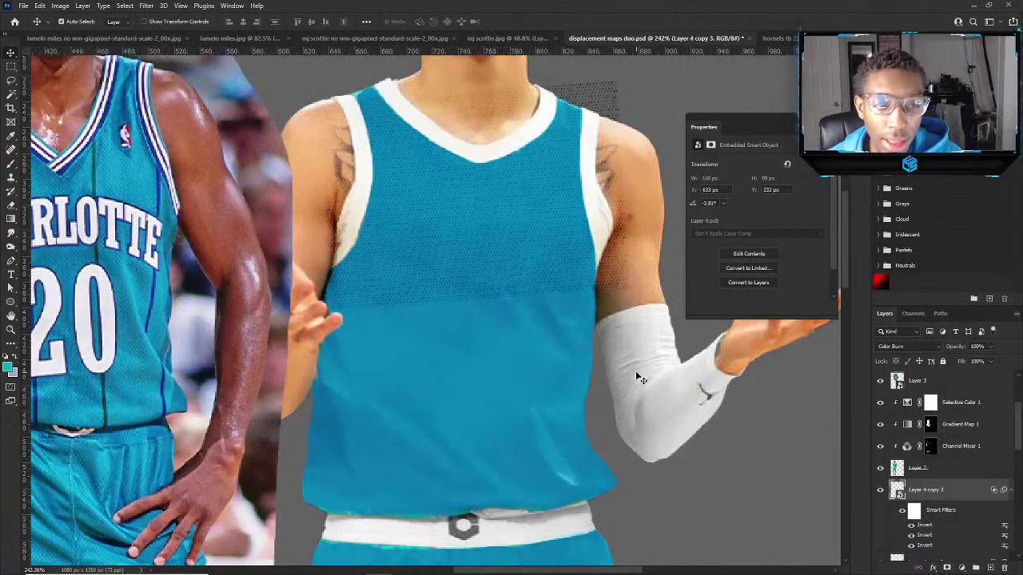
Duplicate the mesh patch onto the left side of the right player's midsection at X 623 px, Y 394 px.
{"action": "key", "text": "ctrl+j"}
{"action": "key", "text": "ctrl+t"}
{"action": "left_click_drag", "start_coordinate": [419, 222], "coordinate": [400, 324]}
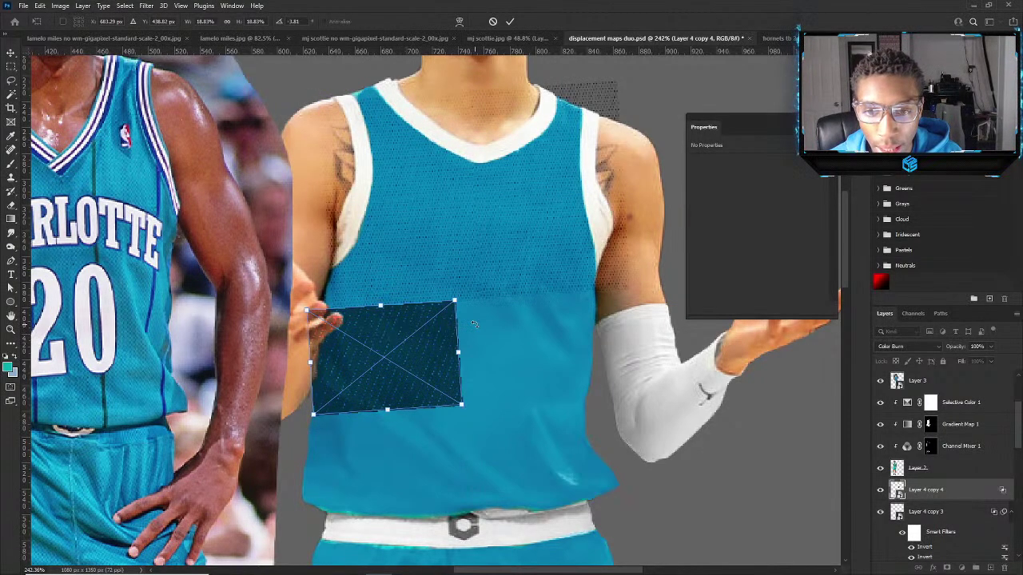
{"action": "key", "text": "Return"}
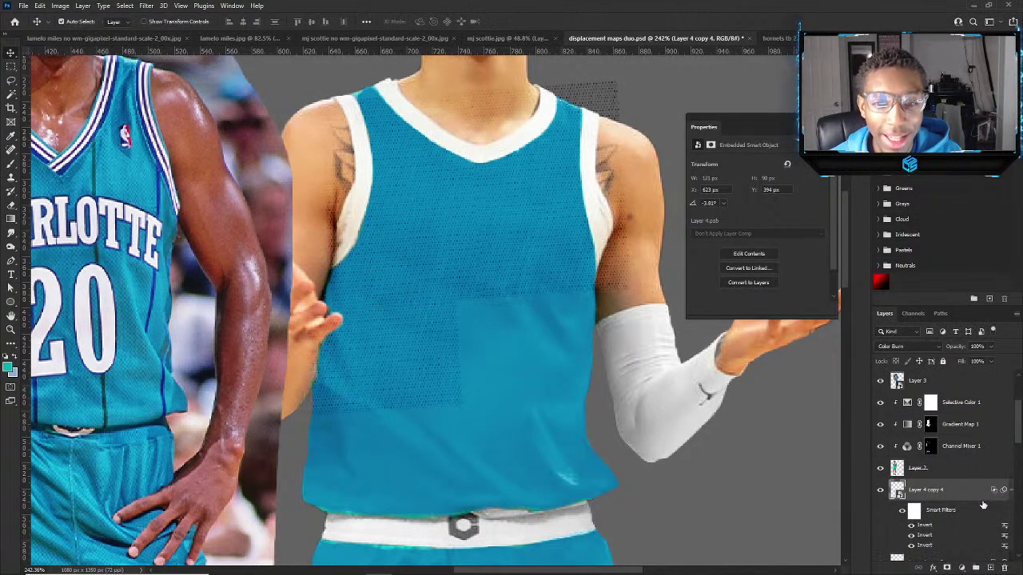
Duplicate the midsection mesh patch and set the copy beside it on the jersey's right side at X 739 px, Y 386 px.
{"action": "key", "text": "ctrl+j"}
{"action": "key", "text": "ctrl+t"}
{"action": "mouse_move", "coordinate": [564, 364]}
{"action": "left_mouse_down"}
{"action": "mouse_move", "coordinate": [414, 369]}
{"action": "mouse_move", "coordinate": [579, 362]}
{"action": "mouse_move", "coordinate": [567, 343]}
{"action": "mouse_move", "coordinate": [561, 361]}
{"action": "left_mouse_up"}
{"action": "key", "text": "Return"}
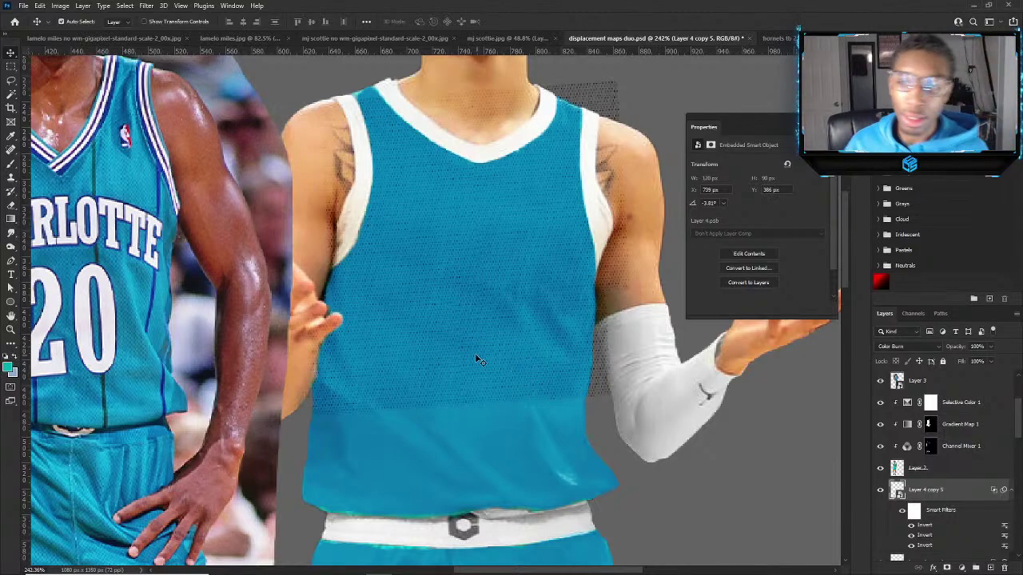
{"action": "scroll", "coordinate": [476, 359], "scroll_direction": "down", "scroll_amount": 4}
{"action": "scroll", "coordinate": [478, 361], "scroll_direction": "up", "scroll_amount": 3}
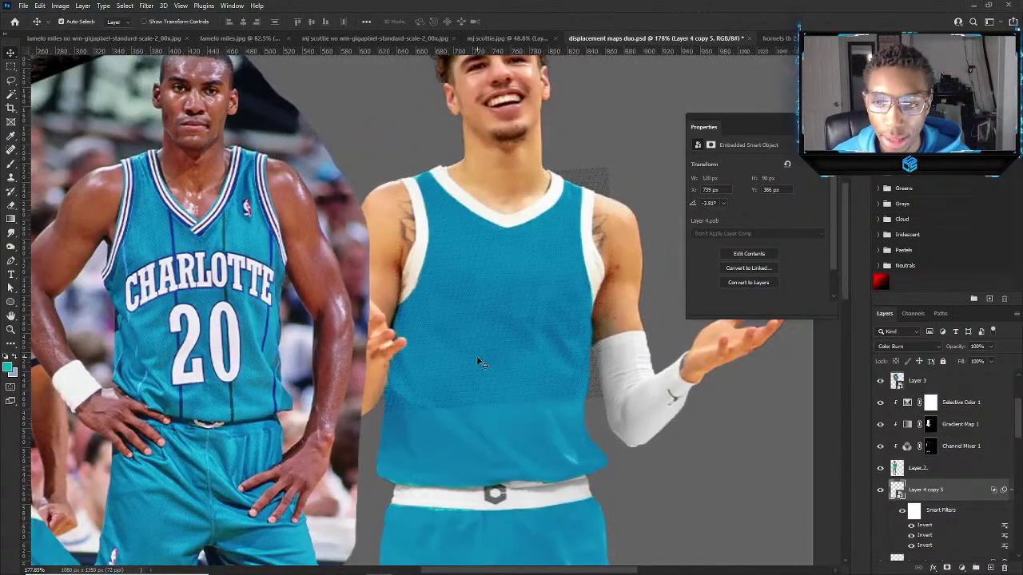
Duplicate the mesh patch onto the jersey's lower right corner, nudge it up to Y 465 px, and make another copy of it.
{"action": "key", "text": "ctrl+j"}
{"action": "key", "text": "ctrl+t"}
{"action": "left_click_drag", "start_coordinate": [540, 369], "coordinate": [557, 453]}
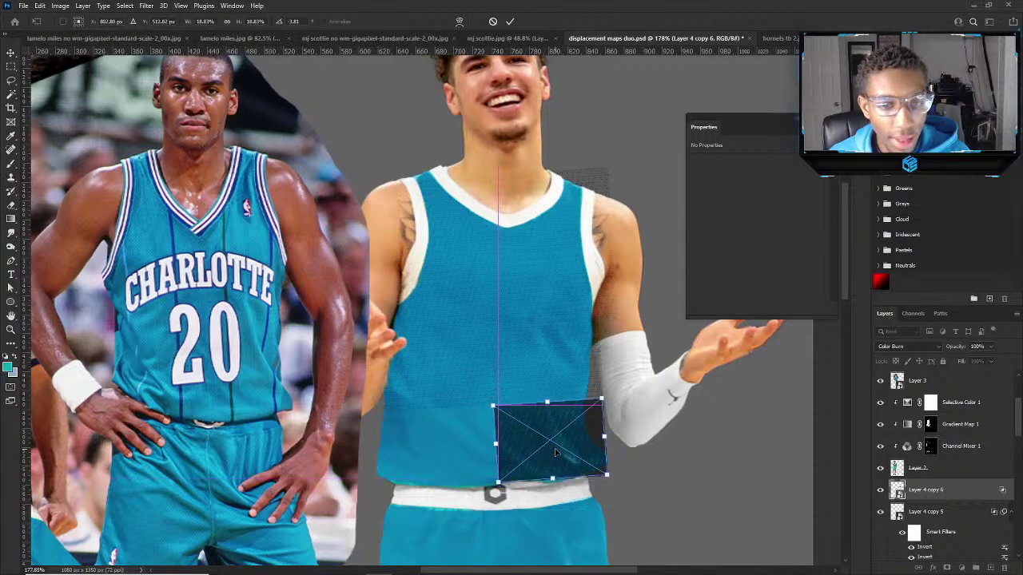
{"action": "key", "text": "Return"}
{"action": "scroll", "coordinate": [615, 452], "scroll_direction": "up", "scroll_amount": 2}
{"action": "key", "text": "alt+Up"}
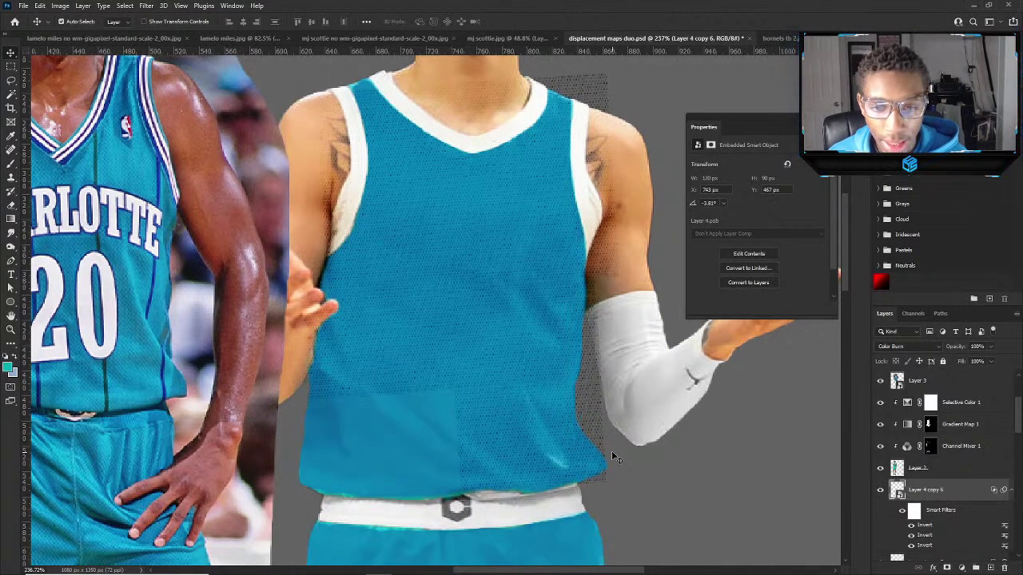
{"action": "key", "text": "Up"}
{"action": "key", "text": "Up"}
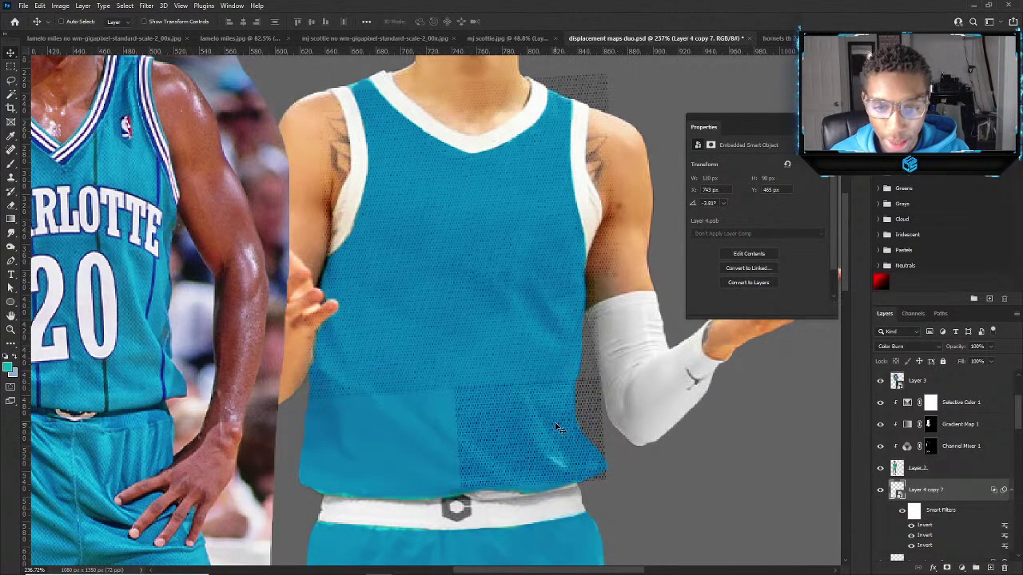
Move the new mesh copy to the jersey's lower left corner and warp its outer edge outward to cover the hem.
{"action": "key", "text": "ctrl+t"}
{"action": "left_click_drag", "start_coordinate": [558, 428], "coordinate": [405, 431]}
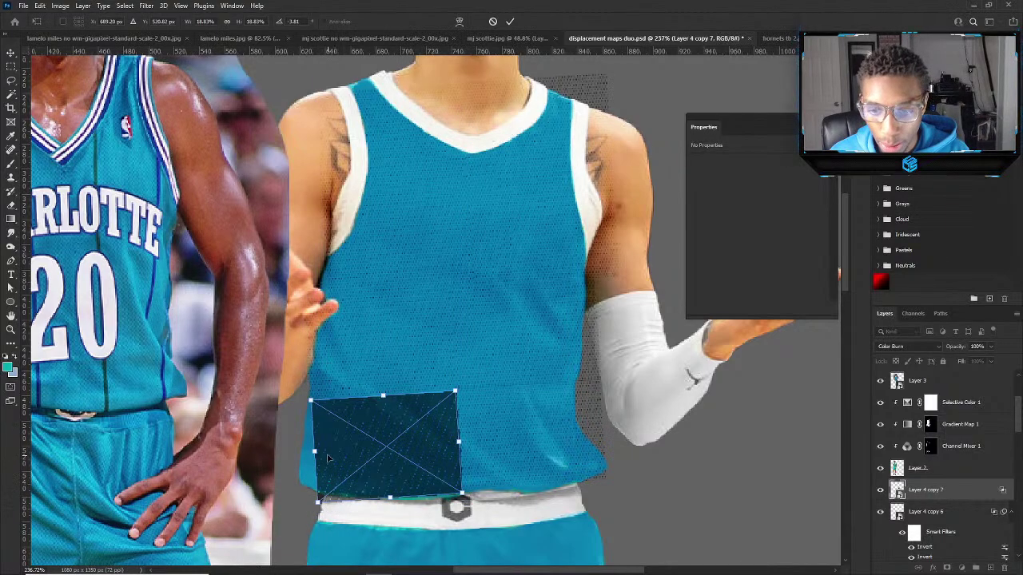
{"action": "right_click", "coordinate": [328, 458]}
{"action": "left_click", "coordinate": [361, 373]}
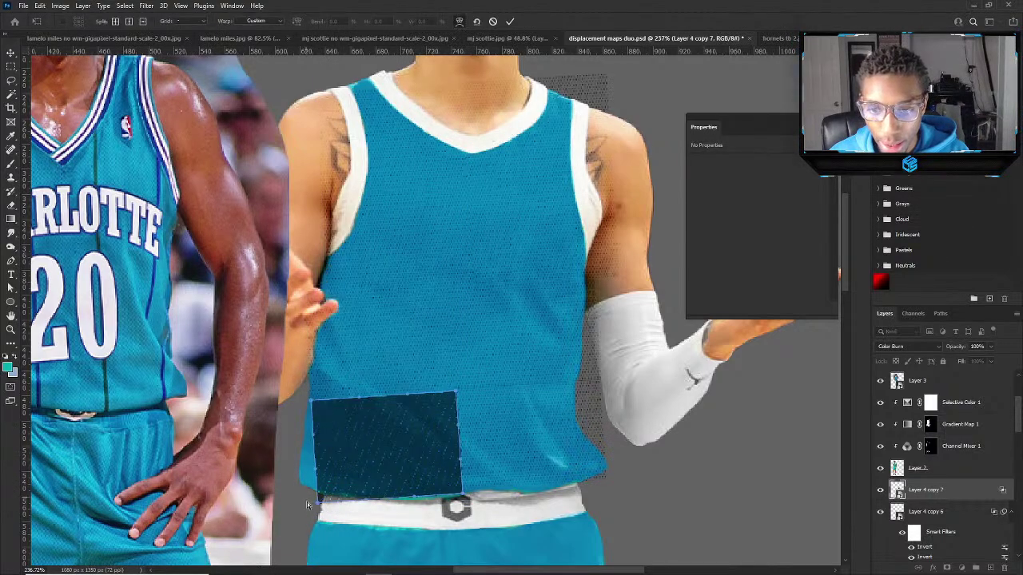
{"action": "left_click_drag", "start_coordinate": [319, 502], "coordinate": [292, 504]}
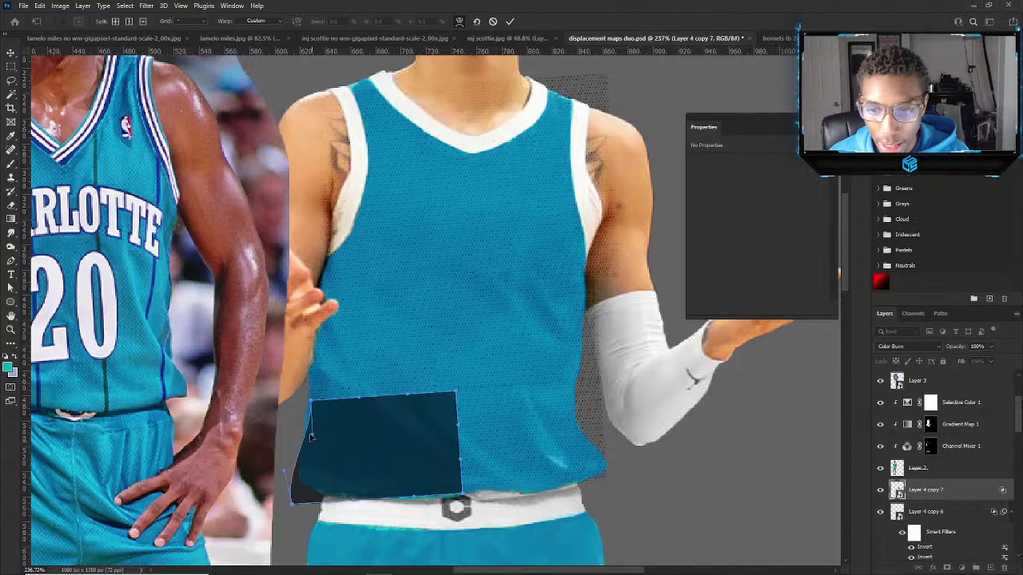
{"action": "left_click_drag", "start_coordinate": [310, 435], "coordinate": [304, 406]}
{"action": "key", "text": "Return"}
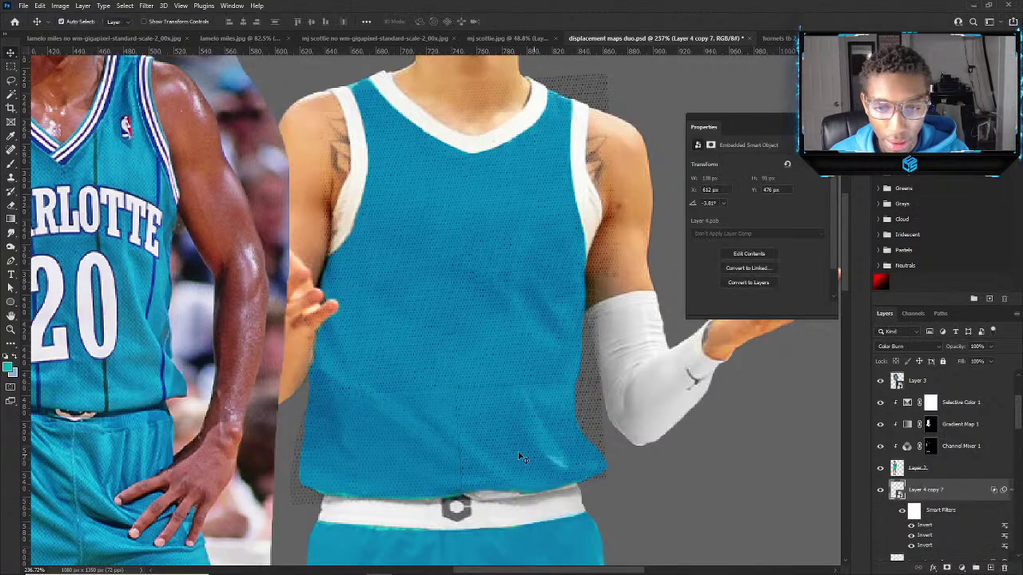
Select the lower right mesh patch and align it with its neighbours at X 744 px, Y 465 px.
{"action": "scroll", "coordinate": [497, 377], "scroll_direction": "down", "scroll_amount": 2}
{"action": "scroll", "coordinate": [497, 377], "scroll_direction": "up", "scroll_amount": 2}
{"action": "scroll", "coordinate": [497, 377], "scroll_direction": "up", "scroll_amount": 2}
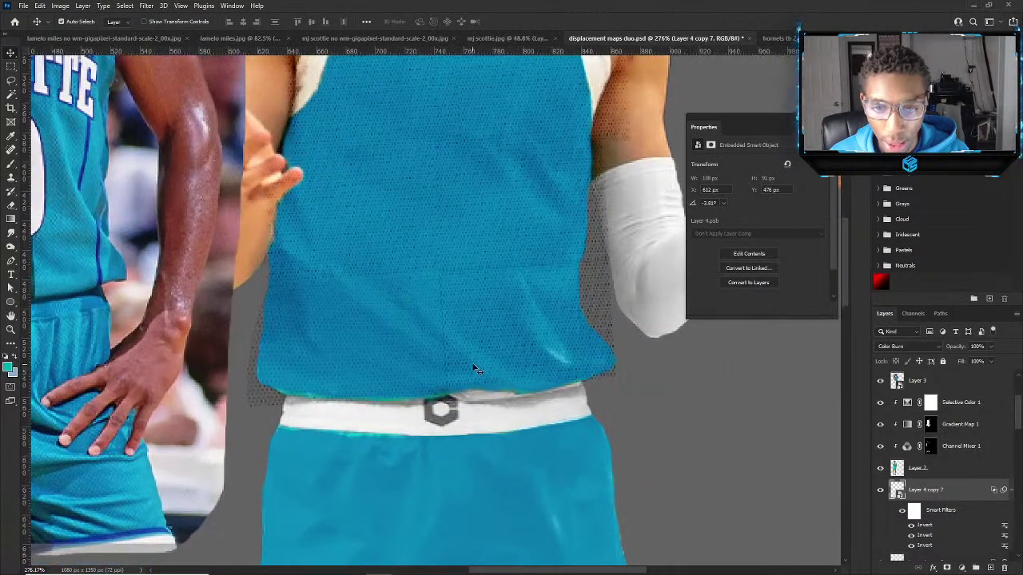
{"action": "left_click", "coordinate": [486, 362]}
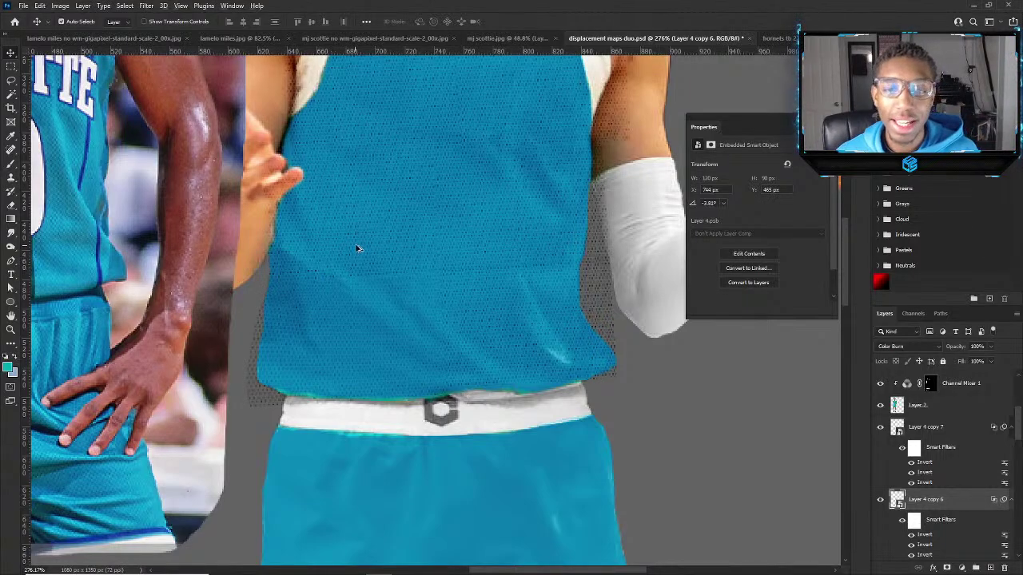
{"action": "scroll", "coordinate": [357, 248], "scroll_direction": "down", "scroll_amount": 5}
{"action": "scroll", "coordinate": [423, 230], "scroll_direction": "up", "scroll_amount": 3}
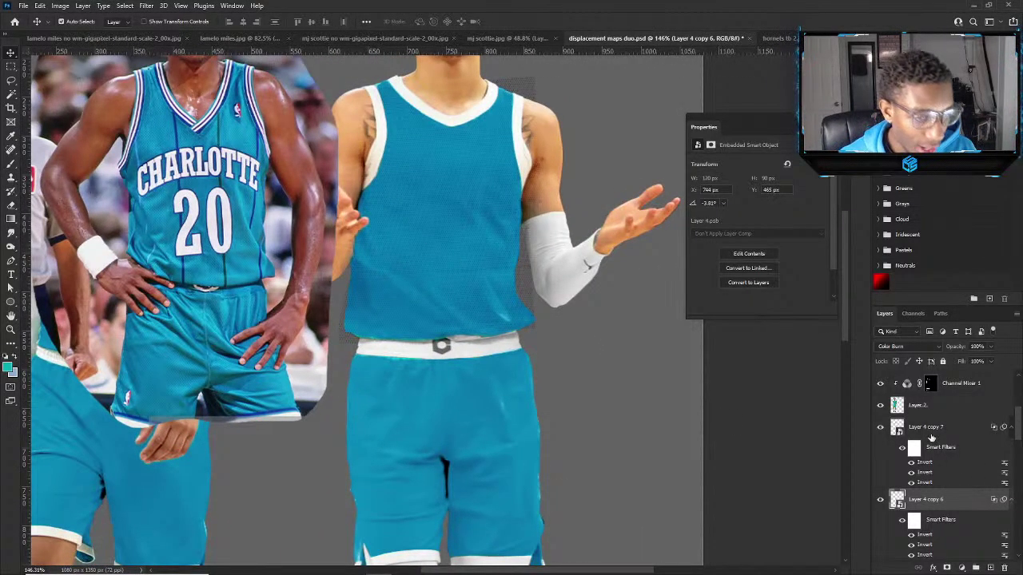
Select all the mesh patch layers covering the right player's jersey and group them.
{"action": "left_click", "coordinate": [929, 430]}
{"action": "scroll", "coordinate": [951, 463], "scroll_direction": "down", "scroll_amount": 4}
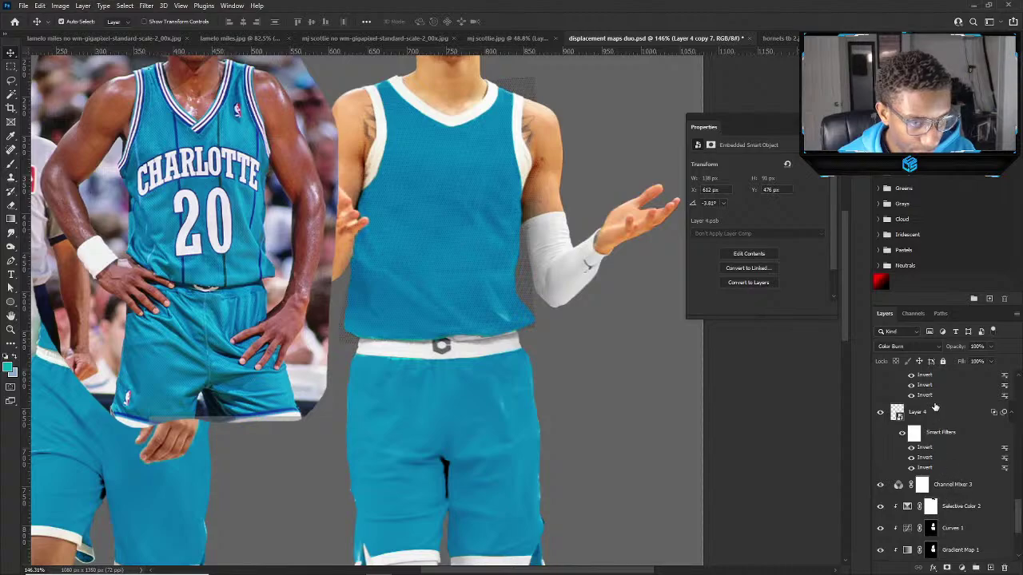
{"action": "scroll", "coordinate": [932, 424], "scroll_direction": "up", "scroll_amount": 3}
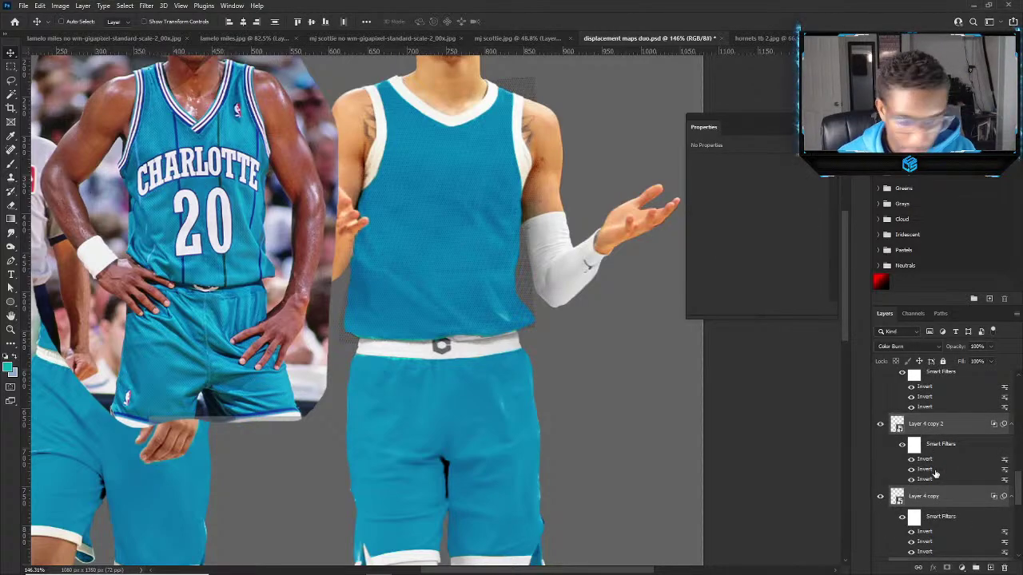
{"action": "key", "text": "ctrl+g"}
{"action": "scroll", "coordinate": [934, 457], "scroll_direction": "up", "scroll_amount": 3}
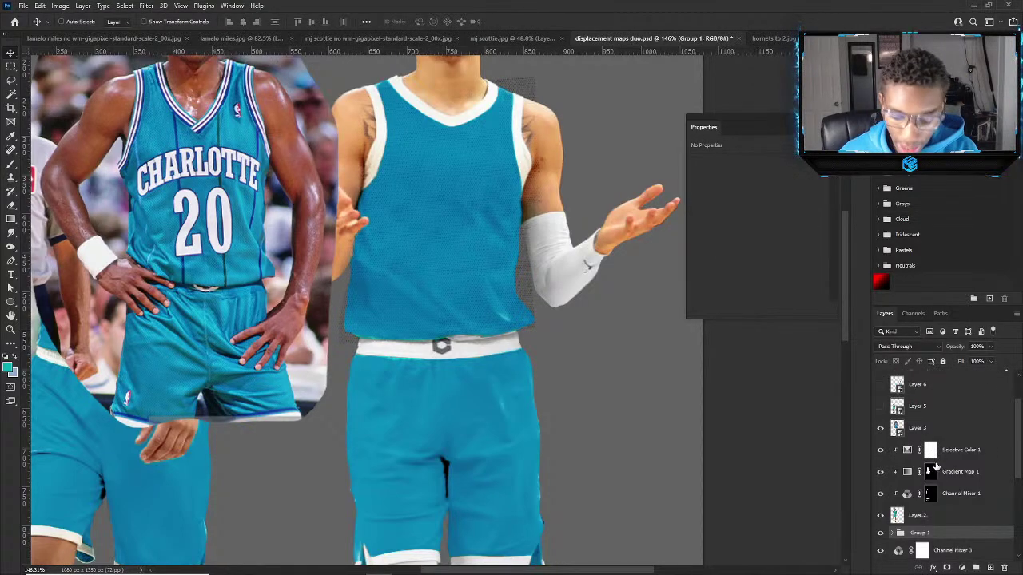
Duplicate the mesh group, move the copy down over the right player's shorts, and enlarge it to about 113.6%.
{"action": "key", "text": "ctrl+j"}
{"action": "key", "text": "ctrl+t"}
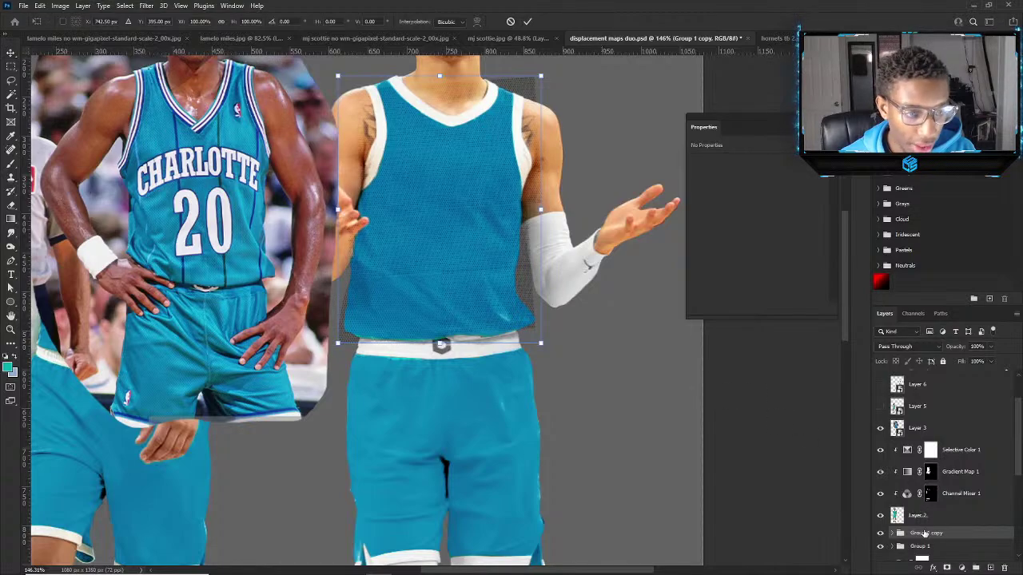
{"action": "left_click_drag", "start_coordinate": [459, 258], "coordinate": [442, 475]}
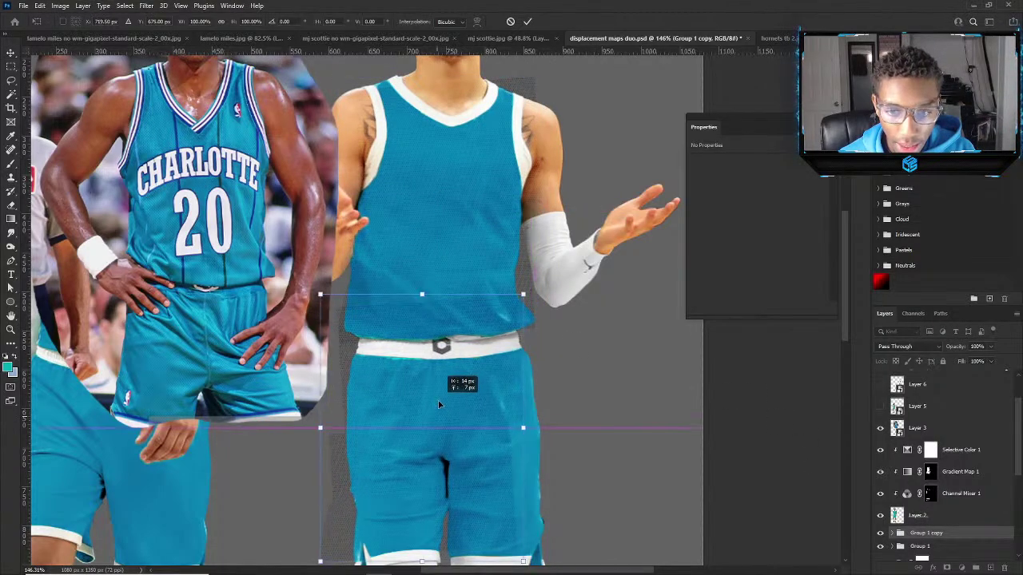
{"action": "left_click_drag", "start_coordinate": [525, 429], "coordinate": [551, 428]}
{"action": "key", "text": "Return"}
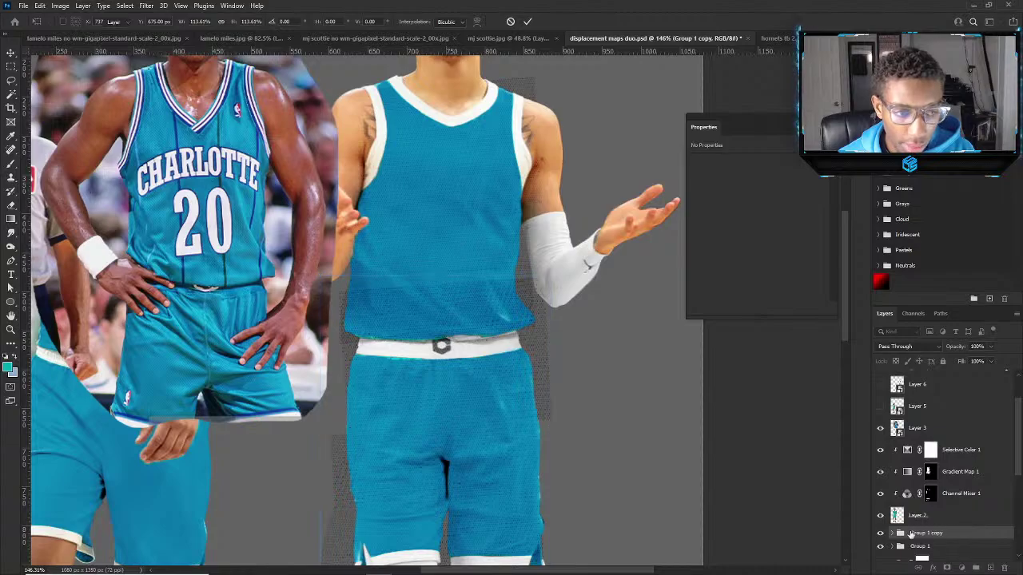
Rearrange the copied mesh at the shorts' waist, setting the upper right patch at X 760 px, Y 572 px.
{"action": "scroll", "coordinate": [627, 320], "scroll_direction": "down", "scroll_amount": 5}
{"action": "scroll", "coordinate": [627, 320], "scroll_direction": "up", "scroll_amount": 4}
{"action": "scroll", "coordinate": [627, 319], "scroll_direction": "down", "scroll_amount": 2}
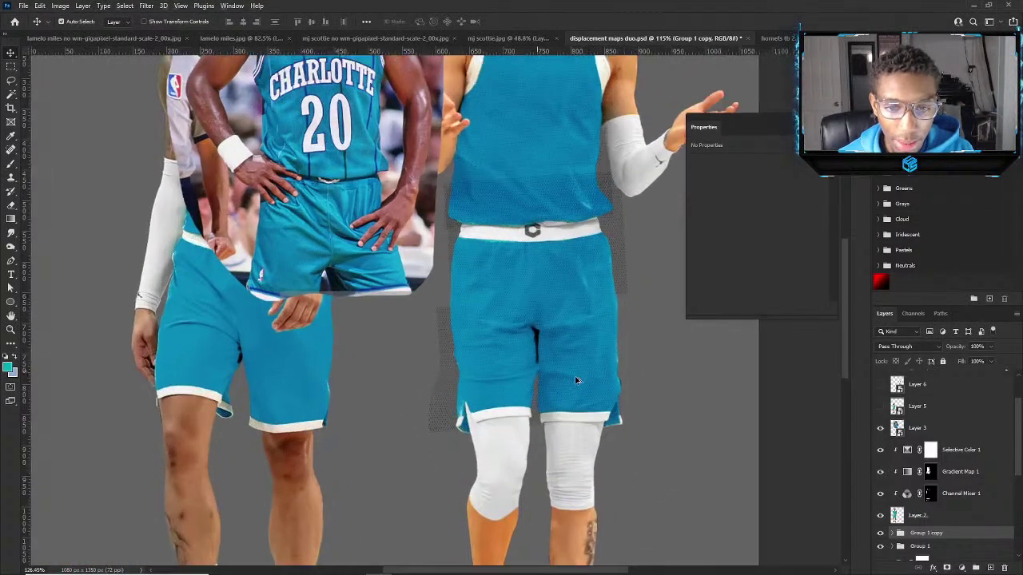
{"action": "scroll", "coordinate": [551, 383], "scroll_direction": "up", "scroll_amount": 3}
{"action": "scroll", "coordinate": [551, 383], "scroll_direction": "down", "scroll_amount": 3}
{"action": "scroll", "coordinate": [491, 329], "scroll_direction": "up", "scroll_amount": 1}
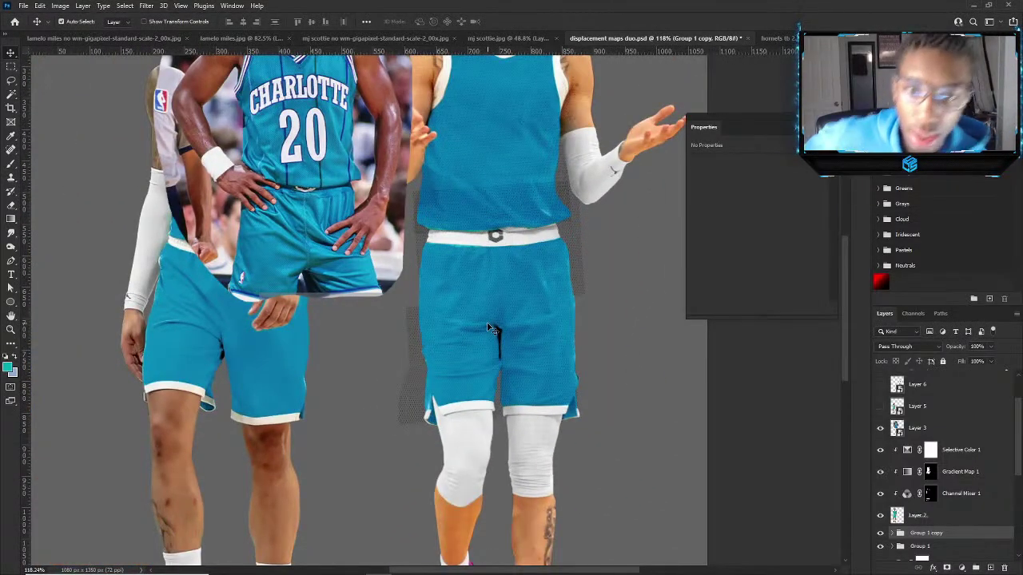
{"action": "mouse_move", "coordinate": [502, 200]}
{"action": "left_mouse_down"}
{"action": "mouse_move", "coordinate": [491, 207]}
{"action": "mouse_move", "coordinate": [578, 206]}
{"action": "mouse_move", "coordinate": [580, 189]}
{"action": "mouse_move", "coordinate": [623, 256]}
{"action": "mouse_move", "coordinate": [651, 356]}
{"action": "mouse_move", "coordinate": [639, 340]}
{"action": "left_mouse_up"}
{"action": "left_click", "coordinate": [488, 282]}
{"action": "left_click_drag", "start_coordinate": [487, 282], "coordinate": [564, 262]}
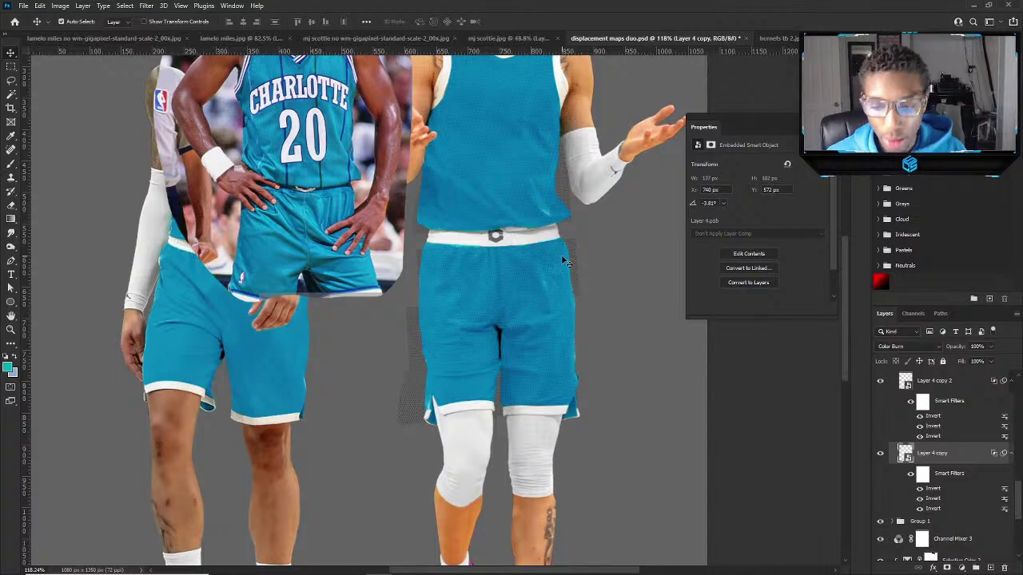
Nudge the mesh patch at the jersey's lower left corner up to Y 474 px.
{"action": "scroll", "coordinate": [558, 299], "scroll_direction": "down", "scroll_amount": 5}
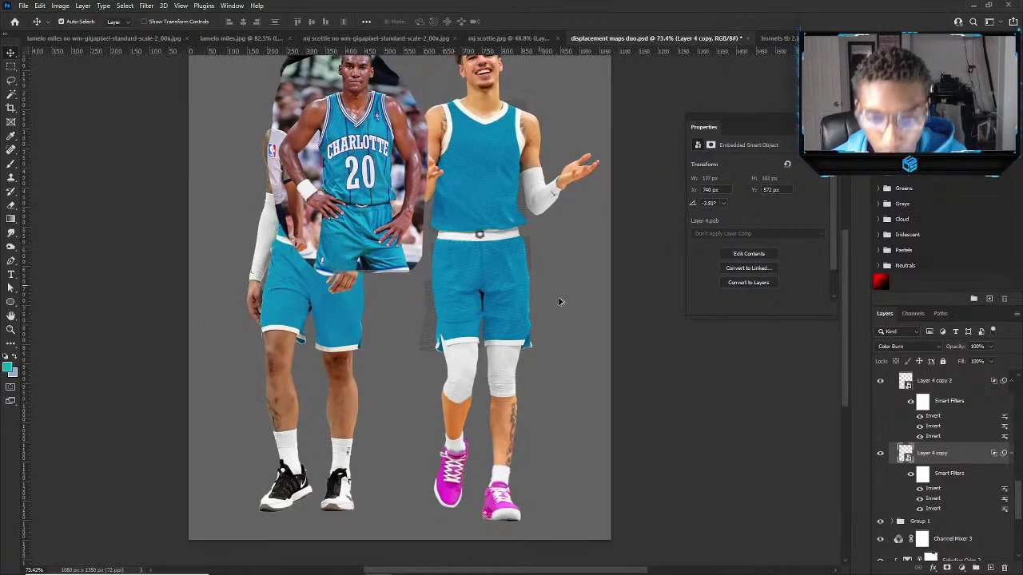
{"action": "scroll", "coordinate": [524, 275], "scroll_direction": "up", "scroll_amount": 5}
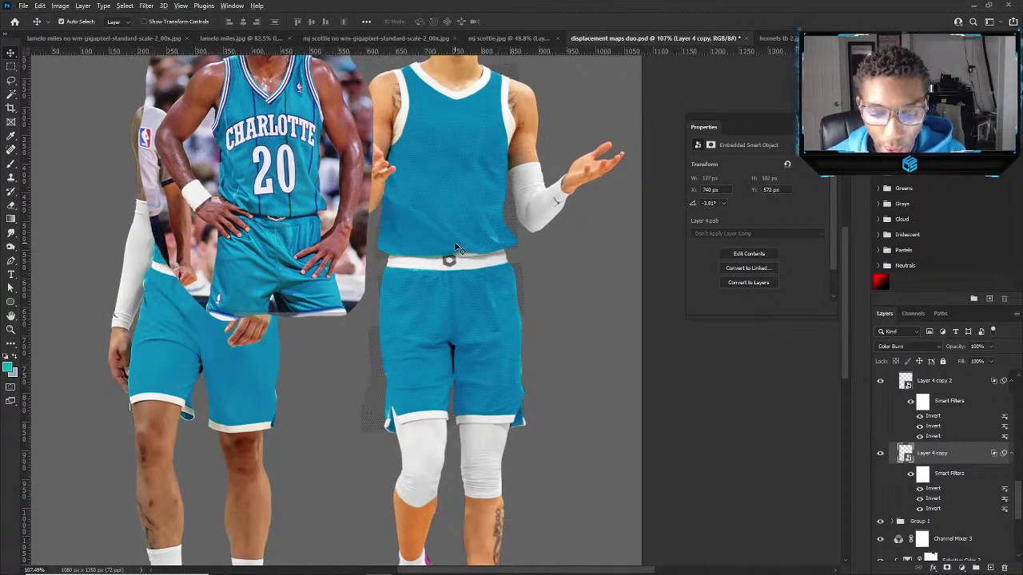
{"action": "key", "text": "alt+v"}
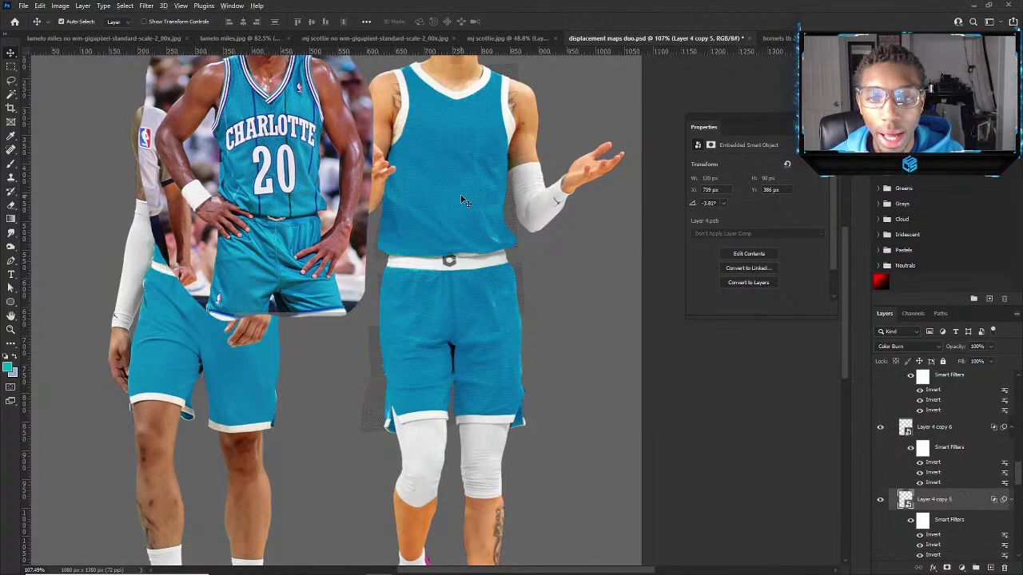
{"action": "scroll", "coordinate": [462, 199], "scroll_direction": "up", "scroll_amount": 4}
{"action": "scroll", "coordinate": [461, 216], "scroll_direction": "up", "scroll_amount": 6}
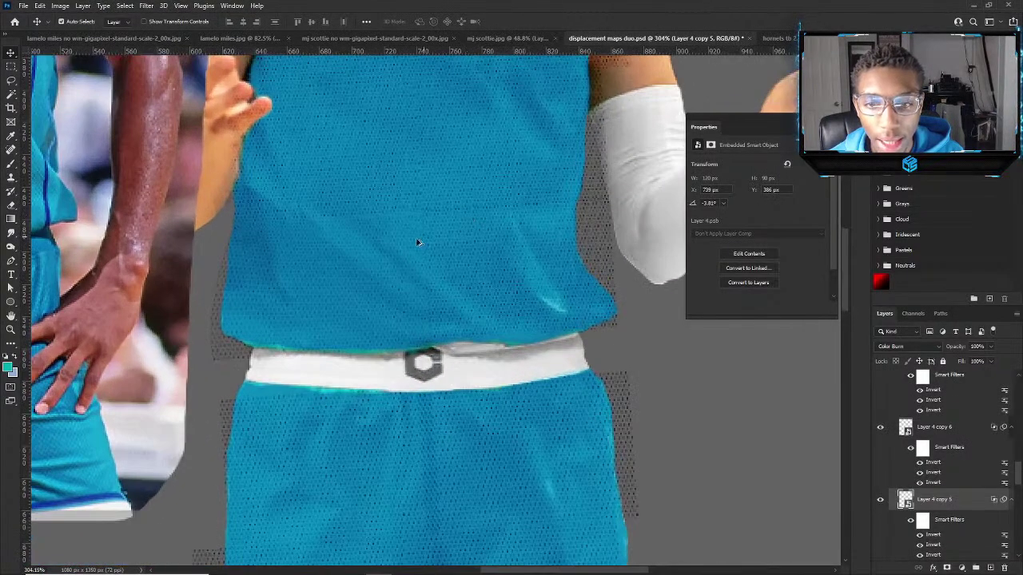
{"action": "left_click_drag", "start_coordinate": [398, 254], "coordinate": [398, 248]}
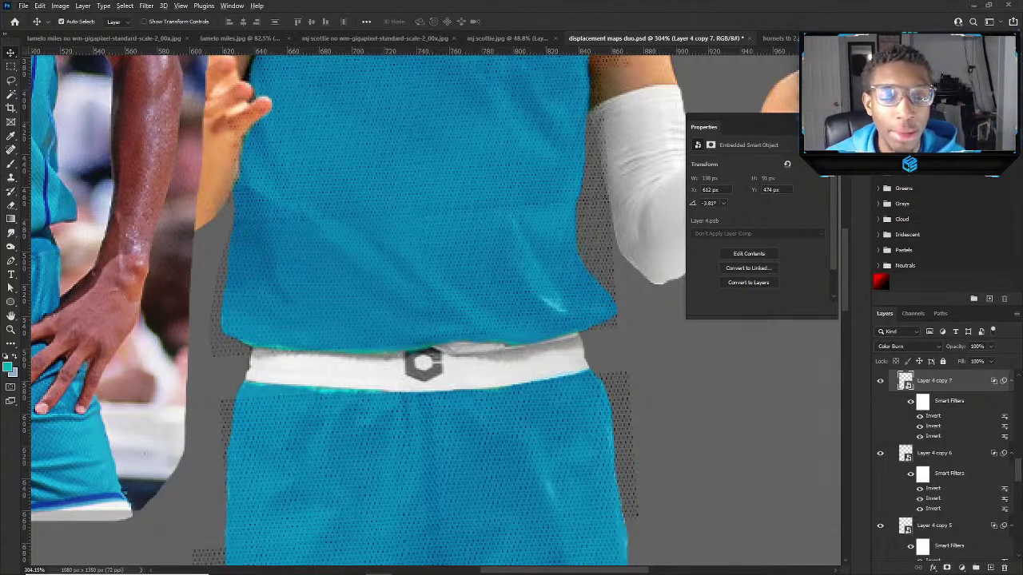
{"action": "scroll", "coordinate": [399, 256], "scroll_direction": "down", "scroll_amount": 5}
{"action": "scroll", "coordinate": [405, 232], "scroll_direction": "up", "scroll_amount": 3}
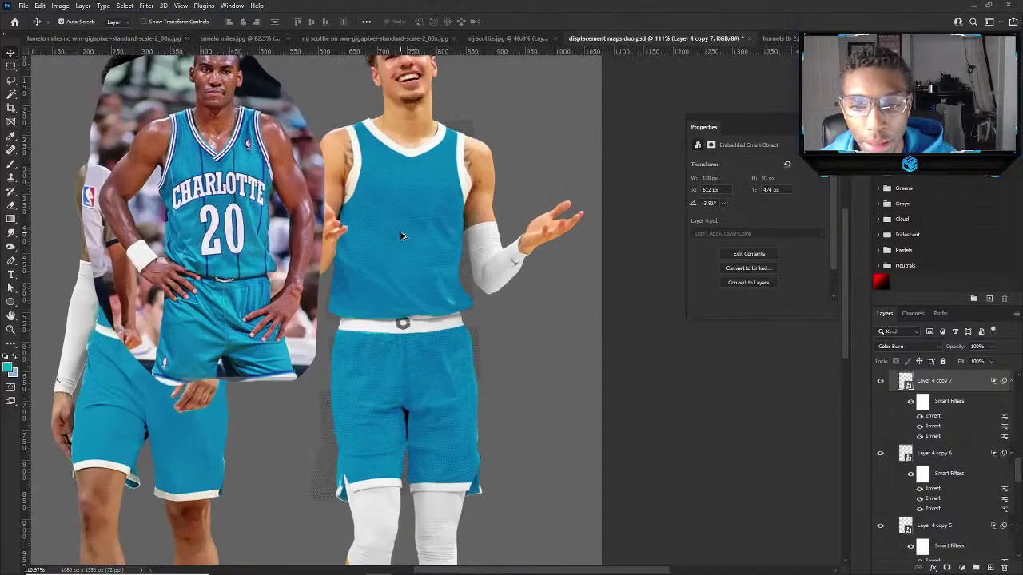
Move the reference photo between the two players at X 337 px, Y -44 px, and collapse the shorts' mesh group.
{"action": "left_click_drag", "start_coordinate": [202, 243], "coordinate": [282, 163]}
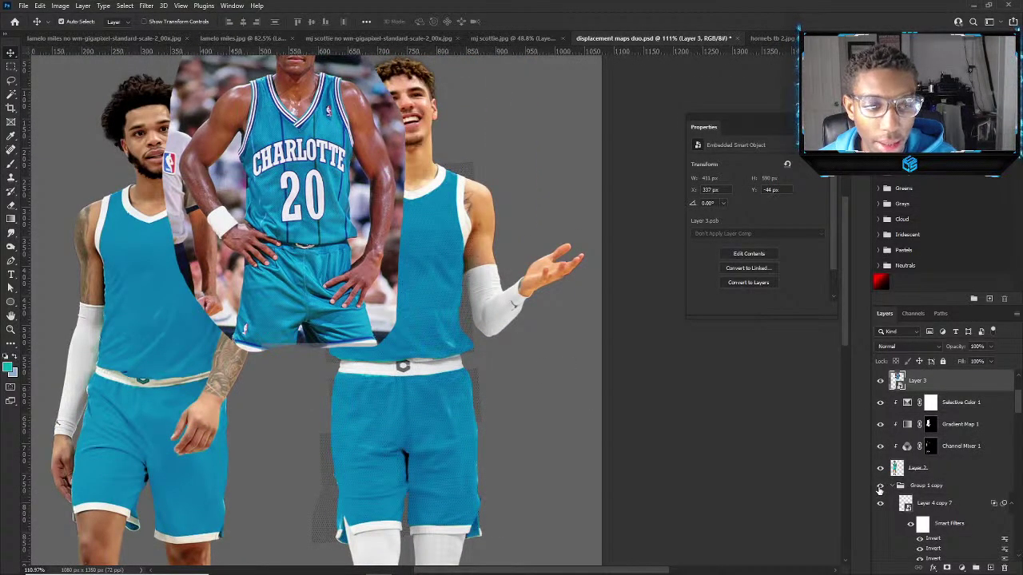
{"action": "scroll", "coordinate": [424, 432], "scroll_direction": "up", "scroll_amount": 2}
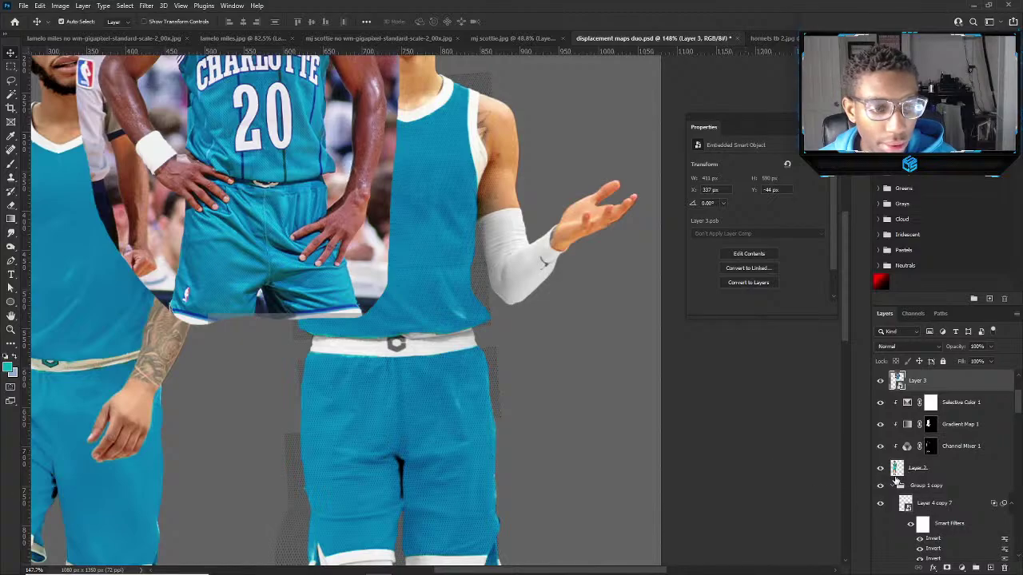
{"action": "left_click", "coordinate": [917, 468]}
{"action": "left_click", "coordinate": [899, 485]}
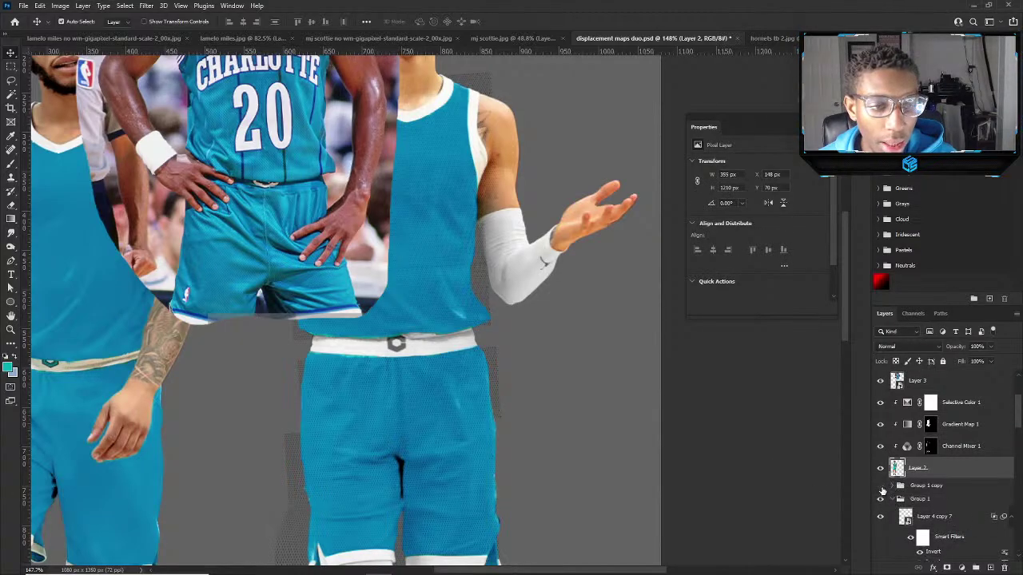
Convert the shorts' mesh group to a smart object and set its blend mode to Color Burn.
{"action": "right_click", "coordinate": [935, 485]}
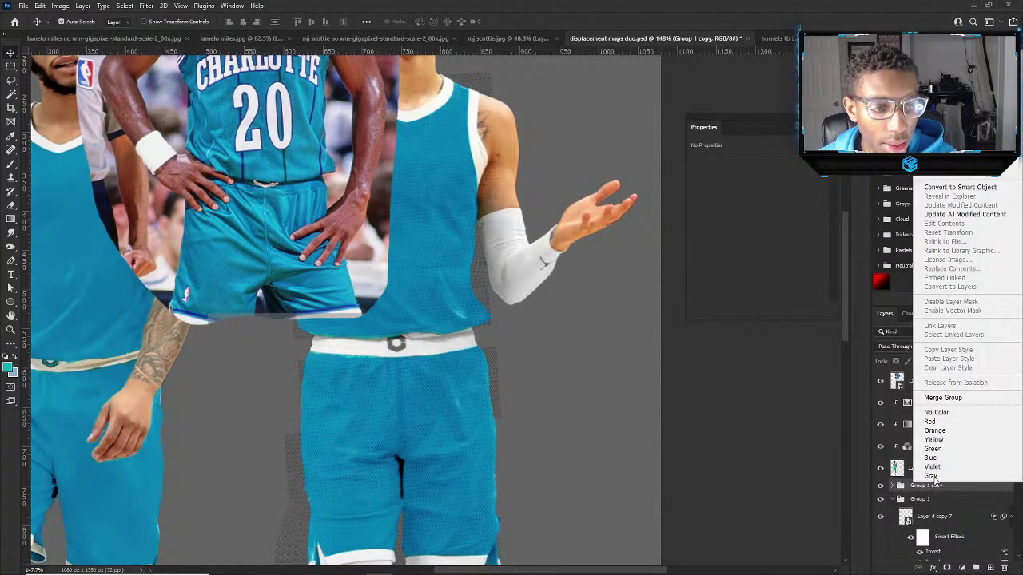
{"action": "left_click", "coordinate": [932, 187]}
{"action": "left_click", "coordinate": [887, 349]}
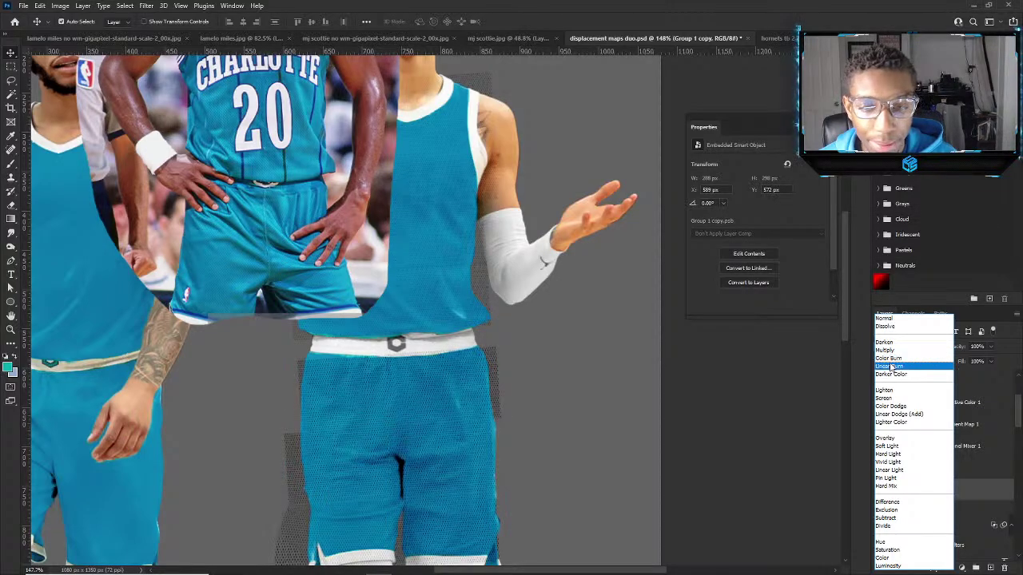
{"action": "left_click", "coordinate": [888, 351]}
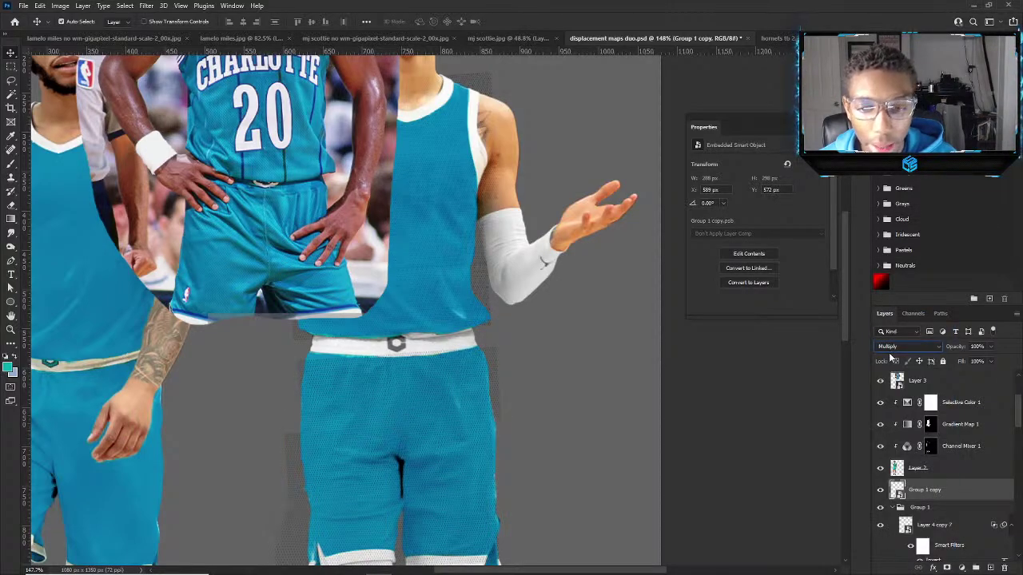
{"action": "left_click", "coordinate": [908, 346]}
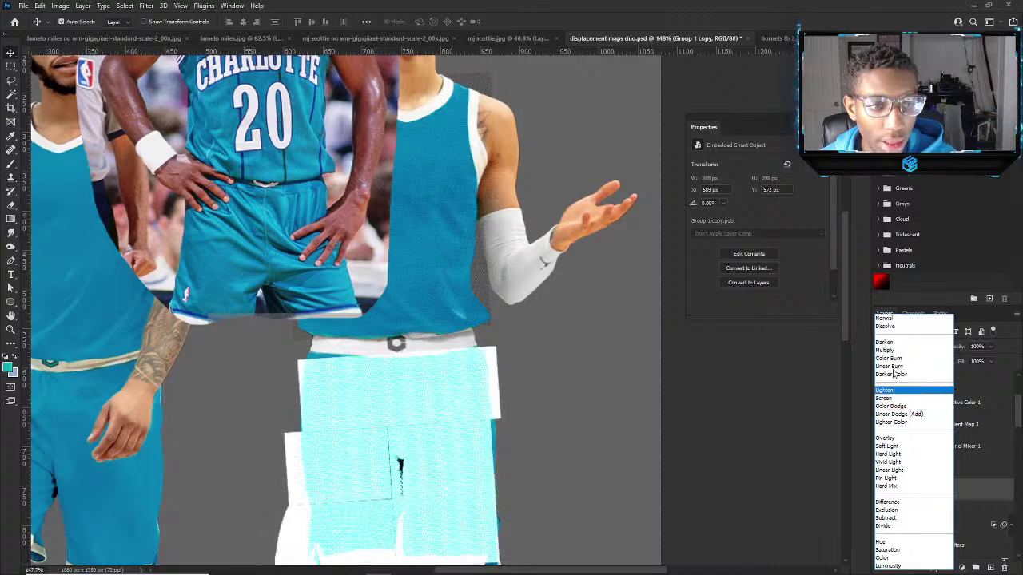
{"action": "left_click", "coordinate": [889, 357]}
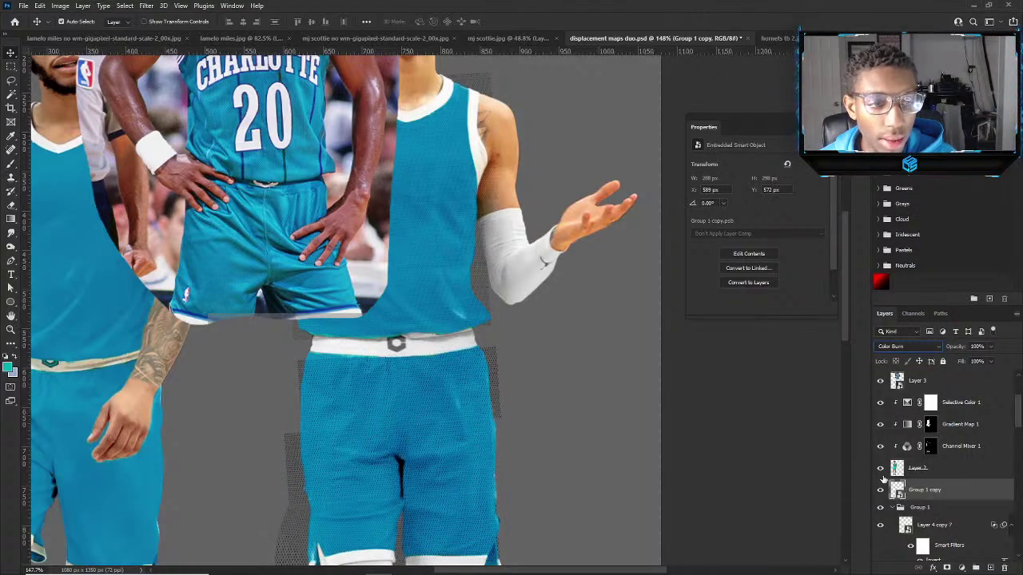
Apply the Displace filter to the shorts' mesh using the "displacement maps duo" file, and check the texture on the folds.
{"action": "left_click", "coordinate": [147, 6]}
{"action": "mouse_move", "coordinate": [192, 151]}
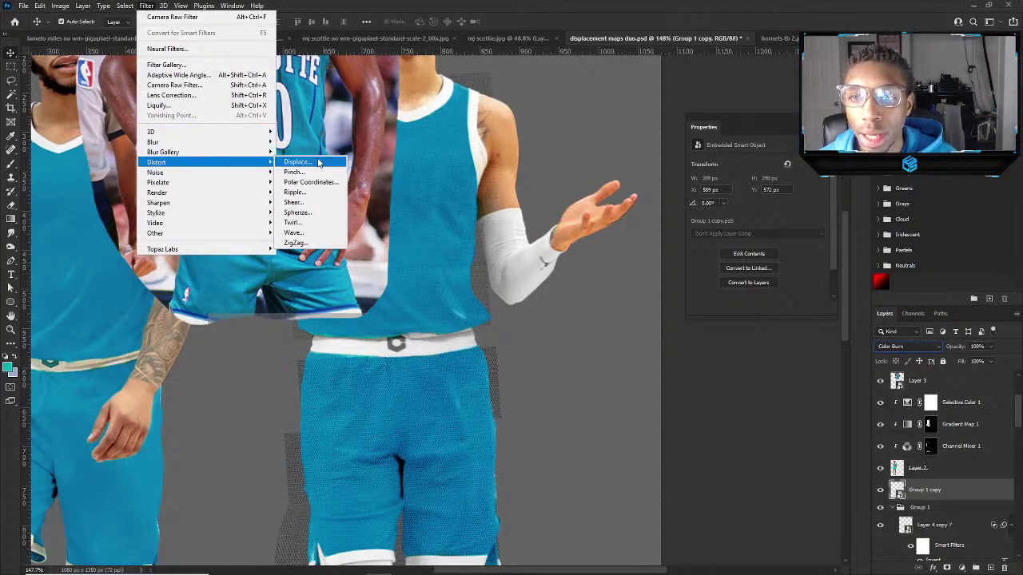
{"action": "left_click", "coordinate": [308, 160]}
{"action": "left_click", "coordinate": [807, 165]}
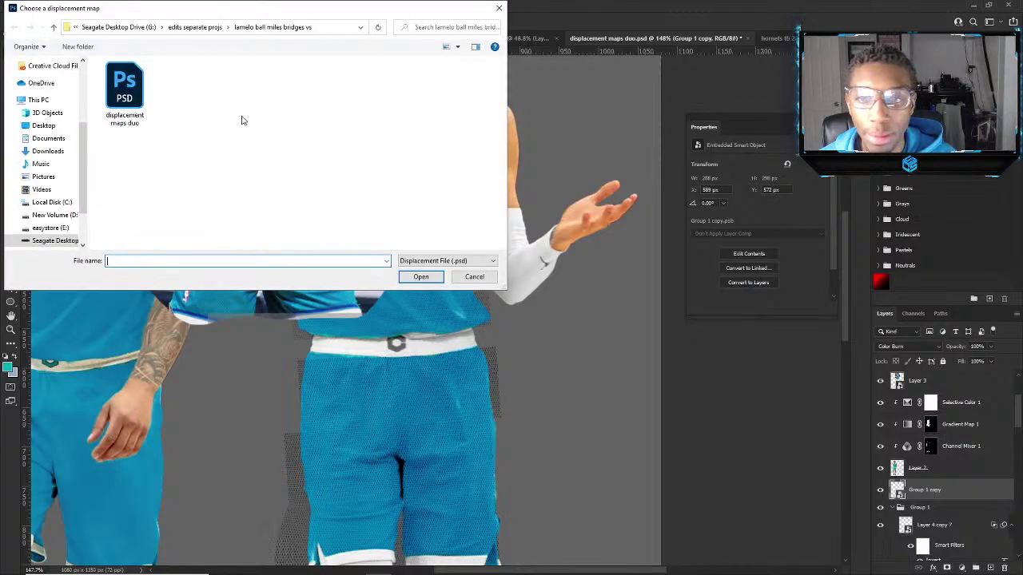
{"action": "double_click", "coordinate": [117, 93]}
{"action": "scroll", "coordinate": [404, 419], "scroll_direction": "down", "scroll_amount": 3}
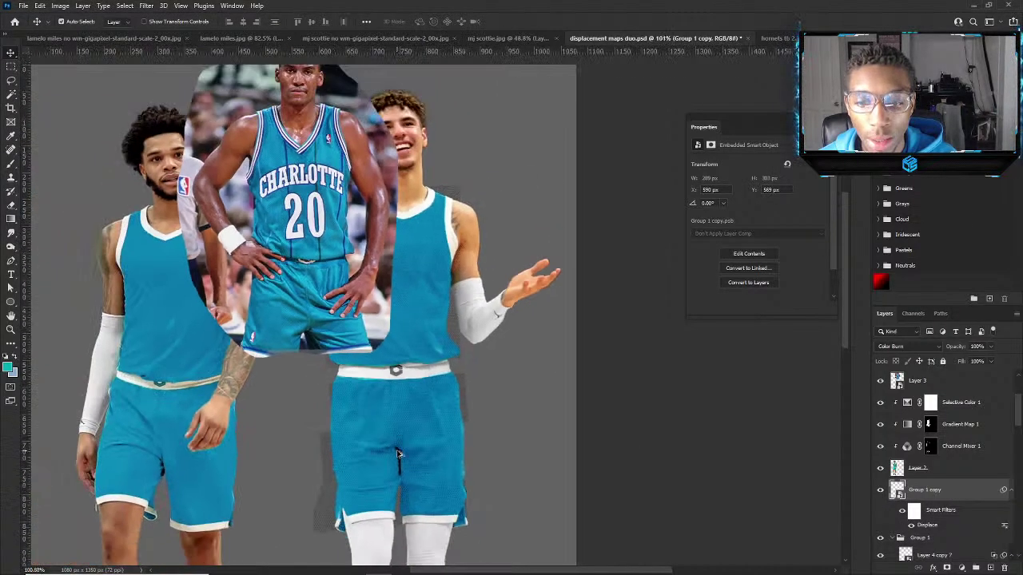
{"action": "scroll", "coordinate": [413, 426], "scroll_direction": "up", "scroll_amount": 5}
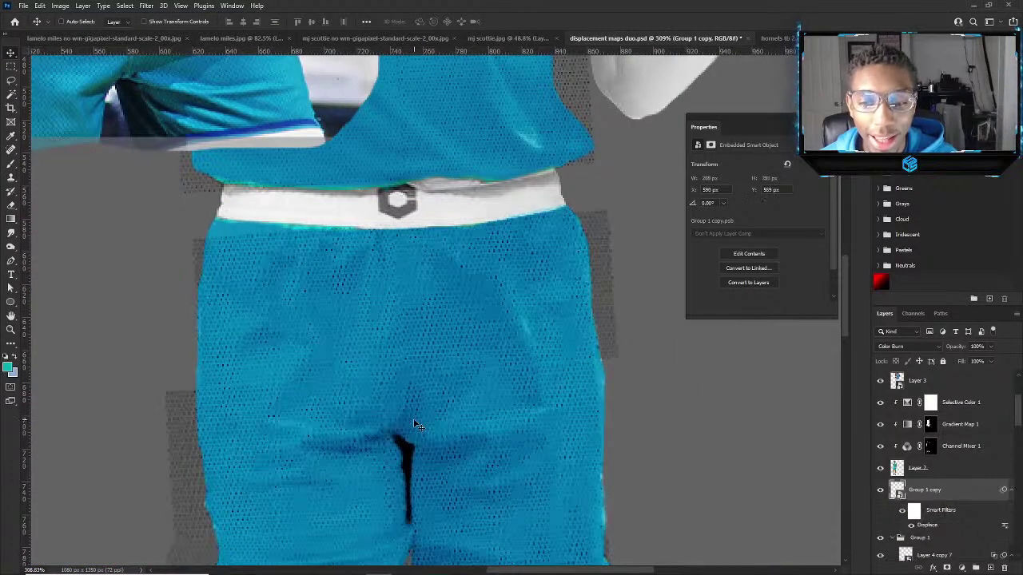
{"action": "scroll", "coordinate": [400, 384], "scroll_direction": "down", "scroll_amount": 4}
{"action": "scroll", "coordinate": [418, 172], "scroll_direction": "up", "scroll_amount": 3}
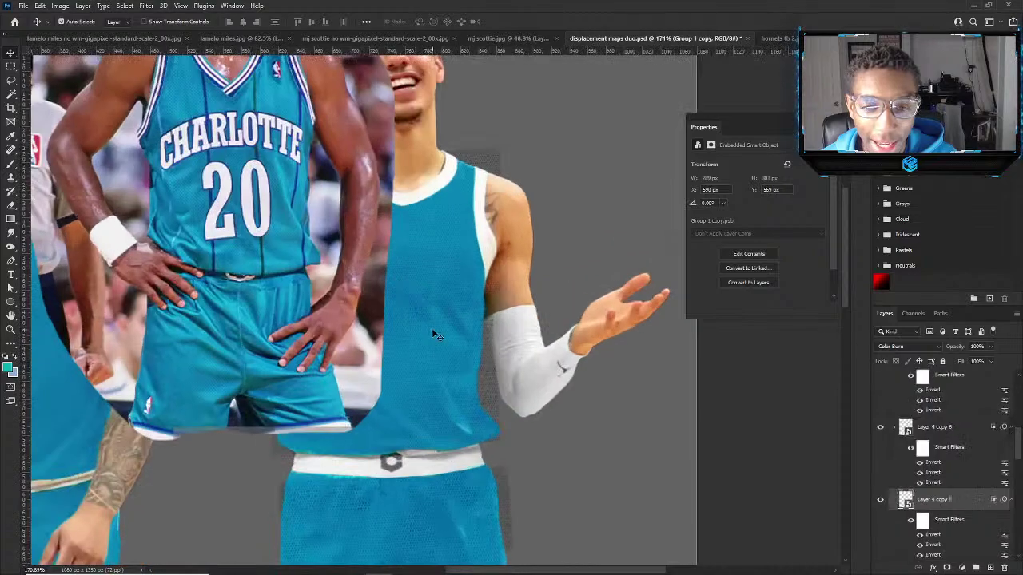
Move the reference photo to the far side of the right player, clear of the left player.
{"action": "left_click_drag", "start_coordinate": [417, 247], "coordinate": [440, 256]}
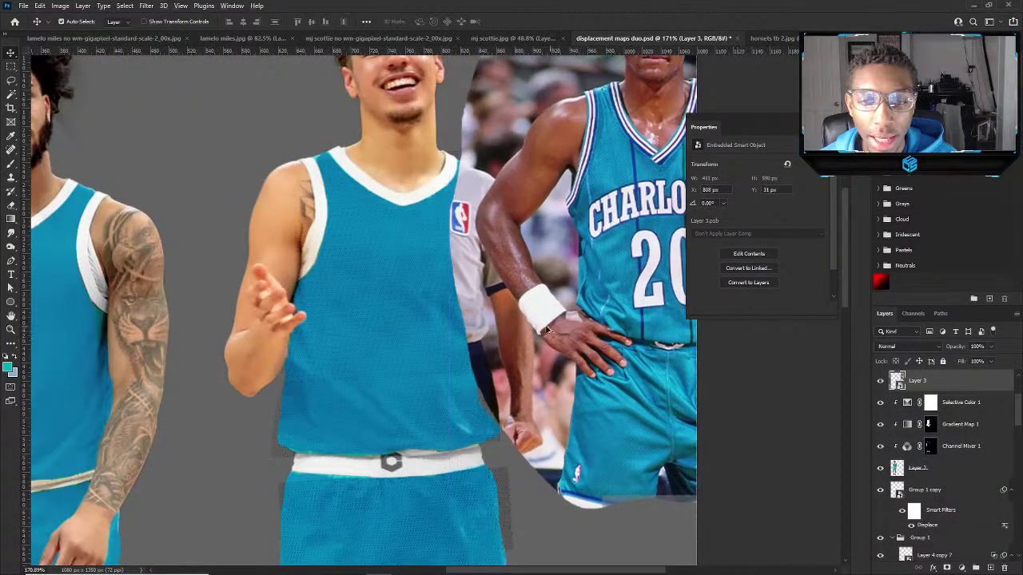
{"action": "scroll", "coordinate": [458, 322], "scroll_direction": "down", "scroll_amount": 2}
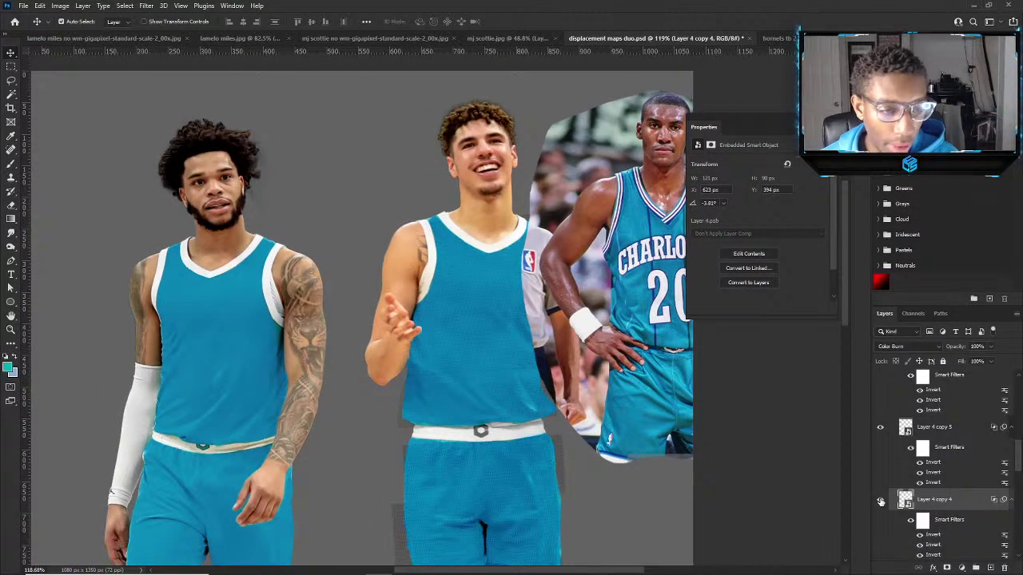
{"action": "scroll", "coordinate": [941, 473], "scroll_direction": "up", "scroll_amount": 5}
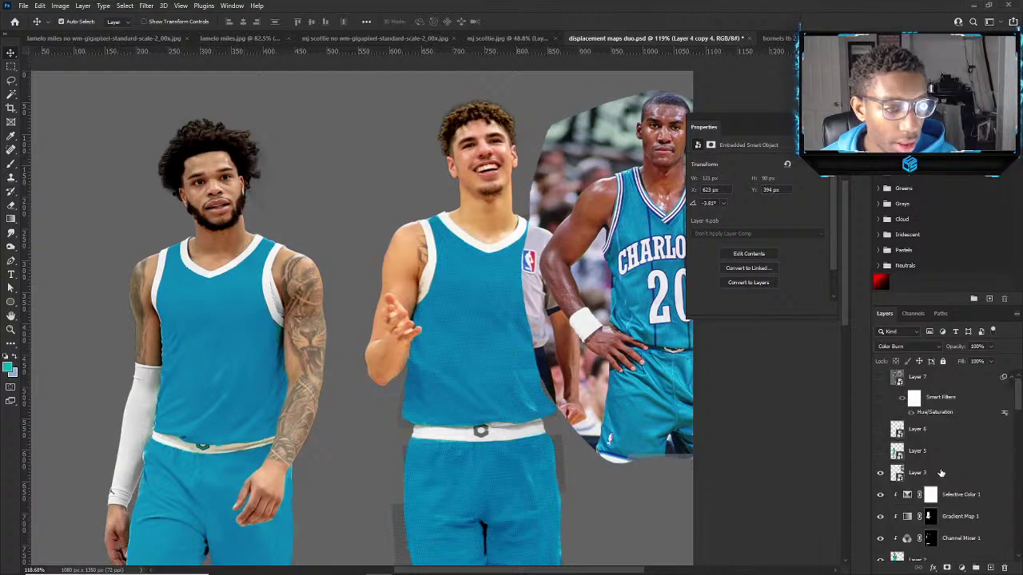
Collapse the jersey's mesh group and toggle its visibility off and on to compare the texture.
{"action": "scroll", "coordinate": [941, 473], "scroll_direction": "down", "scroll_amount": 4}
{"action": "left_click", "coordinate": [891, 474]}
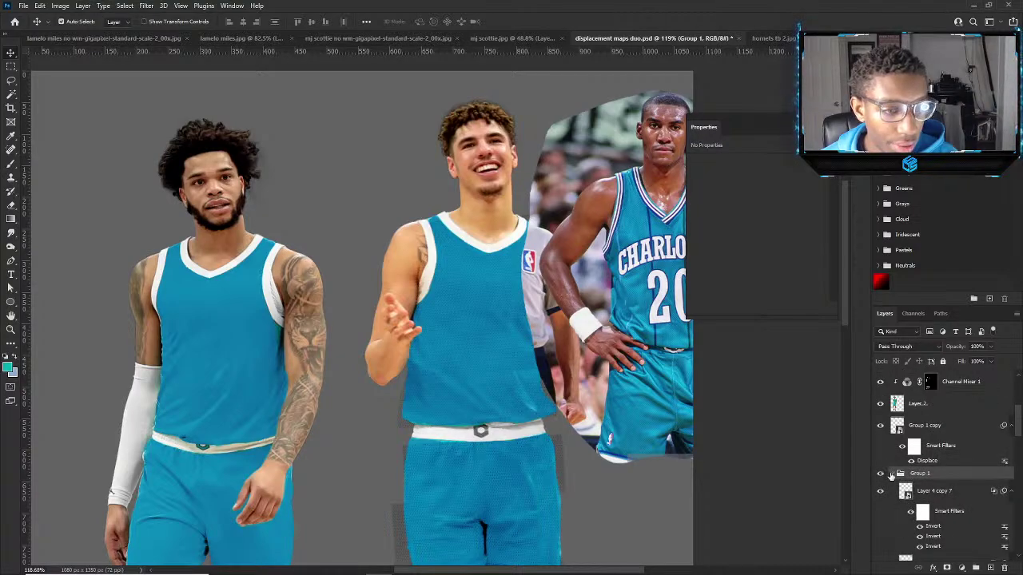
{"action": "left_click", "coordinate": [893, 474]}
{"action": "left_click", "coordinate": [880, 474]}
{"action": "left_click", "coordinate": [880, 474]}
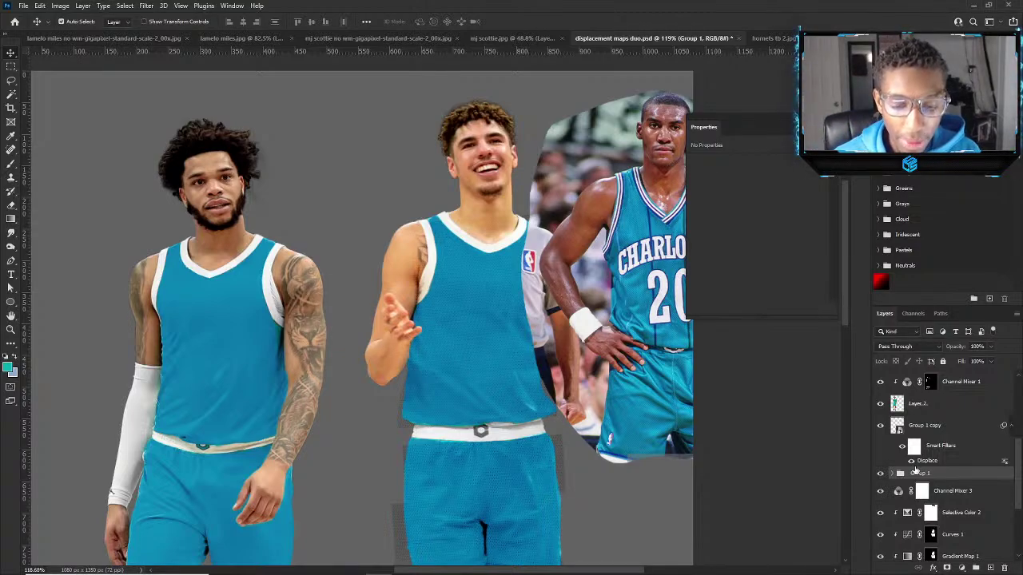
Duplicate the jersey mesh group onto the left player's jersey and place the copy above Selective Color 1 in the layer stack.
{"action": "key", "text": "ctrl+j"}
{"action": "key", "text": "ctrl+t"}
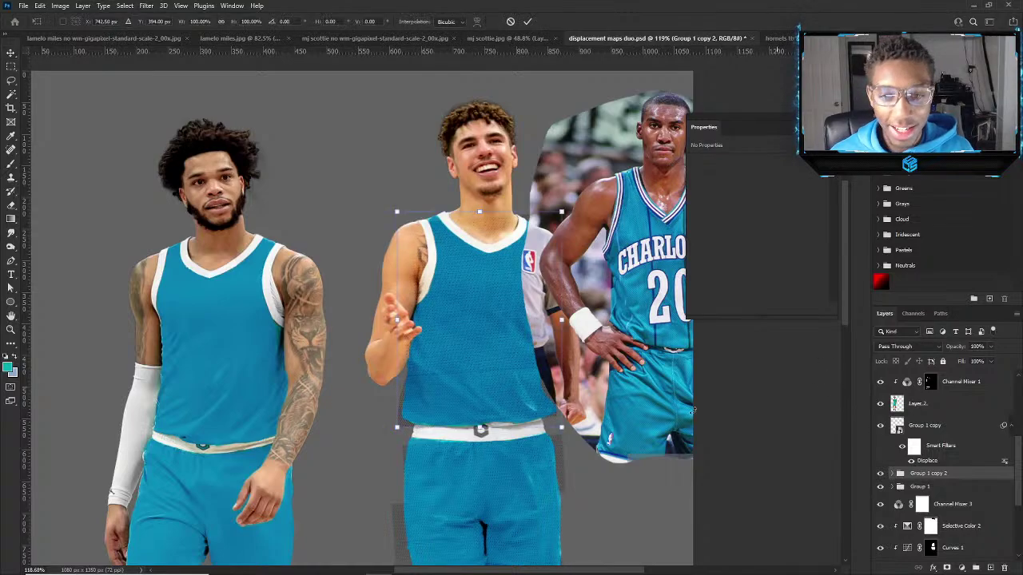
{"action": "left_click_drag", "start_coordinate": [479, 262], "coordinate": [225, 299]}
{"action": "left_click_drag", "start_coordinate": [927, 473], "coordinate": [947, 394]}
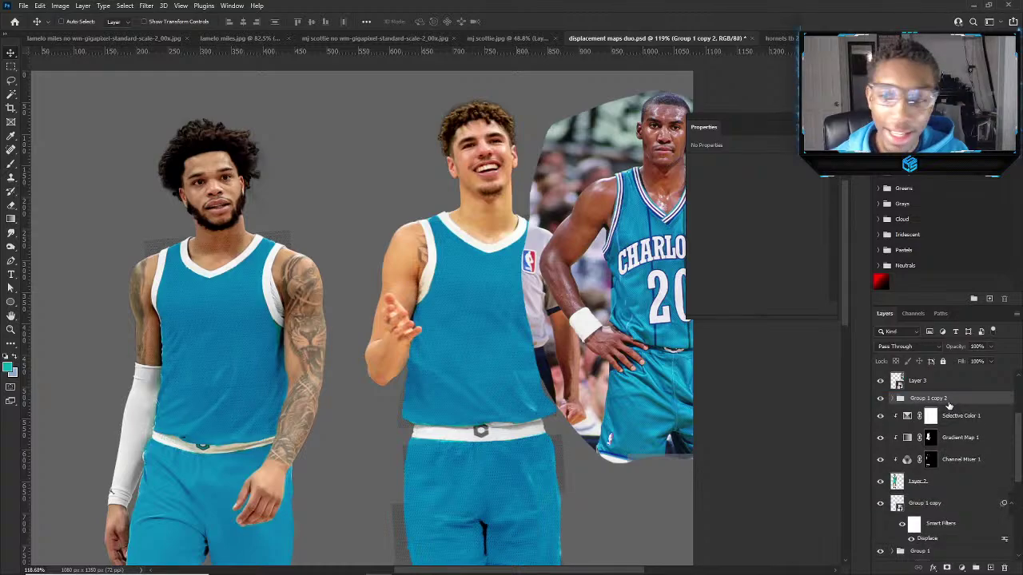
Try to reshape the left player's jersey mesh group by transforming its upper outer corner inward.
{"action": "key", "text": "ctrl+t"}
{"action": "right_click", "coordinate": [246, 338]}
{"action": "left_click", "coordinate": [281, 381]}
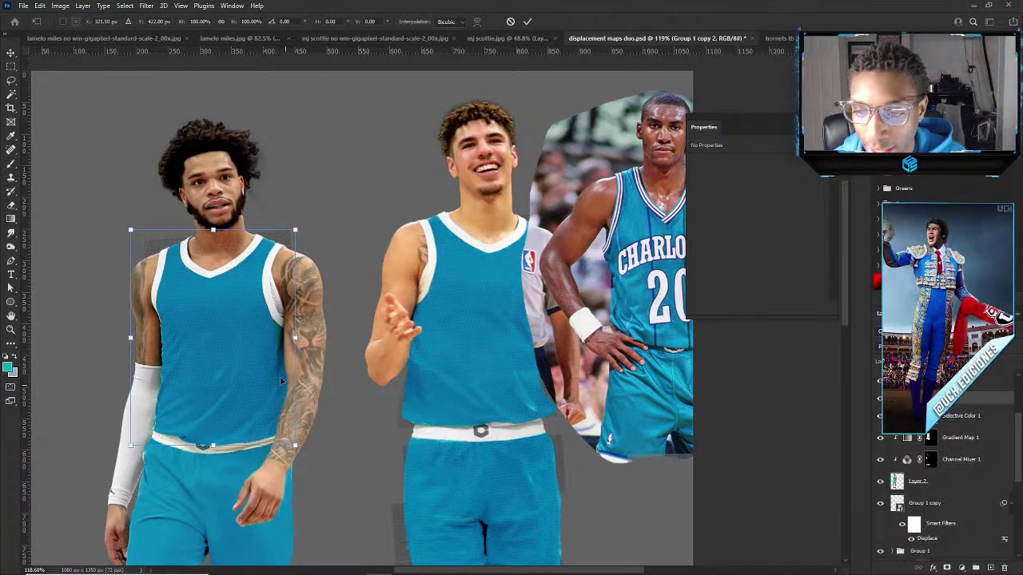
{"action": "left_click_drag", "start_coordinate": [132, 231], "coordinate": [144, 252]}
{"action": "key", "text": "Return"}
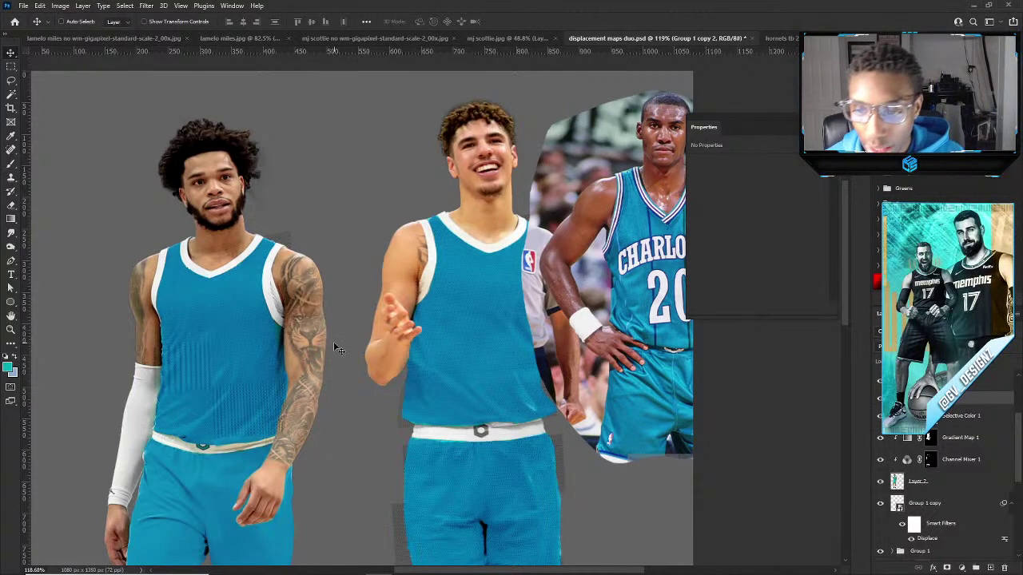
Convert the left player's jersey mesh group to a smart object and set its blend mode to Color Burn.
{"action": "right_click", "coordinate": [931, 550]}
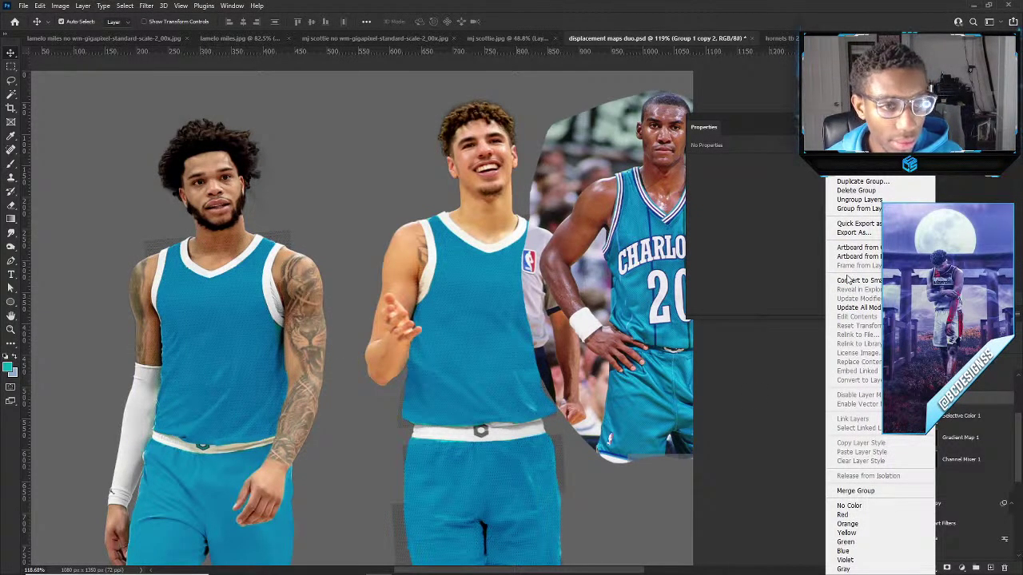
{"action": "left_click", "coordinate": [849, 280]}
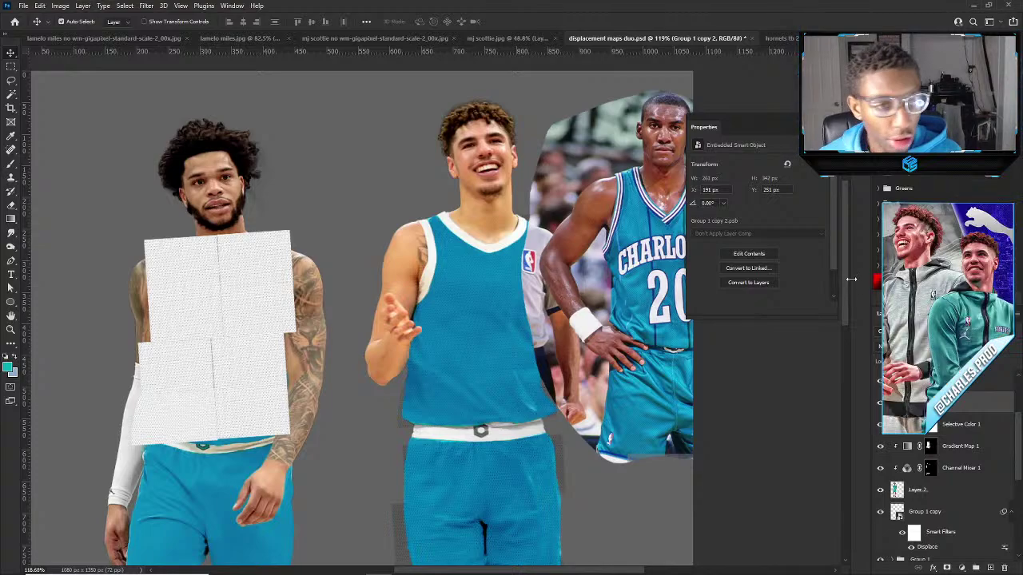
{"action": "left_click", "coordinate": [903, 330]}
{"action": "left_click", "coordinate": [887, 374]}
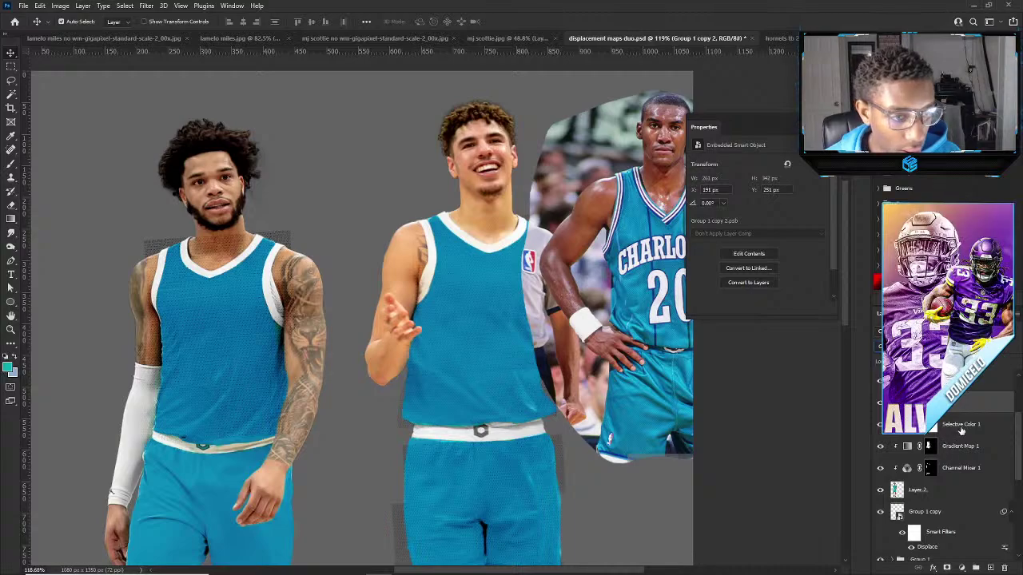
Toggle Layer 2 and the Gradient Map 1 adjustment off and on to examine their effect under the left player's jersey mesh.
{"action": "left_click", "coordinate": [931, 426]}
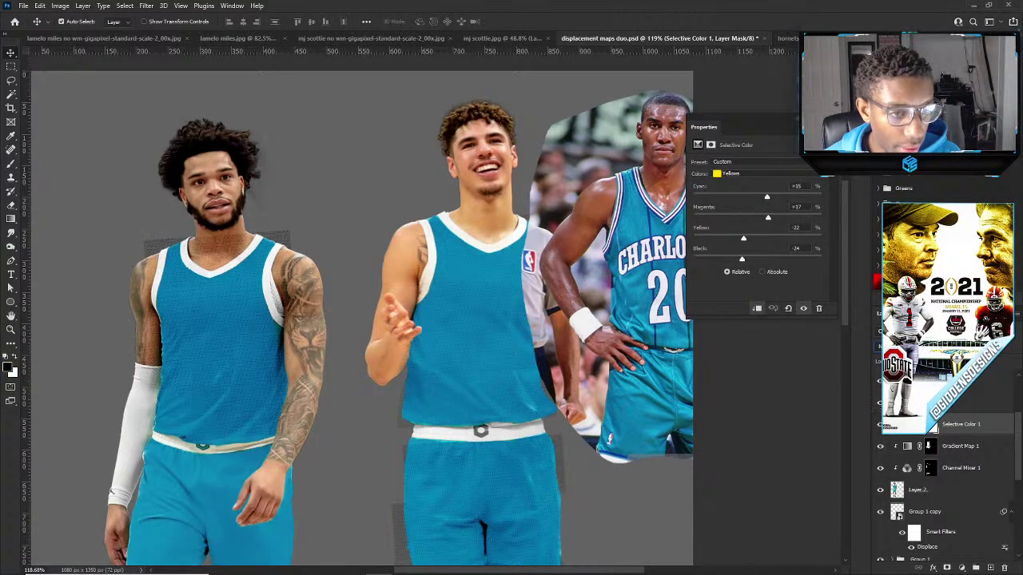
{"action": "left_click", "coordinate": [931, 402]}
{"action": "left_click", "coordinate": [880, 491]}
{"action": "left_click", "coordinate": [880, 491]}
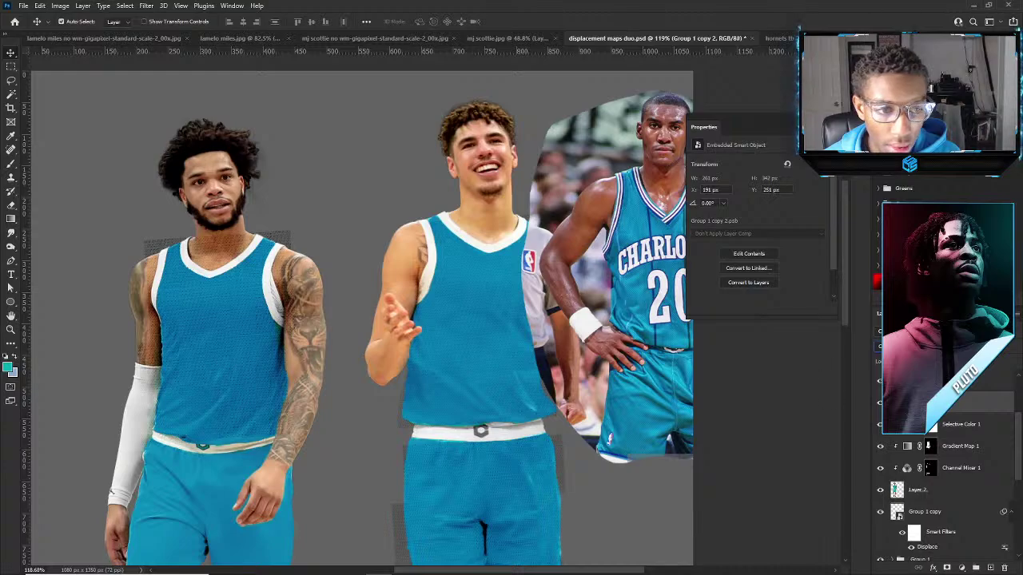
{"action": "left_click", "coordinate": [692, 361]}
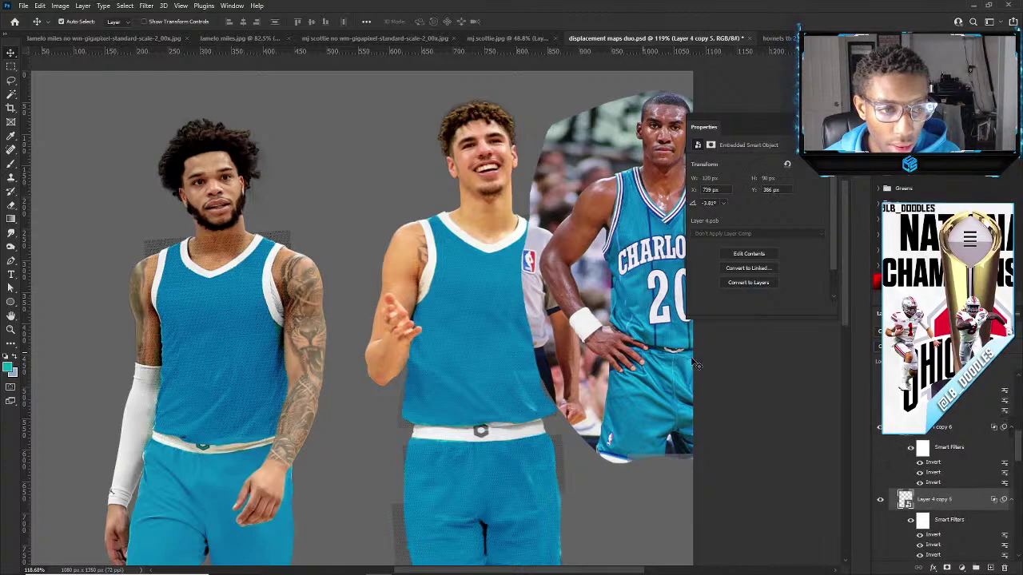
{"action": "left_click", "coordinate": [260, 340]}
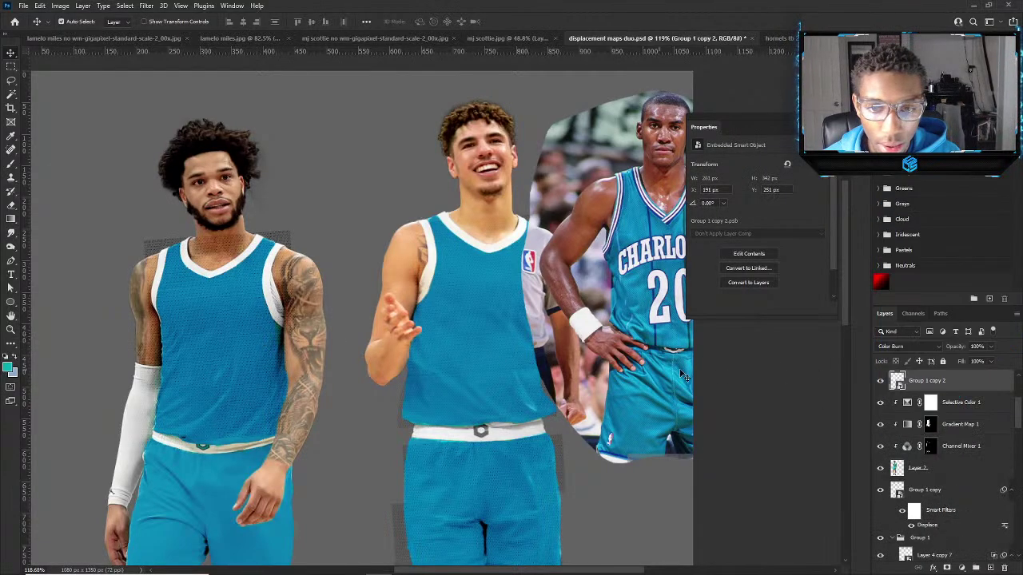
{"action": "left_click", "coordinate": [958, 411]}
{"action": "left_click", "coordinate": [880, 423]}
{"action": "left_click", "coordinate": [880, 423]}
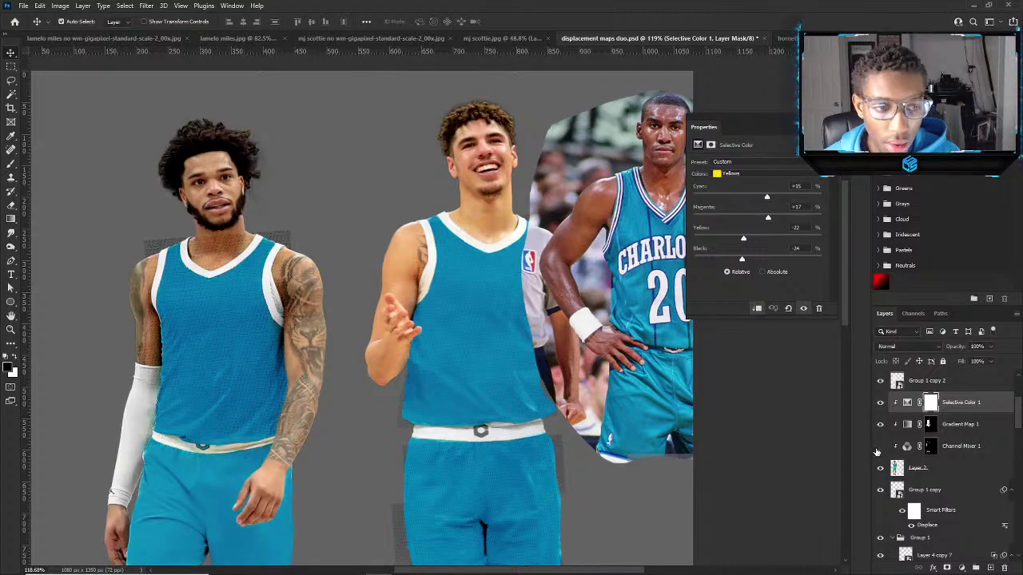
Set the split shadow slider of the left jersey mesh's Blend If underlying layer to 103 in its blending options.
{"action": "scroll", "coordinate": [352, 422], "scroll_direction": "down", "scroll_amount": 3}
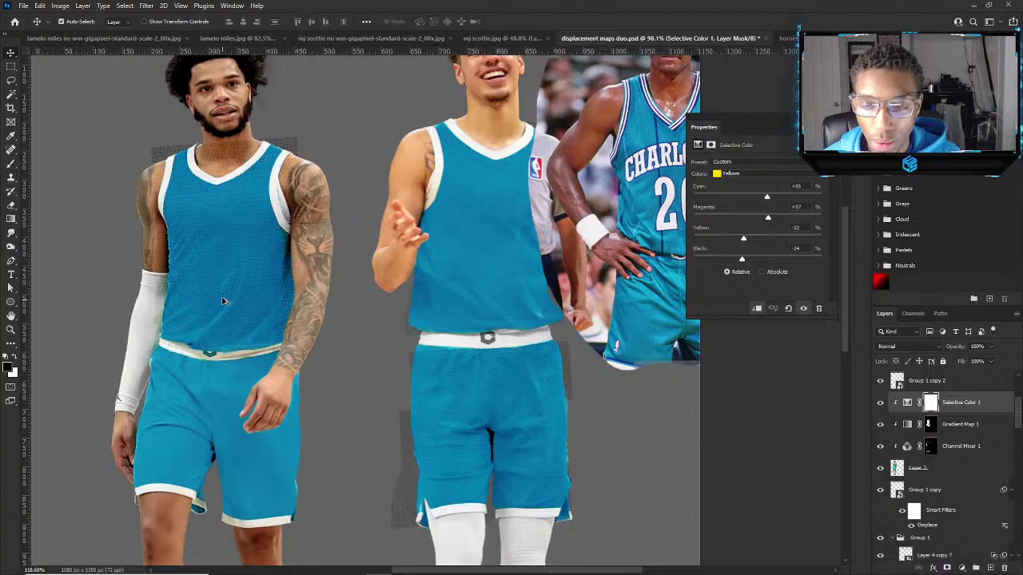
{"action": "scroll", "coordinate": [224, 301], "scroll_direction": "up", "scroll_amount": 2}
{"action": "left_click", "coordinate": [231, 242]}
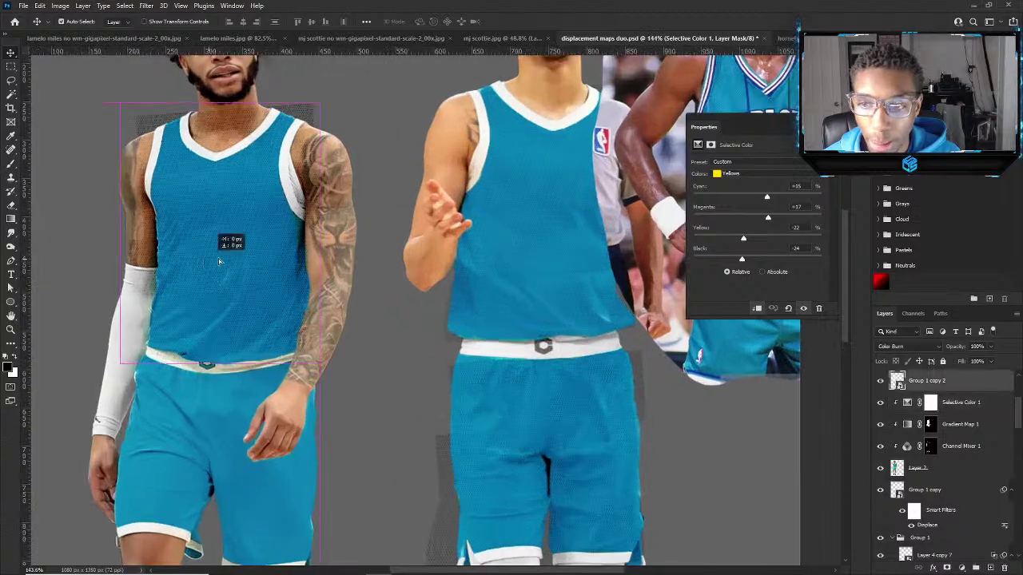
{"action": "right_click", "coordinate": [900, 384]}
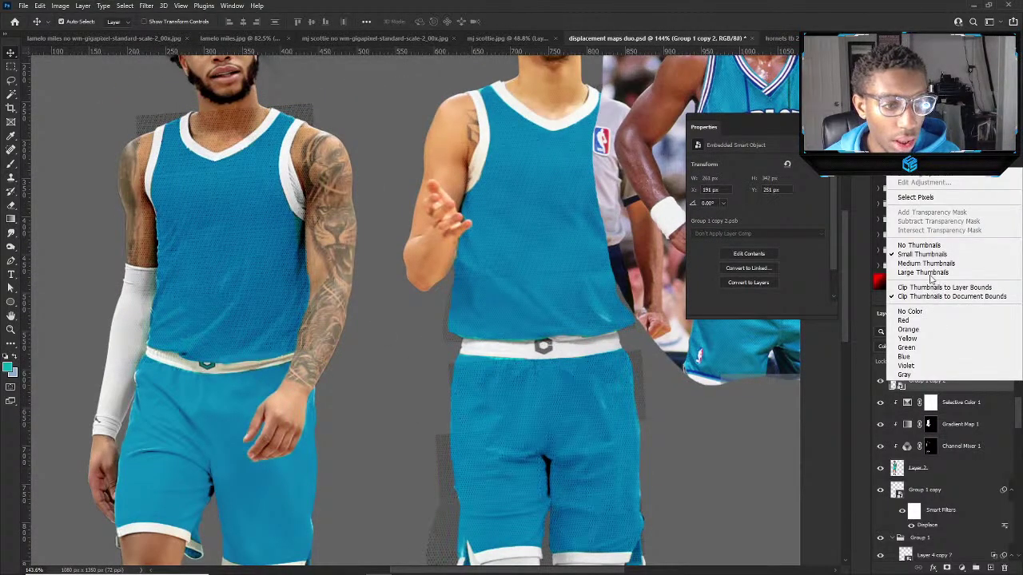
{"action": "key", "text": "Escape"}
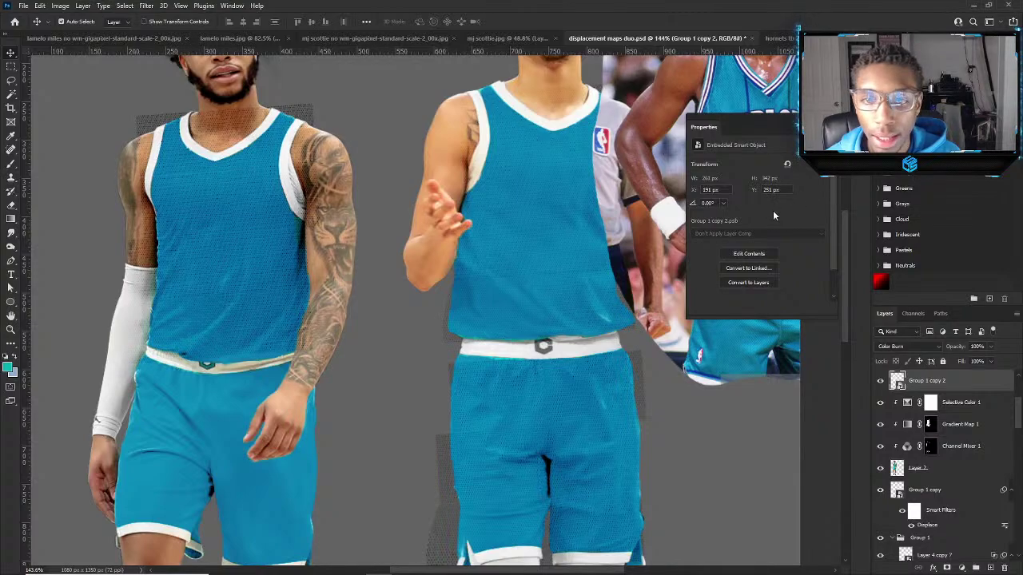
{"action": "double_click", "coordinate": [983, 380]}
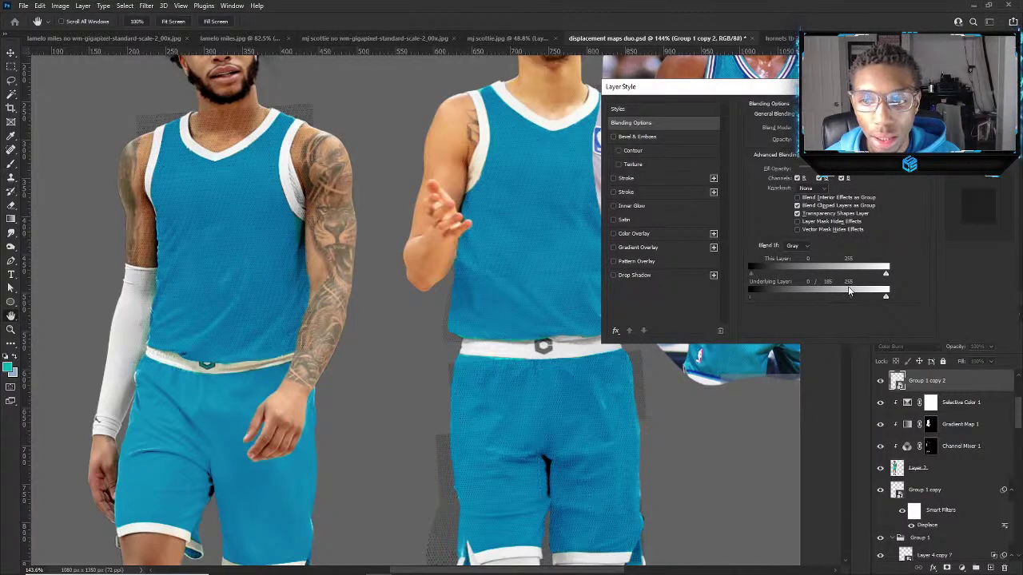
{"action": "left_click_drag", "start_coordinate": [831, 296], "coordinate": [808, 300]}
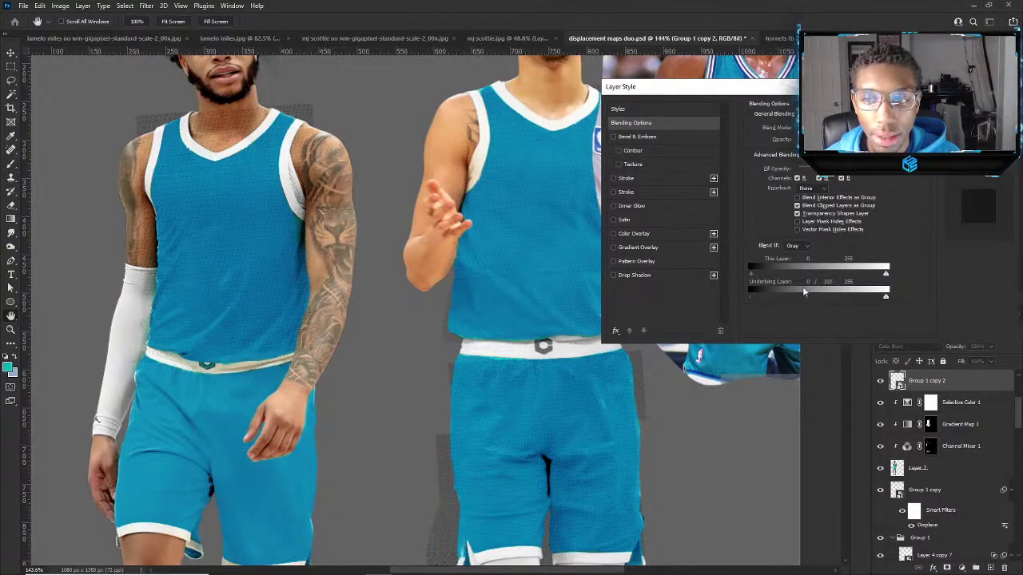
{"action": "key", "text": "Return"}
{"action": "key", "text": "v"}
Compare the left player's jersey texture with the right player's uniform and the Charlotte reference photo.
{"action": "scroll", "coordinate": [297, 278], "scroll_direction": "down", "scroll_amount": 3}
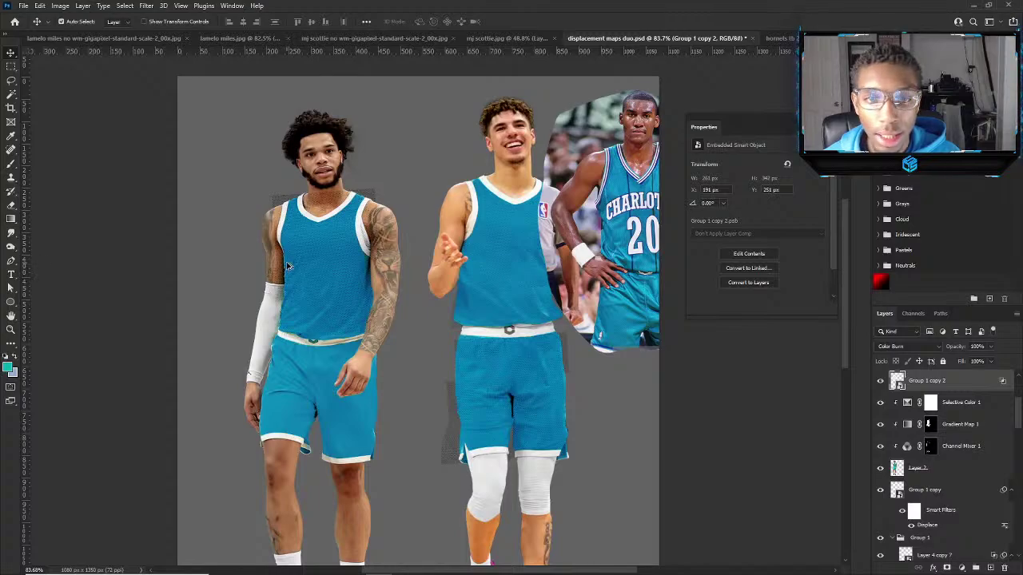
{"action": "scroll", "coordinate": [298, 278], "scroll_direction": "up", "scroll_amount": 2}
{"action": "scroll", "coordinate": [359, 272], "scroll_direction": "down", "scroll_amount": 3}
{"action": "scroll", "coordinate": [615, 227], "scroll_direction": "up", "scroll_amount": 2}
{"action": "scroll", "coordinate": [615, 226], "scroll_direction": "up", "scroll_amount": 4}
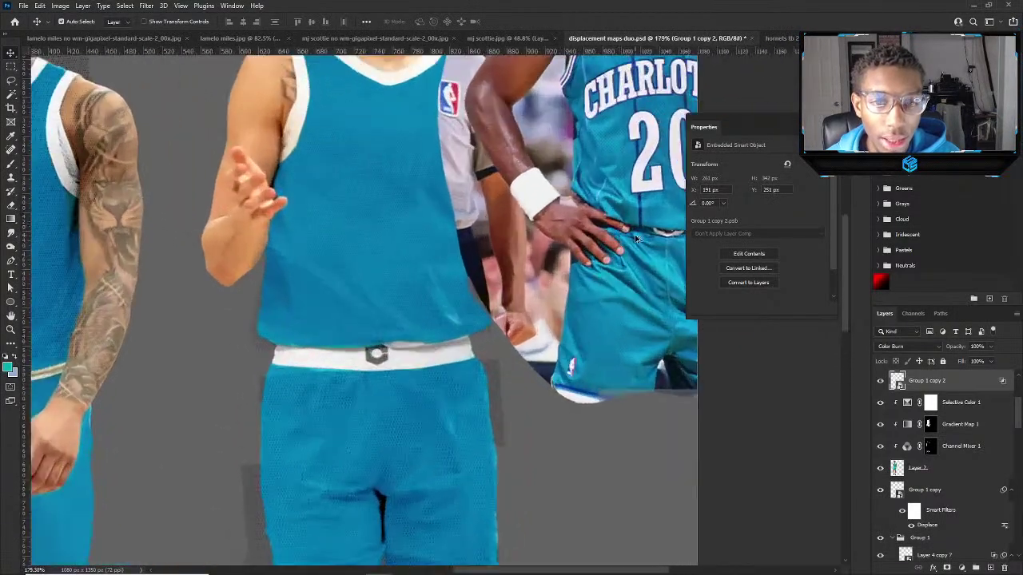
{"action": "scroll", "coordinate": [601, 274], "scroll_direction": "down", "scroll_amount": 4}
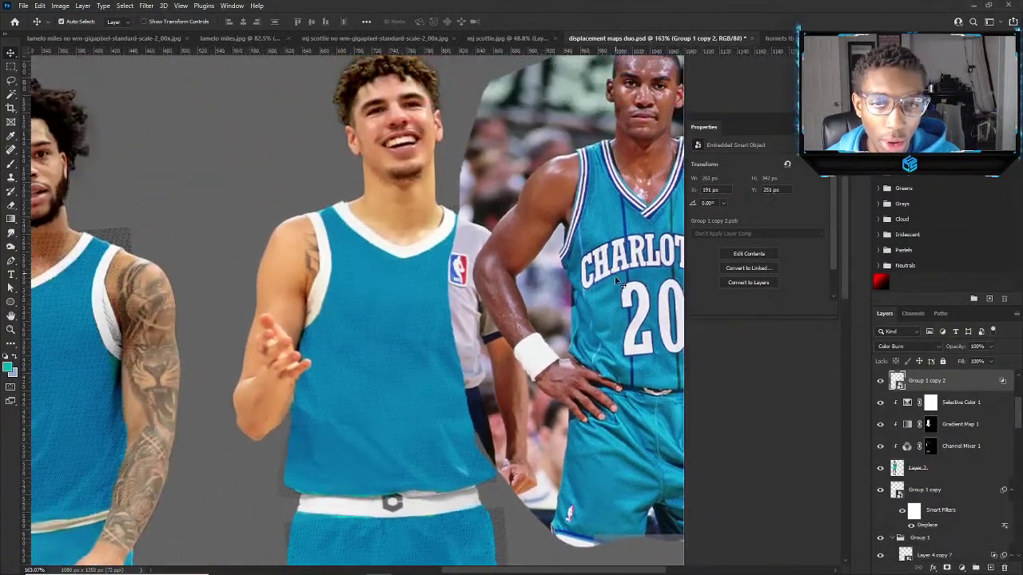
{"action": "scroll", "coordinate": [317, 358], "scroll_direction": "down", "scroll_amount": 3}
{"action": "scroll", "coordinate": [371, 233], "scroll_direction": "up", "scroll_amount": 4}
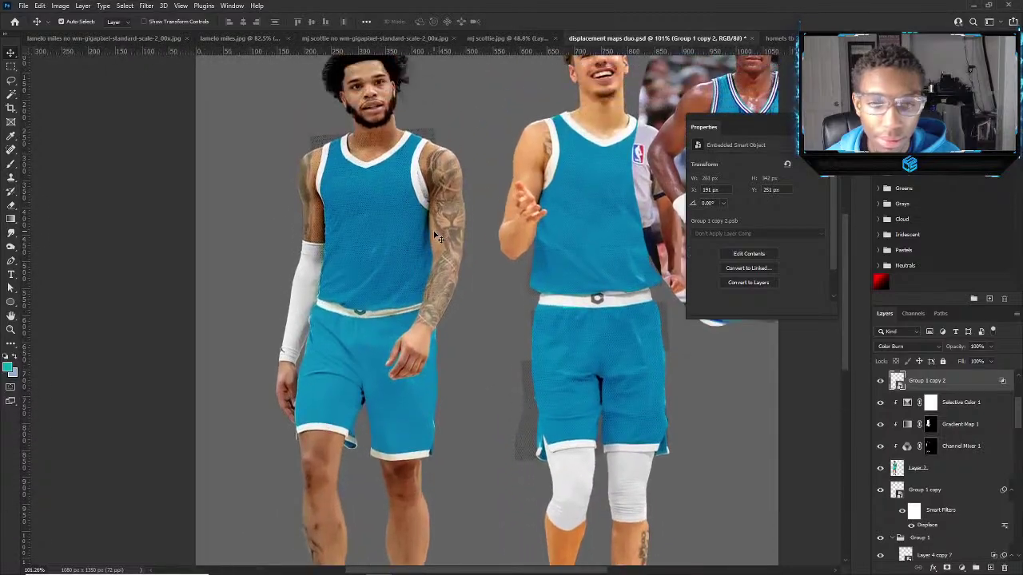
Duplicate the left player's jersey mesh and fit the copy over his shorts, scaled to 121.21% and rotated 6.36°.
{"action": "key", "text": "ctrl+t"}
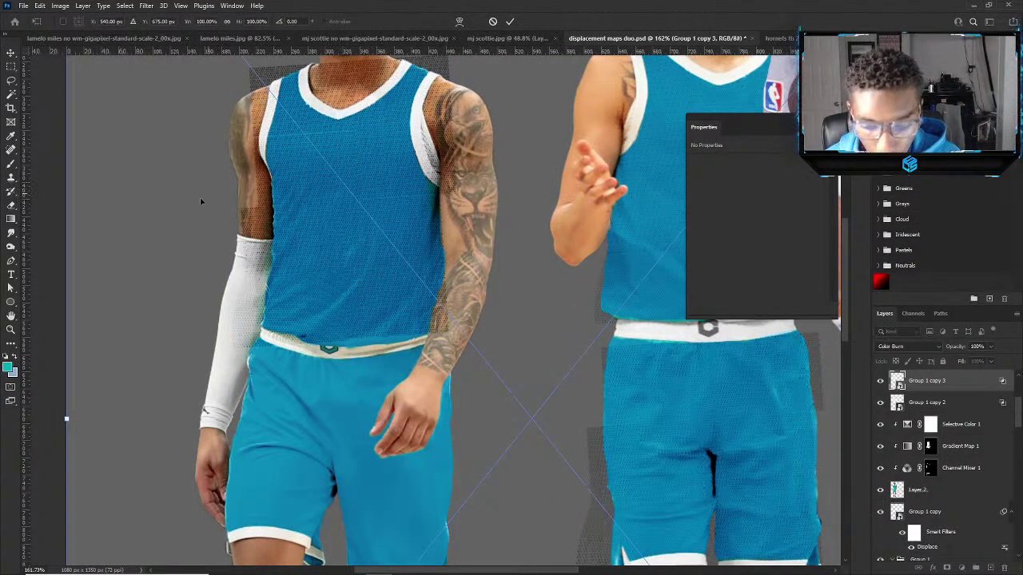
{"action": "left_click_drag", "start_coordinate": [449, 508], "coordinate": [422, 490]}
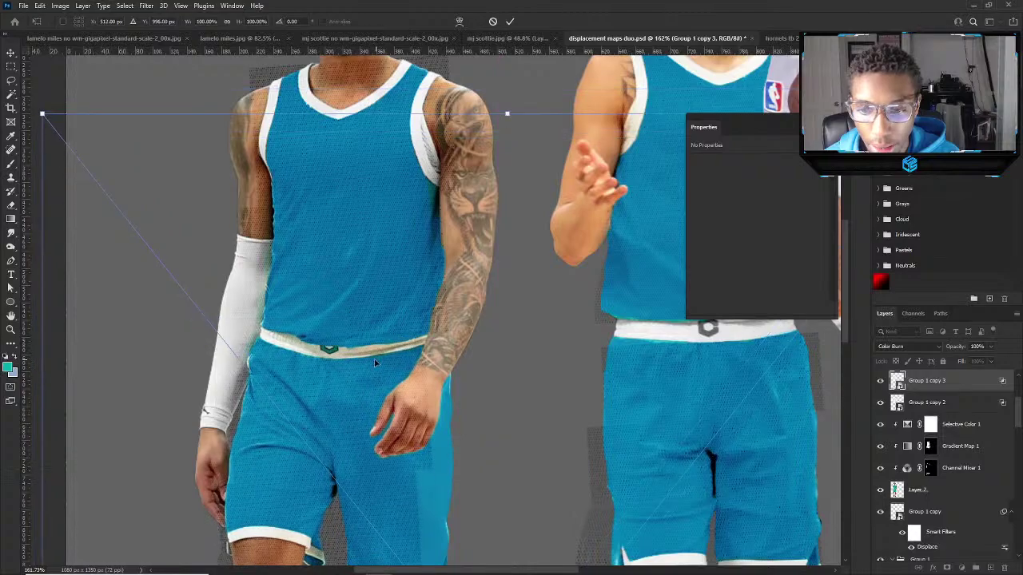
{"action": "scroll", "coordinate": [346, 322], "scroll_direction": "down", "scroll_amount": 2}
{"action": "scroll", "coordinate": [345, 322], "scroll_direction": "down", "scroll_amount": 3}
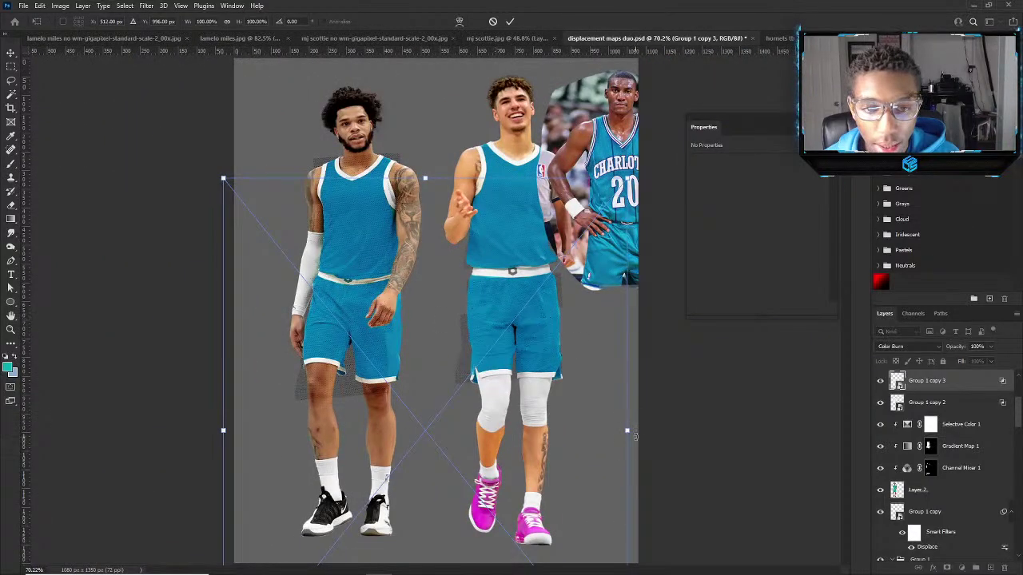
{"action": "left_click_drag", "start_coordinate": [635, 435], "coordinate": [668, 418]}
{"action": "left_click_drag", "start_coordinate": [414, 384], "coordinate": [401, 401]}
{"action": "left_click_drag", "start_coordinate": [533, 119], "coordinate": [568, 133]}
{"action": "left_click_drag", "start_coordinate": [563, 202], "coordinate": [548, 204]}
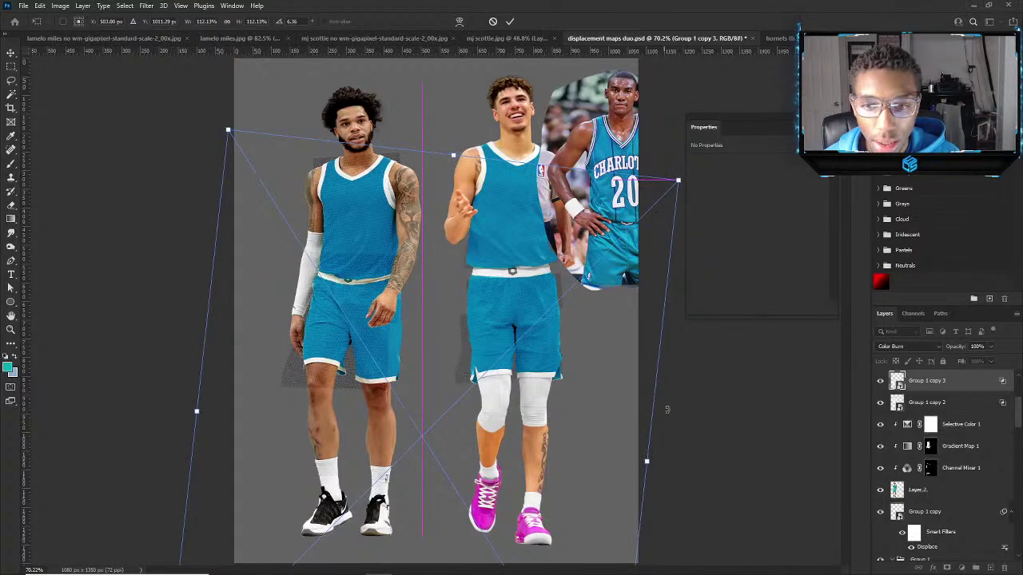
{"action": "left_click_drag", "start_coordinate": [647, 461], "coordinate": [685, 466]}
{"action": "left_click_drag", "start_coordinate": [545, 391], "coordinate": [541, 418]}
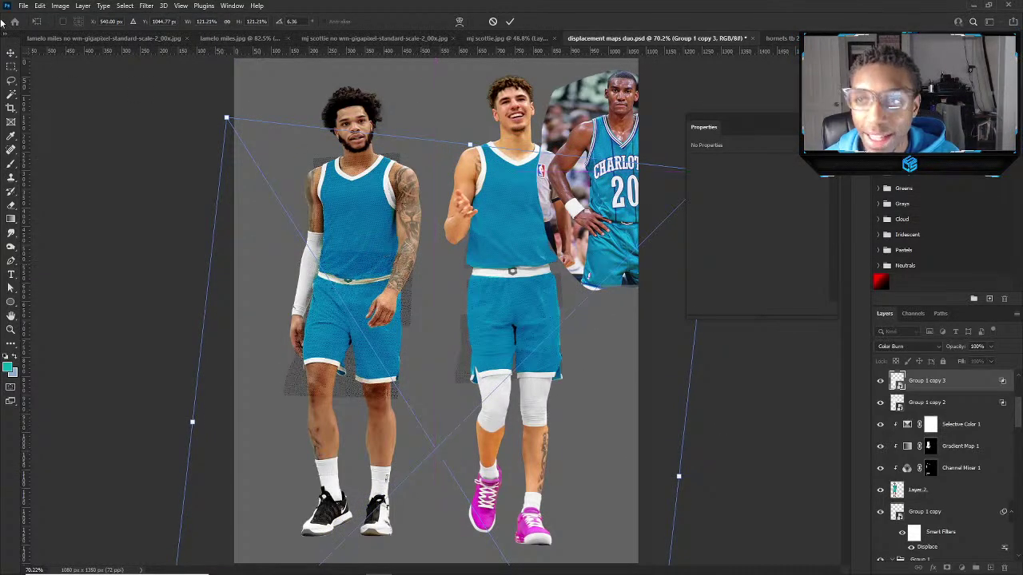
{"action": "left_click", "coordinate": [13, 52]}
Start a Perspective Warp on the shorts' mesh and lay out two adjoining planes, one over each leg.
{"action": "scroll", "coordinate": [302, 200], "scroll_direction": "up", "scroll_amount": 2}
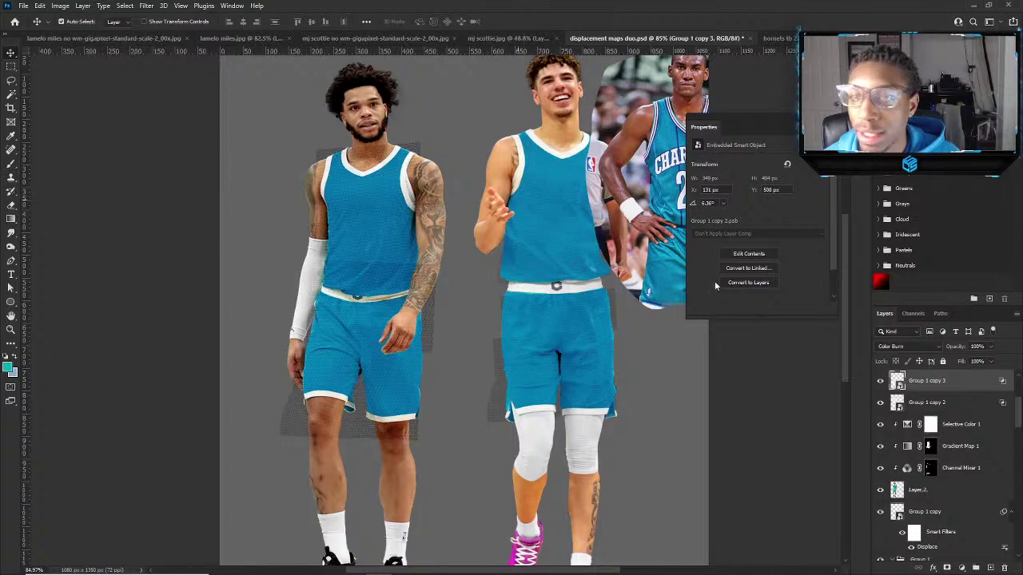
{"action": "left_click", "coordinate": [40, 5]}
{"action": "left_click", "coordinate": [80, 229]}
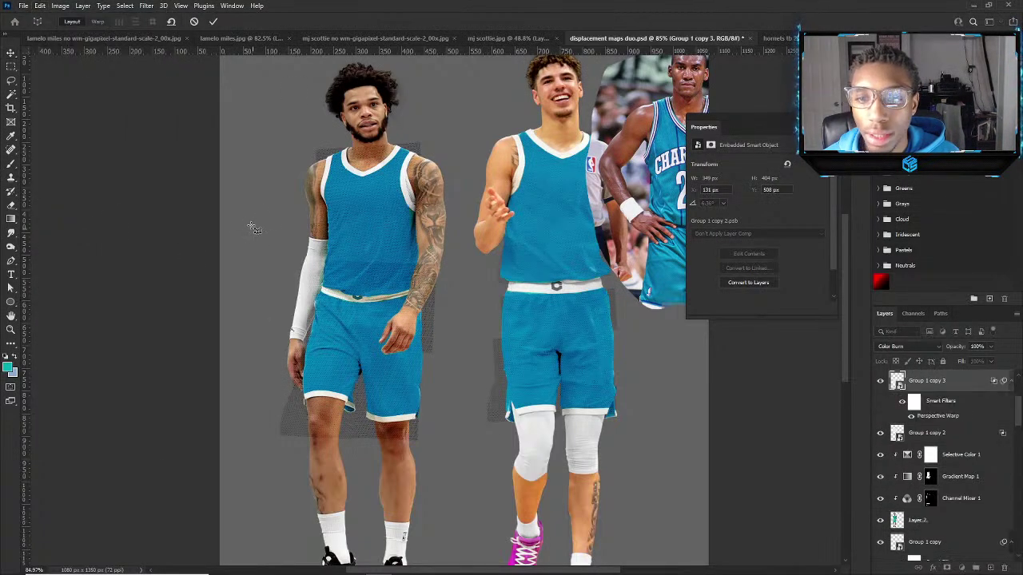
{"action": "left_click_drag", "start_coordinate": [245, 222], "coordinate": [361, 455]}
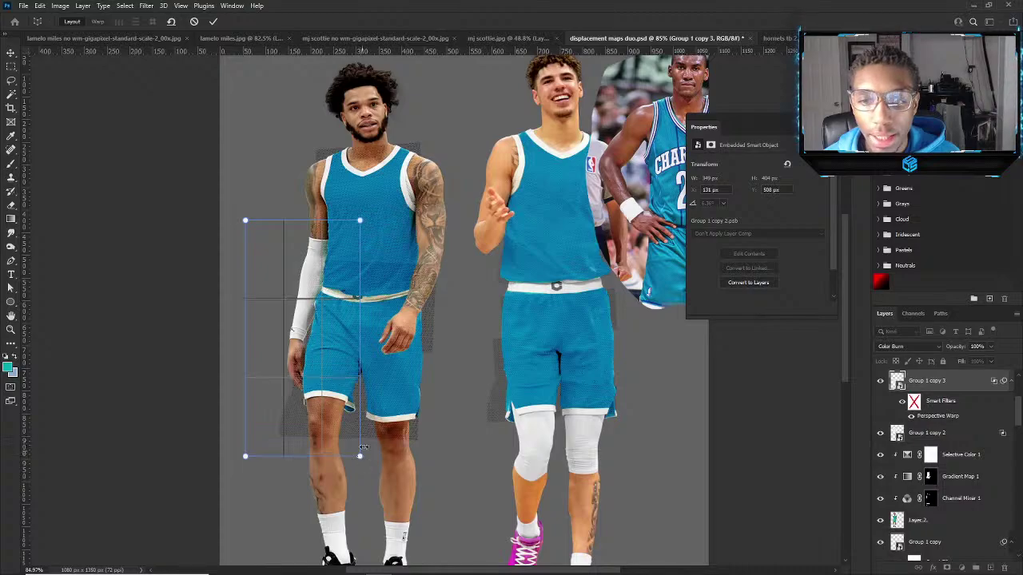
{"action": "left_click_drag", "start_coordinate": [461, 465], "coordinate": [359, 221]}
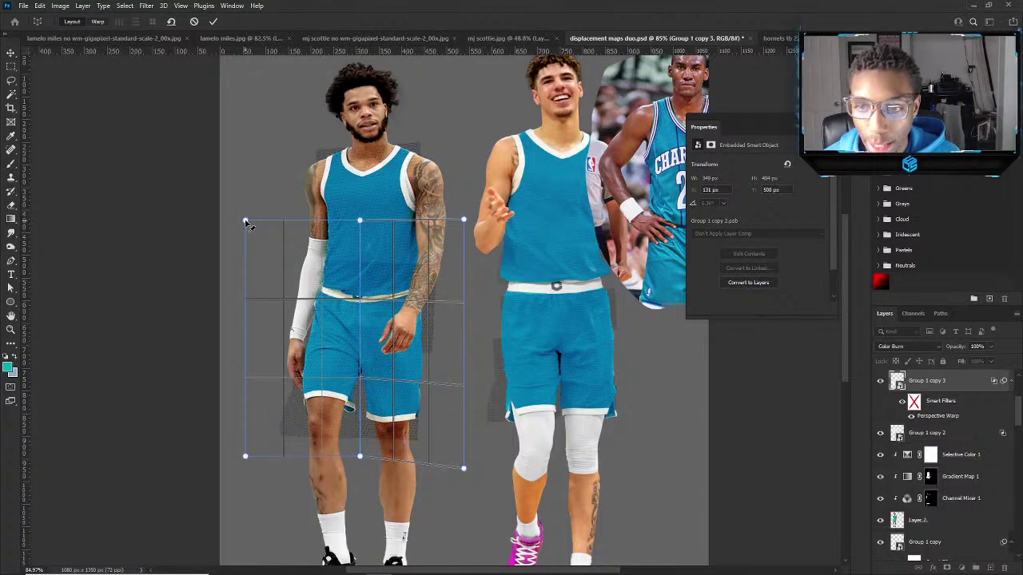
Warp the corners of both planes so the mesh follows the angle of each leg of the shorts, and apply the warp.
{"action": "left_click", "coordinate": [97, 22]}
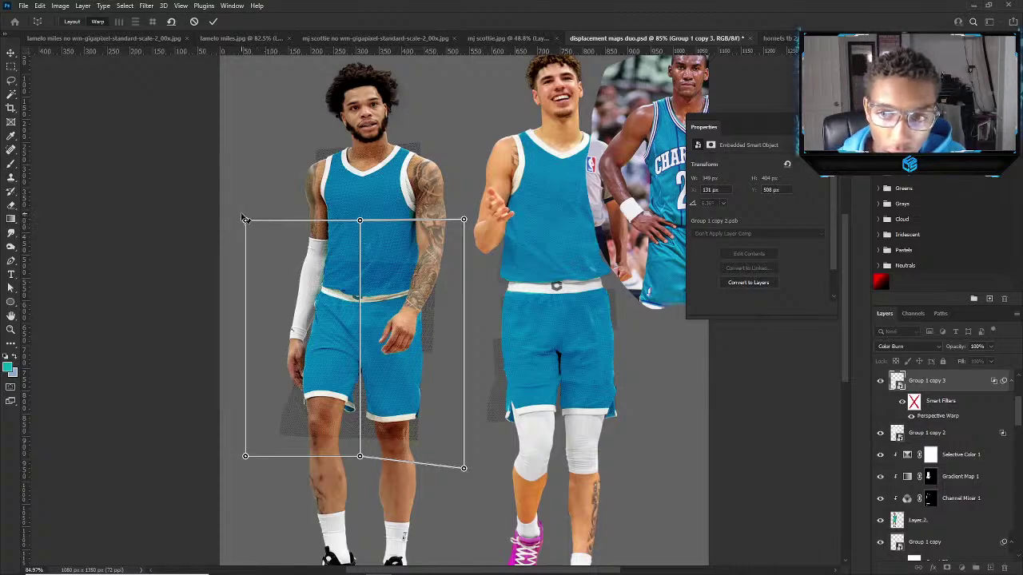
{"action": "left_click_drag", "start_coordinate": [245, 221], "coordinate": [275, 263]}
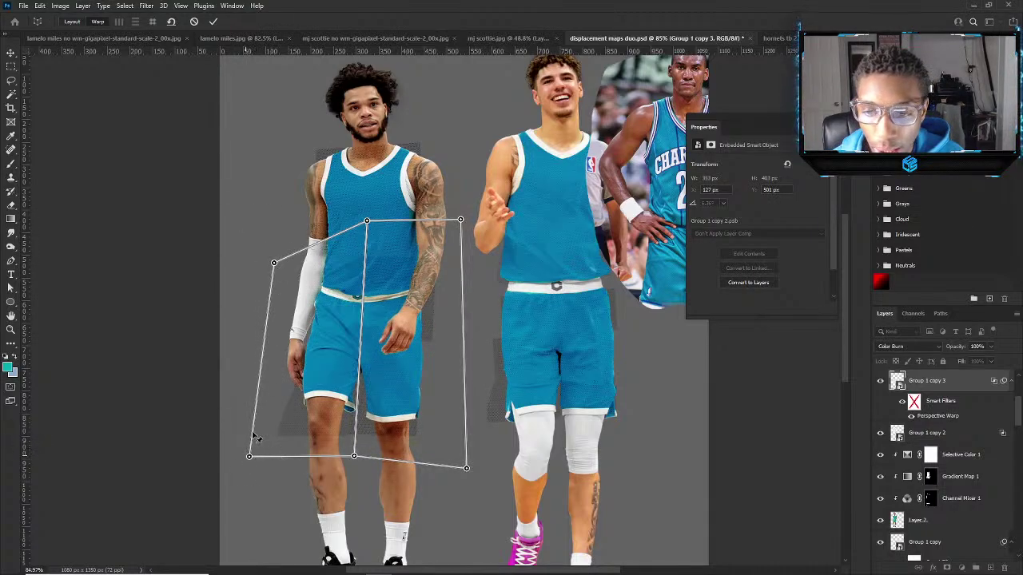
{"action": "left_click_drag", "start_coordinate": [250, 458], "coordinate": [258, 410]}
{"action": "left_click_drag", "start_coordinate": [354, 457], "coordinate": [353, 423]}
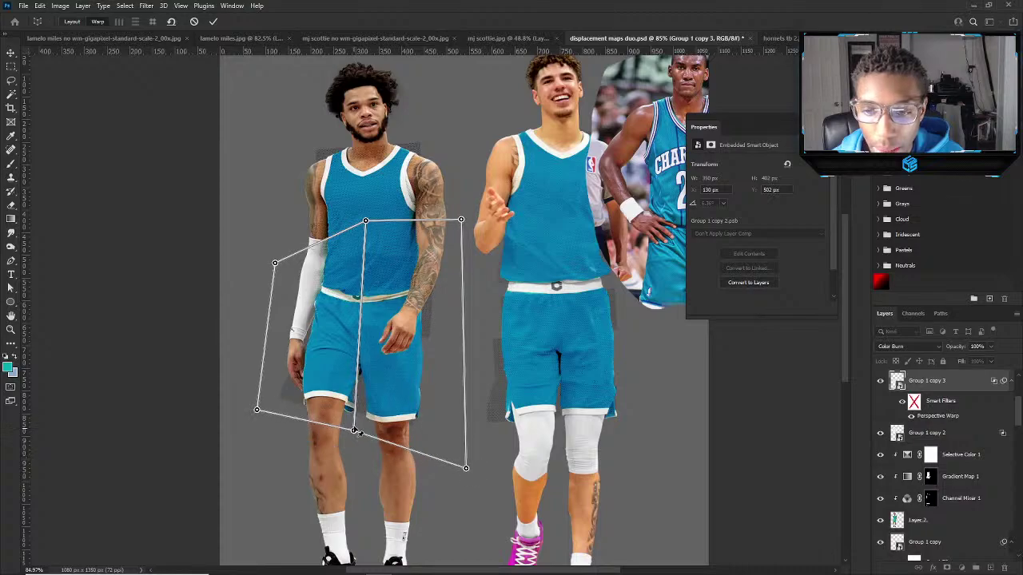
{"action": "left_click_drag", "start_coordinate": [468, 471], "coordinate": [495, 502]}
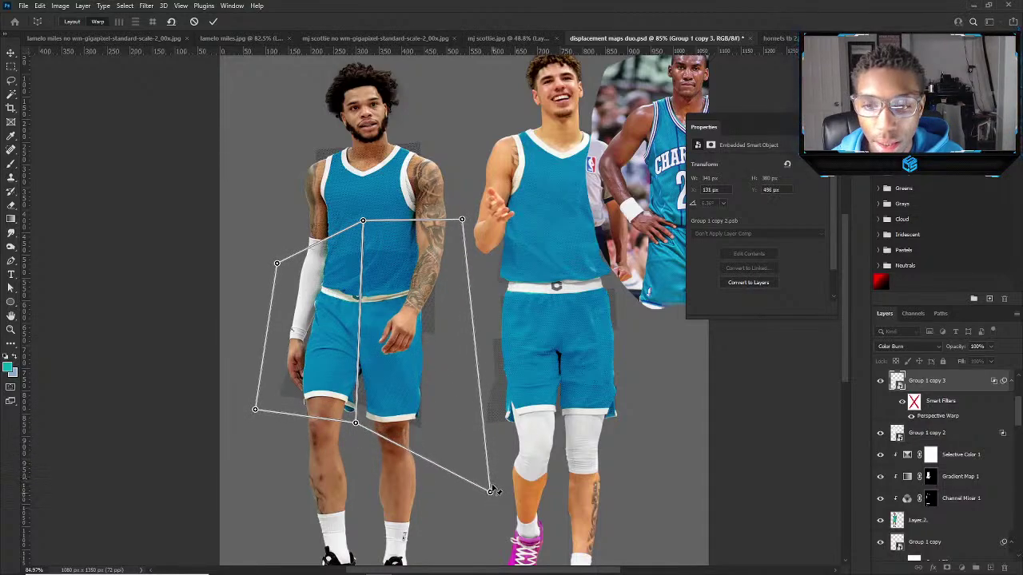
{"action": "left_click_drag", "start_coordinate": [276, 265], "coordinate": [269, 269]}
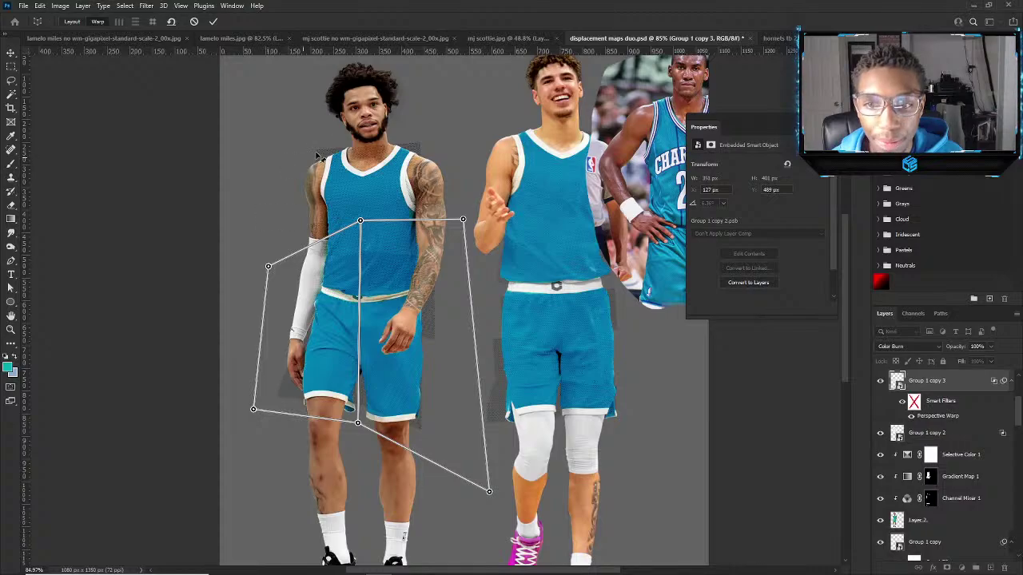
{"action": "left_click", "coordinate": [213, 21]}
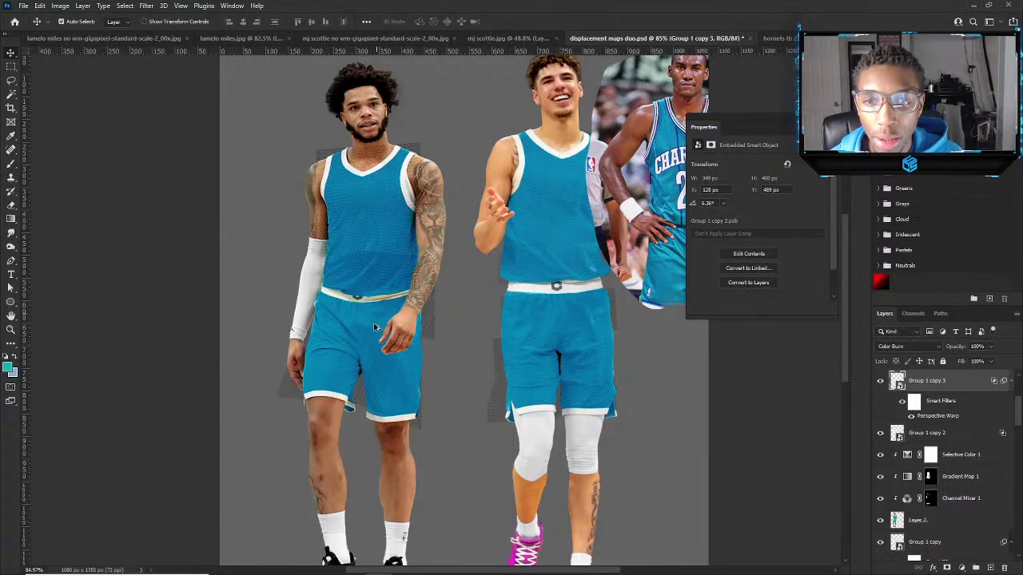
Add a layer mask to the left player's shorts mesh and paint out the part overlapping the bottom of his jersey.
{"action": "scroll", "coordinate": [360, 315], "scroll_direction": "up", "scroll_amount": 3}
{"action": "scroll", "coordinate": [360, 315], "scroll_direction": "down", "scroll_amount": 3}
{"action": "scroll", "coordinate": [361, 315], "scroll_direction": "down", "scroll_amount": 2}
{"action": "scroll", "coordinate": [383, 295], "scroll_direction": "up", "scroll_amount": 3}
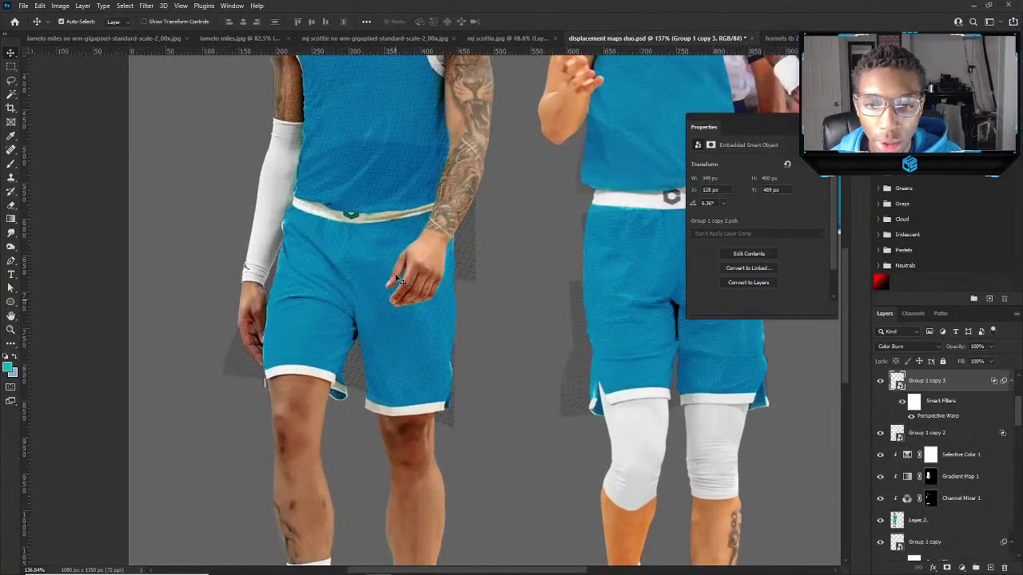
{"action": "scroll", "coordinate": [406, 274], "scroll_direction": "down", "scroll_amount": 1}
{"action": "scroll", "coordinate": [339, 371], "scroll_direction": "down", "scroll_amount": 2}
{"action": "scroll", "coordinate": [408, 240], "scroll_direction": "up", "scroll_amount": 3}
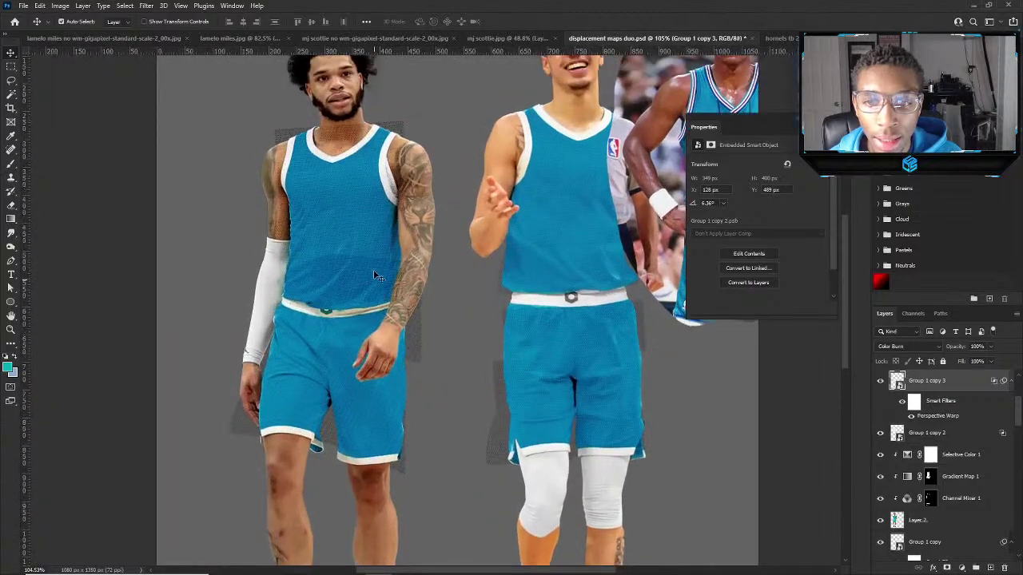
{"action": "mouse_move", "coordinate": [337, 379]}
{"action": "left_mouse_down"}
{"action": "mouse_move", "coordinate": [340, 415]}
{"action": "mouse_move", "coordinate": [339, 382]}
{"action": "left_mouse_up"}
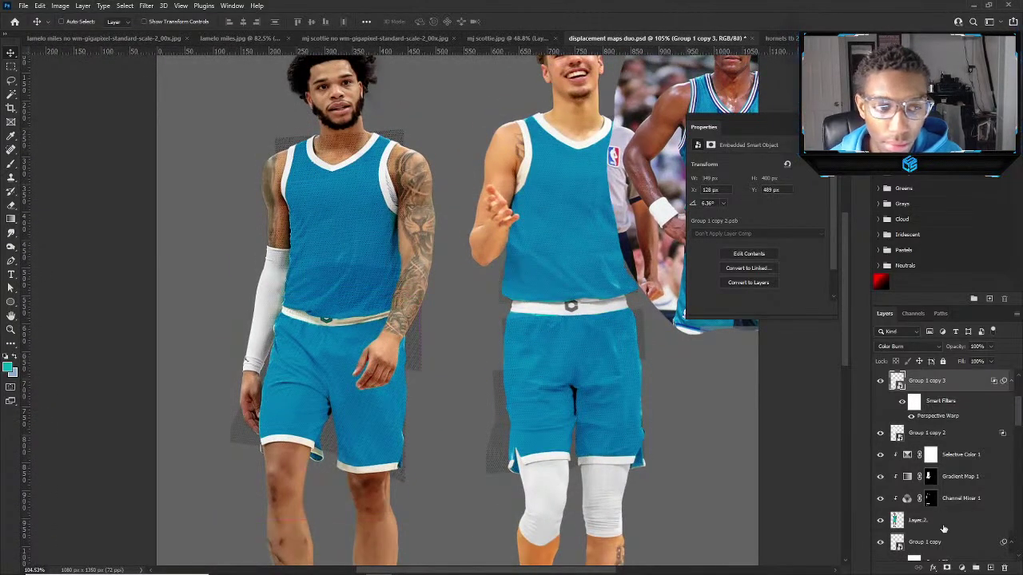
{"action": "left_click", "coordinate": [948, 568]}
{"action": "key", "text": "b"}
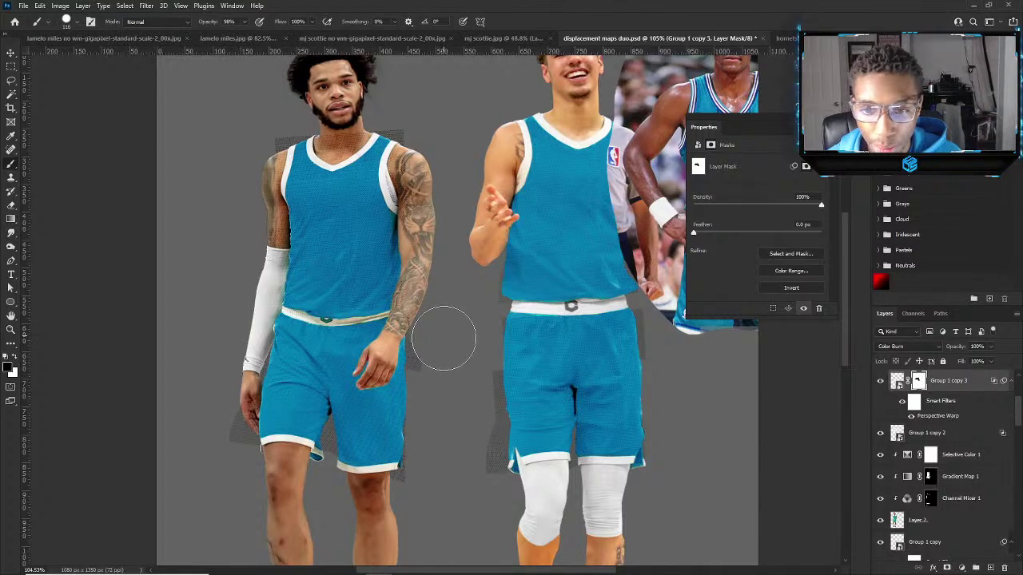
{"action": "scroll", "coordinate": [441, 352], "scroll_direction": "down", "scroll_amount": 4}
{"action": "key", "text": "v"}
{"action": "scroll", "coordinate": [440, 353], "scroll_direction": "up", "scroll_amount": 6}
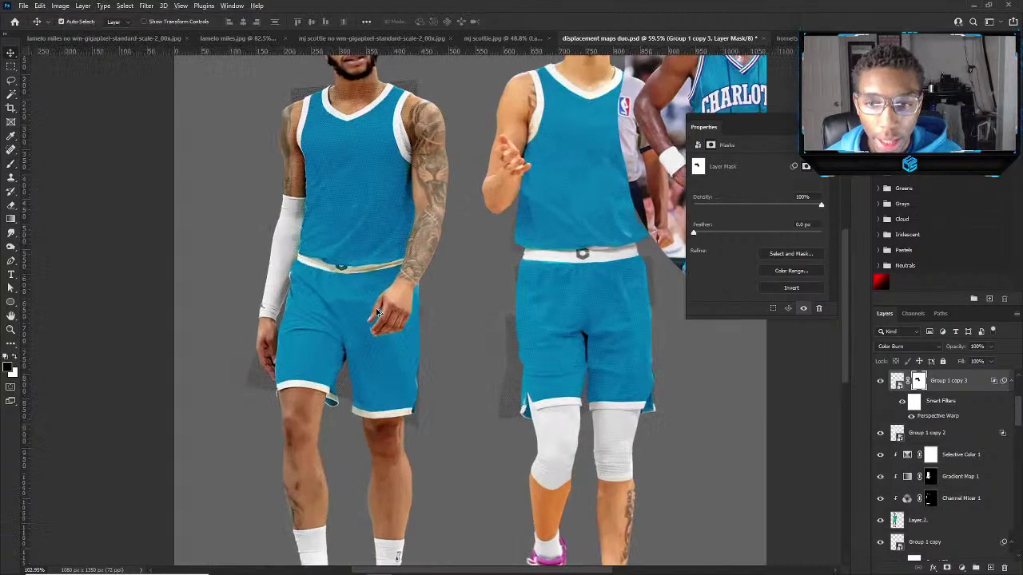
Lower the opacity of the left player's shorts mesh and set his jersey mesh's opacity to 66%.
{"action": "left_click", "coordinate": [881, 381]}
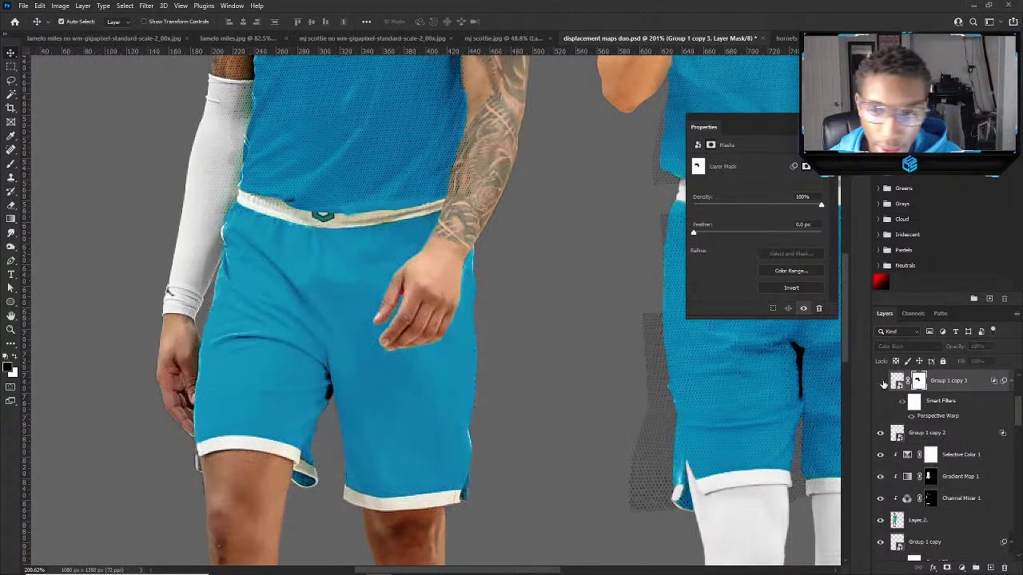
{"action": "left_click", "coordinate": [880, 381]}
{"action": "left_click", "coordinate": [992, 360]}
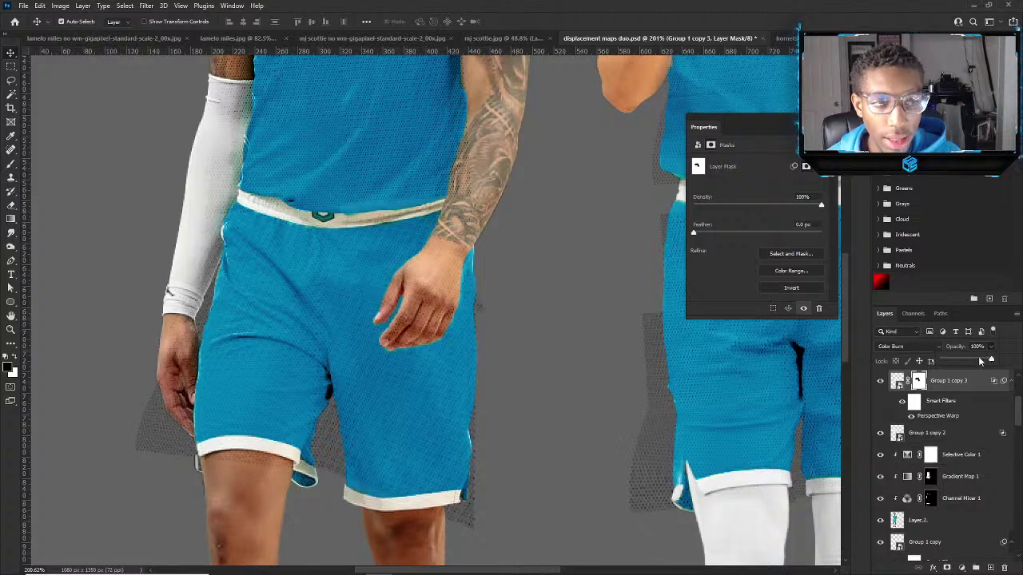
{"action": "mouse_move", "coordinate": [978, 357]}
{"action": "left_mouse_down"}
{"action": "mouse_move", "coordinate": [965, 357]}
{"action": "mouse_move", "coordinate": [979, 361]}
{"action": "left_mouse_up"}
{"action": "left_click", "coordinate": [448, 209]}
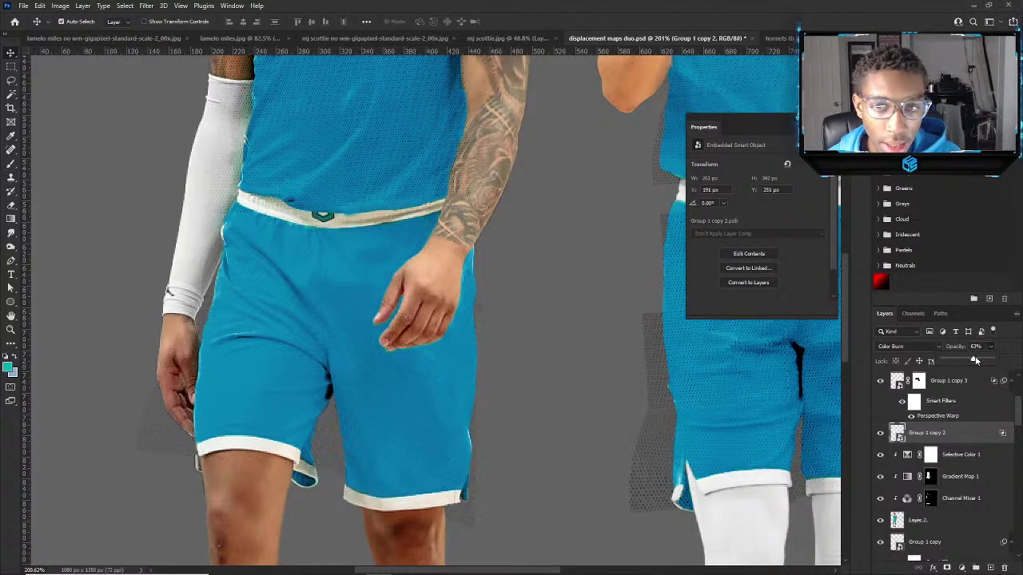
{"action": "key", "text": "ctrl+0"}
{"action": "scroll", "coordinate": [444, 224], "scroll_direction": "up", "scroll_amount": 5}
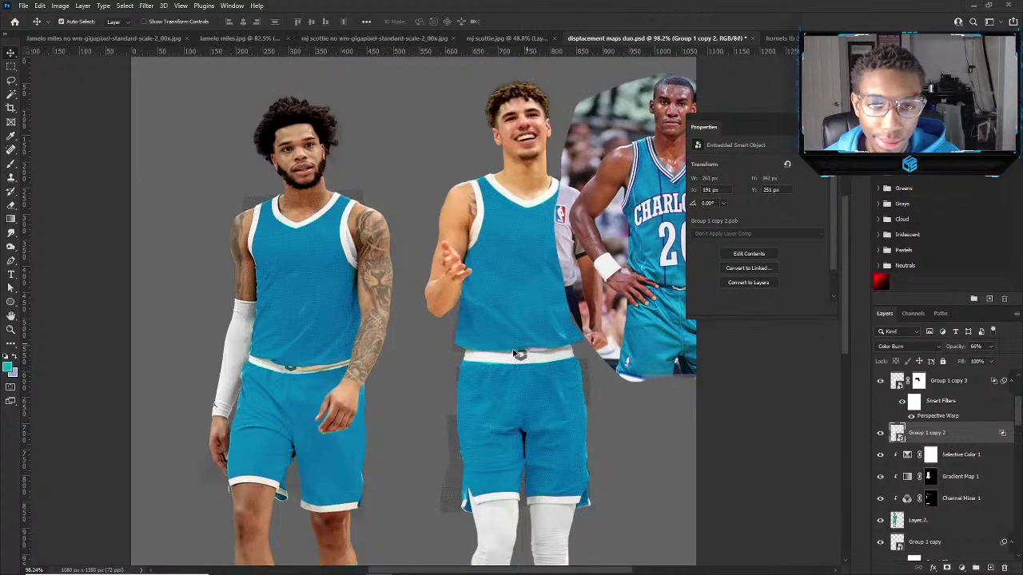
{"action": "scroll", "coordinate": [943, 431], "scroll_direction": "down", "scroll_amount": 2}
Compare both players' textured uniforms with the Charlotte reference photo.
{"action": "left_click", "coordinate": [947, 426]}
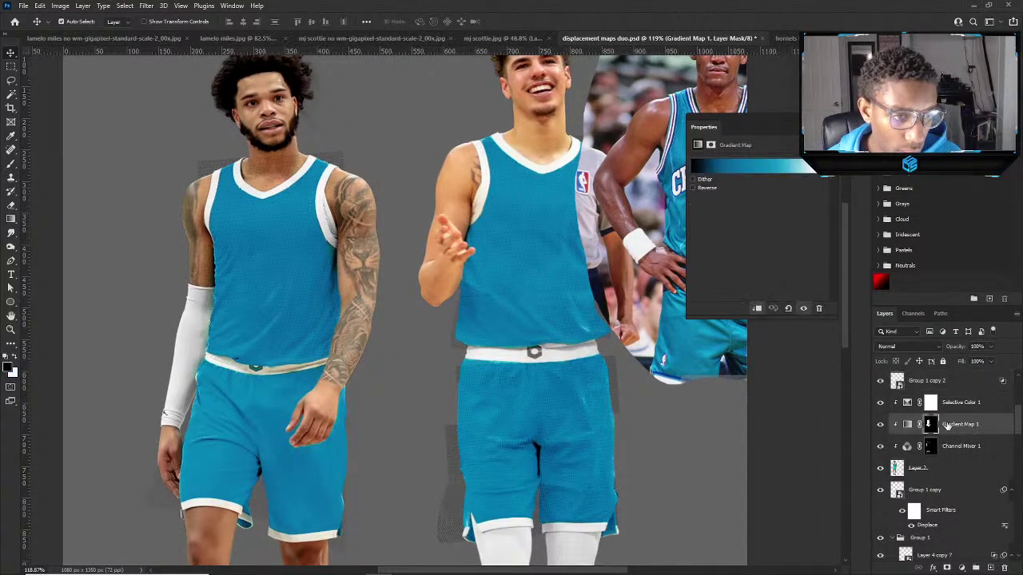
{"action": "key", "text": "ctrl+0"}
{"action": "scroll", "coordinate": [623, 182], "scroll_direction": "up", "scroll_amount": 4}
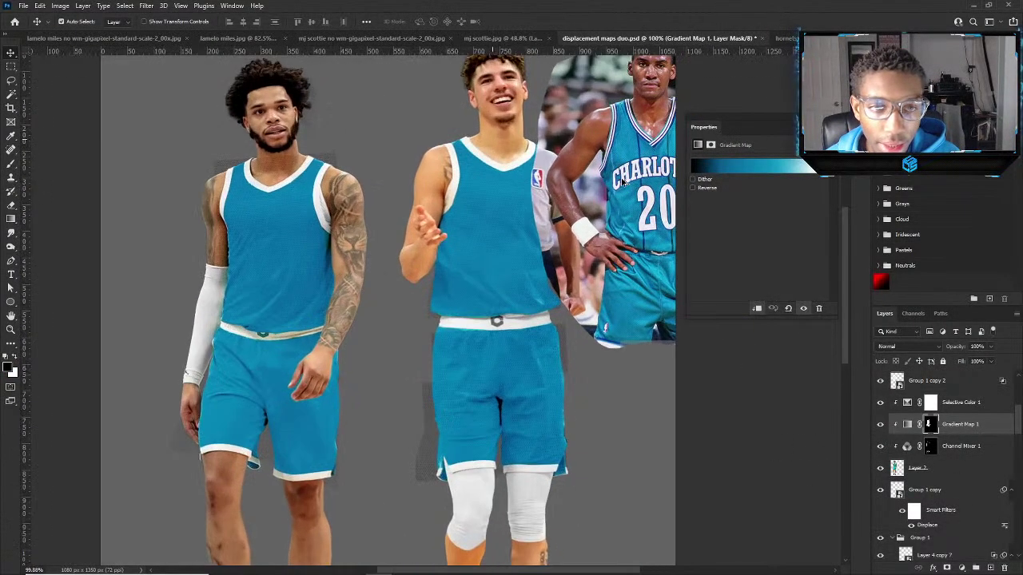
{"action": "left_click", "coordinate": [623, 183]}
{"action": "key", "text": "ctrl+0"}
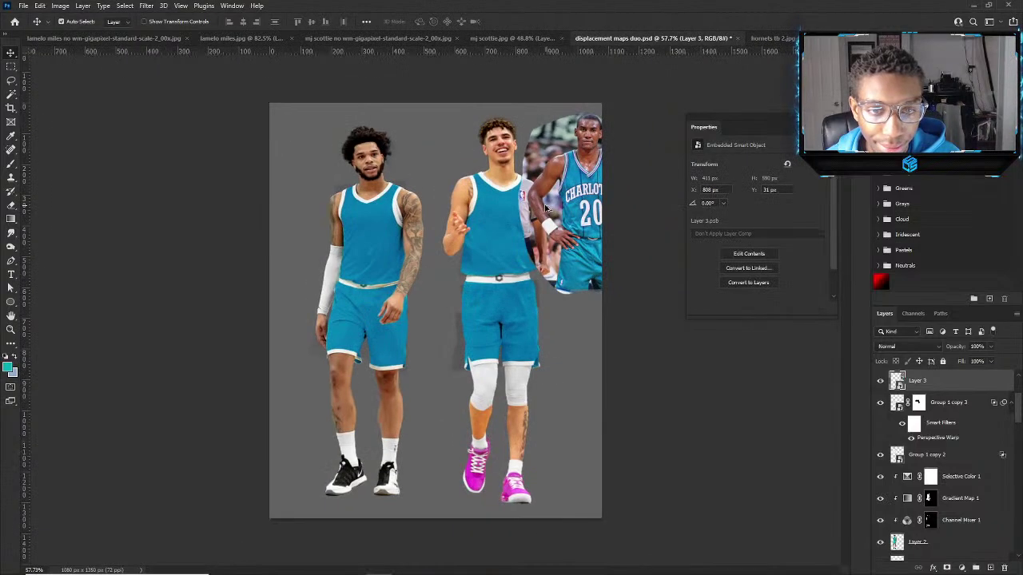
{"action": "scroll", "coordinate": [480, 264], "scroll_direction": "up", "scroll_amount": 5}
{"action": "scroll", "coordinate": [461, 267], "scroll_direction": "up", "scroll_amount": 2}
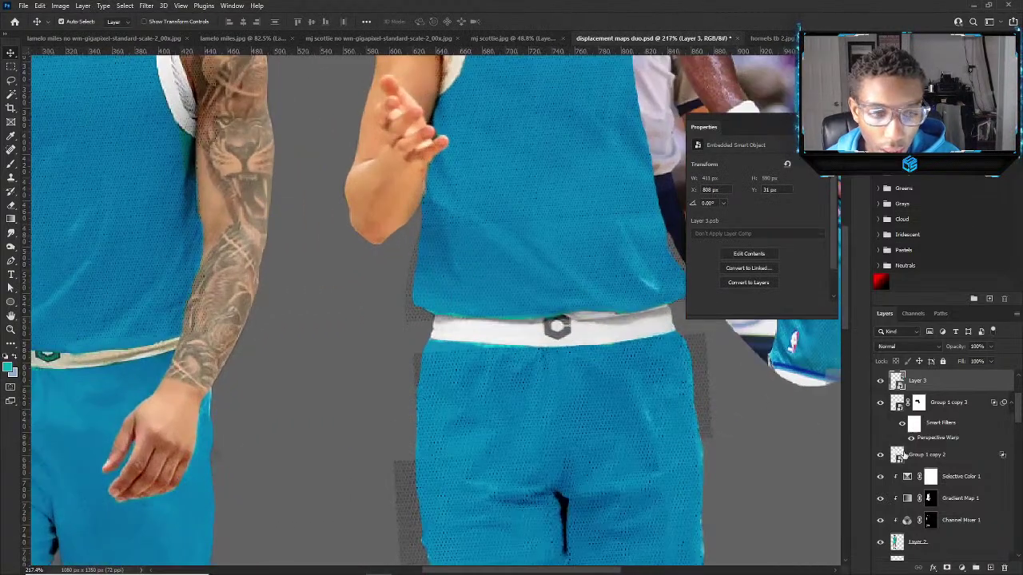
Try to tint the left player's waistband by painting white over it on his Gradient Map mask.
{"action": "left_click", "coordinate": [928, 499]}
{"action": "key", "text": "b"}
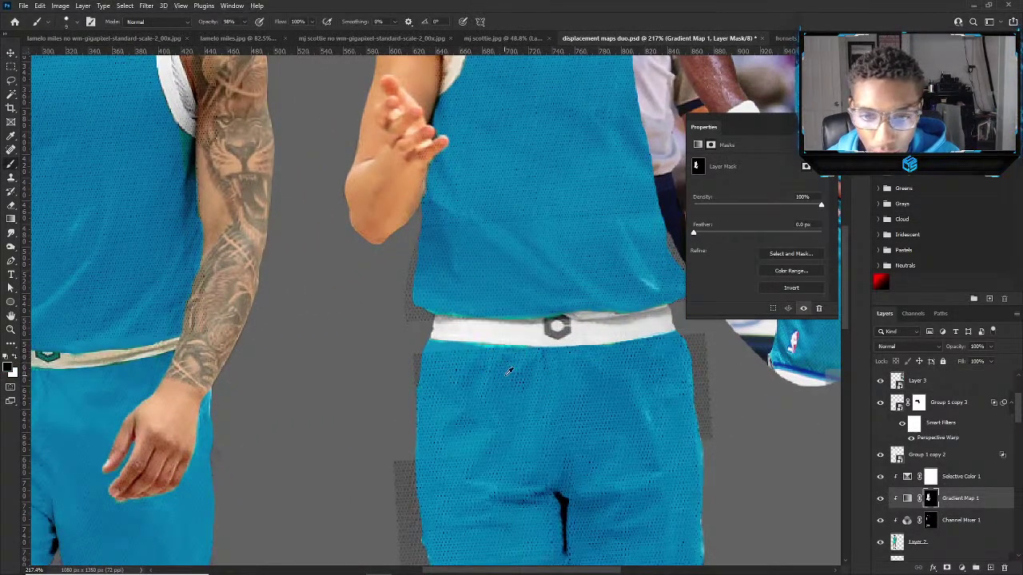
{"action": "key", "text": "x"}
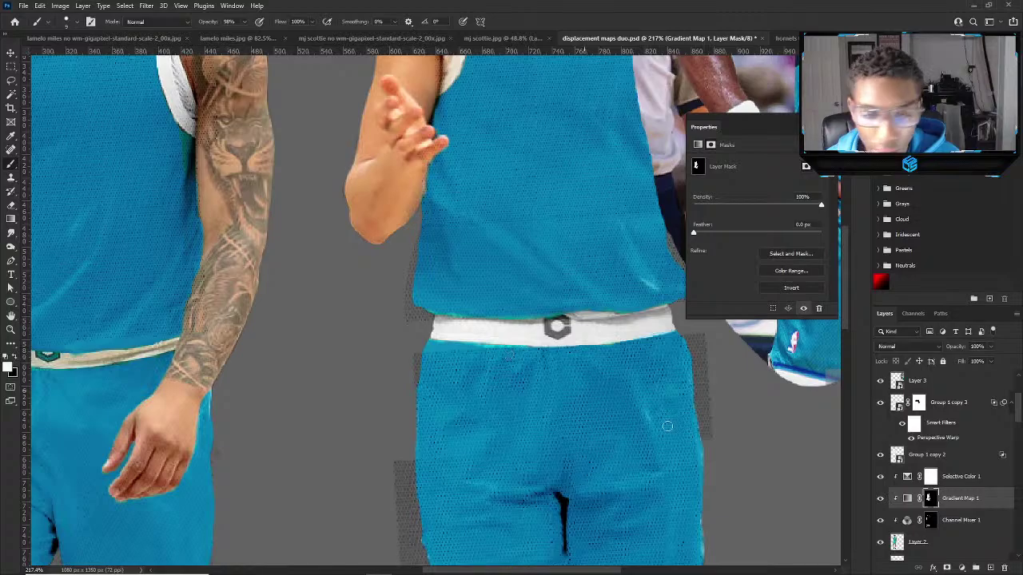
{"action": "left_click", "coordinate": [880, 498]}
{"action": "left_click", "coordinate": [880, 499]}
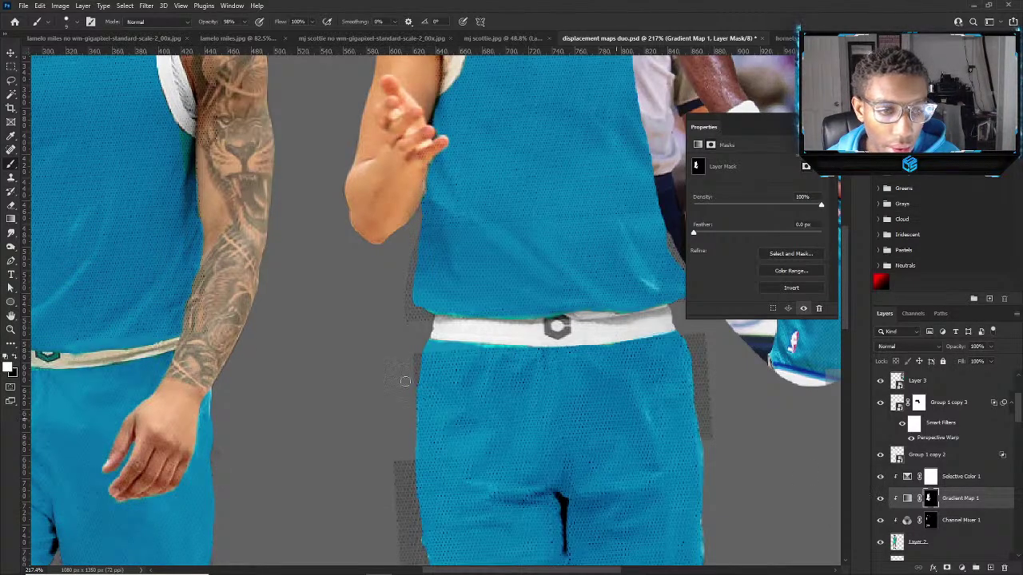
{"action": "scroll", "coordinate": [406, 382], "scroll_direction": "down", "scroll_amount": 3}
{"action": "scroll", "coordinate": [213, 301], "scroll_direction": "up", "scroll_amount": 6}
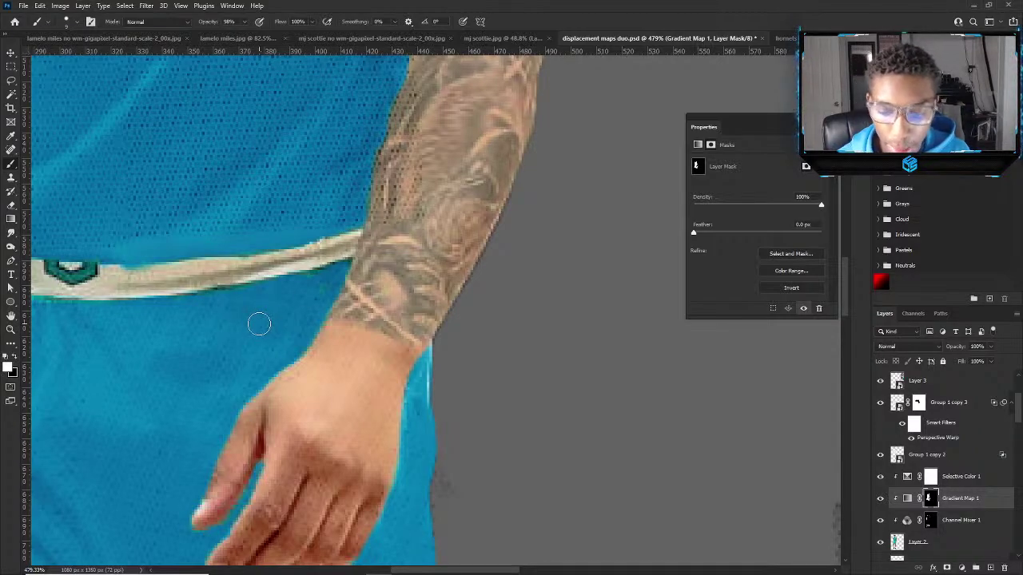
{"action": "mouse_move", "coordinate": [307, 257]}
{"action": "left_mouse_down"}
{"action": "mouse_move", "coordinate": [192, 277]}
{"action": "mouse_move", "coordinate": [192, 267]}
{"action": "mouse_move", "coordinate": [288, 254]}
{"action": "mouse_move", "coordinate": [100, 268]}
{"action": "mouse_move", "coordinate": [56, 244]}
{"action": "left_mouse_up"}
{"action": "key", "text": "ctrl+z"}
{"action": "scroll", "coordinate": [219, 266], "scroll_direction": "down", "scroll_amount": 4}
{"action": "right_click", "coordinate": [180, 269], "text": "alt"}
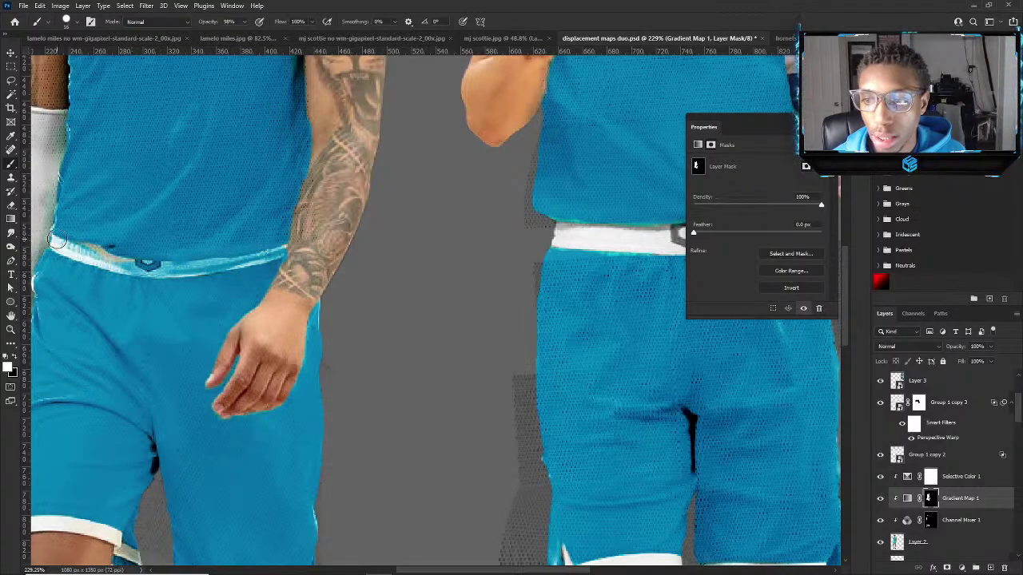
{"action": "key", "text": "ctrl+z"}
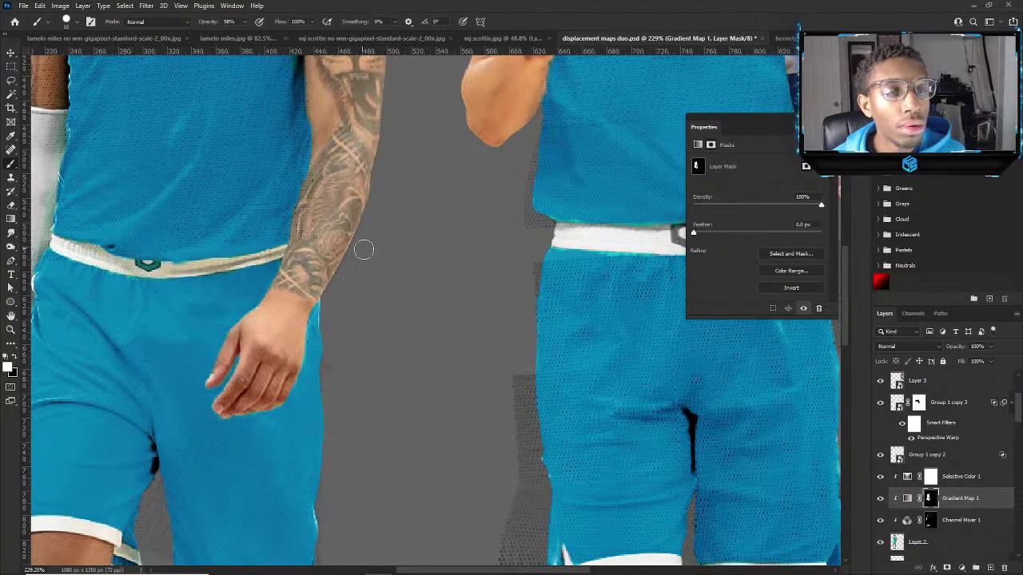
{"action": "scroll", "coordinate": [479, 289], "scroll_direction": "down", "scroll_amount": 3}
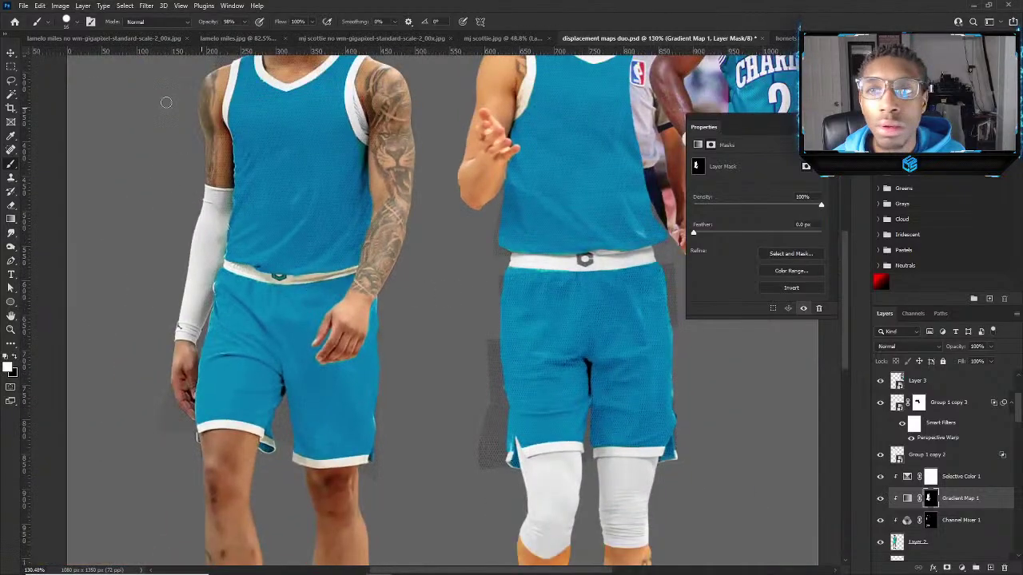
{"action": "mouse_move", "coordinate": [210, 284]}
{"action": "left_mouse_down"}
{"action": "mouse_move", "coordinate": [238, 266]}
{"action": "mouse_move", "coordinate": [347, 272]}
{"action": "mouse_move", "coordinate": [272, 281]}
{"action": "left_mouse_up"}
{"action": "key", "text": "ctrl+z"}
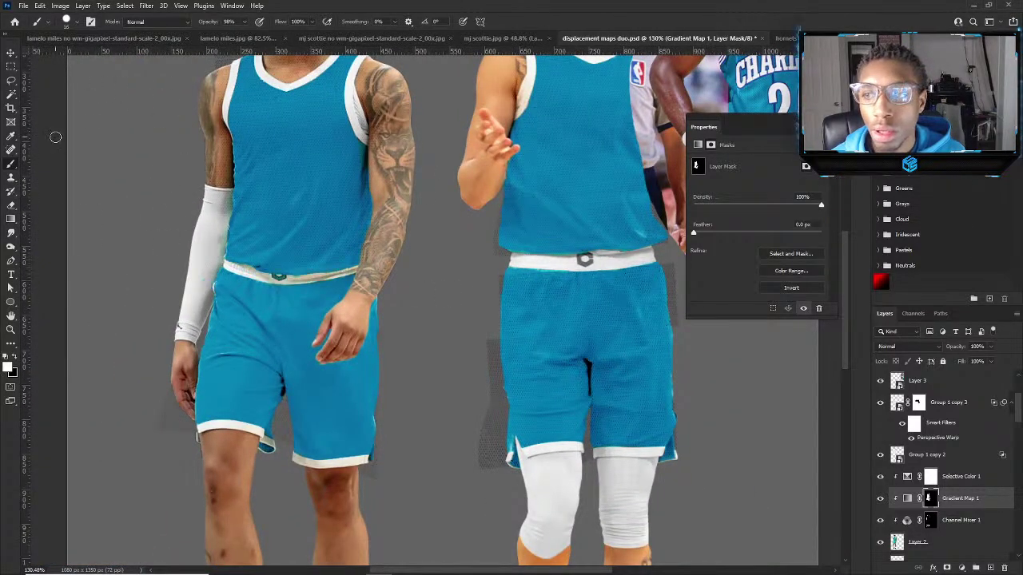
Try large white brush dabs over the left player's lower leg on his Gradient Map mask.
{"action": "scroll", "coordinate": [244, 128], "scroll_direction": "up", "scroll_amount": 2}
{"action": "scroll", "coordinate": [559, 279], "scroll_direction": "down", "scroll_amount": 2}
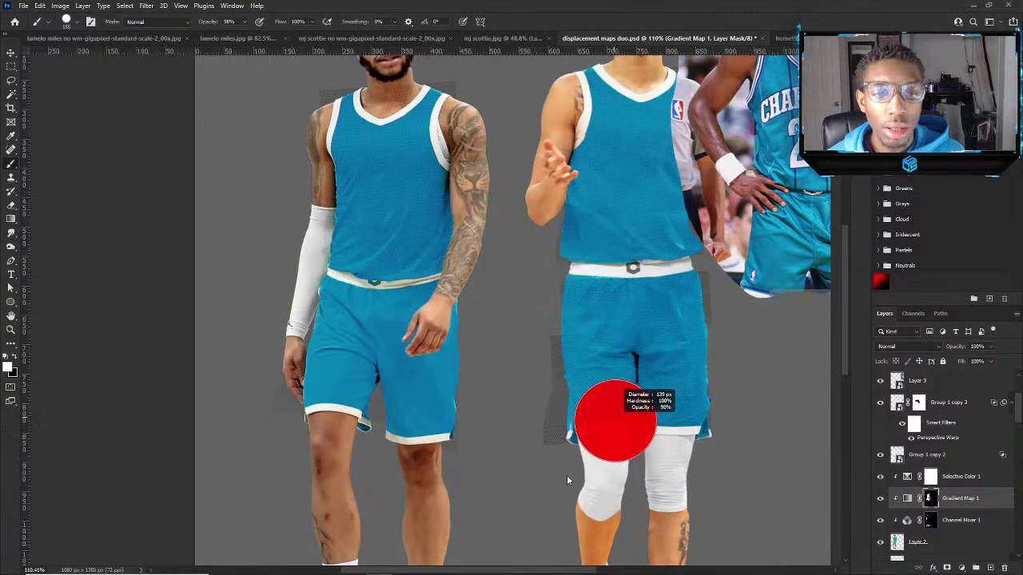
{"action": "scroll", "coordinate": [607, 424], "scroll_direction": "down", "scroll_amount": 3}
{"action": "scroll", "coordinate": [314, 417], "scroll_direction": "up", "scroll_amount": 4}
{"action": "left_click_drag", "start_coordinate": [314, 417], "coordinate": [324, 395]}
{"action": "key", "text": "ctrl+z"}
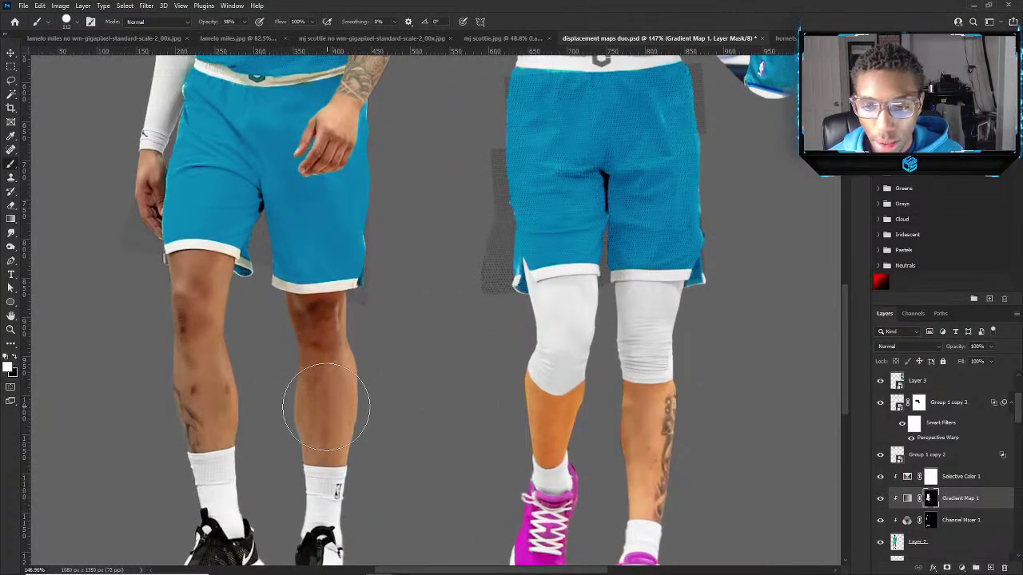
{"action": "left_click", "coordinate": [326, 407]}
{"action": "key", "text": "ctrl+z"}
{"action": "left_click", "coordinate": [328, 404]}
{"action": "key", "text": "ctrl+z"}
{"action": "scroll", "coordinate": [241, 213], "scroll_direction": "up", "scroll_amount": 4}
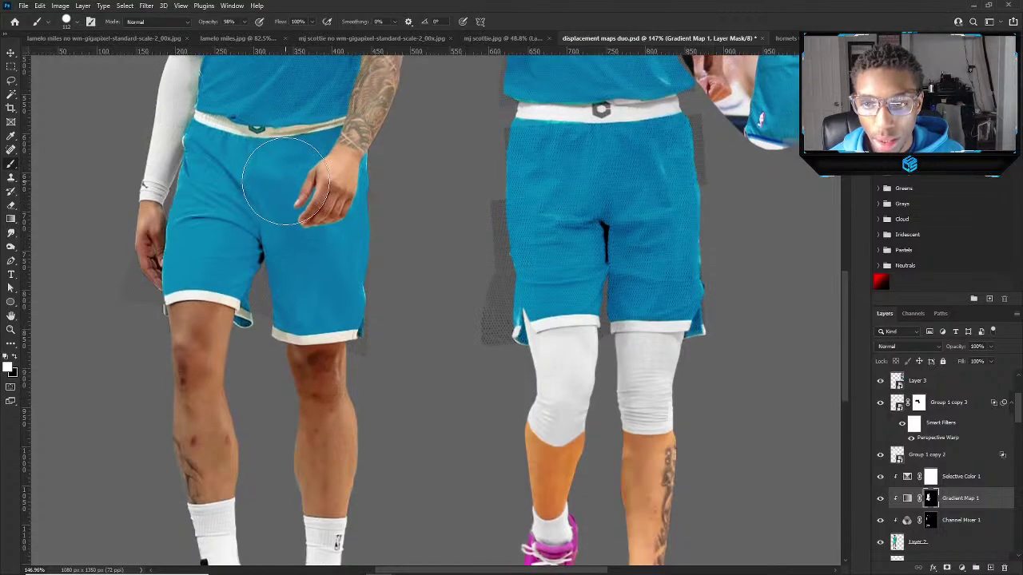
Touch up the Gradient Map mask along the left player's waistband edge with a very small white brush.
{"action": "scroll", "coordinate": [241, 214], "scroll_direction": "up", "scroll_amount": 2}
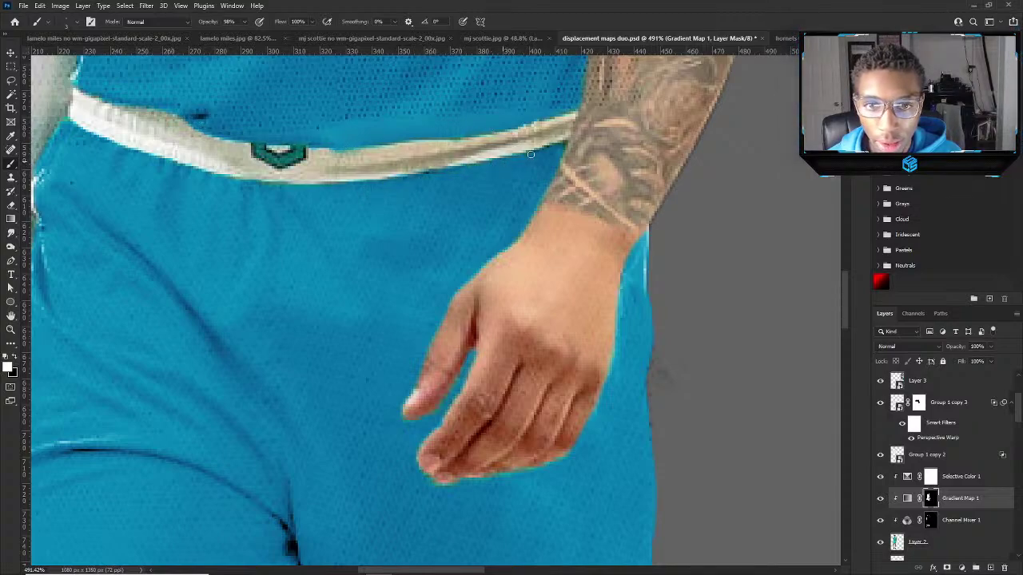
{"action": "key", "text": "ctrl+0"}
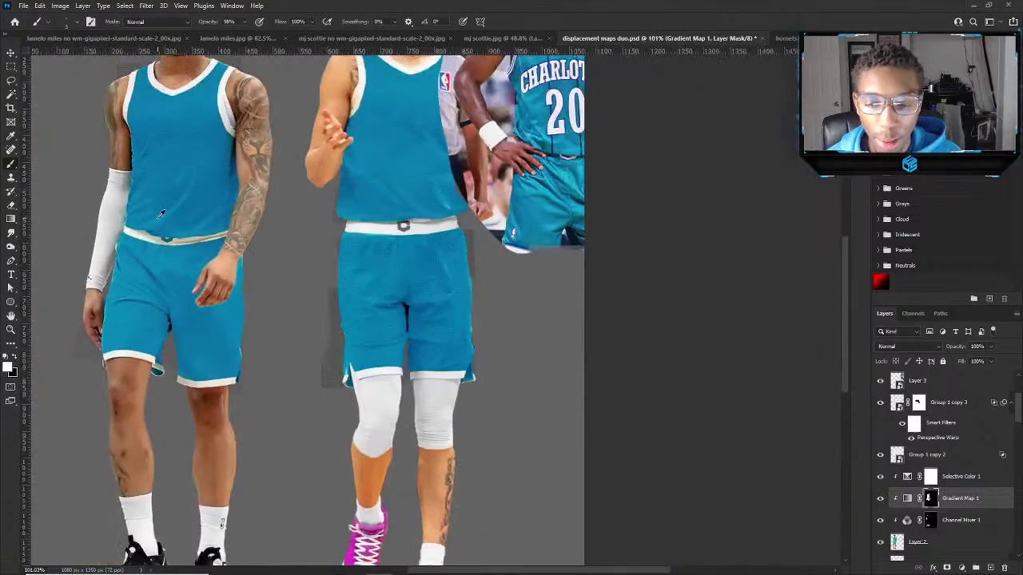
{"action": "key", "text": "v"}
{"action": "scroll", "coordinate": [521, 277], "scroll_direction": "up", "scroll_amount": 5, "text": "alt"}
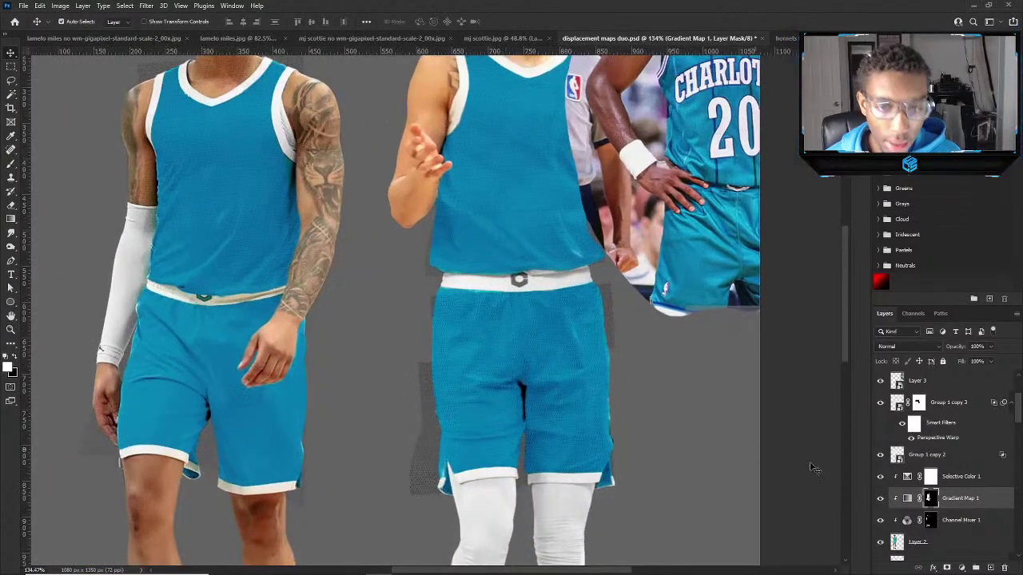
Collapse Group 1 and paint the right player's Gradient Map mask in white along his waistband edges to remove the green fringe.
{"action": "scroll", "coordinate": [951, 479], "scroll_direction": "down", "scroll_amount": 3}
{"action": "left_click", "coordinate": [953, 497]}
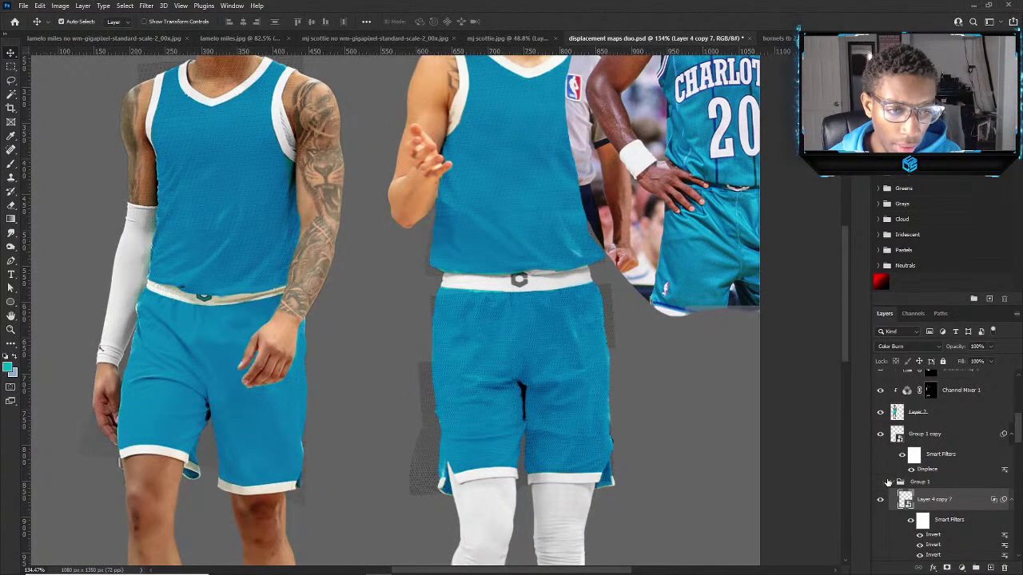
{"action": "left_click", "coordinate": [888, 482]}
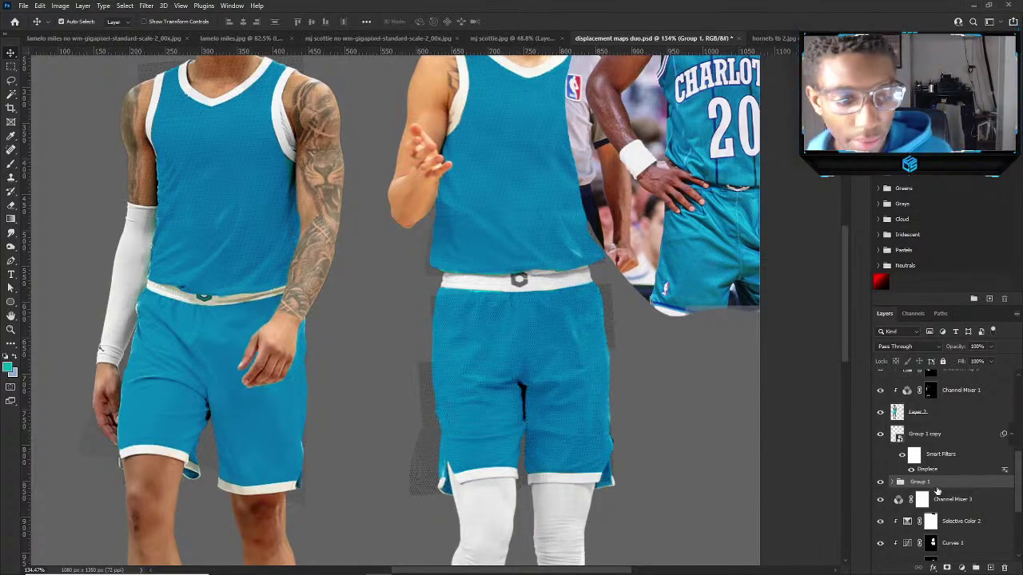
{"action": "scroll", "coordinate": [937, 490], "scroll_direction": "down", "scroll_amount": 3}
{"action": "left_click", "coordinate": [935, 443]}
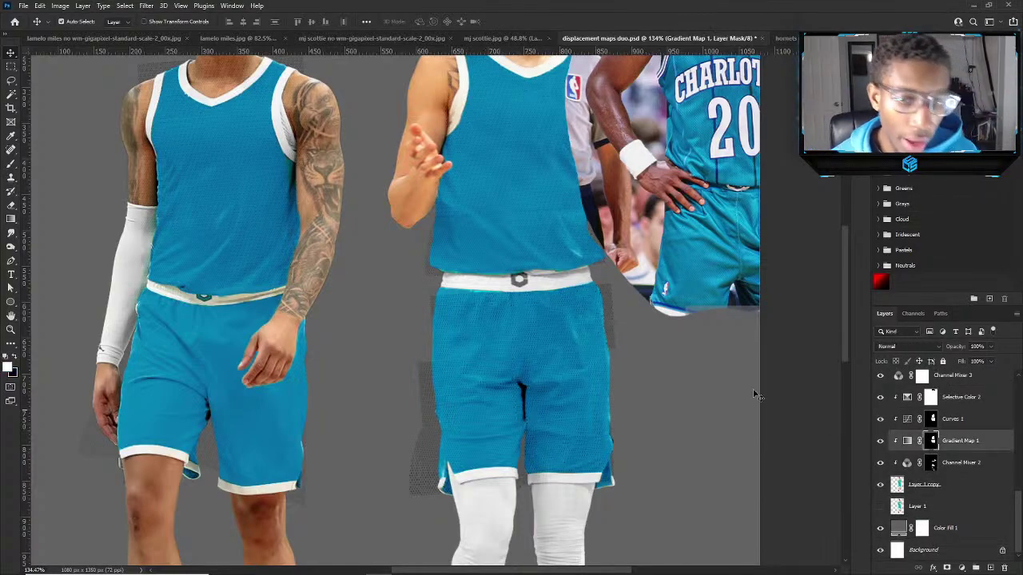
{"action": "key", "text": "b"}
{"action": "scroll", "coordinate": [518, 294], "scroll_direction": "up", "scroll_amount": 5, "text": "alt"}
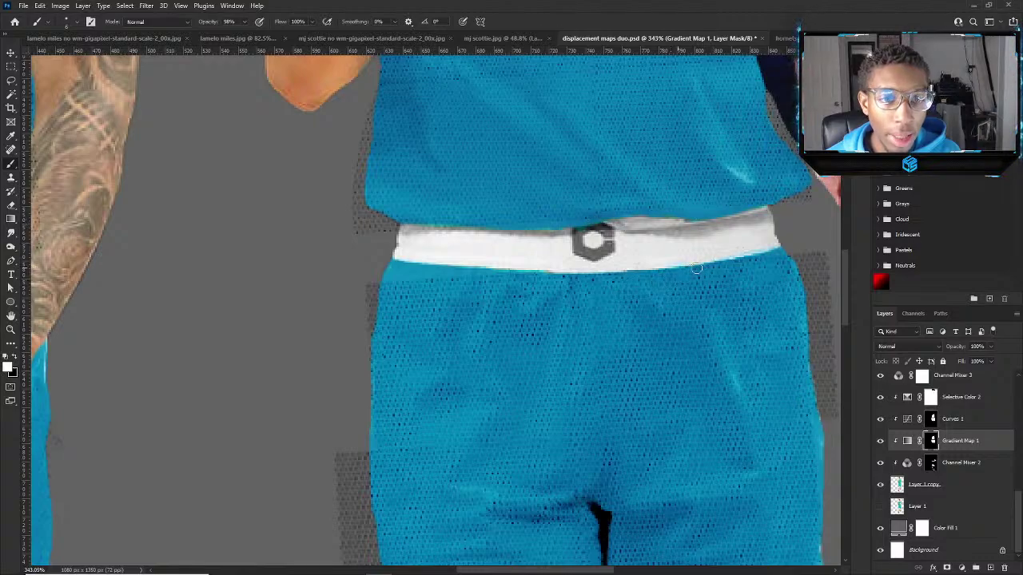
{"action": "scroll", "coordinate": [584, 185], "scroll_direction": "down", "scroll_amount": 3}
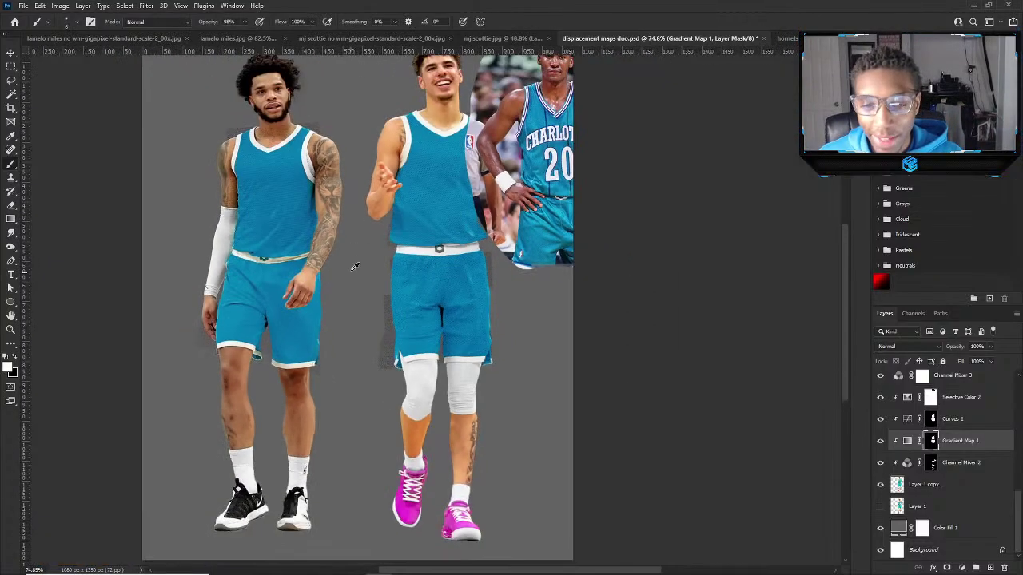
Reduce the opacity of the right player's displaced mesh layer to about 58%.
{"action": "key", "text": "v"}
{"action": "scroll", "coordinate": [475, 304], "scroll_direction": "up", "scroll_amount": 5}
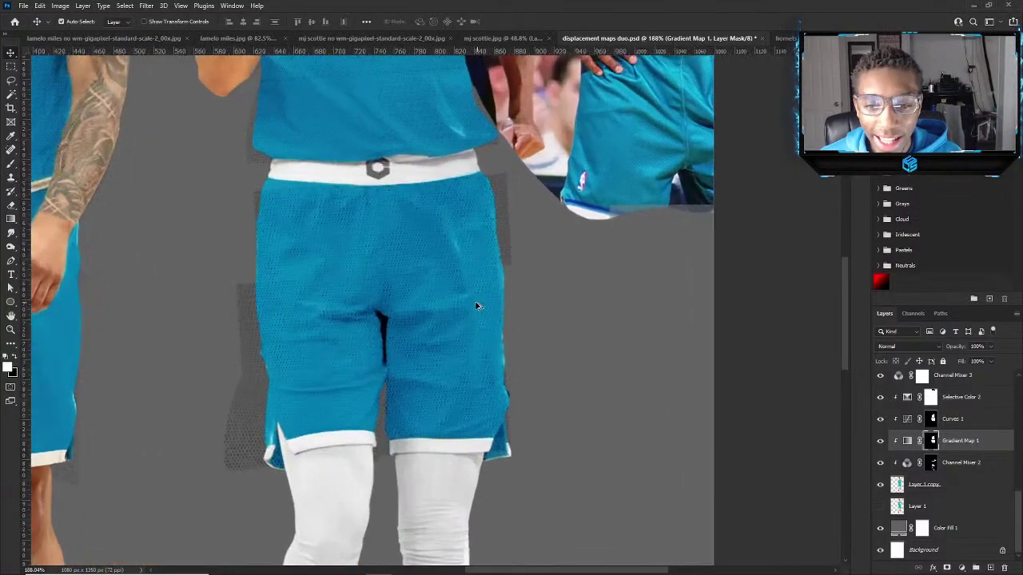
{"action": "left_click", "coordinate": [991, 349]}
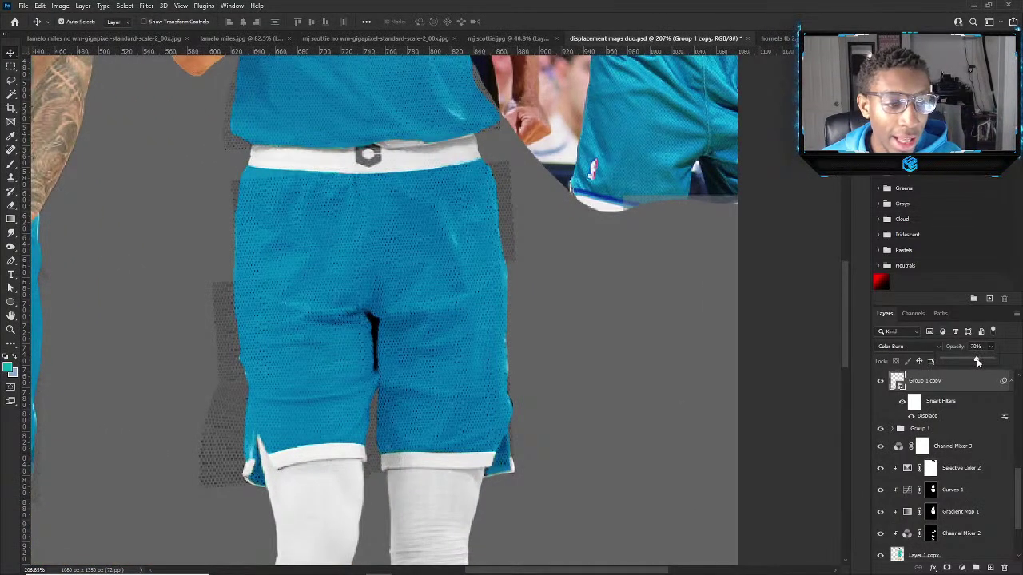
{"action": "scroll", "coordinate": [706, 345], "scroll_direction": "down", "scroll_amount": 5}
{"action": "scroll", "coordinate": [504, 183], "scroll_direction": "up", "scroll_amount": 3}
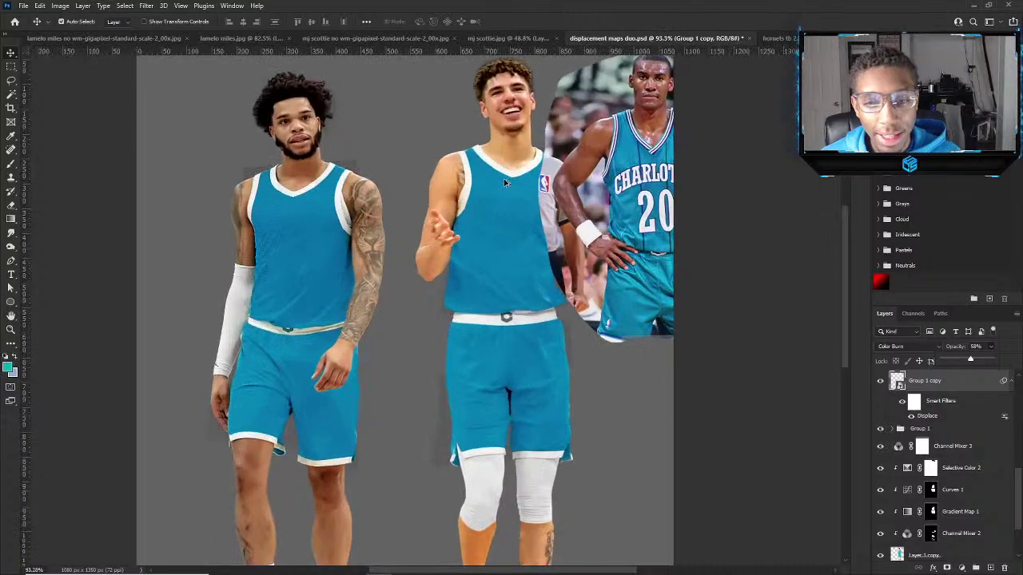
Add a layer mask to Layer 4 copy 7 in Group 1 and ready a small brush with black as the foreground colour.
{"action": "scroll", "coordinate": [460, 230], "scroll_direction": "up", "scroll_amount": 3}
{"action": "scroll", "coordinate": [184, 160], "scroll_direction": "down", "scroll_amount": 1}
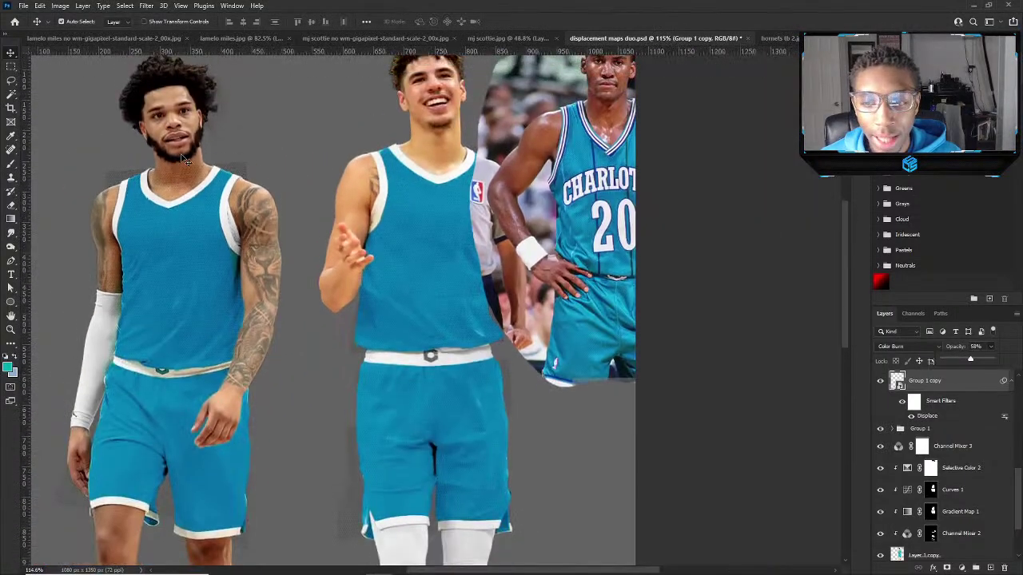
{"action": "scroll", "coordinate": [401, 233], "scroll_direction": "up", "scroll_amount": 2}
{"action": "scroll", "coordinate": [343, 288], "scroll_direction": "up", "scroll_amount": 3}
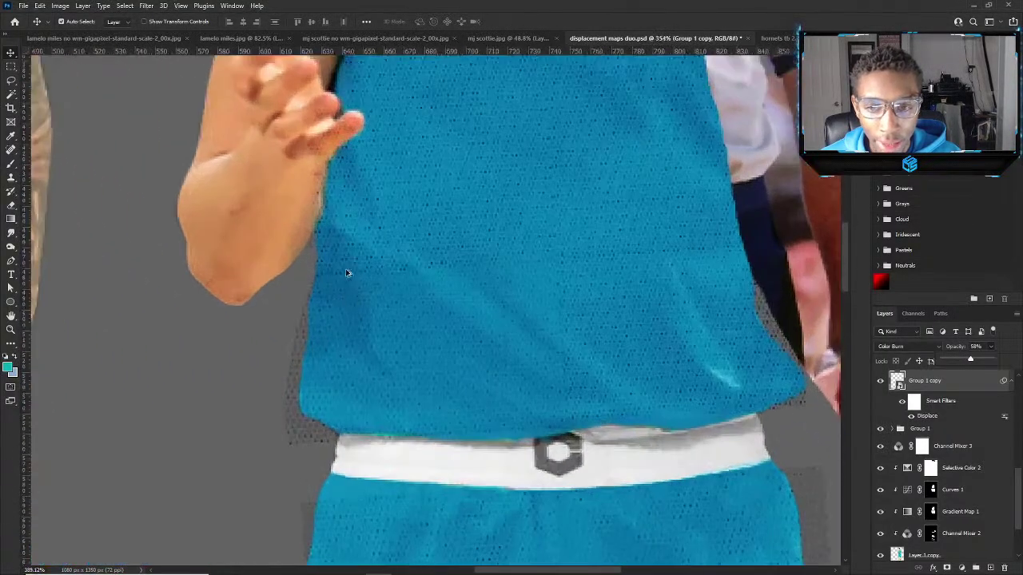
{"action": "left_click_drag", "start_coordinate": [347, 270], "coordinate": [344, 350]}
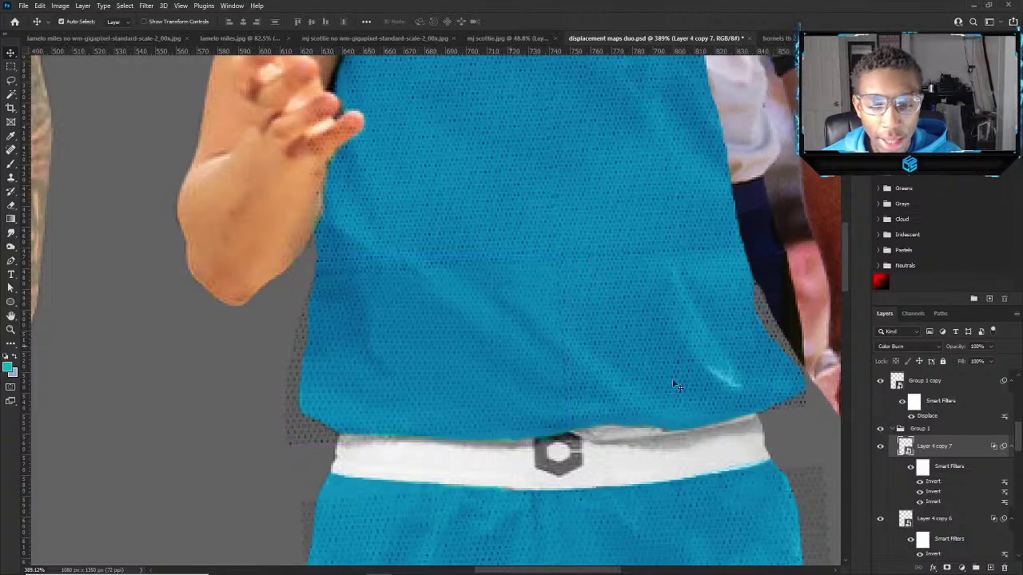
{"action": "left_click", "coordinate": [946, 567]}
{"action": "key", "text": "b"}
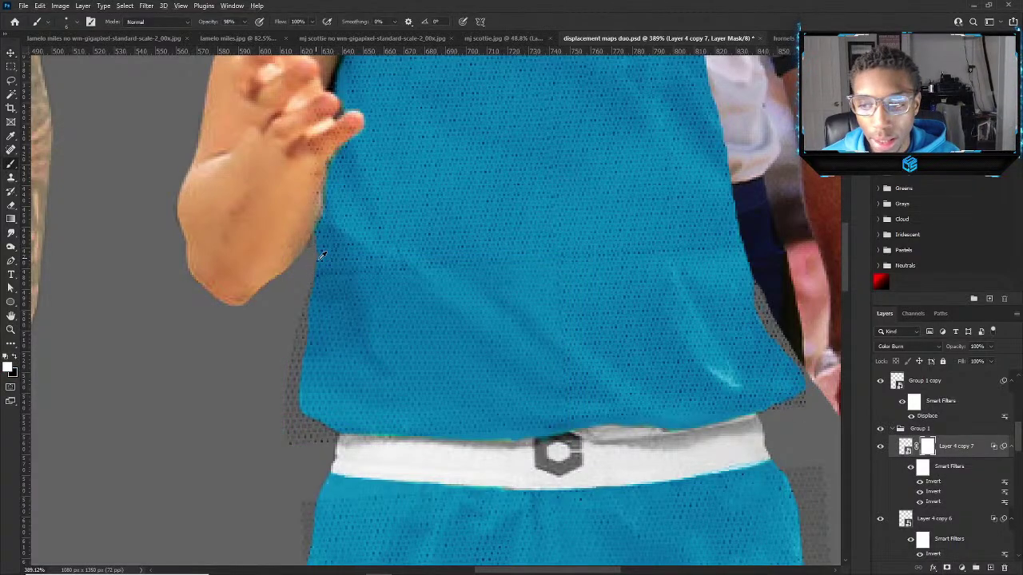
{"action": "key", "text": "d"}
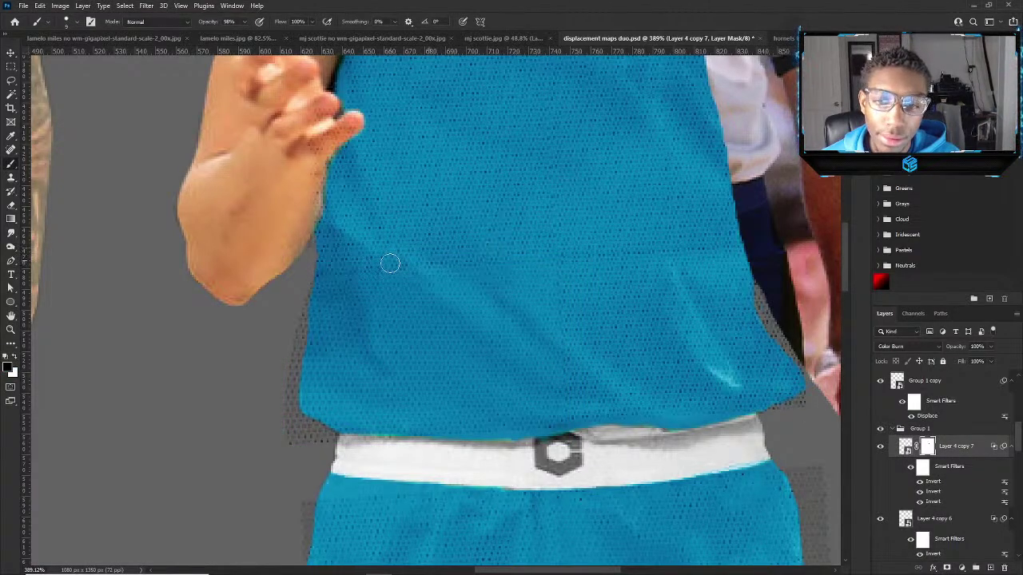
{"action": "scroll", "coordinate": [369, 253], "scroll_direction": "down", "scroll_amount": 3}
{"action": "scroll", "coordinate": [407, 208], "scroll_direction": "down", "scroll_amount": 2}
{"action": "key", "text": "v"}
{"action": "scroll", "coordinate": [423, 225], "scroll_direction": "down", "scroll_amount": 2}
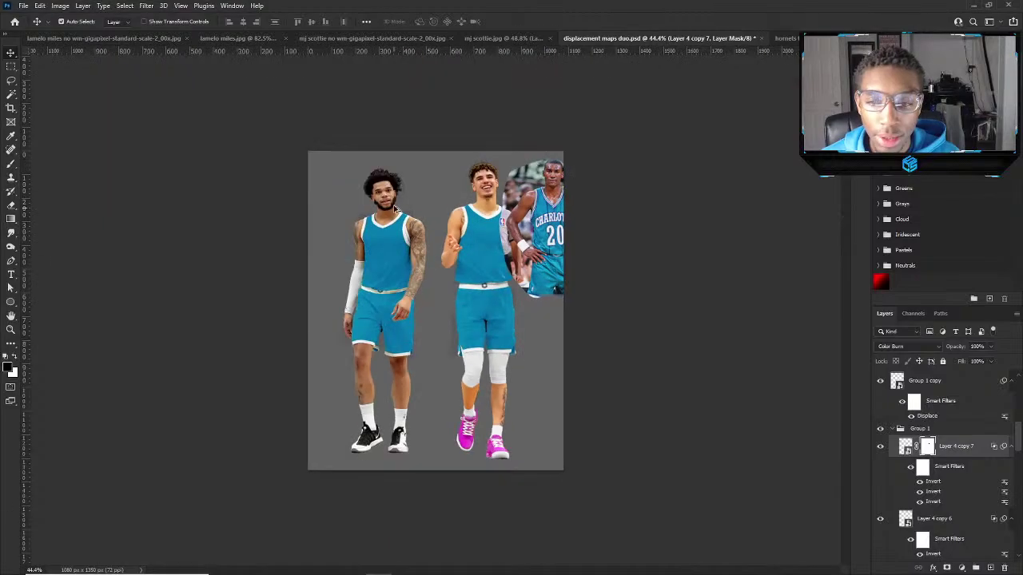
Move the Charlotte reference photo between the two players to compare its jersey details with theirs.
{"action": "scroll", "coordinate": [492, 232], "scroll_direction": "up", "scroll_amount": 2}
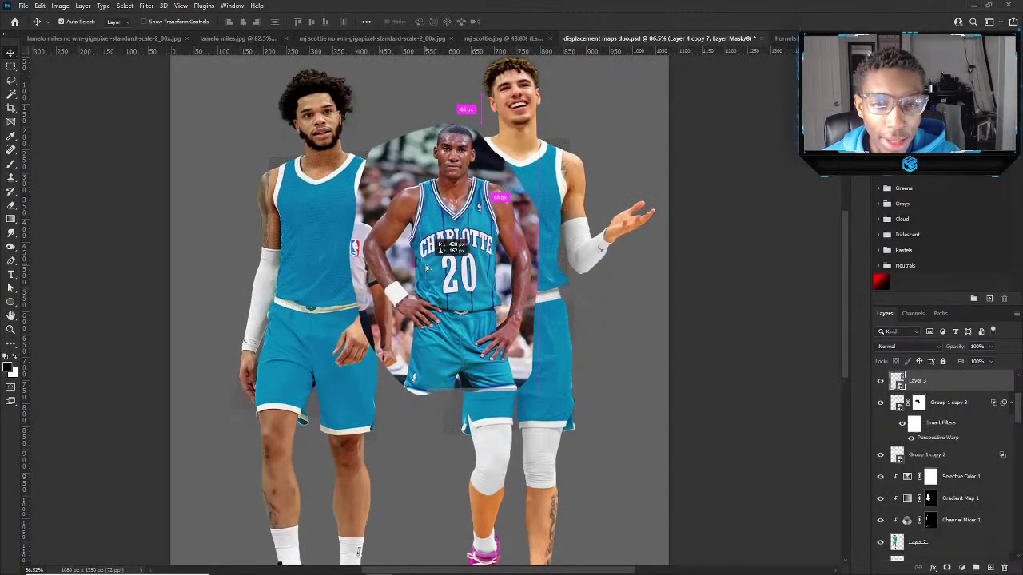
{"action": "scroll", "coordinate": [400, 240], "scroll_direction": "up", "scroll_amount": 4}
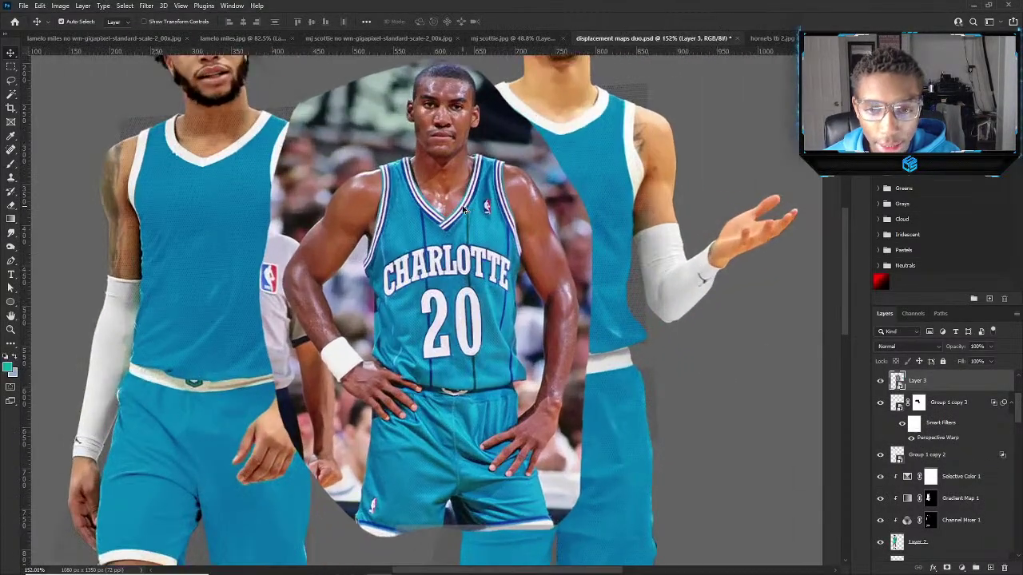
{"action": "scroll", "coordinate": [400, 240], "scroll_direction": "down", "scroll_amount": 4}
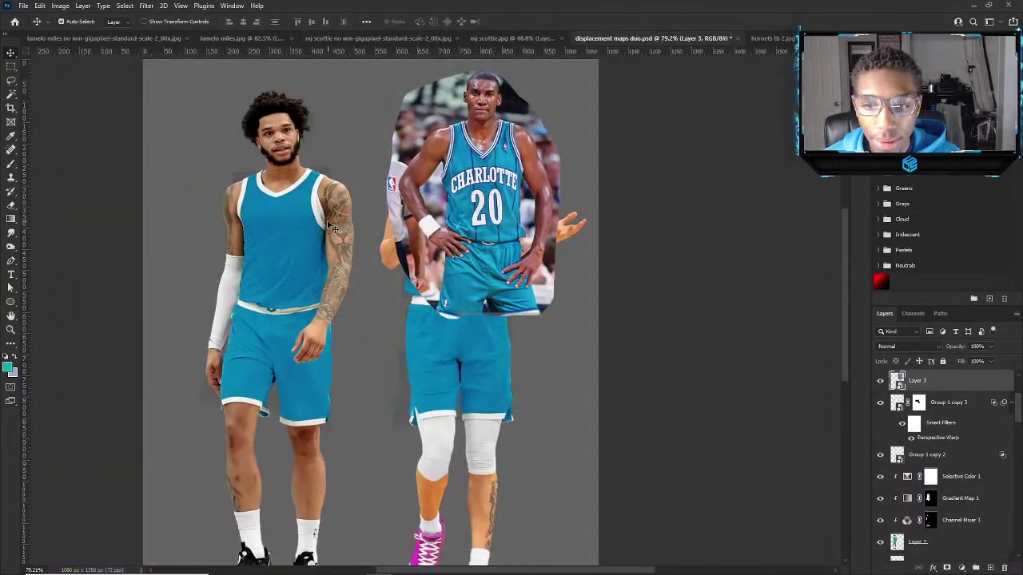
{"action": "scroll", "coordinate": [572, 229], "scroll_direction": "up", "scroll_amount": 2}
{"action": "left_click_drag", "start_coordinate": [571, 229], "coordinate": [400, 348]}
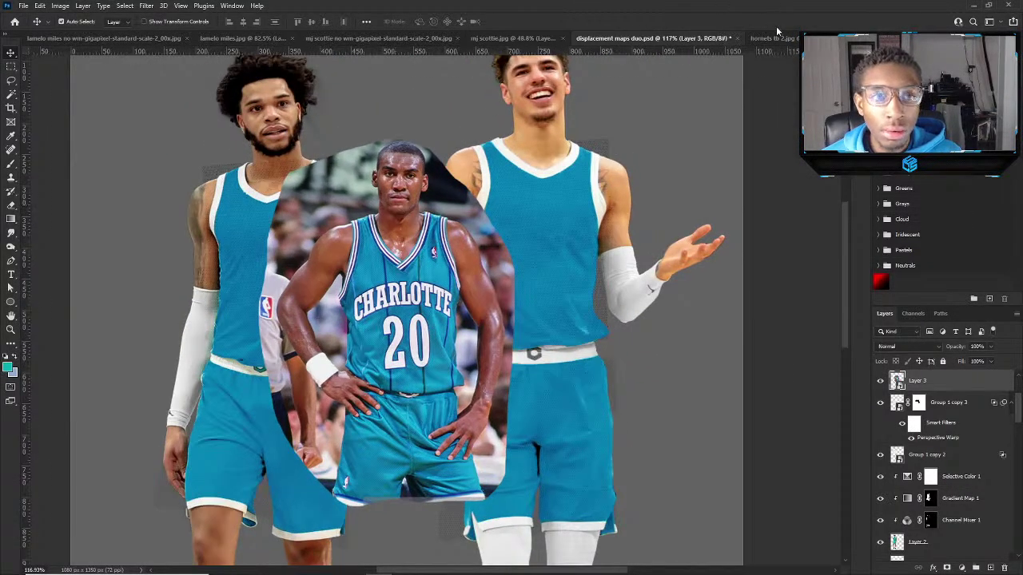
Switch to hornets tb 2.jpg and trace a closed Pen tool path around the jersey's striped V-neck collar.
{"action": "left_click", "coordinate": [773, 38]}
{"action": "scroll", "coordinate": [432, 132], "scroll_direction": "up", "scroll_amount": 3}
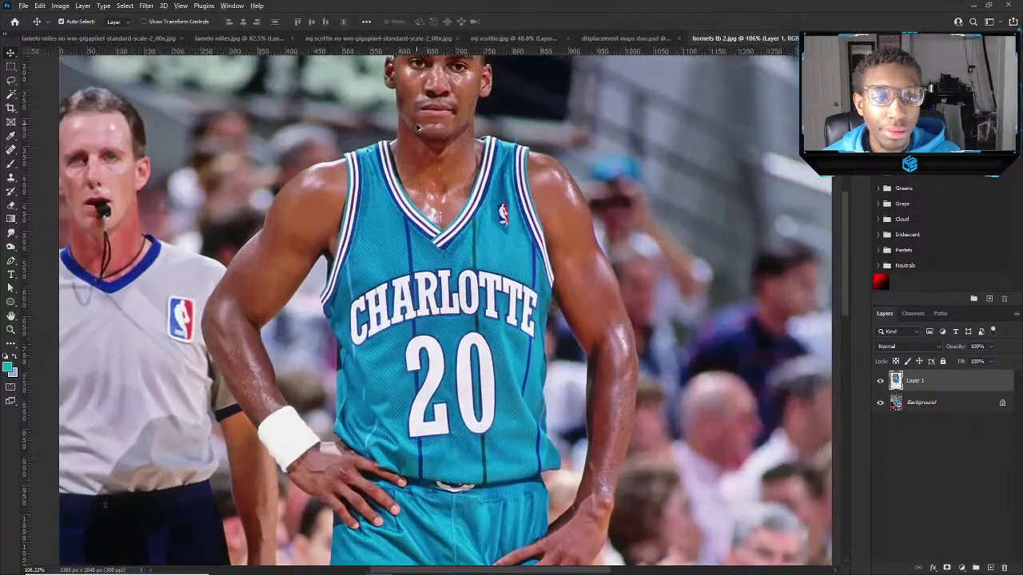
{"action": "scroll", "coordinate": [418, 128], "scroll_direction": "up", "scroll_amount": 3}
{"action": "left_click", "coordinate": [10, 263]}
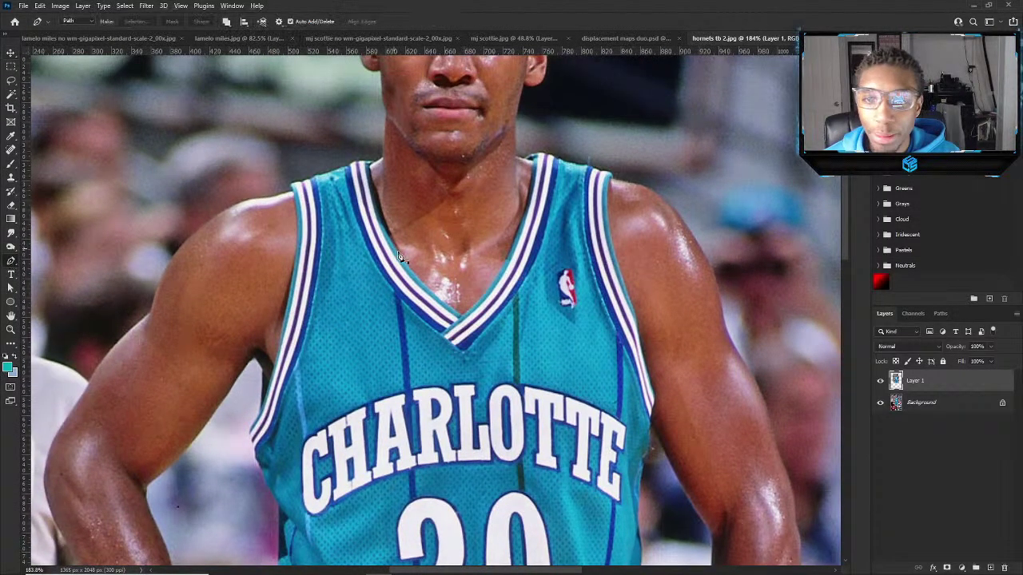
{"action": "scroll", "coordinate": [482, 375], "scroll_direction": "up", "scroll_amount": 1}
{"action": "left_click", "coordinate": [484, 382]}
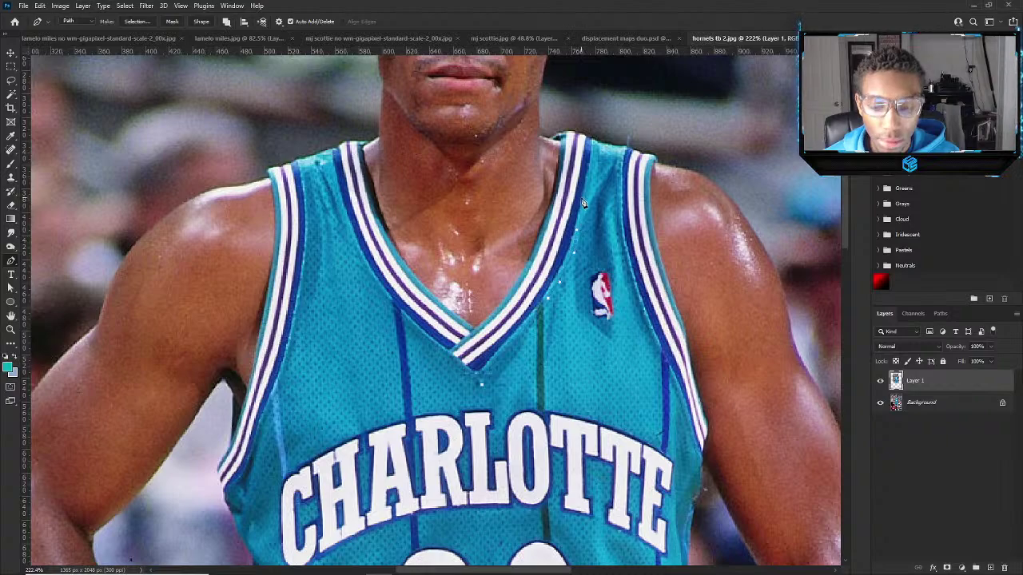
{"action": "scroll", "coordinate": [579, 197], "scroll_direction": "up", "scroll_amount": 1}
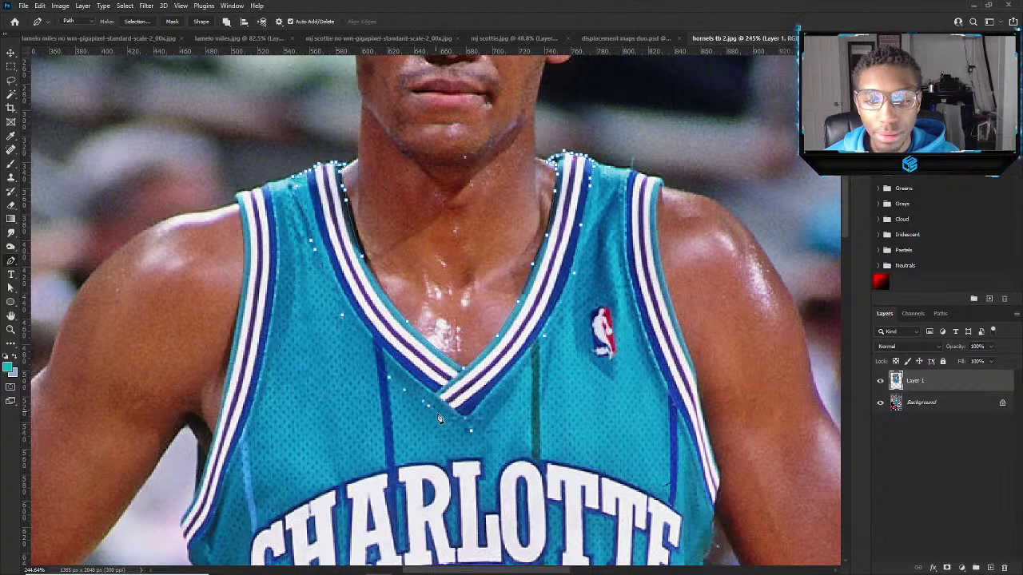
Turn the collar path into a selection, mask Layer 1 with it, and hide the Background layer.
{"action": "right_click", "coordinate": [469, 439]}
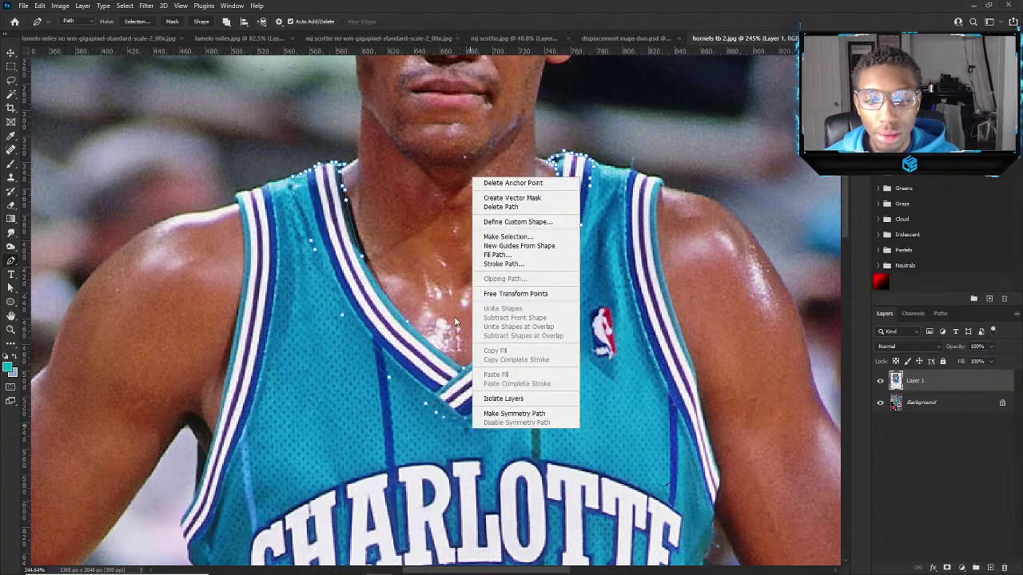
{"action": "left_click", "coordinate": [492, 241]}
{"action": "left_click", "coordinate": [565, 158]}
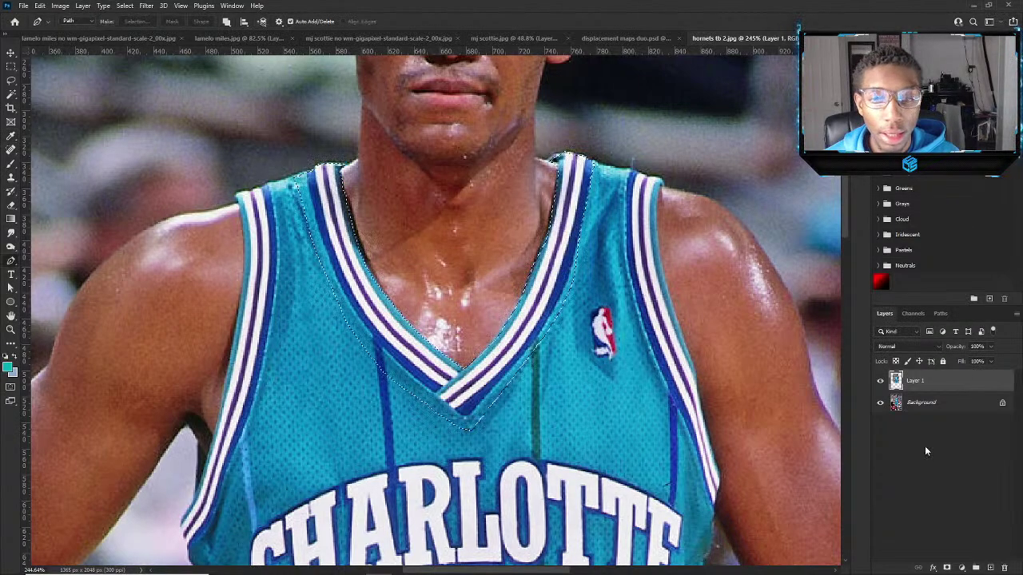
{"action": "left_click", "coordinate": [947, 568]}
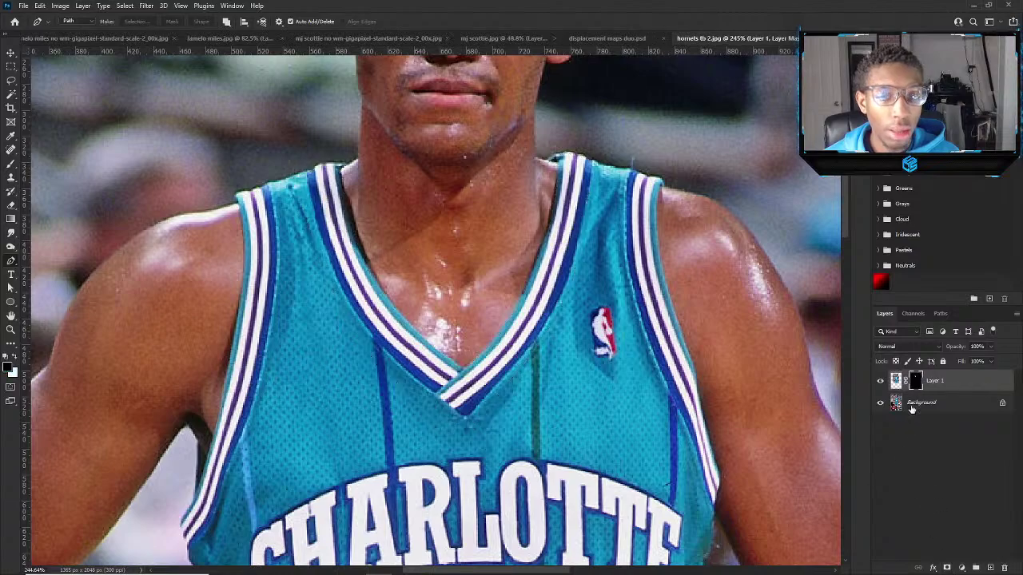
{"action": "left_click", "coordinate": [881, 403]}
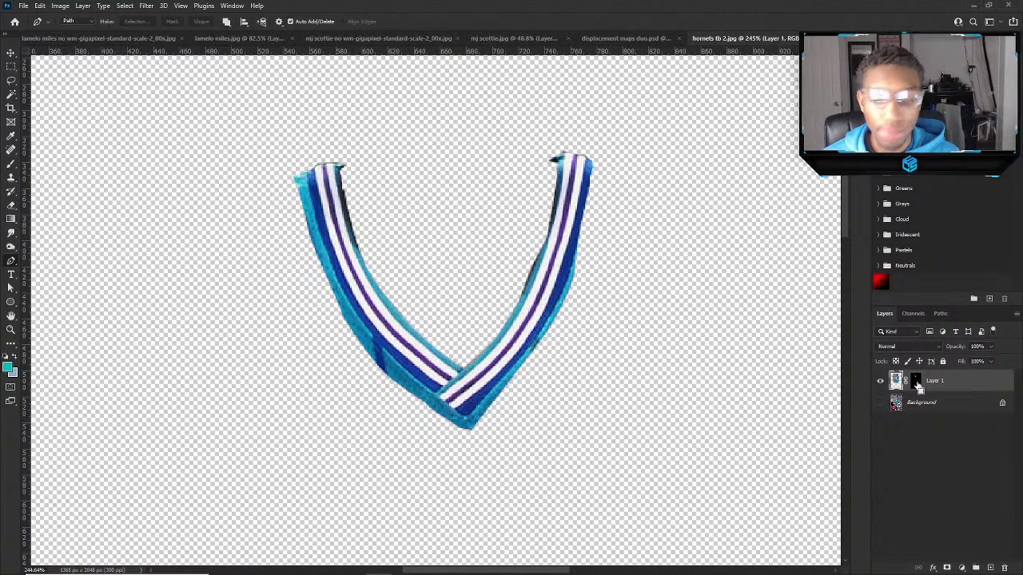
Switch back to displacement maps duo.psd and move the reference photo off the left player onto the right player.
{"action": "left_click", "coordinate": [617, 38]}
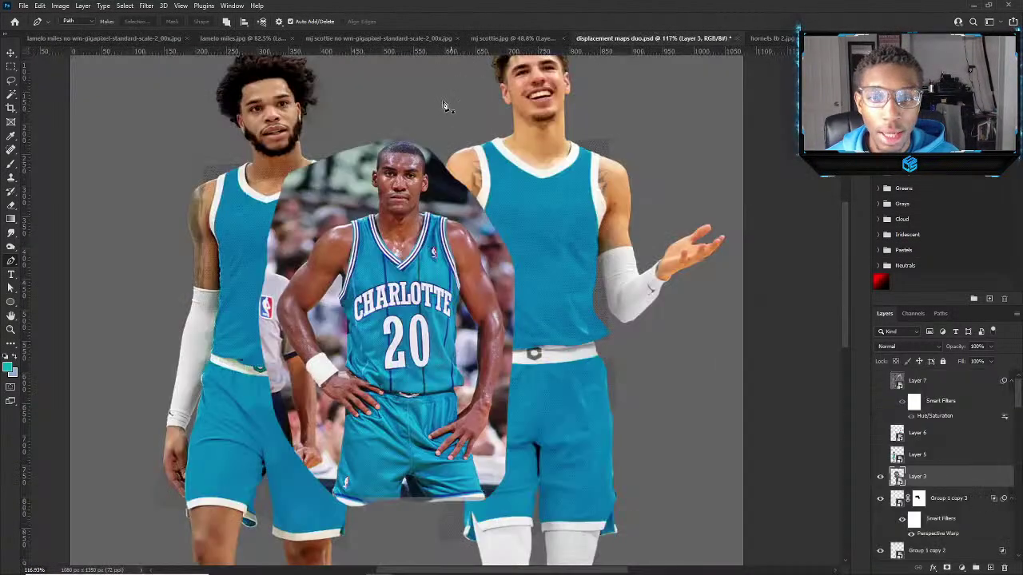
{"action": "key", "text": "v"}
{"action": "left_click_drag", "start_coordinate": [486, 228], "coordinate": [652, 193]}
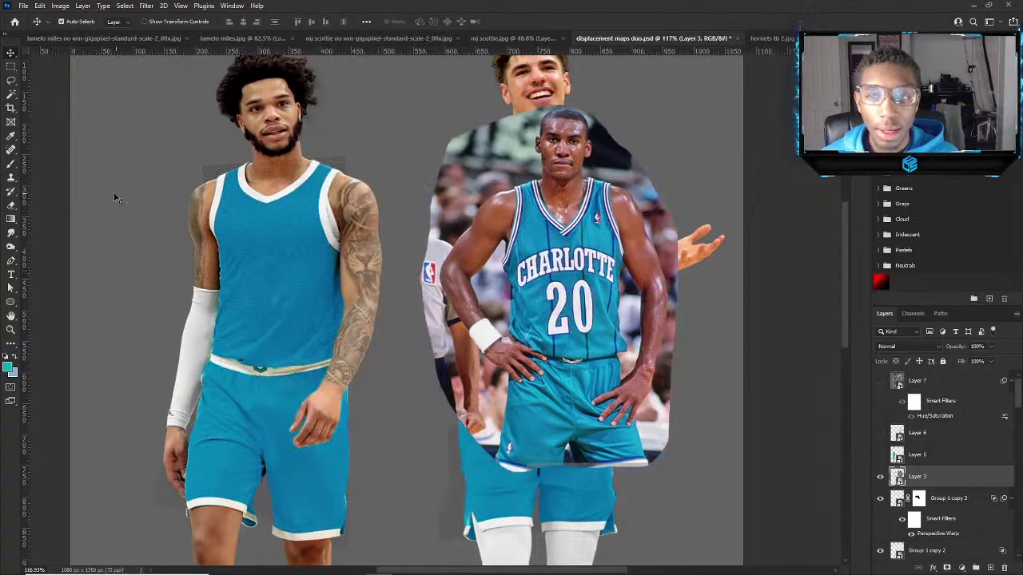
Bring the masked collar cutout in over the left player's neckline and convert it to a Smart Object.
{"action": "scroll", "coordinate": [975, 376], "scroll_direction": "up", "scroll_amount": 5}
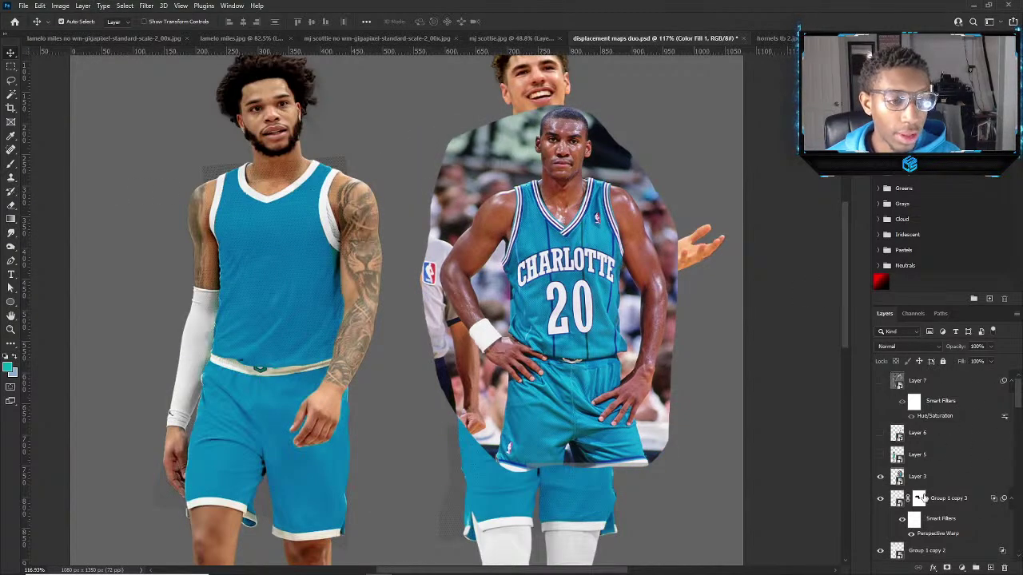
{"action": "key", "text": "ctrl+v"}
{"action": "key", "text": "ctrl+t"}
{"action": "left_click_drag", "start_coordinate": [442, 321], "coordinate": [312, 214]}
{"action": "key", "text": "Return"}
{"action": "right_click", "coordinate": [976, 478]}
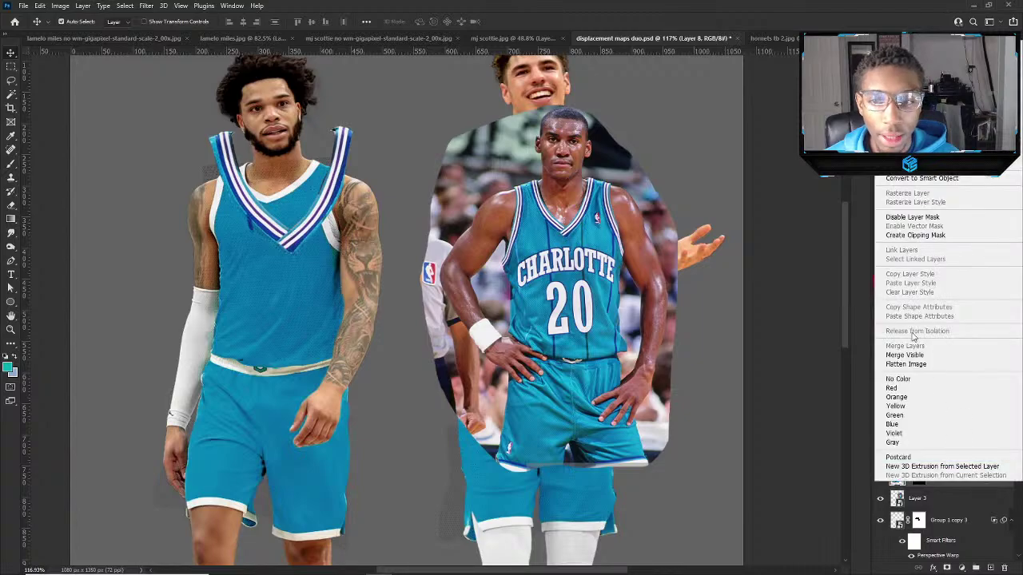
{"action": "left_click", "coordinate": [935, 178]}
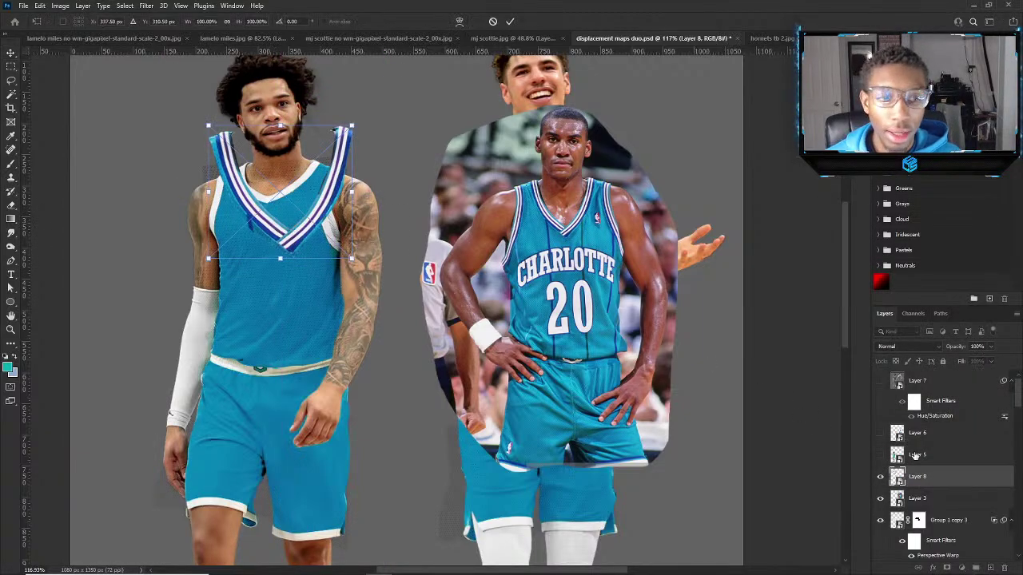
Duplicate the collar layer, move the reference photo lower, and place the copy over the right player's neckline.
{"action": "key", "text": "ctrl+j"}
{"action": "key", "text": "ctrl+t"}
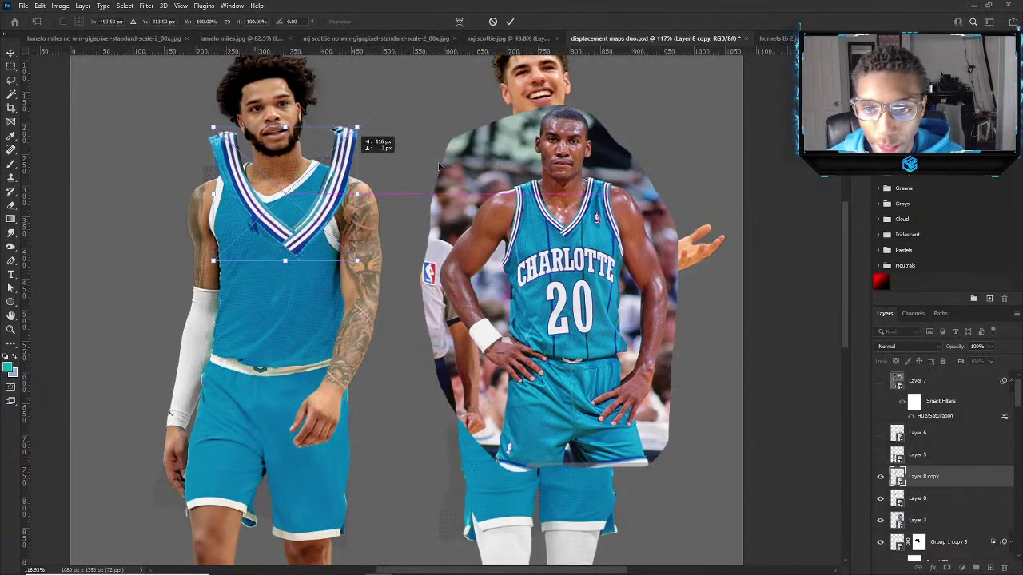
{"action": "left_click_drag", "start_coordinate": [257, 162], "coordinate": [526, 175]}
{"action": "left_click", "coordinate": [511, 22]}
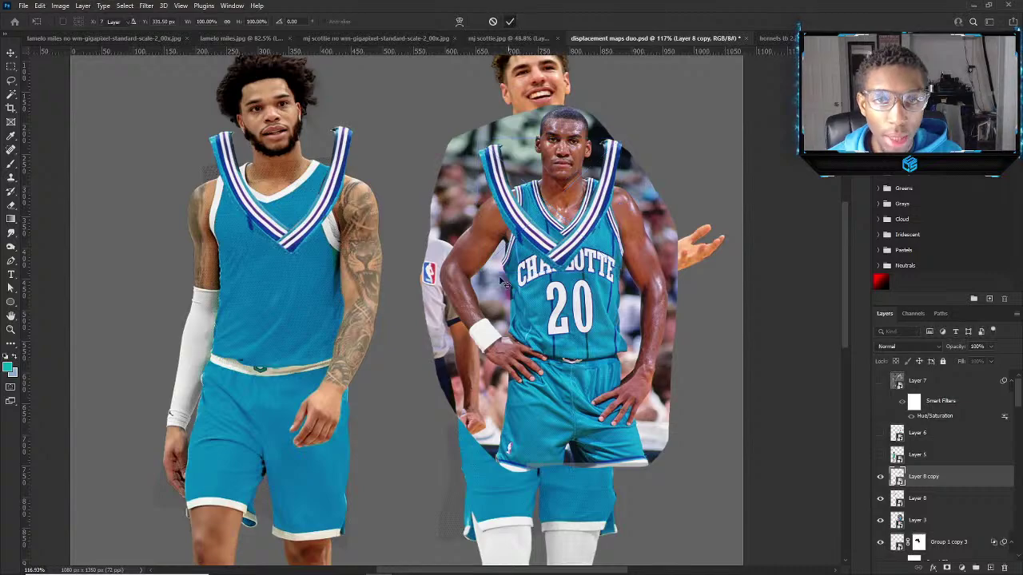
{"action": "left_click_drag", "start_coordinate": [489, 326], "coordinate": [425, 510]}
{"action": "left_click_drag", "start_coordinate": [557, 264], "coordinate": [538, 192]}
Scale the right player's collar to about 70% width and 54% height to fit his neck.
{"action": "key", "text": "ctrl+t"}
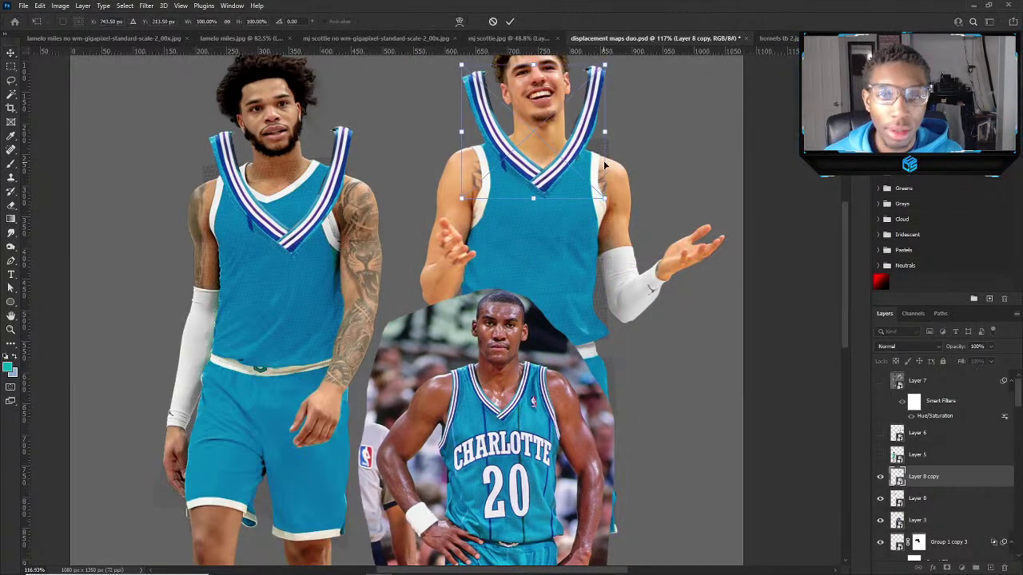
{"action": "left_click_drag", "start_coordinate": [602, 136], "coordinate": [562, 163]}
{"action": "scroll", "coordinate": [562, 162], "scroll_direction": "up", "scroll_amount": 5}
{"action": "right_click", "coordinate": [559, 149]}
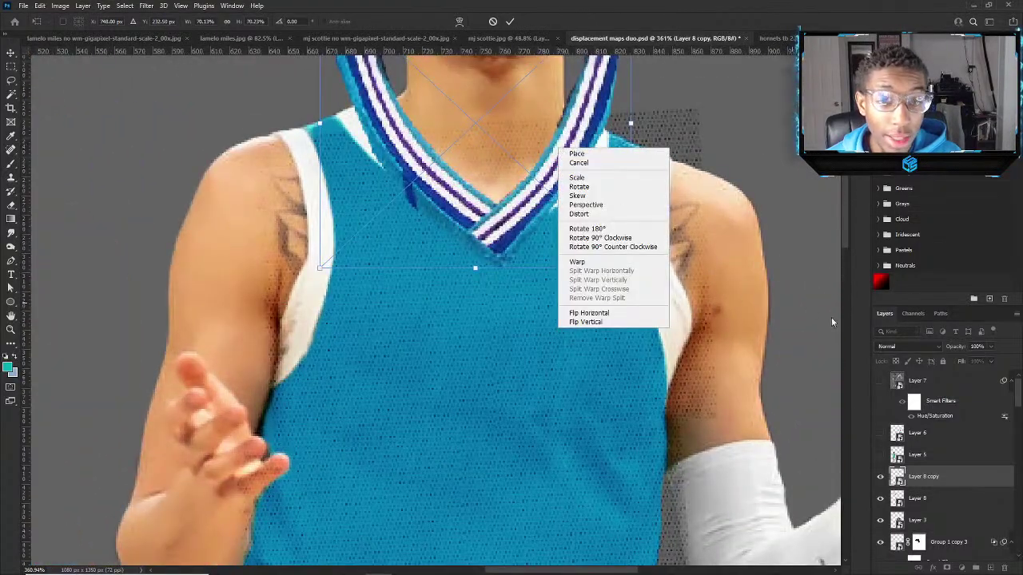
{"action": "left_click", "coordinate": [579, 213]}
{"action": "scroll", "coordinate": [523, 167], "scroll_direction": "down", "scroll_amount": 3}
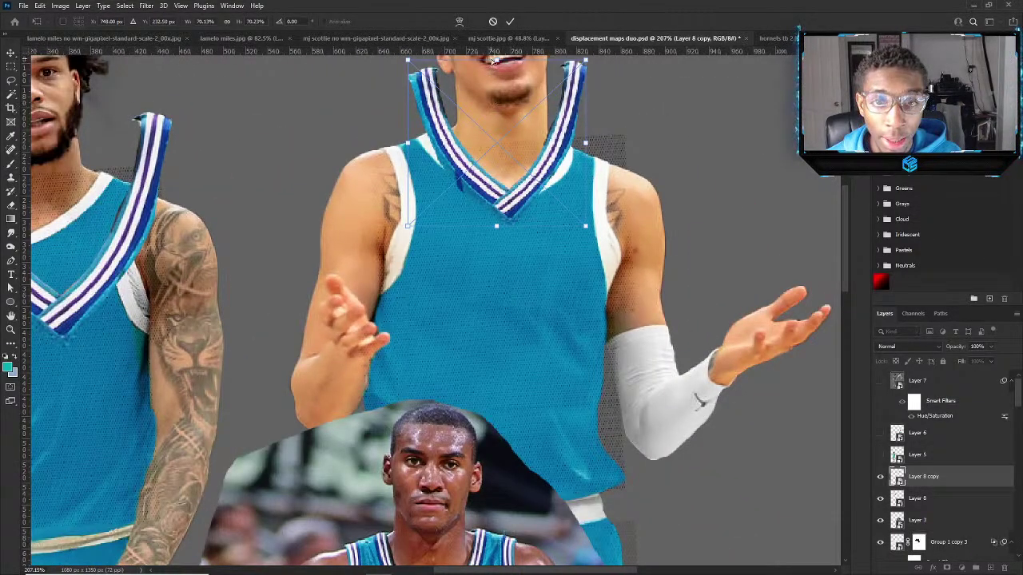
{"action": "left_click_drag", "start_coordinate": [496, 62], "coordinate": [495, 101]}
{"action": "scroll", "coordinate": [534, 209], "scroll_direction": "up", "scroll_amount": 3}
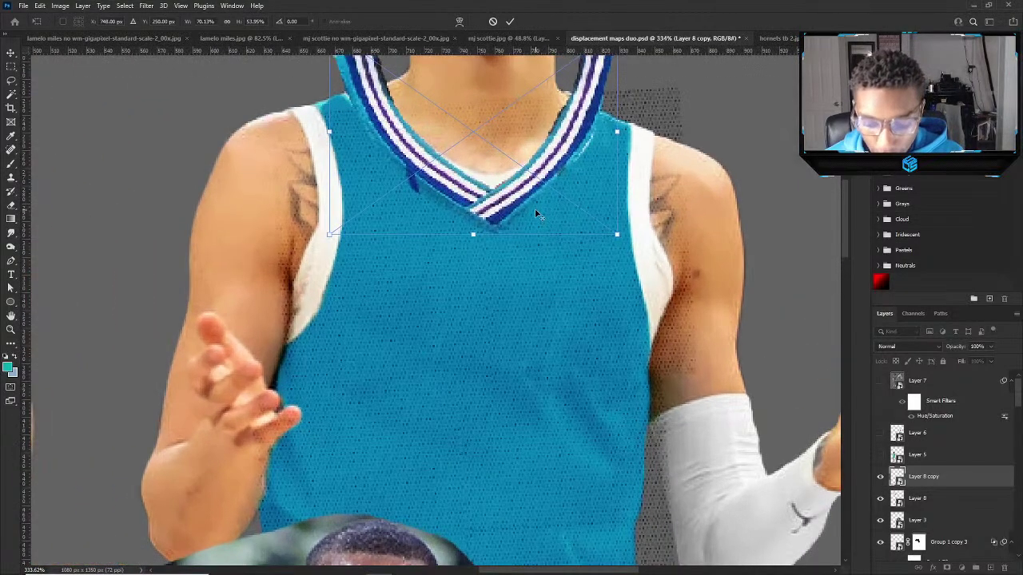
{"action": "scroll", "coordinate": [535, 209], "scroll_direction": "up", "scroll_amount": 1}
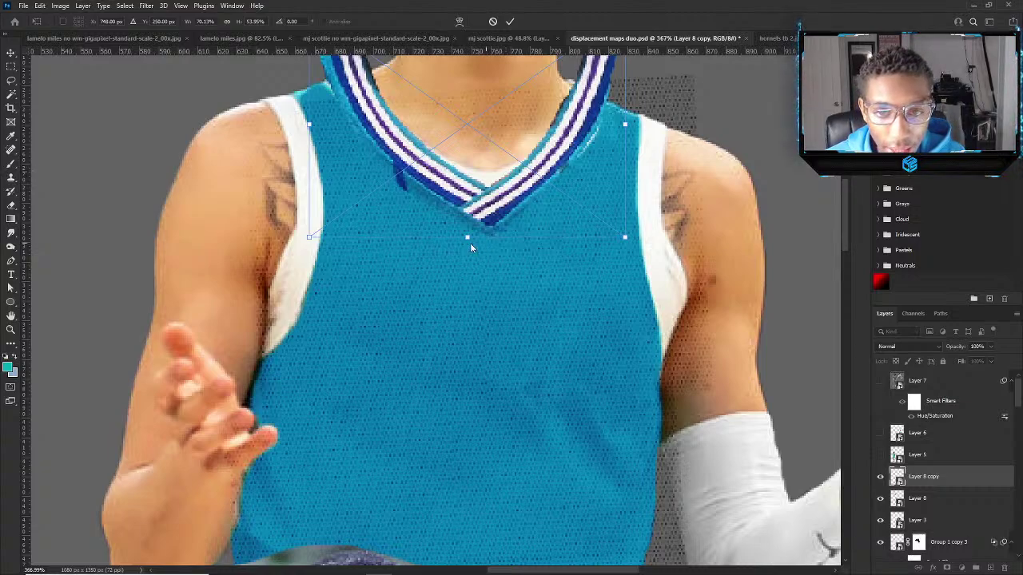
Distort the lower edge of the right player's collar so its V point follows his neckline, and commit the transform.
{"action": "left_click_drag", "start_coordinate": [478, 239], "coordinate": [457, 215]}
{"action": "scroll", "coordinate": [831, 204], "scroll_direction": "up", "scroll_amount": 5}
{"action": "left_click_drag", "start_coordinate": [503, 312], "coordinate": [503, 301]}
{"action": "key", "text": "Return"}
{"action": "scroll", "coordinate": [311, 254], "scroll_direction": "down", "scroll_amount": 10}
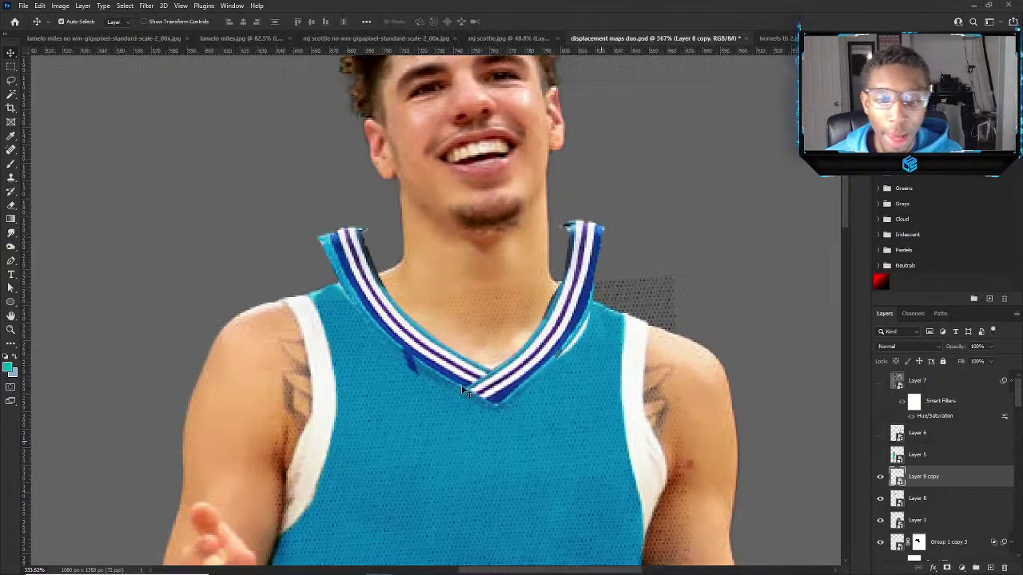
Move the left player's collar up onto his neckline and skew its lower edge toward the left.
{"action": "scroll", "coordinate": [274, 288], "scroll_direction": "up", "scroll_amount": 5}
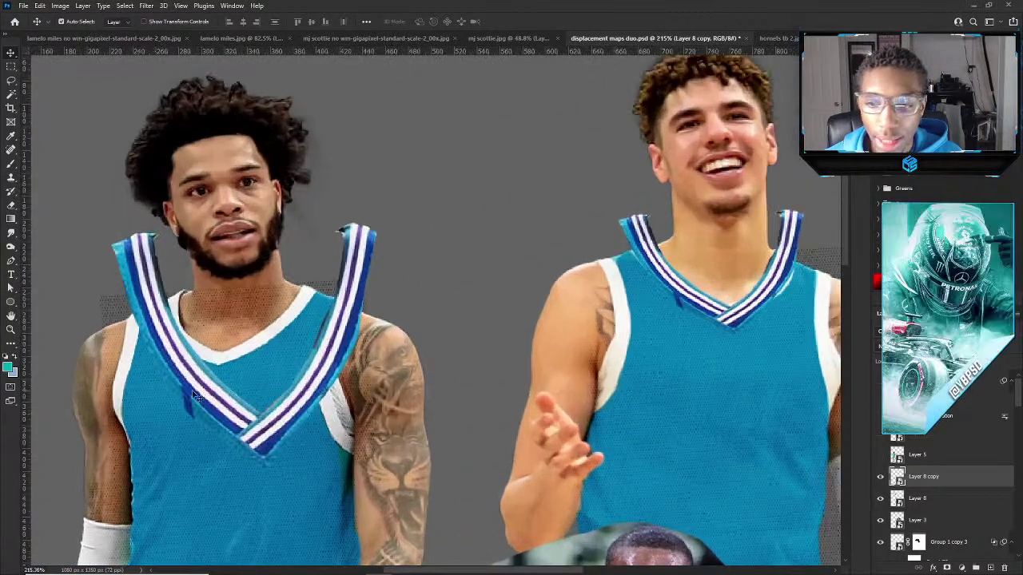
{"action": "left_click_drag", "start_coordinate": [276, 416], "coordinate": [248, 362]}
{"action": "key", "text": "ctrl+t"}
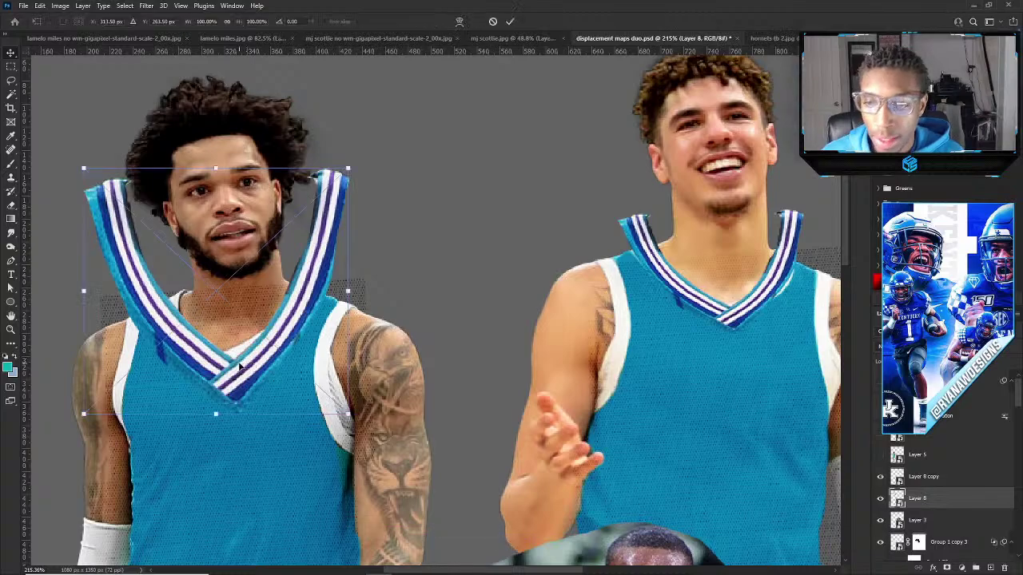
{"action": "right_click", "coordinate": [240, 366]}
{"action": "left_click", "coordinate": [256, 389]}
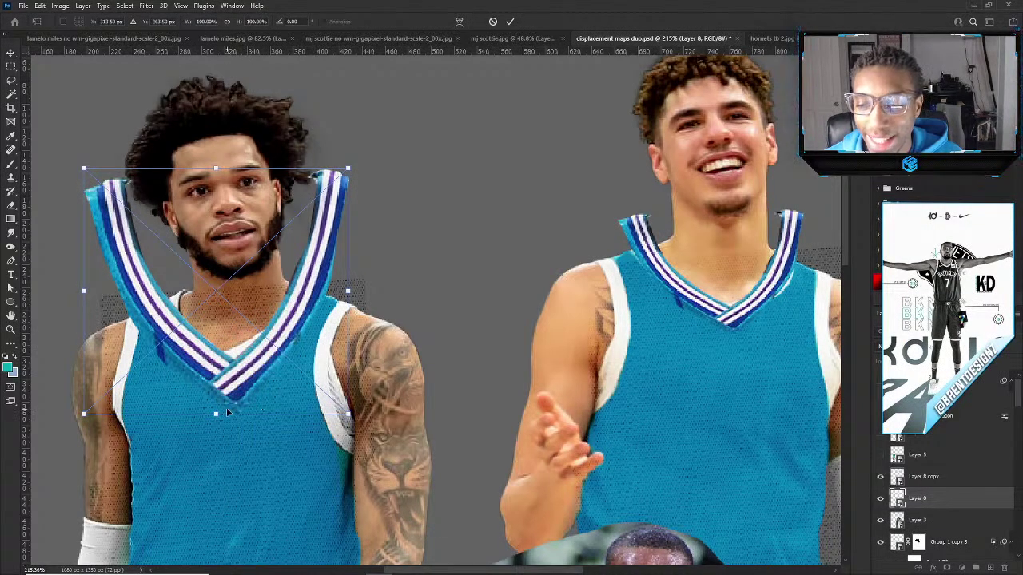
{"action": "left_click_drag", "start_coordinate": [216, 414], "coordinate": [191, 412]}
Distort the left player's collar so its upper corners come down and inward to meet his shoulders.
{"action": "right_click", "coordinate": [168, 264]}
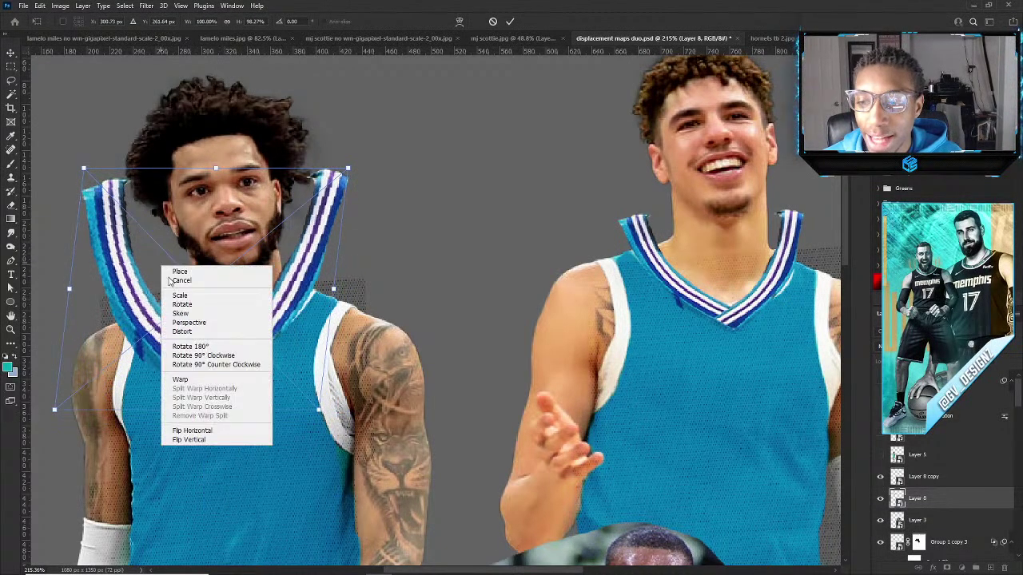
{"action": "left_click", "coordinate": [180, 321]}
{"action": "left_click_drag", "start_coordinate": [228, 185], "coordinate": [254, 254]}
{"action": "left_click_drag", "start_coordinate": [80, 324], "coordinate": [113, 314]}
{"action": "left_click_drag", "start_coordinate": [142, 230], "coordinate": [147, 268]}
{"action": "left_click_drag", "start_coordinate": [374, 239], "coordinate": [352, 262]}
{"action": "left_click_drag", "start_coordinate": [152, 270], "coordinate": [155, 273]}
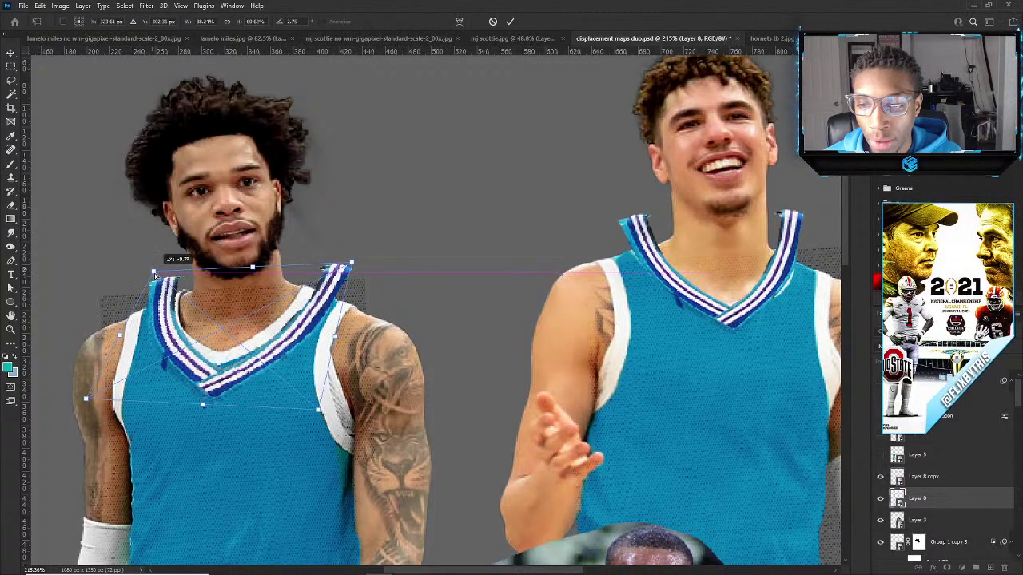
Narrow the left player's collar to about 73.5% width and 56% height, align its V with his neckline, and commit the transform.
{"action": "left_click_drag", "start_coordinate": [102, 385], "coordinate": [129, 368]}
{"action": "left_click_drag", "start_coordinate": [337, 336], "coordinate": [320, 335]}
{"action": "left_click_drag", "start_coordinate": [157, 282], "coordinate": [183, 270]}
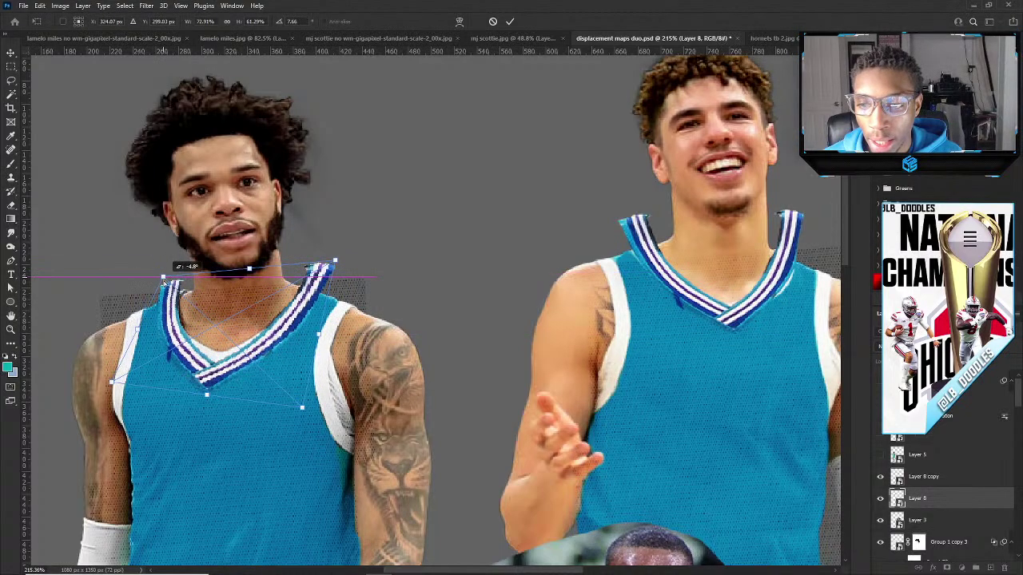
{"action": "left_click_drag", "start_coordinate": [240, 354], "coordinate": [240, 352]}
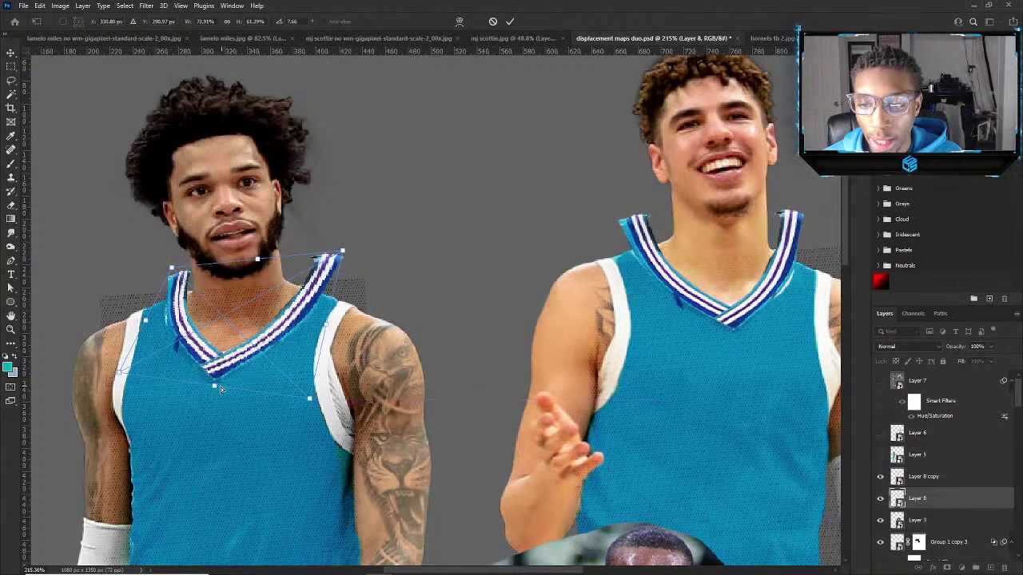
{"action": "left_click_drag", "start_coordinate": [221, 387], "coordinate": [223, 387]}
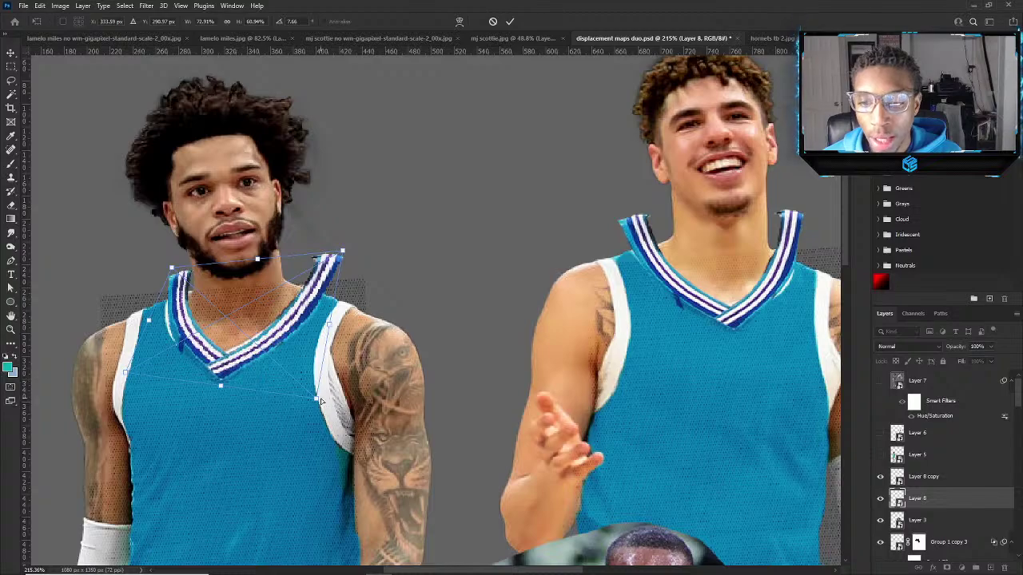
{"action": "left_click_drag", "start_coordinate": [318, 398], "coordinate": [298, 386]}
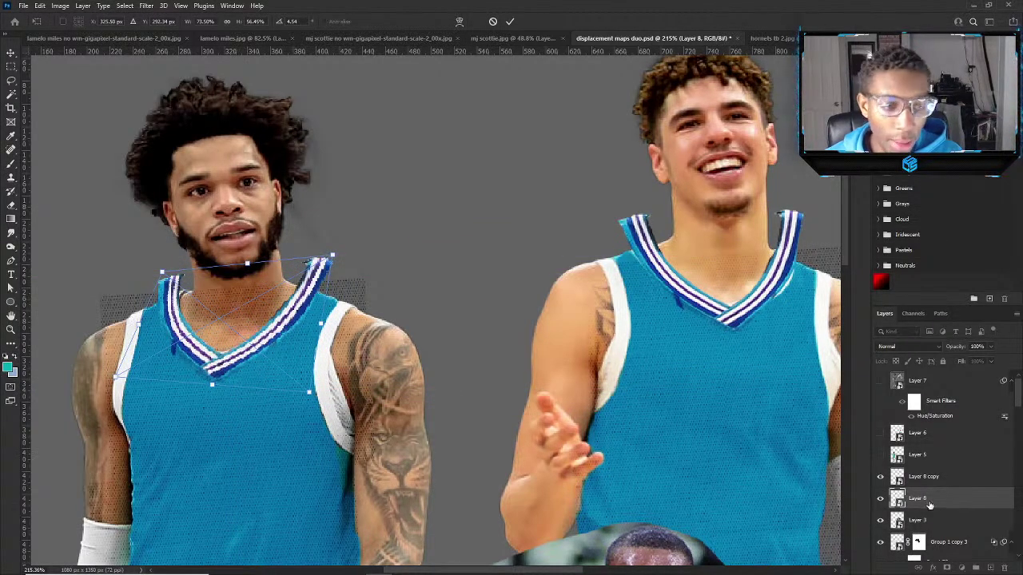
{"action": "key", "text": "Return"}
Rename the left player's image layer, Layer 2, as "miles".
{"action": "key", "text": "ctrl+0"}
{"action": "scroll", "coordinate": [302, 282], "scroll_direction": "up", "scroll_amount": 5}
{"action": "scroll", "coordinate": [349, 158], "scroll_direction": "down", "scroll_amount": 4}
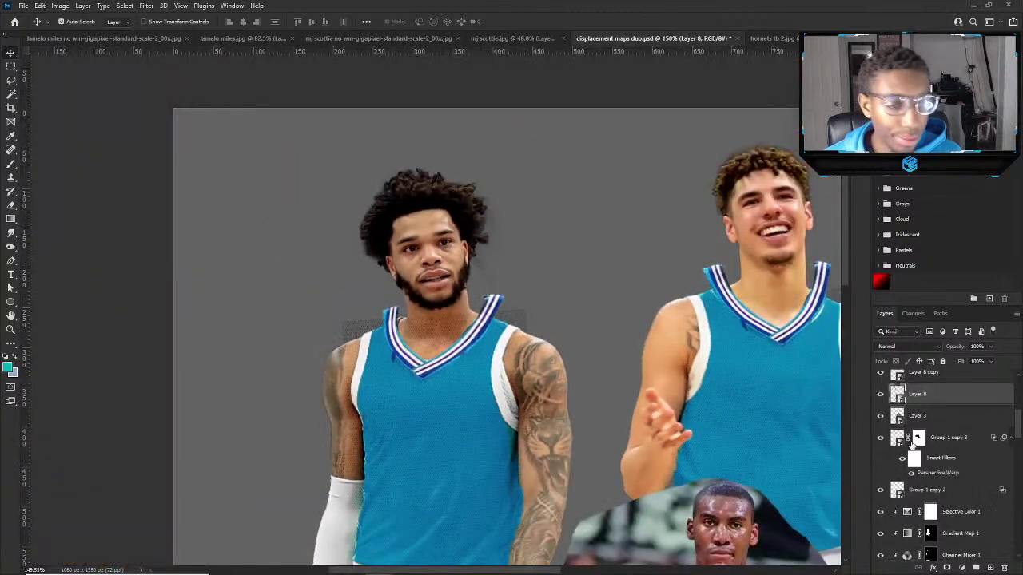
{"action": "left_click", "coordinate": [503, 453]}
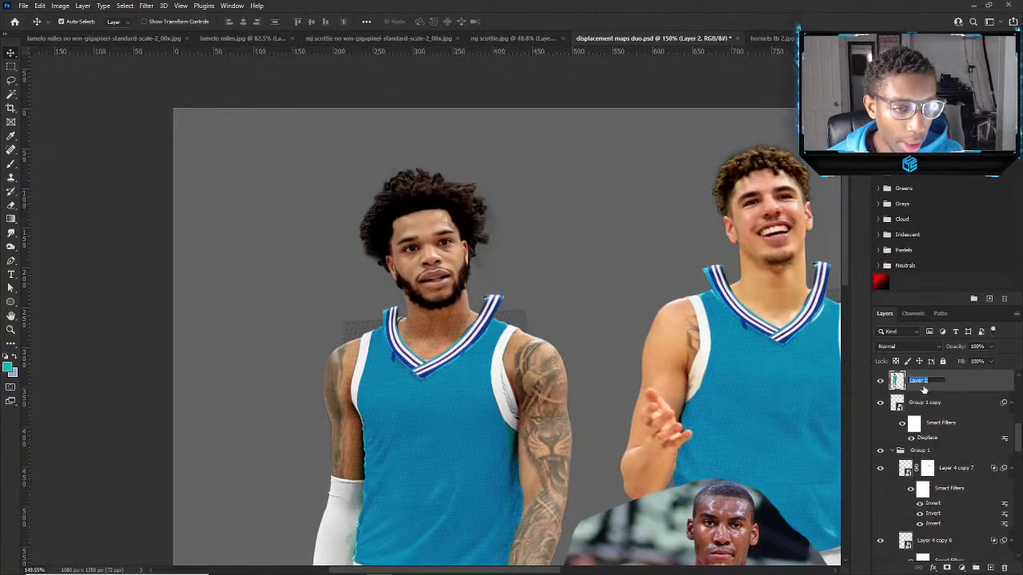
{"action": "key", "text": "Return"}
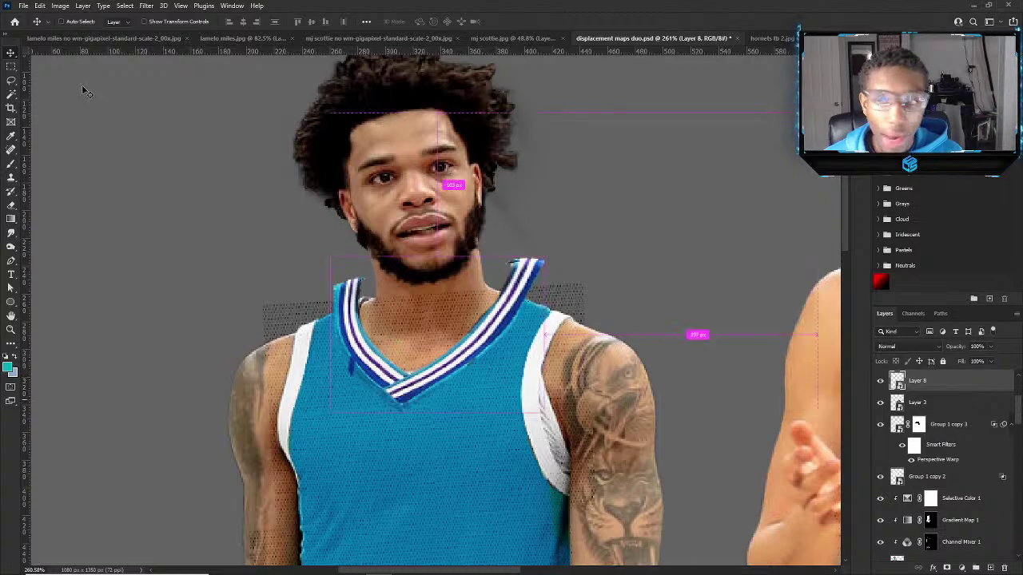
Open the Liquify filter on the left player's collar layer and use only the "miles" layer as the backdrop.
{"action": "left_click", "coordinate": [147, 6]}
{"action": "left_click", "coordinate": [176, 103]}
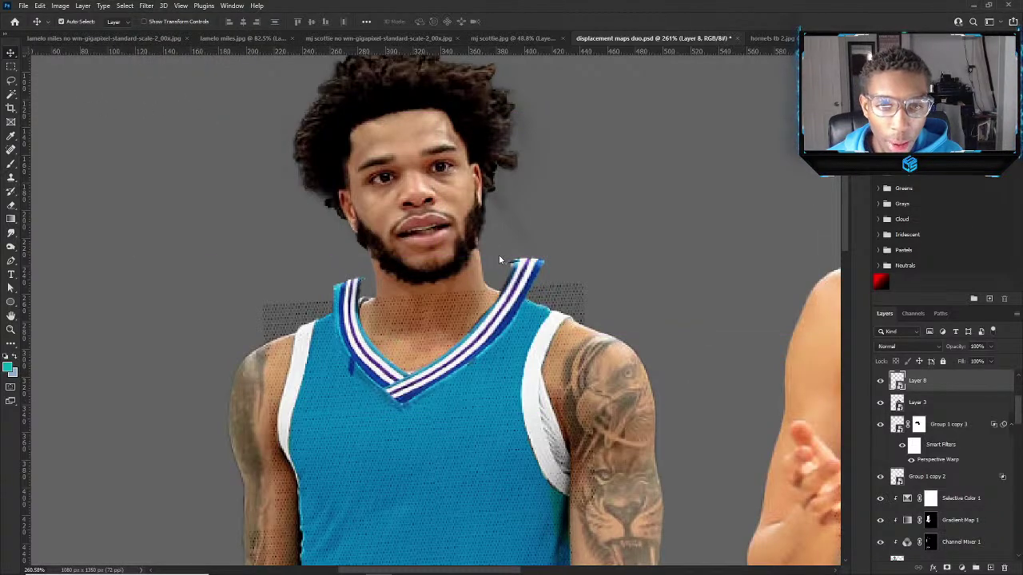
{"action": "scroll", "coordinate": [177, 146], "scroll_direction": "up", "scroll_amount": 5}
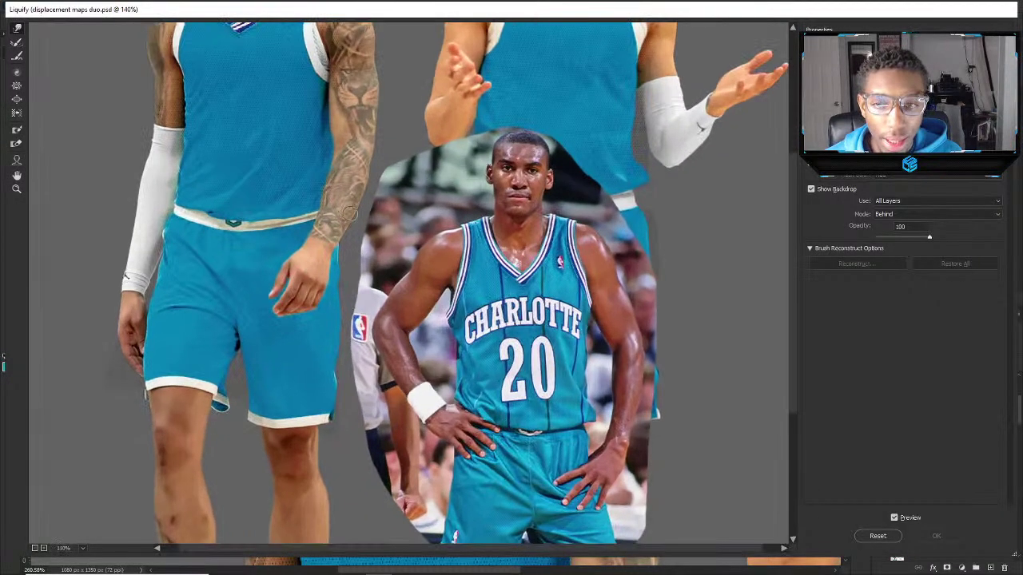
{"action": "scroll", "coordinate": [382, 302], "scroll_direction": "up", "scroll_amount": 2}
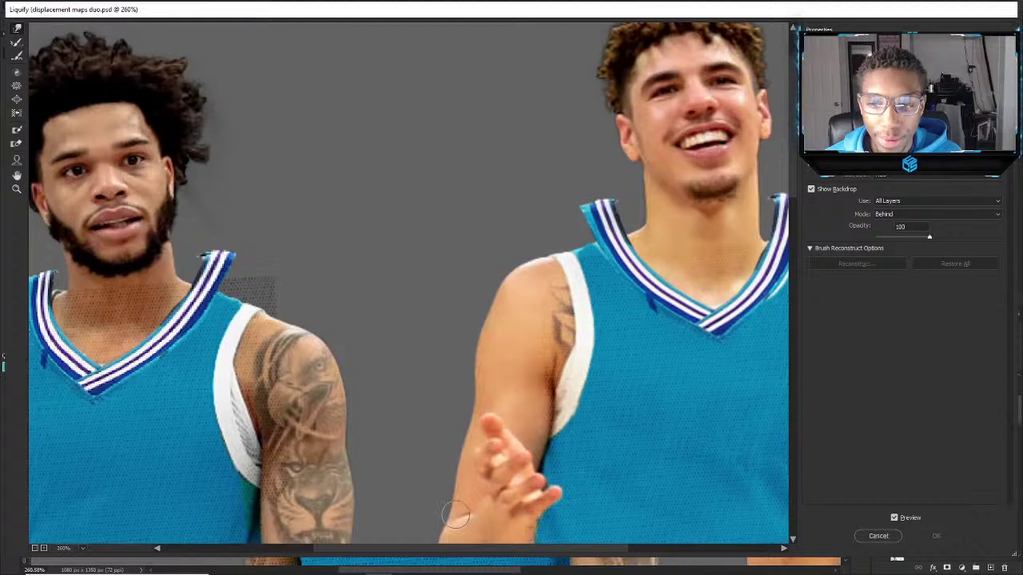
{"action": "scroll", "coordinate": [431, 480], "scroll_direction": "up", "scroll_amount": 1}
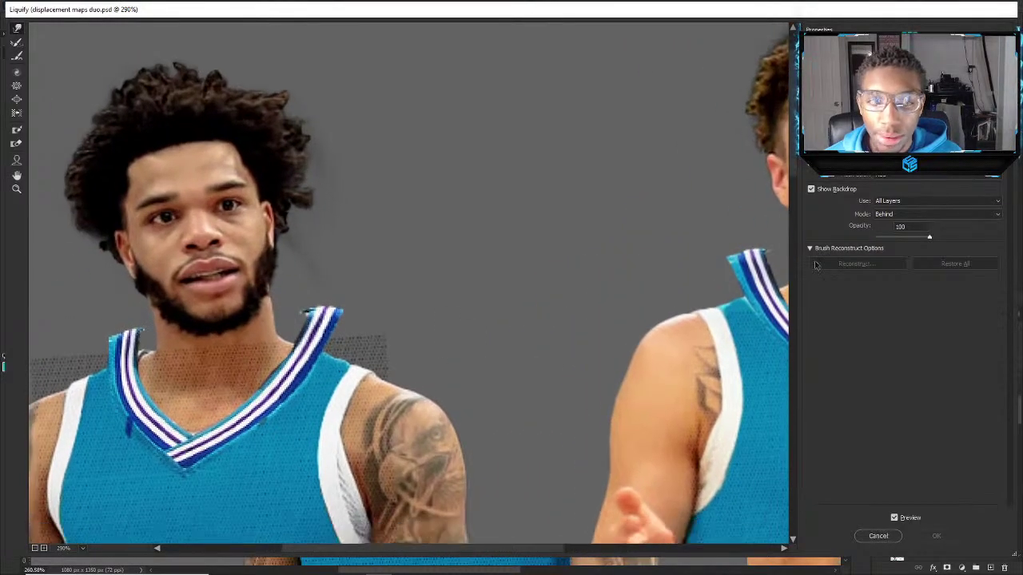
{"action": "left_click", "coordinate": [887, 201]}
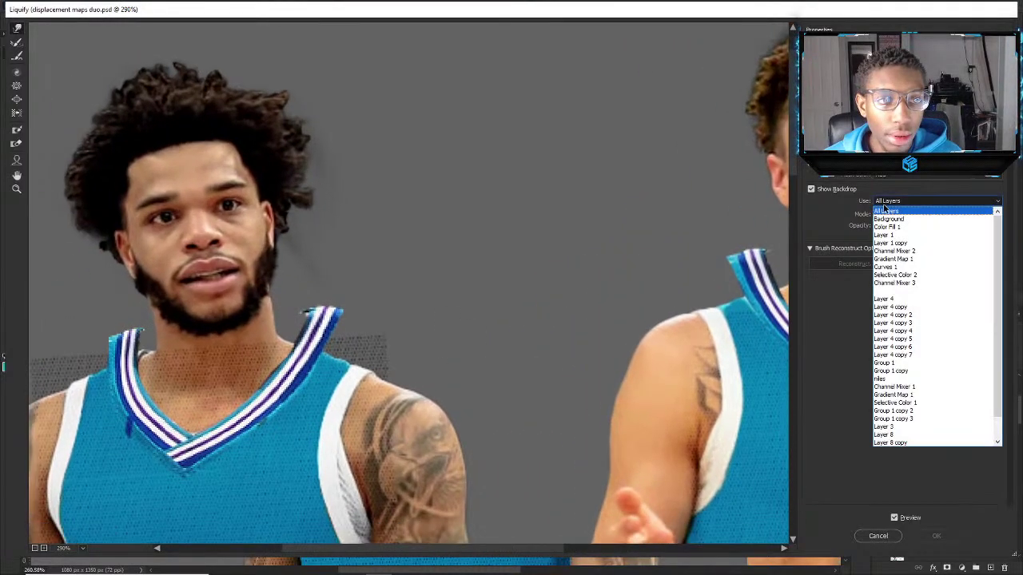
{"action": "left_click", "coordinate": [893, 381]}
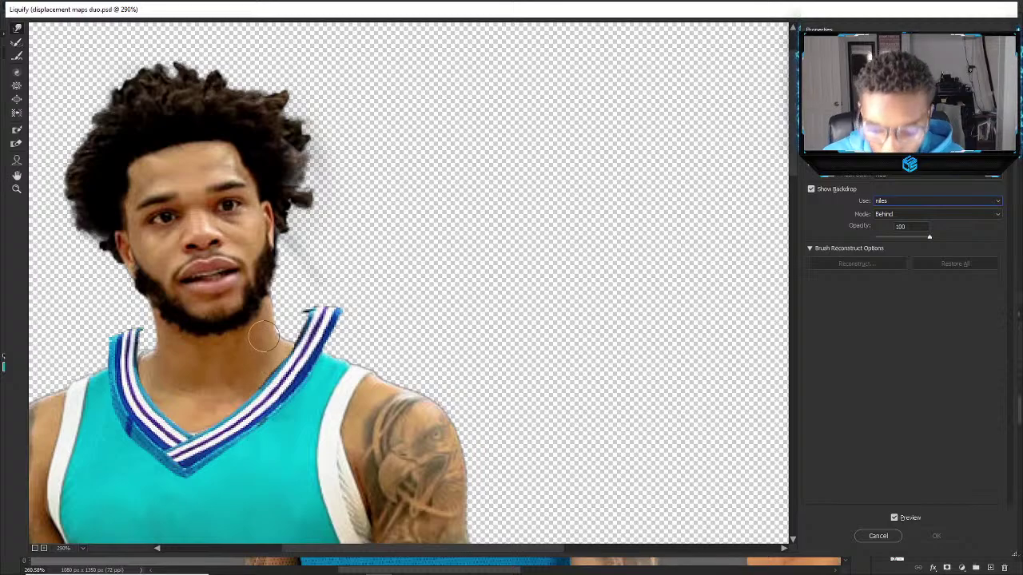
Push the raised right end of the left player's collar down and inward onto his shoulder with a larger warp brush.
{"action": "key", "text": "bracketright"}
{"action": "key", "text": "bracketright"}
{"action": "key", "text": "bracketright"}
{"action": "key", "text": "bracketright"}
{"action": "key", "text": "bracketright"}
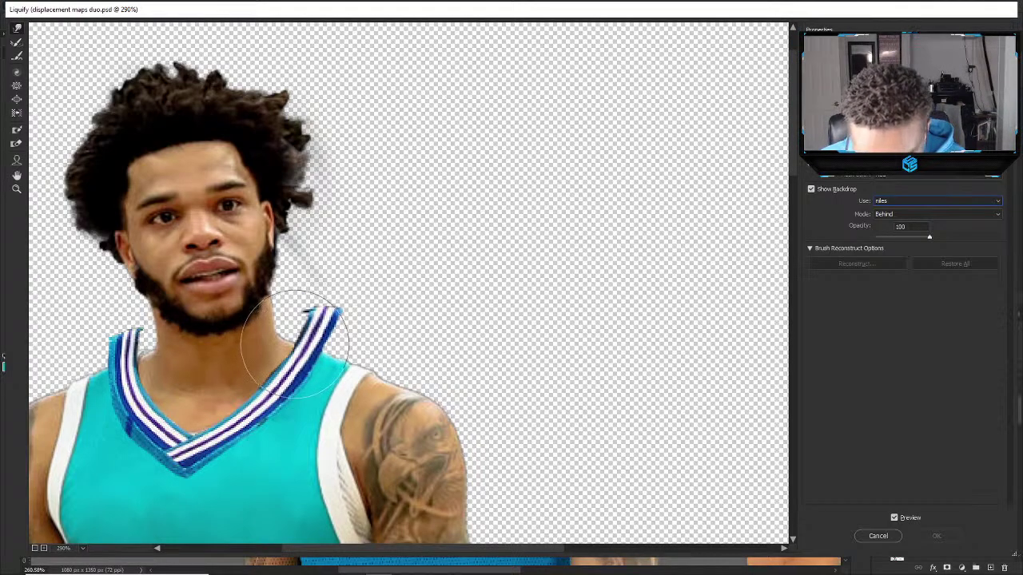
{"action": "mouse_move", "coordinate": [294, 343]}
{"action": "left_mouse_down"}
{"action": "mouse_move", "coordinate": [331, 306]}
{"action": "mouse_move", "coordinate": [326, 324]}
{"action": "mouse_move", "coordinate": [381, 318]}
{"action": "mouse_move", "coordinate": [357, 335]}
{"action": "mouse_move", "coordinate": [327, 312]}
{"action": "mouse_move", "coordinate": [314, 338]}
{"action": "mouse_move", "coordinate": [325, 337]}
{"action": "mouse_move", "coordinate": [263, 364]}
{"action": "left_mouse_up"}
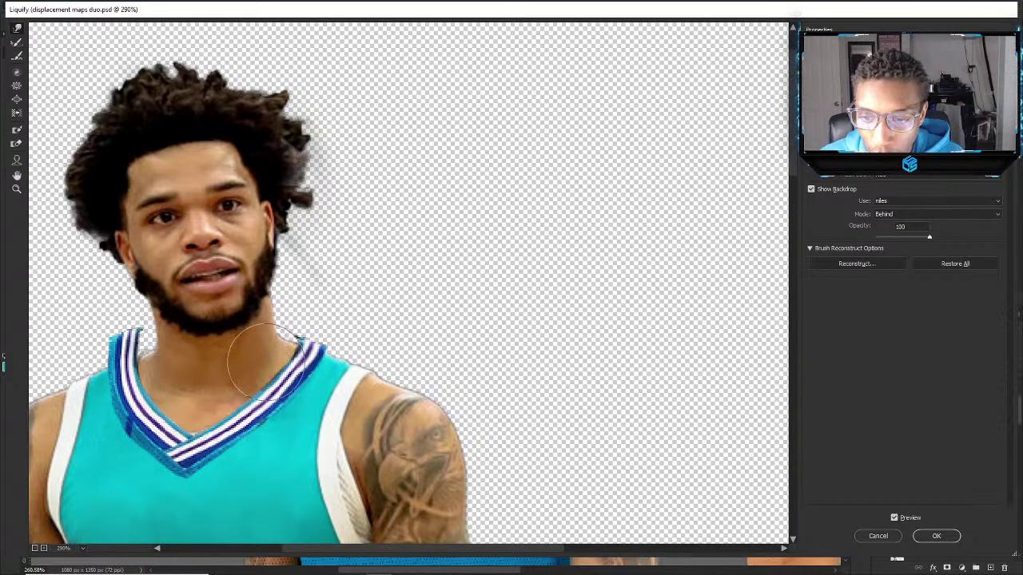
Nudge the left band of the left player's collar along his neckline with an even larger warp brush.
{"action": "key", "text": "bracketright"}
{"action": "key", "text": "bracketright"}
{"action": "key", "text": "bracketright"}
{"action": "left_click_drag", "start_coordinate": [171, 450], "coordinate": [121, 427]}
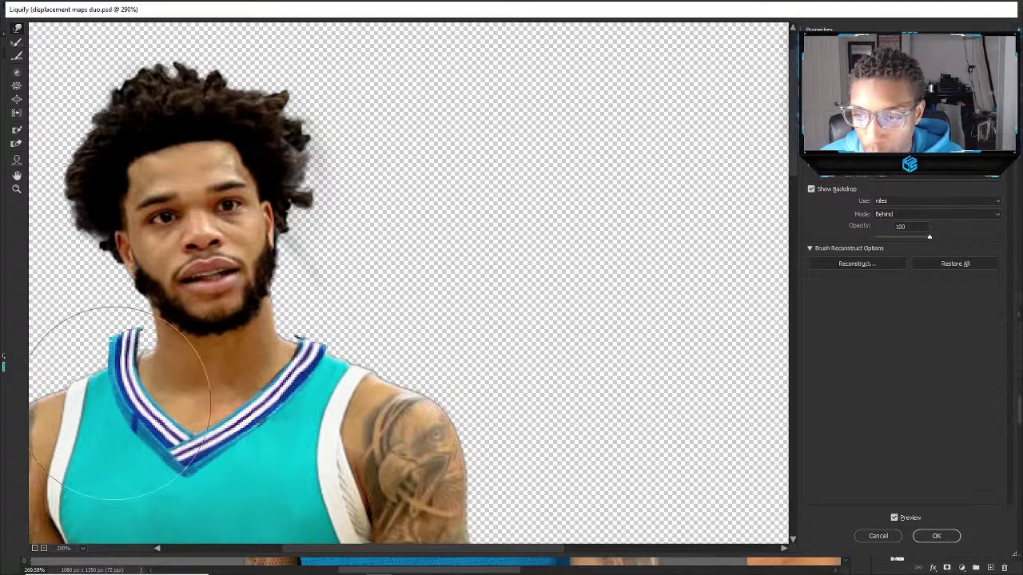
Push the left end of the left player's collar down to his shoulder with a smaller brush and apply the Liquify filter.
{"action": "key", "text": "bracketleft"}
{"action": "key", "text": "bracketleft"}
{"action": "key", "text": "bracketleft"}
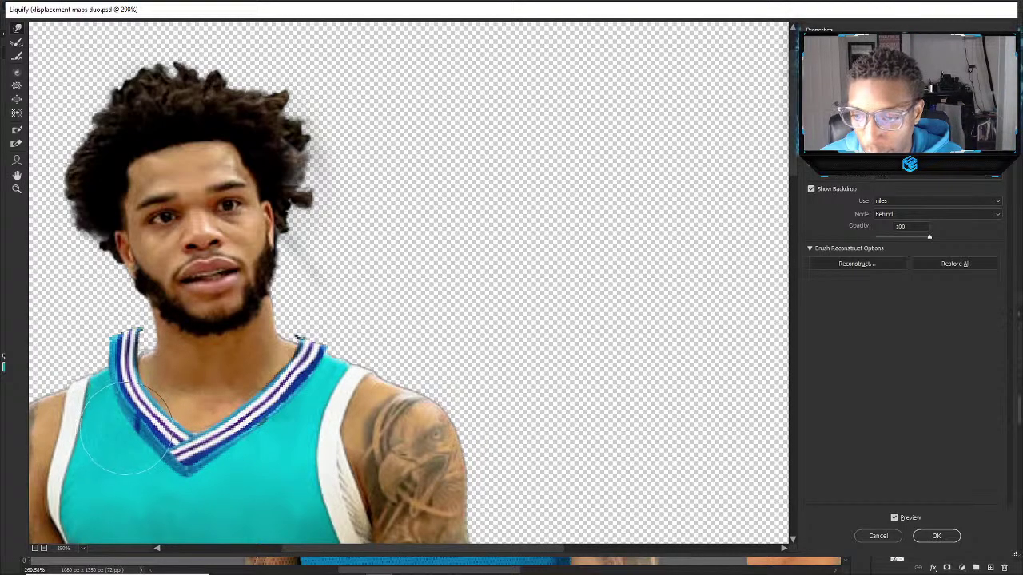
{"action": "mouse_move", "coordinate": [136, 427]}
{"action": "left_mouse_down"}
{"action": "mouse_move", "coordinate": [120, 400]}
{"action": "mouse_move", "coordinate": [120, 331]}
{"action": "mouse_move", "coordinate": [110, 341]}
{"action": "mouse_move", "coordinate": [108, 357]}
{"action": "mouse_move", "coordinate": [126, 327]}
{"action": "mouse_move", "coordinate": [165, 343]}
{"action": "mouse_move", "coordinate": [139, 350]}
{"action": "left_mouse_up"}
{"action": "key", "text": "bracketleft"}
{"action": "key", "text": "bracketleft"}
{"action": "key", "text": "bracketleft"}
{"action": "key", "text": "bracketleft"}
{"action": "key", "text": "bracketleft"}
{"action": "key", "text": "bracketleft"}
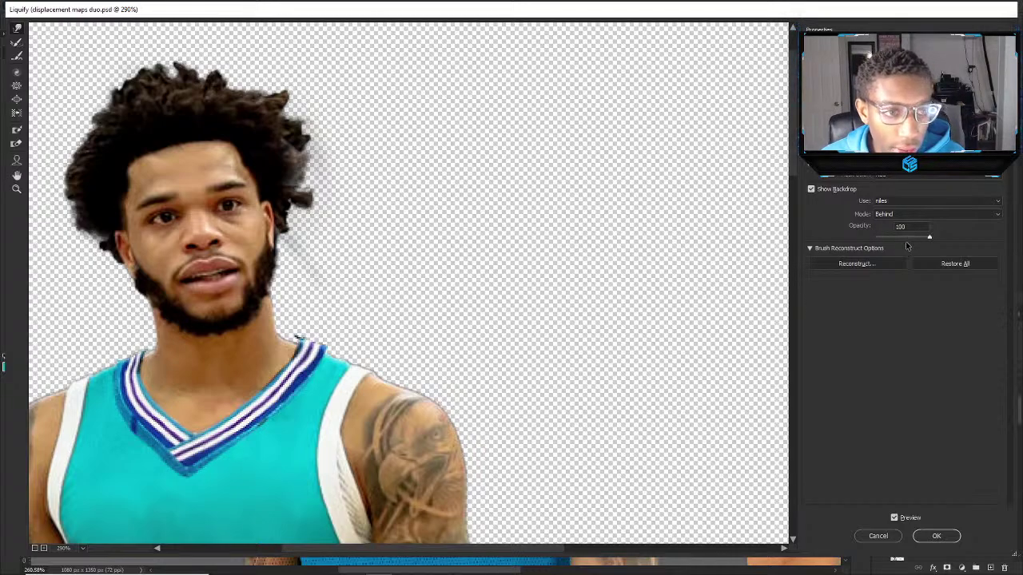
{"action": "mouse_move", "coordinate": [929, 238]}
{"action": "left_mouse_down"}
{"action": "mouse_move", "coordinate": [903, 240]}
{"action": "mouse_move", "coordinate": [931, 239]}
{"action": "left_mouse_up"}
{"action": "left_click", "coordinate": [937, 535]}
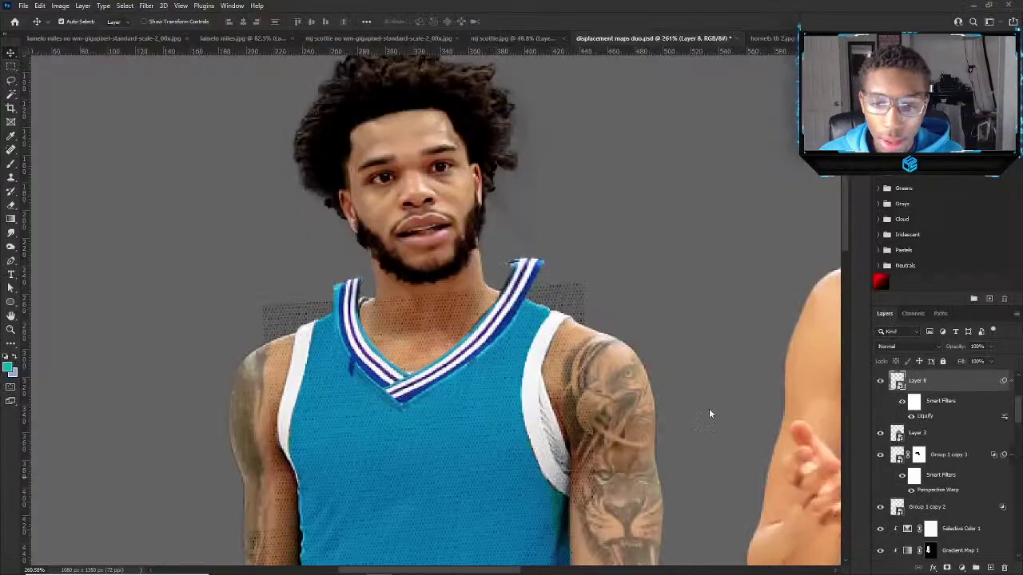
Rename the right player's image layer, Layer 1 copy, as "melo".
{"action": "scroll", "coordinate": [511, 240], "scroll_direction": "down", "scroll_amount": 4}
{"action": "scroll", "coordinate": [511, 128], "scroll_direction": "up", "scroll_amount": 2}
{"action": "scroll", "coordinate": [512, 130], "scroll_direction": "up", "scroll_amount": 5}
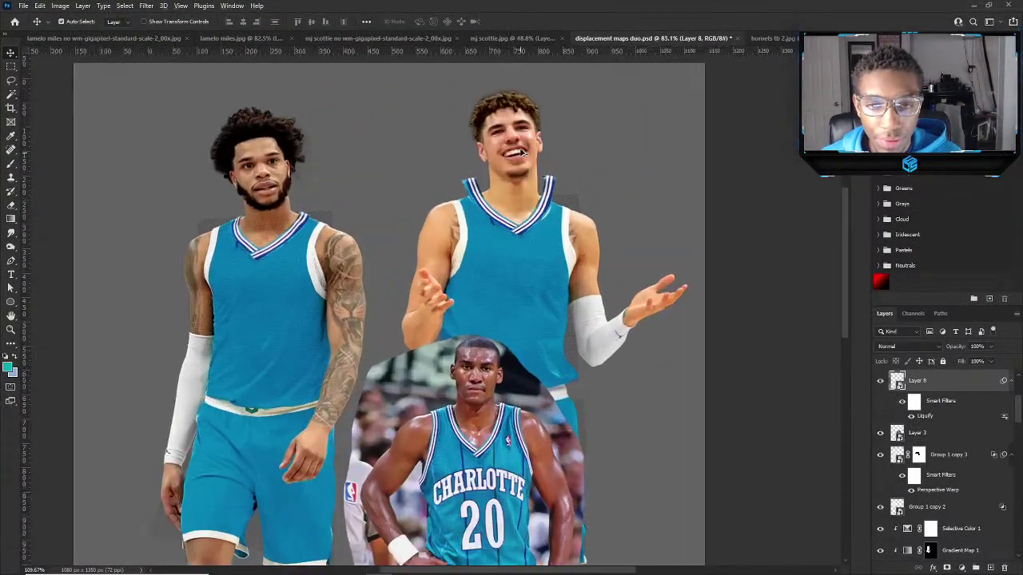
{"action": "key", "text": "ctrl+j"}
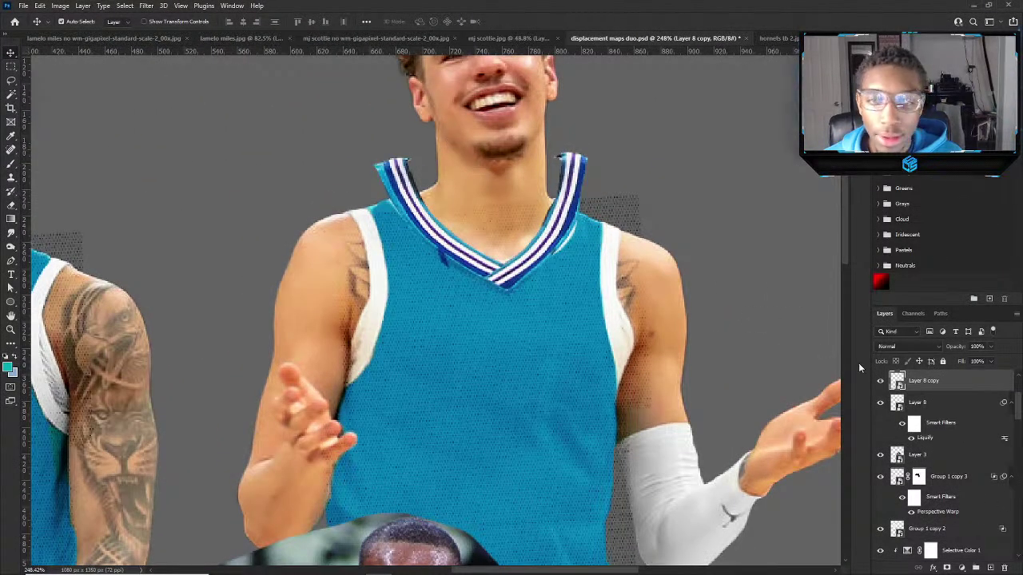
{"action": "left_click", "coordinate": [727, 324]}
{"action": "scroll", "coordinate": [941, 535], "scroll_direction": "down", "scroll_amount": 5}
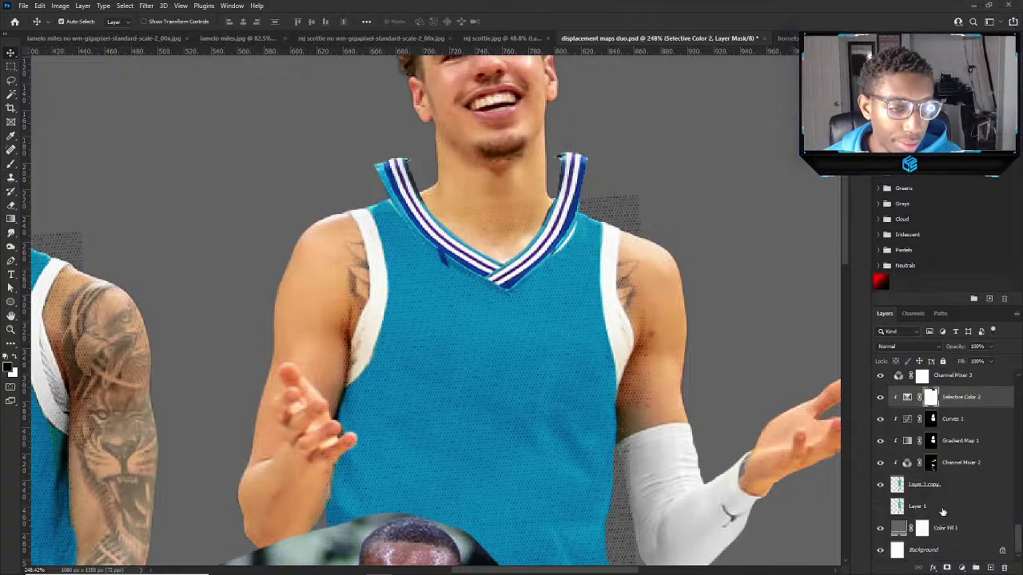
{"action": "double_click", "coordinate": [921, 490]}
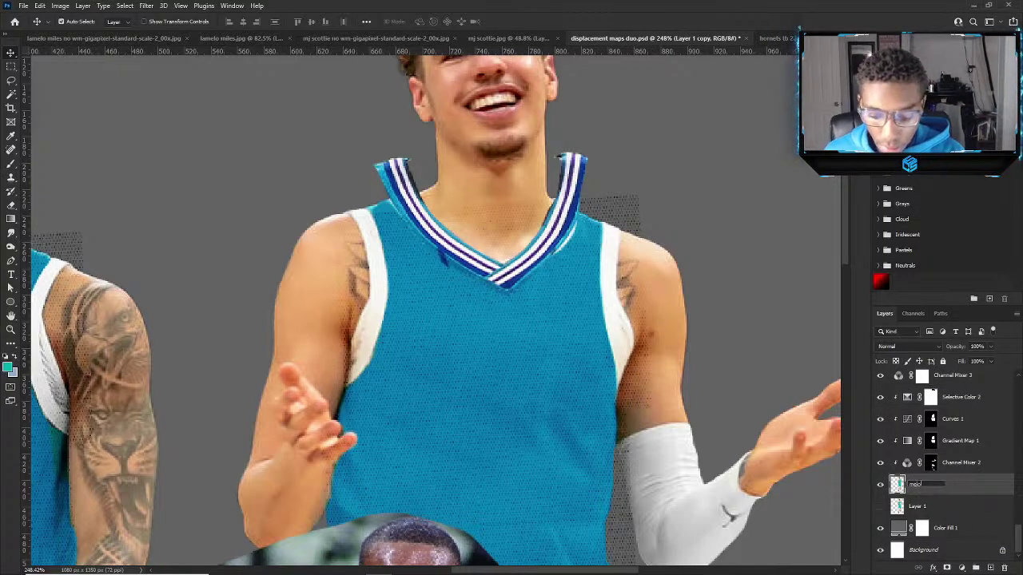
{"action": "key", "text": "Return"}
Open the Liquify filter on the right player's collar layer, Layer 8 copy, with his neckline in view.
{"action": "scroll", "coordinate": [449, 216], "scroll_direction": "up", "scroll_amount": 3}
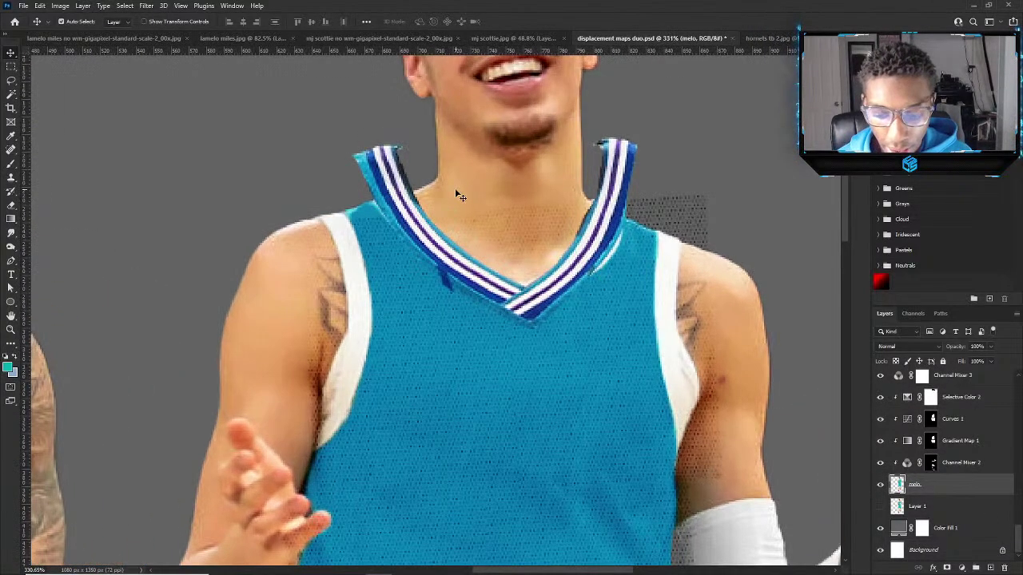
{"action": "scroll", "coordinate": [515, 242], "scroll_direction": "up", "scroll_amount": 2}
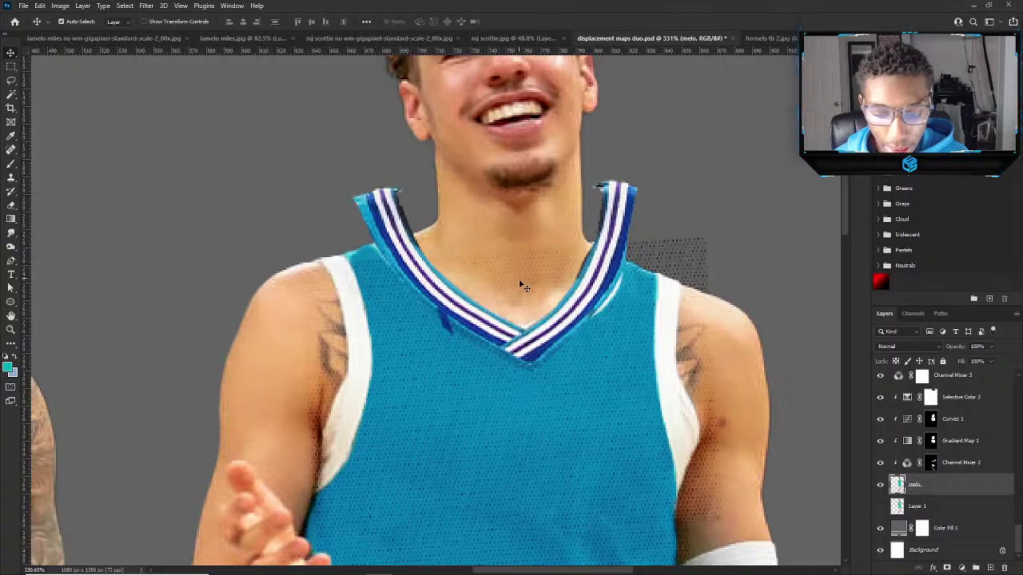
{"action": "scroll", "coordinate": [516, 276], "scroll_direction": "up", "scroll_amount": 2}
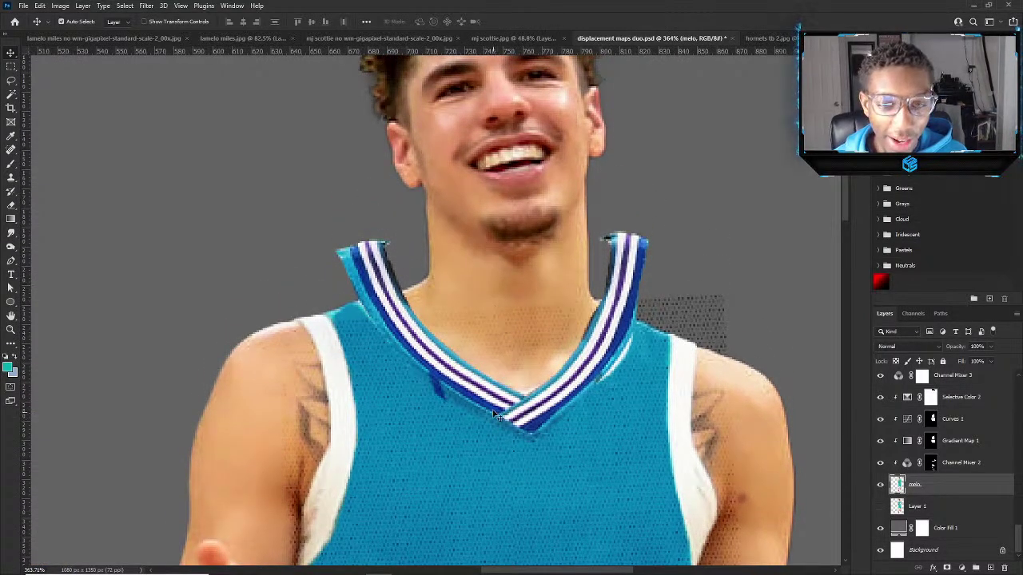
{"action": "key", "text": "alt+period"}
{"action": "left_click", "coordinate": [880, 382]}
{"action": "left_click", "coordinate": [880, 383]}
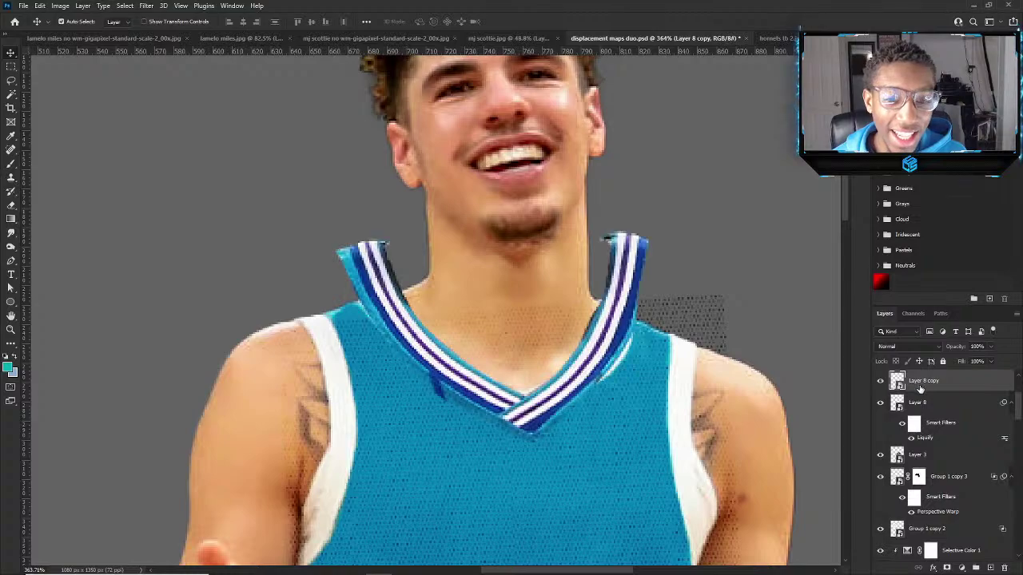
{"action": "left_click", "coordinate": [146, 6]}
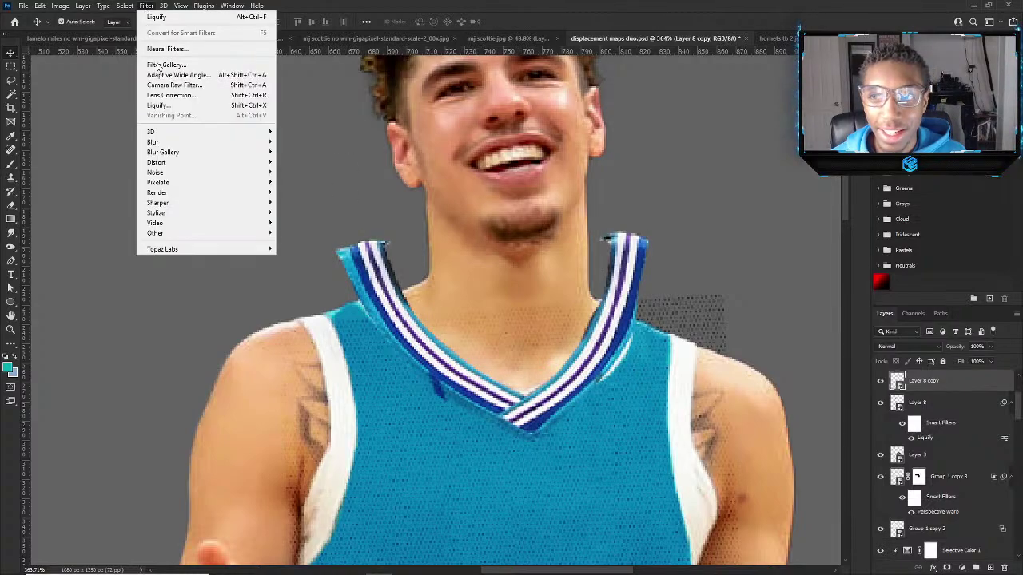
{"action": "left_click", "coordinate": [170, 112]}
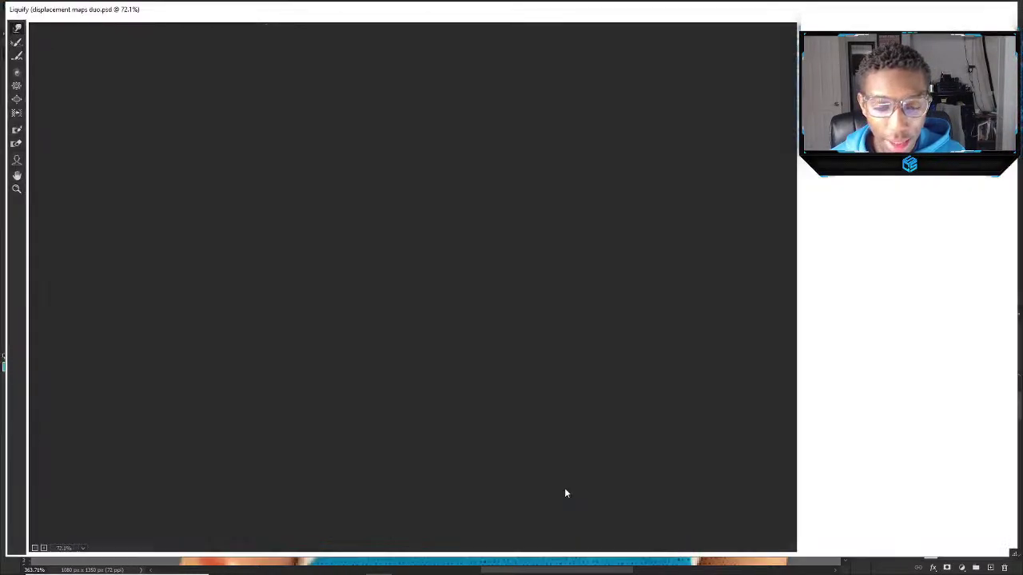
{"action": "scroll", "coordinate": [555, 199], "scroll_direction": "up", "scroll_amount": 3}
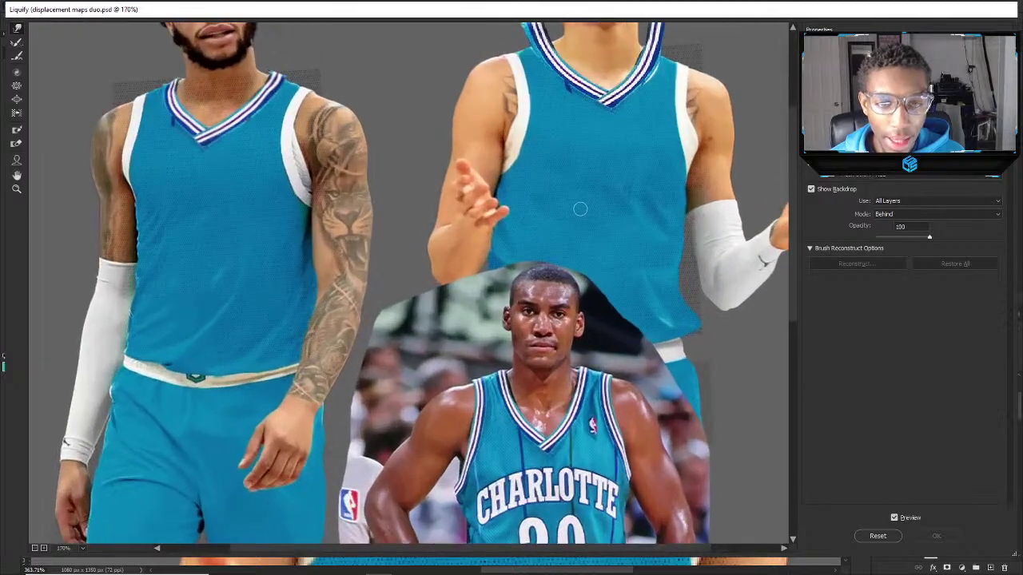
{"action": "scroll", "coordinate": [555, 199], "scroll_direction": "down", "scroll_amount": 1}
{"action": "scroll", "coordinate": [458, 373], "scroll_direction": "right", "scroll_amount": 2}
{"action": "scroll", "coordinate": [547, 287], "scroll_direction": "up", "scroll_amount": 3}
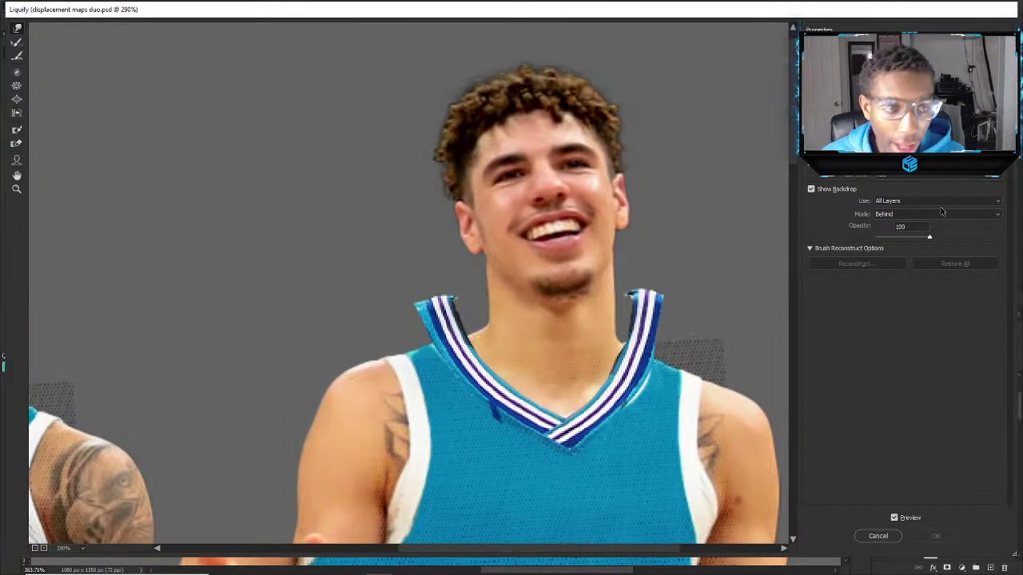
Set the Liquify backdrop to the melo layer at 53 opacity.
{"action": "left_click", "coordinate": [903, 200]}
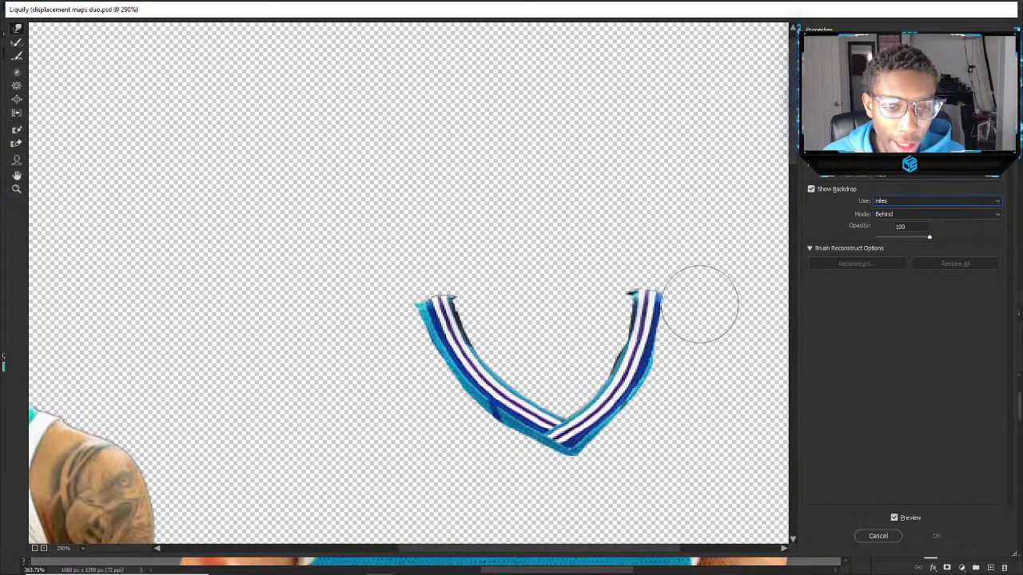
{"action": "left_click", "coordinate": [908, 200]}
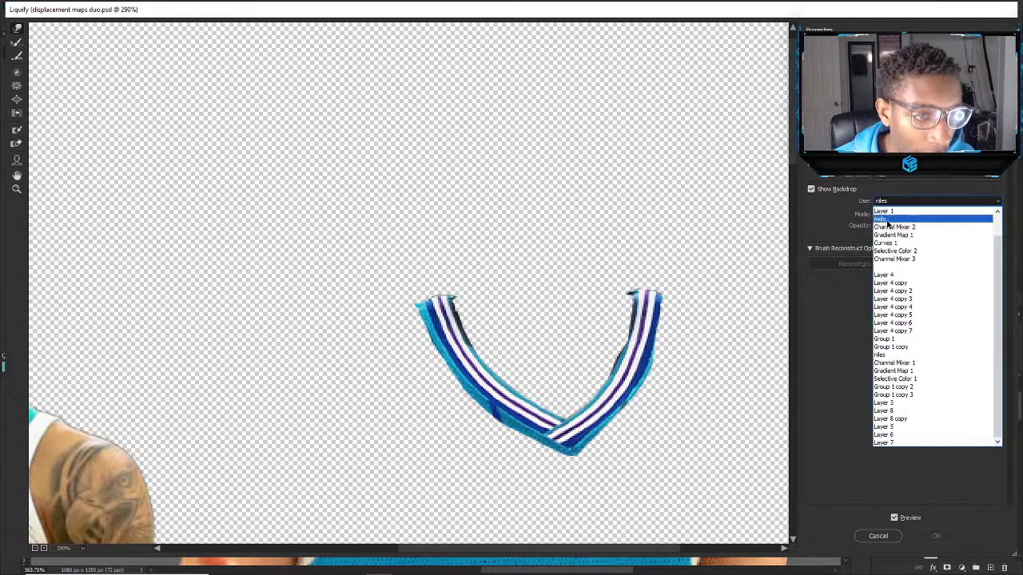
{"action": "left_click", "coordinate": [881, 218]}
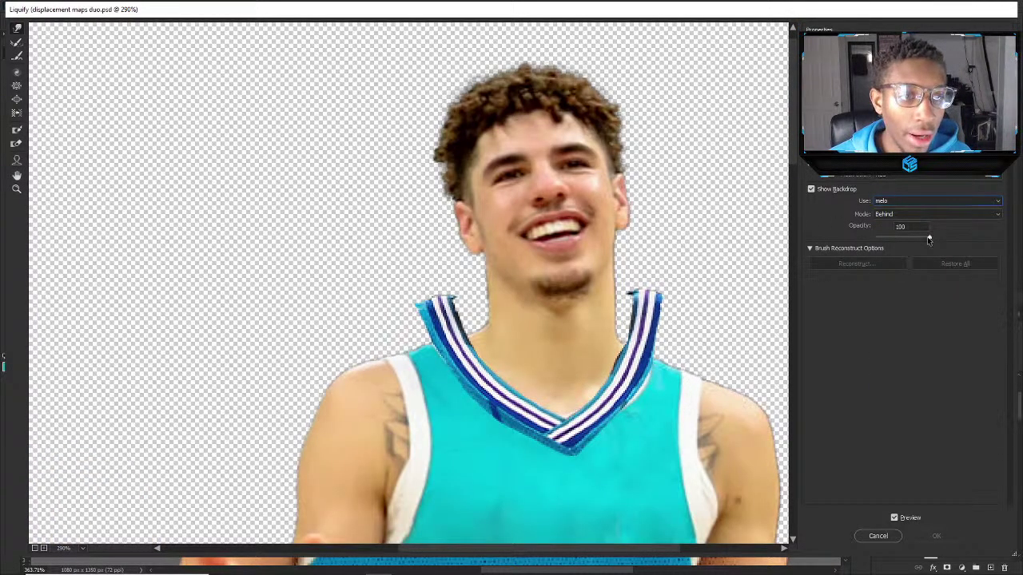
{"action": "left_click_drag", "start_coordinate": [929, 240], "coordinate": [903, 238]}
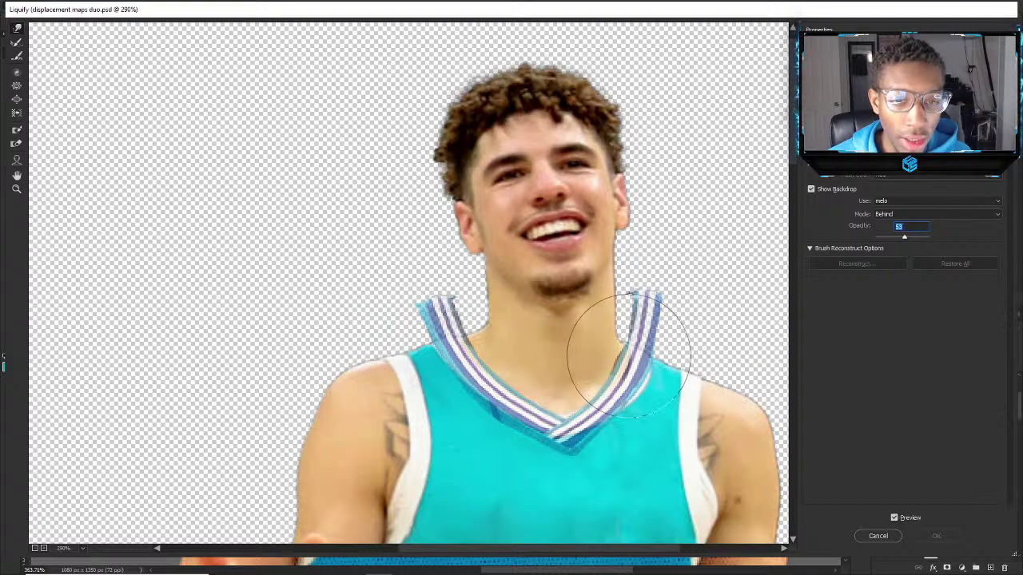
Push the raised right end of the right player's collar down and inward onto his shoulder, reducing the warp brush for refinement.
{"action": "mouse_move", "coordinate": [631, 366]}
{"action": "left_mouse_down"}
{"action": "mouse_move", "coordinate": [610, 391]}
{"action": "mouse_move", "coordinate": [630, 363]}
{"action": "mouse_move", "coordinate": [636, 299]}
{"action": "mouse_move", "coordinate": [637, 320]}
{"action": "mouse_move", "coordinate": [637, 298]}
{"action": "mouse_move", "coordinate": [637, 317]}
{"action": "mouse_move", "coordinate": [673, 287]}
{"action": "mouse_move", "coordinate": [668, 311]}
{"action": "mouse_move", "coordinate": [649, 305]}
{"action": "mouse_move", "coordinate": [615, 324]}
{"action": "left_mouse_up"}
{"action": "key", "text": "bracketleft"}
{"action": "key", "text": "bracketleft"}
{"action": "key", "text": "bracketleft"}
{"action": "key", "text": "bracketleft"}
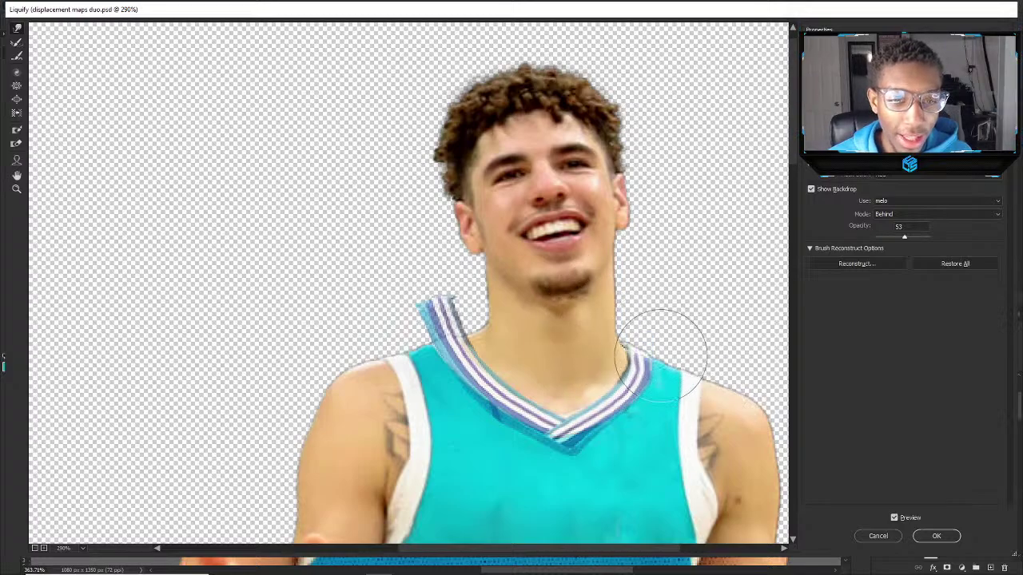
{"action": "mouse_move", "coordinate": [654, 352]}
{"action": "left_mouse_down"}
{"action": "mouse_move", "coordinate": [605, 343]}
{"action": "mouse_move", "coordinate": [680, 343]}
{"action": "mouse_move", "coordinate": [621, 337]}
{"action": "left_mouse_up"}
{"action": "key", "text": "bracketleft"}
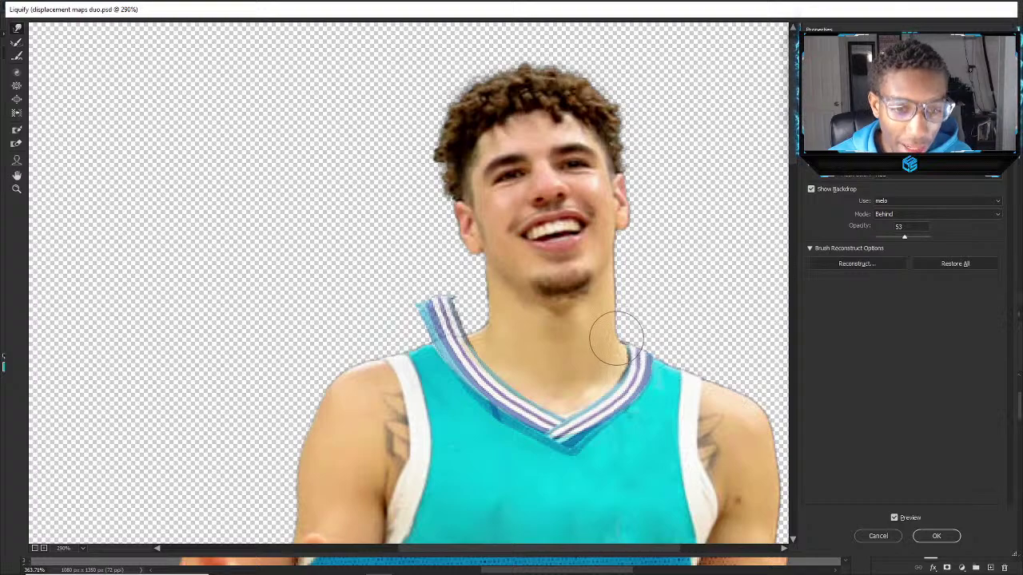
Push the raised left end of the right player's collar down onto his shoulder with a larger warp brush.
{"action": "key", "text": "bracketright"}
{"action": "key", "text": "bracketright"}
{"action": "key", "text": "bracketright"}
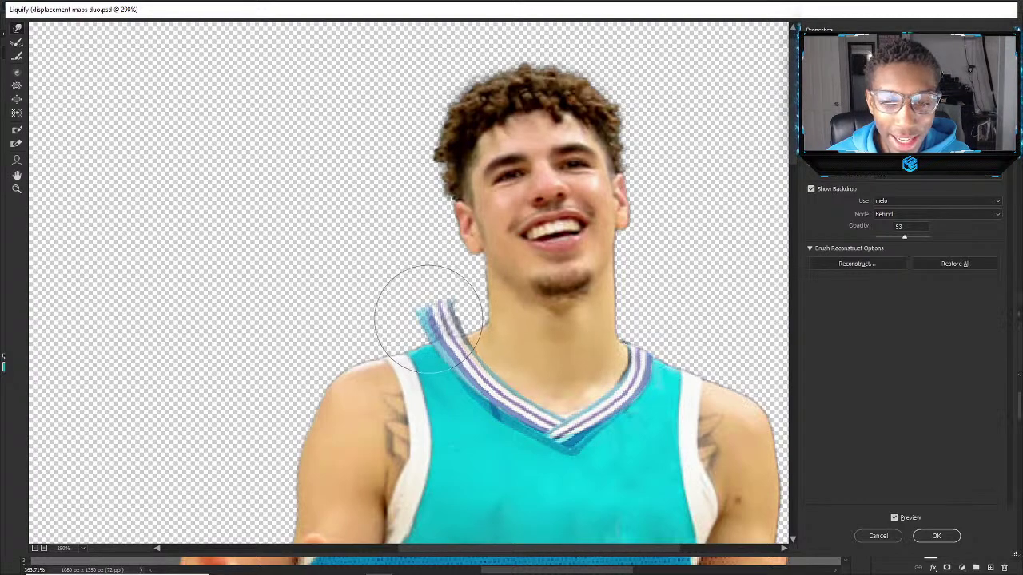
{"action": "mouse_move", "coordinate": [411, 308]}
{"action": "left_mouse_down"}
{"action": "mouse_move", "coordinate": [437, 308]}
{"action": "mouse_move", "coordinate": [446, 284]}
{"action": "mouse_move", "coordinate": [458, 290]}
{"action": "mouse_move", "coordinate": [444, 313]}
{"action": "mouse_move", "coordinate": [450, 353]}
{"action": "mouse_move", "coordinate": [406, 381]}
{"action": "mouse_move", "coordinate": [434, 366]}
{"action": "mouse_move", "coordinate": [406, 344]}
{"action": "left_mouse_up"}
{"action": "key", "text": "bracketright"}
{"action": "key", "text": "bracketleft"}
{"action": "key", "text": "bracketleft"}
{"action": "key", "text": "bracketleft"}
{"action": "key", "text": "bracketleft"}
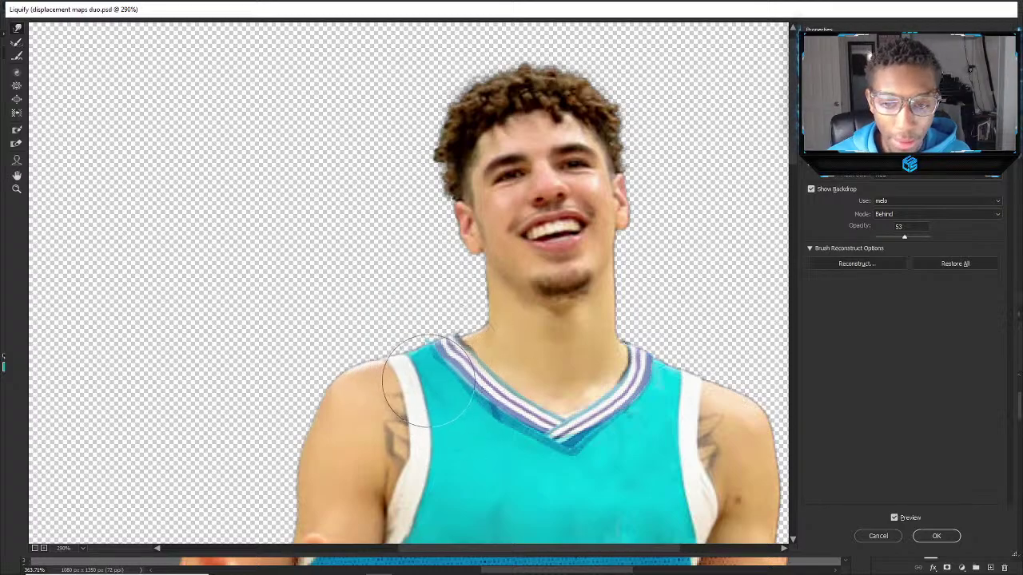
{"action": "key", "text": "bracketleft"}
{"action": "key", "text": "bracketleft"}
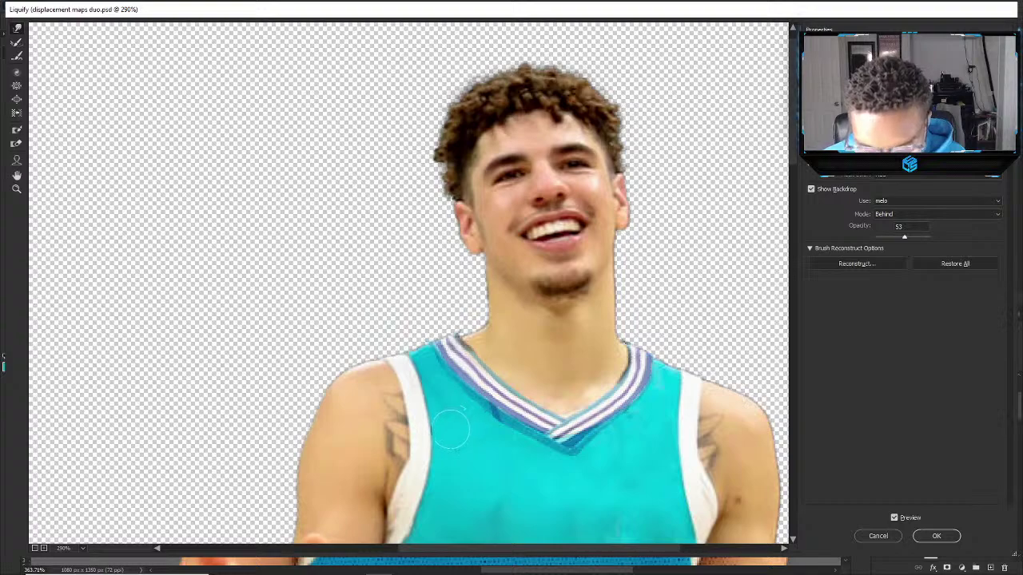
Nudge the V point of the right player's collar down to fit his neckline and apply the Liquify filter.
{"action": "scroll", "coordinate": [487, 432], "scroll_direction": "down", "scroll_amount": 2}
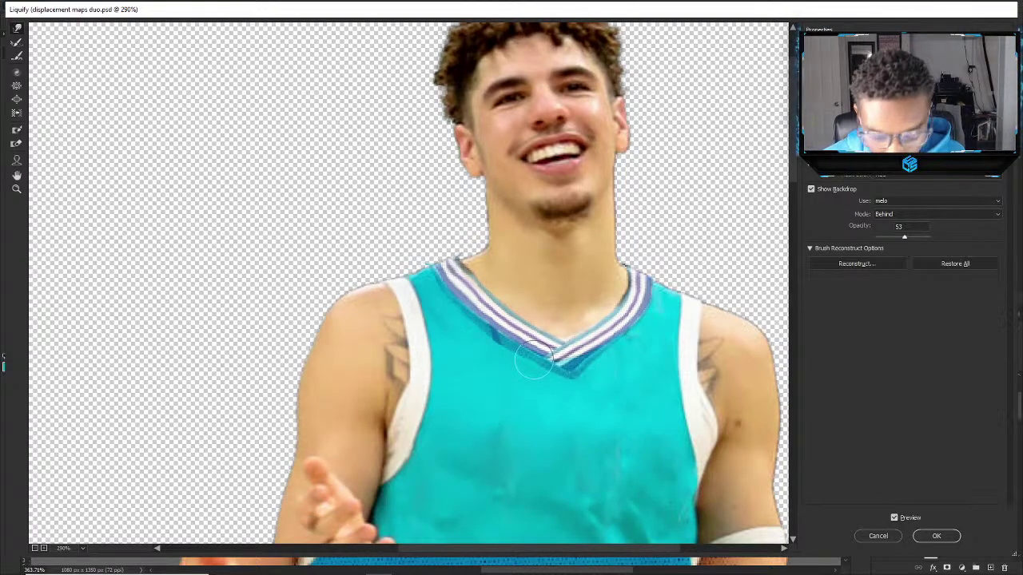
{"action": "key", "text": "]"}
{"action": "key", "text": "]"}
{"action": "key", "text": "]"}
{"action": "key", "text": "bracketleft"}
{"action": "key", "text": "bracketleft"}
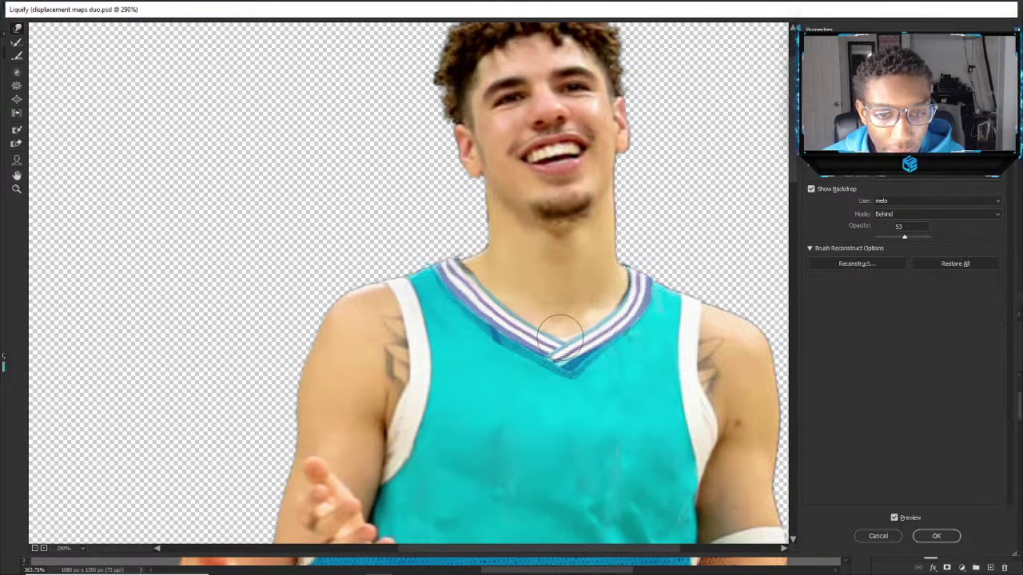
{"action": "left_click_drag", "start_coordinate": [566, 330], "coordinate": [572, 346]}
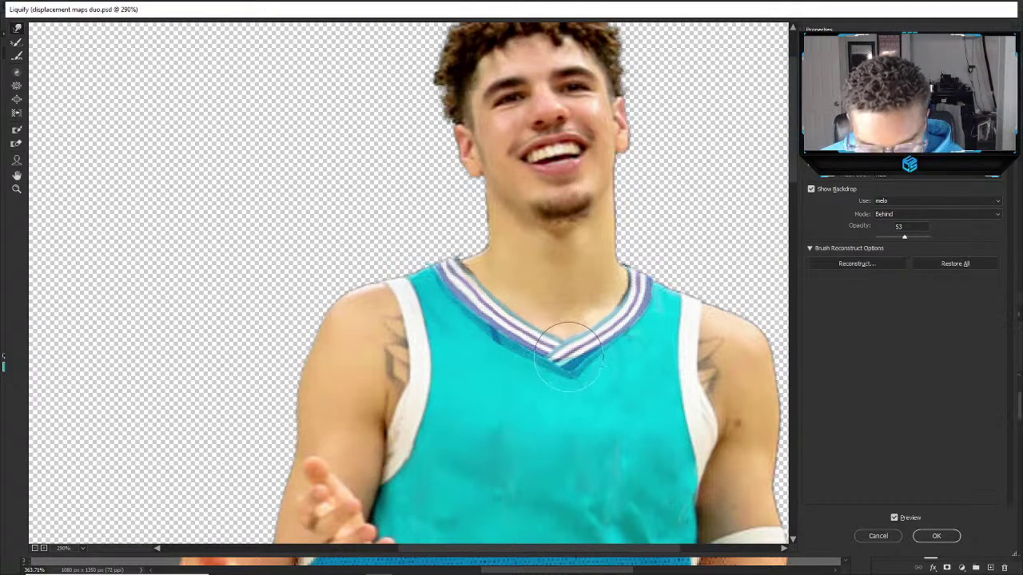
{"action": "key", "text": "bracketright"}
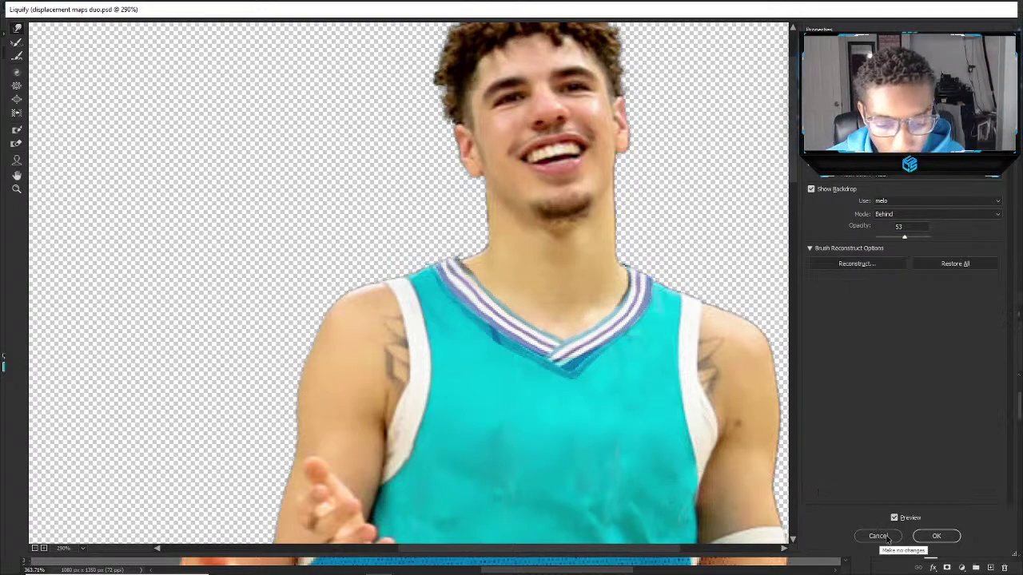
{"action": "left_click", "coordinate": [936, 537]}
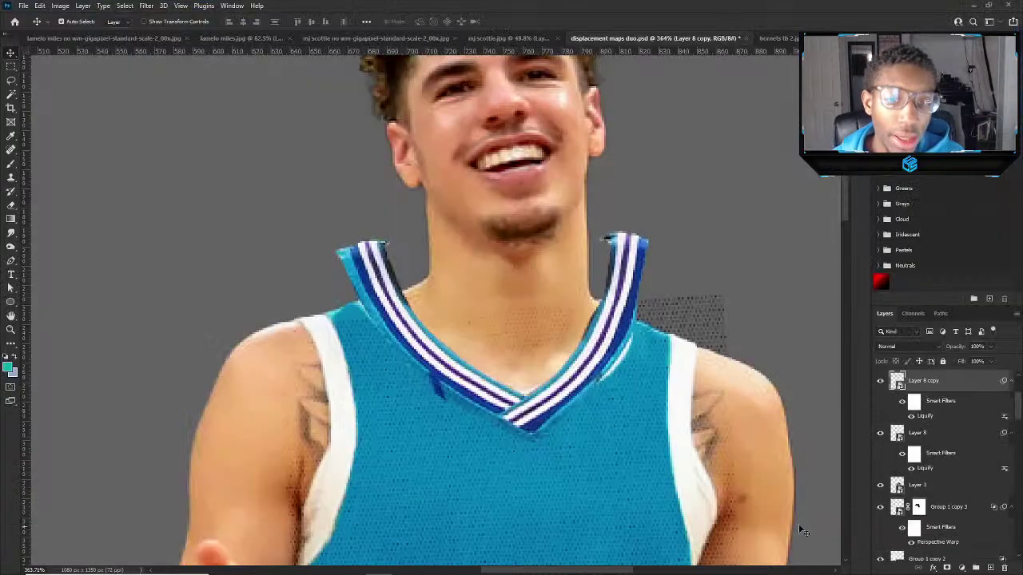
Examine both players' fitted collars alongside the vintage Charlotte reference.
{"action": "scroll", "coordinate": [488, 389], "scroll_direction": "down", "scroll_amount": 10}
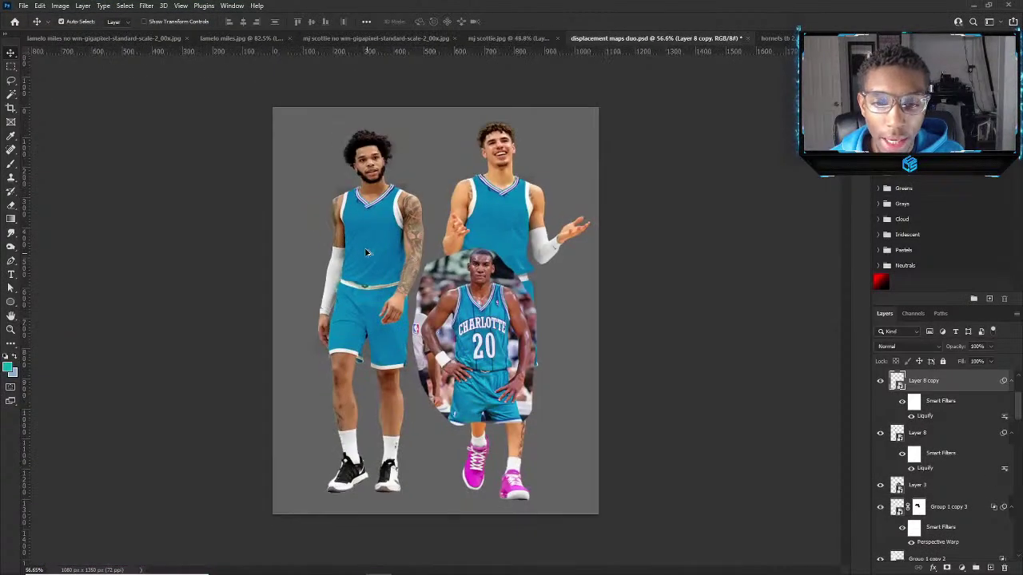
{"action": "scroll", "coordinate": [473, 352], "scroll_direction": "up", "scroll_amount": 3}
{"action": "scroll", "coordinate": [472, 353], "scroll_direction": "up", "scroll_amount": 3}
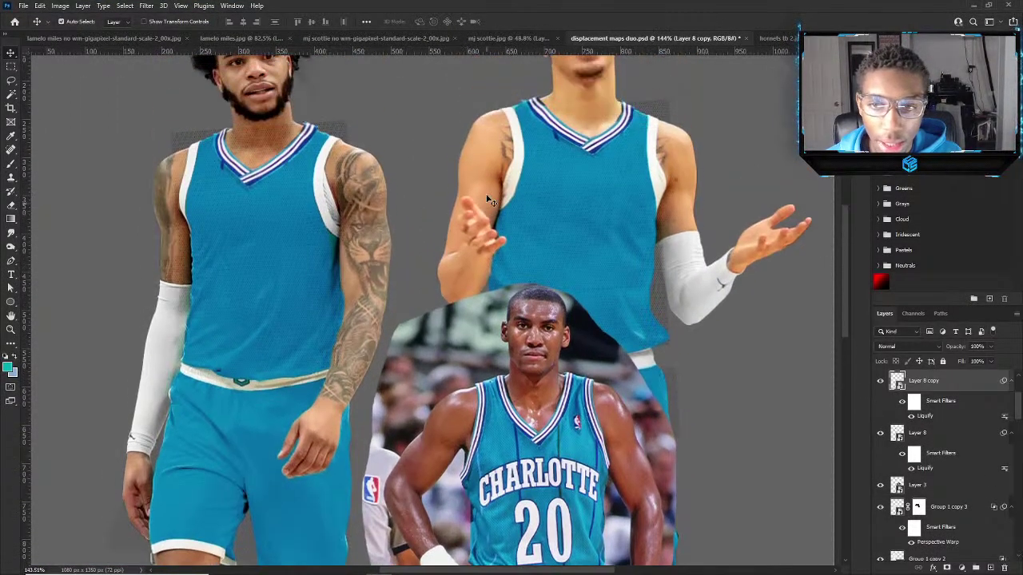
{"action": "left_click", "coordinate": [526, 364]}
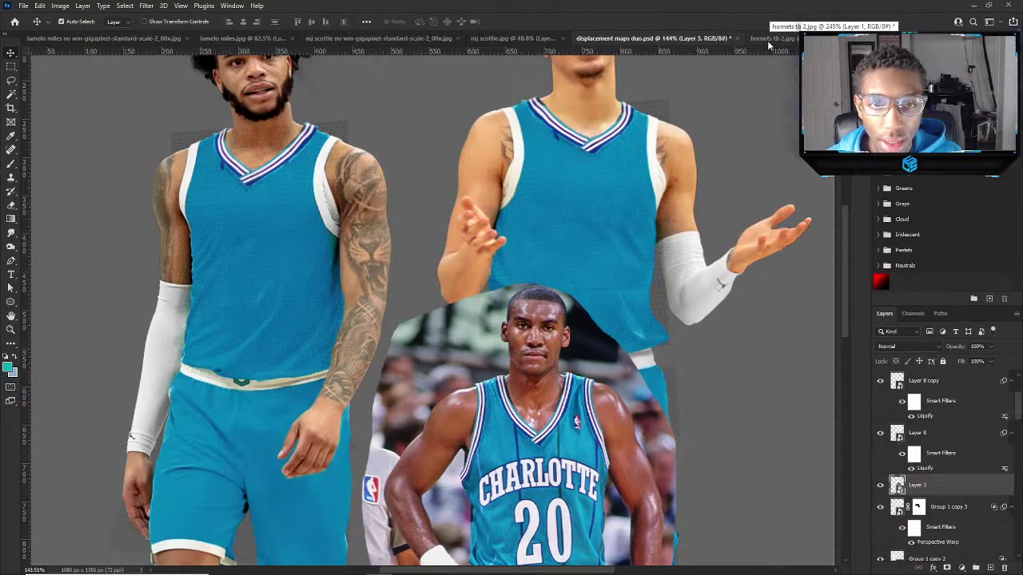
{"action": "scroll", "coordinate": [240, 160], "scroll_direction": "down", "scroll_amount": 5}
{"action": "scroll", "coordinate": [183, 176], "scroll_direction": "up", "scroll_amount": 3}
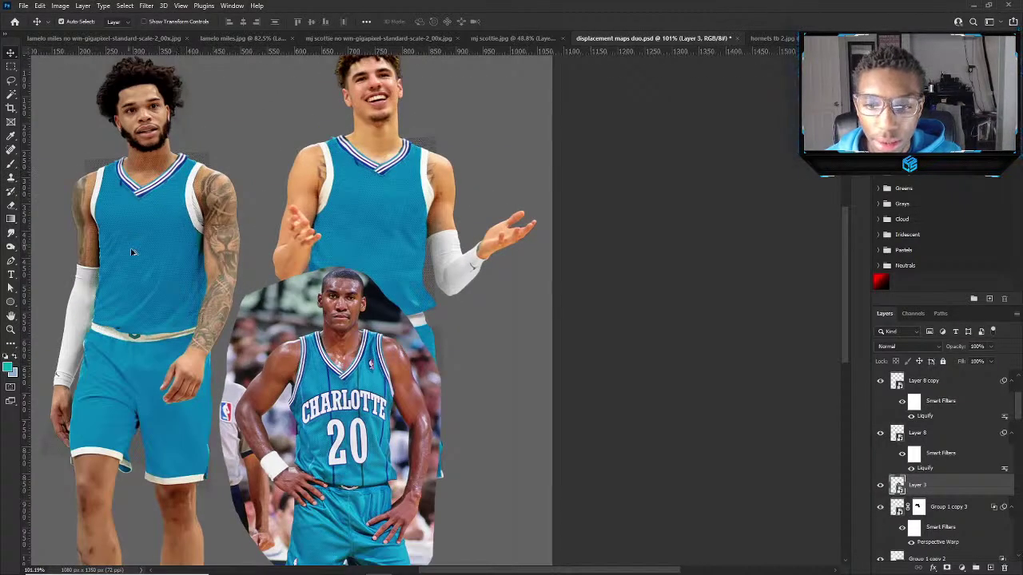
{"action": "scroll", "coordinate": [133, 252], "scroll_direction": "up", "scroll_amount": 3}
{"action": "scroll", "coordinate": [136, 256], "scroll_direction": "down", "scroll_amount": 4}
{"action": "scroll", "coordinate": [139, 160], "scroll_direction": "up", "scroll_amount": 1}
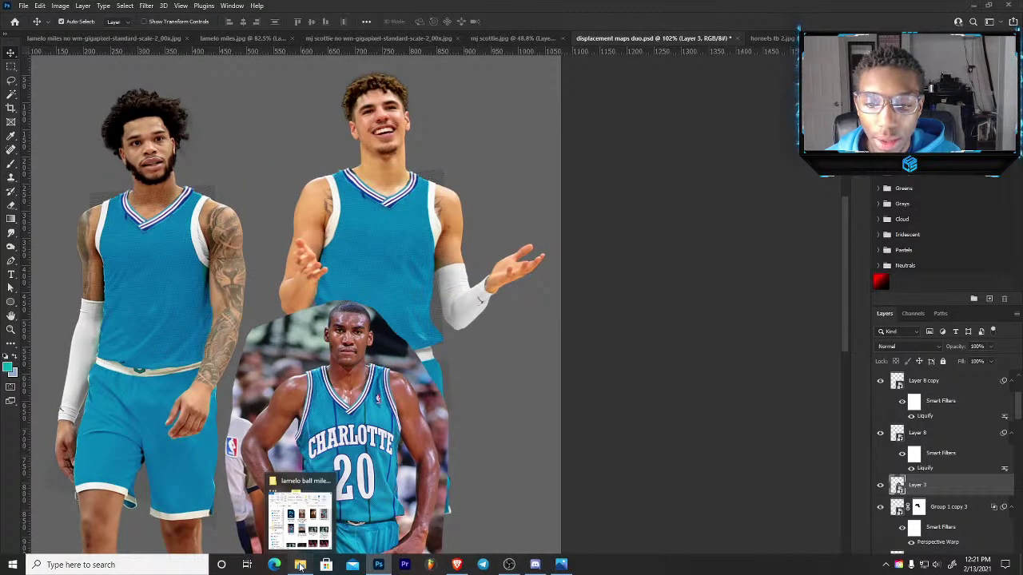
View the hornets tb reference photo from the project folder in Photos, then close it and return to Photoshop.
{"action": "left_click", "coordinate": [299, 565]}
{"action": "double_click", "coordinate": [480, 411]}
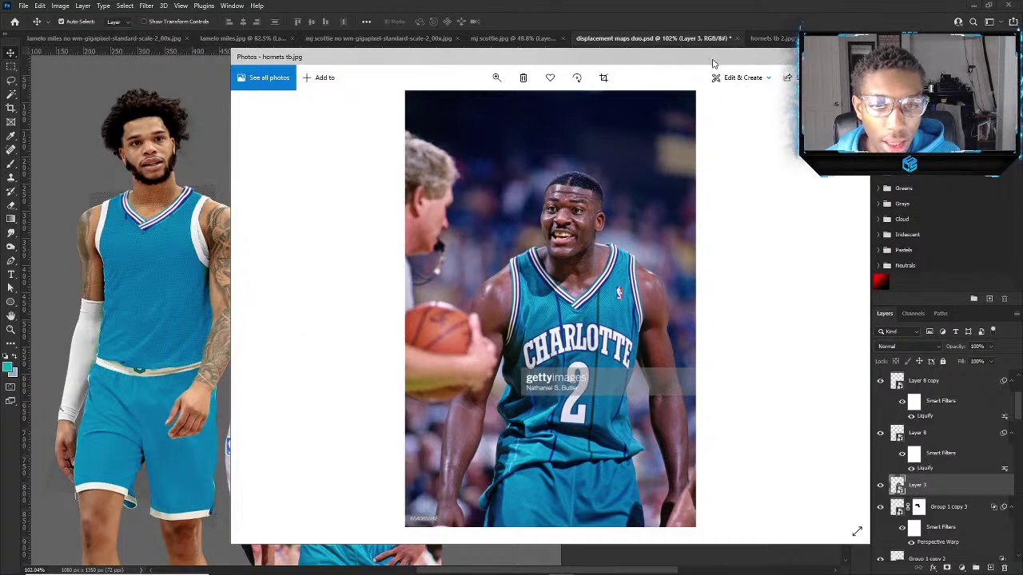
{"action": "right_click", "coordinate": [479, 170]}
{"action": "left_click", "coordinate": [424, 193]}
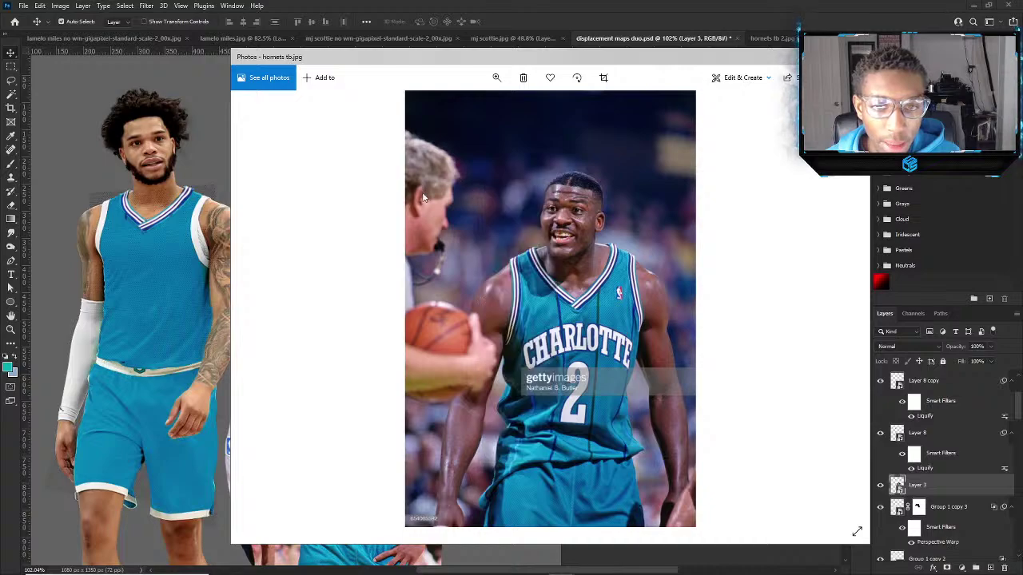
{"action": "right_click", "coordinate": [419, 194]}
{"action": "left_click", "coordinate": [391, 202]}
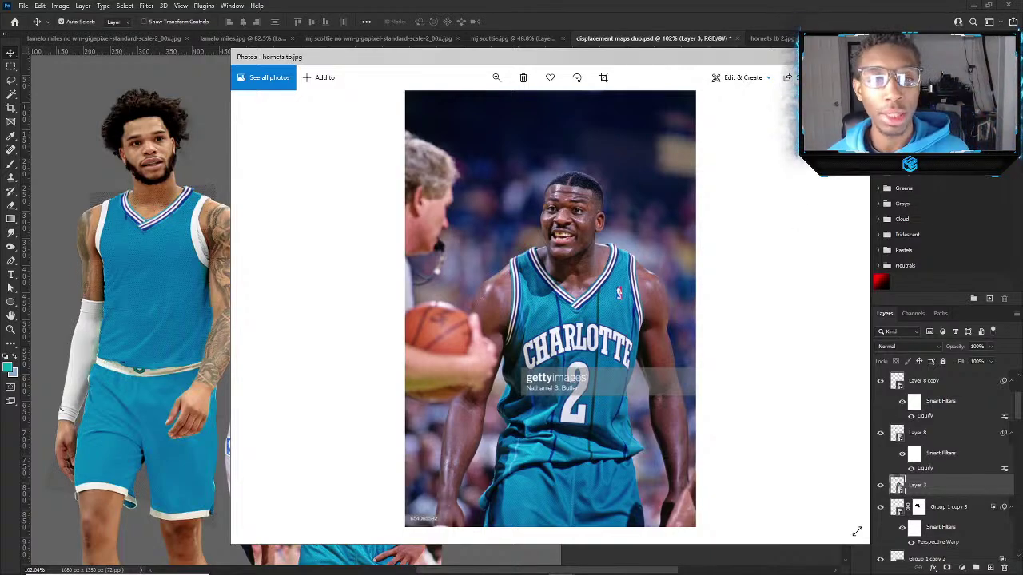
{"action": "left_click", "coordinate": [858, 57]}
{"action": "left_click", "coordinate": [638, 210]}
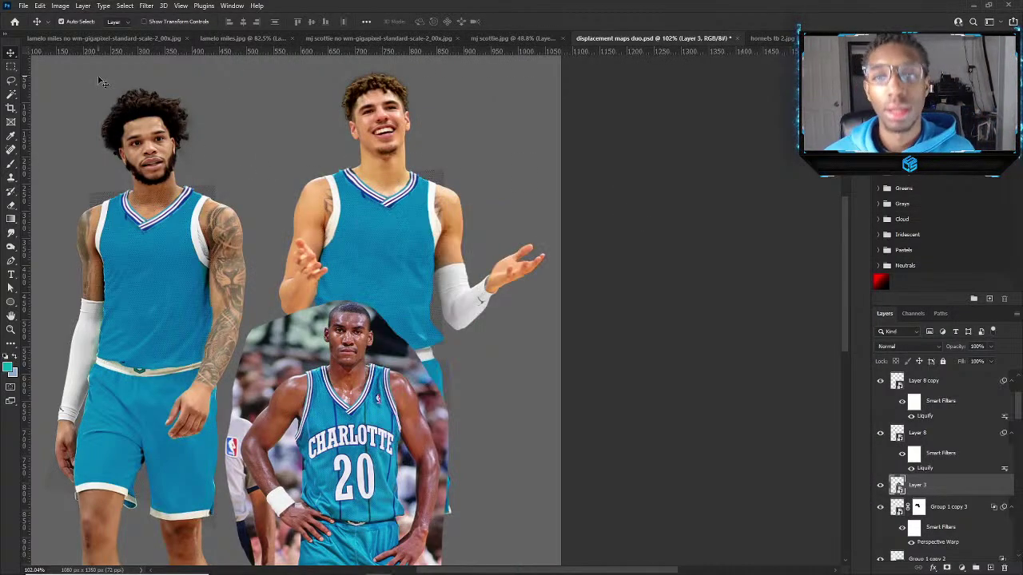
Open the hornets tb image as a separate document and unlock its Background layer.
{"action": "left_click", "coordinate": [23, 6]}
{"action": "left_click", "coordinate": [32, 27]}
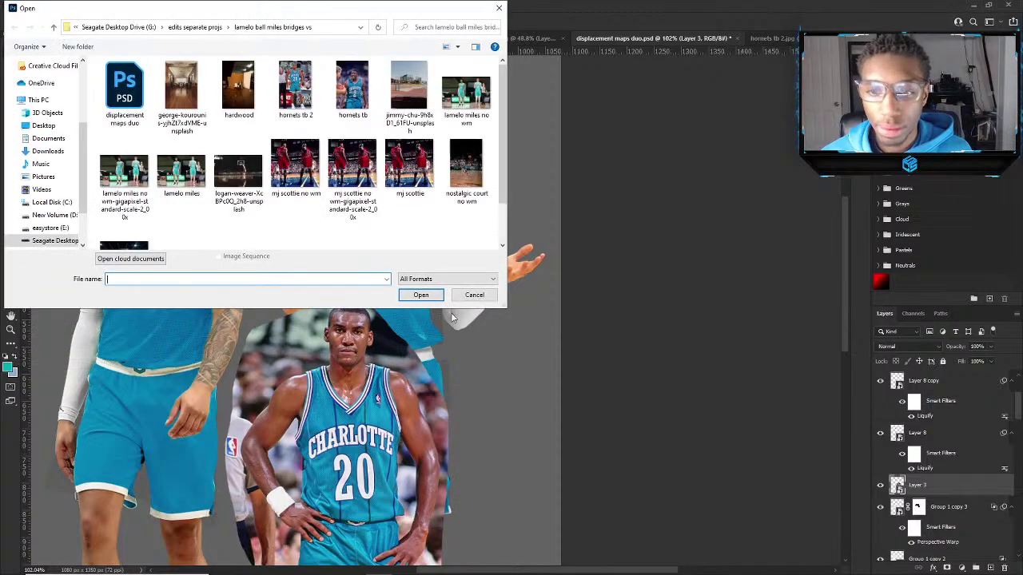
{"action": "double_click", "coordinate": [352, 86]}
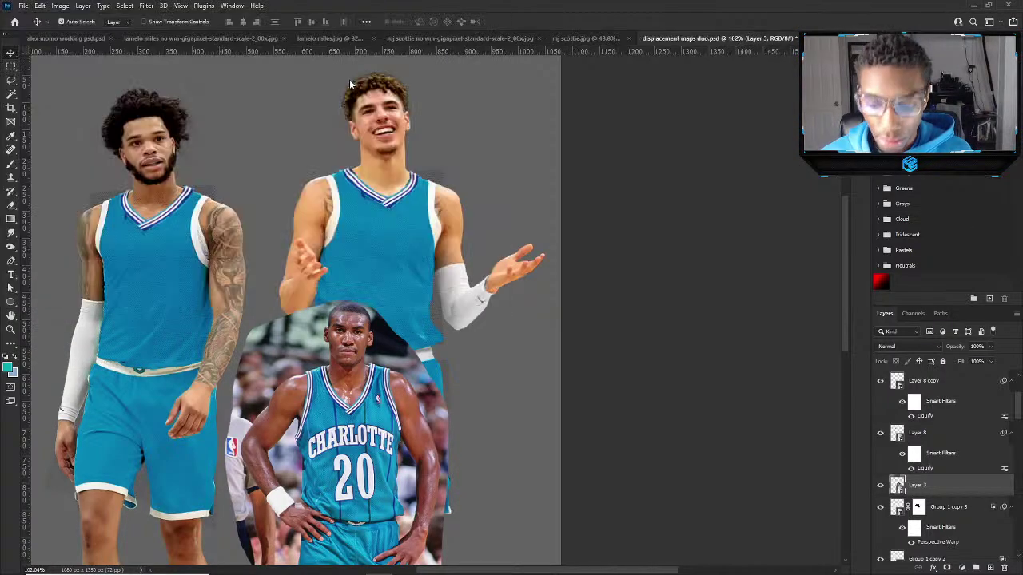
{"action": "scroll", "coordinate": [410, 330], "scroll_direction": "up", "scroll_amount": 3}
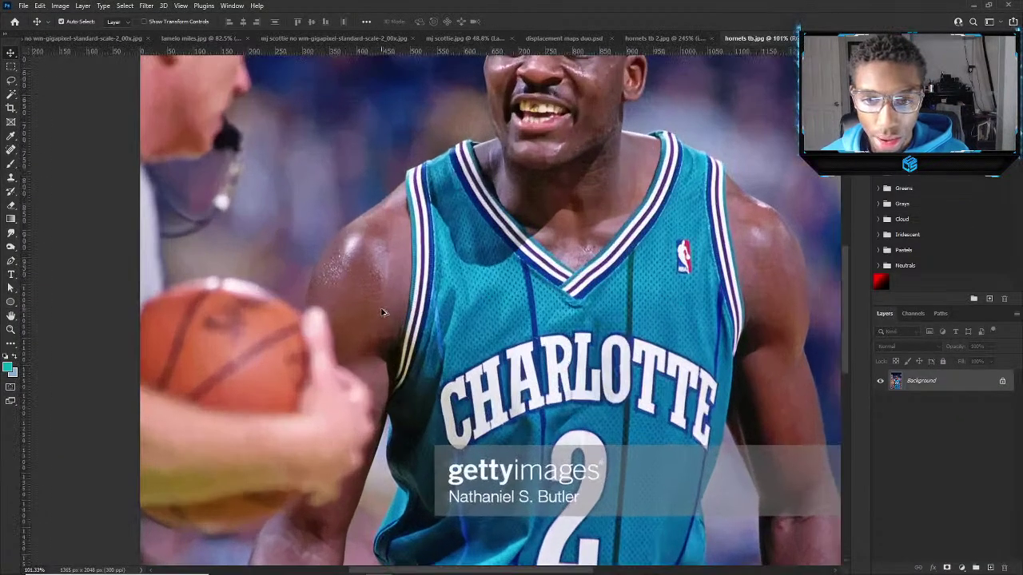
{"action": "left_click", "coordinate": [1000, 383]}
Trace the outer edge of the jersey's right armhole trim with the Pen tool, starting at its lower tip under the arm.
{"action": "scroll", "coordinate": [512, 361], "scroll_direction": "up", "scroll_amount": 2}
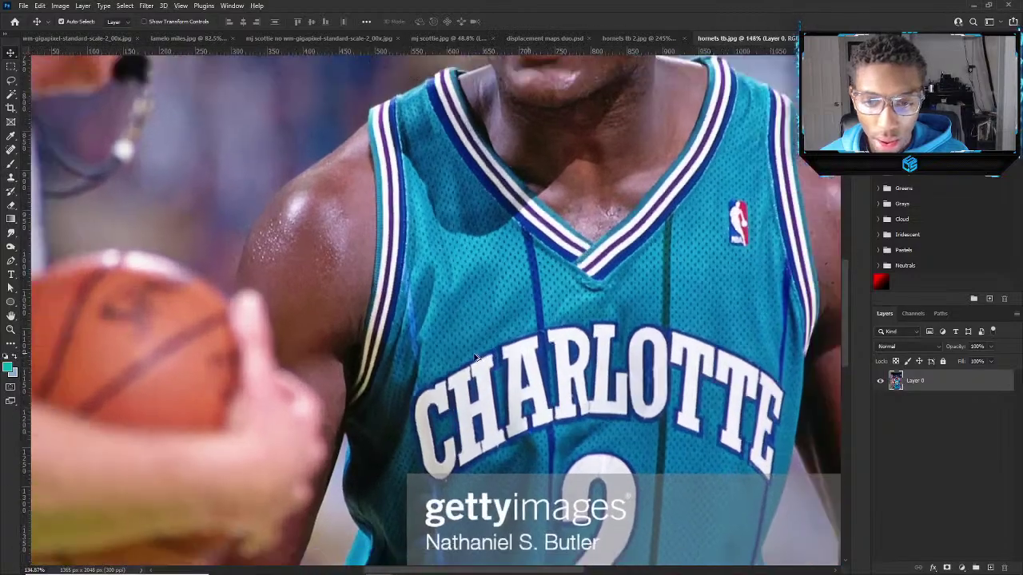
{"action": "scroll", "coordinate": [477, 328], "scroll_direction": "down", "scroll_amount": 2}
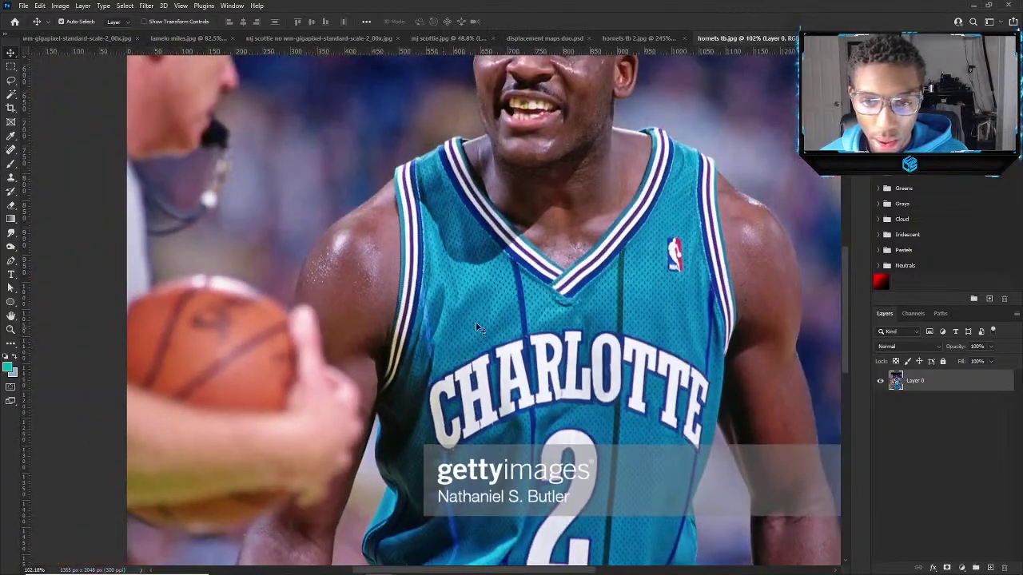
{"action": "left_click", "coordinate": [10, 260]}
{"action": "scroll", "coordinate": [372, 427], "scroll_direction": "up", "scroll_amount": 2}
{"action": "scroll", "coordinate": [360, 287], "scroll_direction": "down", "scroll_amount": 4}
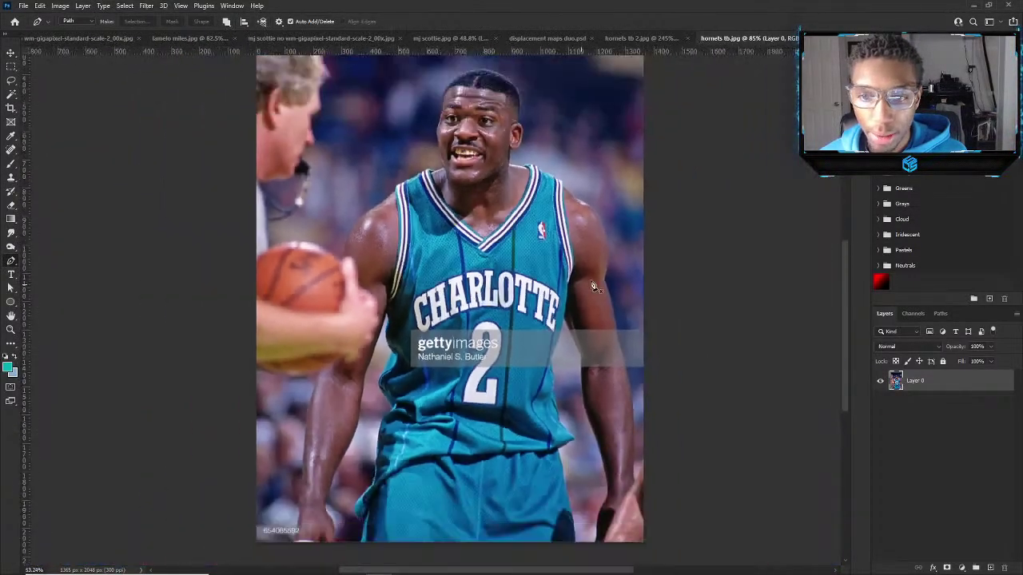
{"action": "scroll", "coordinate": [593, 287], "scroll_direction": "up", "scroll_amount": 5}
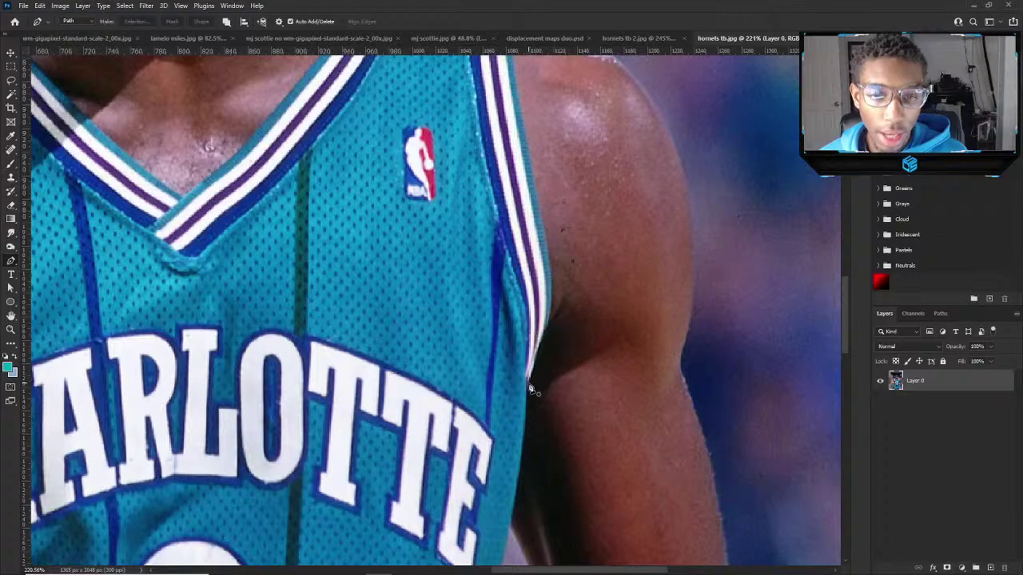
{"action": "left_click", "coordinate": [530, 387]}
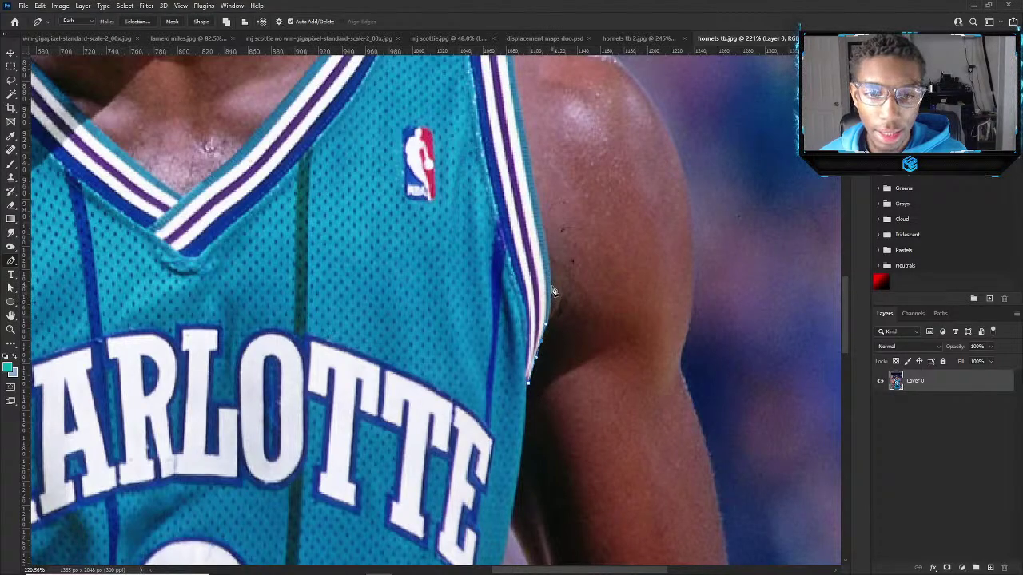
{"action": "left_click_drag", "start_coordinate": [544, 236], "coordinate": [540, 214]}
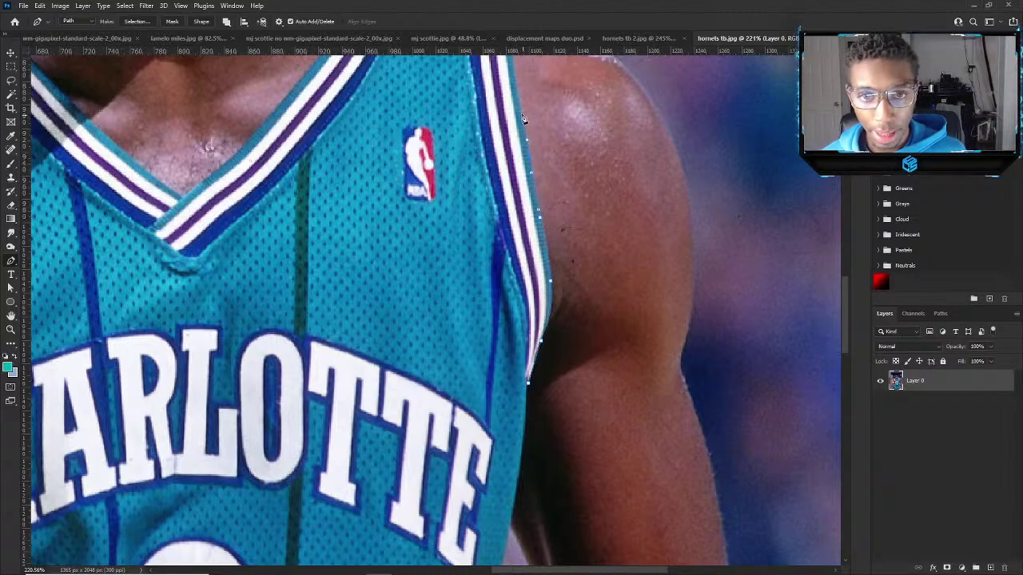
Trace the striped armhole trim on the jersey's NBA-logo side with a closed Pen path.
{"action": "scroll", "coordinate": [516, 83], "scroll_direction": "down", "scroll_amount": 6}
{"action": "scroll", "coordinate": [382, 156], "scroll_direction": "up", "scroll_amount": 3}
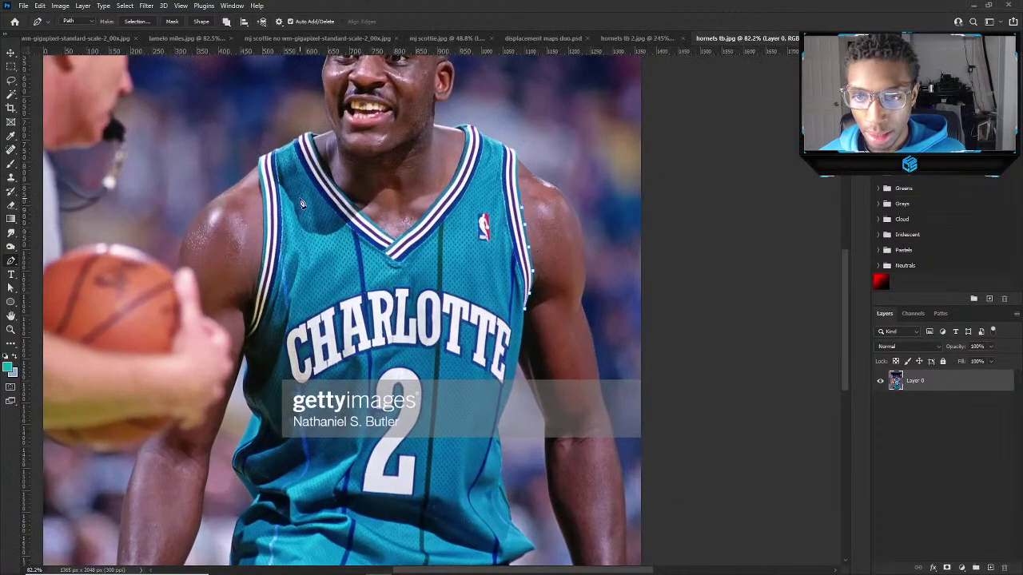
{"action": "scroll", "coordinate": [340, 203], "scroll_direction": "up", "scroll_amount": 2}
{"action": "scroll", "coordinate": [286, 260], "scroll_direction": "up", "scroll_amount": 1}
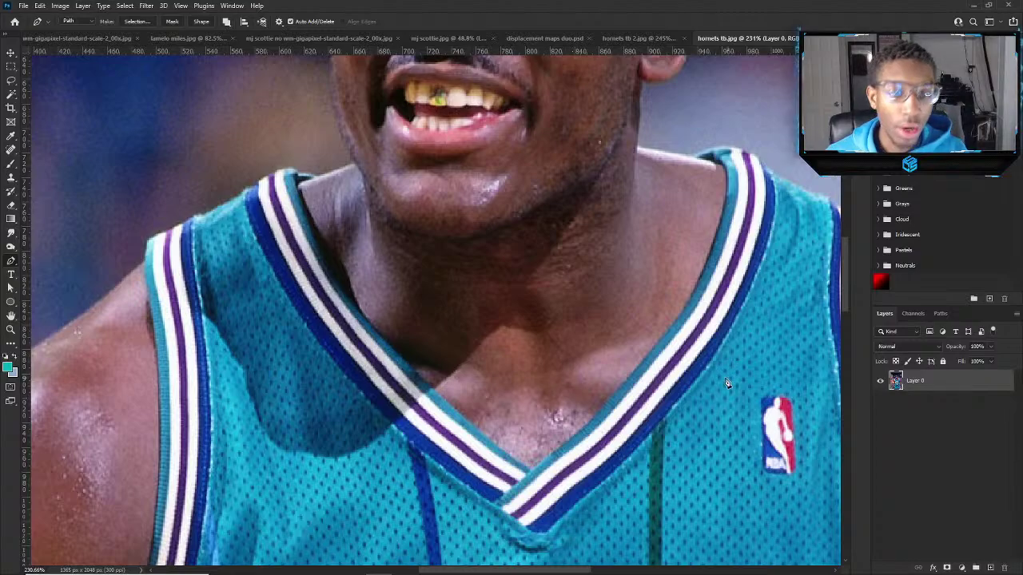
{"action": "scroll", "coordinate": [388, 380], "scroll_direction": "down", "scroll_amount": 5}
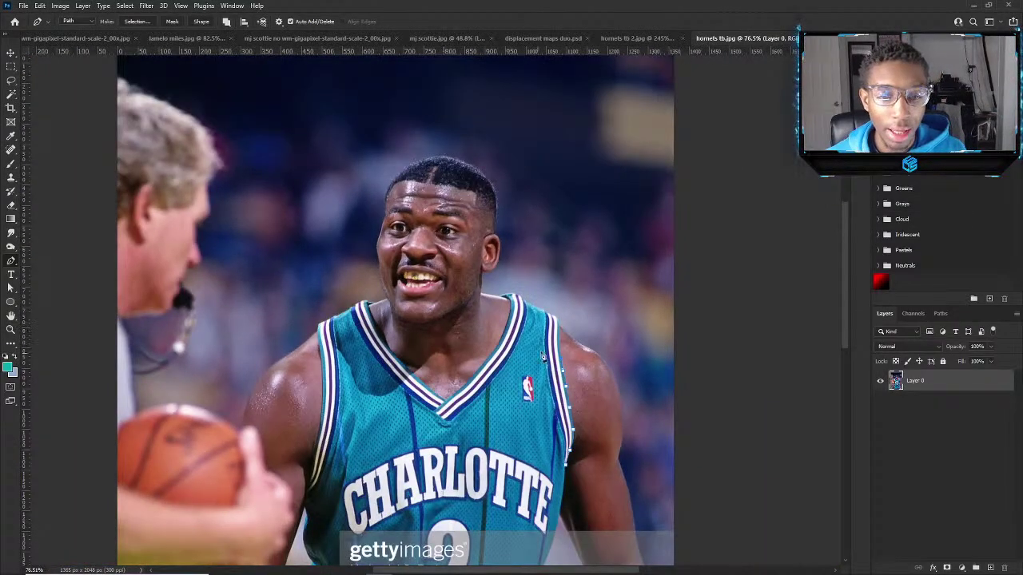
{"action": "scroll", "coordinate": [543, 357], "scroll_direction": "up", "scroll_amount": 5}
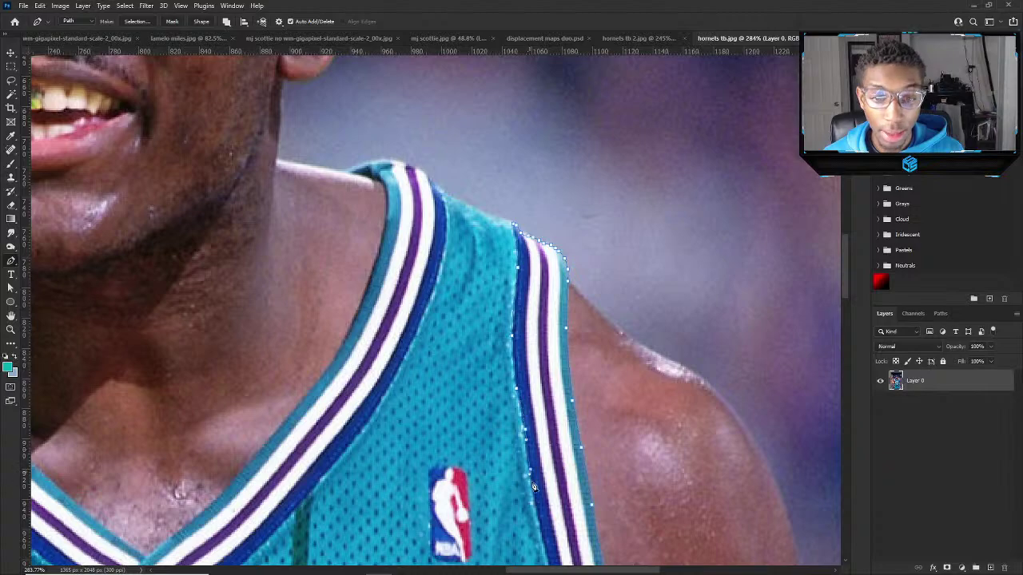
{"action": "scroll", "coordinate": [539, 513], "scroll_direction": "down", "scroll_amount": 2}
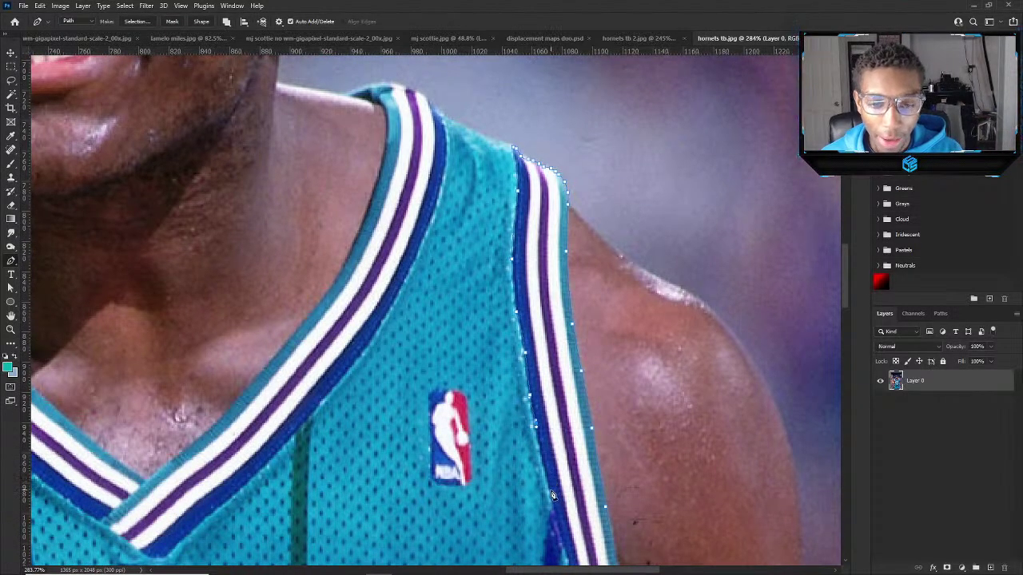
{"action": "scroll", "coordinate": [559, 535], "scroll_direction": "down", "scroll_amount": 2}
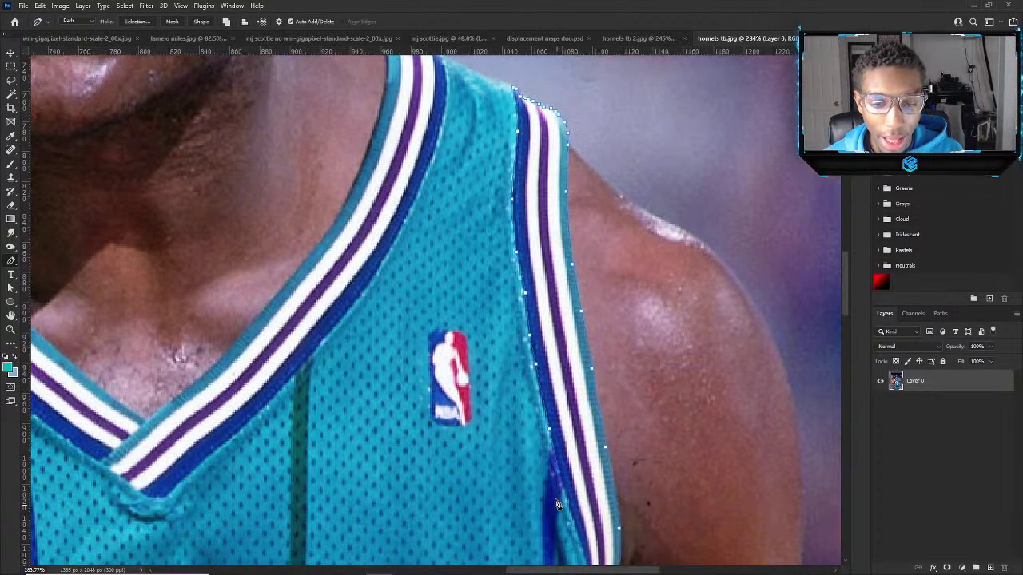
{"action": "scroll", "coordinate": [567, 489], "scroll_direction": "down", "scroll_amount": 2}
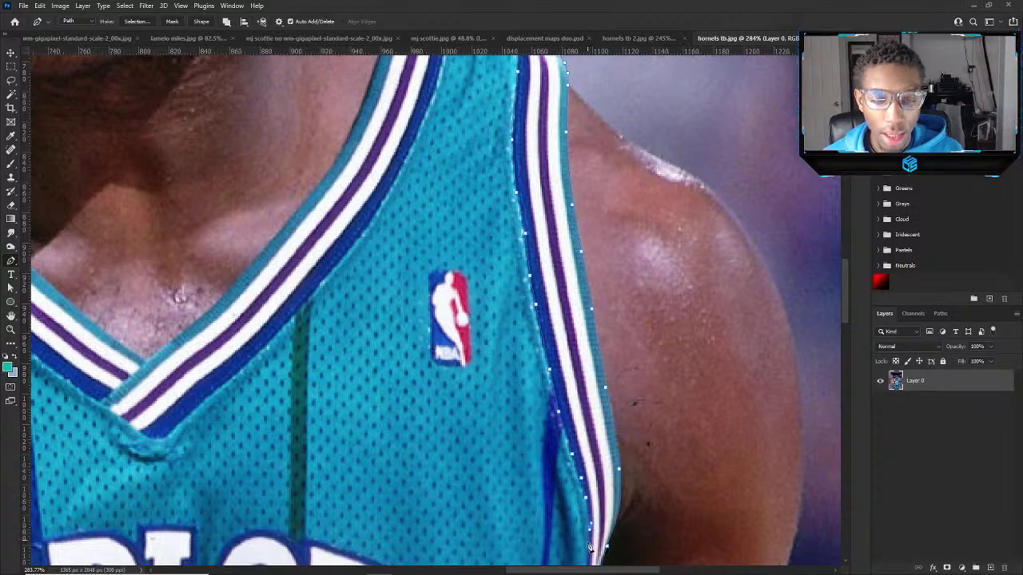
{"action": "scroll", "coordinate": [589, 548], "scroll_direction": "down", "scroll_amount": 2}
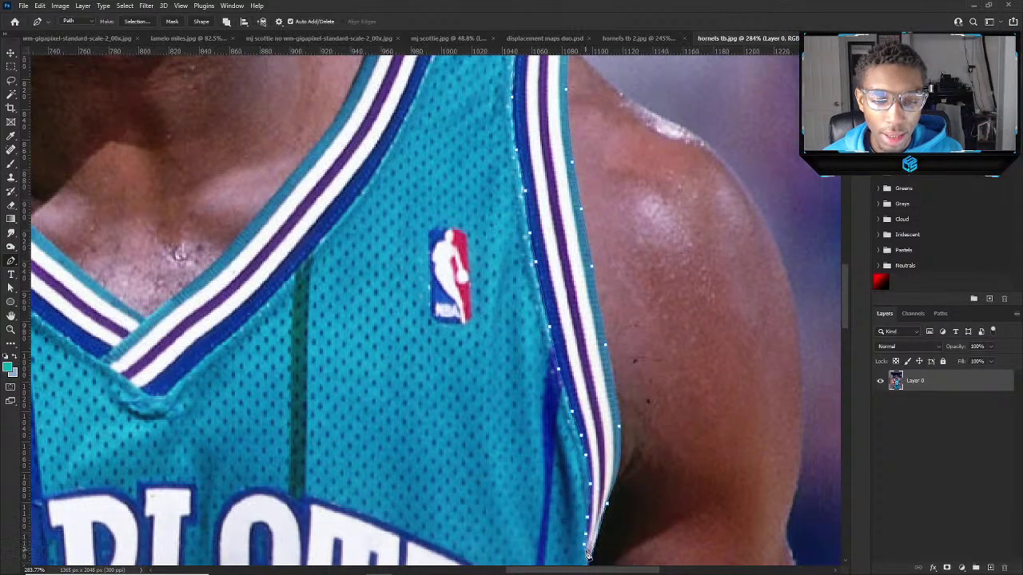
Mask Layer 0 to a selection made from the armhole trim path and duplicate the cutout as a smart object.
{"action": "scroll", "coordinate": [591, 562], "scroll_direction": "down", "scroll_amount": 3}
{"action": "right_click", "coordinate": [530, 270]}
{"action": "left_click", "coordinate": [550, 328]}
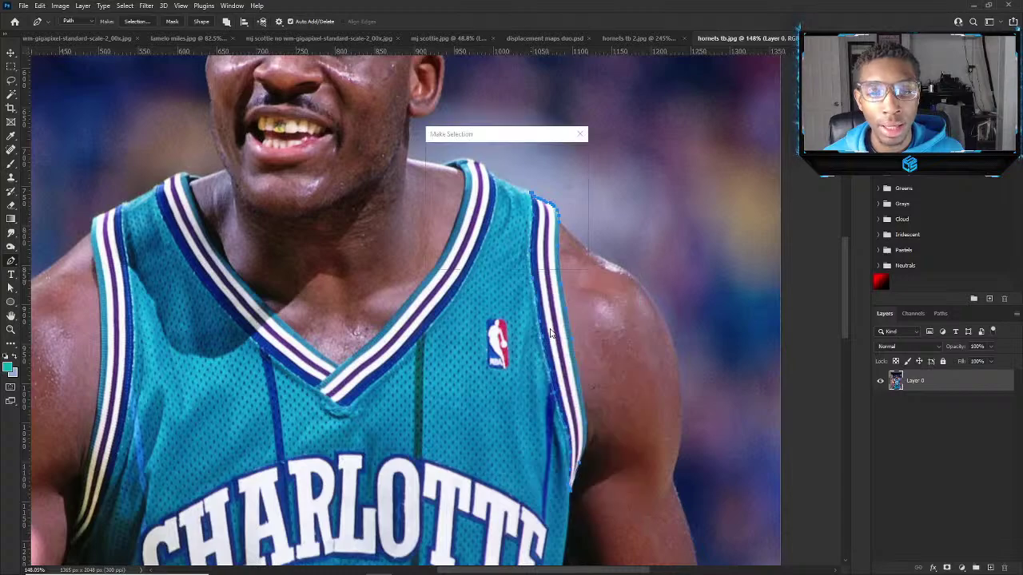
{"action": "left_click", "coordinate": [565, 159]}
{"action": "scroll", "coordinate": [432, 276], "scroll_direction": "down", "scroll_amount": 3}
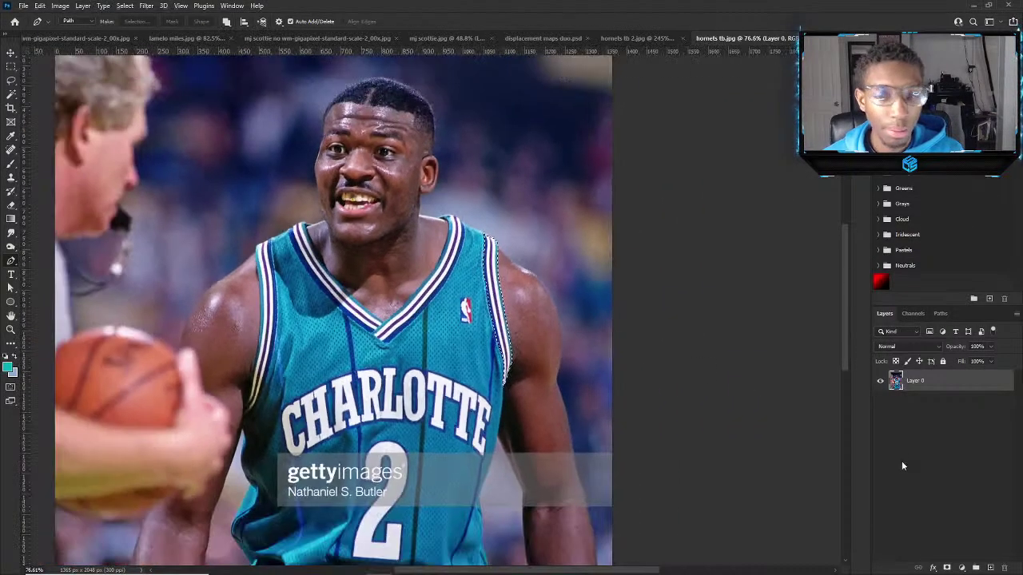
{"action": "left_click", "coordinate": [947, 568]}
{"action": "key", "text": "ctrl+j"}
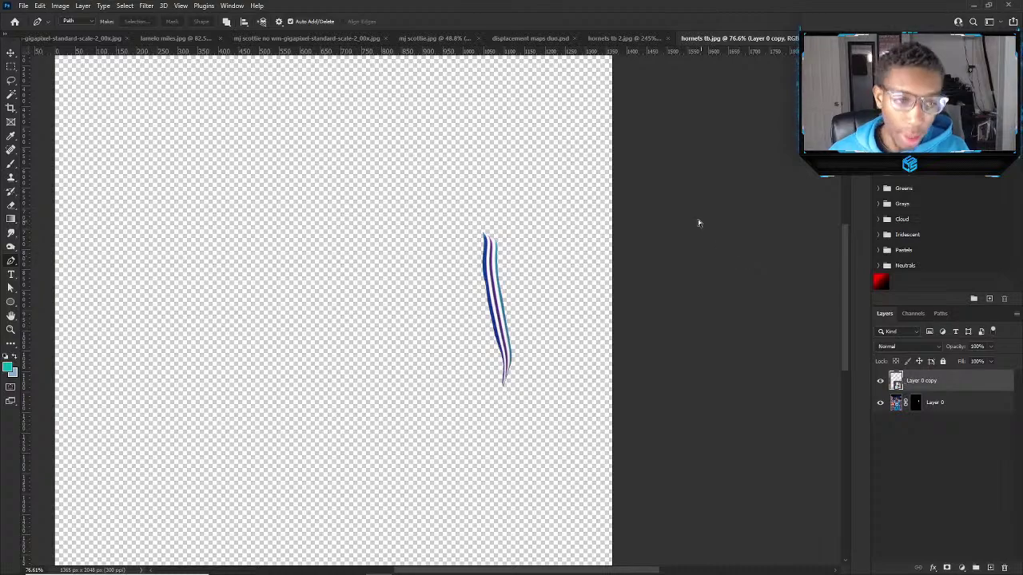
Close the SEAWOLVES poster document without saving its changes.
{"action": "left_click", "coordinate": [600, 39]}
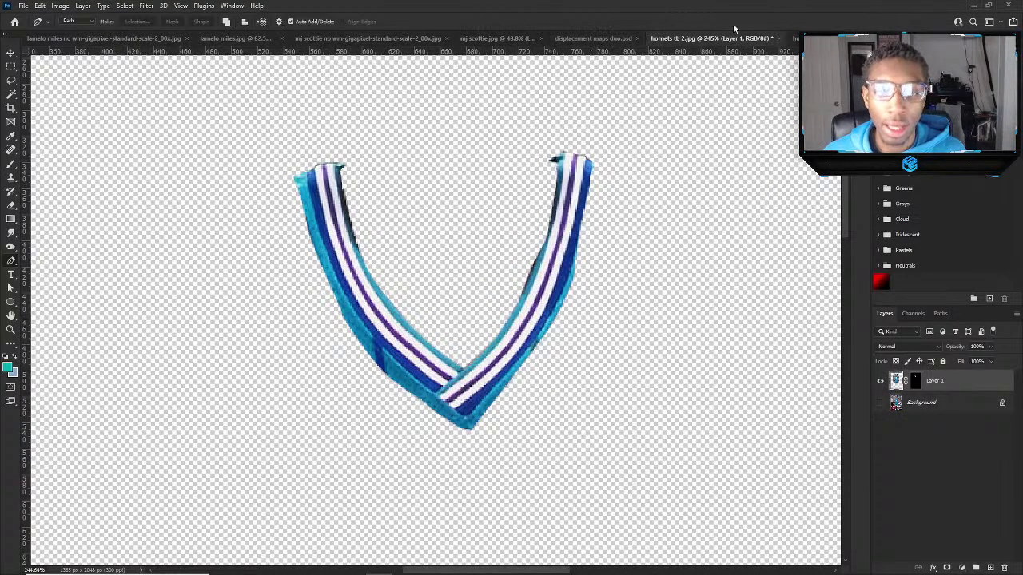
{"action": "left_click", "coordinate": [1013, 37]}
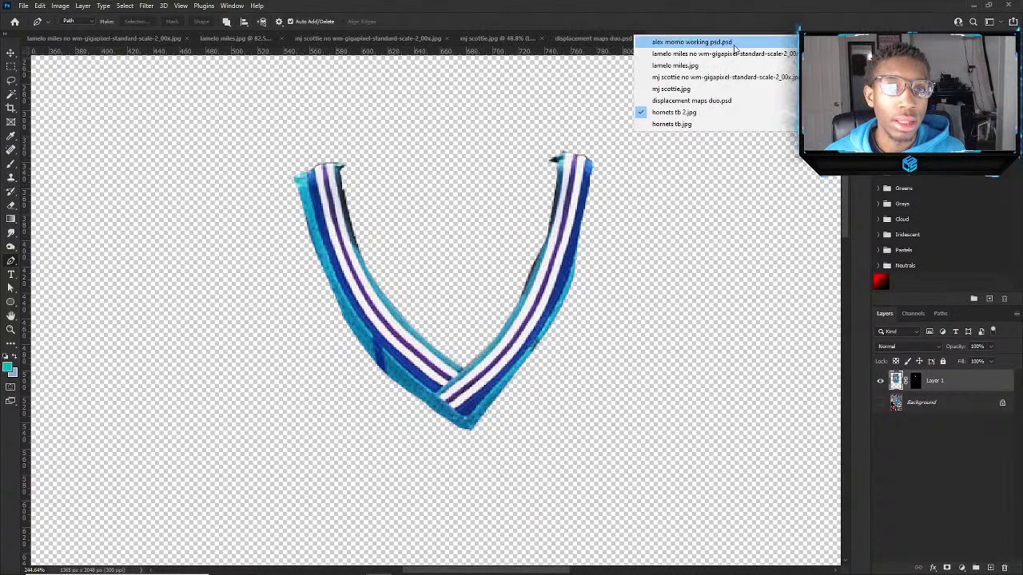
{"action": "left_click", "coordinate": [674, 42]}
{"action": "key", "text": "v"}
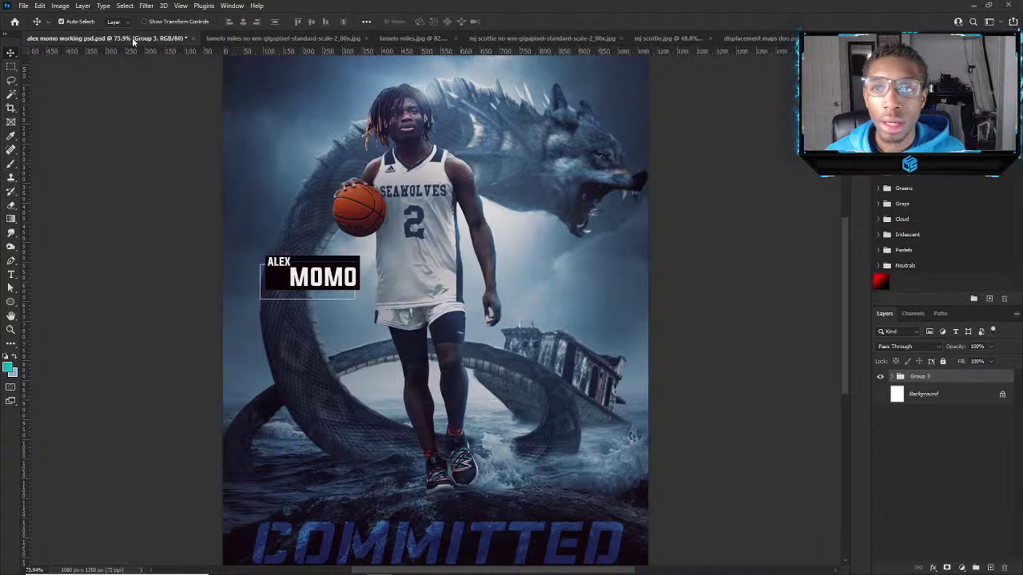
{"action": "left_click", "coordinate": [192, 38]}
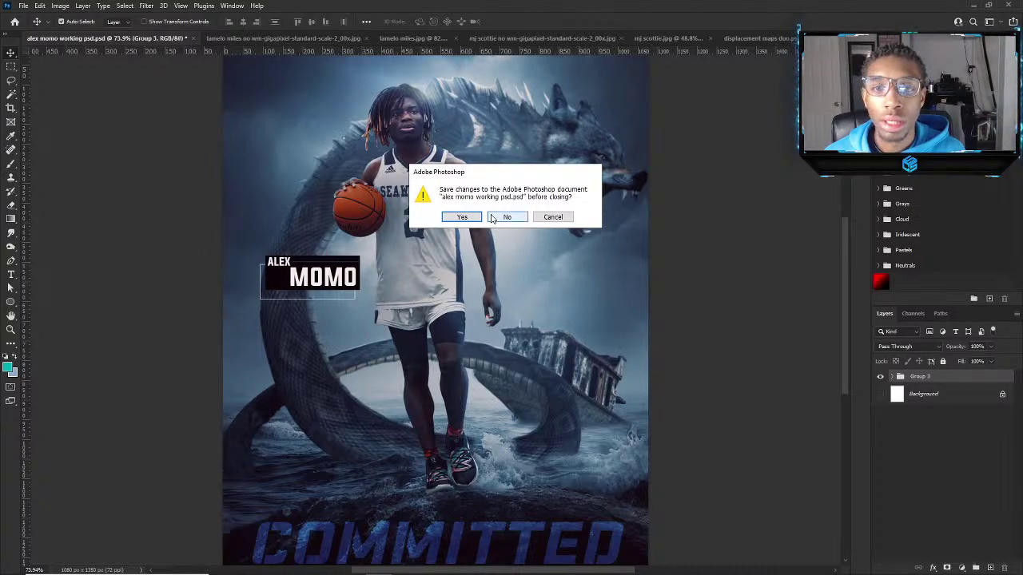
{"action": "left_click", "coordinate": [494, 218]}
Place the armhole trim cutout above Layer 6 in displacement maps duo.psd and move it beside the smiling player's shoulder.
{"action": "left_click", "coordinate": [383, 37]}
{"action": "left_click", "coordinate": [543, 37]}
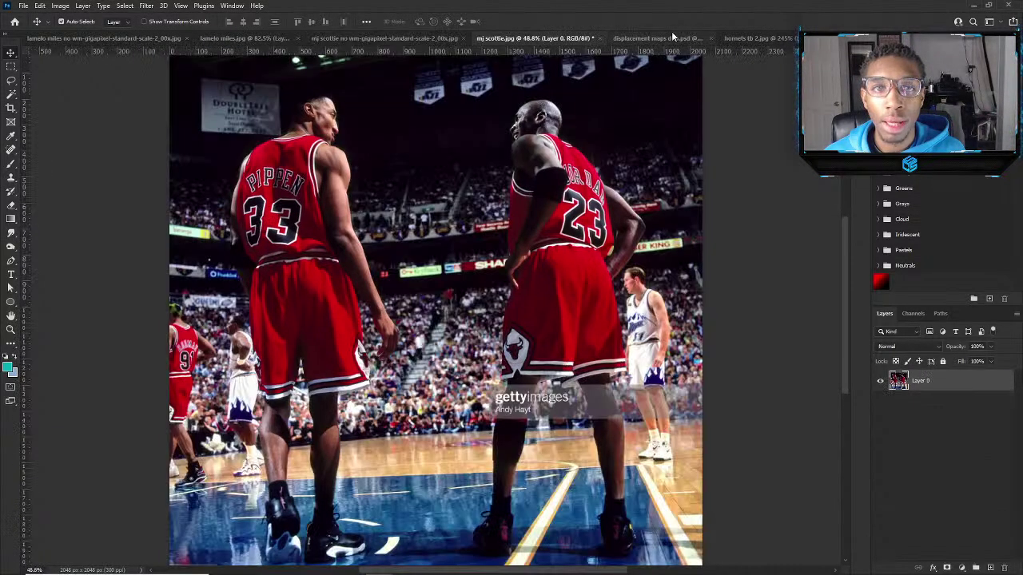
{"action": "left_click", "coordinate": [672, 37]}
{"action": "scroll", "coordinate": [975, 415], "scroll_direction": "up", "scroll_amount": 1}
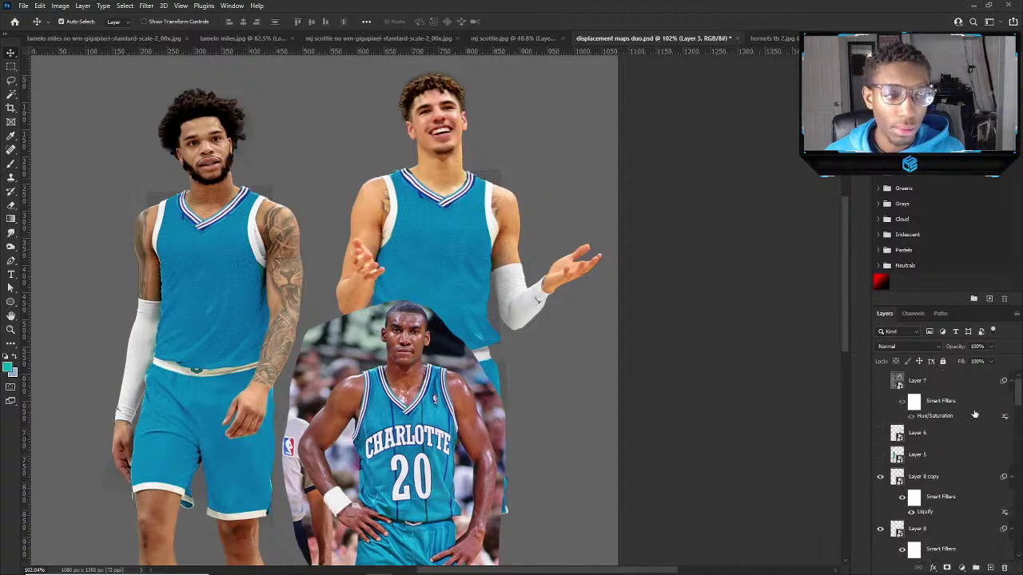
{"action": "left_click", "coordinate": [927, 432]}
{"action": "key", "text": "ctrl+j"}
{"action": "key", "text": "ctrl+t"}
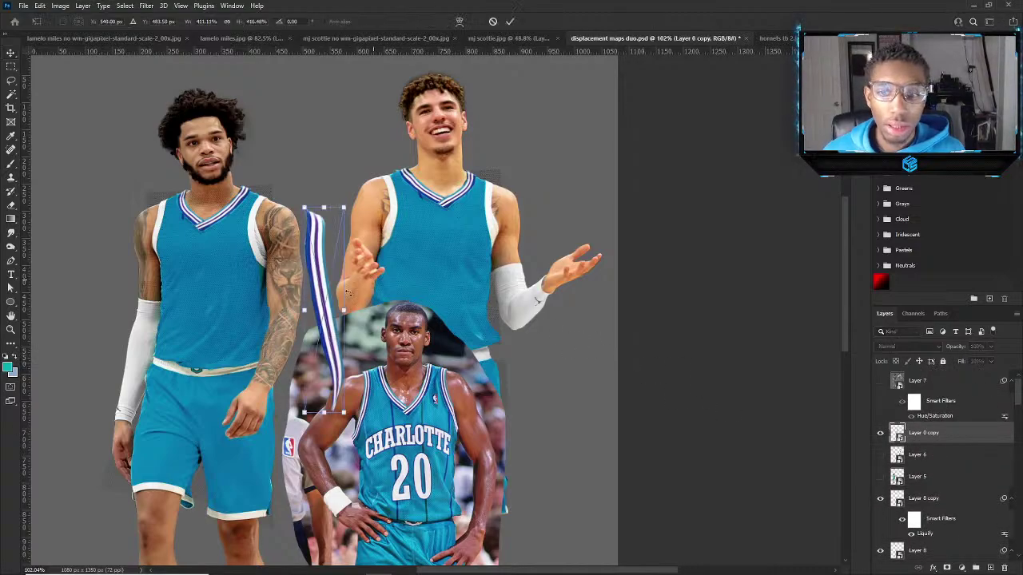
{"action": "left_click_drag", "start_coordinate": [405, 203], "coordinate": [499, 100]}
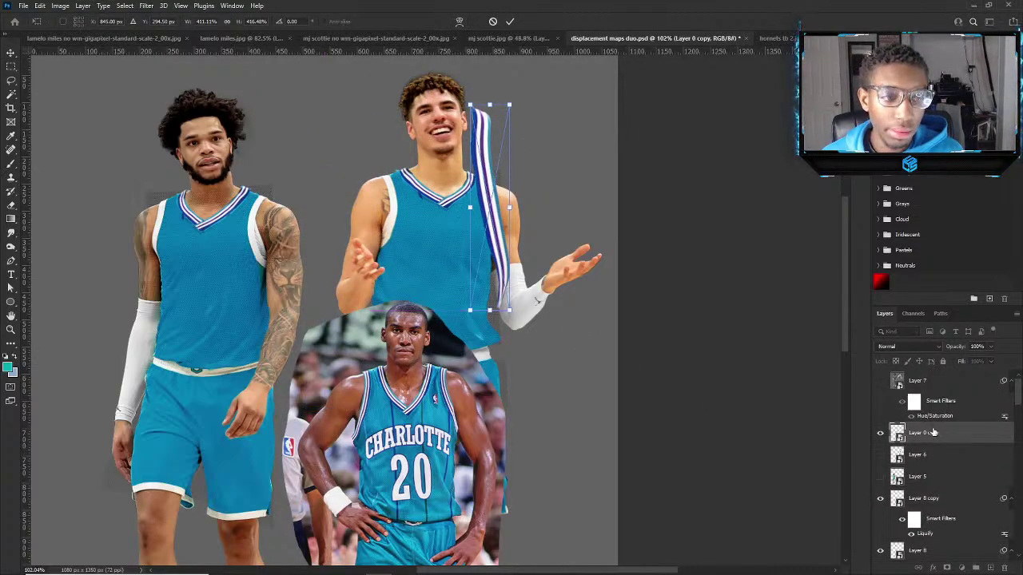
{"action": "key", "text": "Return"}
Duplicate the trim strip and move the copy beside the tattooed player's shoulder.
{"action": "key", "text": "ctrl+j"}
{"action": "key", "text": "ctrl+t"}
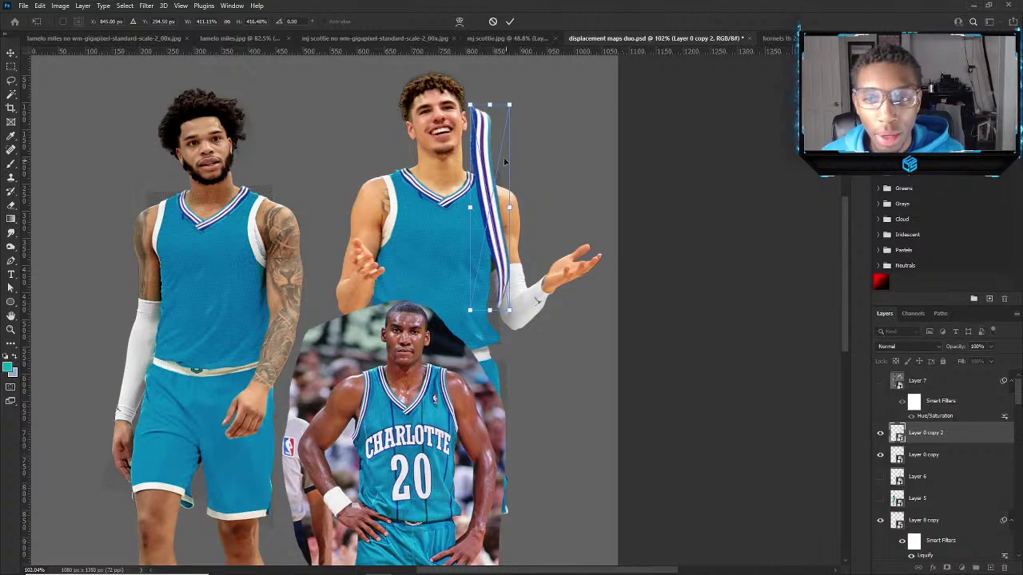
{"action": "left_click_drag", "start_coordinate": [479, 171], "coordinate": [263, 218]}
Try flipping the duplicated trim strip horizontally, and flip it back.
{"action": "right_click", "coordinate": [351, 170]}
{"action": "left_click", "coordinate": [388, 344]}
{"action": "right_click", "coordinate": [263, 217]}
{"action": "right_click", "coordinate": [257, 189]}
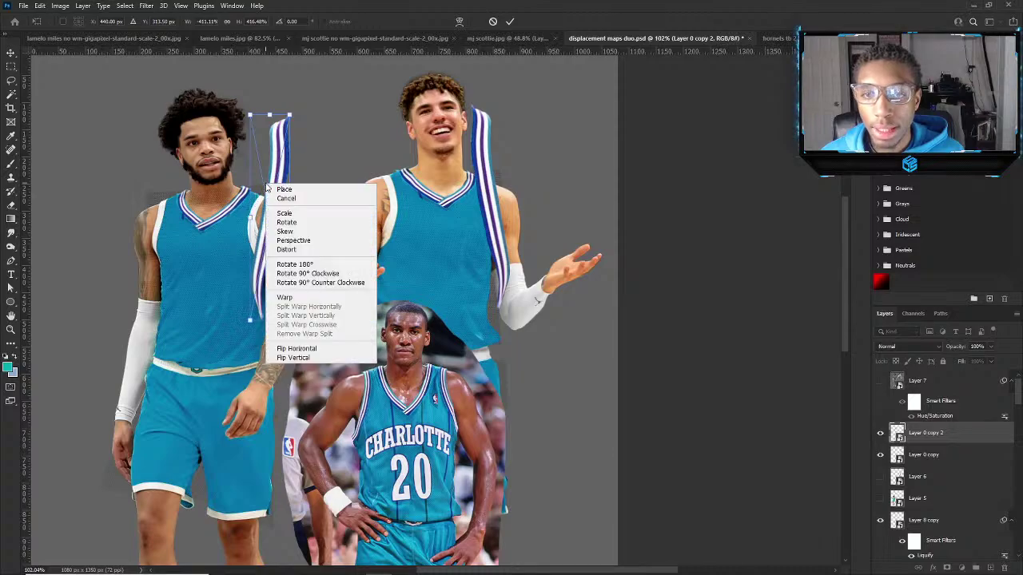
{"action": "left_click", "coordinate": [293, 347]}
Rotate the duplicated trim strip clockwise by about 8.4 degrees.
{"action": "left_click_drag", "start_coordinate": [288, 245], "coordinate": [349, 222]}
{"action": "scroll", "coordinate": [358, 291], "scroll_direction": "up", "scroll_amount": 3}
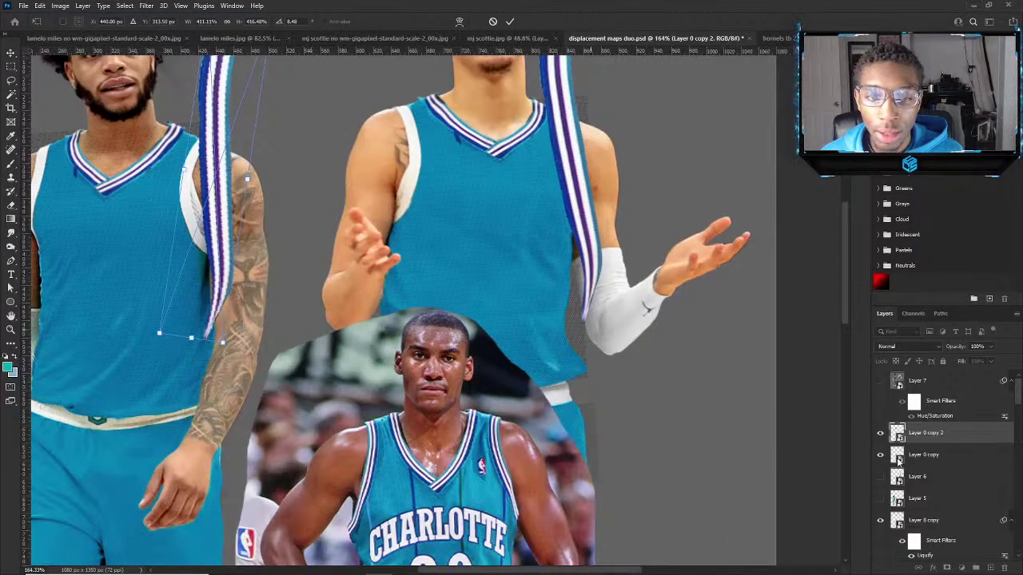
{"action": "left_click", "coordinate": [946, 436]}
Scale the Layer 0 copy trim to about 183% width and 187% height and fit it over the smiling player's armhole beside the sleeved arm.
{"action": "scroll", "coordinate": [563, 196], "scroll_direction": "down", "scroll_amount": 1}
{"action": "scroll", "coordinate": [563, 197], "scroll_direction": "up", "scroll_amount": 1}
{"action": "scroll", "coordinate": [563, 196], "scroll_direction": "up", "scroll_amount": 3}
{"action": "left_click_drag", "start_coordinate": [563, 196], "coordinate": [448, 224]}
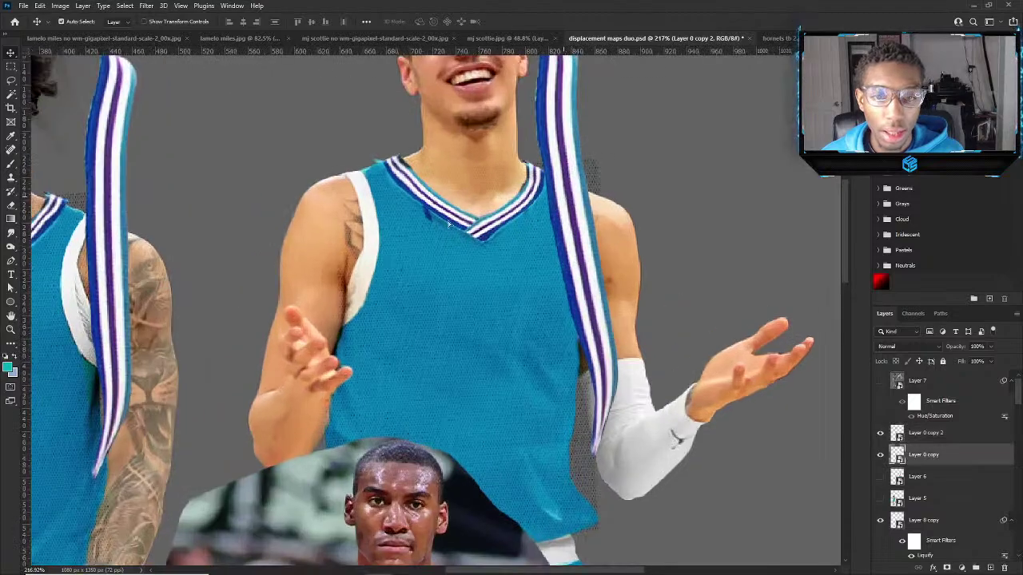
{"action": "mouse_move", "coordinate": [596, 228]}
{"action": "left_mouse_down"}
{"action": "mouse_move", "coordinate": [392, 228]}
{"action": "mouse_move", "coordinate": [575, 228]}
{"action": "left_mouse_up"}
{"action": "scroll", "coordinate": [222, 273], "scroll_direction": "down", "scroll_amount": 3}
{"action": "scroll", "coordinate": [222, 272], "scroll_direction": "up", "scroll_amount": 1}
{"action": "key", "text": "ctrl+t"}
{"action": "left_click_drag", "start_coordinate": [567, 128], "coordinate": [569, 243]}
{"action": "left_click_drag", "start_coordinate": [565, 301], "coordinate": [503, 233]}
{"action": "left_click_drag", "start_coordinate": [499, 174], "coordinate": [507, 234]}
{"action": "left_click_drag", "start_coordinate": [510, 230], "coordinate": [515, 229]}
Nudge the scaled trim to X 850.50 px, Y 327.00 px along the armhole and apply the transform.
{"action": "key", "text": "Right"}
{"action": "key", "text": "Right"}
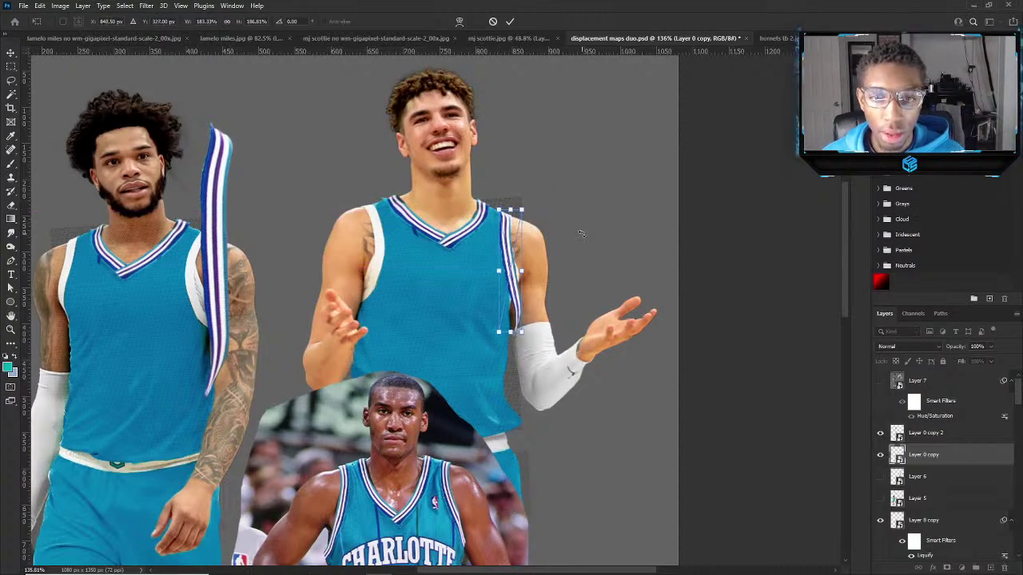
{"action": "key", "text": "Up"}
{"action": "key", "text": "Up"}
{"action": "key", "text": "Right"}
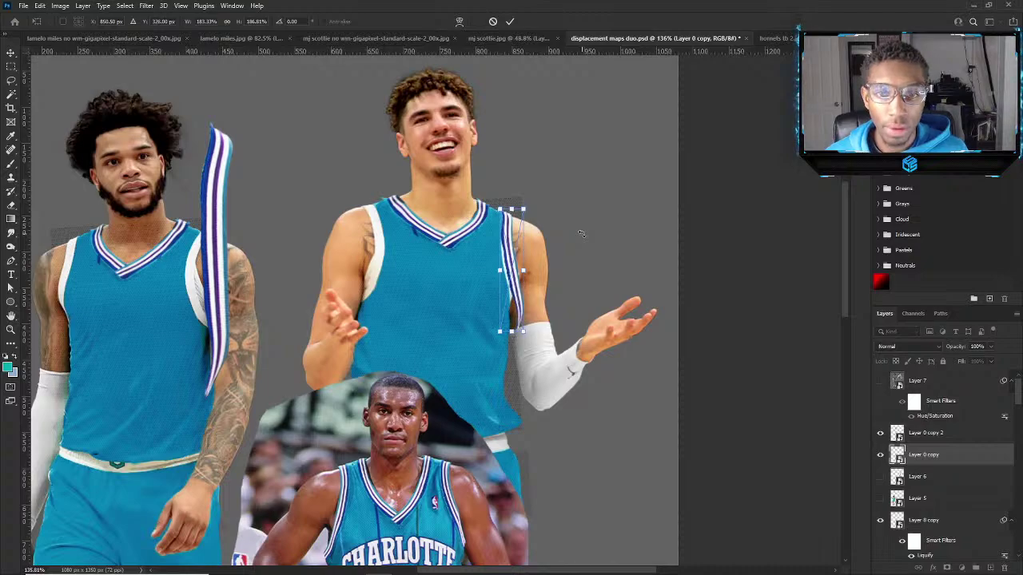
{"action": "key", "text": "Up"}
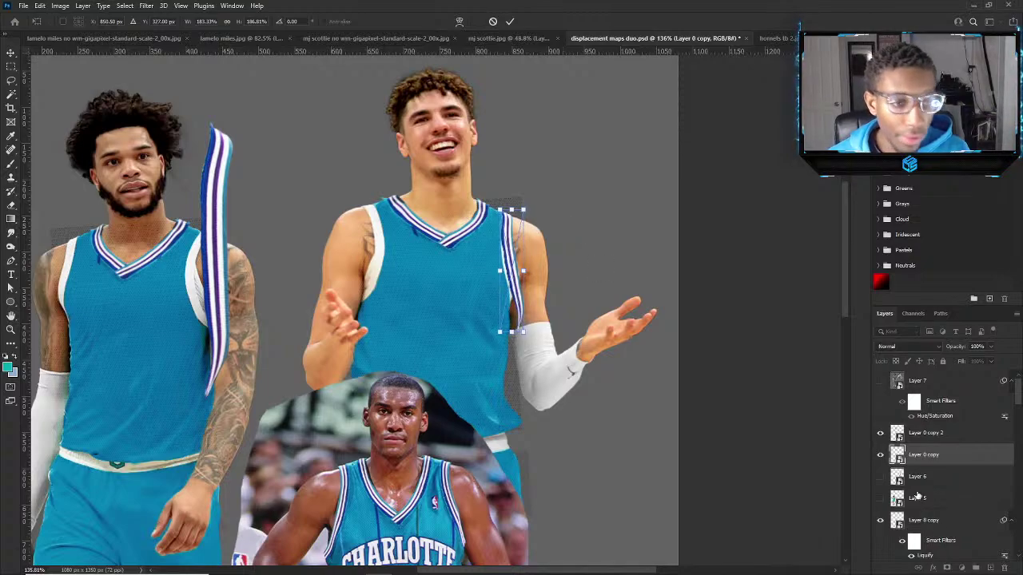
{"action": "key", "text": "Return"}
Open the Liquify filter on the smiling player's armhole trim.
{"action": "scroll", "coordinate": [493, 340], "scroll_direction": "up", "scroll_amount": 3}
{"action": "scroll", "coordinate": [493, 340], "scroll_direction": "down", "scroll_amount": 2}
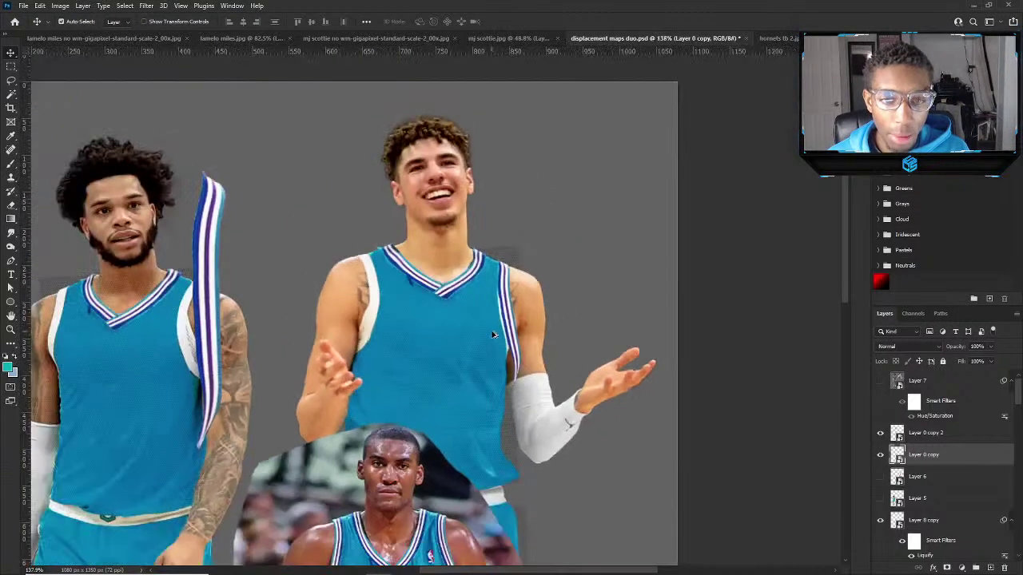
{"action": "scroll", "coordinate": [494, 335], "scroll_direction": "up", "scroll_amount": 2}
{"action": "scroll", "coordinate": [494, 335], "scroll_direction": "down", "scroll_amount": 3}
{"action": "scroll", "coordinate": [493, 304], "scroll_direction": "up", "scroll_amount": 2}
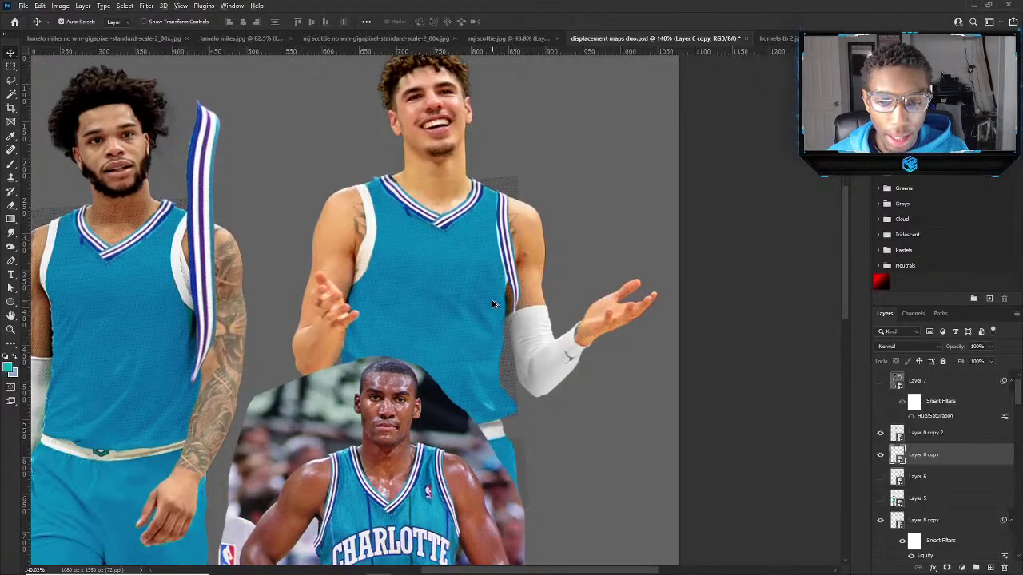
{"action": "scroll", "coordinate": [493, 304], "scroll_direction": "up", "scroll_amount": 3}
{"action": "key", "text": "ctrl"}
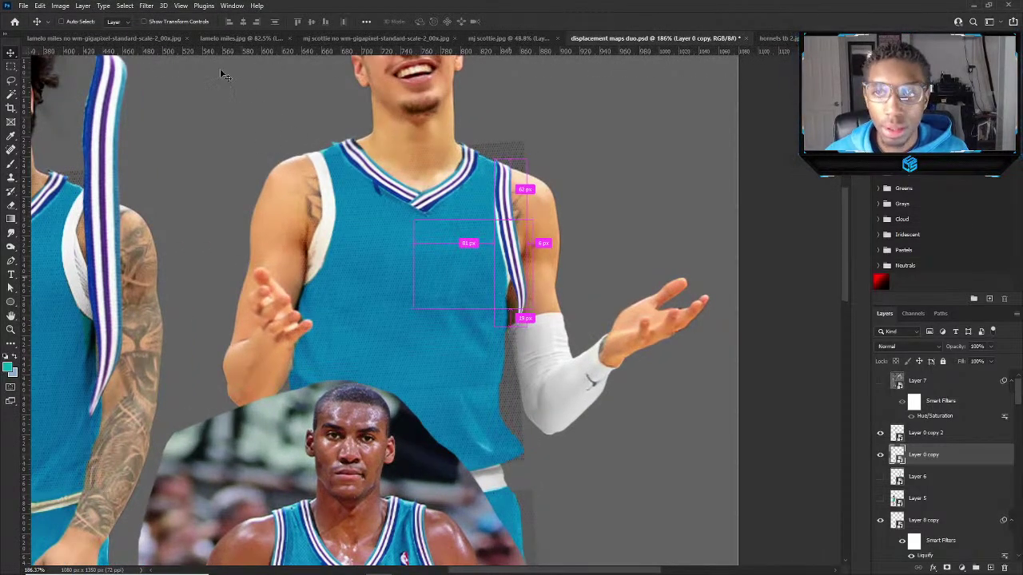
{"action": "left_click", "coordinate": [147, 5]}
{"action": "left_click", "coordinate": [185, 103]}
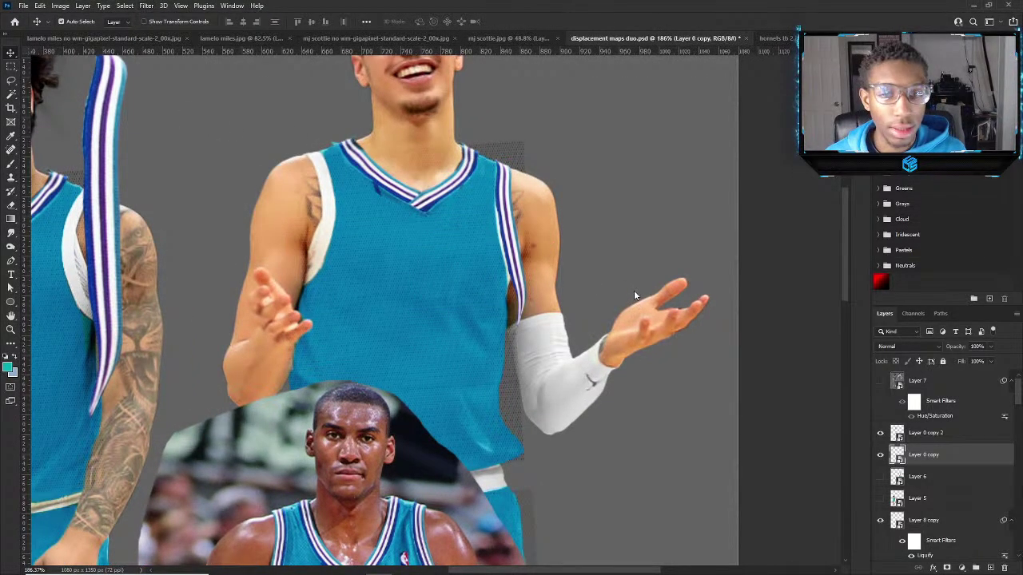
Set the Liquify backdrop to use the melo layer.
{"action": "scroll", "coordinate": [547, 389], "scroll_direction": "up", "scroll_amount": 4}
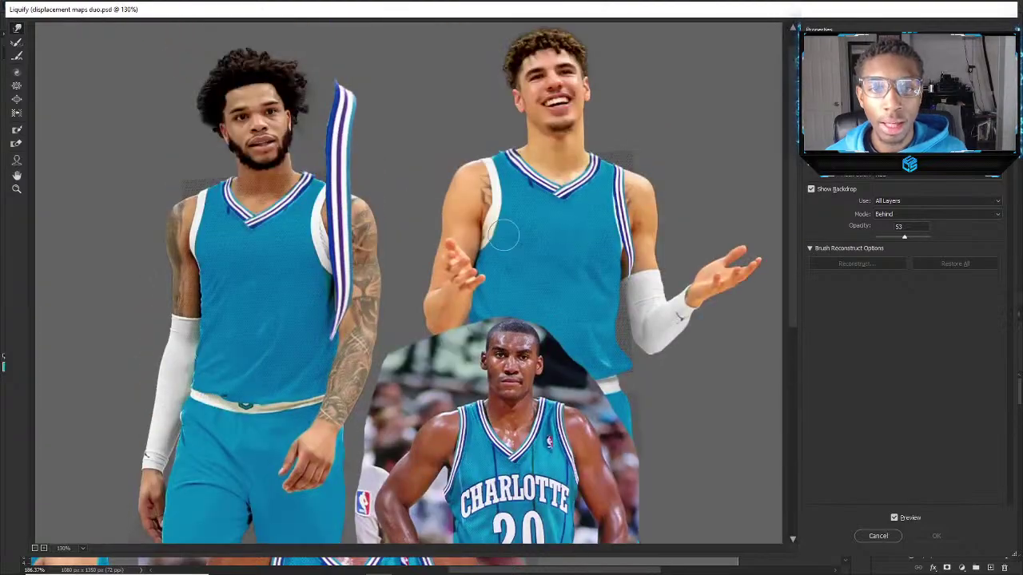
{"action": "scroll", "coordinate": [382, 509], "scroll_direction": "right", "scroll_amount": 5}
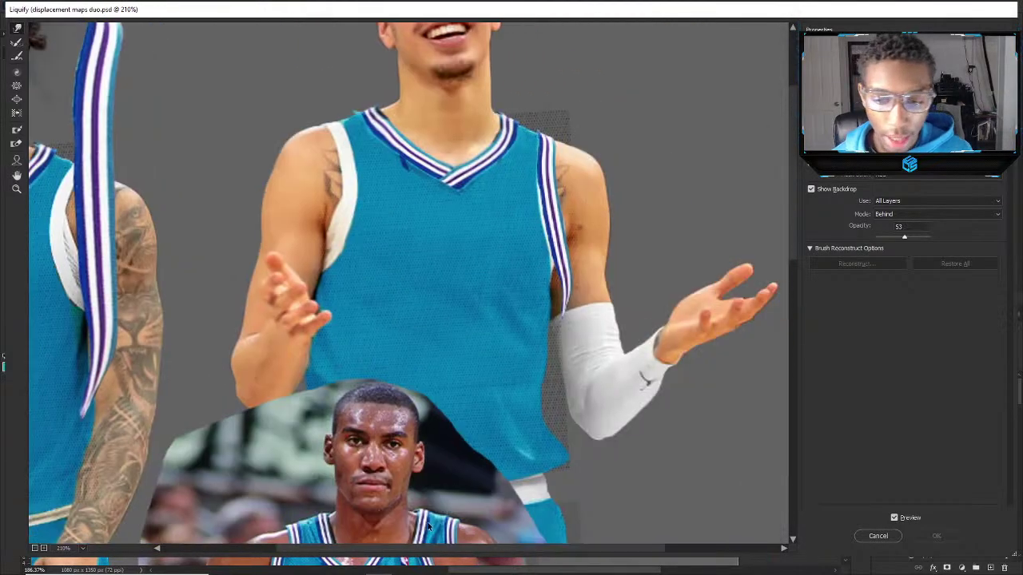
{"action": "scroll", "coordinate": [500, 217], "scroll_direction": "up", "scroll_amount": 3}
{"action": "scroll", "coordinate": [629, 307], "scroll_direction": "up", "scroll_amount": 2}
{"action": "left_click", "coordinate": [935, 201]}
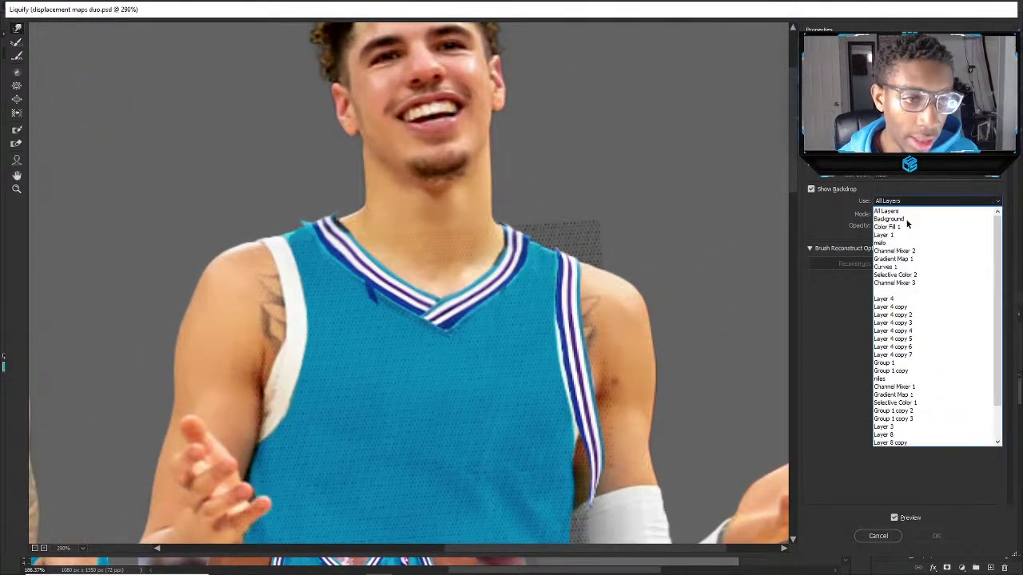
{"action": "left_click", "coordinate": [896, 242]}
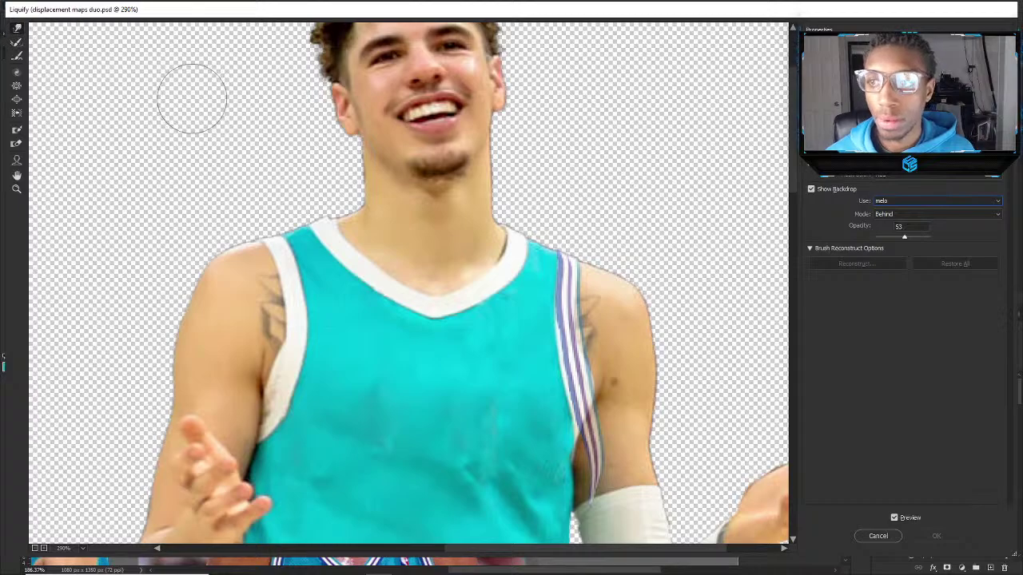
Warp the lower end of the smiling player's striped trim inward with an enlarged brush so it meets the jersey's armhole edge.
{"action": "right_click", "coordinate": [228, 133]}
{"action": "left_click", "coordinate": [228, 133]}
{"action": "mouse_move", "coordinate": [195, 139]}
{"action": "left_mouse_down"}
{"action": "mouse_move", "coordinate": [320, 139]}
{"action": "mouse_move", "coordinate": [260, 131]}
{"action": "left_mouse_up"}
{"action": "scroll", "coordinate": [281, 131], "scroll_direction": "up", "scroll_amount": 3}
{"action": "left_click_drag", "start_coordinate": [253, 187], "coordinate": [252, 175]}
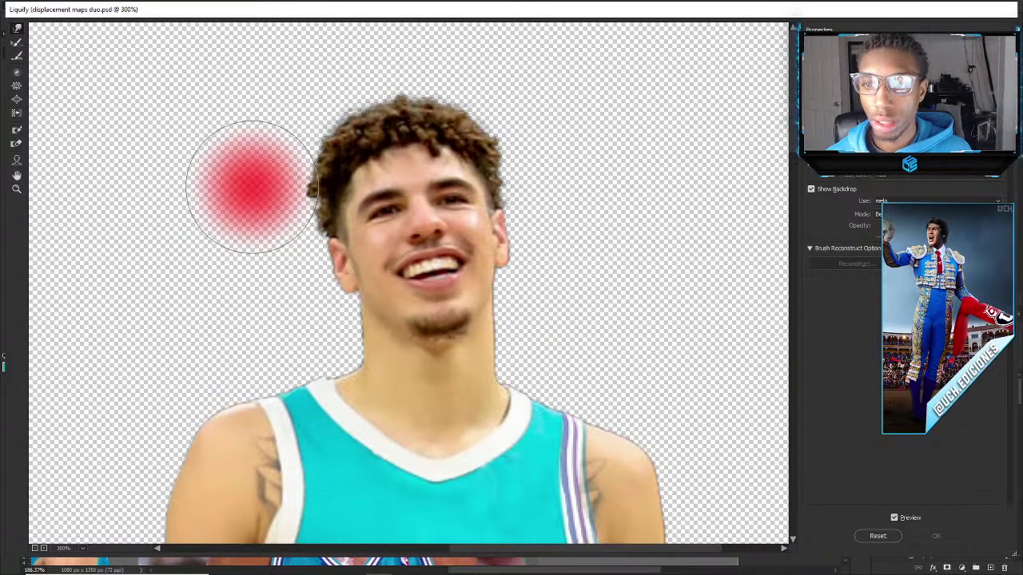
{"action": "scroll", "coordinate": [270, 269], "scroll_direction": "down", "scroll_amount": 10}
{"action": "scroll", "coordinate": [479, 256], "scroll_direction": "up", "scroll_amount": 3}
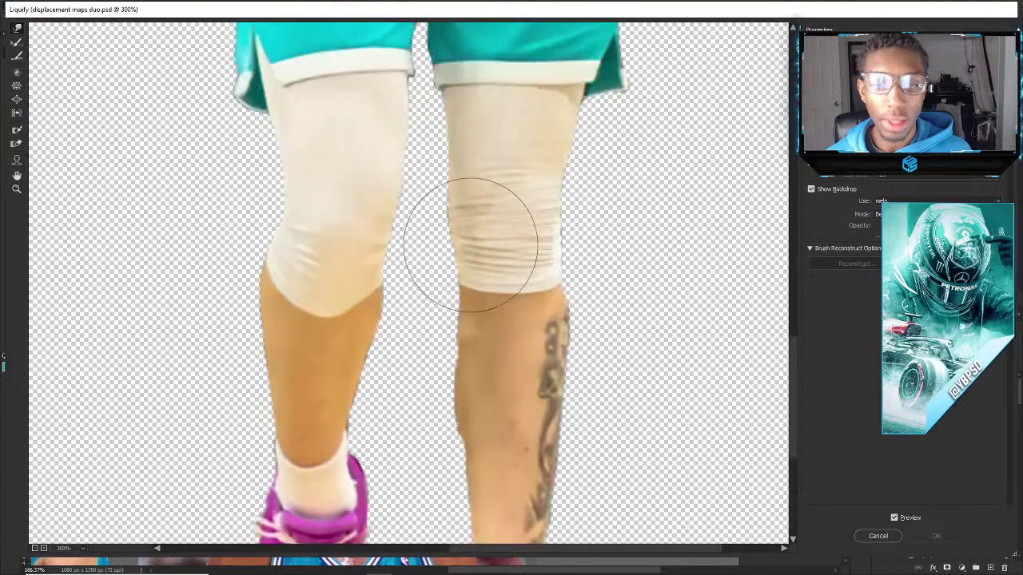
{"action": "scroll", "coordinate": [471, 244], "scroll_direction": "down", "scroll_amount": 3}
{"action": "scroll", "coordinate": [543, 194], "scroll_direction": "up", "scroll_amount": 8}
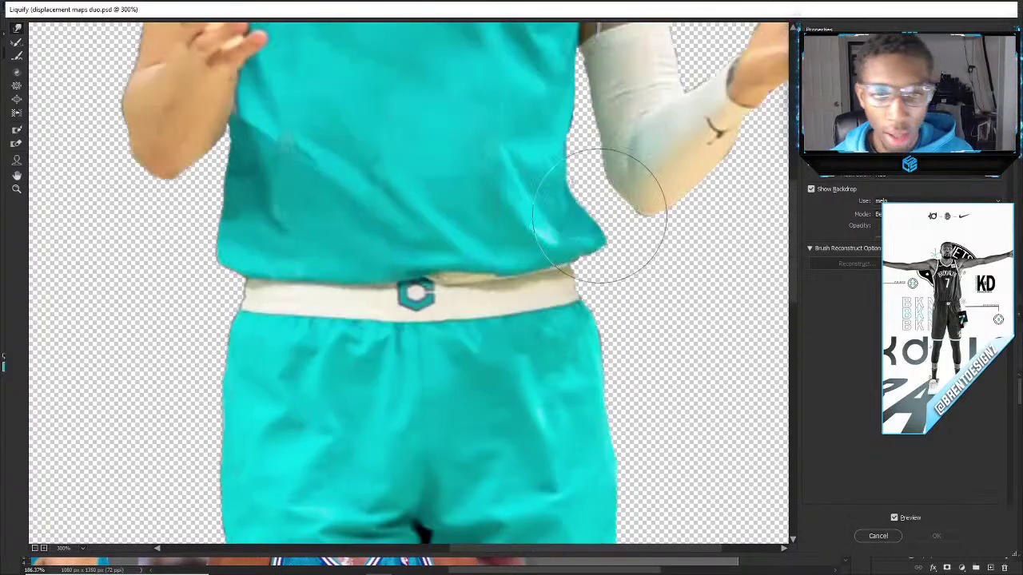
{"action": "scroll", "coordinate": [600, 216], "scroll_direction": "up", "scroll_amount": 5}
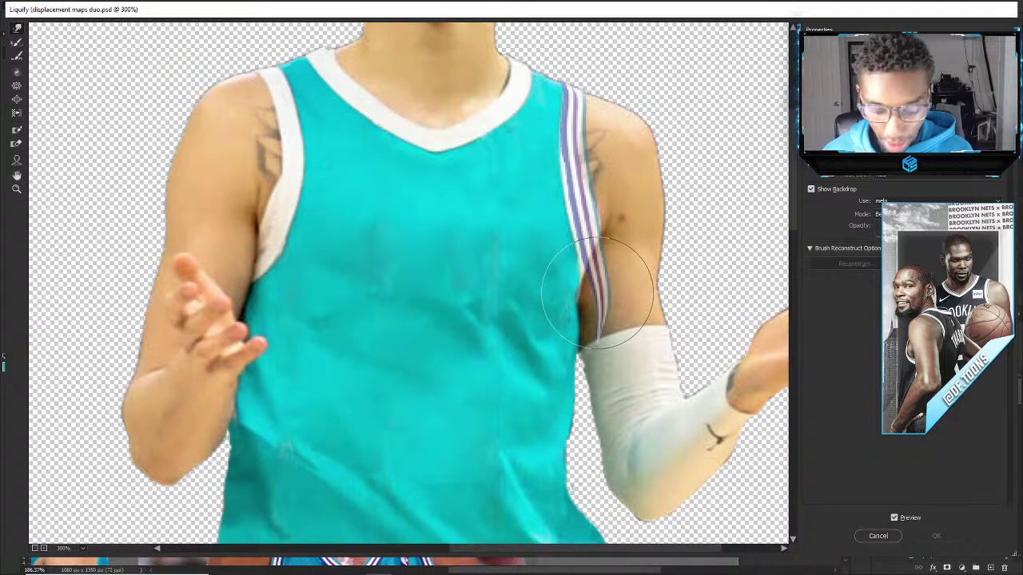
{"action": "key", "text": "bracketright"}
{"action": "key", "text": "bracketright"}
{"action": "mouse_move", "coordinate": [625, 329]}
{"action": "left_mouse_down"}
{"action": "mouse_move", "coordinate": [596, 380]}
{"action": "mouse_move", "coordinate": [571, 333]}
{"action": "left_mouse_up"}
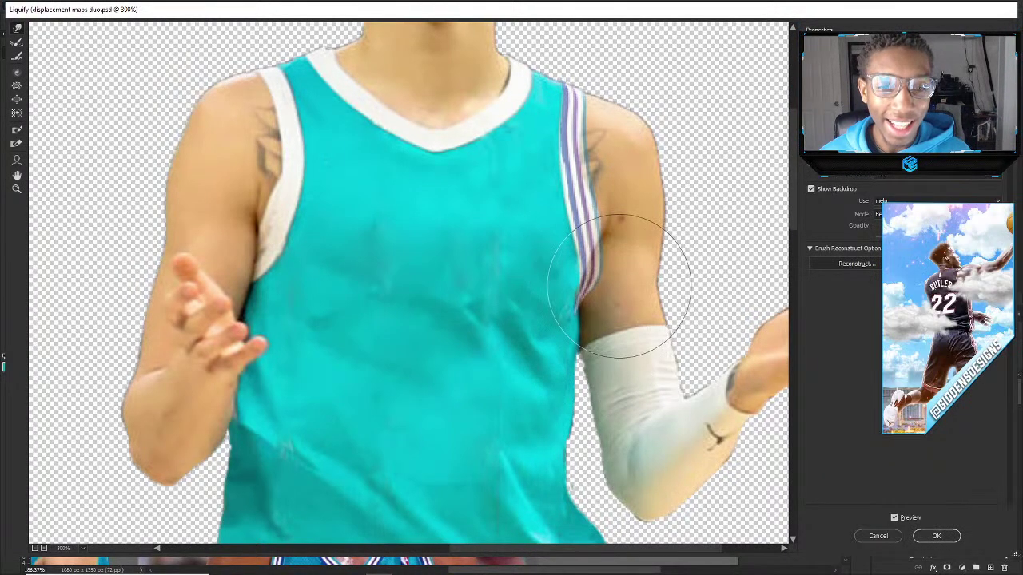
{"action": "mouse_move", "coordinate": [620, 286]}
{"action": "left_mouse_down"}
{"action": "mouse_move", "coordinate": [605, 281]}
{"action": "mouse_move", "coordinate": [604, 267]}
{"action": "left_mouse_up"}
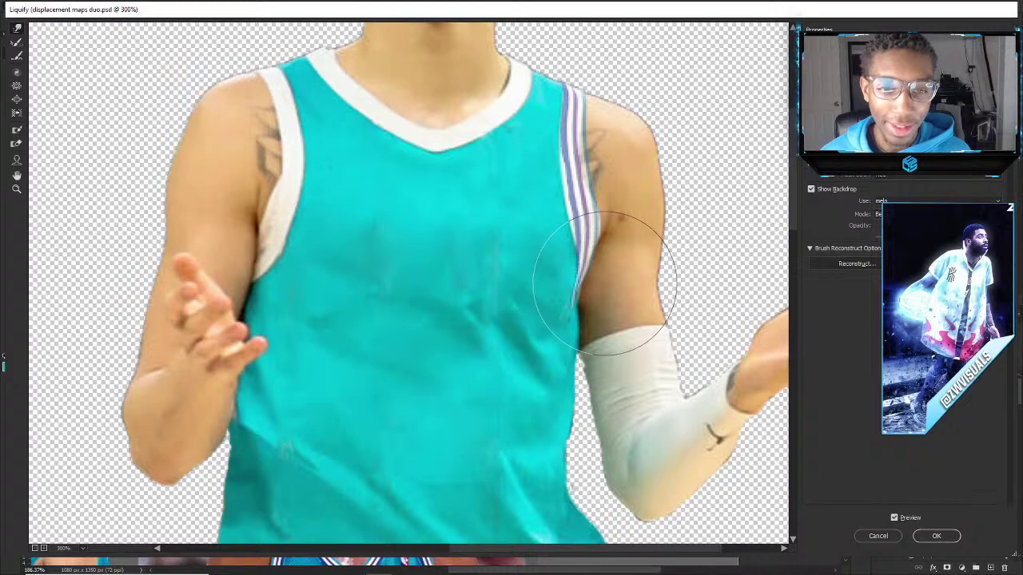
Refine the trim's shoulder end with a smaller warp brush and apply the Liquify filter.
{"action": "key", "text": "bracketleft"}
{"action": "key", "text": "bracketleft"}
{"action": "key", "text": "bracketleft"}
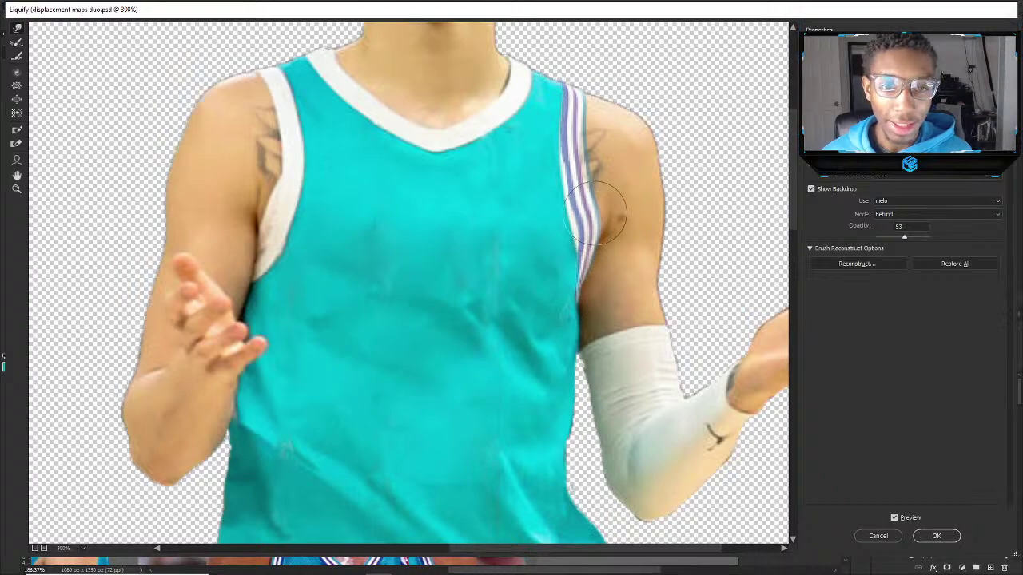
{"action": "left_click_drag", "start_coordinate": [587, 104], "coordinate": [581, 127]}
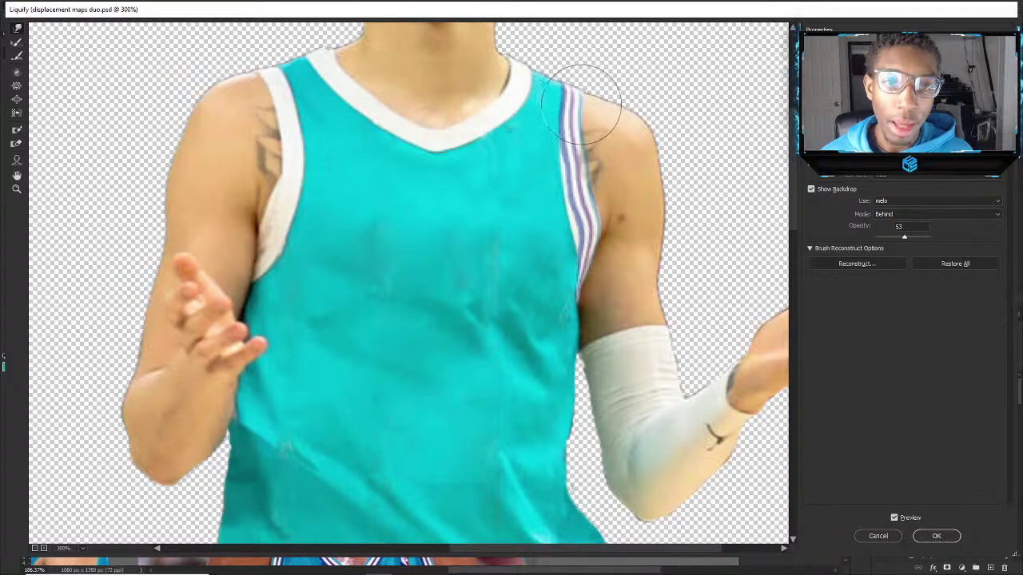
{"action": "key", "text": "bracketleft"}
{"action": "key", "text": "bracketleft"}
{"action": "key", "text": "bracketleft"}
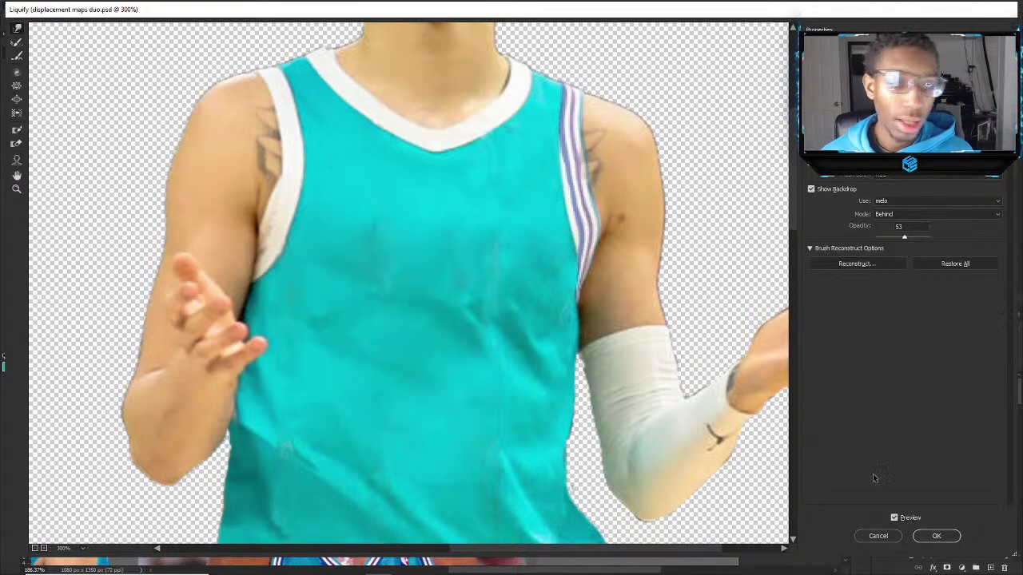
{"action": "left_click", "coordinate": [936, 535]}
Examine the fitted armhole trim on the smiling player against the other player and the reference Charlotte jersey.
{"action": "scroll", "coordinate": [476, 296], "scroll_direction": "down", "scroll_amount": 10}
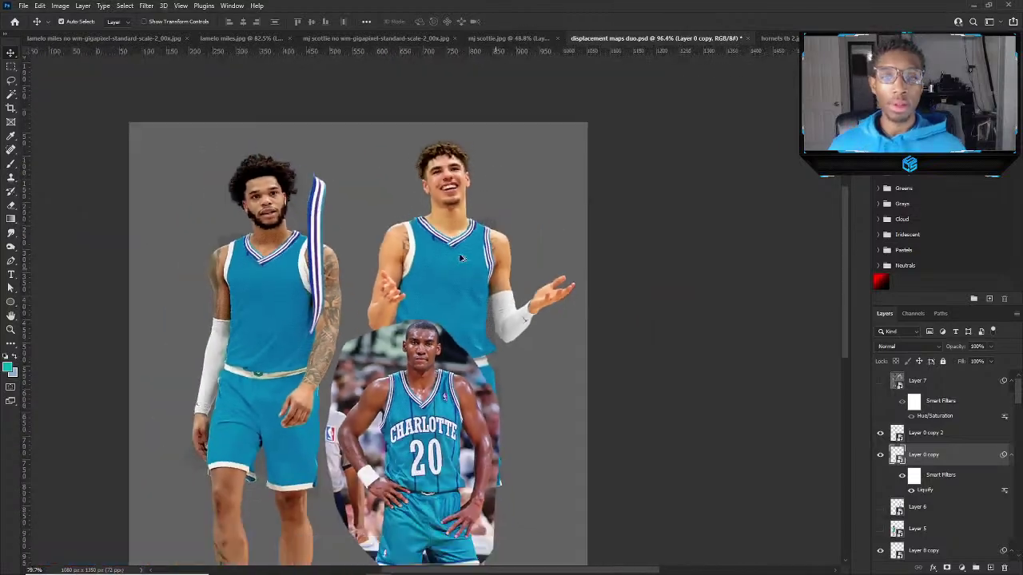
{"action": "scroll", "coordinate": [459, 146], "scroll_direction": "up", "scroll_amount": 5}
{"action": "scroll", "coordinate": [552, 130], "scroll_direction": "up", "scroll_amount": 2}
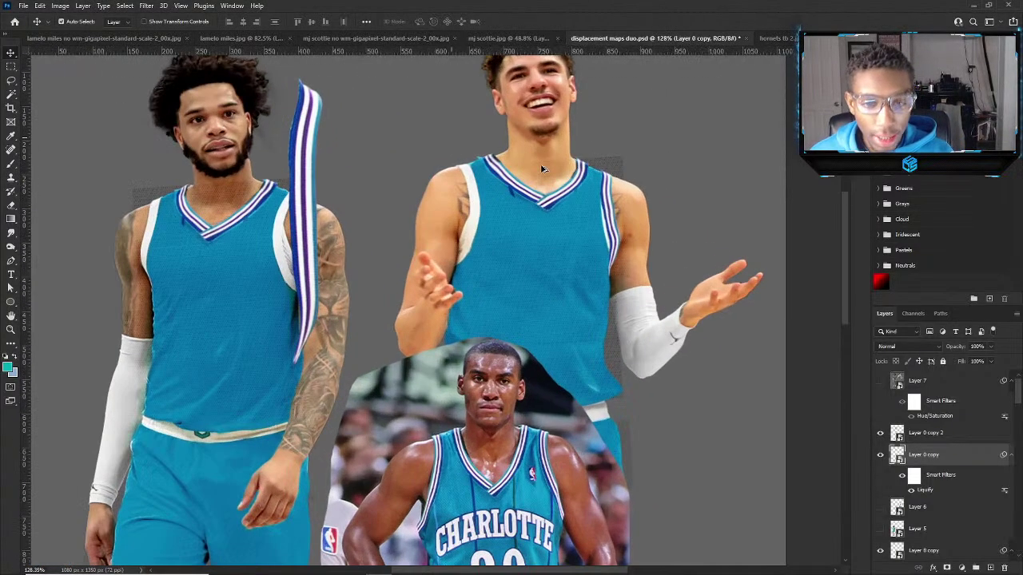
{"action": "scroll", "coordinate": [541, 163], "scroll_direction": "down", "scroll_amount": 4}
{"action": "scroll", "coordinate": [376, 195], "scroll_direction": "up", "scroll_amount": 3}
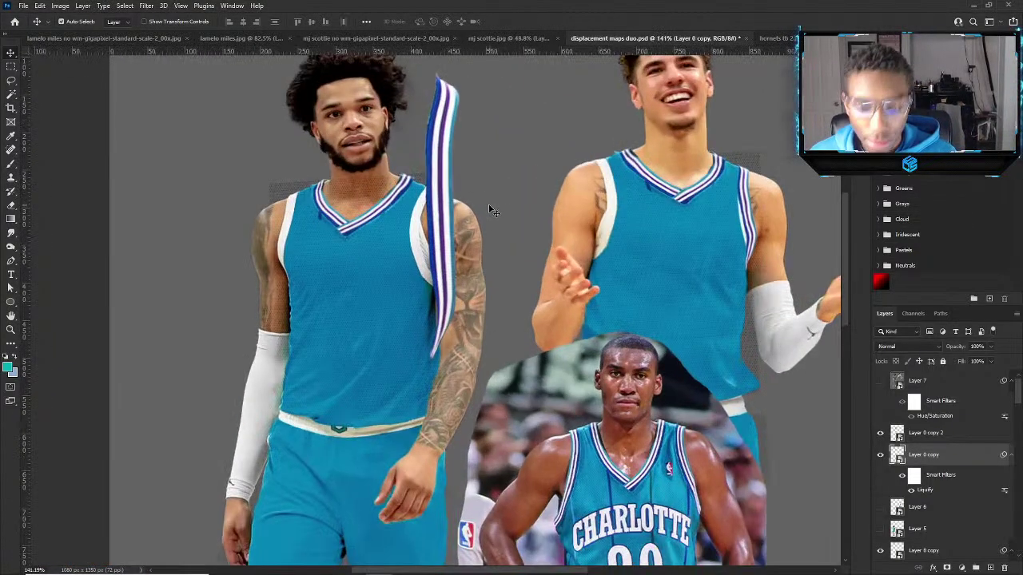
{"action": "scroll", "coordinate": [615, 226], "scroll_direction": "up", "scroll_amount": 1}
{"action": "scroll", "coordinate": [621, 297], "scroll_direction": "down", "scroll_amount": 3}
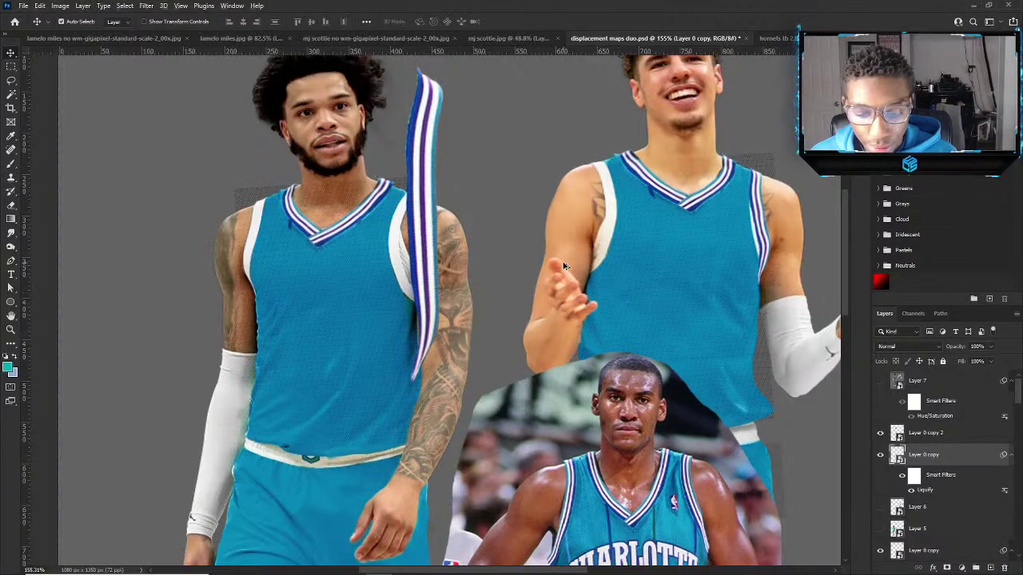
{"action": "scroll", "coordinate": [481, 164], "scroll_direction": "up", "scroll_amount": 2}
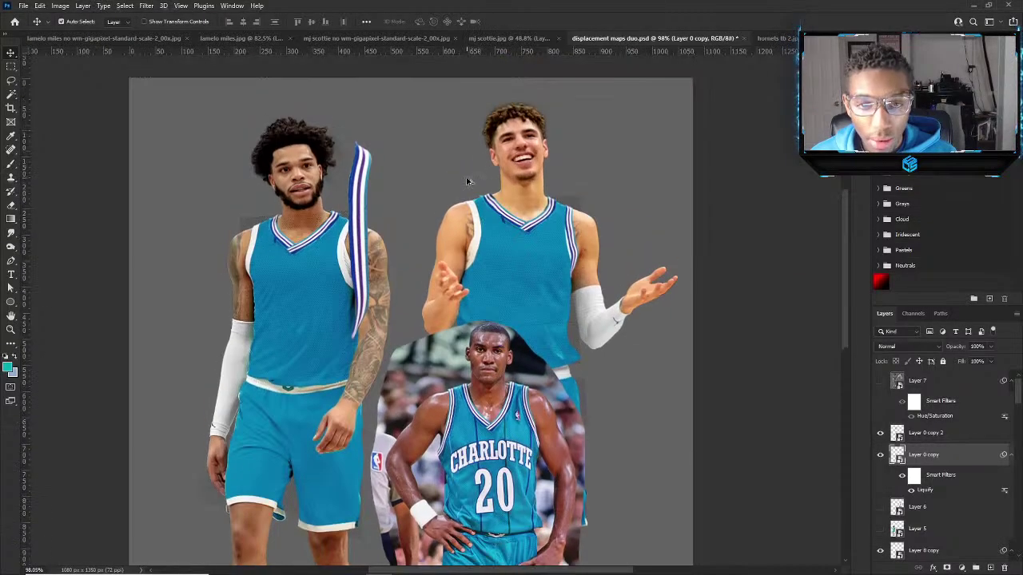
{"action": "scroll", "coordinate": [472, 172], "scroll_direction": "up", "scroll_amount": 2}
{"action": "scroll", "coordinate": [498, 288], "scroll_direction": "down", "scroll_amount": 2}
{"action": "scroll", "coordinate": [438, 254], "scroll_direction": "down", "scroll_amount": 1}
{"action": "scroll", "coordinate": [482, 237], "scroll_direction": "up", "scroll_amount": 3}
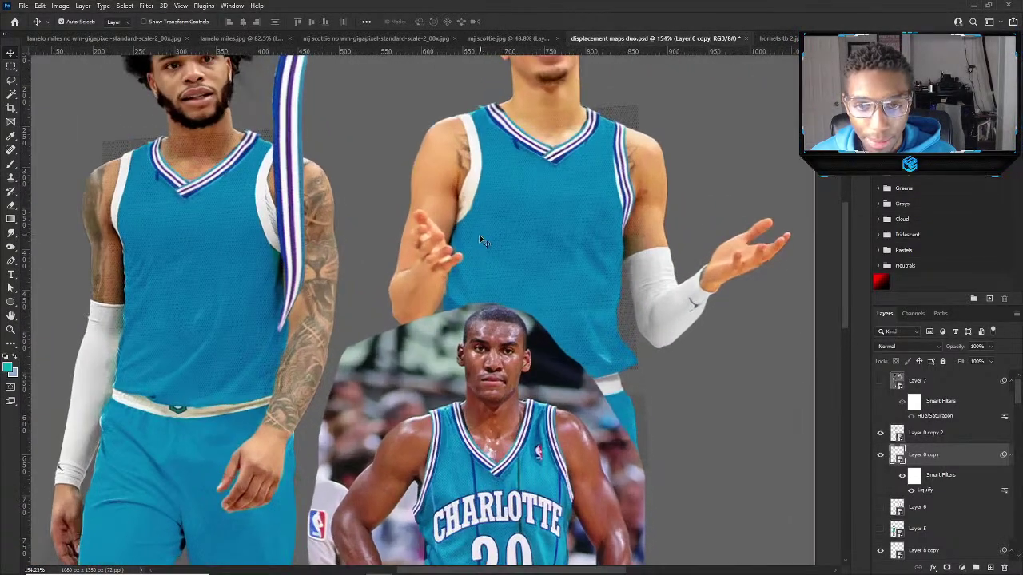
{"action": "scroll", "coordinate": [481, 237], "scroll_direction": "down", "scroll_amount": 1}
Switch to the hornets tb 2.jpg document and show its Background layer.
{"action": "left_click", "coordinate": [513, 189]}
{"action": "left_click", "coordinate": [771, 38]}
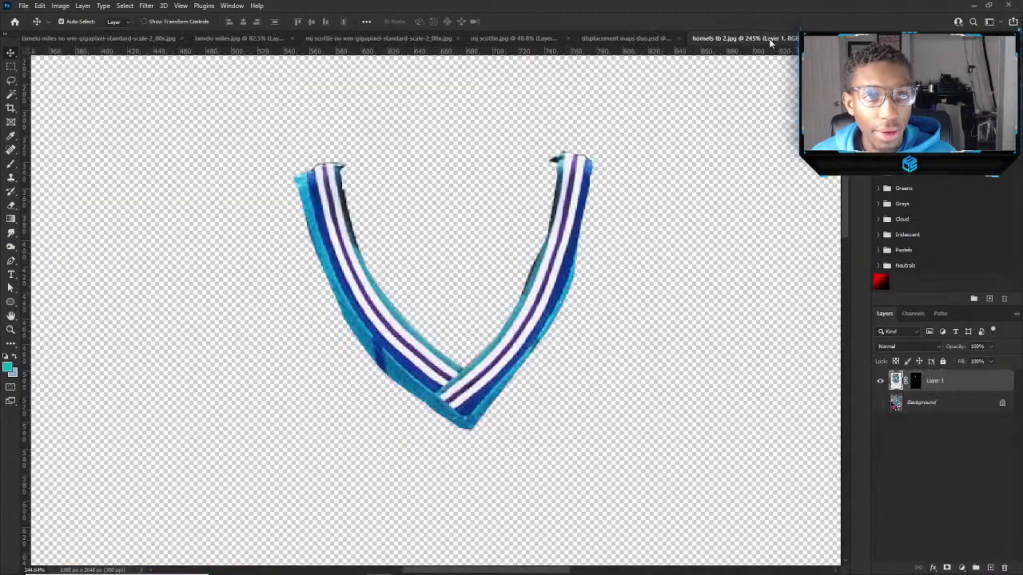
{"action": "scroll", "coordinate": [828, 357], "scroll_direction": "down", "scroll_amount": 1}
{"action": "left_click", "coordinate": [881, 402]}
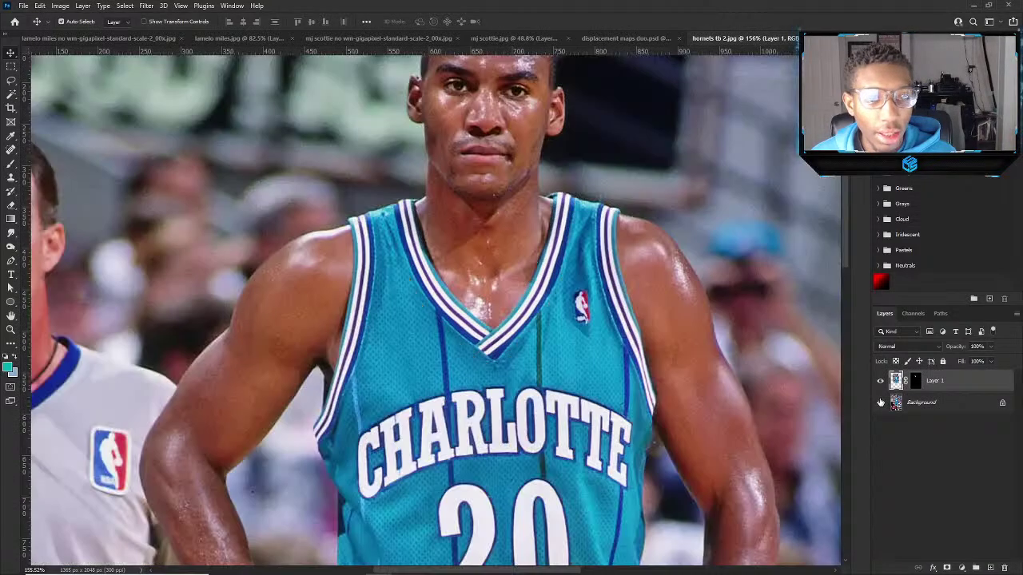
{"action": "scroll", "coordinate": [354, 408], "scroll_direction": "up", "scroll_amount": 2}
Trace a closed Pen path around the striped armhole trim on the side of the jersey without the NBA logo.
{"action": "left_click", "coordinate": [11, 261]}
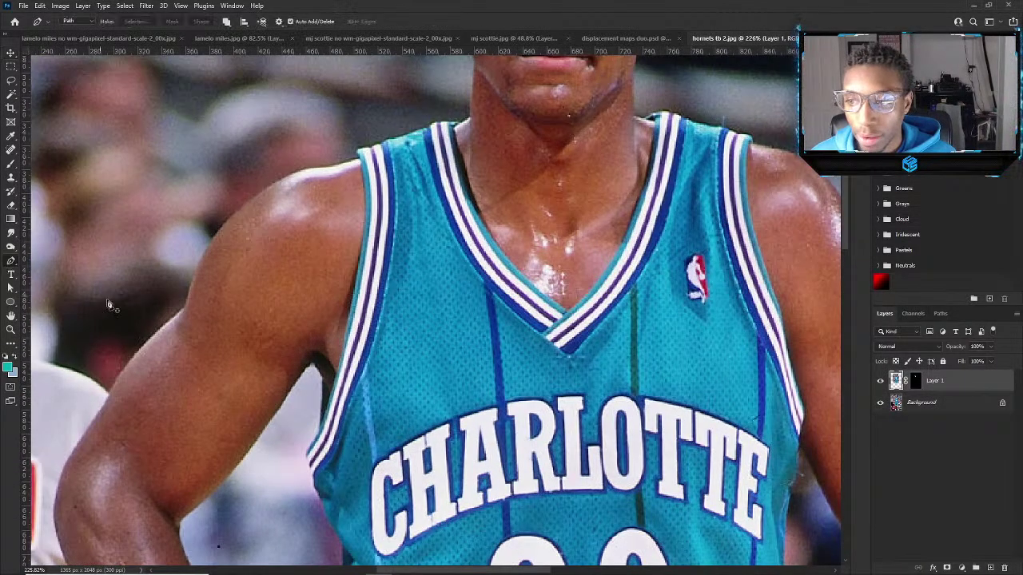
{"action": "scroll", "coordinate": [334, 513], "scroll_direction": "up", "scroll_amount": 2}
{"action": "left_click", "coordinate": [355, 514]}
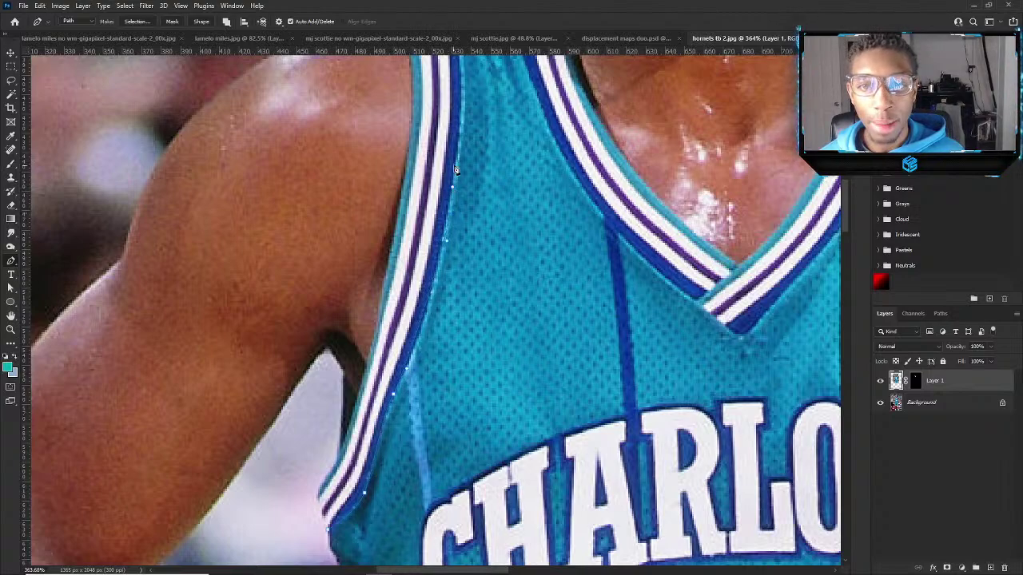
{"action": "scroll", "coordinate": [455, 102], "scroll_direction": "up", "scroll_amount": 3}
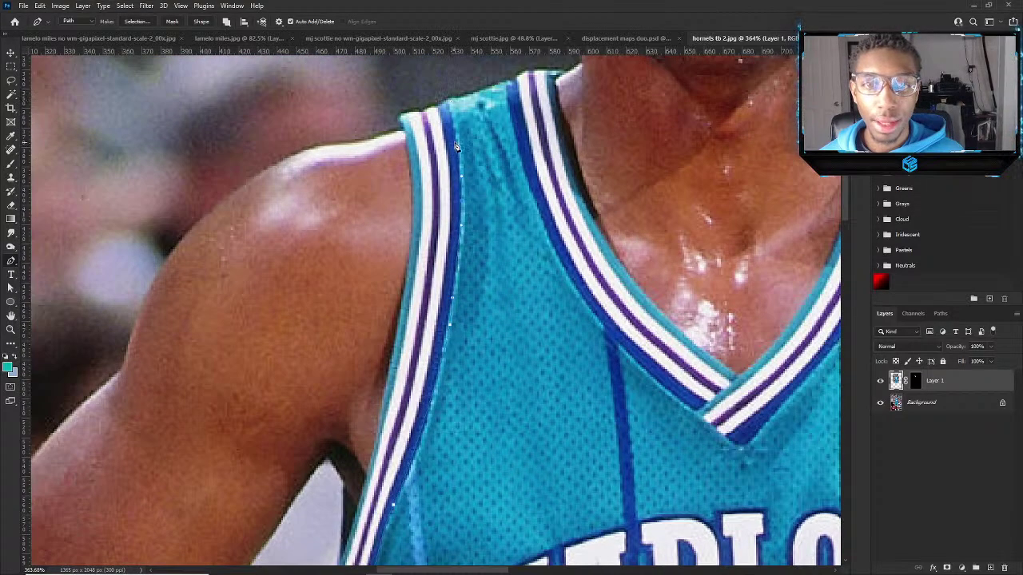
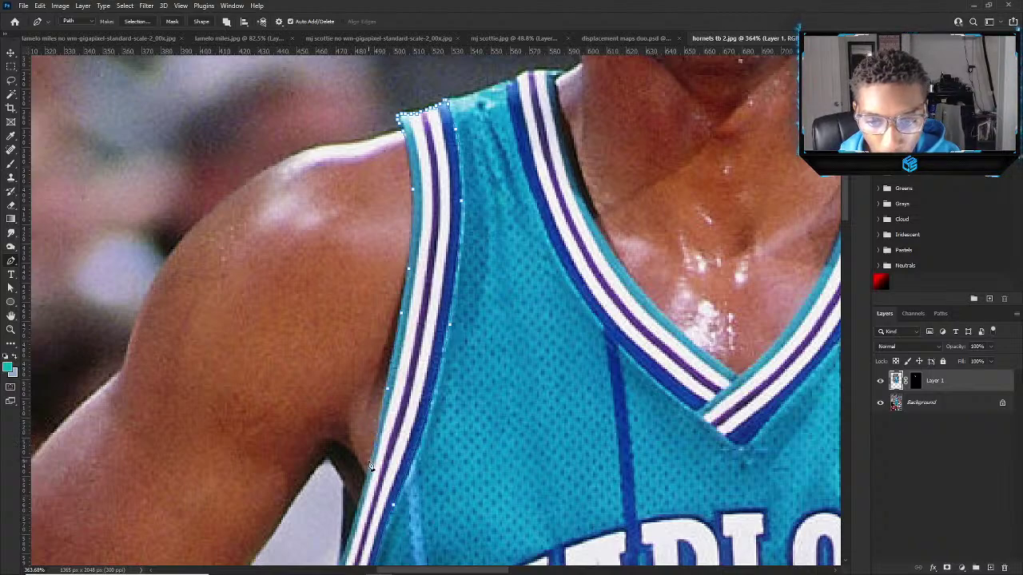
{"action": "scroll", "coordinate": [369, 482], "scroll_direction": "down", "scroll_amount": 2}
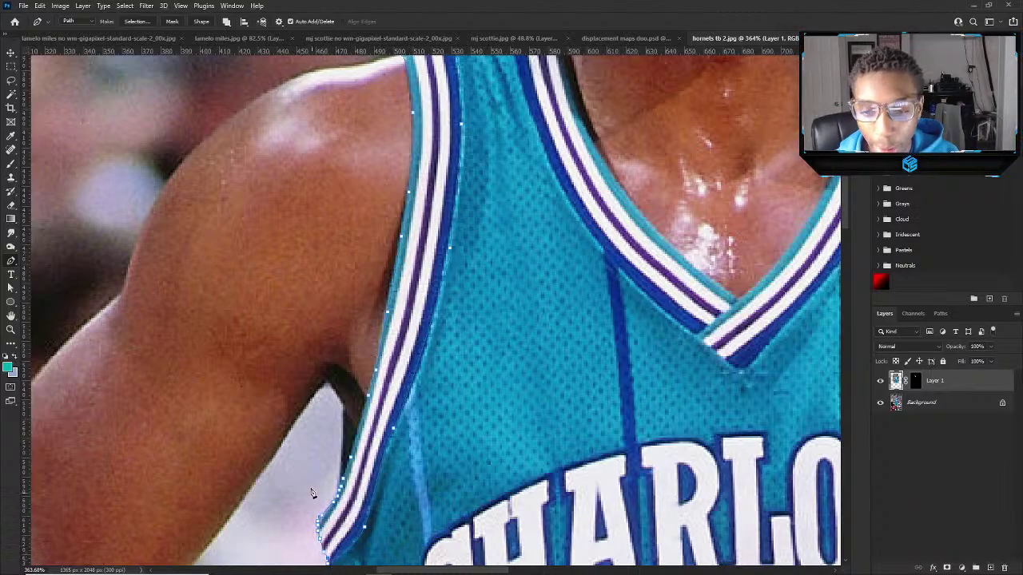
{"action": "scroll", "coordinate": [312, 493], "scroll_direction": "down", "scroll_amount": 5}
Make a selection from the path with a feather radius of 0 pixels and copy the trim to a new layer.
{"action": "right_click", "coordinate": [313, 296]}
{"action": "left_click", "coordinate": [351, 330]}
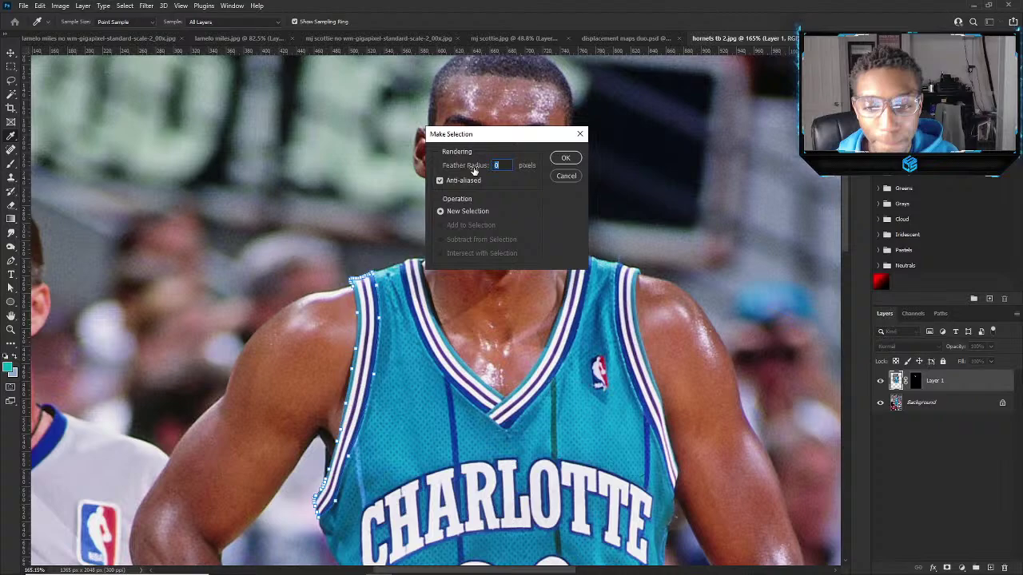
{"action": "left_click", "coordinate": [566, 159]}
{"action": "key", "text": "ctrl+j"}
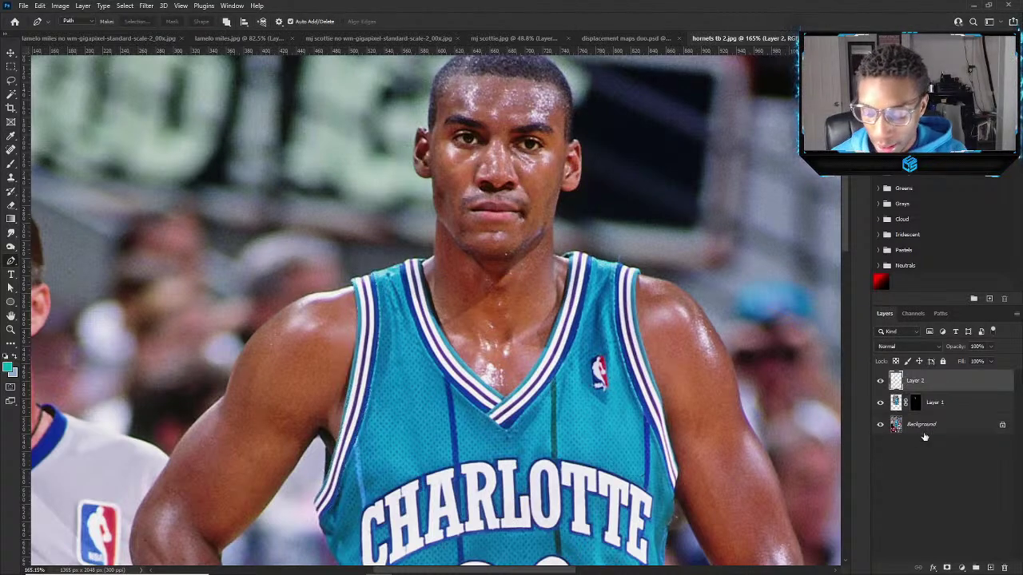
Paste the cut-out trim into displacement maps duo.psd over the smiling player's other armhole and convert it to a smart object.
{"action": "left_click", "coordinate": [606, 39]}
{"action": "key", "text": "v"}
{"action": "left_click", "coordinate": [512, 108]}
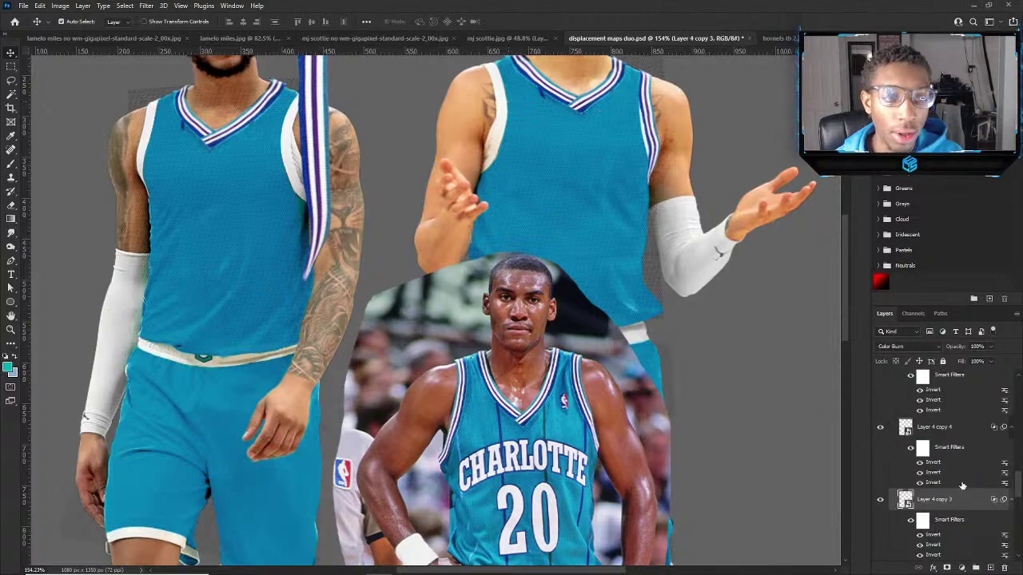
{"action": "key", "text": "ctrl+v"}
{"action": "key", "text": "ctrl+t"}
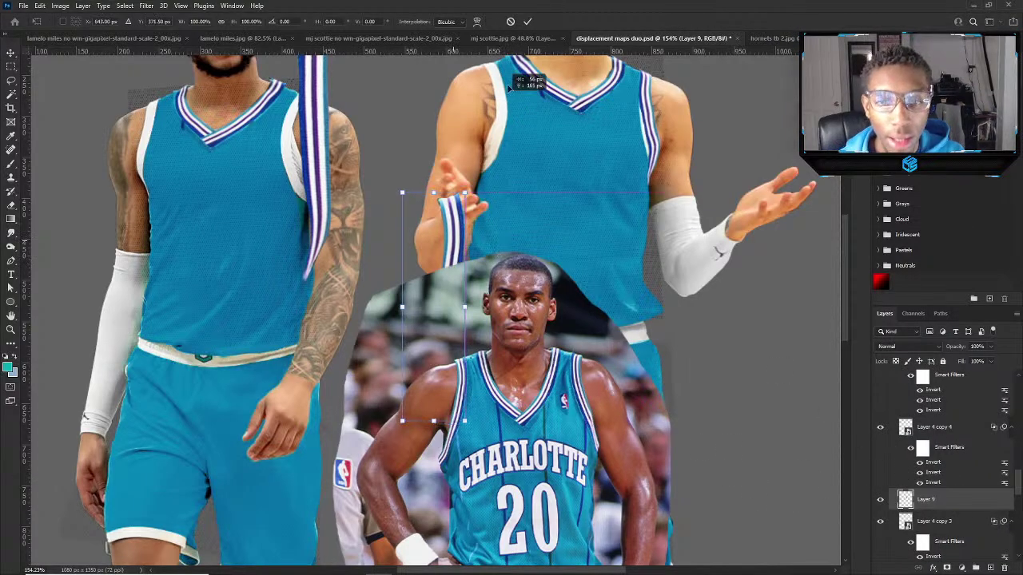
{"action": "key", "text": "Return"}
{"action": "right_click", "coordinate": [949, 501]}
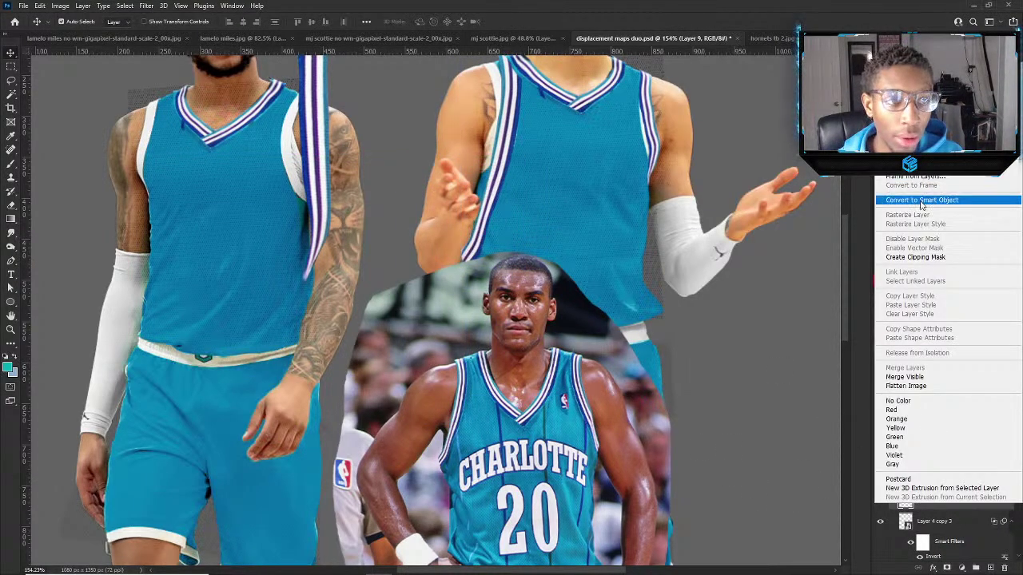
{"action": "left_click", "coordinate": [919, 203]}
Scale the pasted Layer 9 trim to 64.47% and place it along the smiling player's armhole above the raised hand.
{"action": "key", "text": "ctrl+t"}
{"action": "scroll", "coordinate": [717, 269], "scroll_direction": "down", "scroll_amount": 2}
{"action": "scroll", "coordinate": [501, 176], "scroll_direction": "up", "scroll_amount": 1}
{"action": "scroll", "coordinate": [495, 178], "scroll_direction": "up", "scroll_amount": 4}
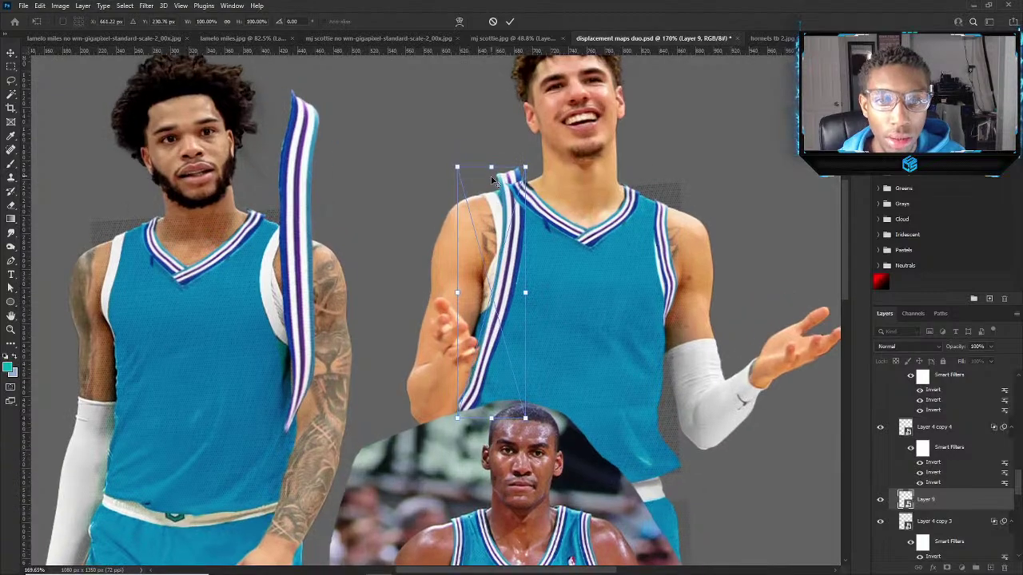
{"action": "left_click_drag", "start_coordinate": [491, 151], "coordinate": [504, 228]}
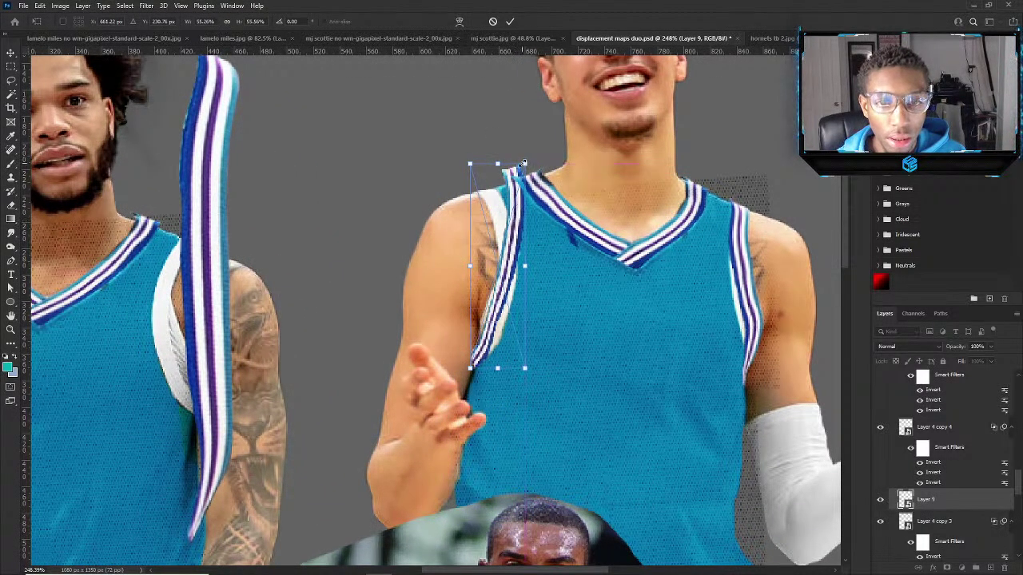
{"action": "left_click_drag", "start_coordinate": [524, 163], "coordinate": [569, 135]}
{"action": "left_click_drag", "start_coordinate": [513, 193], "coordinate": [494, 212]}
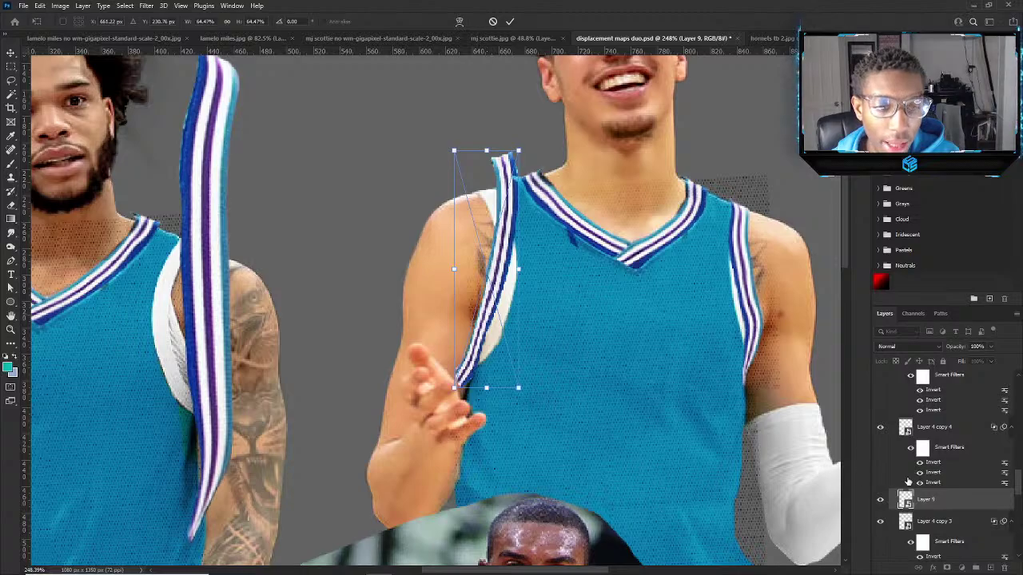
{"action": "key", "text": "Return"}
Apply the Layer 9 transform and shift the trim slightly along the smiling player's armhole above the raised hand.
{"action": "scroll", "coordinate": [530, 113], "scroll_direction": "down", "scroll_amount": 5}
{"action": "scroll", "coordinate": [529, 113], "scroll_direction": "up", "scroll_amount": 3}
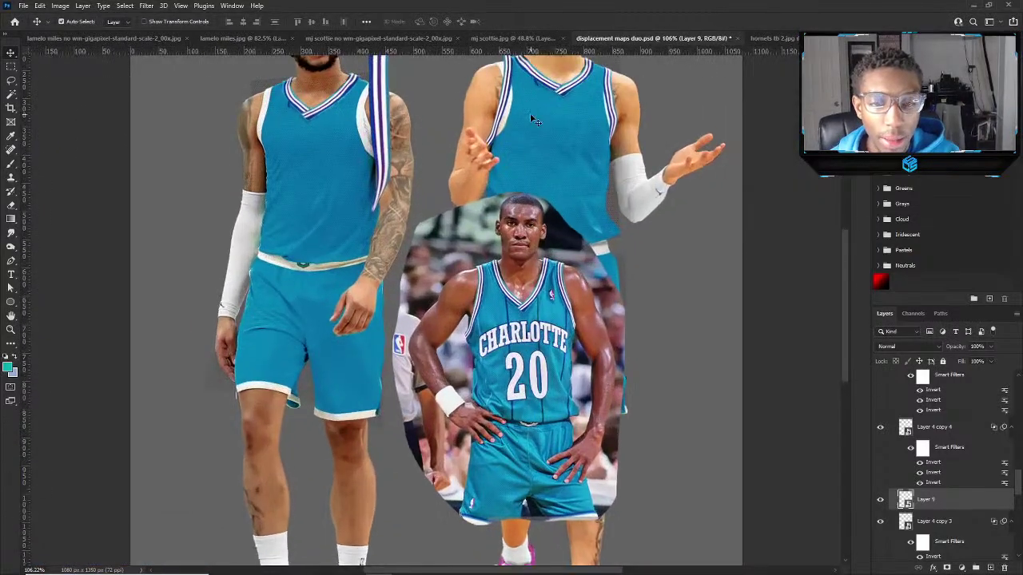
{"action": "scroll", "coordinate": [514, 105], "scroll_direction": "up", "scroll_amount": 4}
{"action": "scroll", "coordinate": [478, 257], "scroll_direction": "down", "scroll_amount": 2}
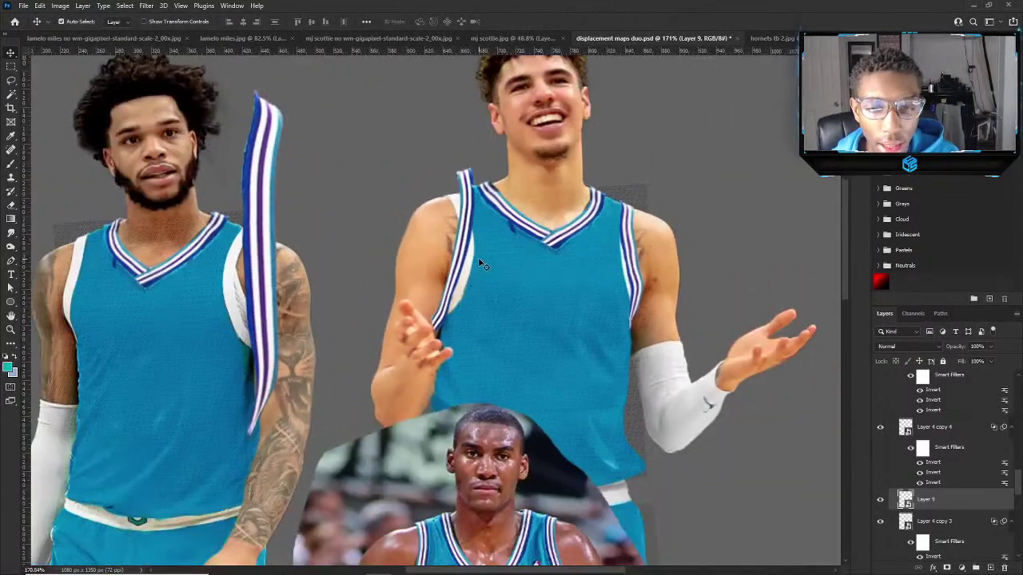
{"action": "scroll", "coordinate": [478, 260], "scroll_direction": "up", "scroll_amount": 1}
{"action": "scroll", "coordinate": [473, 244], "scroll_direction": "up", "scroll_amount": 2}
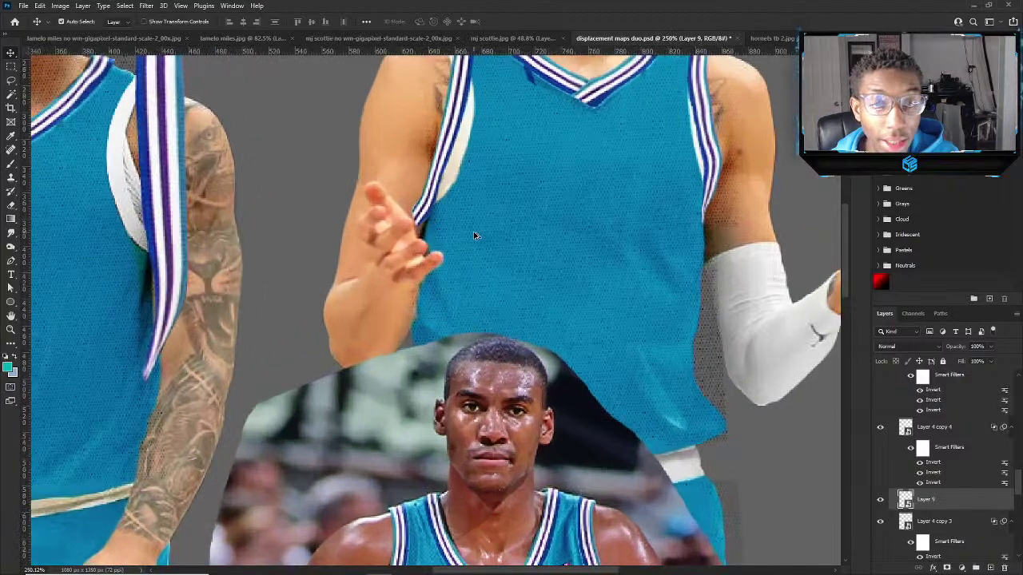
{"action": "scroll", "coordinate": [477, 165], "scroll_direction": "up", "scroll_amount": 3}
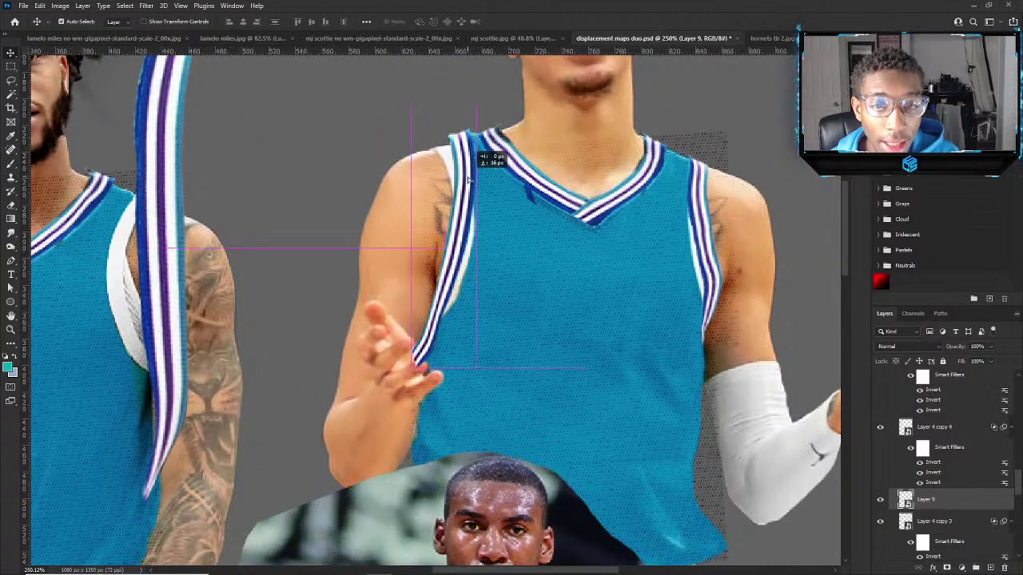
Open the Layer 9 trim in Liquify and use the melo layer as the backdrop.
{"action": "left_click", "coordinate": [147, 6]}
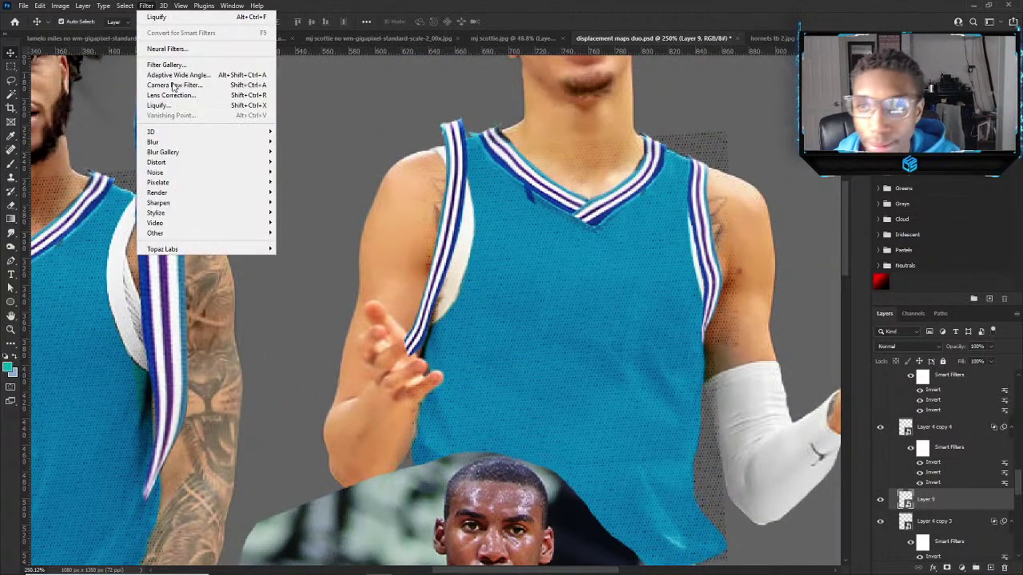
{"action": "left_click", "coordinate": [304, 147]}
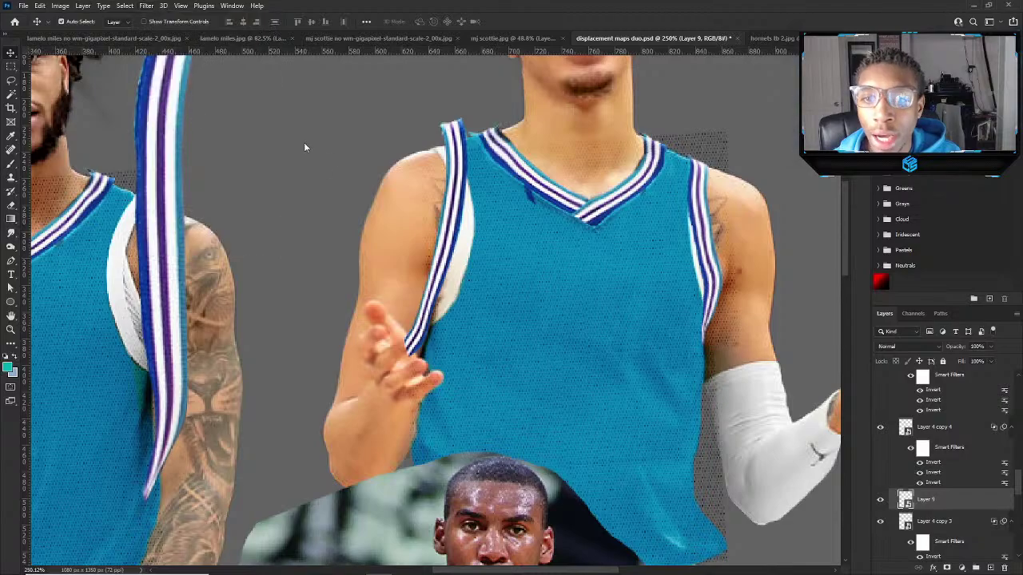
{"action": "key", "text": "ctrl+shift+x"}
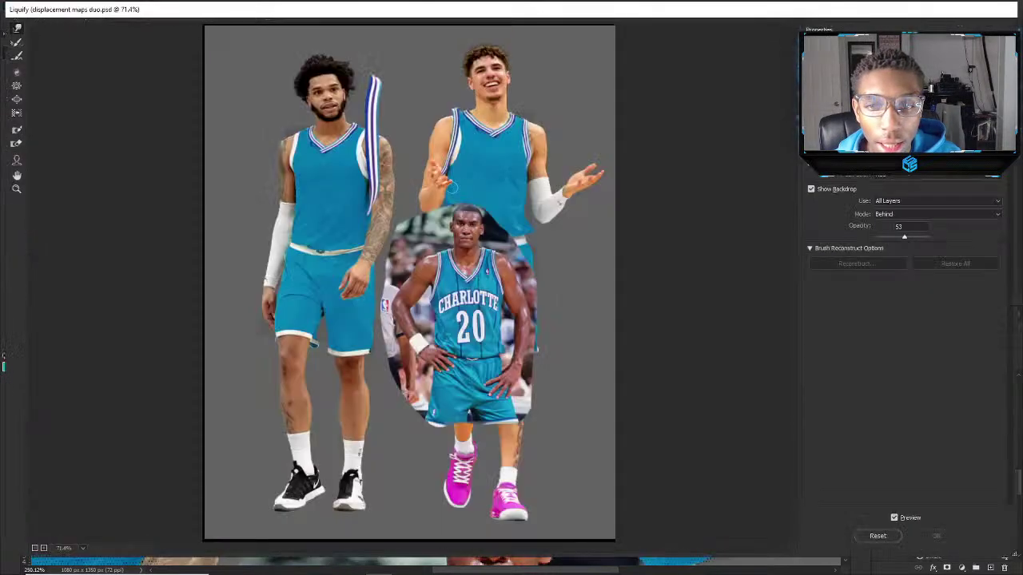
{"action": "scroll", "coordinate": [447, 183], "scroll_direction": "up", "scroll_amount": 4}
{"action": "scroll", "coordinate": [571, 163], "scroll_direction": "up", "scroll_amount": 3}
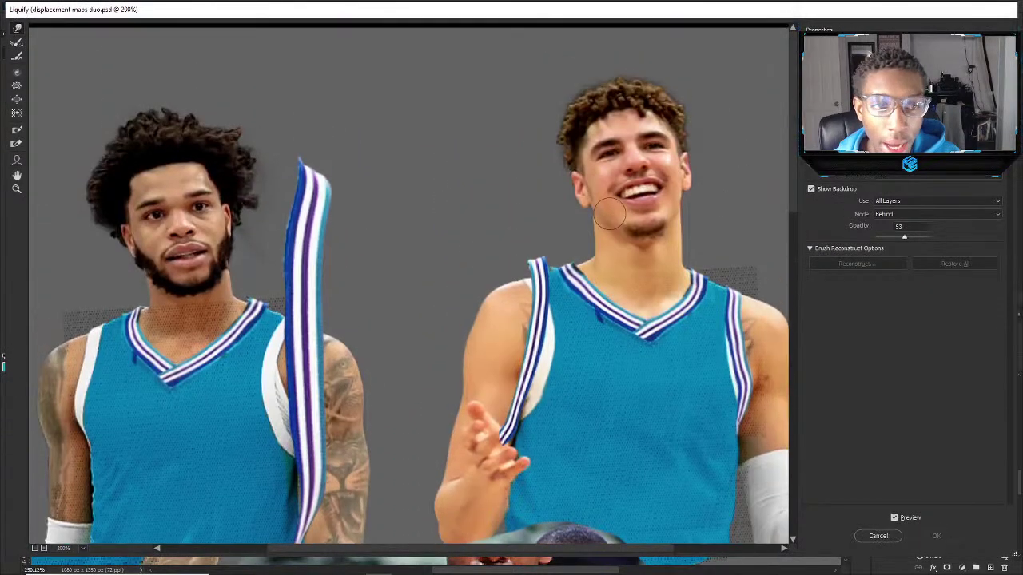
{"action": "scroll", "coordinate": [628, 229], "scroll_direction": "up", "scroll_amount": 1}
{"action": "left_click_drag", "start_coordinate": [366, 550], "coordinate": [428, 550]}
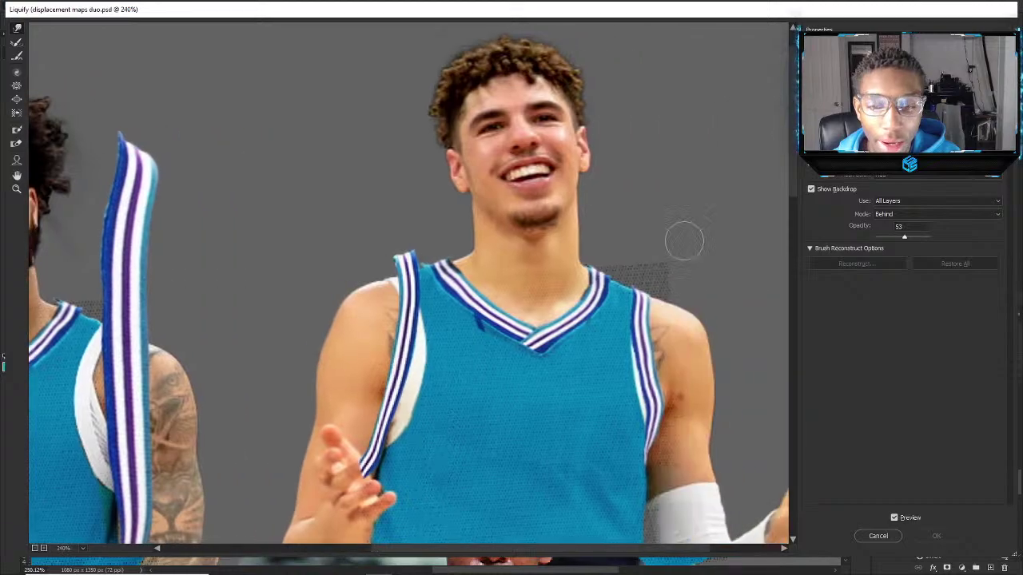
{"action": "left_click", "coordinate": [911, 201]}
{"action": "left_click", "coordinate": [887, 243]}
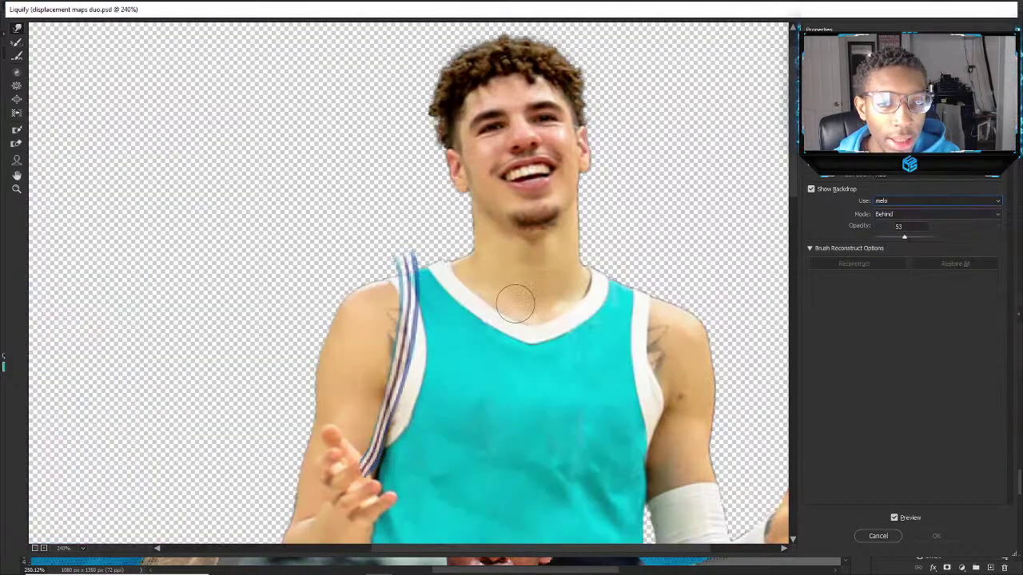
Warp the middle and lower parts of the trim onto the white armhole border above the raised hand.
{"action": "mouse_move", "coordinate": [382, 423]}
{"action": "left_mouse_down"}
{"action": "mouse_move", "coordinate": [365, 399]}
{"action": "mouse_move", "coordinate": [434, 411]}
{"action": "mouse_move", "coordinate": [445, 434]}
{"action": "mouse_move", "coordinate": [446, 394]}
{"action": "mouse_move", "coordinate": [423, 388]}
{"action": "mouse_move", "coordinate": [384, 336]}
{"action": "mouse_move", "coordinate": [401, 358]}
{"action": "mouse_move", "coordinate": [372, 374]}
{"action": "mouse_move", "coordinate": [390, 384]}
{"action": "left_mouse_up"}
{"action": "key", "text": "bracketright"}
{"action": "key", "text": "bracketright"}
{"action": "key", "text": "bracketright"}
{"action": "key", "text": "bracketleft"}
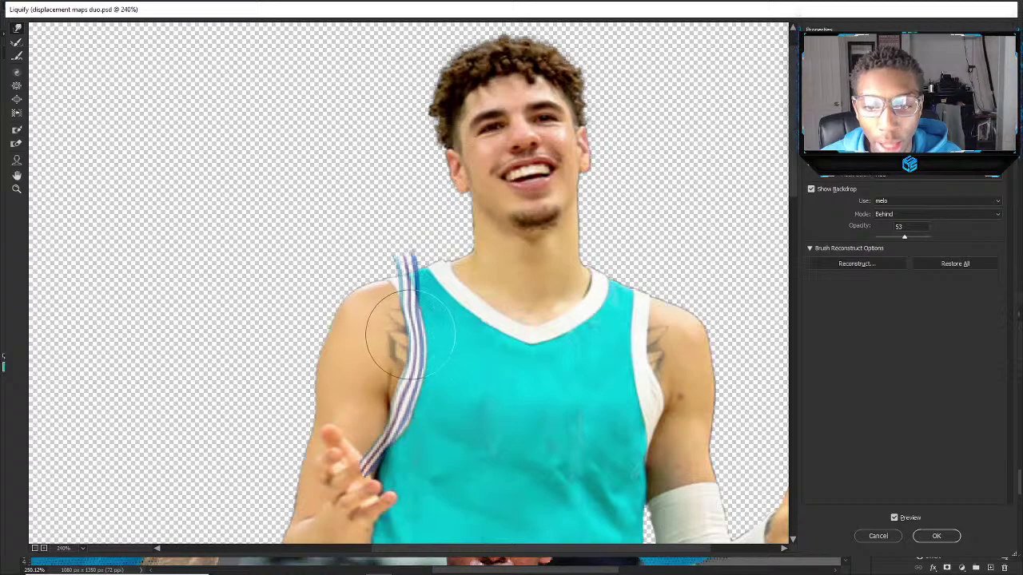
{"action": "key", "text": "bracketleft"}
{"action": "key", "text": "bracketleft"}
{"action": "key", "text": "bracketleft"}
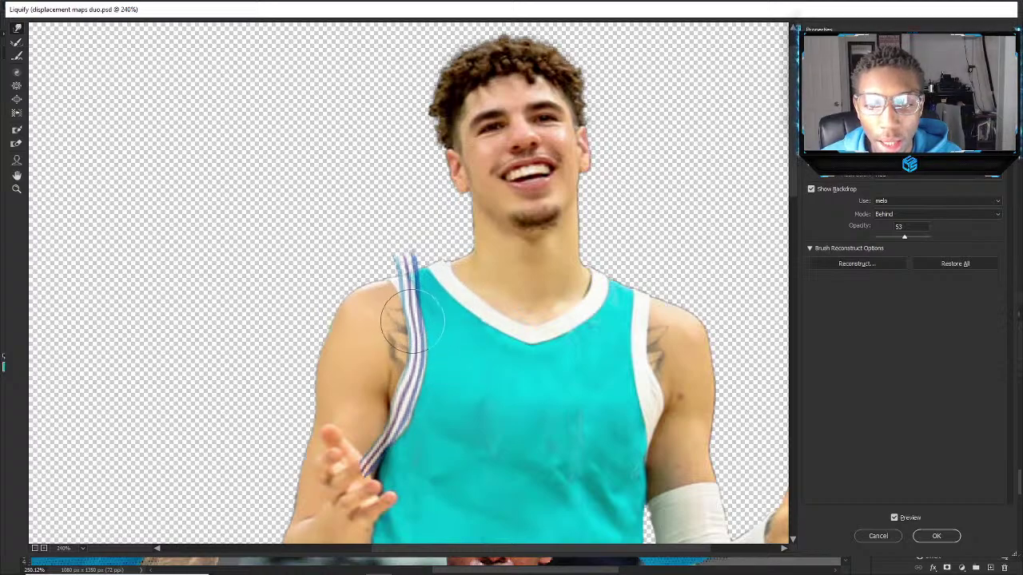
Push the upper end of the trim down onto the shoulder with a larger brush and apply the Liquify filter.
{"action": "key", "text": "bracketright"}
{"action": "key", "text": "bracketright"}
{"action": "key", "text": "bracketright"}
{"action": "mouse_move", "coordinate": [409, 289]}
{"action": "left_mouse_down"}
{"action": "mouse_move", "coordinate": [400, 233]}
{"action": "mouse_move", "coordinate": [422, 228]}
{"action": "mouse_move", "coordinate": [402, 295]}
{"action": "mouse_move", "coordinate": [379, 308]}
{"action": "left_mouse_up"}
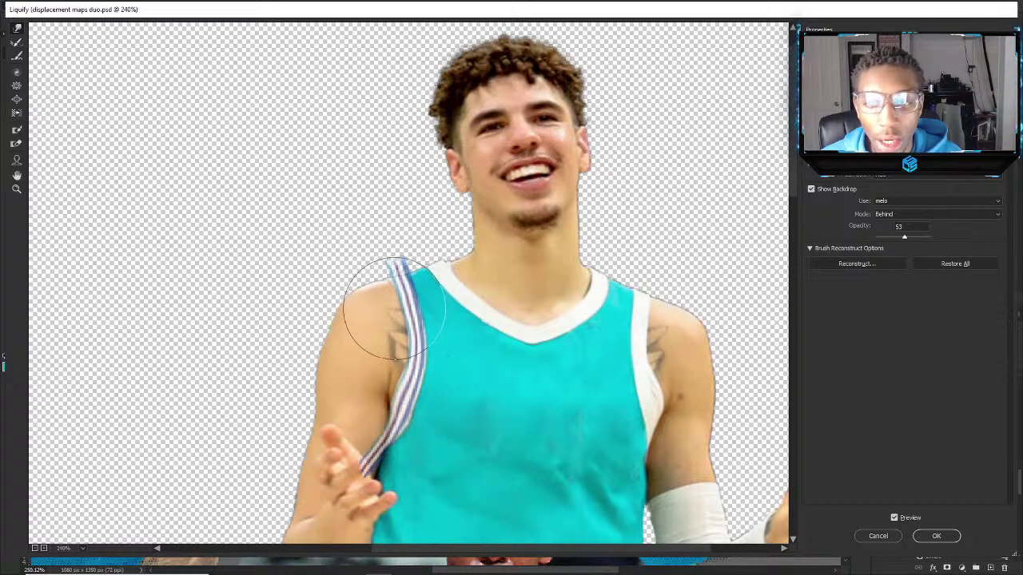
{"action": "left_click_drag", "start_coordinate": [384, 239], "coordinate": [368, 287]}
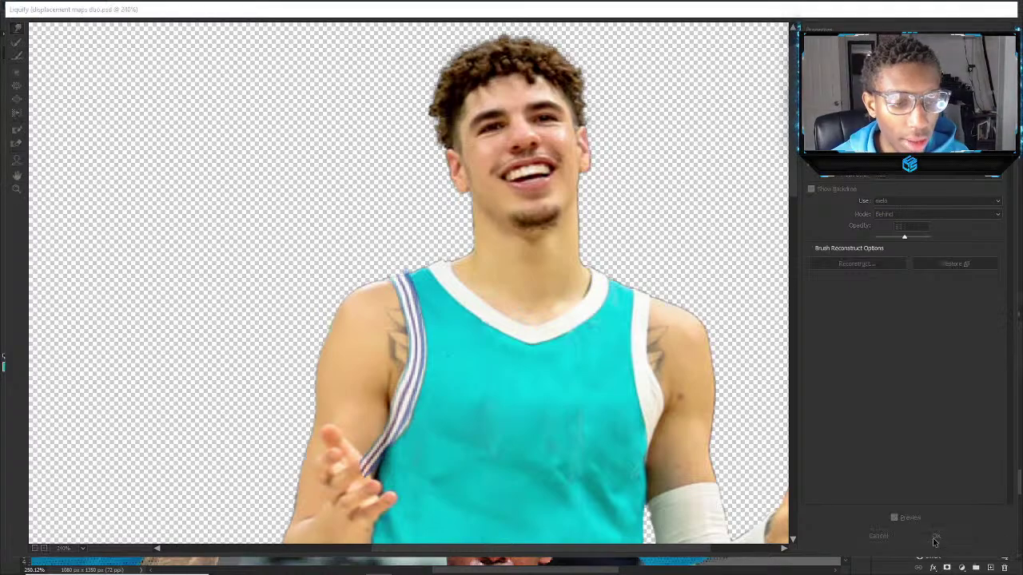
{"action": "left_click", "coordinate": [937, 536]}
Examine how the warped trim fits the armhole and where the old white border still shows beside it.
{"action": "scroll", "coordinate": [370, 155], "scroll_direction": "down", "scroll_amount": 5}
{"action": "scroll", "coordinate": [410, 171], "scroll_direction": "up", "scroll_amount": 7}
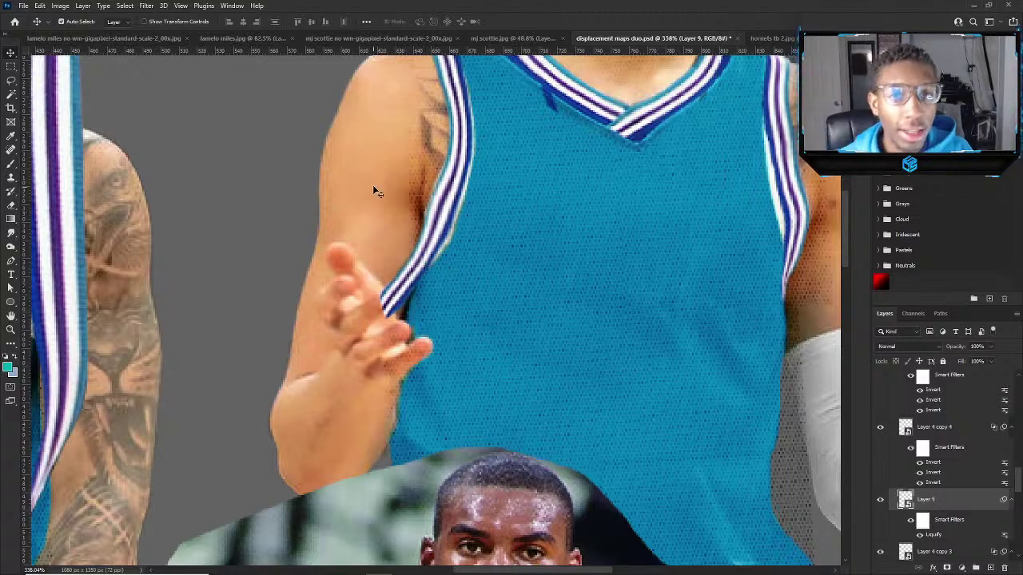
{"action": "scroll", "coordinate": [442, 173], "scroll_direction": "down", "scroll_amount": 2}
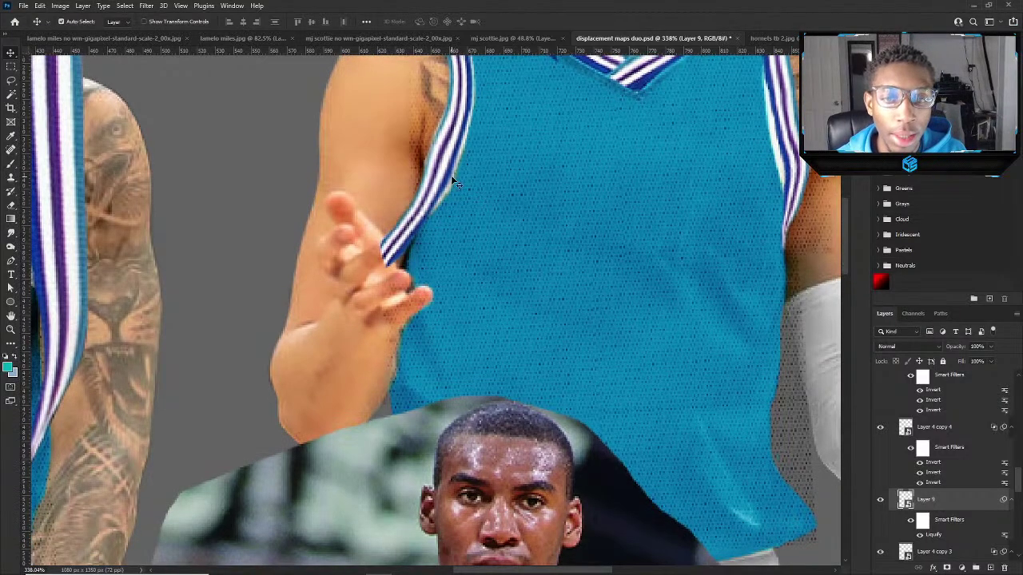
{"action": "scroll", "coordinate": [451, 175], "scroll_direction": "down", "scroll_amount": 1}
{"action": "scroll", "coordinate": [438, 169], "scroll_direction": "up", "scroll_amount": 3}
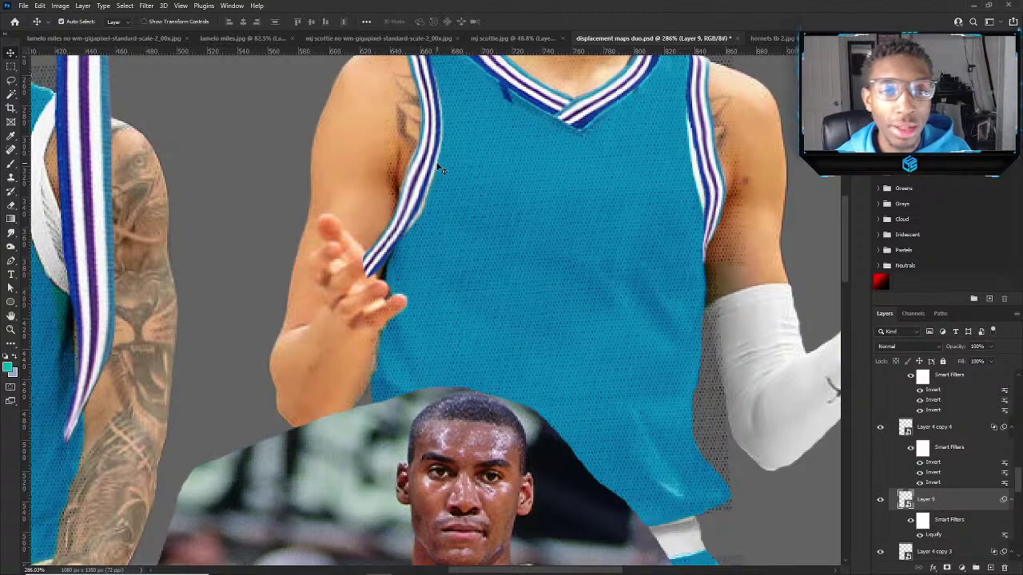
{"action": "scroll", "coordinate": [440, 169], "scroll_direction": "down", "scroll_amount": 2}
{"action": "scroll", "coordinate": [441, 169], "scroll_direction": "up", "scroll_amount": 1}
{"action": "scroll", "coordinate": [410, 320], "scroll_direction": "up", "scroll_amount": 3}
{"action": "mouse_move", "coordinate": [411, 324]}
{"action": "left_mouse_down"}
{"action": "mouse_move", "coordinate": [354, 342]}
{"action": "mouse_move", "coordinate": [411, 336]}
{"action": "left_mouse_up"}
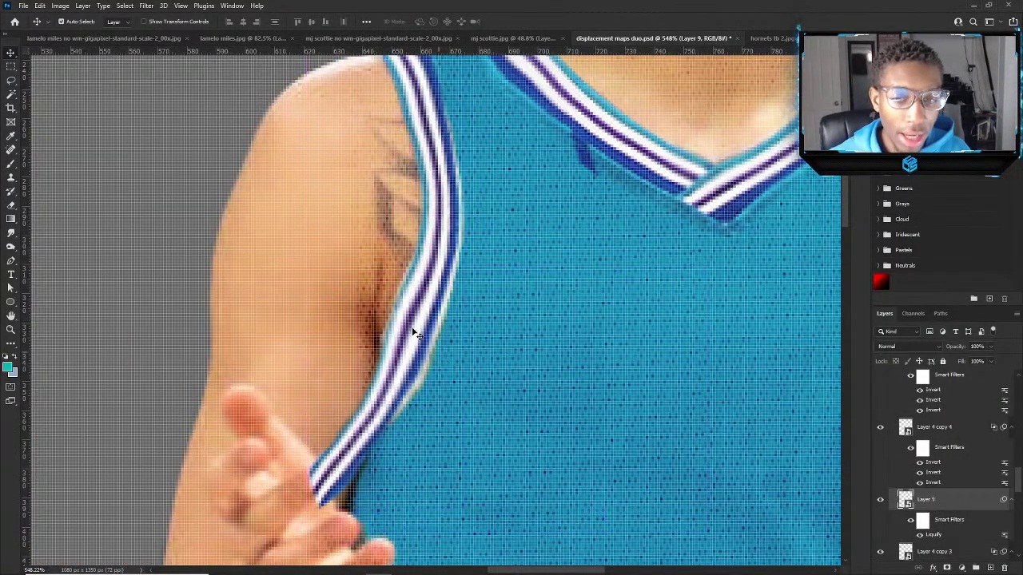
Clone jersey fabric on the melo layer over the white border left beside the trim near the raised hand.
{"action": "left_click", "coordinate": [333, 288]}
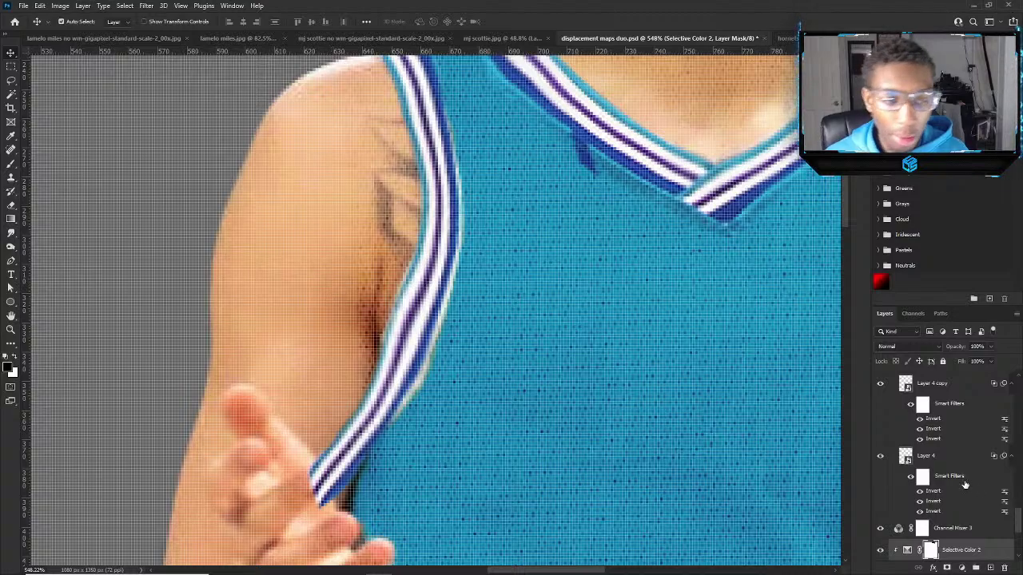
{"action": "scroll", "coordinate": [965, 484], "scroll_direction": "down", "scroll_amount": 3}
{"action": "left_click", "coordinate": [915, 485]}
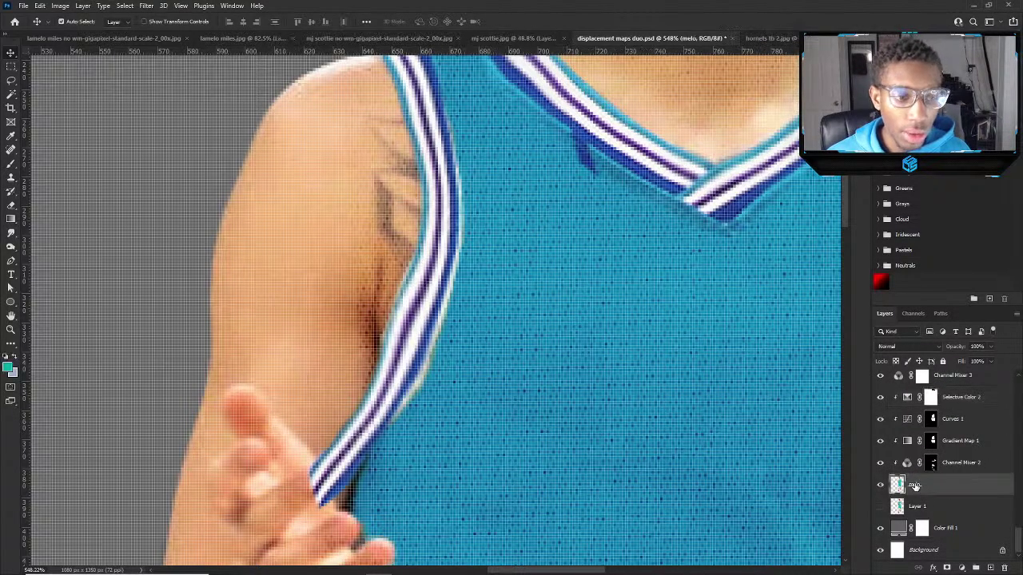
{"action": "key", "text": "s"}
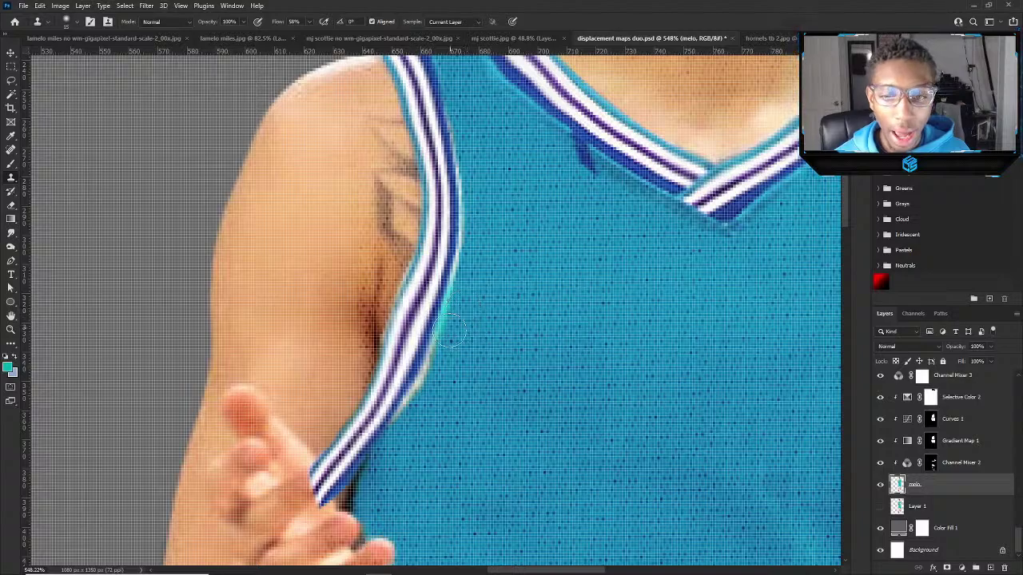
{"action": "mouse_move", "coordinate": [450, 336]}
{"action": "left_mouse_down"}
{"action": "mouse_move", "coordinate": [403, 397]}
{"action": "mouse_move", "coordinate": [401, 419]}
{"action": "left_mouse_up"}
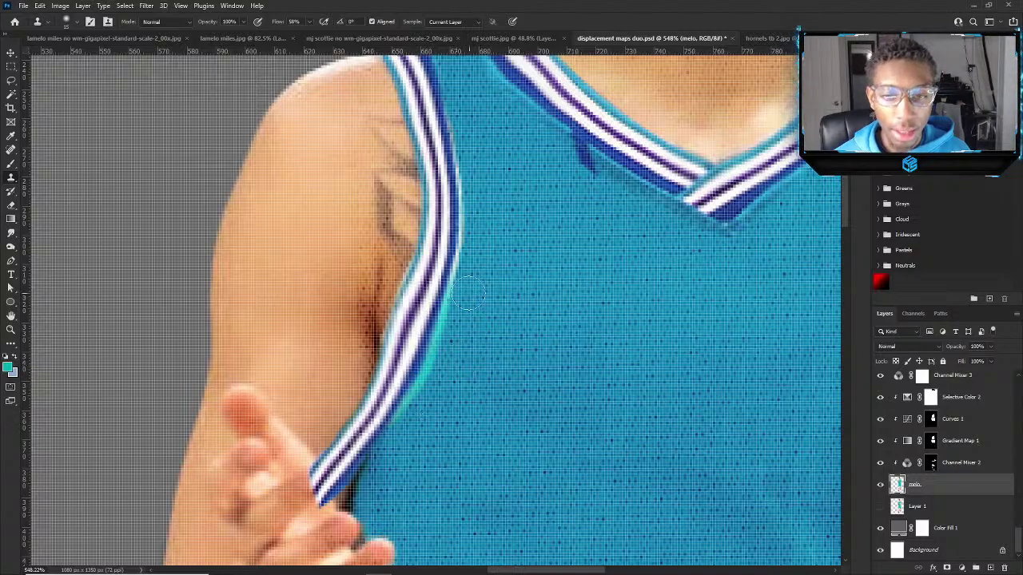
{"action": "mouse_move", "coordinate": [467, 295]}
{"action": "left_mouse_down"}
{"action": "mouse_move", "coordinate": [455, 258]}
{"action": "mouse_move", "coordinate": [443, 124]}
{"action": "mouse_move", "coordinate": [467, 126]}
{"action": "left_mouse_up"}
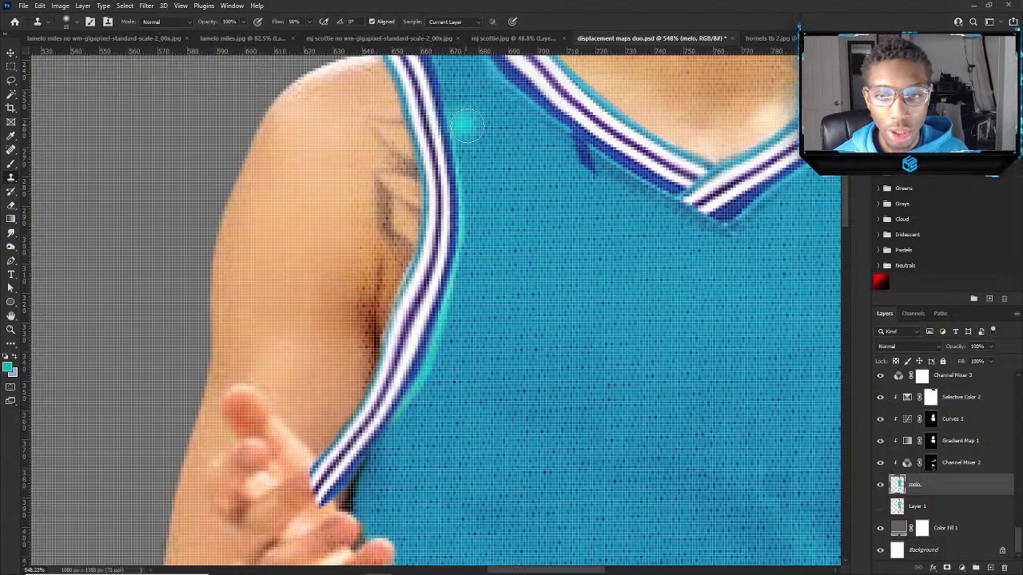
Clone jersey fabric over the white border beside the trim on the smiling player's opposite armhole.
{"action": "scroll", "coordinate": [468, 160], "scroll_direction": "down", "scroll_amount": 3}
{"action": "scroll", "coordinate": [559, 240], "scroll_direction": "down", "scroll_amount": 2}
{"action": "scroll", "coordinate": [724, 340], "scroll_direction": "up", "scroll_amount": 4}
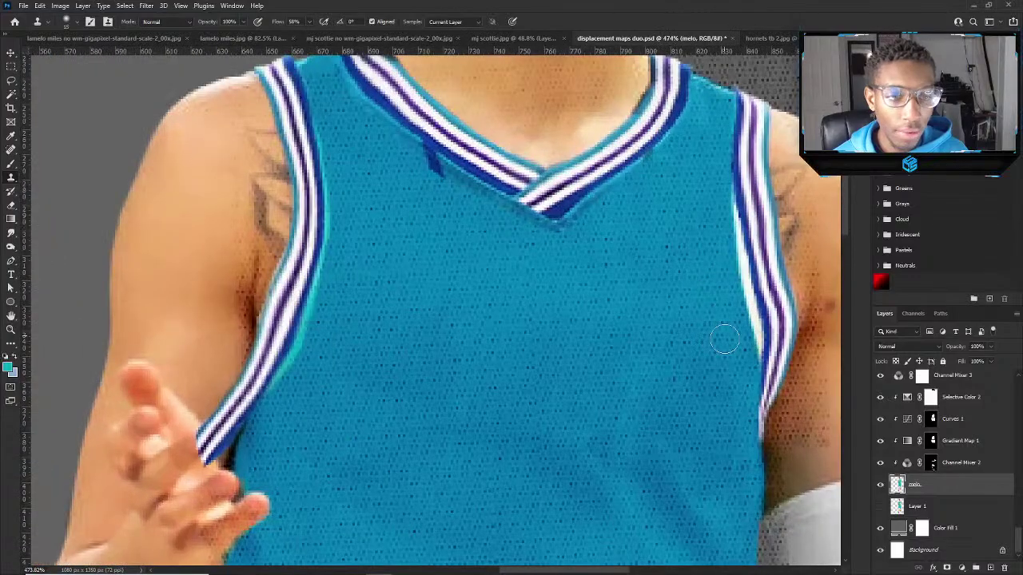
{"action": "mouse_move", "coordinate": [724, 340]}
{"action": "left_mouse_down"}
{"action": "mouse_move", "coordinate": [751, 342]}
{"action": "mouse_move", "coordinate": [724, 150]}
{"action": "left_mouse_up"}
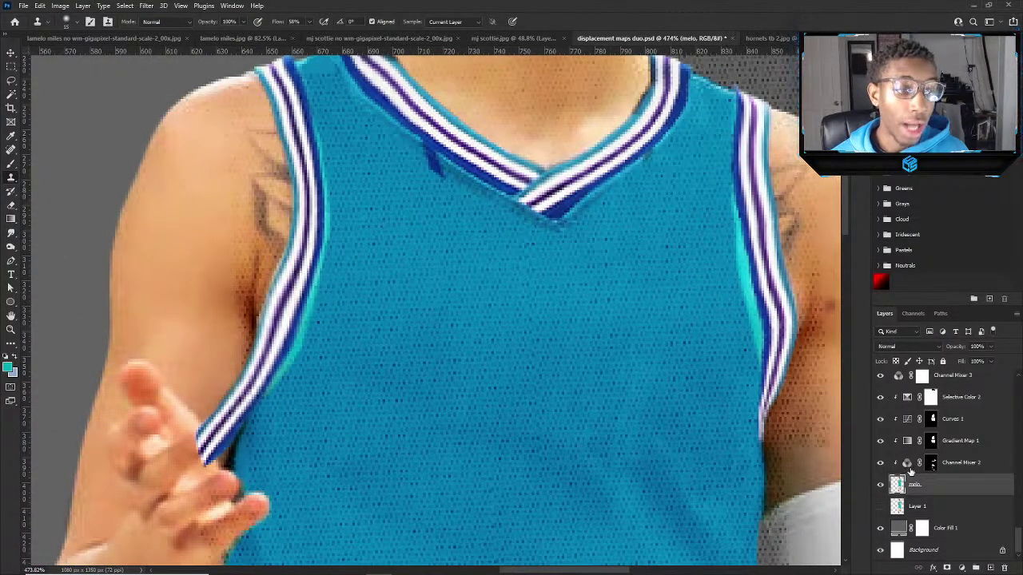
Paint white on the Gradient Map 1 mask over the bright teal patches beside both armhole trims.
{"action": "left_click", "coordinate": [932, 463]}
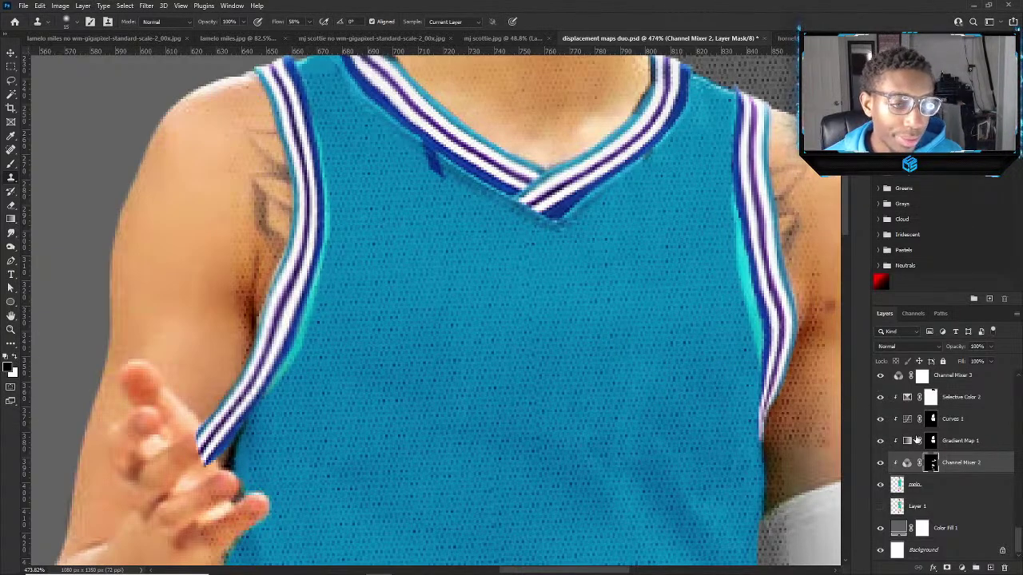
{"action": "left_click", "coordinate": [932, 441]}
{"action": "key", "text": "b"}
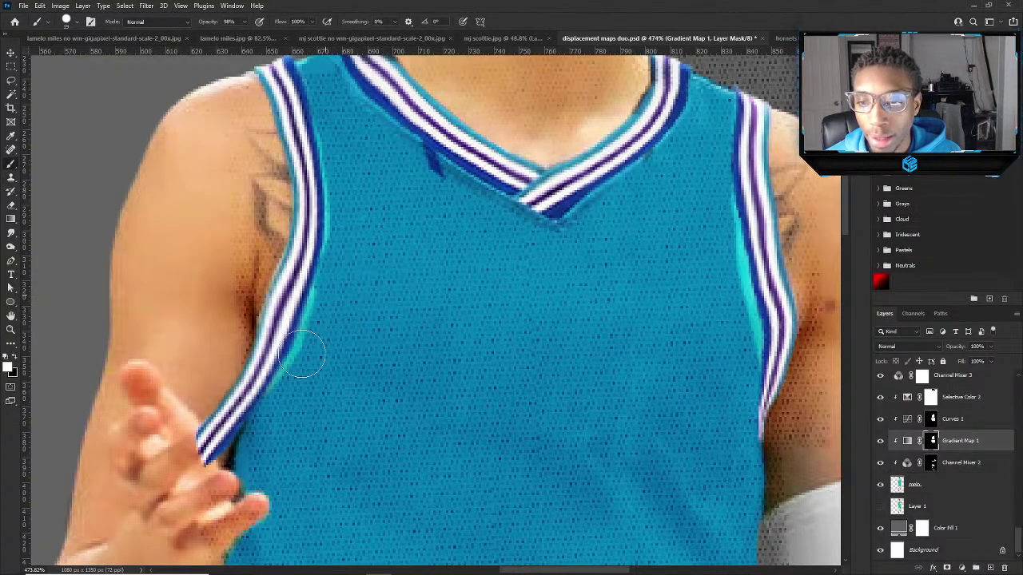
{"action": "mouse_move", "coordinate": [302, 354]}
{"action": "left_mouse_down"}
{"action": "mouse_move", "coordinate": [279, 396]}
{"action": "mouse_move", "coordinate": [333, 256]}
{"action": "mouse_move", "coordinate": [322, 106]}
{"action": "left_mouse_up"}
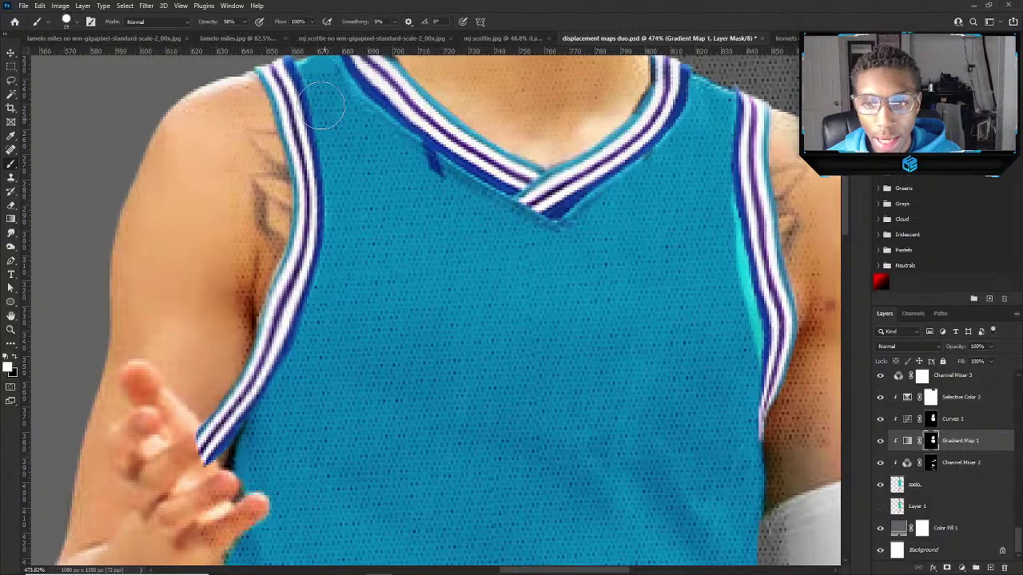
{"action": "scroll", "coordinate": [437, 148], "scroll_direction": "down", "scroll_amount": 2}
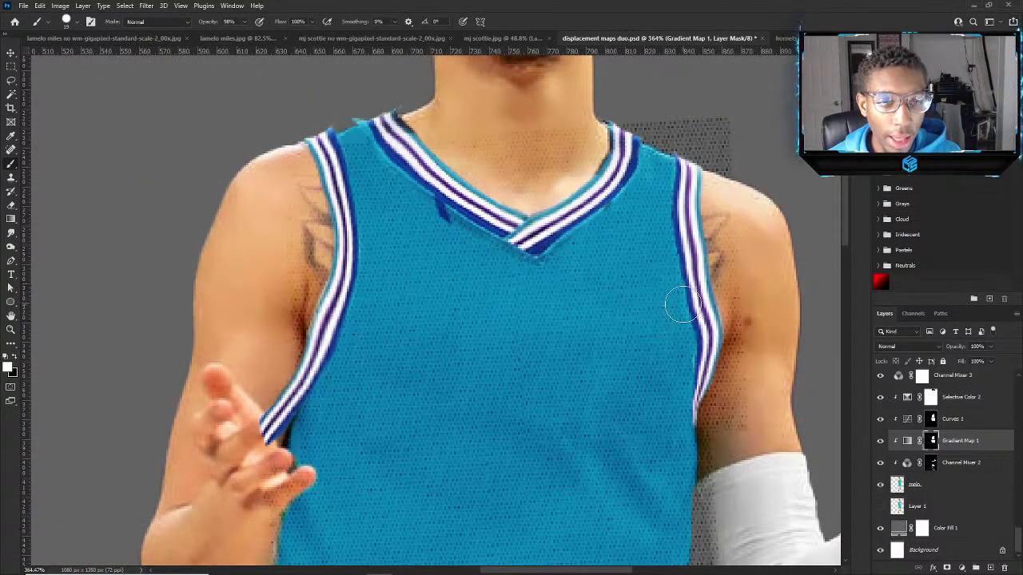
{"action": "scroll", "coordinate": [627, 312], "scroll_direction": "down", "scroll_amount": 3}
{"action": "scroll", "coordinate": [555, 206], "scroll_direction": "up", "scroll_amount": 2}
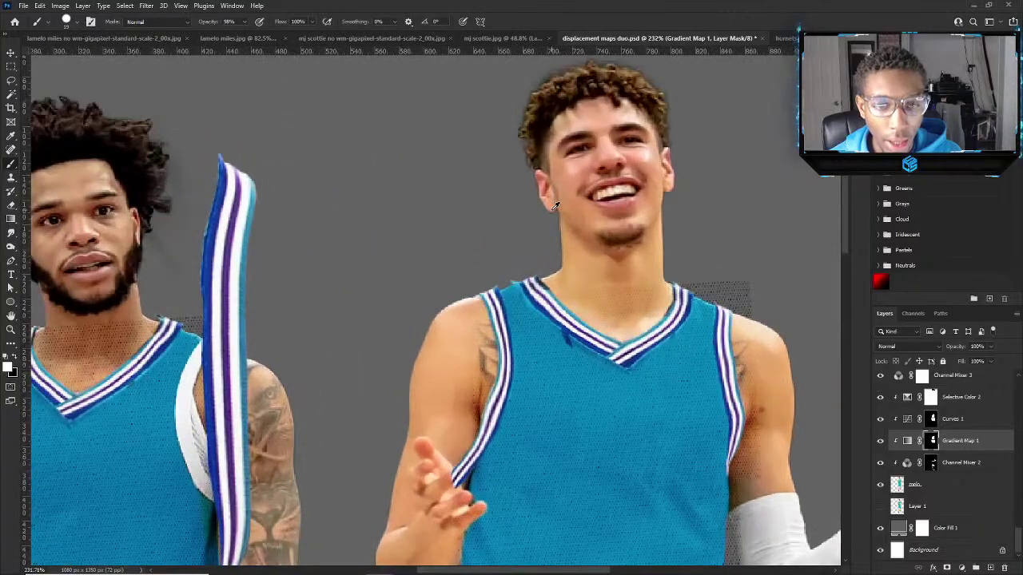
Examine the smiling player's striped collar and shoulder edges, selecting the Layer 8 copy collar piece.
{"action": "scroll", "coordinate": [556, 206], "scroll_direction": "down", "scroll_amount": 1}
{"action": "scroll", "coordinate": [532, 228], "scroll_direction": "up", "scroll_amount": 5}
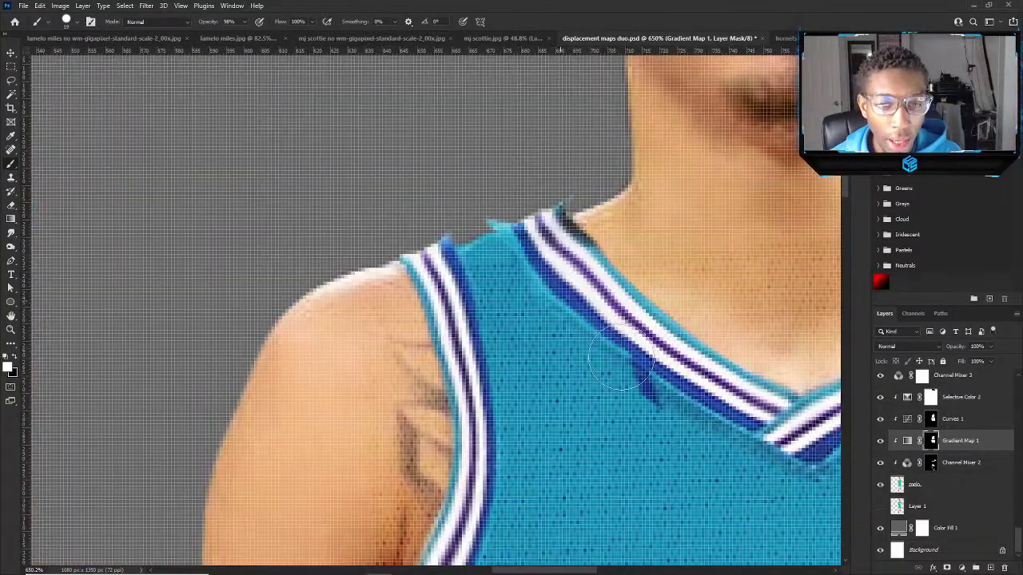
{"action": "scroll", "coordinate": [621, 361], "scroll_direction": "down", "scroll_amount": 5}
{"action": "key", "text": "v"}
{"action": "scroll", "coordinate": [657, 364], "scroll_direction": "up", "scroll_amount": 1}
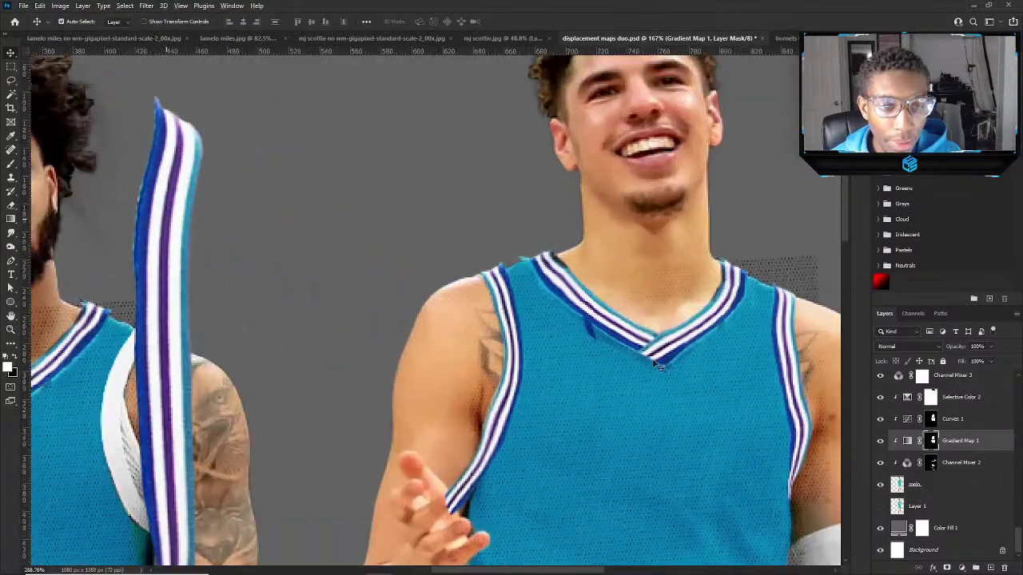
{"action": "scroll", "coordinate": [657, 365], "scroll_direction": "up", "scroll_amount": 4}
{"action": "left_click", "coordinate": [640, 368]}
{"action": "scroll", "coordinate": [639, 368], "scroll_direction": "down", "scroll_amount": 3}
{"action": "scroll", "coordinate": [632, 383], "scroll_direction": "up", "scroll_amount": 3}
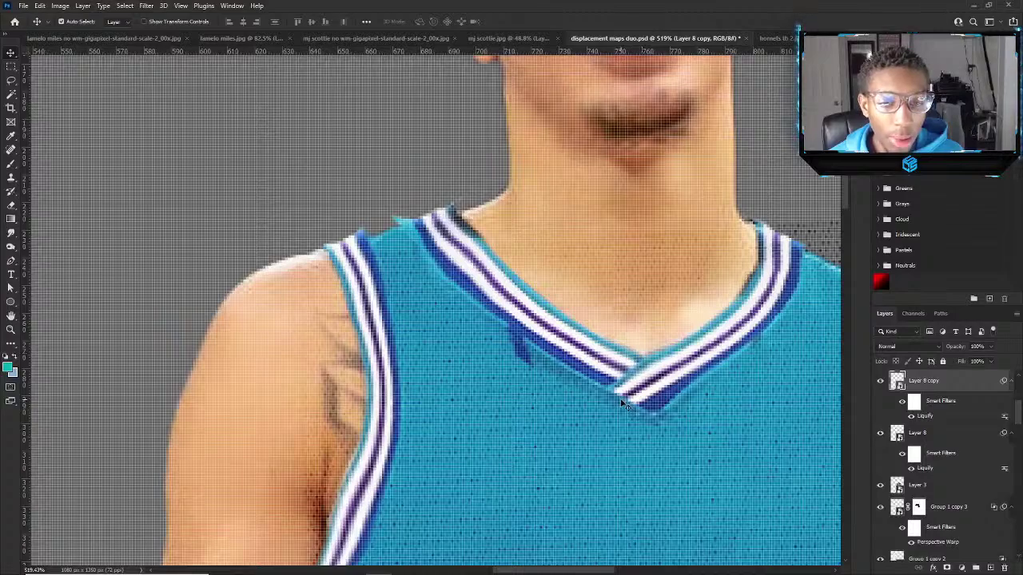
{"action": "scroll", "coordinate": [599, 361], "scroll_direction": "down", "scroll_amount": 4}
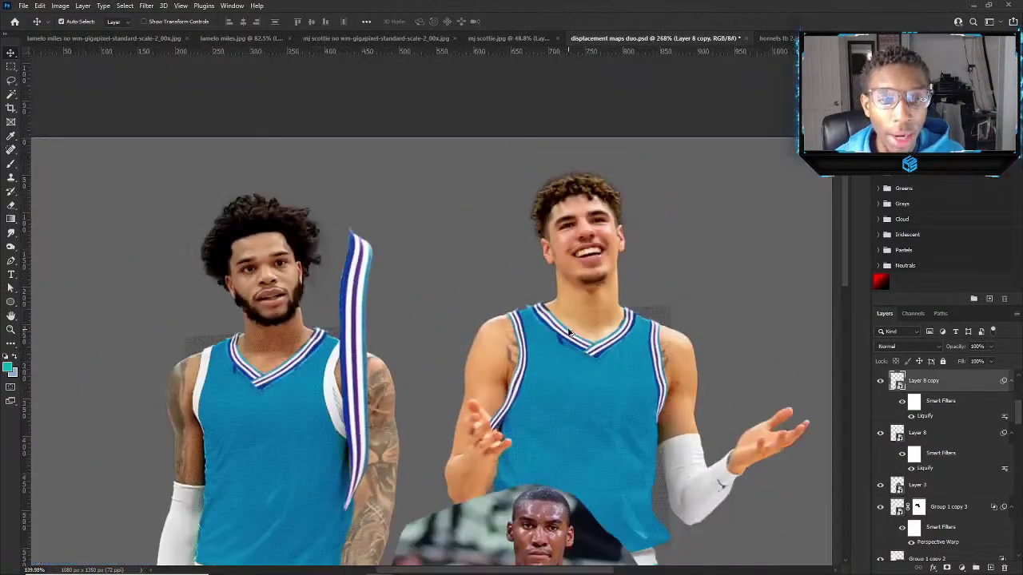
{"action": "scroll", "coordinate": [636, 327], "scroll_direction": "up", "scroll_amount": 3}
{"action": "scroll", "coordinate": [635, 328], "scroll_direction": "up", "scroll_amount": 3}
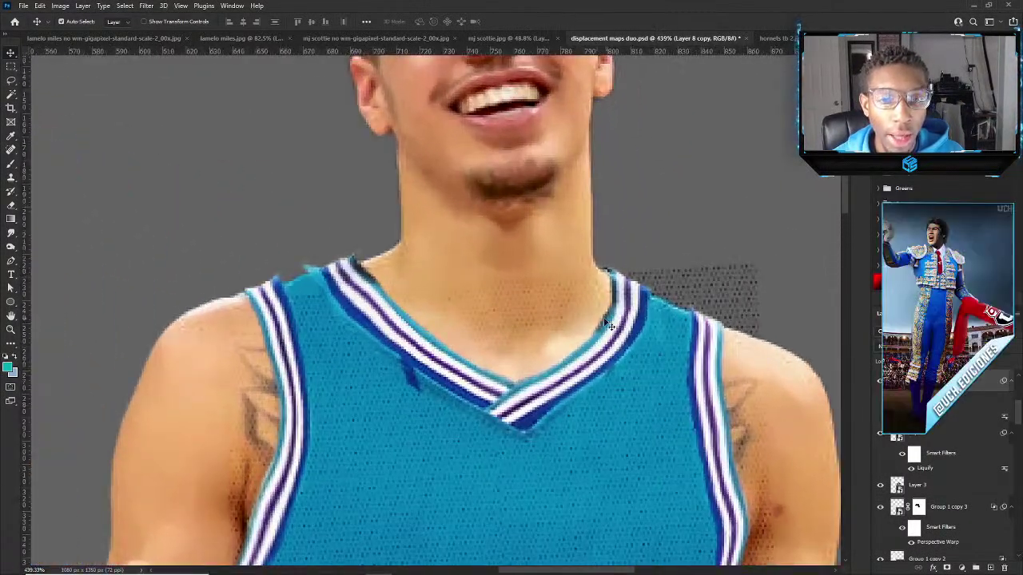
Add a layer mask to the Layer 8 copy collar piece and paint black over its stray edges at the smiling player's shoulder.
{"action": "left_click", "coordinate": [879, 382]}
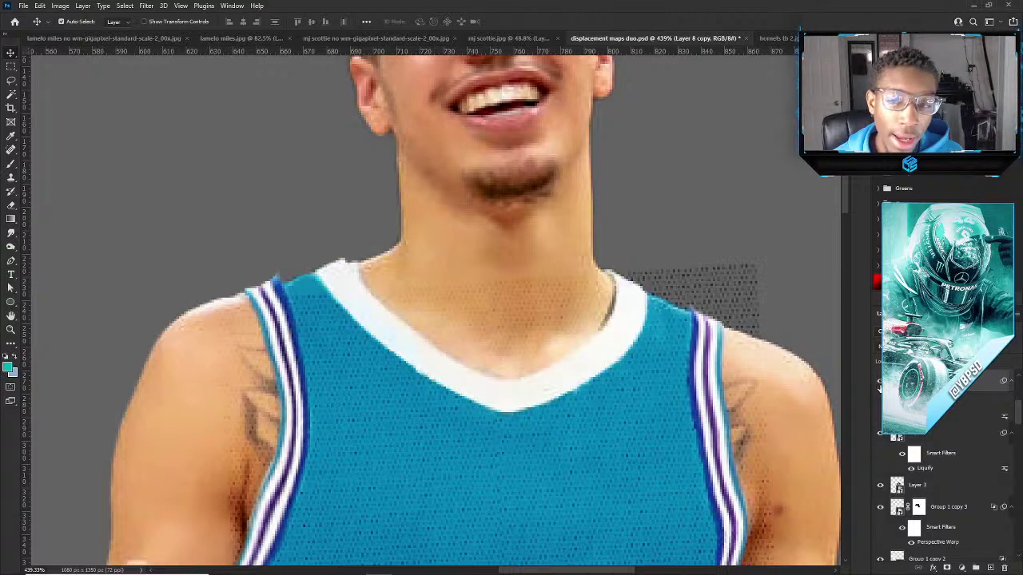
{"action": "left_click", "coordinate": [879, 382]}
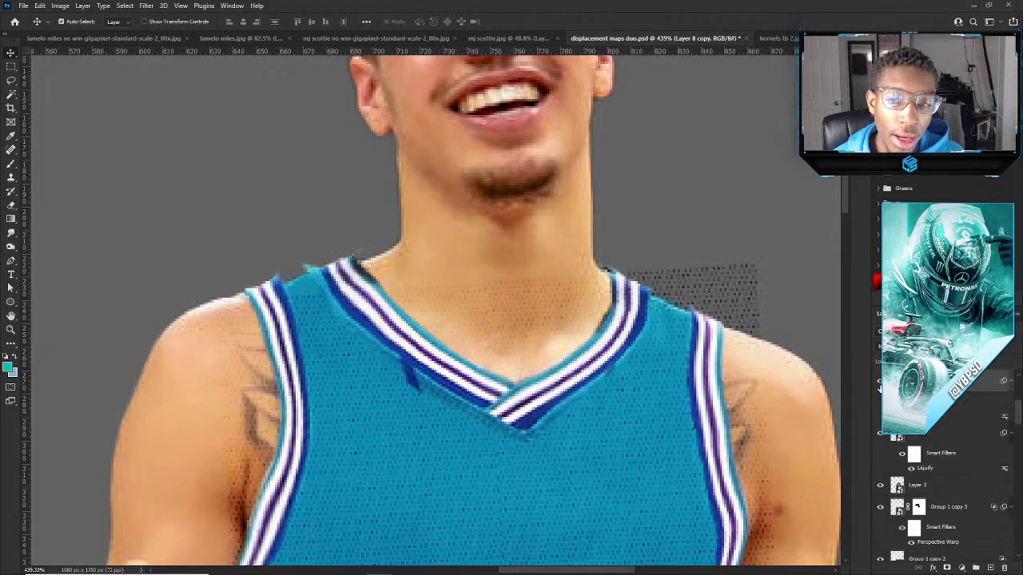
{"action": "left_click", "coordinate": [947, 568]}
{"action": "key", "text": "b"}
{"action": "key", "text": "d"}
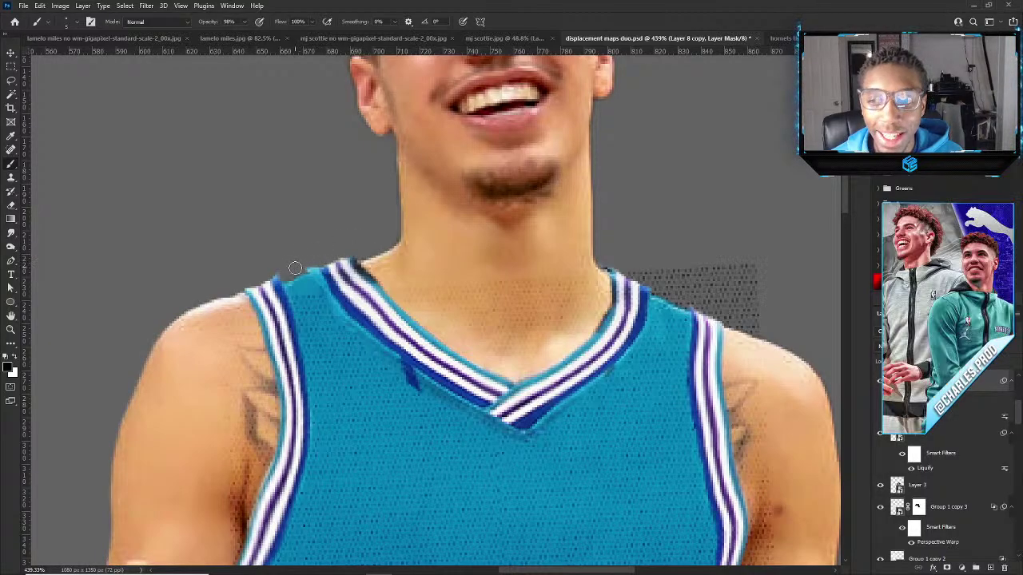
{"action": "scroll", "coordinate": [313, 258], "scroll_direction": "down", "scroll_amount": 8}
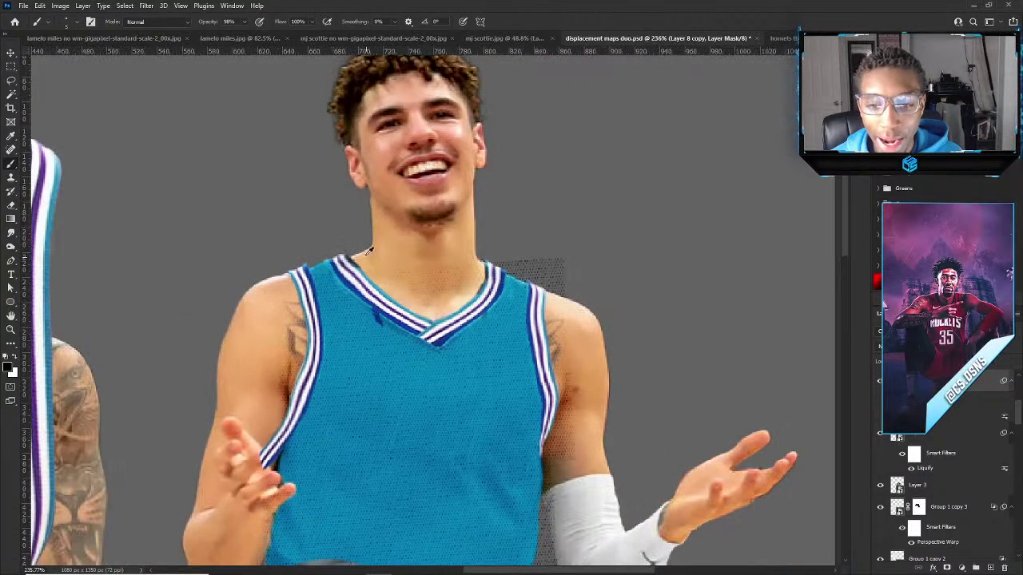
Paint black on the Layer 8 copy mask to hide the leftover blue pinstripe stub below the smiling player's collar.
{"action": "key", "text": "v"}
{"action": "scroll", "coordinate": [366, 272], "scroll_direction": "down", "scroll_amount": 1}
{"action": "scroll", "coordinate": [352, 279], "scroll_direction": "up", "scroll_amount": 3}
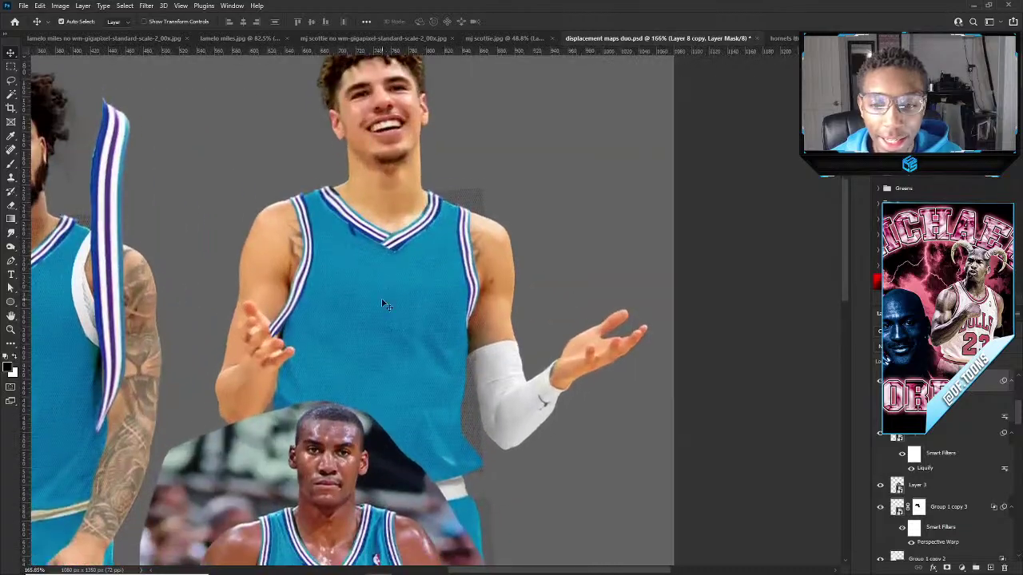
{"action": "scroll", "coordinate": [329, 291], "scroll_direction": "down", "scroll_amount": 2}
{"action": "scroll", "coordinate": [334, 293], "scroll_direction": "up", "scroll_amount": 6}
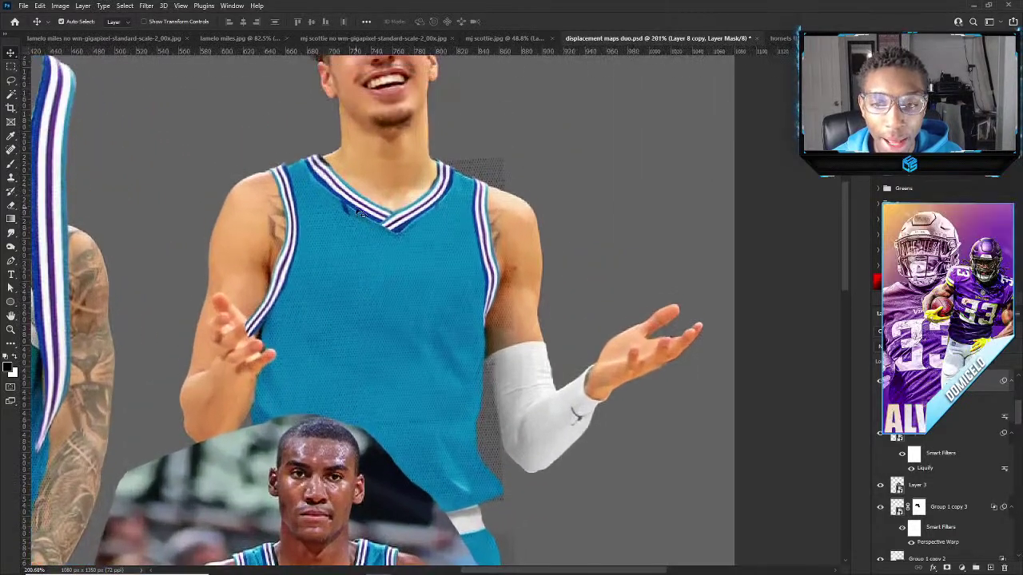
{"action": "scroll", "coordinate": [405, 296], "scroll_direction": "down", "scroll_amount": 6}
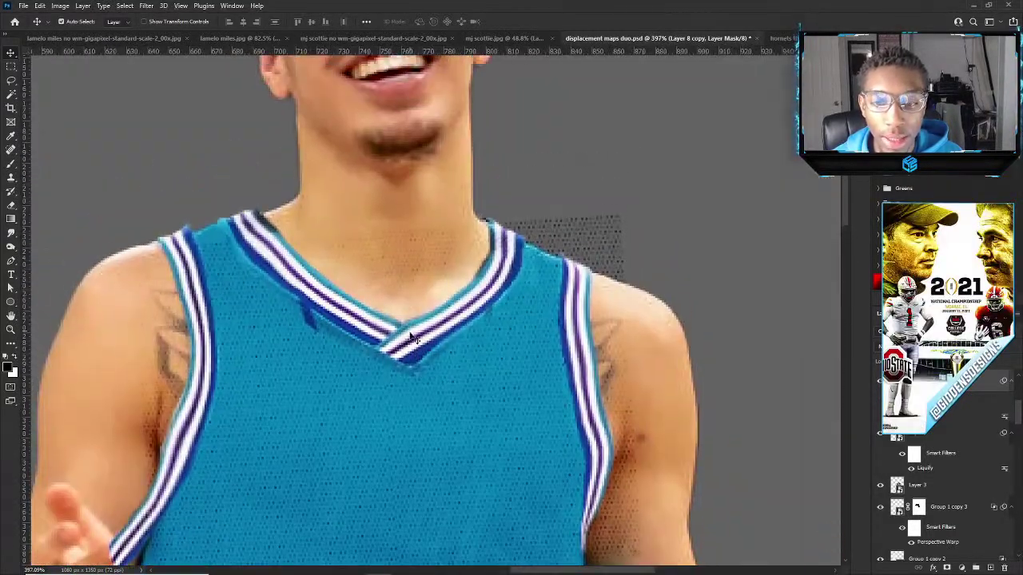
{"action": "scroll", "coordinate": [408, 335], "scroll_direction": "up", "scroll_amount": 6}
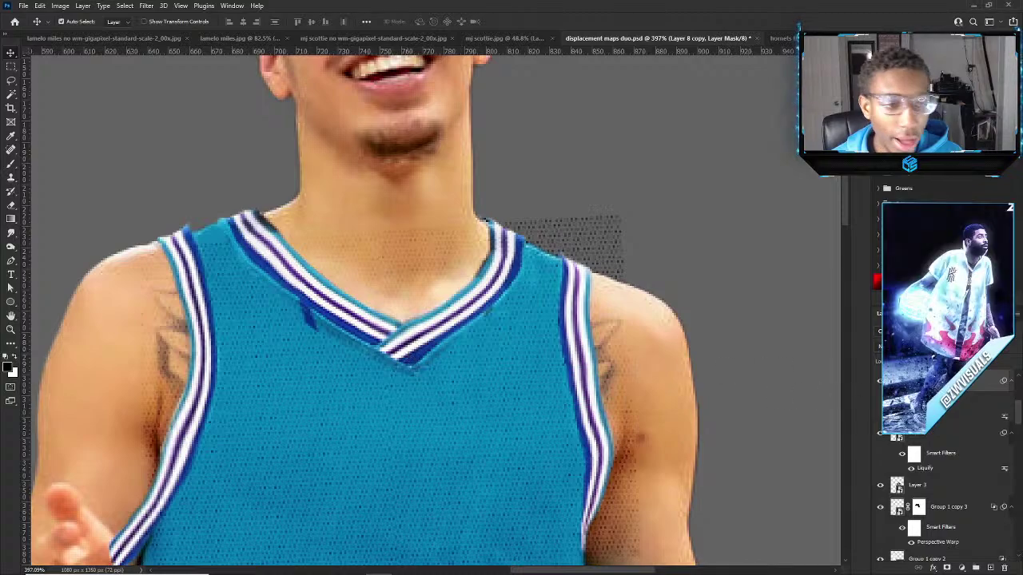
{"action": "key", "text": "b"}
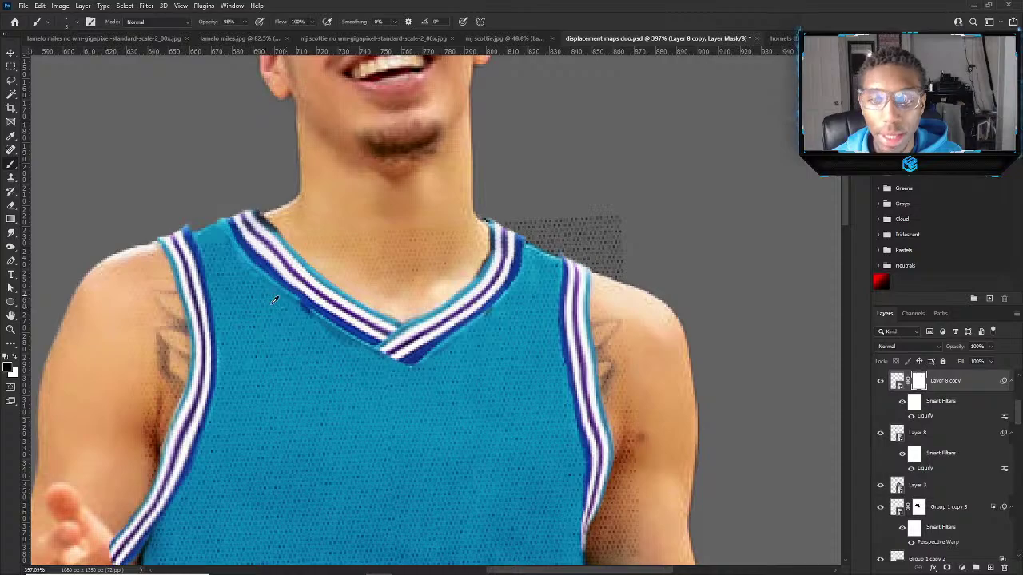
{"action": "scroll", "coordinate": [320, 272], "scroll_direction": "down", "scroll_amount": 8}
{"action": "key", "text": "v"}
{"action": "scroll", "coordinate": [364, 230], "scroll_direction": "up", "scroll_amount": 3}
{"action": "scroll", "coordinate": [364, 230], "scroll_direction": "up", "scroll_amount": 5}
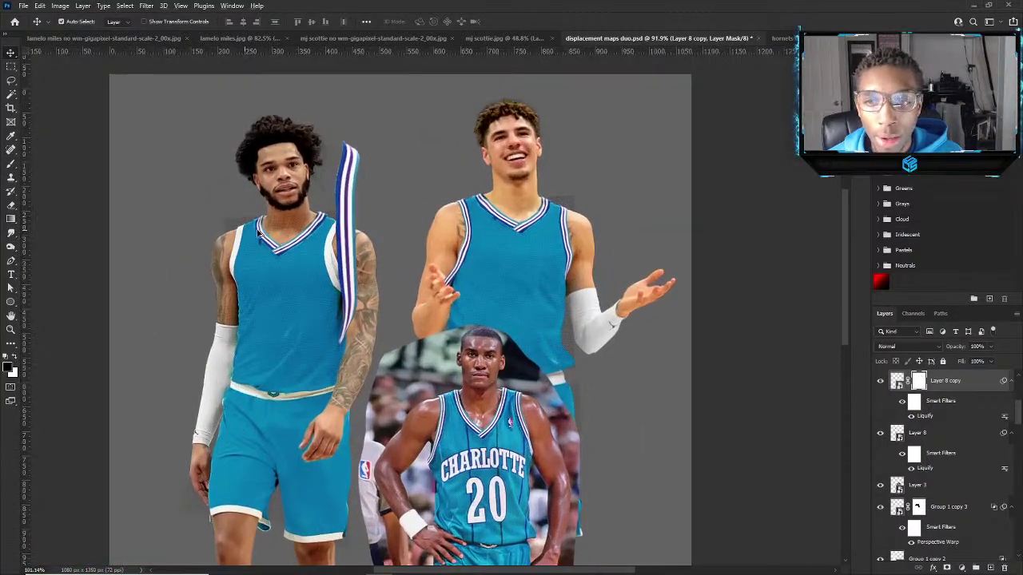
Add a layer mask to Layer 8 and paint out the pinstripe stub and stray shoulder edges around the bearded player's collar.
{"action": "left_click", "coordinate": [917, 433]}
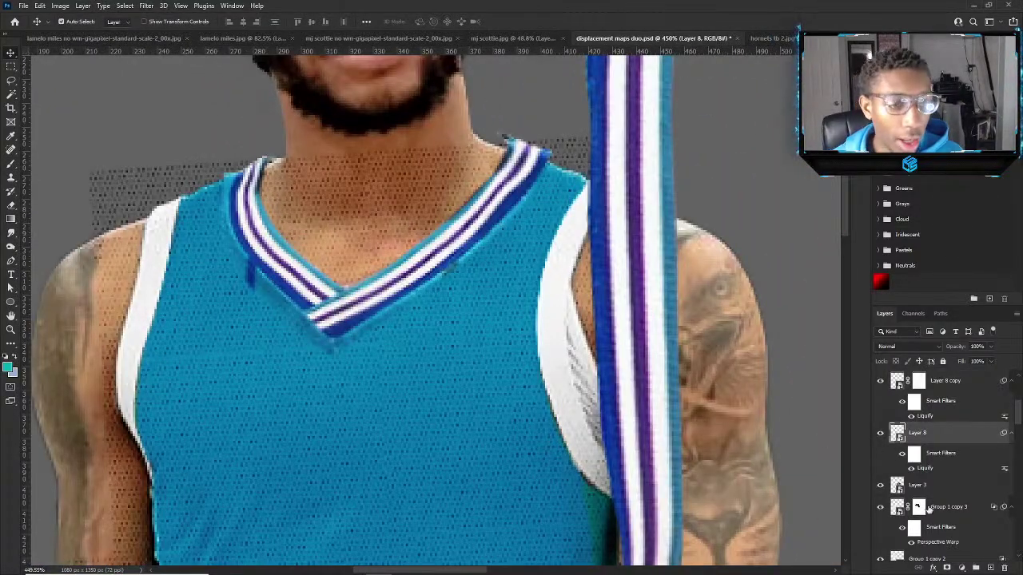
{"action": "left_click", "coordinate": [947, 567]}
{"action": "key", "text": "b"}
{"action": "key", "text": "d"}
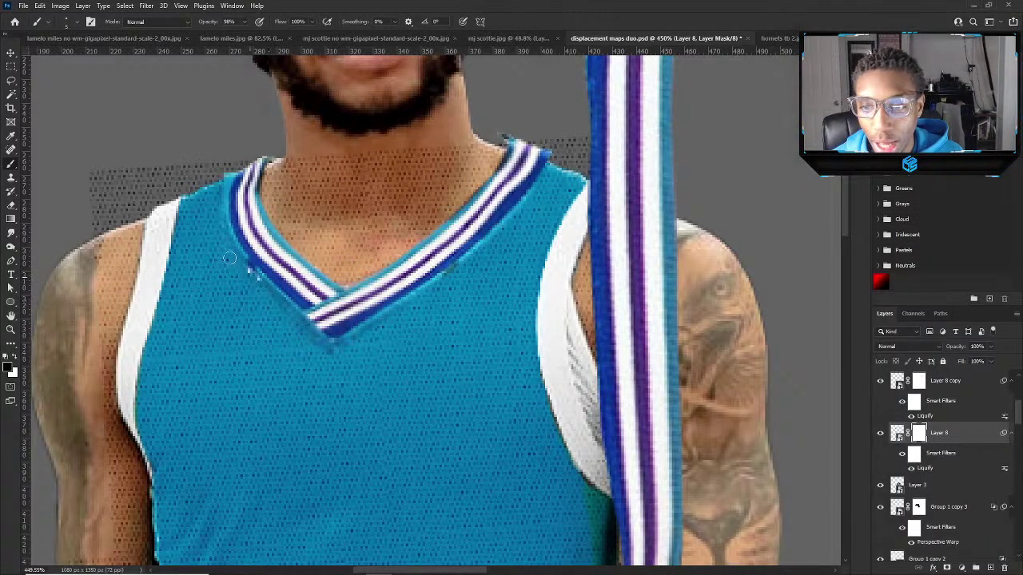
{"action": "scroll", "coordinate": [300, 316], "scroll_direction": "down", "scroll_amount": 3}
{"action": "scroll", "coordinate": [333, 312], "scroll_direction": "up", "scroll_amount": 3}
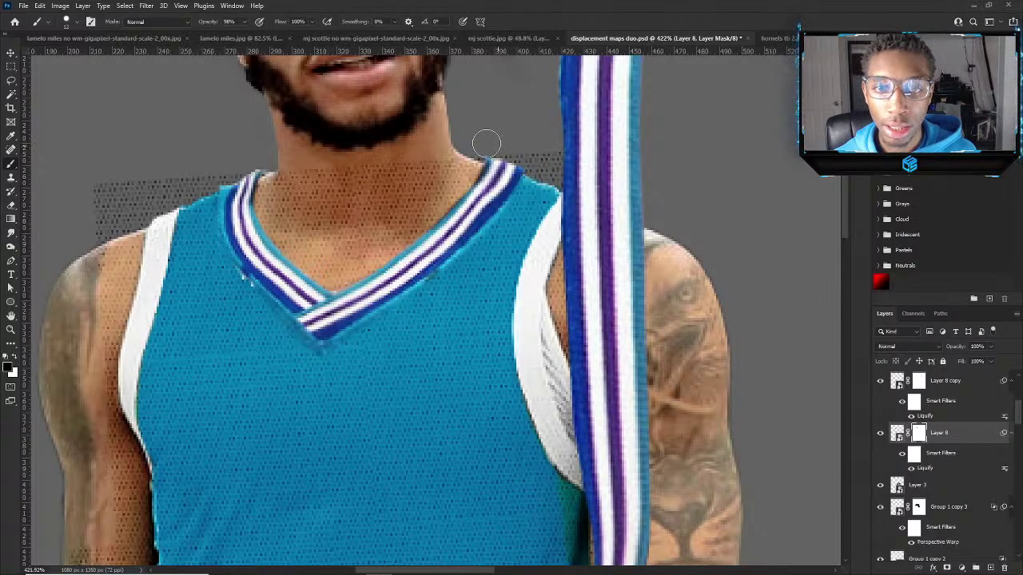
{"action": "scroll", "coordinate": [486, 144], "scroll_direction": "down", "scroll_amount": 3}
{"action": "scroll", "coordinate": [511, 152], "scroll_direction": "up", "scroll_amount": 5}
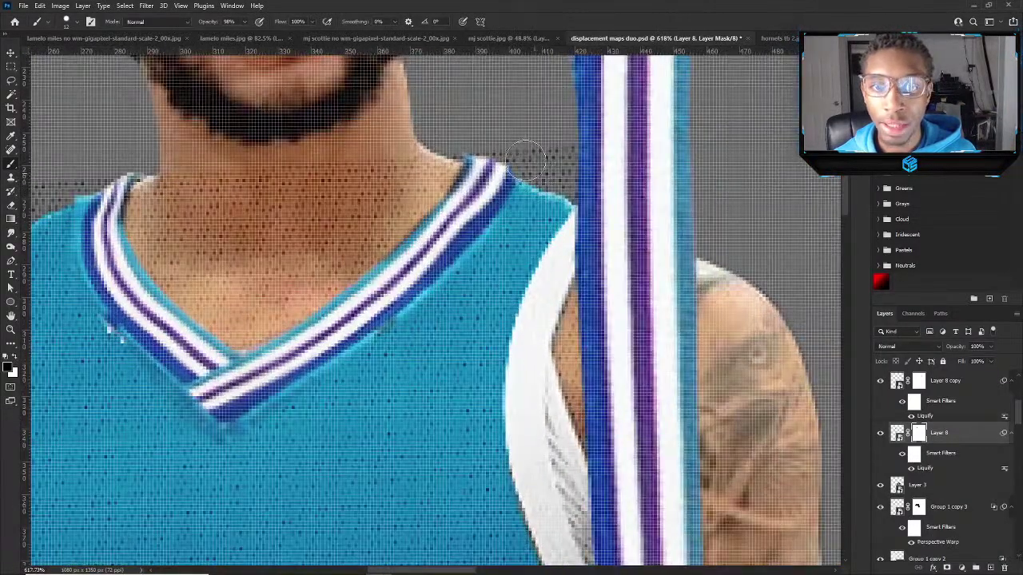
{"action": "scroll", "coordinate": [495, 156], "scroll_direction": "down", "scroll_amount": 2}
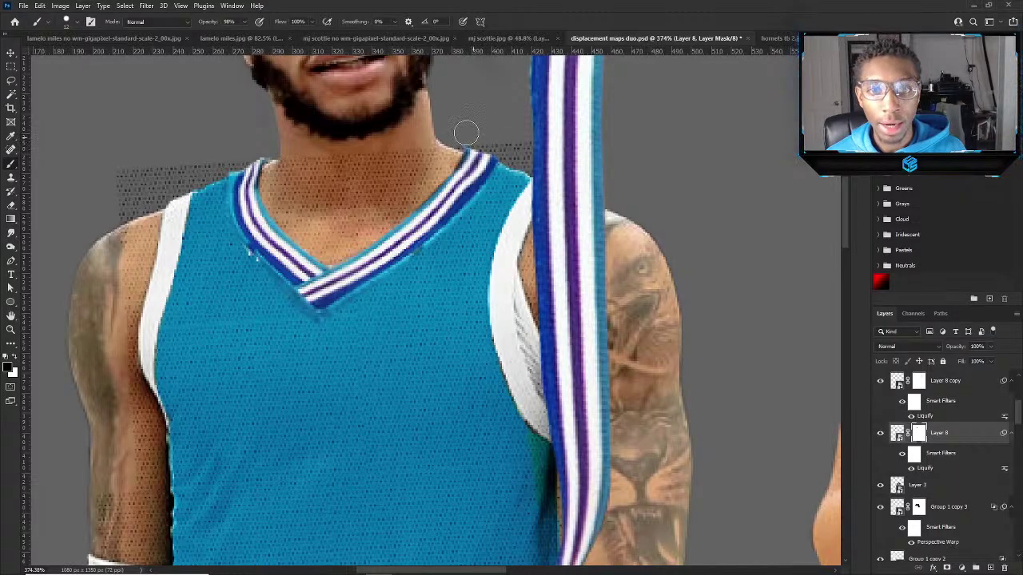
{"action": "scroll", "coordinate": [467, 132], "scroll_direction": "down", "scroll_amount": 4}
{"action": "key", "text": "v"}
{"action": "scroll", "coordinate": [391, 182], "scroll_direction": "up", "scroll_amount": 3}
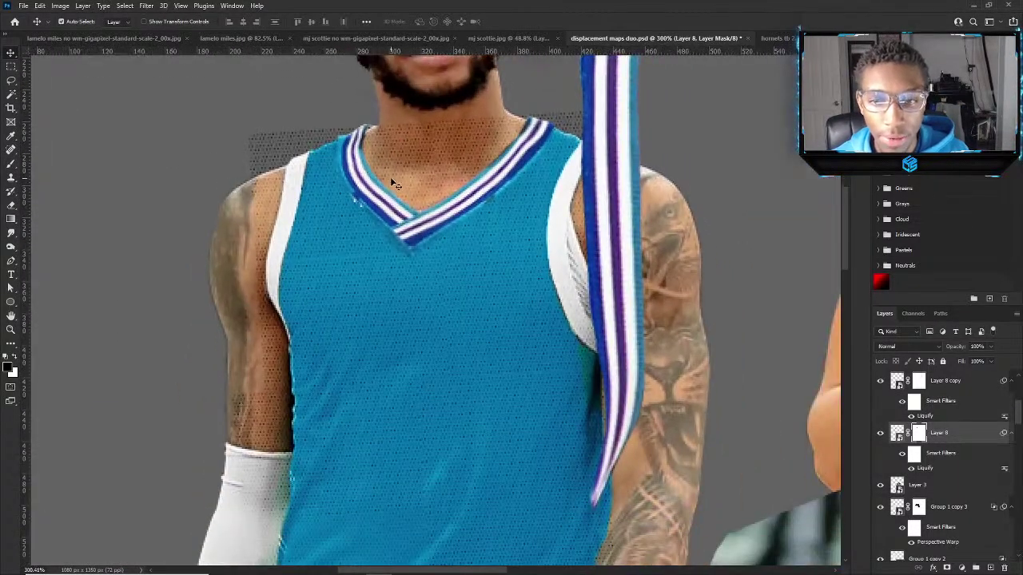
Examine the collar and armhole trims on both players, selecting the smiling player's collar piece and the spare trim strip.
{"action": "scroll", "coordinate": [394, 187], "scroll_direction": "down", "scroll_amount": 5}
{"action": "scroll", "coordinate": [396, 196], "scroll_direction": "up", "scroll_amount": 3}
{"action": "scroll", "coordinate": [394, 189], "scroll_direction": "down", "scroll_amount": 3}
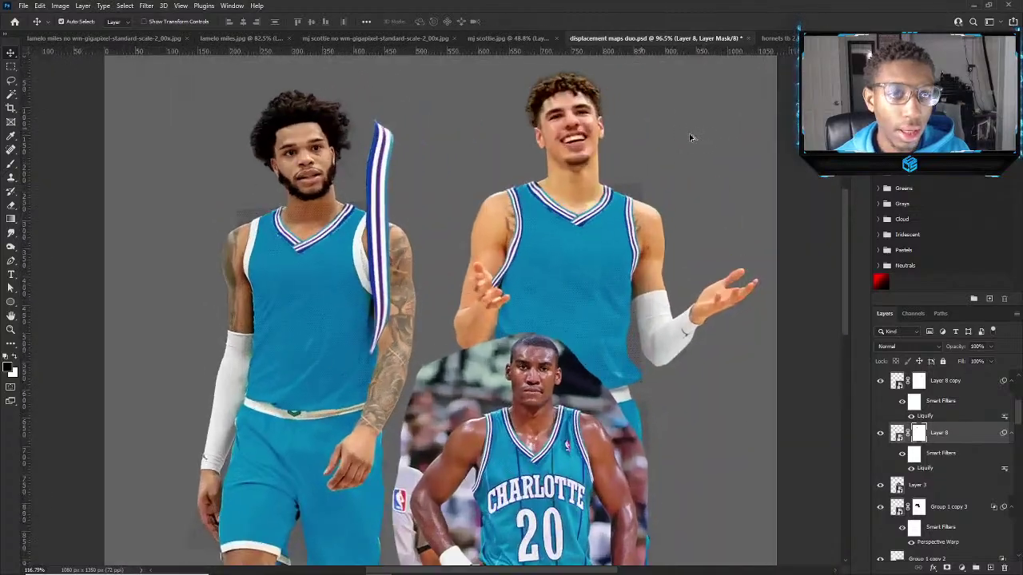
{"action": "scroll", "coordinate": [573, 204], "scroll_direction": "up", "scroll_amount": 5}
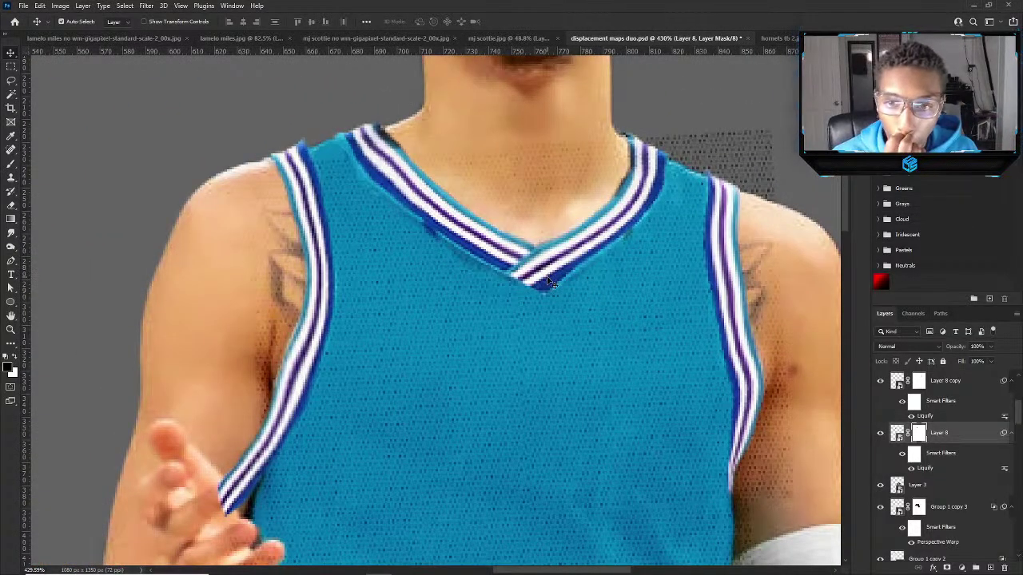
{"action": "left_click", "coordinate": [895, 380]}
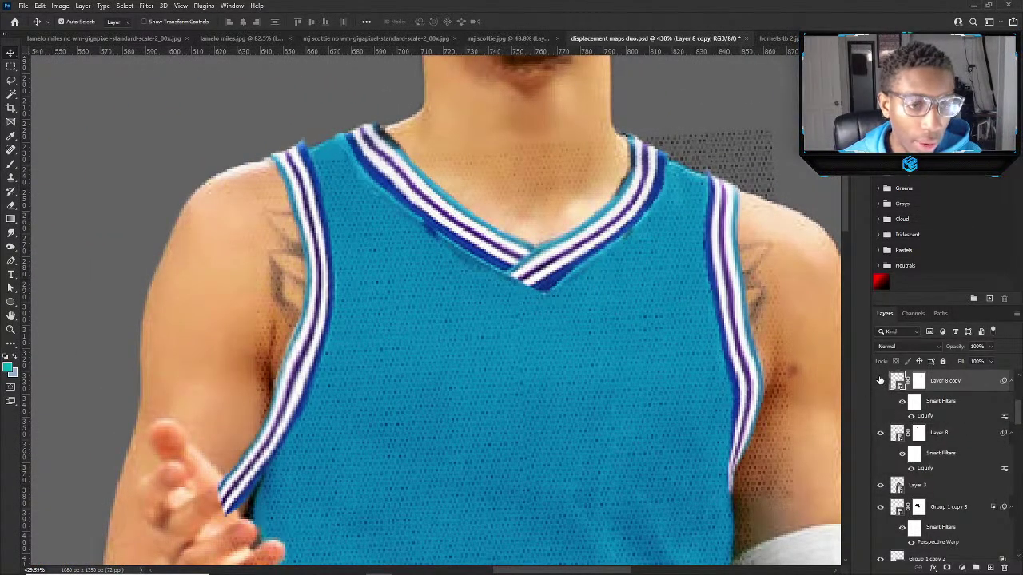
{"action": "scroll", "coordinate": [628, 266], "scroll_direction": "down", "scroll_amount": 4}
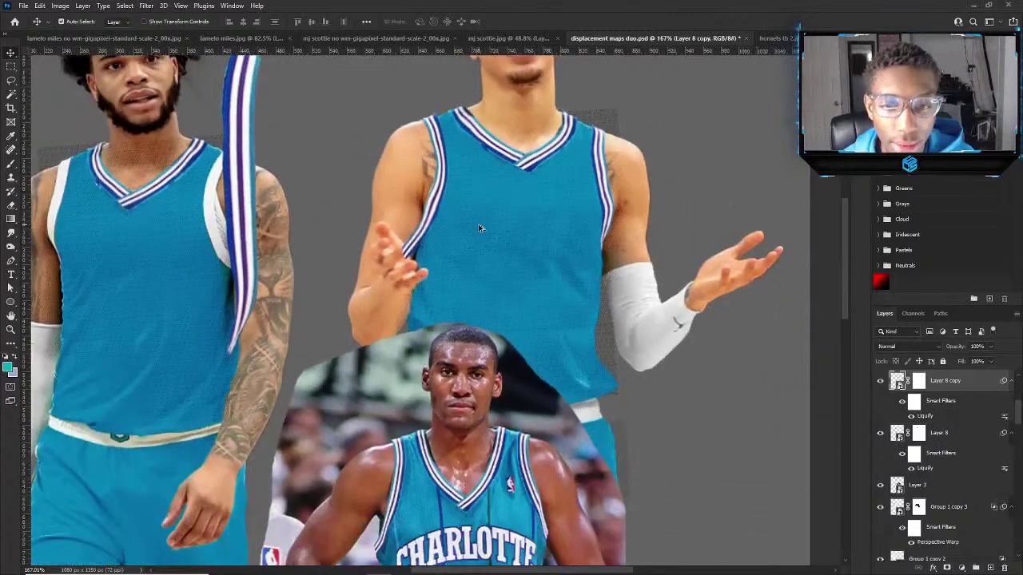
{"action": "scroll", "coordinate": [479, 229], "scroll_direction": "down", "scroll_amount": 3}
{"action": "scroll", "coordinate": [438, 344], "scroll_direction": "up", "scroll_amount": 2}
{"action": "scroll", "coordinate": [527, 261], "scroll_direction": "down", "scroll_amount": 3}
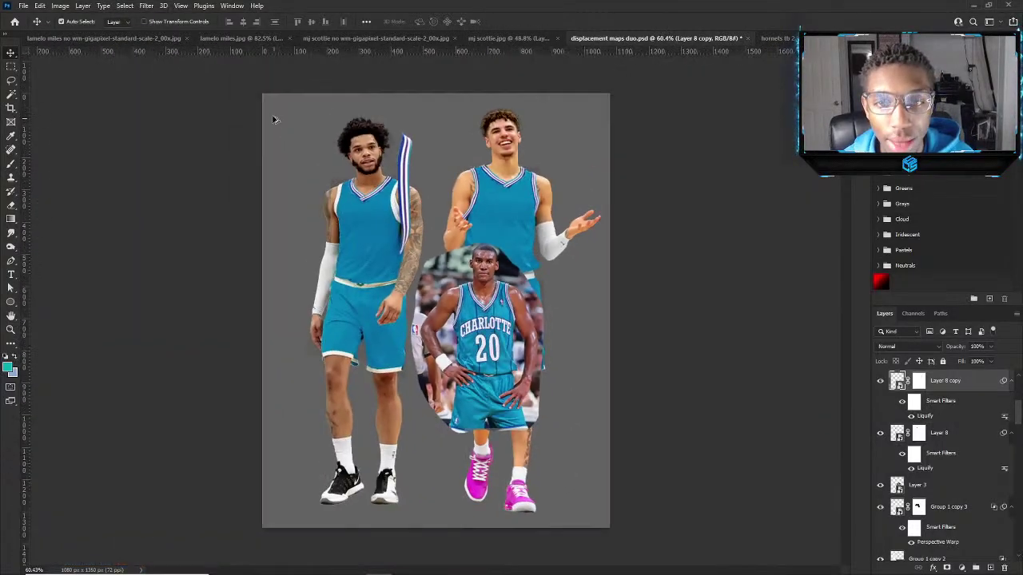
{"action": "scroll", "coordinate": [375, 195], "scroll_direction": "up", "scroll_amount": 5}
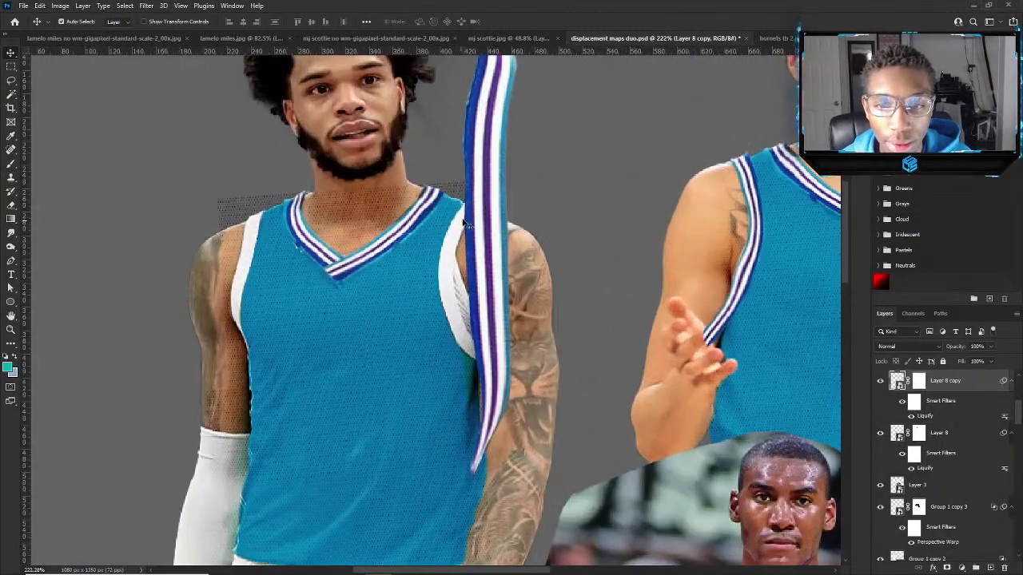
{"action": "left_click", "coordinate": [467, 225]}
{"action": "scroll", "coordinate": [479, 208], "scroll_direction": "down", "scroll_amount": 3}
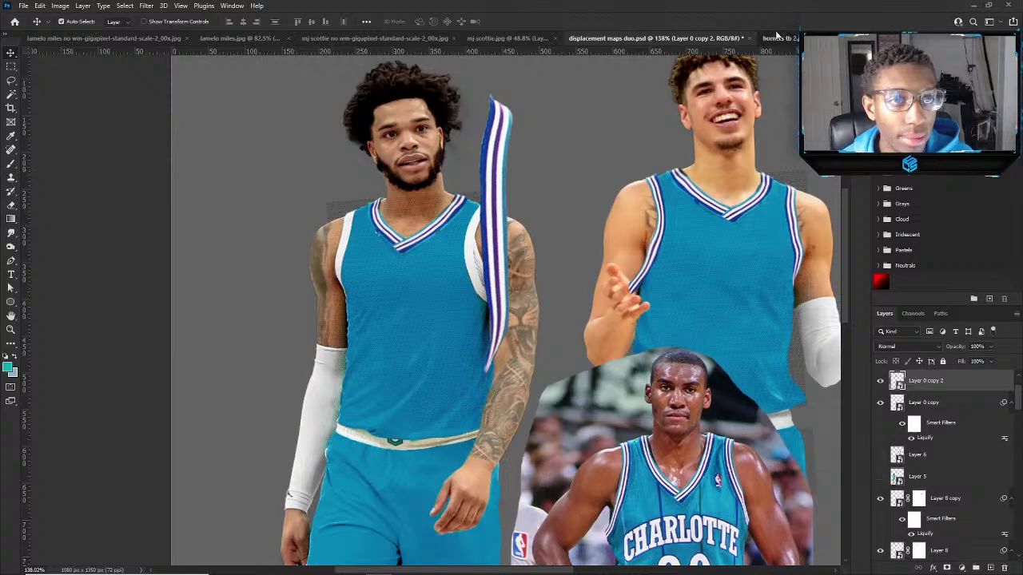
Switch to the hornets tb 2.jpg reference photo and duplicate its Background layer.
{"action": "left_click", "coordinate": [777, 38]}
{"action": "scroll", "coordinate": [611, 66], "scroll_direction": "down", "scroll_amount": 2}
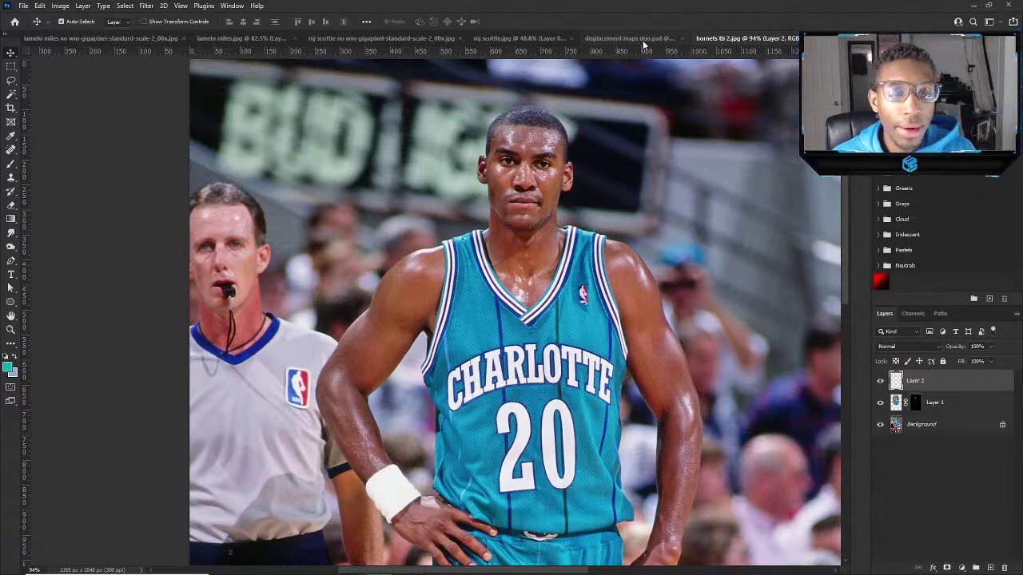
{"action": "left_click", "coordinate": [882, 250]}
{"action": "left_click", "coordinate": [882, 251]}
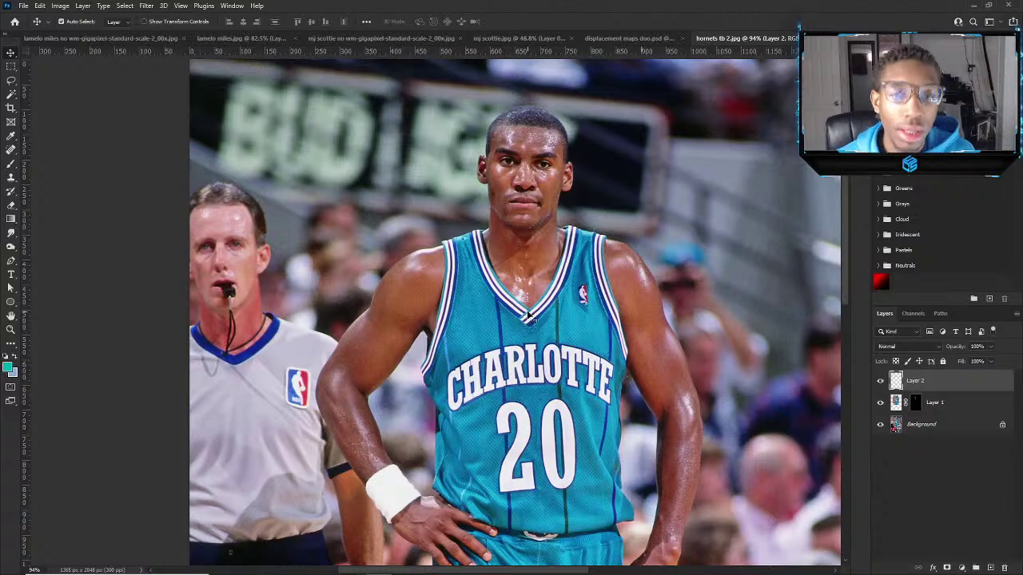
{"action": "scroll", "coordinate": [537, 306], "scroll_direction": "up", "scroll_amount": 3}
{"action": "scroll", "coordinate": [537, 306], "scroll_direction": "down", "scroll_amount": 1}
{"action": "scroll", "coordinate": [520, 308], "scroll_direction": "down", "scroll_amount": 2}
{"action": "scroll", "coordinate": [501, 312], "scroll_direction": "up", "scroll_amount": 1}
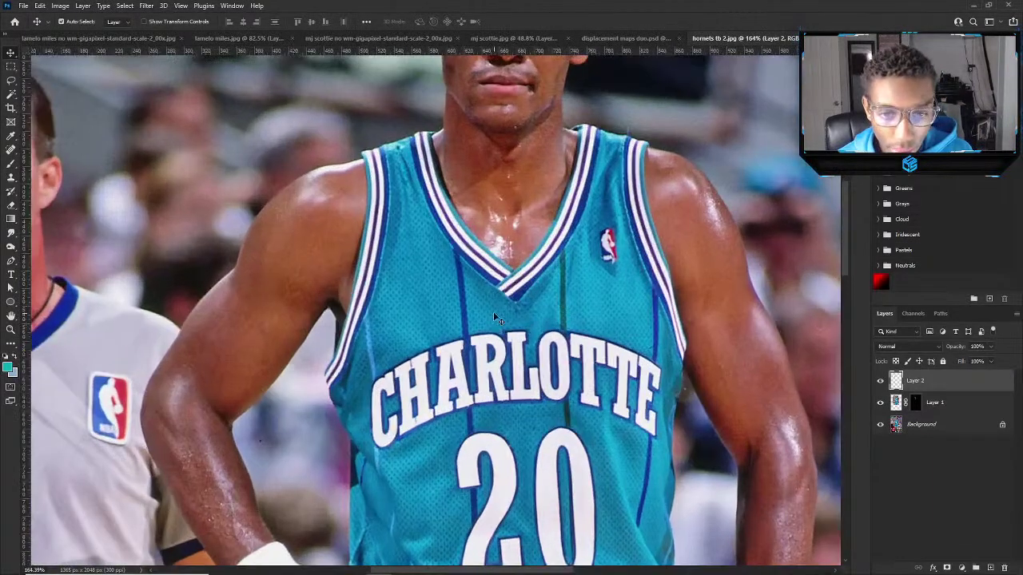
{"action": "scroll", "coordinate": [465, 444], "scroll_direction": "up", "scroll_amount": 2}
{"action": "left_click", "coordinate": [452, 369]}
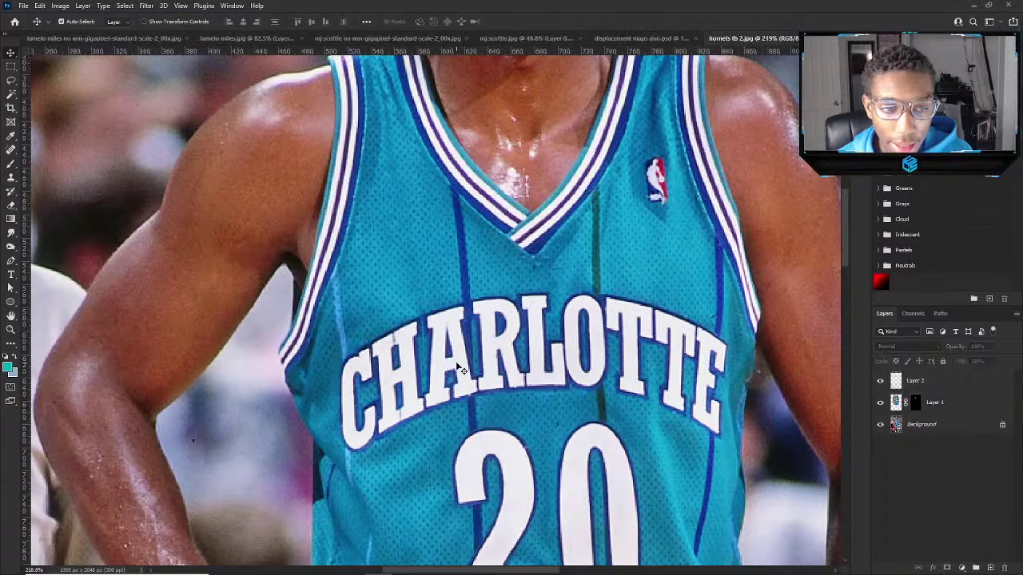
{"action": "left_click", "coordinate": [923, 423]}
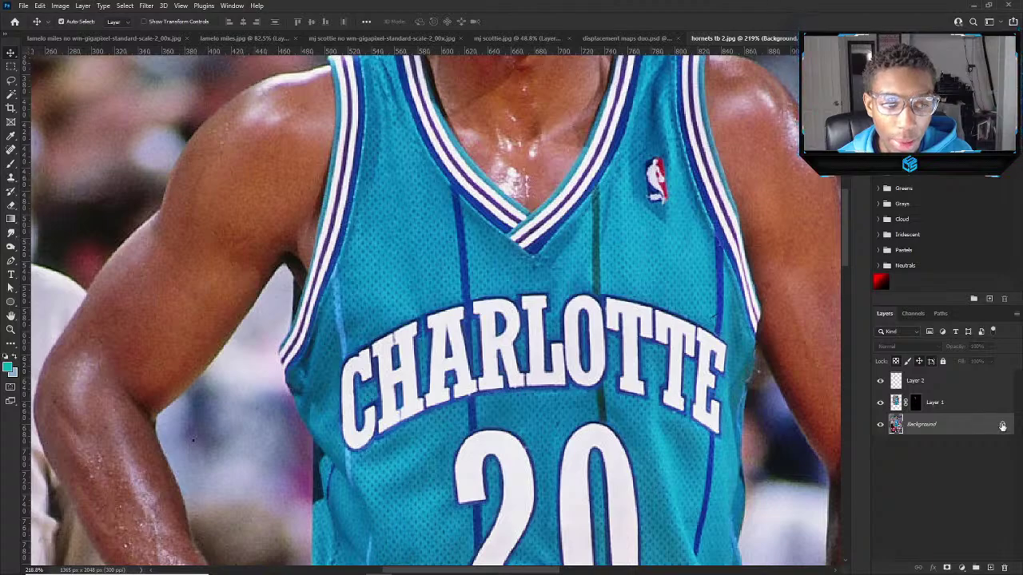
{"action": "key", "text": "ctrl+j"}
{"action": "scroll", "coordinate": [420, 275], "scroll_direction": "up", "scroll_amount": 1}
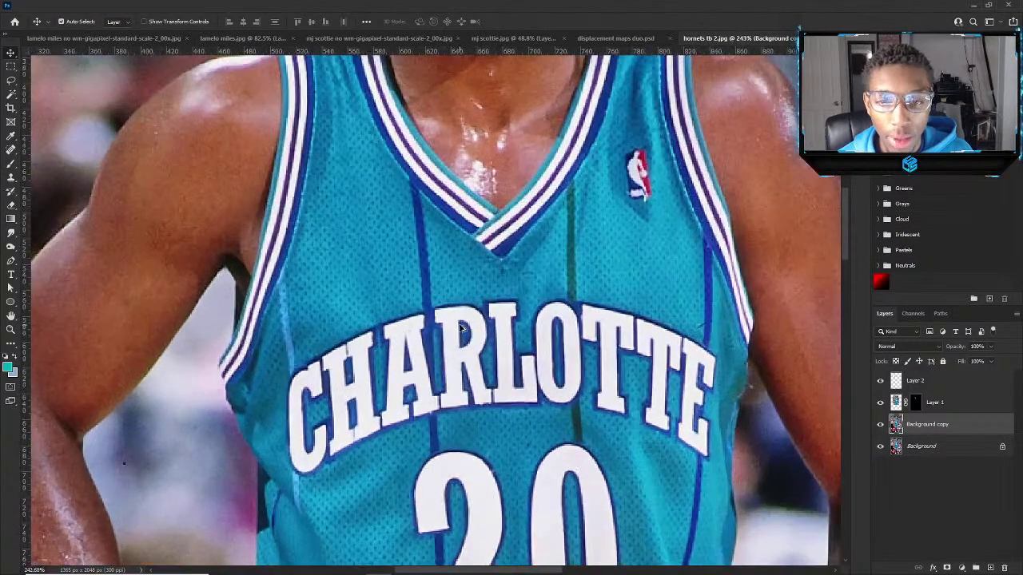
Start a Pen path around the CHARLOTTE lettering, tracing the outer side of the C and the upper edge as far as the first T.
{"action": "scroll", "coordinate": [410, 359], "scroll_direction": "down", "scroll_amount": 2}
{"action": "left_click_drag", "start_coordinate": [10, 81], "coordinate": [57, 95]}
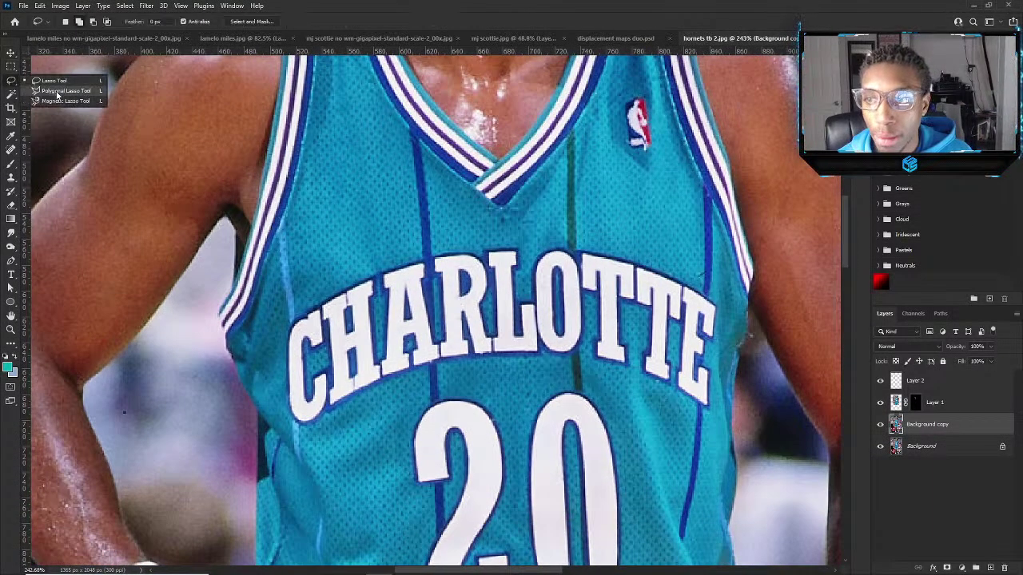
{"action": "left_click", "coordinate": [11, 260]}
{"action": "scroll", "coordinate": [243, 462], "scroll_direction": "up", "scroll_amount": 3}
{"action": "left_click", "coordinate": [244, 427]}
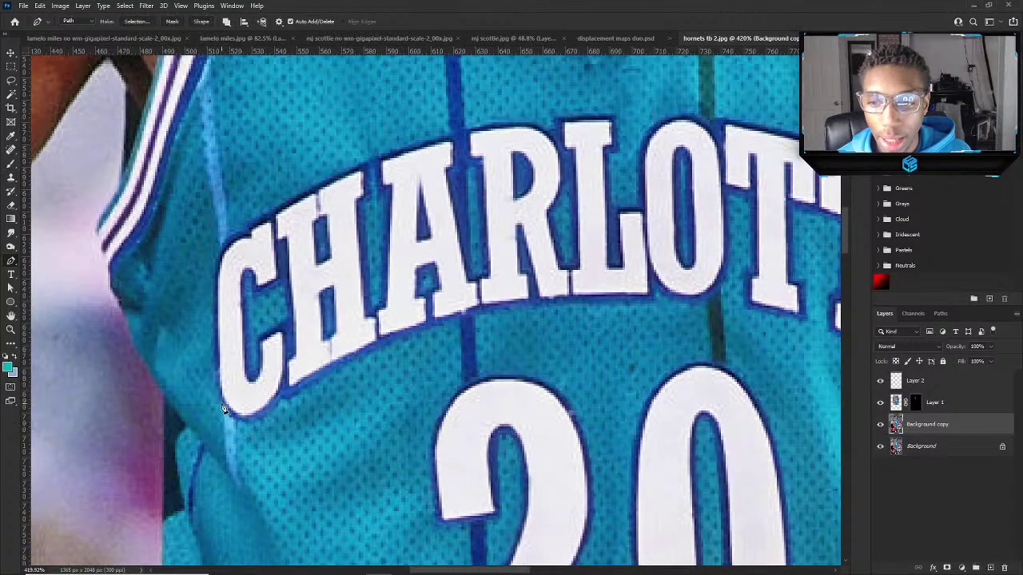
{"action": "left_click", "coordinate": [214, 393]}
{"action": "left_click", "coordinate": [214, 362]}
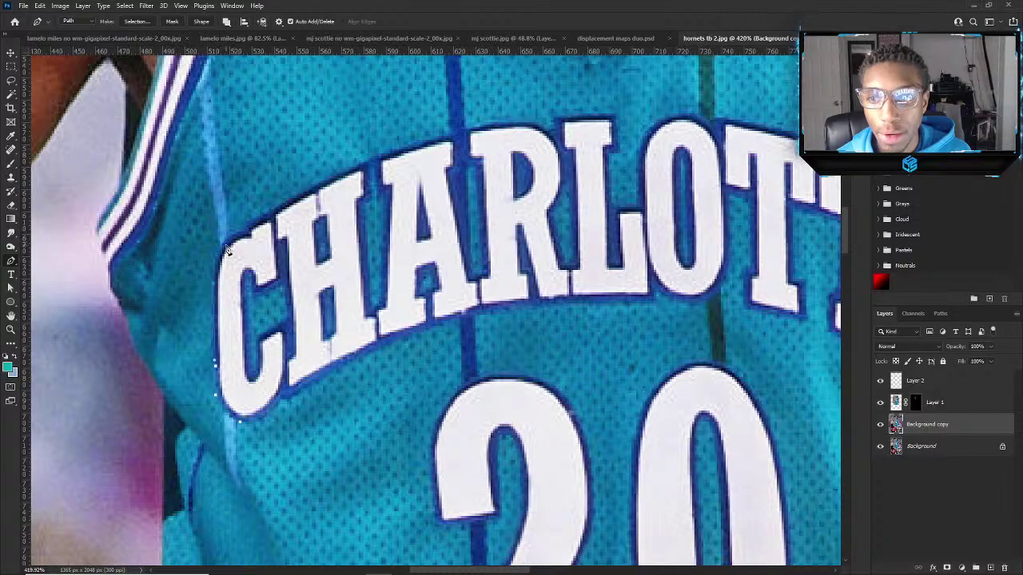
{"action": "mouse_move", "coordinate": [222, 249]}
{"action": "left_mouse_down"}
{"action": "mouse_move", "coordinate": [330, 176]}
{"action": "mouse_move", "coordinate": [448, 140]}
{"action": "left_mouse_up"}
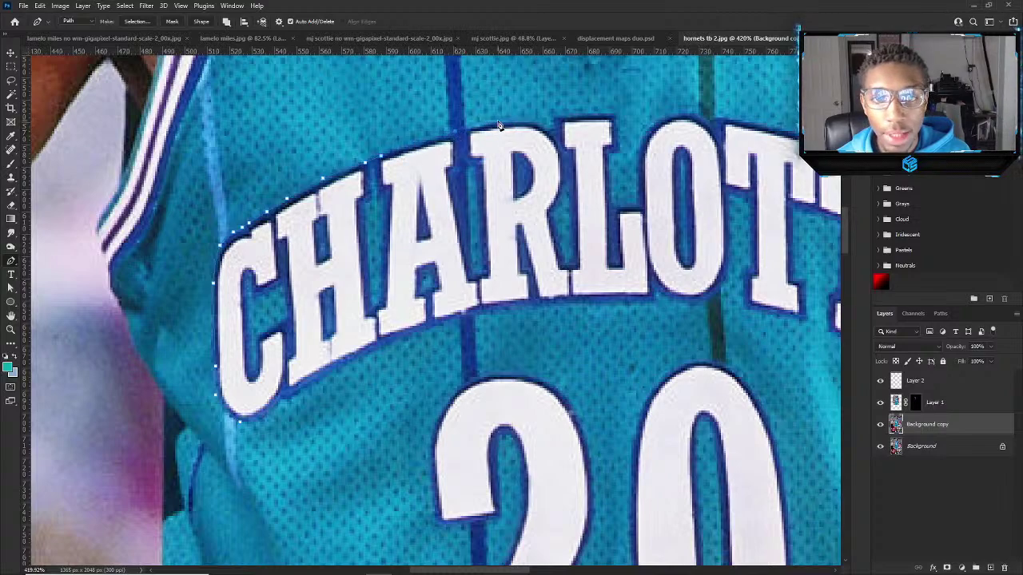
{"action": "mouse_move", "coordinate": [520, 130]}
{"action": "left_mouse_down"}
{"action": "mouse_move", "coordinate": [551, 135]}
{"action": "mouse_move", "coordinate": [558, 119]}
{"action": "mouse_move", "coordinate": [616, 120]}
{"action": "mouse_move", "coordinate": [619, 151]}
{"action": "left_mouse_up"}
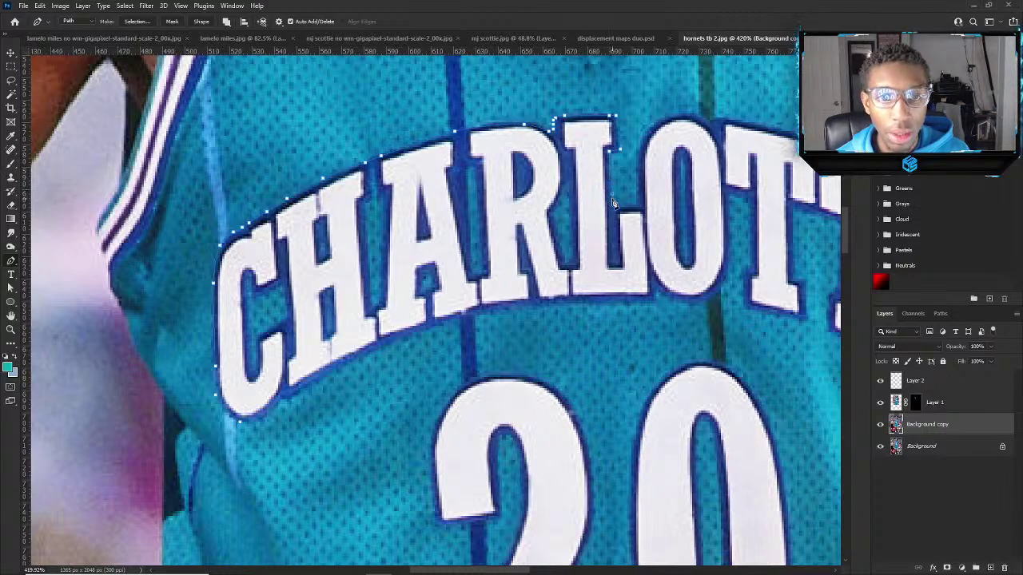
{"action": "left_click", "coordinate": [614, 203]}
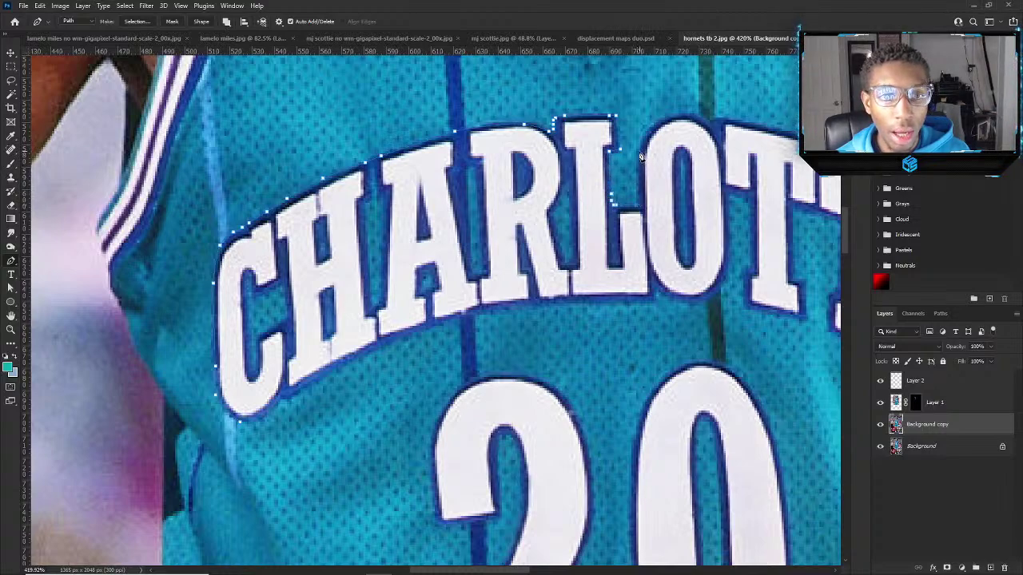
{"action": "left_click", "coordinate": [641, 151]}
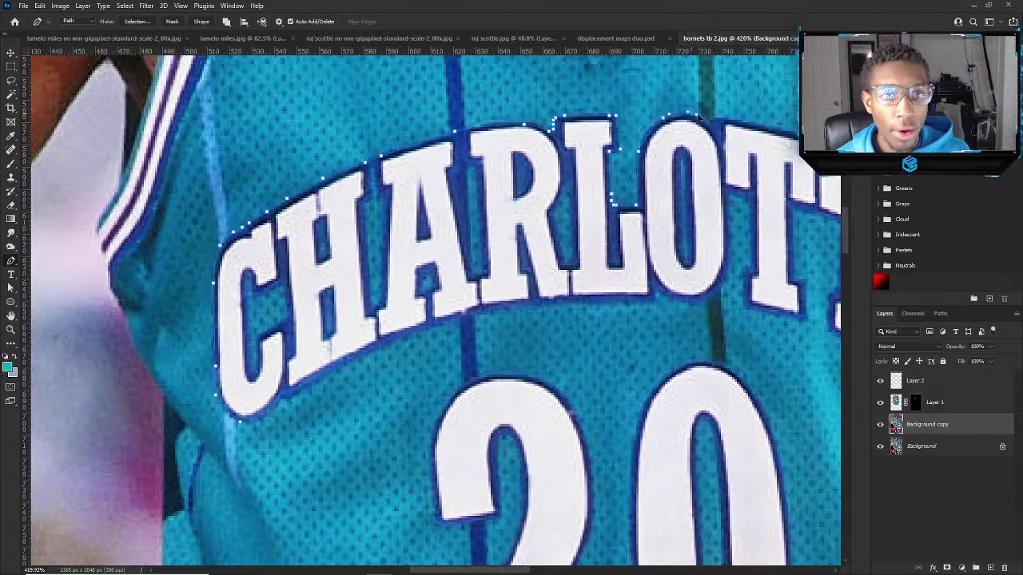
{"action": "left_click_drag", "start_coordinate": [699, 118], "coordinate": [783, 135]}
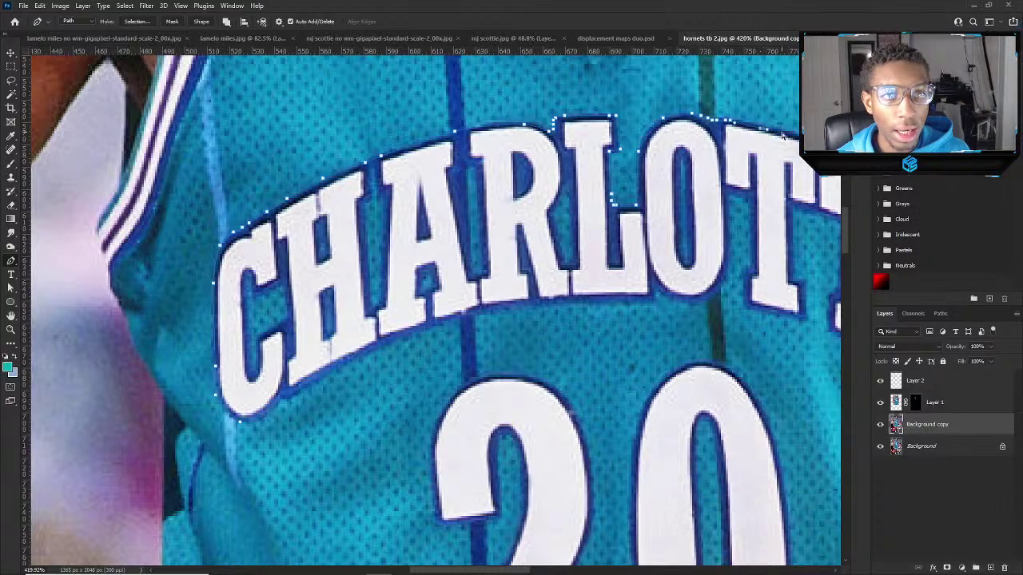
Continue the Pen path around the E and back along the lower edge of CHARLOTTE to the bottom of the C.
{"action": "scroll", "coordinate": [585, 165], "scroll_direction": "down", "scroll_amount": 3}
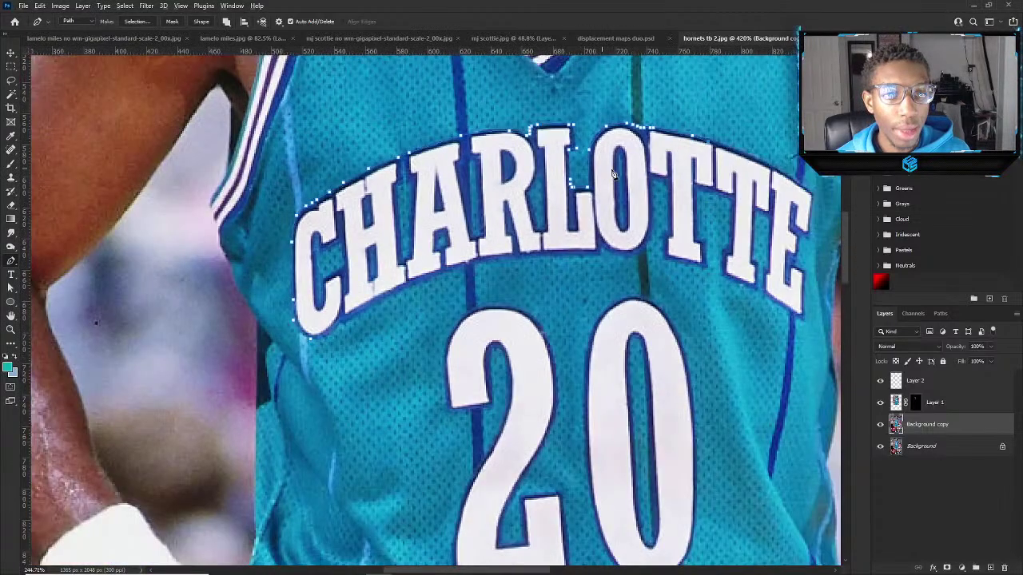
{"action": "scroll", "coordinate": [614, 175], "scroll_direction": "down", "scroll_amount": 2}
{"action": "scroll", "coordinate": [639, 156], "scroll_direction": "up", "scroll_amount": 4}
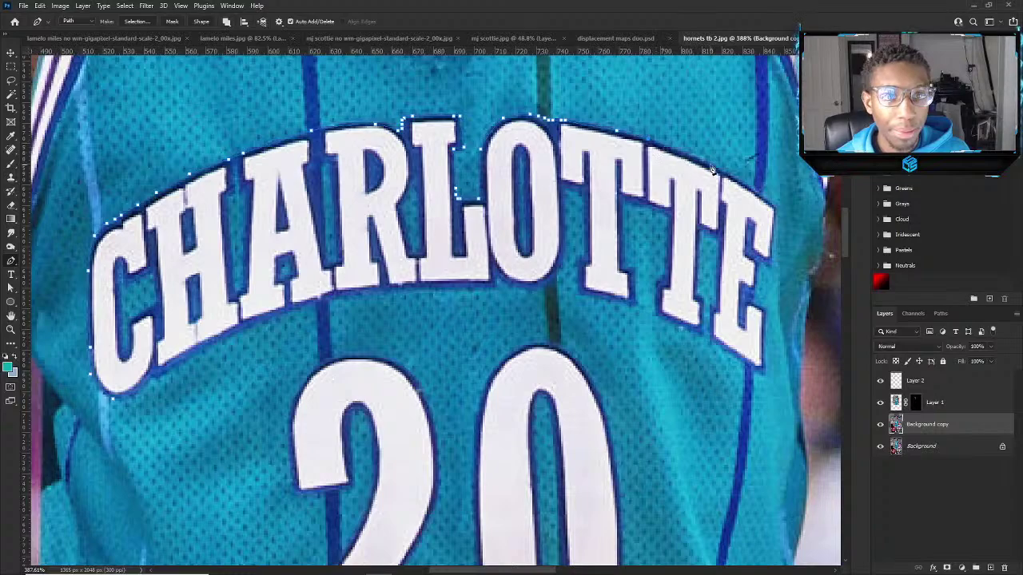
{"action": "mouse_move", "coordinate": [712, 168]}
{"action": "left_mouse_down"}
{"action": "mouse_move", "coordinate": [775, 216]}
{"action": "mouse_move", "coordinate": [775, 269]}
{"action": "mouse_move", "coordinate": [760, 274]}
{"action": "mouse_move", "coordinate": [756, 297]}
{"action": "mouse_move", "coordinate": [743, 298]}
{"action": "mouse_move", "coordinate": [741, 325]}
{"action": "mouse_move", "coordinate": [756, 309]}
{"action": "mouse_move", "coordinate": [769, 315]}
{"action": "mouse_move", "coordinate": [746, 305]}
{"action": "left_mouse_up"}
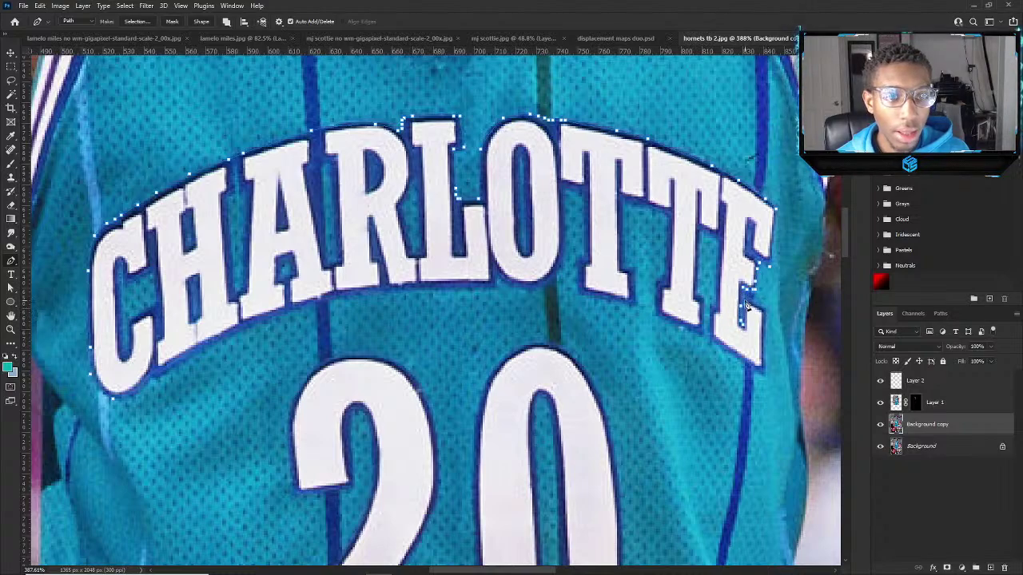
{"action": "left_click", "coordinate": [744, 302]}
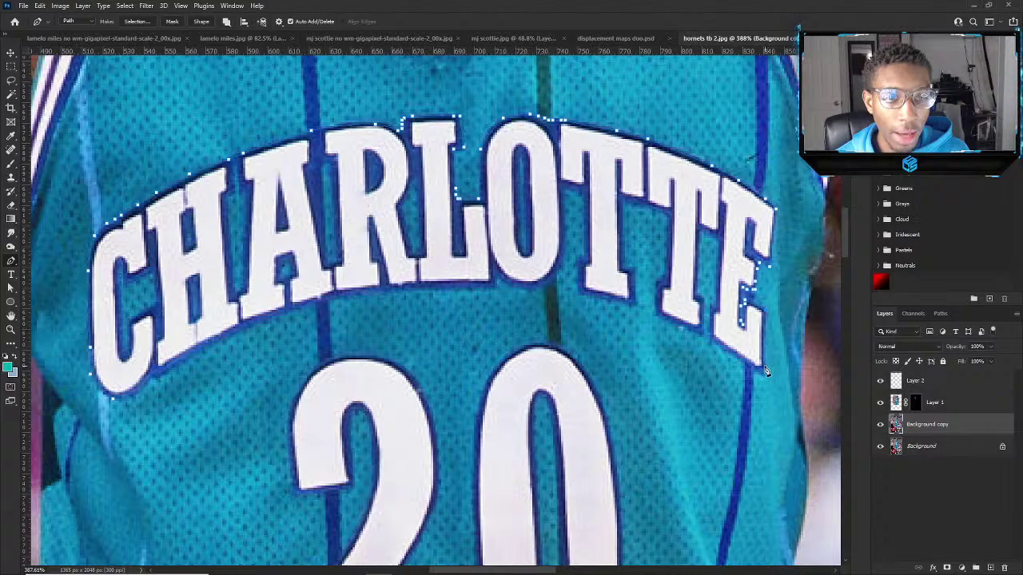
{"action": "left_click", "coordinate": [765, 372]}
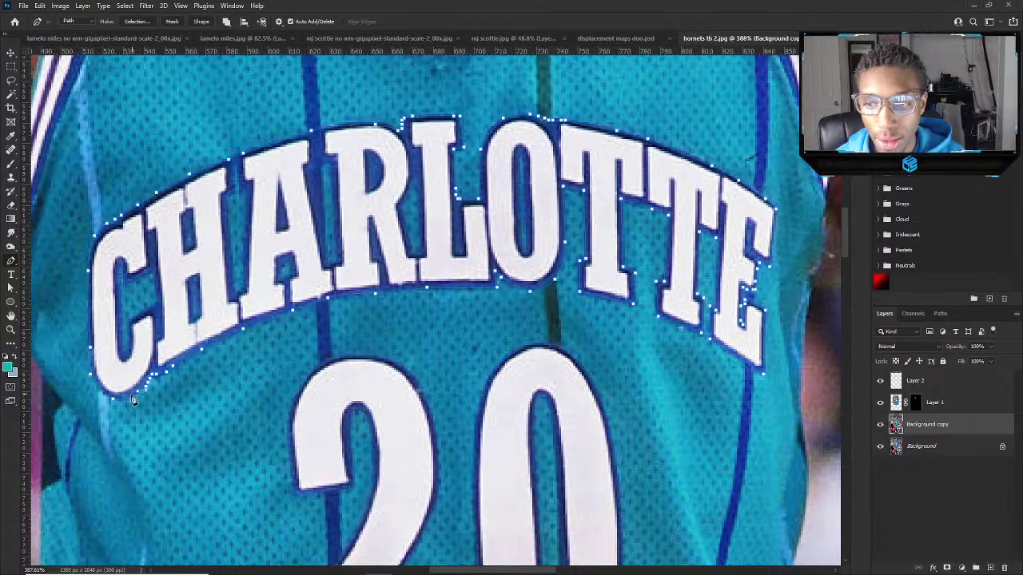
{"action": "key", "text": "Return"}
Convert the path around the CHARLOTTE lettering into a selection.
{"action": "scroll", "coordinate": [113, 384], "scroll_direction": "down", "scroll_amount": 5}
{"action": "right_click", "coordinate": [231, 199]}
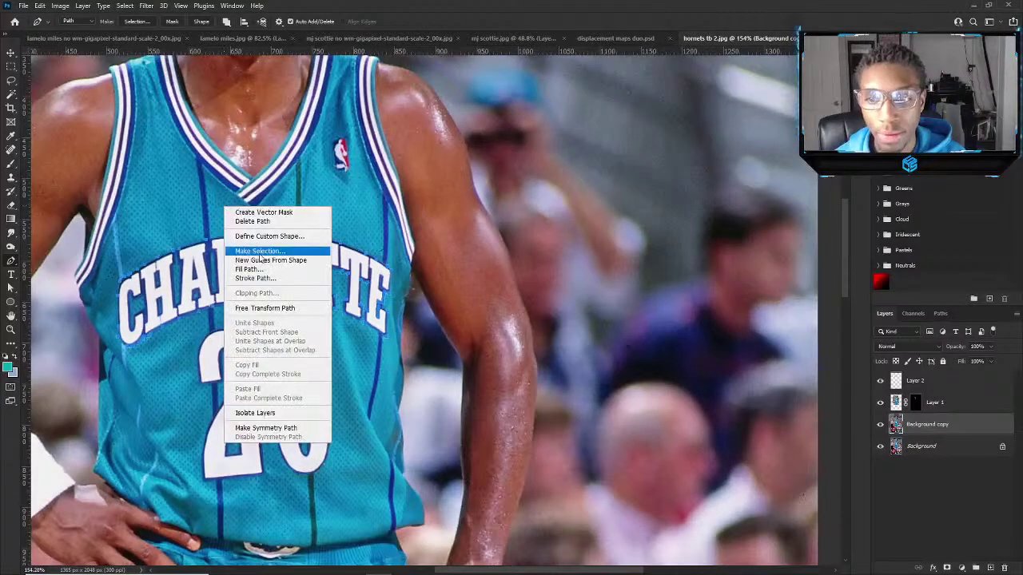
{"action": "left_click", "coordinate": [270, 251]}
{"action": "left_click", "coordinate": [566, 158]}
Subtract the teal opening inside the letter C from the selection with the Lasso tool.
{"action": "scroll", "coordinate": [83, 285], "scroll_direction": "up", "scroll_amount": 5}
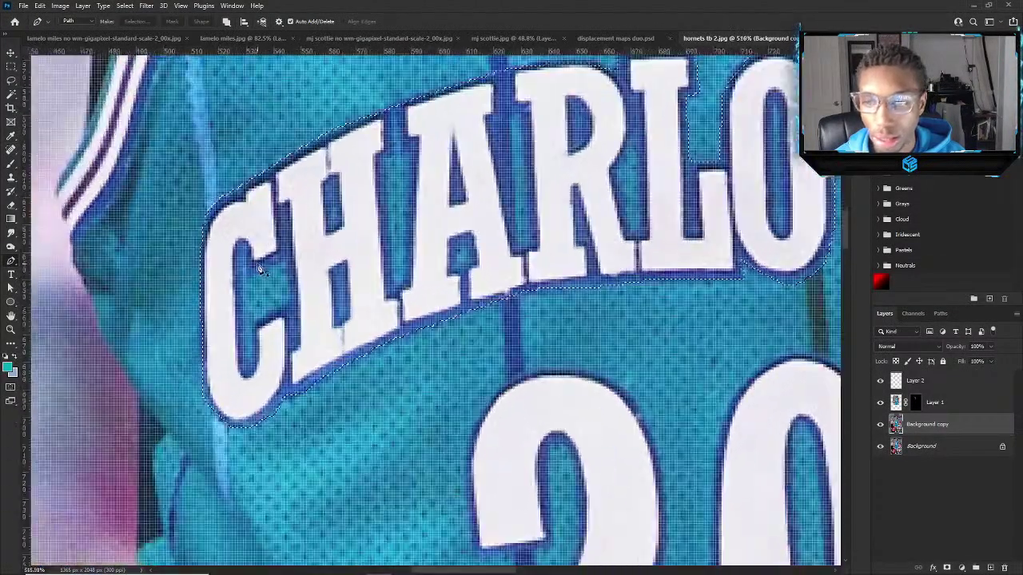
{"action": "left_click", "coordinate": [11, 80]}
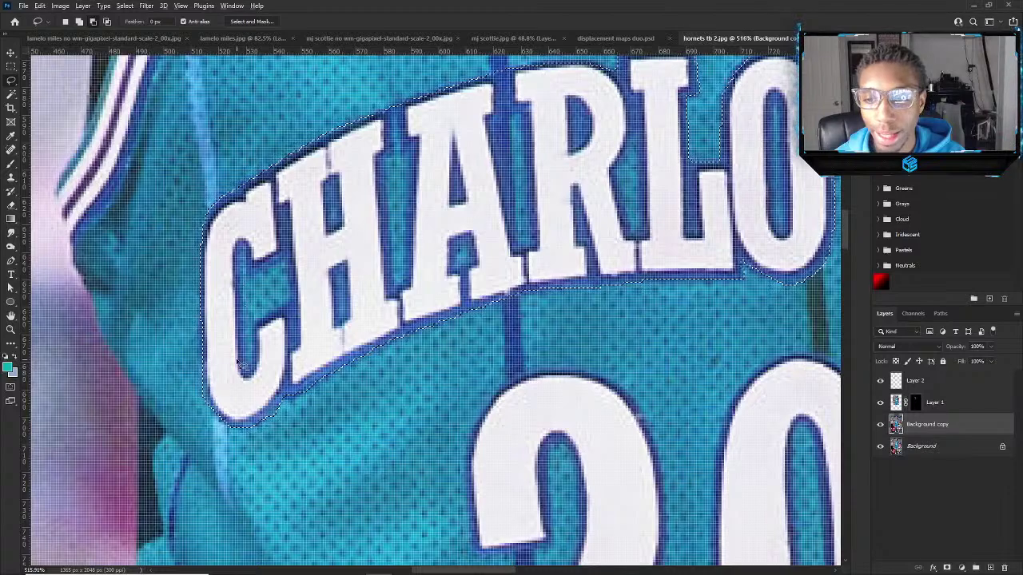
{"action": "mouse_move", "coordinate": [248, 306]}
{"action": "left_mouse_down"}
{"action": "mouse_move", "coordinate": [241, 256]}
{"action": "mouse_move", "coordinate": [258, 283]}
{"action": "mouse_move", "coordinate": [288, 270]}
{"action": "left_mouse_up"}
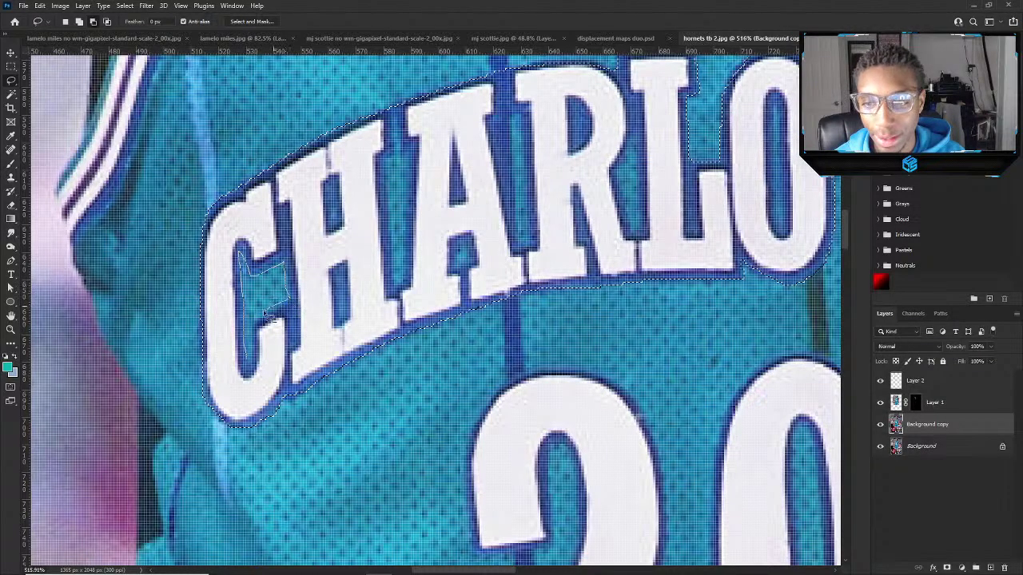
{"action": "mouse_move", "coordinate": [242, 342]}
{"action": "left_mouse_down"}
{"action": "mouse_move", "coordinate": [256, 375]}
{"action": "mouse_move", "coordinate": [252, 335]}
{"action": "mouse_move", "coordinate": [258, 379]}
{"action": "mouse_move", "coordinate": [260, 337]}
{"action": "mouse_move", "coordinate": [274, 333]}
{"action": "mouse_move", "coordinate": [257, 374]}
{"action": "mouse_move", "coordinate": [244, 353]}
{"action": "left_mouse_up"}
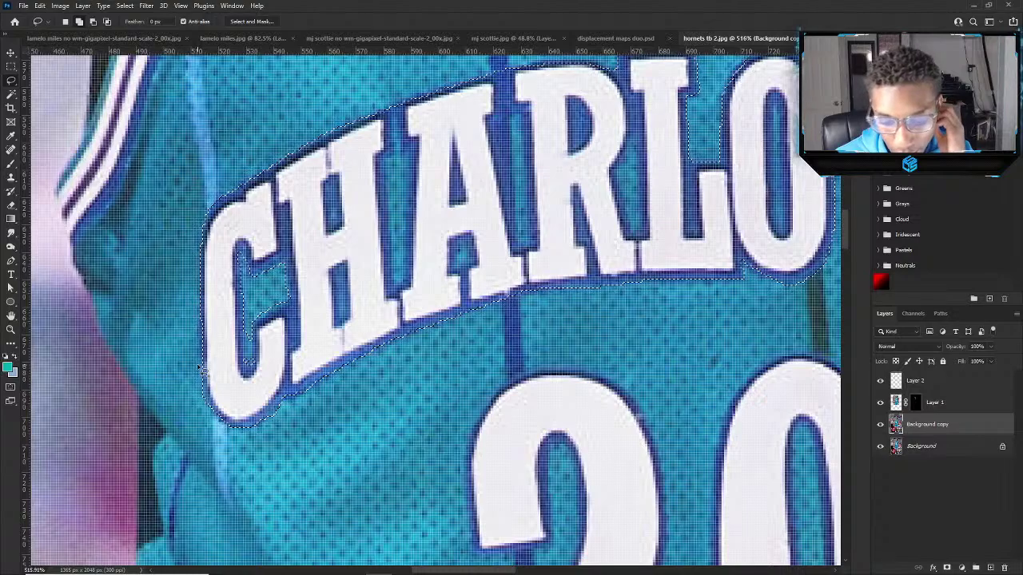
Subtract the teal gaps between H and A, under the A's crossbar, between A and R, and between R and L from the selection.
{"action": "scroll", "coordinate": [340, 239], "scroll_direction": "down", "scroll_amount": 4}
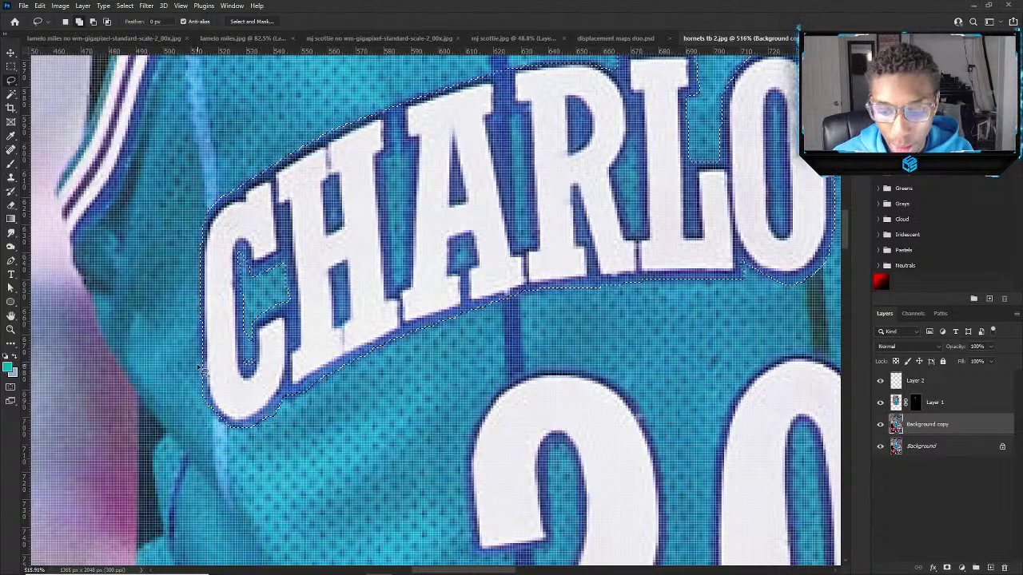
{"action": "scroll", "coordinate": [338, 240], "scroll_direction": "up", "scroll_amount": 4}
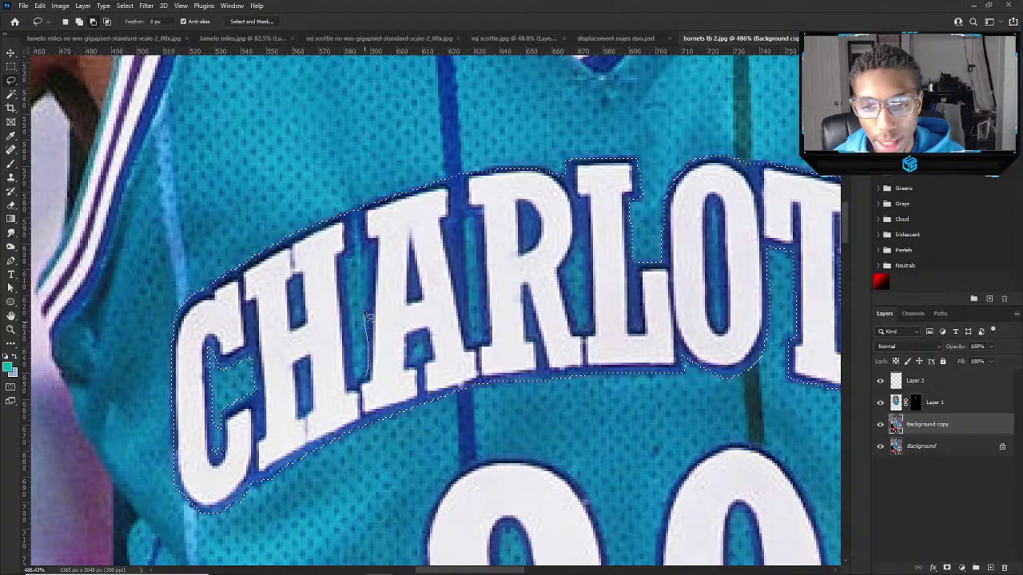
{"action": "mouse_move", "coordinate": [367, 315]}
{"action": "left_mouse_down"}
{"action": "mouse_move", "coordinate": [368, 251]}
{"action": "mouse_move", "coordinate": [355, 253]}
{"action": "mouse_move", "coordinate": [354, 236]}
{"action": "mouse_move", "coordinate": [347, 262]}
{"action": "mouse_move", "coordinate": [362, 376]}
{"action": "left_mouse_up"}
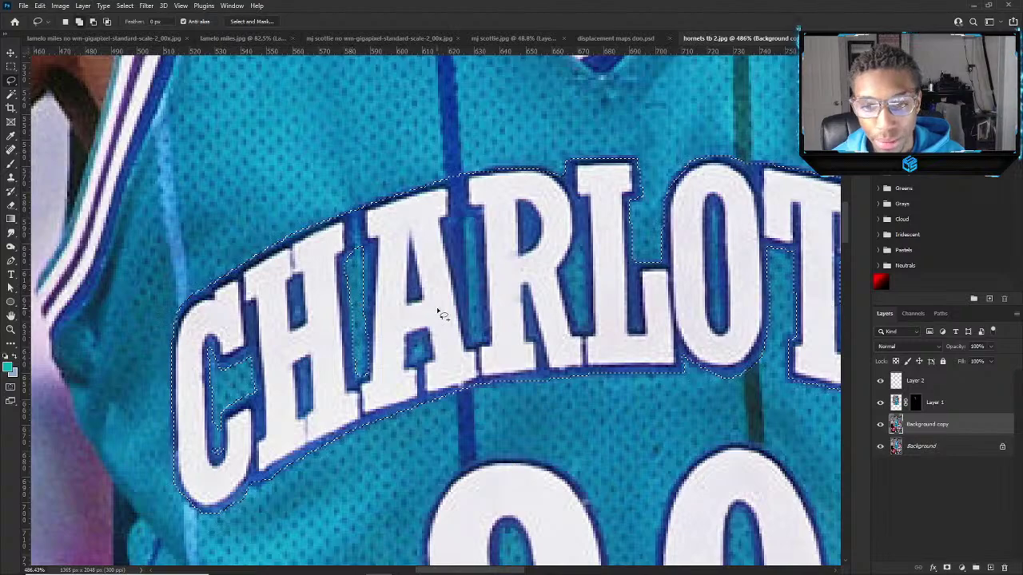
{"action": "mouse_move", "coordinate": [412, 364]}
{"action": "left_mouse_down"}
{"action": "mouse_move", "coordinate": [427, 350]}
{"action": "mouse_move", "coordinate": [432, 366]}
{"action": "mouse_move", "coordinate": [460, 334]}
{"action": "left_mouse_up"}
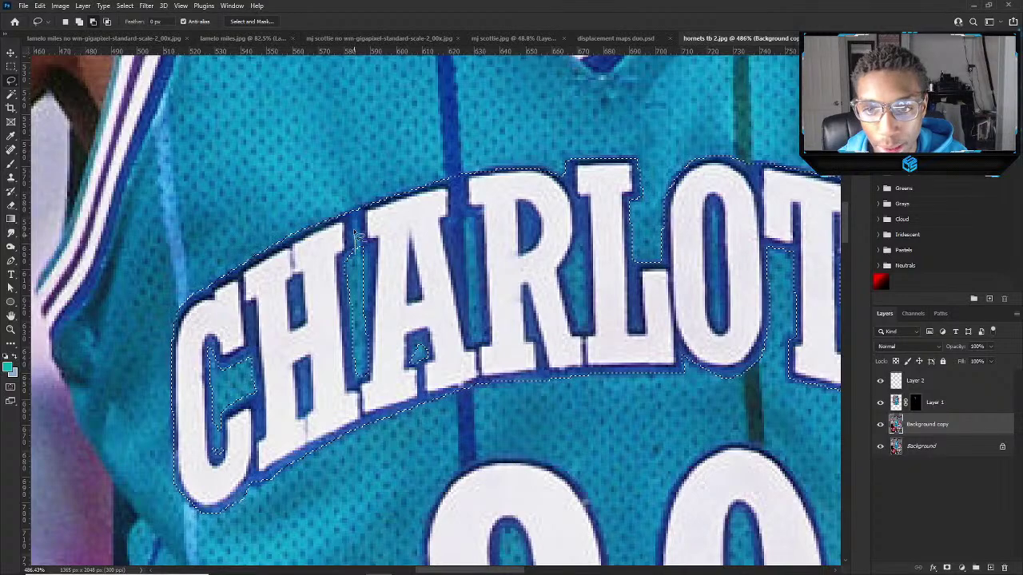
{"action": "left_click_drag", "start_coordinate": [357, 212], "coordinate": [369, 376]}
{"action": "mouse_move", "coordinate": [473, 339]}
{"action": "left_mouse_down"}
{"action": "mouse_move", "coordinate": [466, 224]}
{"action": "mouse_move", "coordinate": [475, 220]}
{"action": "mouse_move", "coordinate": [480, 355]}
{"action": "left_mouse_up"}
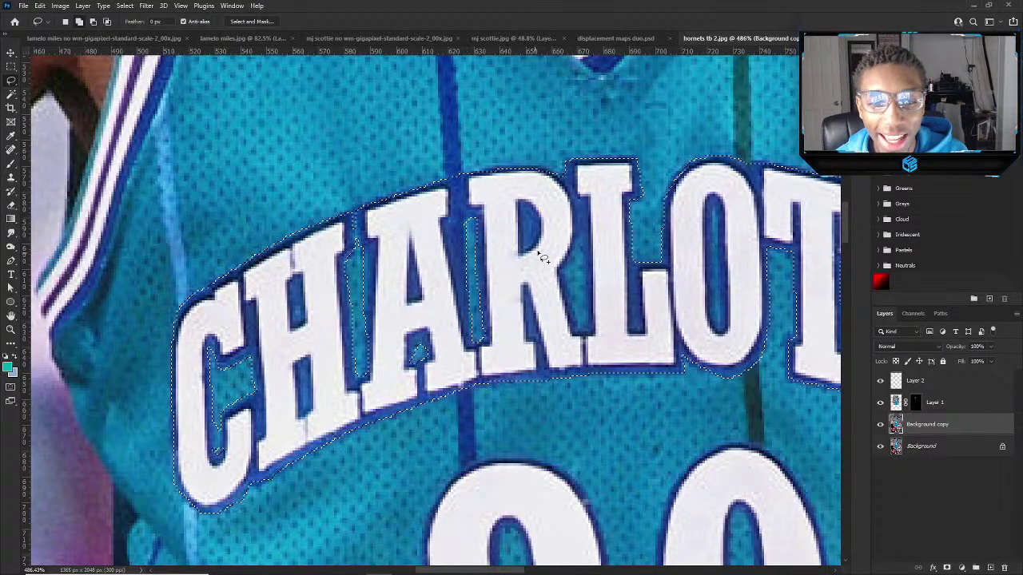
{"action": "mouse_move", "coordinate": [582, 331]}
{"action": "left_mouse_down"}
{"action": "mouse_move", "coordinate": [562, 274]}
{"action": "mouse_move", "coordinate": [581, 239]}
{"action": "mouse_move", "coordinate": [586, 328]}
{"action": "left_mouse_up"}
Check the lettering selection around the R and L and apply it as a layer mask on the Background copy layer.
{"action": "scroll", "coordinate": [593, 329], "scroll_direction": "down", "scroll_amount": 5}
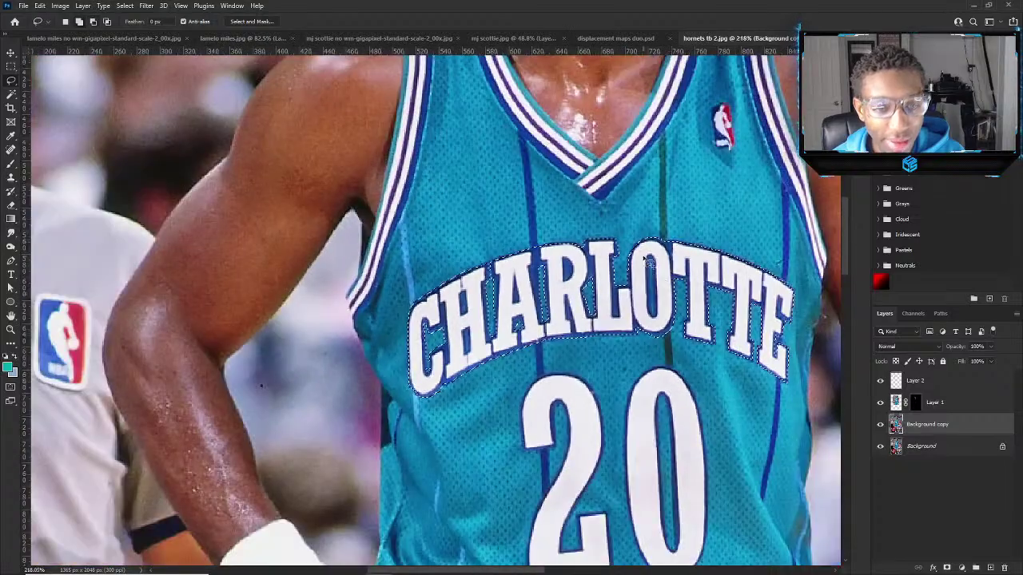
{"action": "scroll", "coordinate": [595, 336], "scroll_direction": "up", "scroll_amount": 4}
{"action": "scroll", "coordinate": [595, 337], "scroll_direction": "up", "scroll_amount": 4}
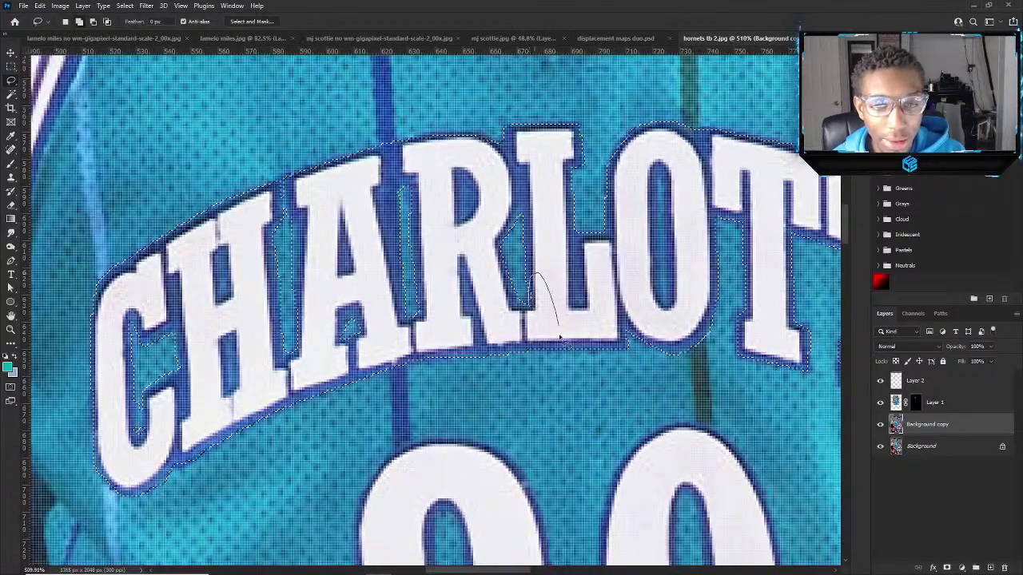
{"action": "scroll", "coordinate": [571, 348], "scroll_direction": "down", "scroll_amount": 6}
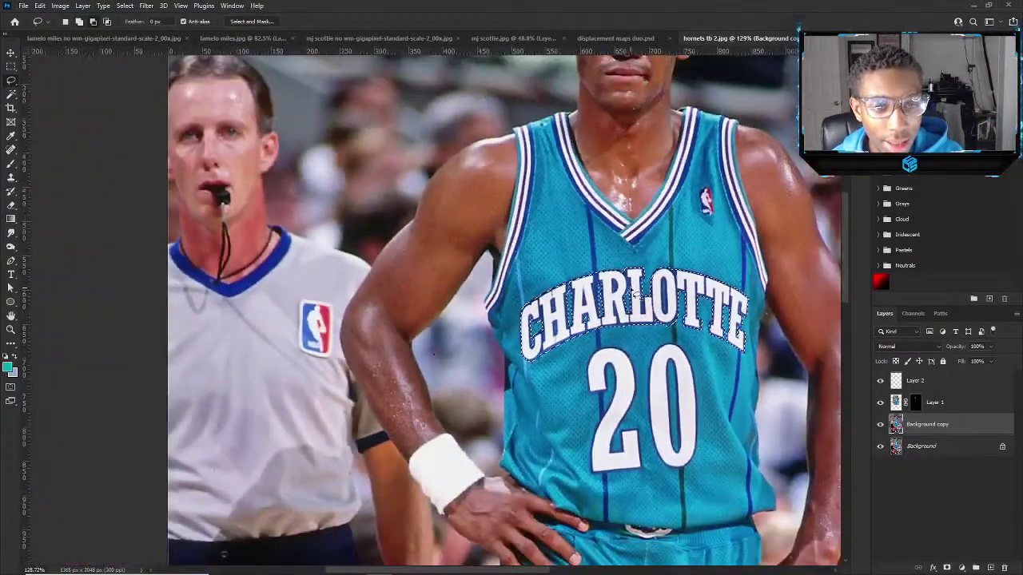
{"action": "left_click", "coordinate": [960, 568]}
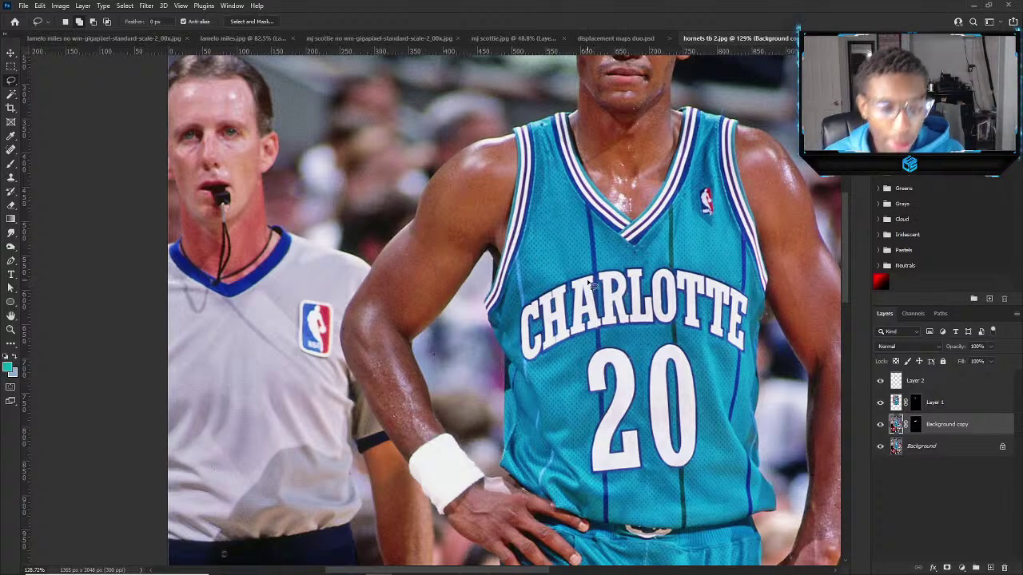
Bring the masked CHARLOTTE lettering into displacement maps duo.psd and place it across the smiling player's chest.
{"action": "left_click", "coordinate": [624, 37]}
{"action": "key", "text": "v"}
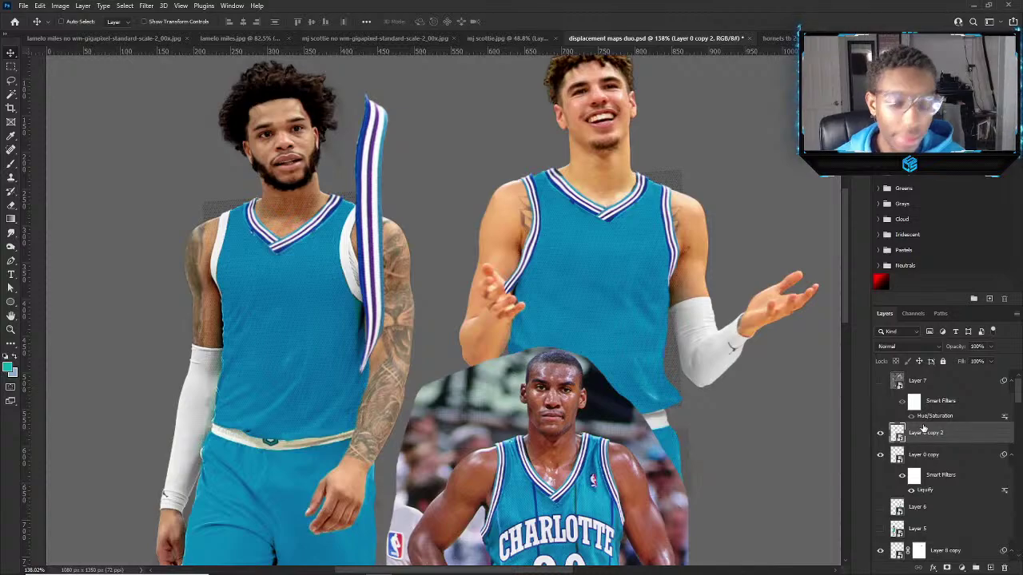
{"action": "key", "text": "ctrl+v"}
{"action": "key", "text": "ctrl+t"}
{"action": "scroll", "coordinate": [501, 304], "scroll_direction": "down", "scroll_amount": 3}
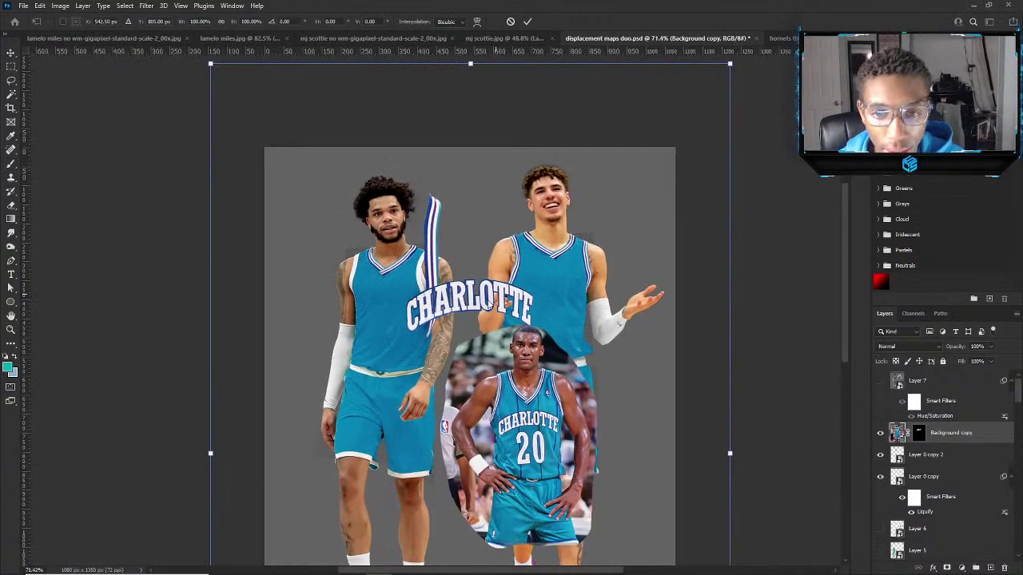
{"action": "left_click_drag", "start_coordinate": [501, 304], "coordinate": [588, 302]}
{"action": "key", "text": "Return"}
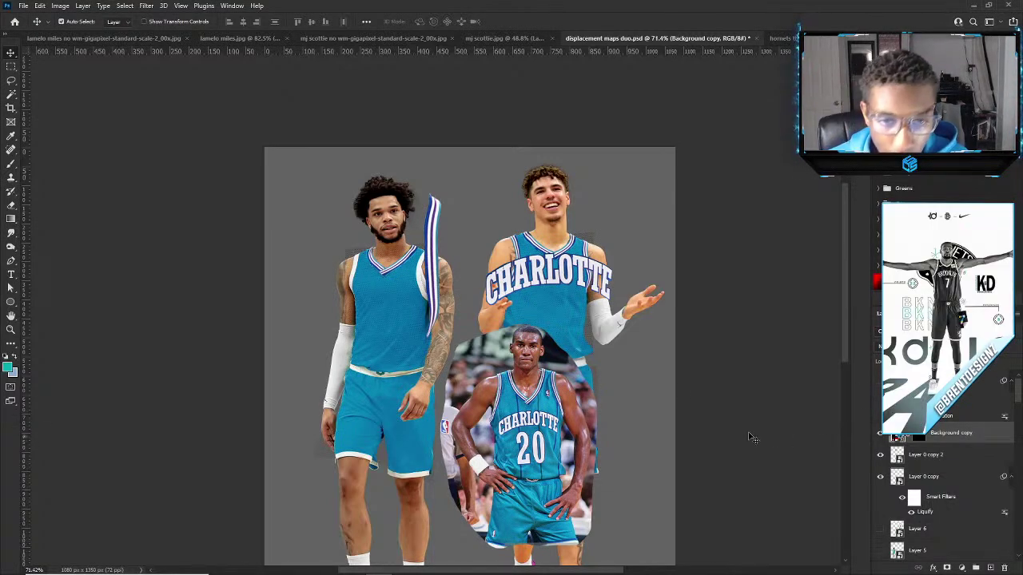
Rename the pasted Background copy lettering layer as charlotte.
{"action": "scroll", "coordinate": [551, 211], "scroll_direction": "up", "scroll_amount": 5}
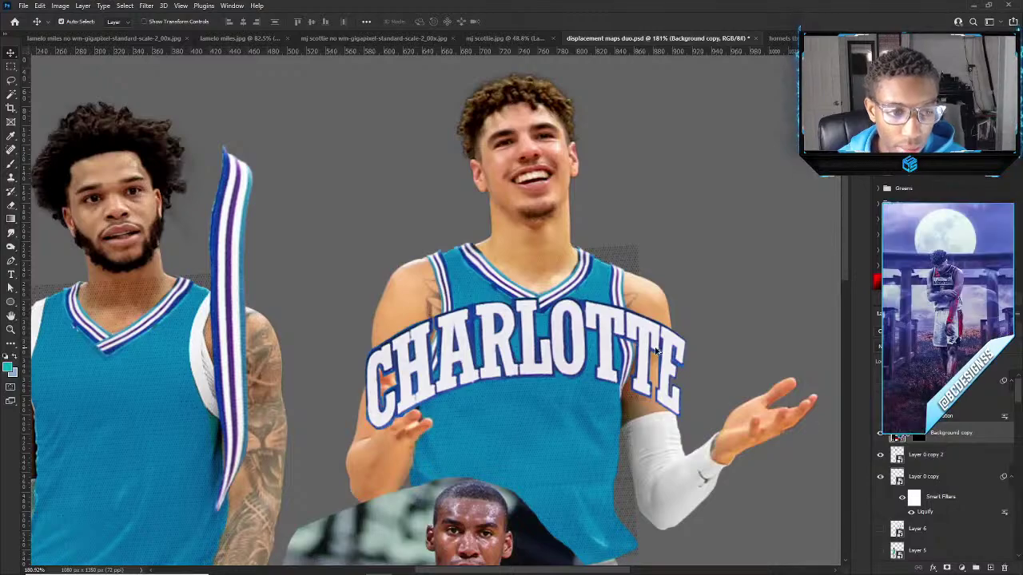
{"action": "double_click", "coordinate": [951, 433]}
{"action": "type", "text": "ch"}
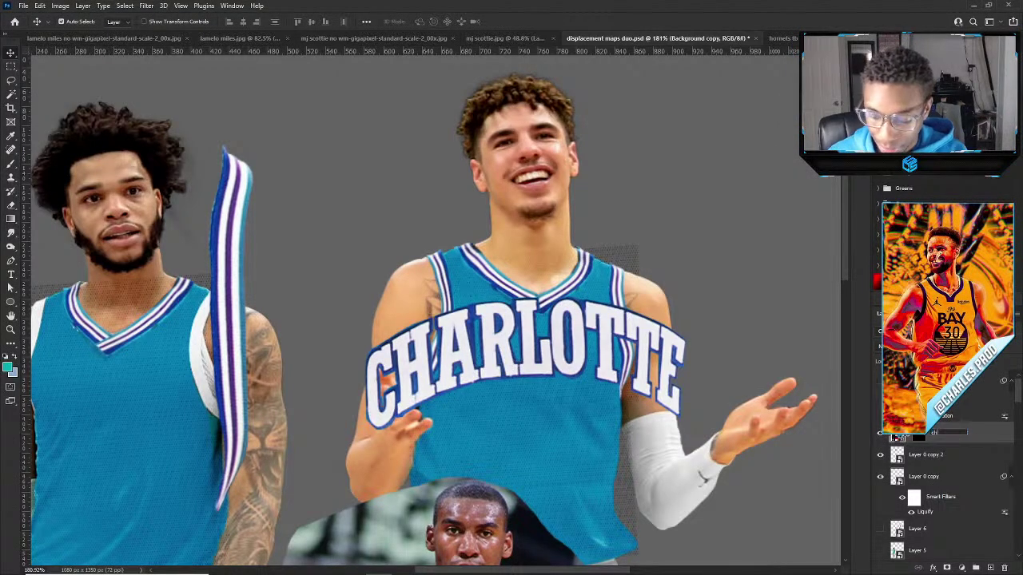
{"action": "type", "text": "arlotte"}
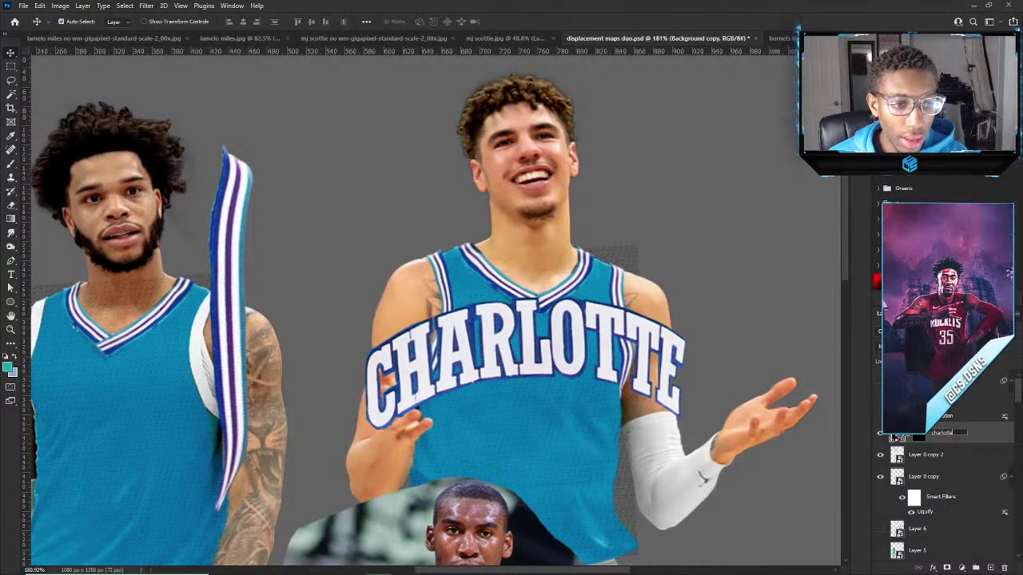
{"action": "key", "text": "Return"}
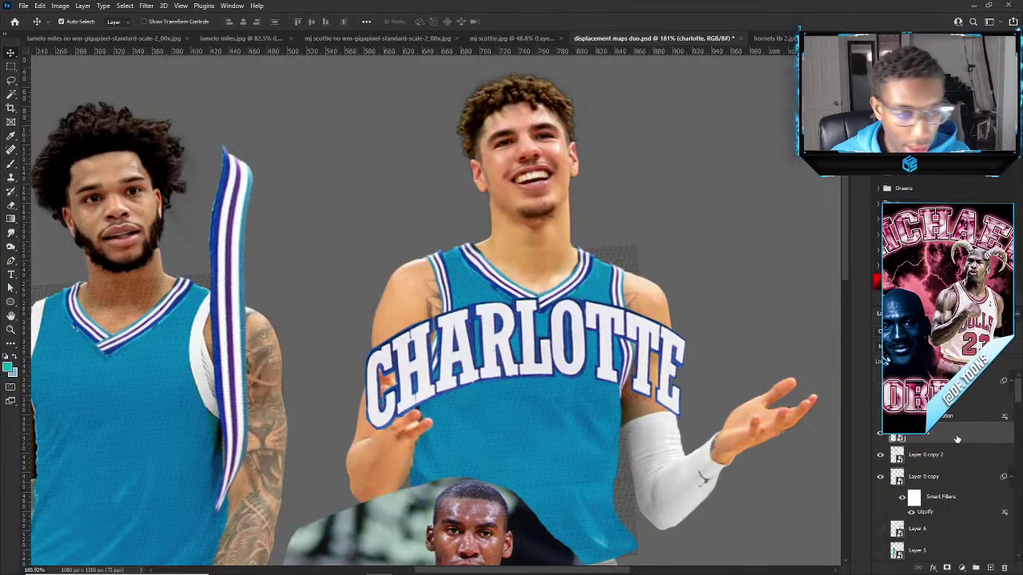
Scale the charlotte lettering to about 51% and centre it across the smiling player's chest between the armhole trims.
{"action": "key", "text": "ctrl+t"}
{"action": "left_click_drag", "start_coordinate": [524, 297], "coordinate": [530, 326]}
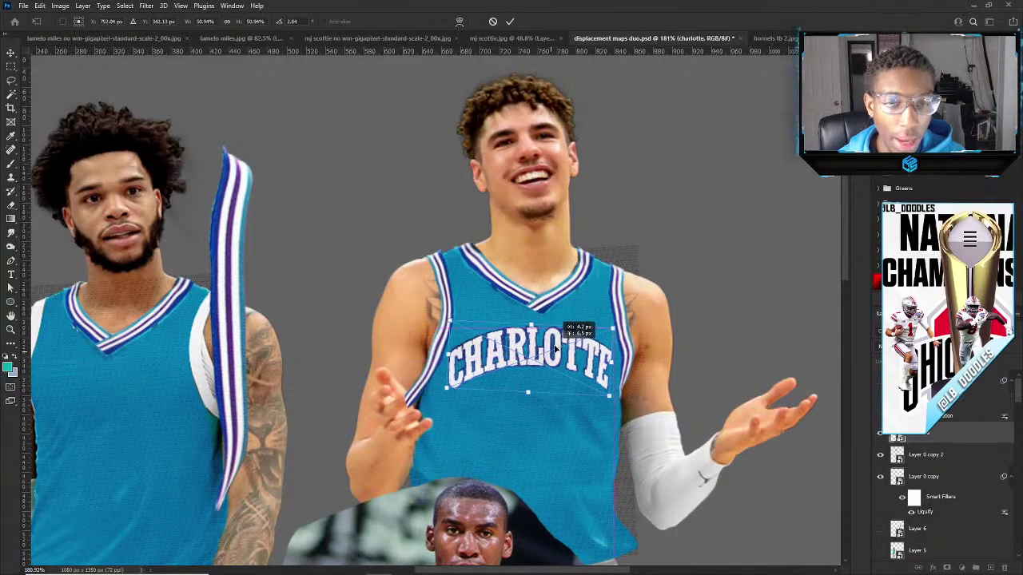
{"action": "key", "text": "Return"}
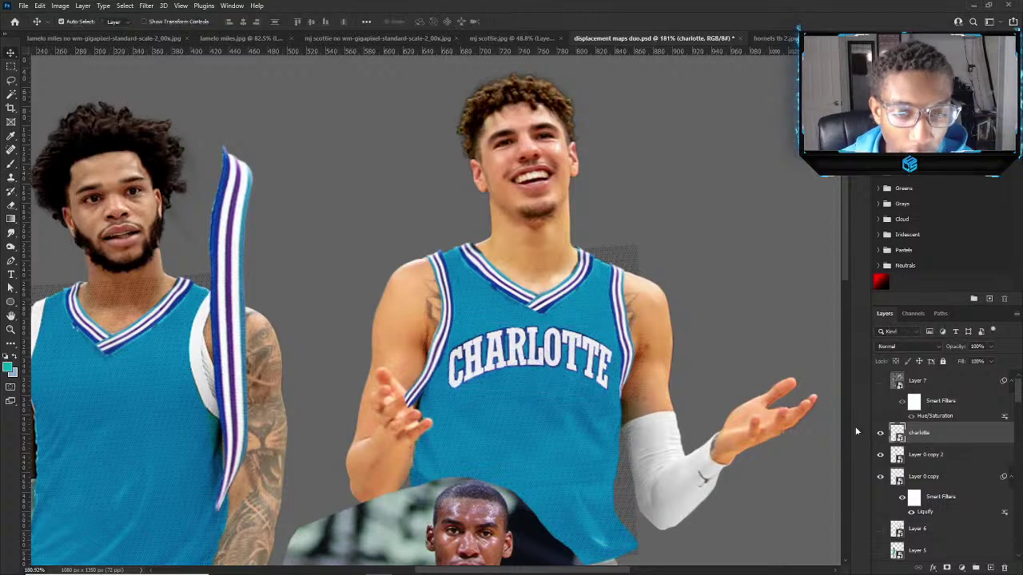
Duplicate the charlotte lettering layer and place the copy on the bearded player's chest below the V-neck.
{"action": "key", "text": "ctrl+j"}
{"action": "key", "text": "ctrl+t"}
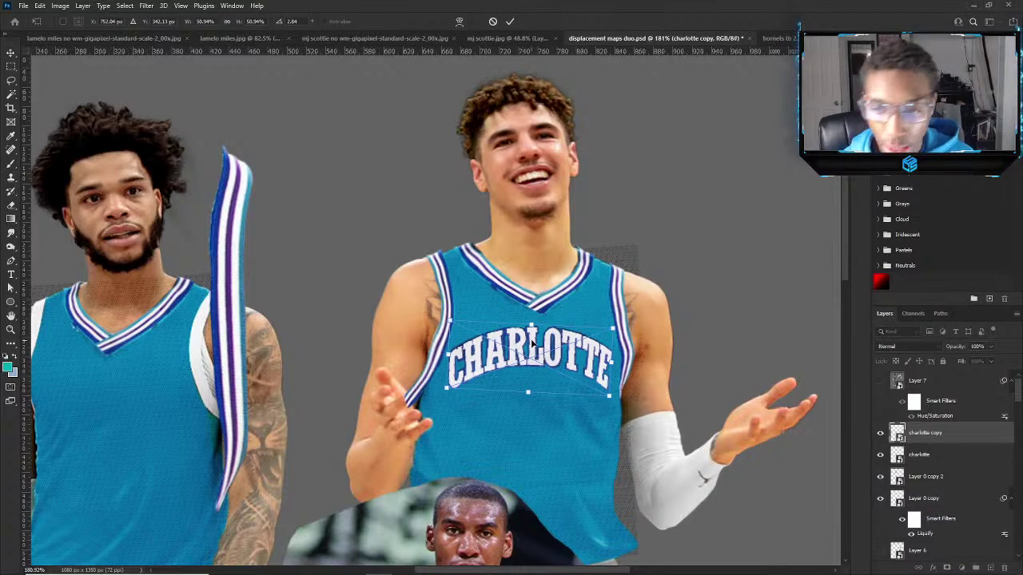
{"action": "left_click_drag", "start_coordinate": [541, 351], "coordinate": [33, 375]}
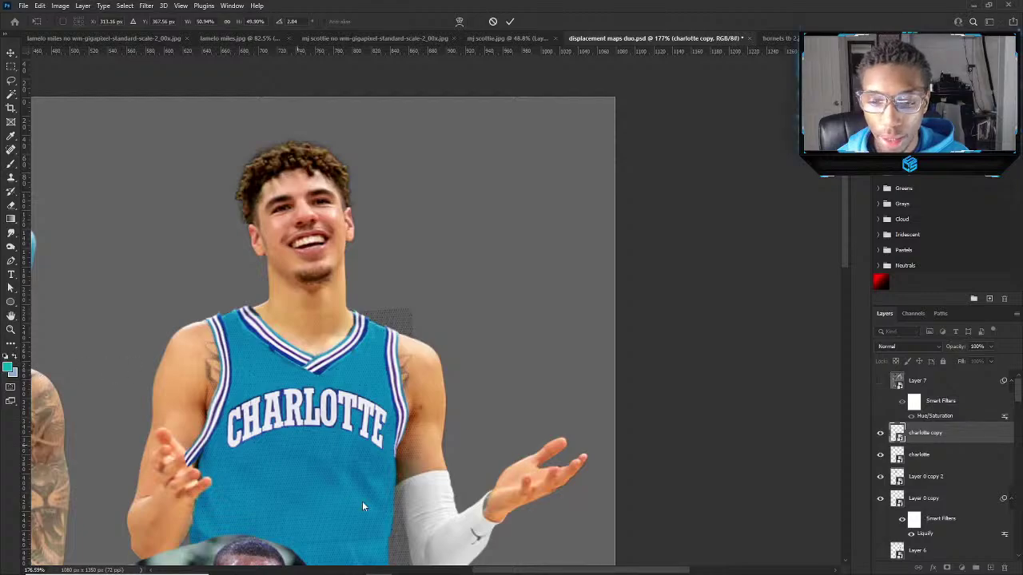
{"action": "left_click_drag", "start_coordinate": [493, 571], "coordinate": [422, 571]}
{"action": "scroll", "coordinate": [160, 344], "scroll_direction": "down", "scroll_amount": 3}
{"action": "scroll", "coordinate": [74, 312], "scroll_direction": "up", "scroll_amount": 4}
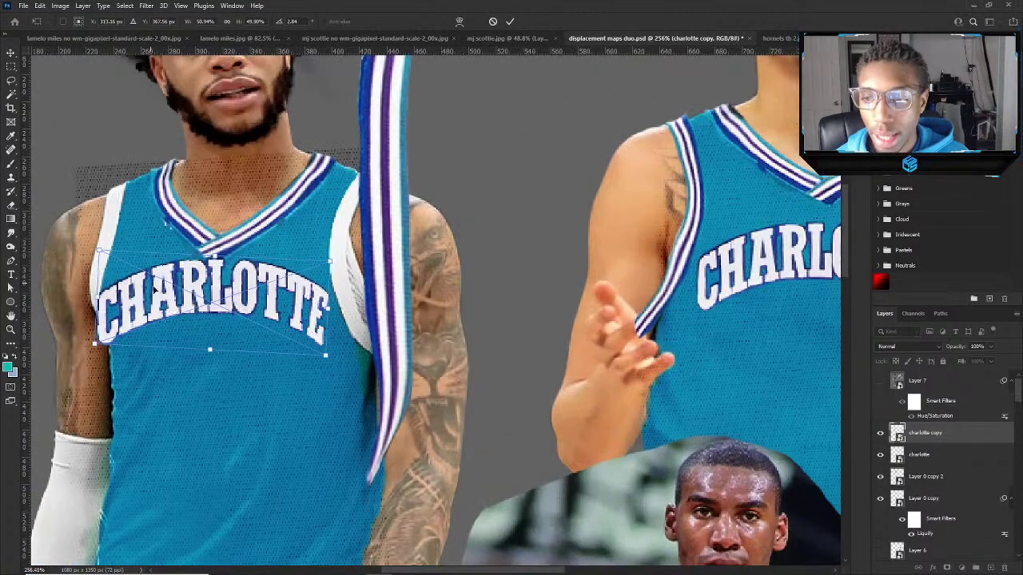
{"action": "left_click_drag", "start_coordinate": [175, 296], "coordinate": [205, 315]}
Distort the copied lettering by lowering its left end to follow the bearded player's torso, and recentre it on the jersey.
{"action": "right_click", "coordinate": [205, 316]}
{"action": "left_click", "coordinate": [214, 303]}
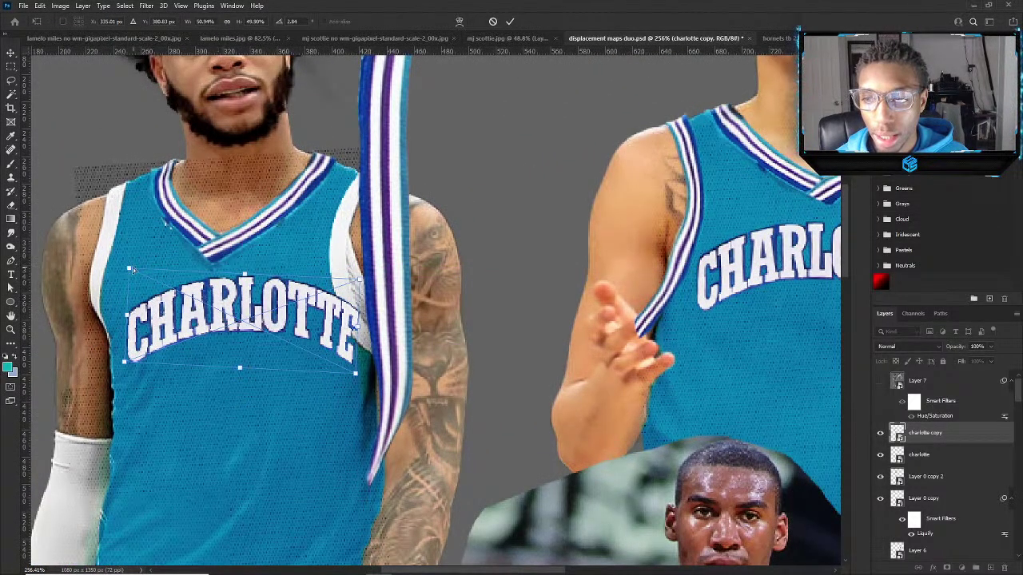
{"action": "left_click_drag", "start_coordinate": [133, 268], "coordinate": [138, 288]}
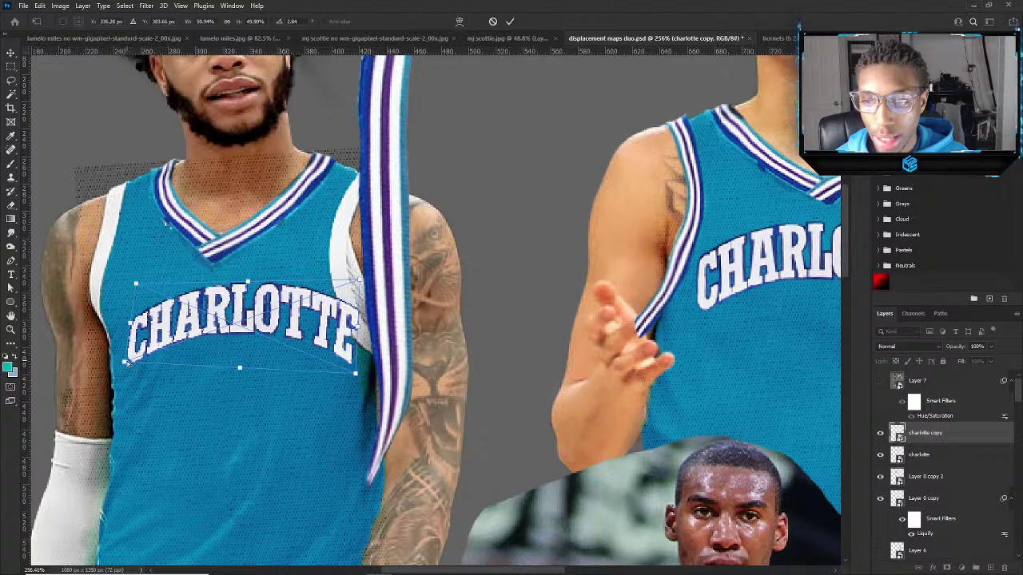
{"action": "left_click_drag", "start_coordinate": [254, 302], "coordinate": [232, 296]}
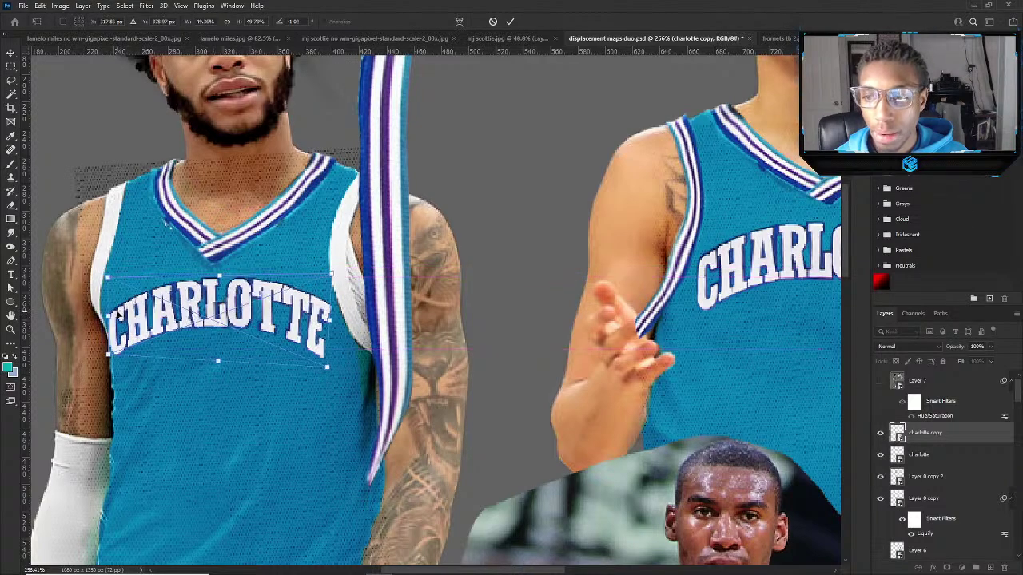
{"action": "left_click_drag", "start_coordinate": [109, 319], "coordinate": [109, 331]}
{"action": "left_click_drag", "start_coordinate": [196, 322], "coordinate": [203, 312]}
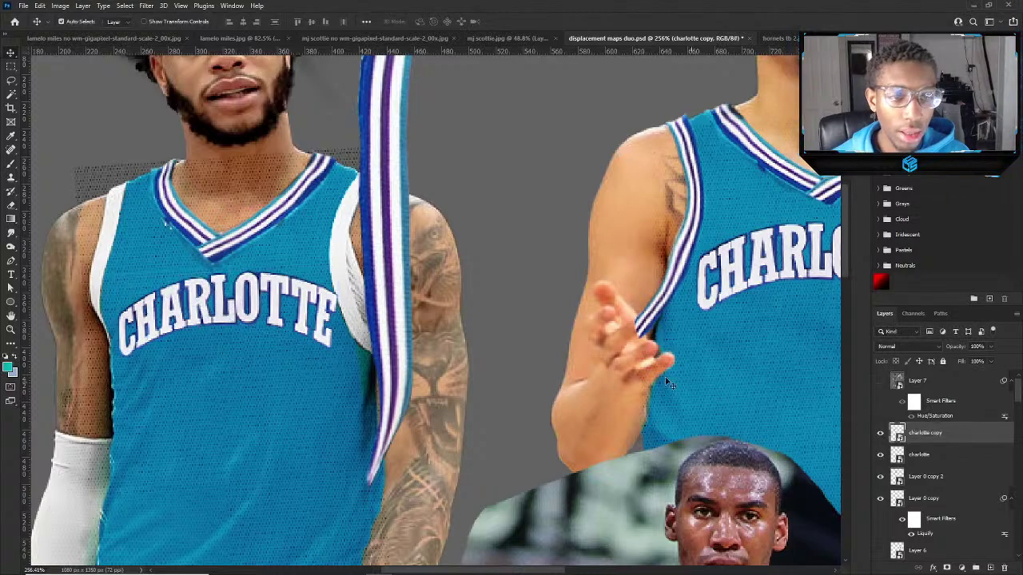
Scale the charlotte copy lettering to about 45.5% width and 46.4% height and nudge it into place on the bearded player's chest.
{"action": "left_click_drag", "start_coordinate": [226, 271], "coordinate": [226, 278]}
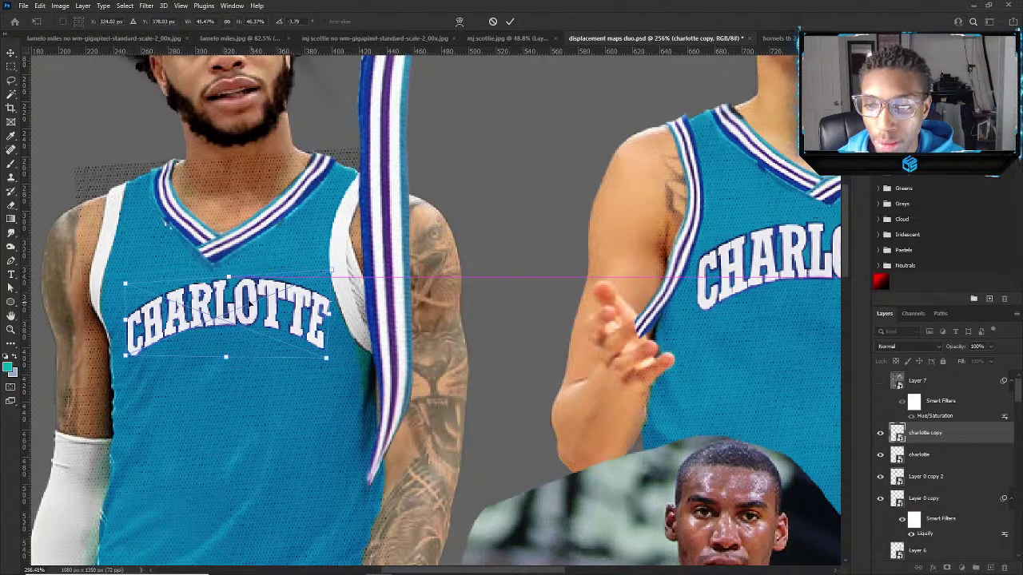
{"action": "left_click_drag", "start_coordinate": [251, 321], "coordinate": [248, 318]}
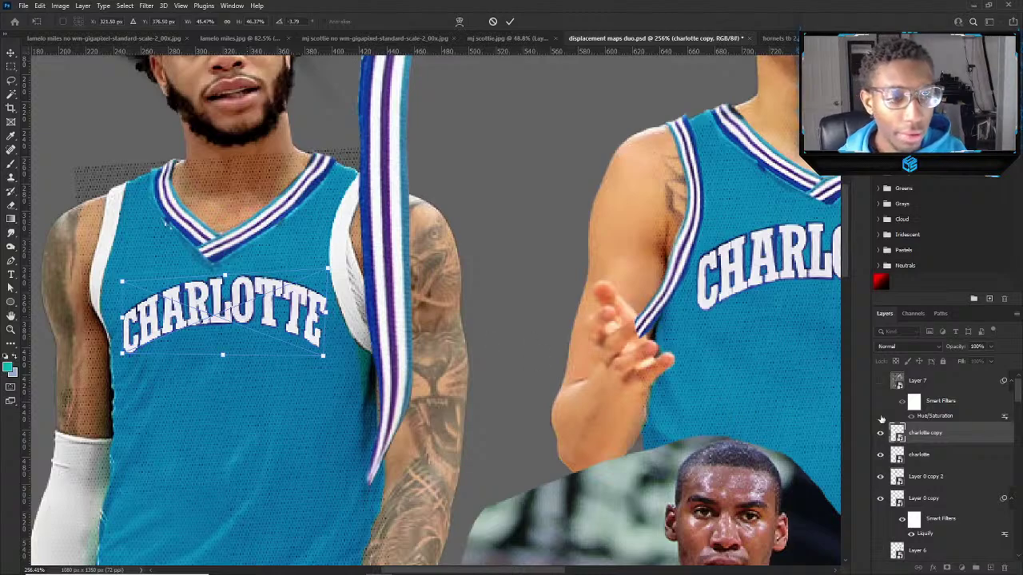
{"action": "key", "text": "Return"}
{"action": "scroll", "coordinate": [749, 369], "scroll_direction": "down", "scroll_amount": 5}
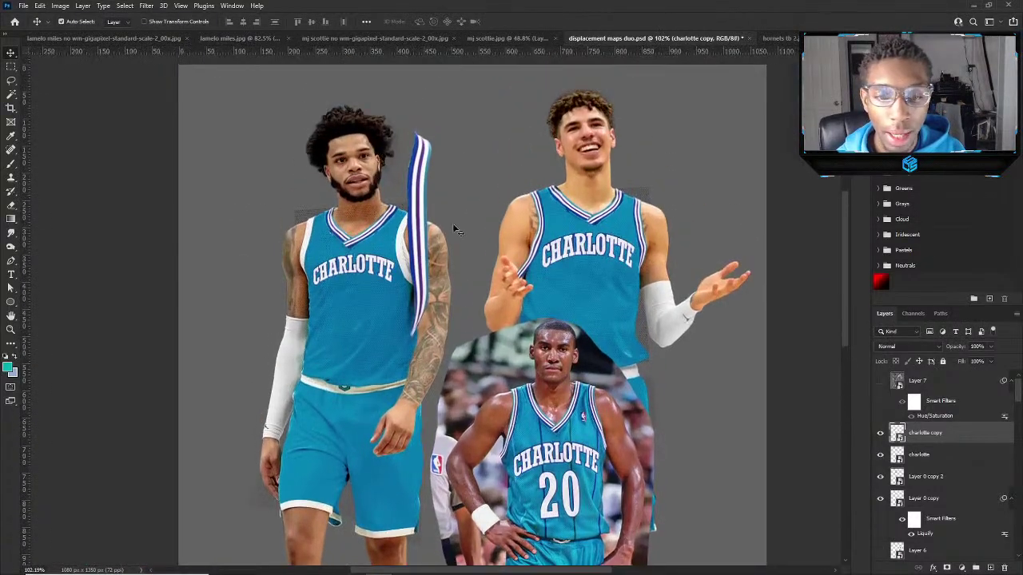
Compare the size, angle and placement of the CHARLOTTE lettering on both players' jerseys.
{"action": "scroll", "coordinate": [453, 228], "scroll_direction": "up", "scroll_amount": 3}
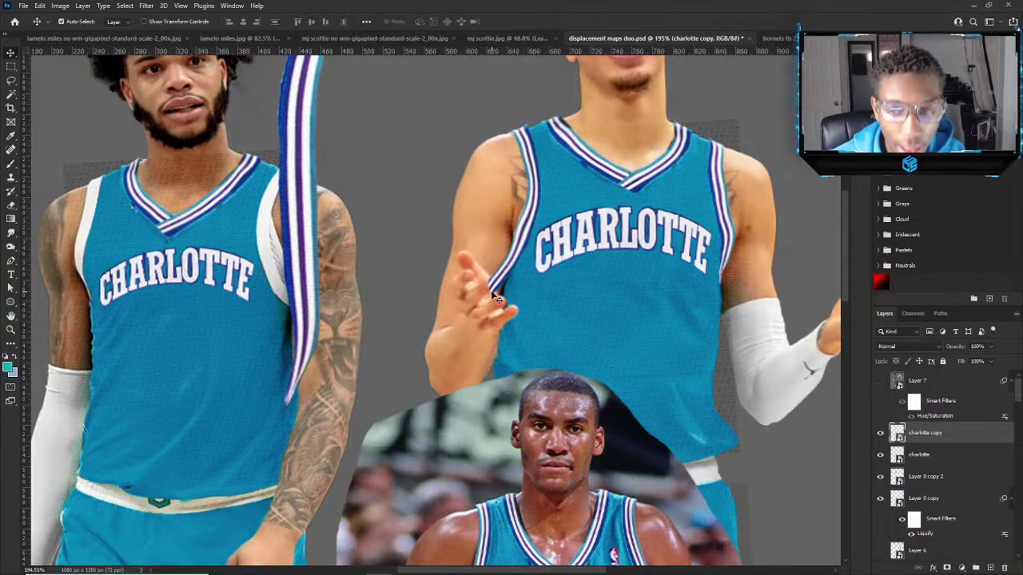
{"action": "scroll", "coordinate": [280, 254], "scroll_direction": "down", "scroll_amount": 5}
{"action": "scroll", "coordinate": [200, 256], "scroll_direction": "up", "scroll_amount": 6}
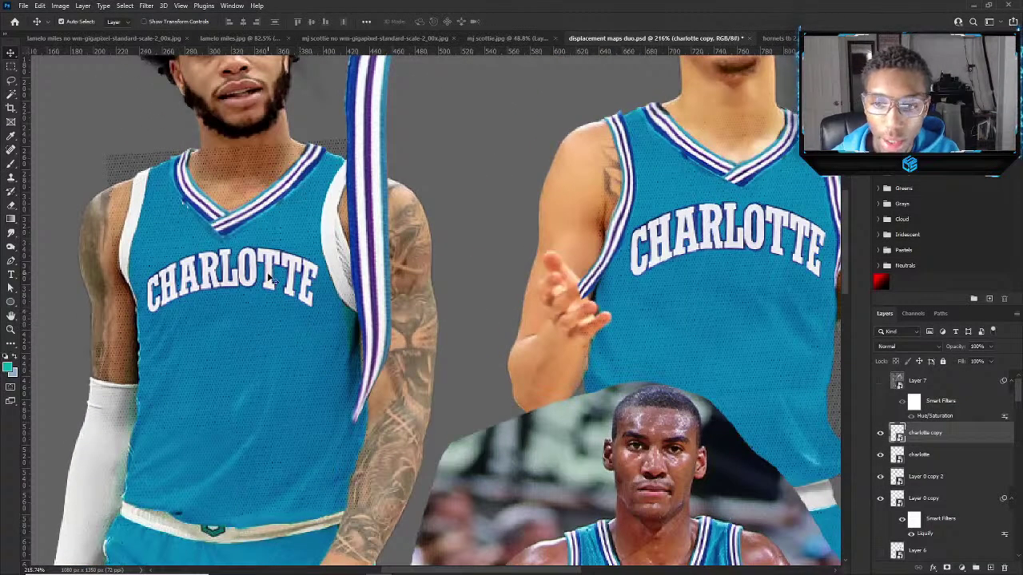
{"action": "key", "text": "ctrl+t"}
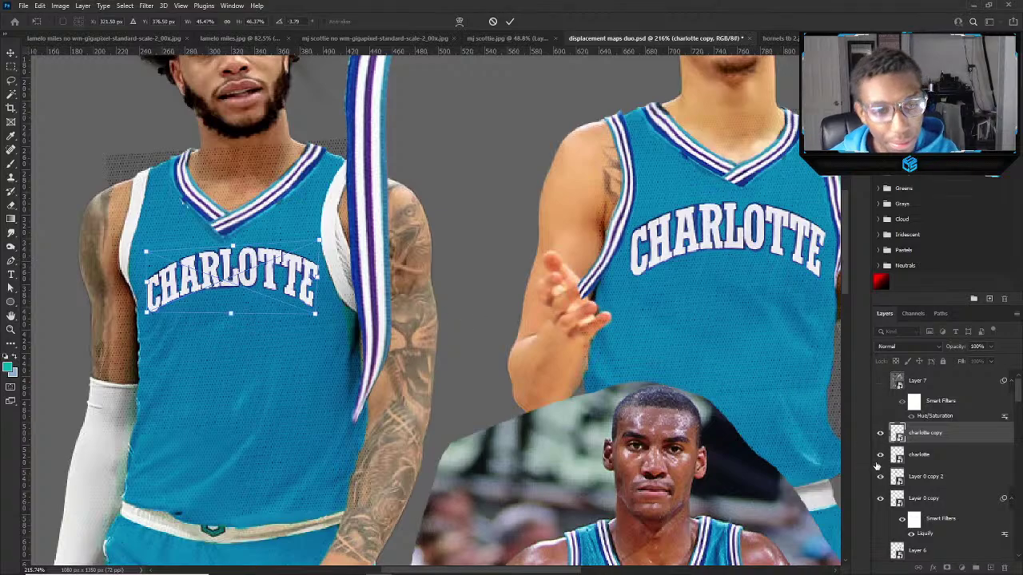
{"action": "key", "text": "Return"}
{"action": "scroll", "coordinate": [400, 303], "scroll_direction": "down", "scroll_amount": 3}
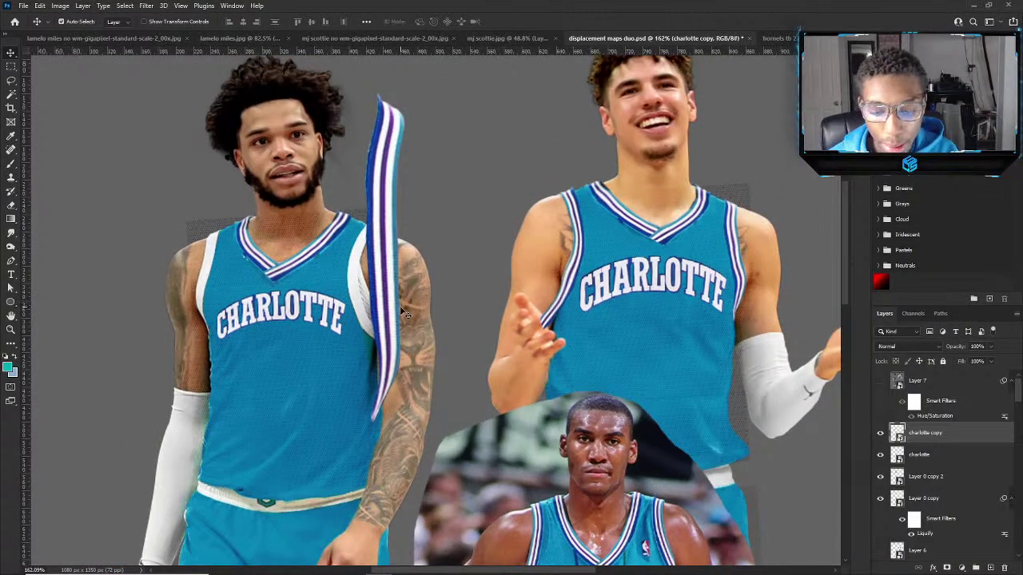
{"action": "scroll", "coordinate": [400, 310], "scroll_direction": "down", "scroll_amount": 3}
{"action": "scroll", "coordinate": [514, 326], "scroll_direction": "up", "scroll_amount": 4}
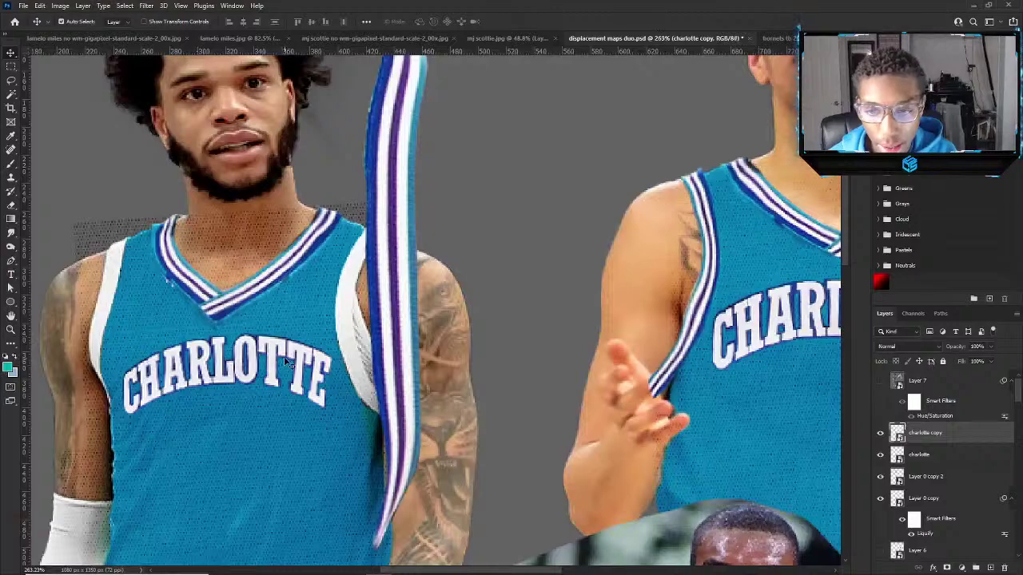
{"action": "scroll", "coordinate": [283, 357], "scroll_direction": "down", "scroll_amount": 4}
{"action": "scroll", "coordinate": [629, 345], "scroll_direction": "up", "scroll_amount": 5}
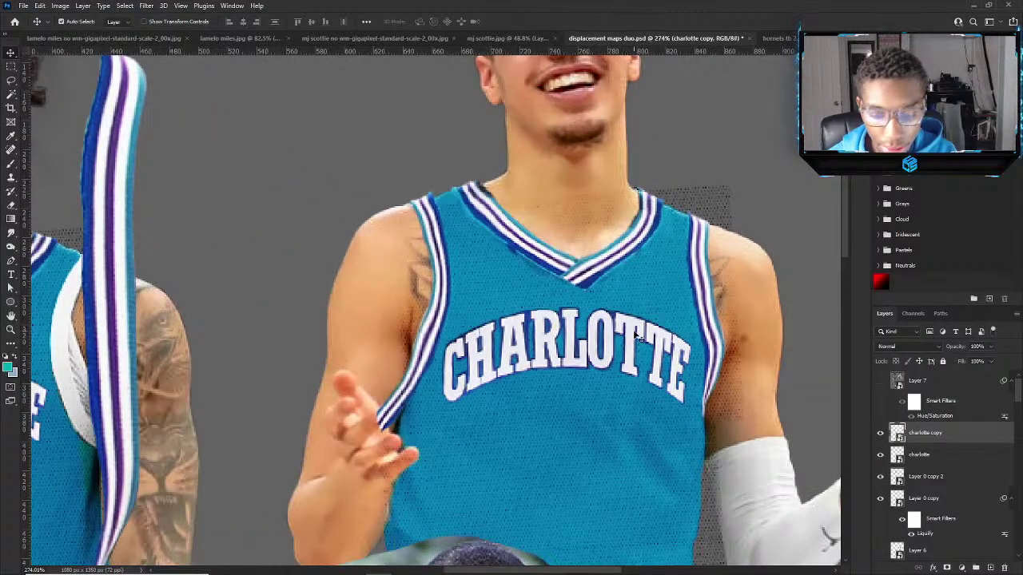
{"action": "scroll", "coordinate": [508, 336], "scroll_direction": "down", "scroll_amount": 2}
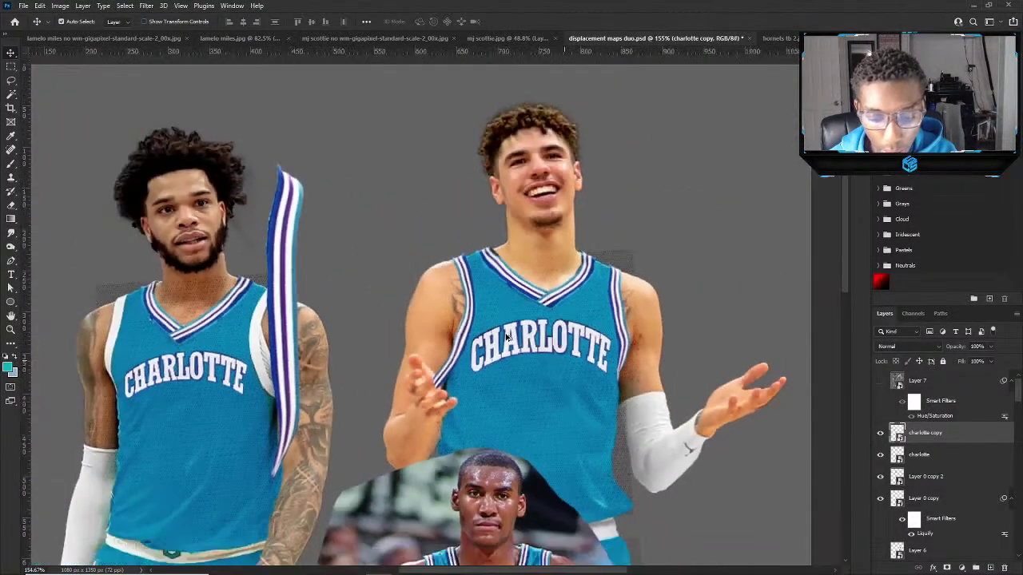
Skew the charlotte lettering on the smiling player's jersey by raising its left end slightly.
{"action": "scroll", "coordinate": [535, 354], "scroll_direction": "down", "scroll_amount": 1}
{"action": "scroll", "coordinate": [550, 372], "scroll_direction": "up", "scroll_amount": 3}
{"action": "left_click", "coordinate": [549, 372]}
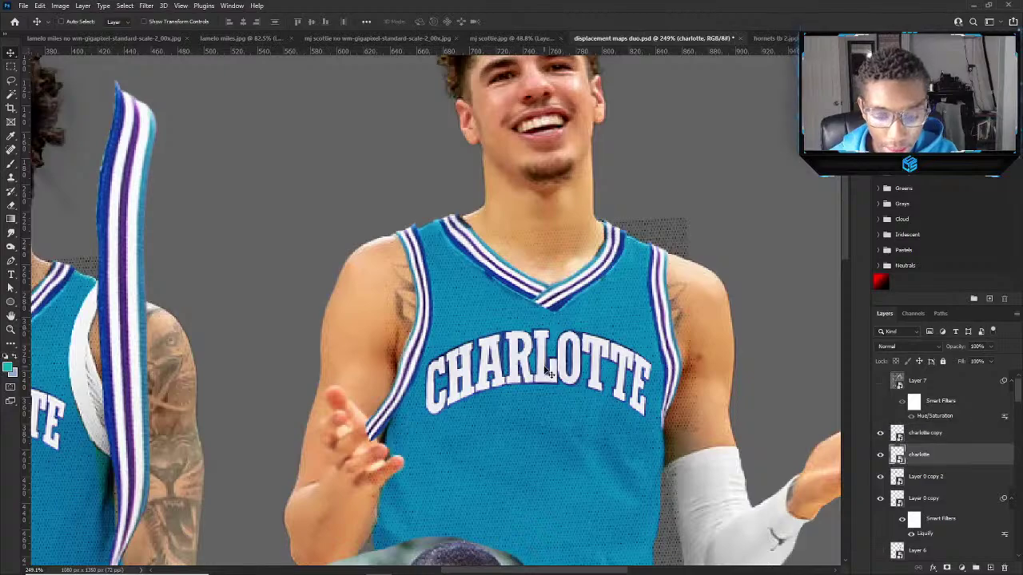
{"action": "key", "text": "ctrl+t"}
{"action": "right_click", "coordinate": [517, 356]}
{"action": "left_click", "coordinate": [531, 424]}
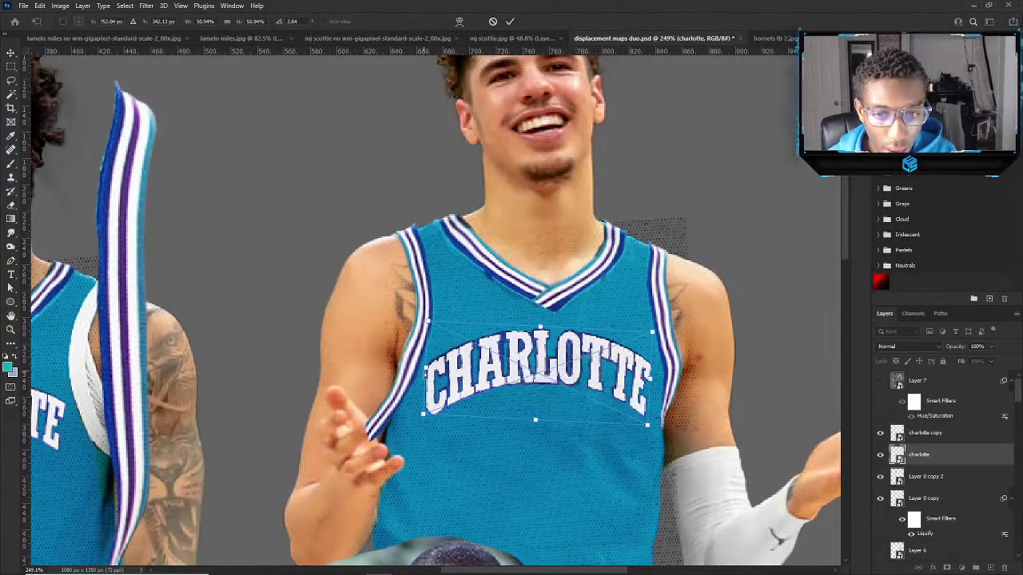
{"action": "left_click_drag", "start_coordinate": [425, 372], "coordinate": [426, 360]}
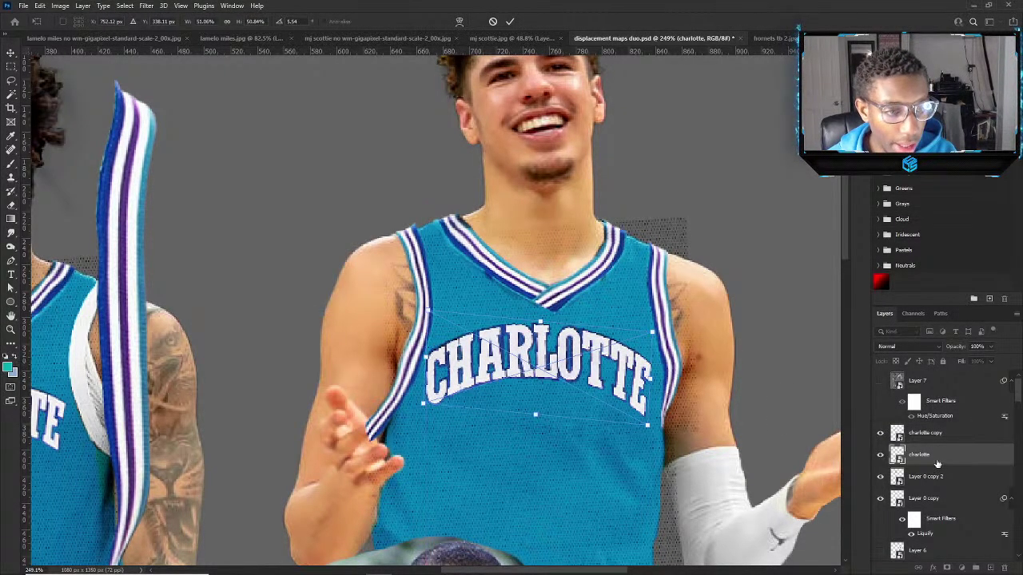
{"action": "key", "text": "Return"}
Paint black on the Layer 8 copy mask to remove the dark fringe where the smiling player's collar trim meets his neck.
{"action": "scroll", "coordinate": [423, 303], "scroll_direction": "down", "scroll_amount": 3}
{"action": "scroll", "coordinate": [424, 304], "scroll_direction": "up", "scroll_amount": 5}
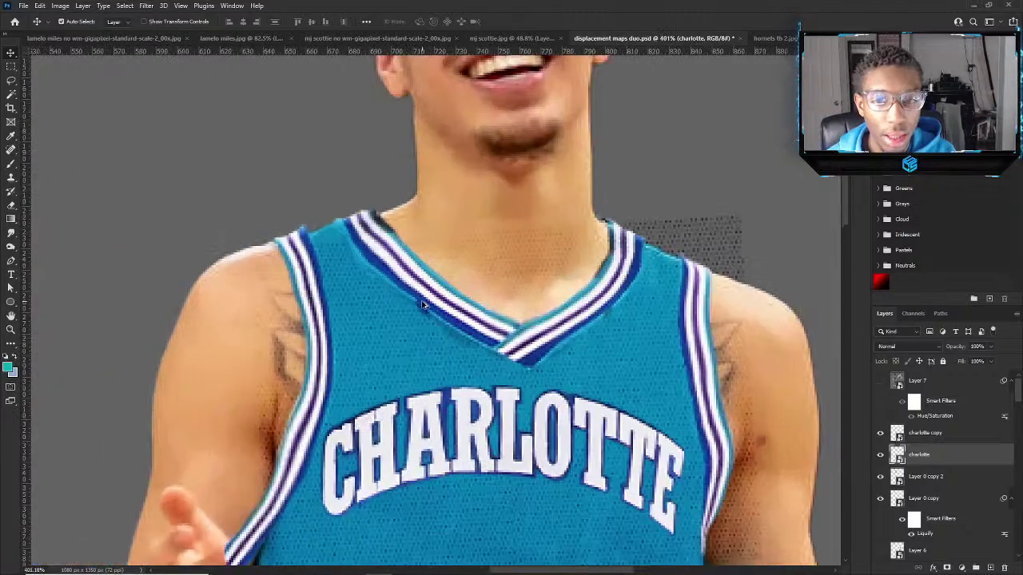
{"action": "scroll", "coordinate": [423, 304], "scroll_direction": "up", "scroll_amount": 2}
{"action": "left_click", "coordinate": [475, 314]}
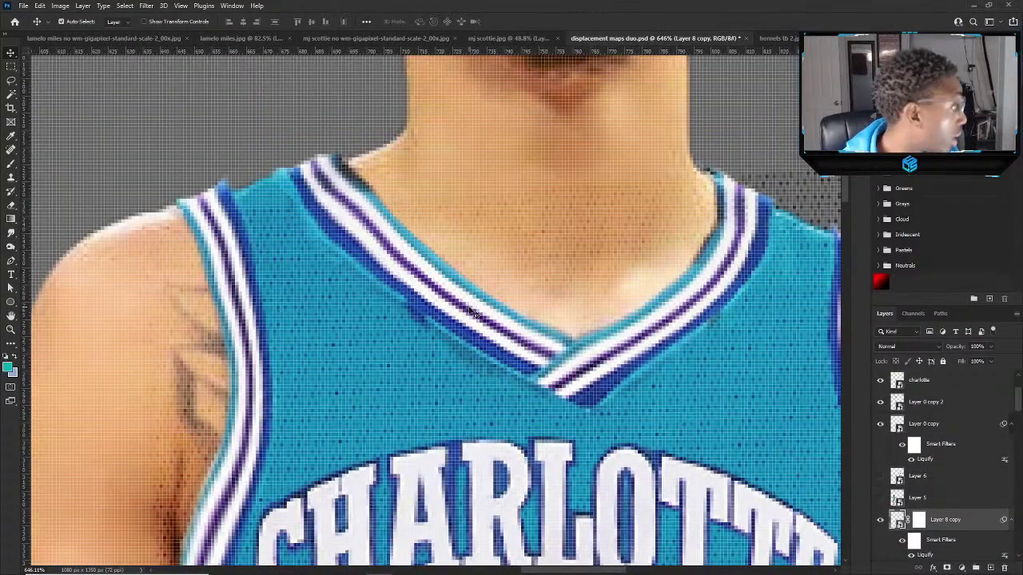
{"action": "left_click", "coordinate": [919, 521]}
{"action": "key", "text": "b"}
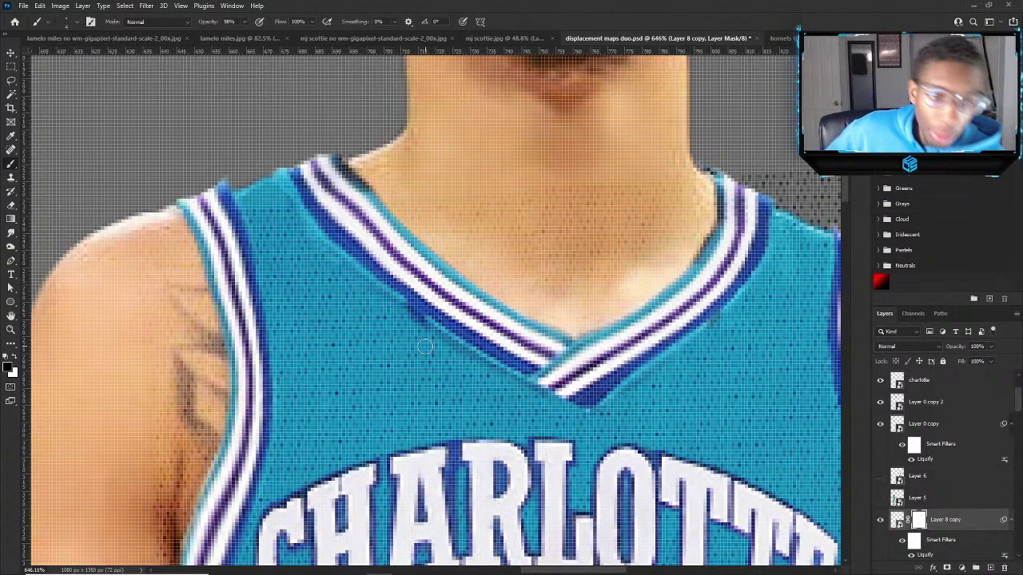
{"action": "scroll", "coordinate": [339, 164], "scroll_direction": "up", "scroll_amount": 1}
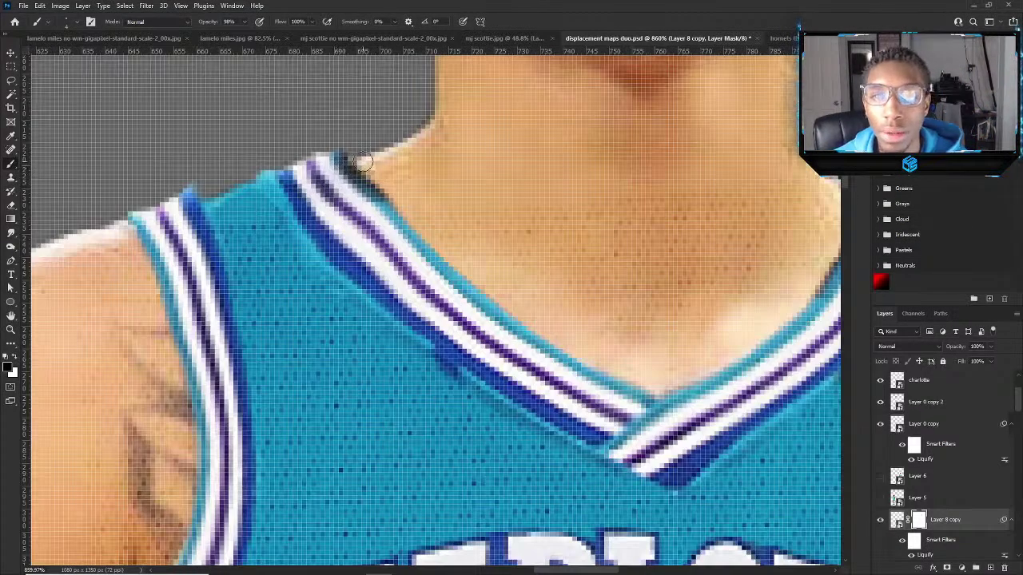
{"action": "left_click_drag", "start_coordinate": [363, 162], "coordinate": [410, 211]}
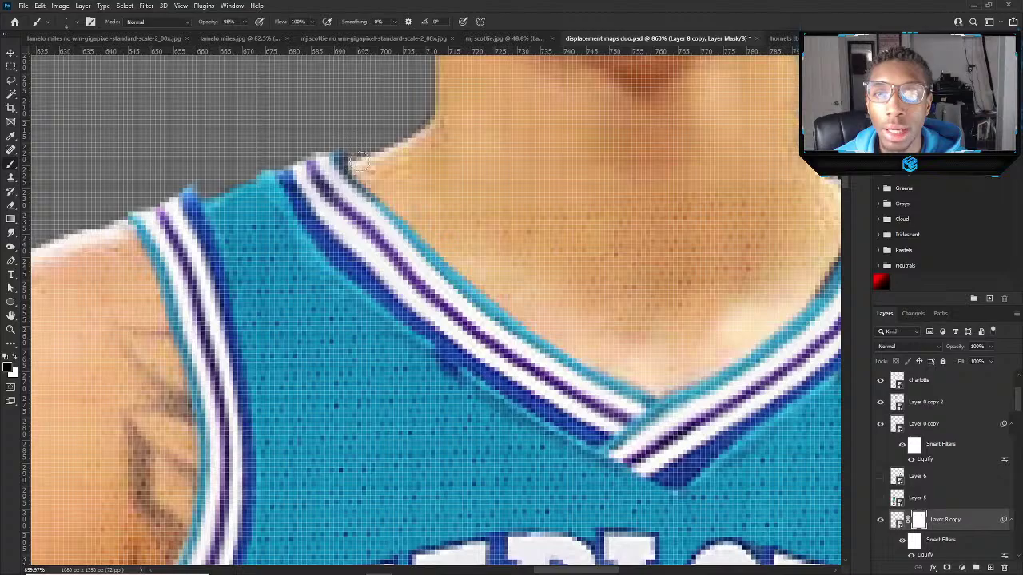
{"action": "scroll", "coordinate": [392, 195], "scroll_direction": "down", "scroll_amount": 10}
{"action": "key", "text": "v"}
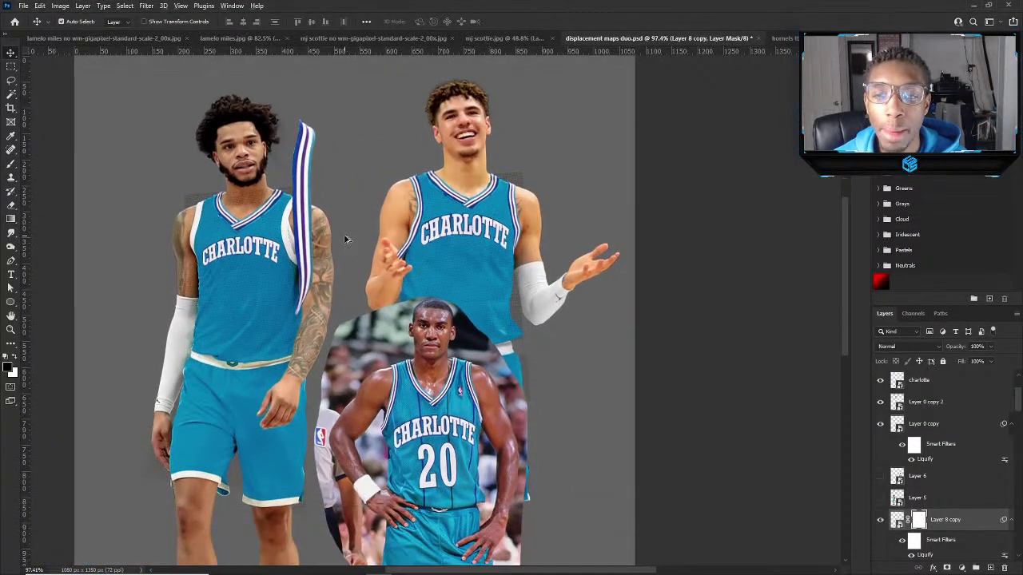
{"action": "scroll", "coordinate": [347, 238], "scroll_direction": "down", "scroll_amount": 2}
{"action": "key", "text": "shift+Down"}
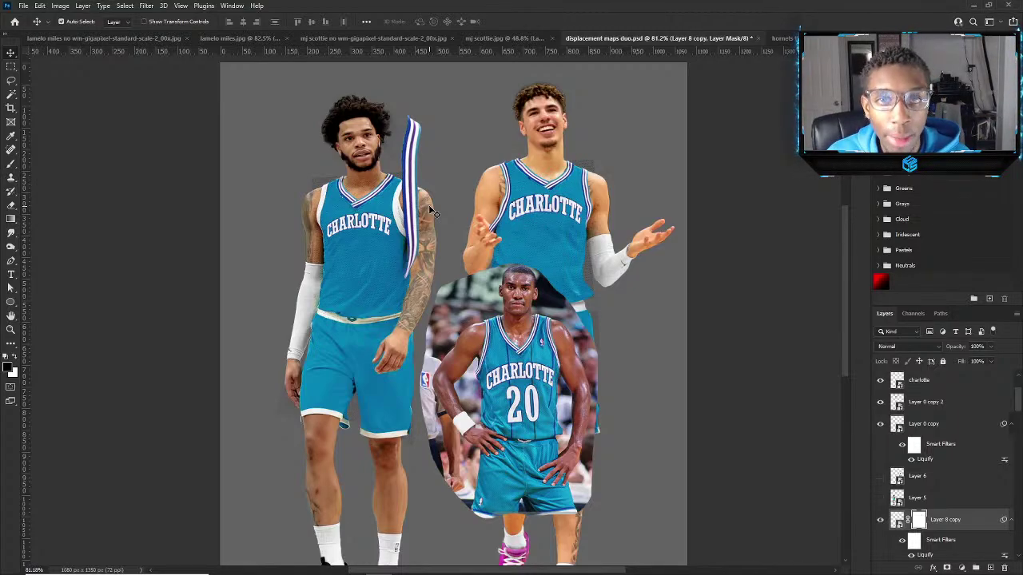
{"action": "scroll", "coordinate": [480, 132], "scroll_direction": "up", "scroll_amount": 5}
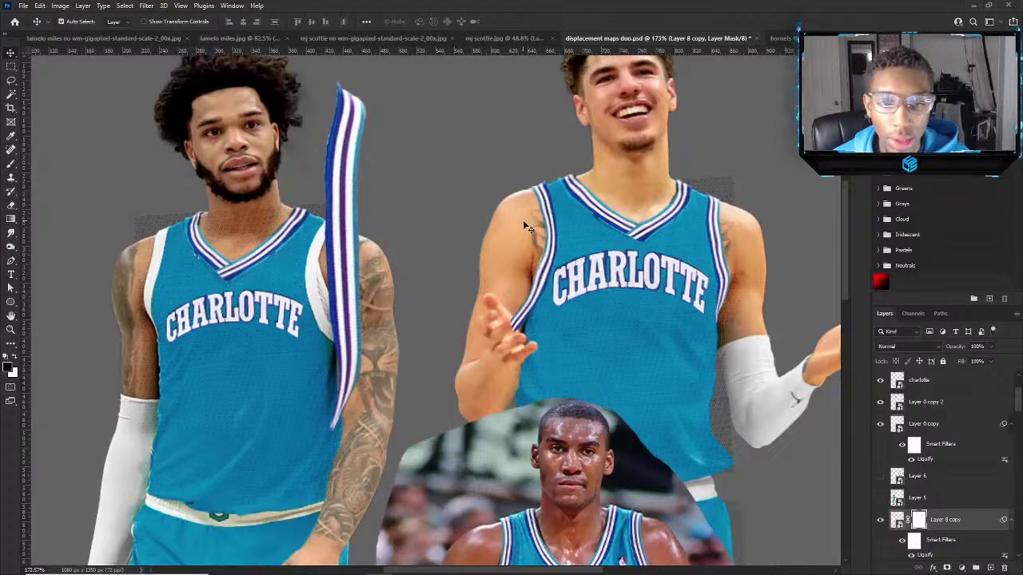
Switch to OBS and change the live stream to the ending scene.
{"action": "mouse_move", "coordinate": [515, 566]}
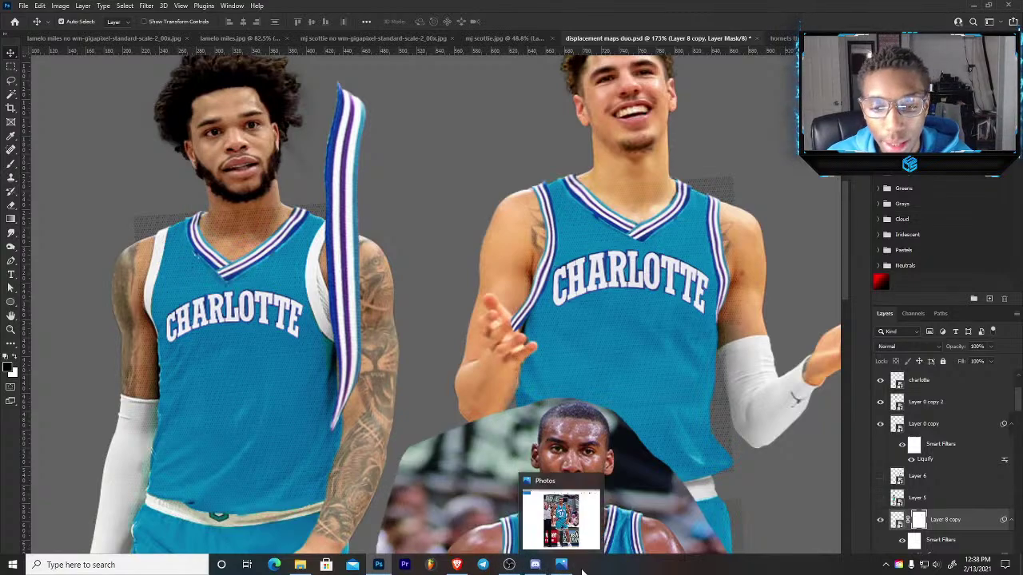
{"action": "left_click", "coordinate": [517, 565]}
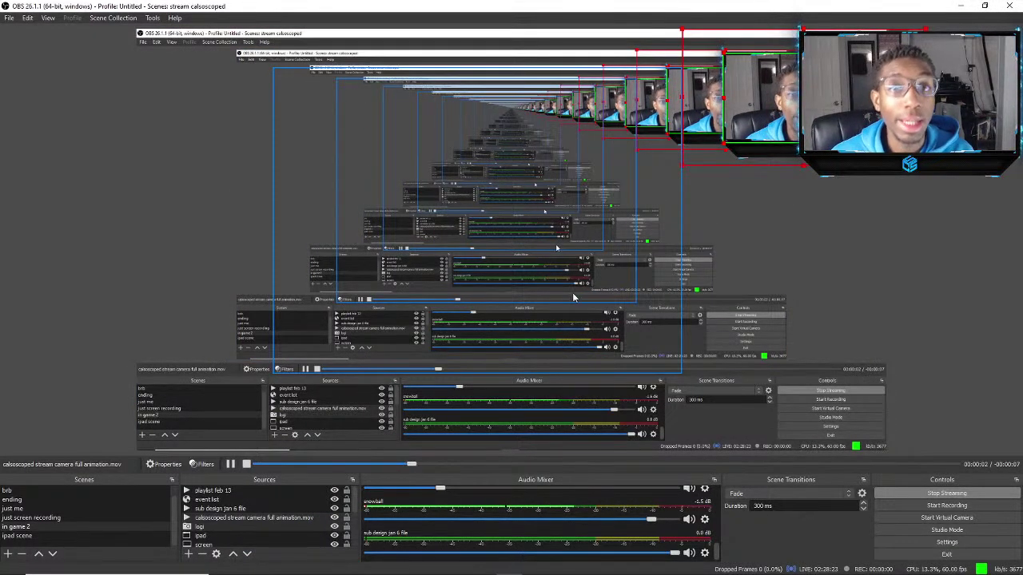
{"action": "scroll", "coordinate": [217, 523], "scroll_direction": "down", "scroll_amount": 2}
{"action": "scroll", "coordinate": [217, 516], "scroll_direction": "up", "scroll_amount": 2}
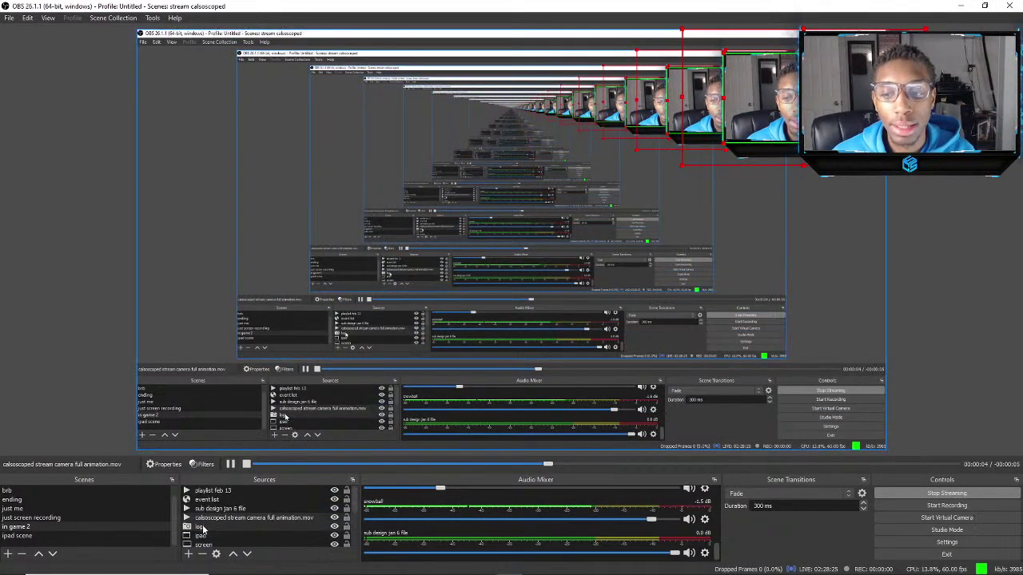
{"action": "left_click", "coordinate": [12, 500]}
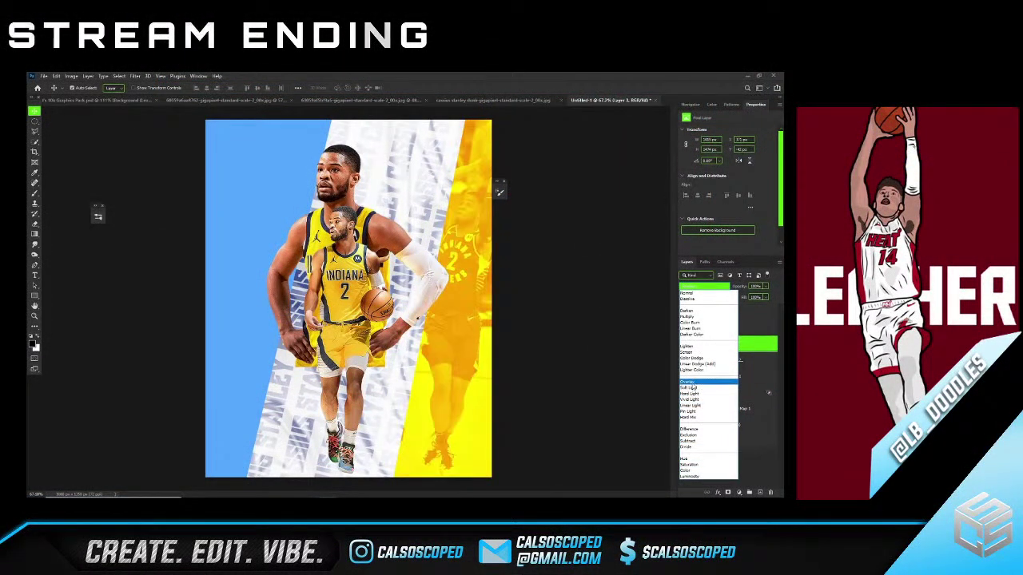
{"action": "left_click", "coordinate": [691, 384]}
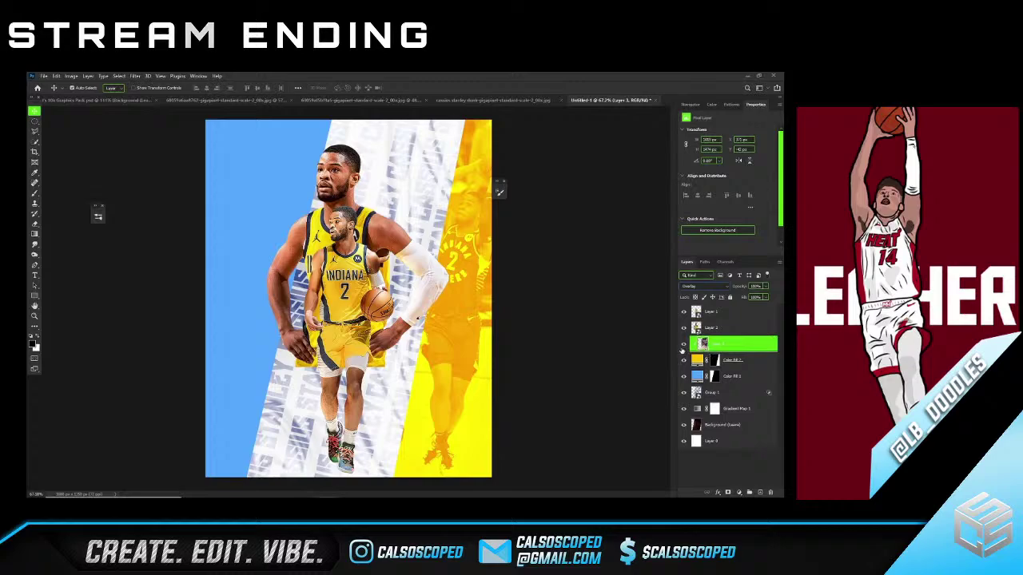
{"action": "scroll", "coordinate": [415, 209], "scroll_direction": "up", "scroll_amount": 2}
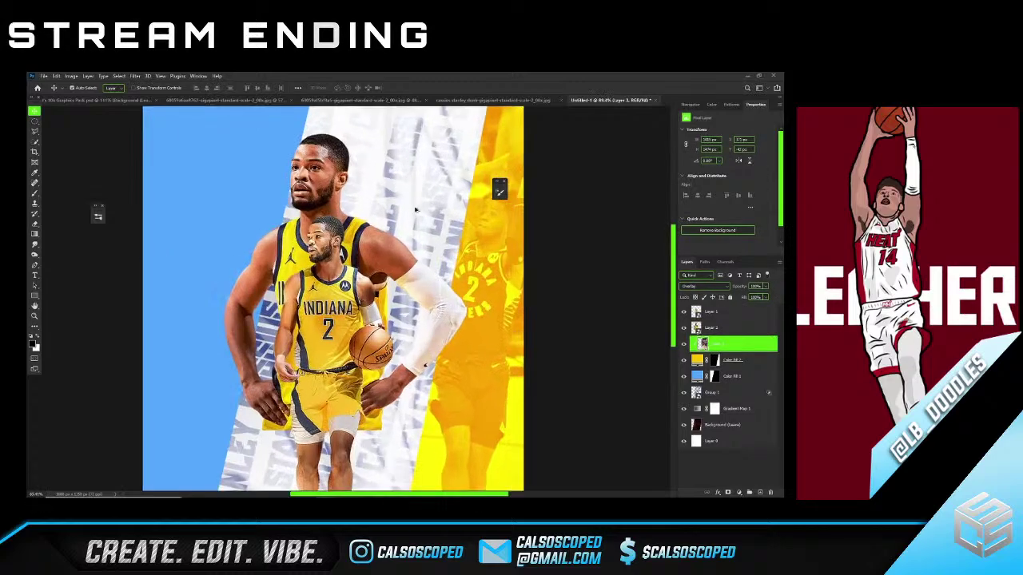
{"action": "scroll", "coordinate": [415, 209], "scroll_direction": "down", "scroll_amount": 2}
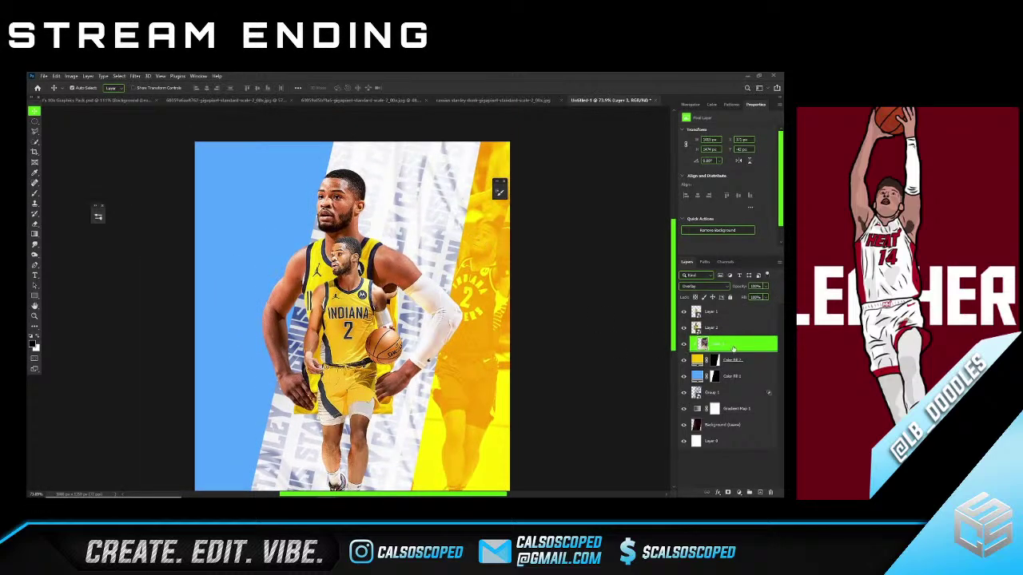
{"action": "right_click", "coordinate": [729, 342]}
{"action": "key", "text": "Escape"}
{"action": "left_click", "coordinate": [137, 77]}
{"action": "left_click", "coordinate": [156, 138]}
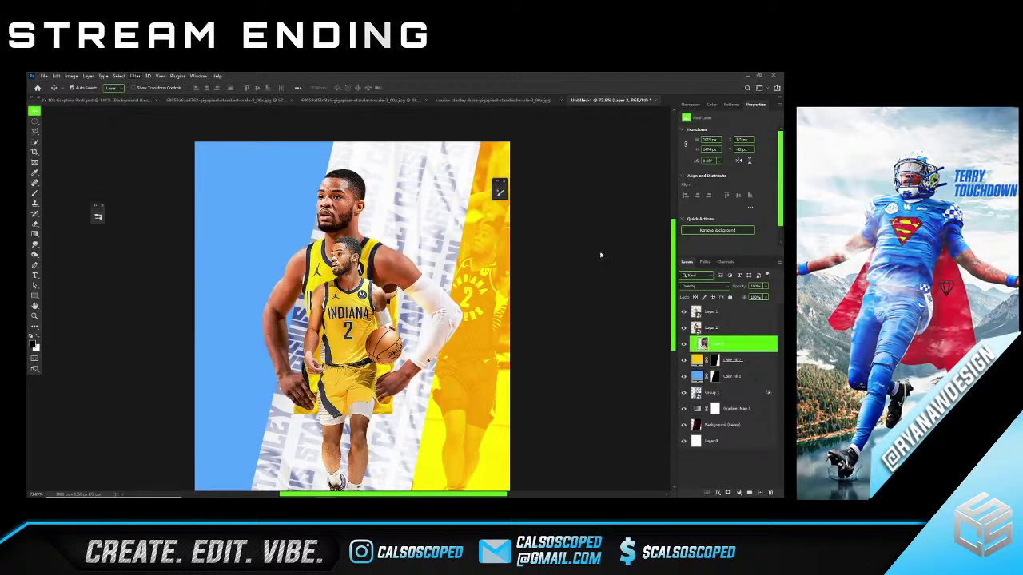
{"action": "scroll", "coordinate": [436, 272], "scroll_direction": "down", "scroll_amount": 3}
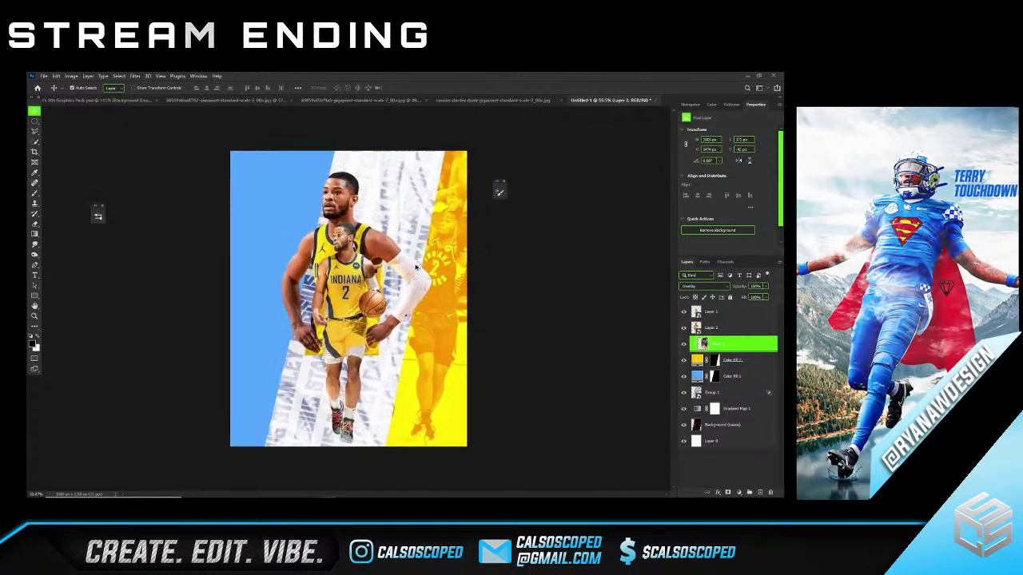
{"action": "scroll", "coordinate": [434, 267], "scroll_direction": "up", "scroll_amount": 4}
{"action": "scroll", "coordinate": [463, 240], "scroll_direction": "down", "scroll_amount": 3}
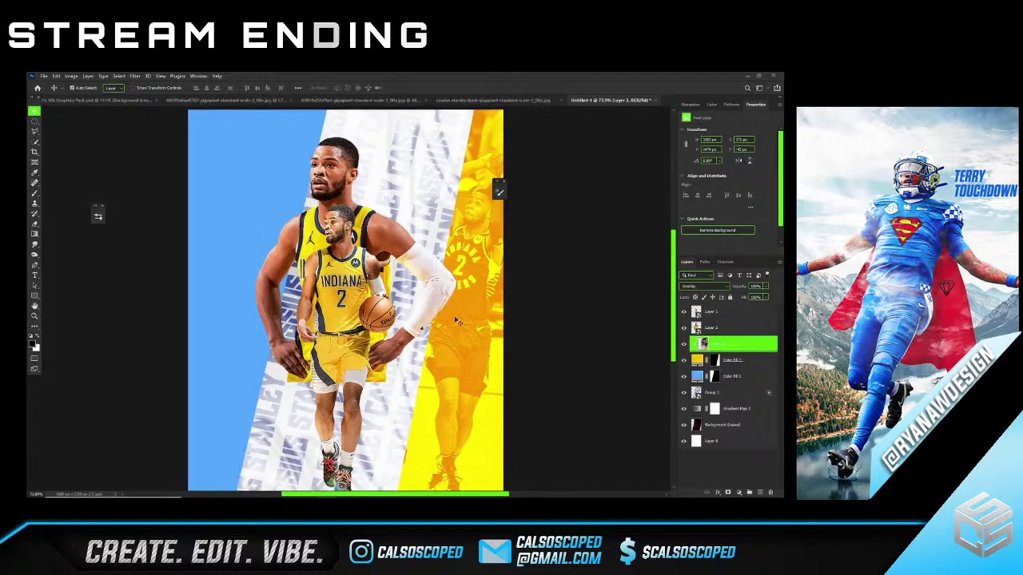
{"action": "scroll", "coordinate": [441, 244], "scroll_direction": "up", "scroll_amount": 1}
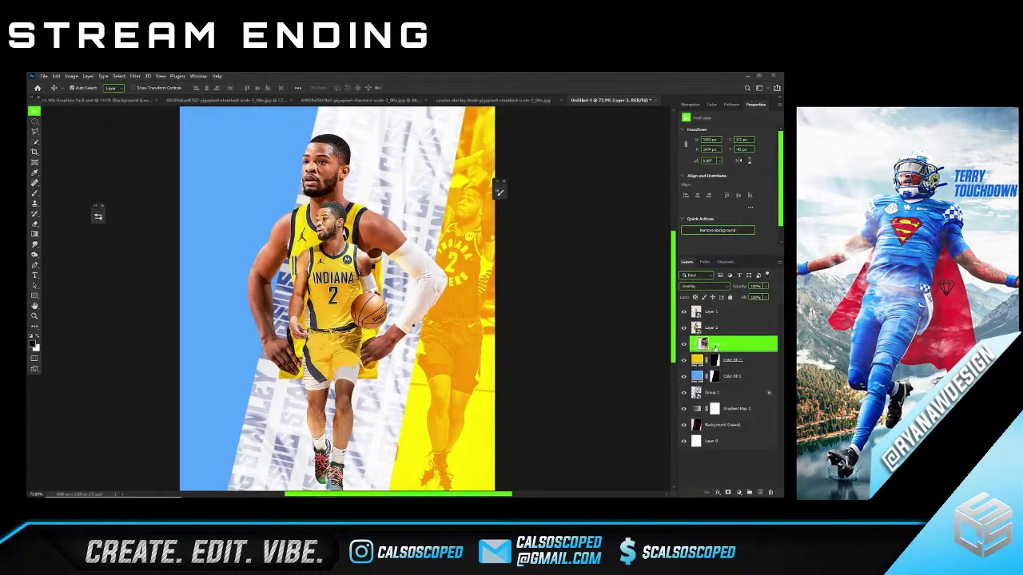
Compare the poster with and without the overlaid player photo on the yellow stripe.
{"action": "left_click", "coordinate": [683, 344]}
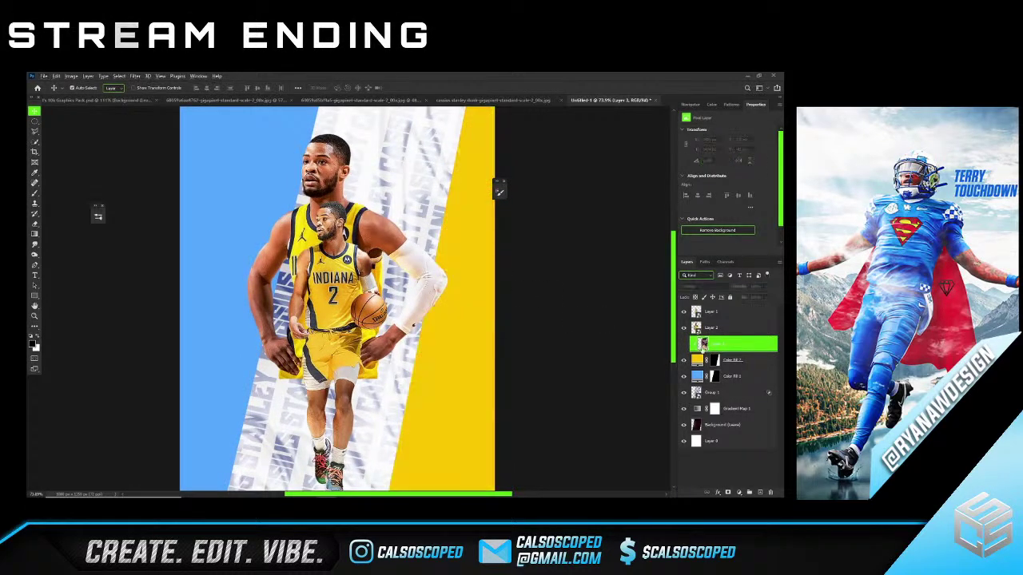
{"action": "left_click", "coordinate": [683, 344]}
{"action": "scroll", "coordinate": [416, 264], "scroll_direction": "down", "scroll_amount": 1}
{"action": "scroll", "coordinate": [320, 223], "scroll_direction": "up", "scroll_amount": 1}
Lighten the solid colour fill of the poster's blue stripe to a pale blue.
{"action": "left_click", "coordinate": [264, 193]}
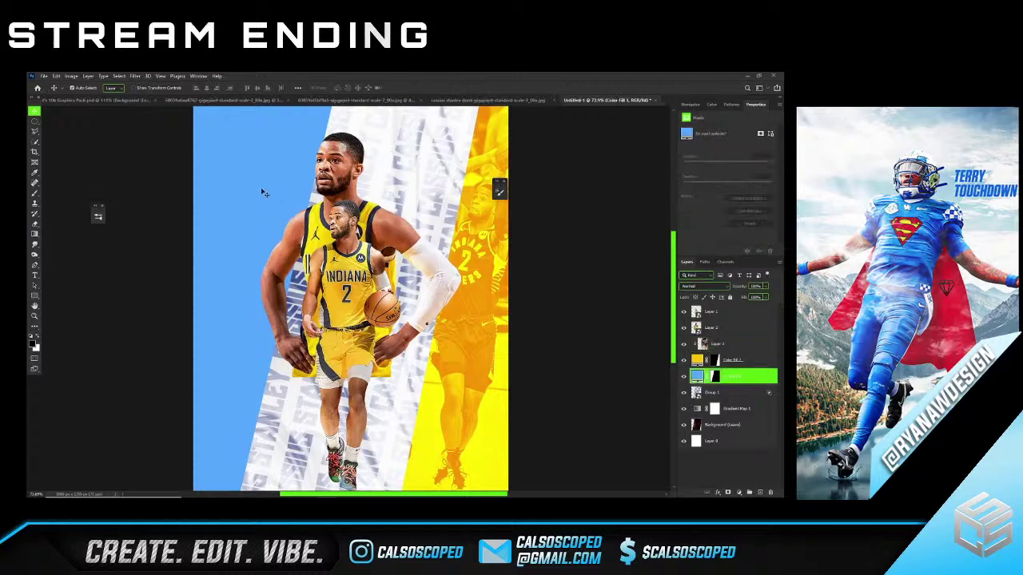
{"action": "double_click", "coordinate": [697, 376]}
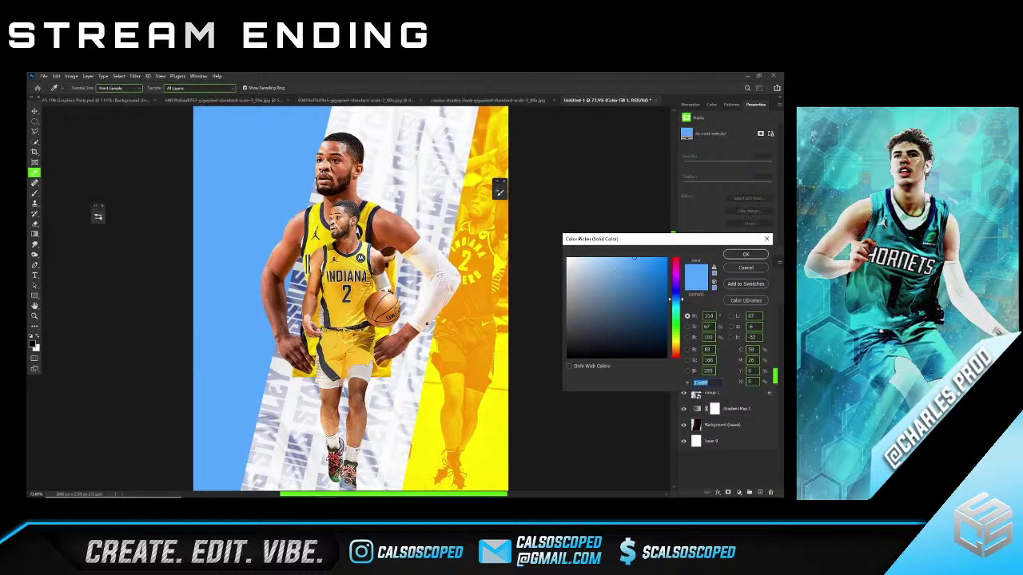
{"action": "left_click_drag", "start_coordinate": [634, 257], "coordinate": [604, 251]}
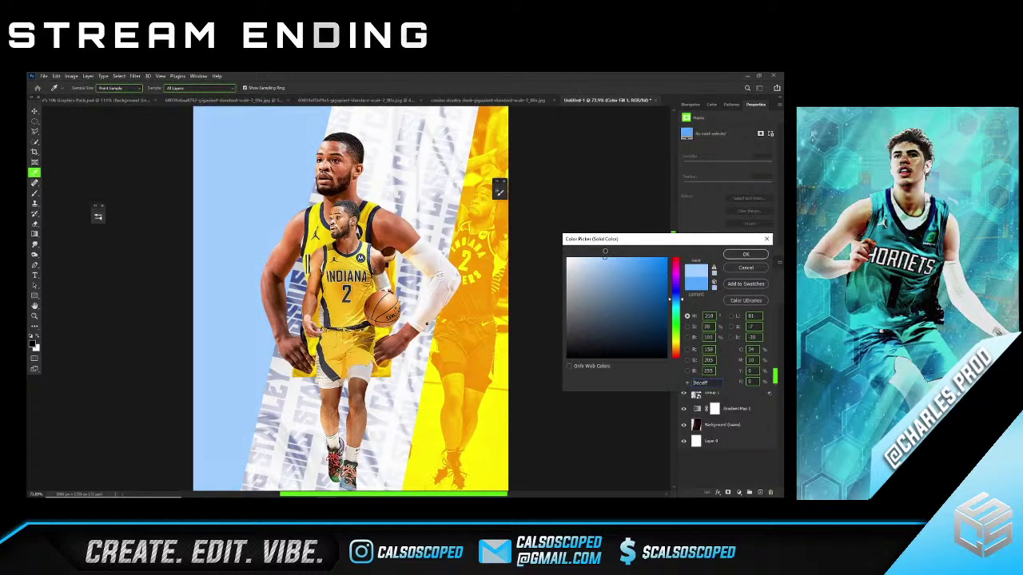
{"action": "left_click", "coordinate": [215, 220]}
{"action": "left_click", "coordinate": [746, 255]}
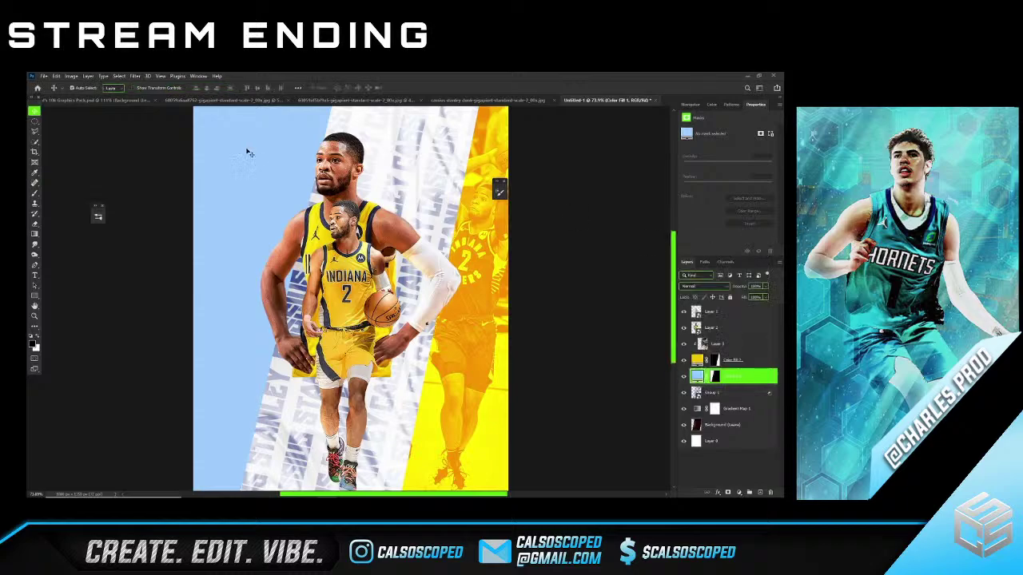
{"action": "scroll", "coordinate": [230, 198], "scroll_direction": "down", "scroll_amount": 3}
{"action": "scroll", "coordinate": [310, 198], "scroll_direction": "up", "scroll_amount": 2}
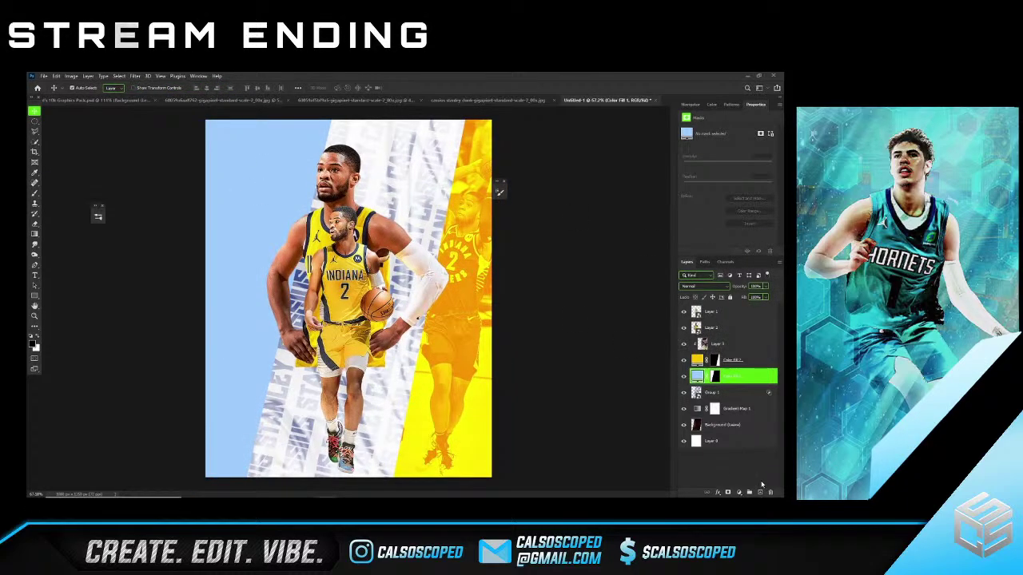
Add a new layer clipped to the pale blue fill and softly brush a slightly darker blue over the stripe.
{"action": "key", "text": "ctrl+shift+alt+n"}
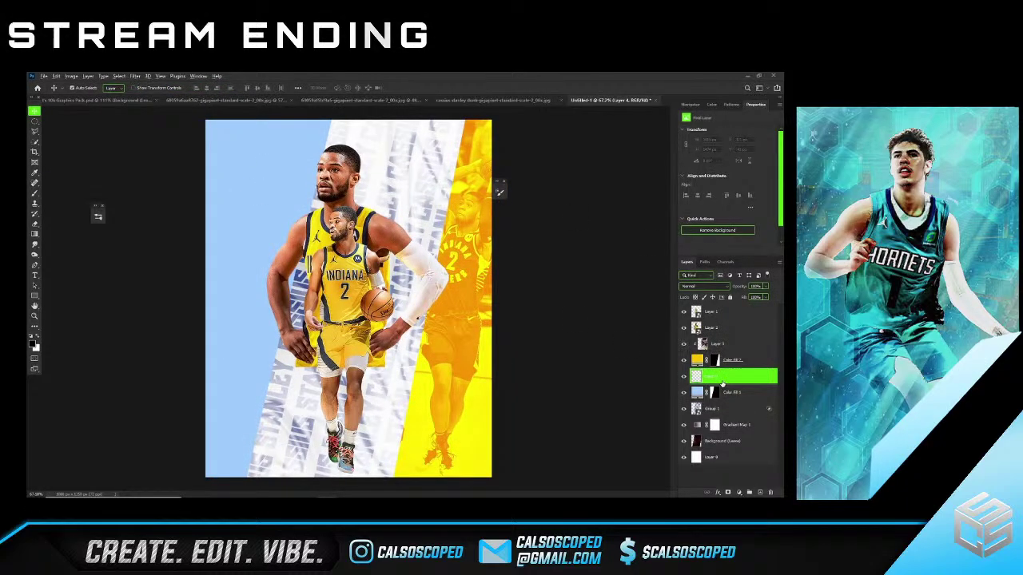
{"action": "key", "text": "b"}
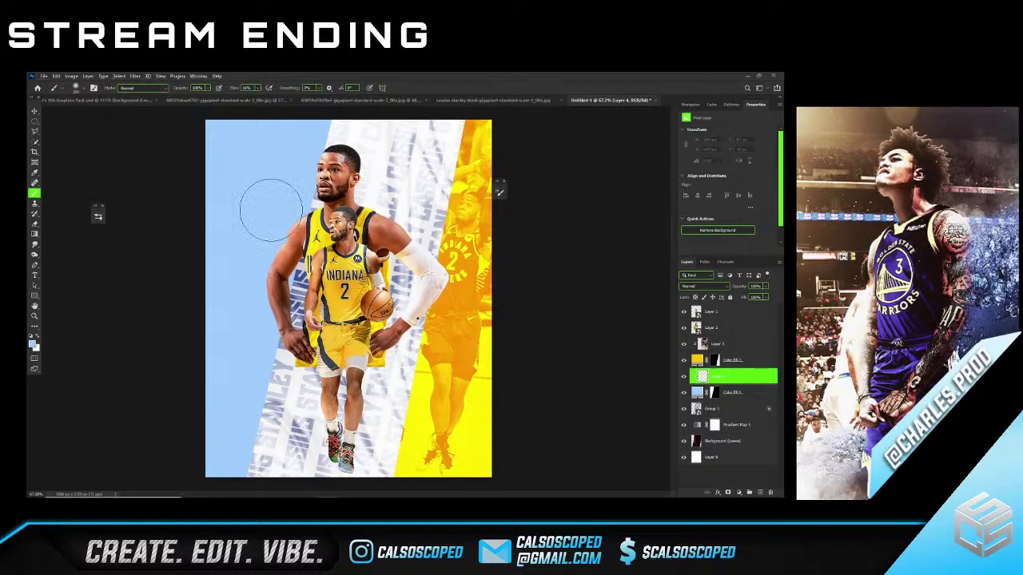
{"action": "key", "text": "i"}
{"action": "left_click", "coordinate": [32, 344]}
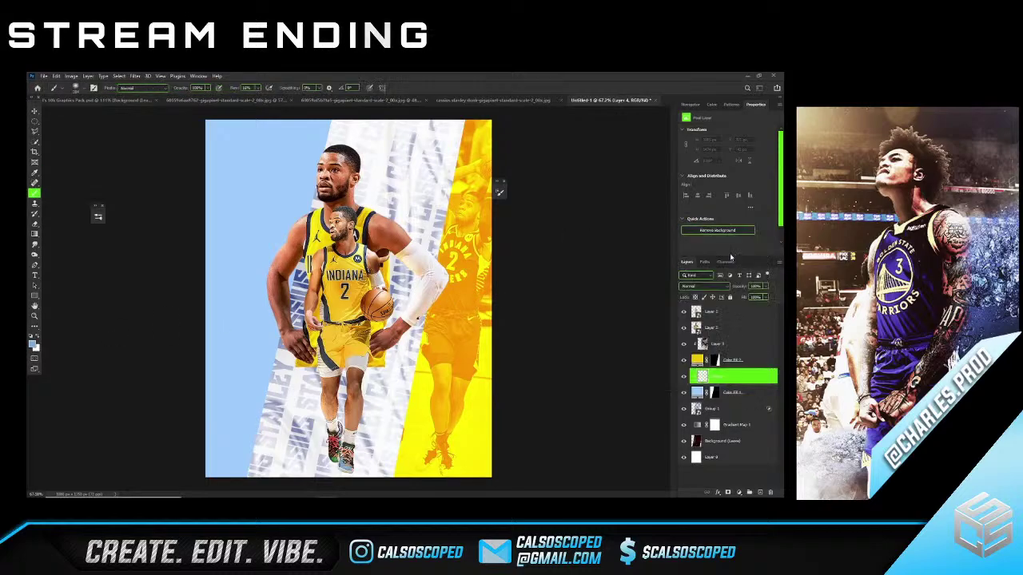
{"action": "key", "text": "Return"}
{"action": "key", "text": "b"}
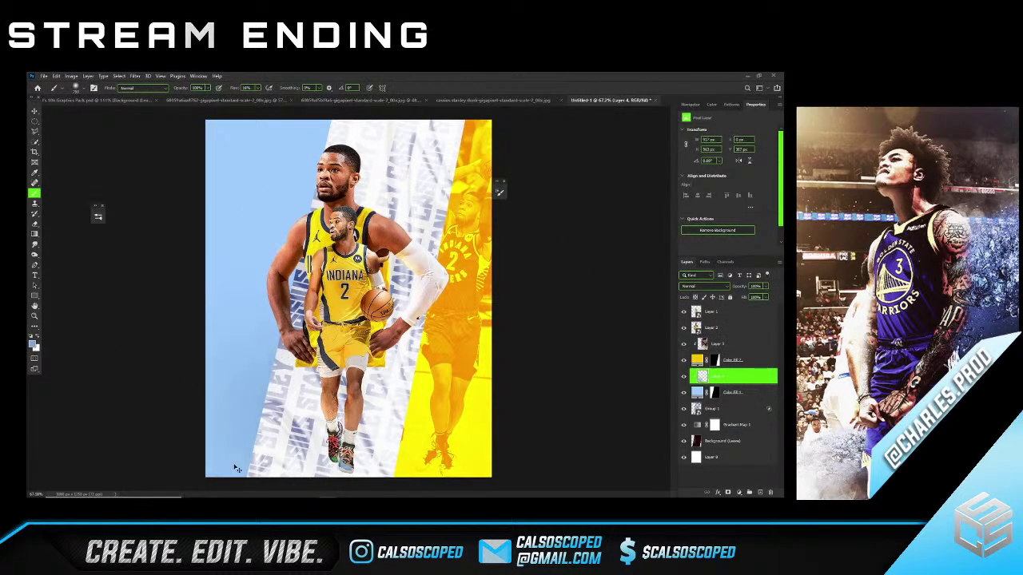
{"action": "key", "text": "ctrl+minus"}
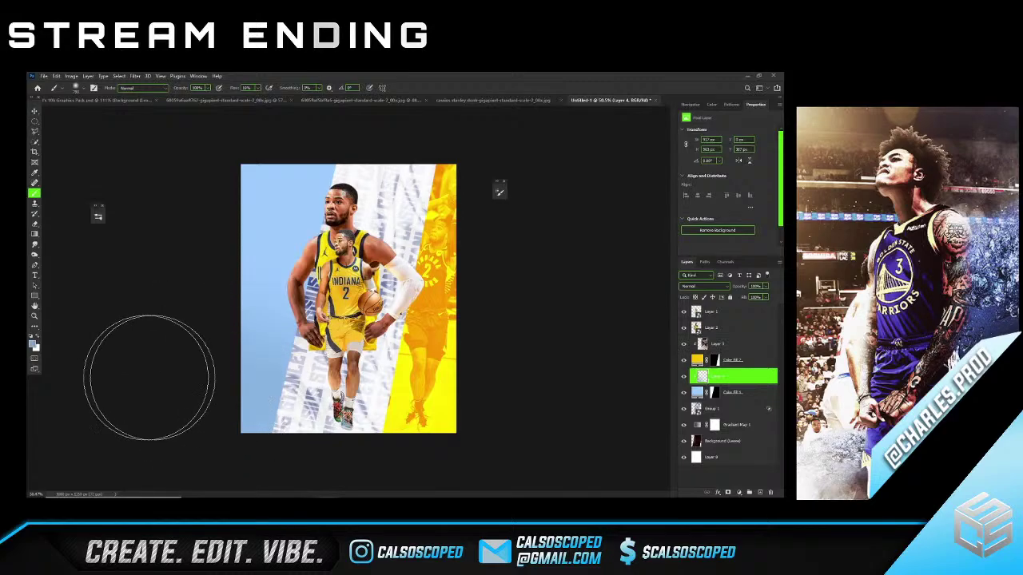
Choose a saturated bright blue foreground colour and brush soft shading along the blue stripe.
{"action": "left_click", "coordinate": [32, 344]}
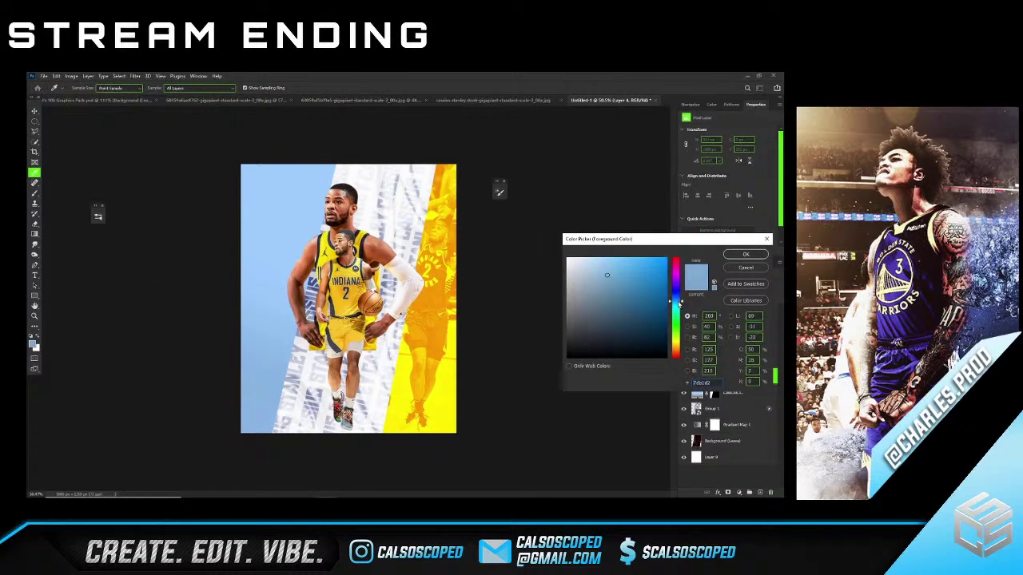
{"action": "left_click", "coordinate": [655, 252]}
{"action": "left_click_drag", "start_coordinate": [673, 300], "coordinate": [673, 298]}
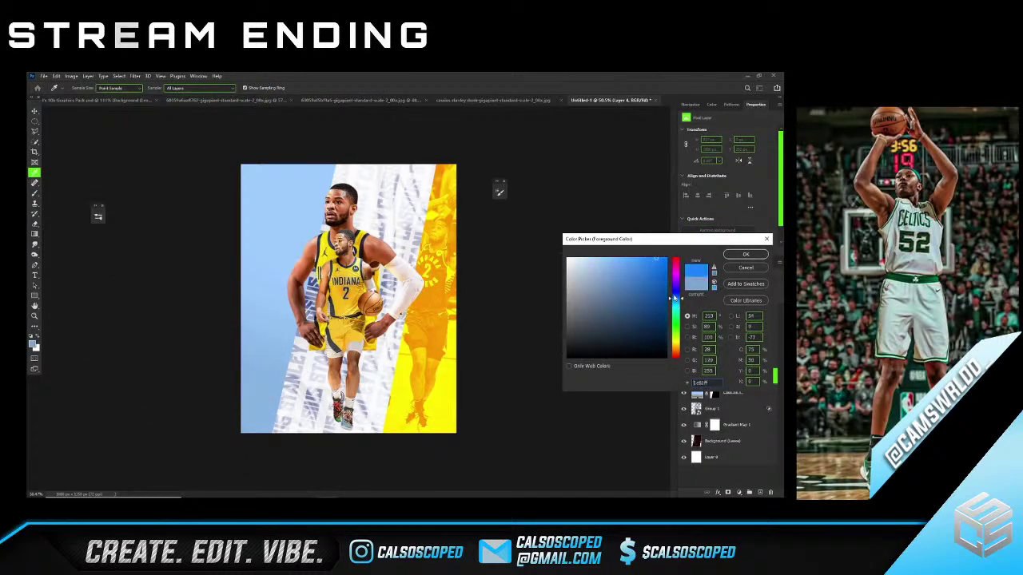
{"action": "left_click", "coordinate": [746, 268]}
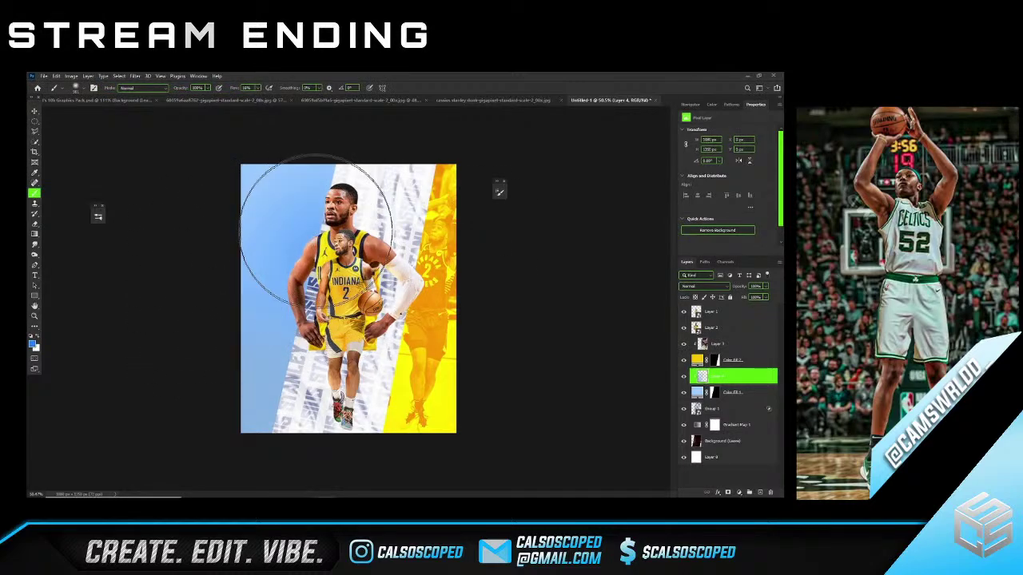
{"action": "mouse_move", "coordinate": [296, 183]}
{"action": "left_mouse_down"}
{"action": "mouse_move", "coordinate": [240, 366]}
{"action": "mouse_move", "coordinate": [172, 326]}
{"action": "left_mouse_up"}
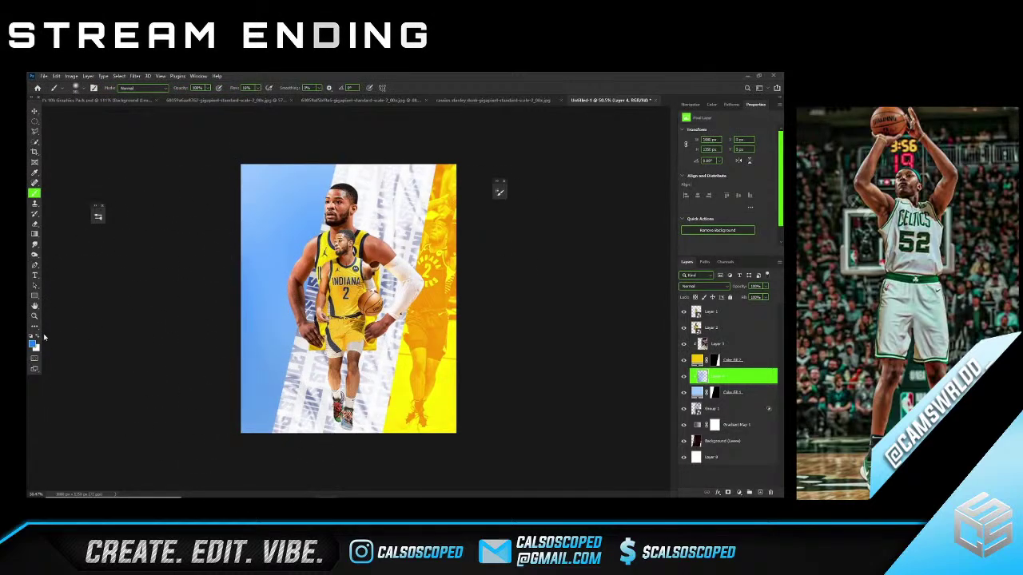
Choose a paler blue foreground colour and brush soft highlights into the blue stripe's shading.
{"action": "key", "text": "i"}
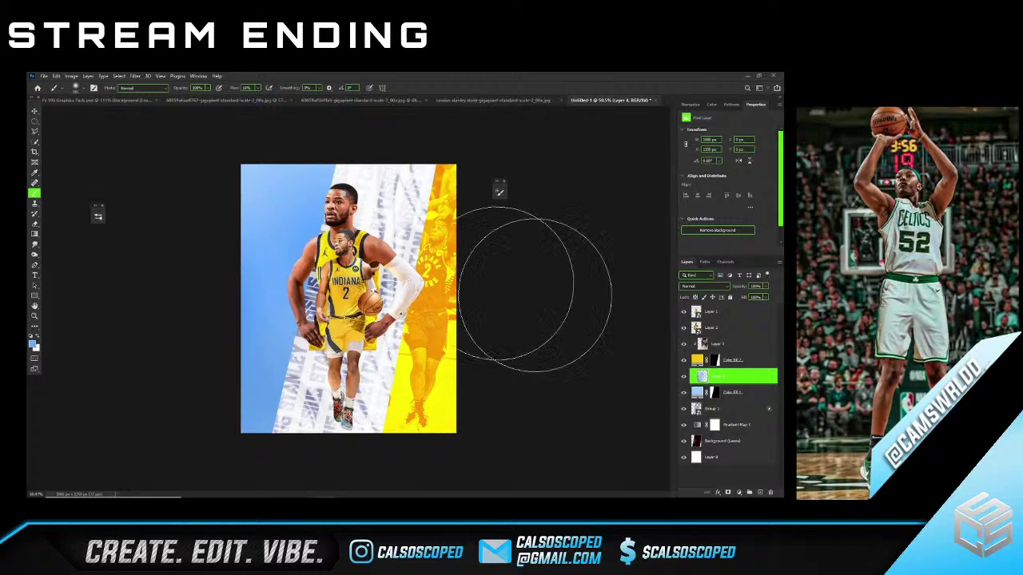
{"action": "left_click", "coordinate": [33, 343]}
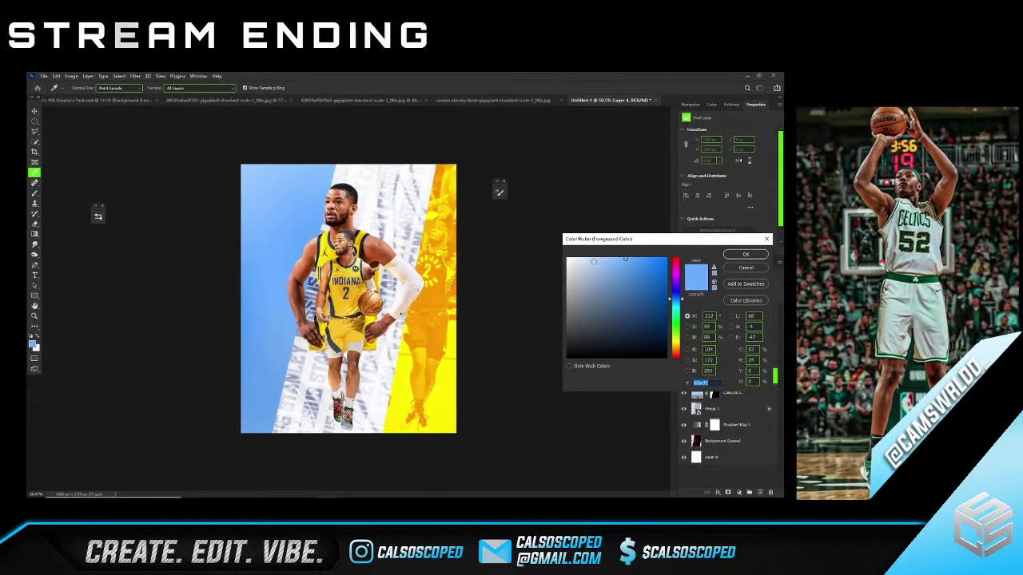
{"action": "left_click", "coordinate": [332, 204]}
{"action": "key", "text": "Return"}
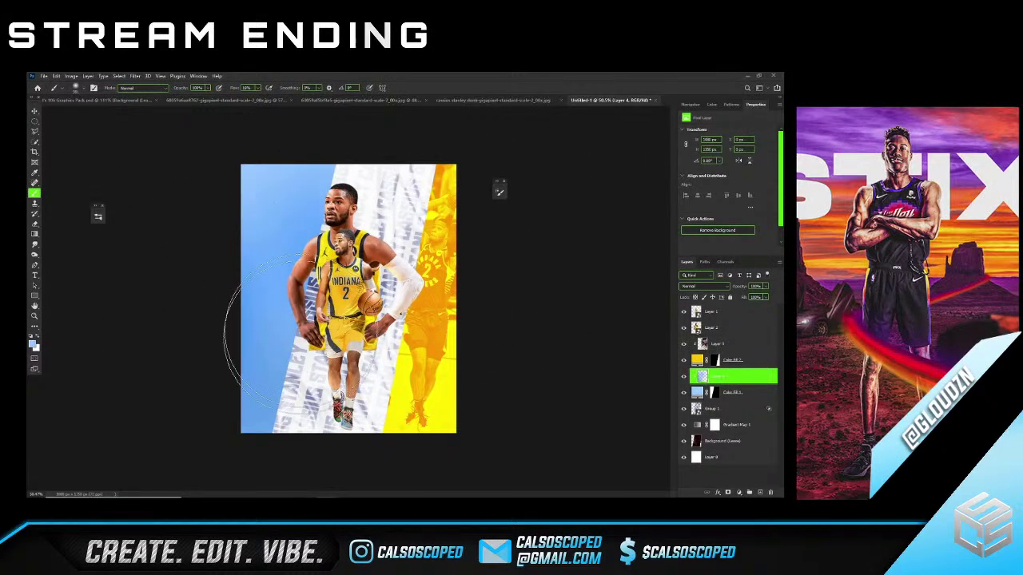
{"action": "scroll", "coordinate": [314, 258], "scroll_direction": "down", "scroll_amount": 1}
{"action": "scroll", "coordinate": [316, 257], "scroll_direction": "up", "scroll_amount": 2}
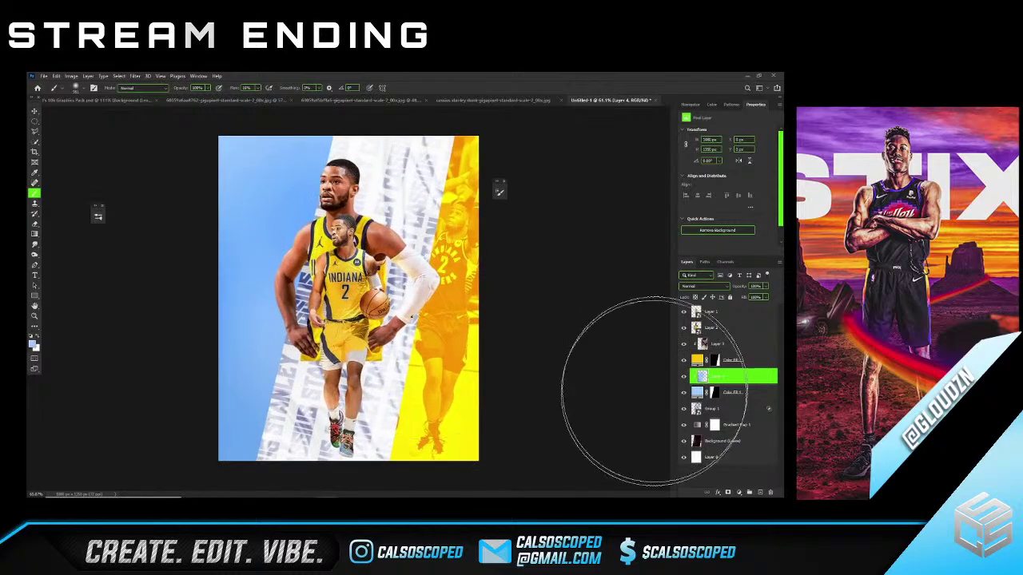
Add another clipped layer above the blue shading and paint white clouds along the stripe's outer side with a cloud brush.
{"action": "left_click", "coordinate": [759, 490]}
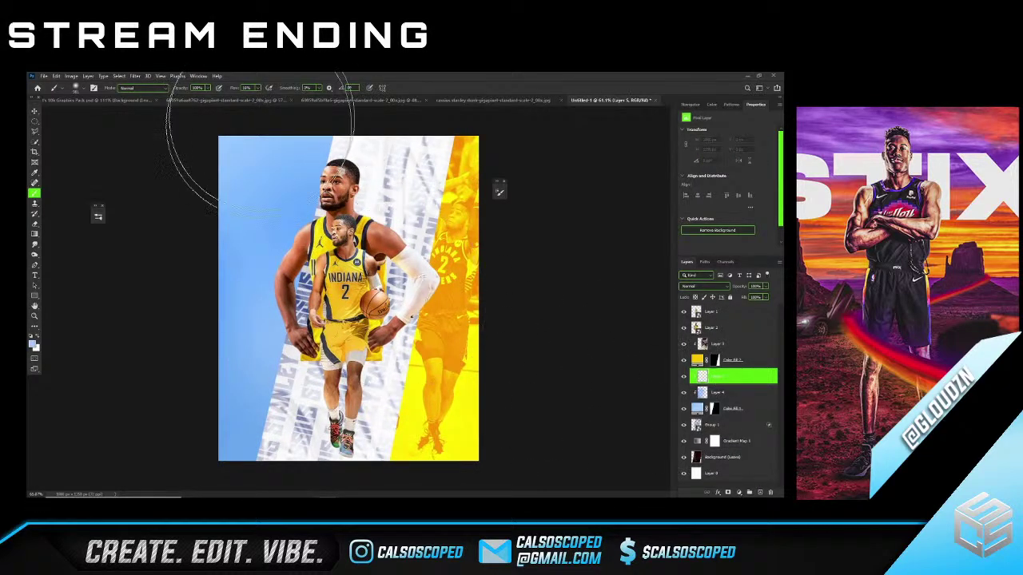
{"action": "scroll", "coordinate": [297, 229], "scroll_direction": "up", "scroll_amount": 2}
{"action": "scroll", "coordinate": [332, 248], "scroll_direction": "down", "scroll_amount": 1}
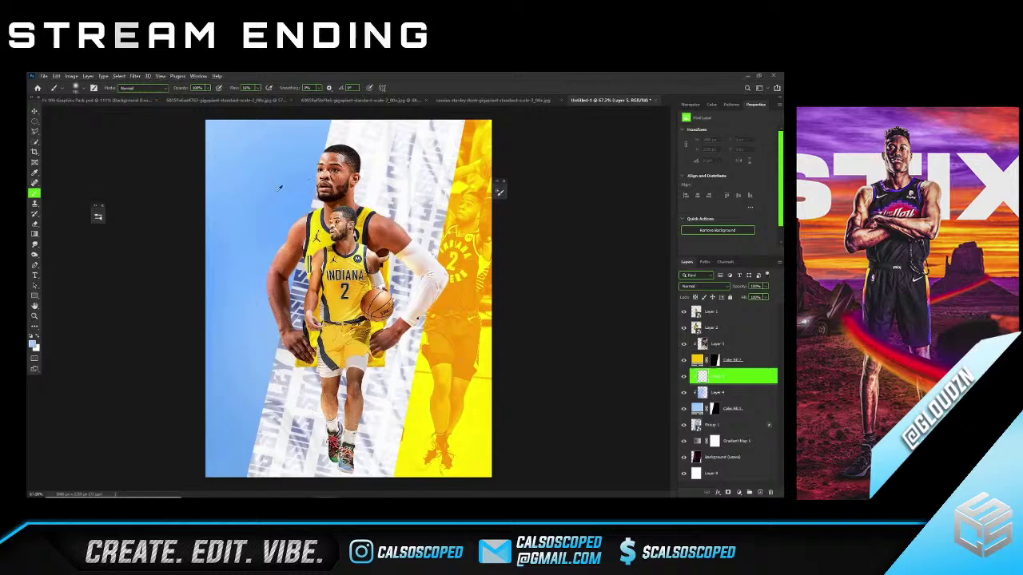
{"action": "left_click_drag", "start_coordinate": [229, 275], "coordinate": [240, 137]}
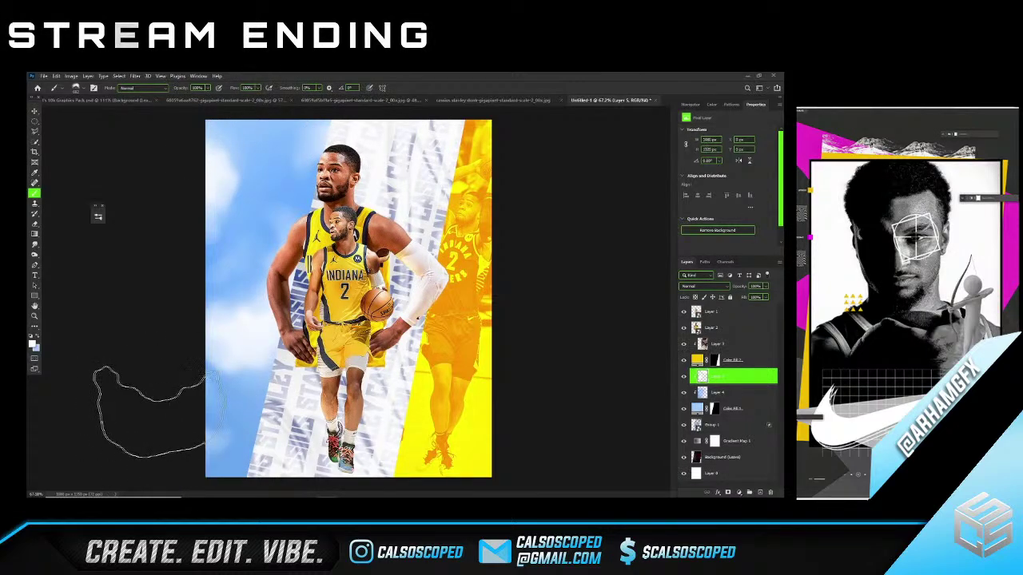
Examine how the cloudy blue stripe fits with the players and the yellow stripe in the whole poster.
{"action": "scroll", "coordinate": [250, 232], "scroll_direction": "down", "scroll_amount": 1}
{"action": "scroll", "coordinate": [171, 228], "scroll_direction": "up", "scroll_amount": 2}
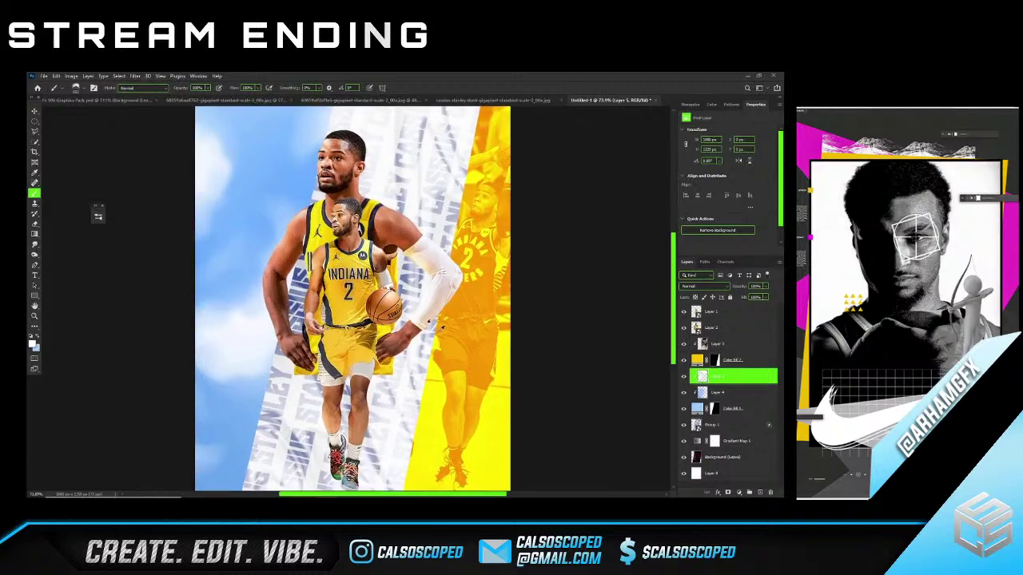
{"action": "scroll", "coordinate": [404, 288], "scroll_direction": "down", "scroll_amount": 3}
{"action": "scroll", "coordinate": [403, 288], "scroll_direction": "up", "scroll_amount": 1}
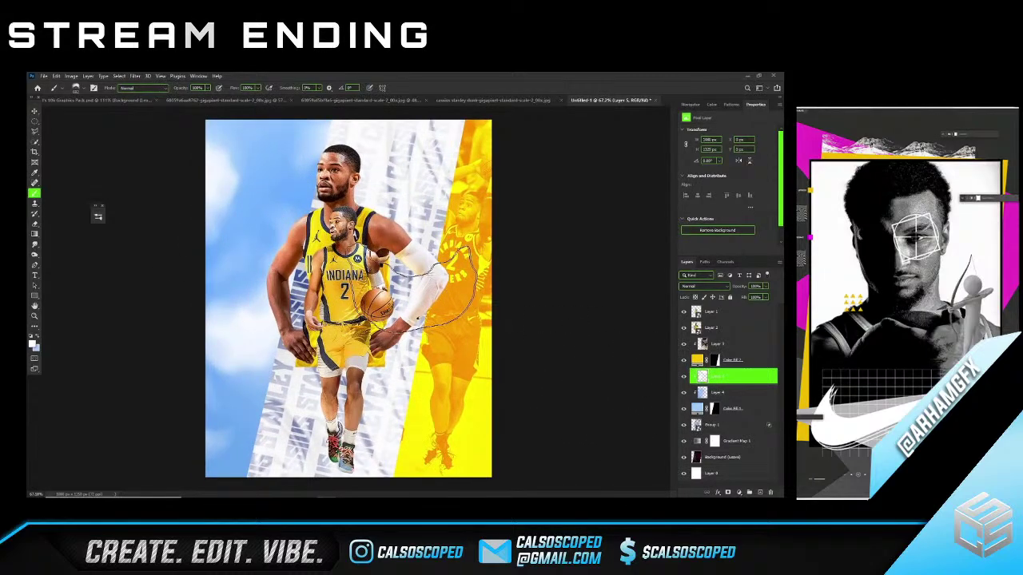
{"action": "key", "text": "v"}
{"action": "scroll", "coordinate": [284, 174], "scroll_direction": "up", "scroll_amount": 1}
{"action": "scroll", "coordinate": [482, 238], "scroll_direction": "down", "scroll_amount": 2}
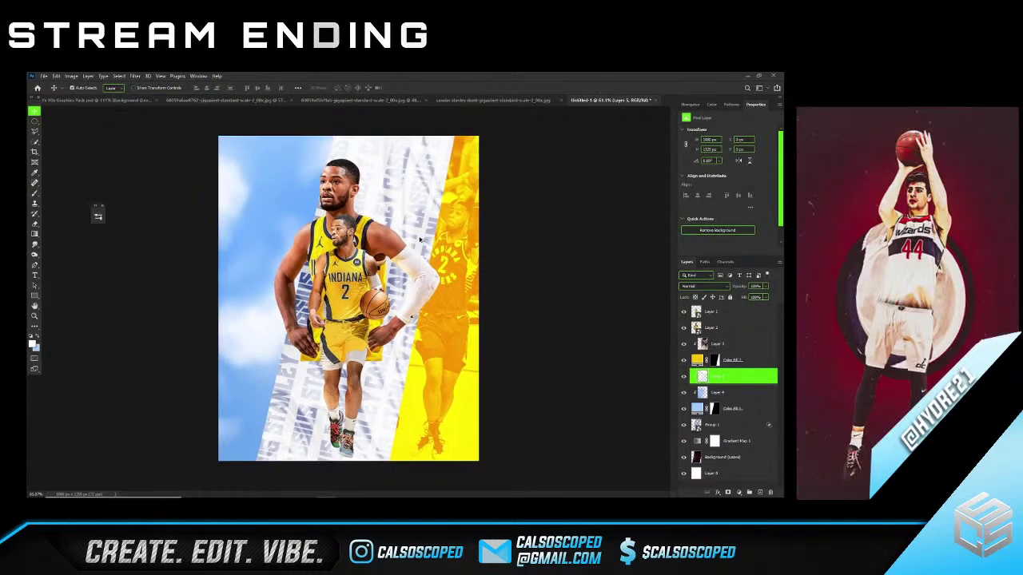
{"action": "scroll", "coordinate": [423, 239], "scroll_direction": "up", "scroll_amount": 2}
{"action": "scroll", "coordinate": [388, 206], "scroll_direction": "down", "scroll_amount": 2}
{"action": "scroll", "coordinate": [364, 250], "scroll_direction": "up", "scroll_amount": 1}
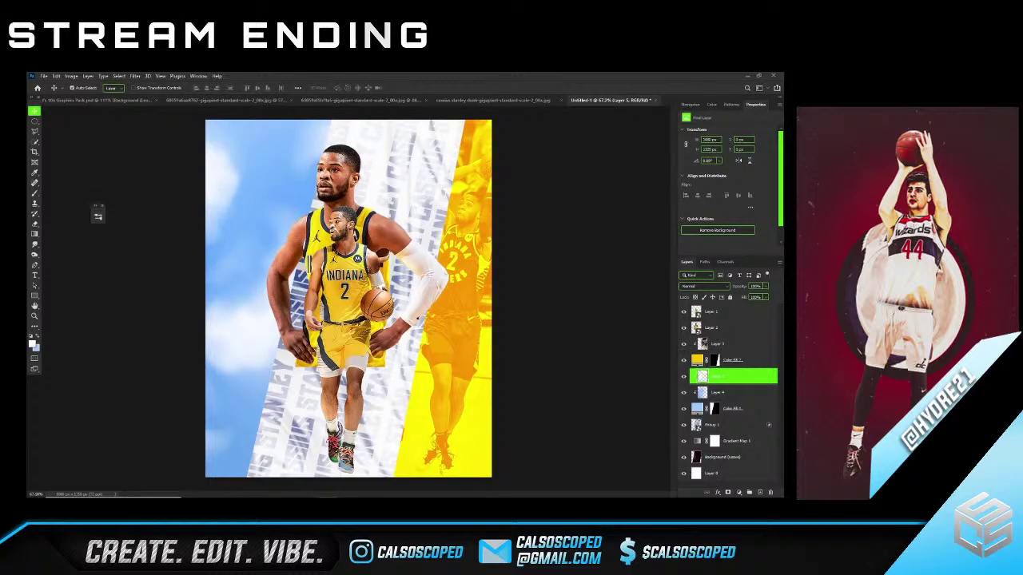
Place the black bold Bebas Neue text CASSIUS across the large player's chest, on a layer above his cutout.
{"action": "mouse_move", "coordinate": [344, 189]}
{"action": "left_mouse_down"}
{"action": "mouse_move", "coordinate": [295, 139]}
{"action": "mouse_move", "coordinate": [302, 163]}
{"action": "mouse_move", "coordinate": [348, 207]}
{"action": "mouse_move", "coordinate": [344, 190]}
{"action": "left_mouse_up"}
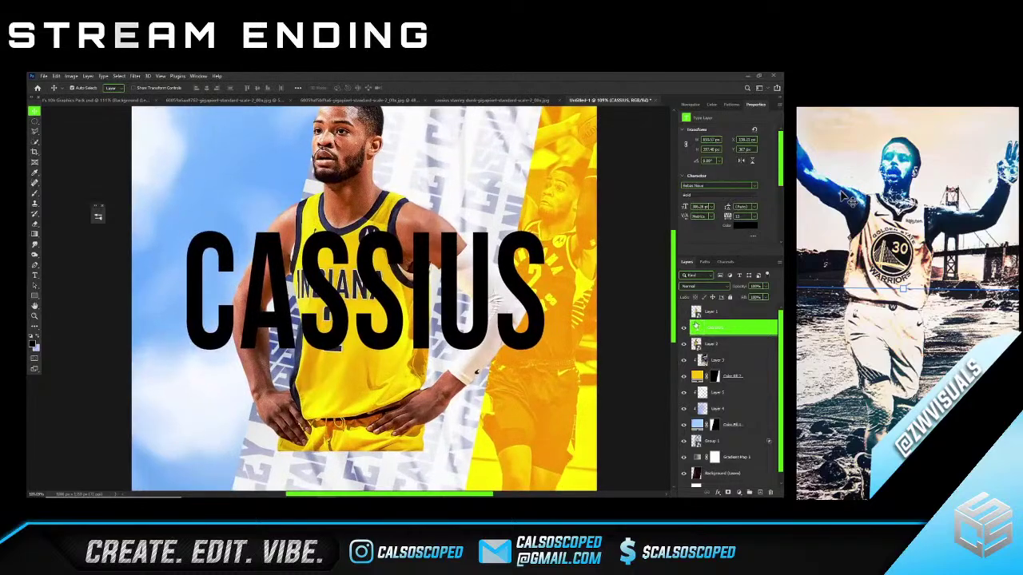
{"action": "key", "text": "Return"}
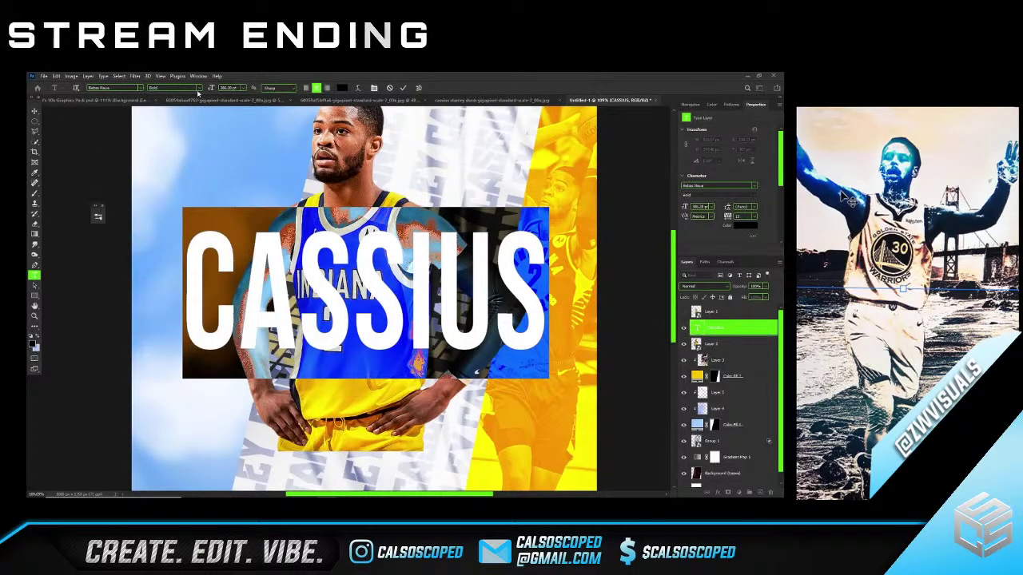
{"action": "key", "text": "ctrl+Return"}
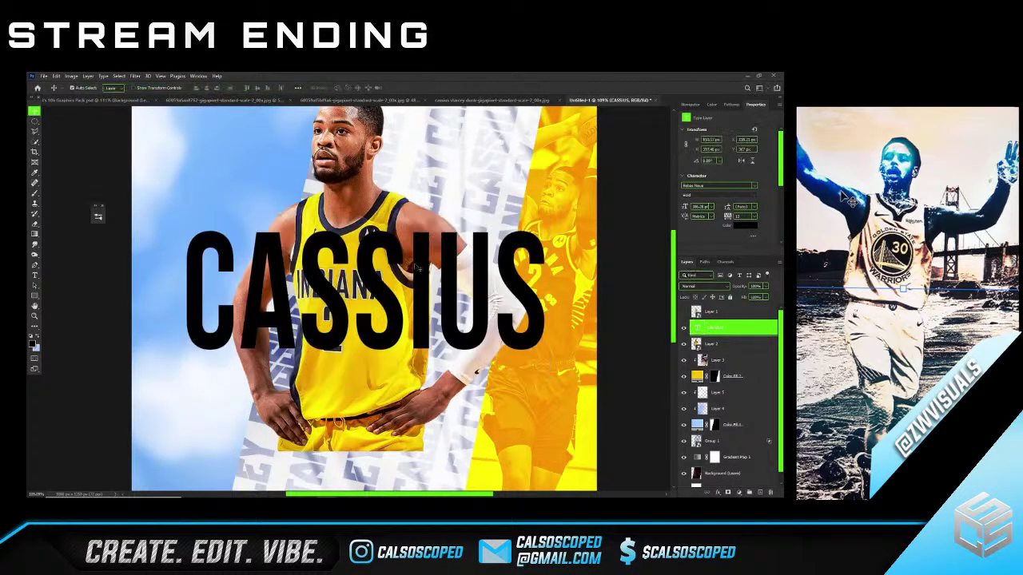
Skew the CASSIUS text horizontally into a forward slant and shift it lower across the large player's chest.
{"action": "scroll", "coordinate": [393, 272], "scroll_direction": "up", "scroll_amount": 2}
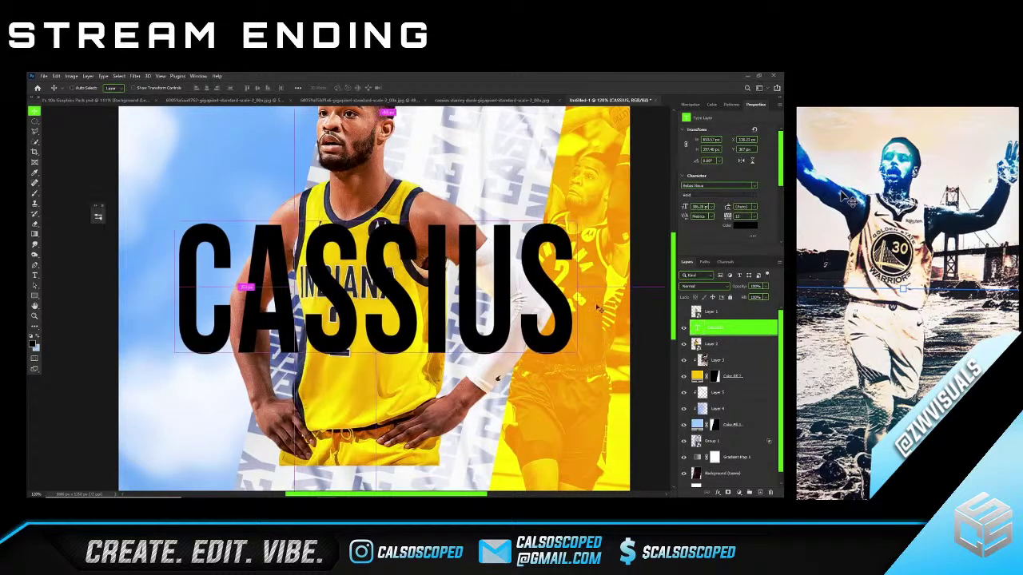
{"action": "key", "text": "ctrl+t"}
{"action": "right_click", "coordinate": [389, 273]}
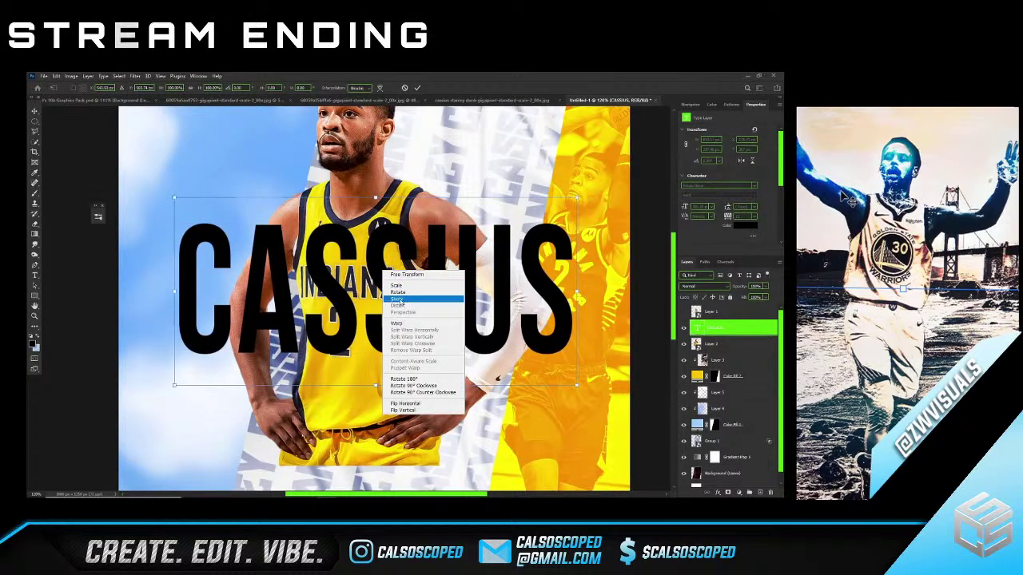
{"action": "left_click", "coordinate": [398, 294]}
{"action": "left_click_drag", "start_coordinate": [394, 201], "coordinate": [438, 201]}
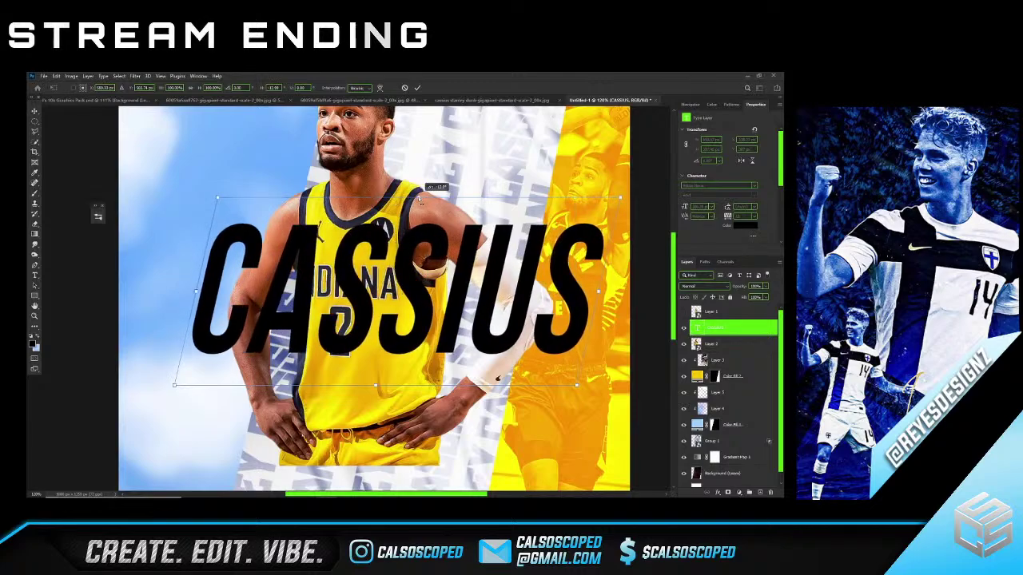
{"action": "left_click_drag", "start_coordinate": [479, 238], "coordinate": [446, 273]}
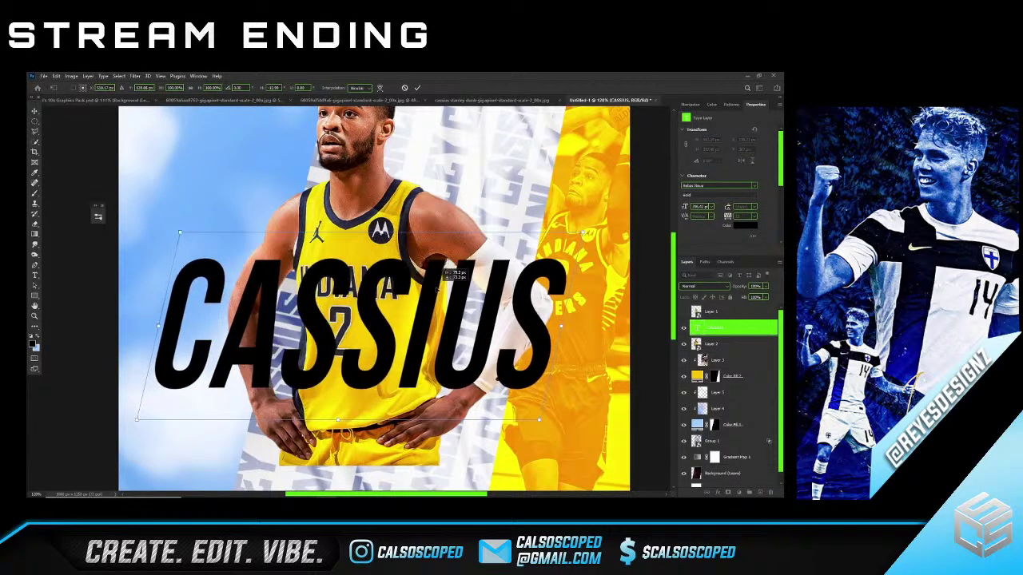
{"action": "scroll", "coordinate": [381, 304], "scroll_direction": "down", "scroll_amount": 3}
{"action": "scroll", "coordinate": [381, 304], "scroll_direction": "up", "scroll_amount": 1}
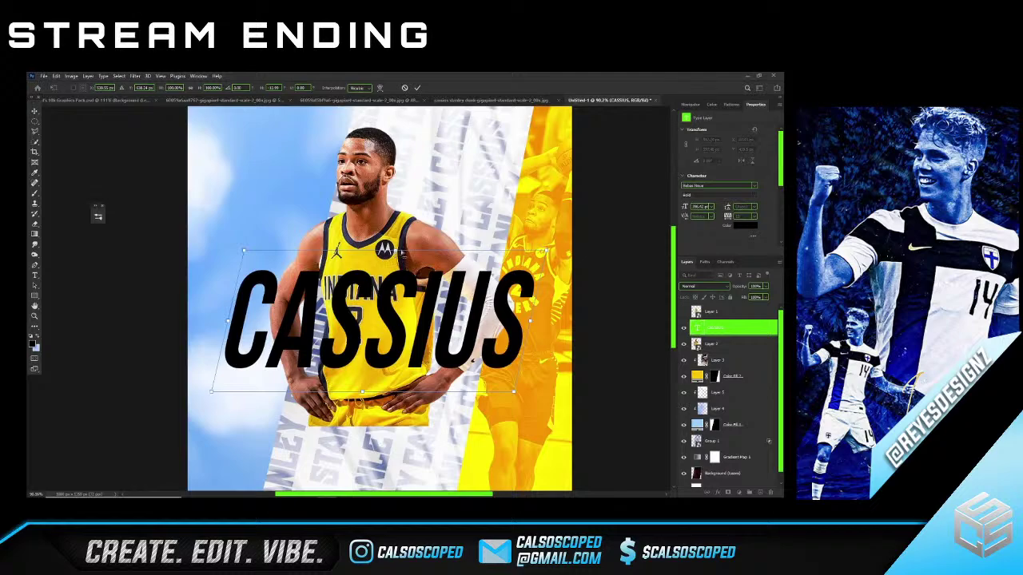
Increase the slant of the CASSIUS text and place it across the large player's lower torso.
{"action": "left_click_drag", "start_coordinate": [402, 253], "coordinate": [411, 251]}
{"action": "scroll", "coordinate": [322, 212], "scroll_direction": "up", "scroll_amount": 2}
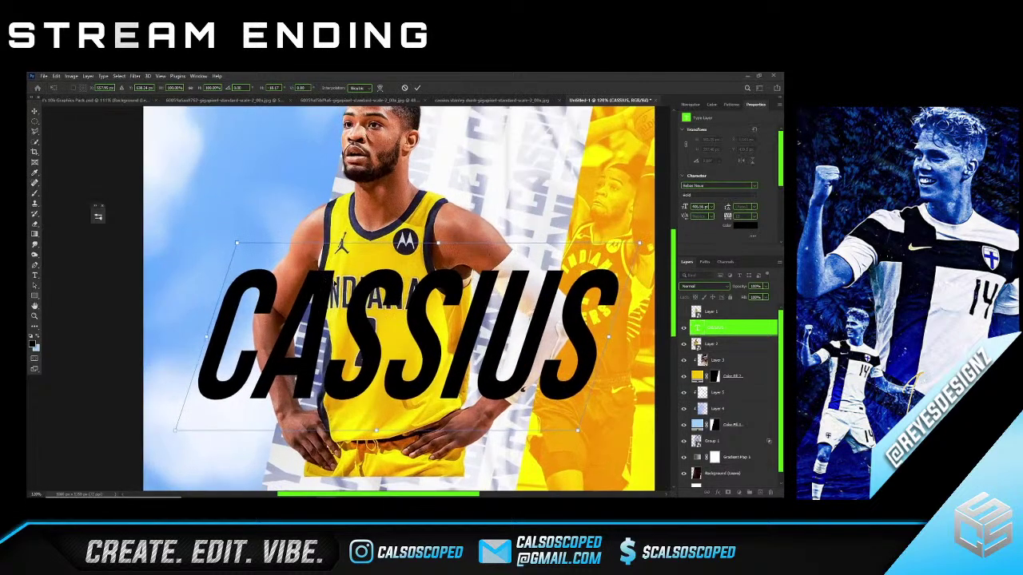
{"action": "mouse_move", "coordinate": [337, 302]}
{"action": "left_mouse_down"}
{"action": "mouse_move", "coordinate": [358, 204]}
{"action": "mouse_move", "coordinate": [370, 204]}
{"action": "mouse_move", "coordinate": [357, 203]}
{"action": "mouse_move", "coordinate": [353, 302]}
{"action": "left_mouse_up"}
{"action": "scroll", "coordinate": [358, 204], "scroll_direction": "down", "scroll_amount": 3}
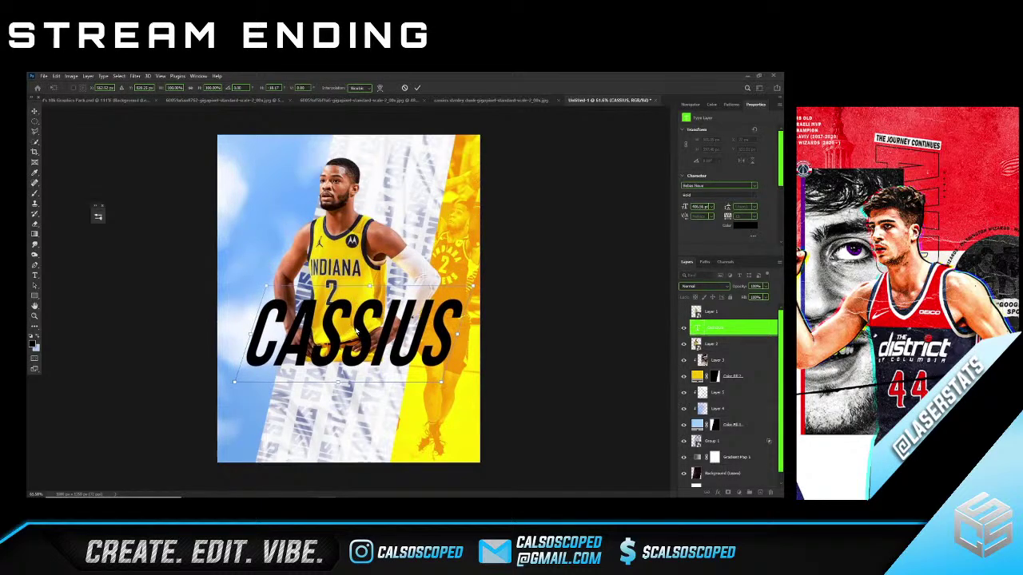
{"action": "left_click_drag", "start_coordinate": [353, 302], "coordinate": [354, 281]}
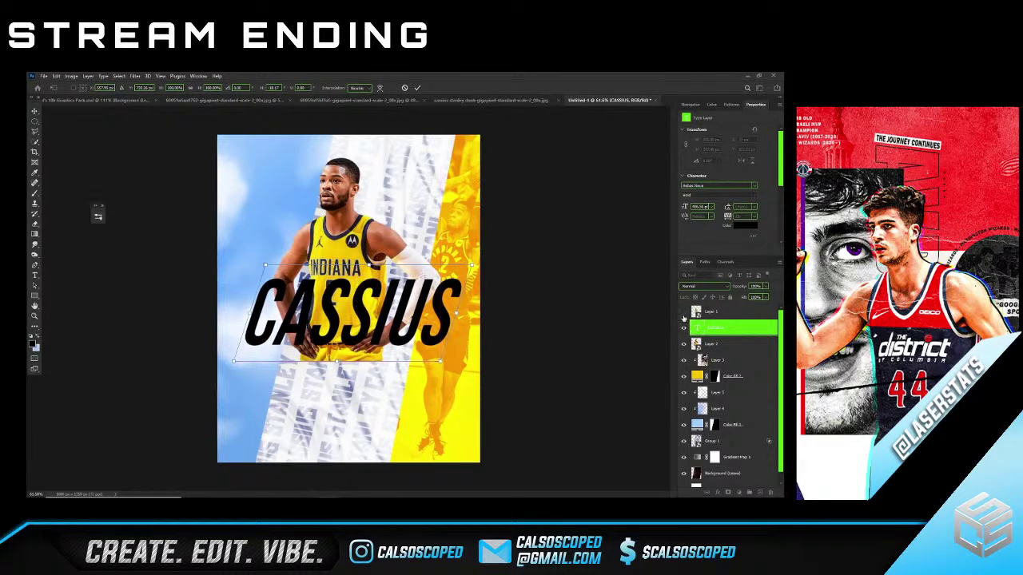
{"action": "key", "text": "Return"}
Show the full-body player cutout in front of the lettering and move the CASSIUS text slightly higher.
{"action": "left_click", "coordinate": [683, 312]}
{"action": "scroll", "coordinate": [345, 303], "scroll_direction": "up", "scroll_amount": 2}
{"action": "left_click_drag", "start_coordinate": [431, 289], "coordinate": [425, 269]}
{"action": "scroll", "coordinate": [352, 276], "scroll_direction": "down", "scroll_amount": 2}
{"action": "scroll", "coordinate": [351, 275], "scroll_direction": "up", "scroll_amount": 1}
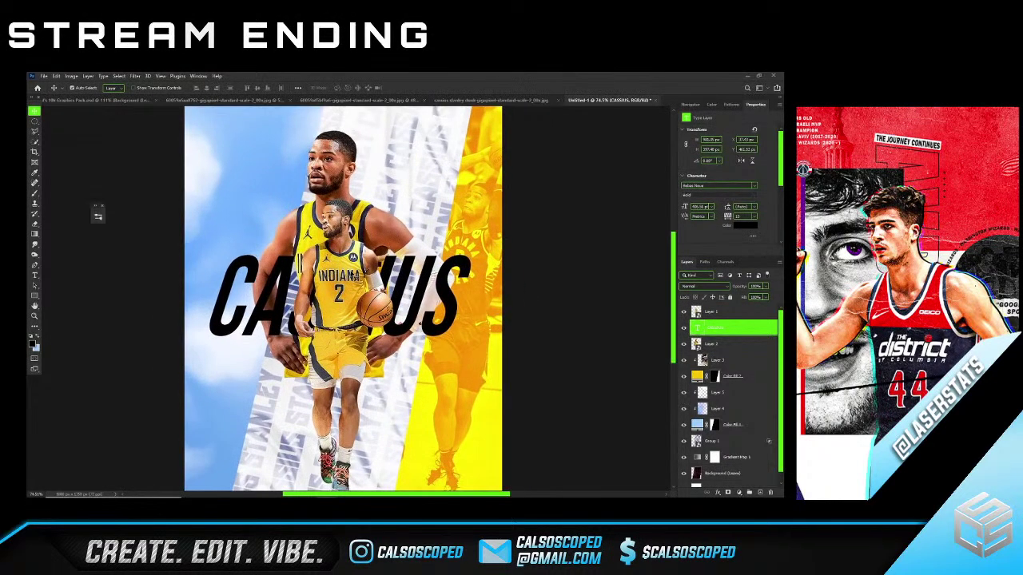
Nudge the full-body player cutout slightly sideways and raise the CASSIUS text a little behind him.
{"action": "left_click", "coordinate": [352, 275]}
{"action": "scroll", "coordinate": [352, 276], "scroll_direction": "down", "scroll_amount": 2}
{"action": "key", "text": "ctrl+t"}
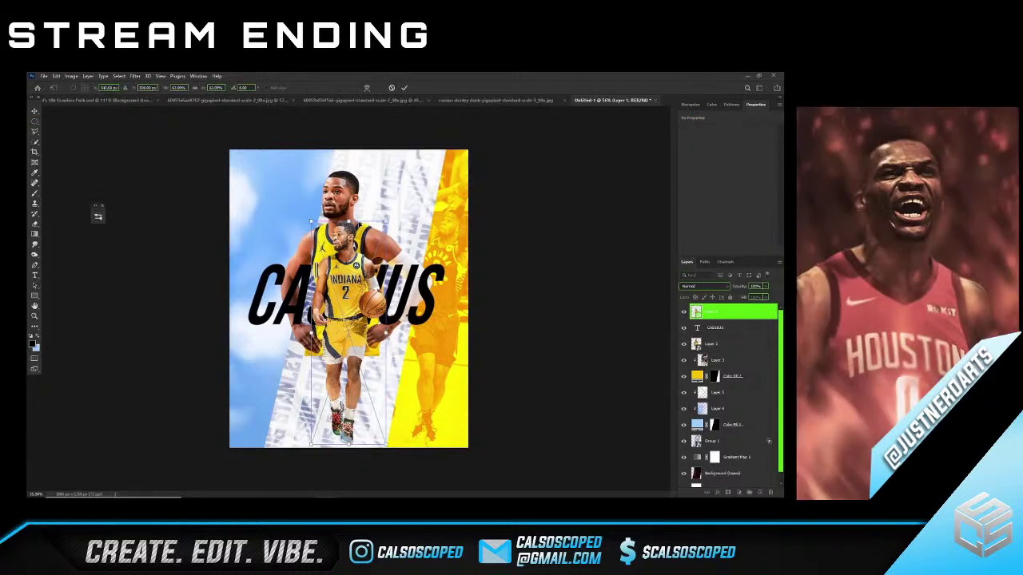
{"action": "left_click_drag", "start_coordinate": [358, 227], "coordinate": [360, 227]}
{"action": "key", "text": "Return"}
{"action": "scroll", "coordinate": [360, 239], "scroll_direction": "up", "scroll_amount": 1}
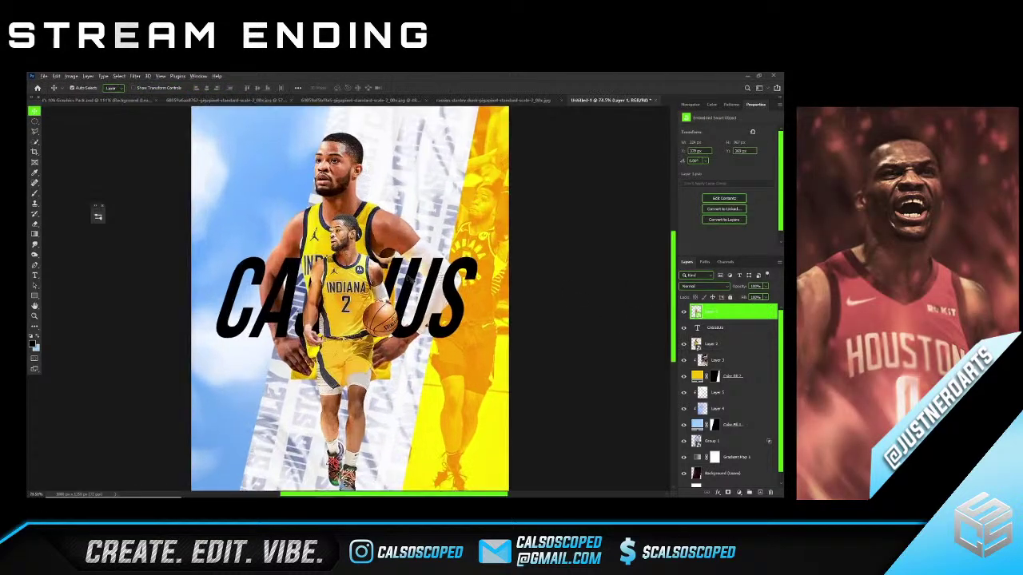
{"action": "left_click", "coordinate": [417, 260]}
{"action": "left_click_drag", "start_coordinate": [404, 275], "coordinate": [410, 255]}
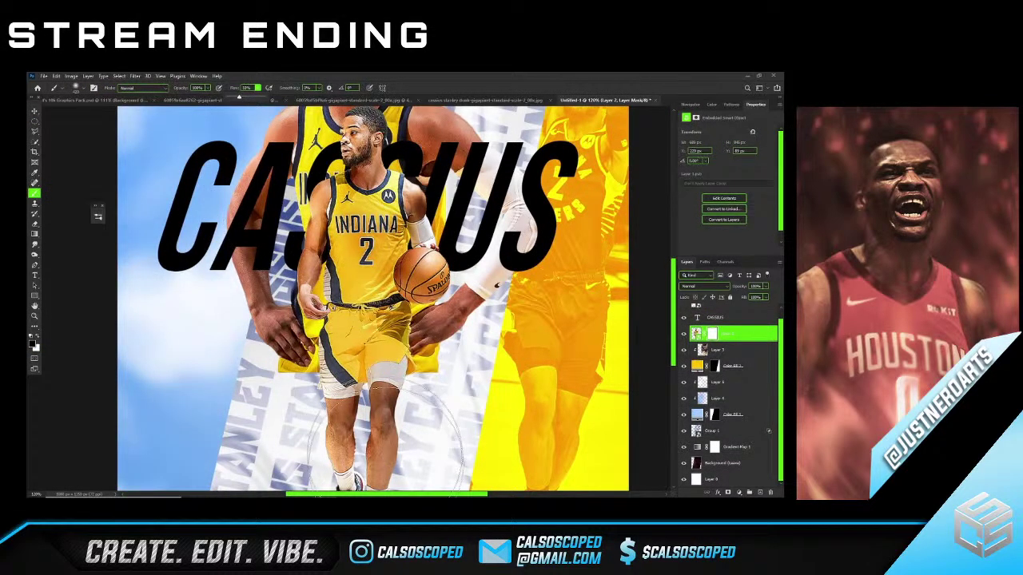
Brush black on the large player's layer mask to hide his lower body beneath the CASSIUS lettering.
{"action": "mouse_move", "coordinate": [299, 414]}
{"action": "left_mouse_down"}
{"action": "mouse_move", "coordinate": [336, 396]}
{"action": "mouse_move", "coordinate": [243, 393]}
{"action": "mouse_move", "coordinate": [306, 399]}
{"action": "mouse_move", "coordinate": [271, 392]}
{"action": "mouse_move", "coordinate": [360, 380]}
{"action": "mouse_move", "coordinate": [297, 400]}
{"action": "left_mouse_up"}
{"action": "key", "text": "ctrl+z"}
{"action": "right_click", "coordinate": [351, 395], "text": "alt"}
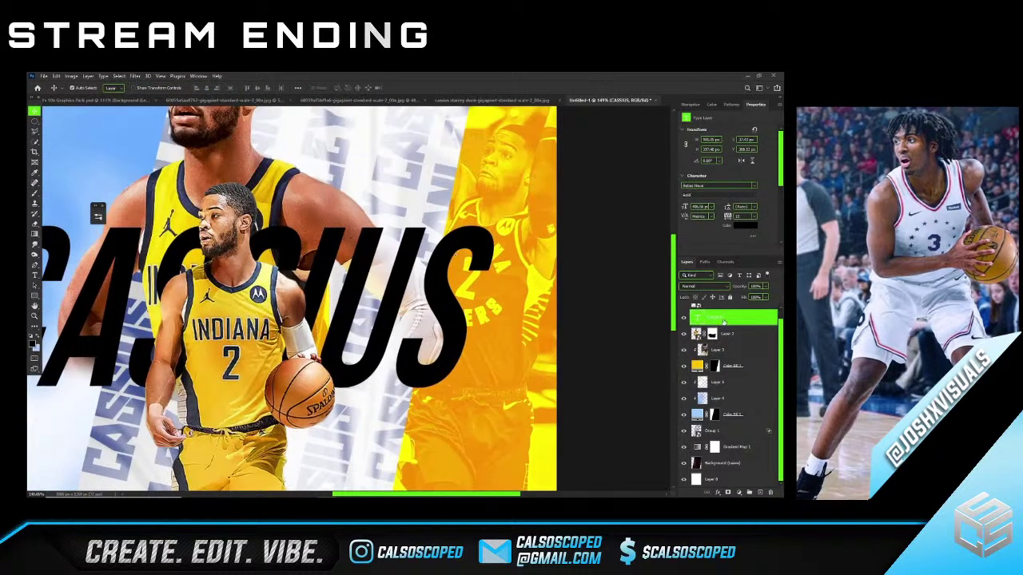
Duplicate the CASSIUS text, scale the copy down and place it beneath the large text's final letters.
{"action": "key", "text": "j"}
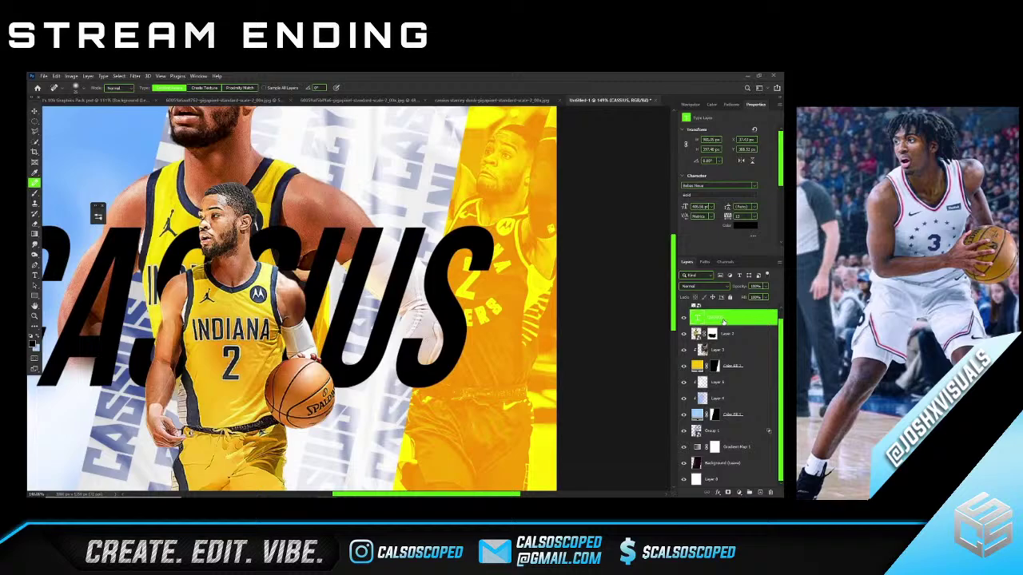
{"action": "key", "text": "ctrl+j"}
{"action": "key", "text": "ctrl+t"}
{"action": "scroll", "coordinate": [488, 278], "scroll_direction": "down", "scroll_amount": 4}
{"action": "left_click_drag", "start_coordinate": [464, 283], "coordinate": [463, 390]}
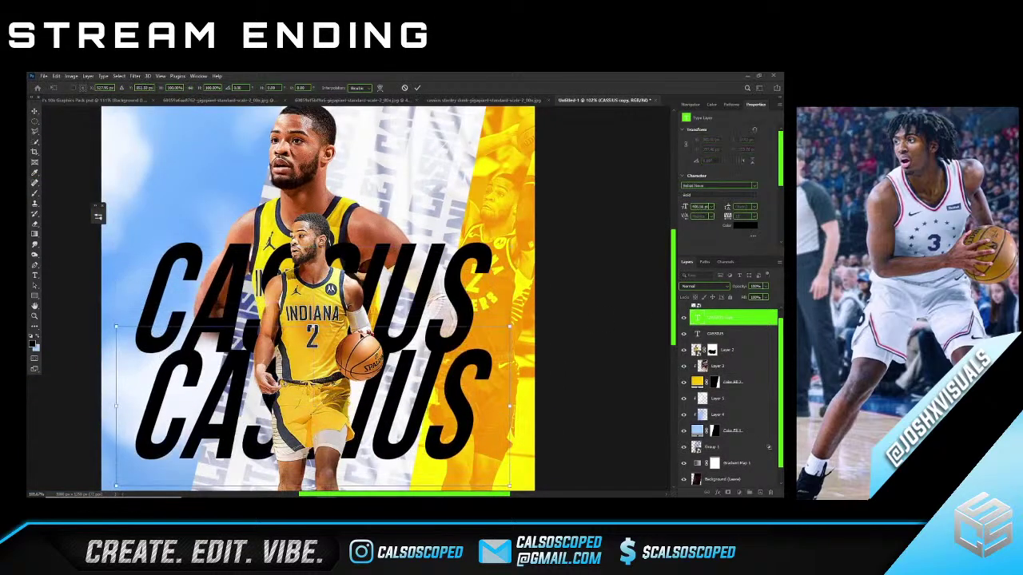
{"action": "left_click_drag", "start_coordinate": [312, 326], "coordinate": [315, 446]}
{"action": "left_click_drag", "start_coordinate": [325, 466], "coordinate": [457, 361]}
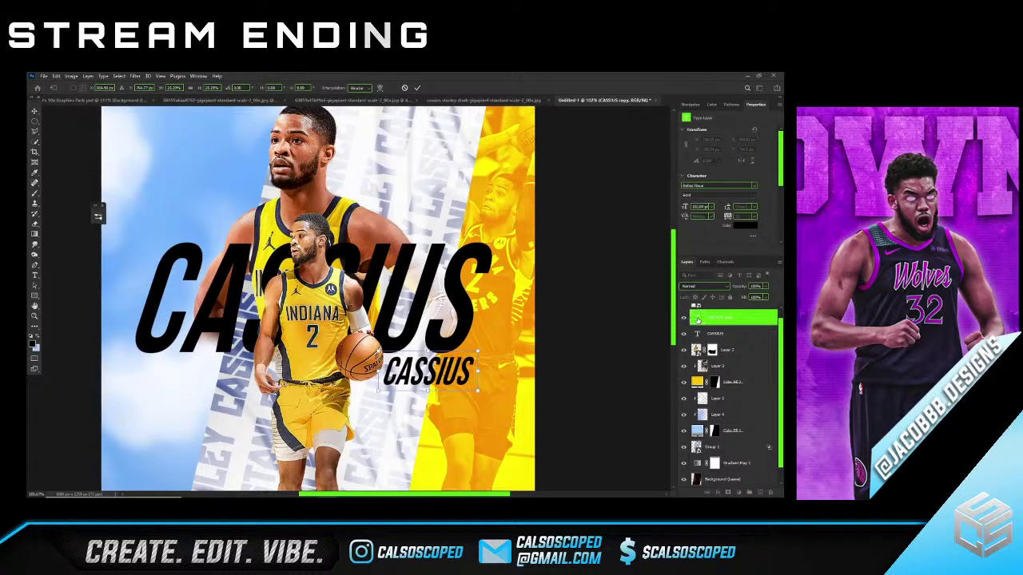
Change the small duplicated text's wording to STANLEY.
{"action": "double_click", "coordinate": [697, 318]}
{"action": "type", "text": "STANLEY"}
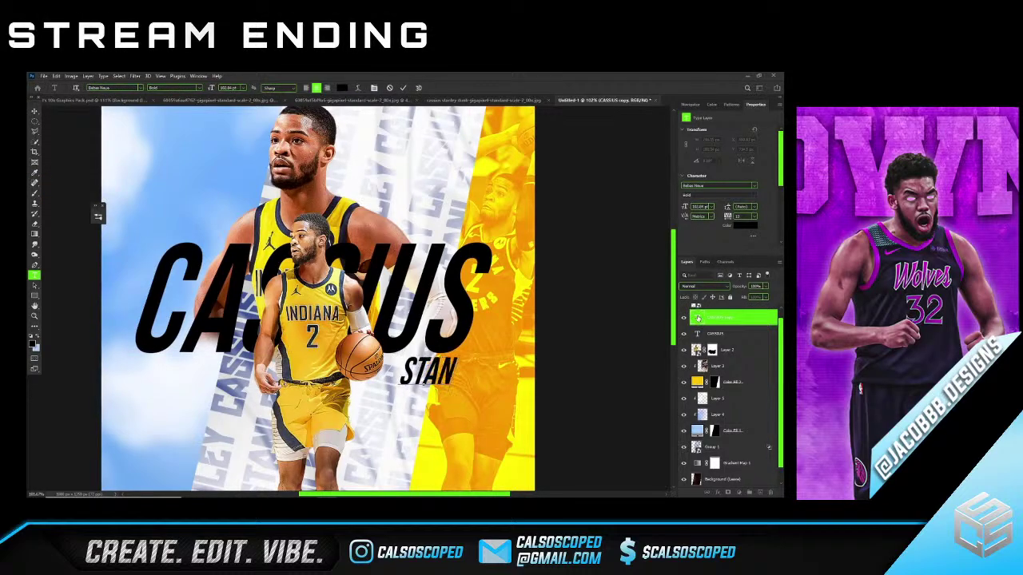
{"action": "key", "text": "ctrl+Return"}
{"action": "key", "text": "j"}
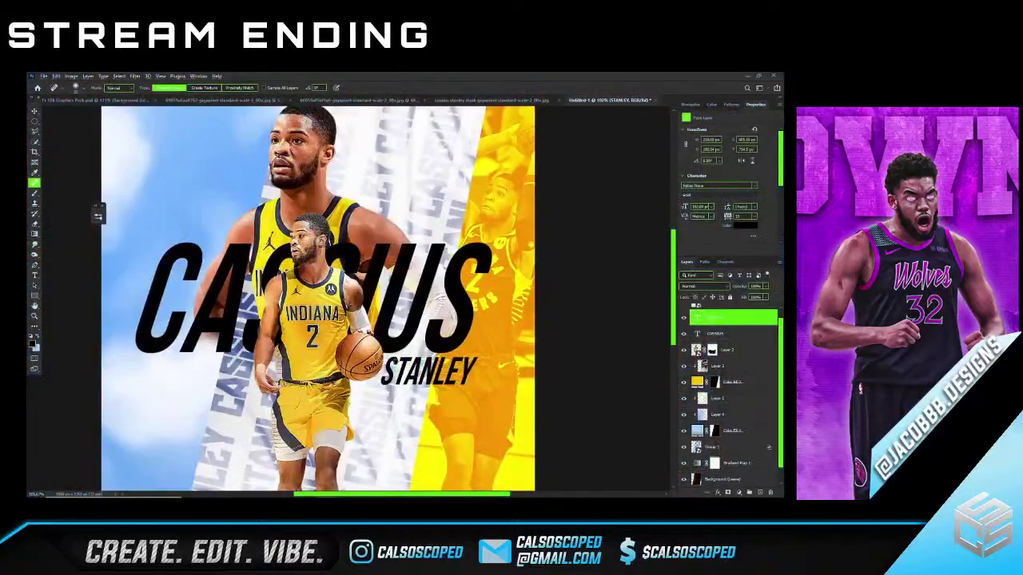
Examine how the CASSIUS STANLEY lettering, both players and the coloured stripes balance across the whole poster.
{"action": "scroll", "coordinate": [229, 374], "scroll_direction": "down", "scroll_amount": 2}
{"action": "scroll", "coordinate": [229, 374], "scroll_direction": "down", "scroll_amount": 1}
{"action": "scroll", "coordinate": [229, 374], "scroll_direction": "up", "scroll_amount": 1}
{"action": "scroll", "coordinate": [229, 374], "scroll_direction": "down", "scroll_amount": 2}
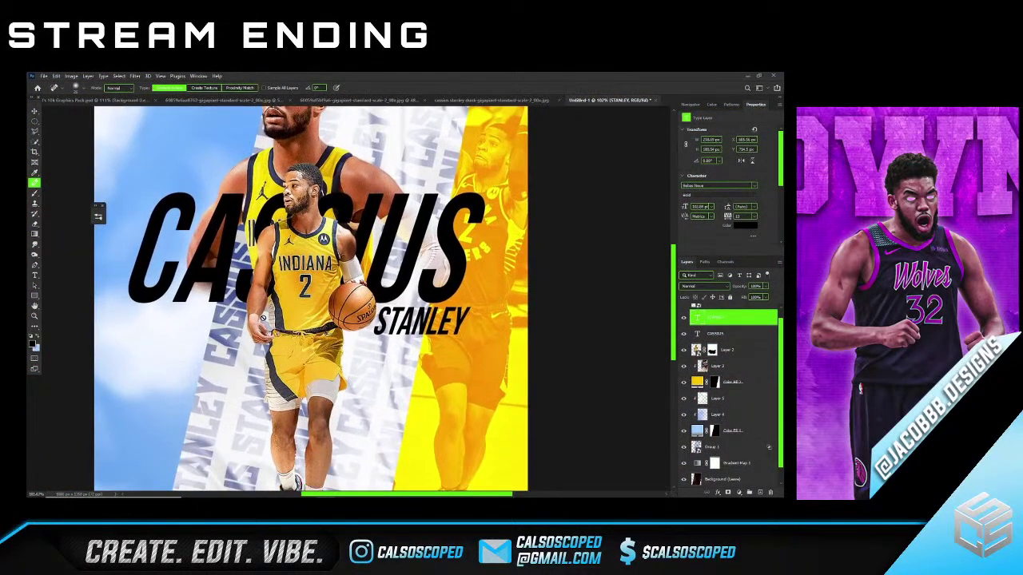
{"action": "key", "text": "v"}
{"action": "scroll", "coordinate": [467, 370], "scroll_direction": "down", "scroll_amount": 3}
{"action": "scroll", "coordinate": [533, 373], "scroll_direction": "up", "scroll_amount": 1}
{"action": "scroll", "coordinate": [533, 372], "scroll_direction": "down", "scroll_amount": 2}
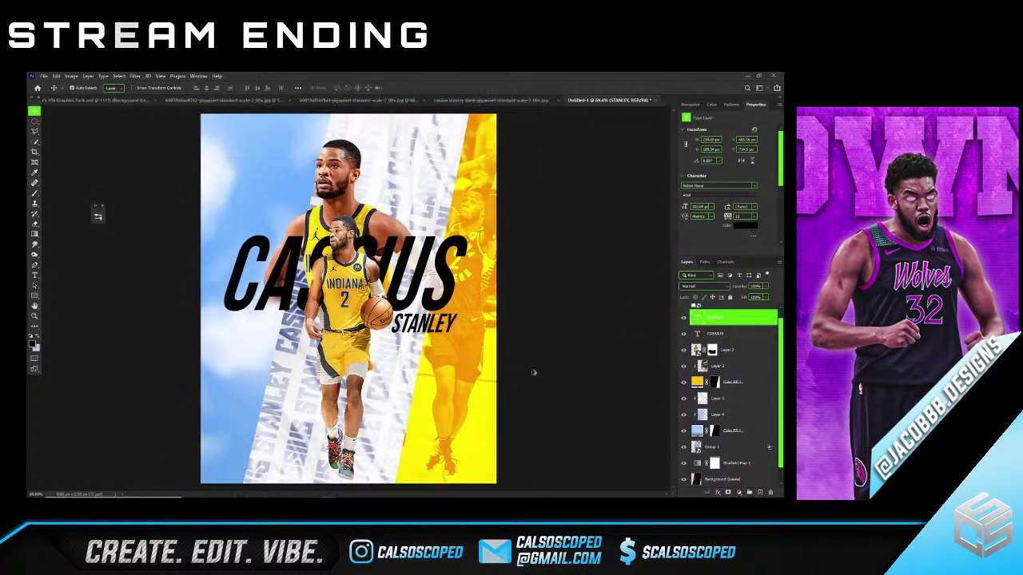
{"action": "left_click", "coordinate": [264, 372]}
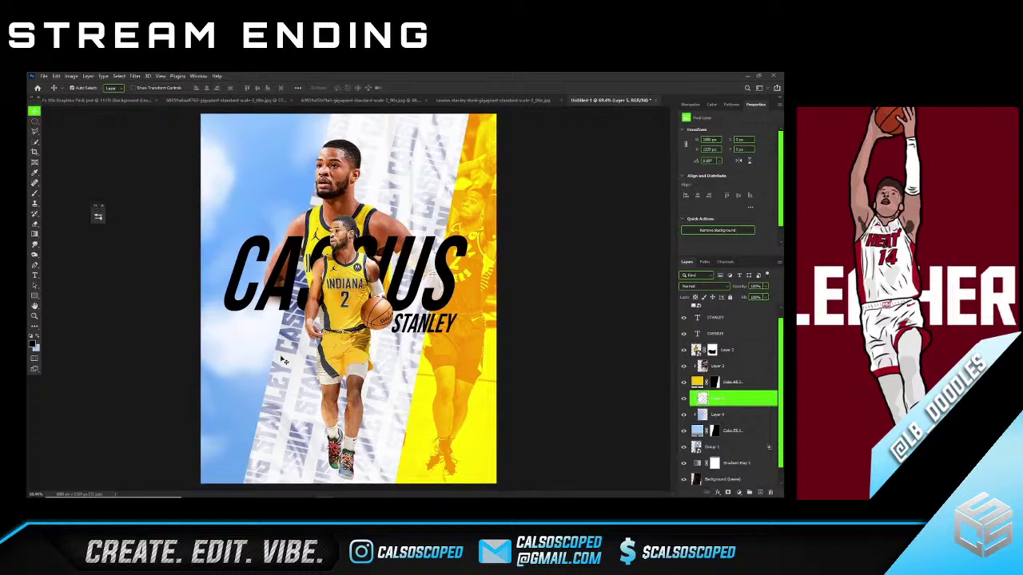
{"action": "scroll", "coordinate": [265, 376], "scroll_direction": "up", "scroll_amount": 2}
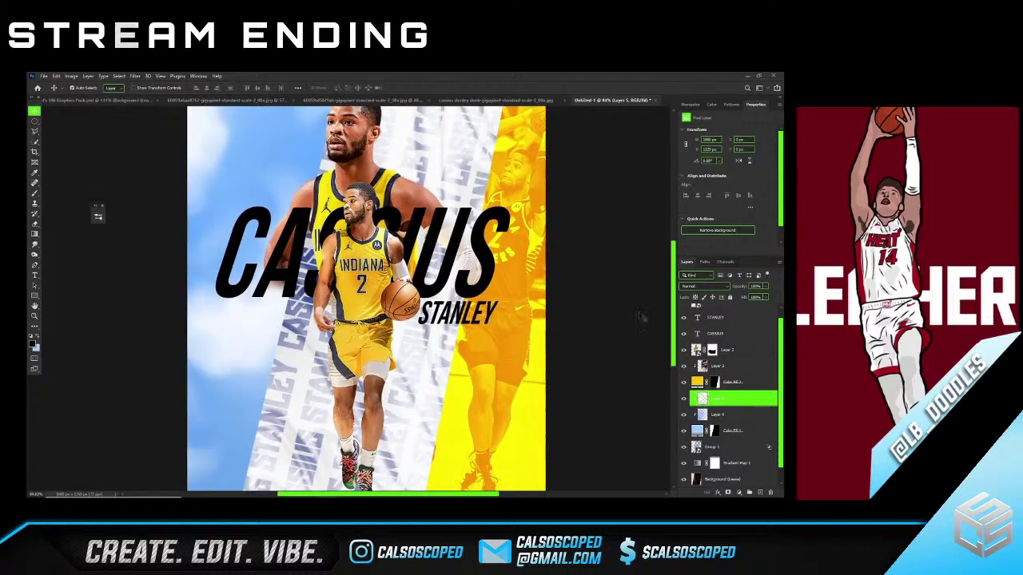
{"action": "scroll", "coordinate": [301, 360], "scroll_direction": "down", "scroll_amount": 3}
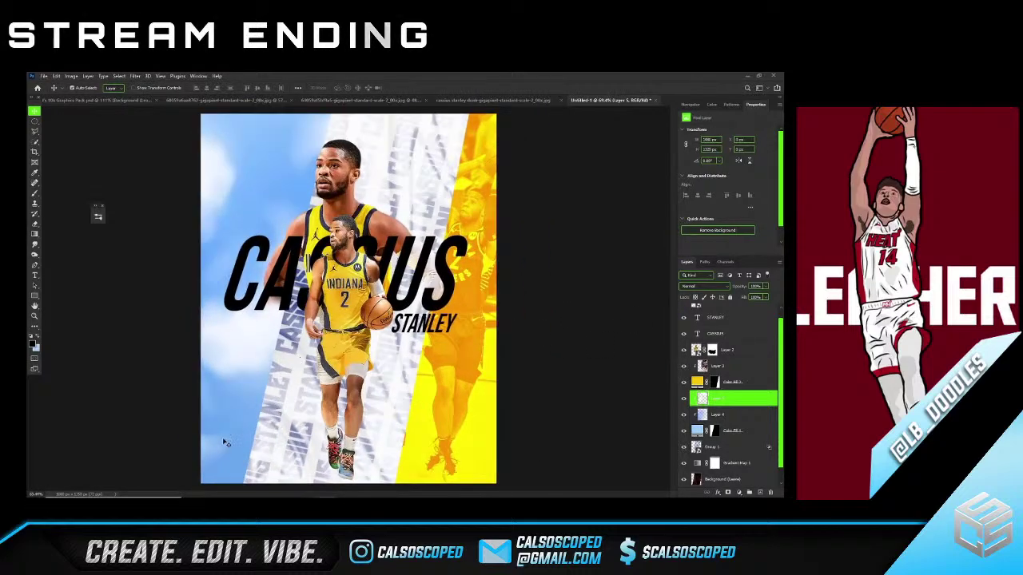
Draw a thin, tall rectangle with white fill and no stroke, spanning the poster's full height.
{"action": "left_click", "coordinate": [34, 295]}
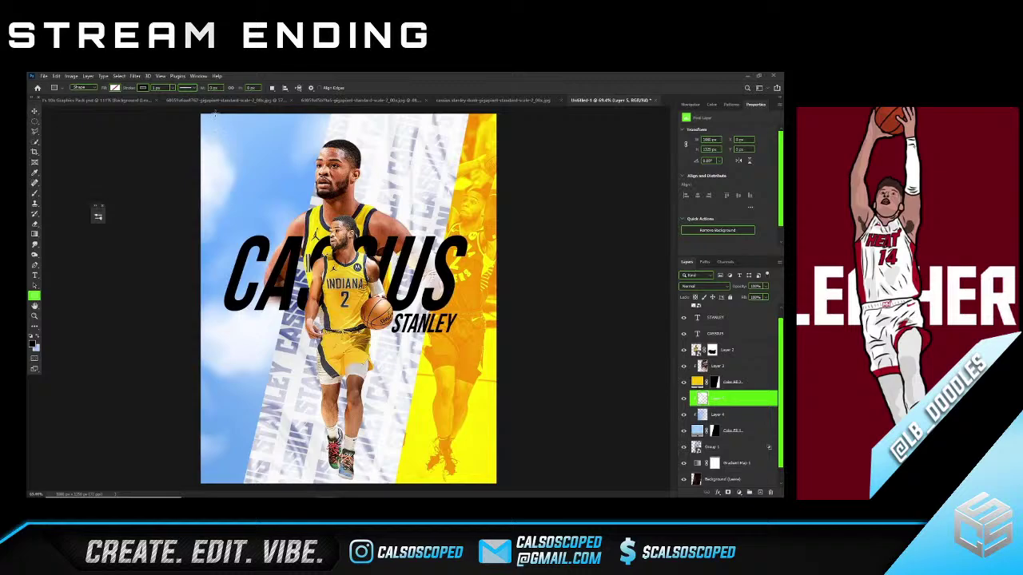
{"action": "left_click", "coordinate": [114, 88]}
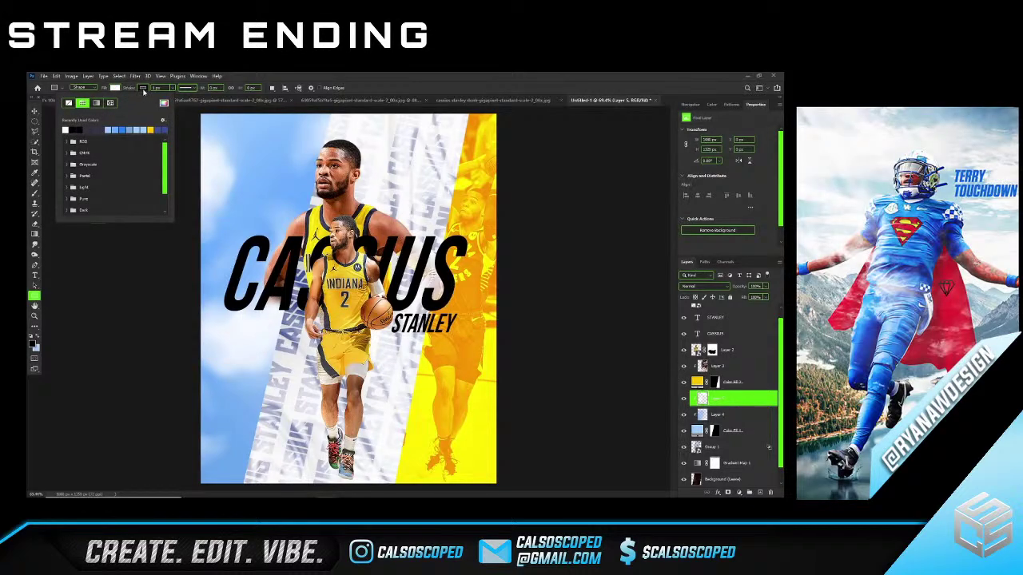
{"action": "left_click", "coordinate": [228, 139]}
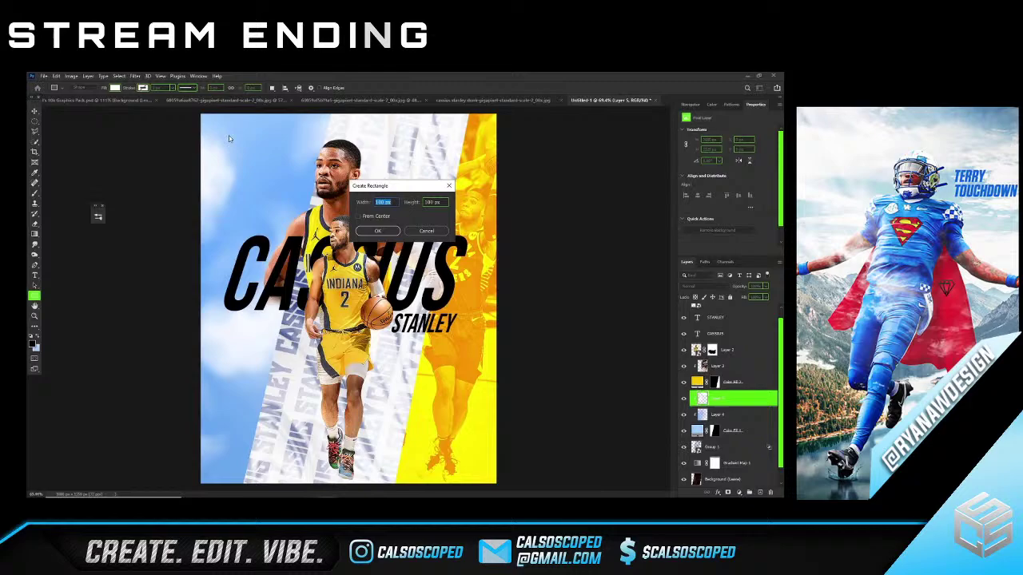
{"action": "left_click", "coordinate": [417, 230]}
{"action": "left_click_drag", "start_coordinate": [247, 110], "coordinate": [198, 485]}
{"action": "key", "text": "v"}
Rotate the thin white rectangle to the stripes' slant and move it onto the blue stripe's inner edge.
{"action": "key", "text": "ctrl+t"}
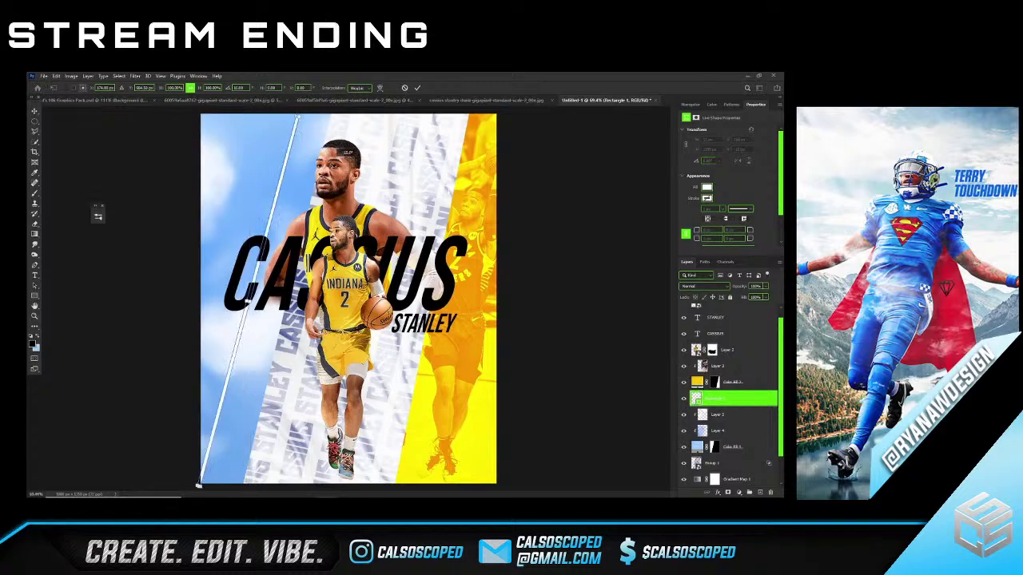
{"action": "left_click_drag", "start_coordinate": [287, 156], "coordinate": [324, 140]}
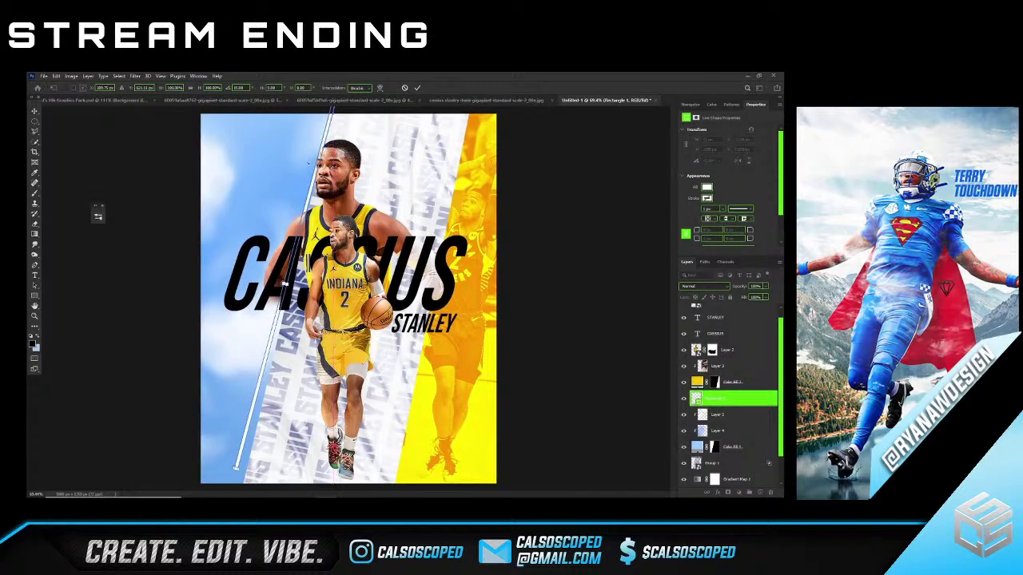
{"action": "scroll", "coordinate": [237, 471], "scroll_direction": "up", "scroll_amount": 2}
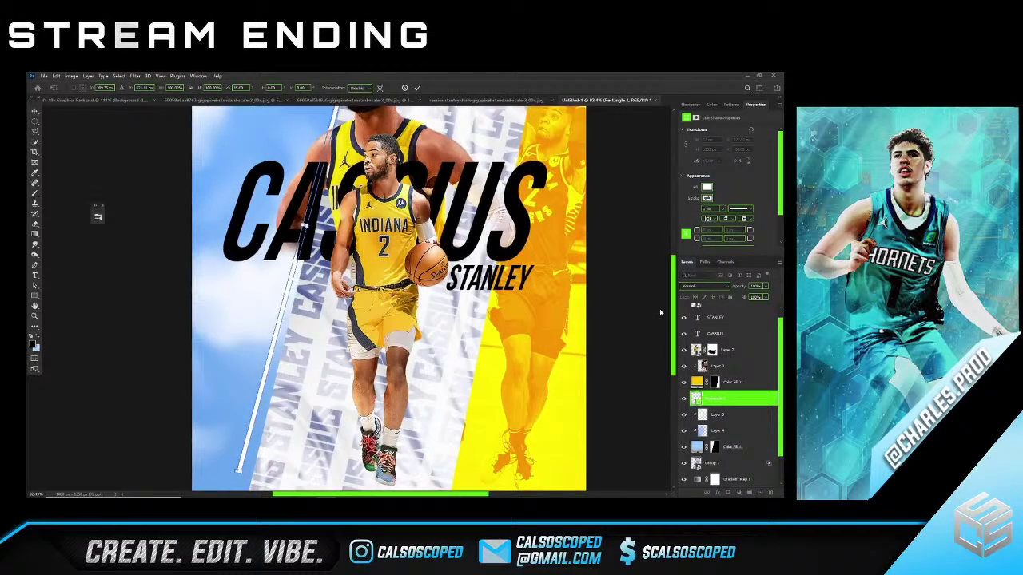
{"action": "scroll", "coordinate": [239, 385], "scroll_direction": "up", "scroll_amount": 2}
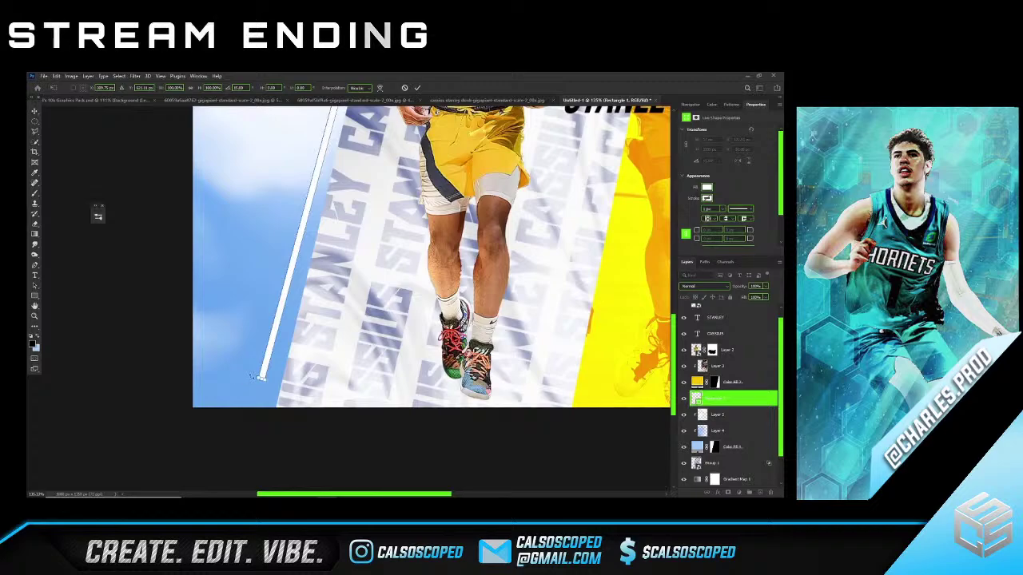
{"action": "key", "text": "ctrl+0"}
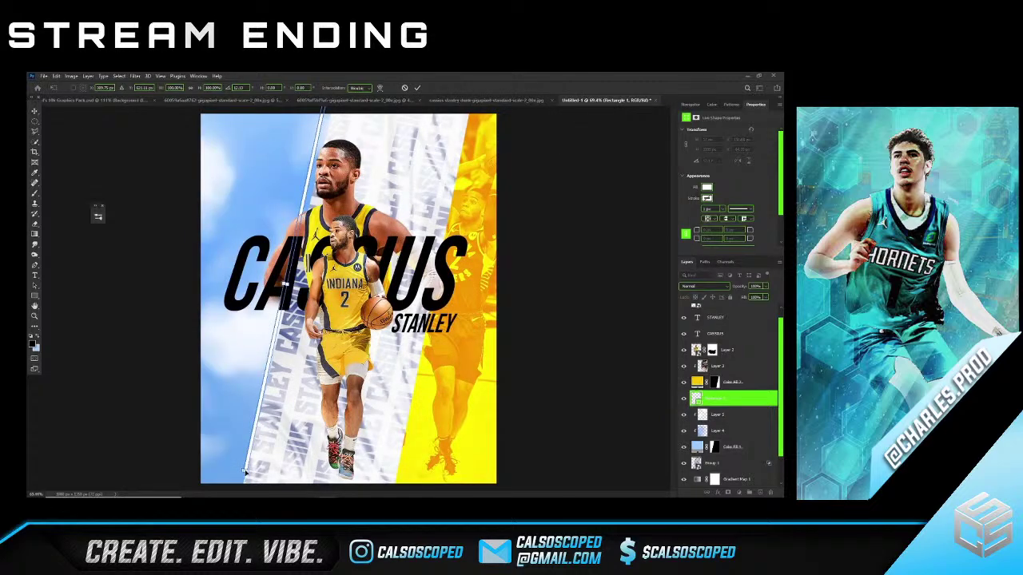
Extend the white line past the poster's lower edge and place a copy along the yellow stripe's edge.
{"action": "scroll", "coordinate": [245, 471], "scroll_direction": "up", "scroll_amount": 3}
{"action": "scroll", "coordinate": [248, 472], "scroll_direction": "down", "scroll_amount": 1}
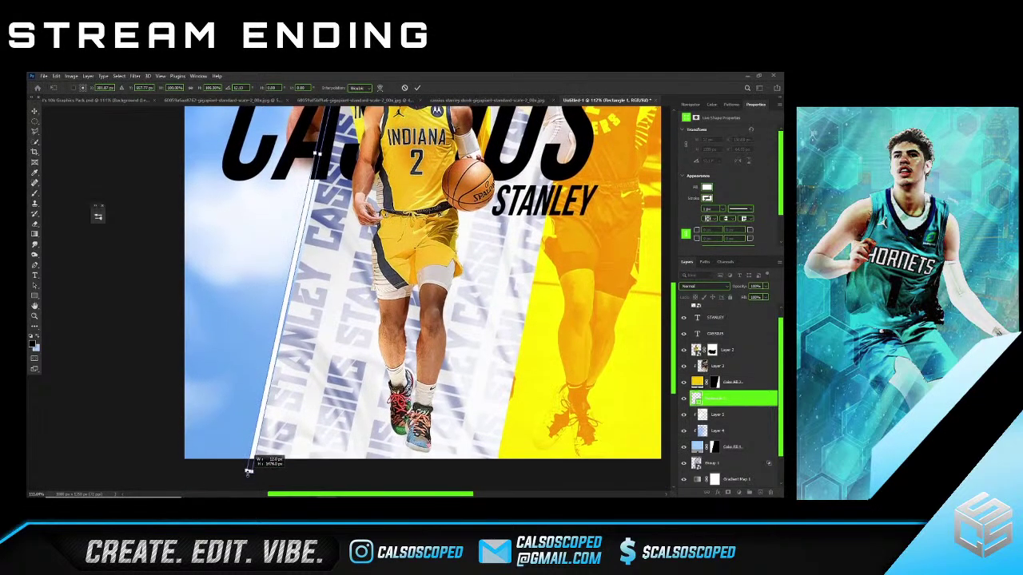
{"action": "key", "text": "ctrl+0"}
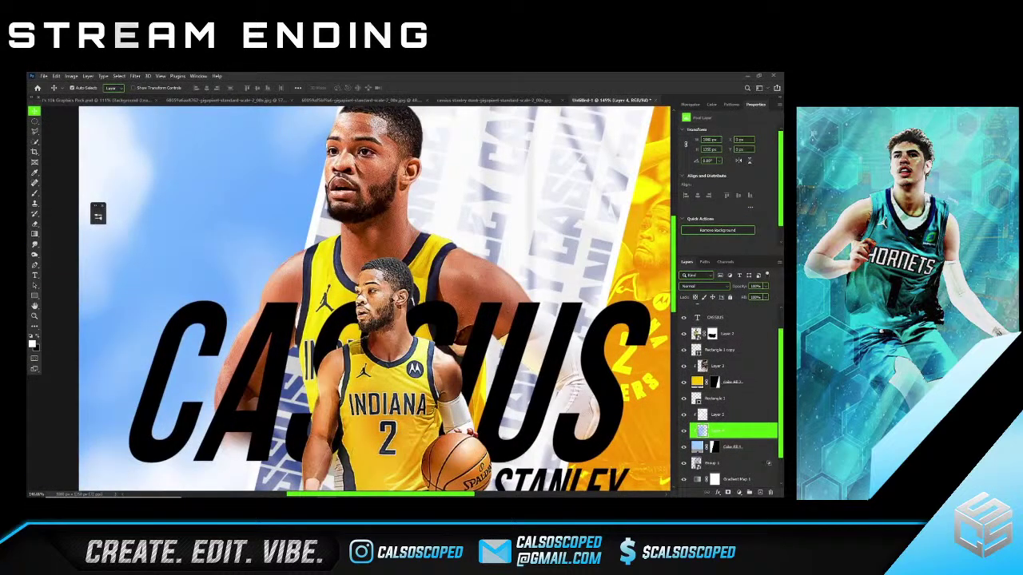
Hide the large and small player cutouts so only the lettering and stripes show.
{"action": "scroll", "coordinate": [176, 202], "scroll_direction": "down", "scroll_amount": 5}
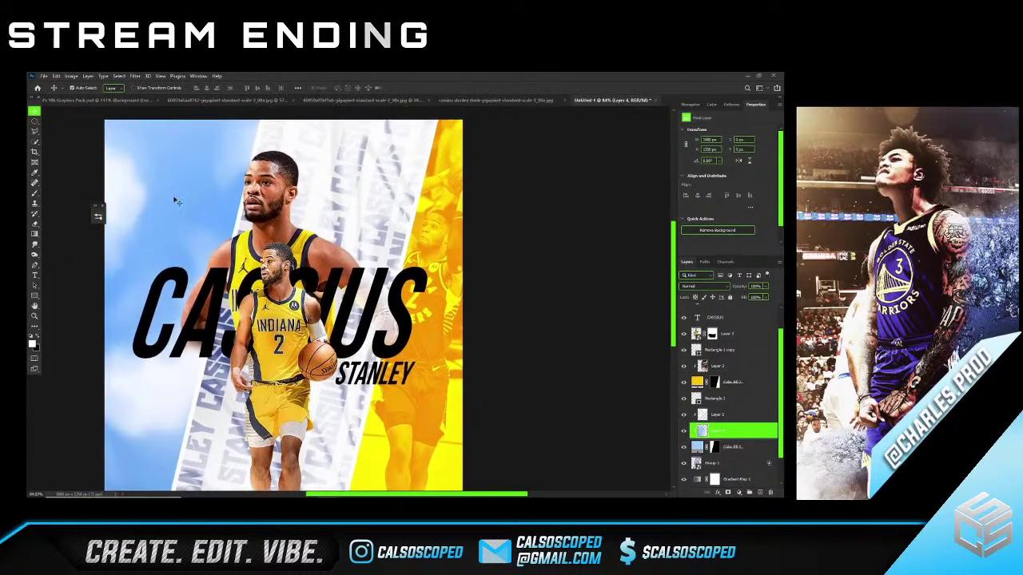
{"action": "left_click", "coordinate": [719, 349]}
{"action": "left_click", "coordinate": [719, 398]}
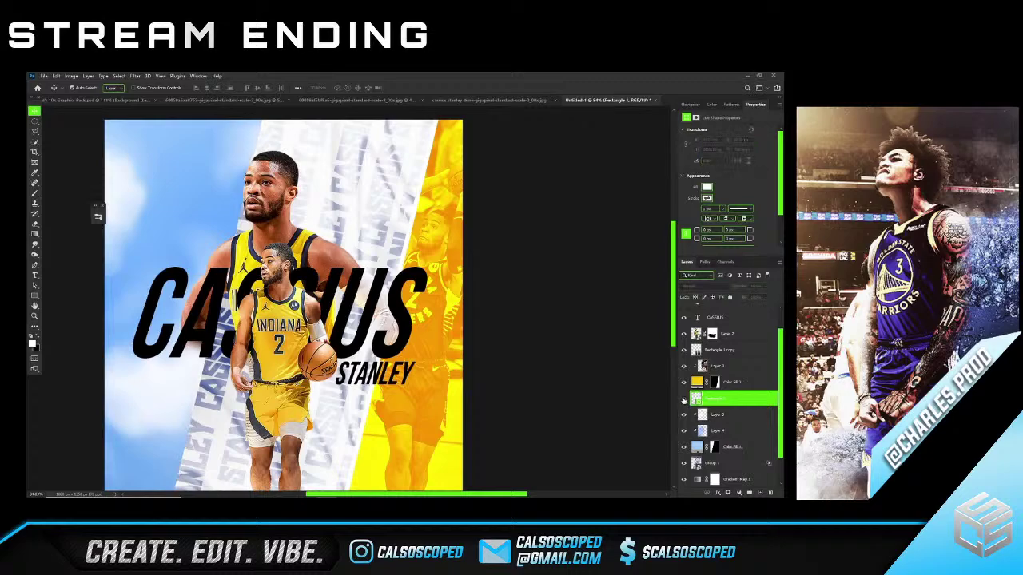
{"action": "left_click", "coordinate": [685, 344]}
{"action": "scroll", "coordinate": [685, 344], "scroll_direction": "up", "scroll_amount": 1}
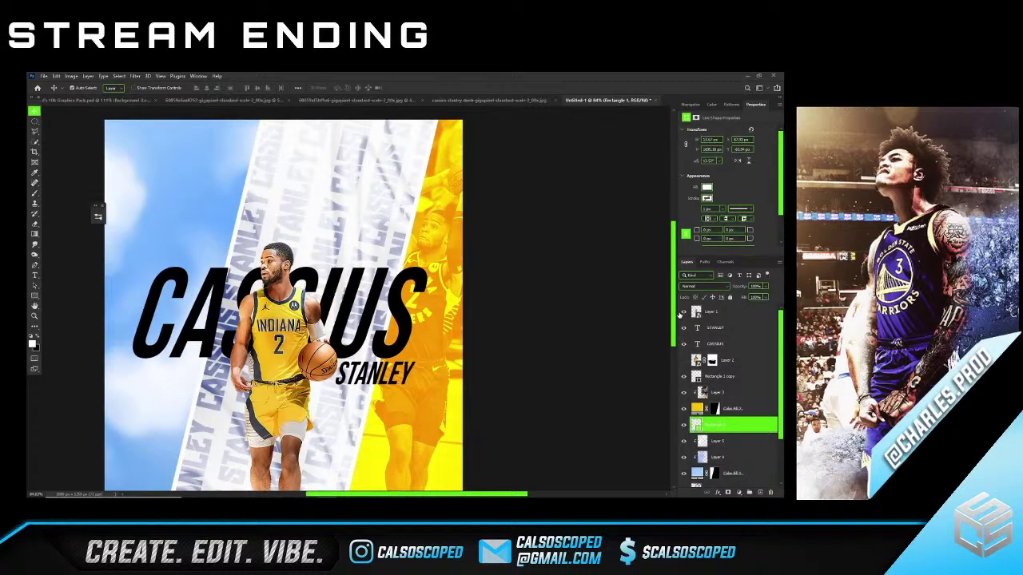
{"action": "left_click", "coordinate": [683, 312]}
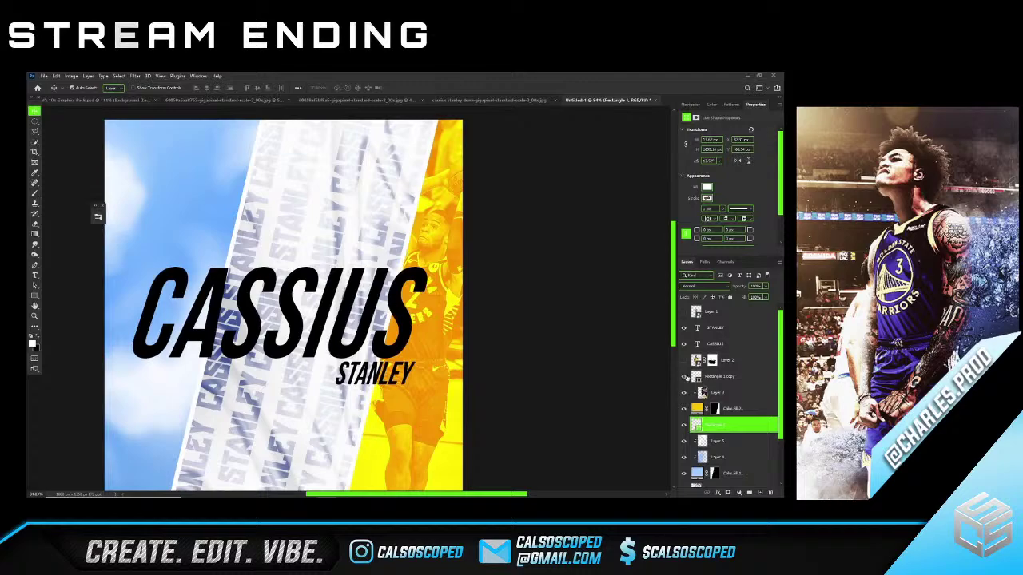
Add a soft black drop shadow with reduced opacity and a short distance to the white line beside the yellow stripe.
{"action": "left_click", "coordinate": [723, 376]}
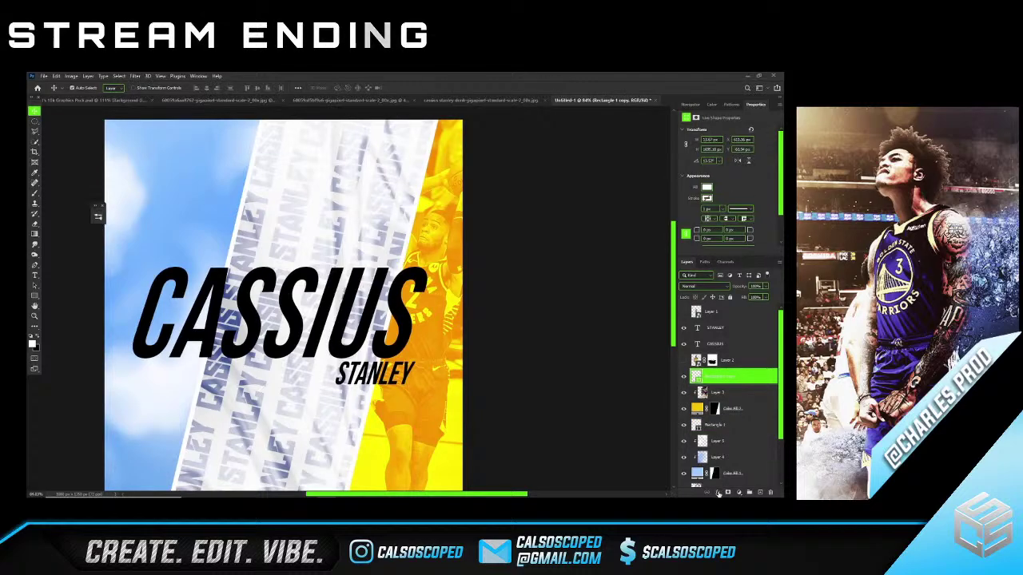
{"action": "left_click", "coordinate": [718, 494]}
{"action": "left_click", "coordinate": [727, 487]}
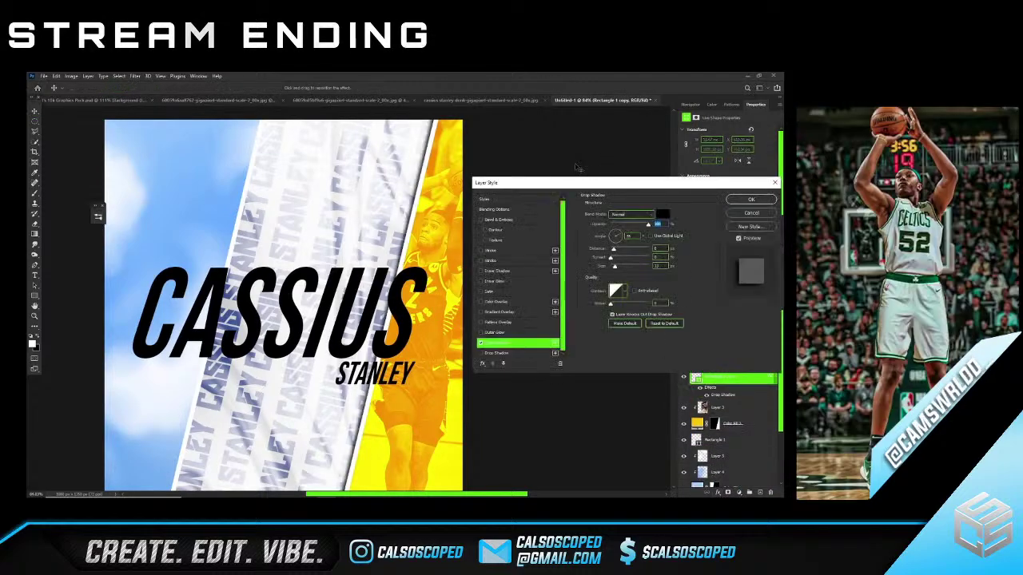
{"action": "left_click_drag", "start_coordinate": [614, 250], "coordinate": [630, 225]}
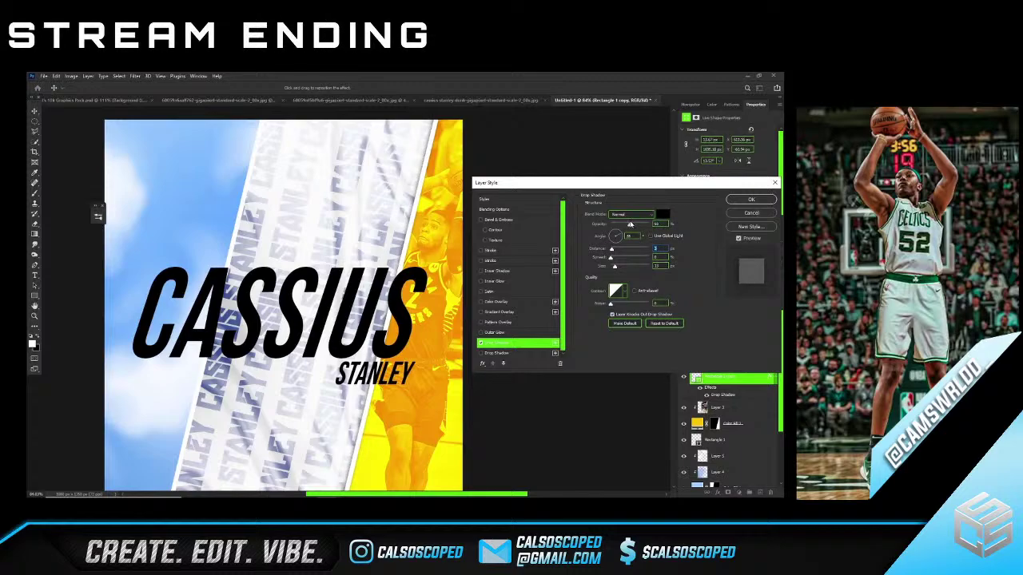
{"action": "left_click", "coordinate": [751, 199]}
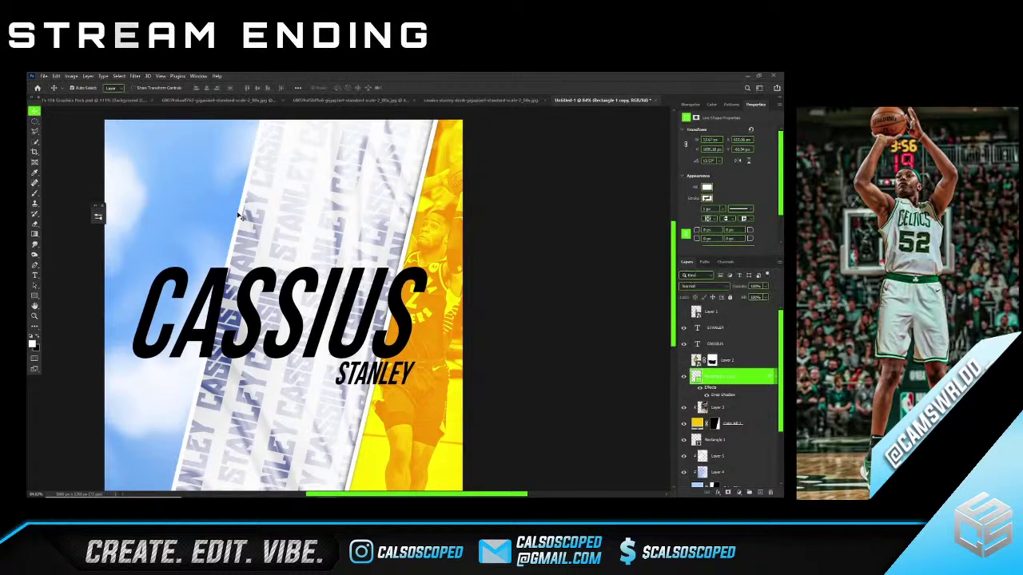
Add a drop shadow to the white line along the blue stripe's edge.
{"action": "left_click", "coordinate": [243, 216]}
{"action": "left_click", "coordinate": [718, 492]}
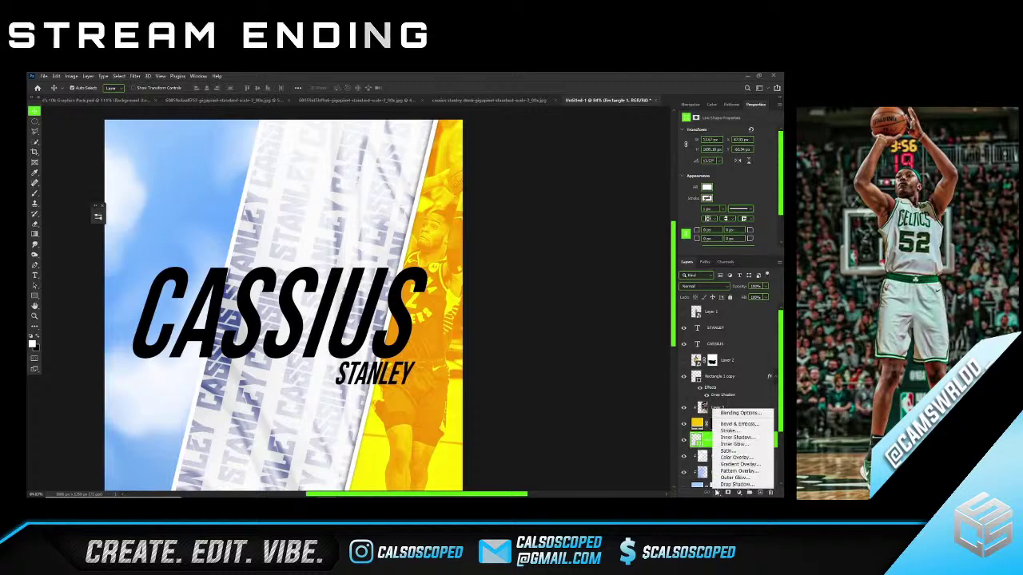
{"action": "left_click", "coordinate": [735, 485]}
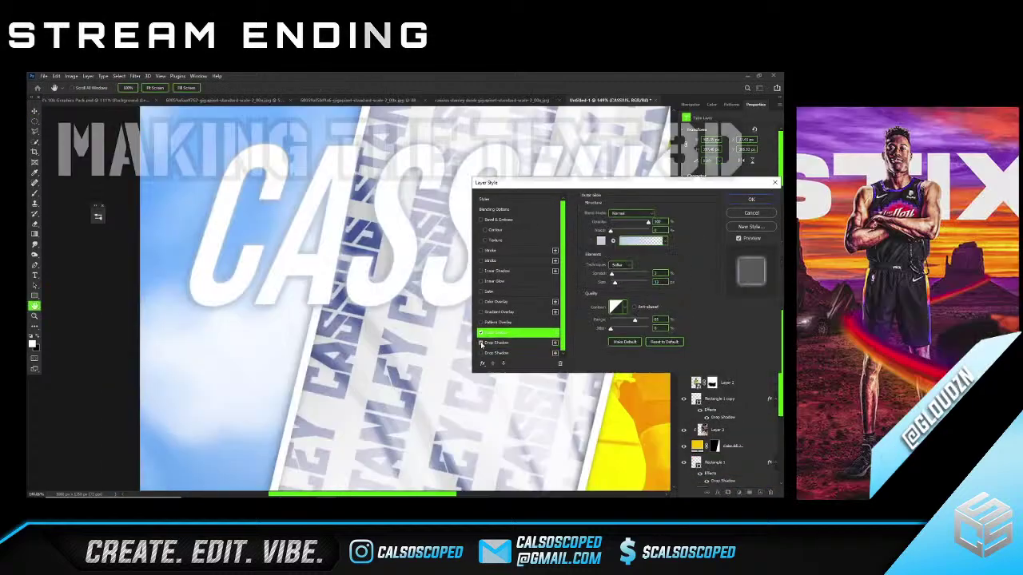
Give the CASSIUS lettering a hard black drop shadow at 100% opacity, with size 0 and a larger distance.
{"action": "left_click", "coordinate": [526, 343]}
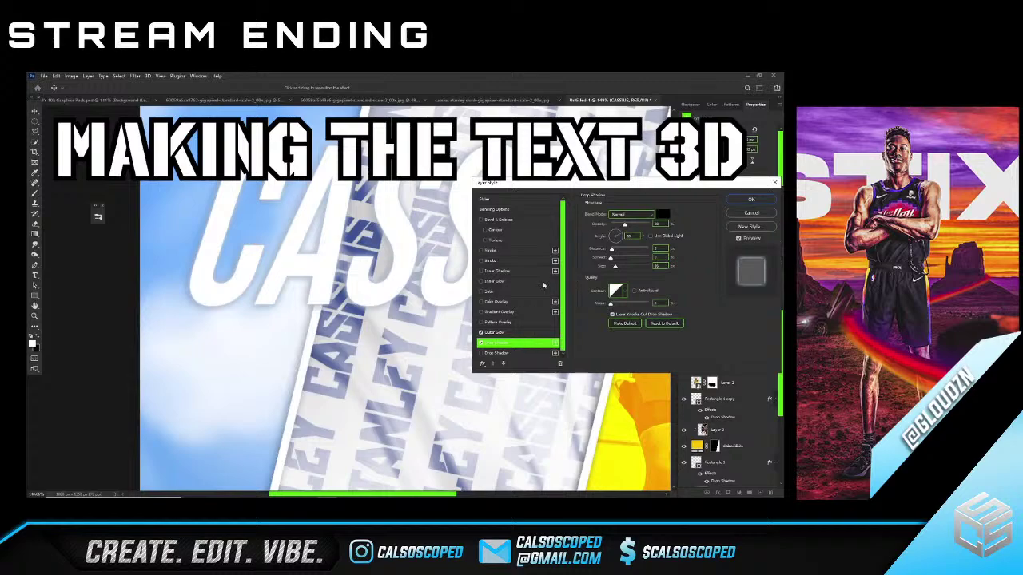
{"action": "left_click_drag", "start_coordinate": [624, 224], "coordinate": [617, 248]}
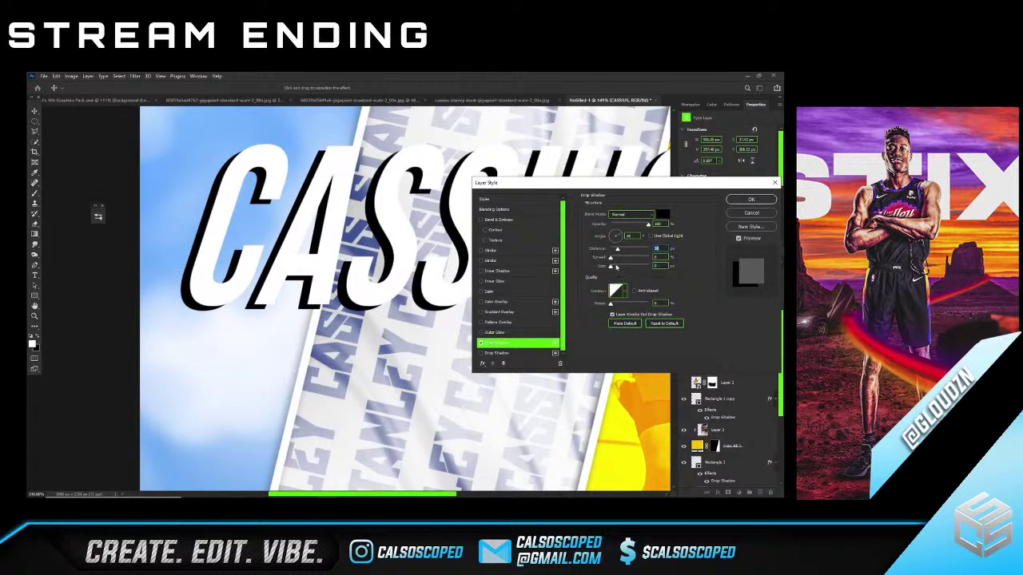
{"action": "left_click", "coordinate": [750, 200]}
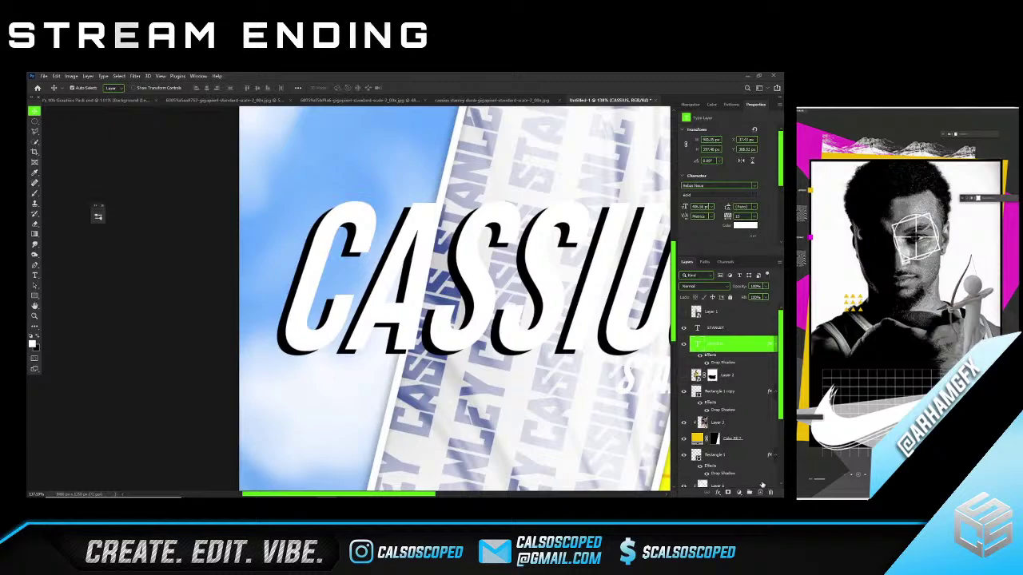
On a new layer beneath CASSIUS, outline the gap between the C's lower curve and its shadow and make it a selection.
{"action": "left_click", "coordinate": [760, 493]}
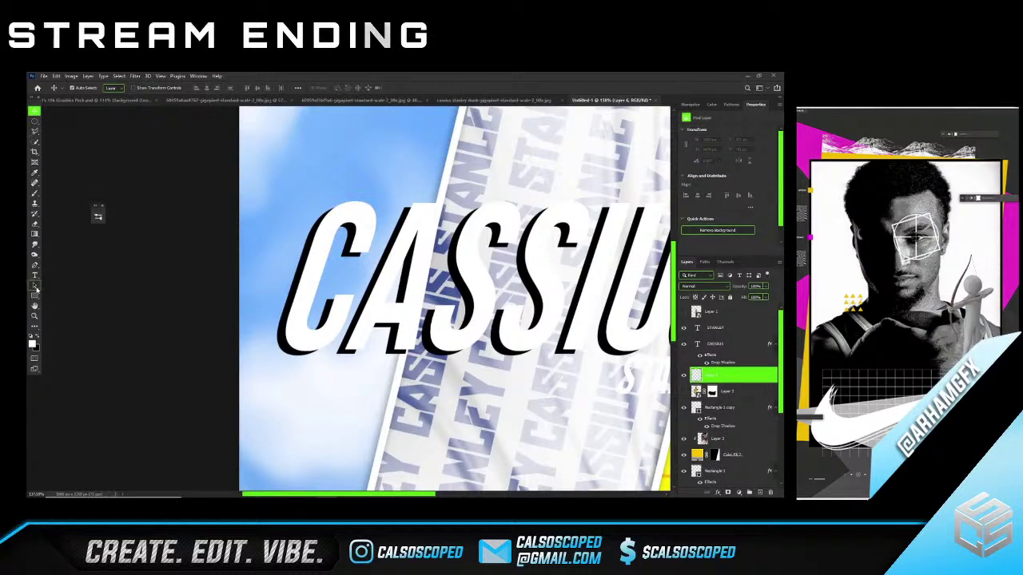
{"action": "key", "text": "p"}
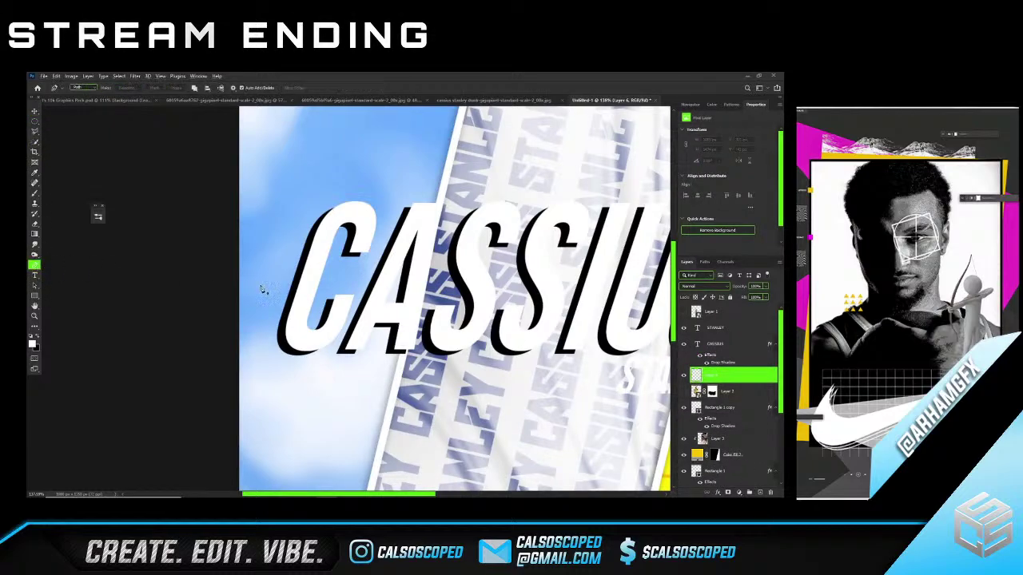
{"action": "scroll", "coordinate": [308, 408], "scroll_direction": "up", "scroll_amount": 6}
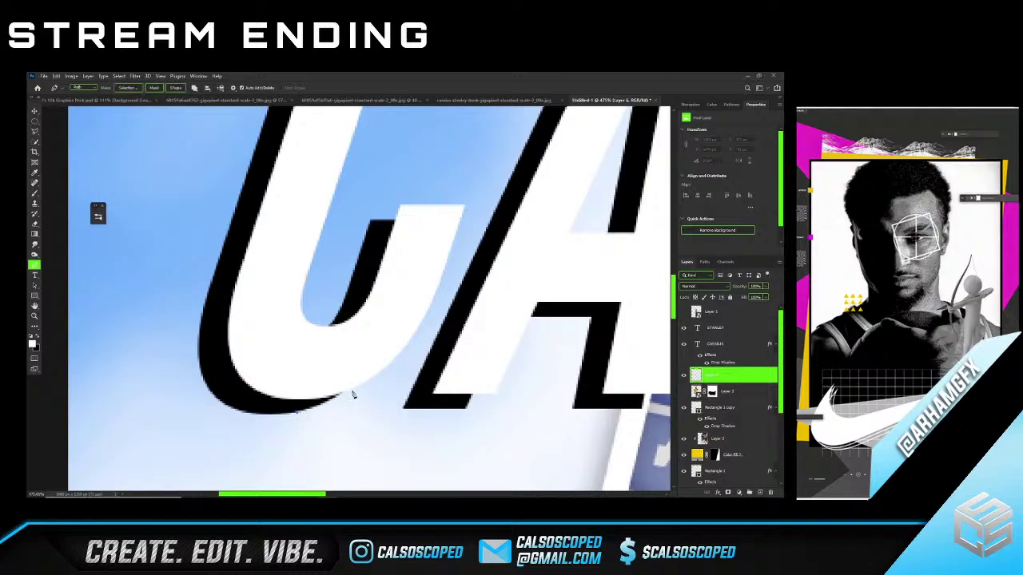
{"action": "left_click_drag", "start_coordinate": [353, 394], "coordinate": [392, 364]}
{"action": "left_click_drag", "start_coordinate": [357, 391], "coordinate": [381, 374]}
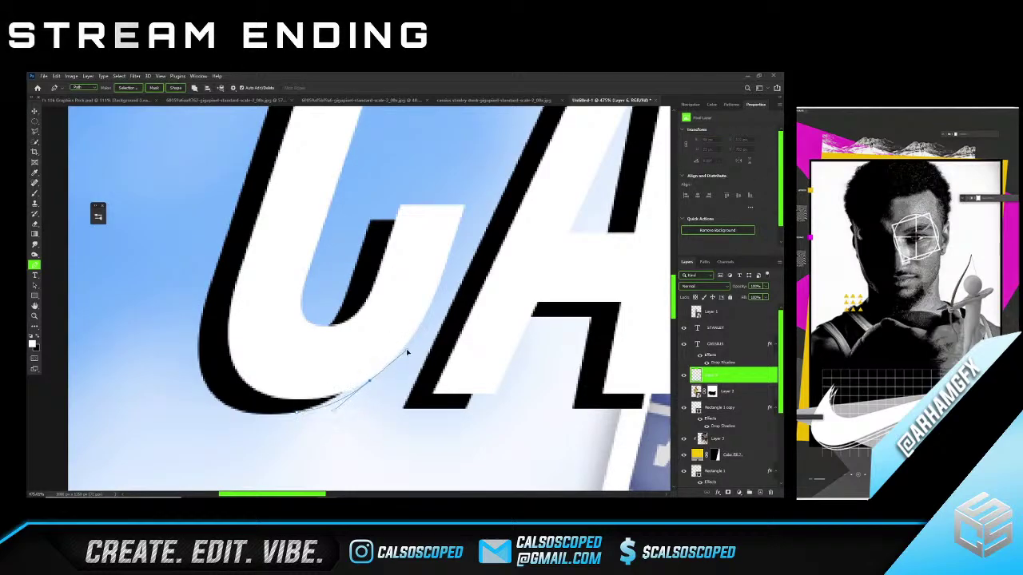
{"action": "left_click_drag", "start_coordinate": [414, 326], "coordinate": [347, 359]}
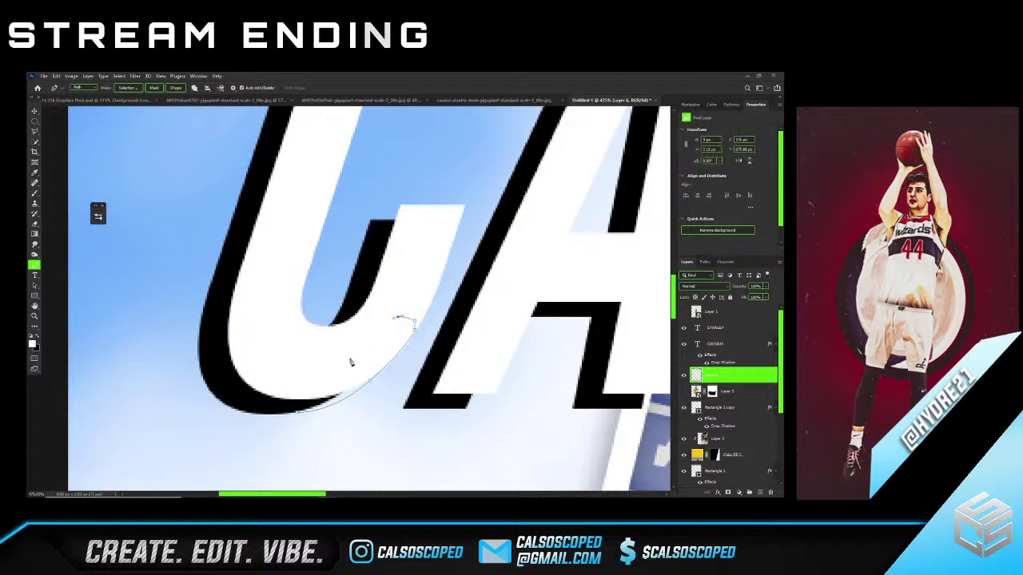
{"action": "right_click", "coordinate": [261, 350]}
{"action": "left_click", "coordinate": [295, 202]}
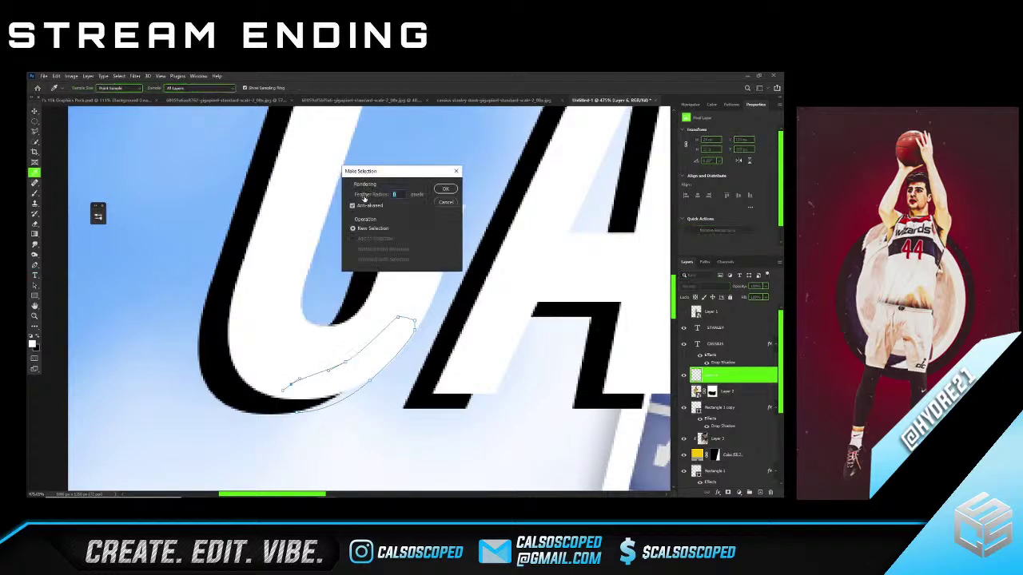
{"action": "left_click", "coordinate": [444, 189]}
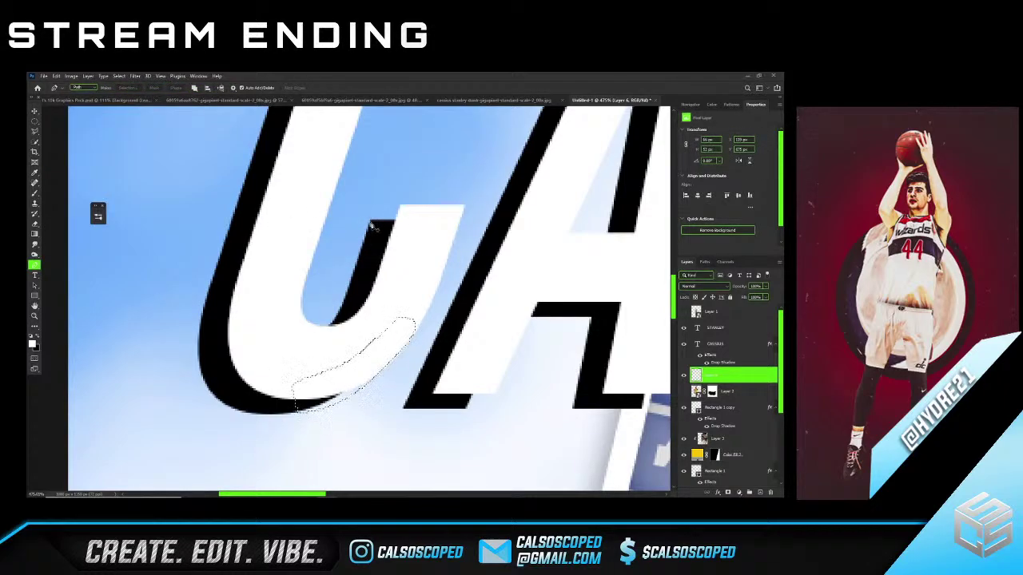
Outline the wedge joining the C's lower tip to its shadow with the Pen tool and add it to the selection.
{"action": "left_click", "coordinate": [372, 220]}
{"action": "left_click", "coordinate": [402, 207]}
{"action": "left_click", "coordinate": [401, 237]}
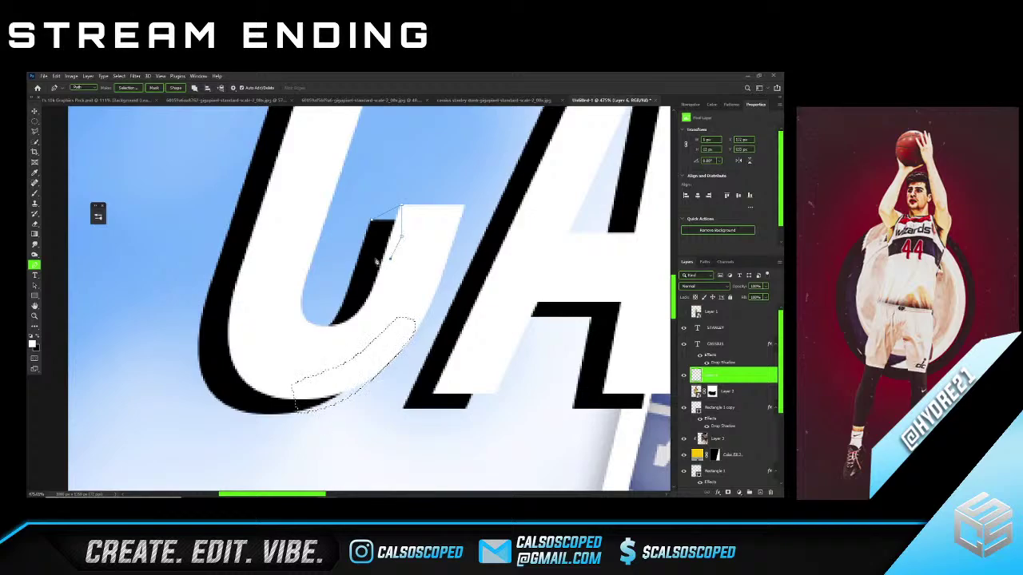
{"action": "right_click", "coordinate": [375, 262]}
{"action": "left_click", "coordinate": [392, 275]}
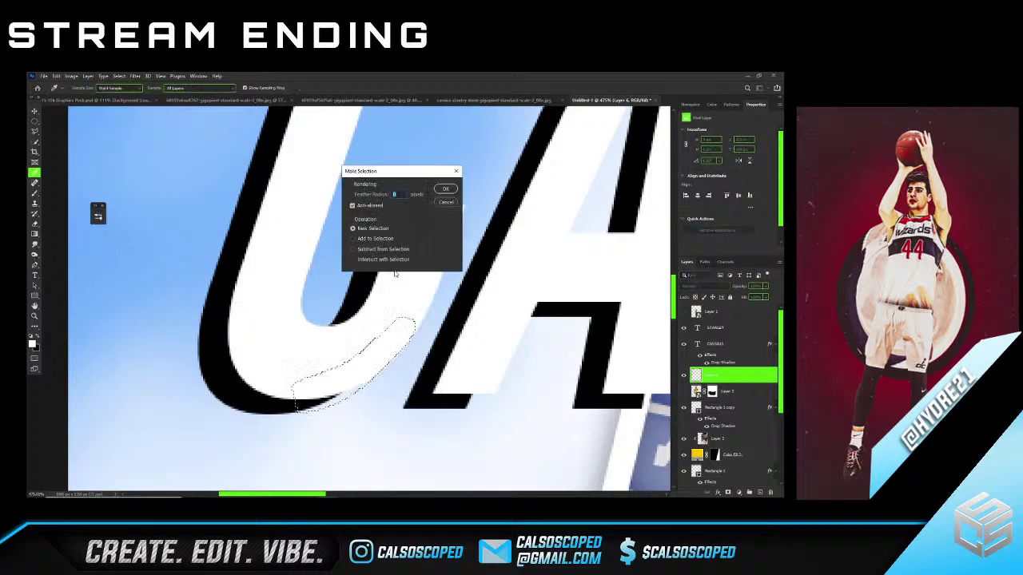
{"action": "left_click", "coordinate": [444, 189]}
Outline the wedge between the C's upper tip and its shadow and add it to the selection.
{"action": "scroll", "coordinate": [438, 240], "scroll_direction": "down", "scroll_amount": 3}
{"action": "key", "text": "p"}
{"action": "scroll", "coordinate": [477, 283], "scroll_direction": "up", "scroll_amount": 4}
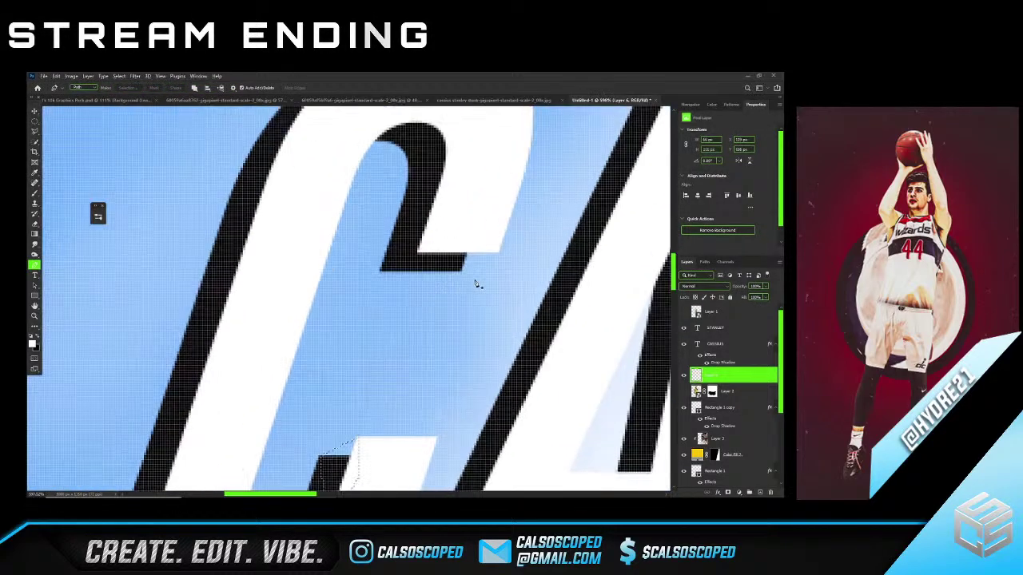
{"action": "scroll", "coordinate": [478, 284], "scroll_direction": "up", "scroll_amount": 2}
{"action": "left_click", "coordinate": [460, 270]}
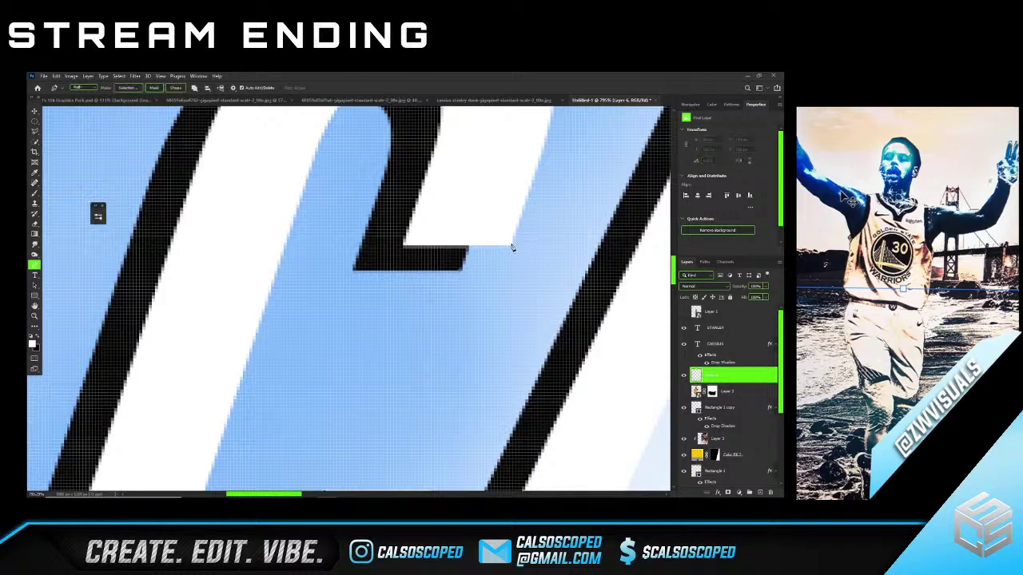
{"action": "right_click", "coordinate": [422, 252]}
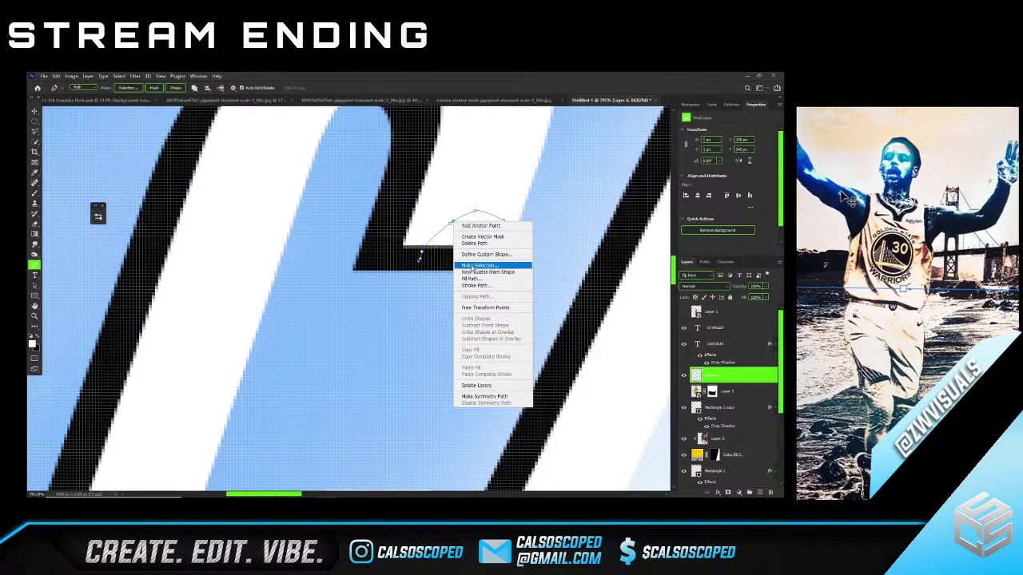
{"action": "left_click", "coordinate": [479, 266]}
{"action": "key", "text": "Return"}
Outline the gap between the C's top outer curve and its shadow and add it to the selection.
{"action": "scroll", "coordinate": [410, 217], "scroll_direction": "down", "scroll_amount": 3}
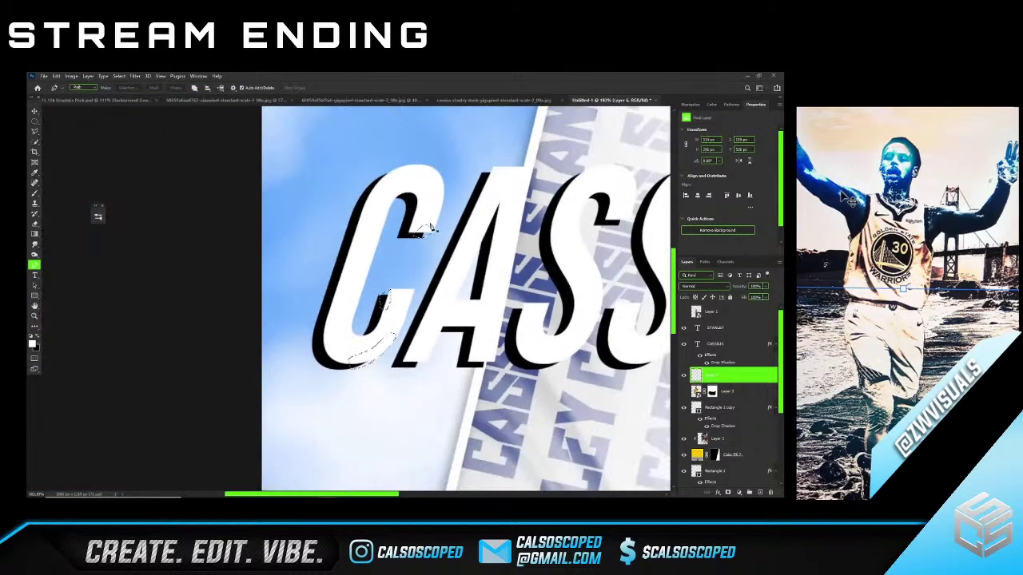
{"action": "scroll", "coordinate": [381, 238], "scroll_direction": "up", "scroll_amount": 3}
{"action": "left_click", "coordinate": [376, 240]}
{"action": "right_click", "coordinate": [362, 256]}
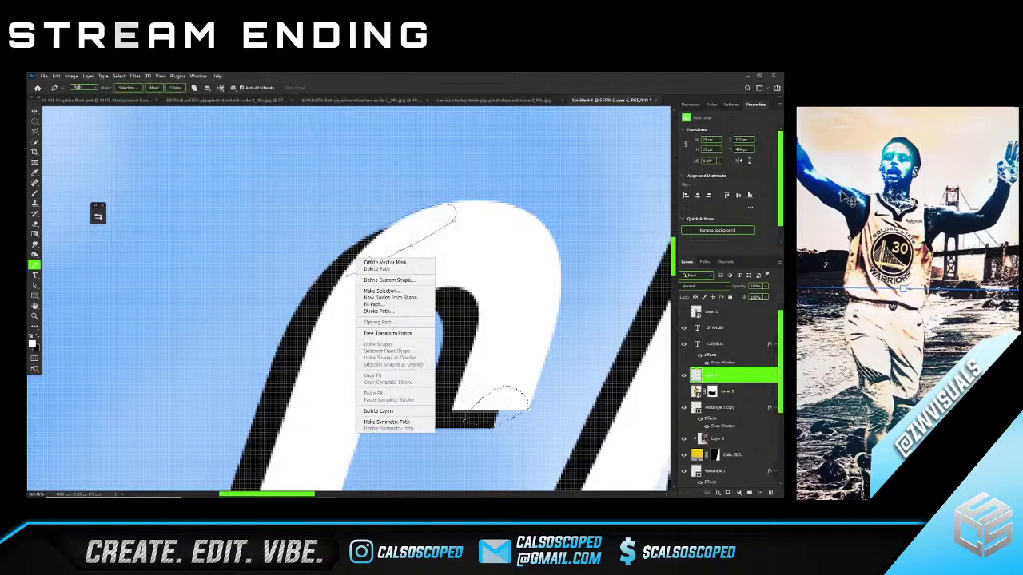
{"action": "left_click", "coordinate": [388, 290]}
{"action": "key", "text": "Return"}
Outline the shadow gaps at the A's corners and the lower ends of both middle S letters, adding them to the selection.
{"action": "right_click", "coordinate": [412, 193]}
{"action": "left_click", "coordinate": [441, 226]}
{"action": "key", "text": "Return"}
{"action": "left_click", "coordinate": [308, 359]}
{"action": "left_click", "coordinate": [288, 399]}
{"action": "scroll", "coordinate": [287, 399], "scroll_direction": "down", "scroll_amount": 1}
{"action": "right_click", "coordinate": [150, 267]}
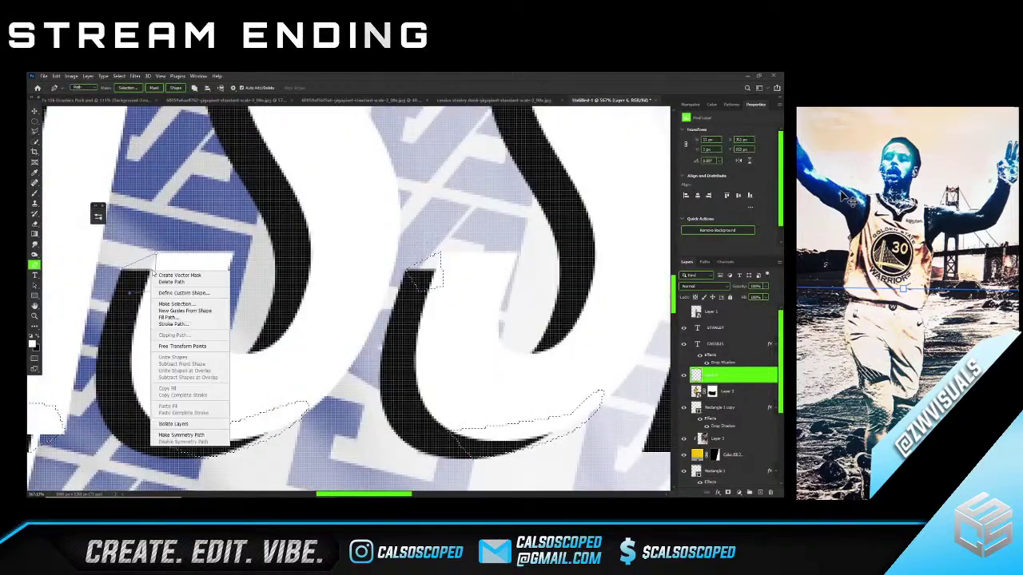
{"action": "left_click", "coordinate": [178, 301]}
{"action": "key", "text": "Return"}
Outline the remaining shadow gaps on the middle S letters, the I, the U and the final S, adding them to the selection.
{"action": "left_click", "coordinate": [373, 327]}
{"action": "key", "text": "Return"}
{"action": "key", "text": "Return"}
{"action": "scroll", "coordinate": [421, 378], "scroll_direction": "down", "scroll_amount": 3}
{"action": "scroll", "coordinate": [434, 283], "scroll_direction": "up", "scroll_amount": 3}
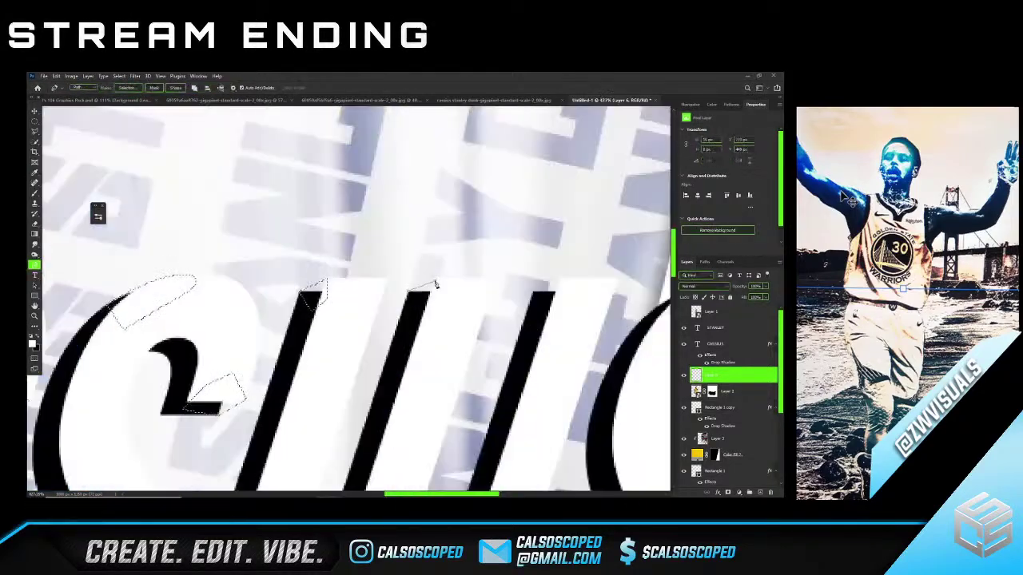
{"action": "scroll", "coordinate": [471, 395], "scroll_direction": "down", "scroll_amount": 3}
{"action": "key", "text": "Return"}
{"action": "scroll", "coordinate": [459, 214], "scroll_direction": "up", "scroll_amount": 3}
{"action": "scroll", "coordinate": [335, 247], "scroll_direction": "down", "scroll_amount": 5}
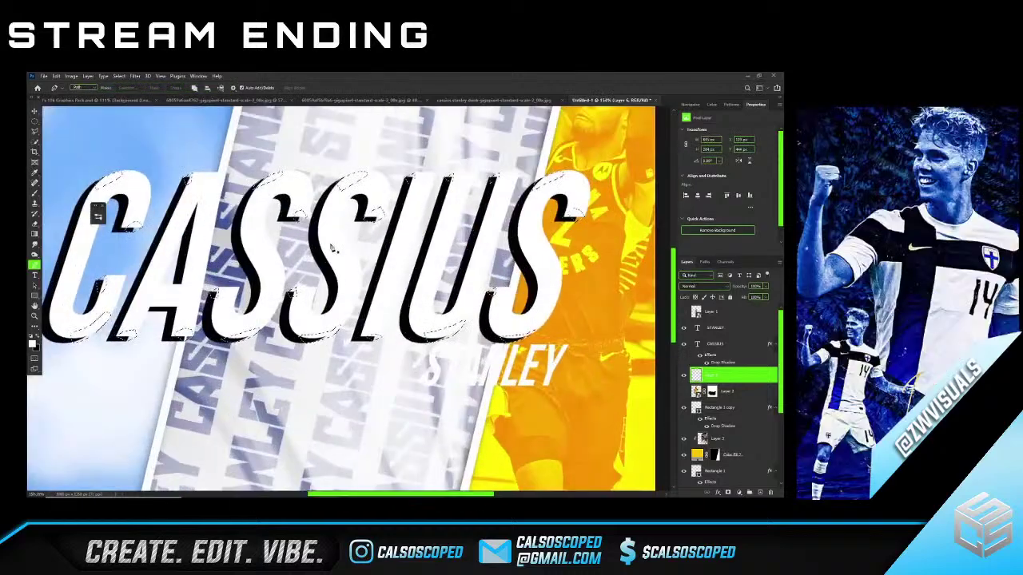
Fill the selected shadow gaps with a black (#000000) Solid Color layer beneath CASSIUS.
{"action": "scroll", "coordinate": [383, 240], "scroll_direction": "down", "scroll_amount": 2}
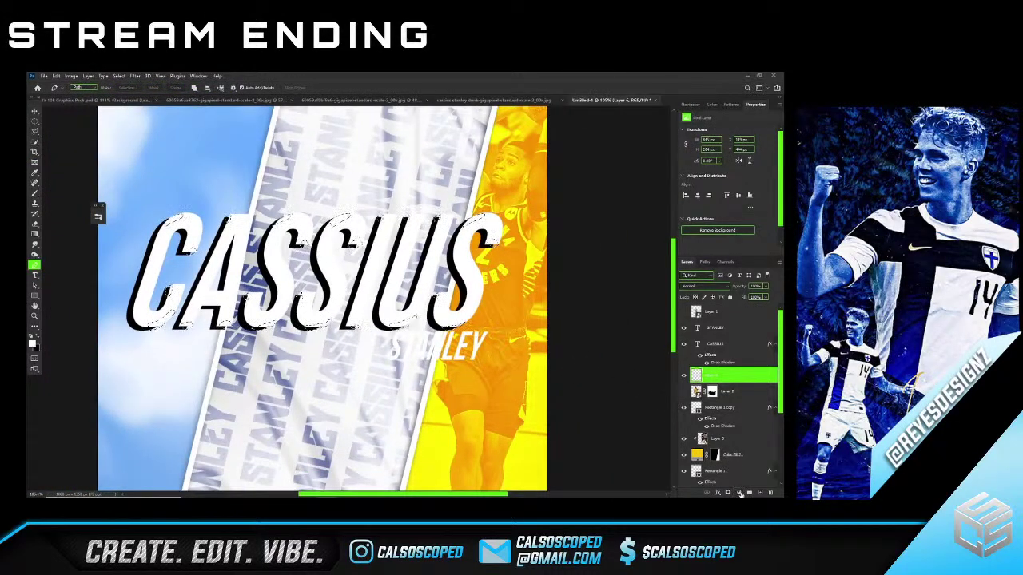
{"action": "left_click", "coordinate": [740, 494]}
{"action": "left_click", "coordinate": [732, 353]}
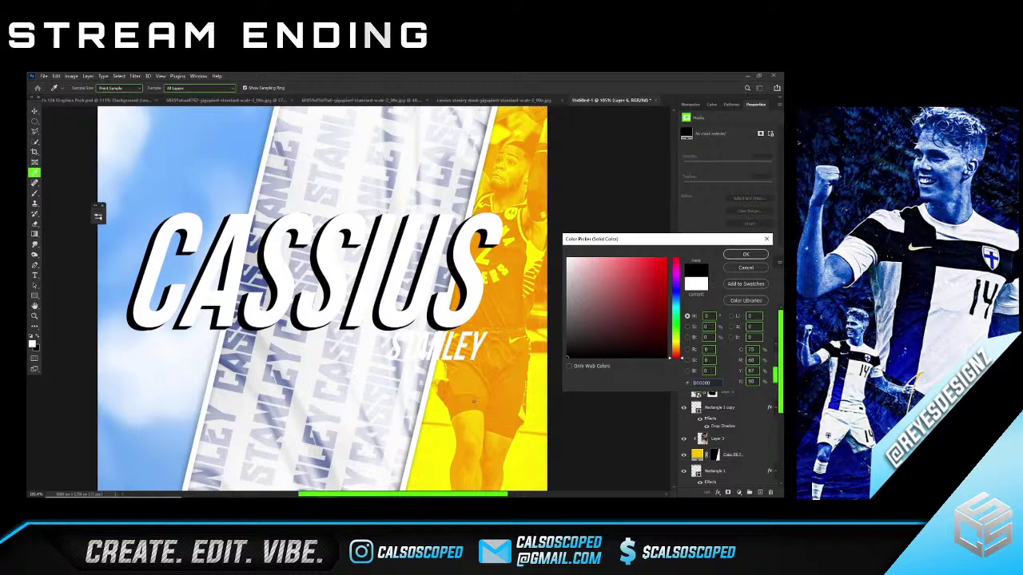
{"action": "left_click", "coordinate": [745, 255]}
{"action": "scroll", "coordinate": [421, 334], "scroll_direction": "up", "scroll_amount": 3}
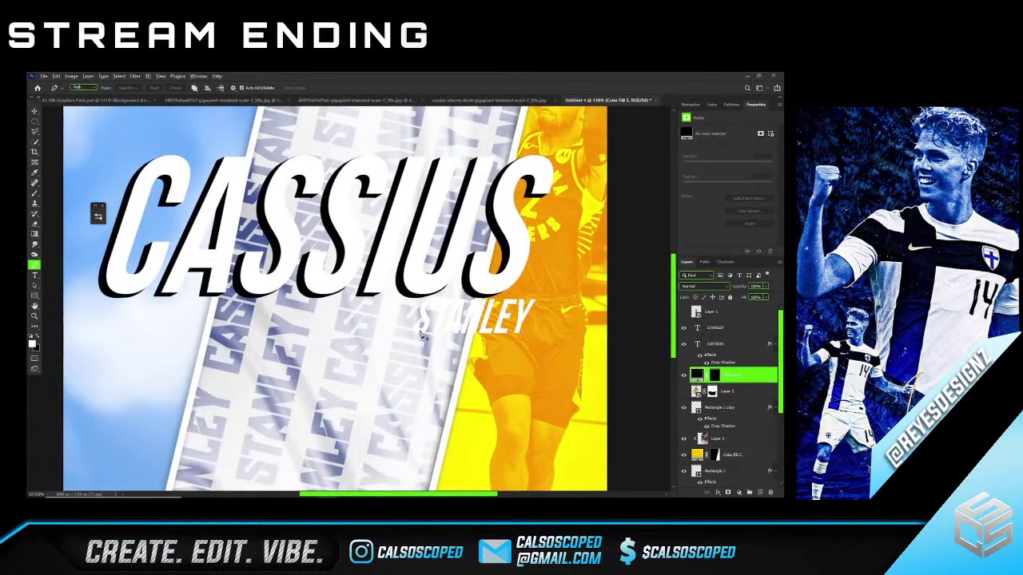
Select the STANLEY text layer beneath the large CASSIUS lettering.
{"action": "scroll", "coordinate": [421, 334], "scroll_direction": "down", "scroll_amount": 2}
{"action": "scroll", "coordinate": [447, 331], "scroll_direction": "up", "scroll_amount": 5}
{"action": "key", "text": "v"}
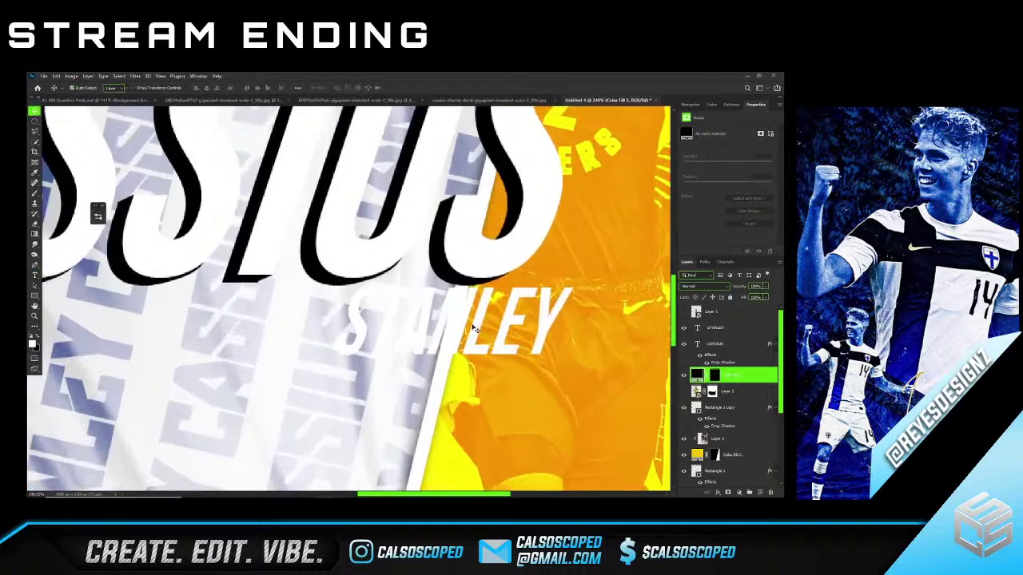
{"action": "left_click", "coordinate": [476, 328]}
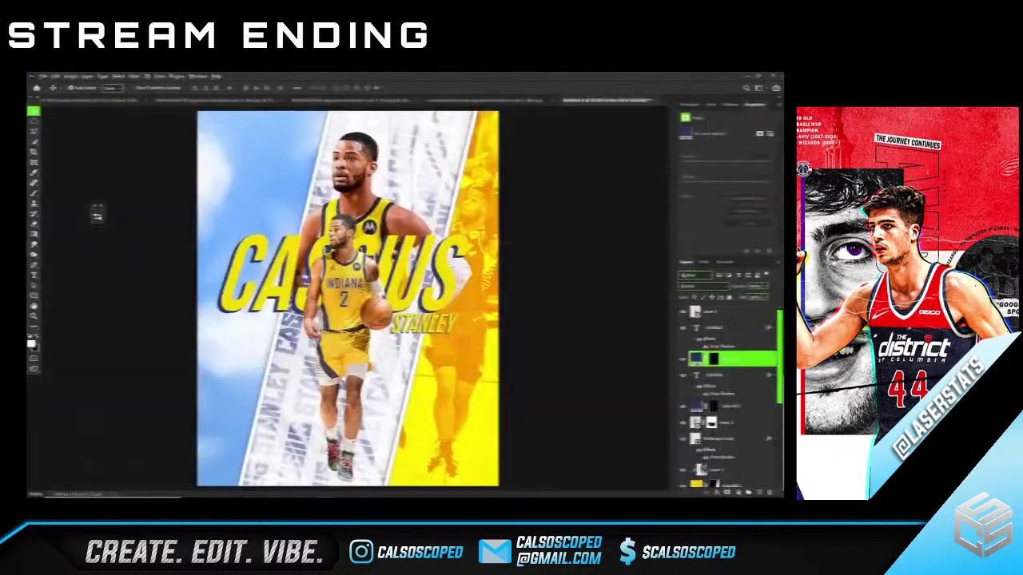
Paste the gold texture above Color Fill 4 and scale it down to cover the CASSIUS lettering.
{"action": "scroll", "coordinate": [463, 288], "scroll_direction": "down", "scroll_amount": 1}
{"action": "scroll", "coordinate": [464, 288], "scroll_direction": "up", "scroll_amount": 3}
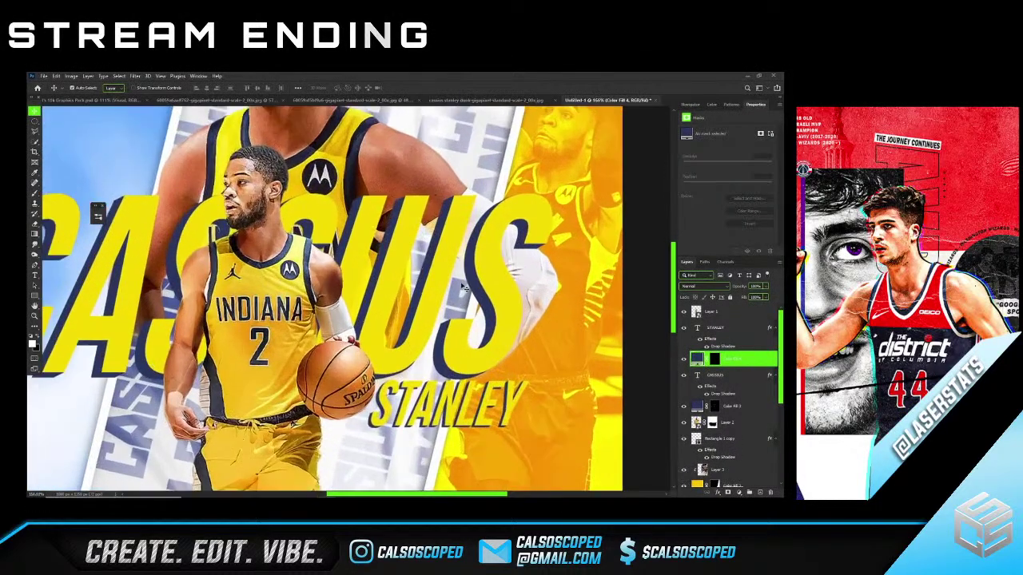
{"action": "left_click", "coordinate": [685, 380]}
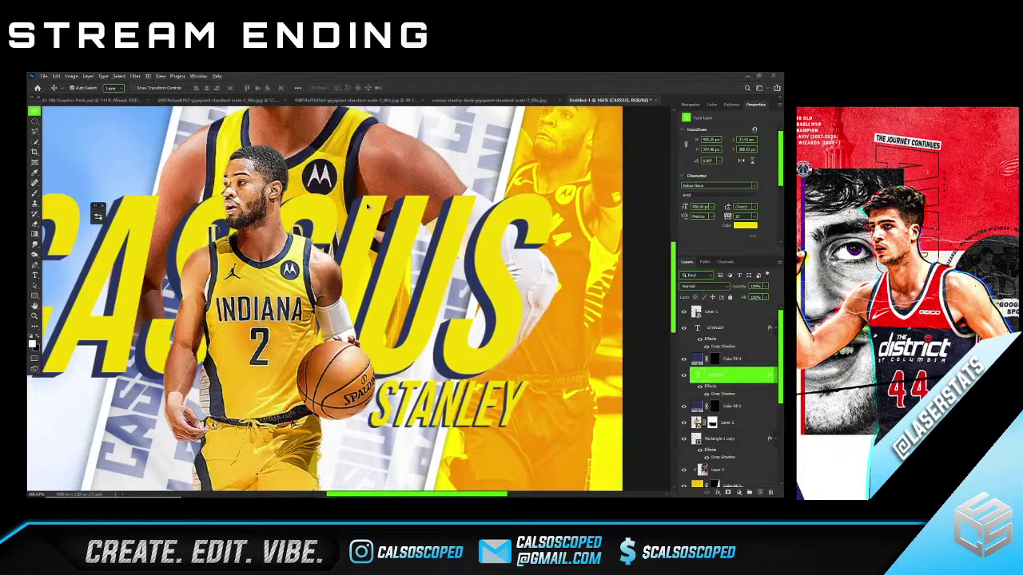
{"action": "scroll", "coordinate": [390, 214], "scroll_direction": "down", "scroll_amount": 3}
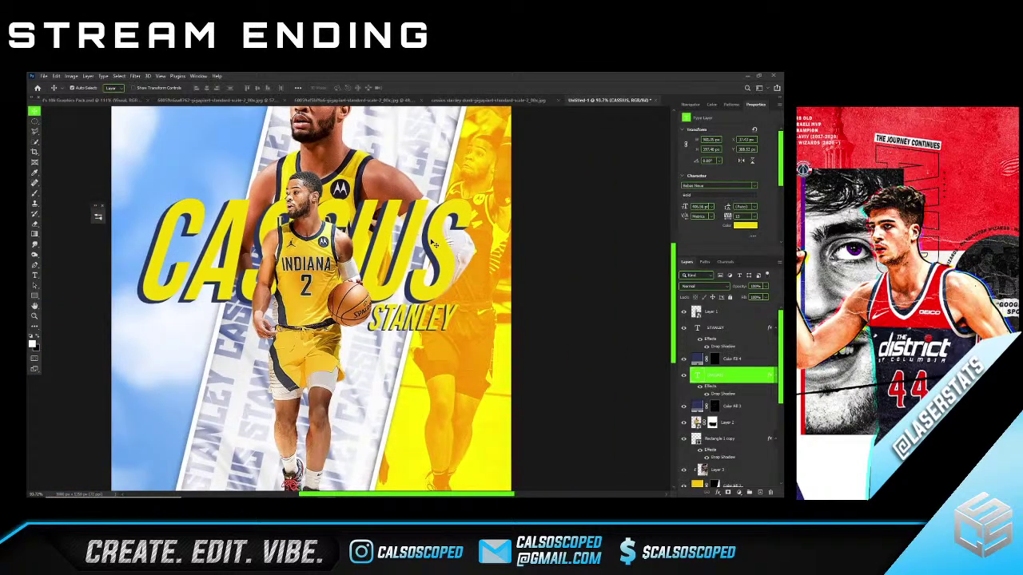
{"action": "left_click", "coordinate": [728, 361]}
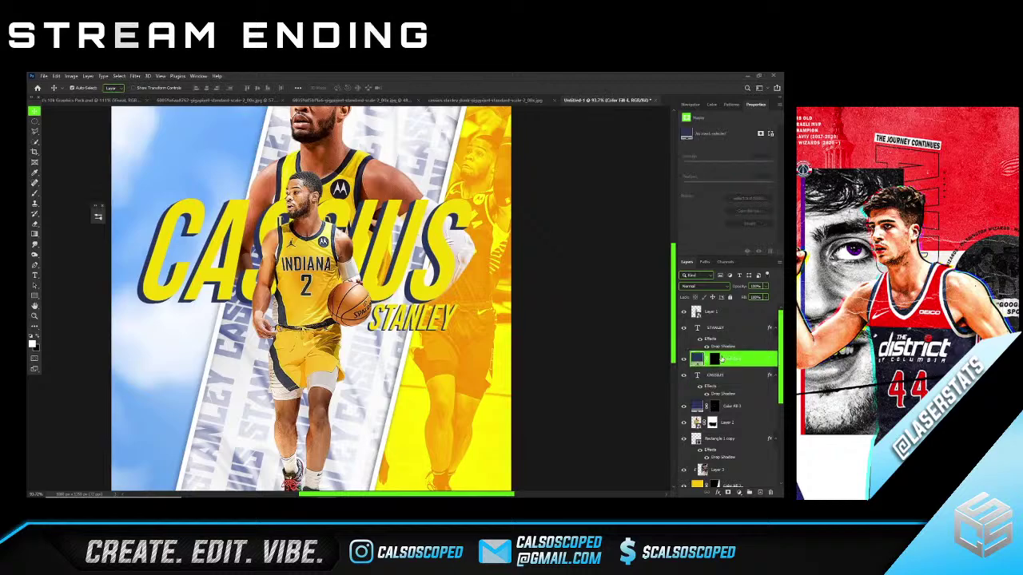
{"action": "key", "text": "ctrl+v"}
{"action": "key", "text": "ctrl+t"}
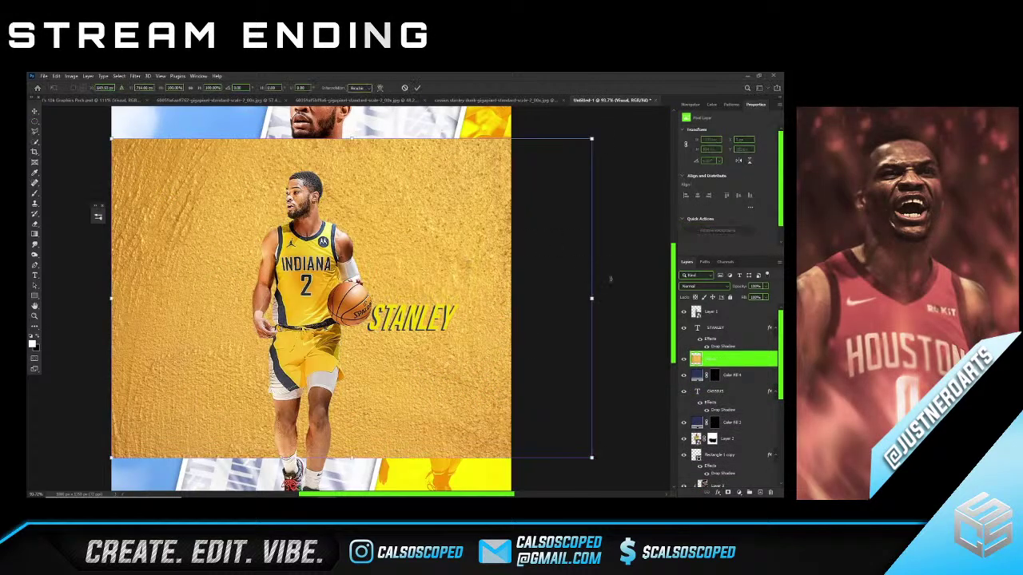
{"action": "left_click_drag", "start_coordinate": [590, 299], "coordinate": [485, 250]}
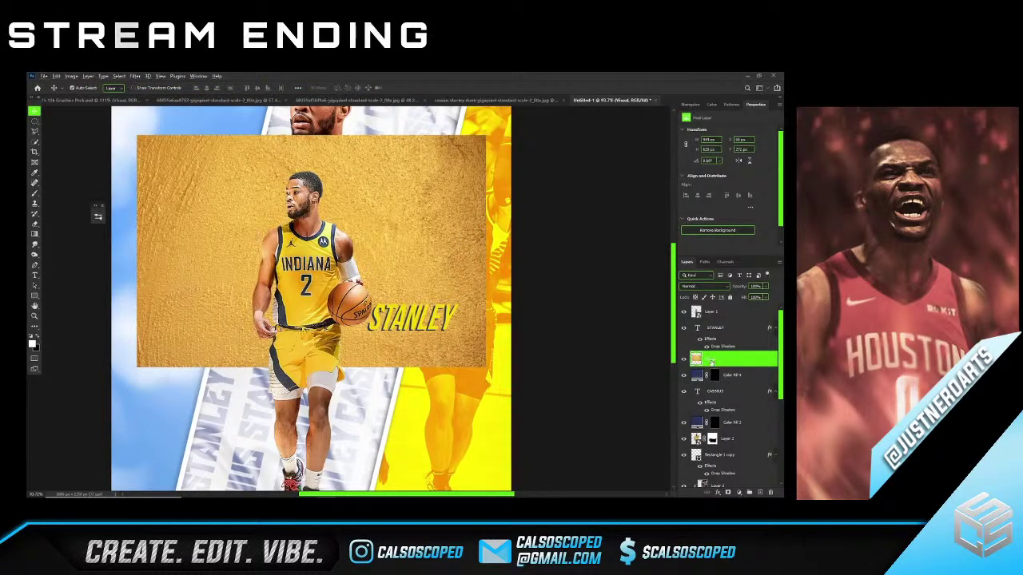
Move the gold texture directly above the CASSIUS text layer and clip it to the lettering.
{"action": "left_click_drag", "start_coordinate": [711, 362], "coordinate": [718, 395]}
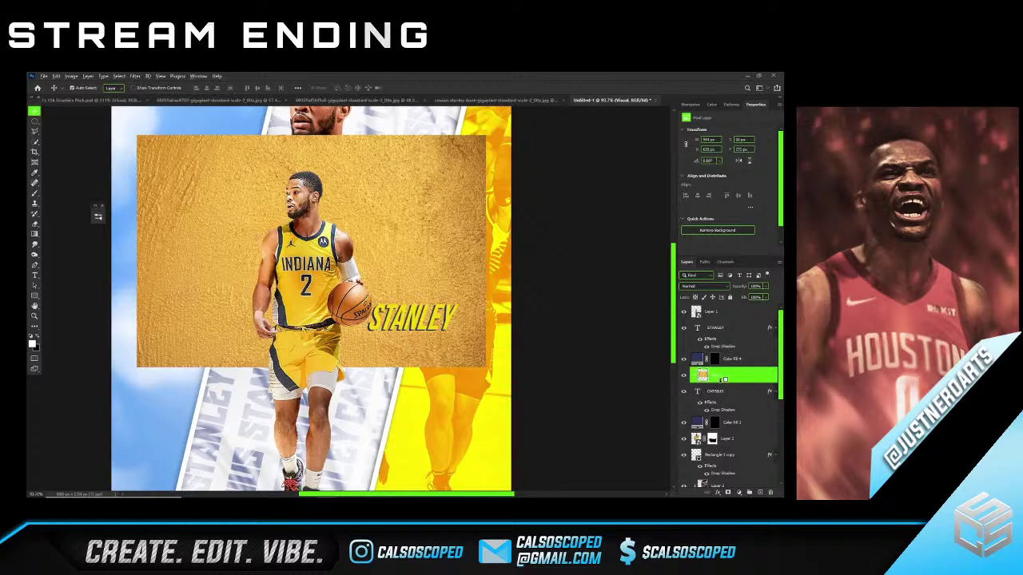
{"action": "key", "text": "ctrl+alt+g"}
{"action": "scroll", "coordinate": [411, 254], "scroll_direction": "up", "scroll_amount": 2}
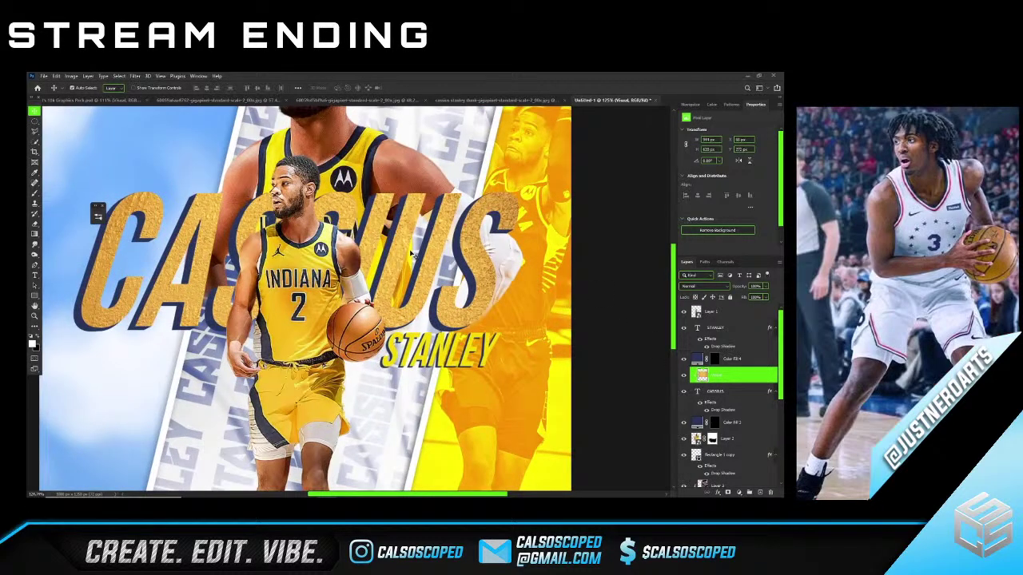
Desaturate the CASSIUS texture to grey with Hue/Saturation and set its blend mode to Linear Light.
{"action": "key", "text": "ctrl+u"}
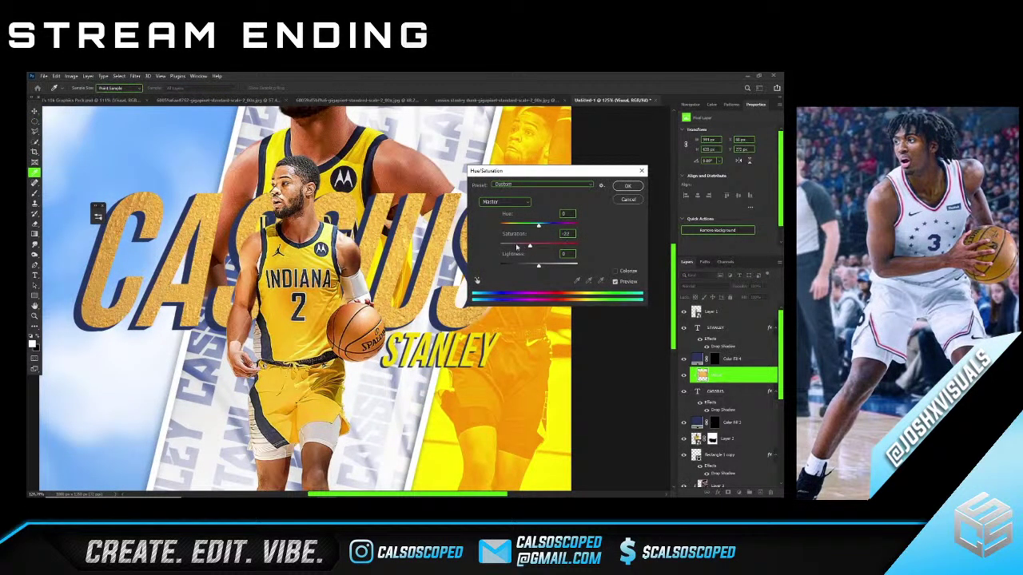
{"action": "left_click_drag", "start_coordinate": [517, 247], "coordinate": [501, 246]}
{"action": "left_click", "coordinate": [628, 186]}
{"action": "left_click", "coordinate": [704, 286]}
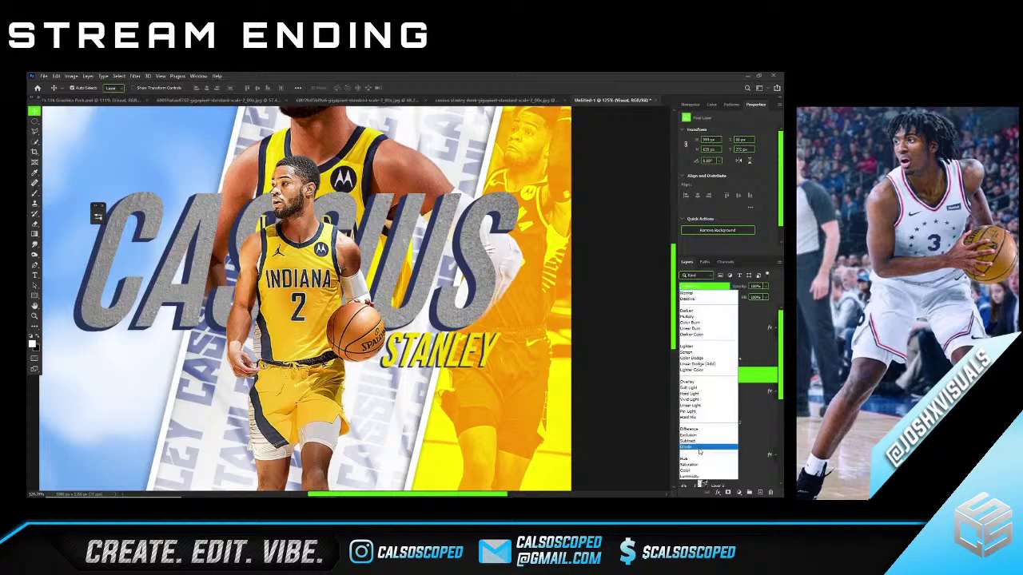
{"action": "left_click", "coordinate": [692, 407]}
{"action": "scroll", "coordinate": [724, 378], "scroll_direction": "down", "scroll_amount": 2}
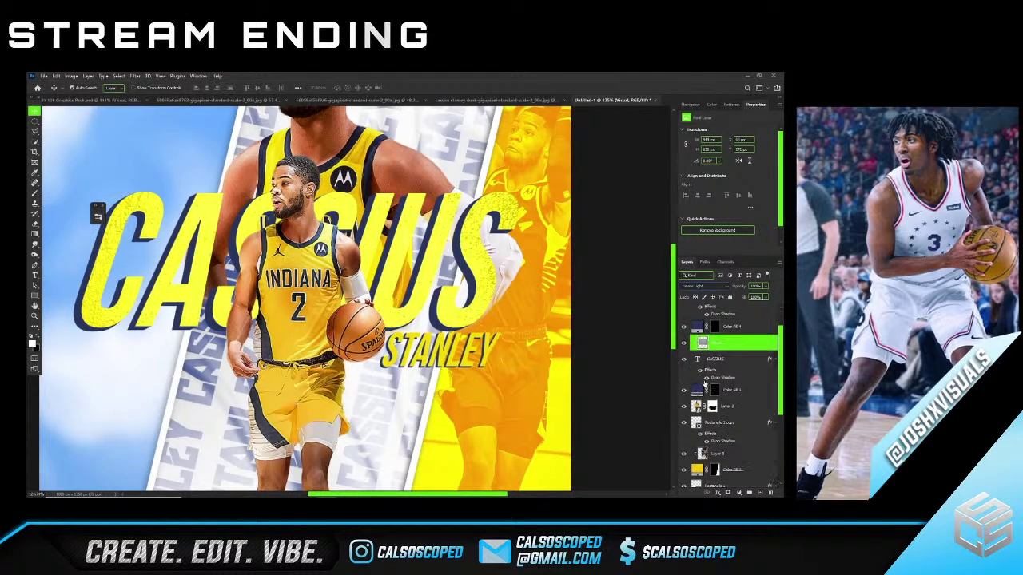
Duplicate the texture above STANLEY, clip it to that text and scale it to about 28% over the word.
{"action": "scroll", "coordinate": [720, 366], "scroll_direction": "up", "scroll_amount": 2}
{"action": "left_click_drag", "start_coordinate": [722, 375], "coordinate": [718, 331]}
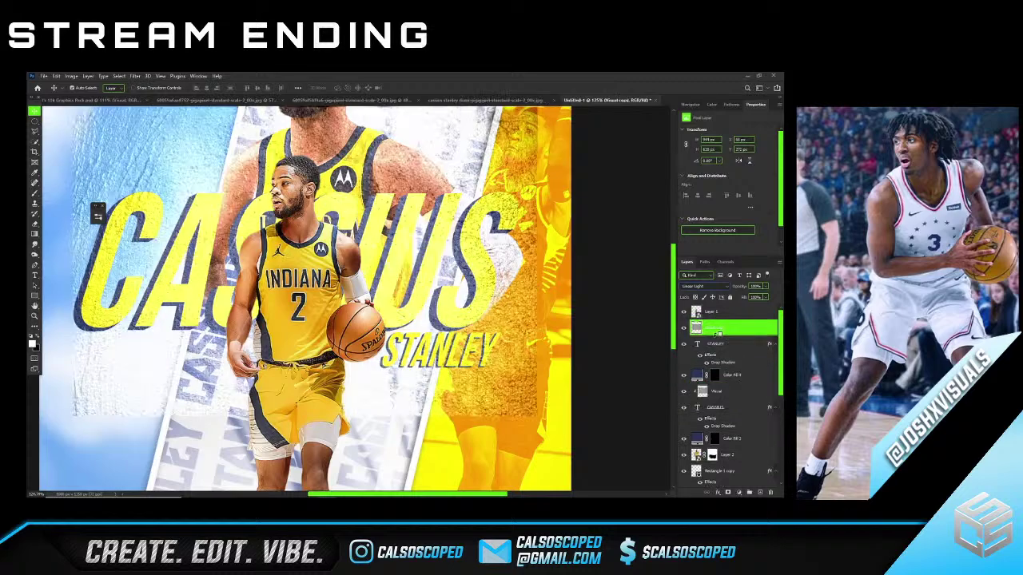
{"action": "key", "text": "ctrl+t"}
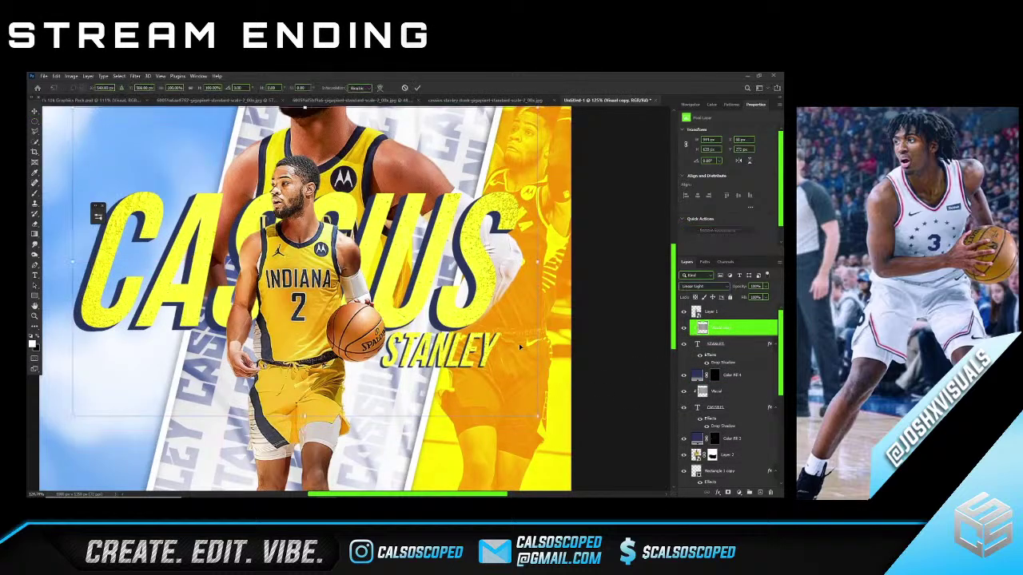
{"action": "left_click_drag", "start_coordinate": [73, 262], "coordinate": [406, 287]}
{"action": "left_click_drag", "start_coordinate": [470, 269], "coordinate": [435, 355]}
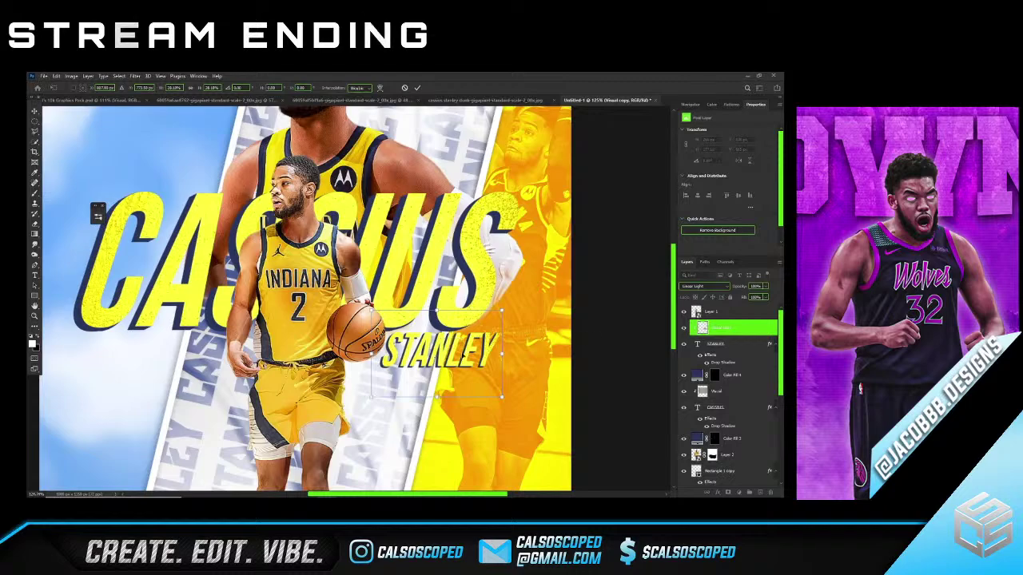
{"action": "key", "text": "Return"}
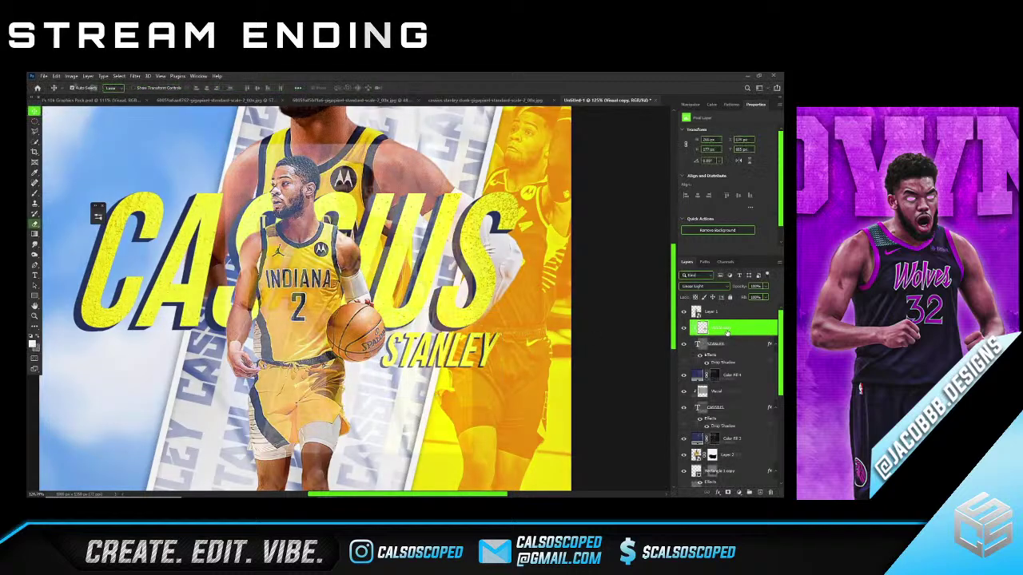
Draw a thin, flat black ellipse beneath the front player's shoes, on a layer below the player.
{"action": "key", "text": "e"}
{"action": "left_click_drag", "start_coordinate": [35, 295], "coordinate": [72, 300]}
{"action": "left_click_drag", "start_coordinate": [329, 390], "coordinate": [382, 401]}
{"action": "key", "text": "ctrl+t"}
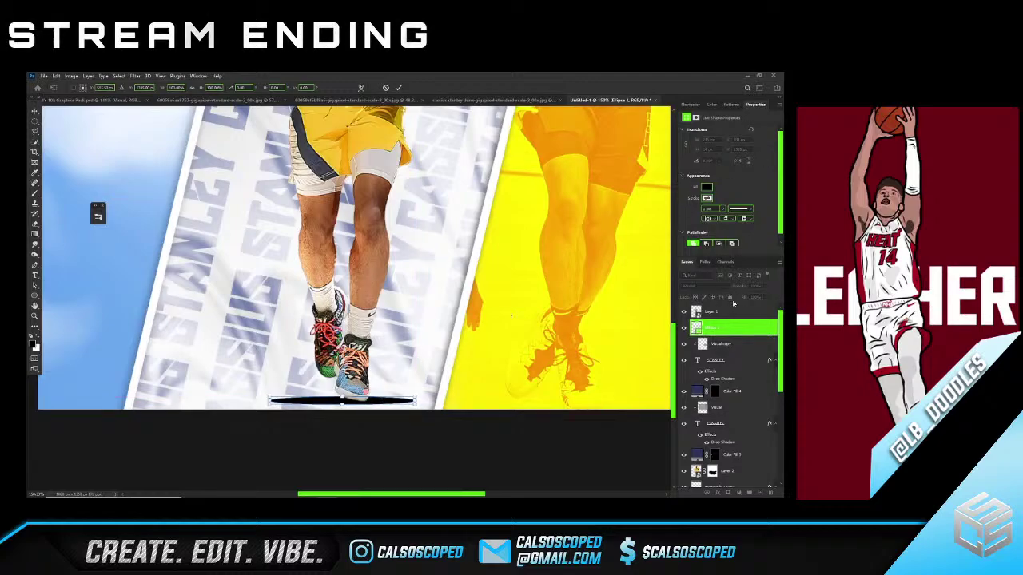
{"action": "key", "text": "Return"}
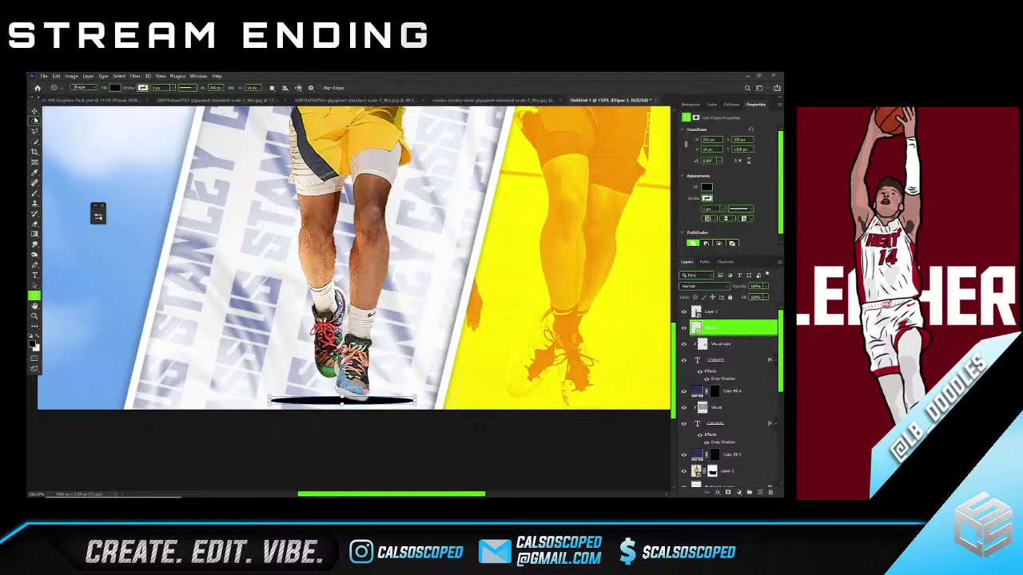
Convert the black ellipse to a Smart Object and rasterize it.
{"action": "left_click", "coordinate": [34, 120]}
{"action": "left_click", "coordinate": [35, 112]}
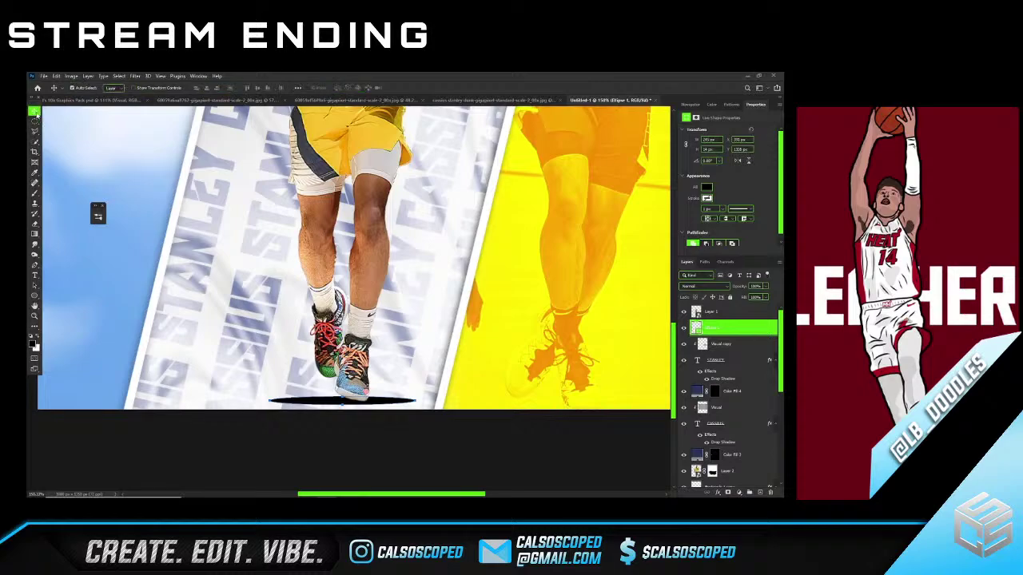
{"action": "right_click", "coordinate": [707, 320]}
{"action": "left_click", "coordinate": [719, 312]}
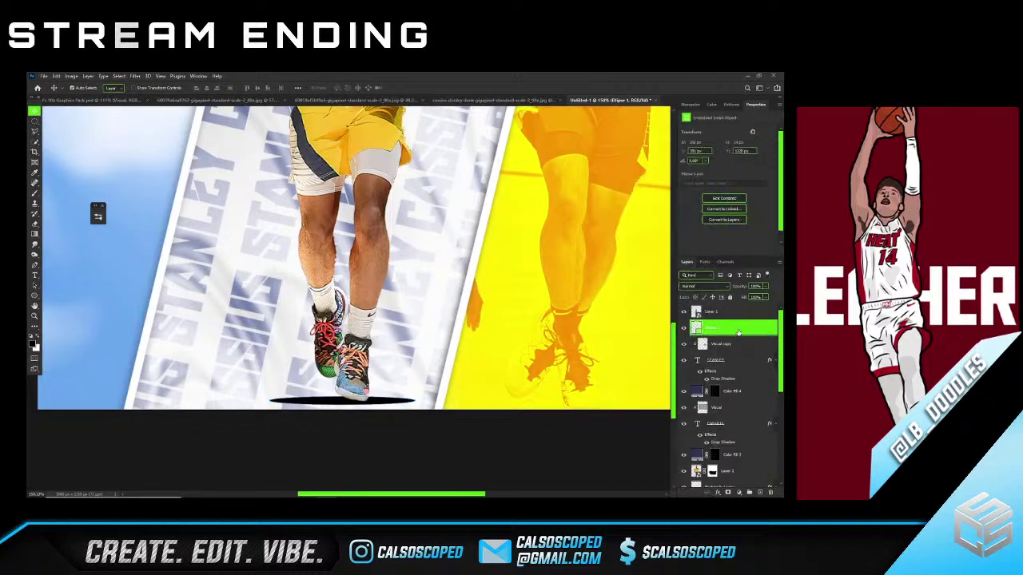
{"action": "right_click", "coordinate": [729, 329]}
{"action": "left_click", "coordinate": [652, 302]}
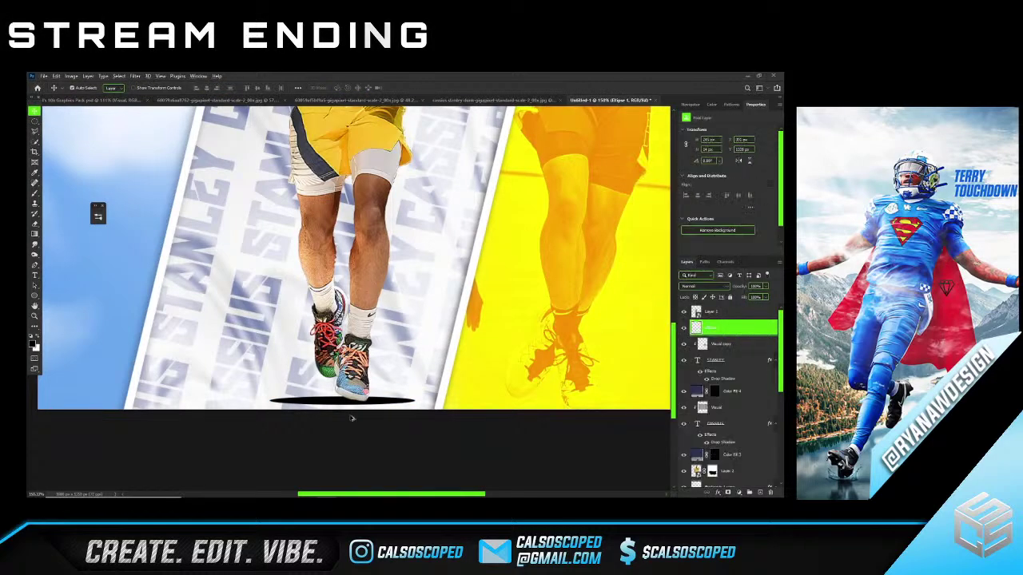
Add a layer mask to the ellipse, brush its edges away and transform it into a ground shadow under the shoes.
{"action": "key", "text": "ctrl+plus"}
{"action": "left_click", "coordinate": [727, 492]}
{"action": "key", "text": "b"}
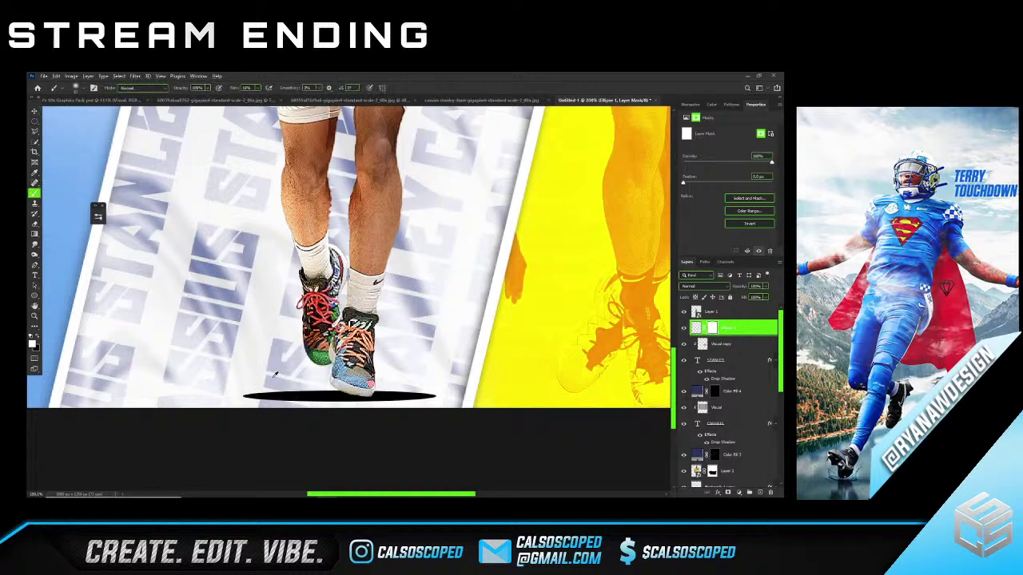
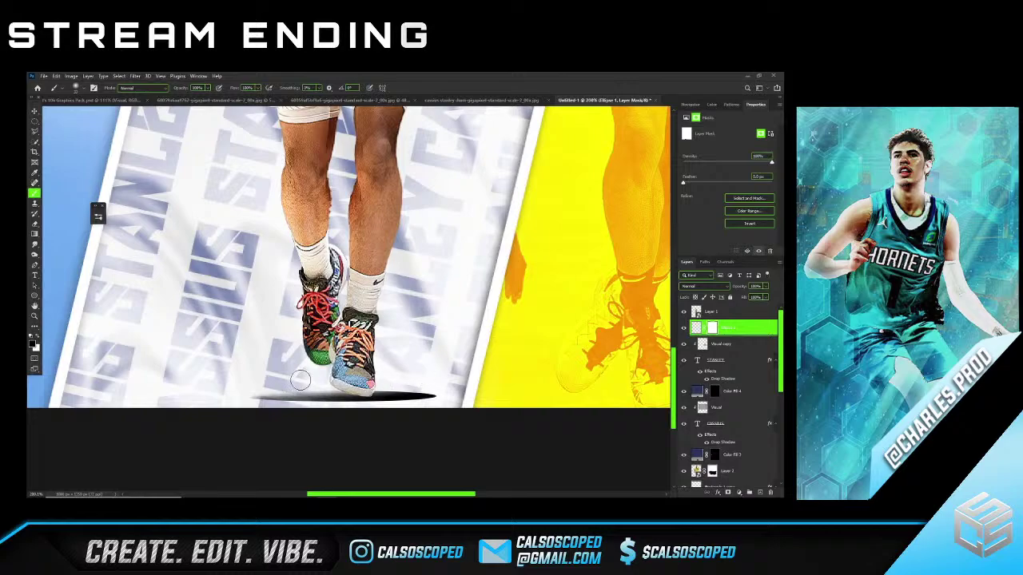
{"action": "key", "text": "ctrl+t"}
{"action": "key", "text": "Return"}
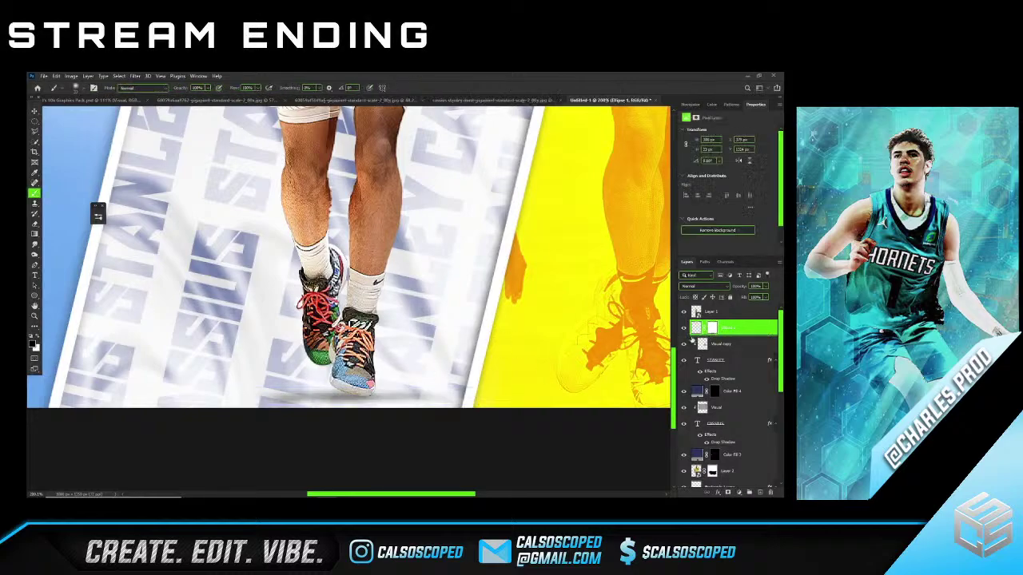
Add a new empty layer above the cloud layers of the blue stripe.
{"action": "key", "text": "ctrl+0"}
{"action": "key", "text": "v"}
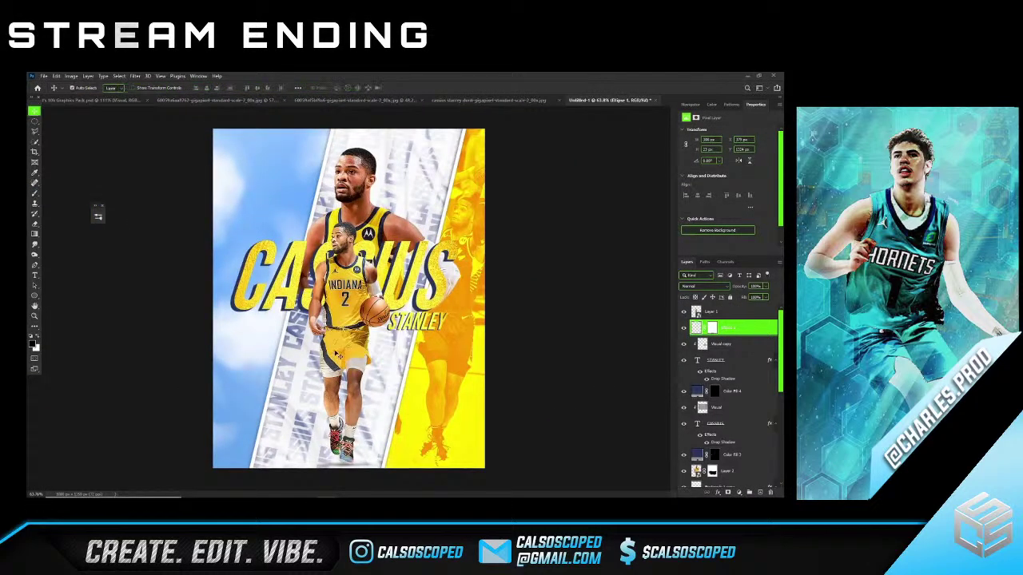
{"action": "scroll", "coordinate": [310, 314], "scroll_direction": "up", "scroll_amount": 3}
{"action": "scroll", "coordinate": [277, 131], "scroll_direction": "down", "scroll_amount": 5}
{"action": "scroll", "coordinate": [335, 273], "scroll_direction": "up", "scroll_amount": 2}
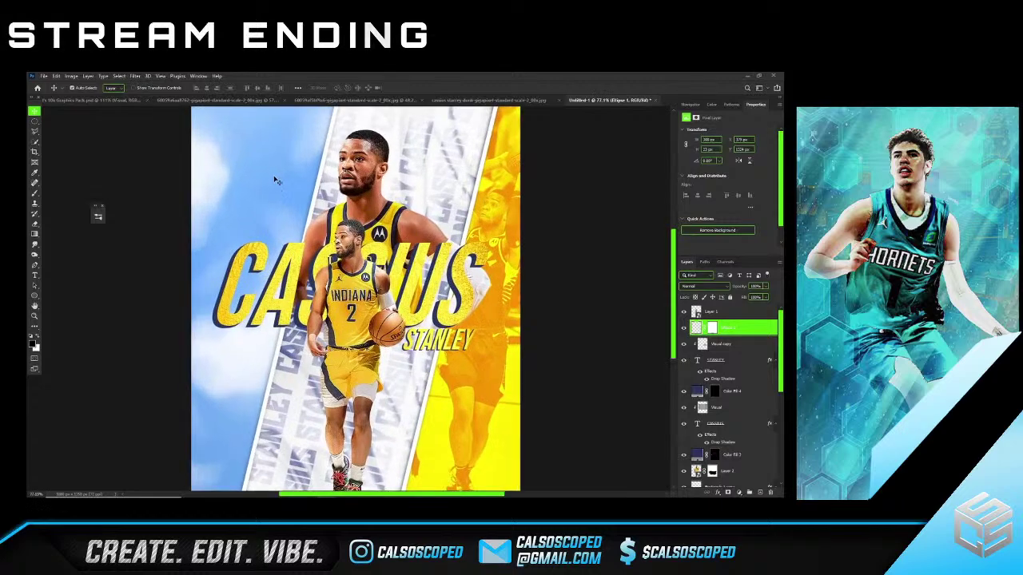
{"action": "left_click", "coordinate": [731, 449]}
{"action": "left_click", "coordinate": [746, 432]}
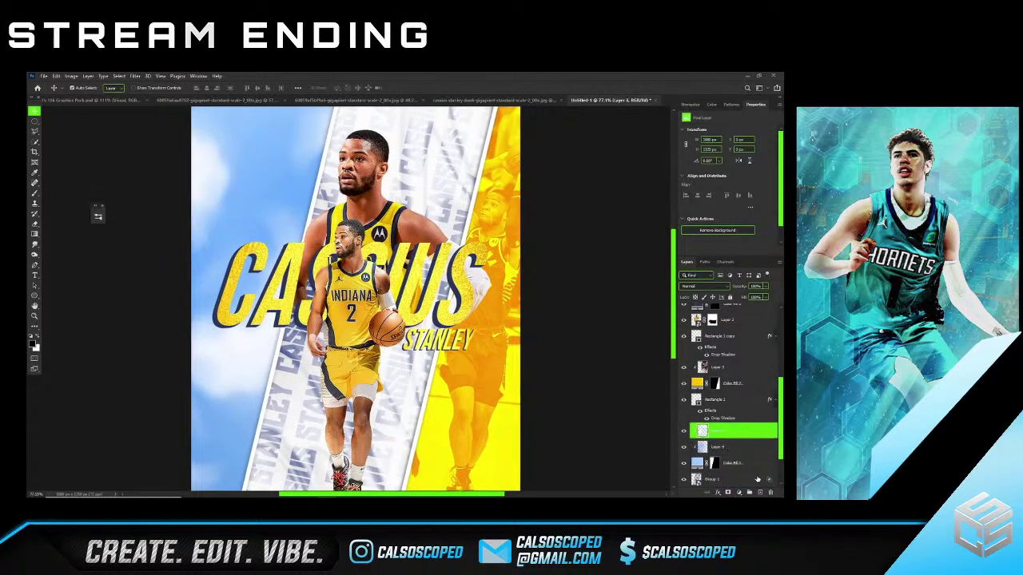
{"action": "left_click", "coordinate": [760, 492]}
Sample the yellow of the CASSIUS lettering for the brush and set the new layer to Linear Dodge (Add).
{"action": "key", "text": "b"}
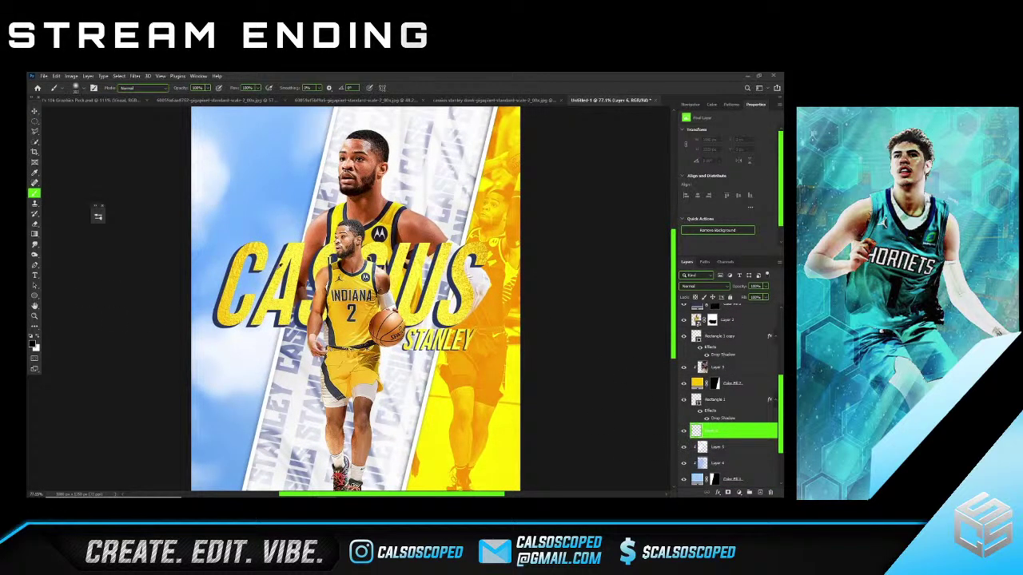
{"action": "left_click", "coordinate": [283, 258], "text": "alt"}
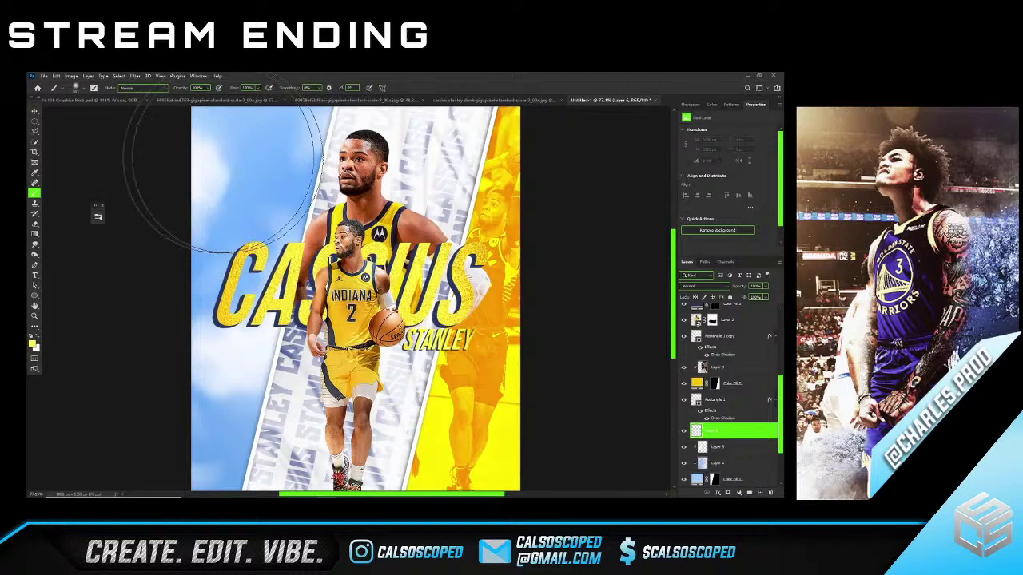
{"action": "left_click", "coordinate": [702, 286]}
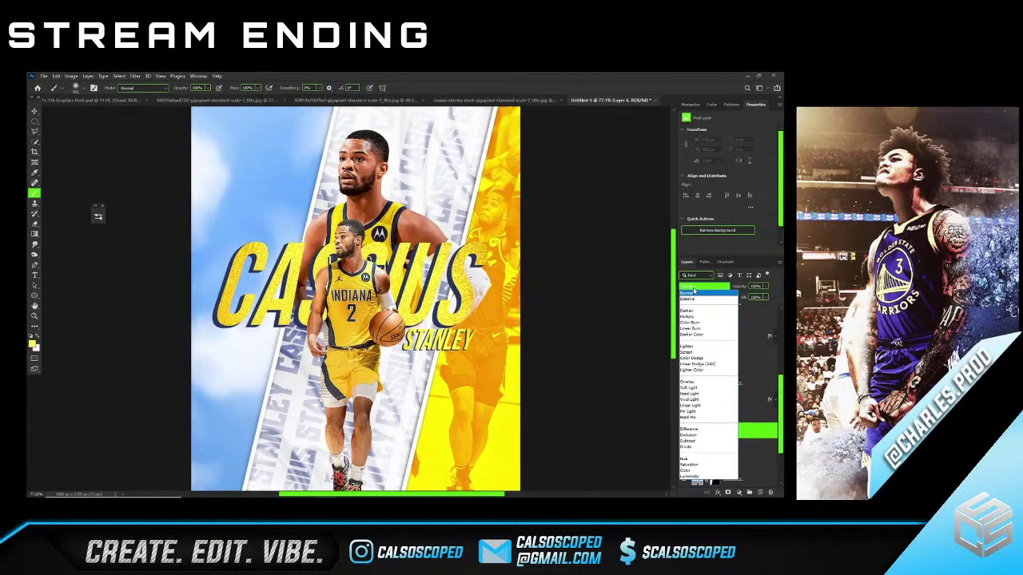
{"action": "left_click", "coordinate": [697, 365]}
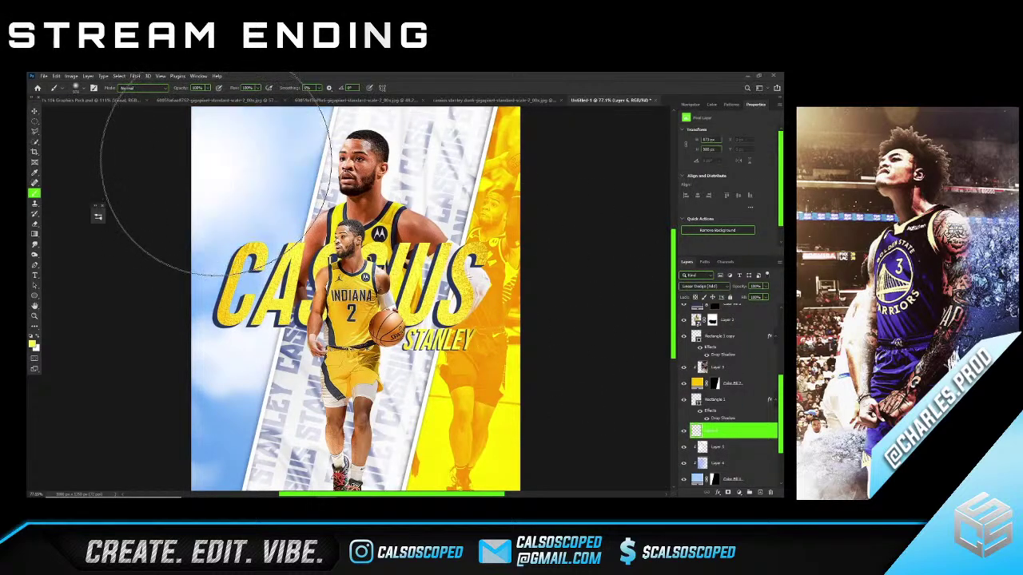
Set the brush colour to dark yellow #6d6700 and paint a large soft glow over the upper part of the blue stripe.
{"action": "left_click", "coordinate": [32, 343]}
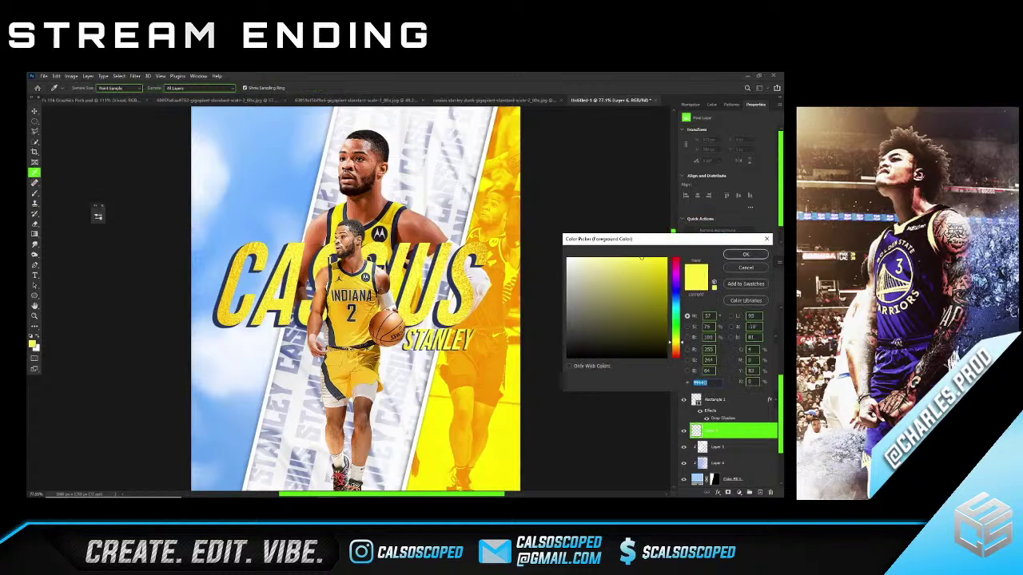
{"action": "left_click_drag", "start_coordinate": [641, 258], "coordinate": [669, 272]}
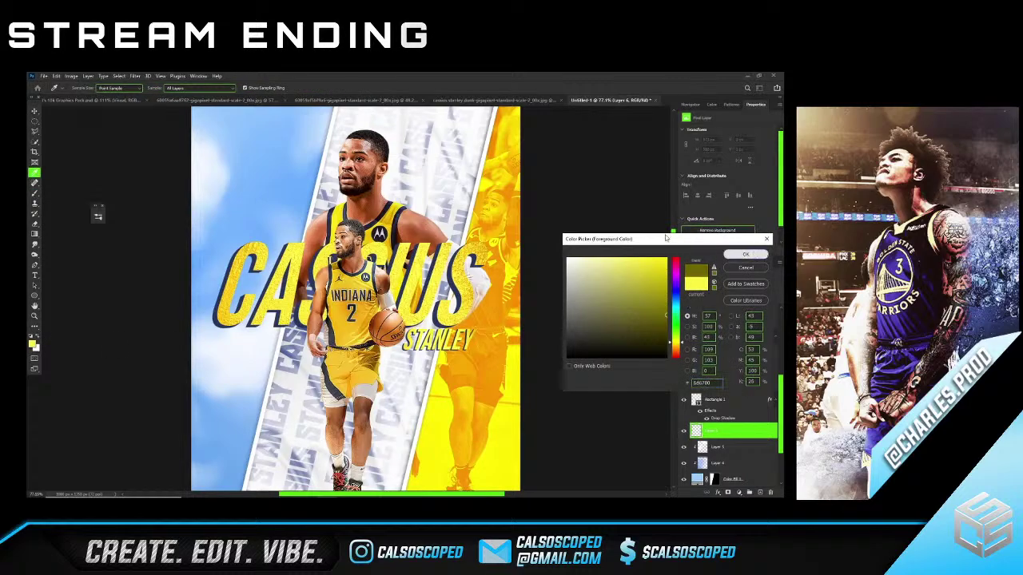
{"action": "left_click", "coordinate": [746, 254]}
{"action": "scroll", "coordinate": [239, 200], "scroll_direction": "up", "scroll_amount": 2}
{"action": "key", "text": "ctrl+z"}
{"action": "left_click", "coordinate": [227, 192]}
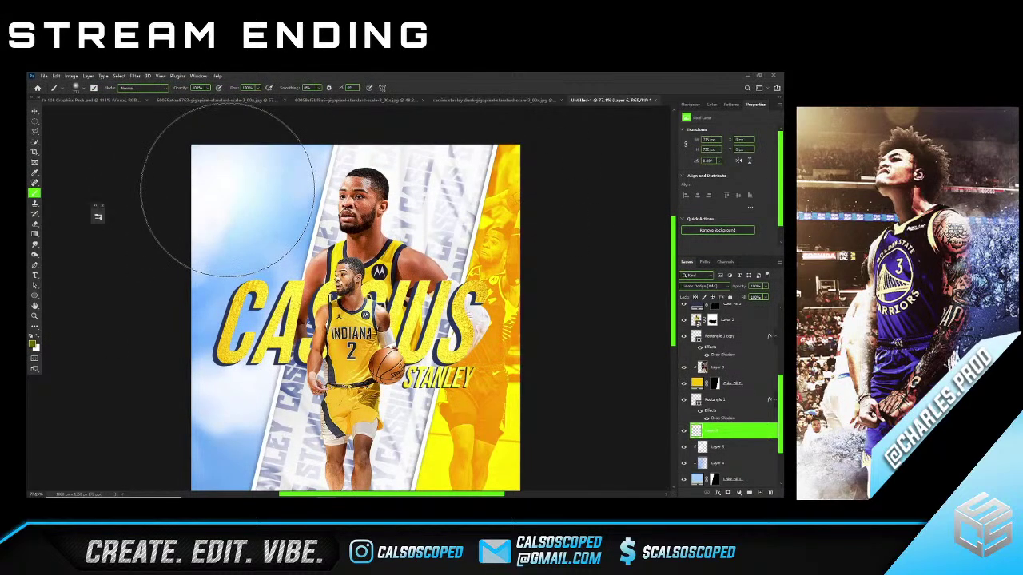
Undo the last glow stroke and dab a single soft yellow glow over the upper part of the blue stripe.
{"action": "key", "text": "ctrl+z"}
{"action": "left_click", "coordinate": [226, 210]}
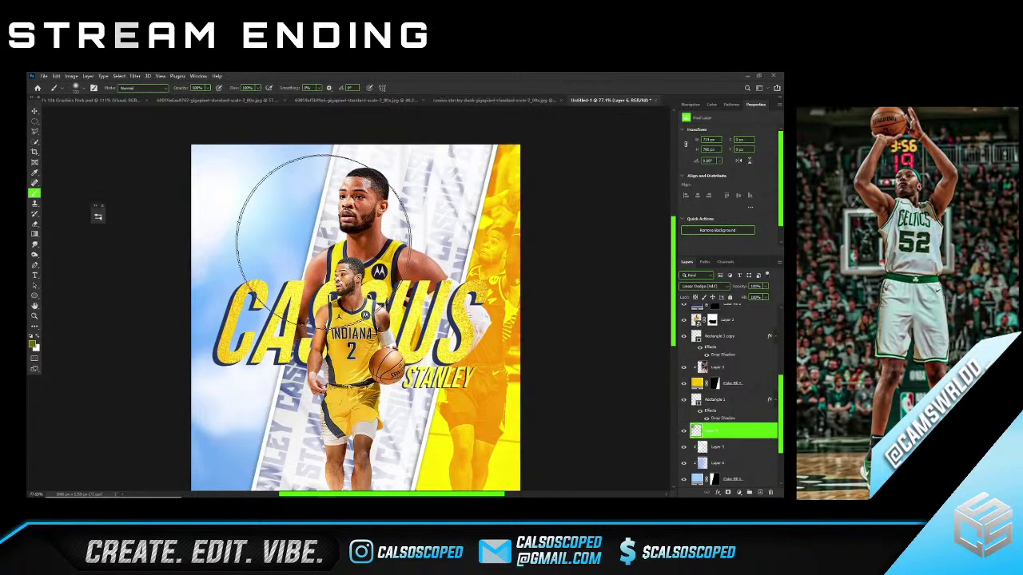
{"action": "key", "text": "v"}
{"action": "scroll", "coordinate": [307, 228], "scroll_direction": "down", "scroll_amount": 3}
{"action": "scroll", "coordinate": [308, 228], "scroll_direction": "up", "scroll_amount": 1}
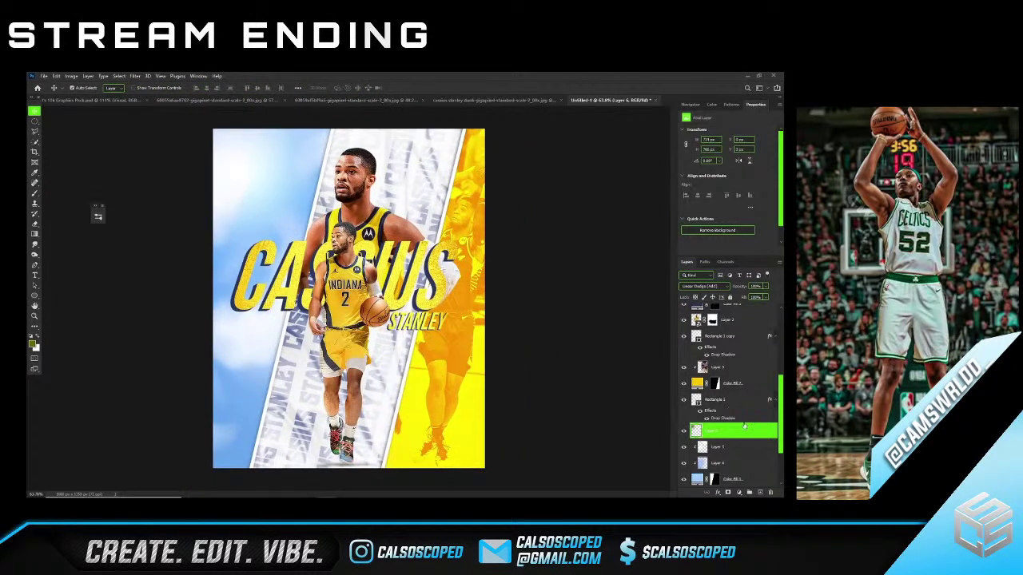
Add a muted blue solid colour fill above all other layers and set it to Color Dodge.
{"action": "scroll", "coordinate": [744, 426], "scroll_direction": "up", "scroll_amount": 5}
{"action": "left_click", "coordinate": [727, 312]}
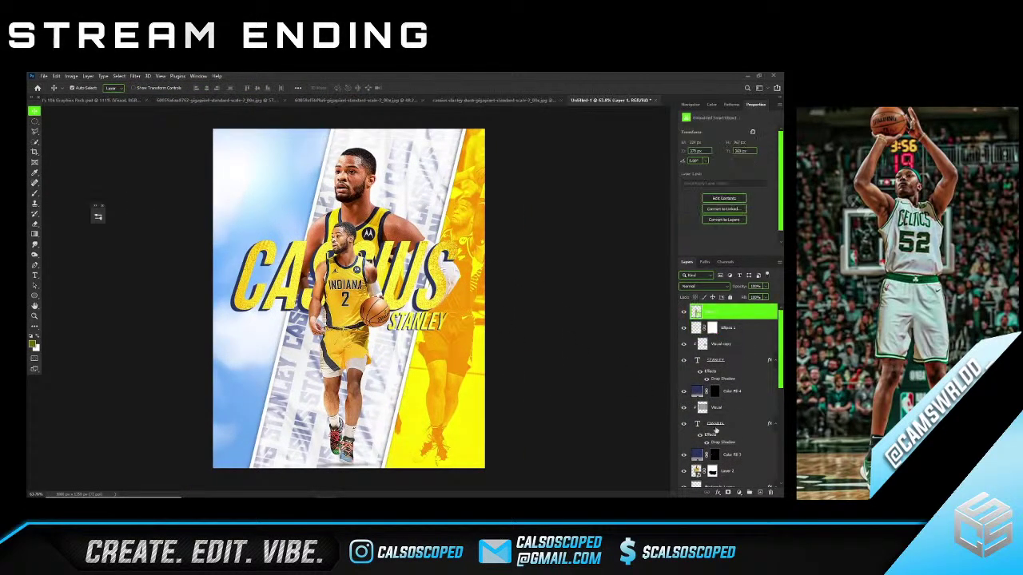
{"action": "left_click", "coordinate": [743, 493]}
{"action": "left_click", "coordinate": [748, 358]}
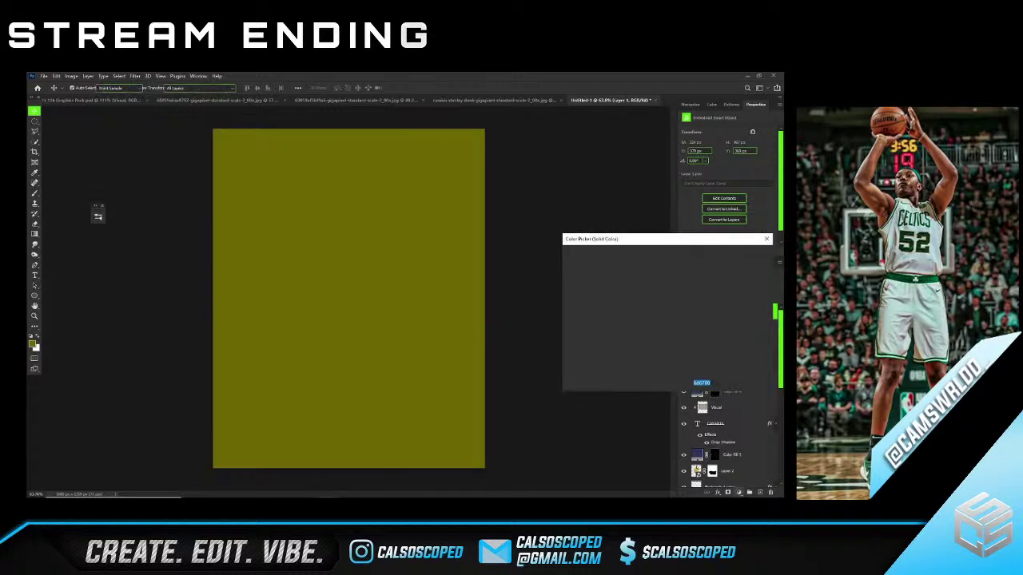
{"action": "left_click_drag", "start_coordinate": [676, 318], "coordinate": [676, 302]}
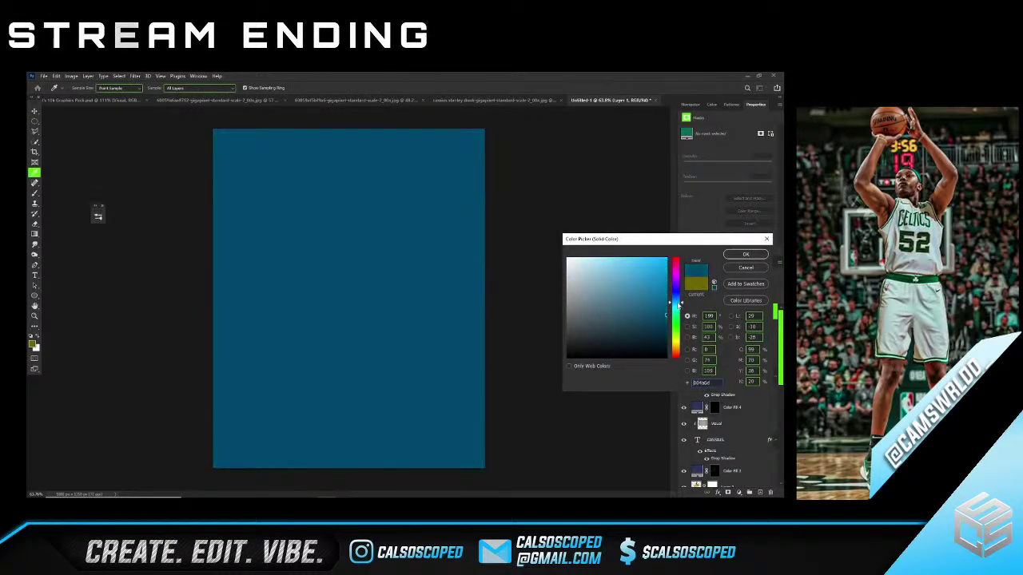
{"action": "left_click_drag", "start_coordinate": [627, 263], "coordinate": [620, 299]}
{"action": "left_click", "coordinate": [747, 254]}
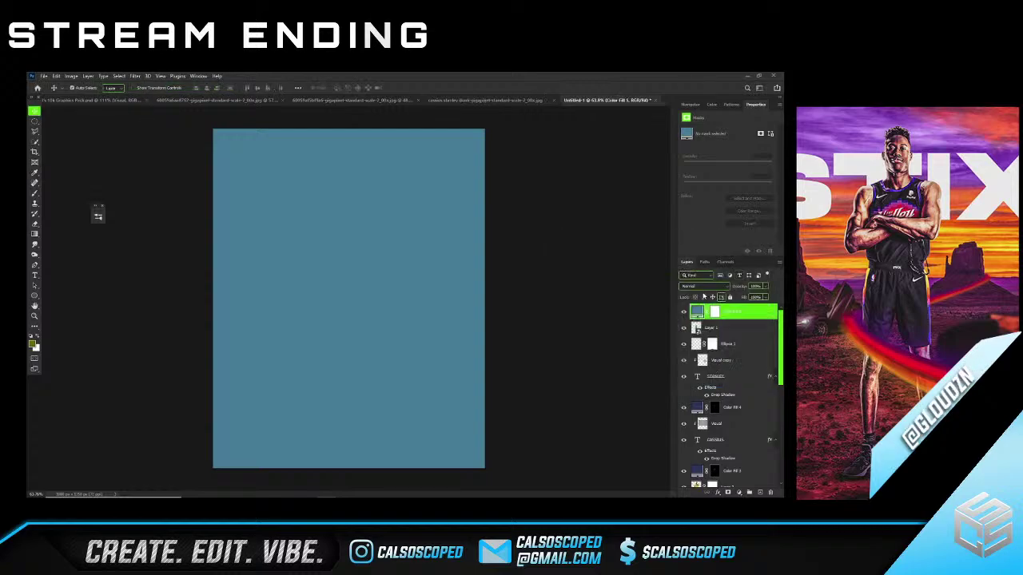
{"action": "left_click", "coordinate": [692, 286]}
{"action": "left_click", "coordinate": [694, 364]}
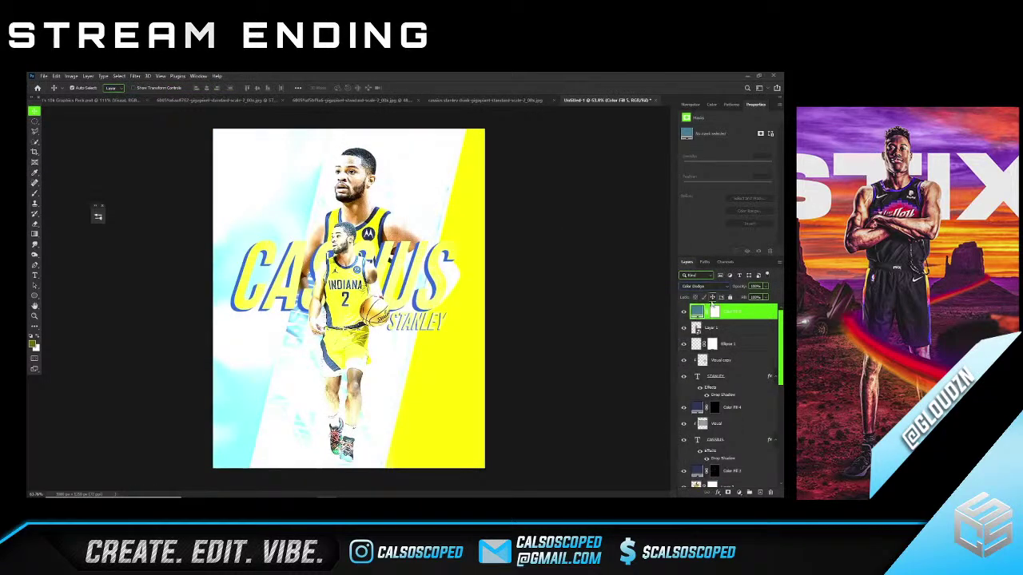
Draw a black-to-white gradient on the colour fill's mask to soften its effect, and compare the poster with and without the fill.
{"action": "left_click", "coordinate": [713, 311]}
{"action": "left_click", "coordinate": [34, 234]}
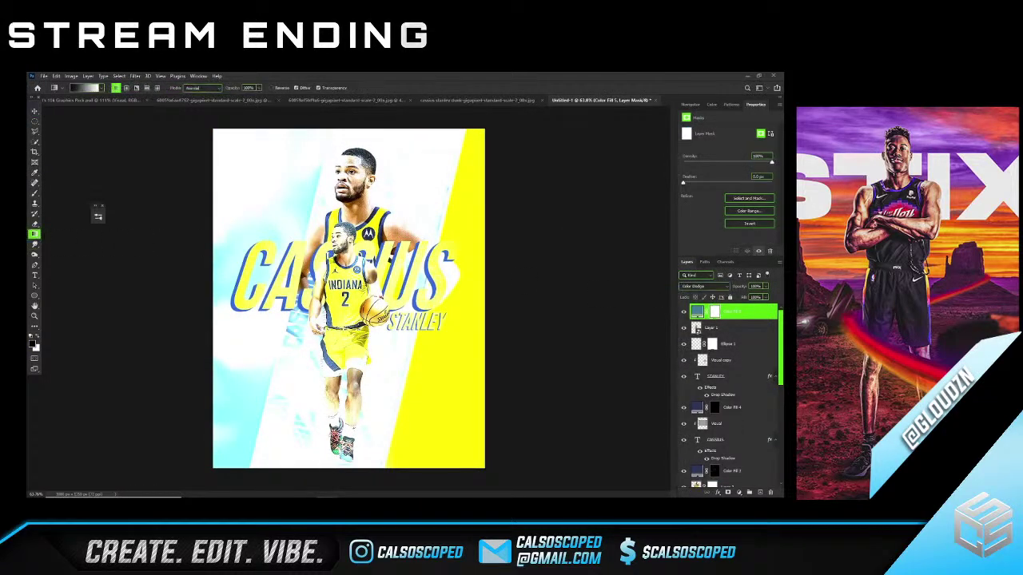
{"action": "left_click_drag", "start_coordinate": [480, 277], "coordinate": [533, 324]}
{"action": "key", "text": "ctrl+z"}
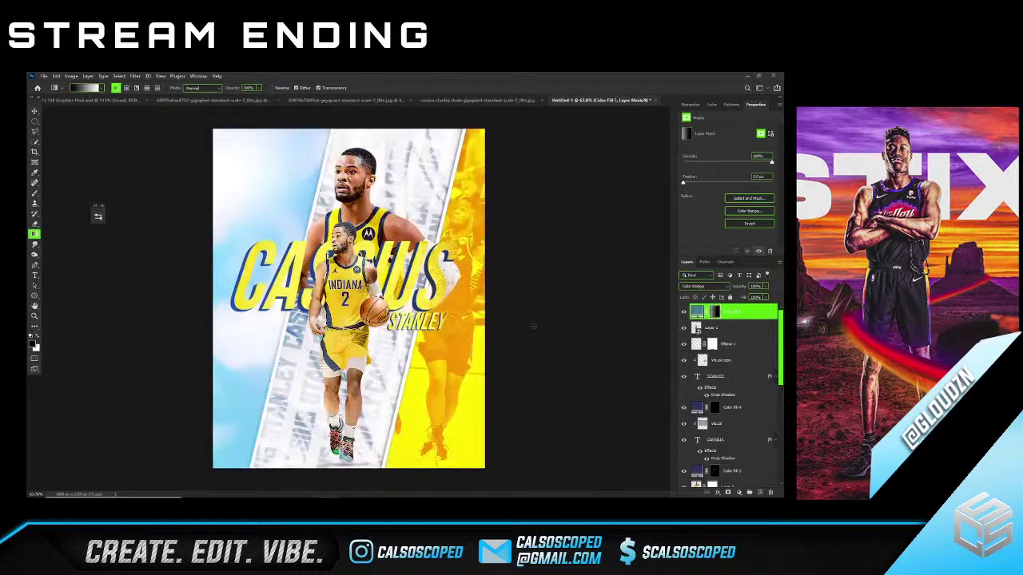
{"action": "left_click", "coordinate": [683, 311]}
{"action": "left_click", "coordinate": [683, 311]}
{"action": "key", "text": "ctrl+0"}
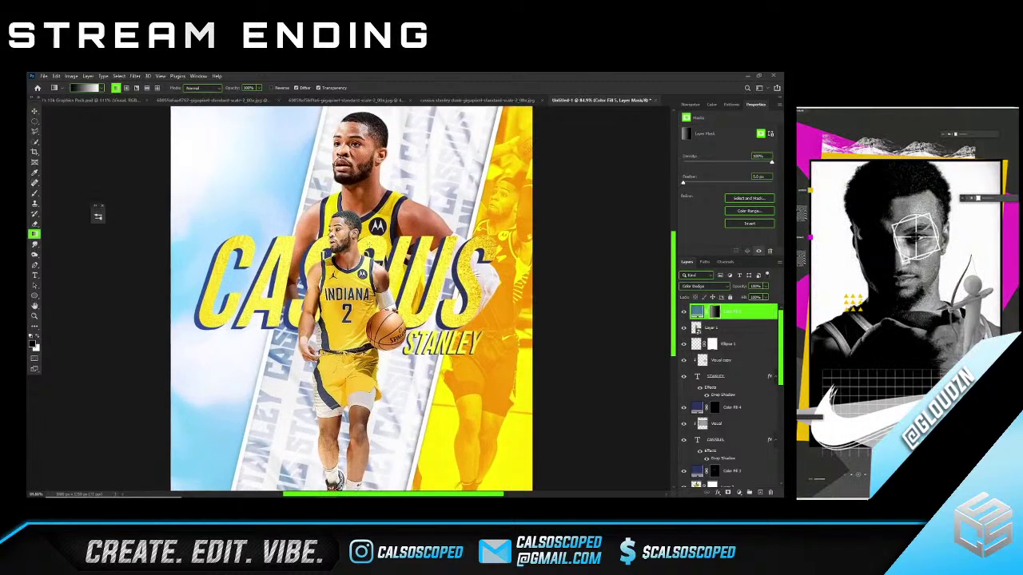
{"action": "key", "text": "b"}
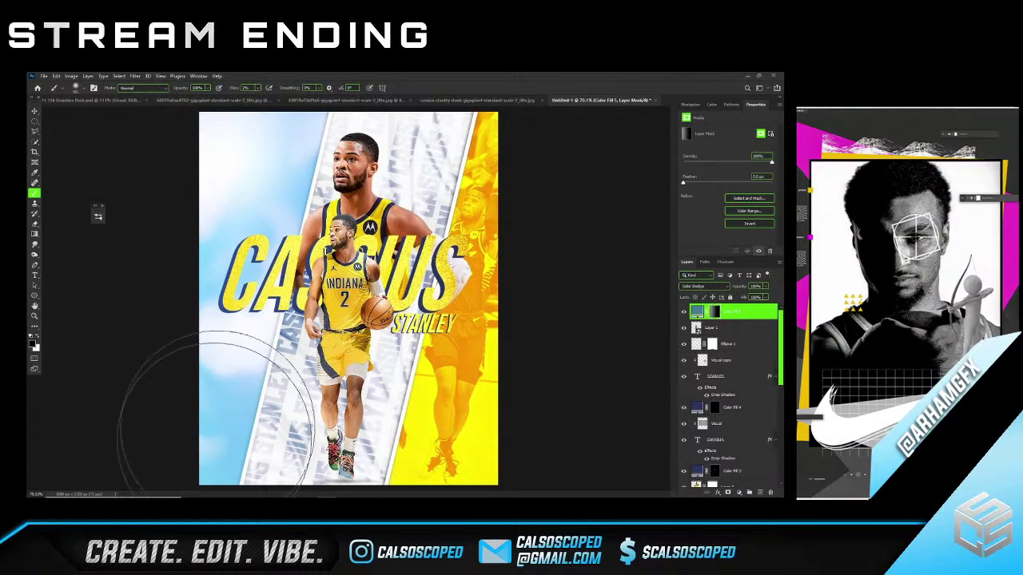
{"action": "scroll", "coordinate": [265, 408], "scroll_direction": "down", "scroll_amount": 2}
{"action": "scroll", "coordinate": [264, 383], "scroll_direction": "up", "scroll_amount": 2}
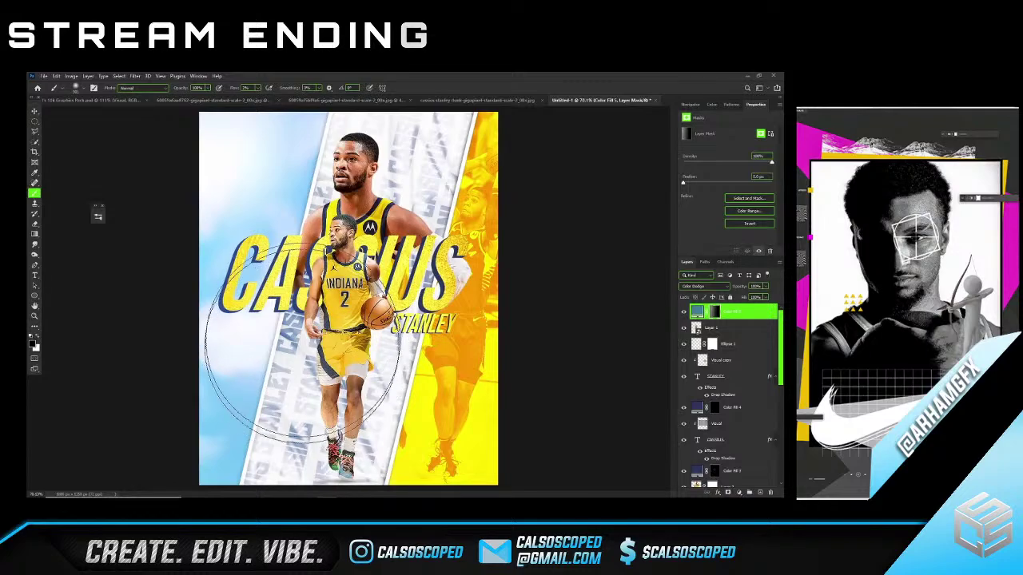
{"action": "key", "text": "v"}
{"action": "scroll", "coordinate": [376, 303], "scroll_direction": "up", "scroll_amount": 1}
{"action": "scroll", "coordinate": [376, 304], "scroll_direction": "down", "scroll_amount": 2}
{"action": "scroll", "coordinate": [376, 304], "scroll_direction": "up", "scroll_amount": 2}
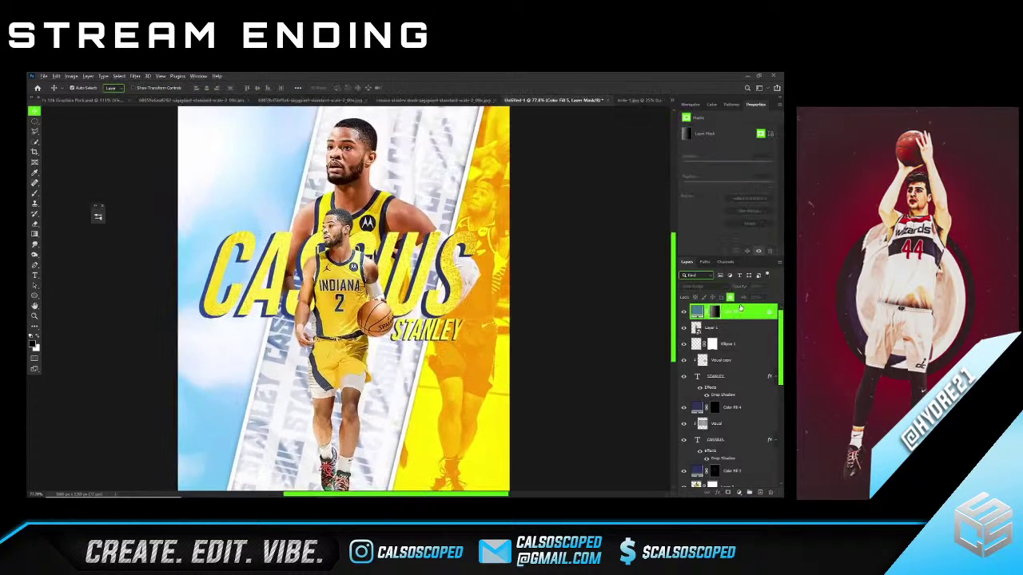
Paste the holographic gradient image as the top layer, scale it down and rotate it a quarter turn to cover the poster.
{"action": "key", "text": "ctrl+v"}
{"action": "key", "text": "ctrl+t"}
{"action": "scroll", "coordinate": [436, 249], "scroll_direction": "down", "scroll_amount": 3}
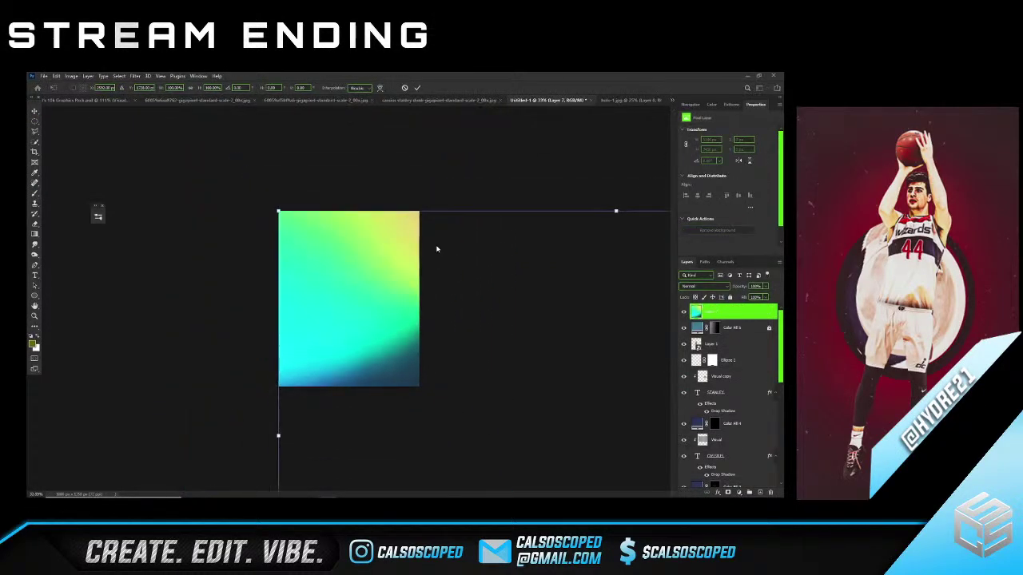
{"action": "left_click_drag", "start_coordinate": [615, 211], "coordinate": [280, 200]}
{"action": "left_click_drag", "start_coordinate": [357, 281], "coordinate": [354, 188]}
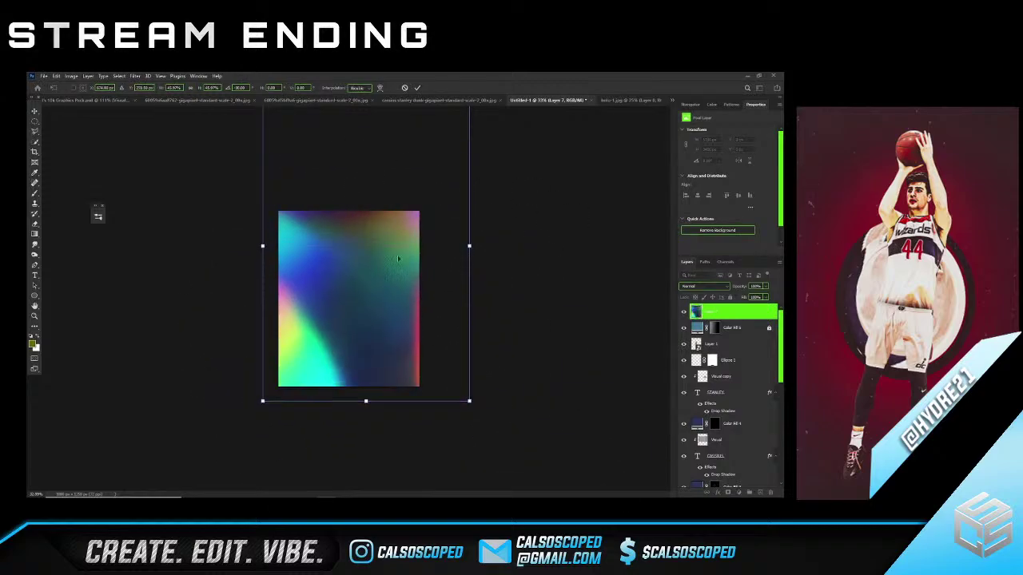
{"action": "left_click_drag", "start_coordinate": [467, 248], "coordinate": [370, 273]}
{"action": "key", "text": "Return"}
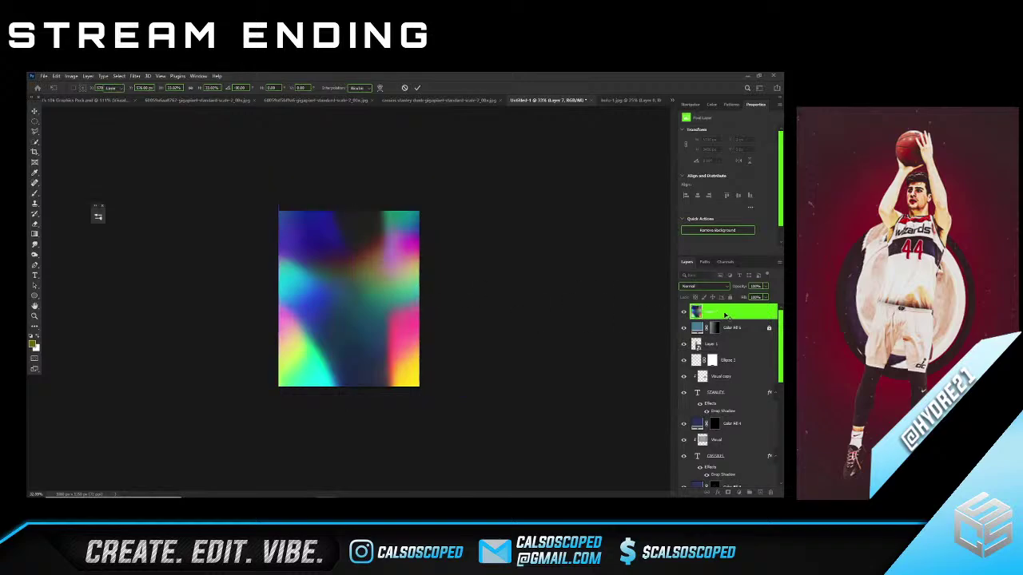
Set the holographic layer to Lighten and split its Blend If underlying-layer black slider up to about 177.
{"action": "left_click", "coordinate": [703, 286]}
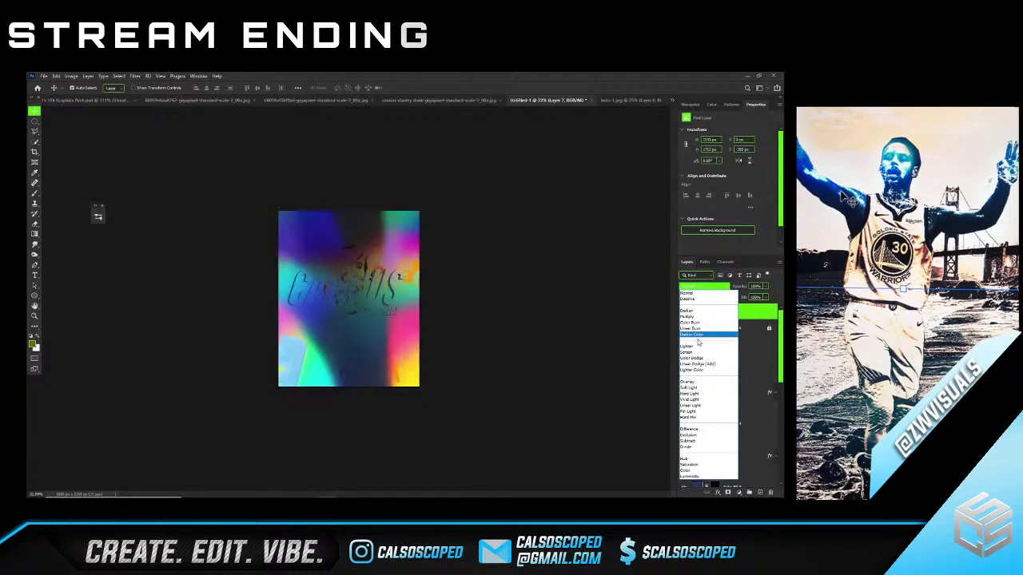
{"action": "left_click", "coordinate": [698, 346]}
{"action": "key", "text": "ctrl+plus"}
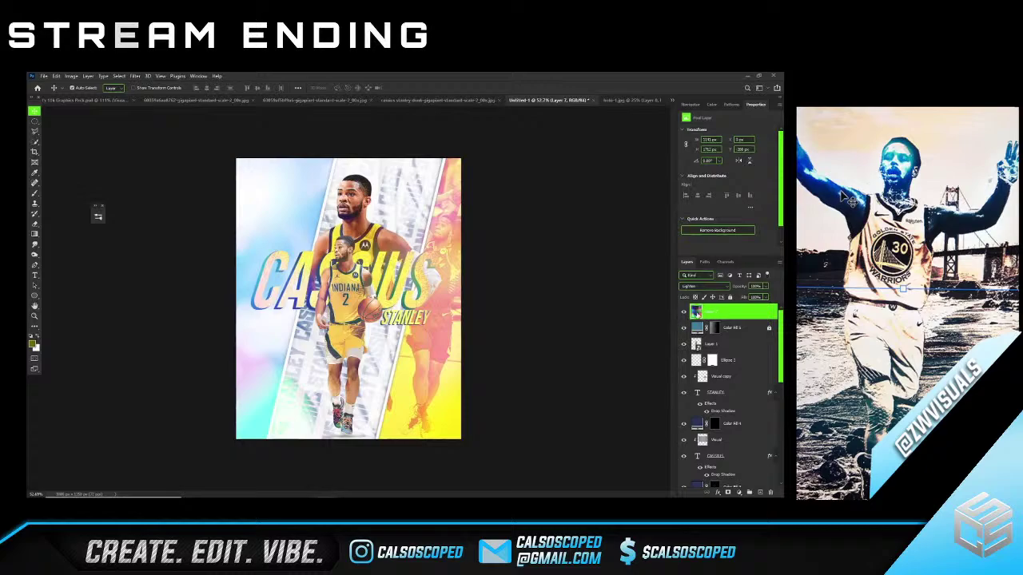
{"action": "right_click", "coordinate": [719, 311]}
{"action": "left_click", "coordinate": [708, 318]}
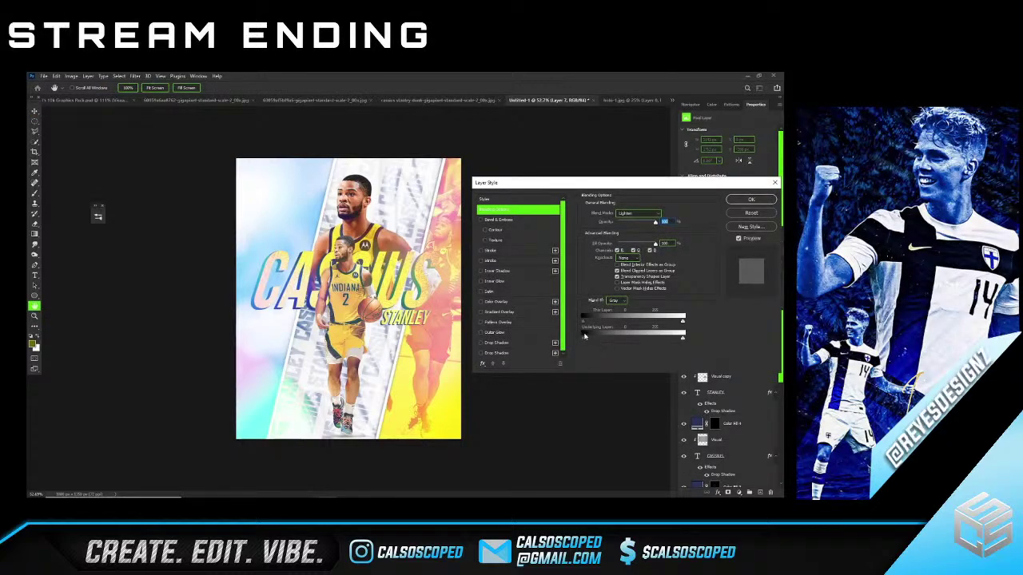
{"action": "left_click_drag", "start_coordinate": [584, 337], "coordinate": [654, 337]}
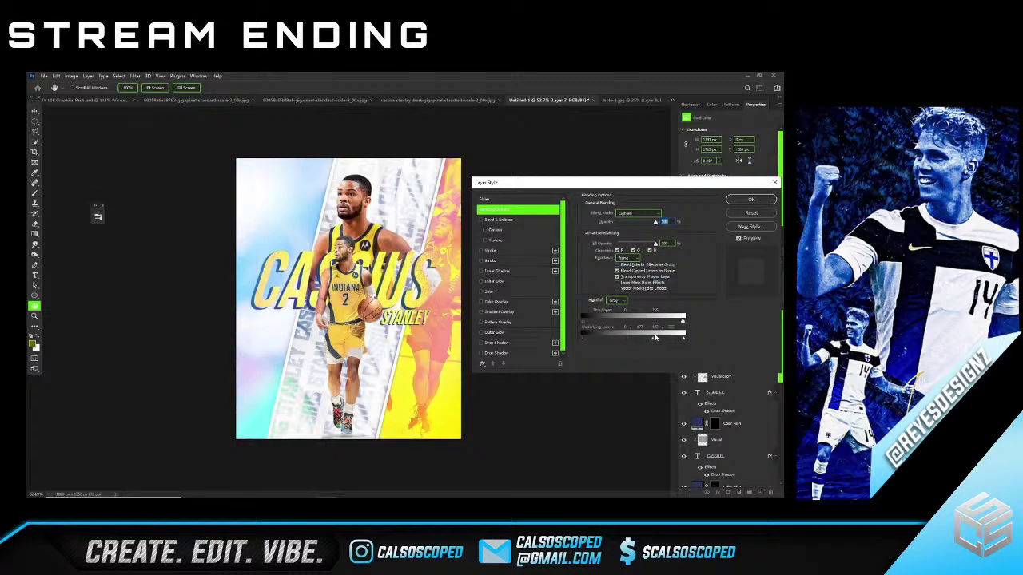
{"action": "left_click", "coordinate": [751, 200]}
Examine the holographic overlay's effect across the whole poster at different magnifications.
{"action": "scroll", "coordinate": [323, 216], "scroll_direction": "up", "scroll_amount": 2}
{"action": "scroll", "coordinate": [323, 216], "scroll_direction": "down", "scroll_amount": 3}
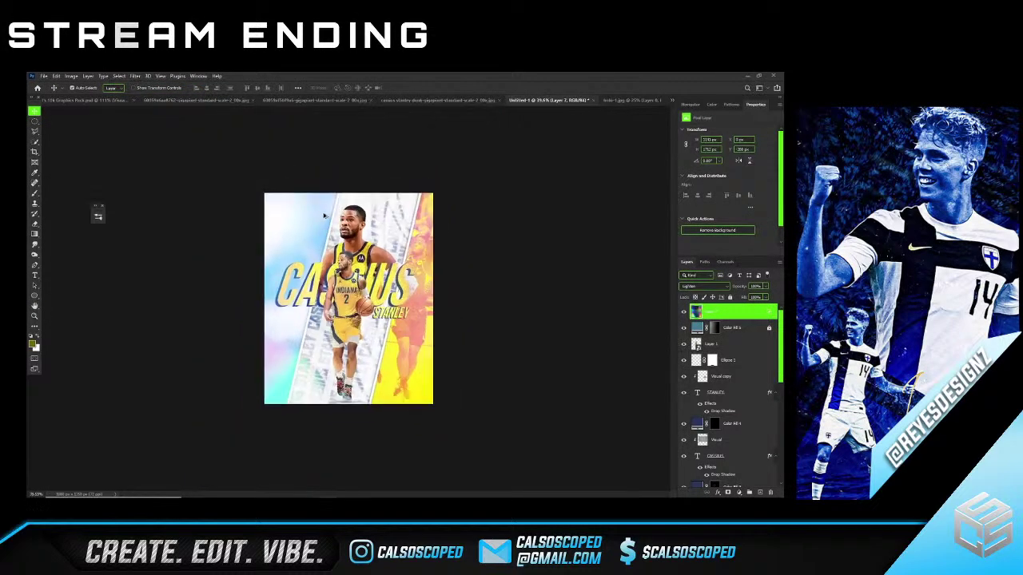
{"action": "scroll", "coordinate": [324, 215], "scroll_direction": "up", "scroll_amount": 2}
{"action": "scroll", "coordinate": [336, 222], "scroll_direction": "down", "scroll_amount": 1}
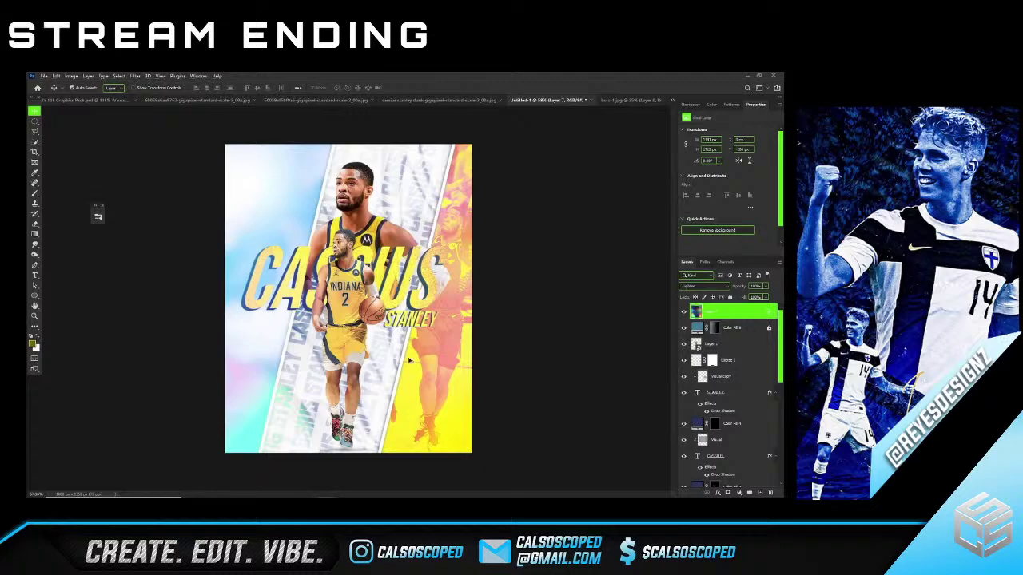
{"action": "scroll", "coordinate": [408, 361], "scroll_direction": "up", "scroll_amount": 2}
{"action": "scroll", "coordinate": [383, 280], "scroll_direction": "down", "scroll_amount": 1}
{"action": "scroll", "coordinate": [367, 212], "scroll_direction": "up", "scroll_amount": 1}
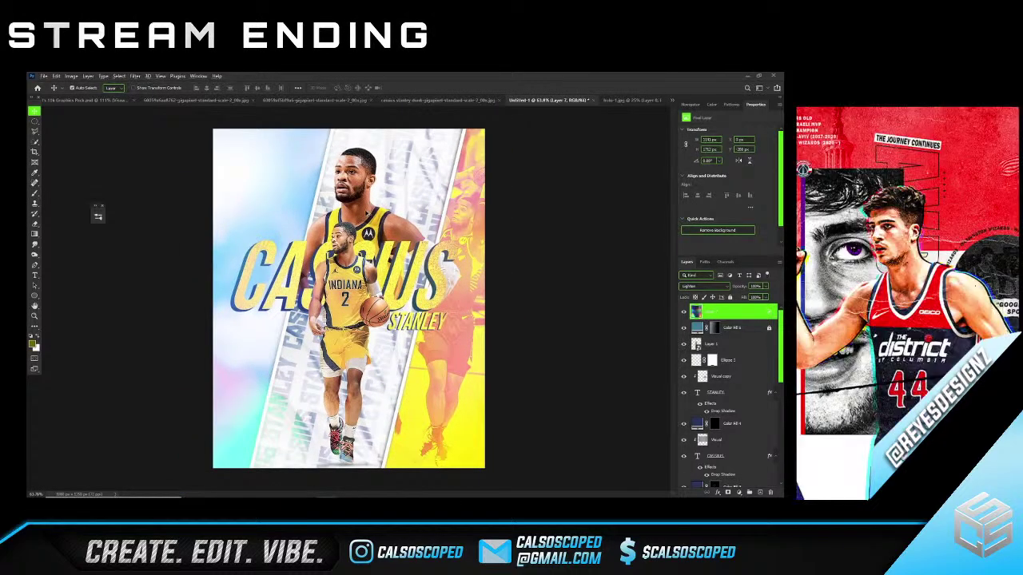
{"action": "scroll", "coordinate": [367, 214], "scroll_direction": "up", "scroll_amount": 1}
{"action": "scroll", "coordinate": [431, 275], "scroll_direction": "down", "scroll_amount": 1}
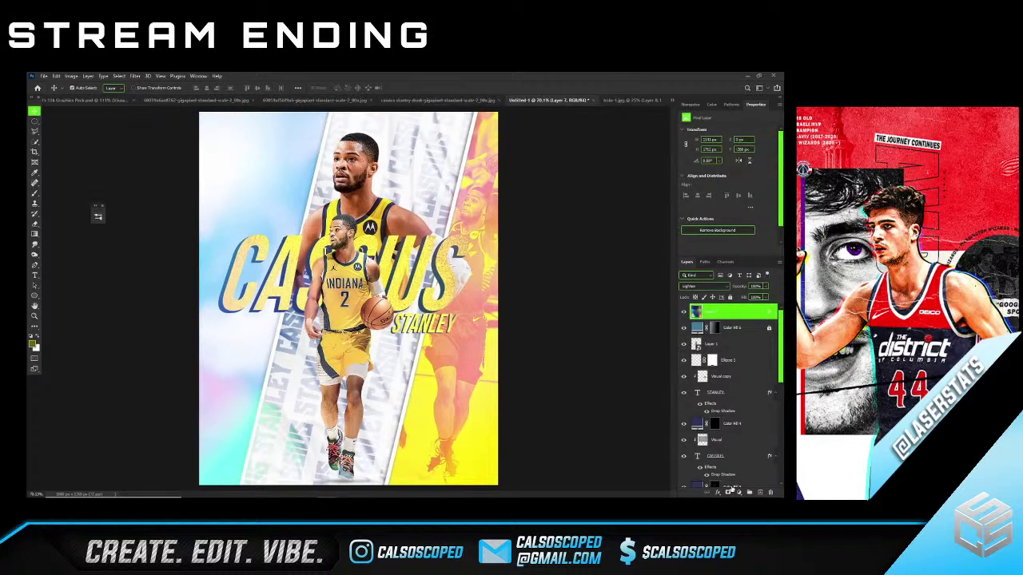
Add a layer mask to the holographic layer and brush its colours away over the blue stripe and the players.
{"action": "left_click", "coordinate": [729, 493]}
{"action": "key", "text": "b"}
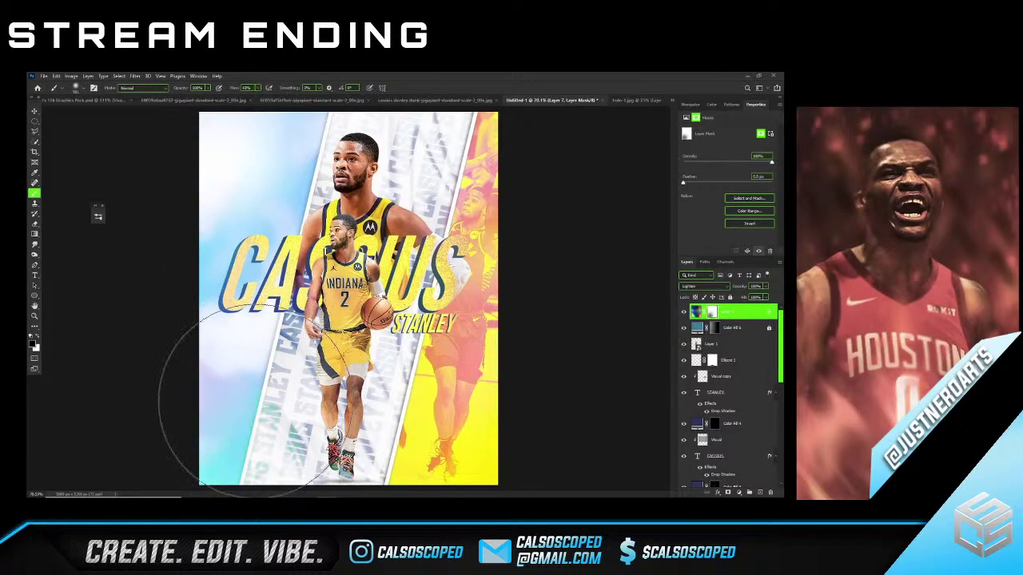
{"action": "mouse_move", "coordinate": [240, 403]}
{"action": "left_mouse_down"}
{"action": "mouse_move", "coordinate": [263, 400]}
{"action": "mouse_move", "coordinate": [256, 407]}
{"action": "mouse_move", "coordinate": [365, 251]}
{"action": "mouse_move", "coordinate": [448, 284]}
{"action": "left_mouse_up"}
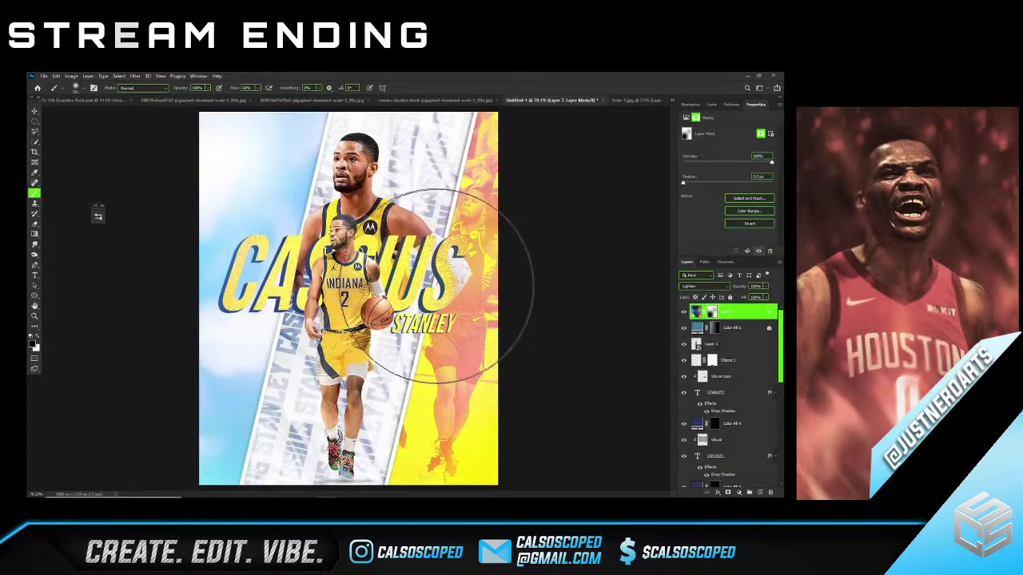
Stamp all visible layers into a new top layer and convert it to a smart object.
{"action": "left_click", "coordinate": [697, 311]}
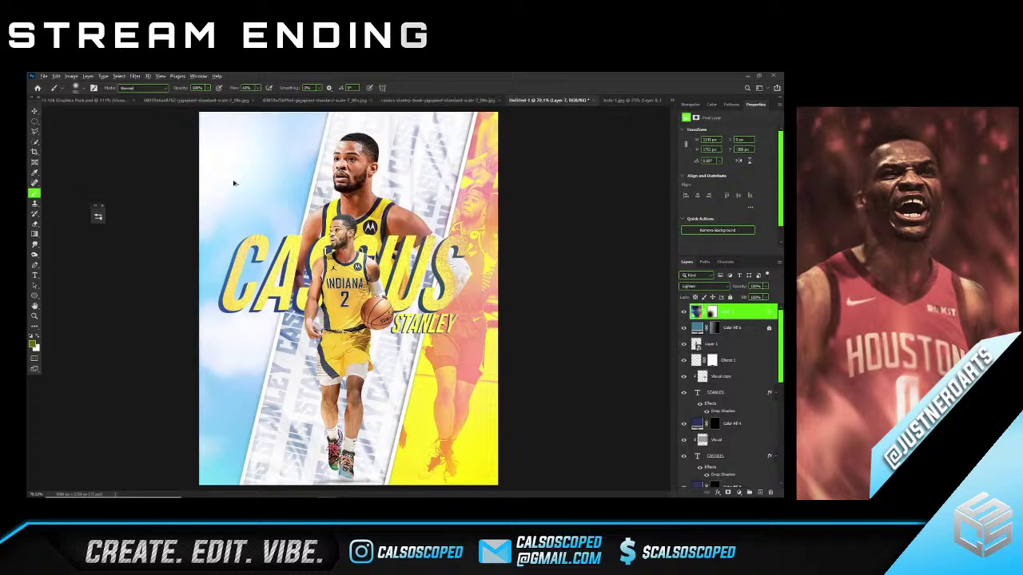
{"action": "key", "text": "ctrl+shift+alt+e"}
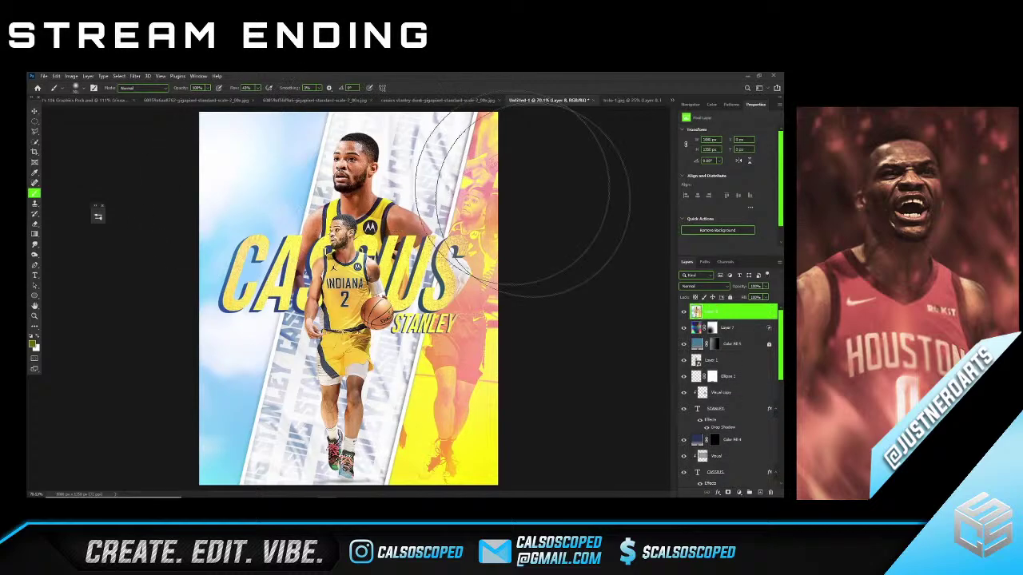
{"action": "right_click", "coordinate": [723, 312]}
{"action": "left_click", "coordinate": [695, 320]}
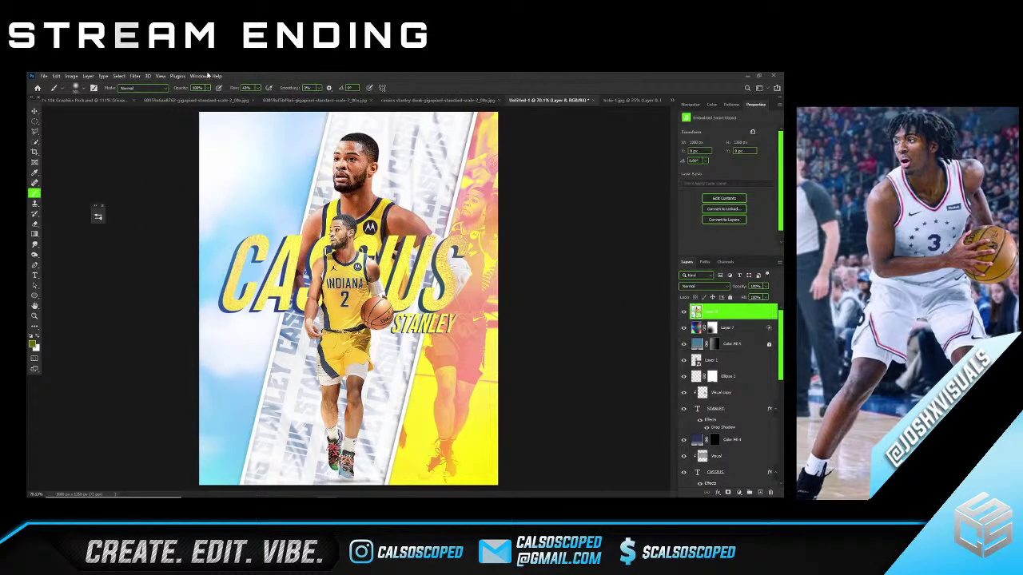
In the Camera Raw filter, set contrast +44, whites +10 and blacks +27, raise dehaze, lower clarity and slightly lift the curve's darker tones.
{"action": "left_click", "coordinate": [135, 76]}
{"action": "left_click", "coordinate": [160, 136]}
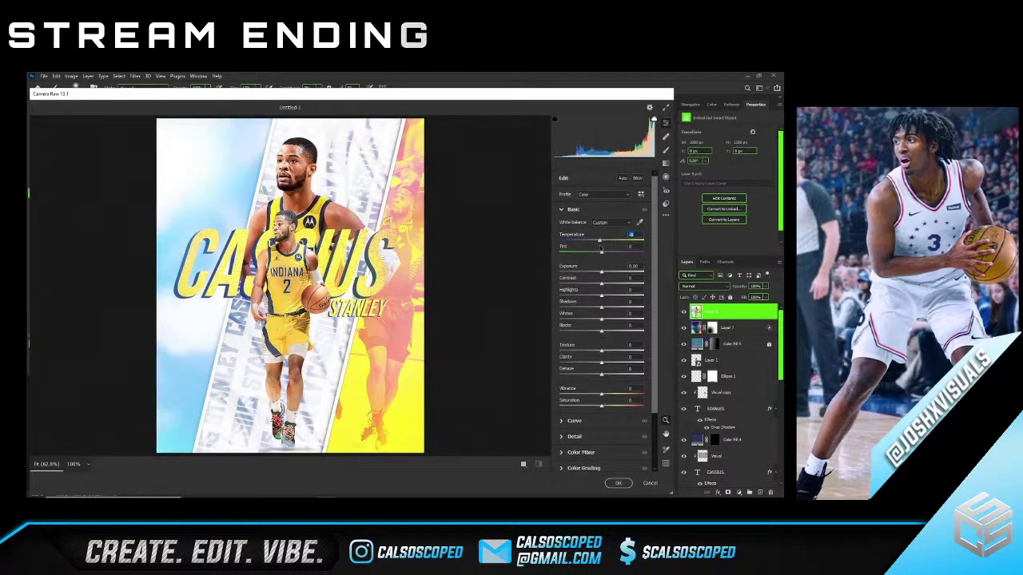
{"action": "left_click_drag", "start_coordinate": [600, 247], "coordinate": [606, 320]}
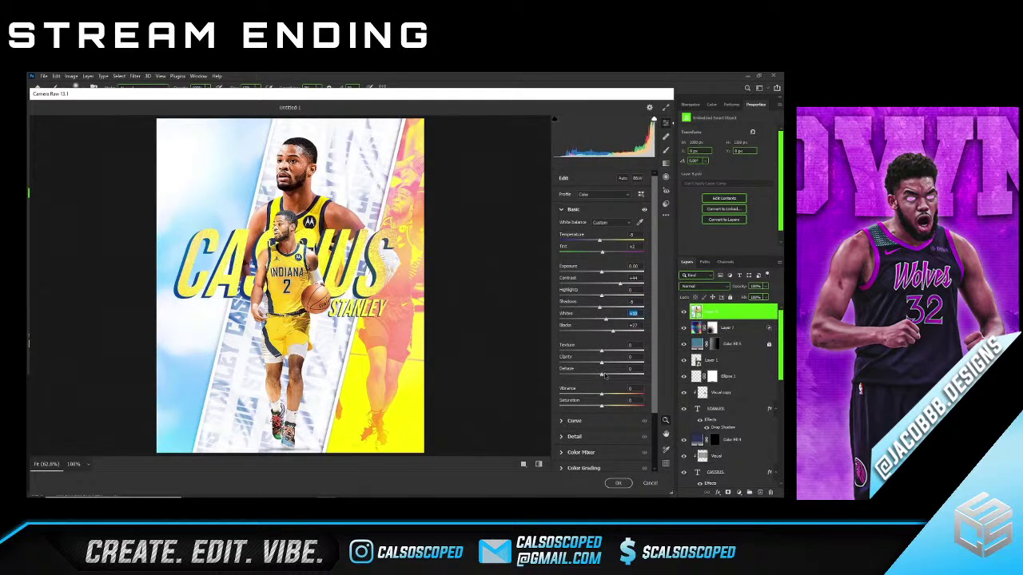
{"action": "left_click_drag", "start_coordinate": [605, 376], "coordinate": [616, 366]}
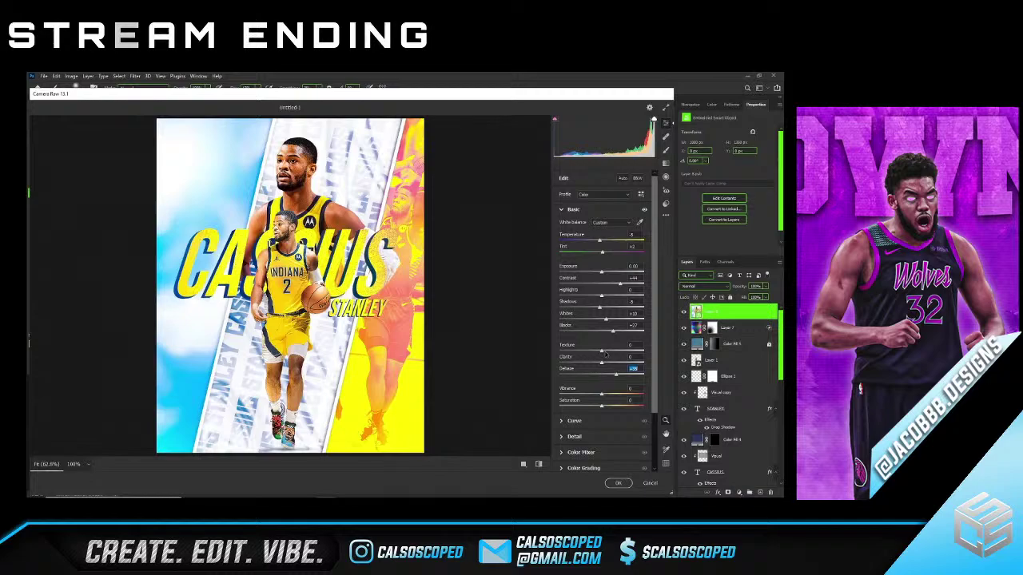
{"action": "left_click", "coordinate": [589, 366]}
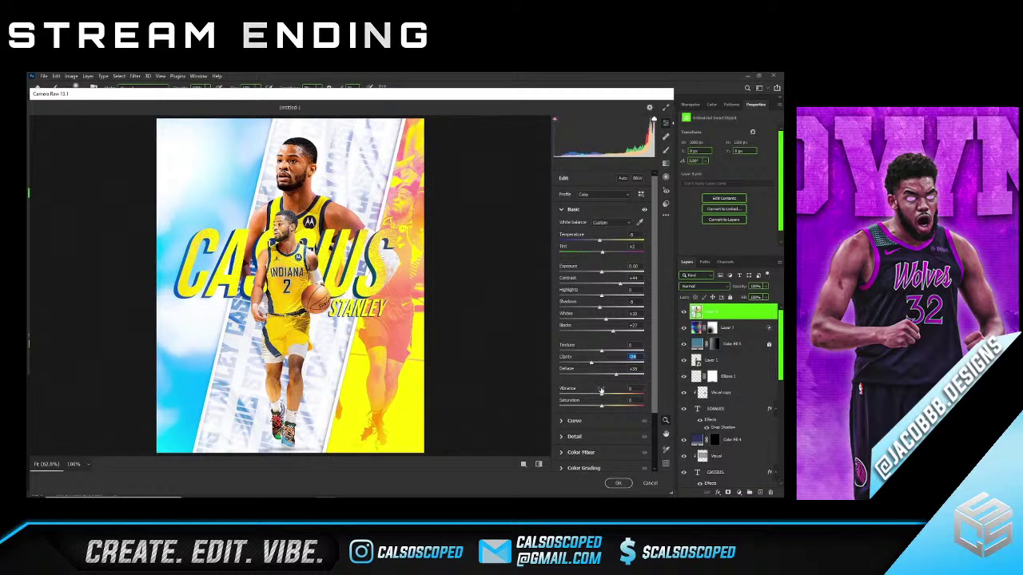
{"action": "left_click", "coordinate": [573, 421]}
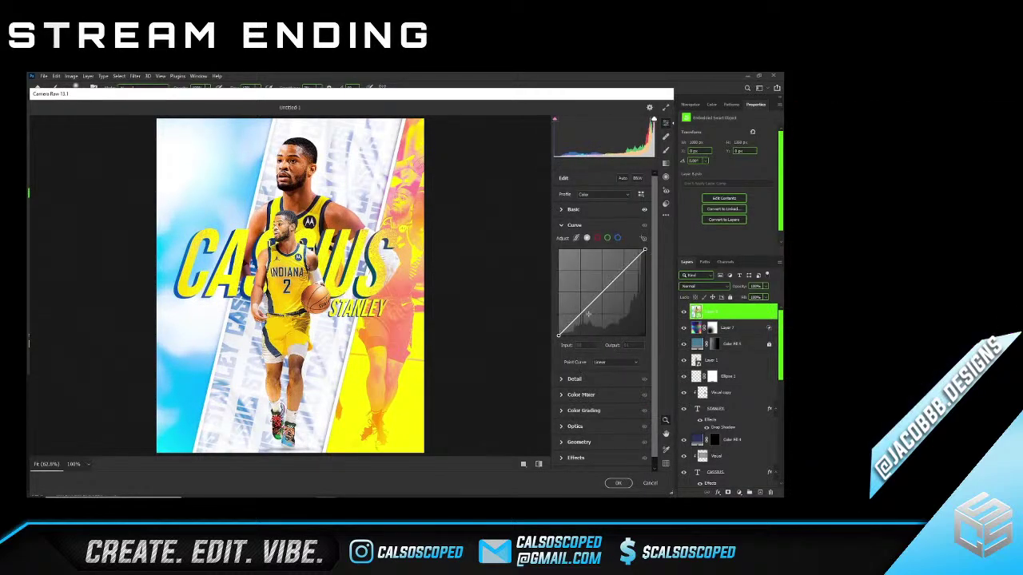
{"action": "mouse_move", "coordinate": [587, 308]}
{"action": "left_mouse_down"}
{"action": "mouse_move", "coordinate": [588, 319]}
{"action": "mouse_move", "coordinate": [601, 288]}
{"action": "mouse_move", "coordinate": [601, 308]}
{"action": "mouse_move", "coordinate": [601, 297]}
{"action": "mouse_move", "coordinate": [585, 305]}
{"action": "left_mouse_up"}
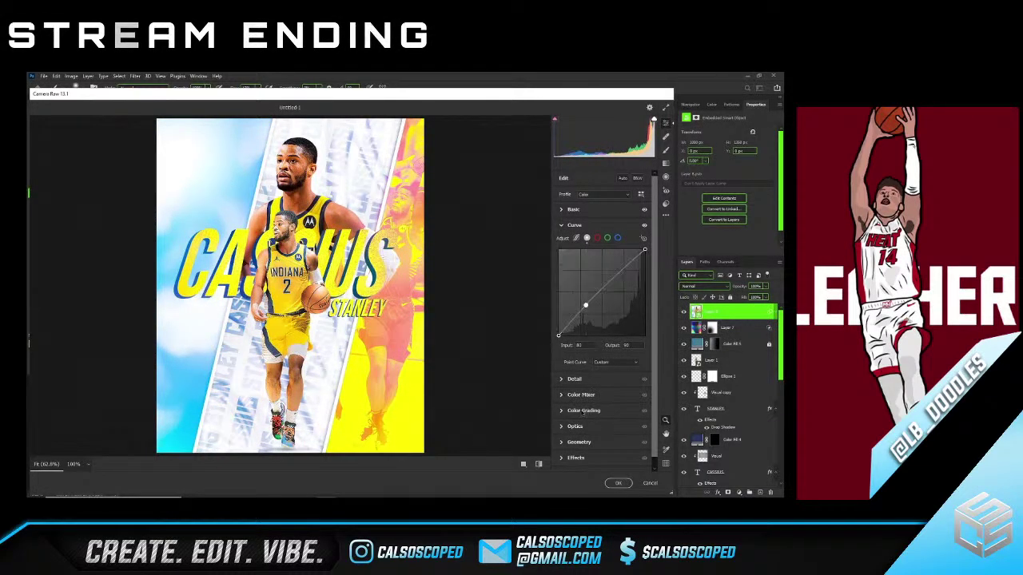
Use Color Grading to tint the midtones slightly red, the shadows yellow and the highlights blue.
{"action": "left_click", "coordinate": [584, 411]}
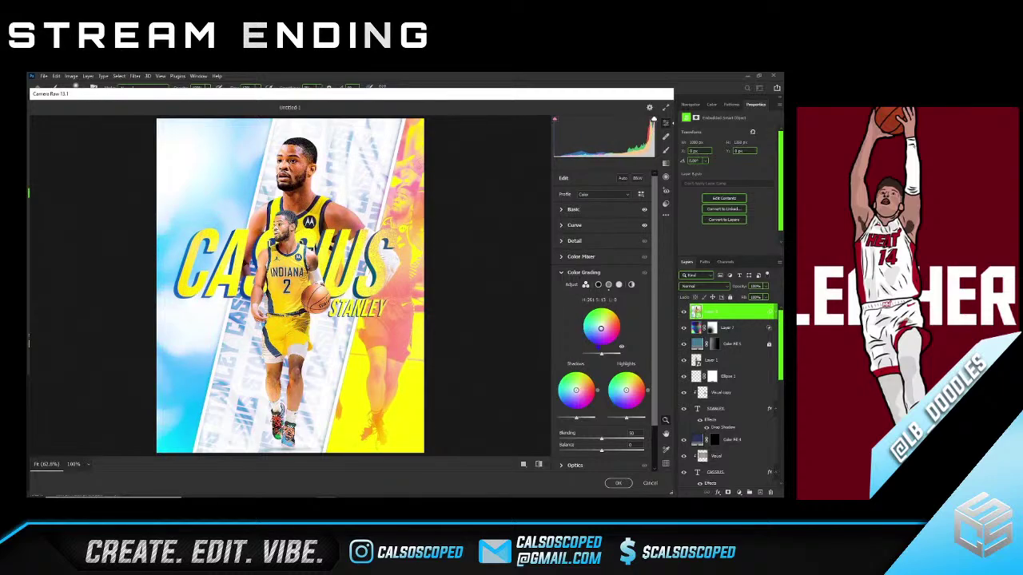
{"action": "left_click_drag", "start_coordinate": [601, 327], "coordinate": [604, 326]}
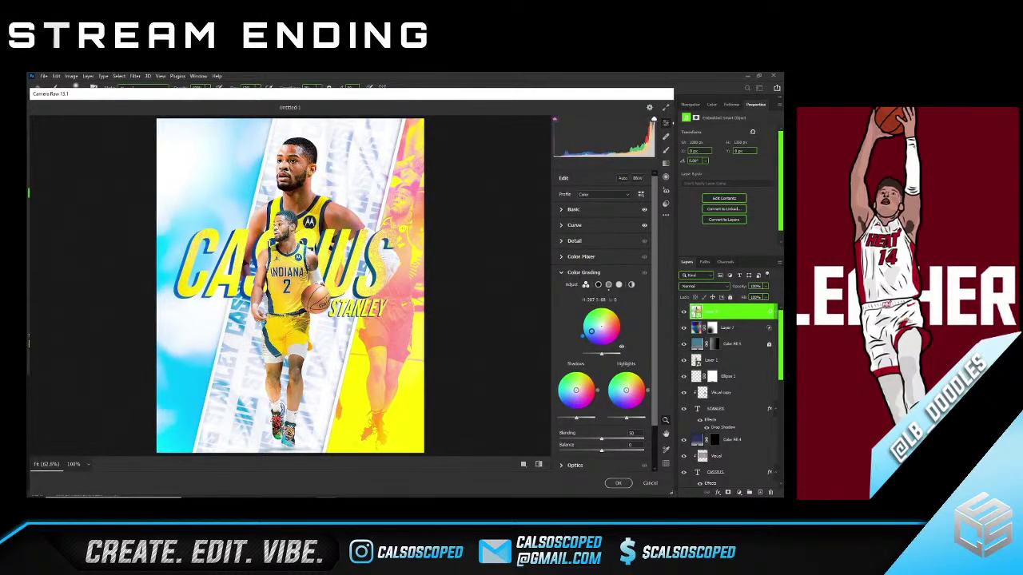
{"action": "left_click_drag", "start_coordinate": [581, 403], "coordinate": [573, 381]}
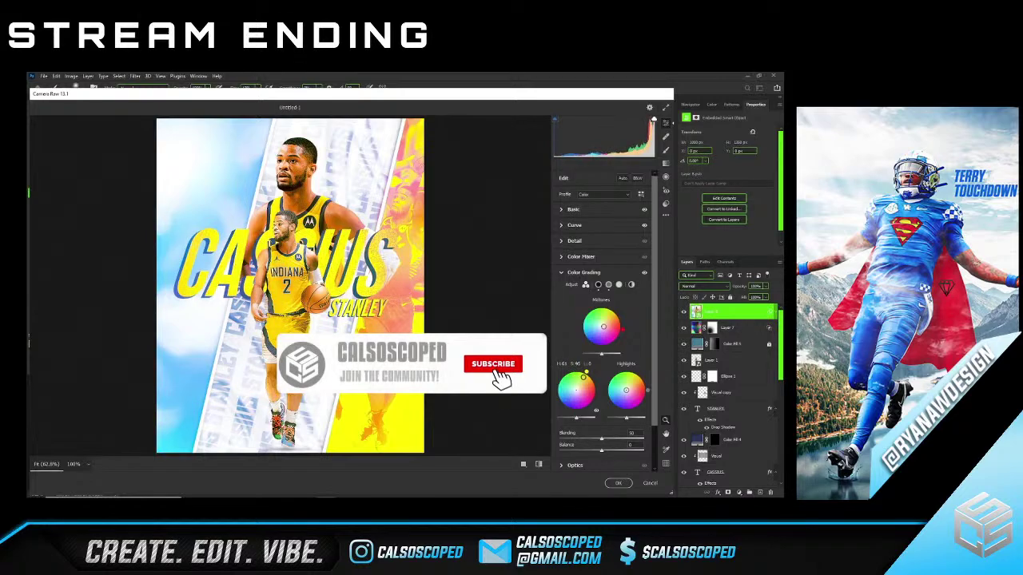
{"action": "mouse_move", "coordinate": [625, 390]}
{"action": "left_mouse_down"}
{"action": "mouse_move", "coordinate": [617, 386]}
{"action": "mouse_move", "coordinate": [620, 394]}
{"action": "left_mouse_up"}
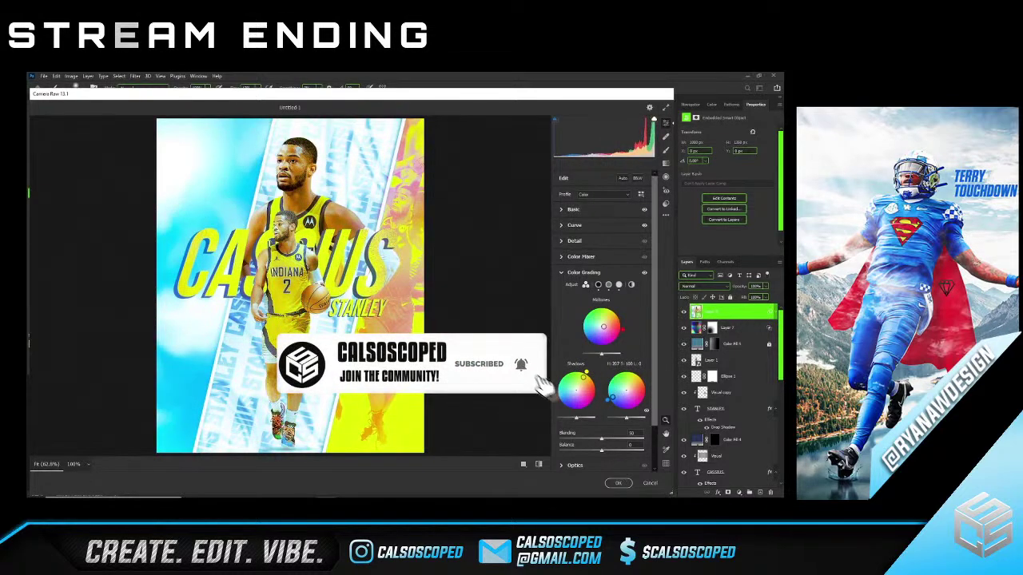